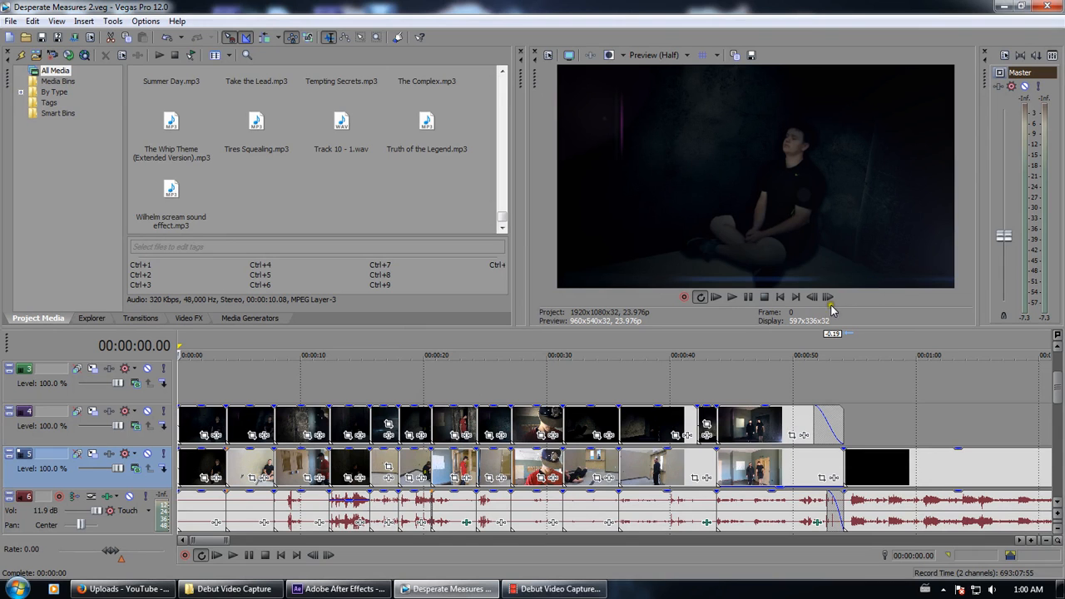
Preview the graded opening scene at successive clip cuts within the first 36 seconds of the timeline
click(358, 396)
click(329, 374)
click(274, 381)
click(228, 387)
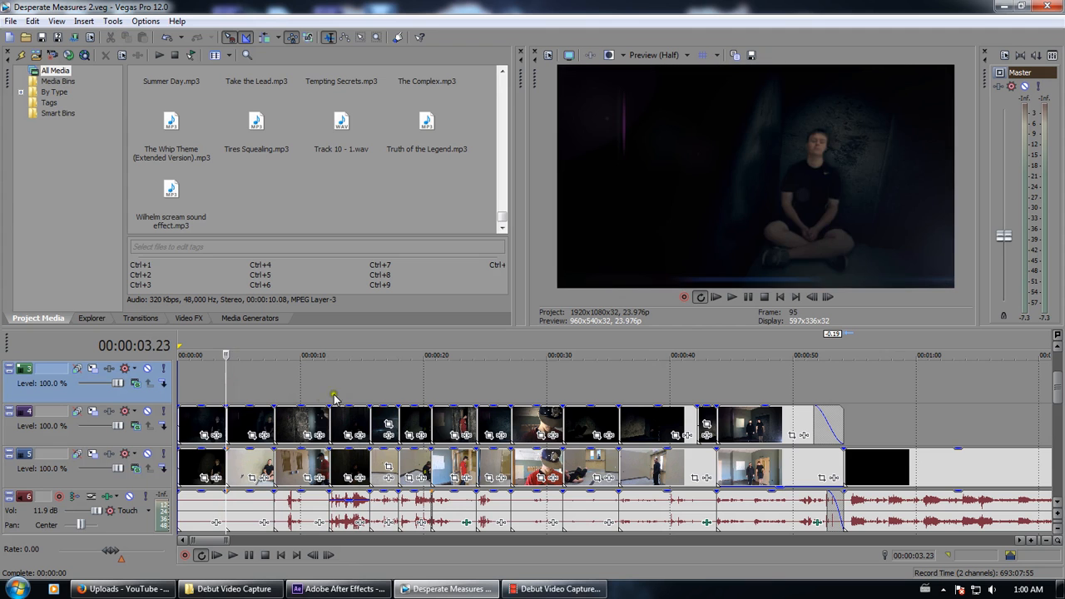
click(464, 387)
click(478, 388)
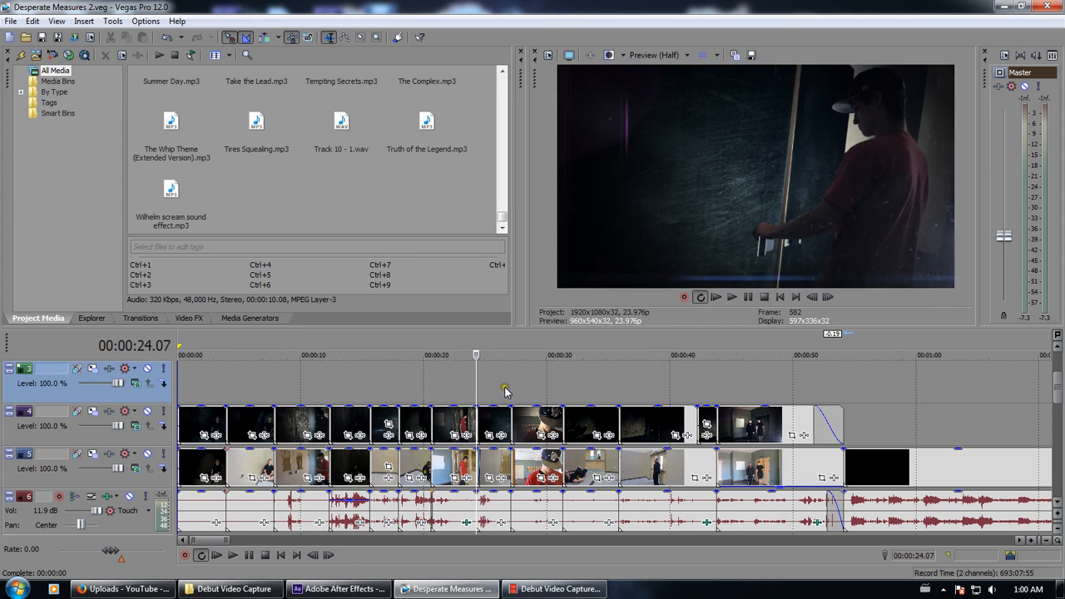
click(510, 388)
click(563, 383)
click(618, 388)
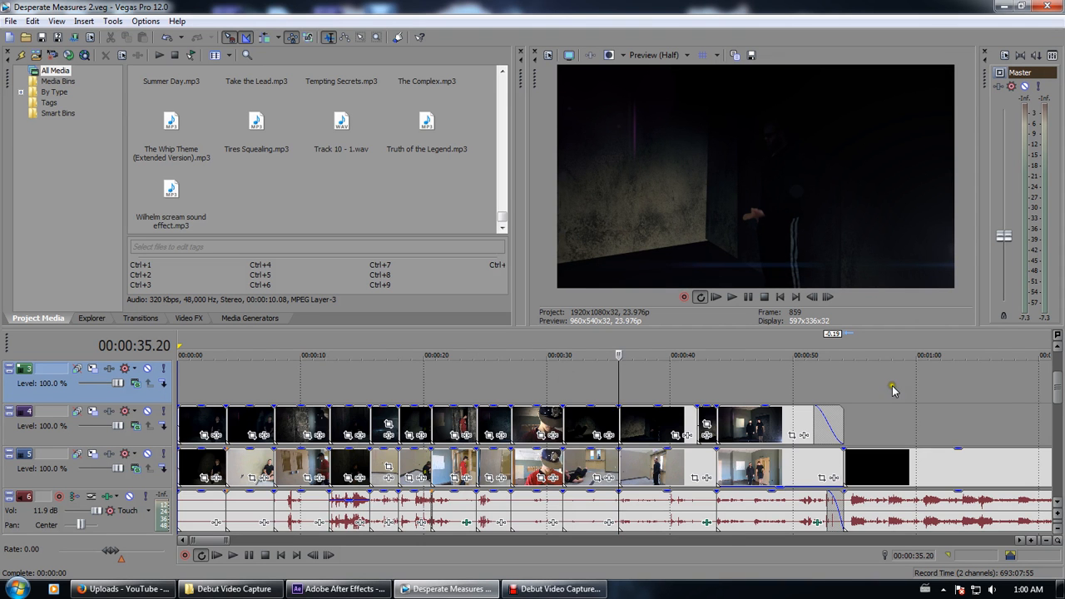
Survey the whole film's timeline and preview frames between about 17 and 22.5 minutes
scroll(798, 399, down, 6)
scroll(773, 433, down, 3)
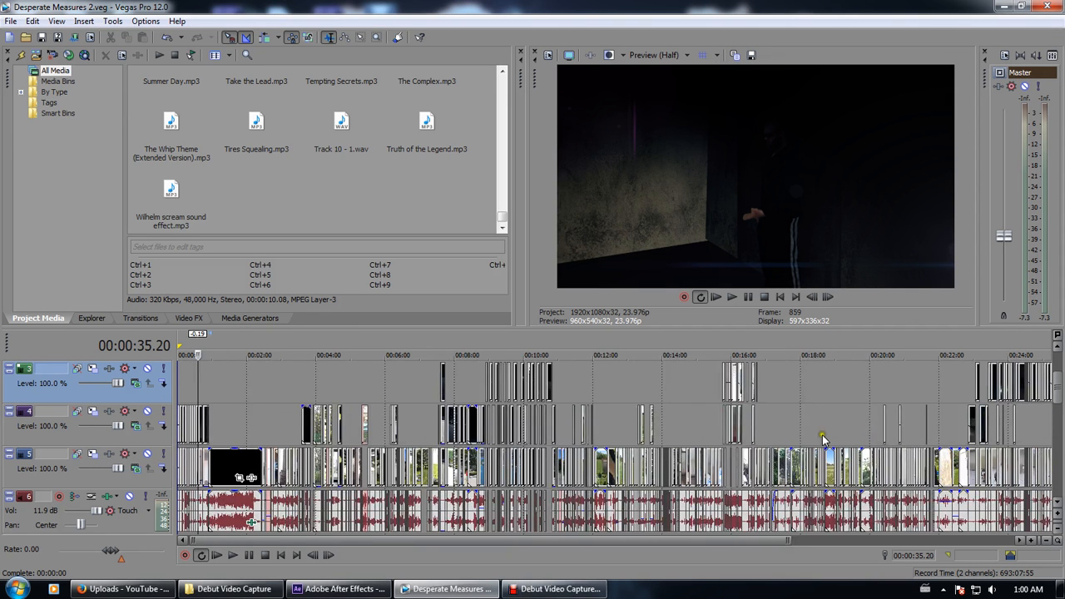
click(801, 425)
click(856, 424)
click(947, 426)
click(958, 426)
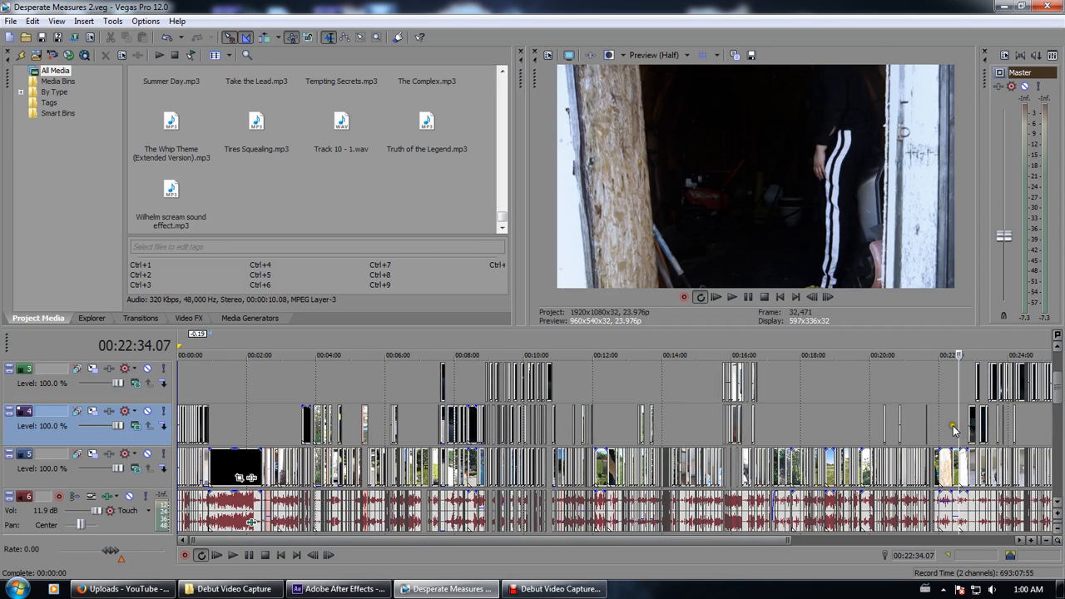
click(784, 424)
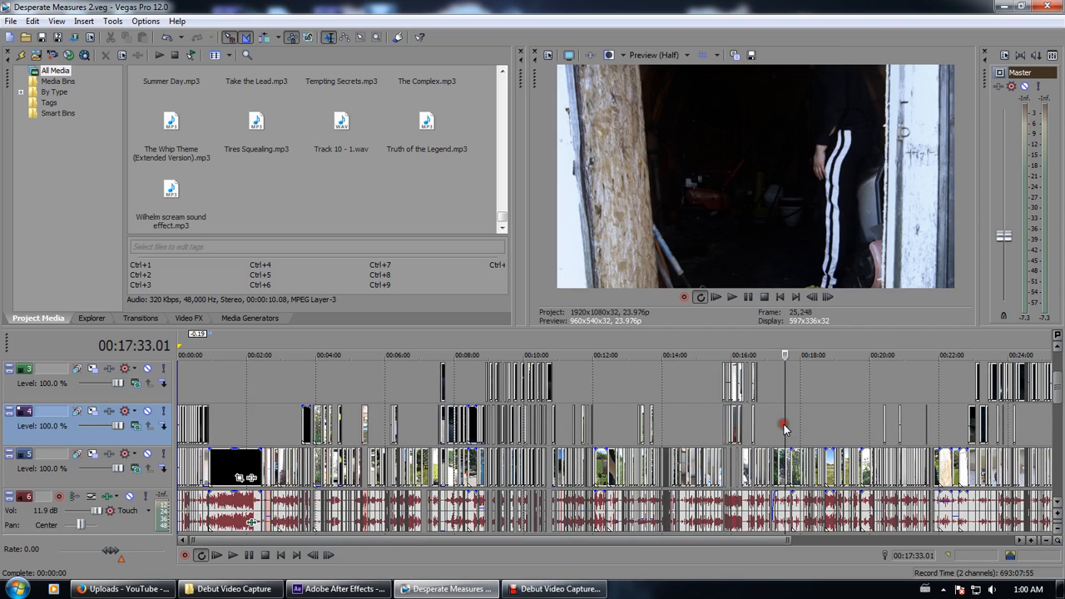
click(776, 423)
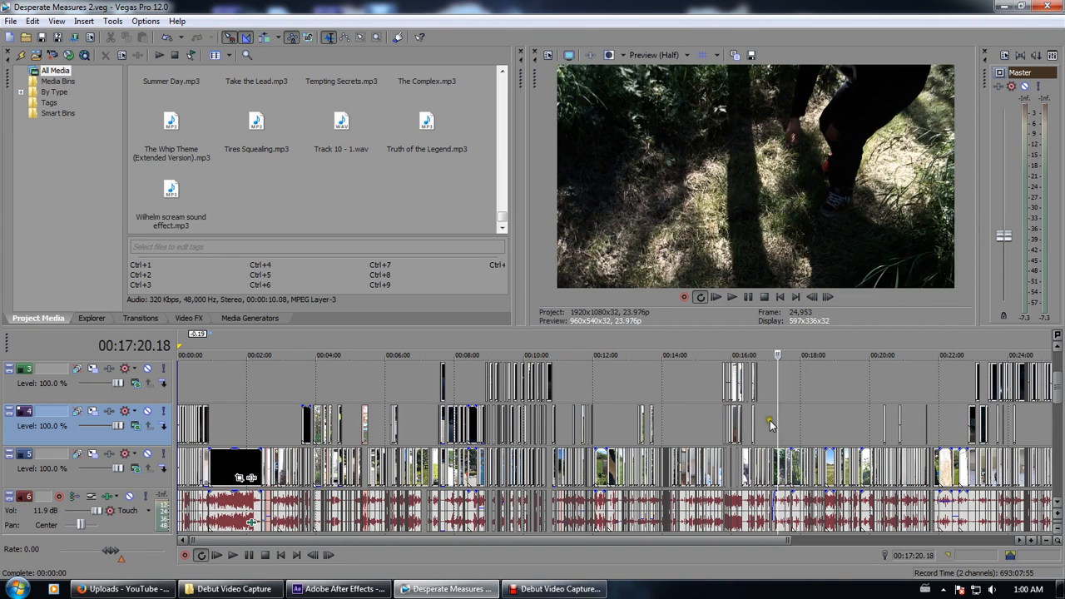
click(769, 431)
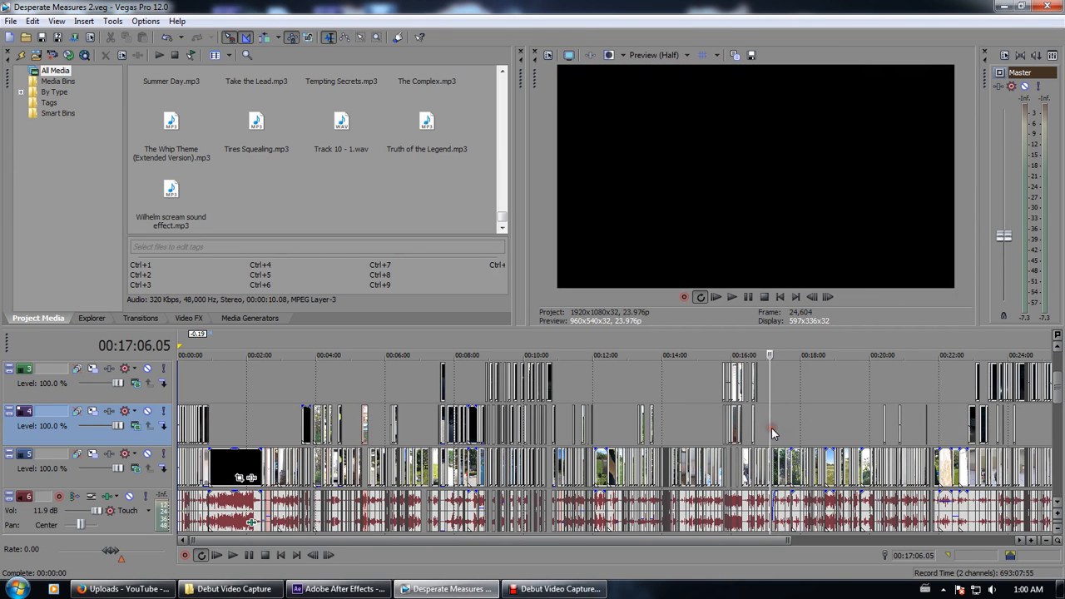
Preview the forest scene clip by clip from about 17:10 to 17:42
scroll(768, 431, up, 5)
click(634, 416)
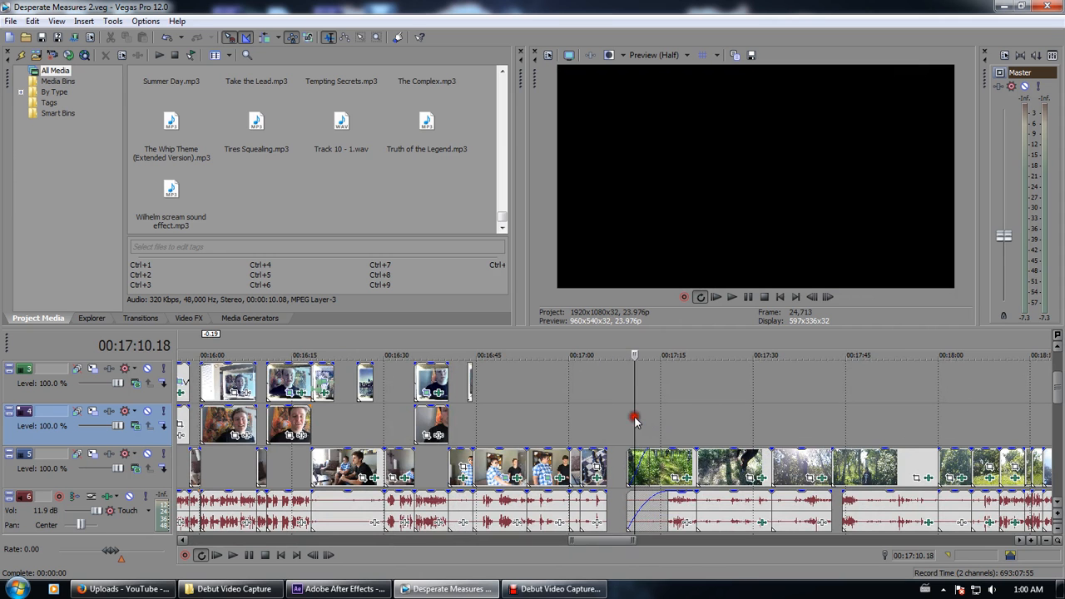
click(649, 416)
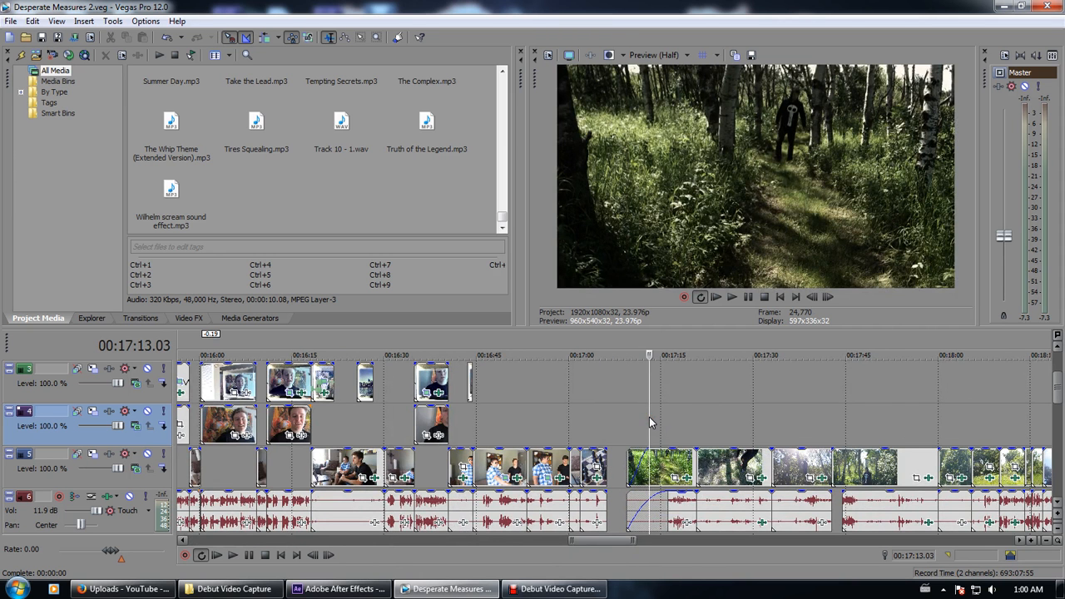
click(695, 429)
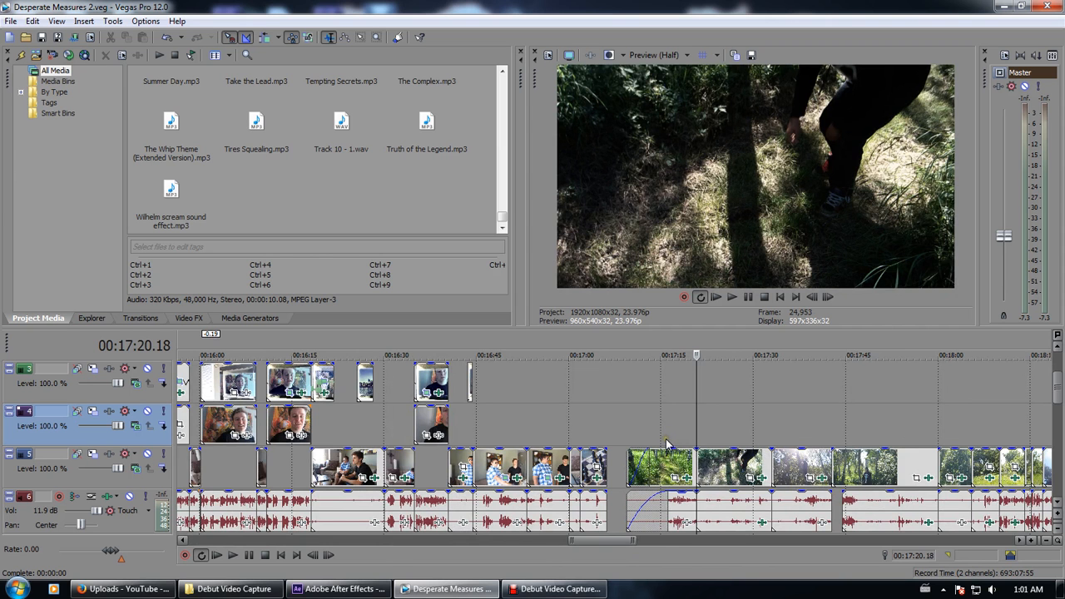
click(769, 433)
click(830, 433)
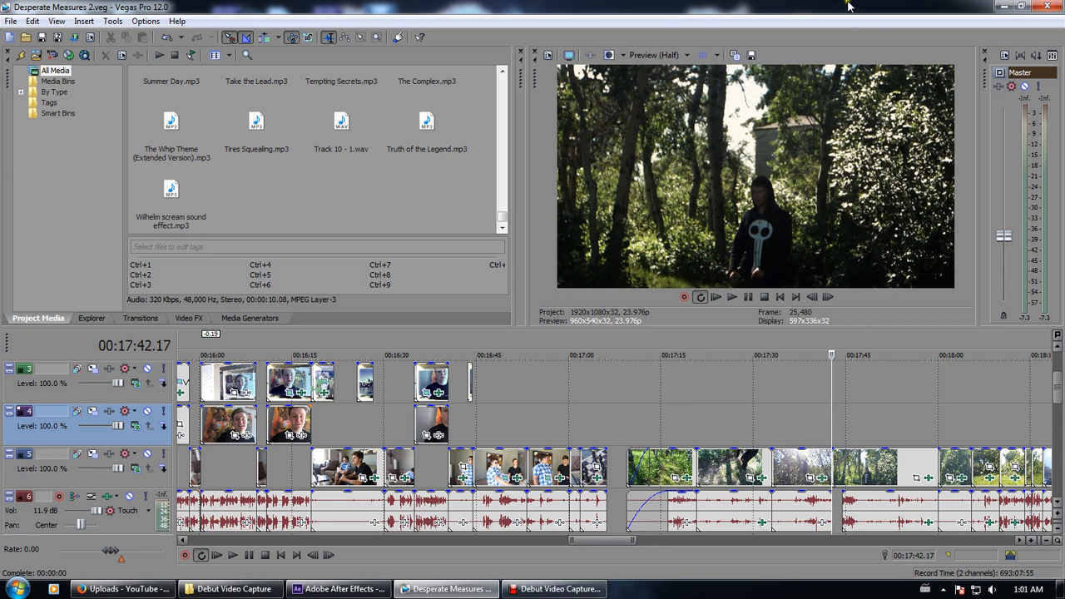
Preview frames of the field confrontation between about 18:36 and 19:57
scroll(785, 402, down, 5)
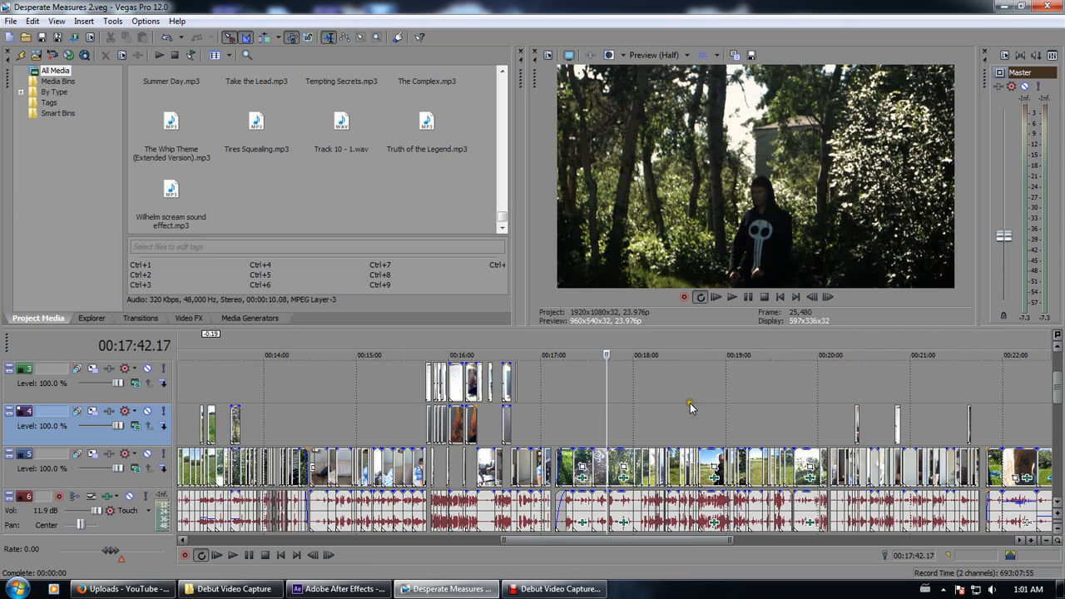
click(688, 427)
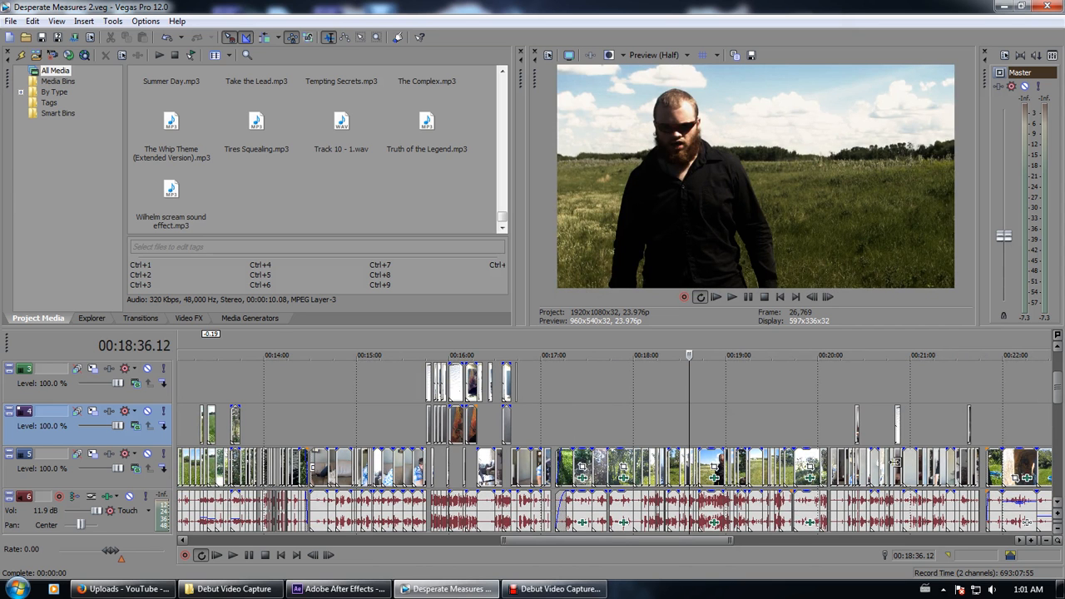
click(793, 424)
click(813, 423)
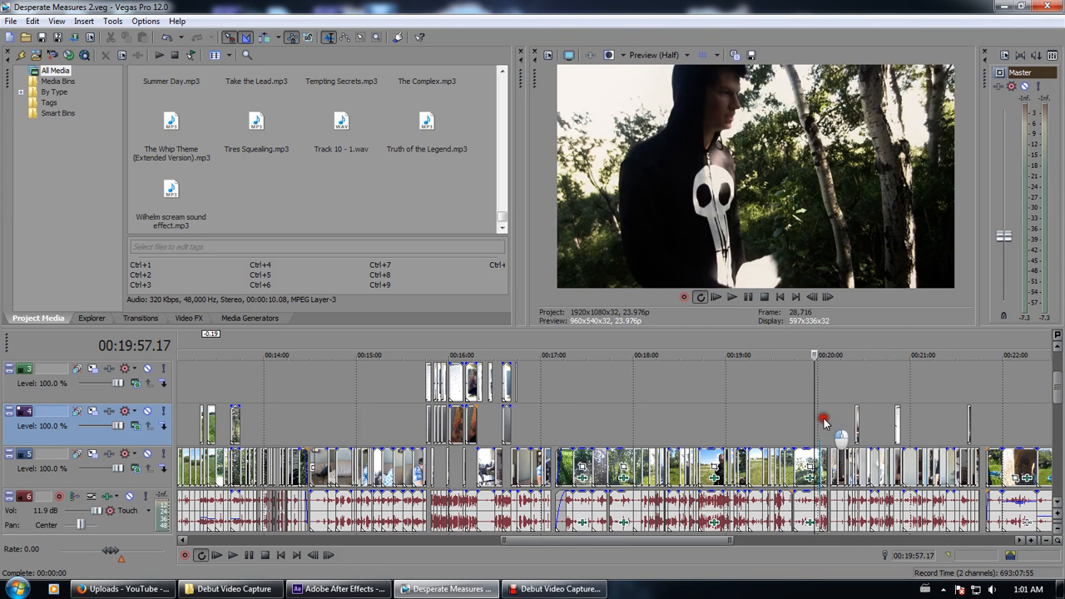
click(823, 423)
click(750, 431)
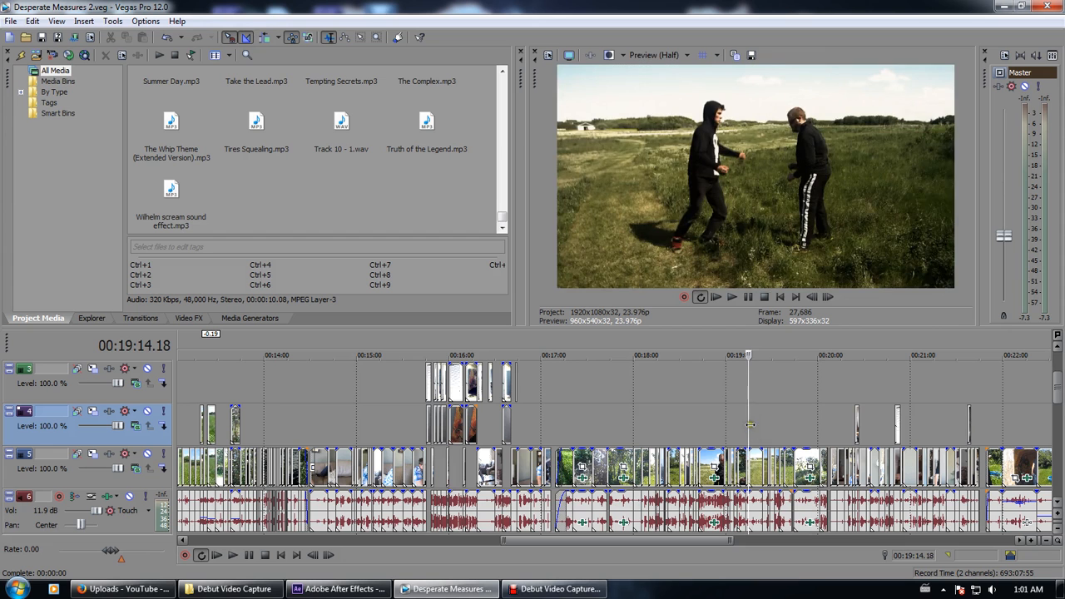
click(747, 426)
click(730, 431)
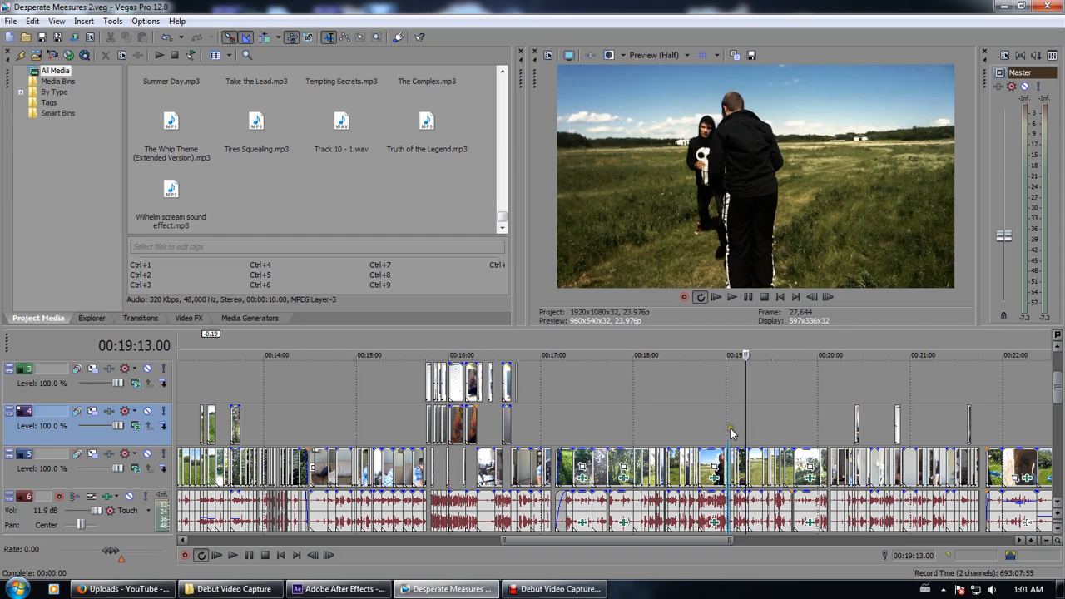
click(733, 425)
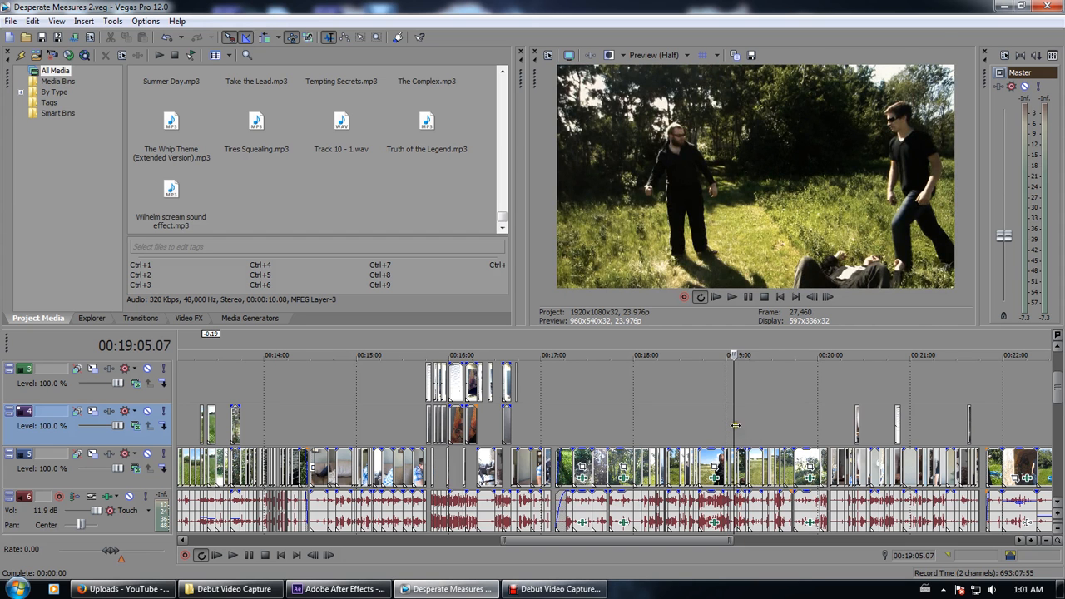
click(729, 429)
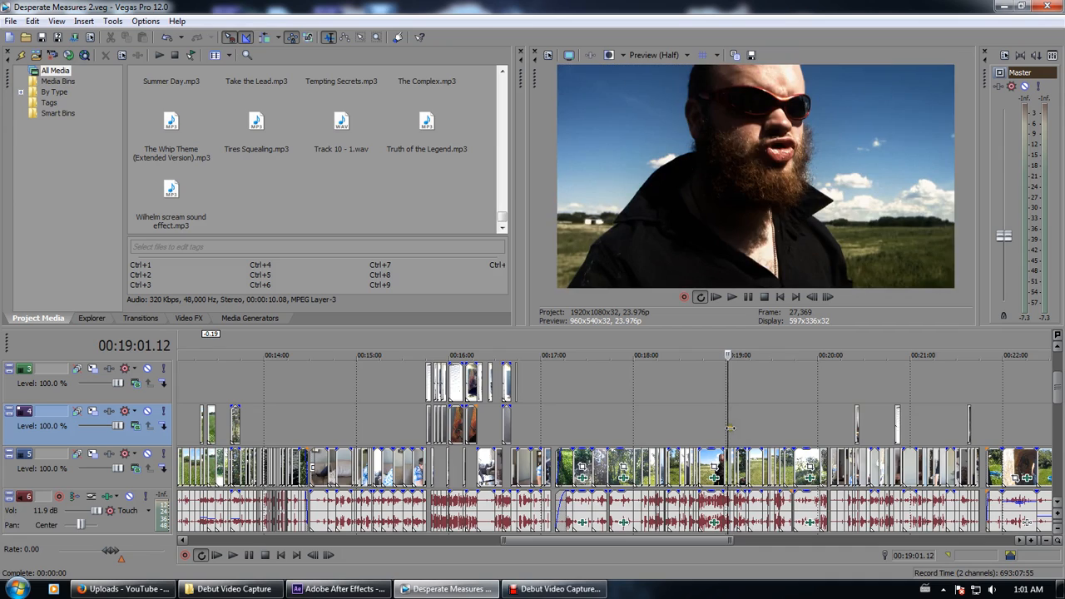
Preview the individual fight clips in the field between about 19:02 and 19:16
scroll(730, 428, up, 8)
click(641, 426)
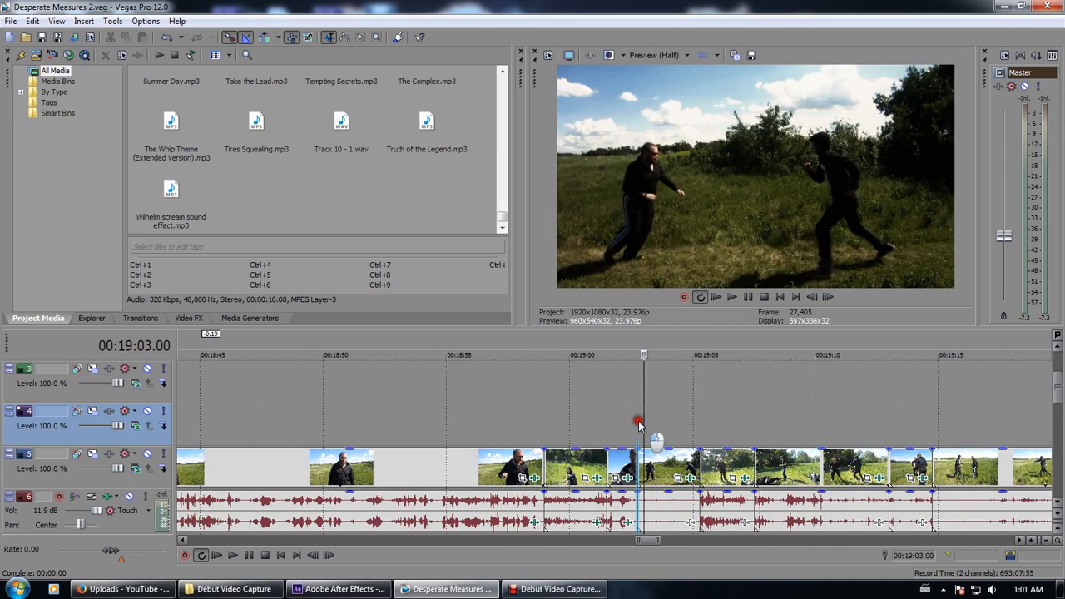
click(638, 425)
scroll(641, 432, down, 8)
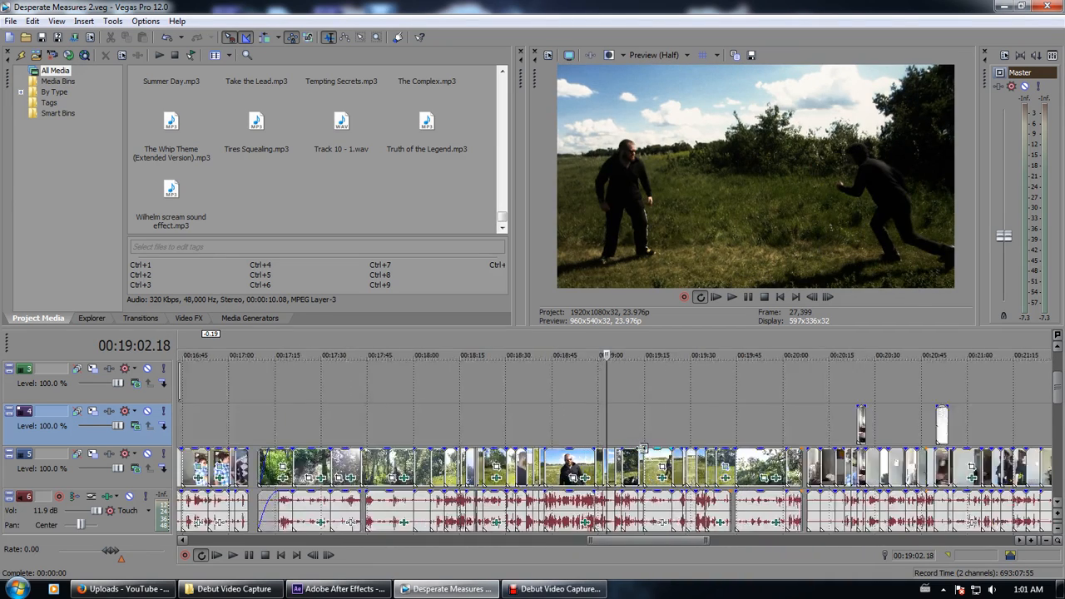
scroll(641, 449, up, 2)
click(670, 466)
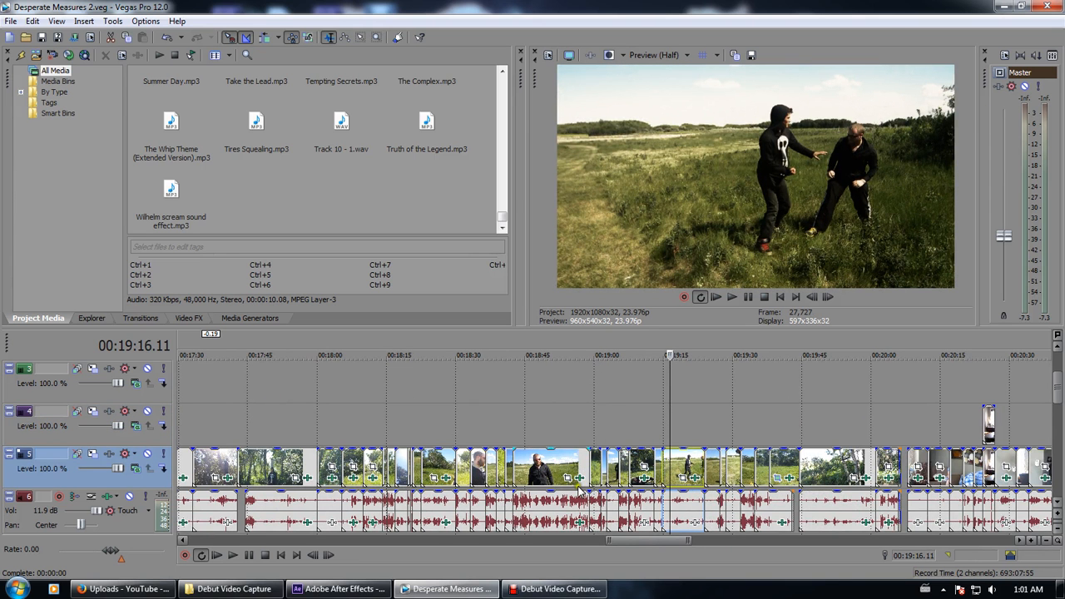
Preview the darkened woods scene's clips between about 31:09 and 31:44
scroll(938, 460, down, 10)
click(973, 459)
scroll(973, 459, up, 10)
click(666, 470)
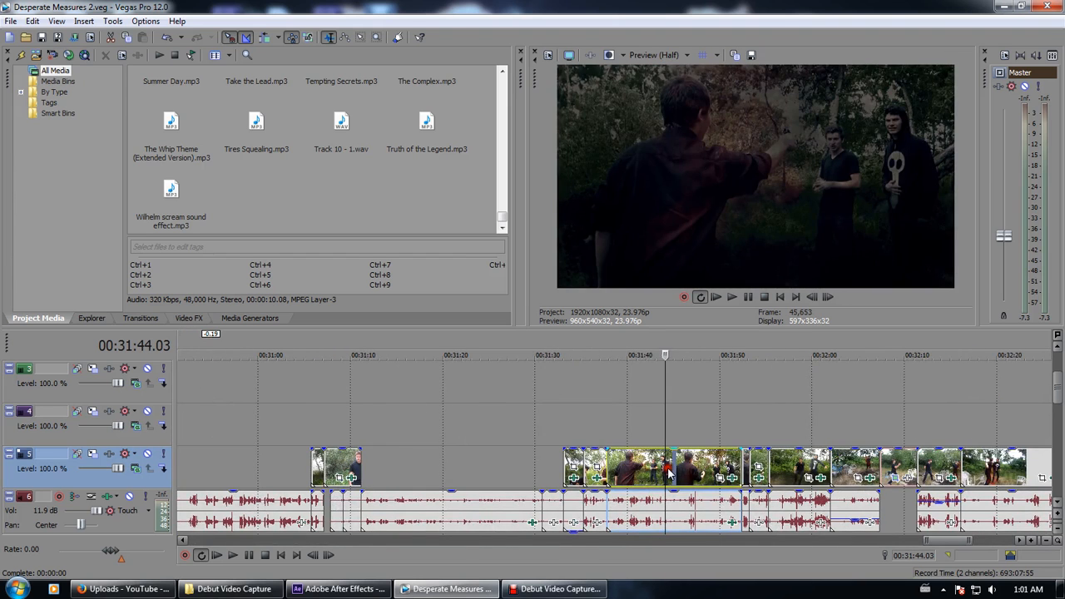
scroll(601, 496, down, 3)
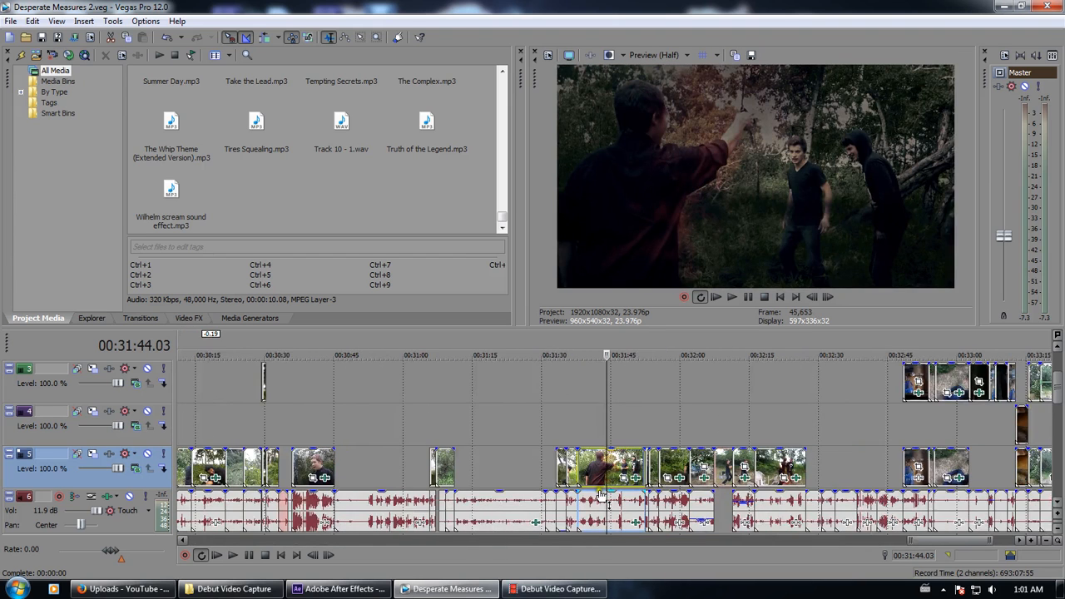
click(448, 464)
Return the playhead to the project start and examine the video and audio tracks of the opening section
scroll(448, 463, down, 6)
mouse_move(1056, 393)
mouse_down()
mouse_move(1057, 439)
mouse_move(1057, 372)
mouse_move(1057, 391)
mouse_up()
scroll(961, 483, down, 3)
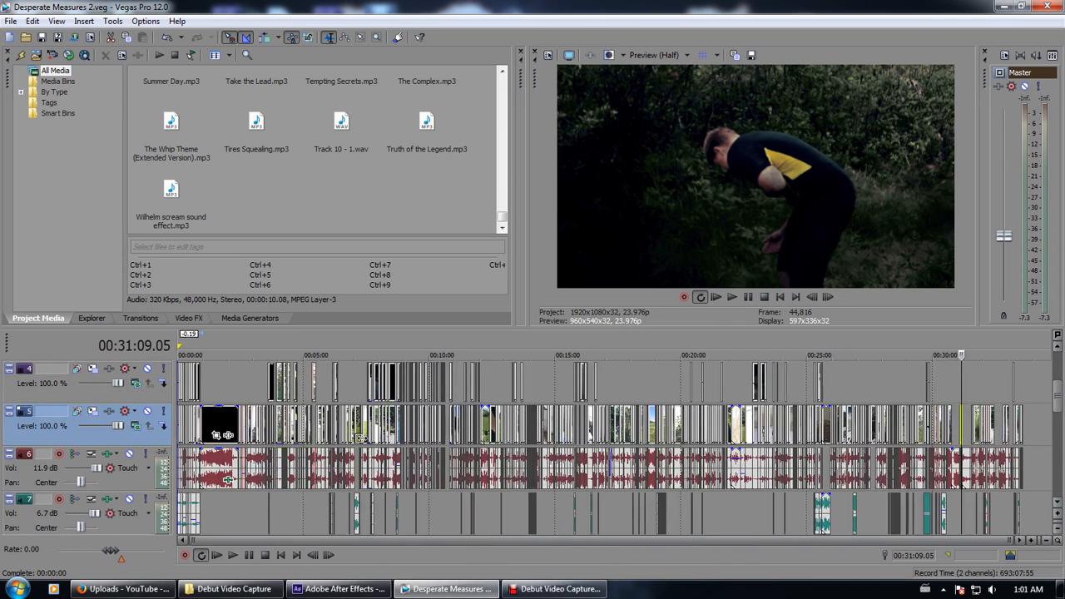
click(280, 555)
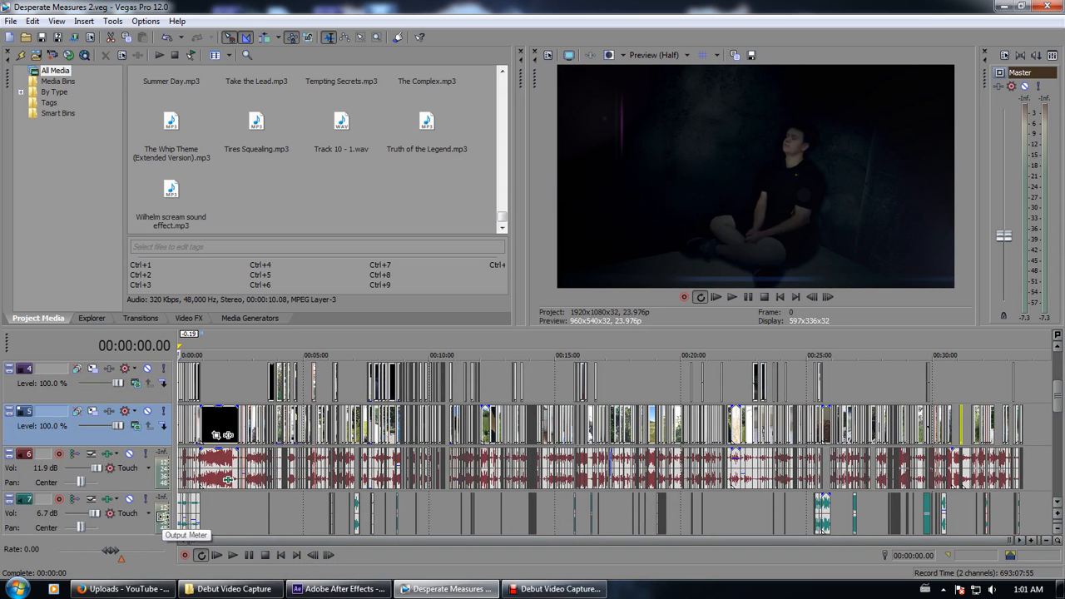
scroll(651, 444, up, 4)
scroll(652, 446, up, 3)
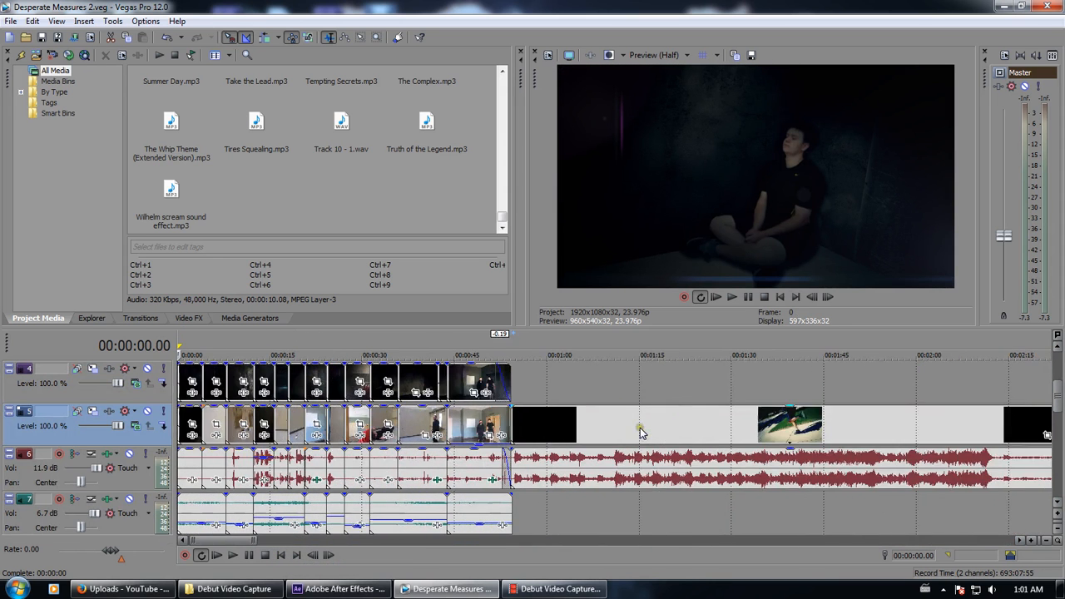
Examine the audio events on the lower tracks, 10 to 14, across the full length of the film
drag(1056, 392, 1042, 465)
scroll(835, 450, down, 5)
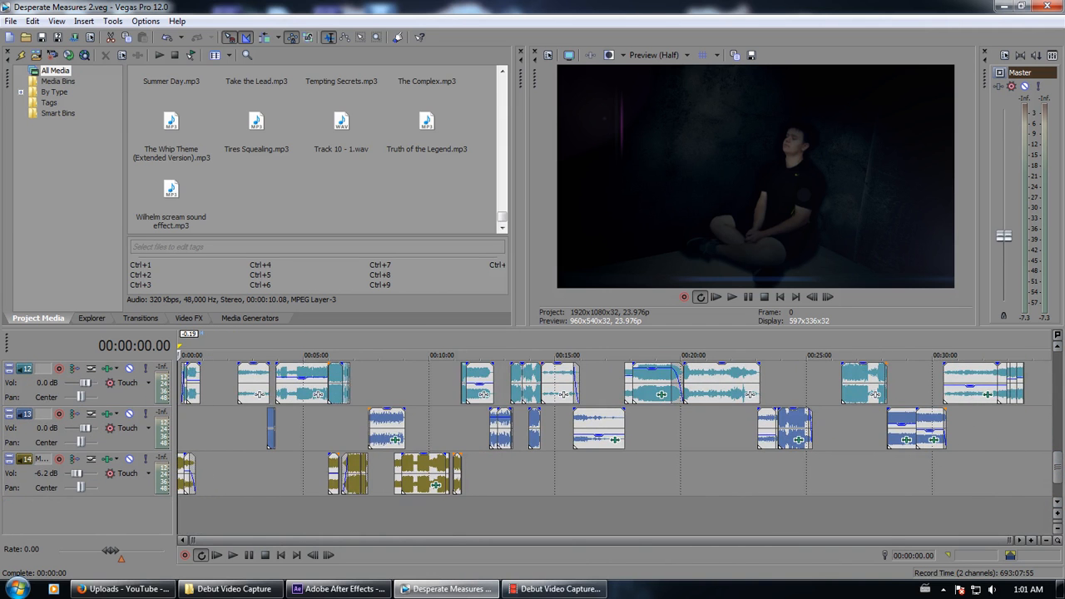
mouse_move(1058, 467)
mouse_down()
mouse_move(1060, 456)
mouse_move(1060, 468)
mouse_up()
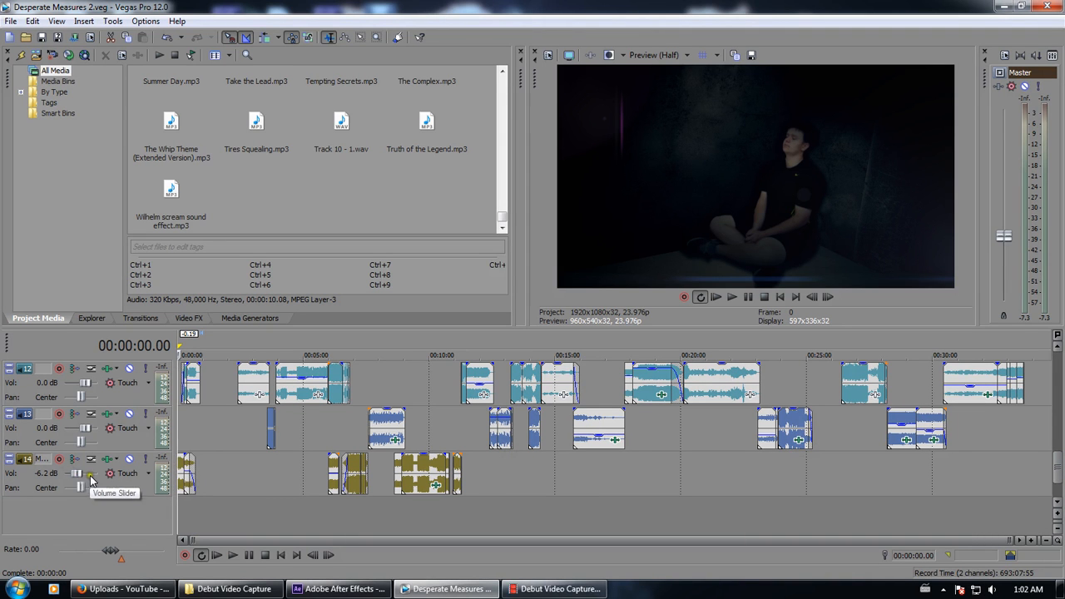
drag(1059, 475, 1059, 465)
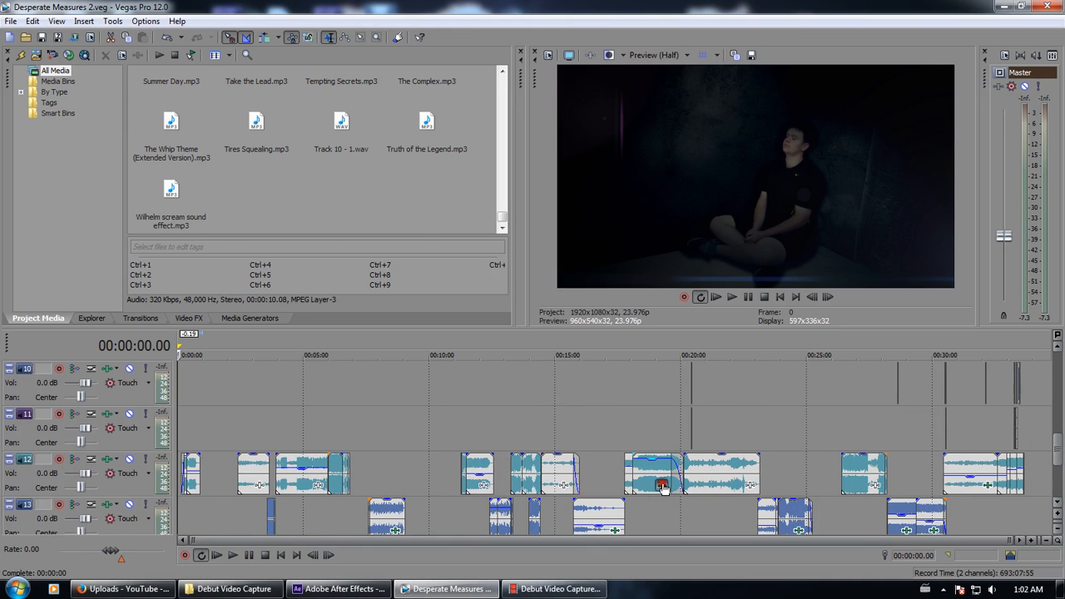
click(678, 483)
click(506, 173)
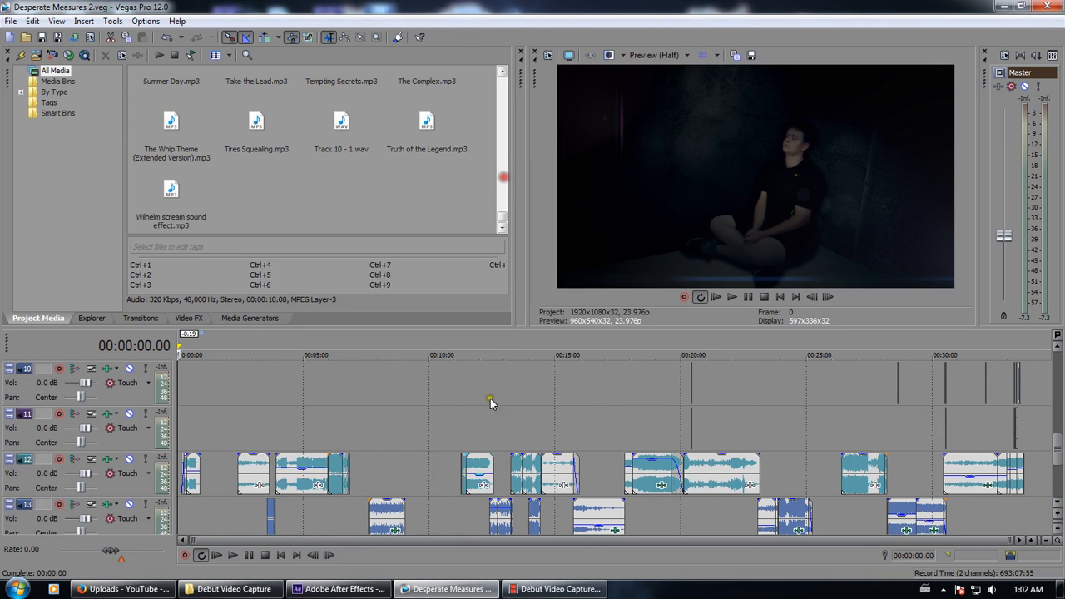
click(484, 488)
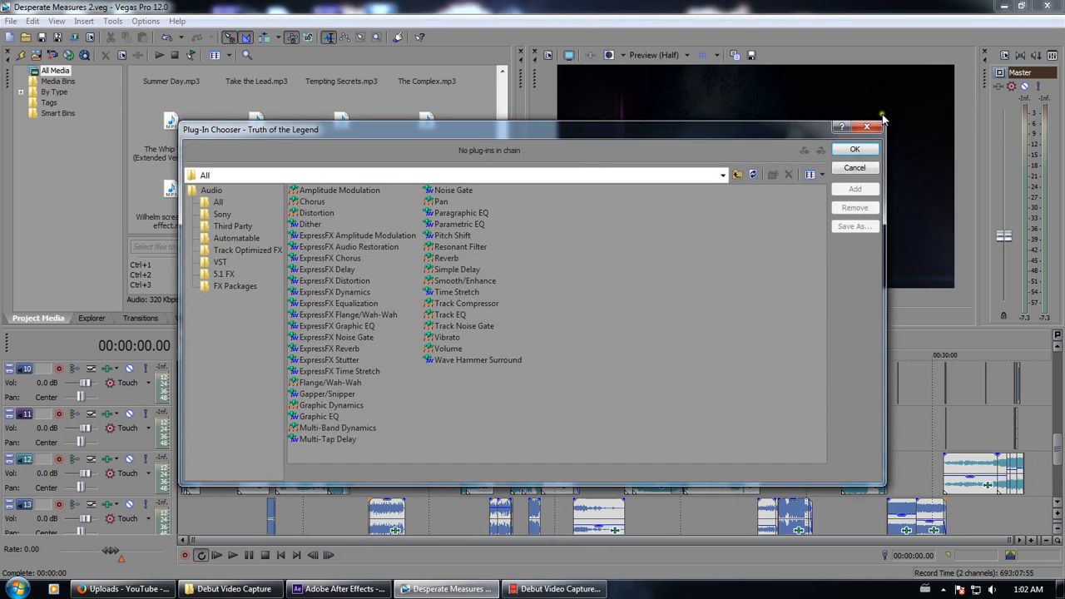
click(869, 127)
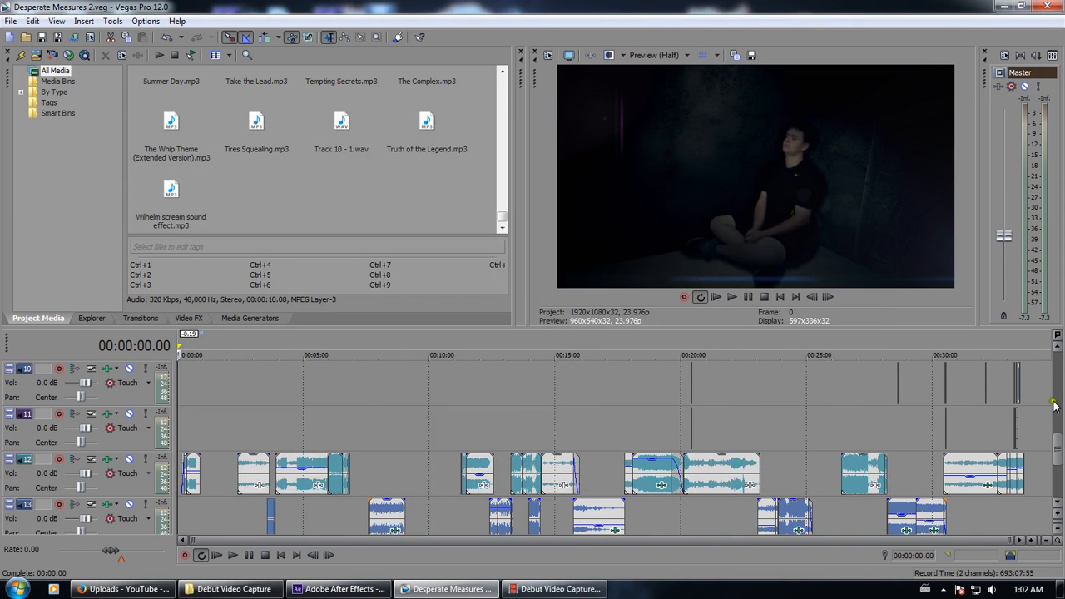
Examine the audio events on tracks 7 to 10 and inspect the track 7 event near 15:48 closely
scroll(1059, 445, up, 1)
drag(1059, 442, 1060, 423)
scroll(637, 435, up, 5)
scroll(609, 434, down, 2)
scroll(507, 401, down, 3)
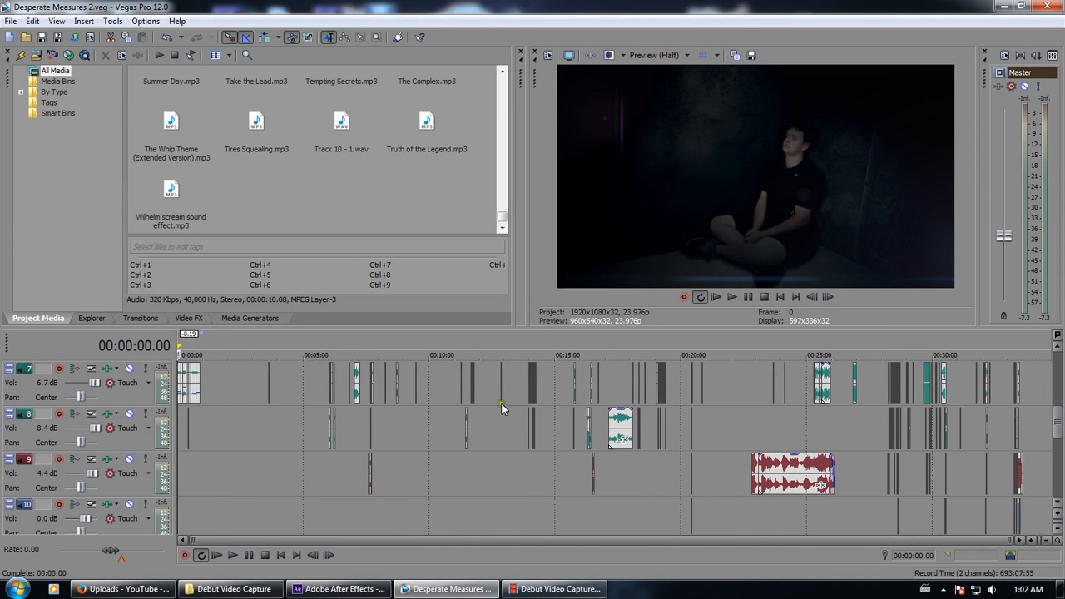
click(574, 386)
scroll(586, 420, up, 8)
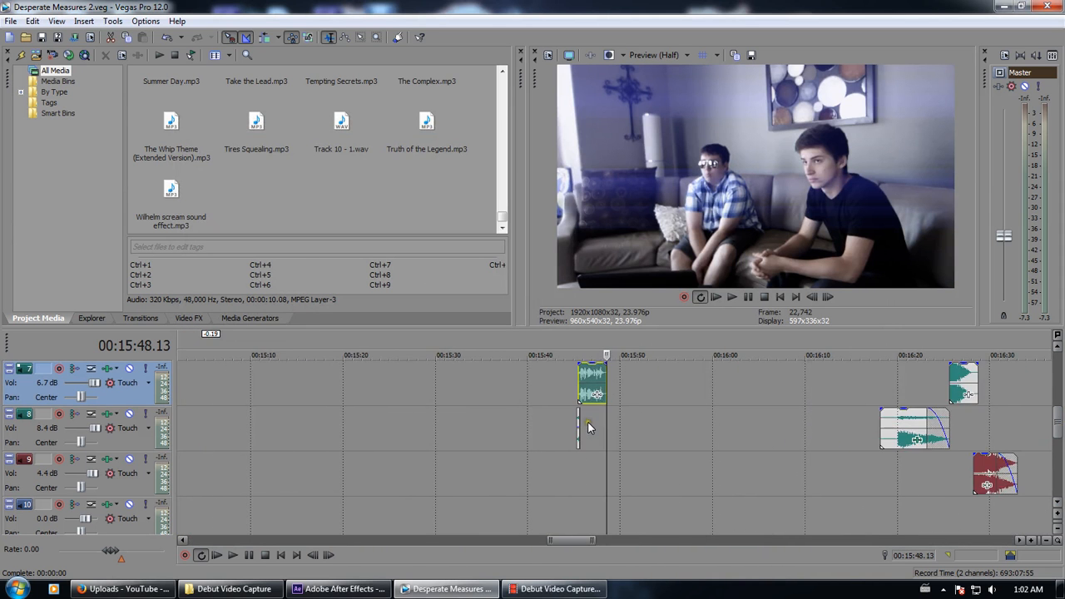
Examine the clustered gunshot sound events on tracks 7 and 8 around 14:08
click(518, 391)
scroll(526, 393, down, 8)
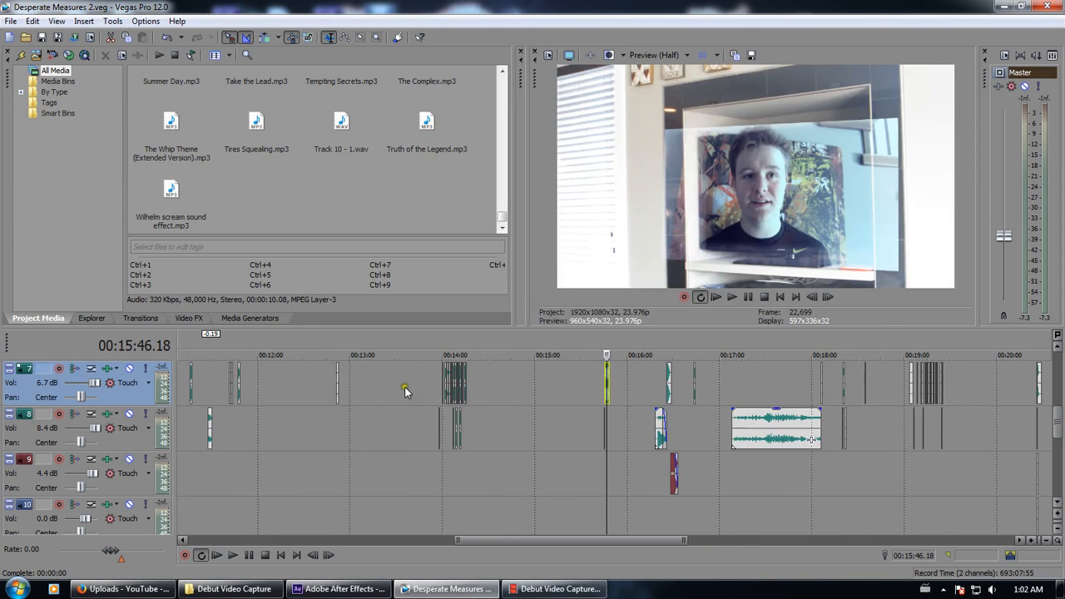
click(456, 383)
scroll(462, 381, up, 8)
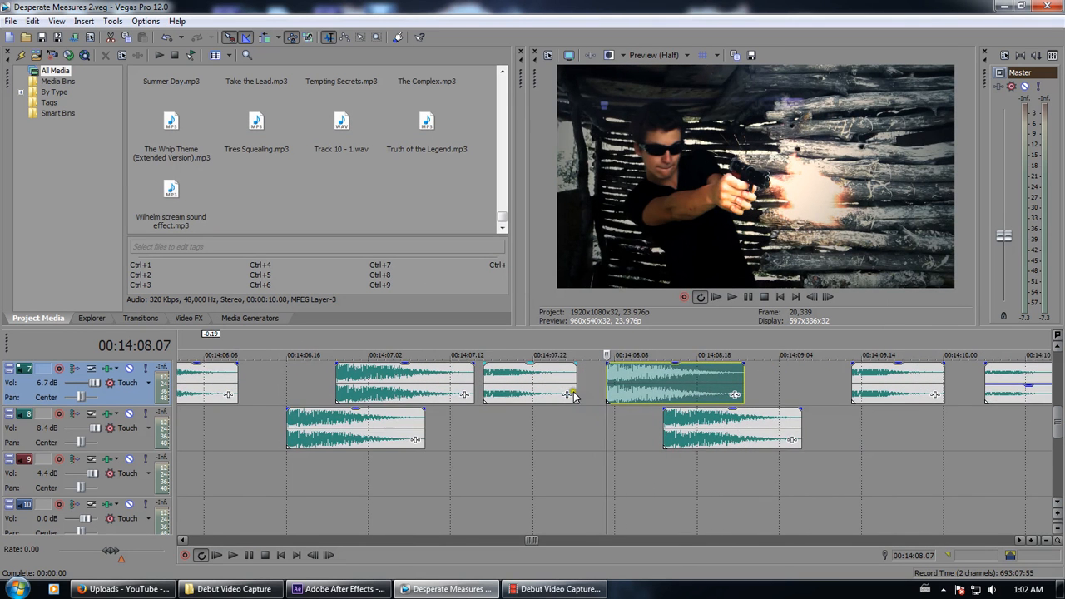
scroll(615, 449, up, 2)
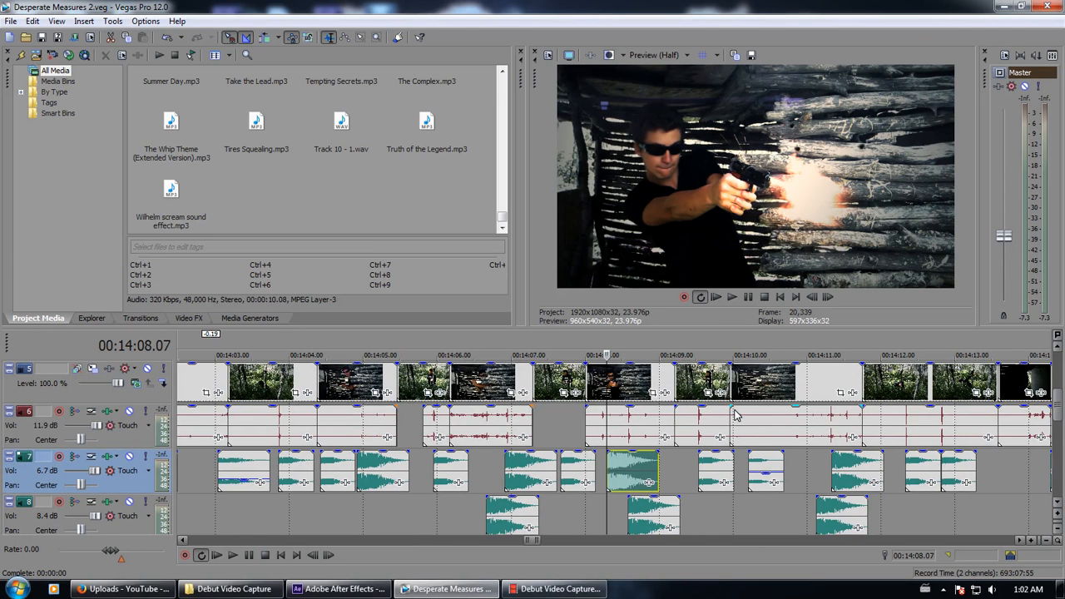
Preview the shootout clips at several track 6 events, going back from 14:09 to about 14:05
click(660, 424)
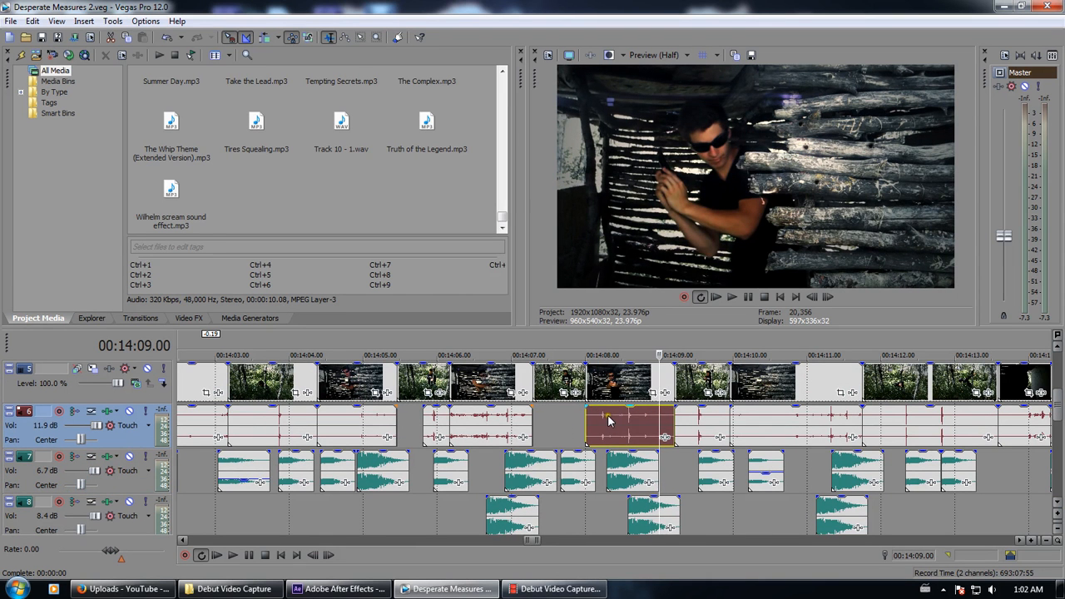
click(605, 420)
click(505, 420)
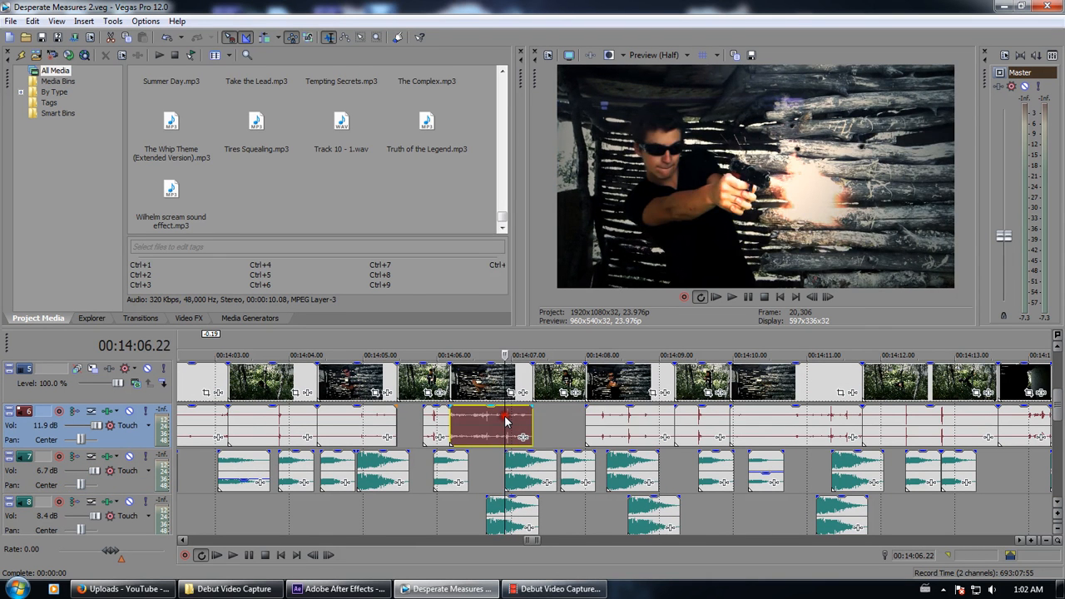
click(481, 425)
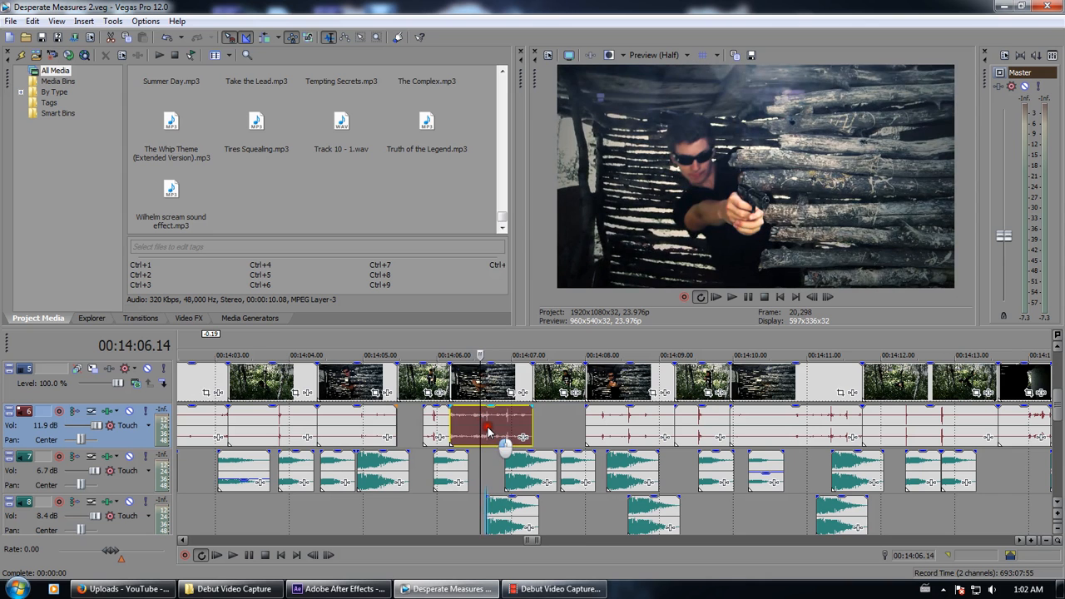
click(487, 428)
click(434, 422)
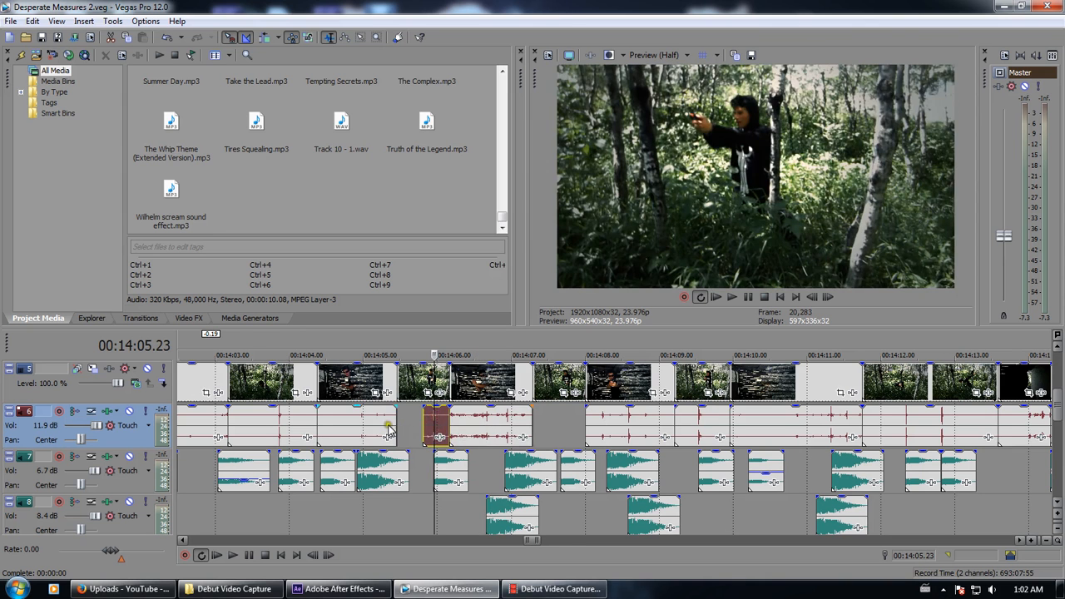
Step back through the earlier shootout clips on track 6, from about 14:05 to the forest run at 13:54
click(388, 428)
click(356, 429)
click(359, 427)
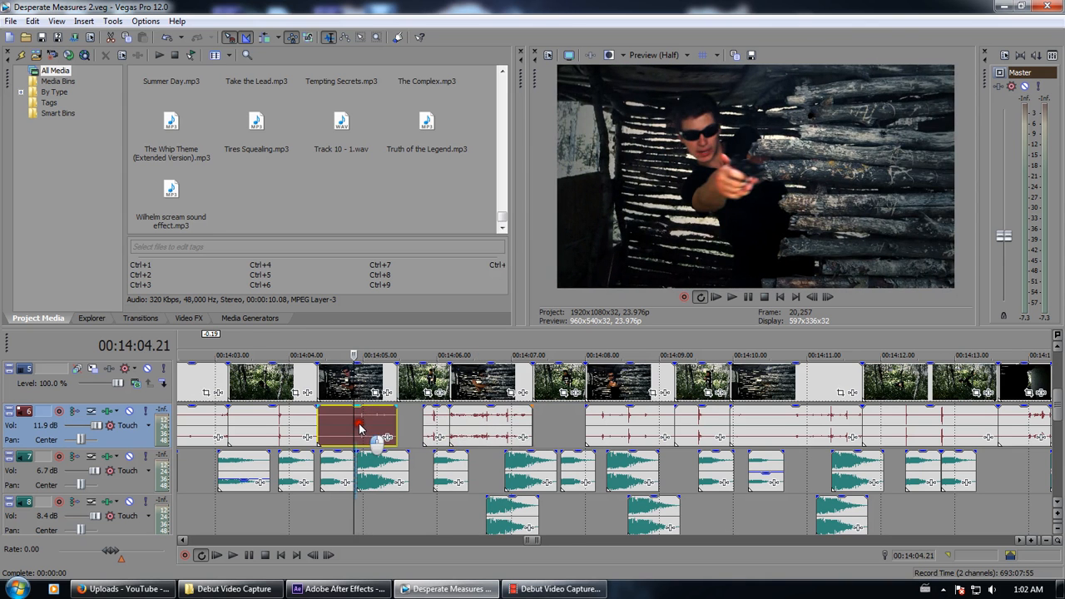
click(318, 426)
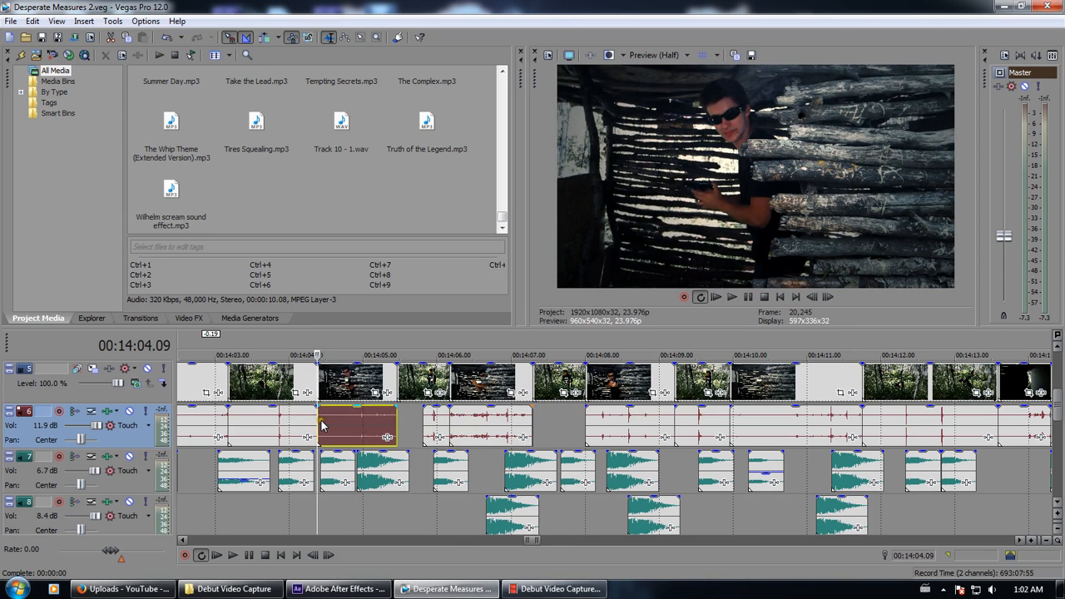
click(296, 428)
scroll(349, 470, down, 4)
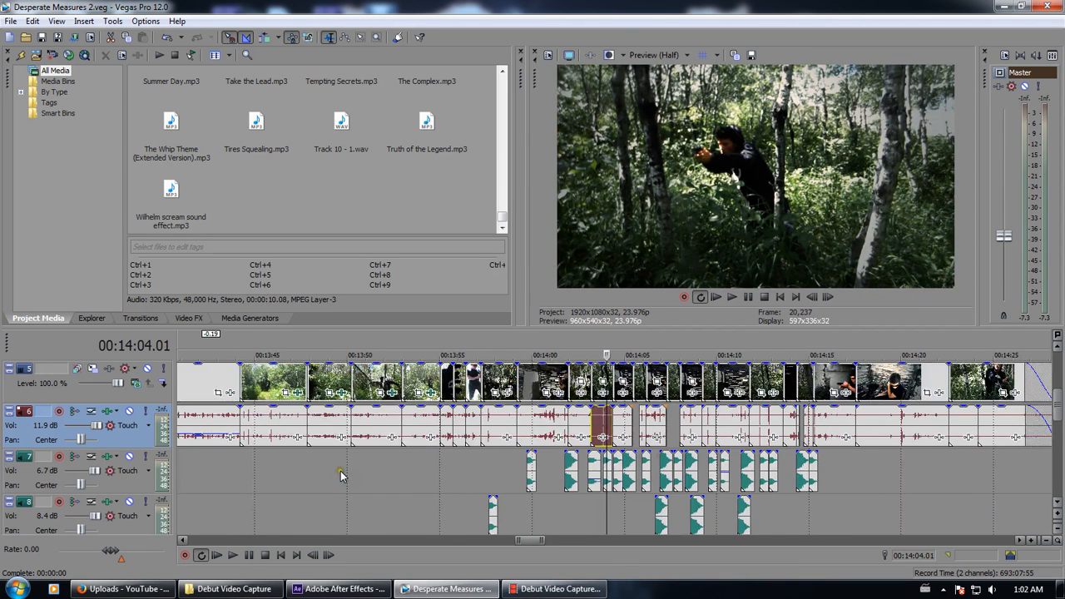
click(426, 428)
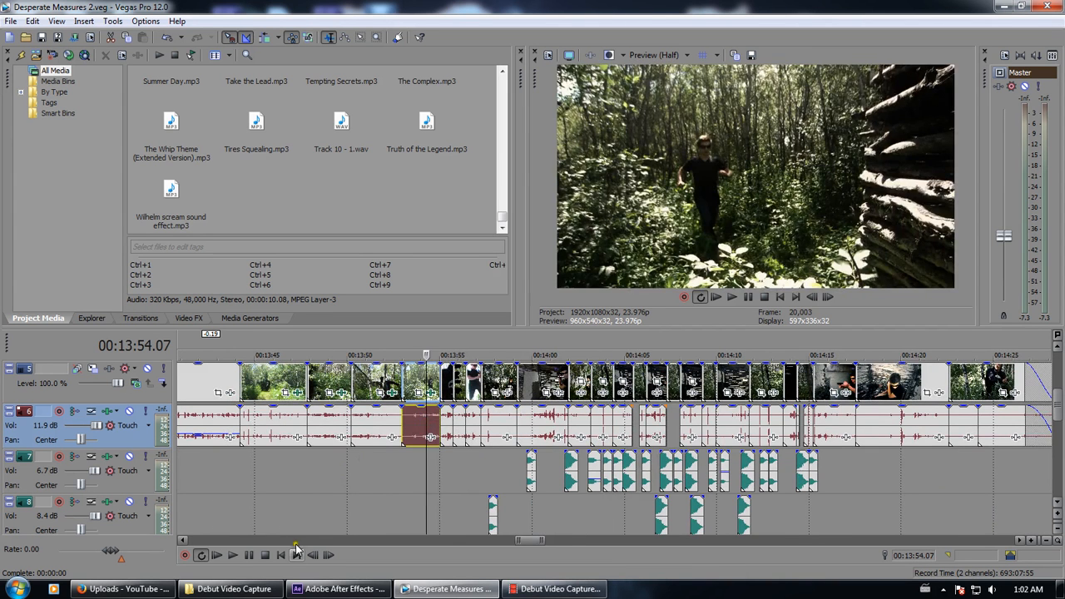
Return the playhead to the project start and preview the opening scene's video clips up to about 0:18
click(281, 555)
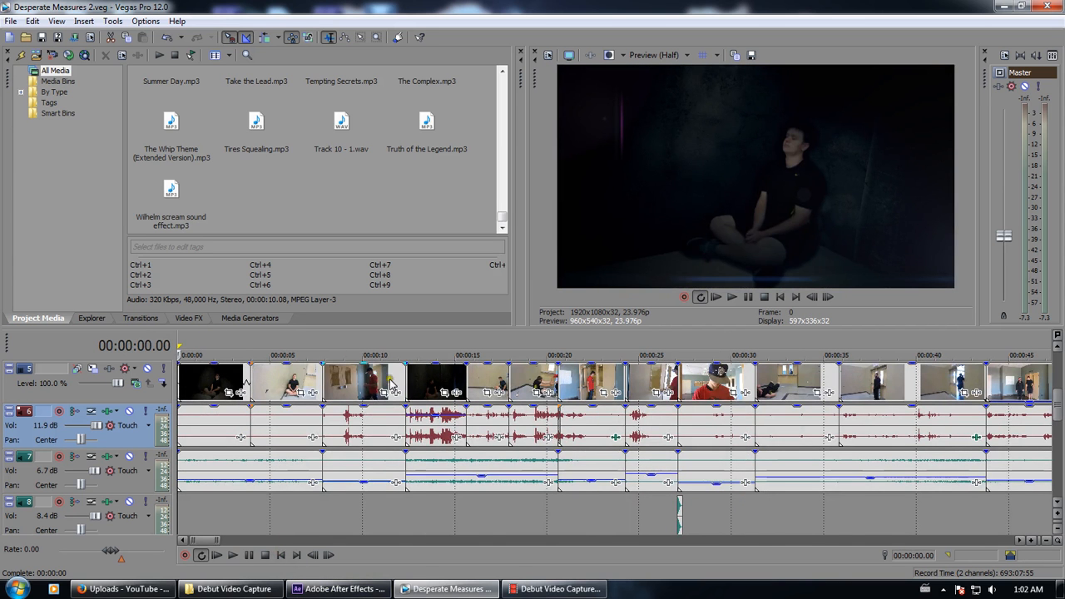
click(349, 387)
click(416, 387)
click(522, 385)
scroll(732, 420, down, 5)
scroll(703, 414, down, 4)
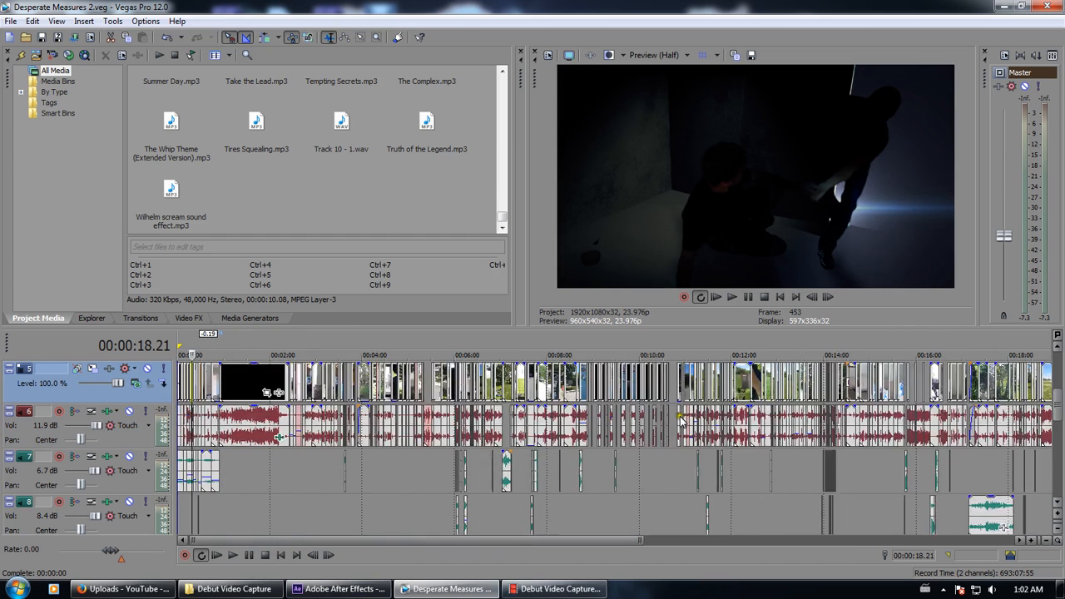
Preview the backyard fight clips on track 5, going back from about 6:31 to 6:04
click(489, 388)
scroll(489, 391, up, 8)
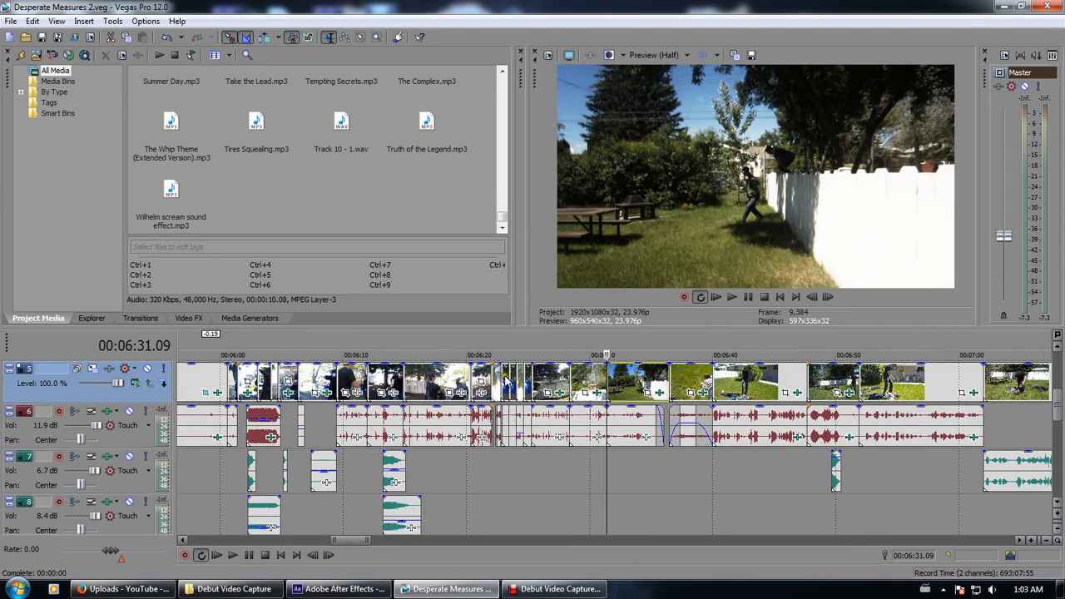
click(509, 387)
click(435, 385)
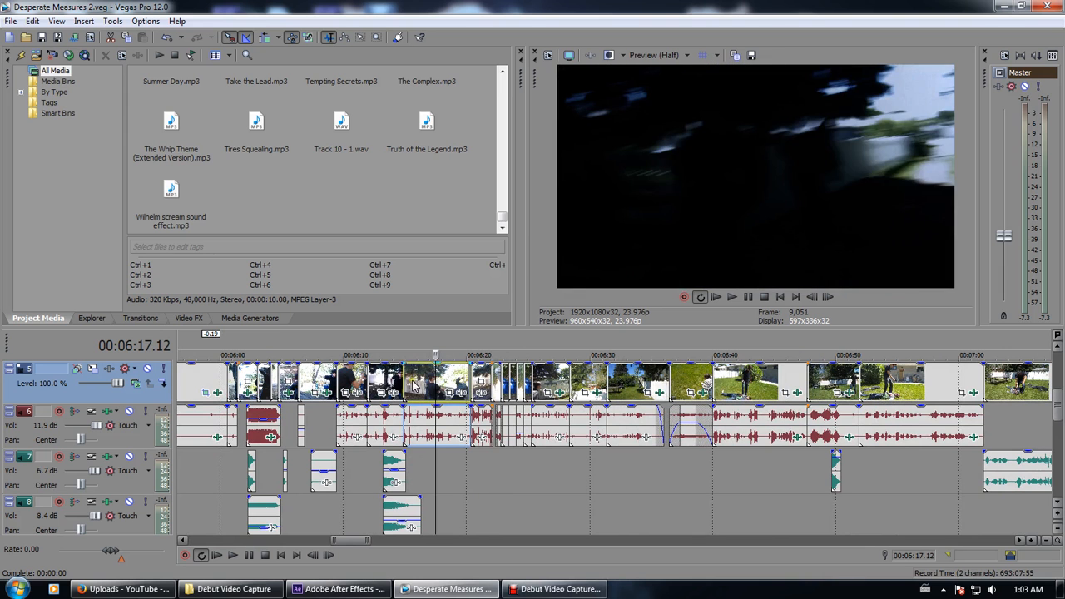
click(377, 381)
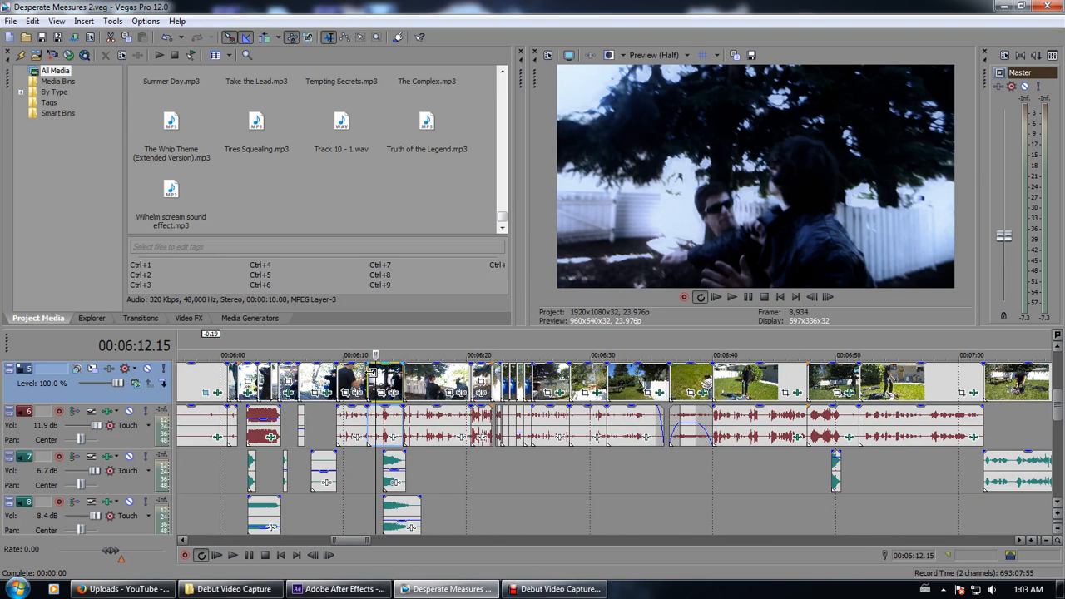
click(281, 381)
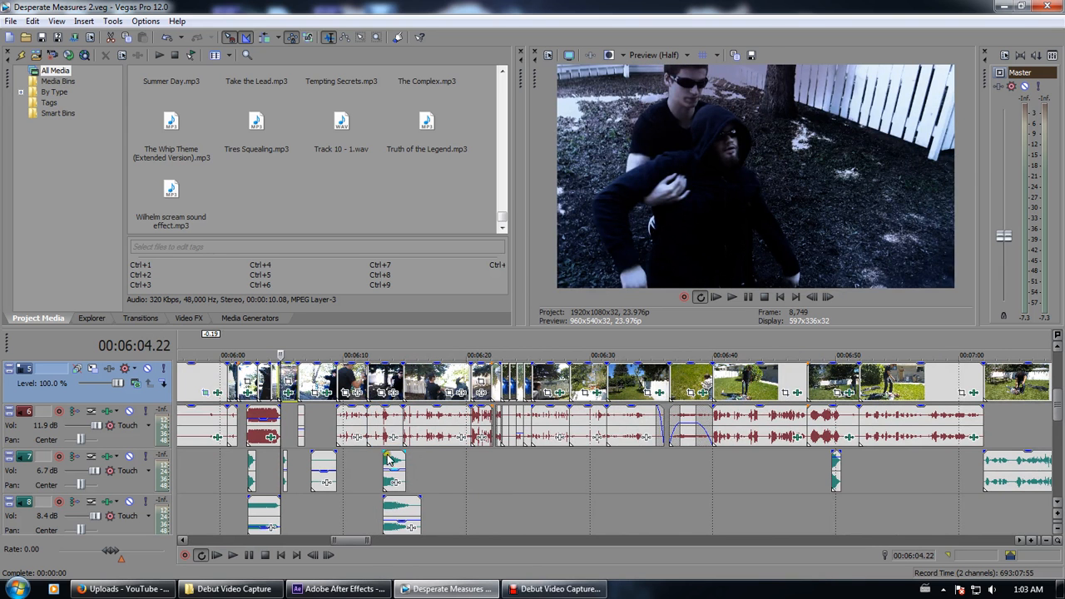
Preview the darkened camper shots on track 5 at about 5:49 and 5:30
scroll(390, 458, down, 3)
click(464, 379)
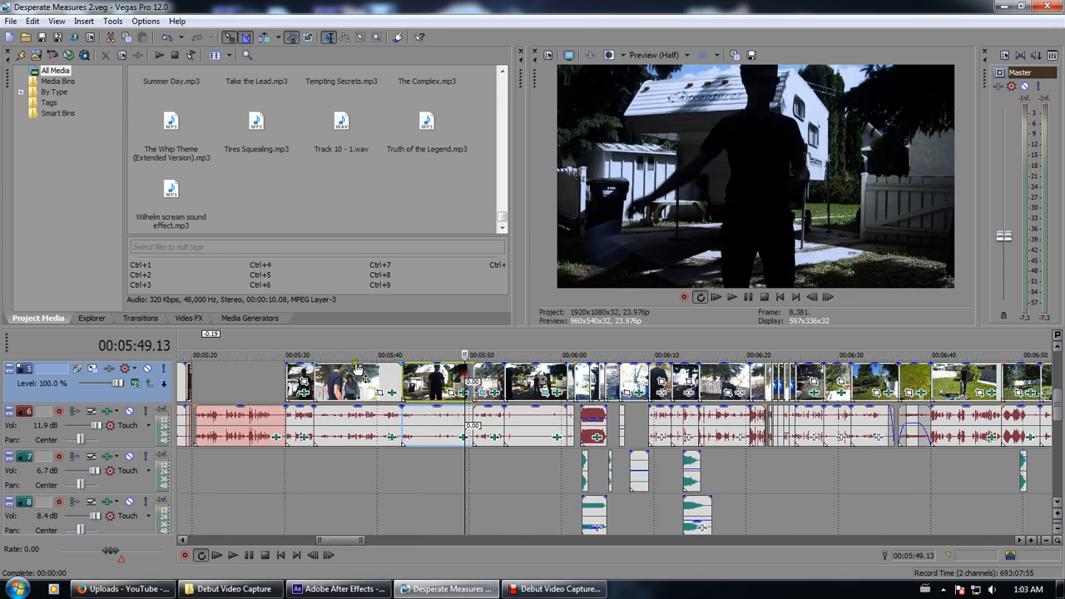
click(287, 381)
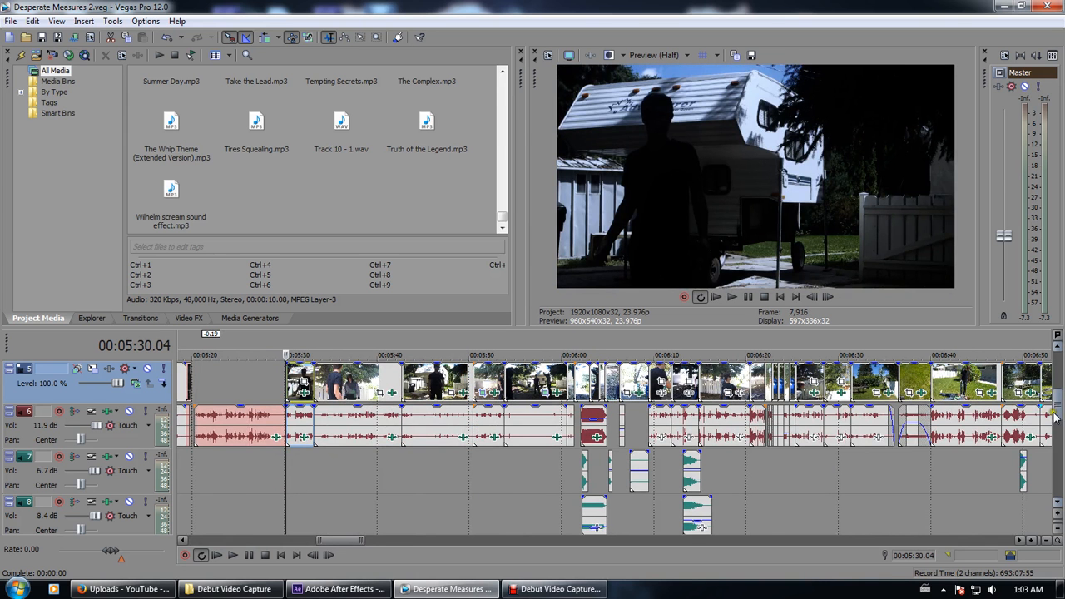
Examine the clips on video tracks 4 and 5 between about 5:04 and 5:45, including the blue bins shot
drag(1057, 416, 1058, 406)
scroll(438, 408, down, 3)
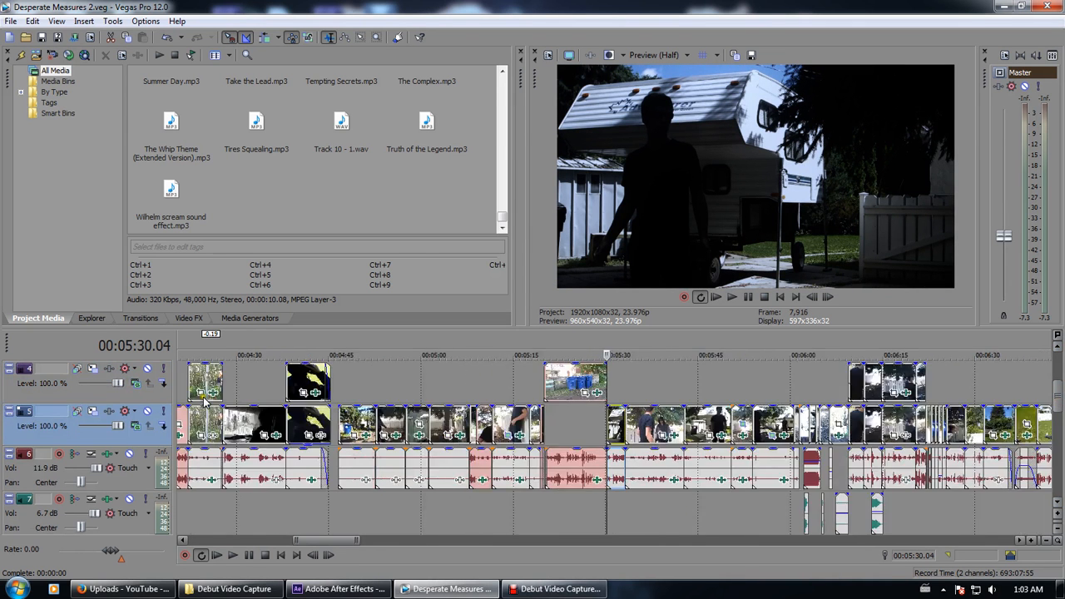
click(579, 383)
click(488, 421)
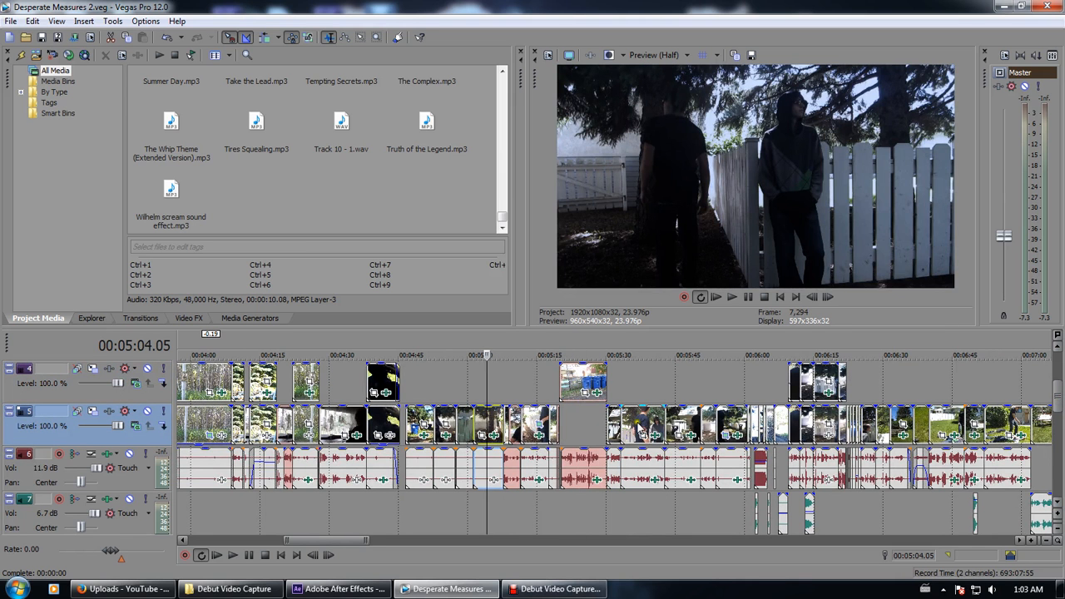
click(584, 381)
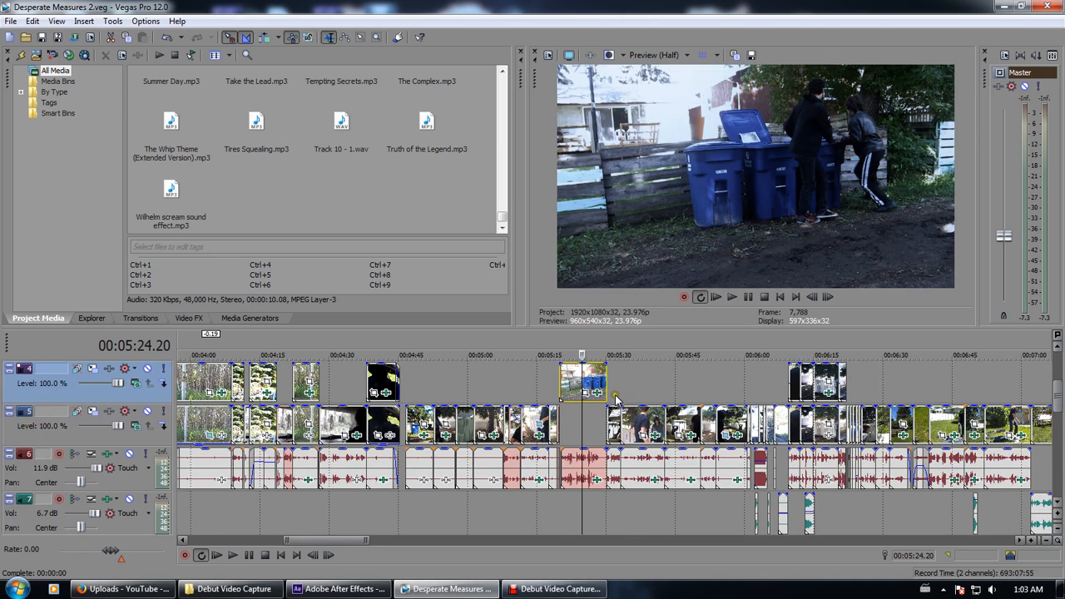
click(634, 431)
click(675, 431)
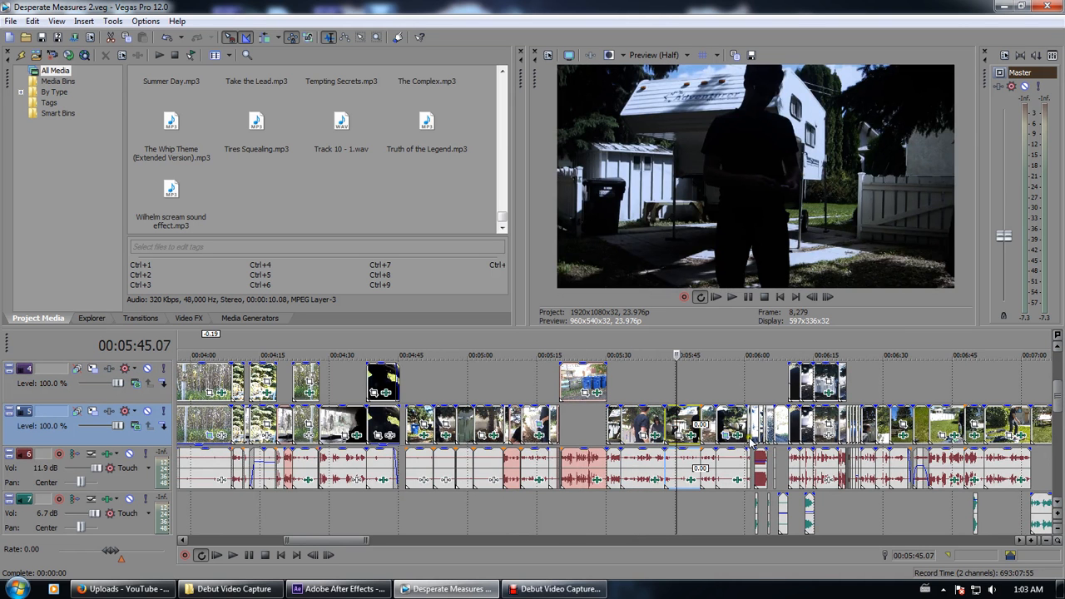
Inspect the envelope handover clip around 5:14 closely and preview the fence shot that follows at 5:18
scroll(739, 425, up, 2)
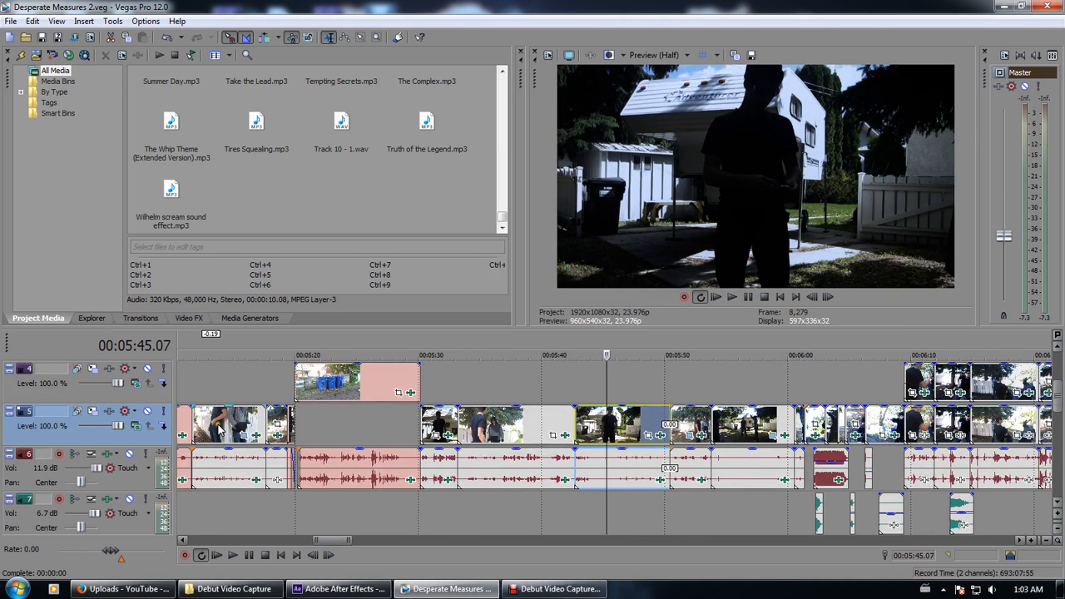
click(246, 427)
scroll(246, 427, up, 3)
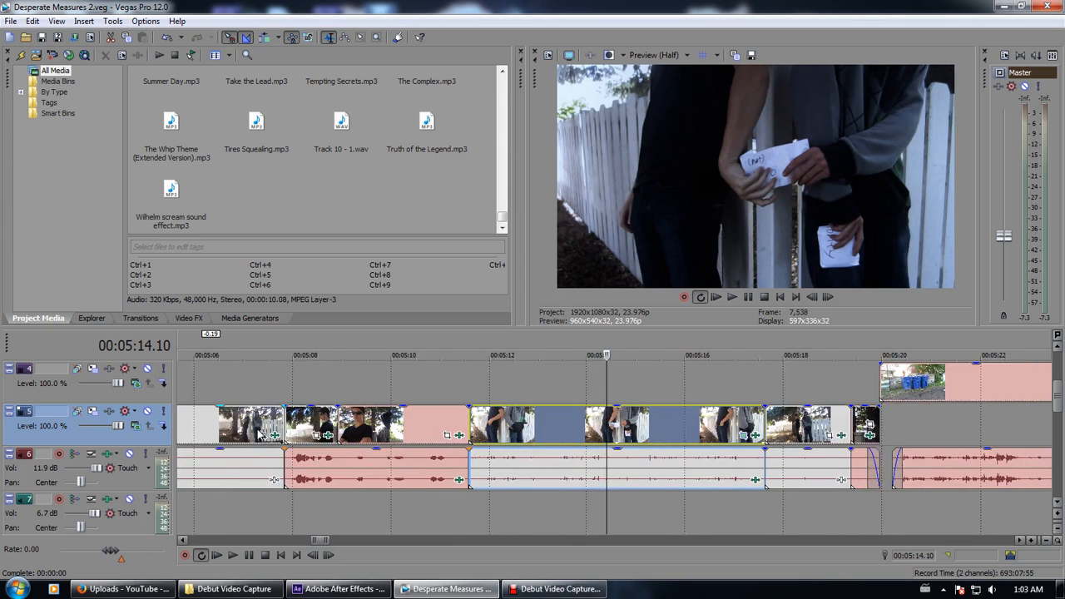
click(590, 425)
key(Left)
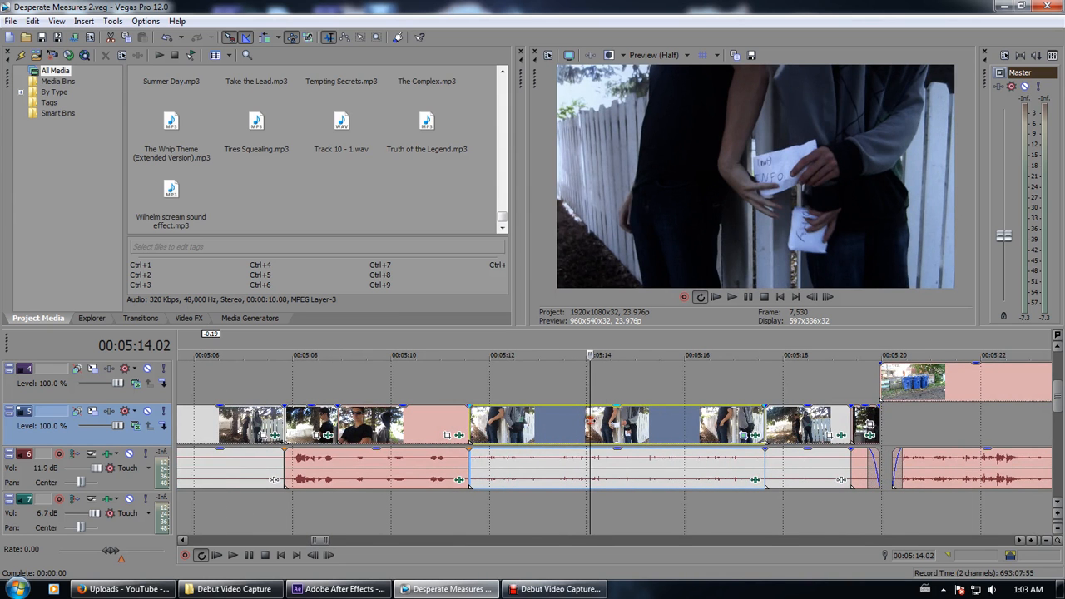
click(583, 425)
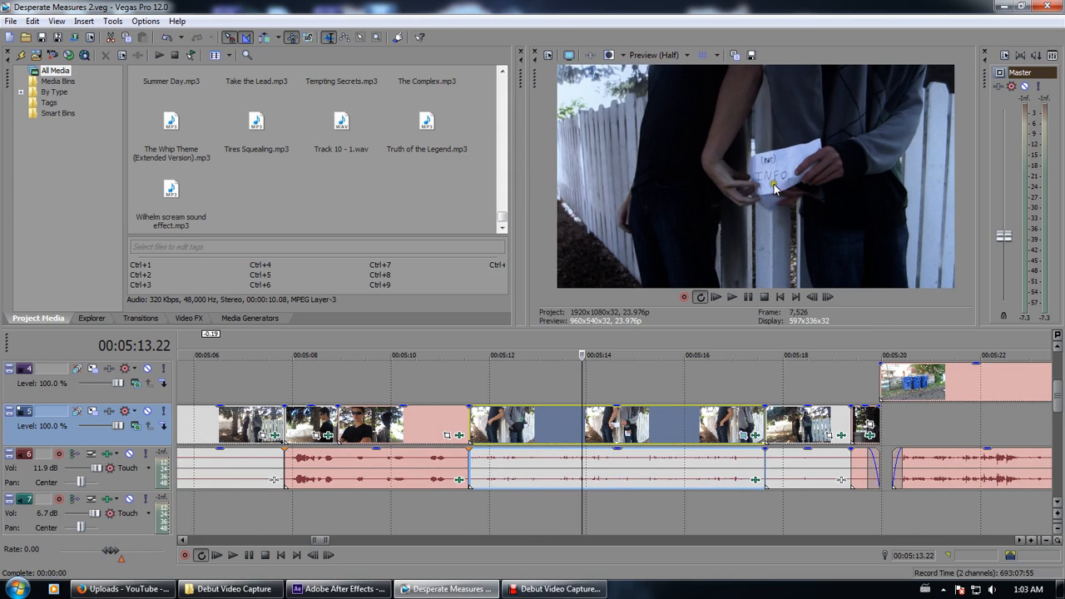
click(688, 425)
click(773, 425)
click(805, 425)
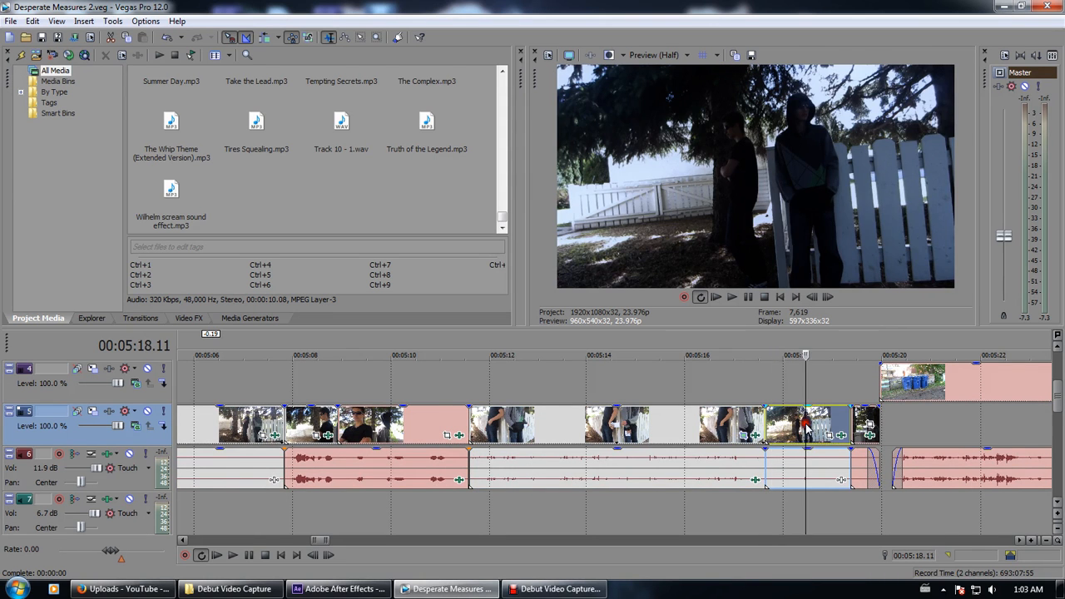
Preview the backyard clip at about 7:09 and examine tracks 2 to 8 across the film's first 24 minutes
scroll(805, 425, down, 10)
click(865, 424)
scroll(932, 428, down, 5)
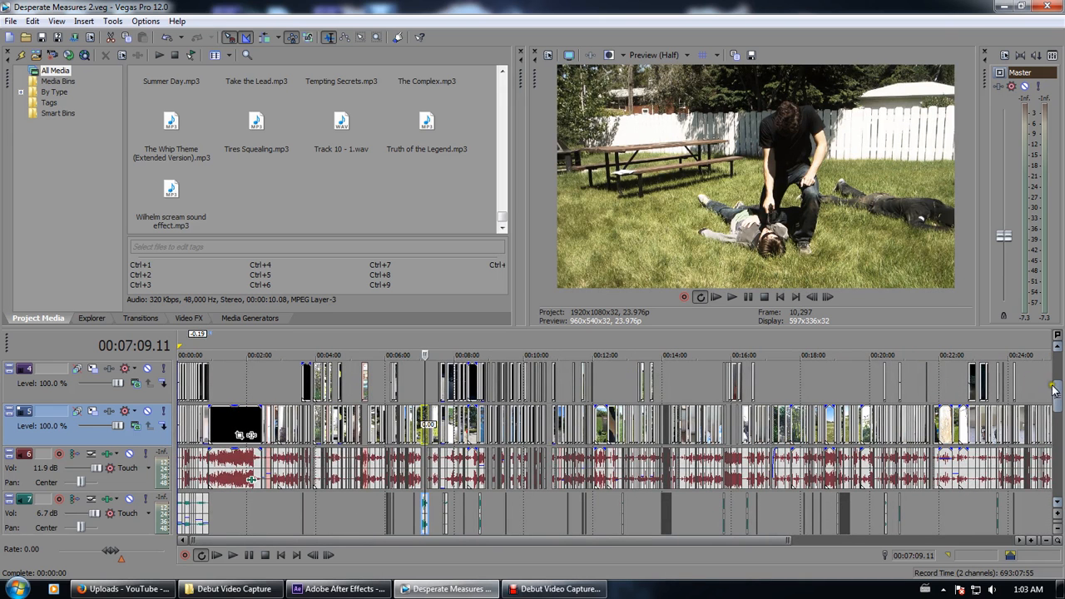
scroll(1057, 394, up, 2)
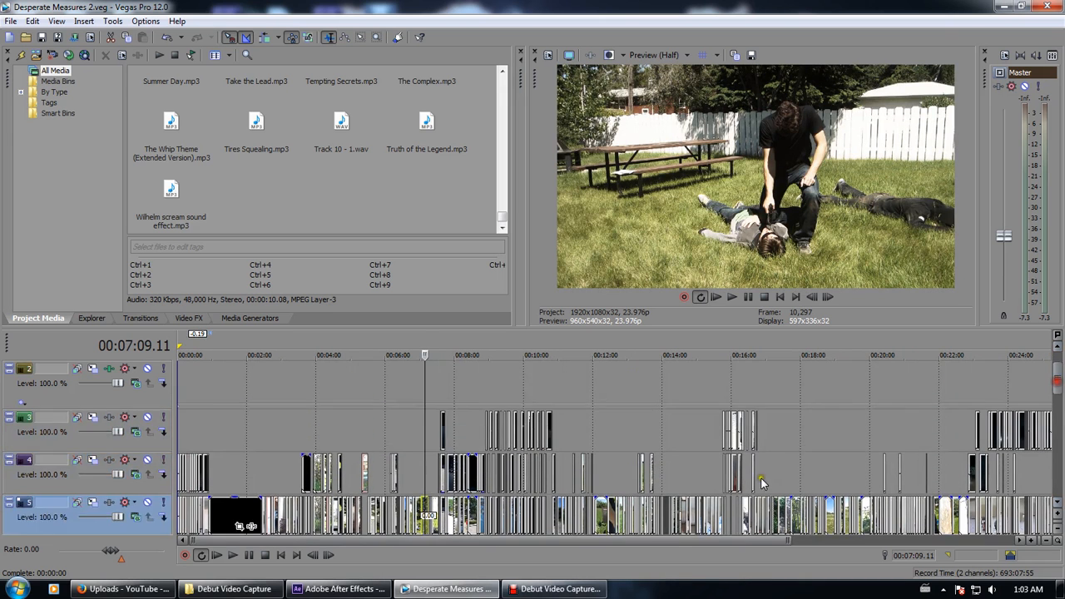
scroll(1057, 411, down, 3)
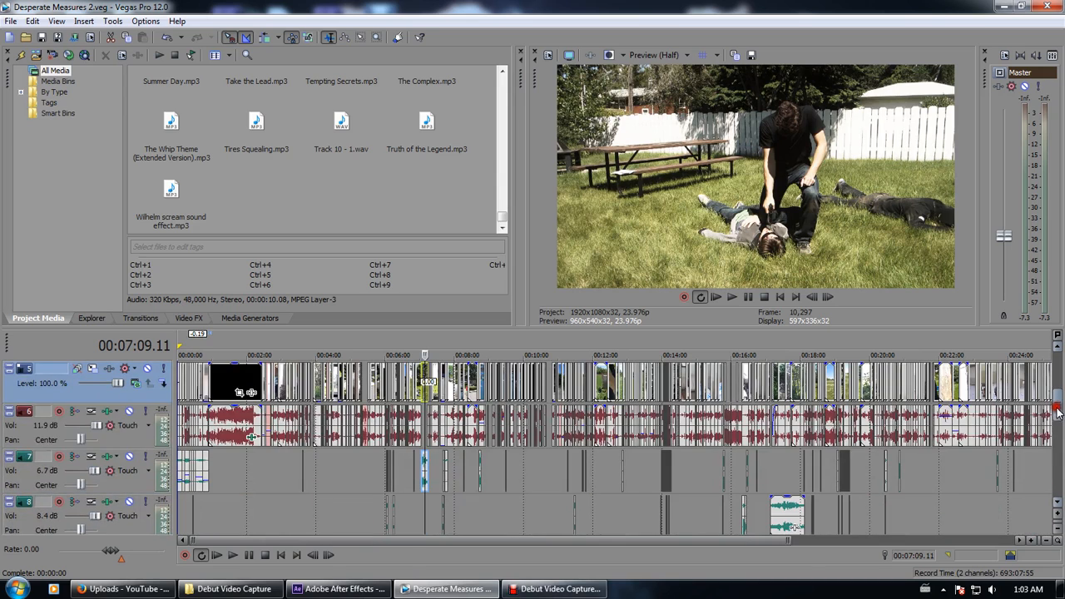
Move to the shootout at about 14:06 and examine the surrounding events on tracks 5 to 8
click(666, 449)
scroll(671, 466, up, 6)
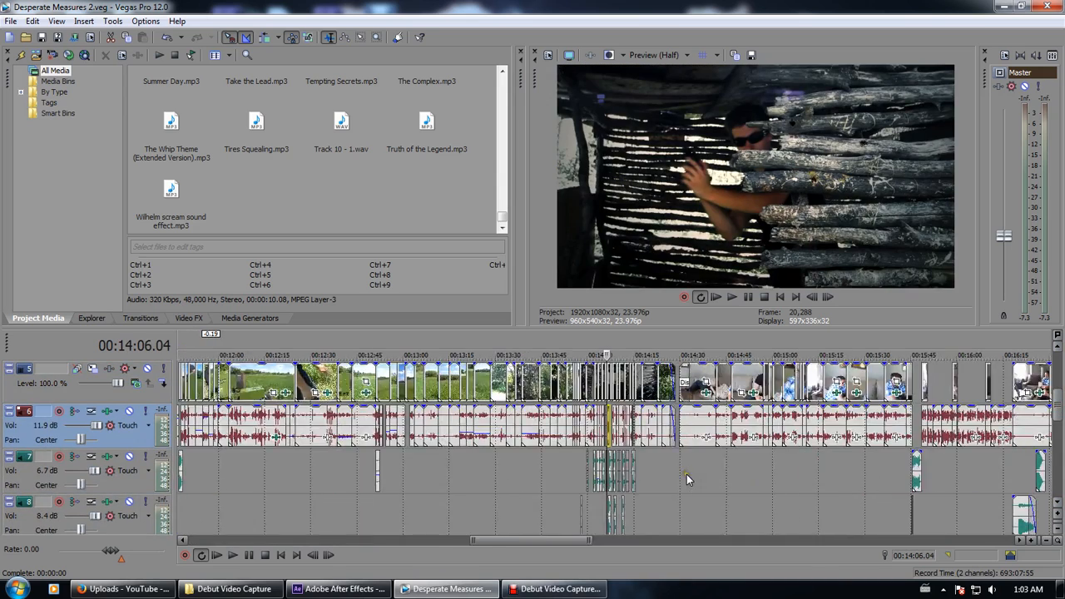
scroll(740, 495, down, 4)
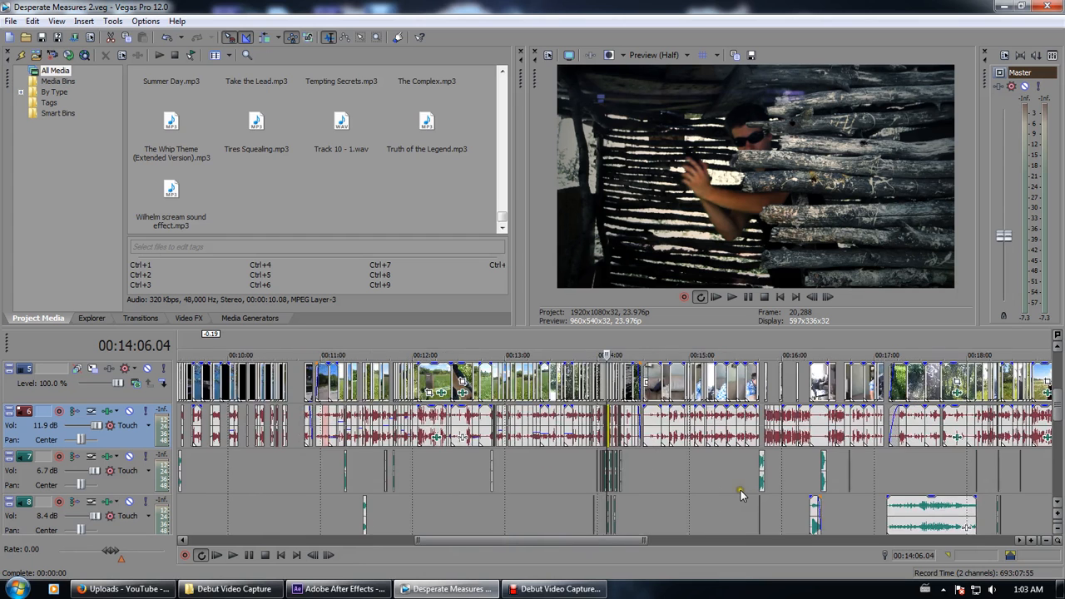
Preview the long field clip on track 5 between about 12:11 and 12:14
click(430, 421)
scroll(357, 484, up, 8)
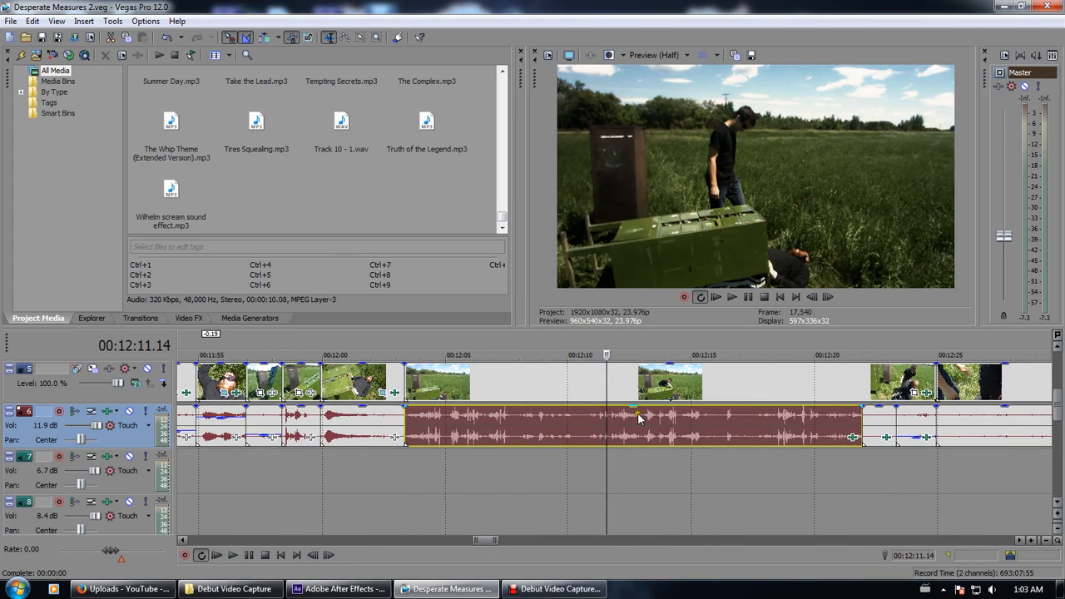
click(665, 420)
click(684, 423)
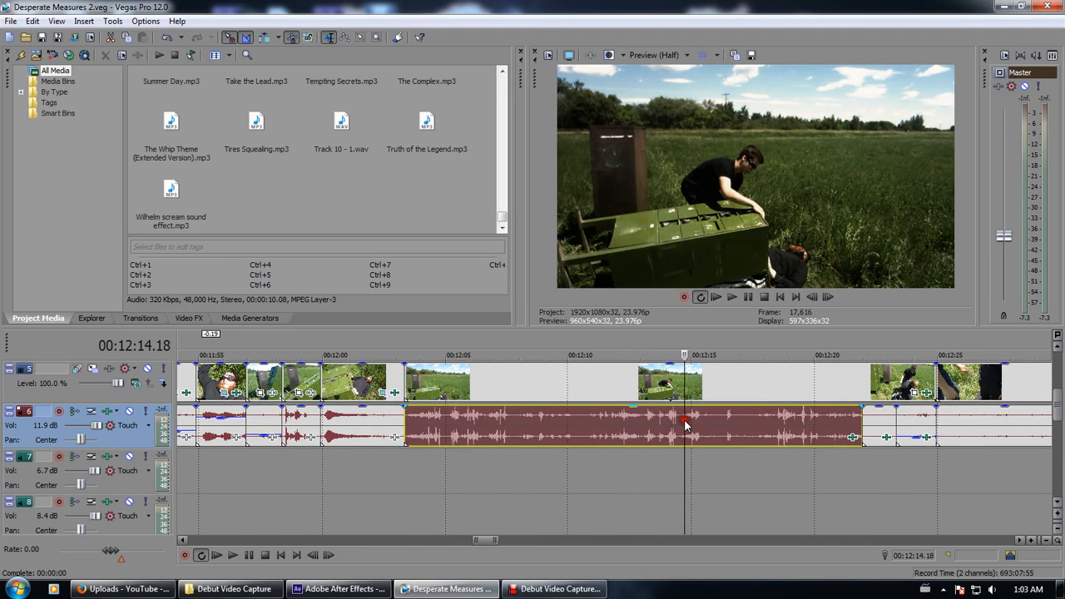
Preview the field clip at about 12:15 and 12:20 and inspect its audio event's effects from Volume through the last Track EQ
click(714, 424)
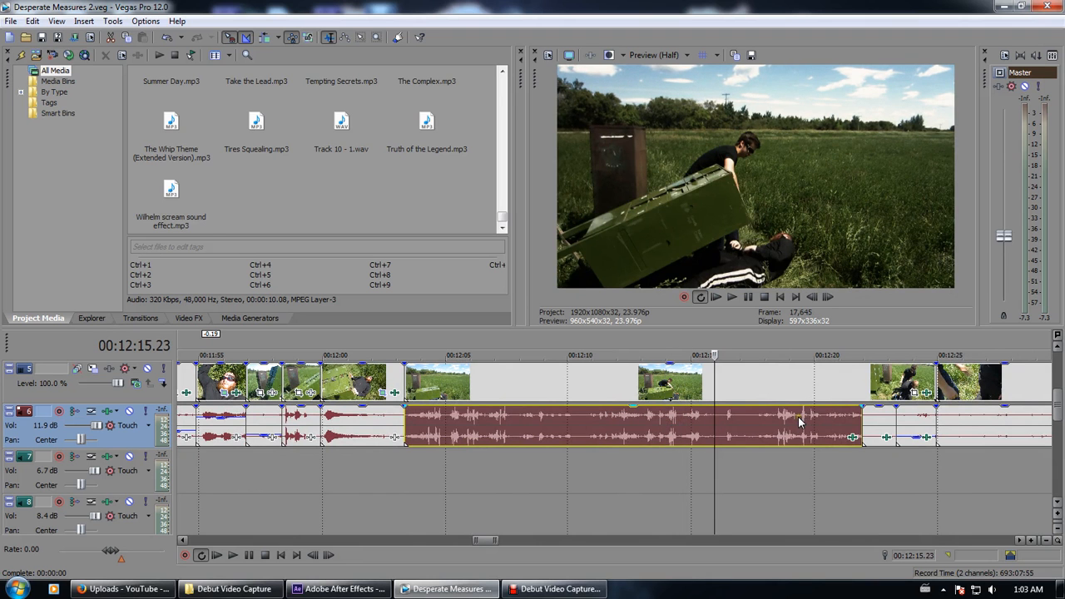
click(823, 420)
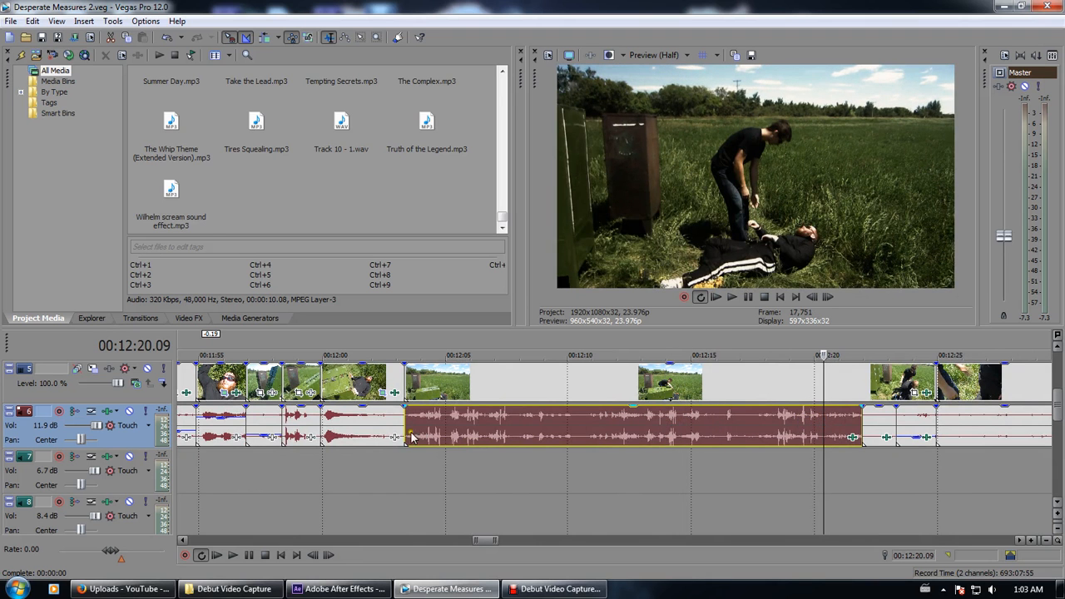
click(853, 438)
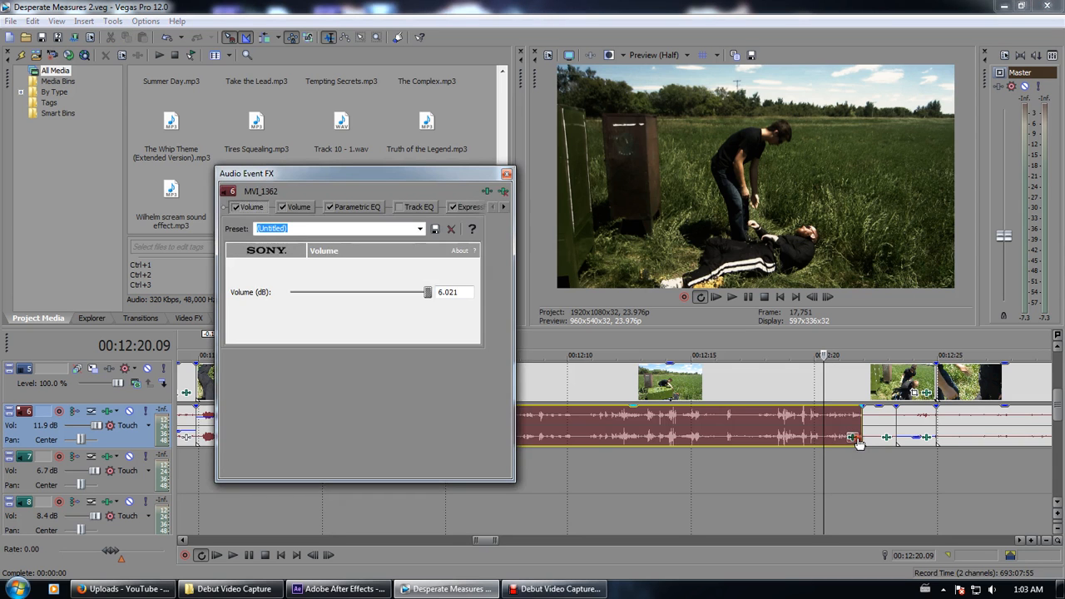
click(306, 204)
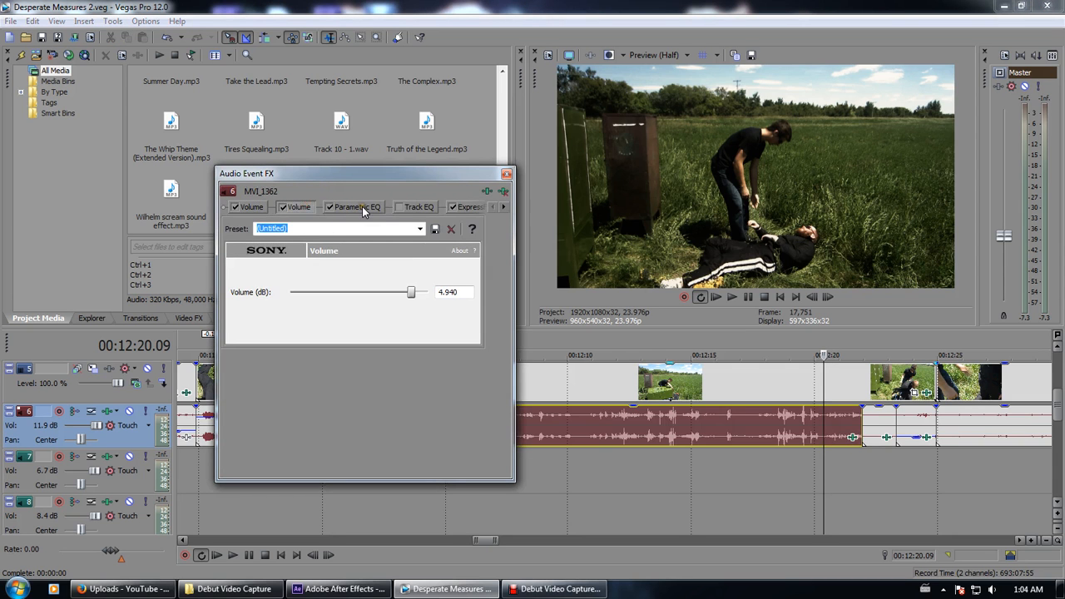
click(357, 207)
click(475, 207)
click(505, 208)
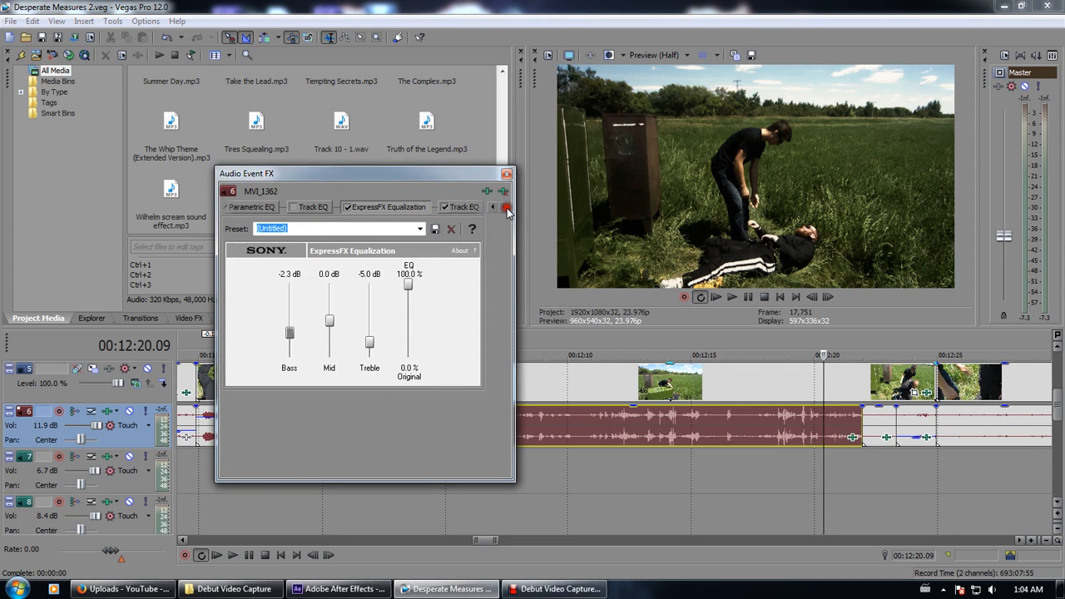
click(462, 207)
click(412, 206)
Review the Parametric EQ and both Volume effects on the field clip's audio event again and close the effects window
click(492, 206)
click(492, 206)
click(356, 206)
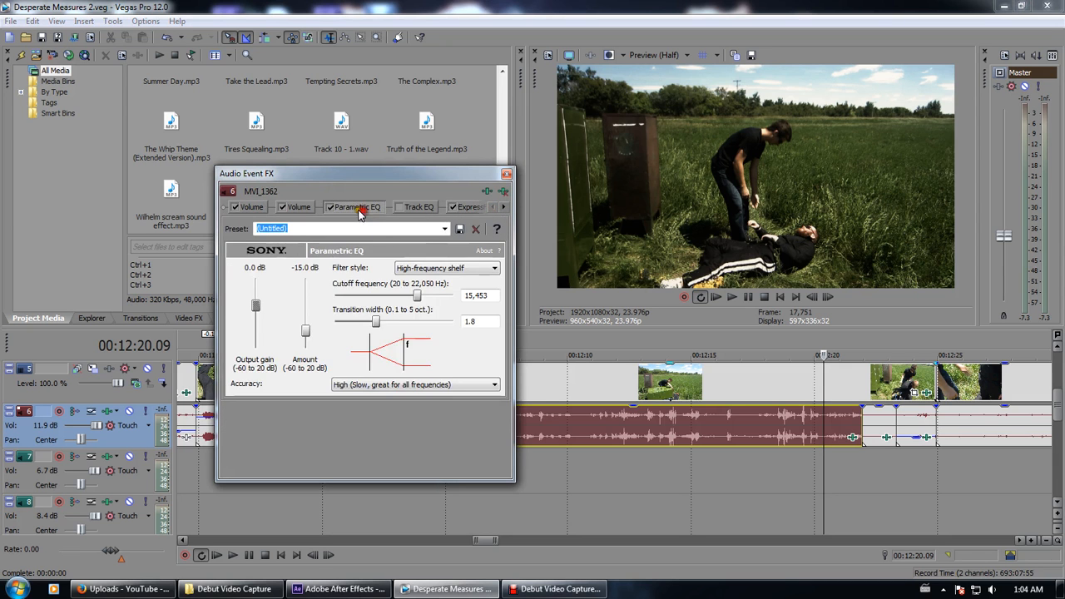
click(301, 207)
click(245, 208)
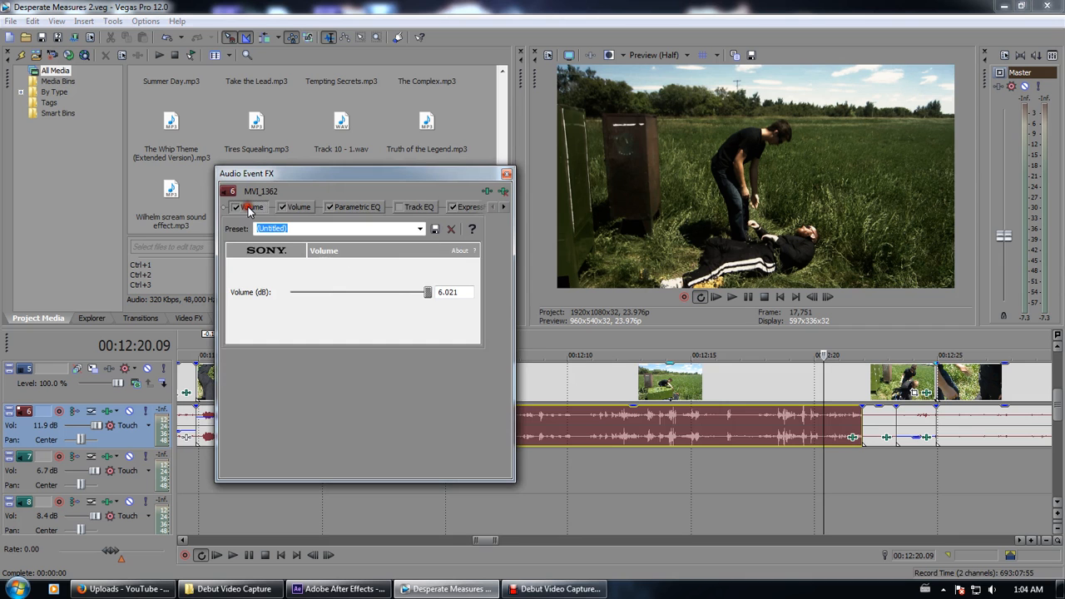
click(507, 173)
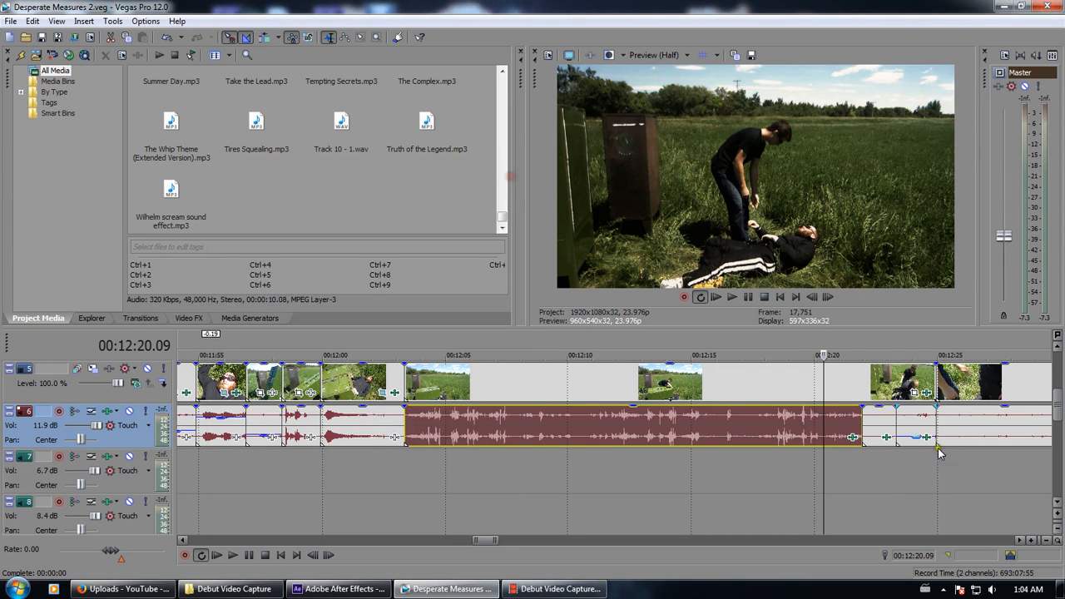
Preview the short track 6 audio event at about 12:22 and the earlier one at 12:01
key(Right)
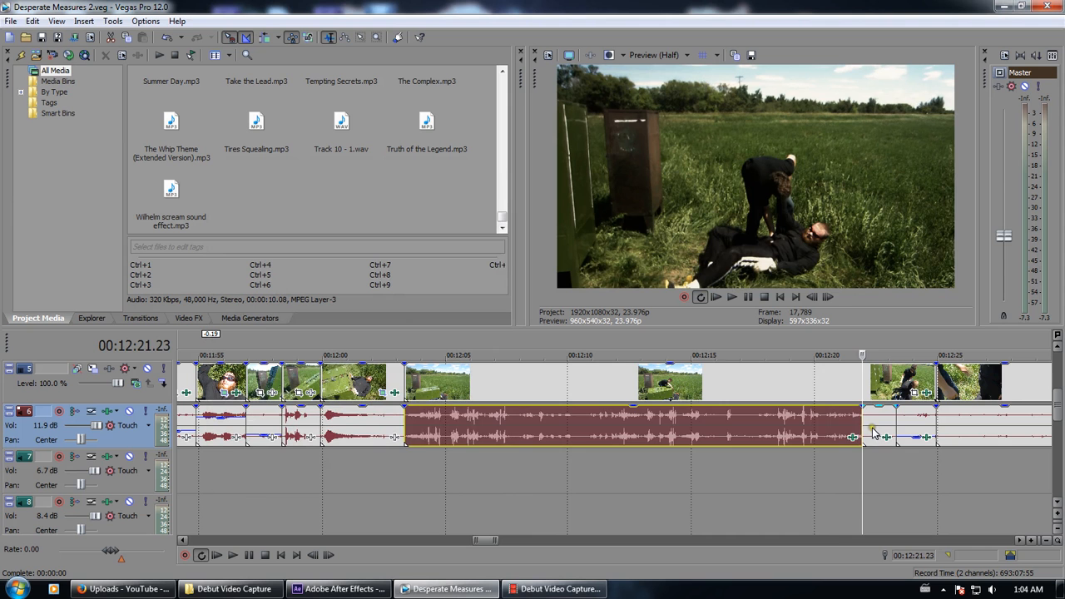
click(872, 428)
click(878, 421)
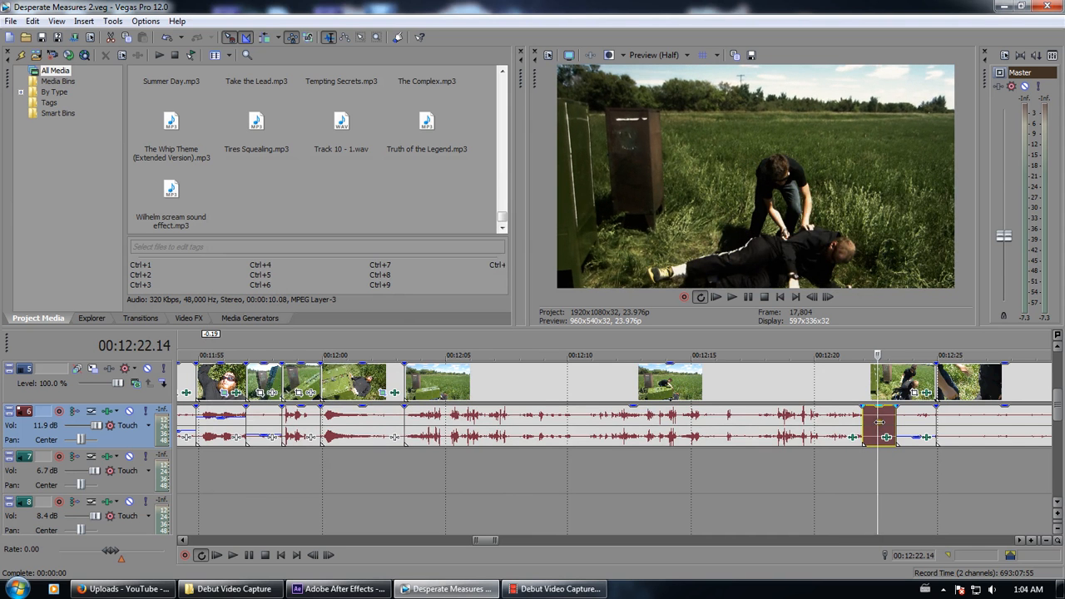
click(882, 421)
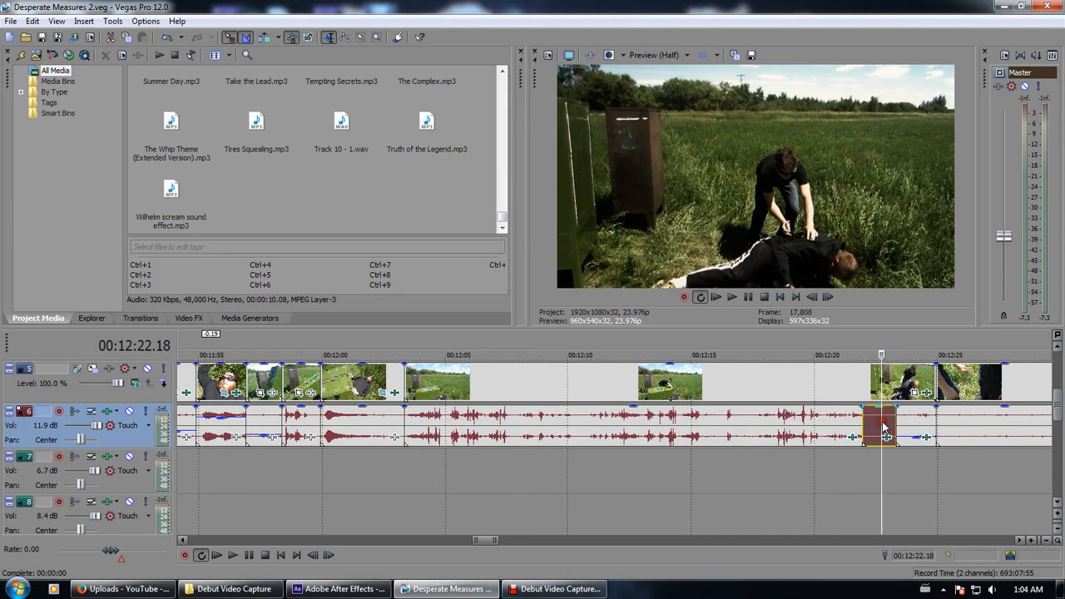
click(363, 428)
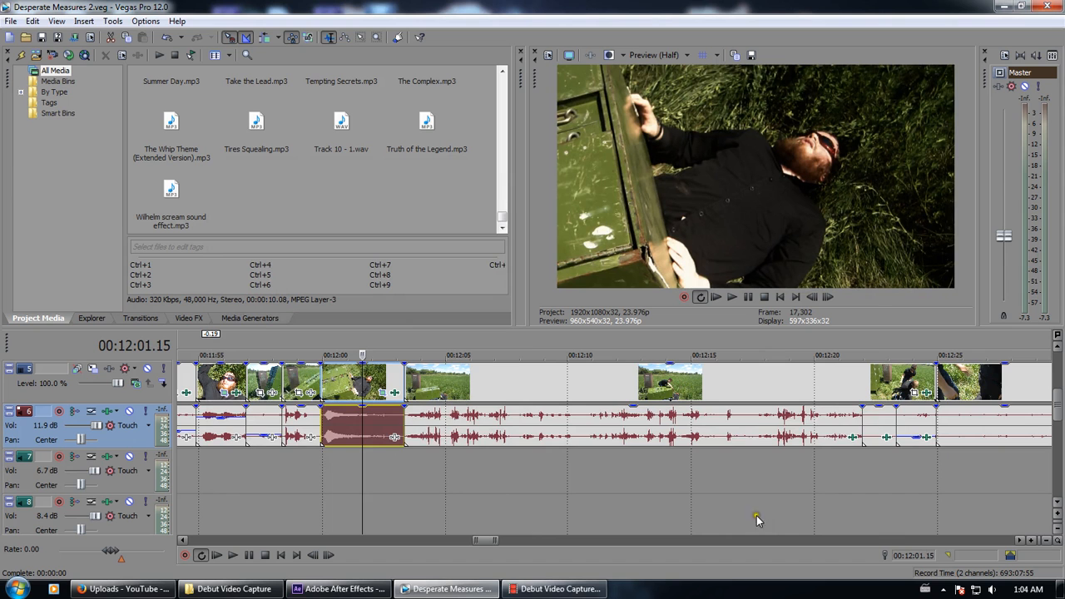
Examine the tracks across the whole film and preview the dark interior shot at about 22:50
scroll(211, 431, down, 15)
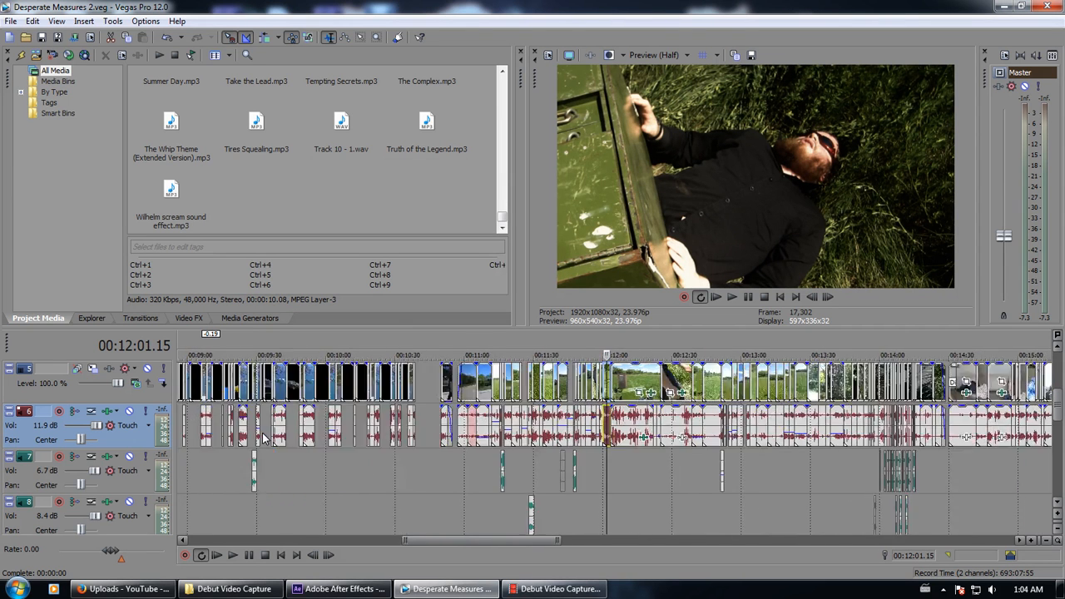
scroll(268, 441, down, 3)
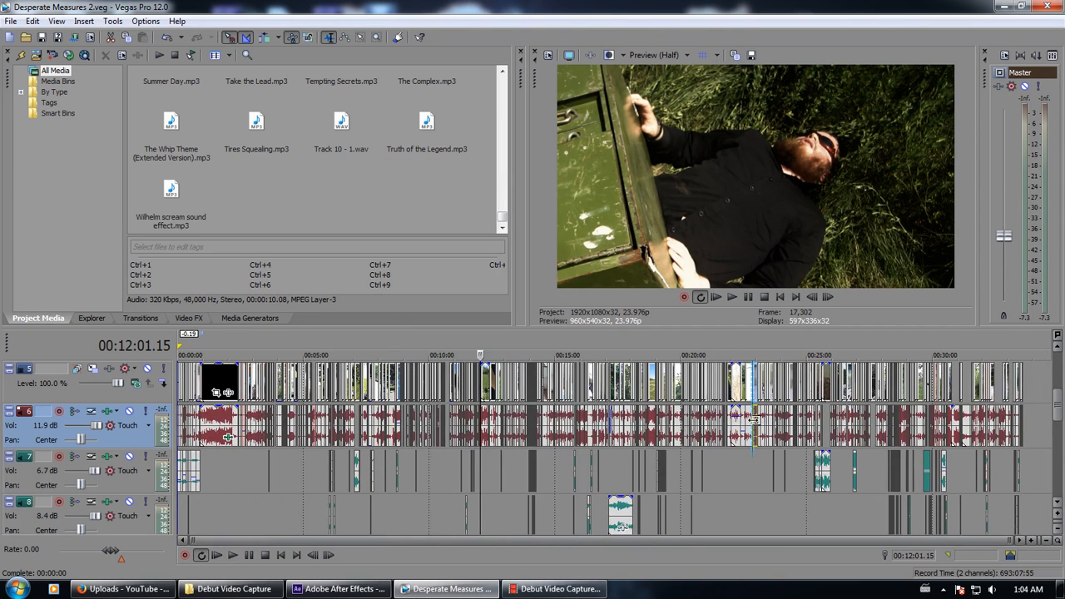
click(752, 420)
drag(1060, 401, 1057, 370)
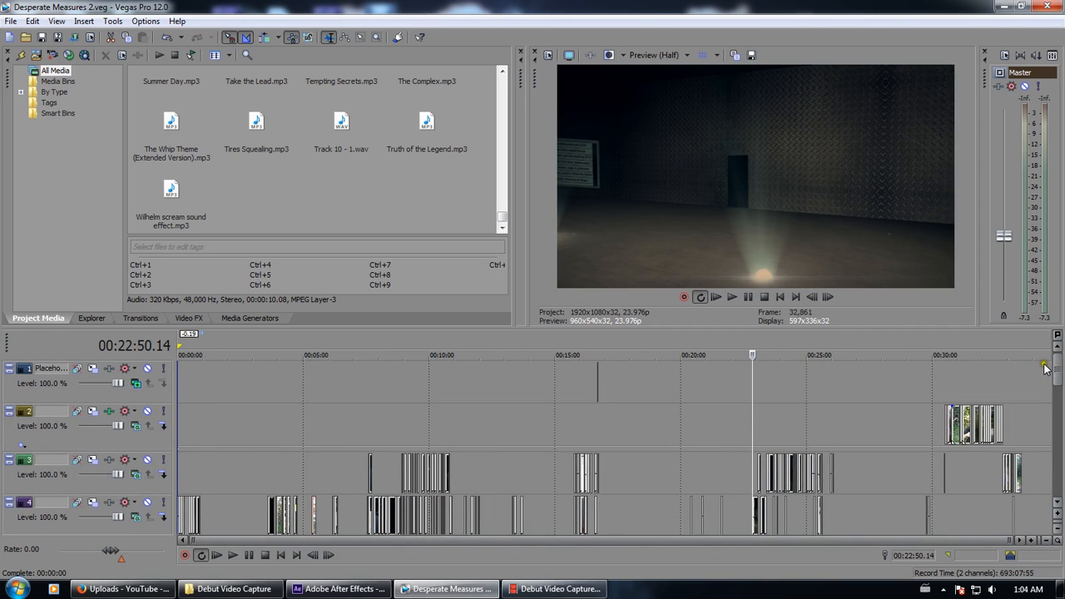
Preview the dark forest standoff clip on track 2 between about 31:37 and 31:44
click(973, 420)
scroll(957, 428, up, 5)
scroll(955, 433, up, 4)
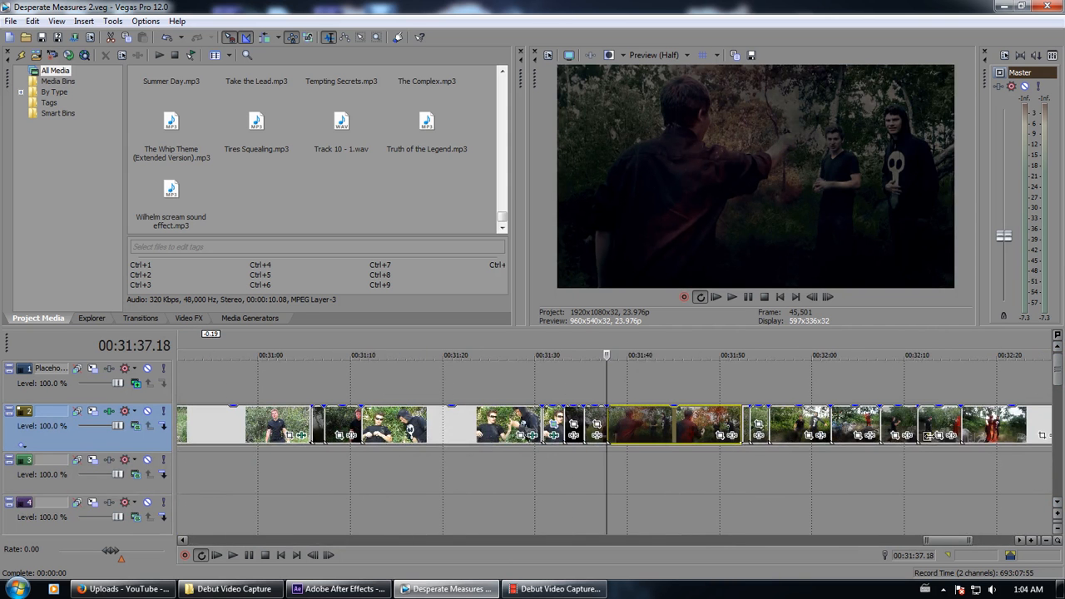
click(651, 433)
click(671, 430)
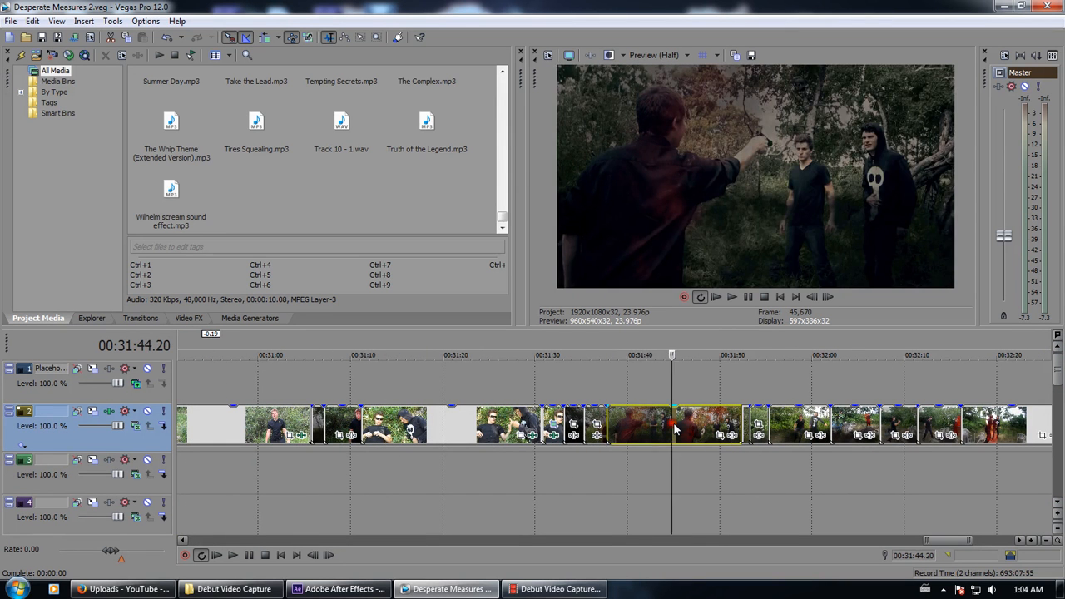
Examine tracks 3 to 6 over the film's later part and preview track 2's forest clips back to about 30:39
drag(1059, 375, 1057, 397)
scroll(714, 440, down, 4)
scroll(713, 438, down, 4)
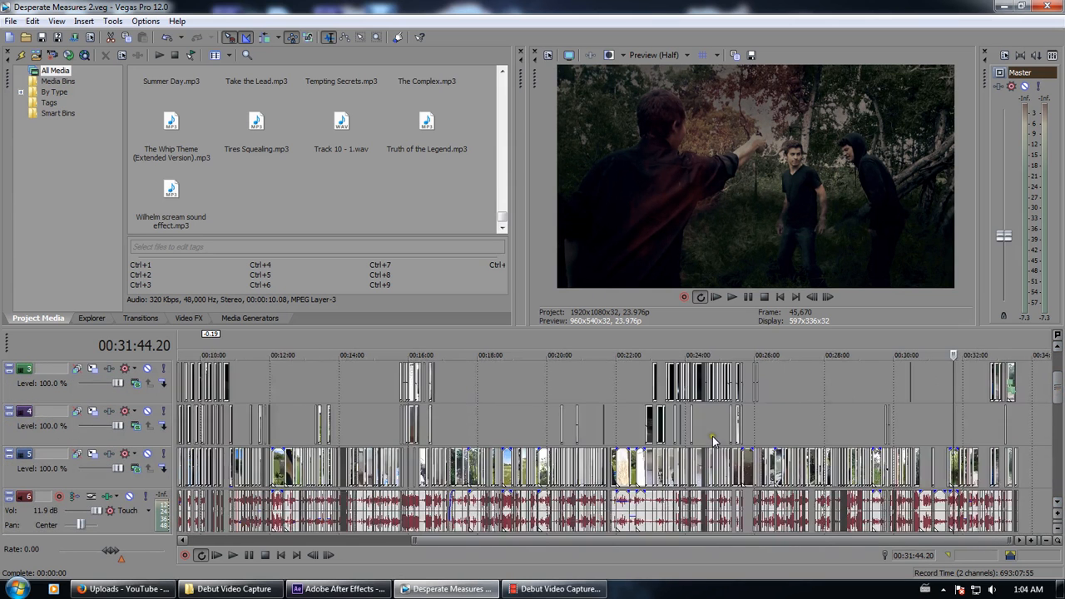
drag(1060, 388, 1060, 375)
scroll(954, 438, up, 8)
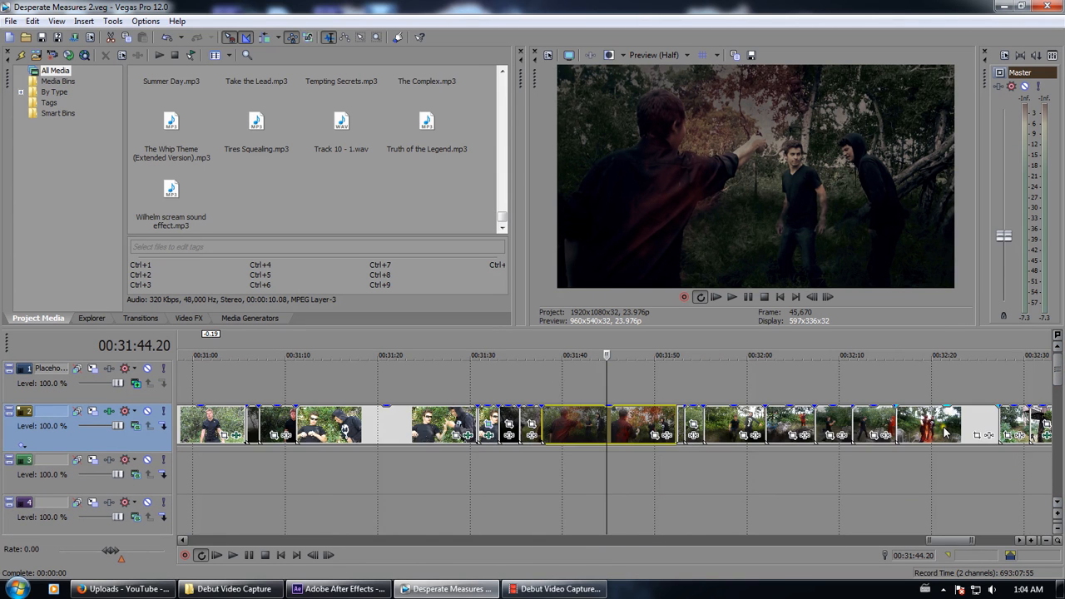
scroll(630, 438, down, 3)
click(552, 426)
click(468, 426)
click(395, 416)
click(404, 416)
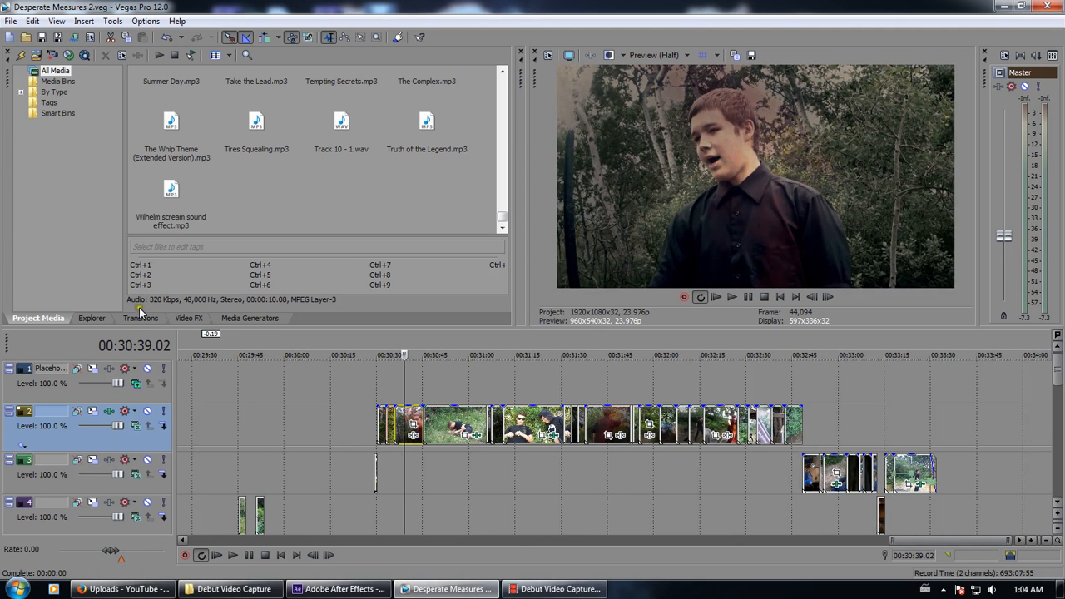
Display the Magic Bullet Looks presets in the video effects list
click(189, 318)
scroll(90, 200, down, 6)
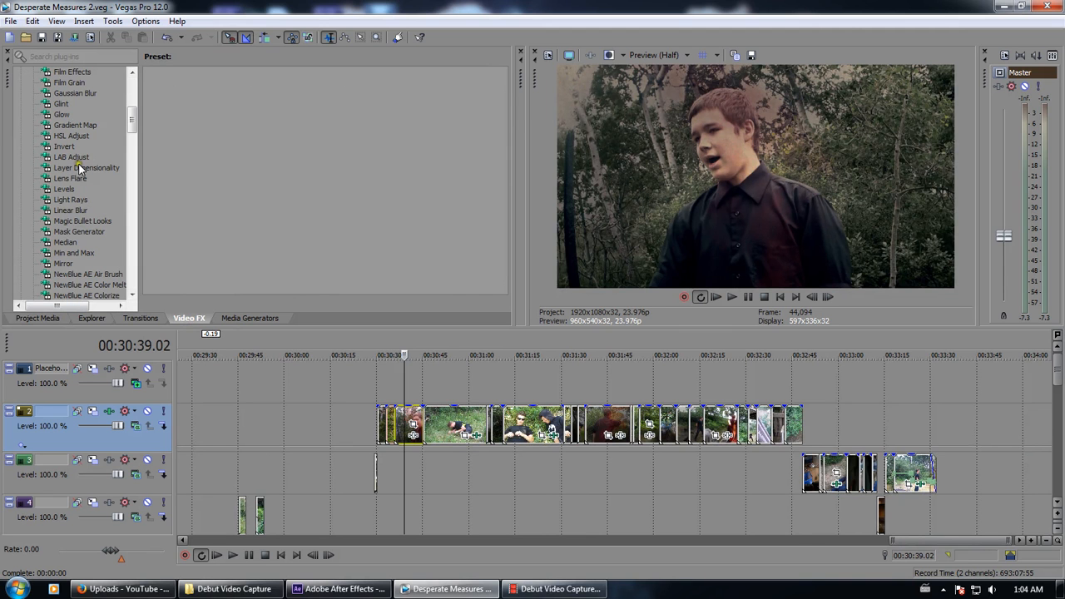
click(80, 167)
click(82, 220)
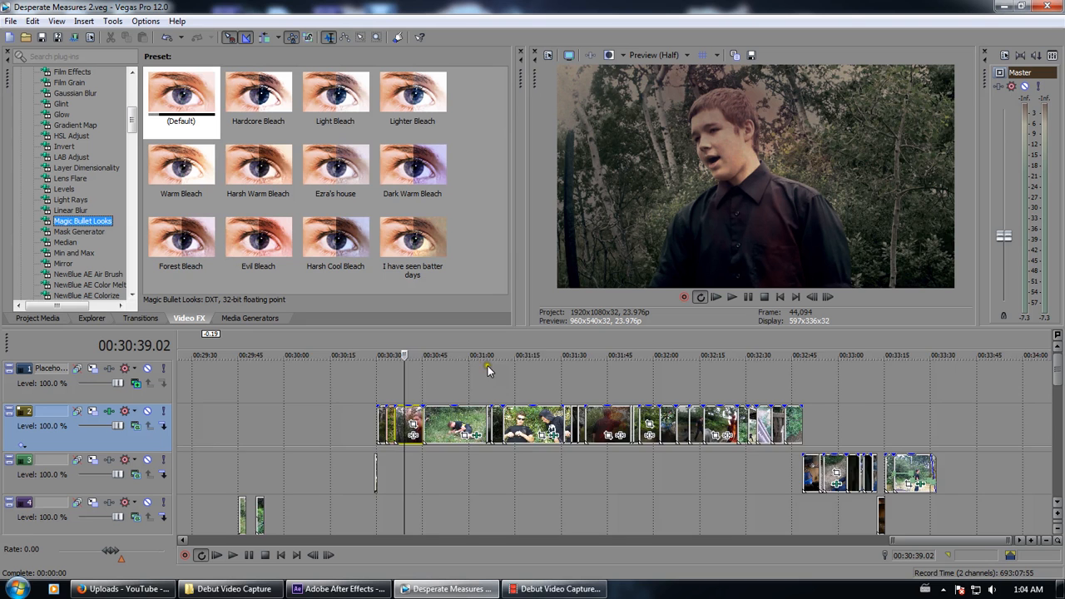
Preview the first forest clips on track 2 at about 30:41 and 30:31
scroll(484, 376, up, 5)
click(650, 428)
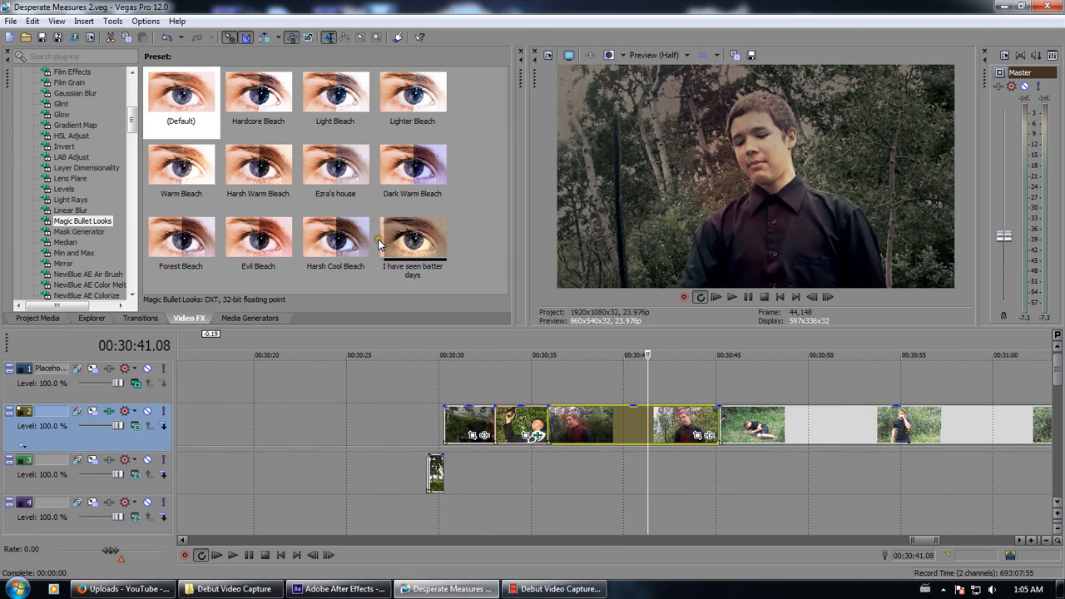
click(517, 439)
click(465, 420)
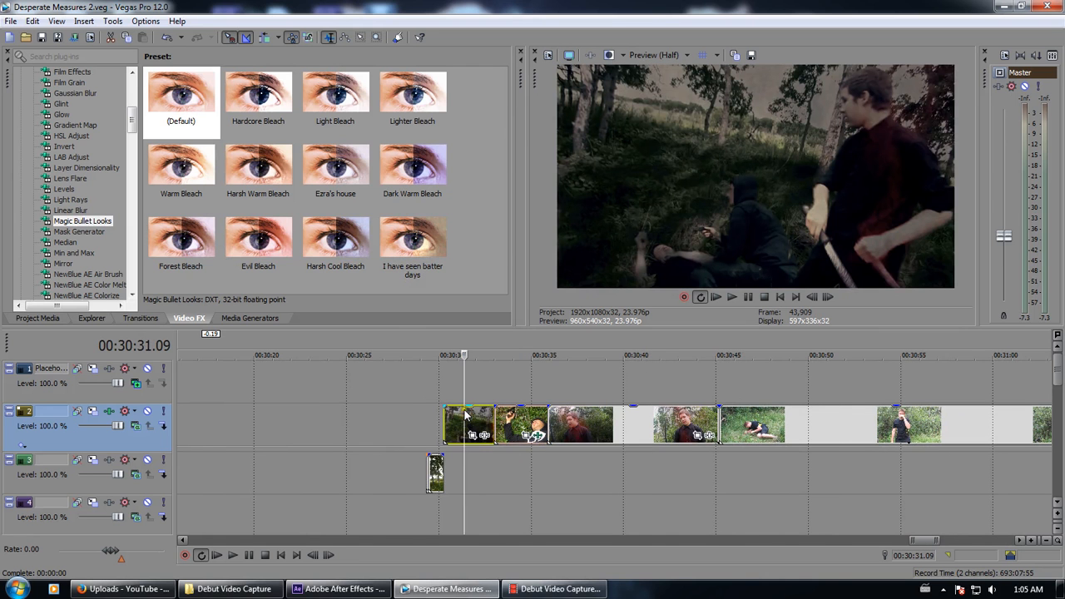
Preview the forest standoff at 31:42 on track 2 and the track 3 clips at 32:58 and 24:47
scroll(465, 416, down, 3)
click(757, 436)
click(823, 445)
scroll(824, 449, down, 2)
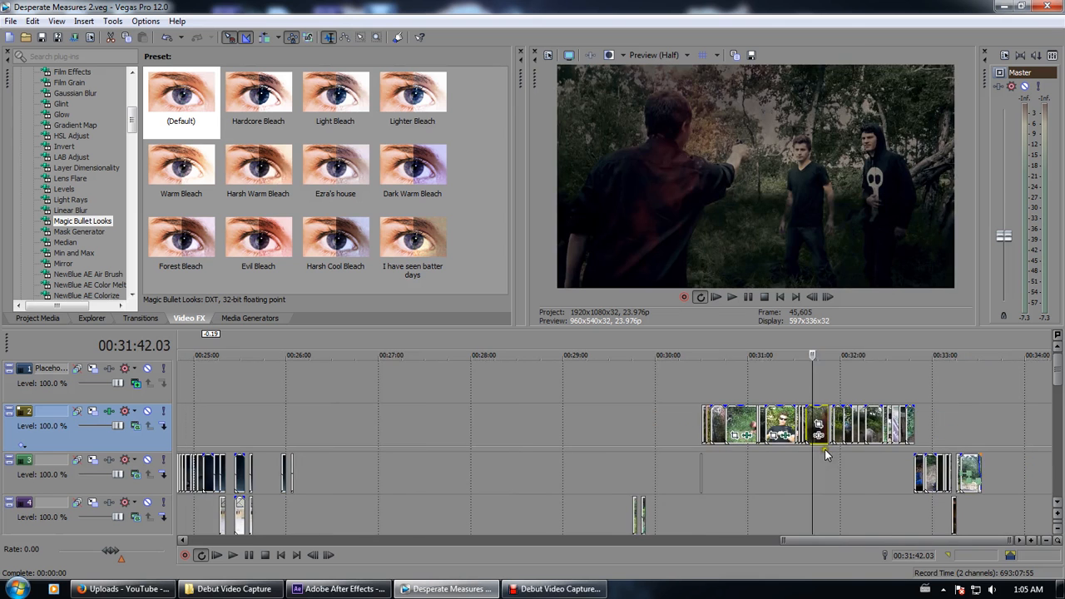
click(938, 471)
scroll(926, 470, down, 2)
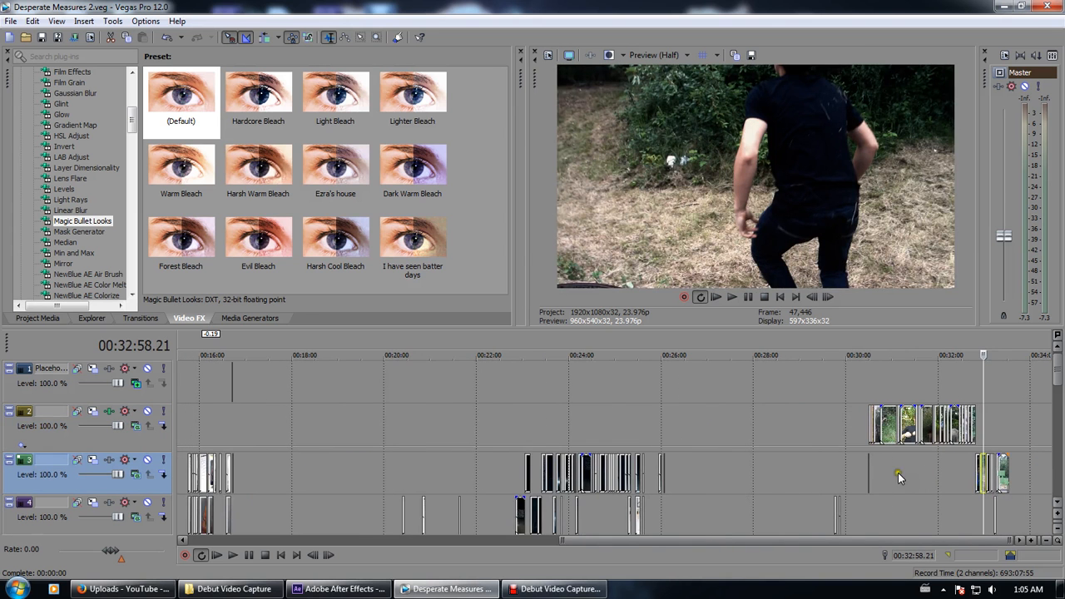
click(614, 466)
scroll(507, 466, down, 2)
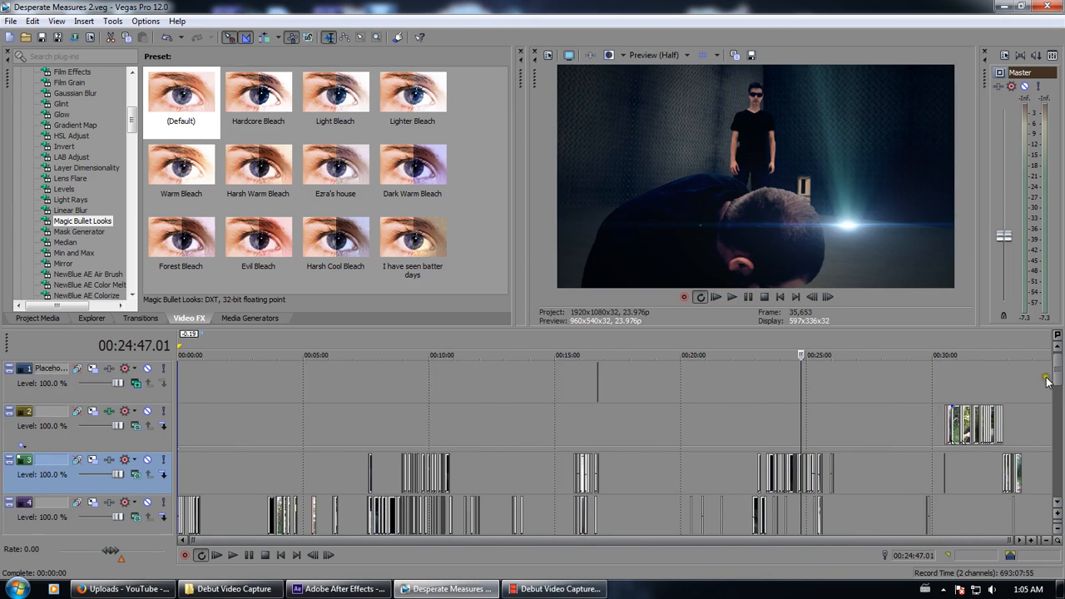
Return to the long field clip on track 5 and preview it at about 12:09 and 12:11
scroll(1056, 371, down, 3)
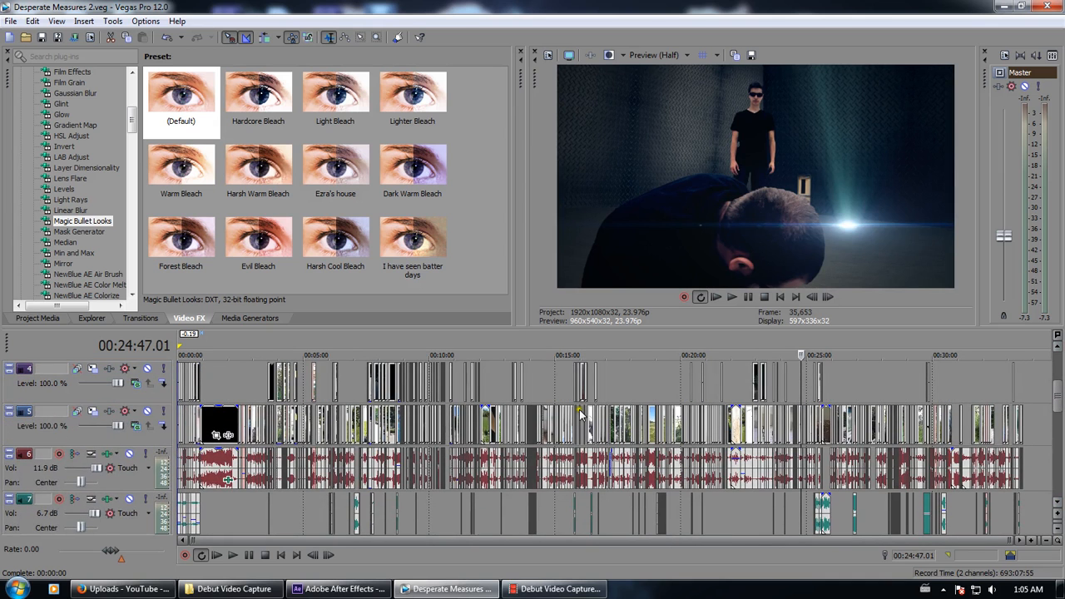
click(484, 413)
scroll(499, 416, up, 8)
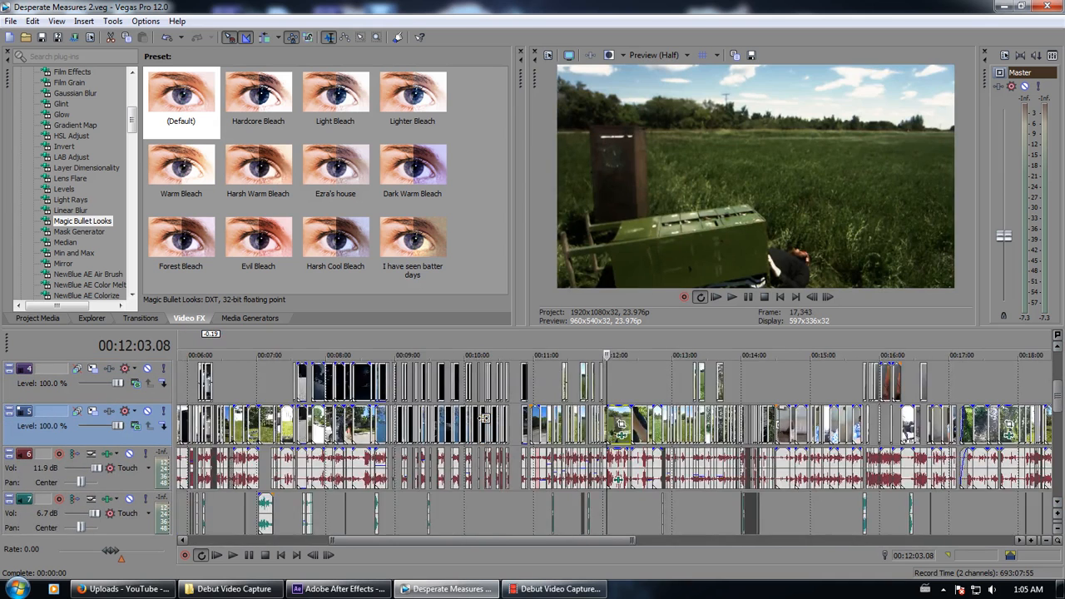
click(683, 435)
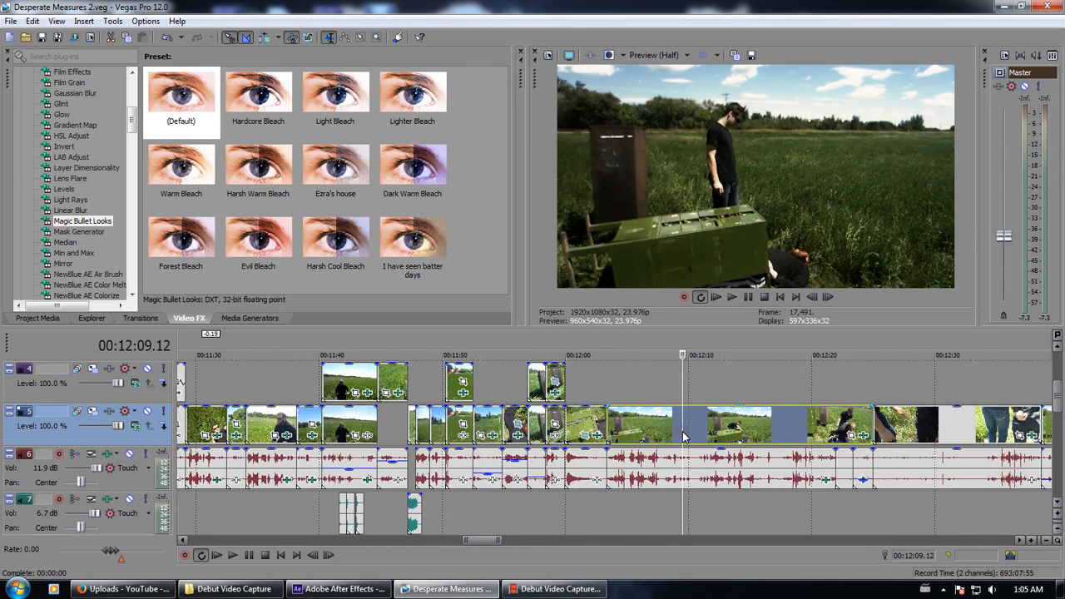
click(702, 433)
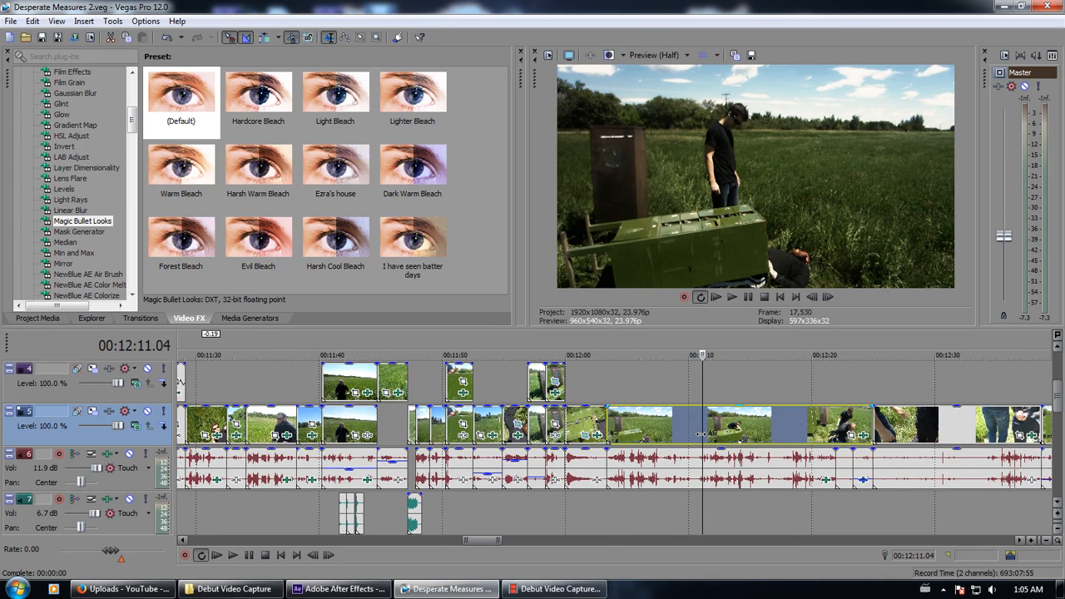
Inspect the field clip's Magic Bullet Looks effect with the Harsh Warm Bleach preset, toggling it off and on to compare the grading
click(862, 435)
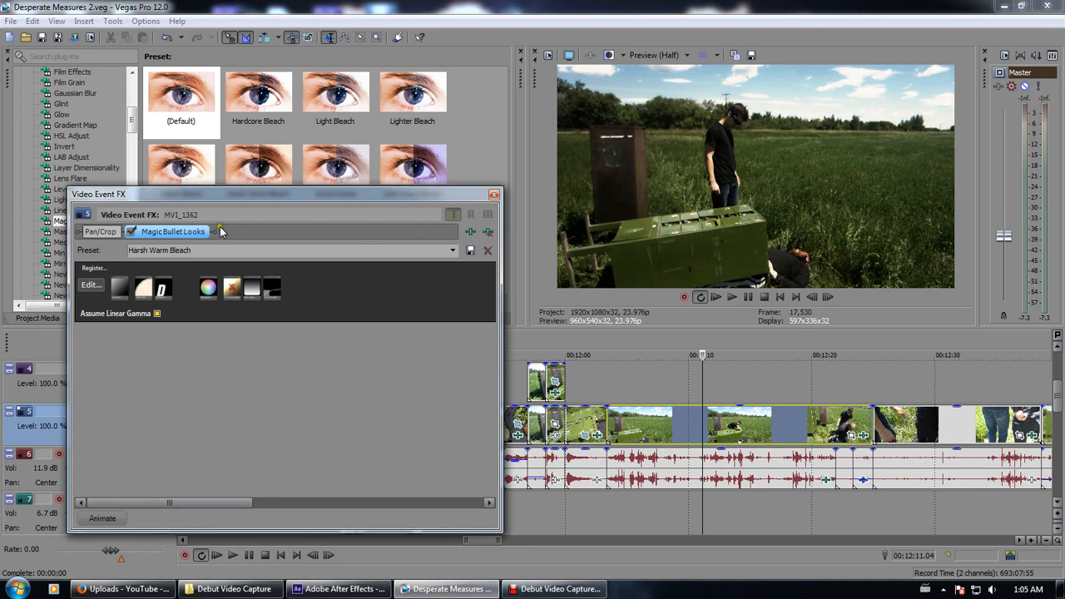
click(128, 232)
click(128, 232)
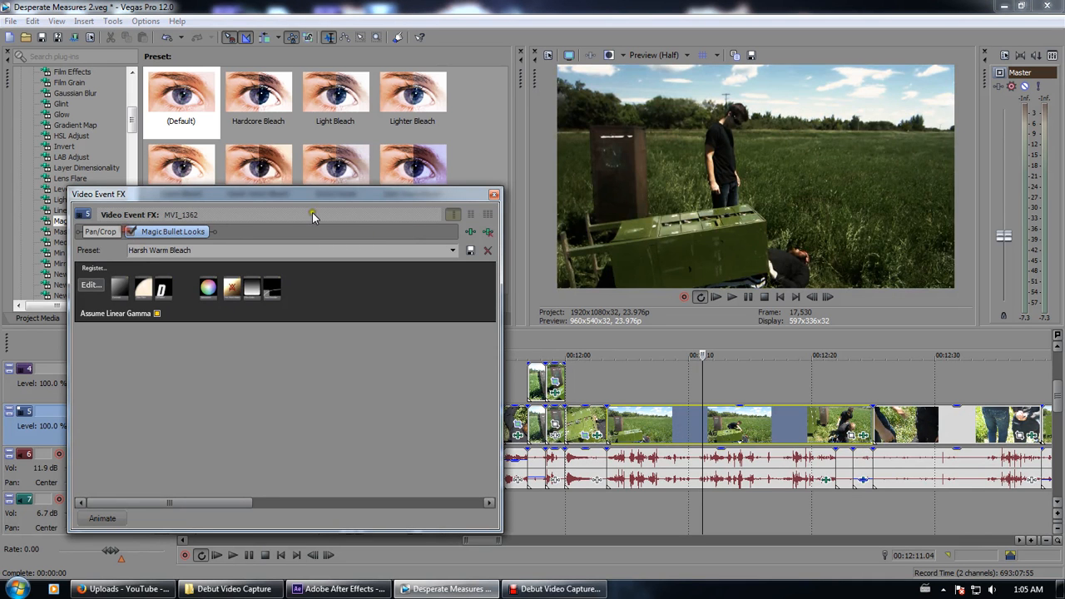
click(494, 195)
Preview the night driveway clip on track 4 at about 8:30 and examine it above the ungraded track 5 footage
scroll(547, 389, down, 4)
scroll(547, 389, down, 3)
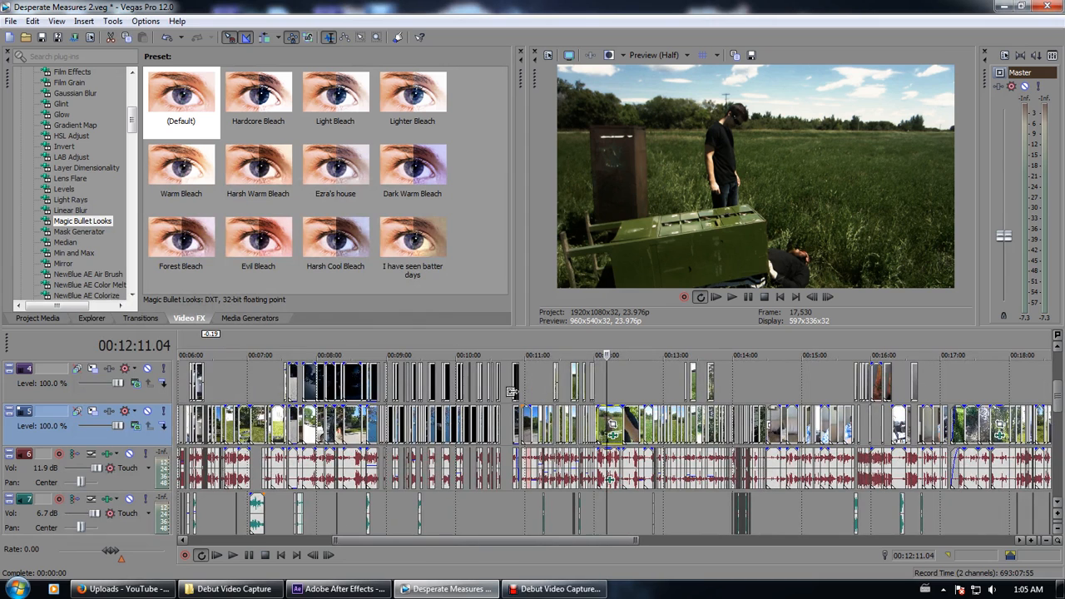
click(372, 384)
click(364, 385)
scroll(363, 406, up, 2)
scroll(363, 405, up, 4)
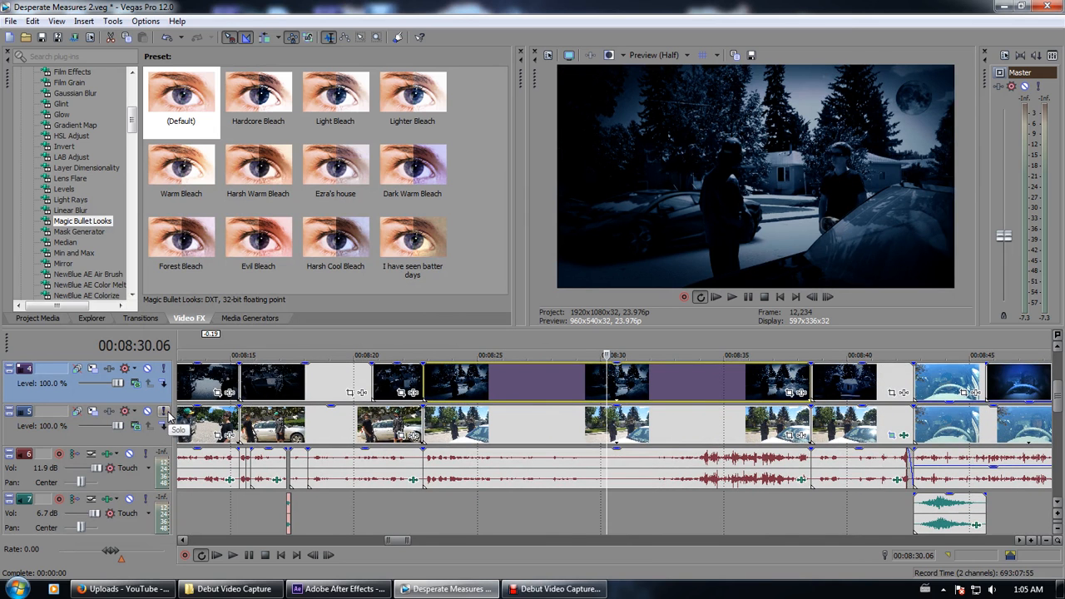
Solo track 4 and track 5 in turn at 8:30 to compare the graded and ungraded driveway shot, and preview 8:29 with both tracks active
click(164, 368)
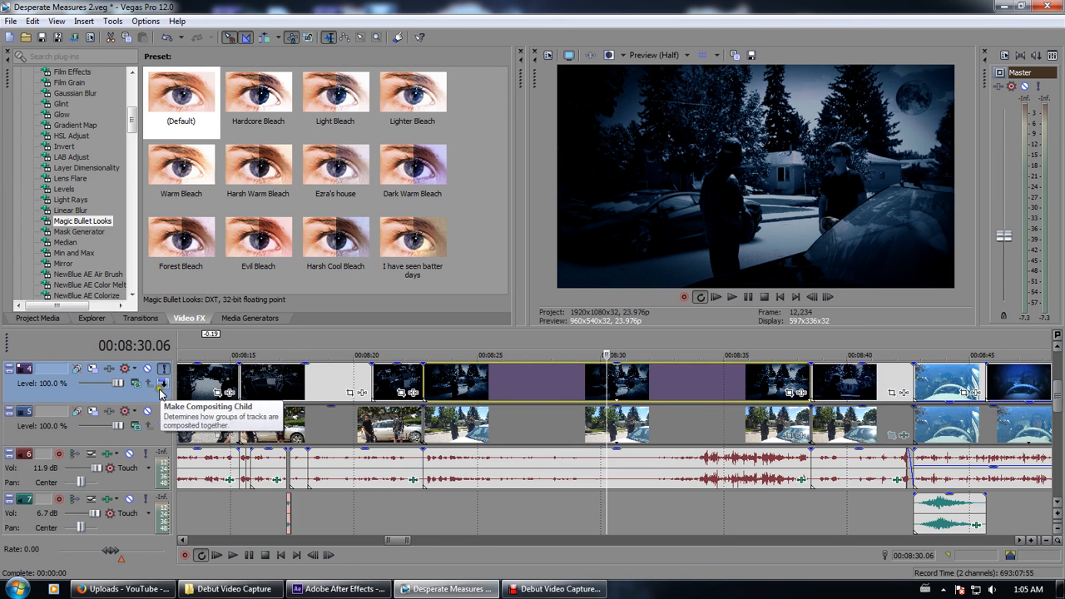
click(165, 411)
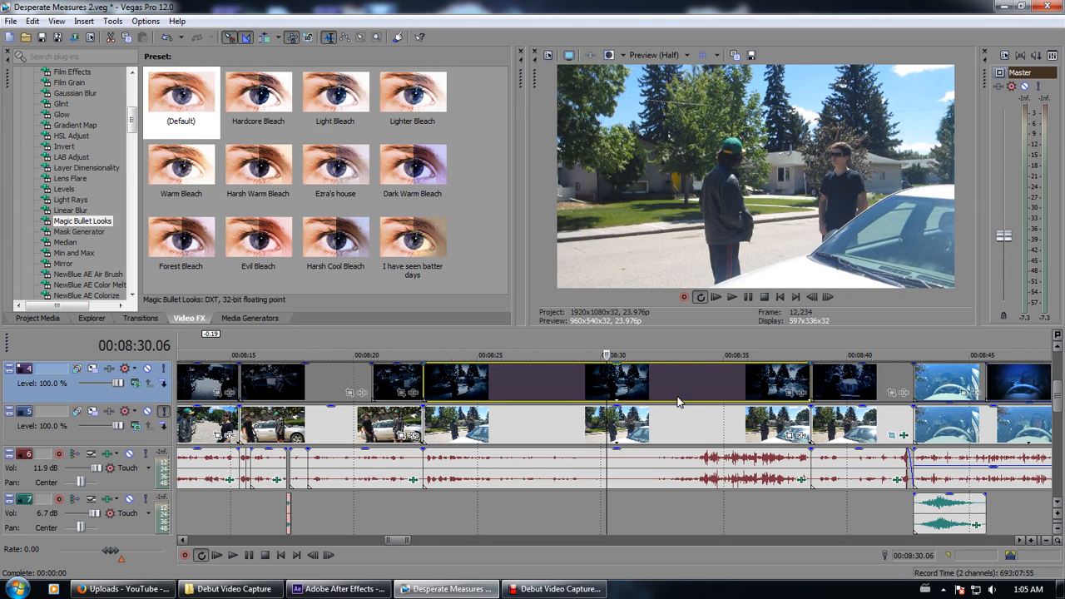
click(165, 412)
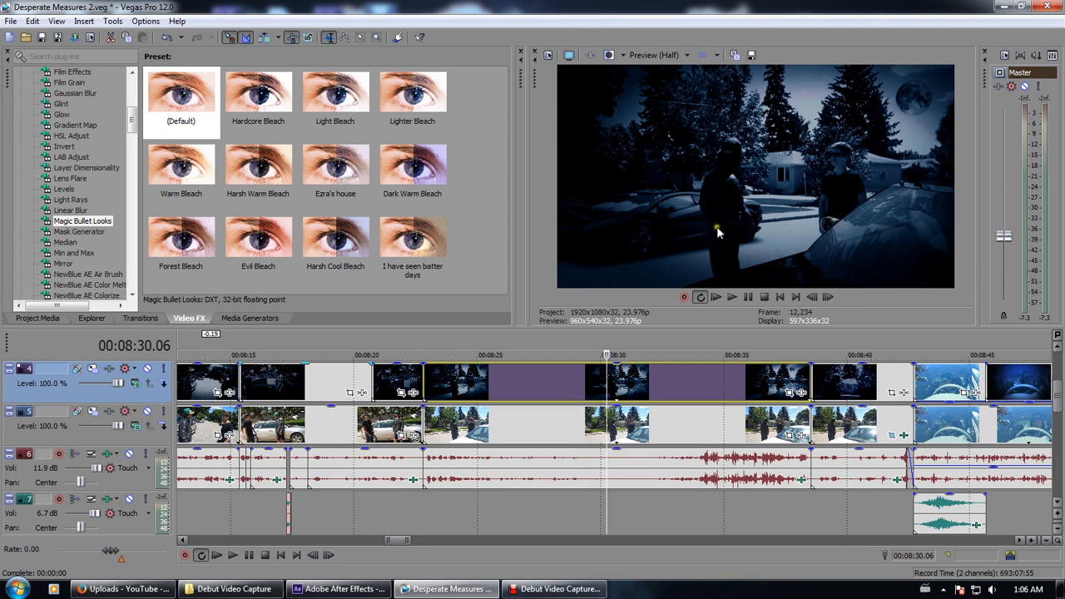
click(641, 388)
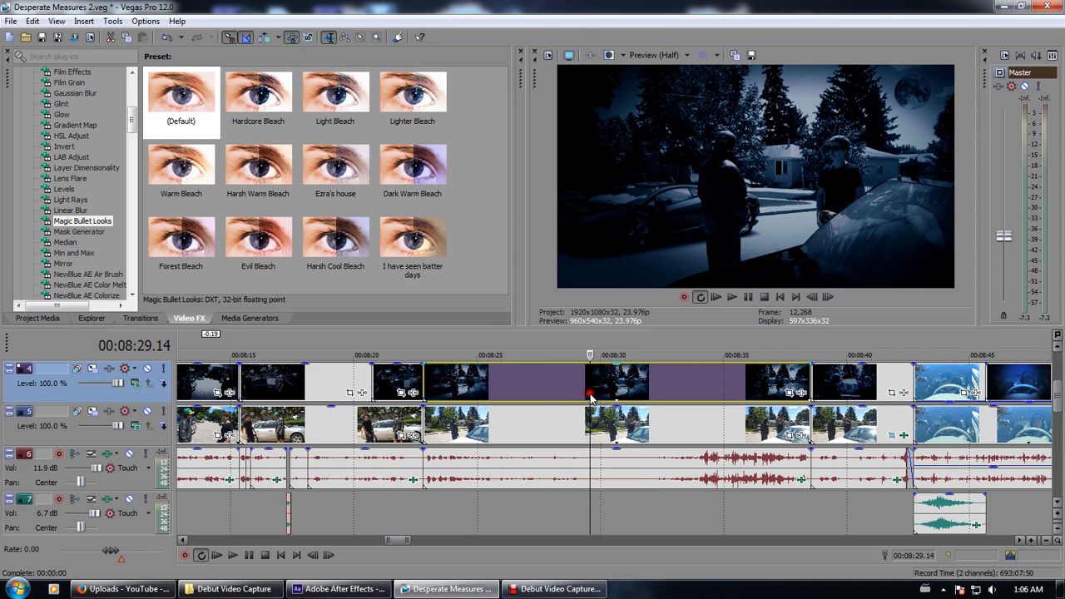
click(589, 407)
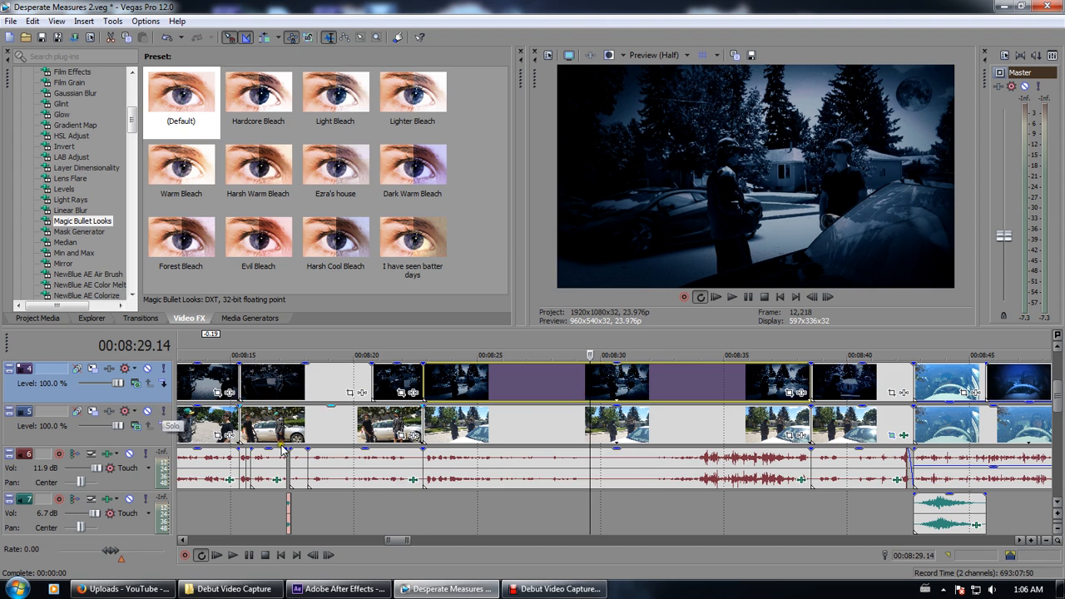
Solo track 5 to preview the ungraded street footage at about 8:18, 7:52 and 7:40, and restore the composite view
click(325, 391)
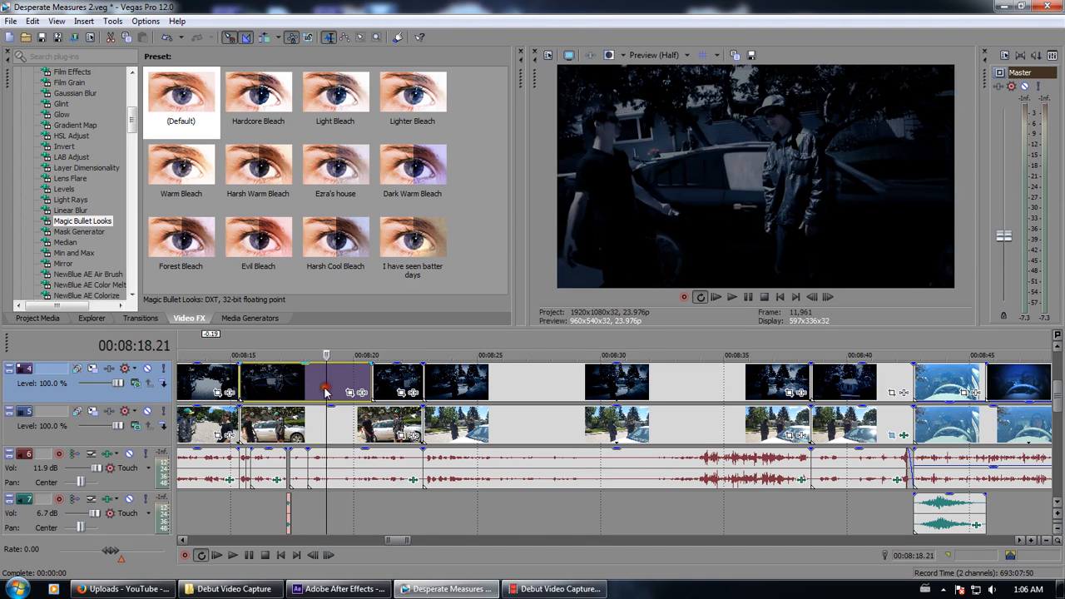
click(161, 411)
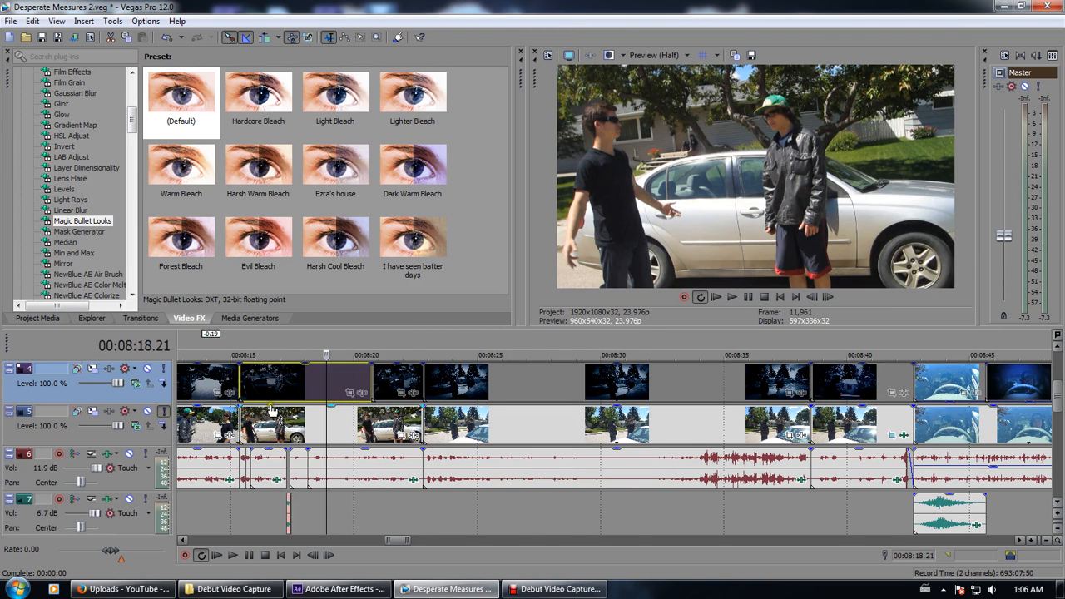
scroll(275, 412, down, 4)
click(367, 392)
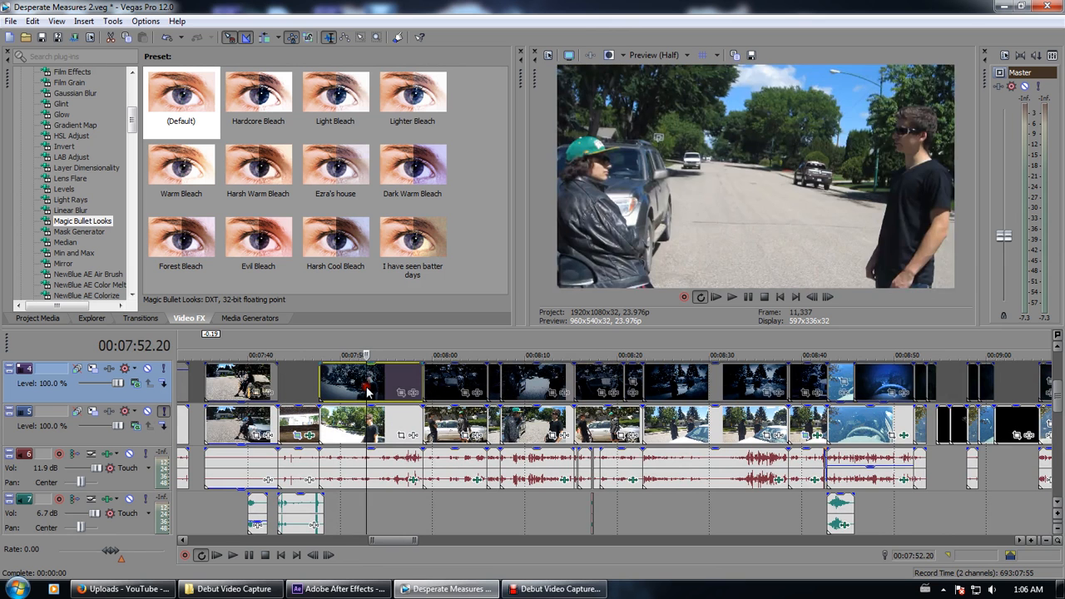
click(250, 387)
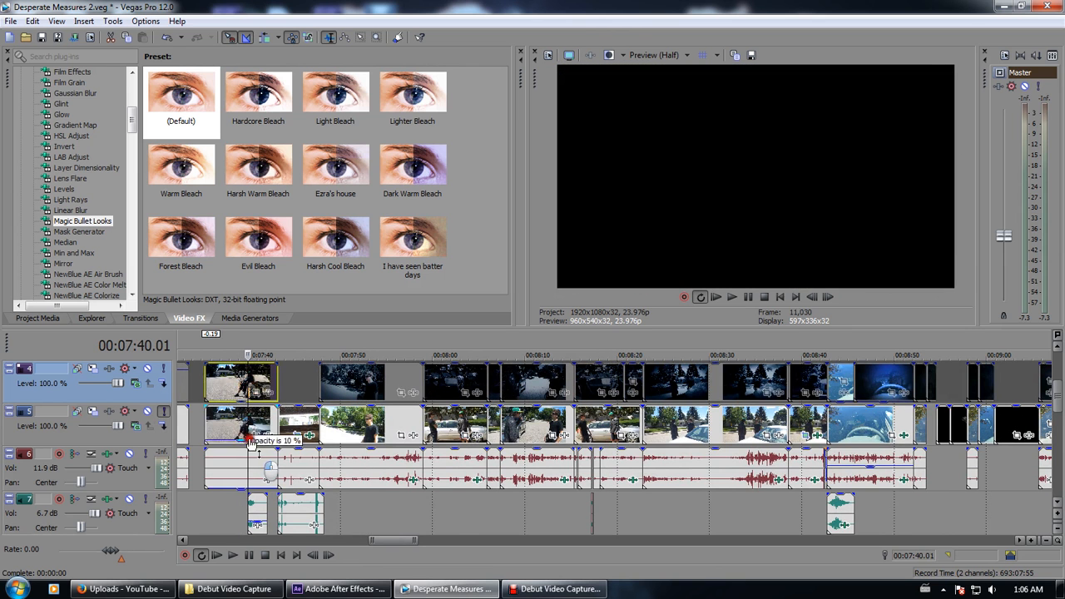
click(150, 411)
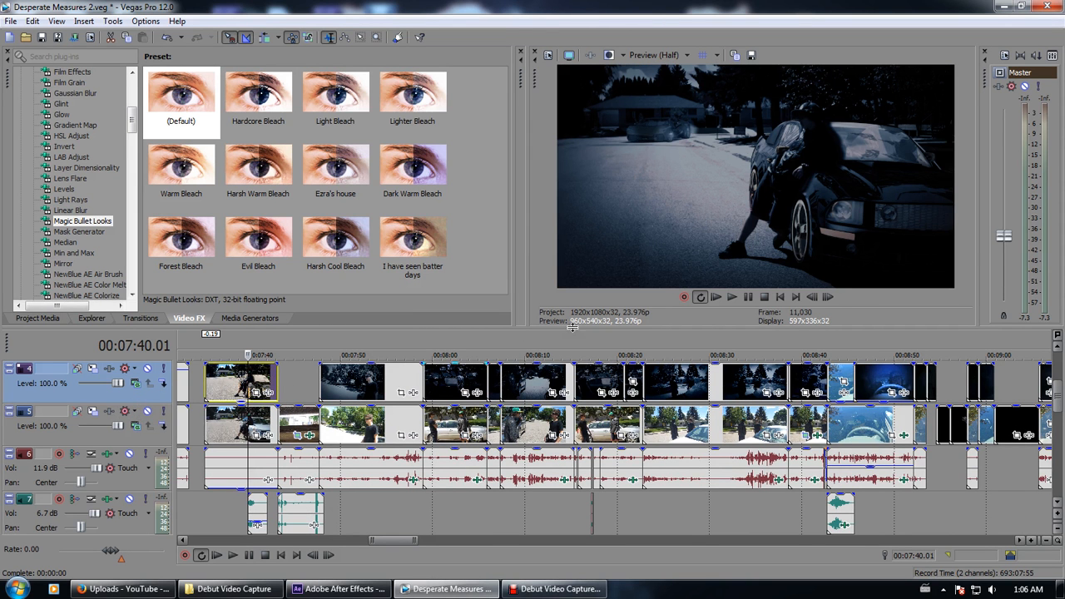
Preview the backyard shot at about 6:47 and the field shot at about 12:38
scroll(226, 380, down, 5)
click(442, 396)
scroll(712, 401, down, 4)
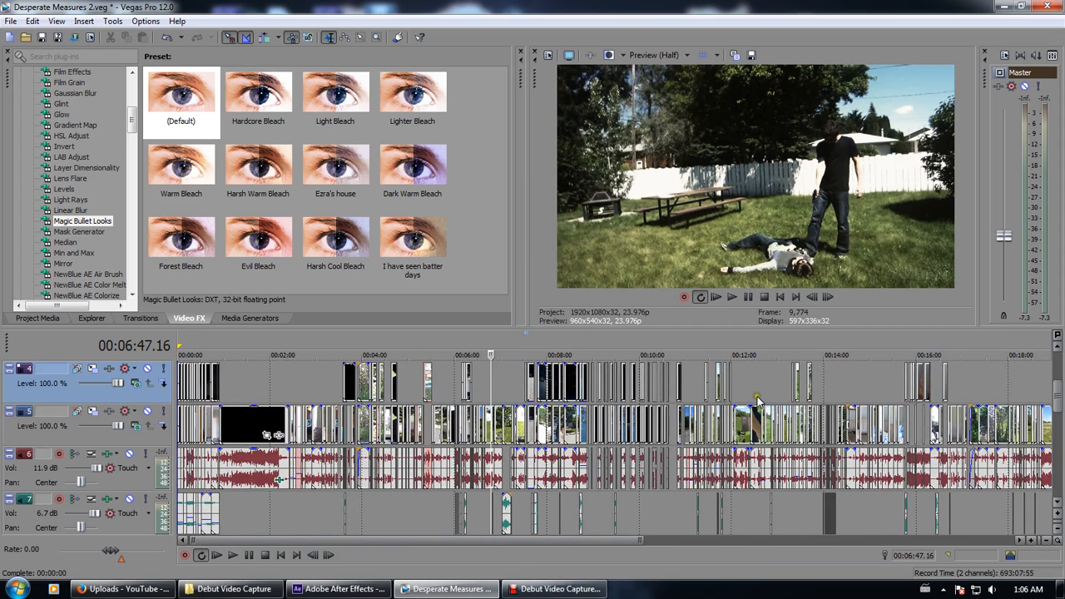
click(759, 402)
Switch to After Effects and start opening a project, discarding the untitled project's unsaved changes
click(338, 588)
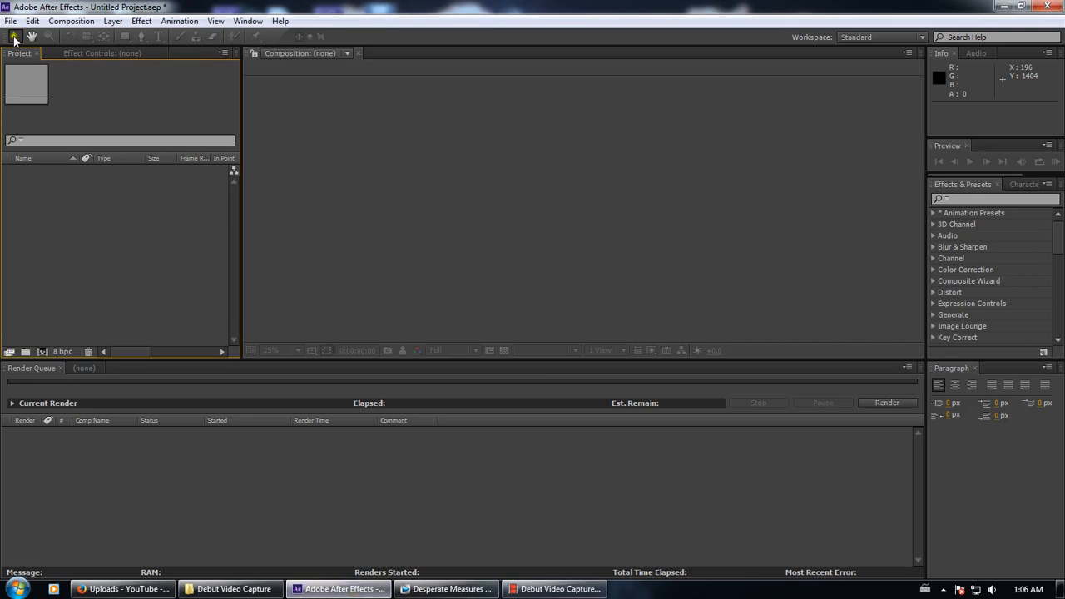
click(11, 21)
click(28, 48)
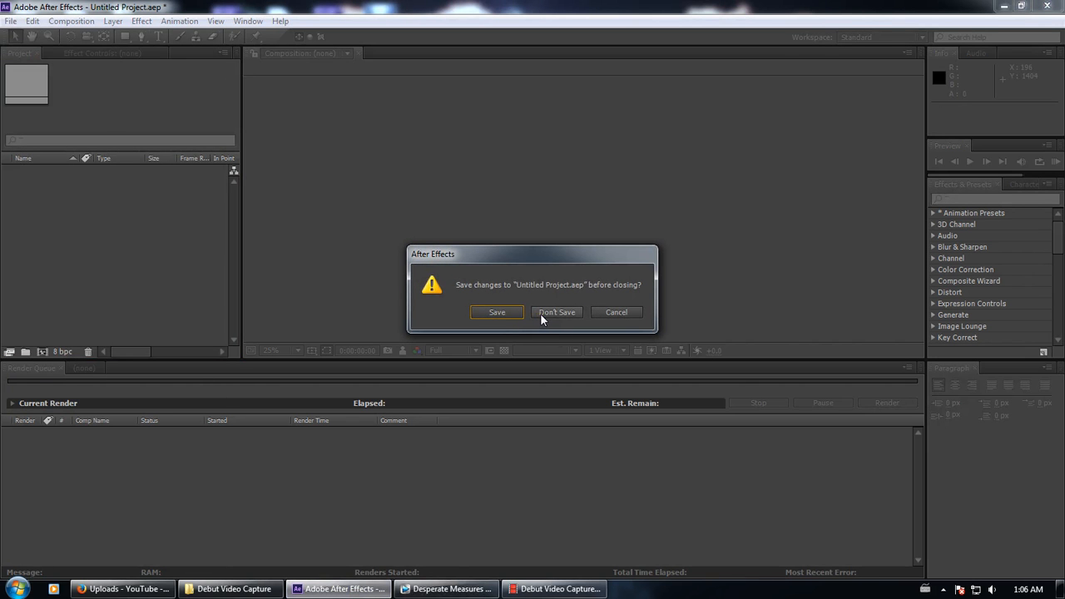
click(556, 312)
Open the Scene 1 project from the Desperate Measures 2\Scene 1 folder on Local Disk (D:)
key(ctrl+o)
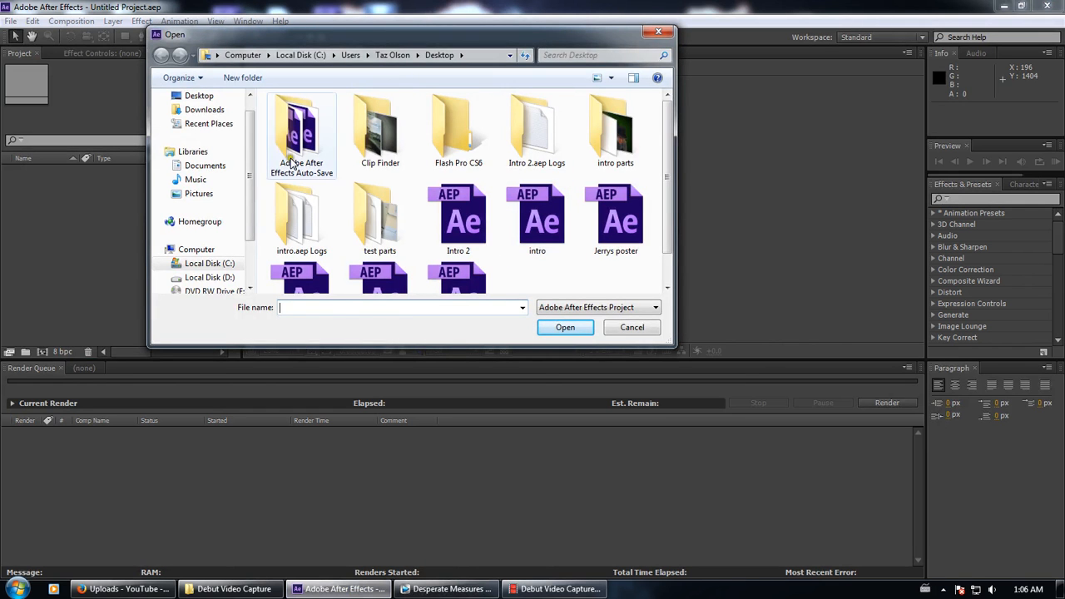
click(231, 279)
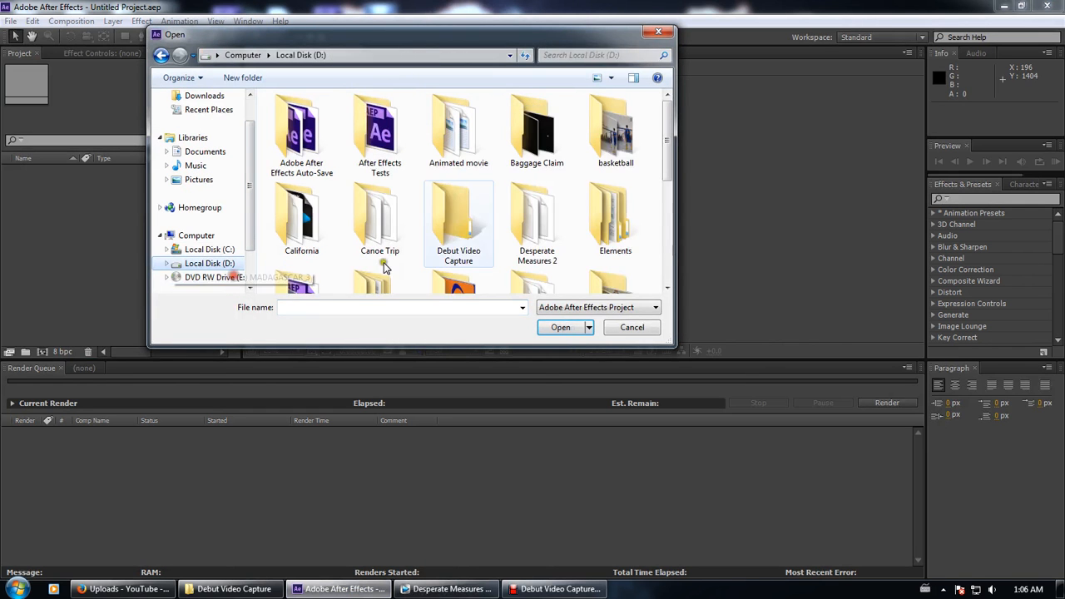
double_click(537, 215)
drag(667, 163, 691, 243)
double_click(518, 144)
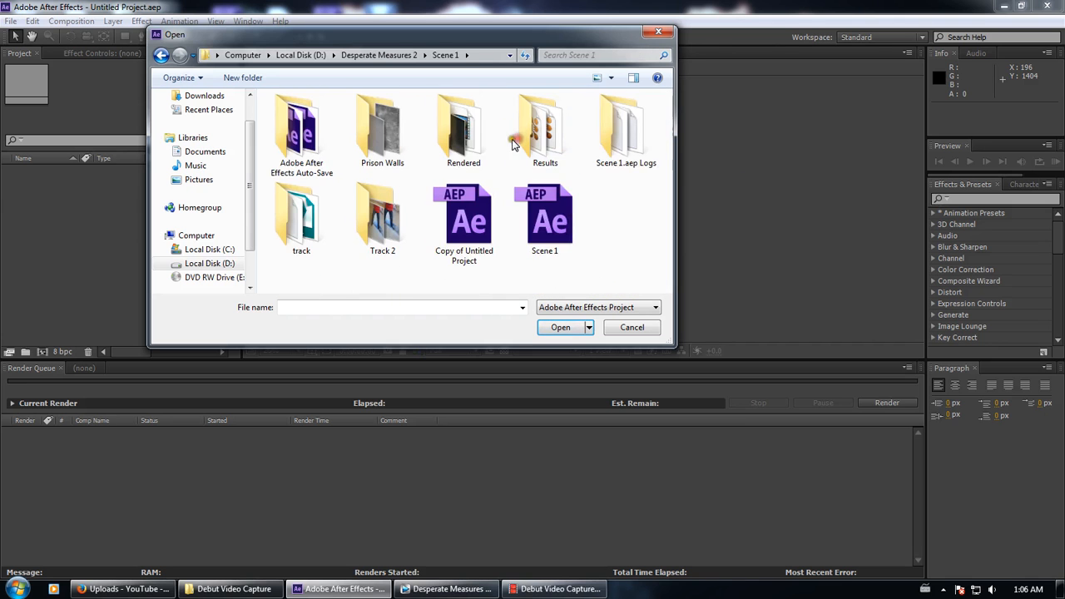
double_click(562, 240)
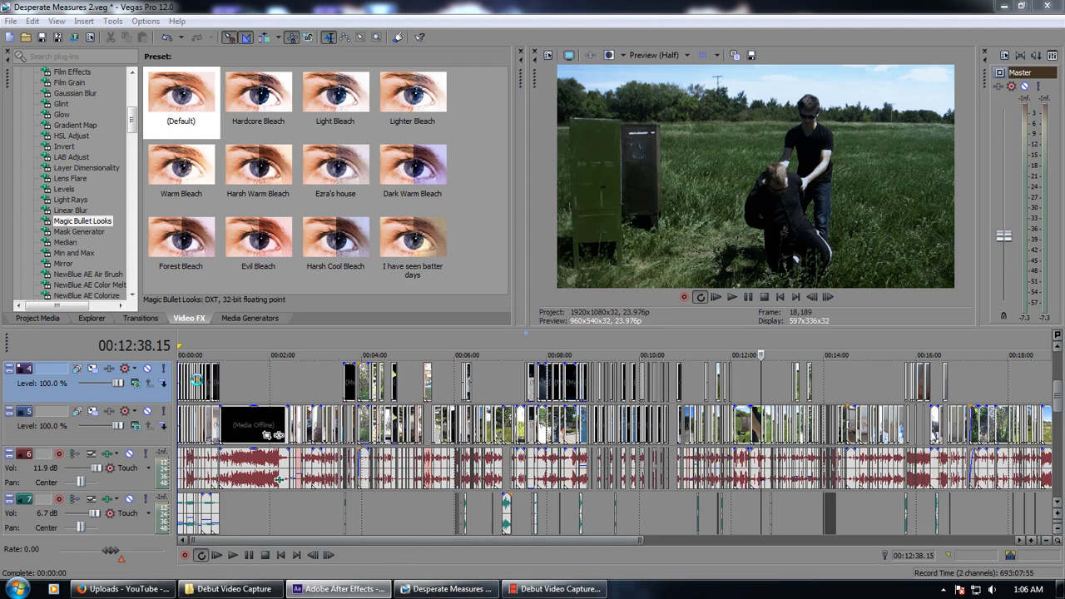
Return to Vegas Pro and preview the opening prison scene at about 0:24 and 0:09, comparing it with the soloed track 5 footage
click(200, 462)
click(199, 463)
scroll(283, 479, up, 5)
scroll(306, 457, up, 3)
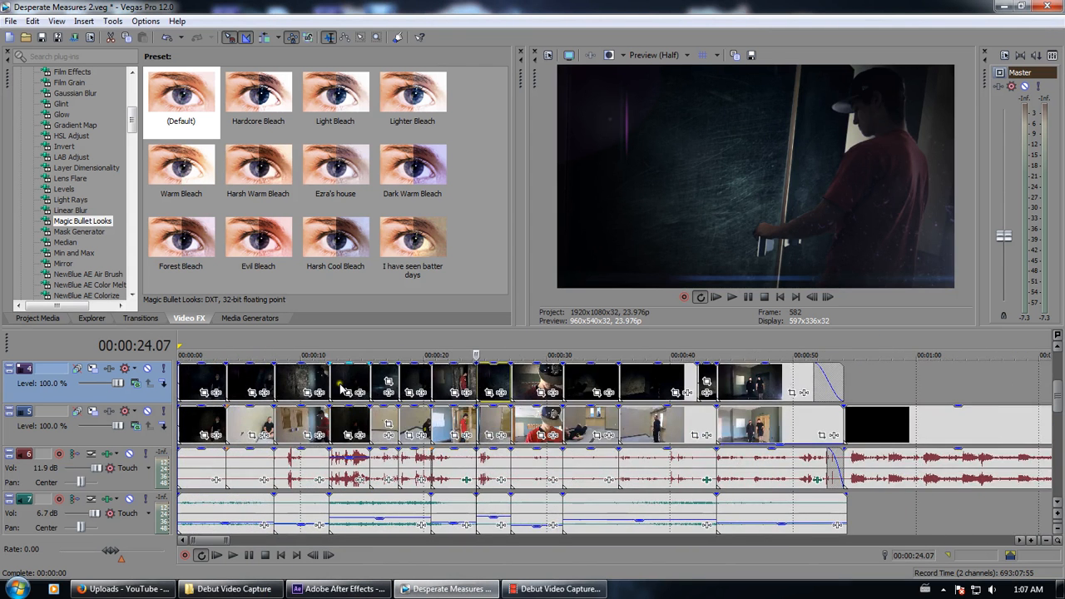
click(308, 383)
click(288, 383)
click(258, 380)
click(300, 425)
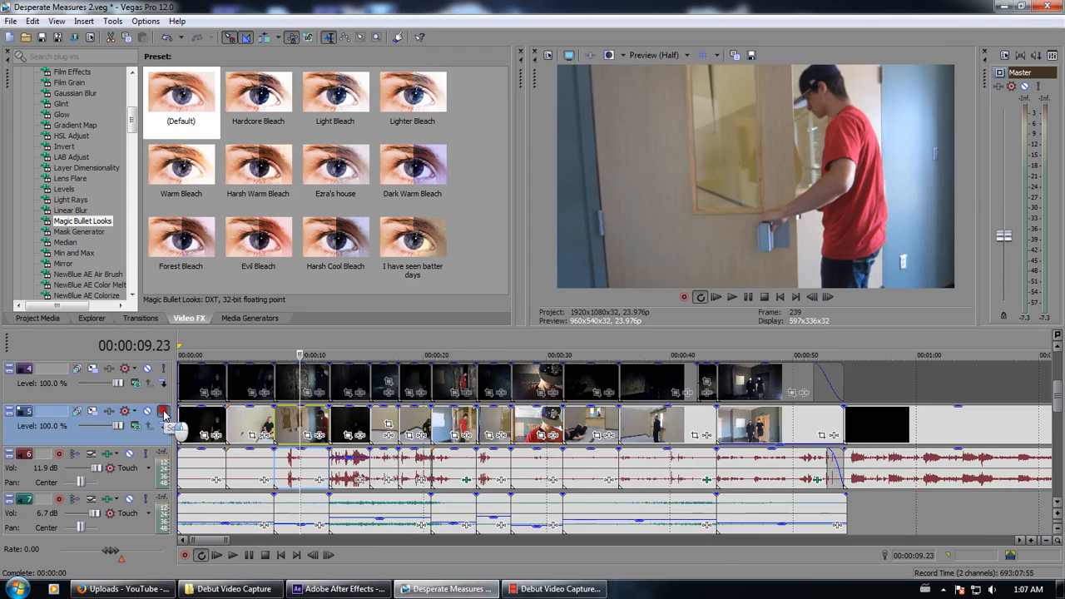
Go to the gym scene on track 5 and preview its composited floating-screen shot at about 23:32
scroll(837, 504, down, 10)
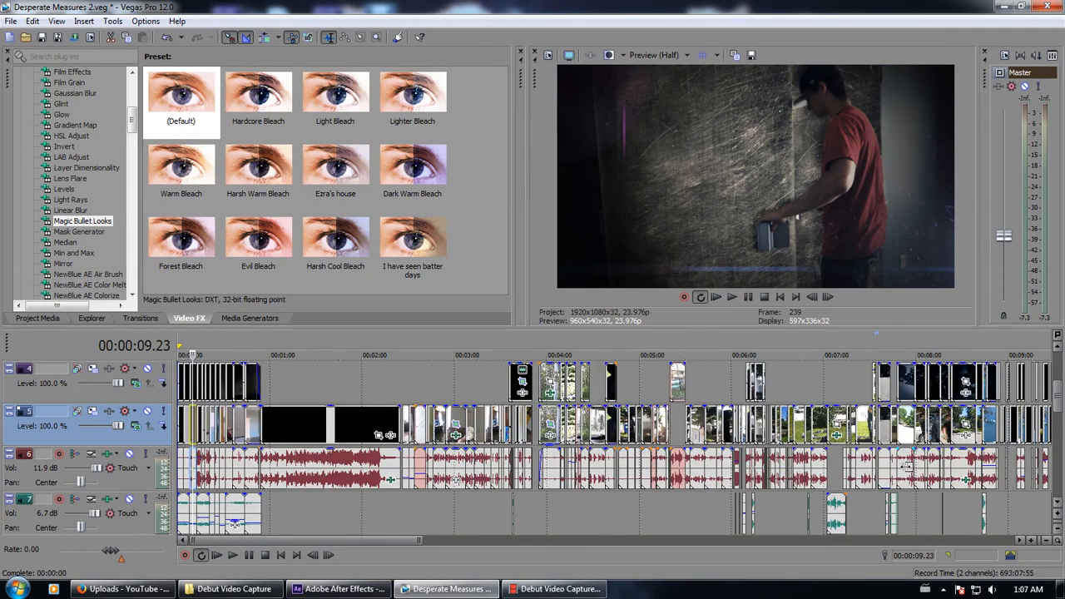
scroll(907, 478, down, 3)
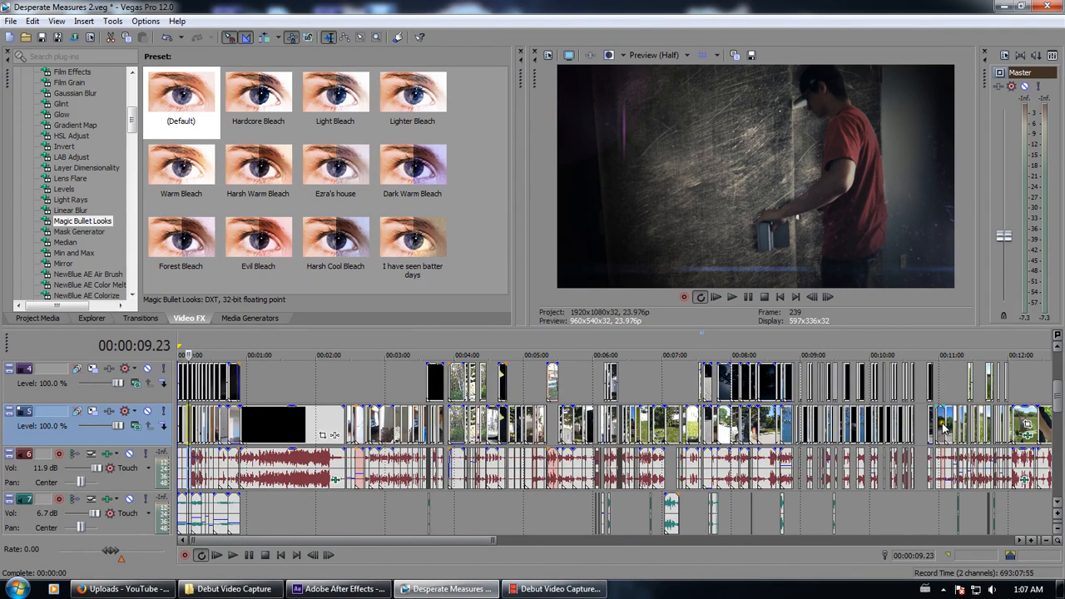
scroll(943, 426, down, 5)
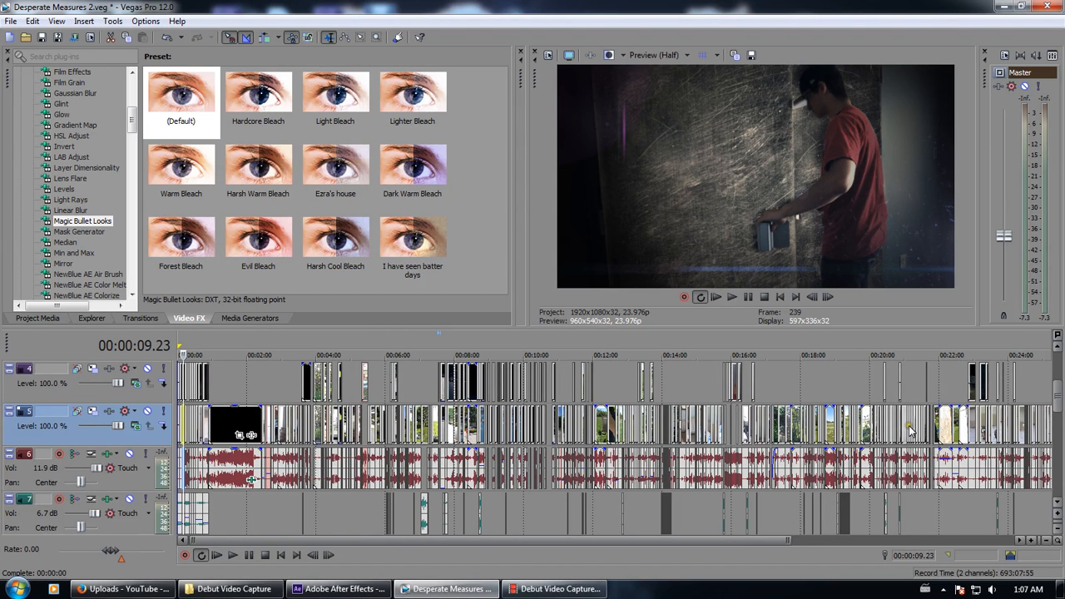
click(990, 426)
scroll(965, 428, up, 8)
scroll(965, 428, up, 3)
click(636, 445)
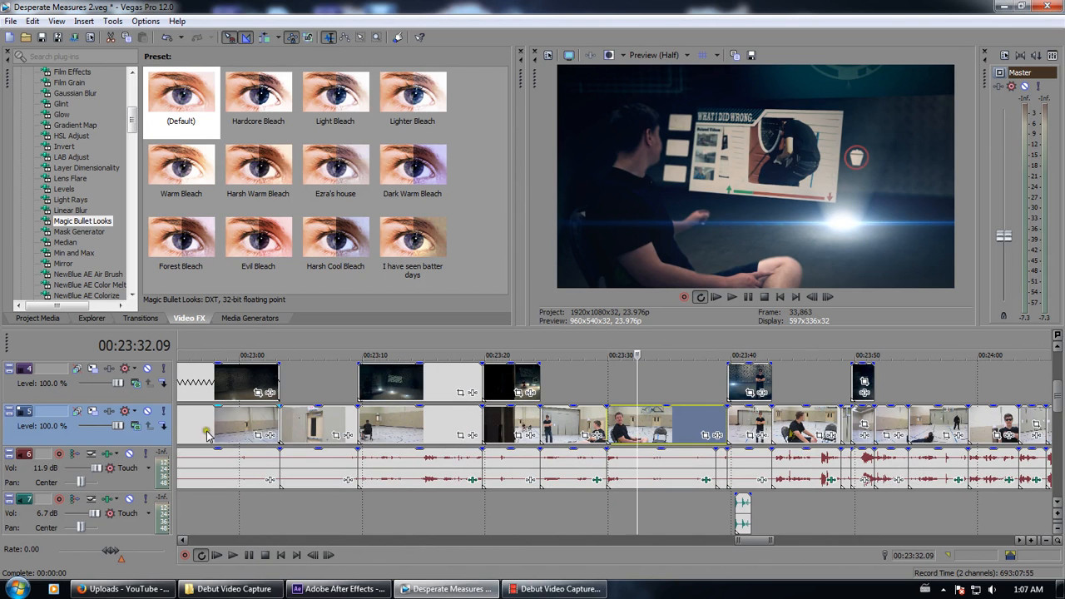
Toggle track 5's solo at 23:32 and 23:13 to compare the composited shots with the raw gym footage
click(164, 412)
click(165, 412)
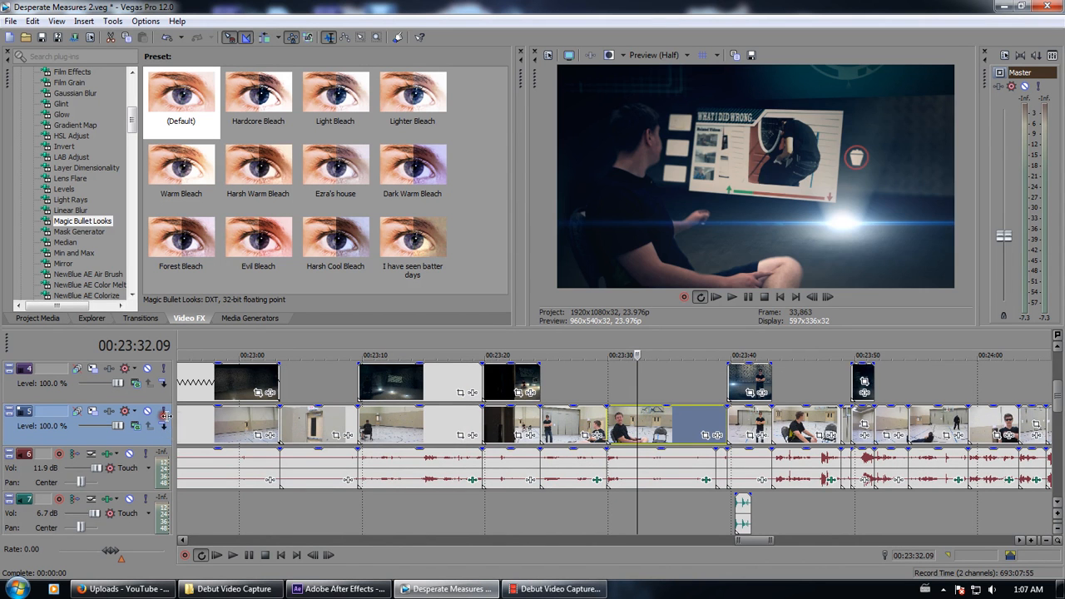
click(405, 418)
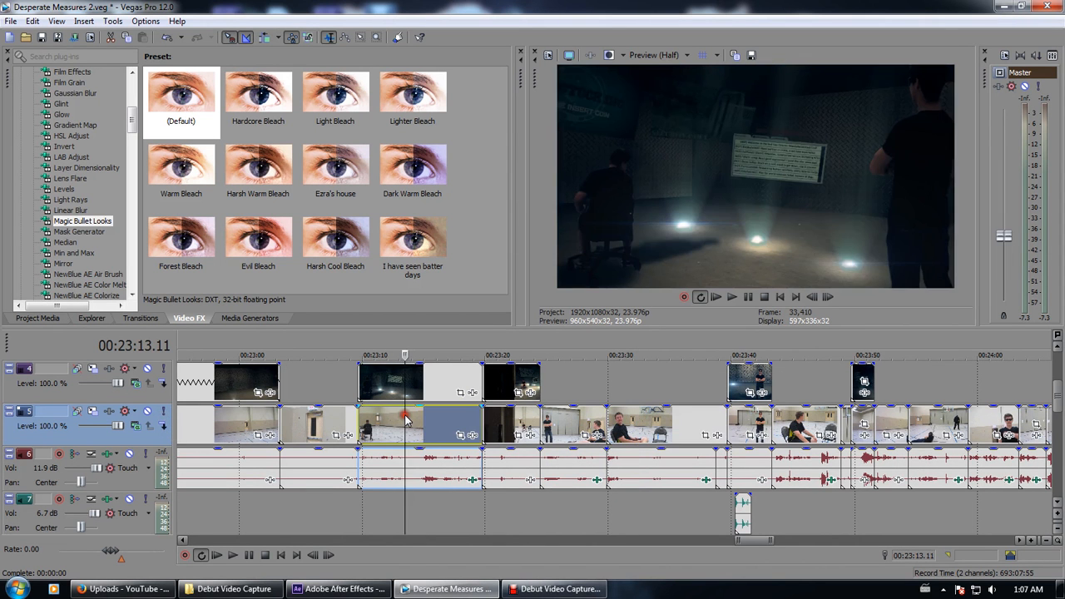
click(163, 412)
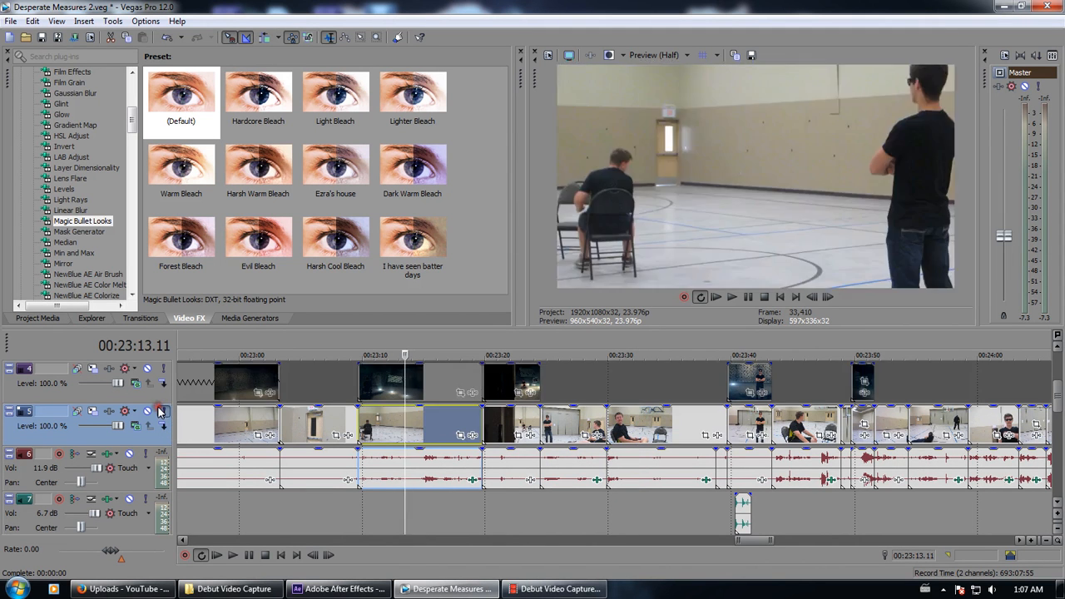
Preview the fight shot at about 23:56 on track 5, toggling the track's solo
click(933, 431)
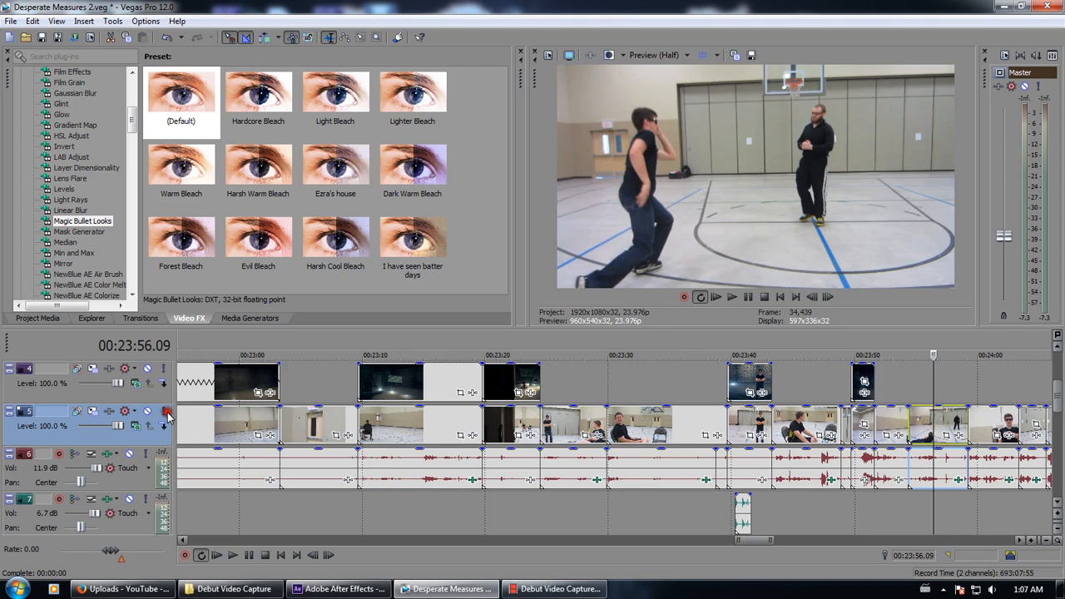
click(165, 412)
click(165, 412)
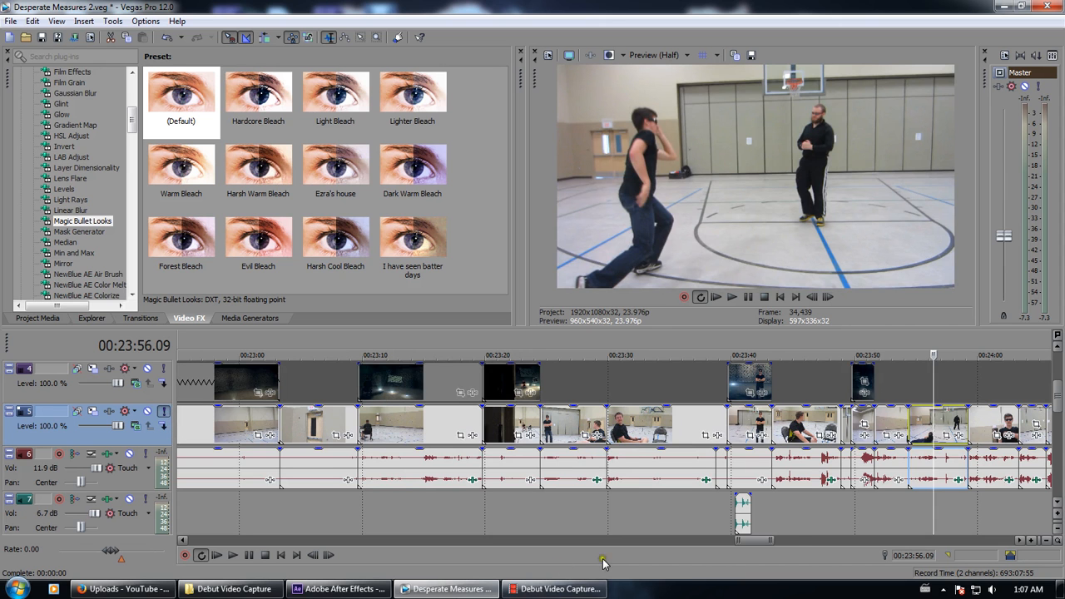
Preview the raw gym clip of the man with the phone at about 24:21 on track 5
scroll(801, 433, down, 2)
click(764, 434)
click(762, 434)
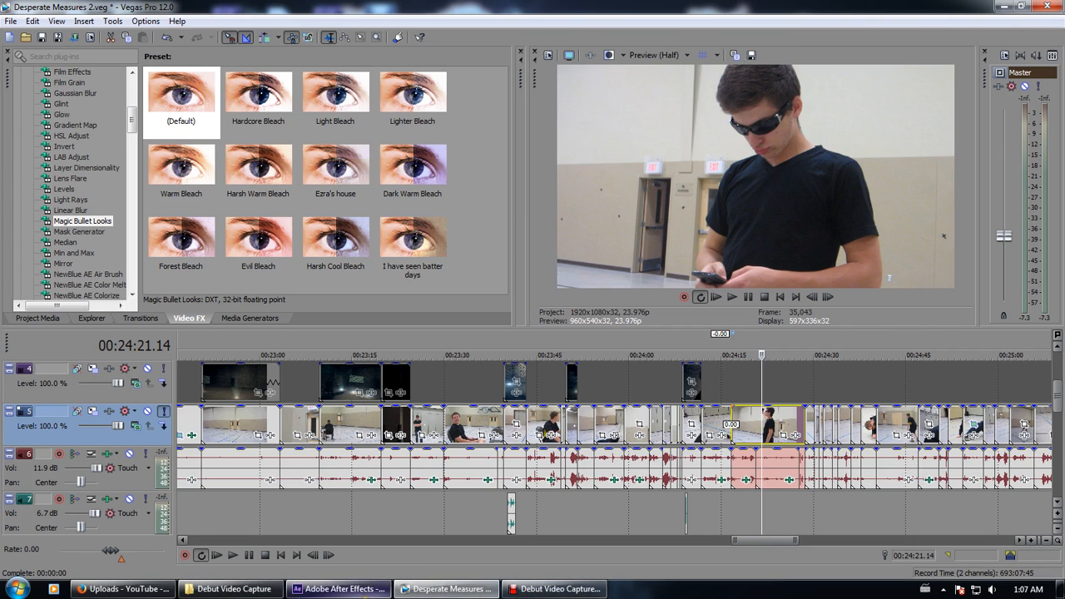
Check on the Scene 1 project in After Effects, then return to Vegas Pro and preview the gym footage at about 24:23
mouse_move(350, 590)
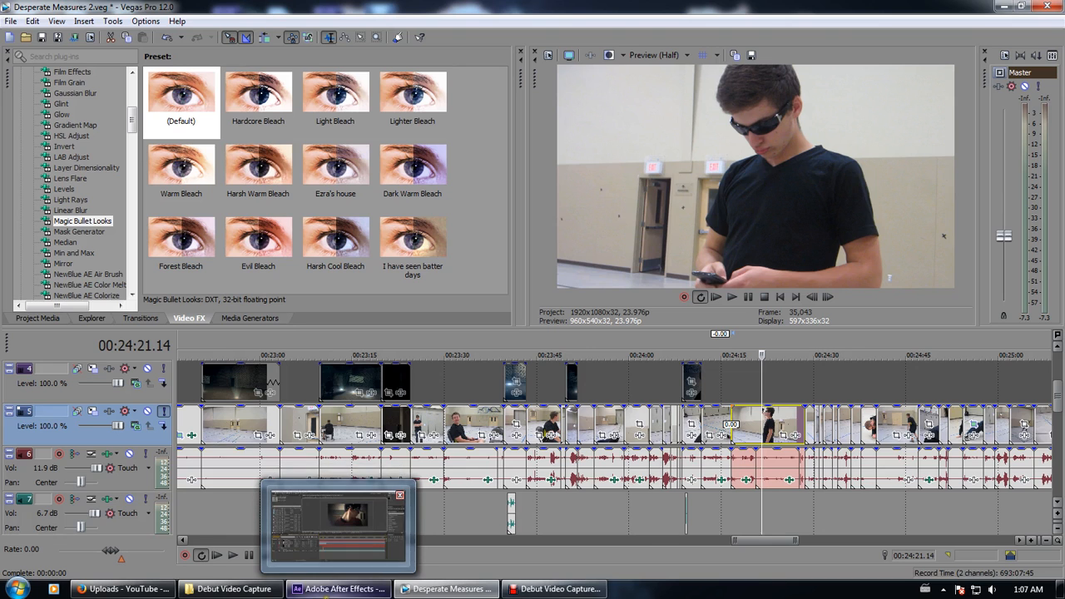
click(337, 524)
click(447, 589)
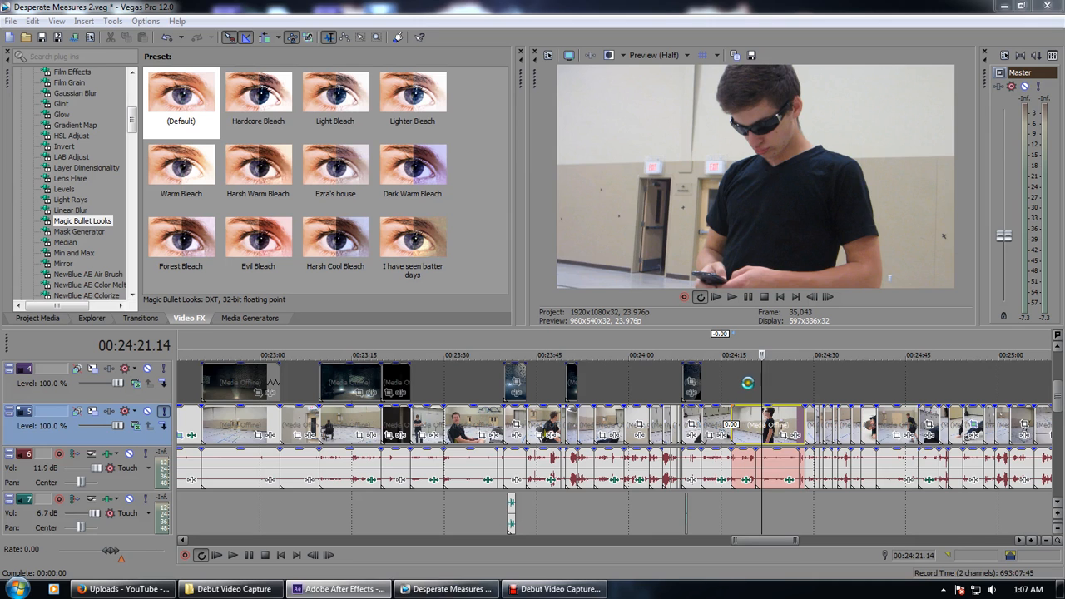
click(784, 384)
click(774, 389)
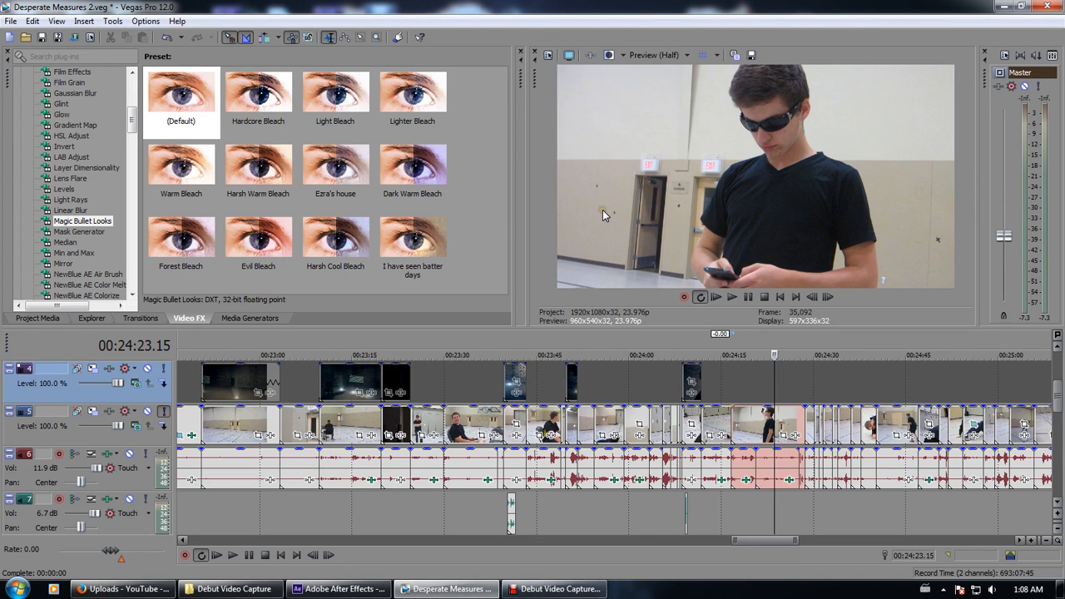
Preview the raw gym clips on track 5 at about 24:19, 24:27 and 24:41
click(746, 420)
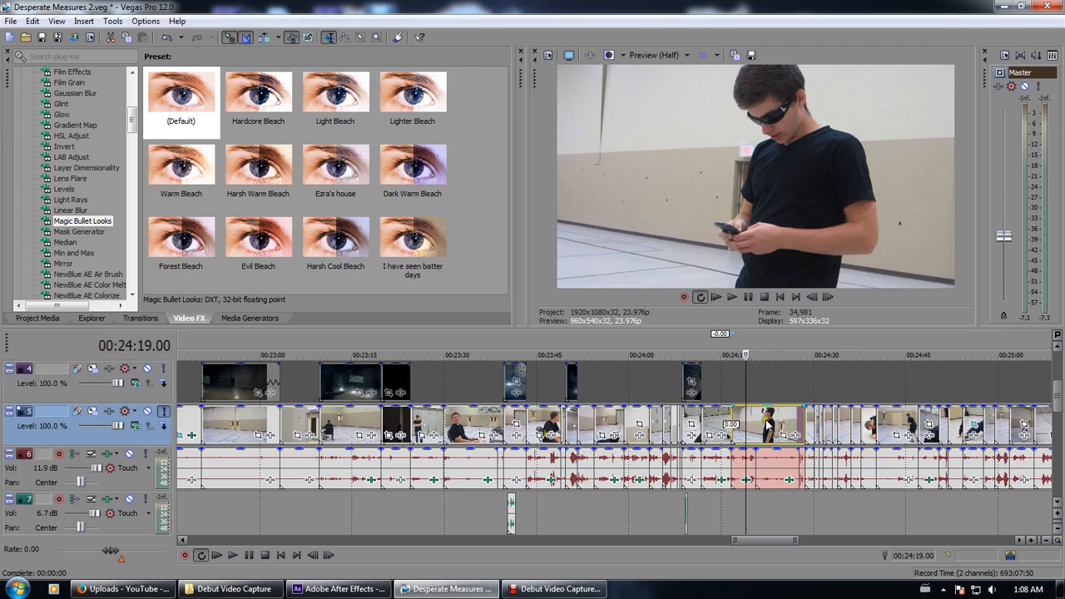
click(766, 424)
click(799, 418)
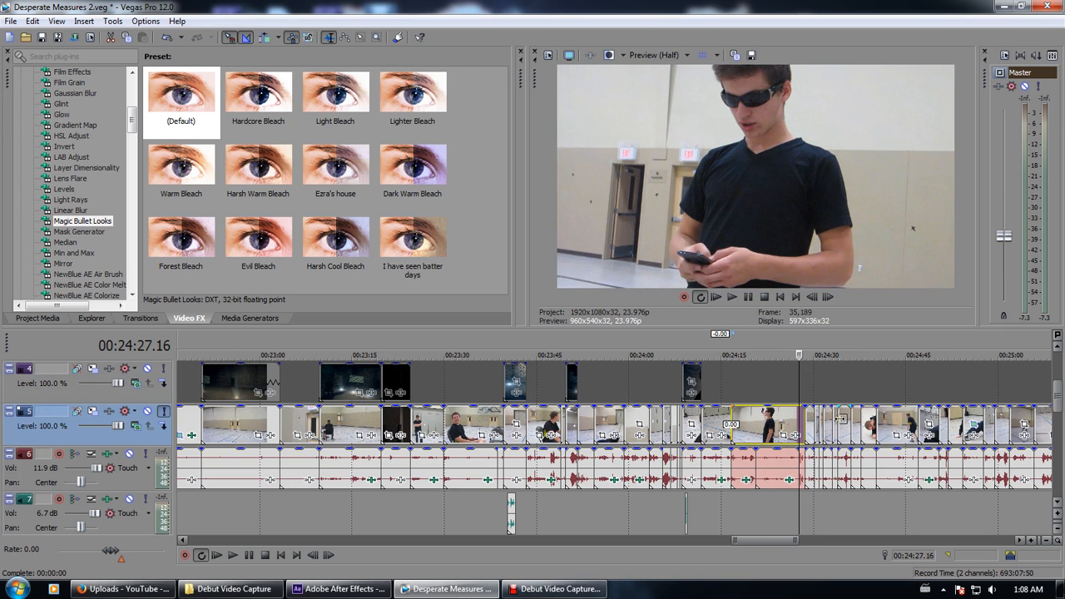
click(841, 420)
click(884, 424)
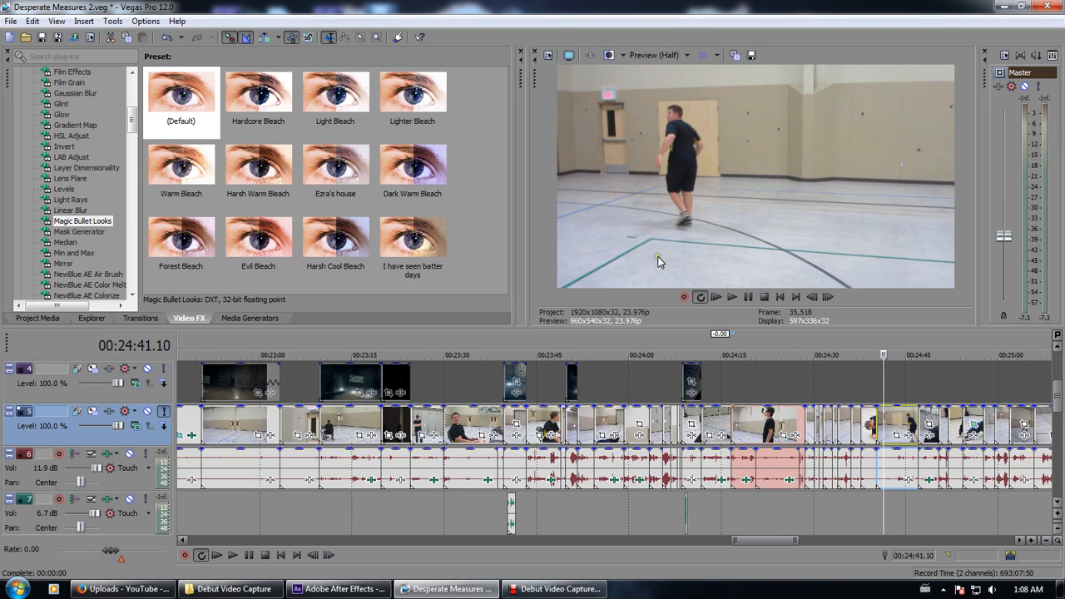
Preview the raw gym clips at about 24:24, 24:18 and 24:43 on the timeline
click(799, 385)
click(748, 388)
click(779, 387)
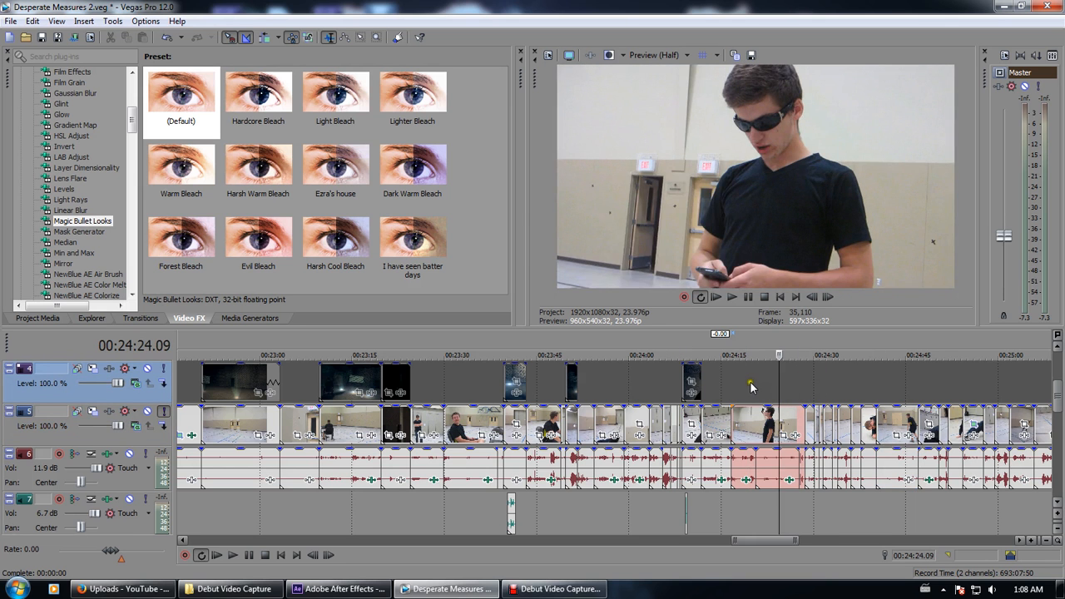
click(743, 390)
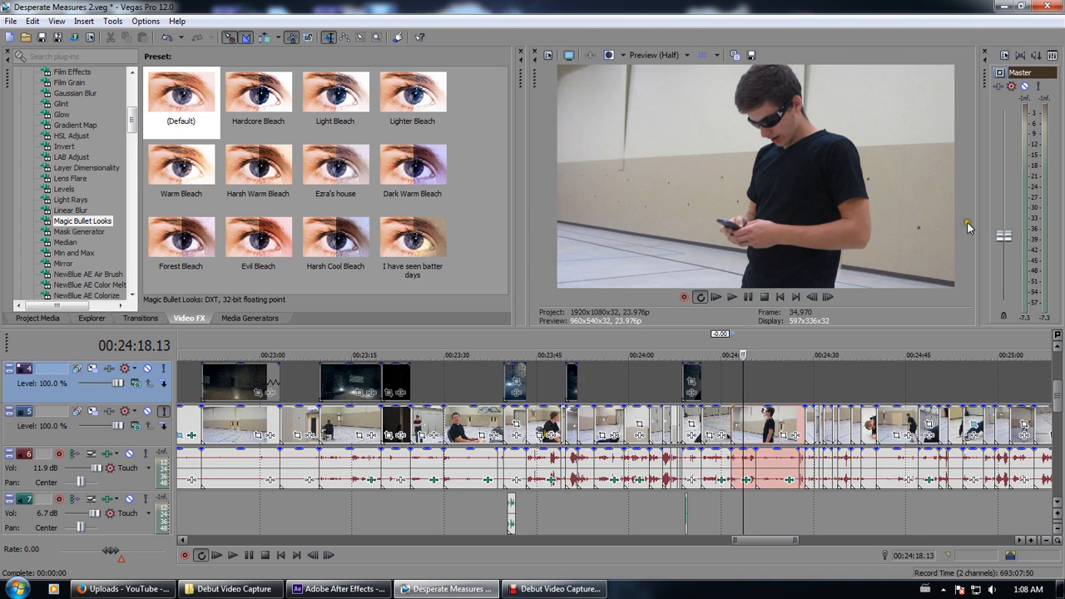
click(896, 425)
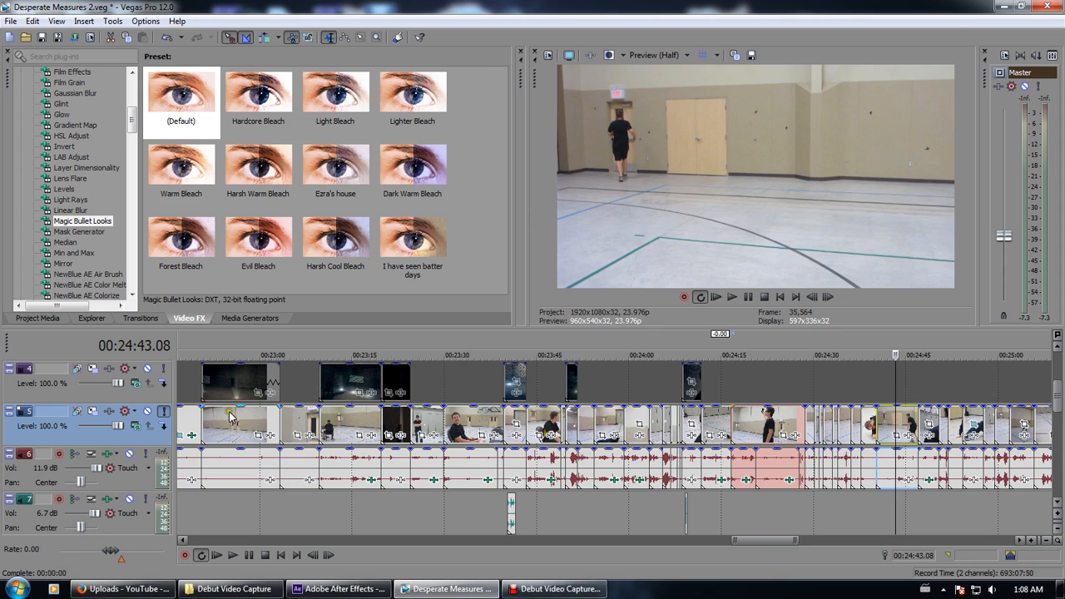
Switch to the Scene 1 project in After Effects, view the Pre-comp 1 composition and close it
click(339, 588)
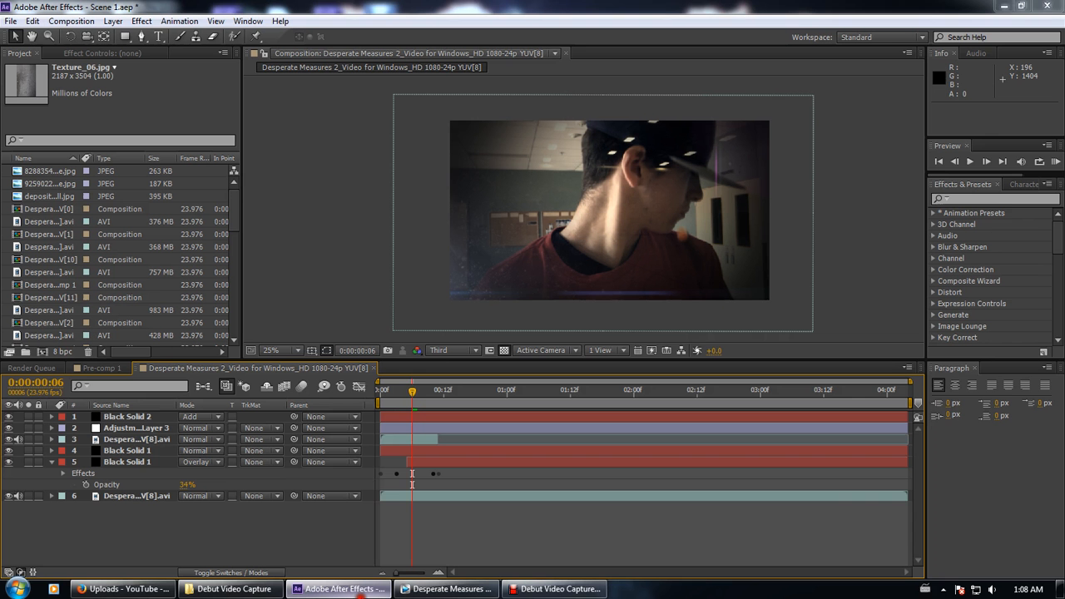
click(100, 367)
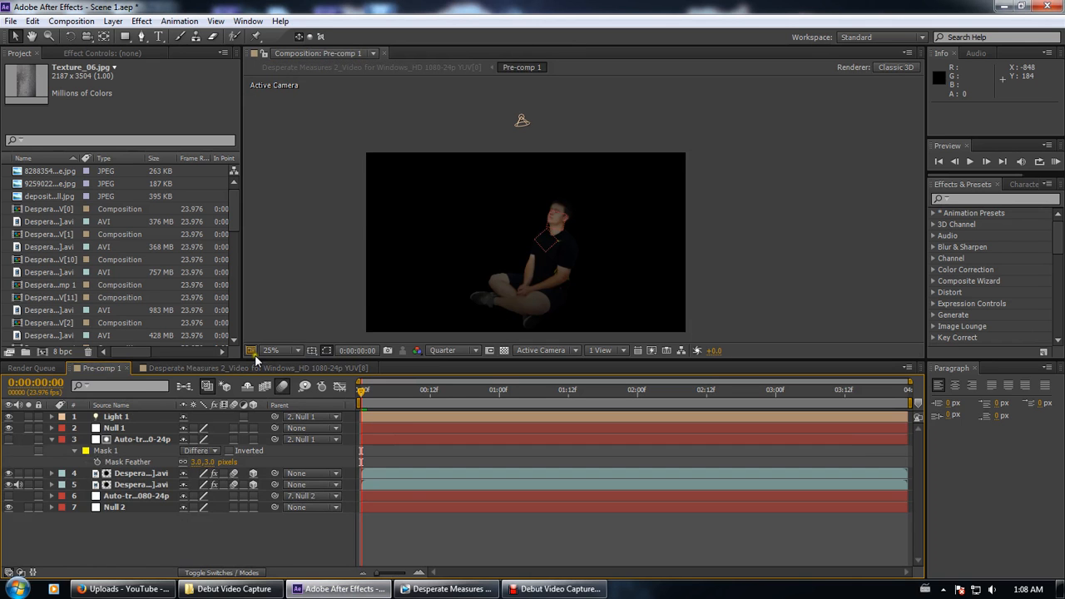
click(127, 369)
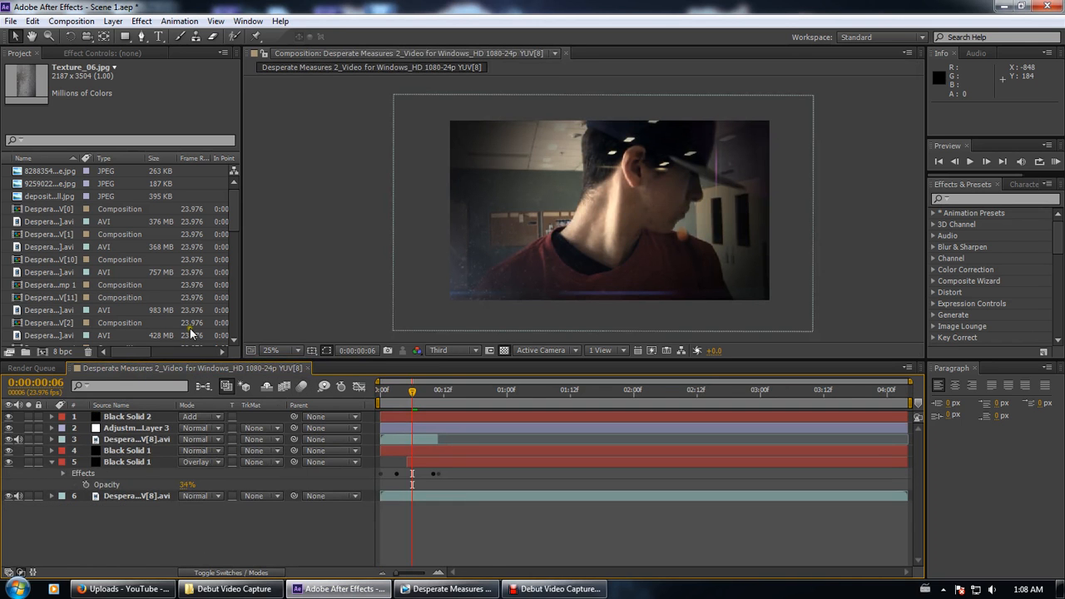
Scrub the first frames of the capped man's shot to frame 6 and inspect the footage and black solid layers
drag(393, 396, 377, 395)
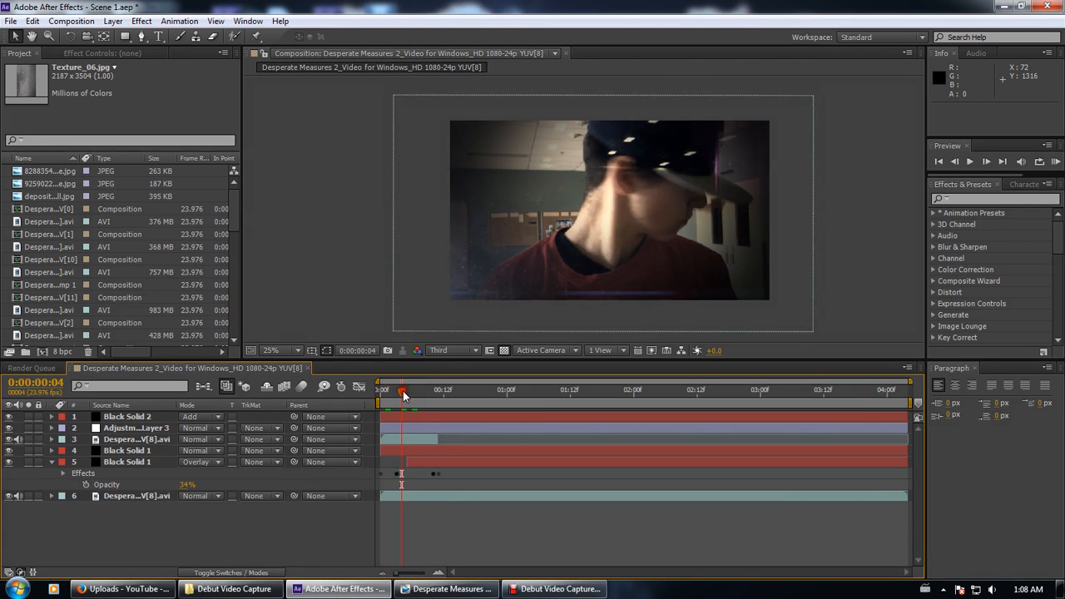
click(412, 399)
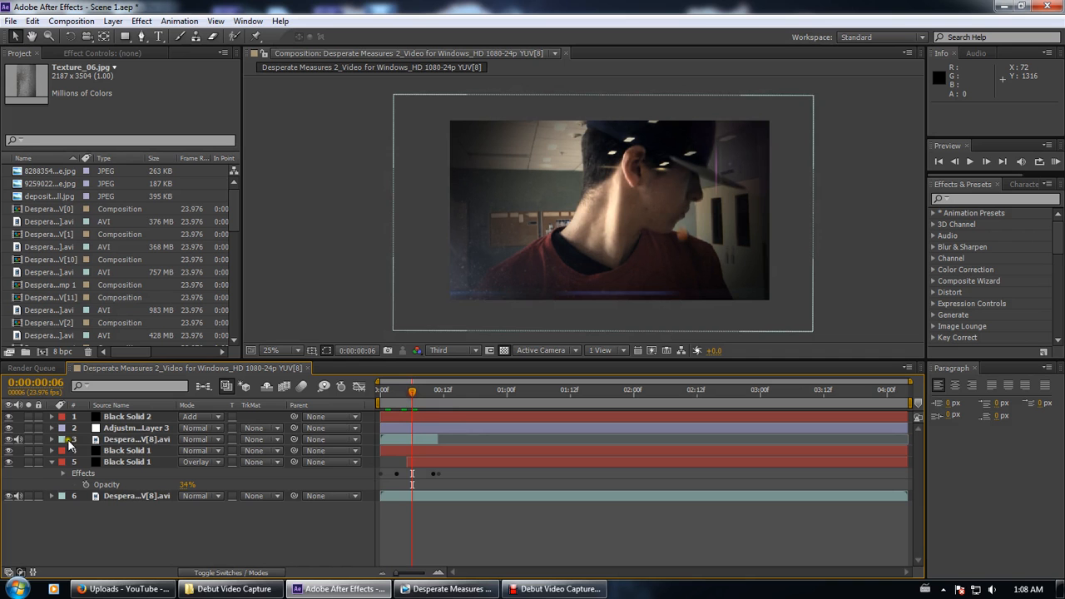
click(120, 450)
click(114, 440)
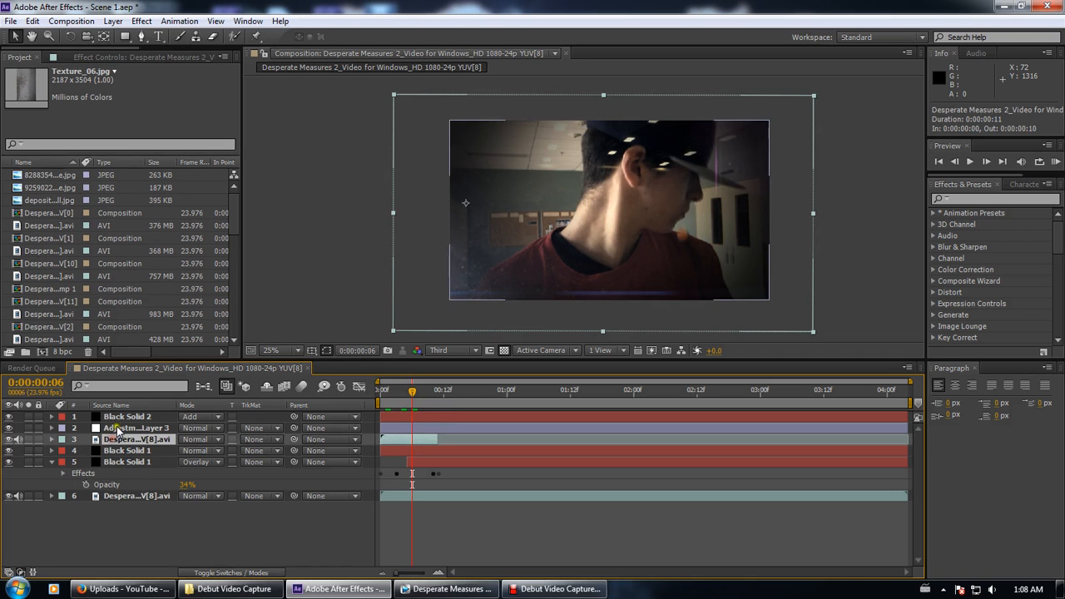
click(123, 417)
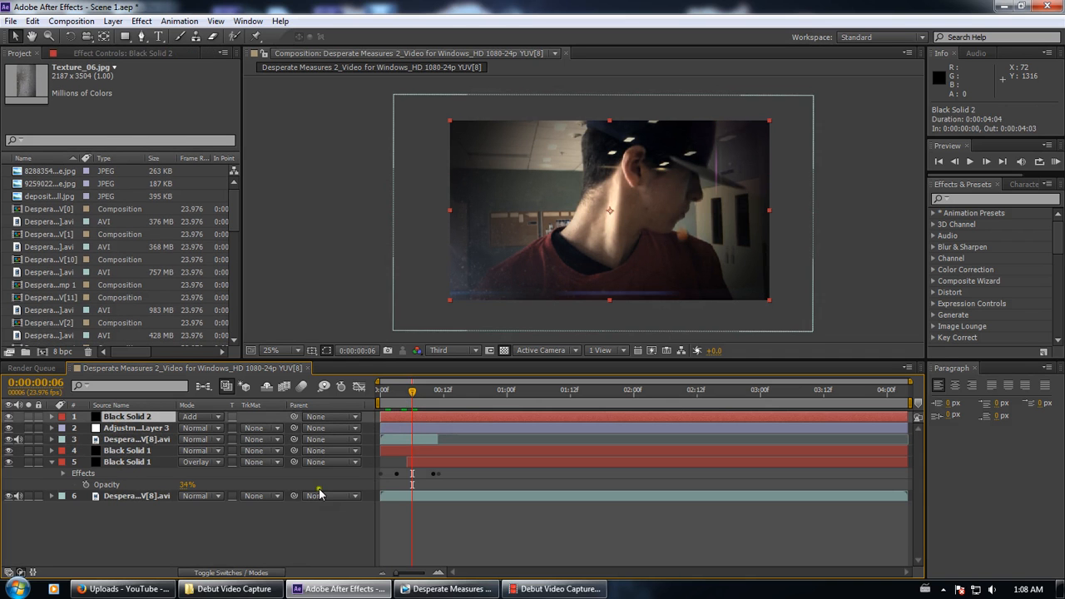
click(116, 462)
click(127, 449)
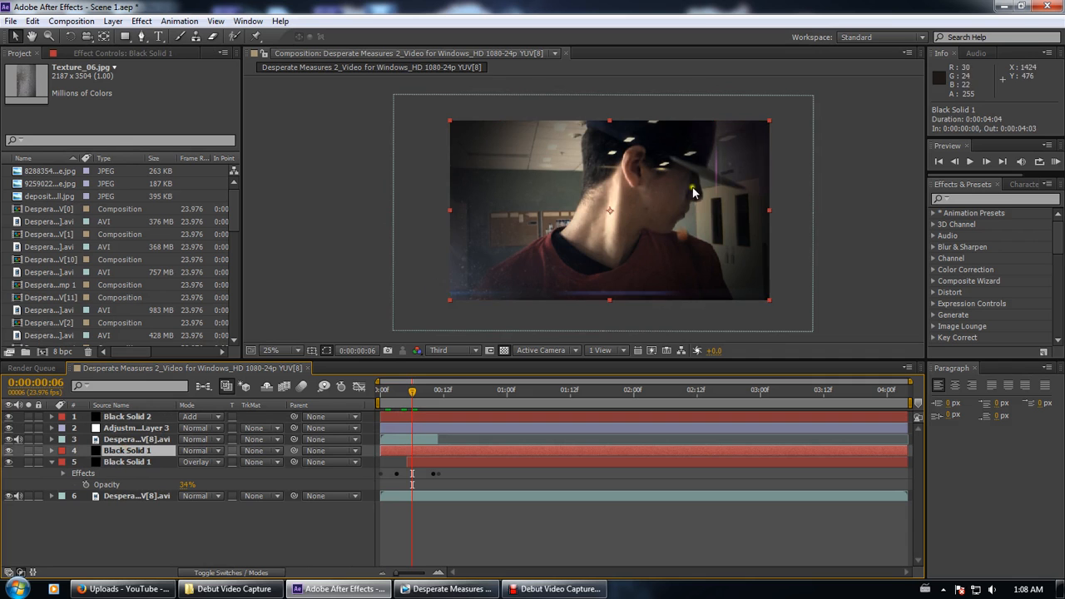
scroll(668, 220, up, 3)
scroll(656, 239, down, 3)
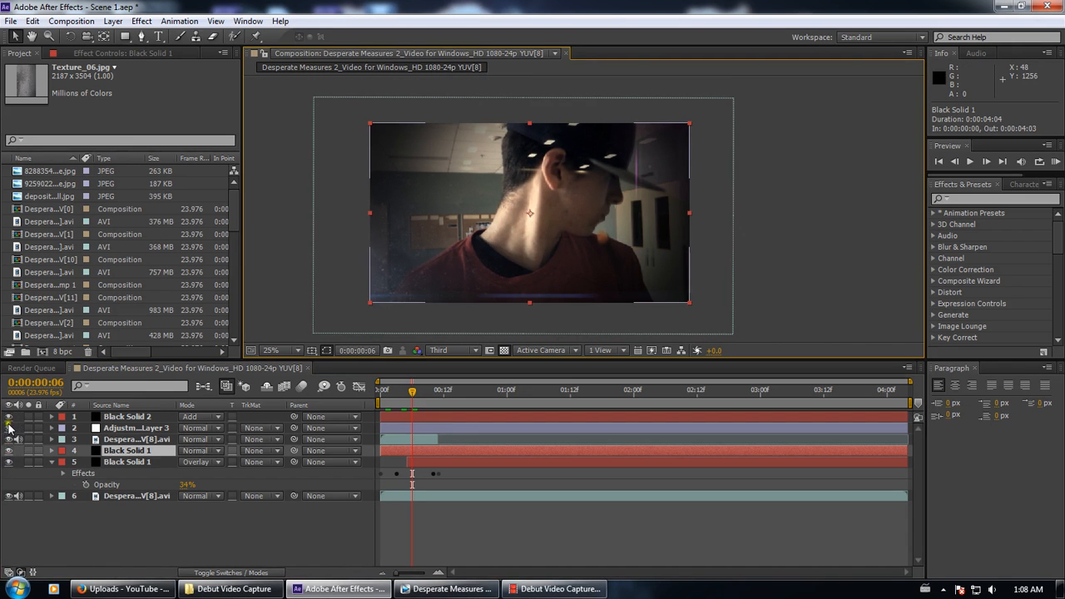
Toggle the visibility of Adjustment Layer 3 to compare the shot with and without grading, leaving the layer hidden
click(8, 426)
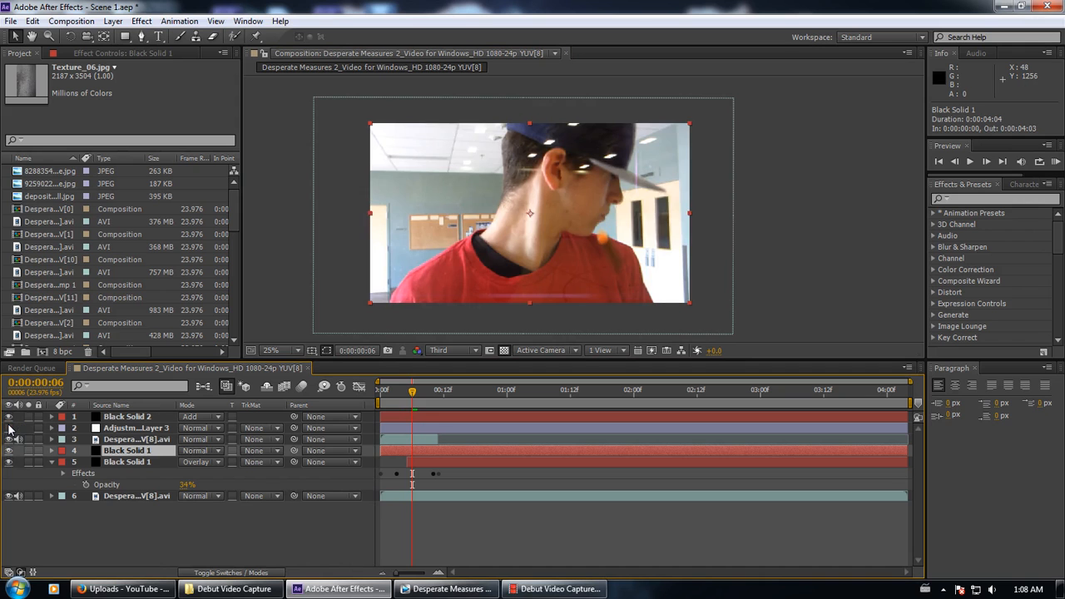
click(8, 427)
click(9, 427)
click(8, 427)
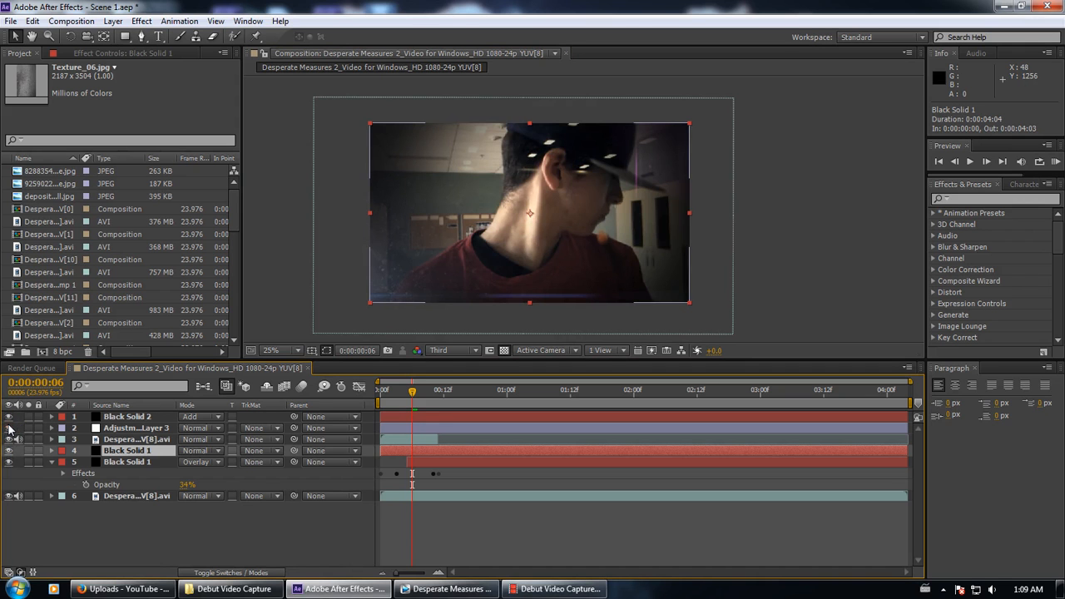
click(8, 426)
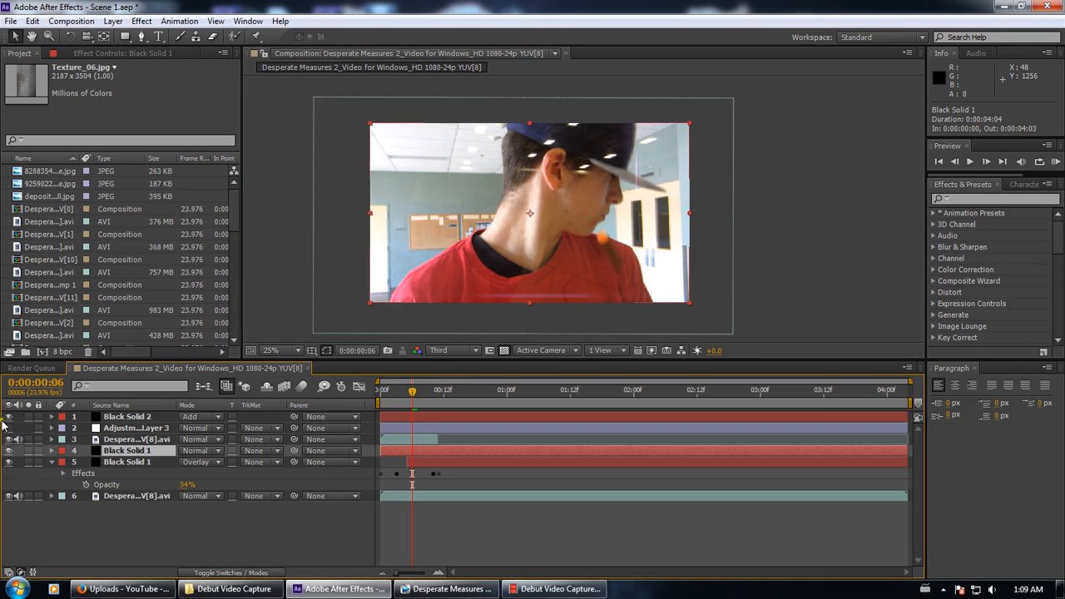
Select the Black Solid 2 layer and hide it
click(9, 416)
click(138, 416)
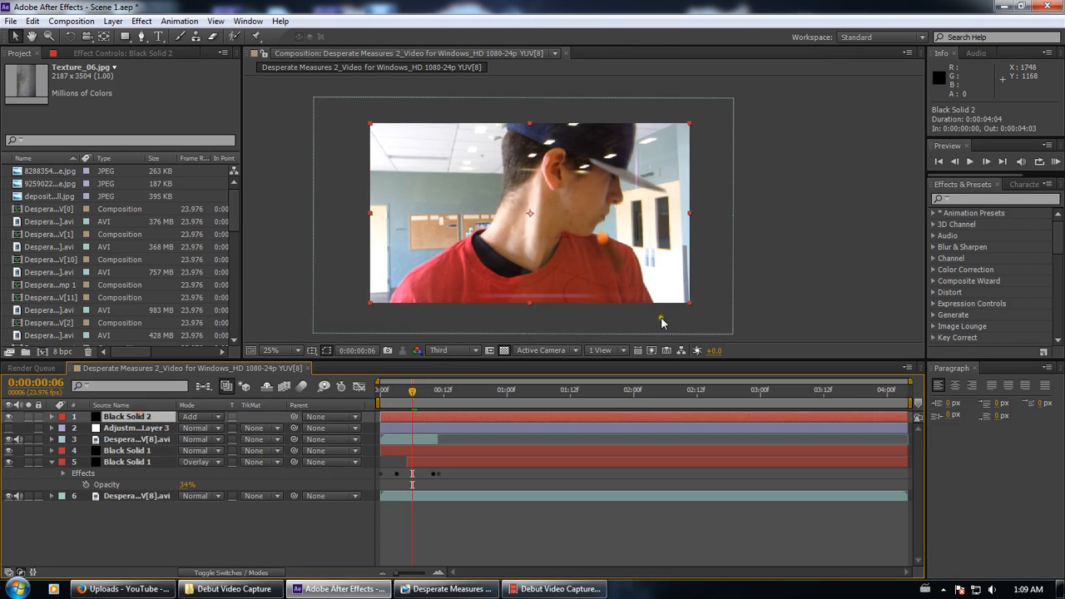
click(9, 416)
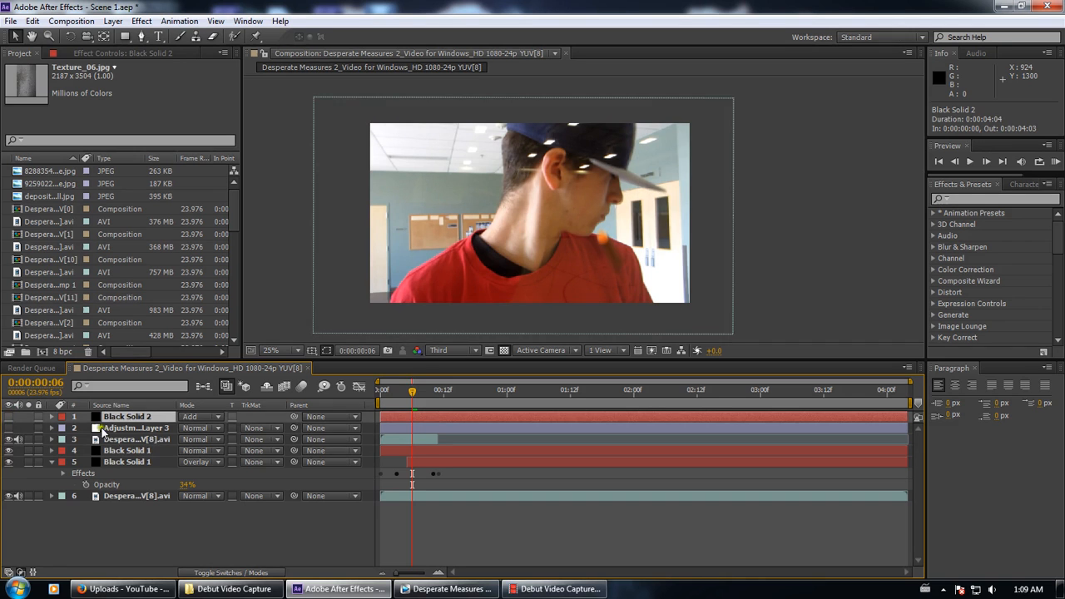
Set the Element effect's Motion Blur to Comp Settings on the Black Solid 1 layer in row 4, displaying the layer switches
click(127, 462)
click(131, 453)
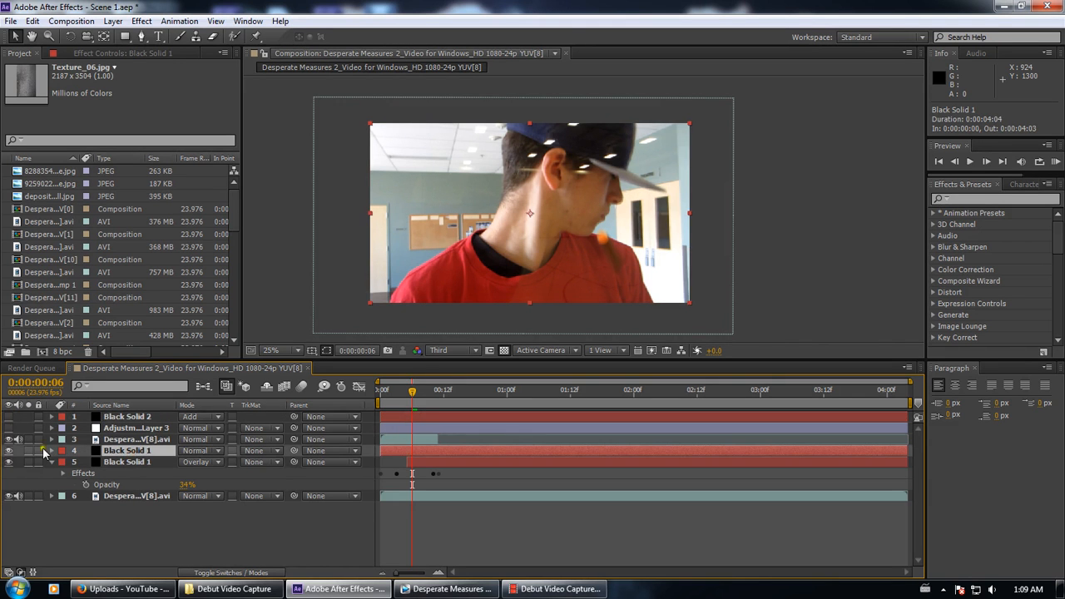
key(period)
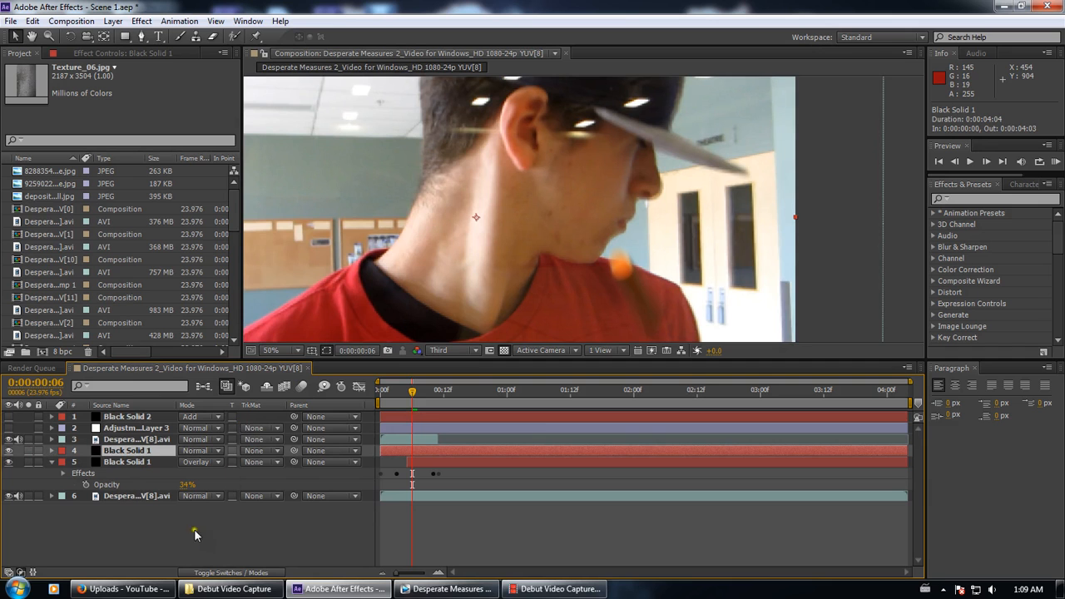
click(229, 572)
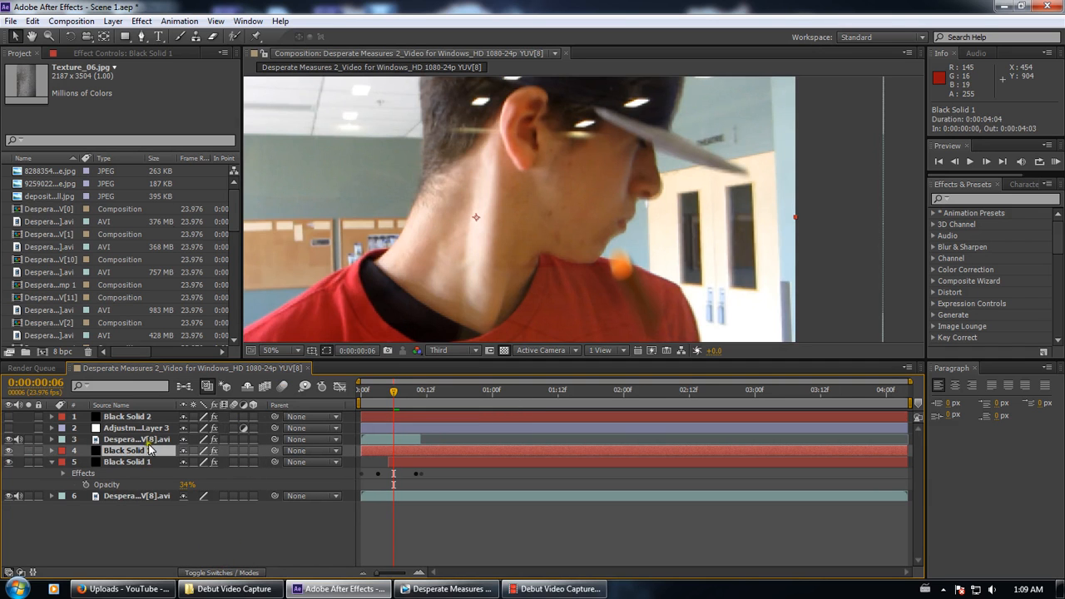
click(123, 52)
scroll(121, 237, down, 5)
scroll(120, 241, down, 10)
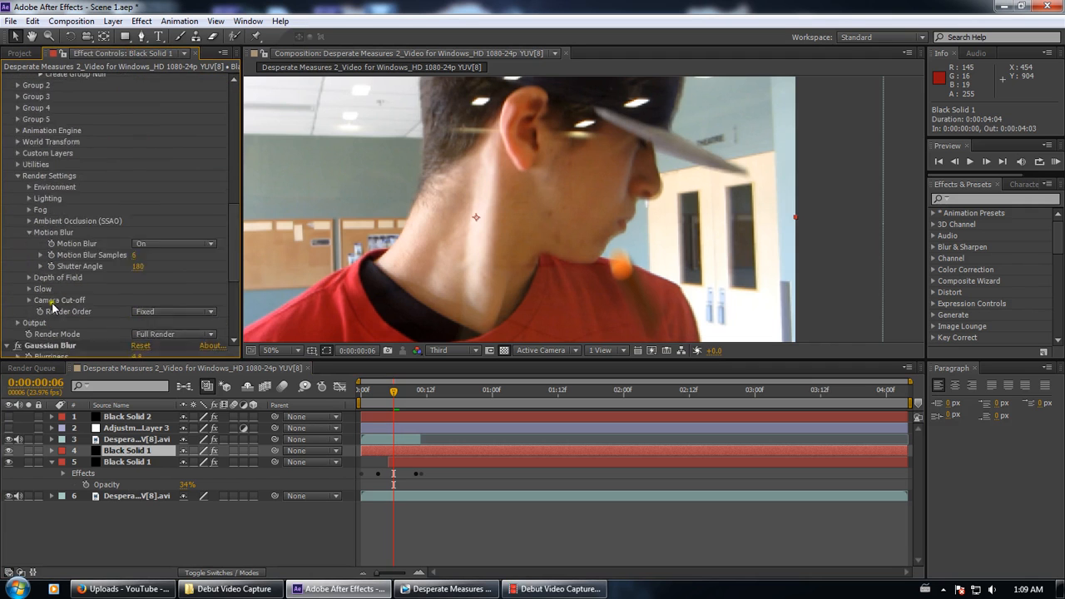
click(151, 183)
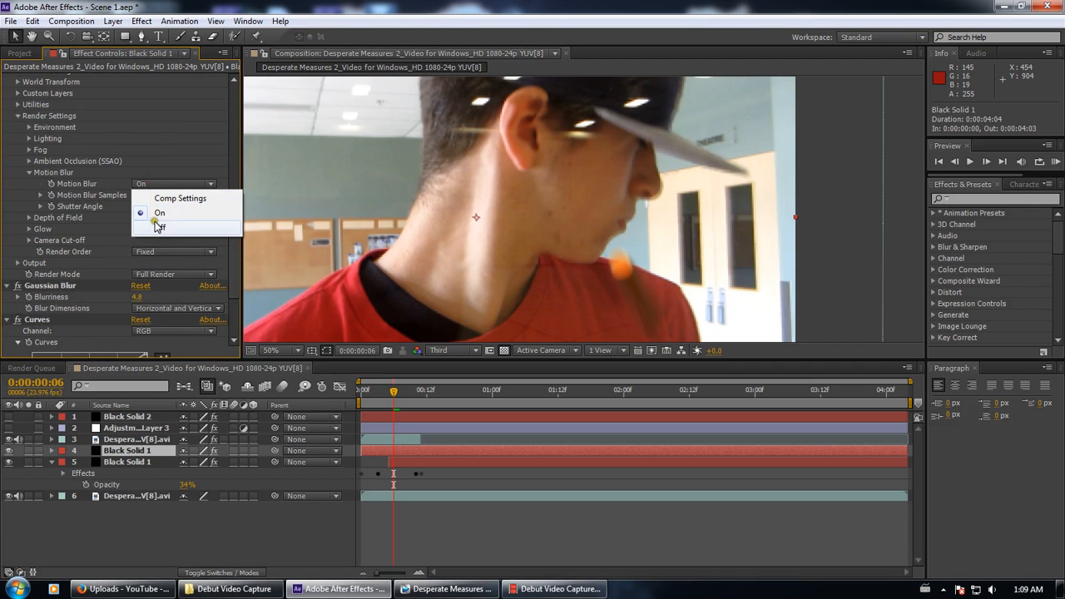
click(161, 199)
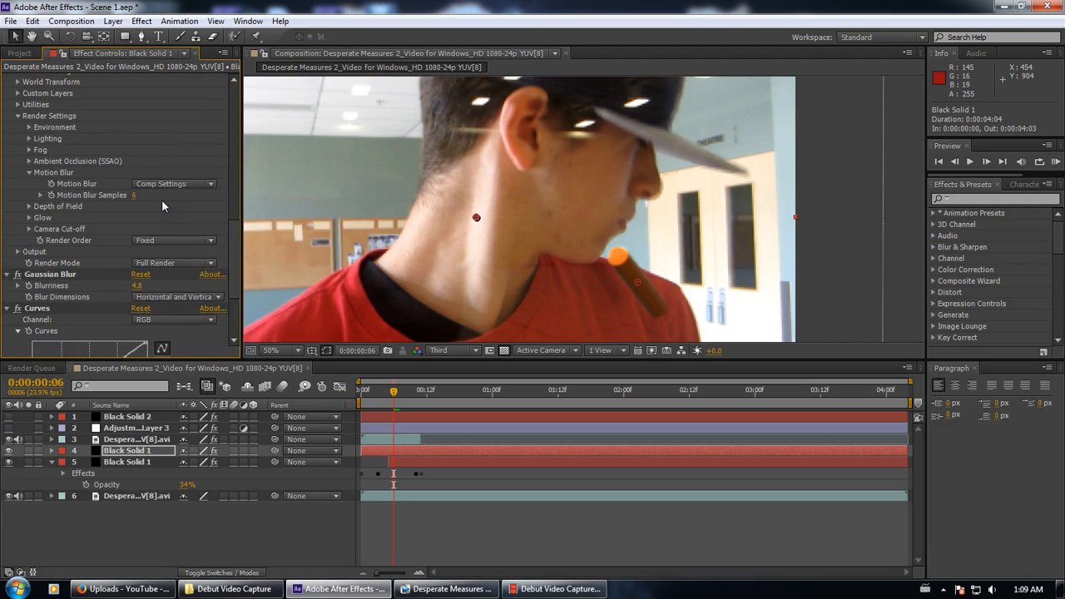
Turn off the Element effect's Motion Blur on the Black Solid 1 layer in row 5
scroll(470, 268, down, 1)
drag(470, 267, 440, 269)
click(133, 463)
scroll(138, 328, down, 10)
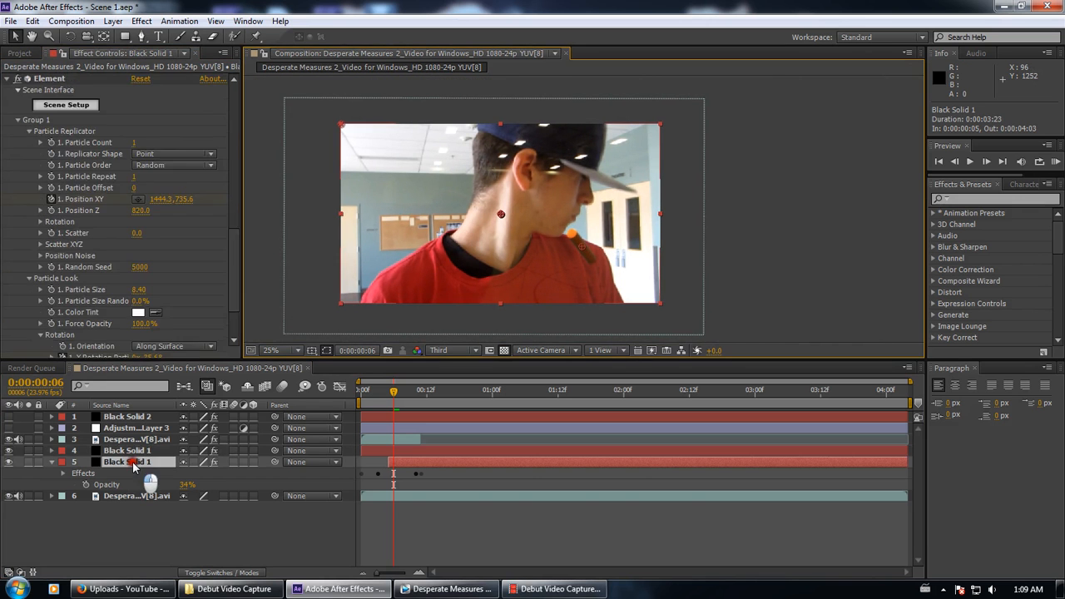
scroll(143, 317, down, 5)
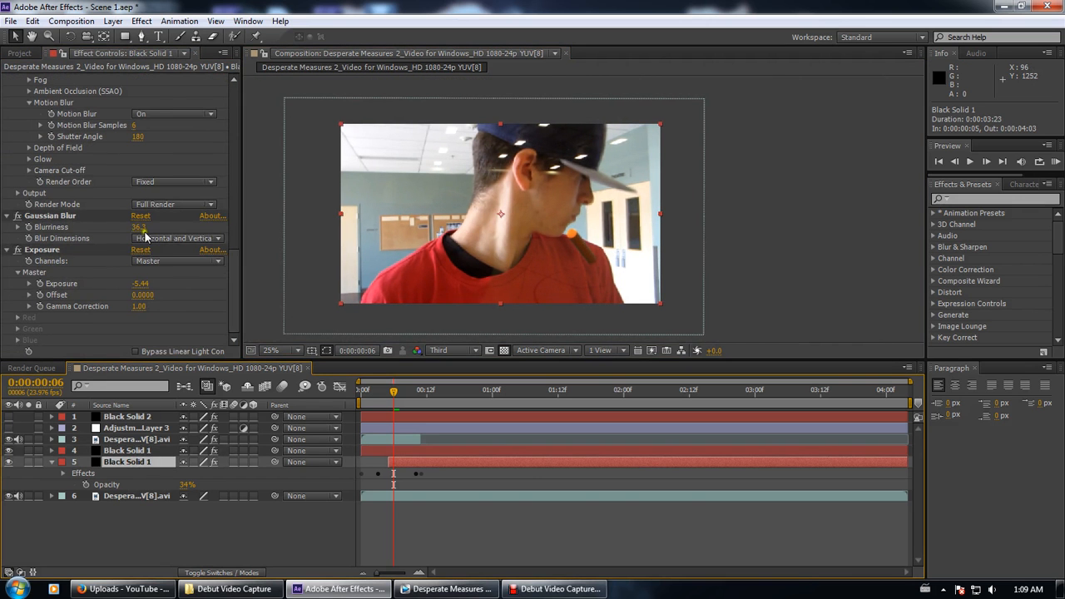
click(159, 118)
click(161, 158)
scroll(518, 278, up, 1)
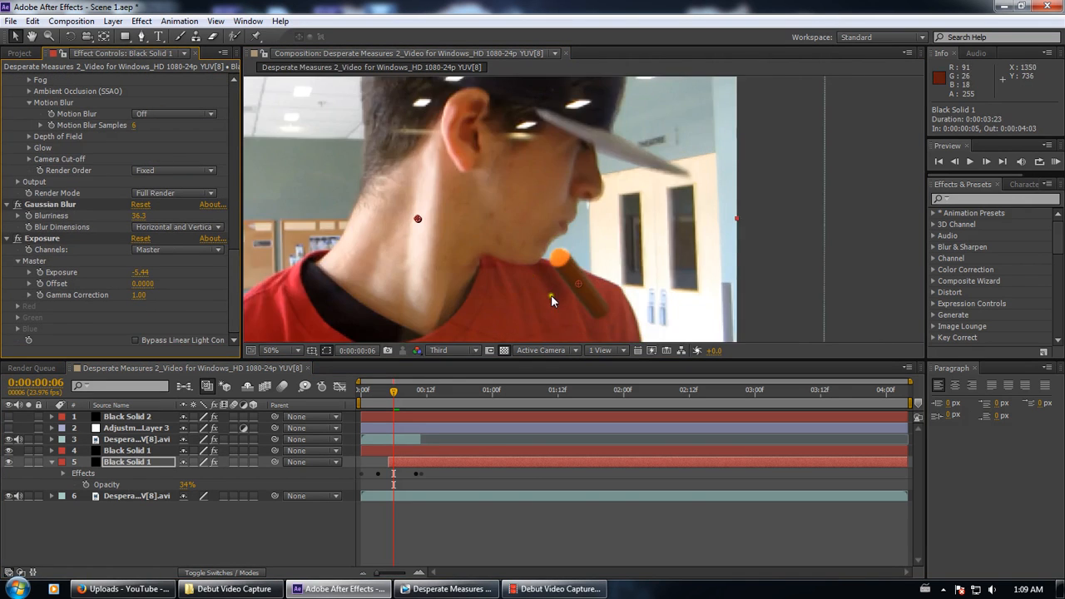
drag(548, 286, 519, 267)
Open the Element Scene Setup for the row 5 solid and examine the streamline dart model from several angles
scroll(180, 236, up, 4)
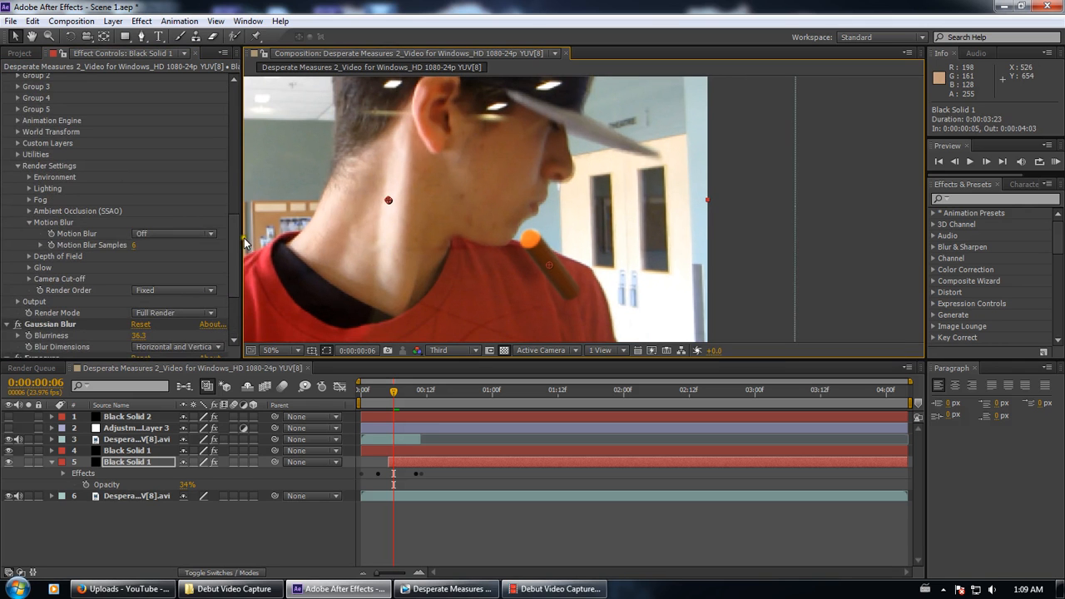
drag(235, 242, 235, 124)
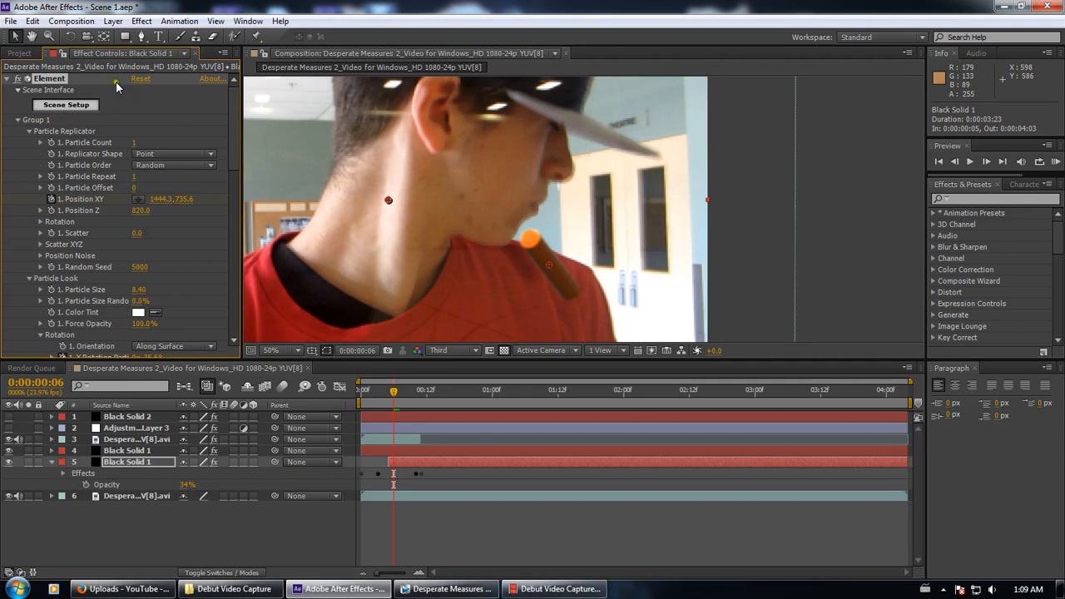
click(84, 102)
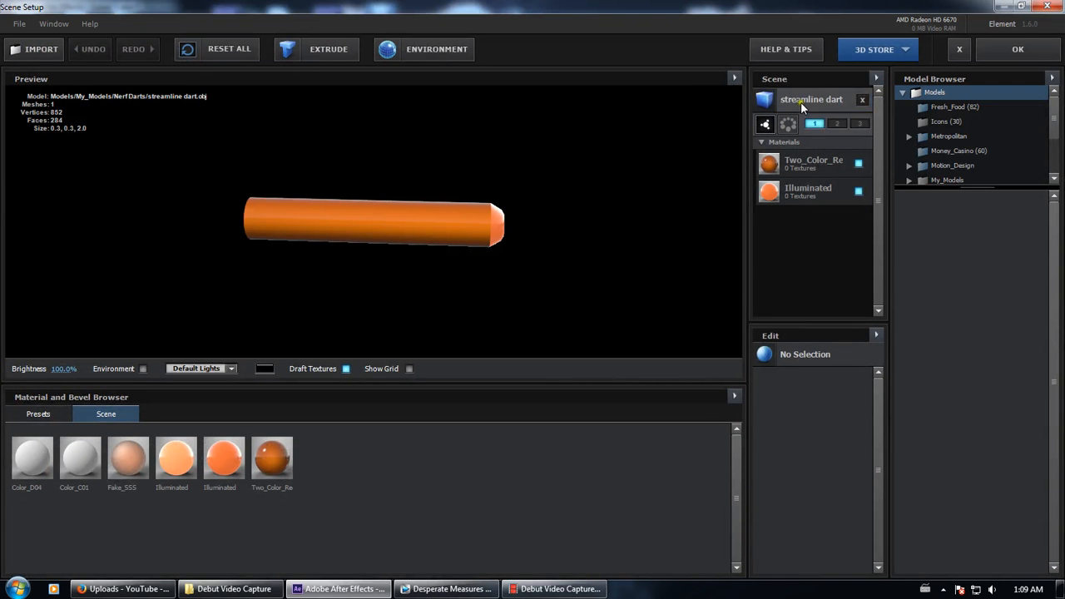
click(800, 102)
drag(557, 224, 584, 194)
drag(351, 219, 313, 242)
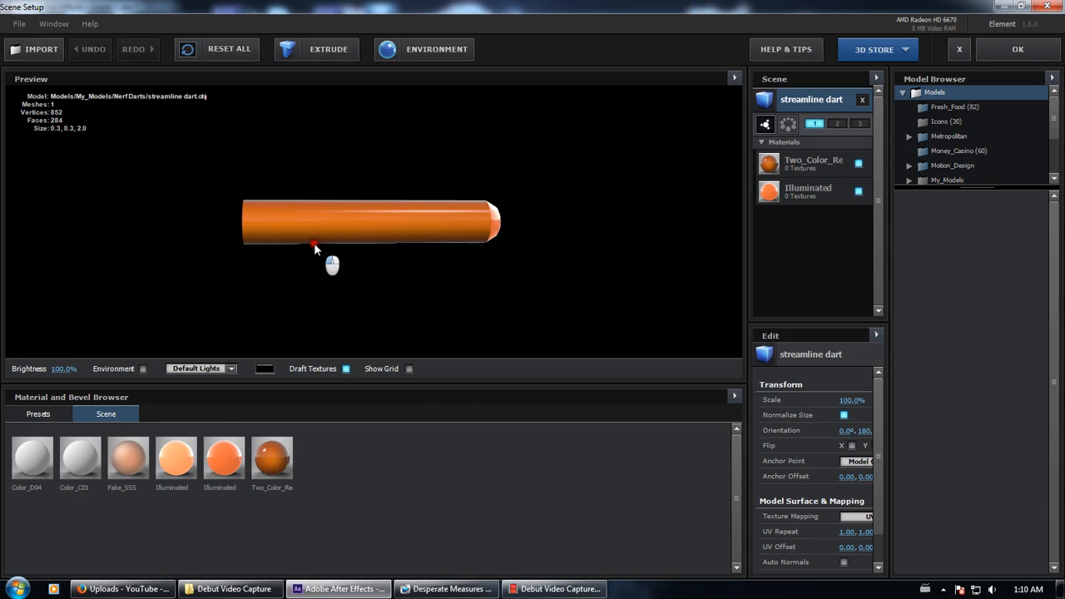
drag(548, 226, 501, 218)
scroll(501, 218, up, 4)
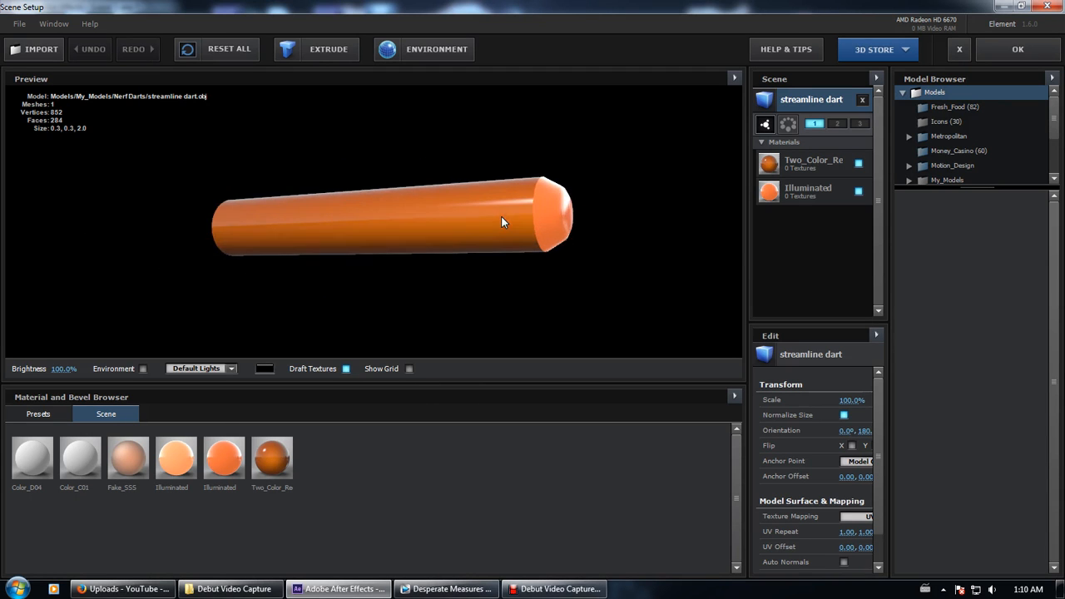
drag(501, 221, 404, 223)
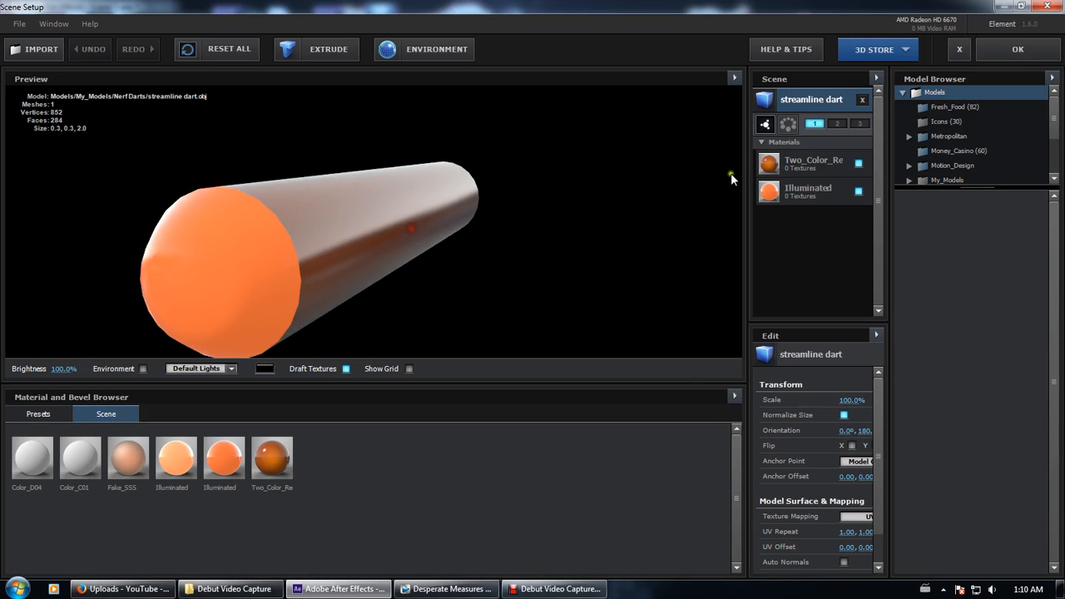
Examine the dart's tip with the Illuminated material selected, then hide that material on the model
click(803, 190)
drag(270, 209, 406, 262)
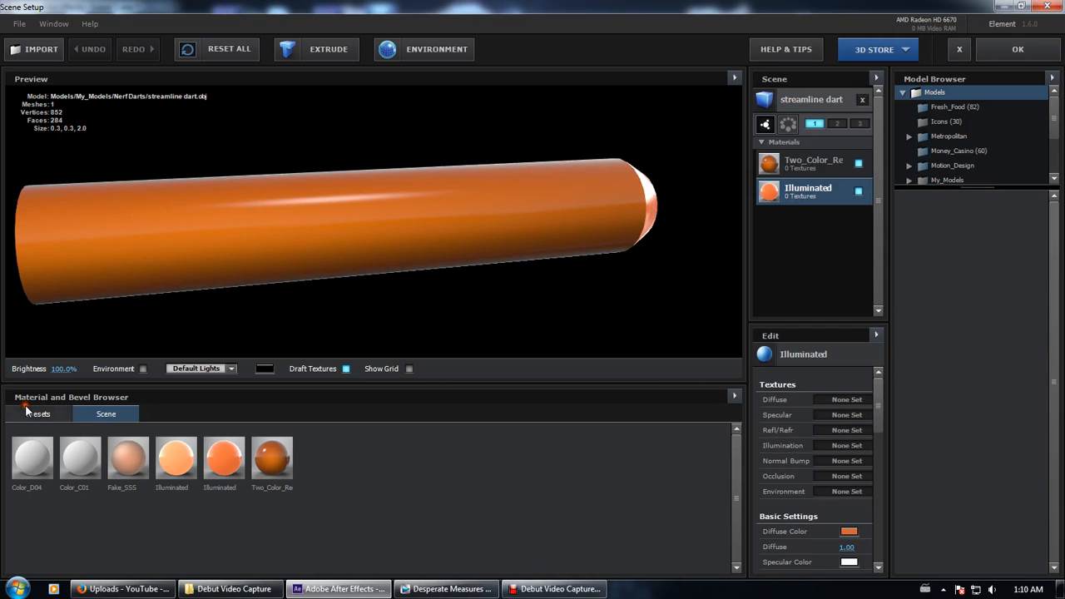
drag(591, 213, 565, 214)
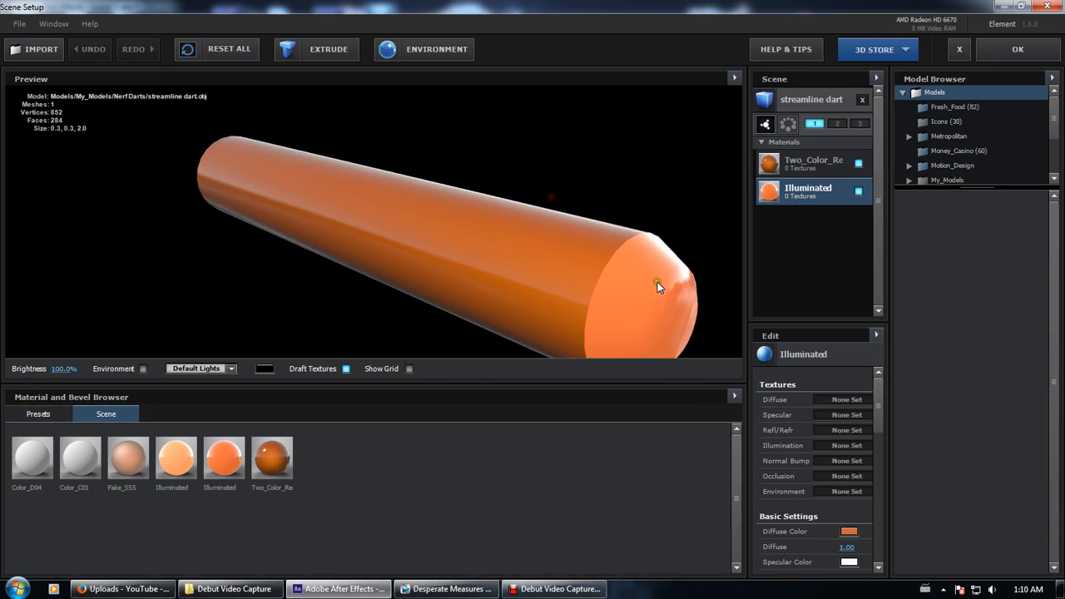
click(860, 192)
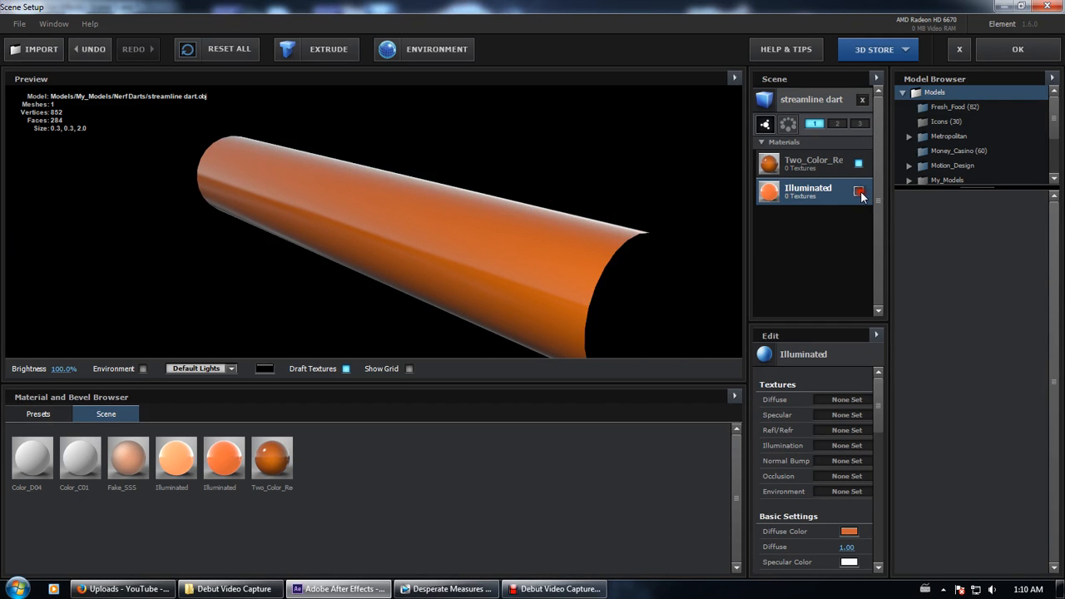
Show the Illuminated material on the dart again, view the material presets, and leave the Scene Setup without applying changes
click(859, 192)
click(57, 416)
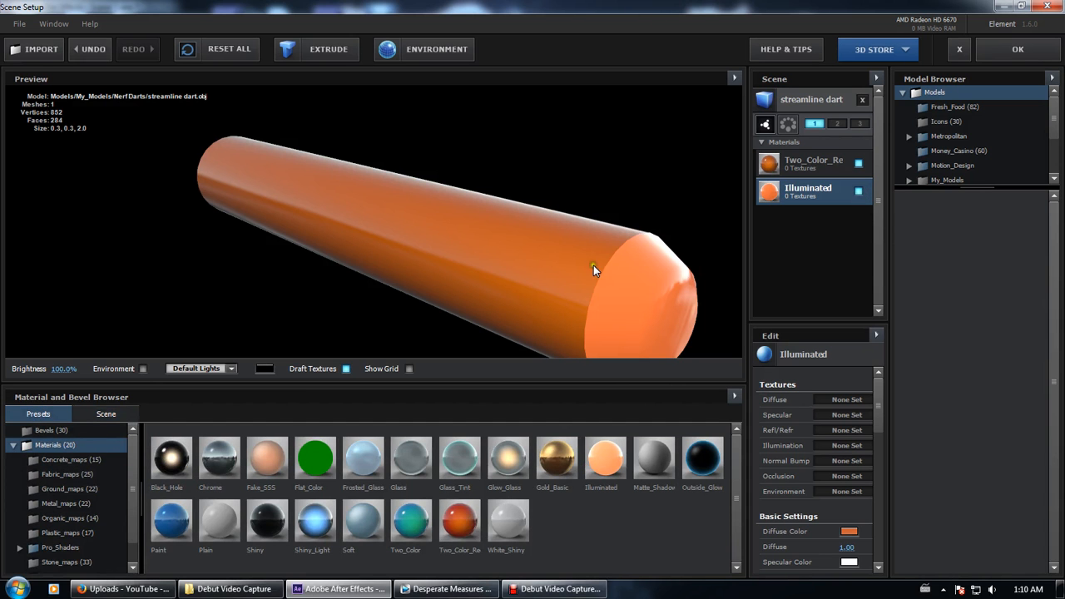
drag(613, 273, 489, 242)
scroll(380, 238, down, 3)
click(960, 53)
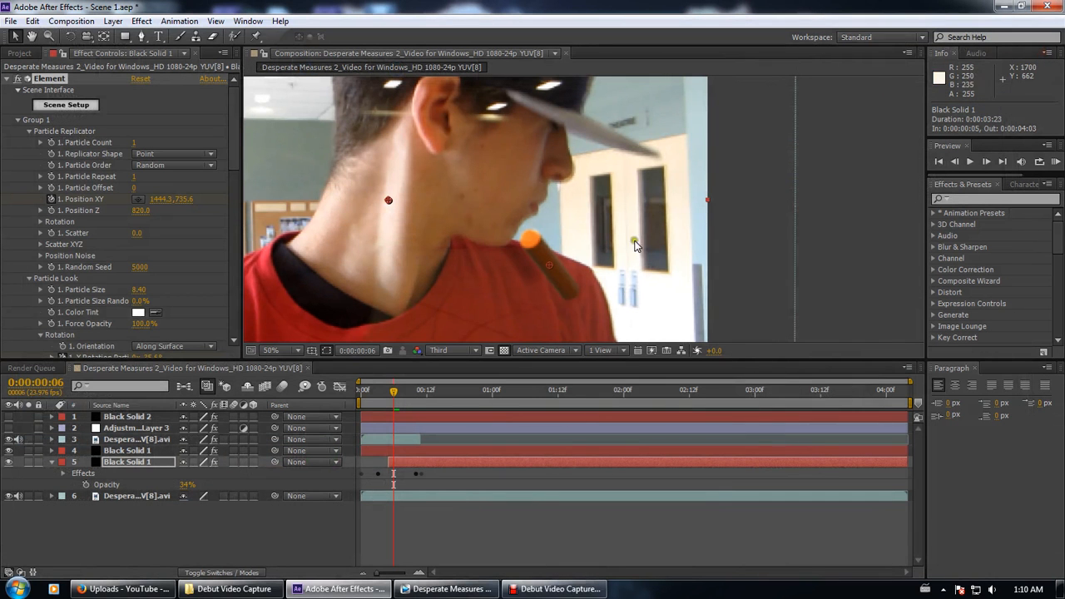
Enable motion blur for the composition and inspect the Roto Brush settings on the row 3 footage layer
click(285, 390)
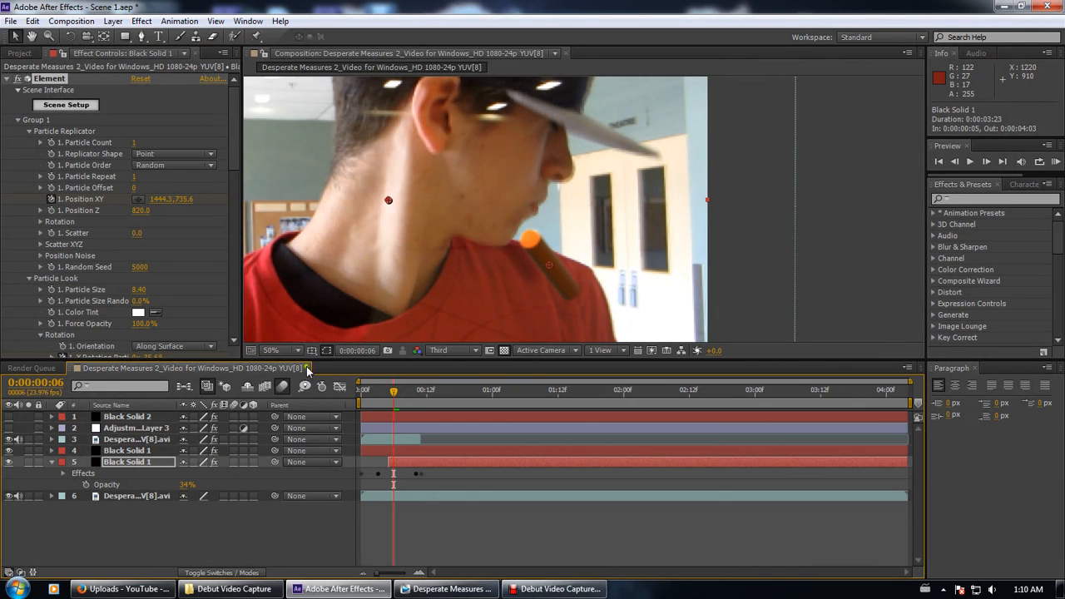
click(137, 438)
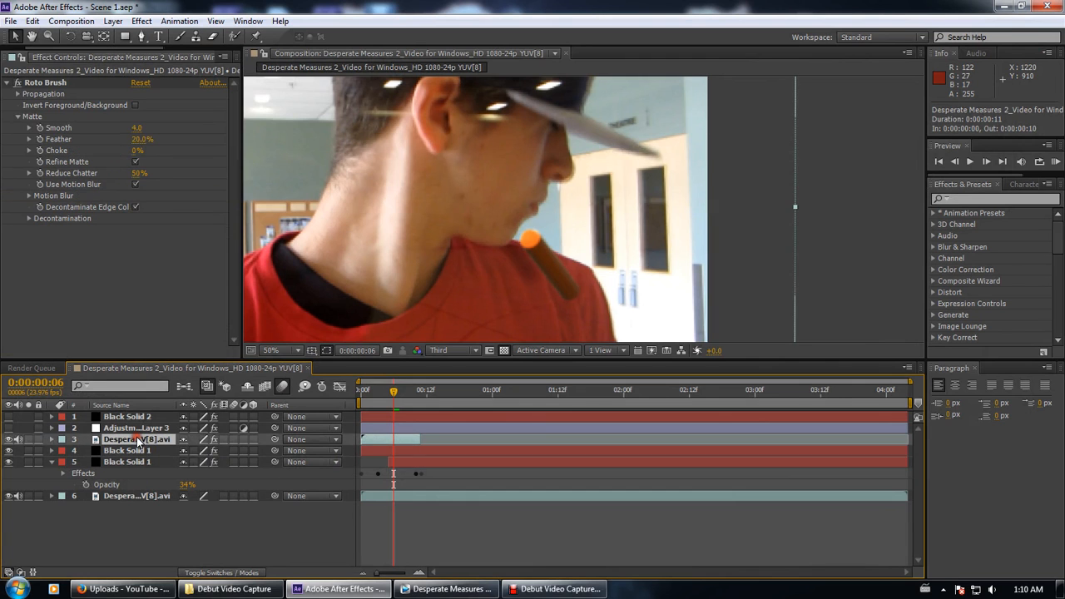
scroll(500, 191, down, 4)
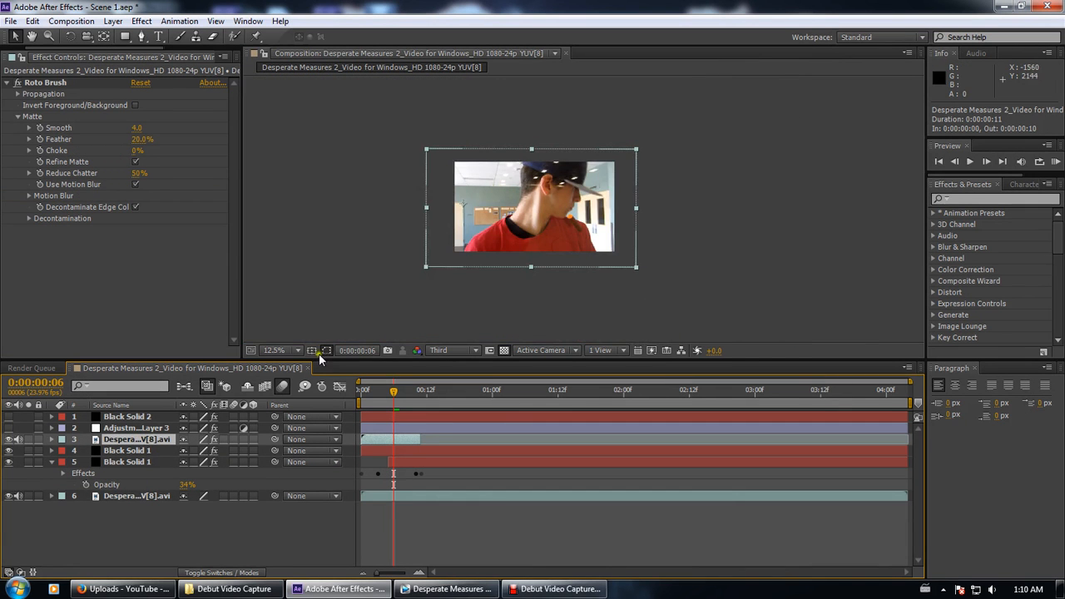
key(period)
click(405, 462)
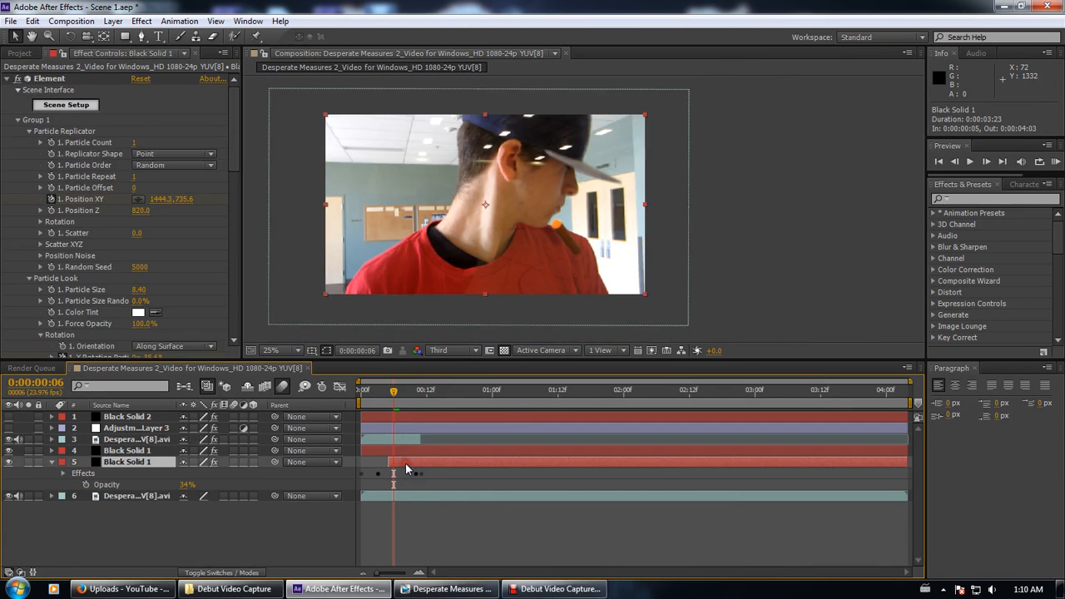
key(period)
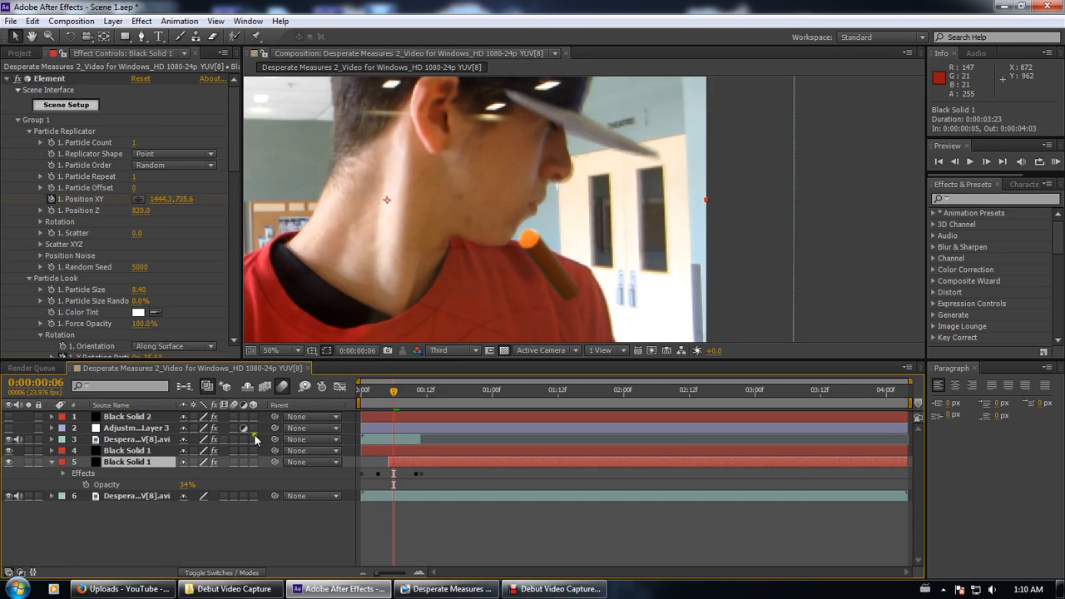
drag(393, 393, 399, 396)
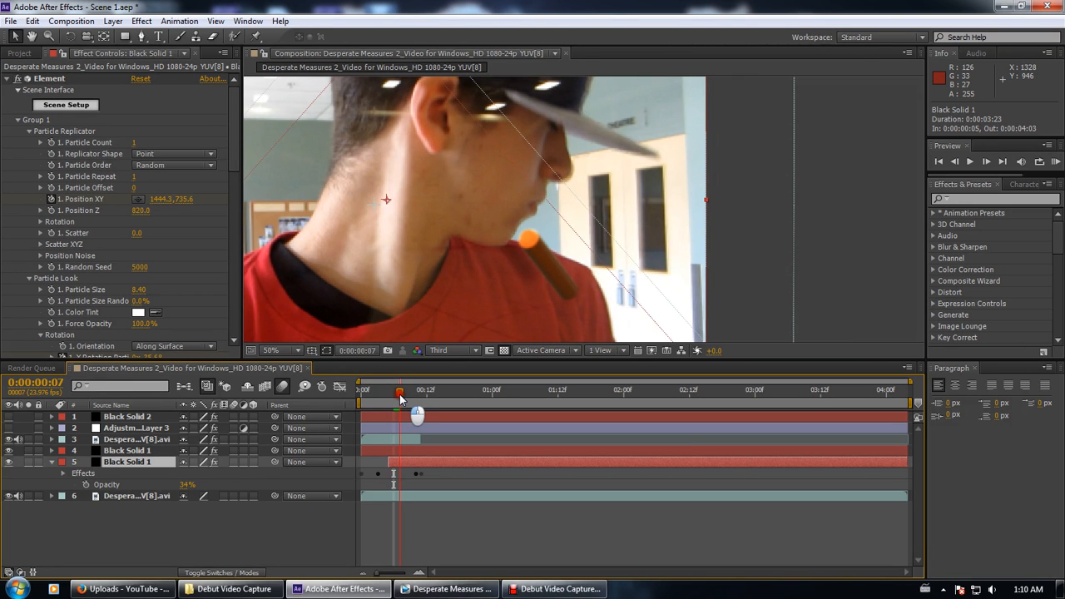
Solo the rotoscoped footage layer in row 3 to examine the head cutout at frame 0:00:00:05, and restore the full composite
click(92, 442)
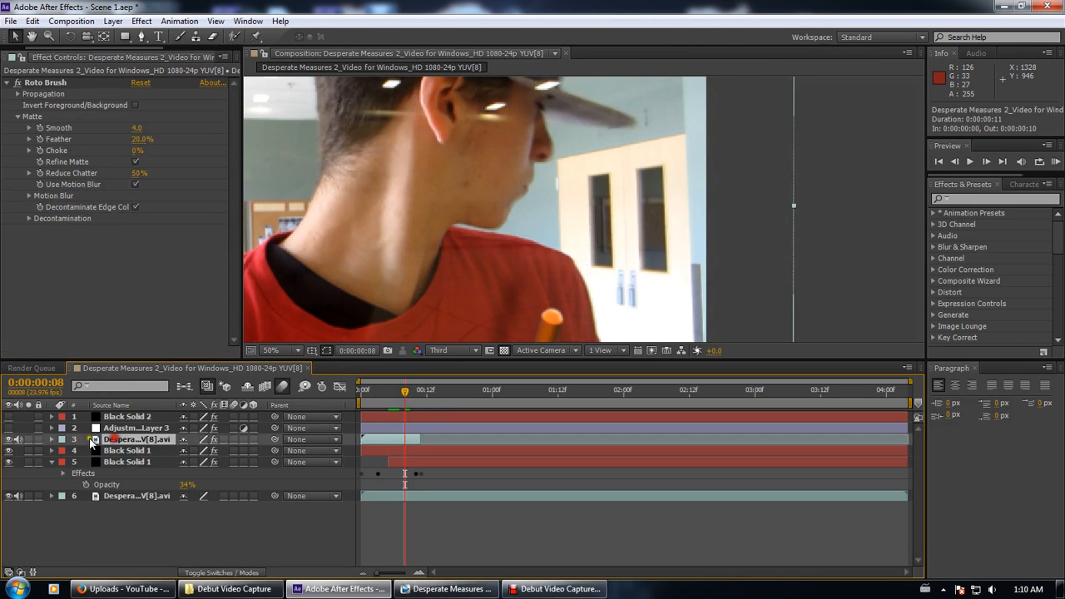
click(29, 441)
click(29, 441)
click(29, 441)
mouse_move(399, 397)
mouse_down()
mouse_move(388, 395)
mouse_move(462, 399)
mouse_move(388, 405)
mouse_up()
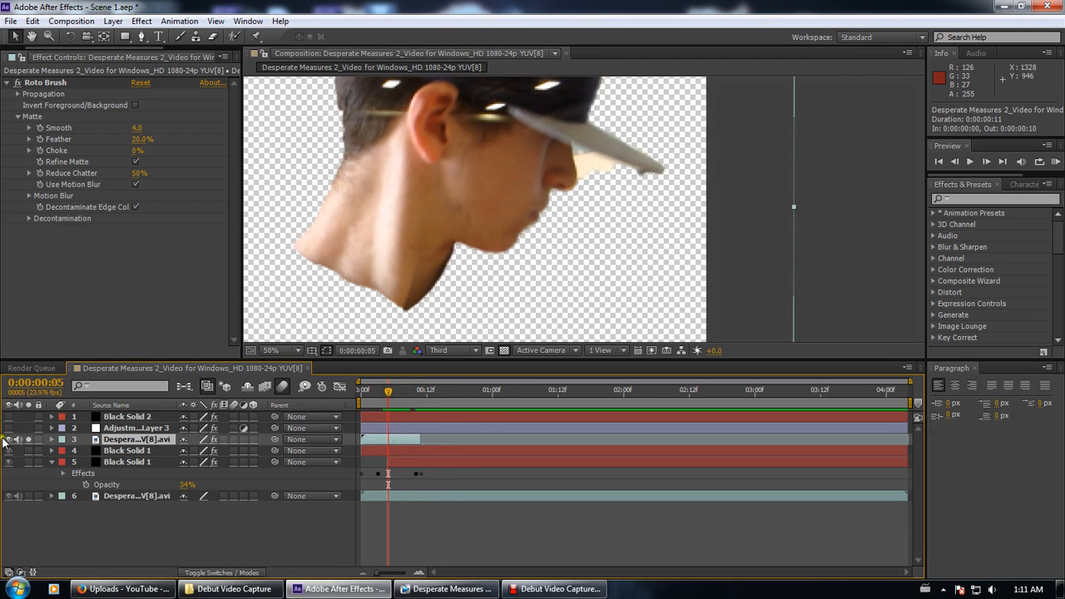
click(31, 447)
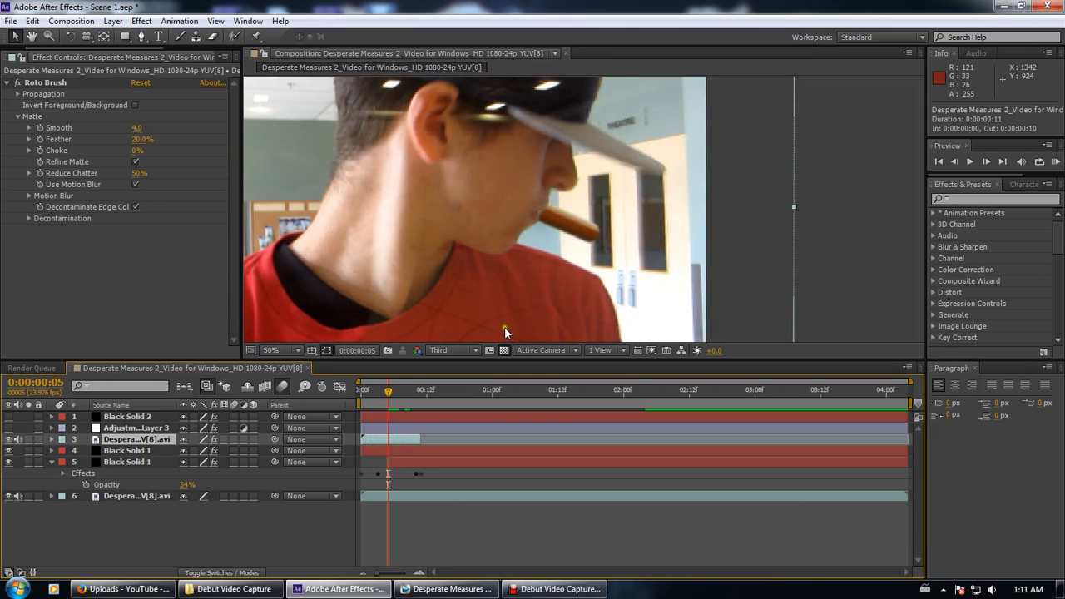
Switch on layer motion blur for the Black Solid 1 layers in rows 4 and 5
click(234, 451)
click(235, 462)
click(284, 541)
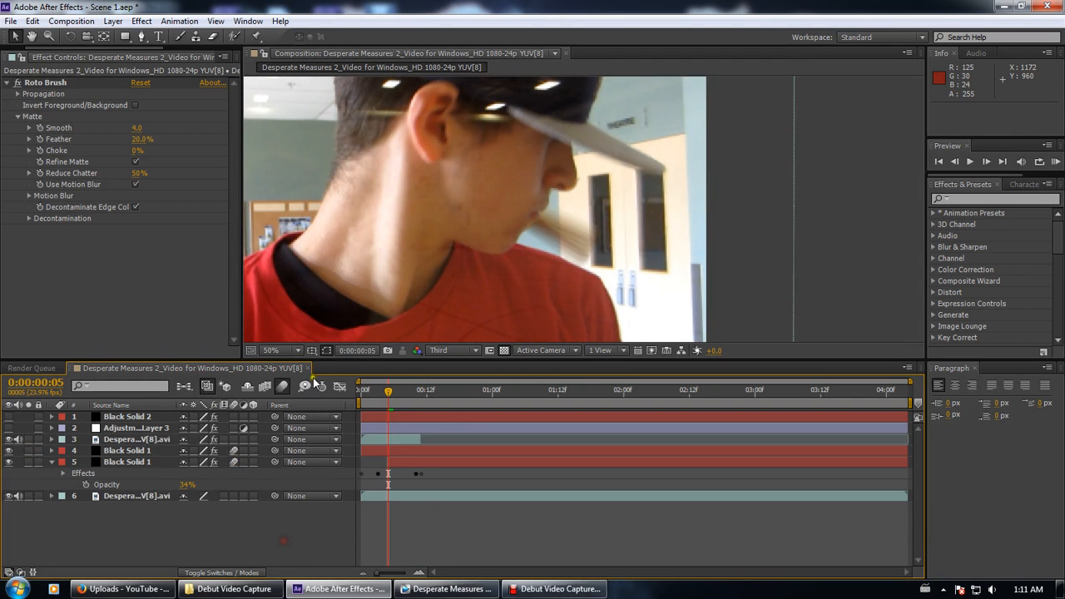
Close the current composition's timeline and remove all items from the Render Queue
click(306, 367)
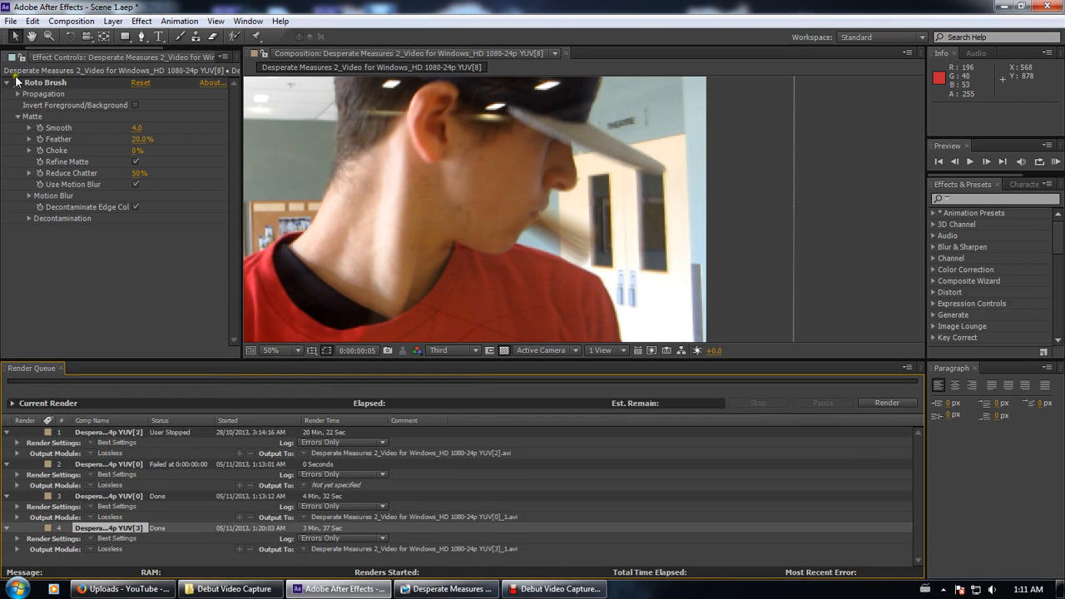
shift+click(131, 432)
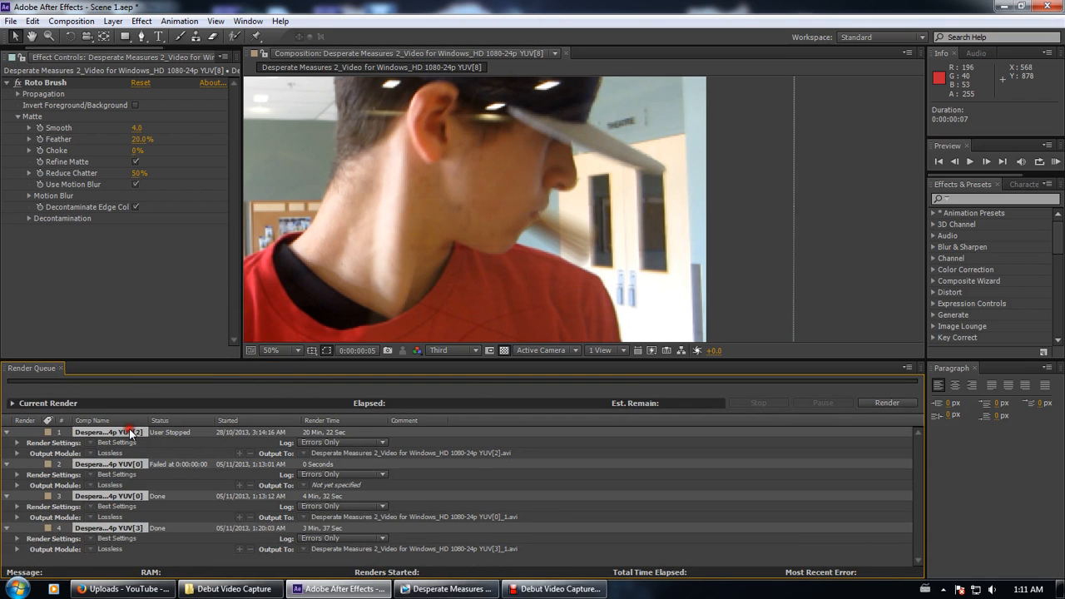
key(Delete)
Open the Desperate Measures 2_Video for Windows_HD 1080-24p YUV[1] composition from the project
click(19, 53)
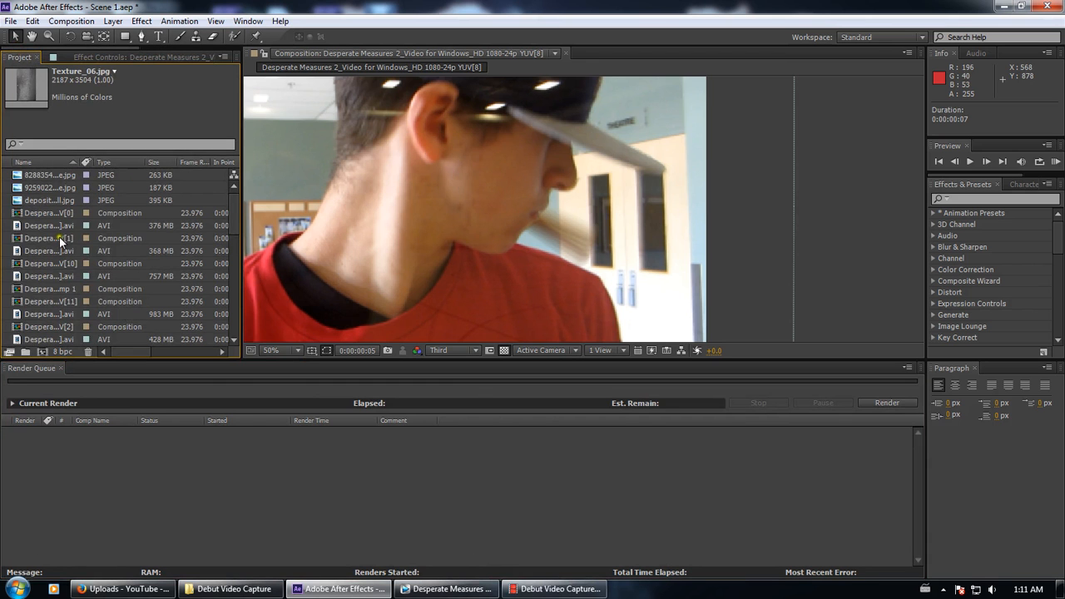
double_click(60, 237)
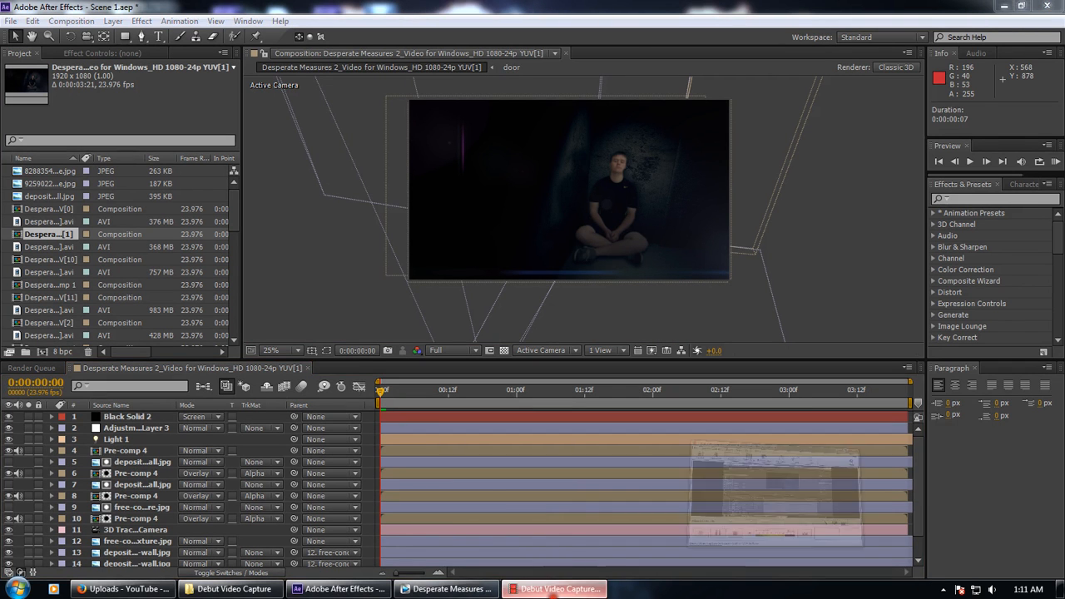
click(549, 589)
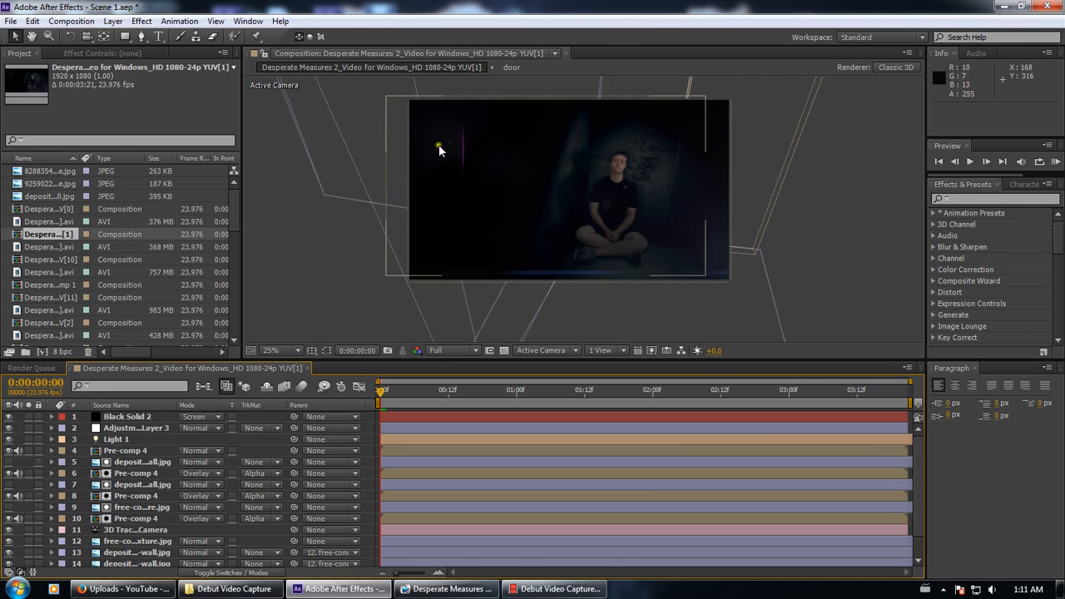
Examine the dark cell shot close up and in full at the first frame, and look through its layer stack
key(period)
key(period)
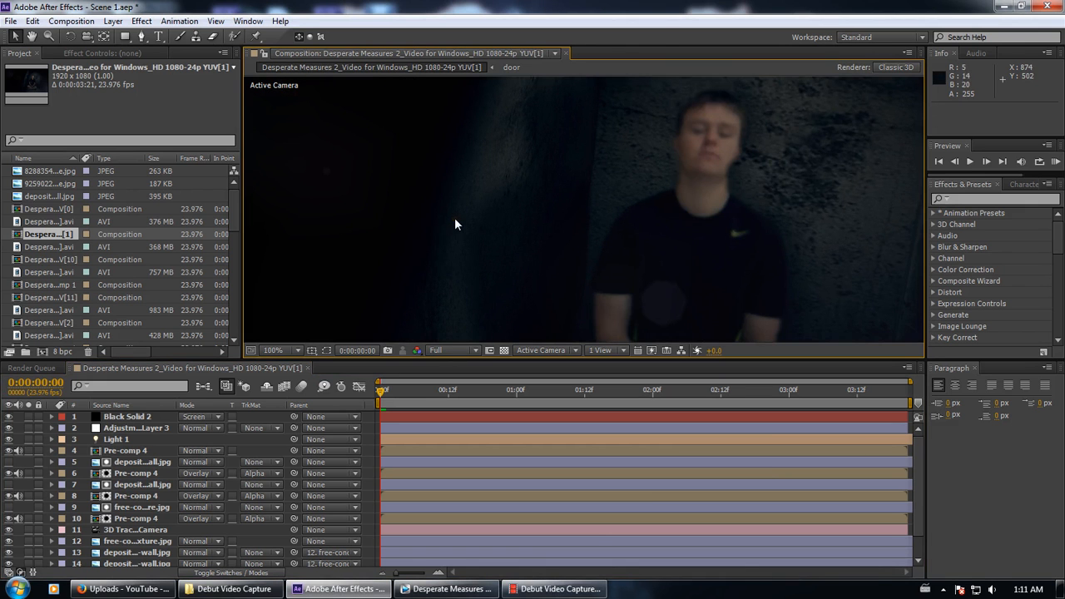
scroll(476, 235, down, 6)
scroll(480, 239, up, 4)
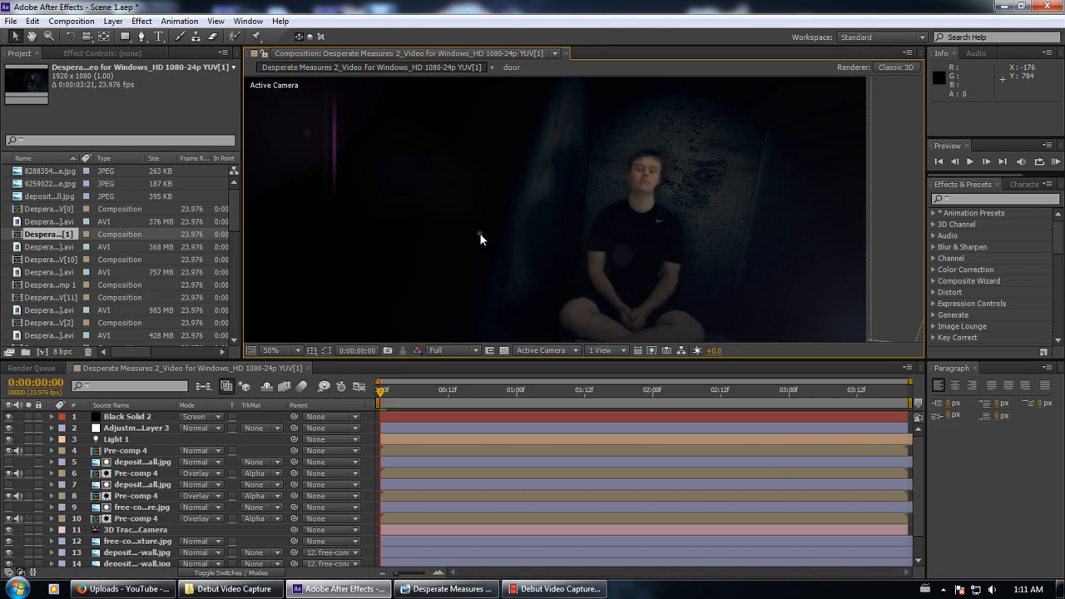
scroll(492, 257, down, 2)
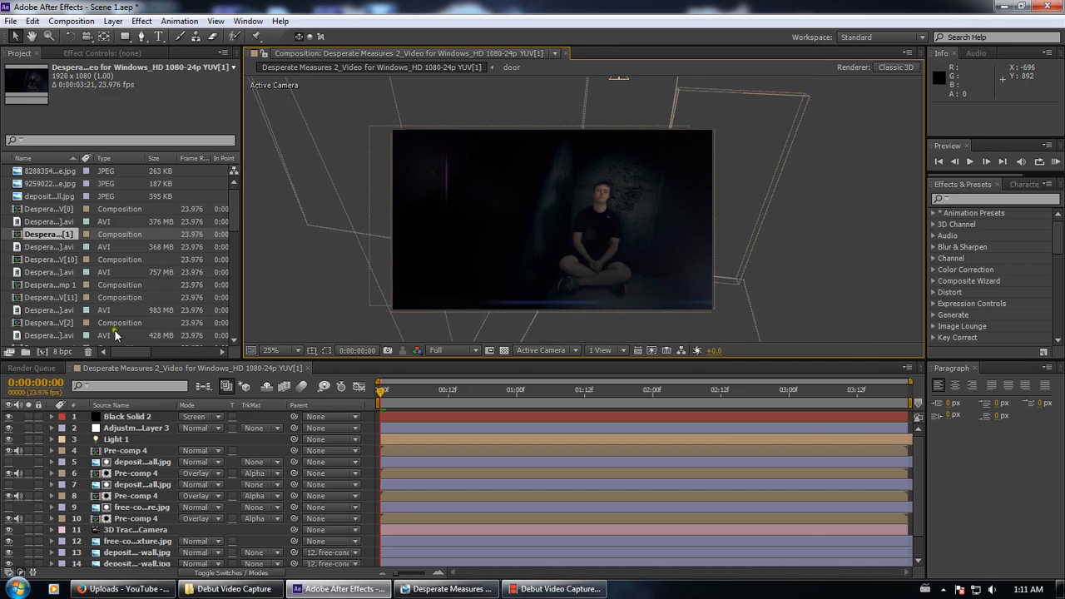
drag(388, 389, 362, 387)
scroll(123, 441, down, 1)
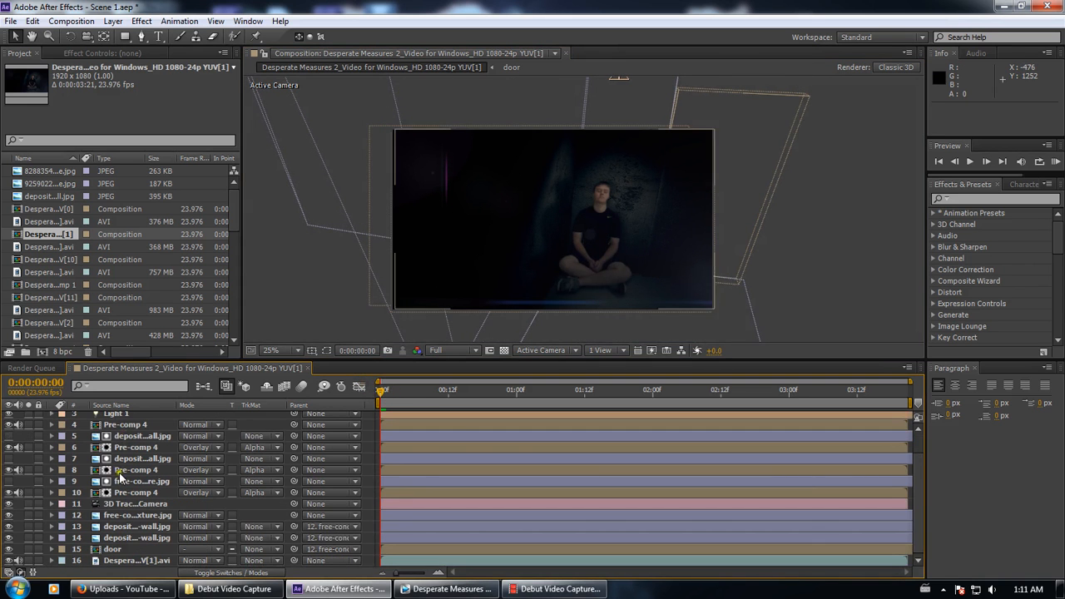
scroll(121, 506, up, 1)
Solo the source AVI footage in row 16 to view the raw shot with its tracking marks, and restore the full composite
click(133, 427)
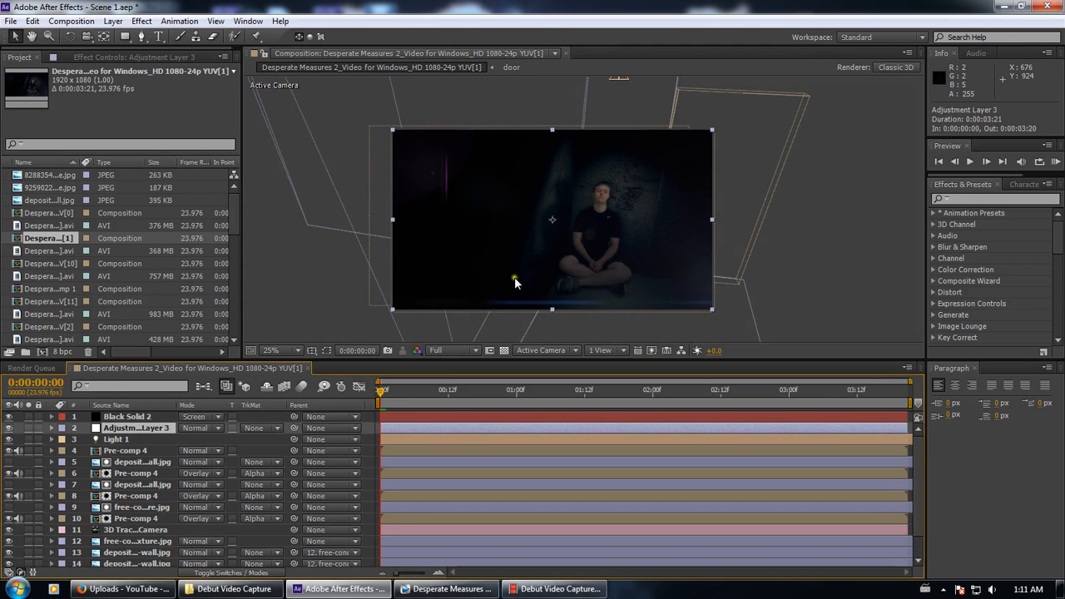
key(comma)
scroll(249, 499, down, 1)
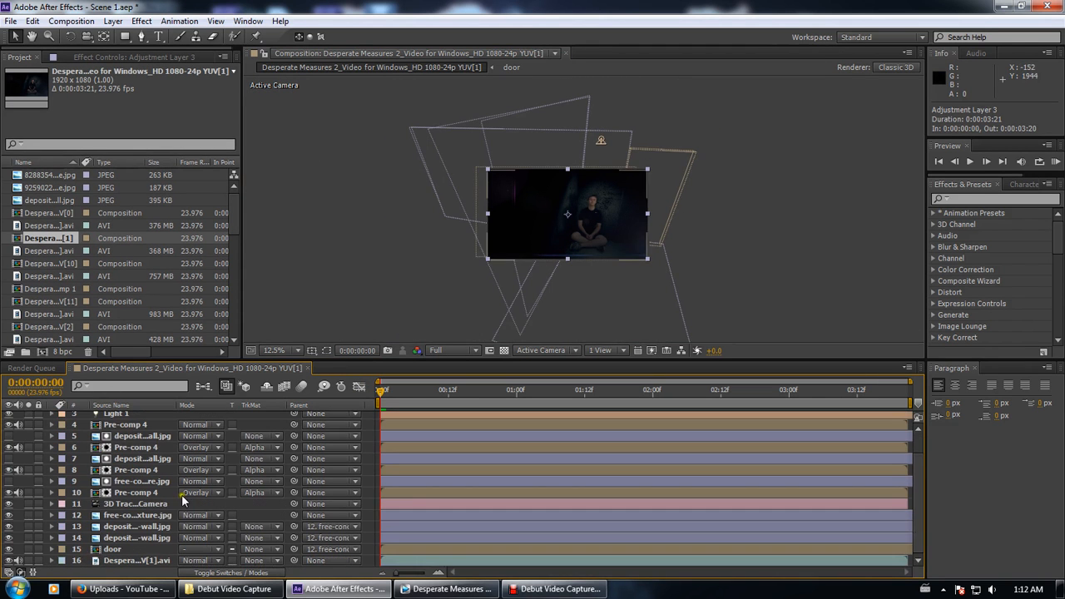
click(30, 560)
key(period)
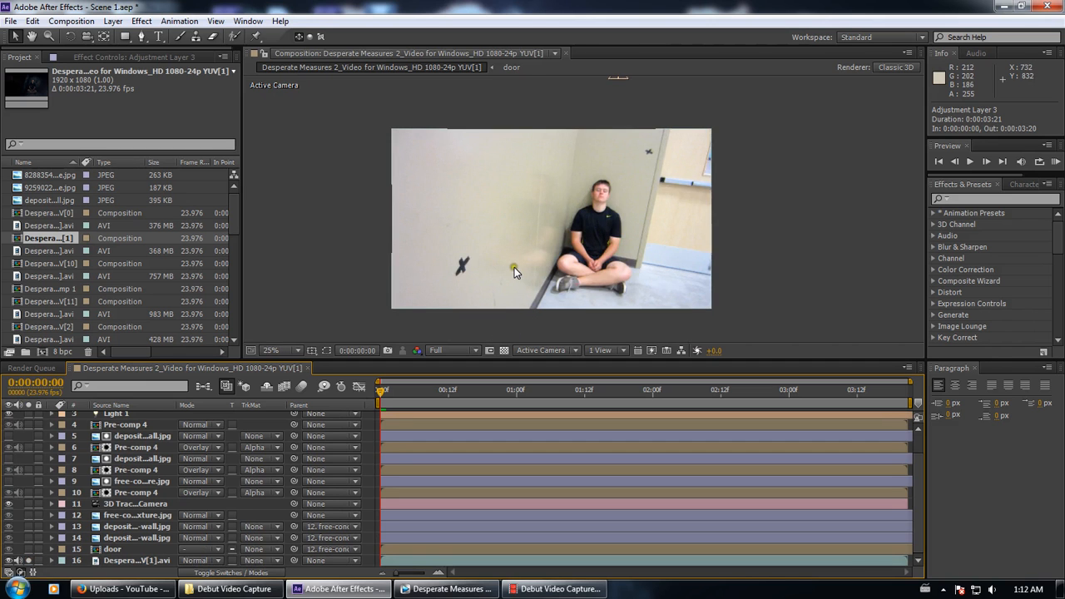
click(495, 268)
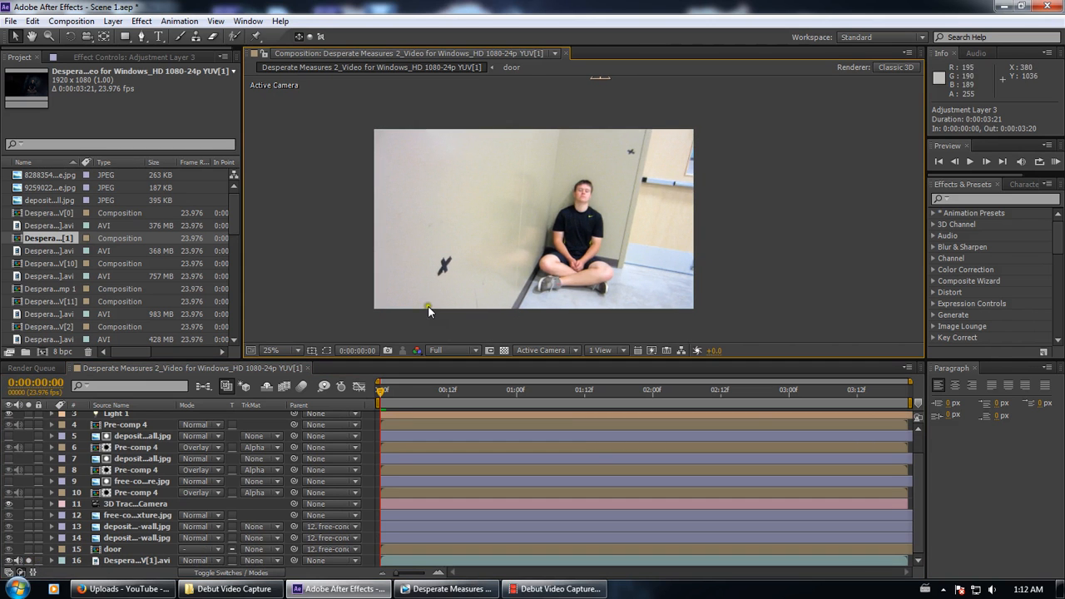
click(29, 564)
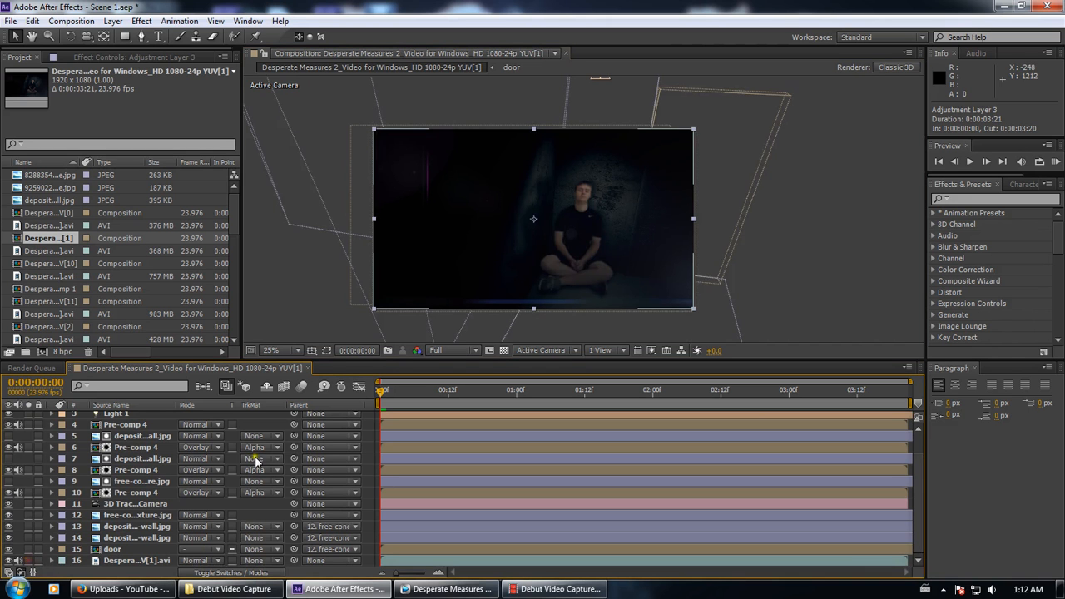
Select the 3D Tracker Camera layer and scrub to 0:00:00:17 to check how the textures follow the camera move
scroll(125, 483, up, 2)
scroll(114, 508, down, 1)
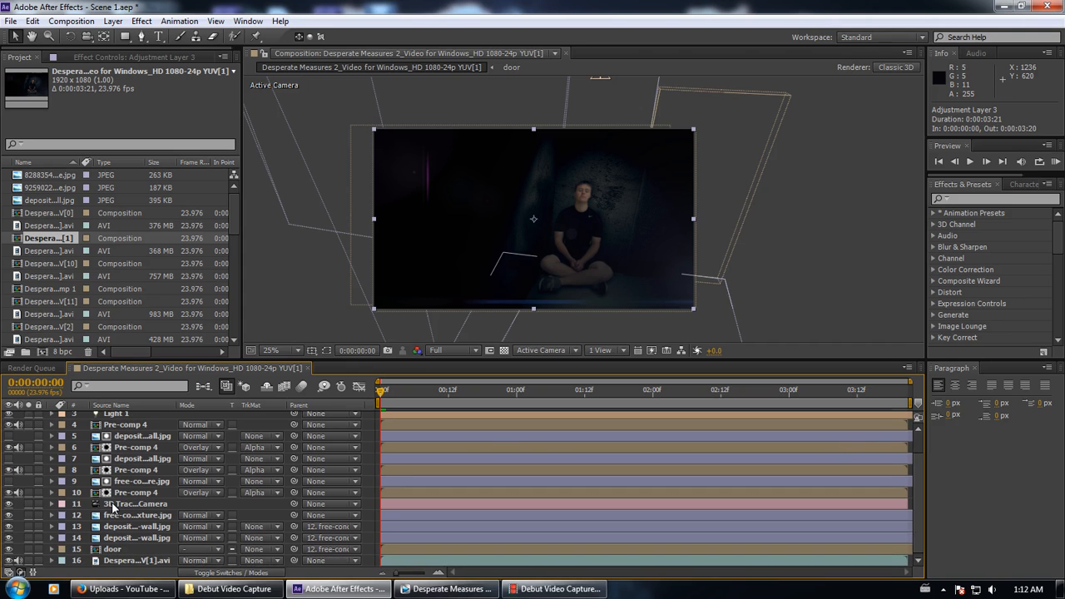
click(133, 504)
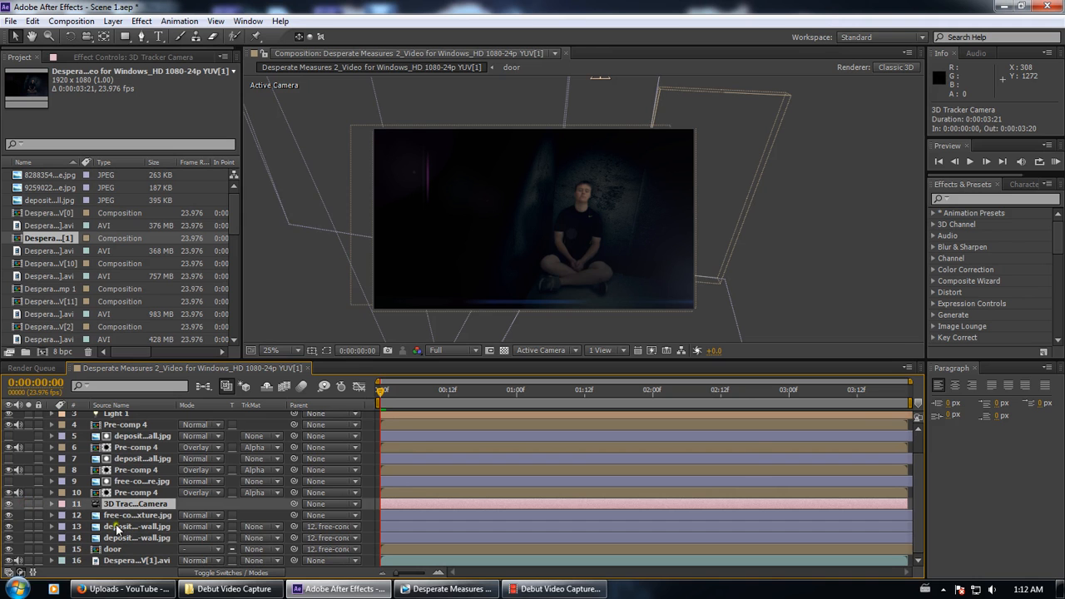
drag(381, 391, 478, 402)
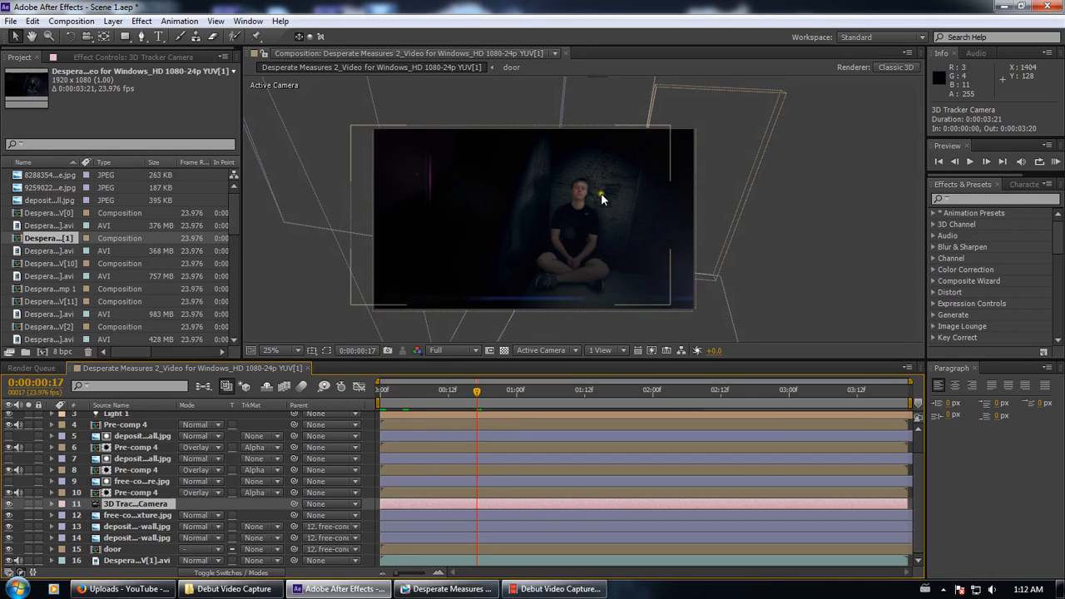
Hide the wall image layer in row 13 to examine the real wall behind the seated actor, and show it again
click(624, 101)
drag(589, 242, 563, 290)
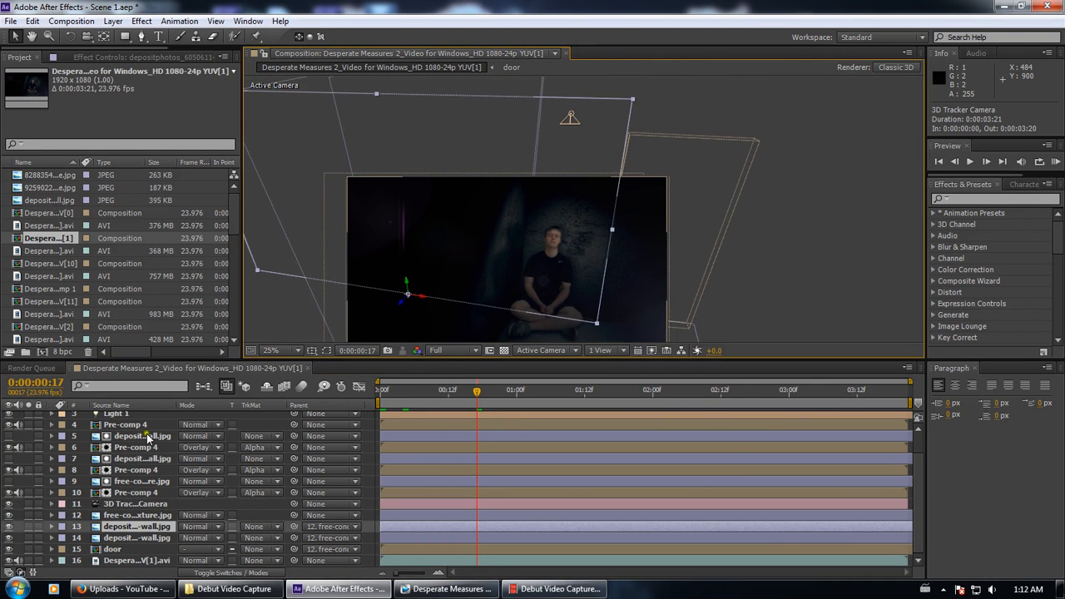
click(10, 527)
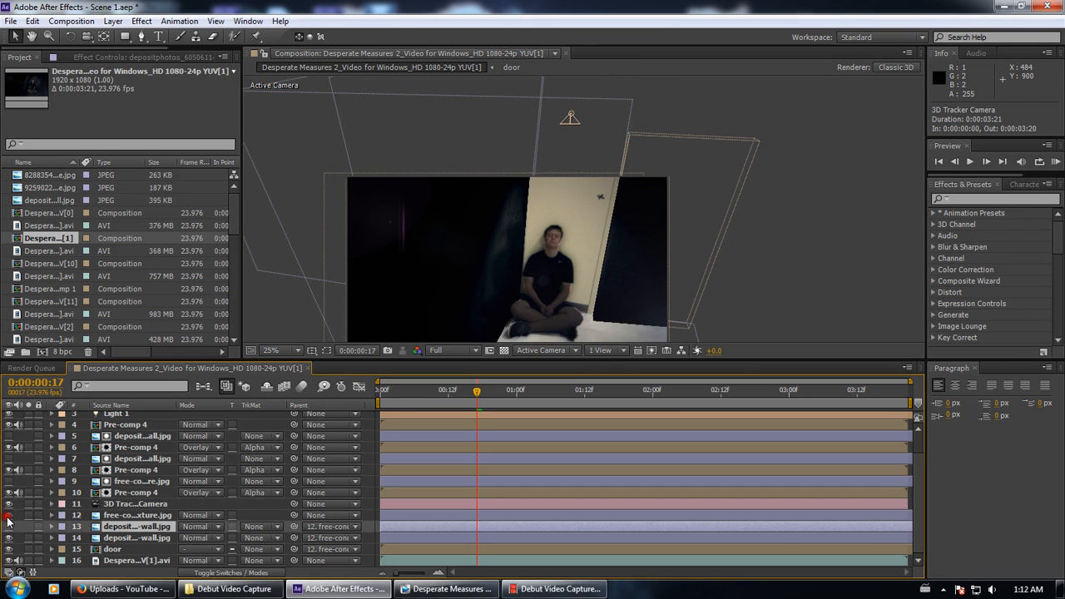
drag(508, 321, 513, 223)
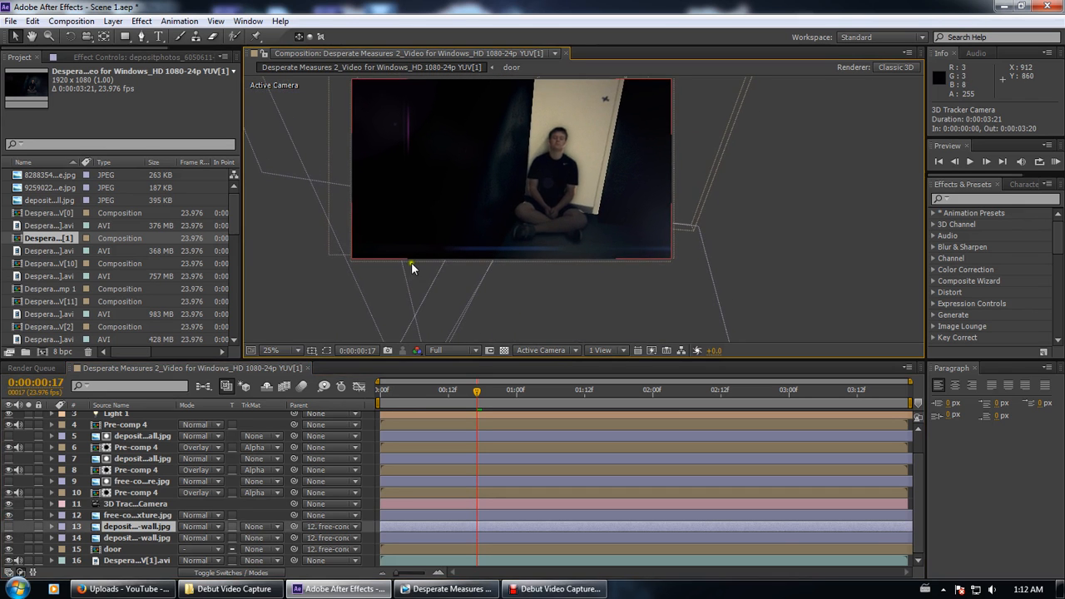
click(10, 527)
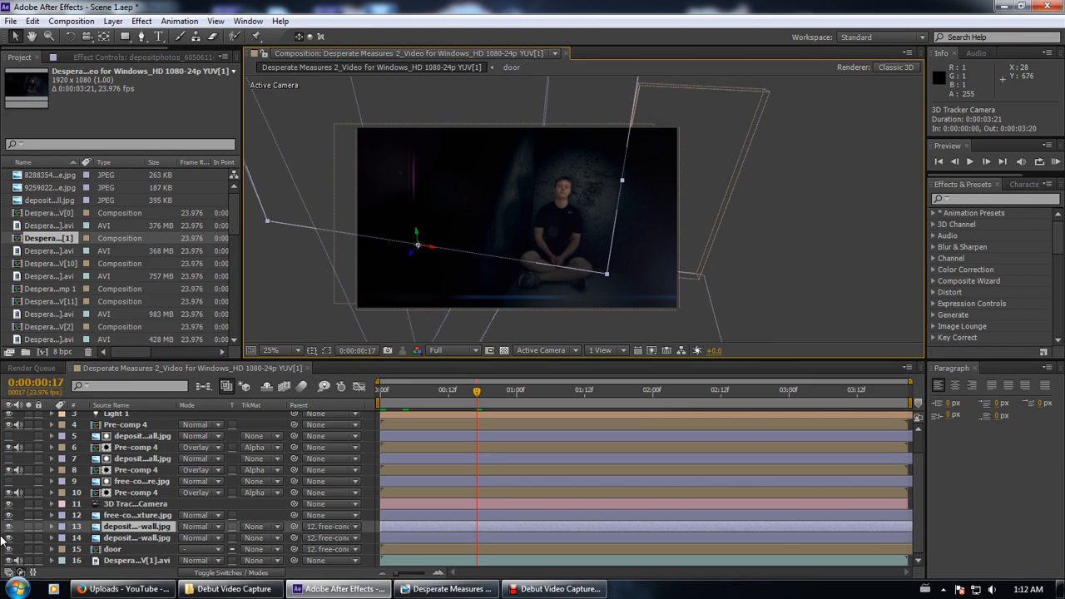
Hide the wall image layer in row 14 and the texture layer in row 12
click(9, 538)
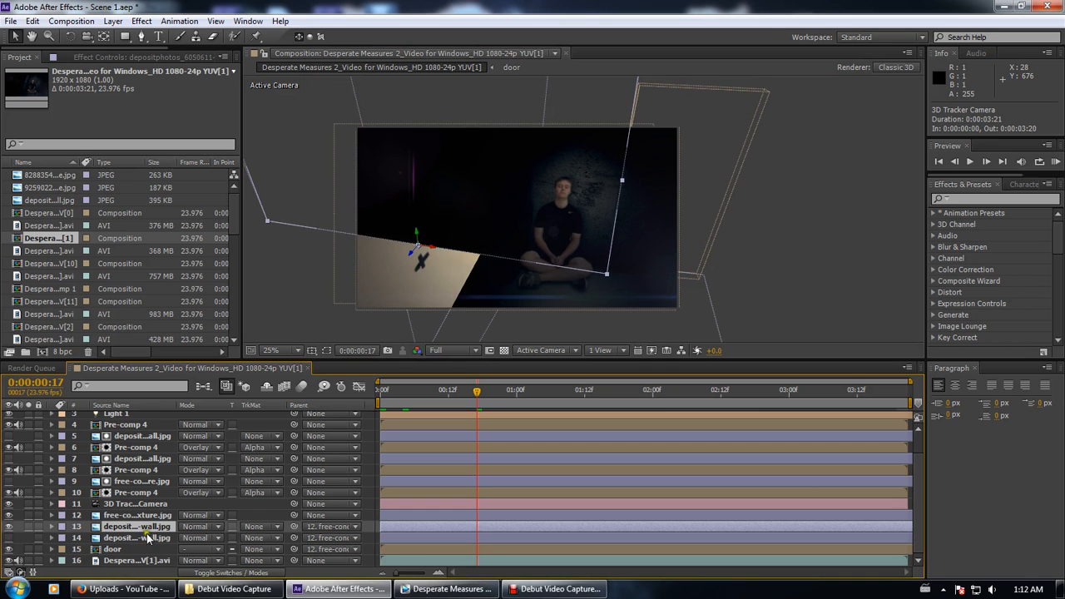
click(9, 516)
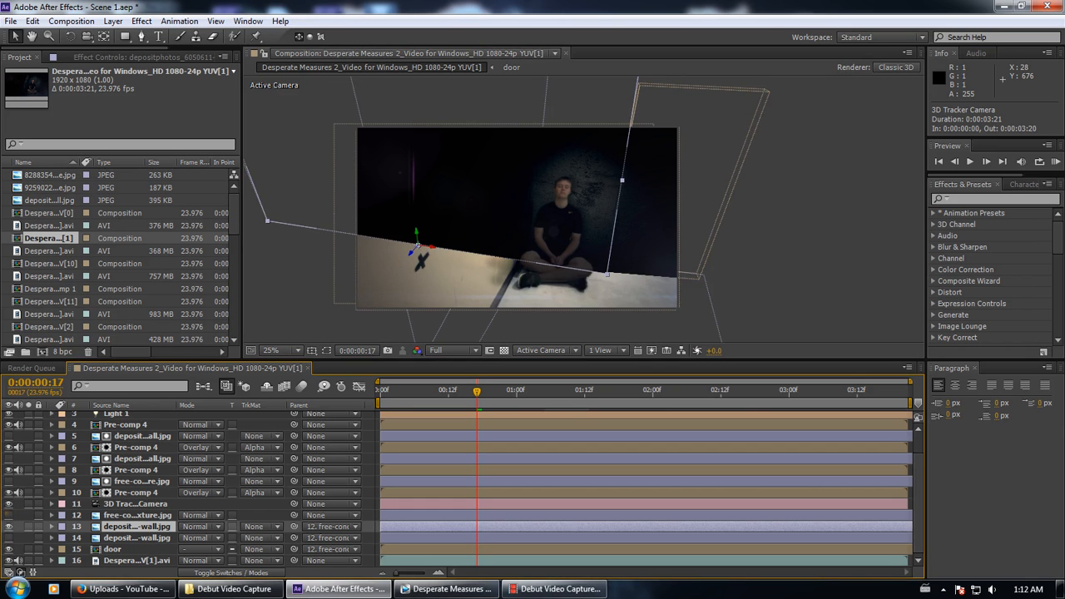
Hide the wall image layer in row 13 and open the door pre-composition in row 15
click(8, 526)
click(705, 125)
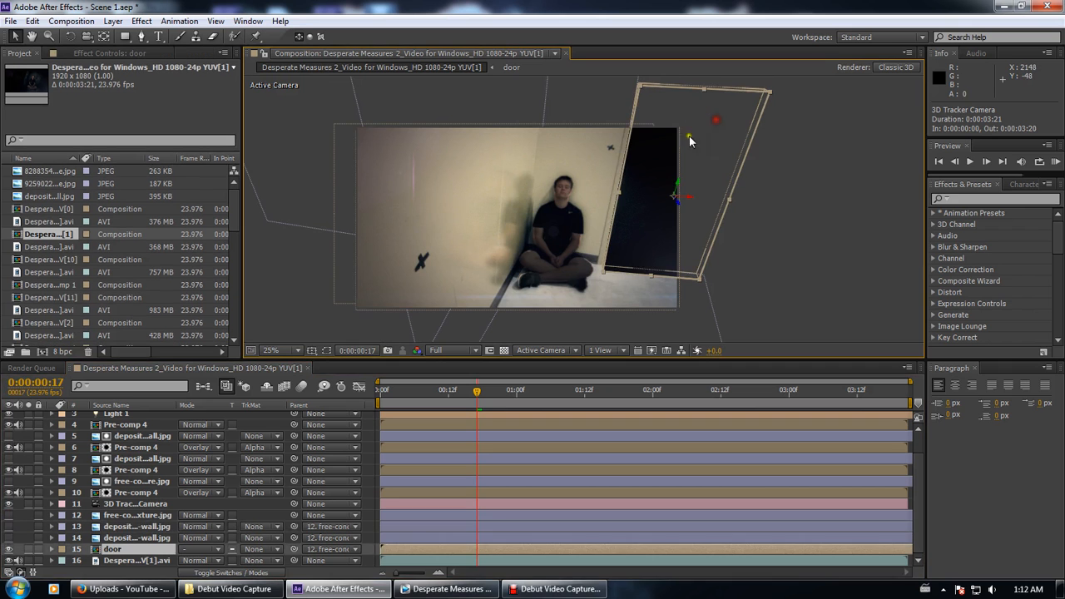
click(114, 556)
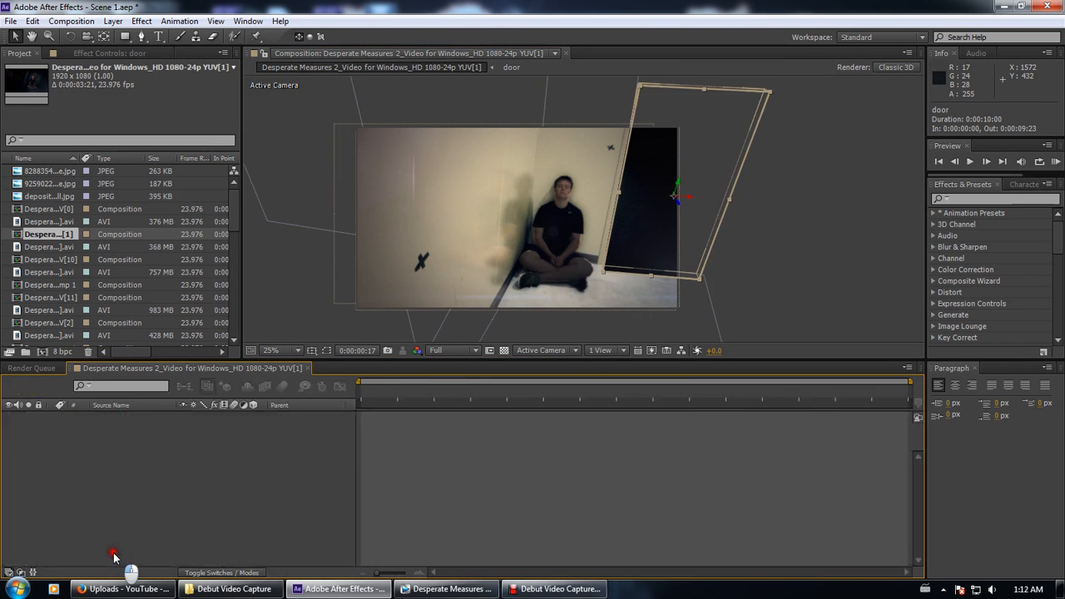
click(529, 228)
scroll(402, 267, up, 1)
scroll(402, 267, down, 1)
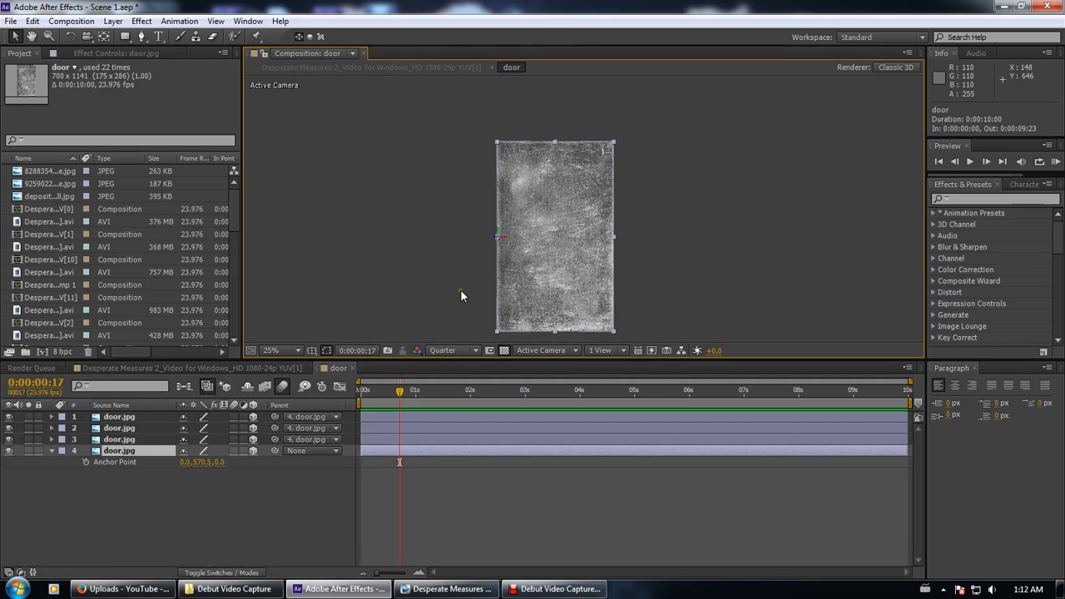
Add a two-node camera named Camera 1 at the start of the door composition
drag(399, 393, 249, 361)
click(98, 23)
click(108, 22)
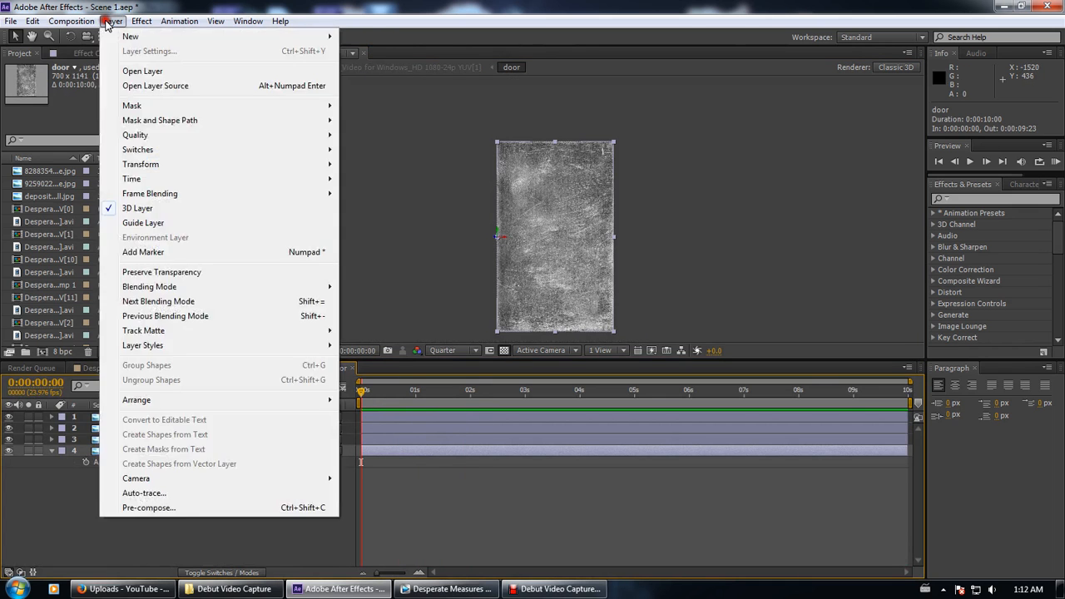
mouse_move(121, 36)
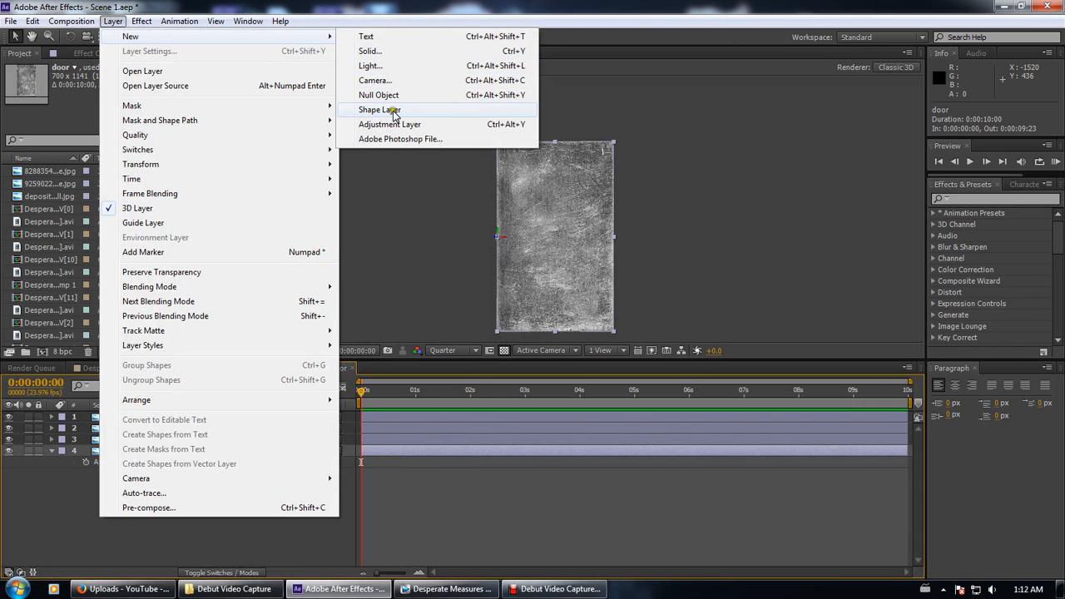
click(389, 81)
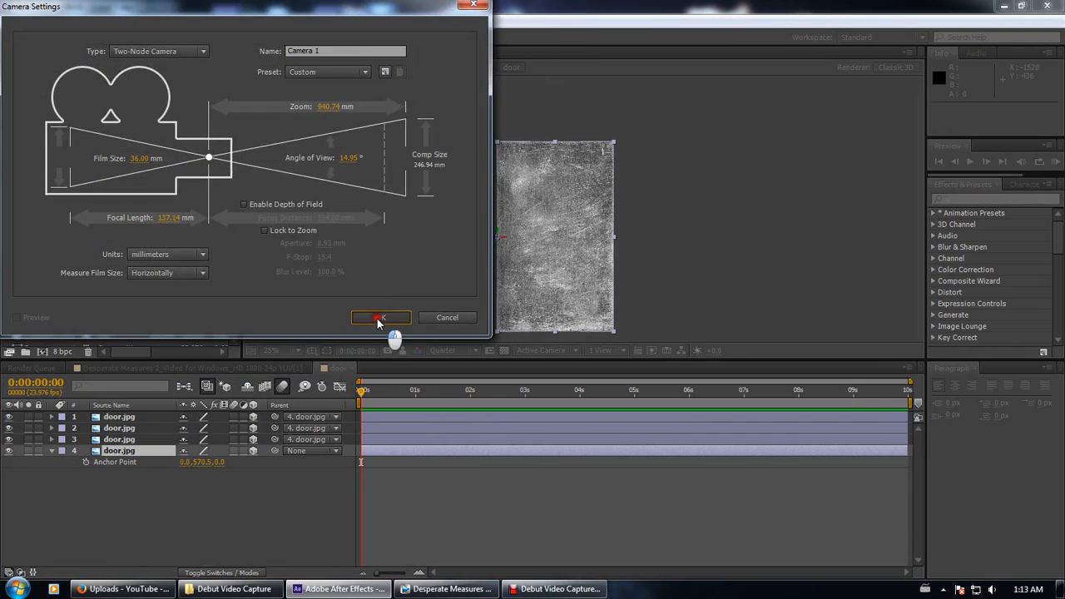
click(374, 317)
Orbit Camera 1 to view the door's side edge, and delete the camera
click(86, 36)
drag(522, 259, 584, 256)
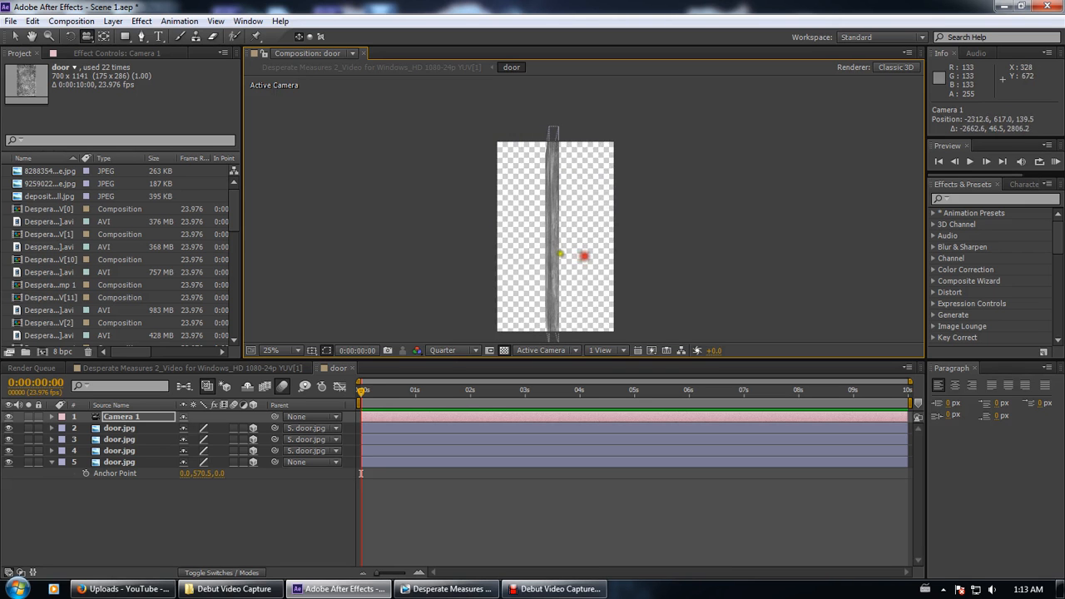
click(119, 450)
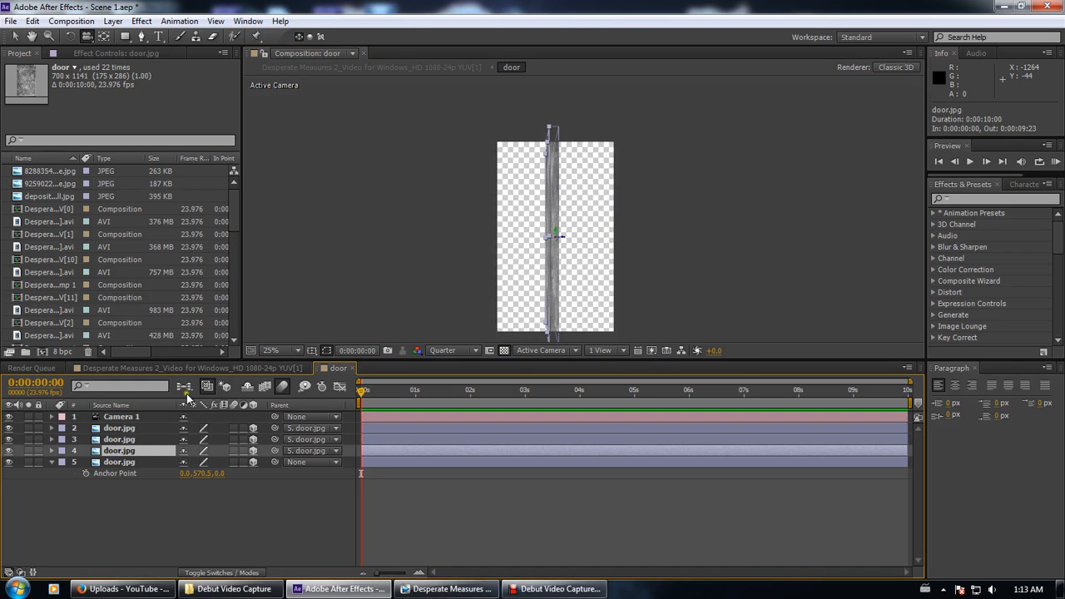
click(117, 418)
key(Delete)
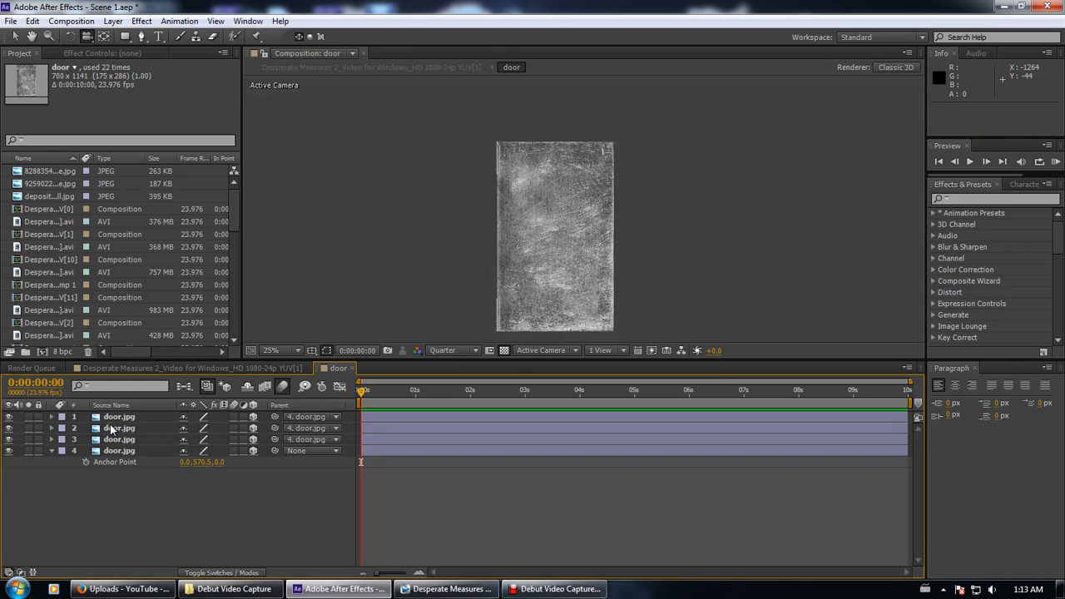
Return to the cell shot composition and show the texture and wall image layers in rows 12 to 14 again
click(237, 368)
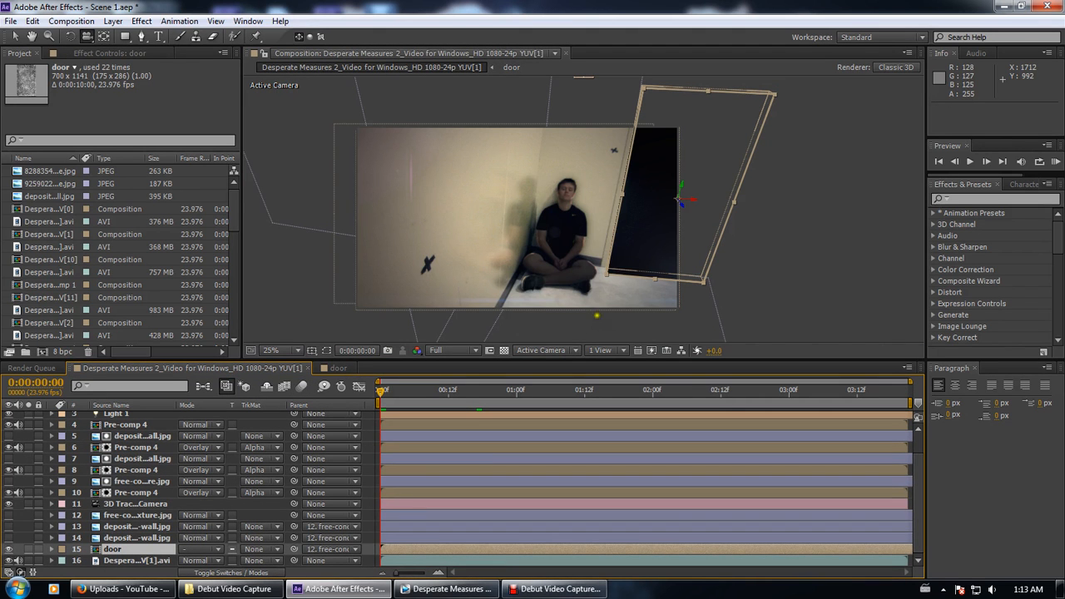
drag(8, 529, 8, 540)
click(11, 38)
scroll(158, 466, up, 3)
Examine the Optical Flares settings of Black Solid 2, scrub to 0:00:00:03, and select the 3D Tracker Camera layer
click(134, 416)
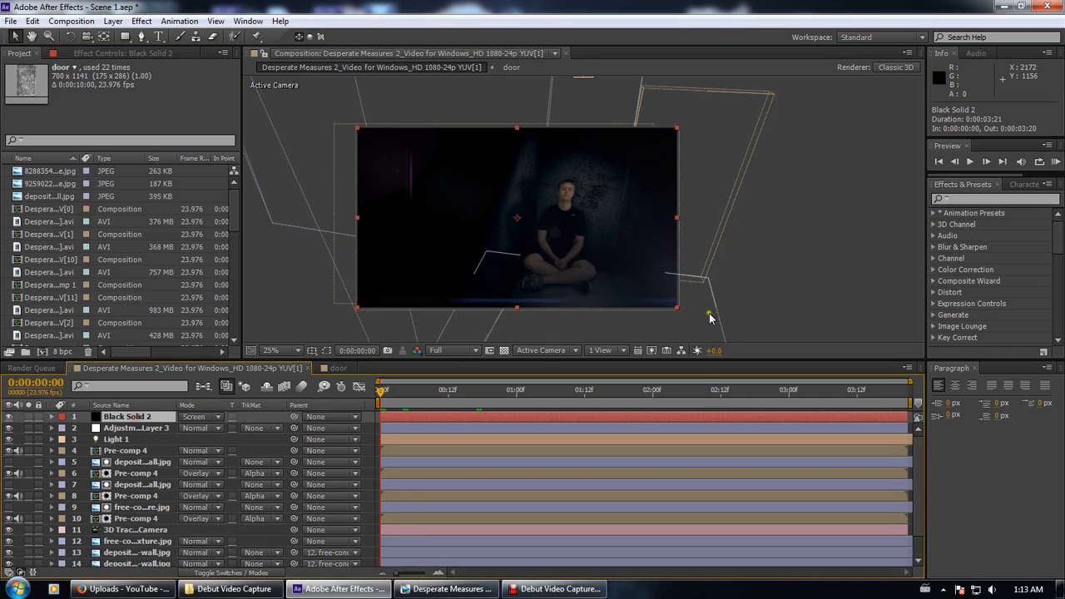
click(119, 53)
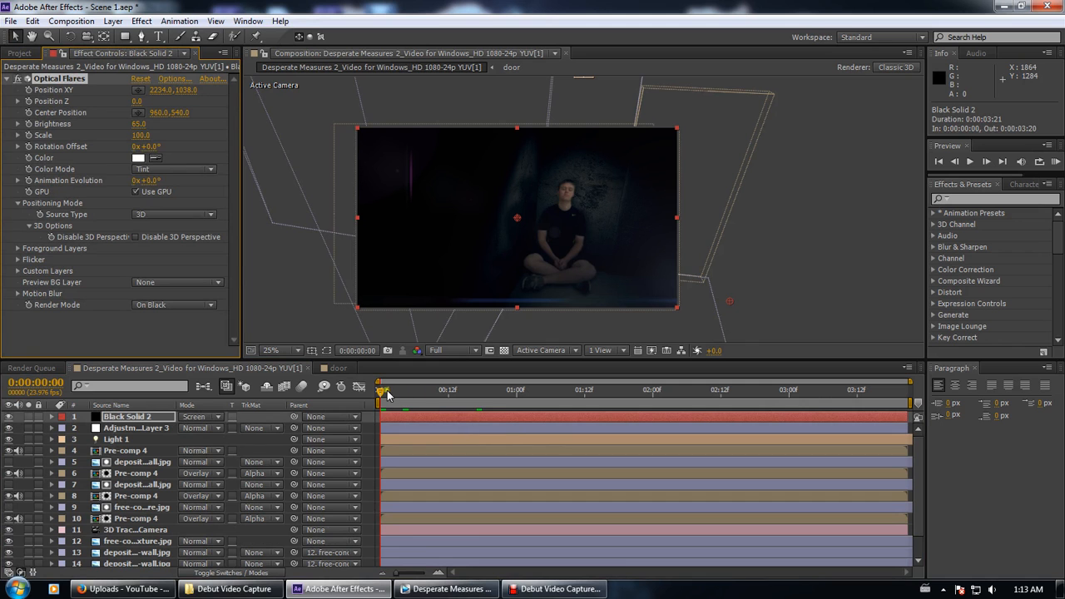
drag(388, 396, 400, 397)
click(737, 142)
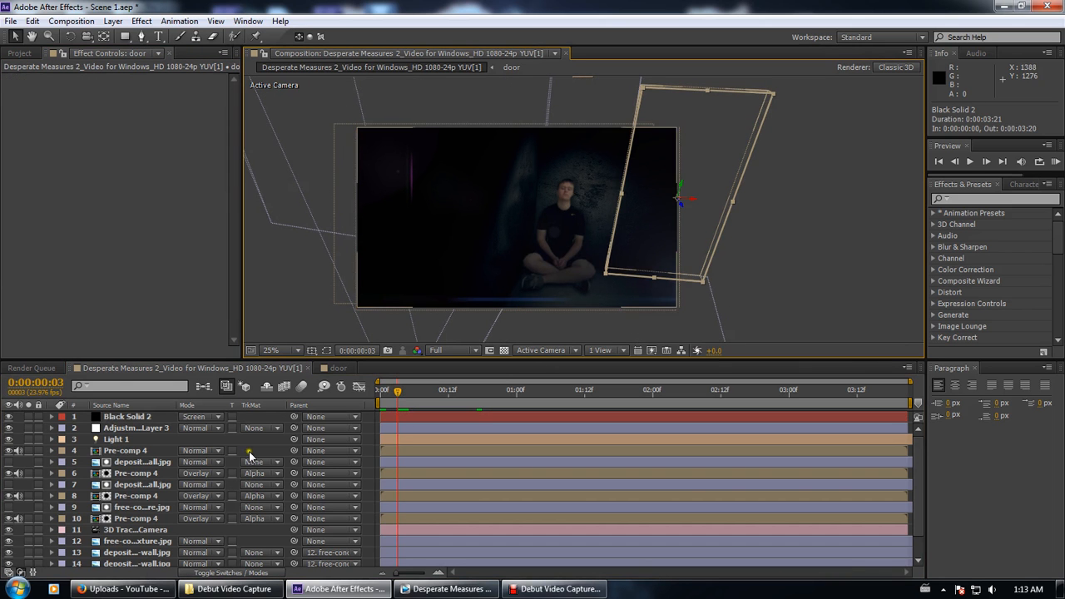
scroll(130, 519, down, 1)
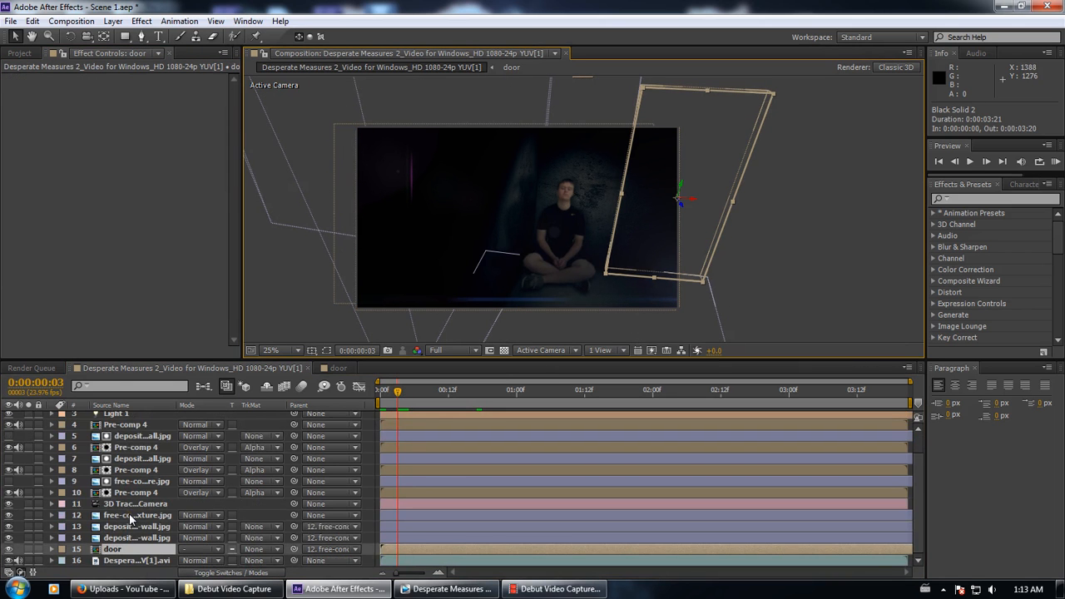
click(128, 506)
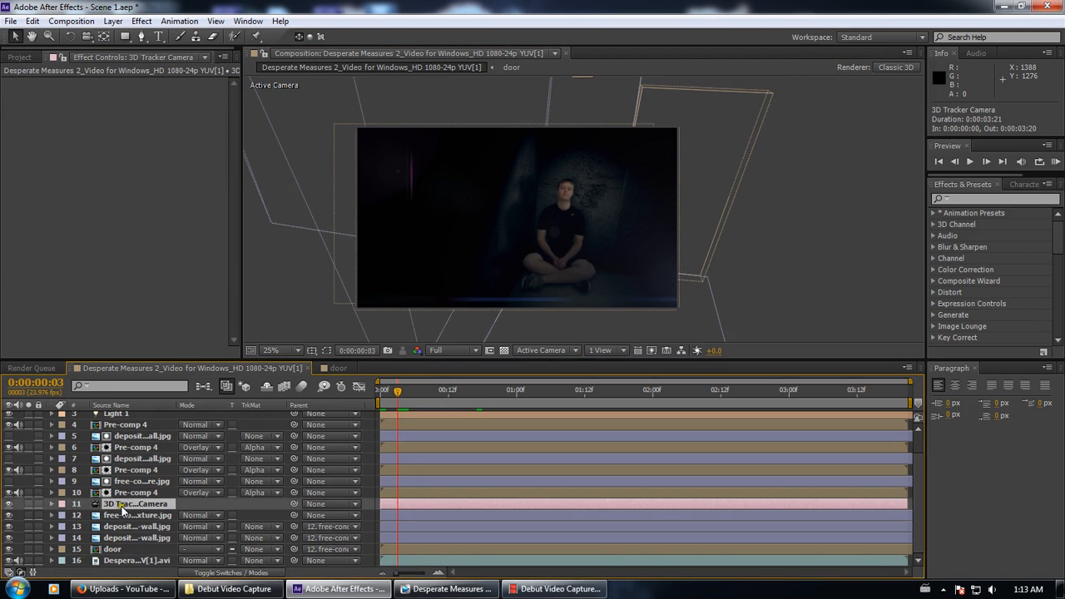
Look through the shot compositions in the project and open the Desperate Measures 2 composition ending in [2]
click(19, 57)
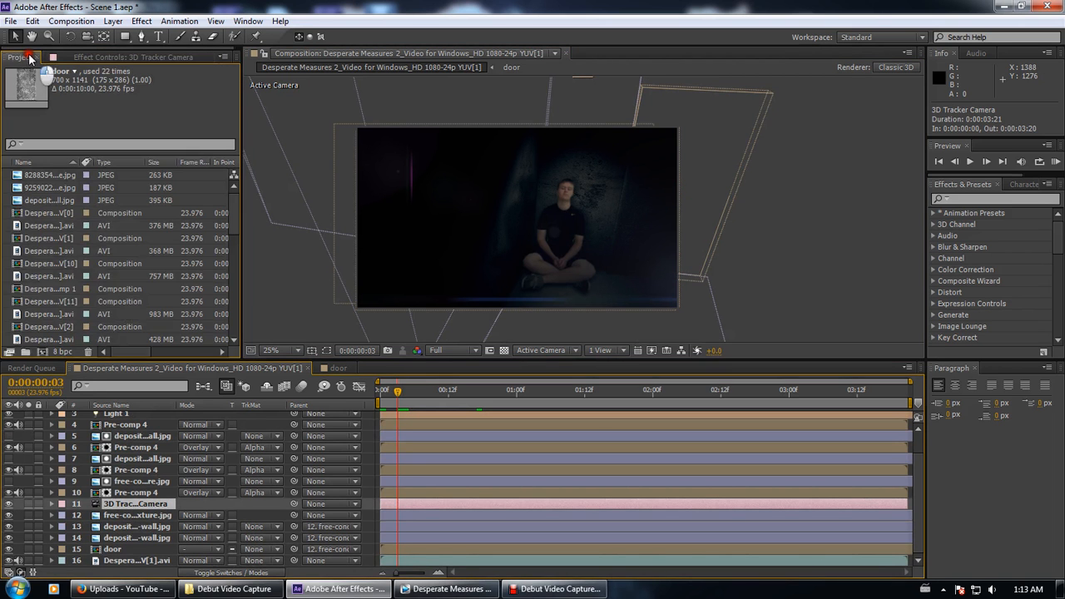
click(52, 240)
click(50, 263)
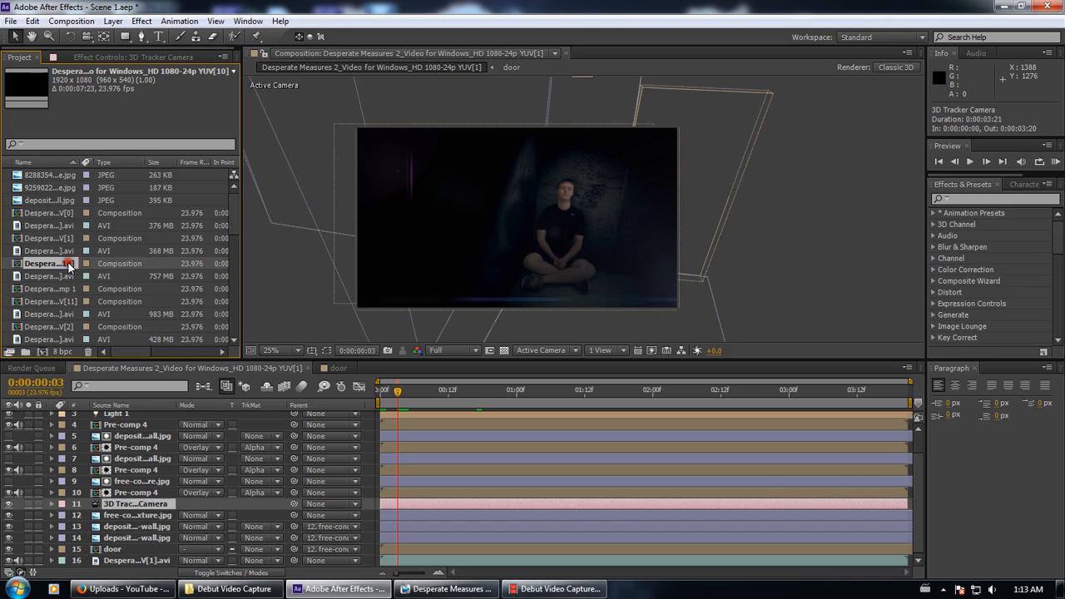
click(70, 301)
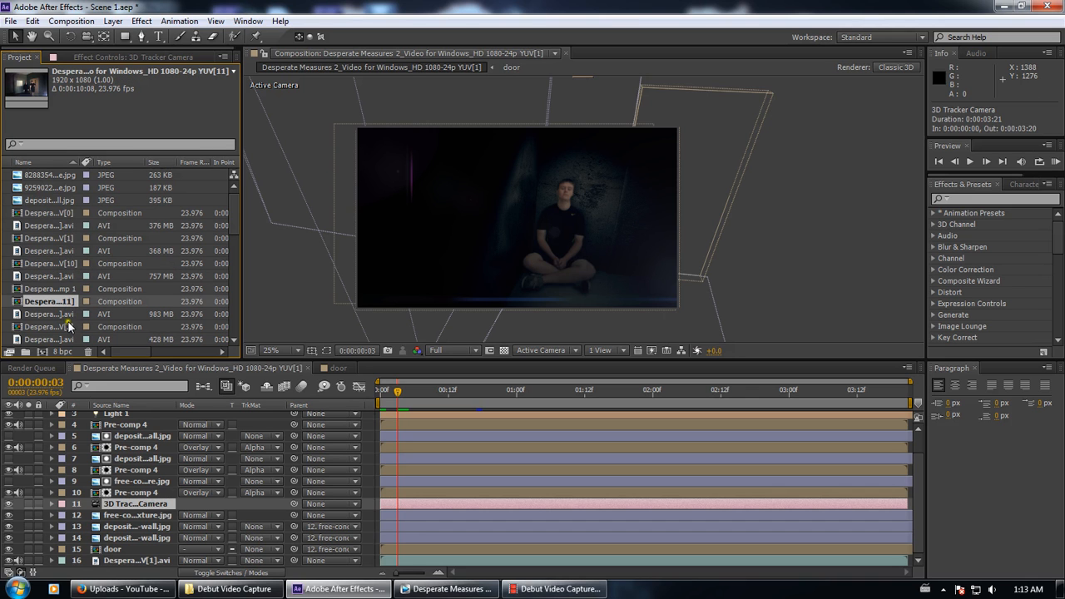
click(69, 327)
scroll(69, 327, down, 1)
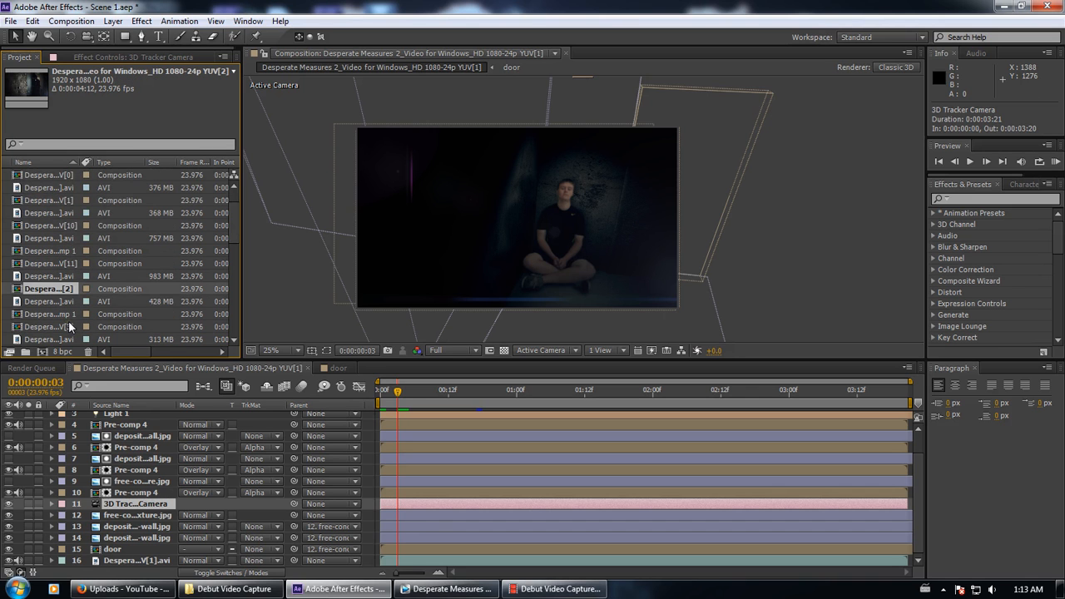
double_click(68, 292)
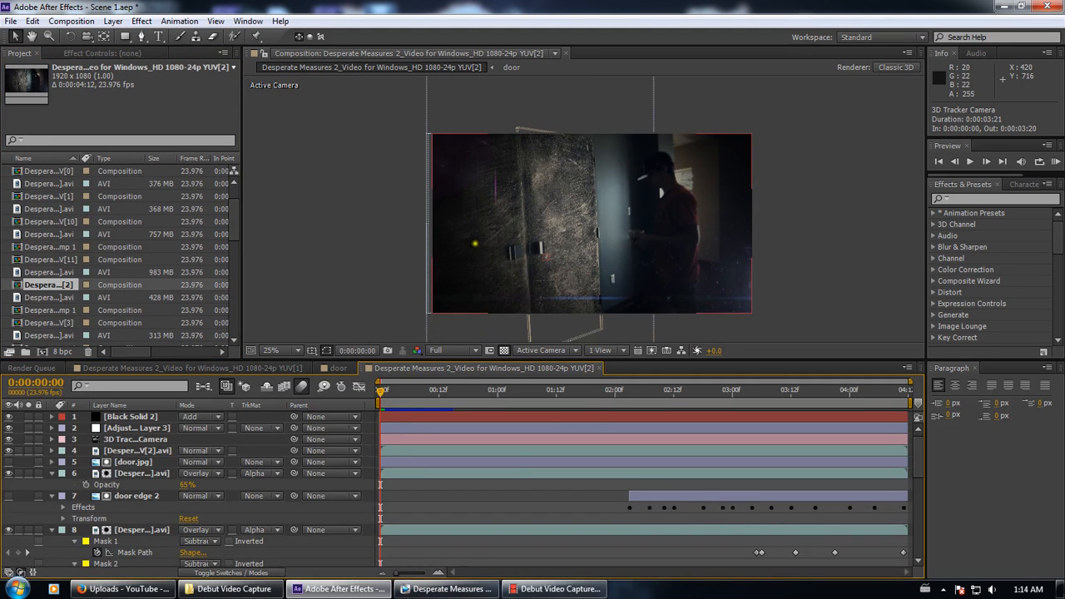
Set the preview resolution to Quarter and scrub to 0:00:02:05, where the actor handles the door
drag(475, 244, 441, 231)
click(438, 350)
click(453, 444)
drag(382, 396, 638, 402)
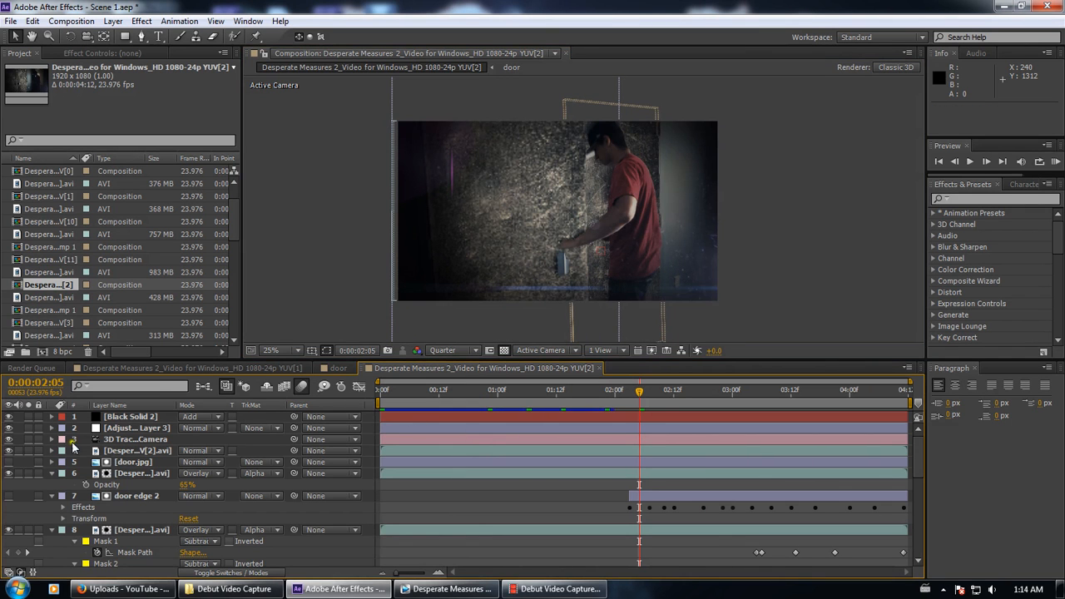
Hide the footage layers in rows 4, 6 and 8 and scrub to 0:00:04:09 to check the wall and door textures
click(8, 451)
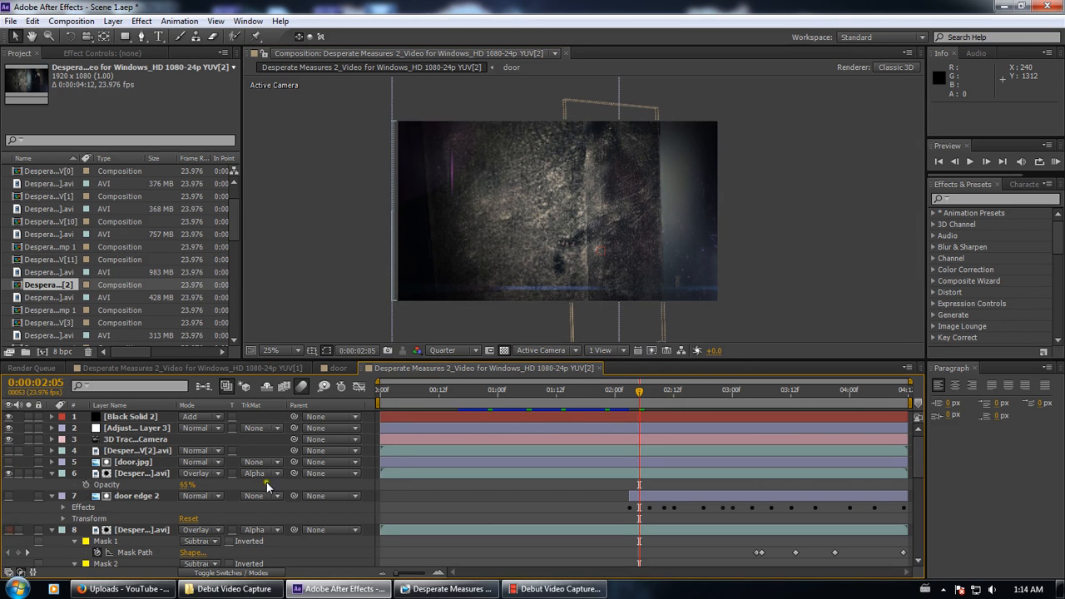
click(9, 472)
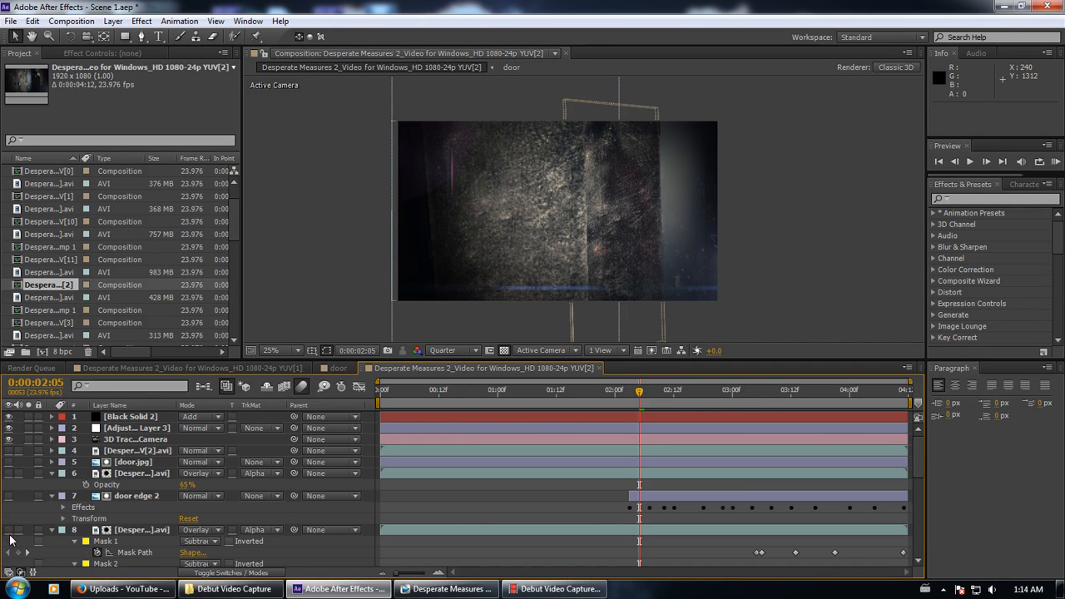
mouse_move(638, 392)
mouse_down()
mouse_move(445, 394)
mouse_move(395, 405)
mouse_move(620, 408)
mouse_move(800, 434)
mouse_up()
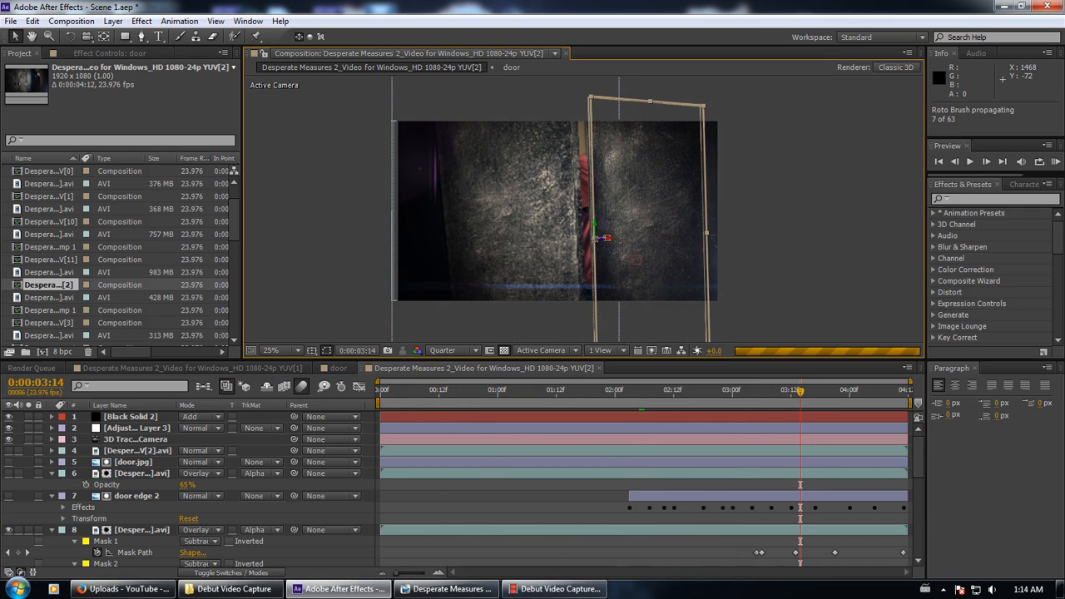
key(ctrl+z)
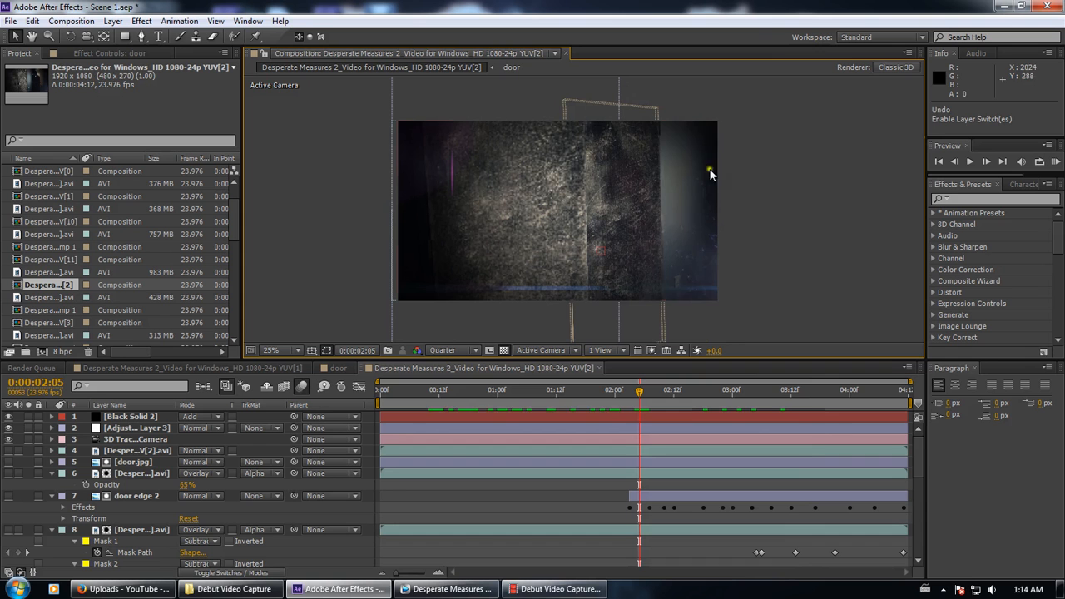
click(639, 410)
mouse_move(640, 393)
mouse_down()
mouse_move(710, 379)
mouse_move(894, 385)
mouse_up()
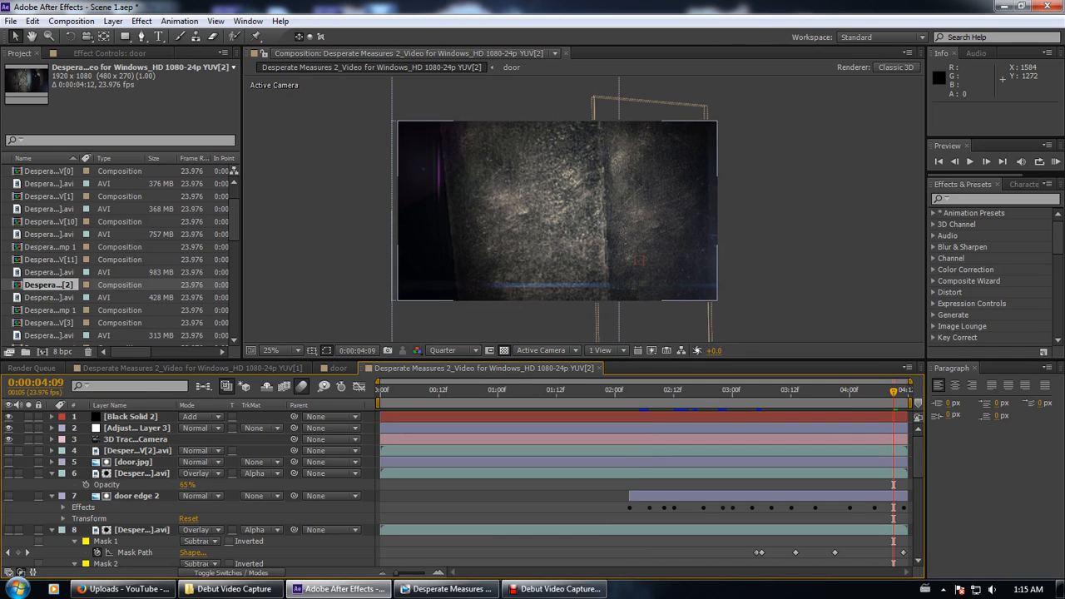
Try the 28mm, 80mm and 24mm presets on the 3D Tracker Camera, and discard the changes
double_click(150, 440)
click(301, 72)
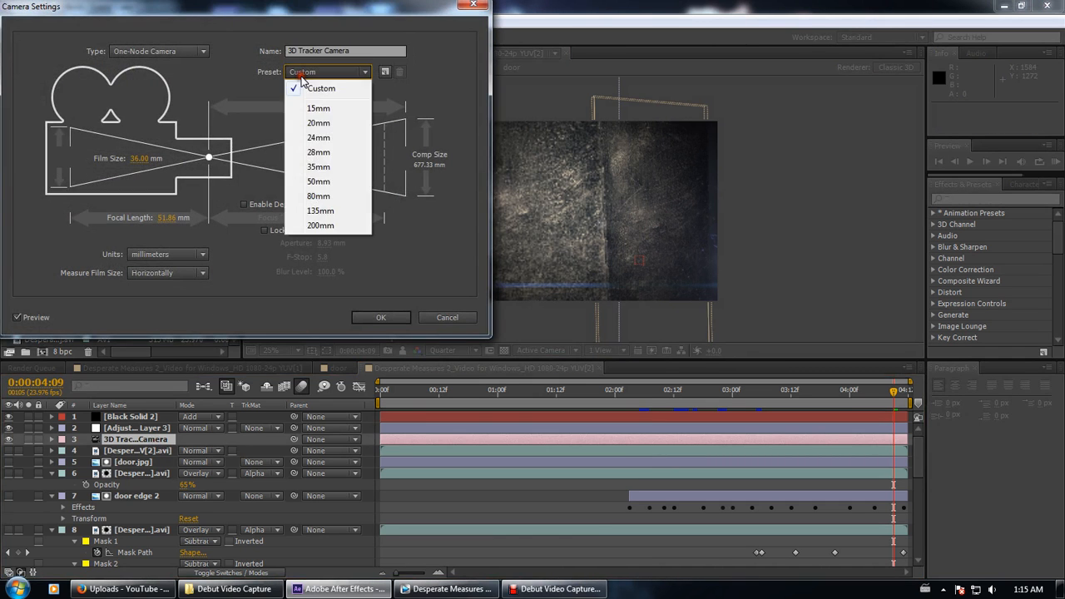
click(319, 153)
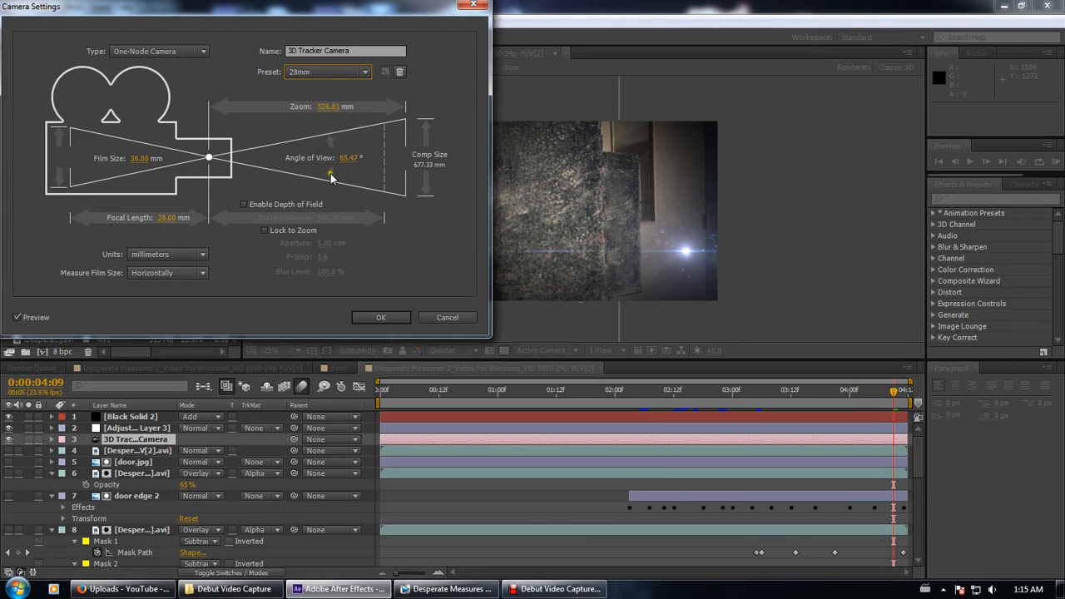
click(354, 70)
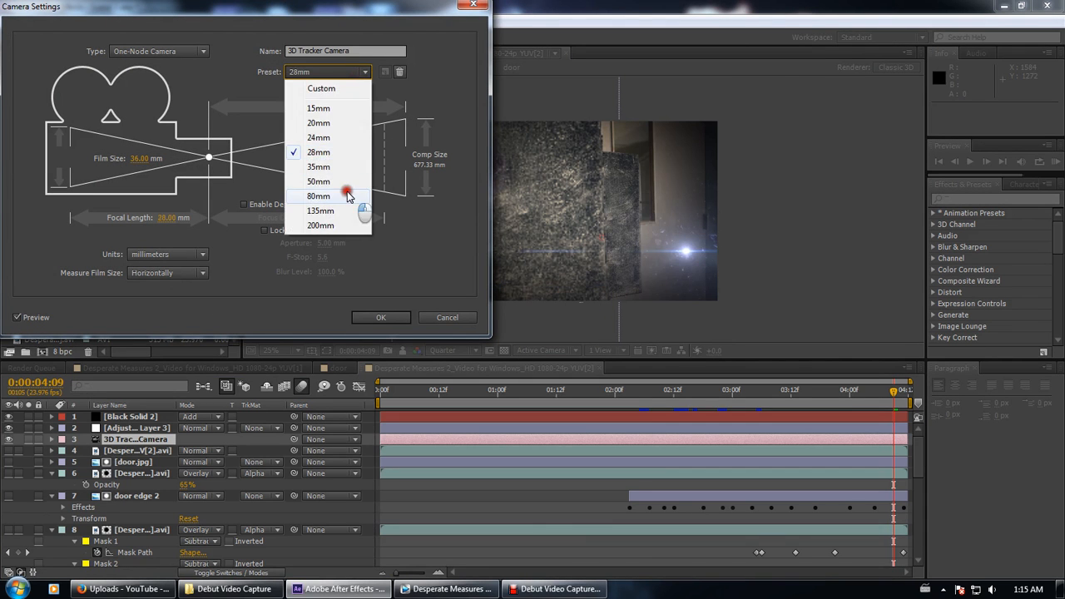
click(347, 194)
click(353, 72)
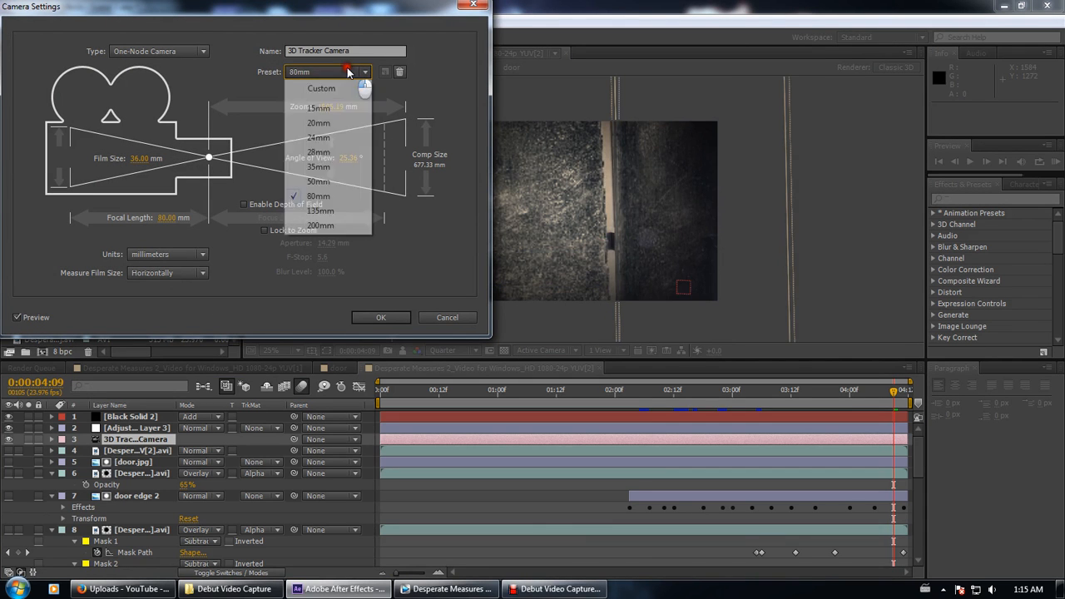
click(327, 138)
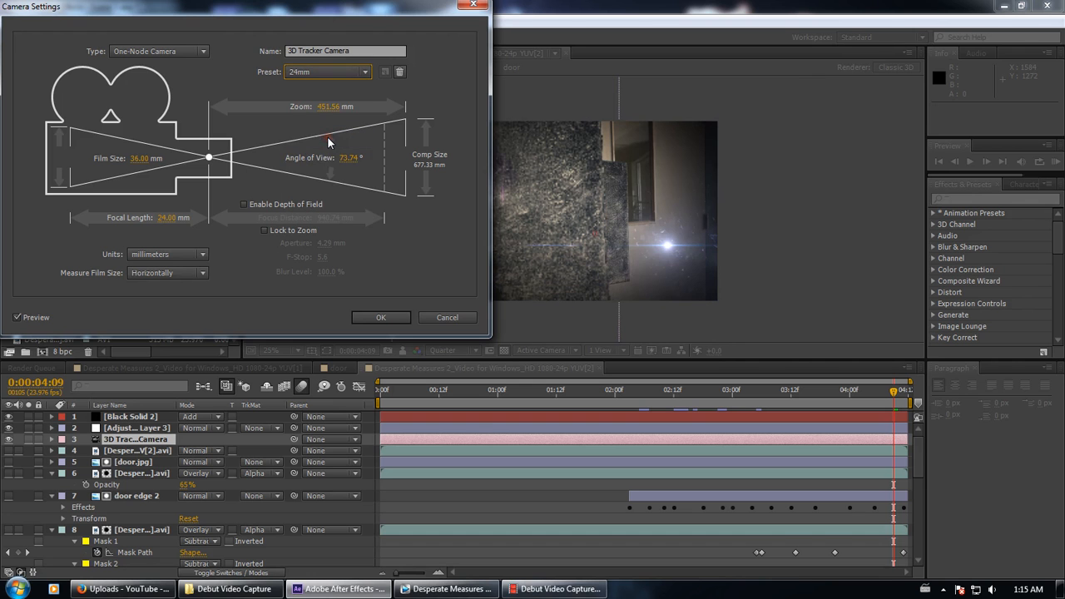
click(431, 314)
Scrub to 0:00:04:06 and select the door edge layer in row 9
drag(620, 389, 880, 384)
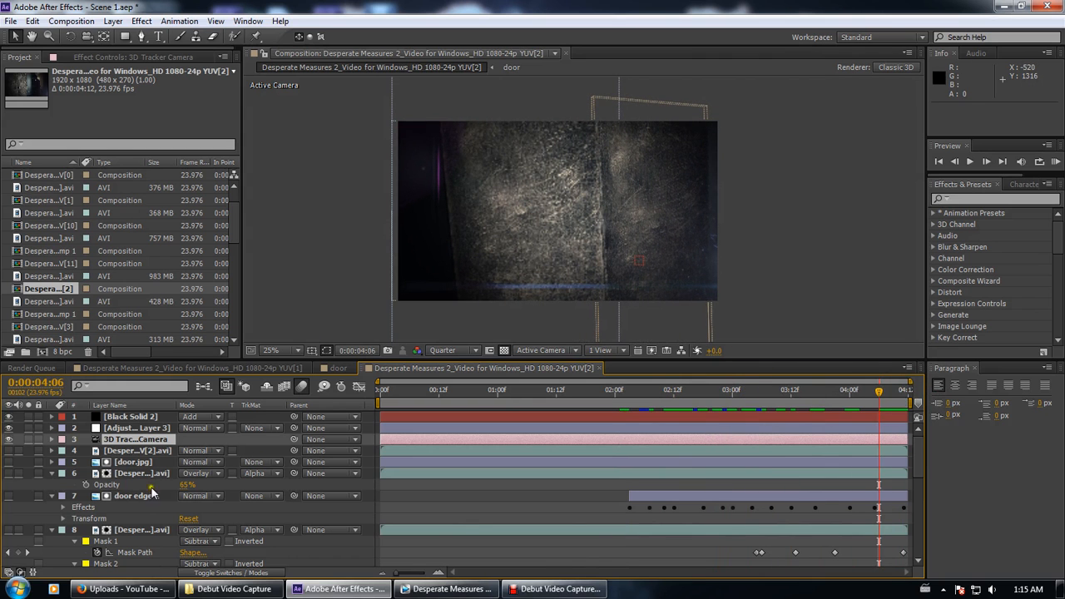
click(133, 462)
scroll(139, 499, down, 3)
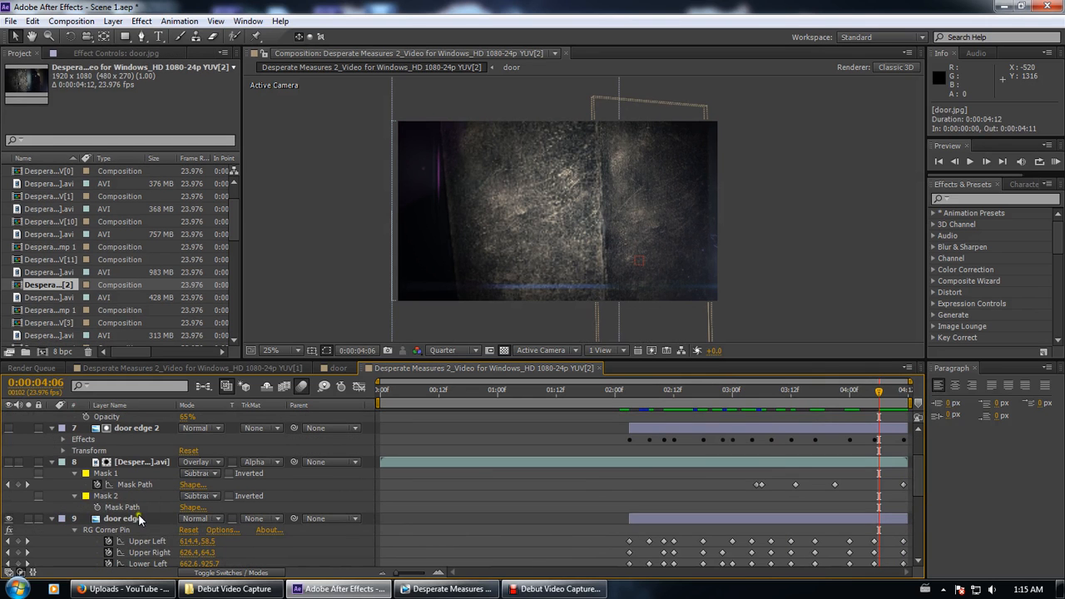
click(133, 517)
Toggle the door edge layer's visibility to compare the door with and without it, and show the masked footage layer in row 8
click(8, 519)
click(8, 519)
scroll(11, 520, up, 1)
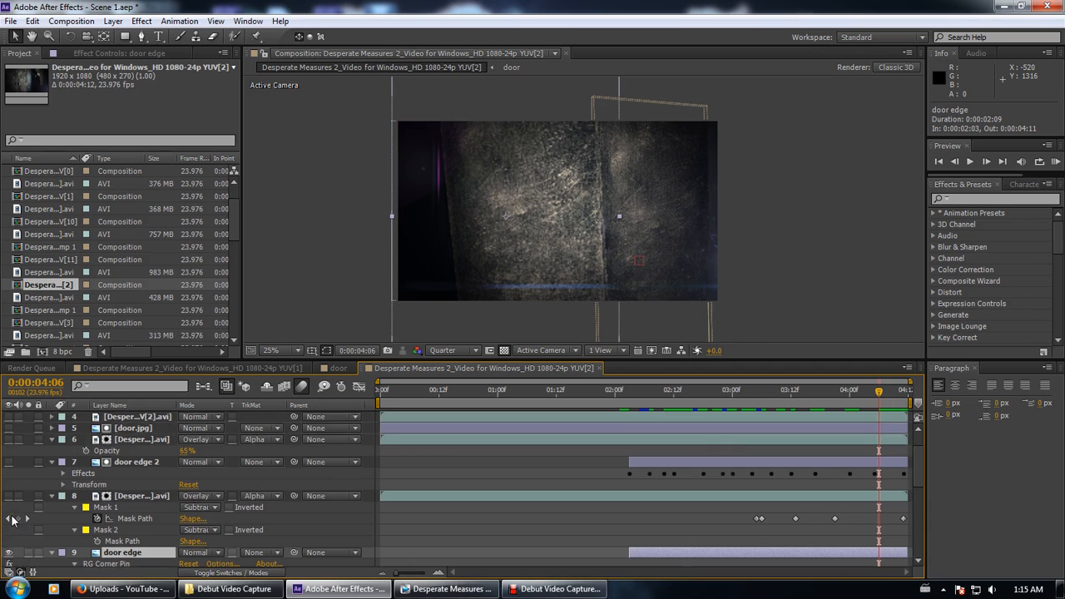
click(8, 463)
click(9, 496)
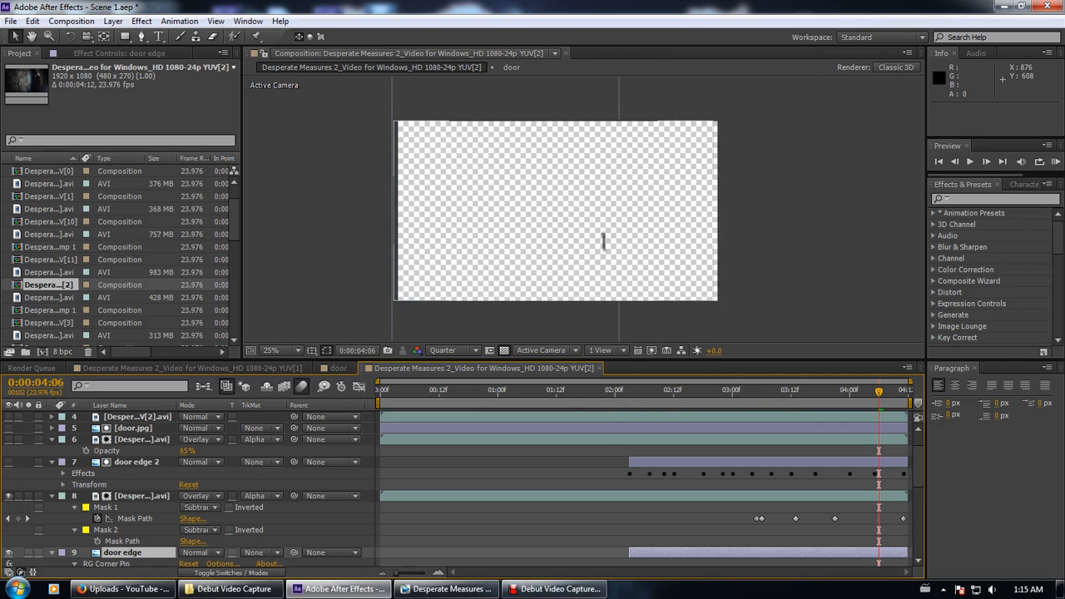
Hide the masked footage layer in row 8 and select the door.jpg layer in row 5
click(7, 495)
click(9, 497)
click(138, 428)
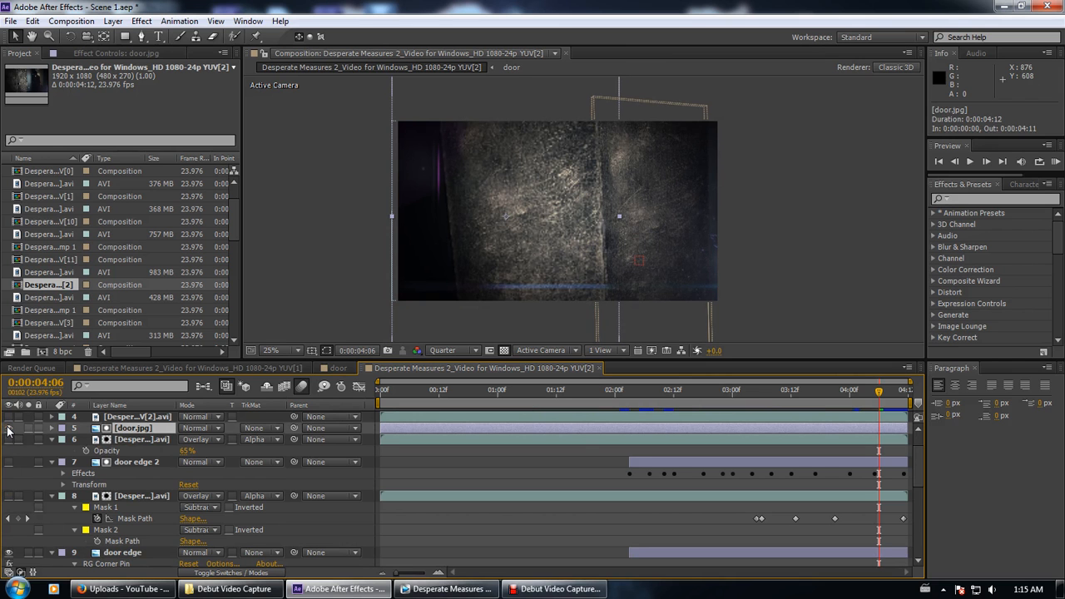
scroll(30, 453, up, 2)
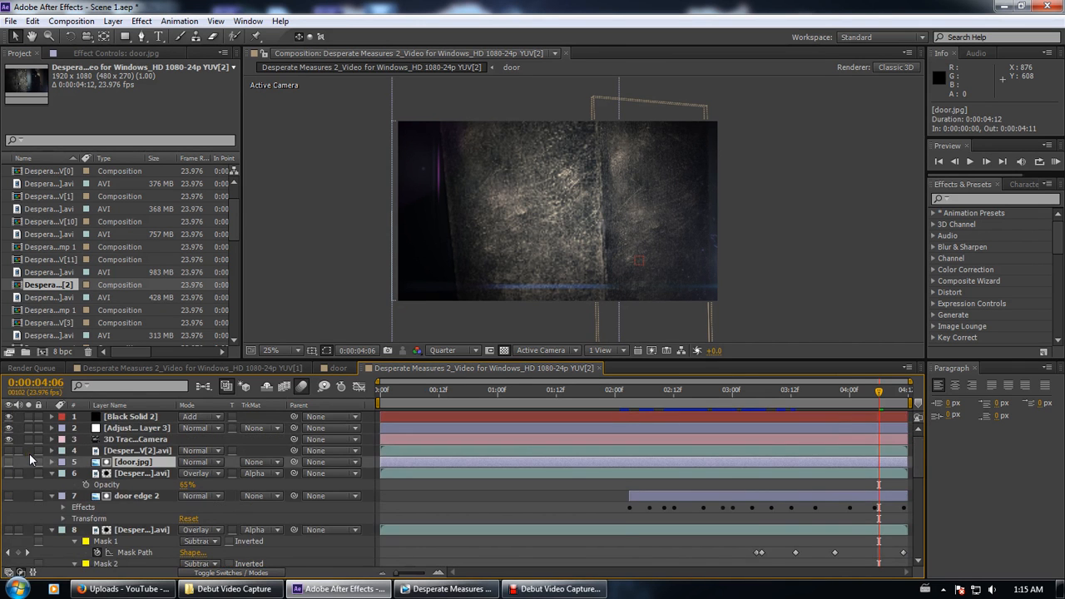
scroll(29, 454, down, 5)
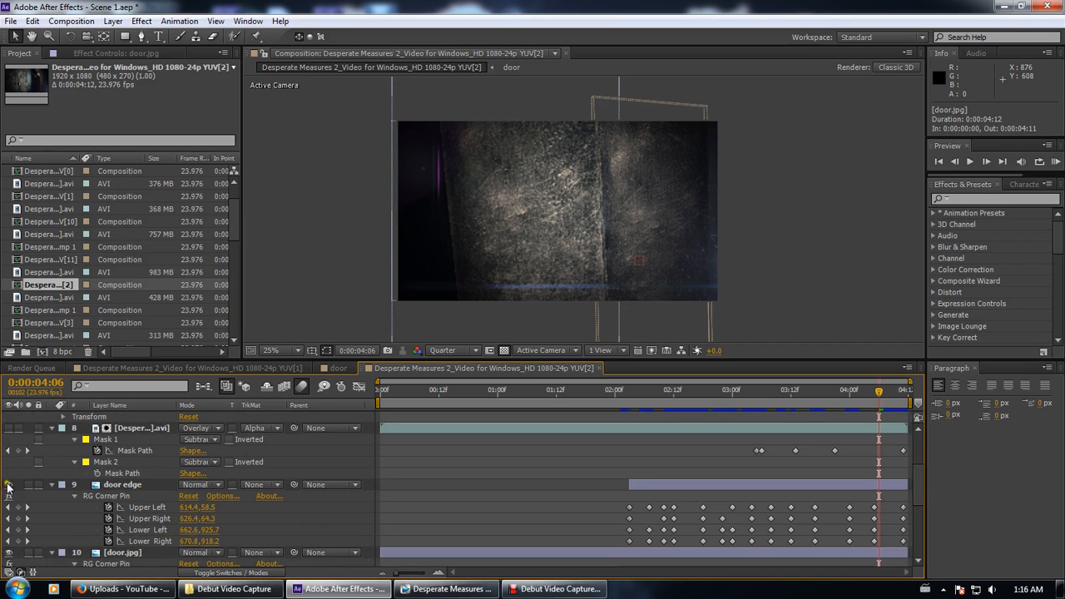
Toggle the visibility of the door.jpg layer in row 10 to compare the shot, and display its RG Corner Pin effect settings
click(8, 553)
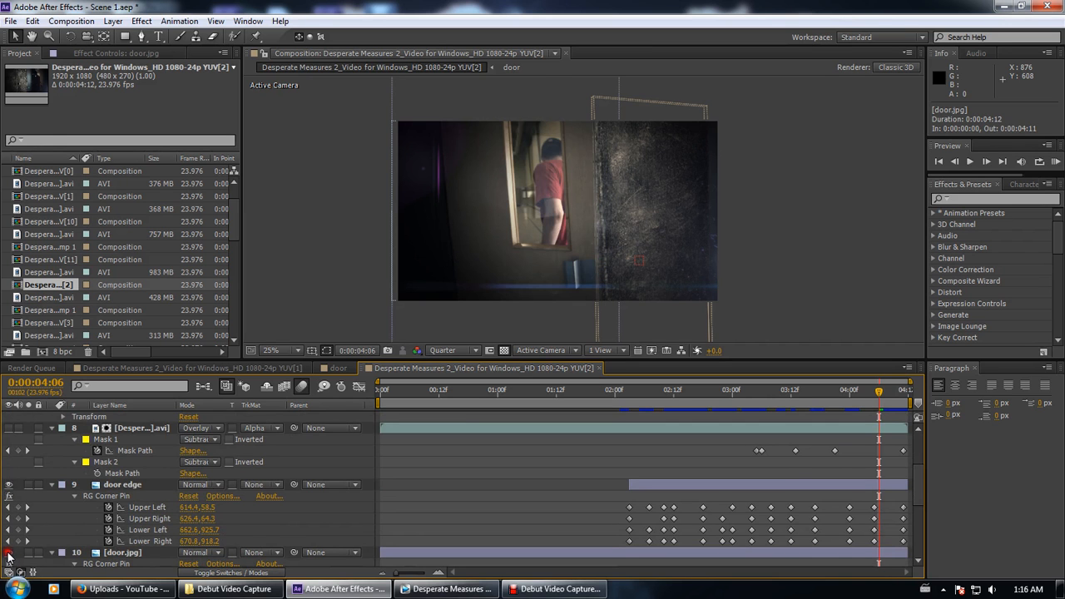
click(9, 553)
click(141, 555)
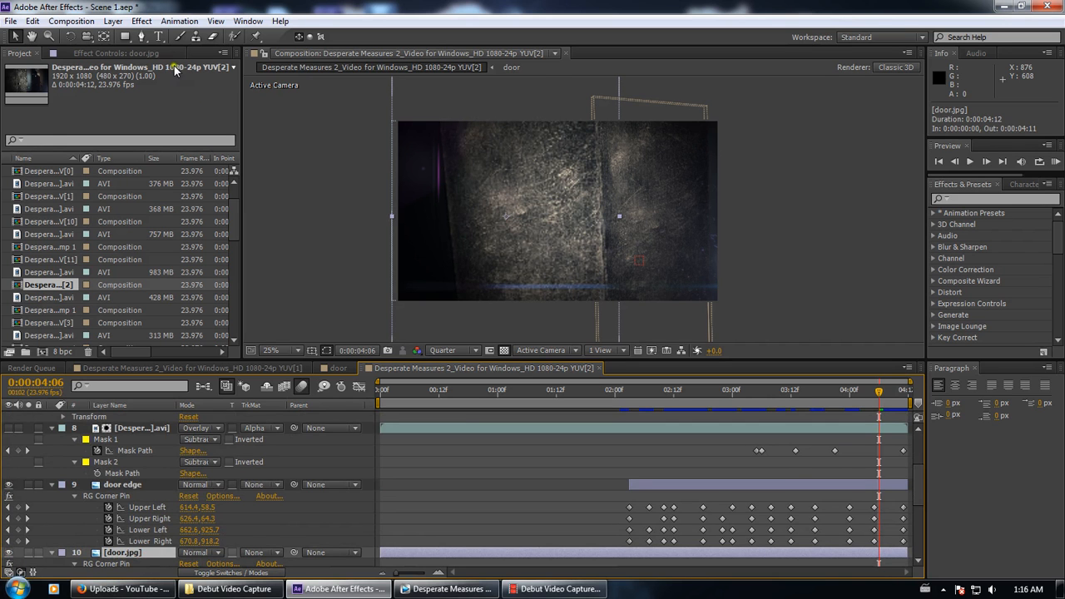
click(116, 53)
click(52, 79)
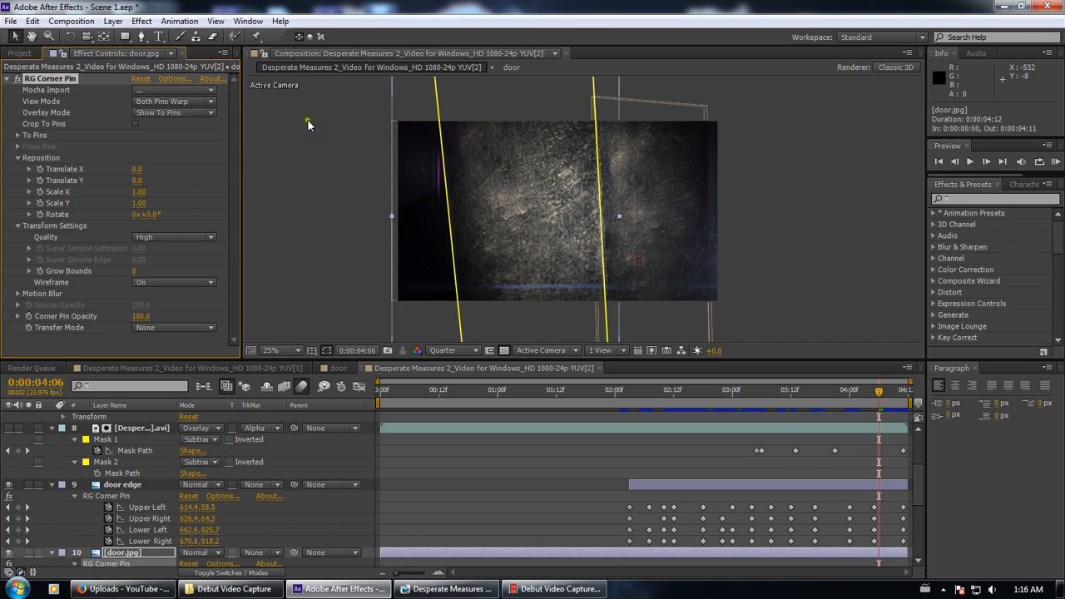
scroll(996, 271, down, 5)
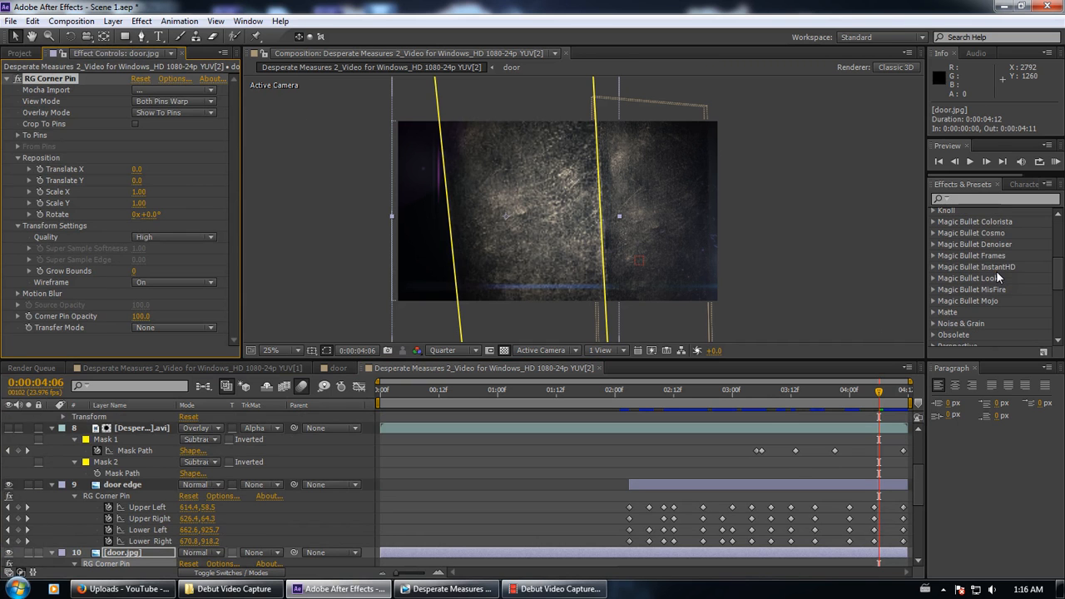
Scrub between 0:00:00:00 and 0:00:04:11 with the pins displayed to check how the RG Corner Pin follows the door
drag(769, 397, 663, 395)
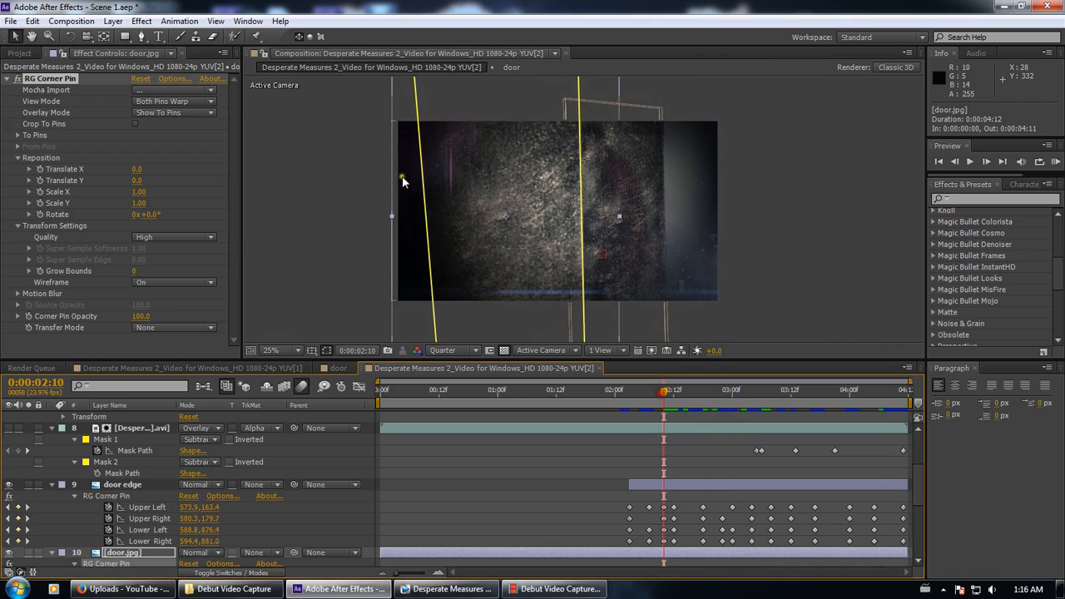
key(comma)
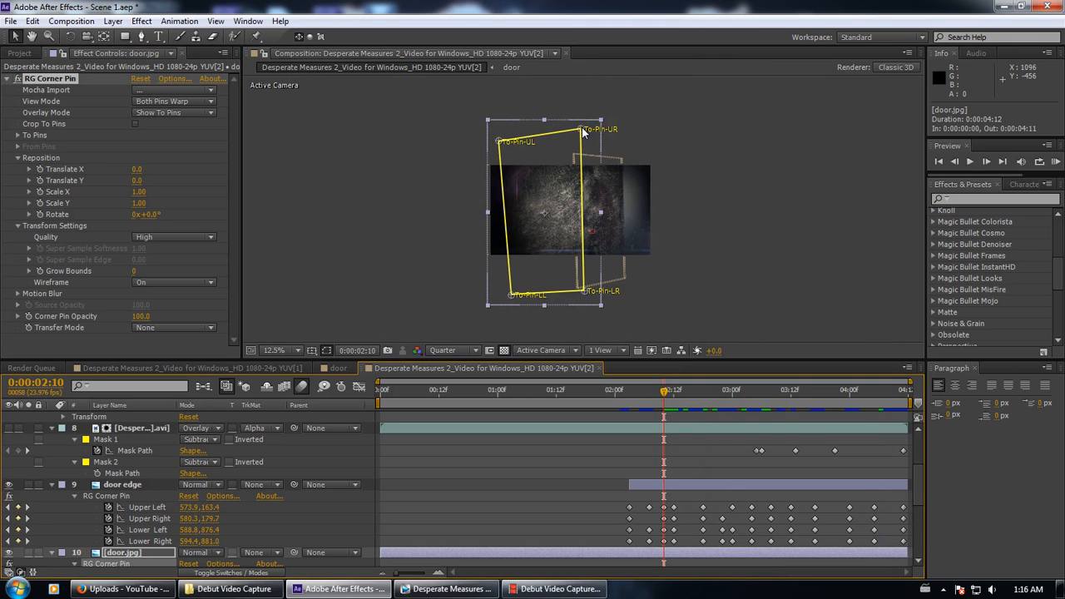
drag(668, 403, 231, 416)
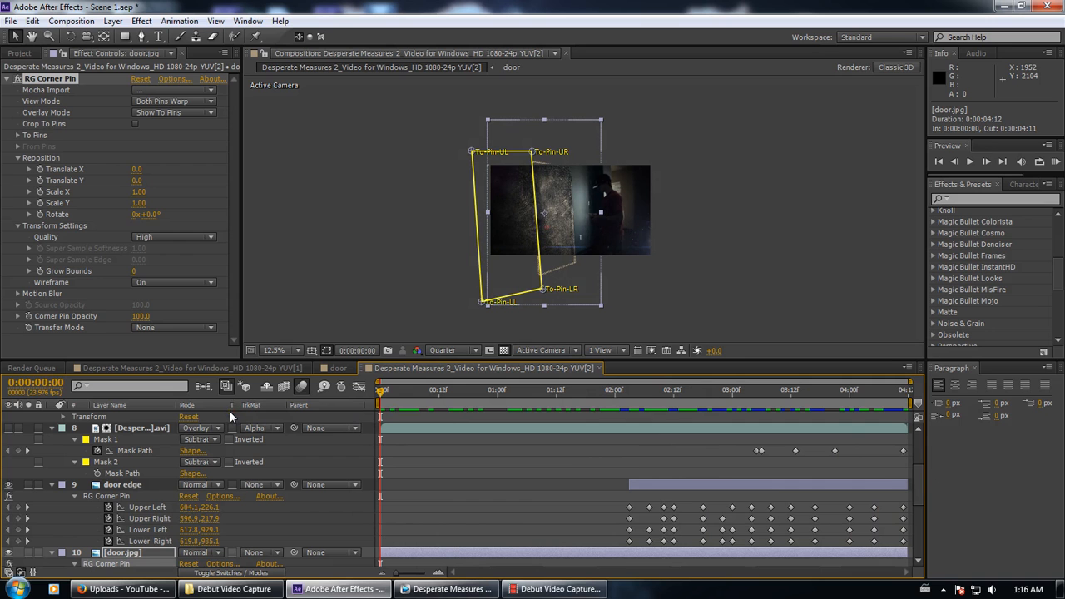
drag(469, 396, 914, 413)
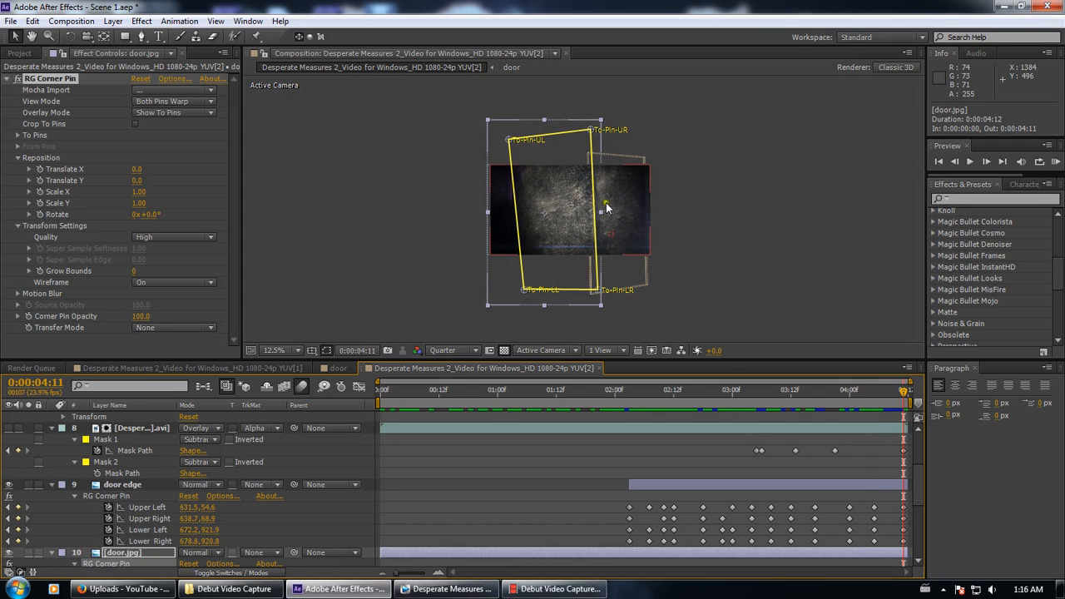
drag(739, 405, 481, 248)
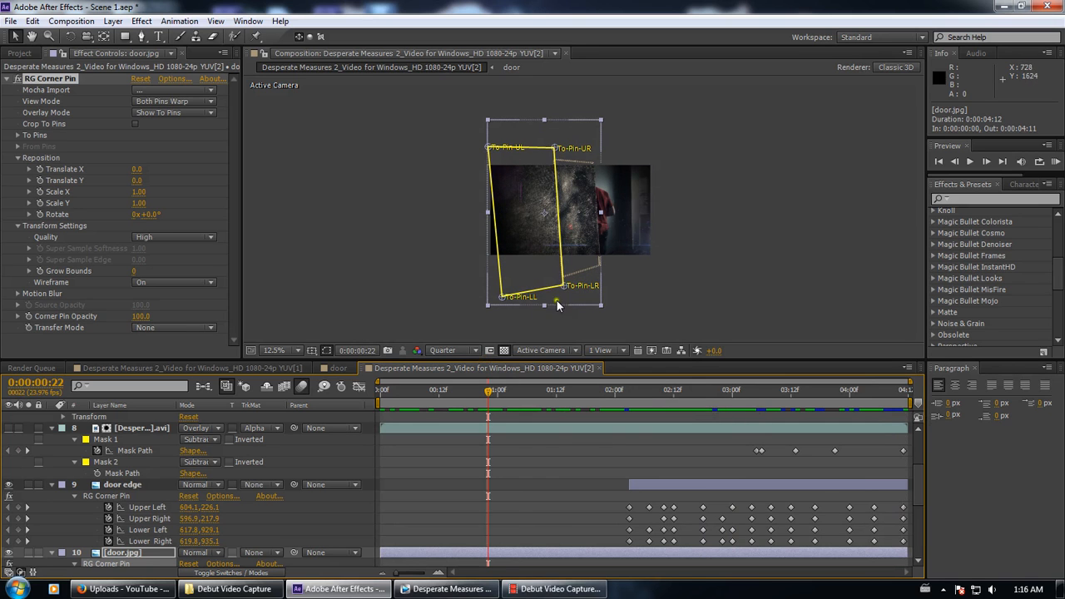
drag(549, 391, 301, 470)
Inspect the door texture up close, and close the YUV[2] and door compositions
scroll(300, 465, up, 3)
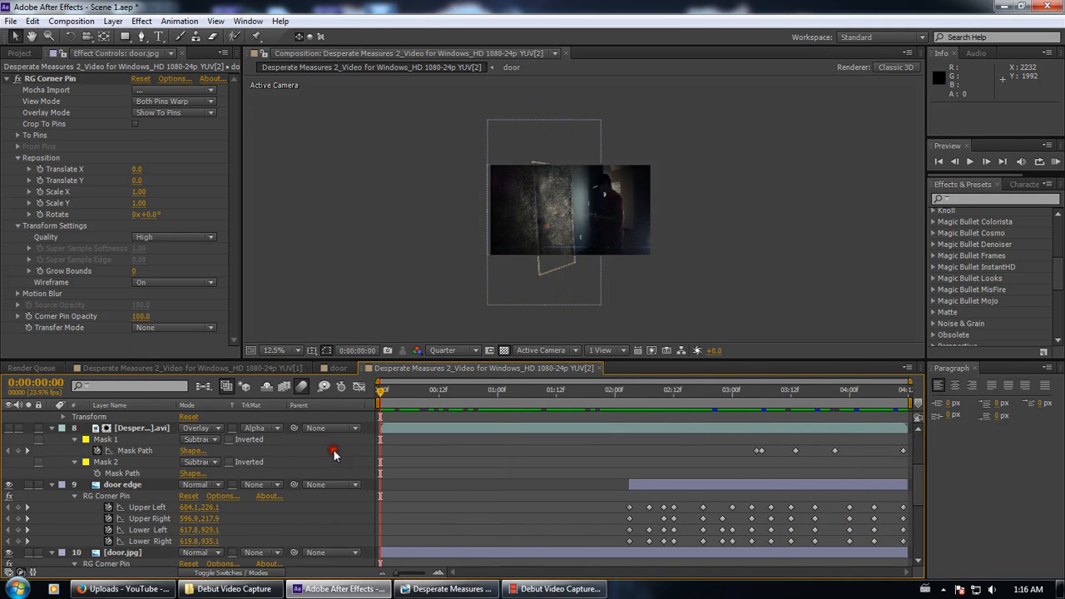
scroll(498, 229, up, 5)
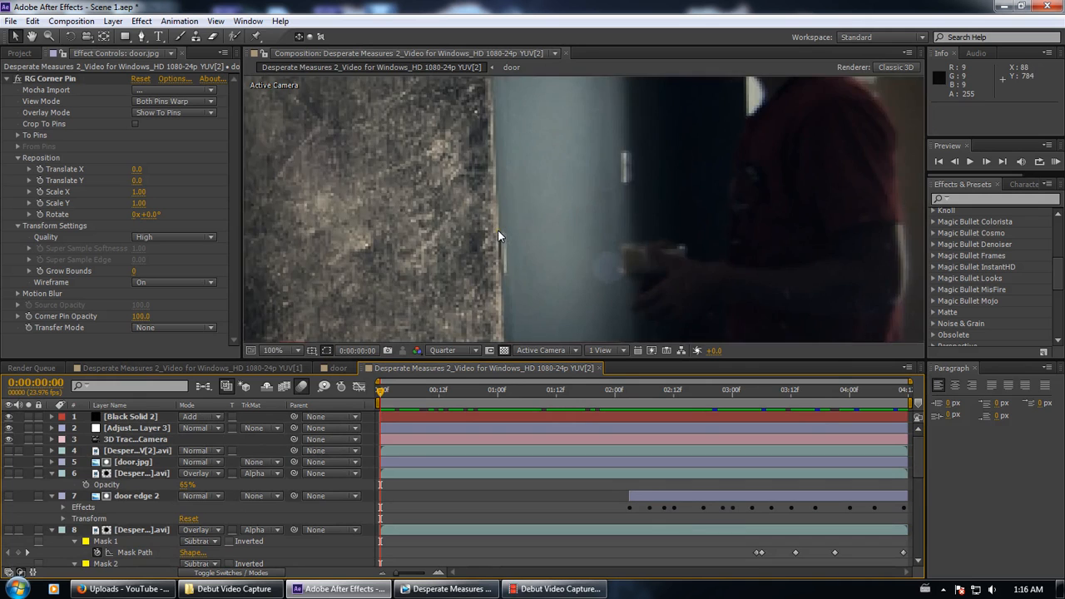
scroll(497, 230, down, 4)
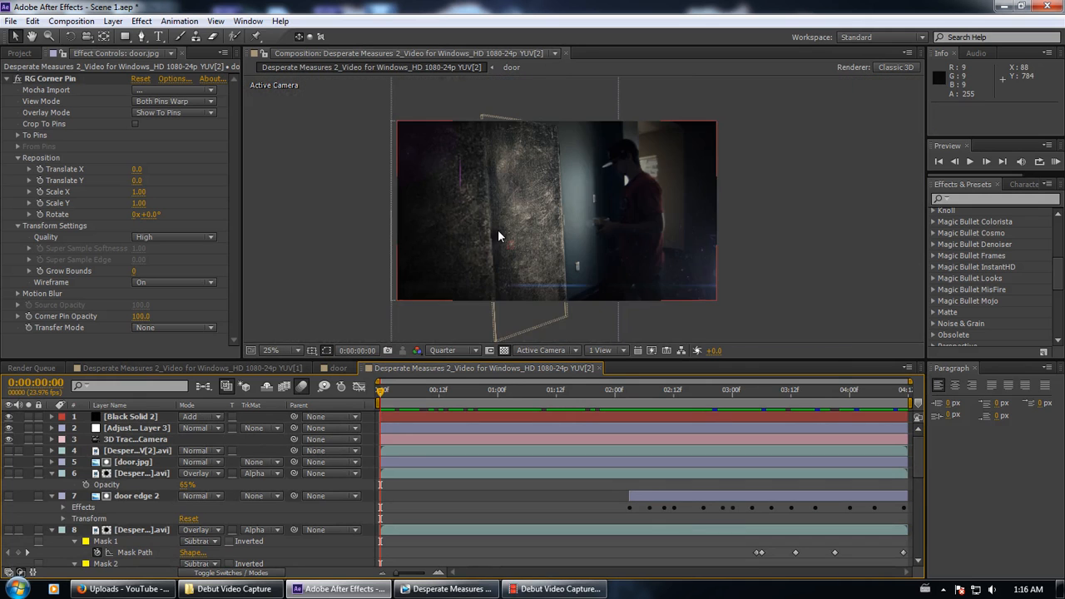
click(601, 368)
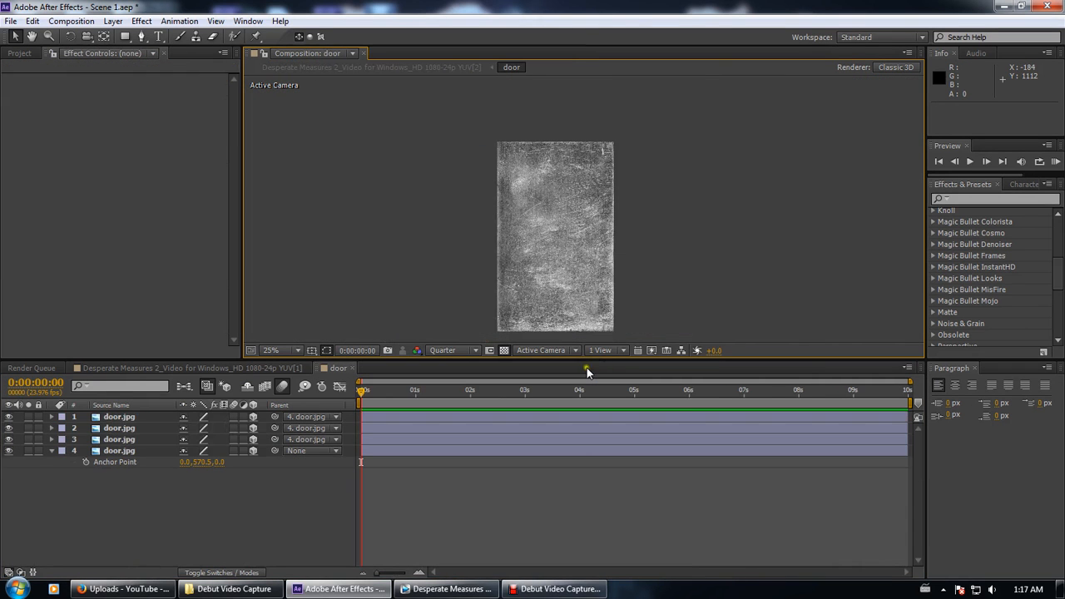
click(355, 368)
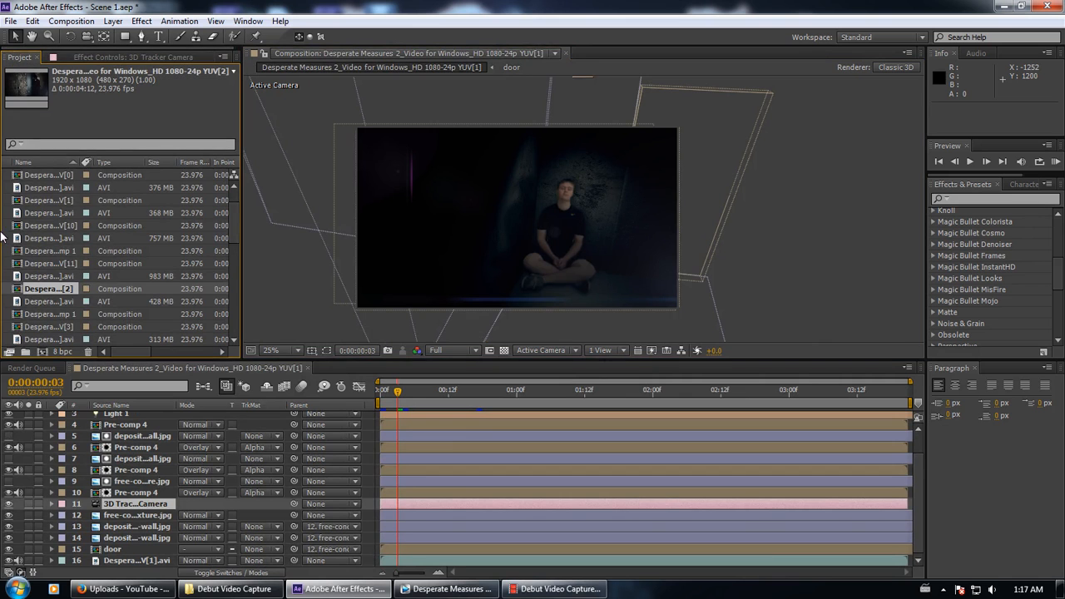
Select the door layer and the Pre-comp 4 layer in row 4 of the YUV[1] composition to inspect their outlines
click(371, 505)
click(112, 549)
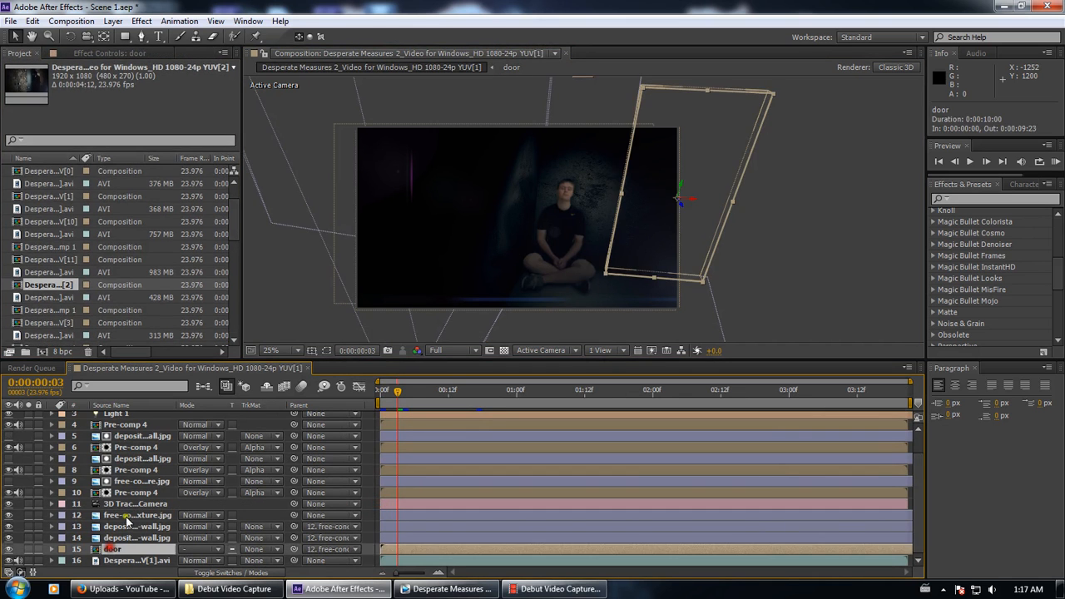
scroll(119, 464, up, 2)
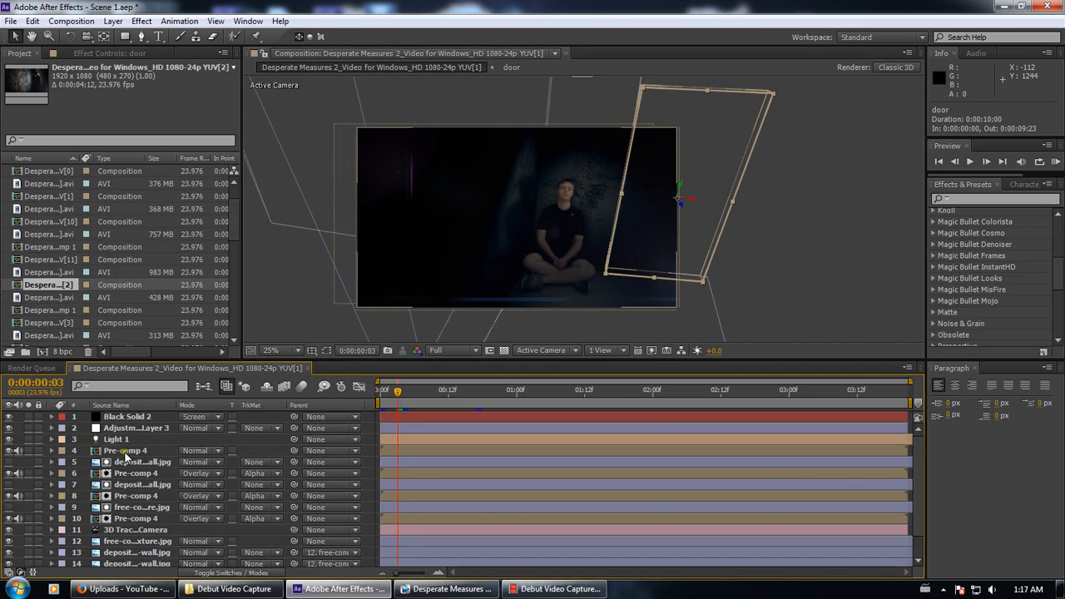
click(125, 450)
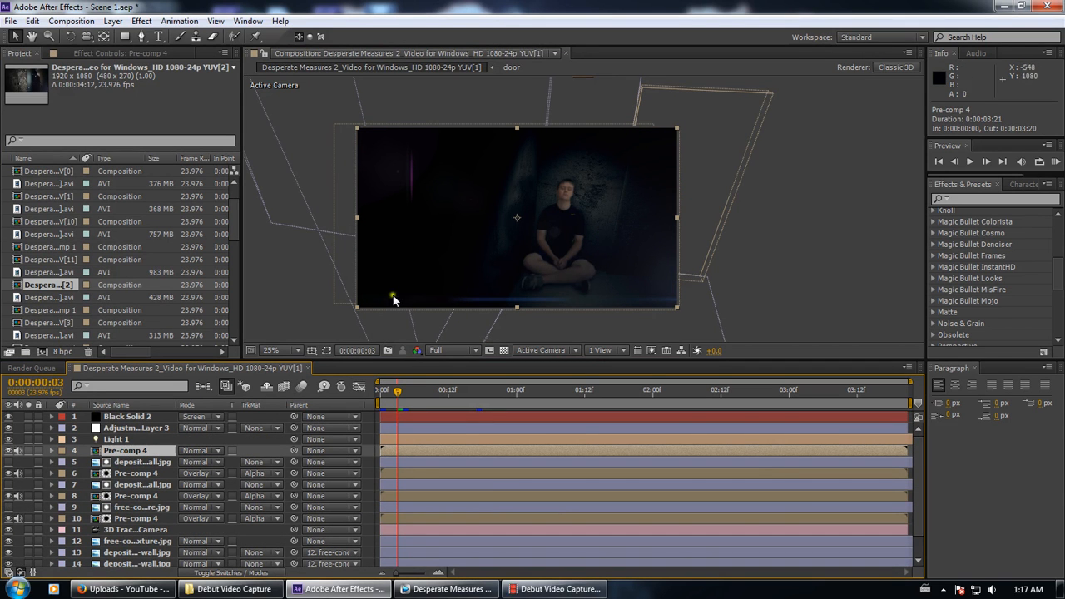
Open the YUV[0] composition and scrub to 0:00:00:11 to view the seated actor in the cell
scroll(58, 278, up, 1)
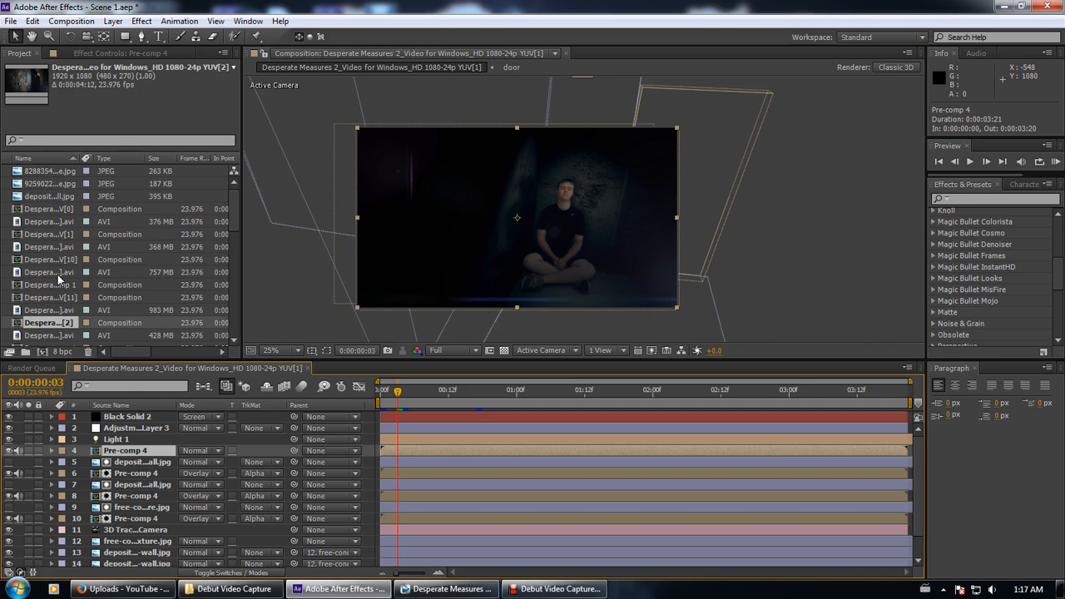
double_click(64, 208)
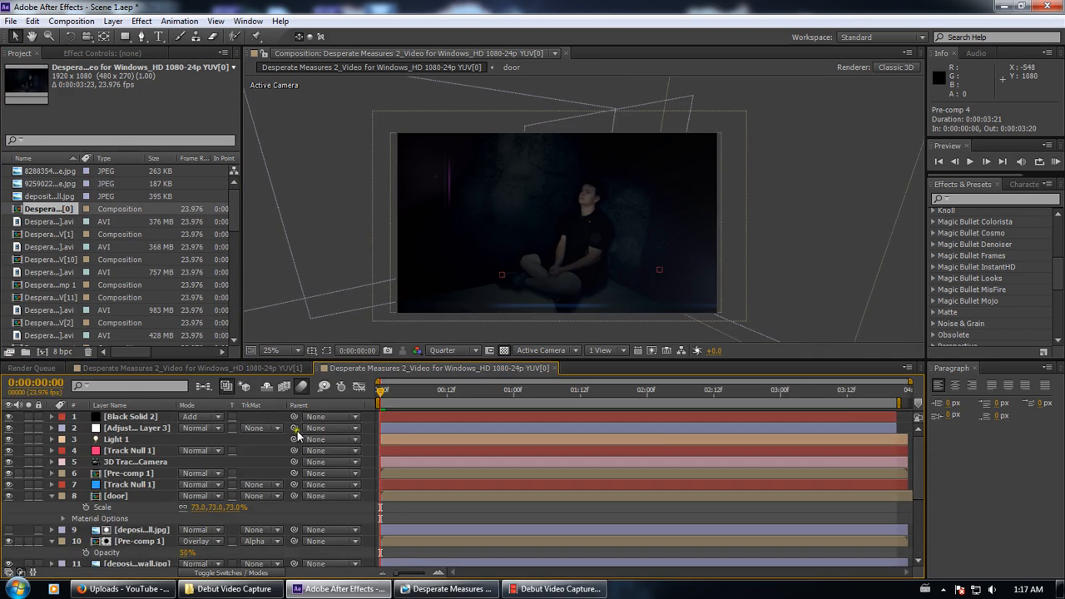
drag(401, 399, 441, 398)
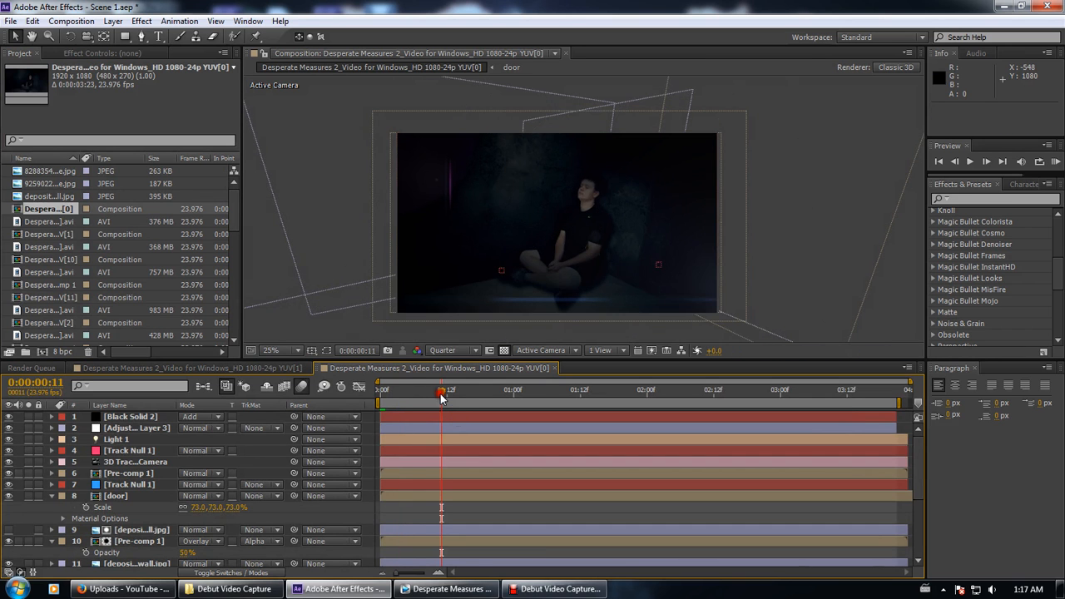
scroll(477, 259, up, 2)
scroll(476, 266, down, 2)
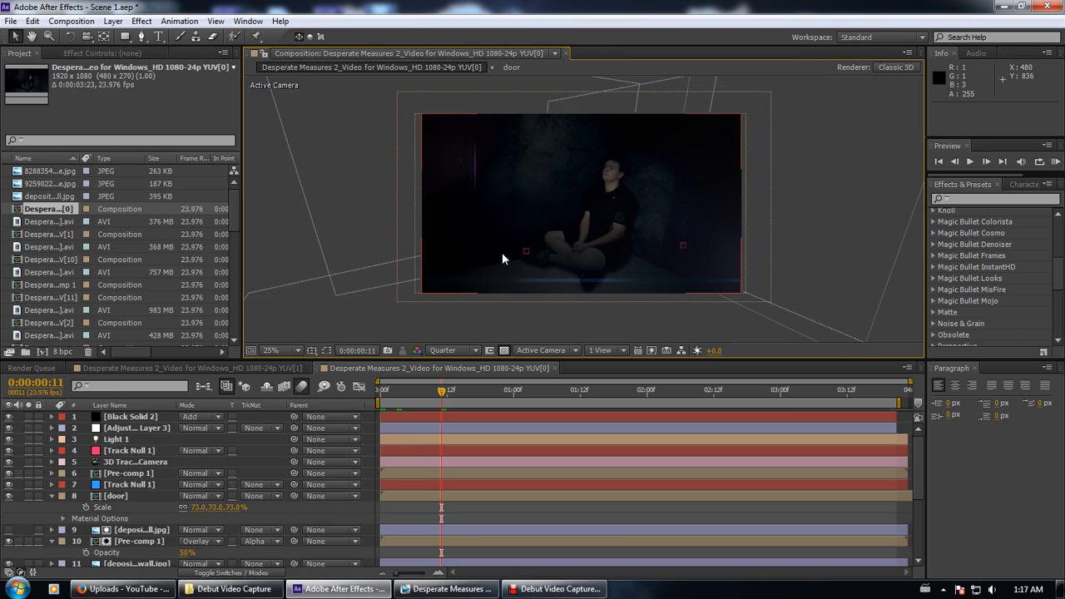
Select the two wall texture layers and Light 1 in turn to inspect how they are placed around the actor
click(491, 250)
click(440, 243)
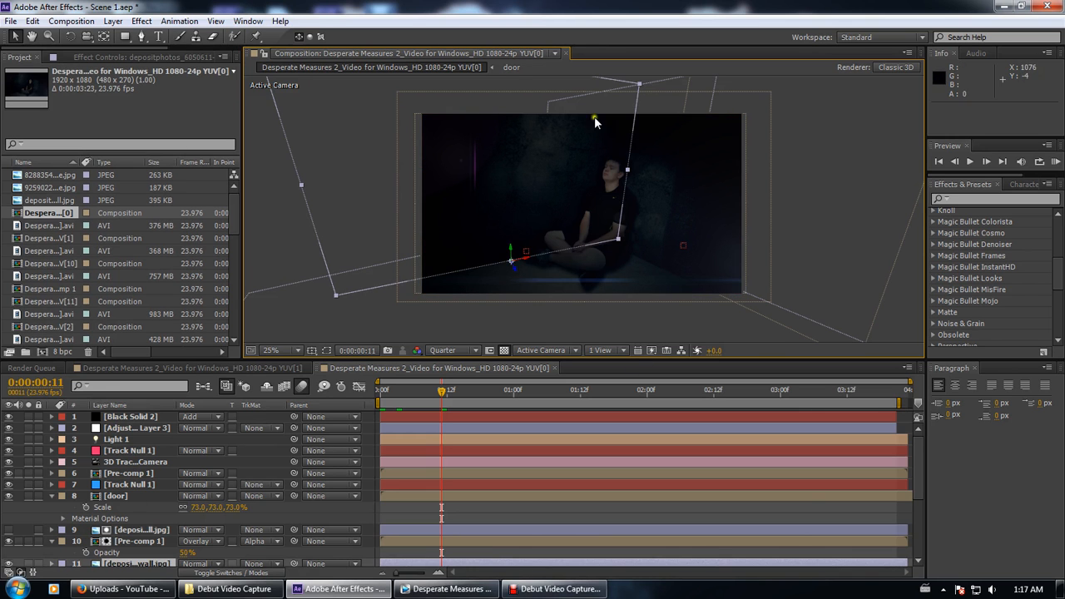
click(673, 94)
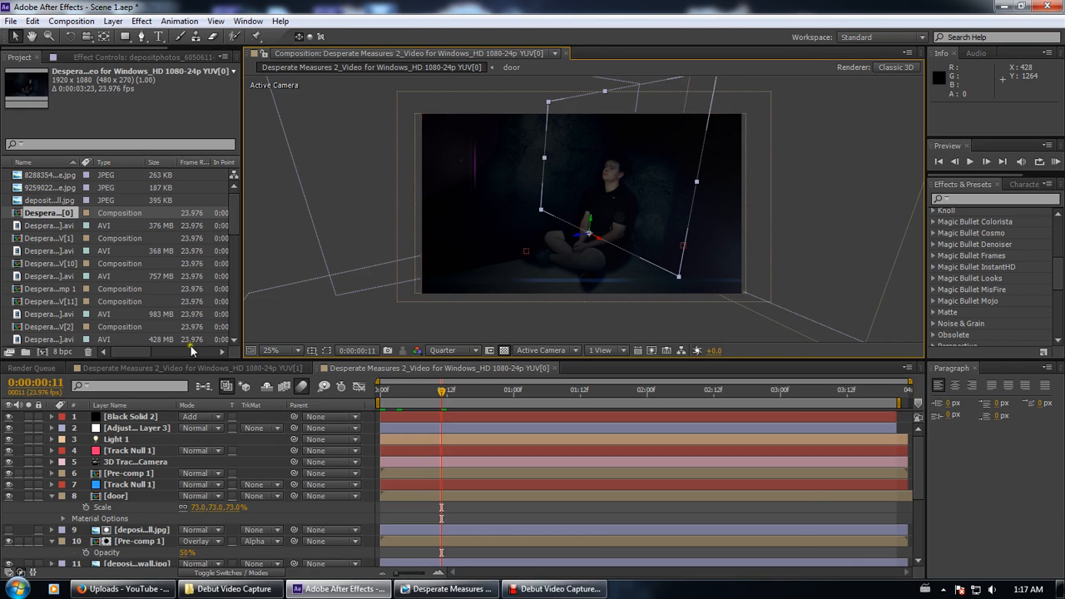
click(117, 450)
click(117, 439)
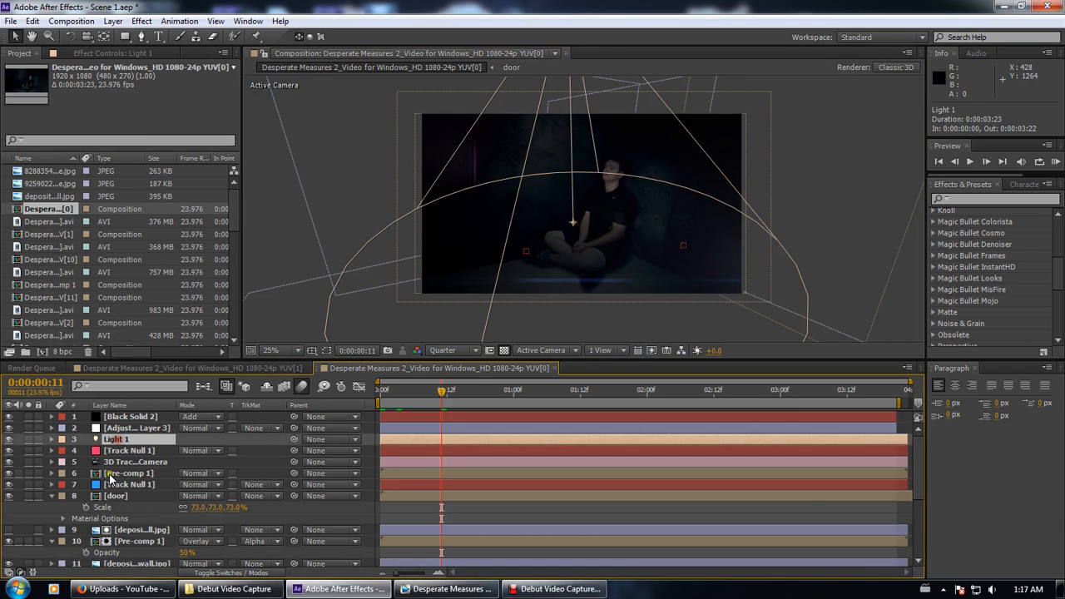
Open Pre-comp 1 from row 18 and hide its Light 1 layer to examine the actor's cut-out
scroll(99, 497, down, 5)
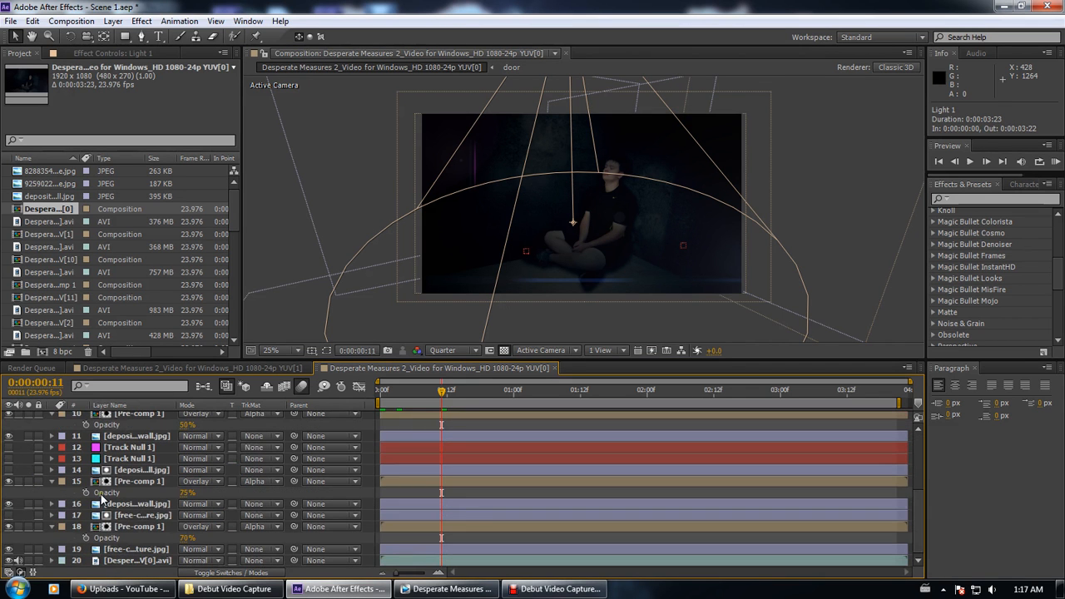
click(137, 526)
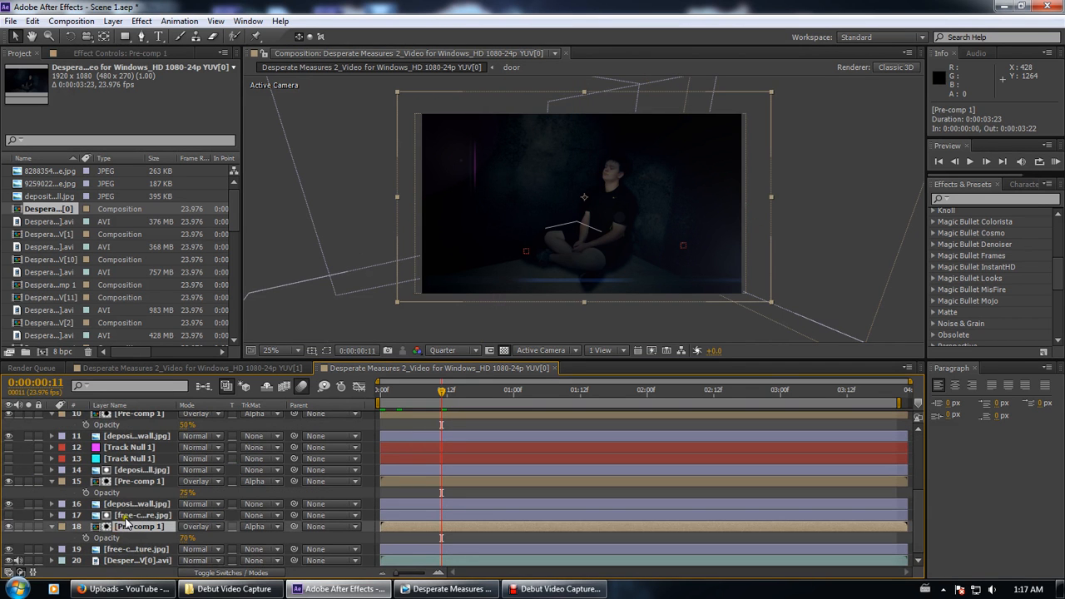
double_click(142, 531)
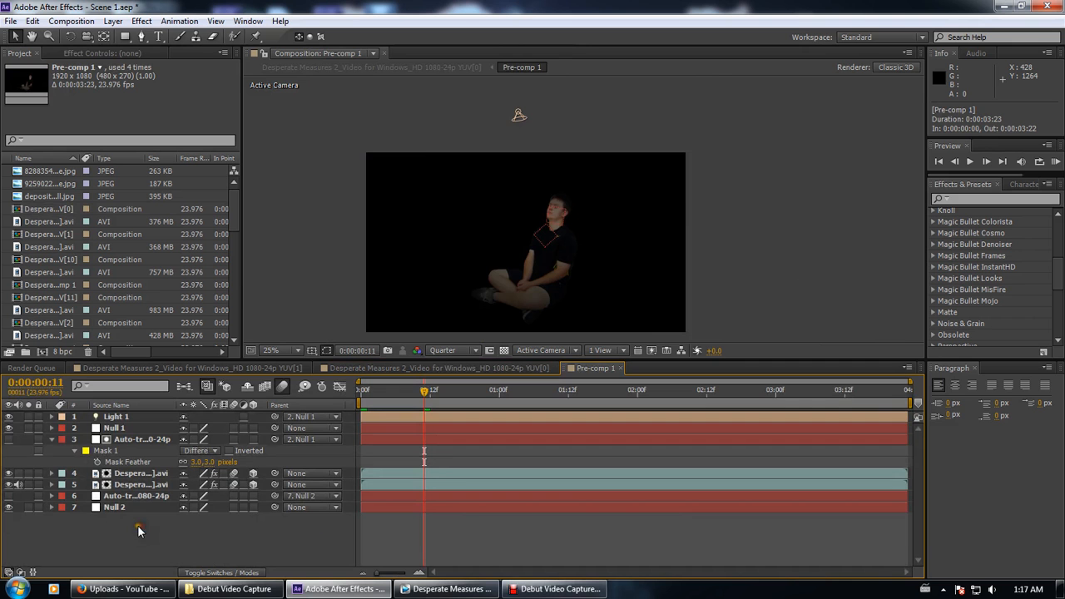
click(9, 417)
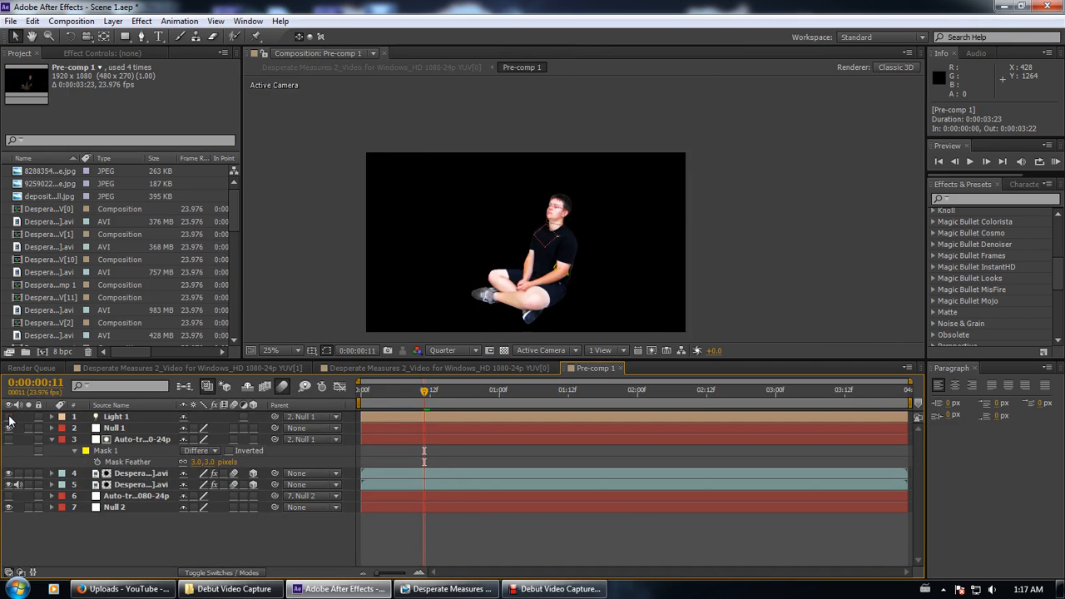
scroll(428, 283, up, 3)
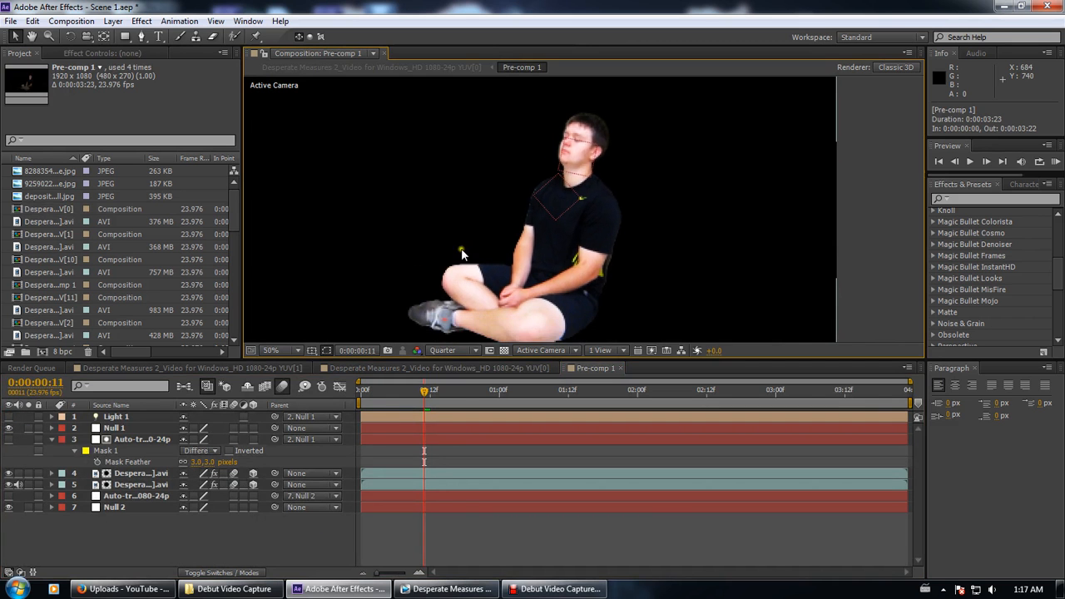
View the unlit actor in the YUV[0] composition and close the YUV[1] composition
click(152, 368)
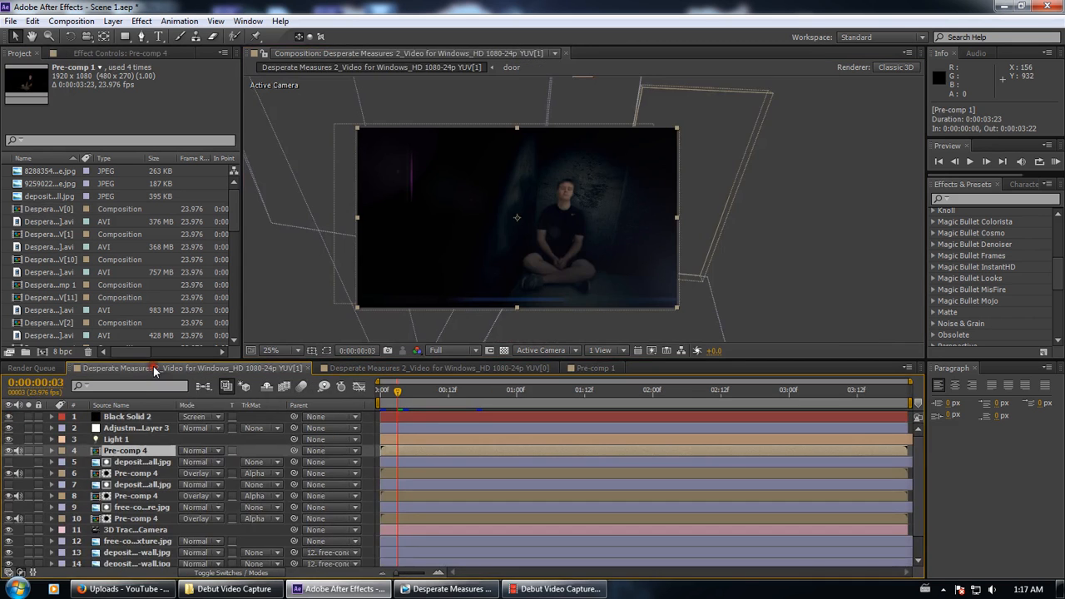
click(343, 367)
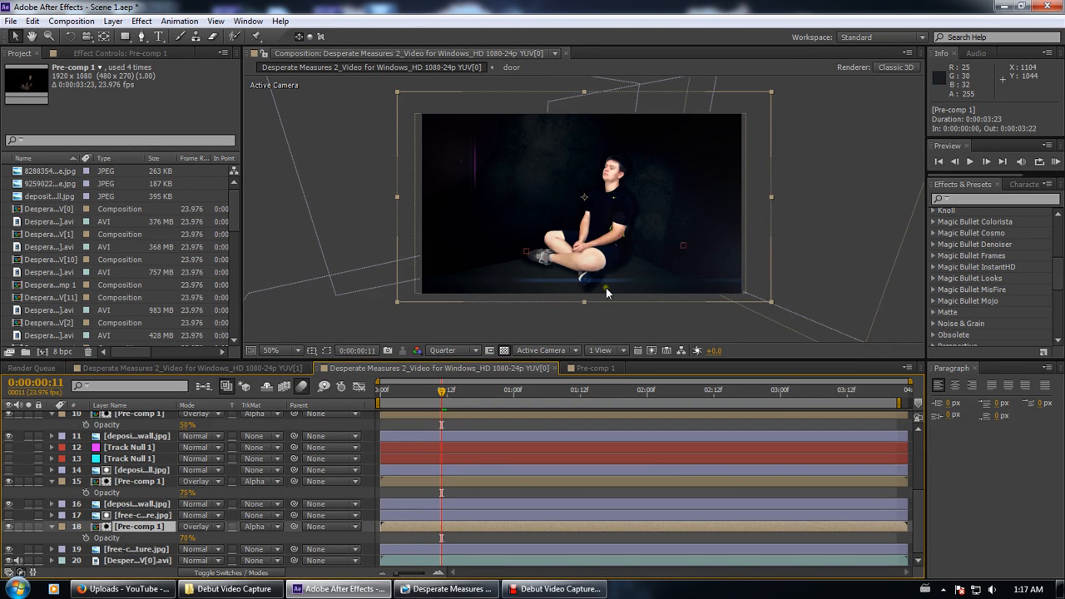
click(293, 368)
click(309, 368)
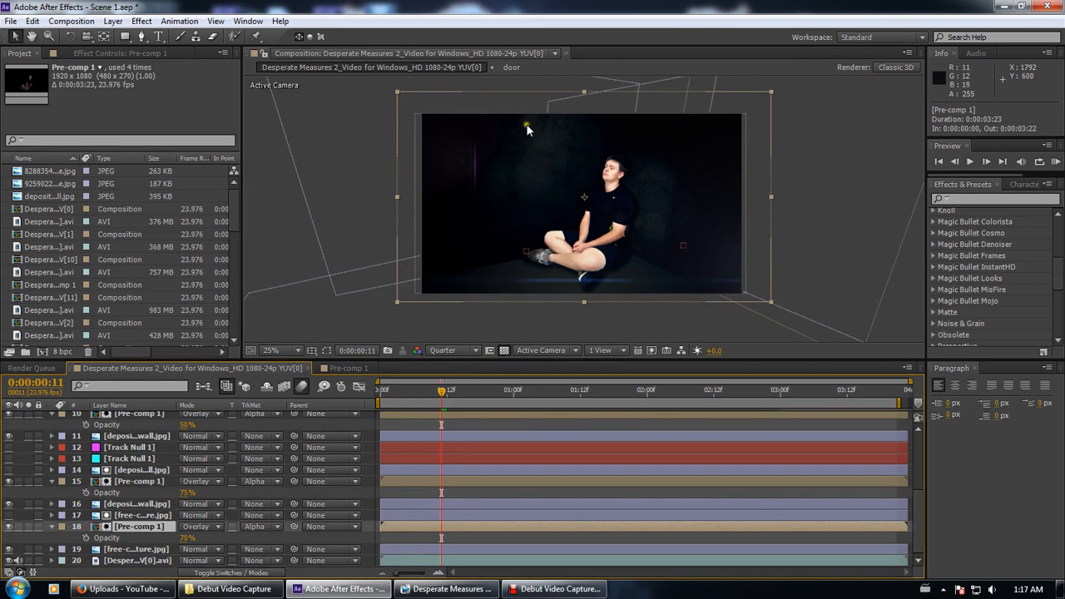
Compare the actor's isolated cut-out in Pre-comp 1 with how it appears in the YUV[0] composition
click(329, 369)
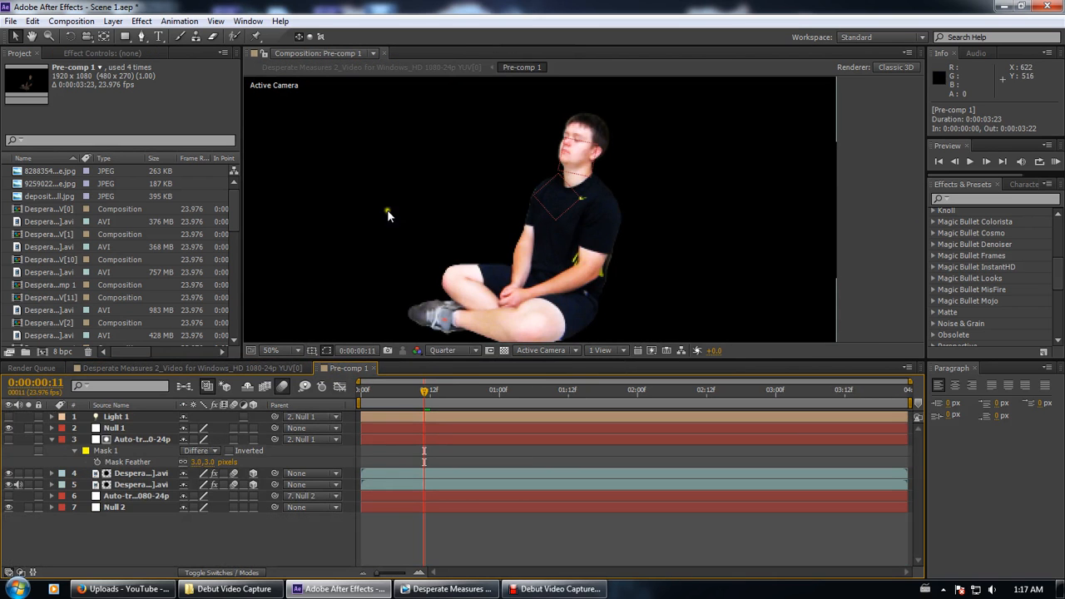
click(214, 367)
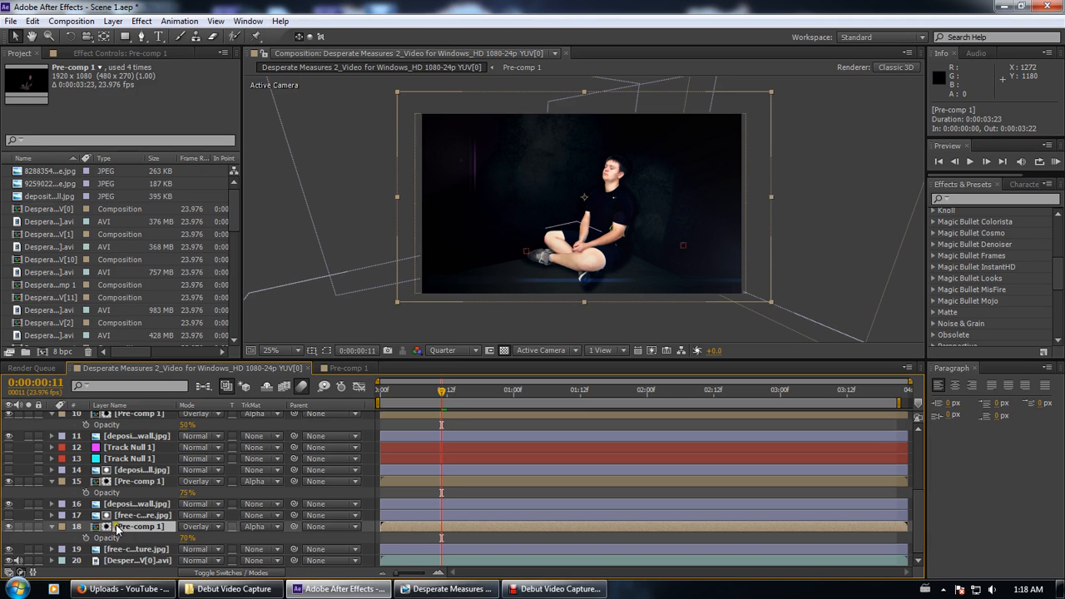
click(337, 370)
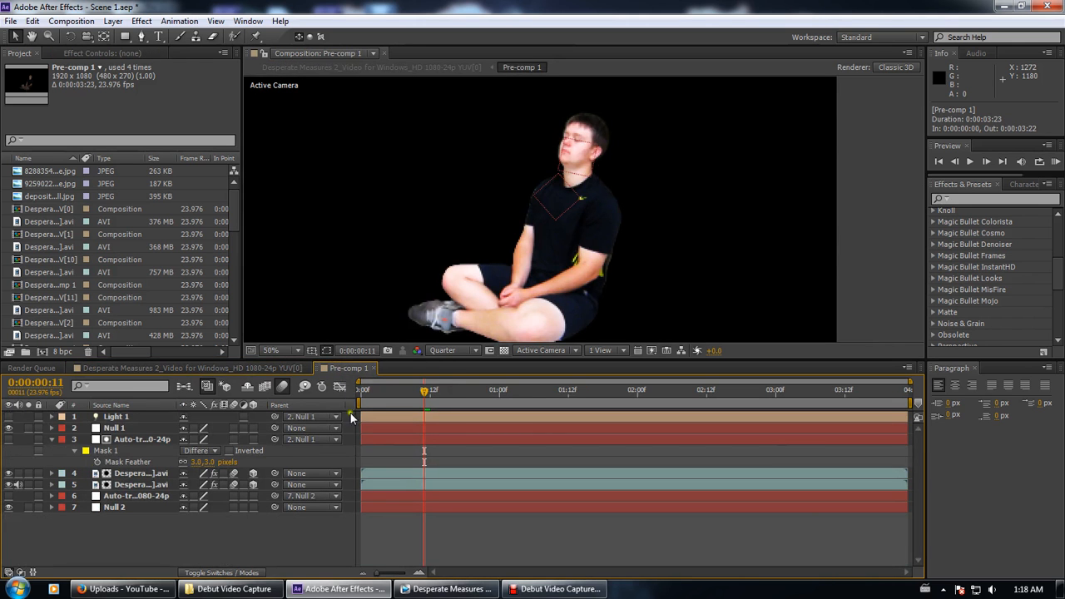
Select the Null 1 and Null 2 layers in Pre-comp 1 to examine their motion paths over the actor
click(98, 428)
scroll(558, 254, up, 1)
drag(558, 256, 560, 279)
click(524, 218)
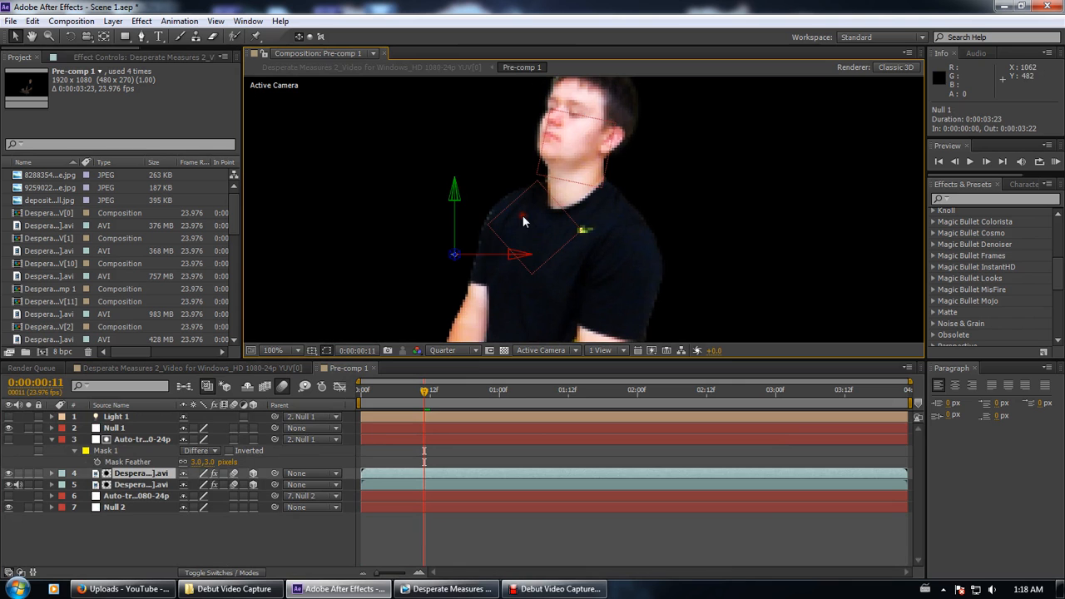
click(129, 430)
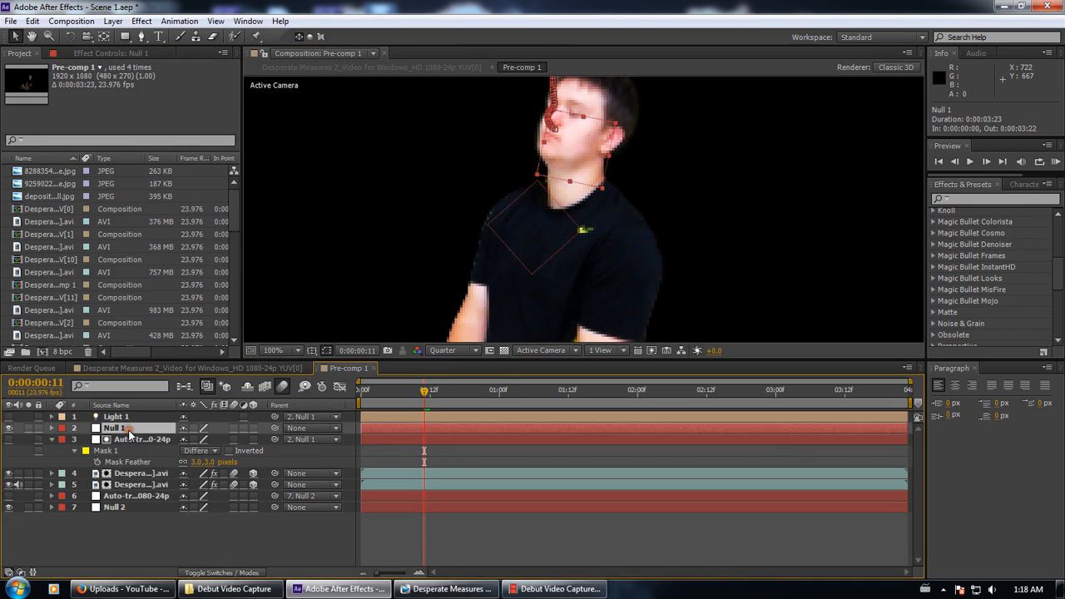
click(116, 508)
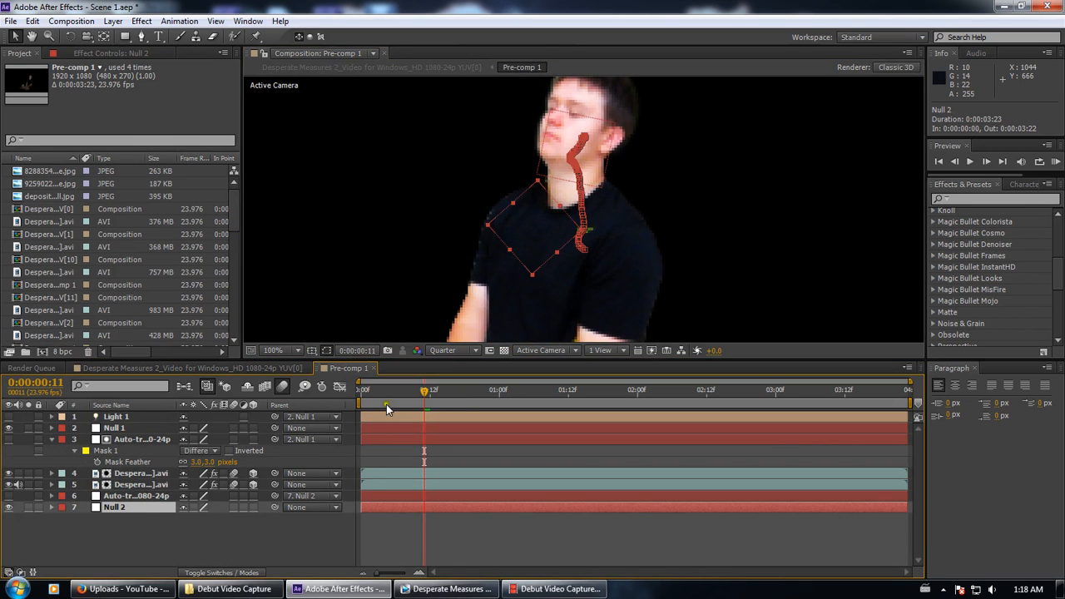
Return to 0:00:00:00 and inspect the row 6 auto-traced mask outline and the track matte settings of the footage layers
drag(380, 392, 361, 392)
click(121, 495)
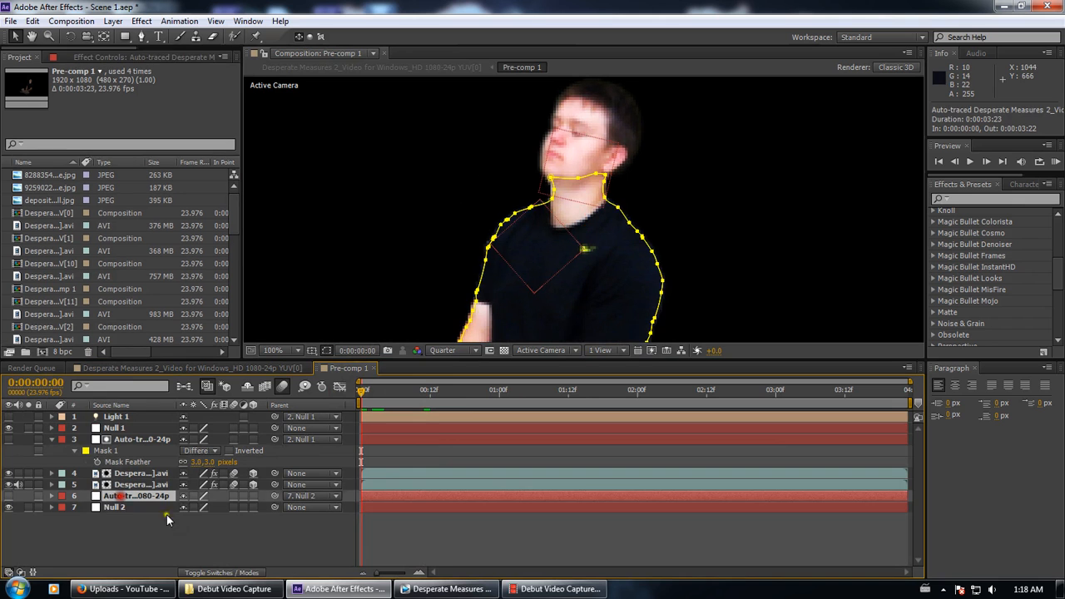
click(246, 572)
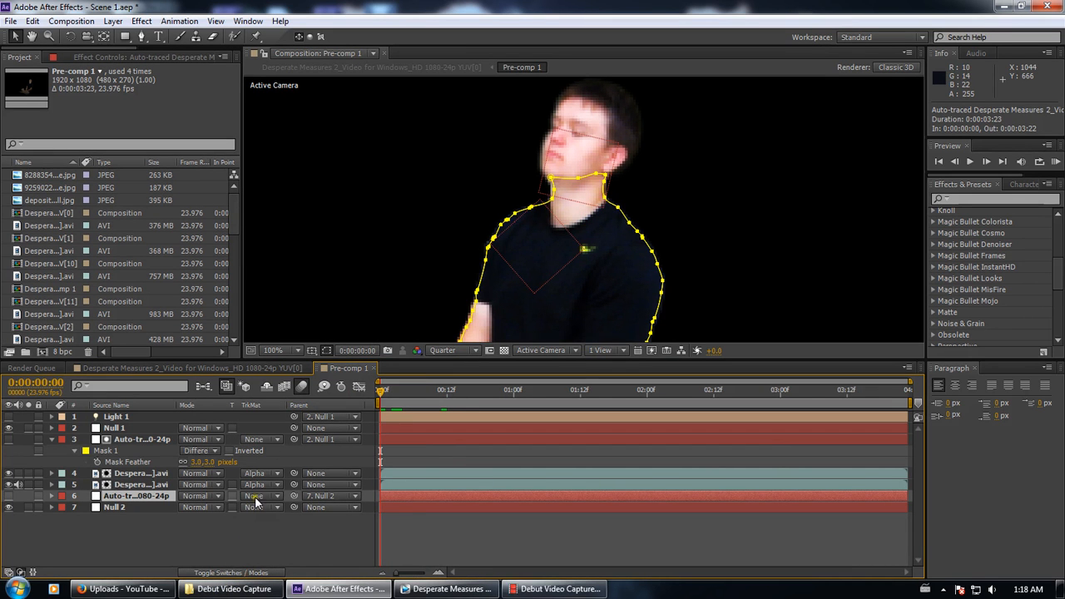
click(139, 485)
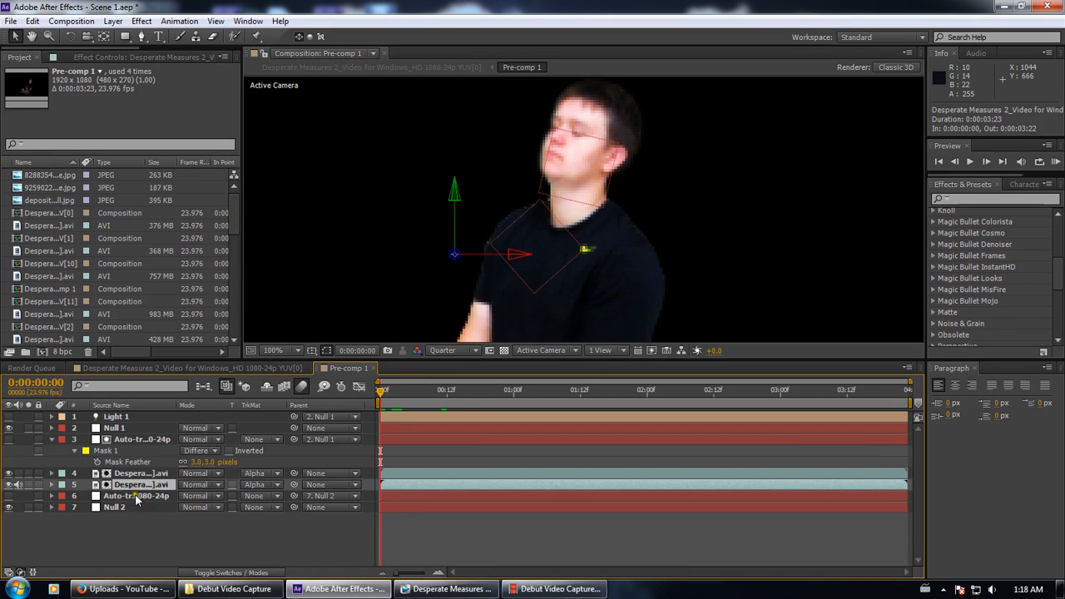
click(136, 498)
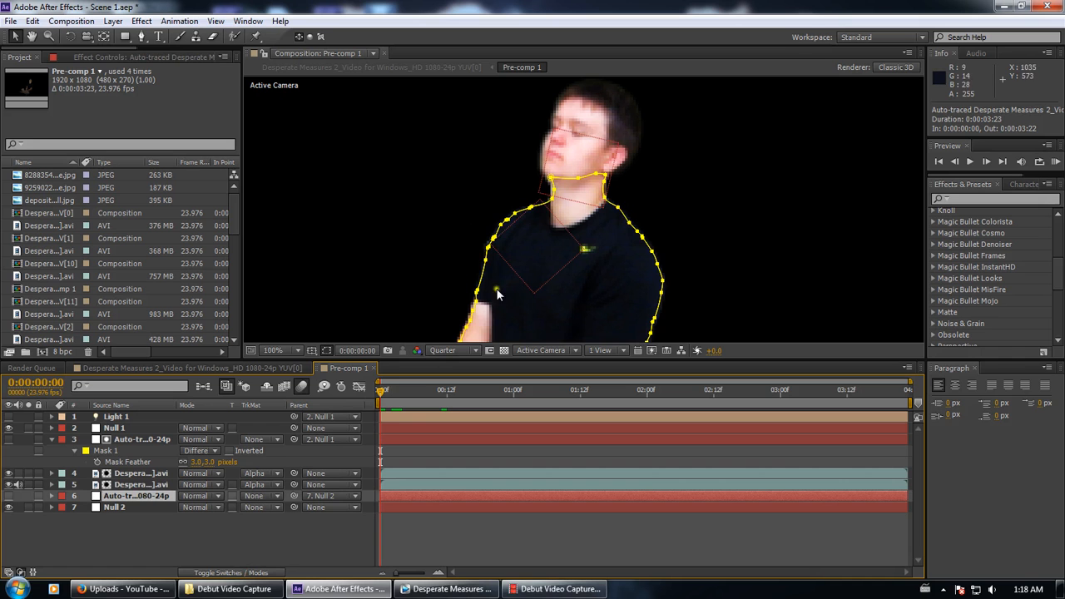
scroll(568, 280, down, 5)
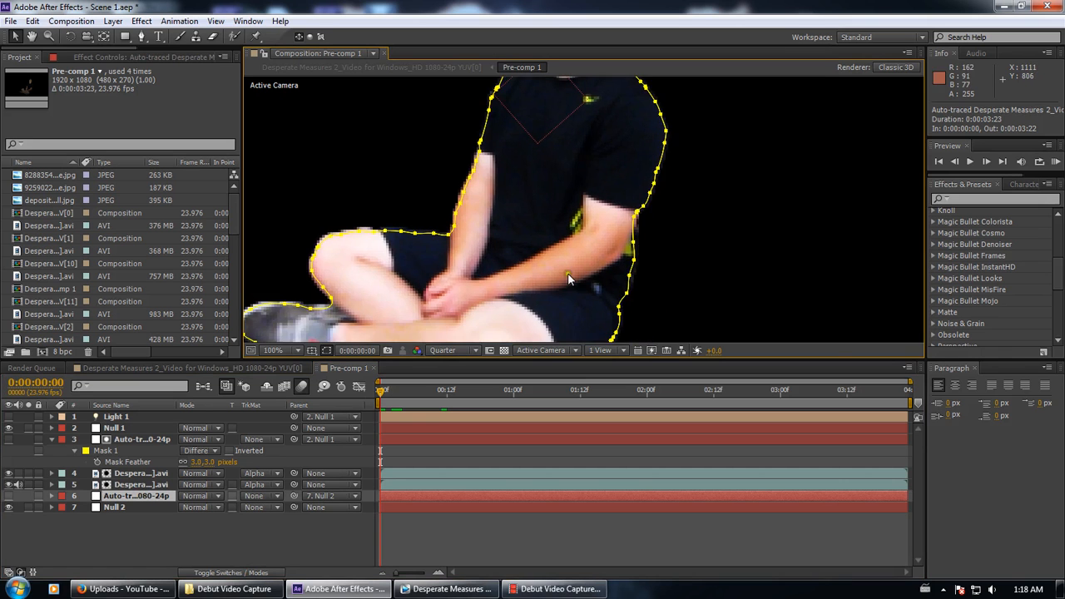
scroll(568, 279, down, 2)
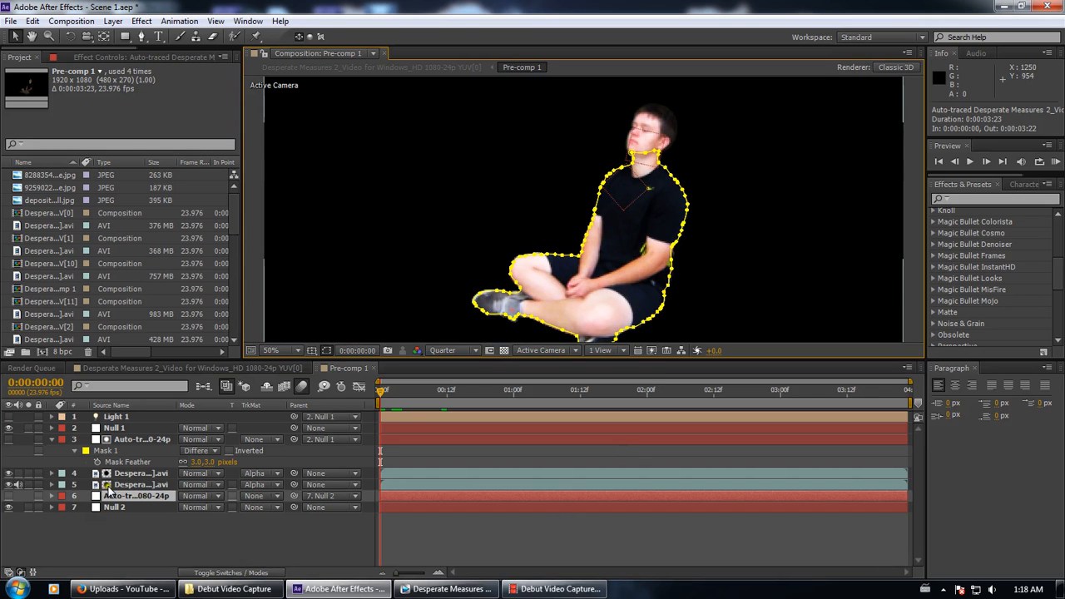
Select the row 5 footage and Null 2, and scrub Pre-comp 1 to check how the null follows the actor
click(110, 485)
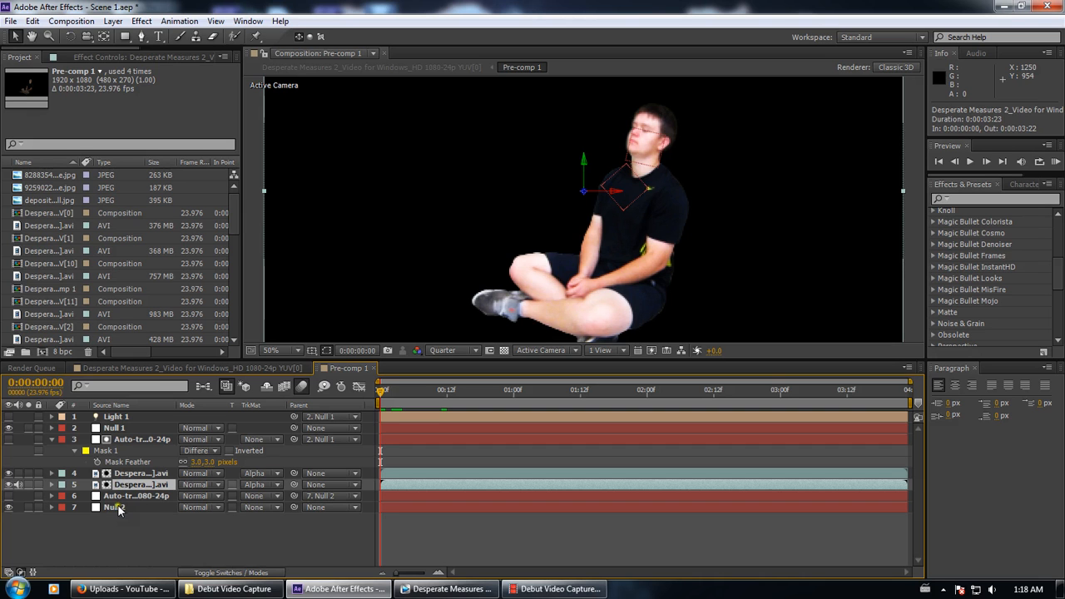
click(118, 508)
click(435, 389)
mouse_move(434, 389)
mouse_down()
mouse_move(770, 388)
mouse_move(597, 389)
mouse_up()
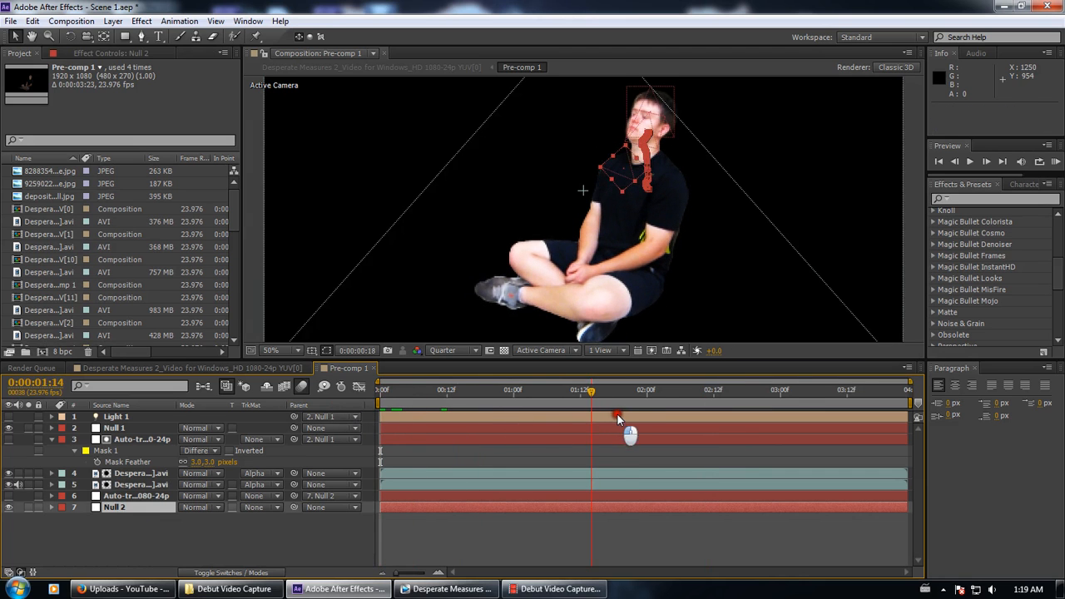
key(Home)
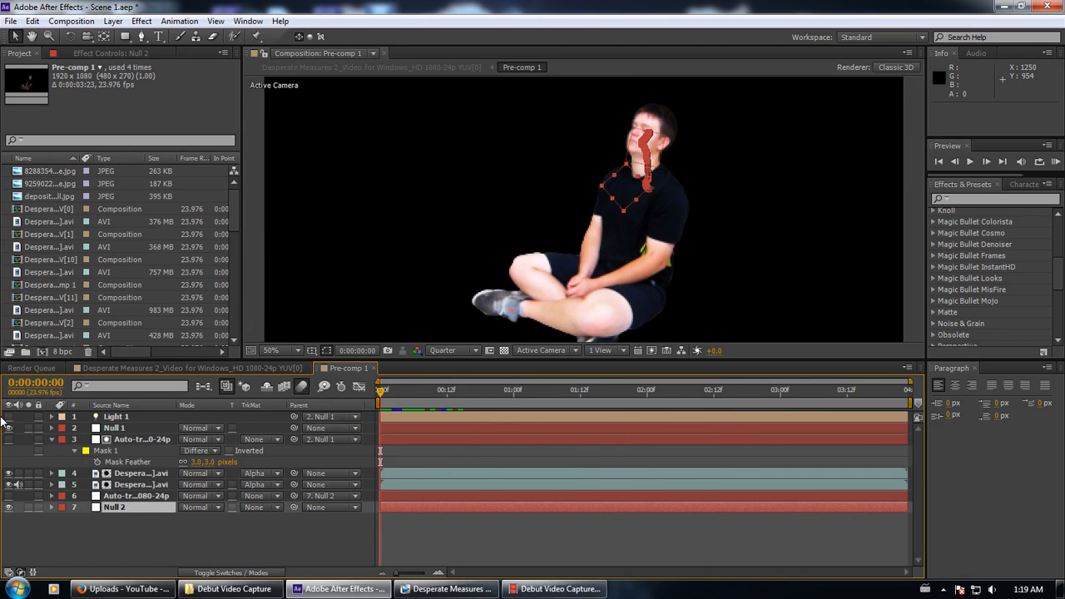
Turn Light 1 back on in Pre-comp 1 and view the lit actor there and in the YUV[0] composition
click(237, 573)
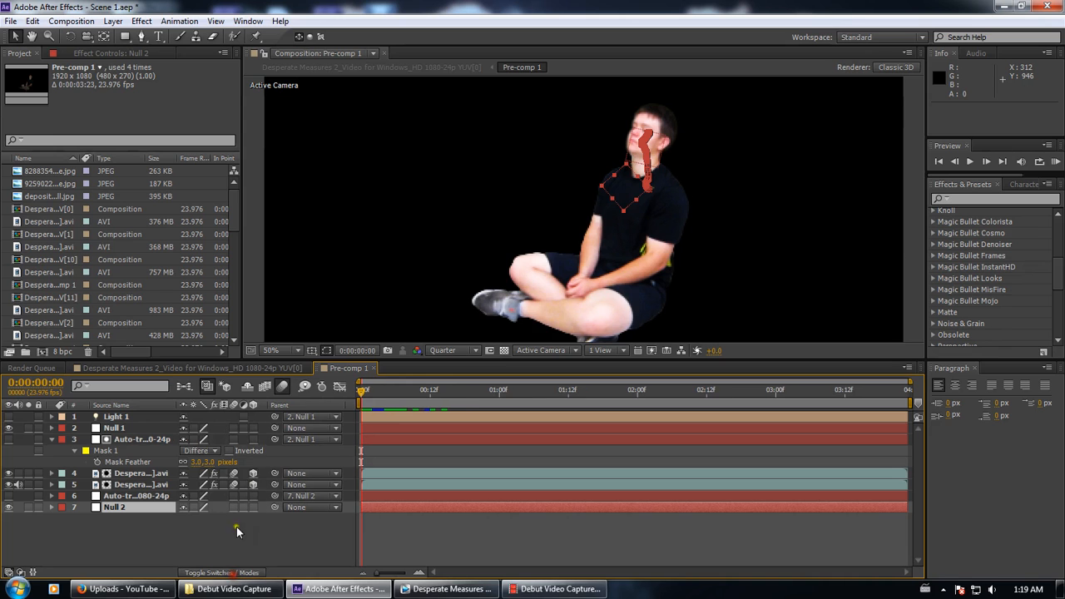
click(8, 416)
scroll(338, 150, down, 2)
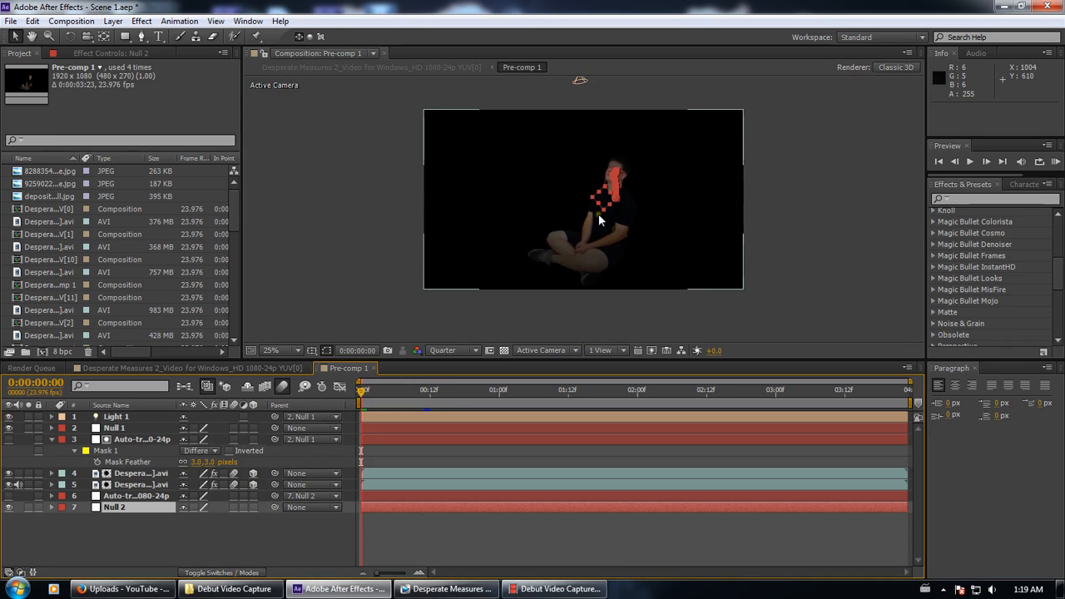
scroll(503, 278, up, 2)
click(311, 542)
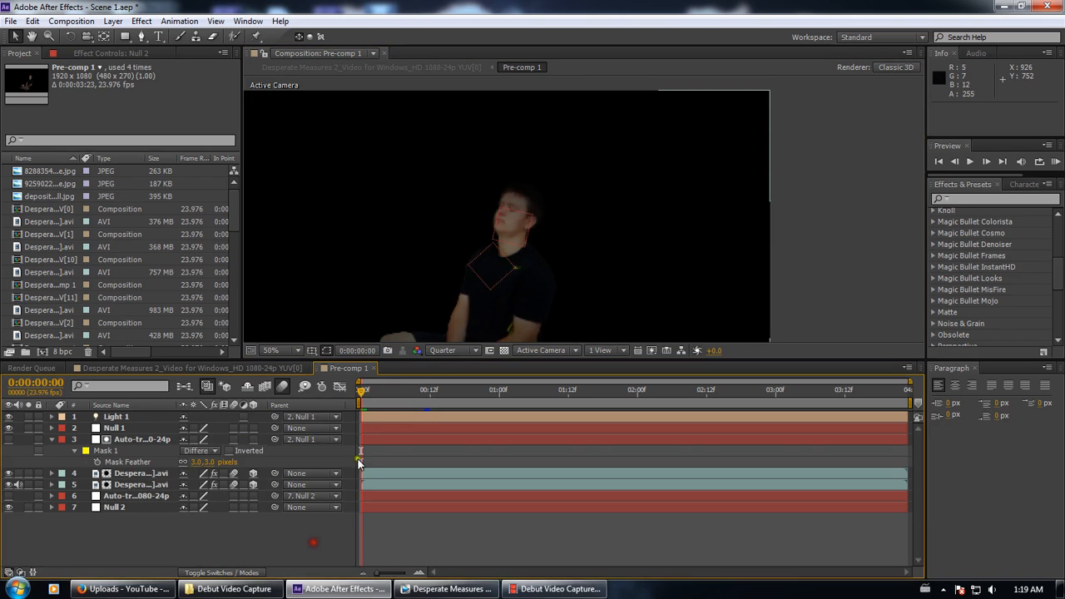
scroll(558, 295, down, 2)
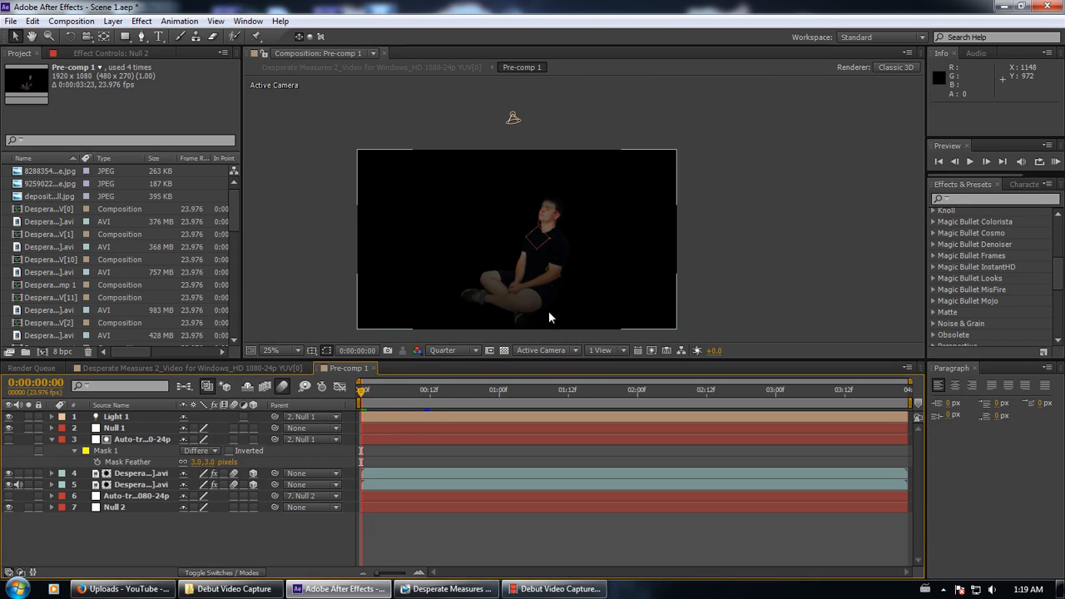
scroll(528, 255, up, 2)
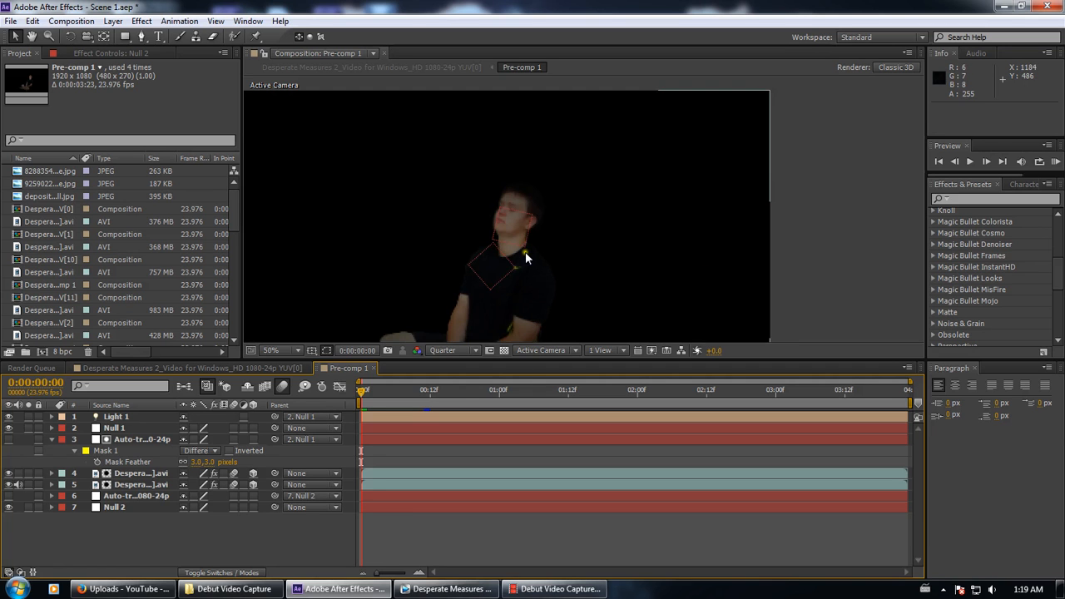
mouse_move(371, 391)
mouse_down()
mouse_move(873, 406)
mouse_move(362, 391)
mouse_up()
click(242, 368)
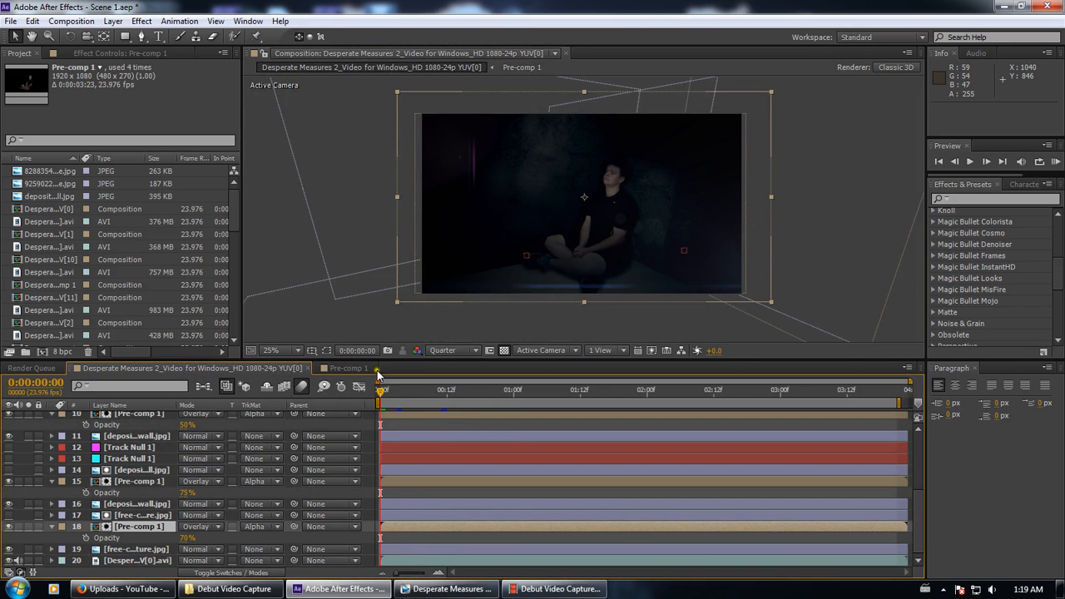
Try making the row 18 Pre-comp 1 layer 3D and inspect its rotation properties
click(250, 570)
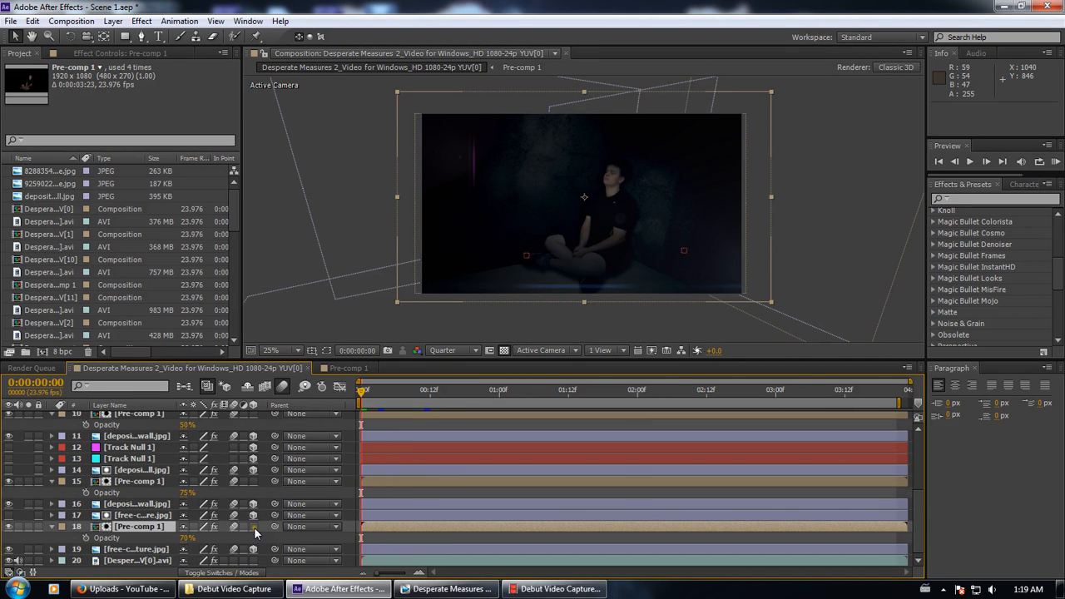
click(254, 527)
key(r)
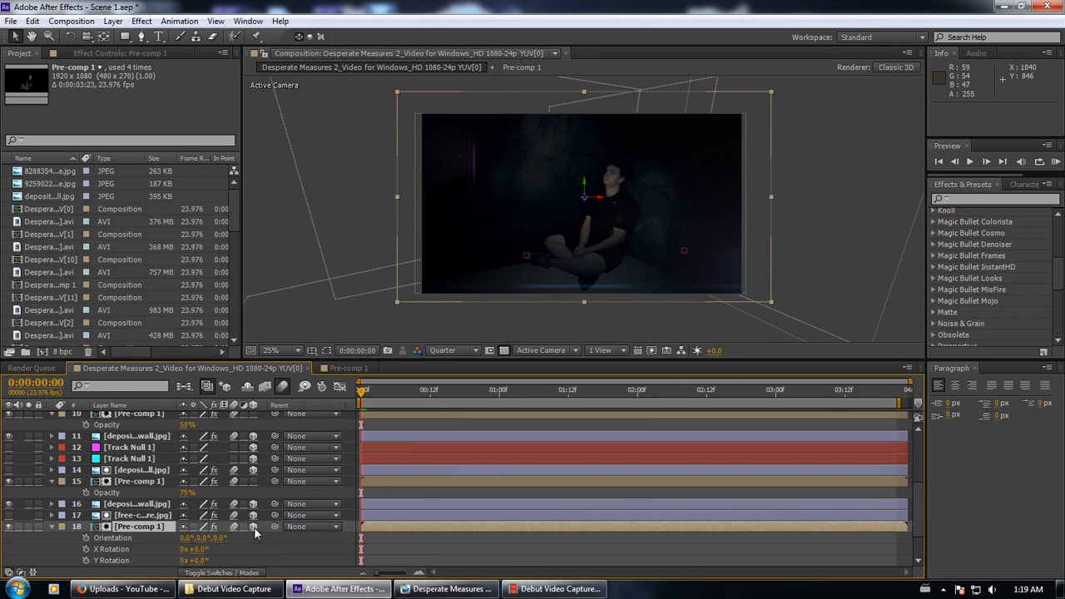
drag(364, 389, 308, 392)
click(254, 527)
key(t)
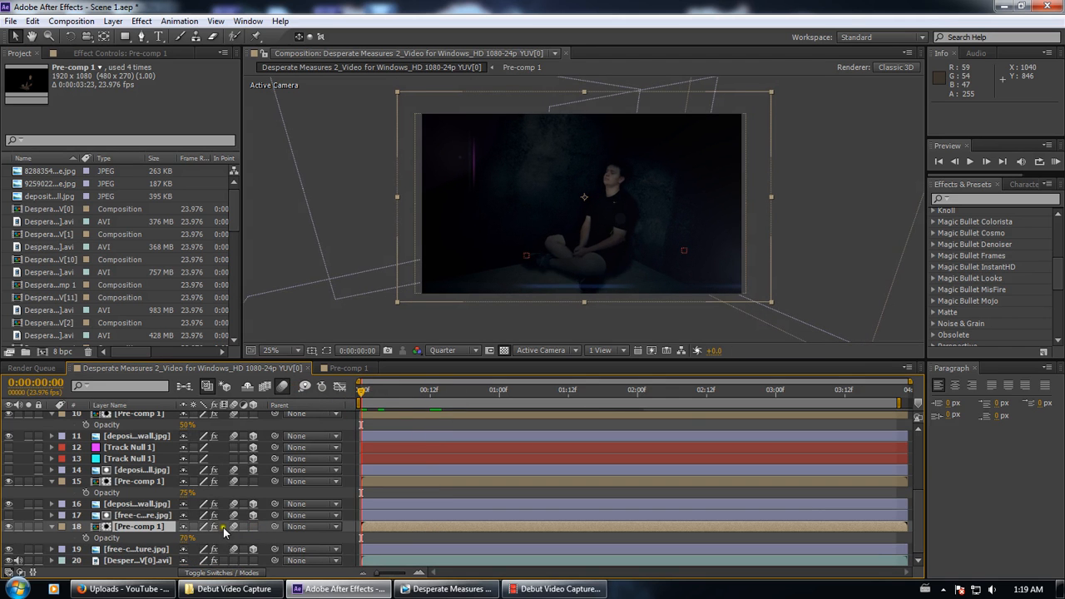
Try making the row 6 Pre-comp 1 layer 3D to see how the cell lighting affects the actor
click(154, 414)
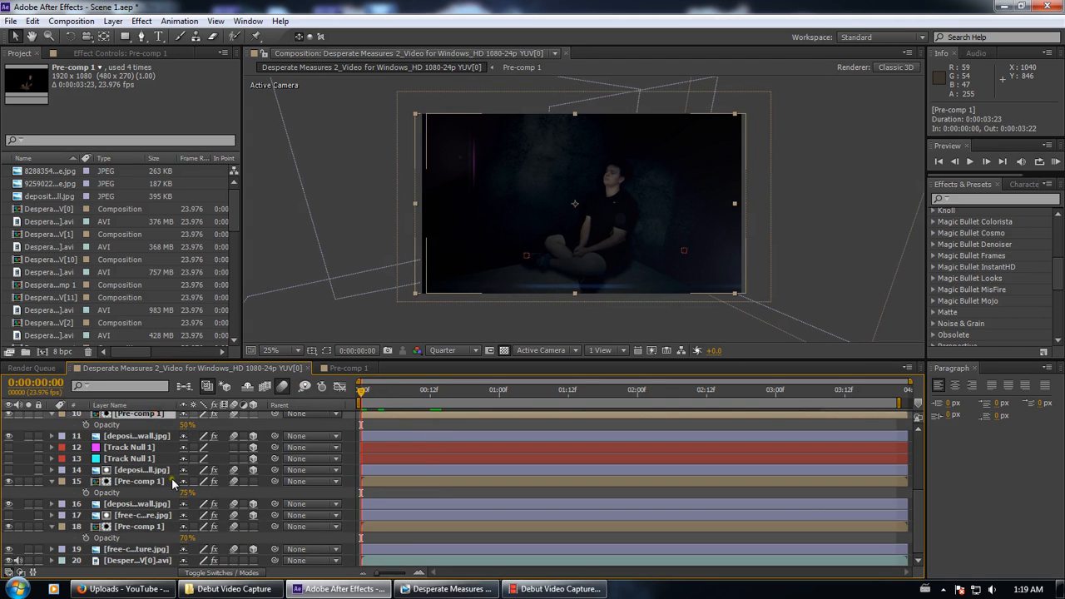
scroll(172, 483, up, 3)
double_click(129, 446)
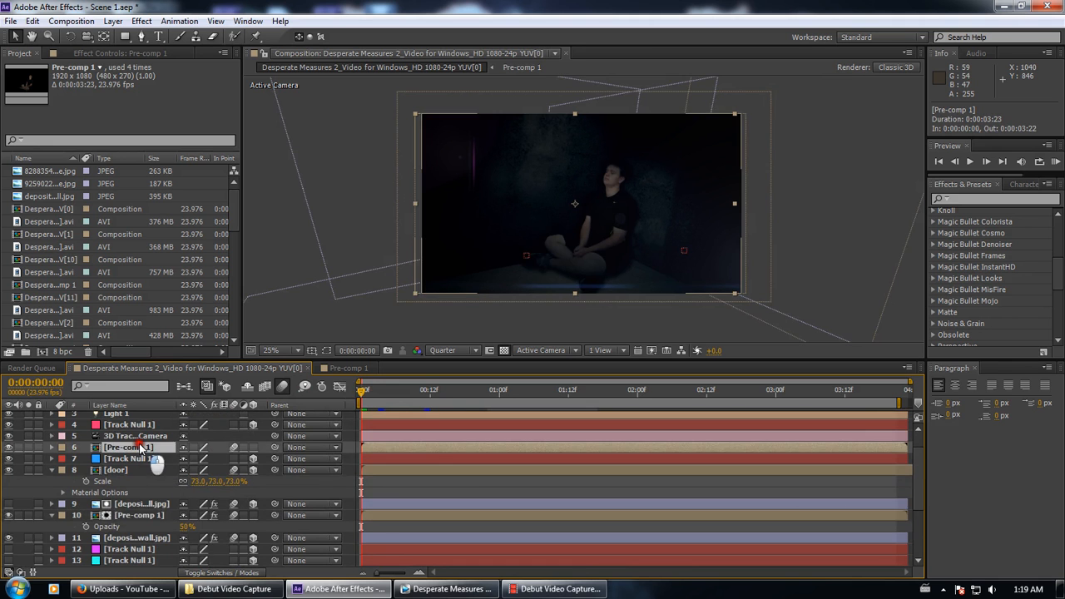
click(127, 367)
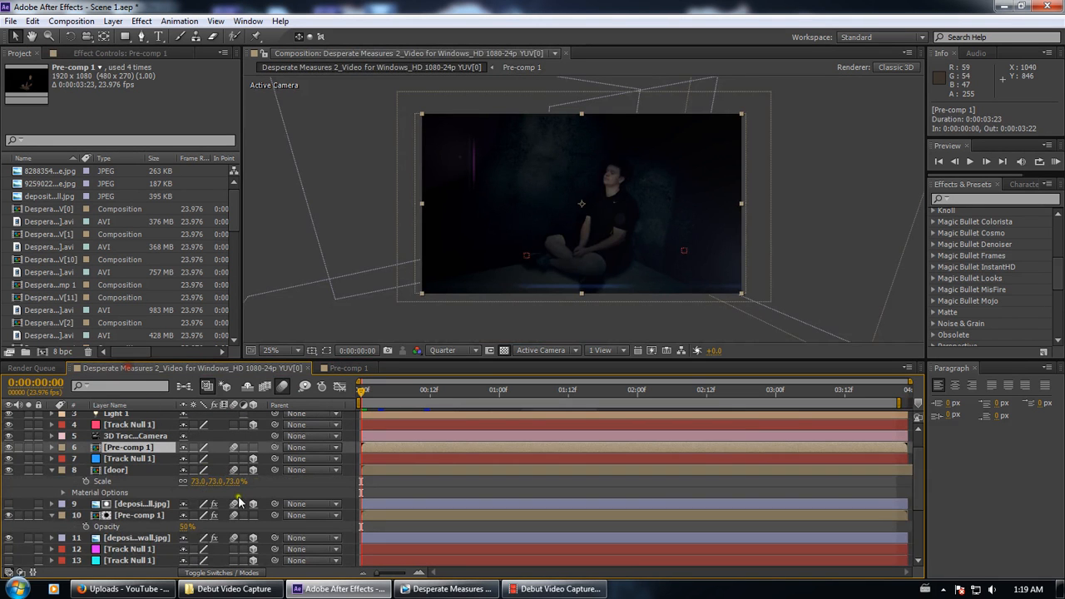
click(254, 448)
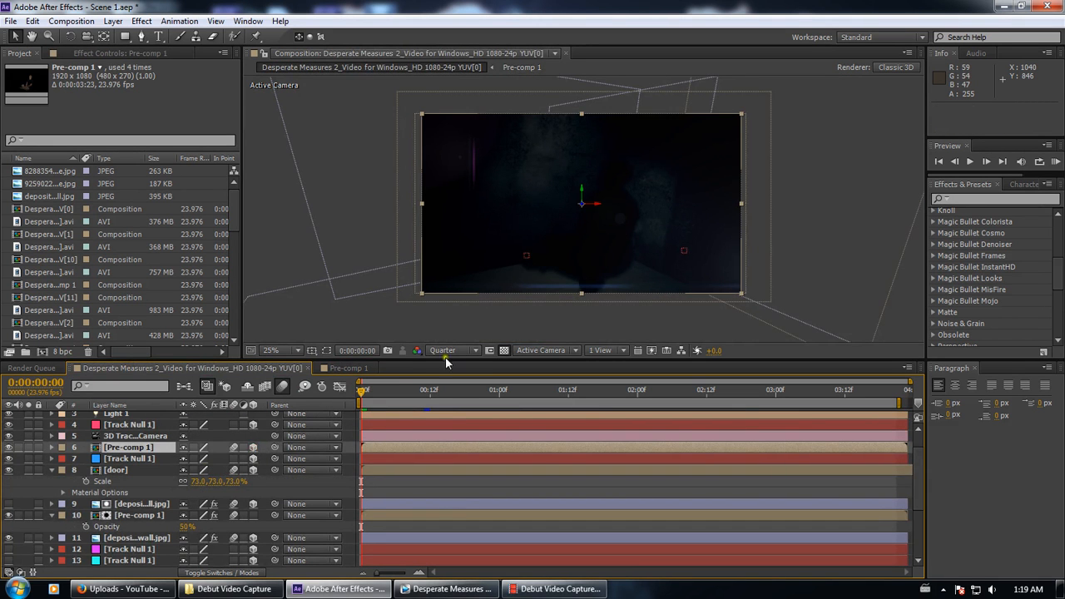
mouse_move(399, 389)
mouse_down()
mouse_move(510, 396)
mouse_move(736, 451)
mouse_move(250, 451)
mouse_up()
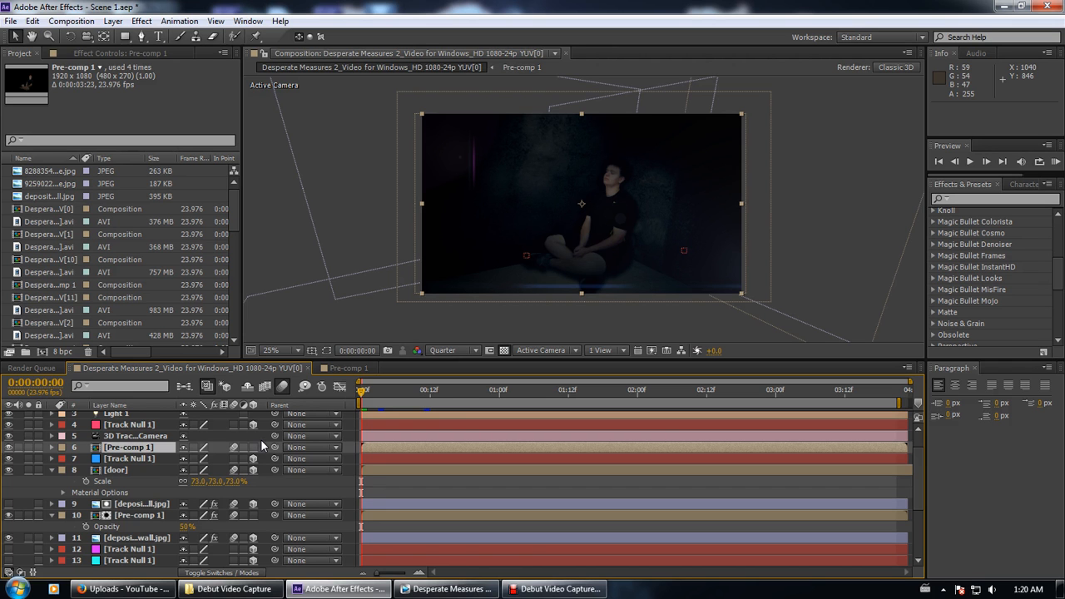
Solo the row 6 Pre-comp 1 layer and scrub through the shot to view the cut-out actor alone
click(27, 447)
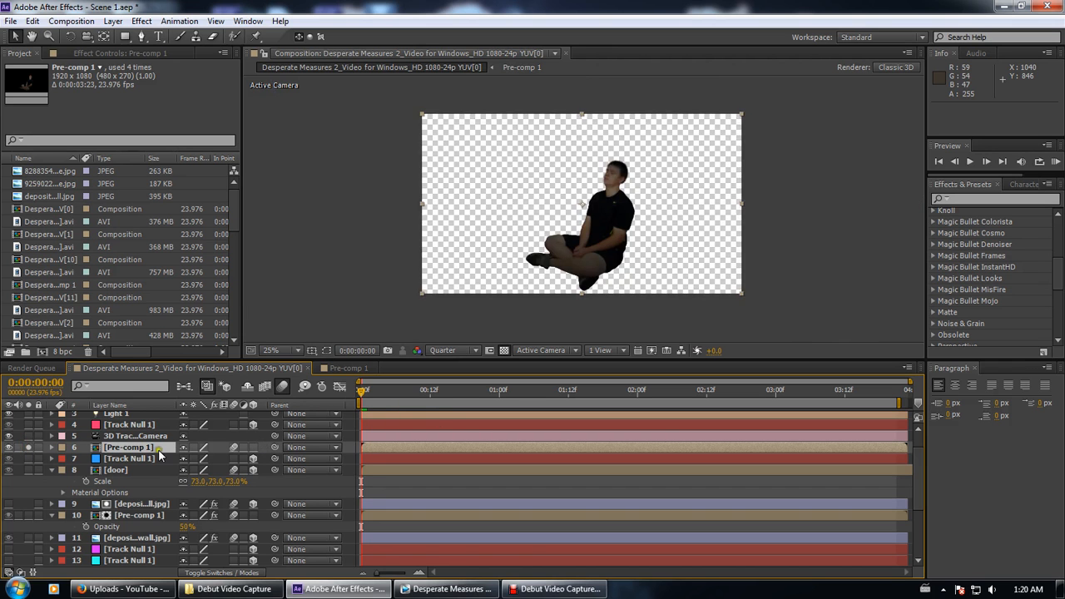
drag(362, 391, 826, 381)
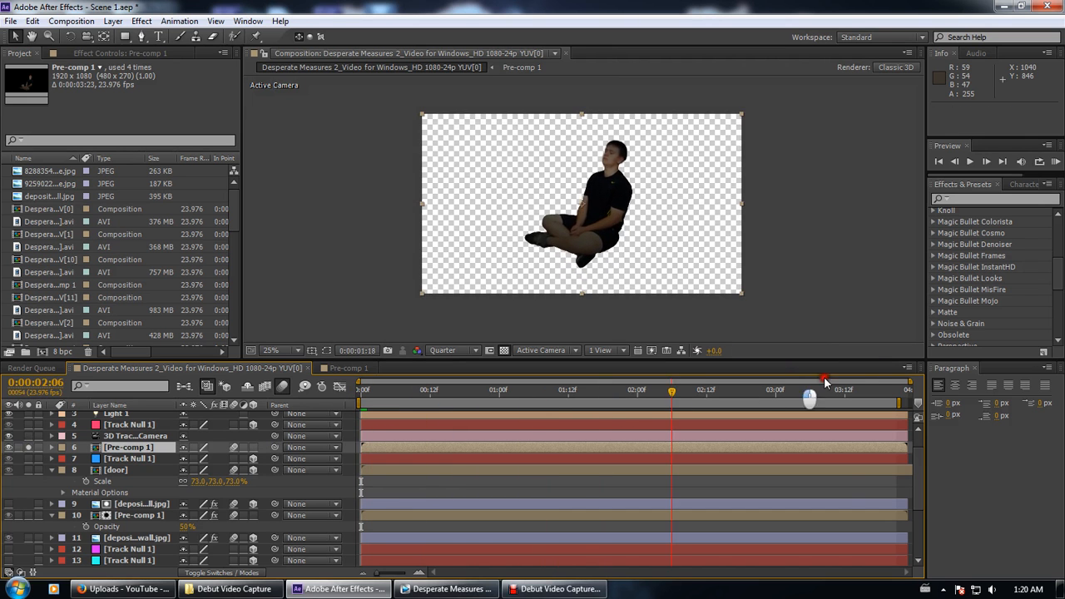
key(Home)
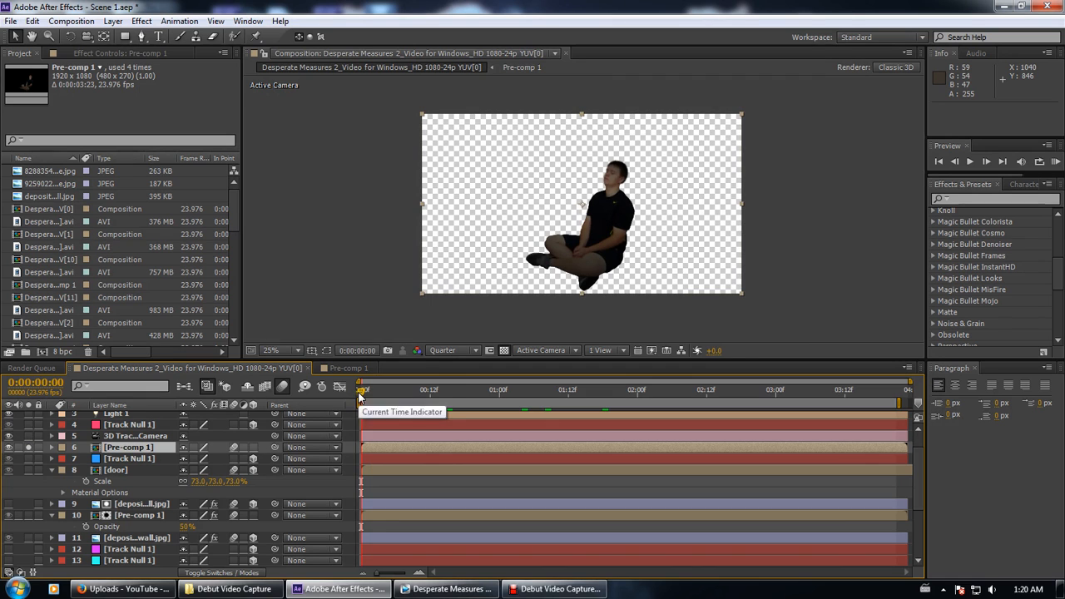
Make the row 6 Pre-comp 1 layer 3D and hide Light 1, ending its solo to show the full cell scene
click(254, 448)
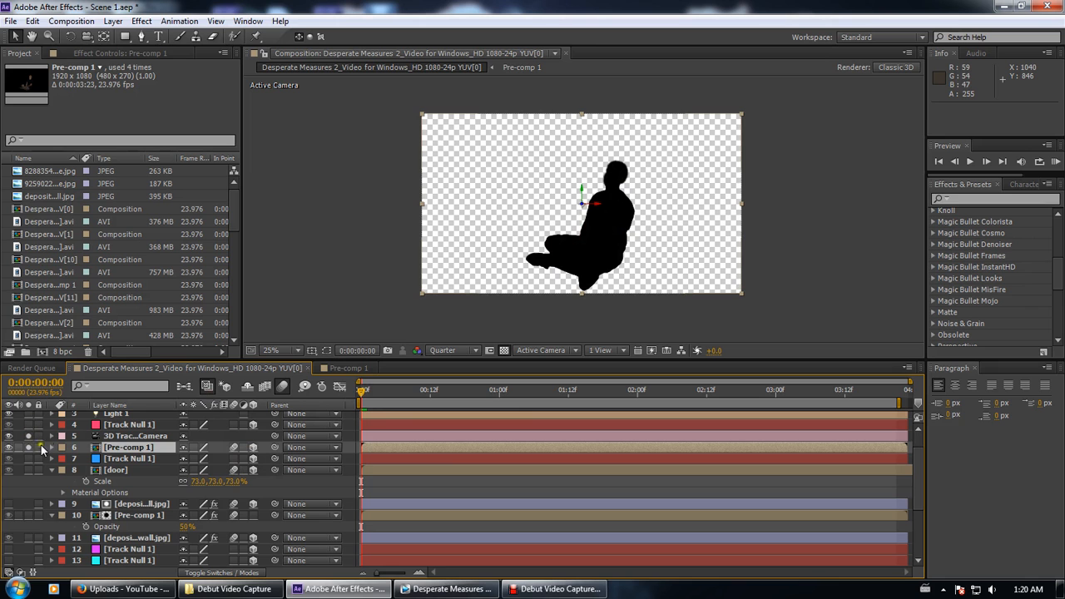
click(9, 414)
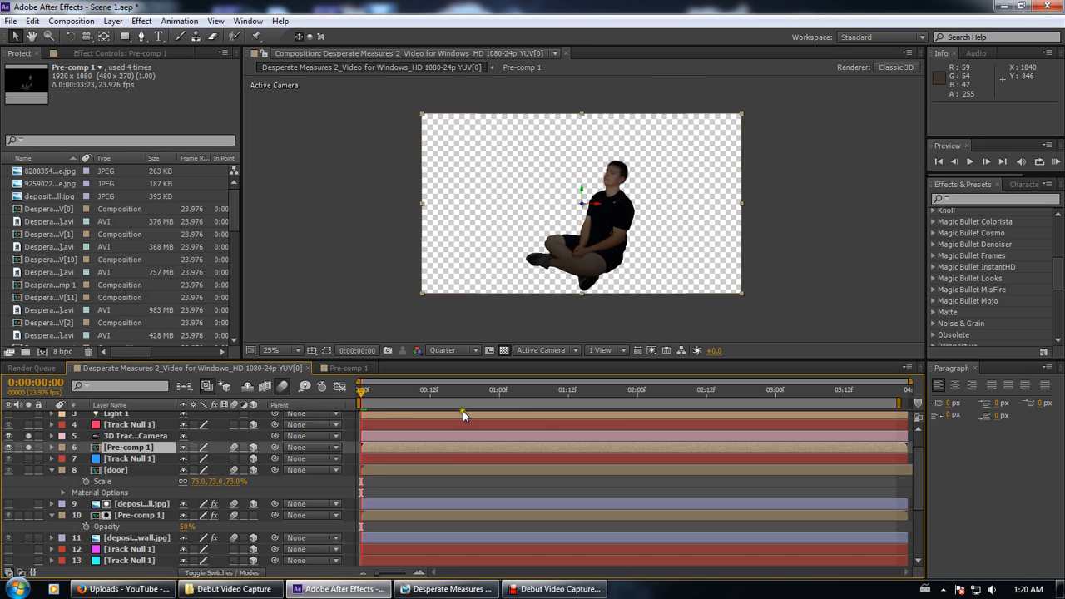
mouse_move(363, 396)
mouse_down()
mouse_move(906, 411)
mouse_move(143, 453)
mouse_up()
click(27, 447)
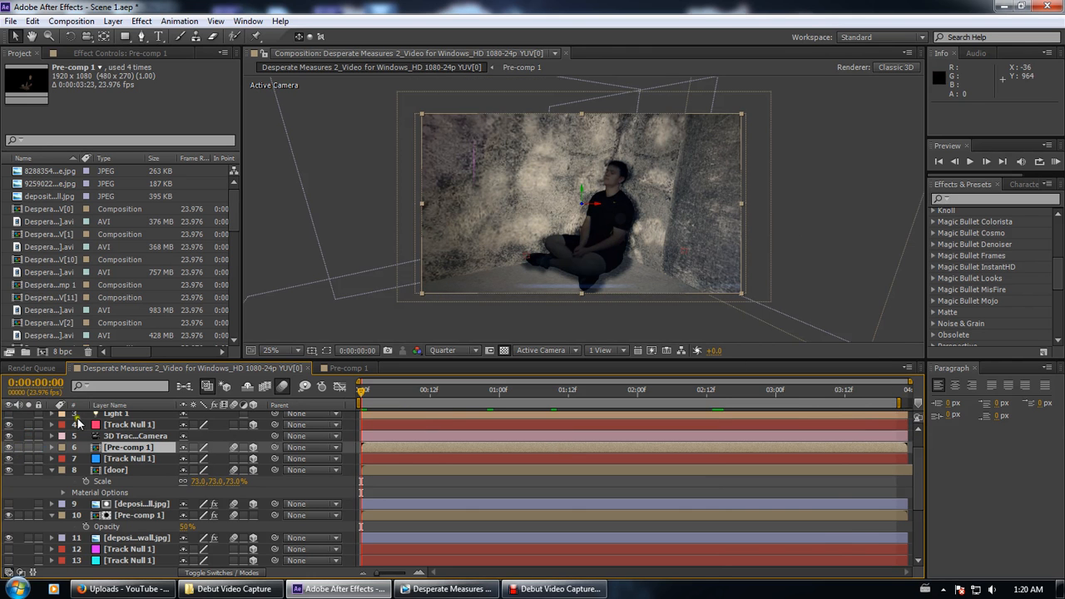
Show Light 1 and return the row 6 Pre-comp 1 layer to 2D, leaving the layer deselected
click(9, 413)
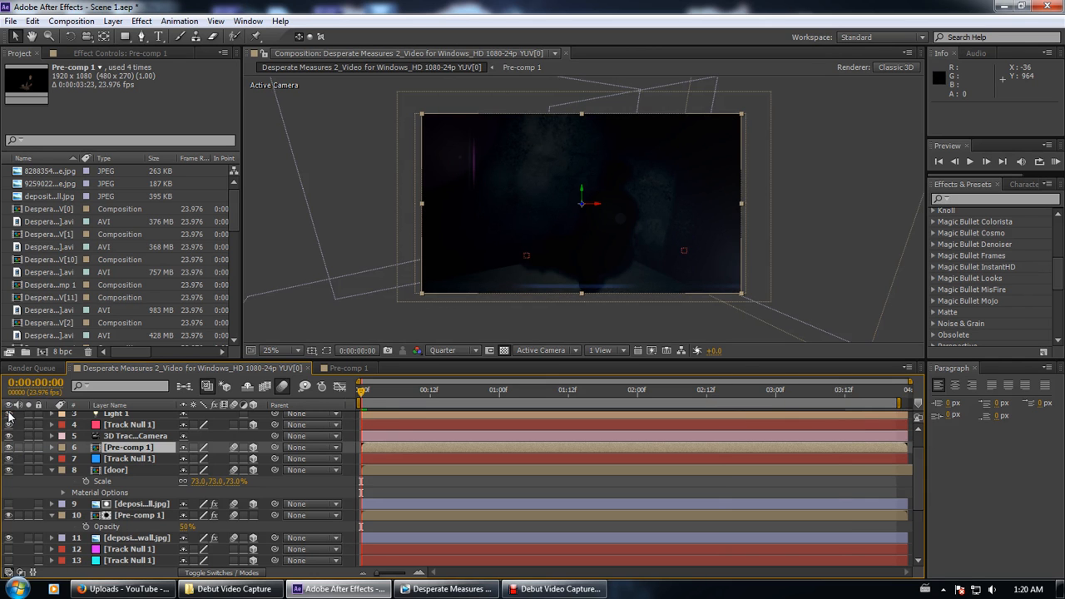
click(254, 447)
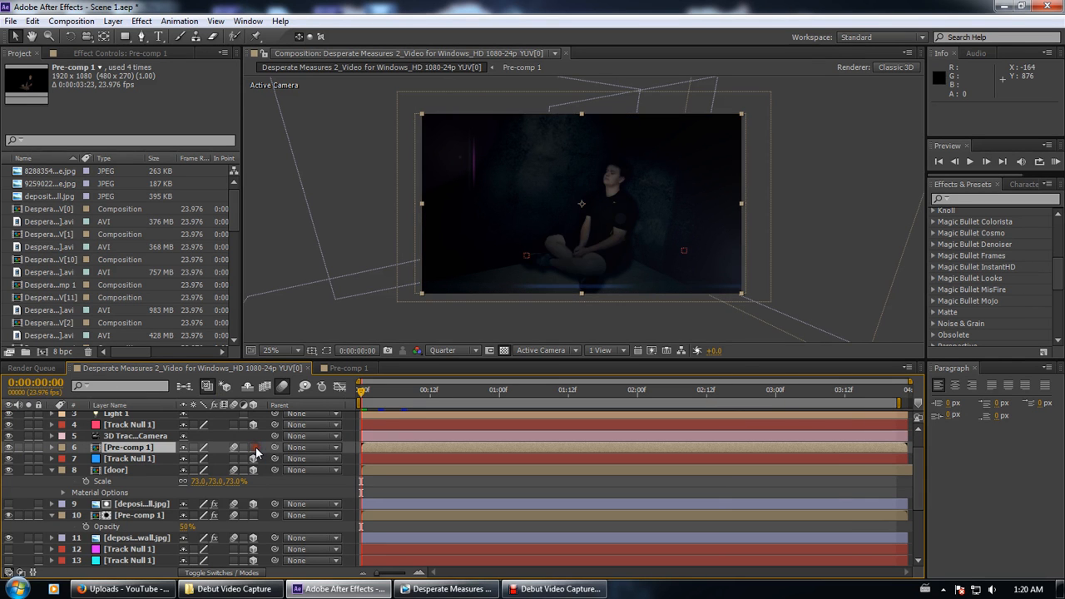
click(329, 483)
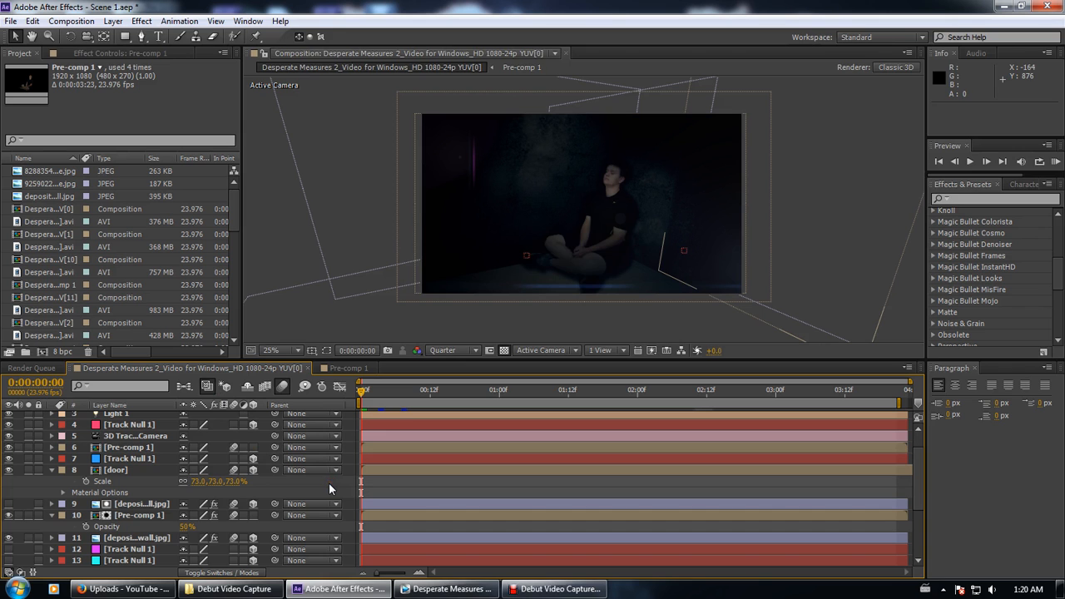
Save the Scene 1 project and browse for another project to open, going to the Scene 3 folder in Desperate Measures 2
key(ctrl+s)
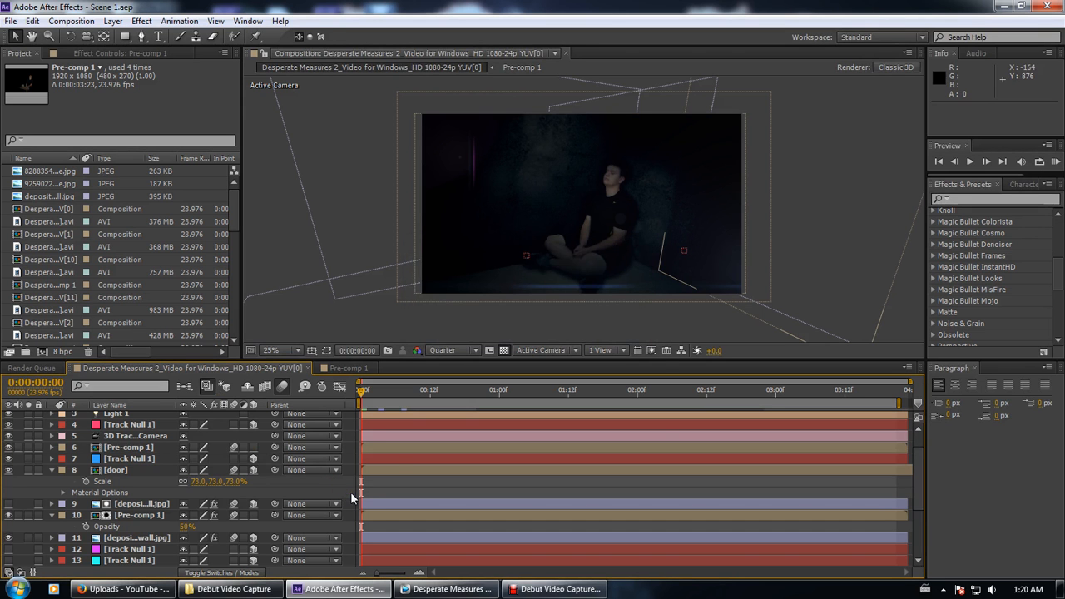
click(10, 23)
click(36, 51)
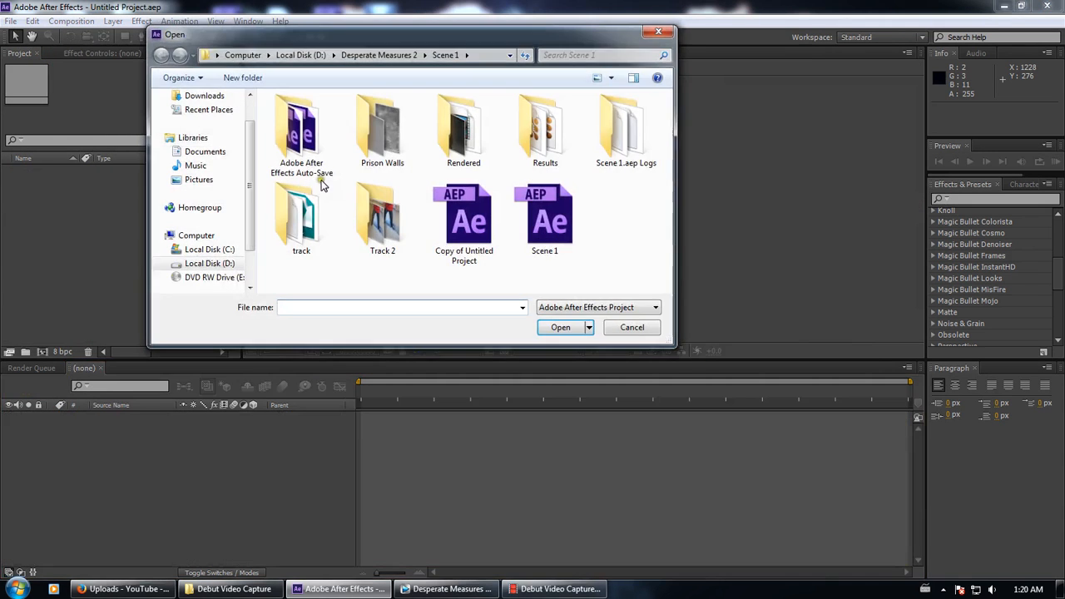
click(374, 56)
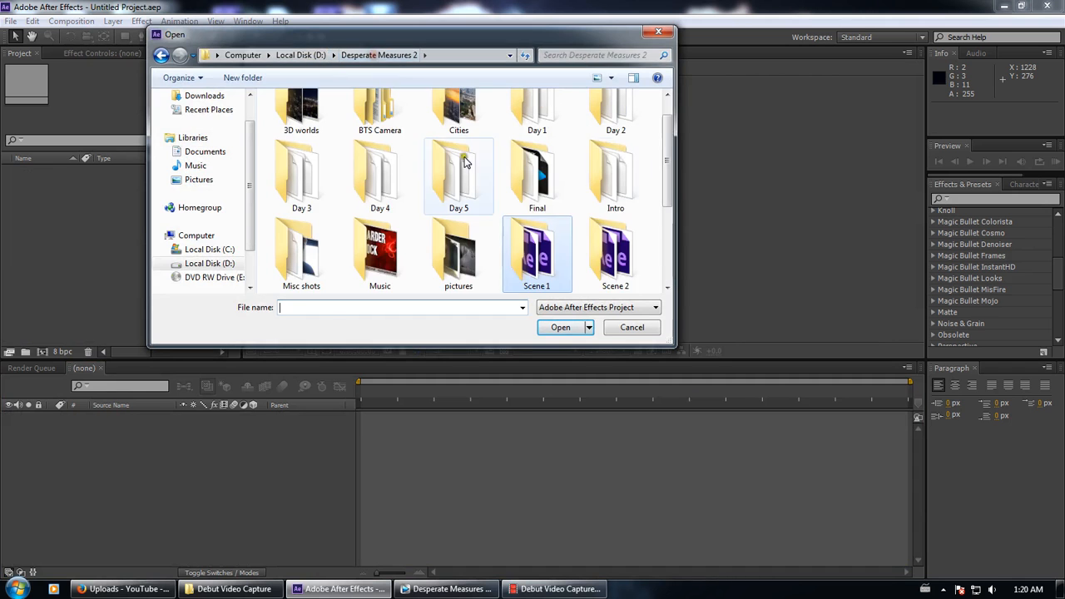
click(620, 241)
scroll(630, 246, down, 1)
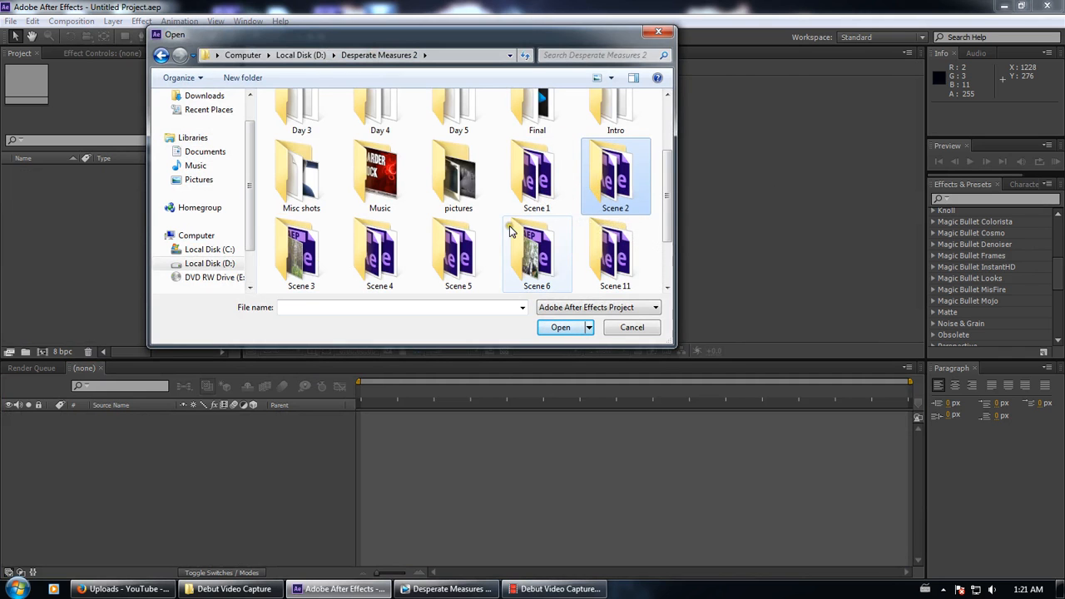
click(304, 256)
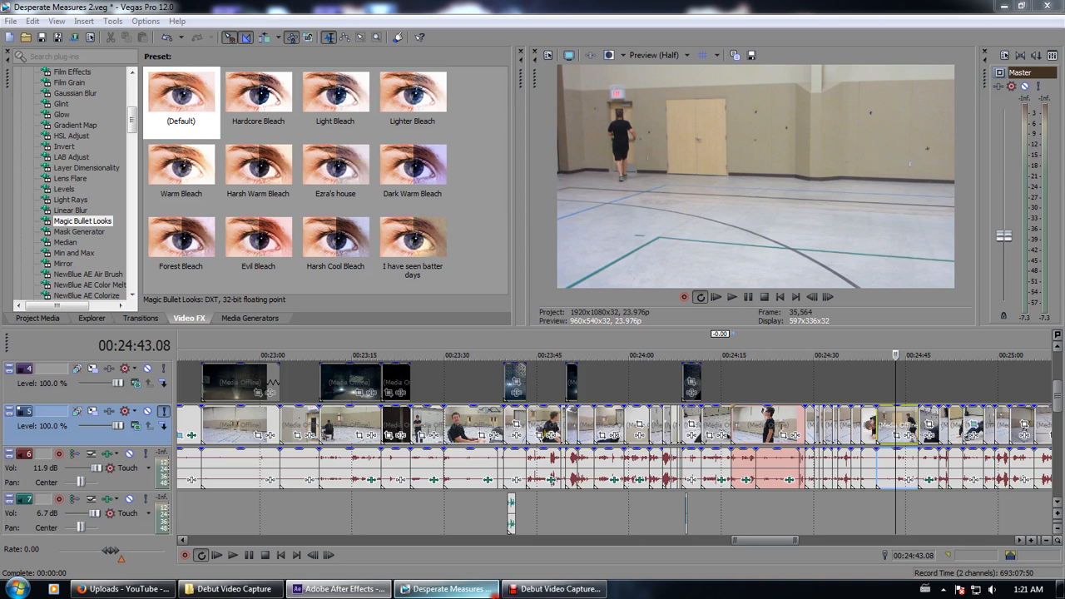
Switch to Vegas Pro and look through the Desperate Measures 2 timeline around the 17- to 18-minute mark
click(449, 589)
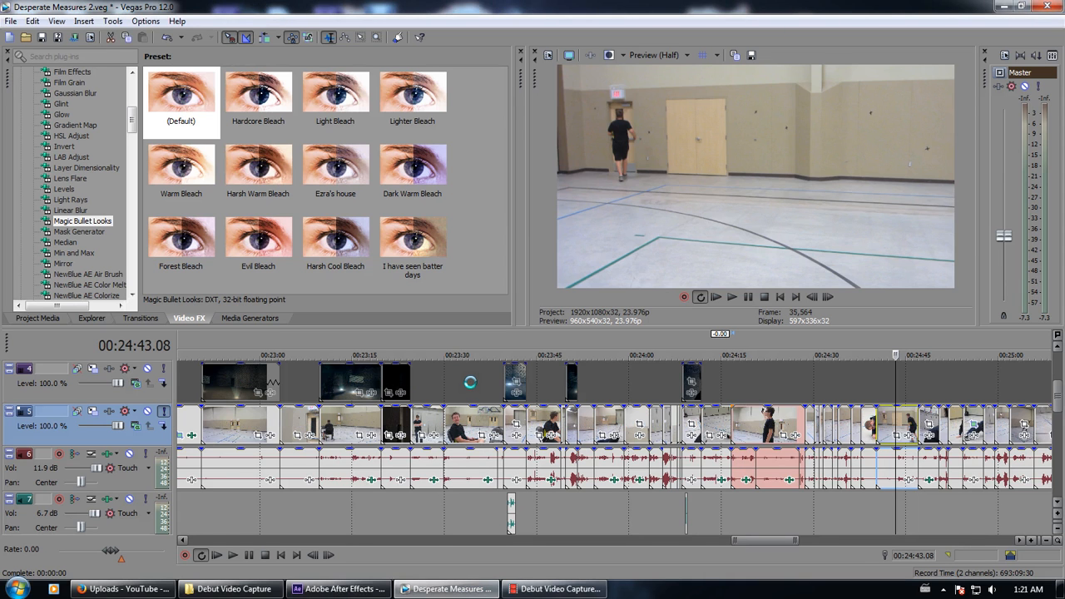
click(470, 382)
scroll(470, 383, down, 10)
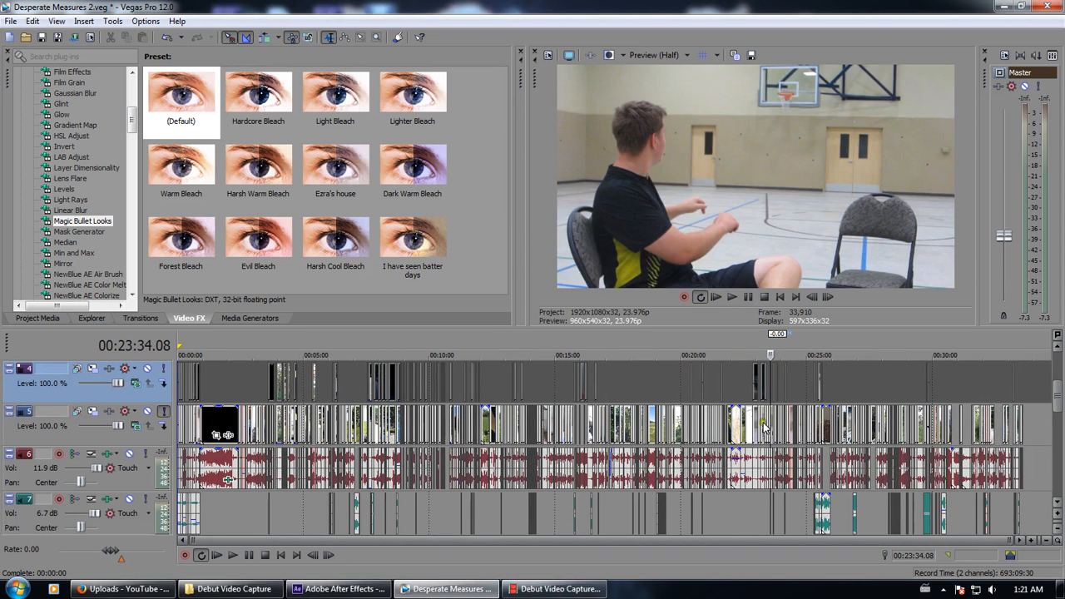
click(644, 386)
click(630, 382)
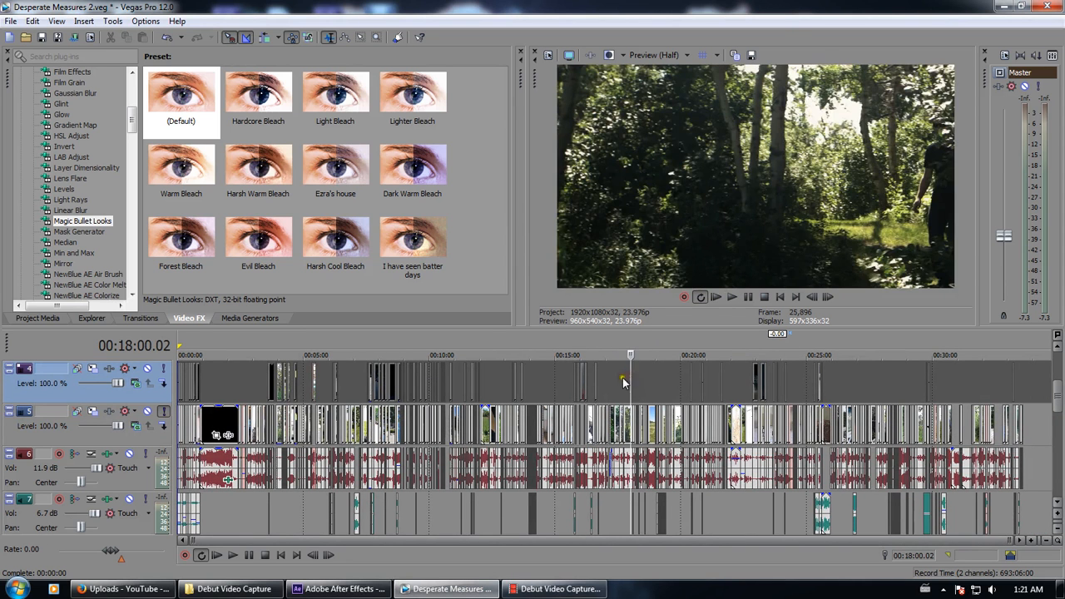
click(616, 378)
click(608, 385)
click(610, 385)
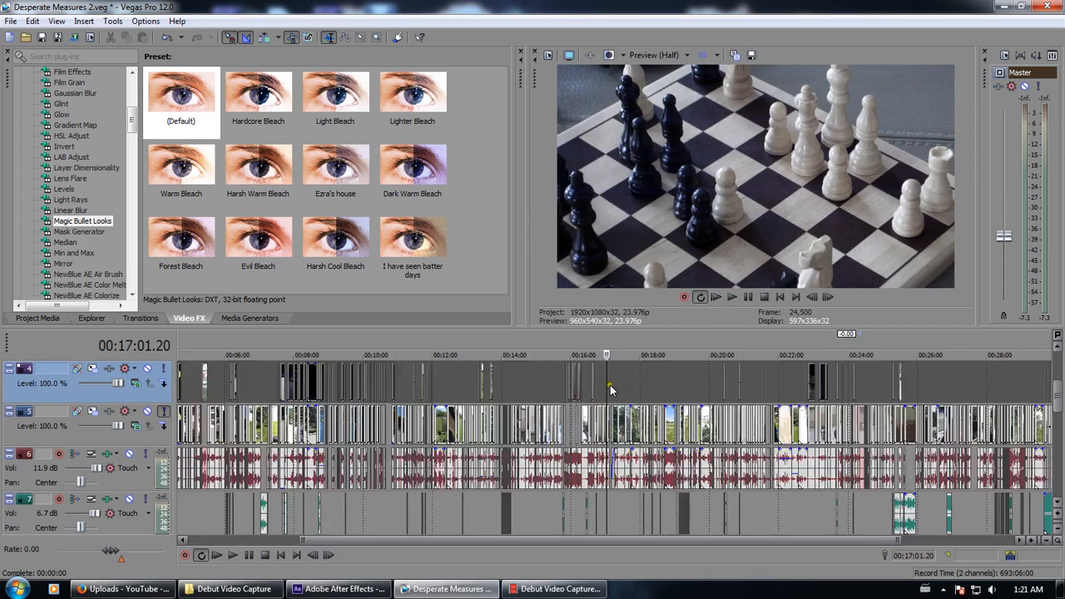
scroll(610, 385, up, 8)
click(617, 396)
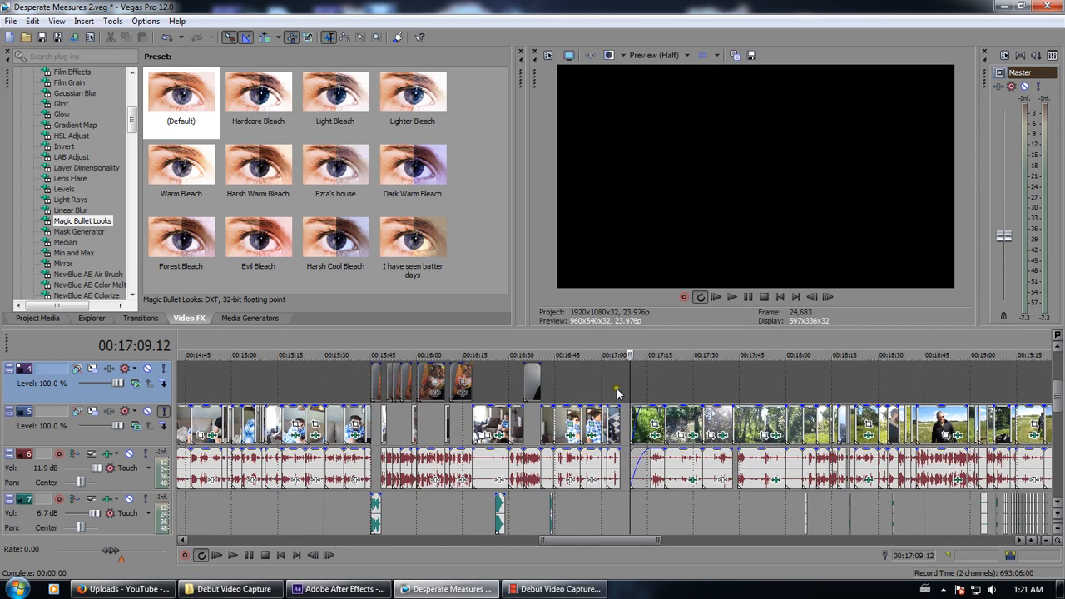
click(619, 391)
scroll(620, 391, down, 10)
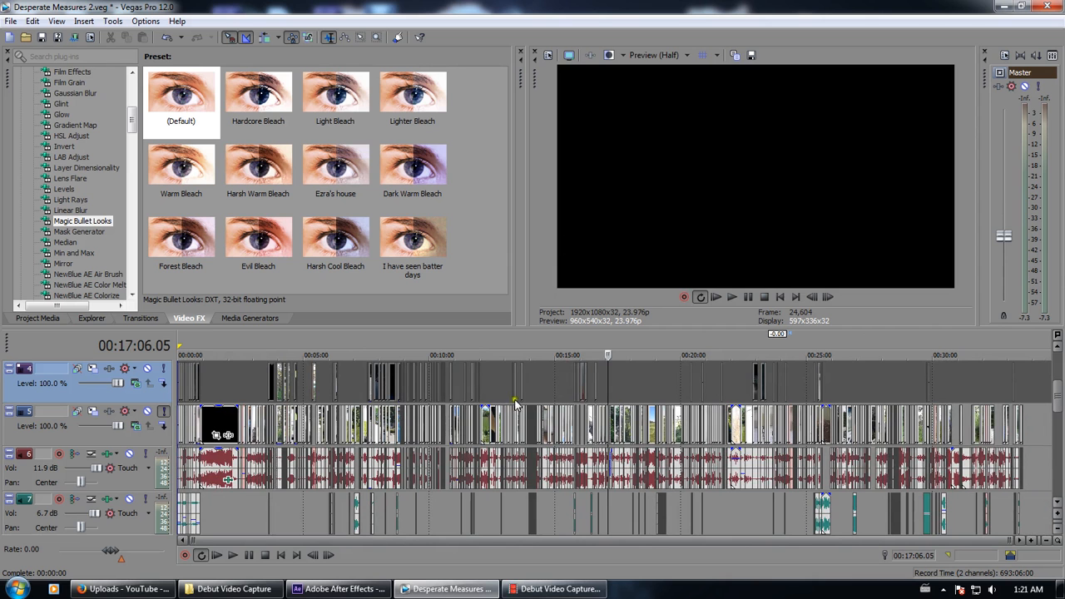
Sample shots across the full timeline, from the field scene near 12:38 to beyond 24:28, ending on the forest shot at 18:00
click(495, 380)
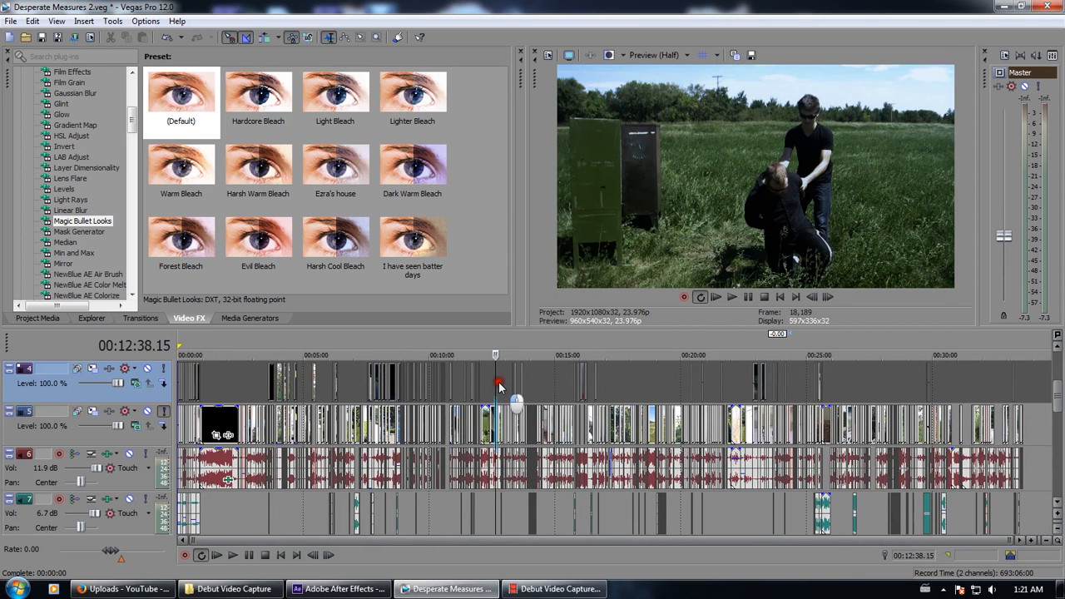
click(500, 384)
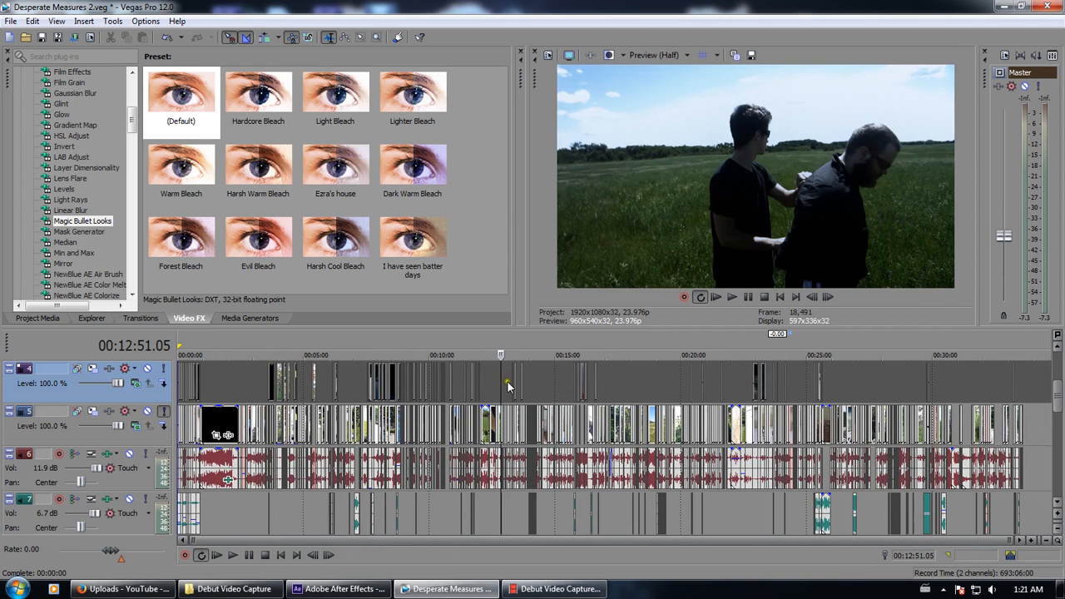
click(506, 386)
click(795, 387)
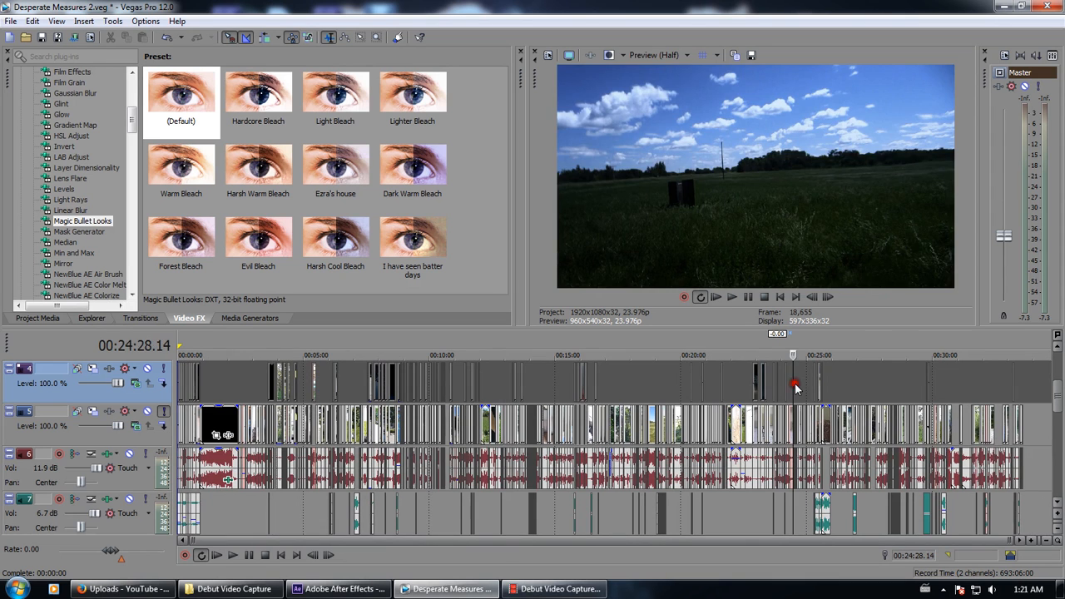
click(855, 384)
click(638, 383)
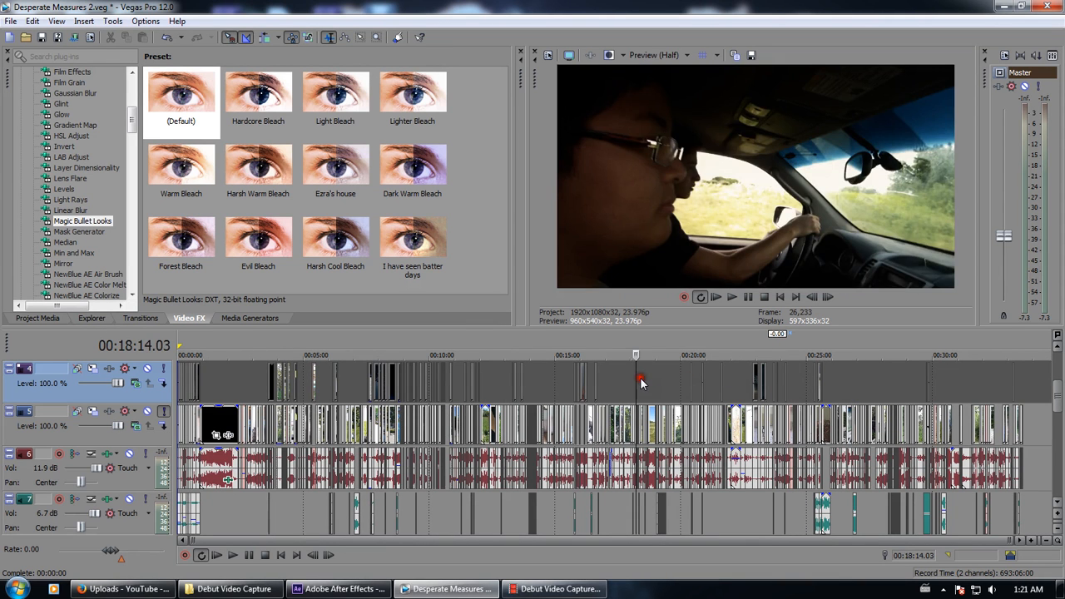
click(597, 384)
click(629, 391)
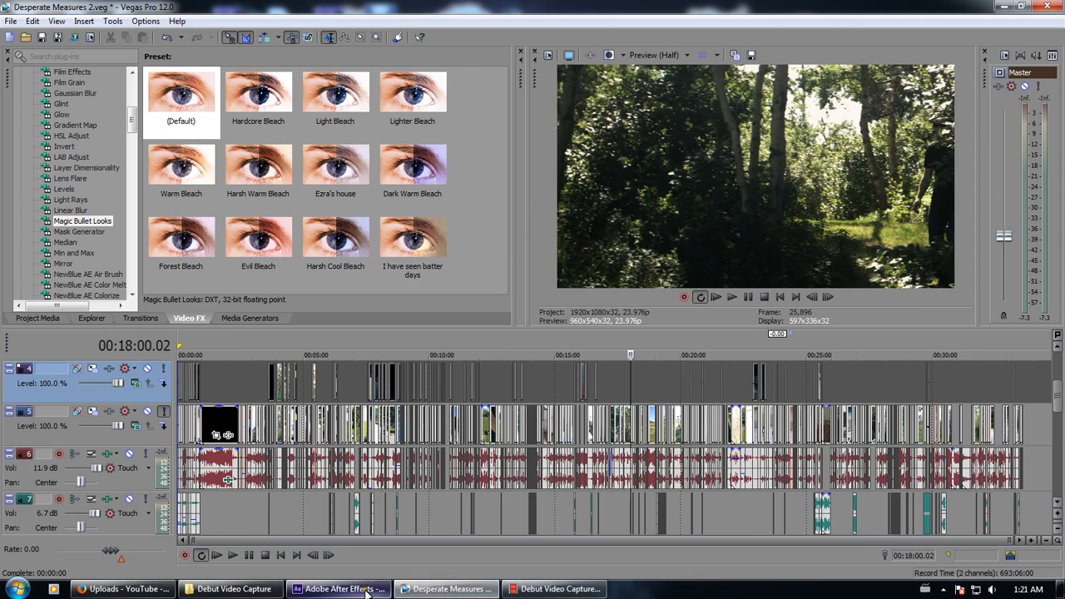
Switch to After Effects and open the "scene 3" project from the Desperate Measures 2 Scene 3 folder
click(339, 589)
double_click(287, 252)
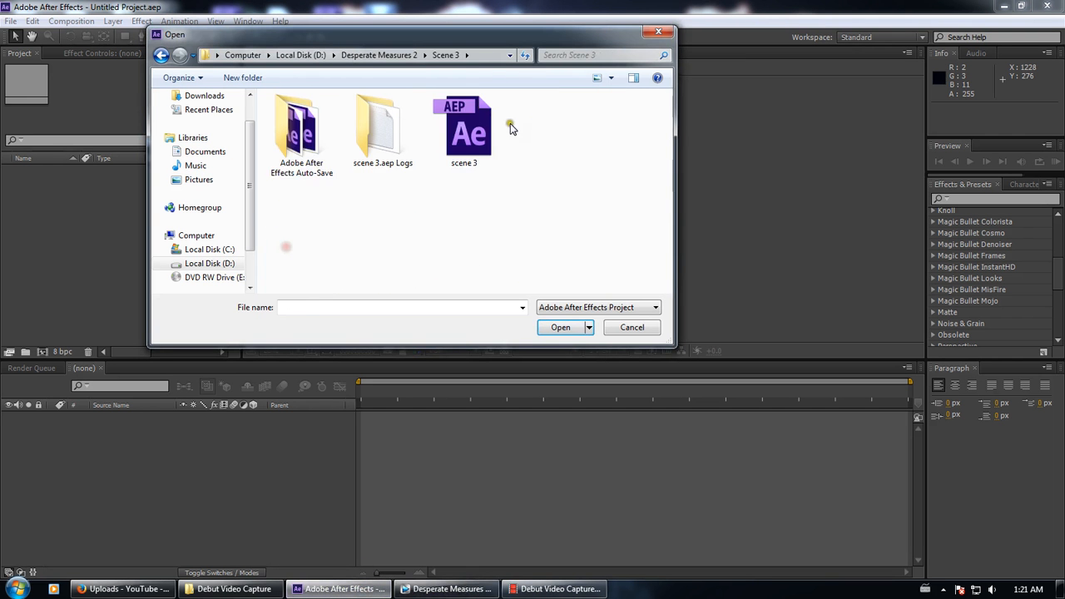
double_click(467, 143)
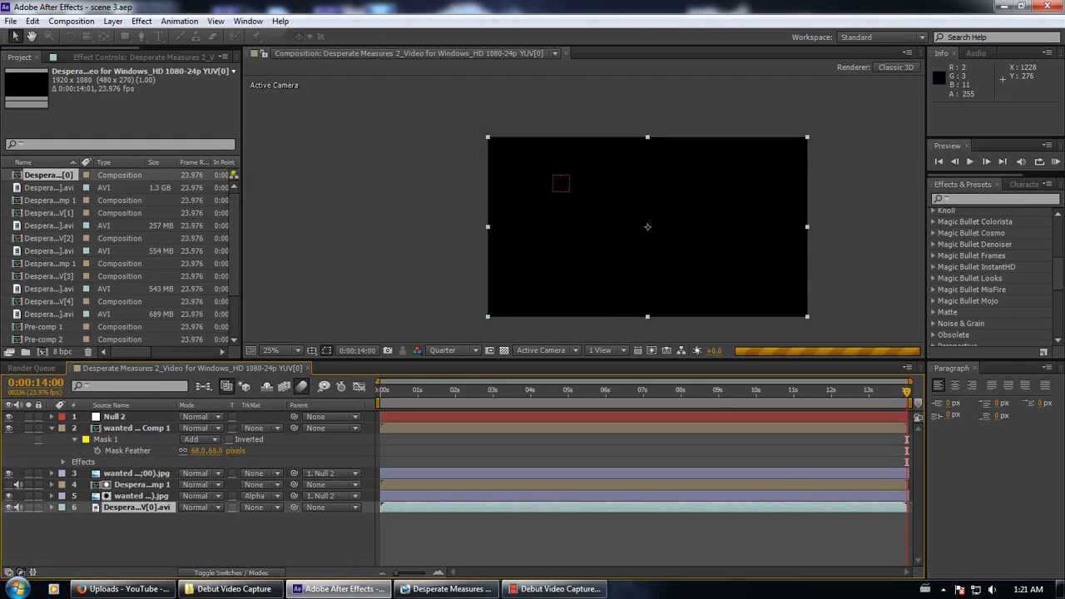
Examine the wanted poster shot in the viewer and return the playhead to the start of the composition
scroll(511, 253, up, 4)
scroll(499, 264, down, 2)
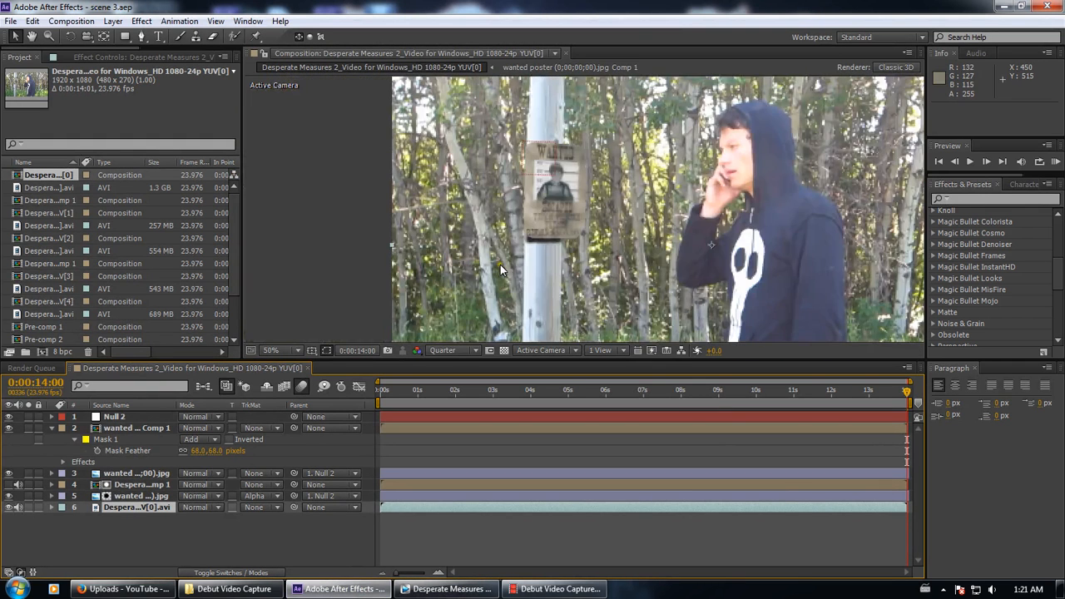
scroll(500, 264, right, 1)
scroll(443, 269, down, 2)
scroll(443, 269, up, 2)
scroll(444, 268, down, 2)
drag(444, 268, 421, 261)
drag(381, 394, 202, 371)
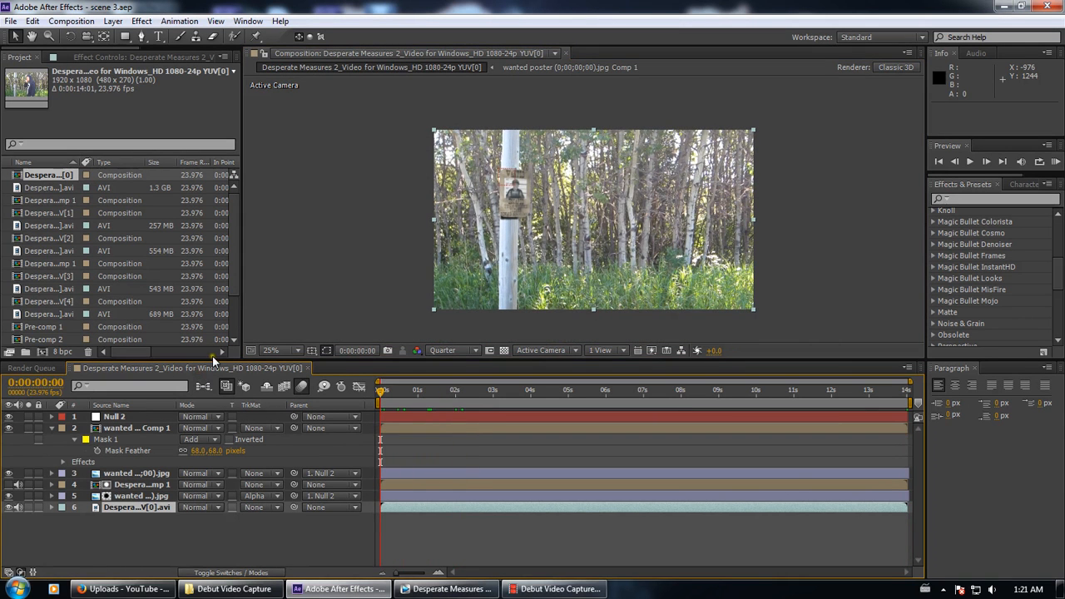
Isolate the original footage, the layer 5 poster shadow and the layer 4 pole matte in turn to examine each
click(29, 507)
click(30, 507)
click(158, 496)
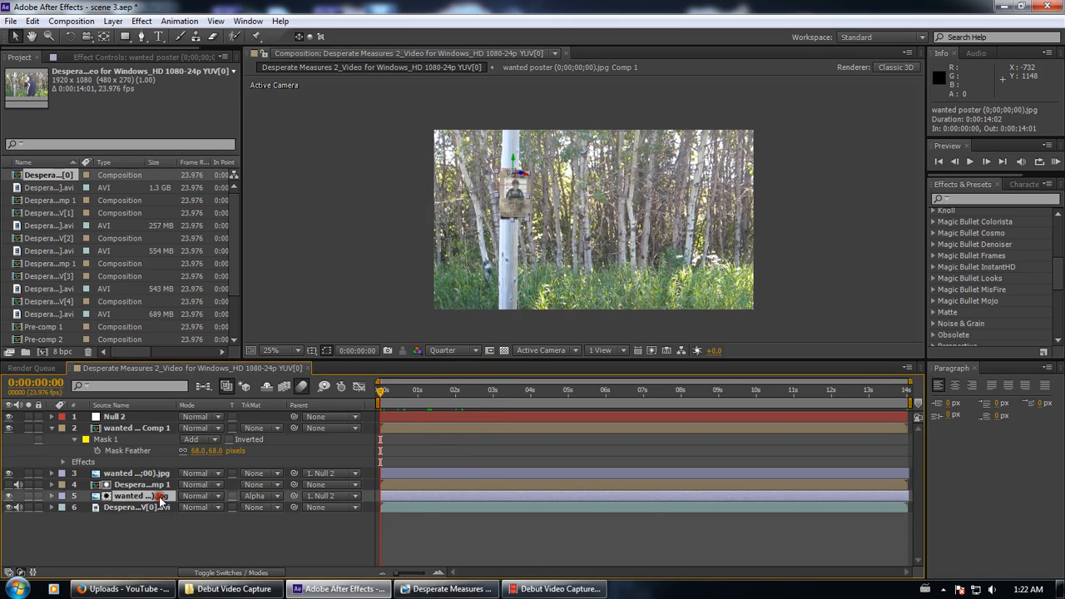
click(8, 484)
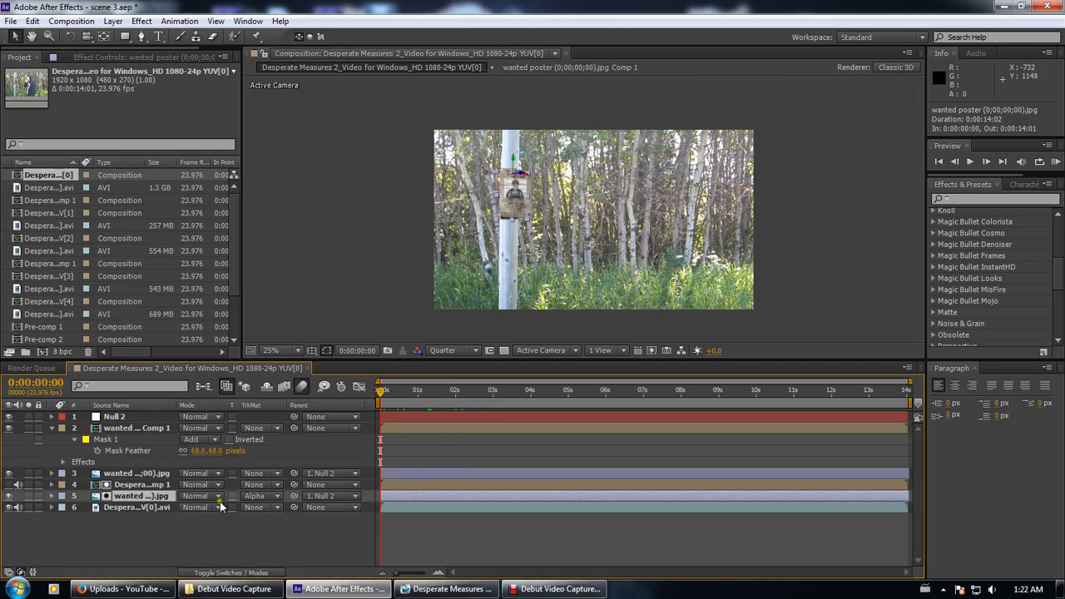
click(29, 496)
key(period)
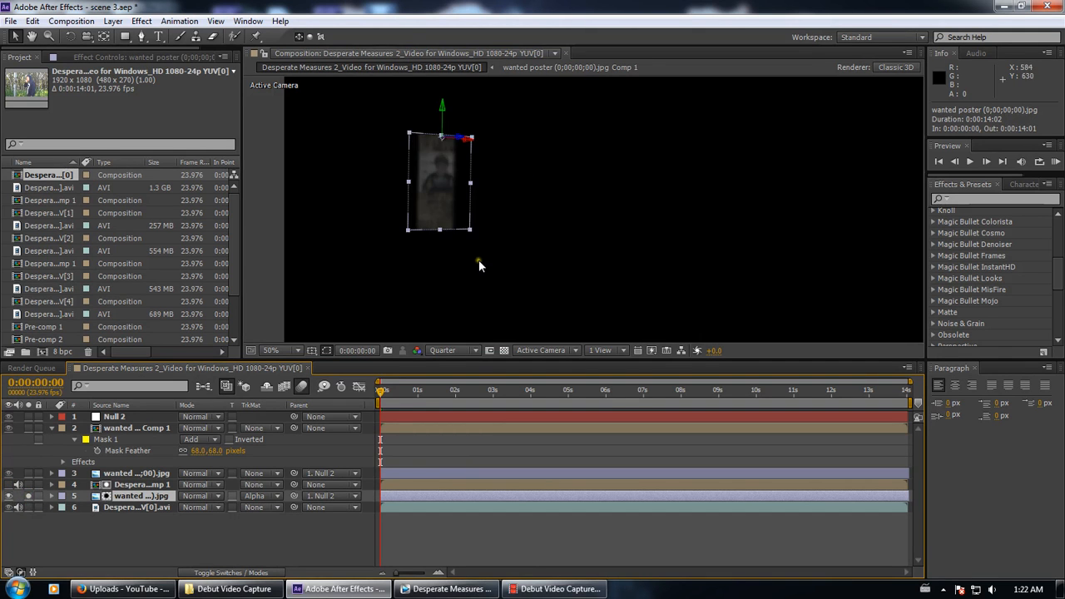
drag(383, 405, 378, 486)
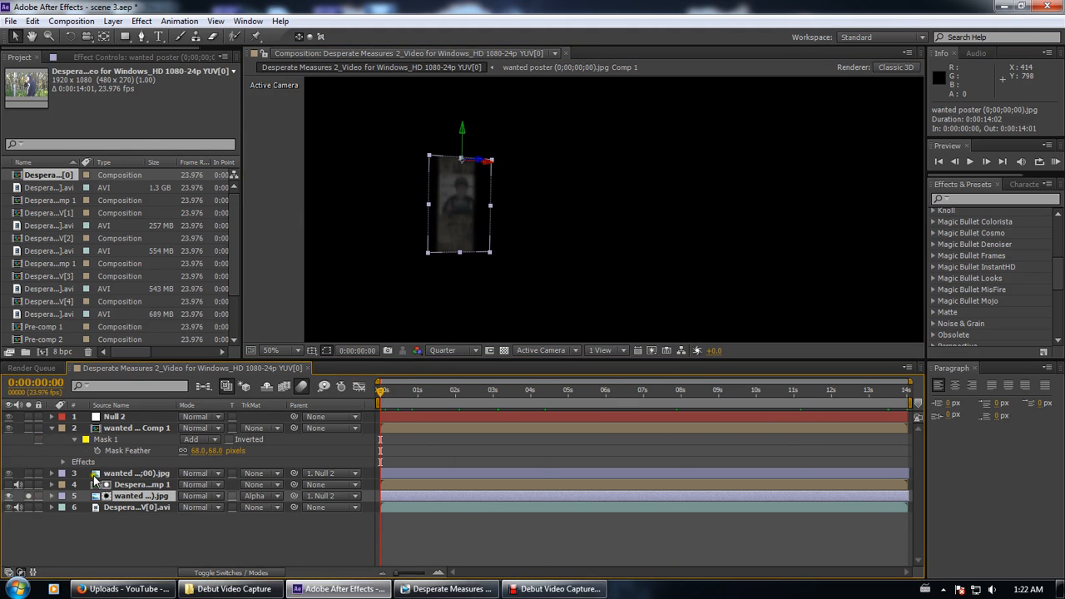
click(27, 497)
click(28, 484)
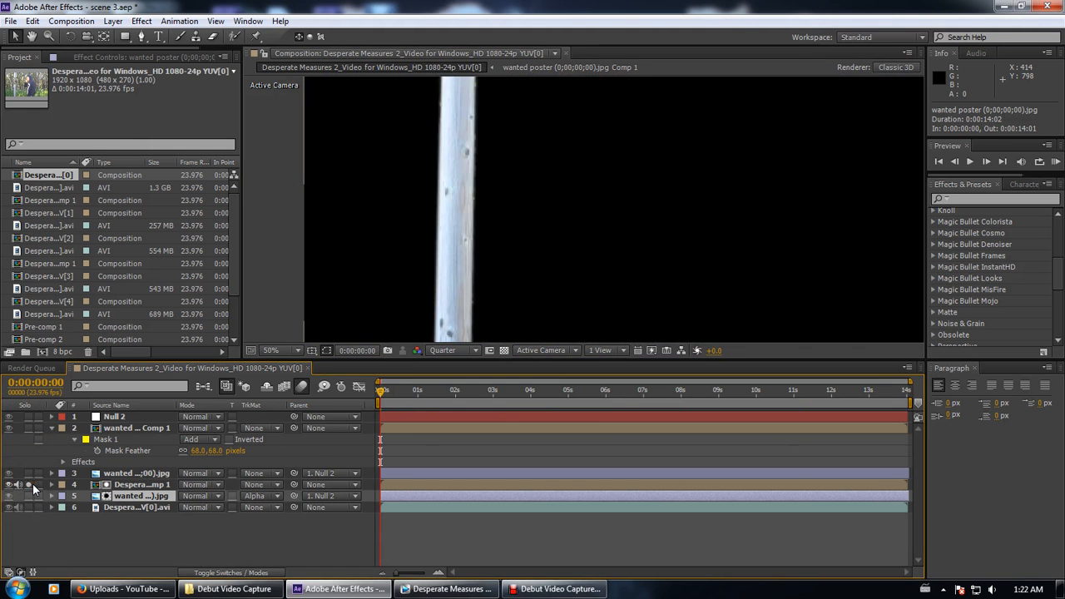
click(30, 485)
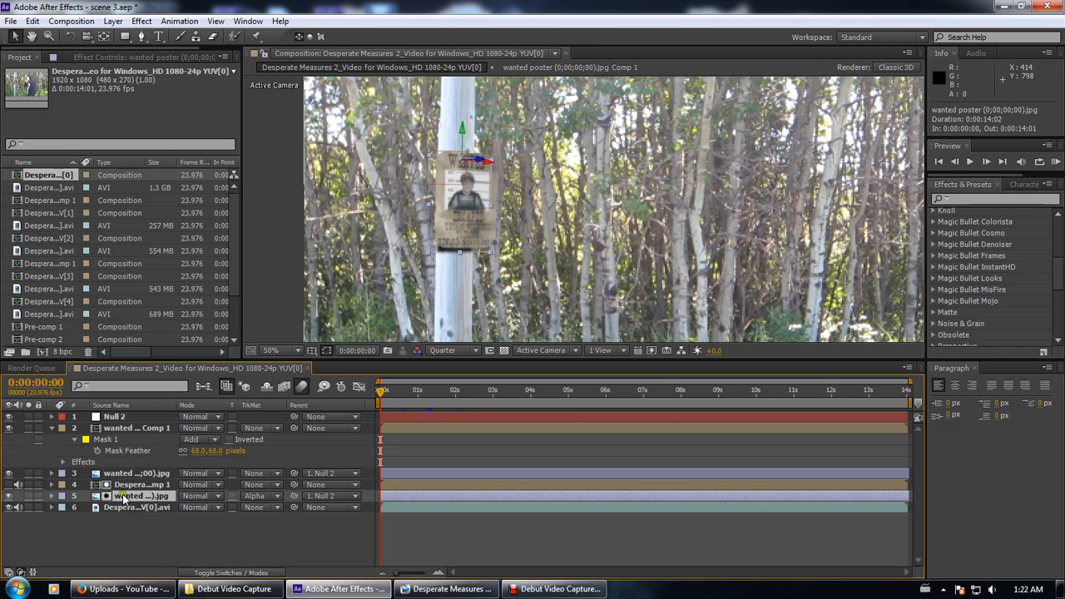
Isolate the layer 3 wanted poster and the layer 2 poster pre-comp, comparing them with the full composite
click(127, 474)
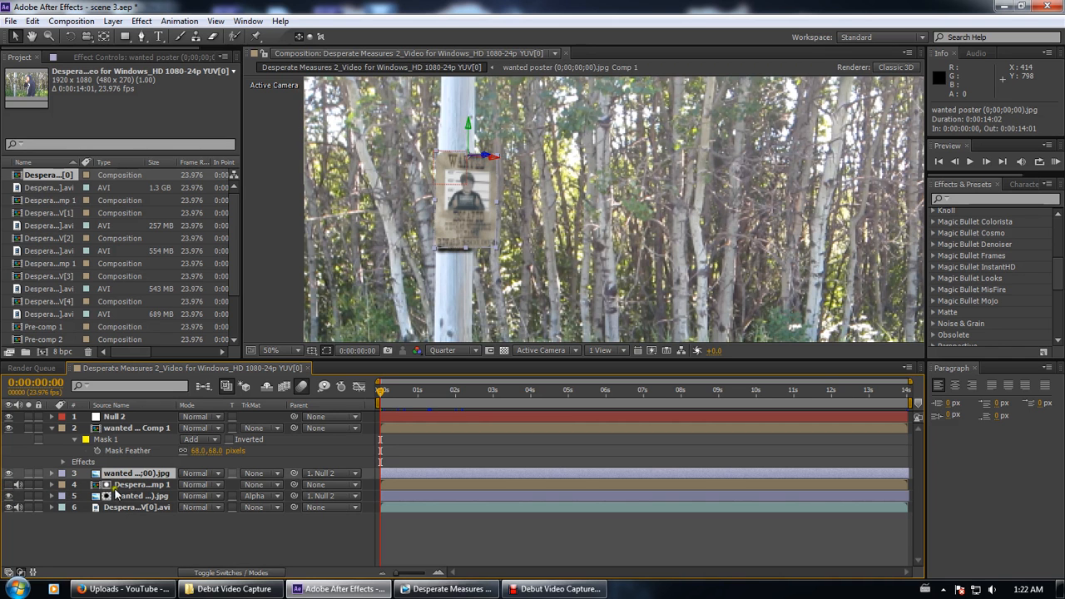
click(29, 474)
click(30, 474)
drag(379, 397, 477, 397)
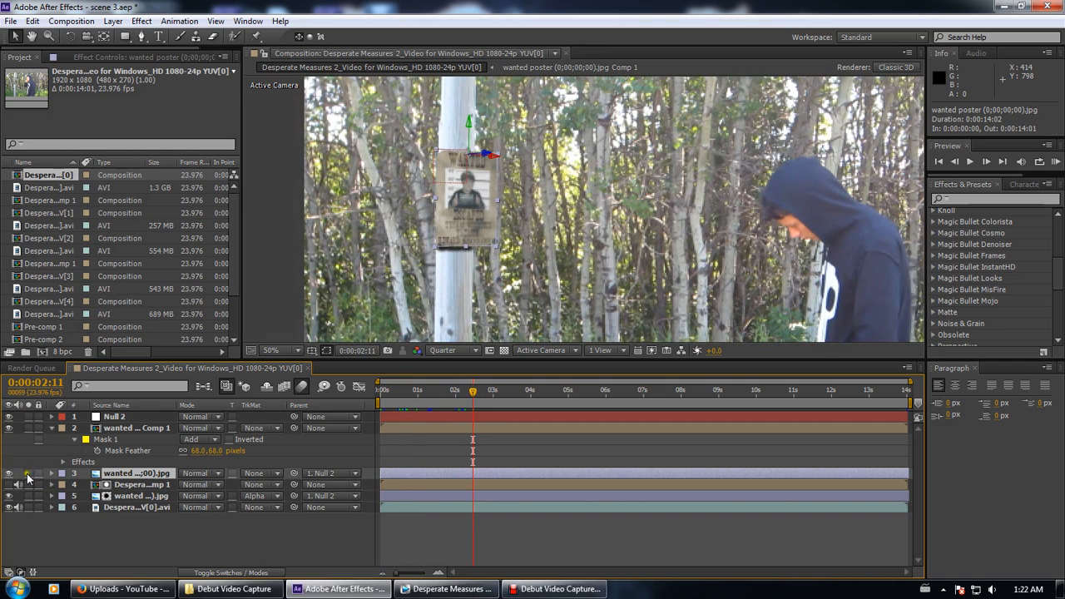
click(28, 474)
drag(407, 400, 287, 413)
click(28, 427)
drag(407, 396, 148, 424)
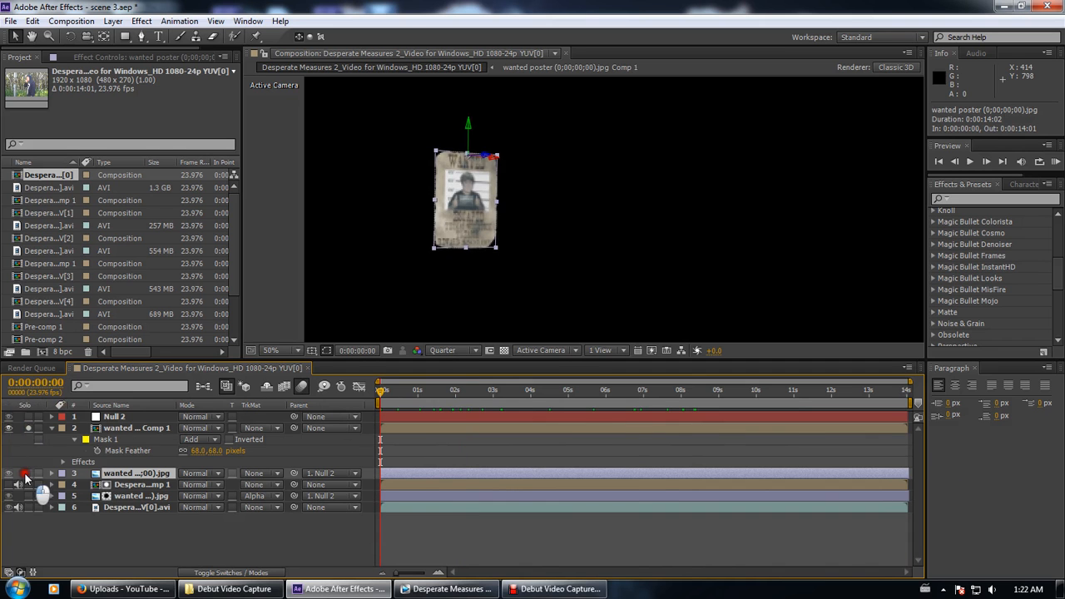
click(28, 427)
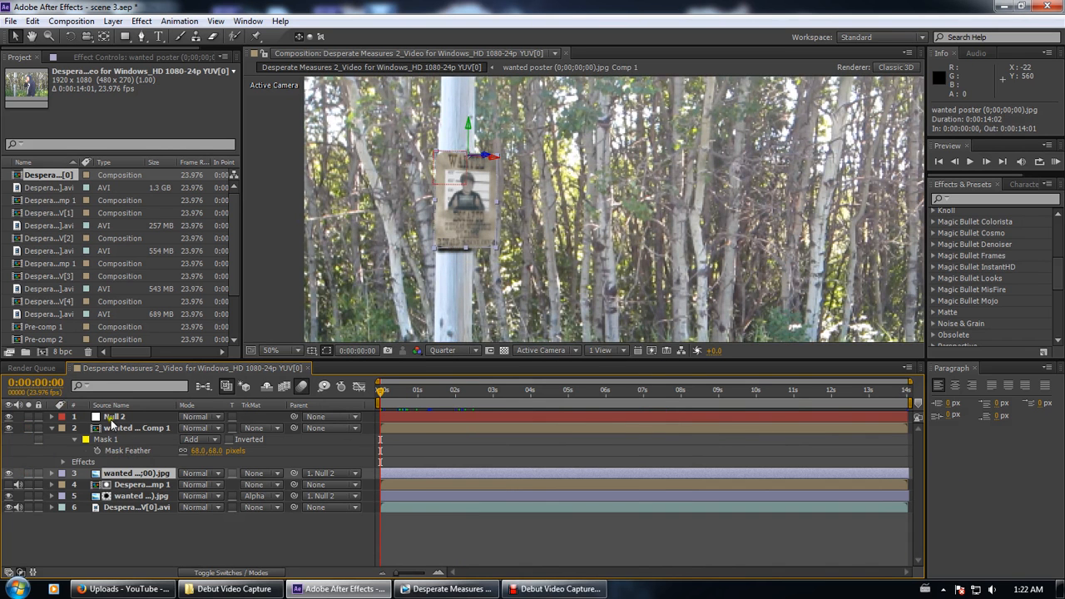
Select the Null 2 layer and isolate the original footage to examine the tracked area on the pole
click(114, 417)
click(28, 507)
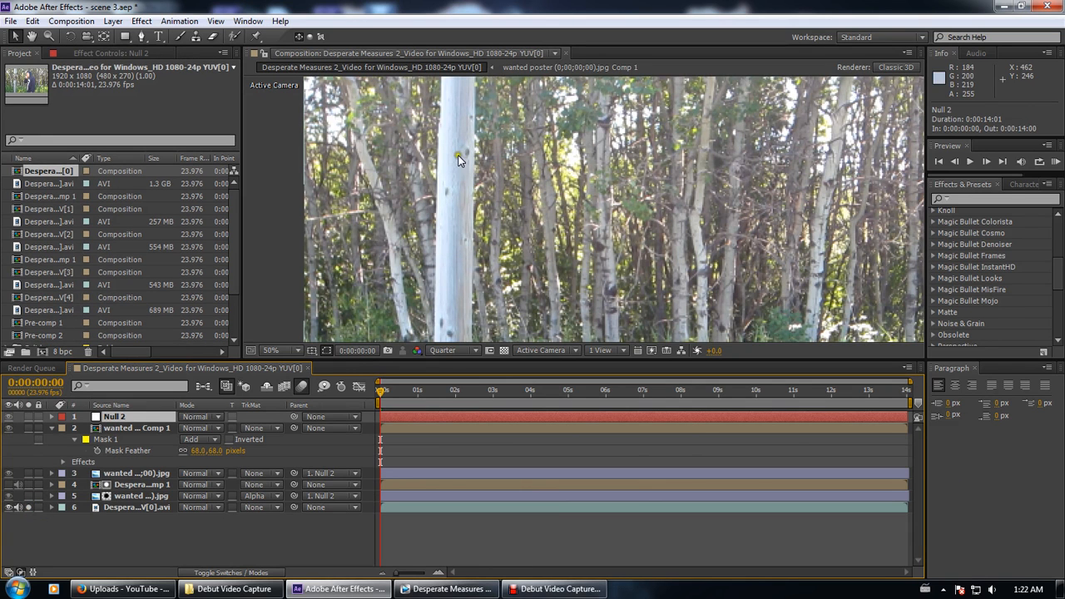
click(30, 509)
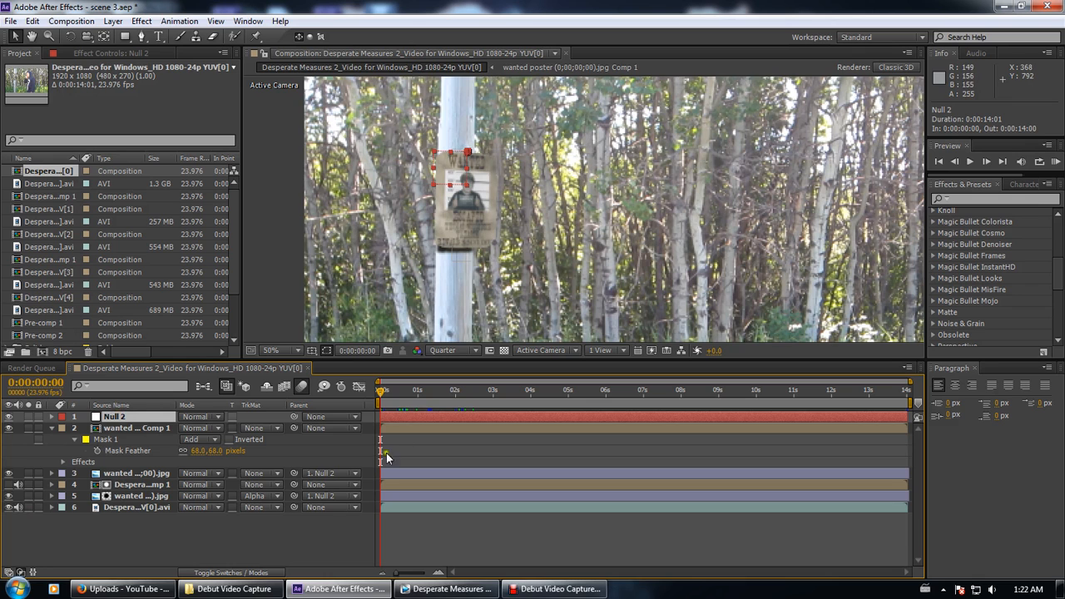
drag(380, 397, 69, 379)
Toggle solo on the layer 5 poster shadow to examine its contribution to the composite
click(122, 496)
click(23, 498)
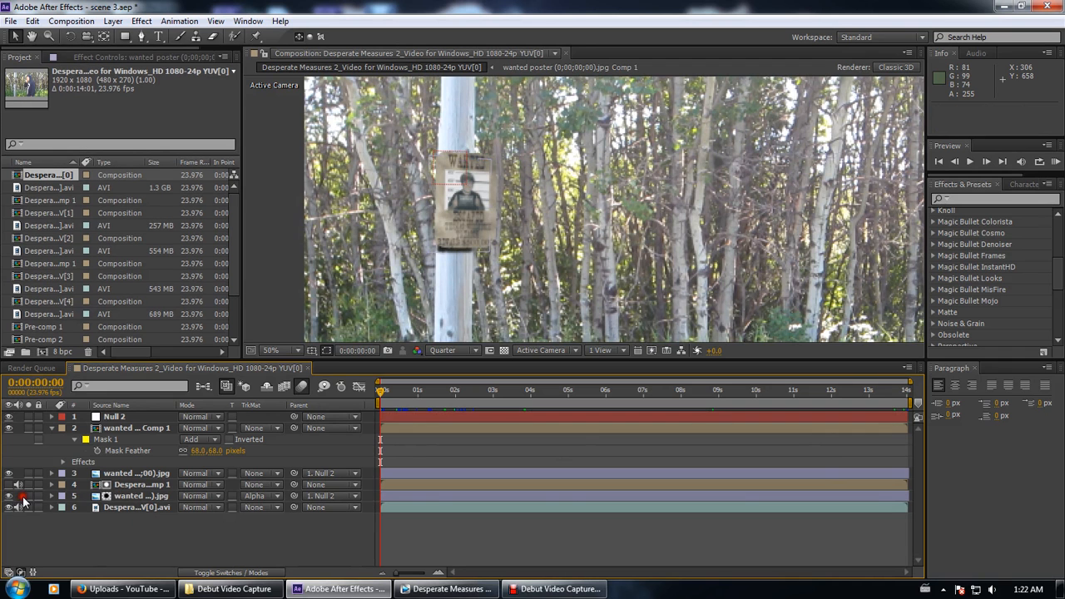
click(28, 496)
click(28, 496)
Try the Multiply and Overlay blending modes on the layer 5 poster shadow
click(137, 495)
click(198, 495)
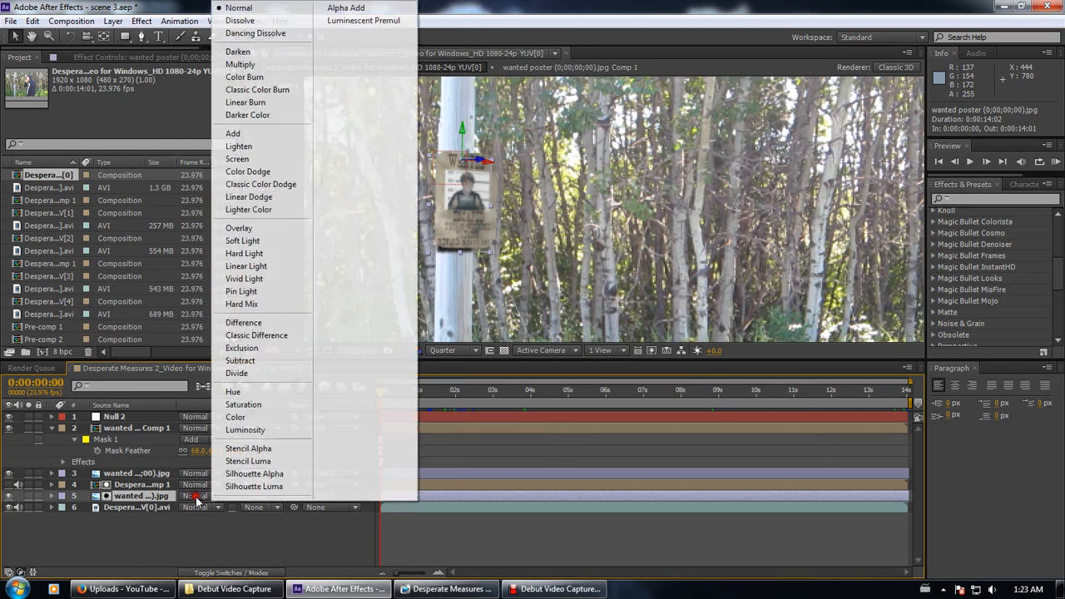
click(237, 64)
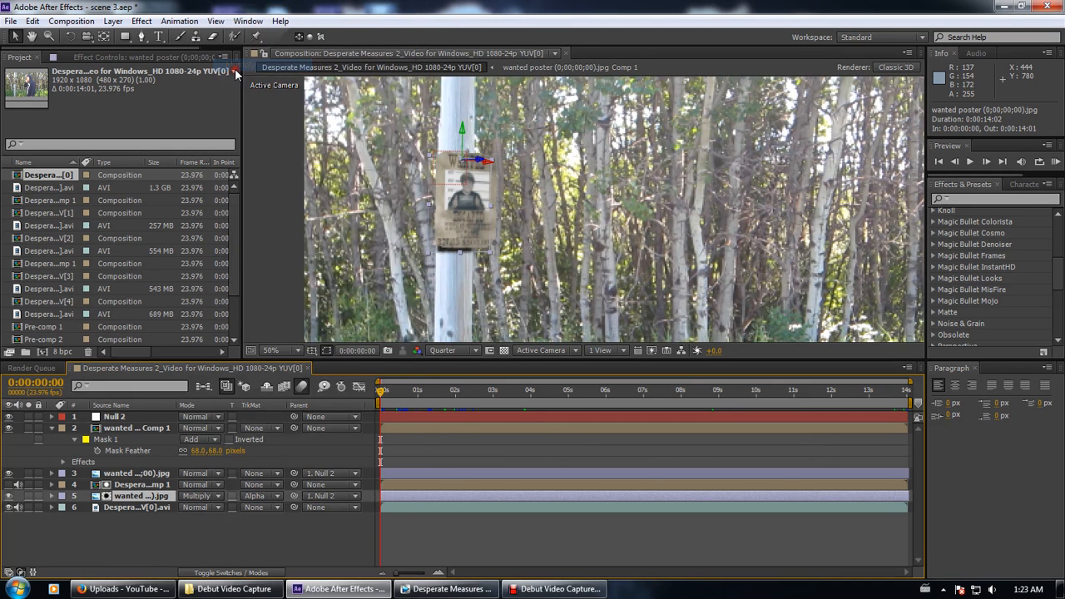
click(215, 496)
click(251, 230)
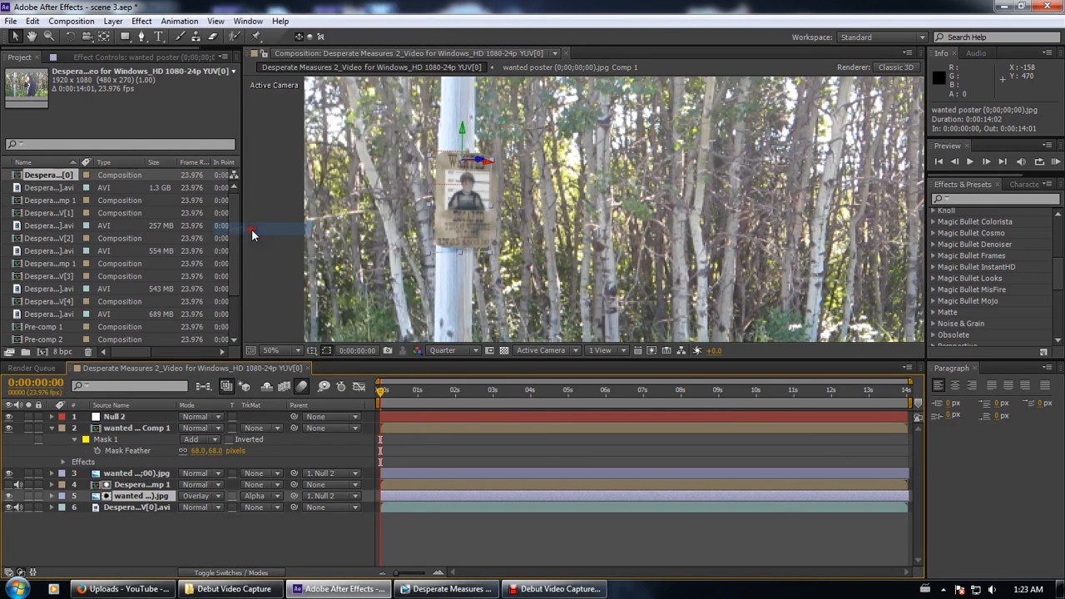
click(286, 562)
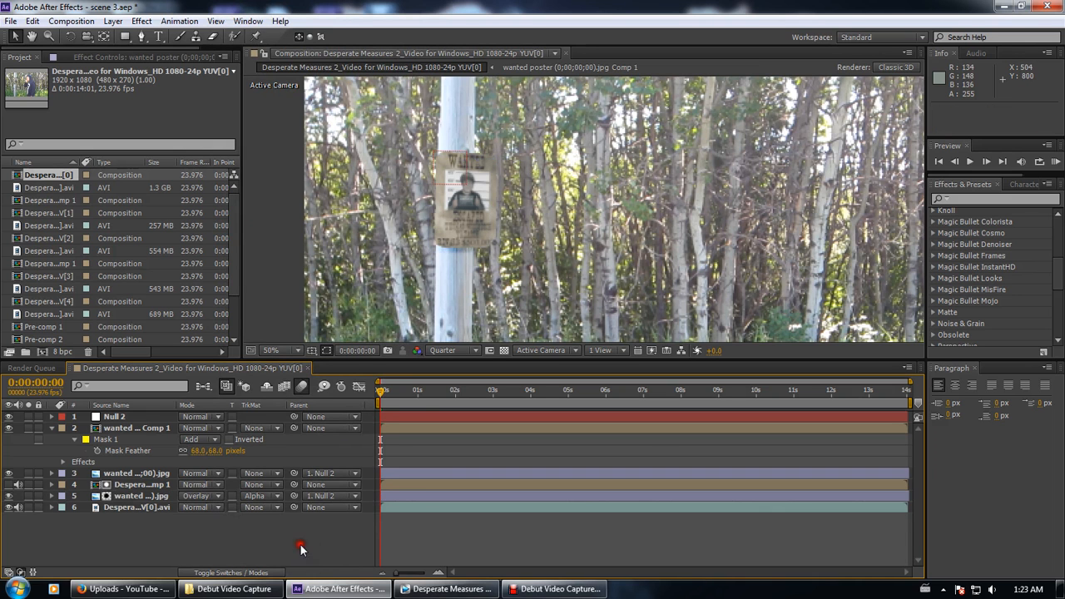
Reveal the layer 5 poster shadow's opacity, restore its Normal blending mode, and check the layer 4 track matte
click(124, 495)
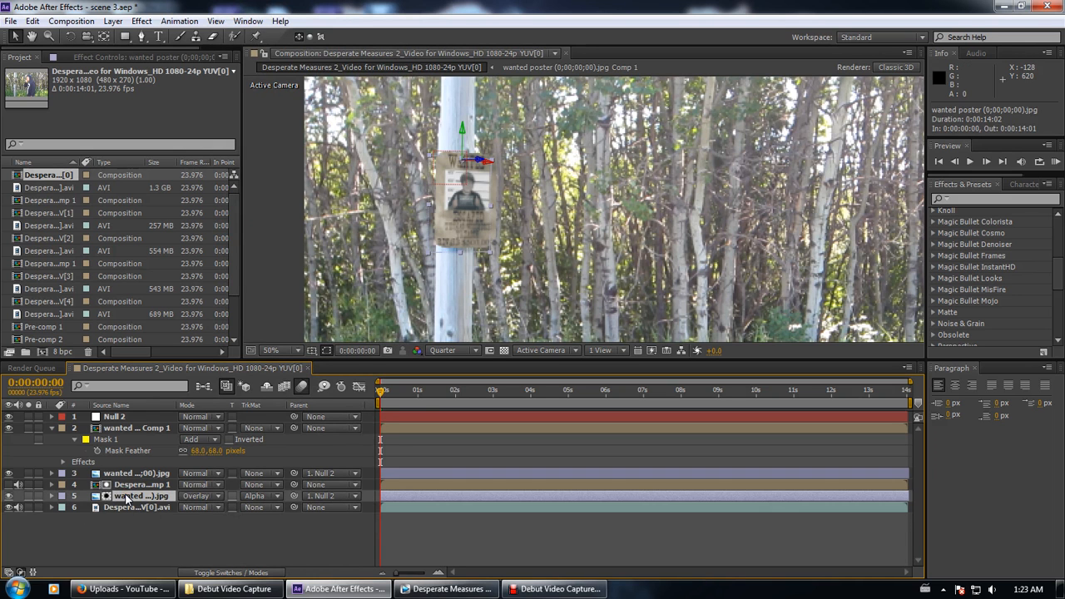
key(t)
click(206, 496)
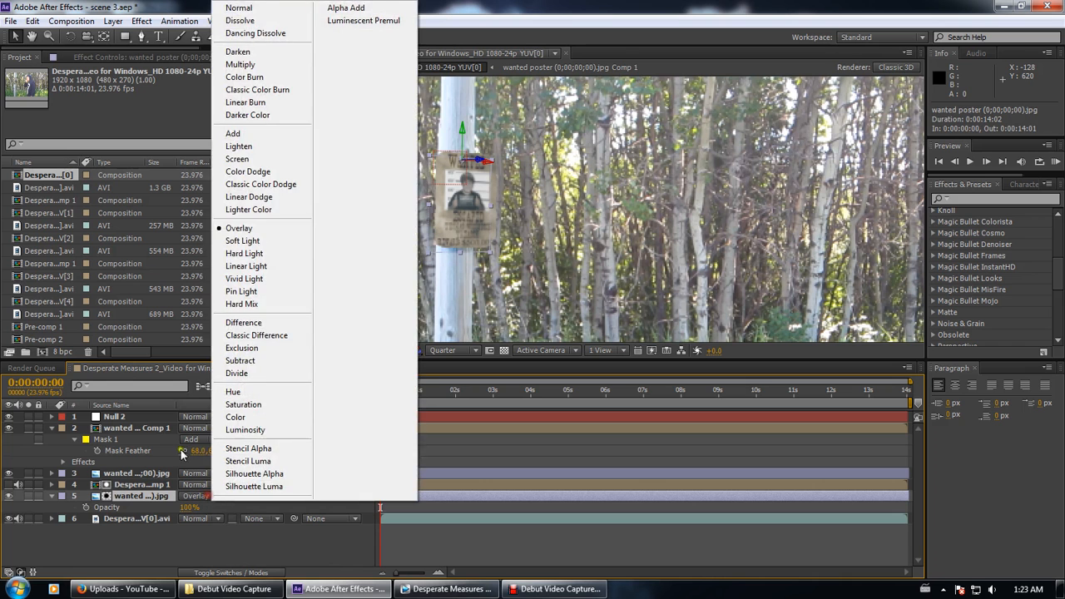
click(257, 10)
click(332, 535)
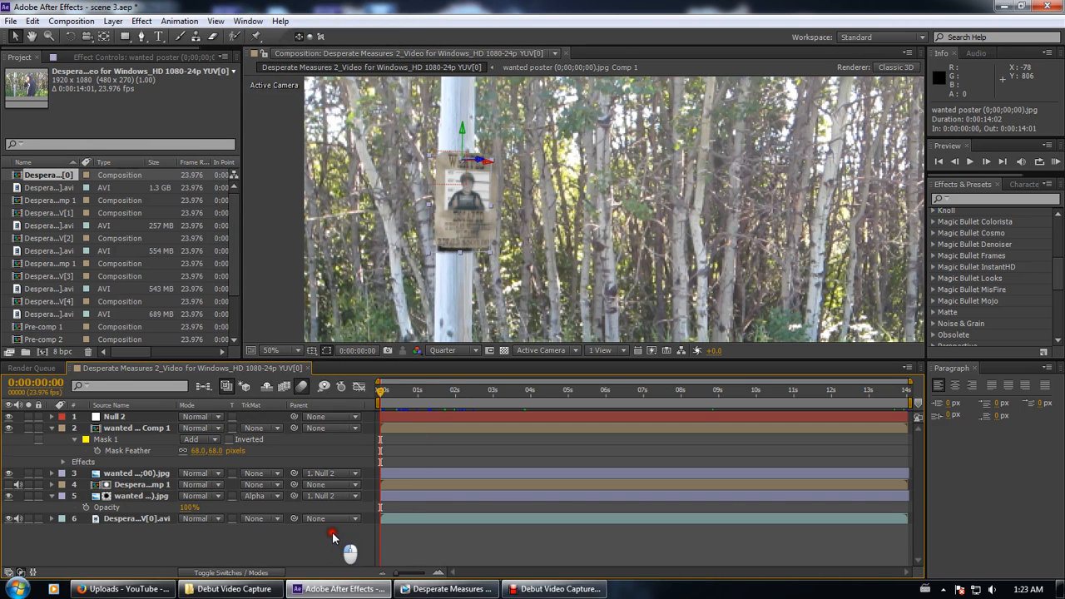
click(133, 485)
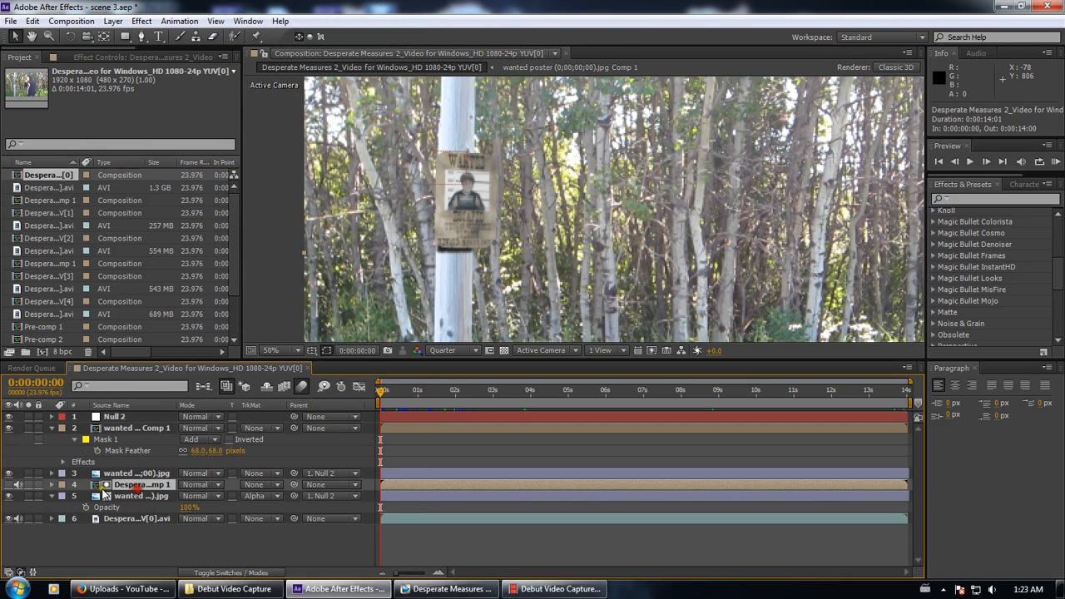
click(9, 485)
Open the YUV[1] composition at its first frame and set its preview resolution to Quarter
click(50, 212)
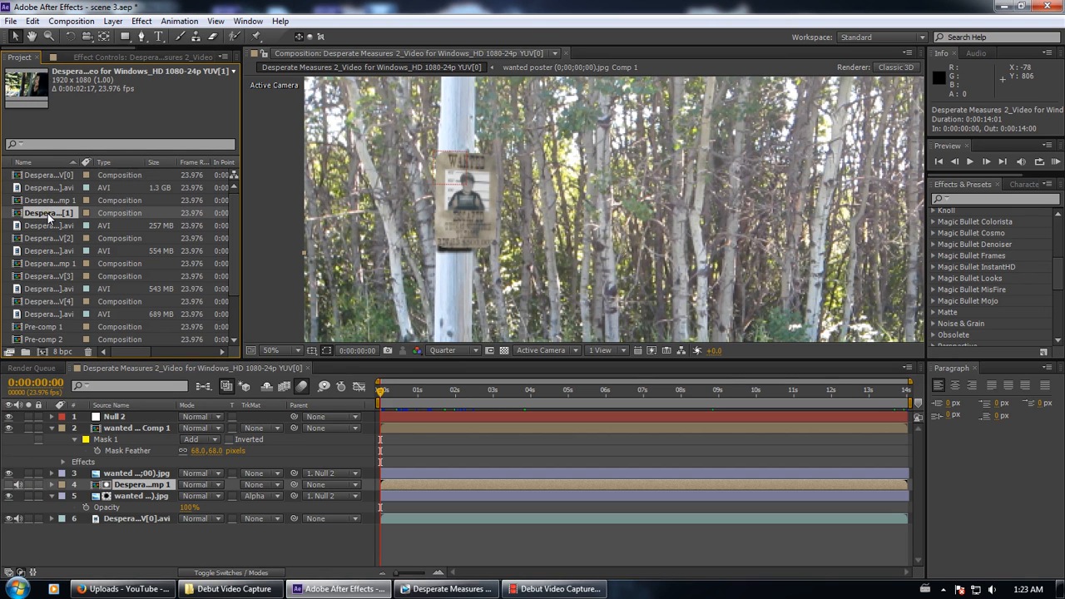
double_click(48, 213)
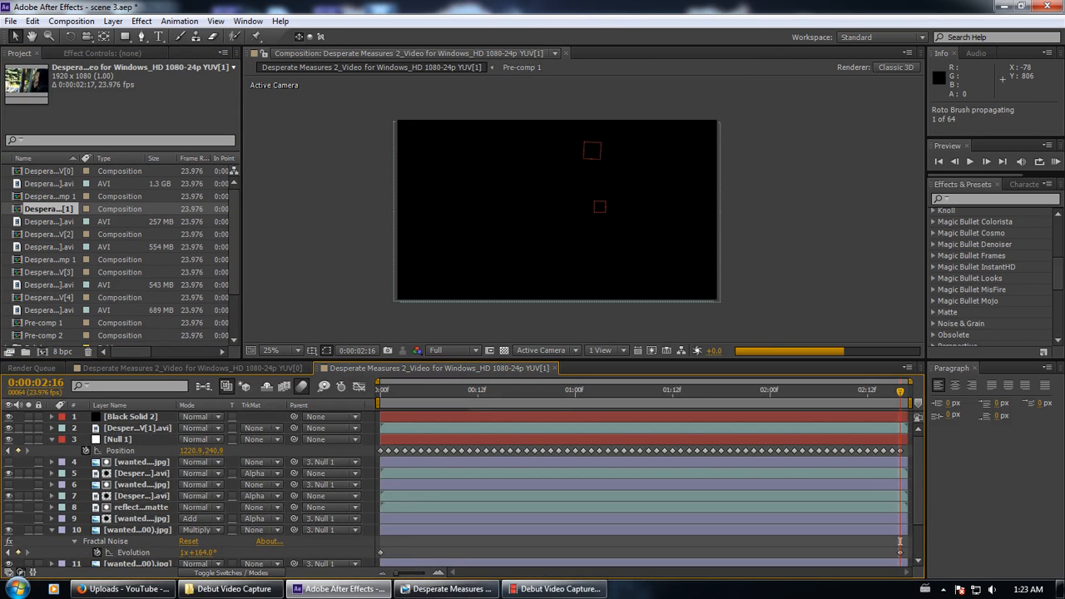
key(Home)
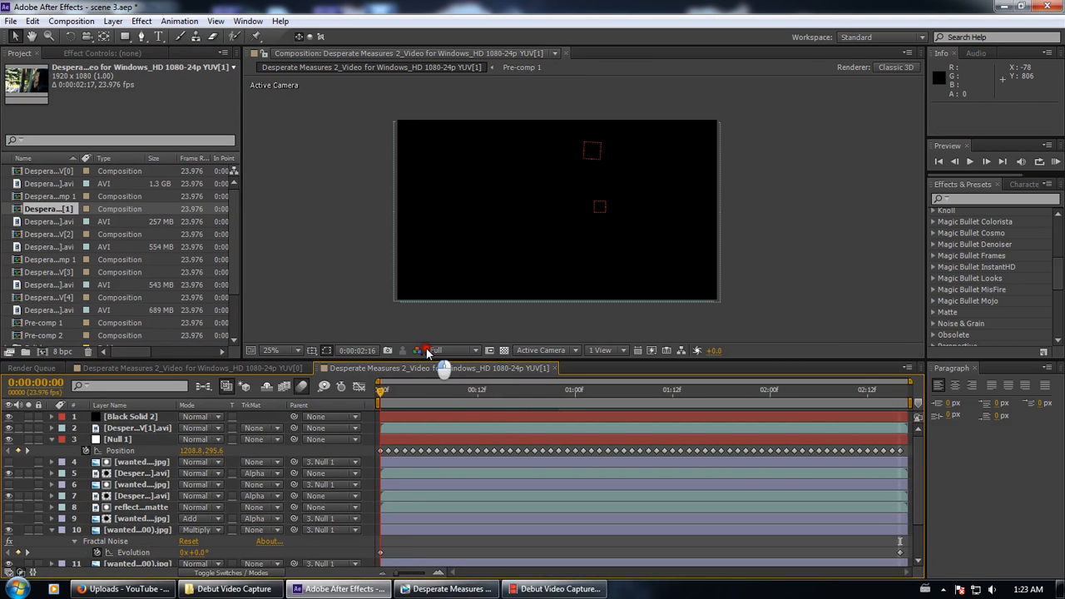
click(437, 350)
click(451, 430)
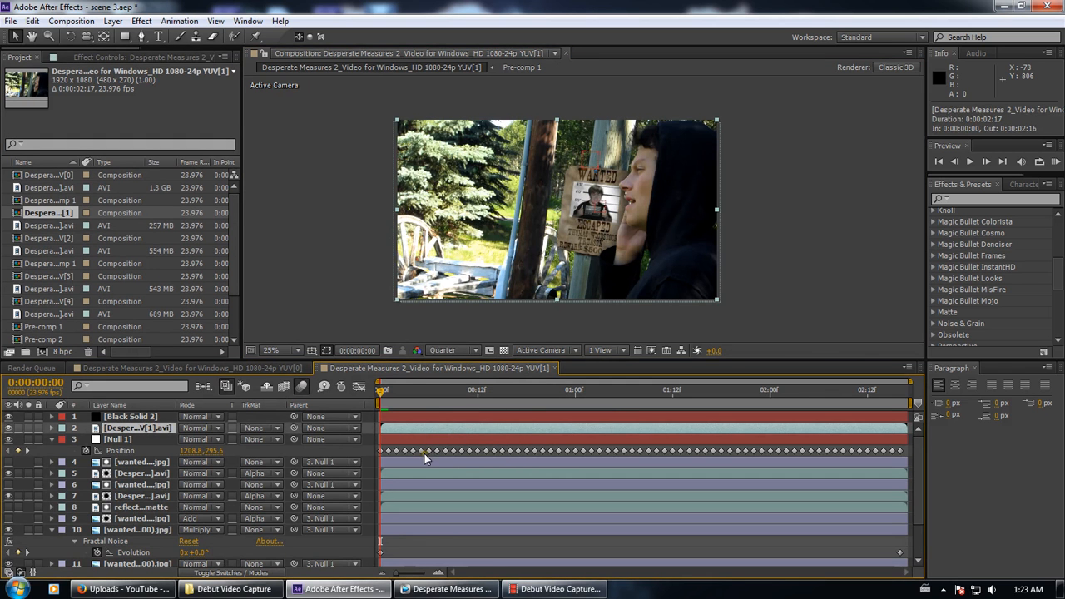
Scrub through the close-up poster shot and look over the remaining layers in its stack
drag(399, 394, 540, 398)
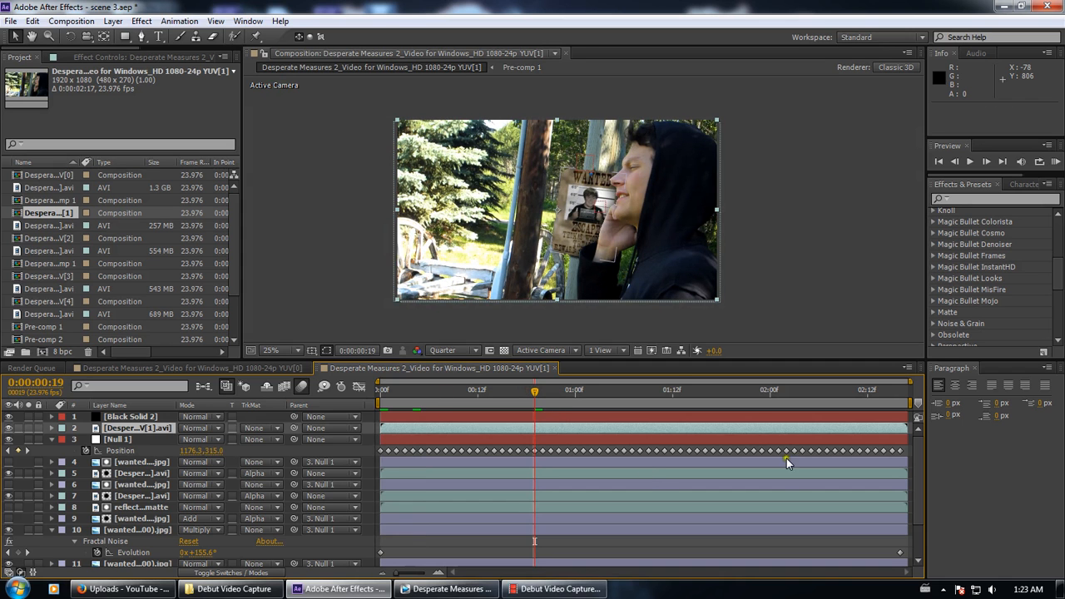
scroll(915, 466, down, 2)
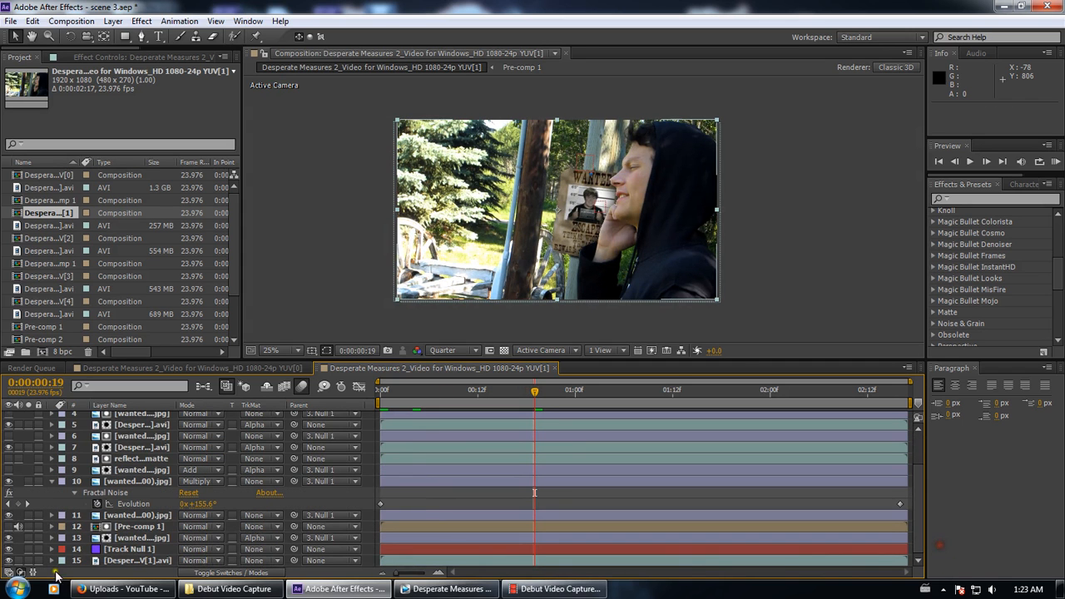
drag(464, 390, 476, 396)
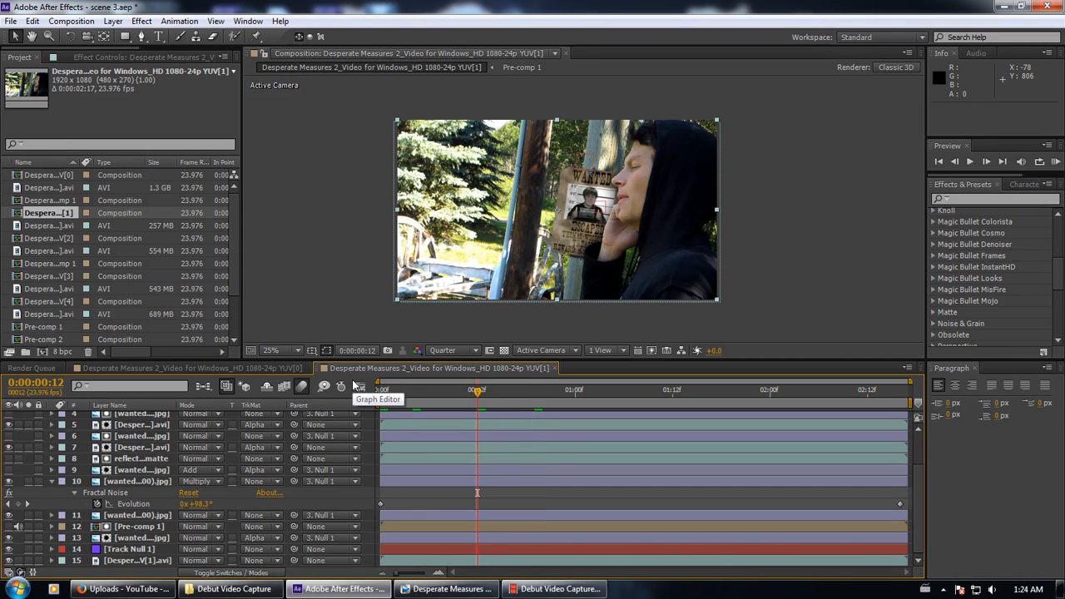
Switch to Vegas Pro and place the timeline cursor on track 5 at 00:21:23.12, in the kitchen scene
mouse_move(449, 589)
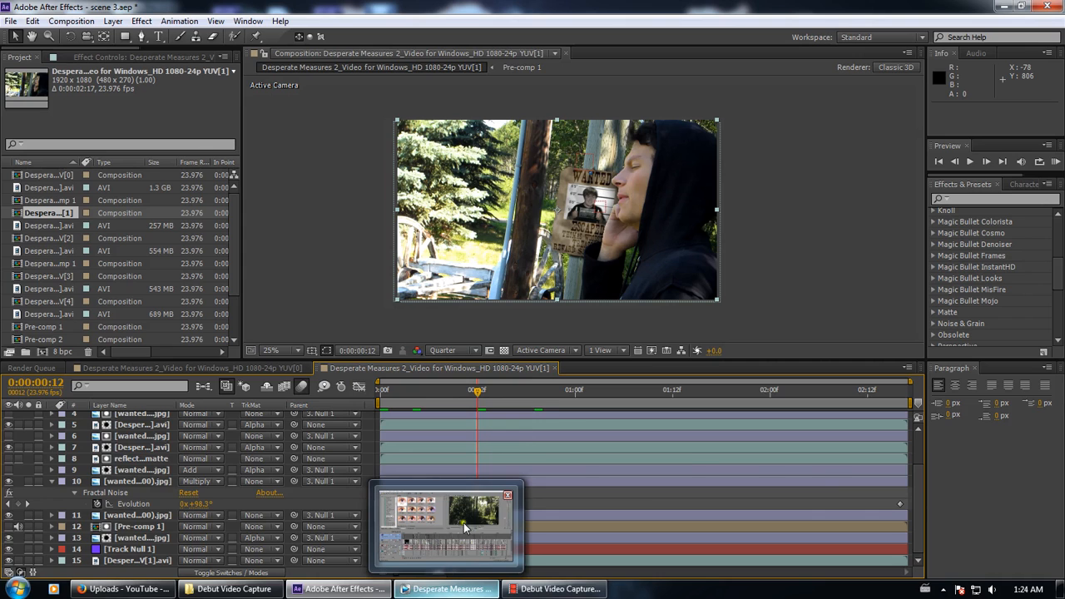
click(466, 528)
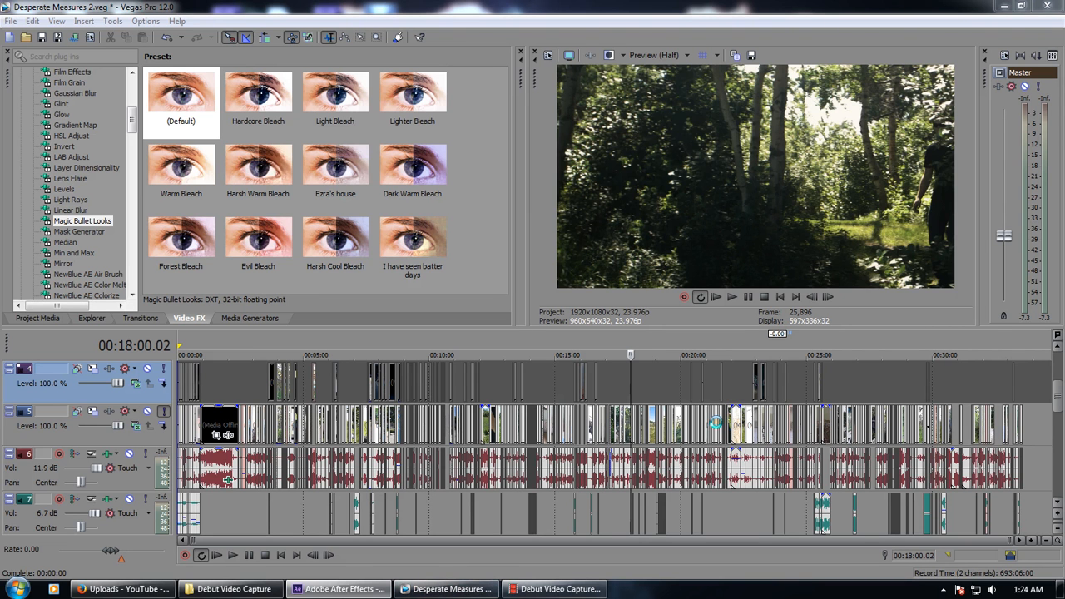
click(715, 423)
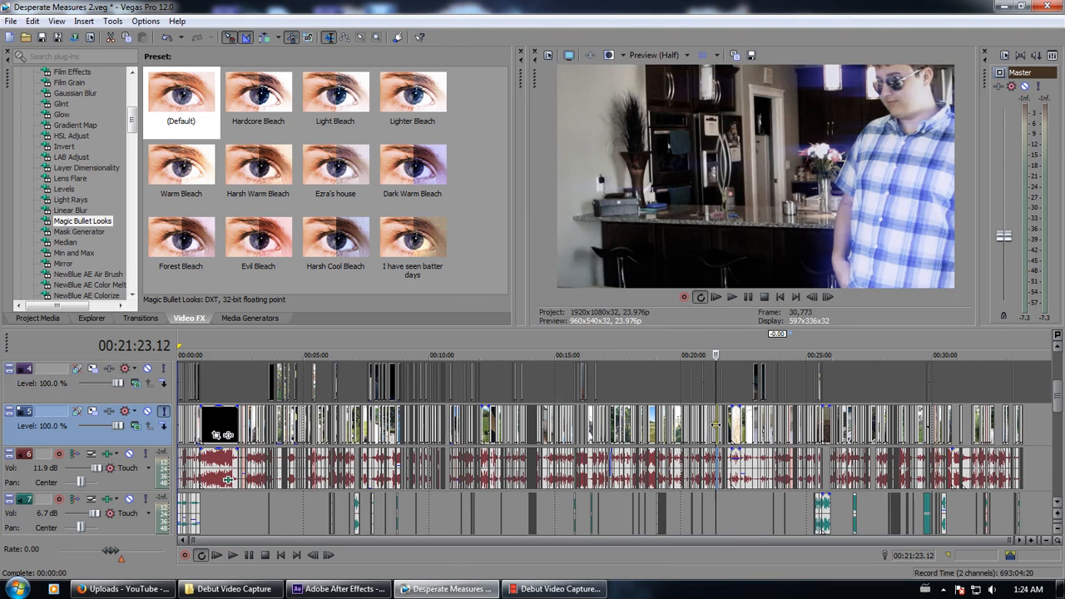
Place the timeline cursor in the gym shot at 00:23:19.19 and turn off track 5's solo to show the composited version
scroll(712, 431, up, 3)
click(740, 430)
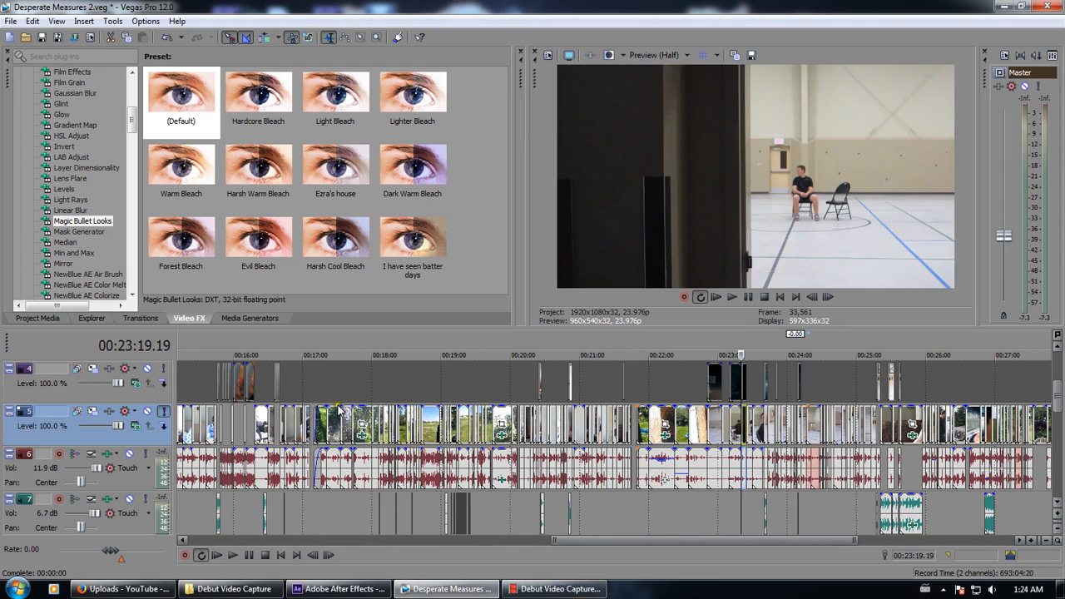
click(163, 411)
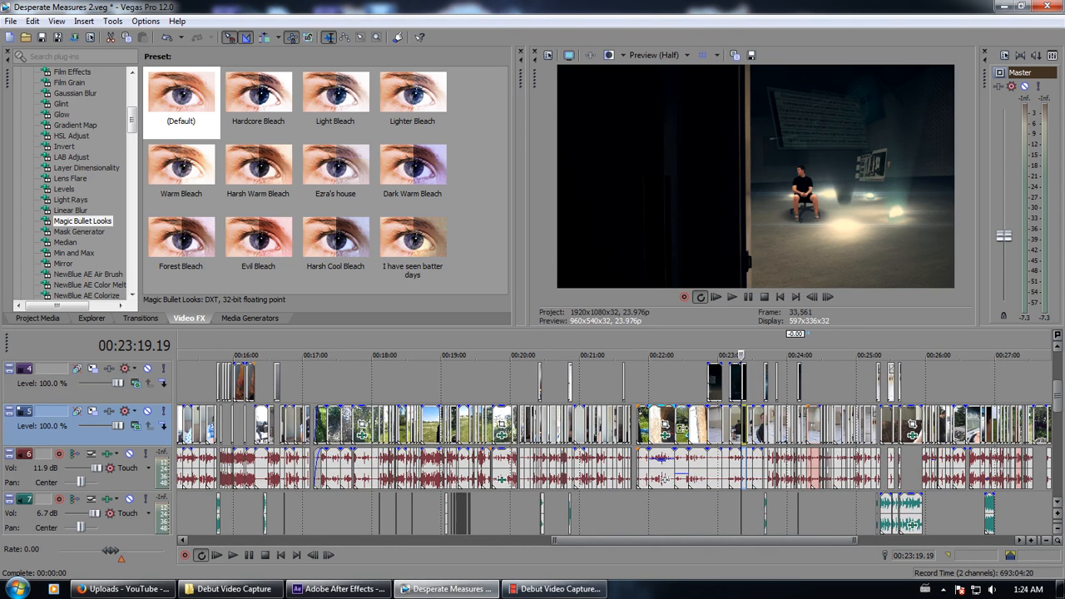
Switch to After Effects and scrub through the close-up poster shot, returning to its first frame and stopping at 0:00:01:00
click(345, 589)
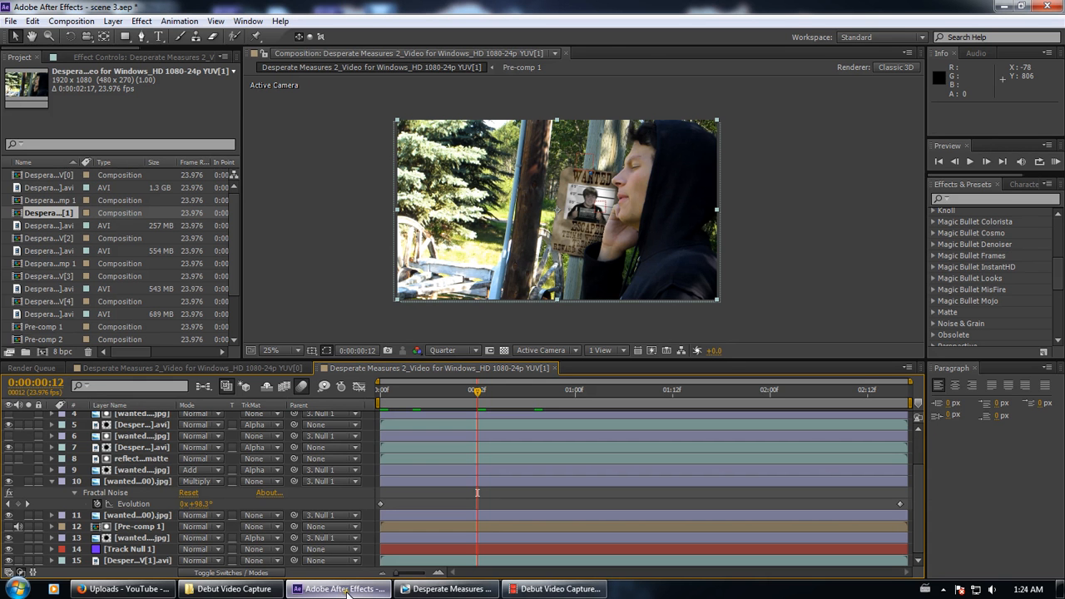
drag(407, 396, 682, 403)
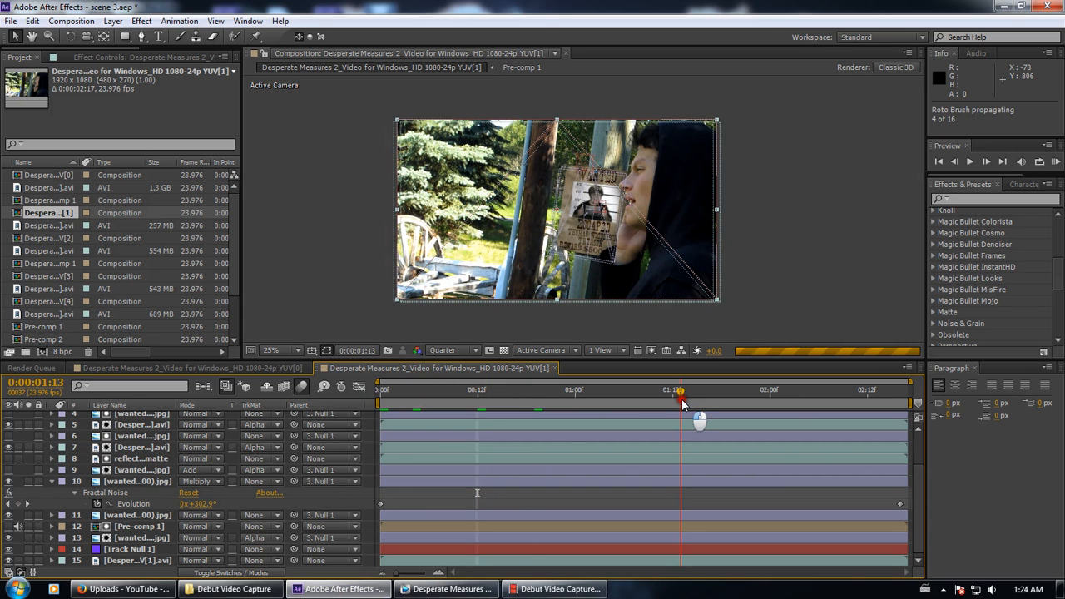
key(Home)
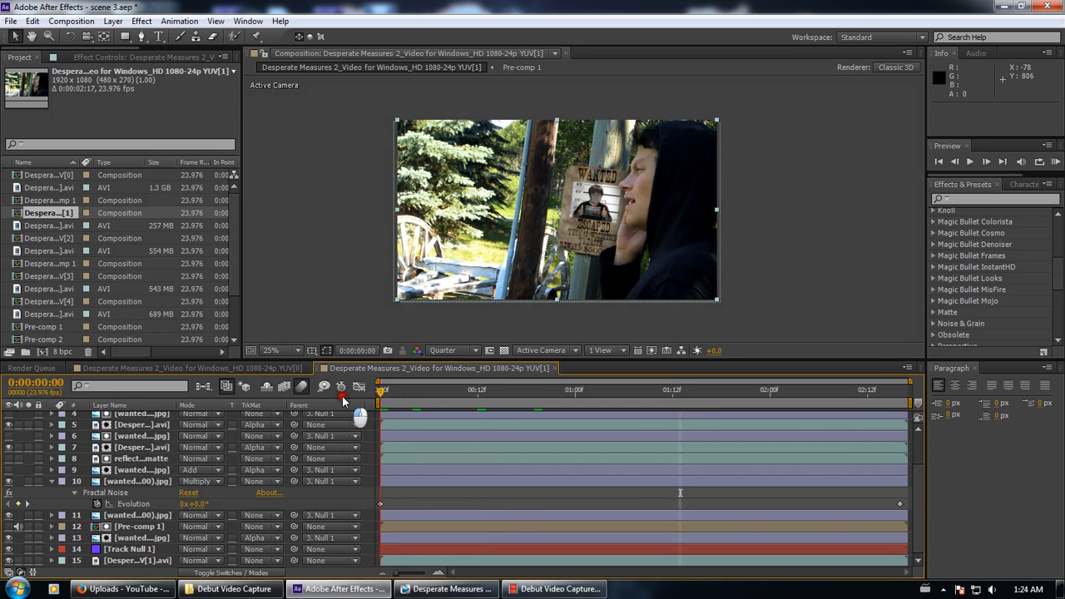
scroll(593, 279, up, 1)
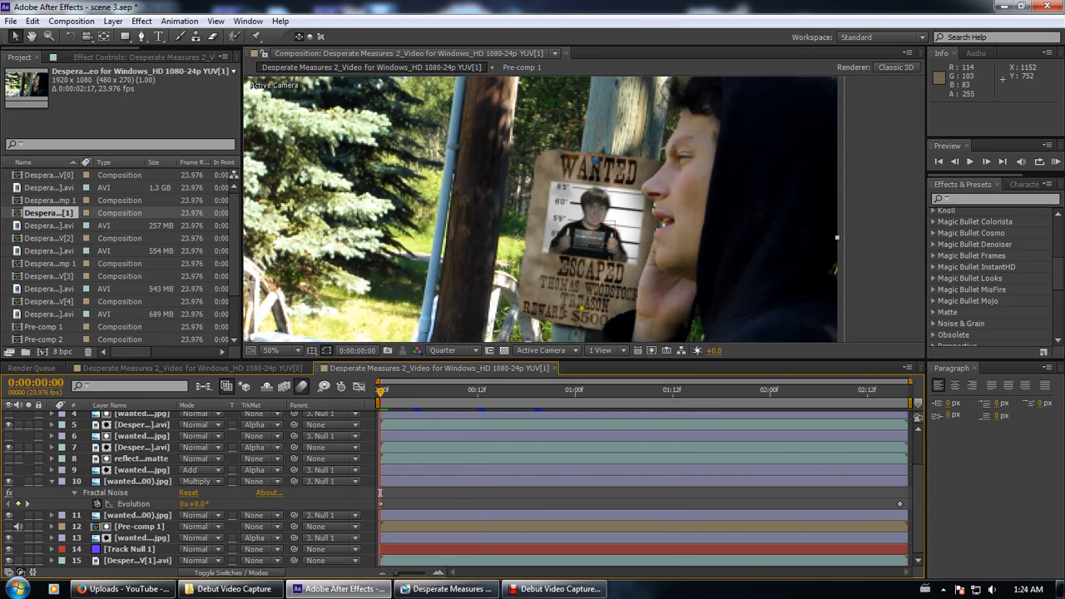
scroll(647, 191, down, 1)
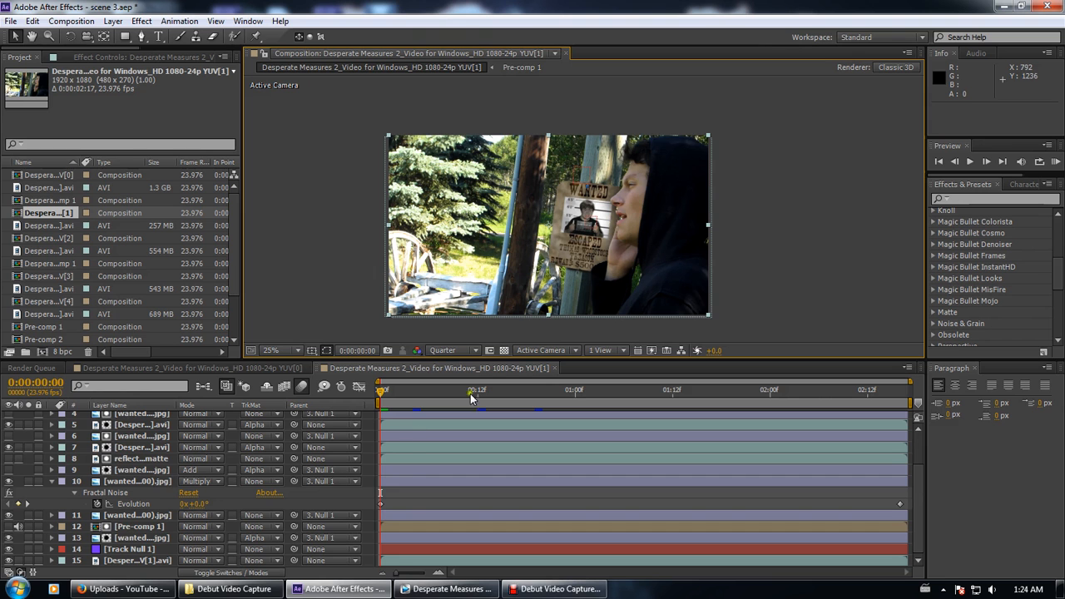
drag(439, 393, 573, 401)
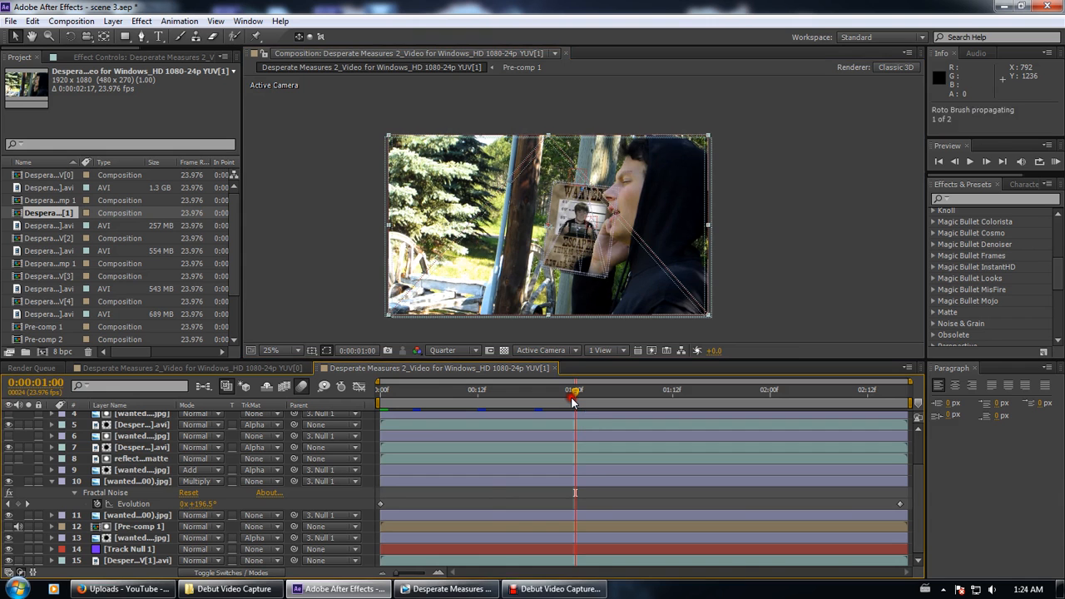
Set the composition's preview resolution to Third and inspect the poster and the actor's face up close
scroll(583, 167, up, 2)
scroll(583, 168, up, 2)
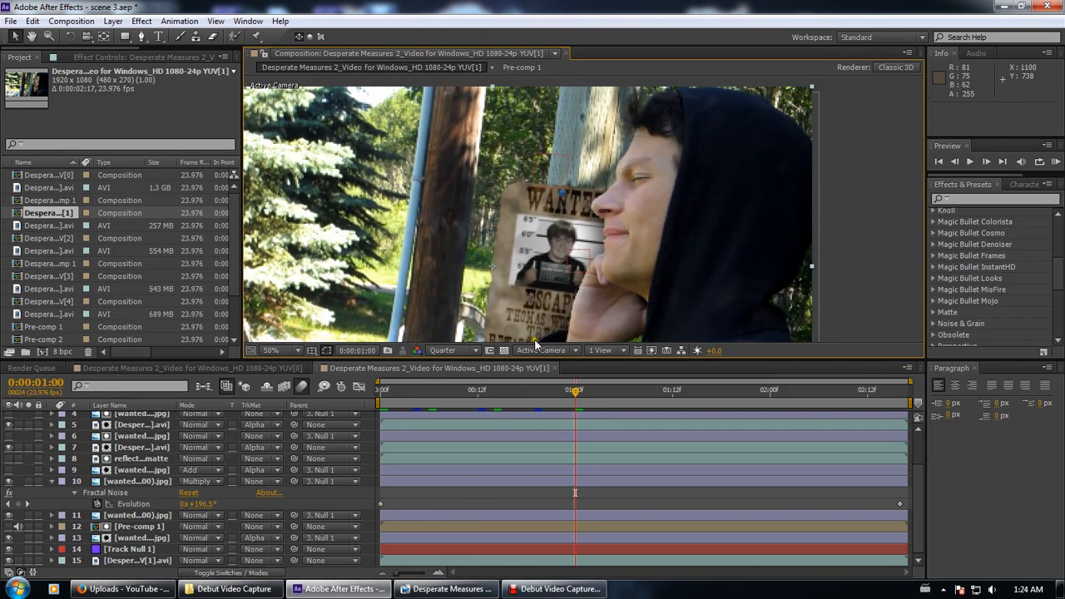
click(451, 351)
click(449, 415)
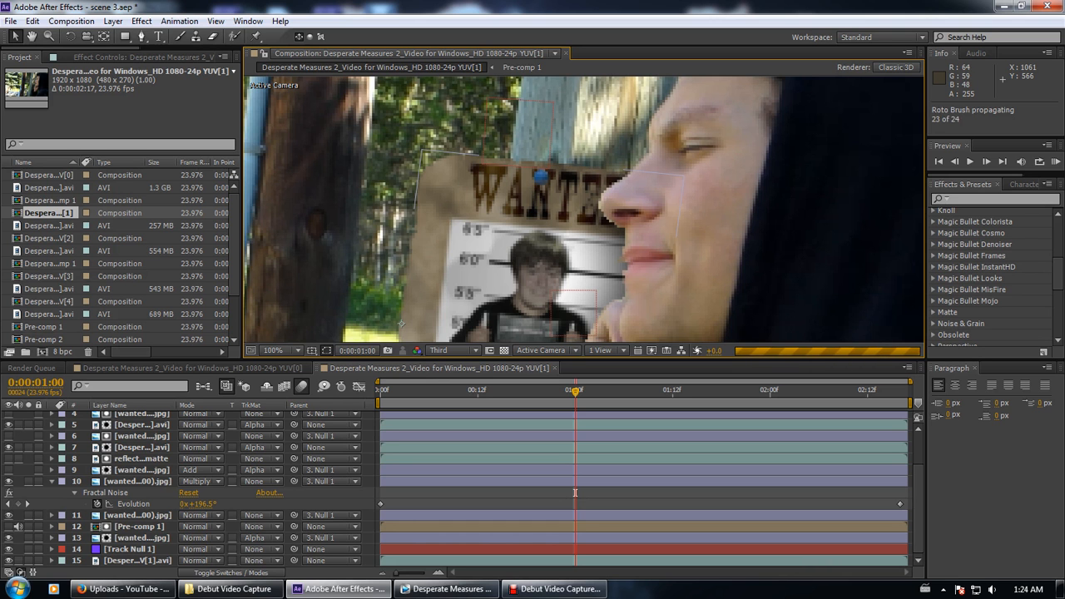
scroll(527, 218, up, 2)
scroll(549, 250, down, 4)
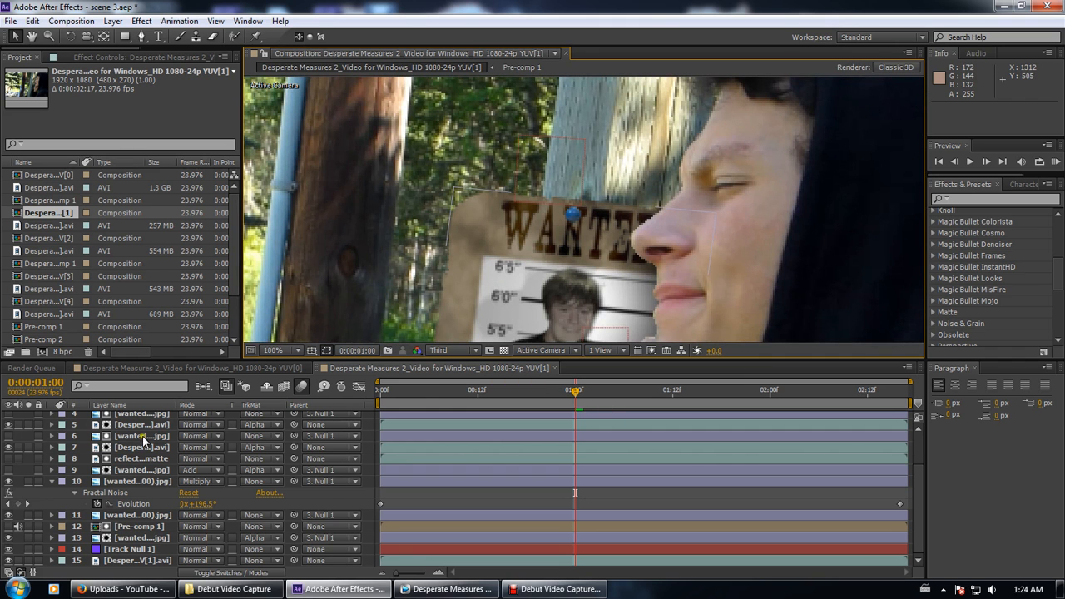
Open the Element scene setup of the Black Solid 2 layer, examine its sphere_HD model, and close the setup
scroll(143, 435, up, 3)
click(77, 419)
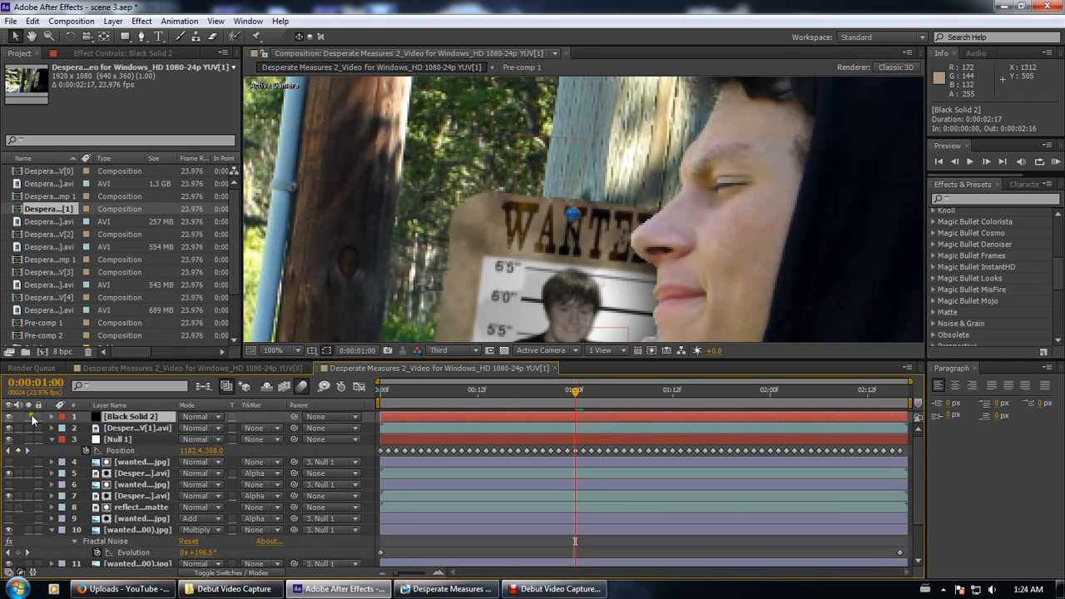
click(68, 54)
click(67, 104)
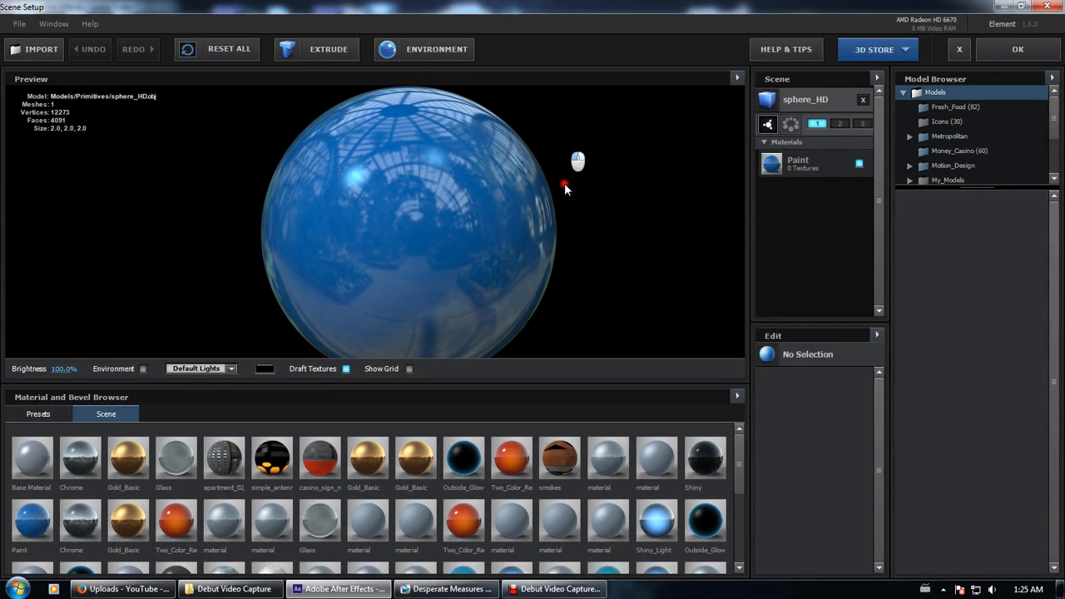
drag(394, 299, 613, 244)
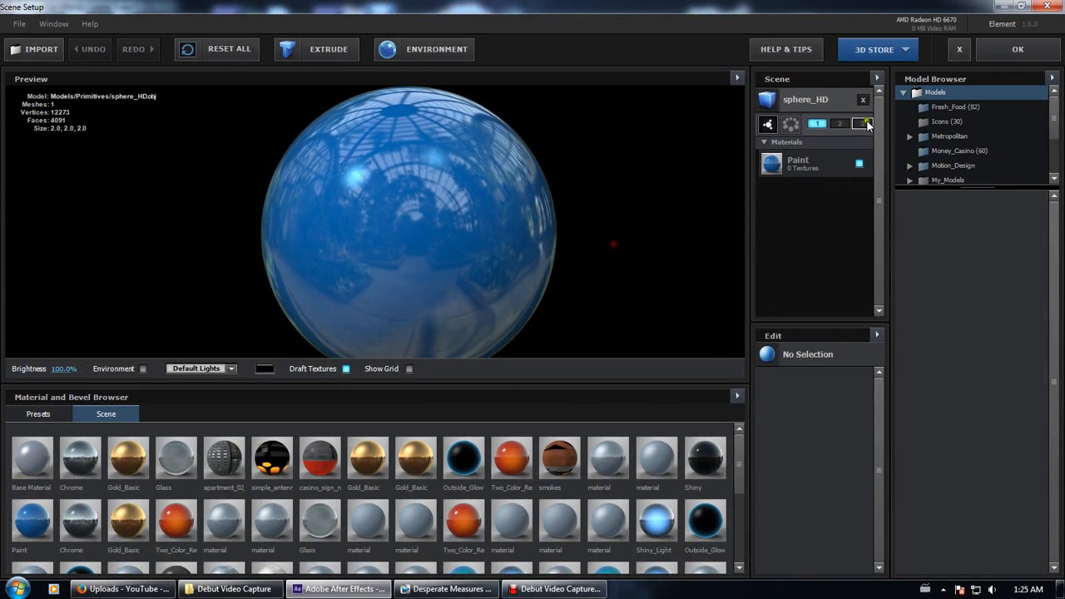
drag(435, 287, 649, 159)
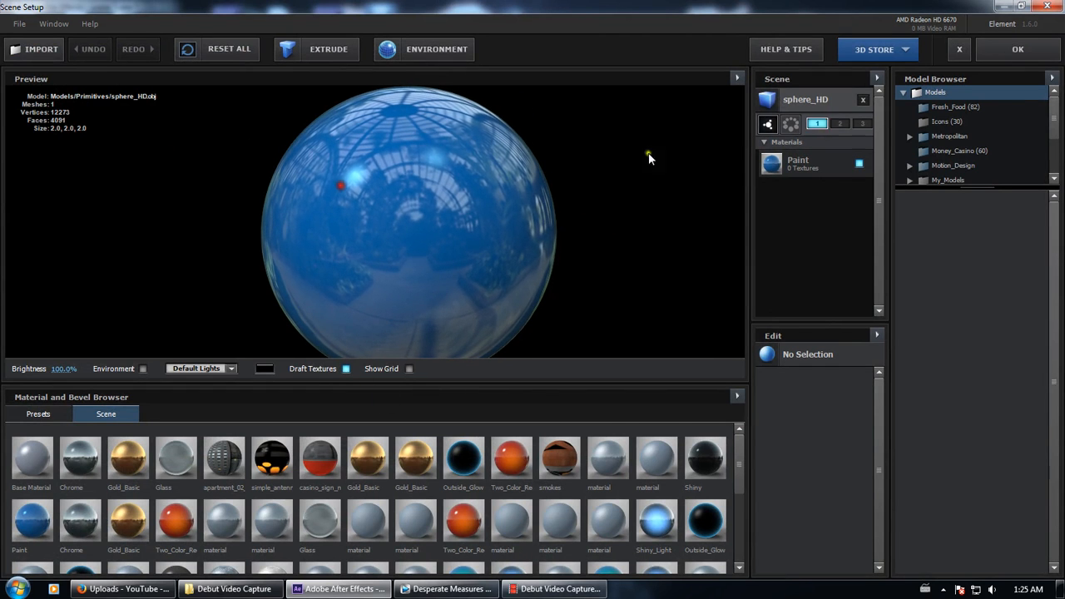
click(1014, 66)
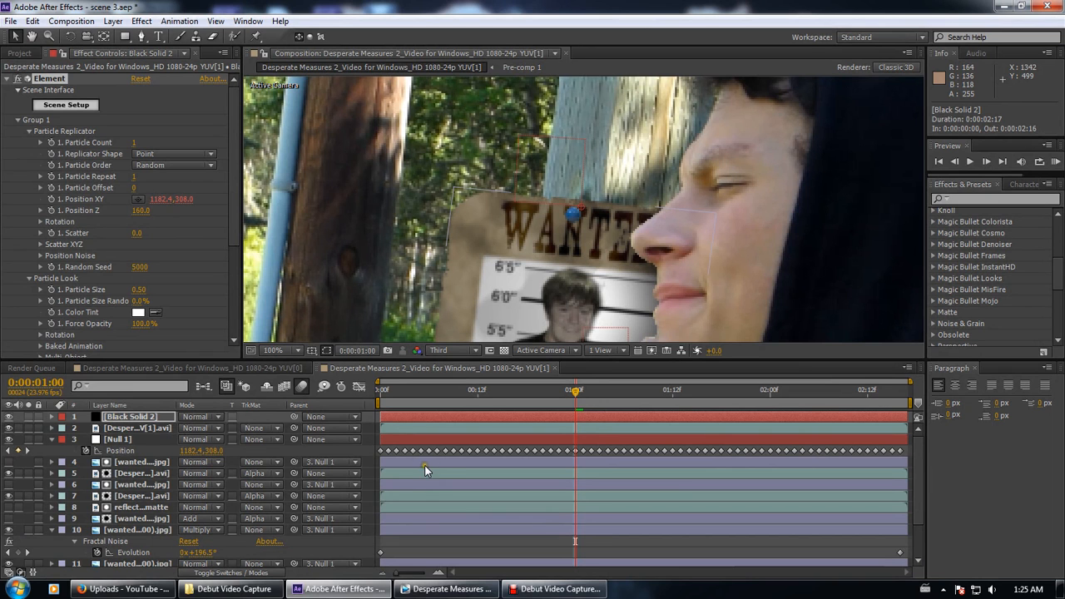
Isolate the layer 2 Roto Brush cutout of the actor for inspection, then restore the full composite
click(148, 428)
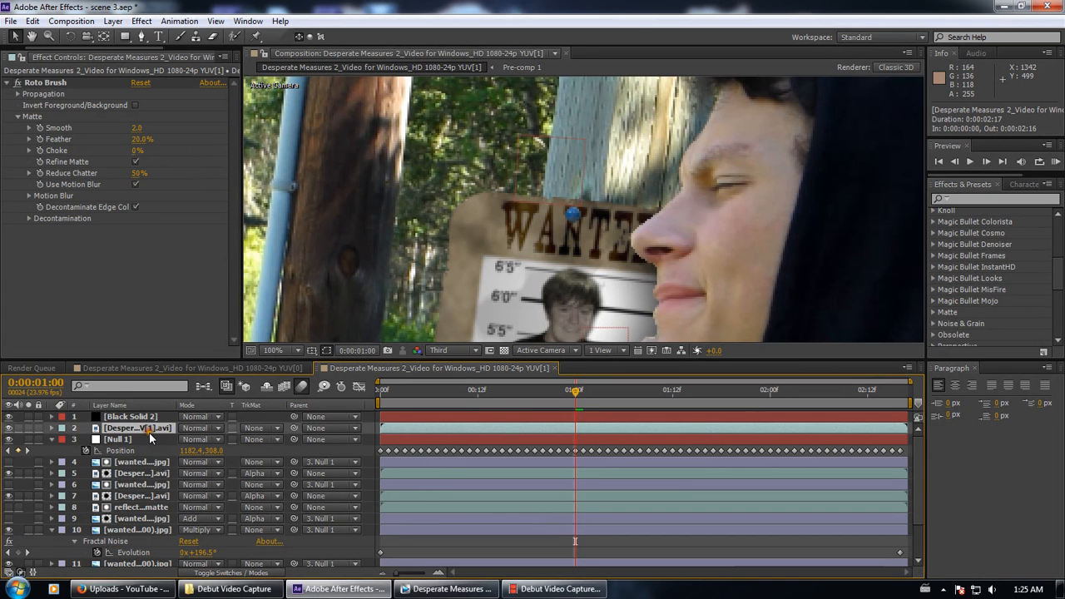
click(30, 429)
scroll(804, 284, down, 4)
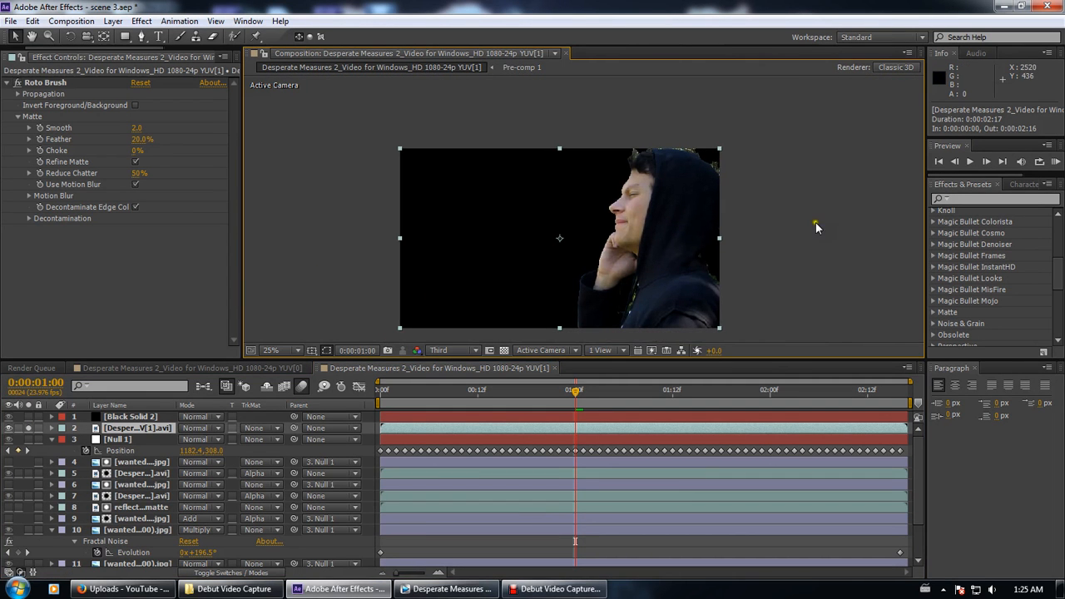
scroll(330, 309, up, 2)
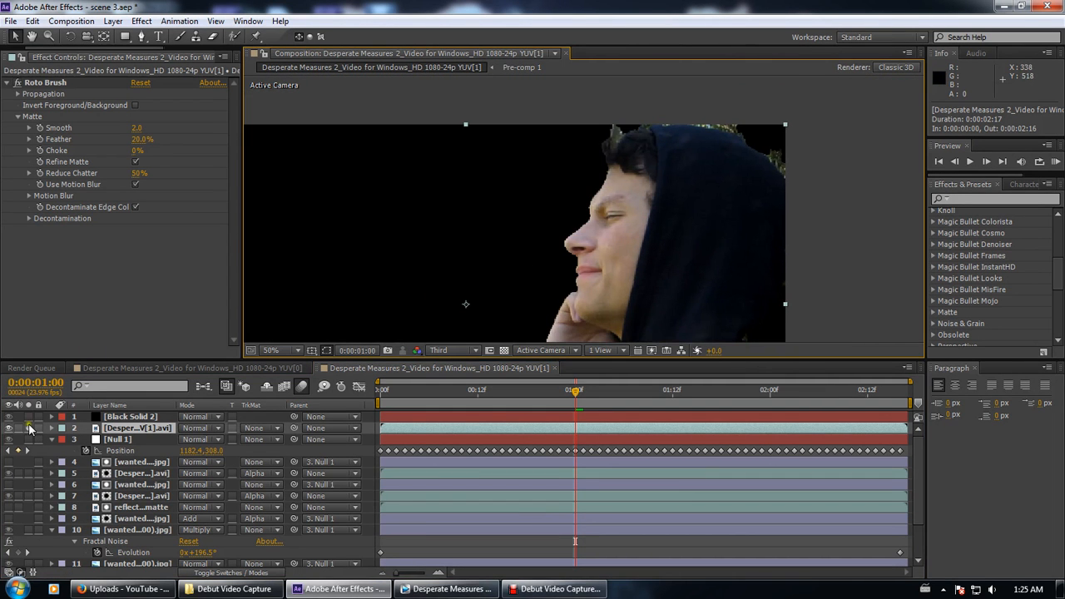
click(29, 427)
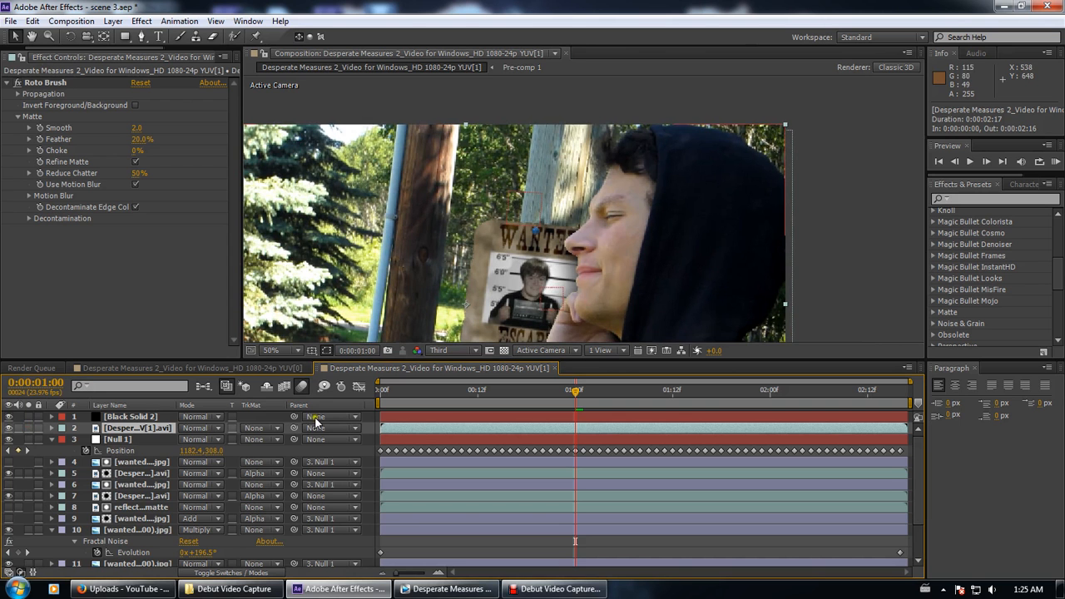
scroll(605, 290, down, 1)
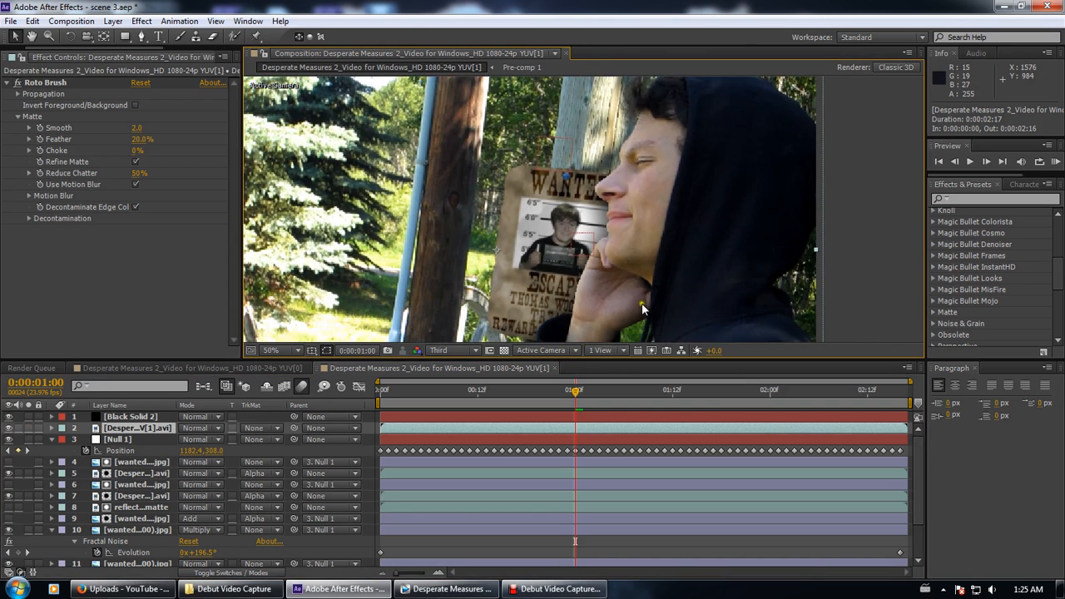
scroll(642, 308, down, 2)
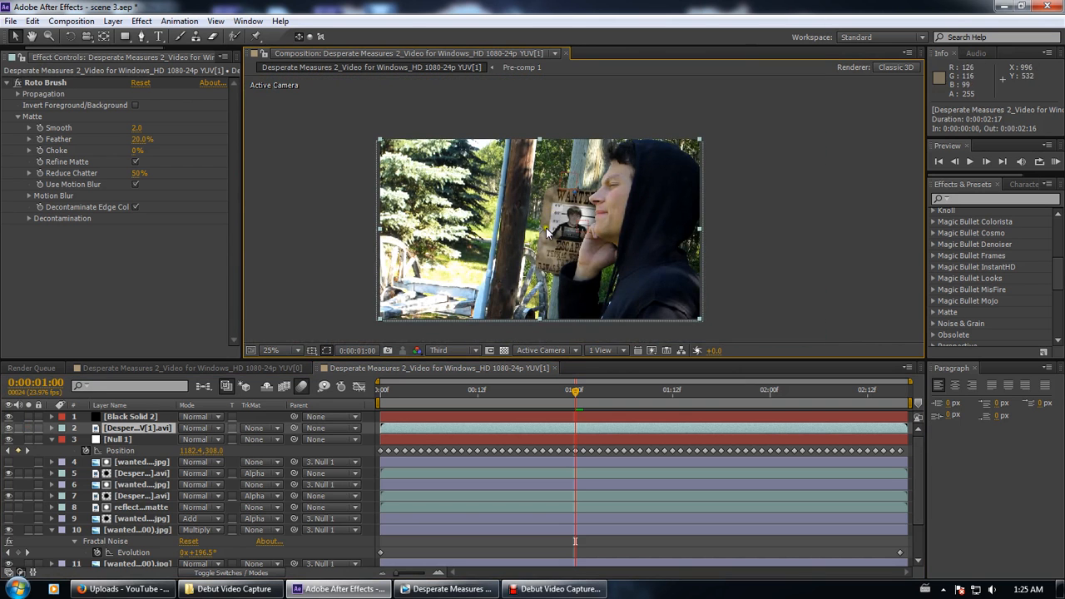
Solo the layer 5 poster shadow over the transparency grid and scrub its movement up to 0:00:01:00
click(127, 463)
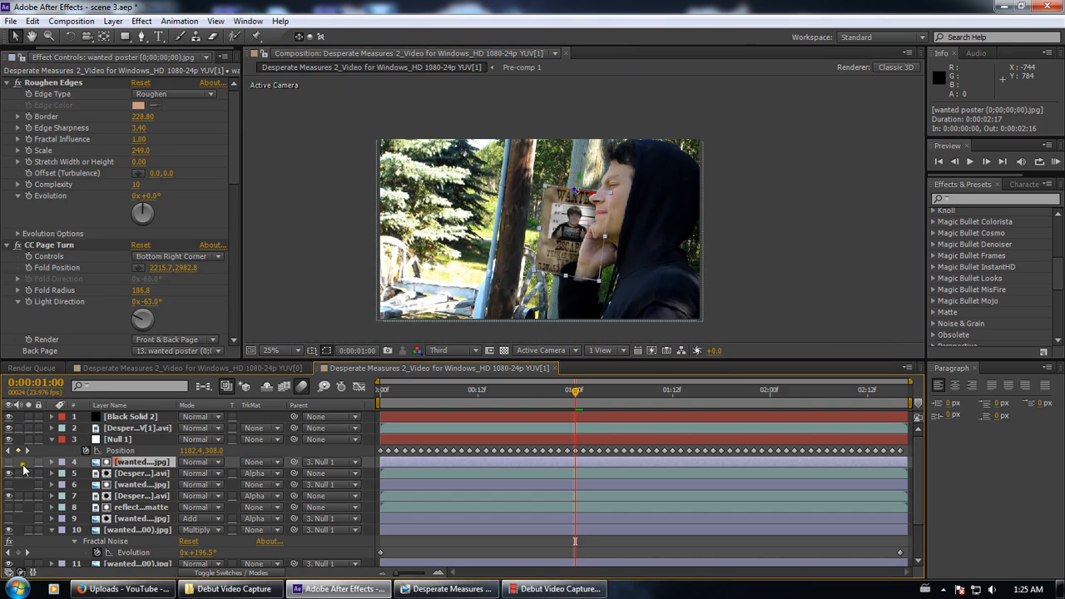
click(28, 474)
click(504, 350)
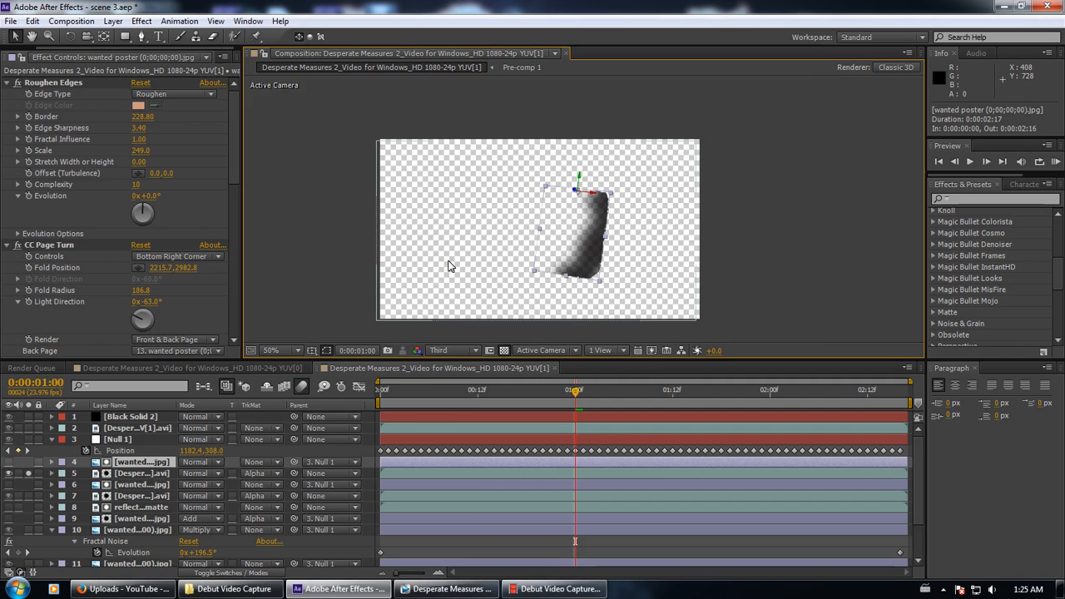
drag(474, 391, 574, 391)
scroll(225, 489, down, 2)
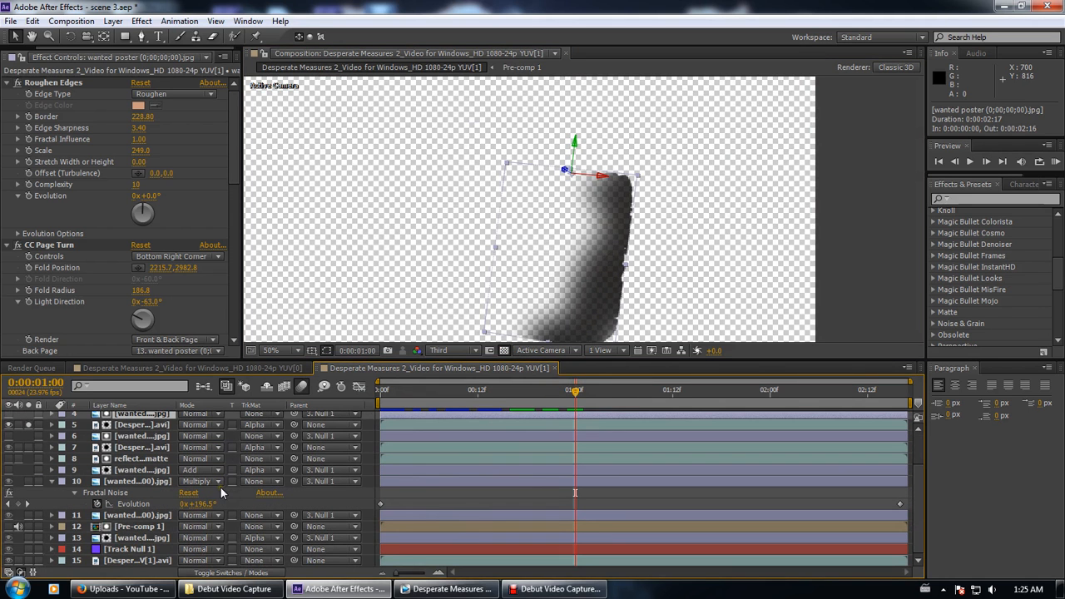
Solo the layer 11 wanted poster instead of the layer 5 shadow and move the playhead to 0:00:01:02
click(30, 516)
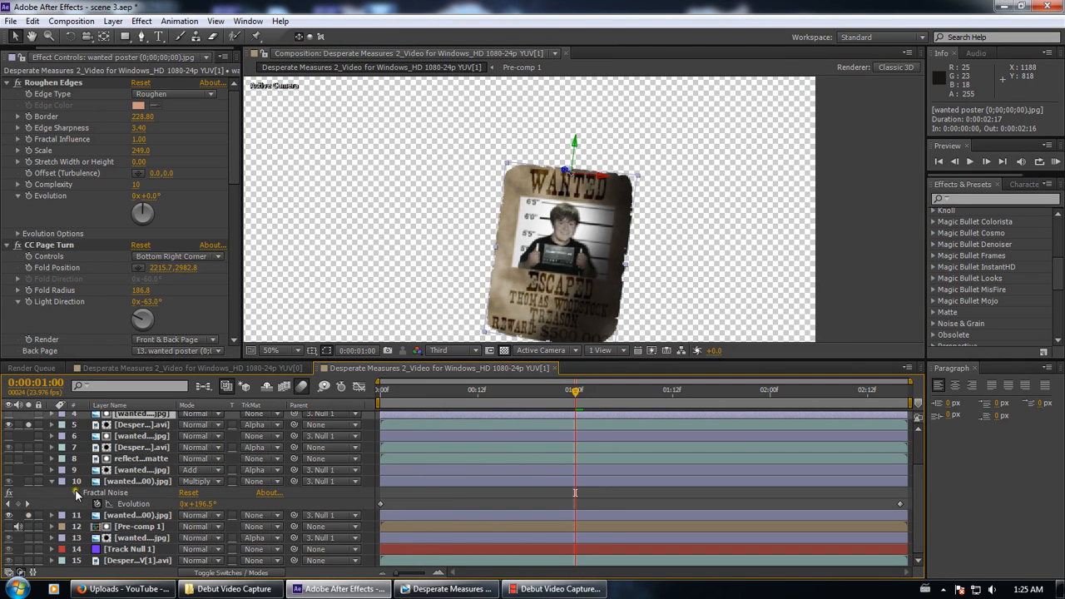
click(28, 425)
mouse_move(572, 388)
mouse_down()
mouse_move(452, 390)
mouse_move(959, 387)
mouse_move(590, 391)
mouse_up()
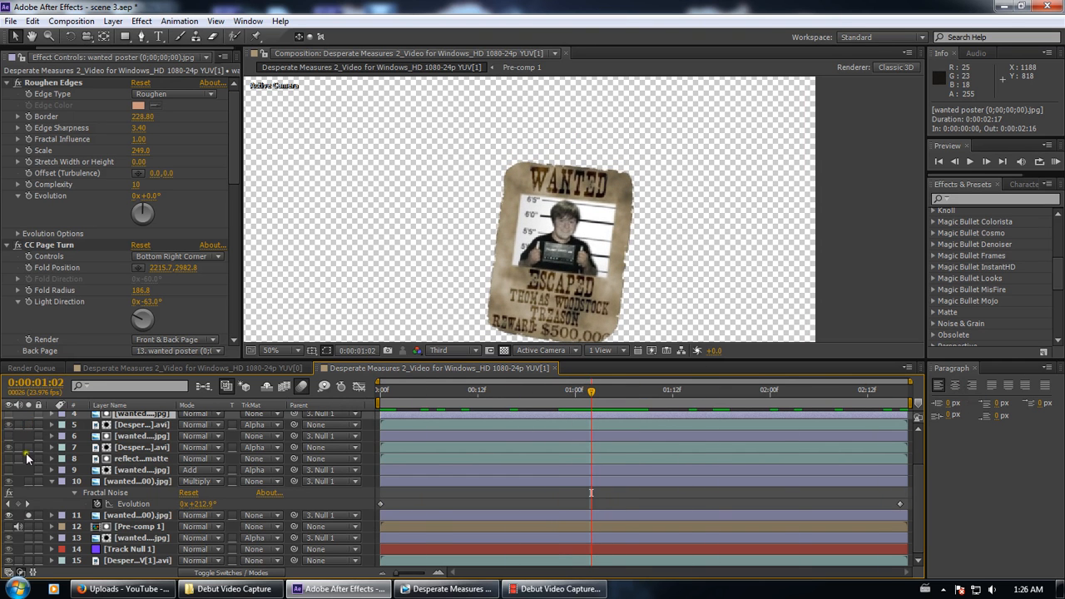
Add the layer 10 Fractal Noise overlay, the layer 7 shadow and the layer 15 background footage to the soloed layers
scroll(32, 449, up, 1)
click(28, 515)
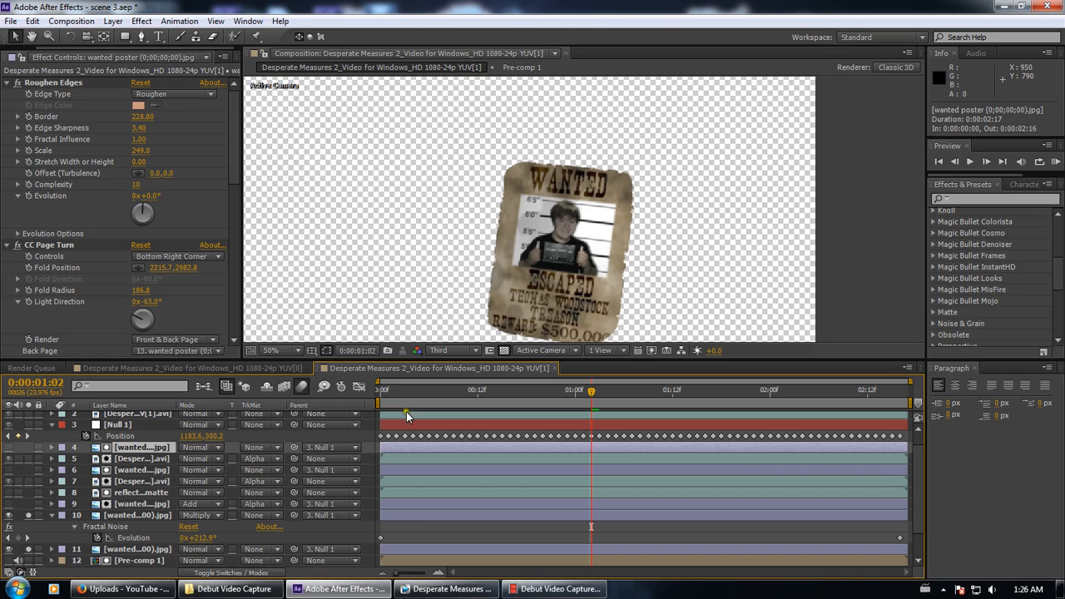
click(29, 481)
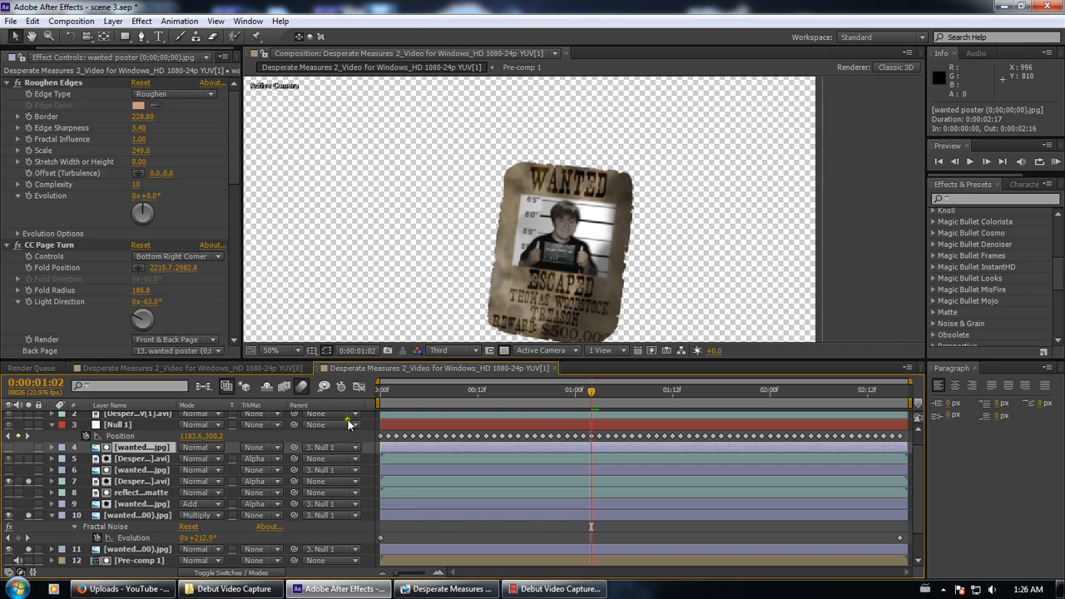
scroll(53, 553, down, 1)
click(27, 560)
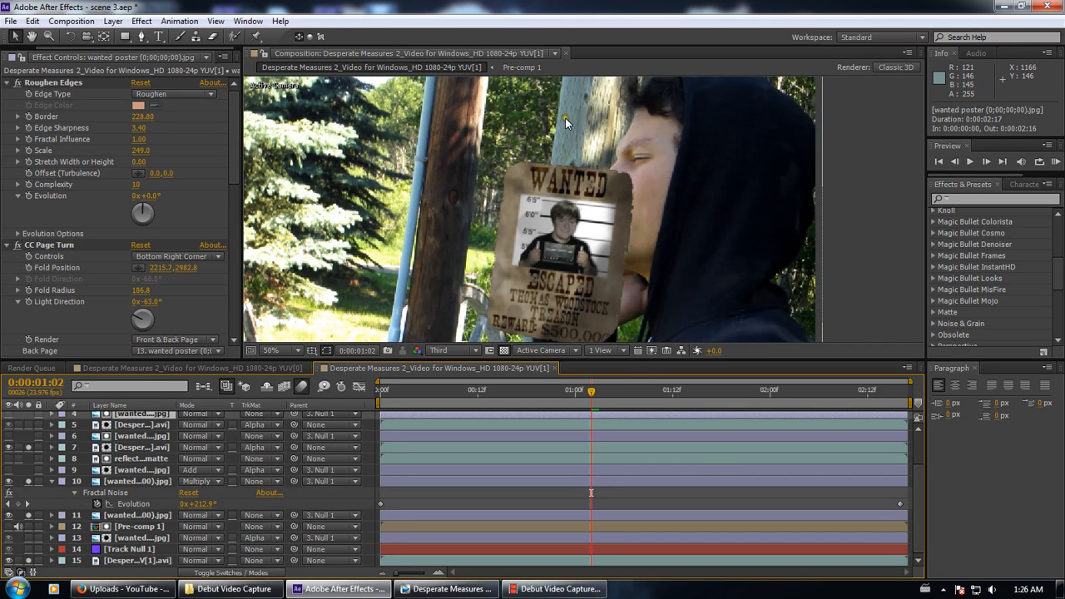
click(627, 213)
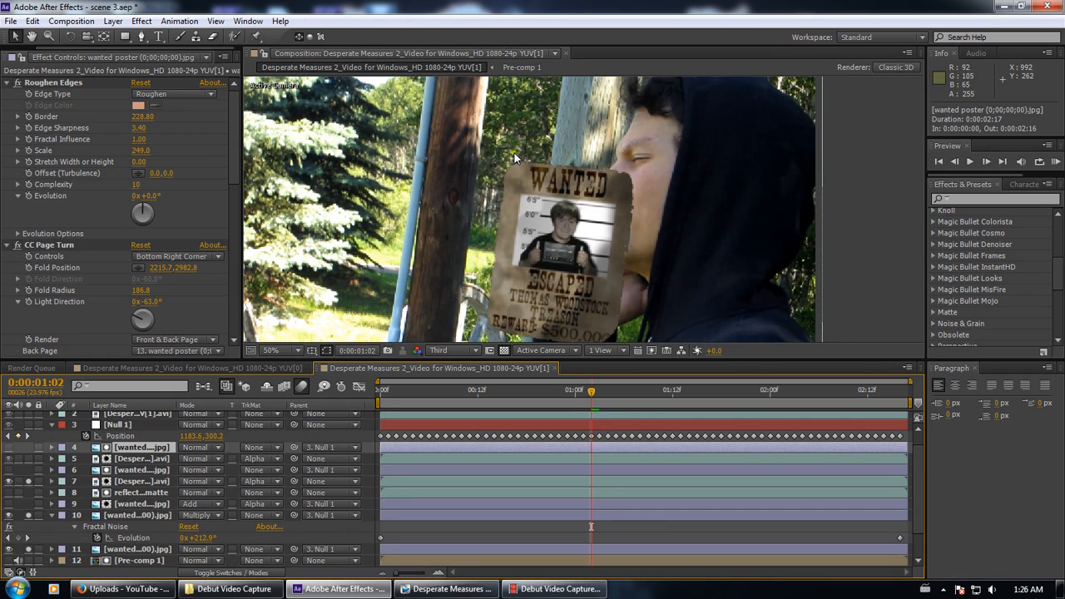
Review the Roto Brush, Exposure and Fast Blur effects on the layer 7 shadow, and check the layer 6 poster beneath it
click(139, 481)
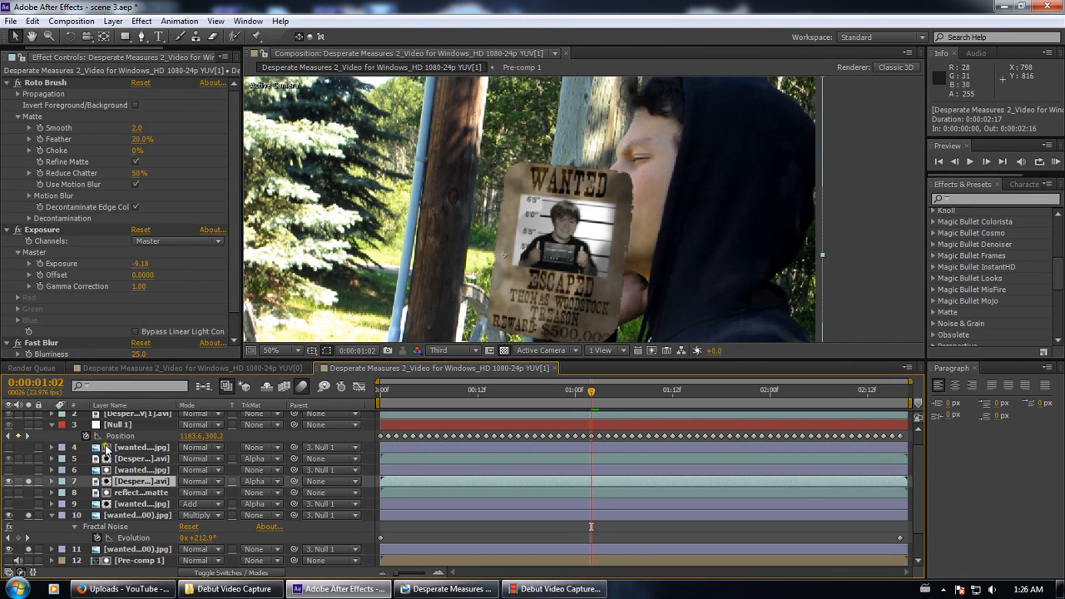
scroll(81, 279, down, 1)
scroll(80, 279, up, 1)
click(64, 84)
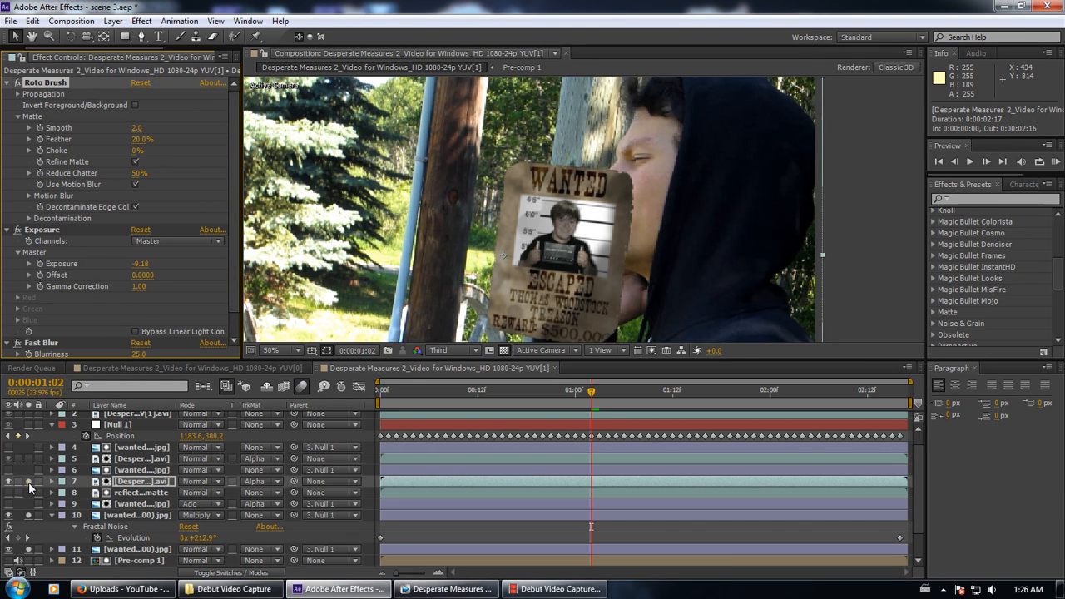
click(108, 469)
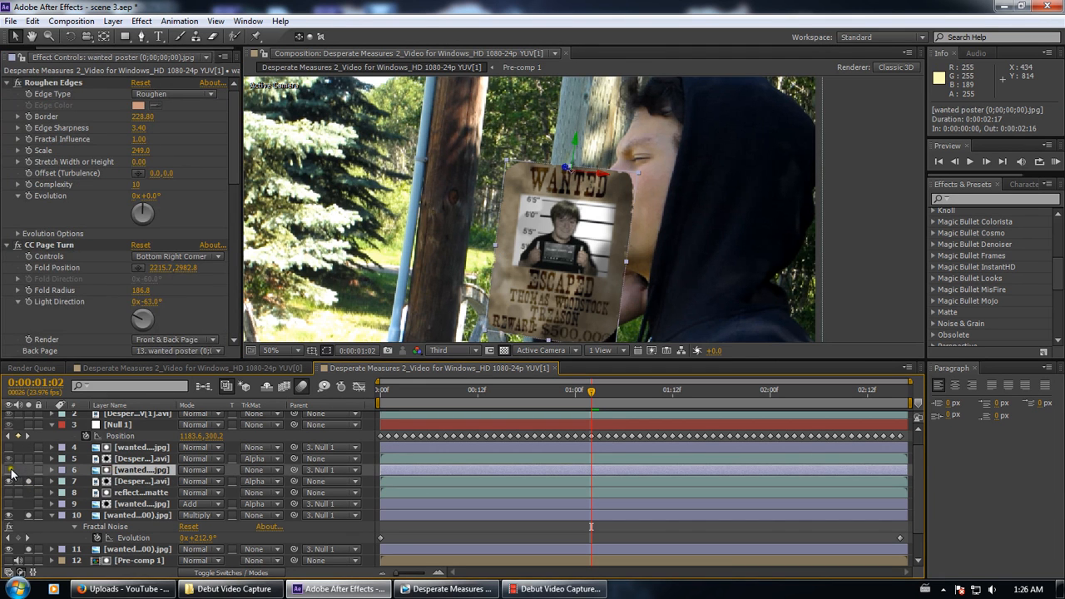
Compare the layer 7 shadow with its Exposure, Fast Blur and Roto Brush effects temporarily switched off, and re-enable all three
click(112, 480)
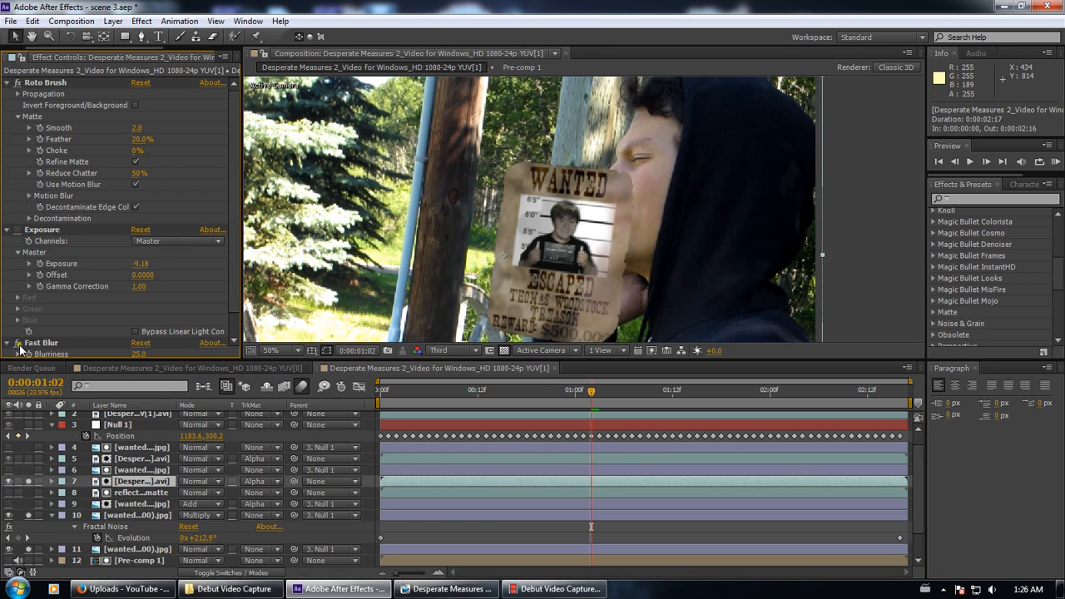
click(15, 342)
click(18, 83)
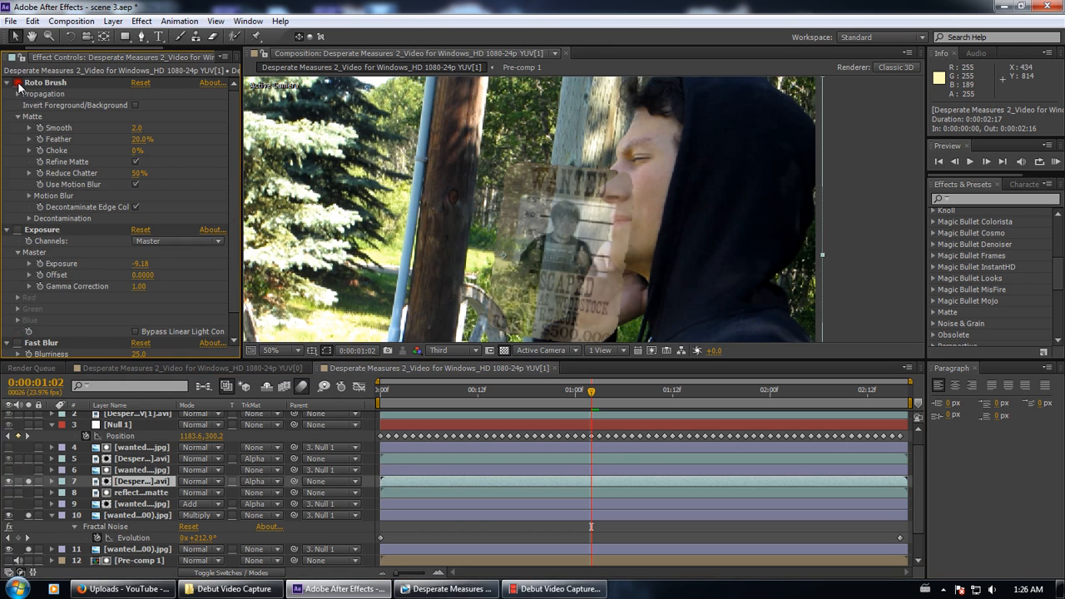
click(17, 84)
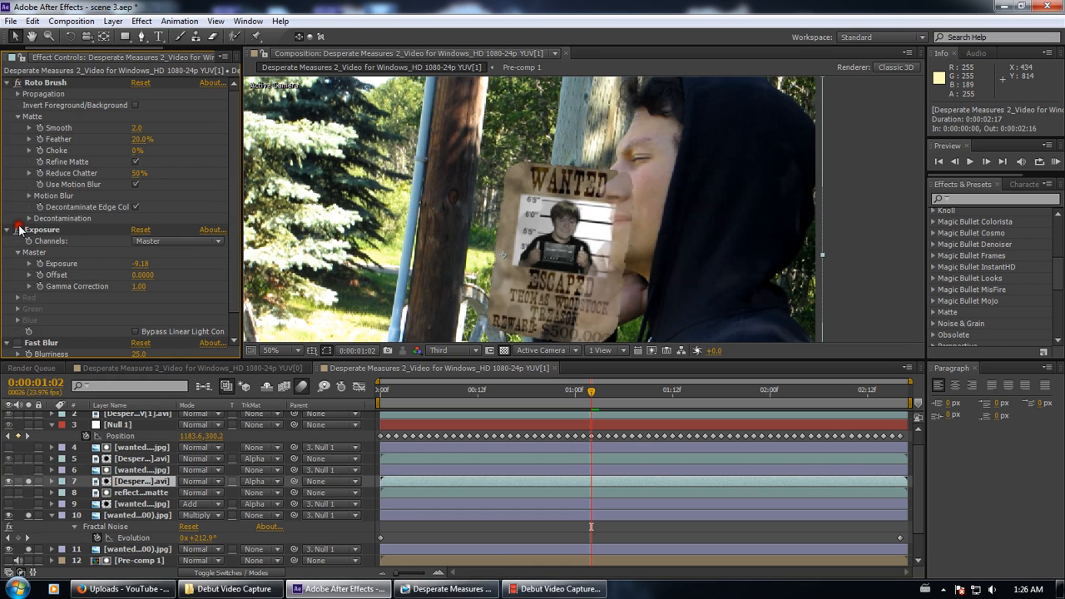
Unsolo layers 10 and 11 to expose the bare shadow, add layer 5 to the soloed layers and solo the layer 11 poster again
scroll(31, 566, down, 2)
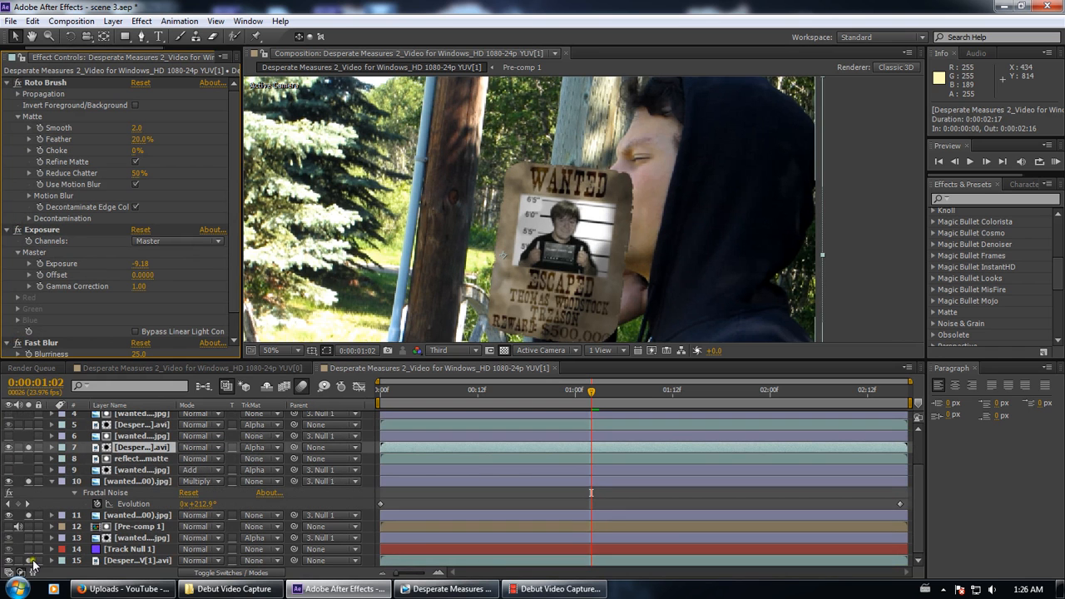
click(28, 480)
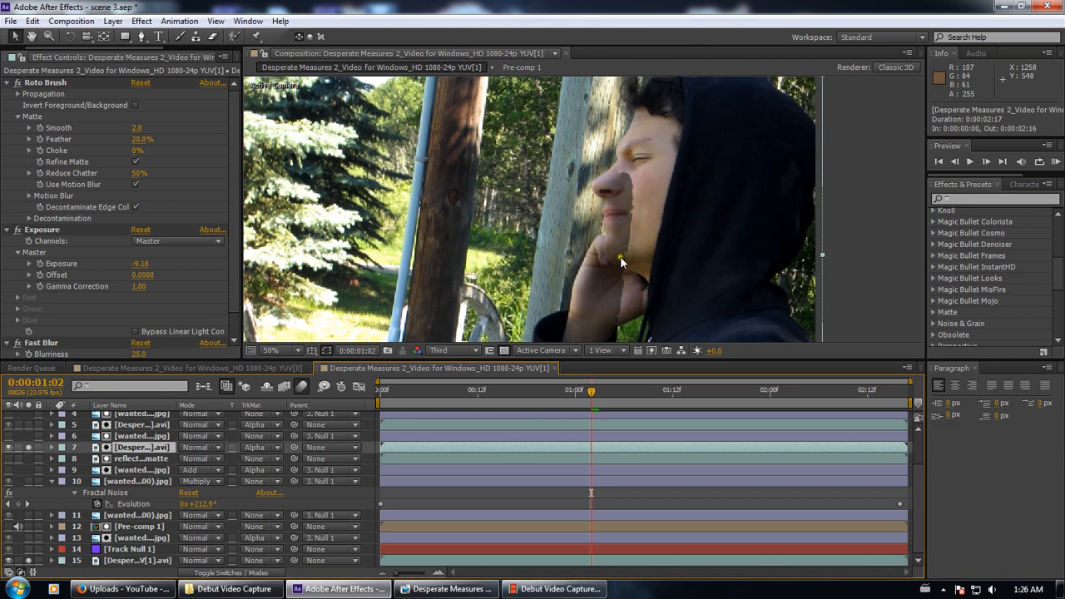
click(28, 424)
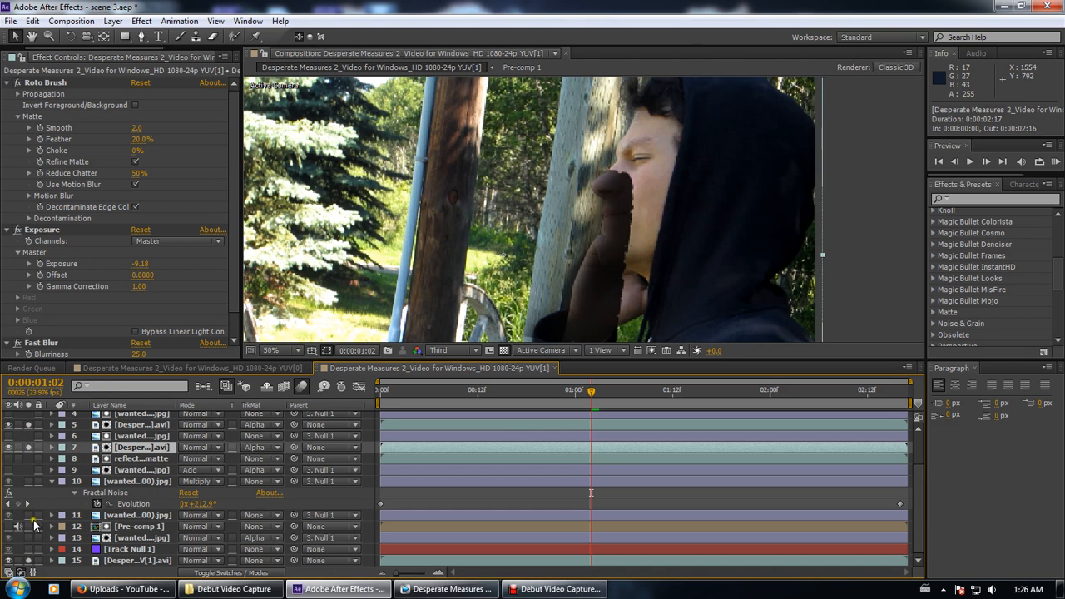
click(28, 515)
scroll(302, 428, up, 3)
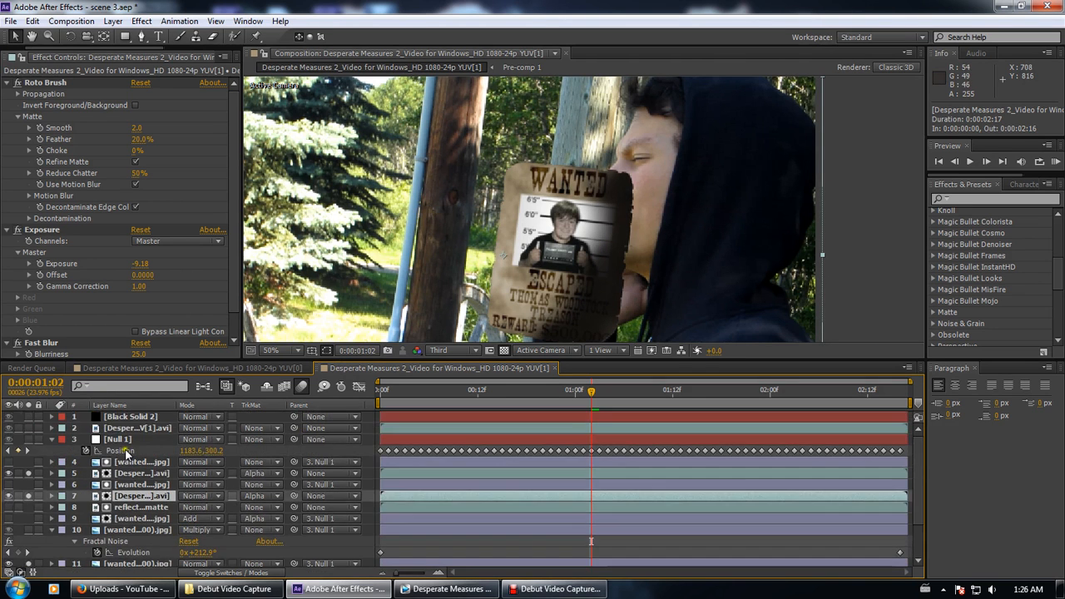
Examine the CC Page Turn effects on the layer 11 poster, including the corner choices available for CC Page Turn 4
click(116, 475)
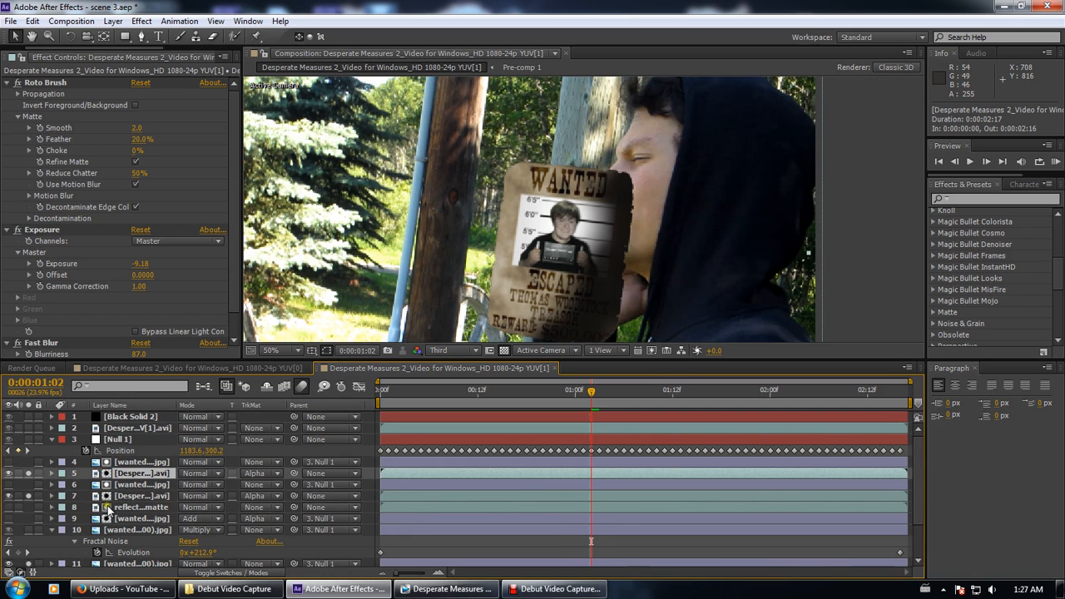
click(117, 564)
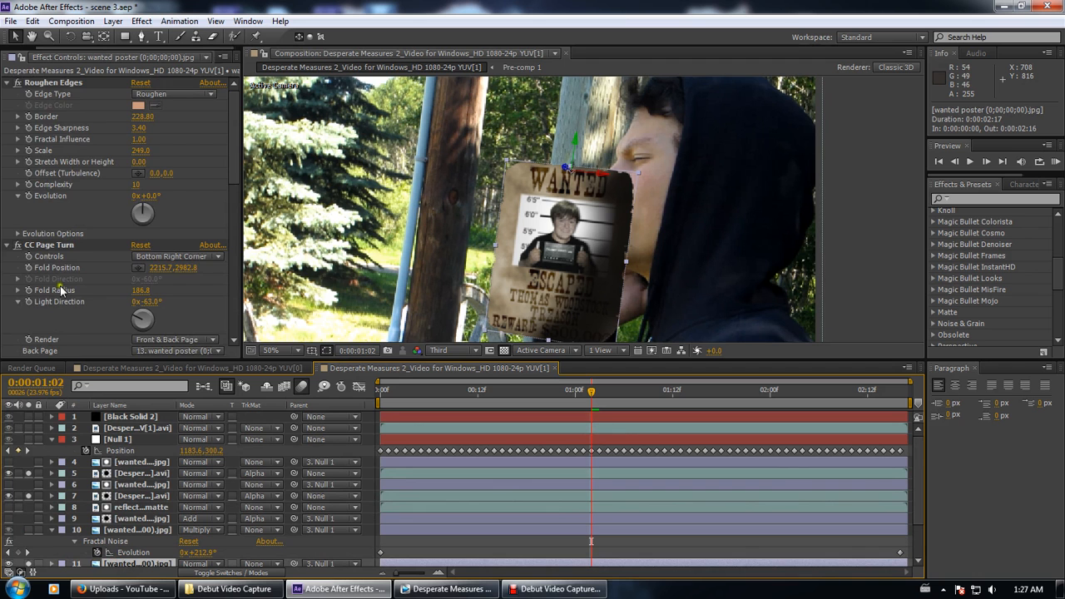
scroll(61, 304, down, 6)
scroll(65, 275, down, 4)
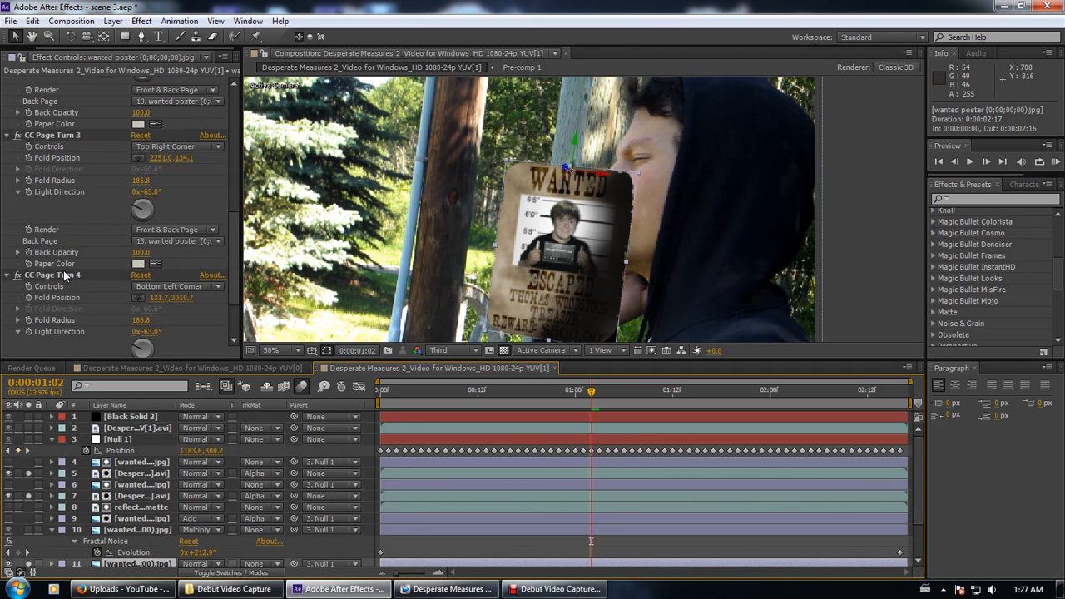
scroll(65, 275, down, 2)
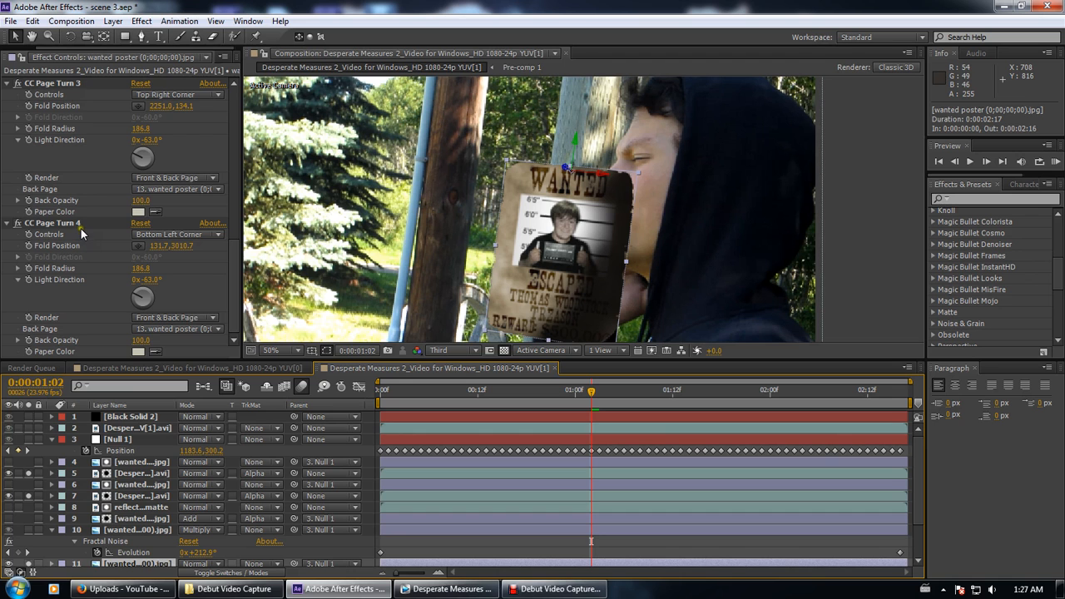
click(158, 236)
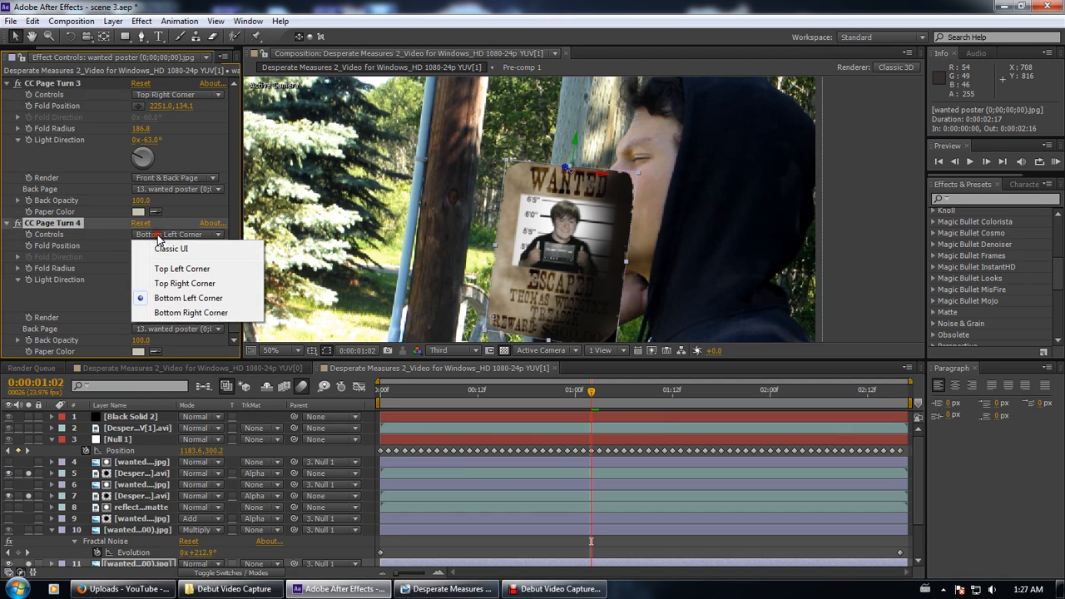
click(116, 248)
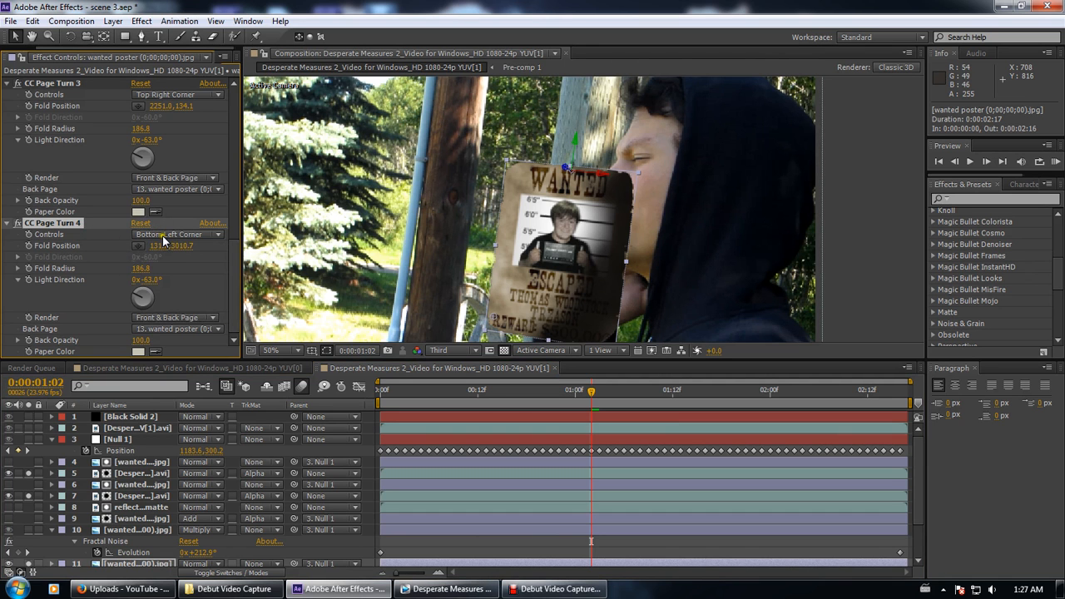
scroll(136, 227, up, 3)
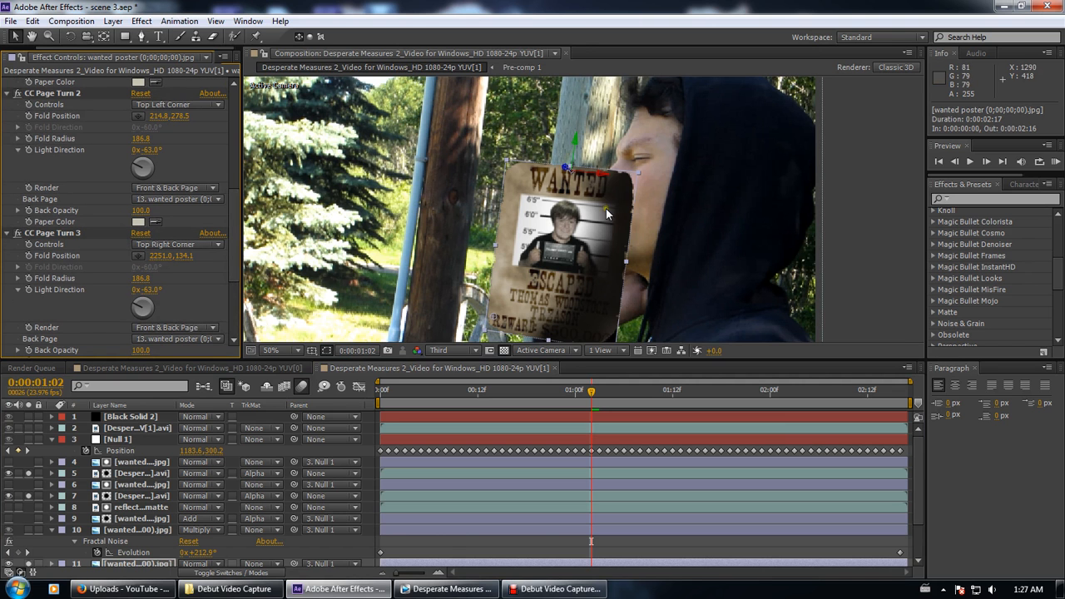
scroll(270, 189, down, 5)
scroll(517, 222, up, 5)
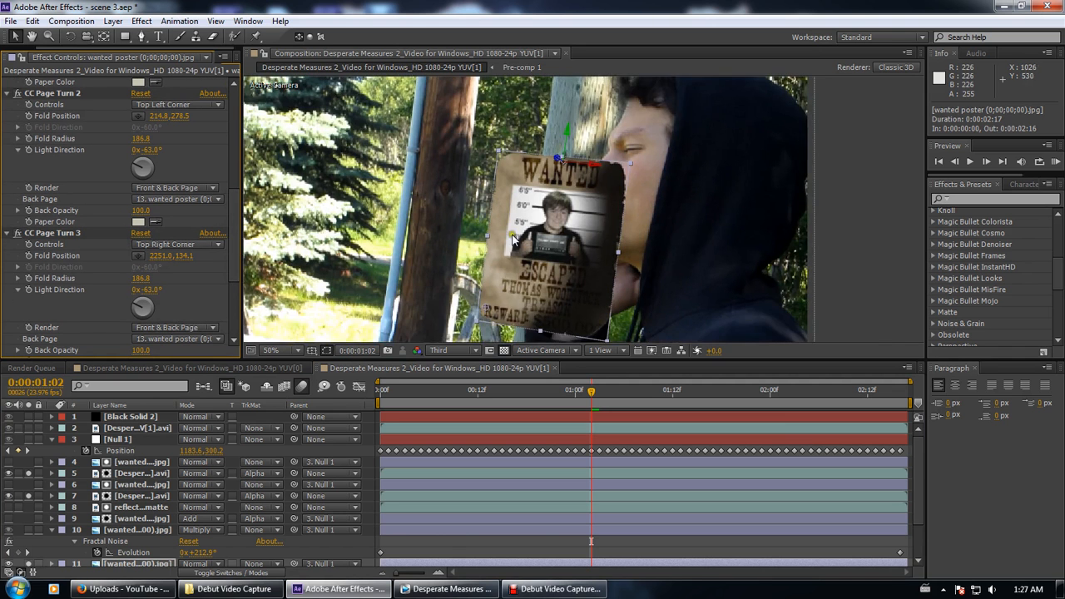
Try moving the CC Page Turn 4 fold position on the poster's bottom left corner to 607.2, 2749.5, and undo it
drag(510, 254, 585, 210)
scroll(83, 241, down, 5)
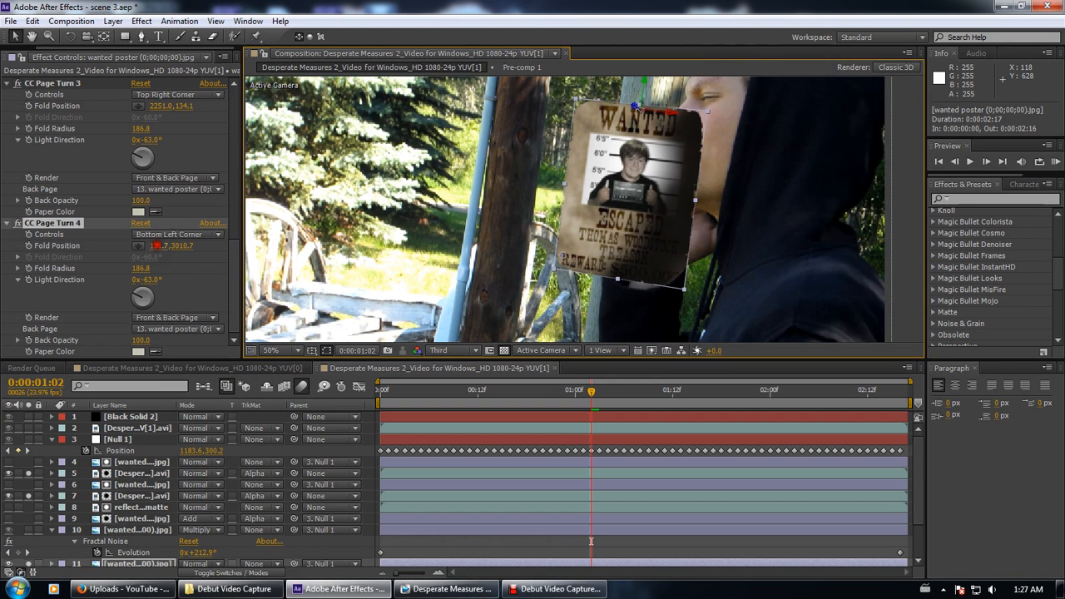
drag(154, 245, 125, 250)
key(ctrl+z)
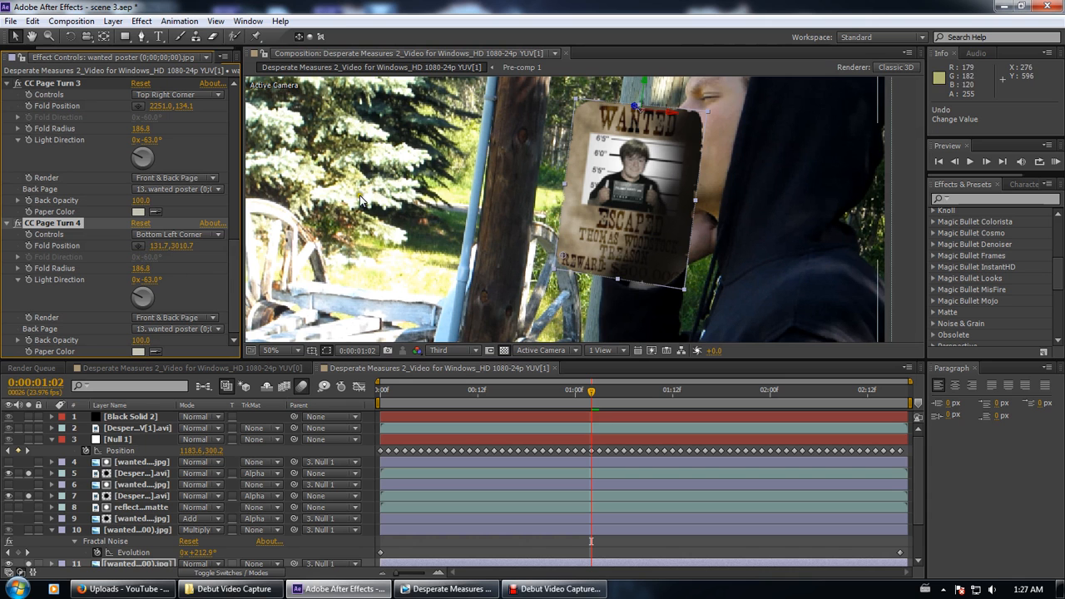
click(562, 256)
mouse_move(562, 258)
mouse_down()
mouse_move(675, 185)
mouse_move(587, 241)
mouse_move(606, 258)
mouse_move(556, 251)
mouse_up()
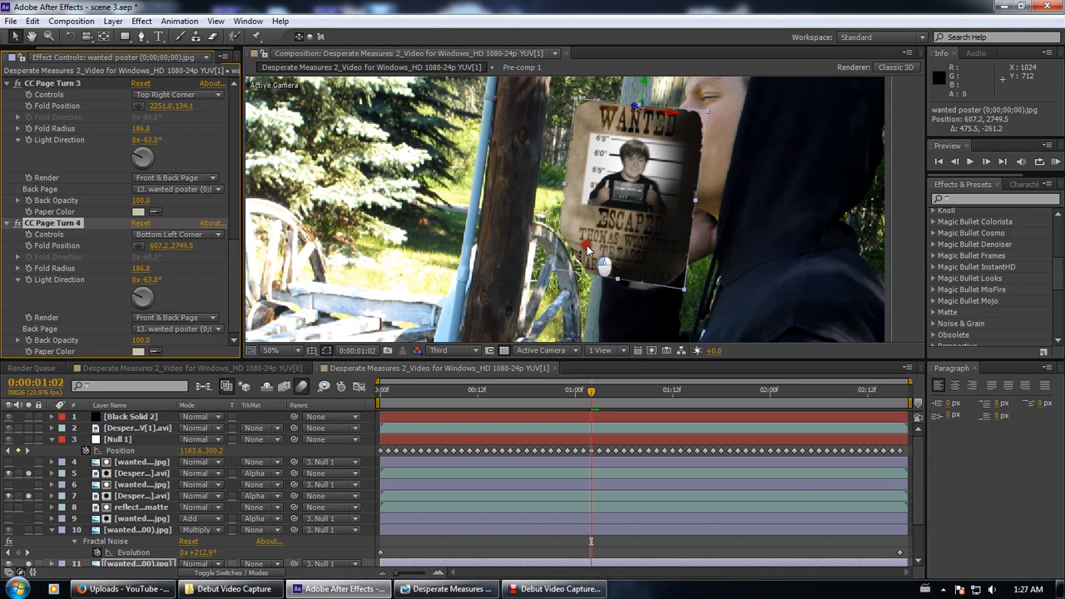
key(ctrl+z)
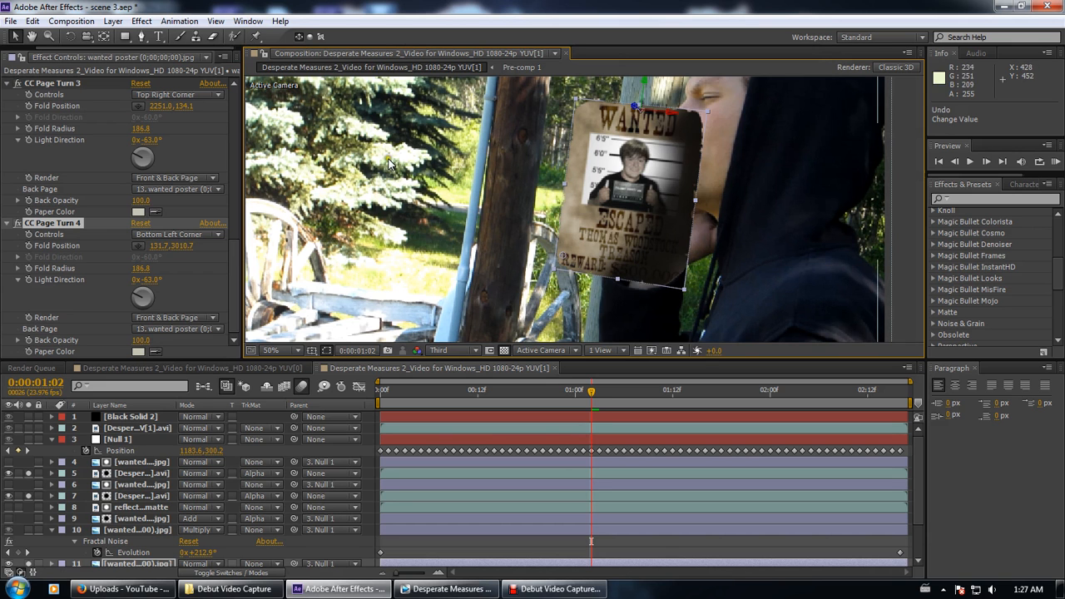
Select the poster's Roughen Edges effect and inspect the torn edges at 100% magnification before returning to 50%
scroll(90, 188, up, 10)
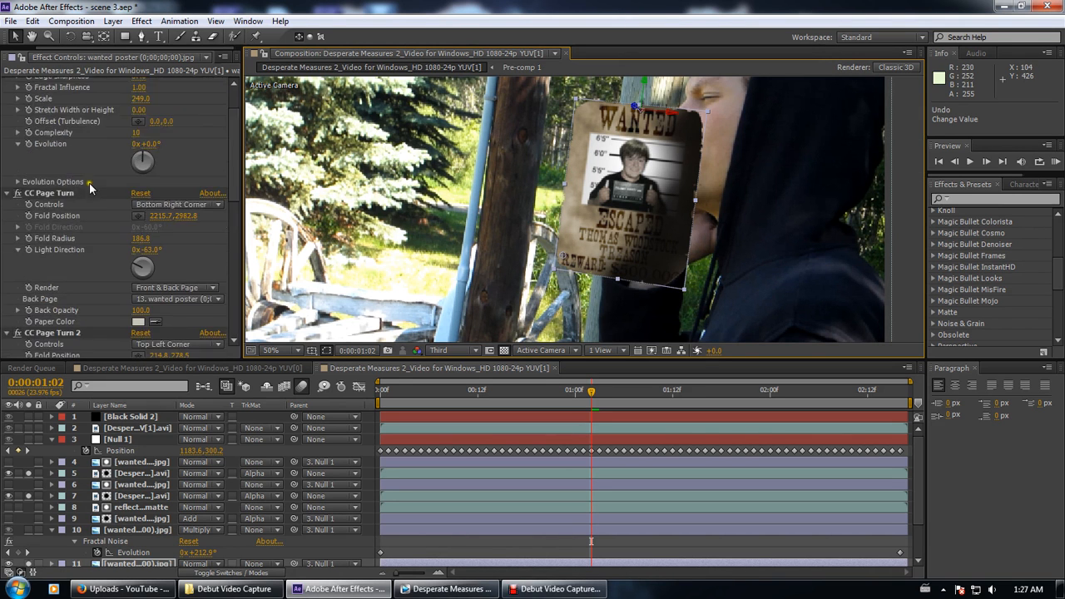
scroll(89, 188, up, 2)
click(69, 85)
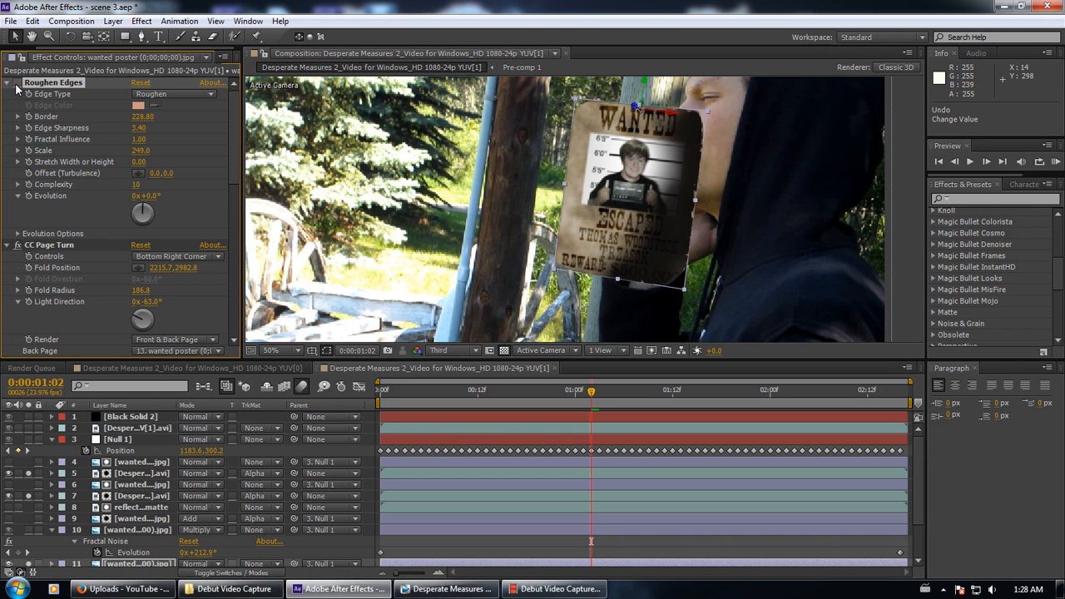
key(period)
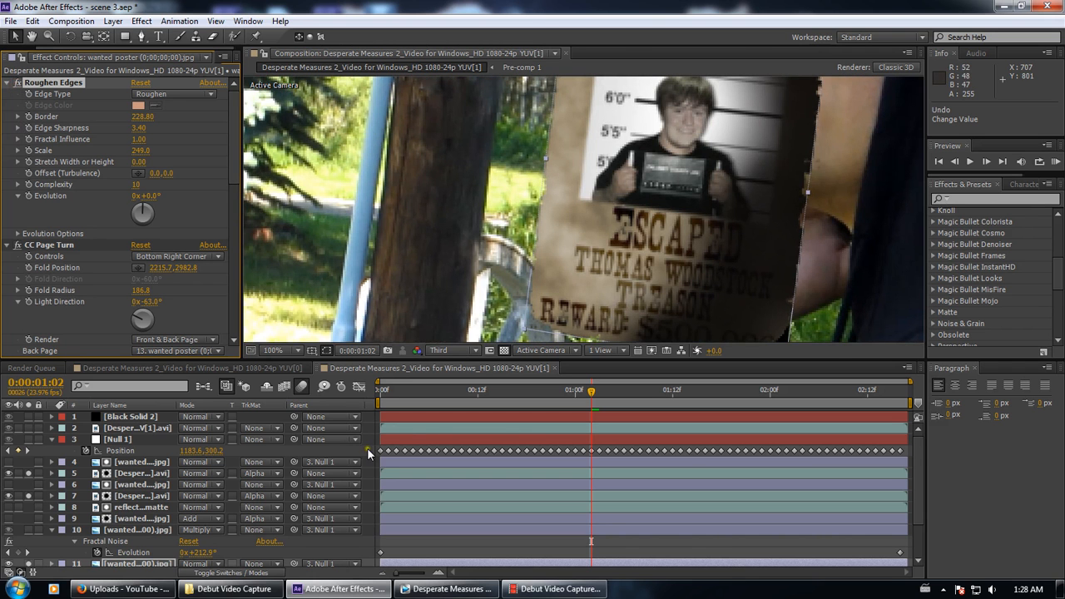
key(comma)
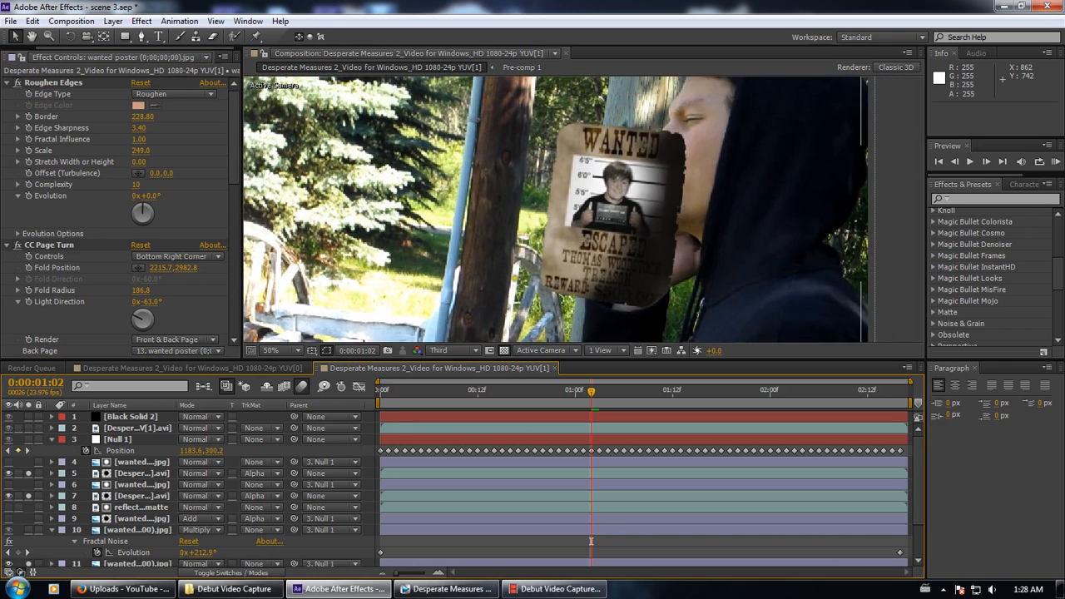
Select layer 2 and turn off solo for layers 5, 7, 11 and 15, showing the whole composite frame at 25%
click(139, 427)
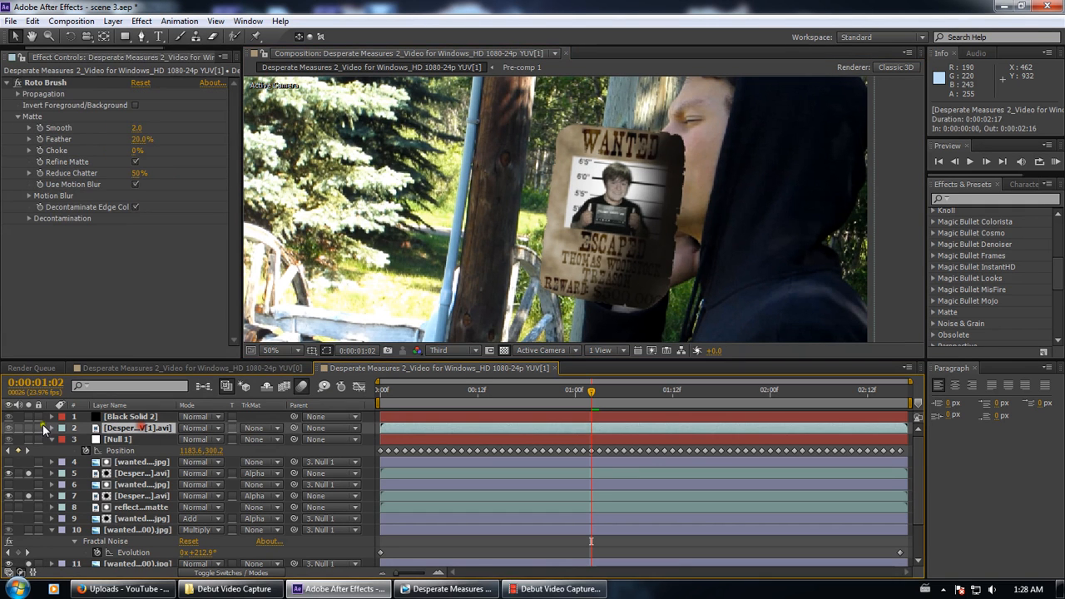
click(30, 473)
click(30, 496)
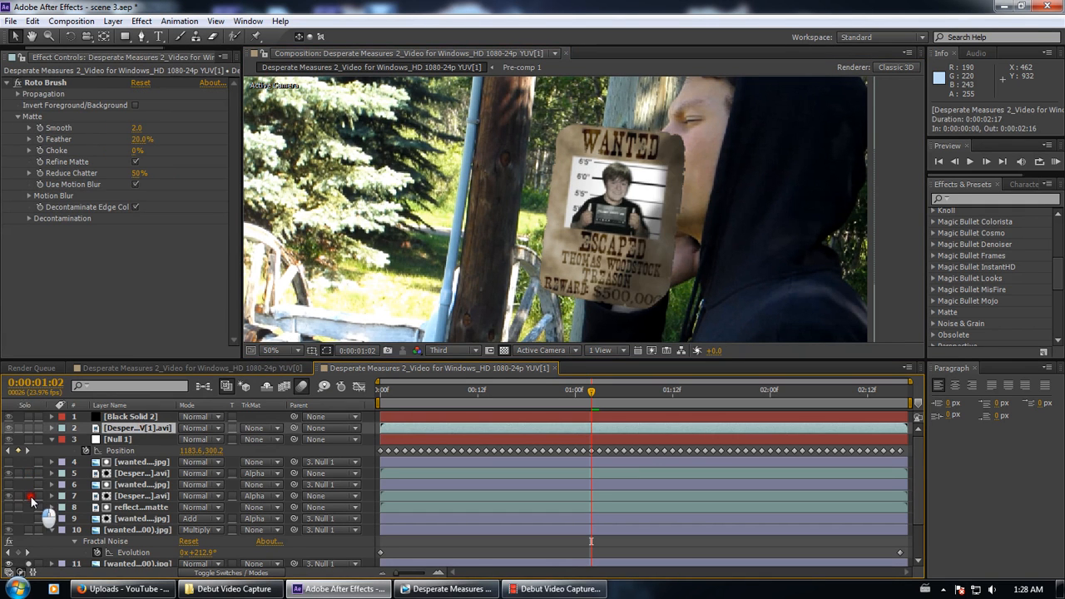
scroll(31, 507, down, 3)
click(31, 537)
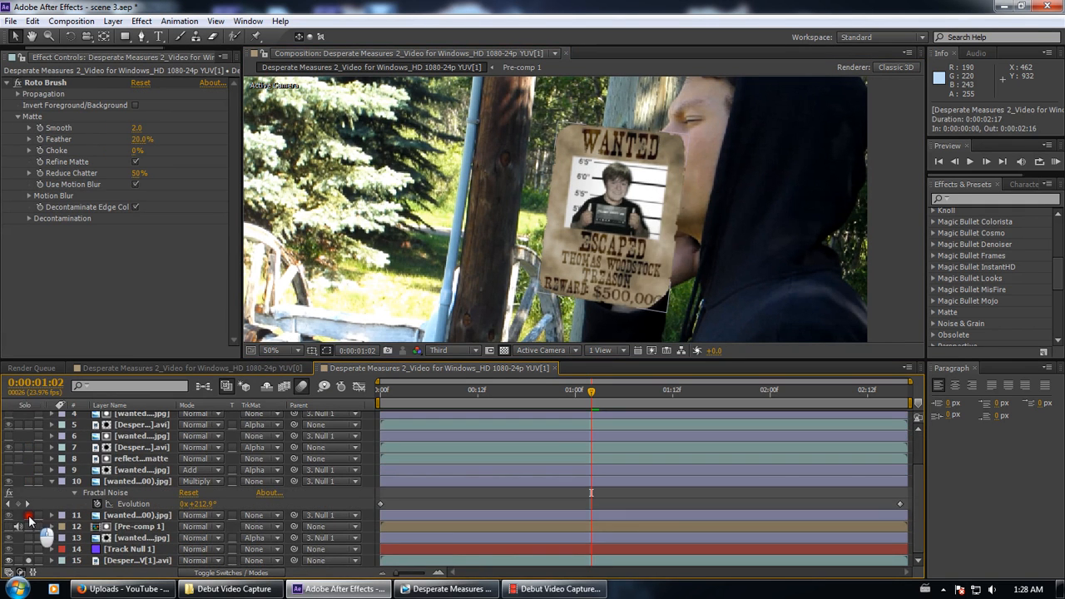
click(30, 561)
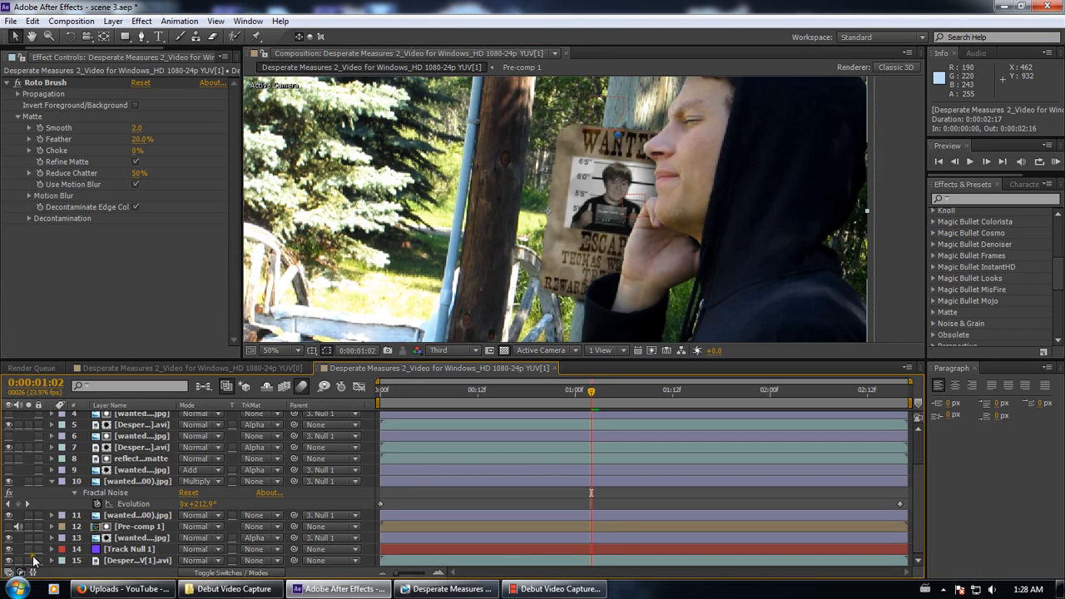
scroll(614, 244, down, 2)
drag(614, 243, 609, 283)
scroll(191, 446, up, 2)
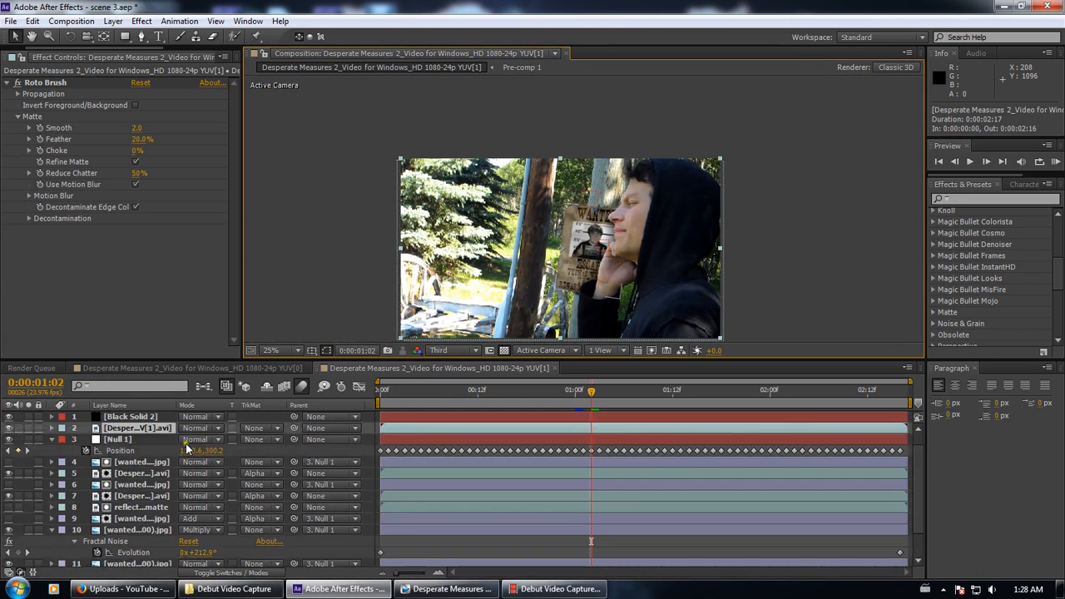
Check the layer 4 and layer 6 posters and bring up the project's list of compositions and footage
click(145, 465)
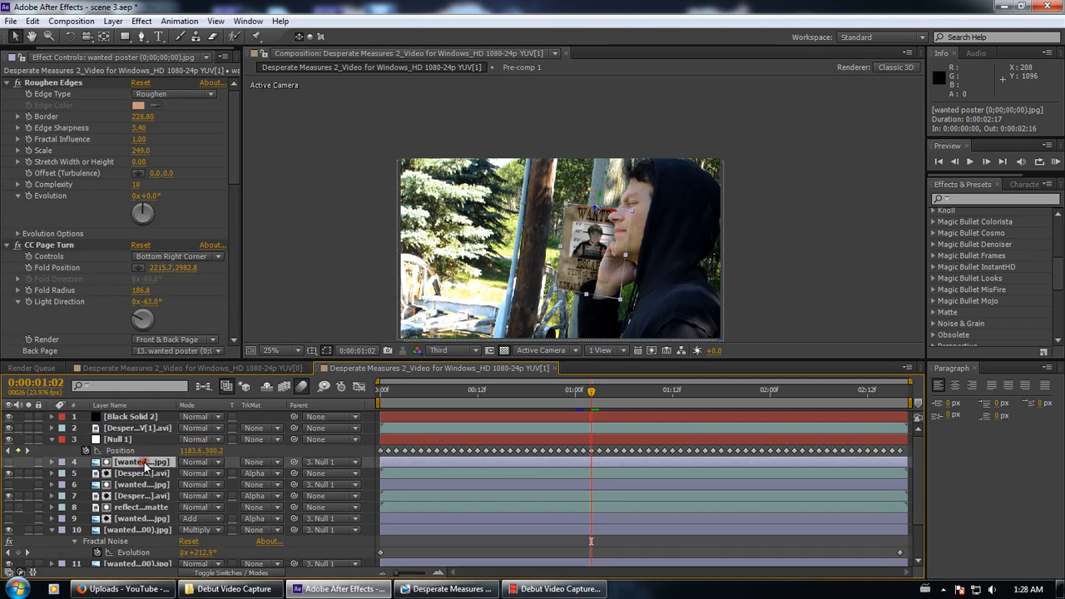
click(144, 486)
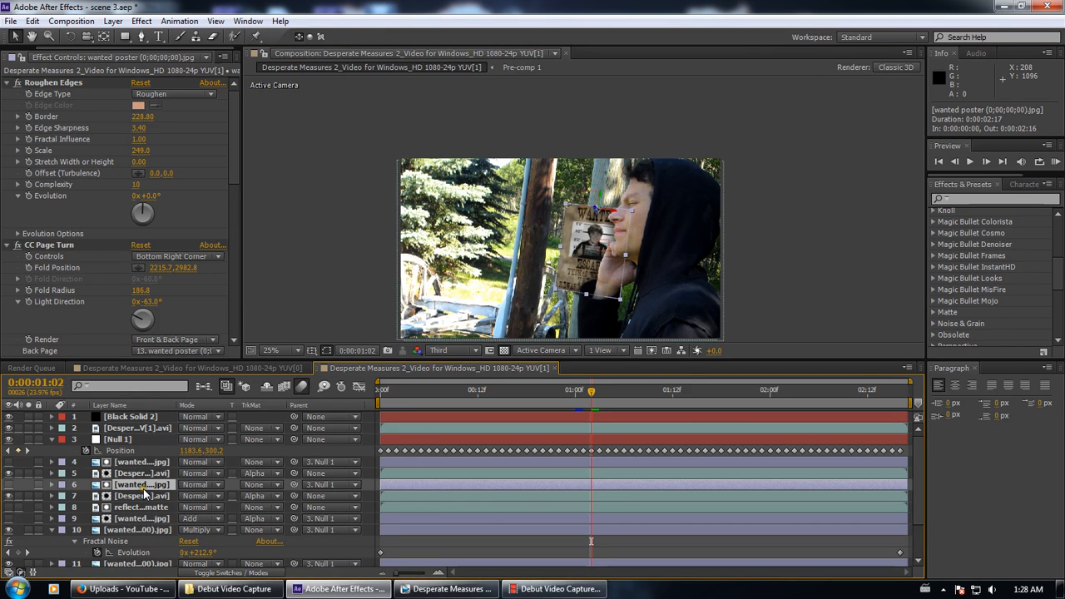
click(11, 49)
scroll(963, 257, down, 3)
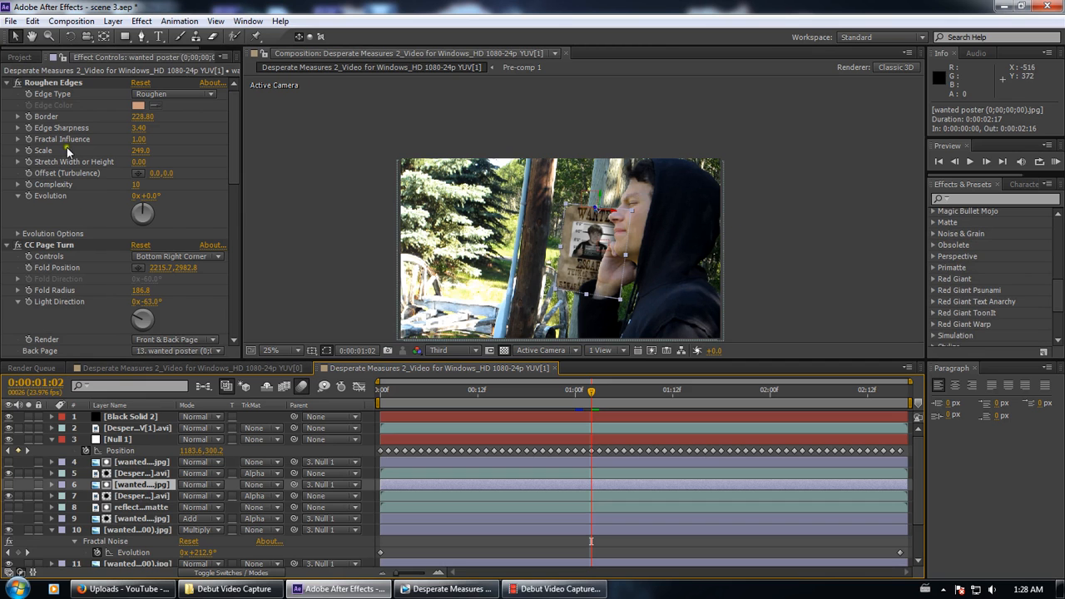
click(19, 56)
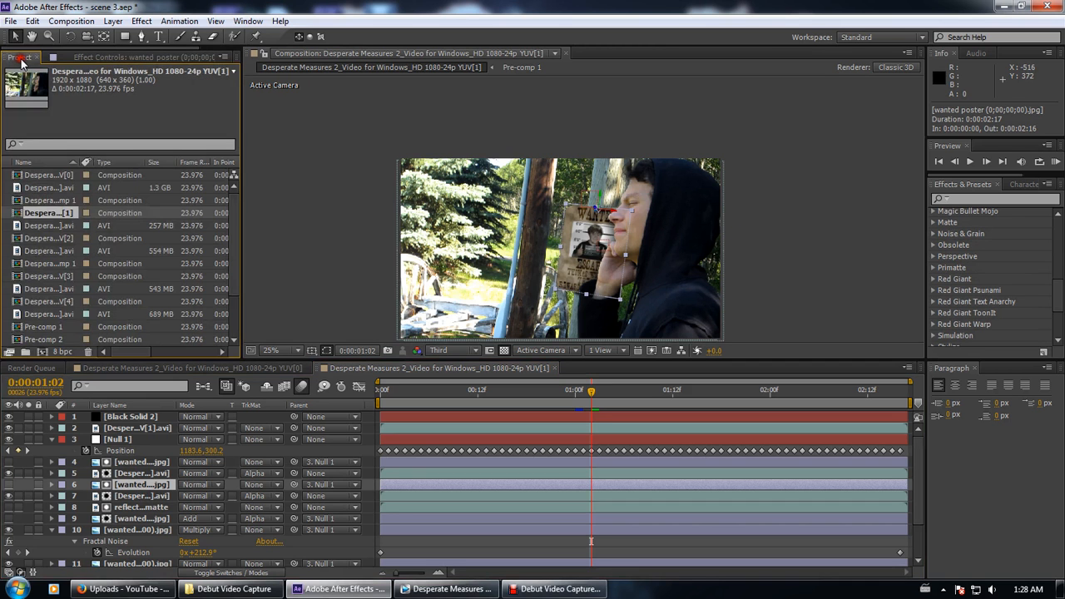
Open the composition ending in [3] and inspect the Levels and Fractal Noise effects on the layer 2 poster
double_click(51, 280)
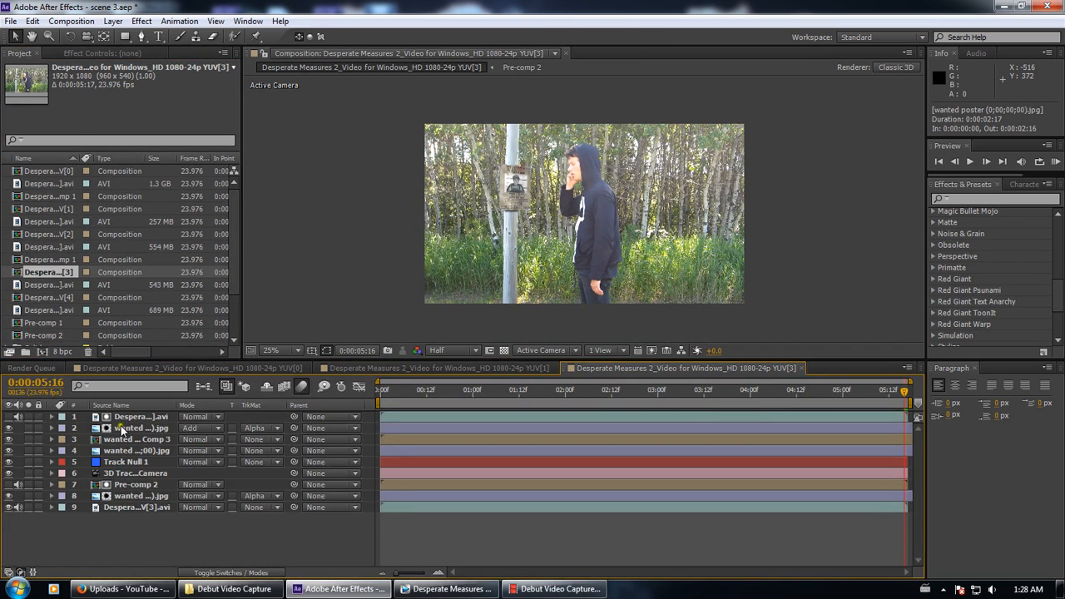
click(121, 426)
click(133, 56)
scroll(84, 179, down, 5)
scroll(78, 242, down, 10)
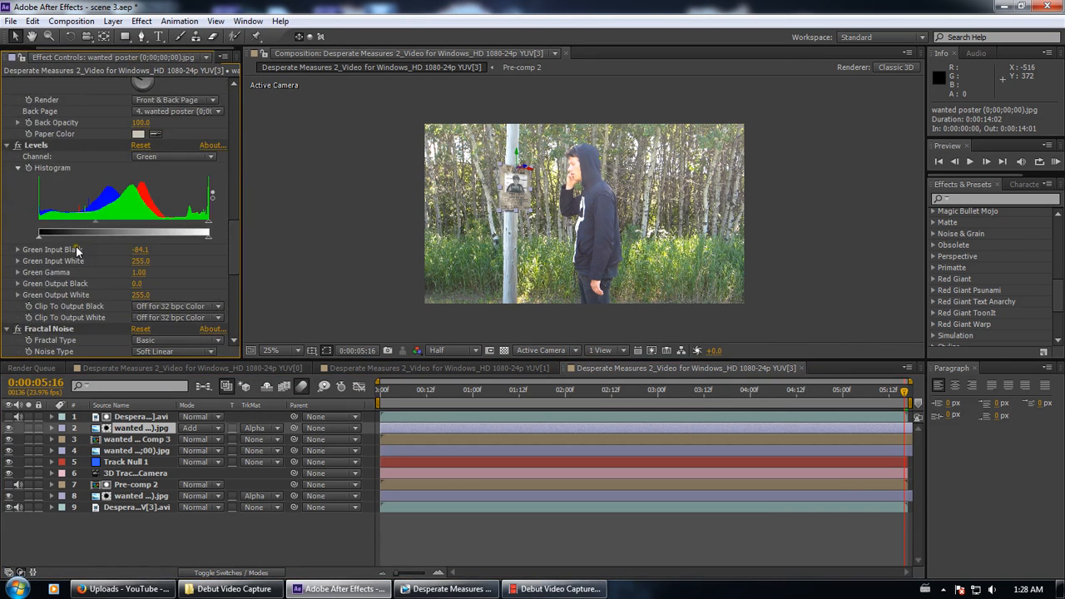
click(79, 237)
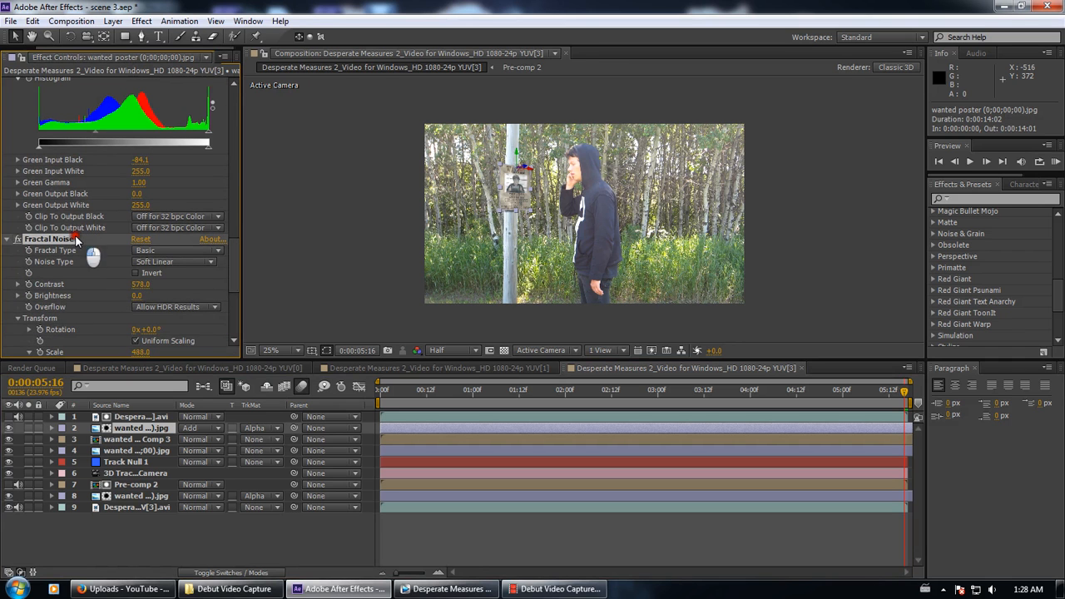
Solo the layer 2 poster and examine its fractal noise at 200% magnification on the first frame
click(29, 428)
scroll(441, 250, up, 3)
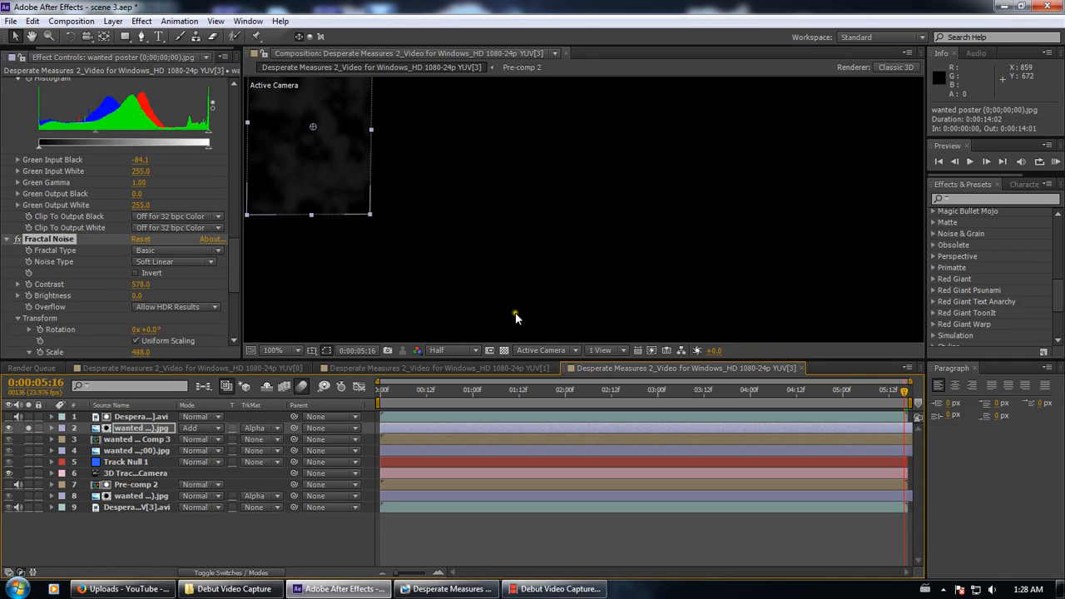
drag(313, 184, 687, 280)
scroll(536, 280, up, 1)
drag(420, 389, 443, 391)
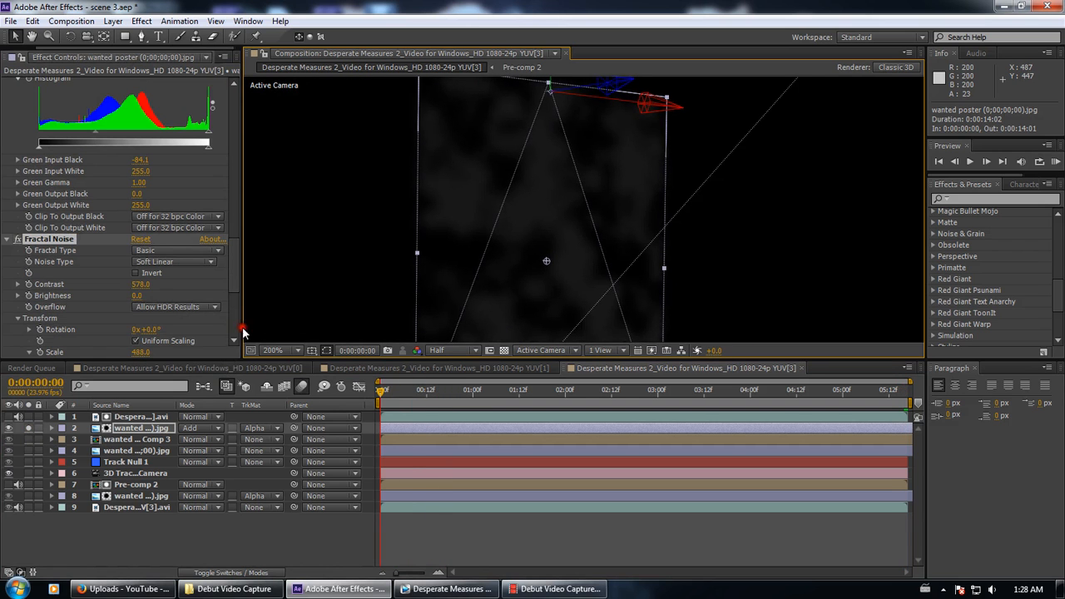
key(Home)
Open the Scene 4 project from the Desperate Measures 2 Scene 4 folder, discarding the changes to scene 3.aep
click(10, 21)
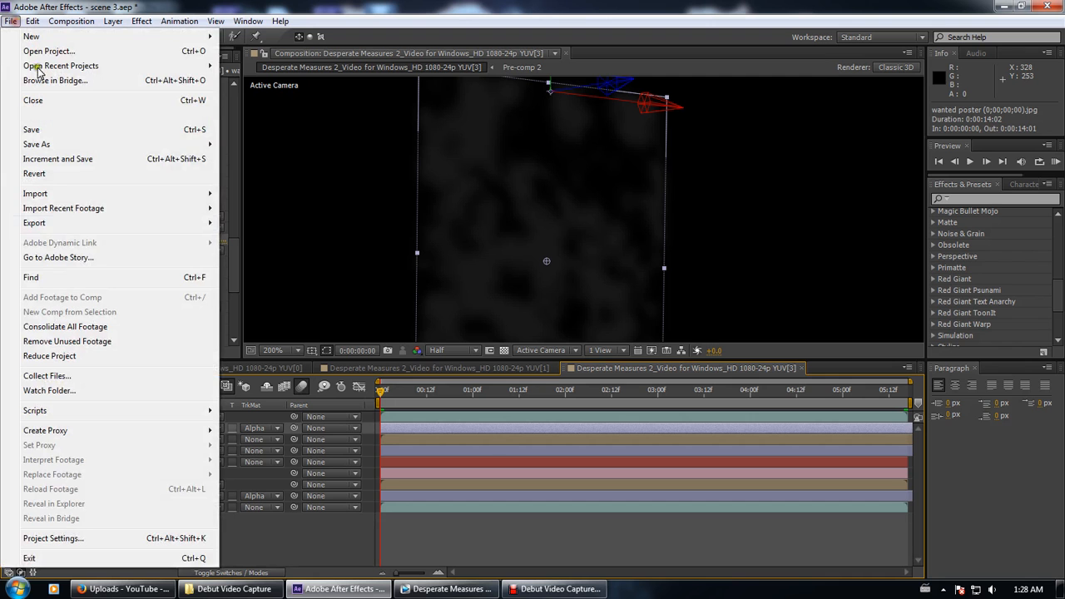
click(84, 52)
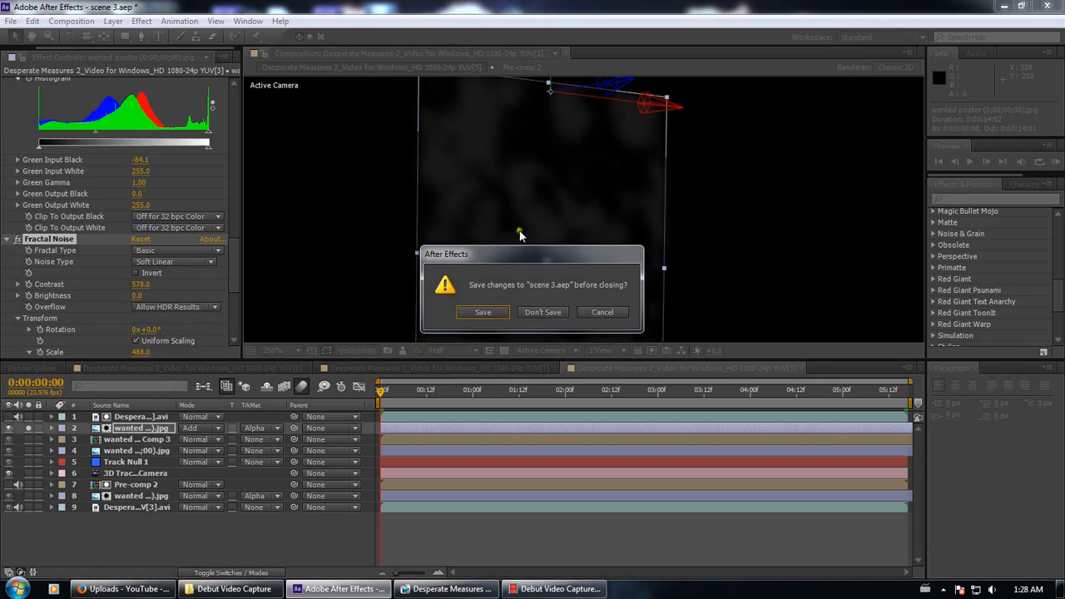
click(542, 312)
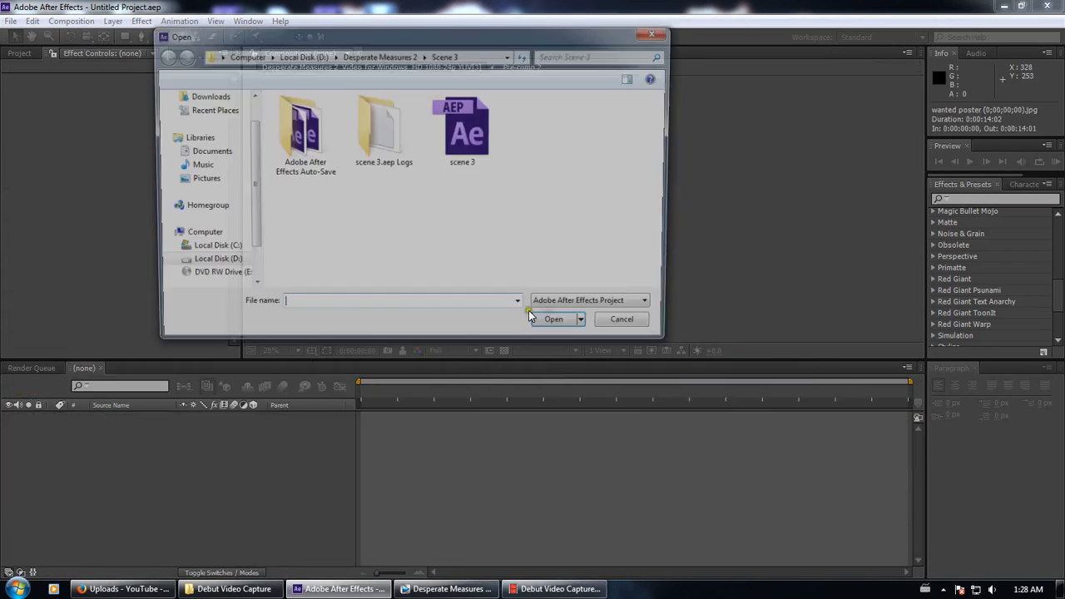
click(379, 55)
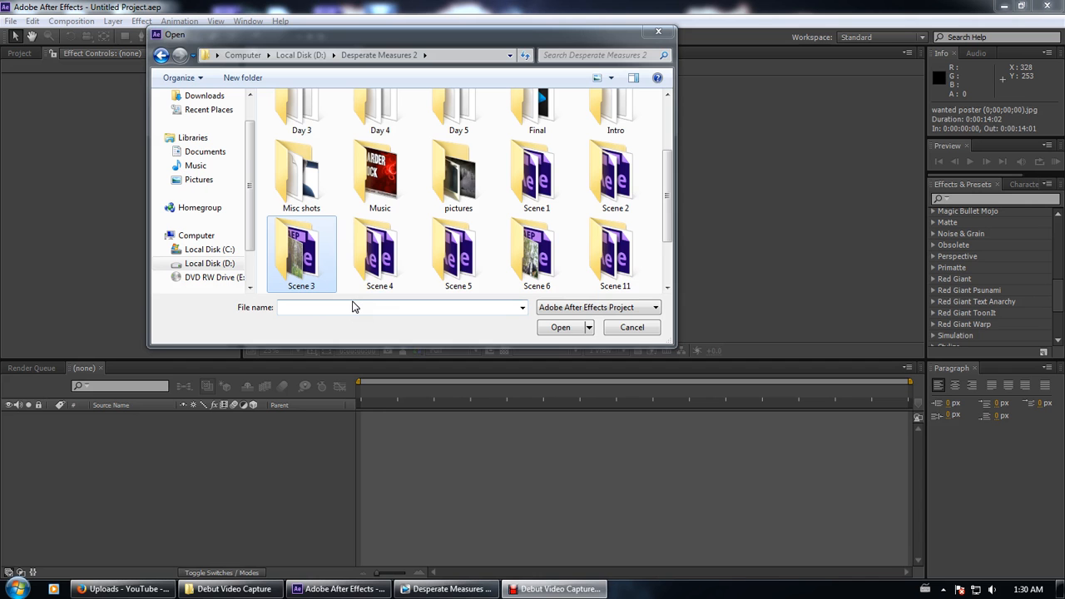
double_click(379, 254)
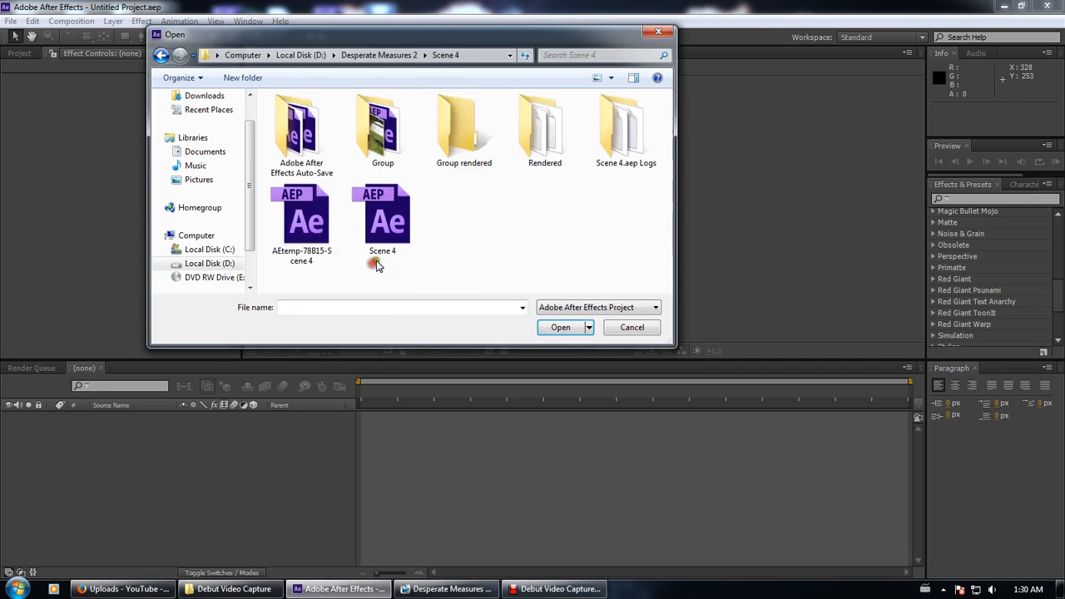
double_click(408, 201)
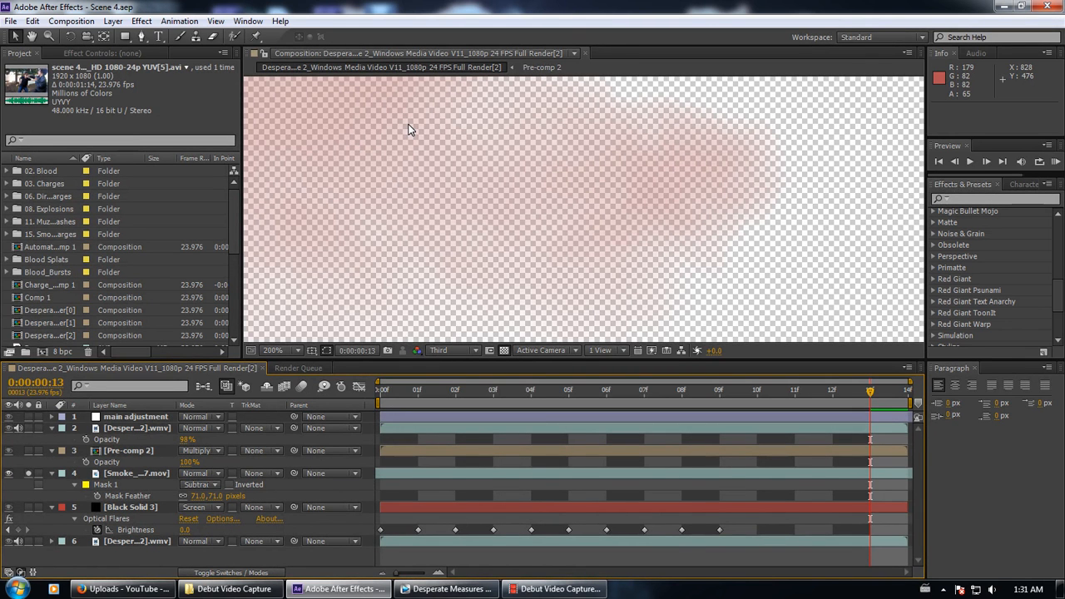
Turn off solo for the smoke layer and show the whole composition's first frame at 25%
scroll(483, 225, down, 8)
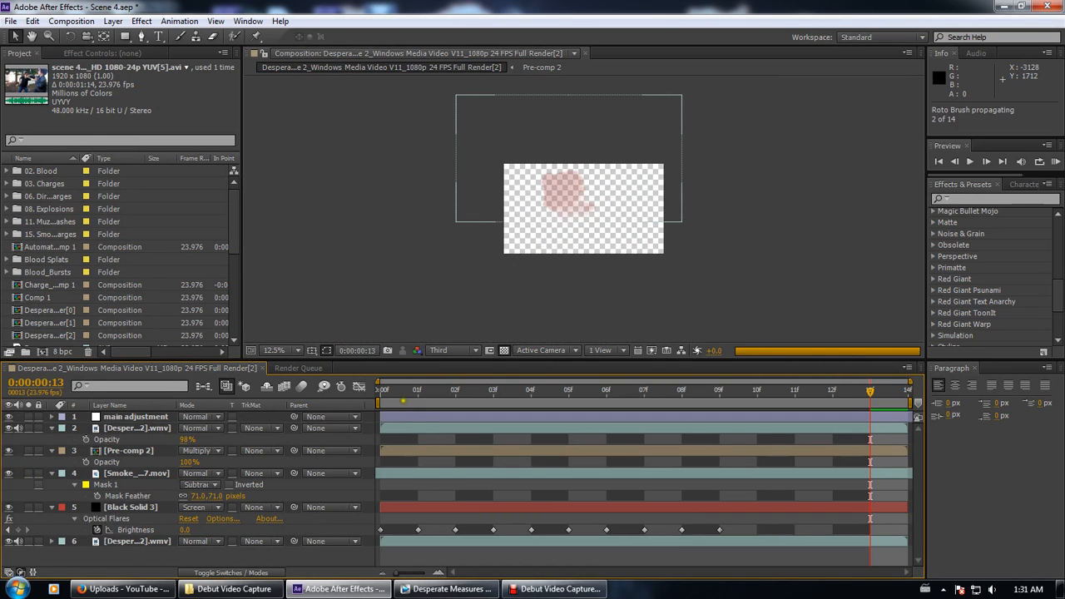
click(373, 391)
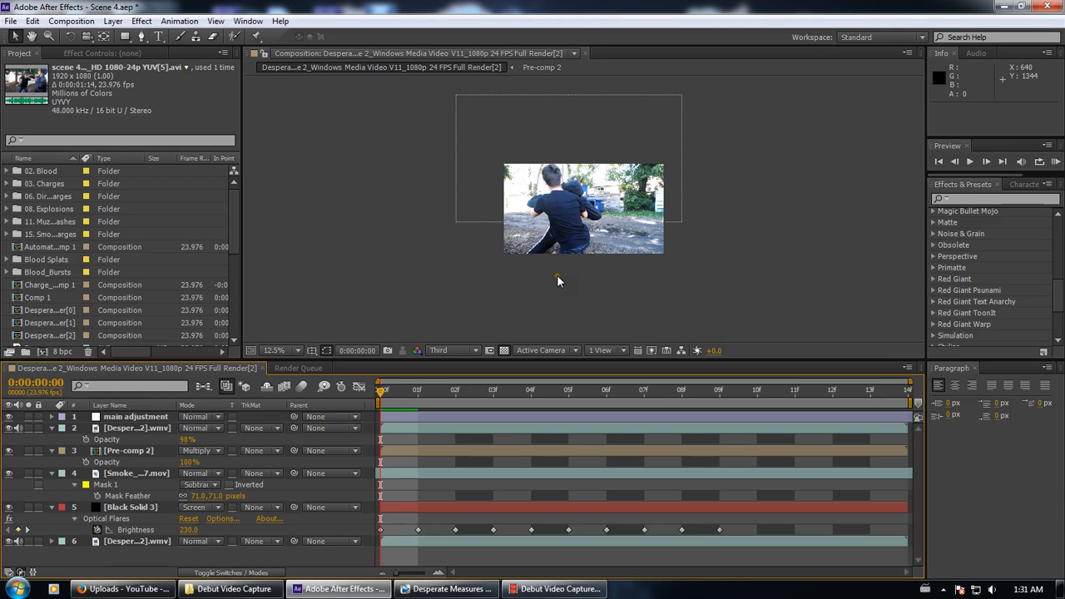
scroll(556, 274, up, 4)
scroll(562, 175, down, 2)
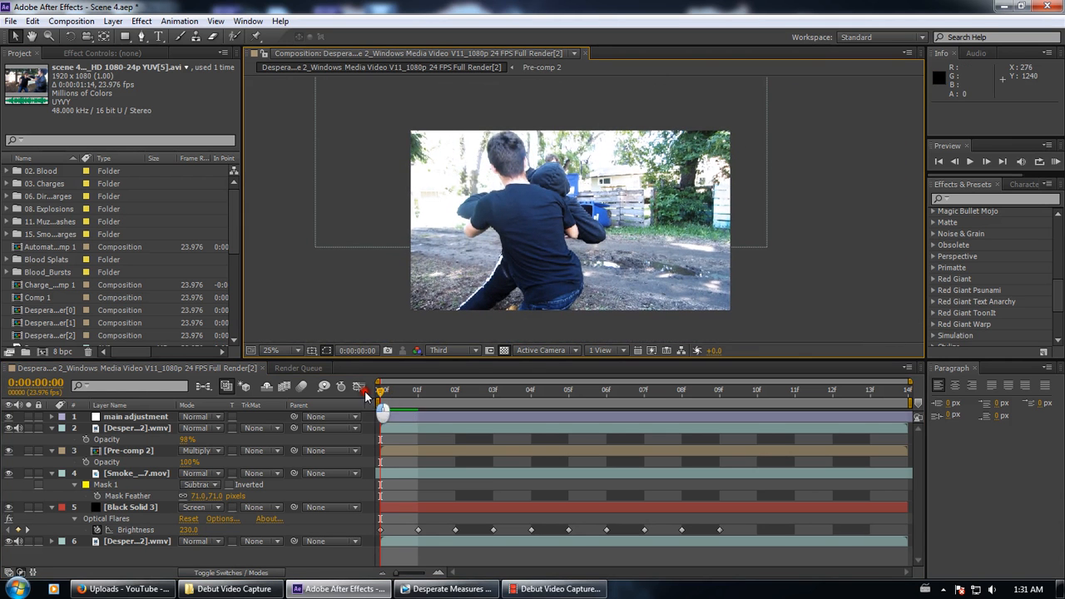
Open the Full Render[0] composition and make the main adjustment layer and Adjustment Layer 2 visible
click(33, 315)
double_click(32, 312)
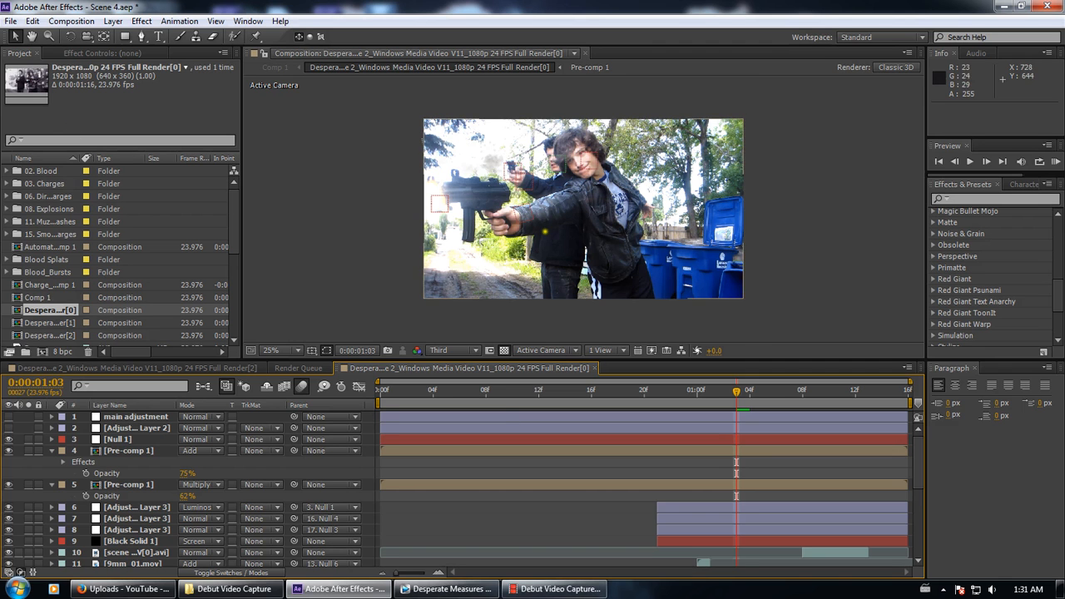
drag(545, 231, 549, 266)
click(8, 429)
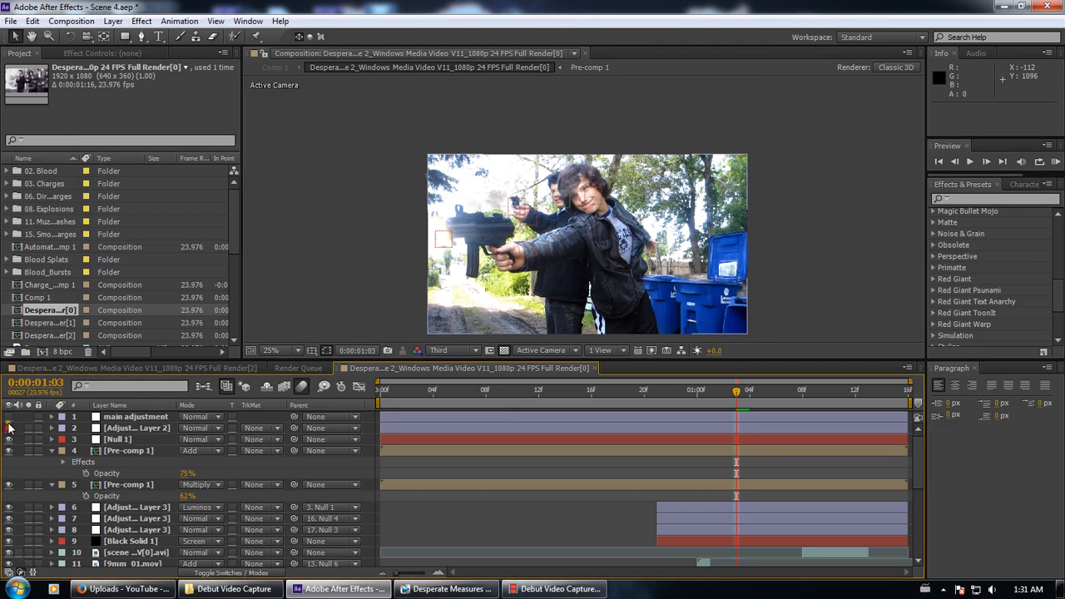
click(8, 416)
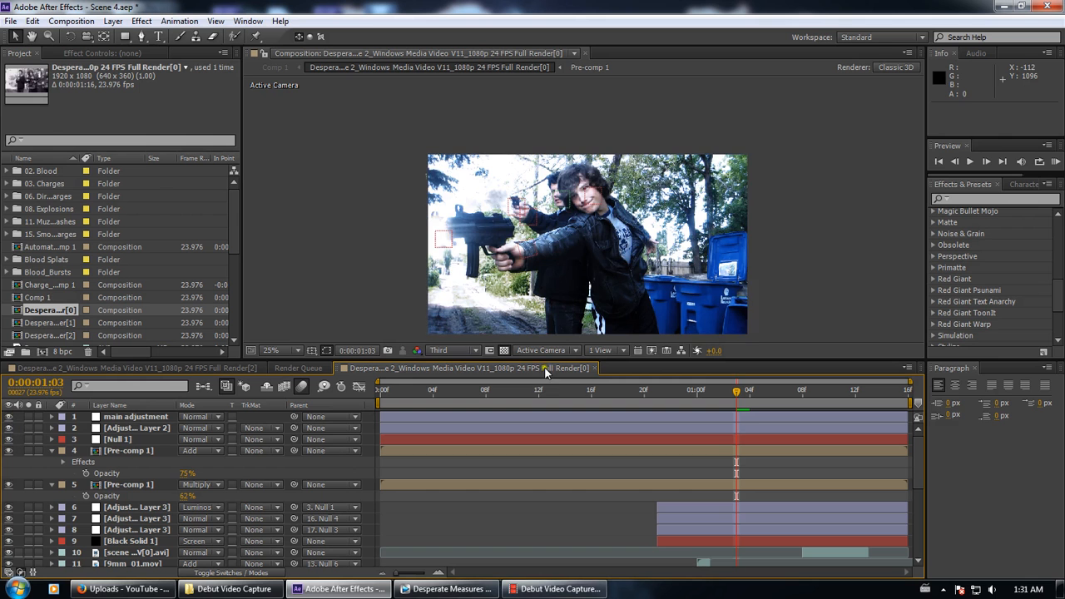
Examine the gun shot at 50% while scrubbing to 0:00:00:23, and return to 25% magnification
scroll(571, 277, up, 2)
drag(516, 297, 639, 288)
scroll(639, 292, down, 2)
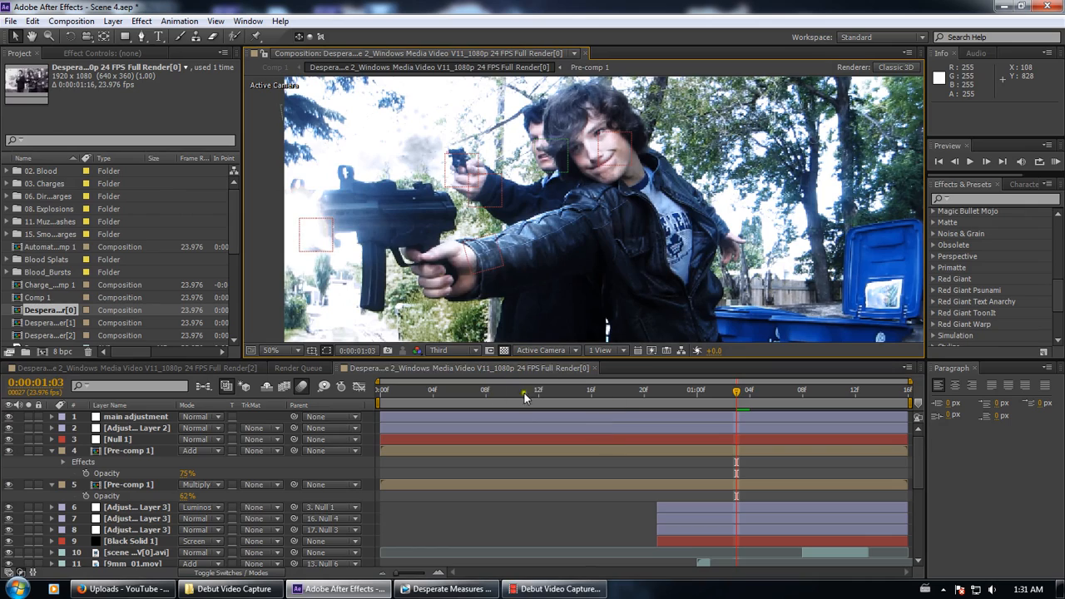
click(555, 390)
drag(557, 390, 686, 381)
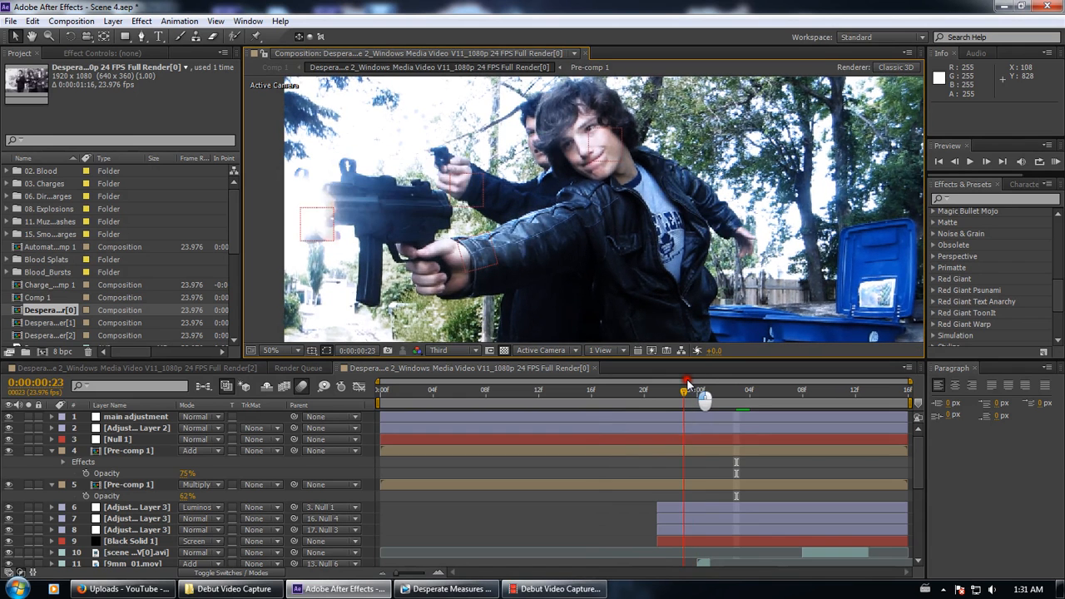
scroll(629, 252, down, 2)
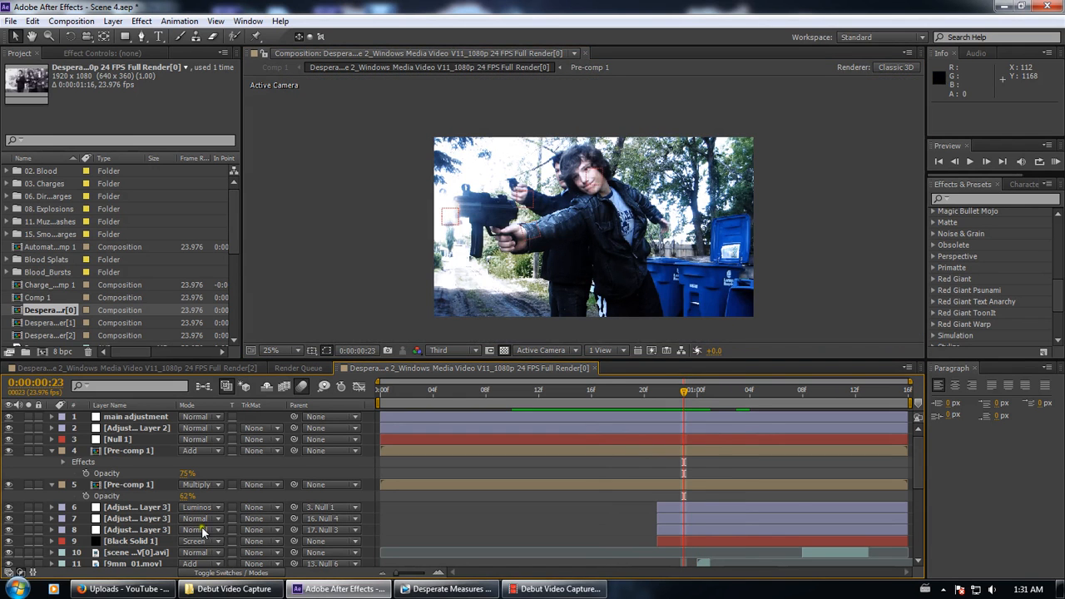
Look through the composition's layer stack and check the two 9mm_01.mov muzzle flash layers
scroll(183, 539, down, 5)
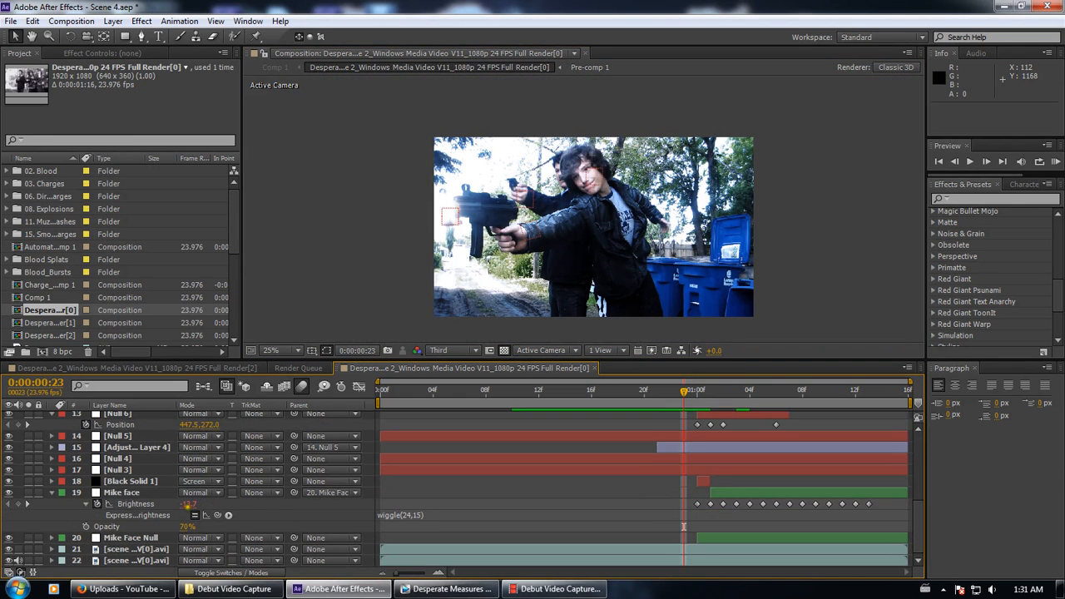
scroll(186, 516, up, 4)
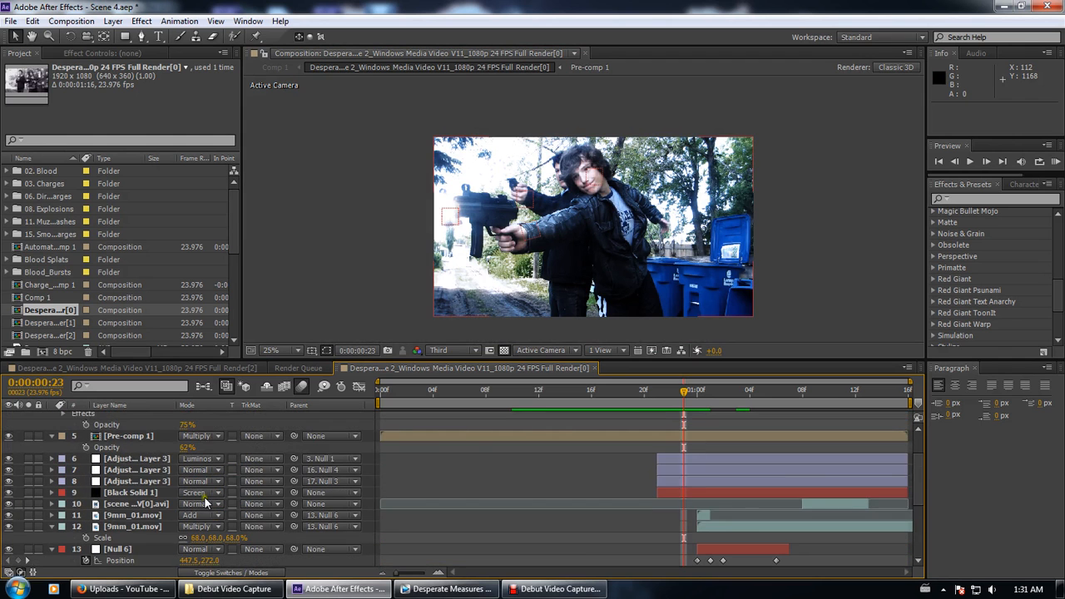
click(131, 503)
click(133, 527)
click(133, 515)
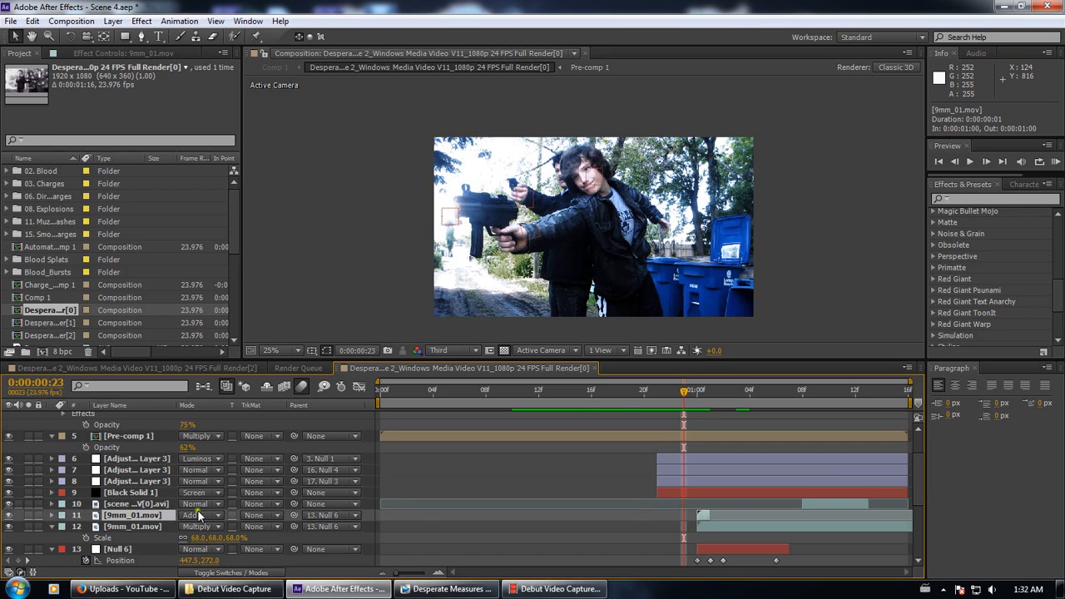
scroll(140, 501, down, 3)
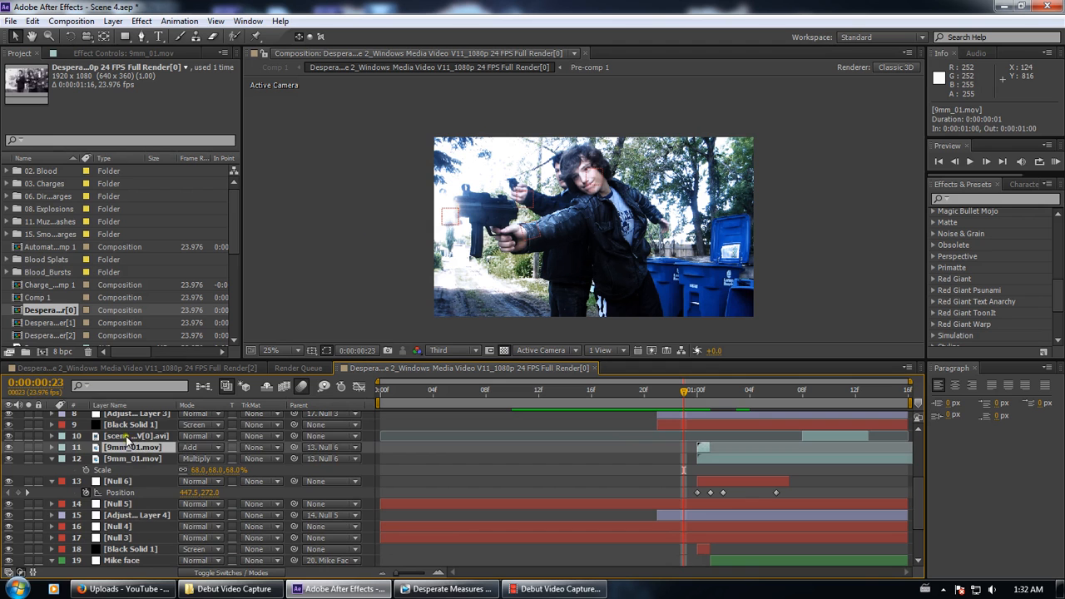
scroll(129, 443, up, 5)
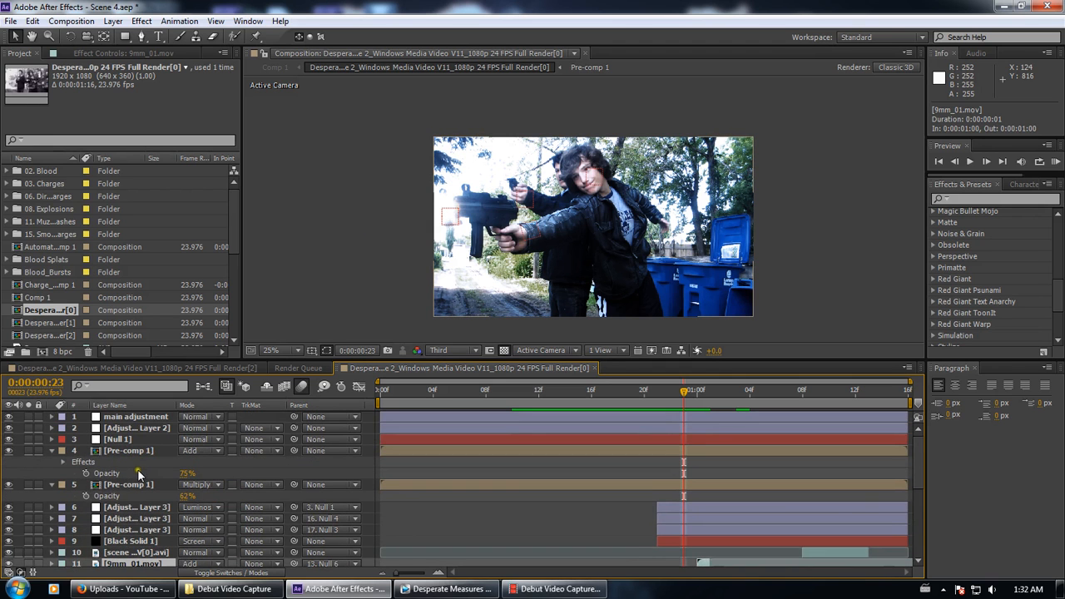
scroll(138, 470, down, 3)
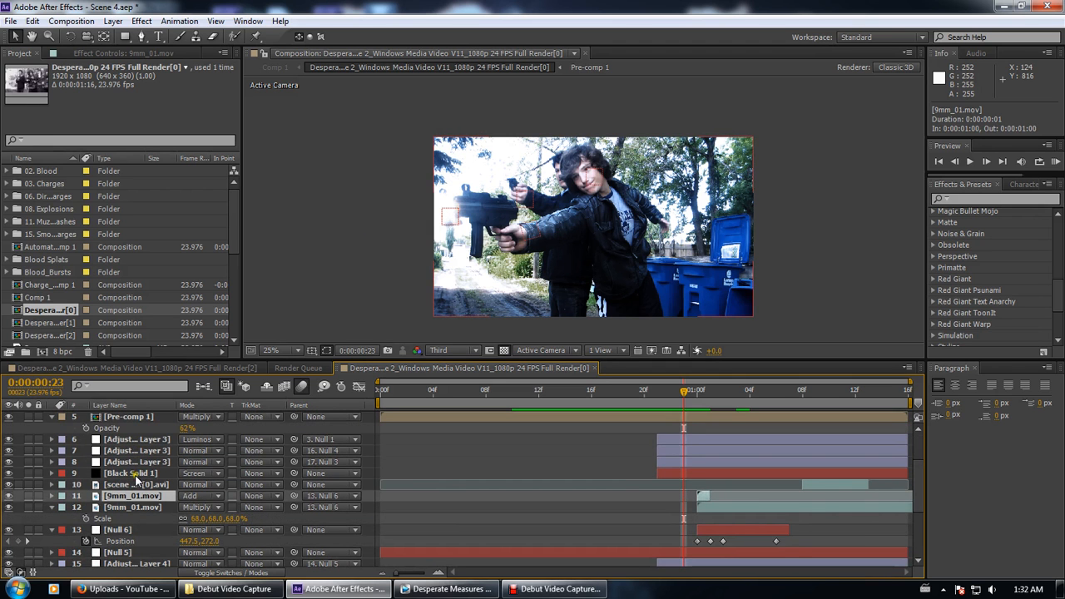
Check layers 9 to 12 one by one, followed by the face adjustment layer 19 and its null, layer 20
click(136, 476)
click(135, 486)
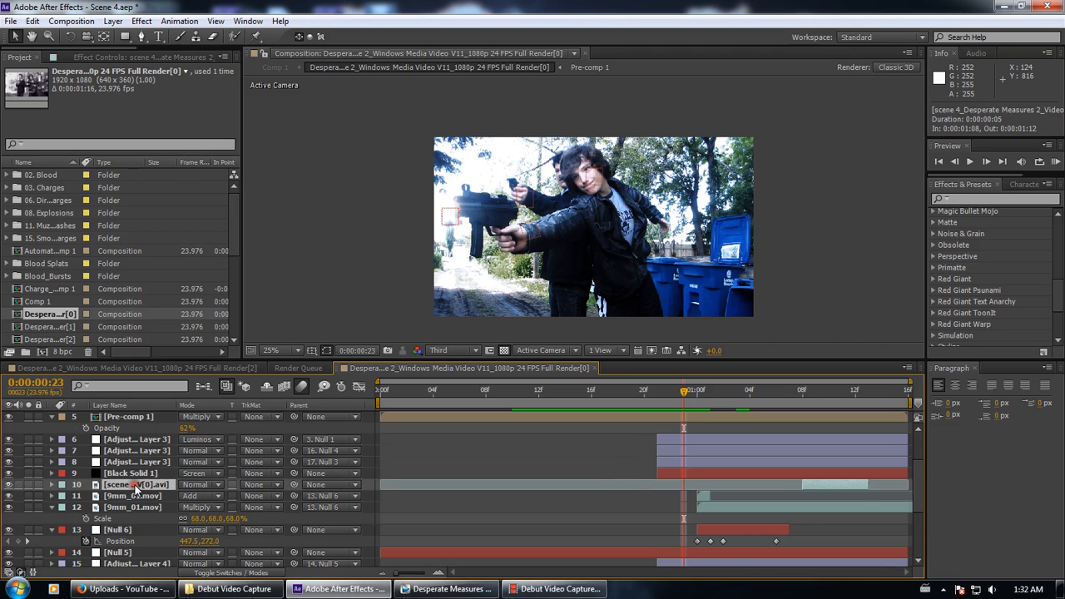
click(132, 495)
click(126, 507)
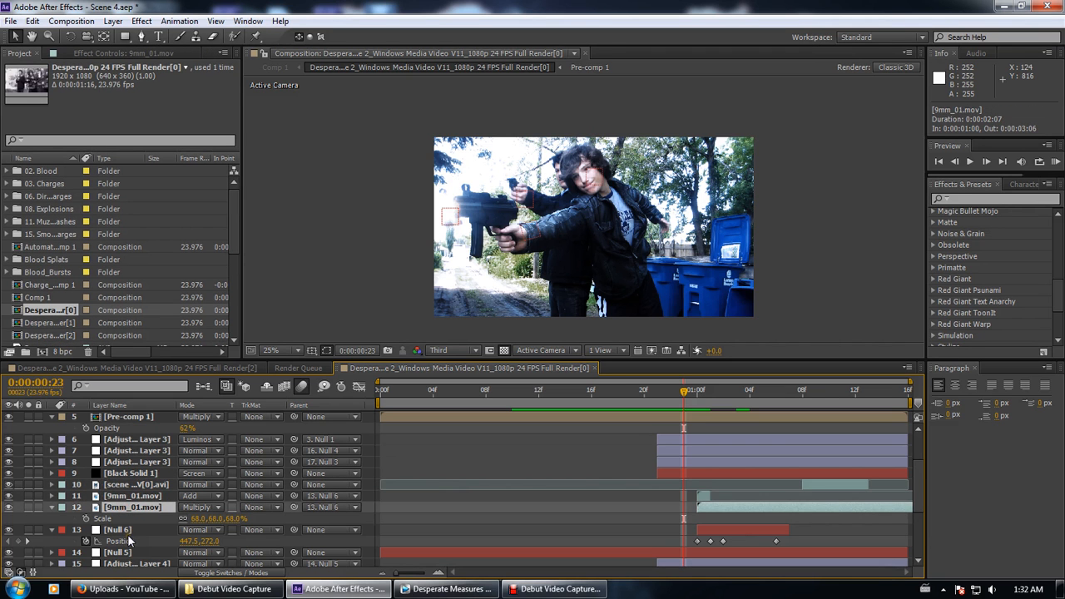
scroll(129, 541, down, 3)
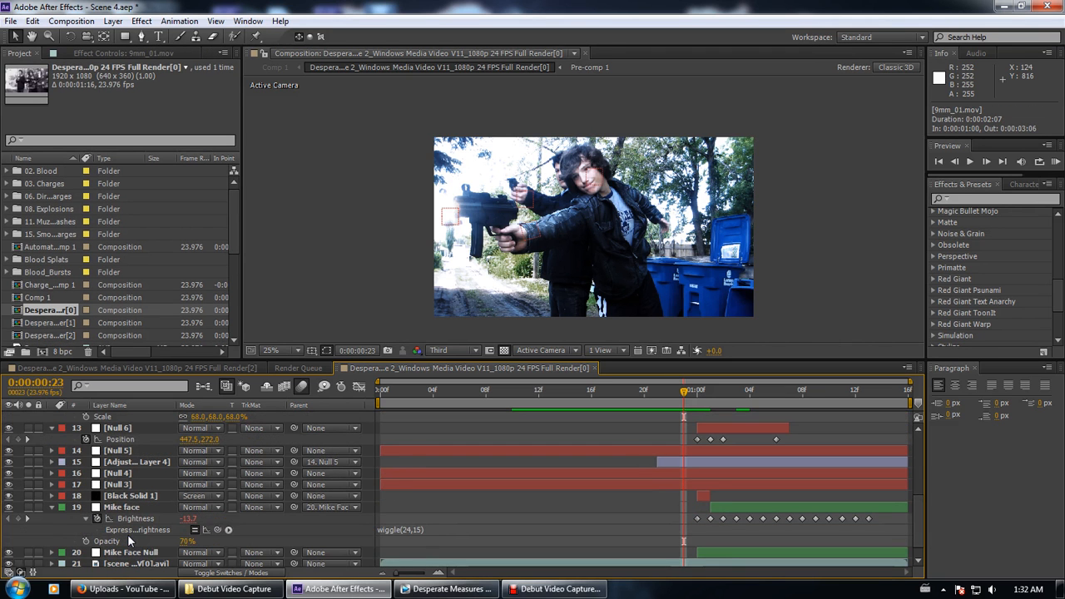
scroll(121, 509, down, 1)
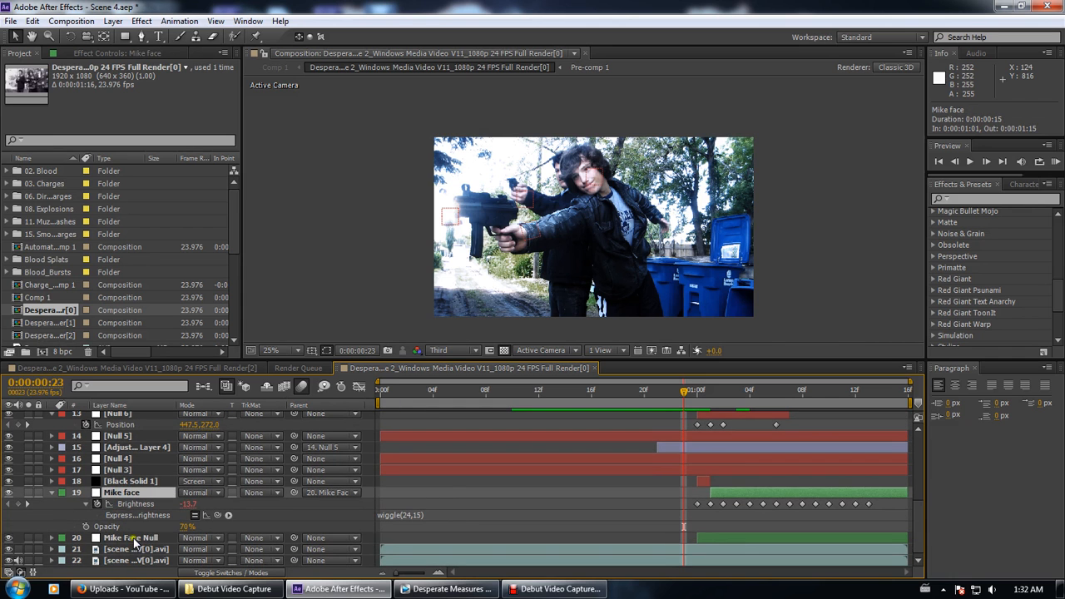
click(131, 538)
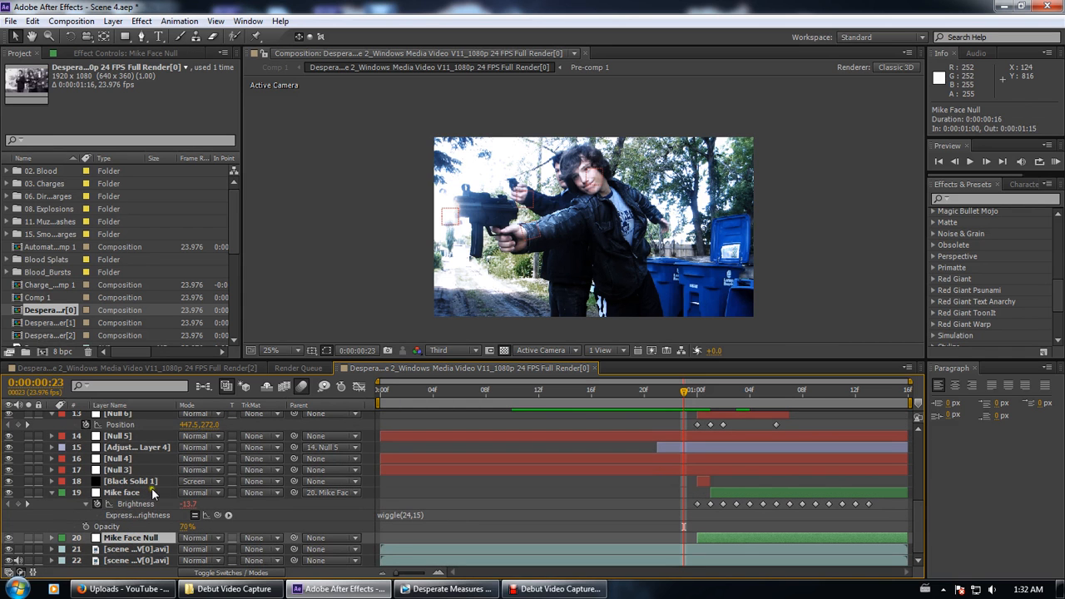
scroll(41, 328, down, 1)
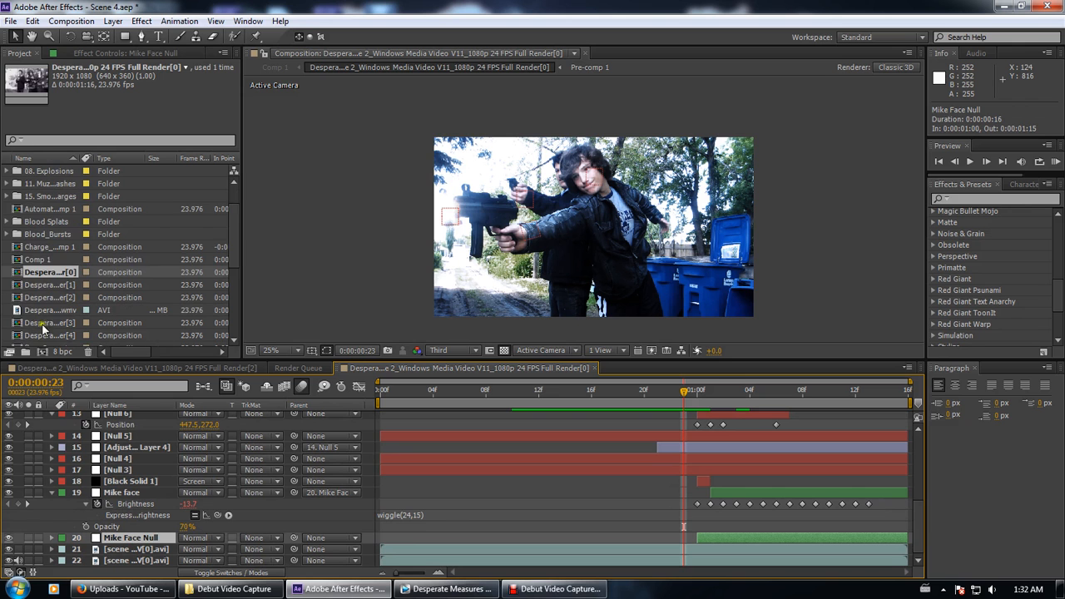
Scrub the muzzle flash section to 0:00:01:15, return to 0:00:01:03, and select Black Solid 1 on layer 18
click(698, 391)
drag(698, 393, 894, 391)
scroll(496, 220, up, 2)
scroll(441, 267, down, 2)
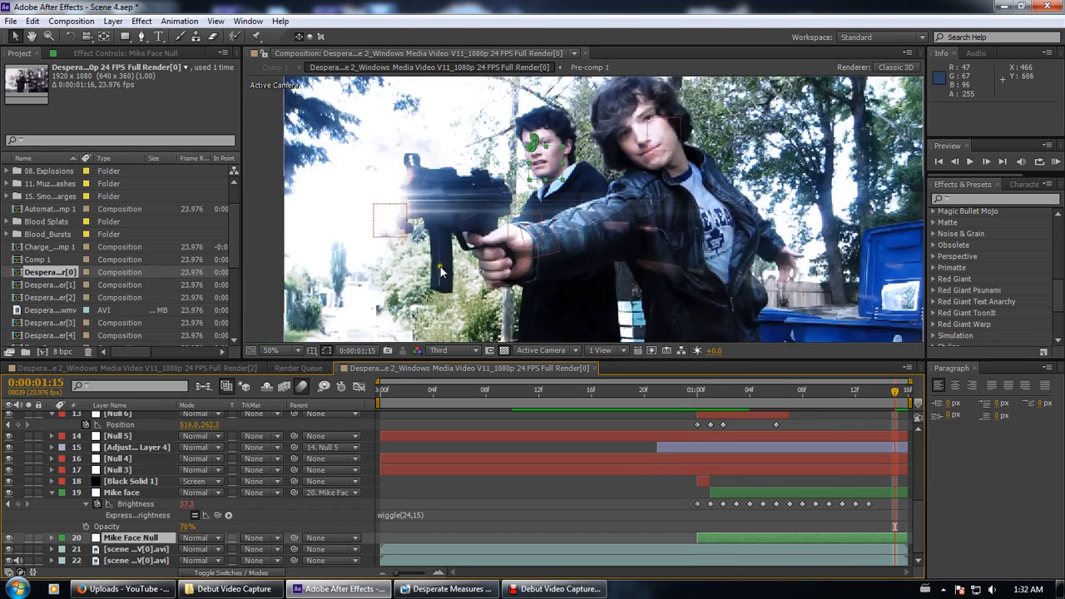
click(710, 390)
drag(710, 390, 736, 390)
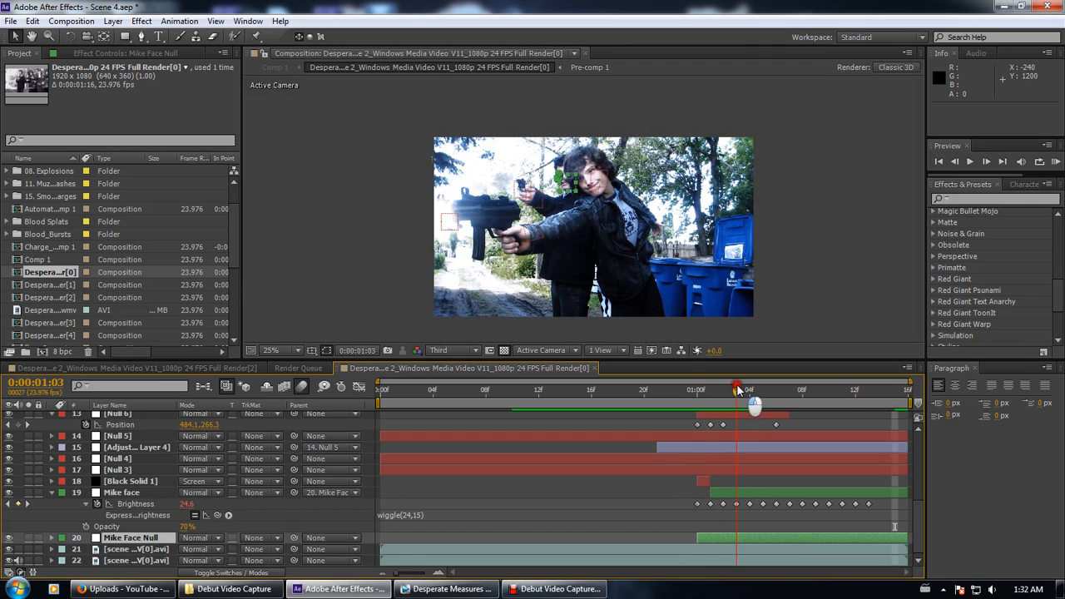
click(129, 481)
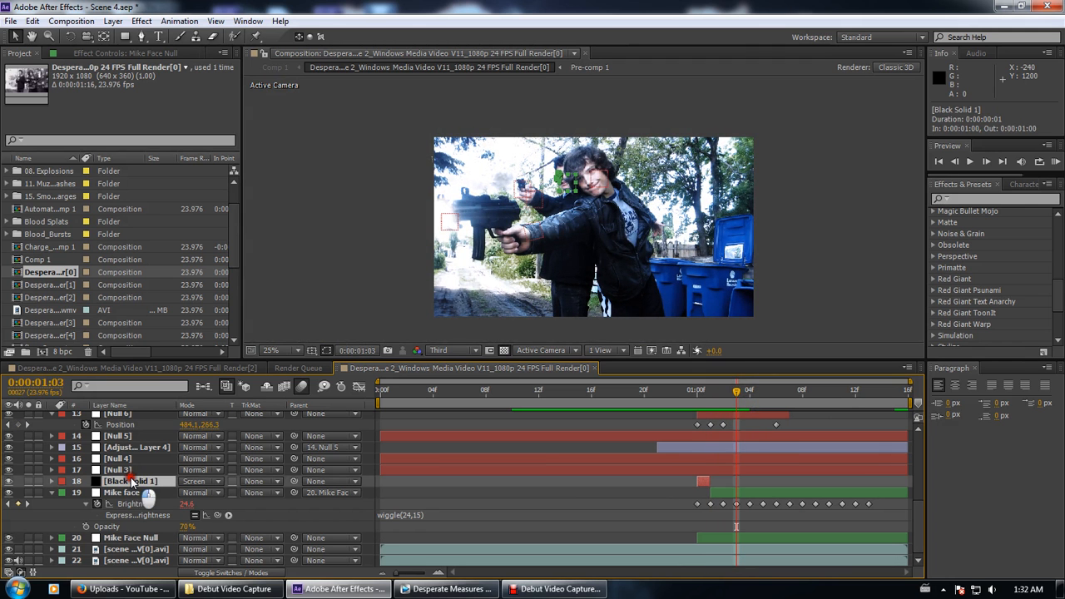
Solo Black Solid 1 on layer 18 briefly, and open the Pre-comp 1 composition from layer 5
click(28, 482)
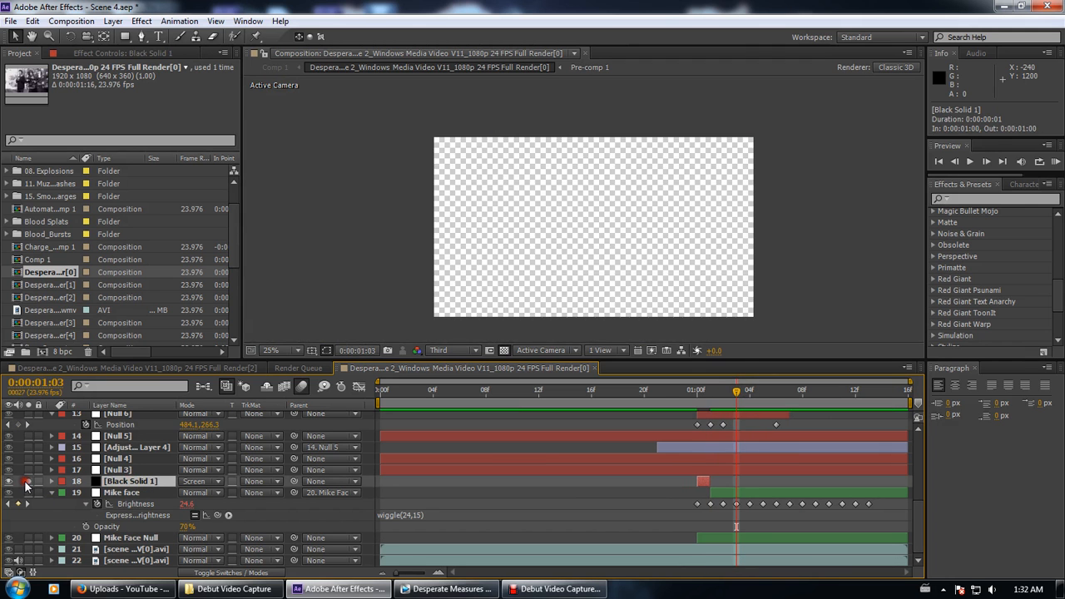
click(28, 482)
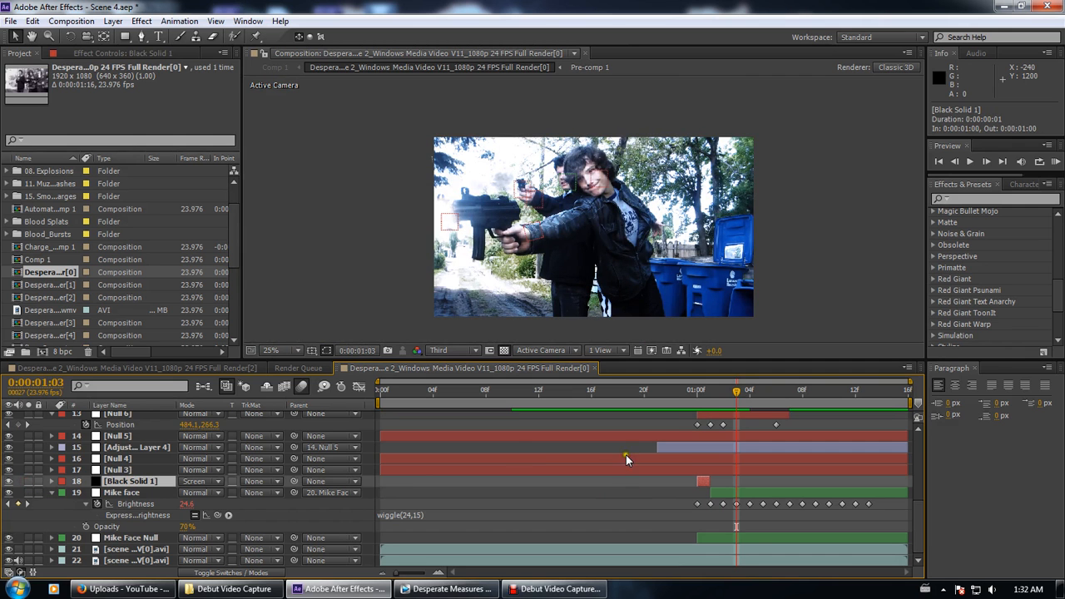
scroll(106, 460, up, 3)
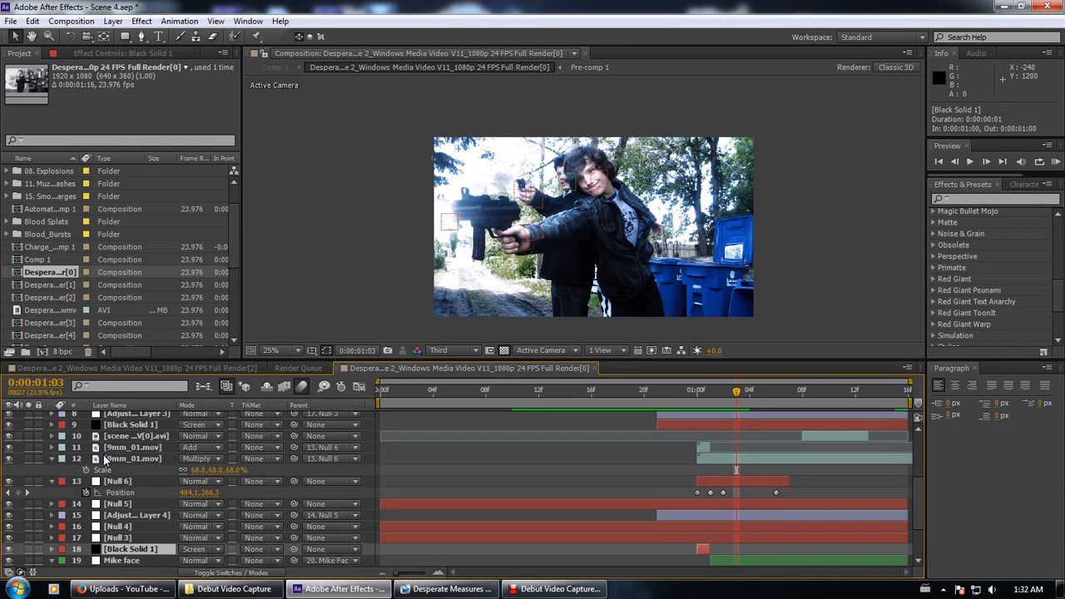
scroll(106, 460, up, 5)
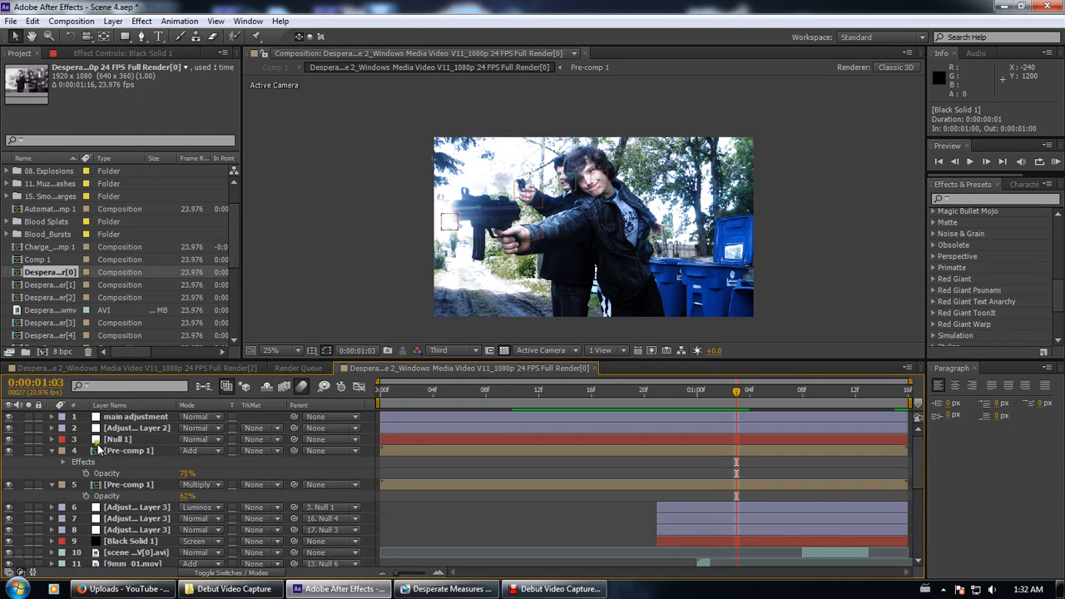
click(119, 487)
double_click(118, 486)
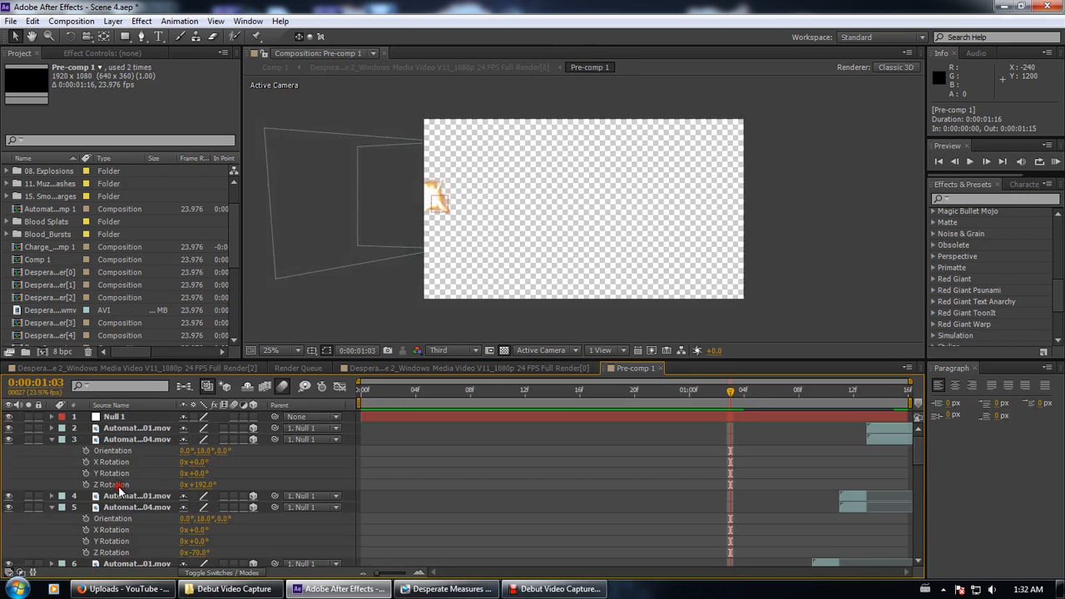
Review the Automatic_Fire muzzle flash layers in Pre-comp 1 while scrubbing to 0:00:01:11 and back to 0:00:01:08
drag(767, 407, 839, 403)
scroll(375, 553, down, 15)
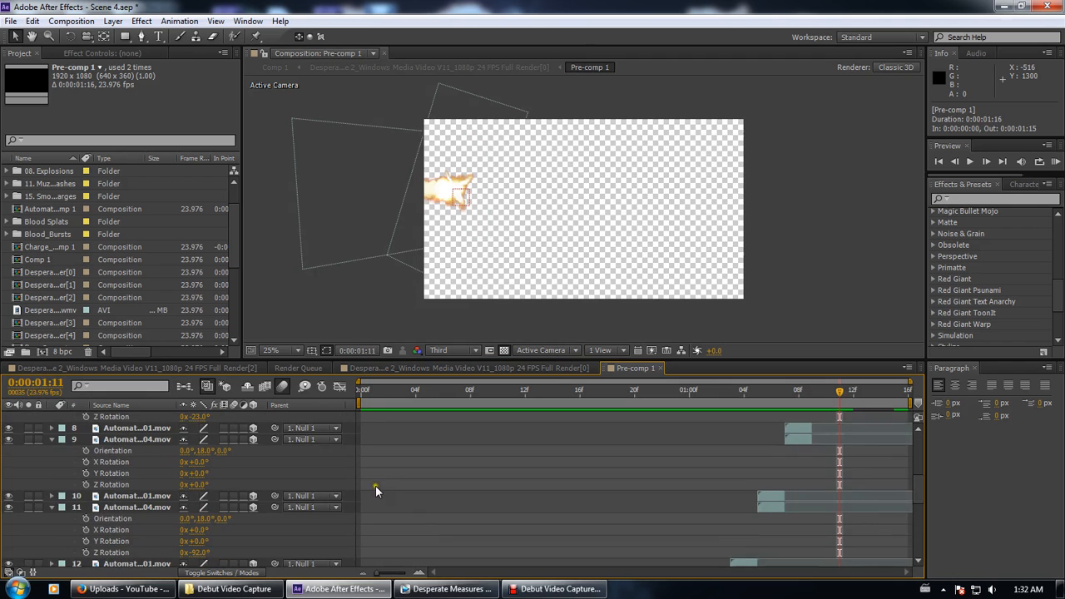
scroll(98, 509, up, 15)
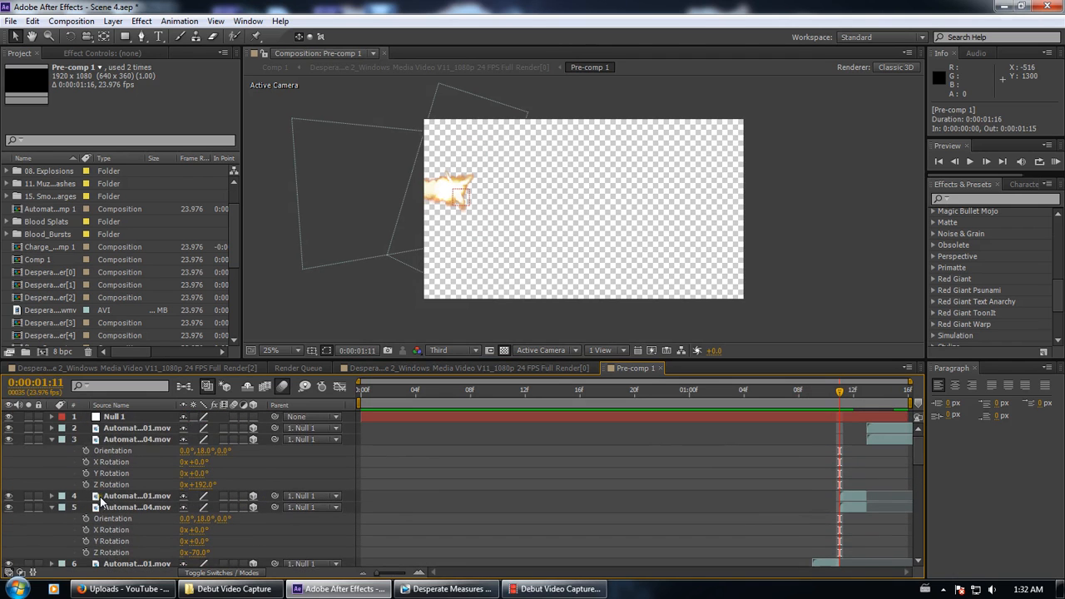
click(140, 428)
drag(837, 391, 798, 396)
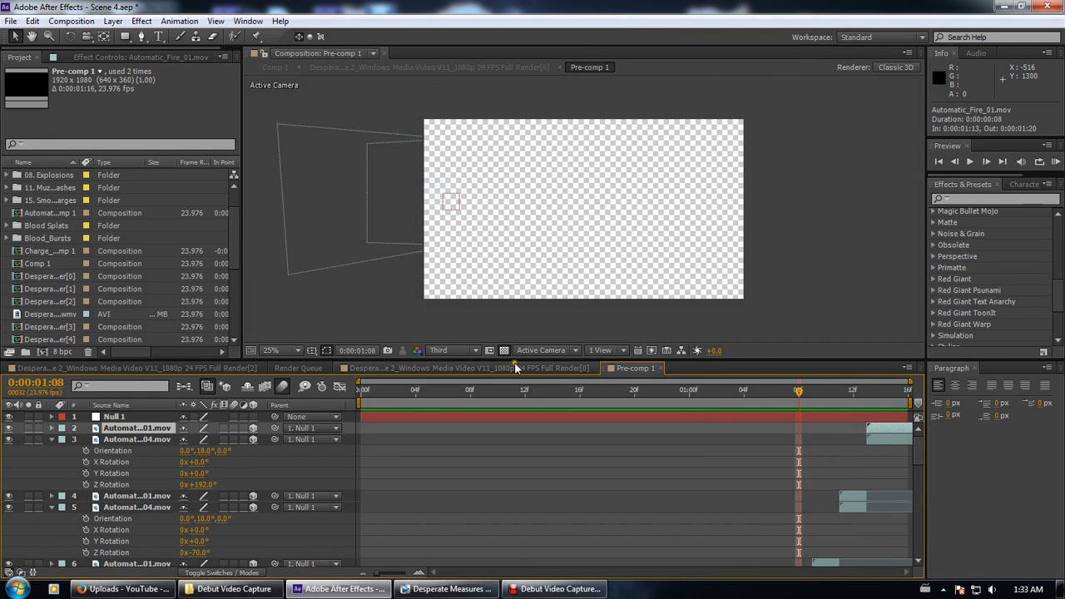
Solo the original footage on layer 22 of the main composition, examine it at 50% at 0:00:01:07, and end the solo
click(466, 368)
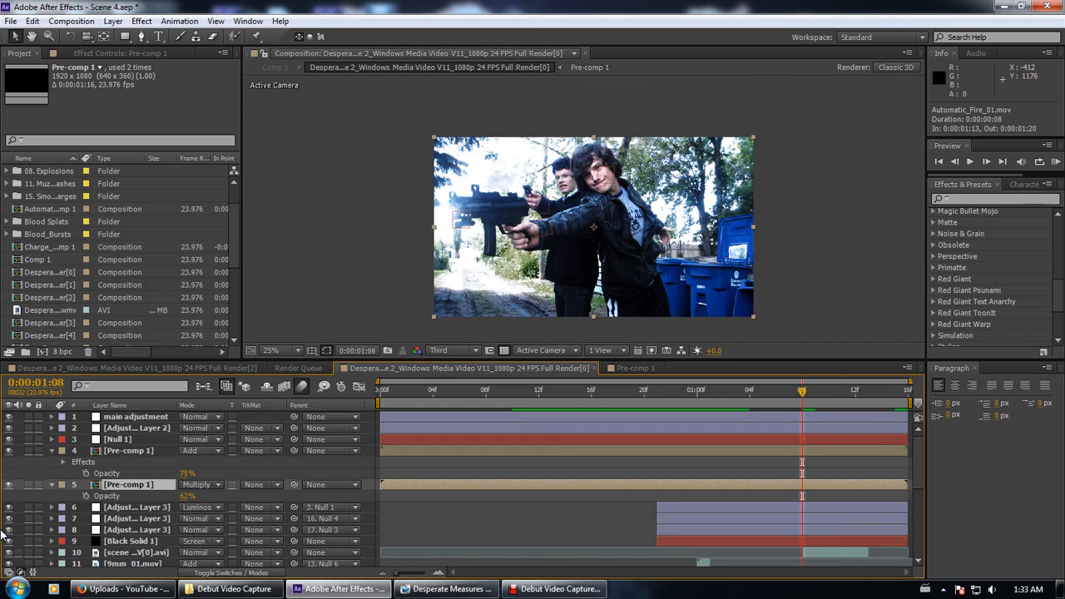
scroll(113, 434, down, 5)
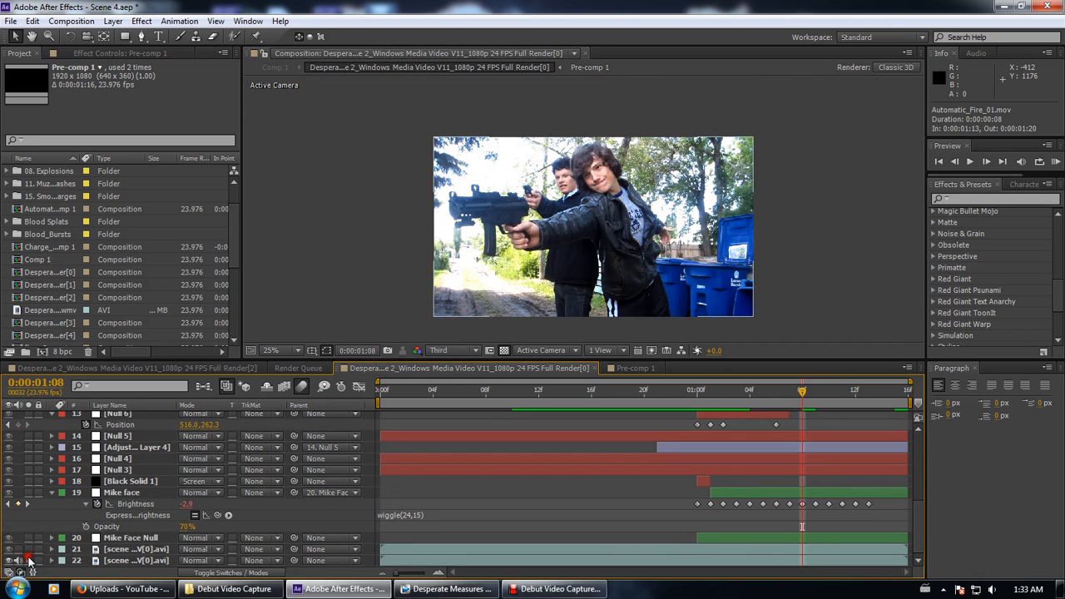
key(period)
click(794, 391)
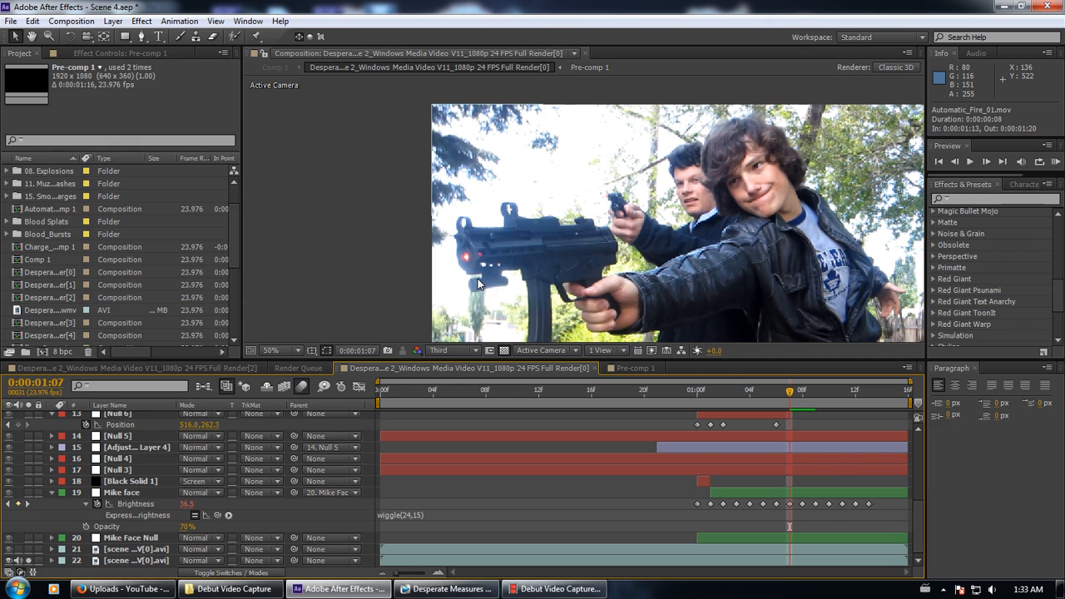
click(29, 559)
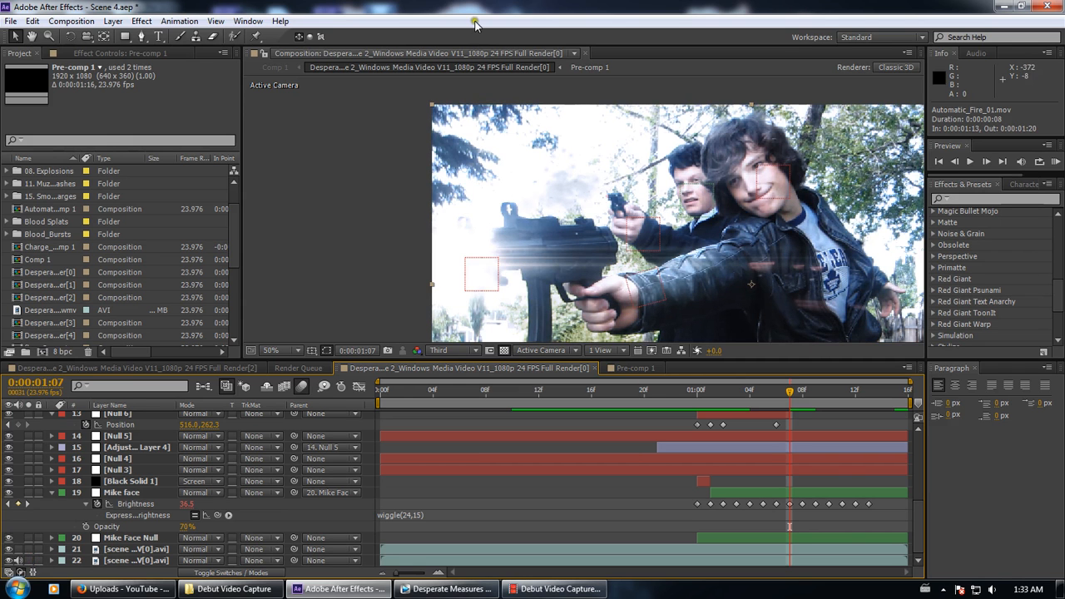
Close Pre-comp 1, reopen it from layer 5, and show the blending modes of its muzzle flash layers
click(625, 370)
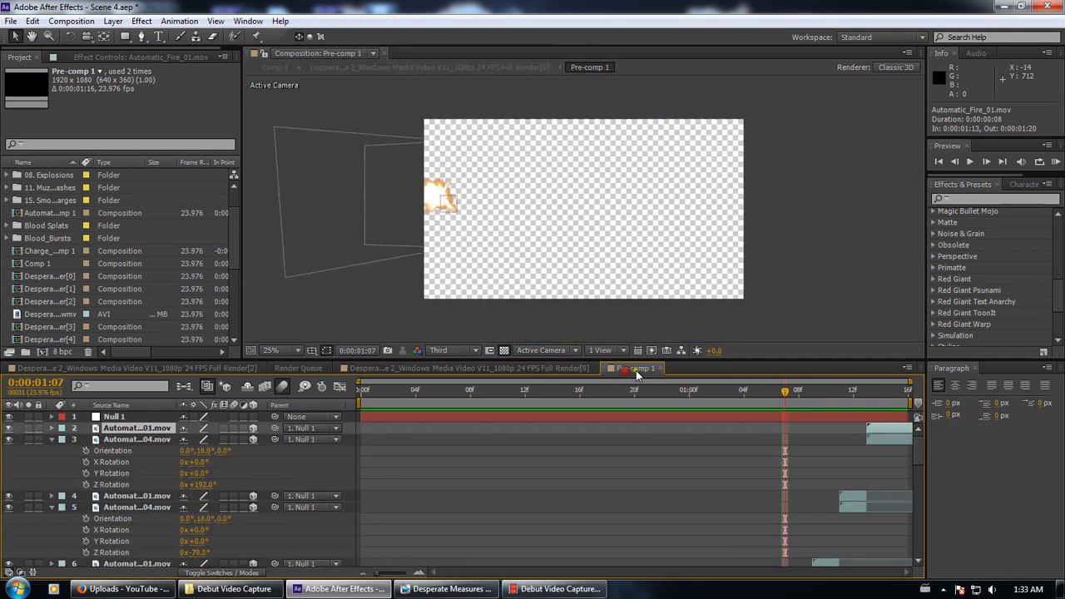
click(660, 368)
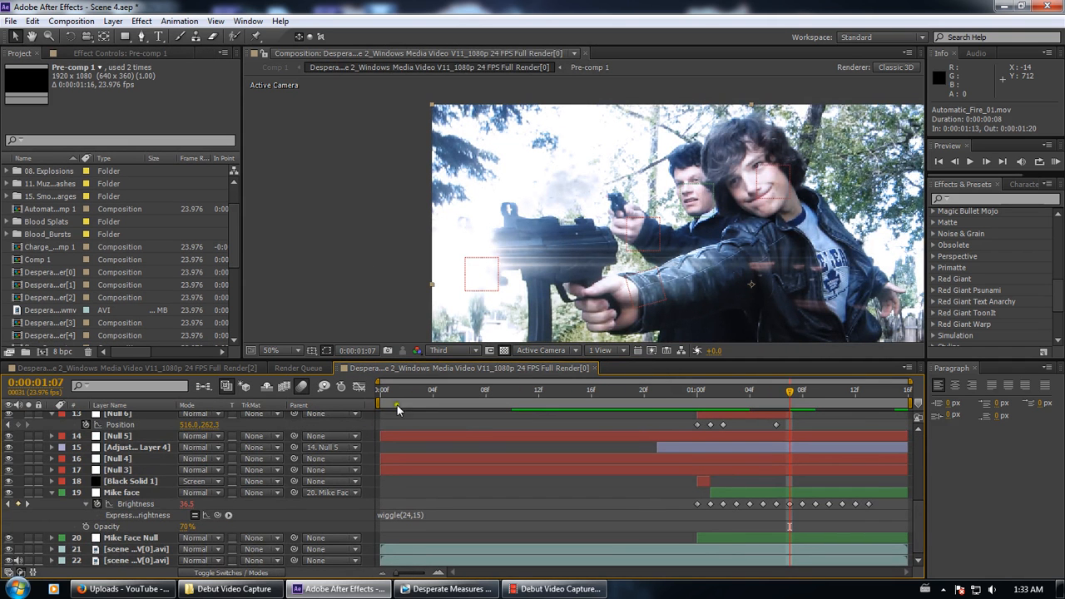
scroll(125, 533, up, 5)
scroll(123, 522, up, 1)
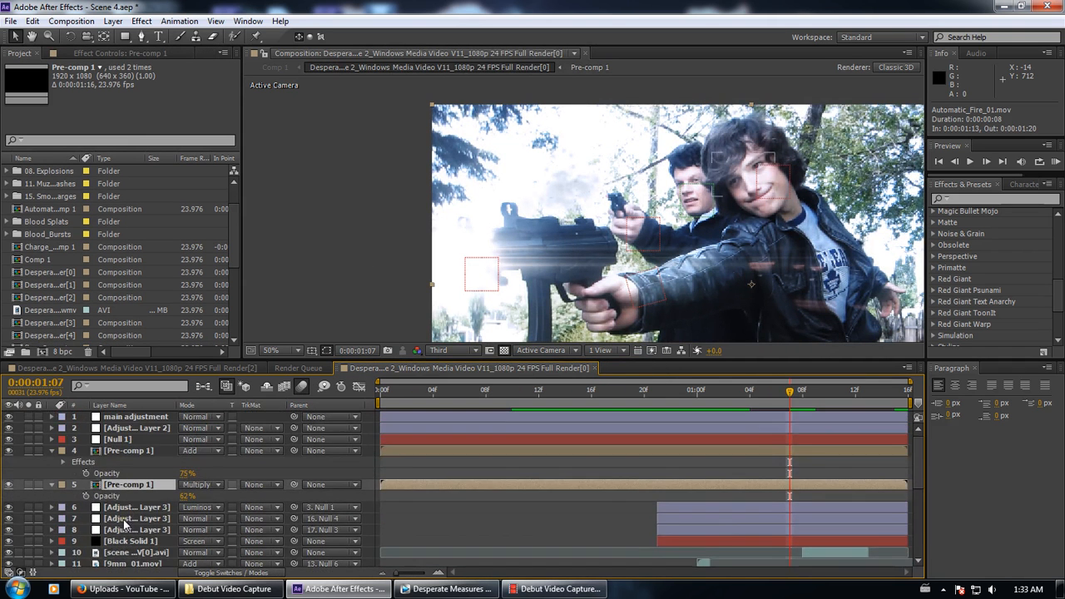
double_click(138, 485)
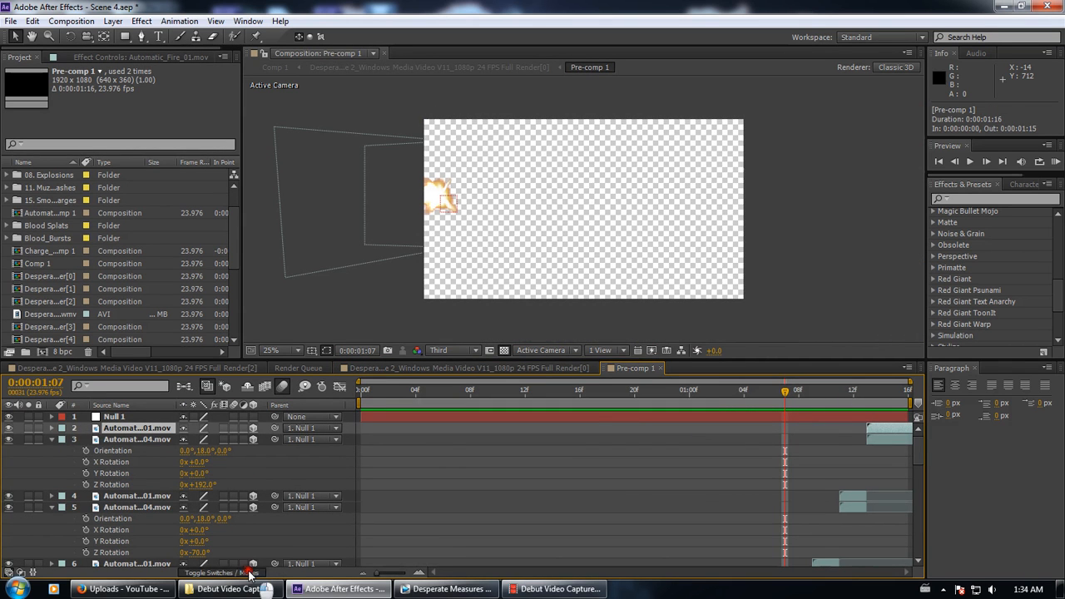
key(F4)
scroll(643, 476, down, 5)
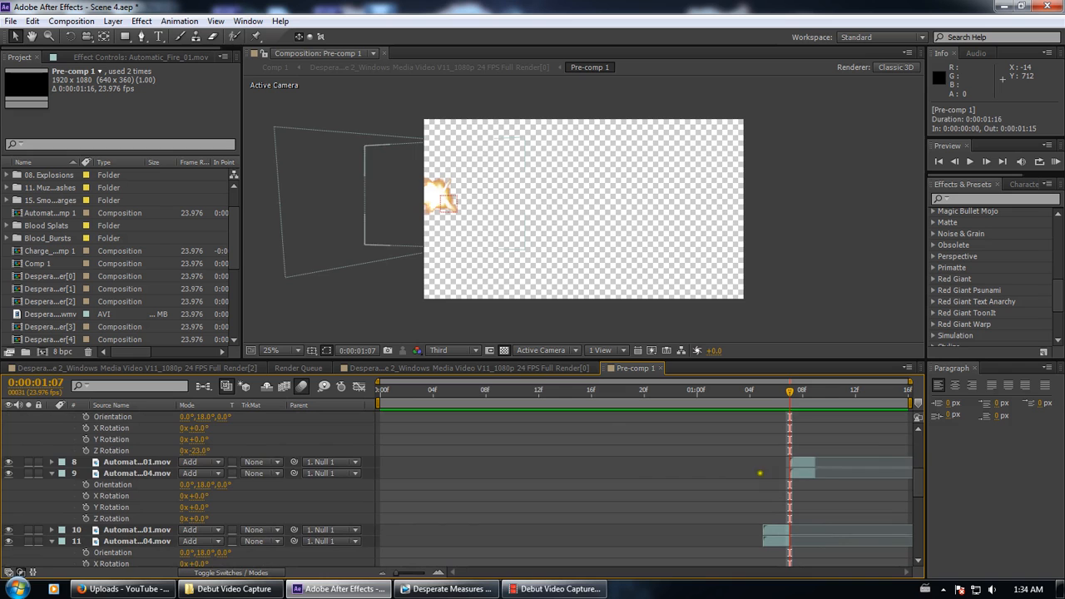
Check the muzzle flash clips on layers 8 and 9, scrub to 0:00:01:14, and return to layer 9's in point
click(801, 463)
click(799, 476)
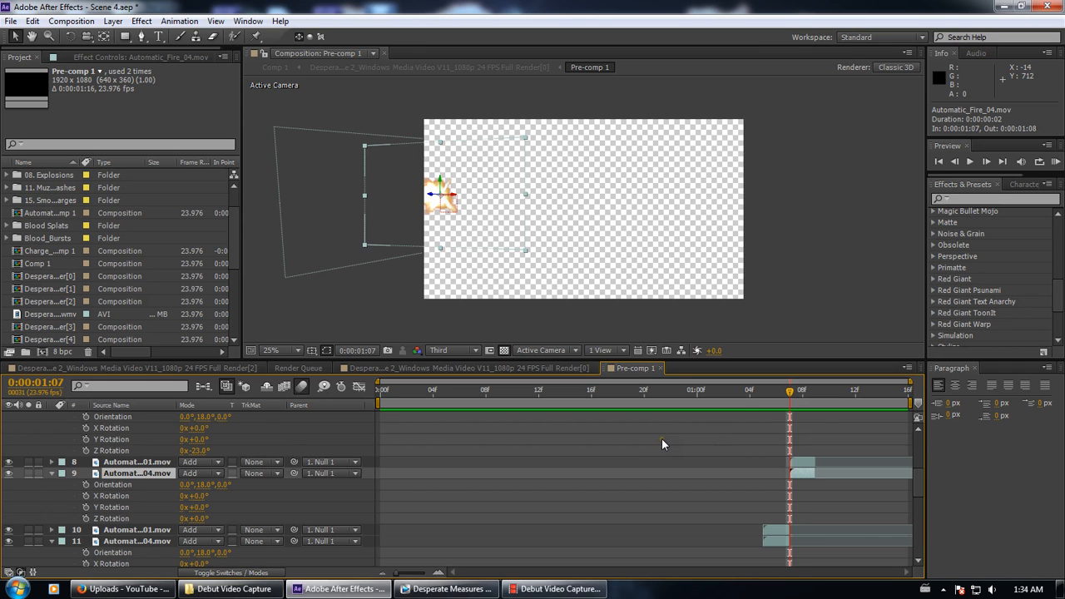
click(769, 405)
drag(768, 404, 785, 372)
drag(758, 396, 879, 389)
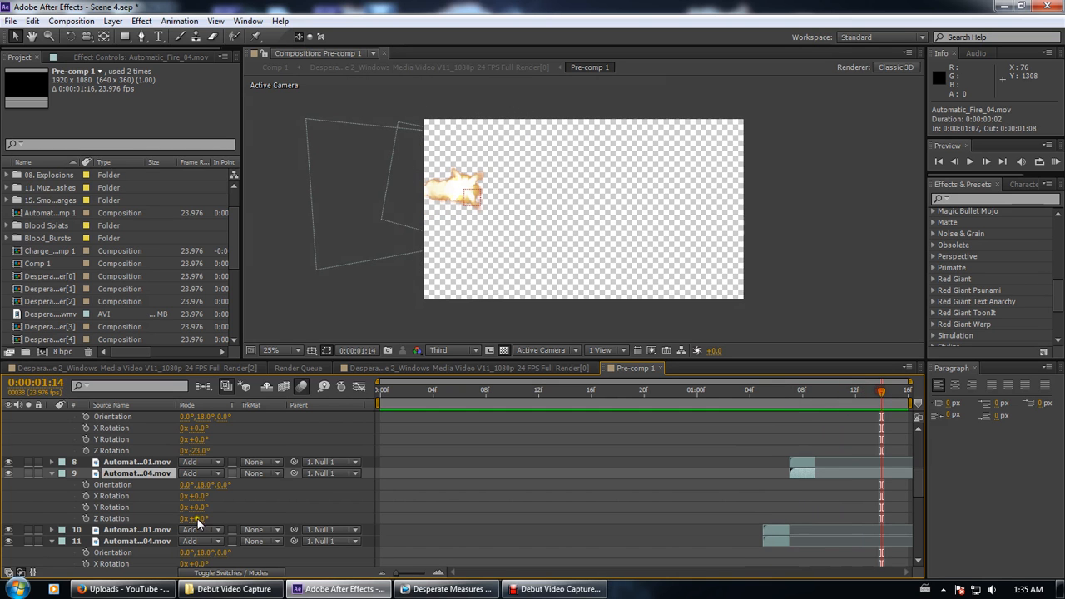
key(i)
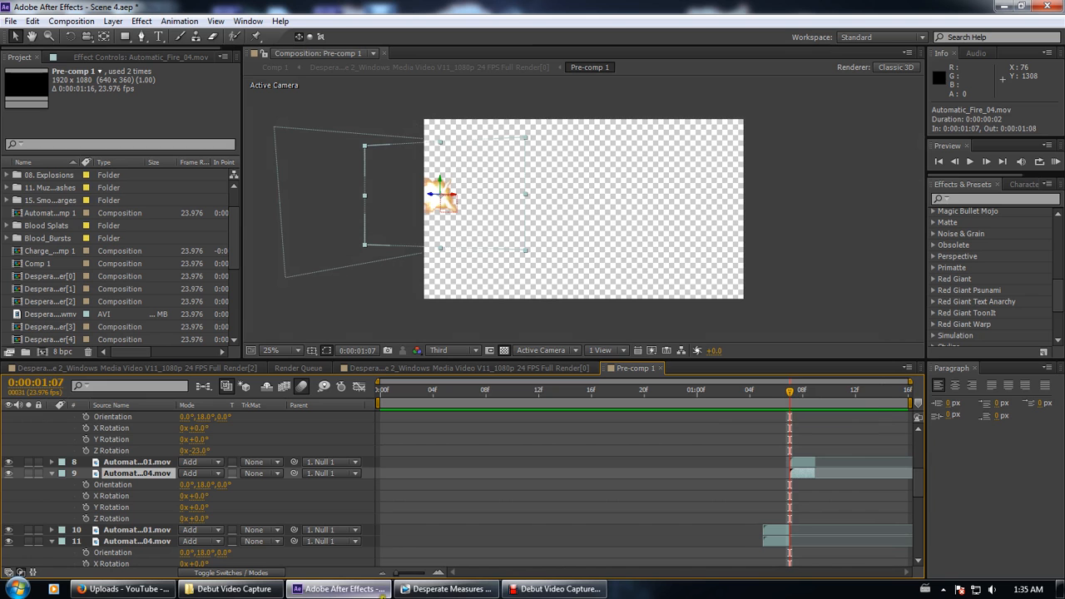
mouse_move(918, 487)
mouse_down()
mouse_move(914, 419)
mouse_move(938, 488)
mouse_up()
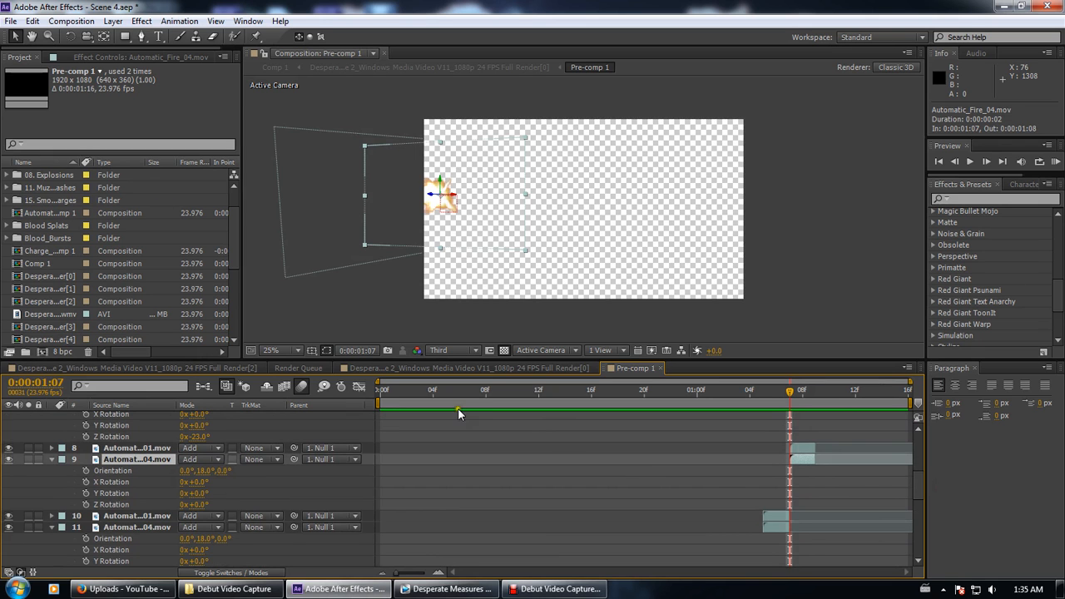
Try the Multiply blending mode on layer 9, Automatic_Fire_04.mov, and set it back to Add
click(218, 462)
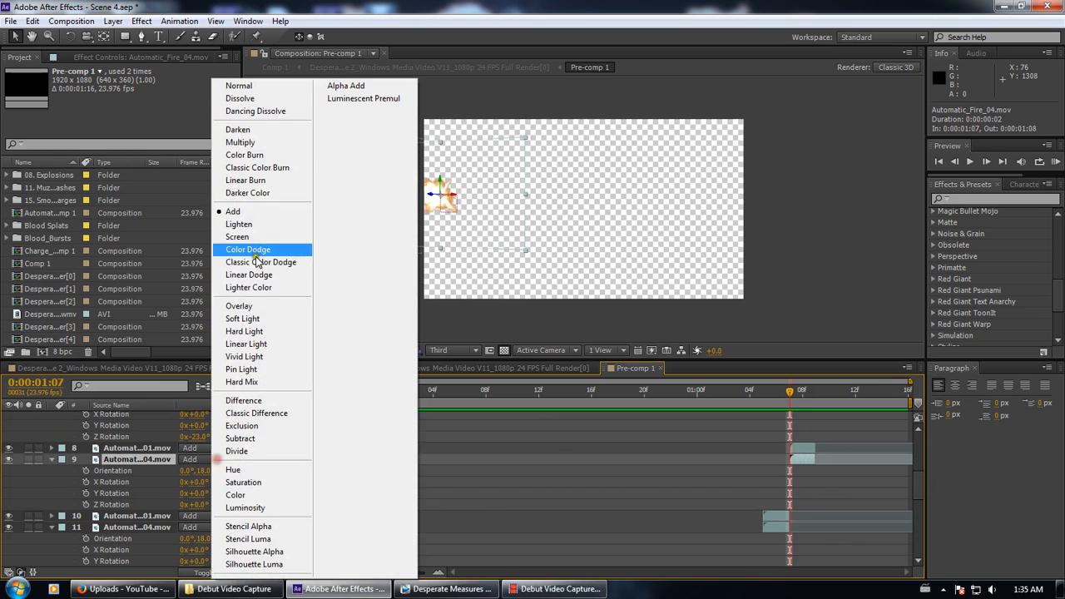
click(279, 143)
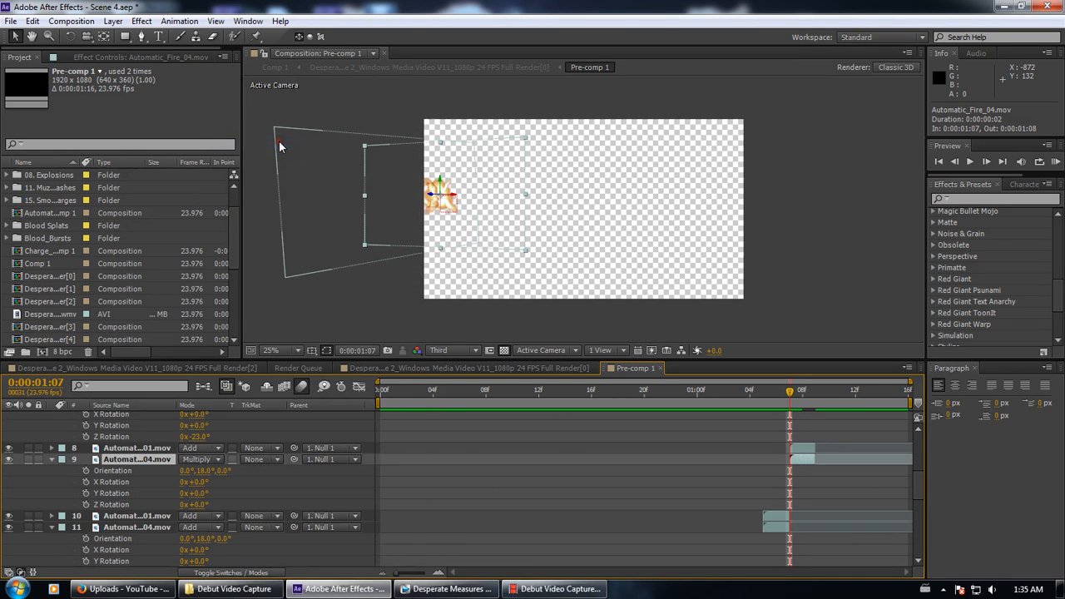
click(196, 459)
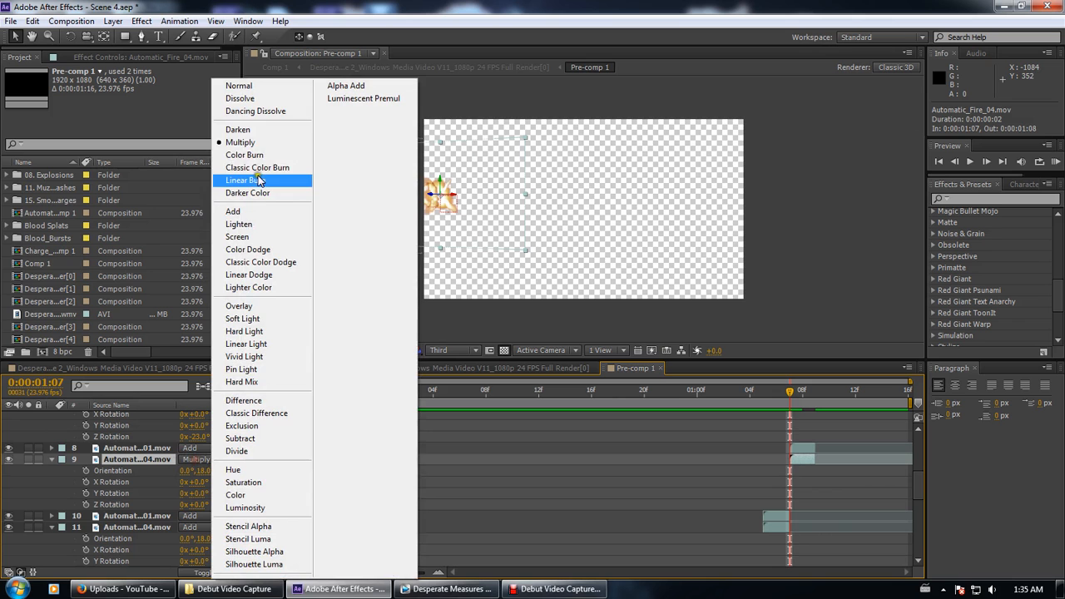
click(245, 211)
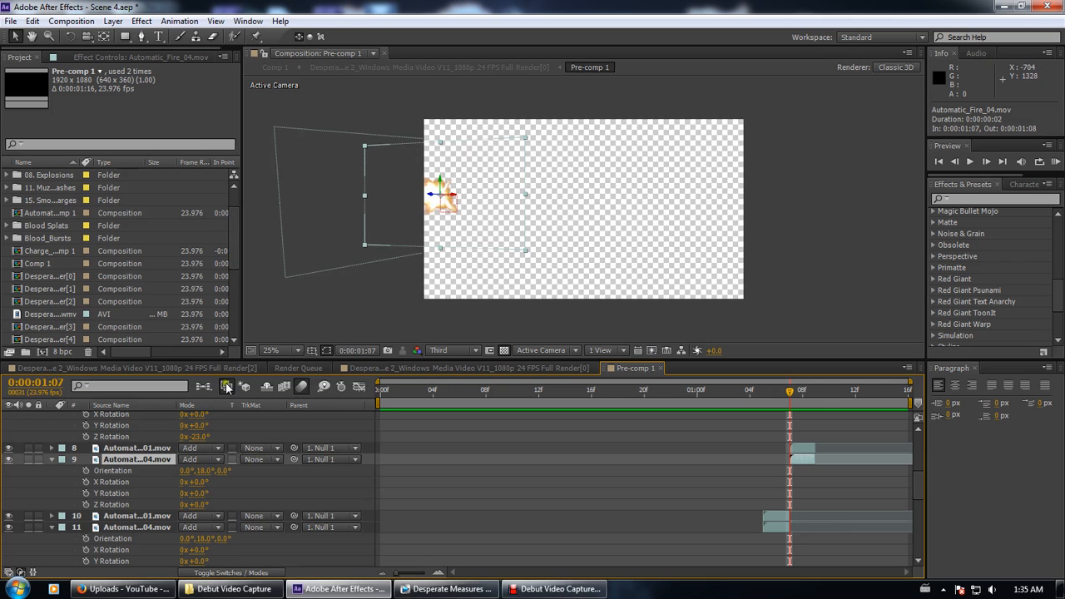
Compare the overlapping flash clips on layers 8 and 9, examining the combined muzzle flash at 100%
click(140, 448)
click(154, 458)
click(155, 450)
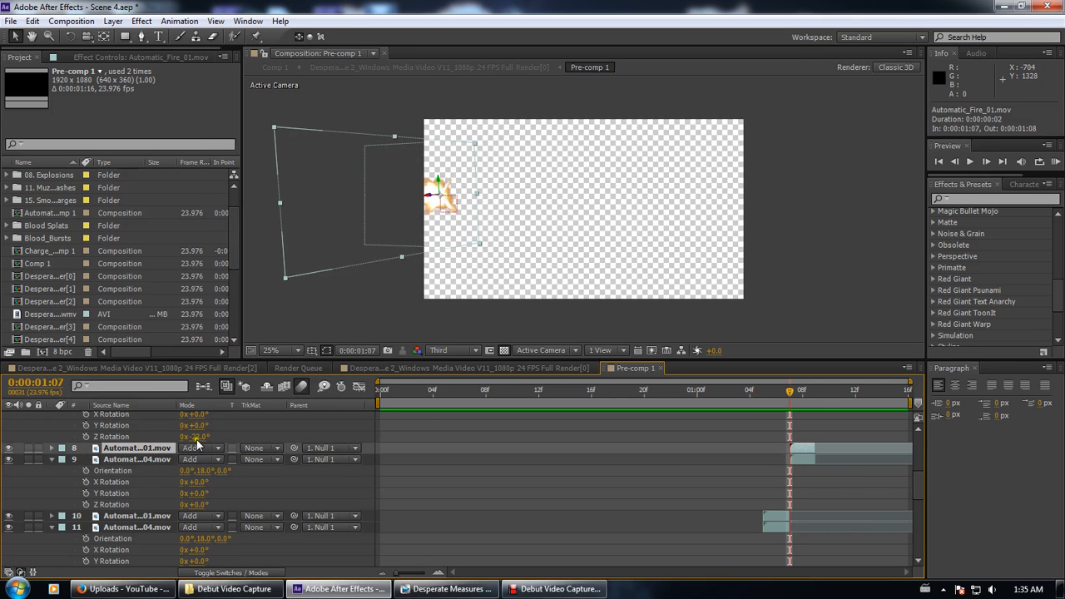
scroll(522, 207, up, 4)
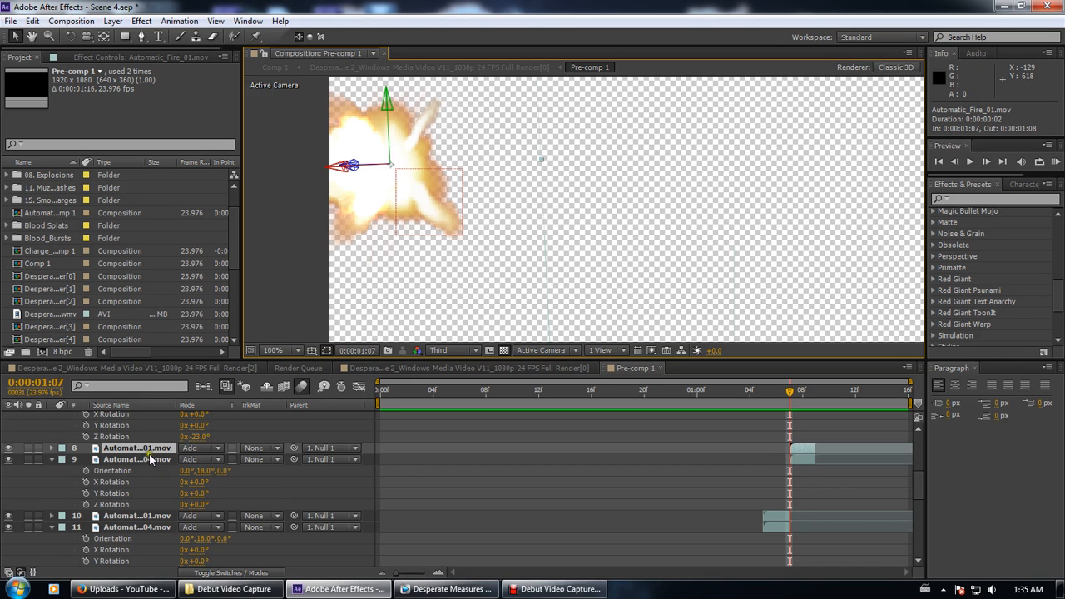
drag(146, 458, 160, 451)
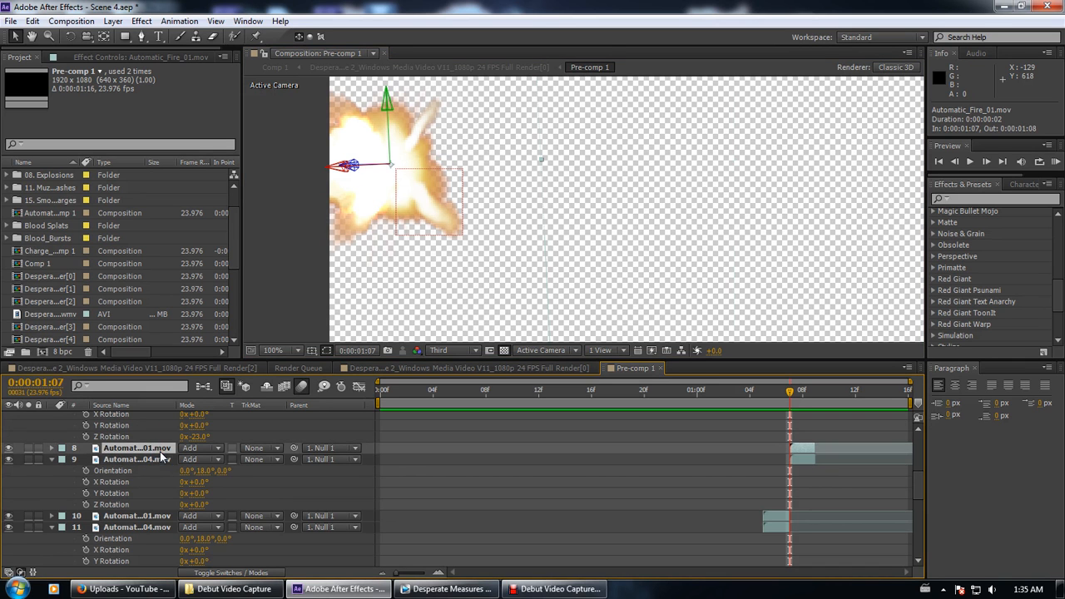
Add a one-node camera with the 50mm preset to Pre-comp 1
click(112, 21)
mouse_move(131, 37)
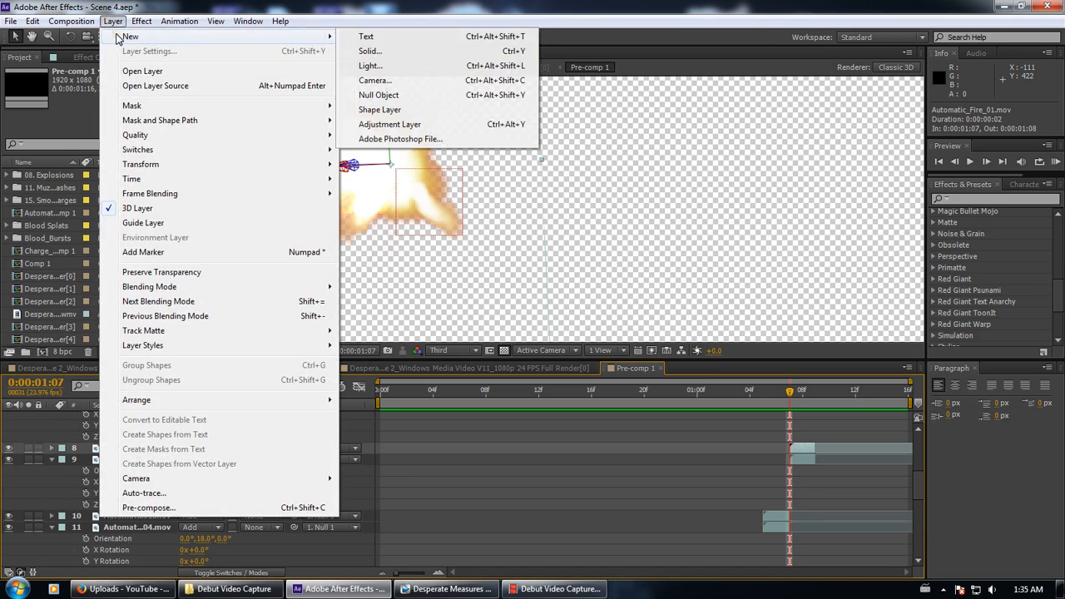
click(387, 77)
click(358, 73)
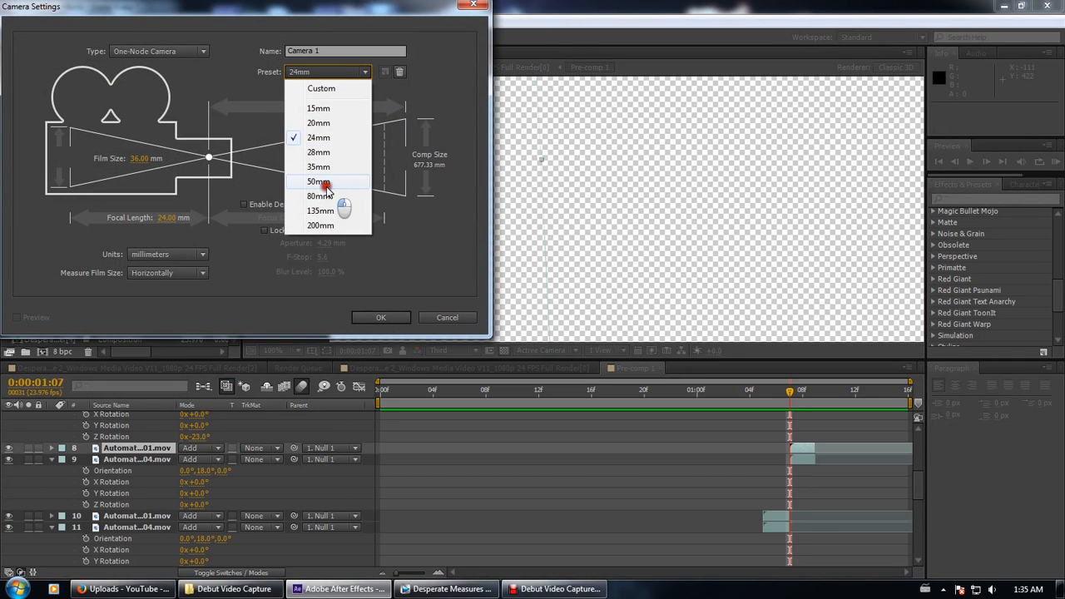
click(333, 181)
click(380, 317)
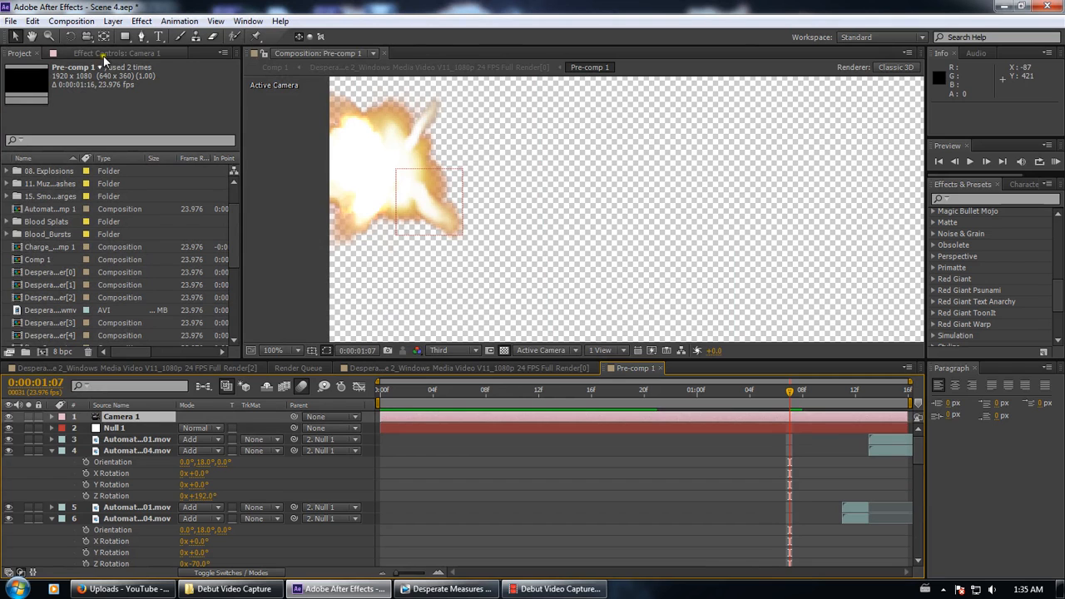
Orbit the camera around the 3D muzzle flash layers to view their depth, and delete Camera 1
click(94, 36)
mouse_move(494, 199)
mouse_down()
mouse_move(506, 219)
mouse_move(527, 211)
mouse_move(478, 196)
mouse_up()
scroll(478, 197, down, 6)
drag(547, 204, 663, 273)
scroll(682, 277, up, 2)
scroll(682, 277, up, 1)
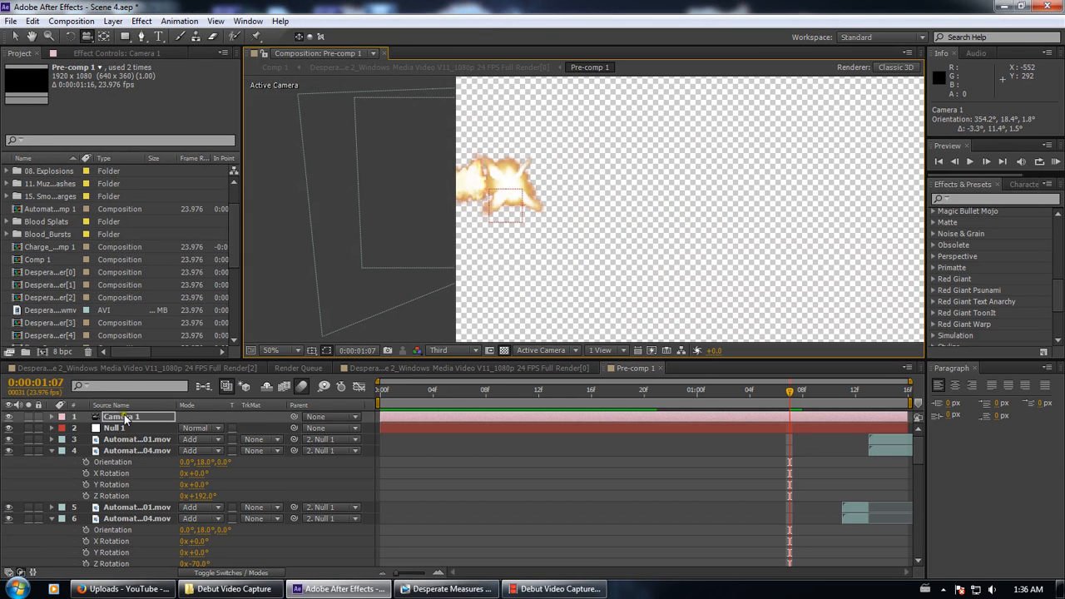
key(Delete)
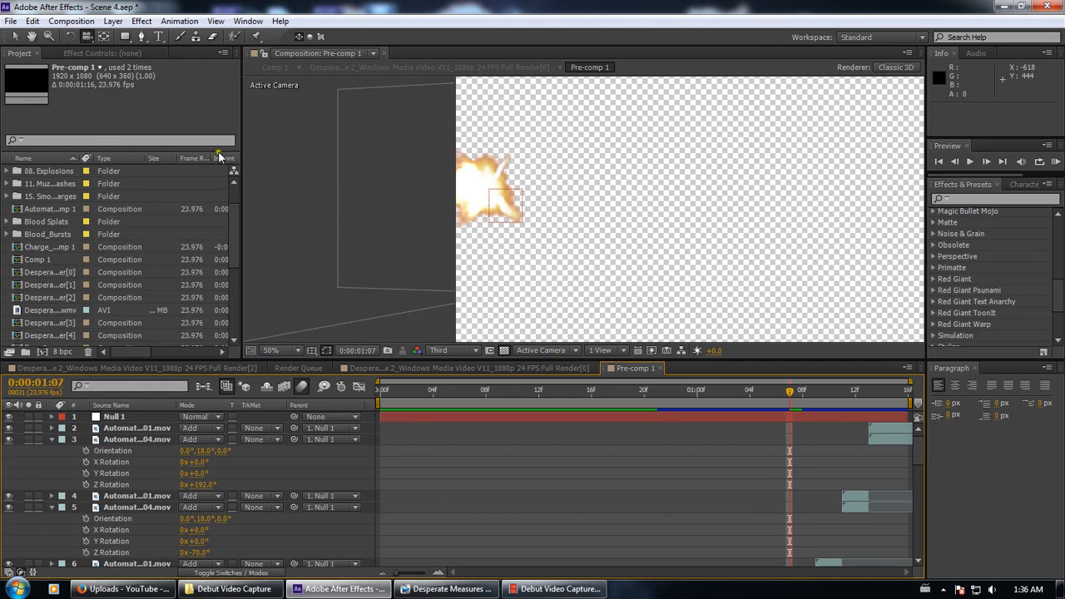
Scrub the muzzle flashes to 0:00:01:11 and back to 0:00:01:09, and return to the main composition
drag(797, 404, 841, 399)
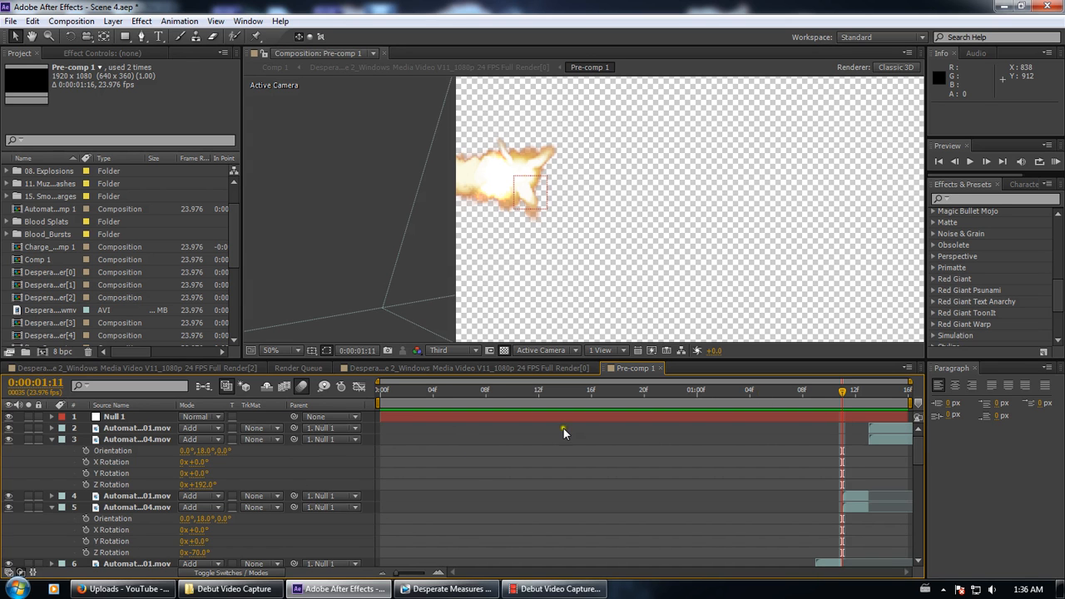
drag(841, 393, 817, 398)
click(399, 367)
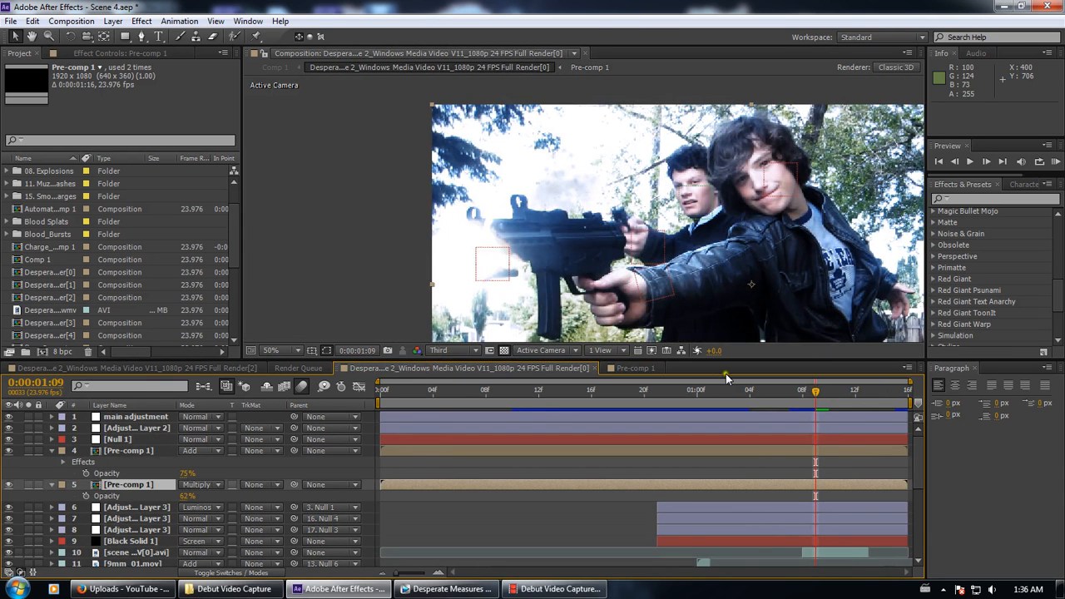
Move to 0:00:01:15 and select adjustment layers 6, 7 and 8 in turn to examine their masks around the gun, arm and face
drag(827, 399, 905, 399)
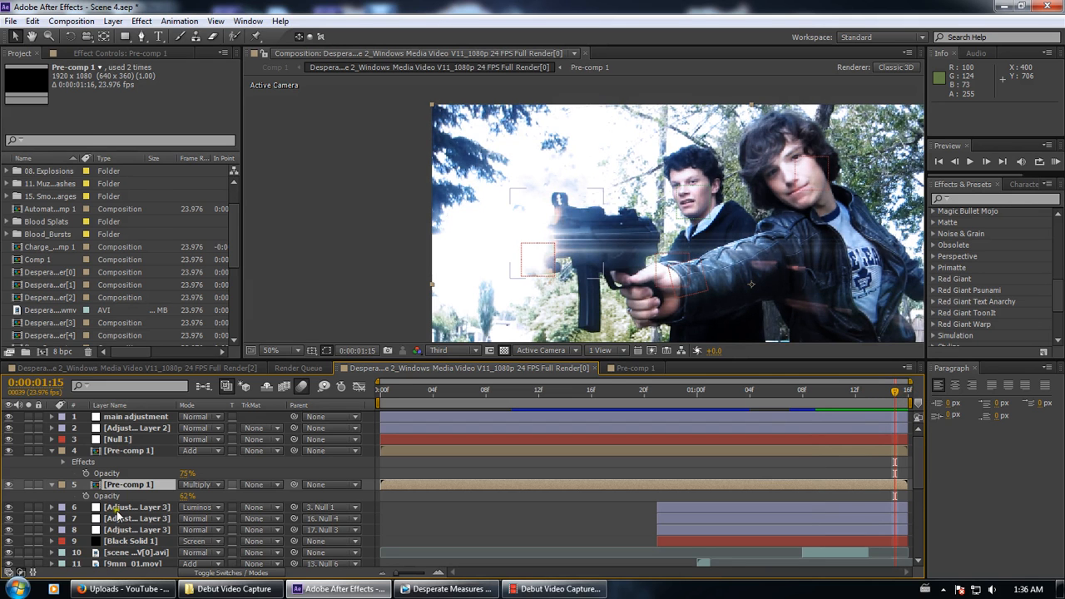
click(124, 507)
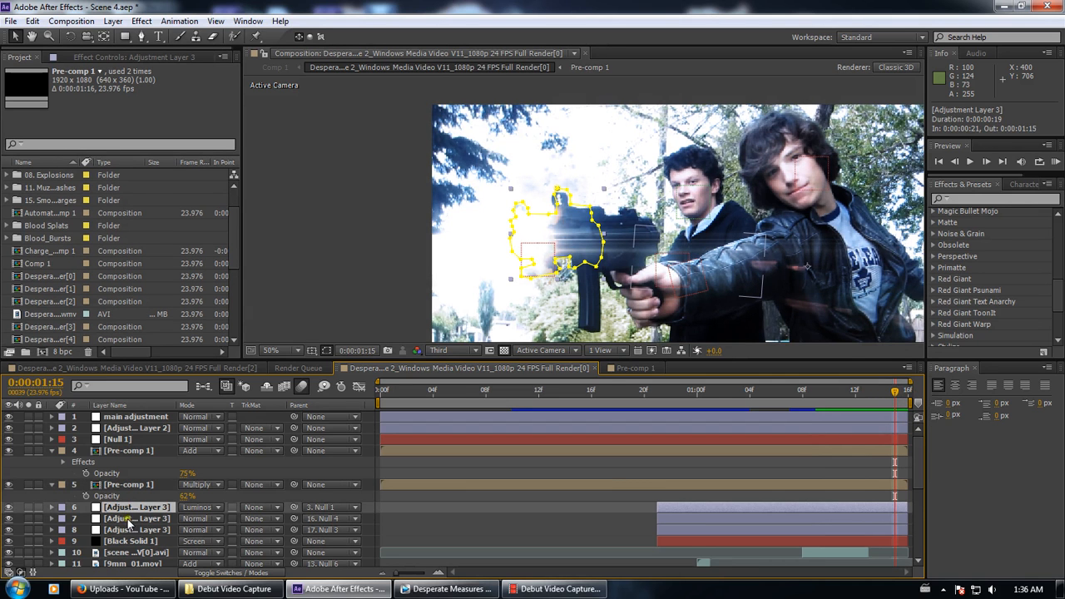
click(129, 518)
click(133, 529)
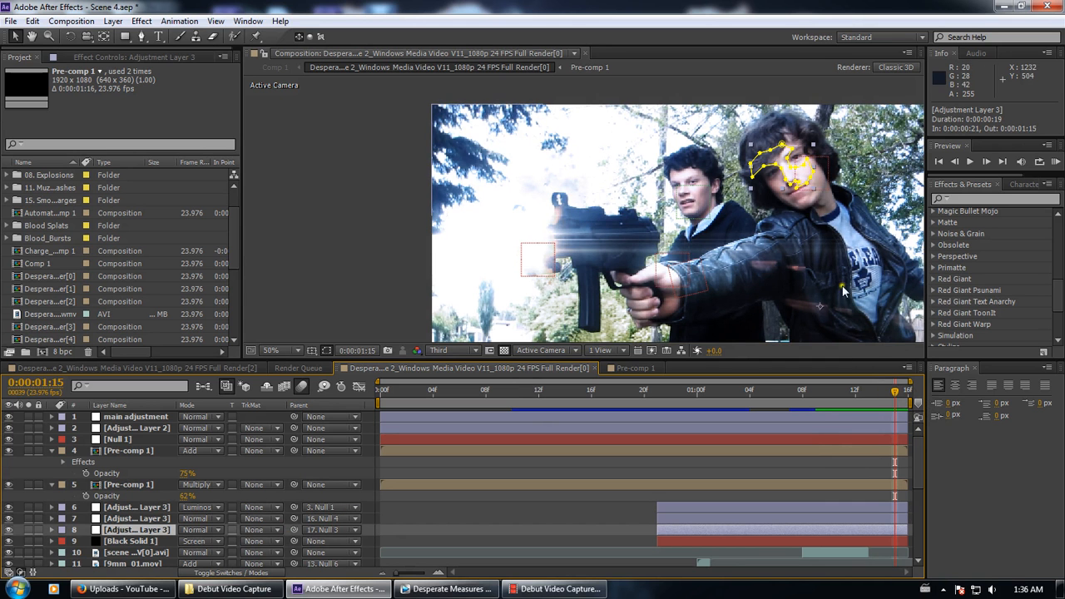
scroll(842, 289, up, 2)
drag(842, 290, 576, 217)
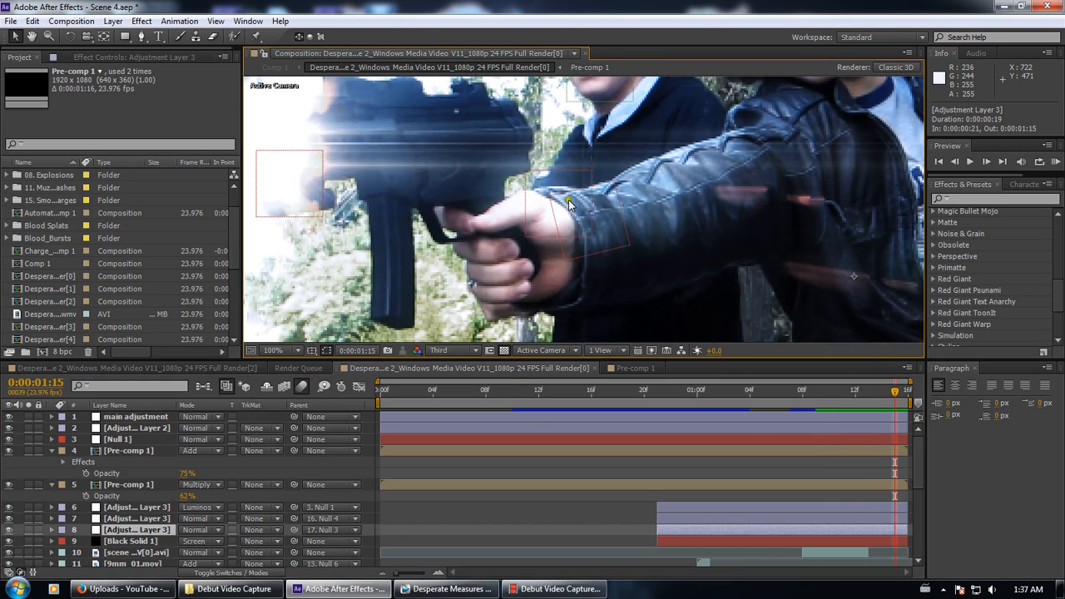
drag(642, 239, 559, 297)
scroll(555, 297, down, 3)
scroll(556, 298, up, 2)
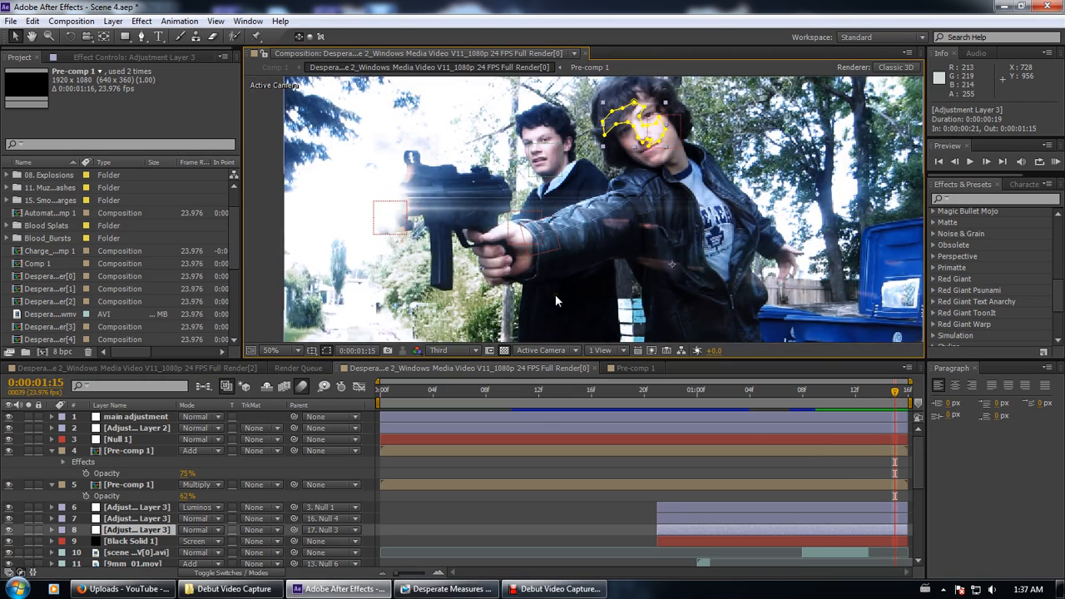
Scrub the gunfire back to 0:00:01:01 and reveal the opacity keyframes of adjustment layer 6
mouse_move(737, 391)
mouse_down()
mouse_move(832, 401)
mouse_move(737, 398)
mouse_up()
click(164, 507)
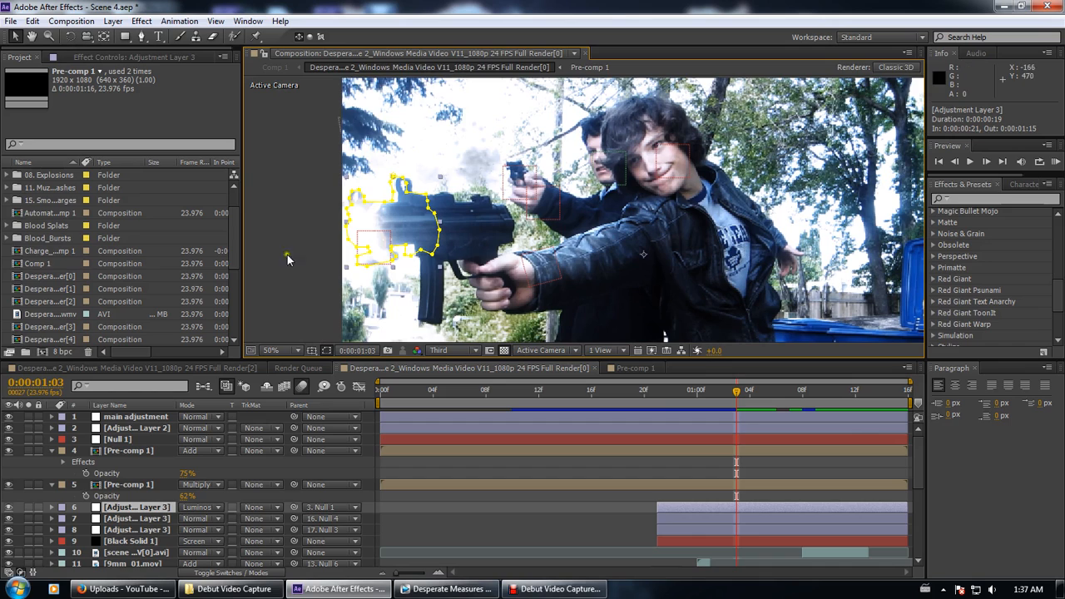
click(672, 390)
drag(673, 389, 711, 391)
key(u)
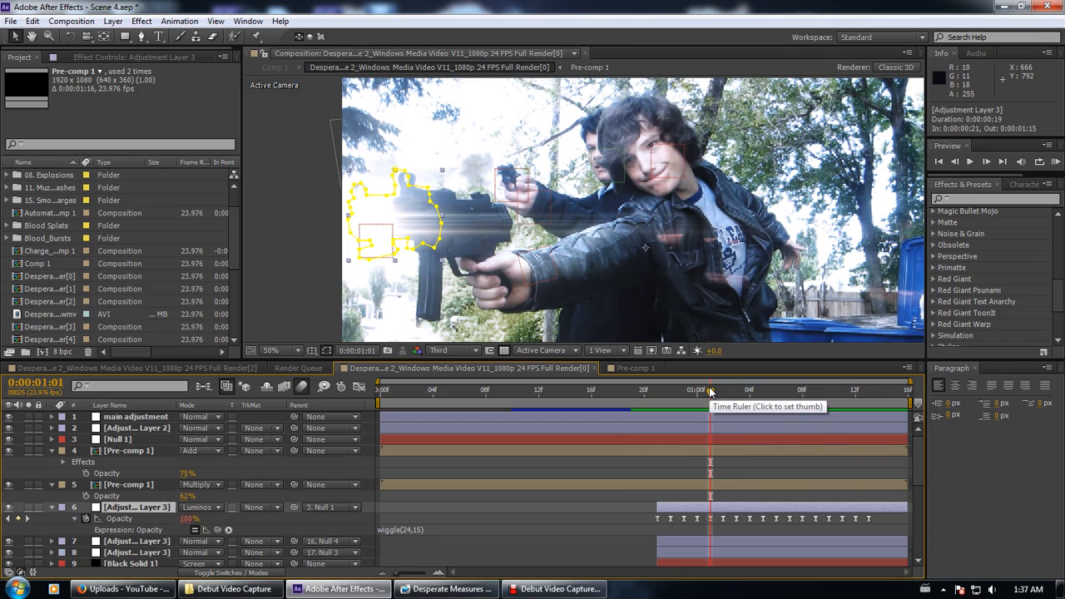
Move to 0:00:00:20, examine the wiggle(24,15) opacity expression on adjustment layer 6, and collapse the layer
drag(710, 391, 643, 396)
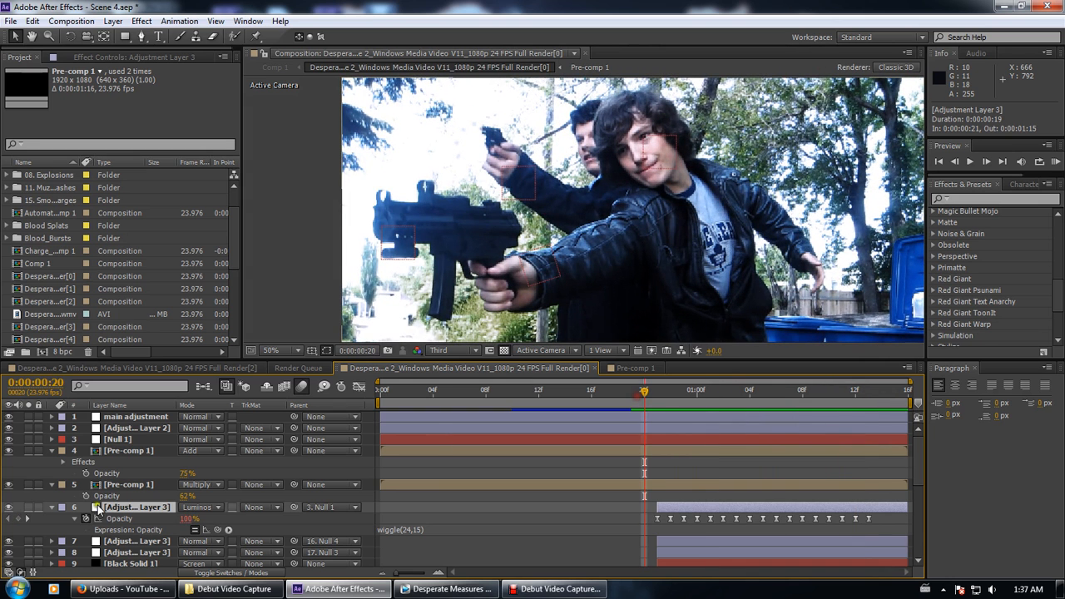
click(413, 531)
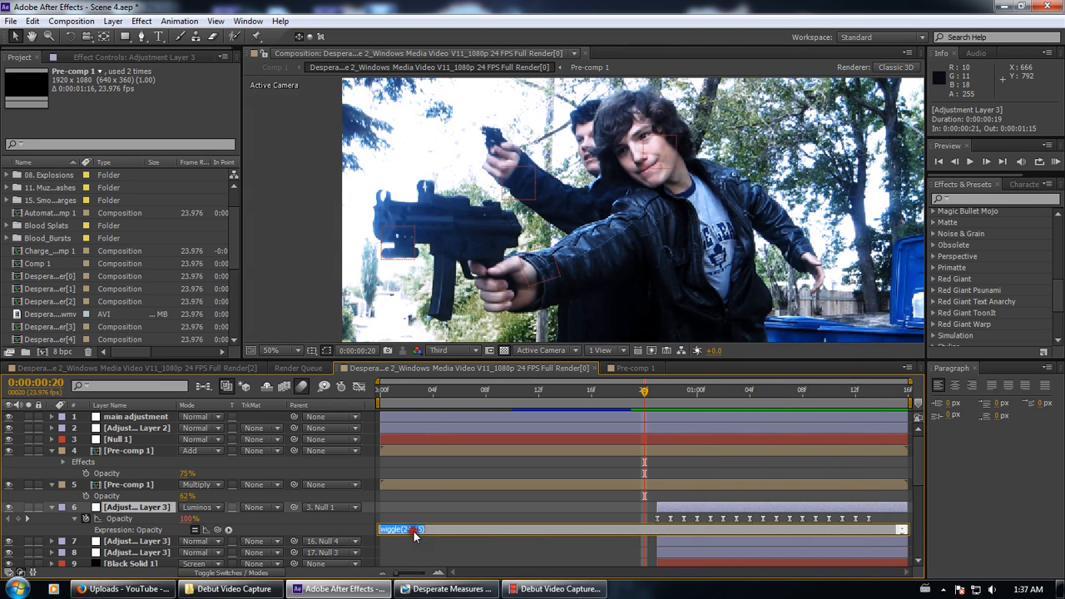
click(305, 520)
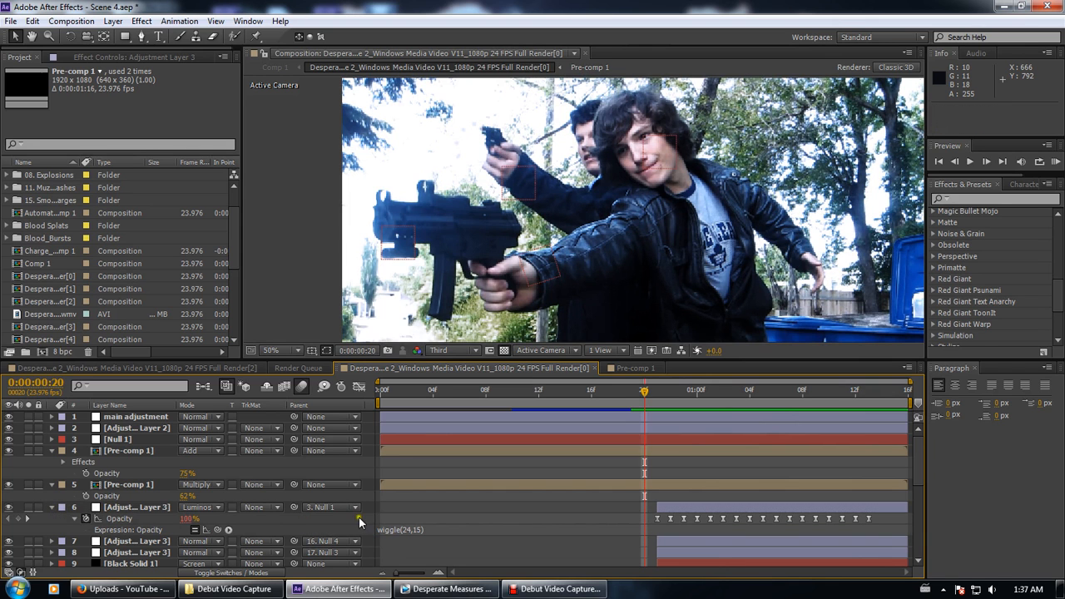
click(420, 530)
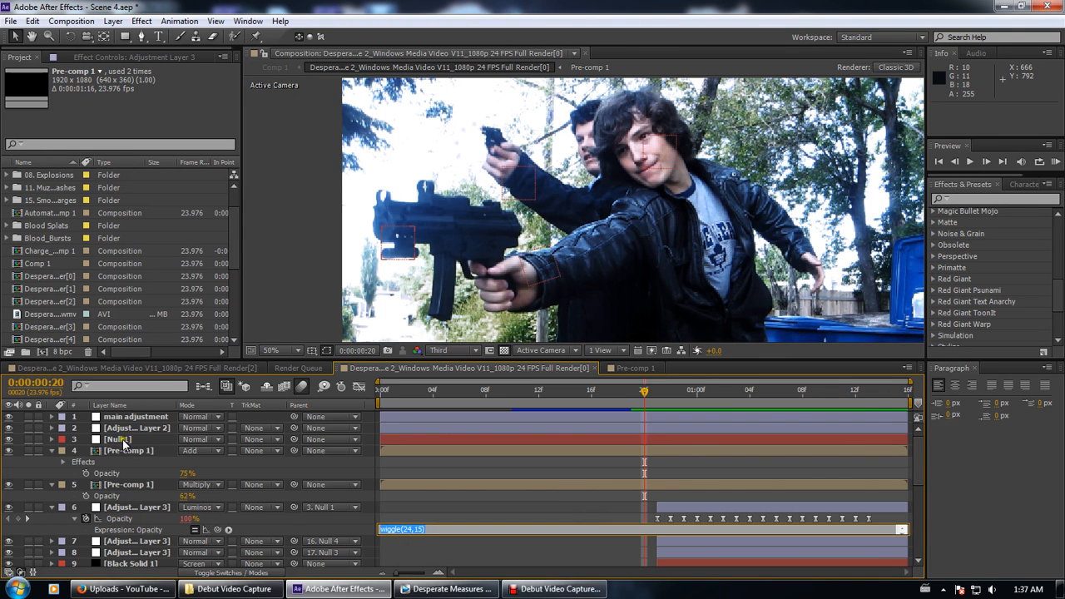
click(49, 509)
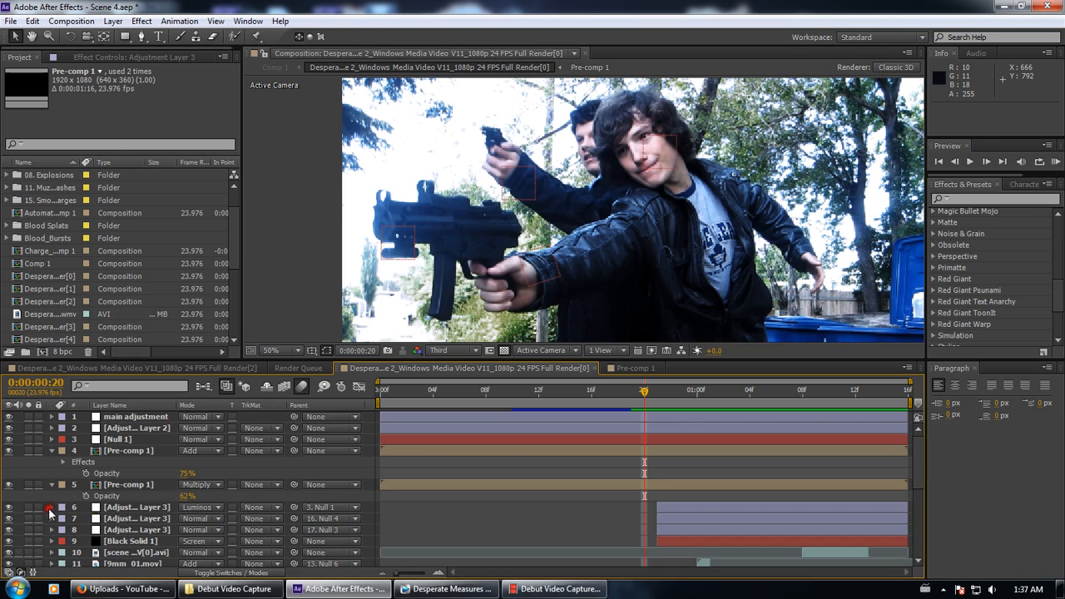
Move to 0:00:01:05, solo Black Solid 1 on layer 9 to view its lens flare alone, and unsolo it
click(671, 397)
drag(671, 397, 763, 401)
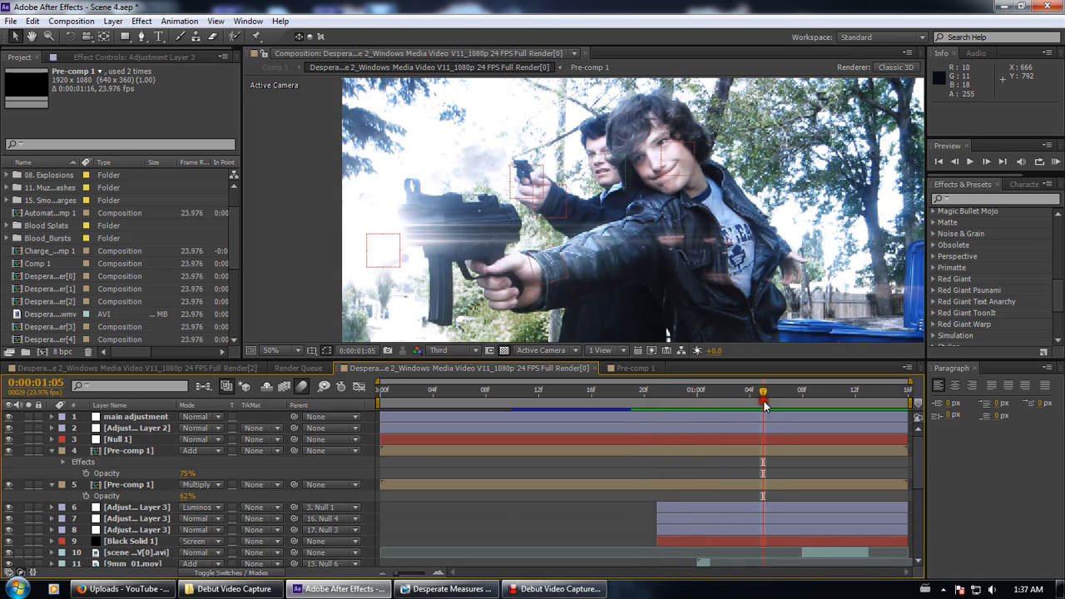
click(133, 541)
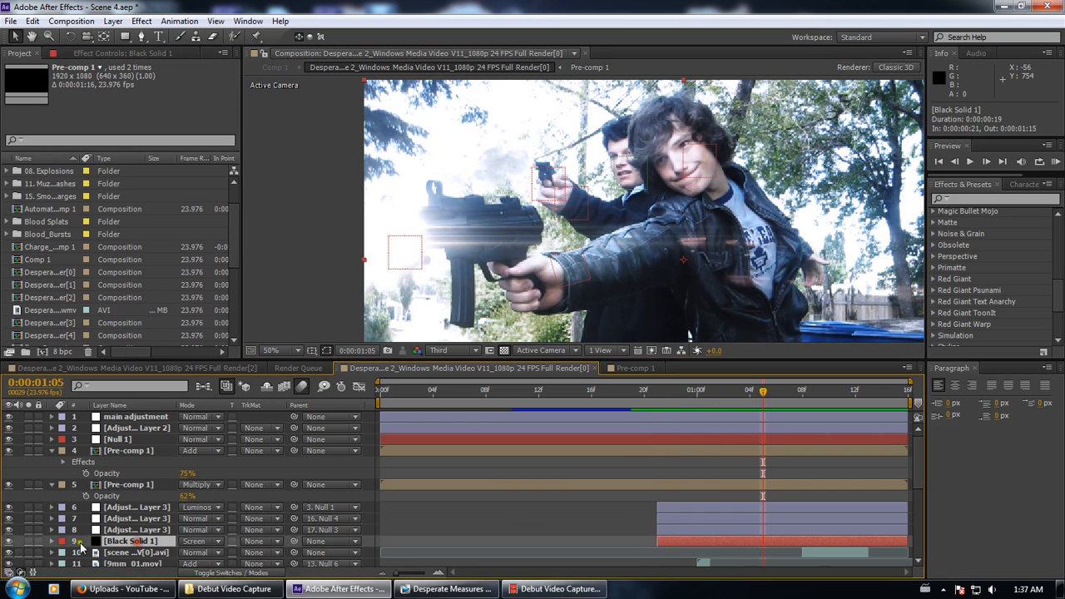
click(29, 542)
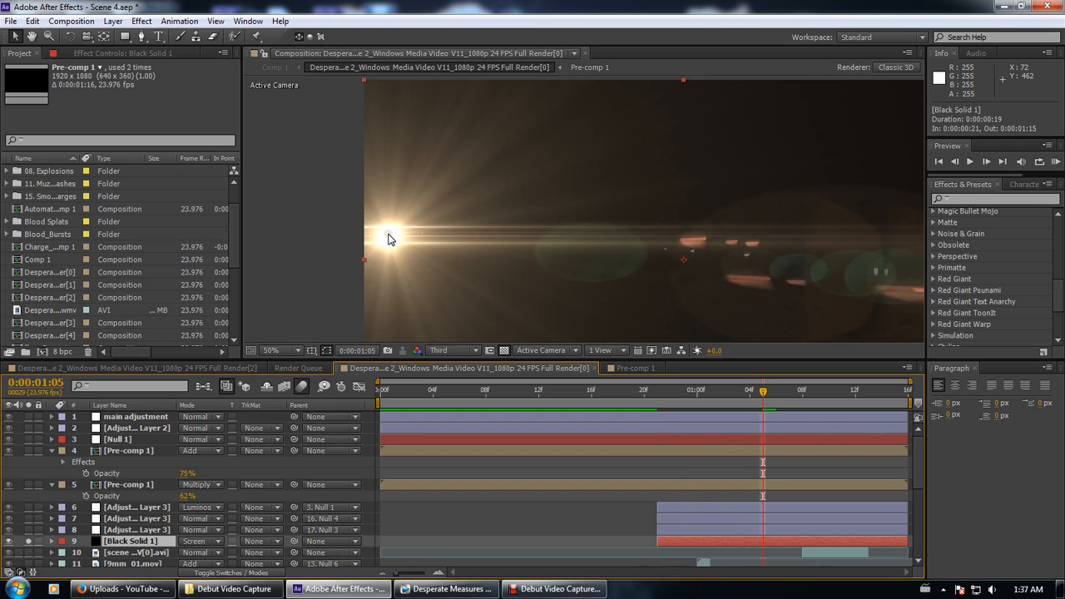
key(comma)
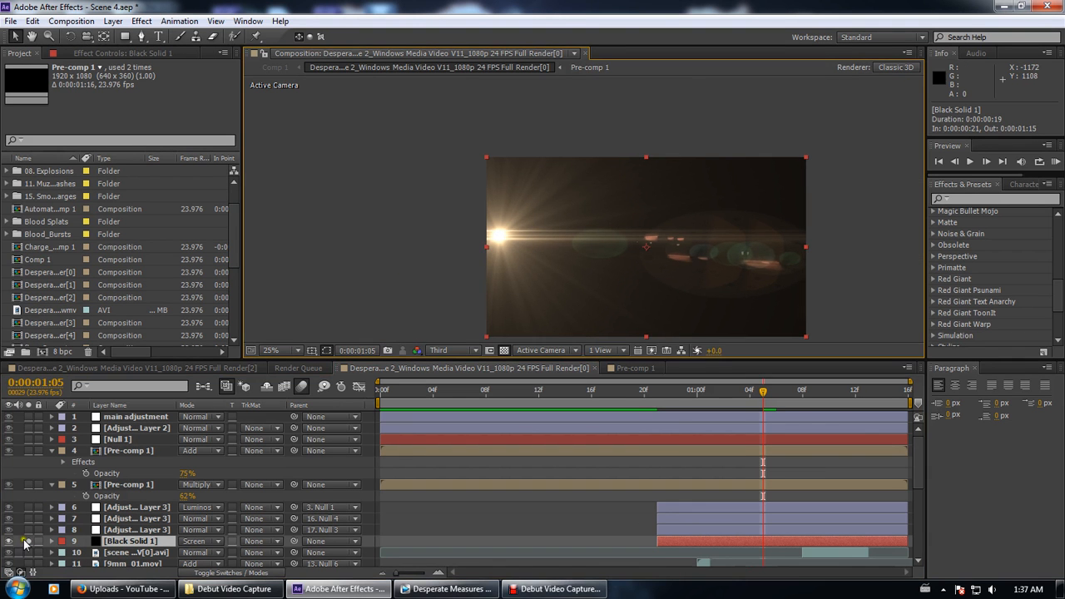
click(27, 540)
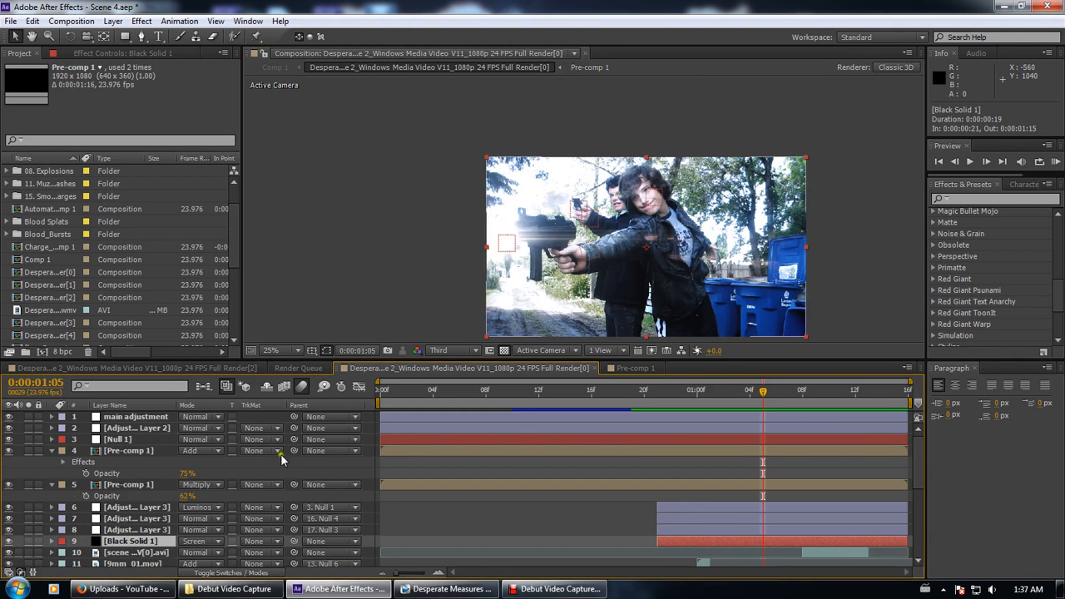
Try the Add blending mode on Black Solid 1 and undo the change
click(208, 542)
click(220, 174)
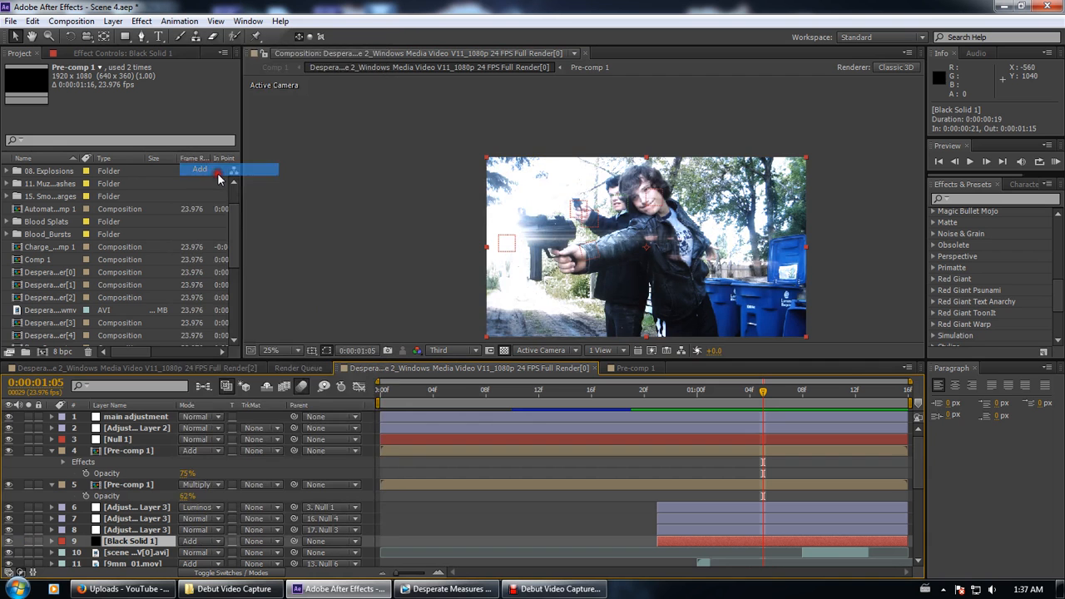
key(ctrl+z)
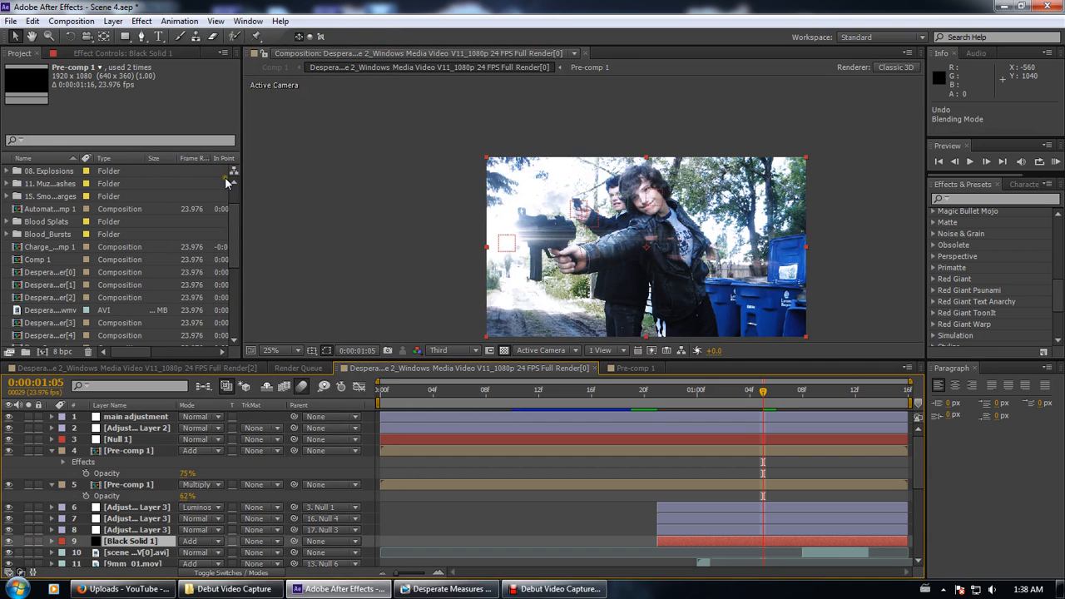
Scrub to 0:00:01:11 and examine the lens flare over the submachine gun's muzzle at 50%
key(period)
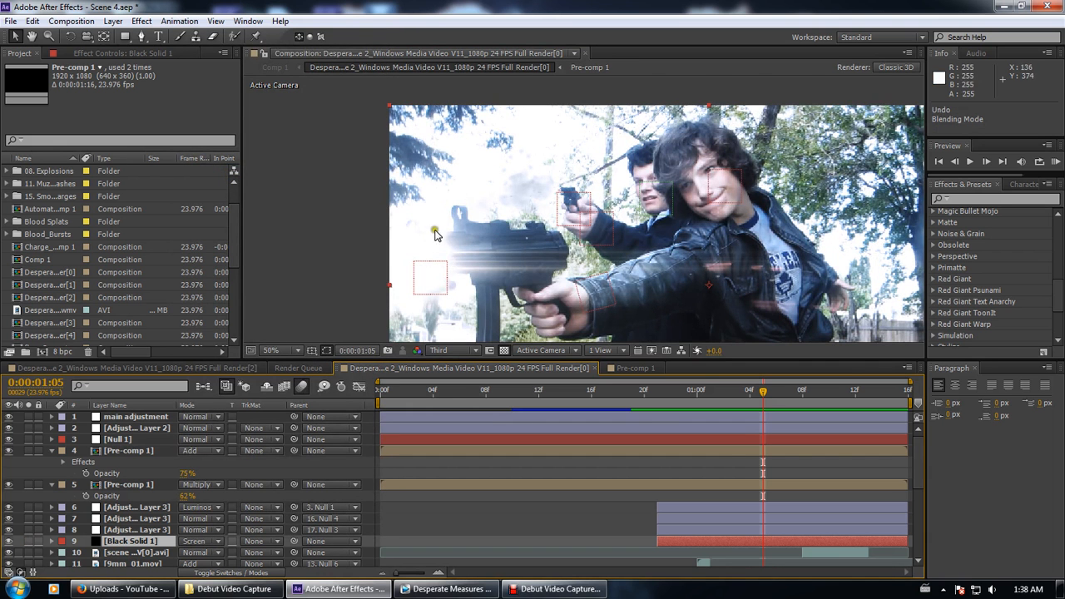
drag(724, 390, 842, 391)
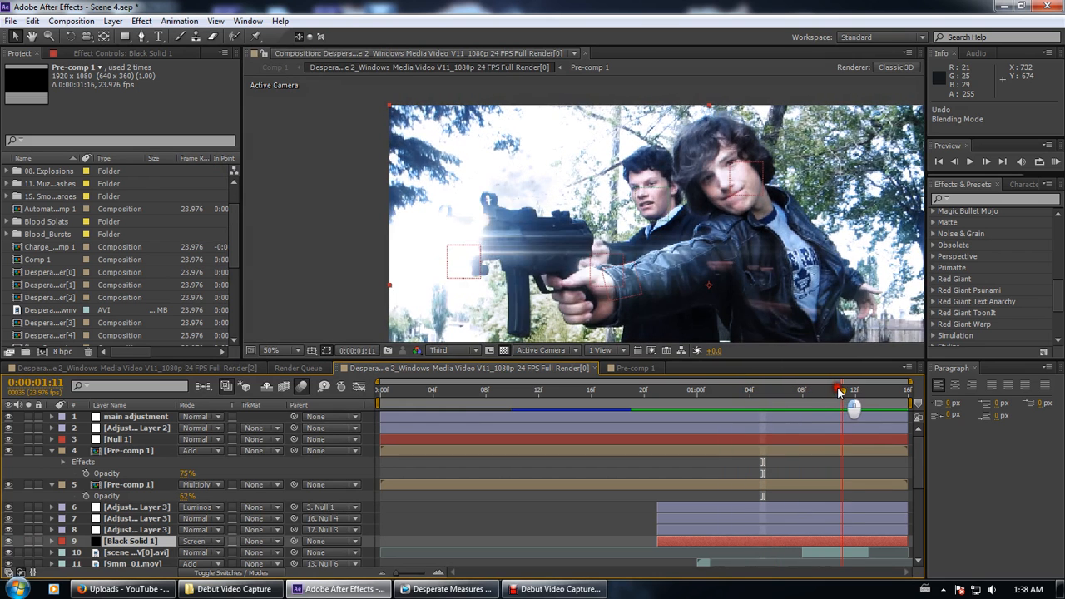
scroll(650, 260, down, 2)
drag(621, 280, 569, 298)
scroll(605, 291, up, 2)
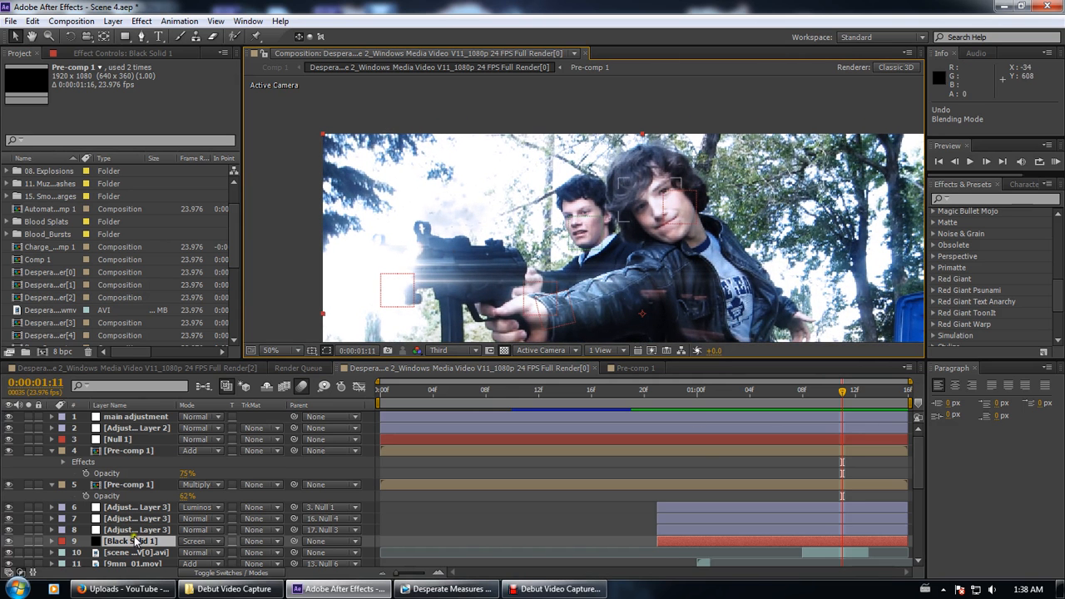
Select adjustment layers 7 and 15 and the face layer 19 in turn to examine their masks on the arm, hand and face
scroll(146, 503, down, 2)
click(150, 495)
key(ctrl+Up)
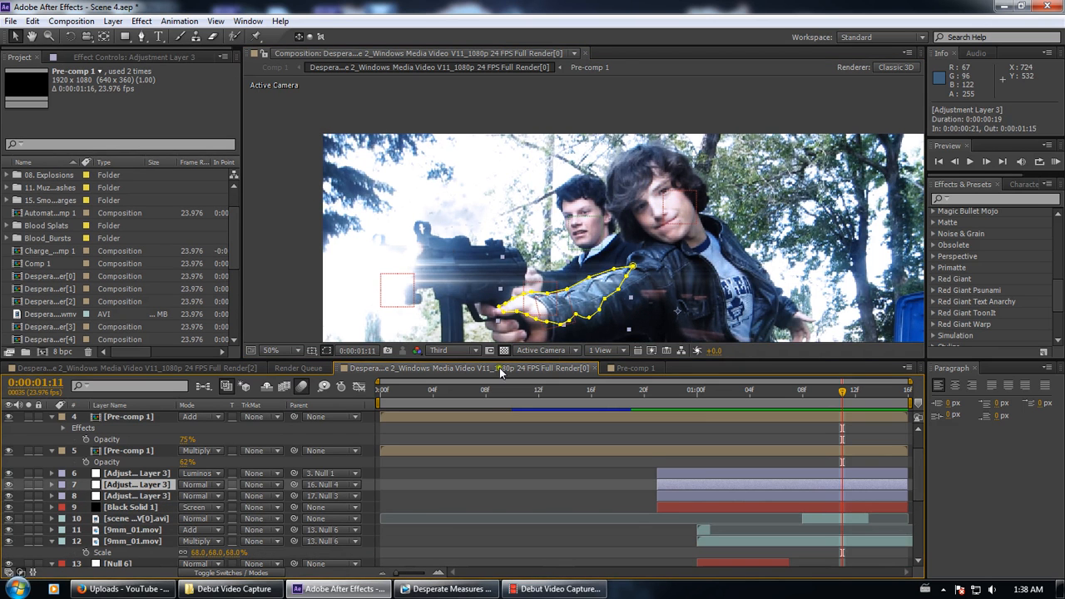
scroll(277, 481, down, 1)
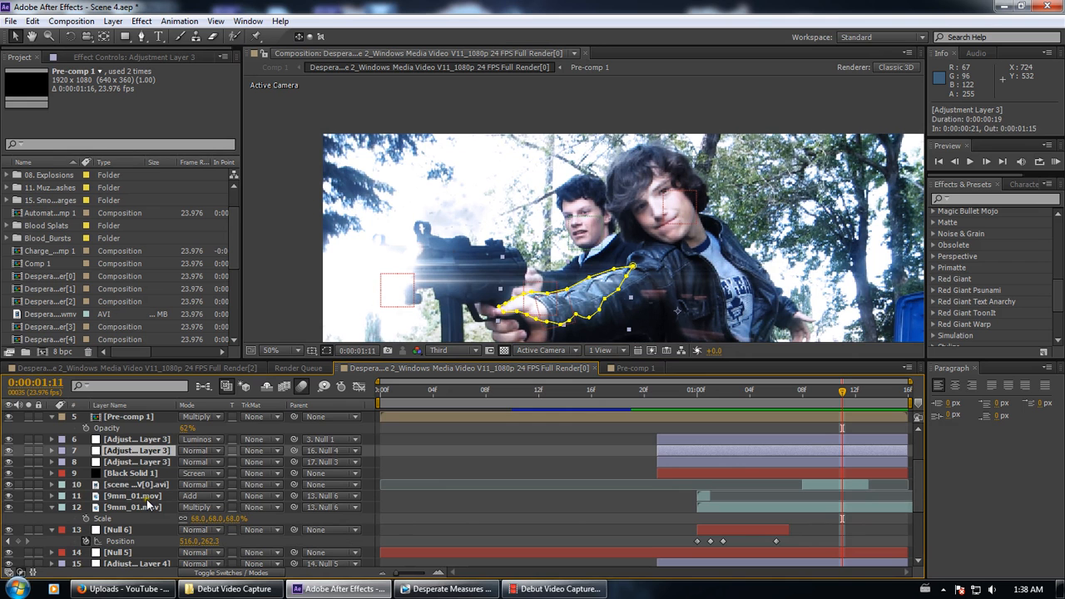
scroll(152, 508, down, 2)
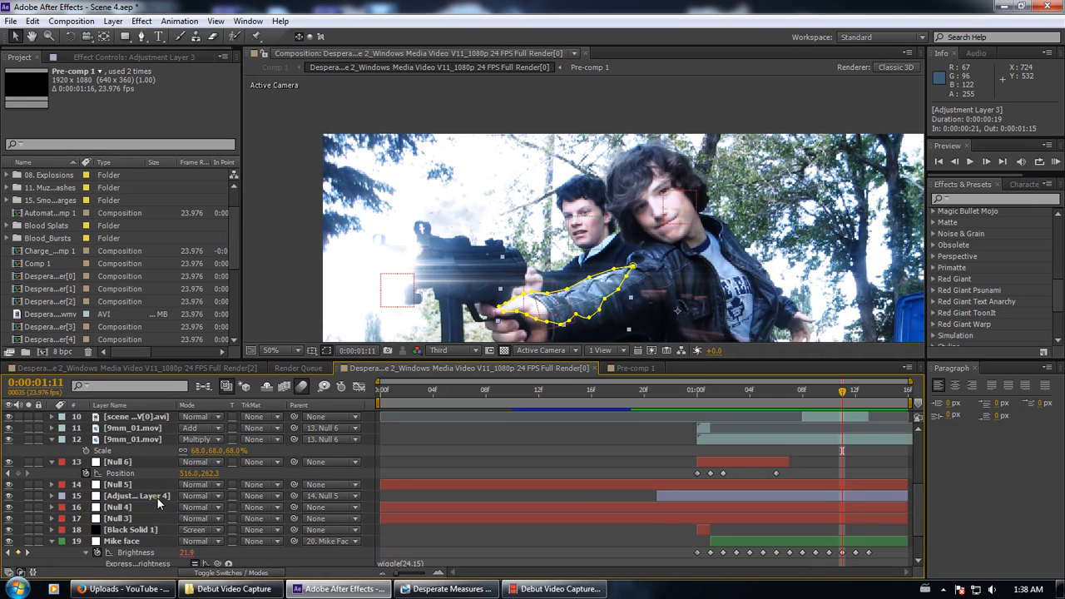
click(156, 497)
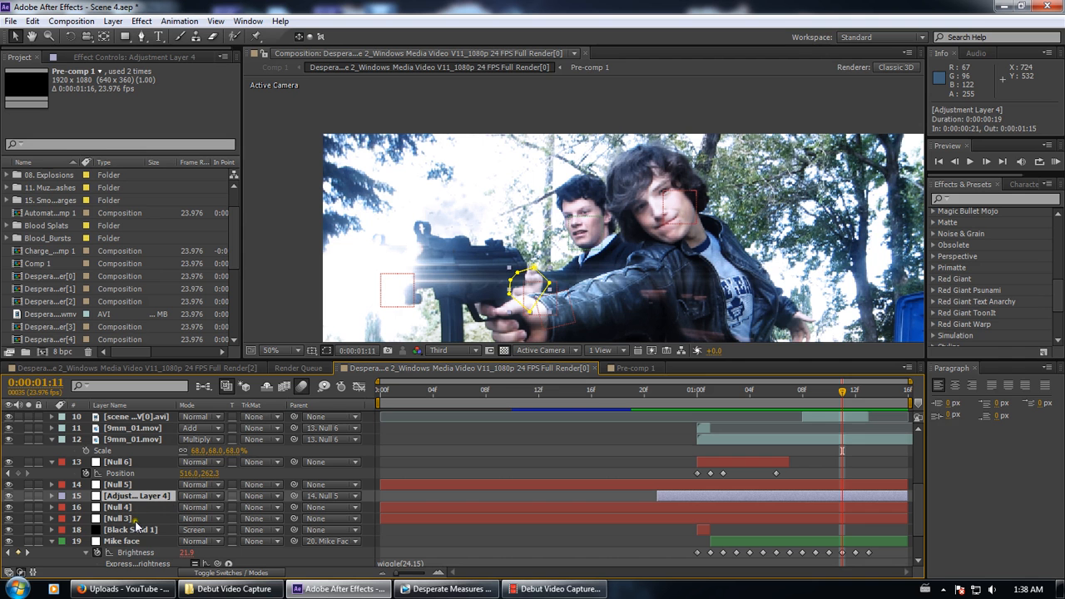
click(133, 542)
scroll(558, 258, up, 1)
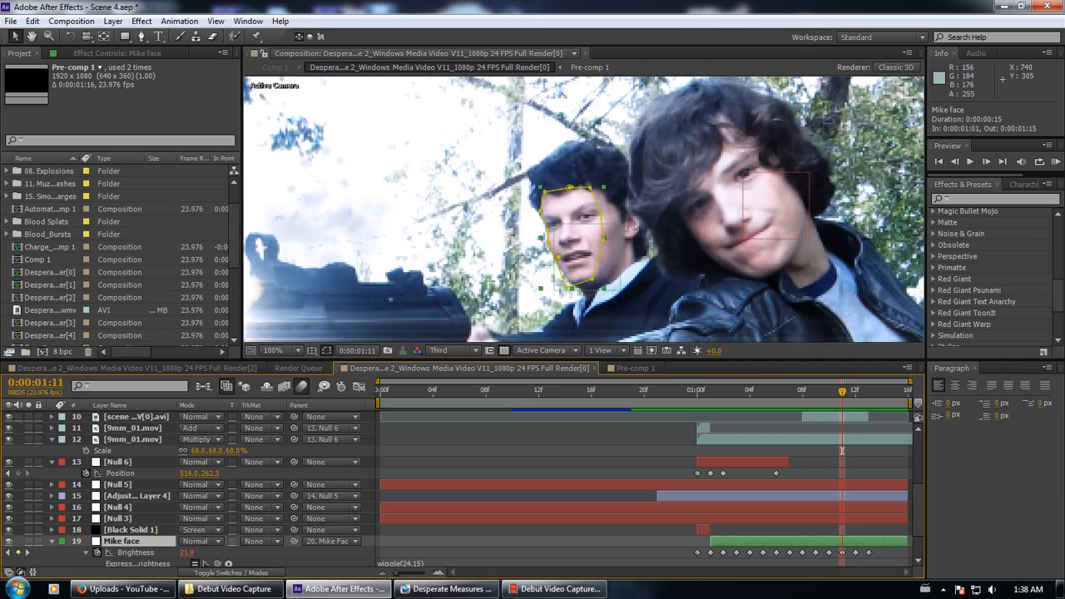
Move to 0:00:01:06, frame the handgun at 100%, and set the preview resolution to Full
click(725, 473)
drag(818, 399, 775, 386)
scroll(692, 287, down, 3)
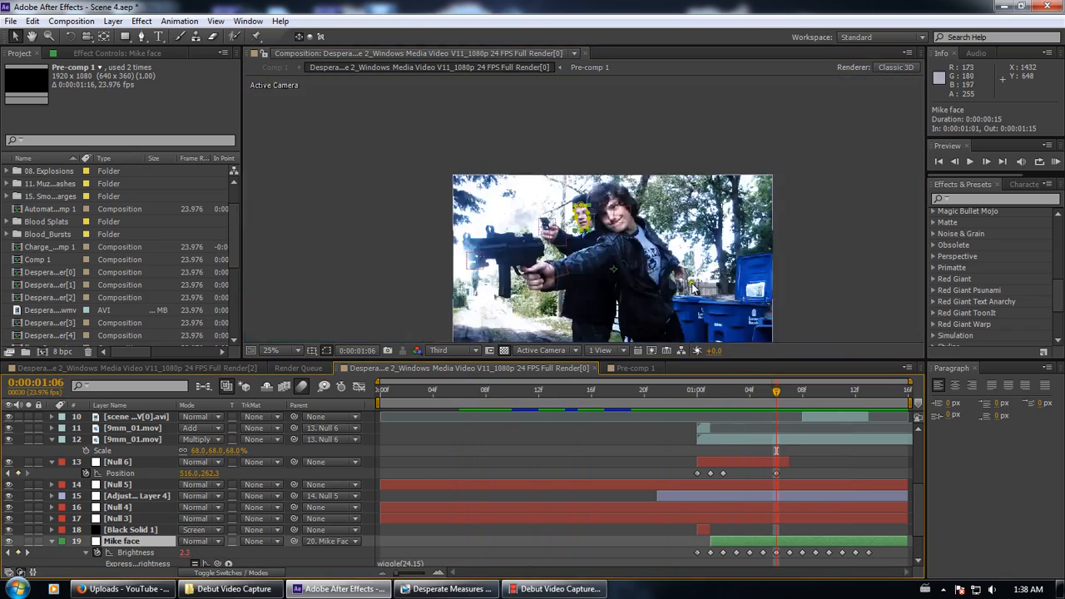
key(slash)
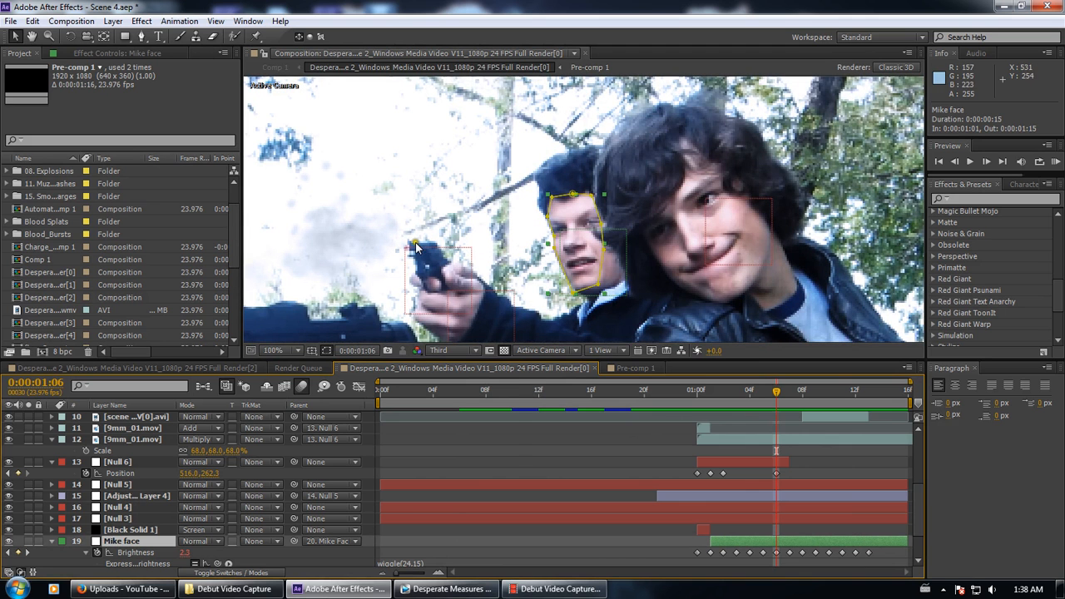
click(461, 350)
click(458, 376)
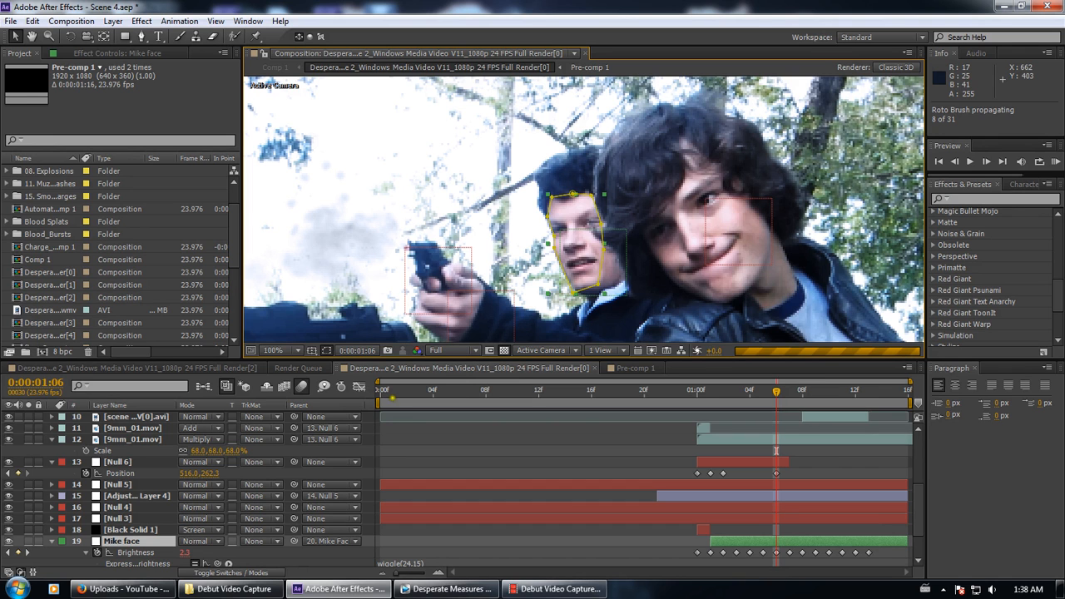
Return to the first frame and scrub to 0:00:00:05 to examine the object in the hooded actor's hands
drag(775, 450, 379, 450)
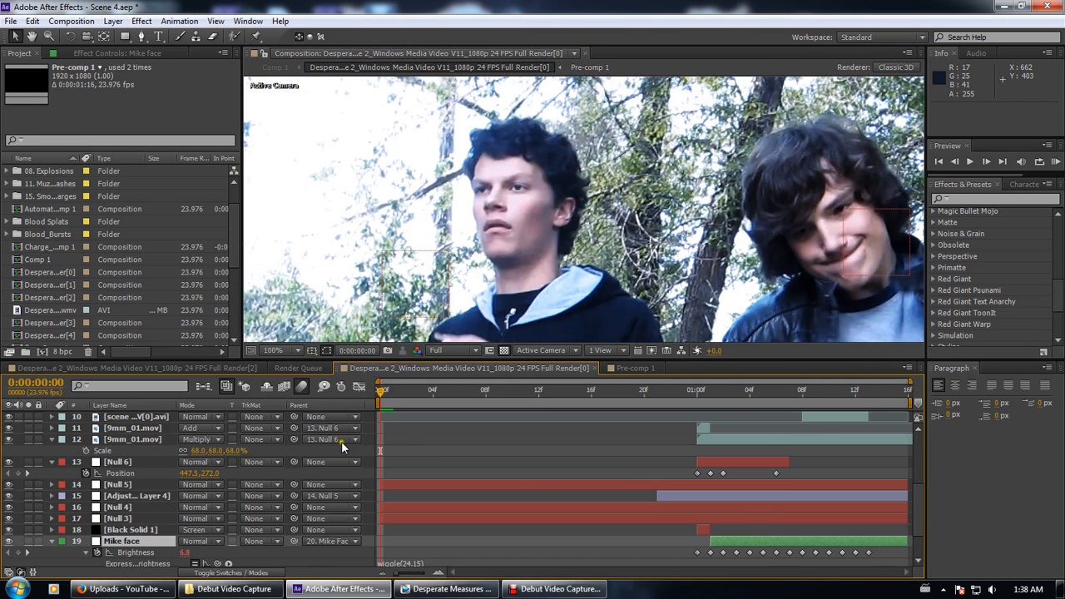
drag(649, 218, 756, 89)
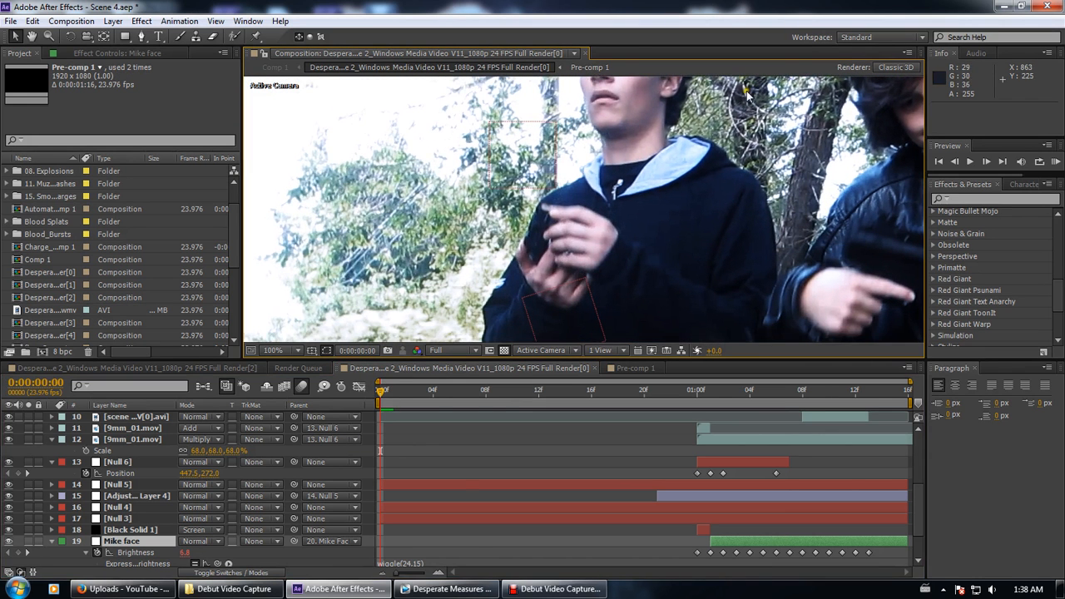
click(420, 394)
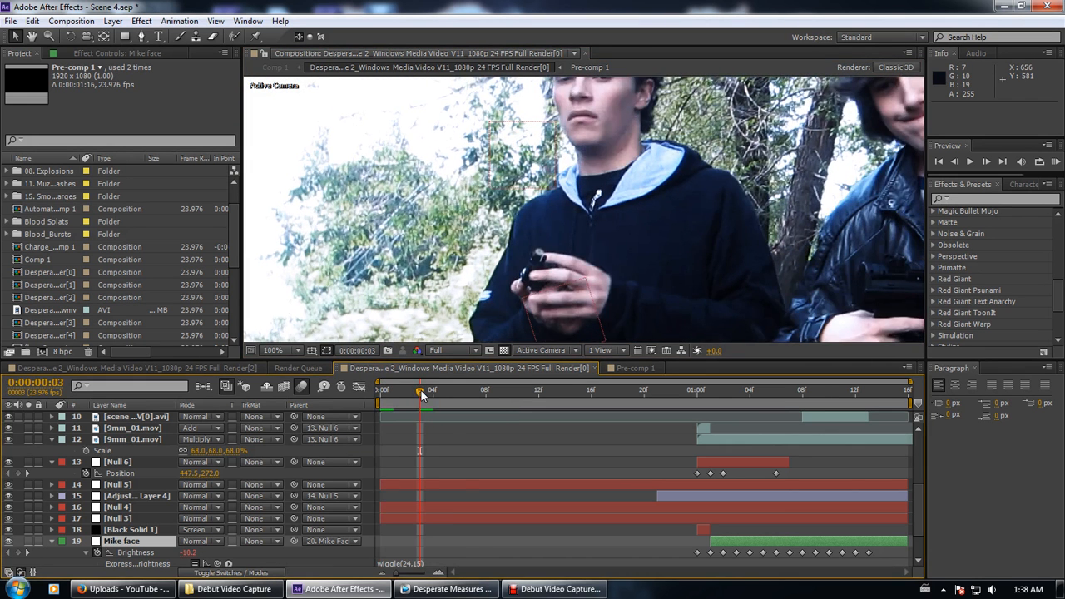
drag(421, 394, 453, 393)
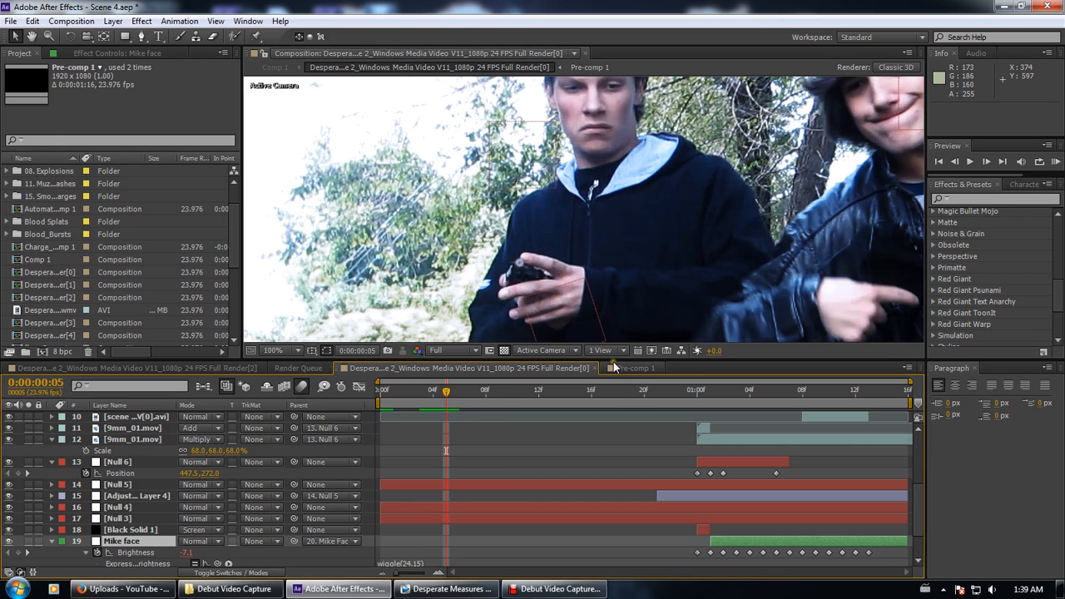
scroll(600, 300, down, 2)
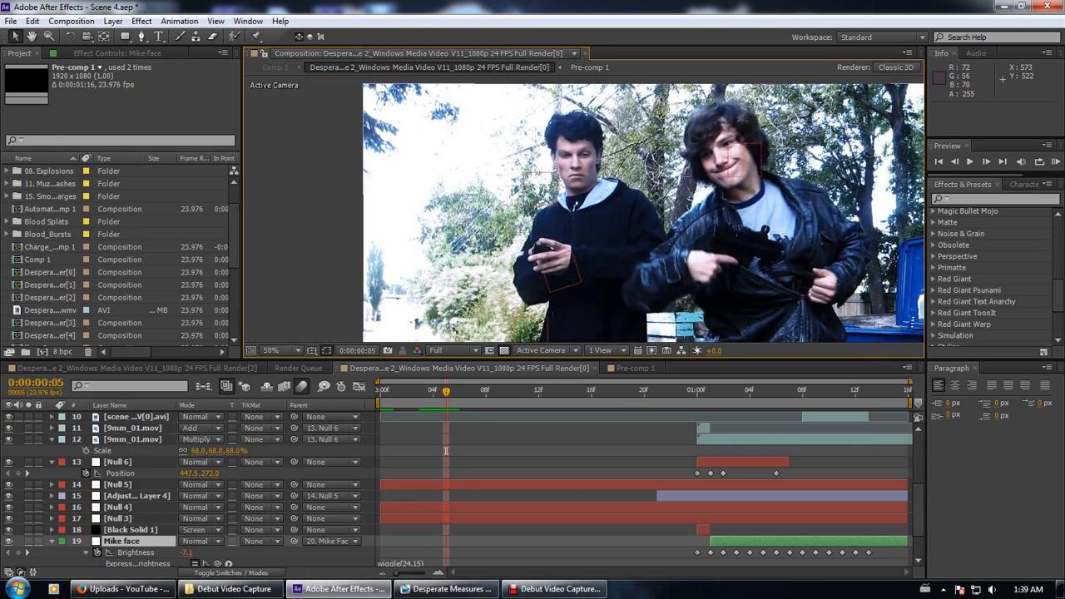
Close the Full Render[0] composition and zoom the Pre-comp 1 view out to 12.5%
click(595, 368)
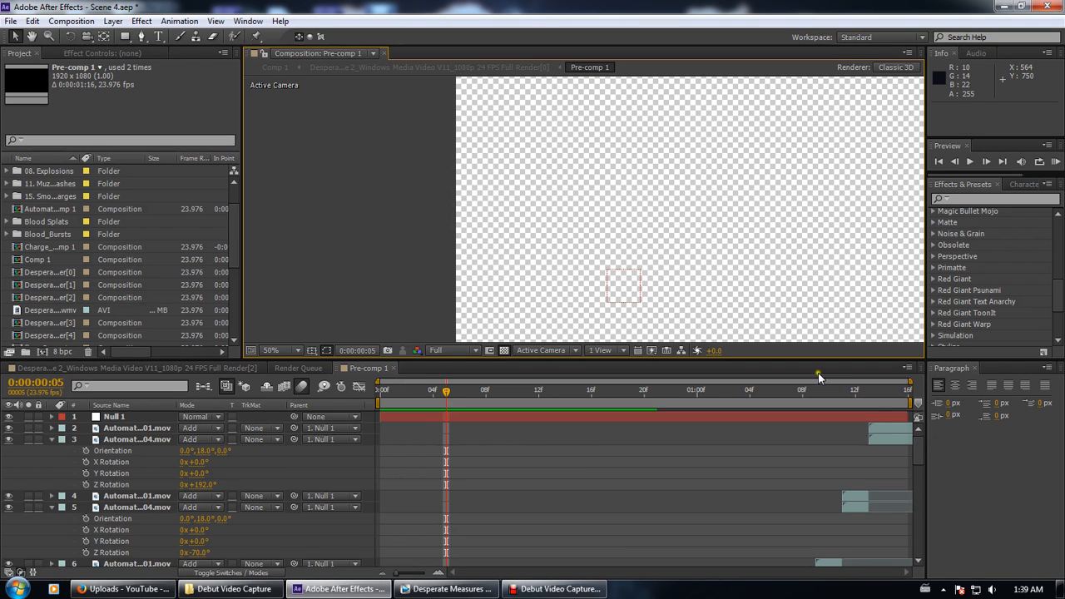
drag(670, 209, 624, 152)
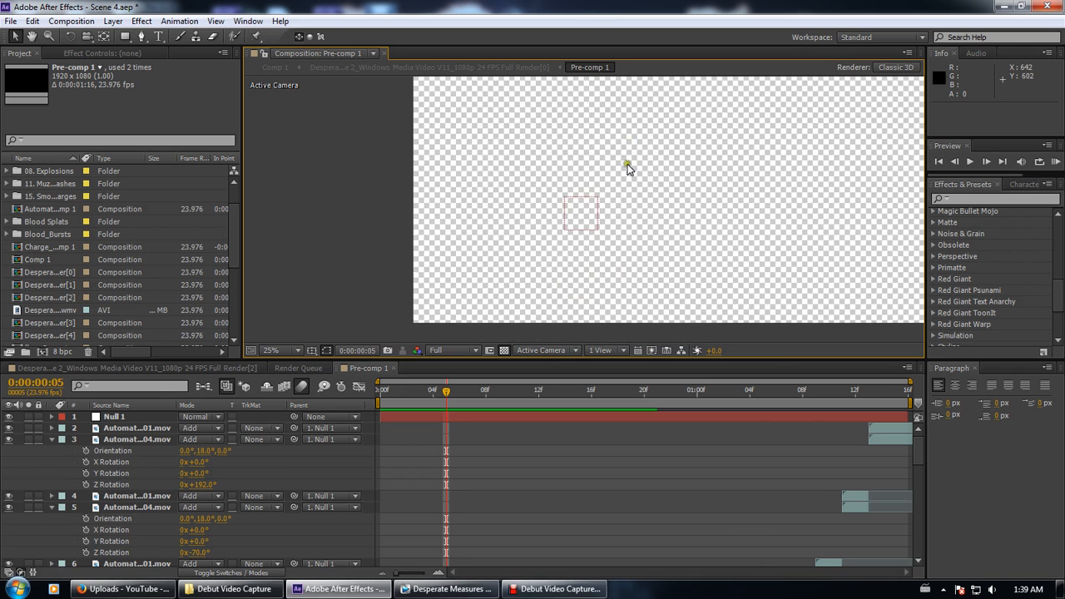
scroll(626, 158, down, 3)
Switch to the Desperate Measures 2 project in Vegas Pro and go to the alley scene at 00:06:09.11
click(445, 588)
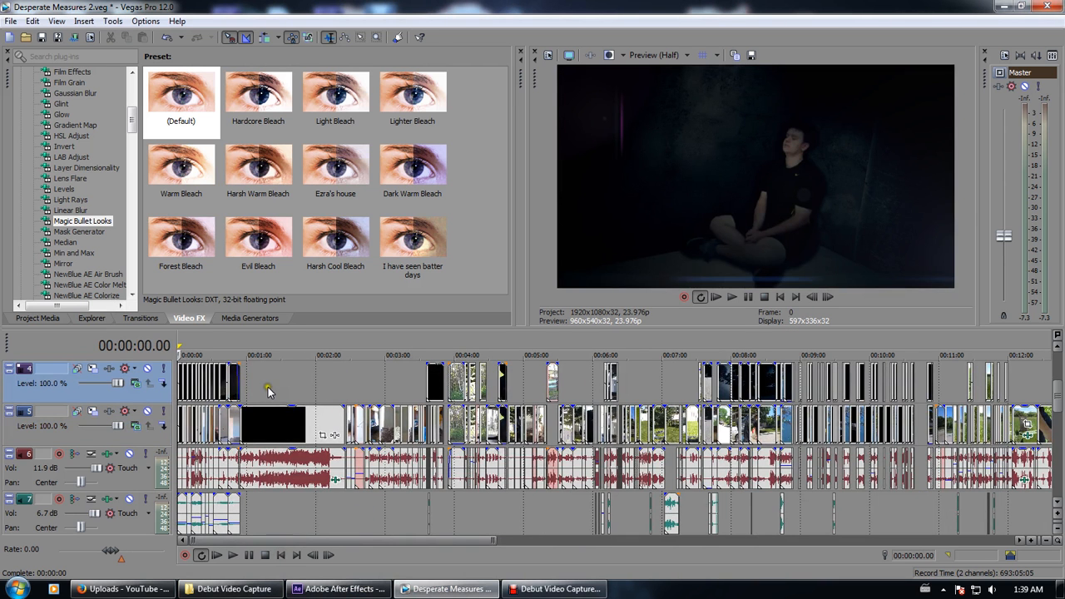
scroll(545, 390, up, 2)
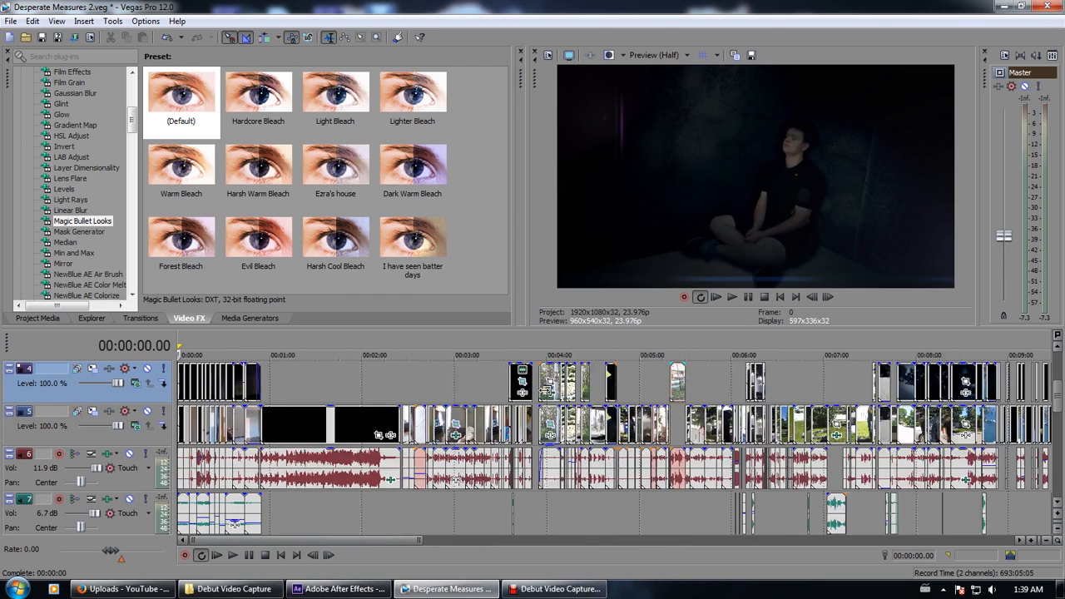
click(705, 374)
click(744, 379)
scroll(793, 394, up, 6)
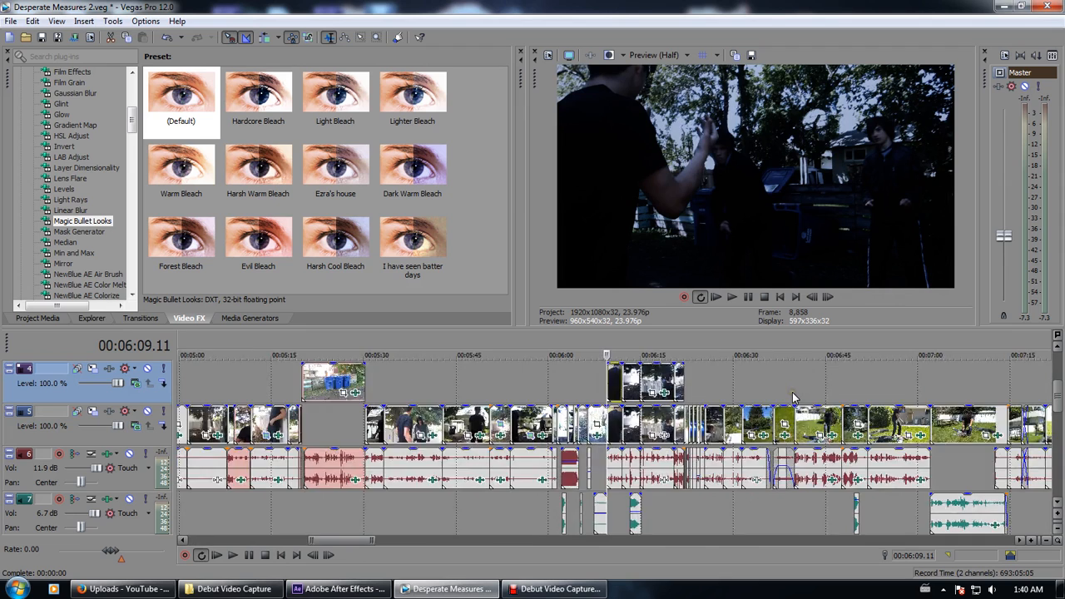
Browse the shots from 00:06:13.05 to 00:07:17.20 and return to the alley scene at 00:06:22.19
click(681, 381)
scroll(679, 383, down, 3)
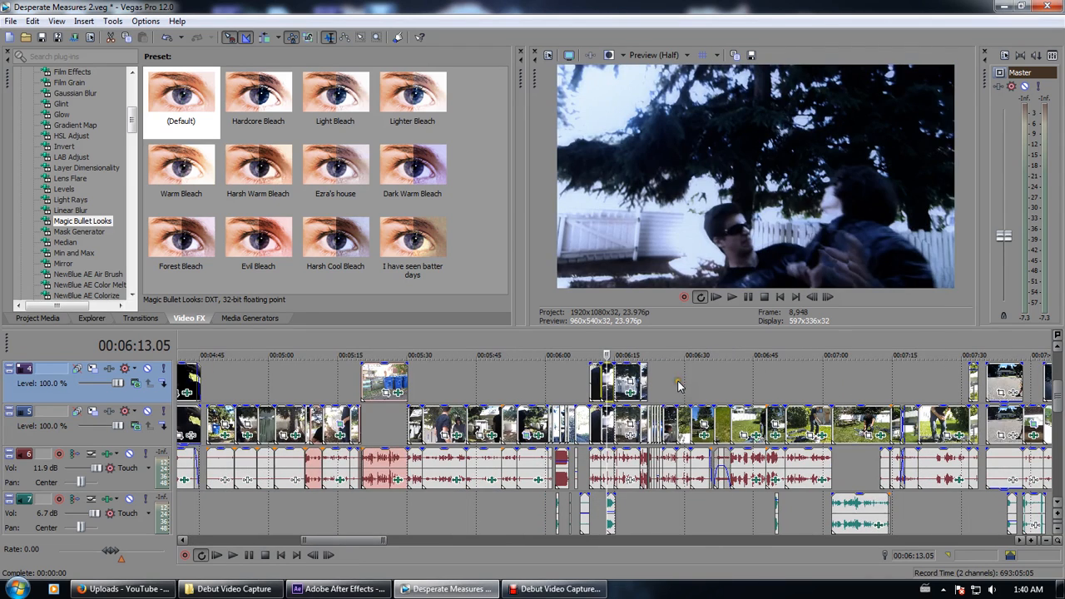
click(659, 383)
click(595, 386)
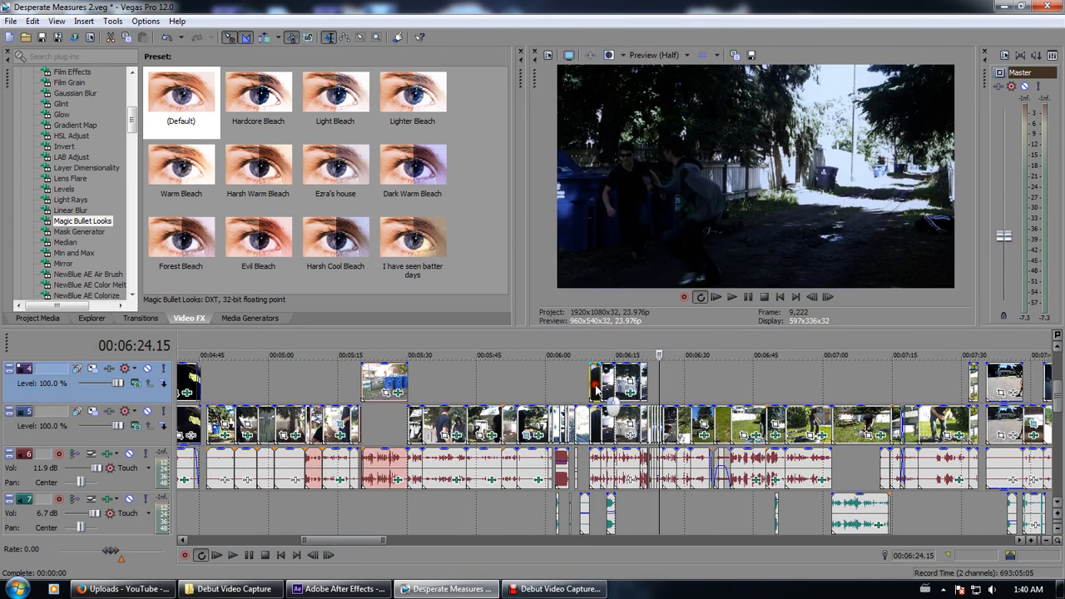
scroll(648, 422, down, 3)
click(710, 387)
scroll(668, 400, up, 3)
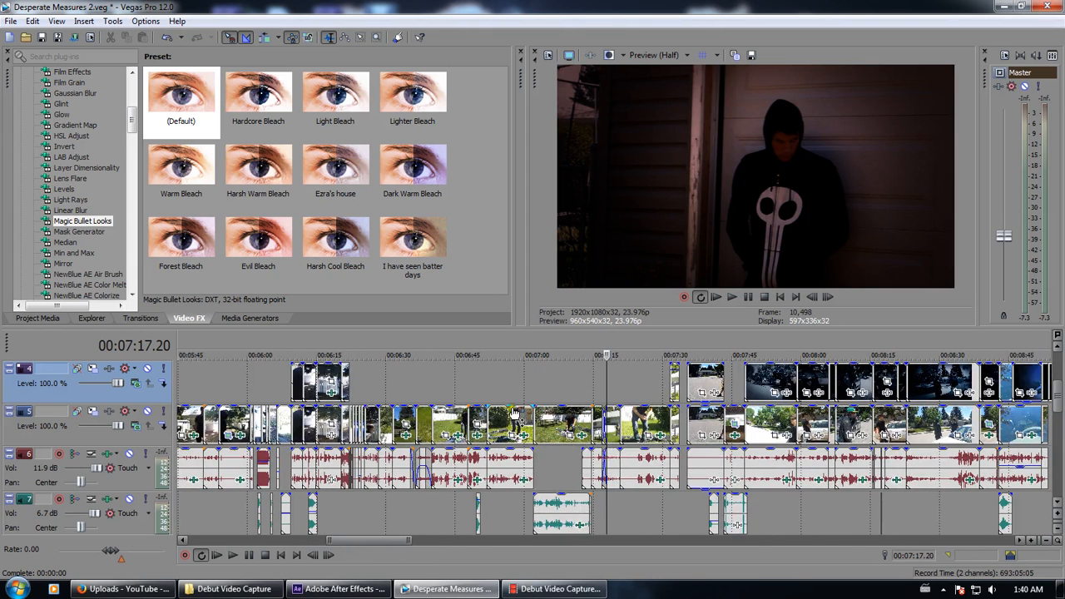
click(356, 391)
scroll(357, 391, up, 6)
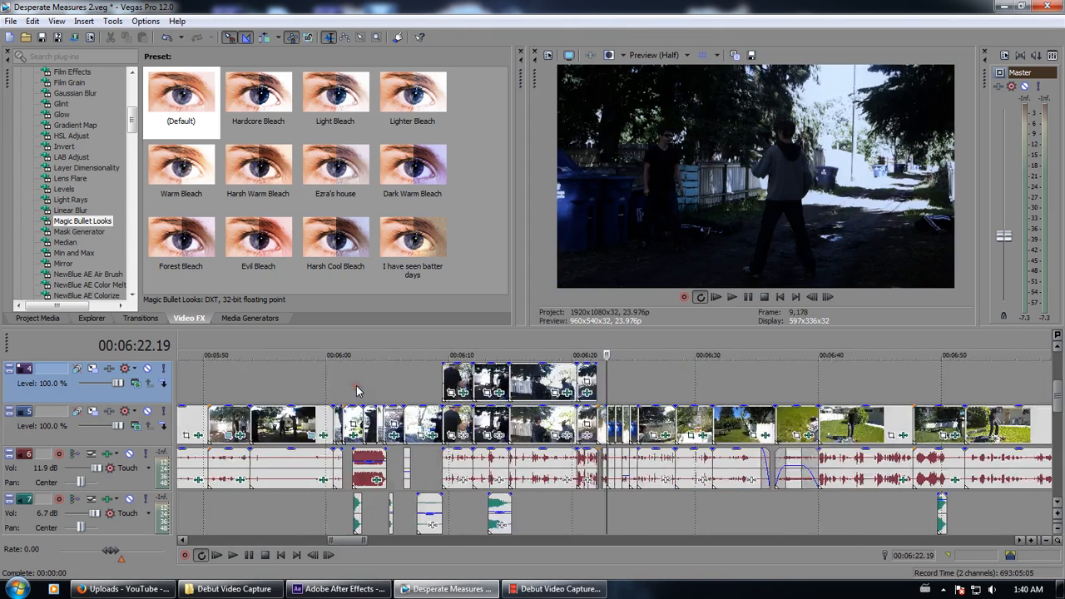
Examine the alley confrontation shots between 00:06:23.12 and 00:06:24.23 on the edit timeline
click(632, 389)
click(675, 386)
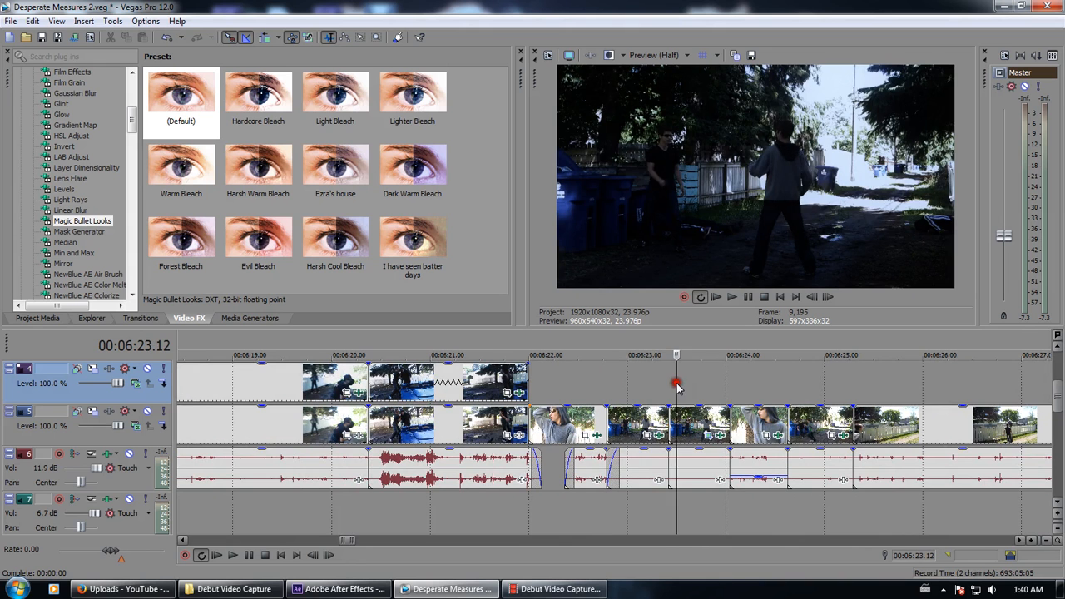
click(696, 385)
click(717, 383)
click(763, 386)
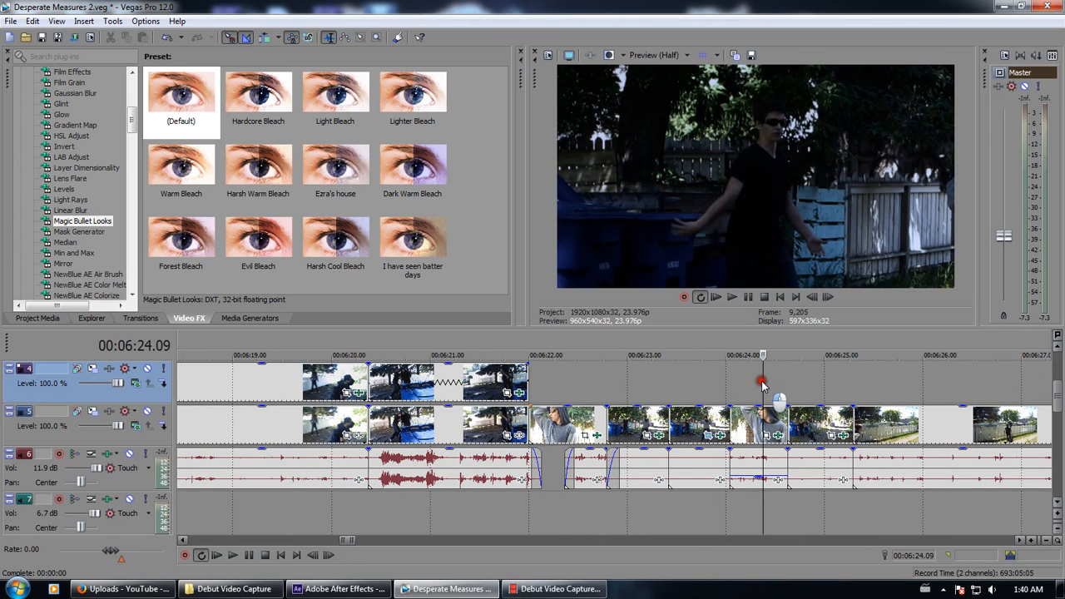
click(775, 386)
click(696, 385)
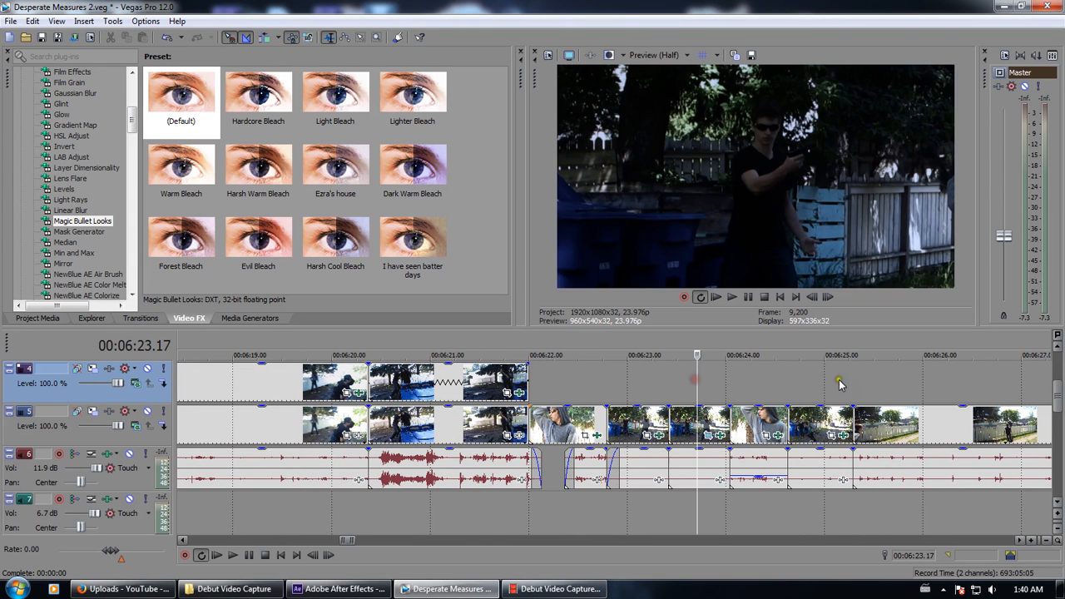
click(817, 386)
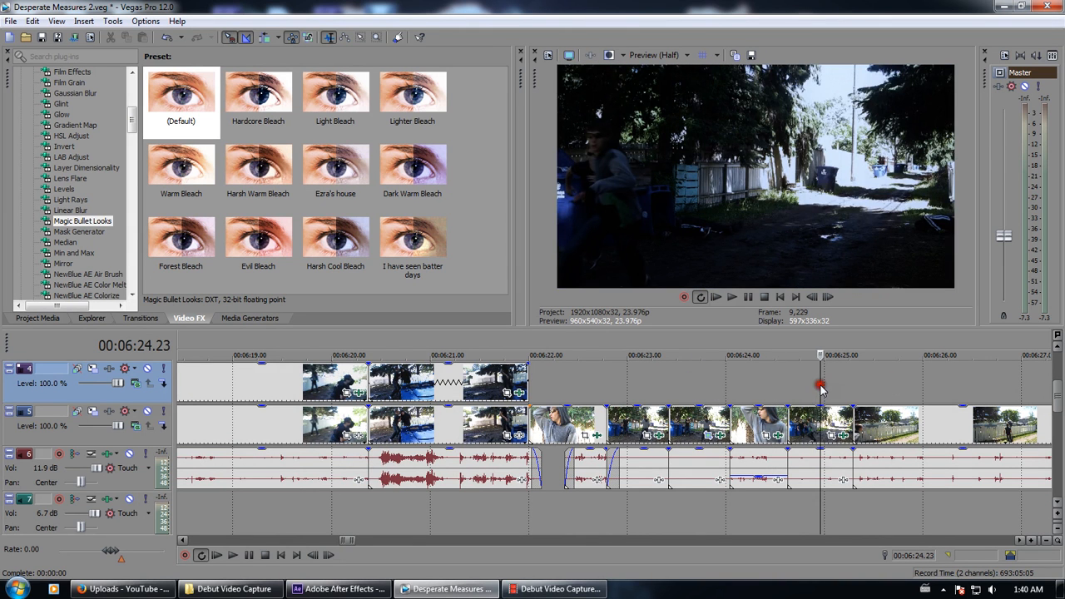
Sample the edited scenes at 00:07:58.23, 00:12:08.02, 00:16:53.05 and 00:18:42.12
scroll(815, 424, down, 10)
scroll(804, 468, down, 4)
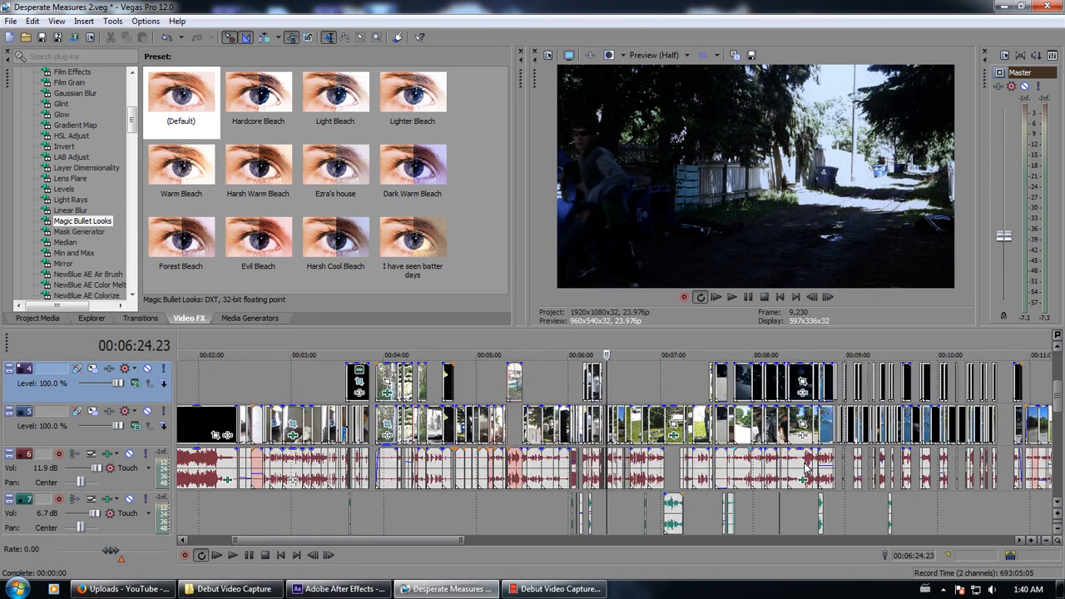
click(750, 421)
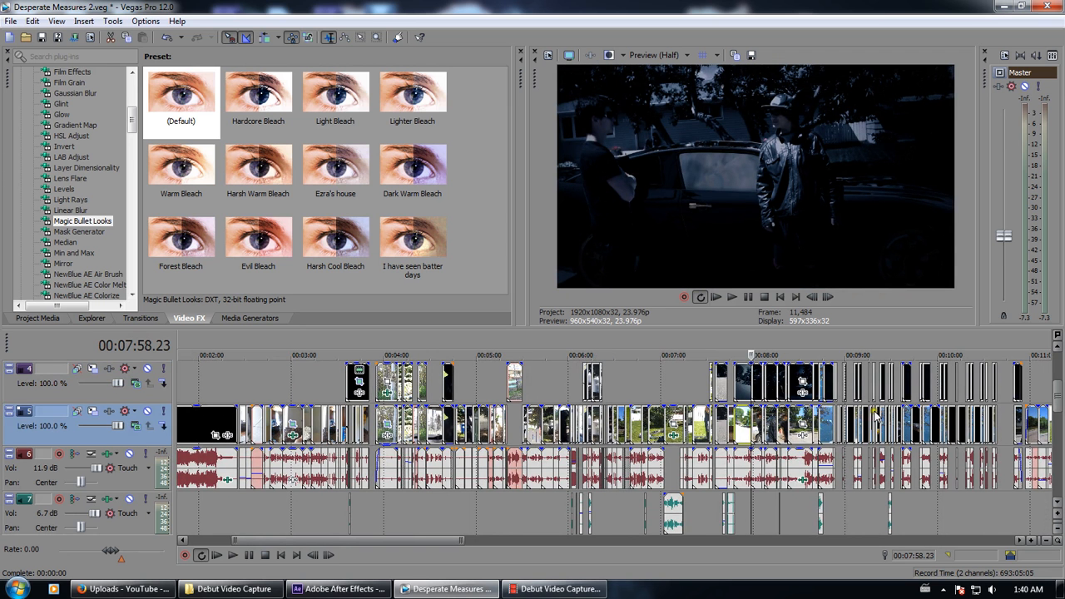
scroll(898, 421, down, 2)
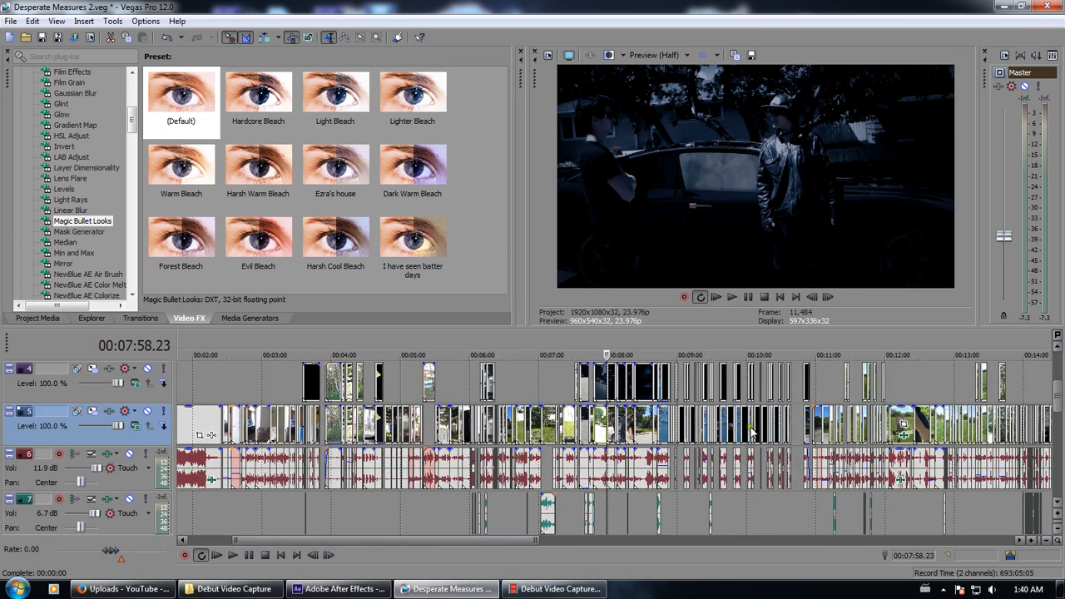
click(900, 425)
scroll(895, 428, down, 3)
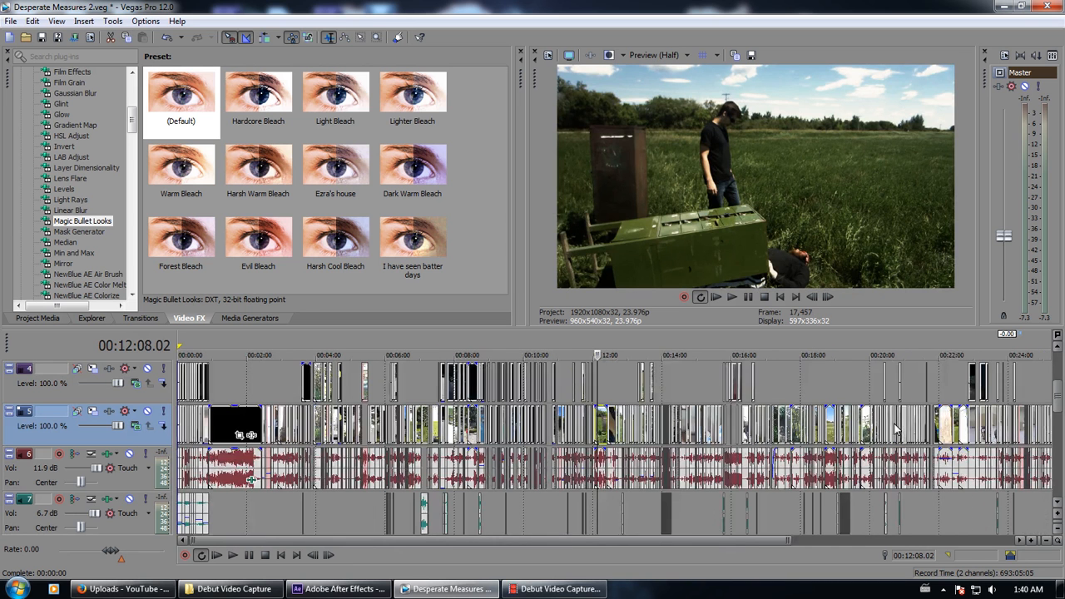
click(761, 426)
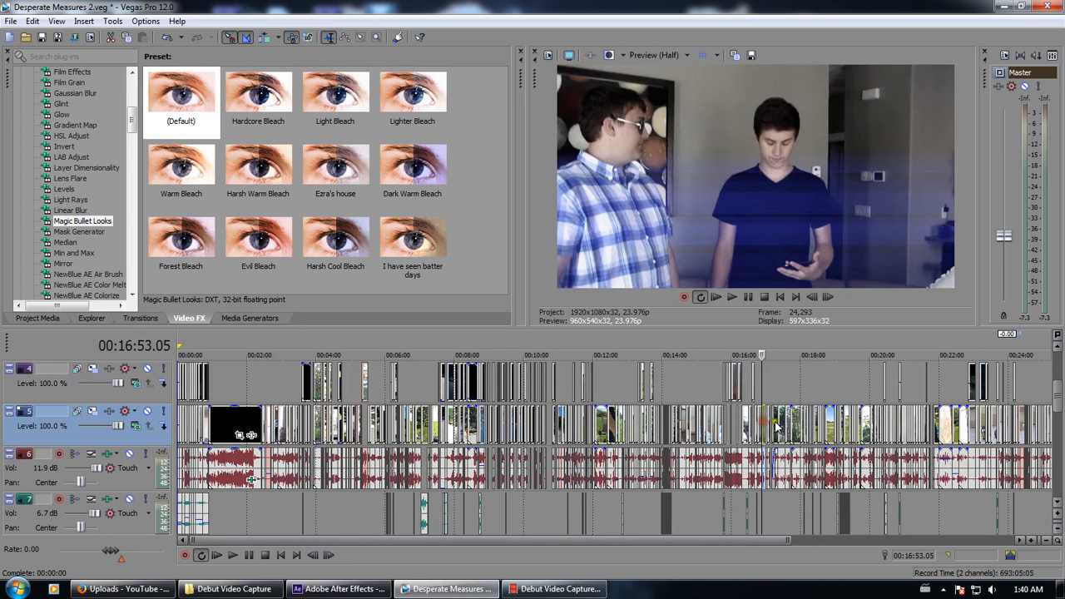
click(826, 420)
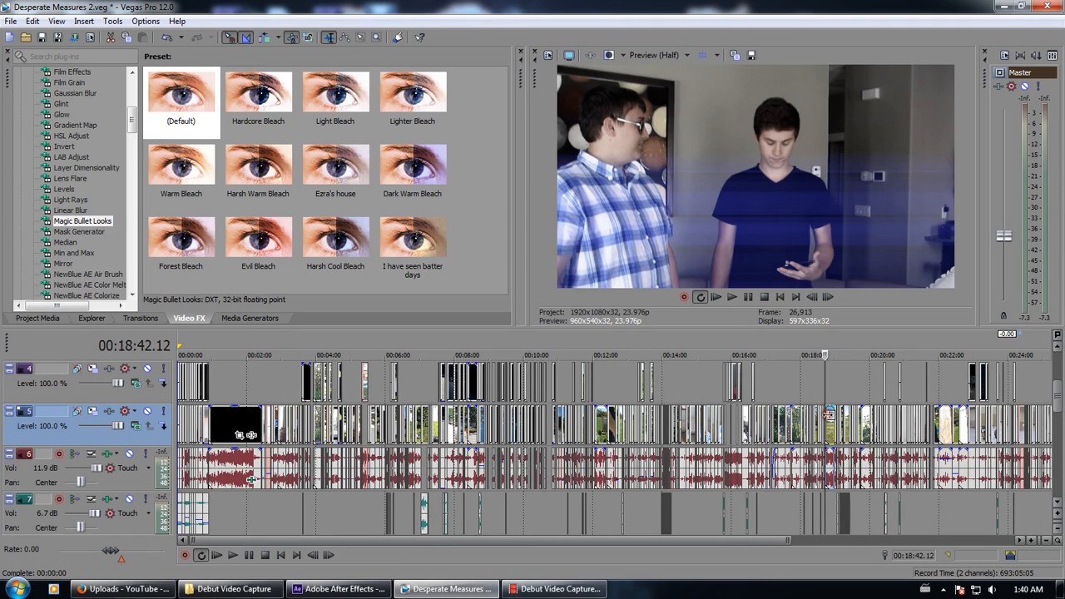
Go to 00:28:53.08 and examine the gunfight clips in the woods through to 00:29:07.16
scroll(862, 424, up, 5)
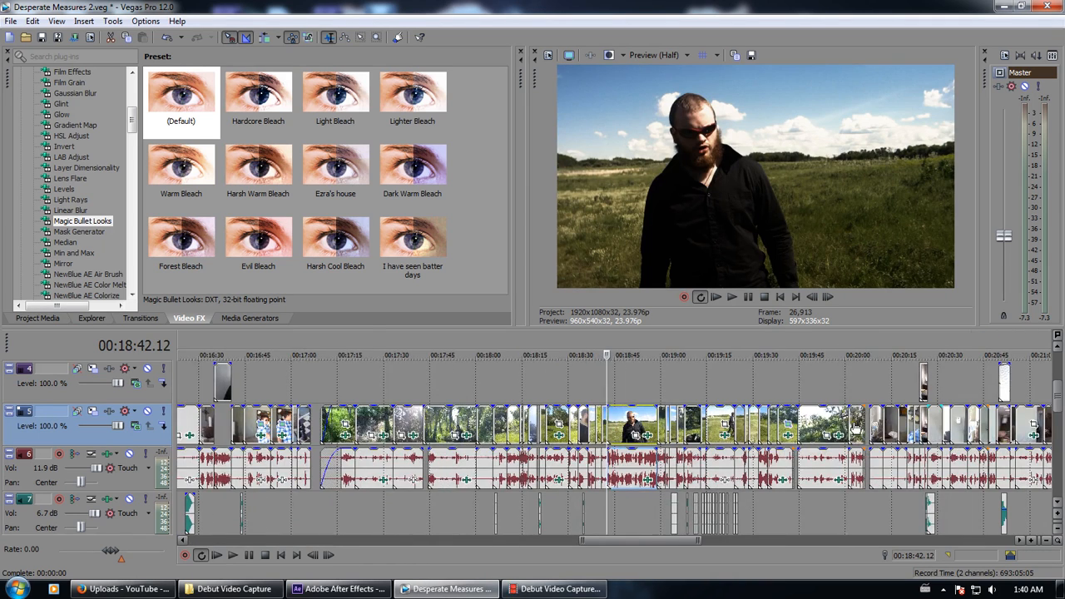
scroll(849, 479, down, 3)
click(956, 427)
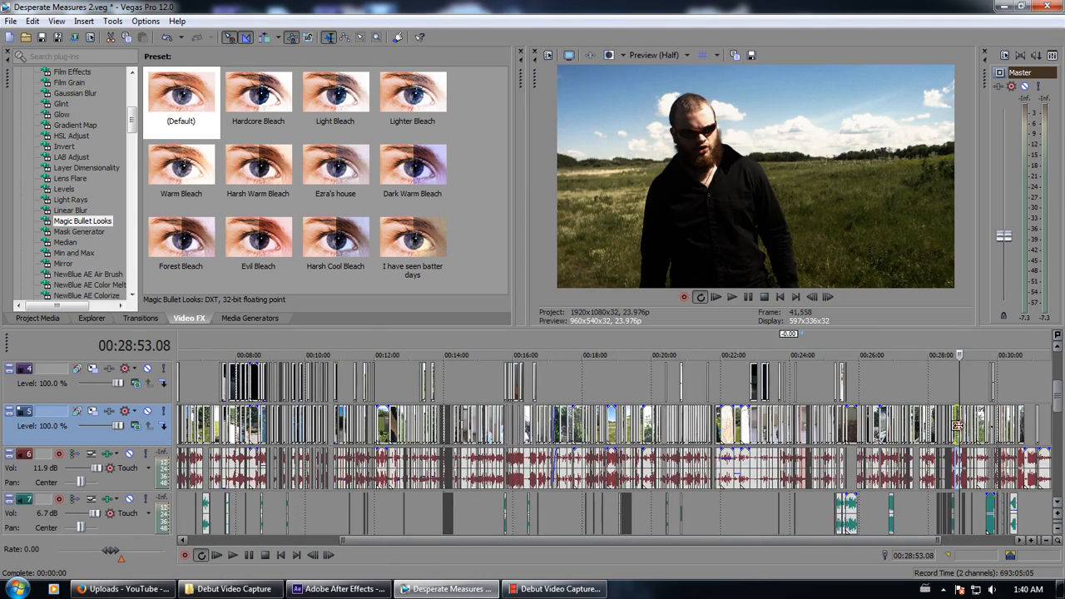
scroll(955, 430, up, 4)
scroll(955, 431, up, 4)
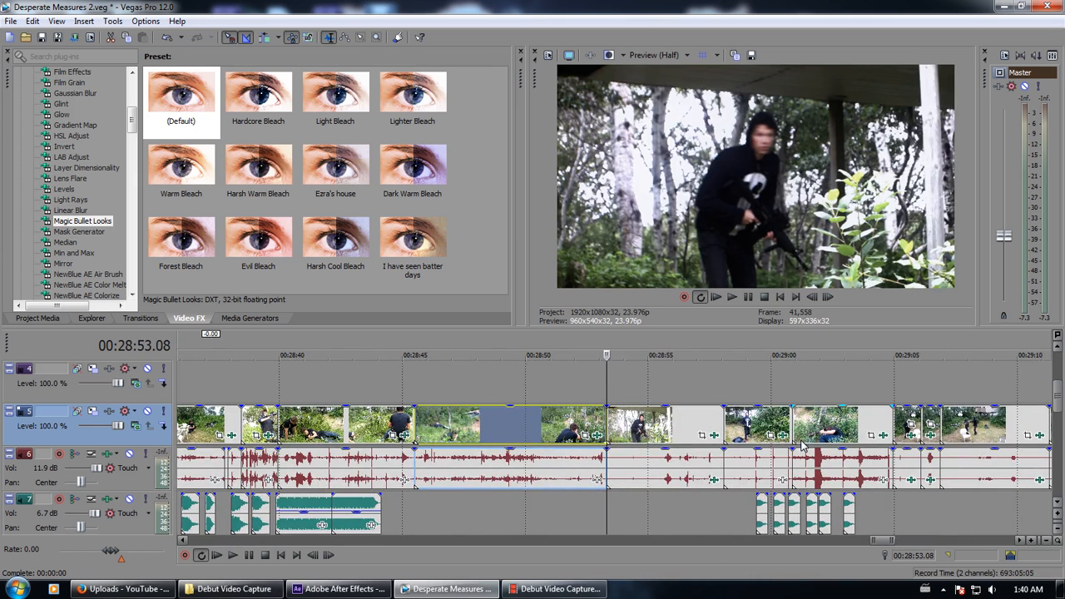
click(658, 420)
click(756, 422)
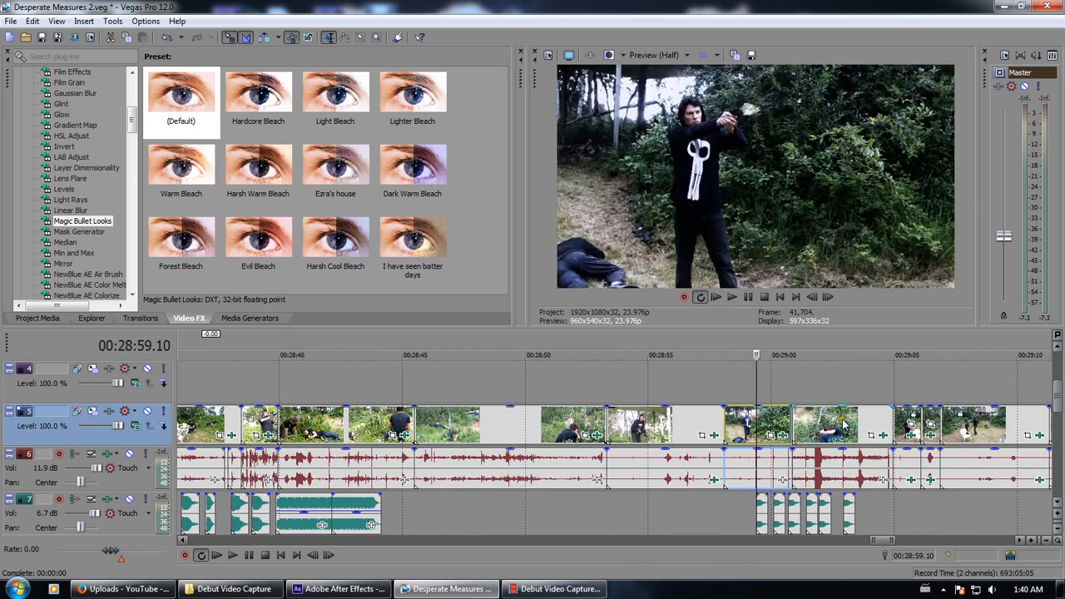
click(842, 422)
click(904, 424)
click(969, 424)
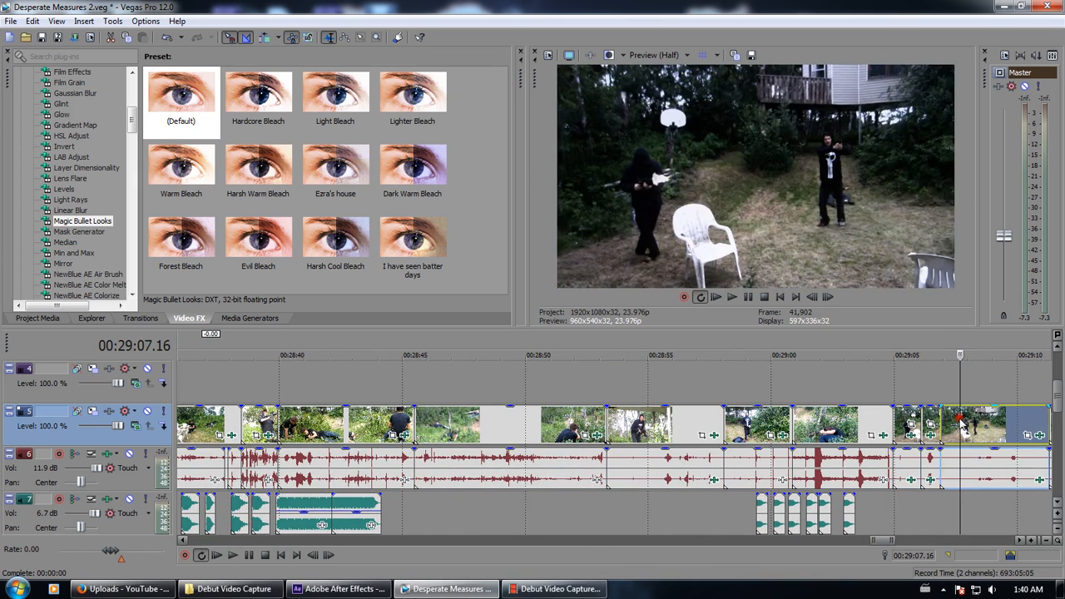
Widen the timeline overview and check the clip at 00:30:42.04, near the end of the edit
scroll(959, 420, down, 2)
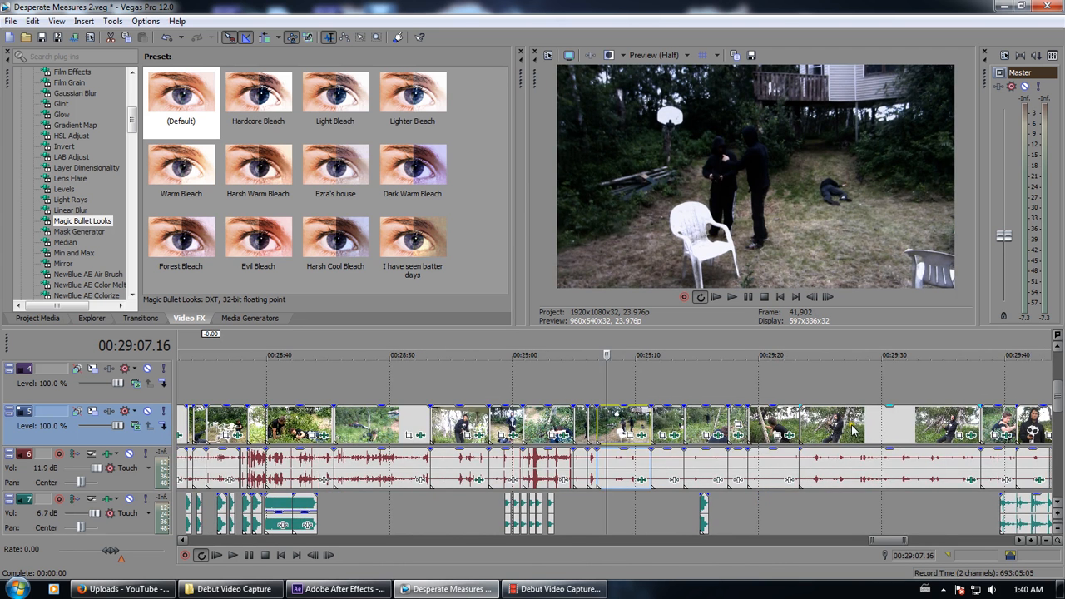
scroll(942, 421, down, 3)
click(898, 416)
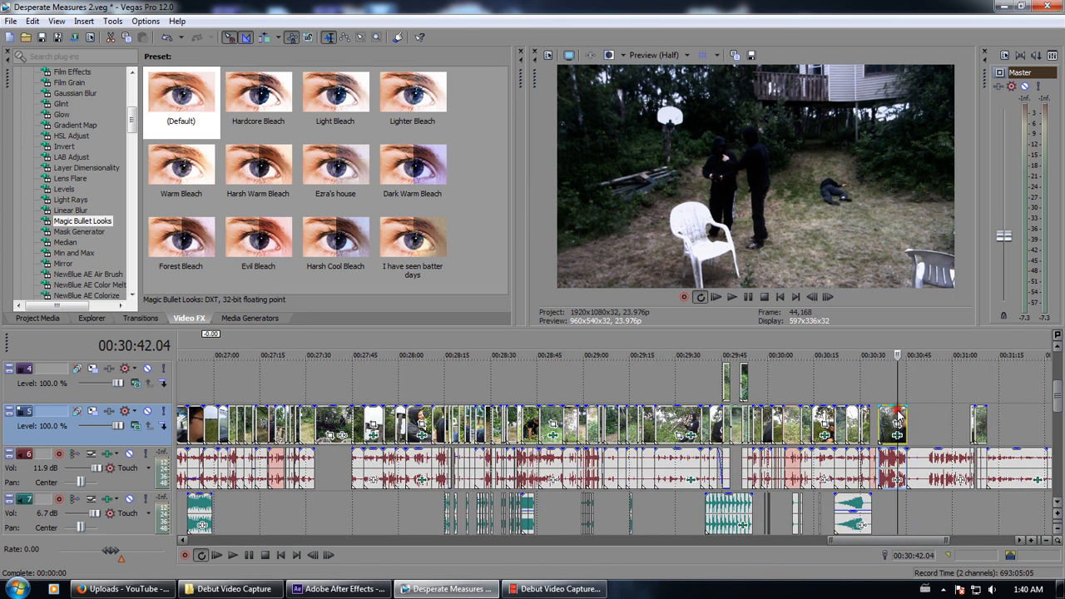
click(328, 431)
Switch back to After Effects, close Pre-comp 1 at its first frame, and display the Full Render[2] composition's layers
click(379, 589)
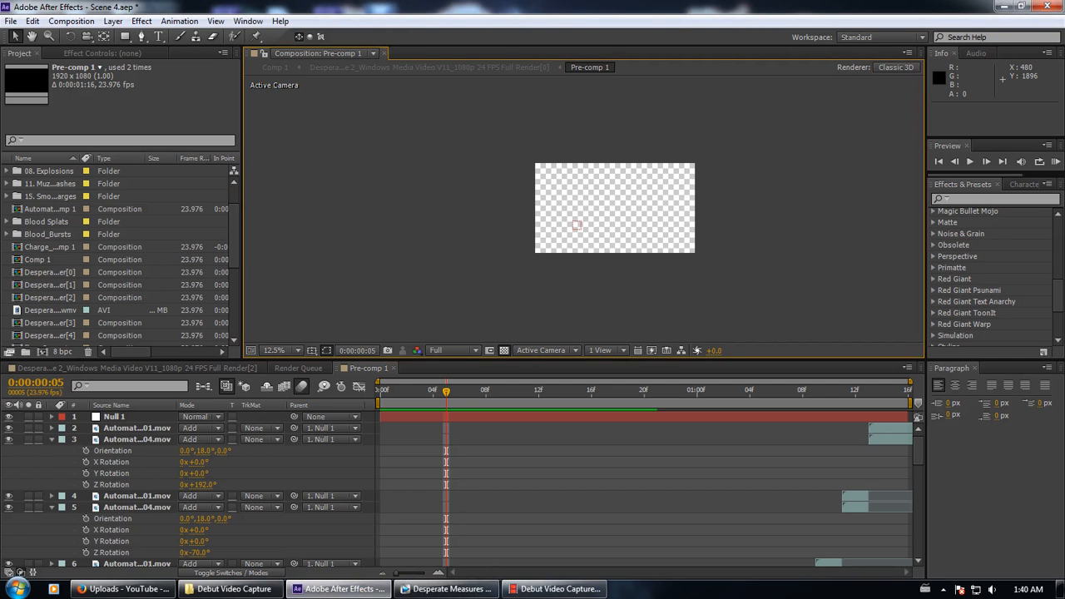
click(498, 389)
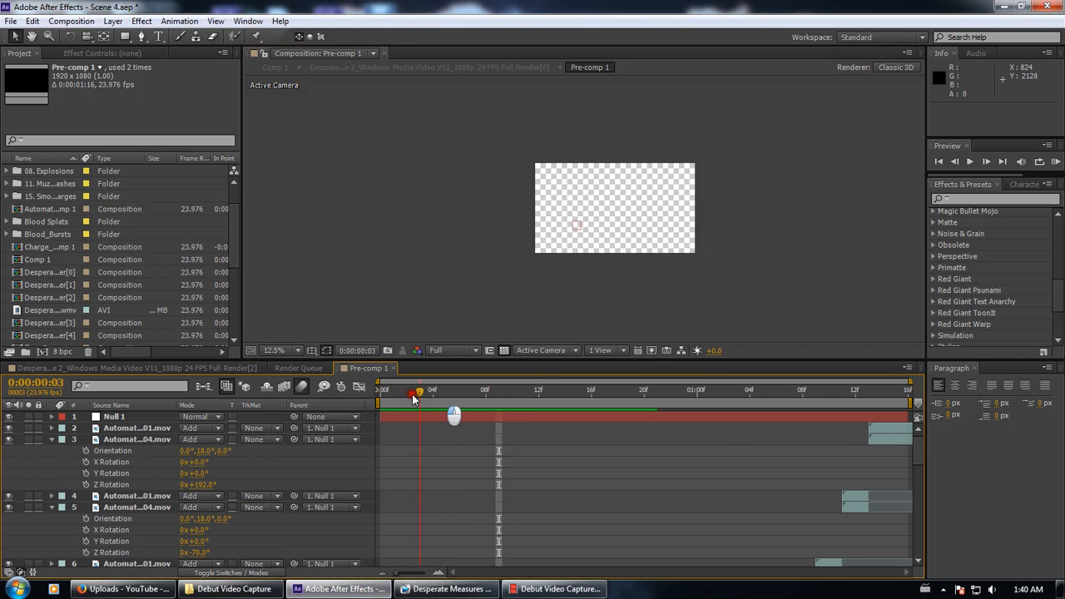
key(Home)
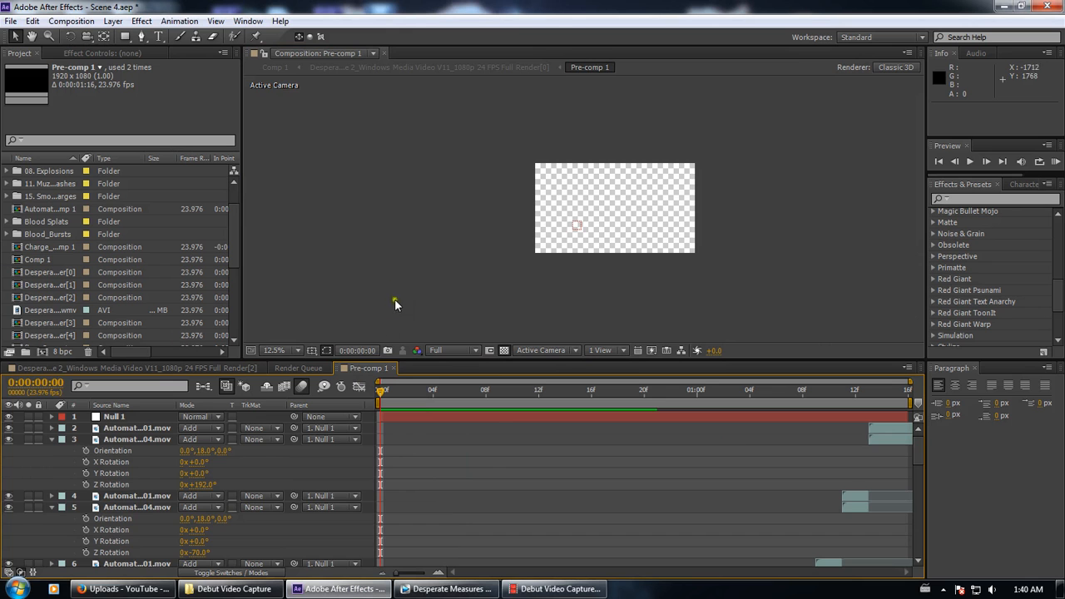
click(396, 368)
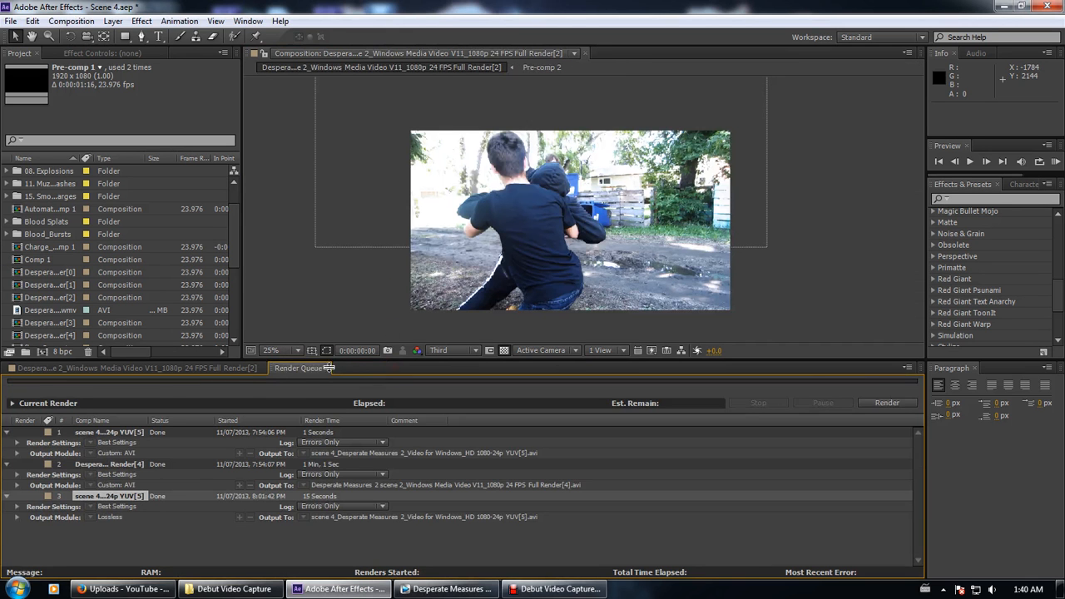
click(240, 368)
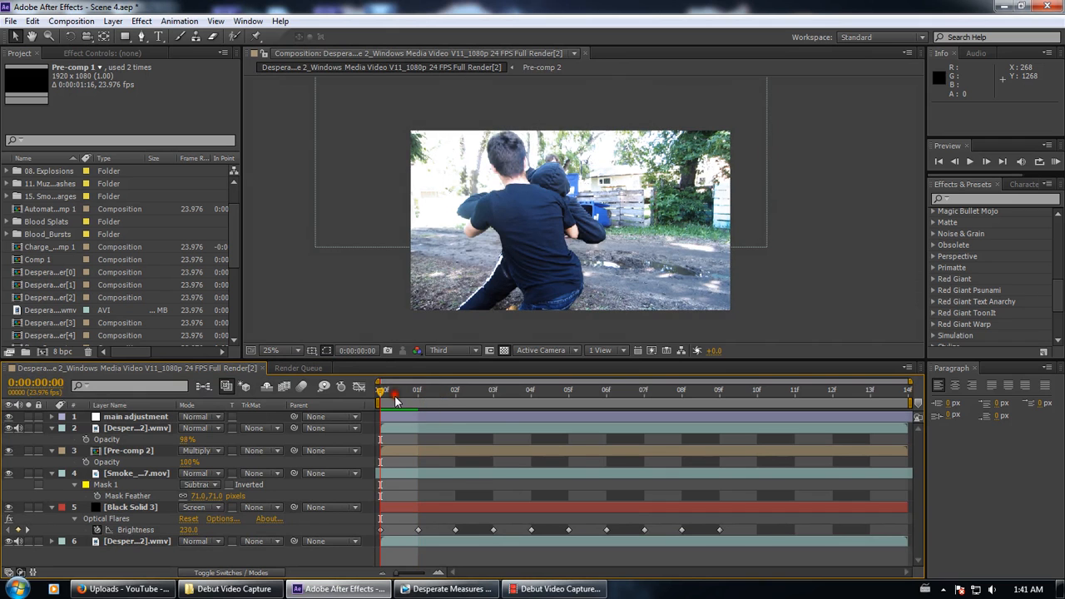
Move to 0:00:00:11 and solo footage layer 2 to isolate the cutout of the two actors
drag(380, 392, 667, 381)
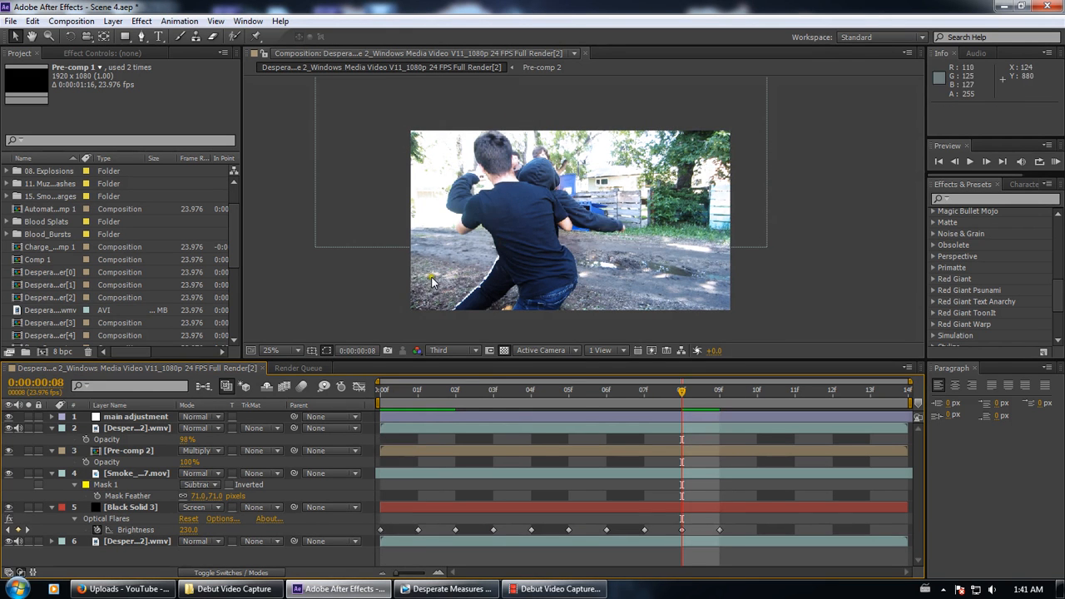
key(Page_Down)
key(Page_Down)
key(Page_Down)
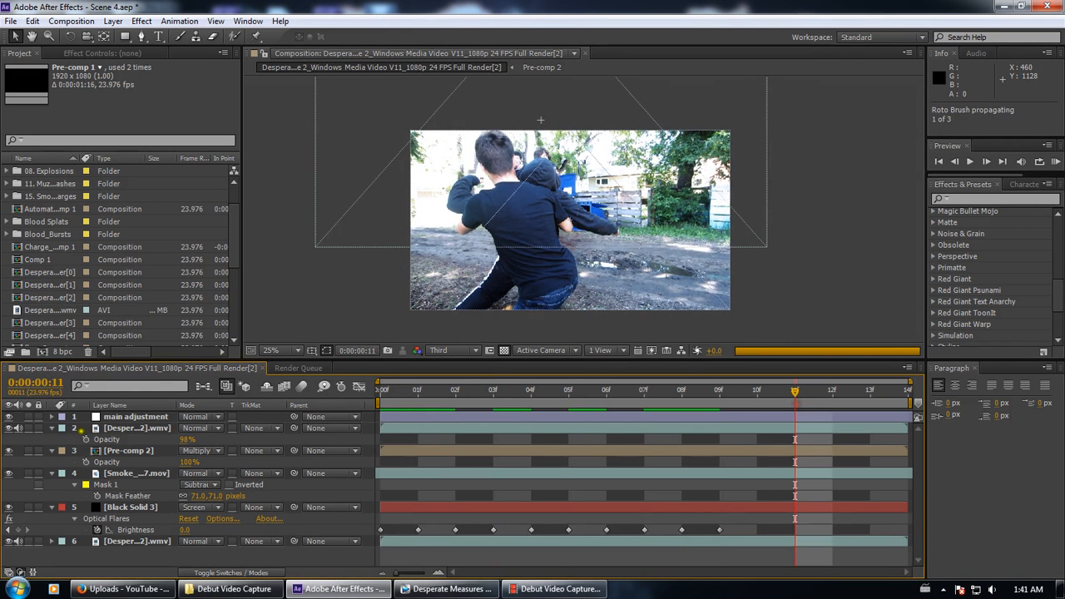
click(135, 428)
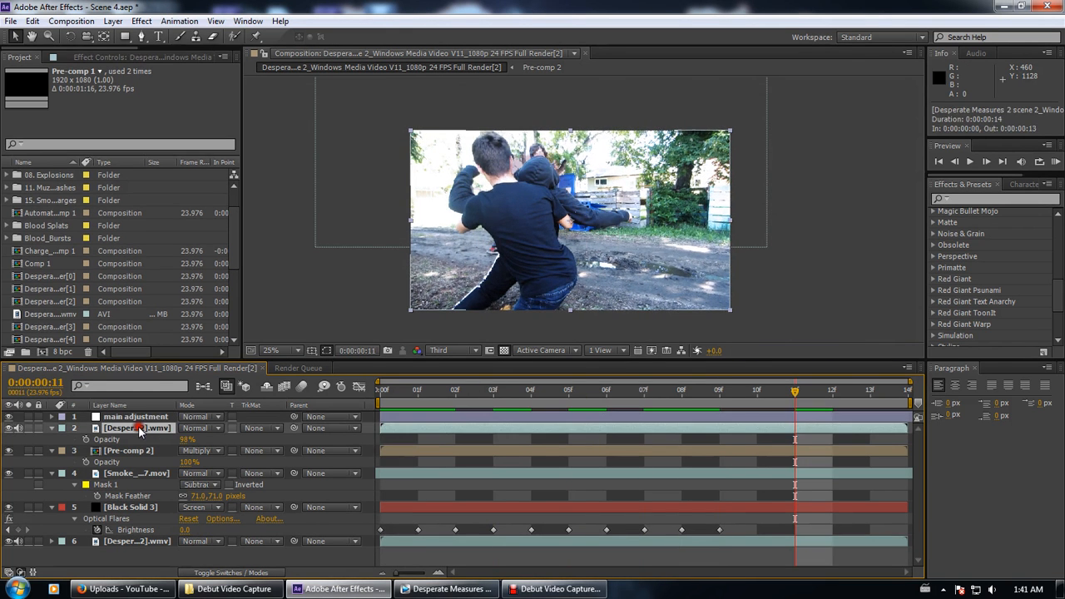
click(29, 427)
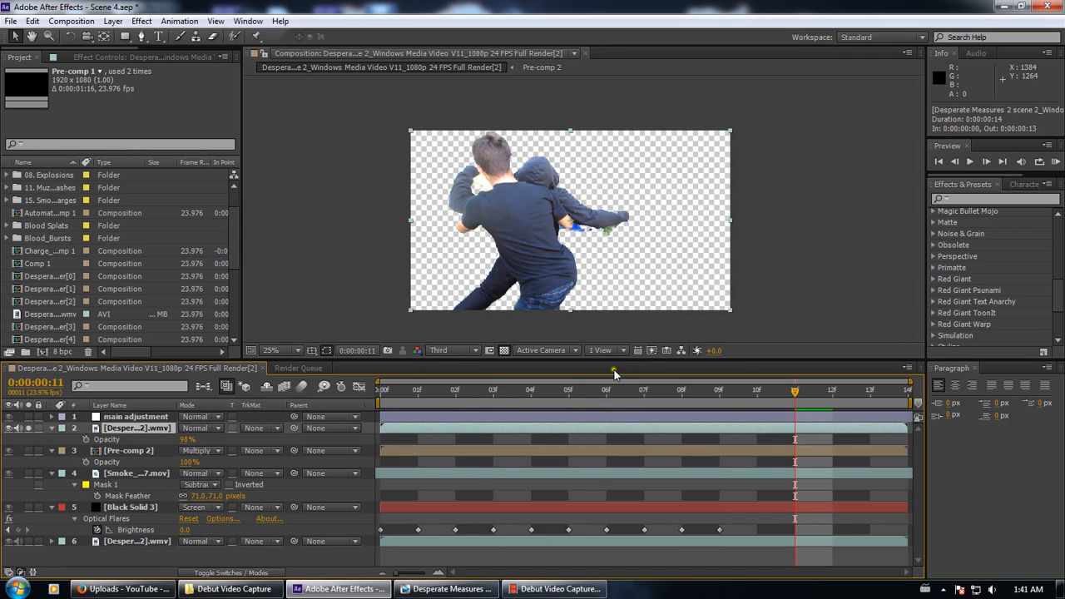
Scrub the isolated actor cutout back to the first frame and turn off the solo on footage layer 2
click(566, 396)
drag(565, 396, 410, 372)
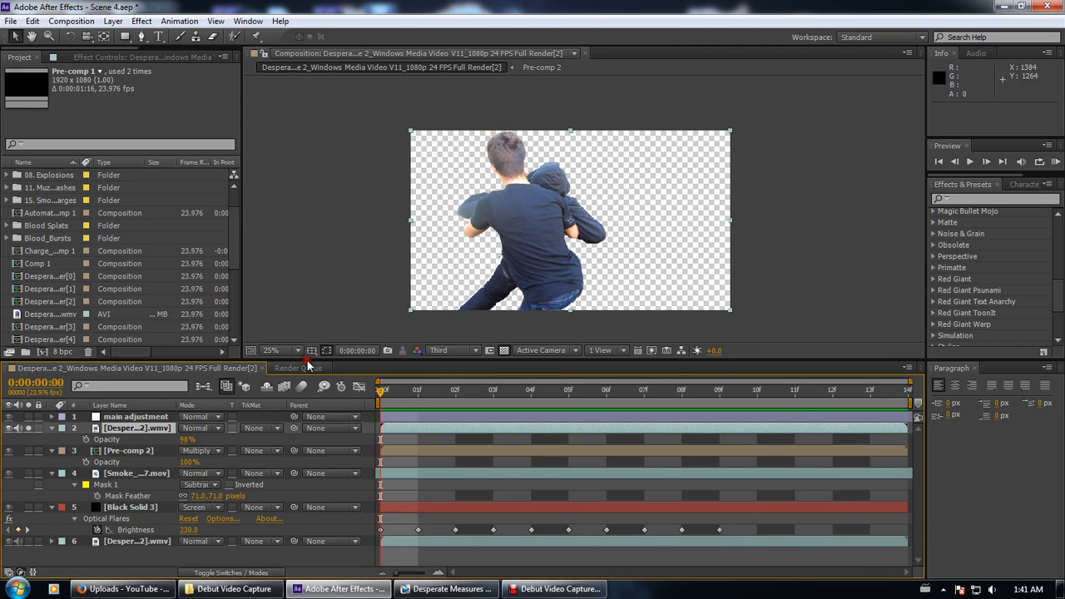
click(25, 426)
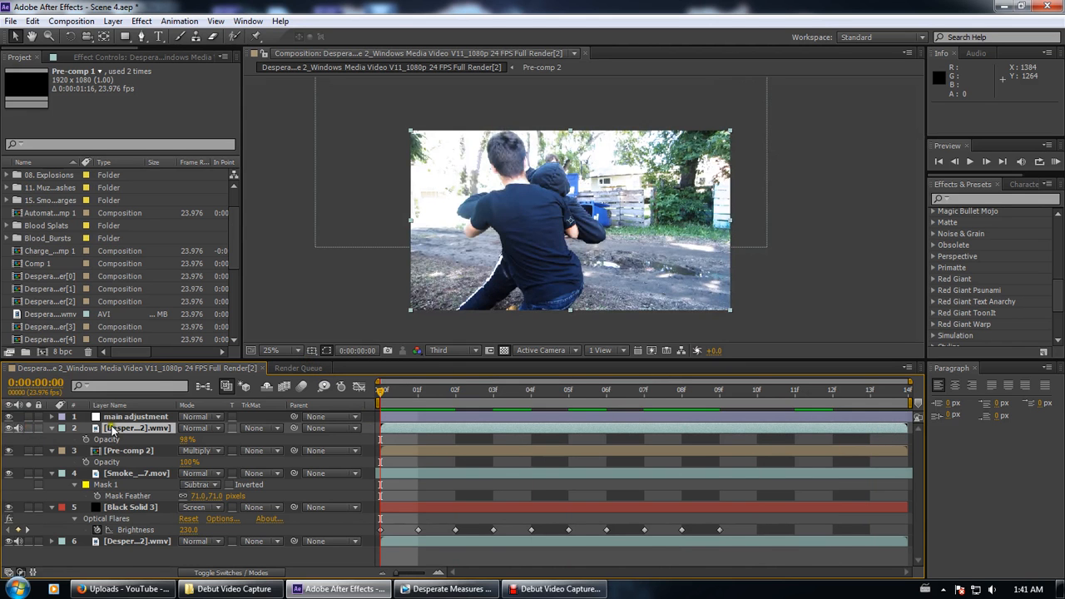
Select the Pre-comp 2 layer and scrub the composite through to 0:00:00:06
click(129, 450)
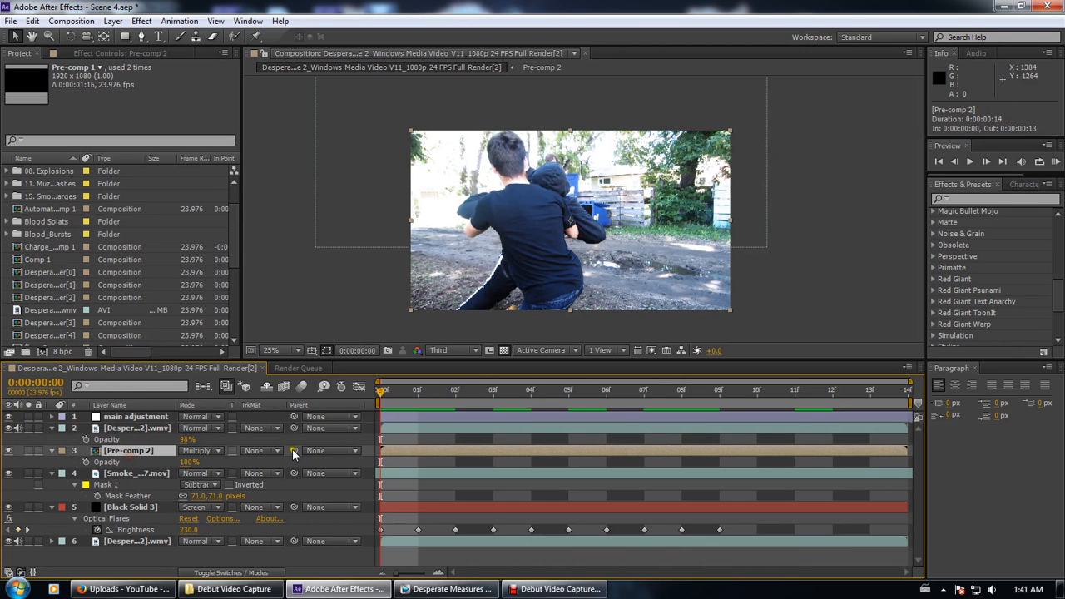
drag(457, 403, 492, 405)
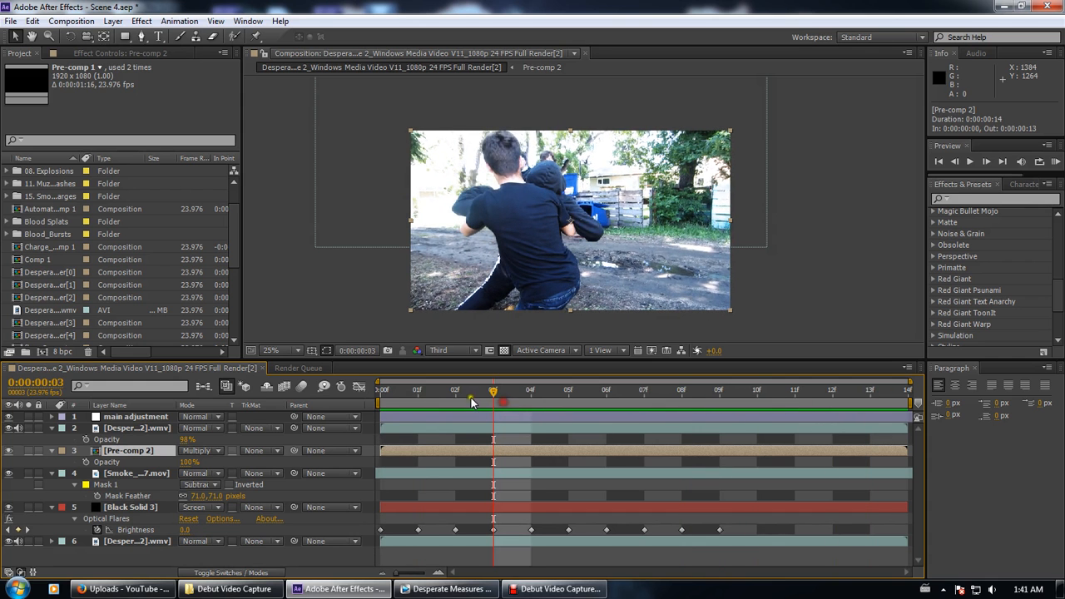
drag(291, 379, 33, 369)
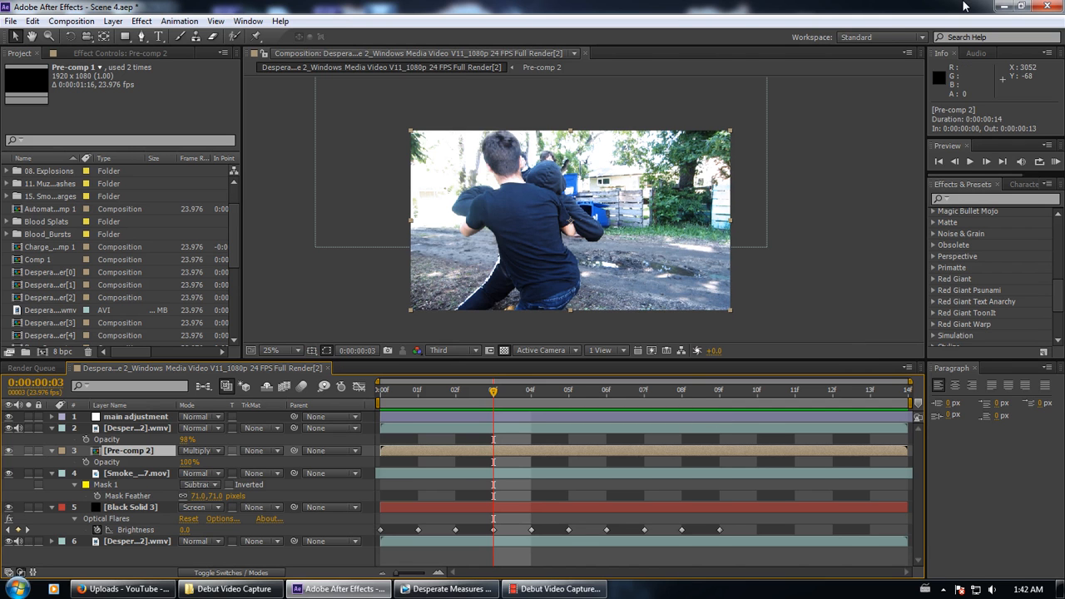
click(434, 391)
drag(433, 390, 624, 384)
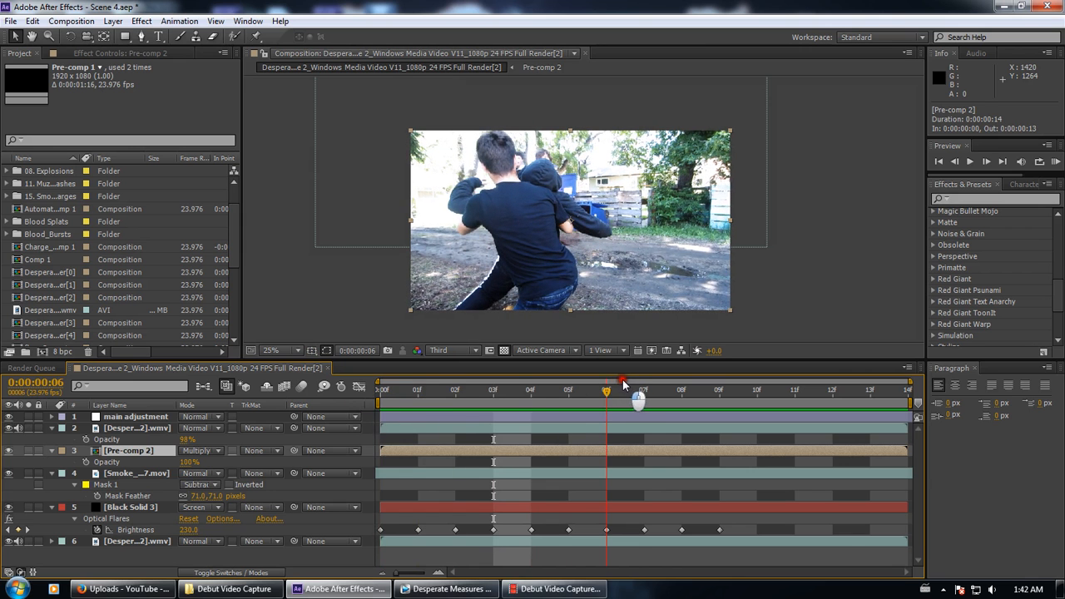
Show the Optical Flares settings of Black Solid 3, then scrub the shot and play it from the first frame
click(143, 497)
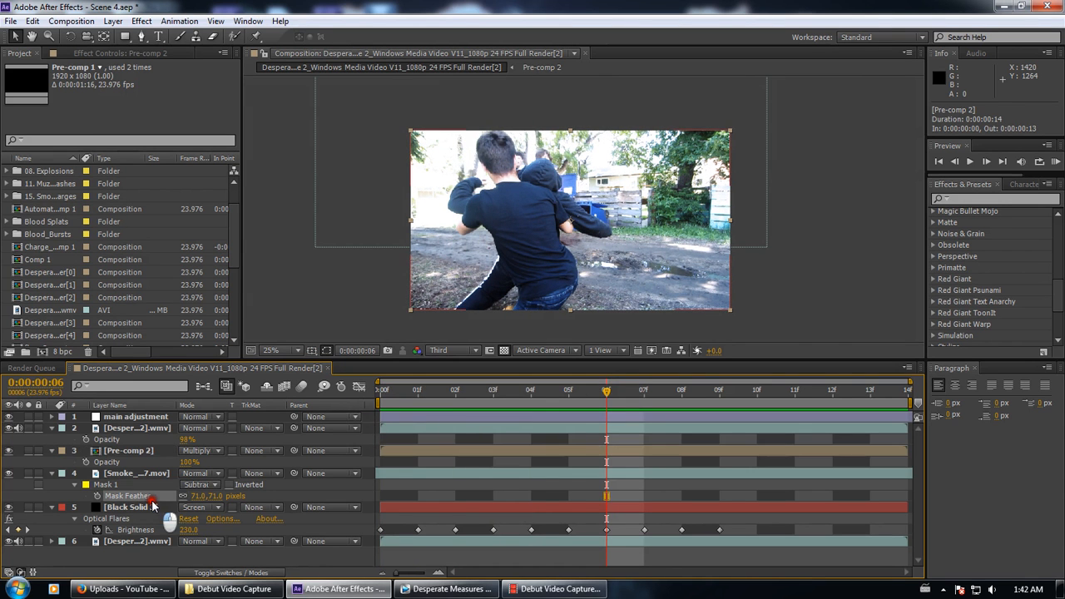
click(148, 507)
click(156, 55)
click(50, 78)
click(589, 391)
drag(589, 391, 878, 404)
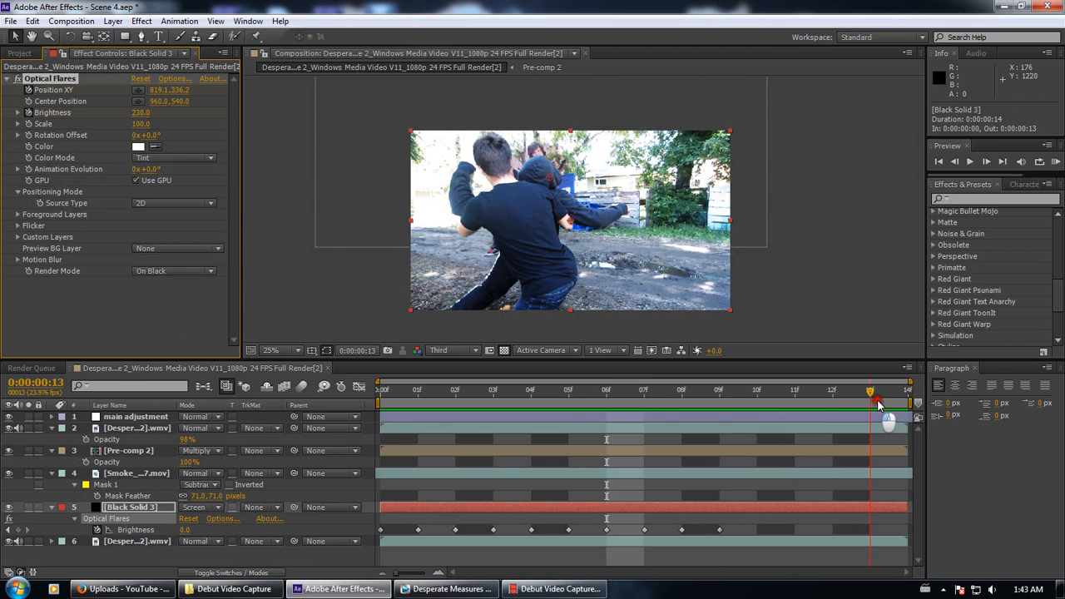
key(Home)
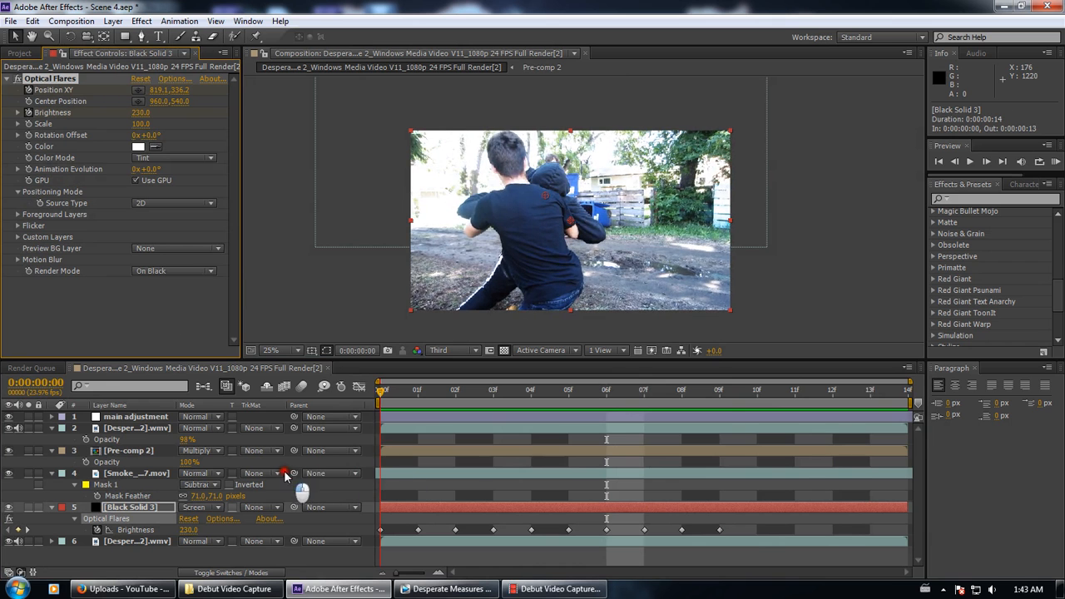
key(space)
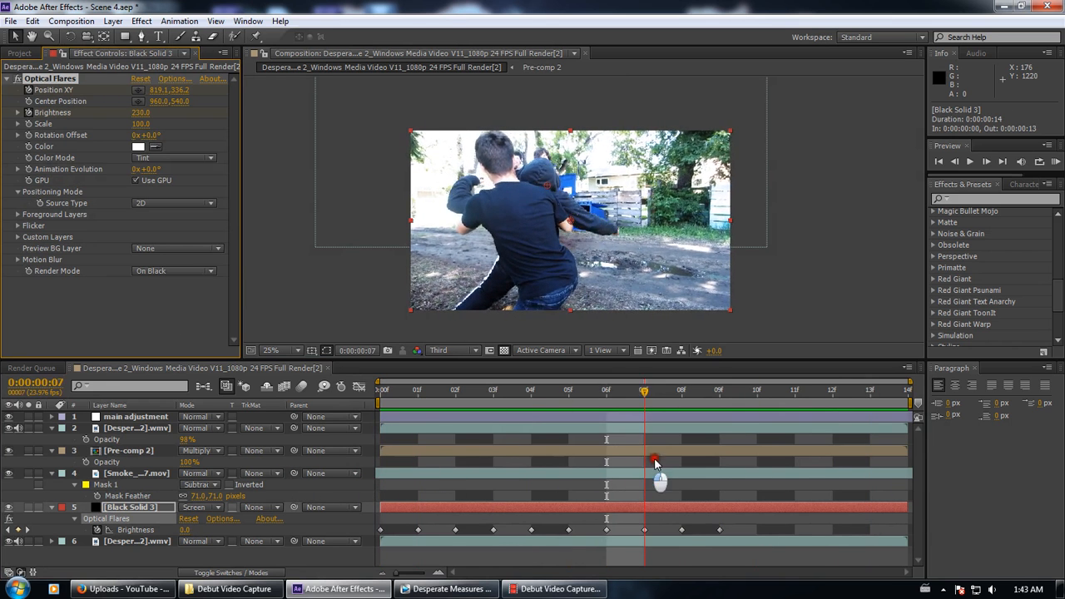
Check the Tint effect on the Smoke_Charge_07 layer and preview the contents of Pre-comp 2
click(163, 472)
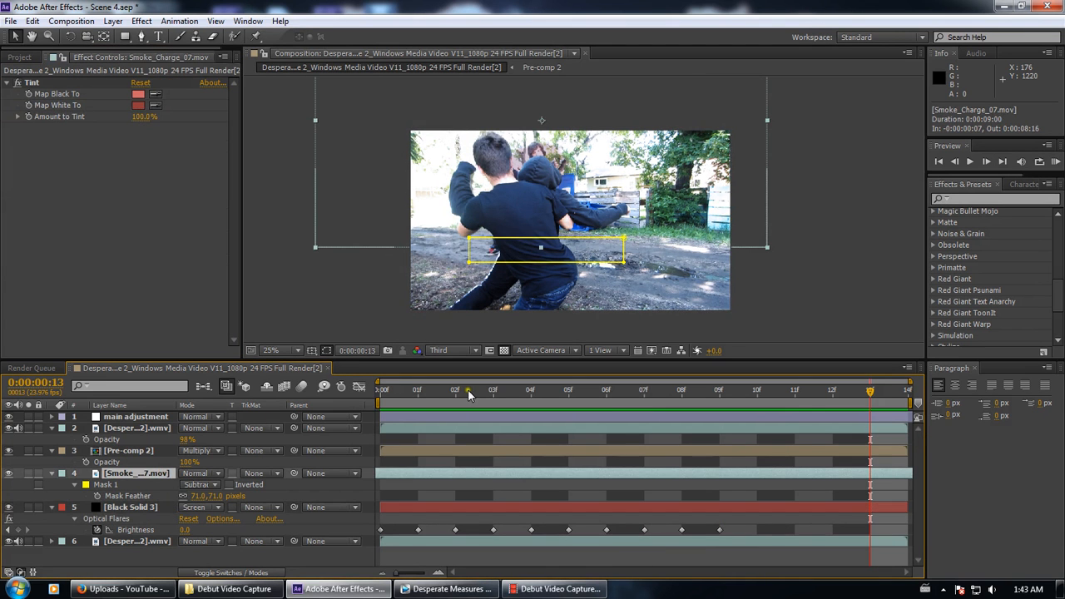
double_click(133, 450)
drag(460, 399, 735, 361)
click(228, 367)
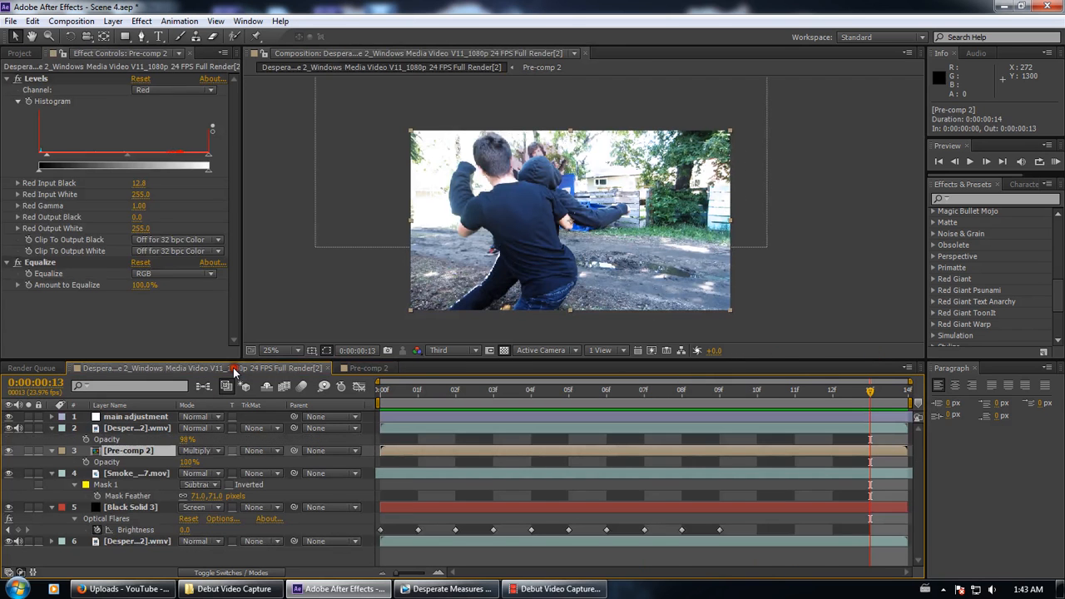
Scrub Full Render[2] to 0:00:00:05, then close it and open the Full Render[3] composition
drag(394, 392, 790, 366)
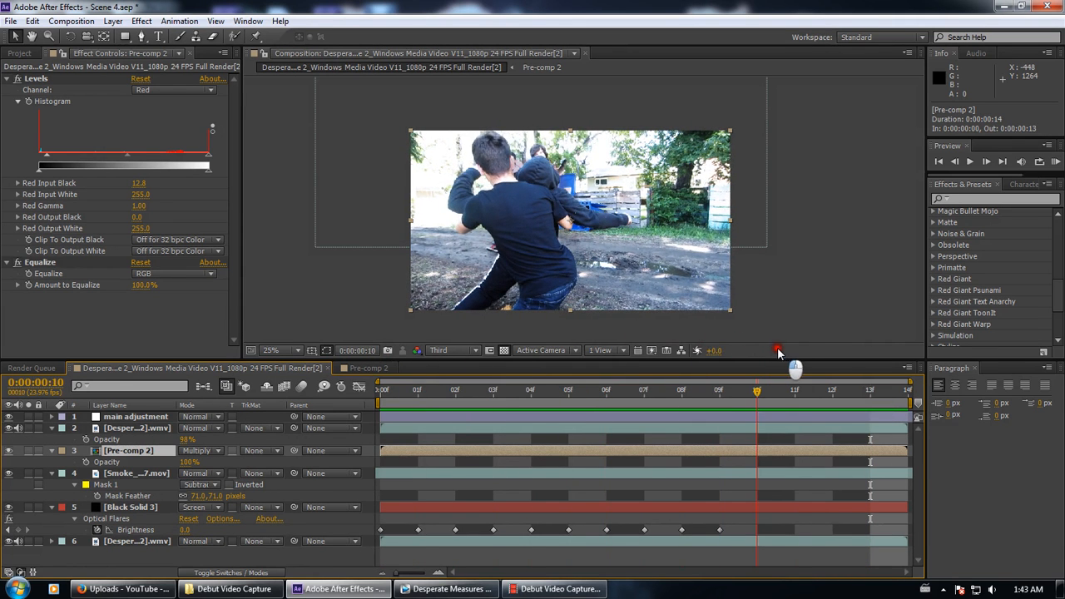
drag(482, 408, 562, 400)
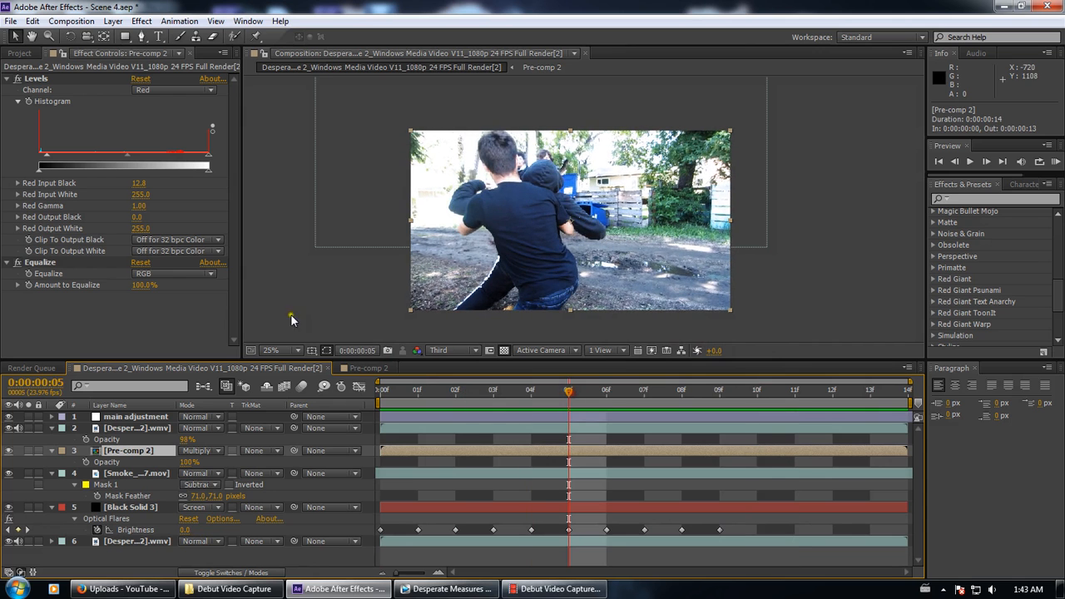
click(329, 368)
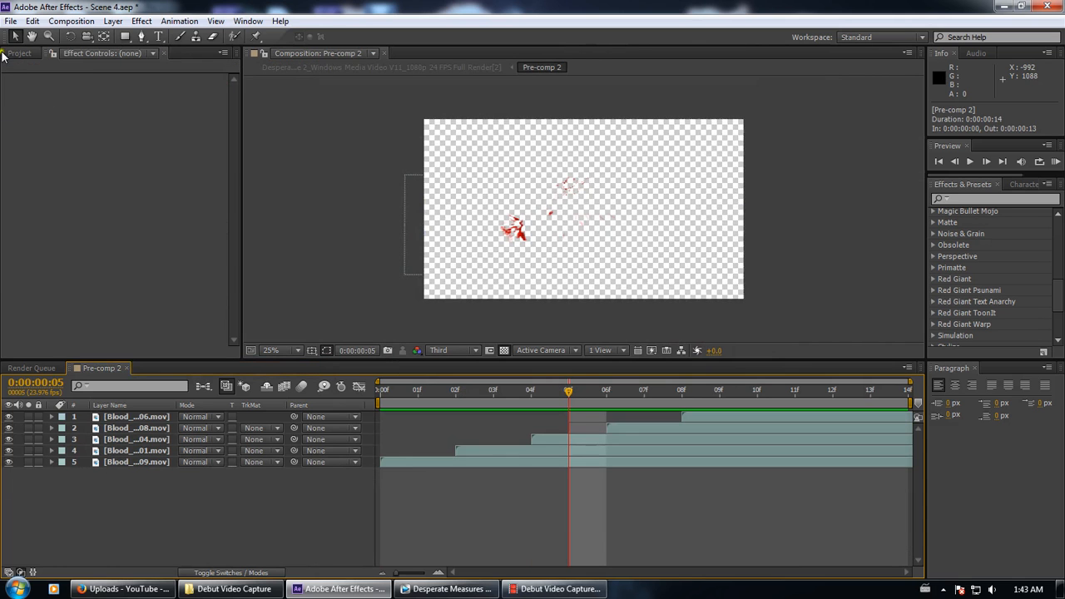
click(8, 53)
click(46, 323)
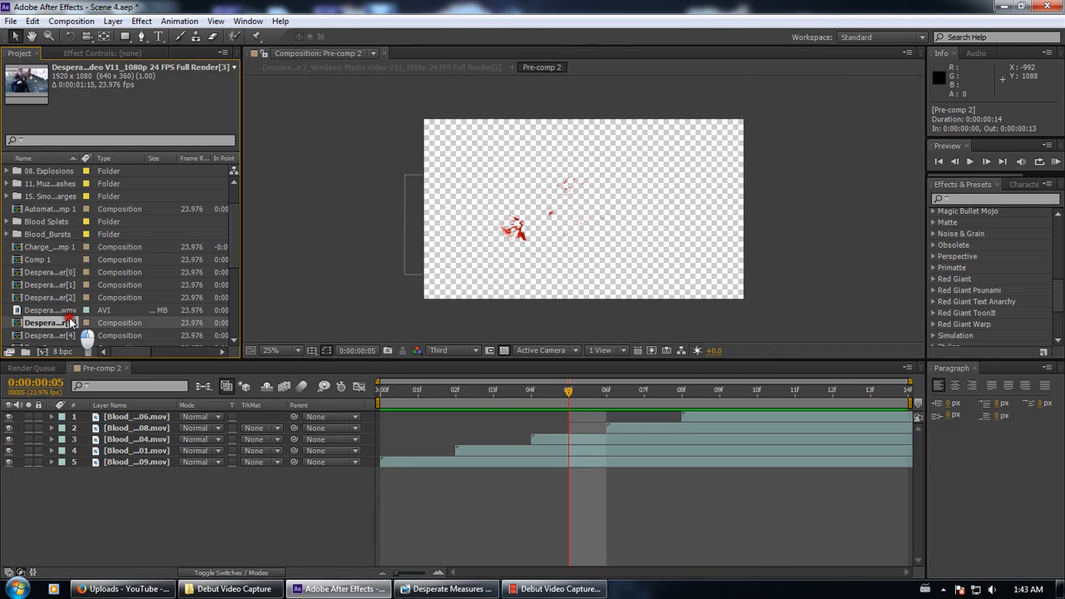
double_click(72, 323)
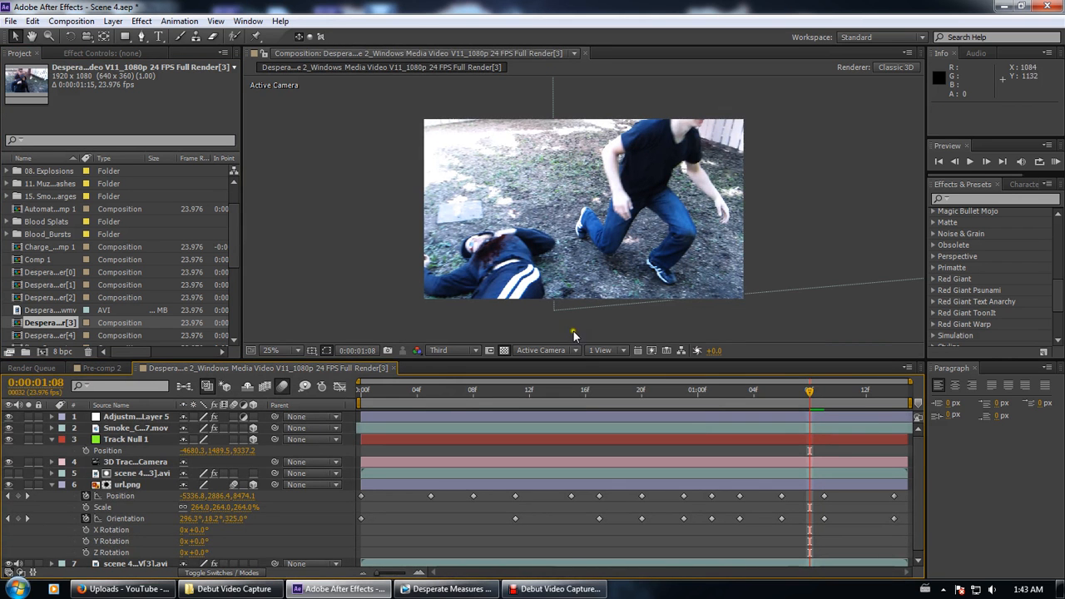
Go to 0:00:00:17 in Full Render[3] and examine Adjustment Layer 5 and the layer commands
drag(360, 394, 599, 381)
scroll(151, 537, down, 1)
scroll(151, 537, up, 1)
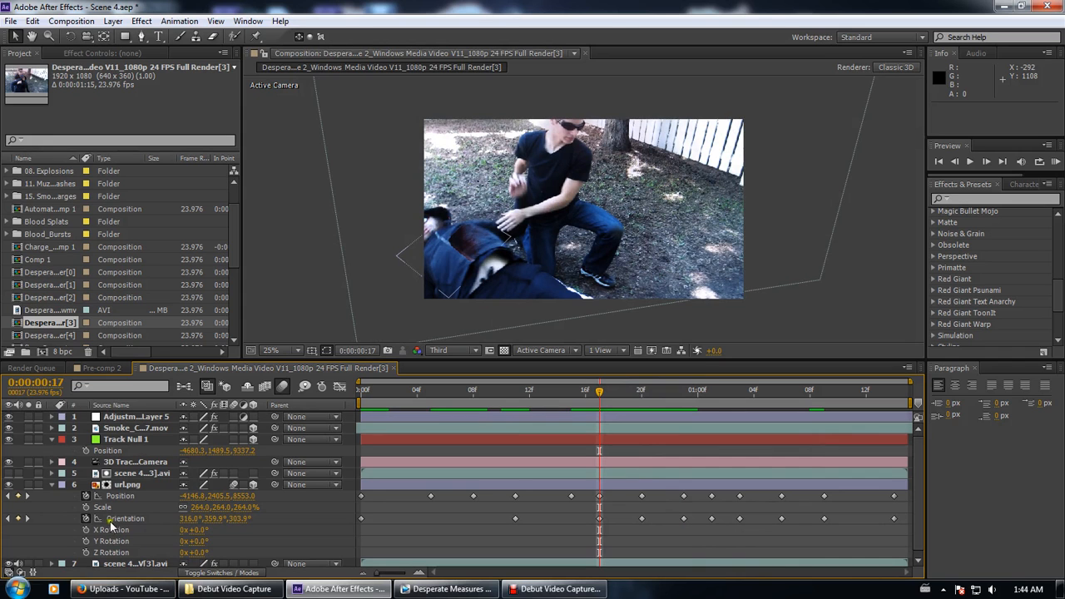
click(124, 417)
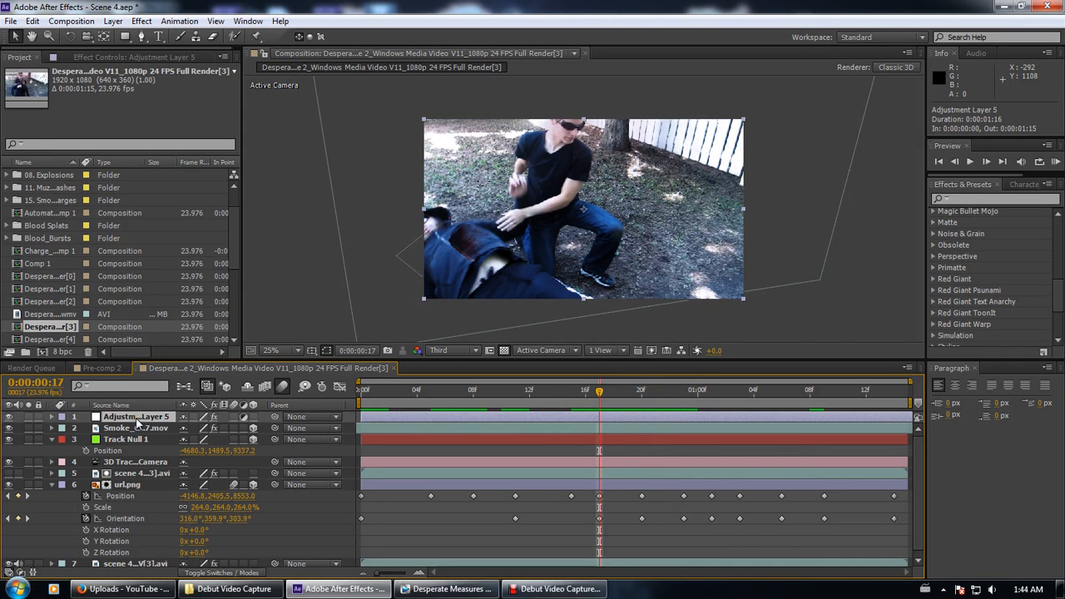
click(113, 21)
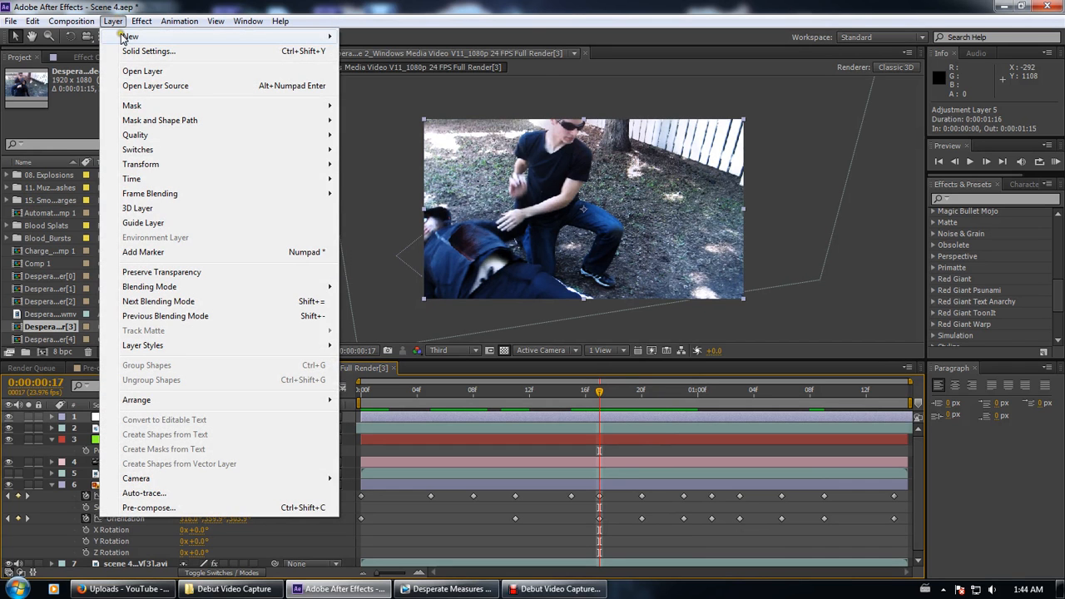
mouse_move(127, 37)
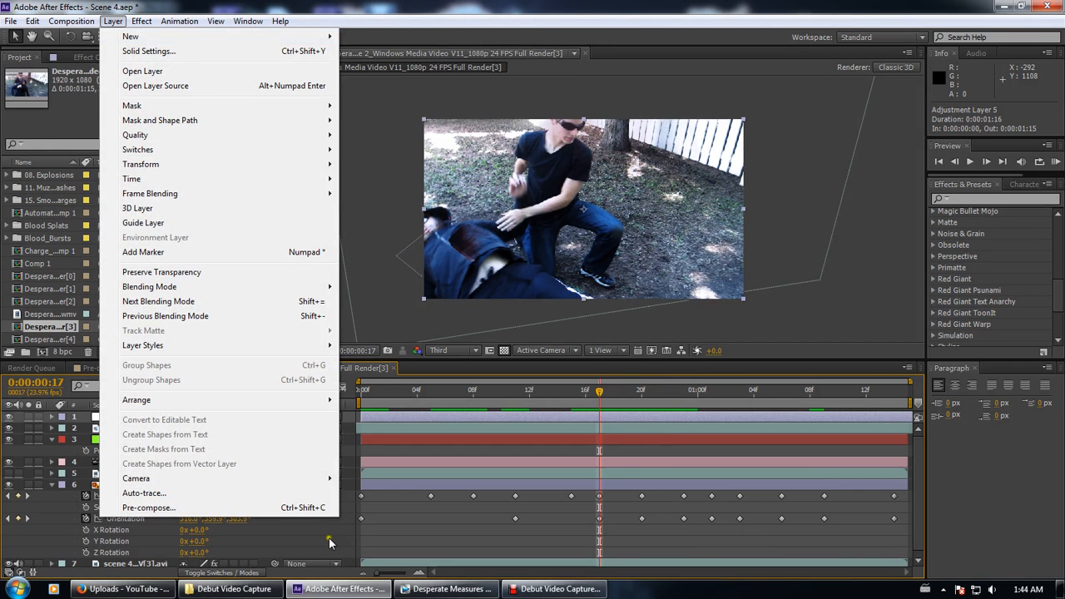
click(328, 554)
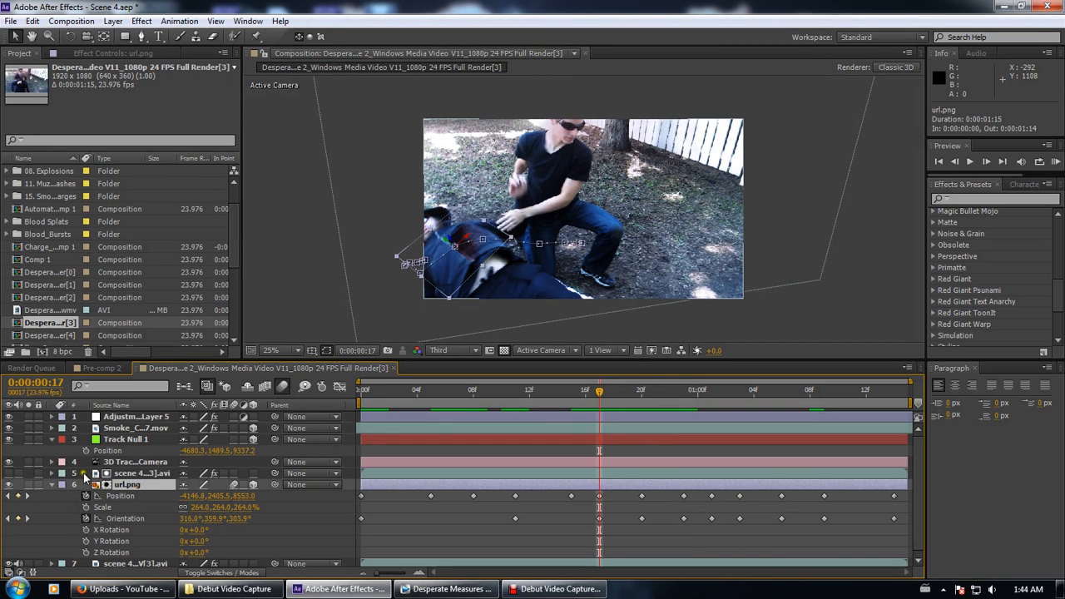
Examine the url.png wound layer at 50% magnification and display the layers' blending modes
click(130, 484)
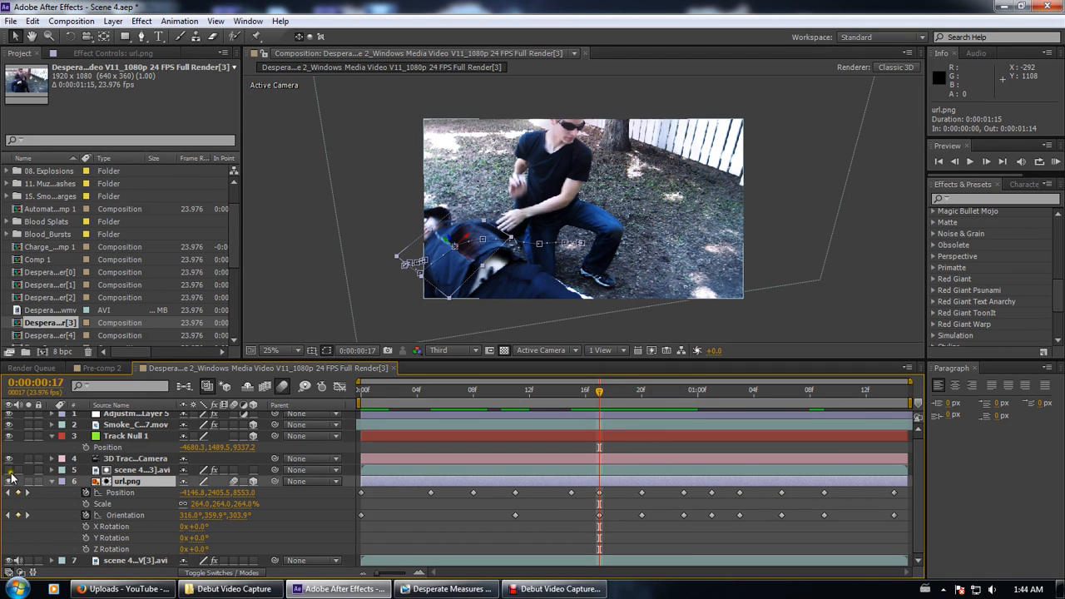
click(449, 352)
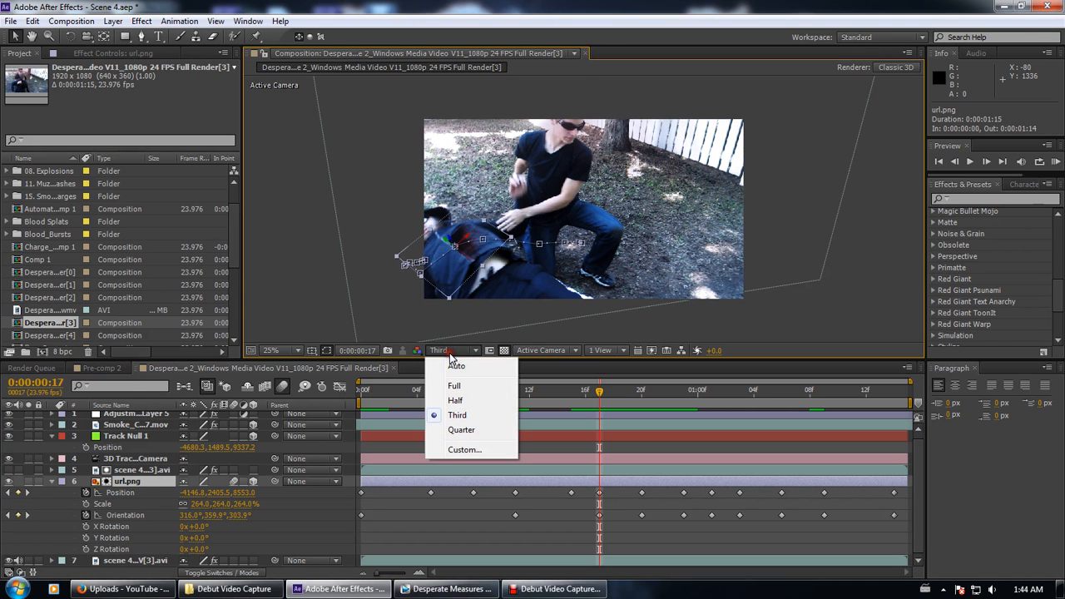
click(339, 506)
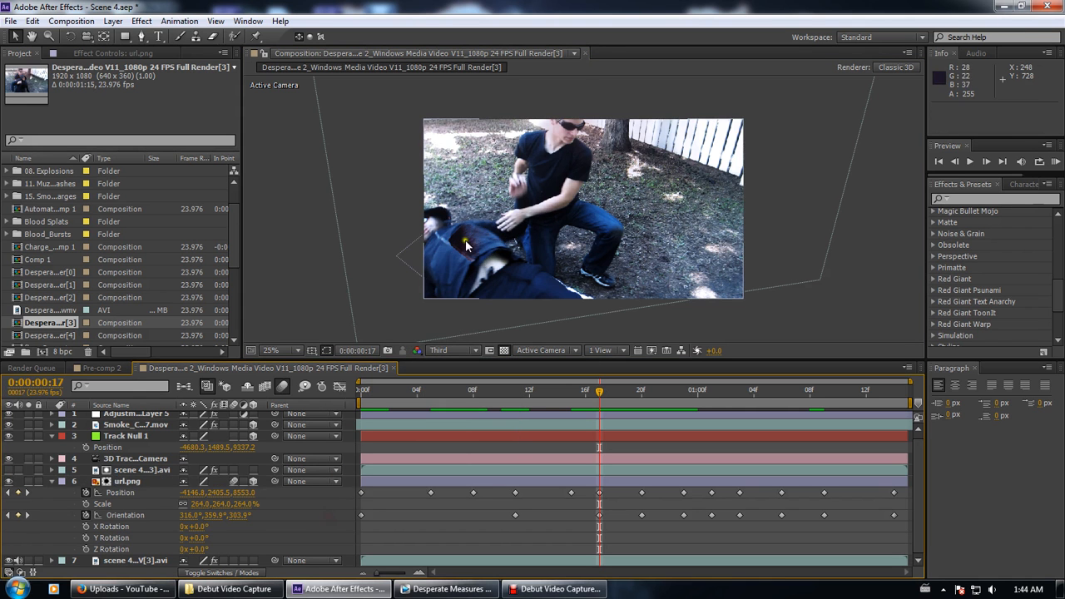
scroll(464, 256, up, 2)
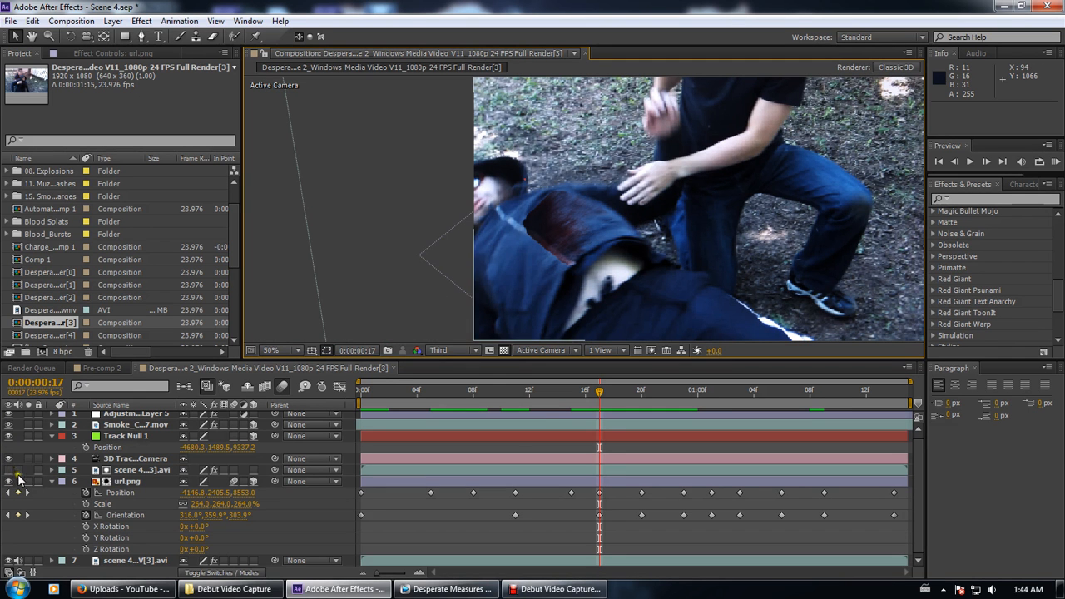
key(F4)
click(253, 481)
click(273, 496)
Scrub Full Render[3] through to 0:00:01:05 to examine how the wound follows the body, then zoom back out
drag(622, 391, 692, 386)
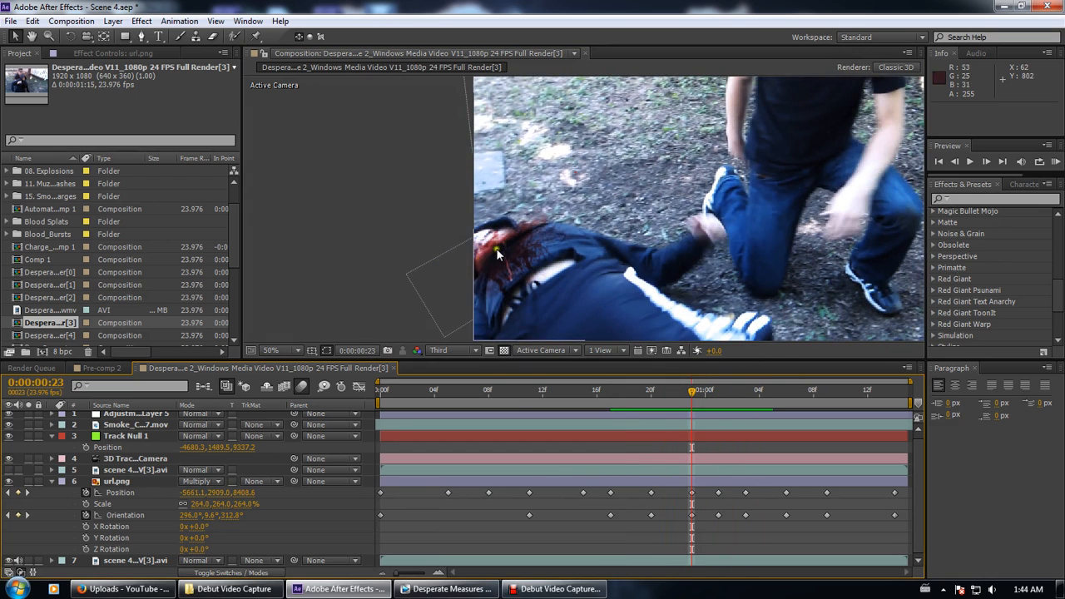
drag(672, 391, 421, 391)
drag(366, 434, 772, 437)
scroll(615, 312, down, 4)
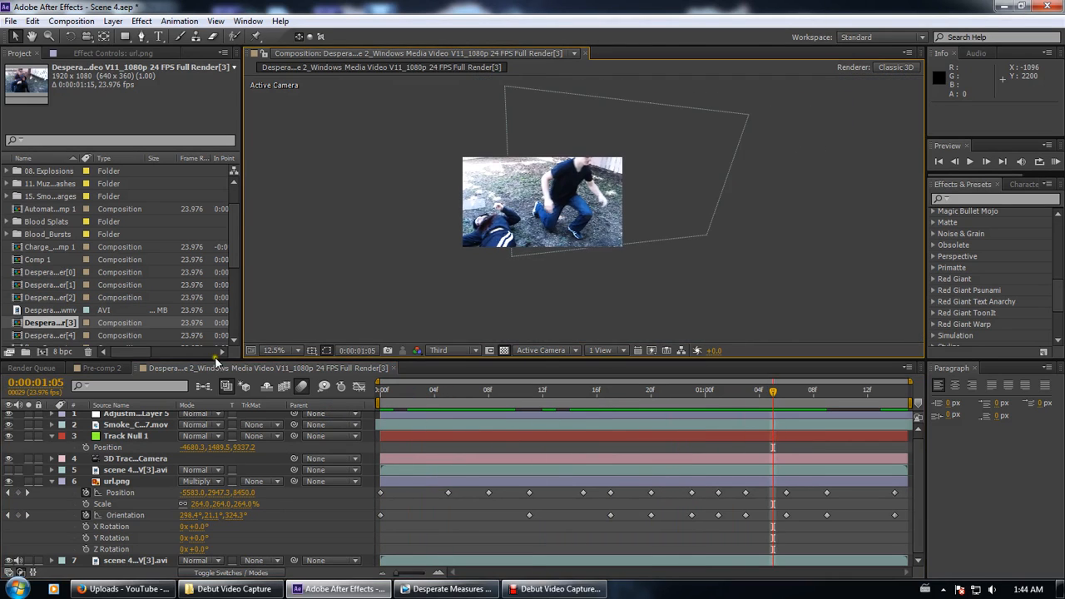
Close Full Render[3] and open the scene 4 HD 1080-24p YUV[5] composition from the project
click(393, 368)
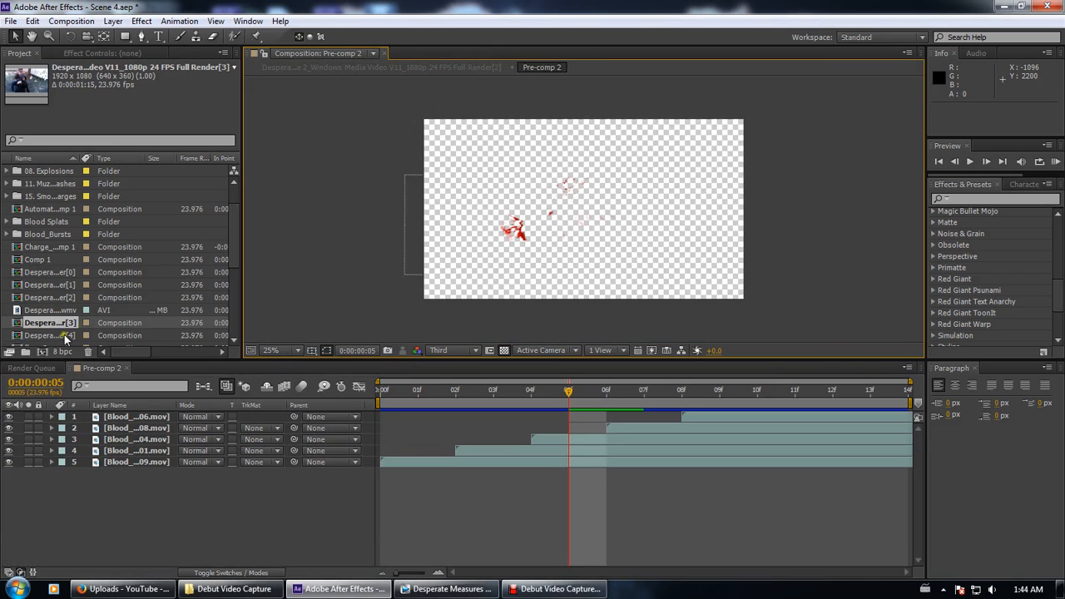
click(66, 336)
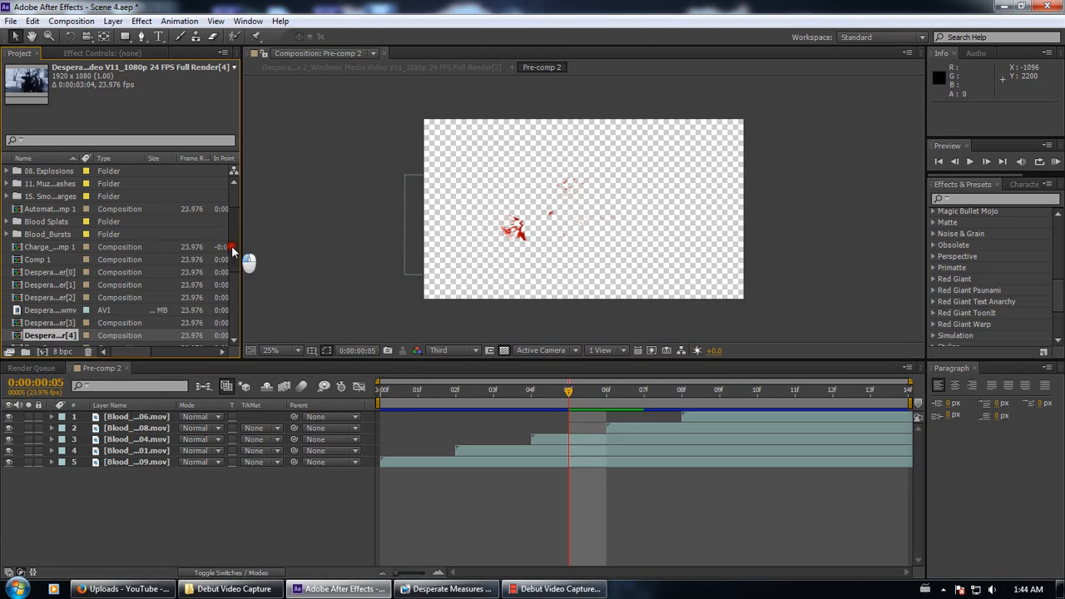
drag(231, 245, 220, 291)
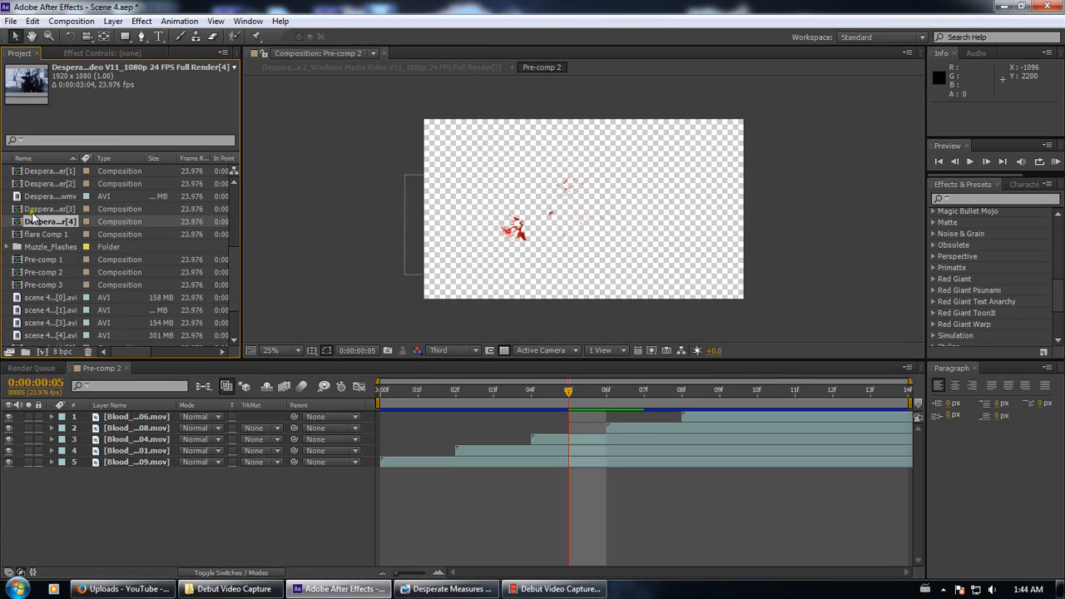
scroll(39, 228, down, 2)
double_click(50, 285)
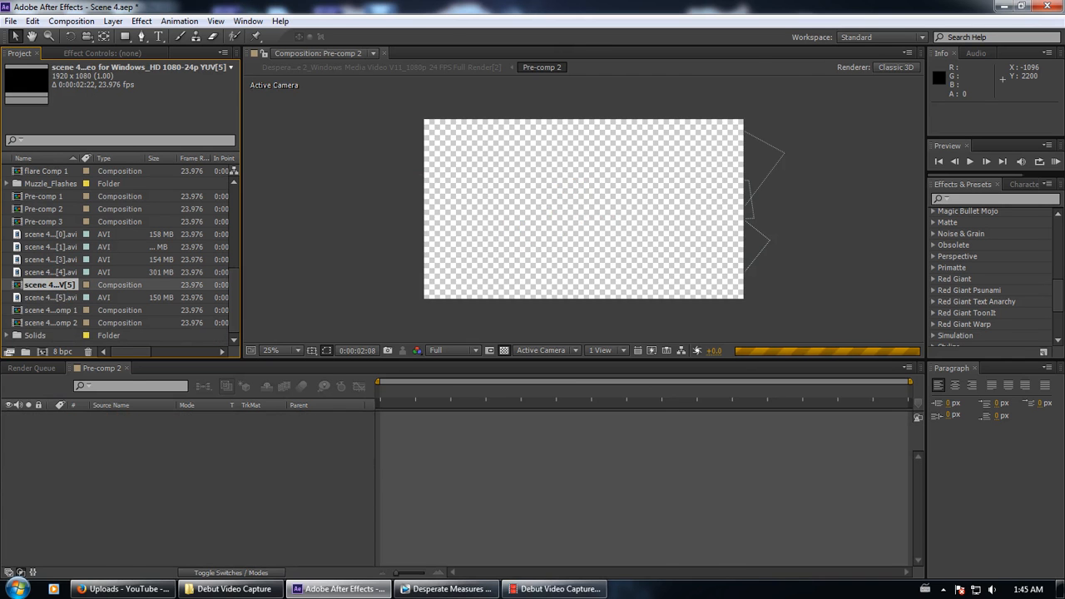
Scrub the YUV[5] composition to 0:00:01:13 and look over its layers down to the bullet layer
drag(434, 395, 648, 410)
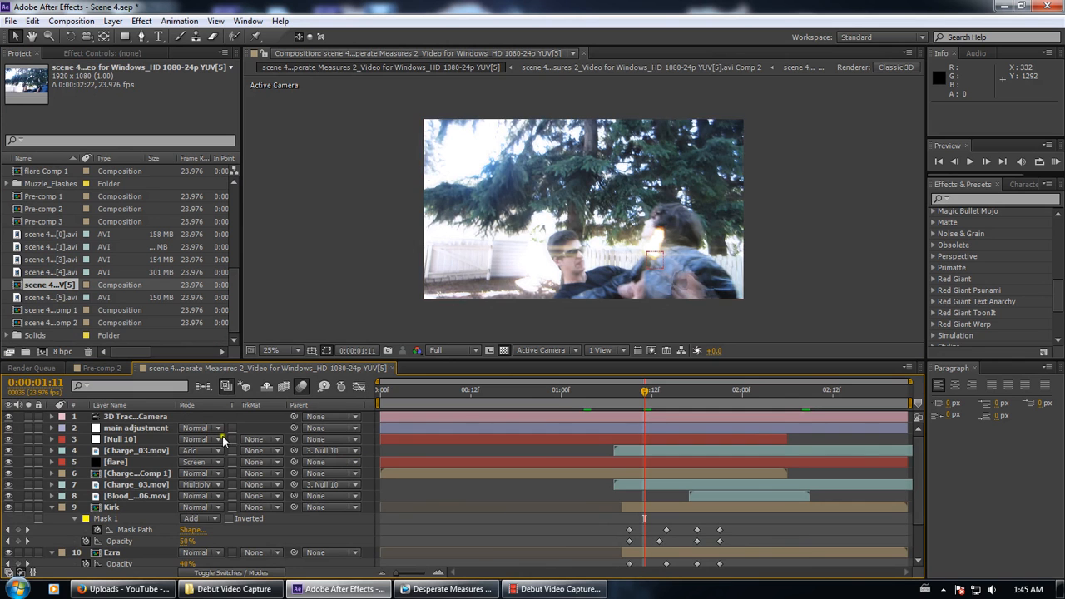
scroll(336, 549, down, 2)
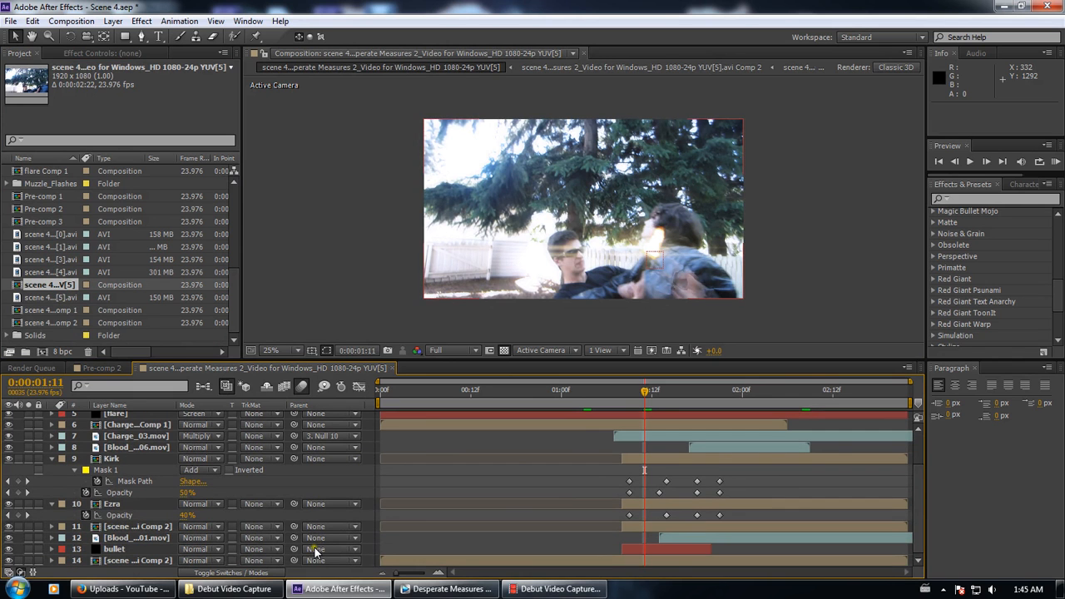
click(659, 391)
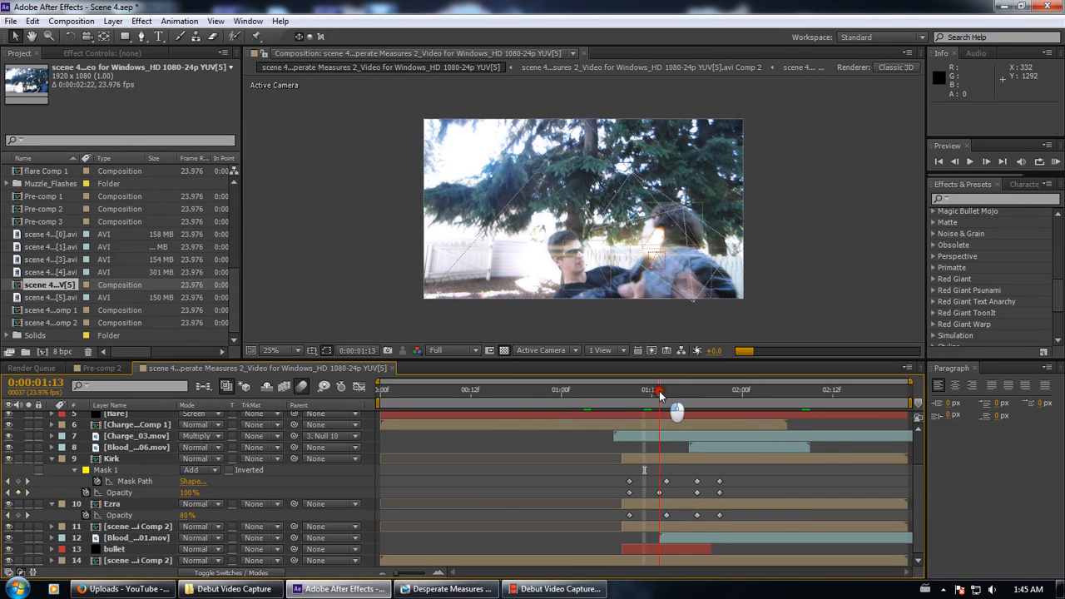
Scrub to 0:00:01:16 and examine the bullet and blood spatter at 100% magnification with motion blur enabled, then return to 50%
drag(659, 392, 680, 398)
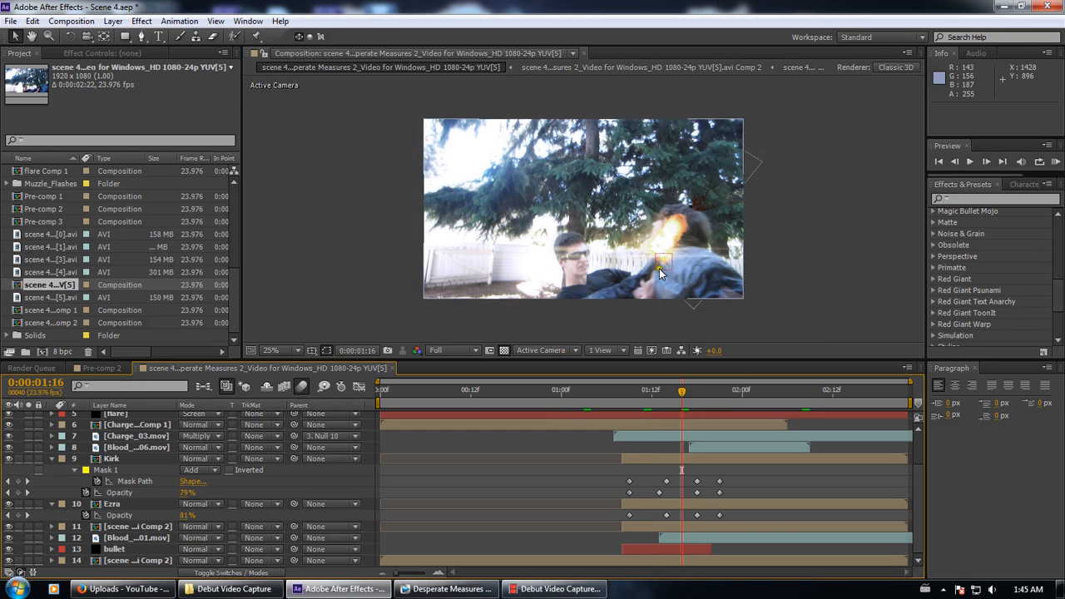
scroll(647, 276, up, 2)
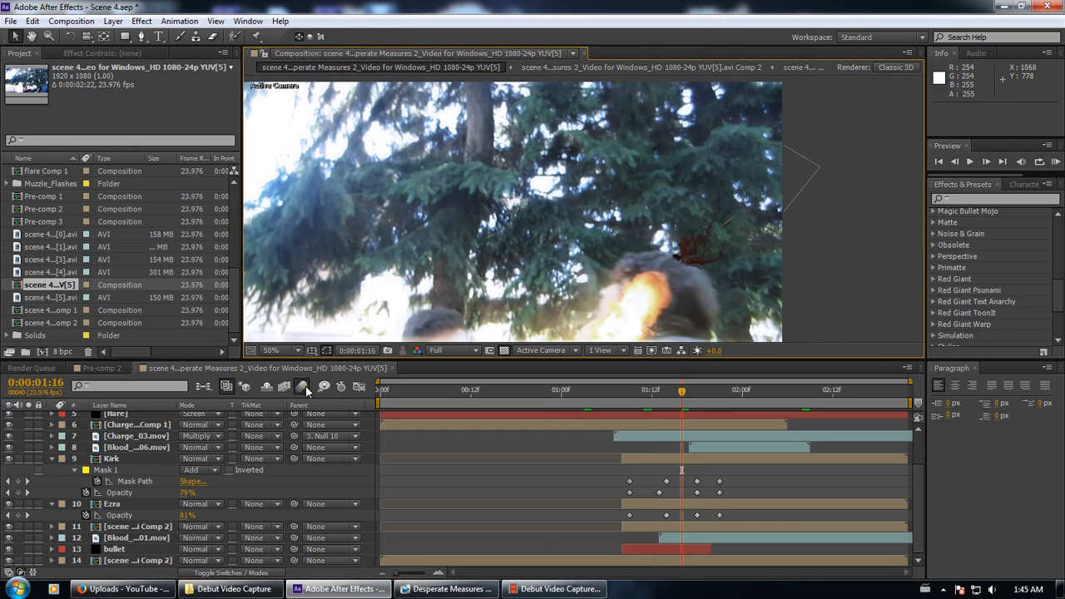
scroll(740, 244, up, 2)
drag(770, 276, 508, 218)
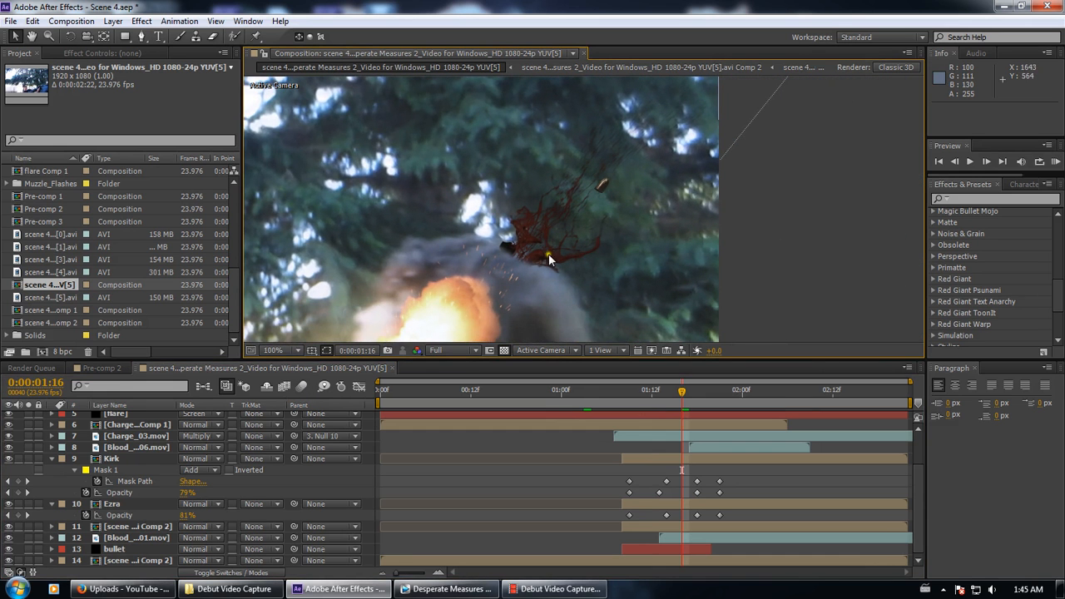
click(300, 387)
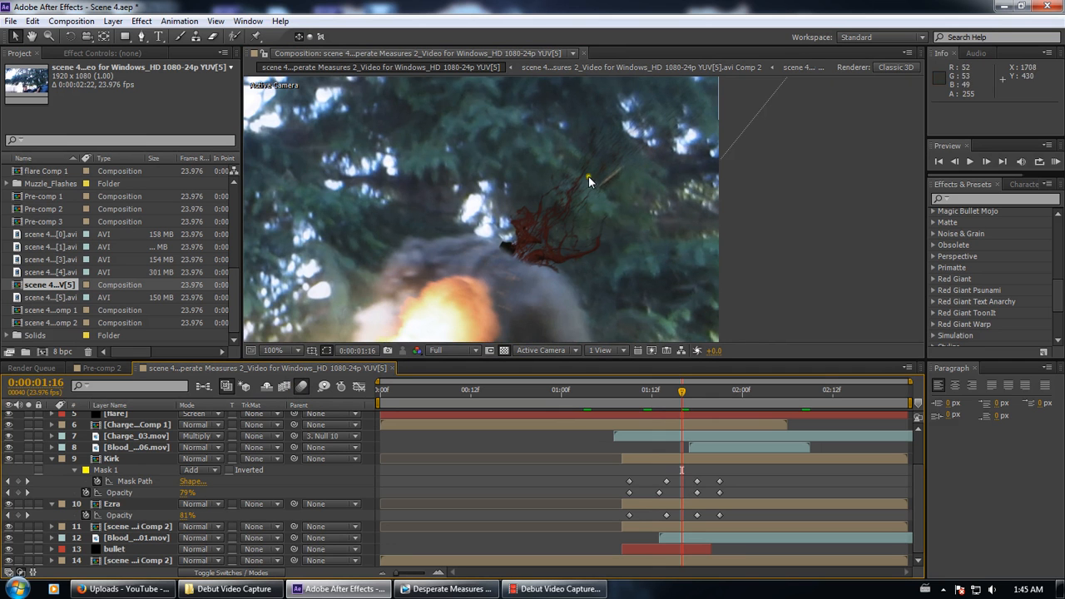
scroll(513, 218, down, 2)
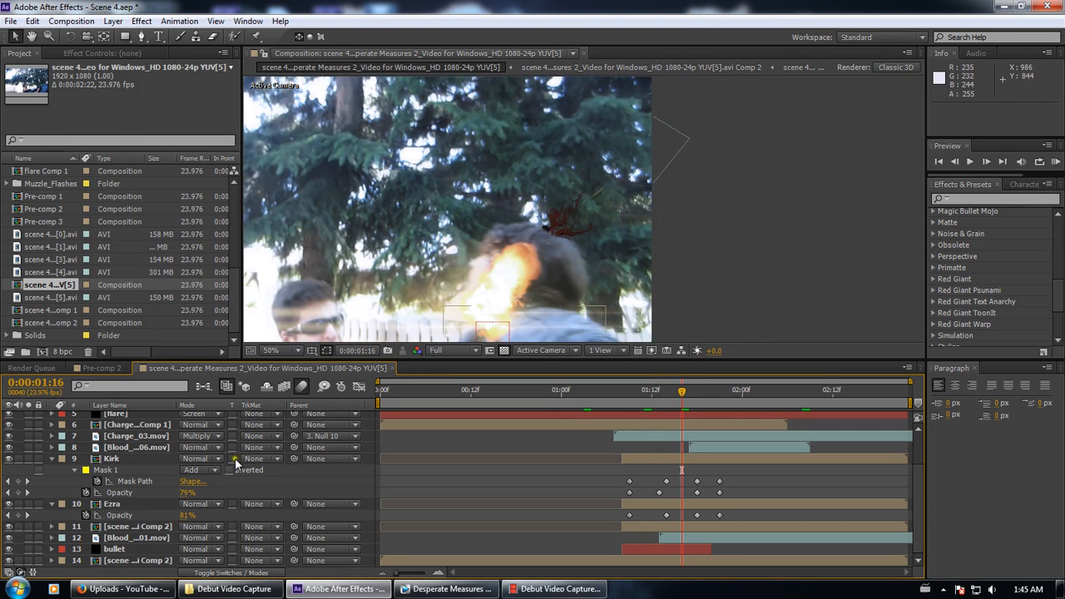
Inspect the Charge_03 layers behind the fireball and hide the flare layer
drag(574, 310, 656, 228)
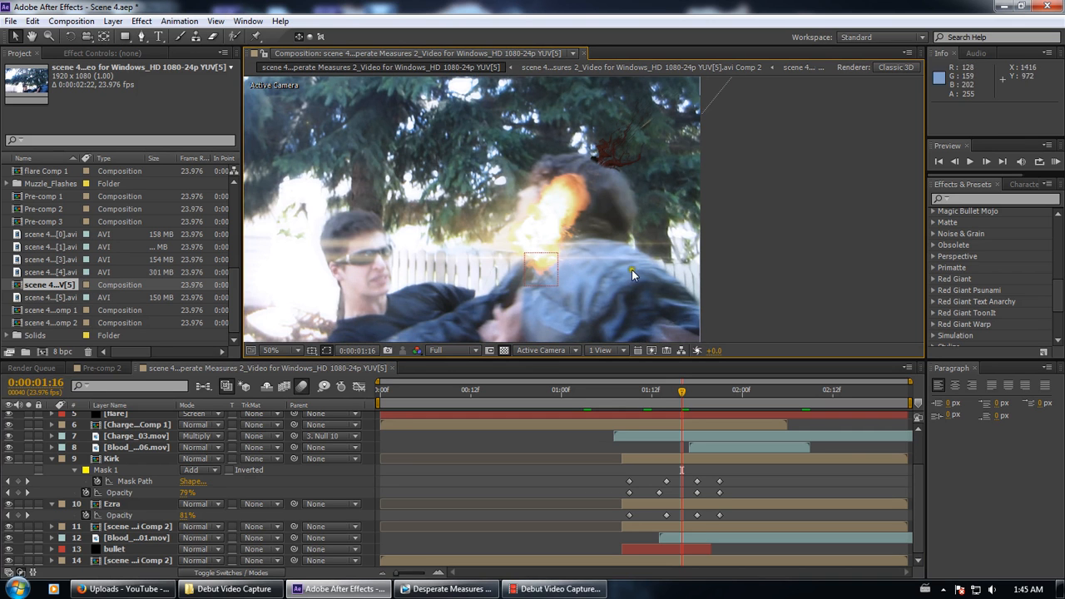
click(138, 425)
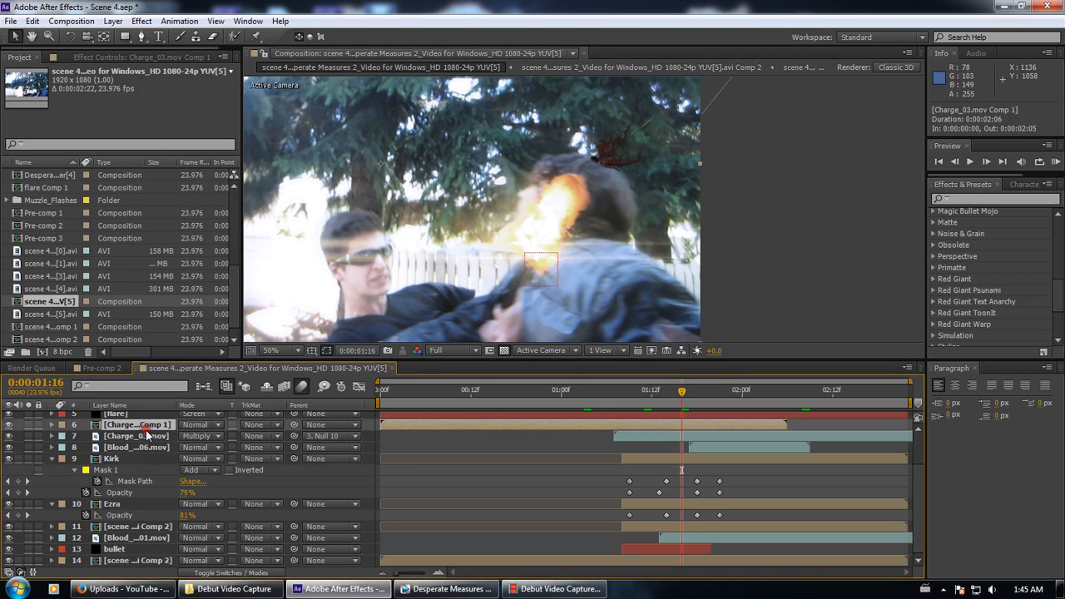
click(146, 437)
click(144, 425)
scroll(126, 440, up, 1)
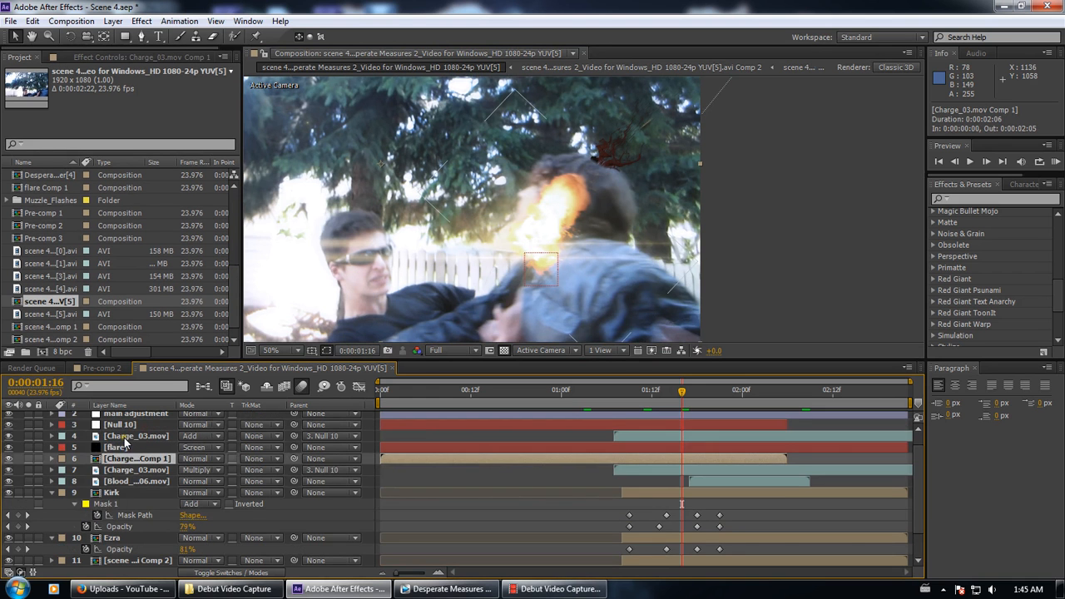
scroll(125, 444, up, 1)
click(8, 463)
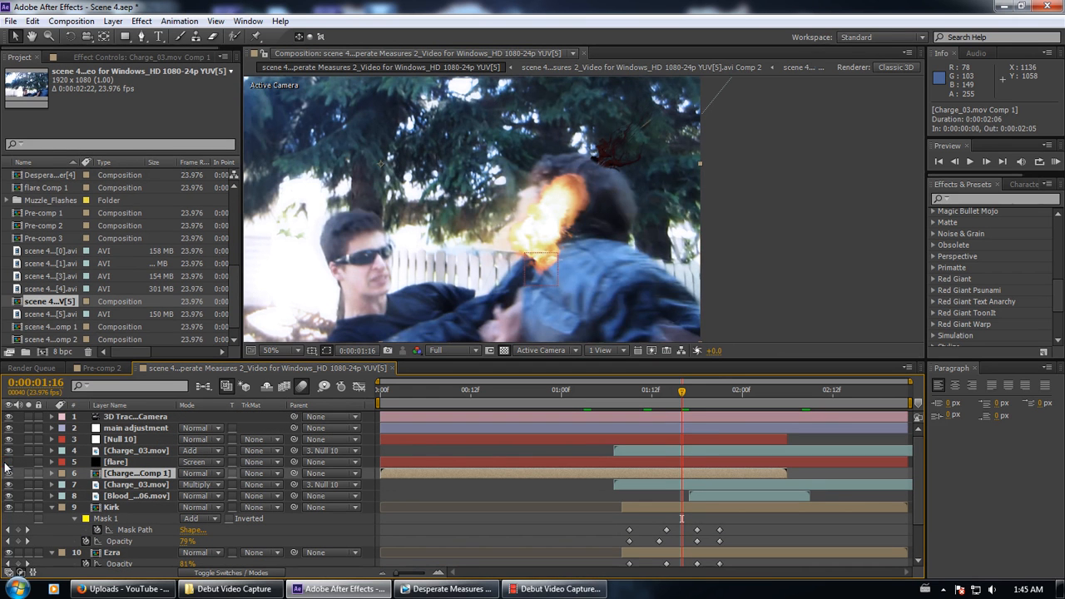
Isolate the Multiply Charge_03.mov layer, scrub to 0:00:01:17, then show all layers again including the flare
click(116, 484)
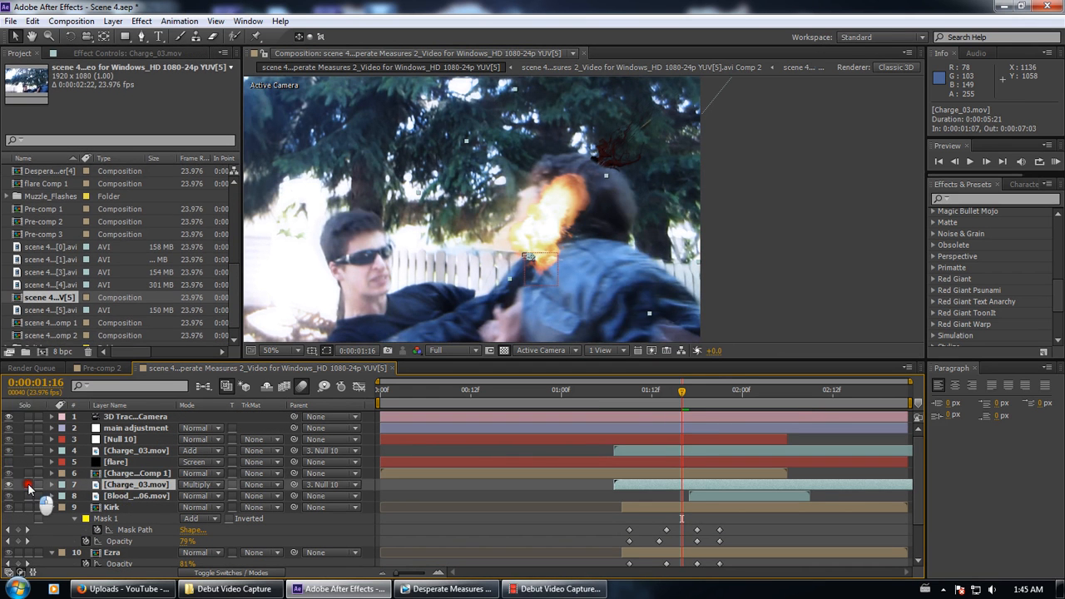
click(28, 484)
mouse_move(681, 391)
mouse_down()
mouse_move(606, 396)
mouse_move(928, 391)
mouse_move(672, 394)
mouse_move(687, 402)
mouse_up()
click(30, 484)
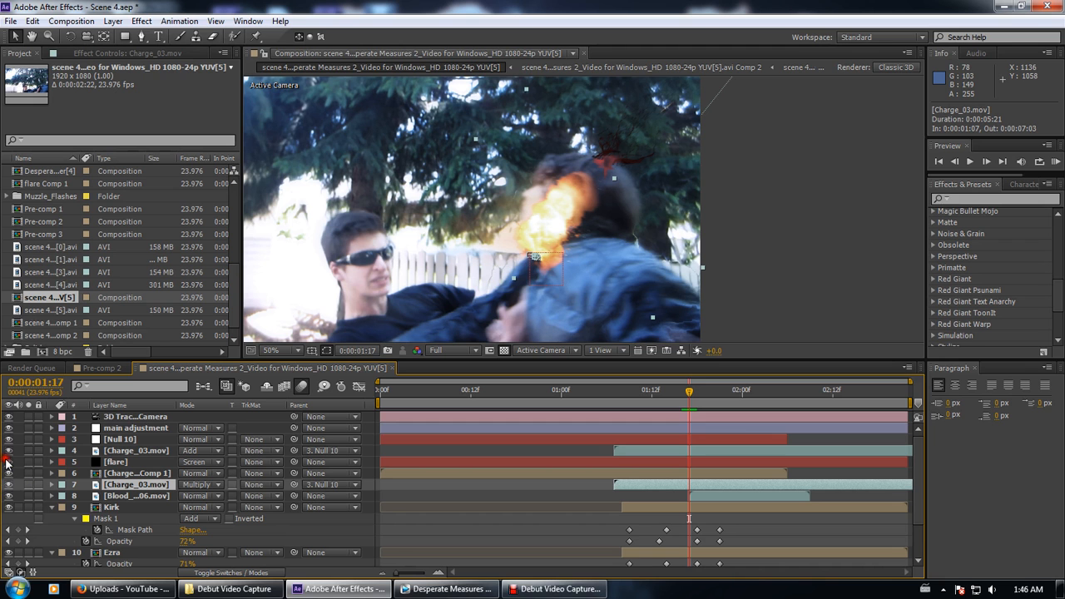
click(9, 461)
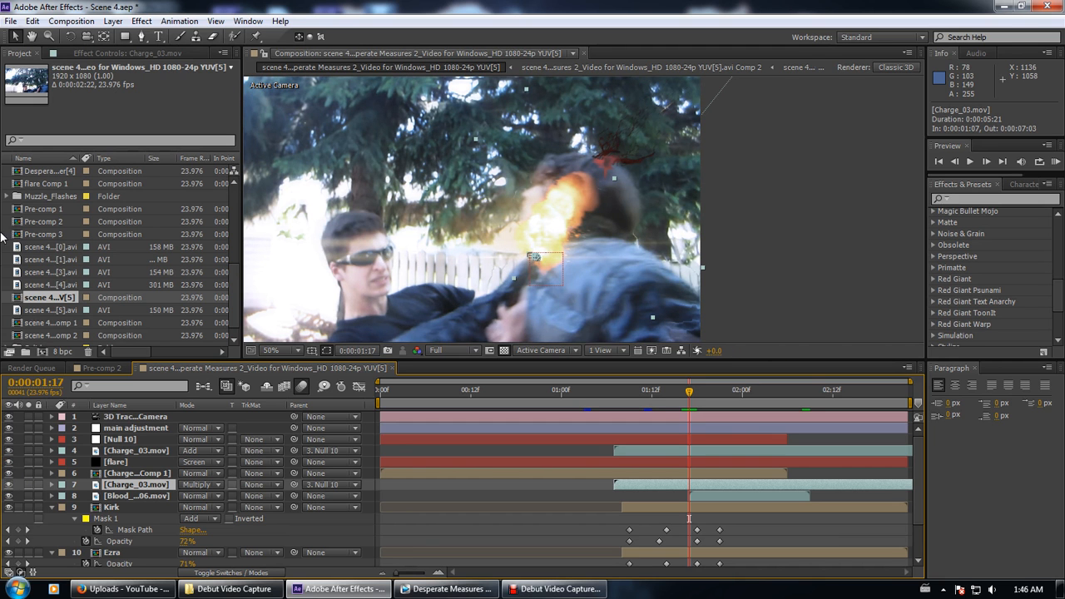
Replace the current project by opening the Scene 5 project from the Scene 5 folder of Desperate Measures 2
click(12, 20)
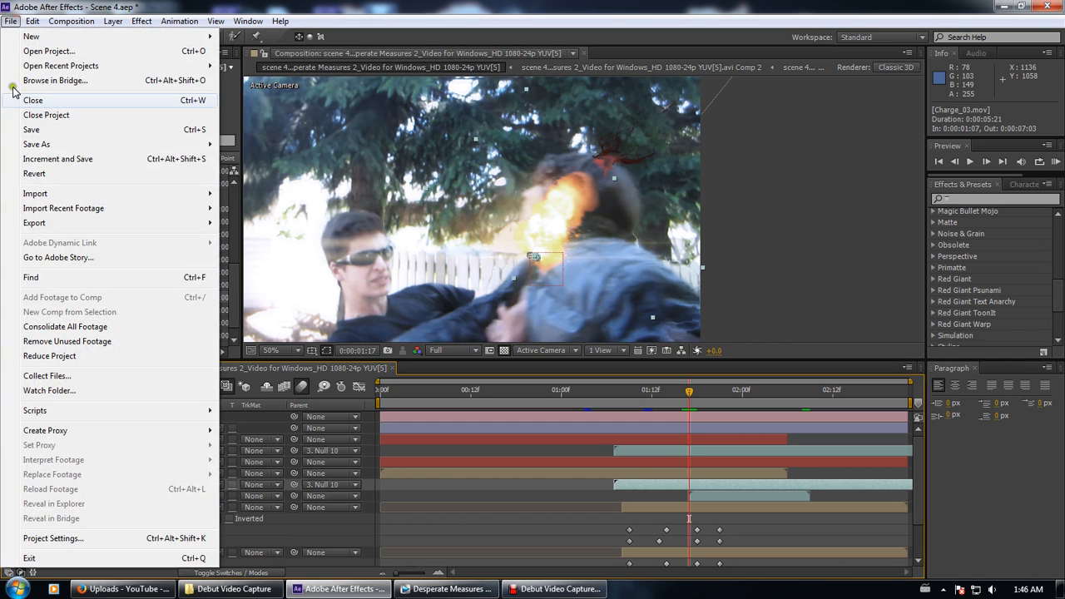
click(48, 52)
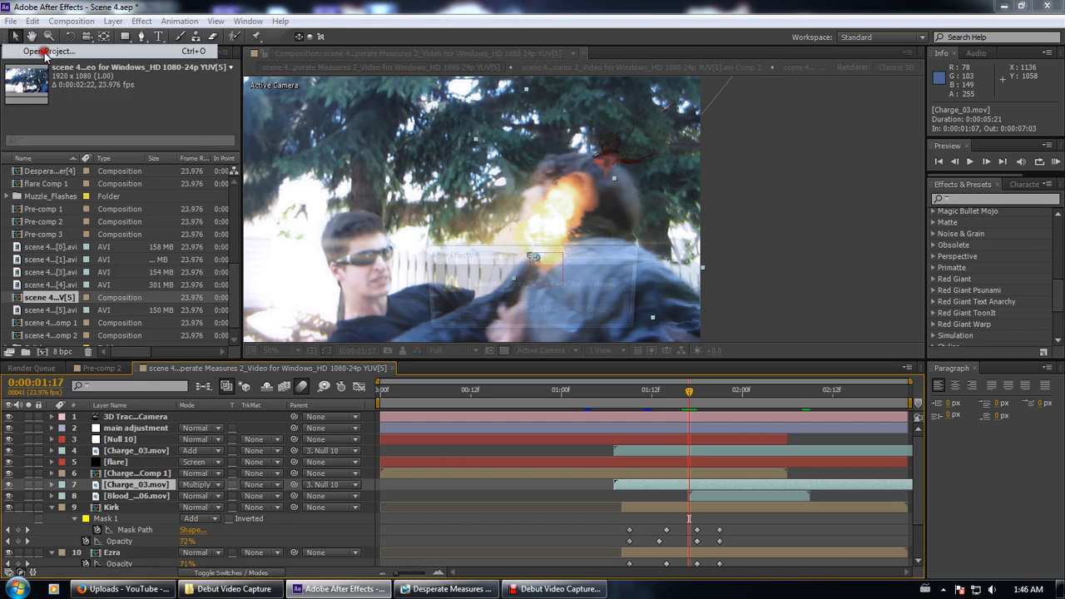
click(545, 314)
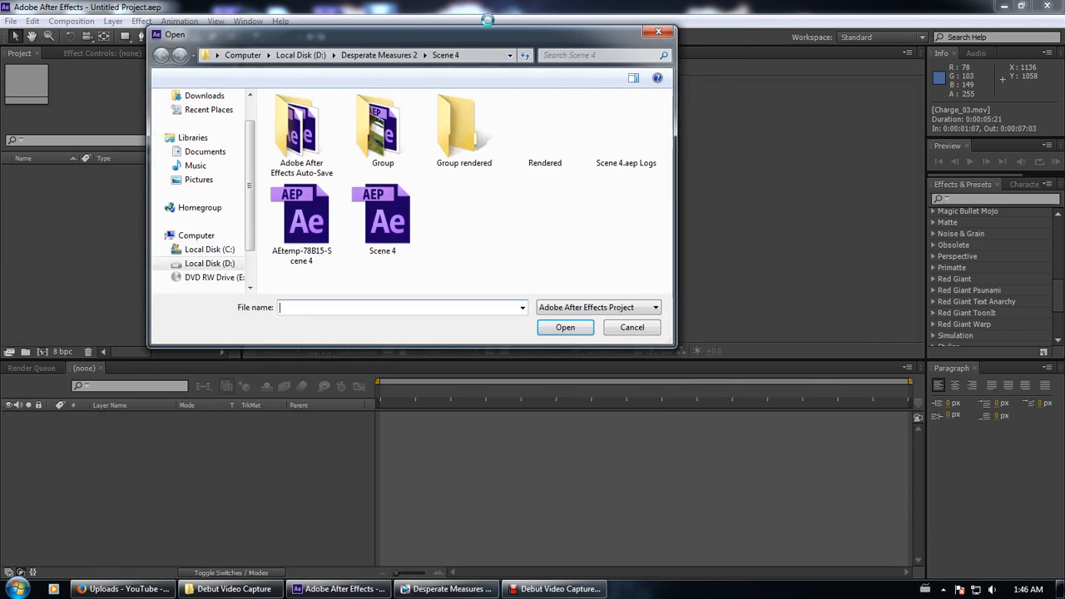
click(371, 55)
double_click(454, 243)
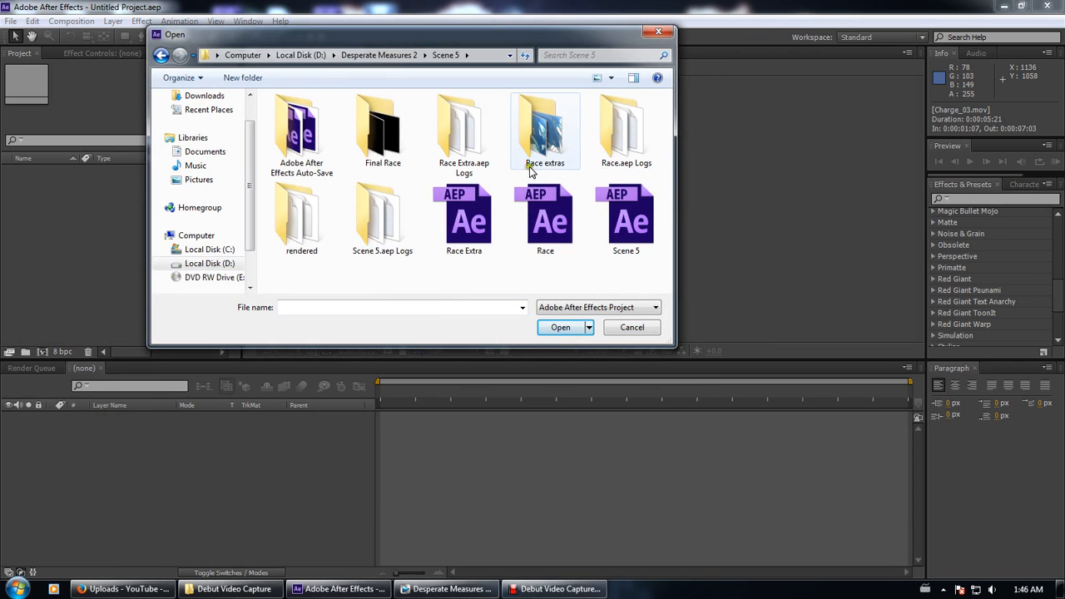
double_click(629, 217)
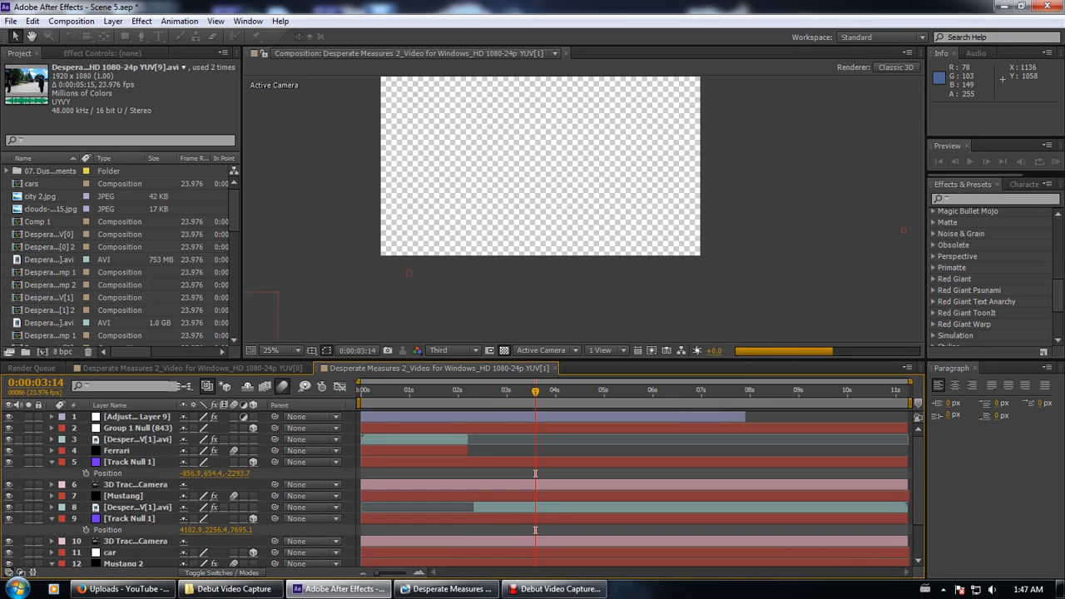
Go to the start of the YUV[1] composition, hide Adjustment Layer 9 and scrub to 0:00:00:09
key(Home)
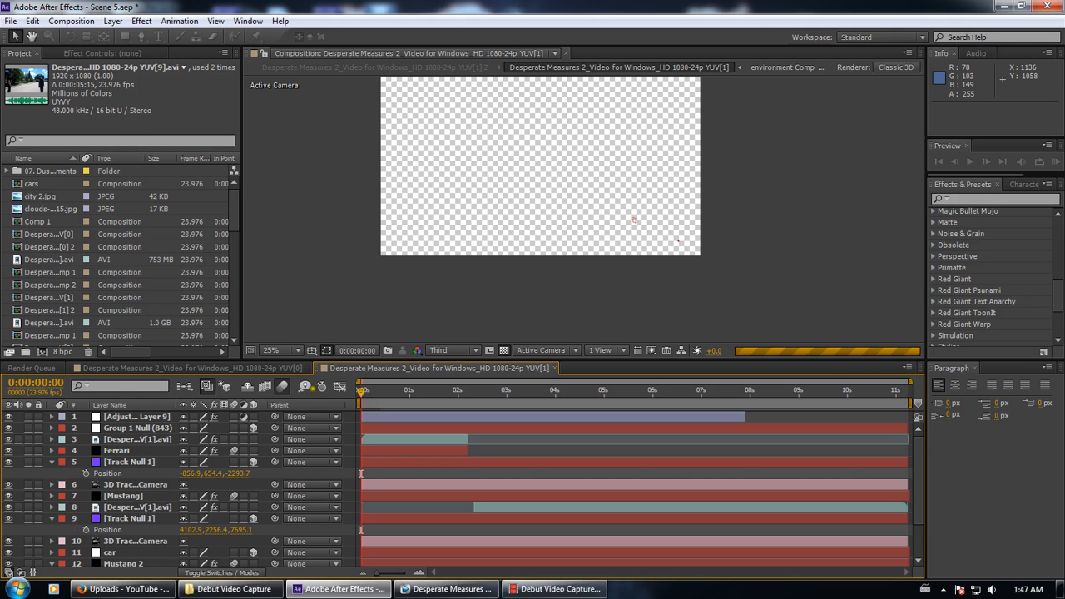
click(360, 391)
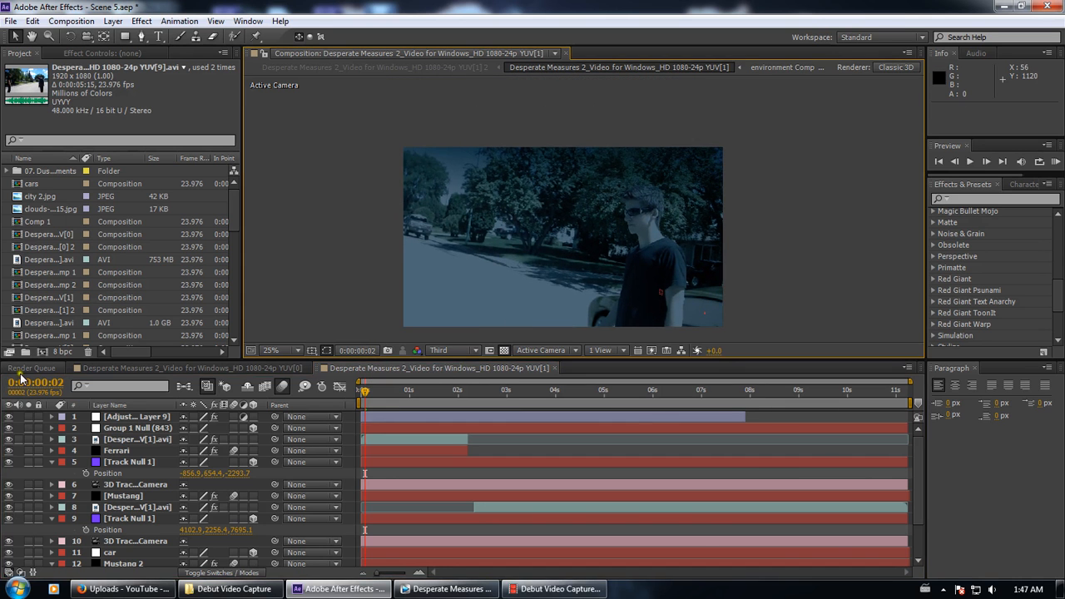
click(9, 417)
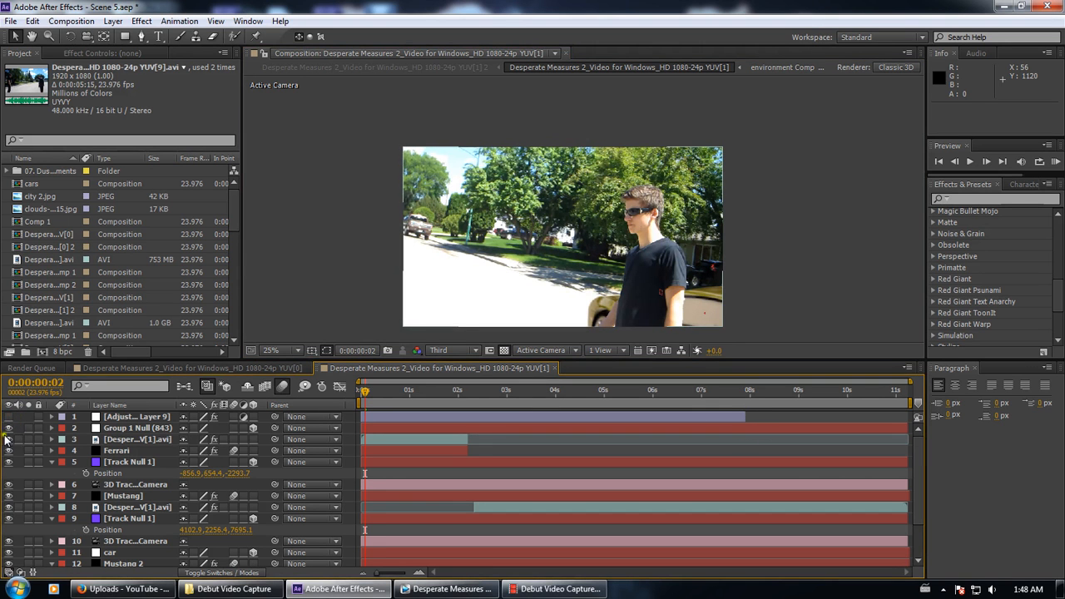
drag(368, 389, 384, 396)
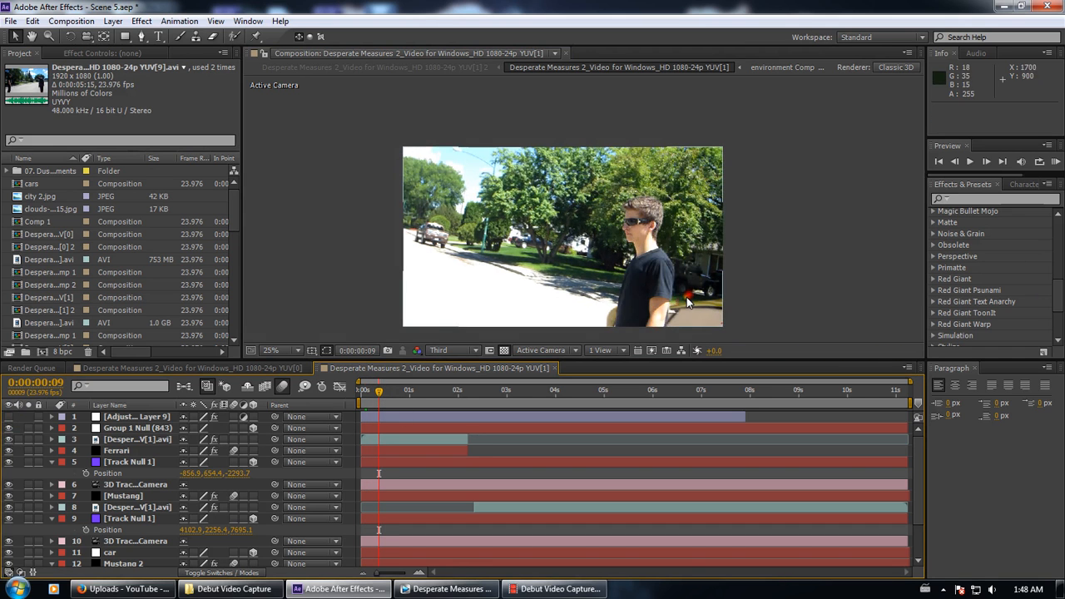
Look over the second footage layer and the car null, ending with the Mustang 2 layer selected
click(156, 505)
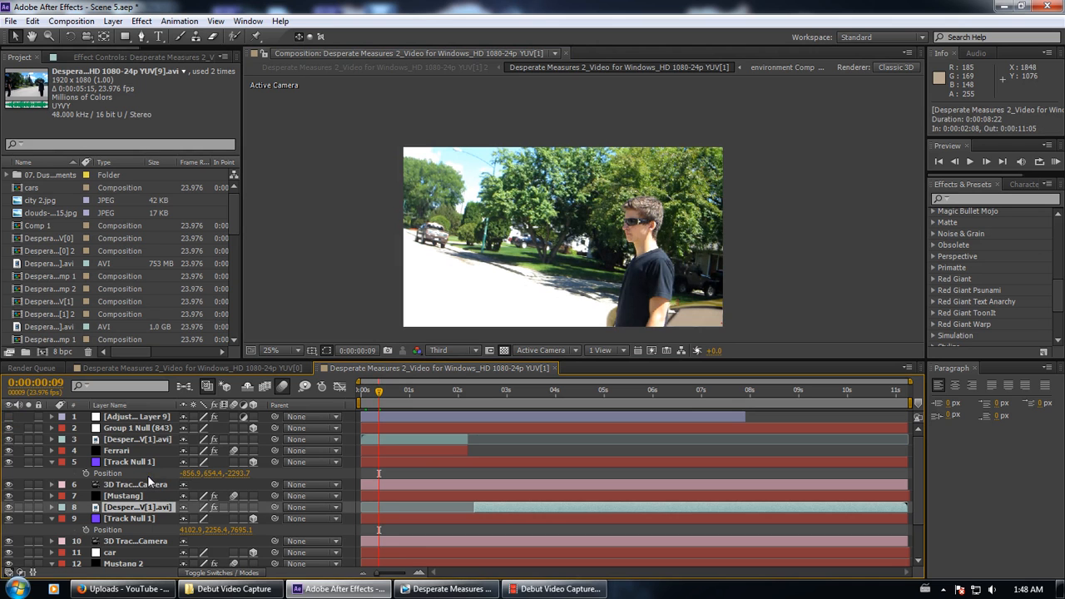
scroll(250, 430, down, 1)
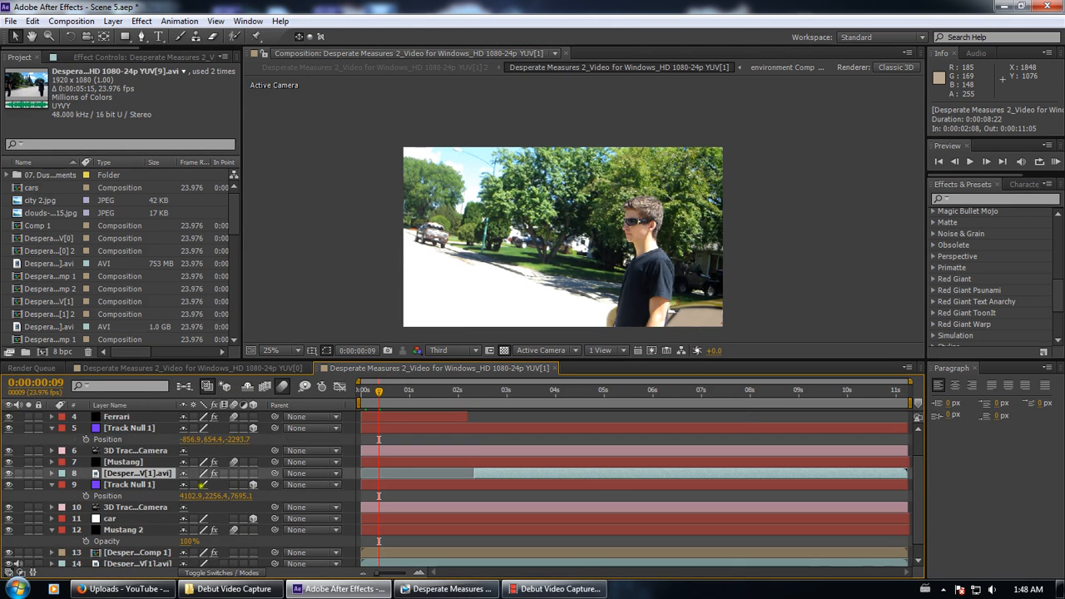
click(154, 517)
click(138, 532)
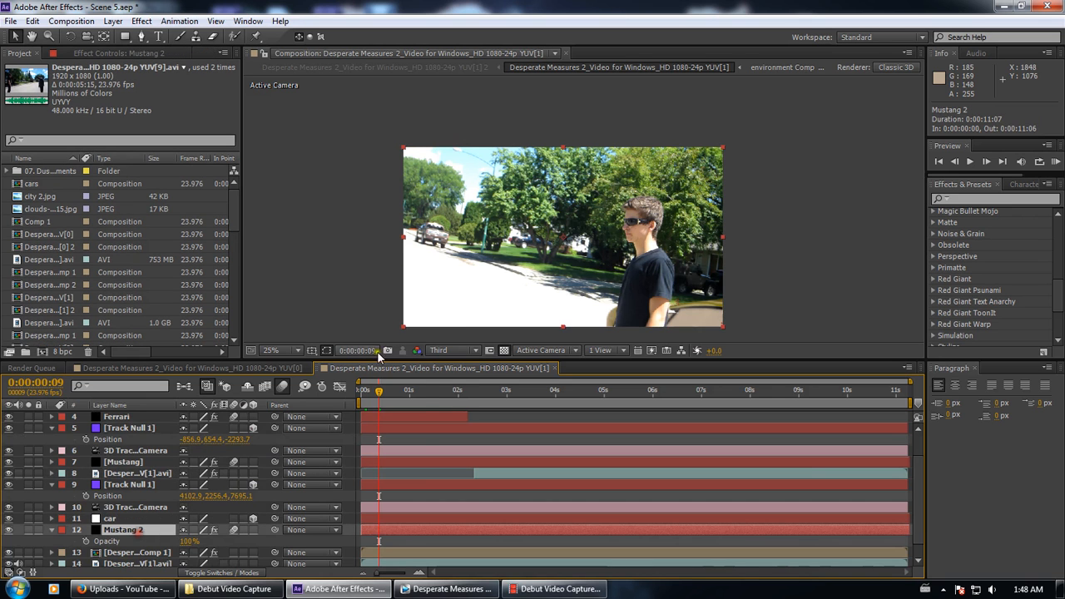
Scrub through 0:00:02:01 and 0:00:03:00 to 0:00:03:12 to examine how the cars follow the camera
click(433, 391)
click(456, 396)
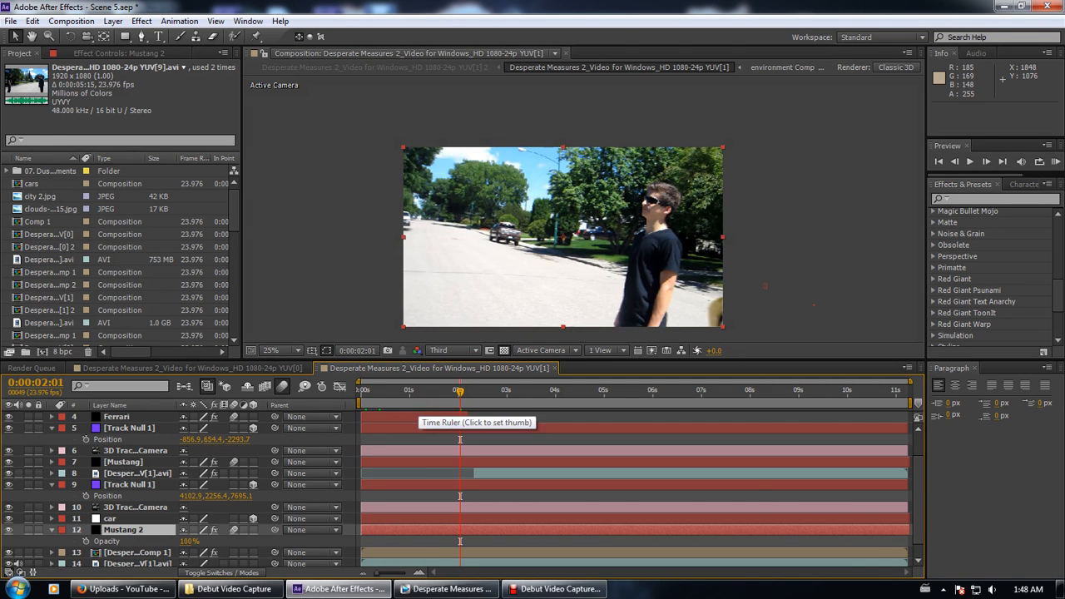
click(506, 393)
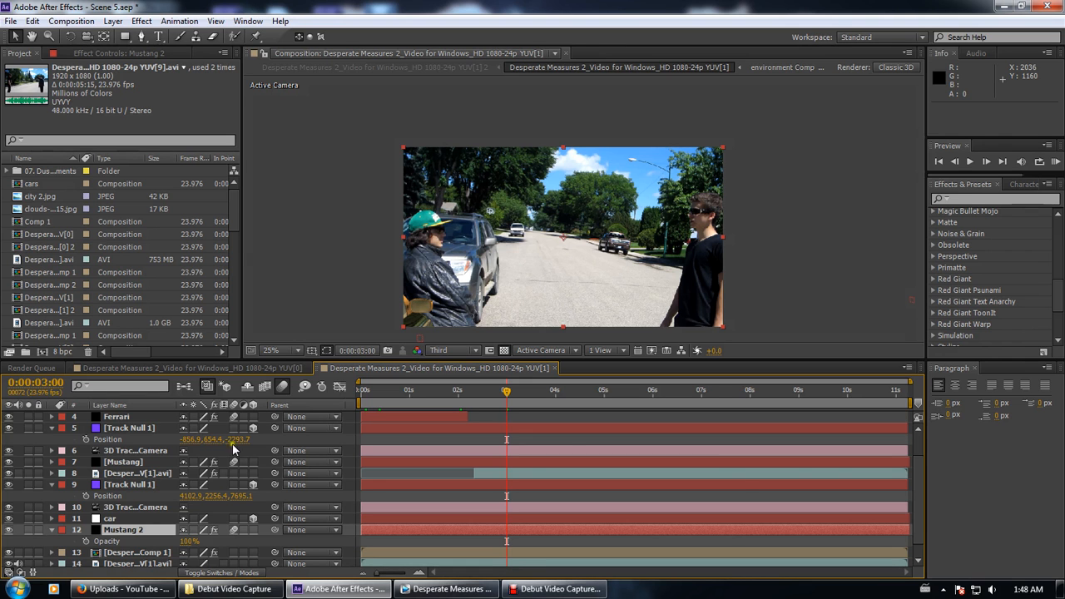
drag(500, 403, 531, 403)
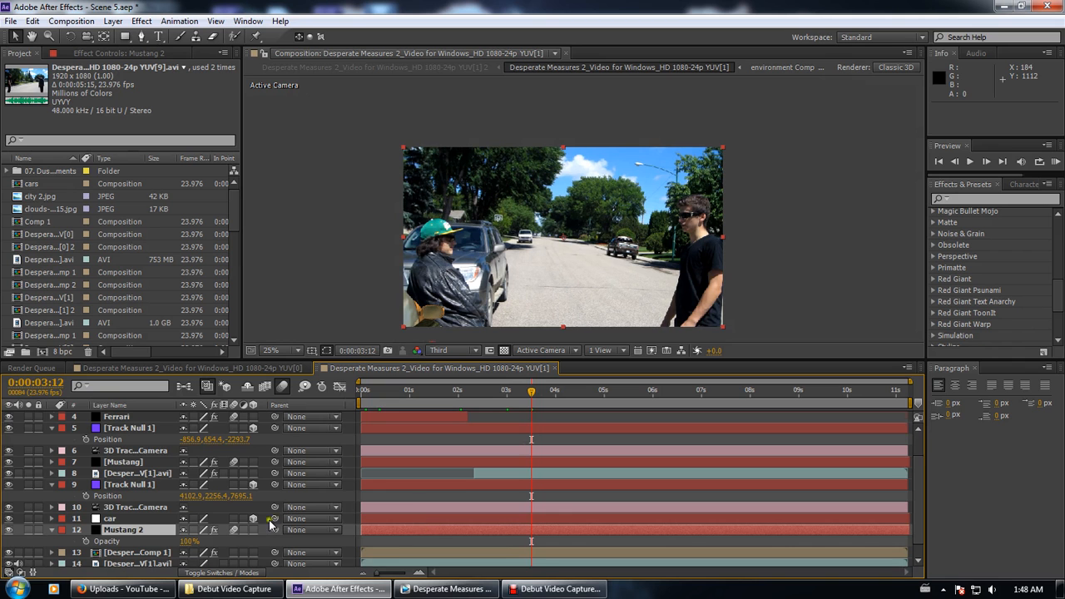
Solo the bottom YUV[1].avi footage layer, scrub to 0:00:08:03 to compare the original shot, then turn solo off
scroll(281, 529, down, 1)
click(28, 549)
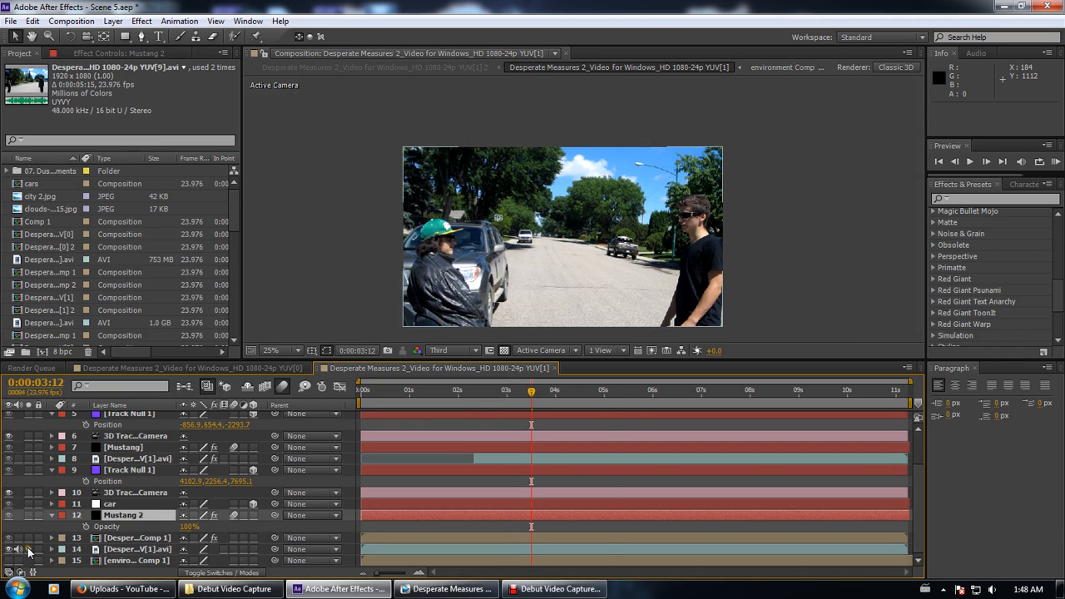
click(610, 391)
drag(636, 394, 756, 394)
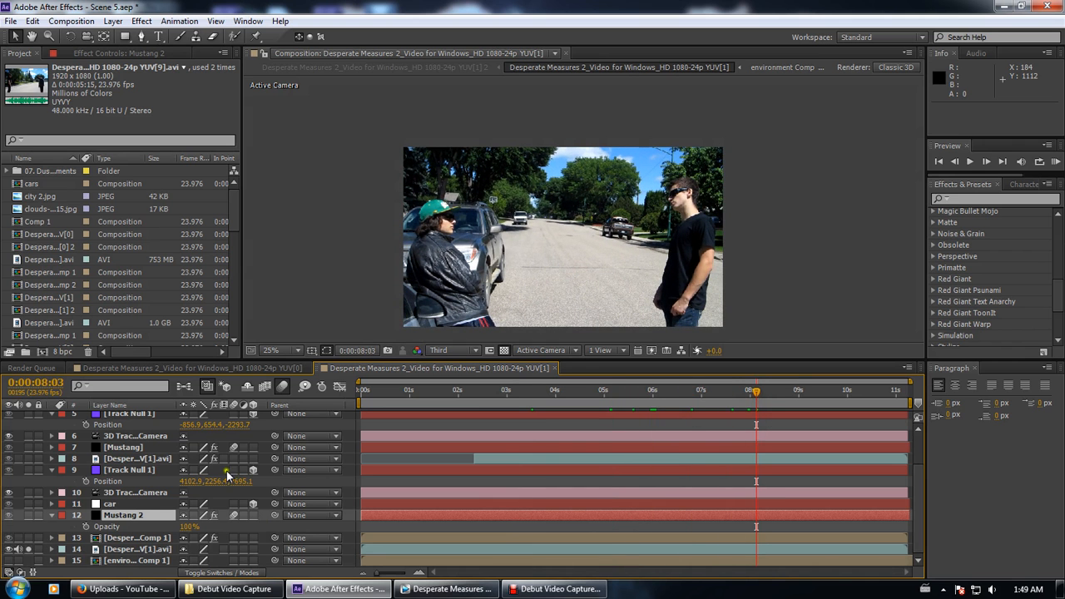
click(29, 549)
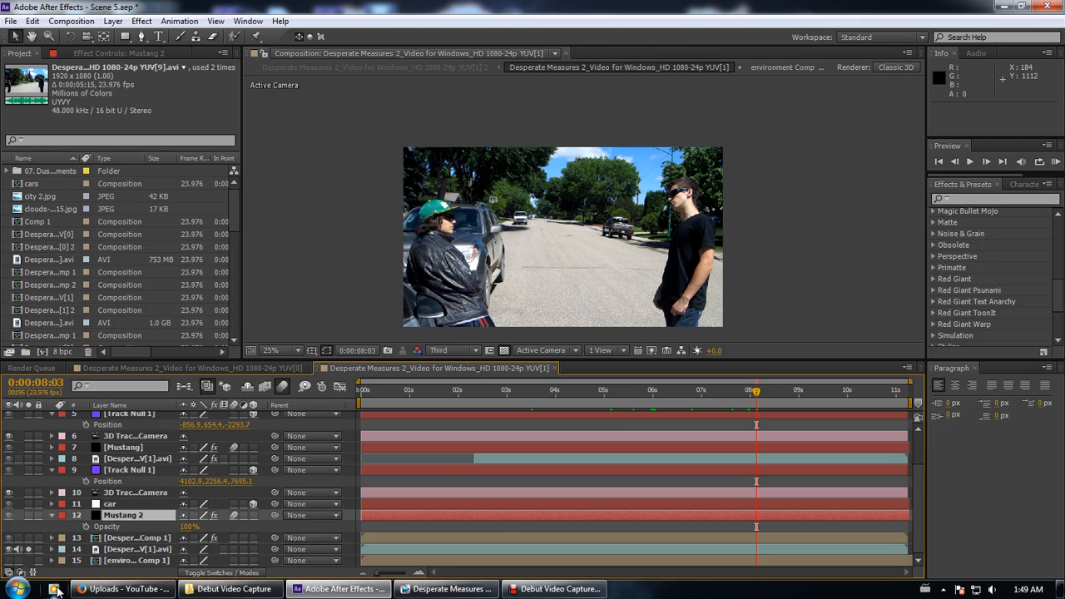
click(34, 551)
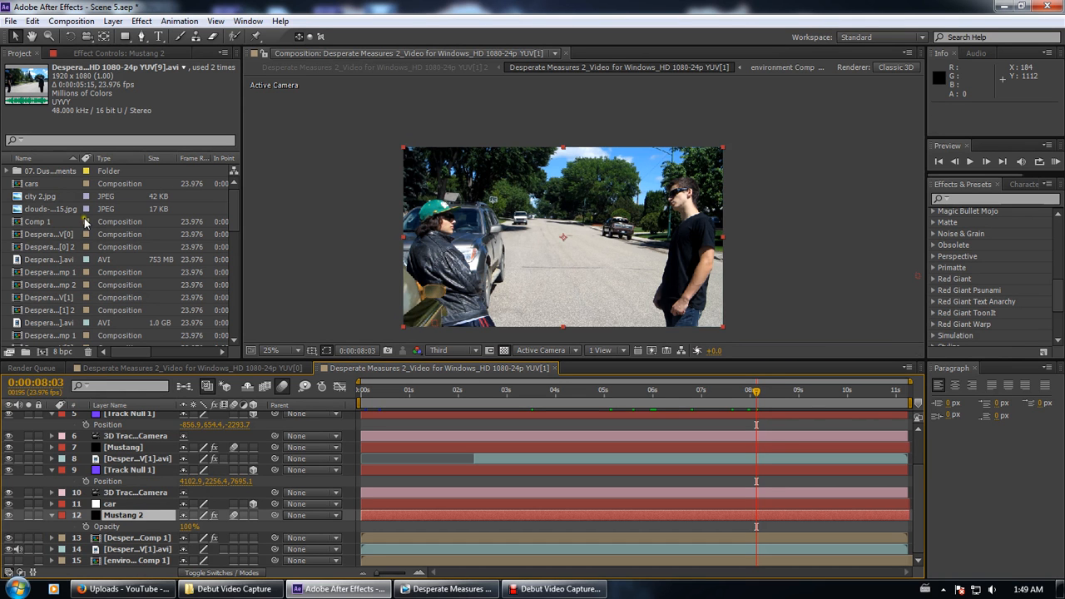
Examine the composited car behind the leaning man at 50% magnification, then close the YUV[1] composition
drag(530, 317, 578, 279)
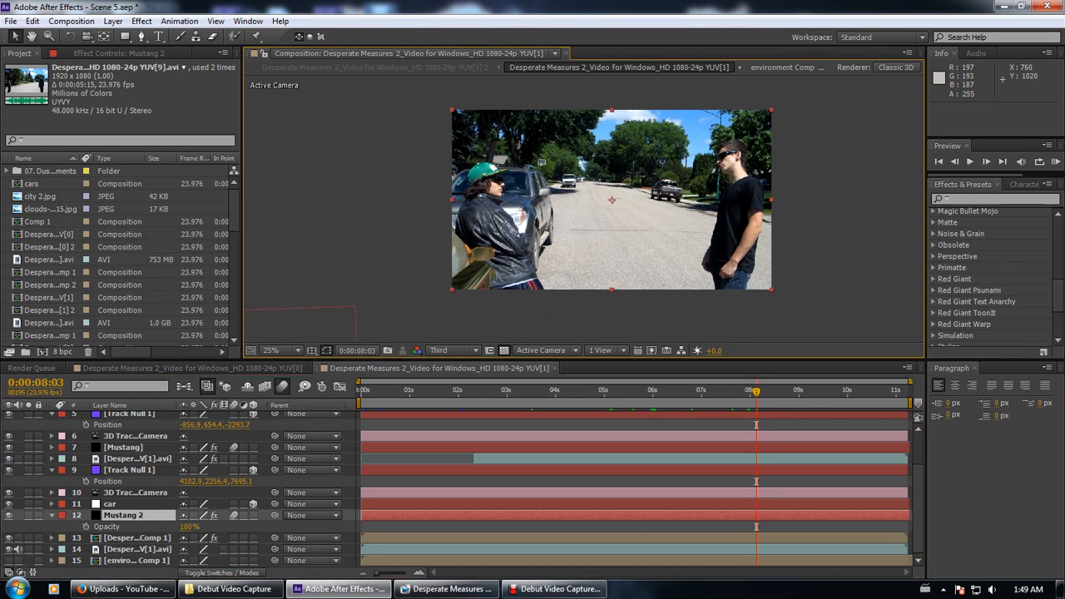
key(period)
key(period)
drag(362, 262, 434, 214)
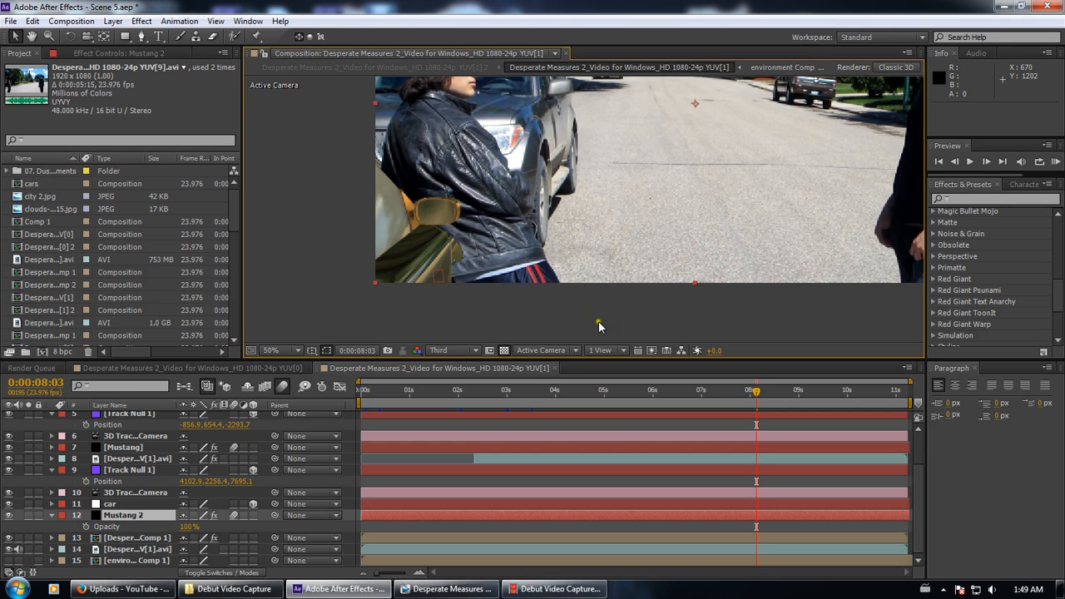
scroll(598, 321, down, 4)
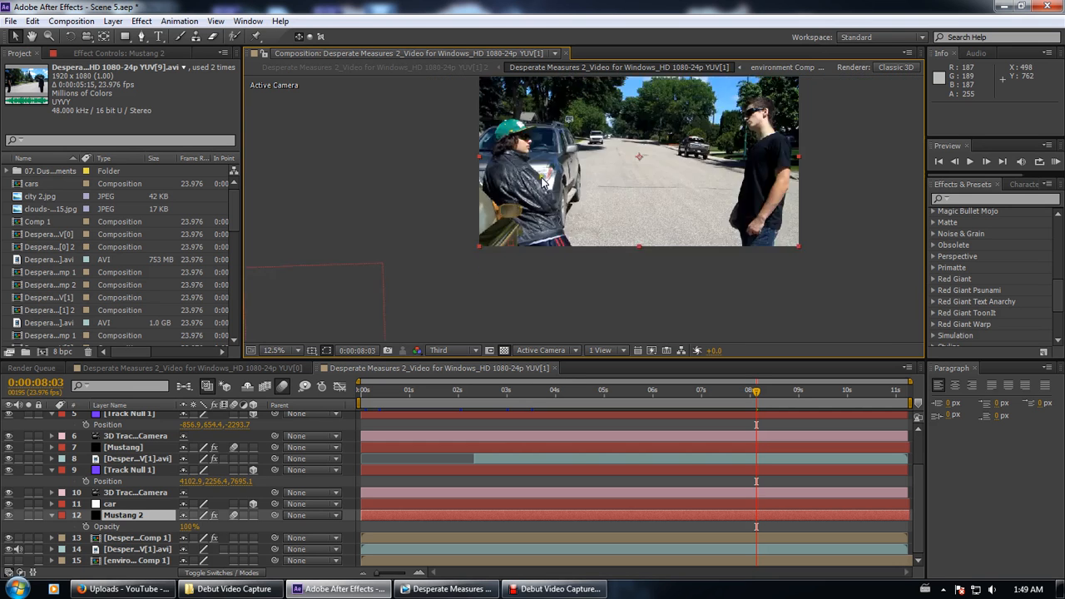
click(554, 368)
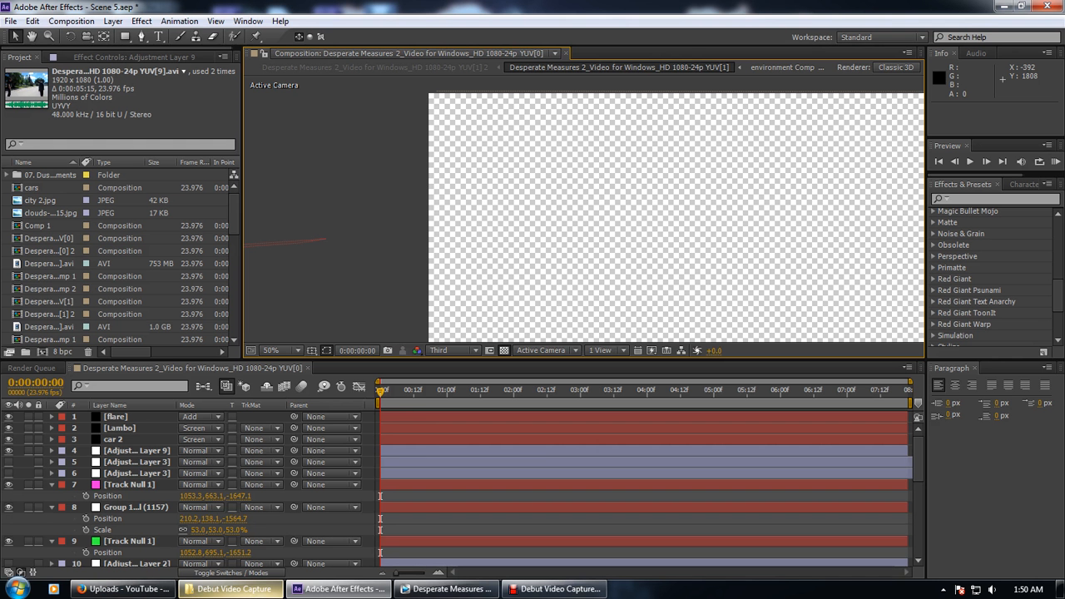
Check the details of the Untitled 7 recording in the Debut Video Capture folder, then close the folder window
click(268, 593)
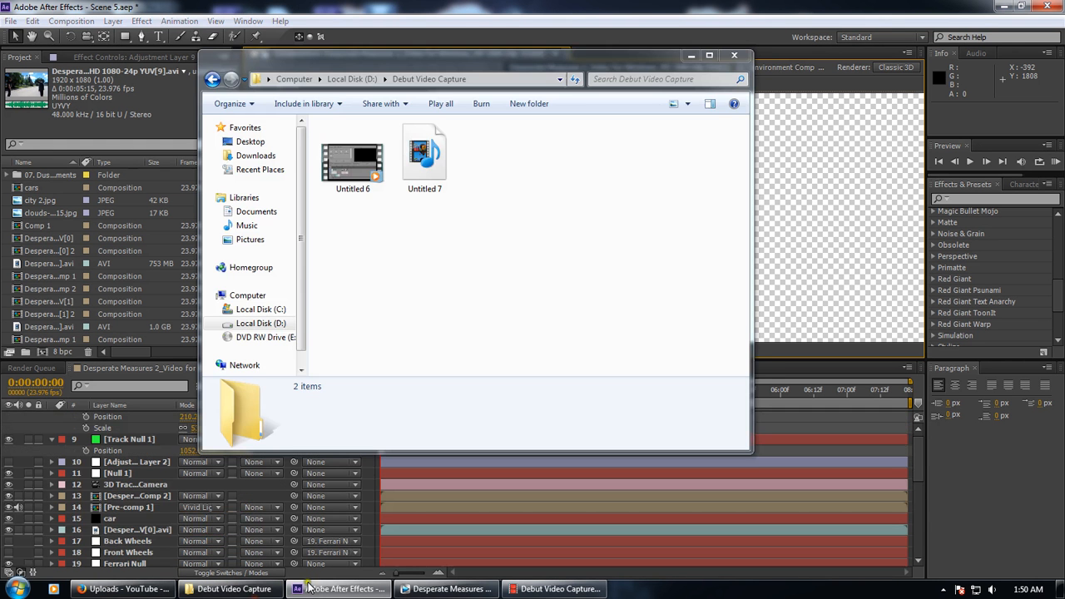
drag(491, 178, 398, 169)
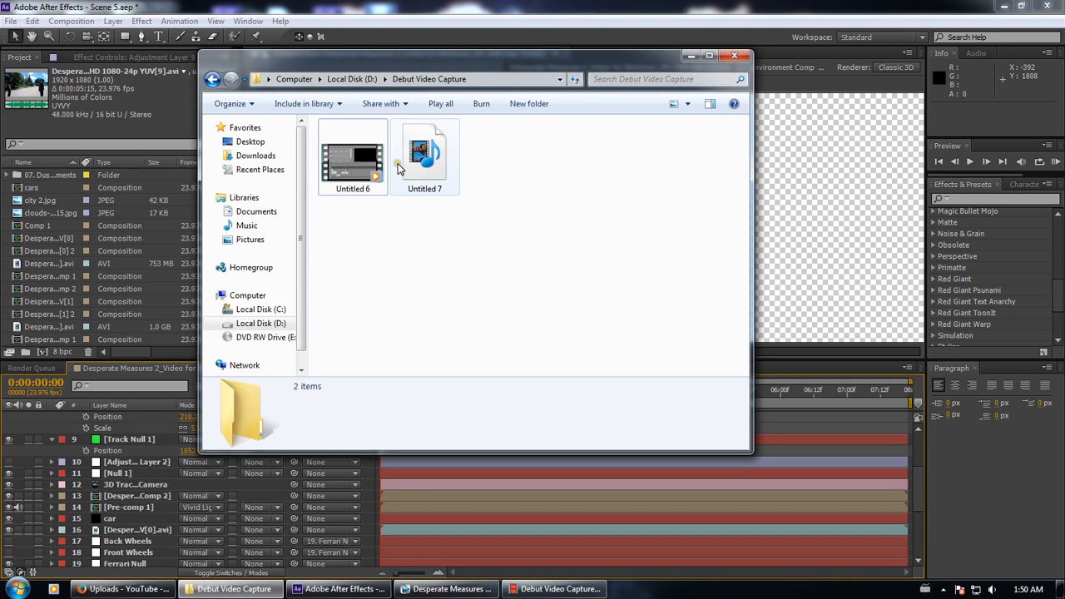
click(398, 169)
click(397, 168)
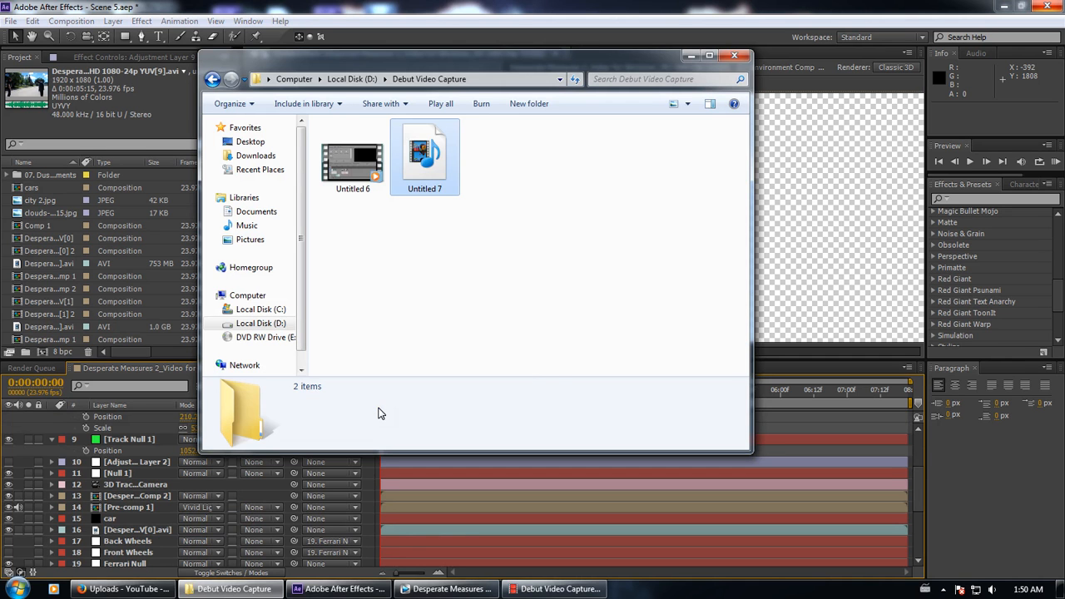
click(449, 170)
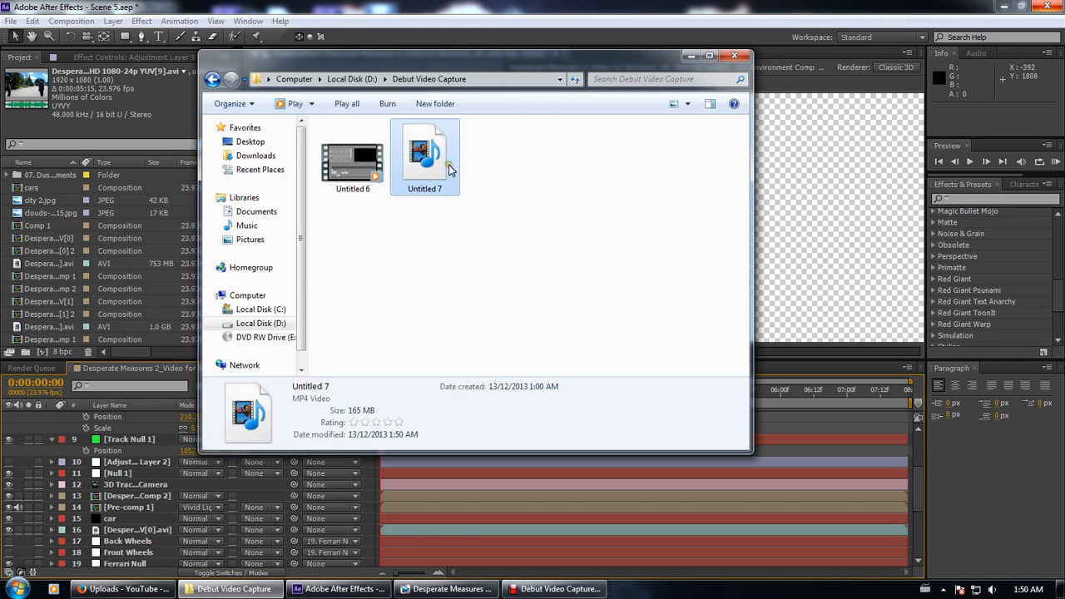
click(735, 56)
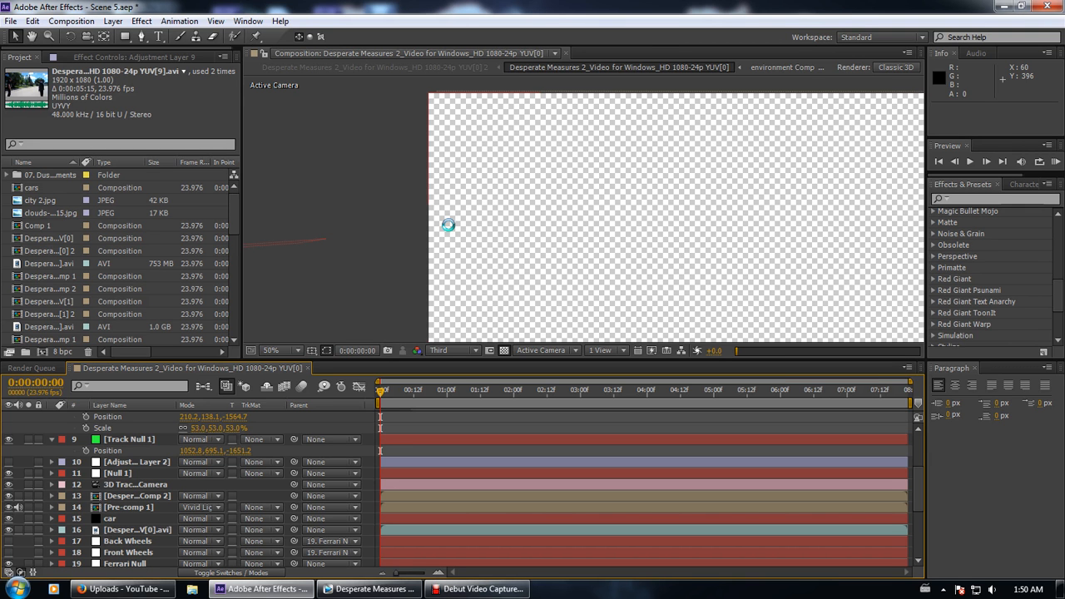
Check the free space on the computer's hard drives in Windows Explorer, then close the Computer window
click(17, 588)
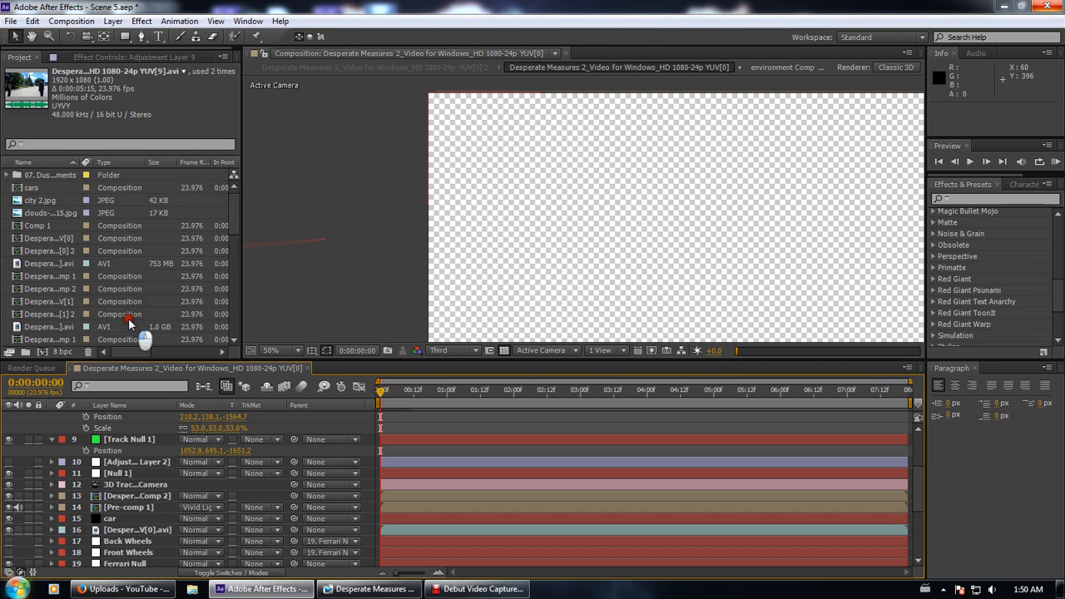
click(203, 341)
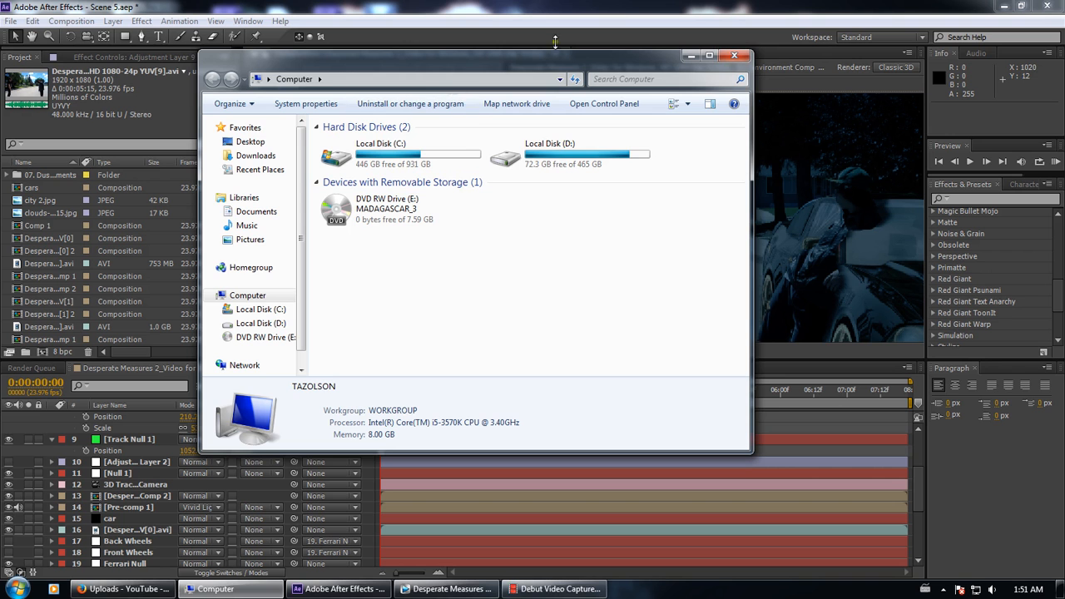
click(727, 47)
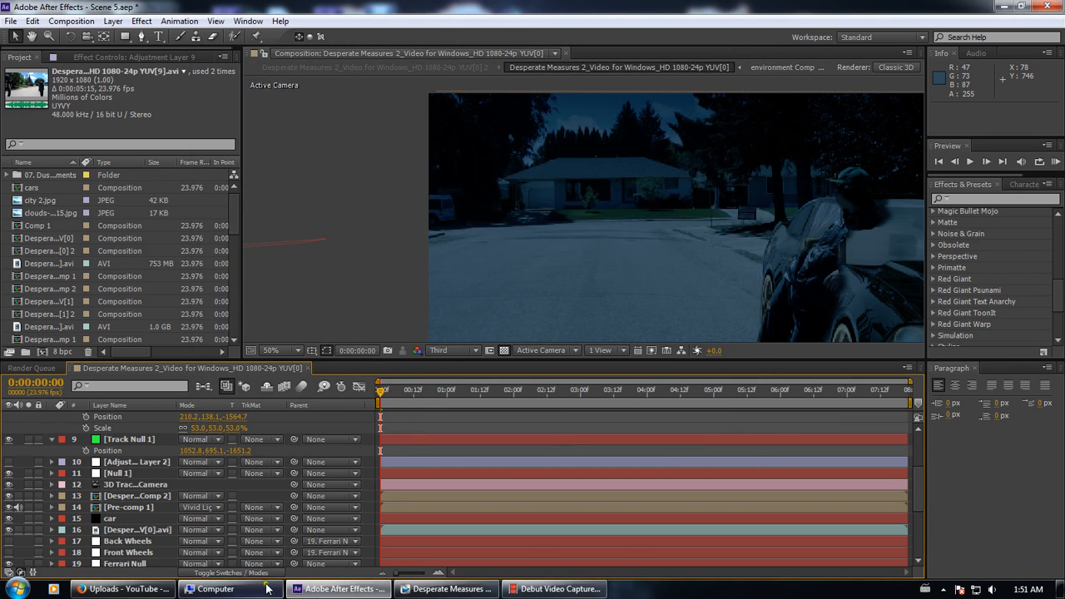
click(216, 589)
click(725, 56)
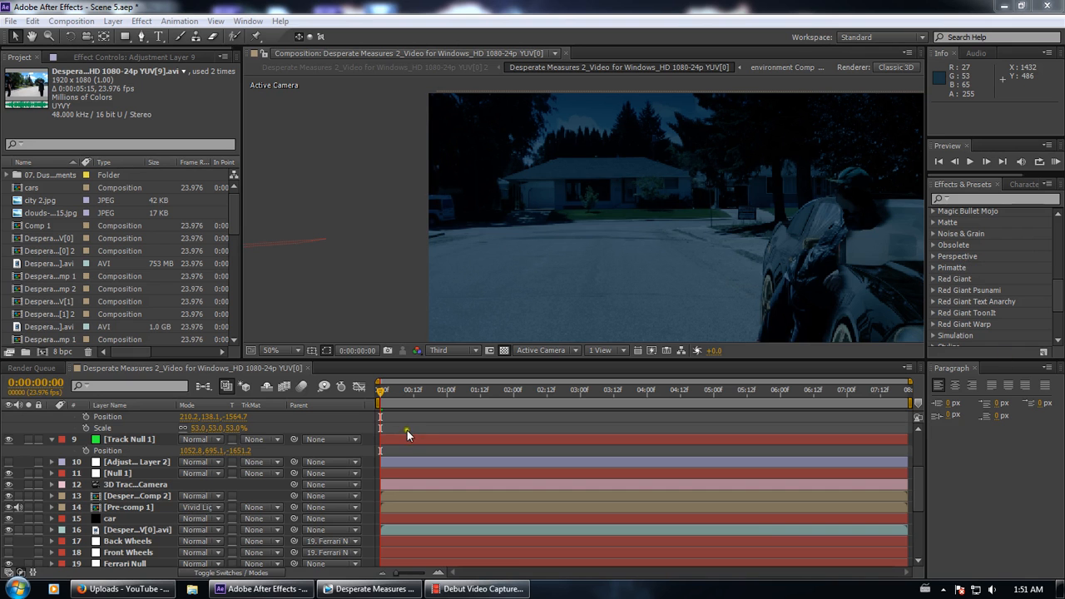
Hide Adjustment Layer 9 in the YUV[0] composition and show the whole frame at 25% magnification
scroll(356, 424, up, 5)
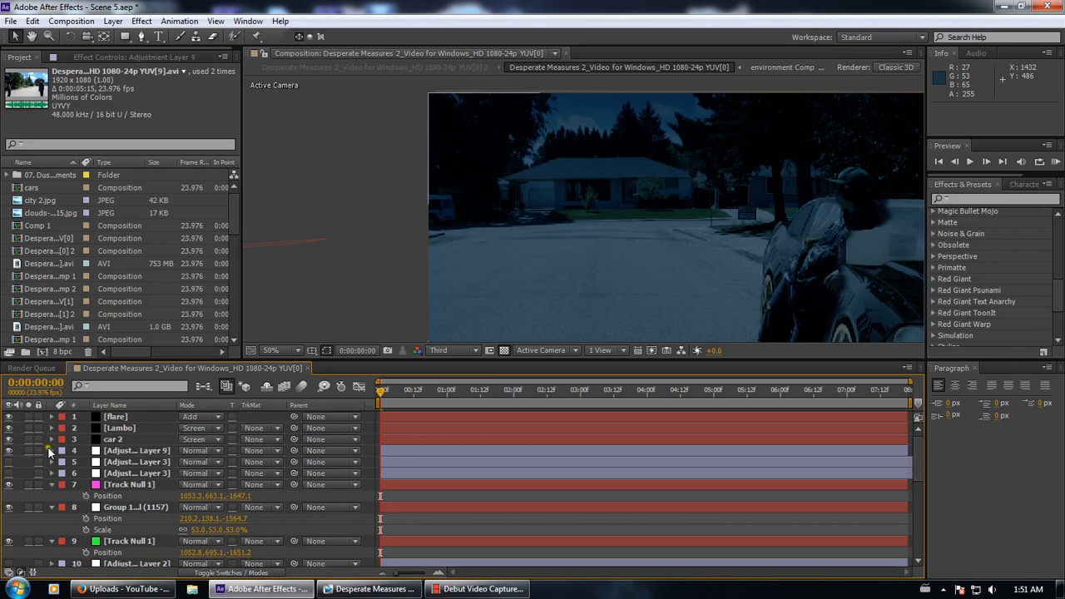
click(9, 451)
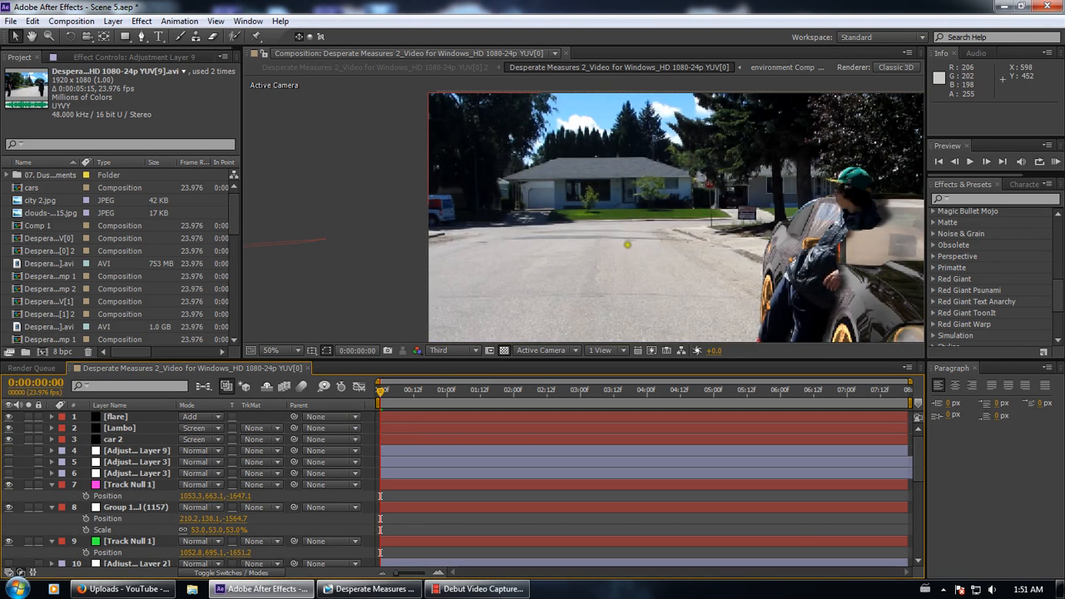
drag(627, 242, 510, 191)
scroll(523, 285, down, 1)
Move the current time through 0:00:02:03 to 0:00:06:09, set the preview resolution to Quarter, and leave no layer selected
drag(382, 391, 315, 431)
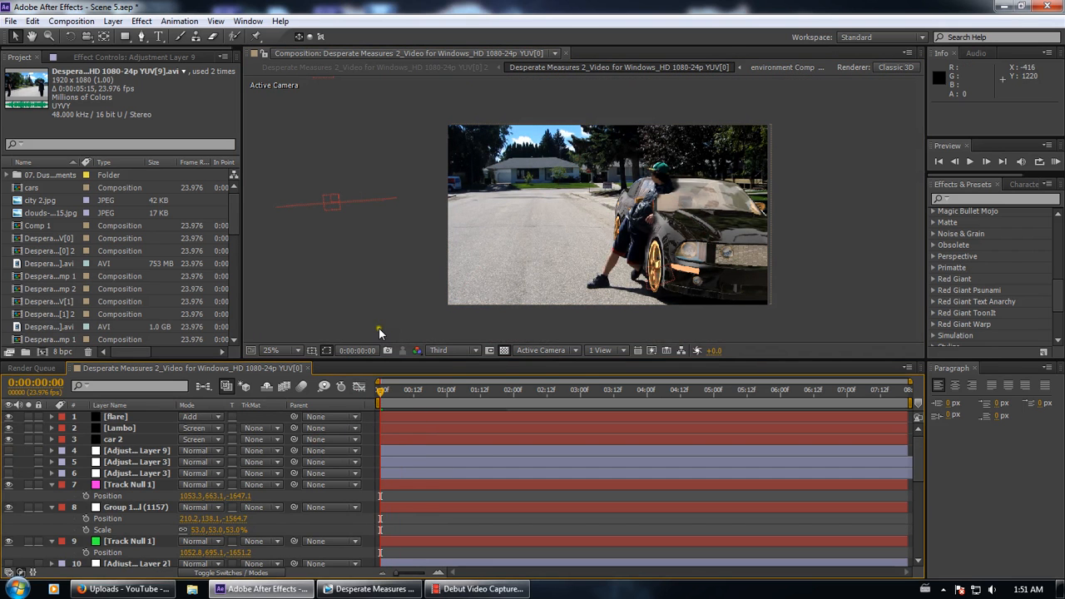
click(522, 392)
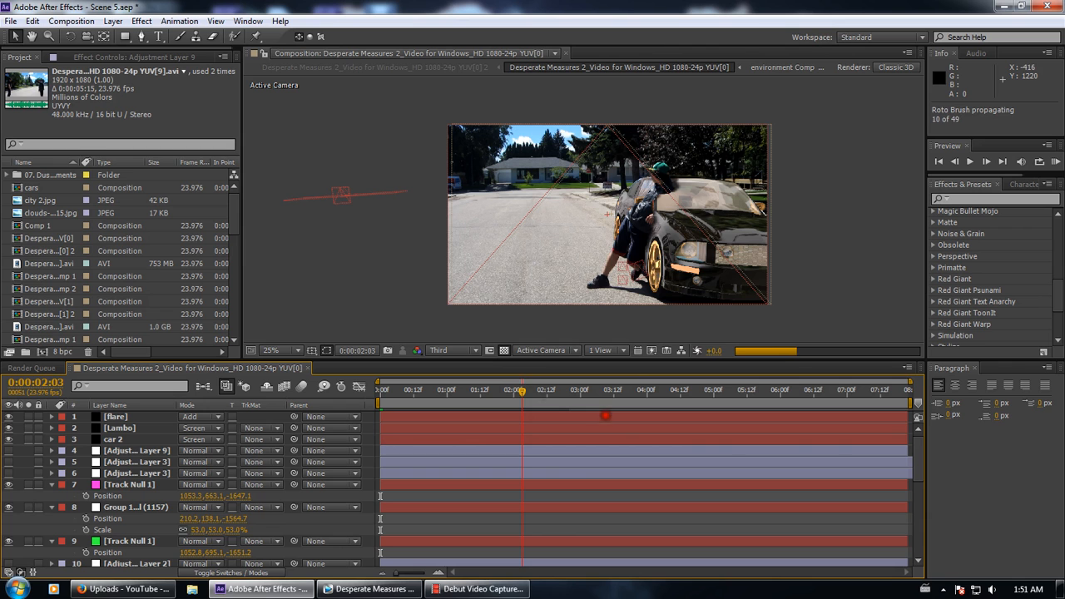
click(807, 389)
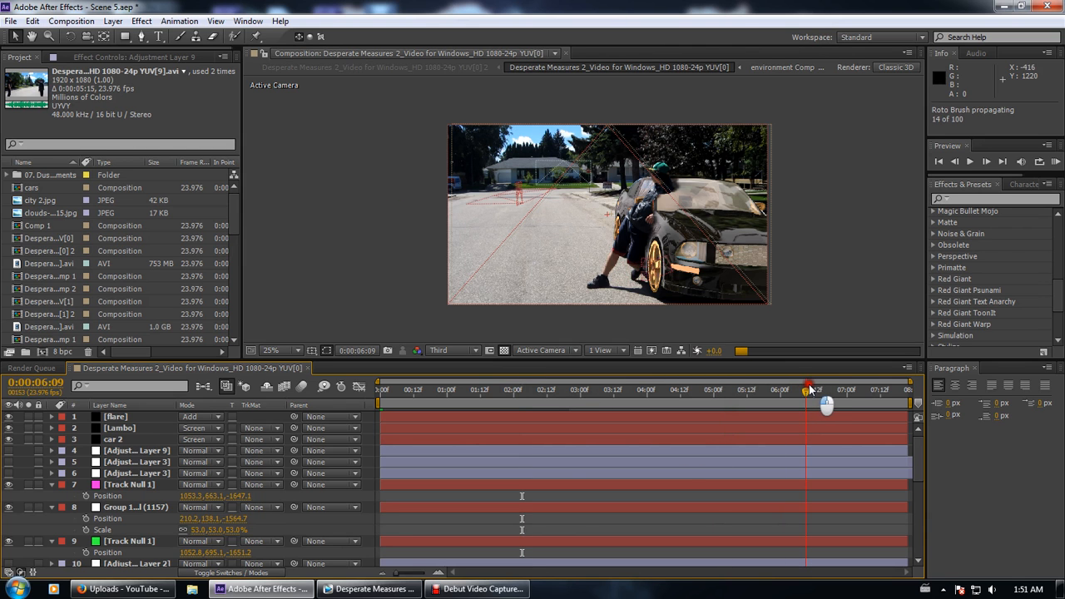
click(447, 349)
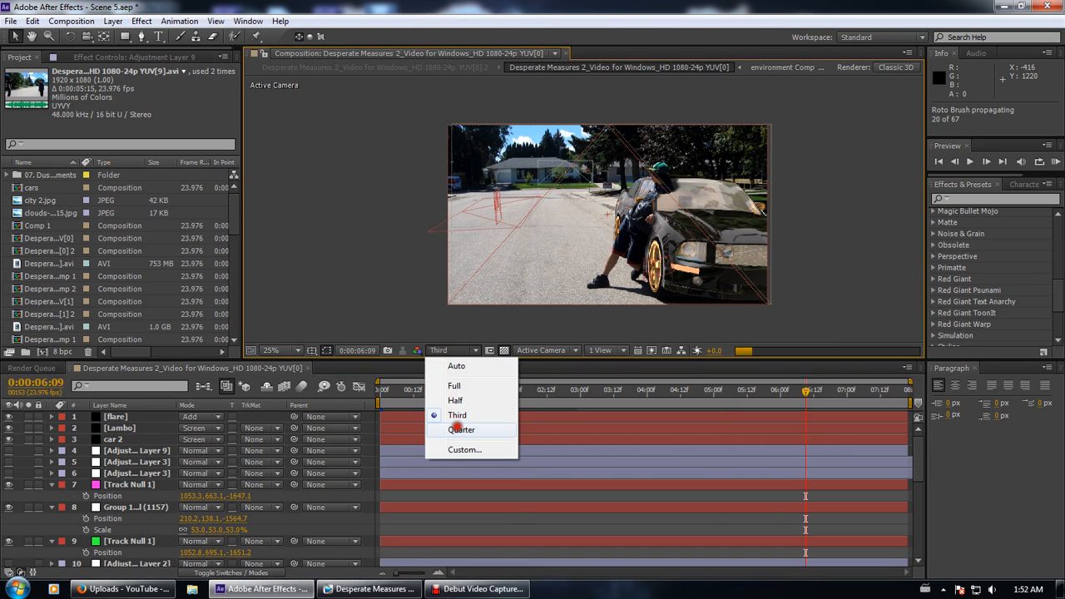
click(457, 429)
click(457, 426)
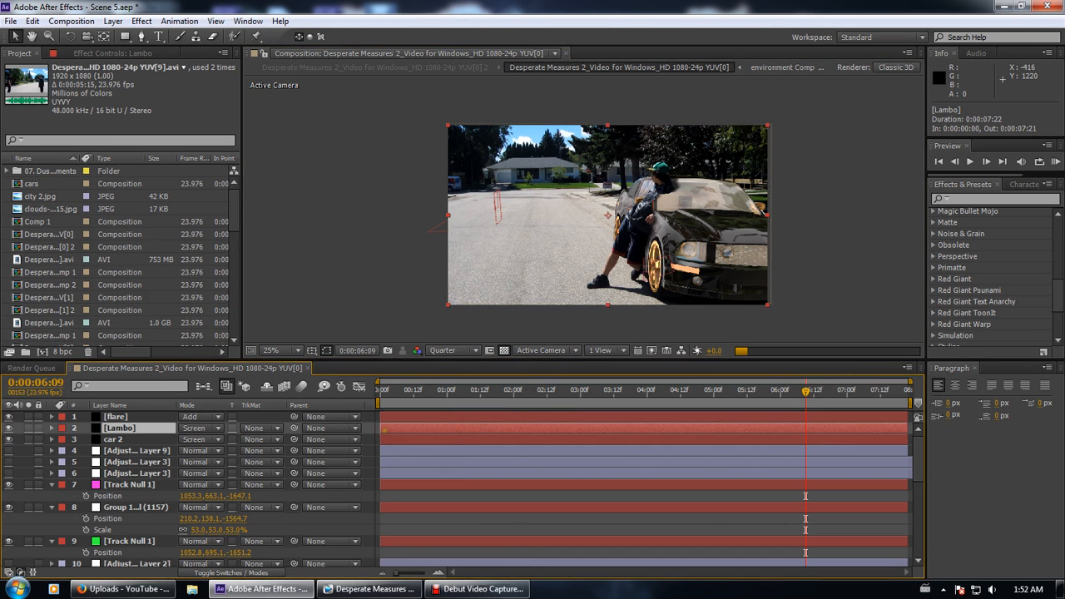
click(363, 422)
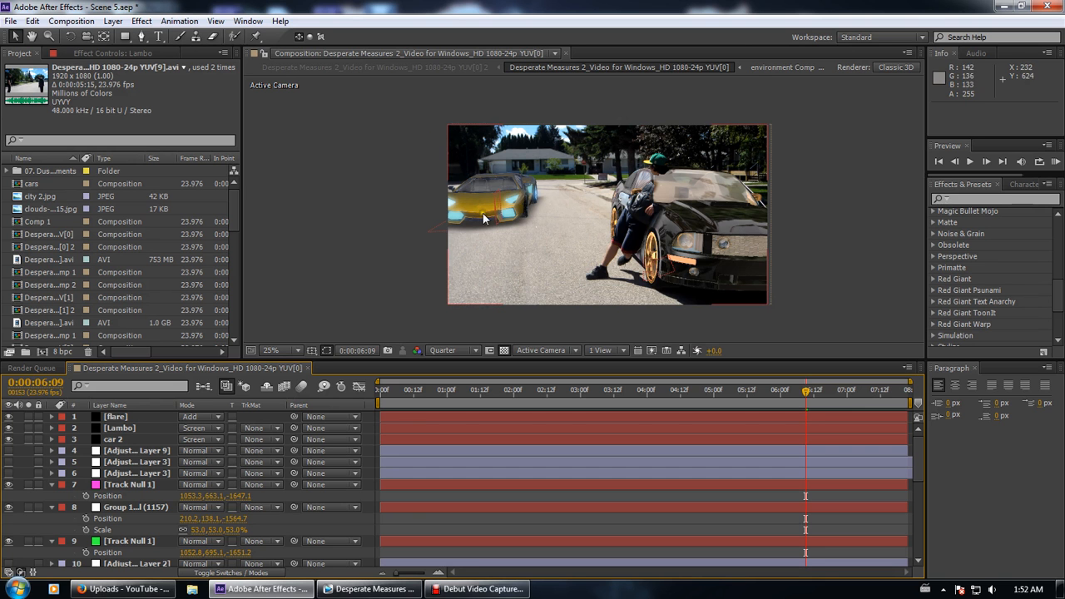
Examine the yellow Lambo and the black car behind the leaning man up close at 100% magnification
drag(488, 232, 546, 252)
scroll(547, 252, up, 3)
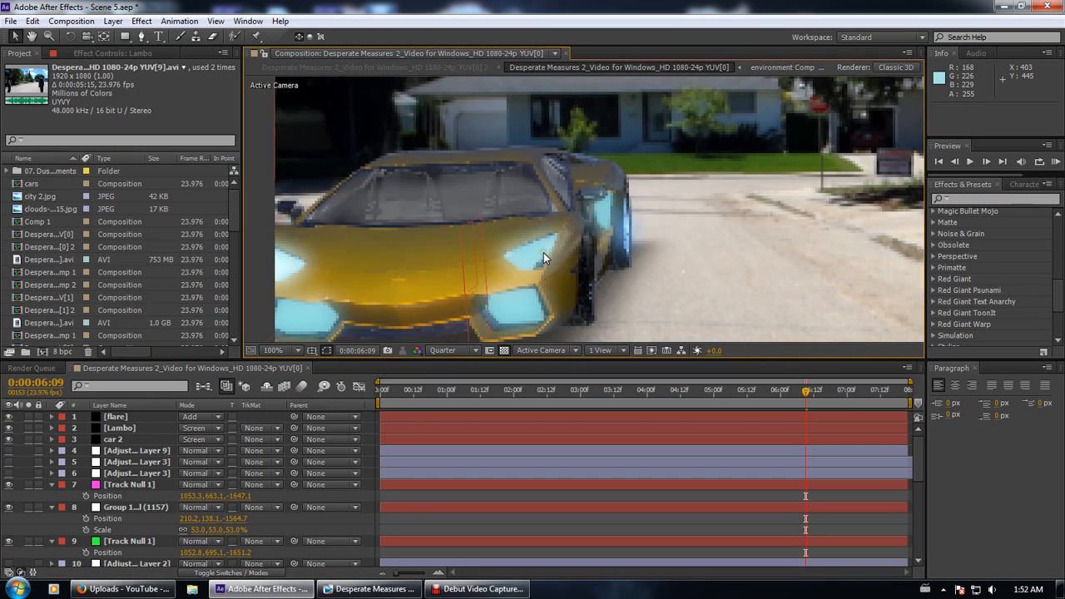
scroll(543, 252, down, 3)
scroll(774, 254, up, 2)
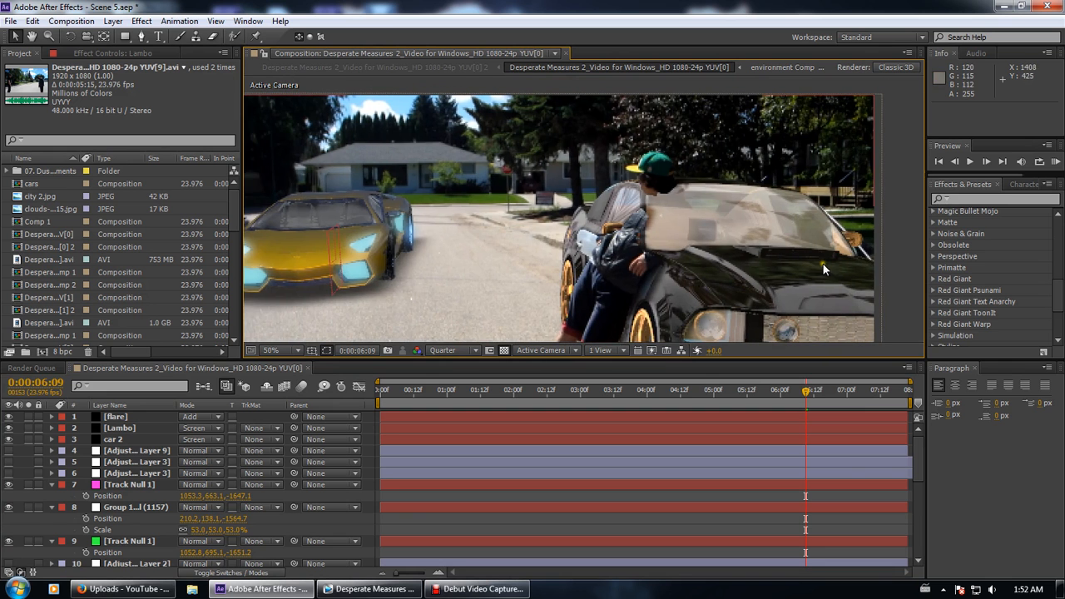
scroll(822, 264, up, 2)
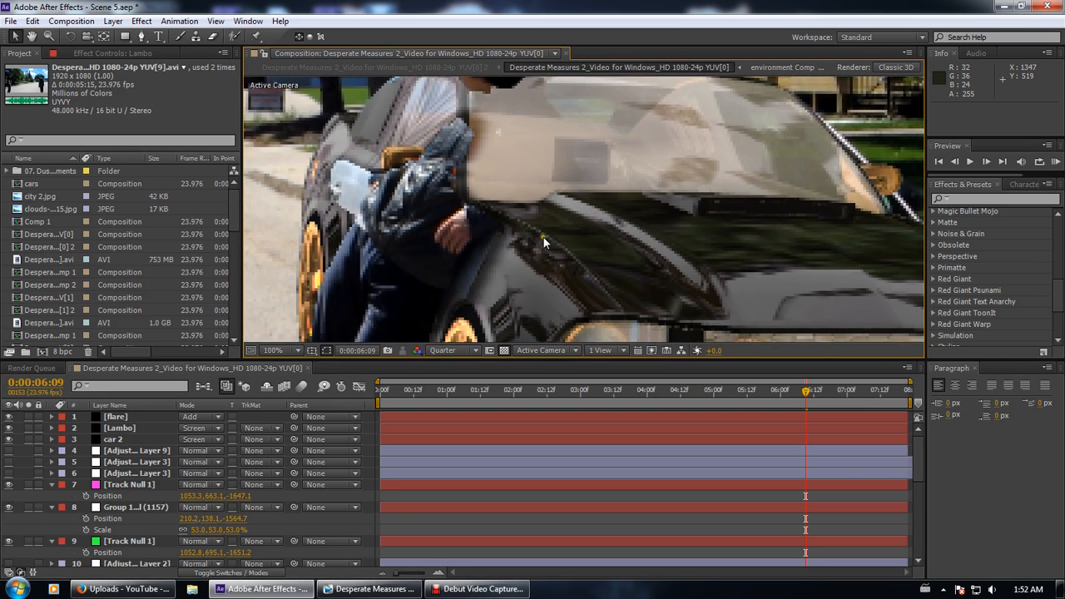
scroll(540, 239, down, 2)
scroll(639, 255, down, 2)
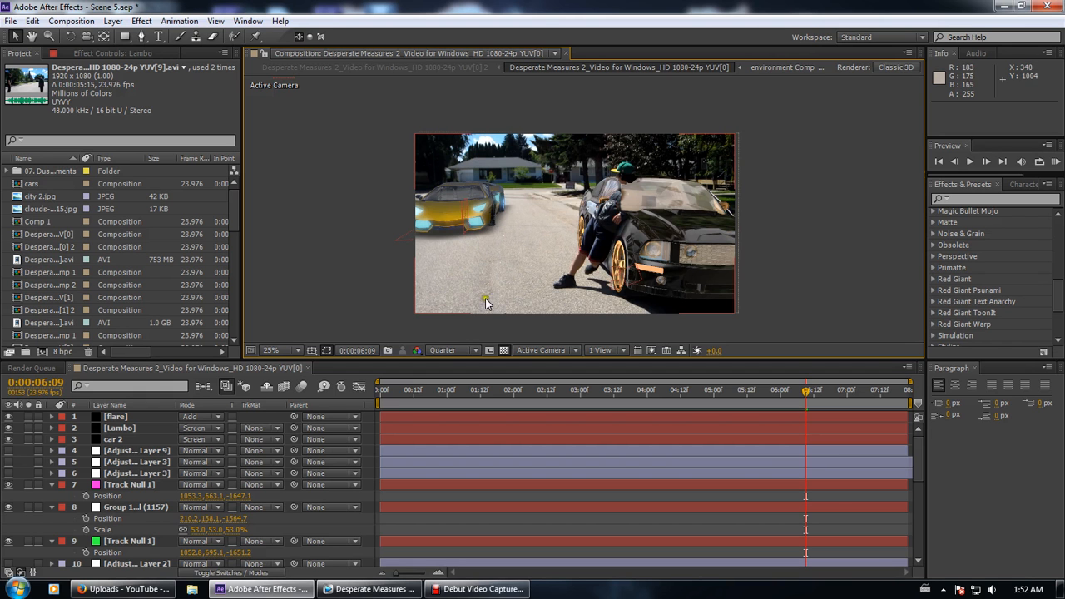
Select the Shadow layer and inspect its mask beneath the yellow Lambo at 50% magnification
scroll(157, 458, down, 6)
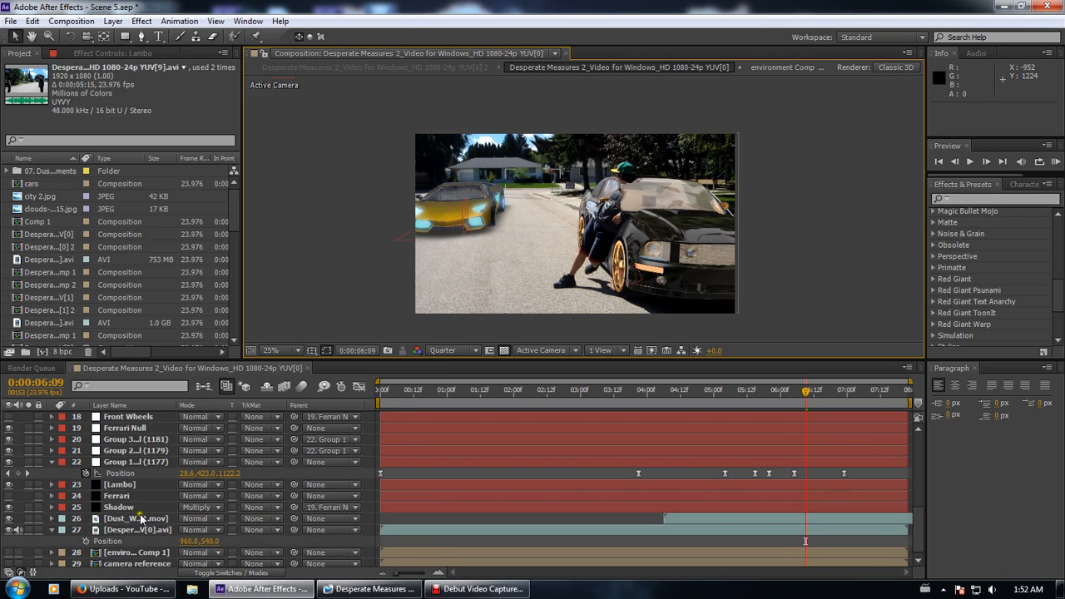
click(131, 506)
scroll(476, 260, up, 2)
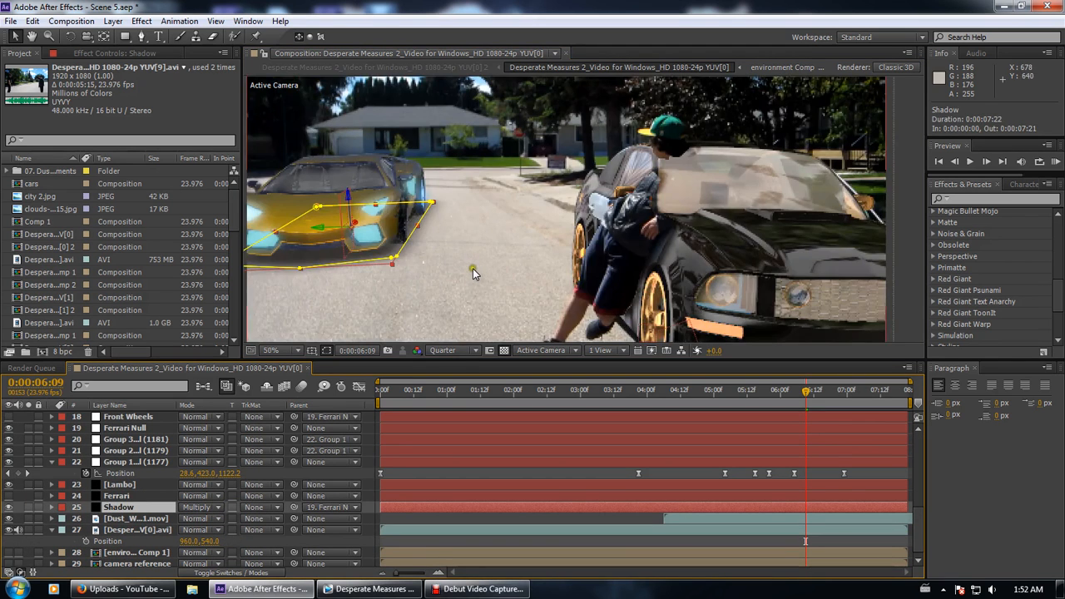
Reveal all keyframed properties of the Group 1 Null (1177) layer in the timeline
click(120, 472)
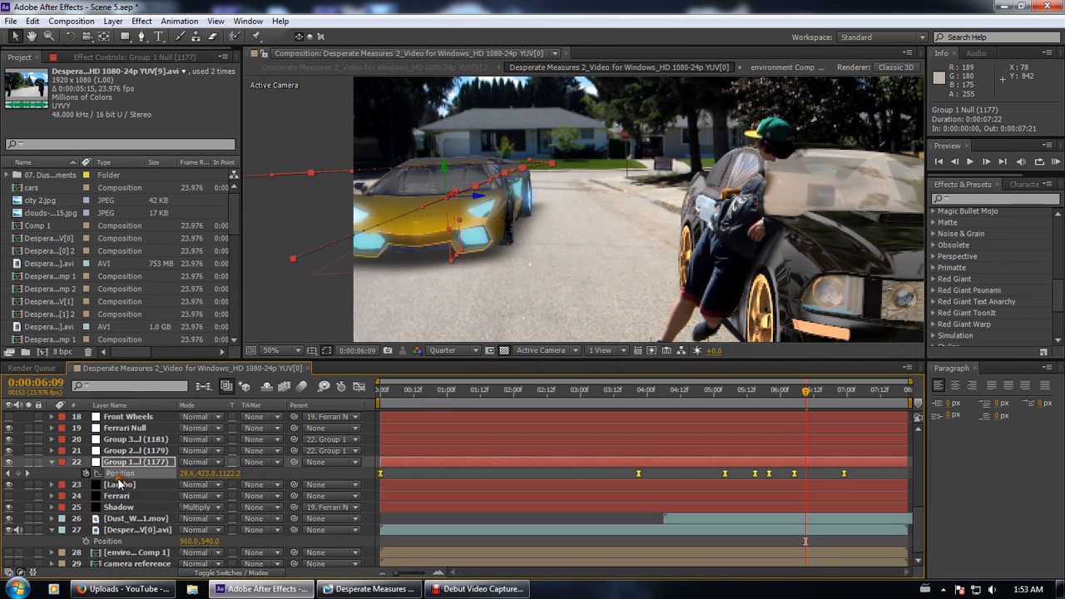
click(119, 484)
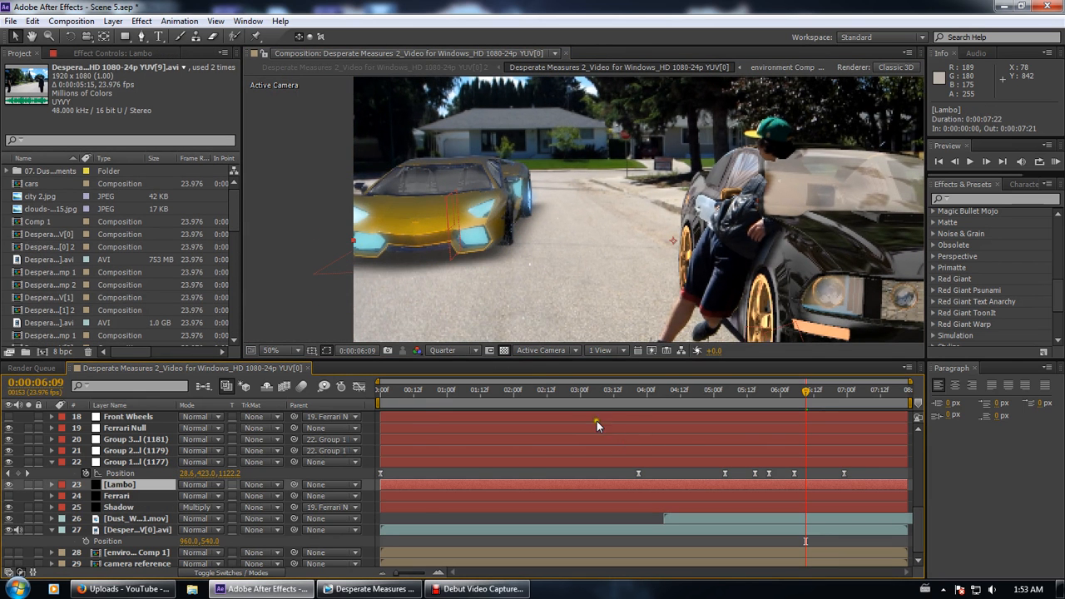
click(116, 461)
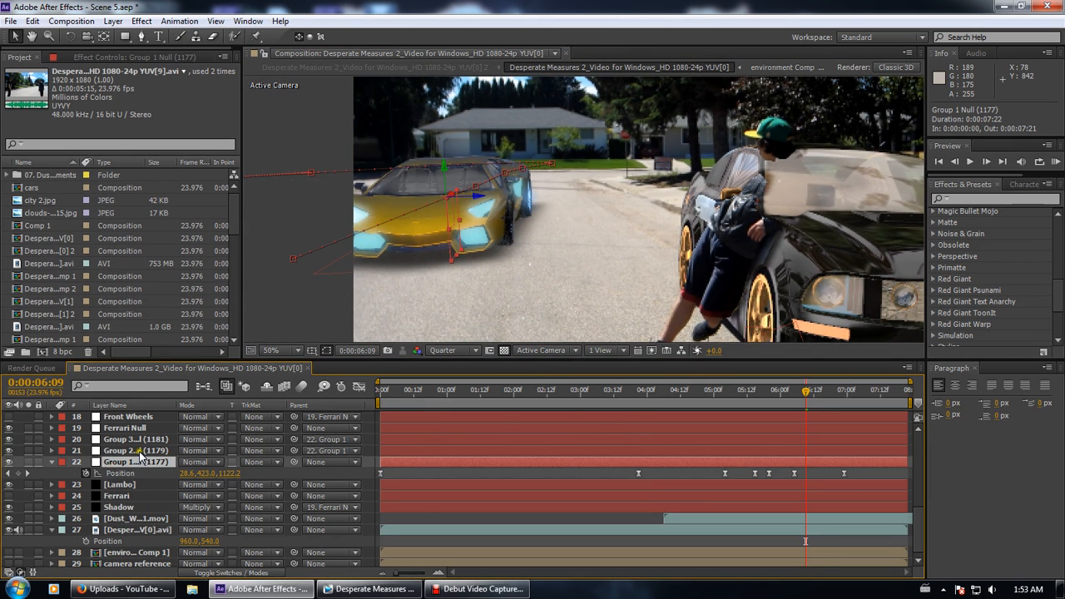
click(138, 450)
click(152, 462)
key(p)
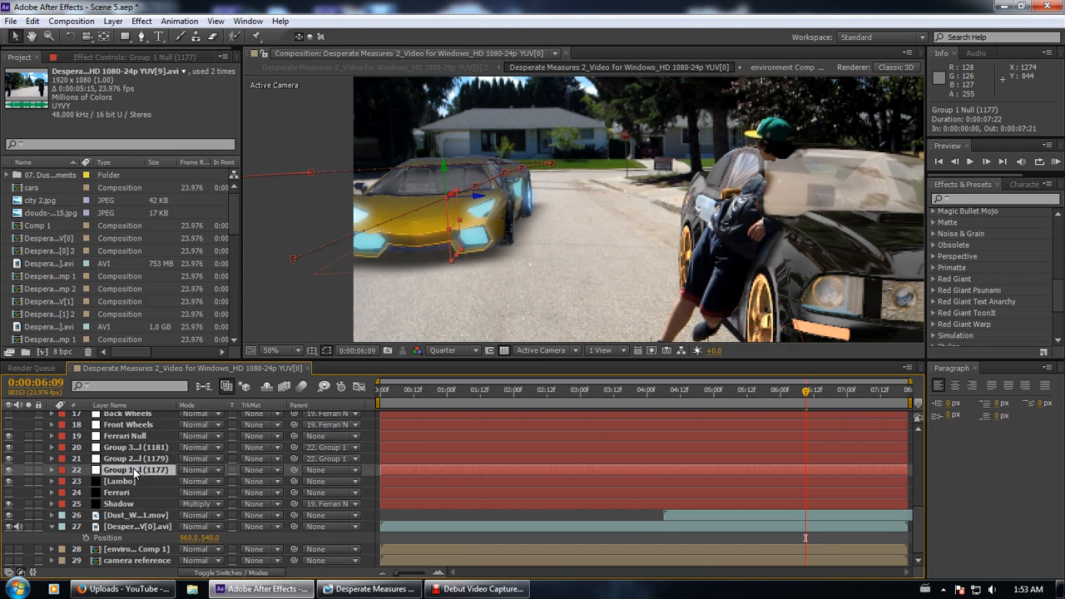
key(u)
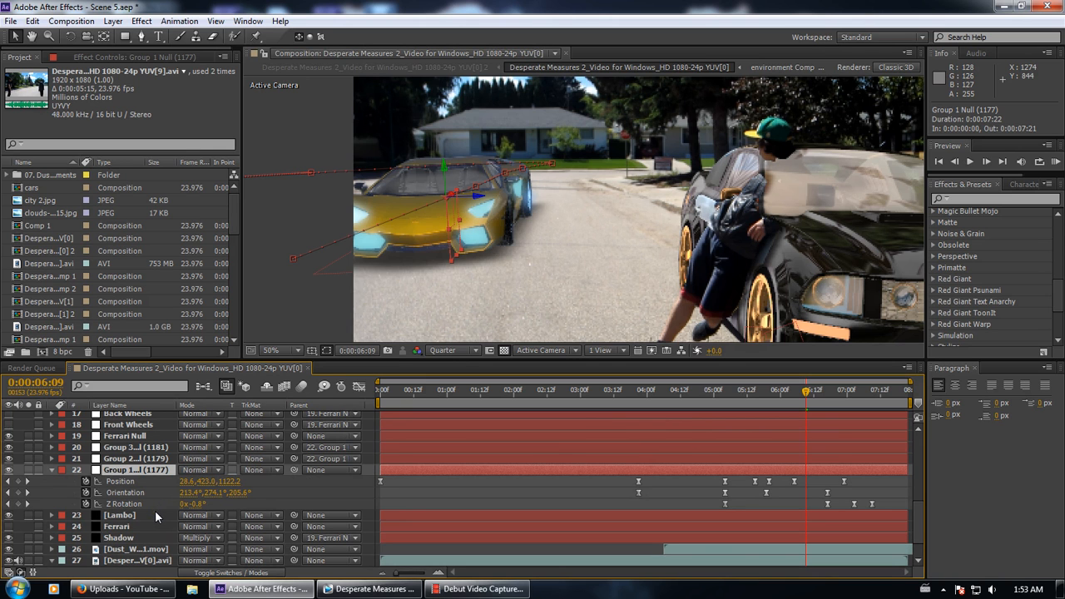
Examine the Shadow, Dust_Wave_01.mov and background footage layers of the car scene one by one
click(119, 537)
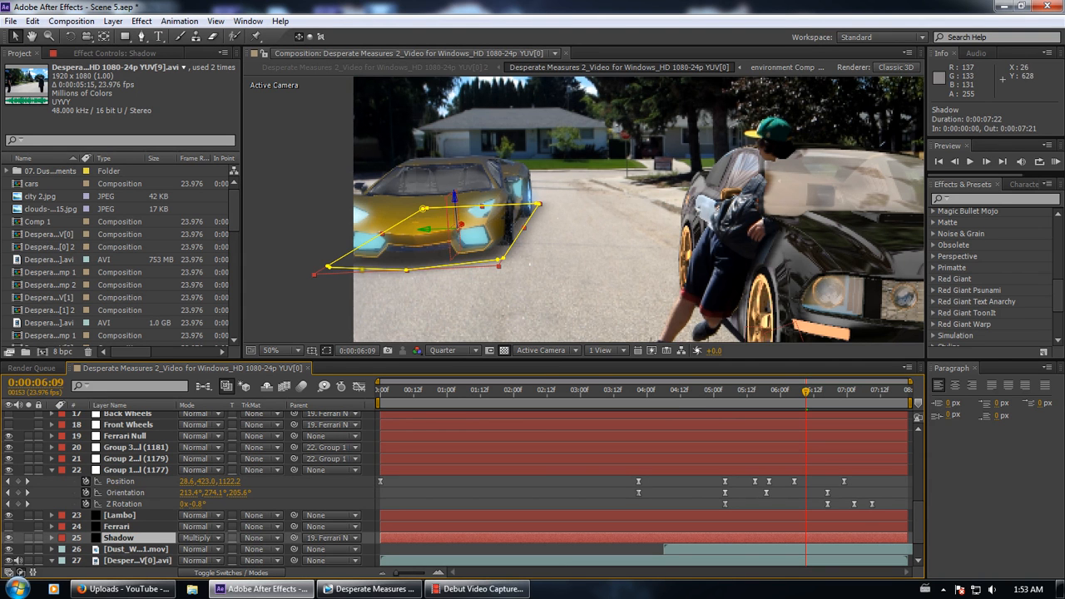
scroll(209, 471, down, 1)
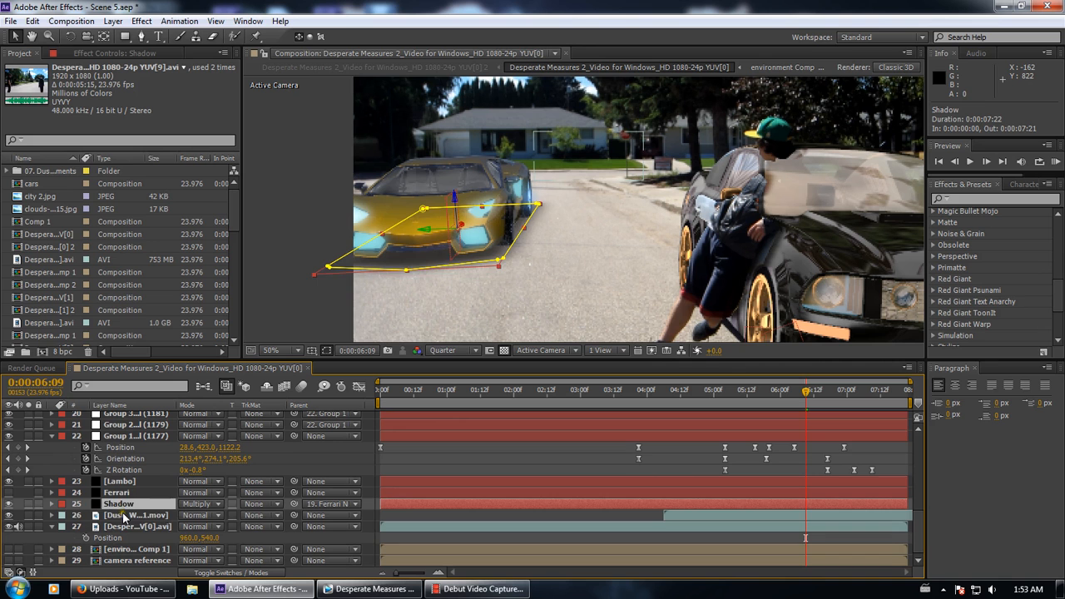
click(133, 515)
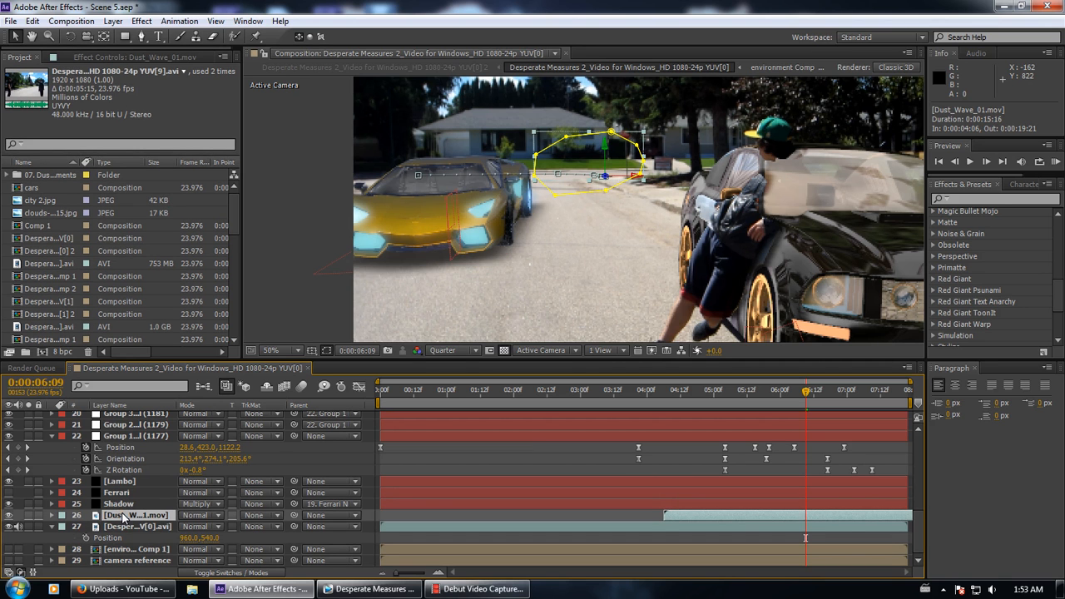
click(113, 528)
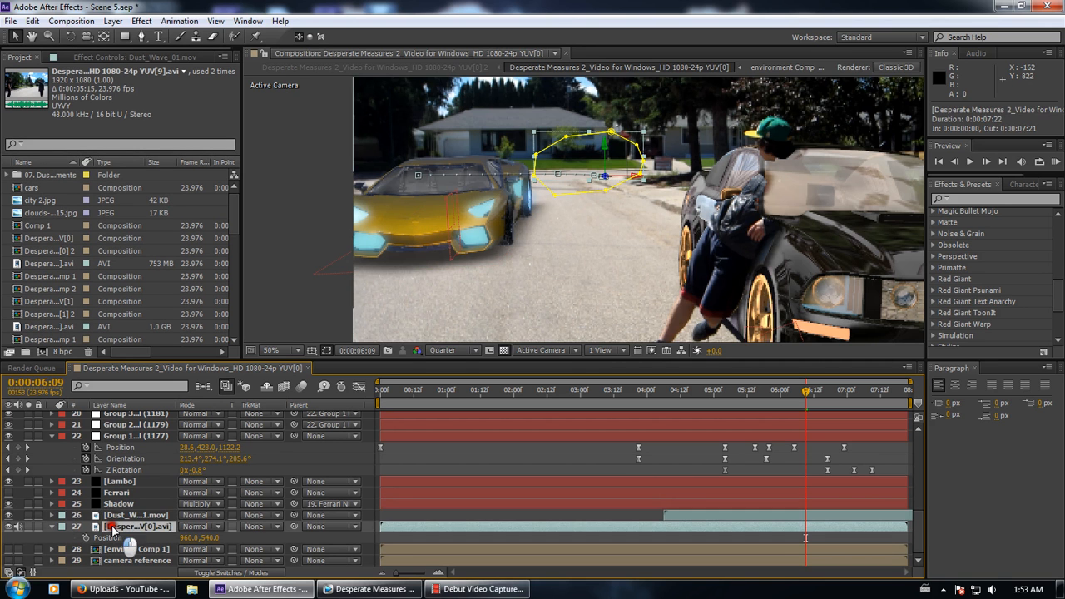
scroll(133, 537, up, 1)
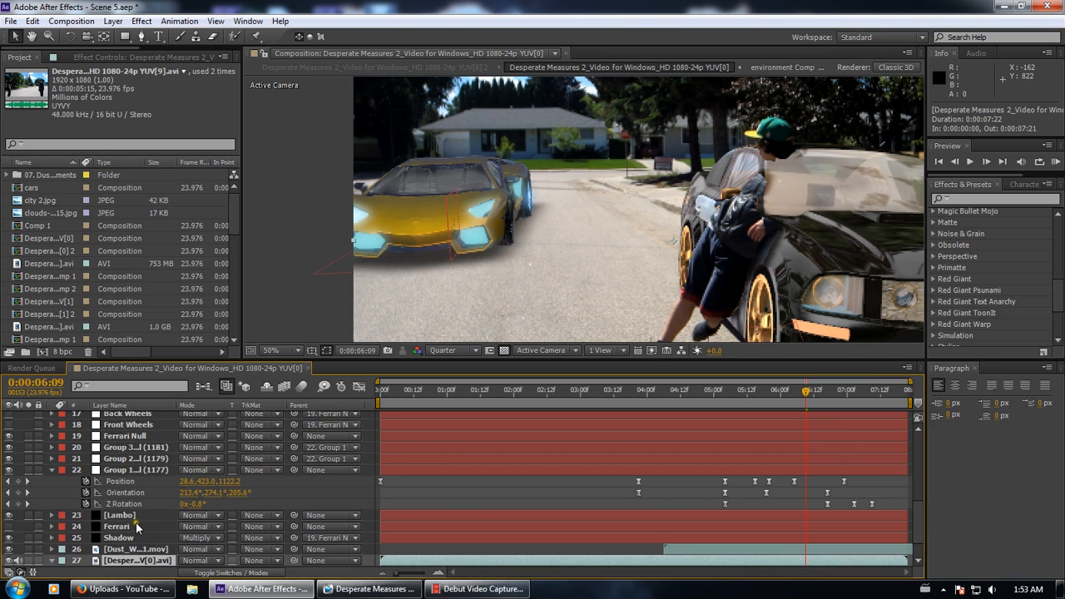
Examine the Ambient Occlusion (SSAO) options in the render settings of the Lambo layer's Element effect
click(120, 515)
click(91, 54)
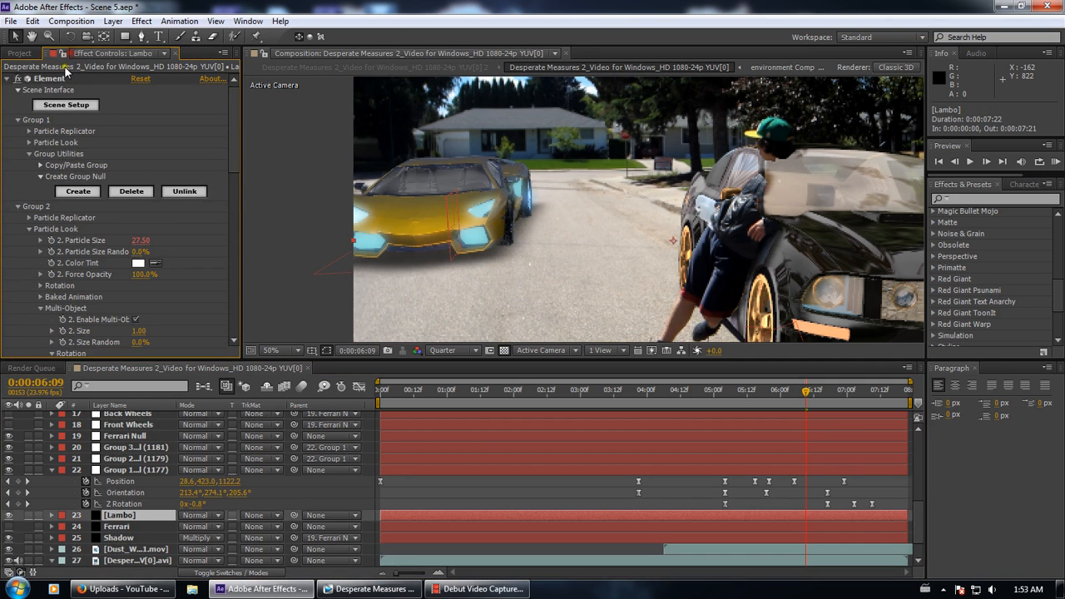
click(55, 78)
scroll(102, 180, down, 10)
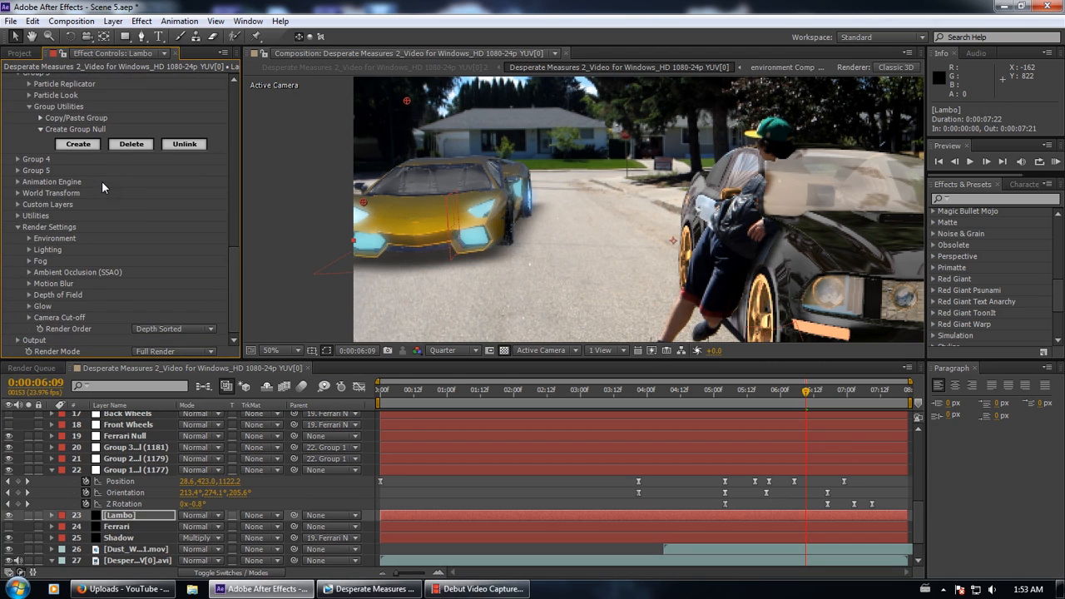
click(30, 273)
scroll(31, 275, down, 2)
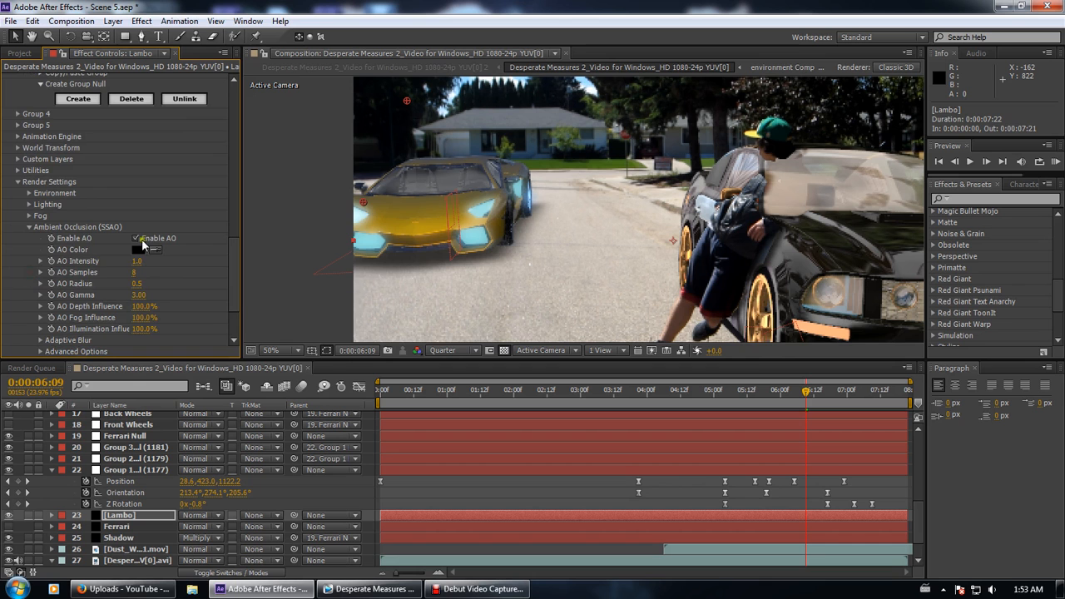
click(31, 227)
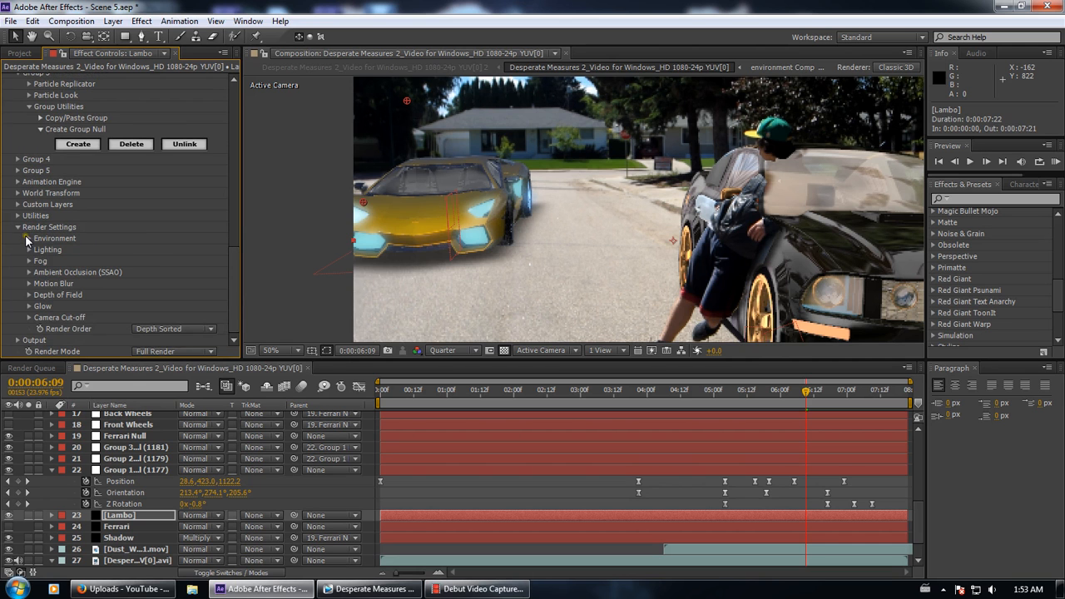
Try environment Comp 1 as the Lambo effect's environment override layer, and reset the override to None
click(27, 239)
scroll(358, 466, down, 1)
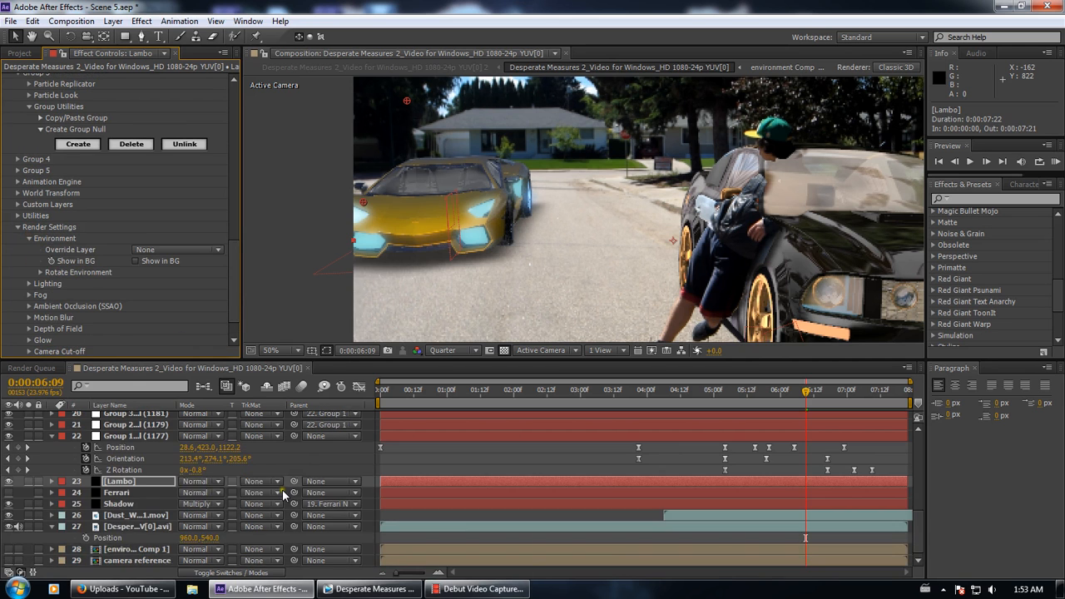
click(153, 255)
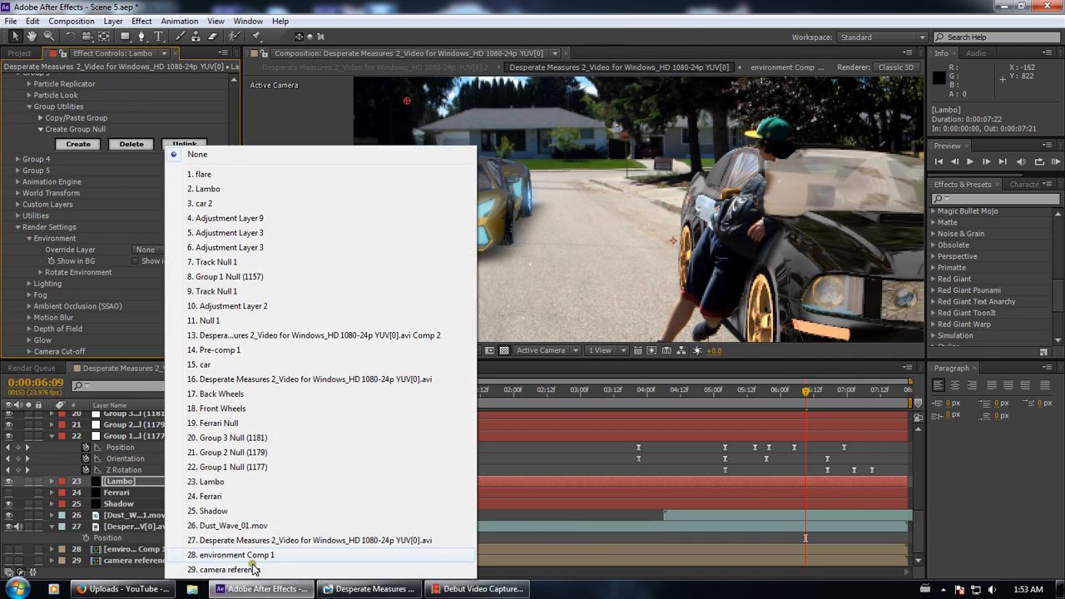
click(213, 555)
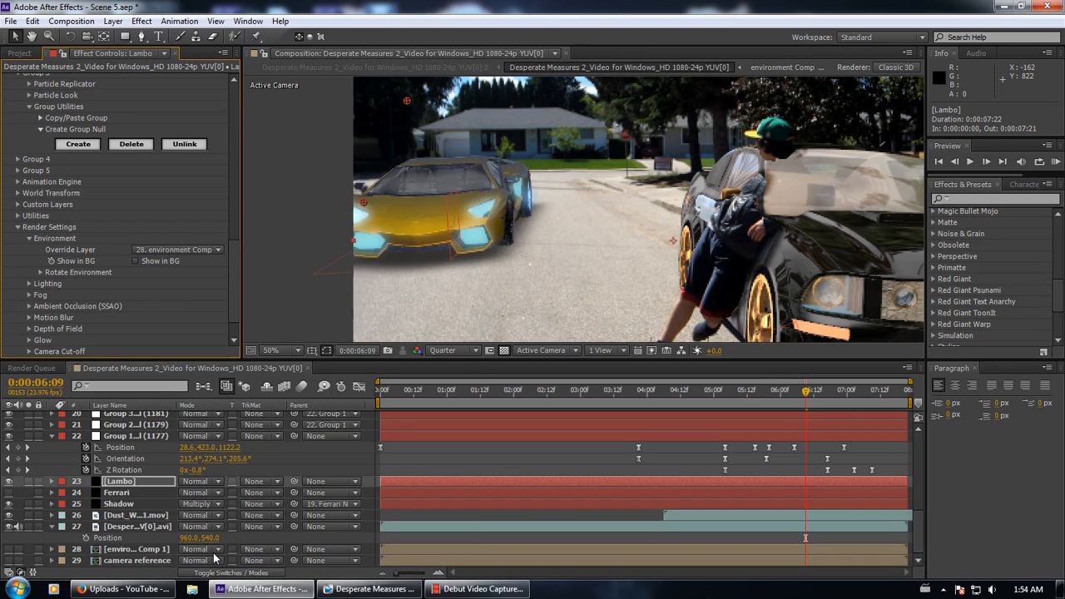
click(166, 250)
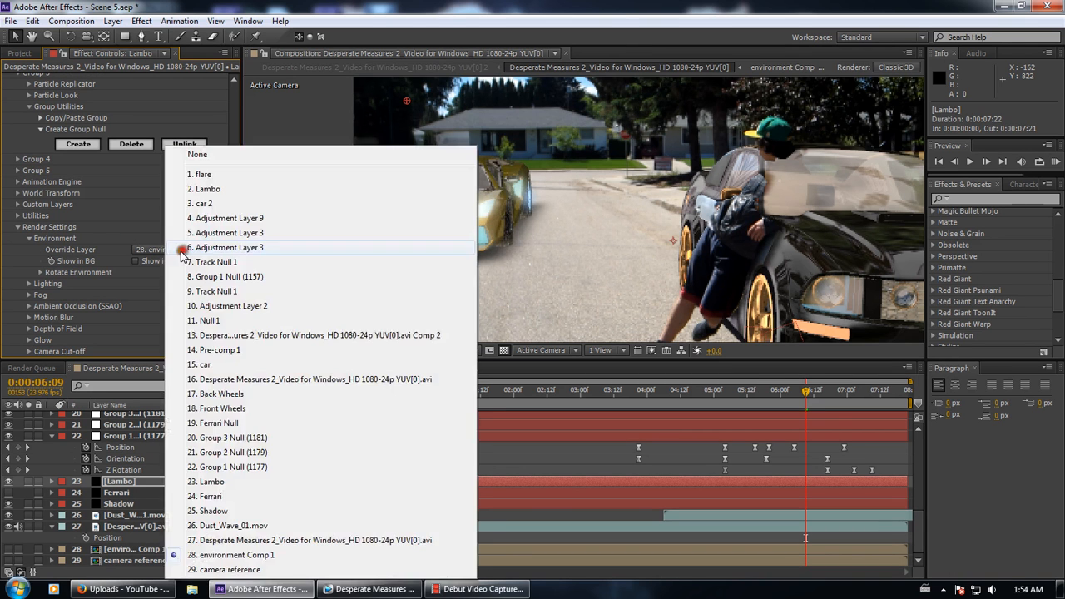
click(198, 154)
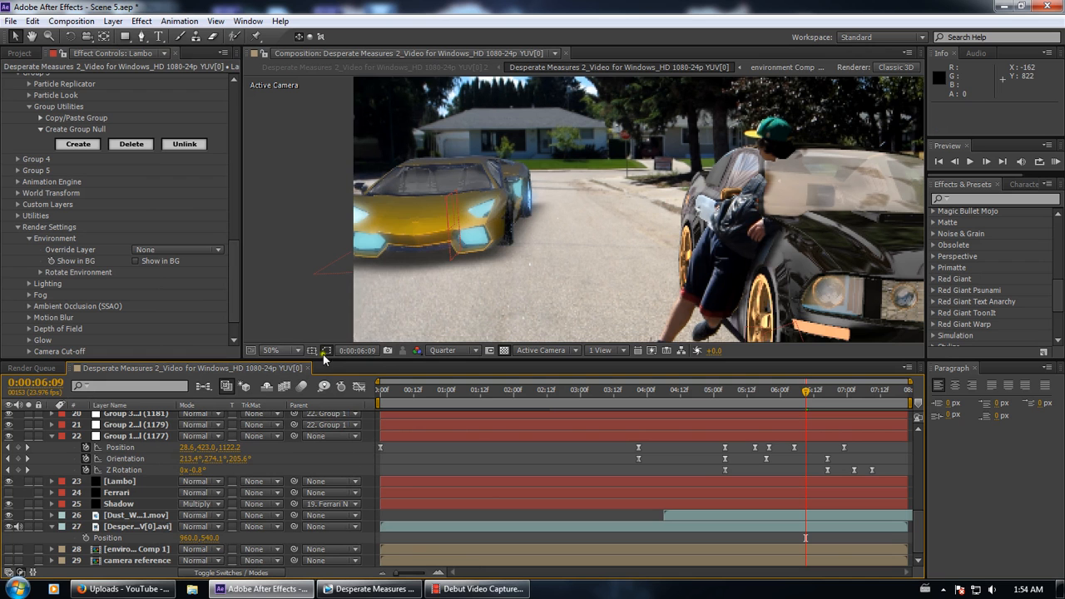
Open the Desperate Measures 2_Video for Windows_HD 1080-24p YUV[3] composition and close the YUV[0] composition
click(19, 52)
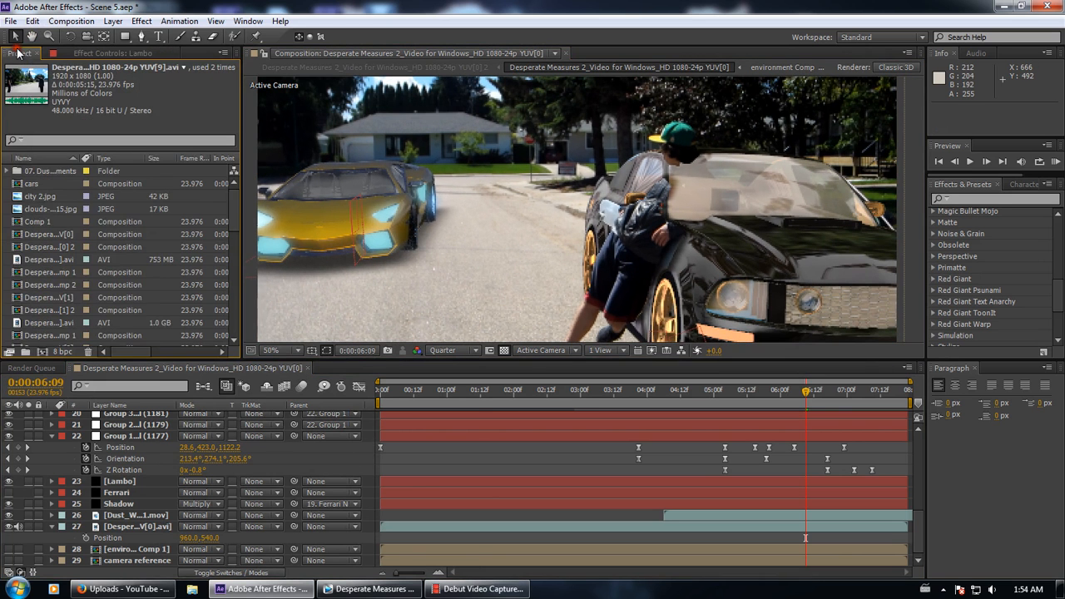
scroll(62, 291, down, 1)
click(62, 310)
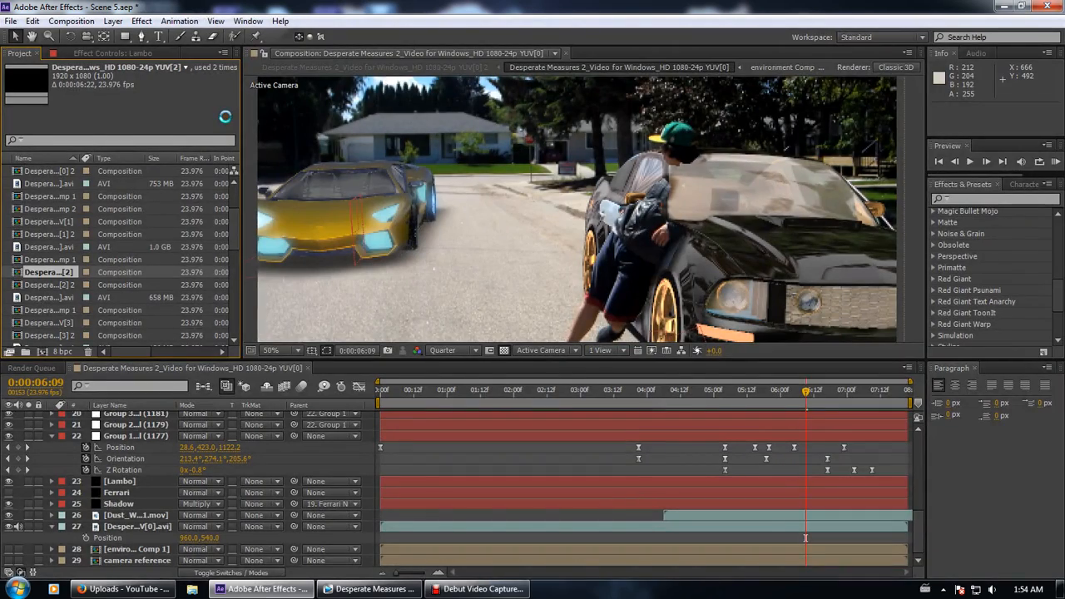
click(56, 323)
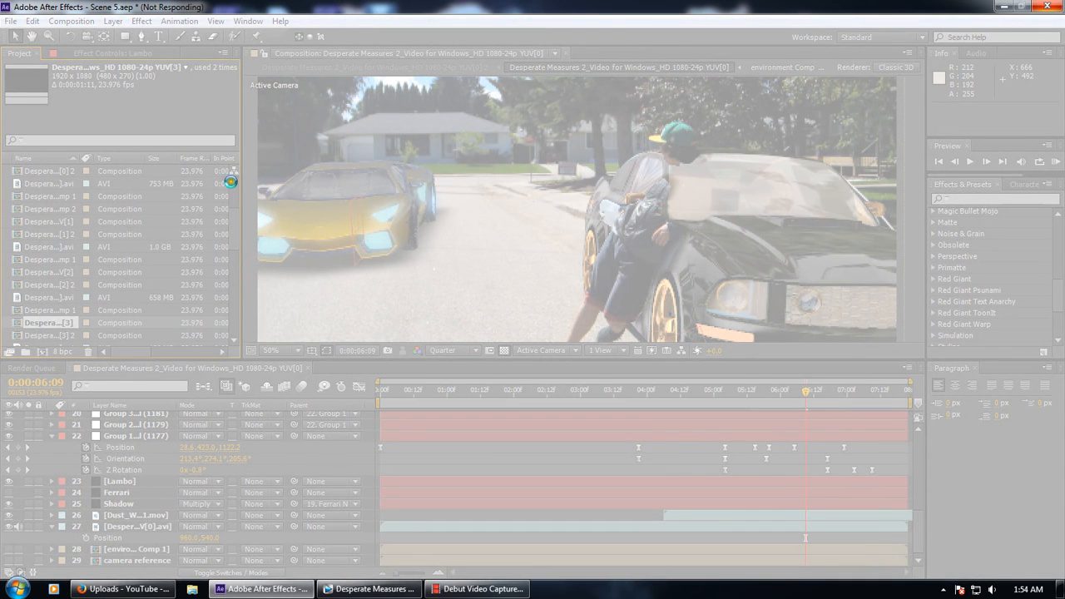
mouse_move(396, 593)
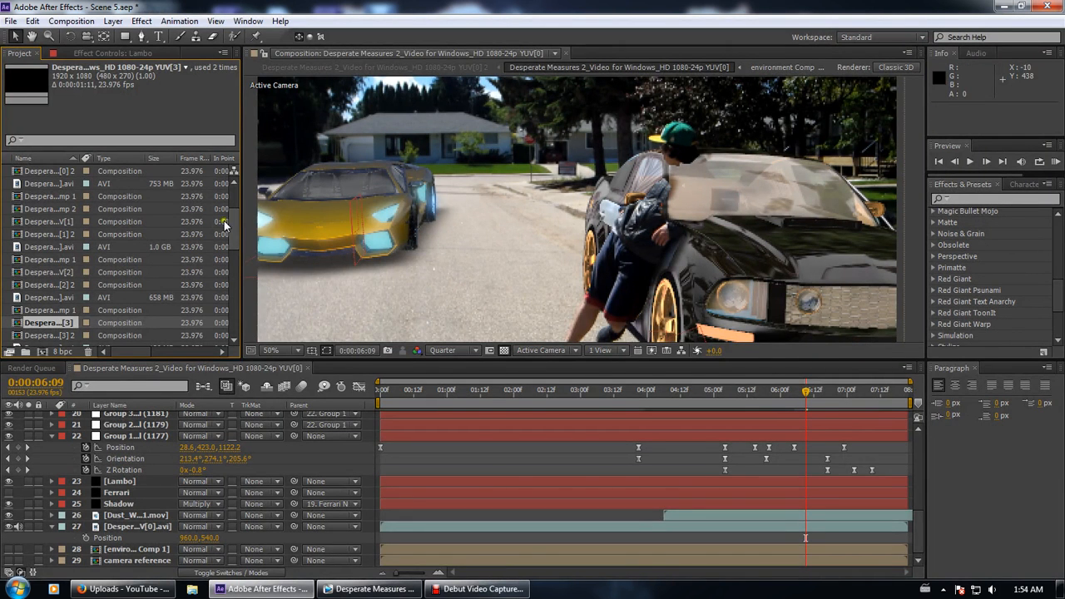
scroll(226, 230, down, 1)
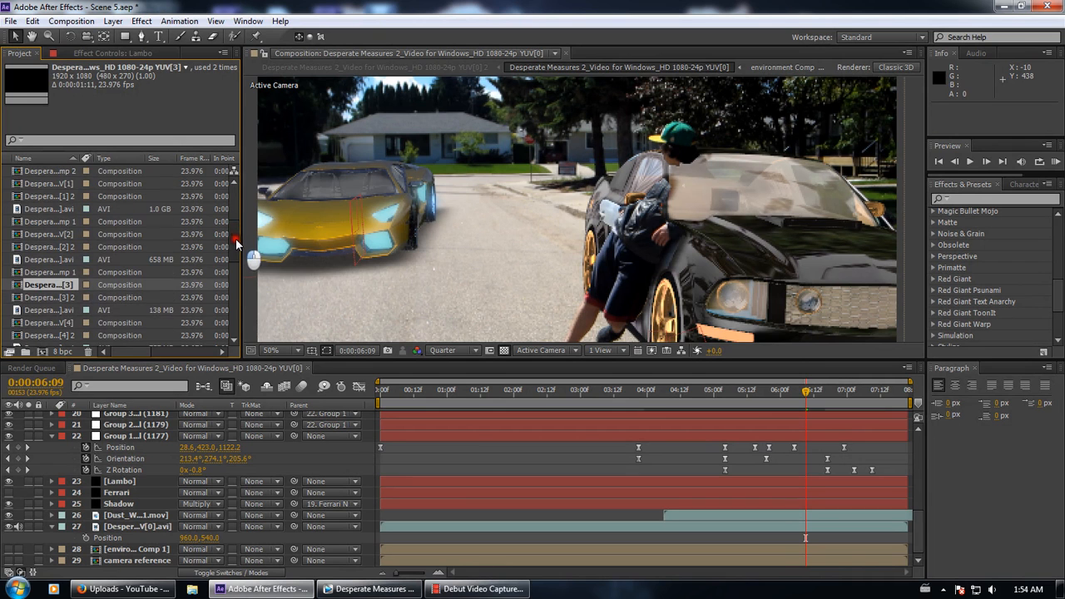
double_click(68, 291)
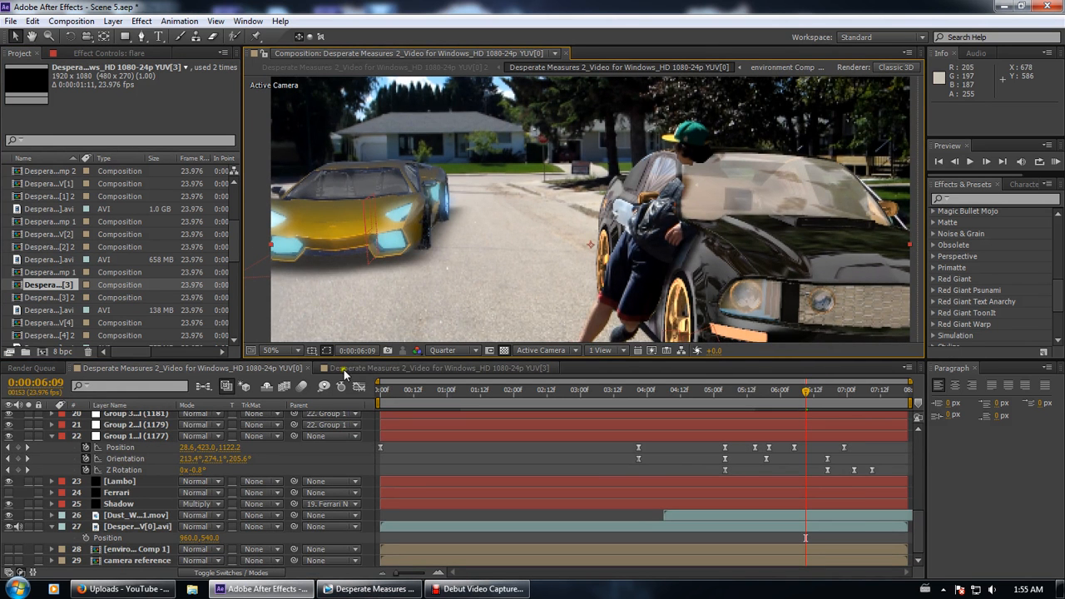
click(309, 368)
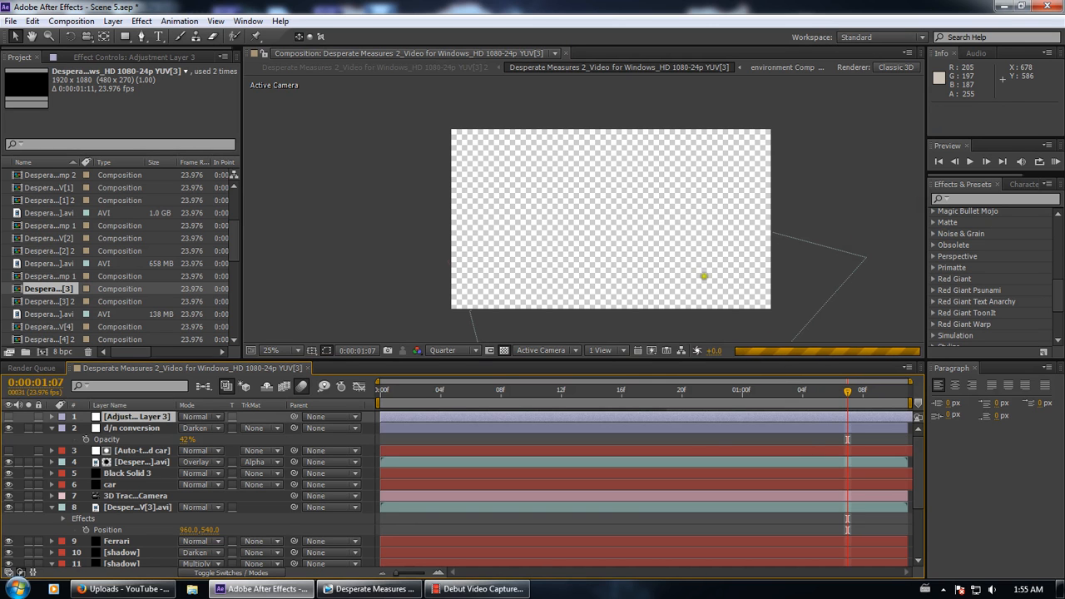
Go to the first frame of the composition and hide the d/n conversion layer
key(Home)
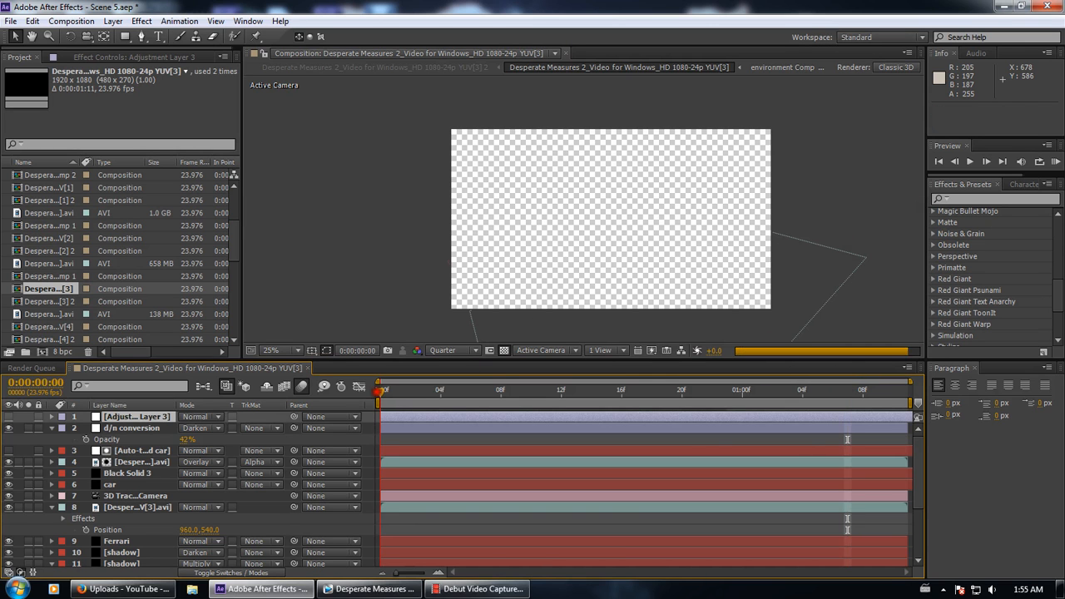
key(period)
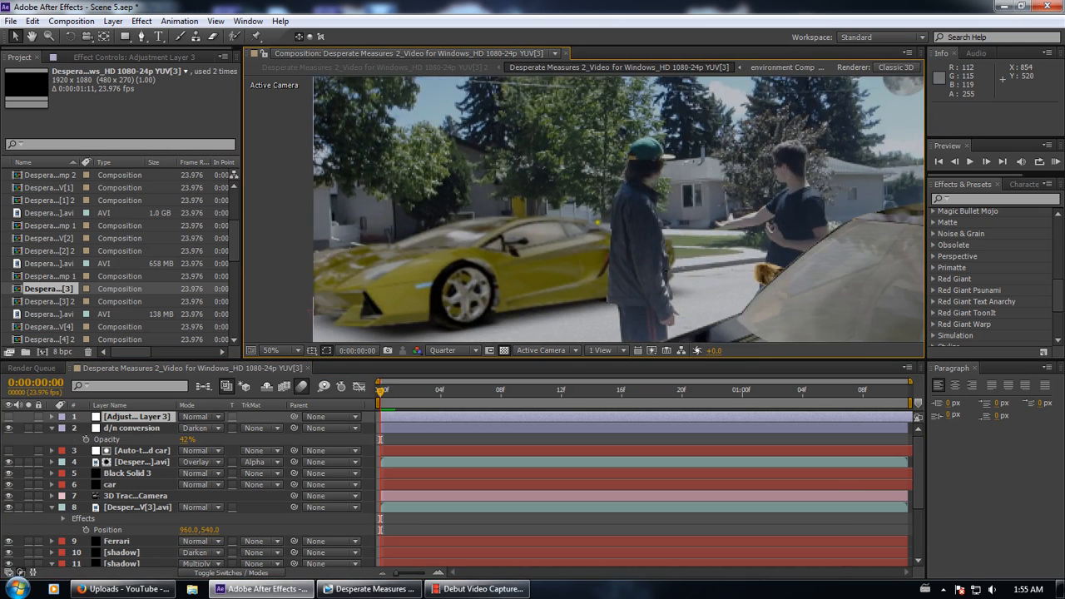
key(comma)
click(10, 417)
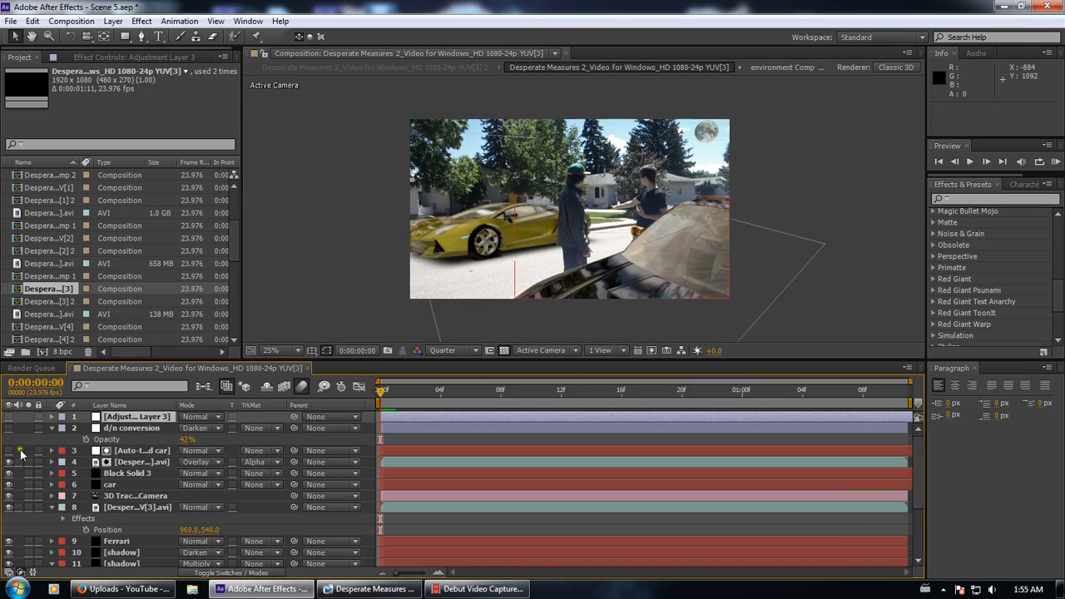
Select the Overlay footage layer above Black Solid 3 and examine the cars in the frame up close
click(137, 461)
key(period)
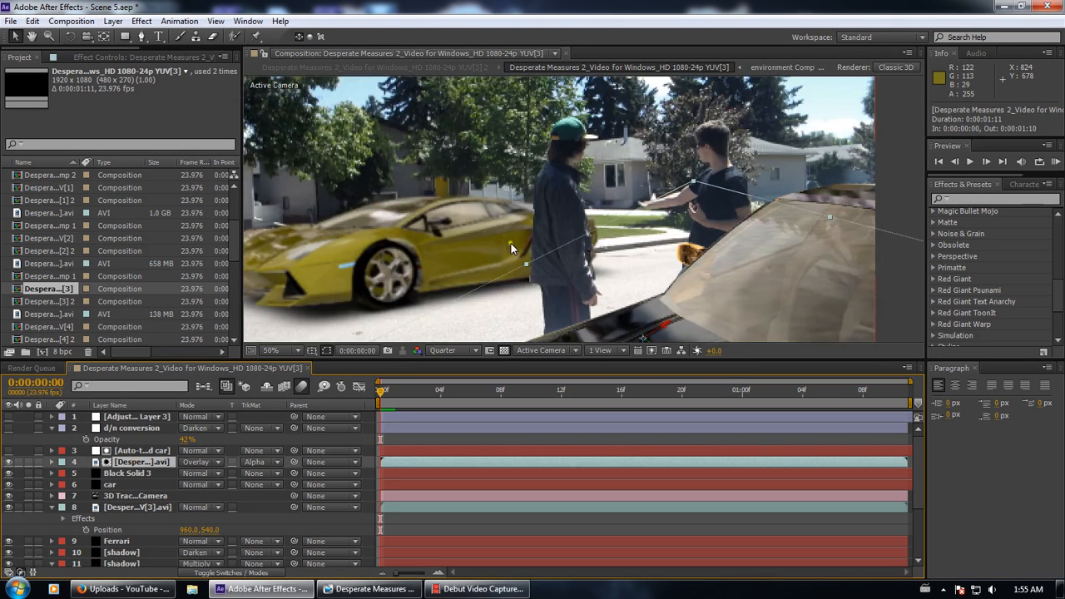
key(comma)
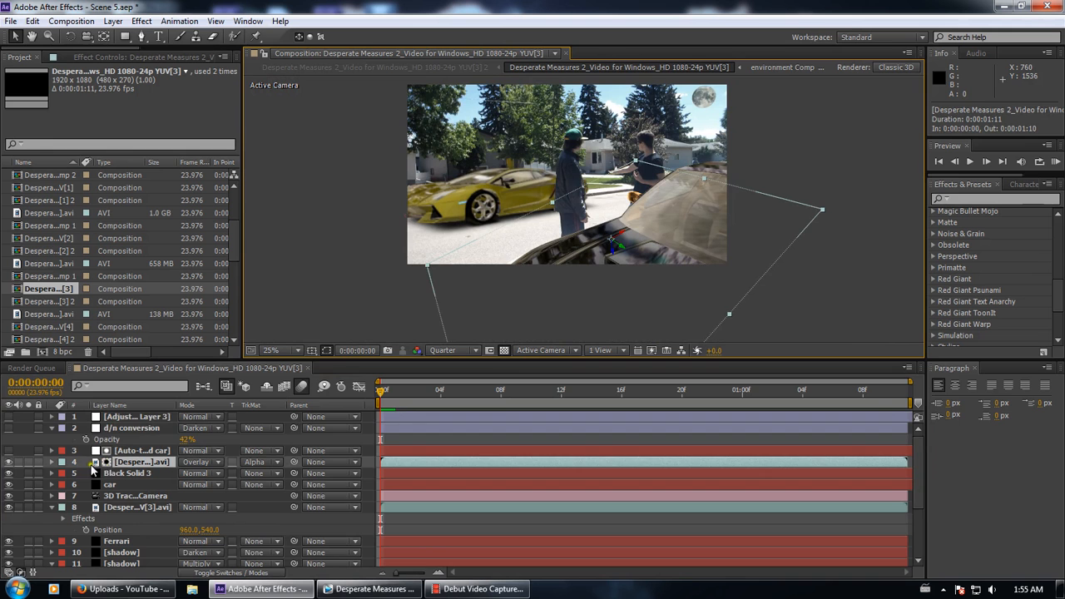
Inspect the moon in the sky by toggling the Full_moon.jpeg layer's visibility off and back on
scroll(409, 416, down, 1)
scroll(717, 186, up, 2)
drag(672, 227, 527, 310)
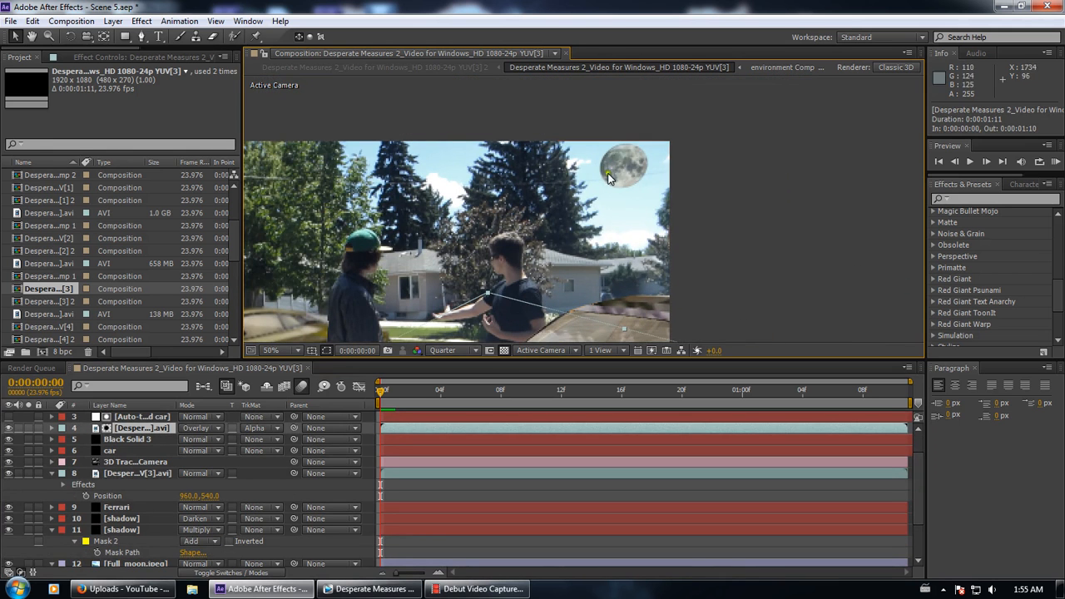
scroll(246, 505, down, 2)
click(247, 505)
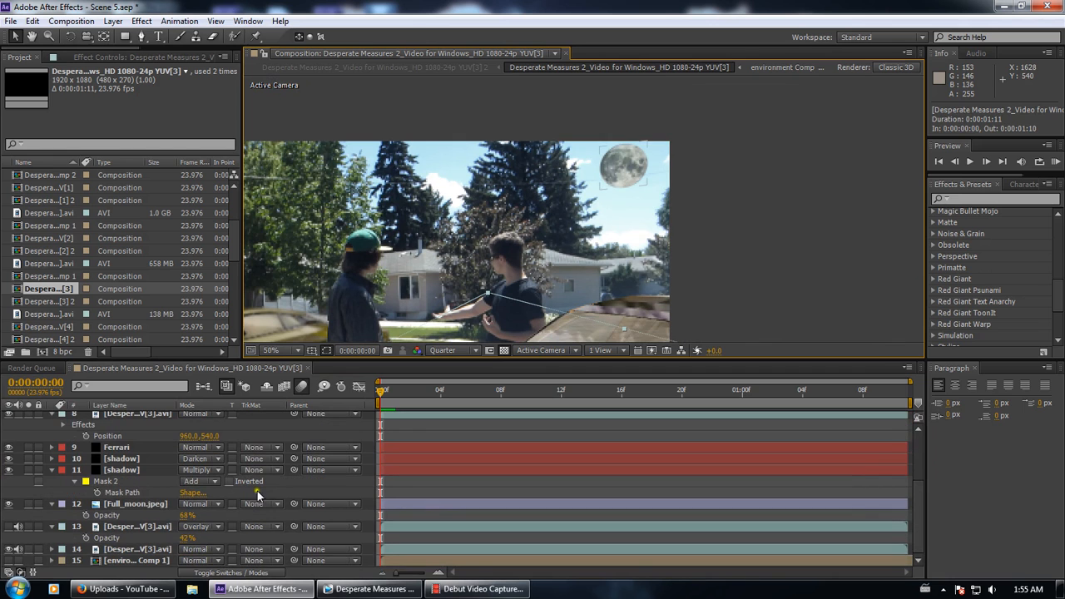
click(166, 504)
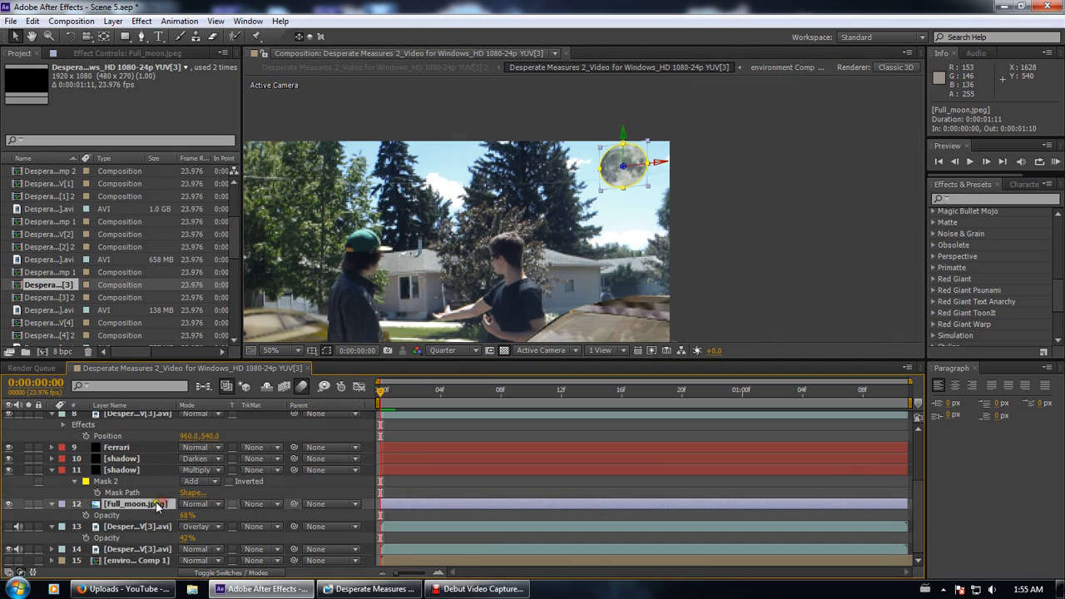
click(10, 505)
click(10, 505)
click(263, 490)
click(134, 504)
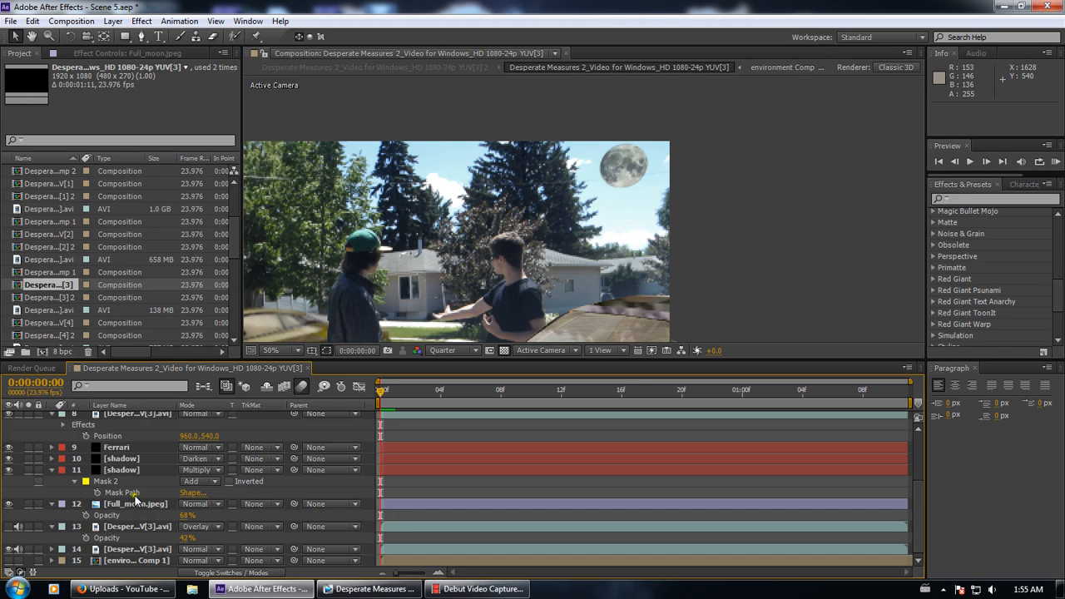
Select the Full_moon.jpeg layer, both shadow layers and the Ferrari layer in turn to review the moon, shadows and yellow car
click(124, 504)
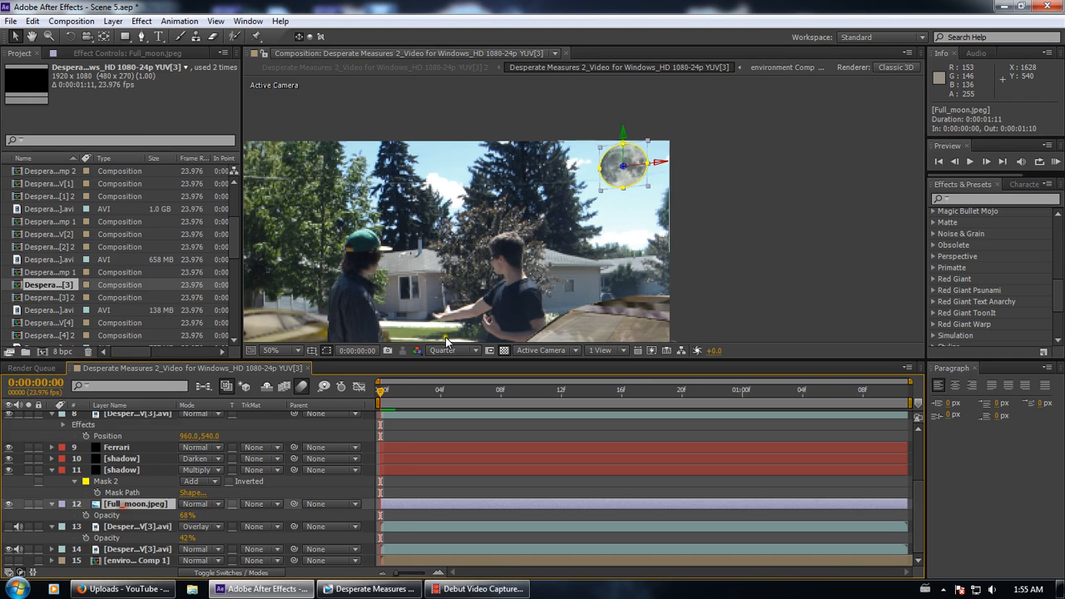
scroll(1054, 320, down, 3)
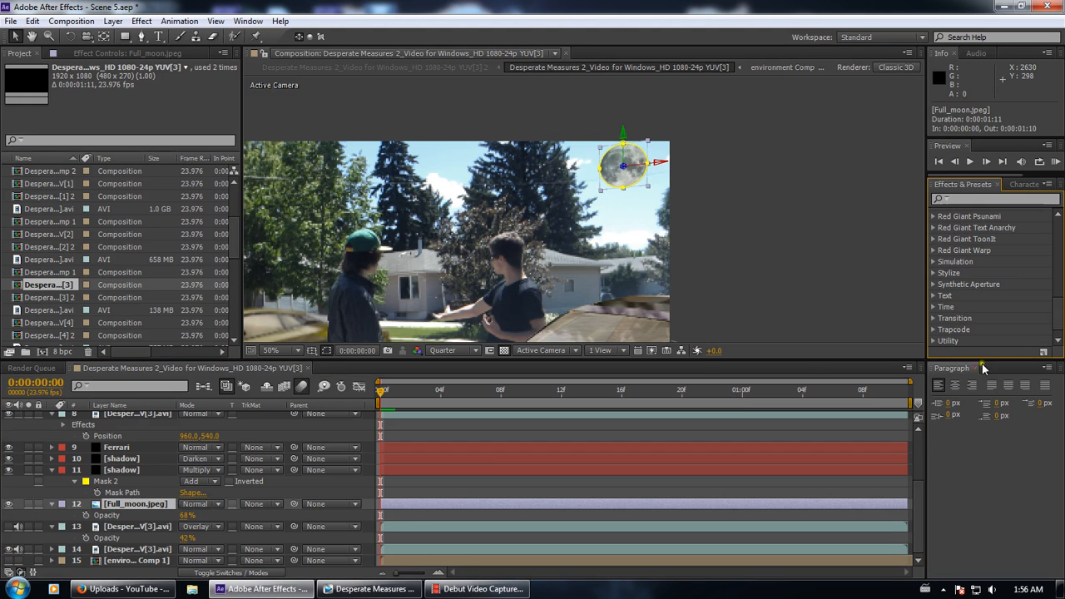
click(152, 471)
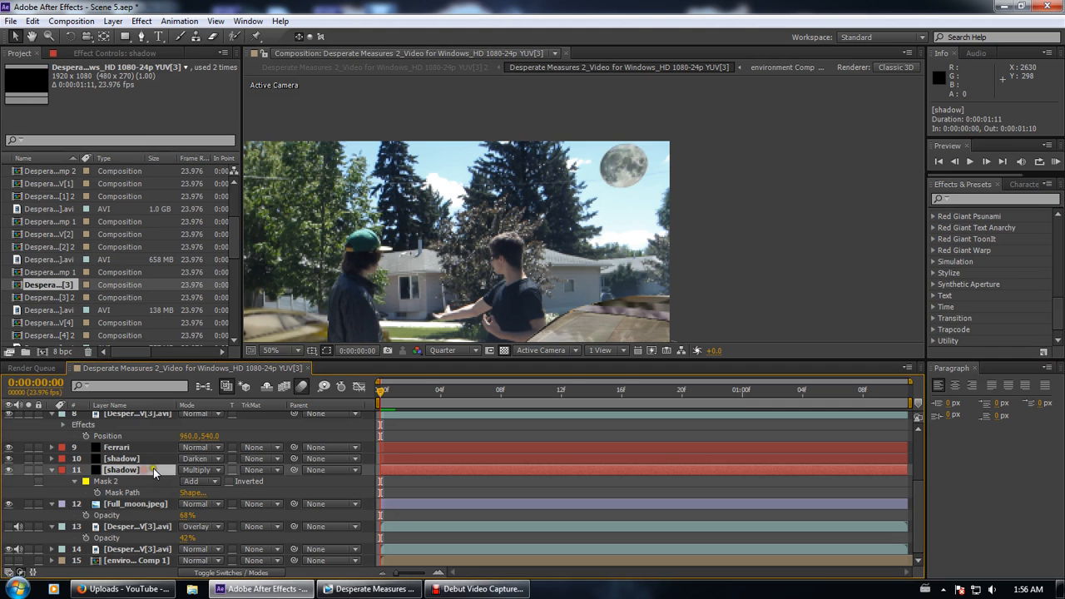
click(165, 458)
click(174, 448)
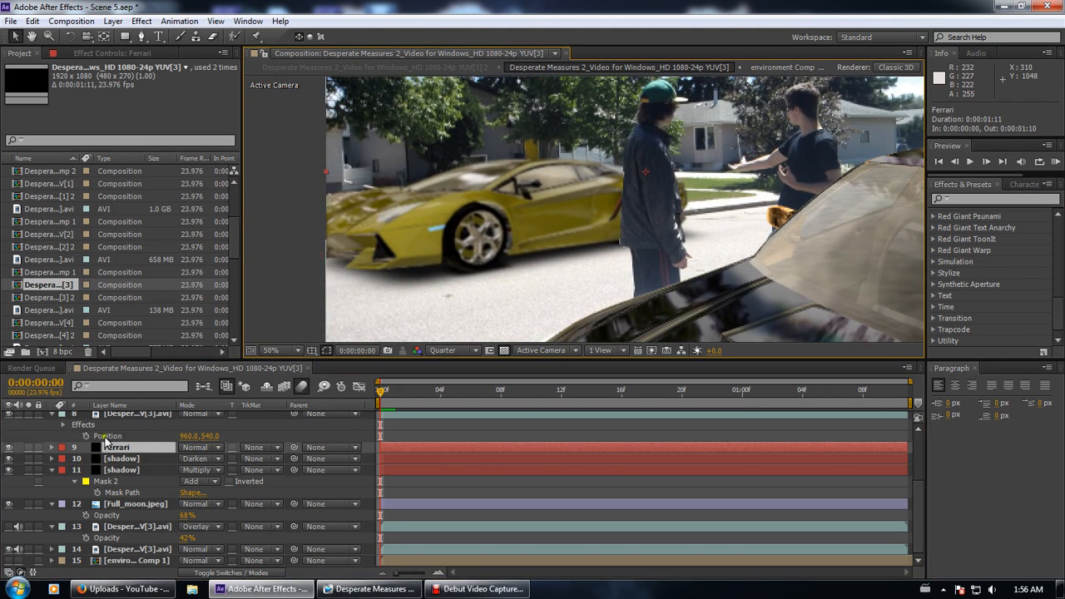
click(162, 435)
click(287, 431)
click(145, 447)
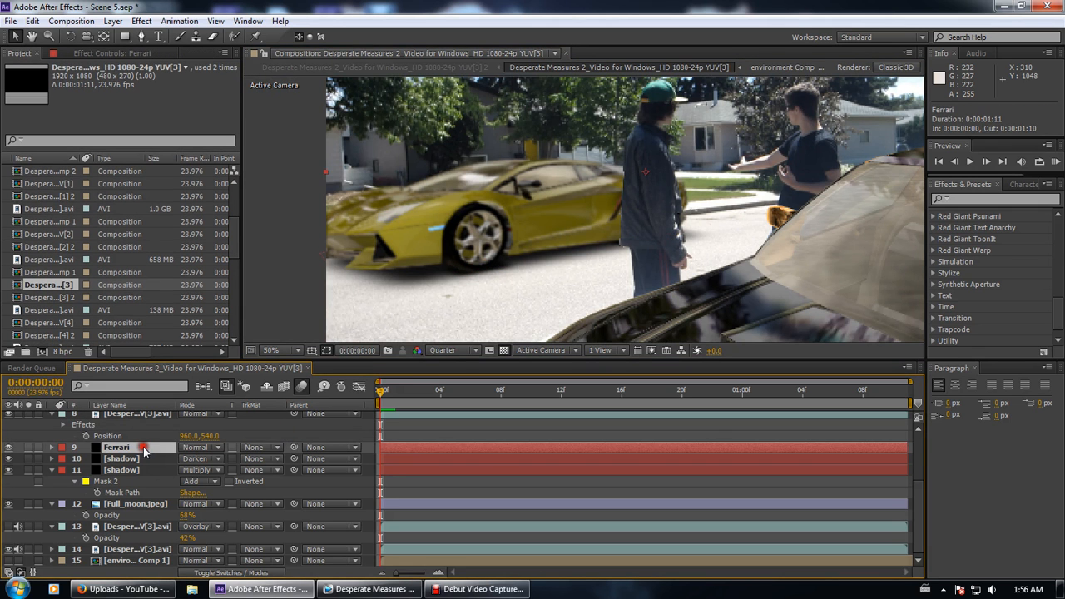
Select the footage layer above Ferrari and the car layer in turn, and examine the black foreground car up close
scroll(140, 454, up, 2)
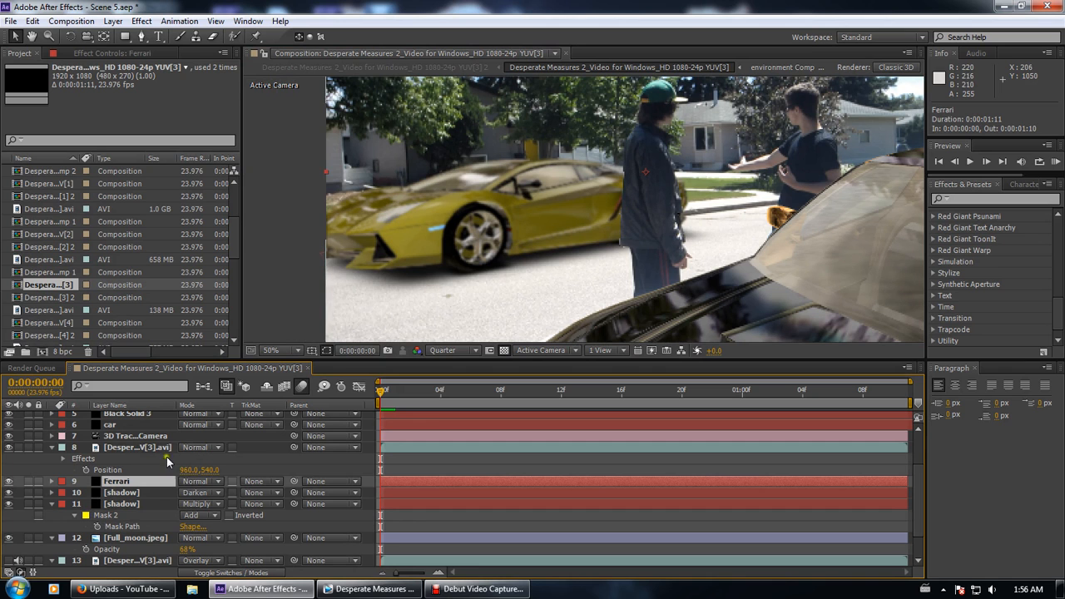
click(156, 448)
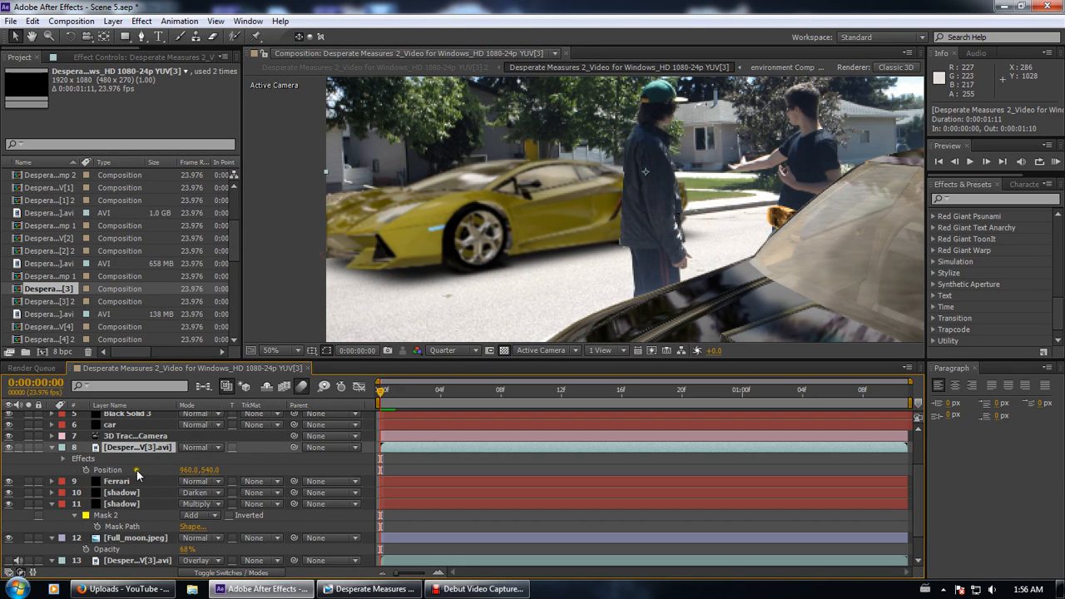
click(123, 425)
scroll(135, 444, up, 3)
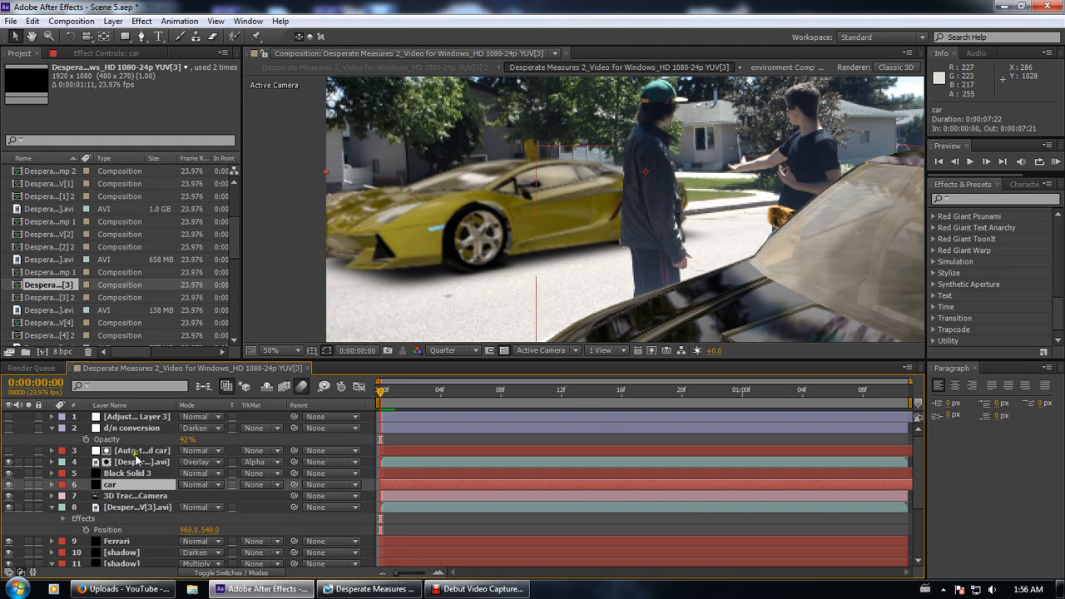
drag(799, 273, 713, 225)
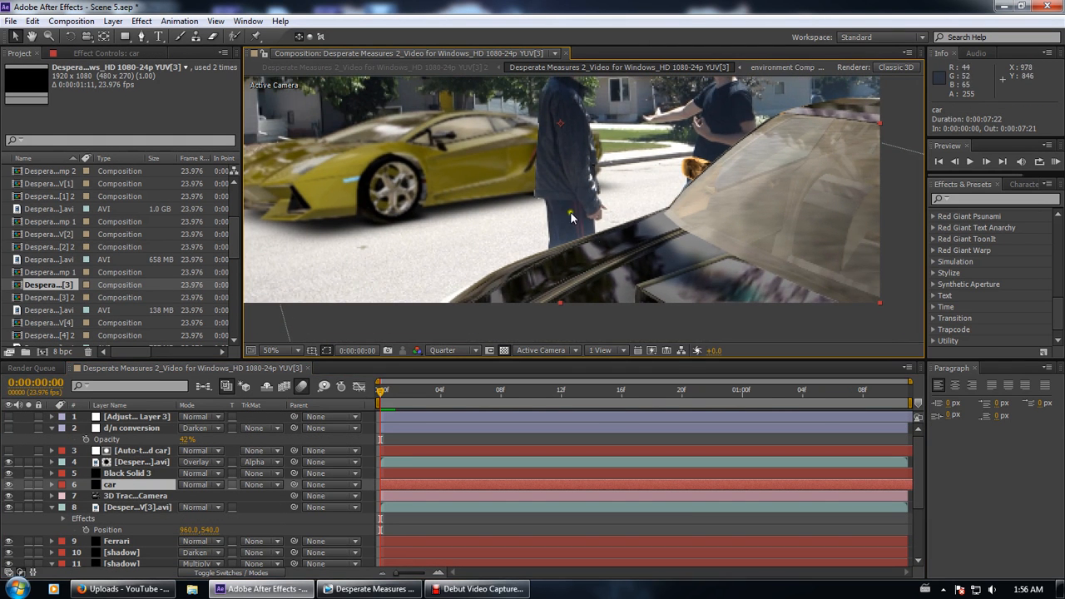
scroll(193, 530, down, 3)
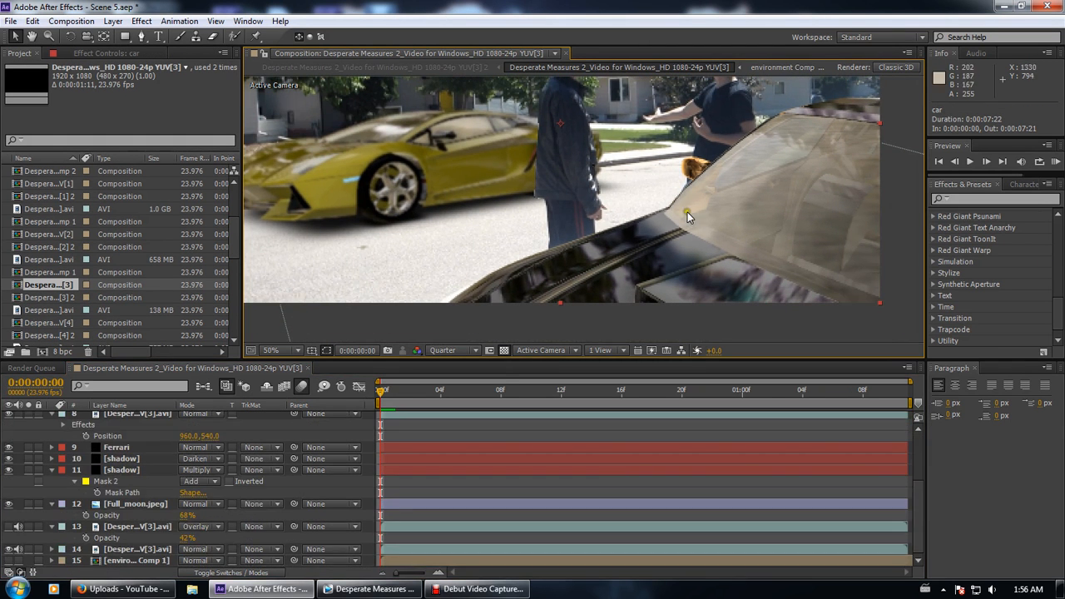
Open the environment Comp 1 composition from the lowest layer in the stack
click(119, 562)
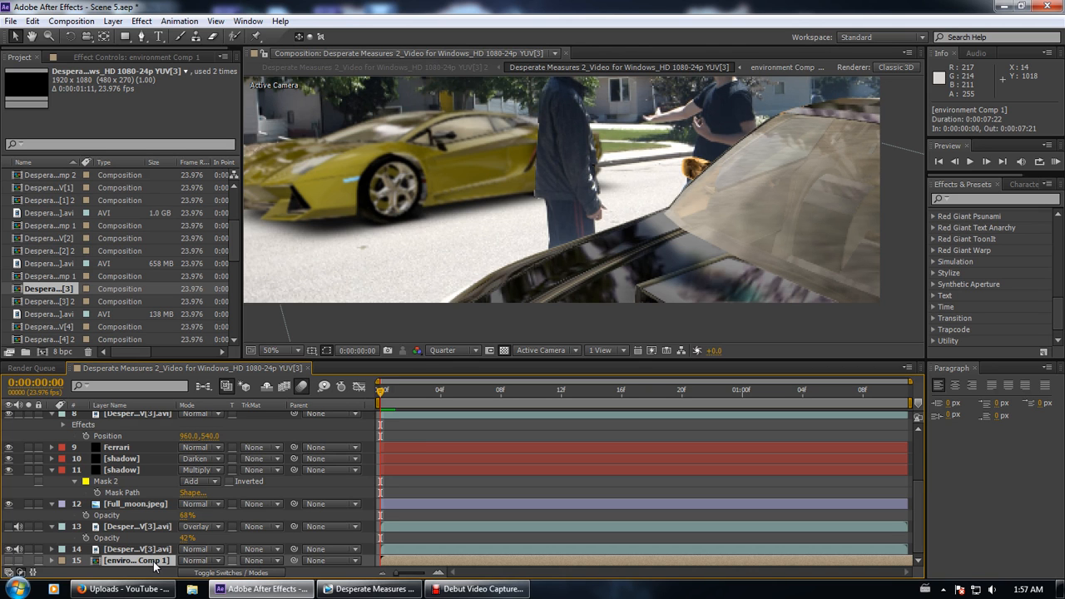
scroll(555, 248, down, 2)
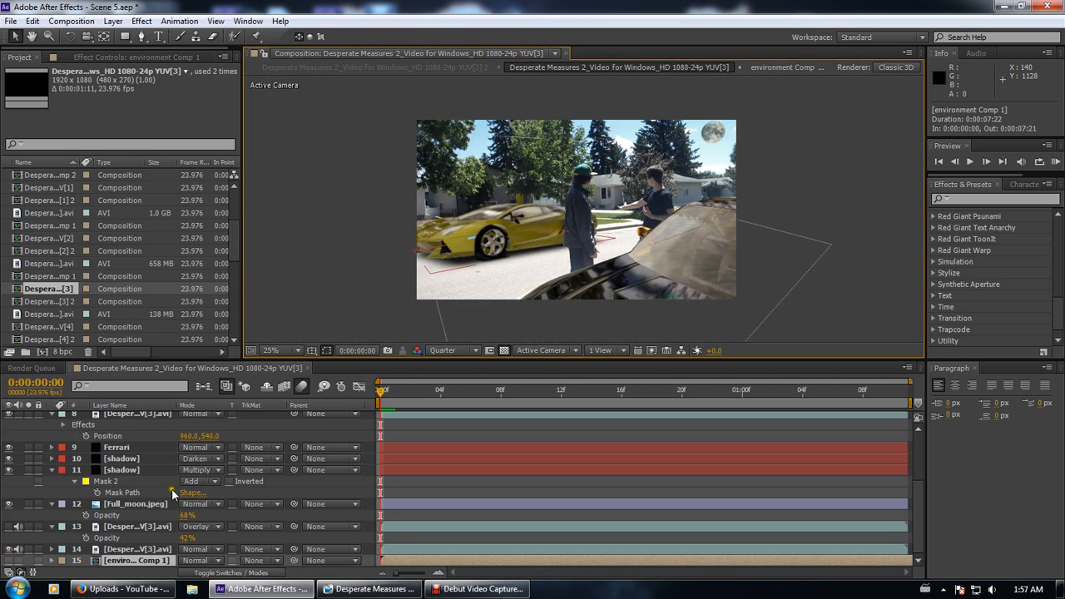
click(125, 472)
double_click(115, 562)
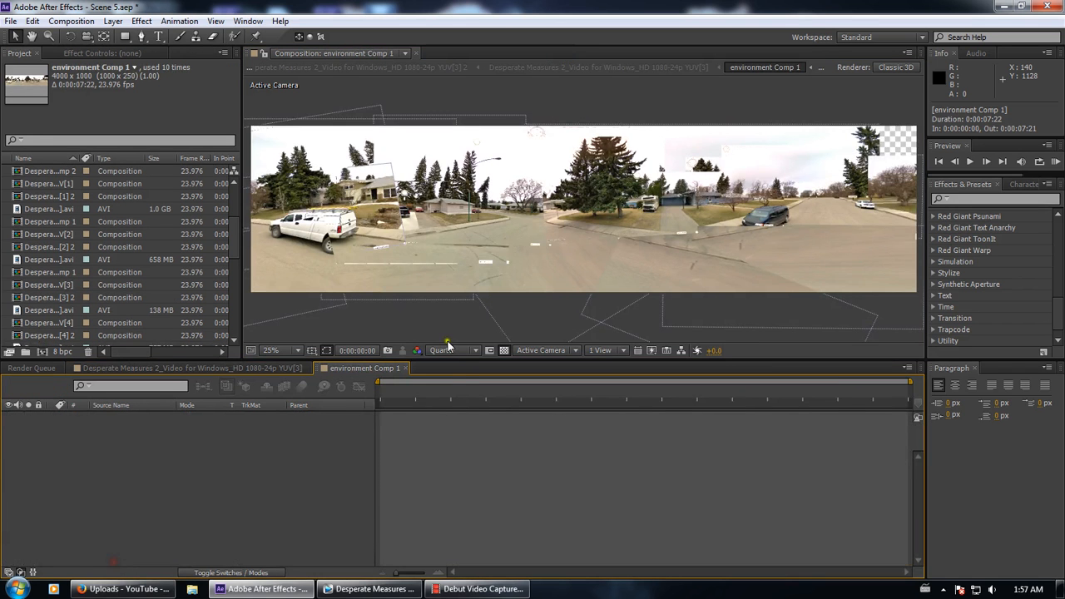
Examine the stitched street panorama in environment Comp 1, including its transparent corner, the parked vehicles and the seams between photos
scroll(456, 288, up, 2)
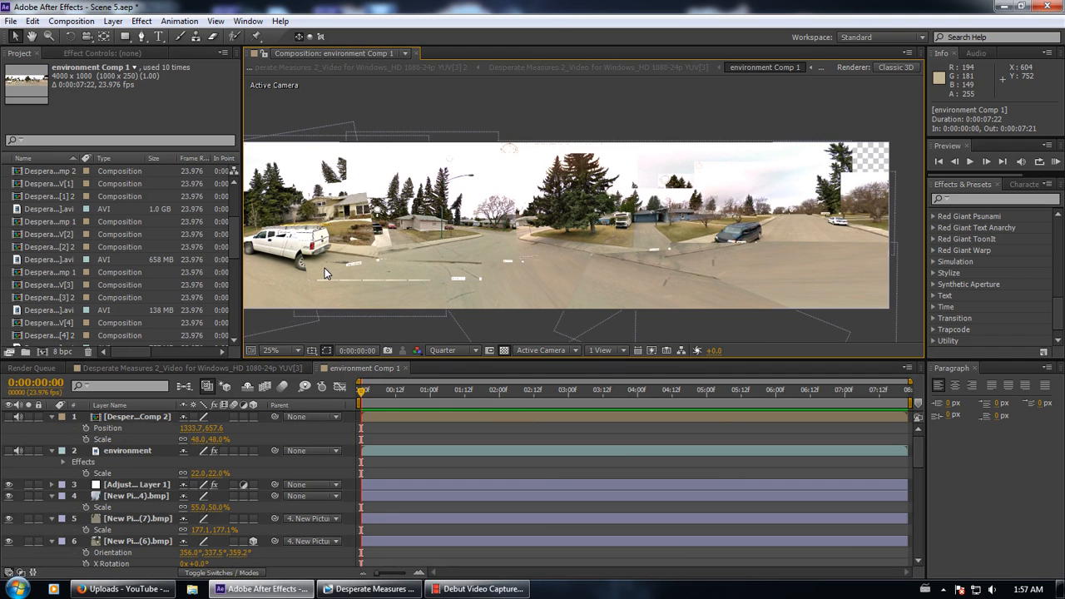
mouse_move(421, 325)
mouse_down()
mouse_move(469, 330)
mouse_move(439, 336)
mouse_up()
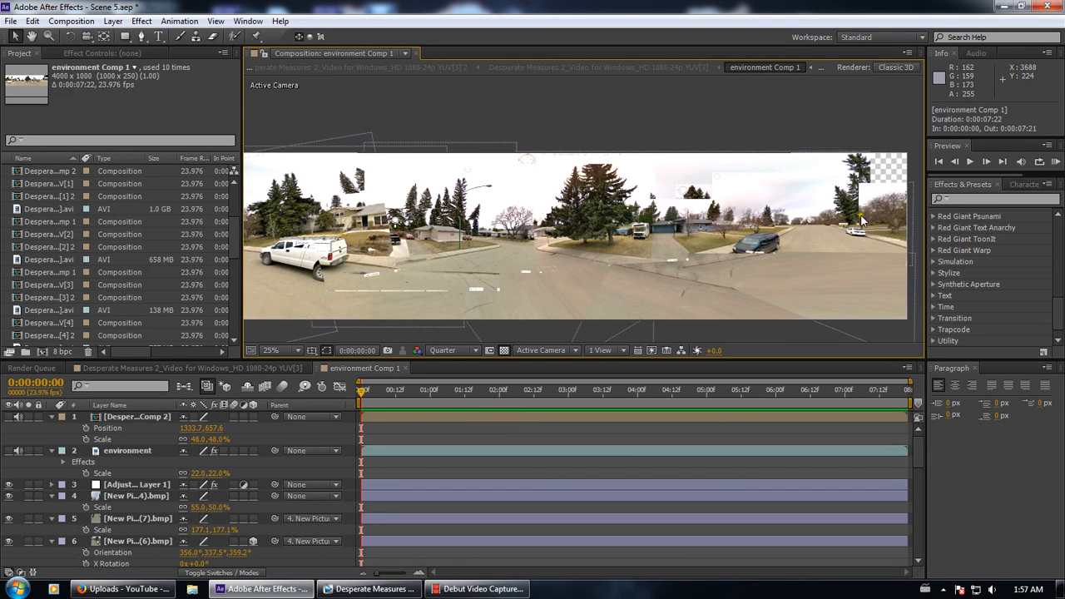
scroll(873, 206, up, 2)
drag(873, 206, 843, 206)
drag(697, 254, 412, 361)
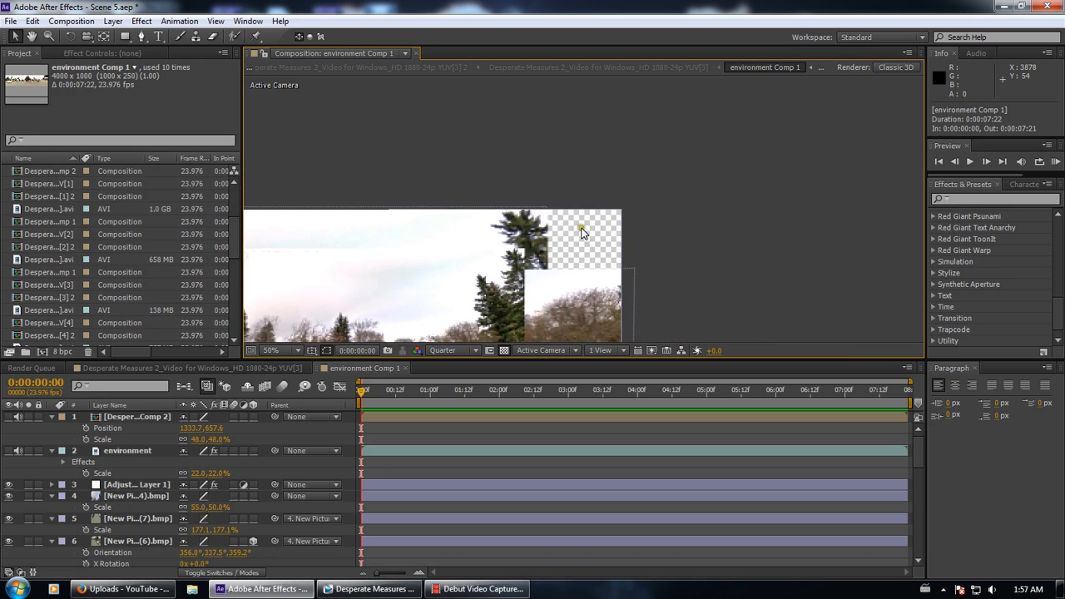
scroll(504, 269, down, 2)
drag(506, 315, 688, 265)
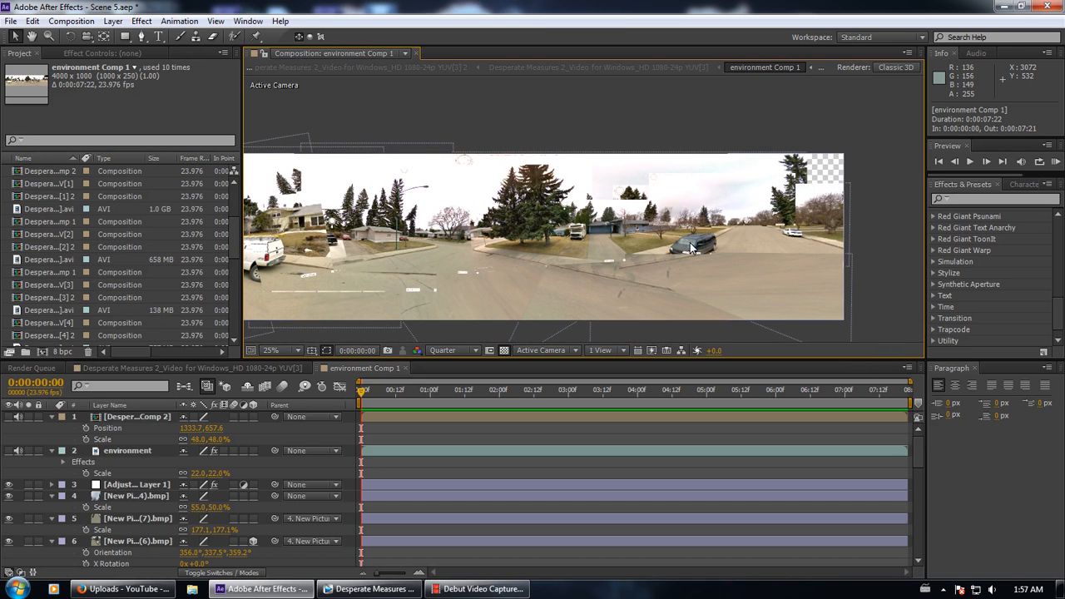
drag(690, 247, 691, 217)
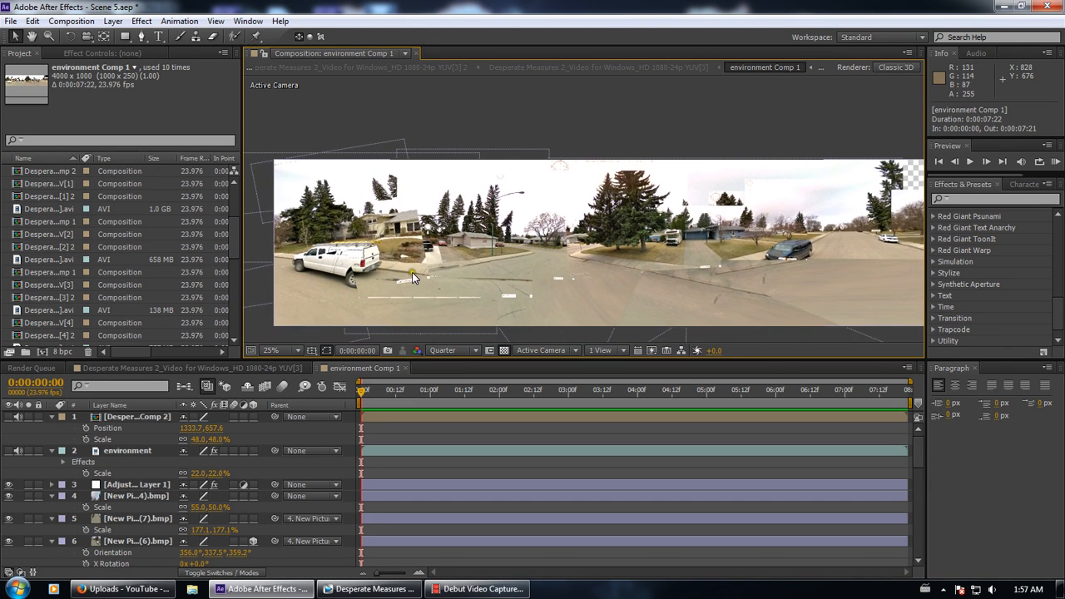
scroll(412, 272, down, 1)
scroll(410, 271, up, 2)
drag(414, 274, 548, 318)
scroll(506, 312, down, 1)
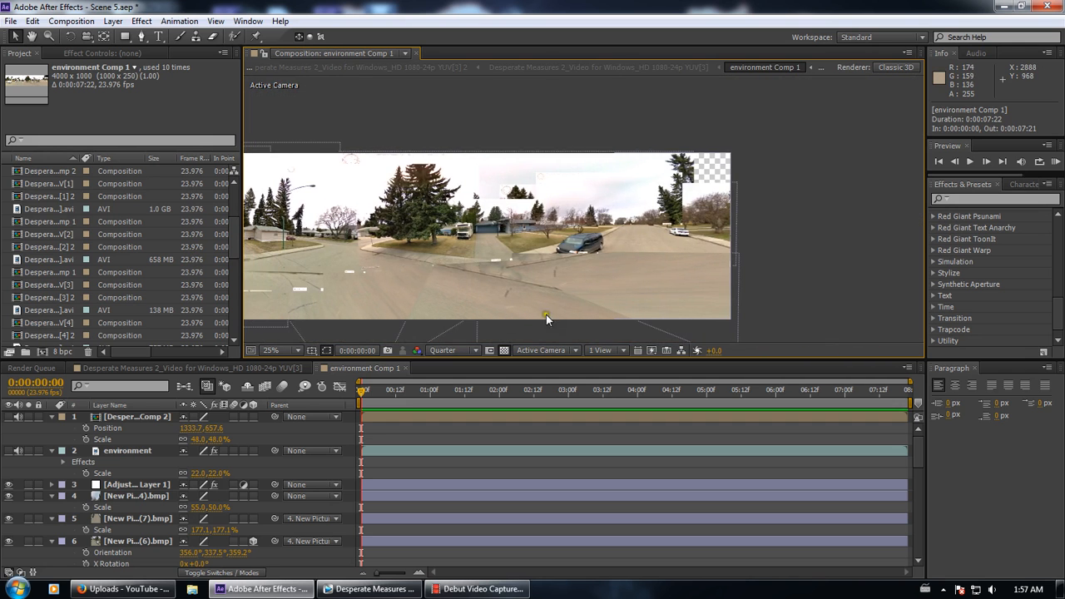
Compare the cars in the YUV[3] composition with the environment Comp 1 panorama, and close environment Comp 1
click(270, 370)
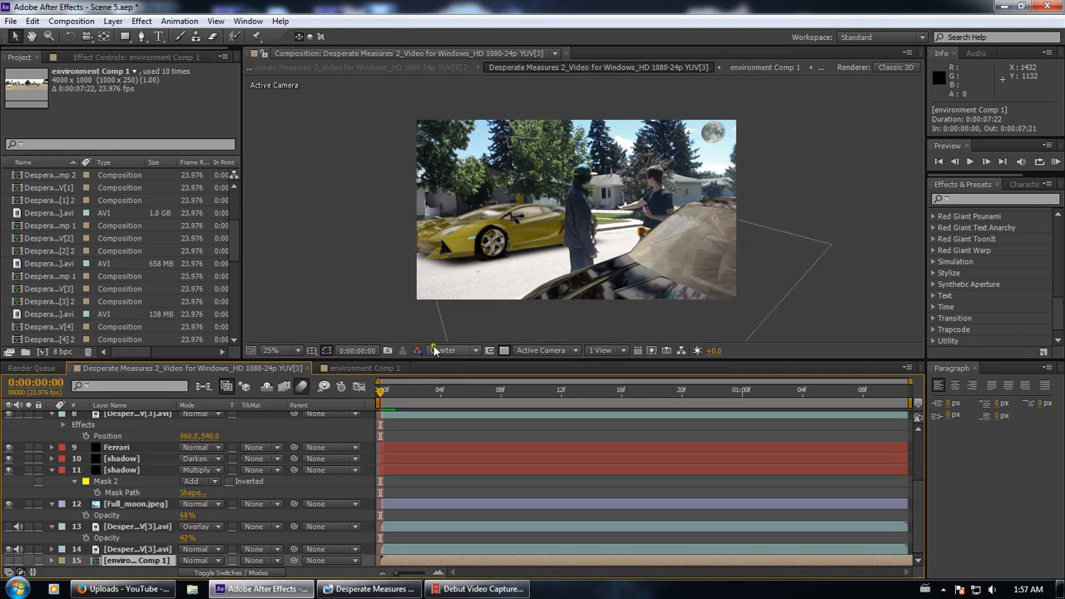
scroll(691, 174, up, 2)
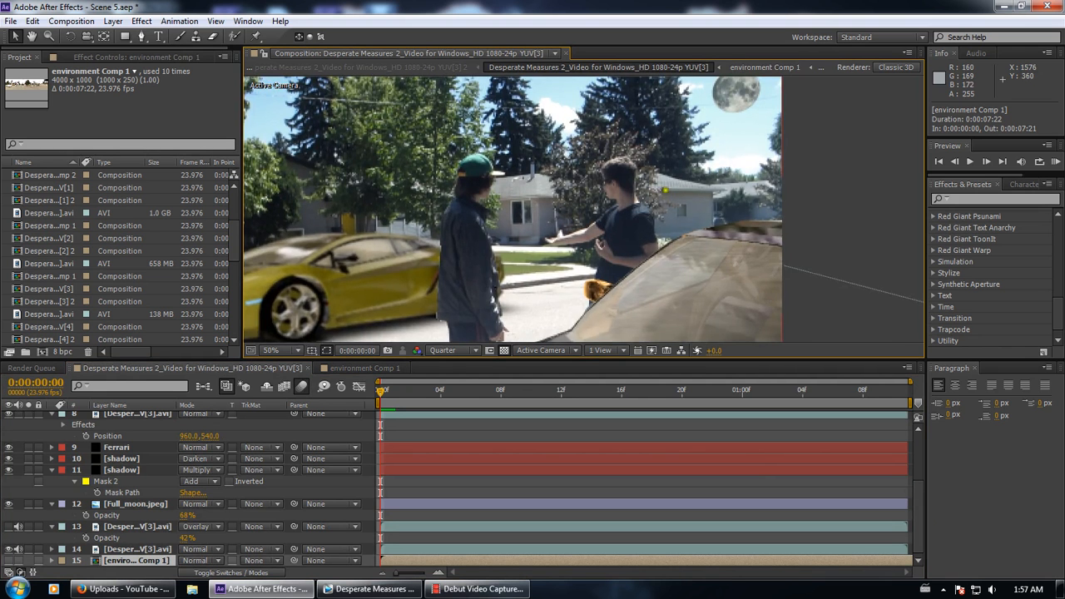
drag(663, 194, 638, 228)
click(330, 370)
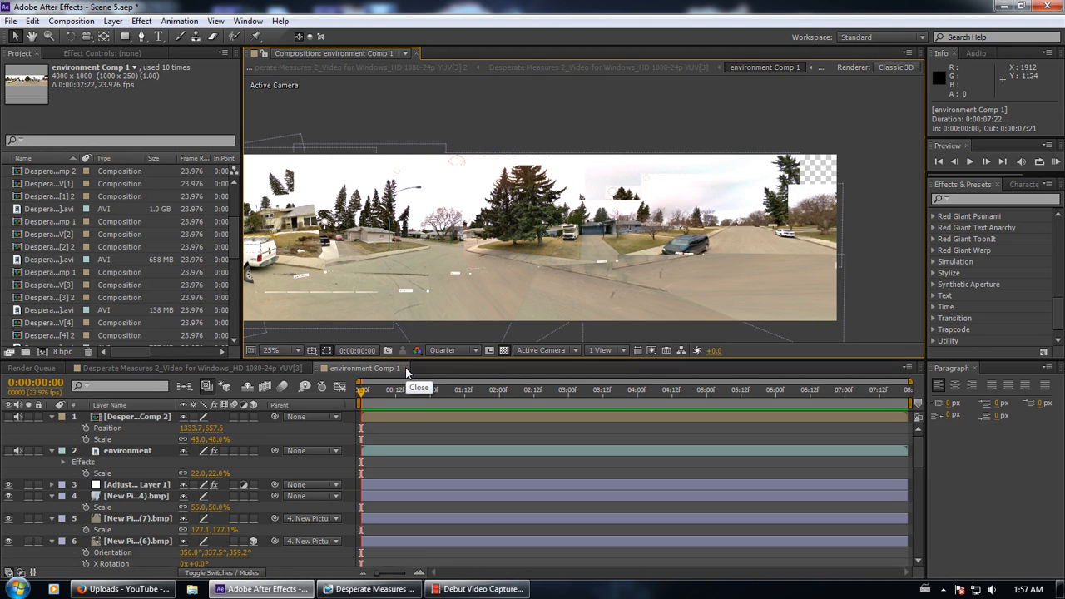
click(406, 372)
scroll(458, 249, up, 2)
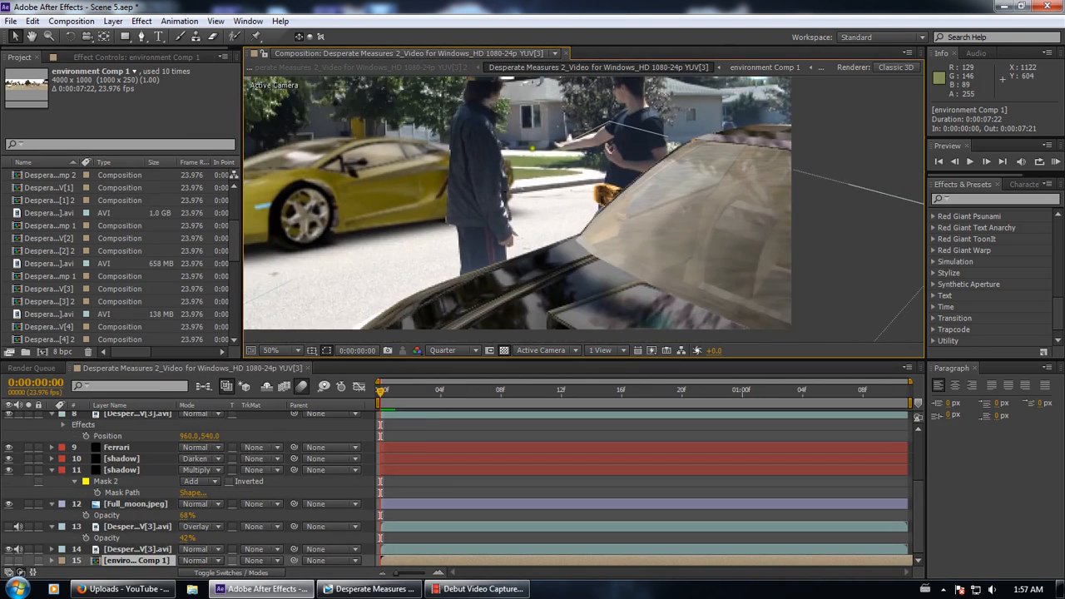
Select the Overlay footage layer below the moon, the car layer and the Auto-traced car layer in turn to inspect the traced outline
click(135, 526)
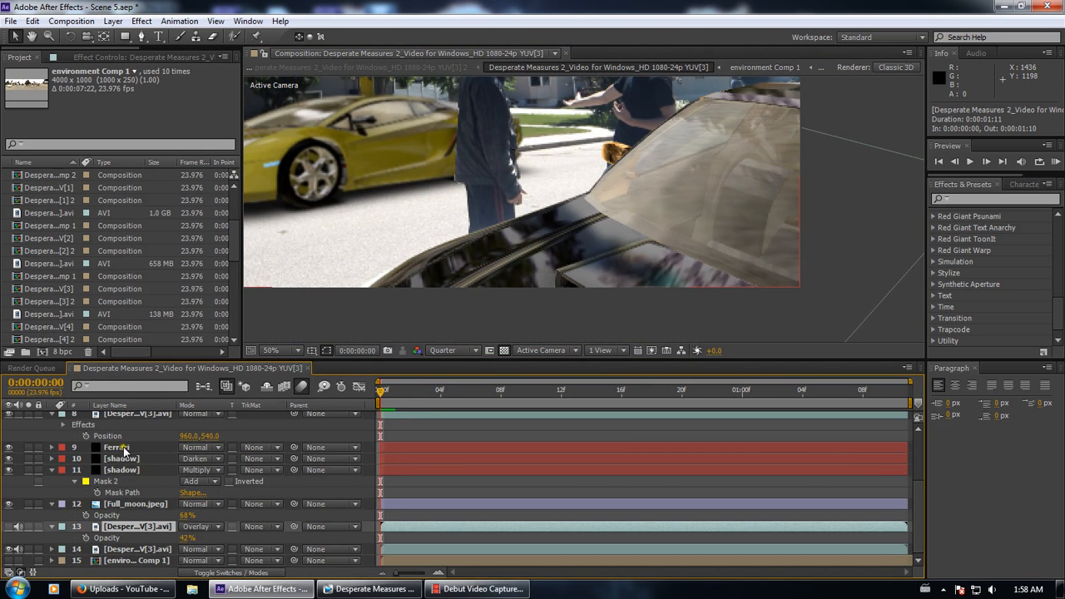
scroll(124, 450, up, 5)
click(121, 482)
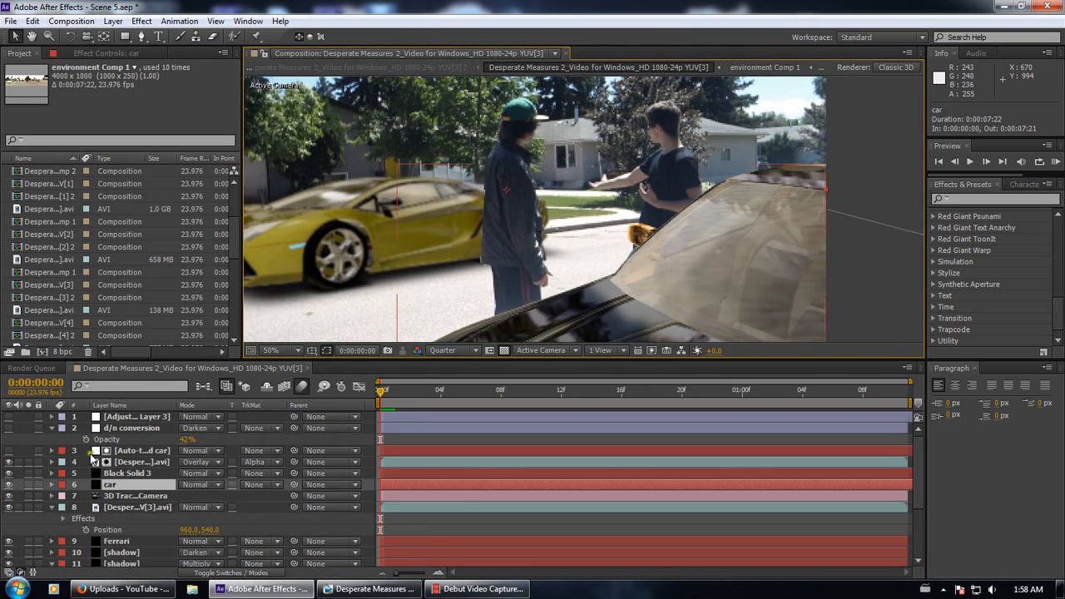
click(136, 450)
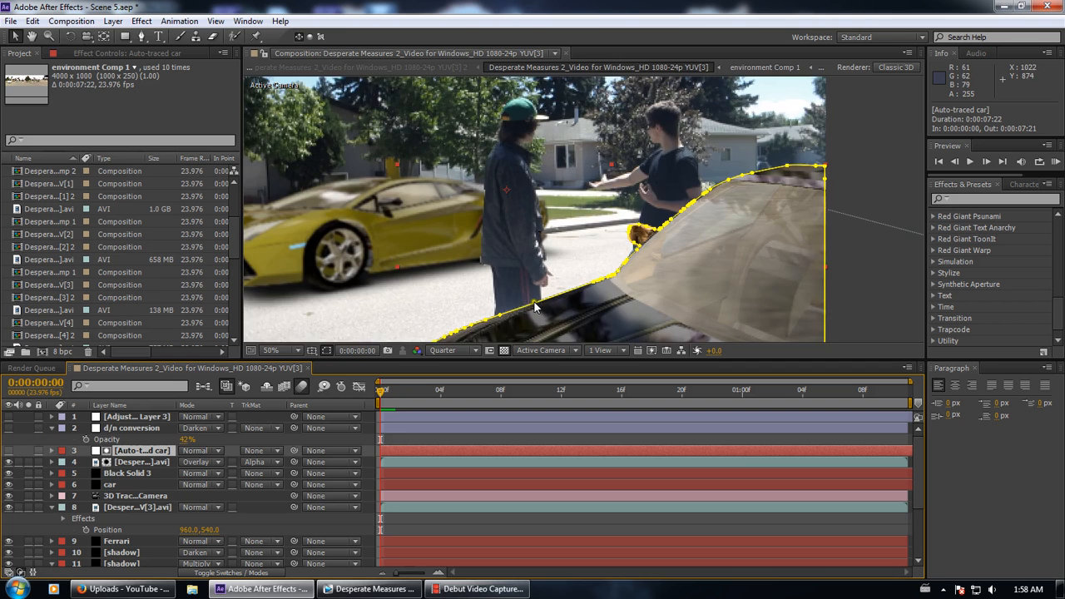
scroll(535, 308, down, 1)
Look up the Auto-trace command without running it, and reselect the Auto-traced car layer to view its mask up close
click(72, 21)
mouse_move(106, 23)
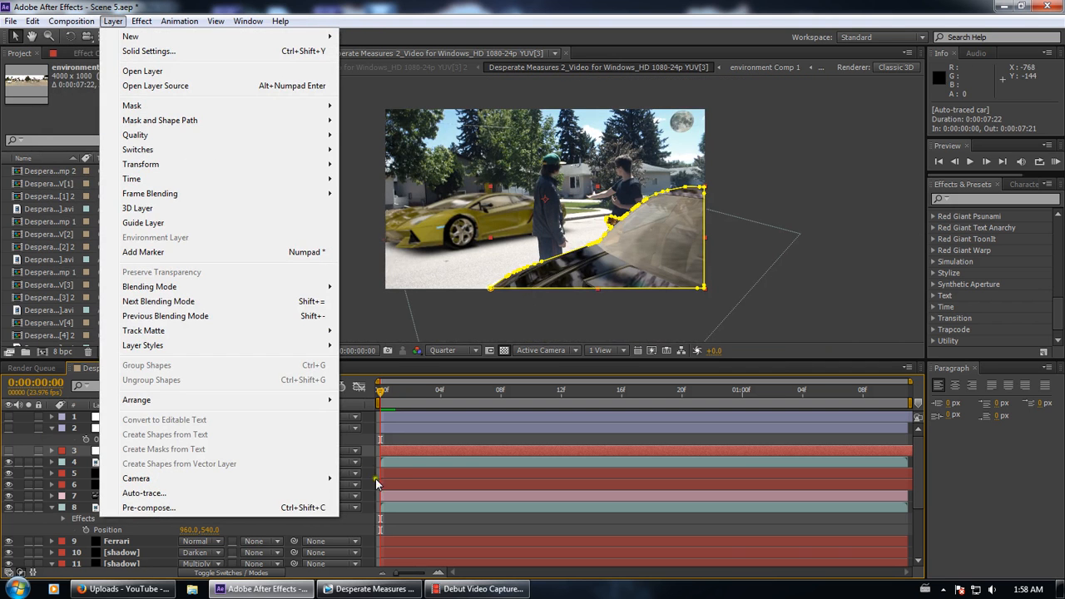
click(366, 445)
click(137, 450)
key(period)
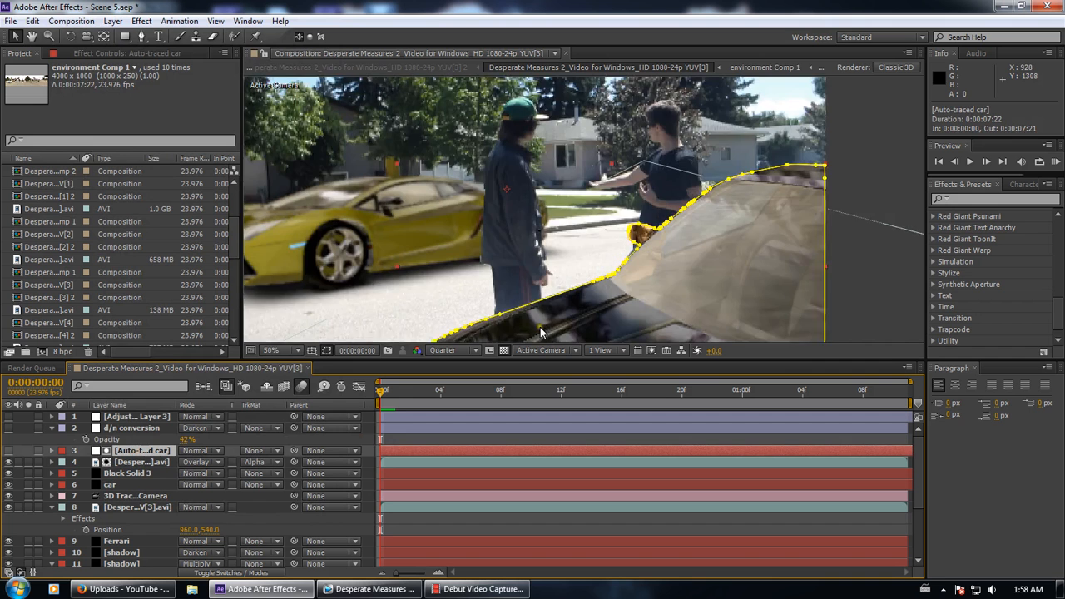
Solo the Overlay footage layer beneath Auto-traced car to inspect the reflection on its own, and turn the solo off
click(137, 462)
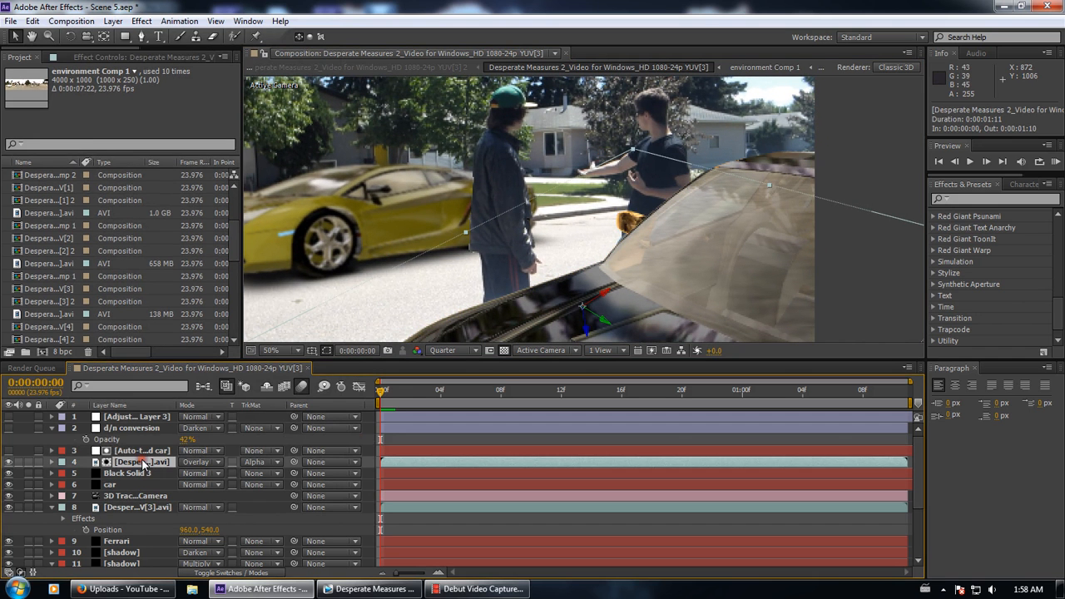
click(29, 462)
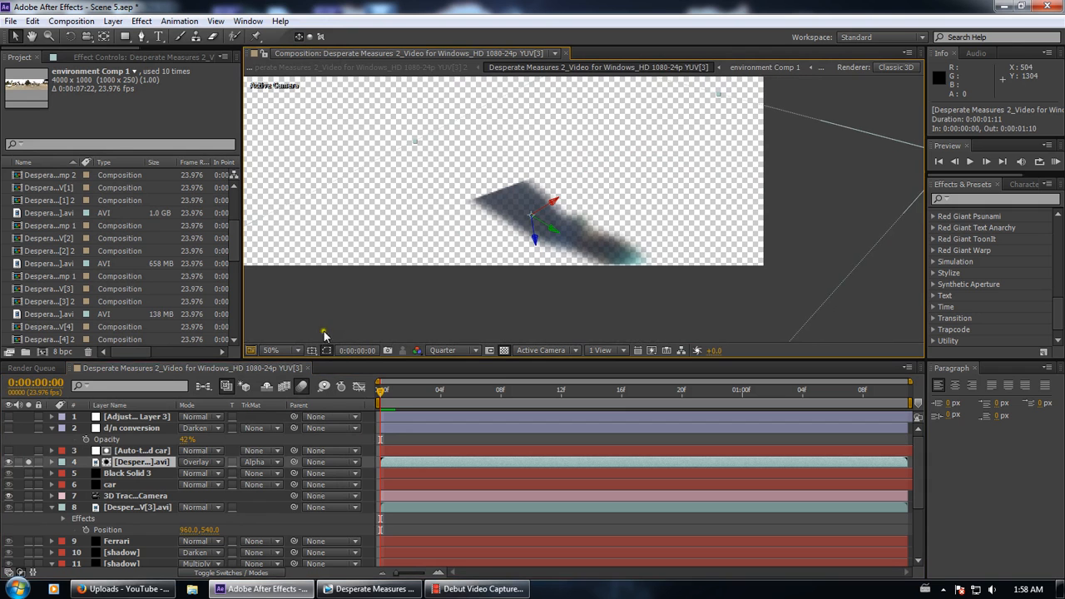
click(28, 461)
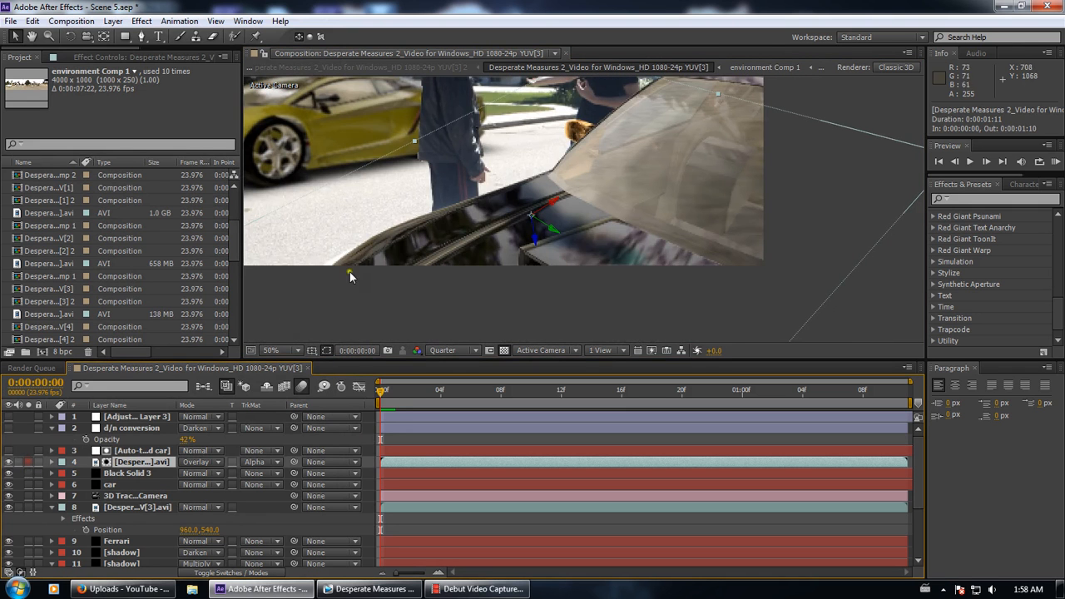
Select the Auto-traced car, d/n conversion and Adjustment Layer 3 layers in turn to review the top of the layer stack
scroll(196, 491, down, 3)
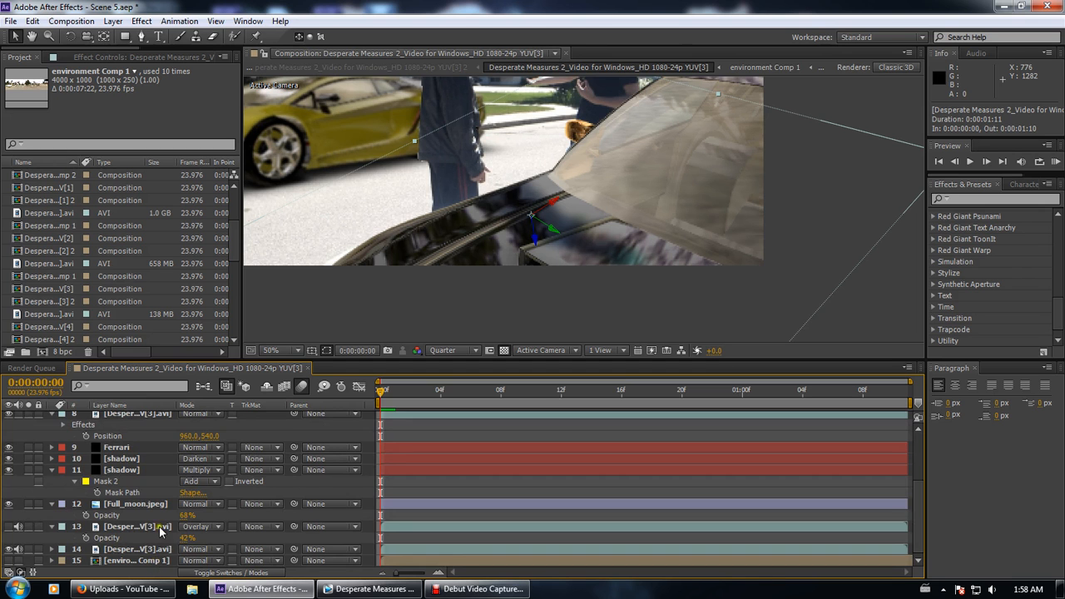
scroll(161, 532, up, 3)
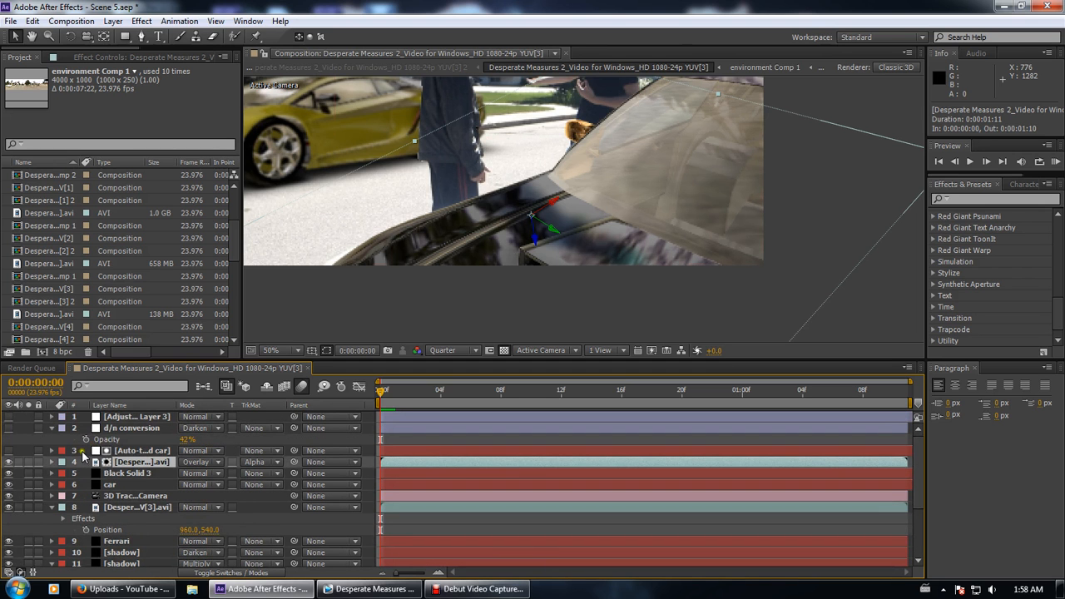
click(125, 452)
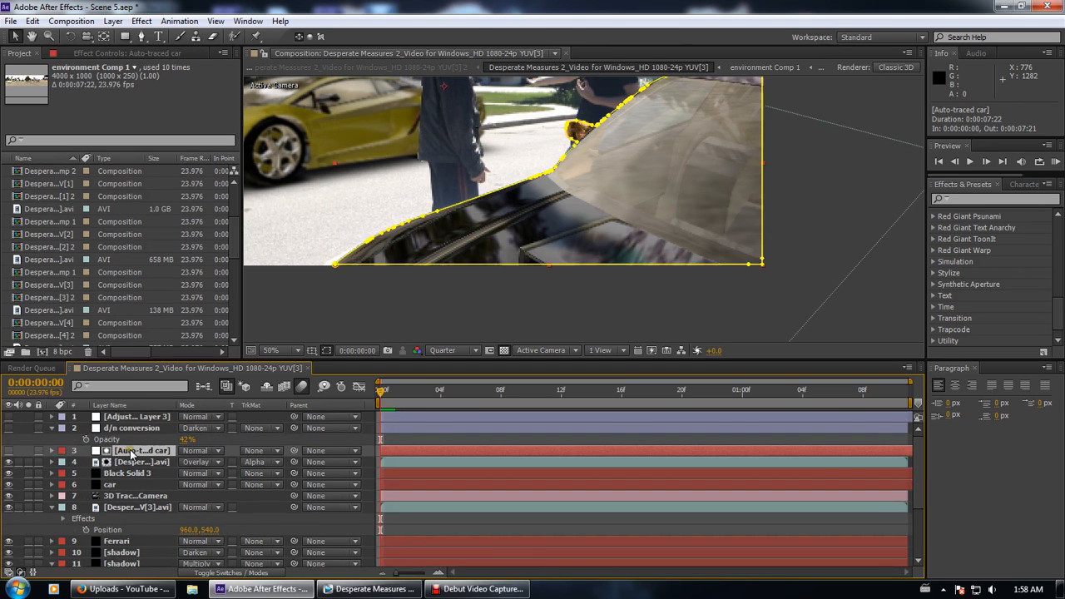
click(112, 427)
click(127, 417)
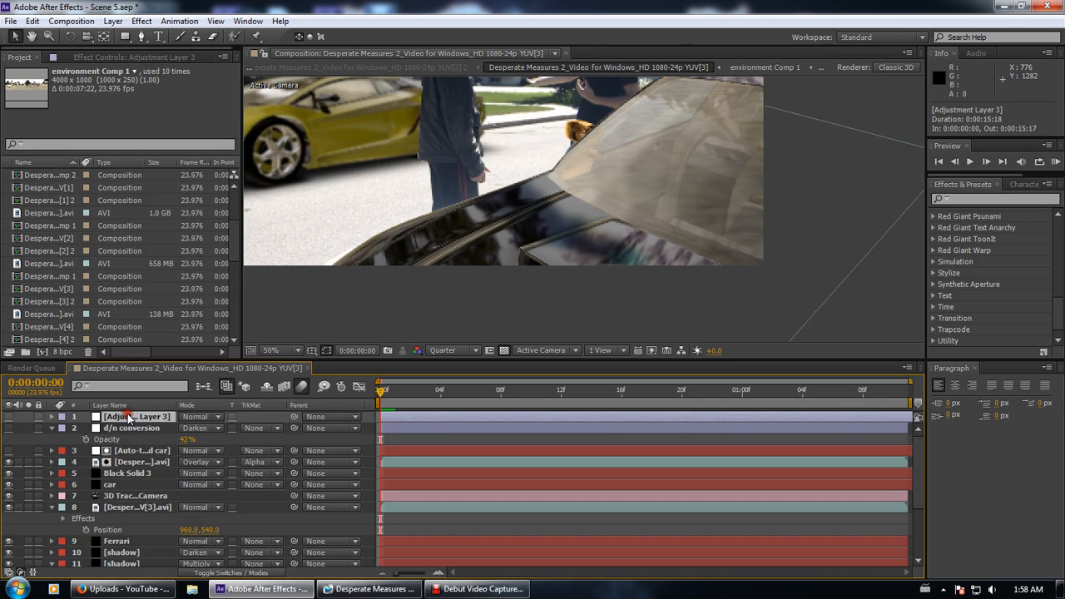
Close the Desperate Measures 2 YUV[3] timeline, discard the changes to Scene 5 and open the Race Extra project
click(130, 428)
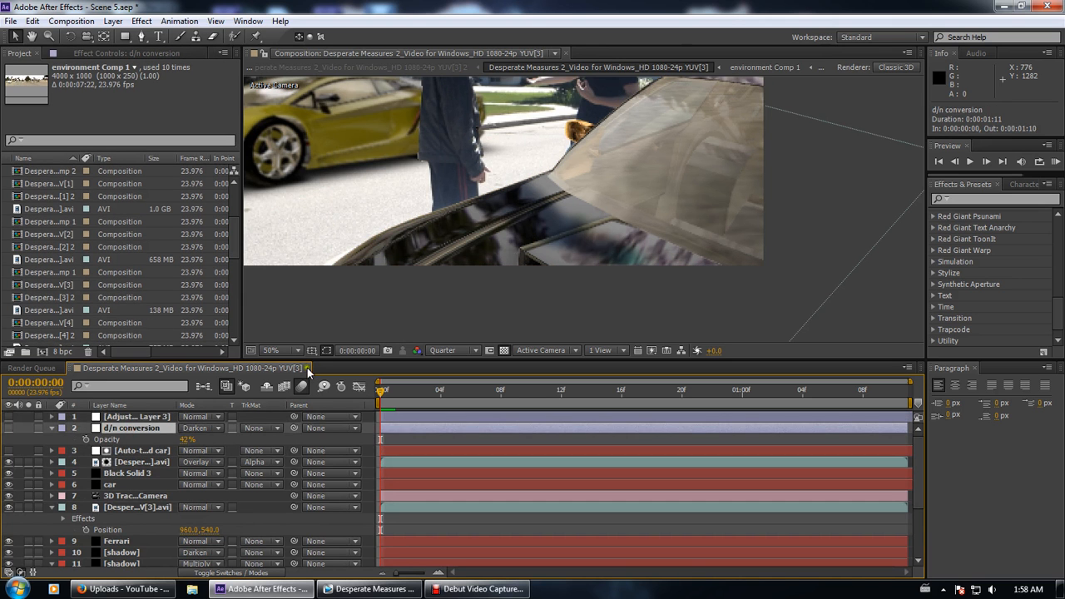
click(307, 367)
scroll(99, 324, down, 5)
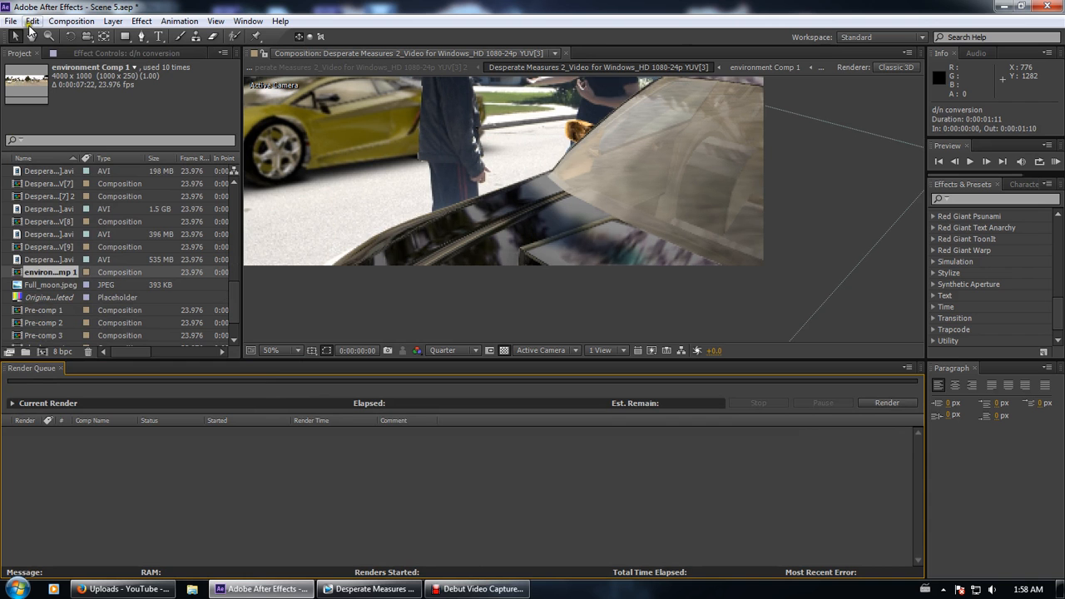
click(12, 21)
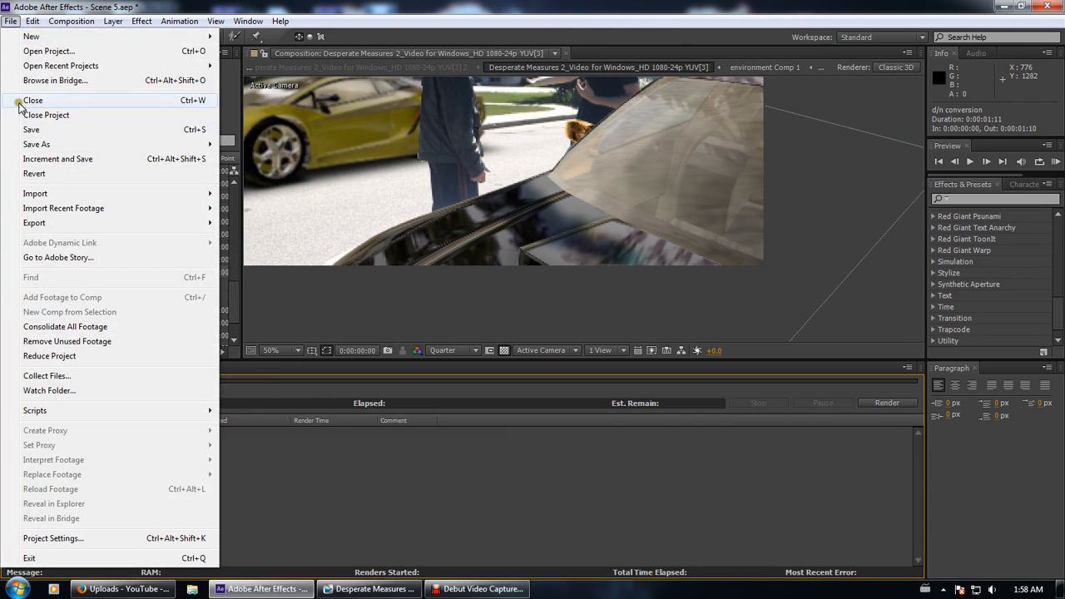
click(46, 51)
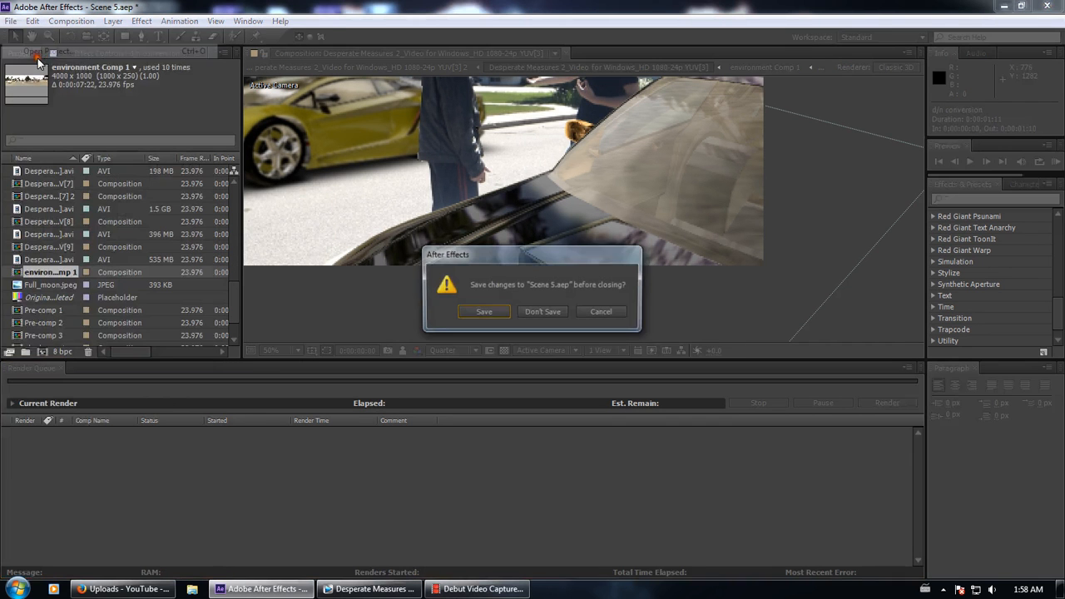
click(533, 311)
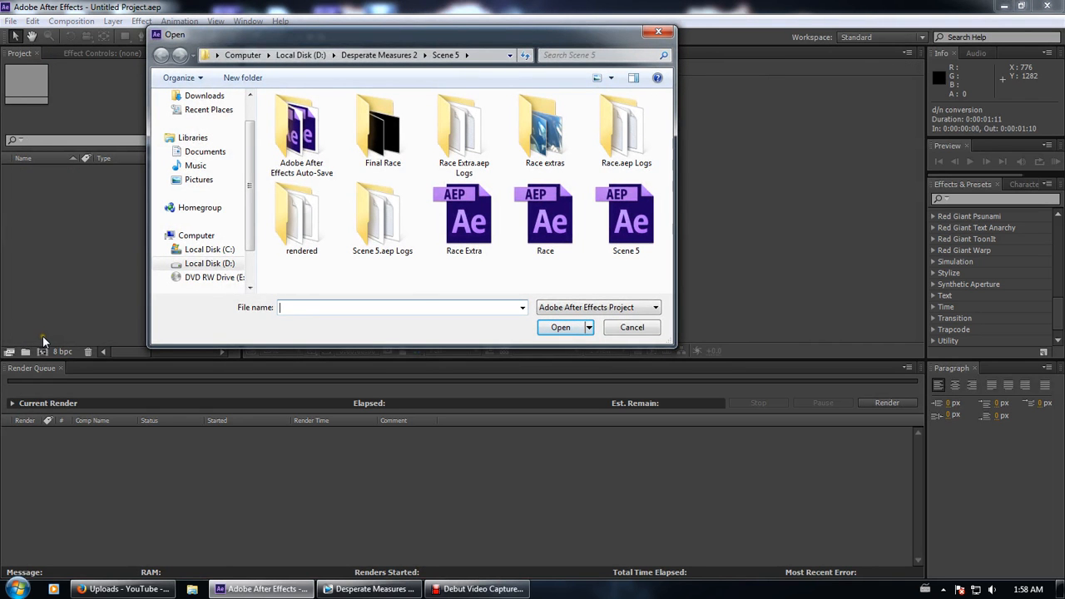
double_click(466, 217)
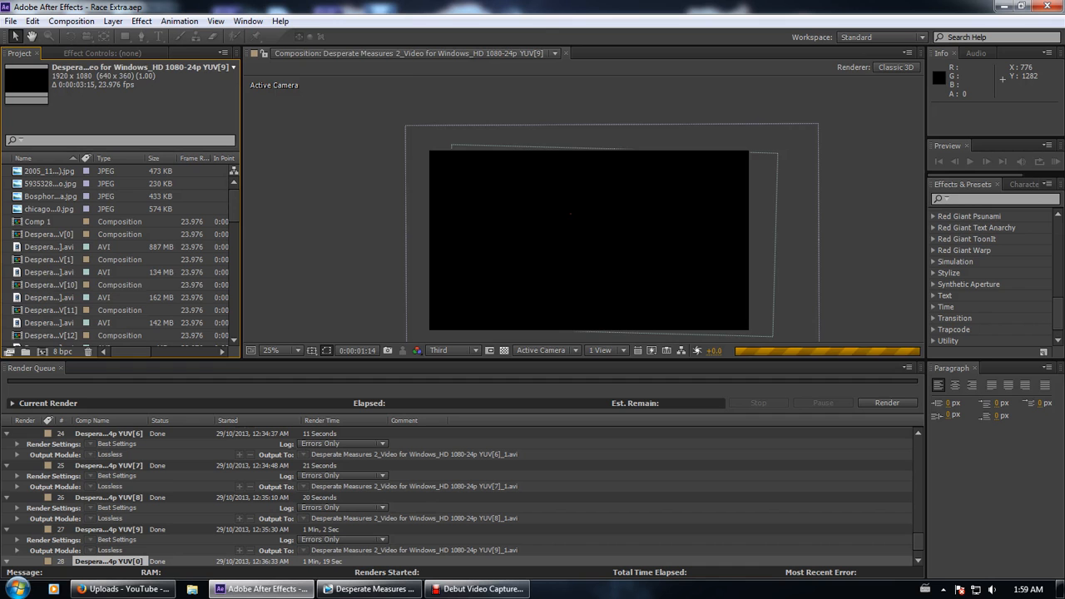
Open the Desperate Measures 2 YUV[10] composition and view the night driving shot up close and in full
click(55, 285)
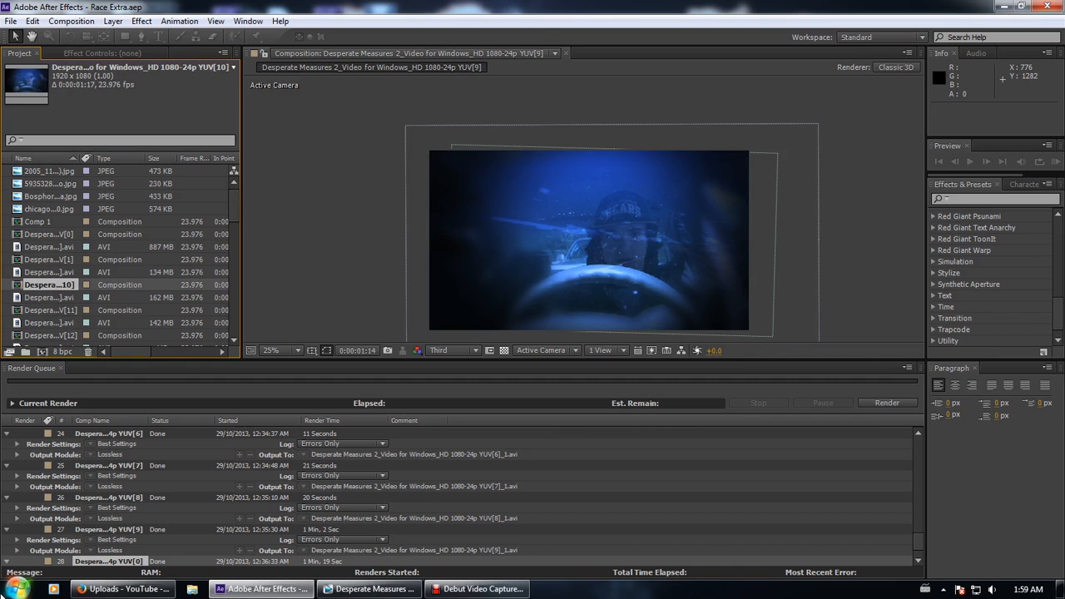
click(63, 283)
double_click(63, 283)
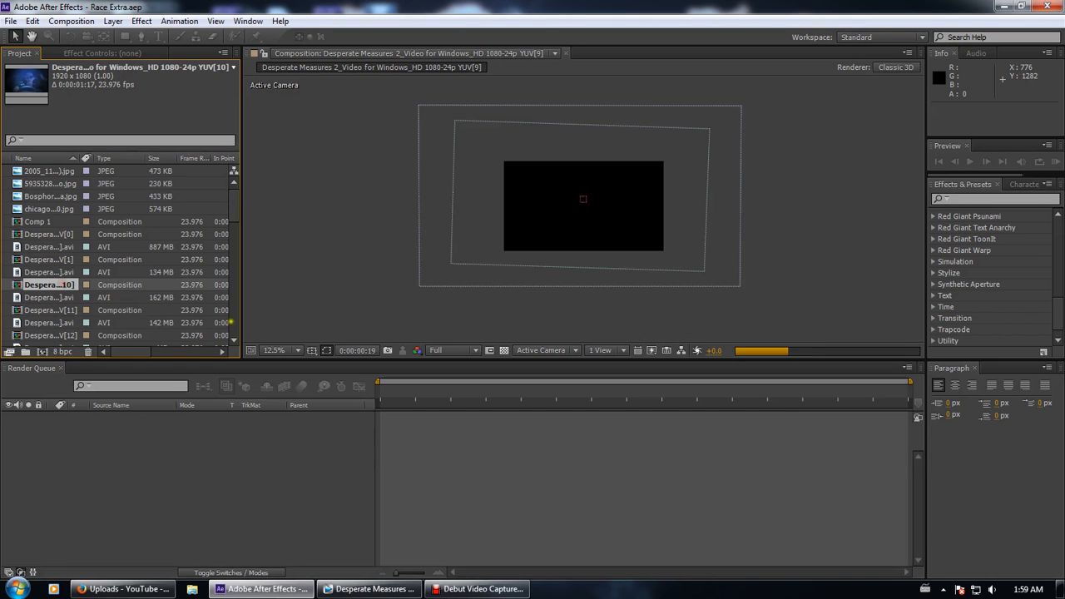
scroll(506, 183, up, 4)
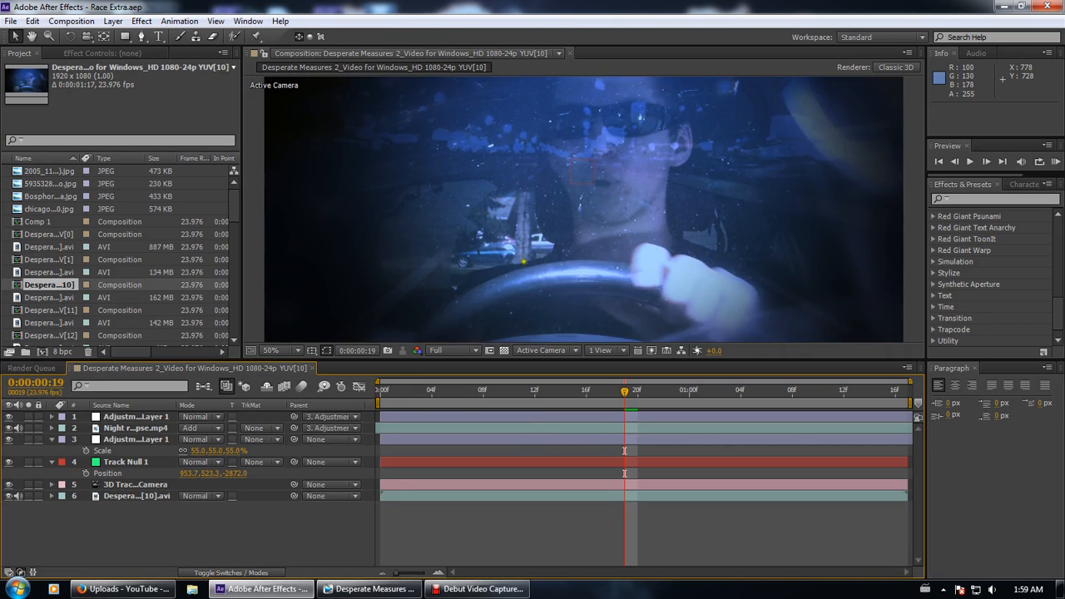
scroll(376, 272, down, 2)
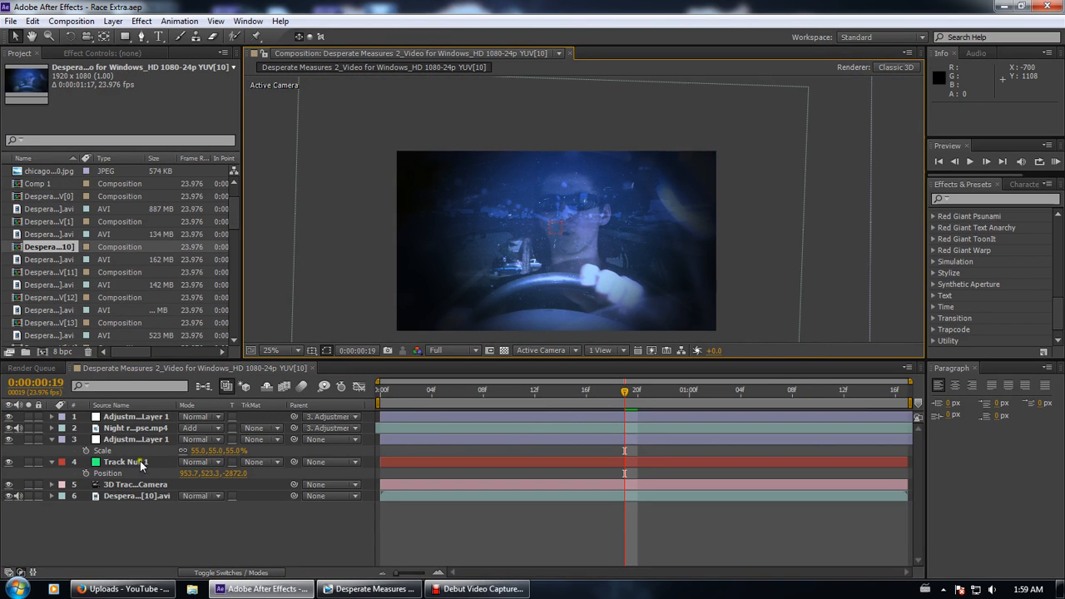
Solo the [10].avi driver footage, return to the first frame and examine the untreated daytime shot through the windshield
click(29, 496)
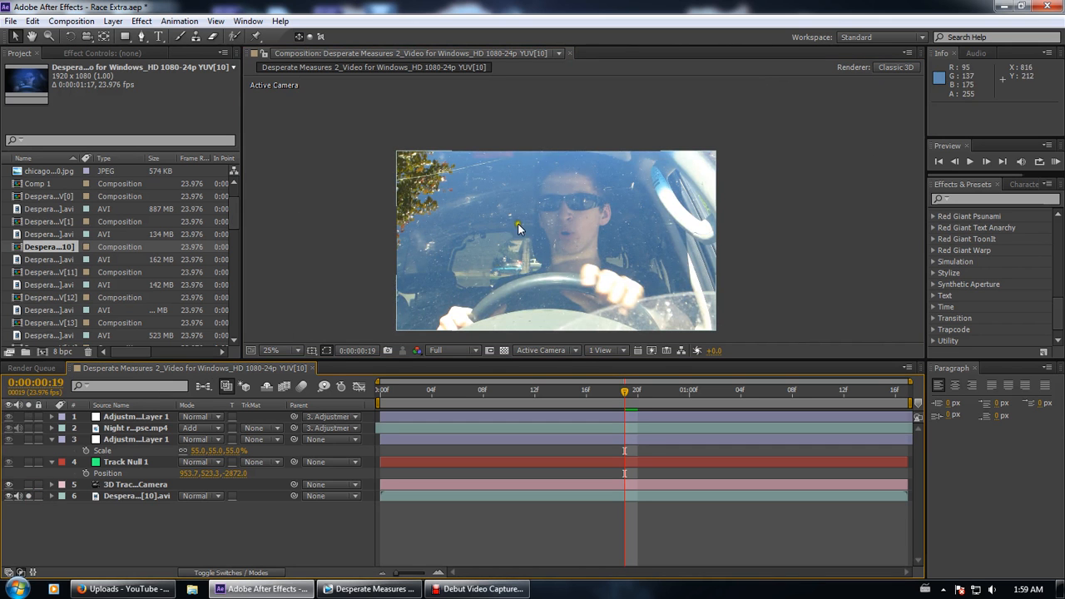
drag(635, 400, 291, 379)
key(period)
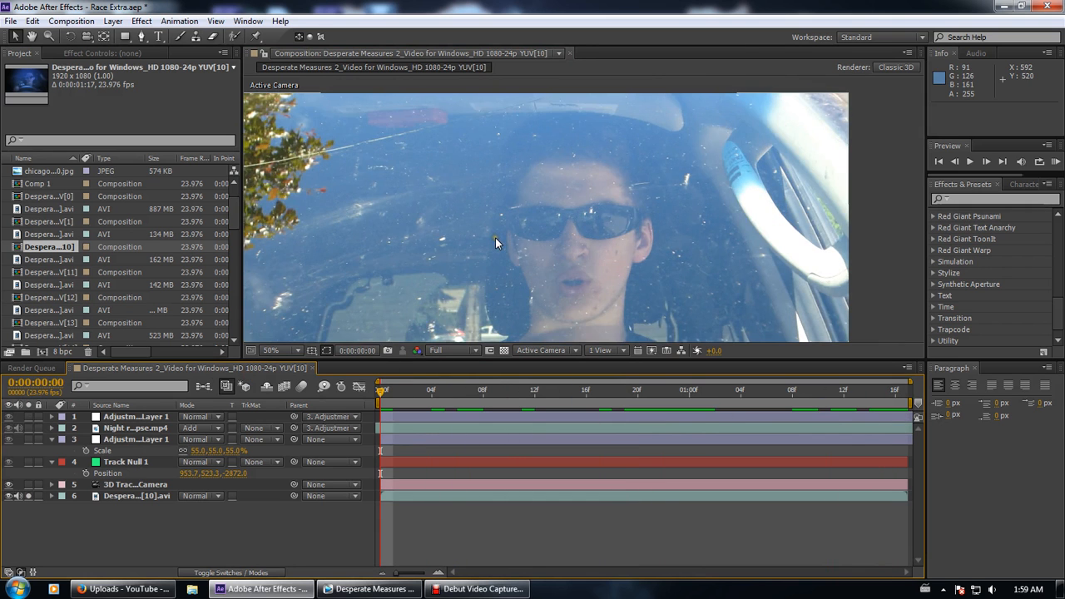
drag(562, 305, 633, 166)
scroll(585, 199, down, 2)
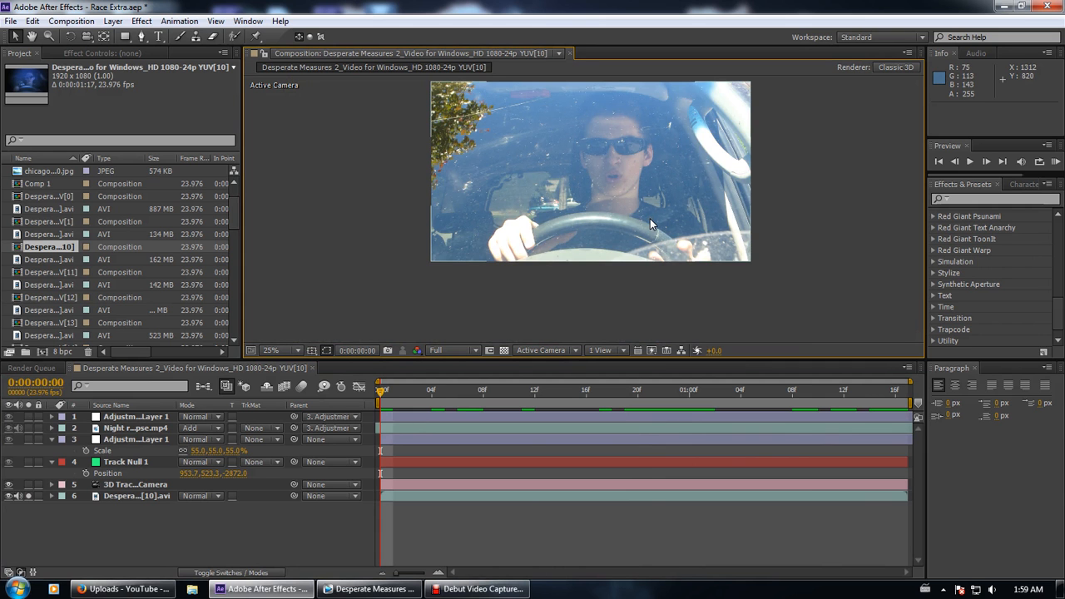
drag(573, 401, 380, 403)
click(285, 390)
scroll(587, 125, up, 2)
drag(516, 101, 483, 236)
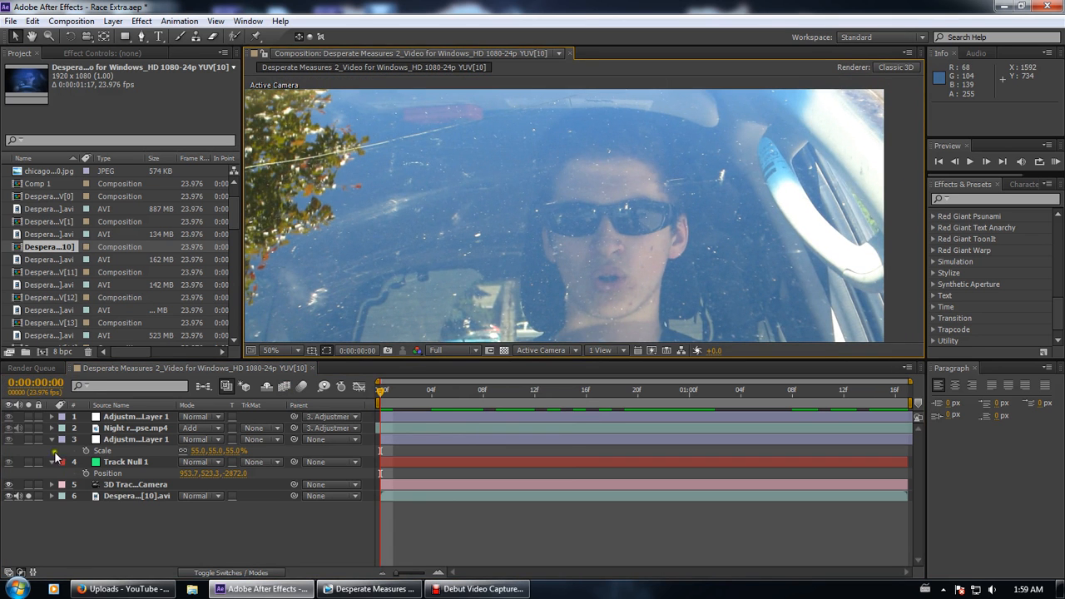
Solo Night road timelapse.mp4 together with the driver footage, scrub through the shot, and turn the solos off at 0:00:00:10
click(29, 429)
scroll(772, 190, down, 2)
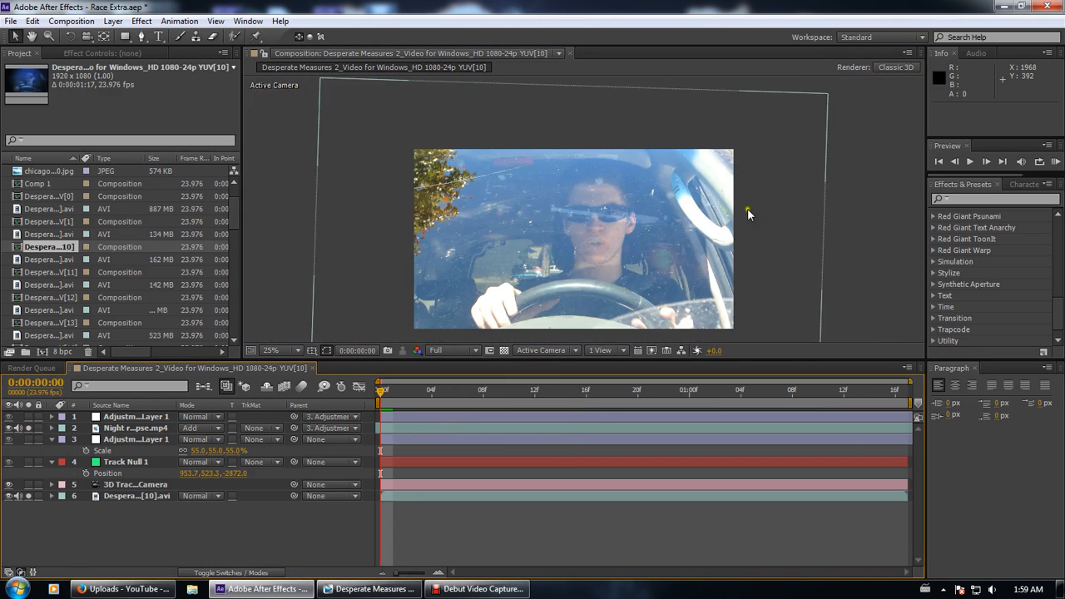
drag(385, 391, 912, 408)
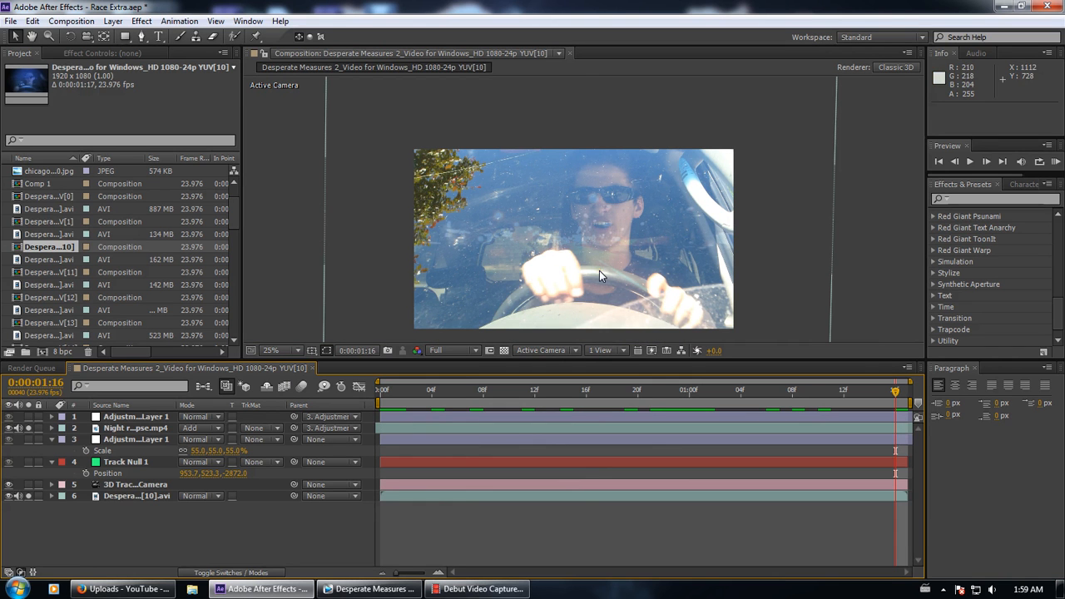
scroll(59, 208, down, 12)
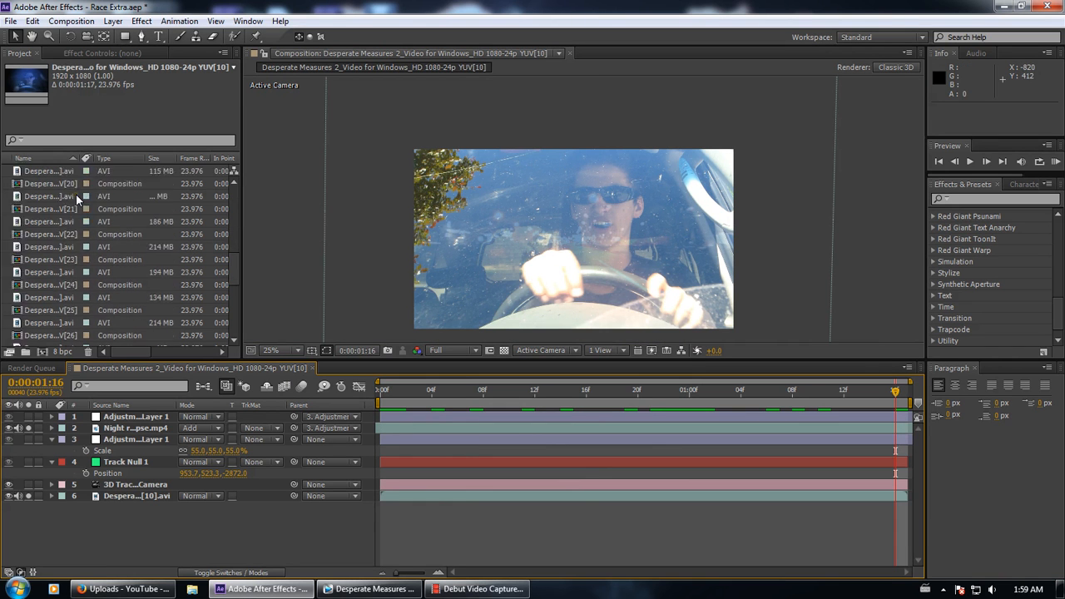
scroll(50, 211, down, 3)
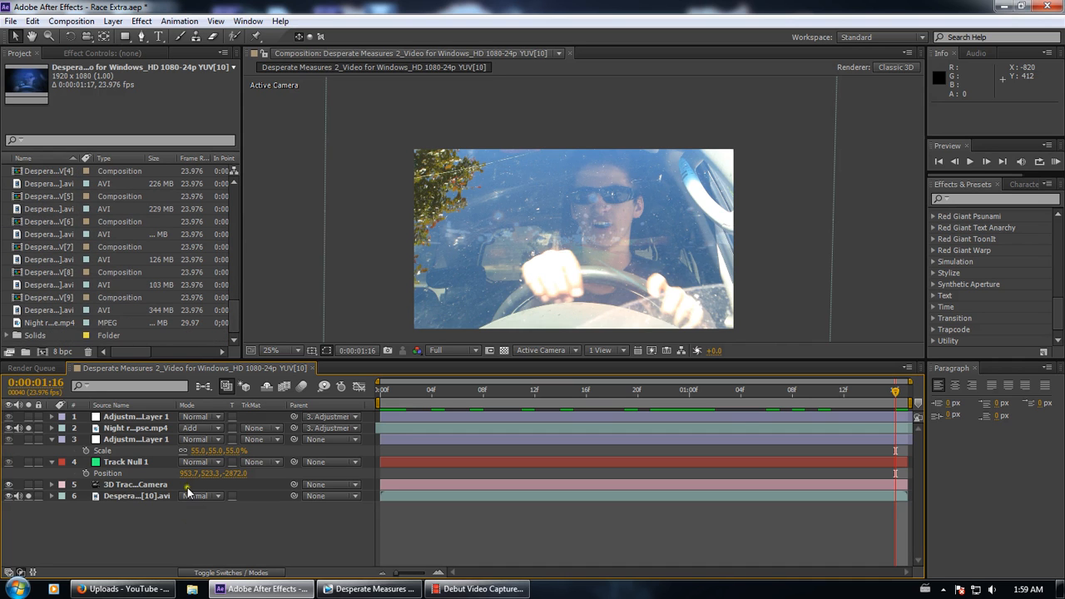
click(29, 427)
drag(383, 389, 509, 390)
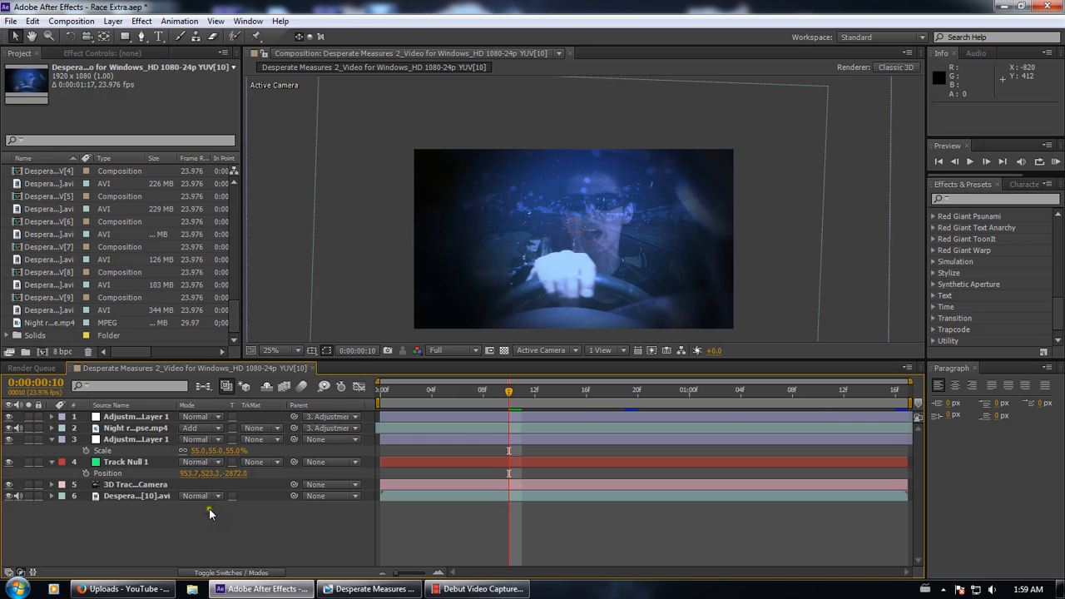
Select both Adjustment Layer 1 layers, Night road timelapse.mp4 and Track Null 1's Position in turn to review their parenting, and deselect everything
click(137, 417)
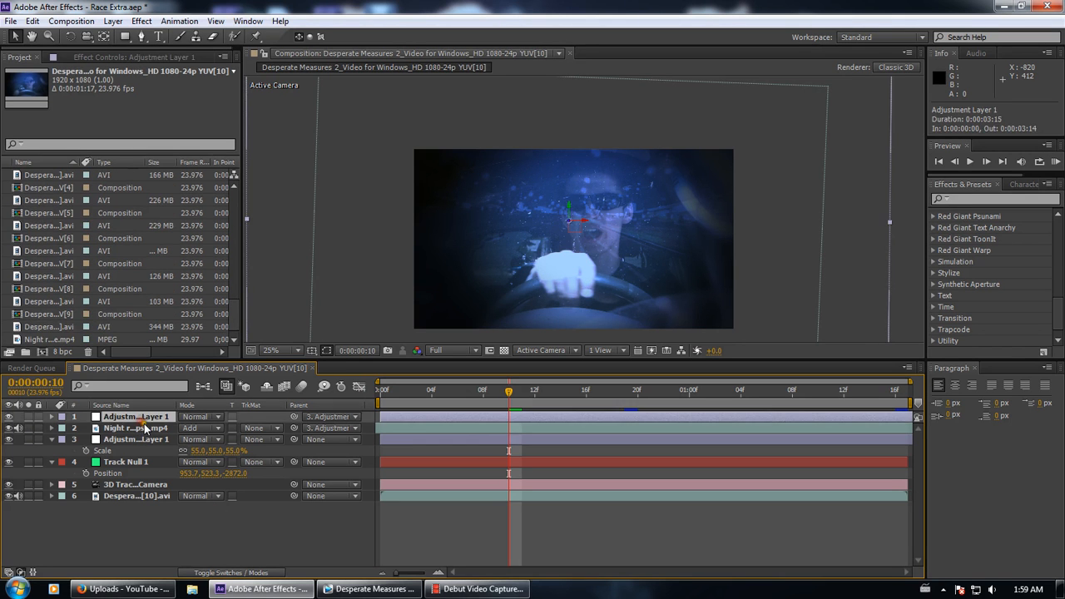
click(140, 428)
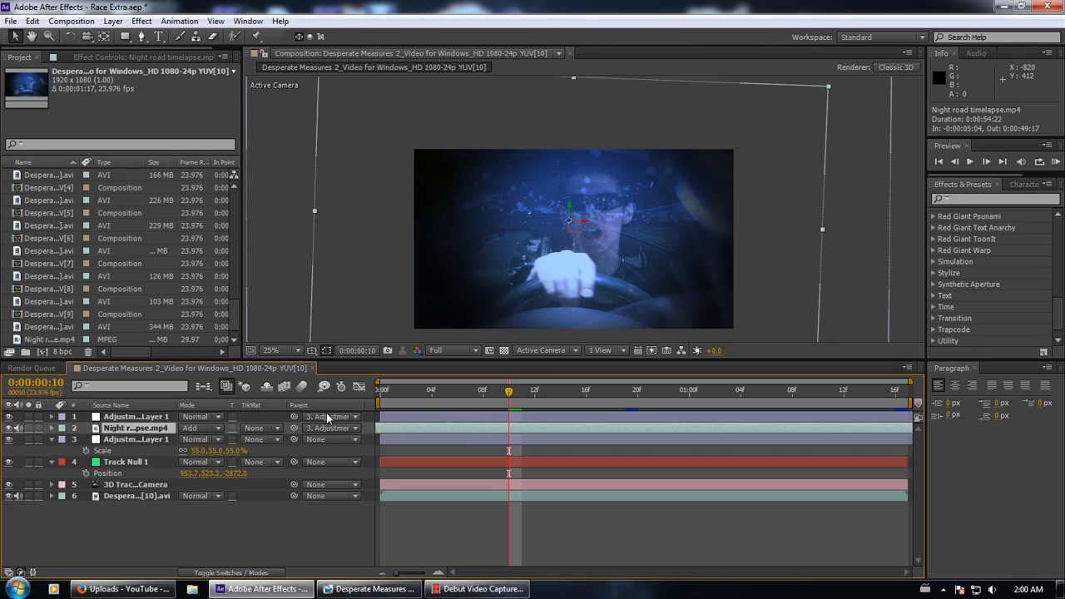
click(127, 439)
click(129, 475)
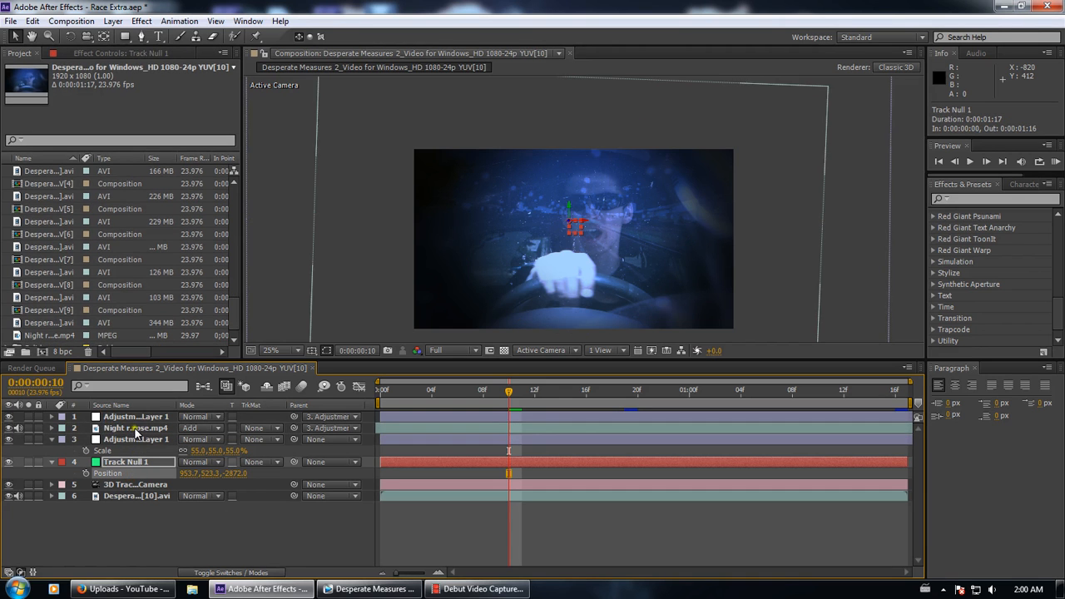
click(134, 419)
click(125, 439)
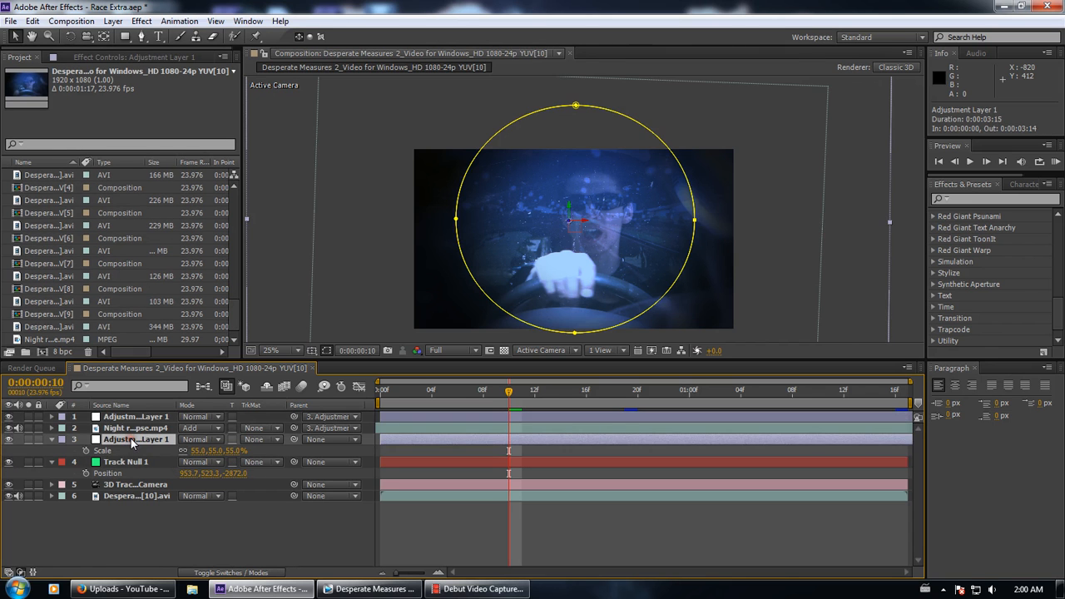
key(F2)
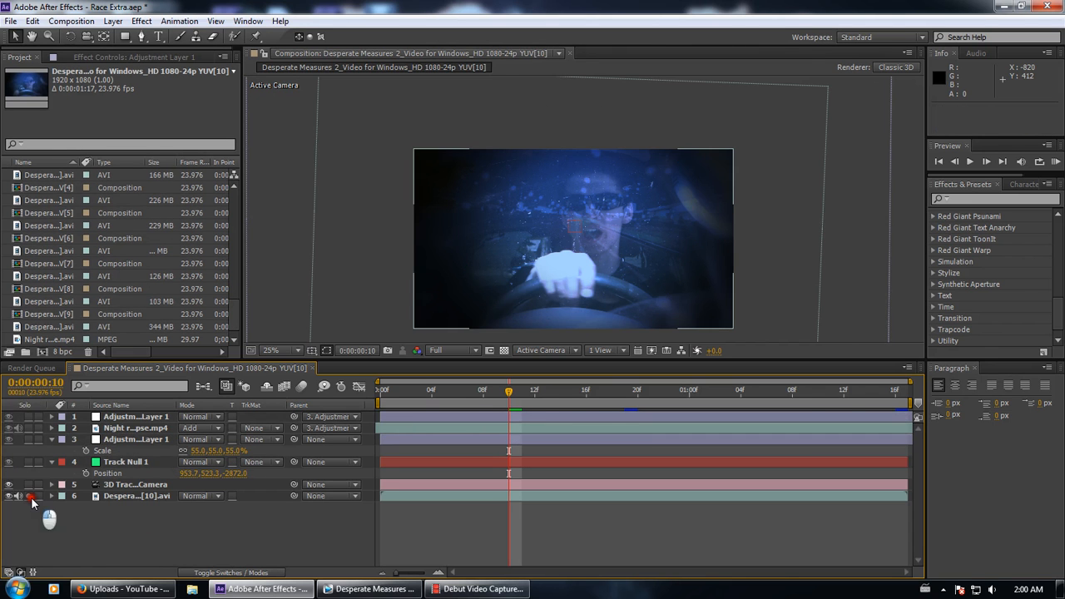
Solo the [10].avi driver footage briefly to compare it with the finished night look, and turn the solo off
click(29, 496)
click(29, 496)
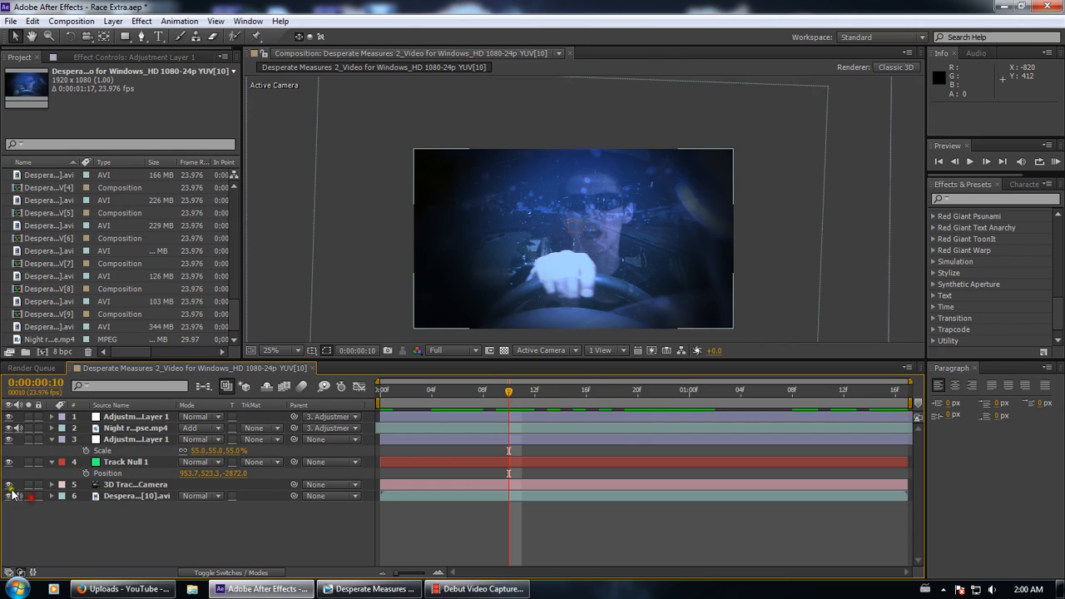
scroll(37, 280, down, 1)
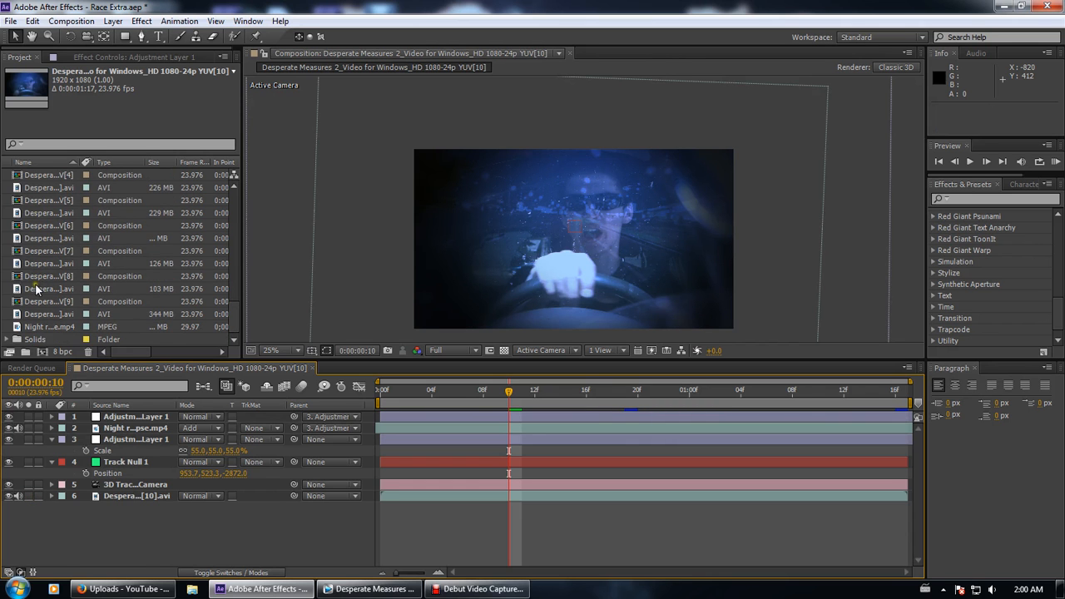
click(11, 21)
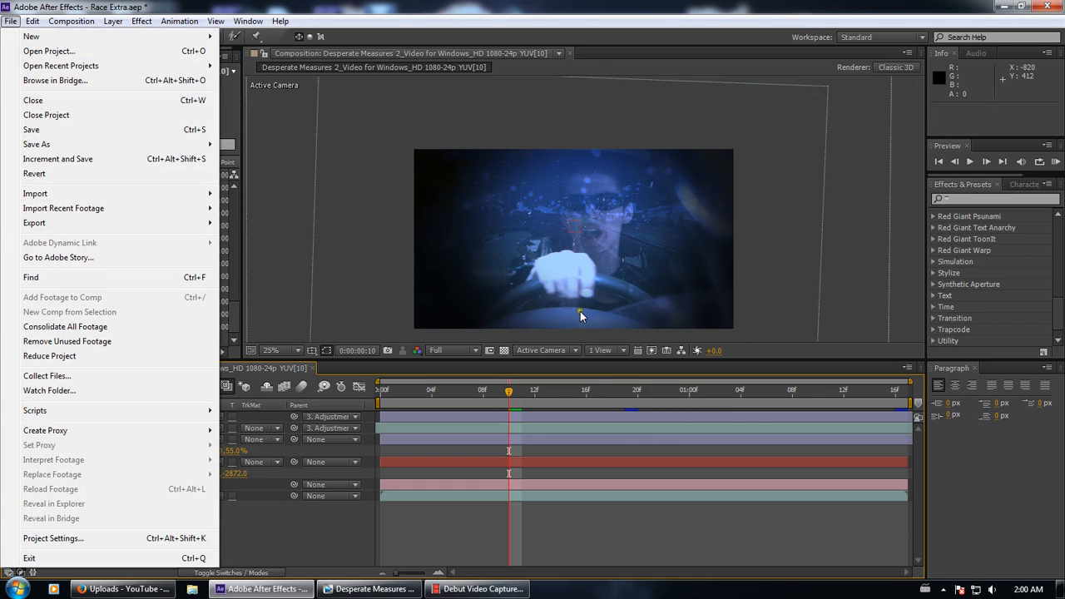
click(269, 541)
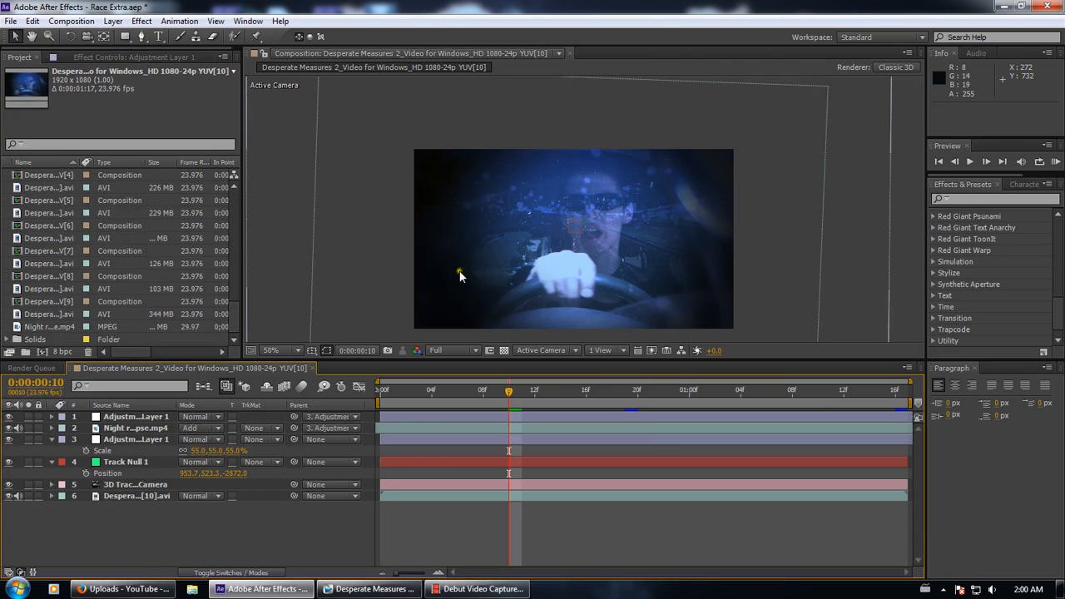
Inspect the windshield reflections up close, compare them with the soloed daytime driver footage, and restore the full composite
scroll(458, 274, up, 2)
drag(485, 310, 537, 357)
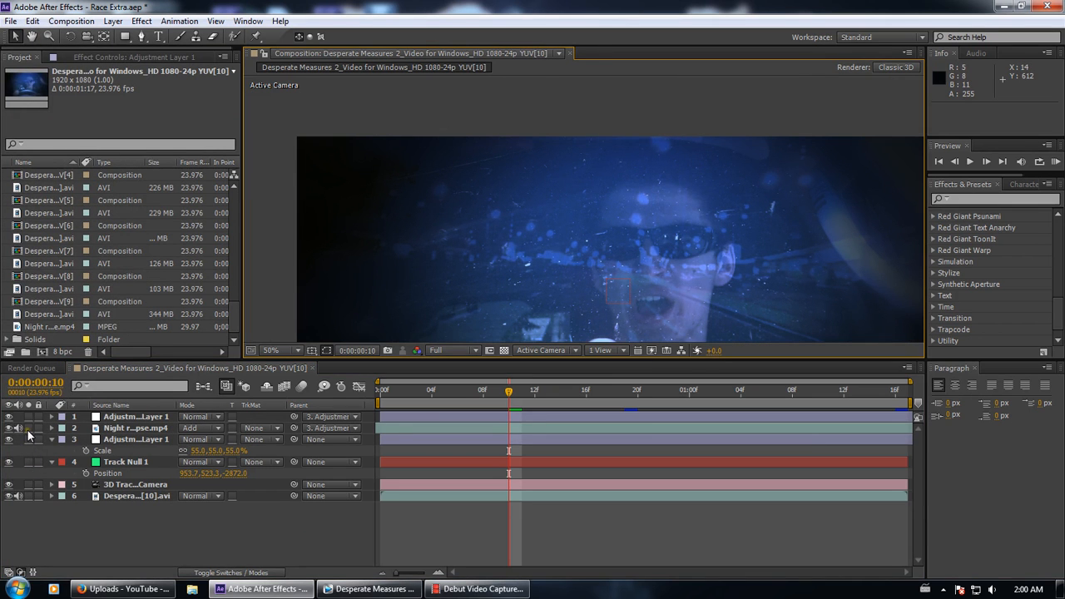
click(29, 495)
scroll(426, 283, down, 2)
scroll(453, 229, up, 2)
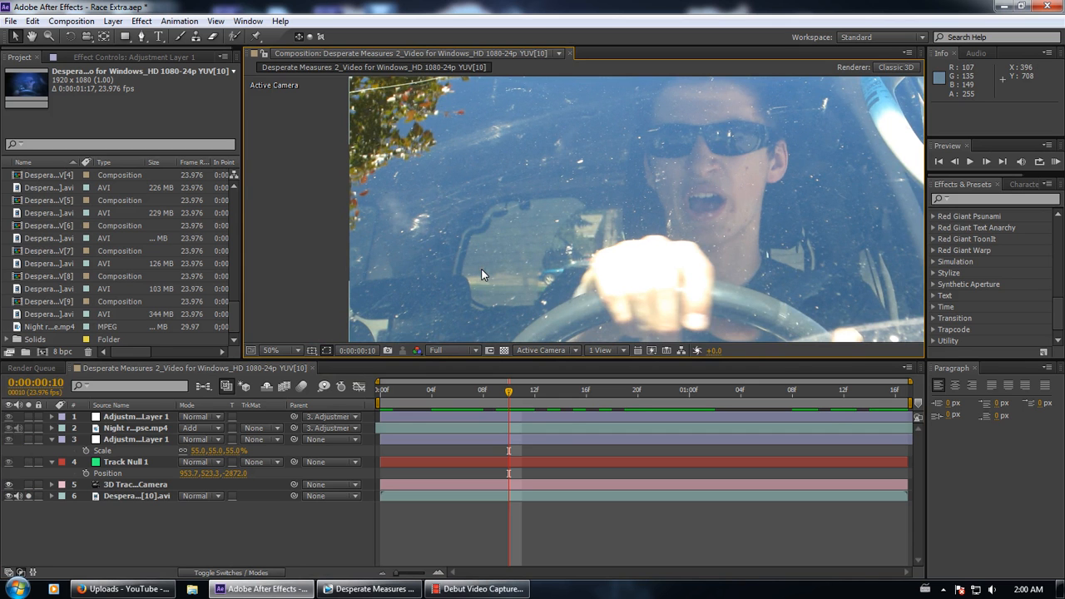
scroll(491, 267, down, 2)
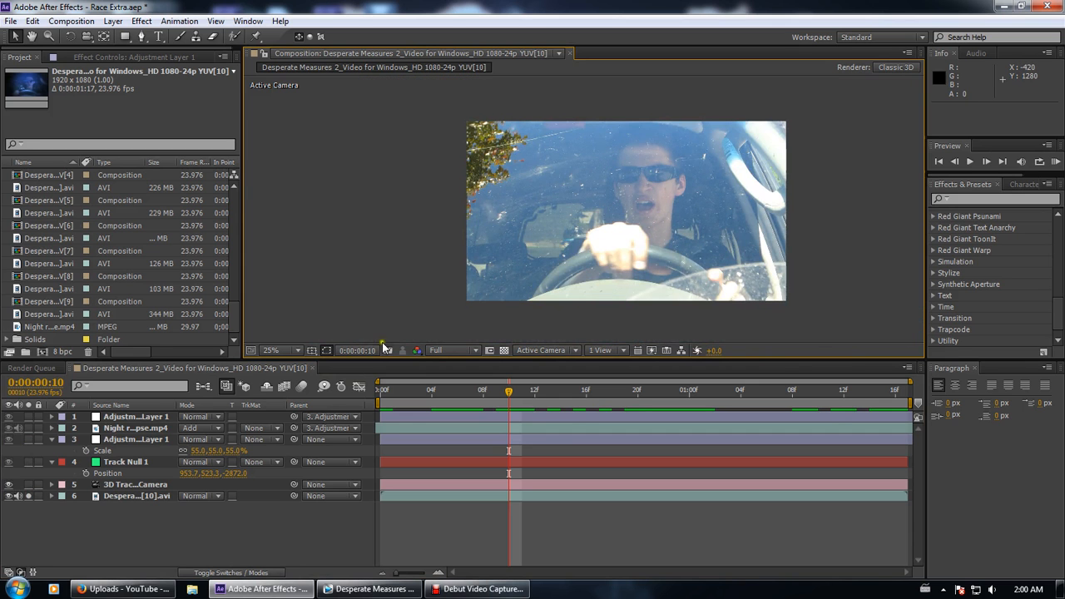
click(27, 495)
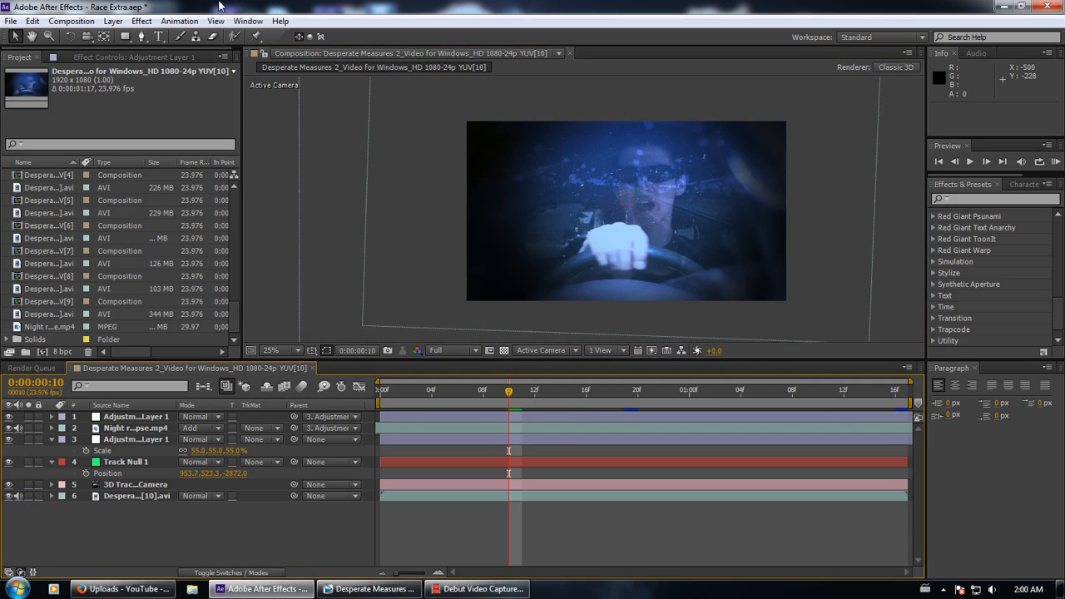
Open the Race project from the Scene 5 folder without saving the changes to Race Extra.aep
click(12, 21)
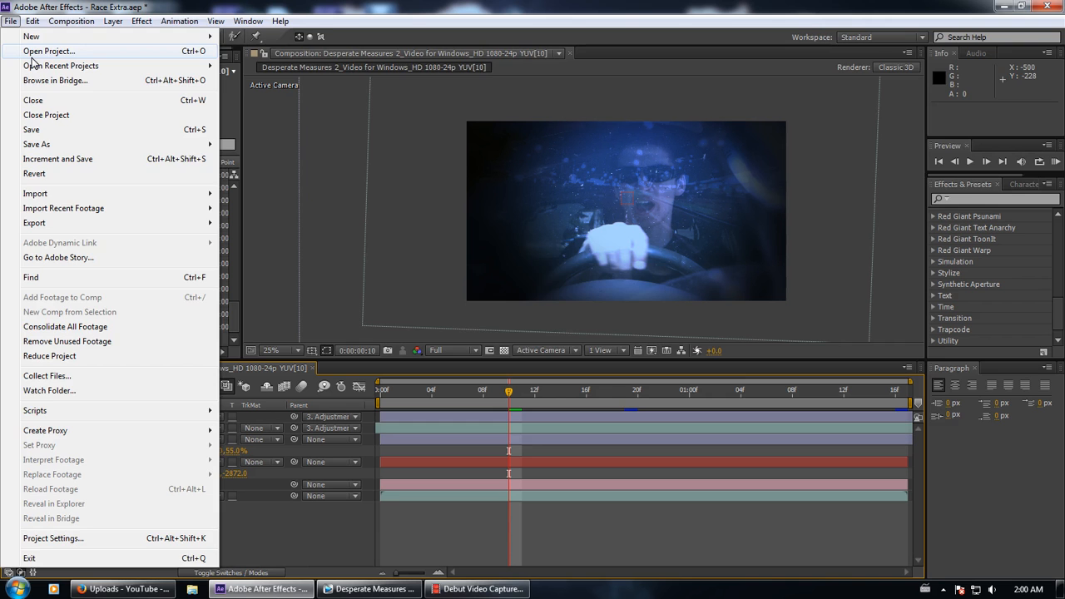
click(31, 55)
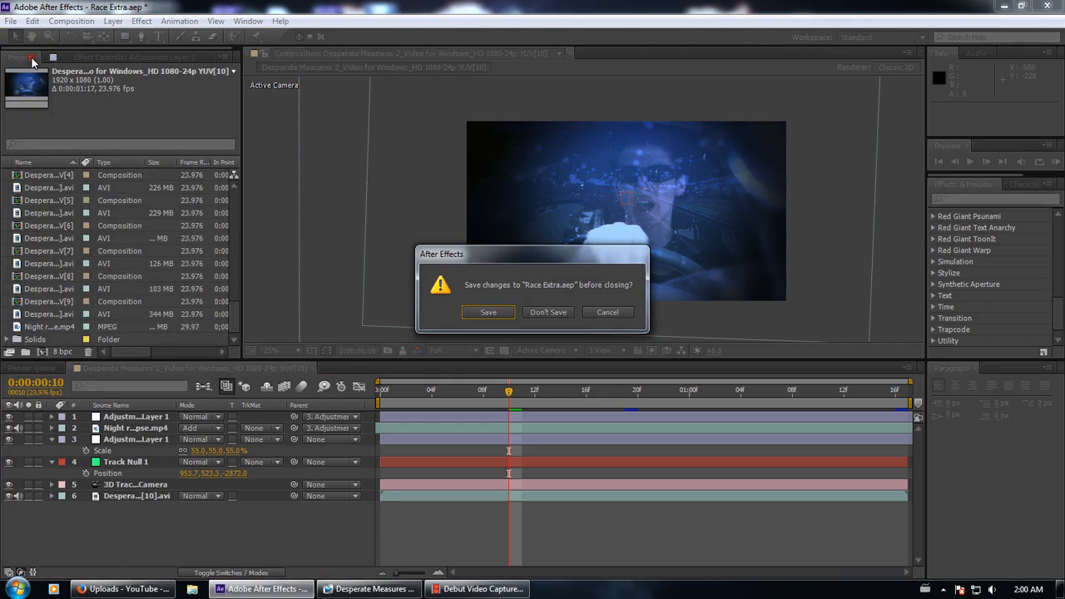
click(526, 311)
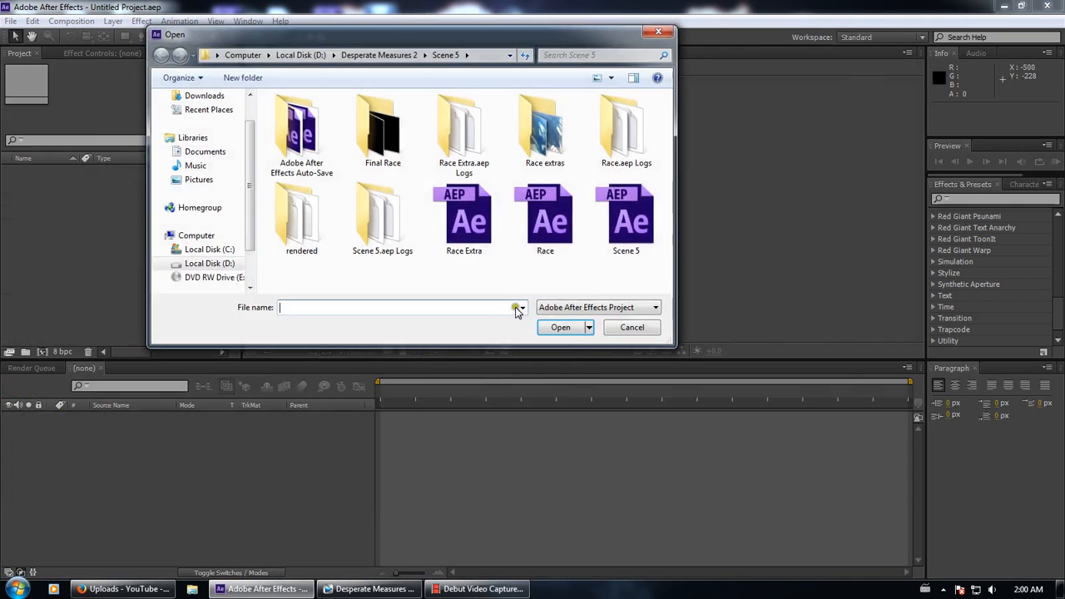
double_click(573, 218)
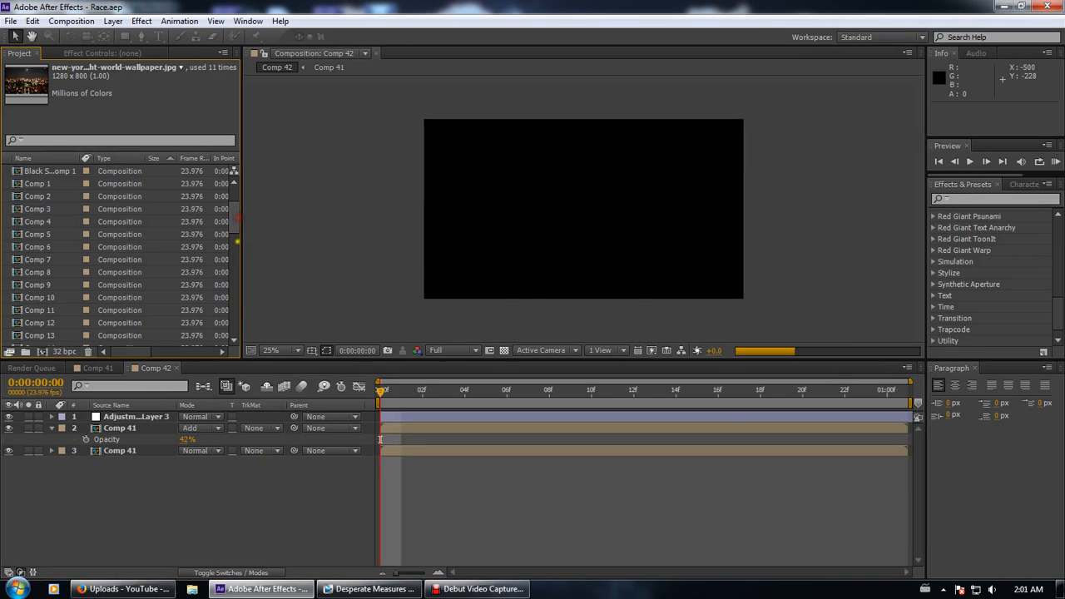
Browse the project items, close Comp 42 and reopen it from the project list
drag(233, 218, 232, 344)
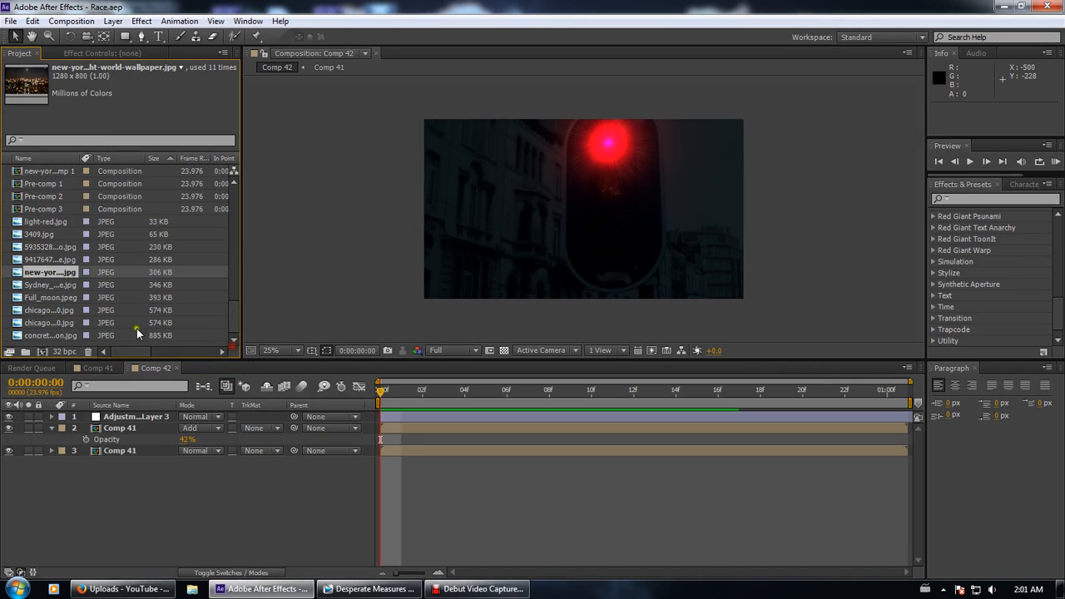
click(129, 417)
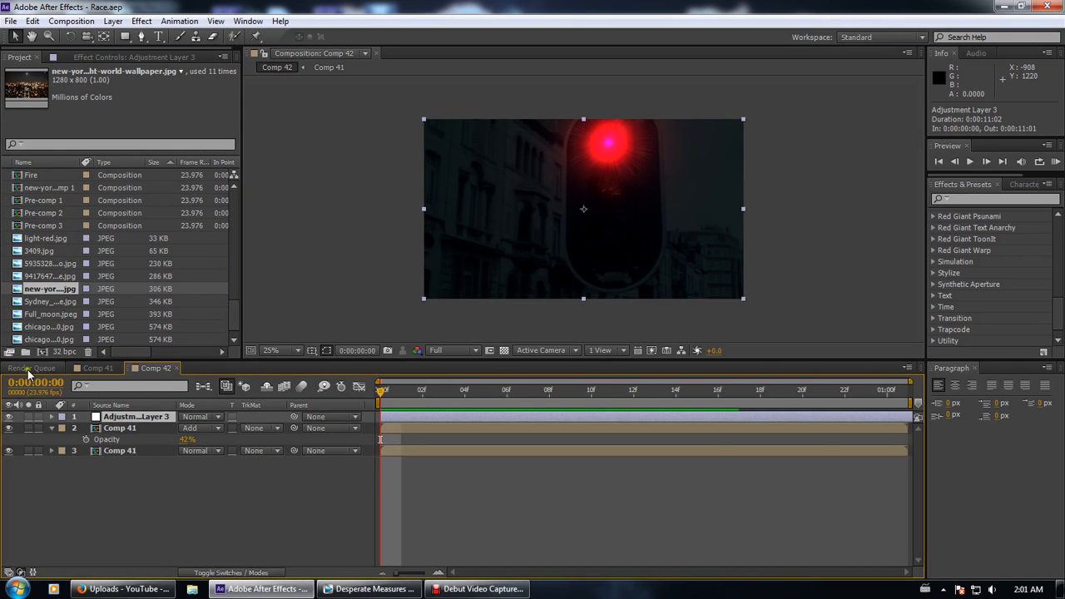
click(175, 368)
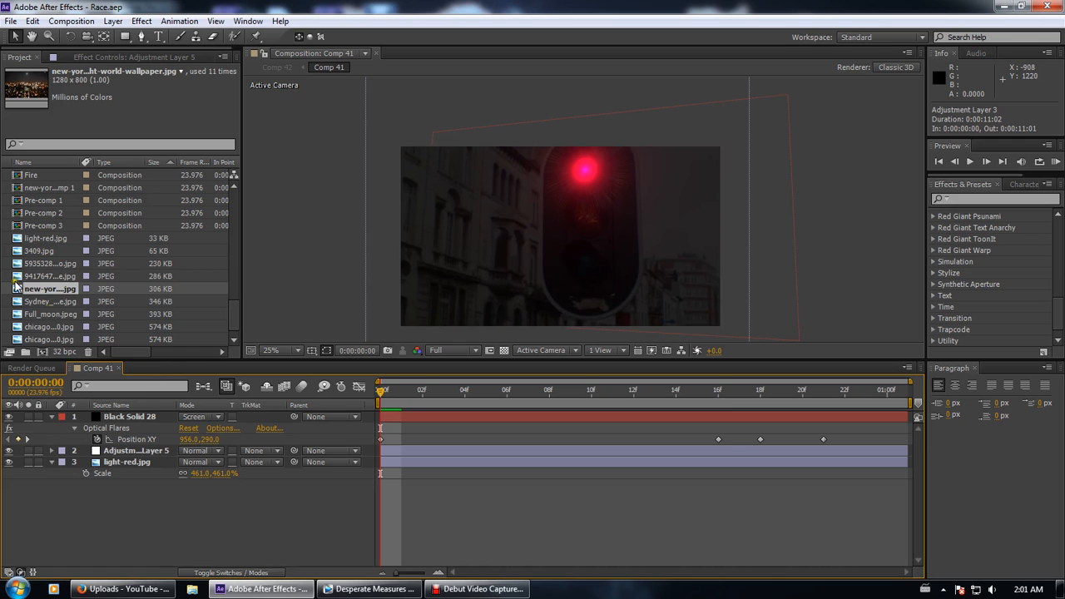
scroll(79, 324, down, 1)
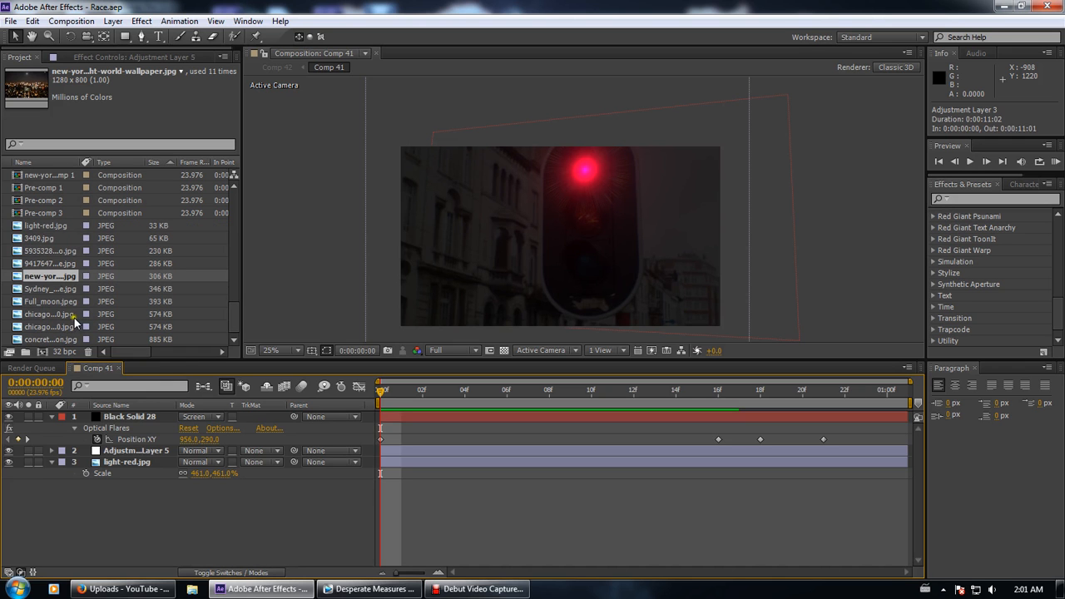
scroll(69, 325, up, 3)
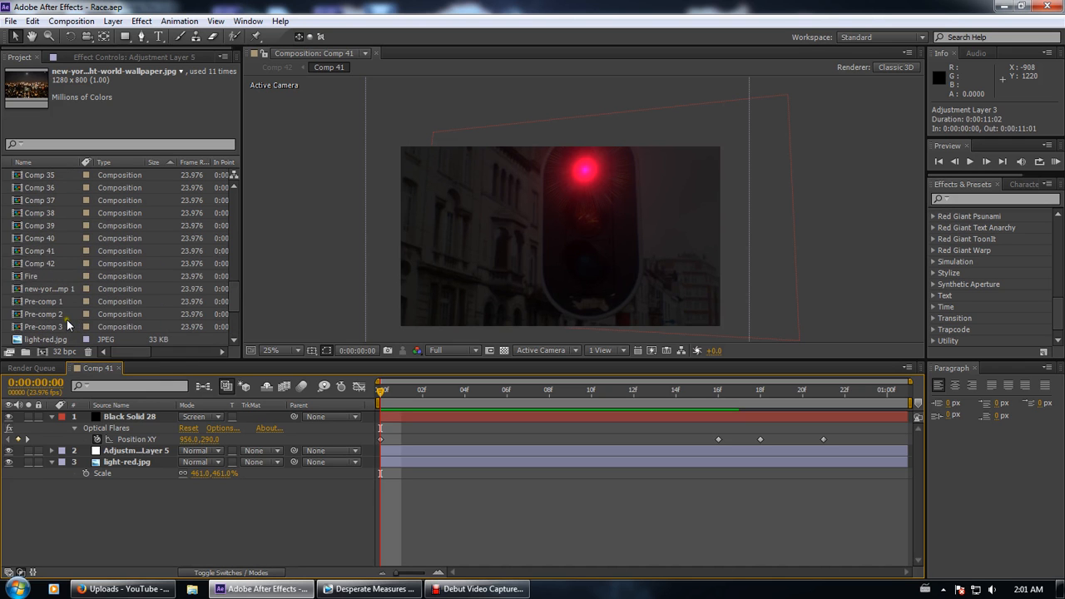
click(47, 265)
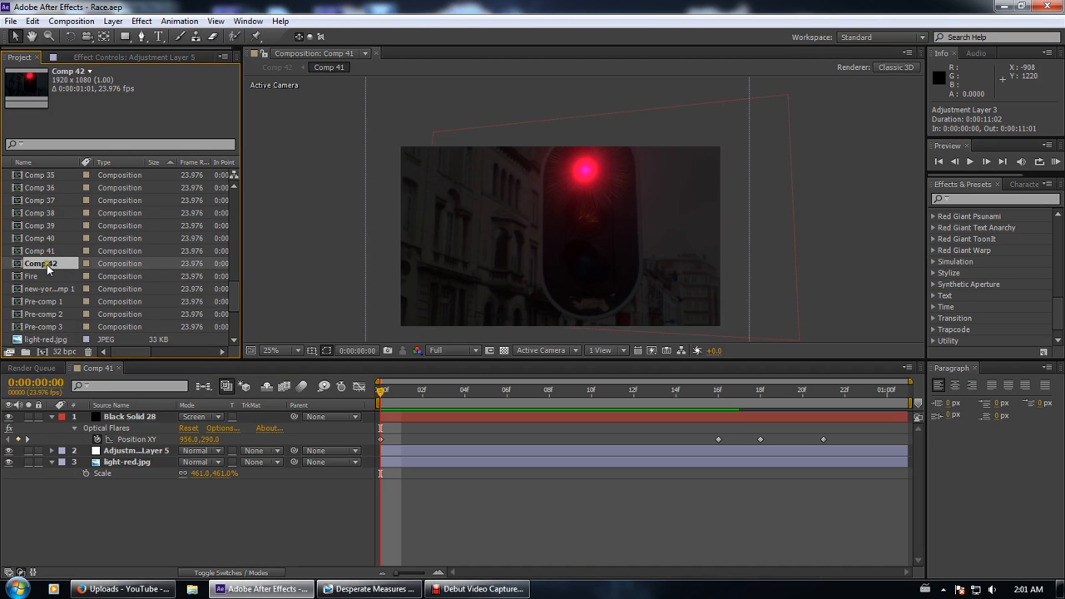
double_click(46, 264)
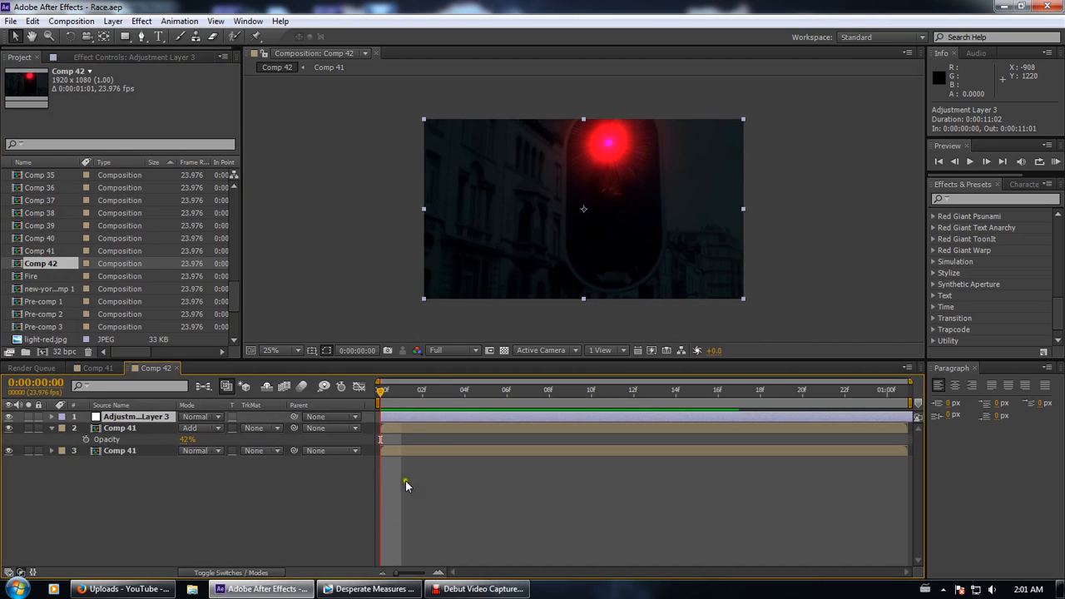
Set the preview resolution to Quarter in Comp 42 and open Comp 39
click(445, 355)
click(460, 429)
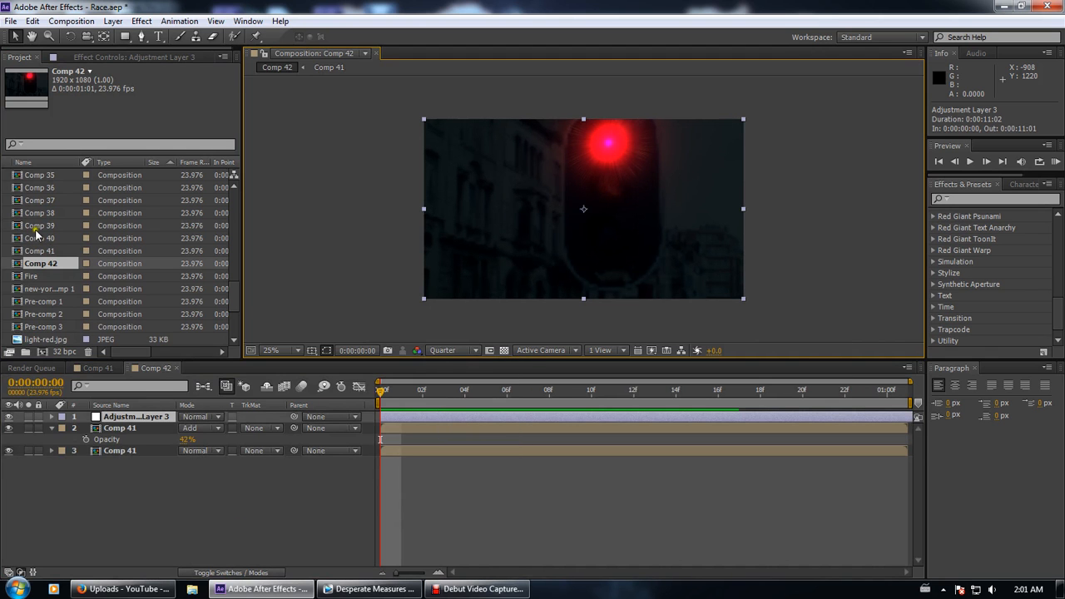
double_click(37, 226)
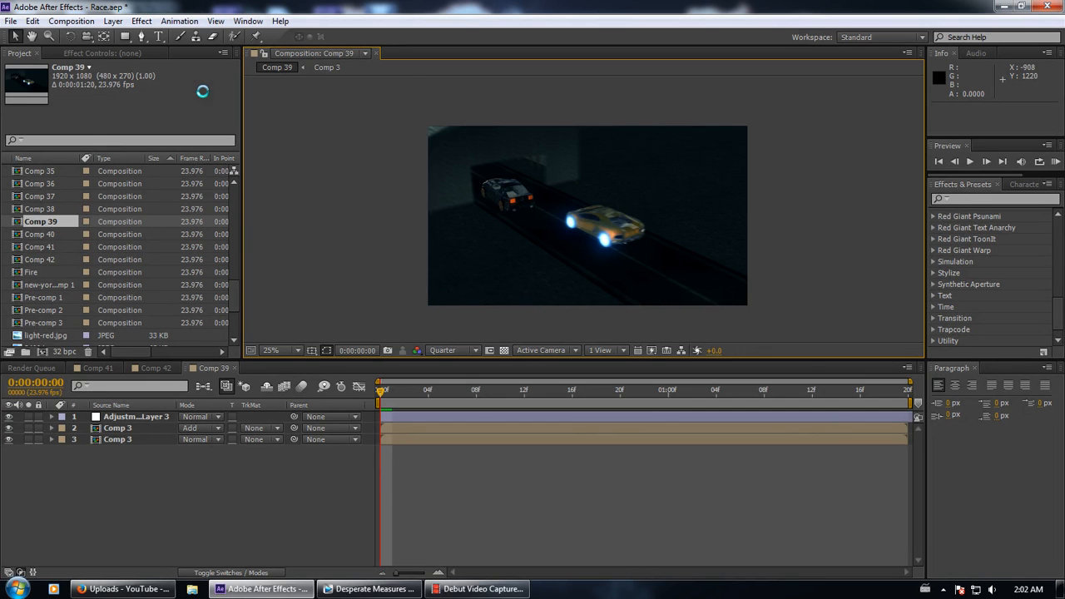
Open Comp 38 from the project list and go back to Comp 39
click(52, 214)
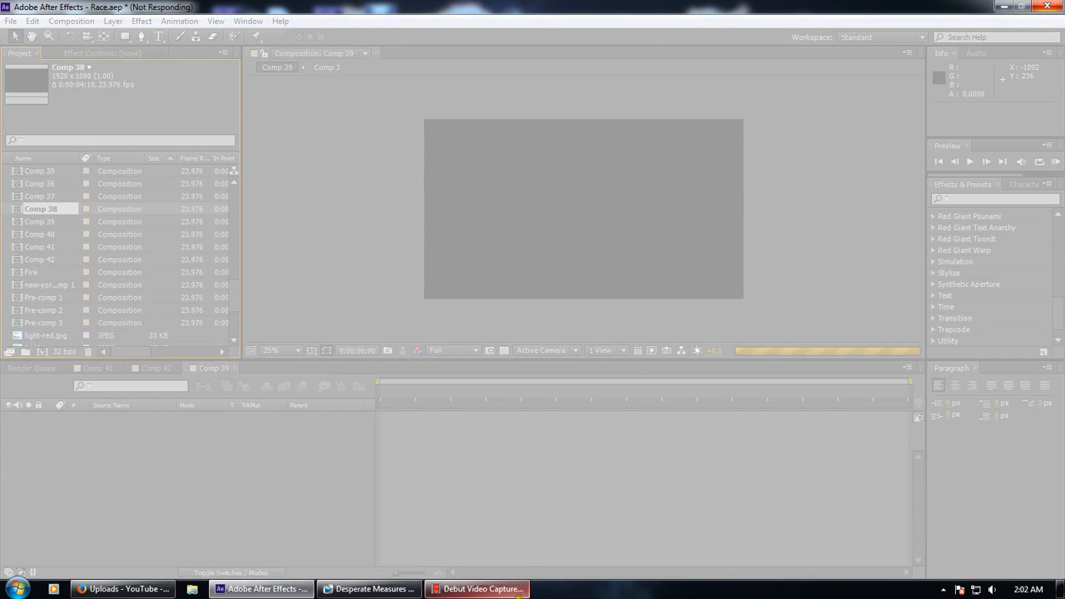
mouse_move(488, 586)
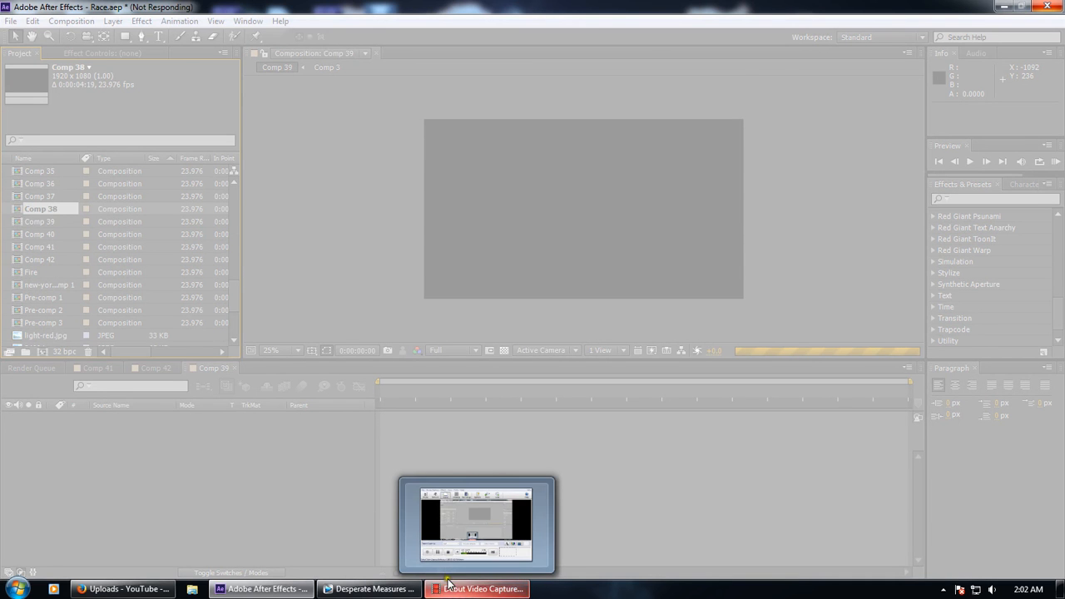
mouse_move(436, 572)
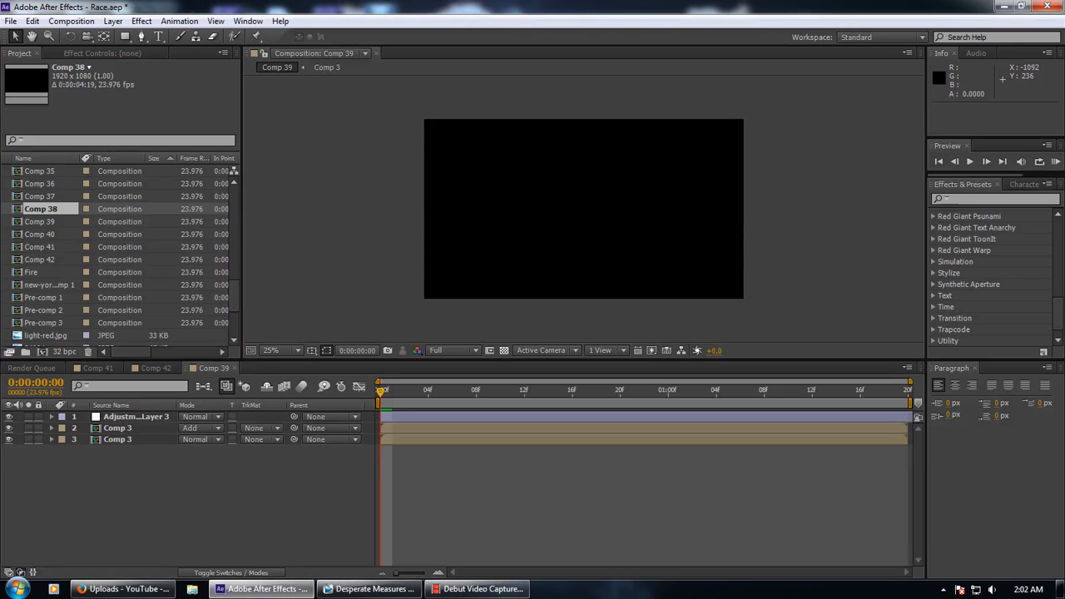
click(305, 501)
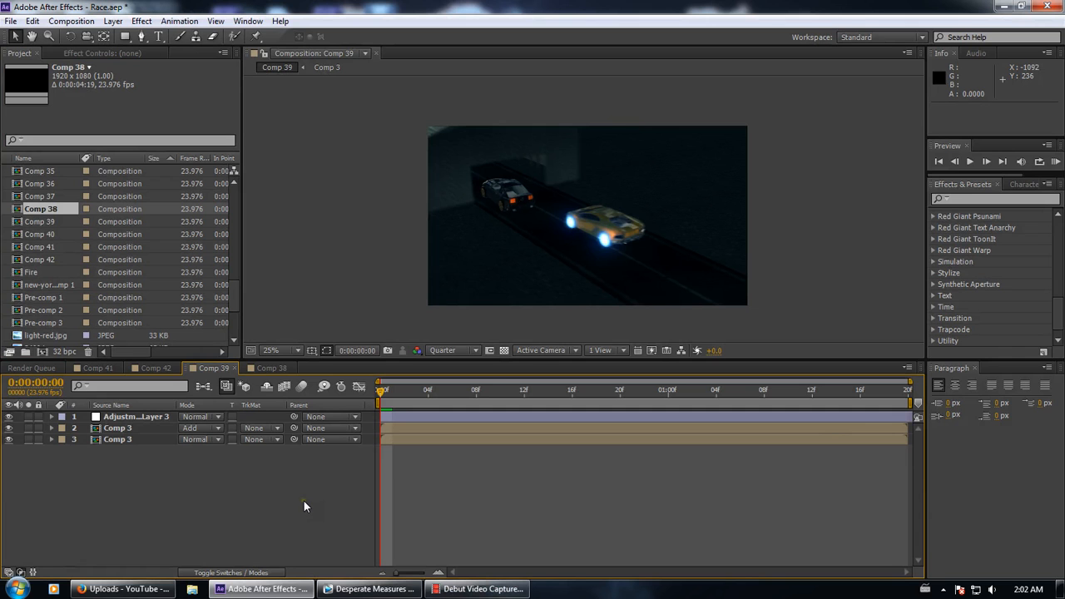
Examine the two cars in Comp 39 up close and display the Curves and Glow effects of the Add-mode Comp 3 layer
drag(399, 331, 483, 337)
scroll(507, 328, up, 4)
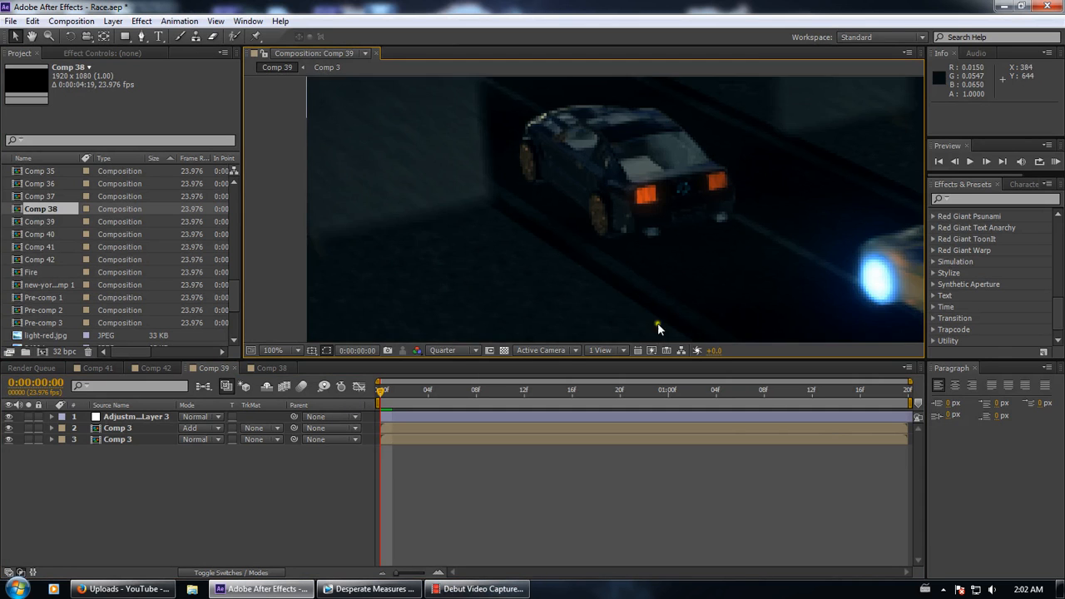
drag(584, 286, 433, 258)
click(114, 428)
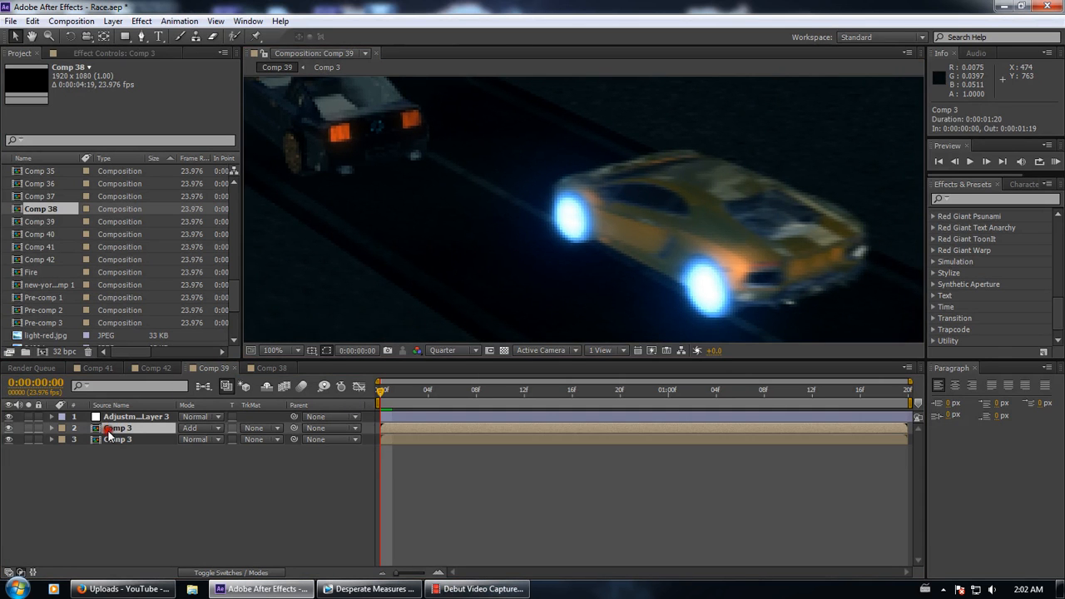
click(125, 53)
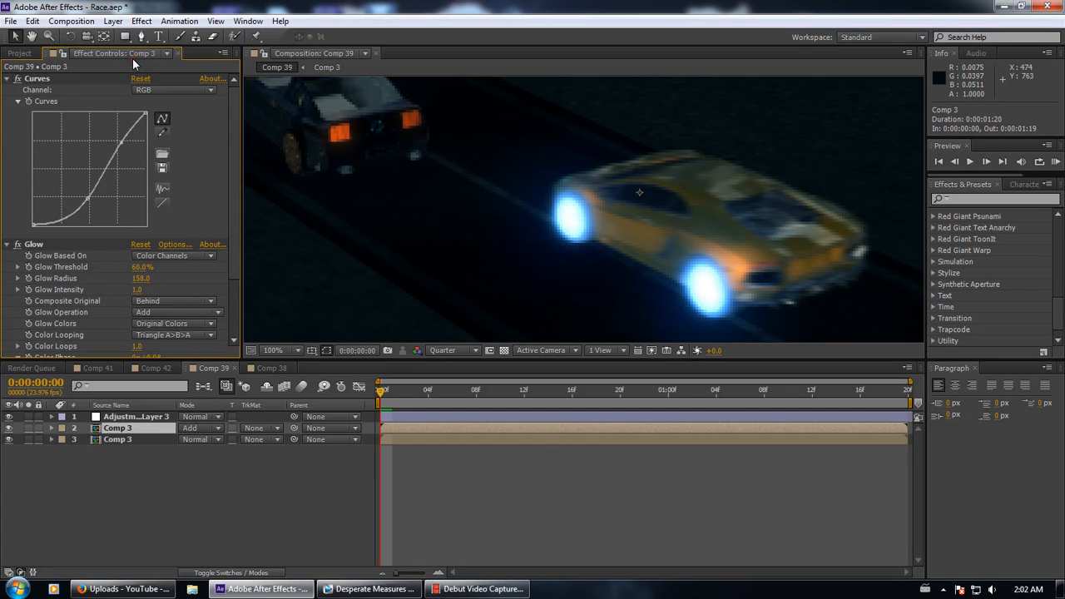
scroll(575, 253, down, 4)
scroll(575, 253, up, 2)
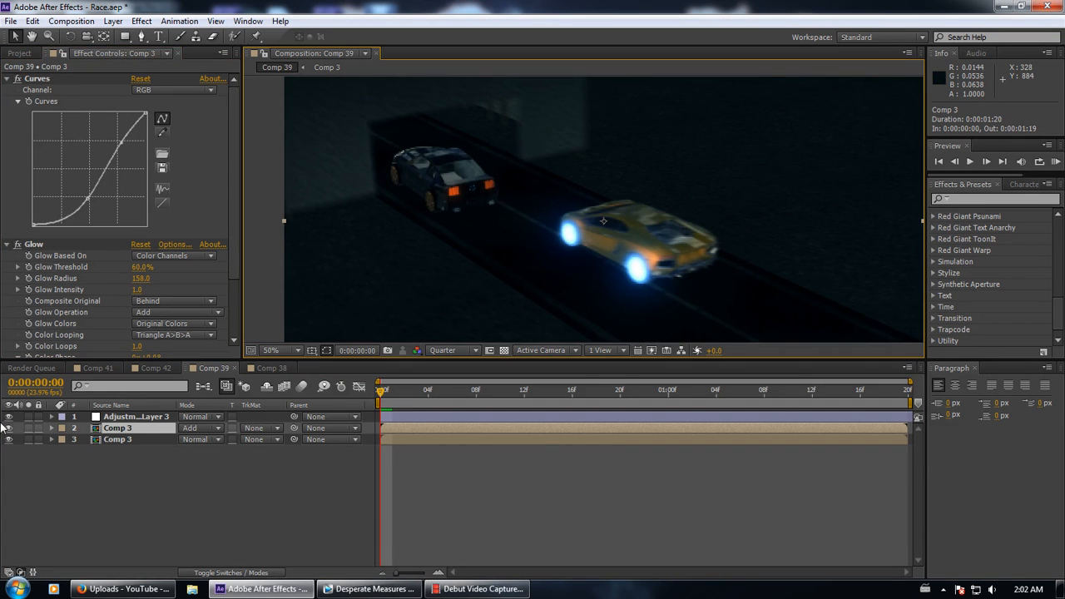
Solo the Normal-mode Comp 3 layer in Comp 39 and examine the cars without the glow and grading layers
click(29, 439)
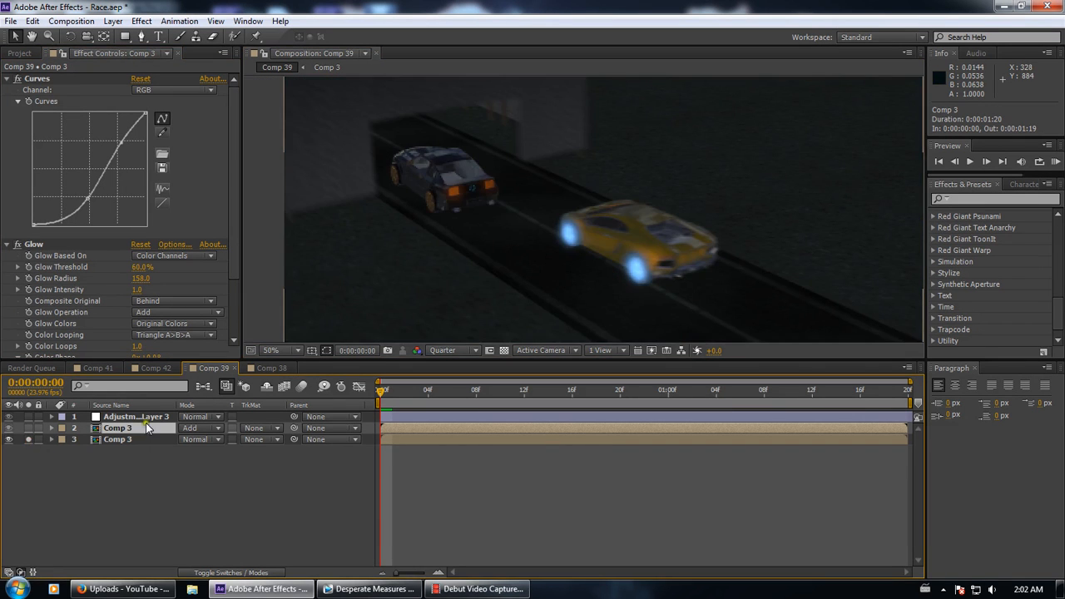
scroll(496, 199, down, 2)
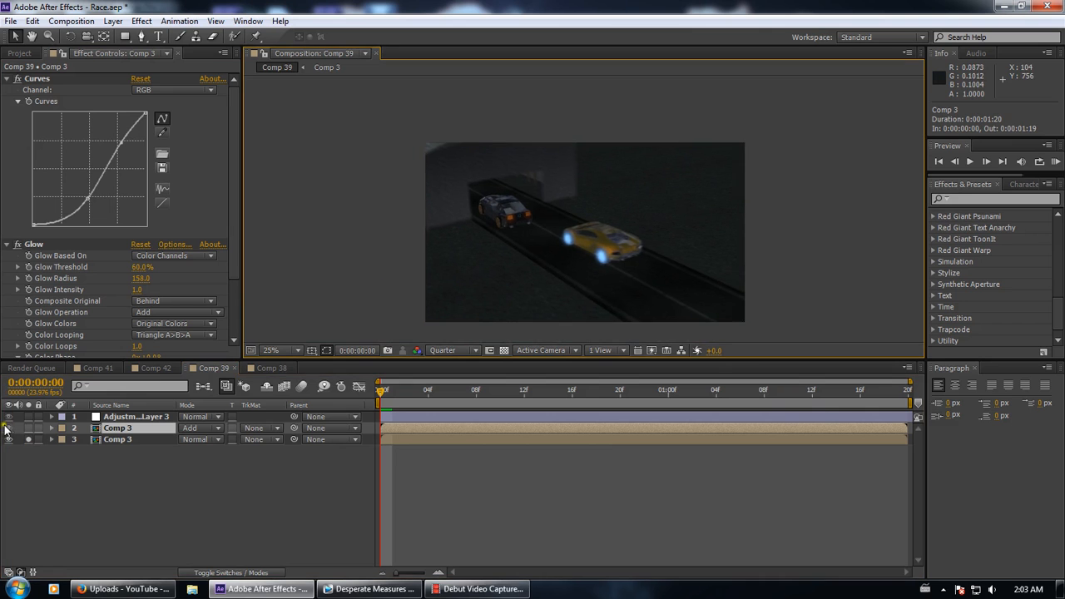
scroll(472, 297, up, 2)
scroll(473, 297, down, 2)
drag(459, 306, 498, 322)
click(28, 441)
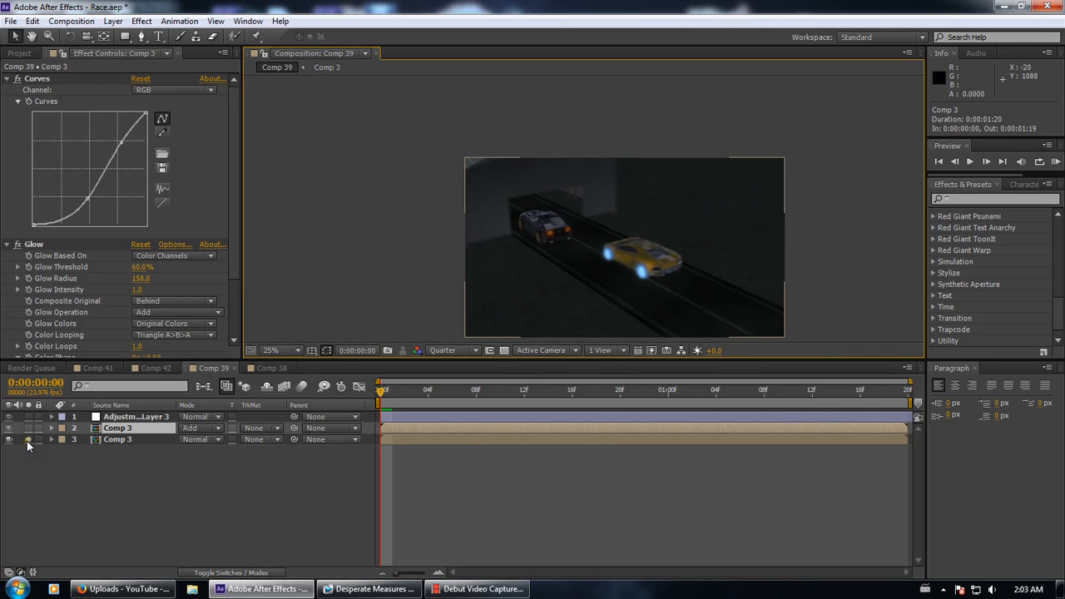
Compare the effects of both Comp 3 layers, check the Add-mode layer's Opacity, and turn the solo off
click(112, 439)
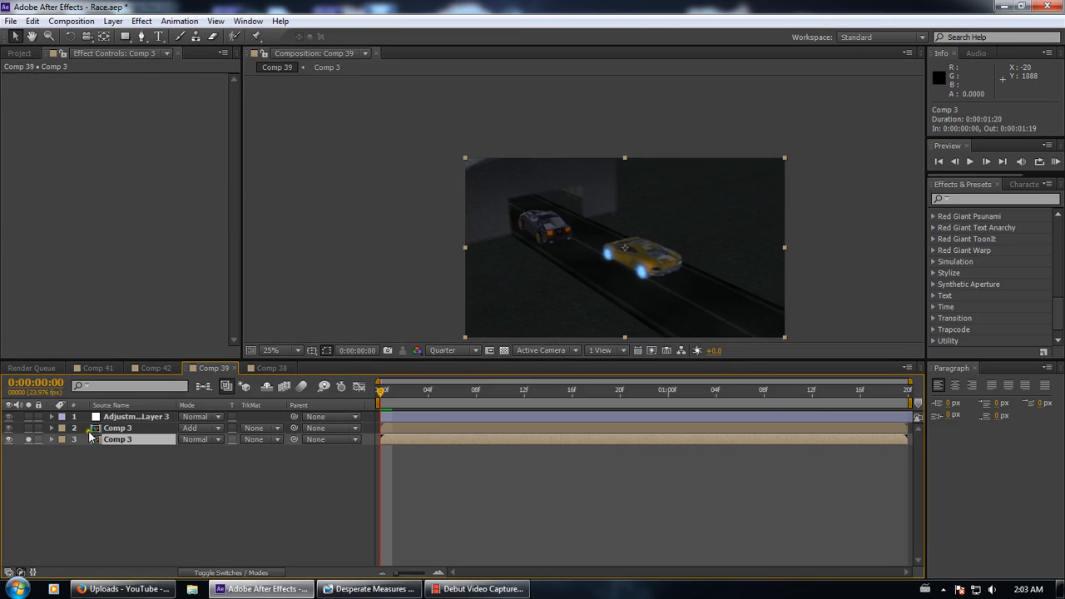
click(95, 429)
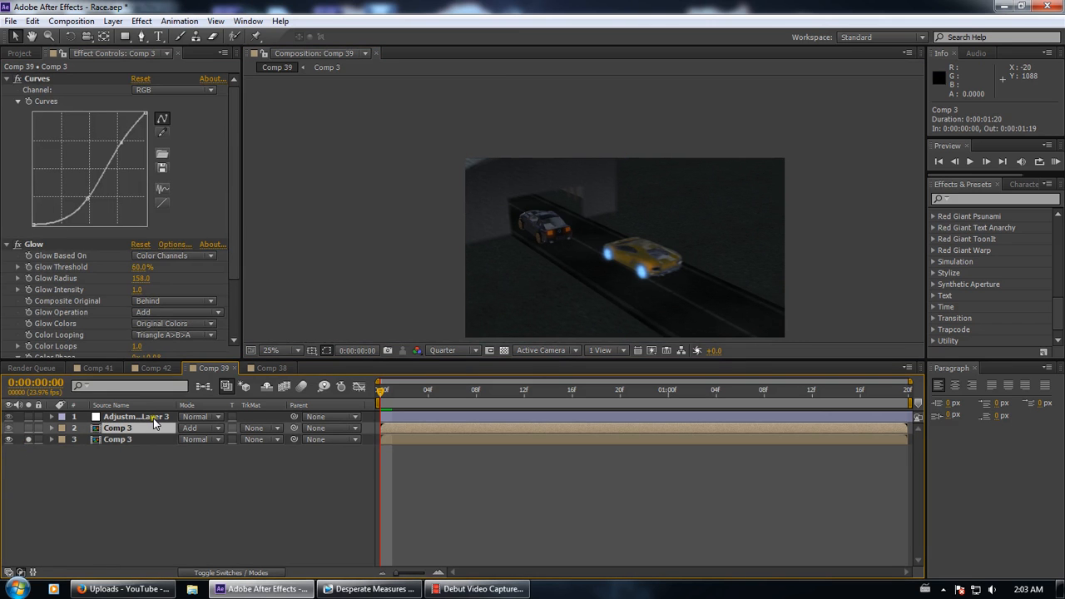
key(t)
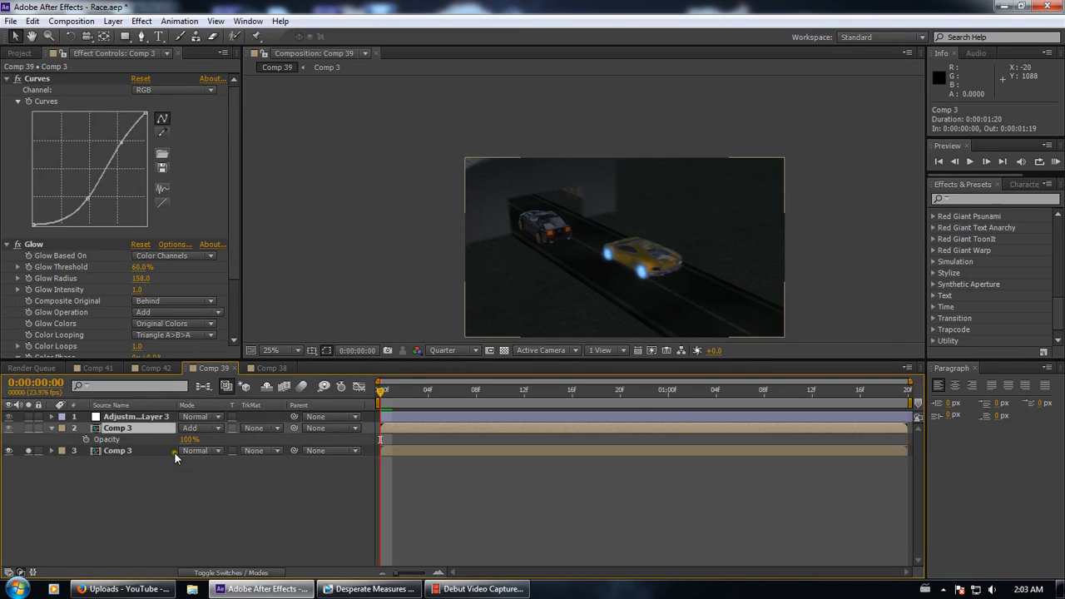
key(t)
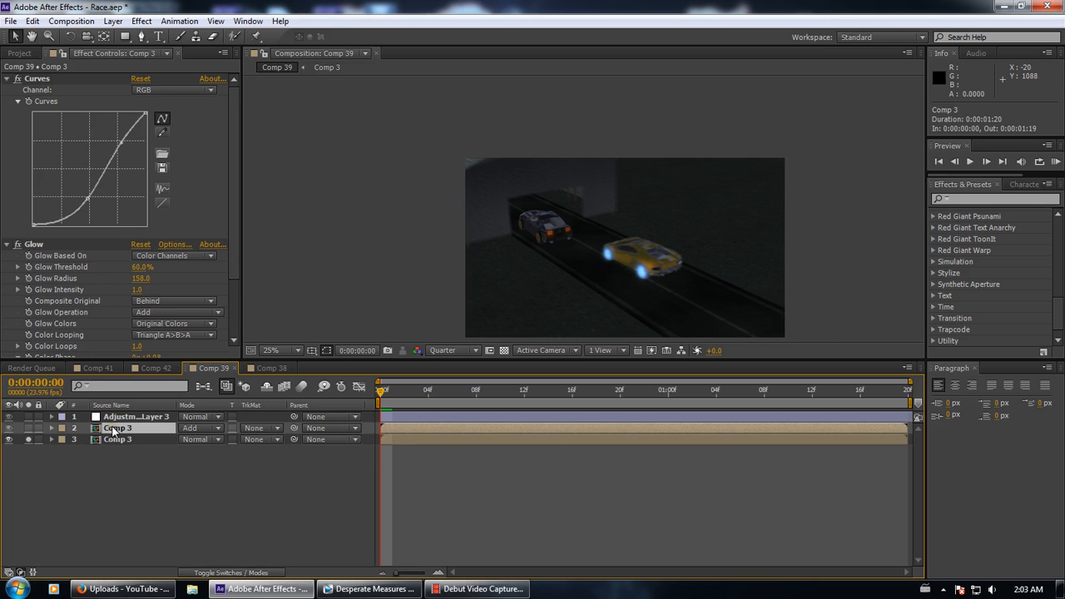
click(50, 84)
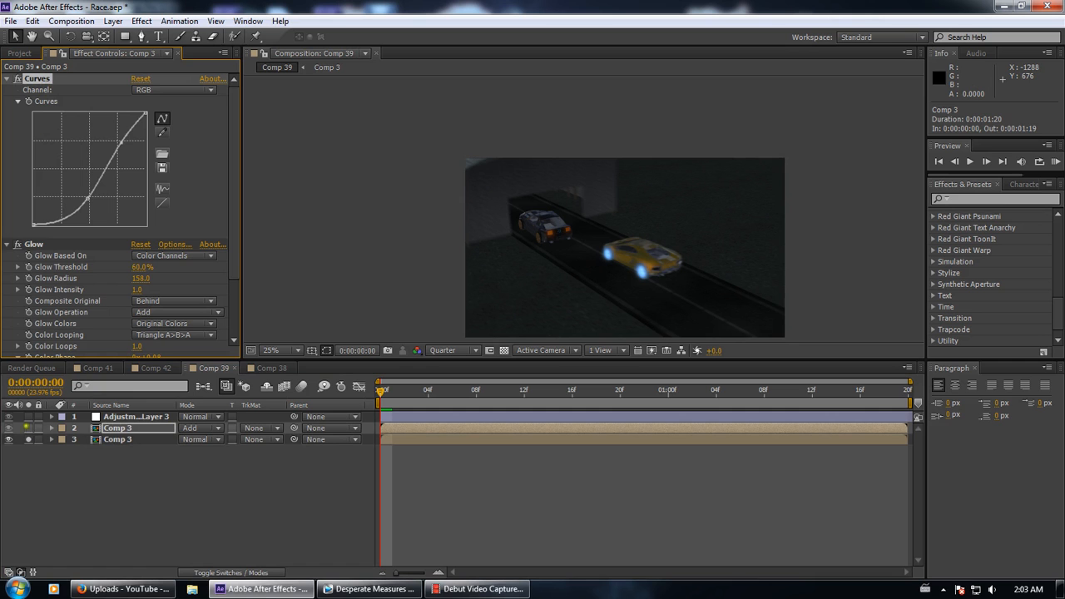
click(28, 438)
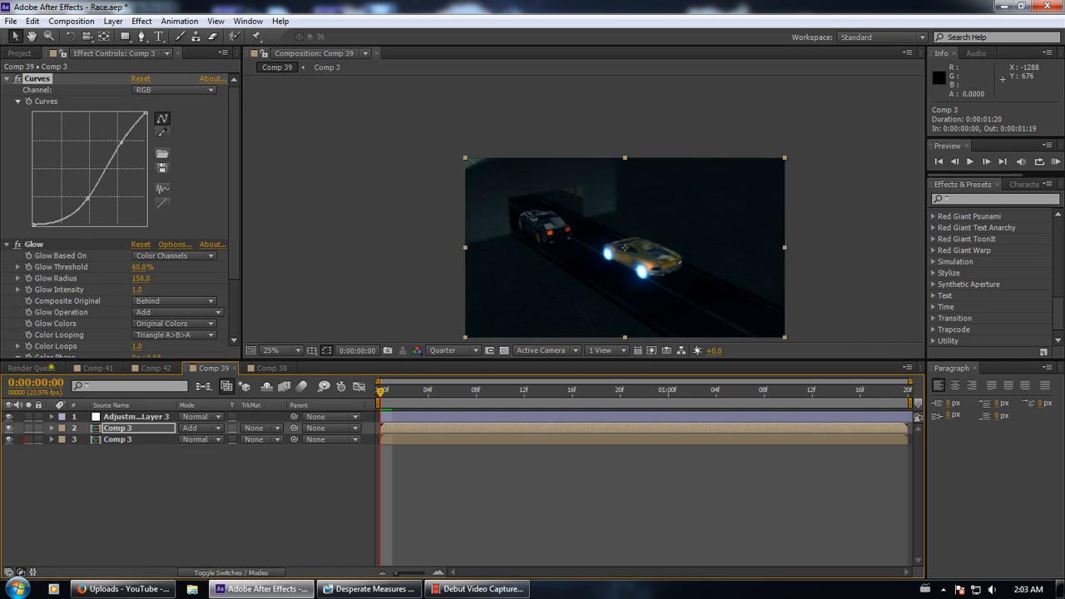
Disable Curves and Glow on the Add-mode Comp 3 layer to compare the look, and re-enable both effects
click(19, 244)
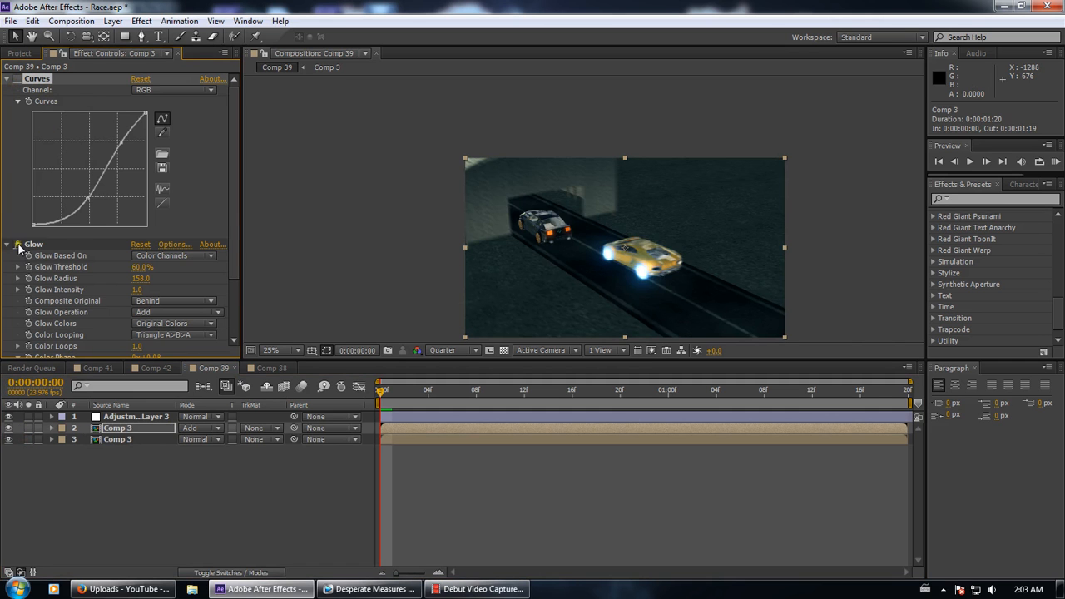
click(18, 244)
scroll(22, 250, down, 2)
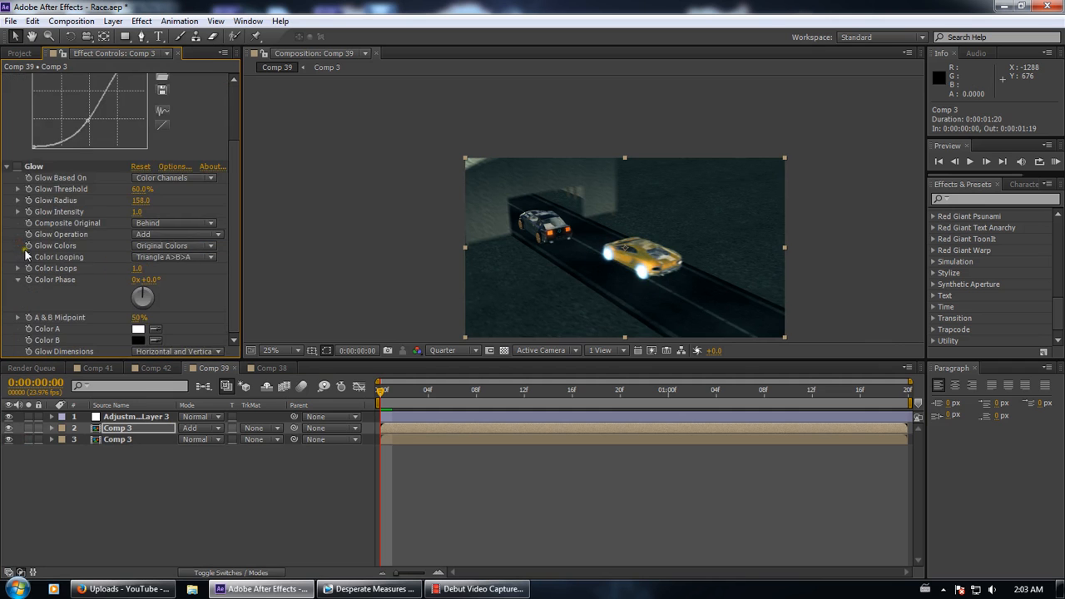
scroll(24, 259, up, 2)
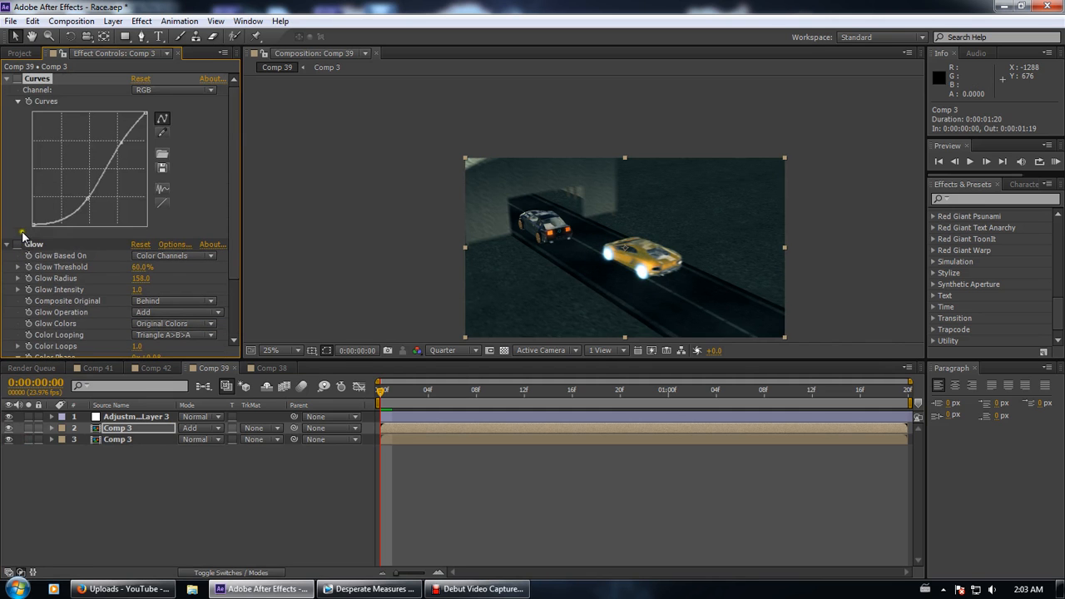
click(16, 78)
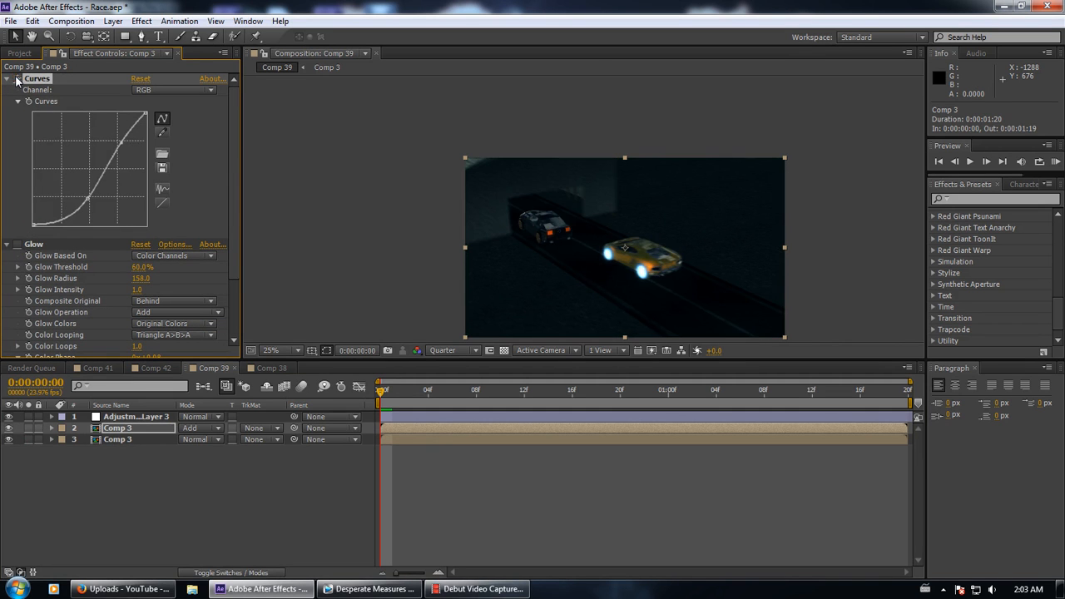
click(16, 245)
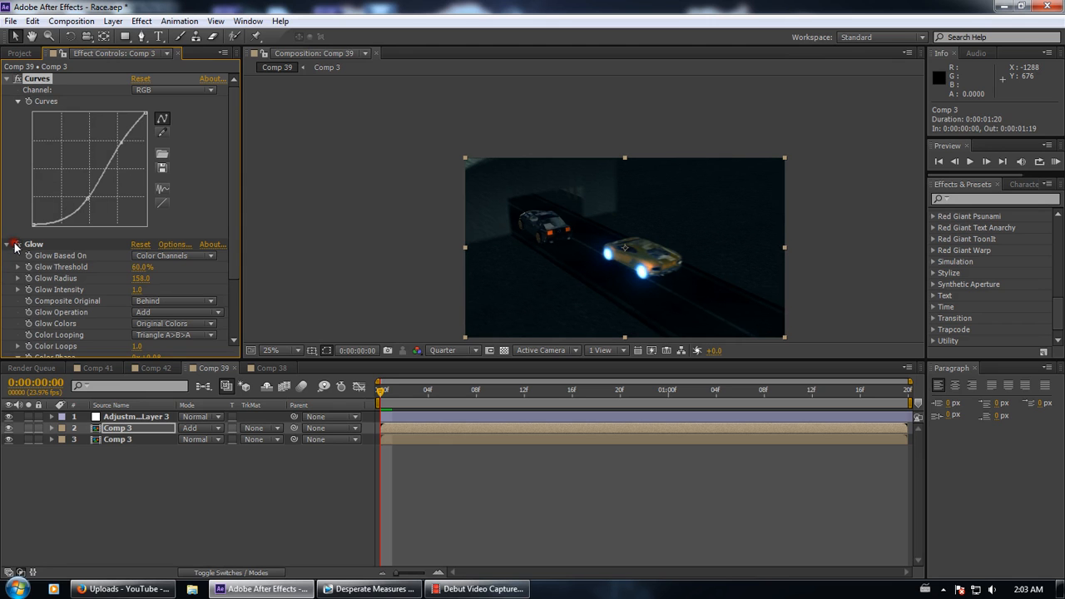
Show layer names instead of source names in Comp 39 and display the Mojo effect settings of Adjustment Layer 3
click(124, 406)
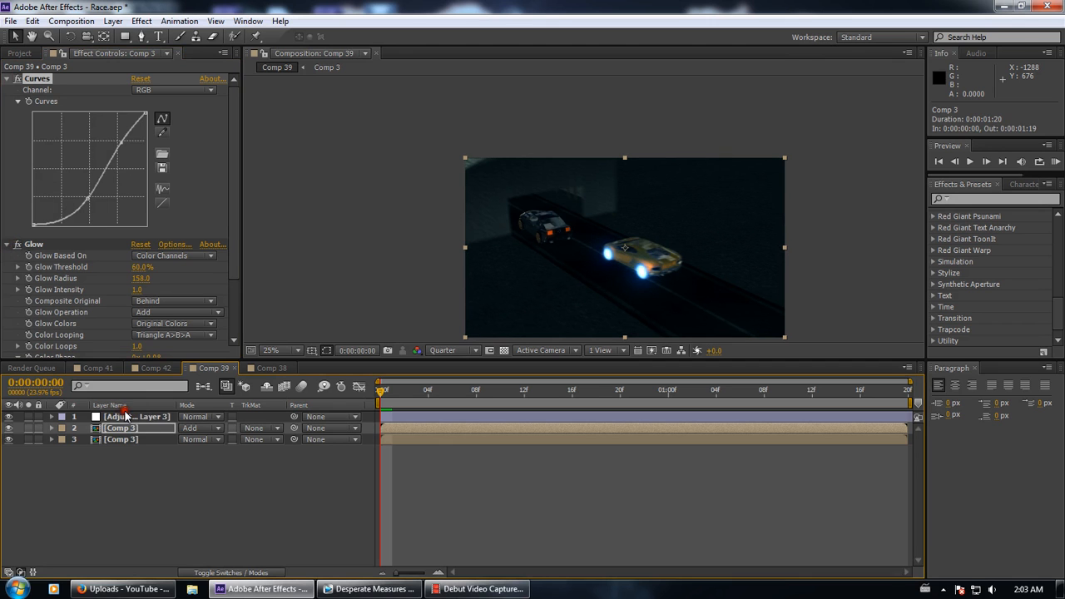
click(127, 416)
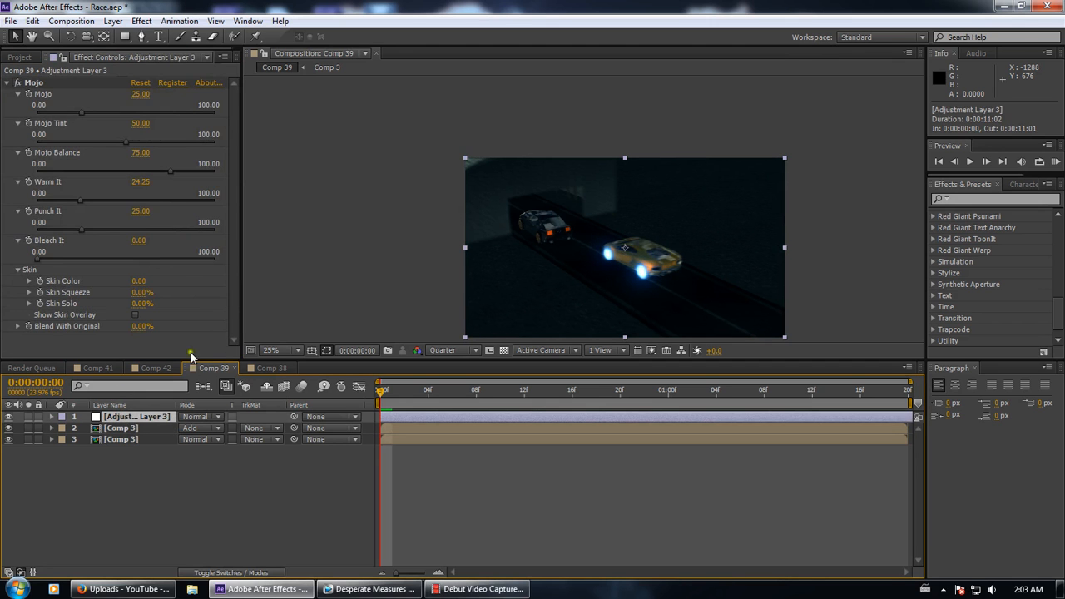
Set the project's color depth to 8 bits per channel
click(20, 56)
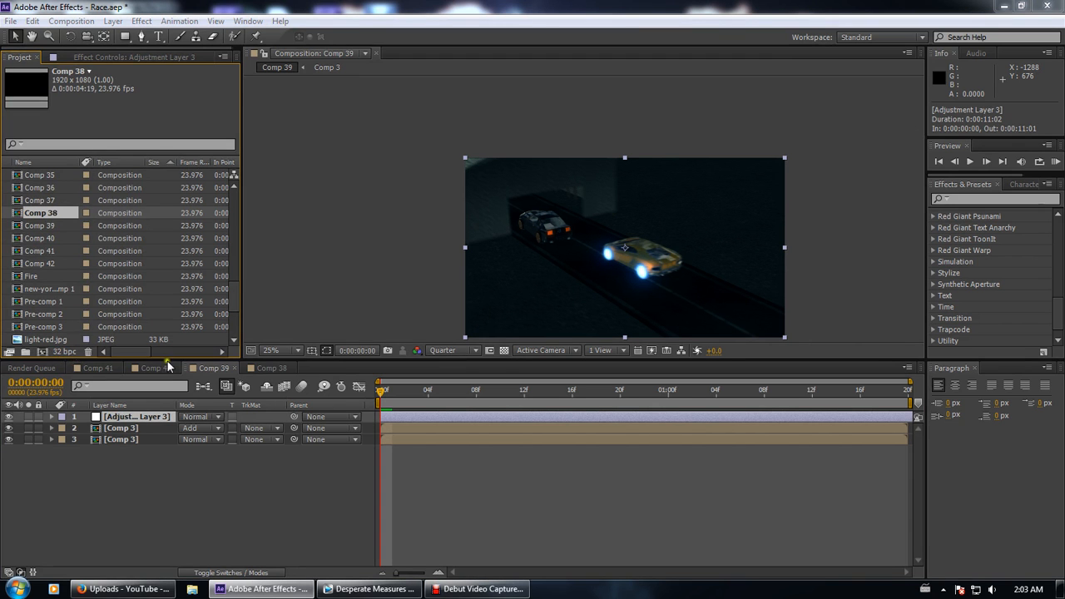
click(64, 352)
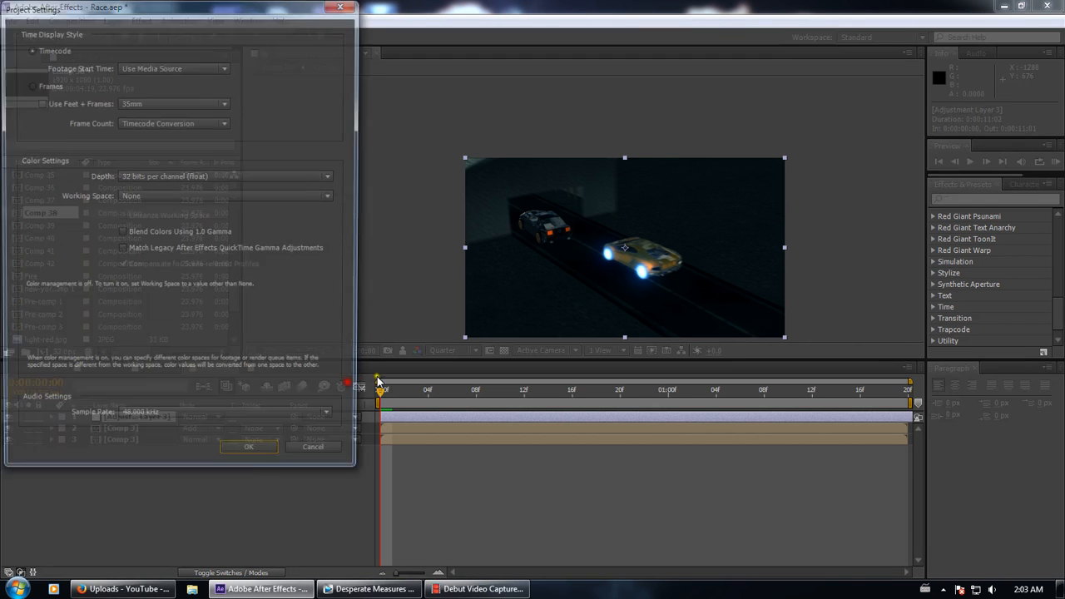
click(166, 176)
click(168, 192)
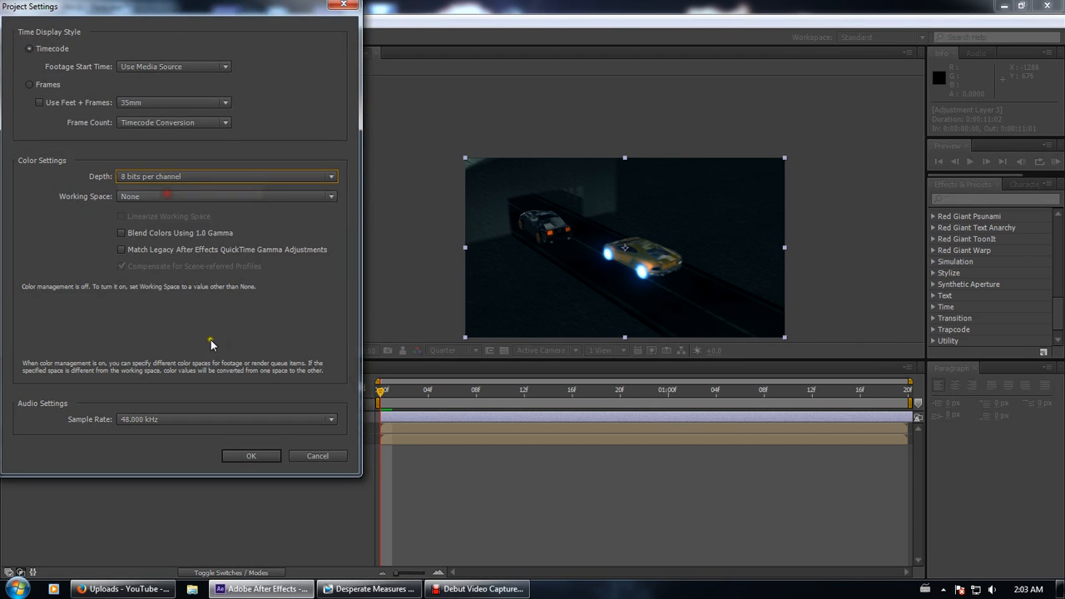
click(247, 458)
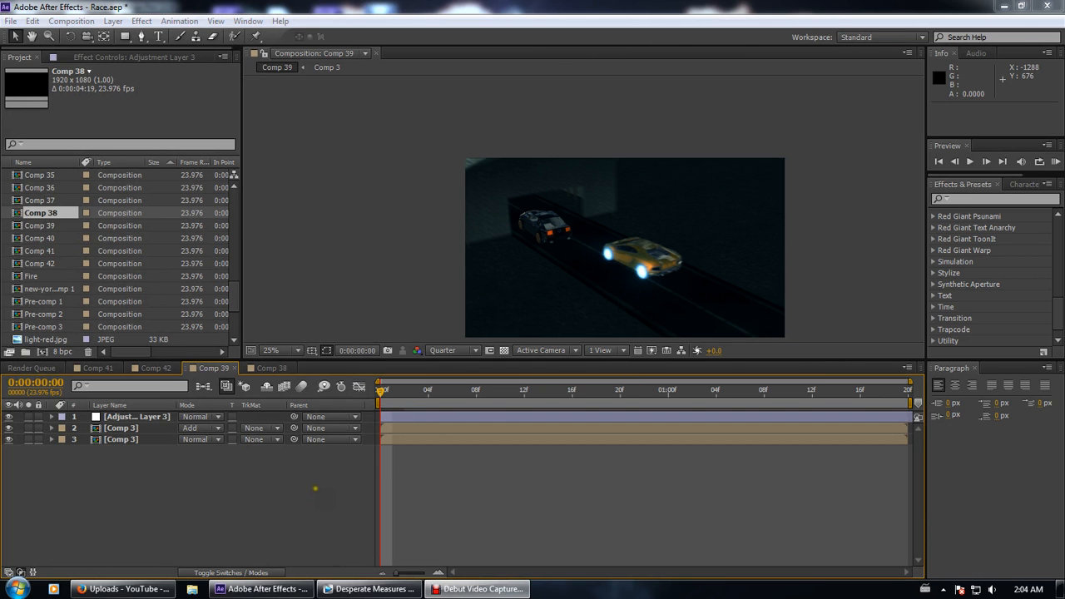
Examine the two cars in Comp 39 up close at the 8-bit color depth
click(315, 488)
scroll(495, 306, up, 3)
drag(495, 306, 465, 111)
Set the project's color depth to 32 bits per channel (float)
click(59, 352)
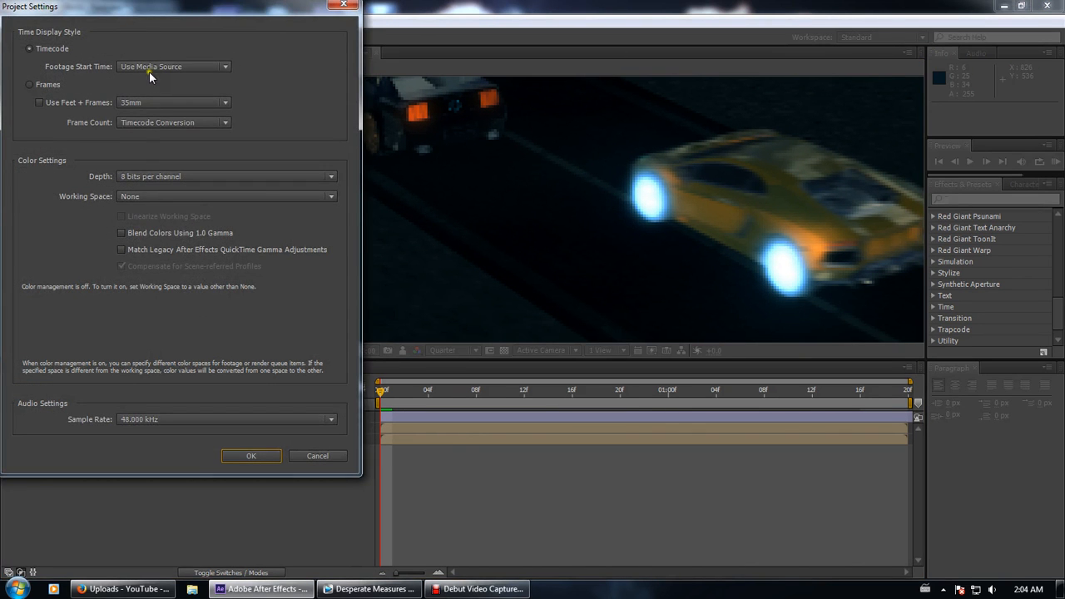
click(158, 175)
click(155, 219)
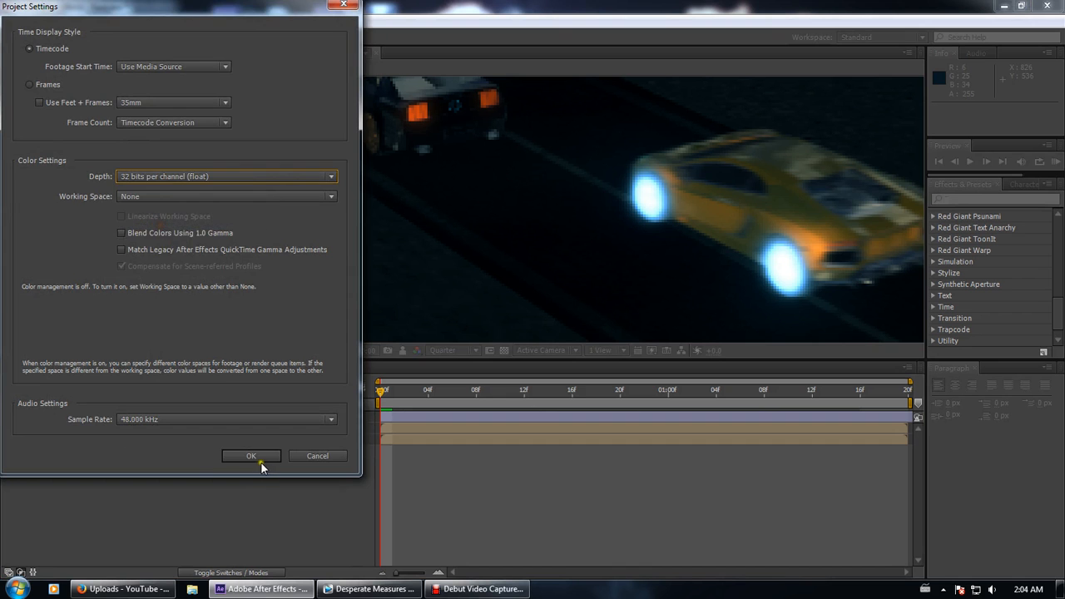
click(251, 456)
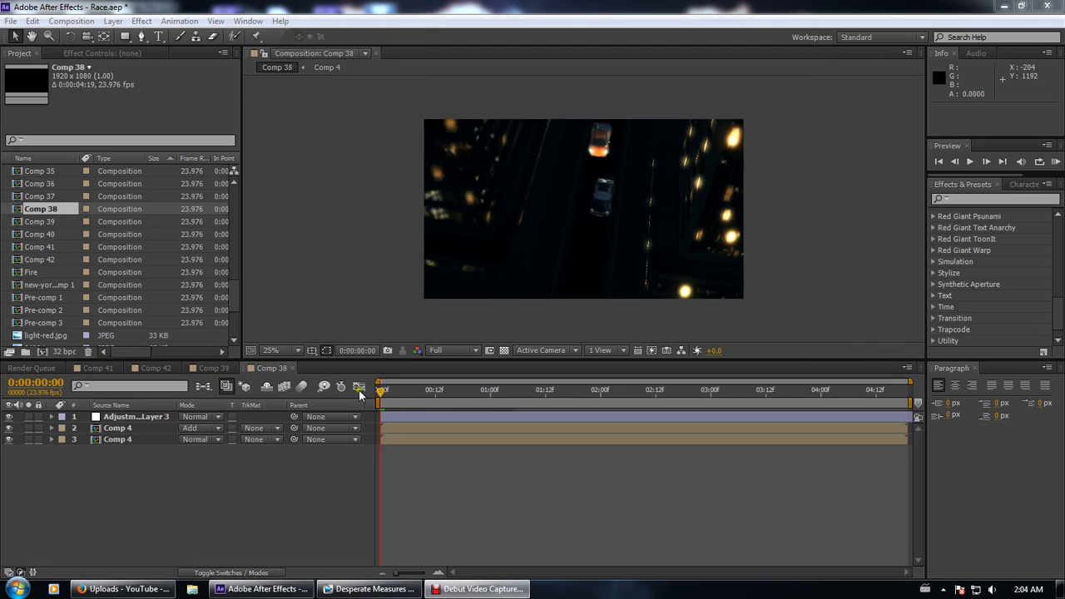
Set Comp 38's preview resolution to Quarter and move the current time to 0:00:01:00
click(387, 392)
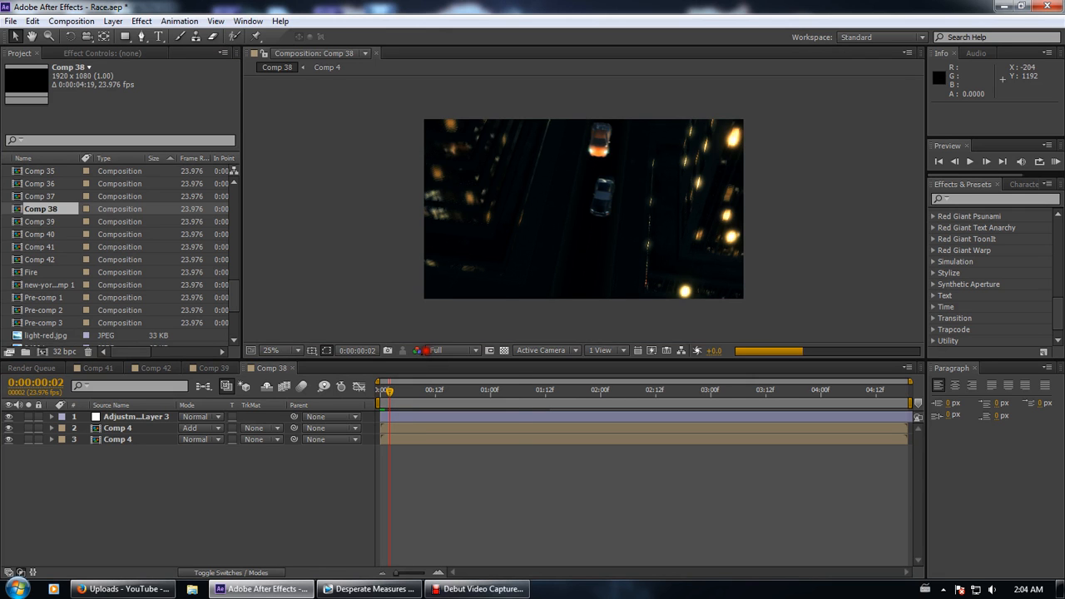
click(426, 350)
click(449, 431)
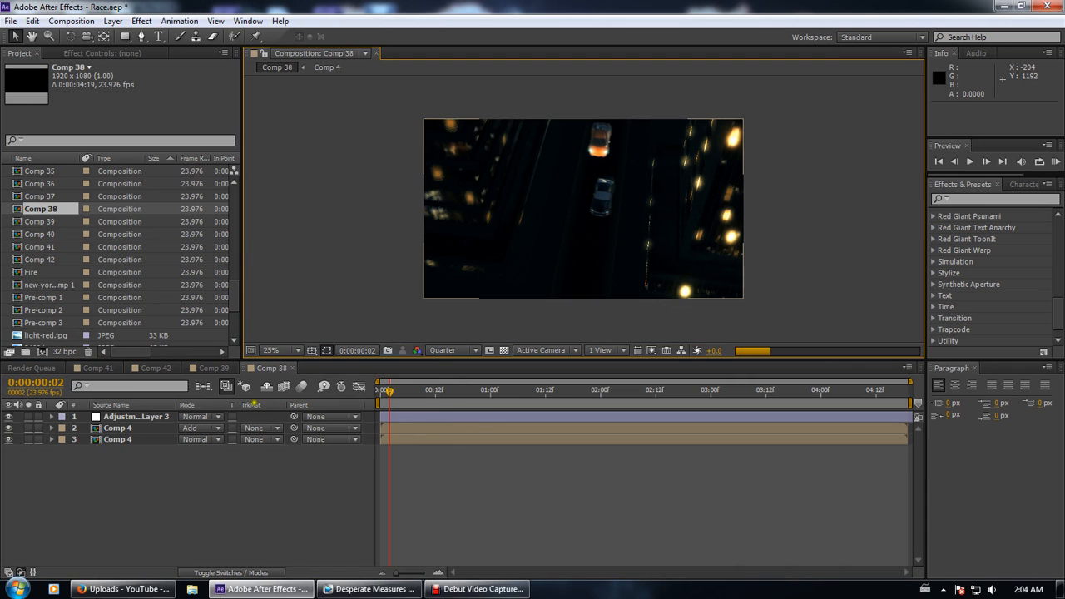
click(444, 390)
click(490, 390)
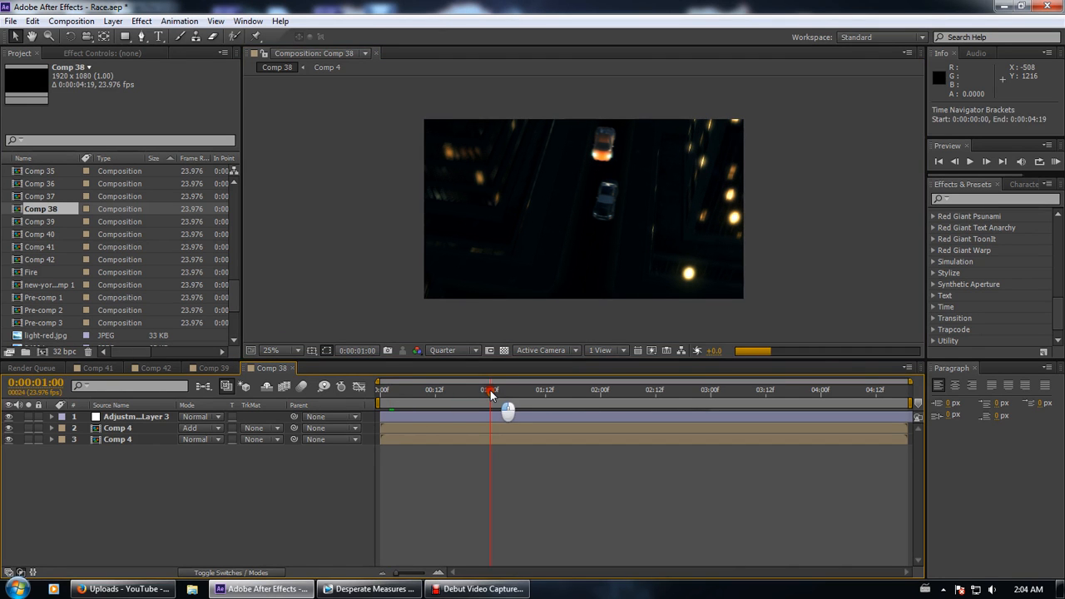
Open the nested Comp 4 from its Add-mode layer, select the Mustang 2 layer and examine the two cars up close
click(112, 427)
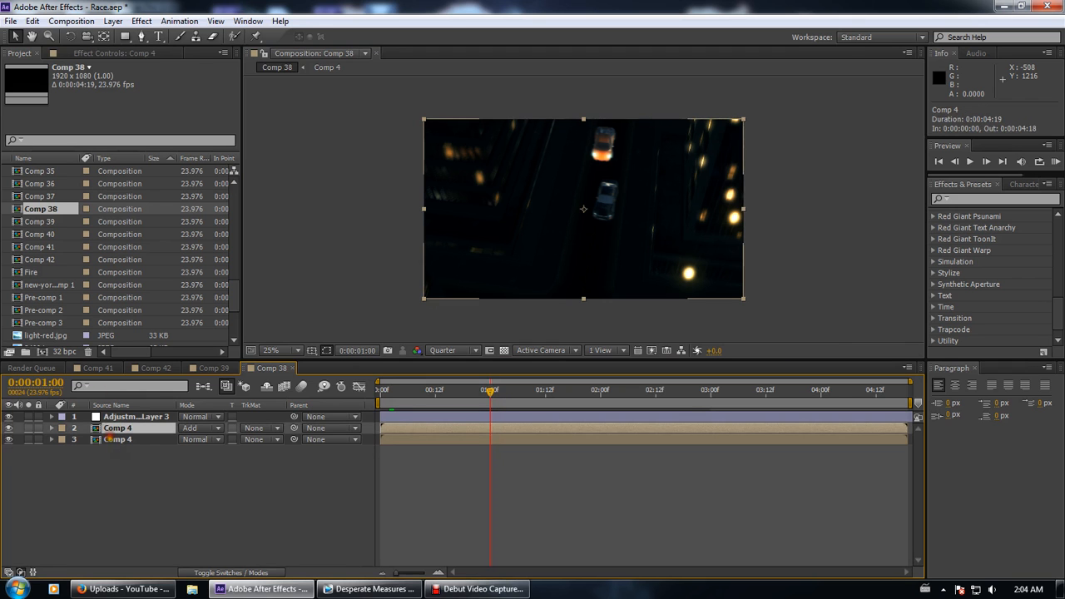
double_click(109, 427)
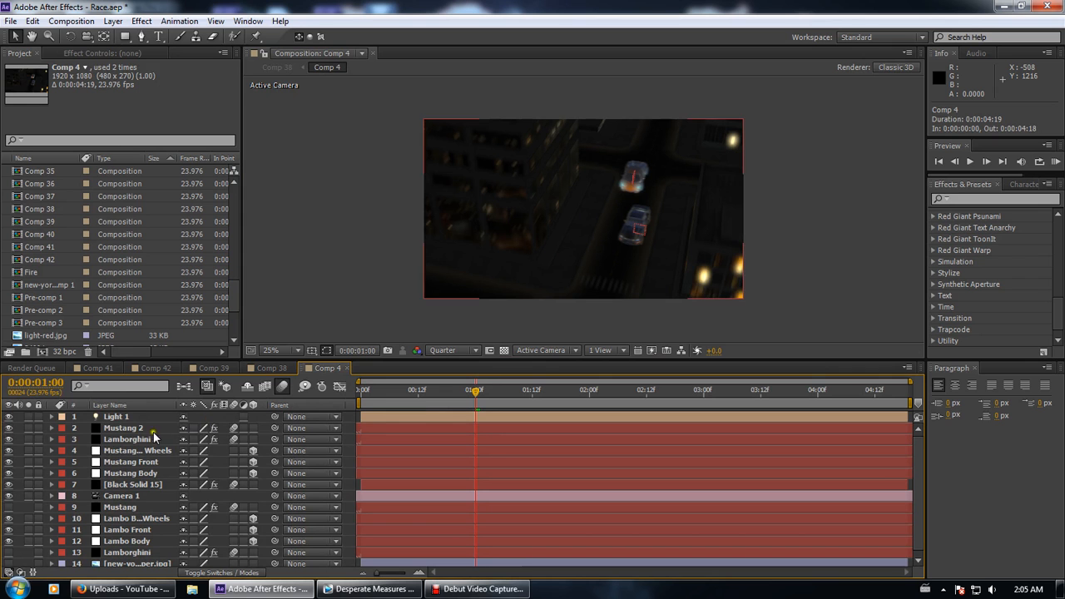
click(114, 418)
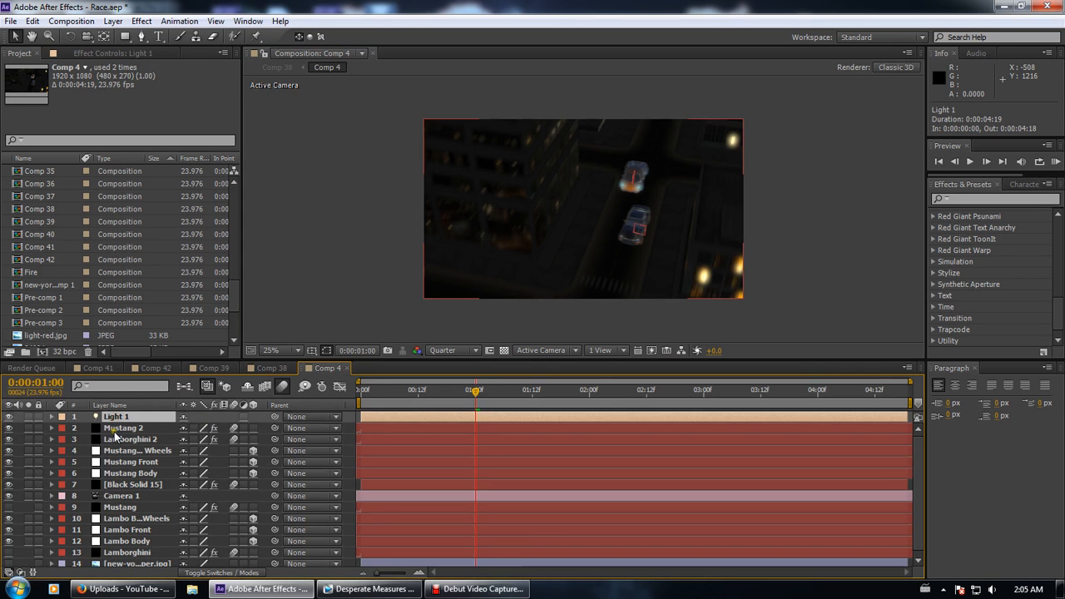
click(119, 429)
key(period)
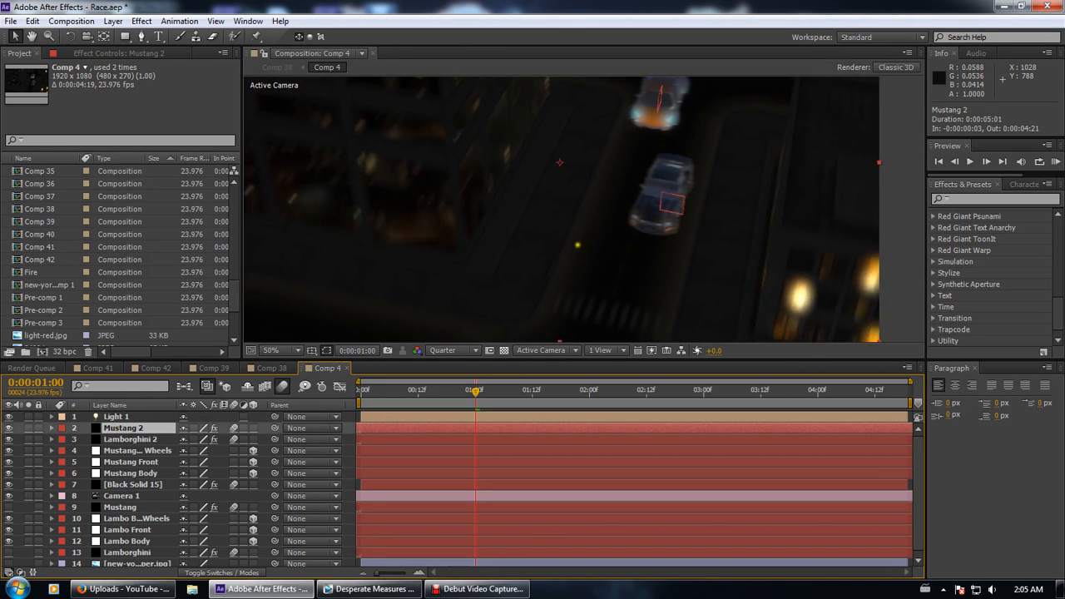
key(comma)
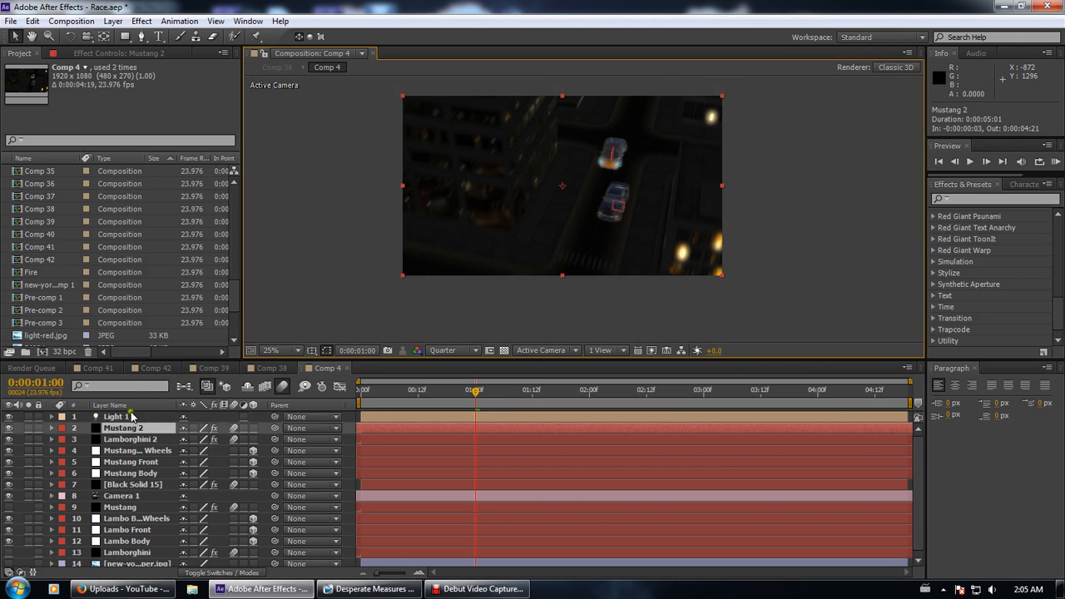
drag(580, 268, 479, 317)
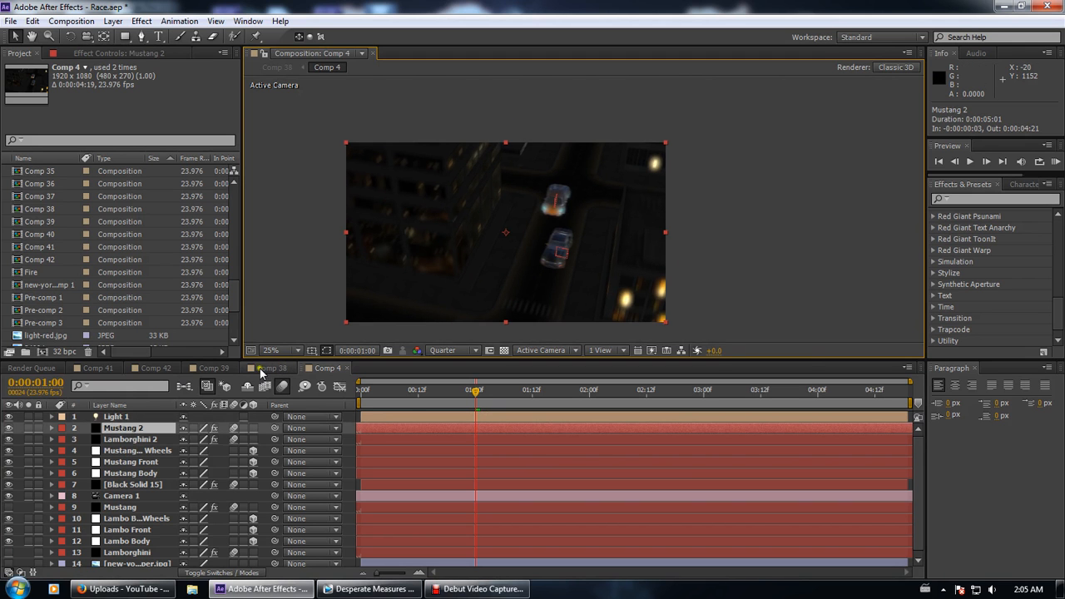
Solo the New York night wallpaper layer in Comp 4 to view the image, and turn the solo off
scroll(298, 470, down, 1)
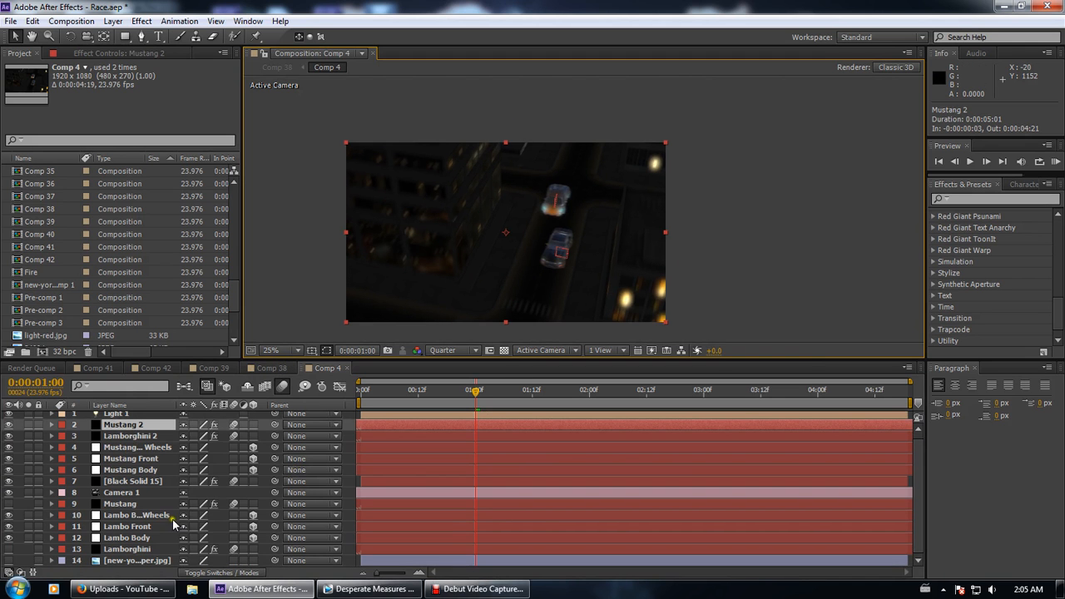
click(128, 561)
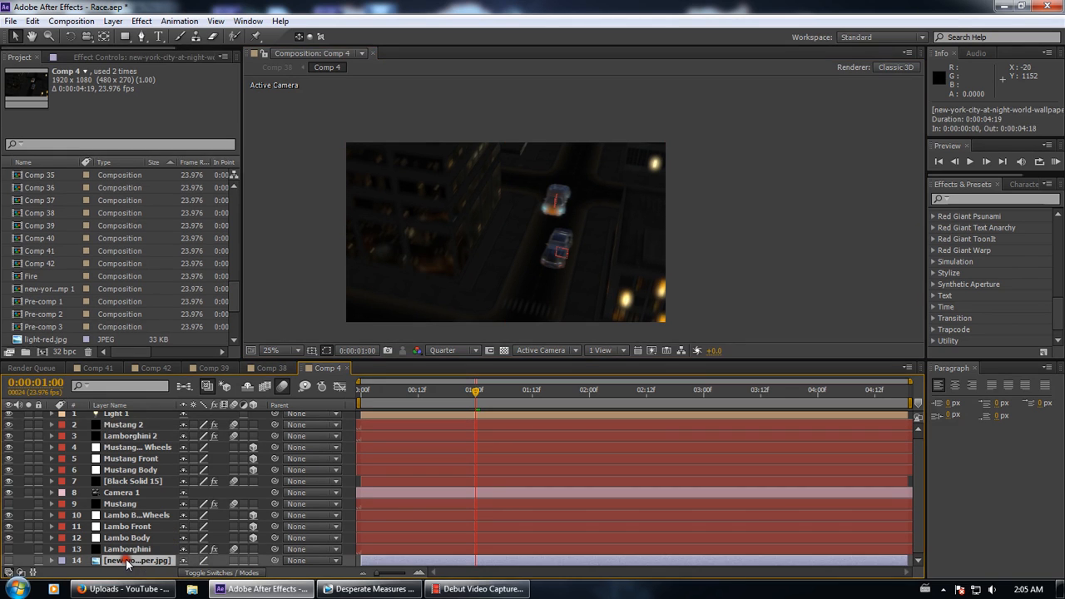
click(8, 562)
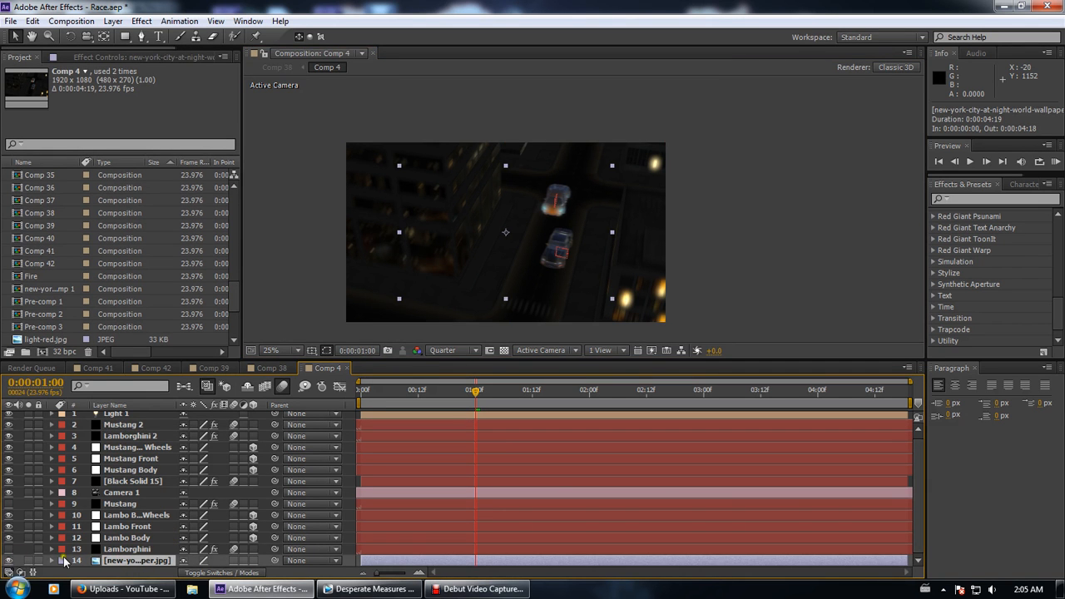
click(29, 562)
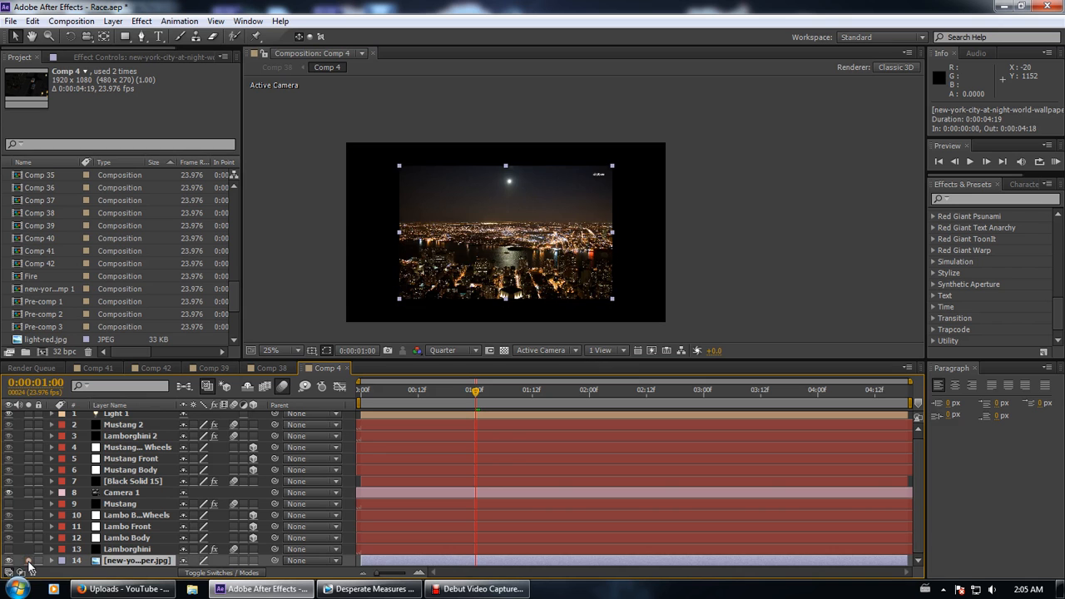
click(28, 563)
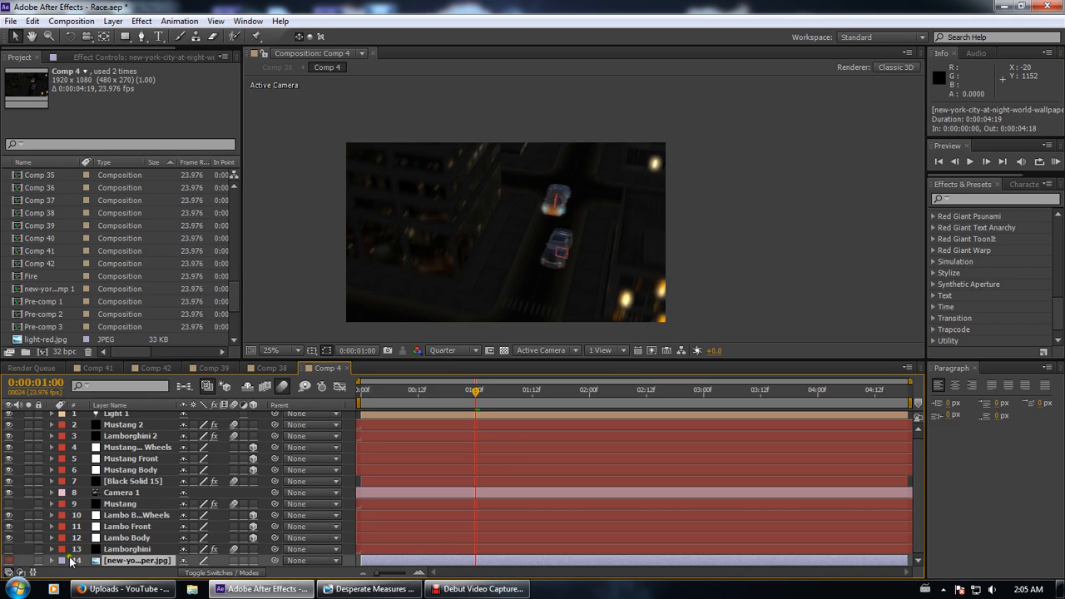
Locate the New York night wallpaper JPEG among the project's footage and select it
scroll(68, 317, down, 3)
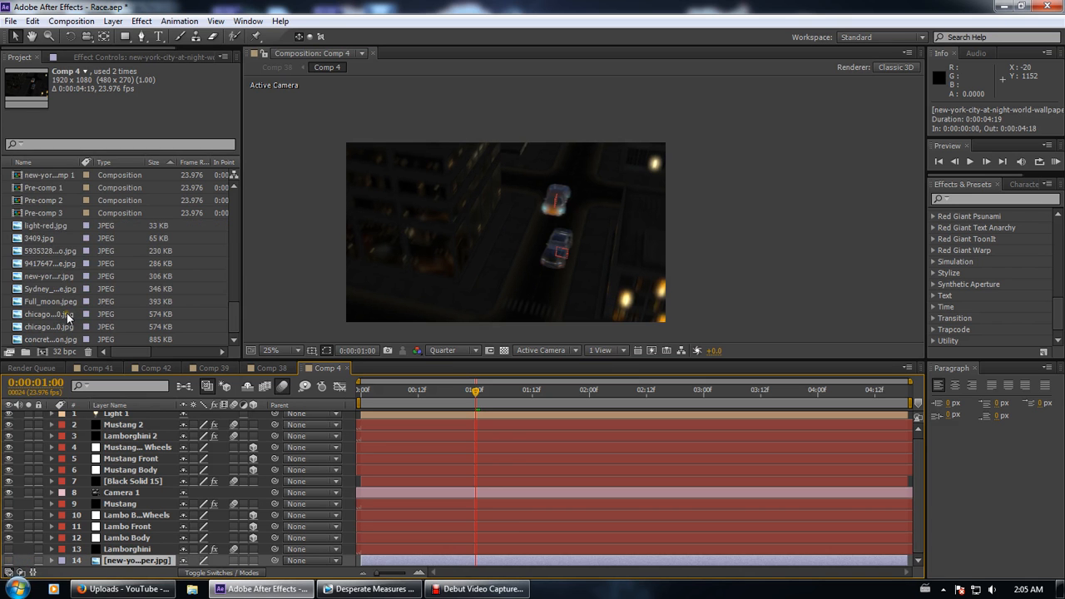
click(68, 316)
click(65, 277)
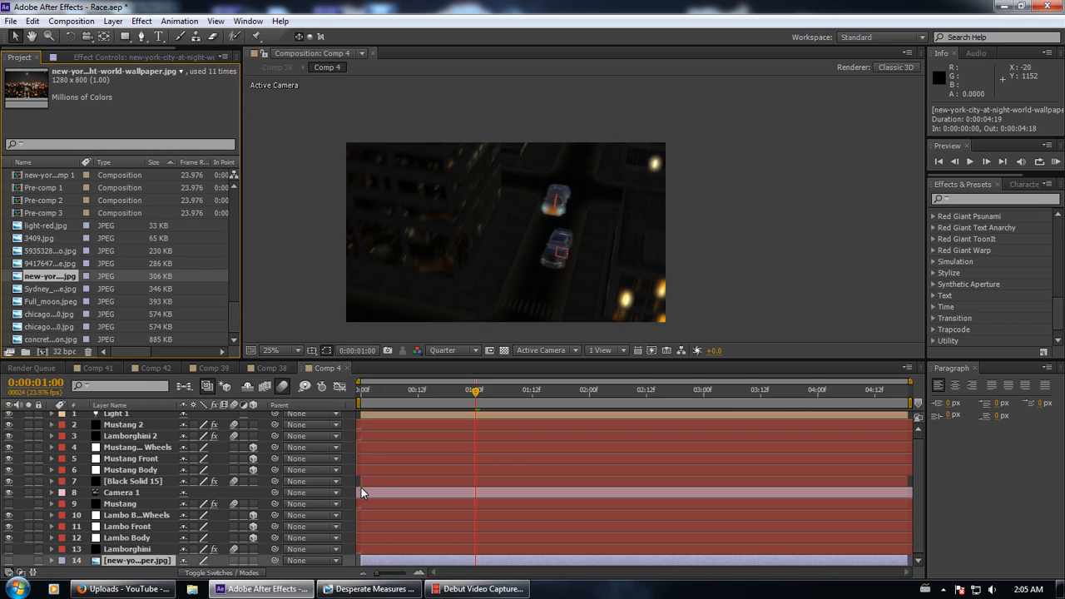
Go through the Mustang, Black Solid 15, Mustang 2 and Lamborghini 2 layers in Comp 4
click(112, 504)
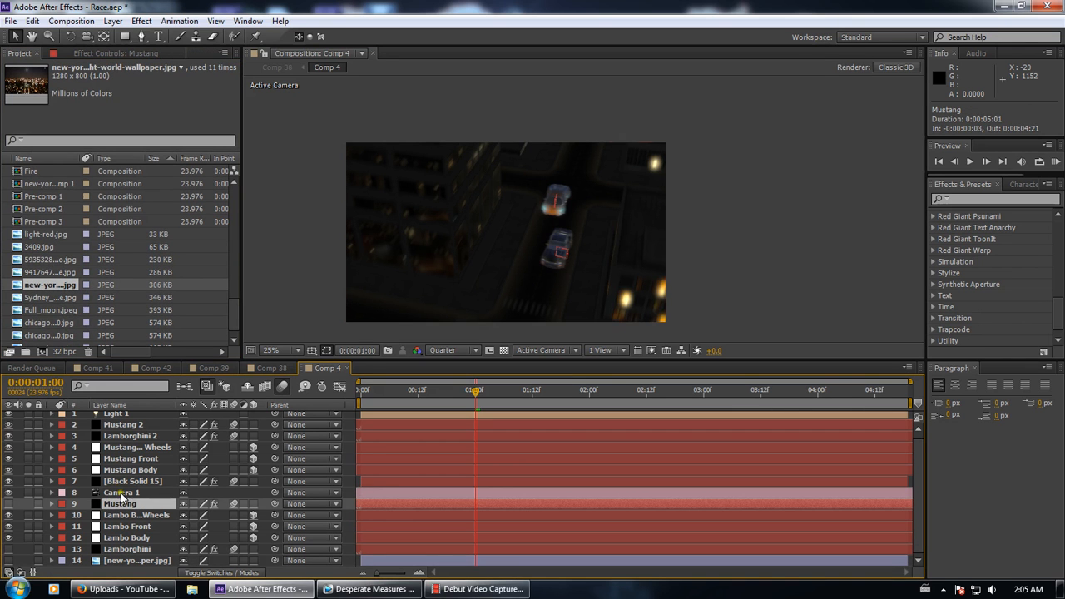
click(122, 481)
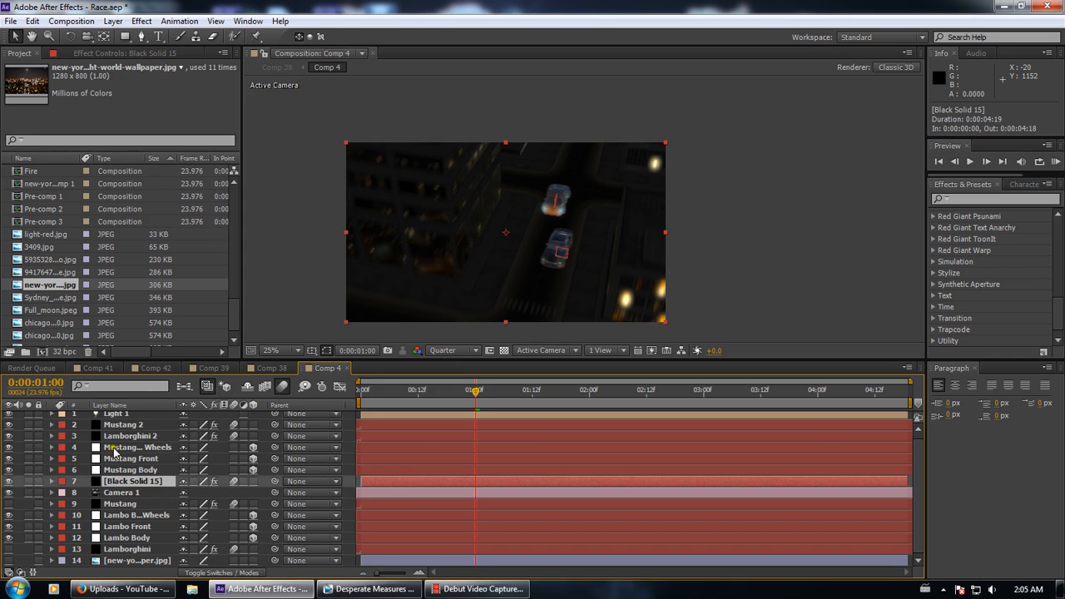
click(116, 437)
click(123, 425)
click(116, 437)
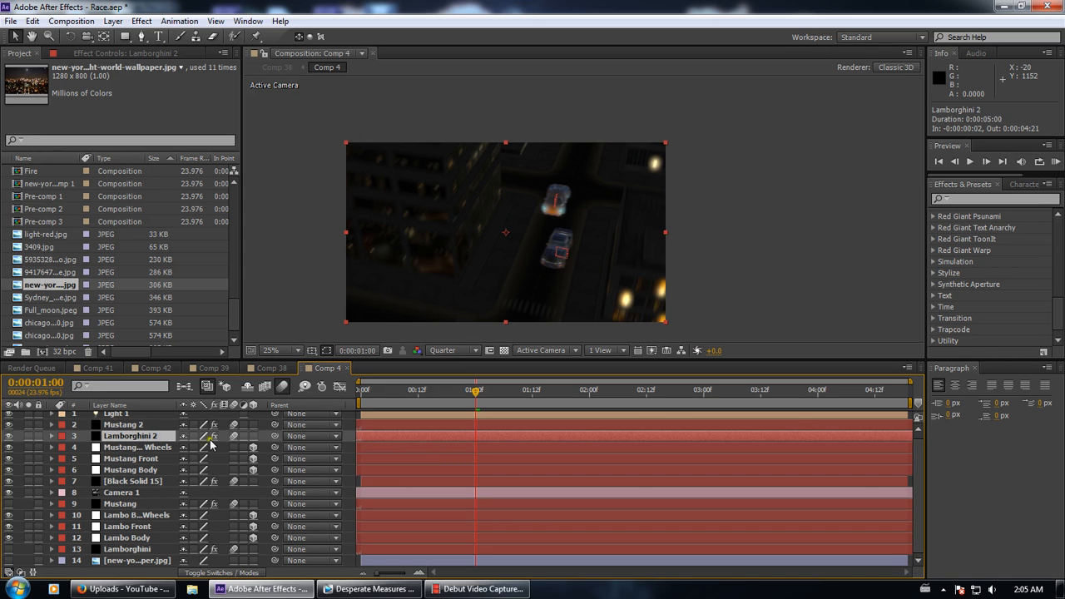
Select the Light 1 layer and move Comp 4's current time to 0:00:00:00
scroll(175, 445, up, 1)
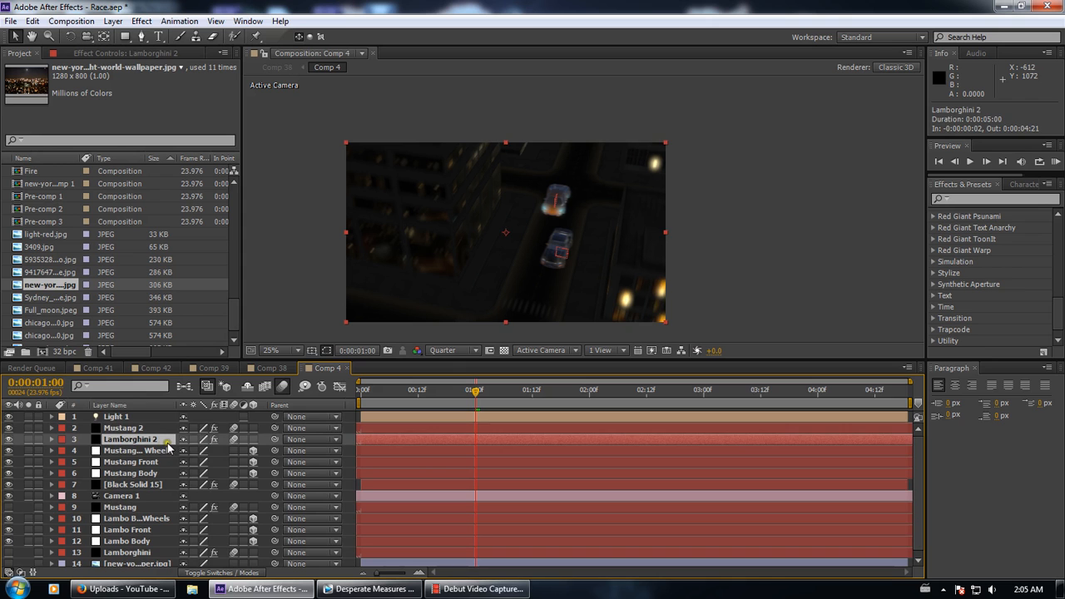
click(125, 417)
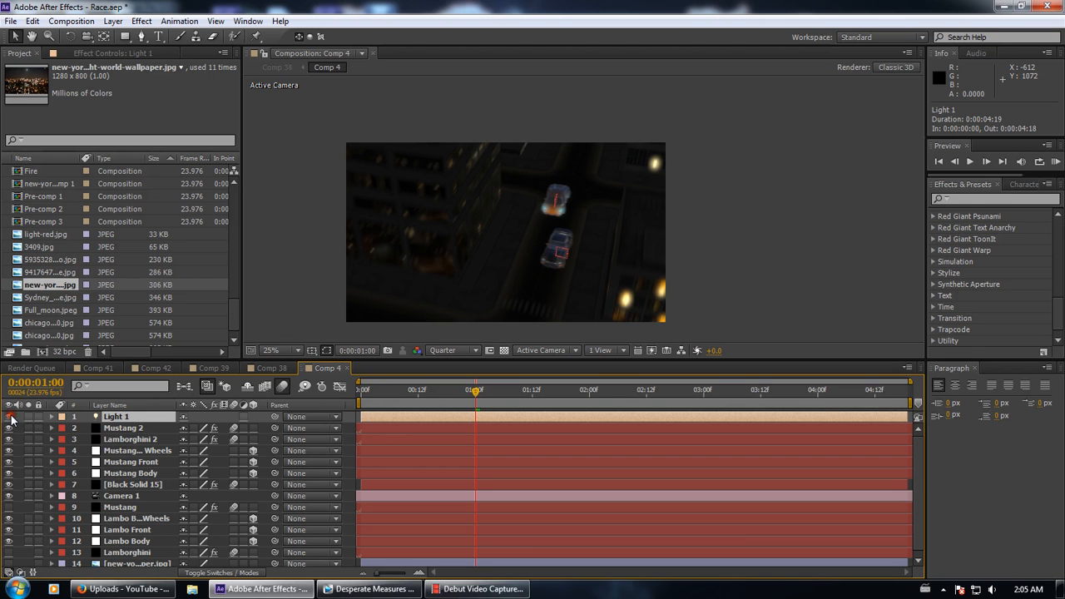
drag(402, 389, 360, 390)
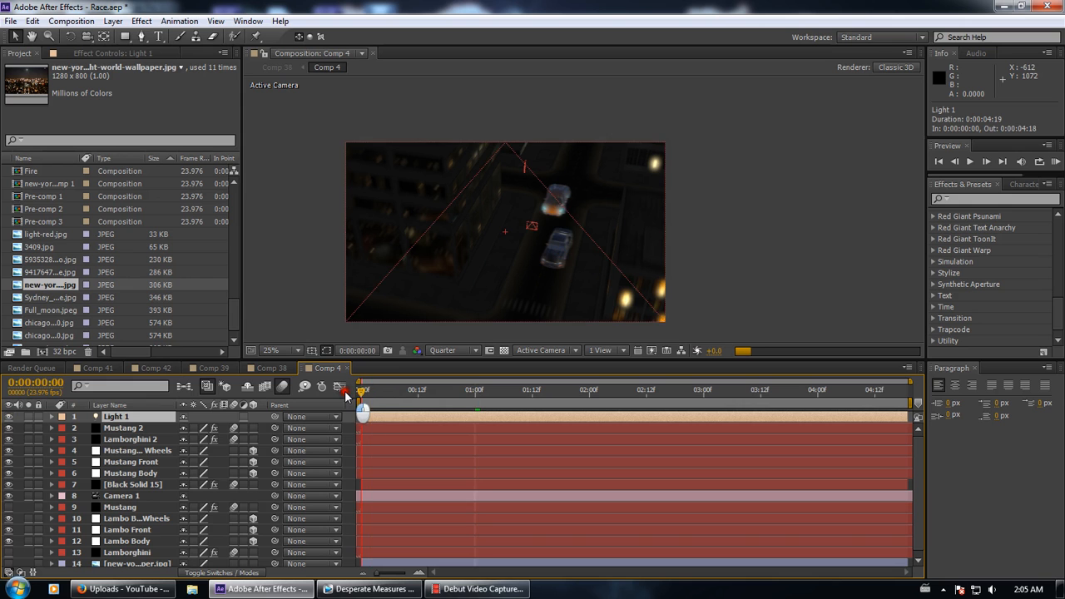
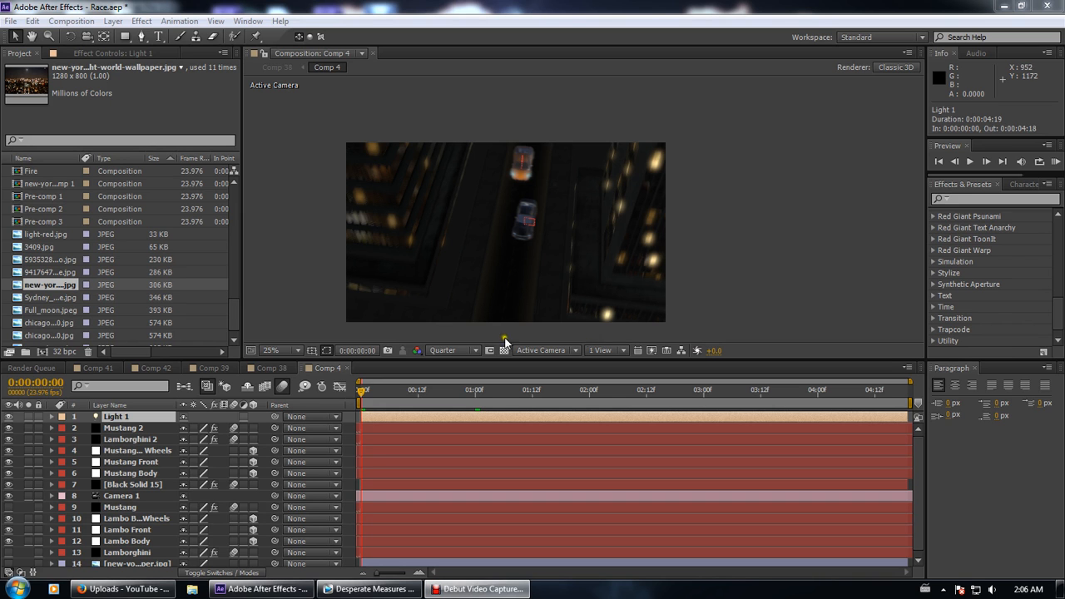
click(16, 22)
click(18, 22)
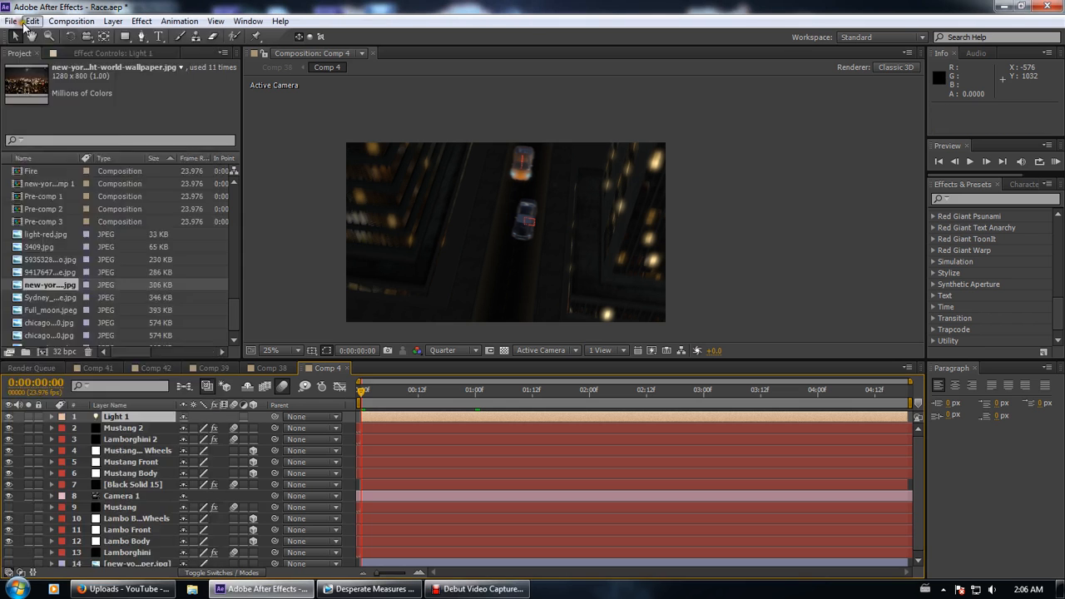
click(25, 23)
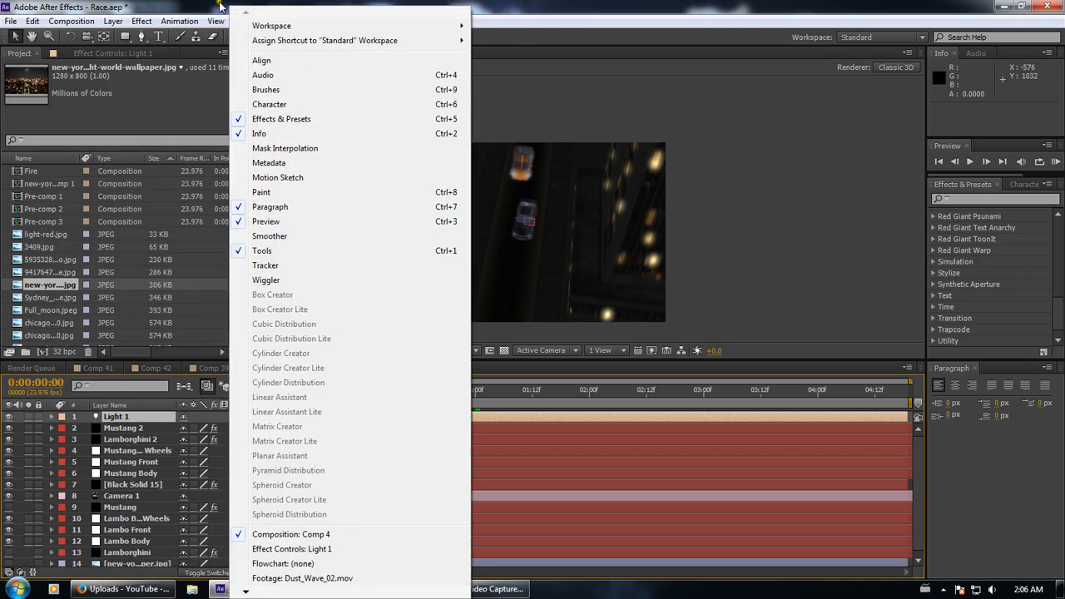
click(187, 10)
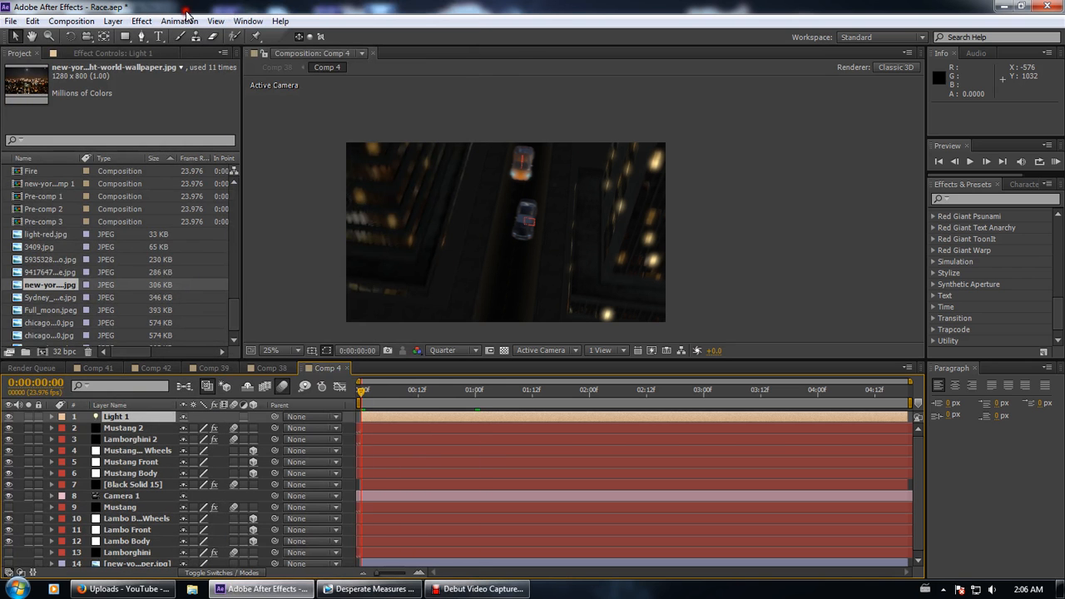
Open Comp 22 from the project's compositions and look over its moon, skyline and bridge image
scroll(54, 235, up, 3)
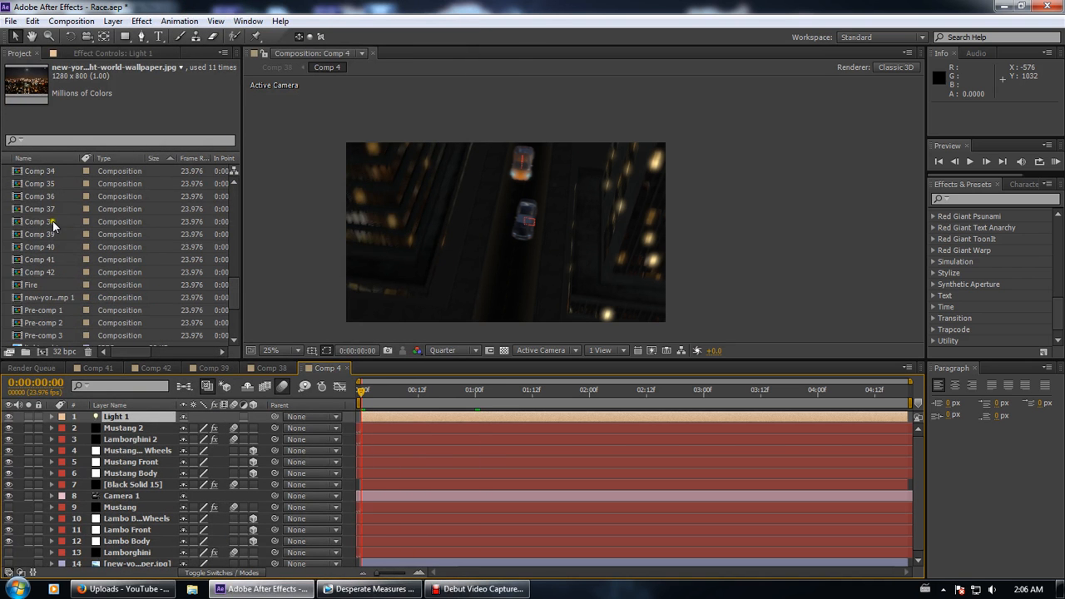
click(47, 206)
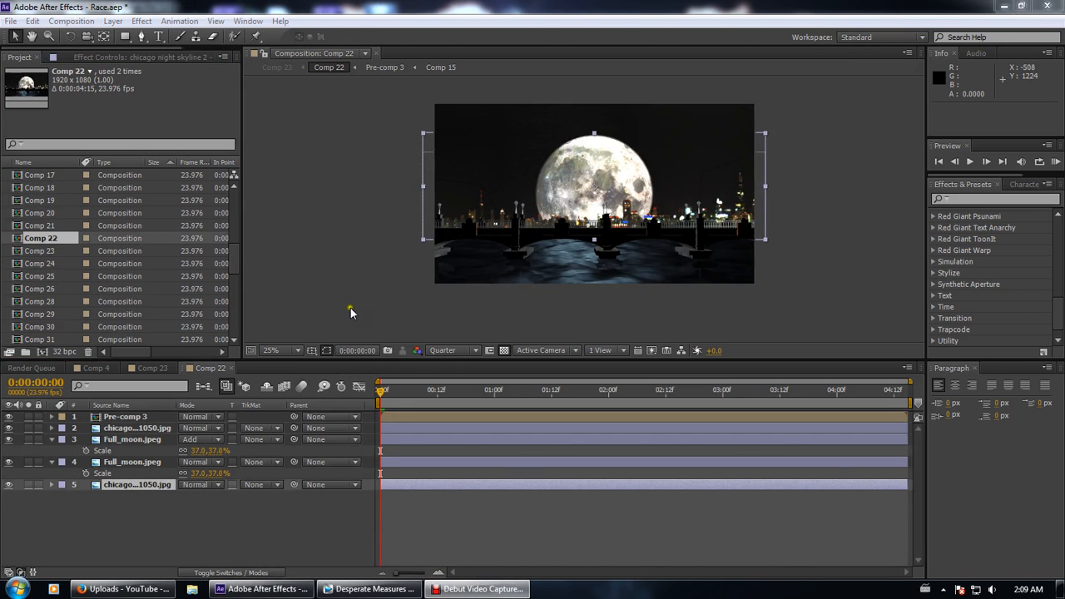
drag(430, 276, 406, 314)
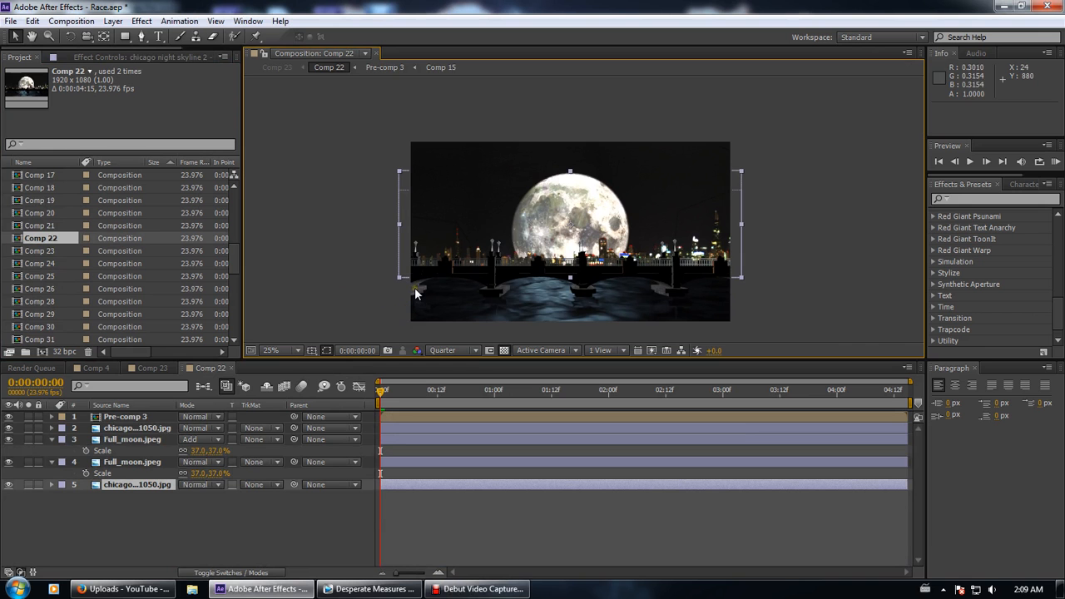
key(period)
drag(481, 285, 526, 252)
scroll(526, 253, down, 1)
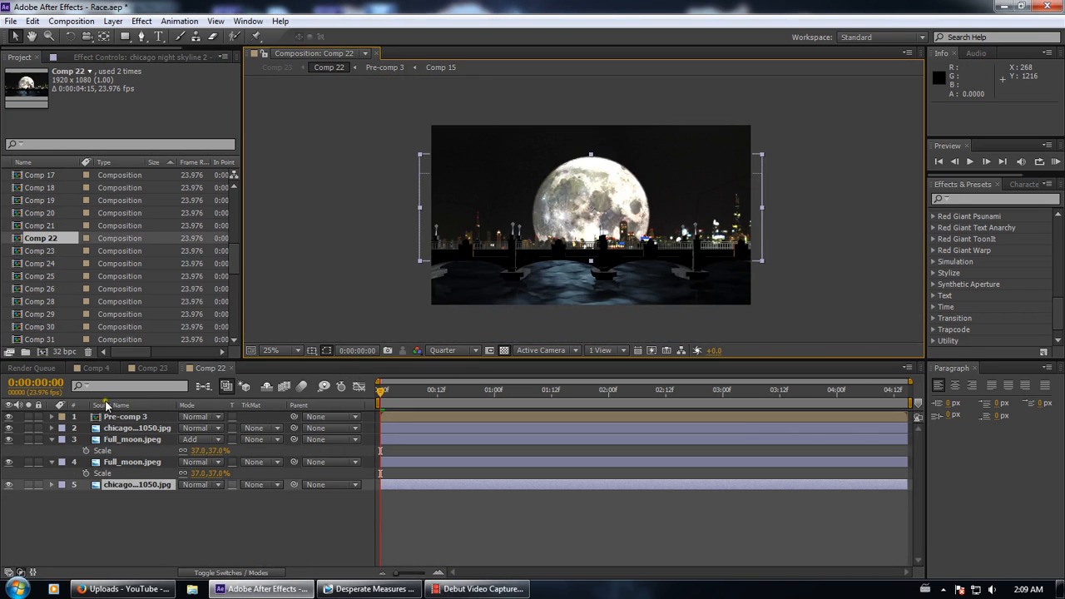
Switch to Comp 23, set its preview resolution to Quarter and view the glowing moon shot at 50%
click(152, 368)
click(453, 350)
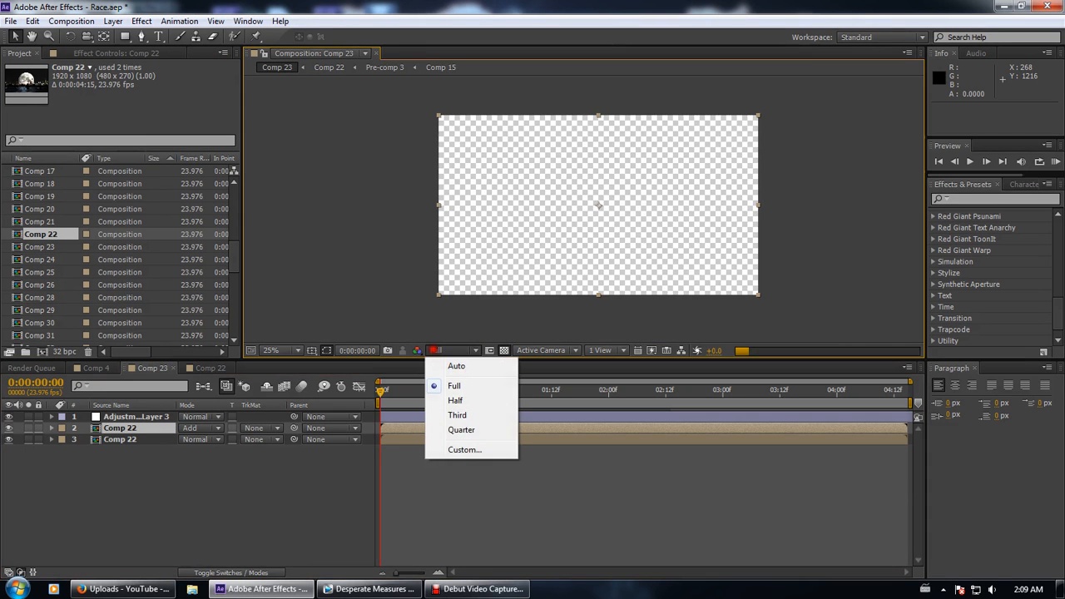
click(451, 429)
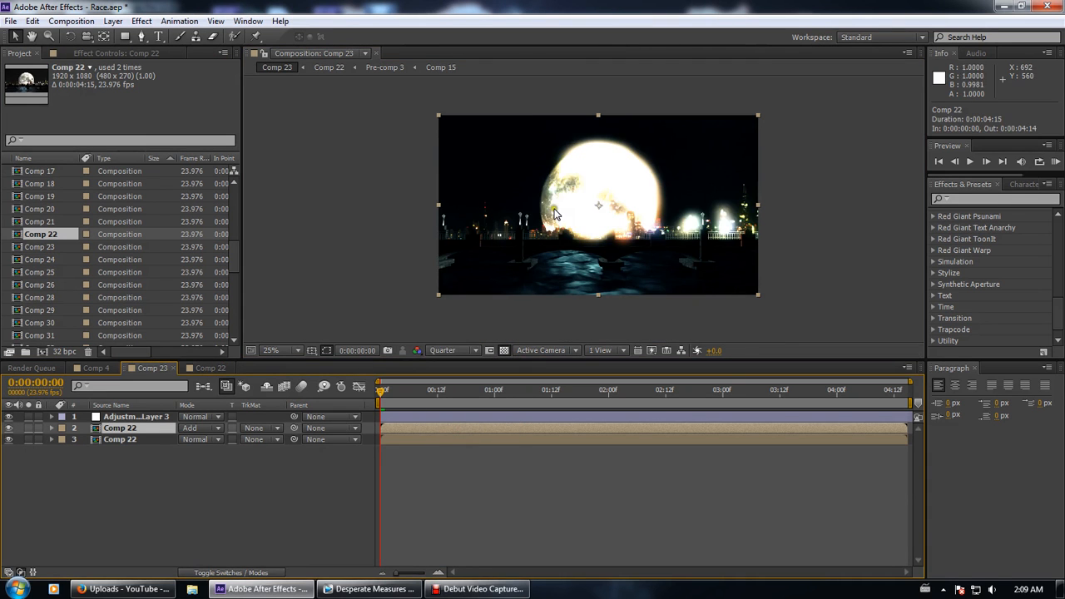
key(period)
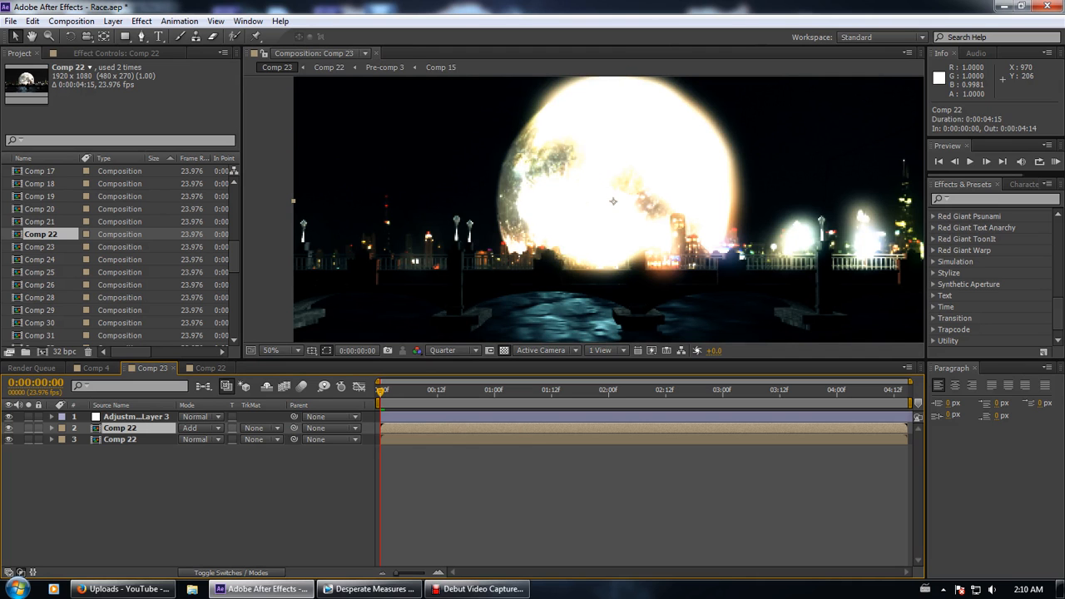
click(123, 588)
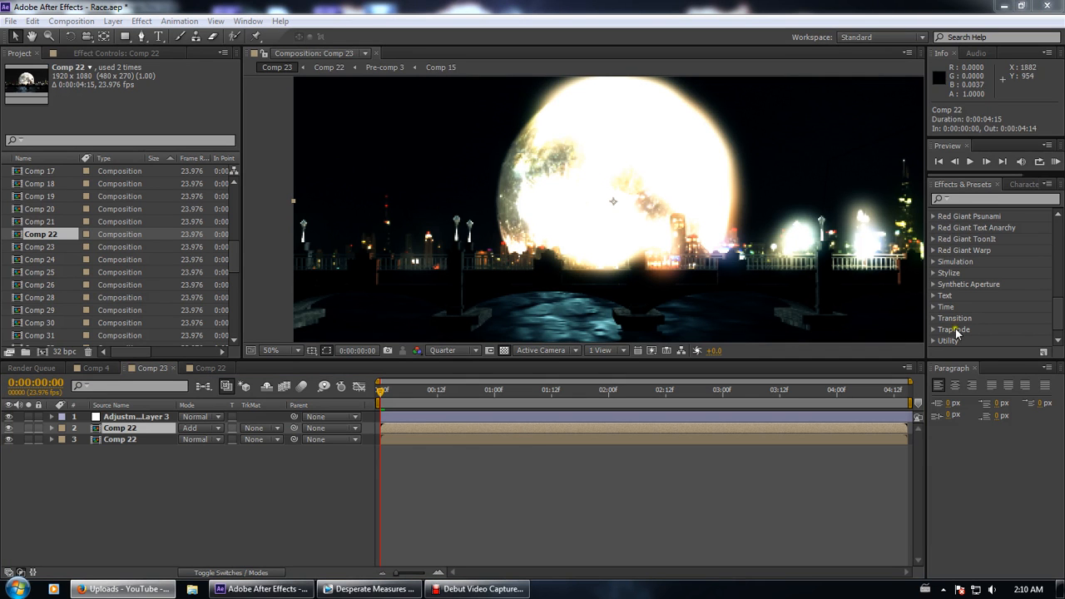
click(479, 588)
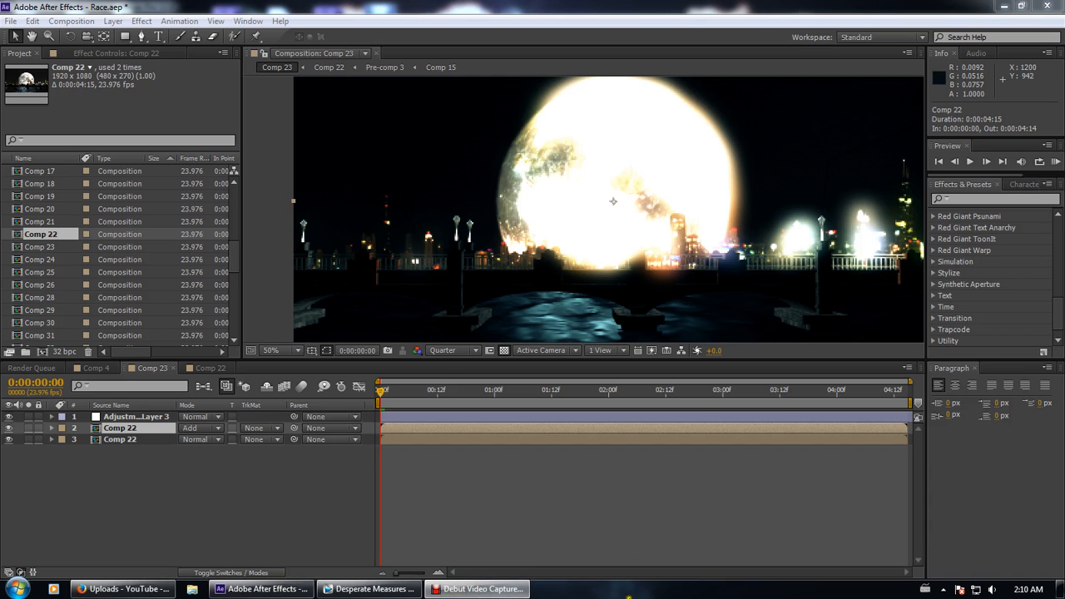
click(262, 588)
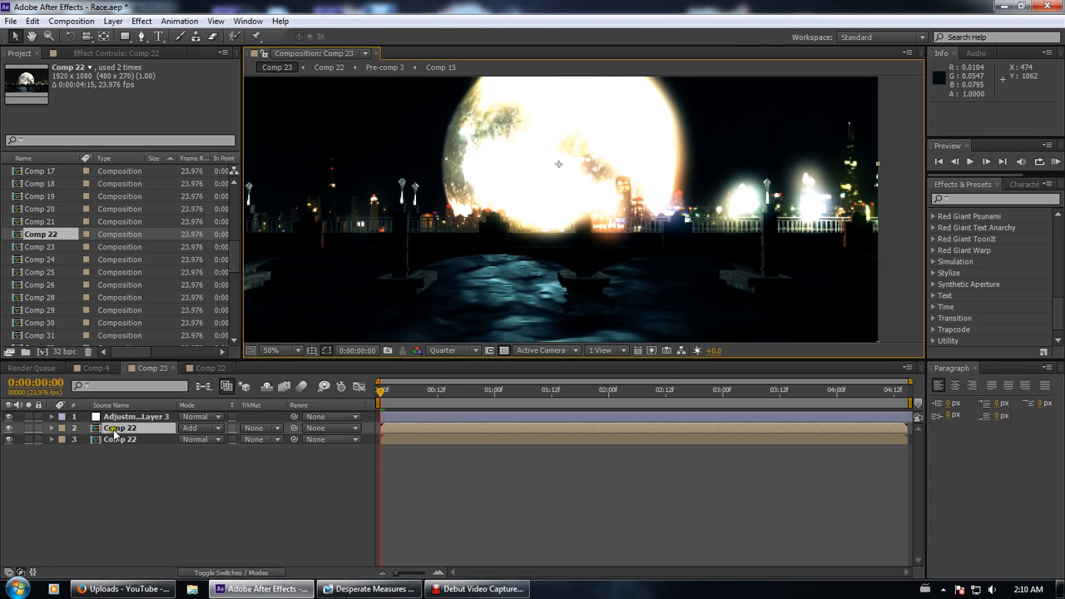
Return to Comp 22, open its Pre-comp 3 layer, and open the nested Comp 15 bridge composition
click(211, 367)
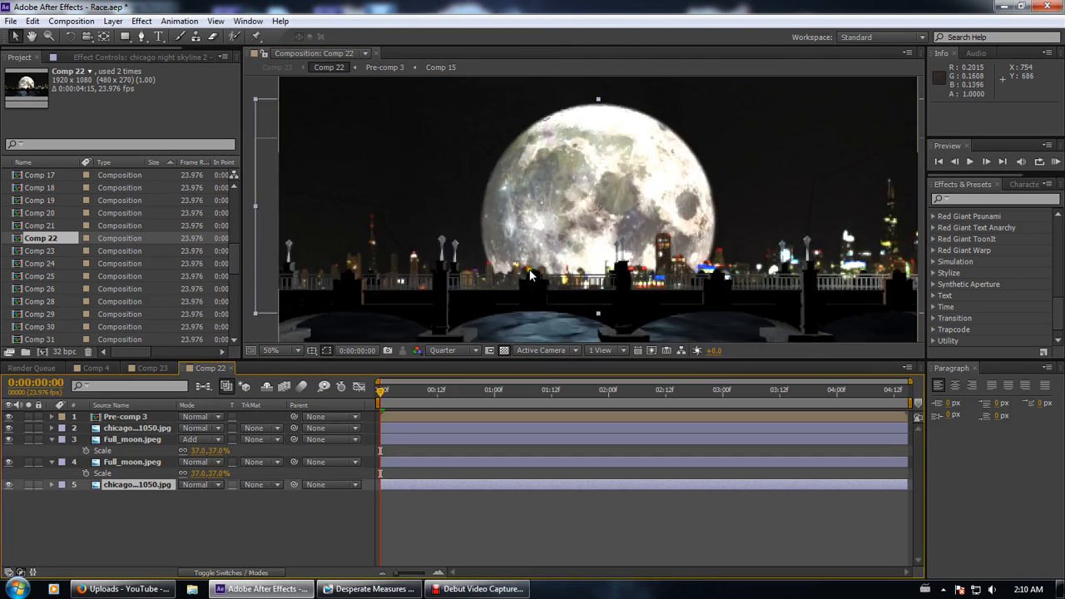
scroll(522, 296, down, 2)
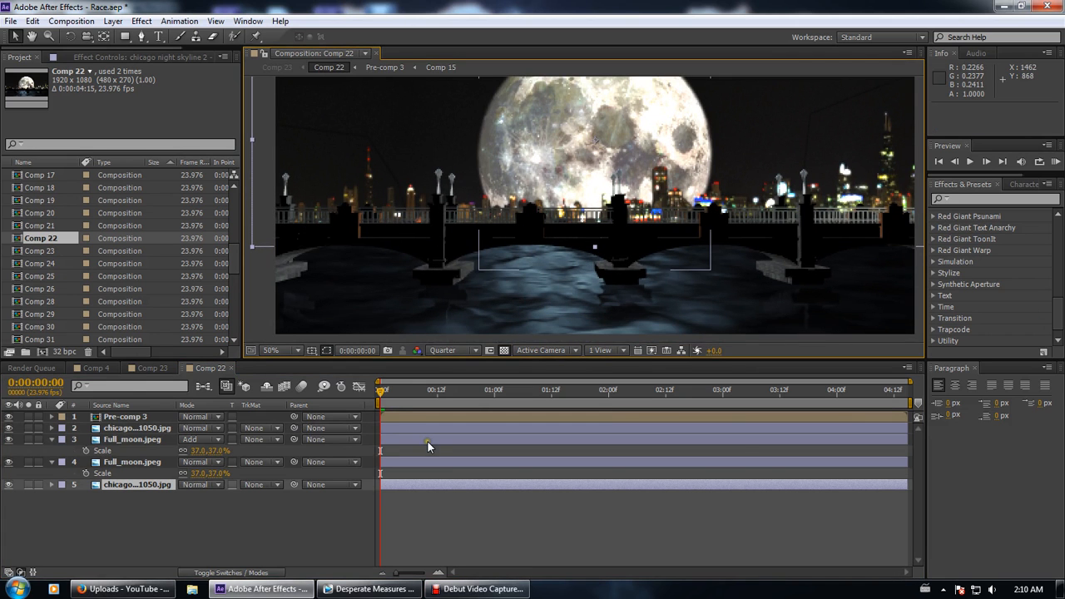
click(140, 417)
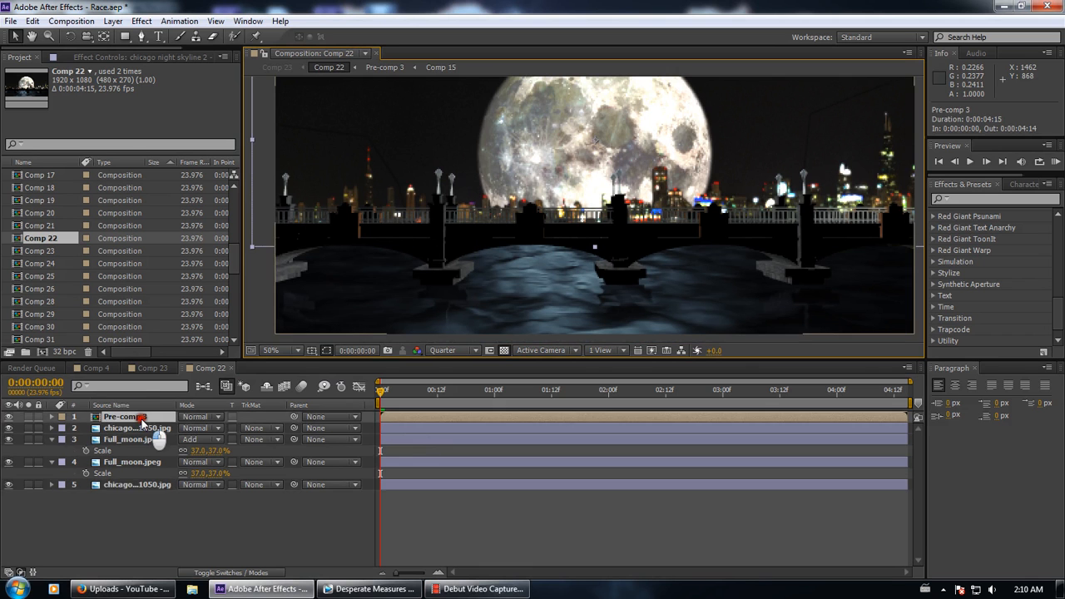
double_click(140, 418)
click(115, 417)
click(116, 439)
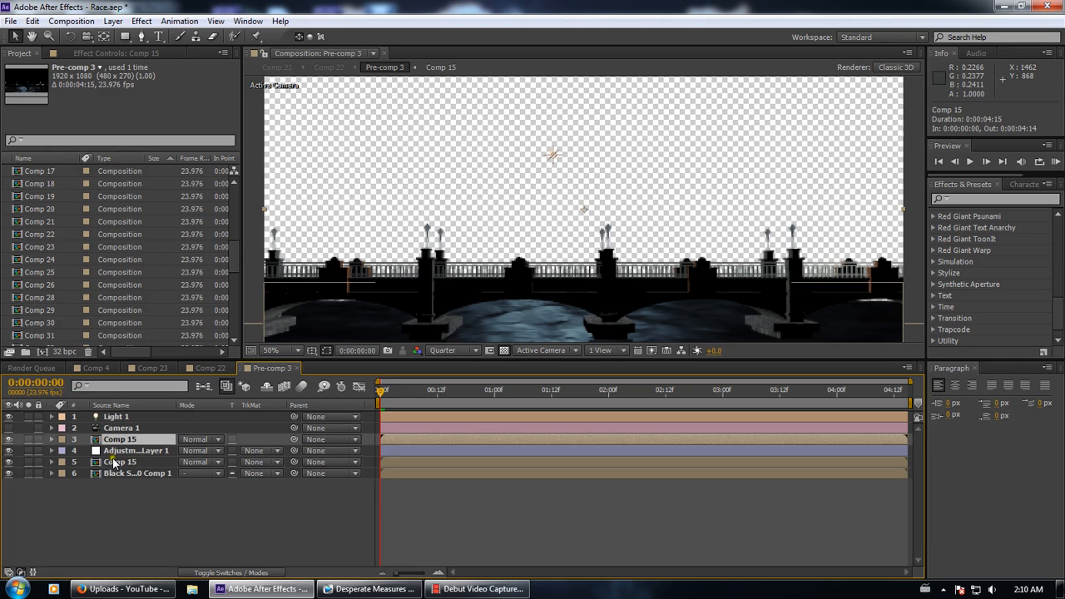
double_click(117, 461)
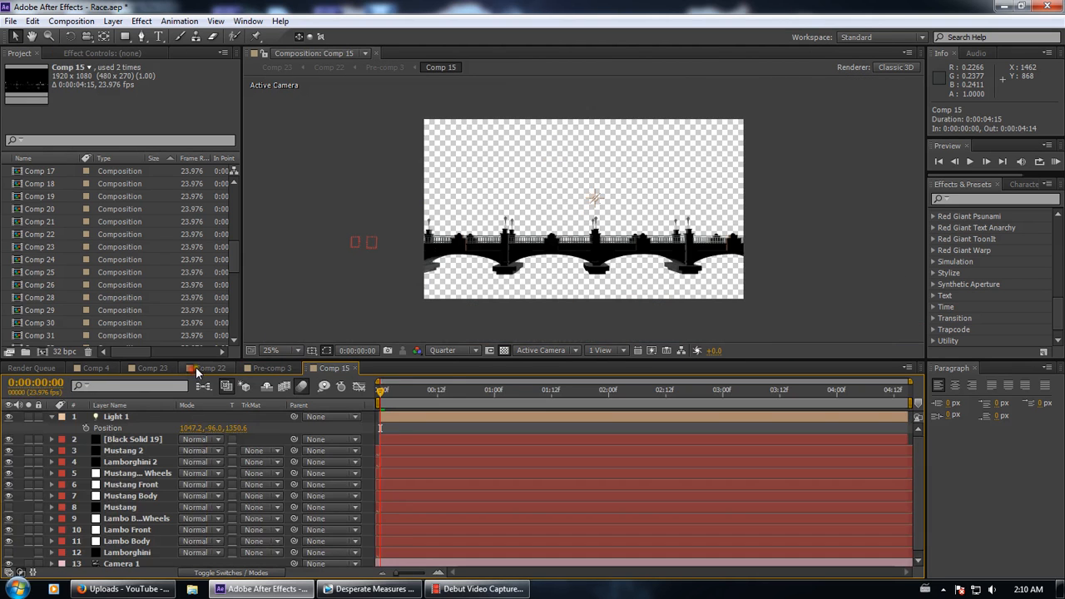
Turn off the visibility of Light 1 in Comp 15 and view the bridge up close
click(10, 419)
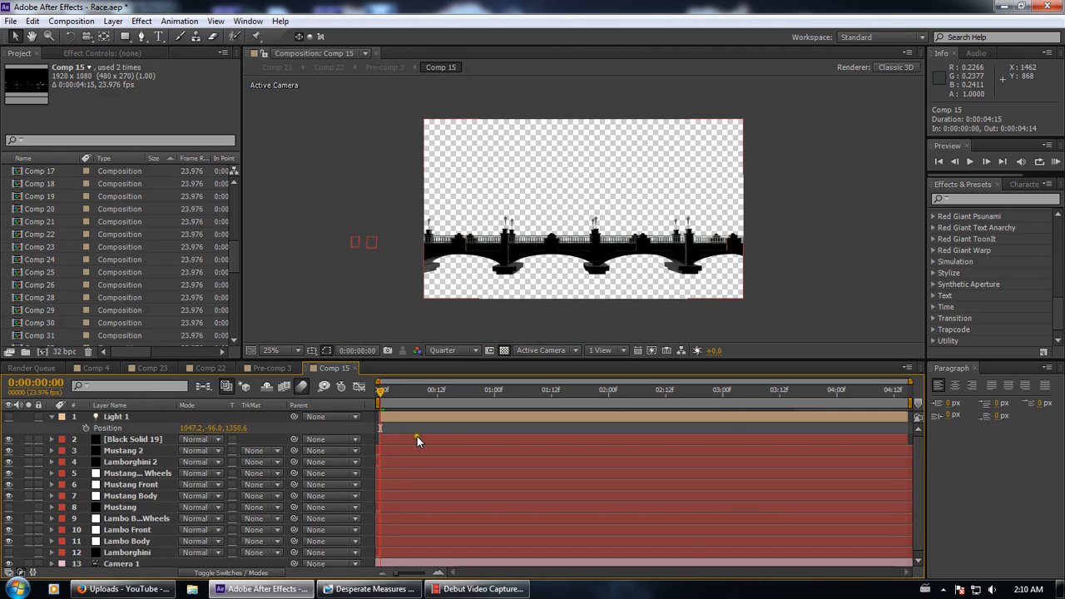
scroll(229, 486, down, 1)
scroll(229, 484, up, 1)
scroll(494, 307, up, 4)
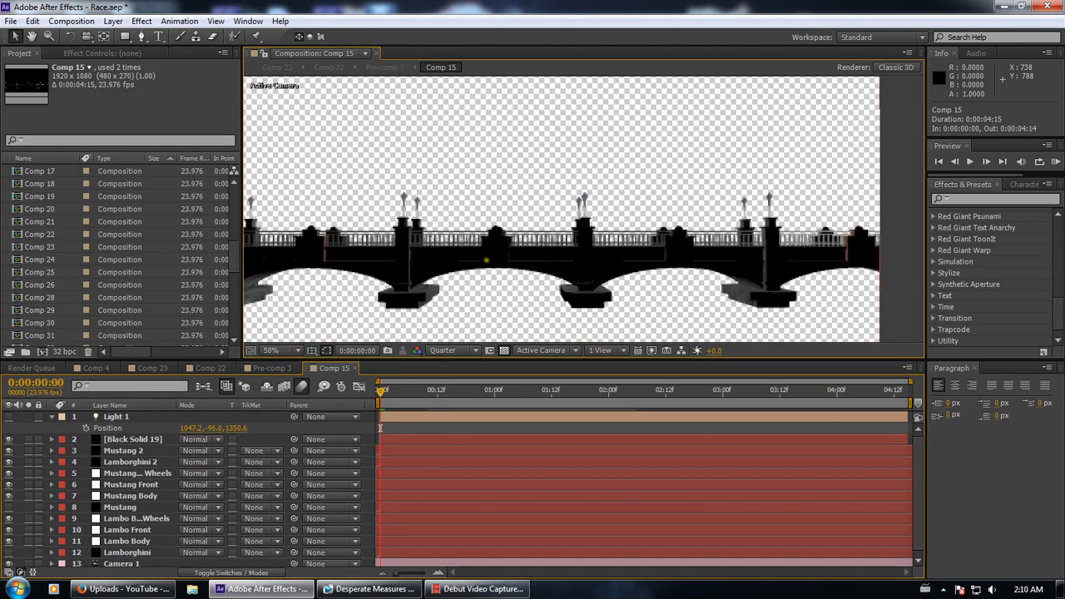
Show the effects of the Black Solid 19 layer and open its Element scene setup
click(123, 52)
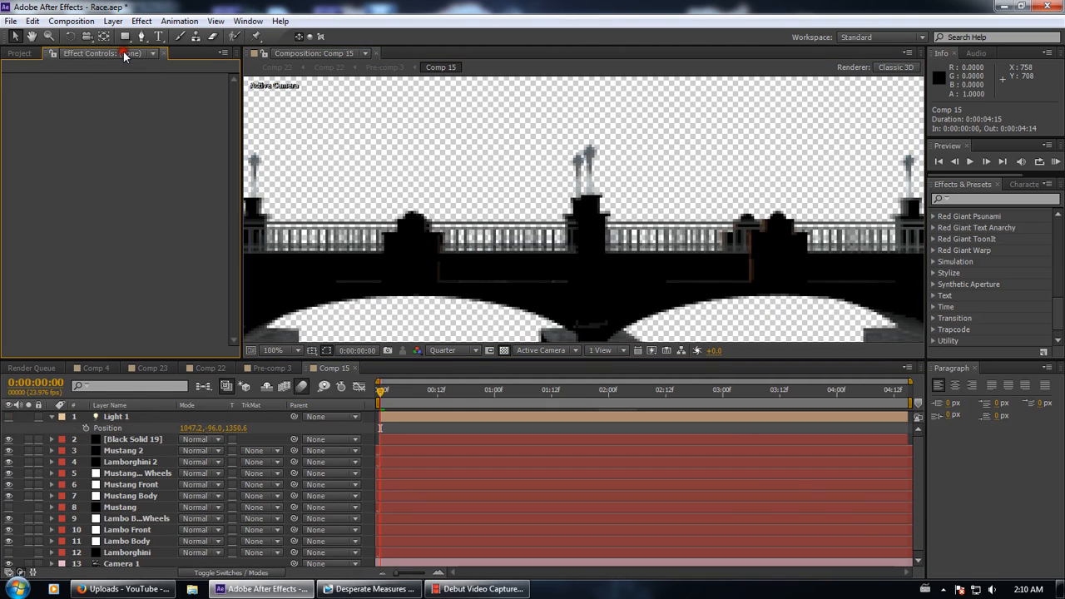
click(133, 439)
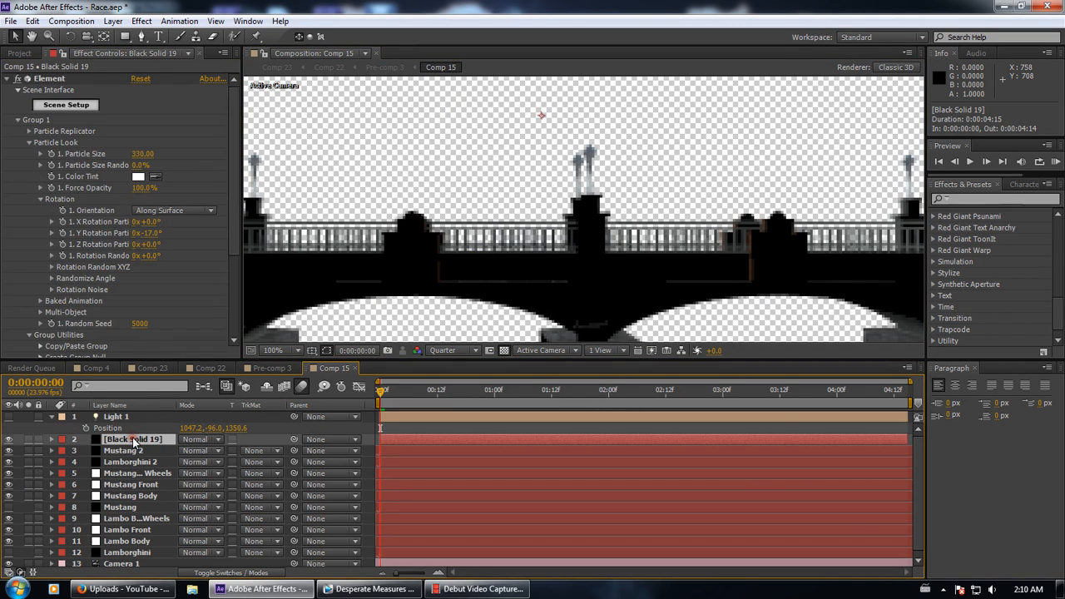
click(50, 107)
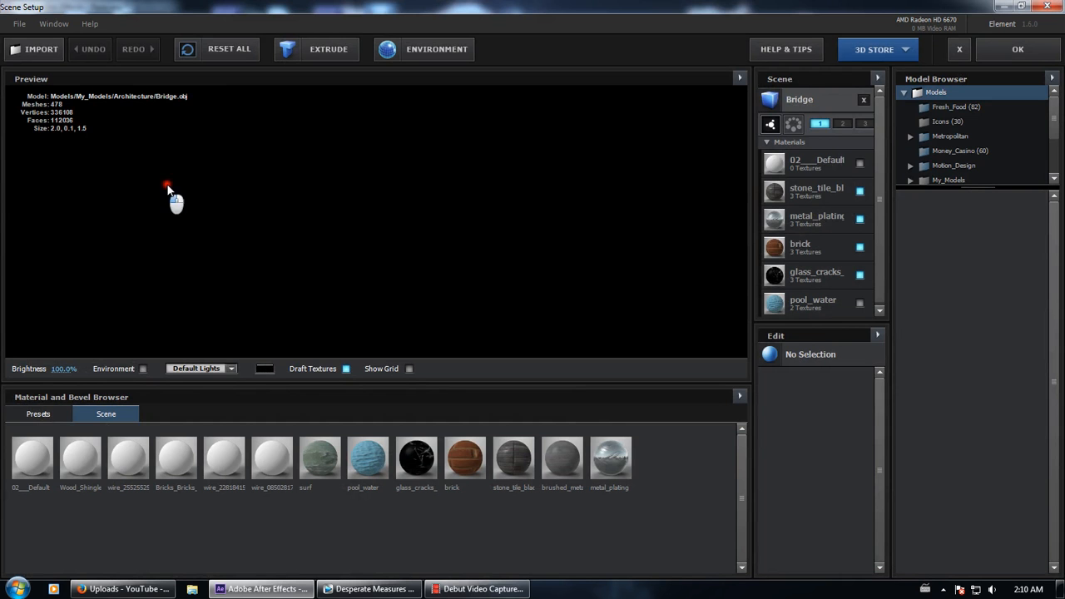
Examine the Bridge model's deck, railings, lamps and piers from several angles, and close the scene setup
drag(461, 231, 292, 197)
scroll(362, 248, up, 5)
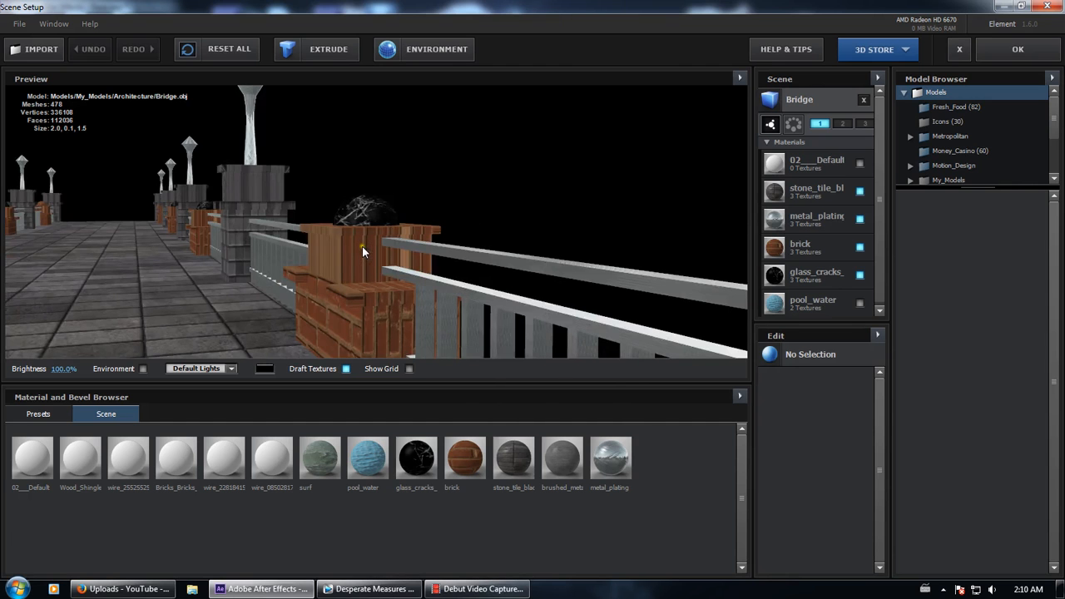
drag(325, 285, 472, 297)
drag(444, 258, 503, 228)
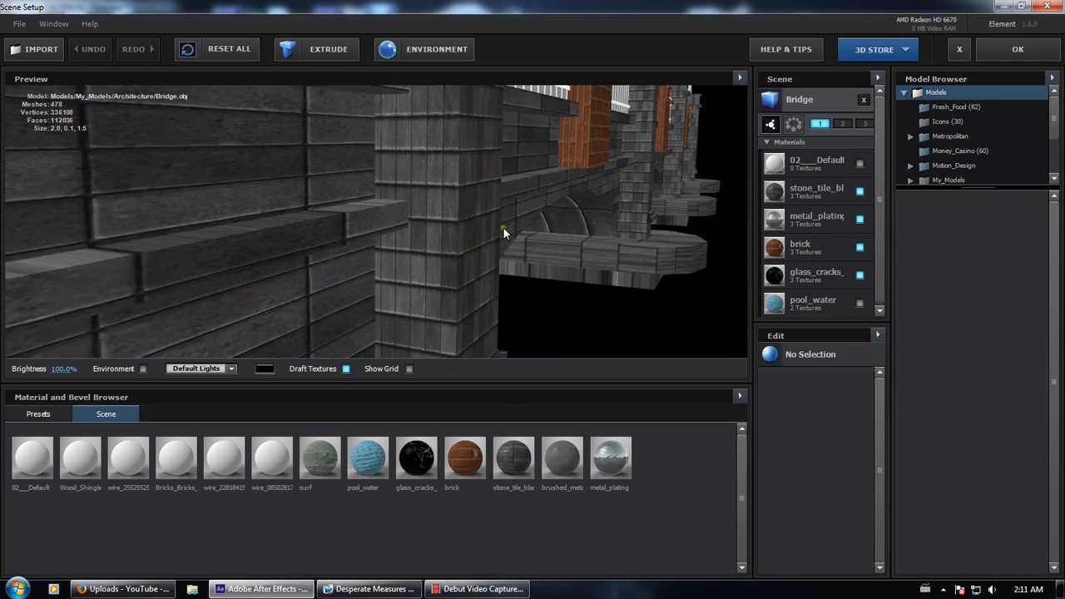
mouse_move(574, 181)
mouse_down()
mouse_move(557, 227)
mouse_move(578, 187)
mouse_move(582, 197)
mouse_up()
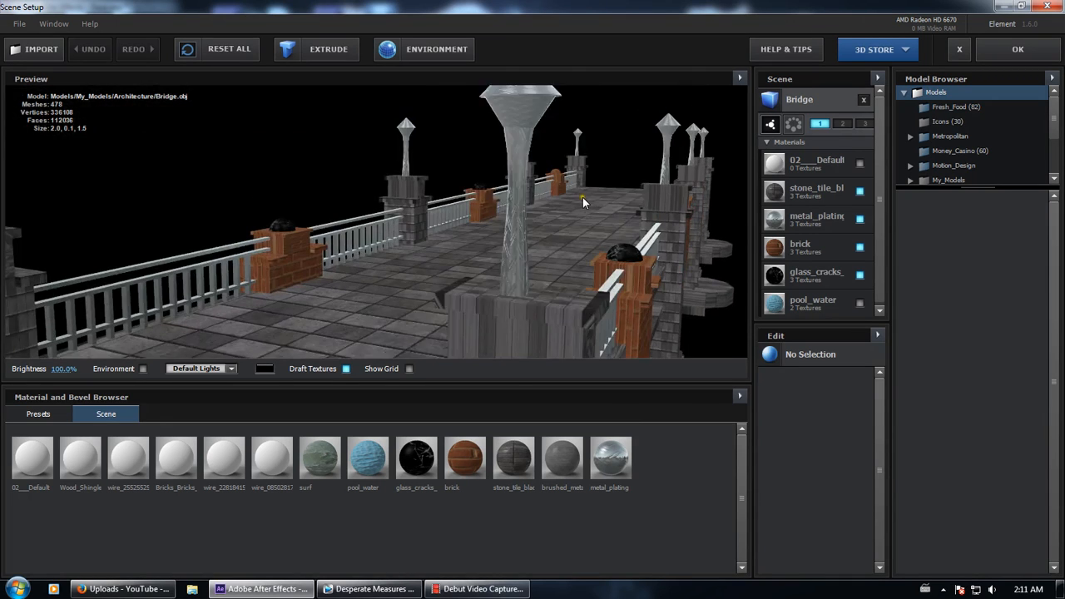
click(980, 55)
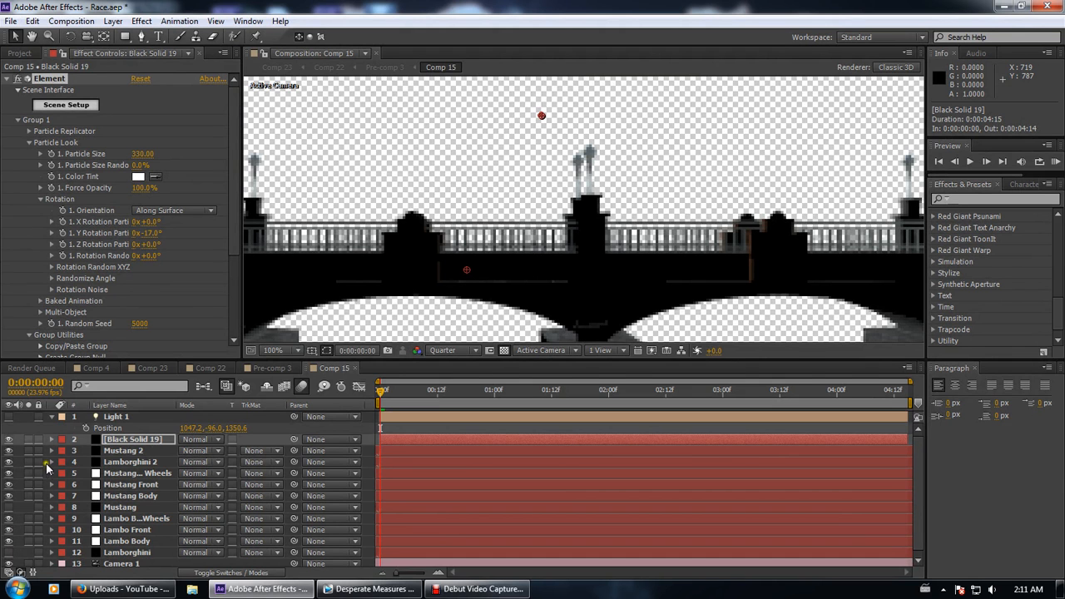
View the whole bridge frame in Comp 15 and select the Light 1 layer
scroll(48, 473, down, 1)
scroll(541, 289, down, 4)
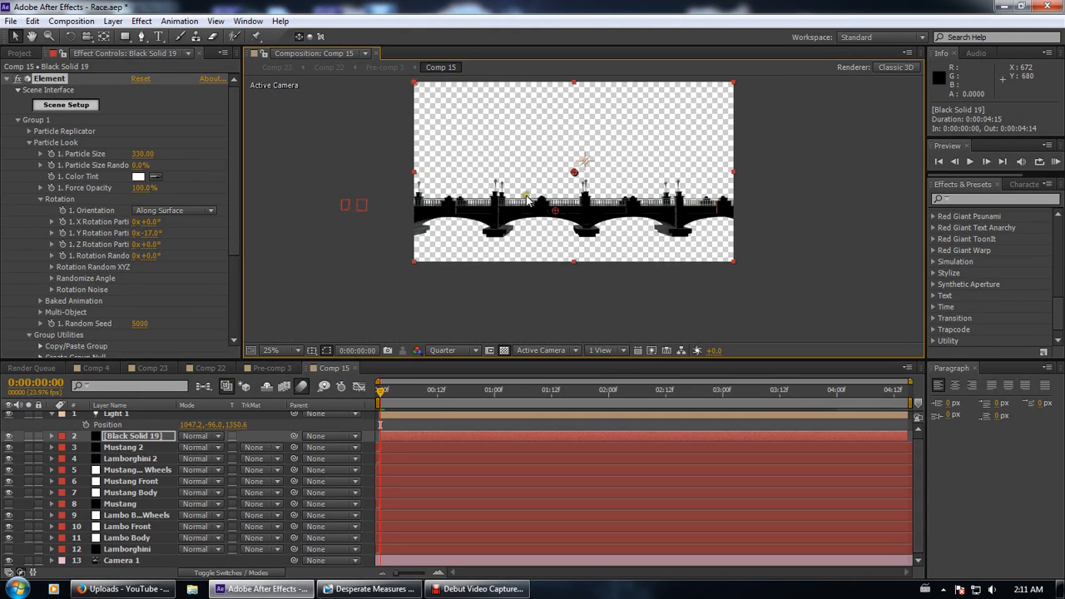
click(128, 416)
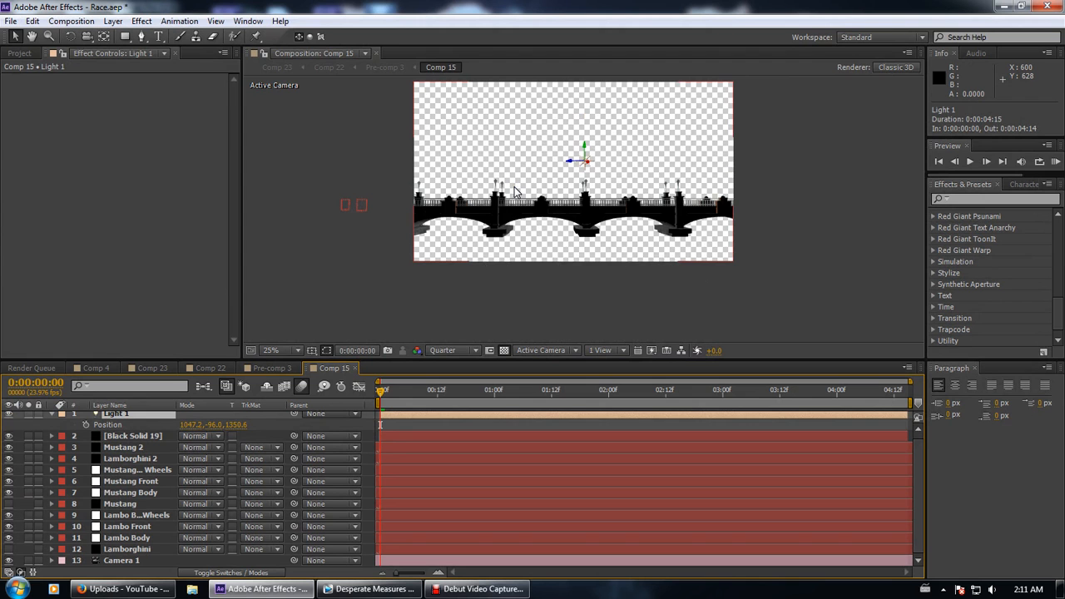
Show the effects of Adjustment Layer 1 in Pre-comp 3, solo the layer, and turn the solo off
click(267, 369)
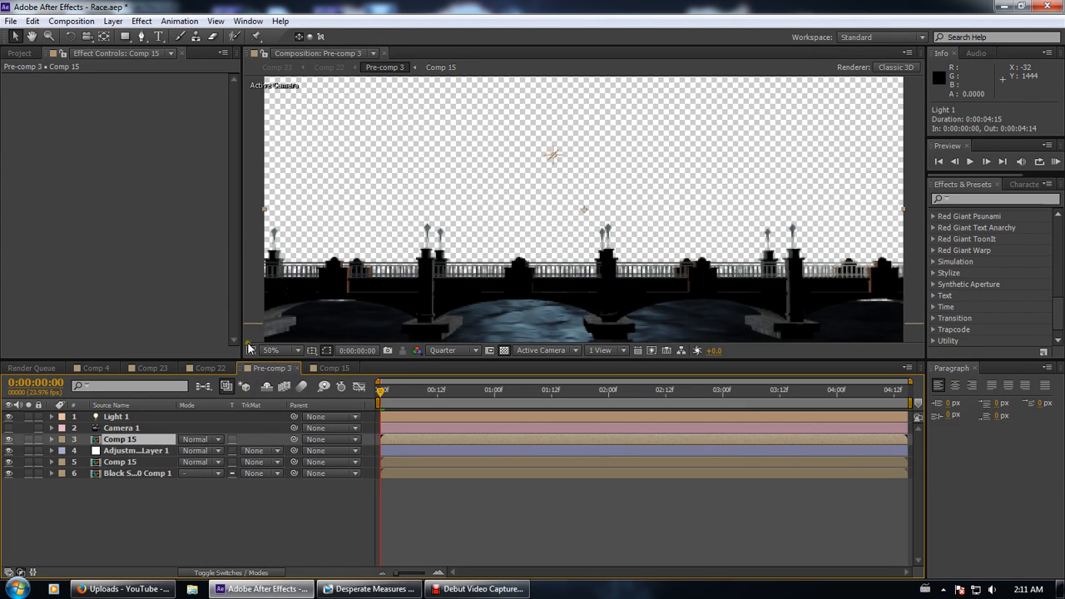
click(137, 450)
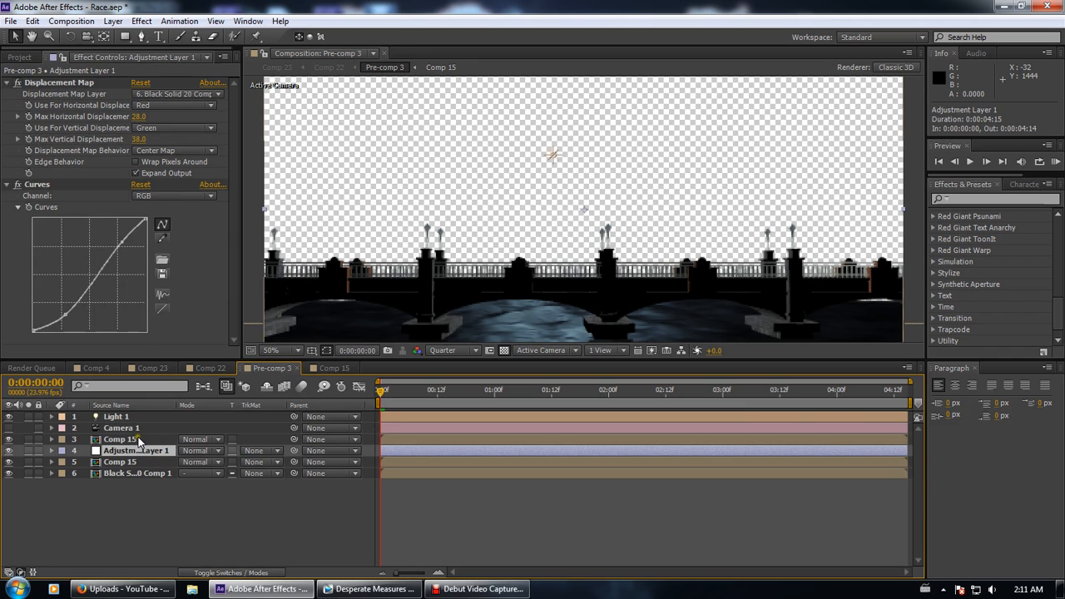
click(46, 486)
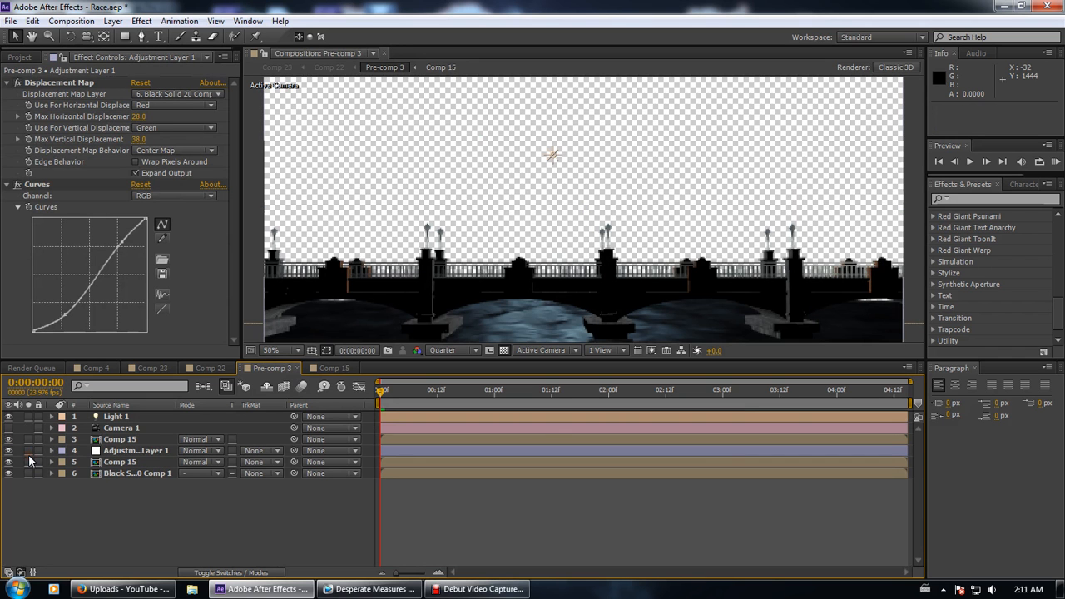
click(29, 451)
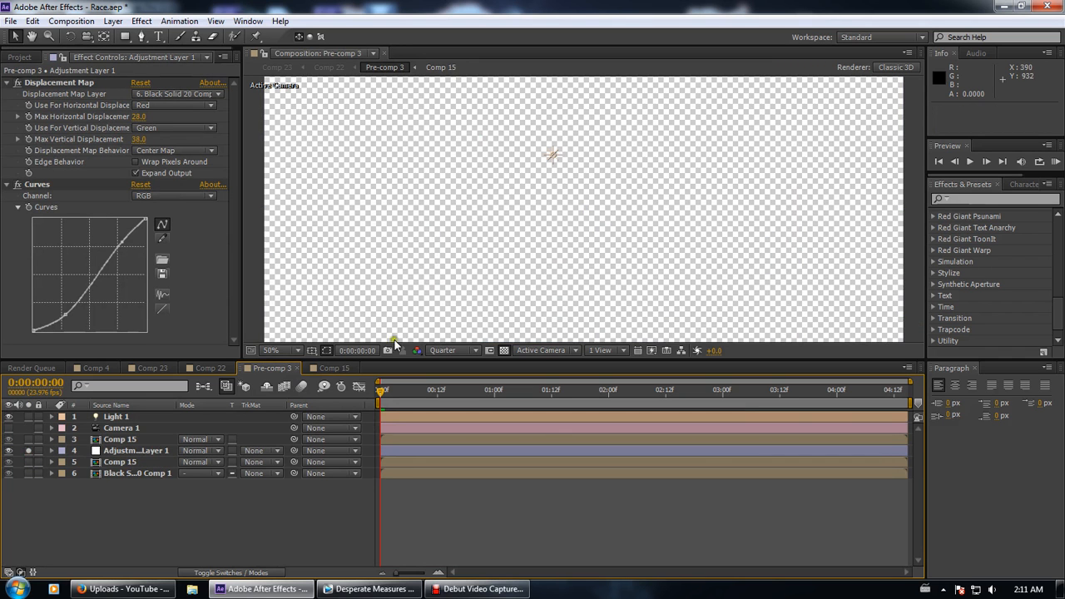
key(comma)
key(comma)
scroll(435, 300, down, 1)
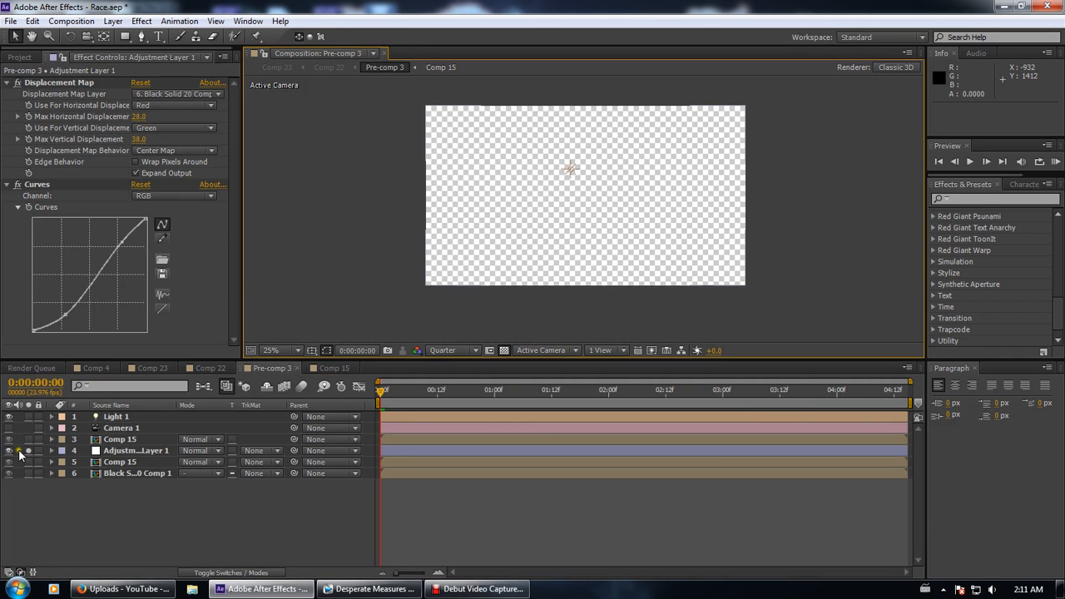
click(27, 451)
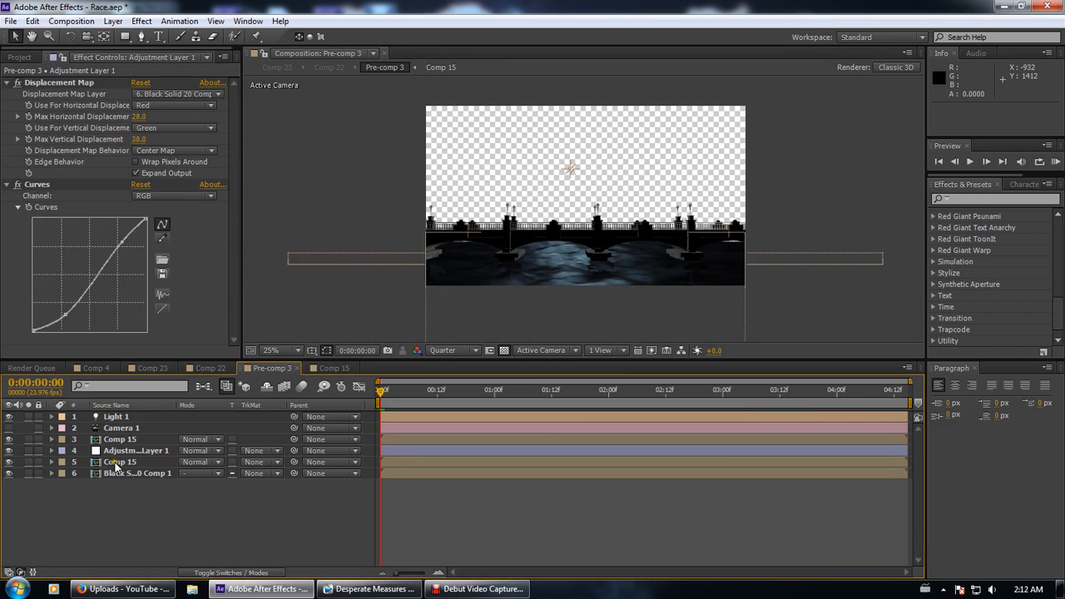
Open Black Solid 20 Comp 1 and select the Fractal Noise effect on its Black Solid 20 layer
double_click(119, 473)
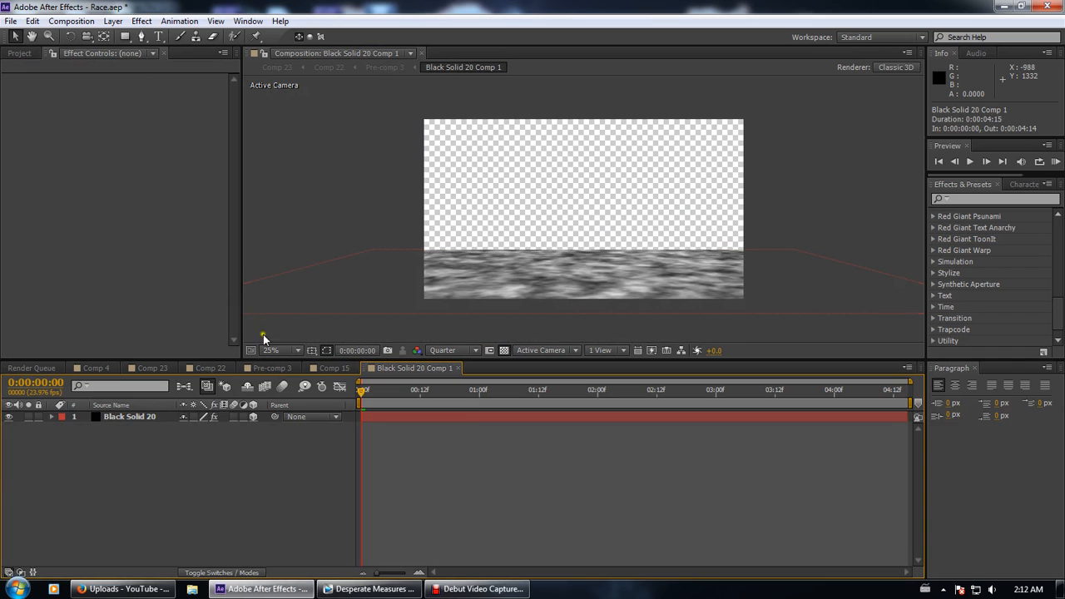
click(144, 415)
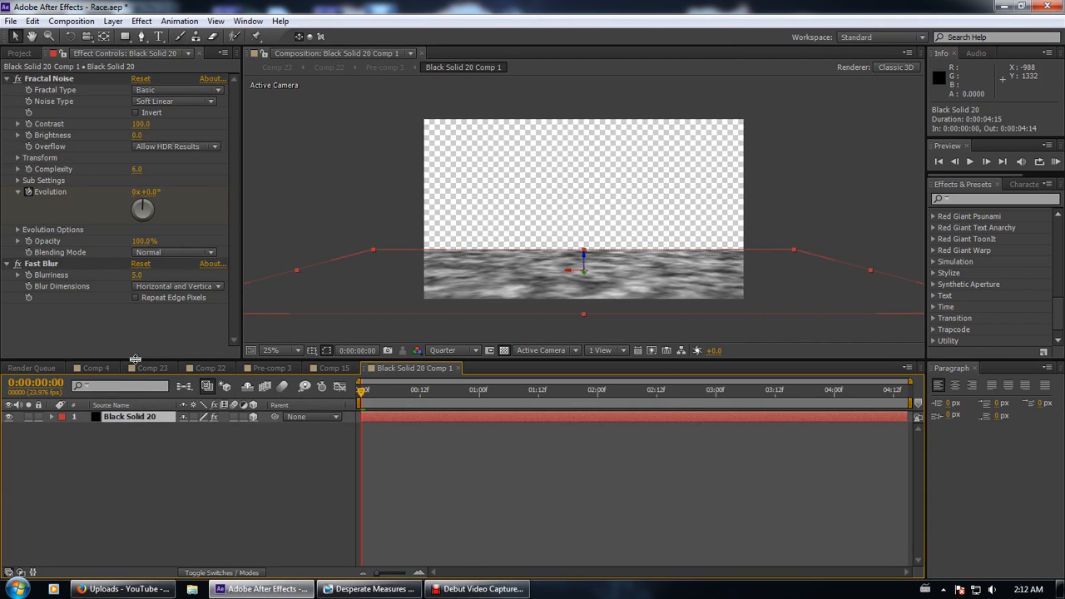
click(71, 80)
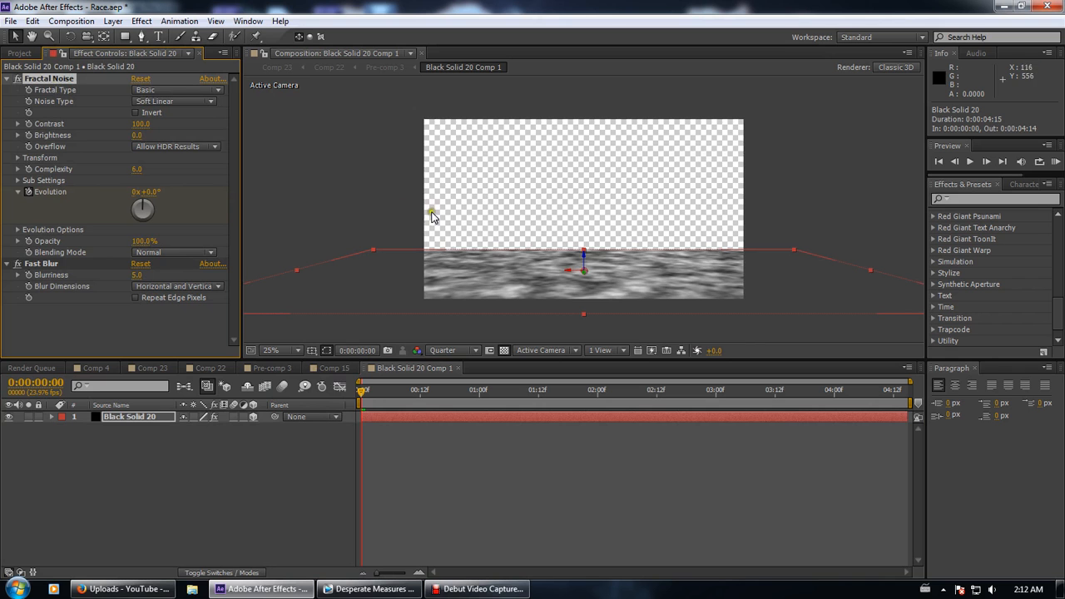
Select the Fast Blur effect on Black Solid 20, and compare its comp with Comp 15 and Pre-comp 3
click(52, 264)
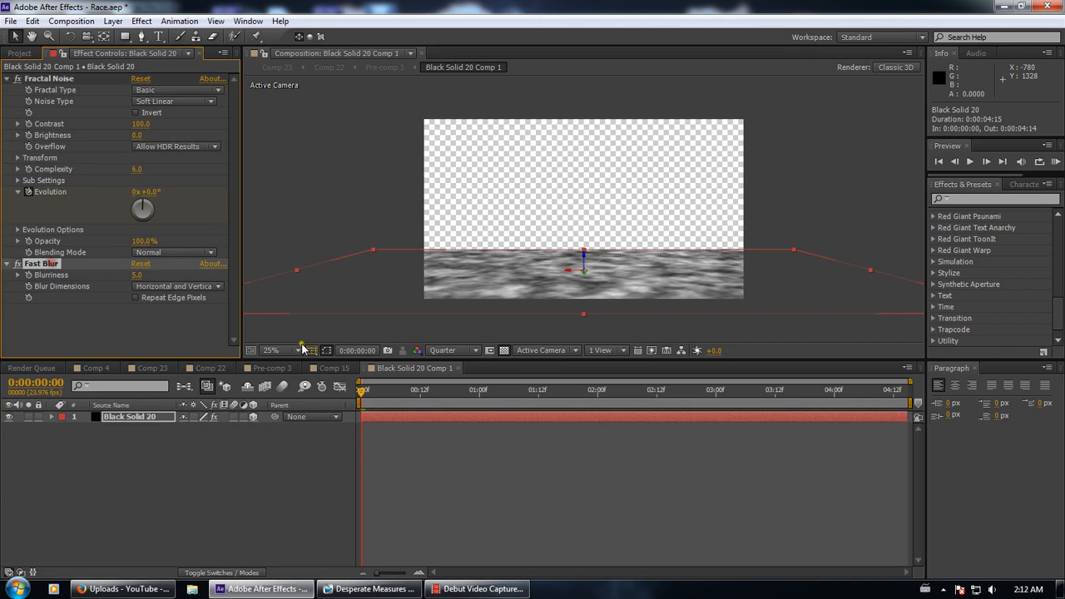
click(340, 366)
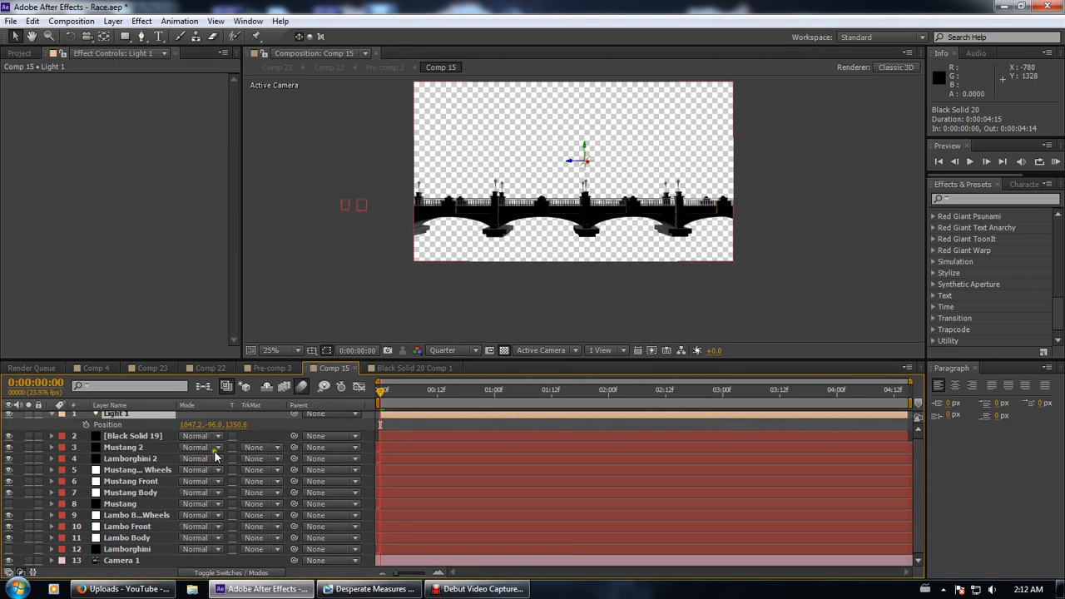
click(391, 368)
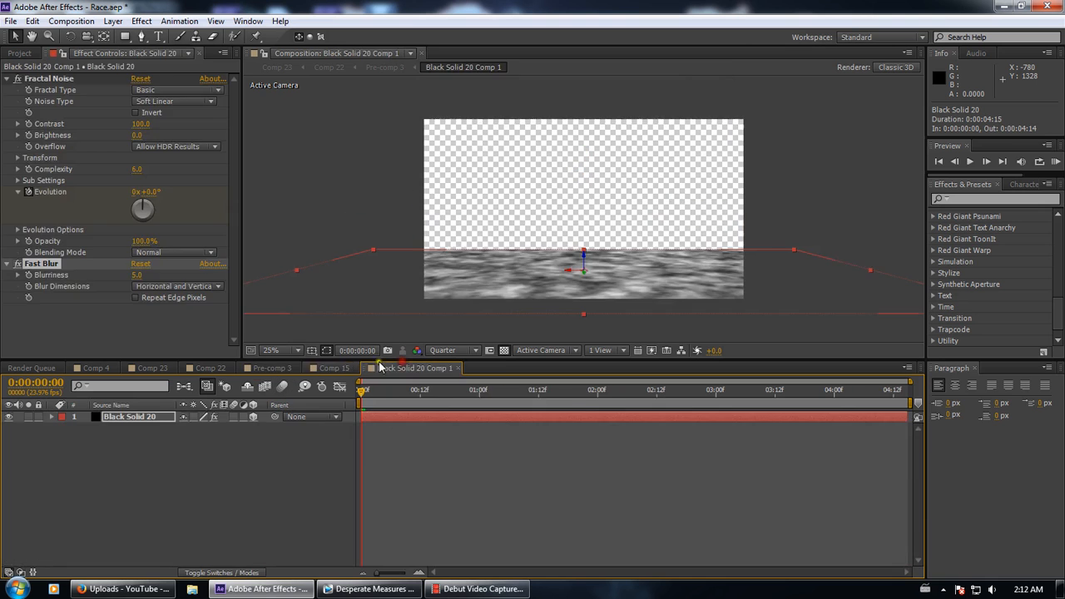
click(266, 367)
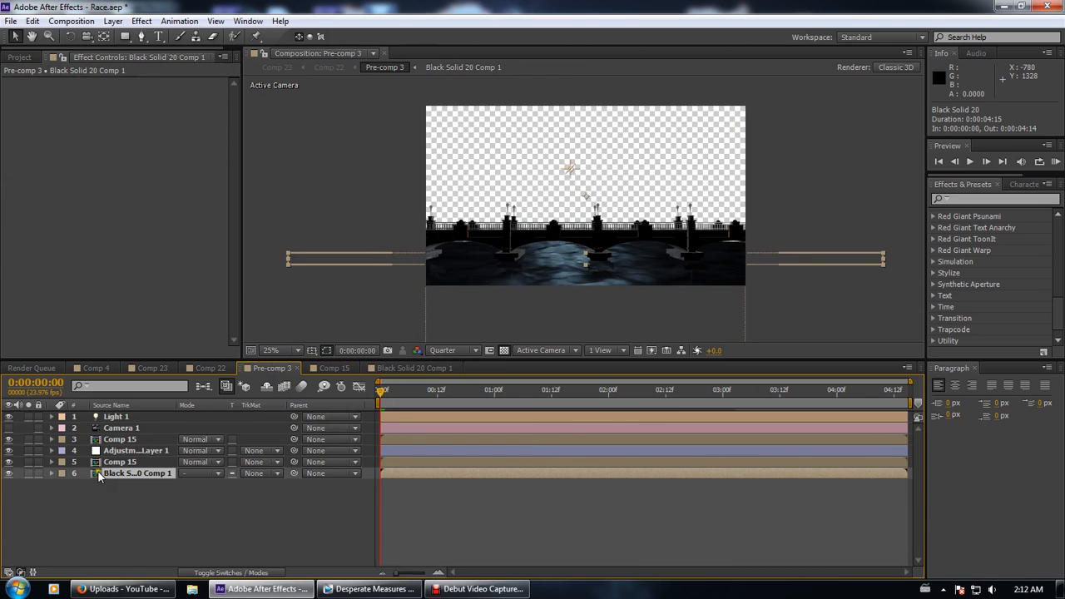
click(333, 368)
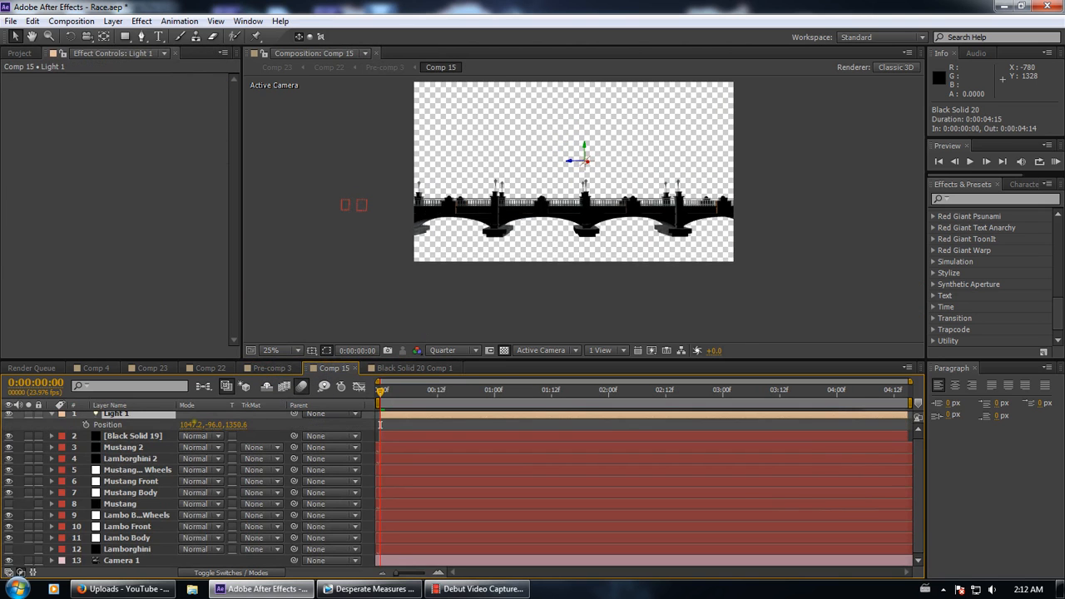
click(275, 368)
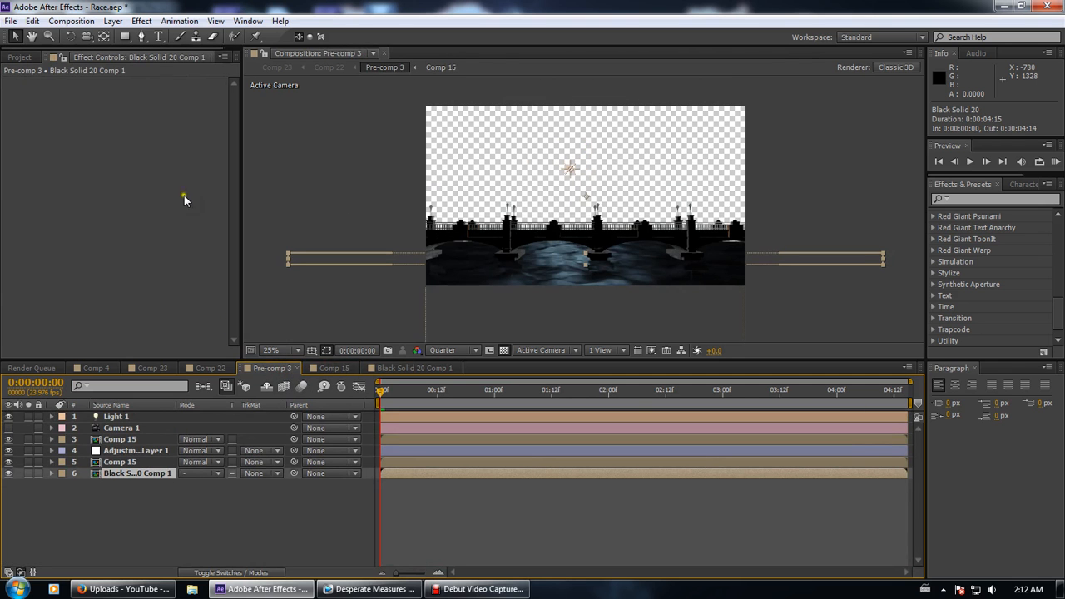
double_click(155, 474)
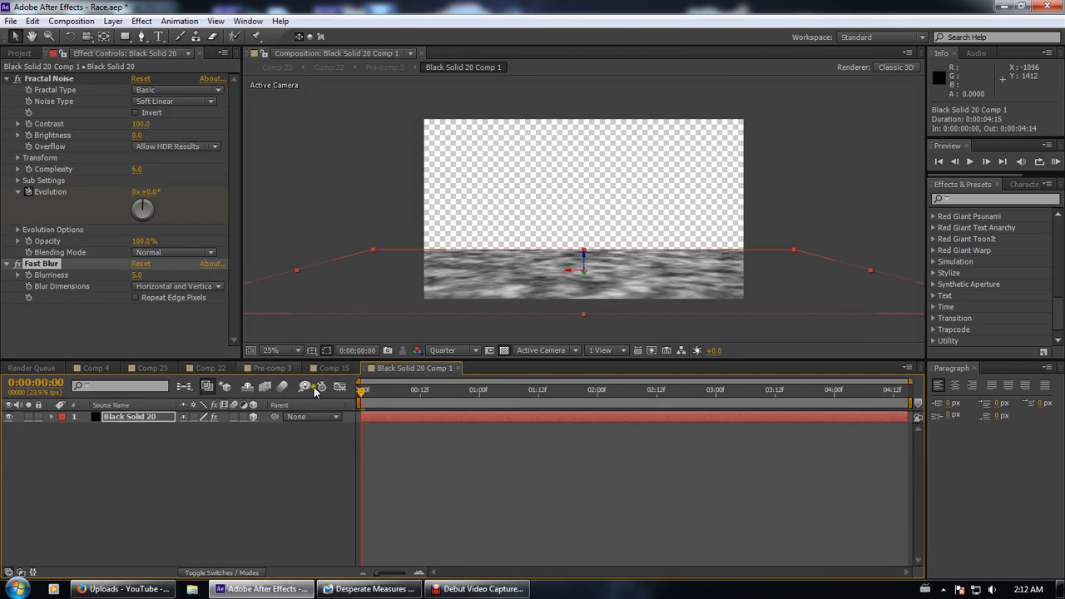
click(260, 369)
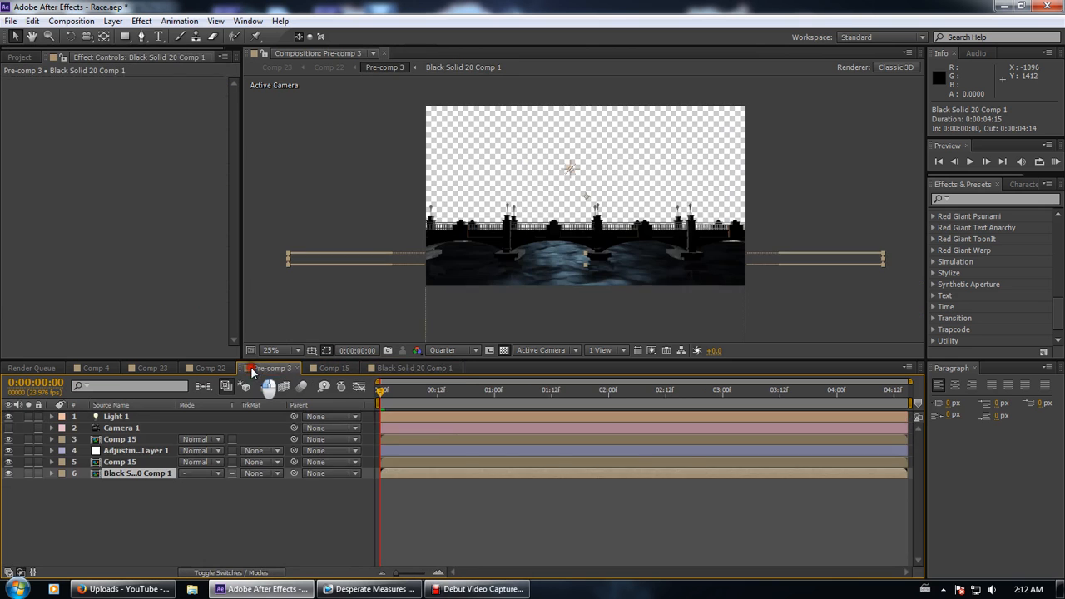
Show the Displacement Map effect on Adjustment Layer 1, view its map layer choices without changing them, and deselect the layer
click(119, 450)
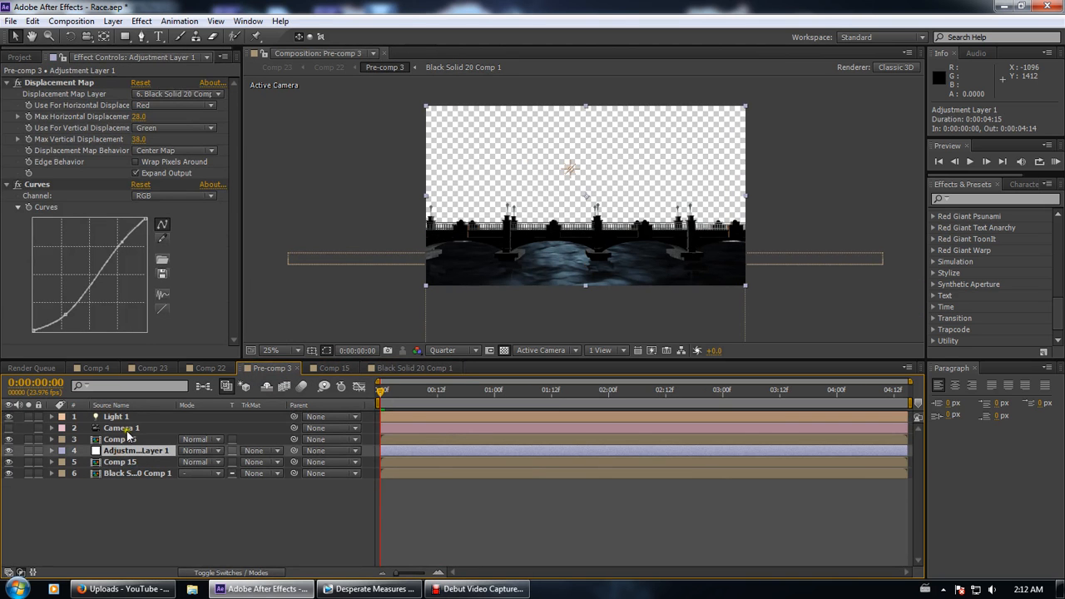
click(79, 84)
click(154, 95)
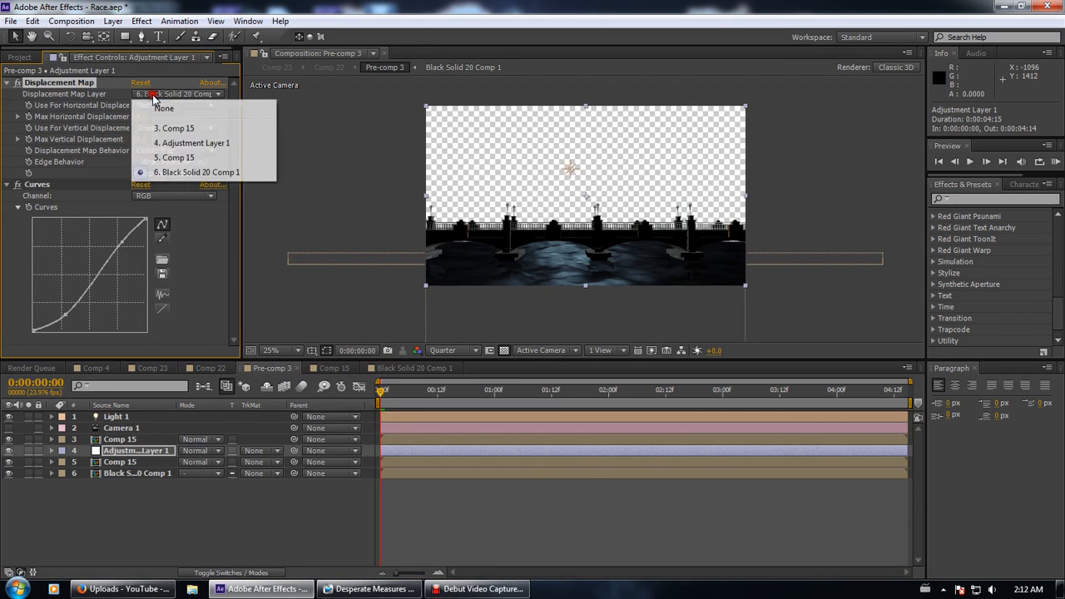
click(146, 505)
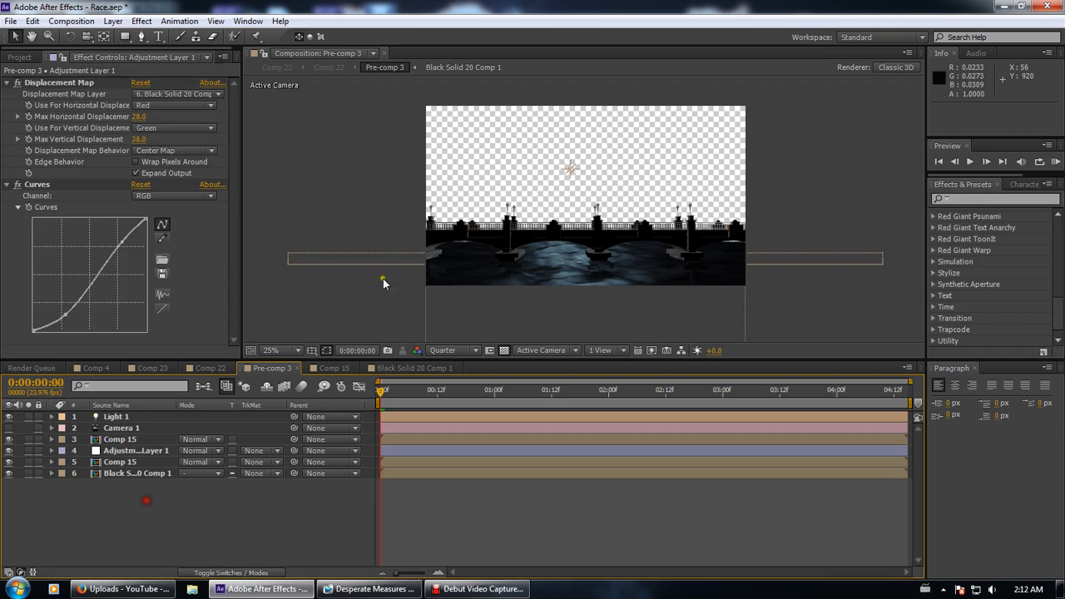
Examine the water reflections and the lower Comp 15 layer's effects, select Black Solid 20 Comp 1, and scrub the opening frames back to the start
scroll(416, 302, up, 2)
click(94, 461)
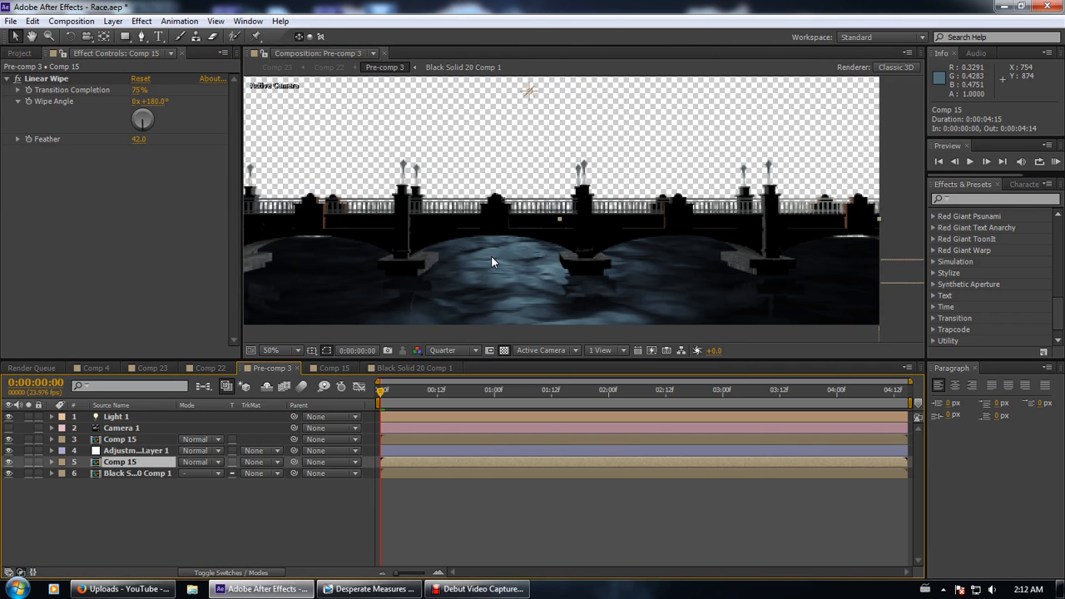
drag(585, 185, 622, 168)
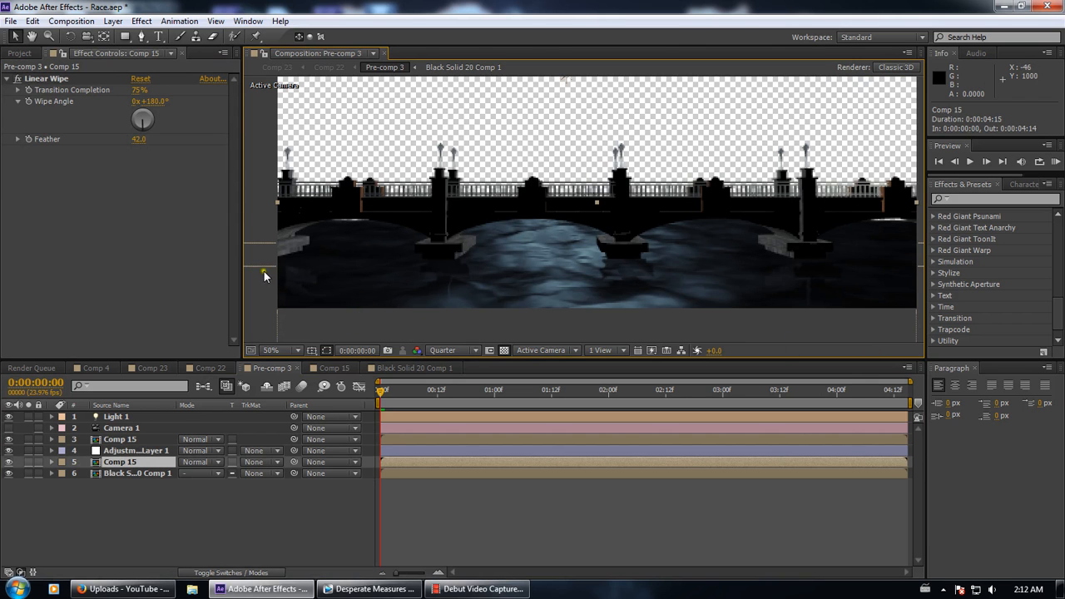
click(107, 473)
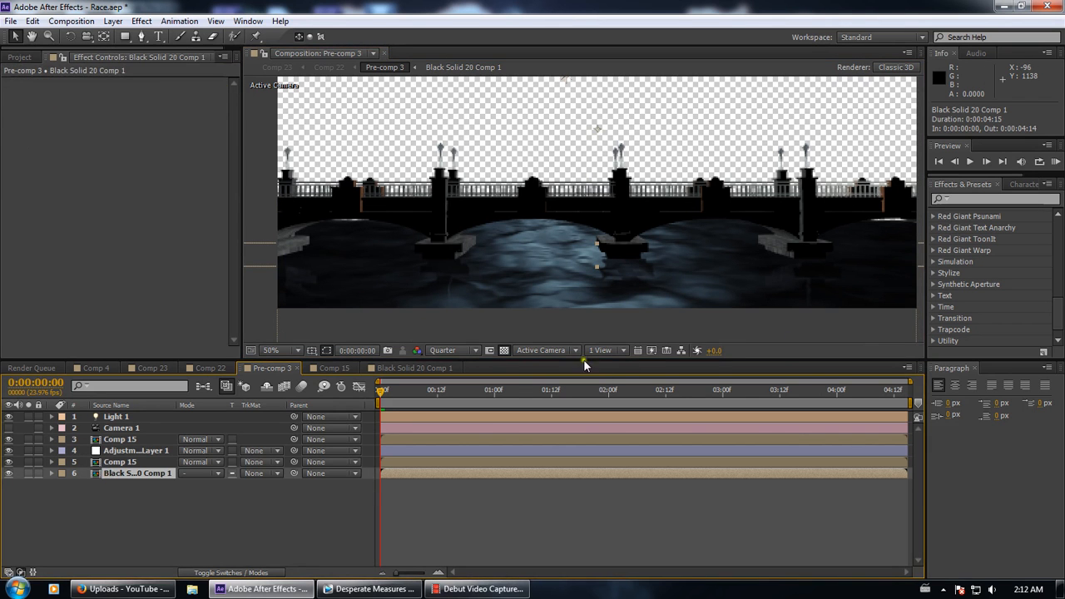
click(389, 390)
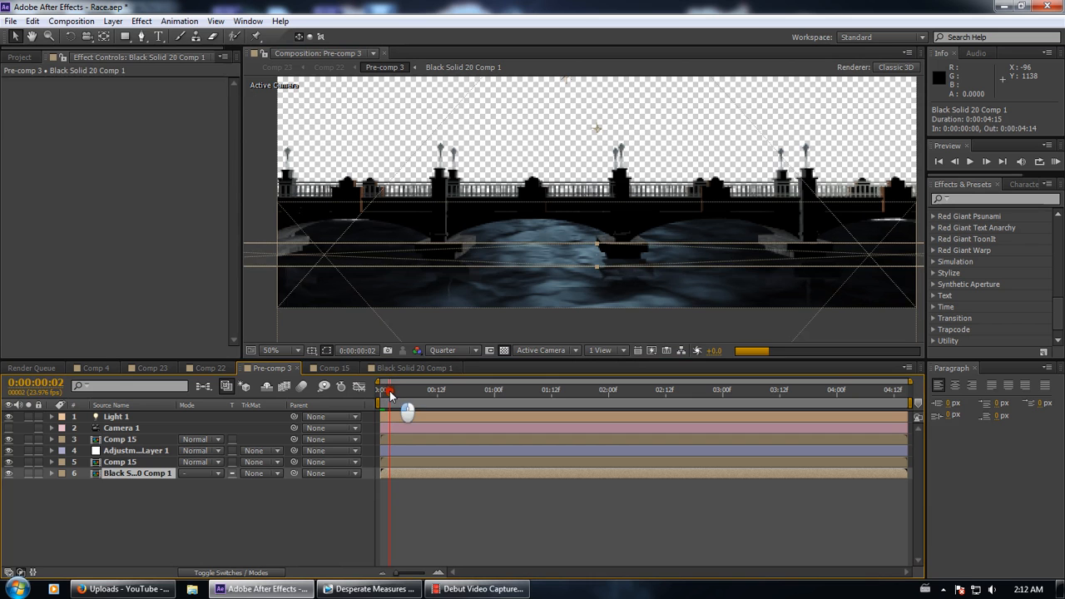
drag(389, 391, 357, 391)
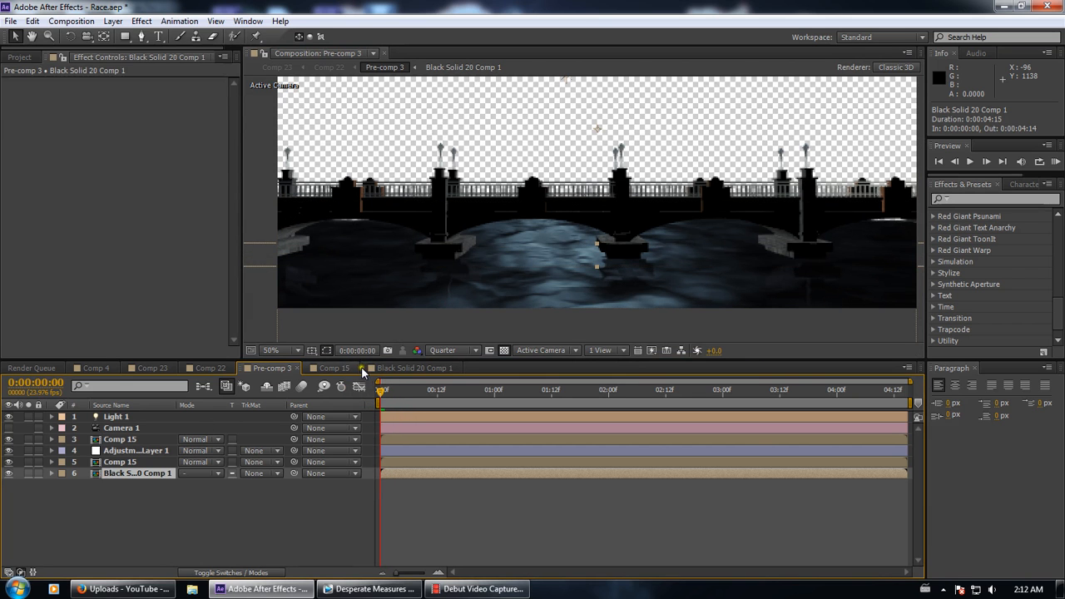
Open Black Solid 20 Comp 1, select its Fractal Noise effect, and scrub through the noise animation back to the first frame
double_click(138, 476)
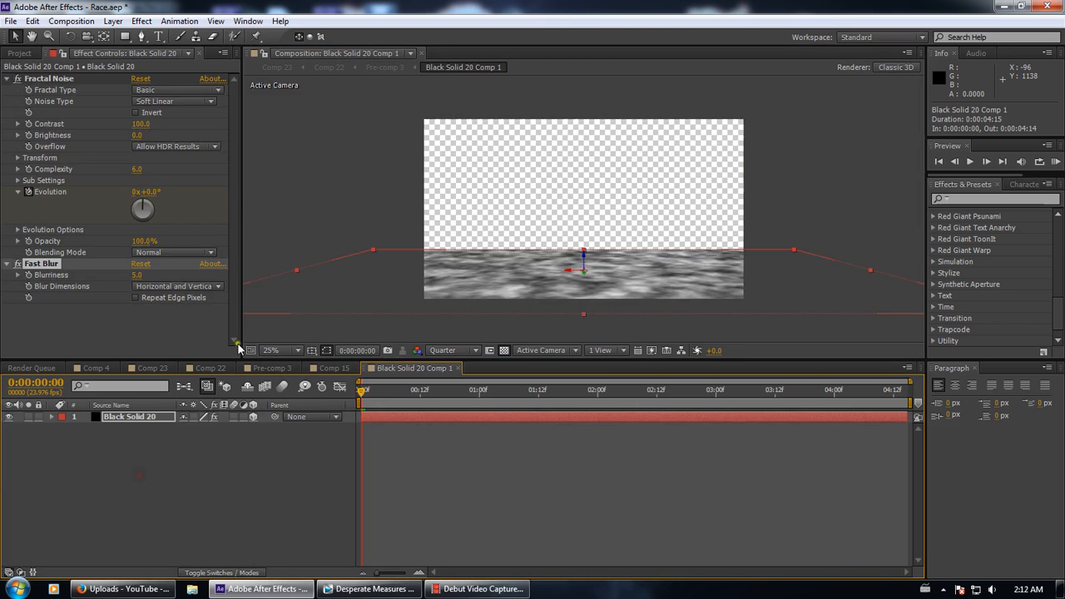
click(34, 81)
drag(387, 406, 108, 396)
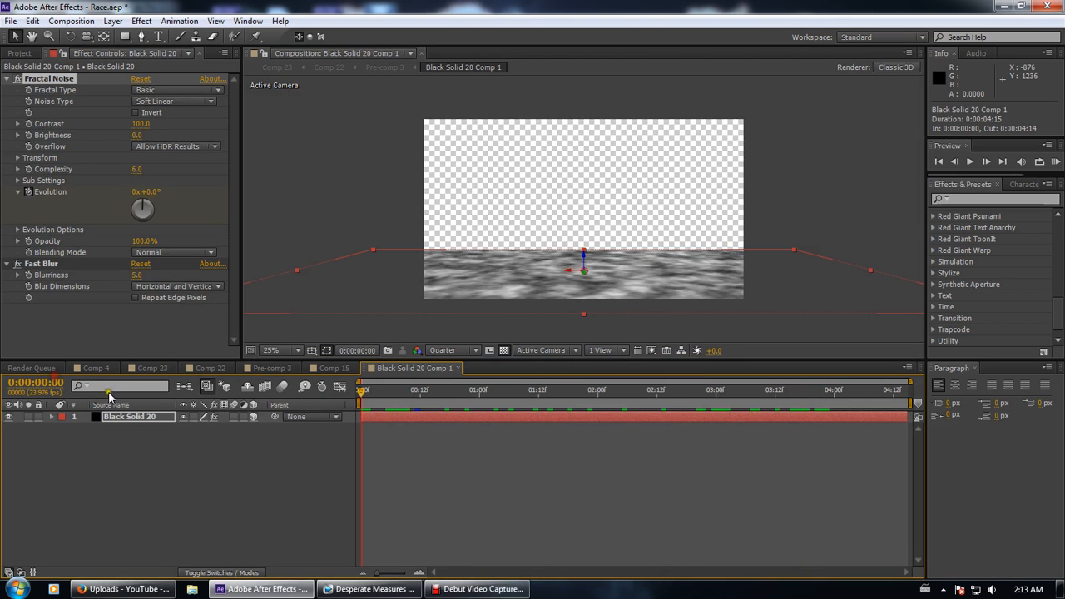
Return to Pre-comp 3 and examine the water with the lower Comp 15 layer's Linear Wipe effect selected
click(294, 368)
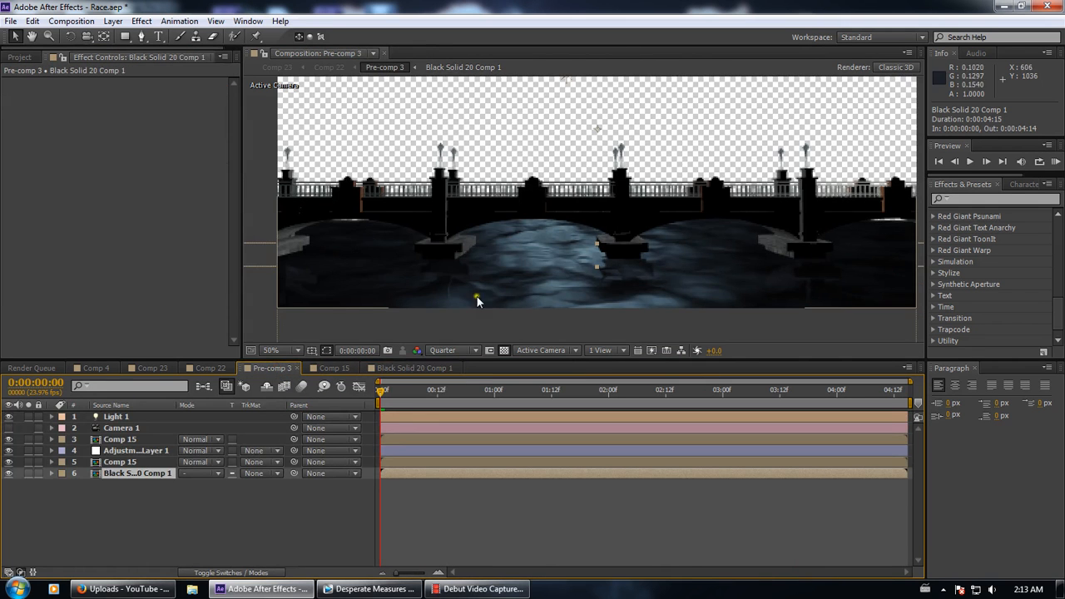
drag(496, 237, 409, 267)
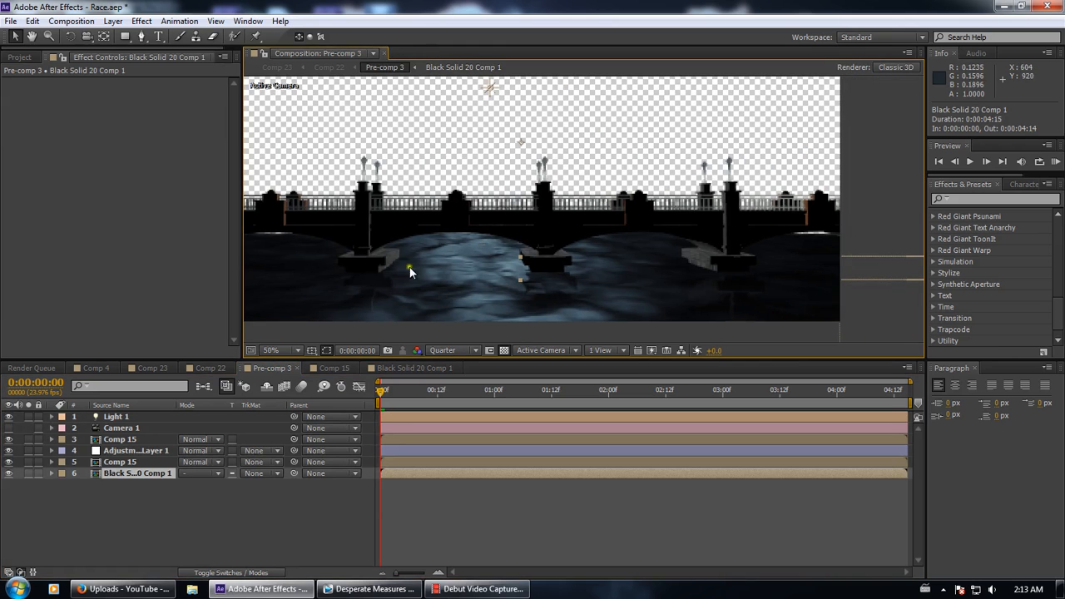
click(125, 462)
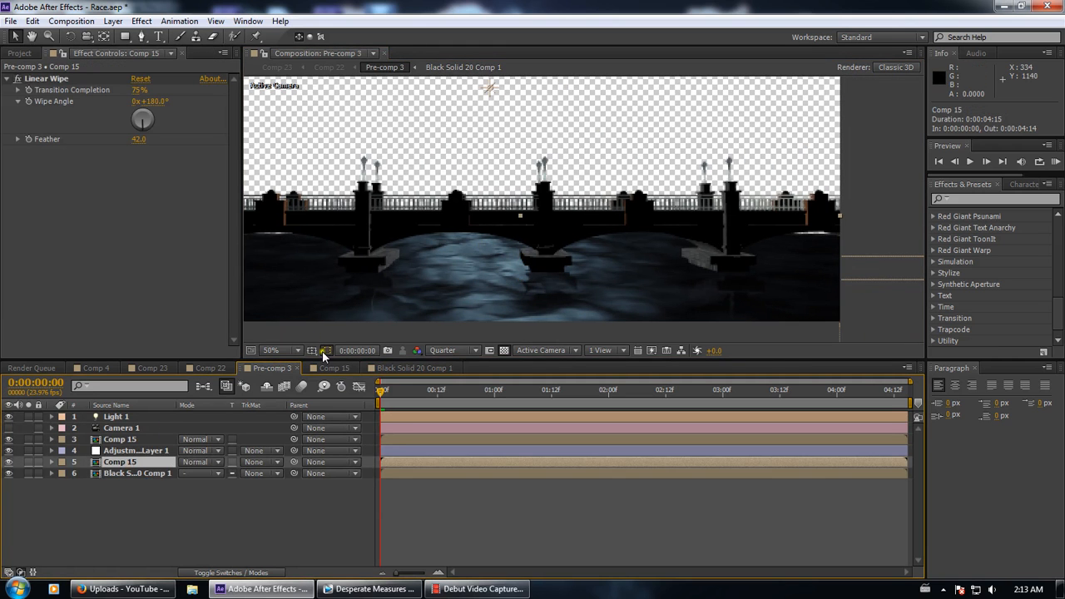
drag(361, 254, 385, 219)
scroll(385, 220, down, 2)
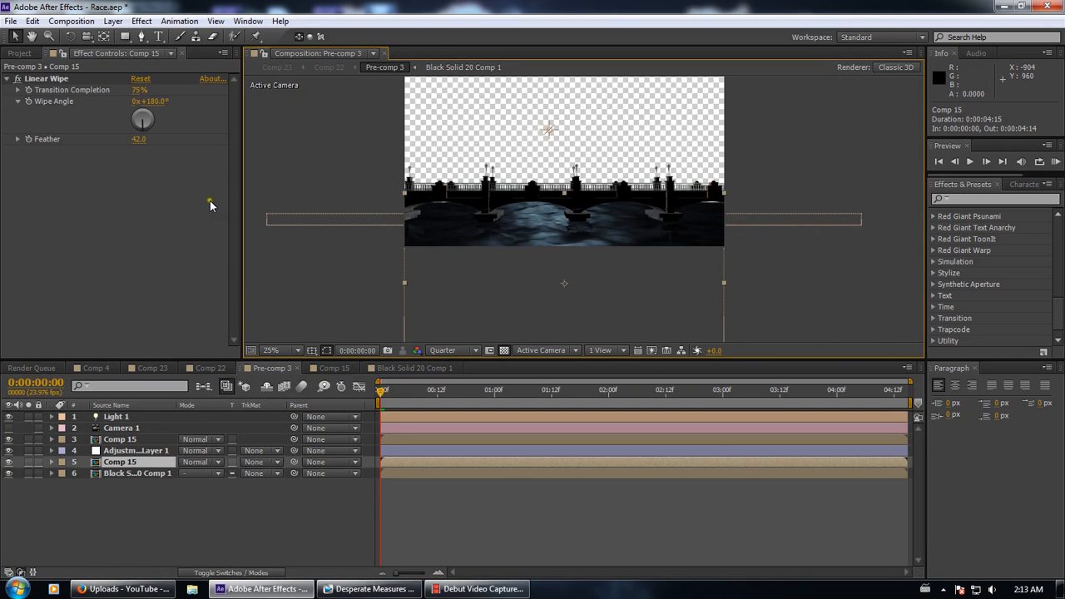
click(65, 80)
scroll(434, 274, up, 2)
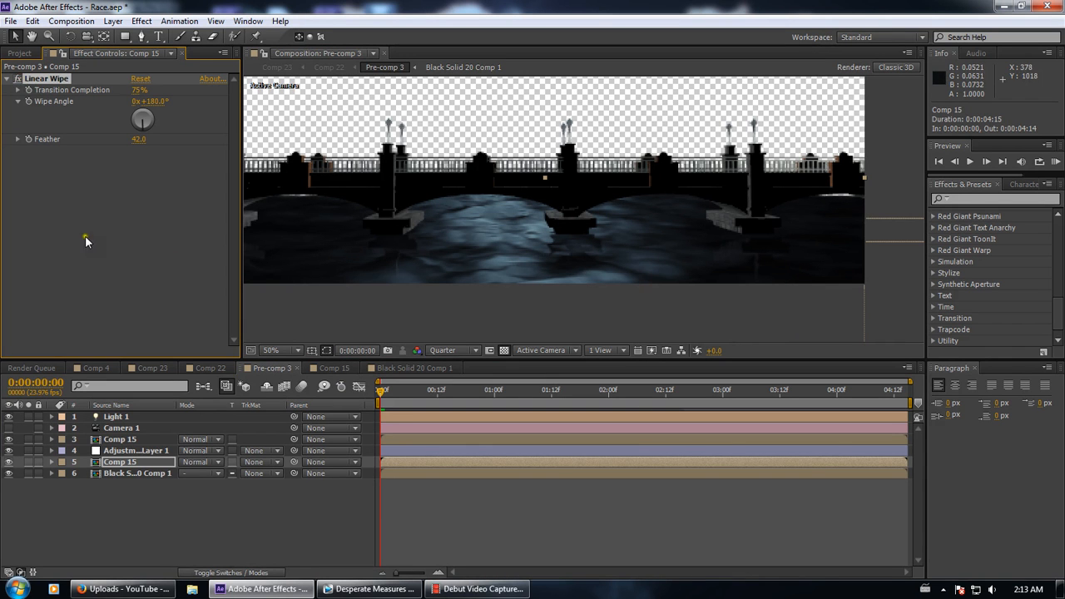
drag(654, 269, 744, 329)
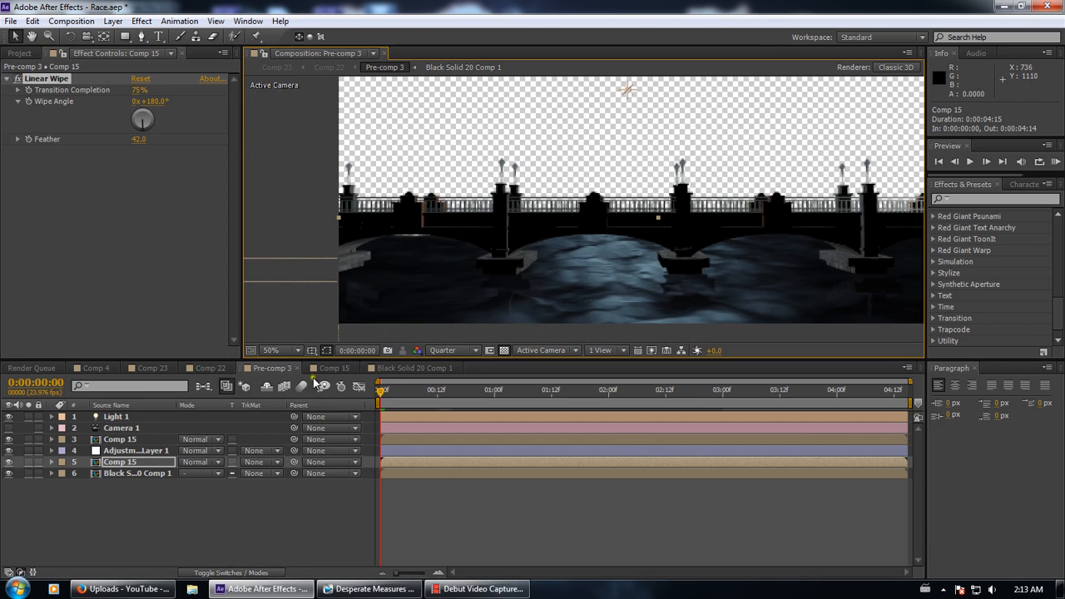
Close Pre-comp 3, switch to Comp 22, and compare the effects on the two Full_moon.jpeg layers
click(296, 369)
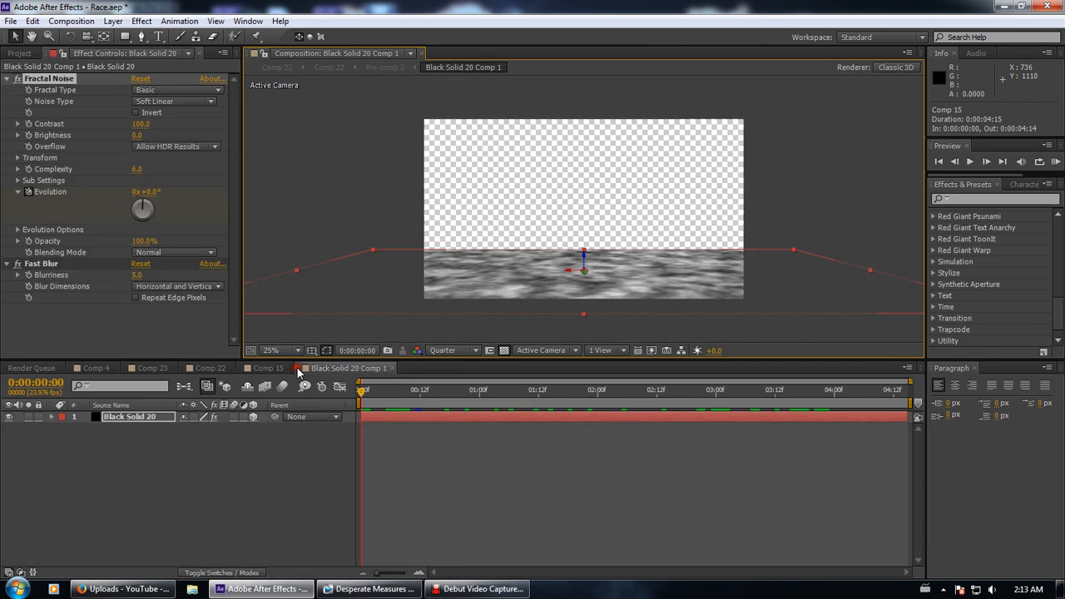
click(212, 368)
click(129, 466)
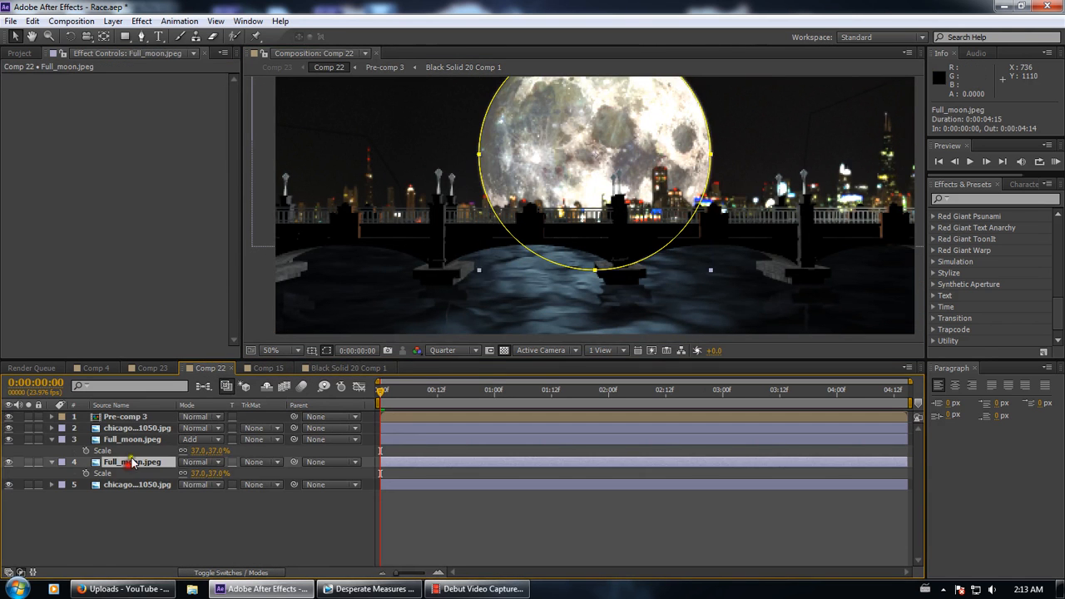
click(132, 439)
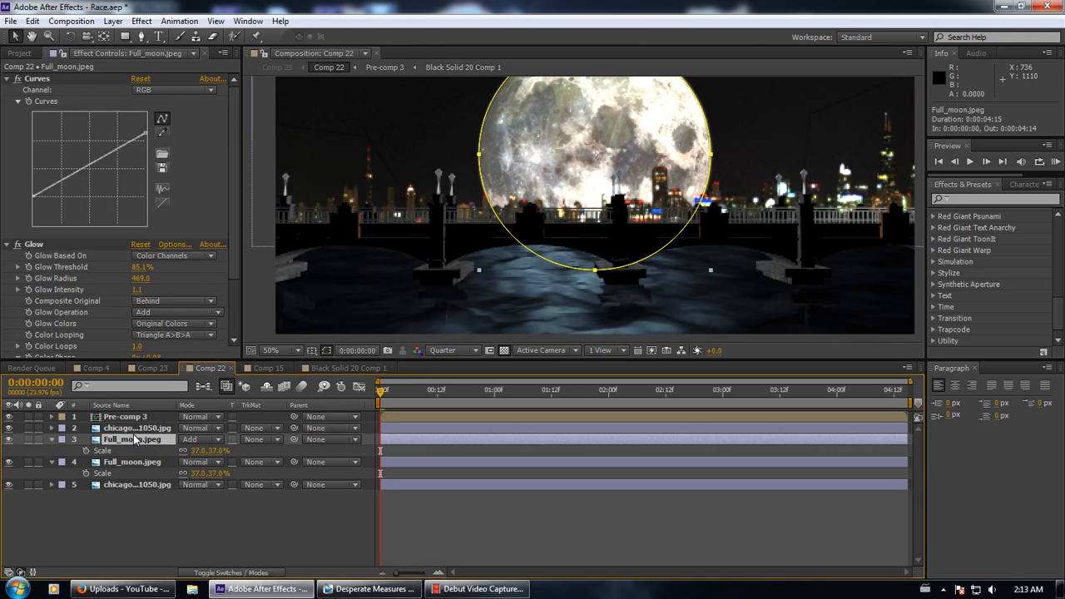
click(134, 428)
click(131, 462)
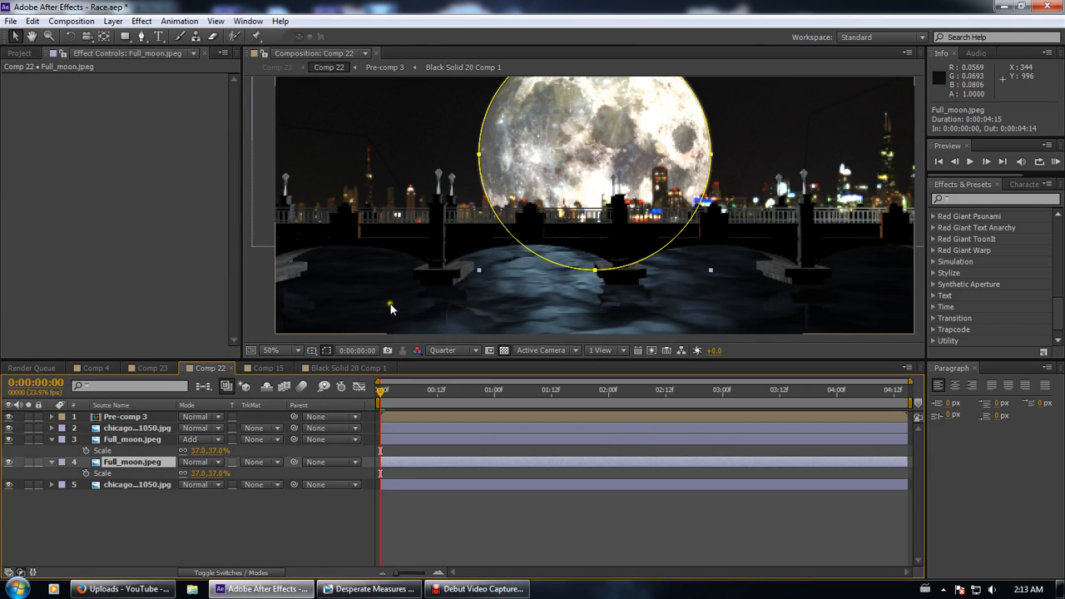
click(146, 440)
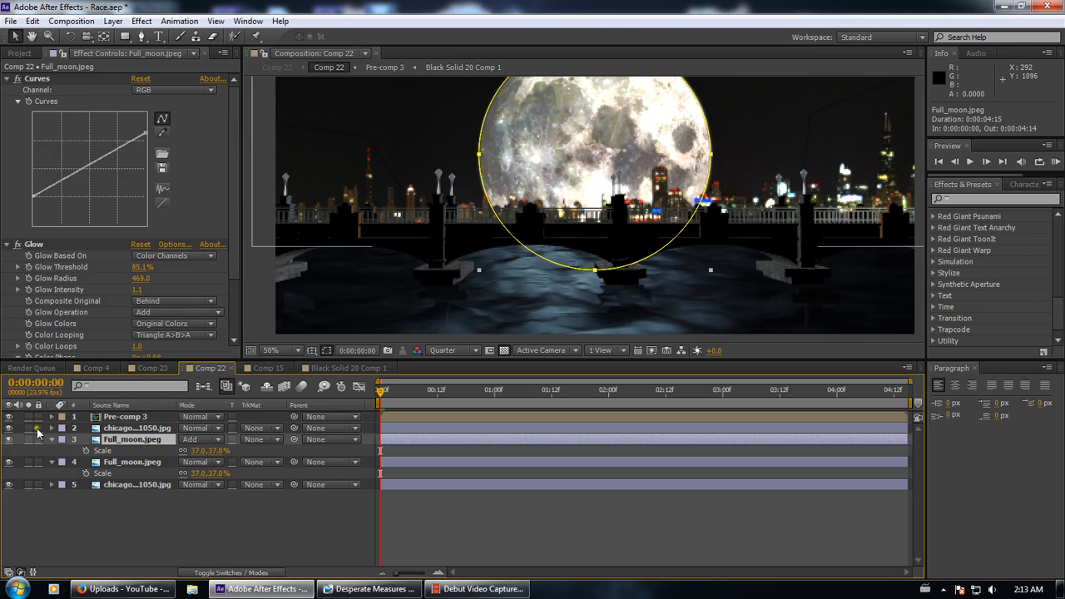
Hide the lower Full_moon.jpeg layer to view the whole frame without it, and show the layer again
click(10, 464)
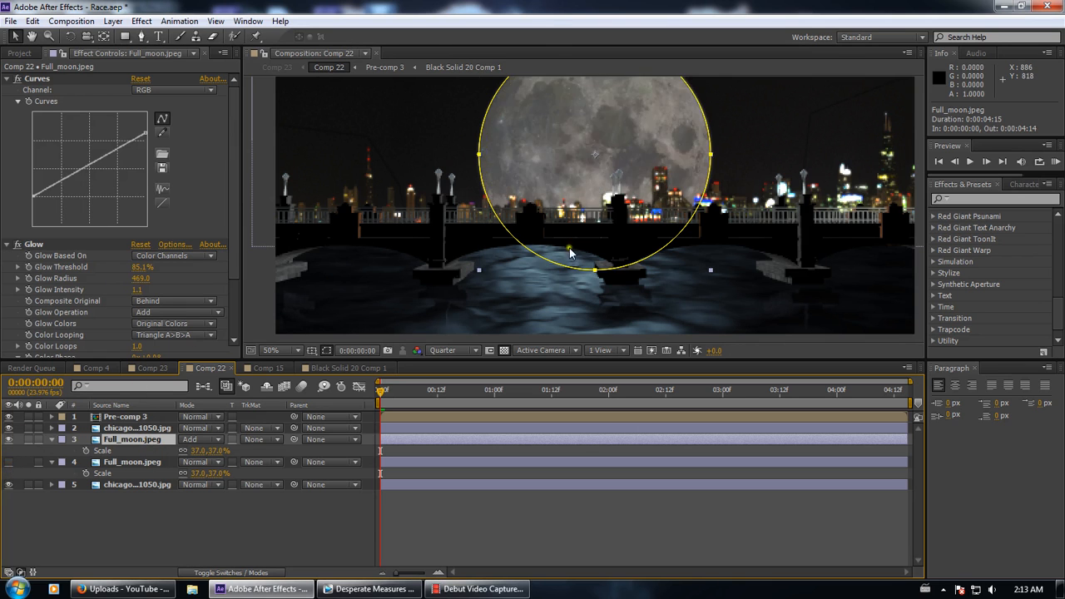
scroll(556, 253, down, 2)
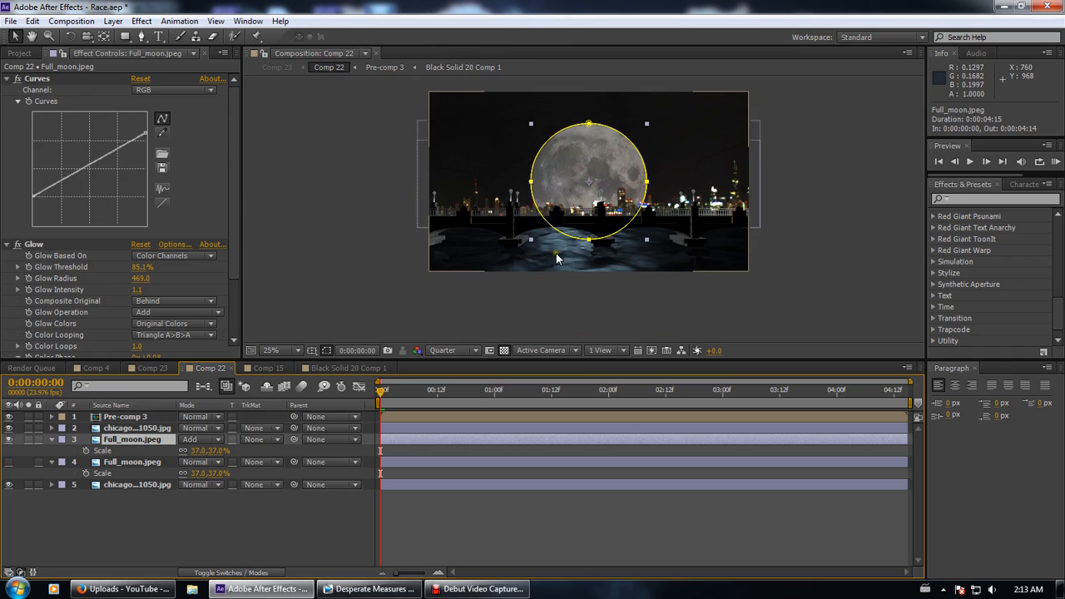
click(10, 464)
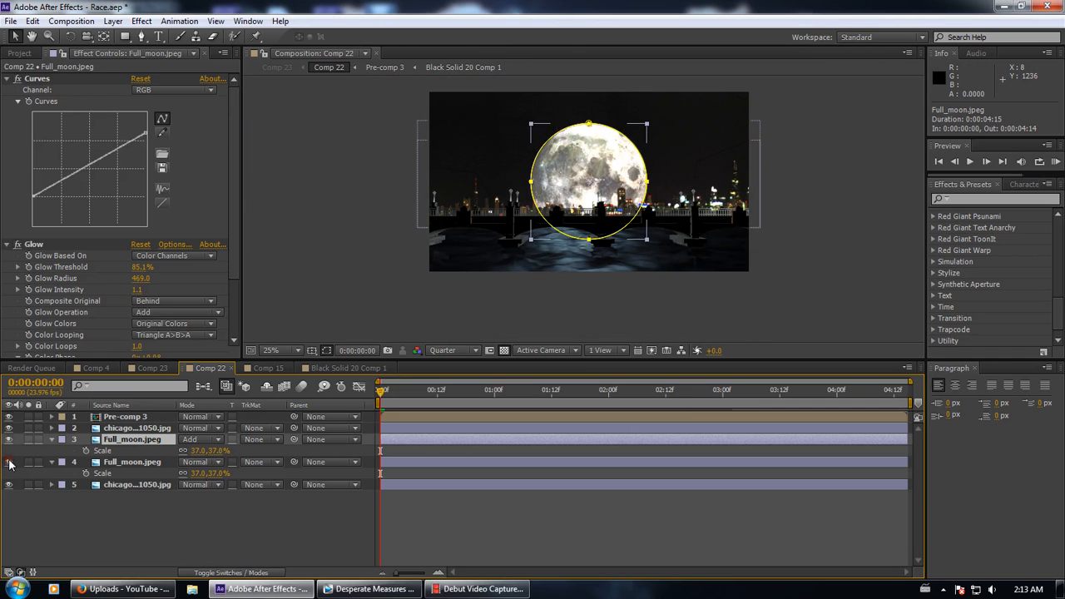
Return to Comp 23, then open the scene 6 project from the Scene 6 folder of Desperate Measures 2
click(154, 371)
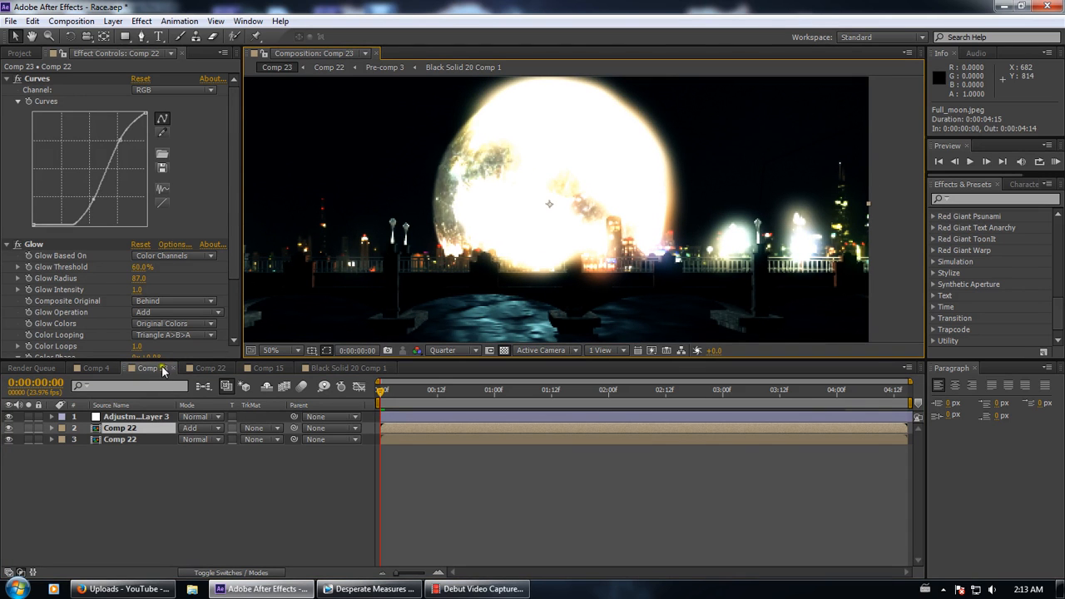
click(11, 21)
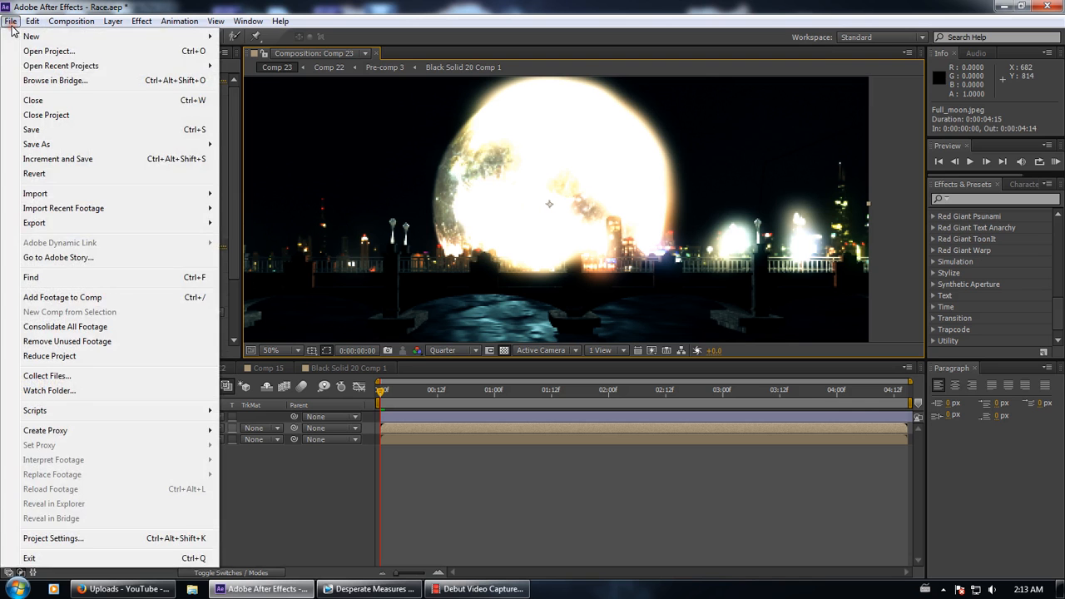
click(35, 52)
click(558, 319)
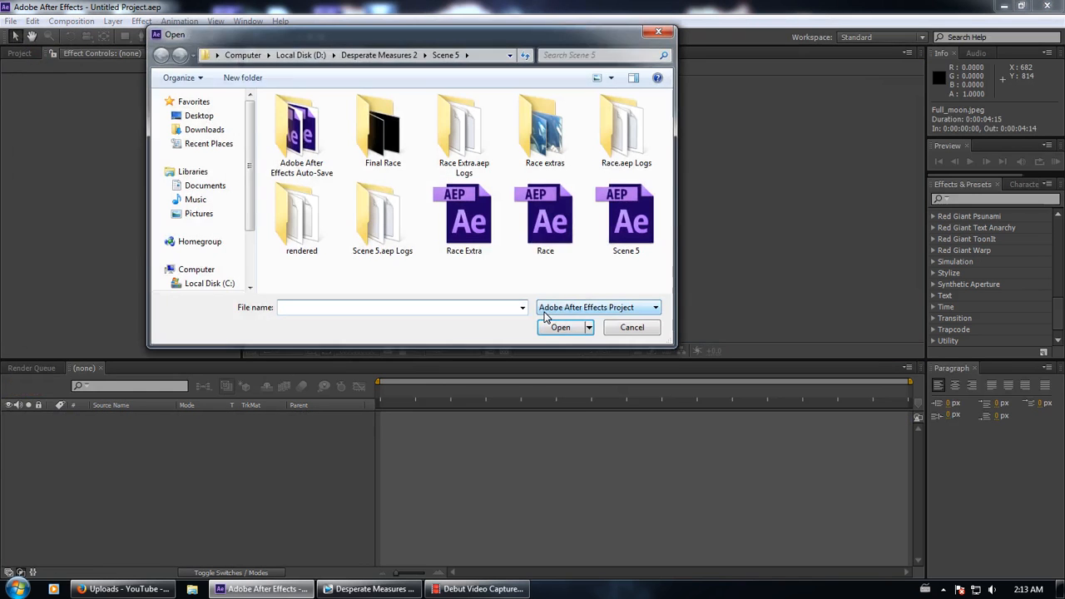
click(390, 56)
click(557, 258)
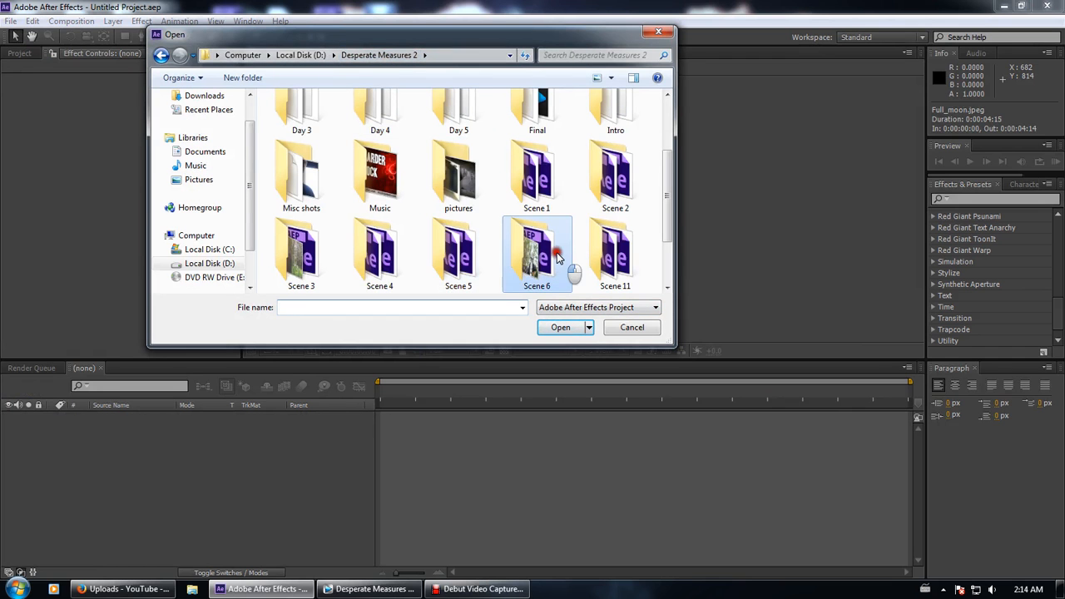
double_click(558, 258)
double_click(540, 148)
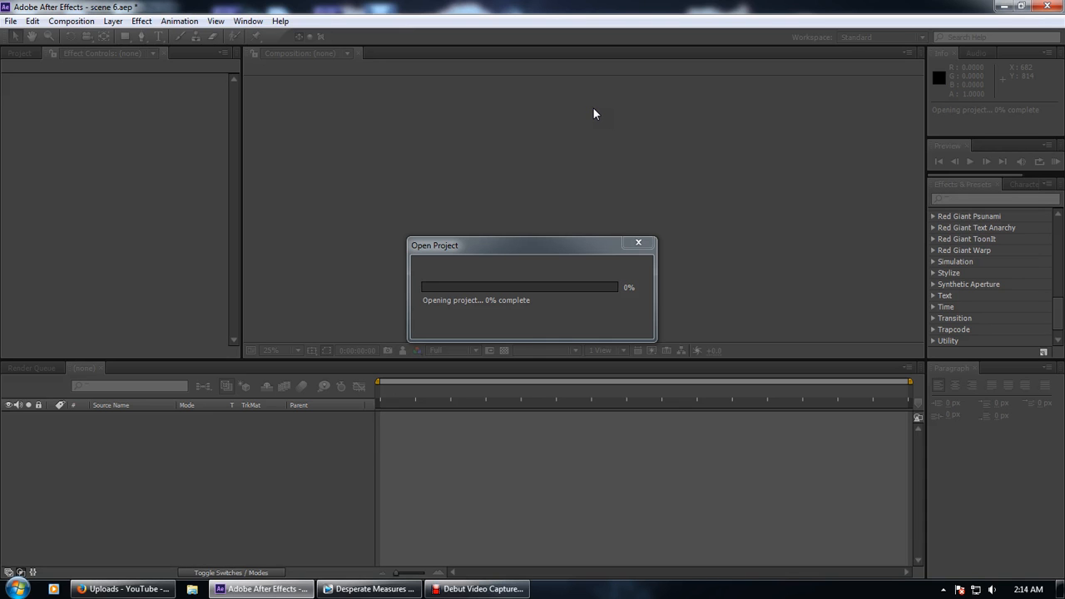
mouse_move(656, 6)
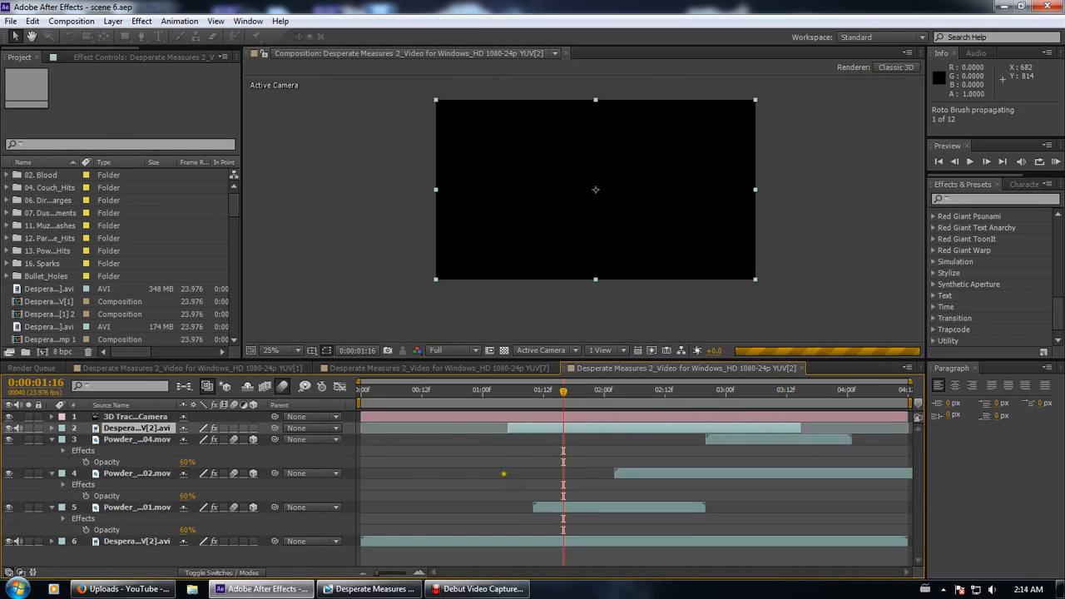
Preview the YUV[2] fight shot at Quarter resolution, scrubbing from the first frame to 0:00:01:20
drag(398, 394, 354, 398)
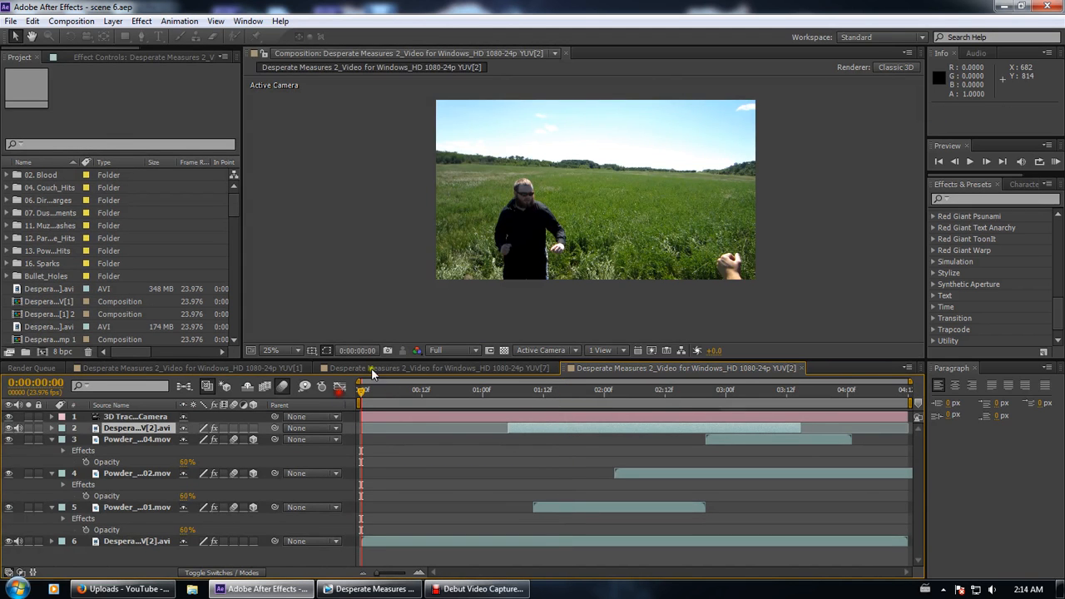
click(473, 356)
click(459, 429)
drag(499, 392, 632, 407)
click(583, 403)
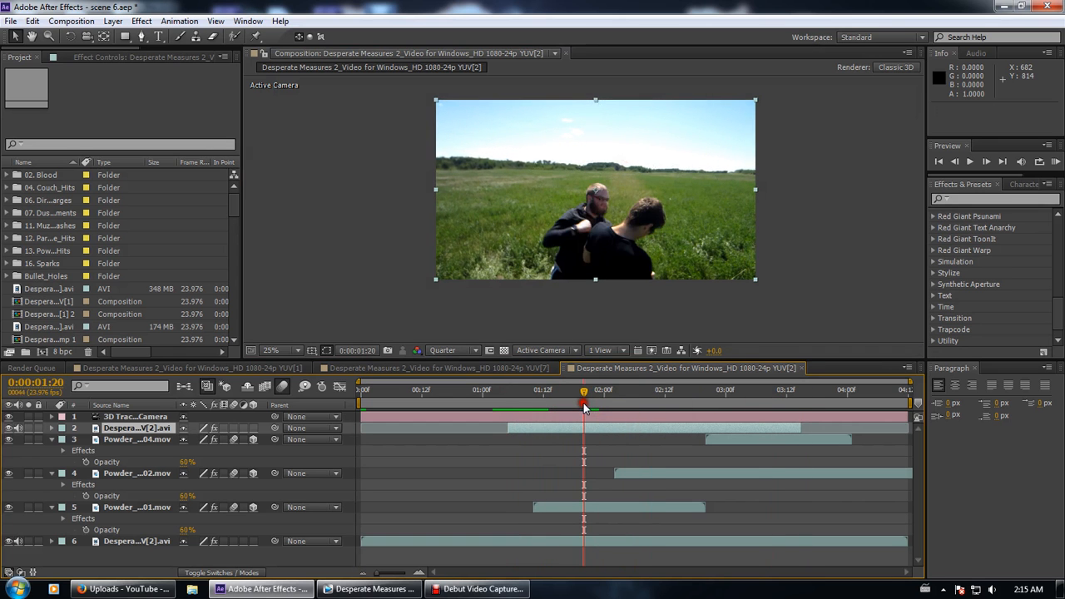
Move to 0:00:02:01 and solo the upper Desperate Measures V[2].avi layer, then turn its solo off
click(610, 391)
mouse_move(611, 387)
mouse_down()
mouse_move(654, 407)
mouse_move(717, 398)
mouse_move(586, 405)
mouse_move(622, 391)
mouse_move(611, 390)
mouse_up()
click(28, 428)
click(29, 429)
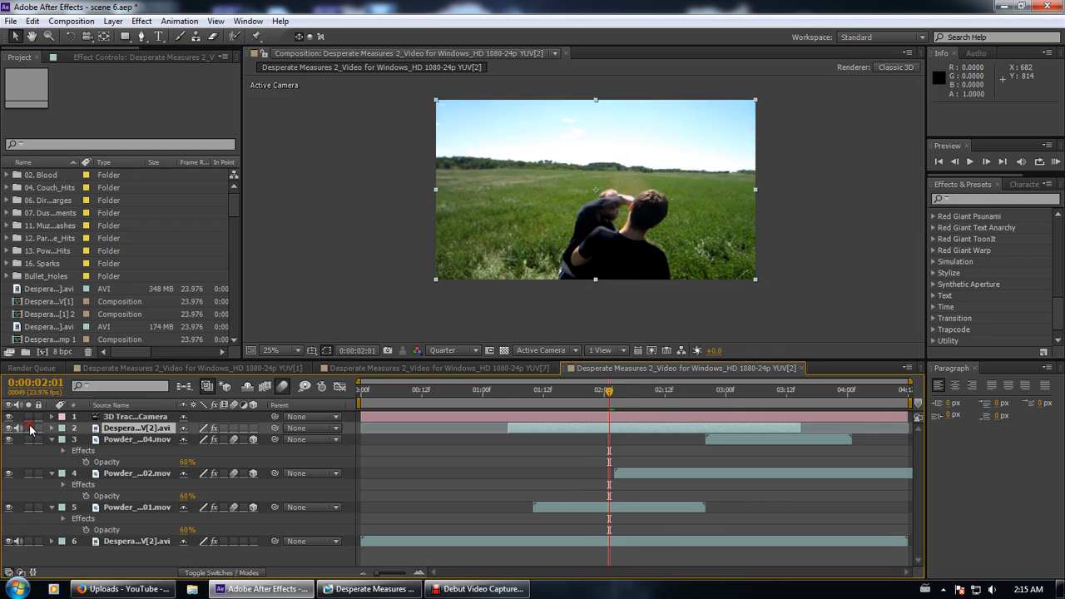
Examine the Powder_Hits_04.mov layer at 0:00:02:22, including its Hue/Saturation effect and the layers' blending modes
click(154, 441)
drag(622, 399, 715, 403)
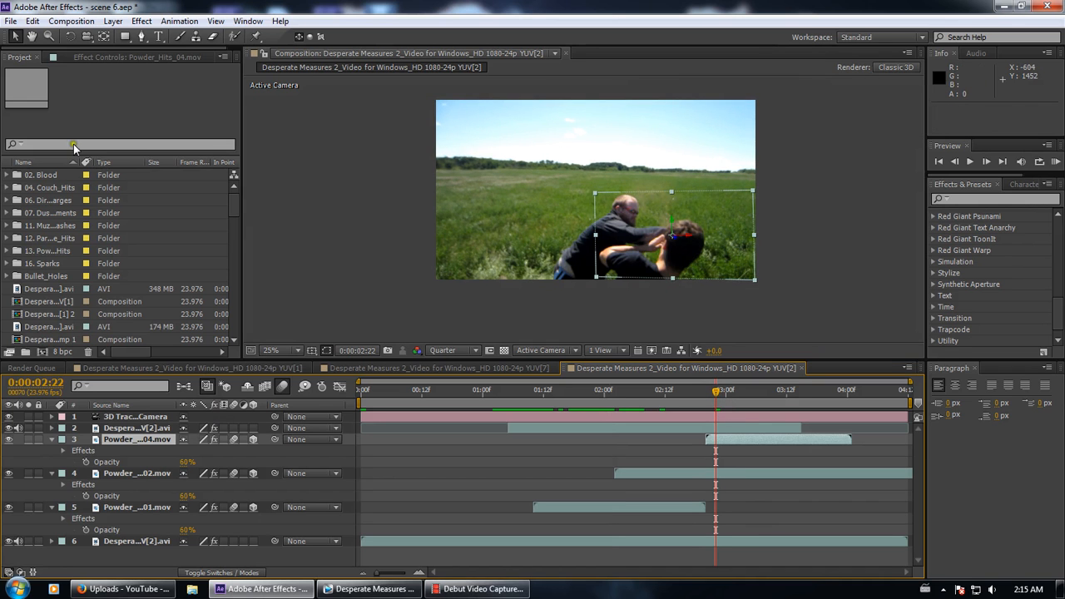
click(116, 57)
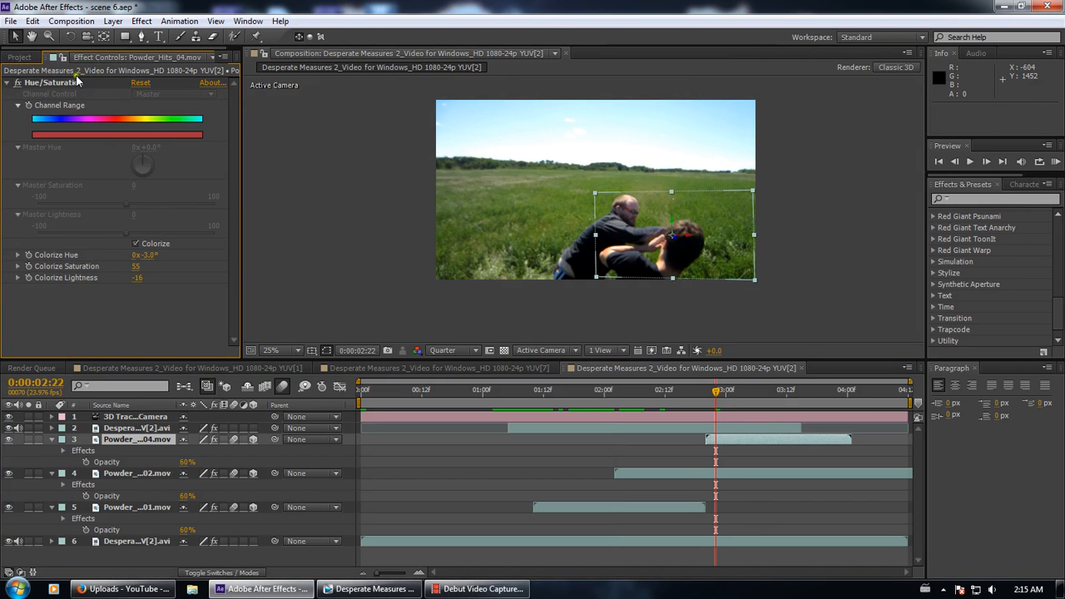
click(70, 80)
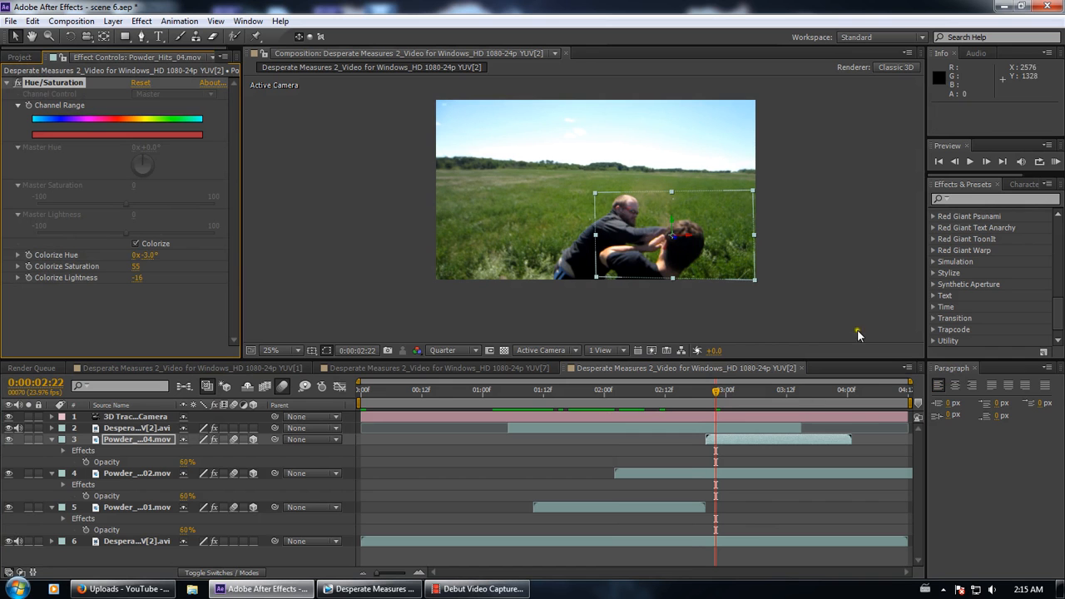
key(period)
key(period)
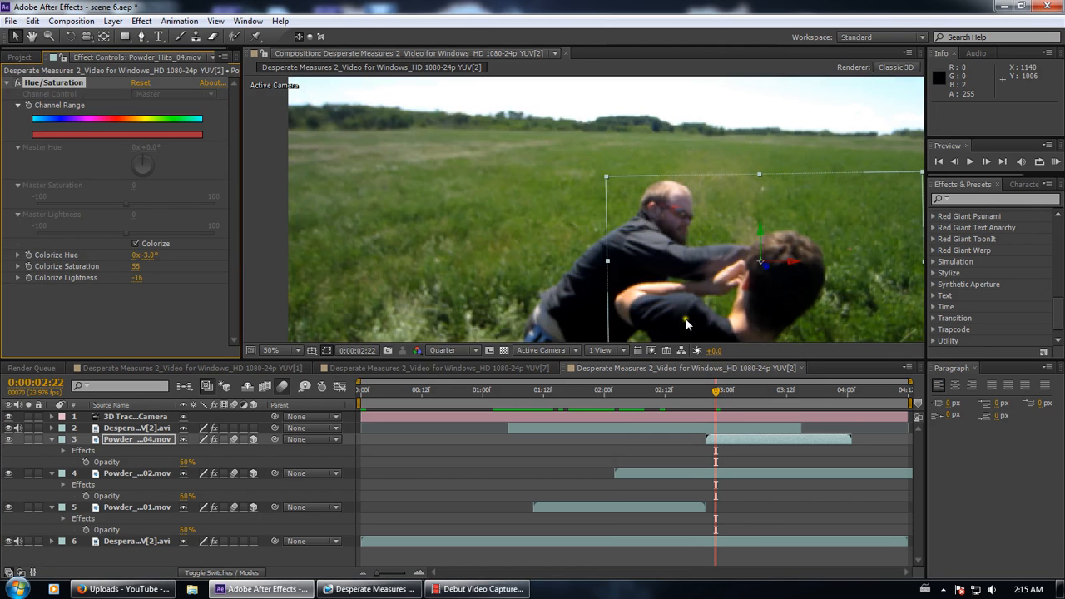
click(248, 573)
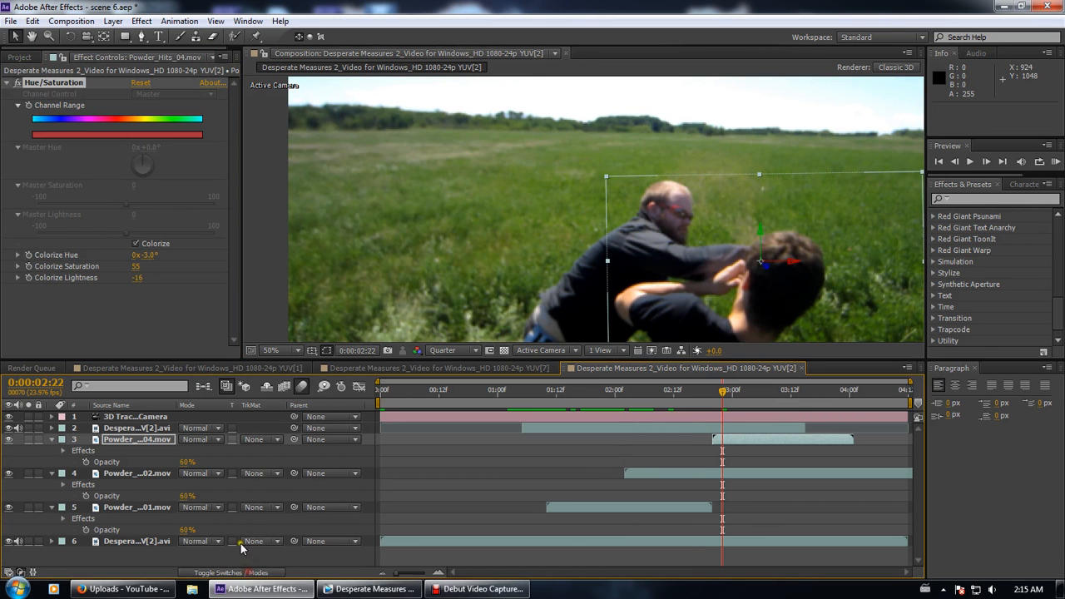
Close the YUV[2] composition and scrub the YUV[7] running shot from its start to 0:00:03:14 at Quarter resolution
click(803, 368)
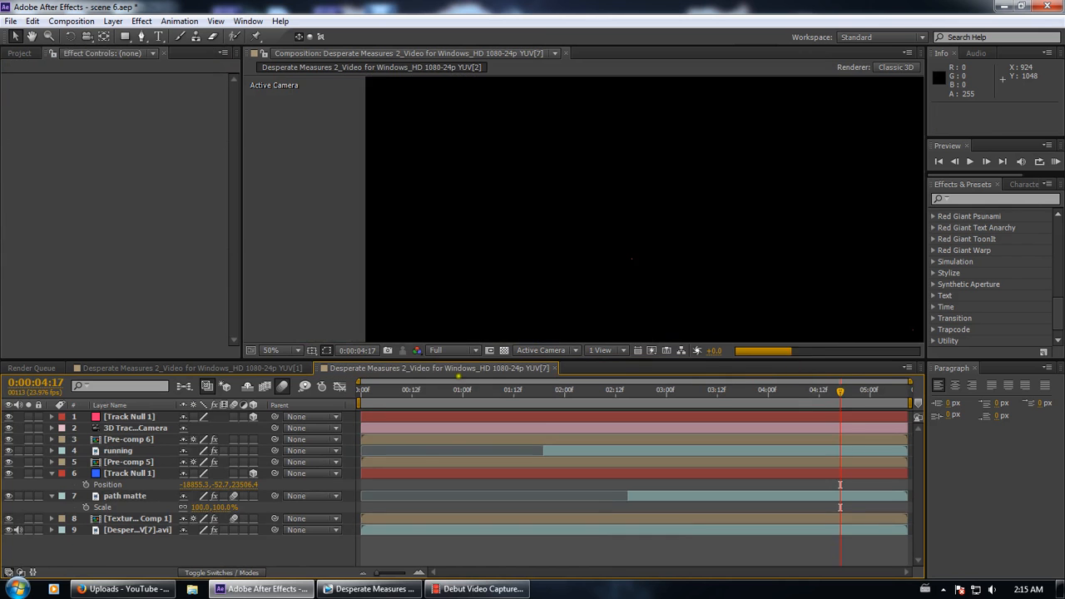
drag(504, 407, 370, 398)
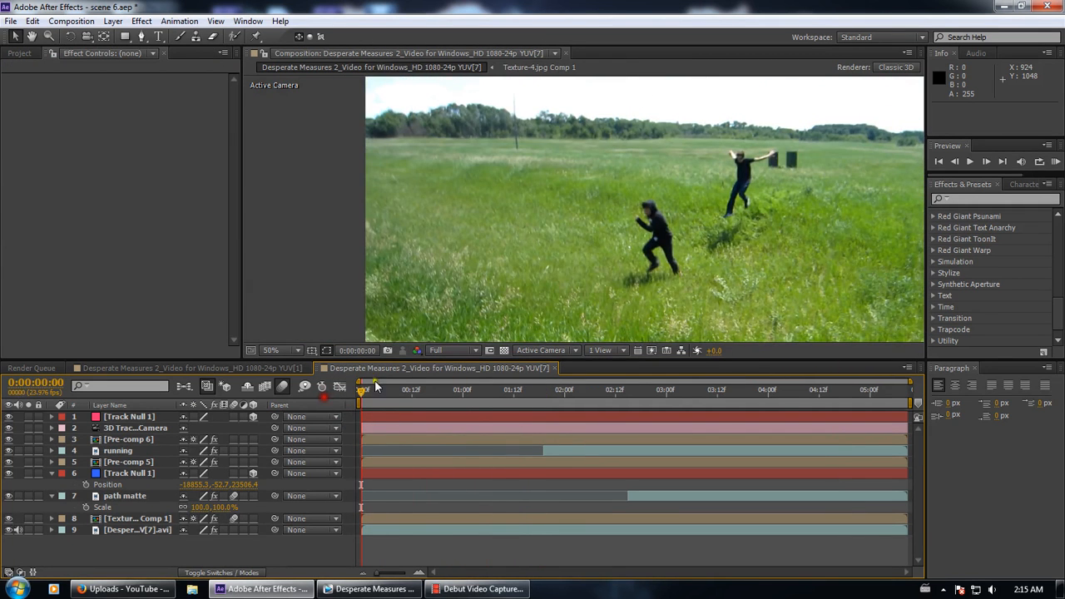
click(435, 351)
click(458, 430)
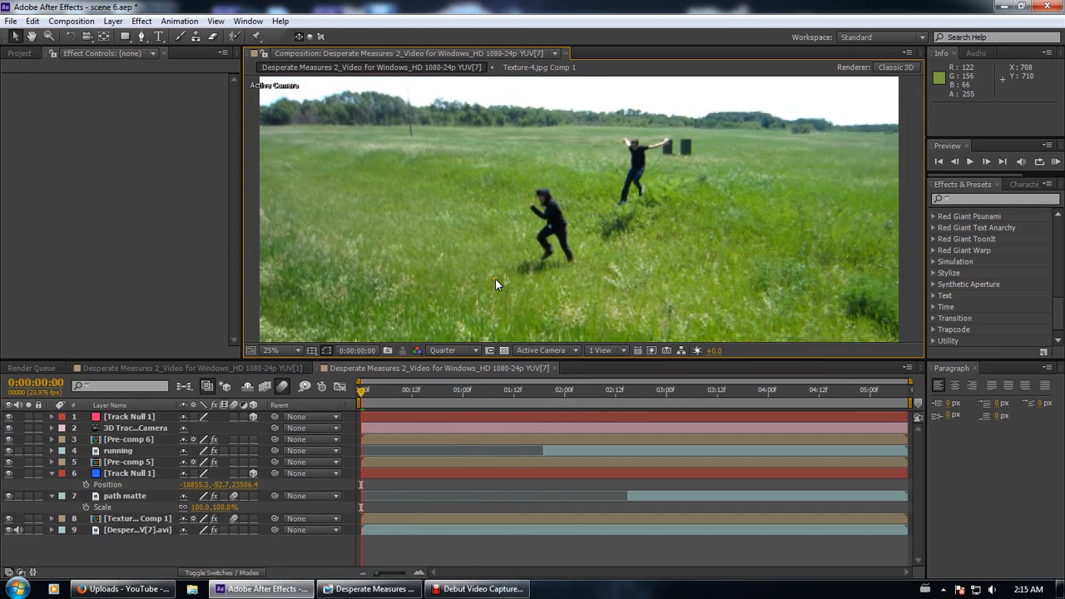
scroll(495, 279, down, 1)
click(557, 393)
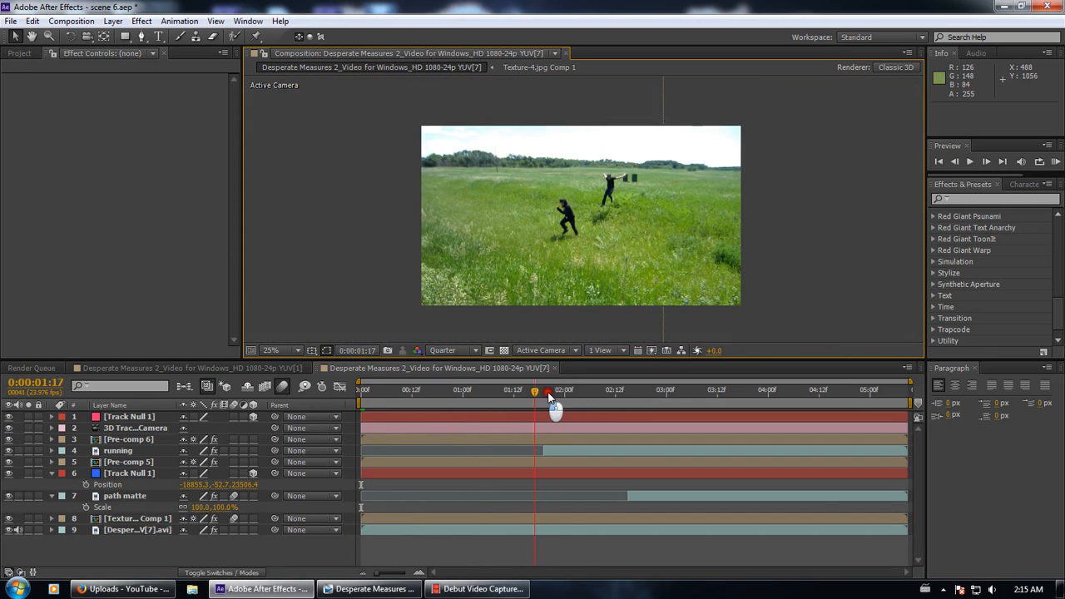
drag(558, 396, 723, 398)
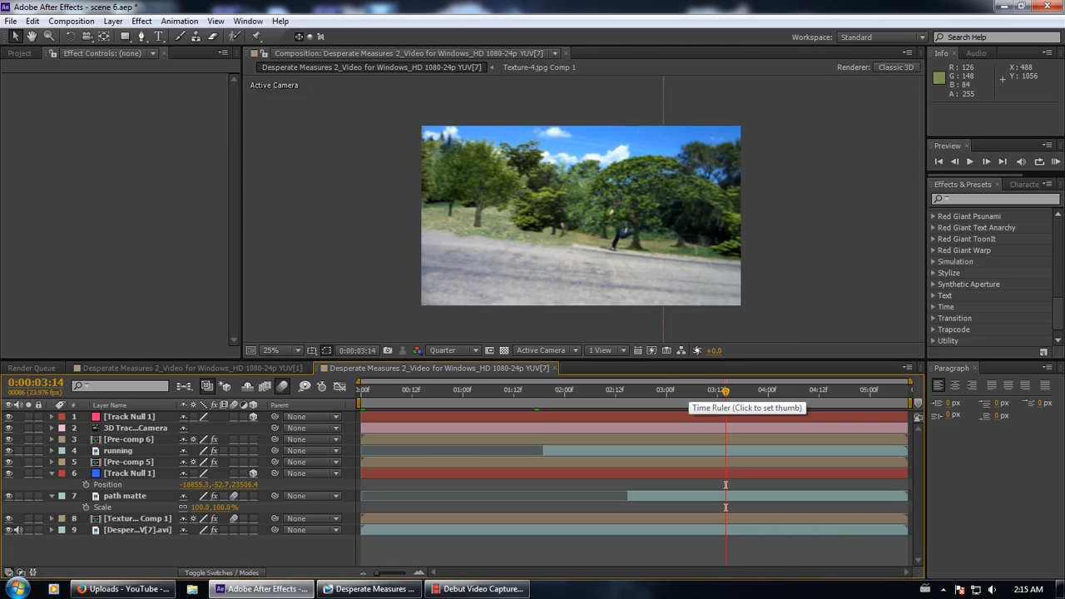
Hide the running layer in the YUV[7] composition and move the current time to 0:00:04:15
scroll(582, 301, up, 1)
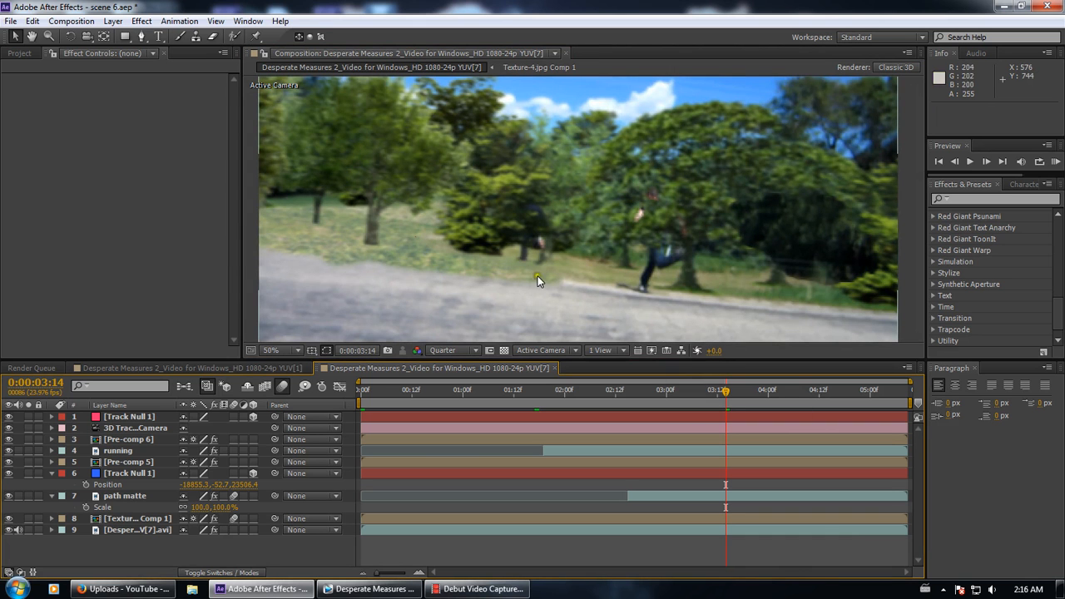
drag(642, 265, 565, 259)
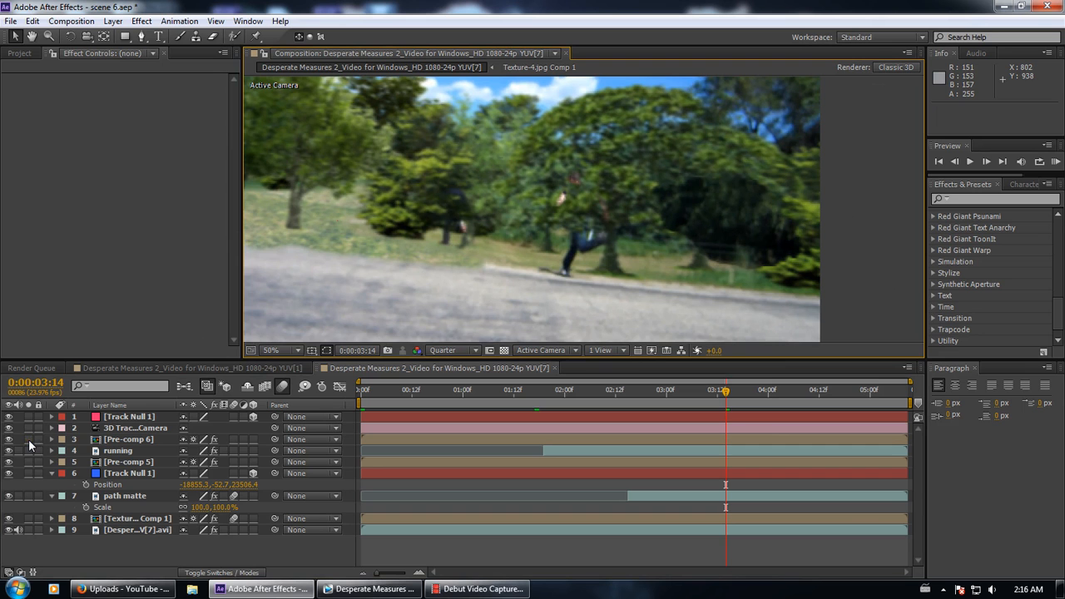
click(8, 450)
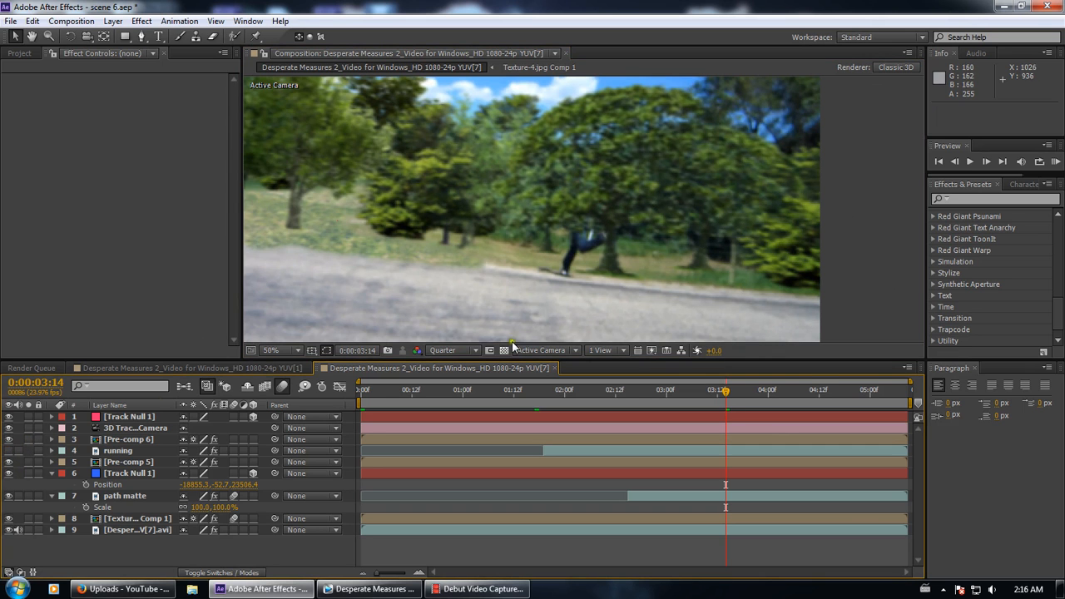
drag(735, 394, 833, 408)
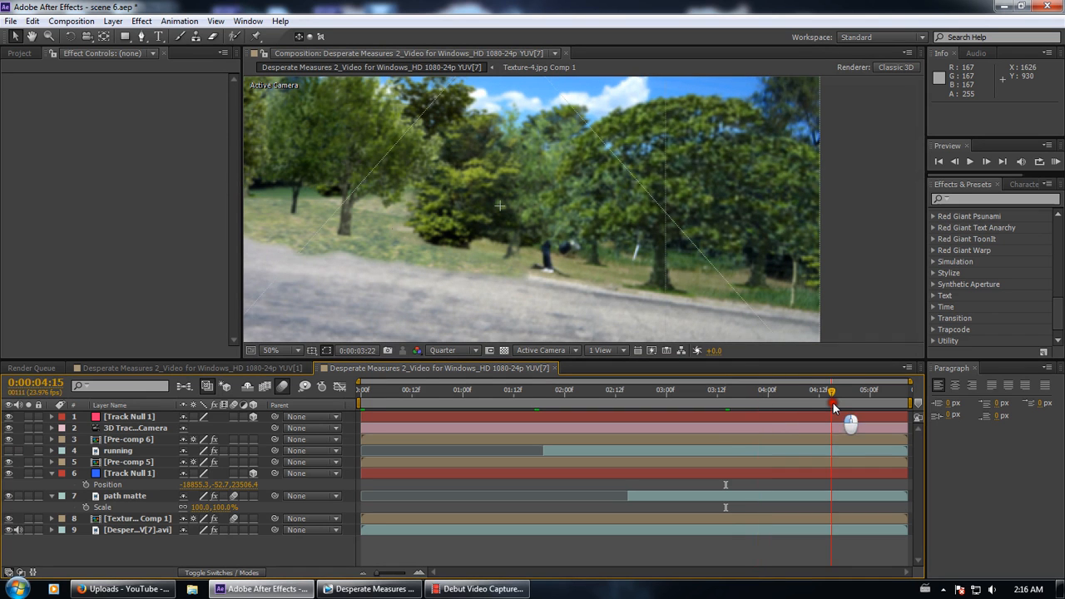
click(506, 285)
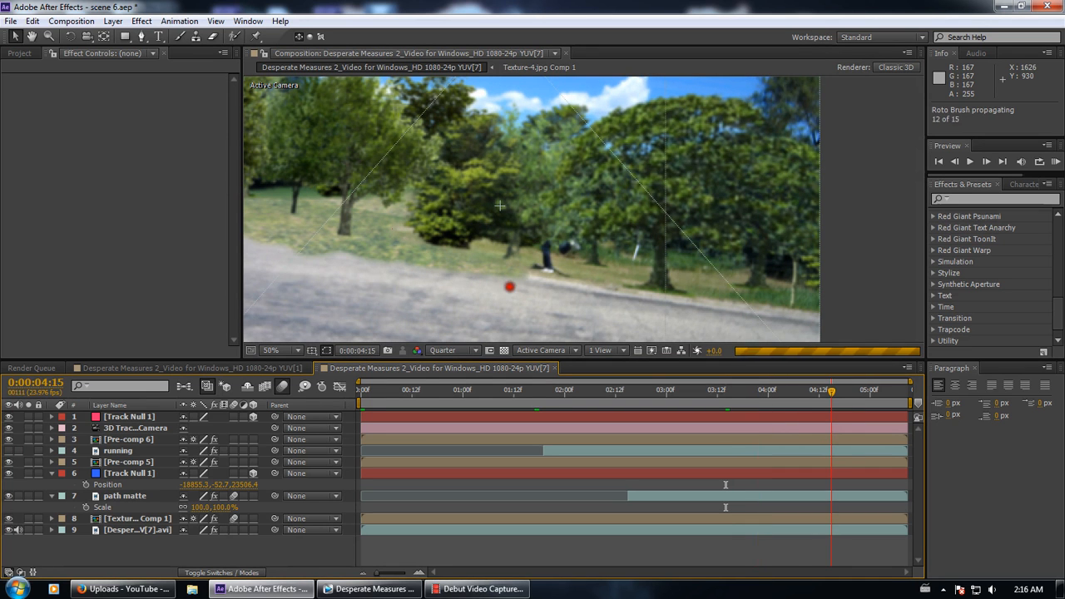
Inspect the composited trees up close, then compare them with the original footage by soloing and unsoloing the V[7].avi layer
scroll(465, 208, up, 2)
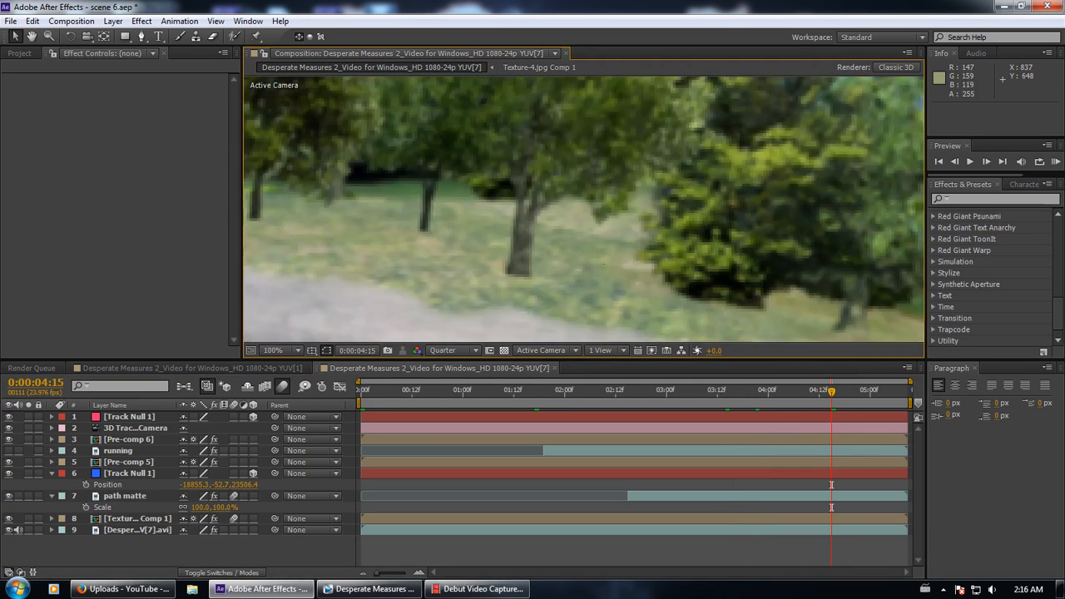
scroll(623, 292, down, 2)
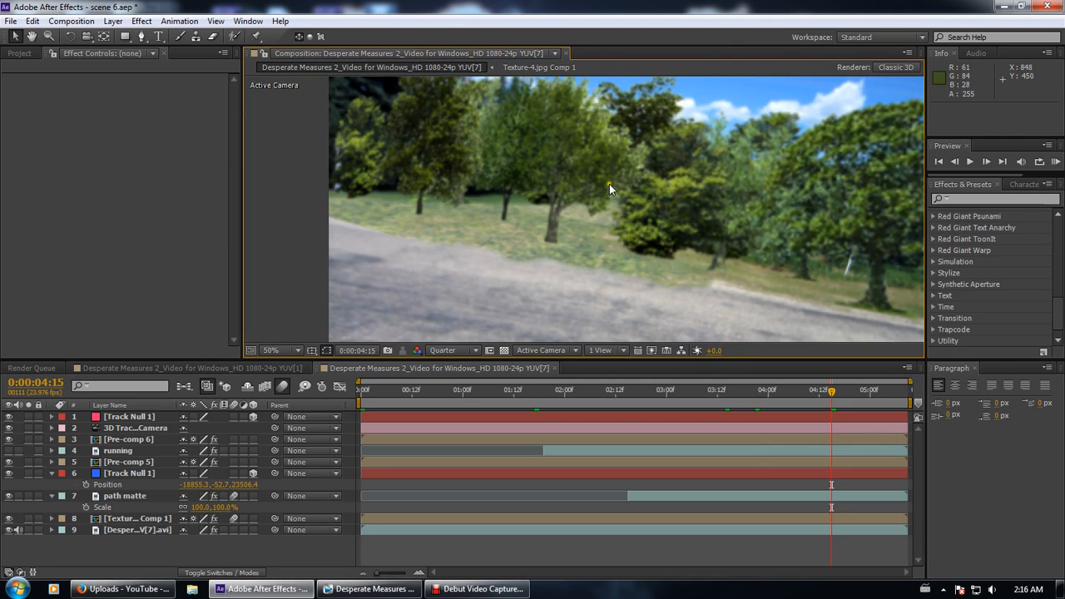
click(28, 530)
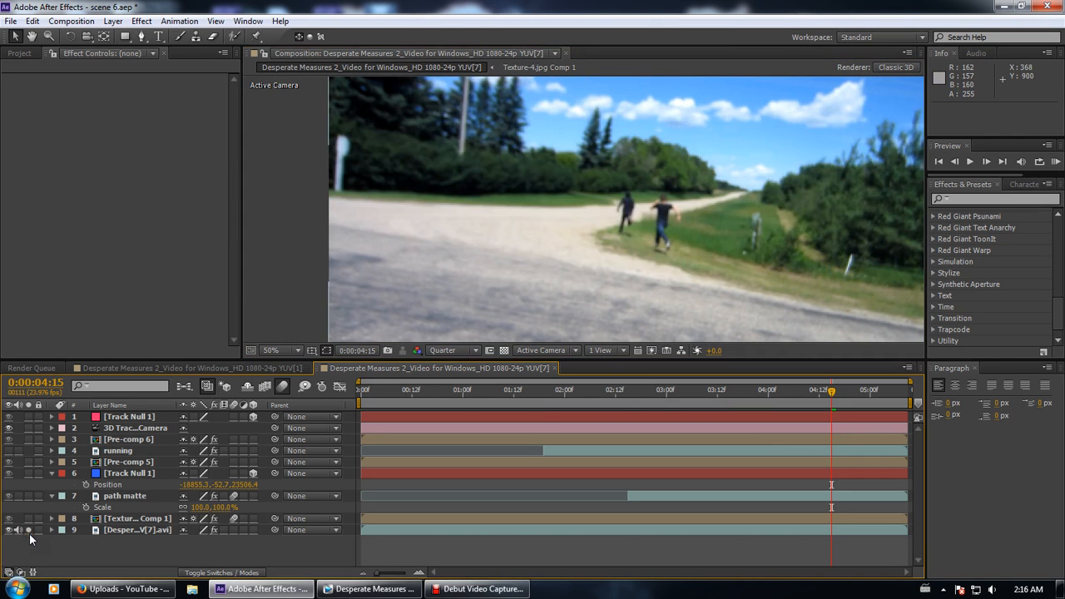
drag(692, 239, 563, 204)
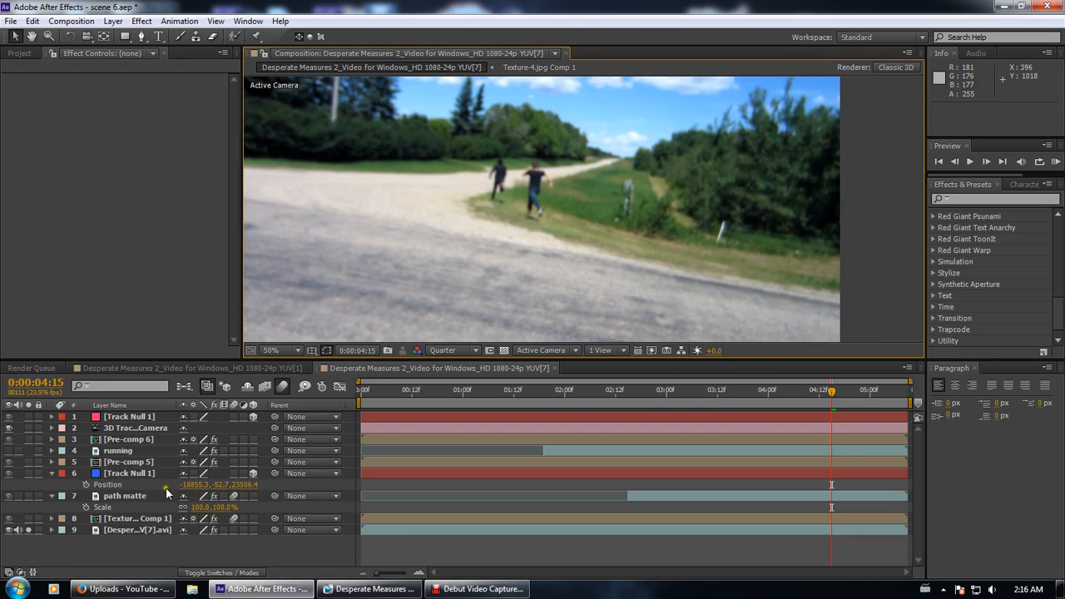
click(29, 530)
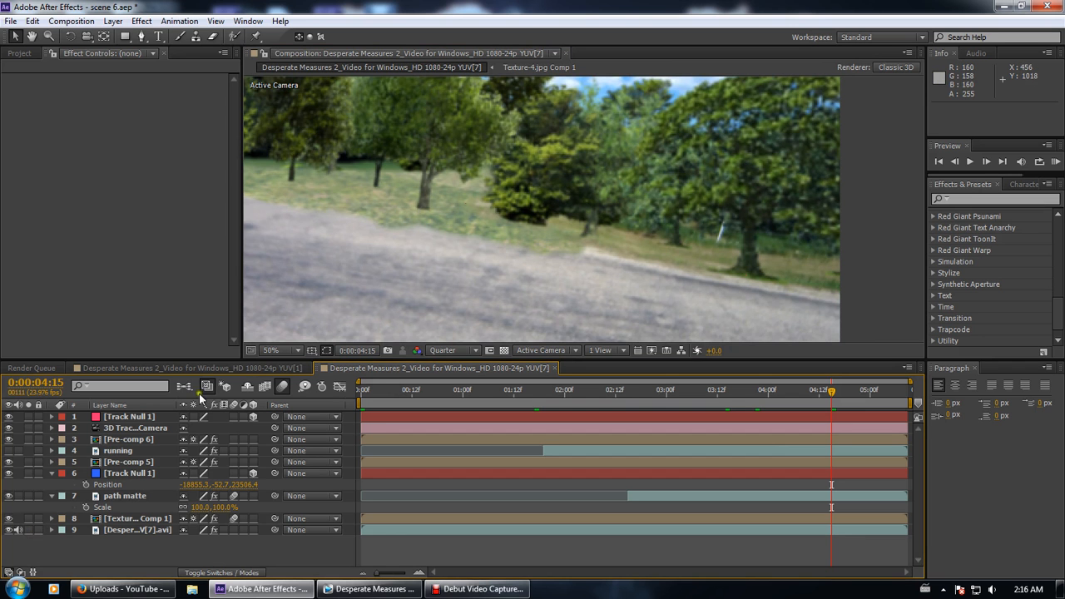
Check the Desperate Measures 2 timeline in Vegas Pro, then return to After Effects and browse the project's footage and compositions
click(374, 588)
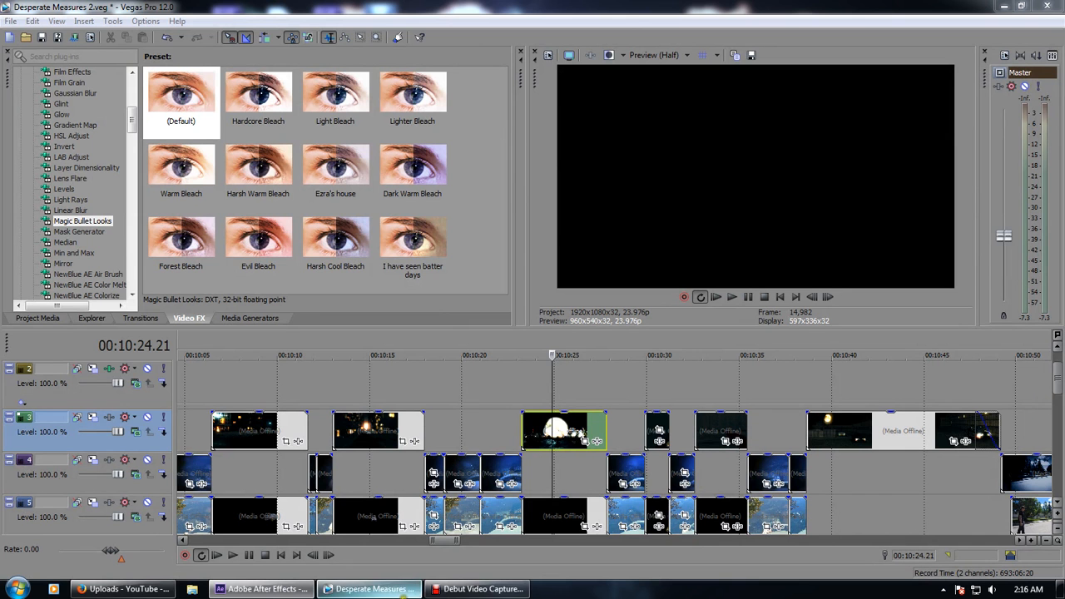
click(275, 590)
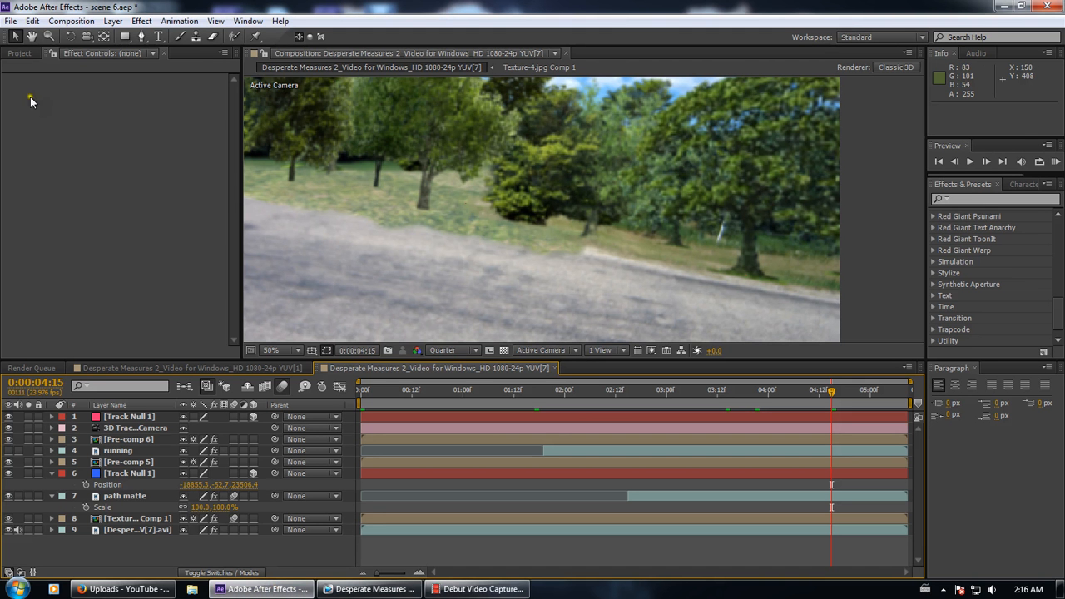
click(19, 52)
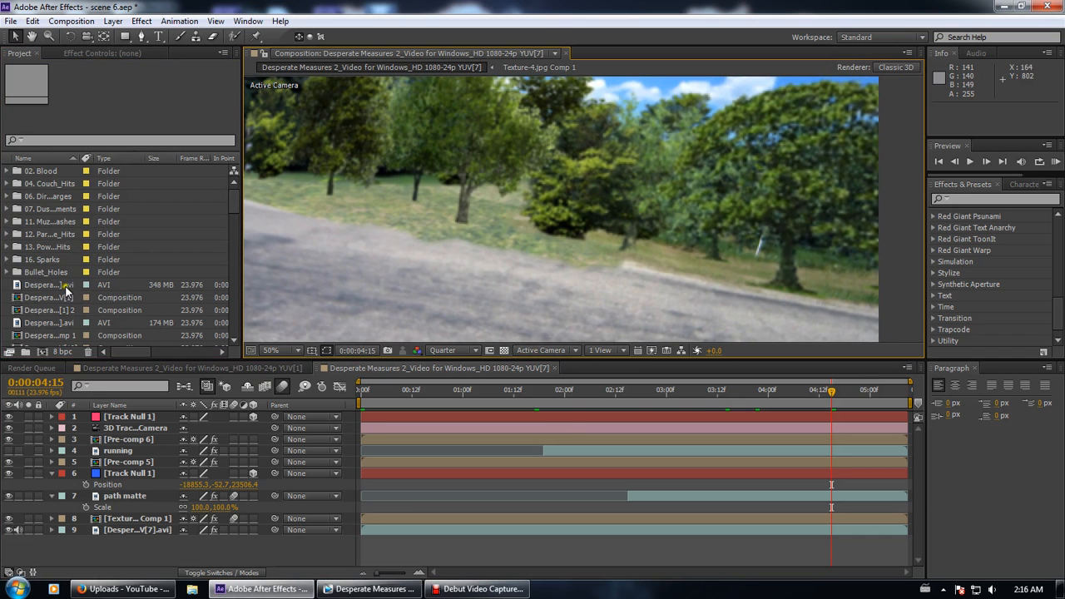
scroll(60, 283, down, 2)
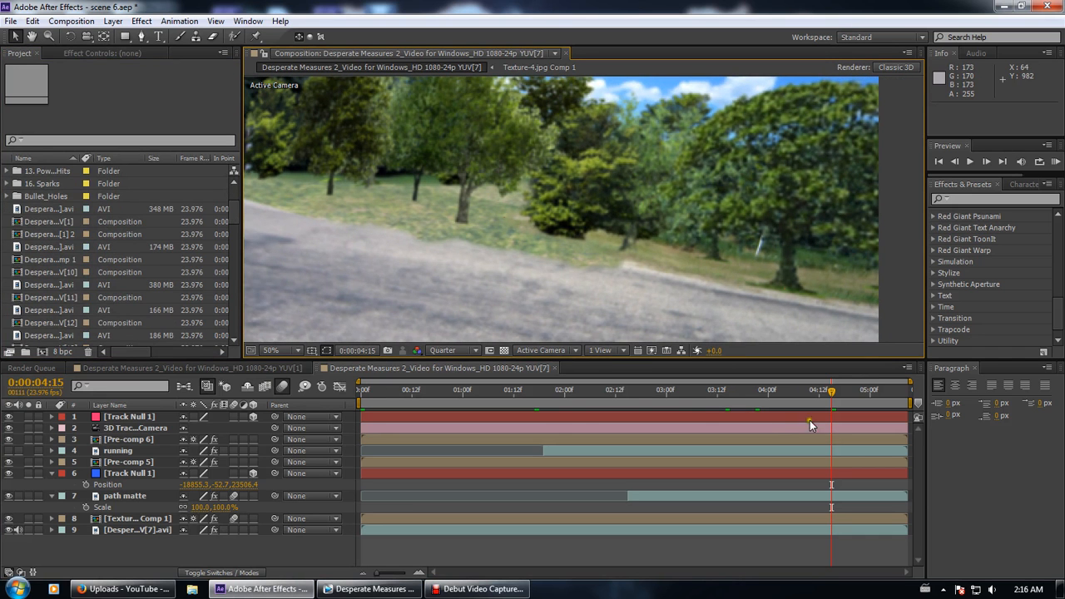
Open Pre-comp 5 from the YUV[7] composition to examine its tree layers
click(129, 473)
click(129, 465)
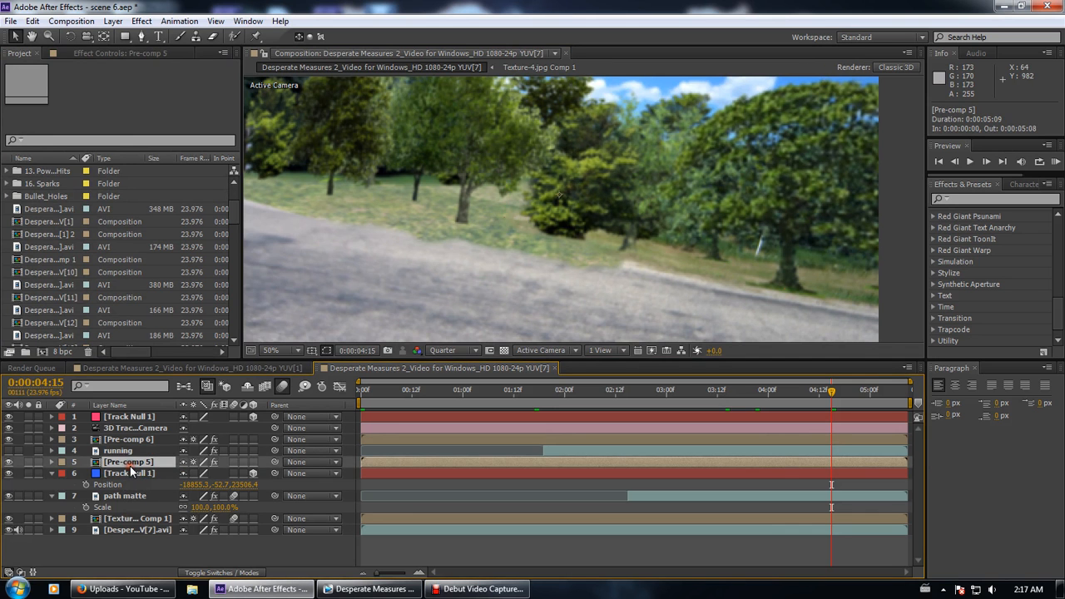
double_click(130, 461)
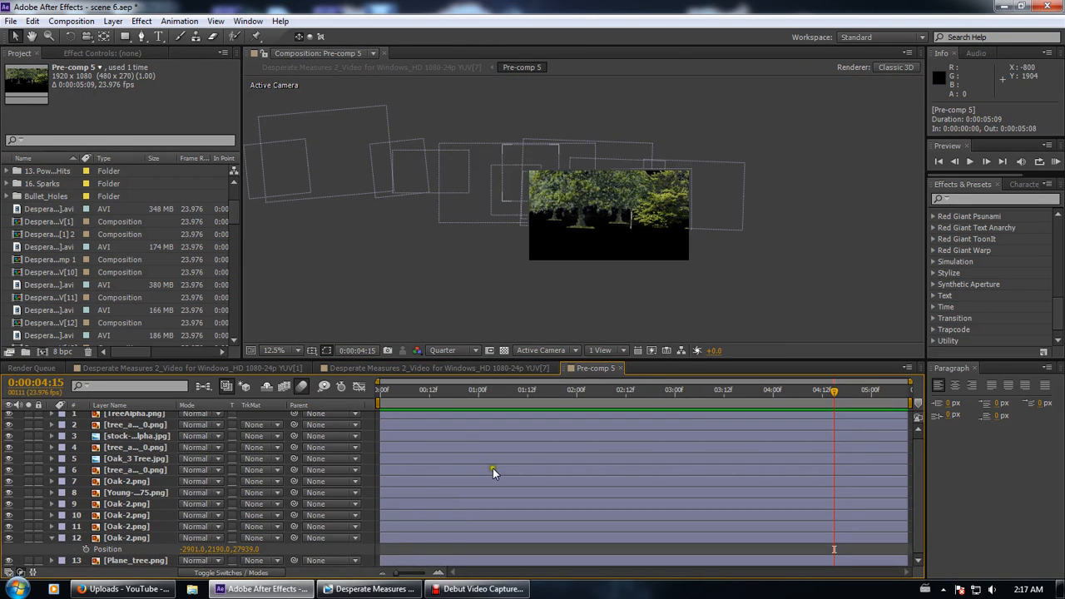
Return Pre-comp 5 to its first frame, close it, and bring up the YUV[7] composition
drag(444, 402, 331, 399)
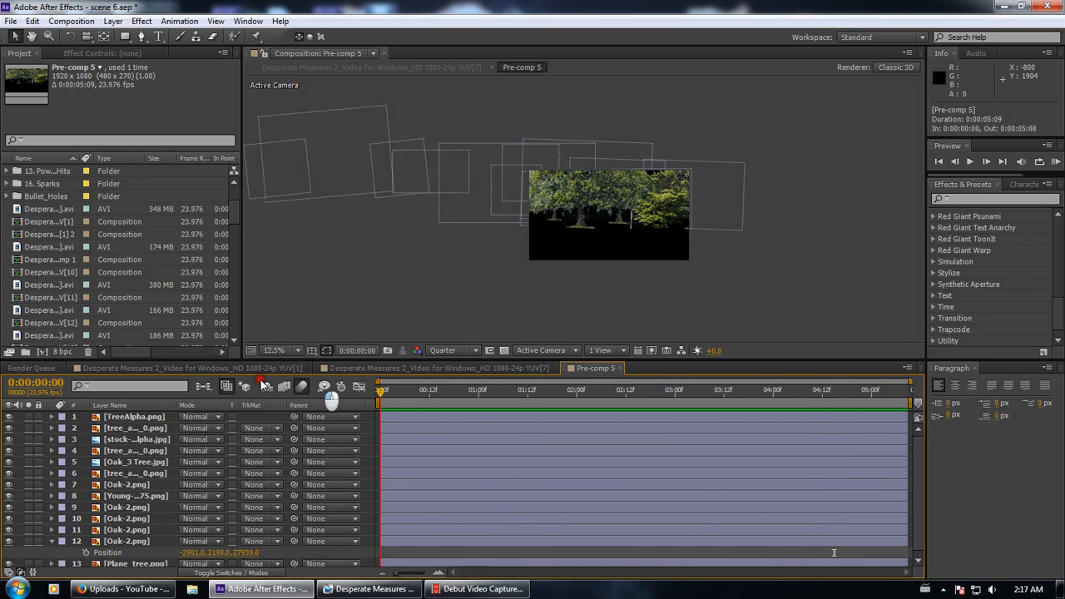
click(621, 368)
click(228, 366)
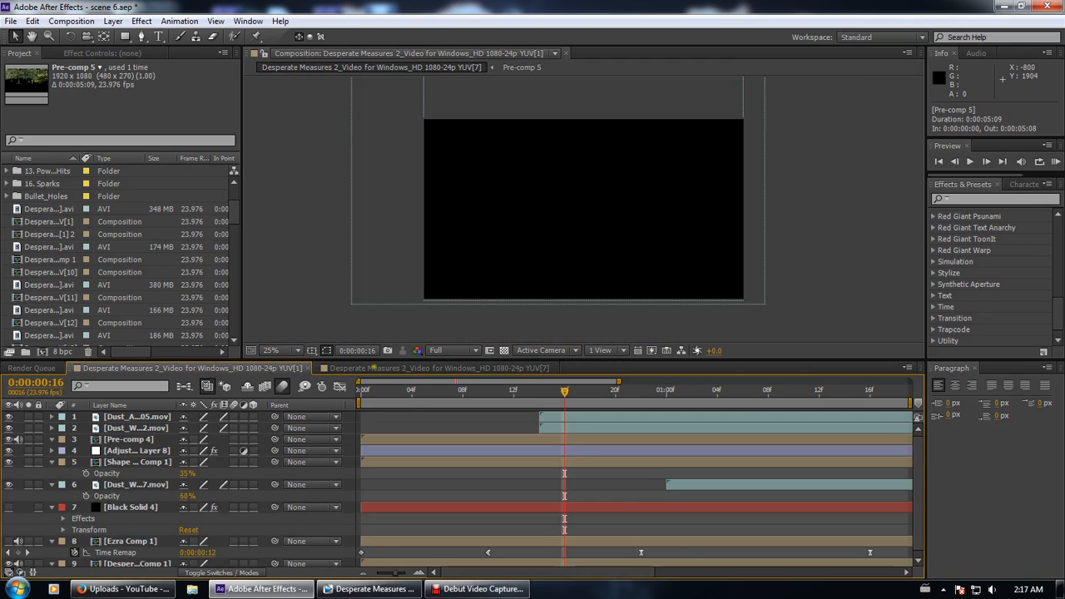
click(371, 366)
Open the YUV[6] composition from the project and scrub through its shot, then close it along with the YUV[7] composition
scroll(102, 274, down, 10)
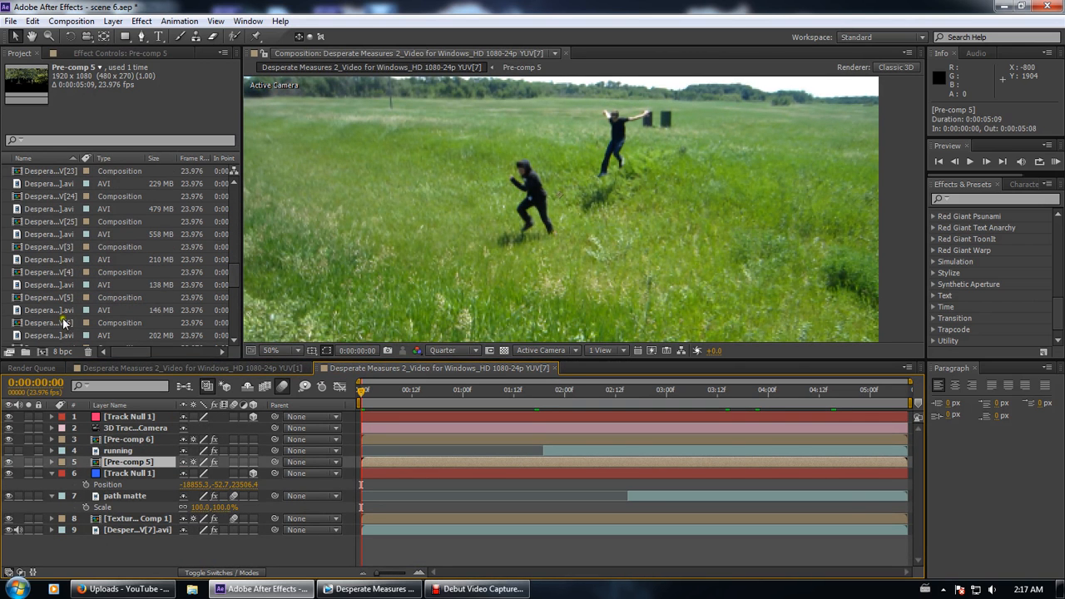
click(65, 324)
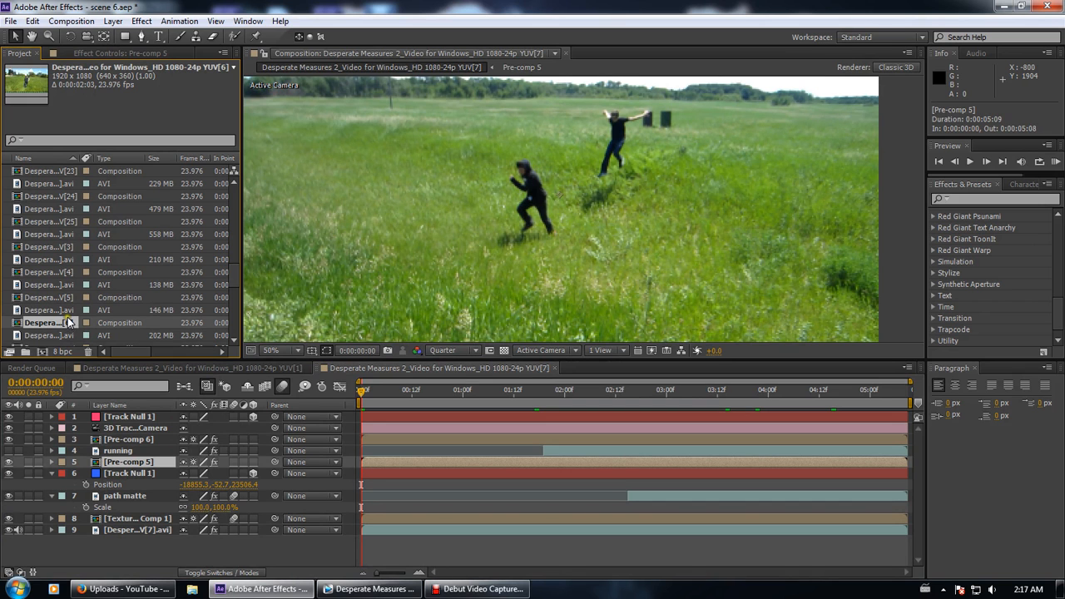
double_click(35, 325)
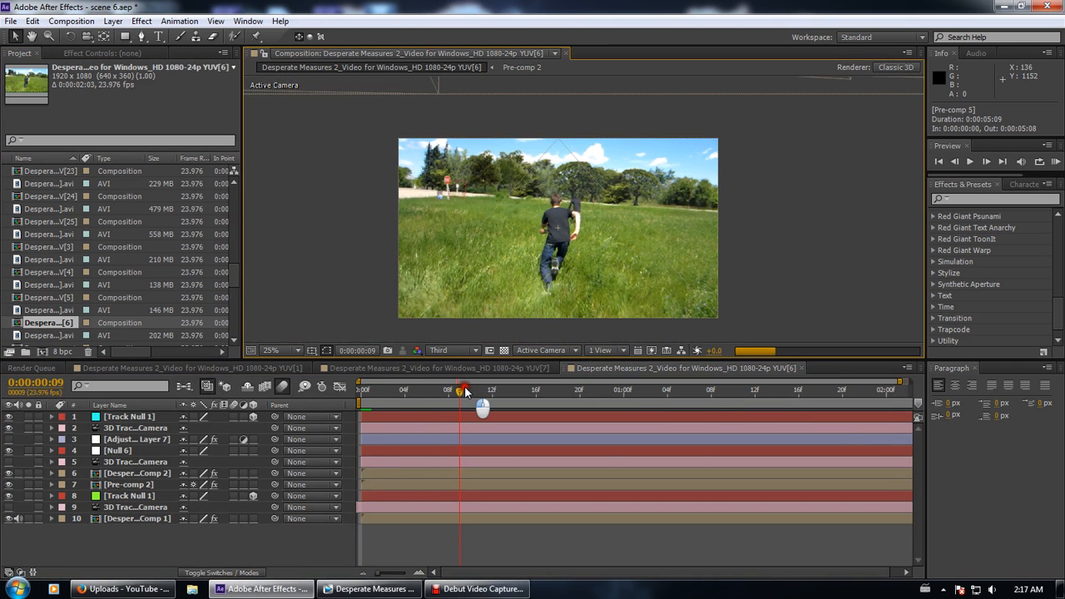
click(283, 388)
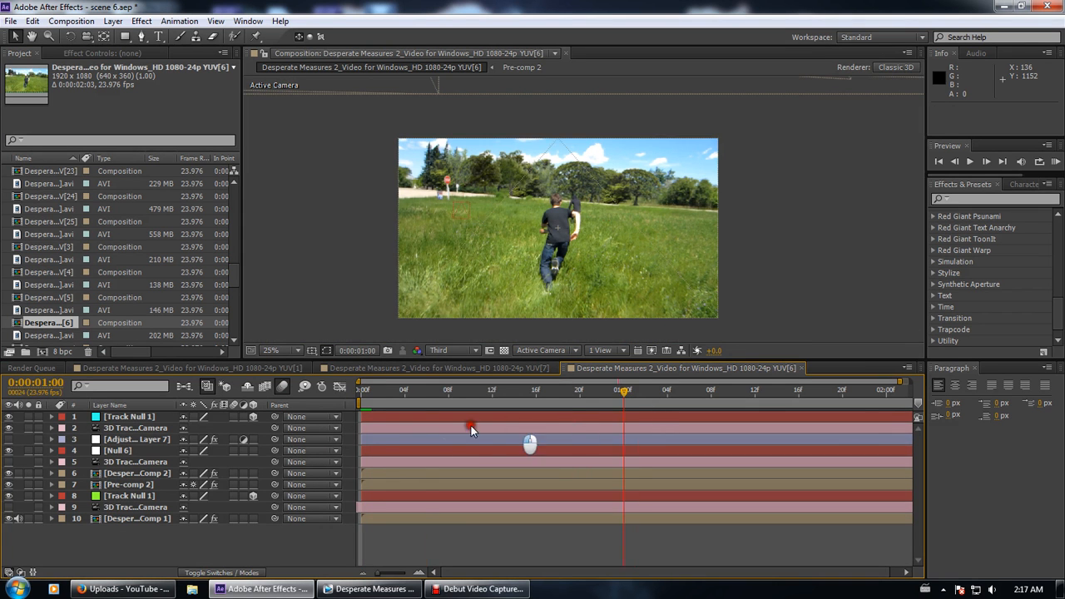
key(Home)
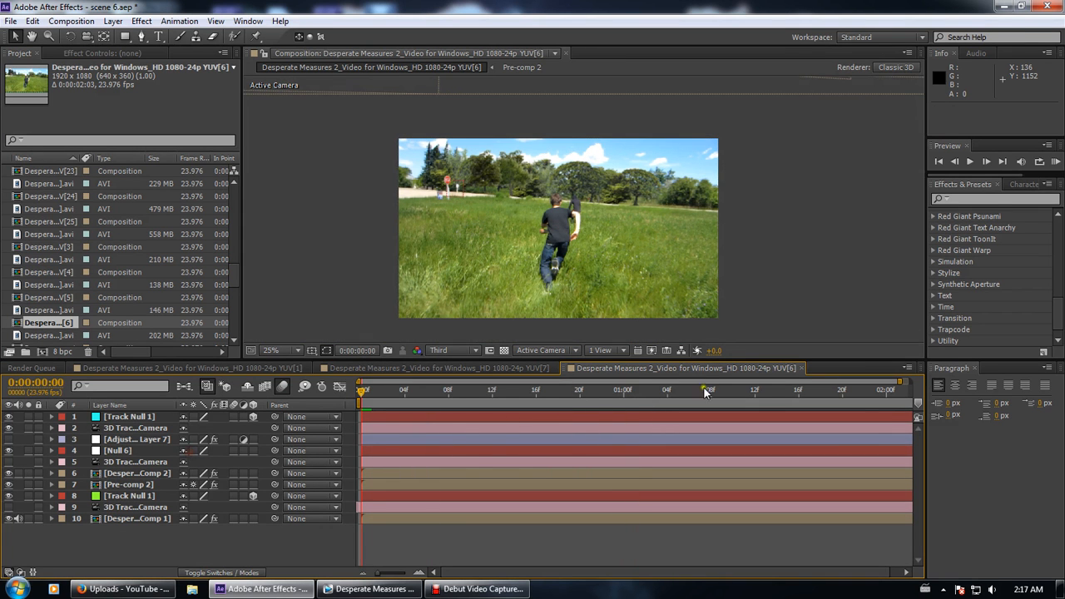
click(799, 368)
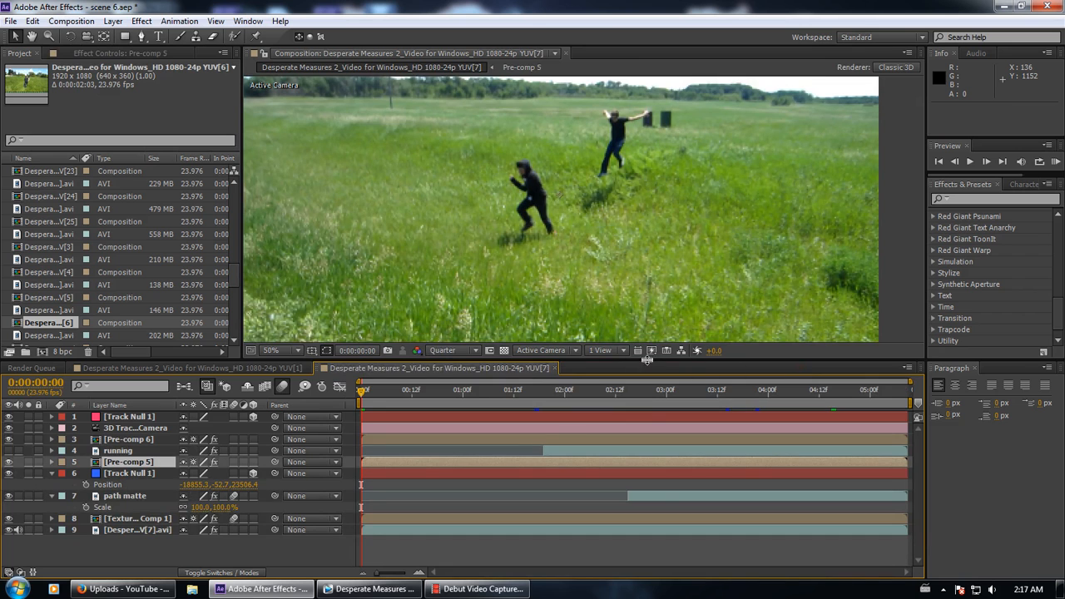
click(555, 368)
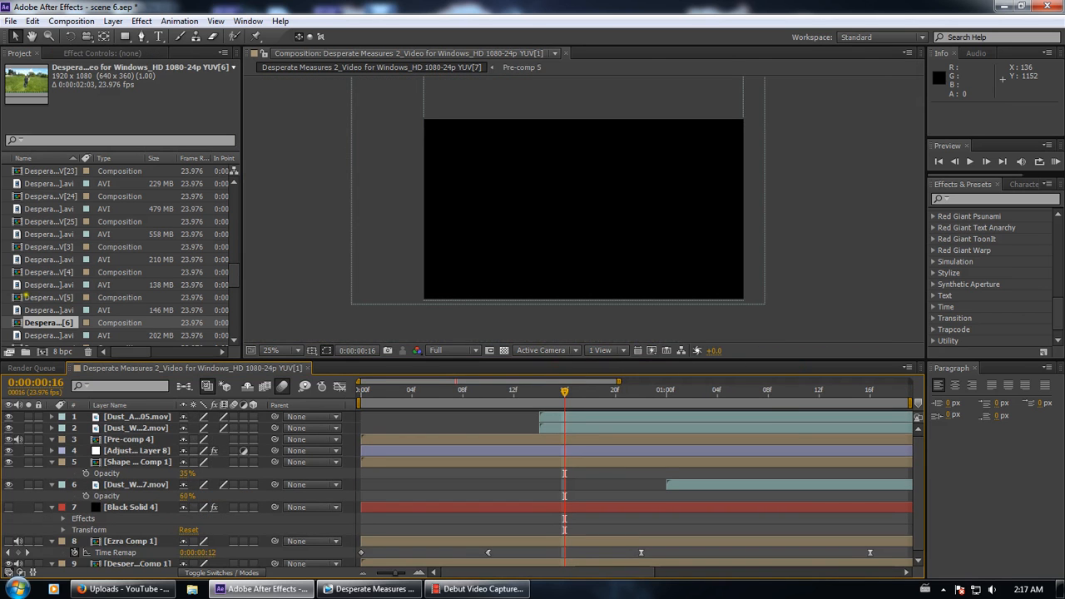
Open the YUV[5] composition and scrub through the fallen green mailbox shot to 0:00:00:05
double_click(28, 297)
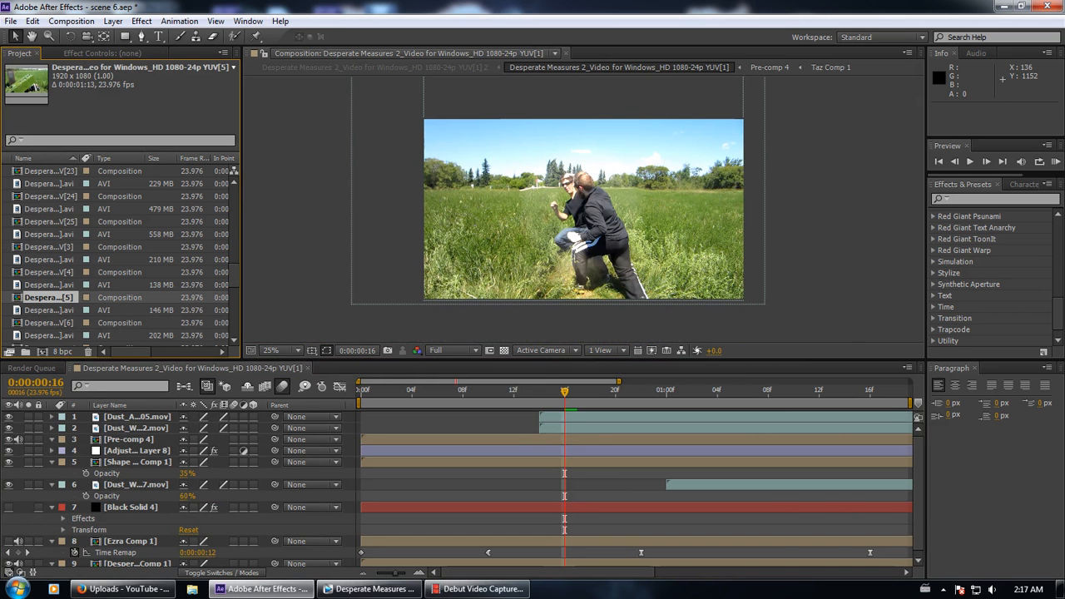
double_click(28, 297)
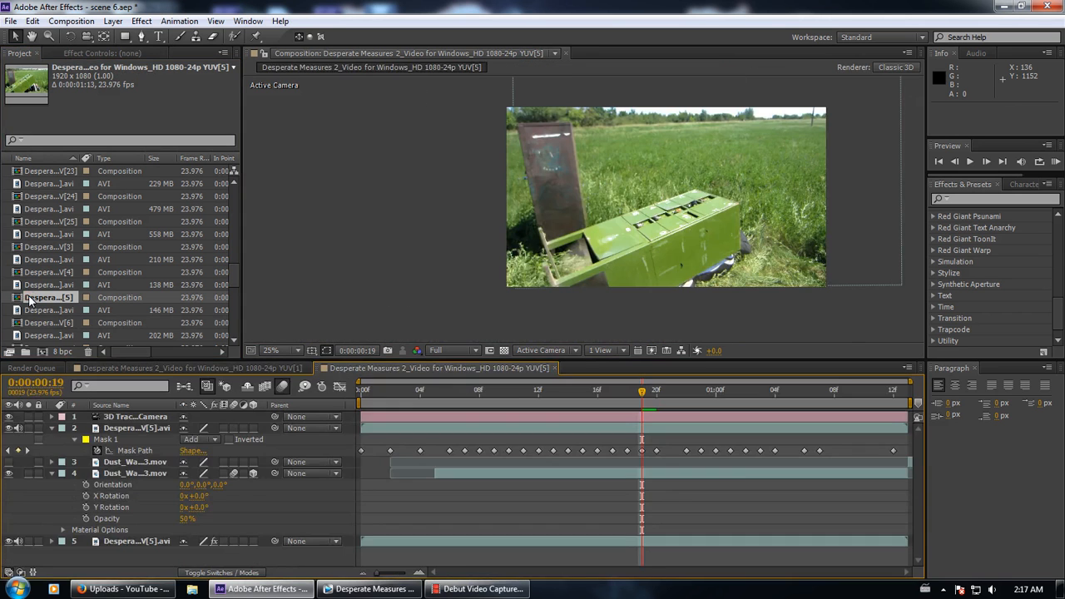
drag(381, 390, 429, 414)
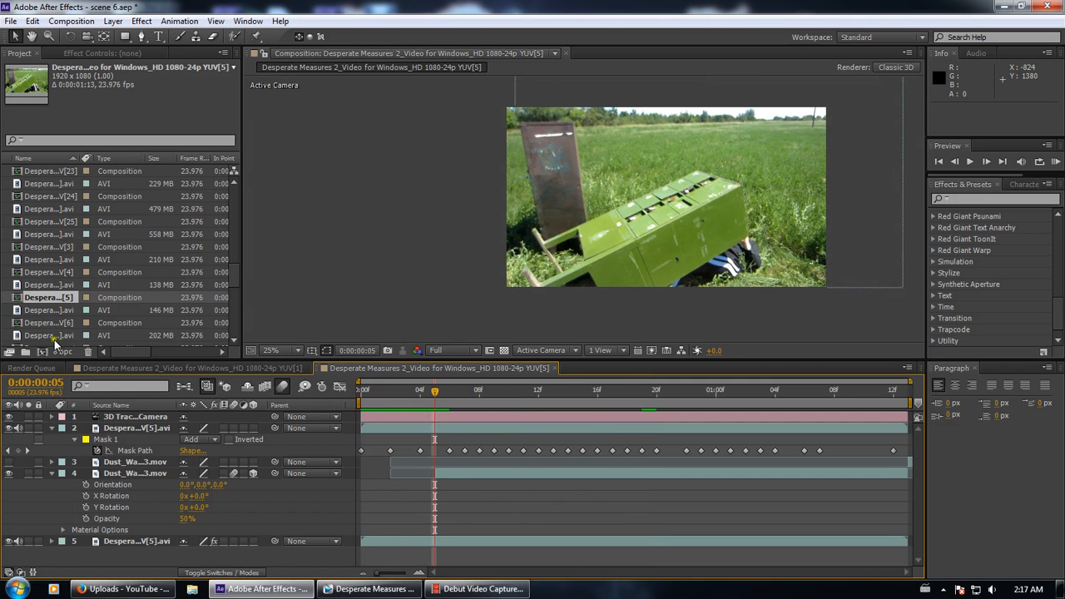
Open the YUV[3] composition, set its preview resolution to Quarter, and move the current time to 0:00:00:07
click(61, 275)
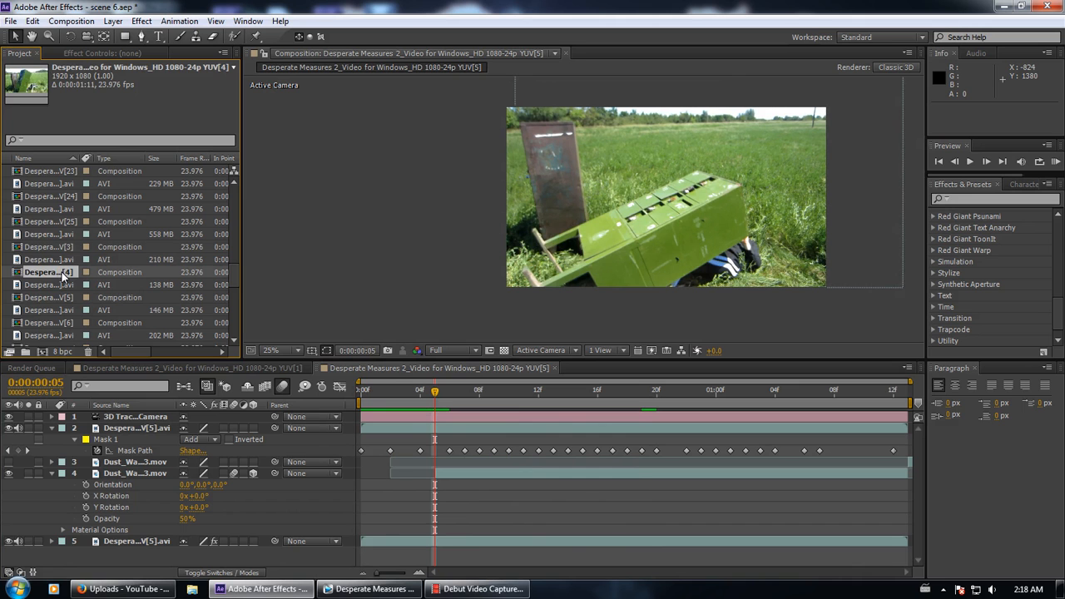
click(47, 247)
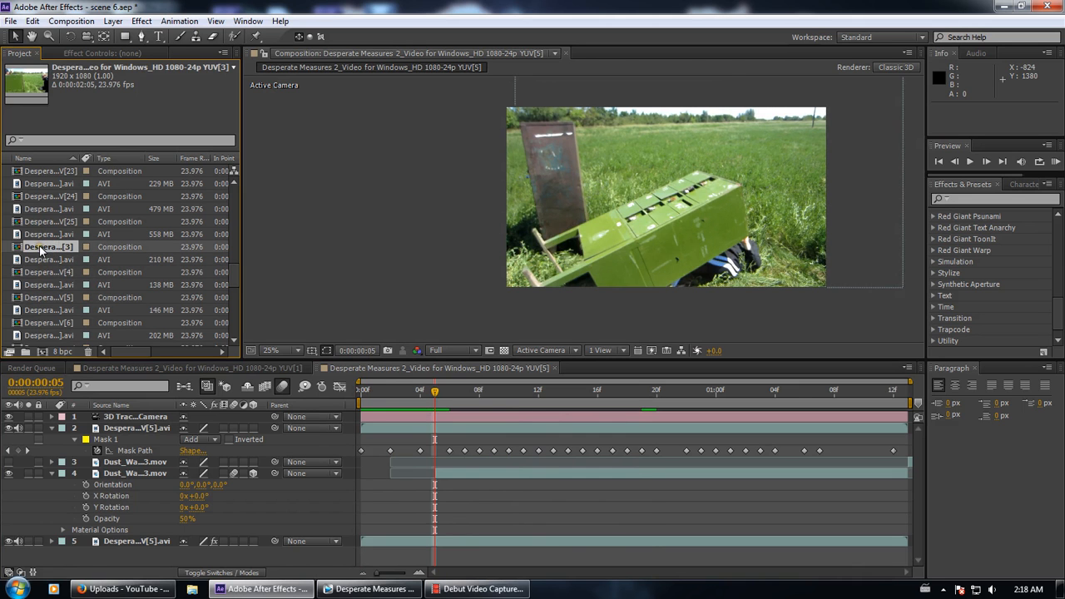
double_click(36, 247)
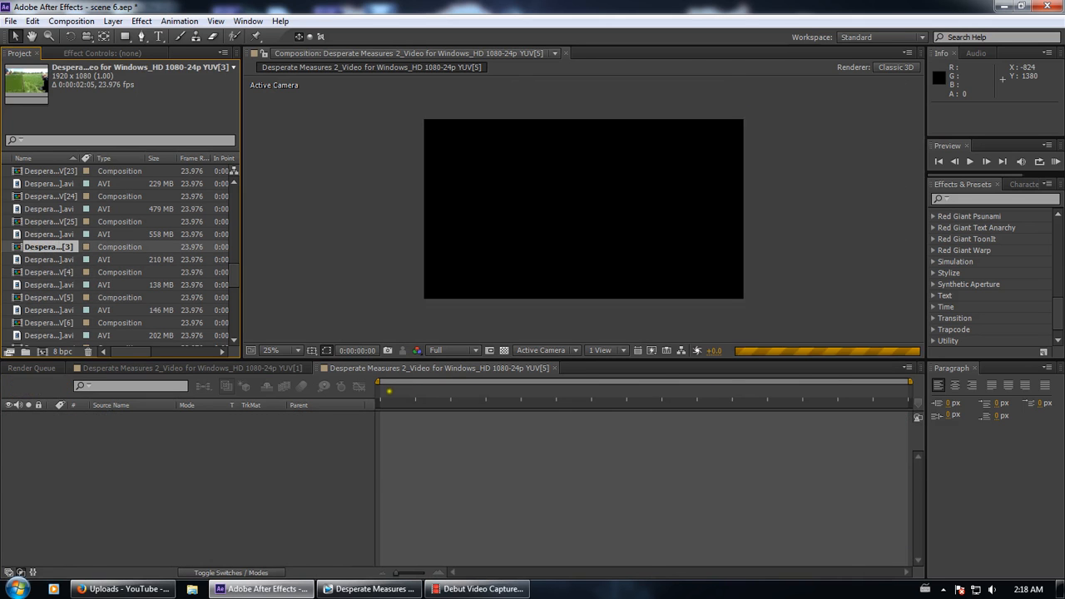
click(472, 350)
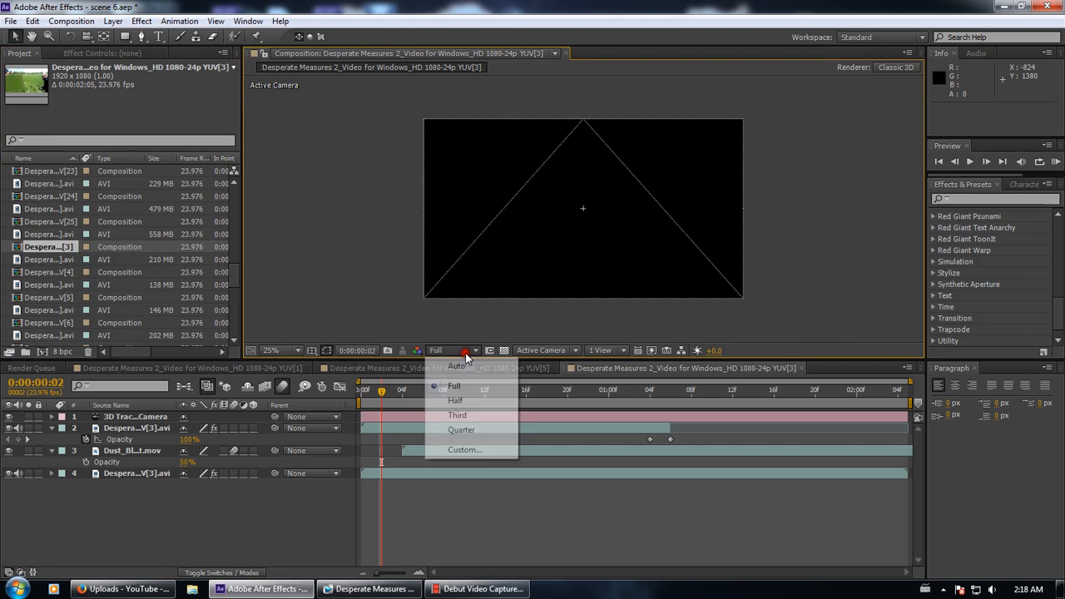
click(450, 429)
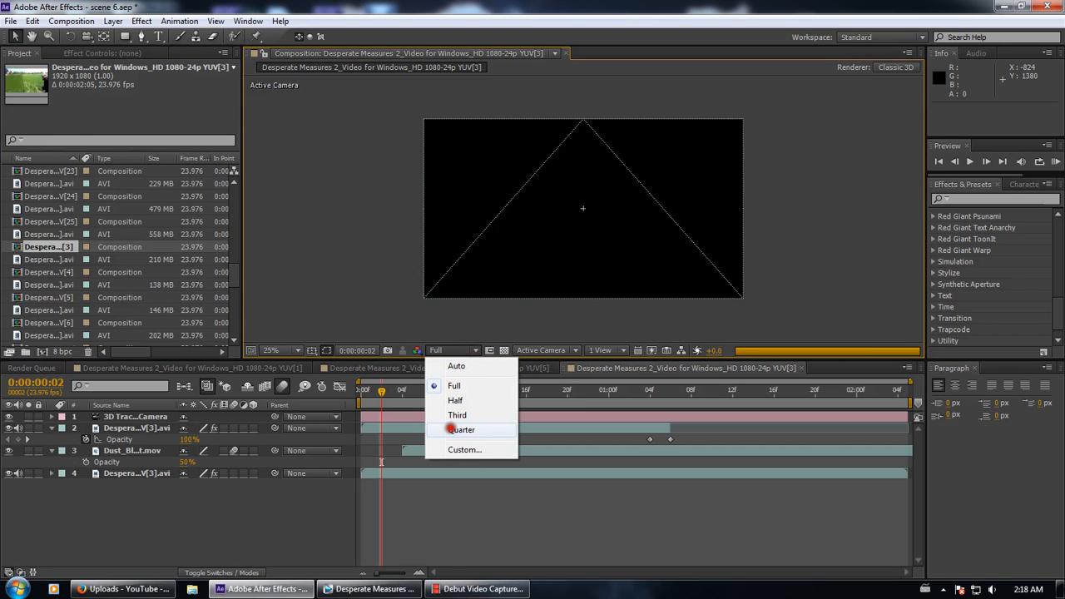
click(400, 391)
drag(400, 394, 433, 393)
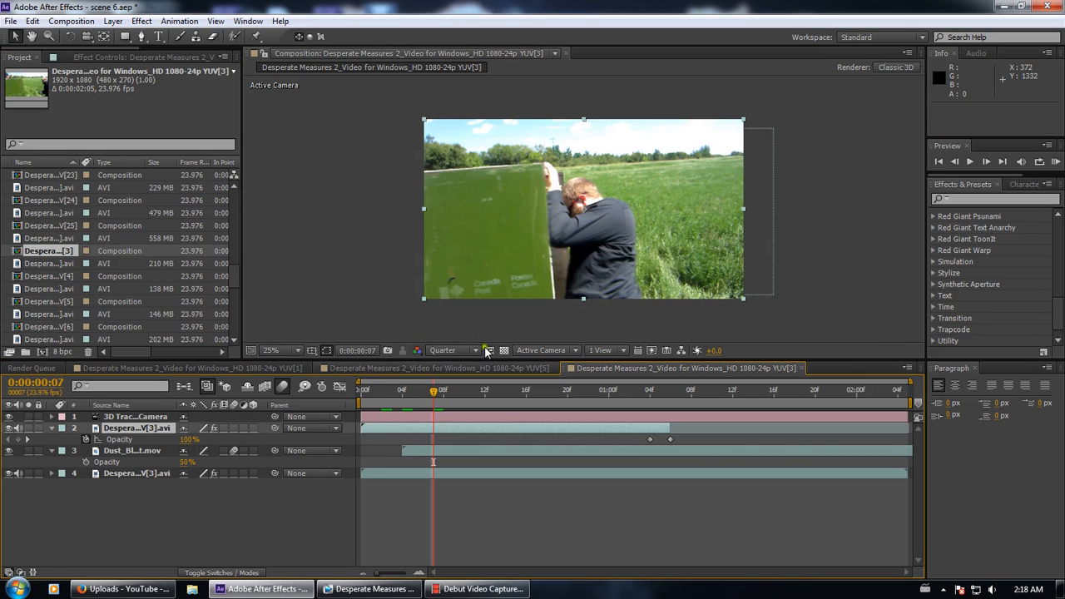
Review the tipping mailbox shot up to 0:00:01:04 and back to 0:00:00:10, then close the YUV[3] composition
mouse_move(473, 394)
mouse_down()
mouse_move(612, 416)
mouse_move(870, 404)
mouse_move(267, 391)
mouse_move(922, 373)
mouse_move(82, 358)
mouse_move(228, 359)
mouse_move(404, 388)
mouse_move(668, 391)
mouse_move(653, 391)
mouse_up()
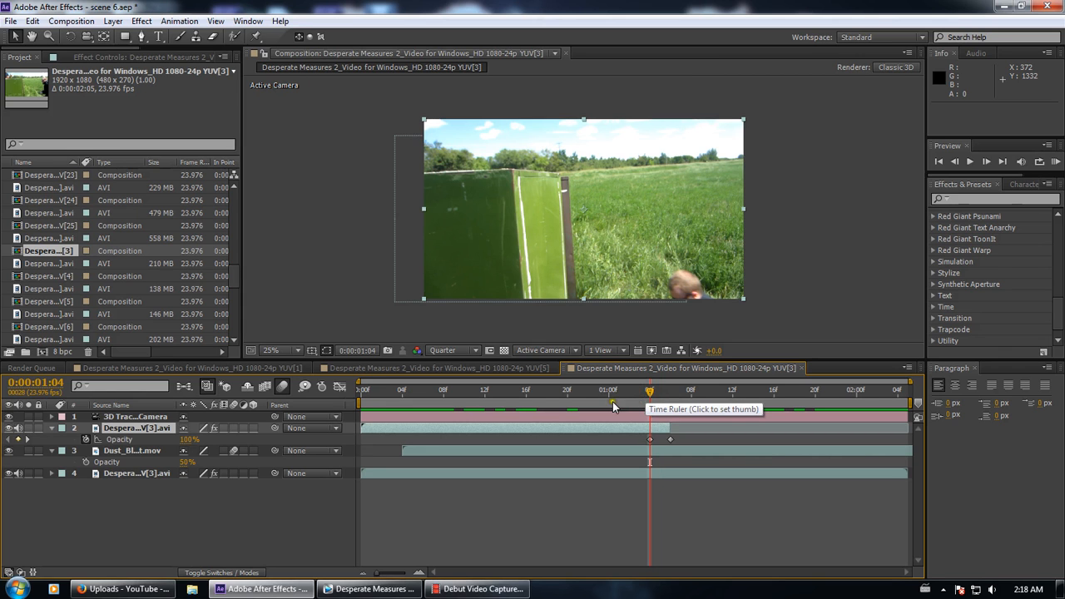
drag(605, 396, 463, 416)
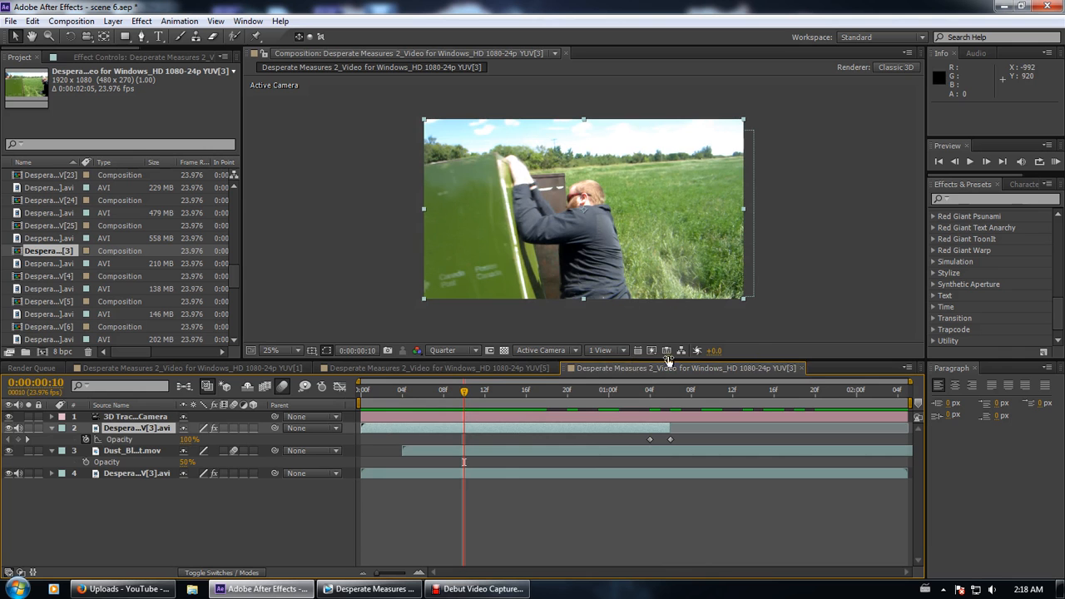
click(802, 368)
Inspect the dust wave and masked mailbox layers in YUV[5], soloing and unsoloing the masked layer, and scrub to 0:00:00:17
drag(392, 389, 449, 389)
click(155, 472)
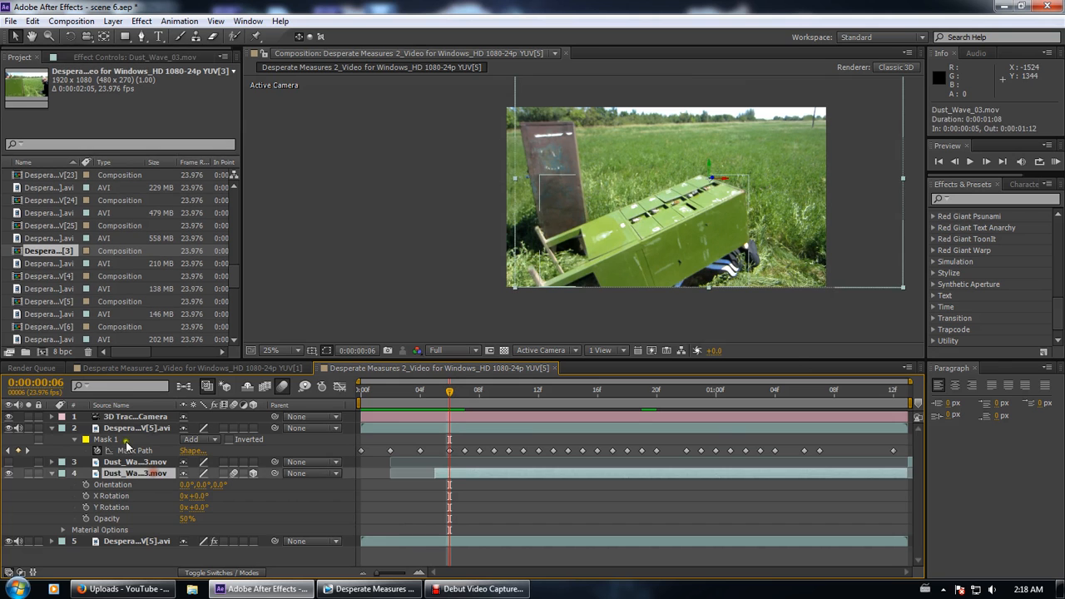
click(125, 428)
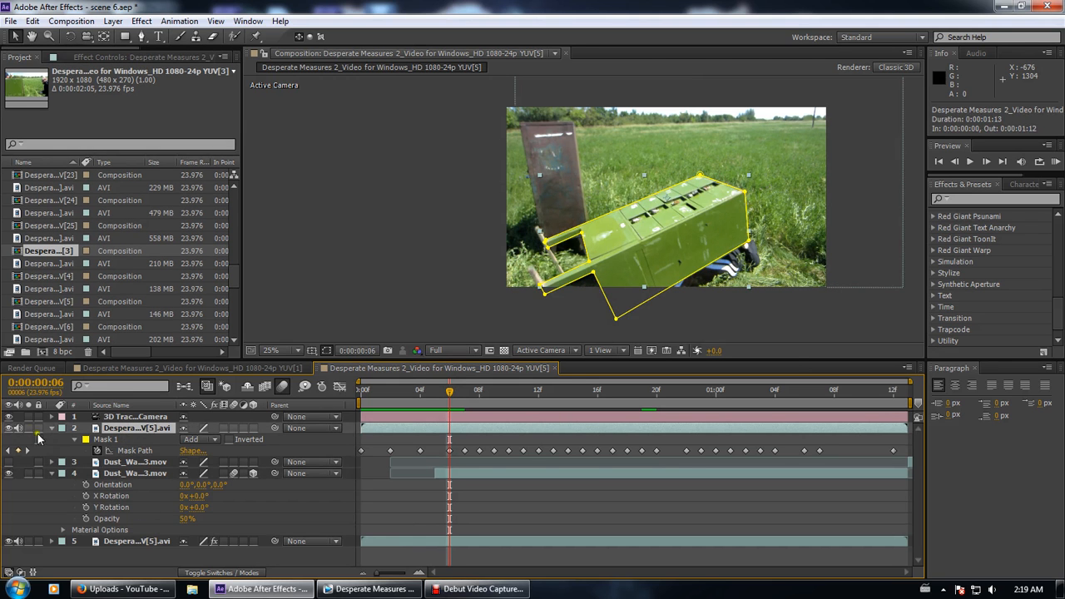
click(29, 429)
click(29, 429)
drag(450, 392, 611, 403)
Open the YUV[4] composition from the project and scrub through the falling mailbox shot to 0:00:01:05
click(72, 229)
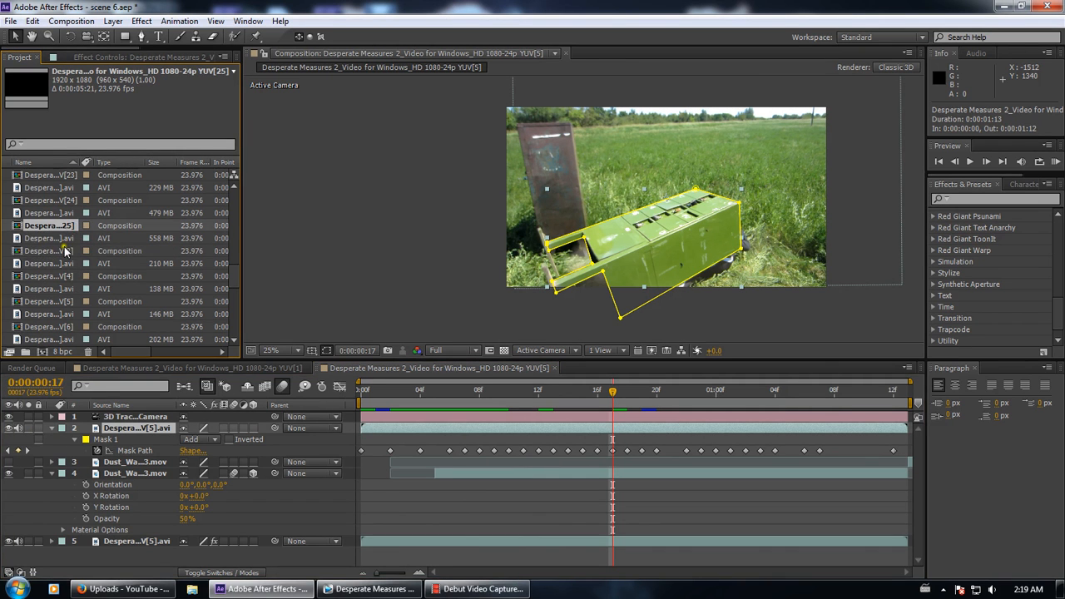
click(66, 252)
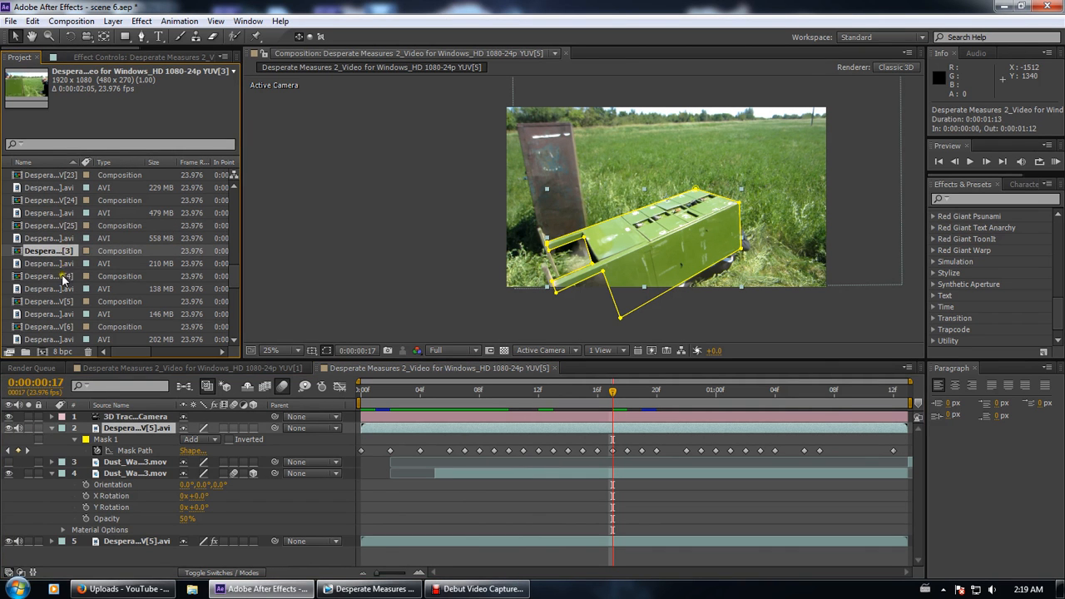
click(64, 277)
double_click(64, 277)
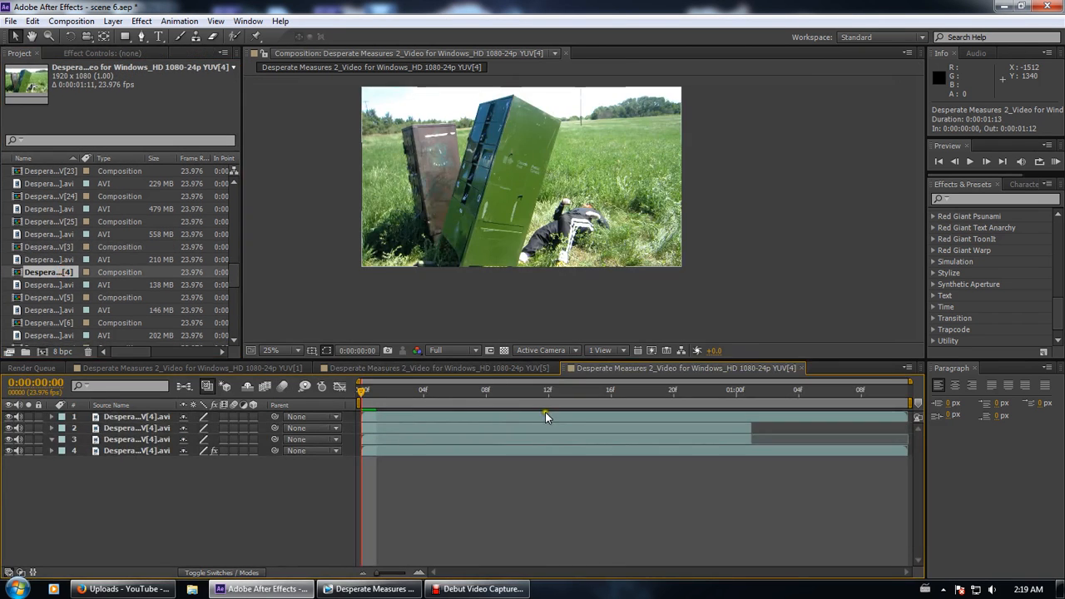
drag(375, 391, 810, 402)
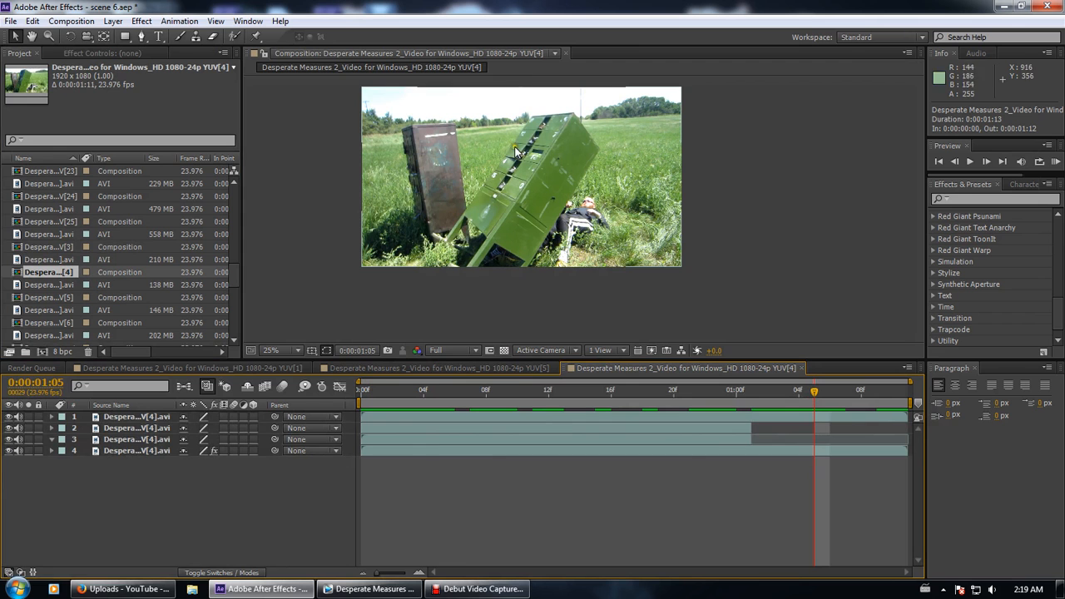
Solo the bottom V[4].avi layer, examine its Paint effect while scrubbing to 0:00:01:10, and unsolo the layer
click(25, 452)
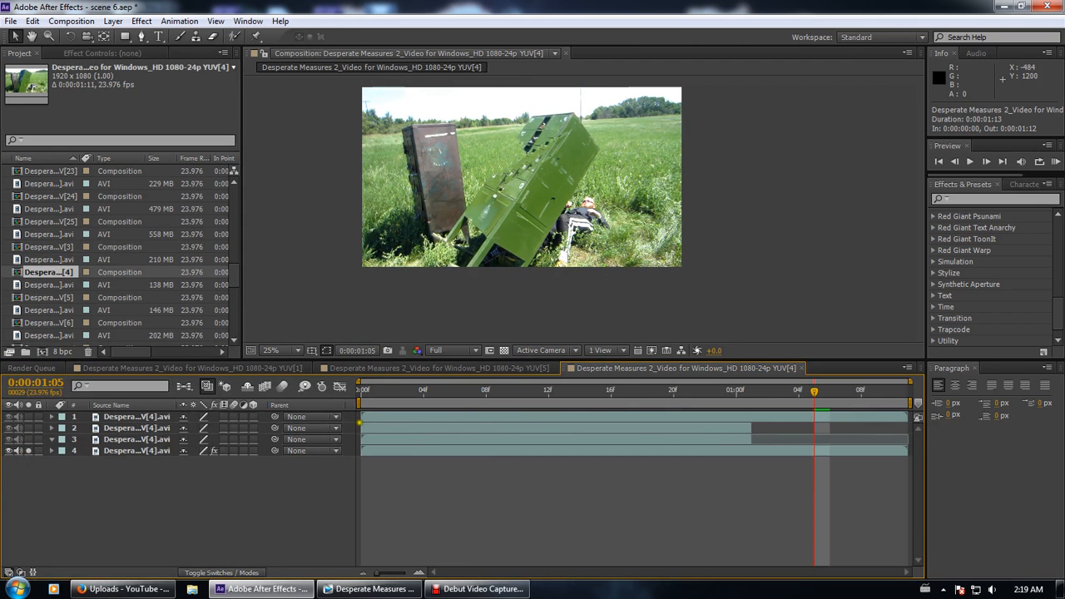
click(133, 450)
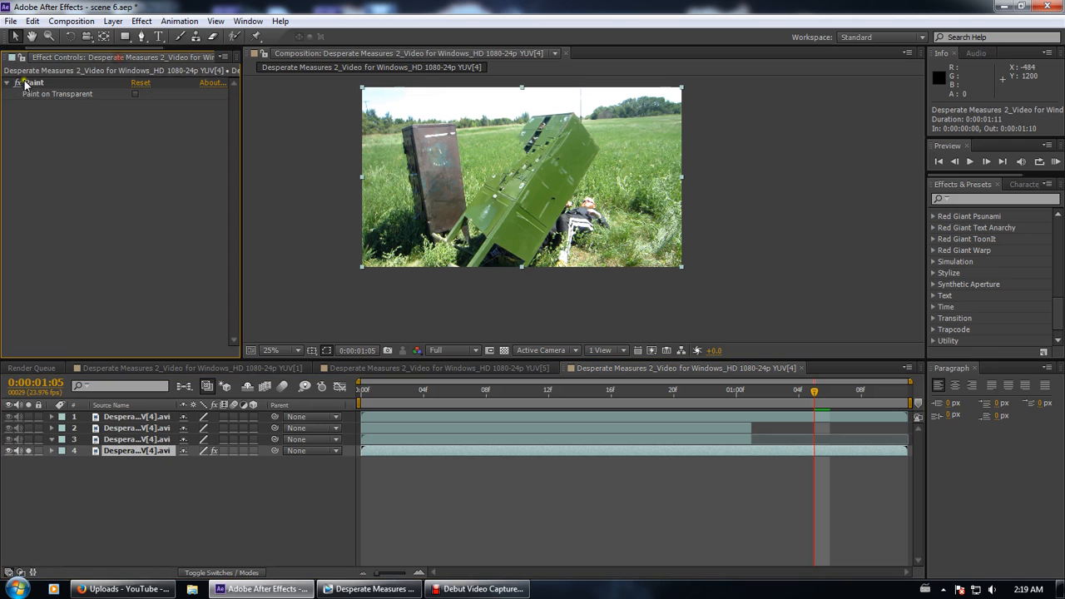
drag(686, 391, 946, 433)
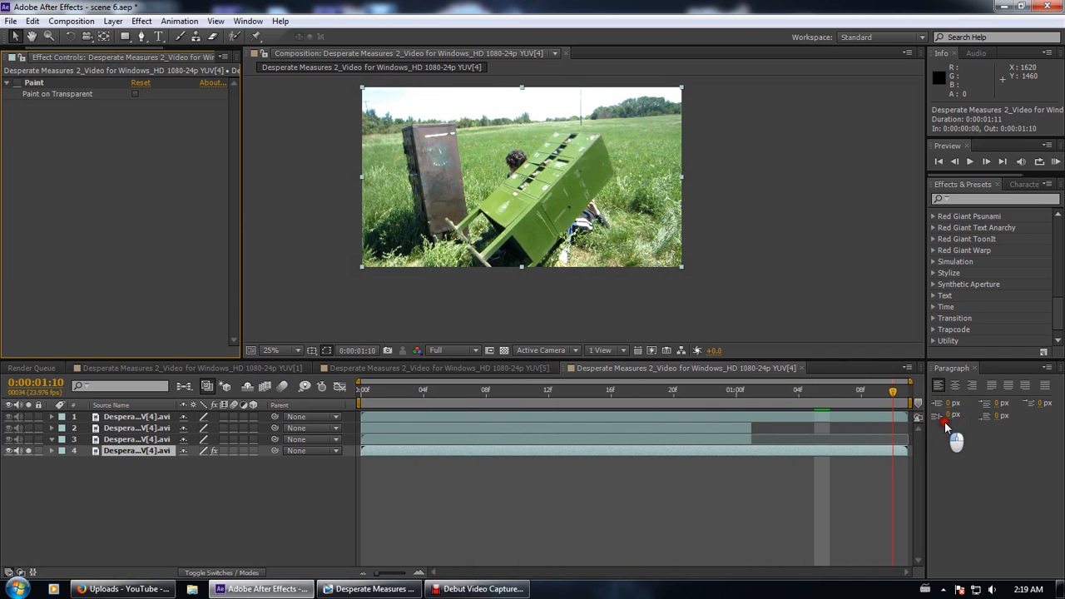
click(30, 452)
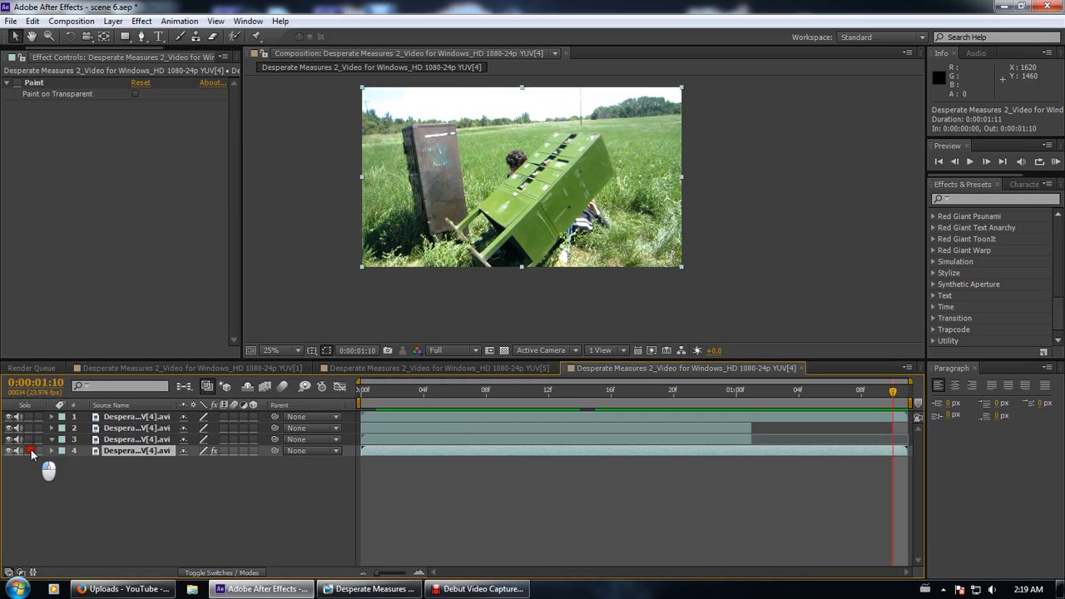
Review the composite, inspect the third V[4].avi layer up close at 0:00:00:09, then close the YUV[4] and YUV[5] compositions
drag(362, 387, 828, 397)
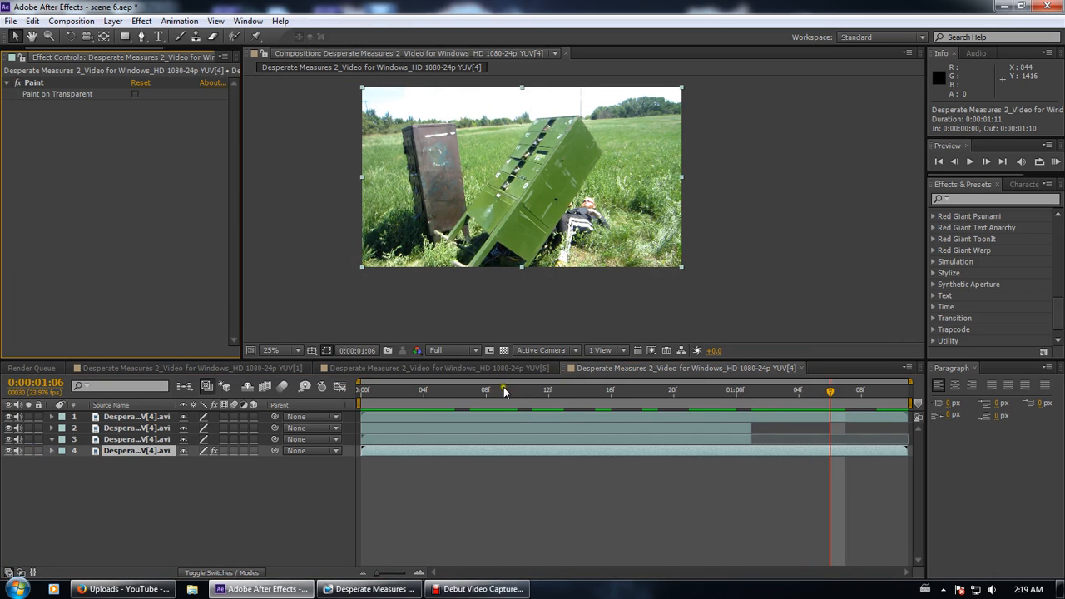
click(502, 388)
click(112, 439)
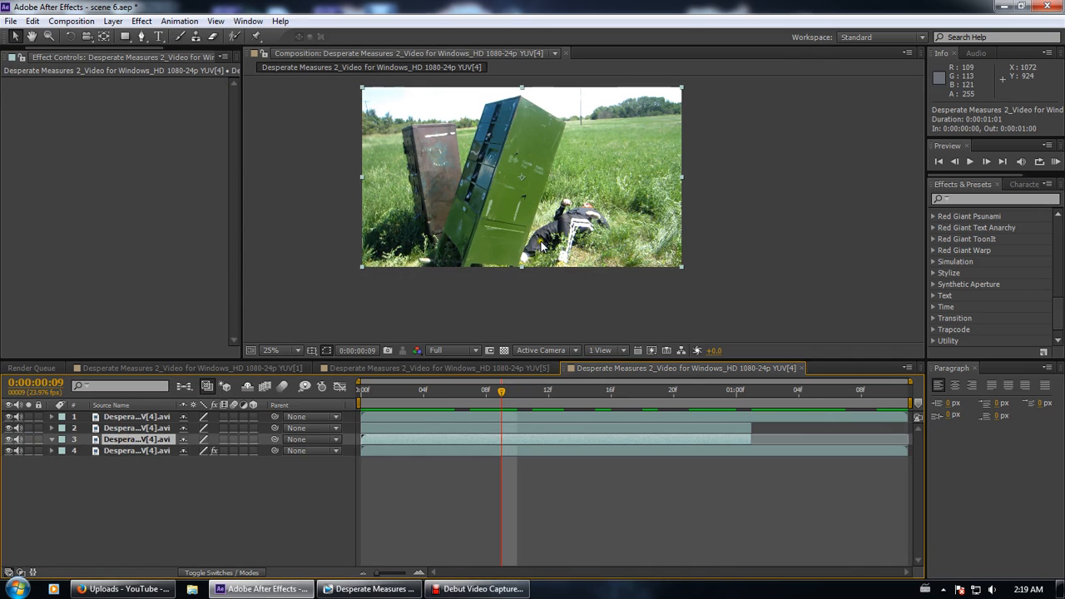
scroll(537, 248, up, 1)
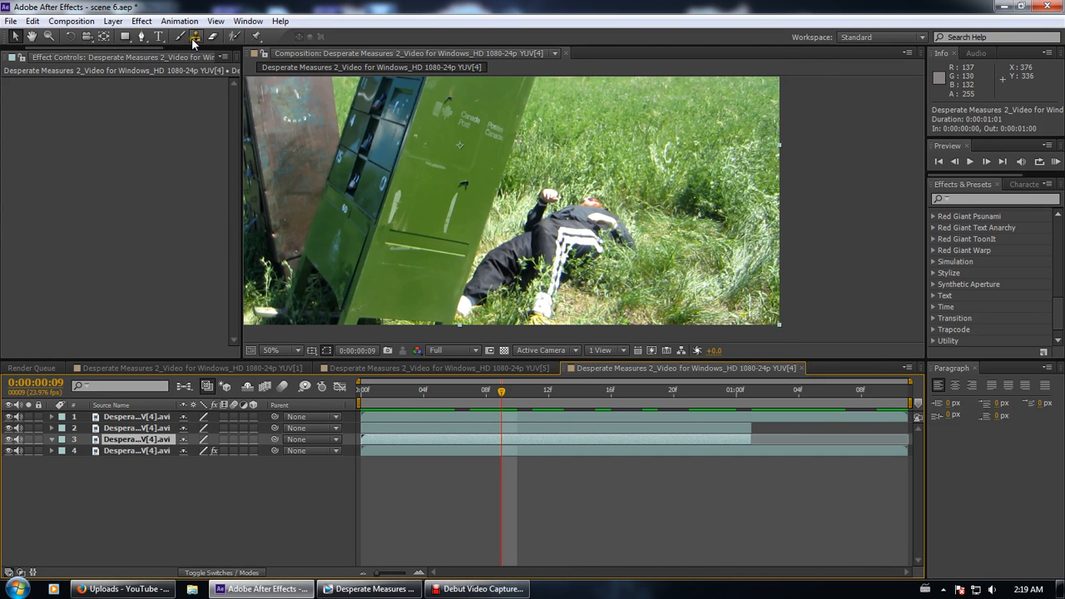
click(803, 368)
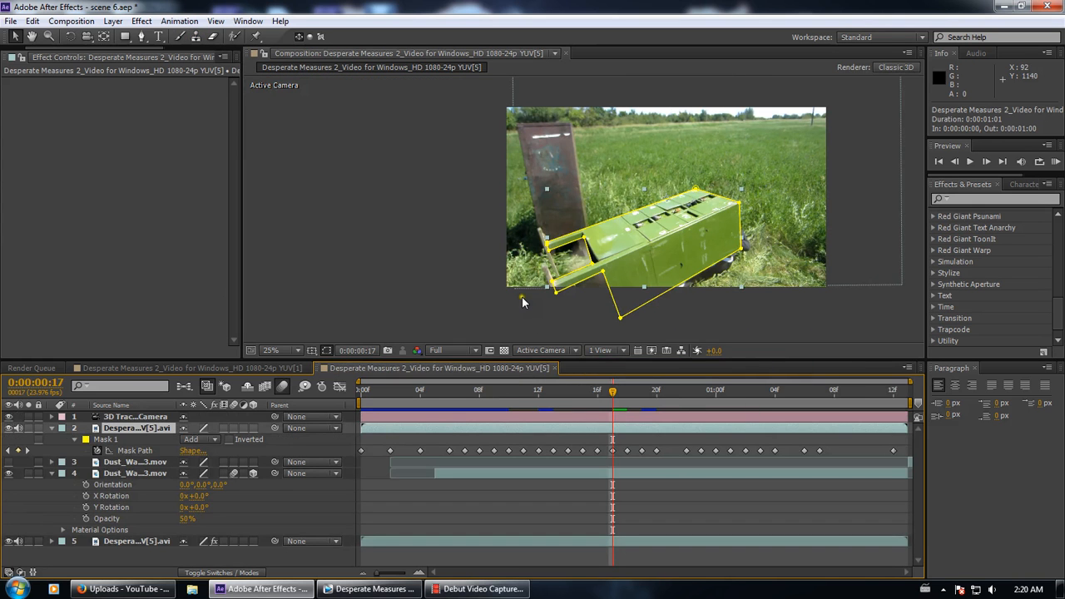
click(555, 368)
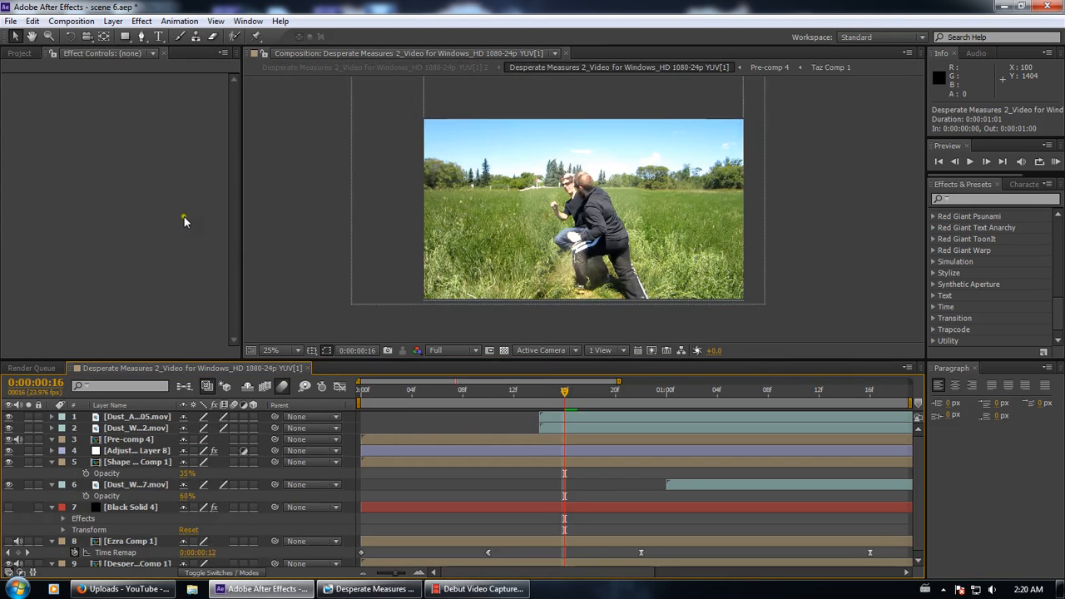
Locate the YUV[1] composition in the project and scrub its fight shot back toward the first frame
click(29, 58)
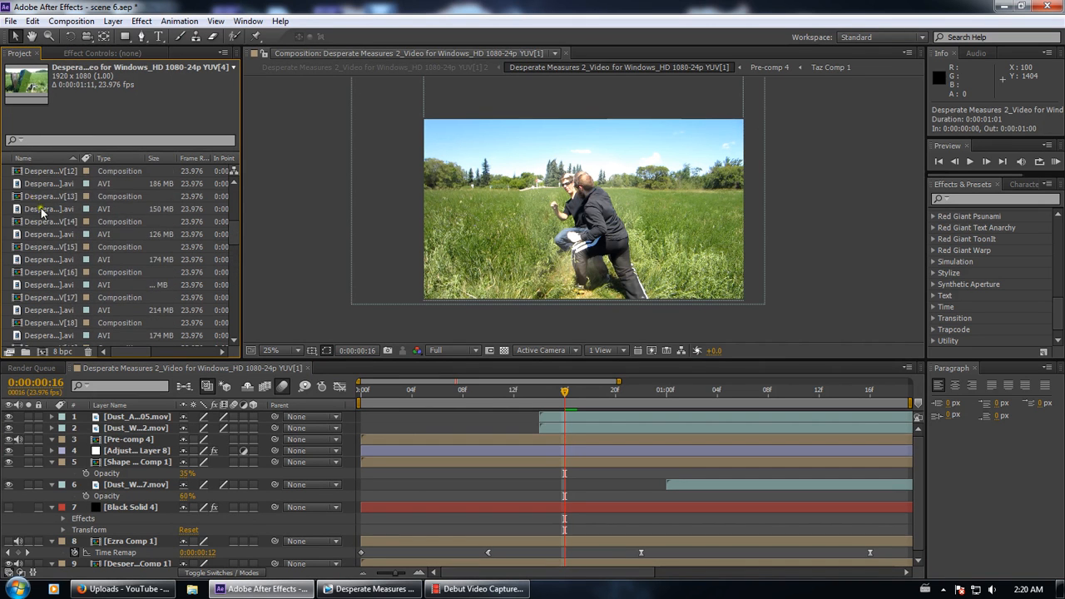
scroll(33, 225, up, 10)
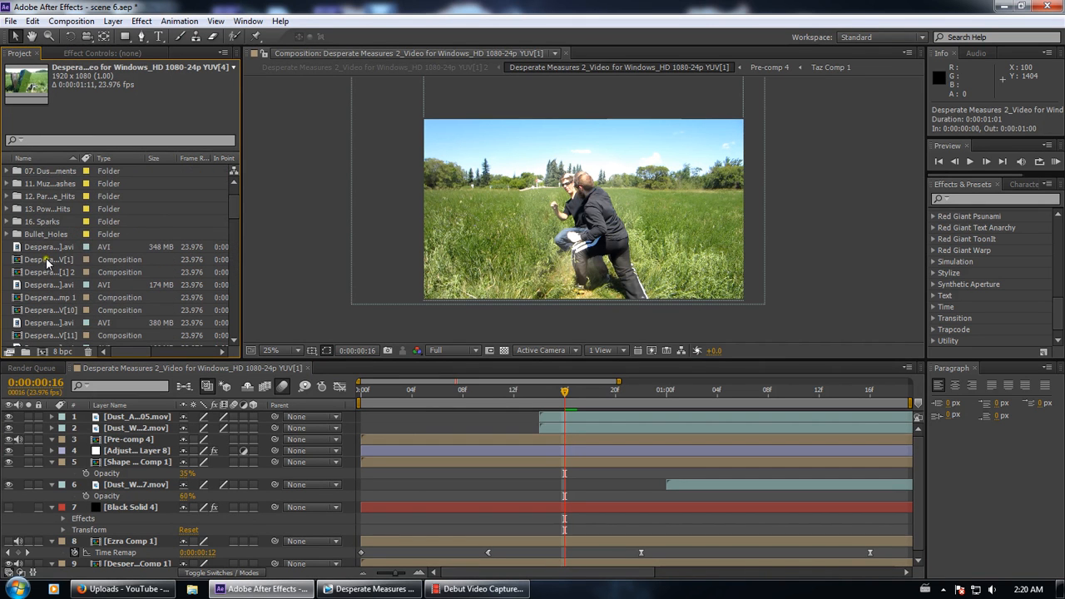
click(47, 261)
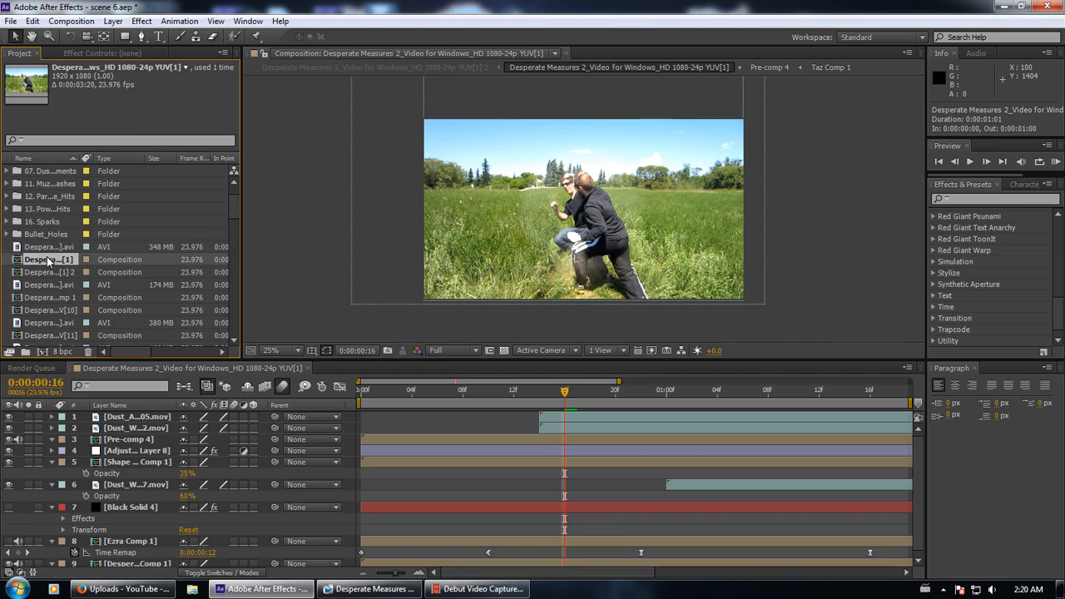
click(47, 260)
mouse_move(47, 256)
mouse_down()
mouse_move(403, 422)
mouse_move(364, 397)
mouse_up()
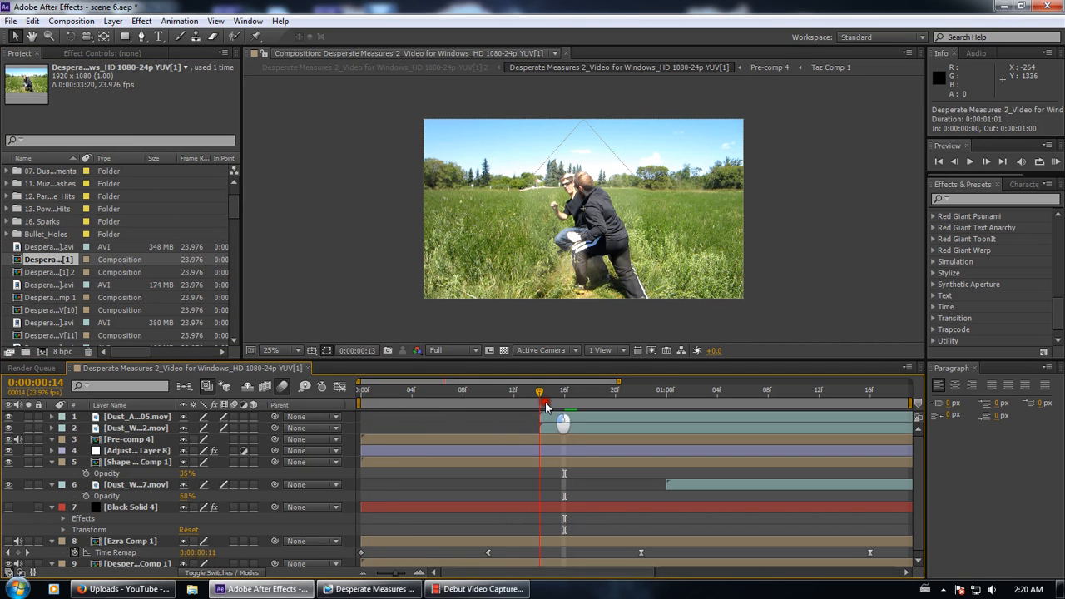
Set the YUV[1] preview resolution to Quarter and the work area to 0:00:00:00 through 0:00:01:18
key(Home)
click(453, 350)
click(470, 433)
mouse_move(371, 394)
mouse_down()
mouse_move(606, 395)
mouse_move(575, 381)
mouse_move(675, 381)
mouse_move(666, 378)
mouse_move(460, 382)
mouse_move(649, 387)
mouse_move(615, 390)
mouse_move(628, 398)
mouse_move(551, 393)
mouse_move(637, 395)
mouse_move(939, 461)
mouse_move(362, 383)
mouse_up()
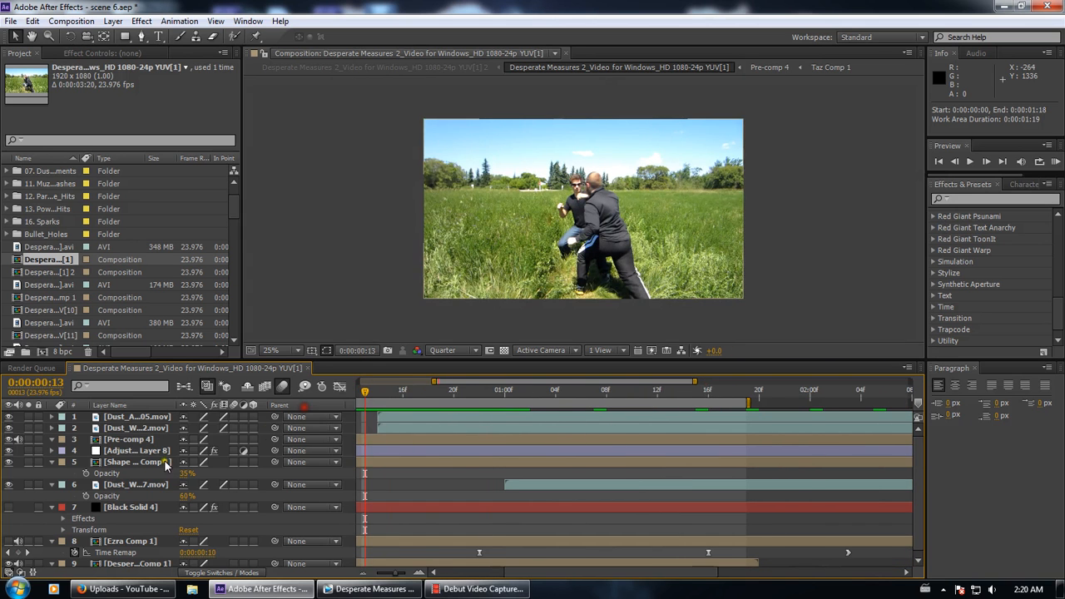
Open Shape Layer 1 Comp 1, scrub to the first frame, and view Shape Layer 1 over the transparency grid
double_click(133, 462)
drag(413, 400, 387, 397)
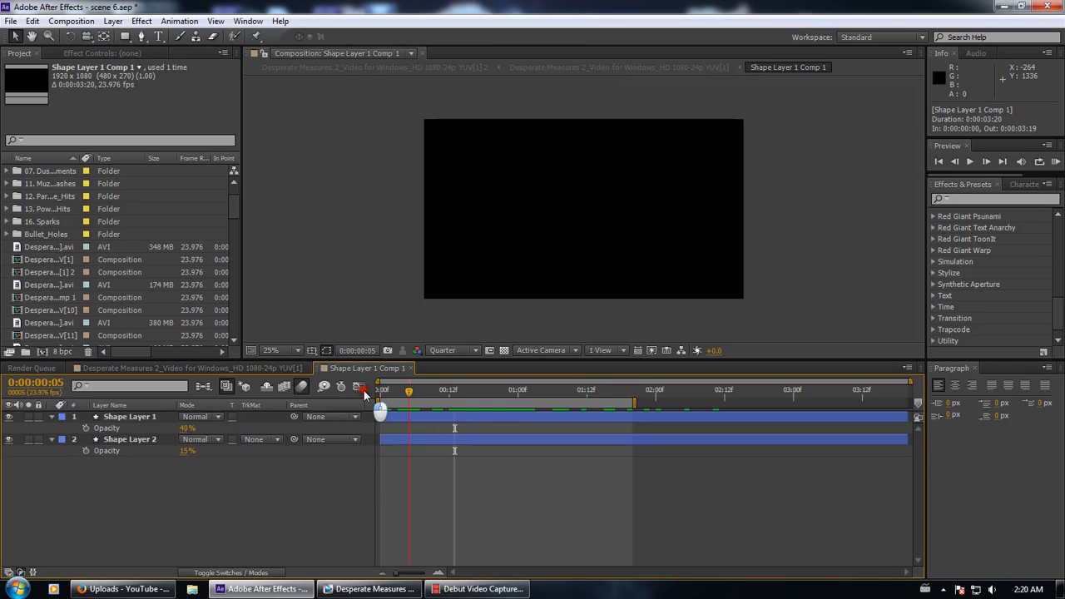
click(380, 392)
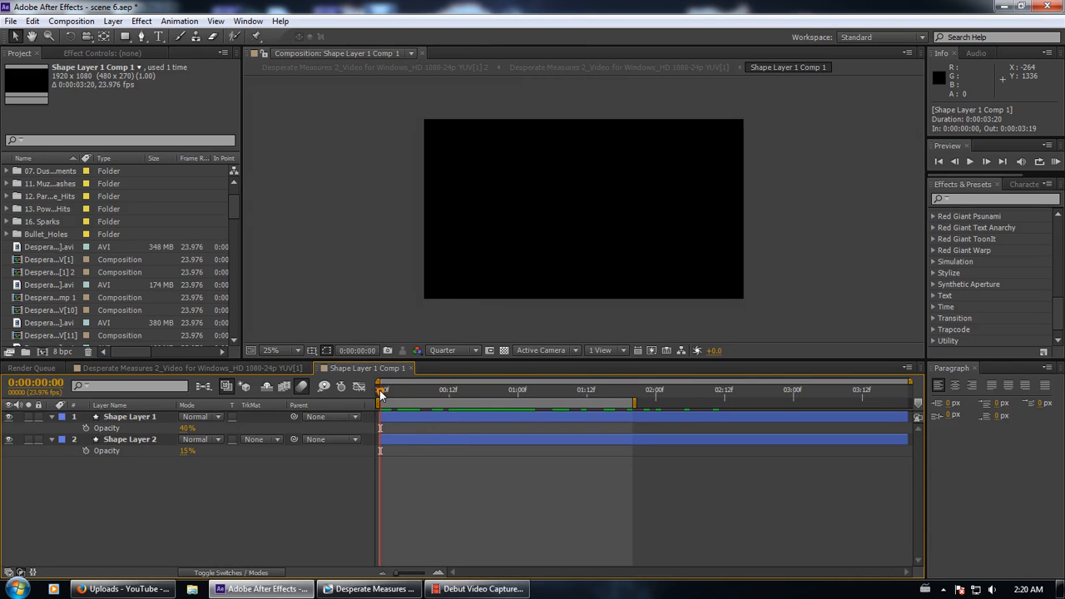
scroll(433, 312, up, 1)
click(131, 416)
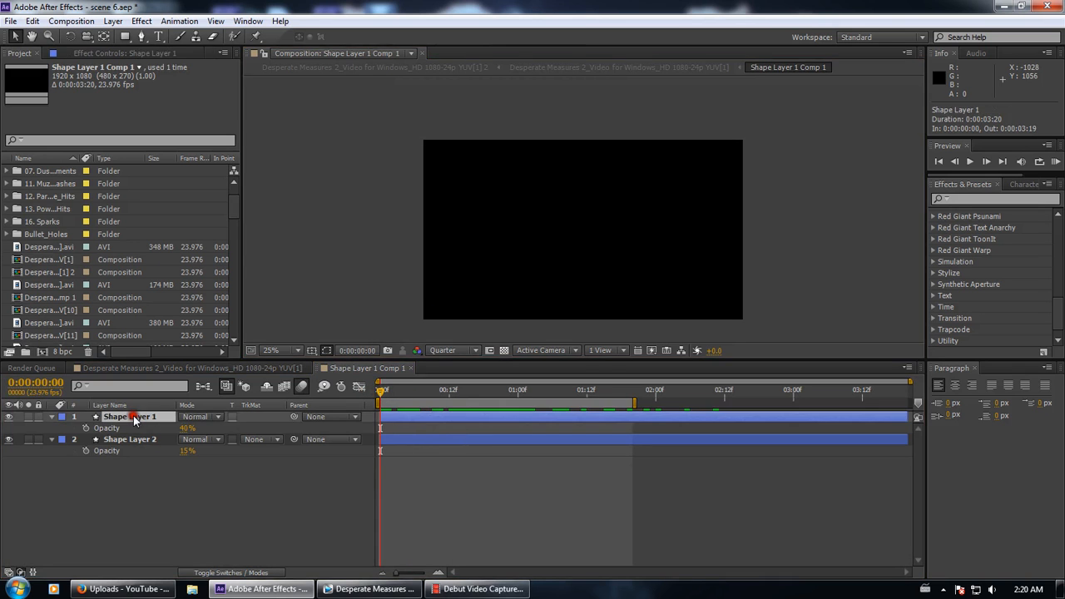
click(503, 351)
click(490, 351)
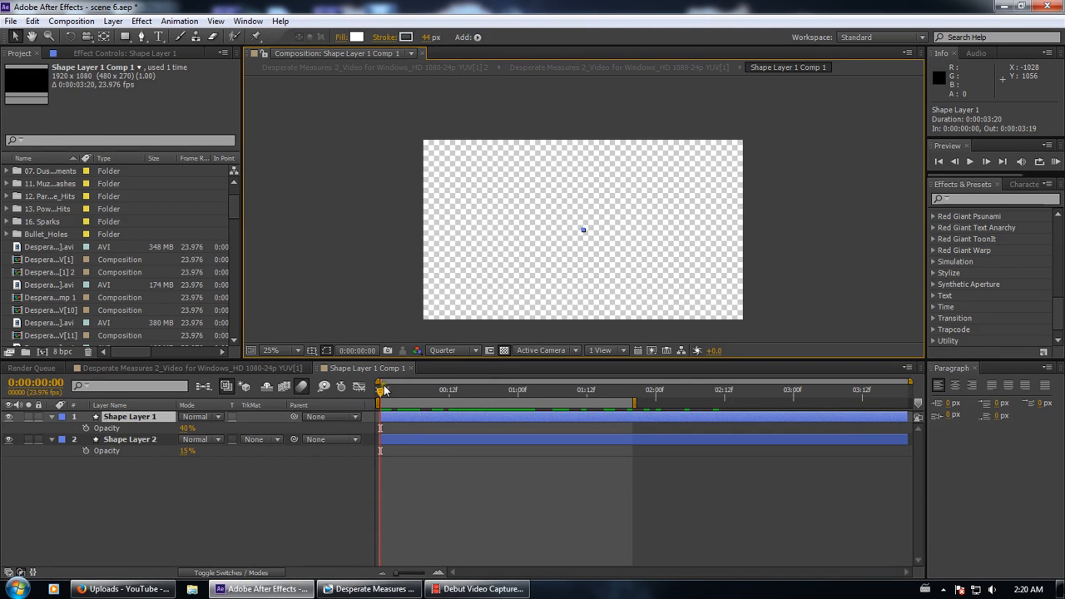
Inspect the cut-out figure in Pre-comp 4 from YUV[1], close that pre-comp, and return to YUV[1]
click(191, 368)
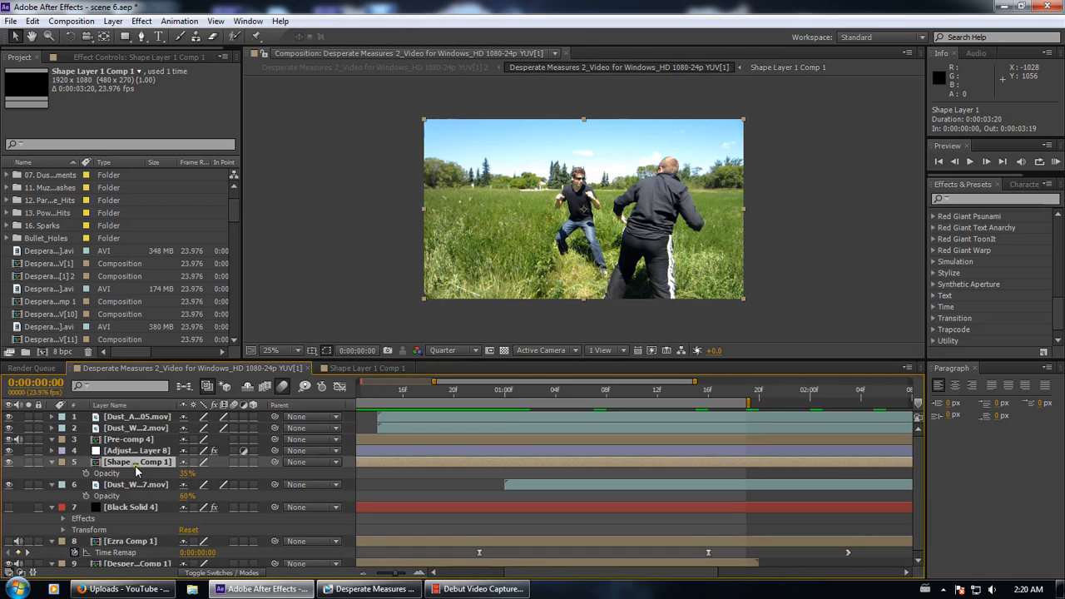
double_click(126, 441)
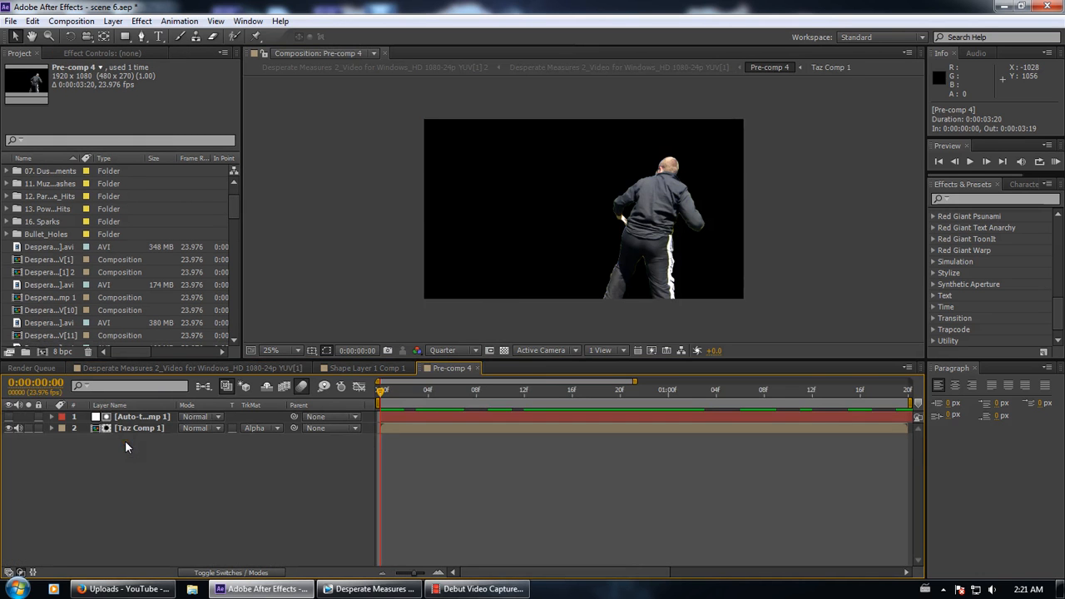
click(477, 369)
click(250, 368)
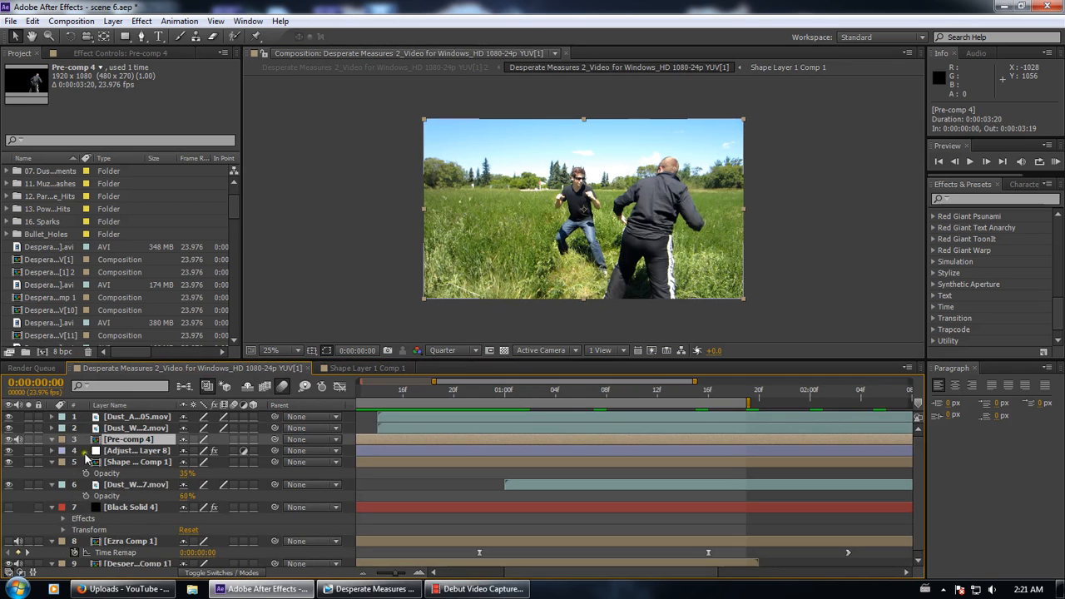
Solo and unsolo the Shape Layer 1 Comp 1 layer in YUV[1], and extend the timeline view to the start
click(87, 464)
click(28, 462)
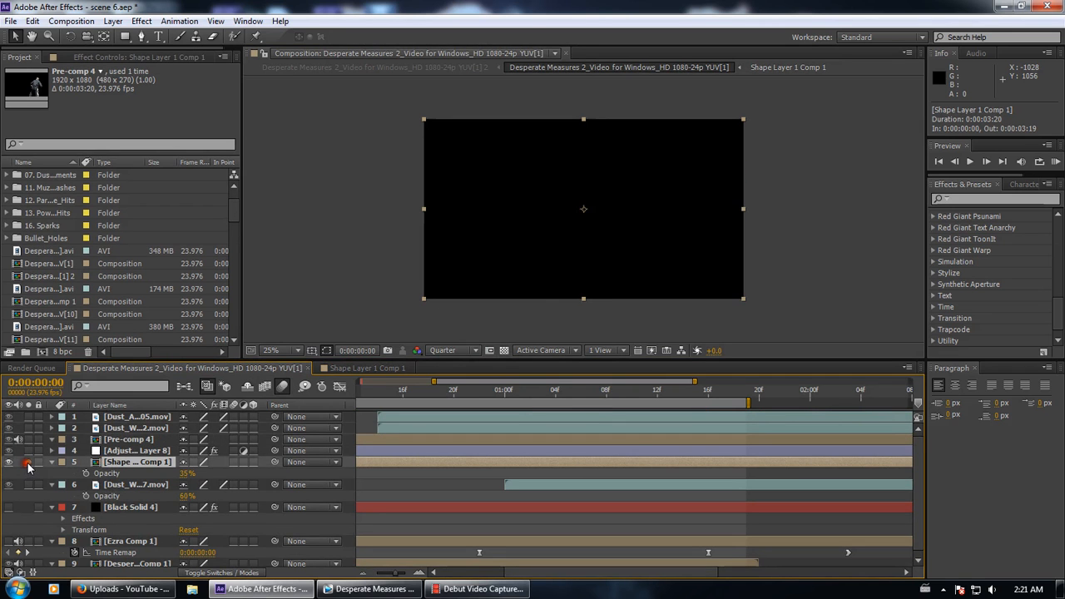
click(28, 463)
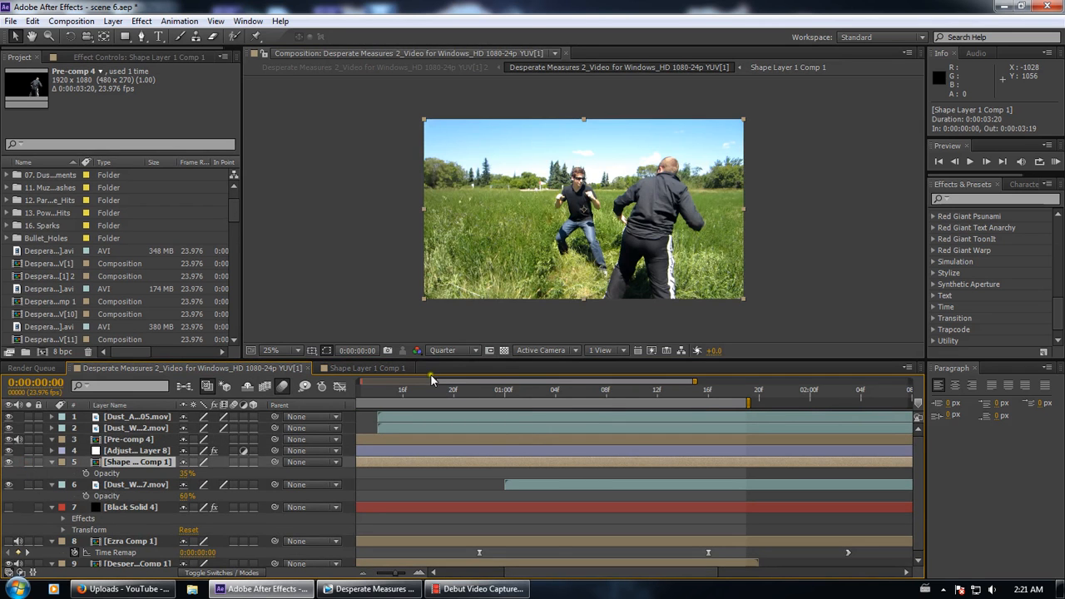
drag(433, 381, 361, 381)
Reopen Shape Layer 1 Comp 1, show Shape Layer 1's effects, turn off the transparency grid, and scrub the ring to 0:00:00:18
double_click(140, 462)
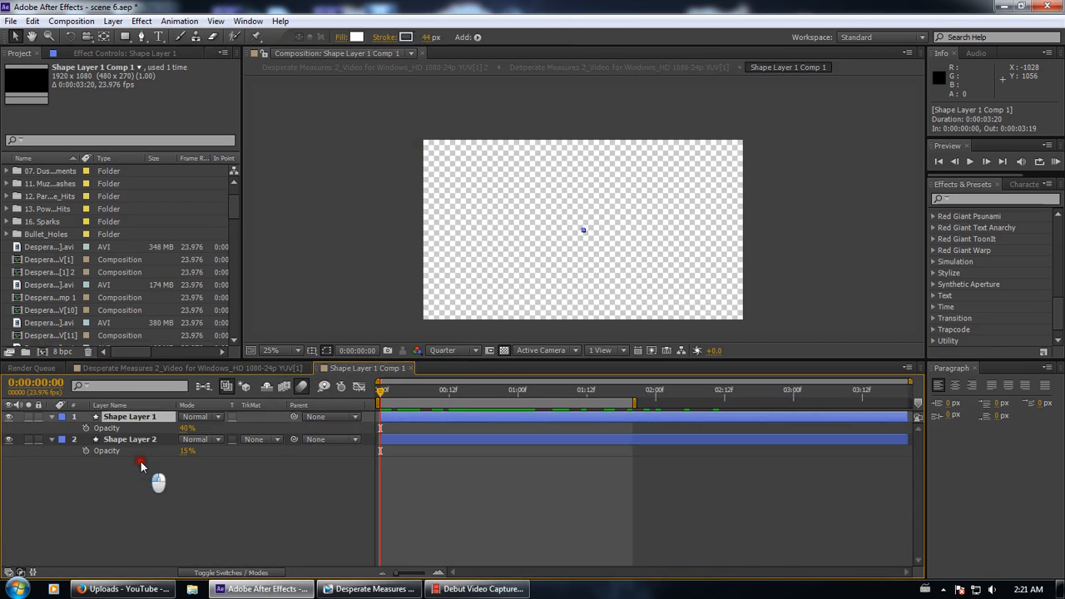
drag(404, 391, 477, 390)
click(100, 53)
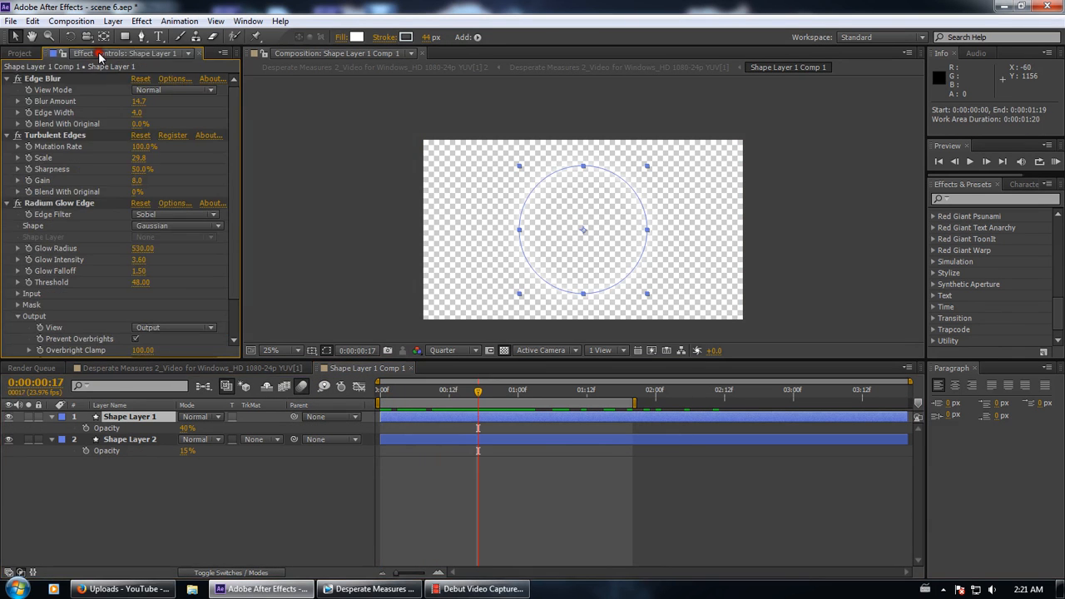
click(502, 349)
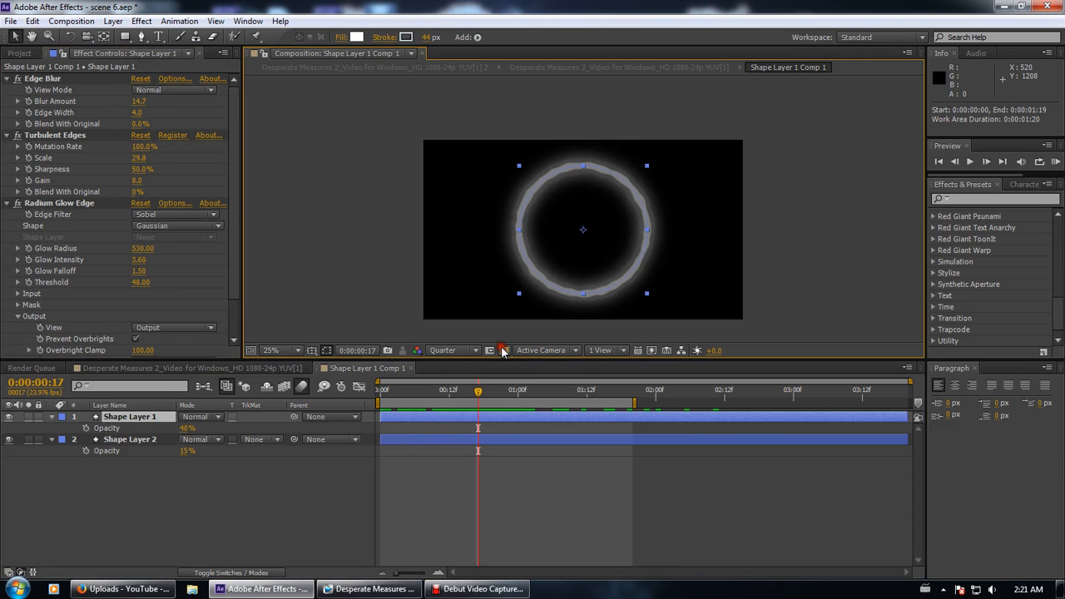
mouse_move(477, 390)
mouse_down()
mouse_move(420, 383)
mouse_move(494, 376)
mouse_move(485, 381)
mouse_up()
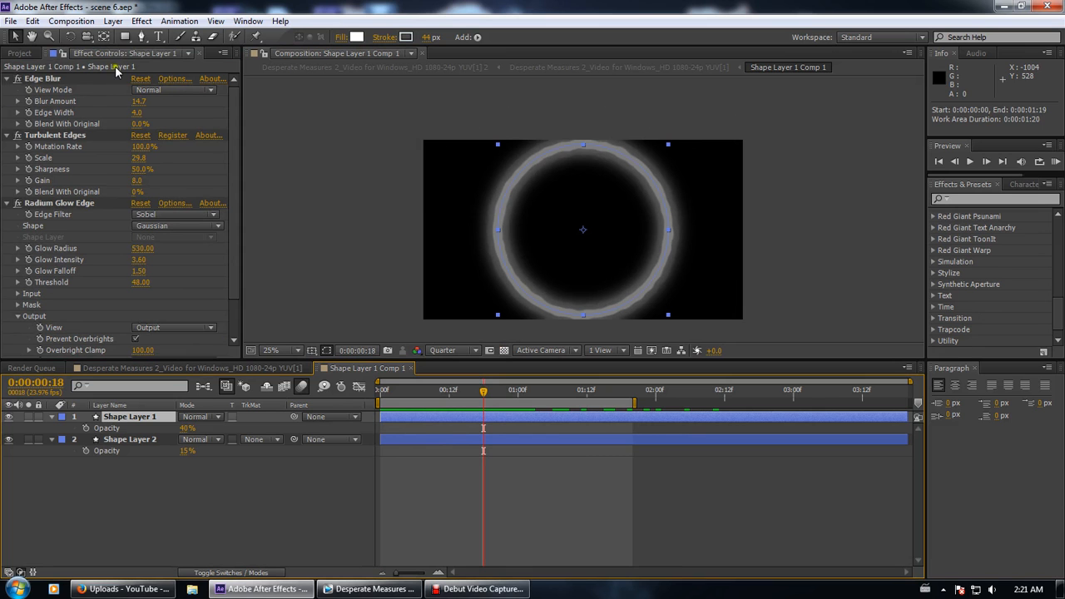
Examine the Edge Blur, Turbulent Edges and Radium Glow Edge settings on Shape Layer 1
click(60, 80)
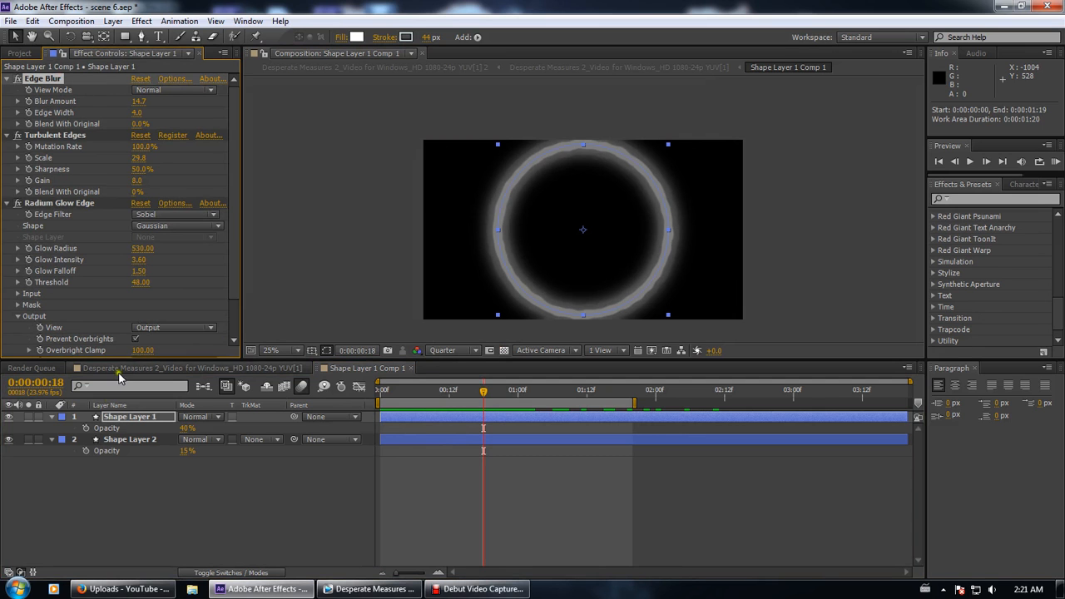
click(84, 136)
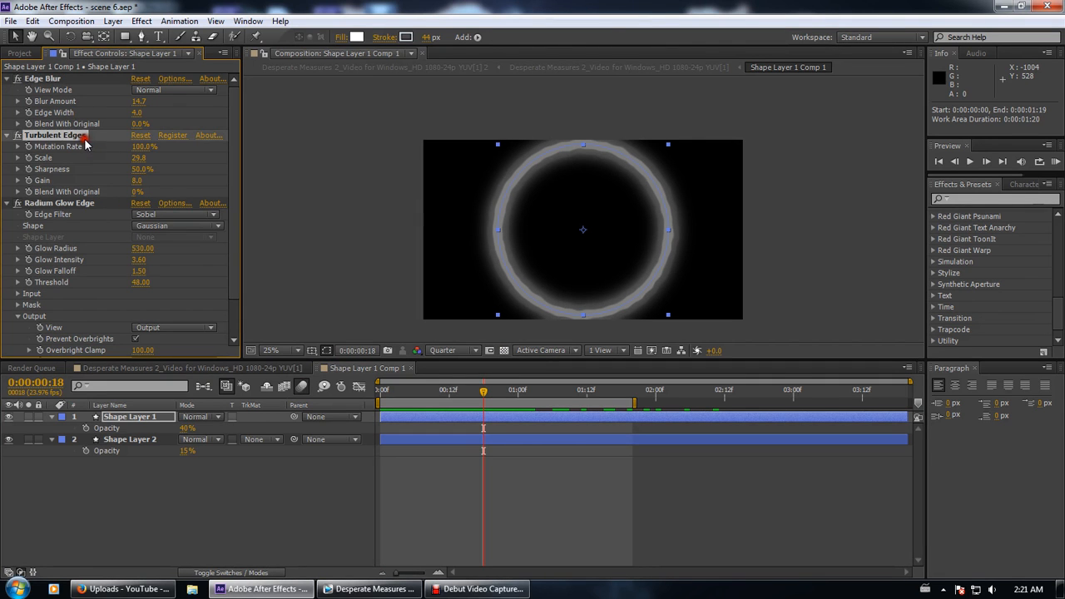
click(65, 203)
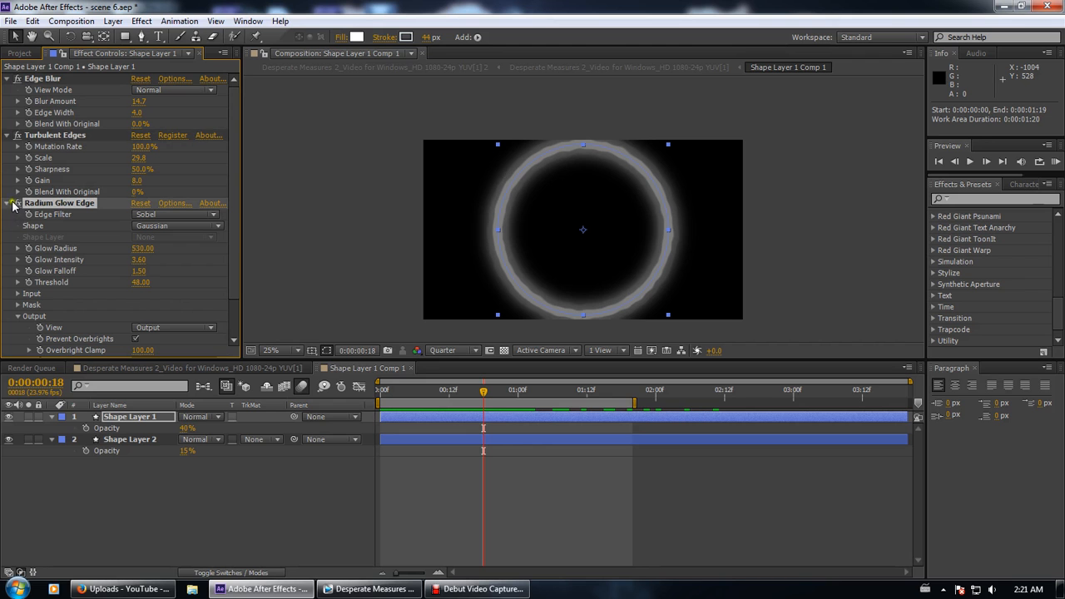
click(15, 204)
click(15, 205)
scroll(79, 281, down, 1)
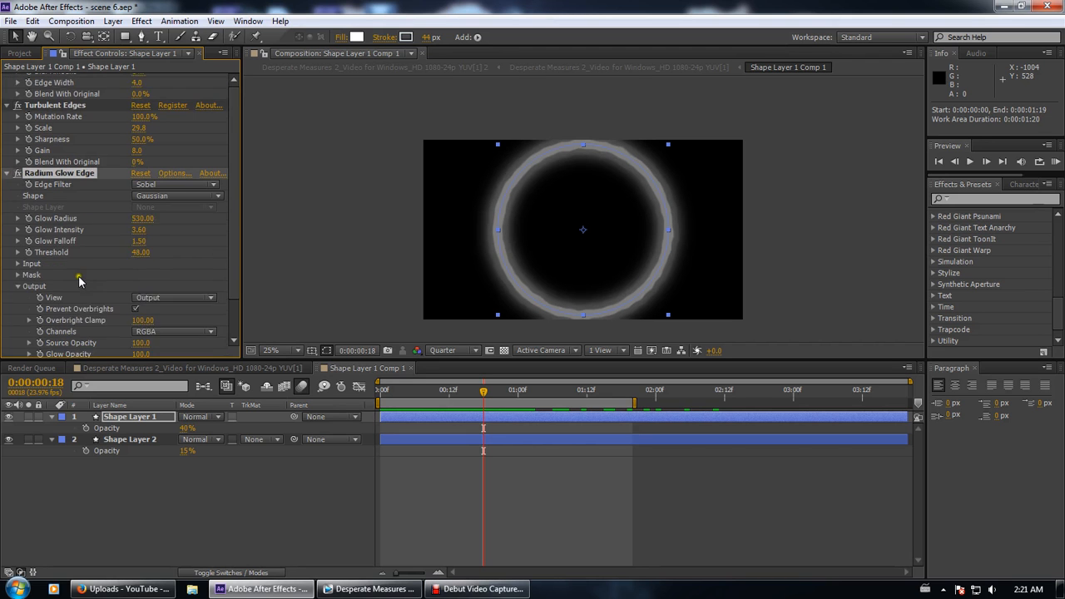
scroll(79, 281, down, 1)
Inspect Shape Layer 2's Turbulent Edges effect, scrub the ring back to the first frame, and return to YUV[1]
click(114, 440)
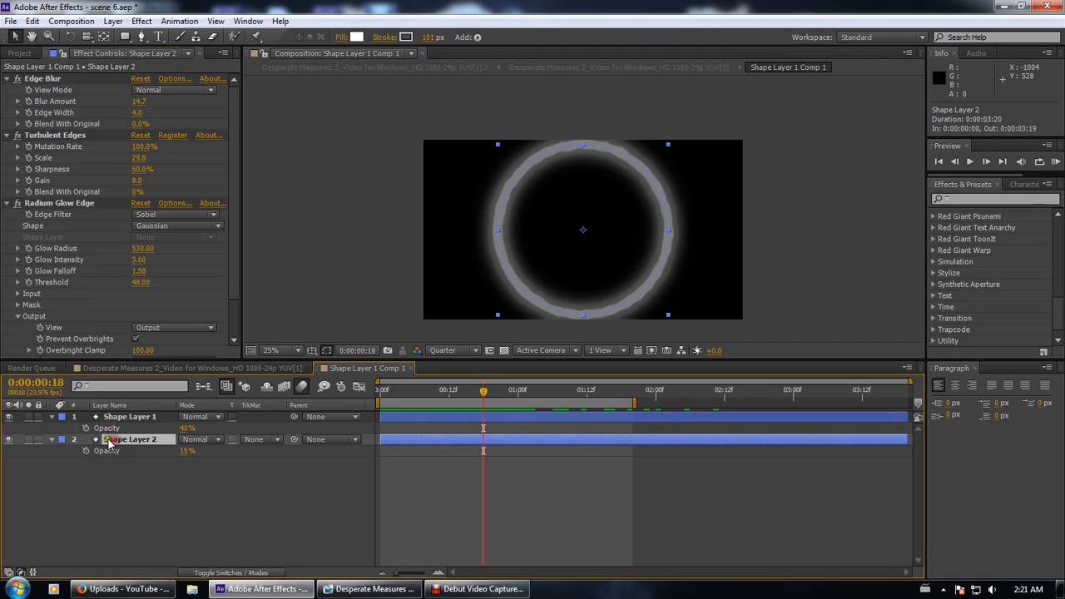
click(72, 139)
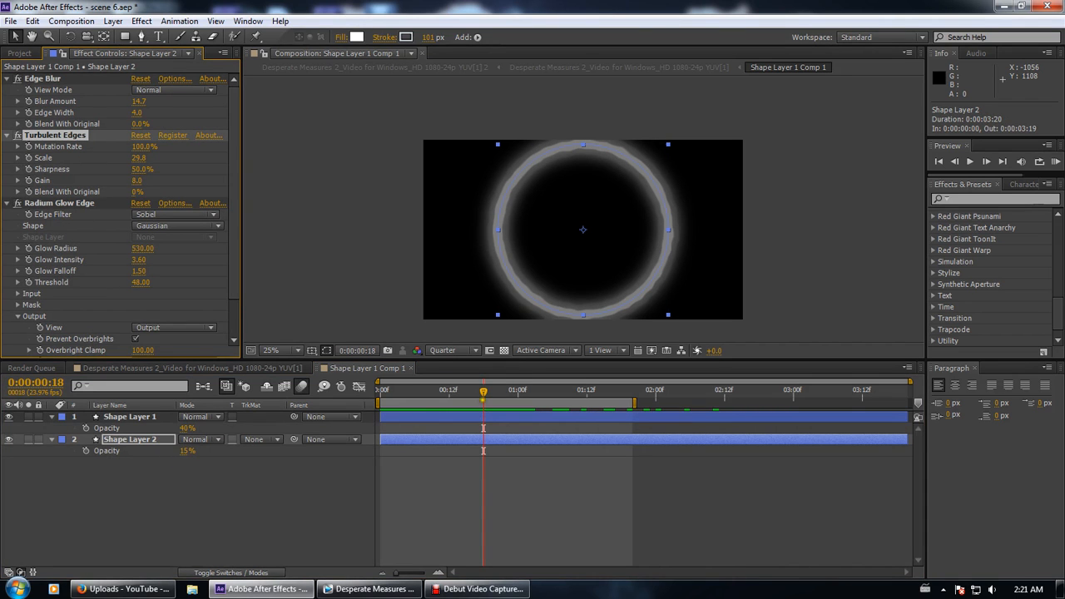
drag(483, 391, 303, 365)
click(275, 369)
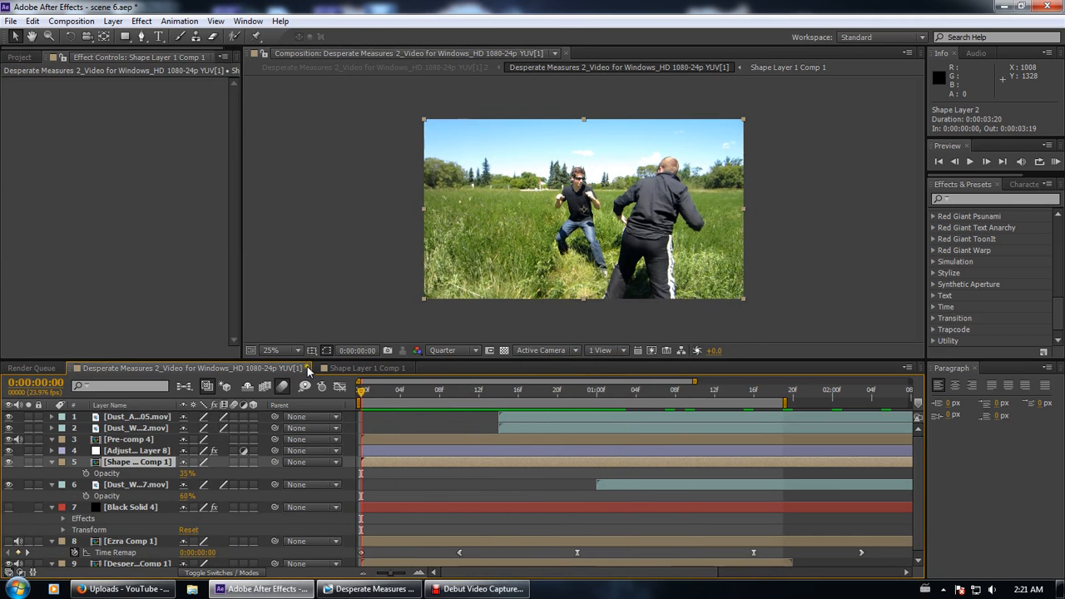
Close the Desperate Measures 2 YUV[1] composition and open the YUV[10] composition from the project's items
click(307, 368)
click(19, 56)
scroll(15, 248, down, 3)
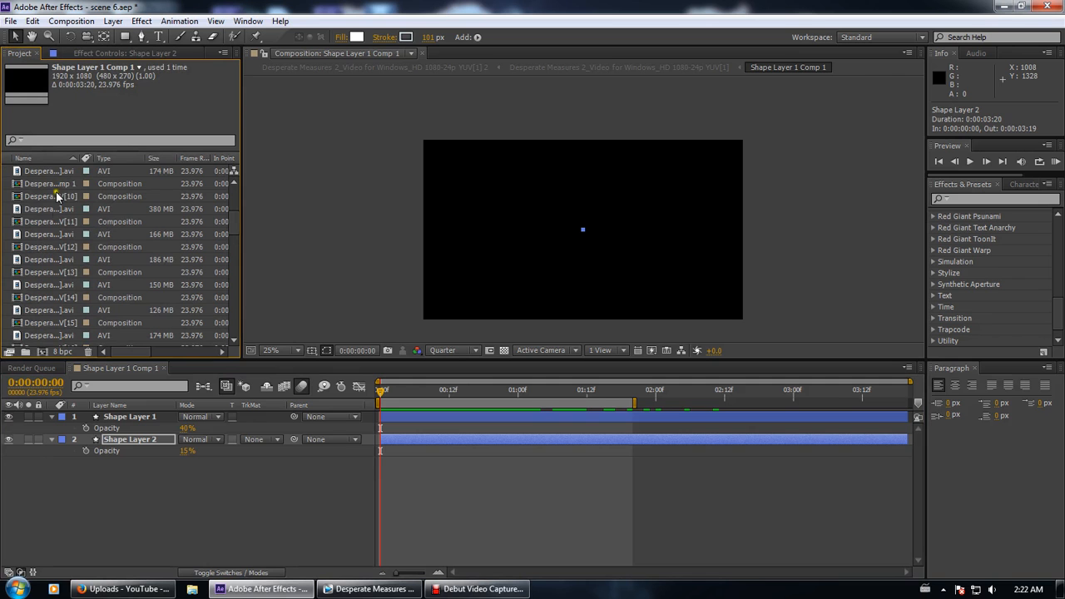
double_click(56, 197)
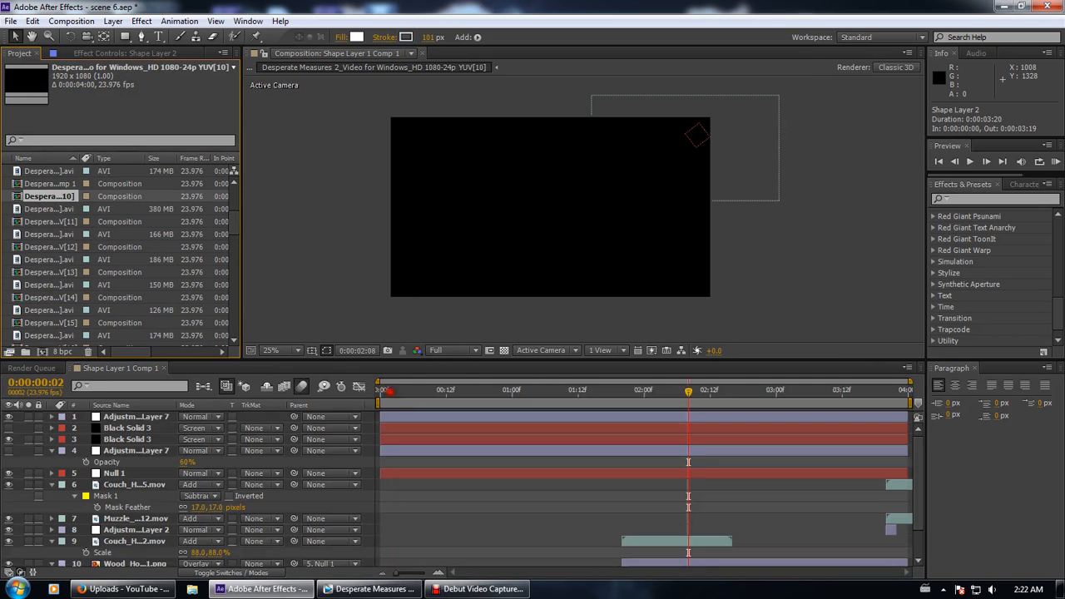
Set the preview resolution to Quarter and scrub through the shot to 0:00:03:23
click(454, 350)
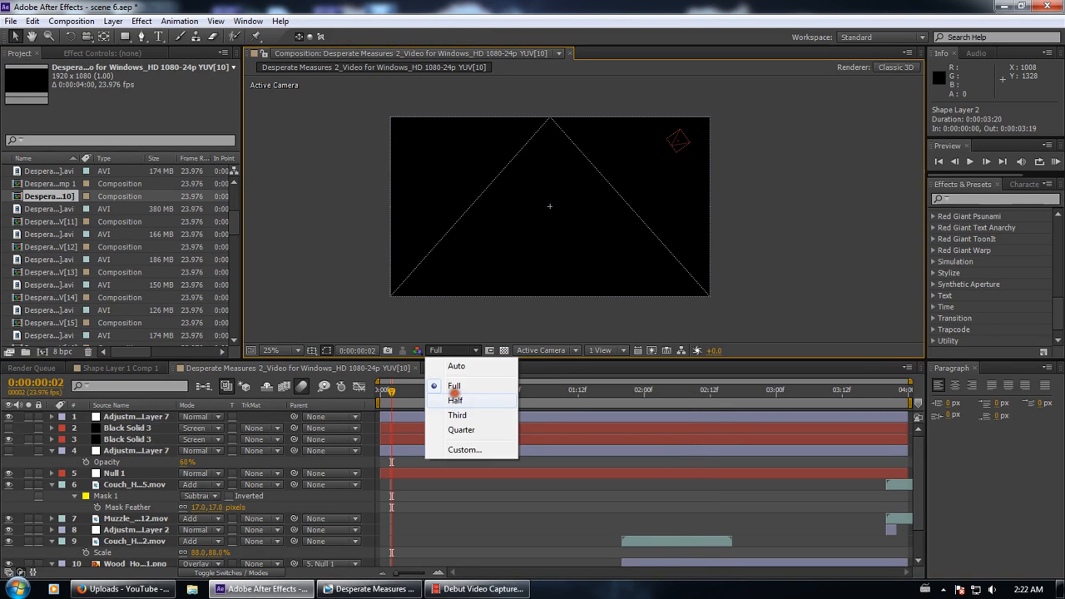
click(470, 437)
drag(416, 404, 496, 398)
drag(595, 403, 915, 404)
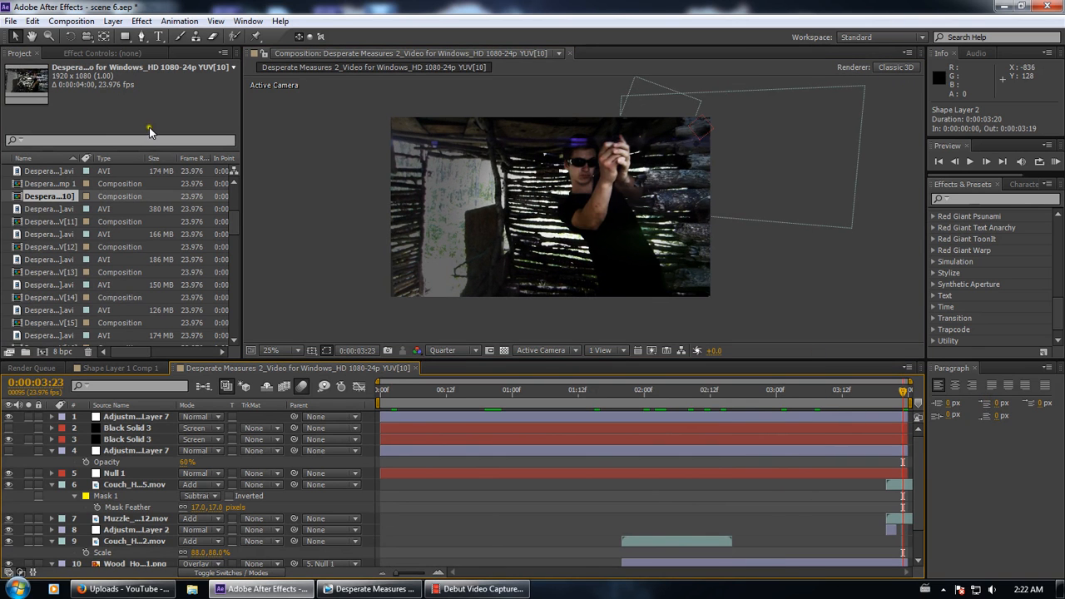
Compare the grade at 0:00:03:03 and 0:00:03:20 by toggling the visibility of both Adjustment Layer 7 layers, restoring their original visibility
click(133, 416)
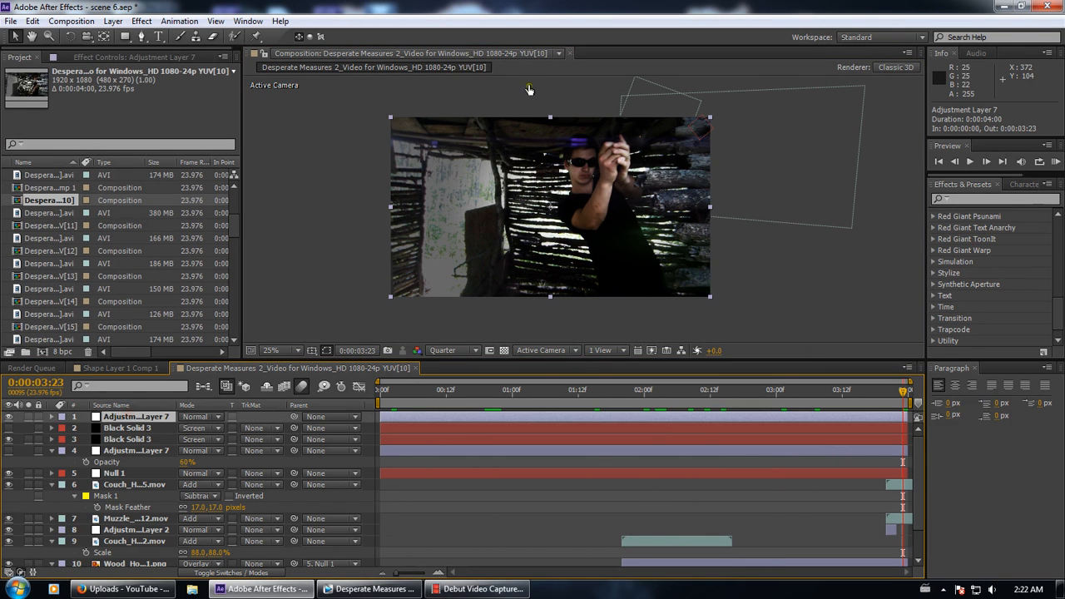
drag(905, 396, 792, 391)
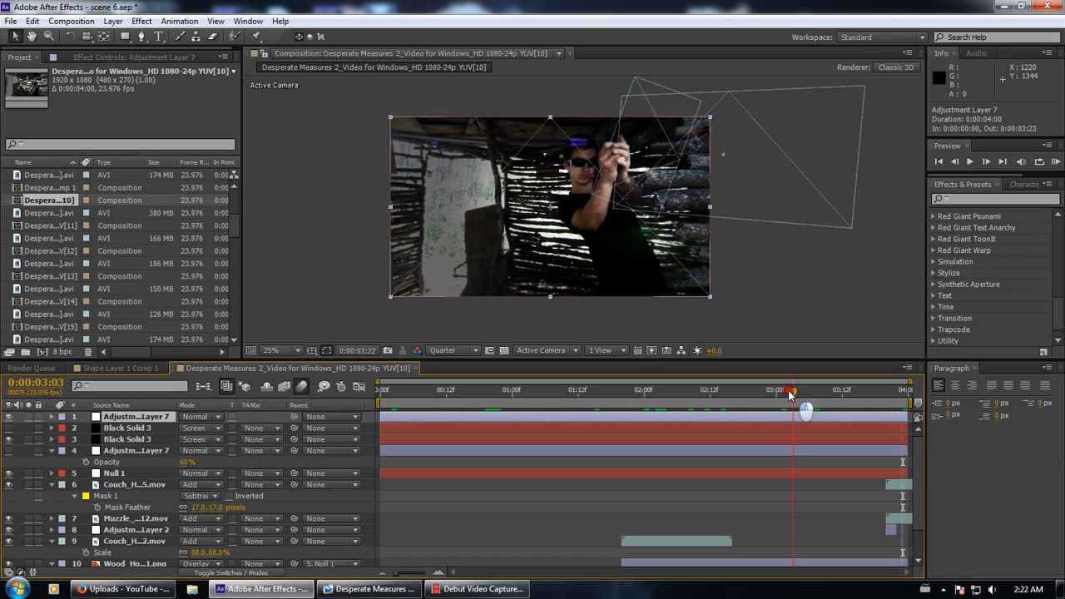
click(8, 450)
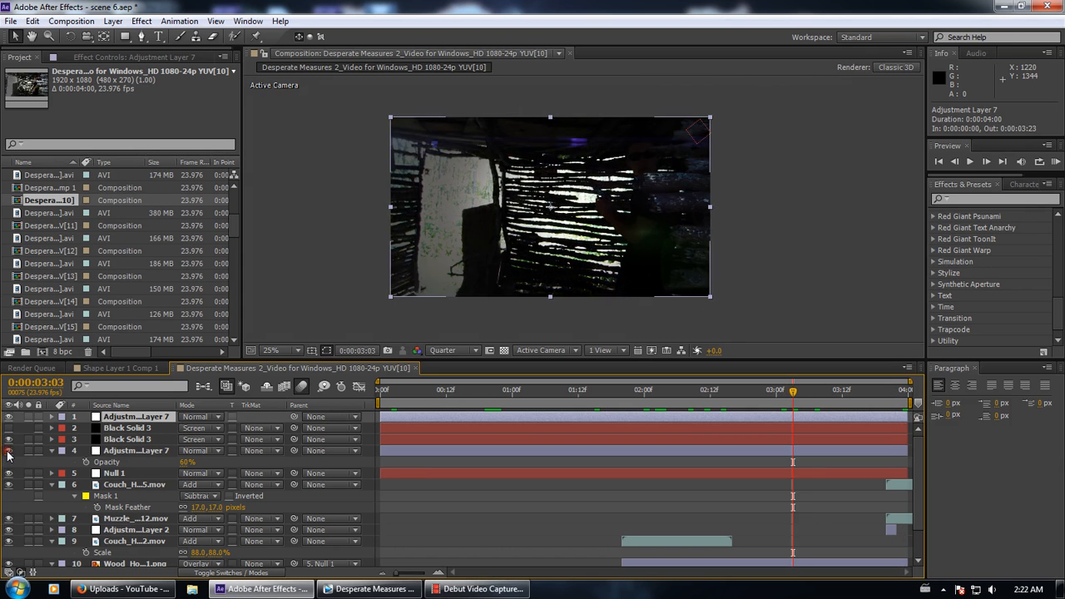
click(9, 418)
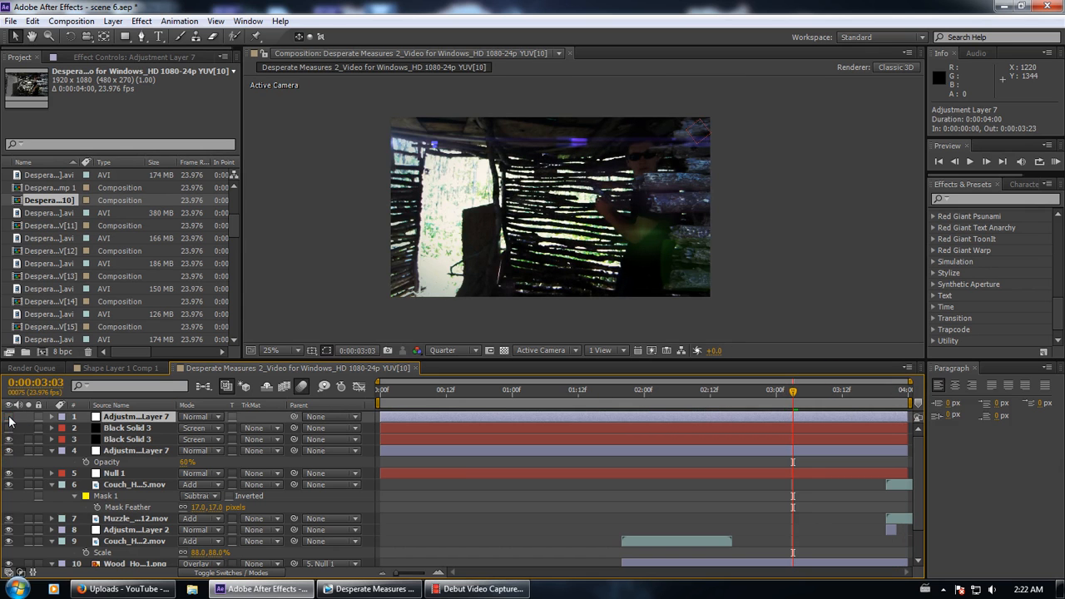
drag(852, 395, 887, 376)
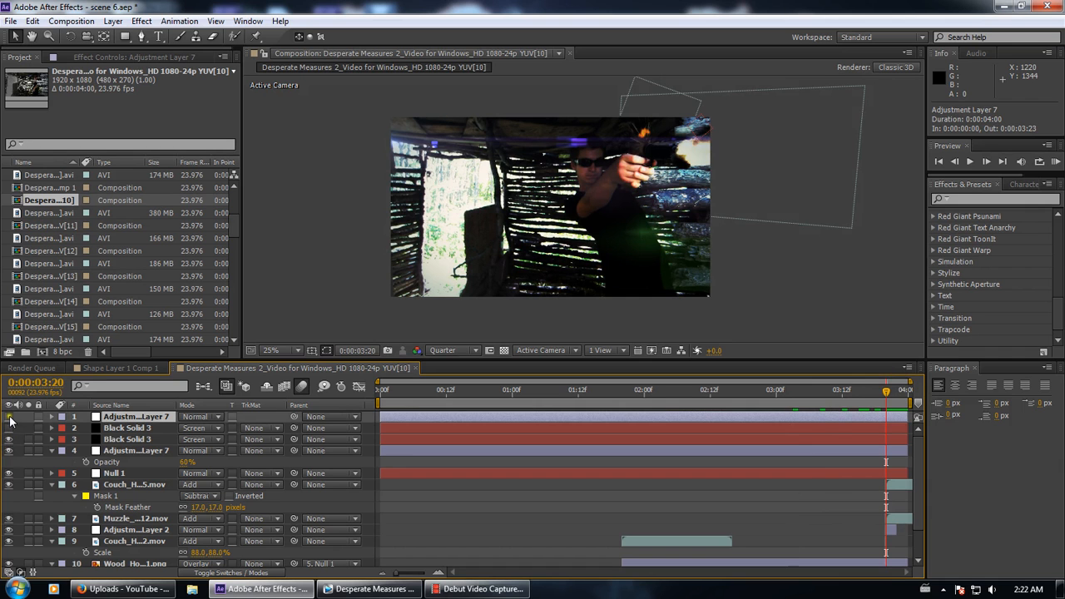
click(9, 450)
click(14, 450)
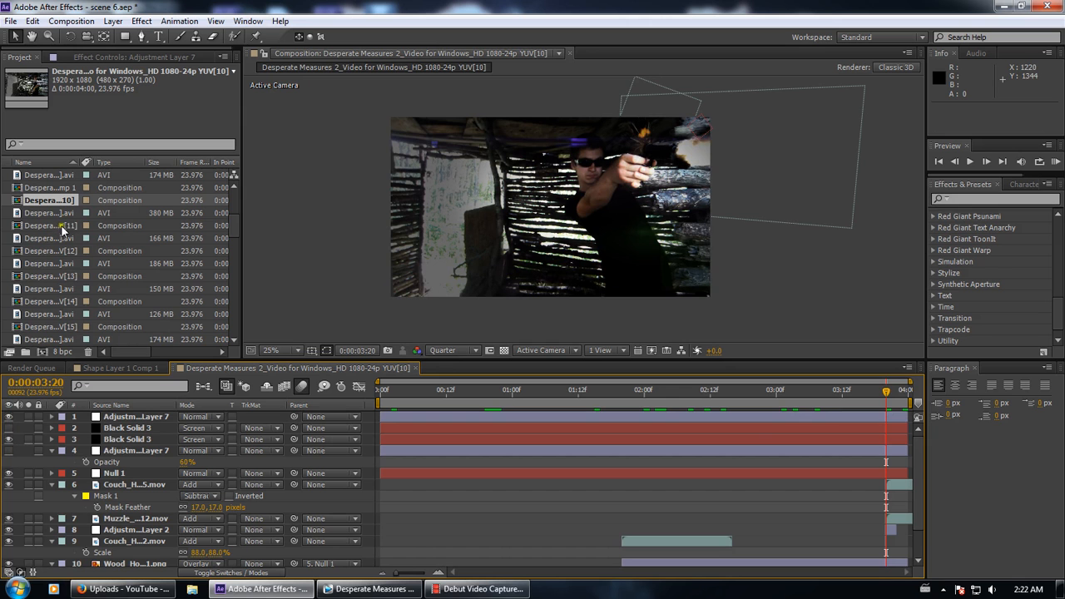
Inspect the gunshot up close at 0:00:03:20 and 0:00:03:16, and select the Couch_Hit_02.mov layer
click(689, 399)
drag(689, 402, 888, 402)
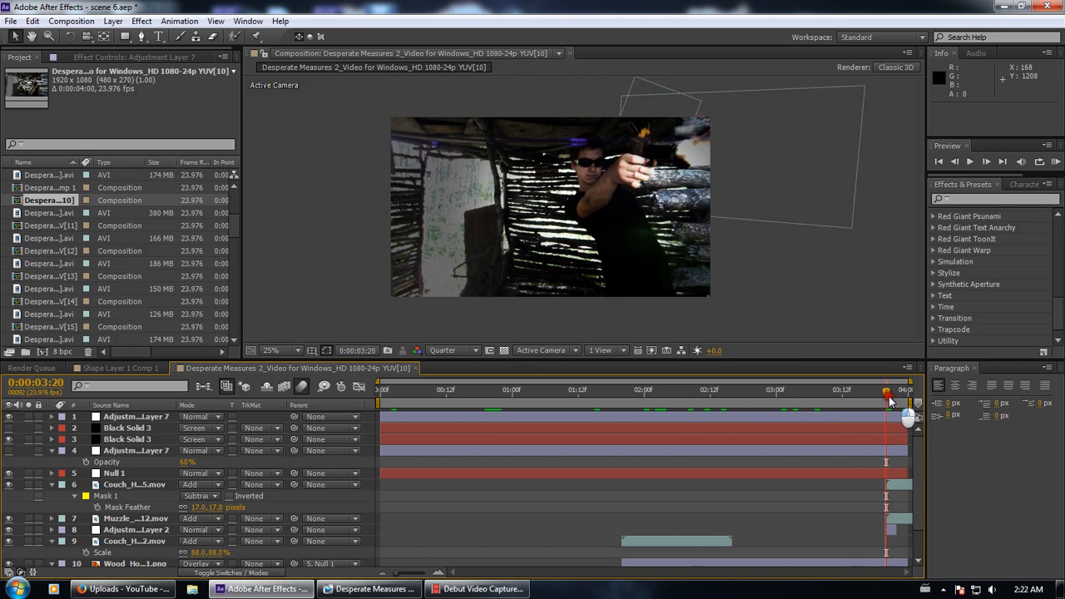
scroll(594, 201, up, 2)
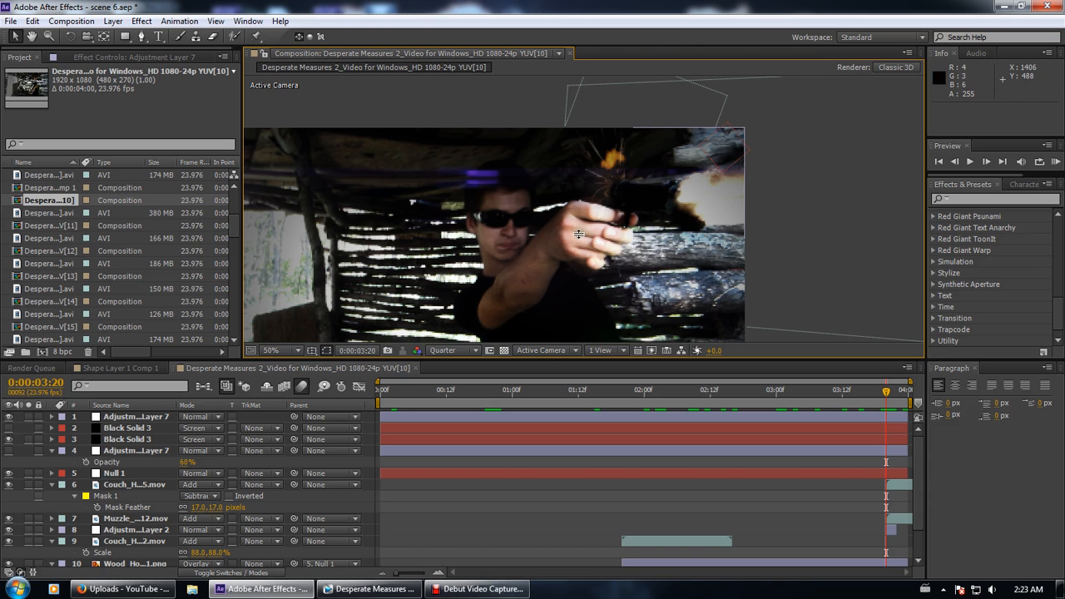
drag(886, 389, 864, 383)
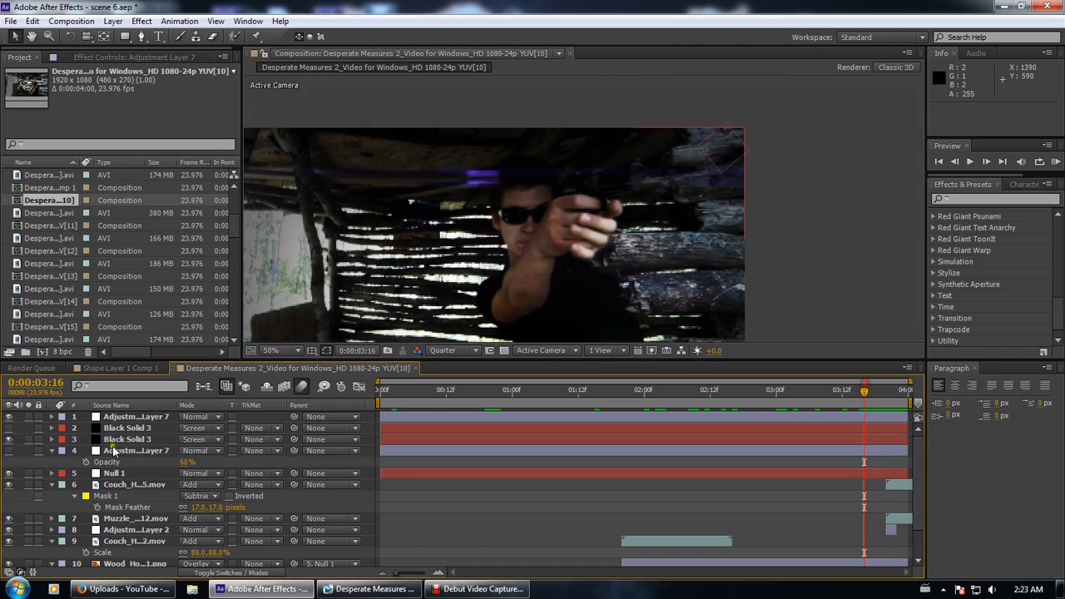
scroll(116, 464, down, 1)
click(109, 505)
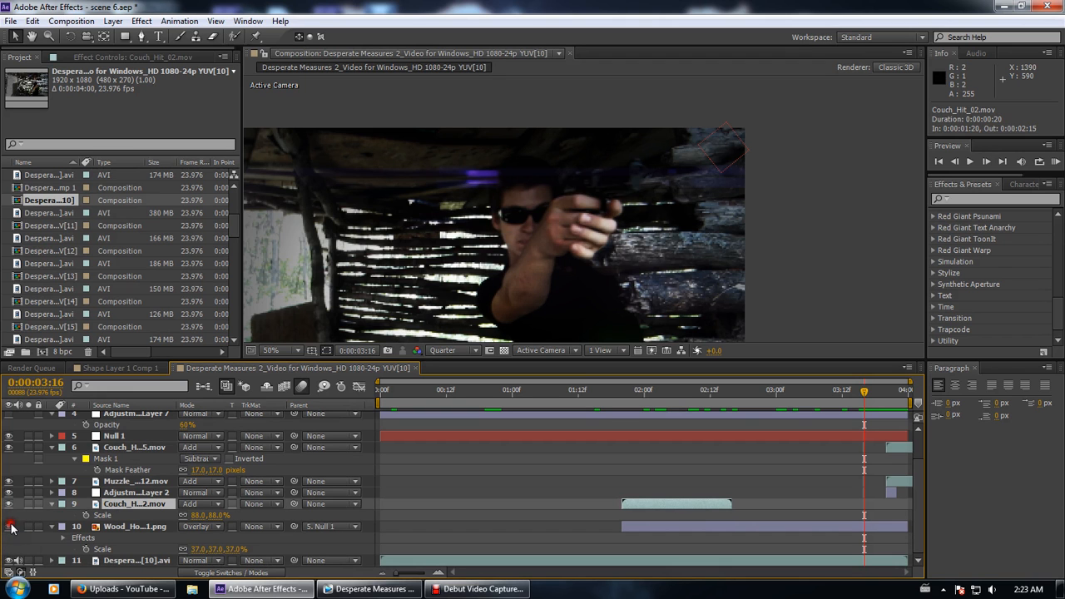
Open the Desperate Measures 2 YUV[17] composition from the project's items
scroll(36, 276, down, 2)
click(50, 276)
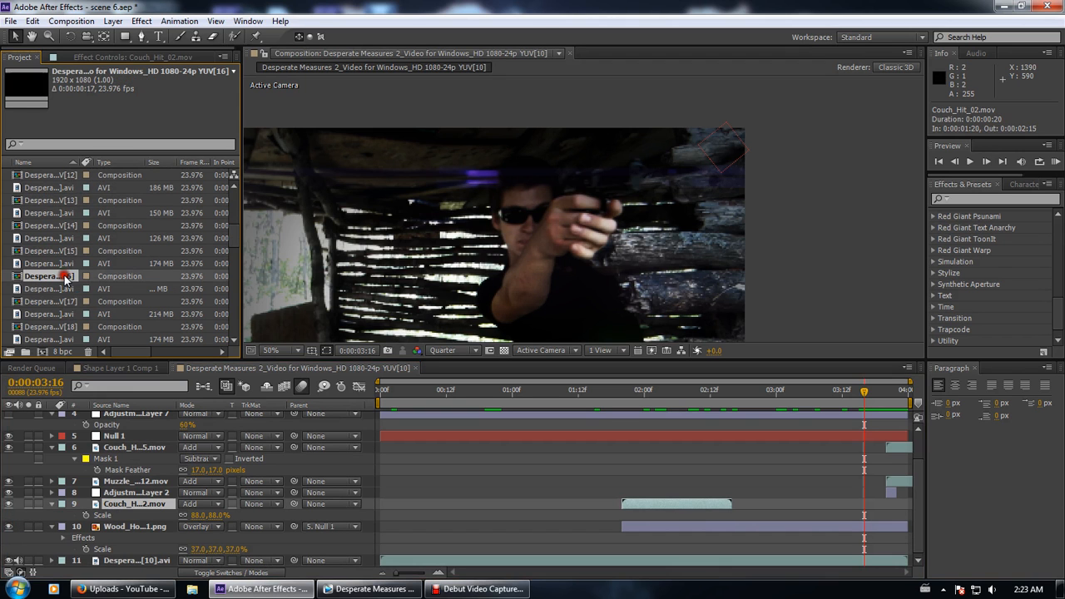
click(66, 301)
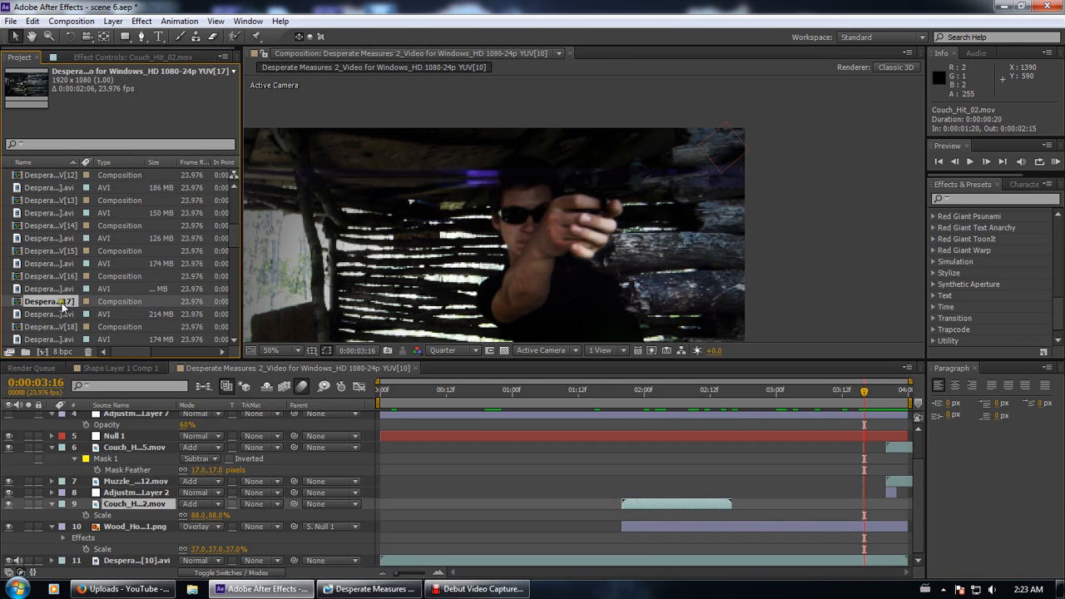
double_click(63, 303)
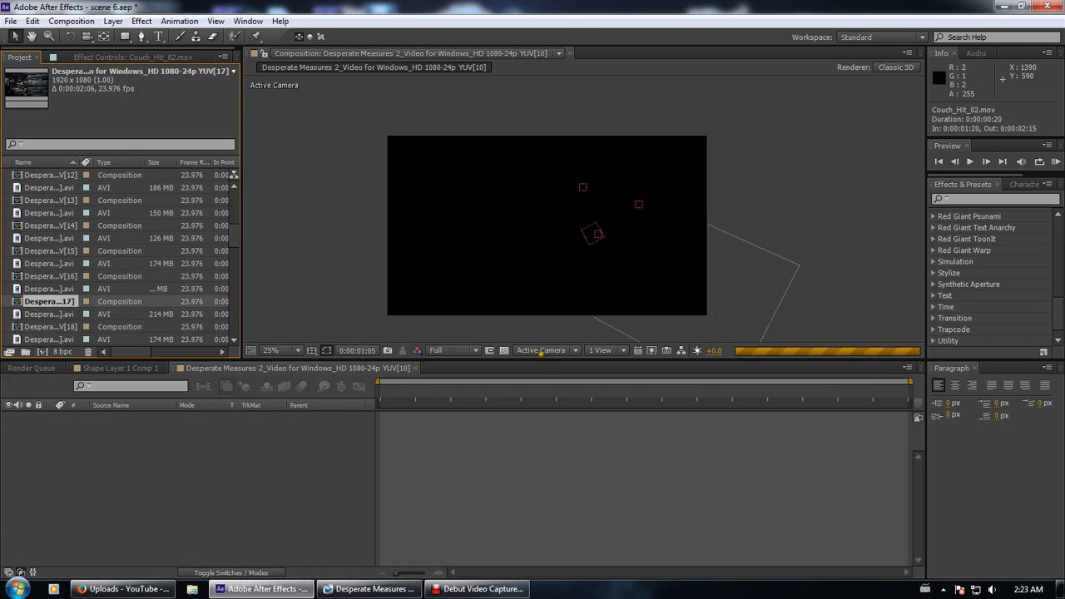
Go to 0:00:01:02 in the YUV[17] composition and set its preview resolution to Half
scroll(556, 310, up, 2)
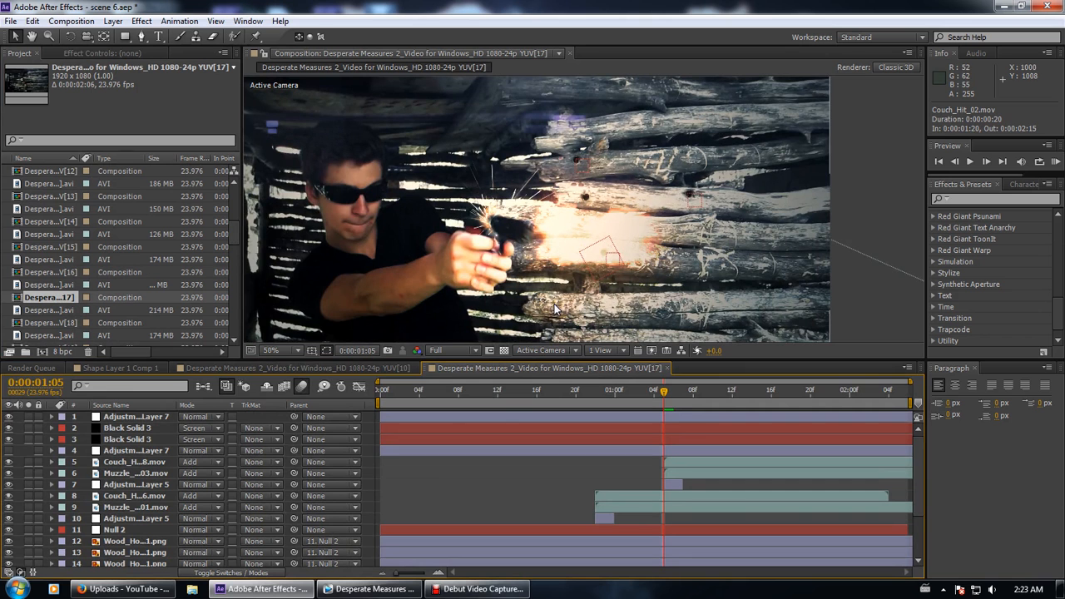
drag(670, 391, 634, 391)
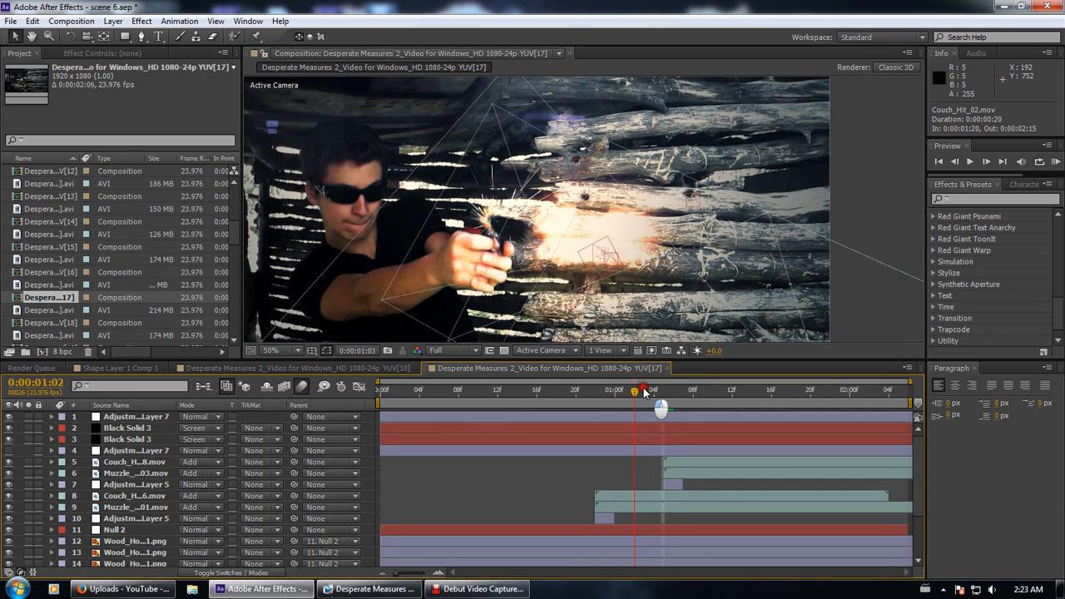
click(444, 350)
click(460, 430)
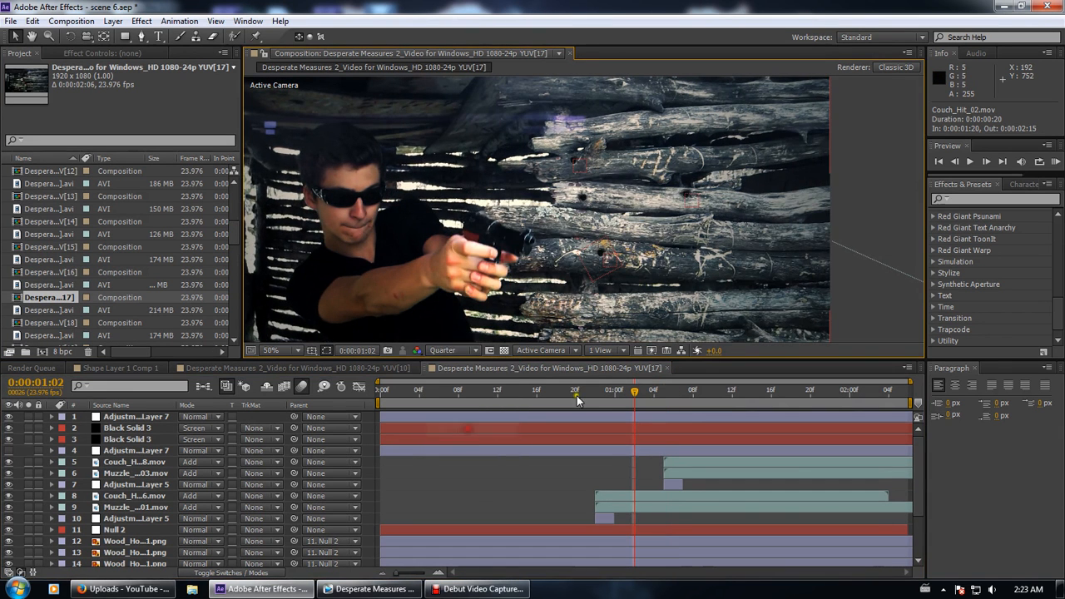
click(462, 350)
click(453, 393)
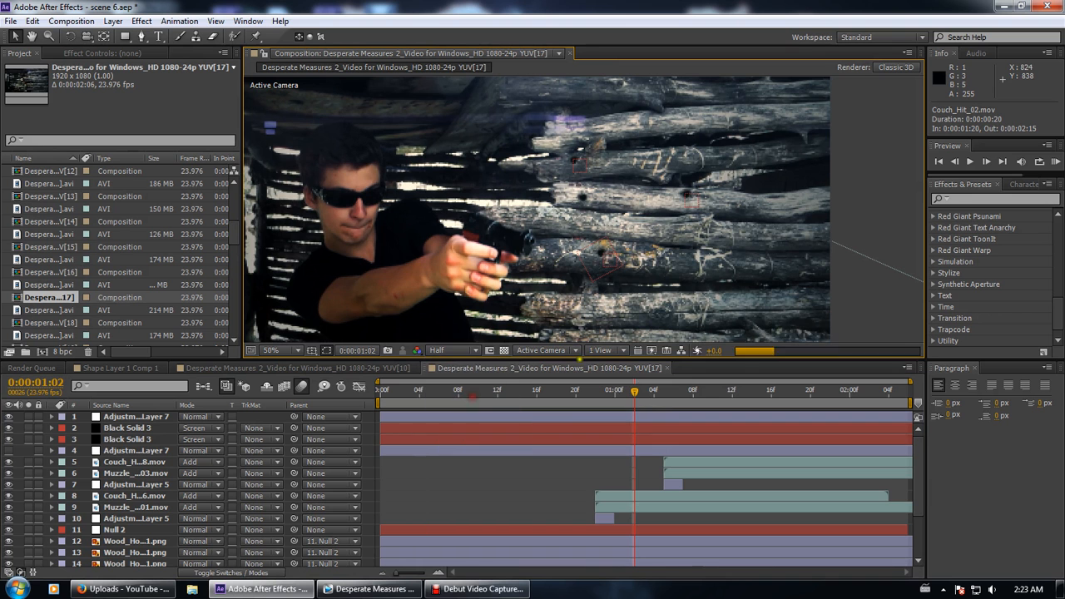
Examine the first gunshot at 0:00:00:22, selecting its Muzzle_Flash_01.mov and Couch_Hit_06.mov layers in turn
key(Page_Up)
drag(543, 393, 609, 376)
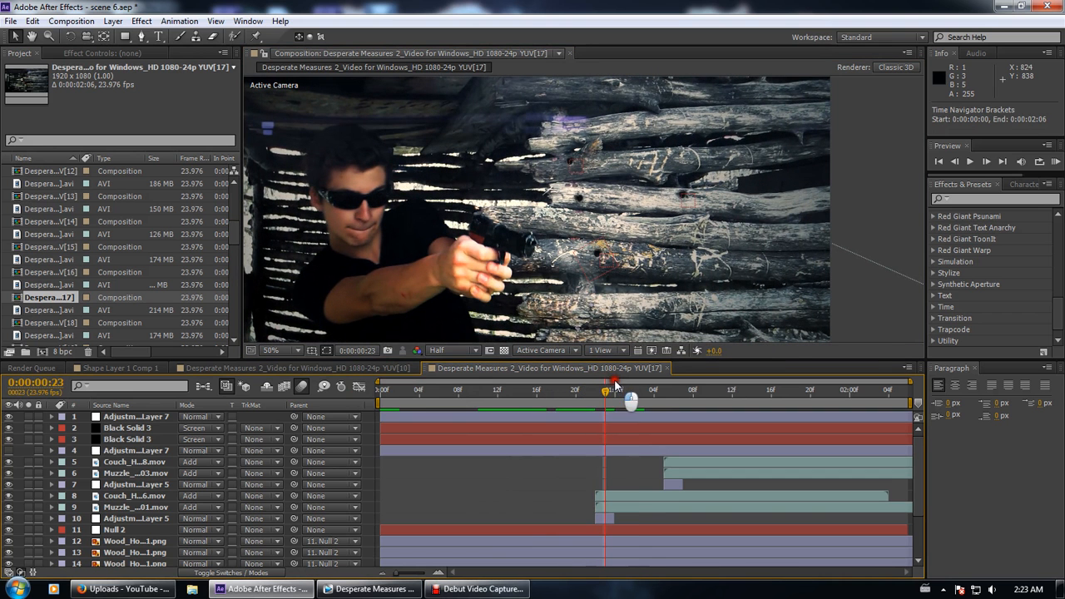
drag(603, 384, 594, 387)
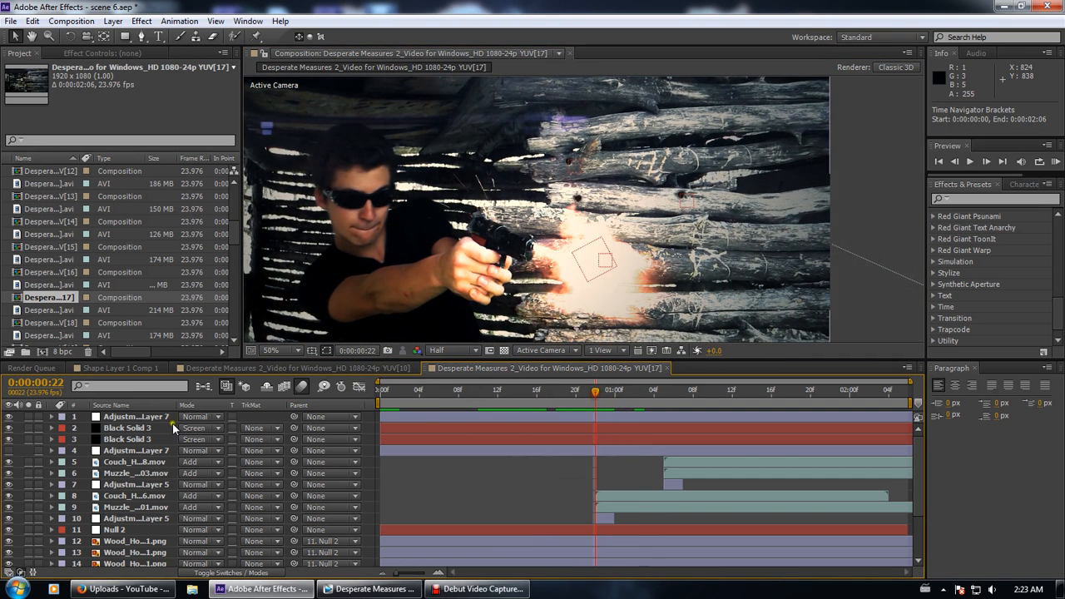
click(152, 507)
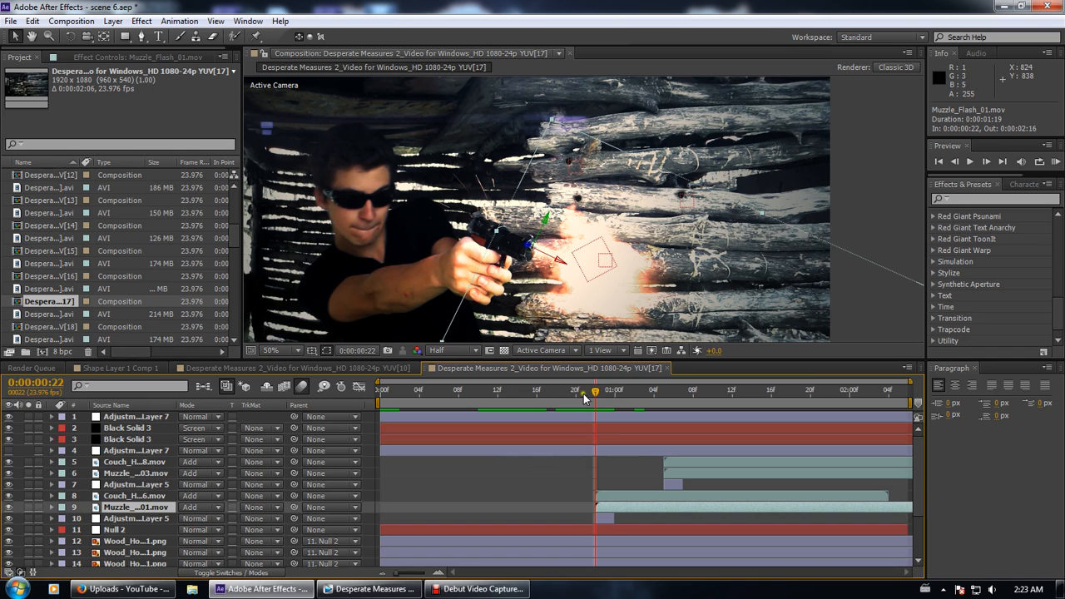
click(100, 496)
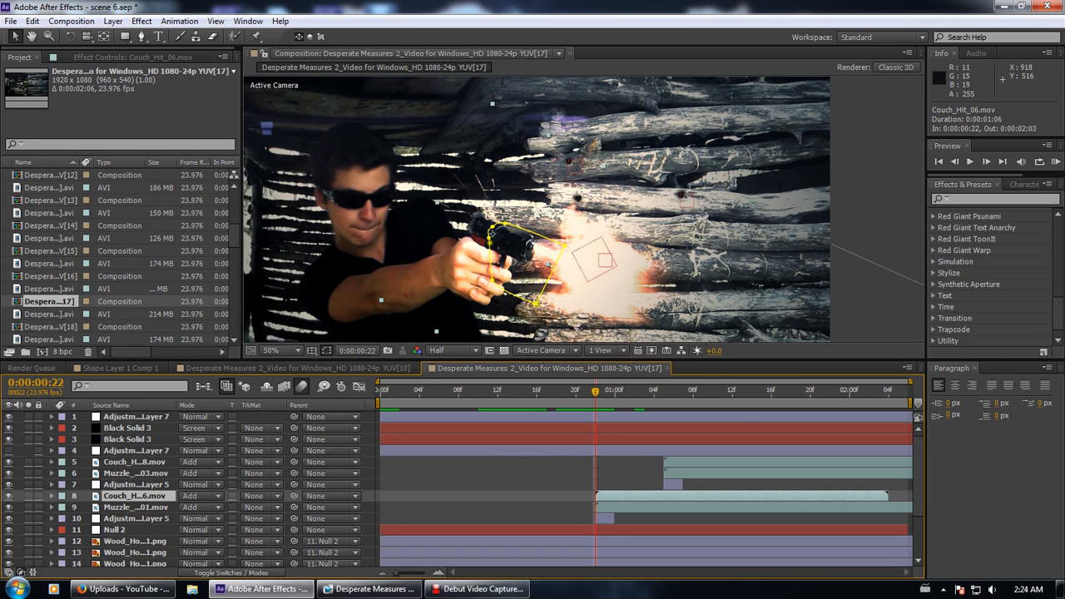
Inspect the gun and bullet holes at 0:00:01:03 with the preview exposure raised to +4.6, and reset the exposure
click(592, 394)
drag(592, 394, 644, 395)
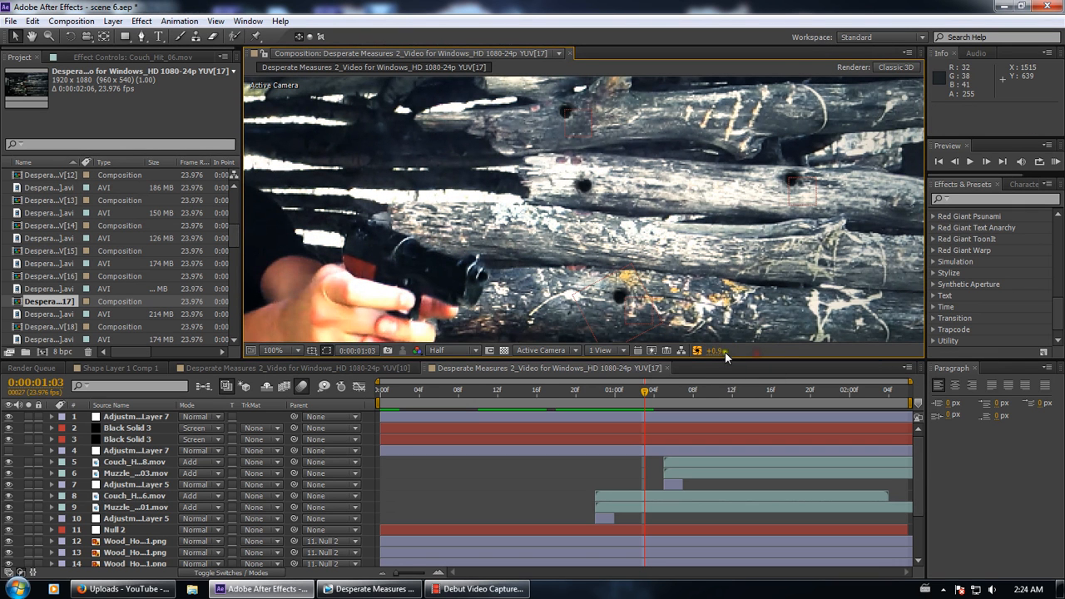
drag(712, 350, 737, 348)
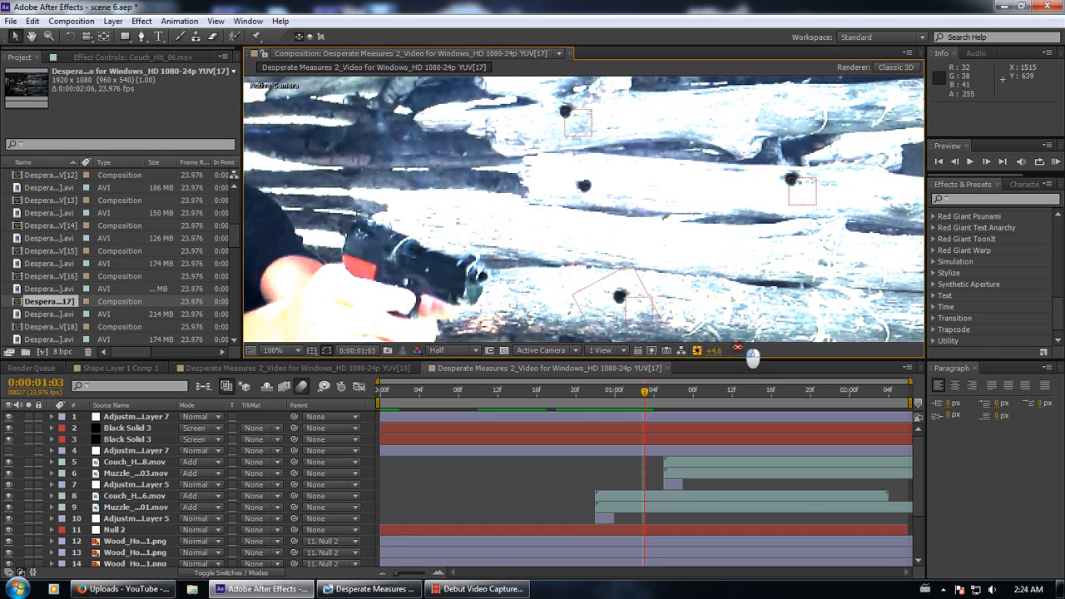
drag(429, 241, 499, 228)
scroll(497, 230, up, 2)
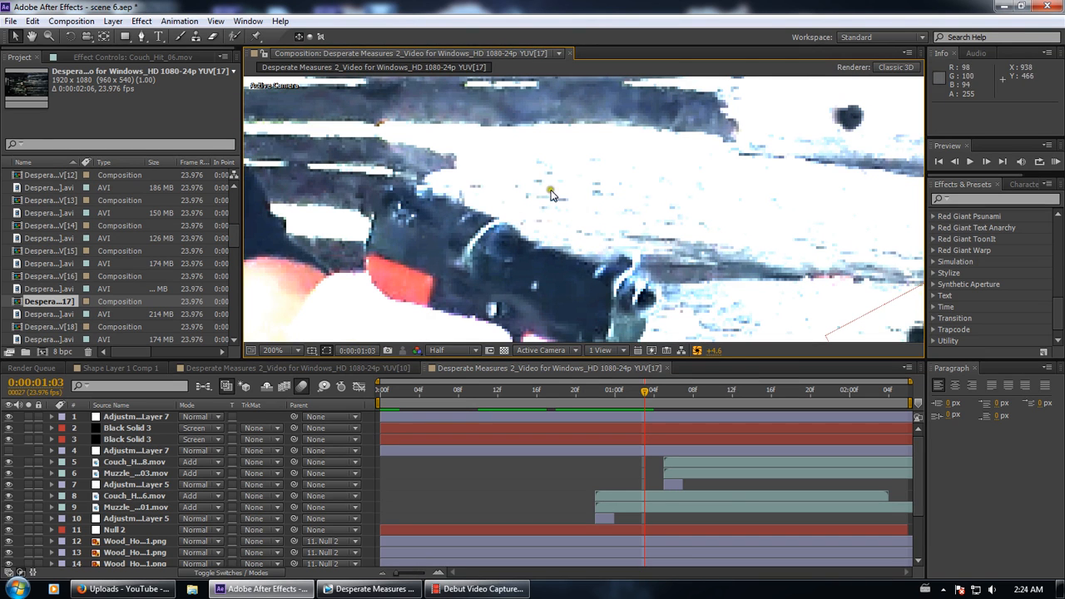
click(698, 351)
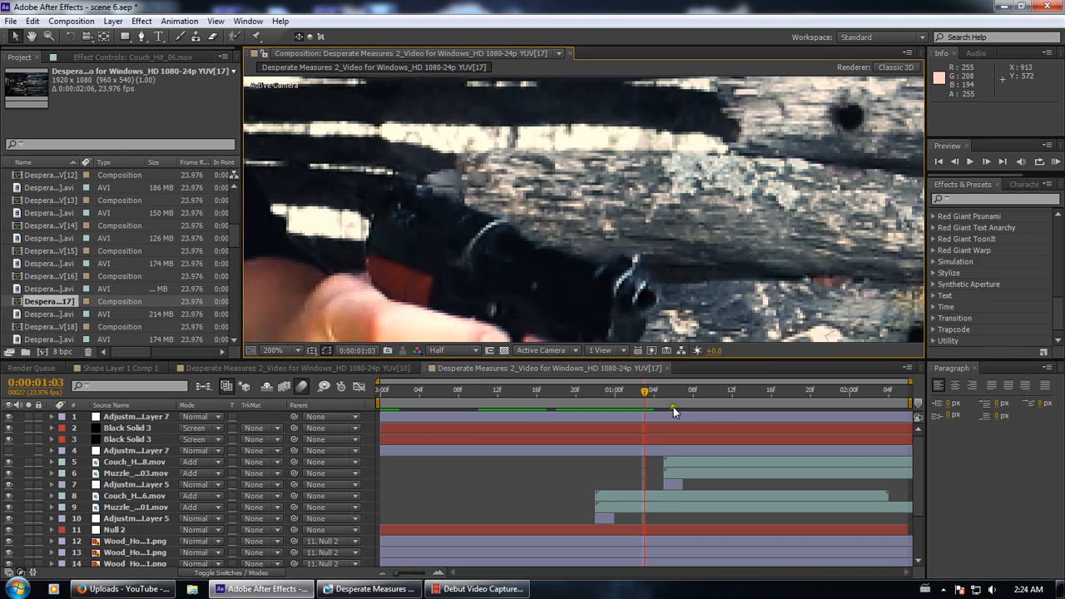
Examine the second gunshot's muzzle flash and sparks at 0:00:01:05, both close up and in the wider frame
drag(650, 393, 664, 393)
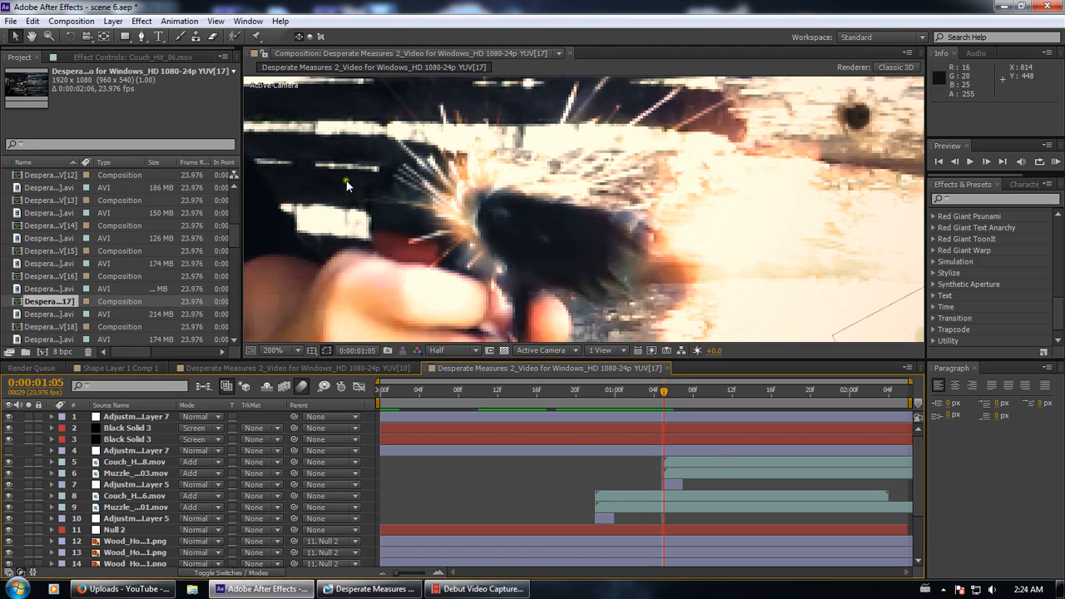
scroll(565, 265, down, 1)
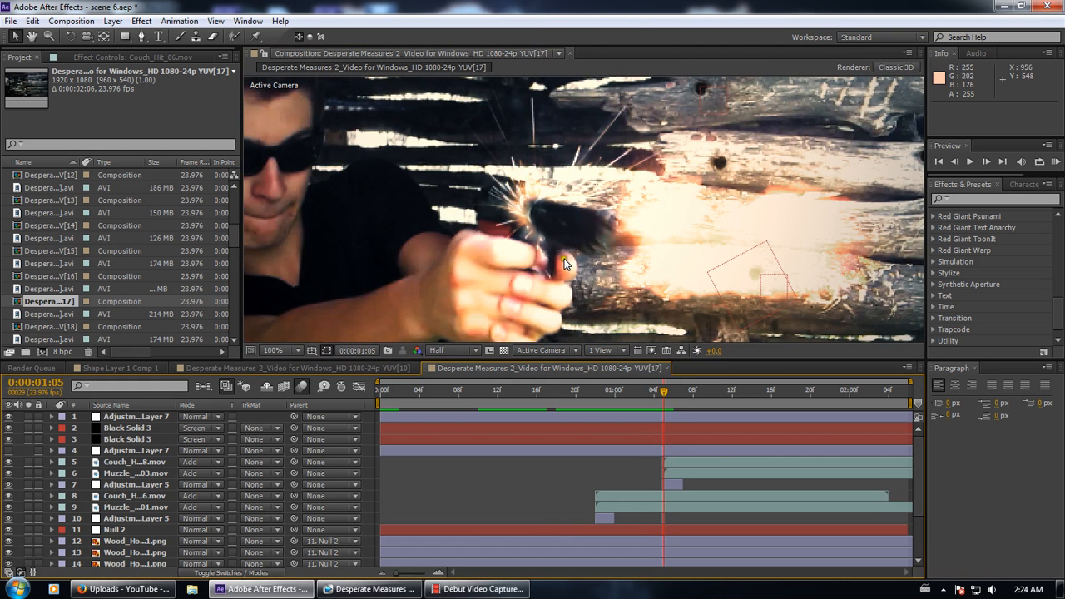
scroll(634, 264, down, 1)
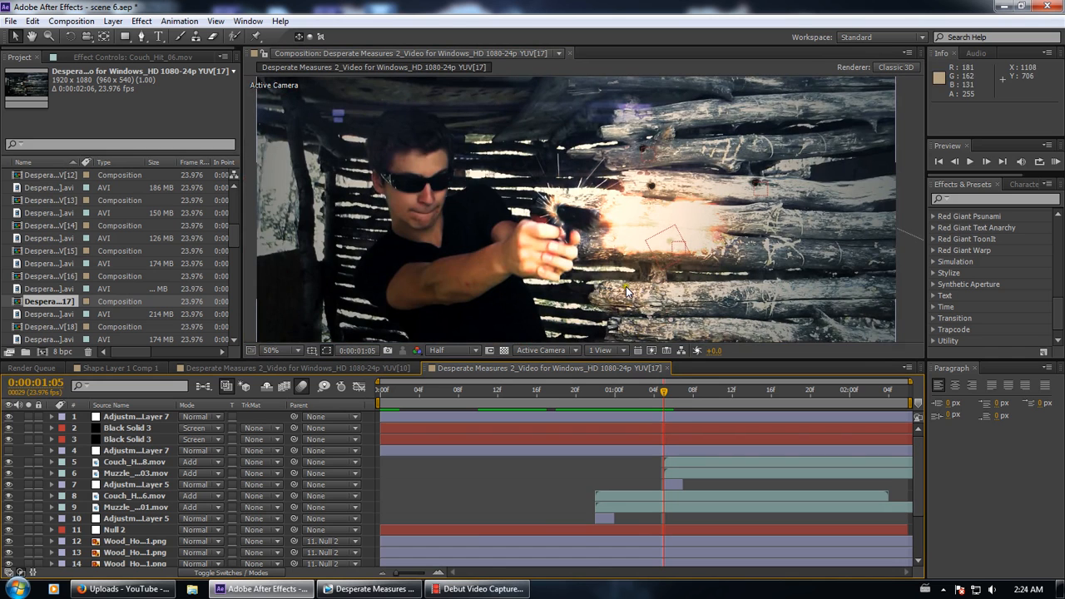
Close the YUV[17] and YUV[10] compositions
click(667, 368)
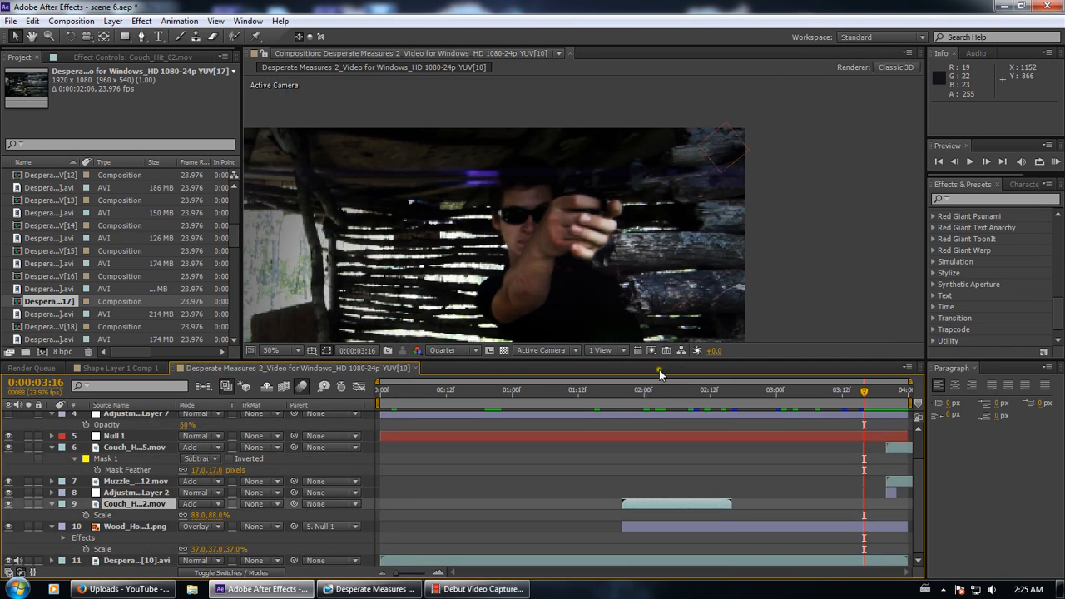
click(416, 369)
scroll(117, 295, down, 2)
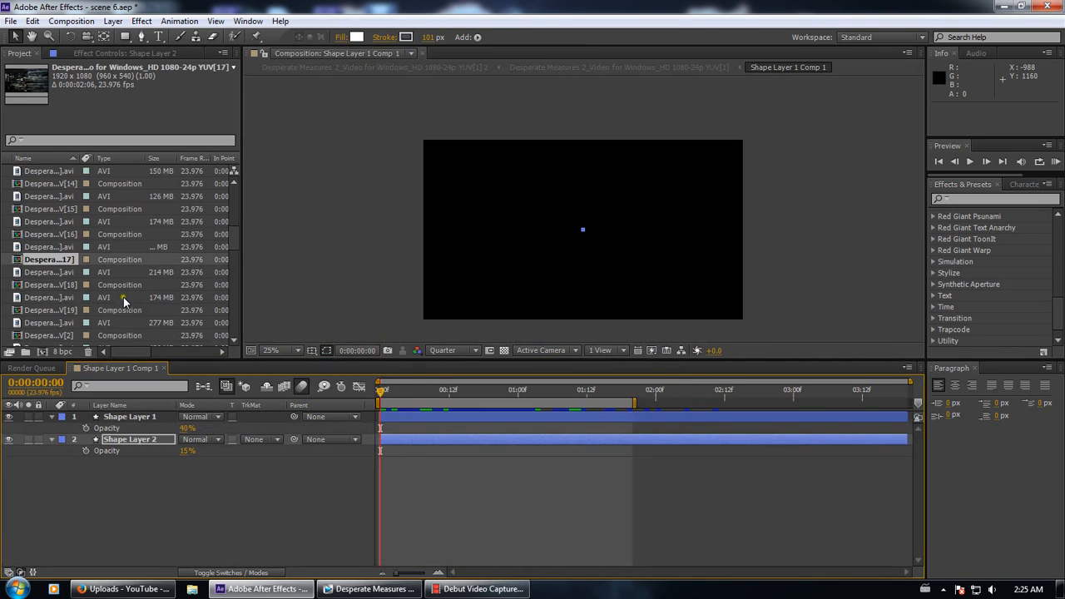
Look through the project's YUV[19], YUV[2], YUV[22] and YUV[21] compositions by their thumbnails to find the next shot
click(58, 274)
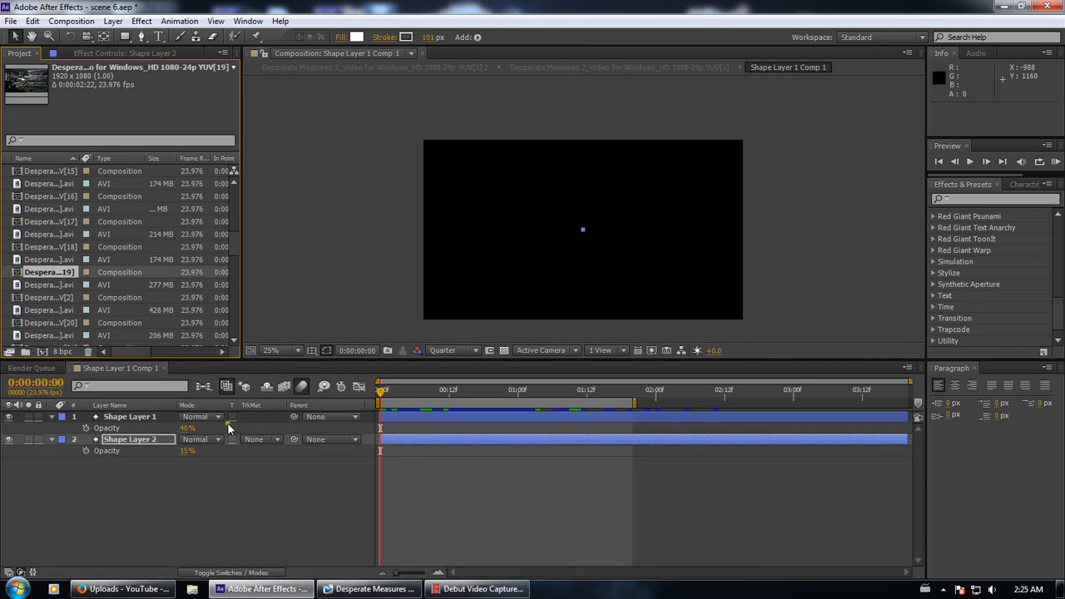
mouse_move(363, 595)
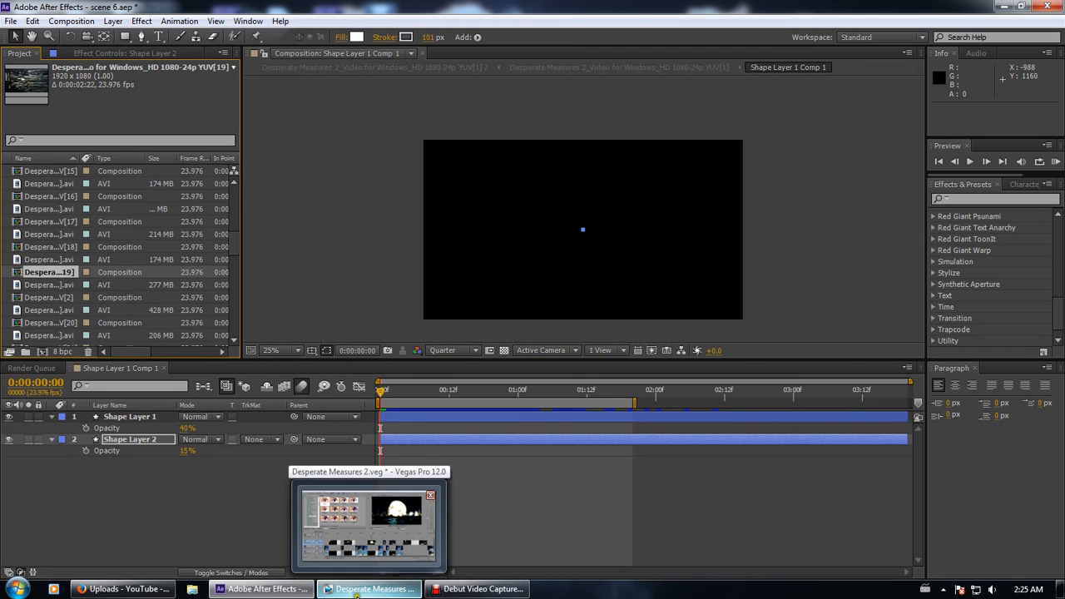
click(215, 500)
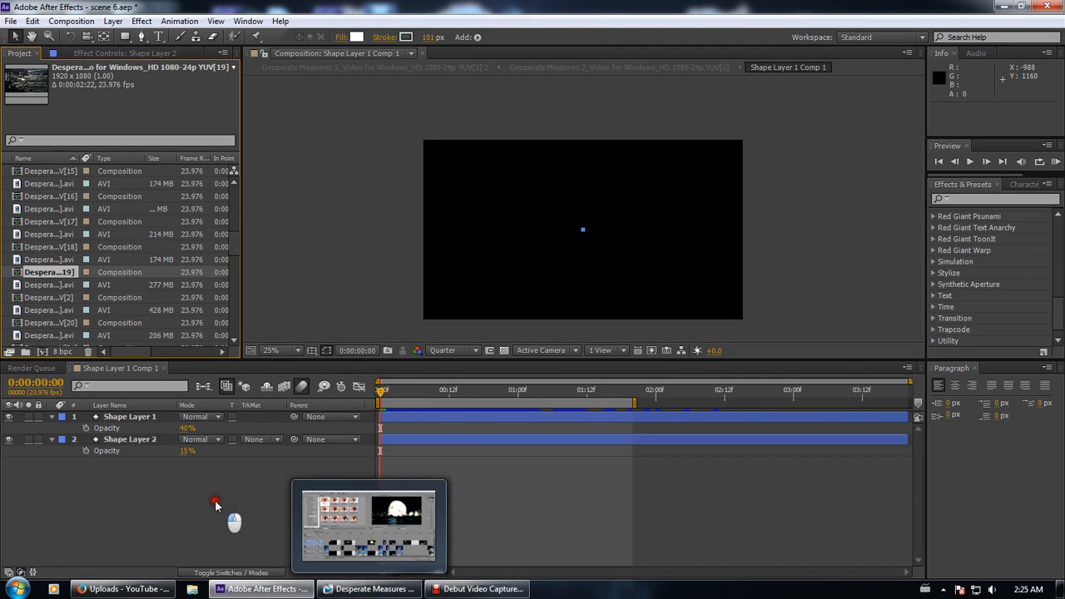
click(66, 297)
scroll(70, 300, down, 3)
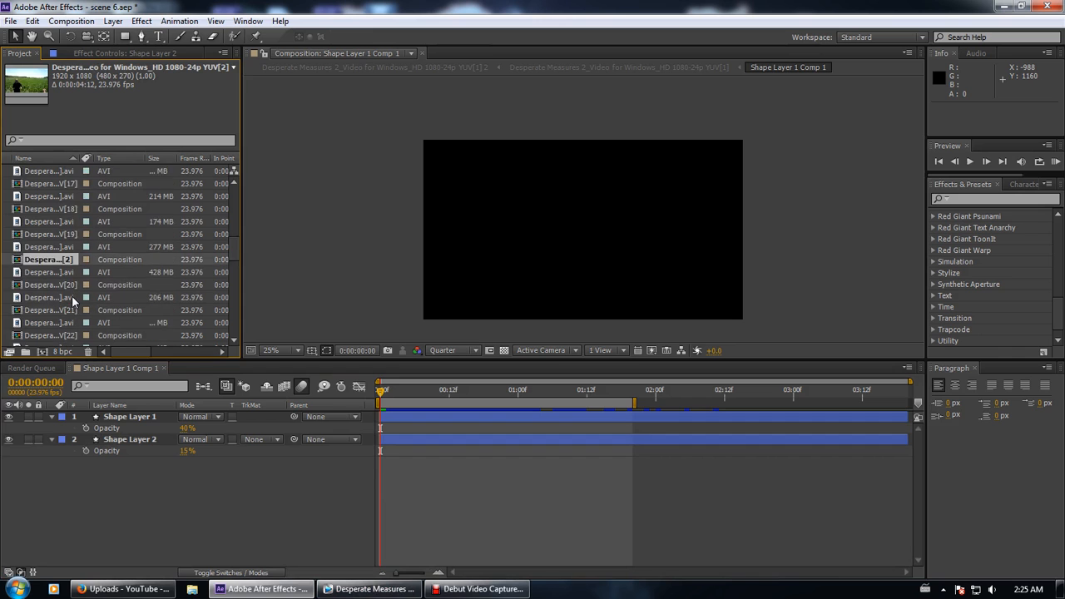
click(55, 259)
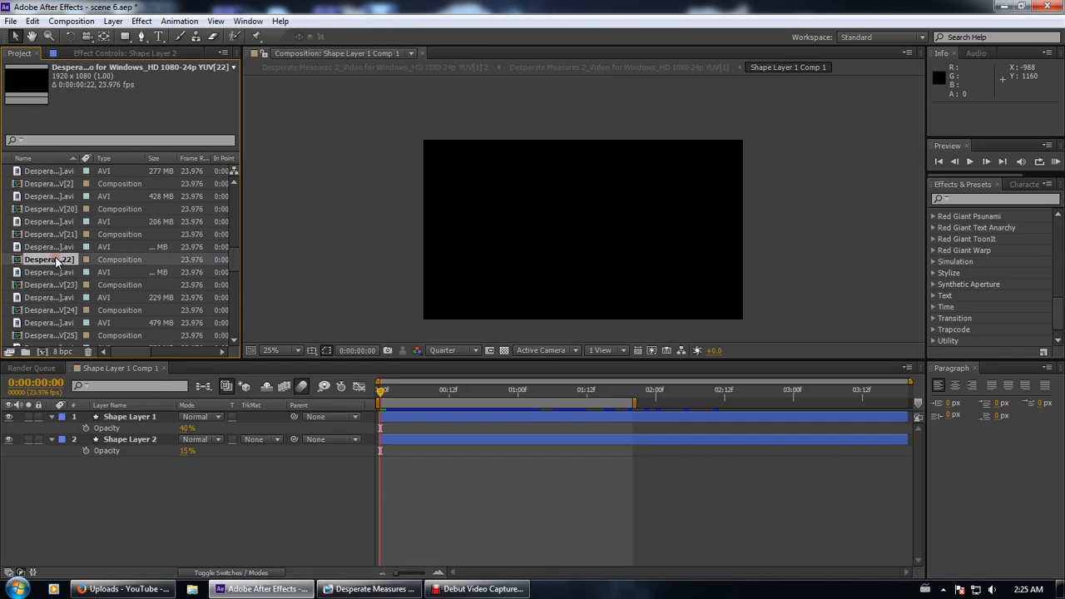
click(48, 236)
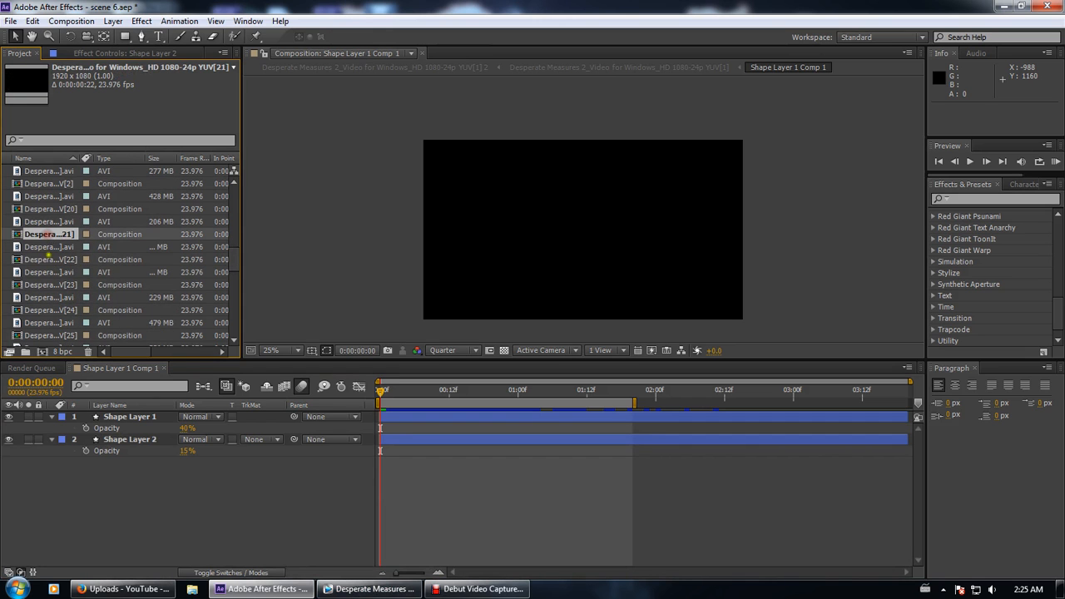
click(55, 260)
scroll(54, 237, up, 3)
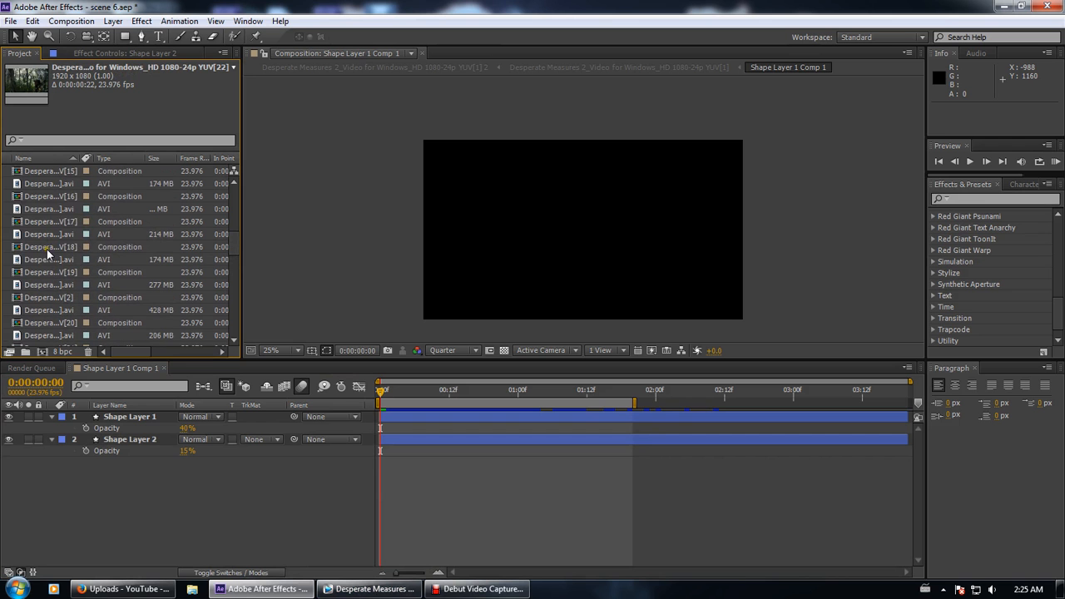
Reopen the YUV[17] composition and go to 0:00:01:12
double_click(69, 222)
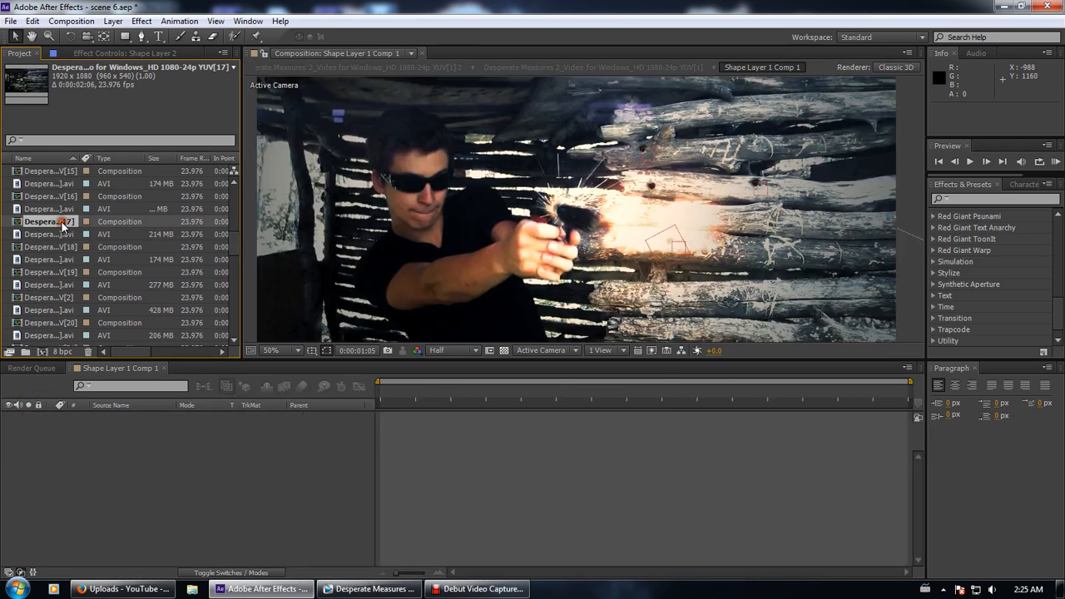
click(616, 406)
key(Page_Down)
drag(722, 393, 732, 392)
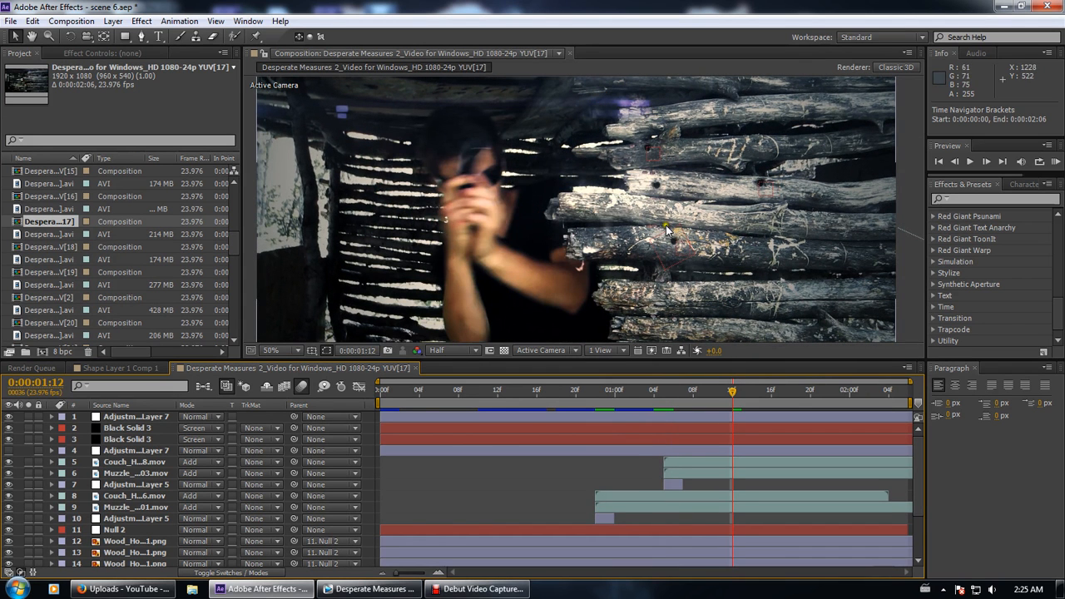
Examine the Wood_Hole_01.png bullet hole of layer 14 at 0:00:01:18, viewing its circular mask in the layer viewer
scroll(124, 511, down, 3)
click(122, 497)
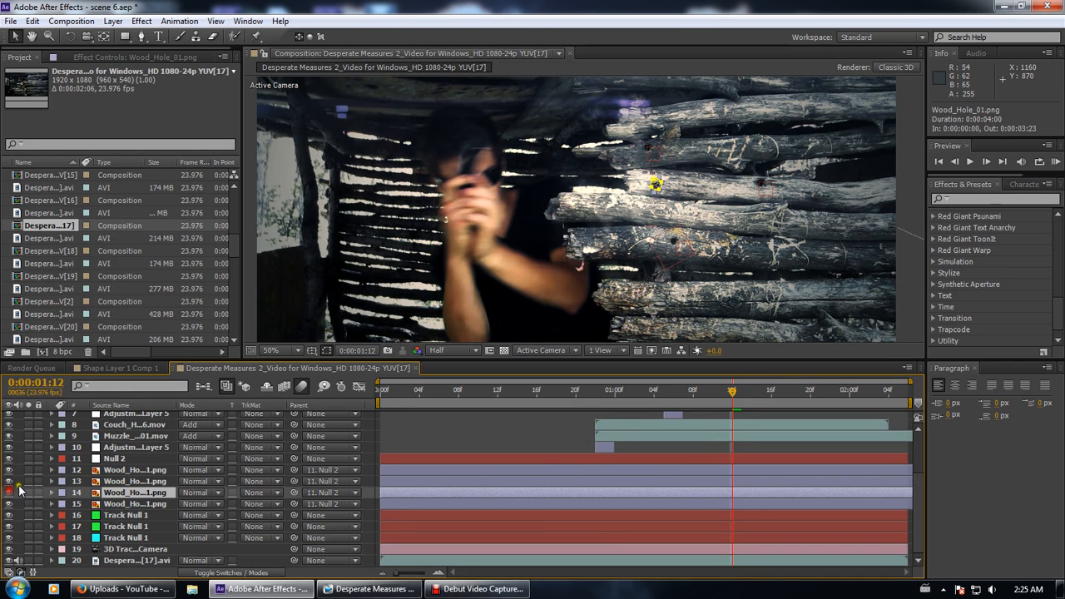
scroll(666, 250, up, 1)
drag(732, 190, 562, 249)
drag(728, 392, 791, 396)
double_click(143, 492)
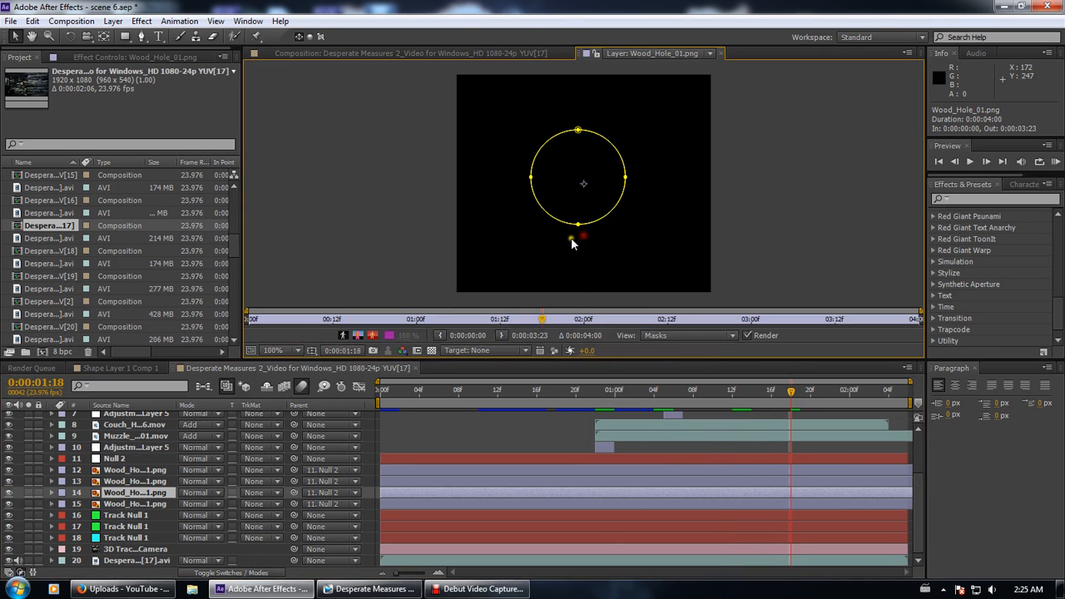
click(434, 57)
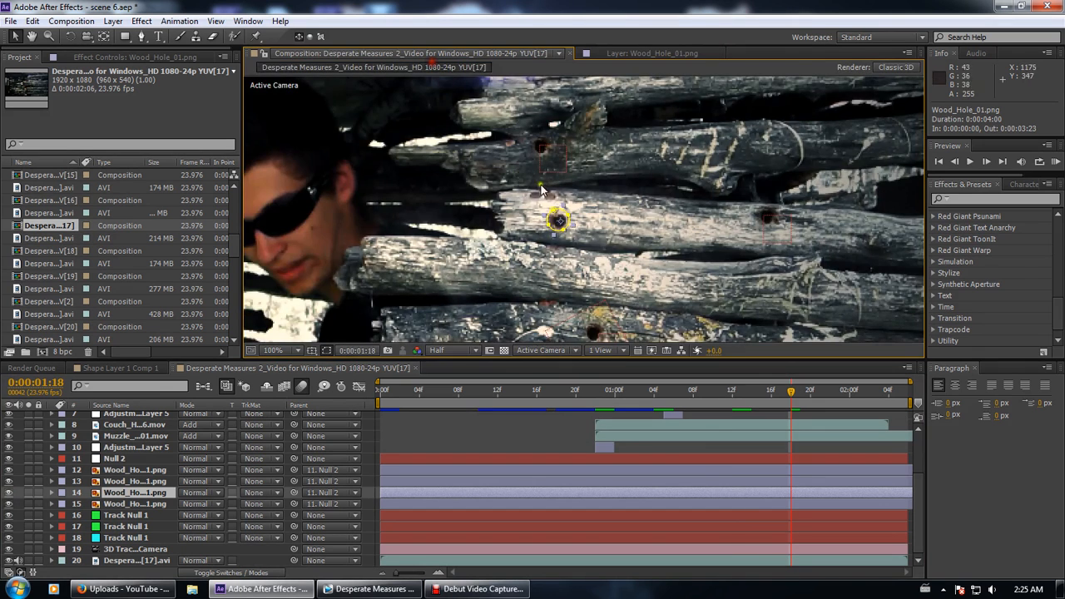
Inspect the bullet holes on the logs close up, and check their tracking at 0:00:02:03, 0:00:01:19 and 0:00:01:12
scroll(535, 250, up, 1)
click(430, 281)
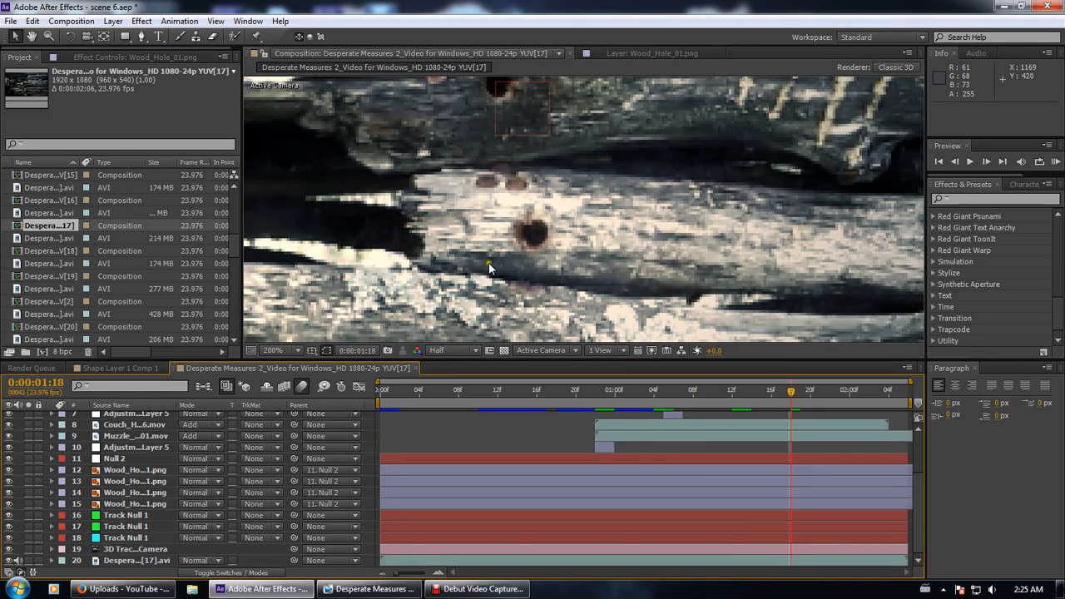
drag(513, 254, 522, 286)
scroll(522, 286, down, 3)
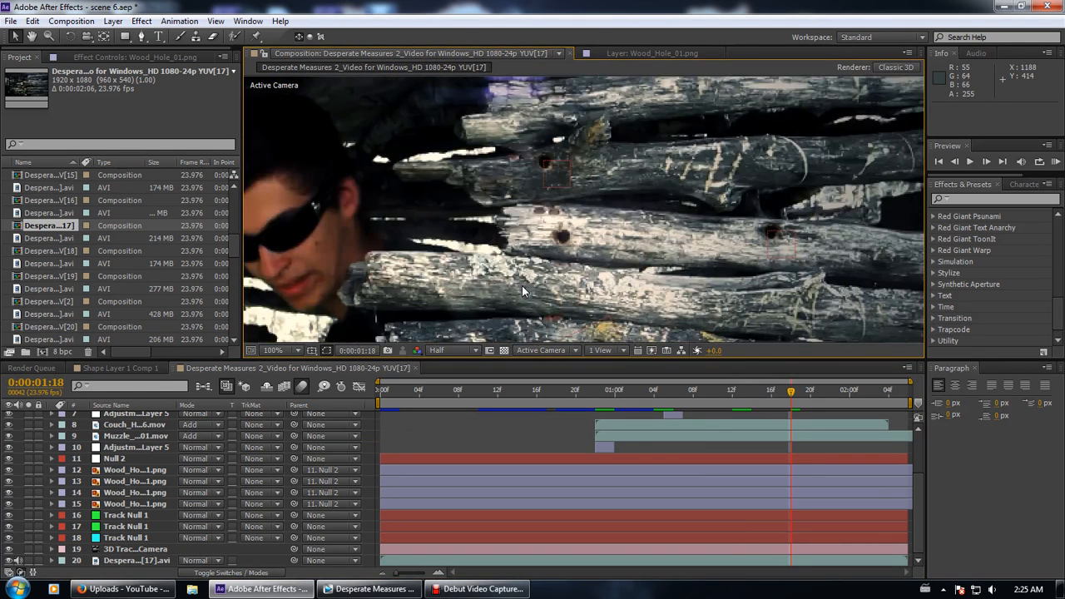
drag(800, 397, 879, 397)
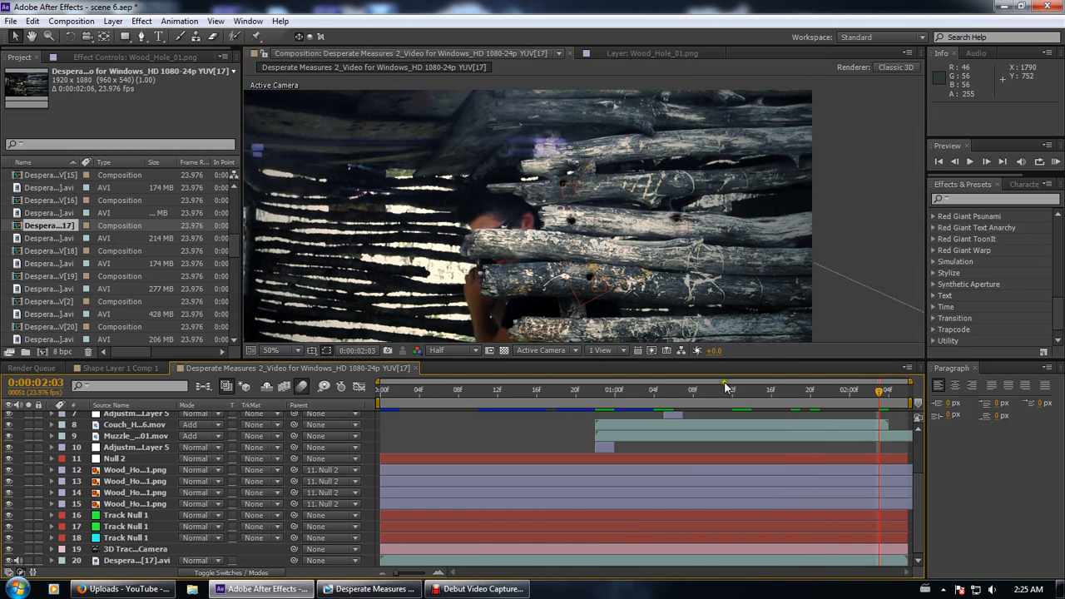
drag(685, 396, 801, 389)
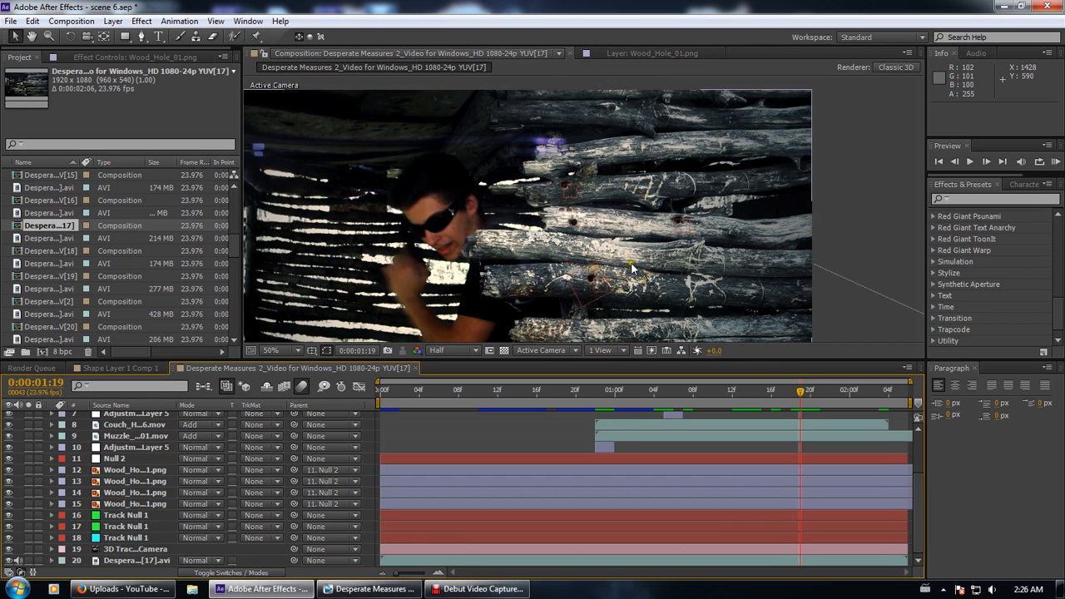
drag(615, 391, 731, 397)
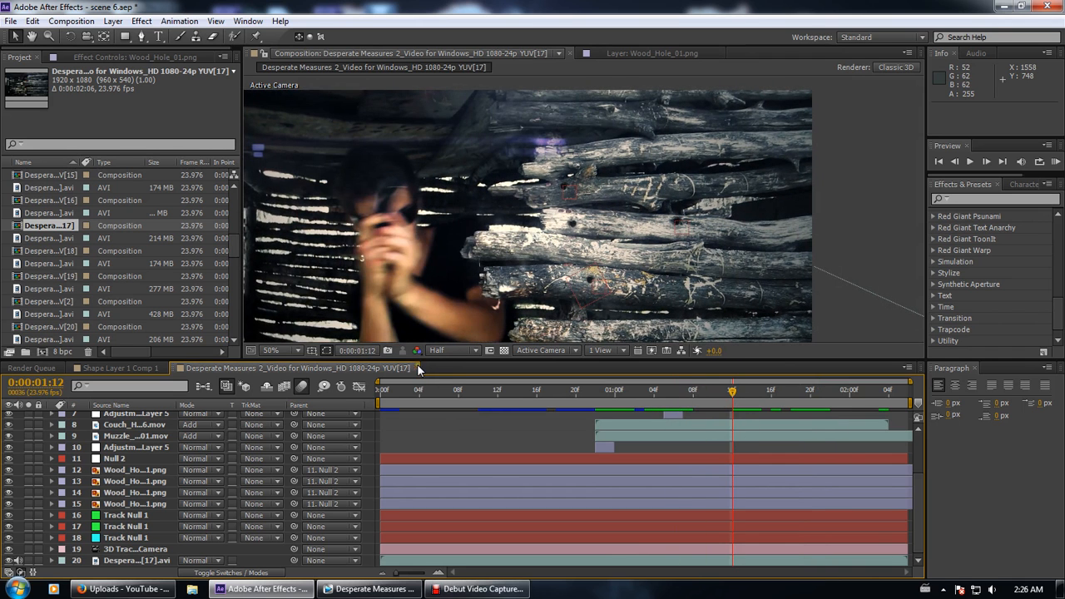
Close YUV[17], open the YUV[16] composition and set its preview resolution to Half
click(418, 367)
click(58, 248)
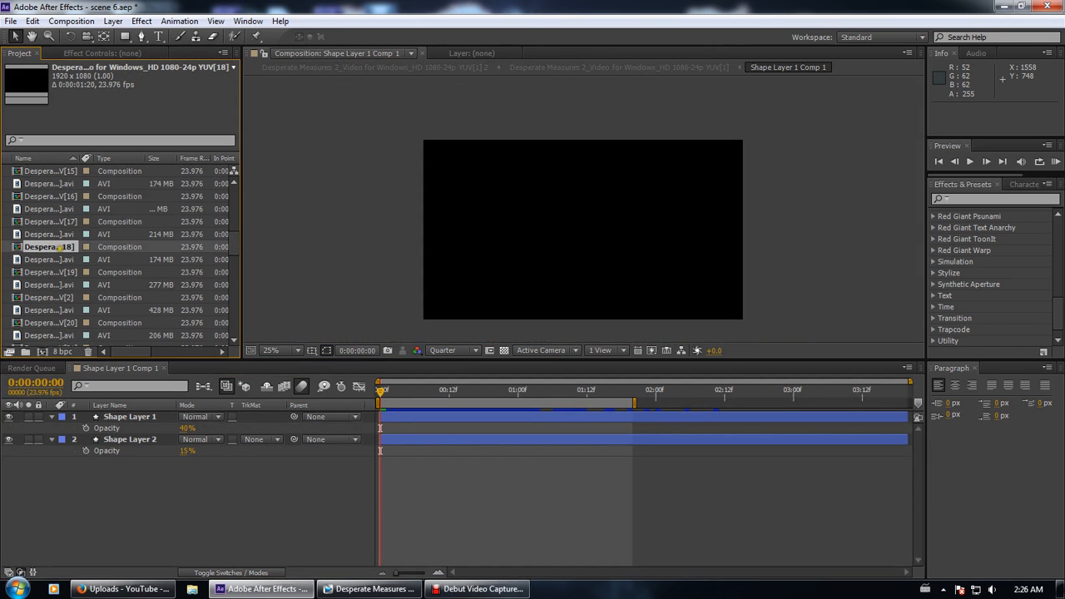
double_click(71, 196)
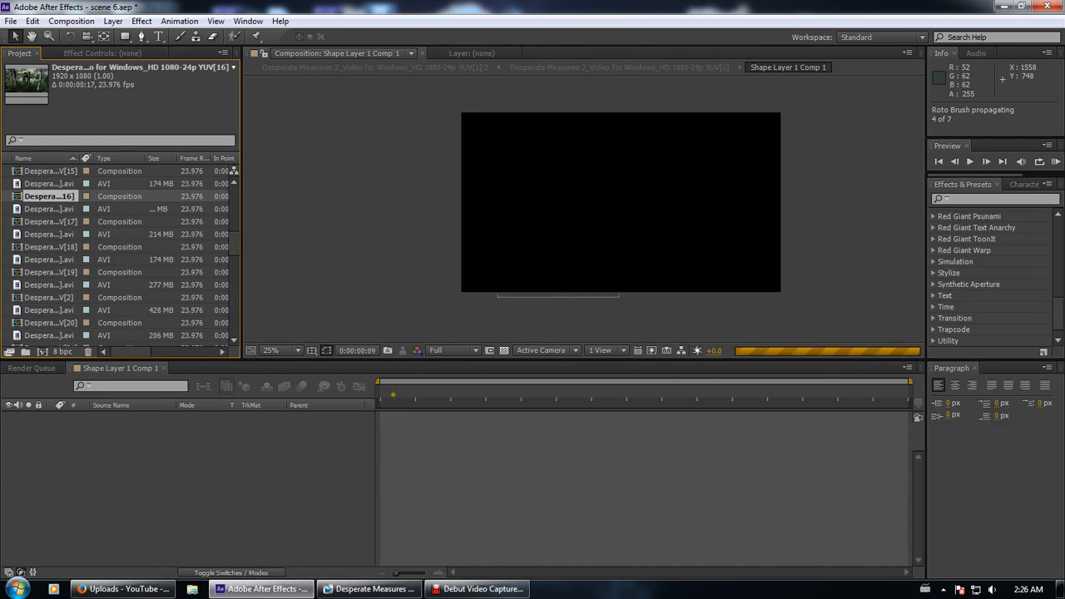
click(450, 350)
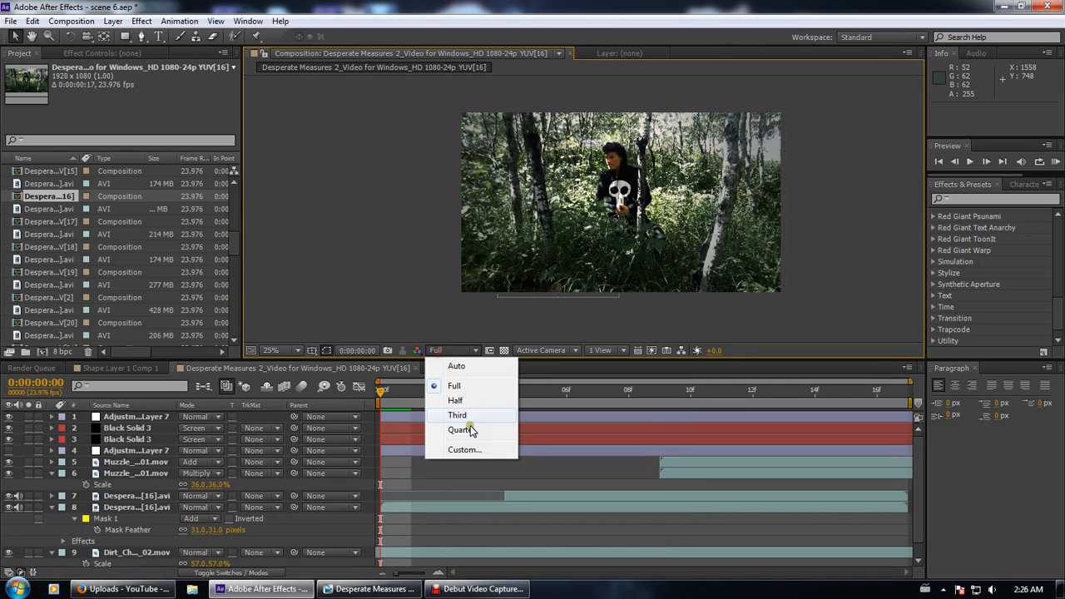
click(456, 401)
Go to 0:00:00:04 and examine the dirt hit in the grass, both close up and in the wider frame
drag(391, 401, 504, 384)
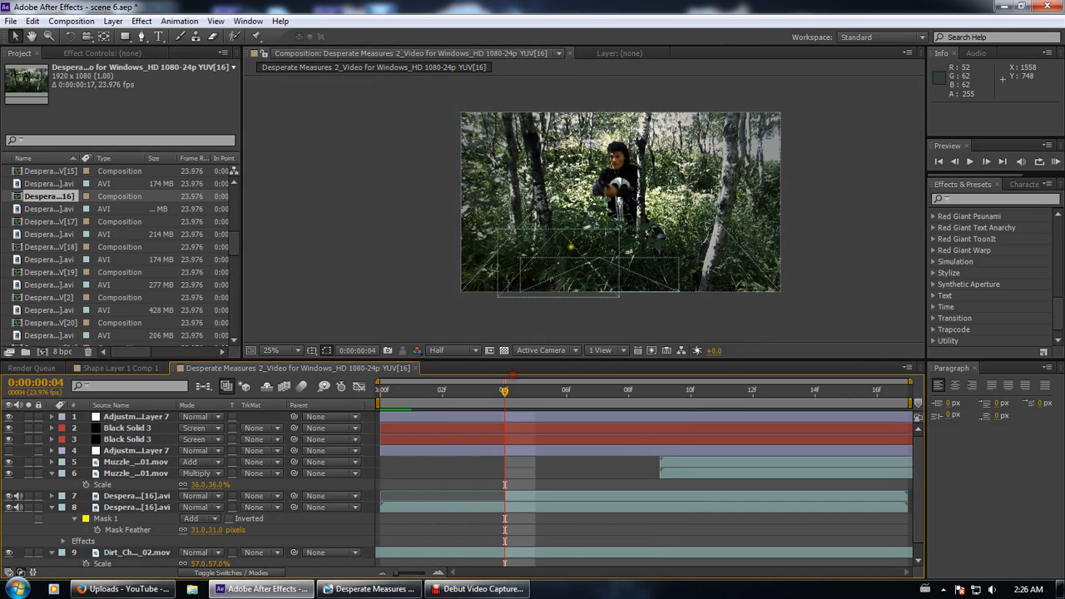
scroll(585, 248, up, 2)
scroll(585, 248, up, 3)
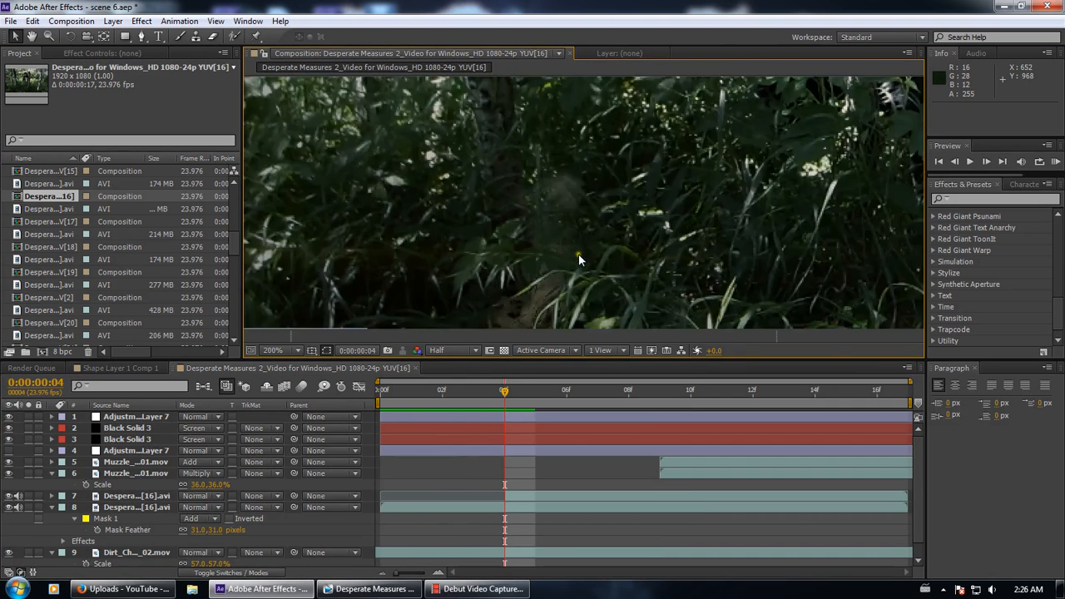
scroll(561, 281, down, 3)
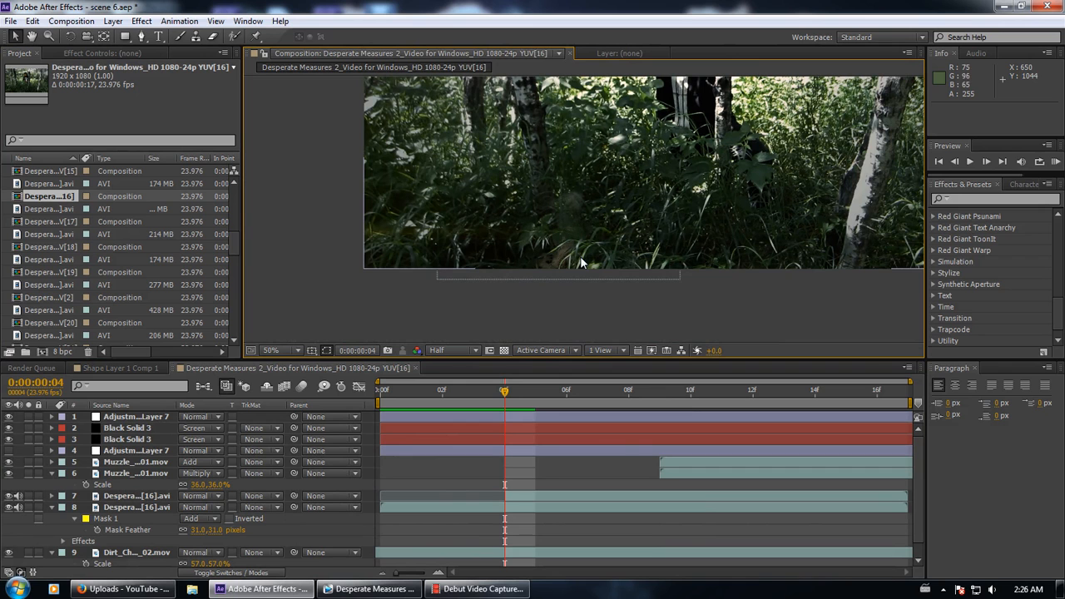
Review the upper layers of YUV[16], selecting Adjustment Layer 7 and soloing each Black Solid 3 layer briefly
click(132, 427)
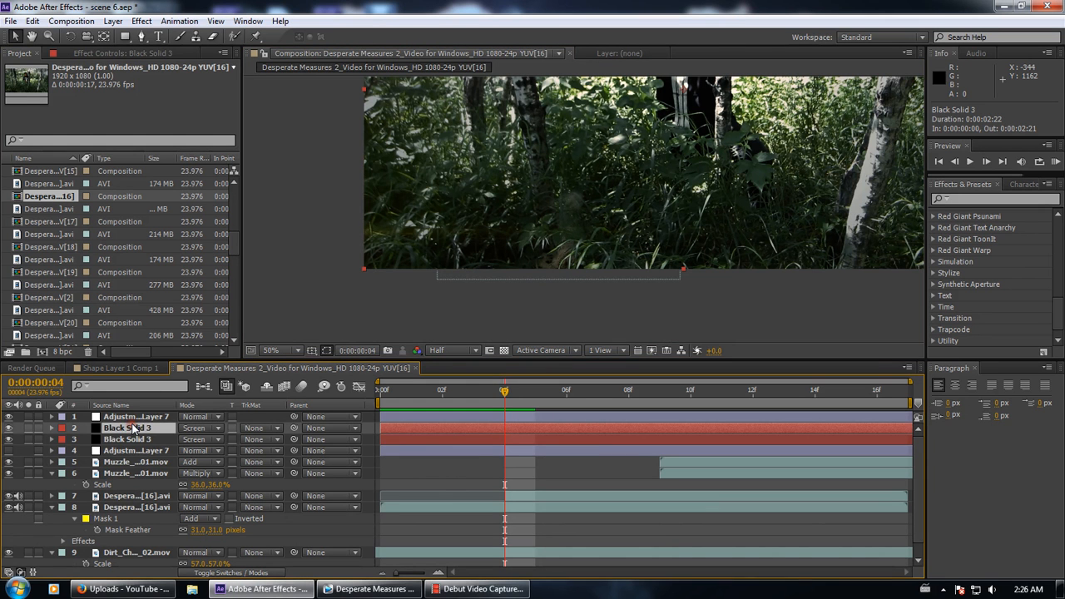
click(128, 438)
click(126, 450)
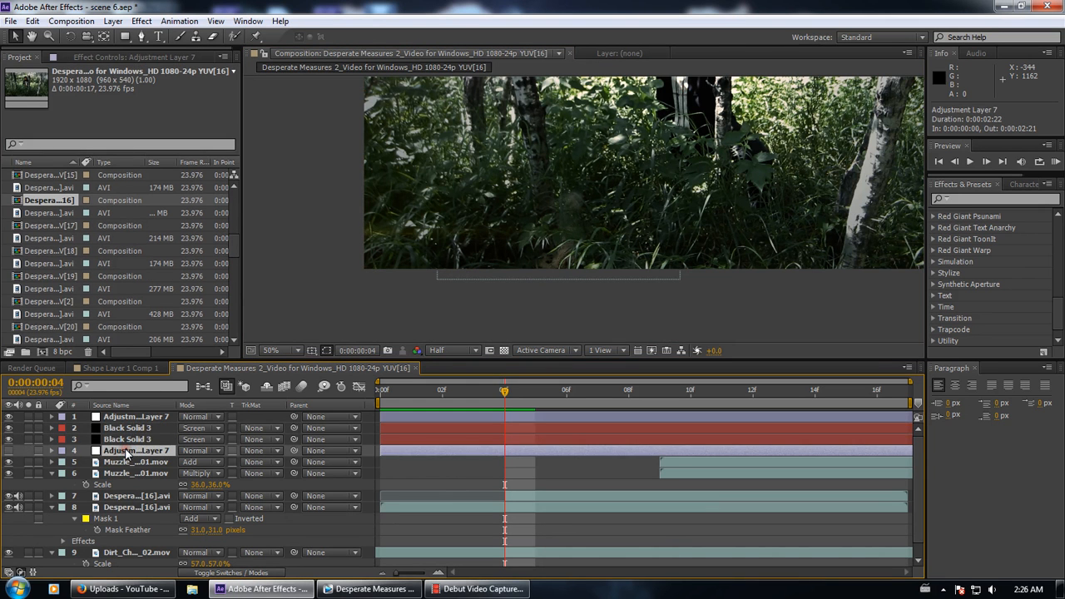
scroll(126, 451, down, 1)
click(84, 502)
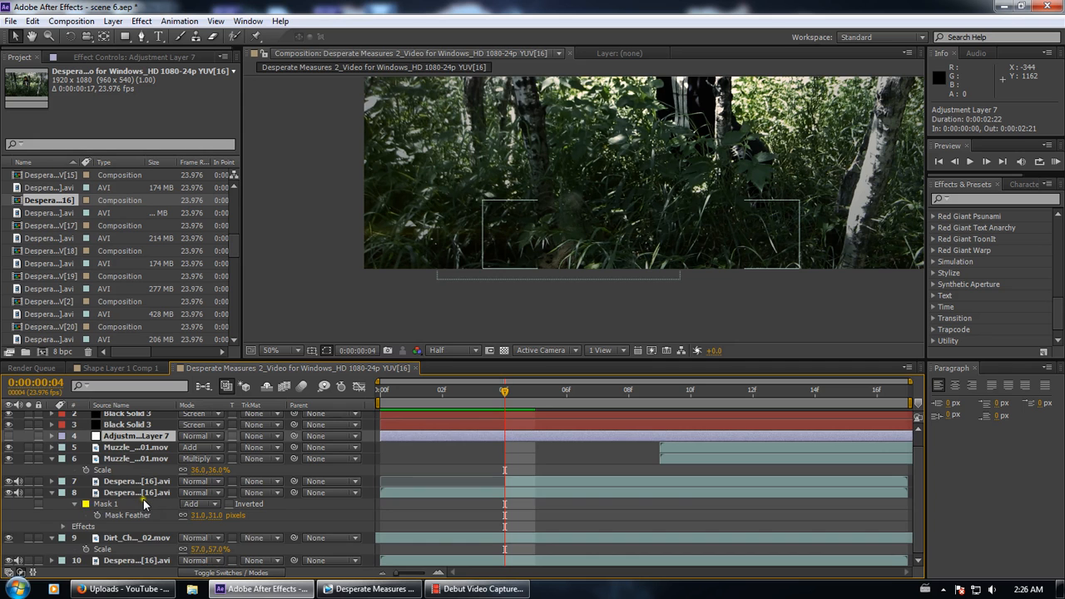
scroll(143, 505, up, 1)
click(105, 440)
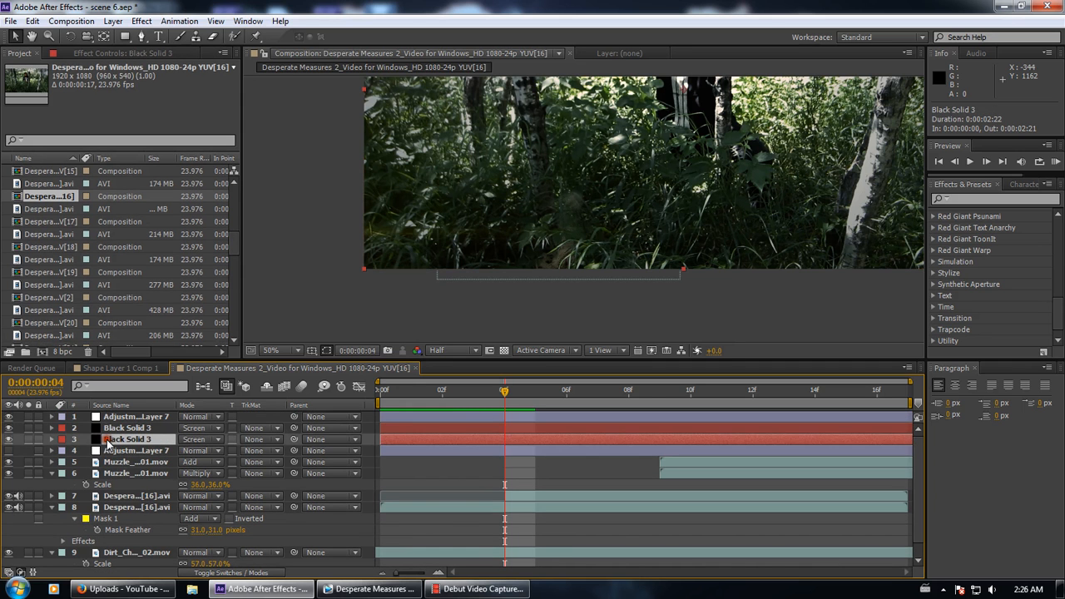
click(27, 440)
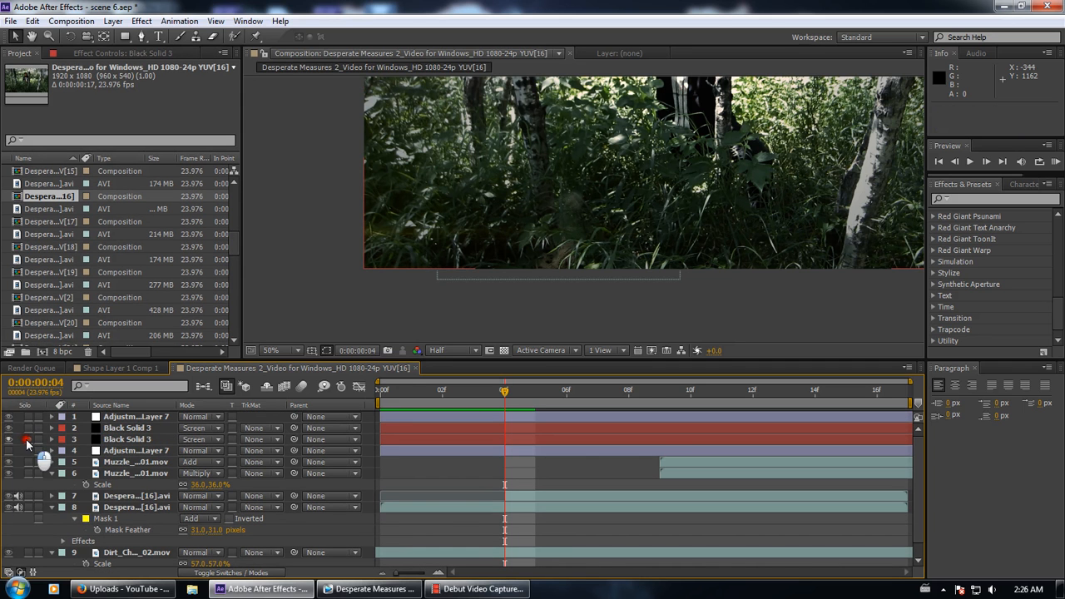
click(27, 440)
click(33, 428)
click(32, 428)
Check the Multiply-mode Muzzle_Flash_01.mov layer and briefly solo the footage copy in layer 7
click(137, 472)
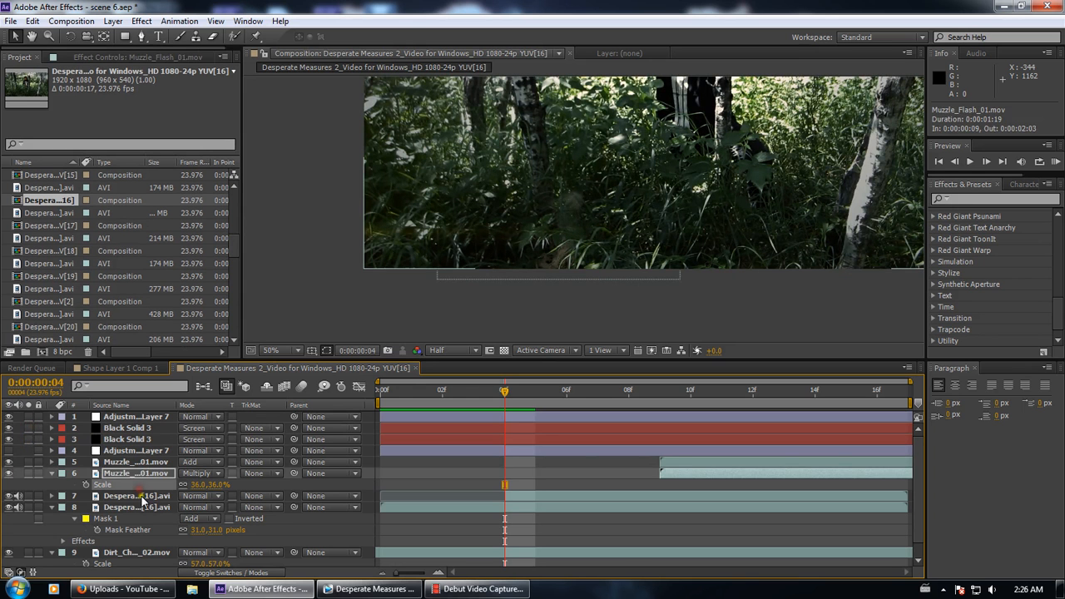
click(139, 495)
click(27, 496)
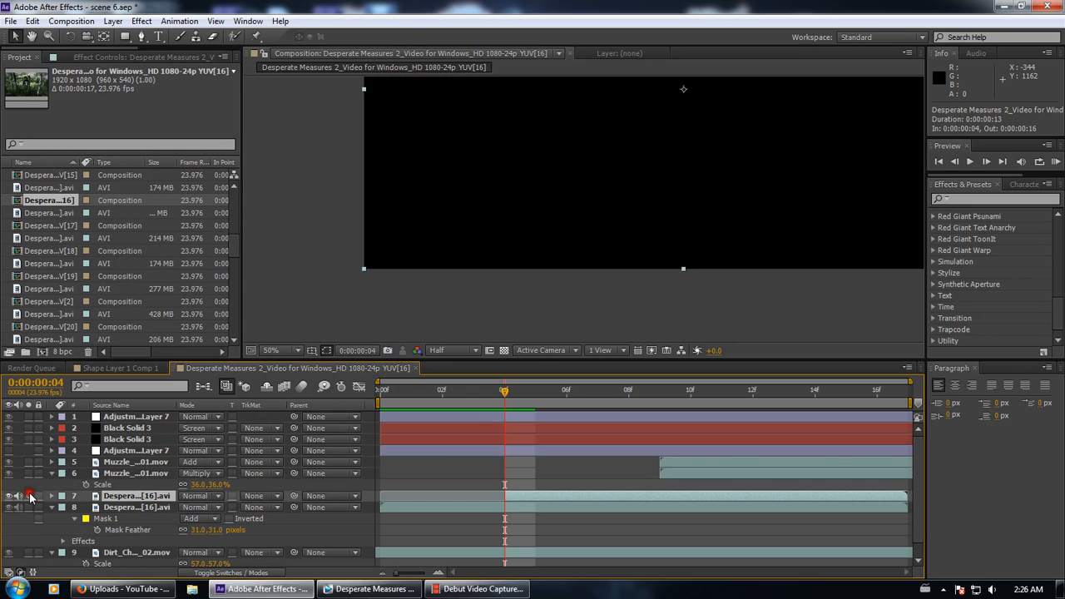
click(28, 496)
Examine Mask 1 and the Color Range effect of the footage copy in layer 8, around the dirt hit
click(39, 519)
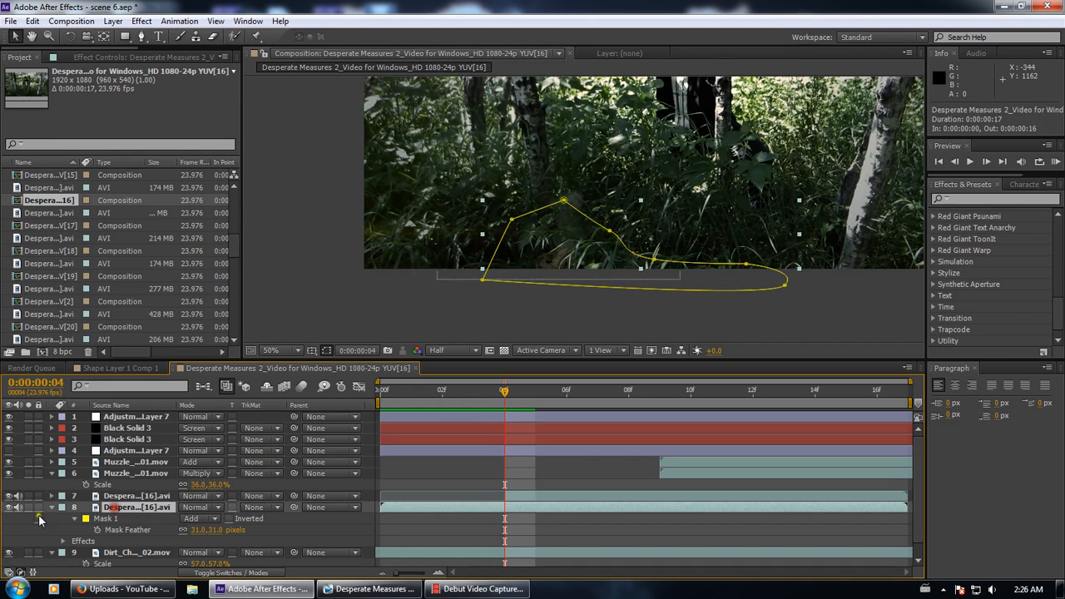
click(76, 58)
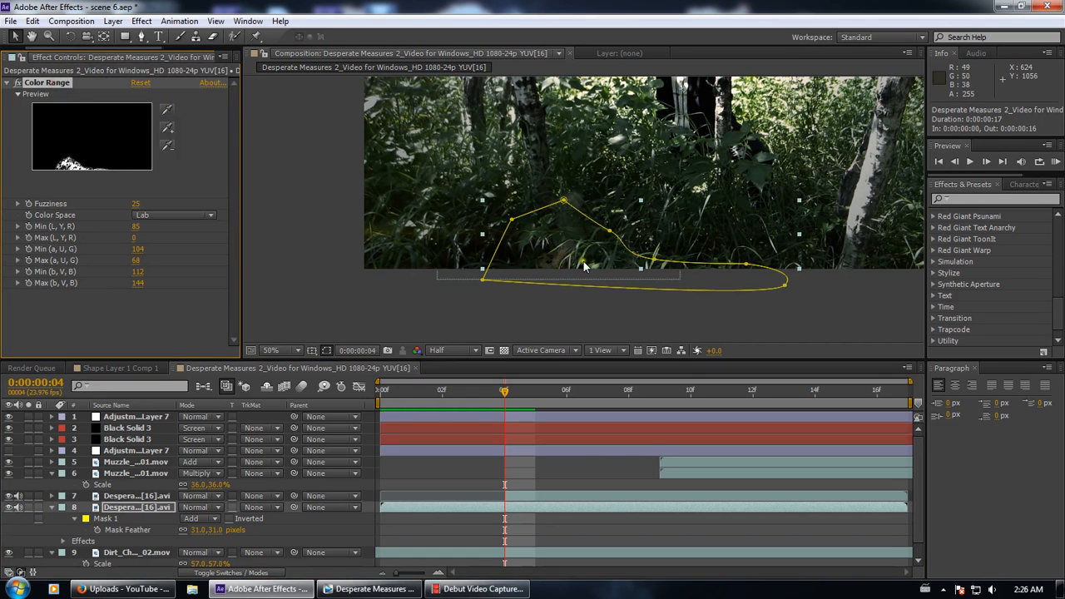
key(period)
scroll(490, 297, down, 2)
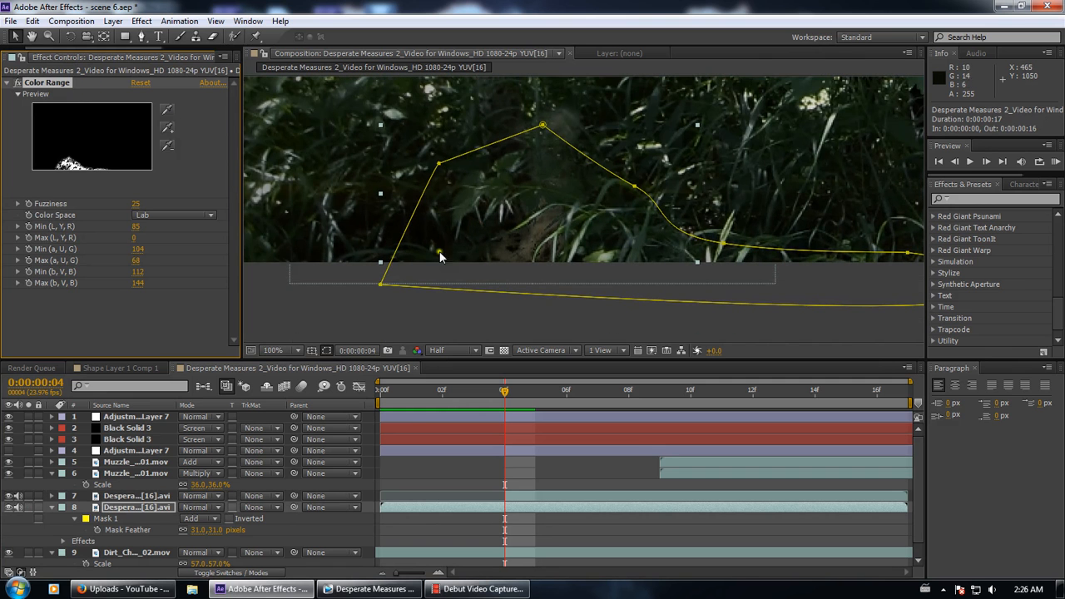
Solo the footage copy in layer 8 and compare its masked grass with the Color Range effect off and on
click(28, 508)
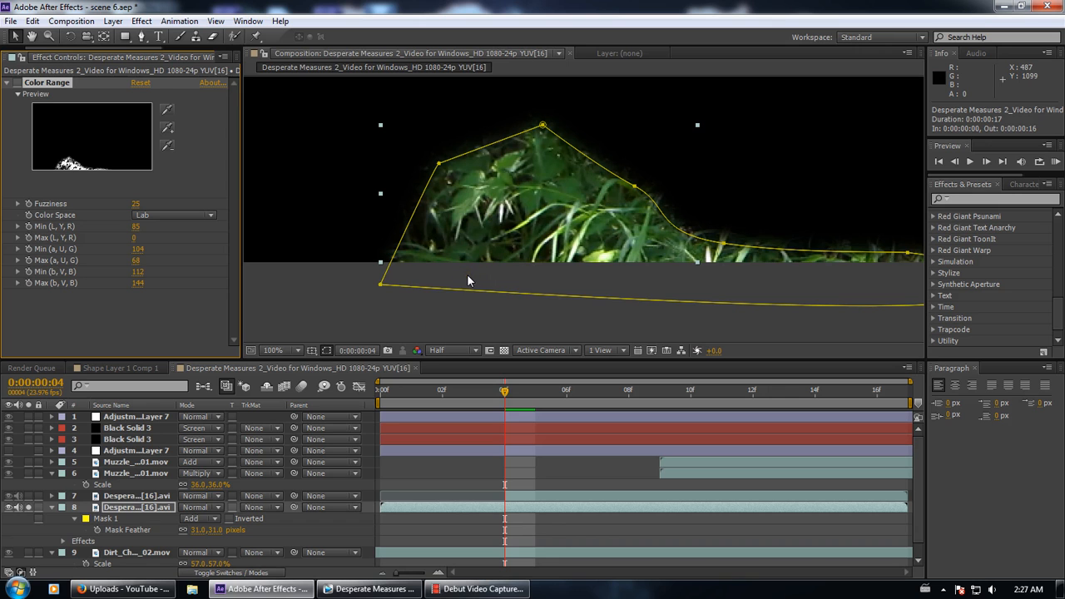
click(18, 83)
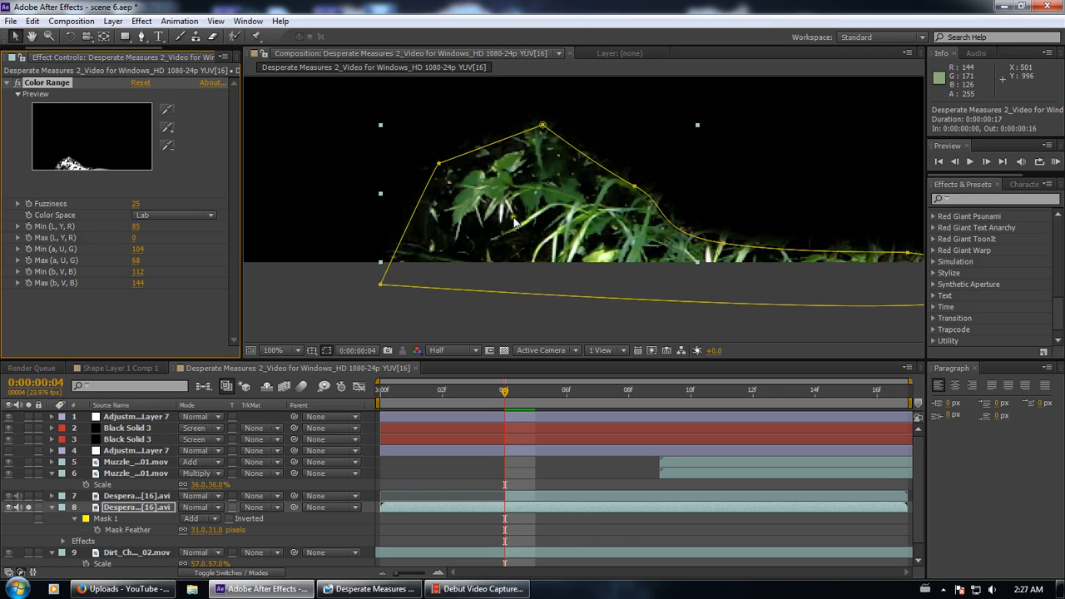
Try keying a new grass colour and altering the minimum lightness in Color Range, undoing the changes
click(167, 111)
click(462, 197)
click(462, 197)
drag(140, 226, 69, 240)
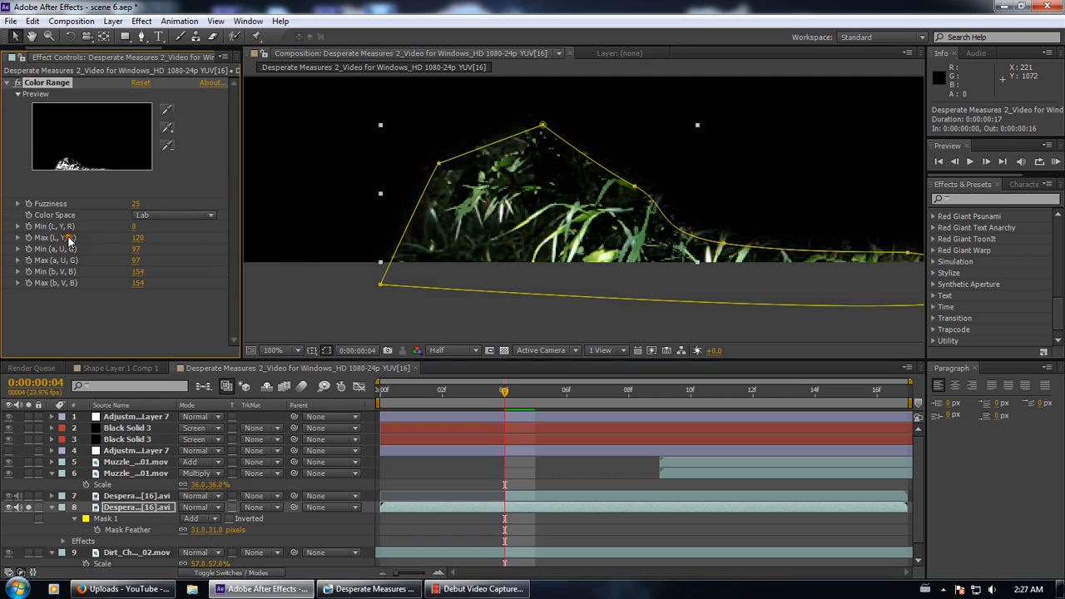
key(ctrl+z)
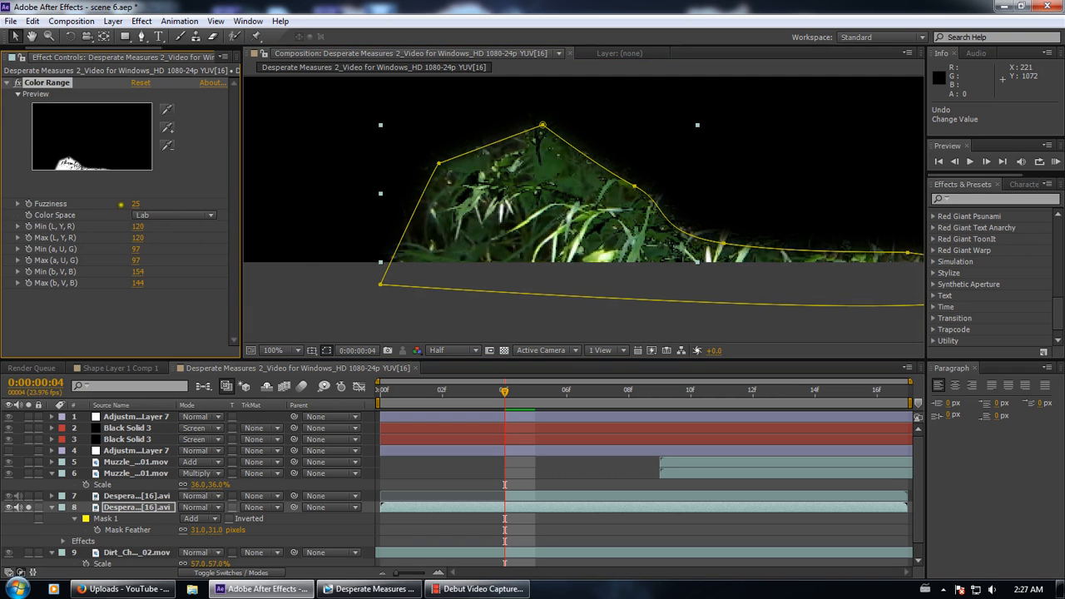
key(ctrl+z)
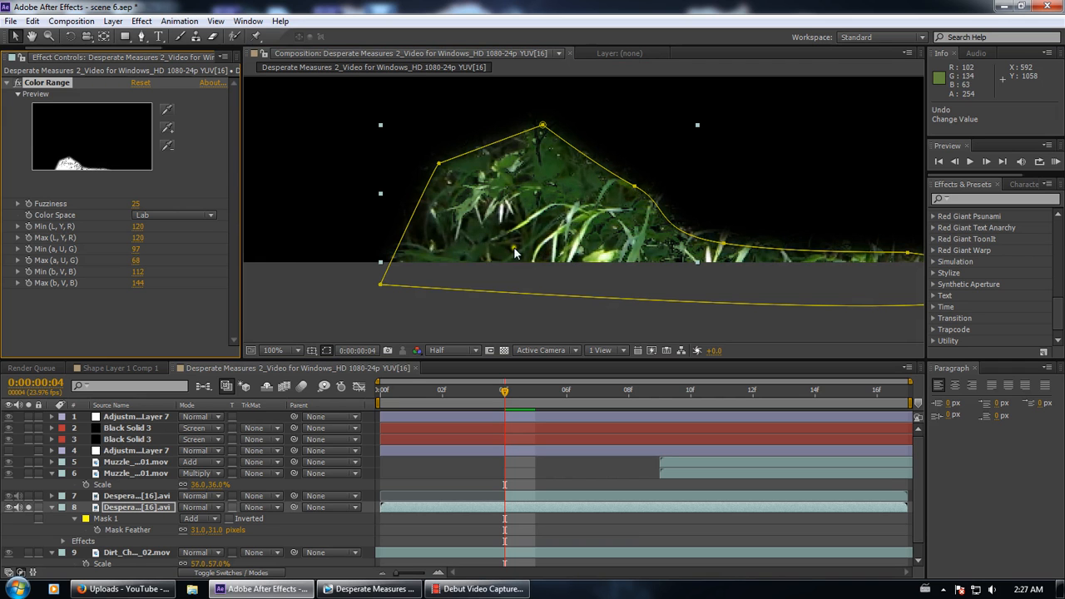
key(ctrl+z)
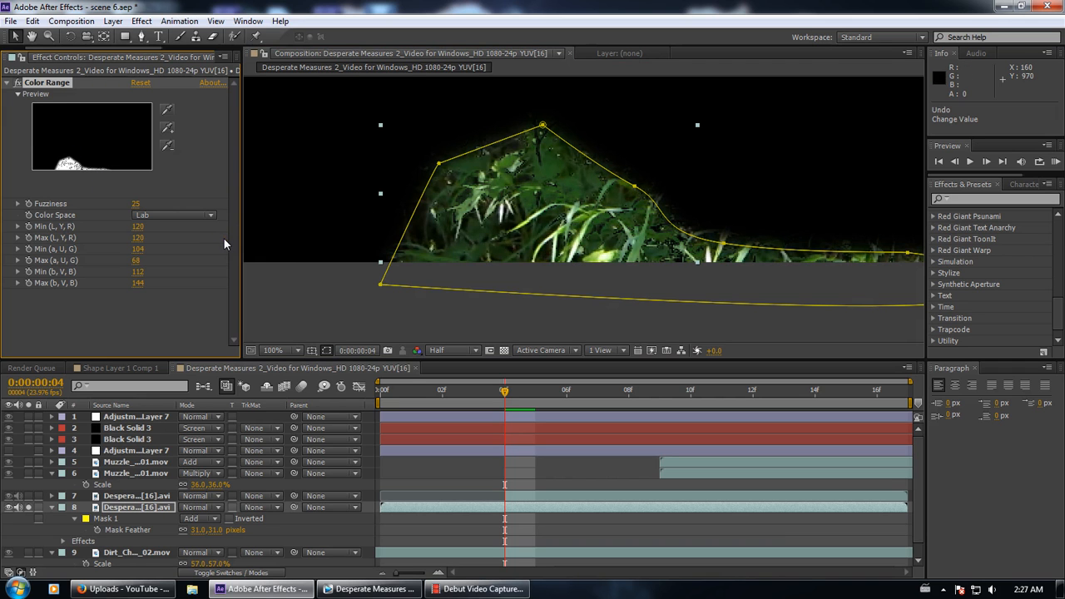
Scrub the composition to 0:00:00:12 and back to 0:00:00:00, examining the keyed grass of layer 8
drag(514, 406, 742, 368)
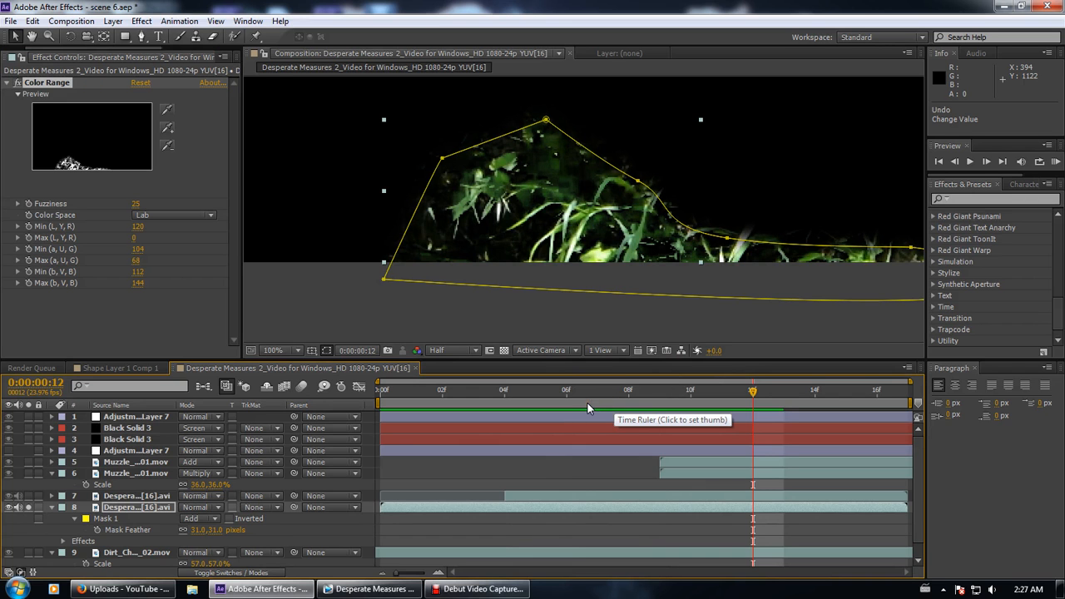
drag(532, 398, 598, 397)
drag(604, 341, 349, 454)
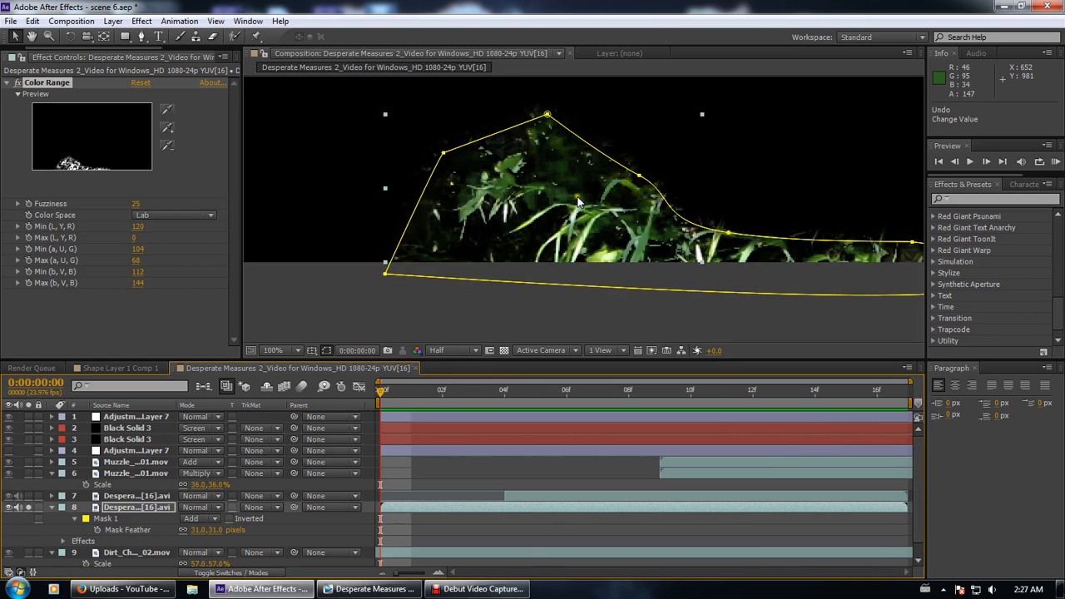
Set the Color Range Fuzziness of layer 8 to 30 and examine the keyed grass close up
scroll(576, 198, down, 1)
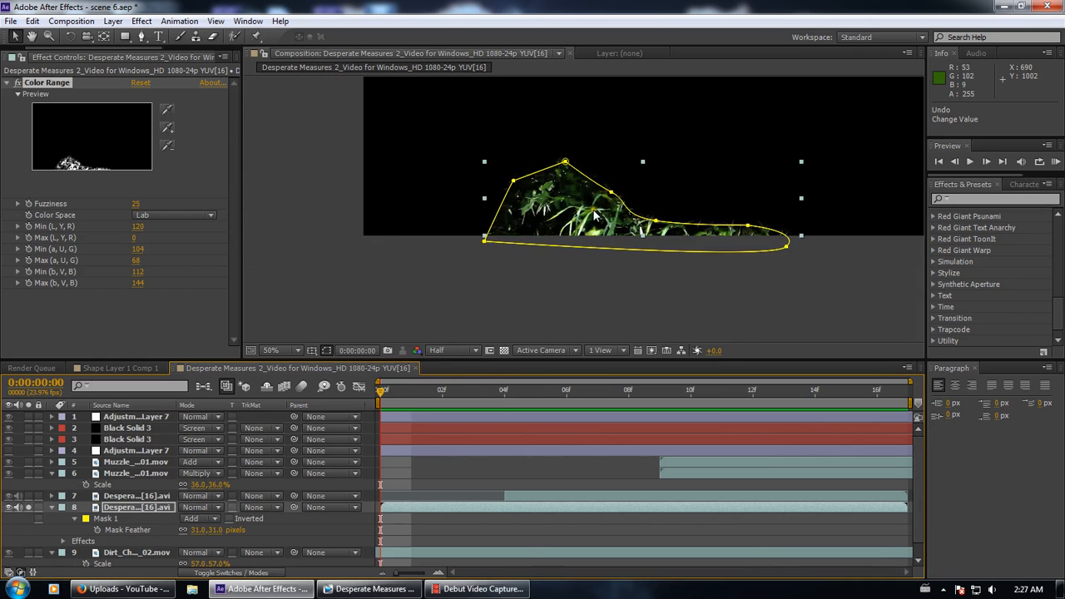
click(372, 429)
mouse_move(135, 203)
mouse_down()
mouse_move(146, 203)
mouse_move(124, 203)
mouse_move(136, 203)
mouse_up()
scroll(378, 242, up, 2)
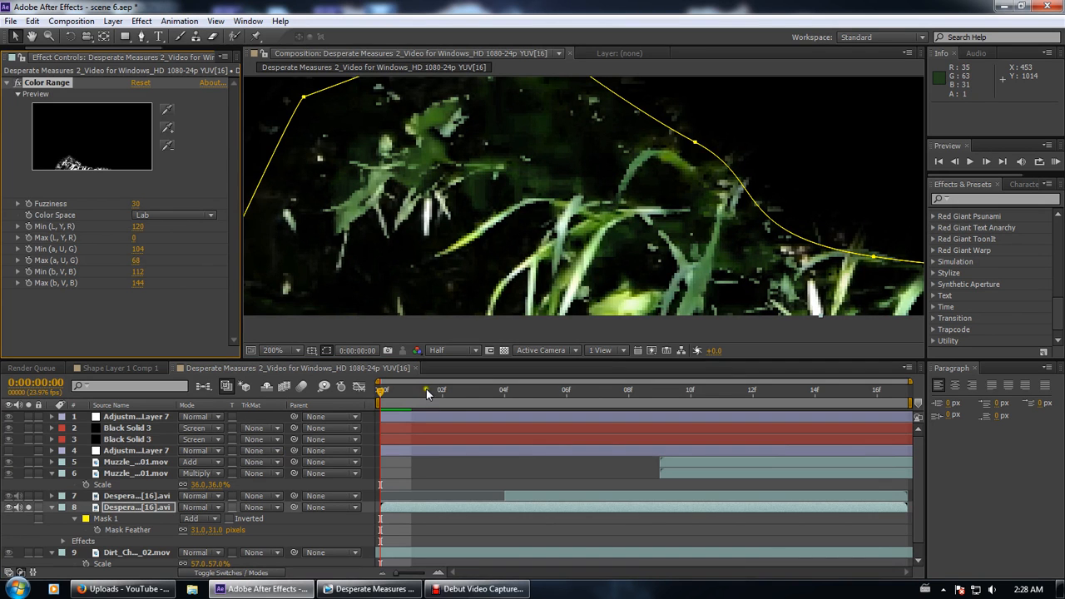
Close composition YUV[16], look through the following scene compositions in the project, and open YUV[22]
click(415, 368)
click(24, 54)
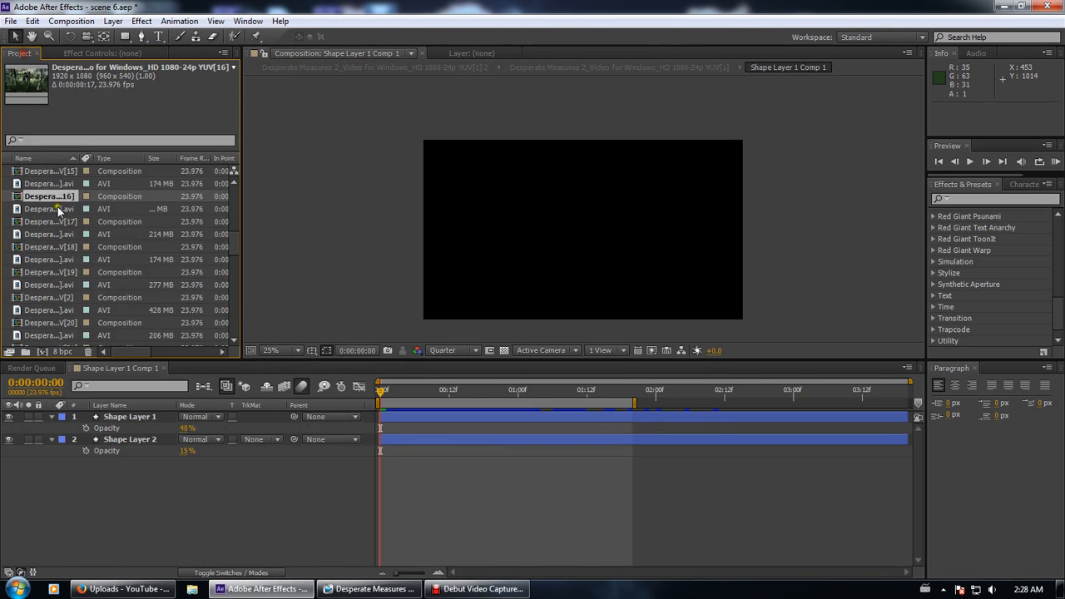
scroll(67, 235, down, 1)
click(67, 234)
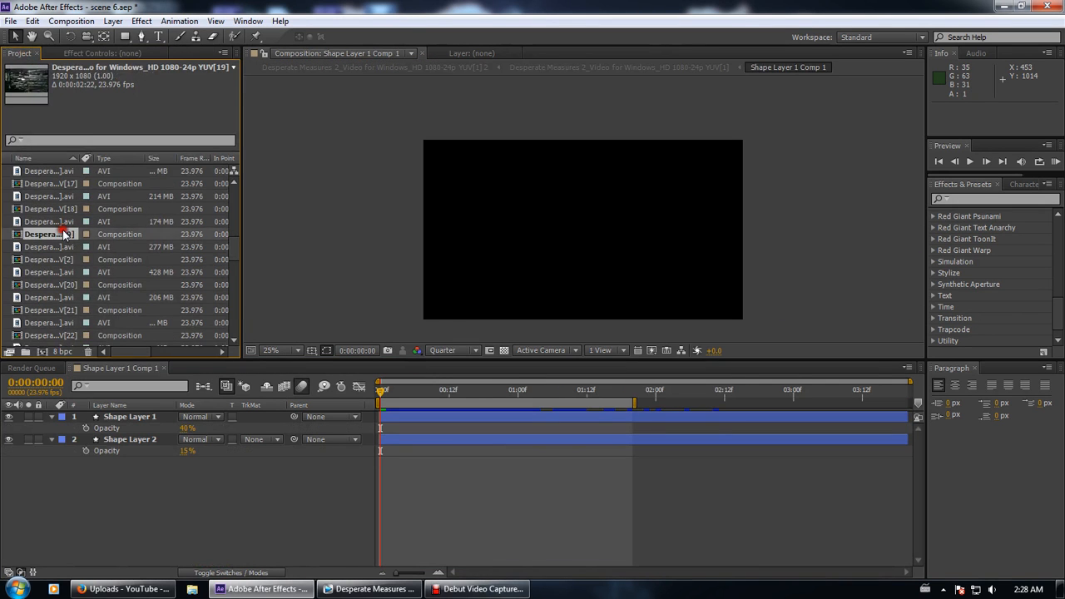
click(70, 259)
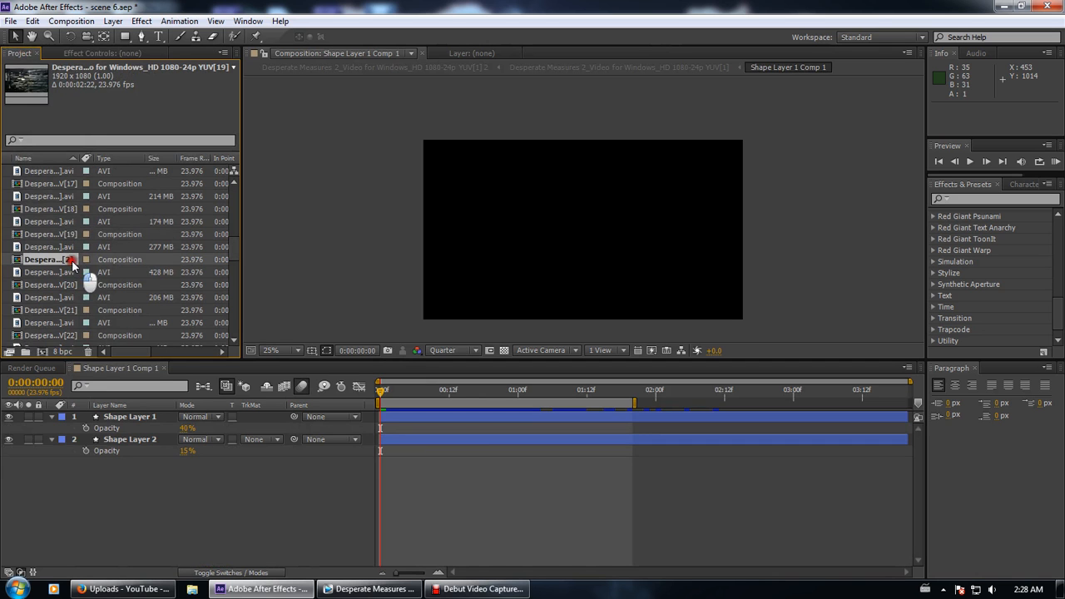
click(70, 272)
click(70, 286)
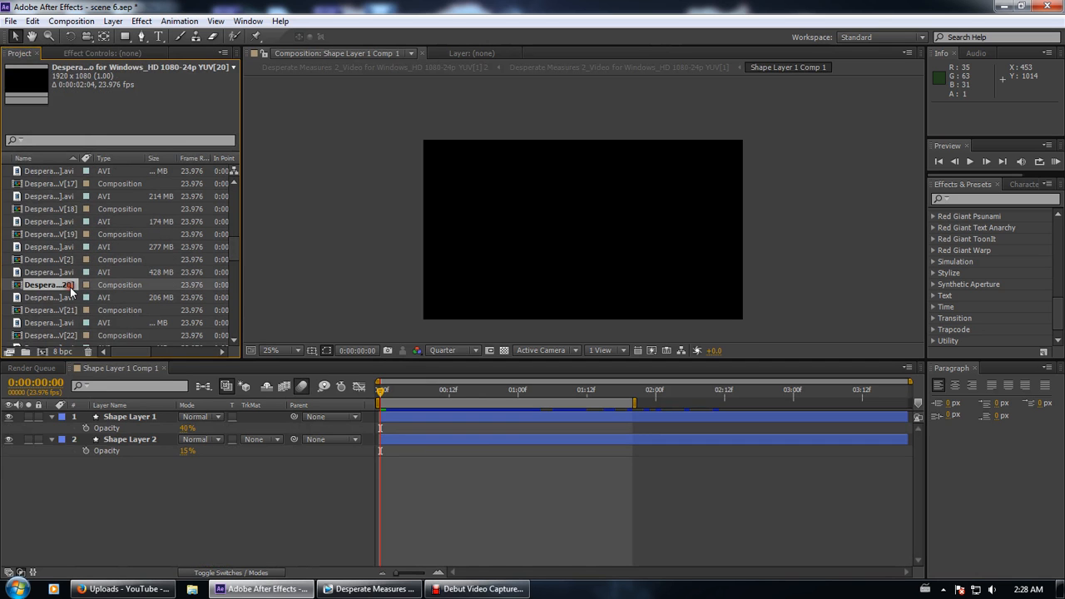
click(68, 309)
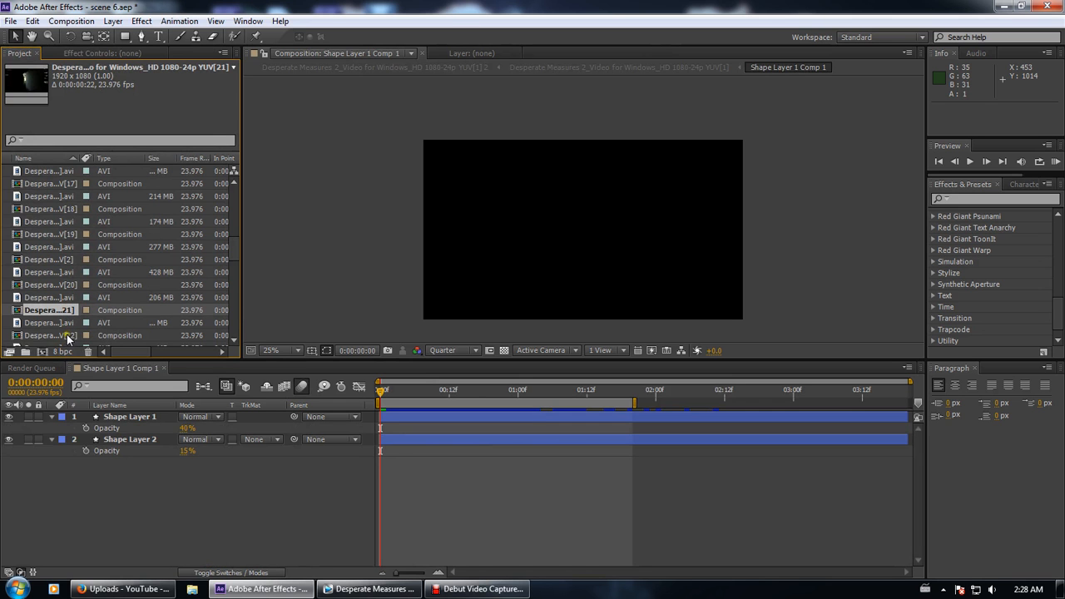
double_click(70, 334)
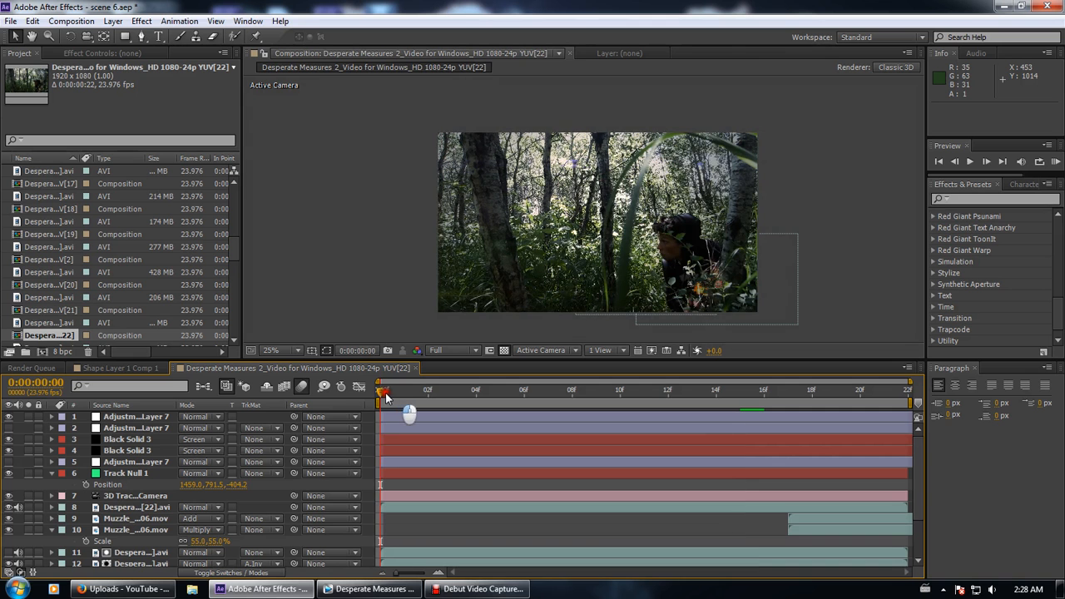
Examine the spark and wood hit beside the tree close up at 0:00:00:00
mouse_move(384, 393)
mouse_down()
mouse_move(440, 395)
mouse_move(381, 389)
mouse_up()
scroll(763, 297, up, 2)
scroll(763, 296, up, 2)
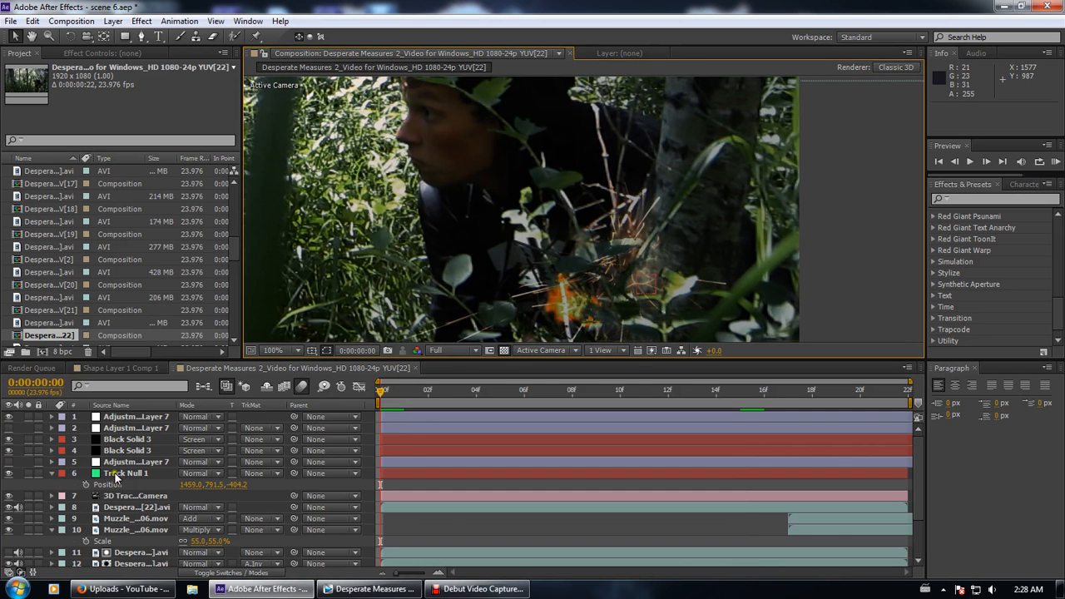
Solo the footage copy in layer 8 and examine its cut-out blade of grass across the whole frame
click(28, 506)
click(28, 507)
click(28, 507)
scroll(526, 216, down, 6)
scroll(523, 224, up, 1)
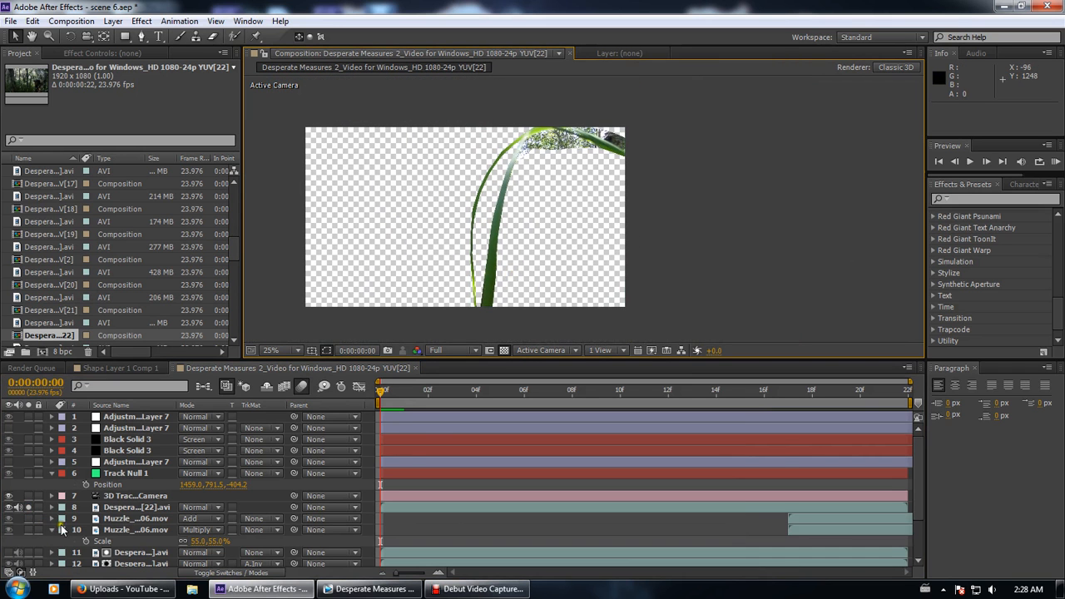
scroll(17, 522, down, 1)
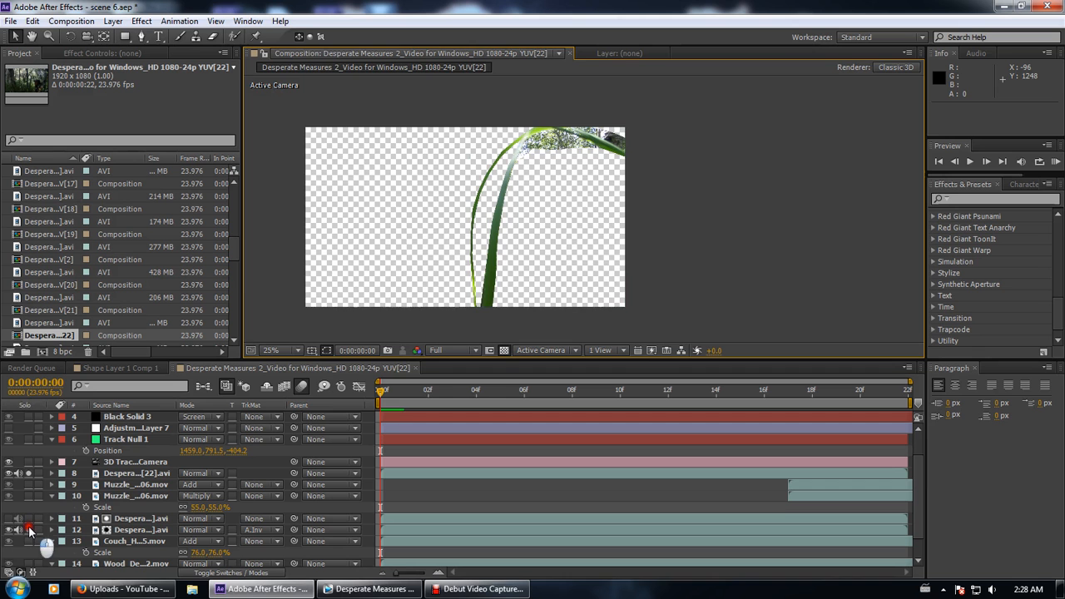
Solo the footage copy in layer 12 instead of layer 8 and examine its keyed leaves
click(29, 530)
scroll(569, 234, up, 4)
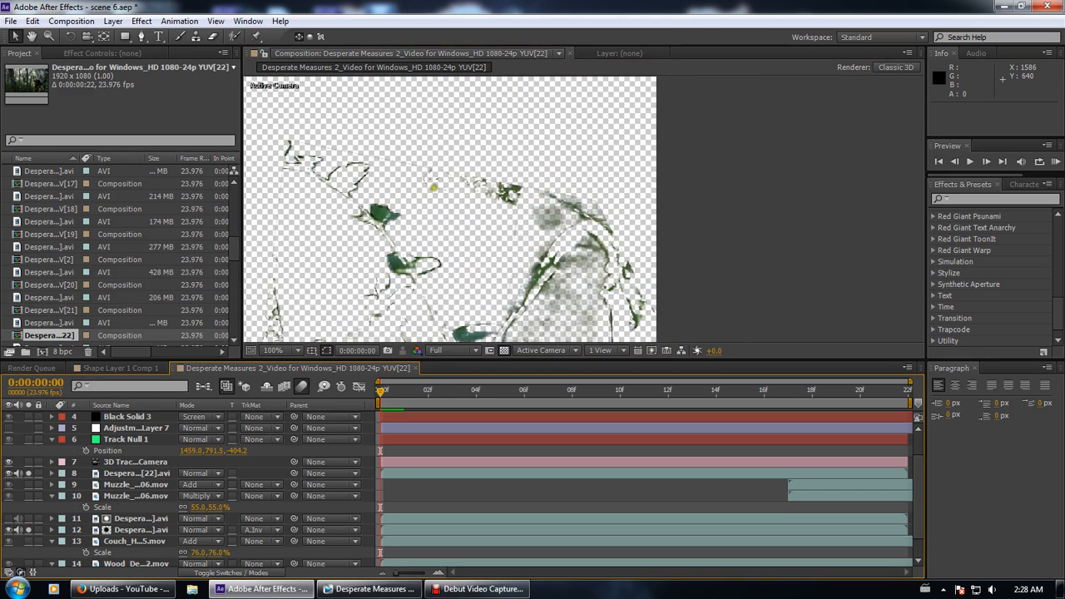
click(29, 473)
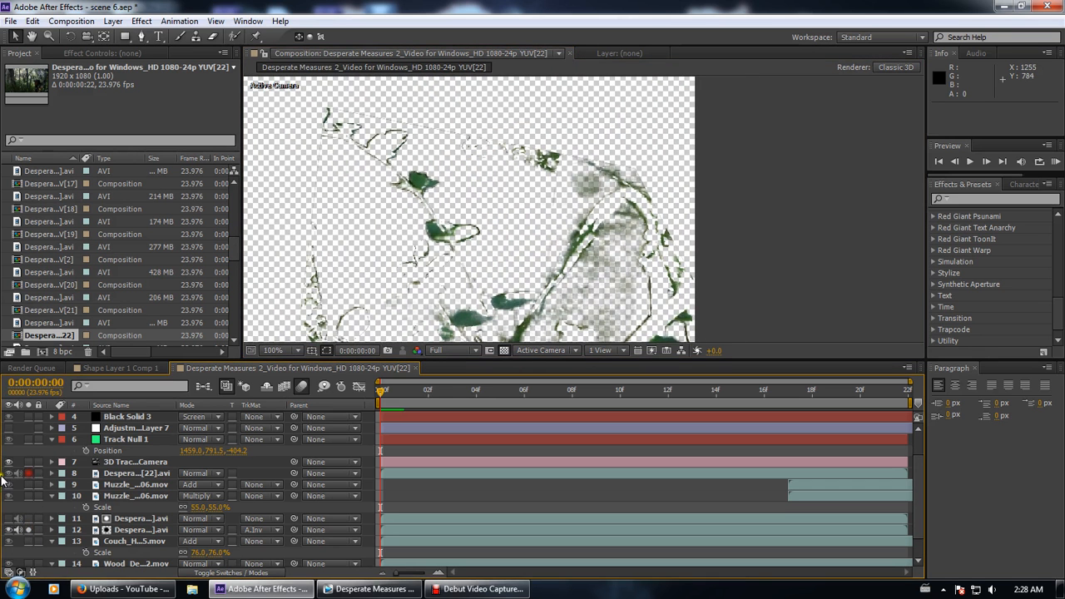
scroll(400, 290, down, 2)
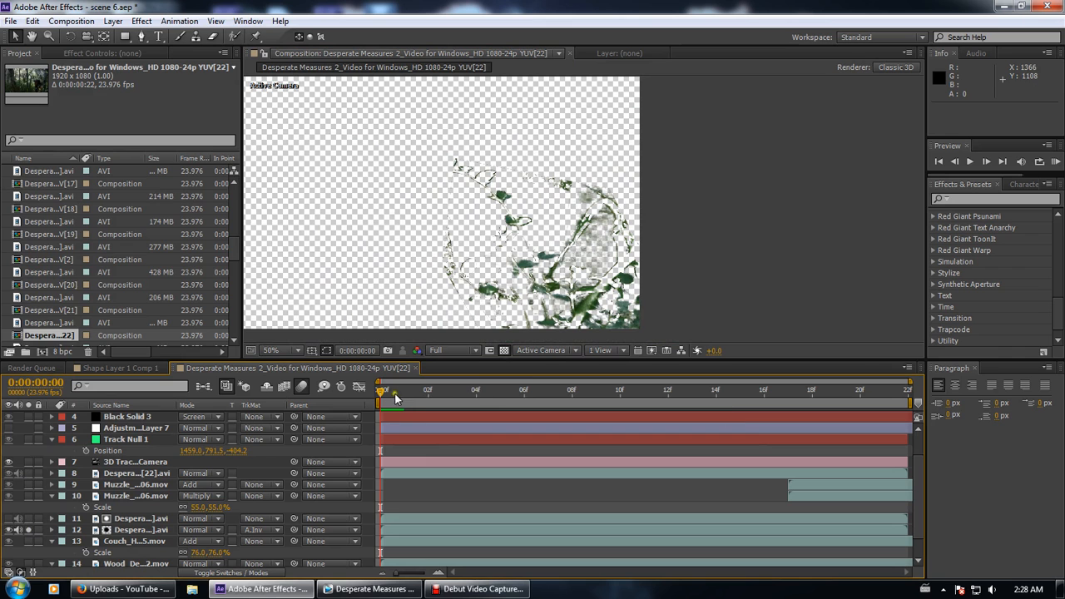
Inspect the mask of layer 12, end its solo, and check the Color Range effect and visibility of layer 11
click(133, 53)
click(142, 529)
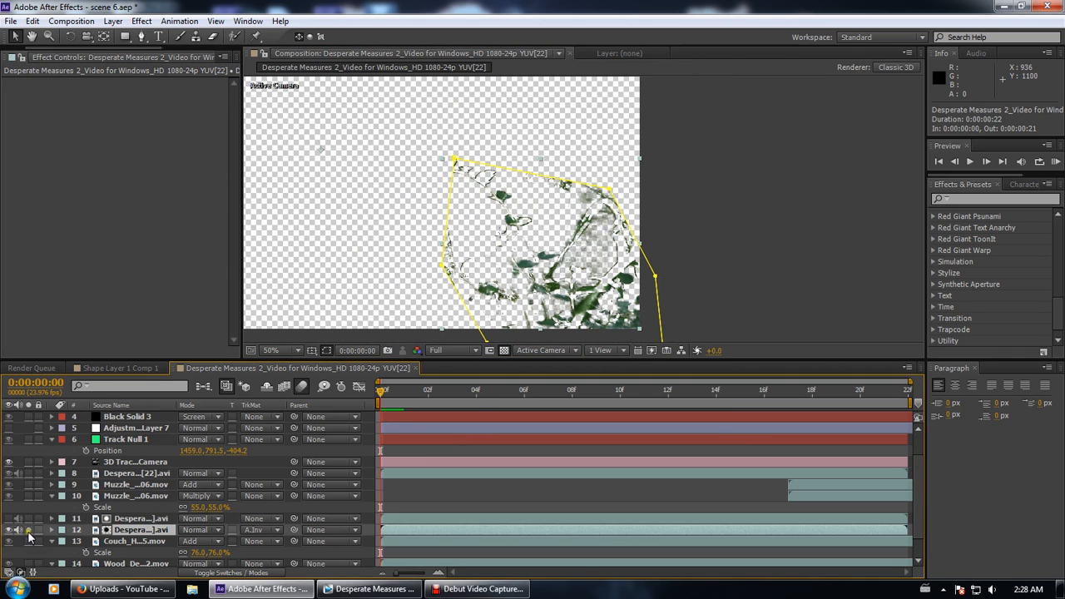
click(29, 531)
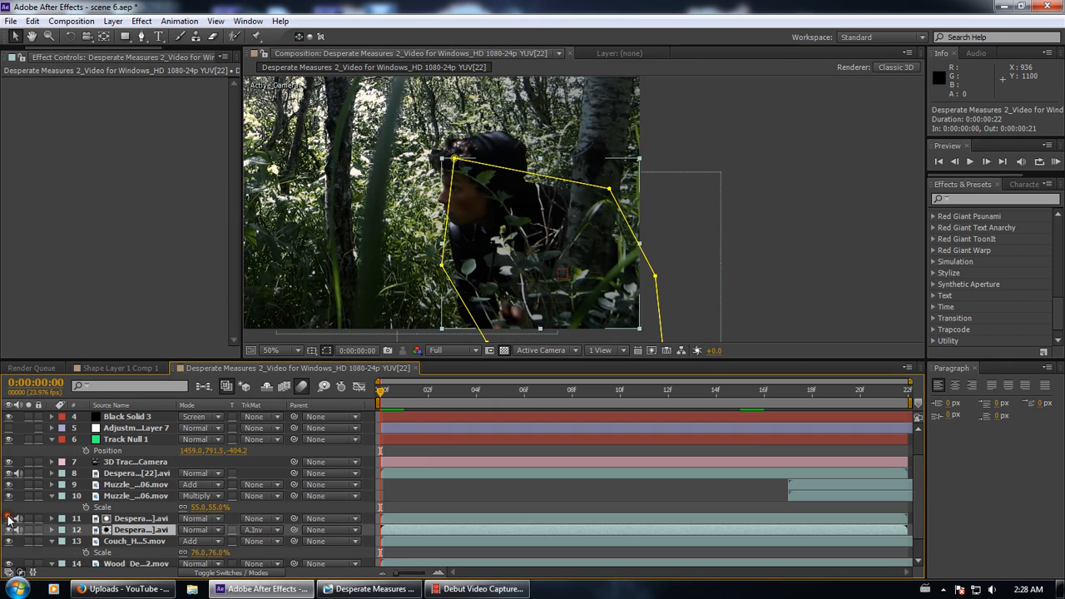
click(109, 519)
click(8, 518)
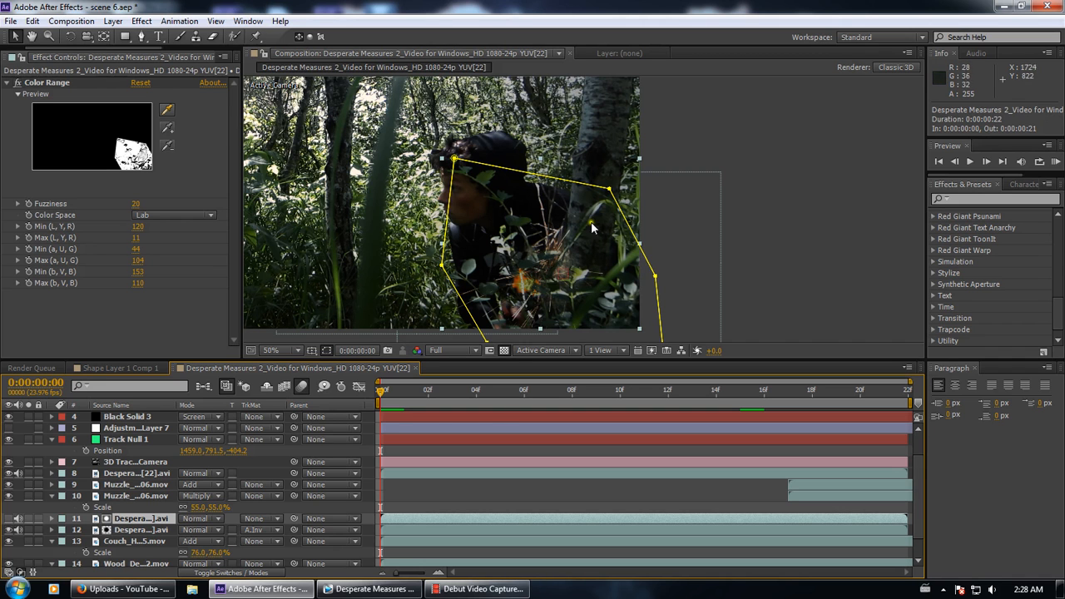
Check the Wood_Debris_02.mov layer at 0:00:00:02 and the muzzle flash at 0:00:00:17 in the full frame
drag(382, 392, 429, 425)
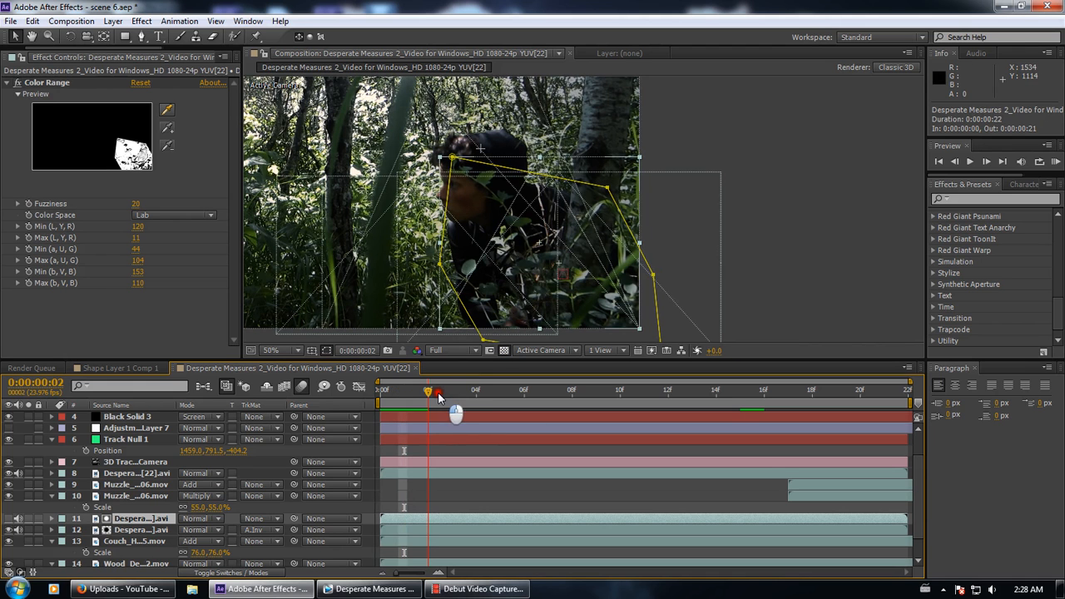
scroll(325, 458, down, 1)
click(133, 538)
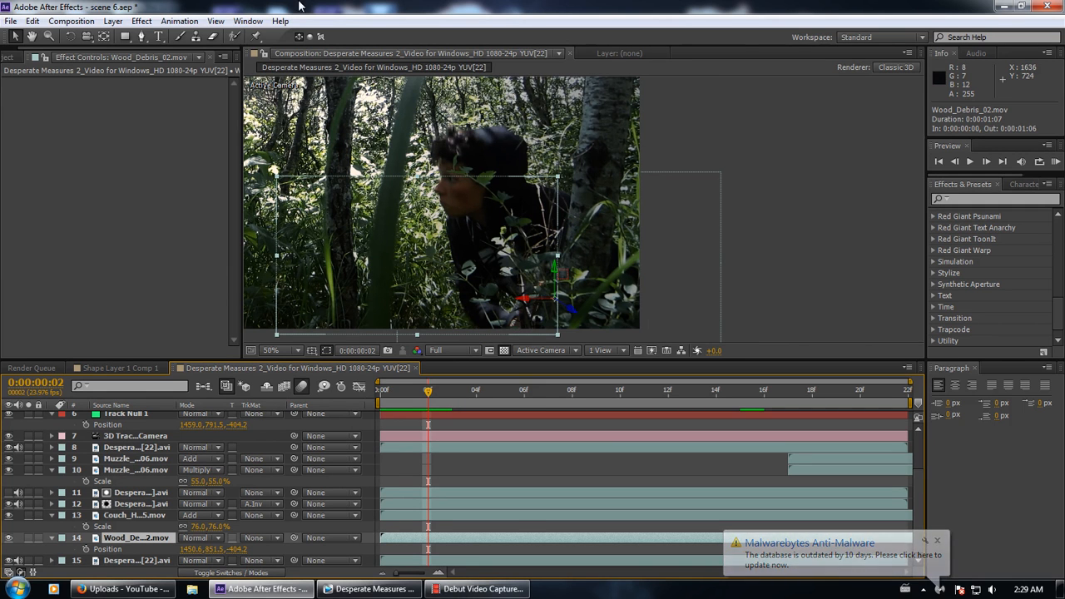
drag(428, 391, 788, 377)
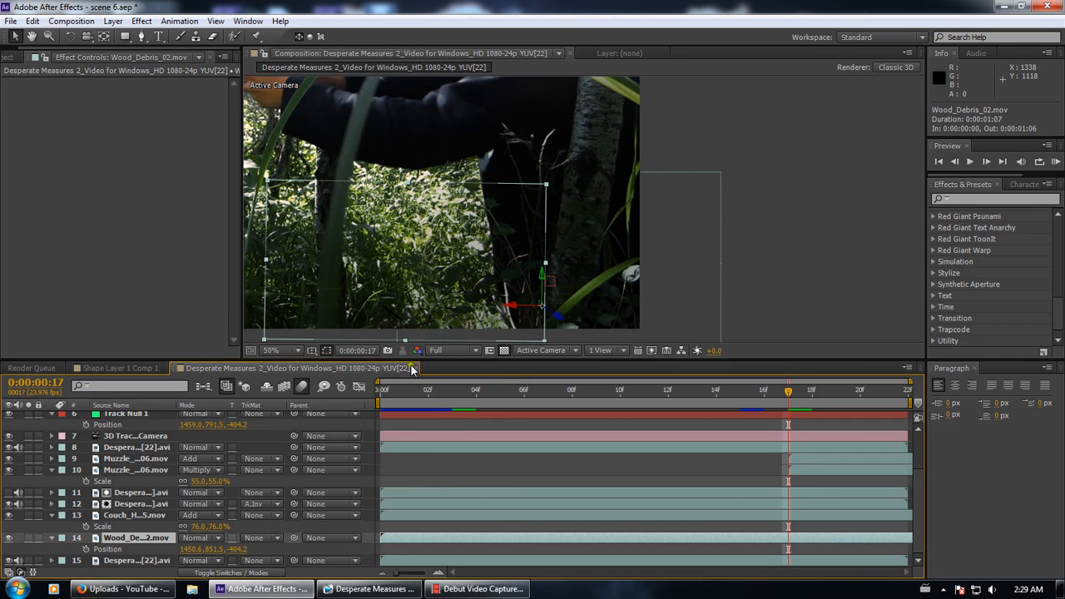
scroll(566, 274, down, 2)
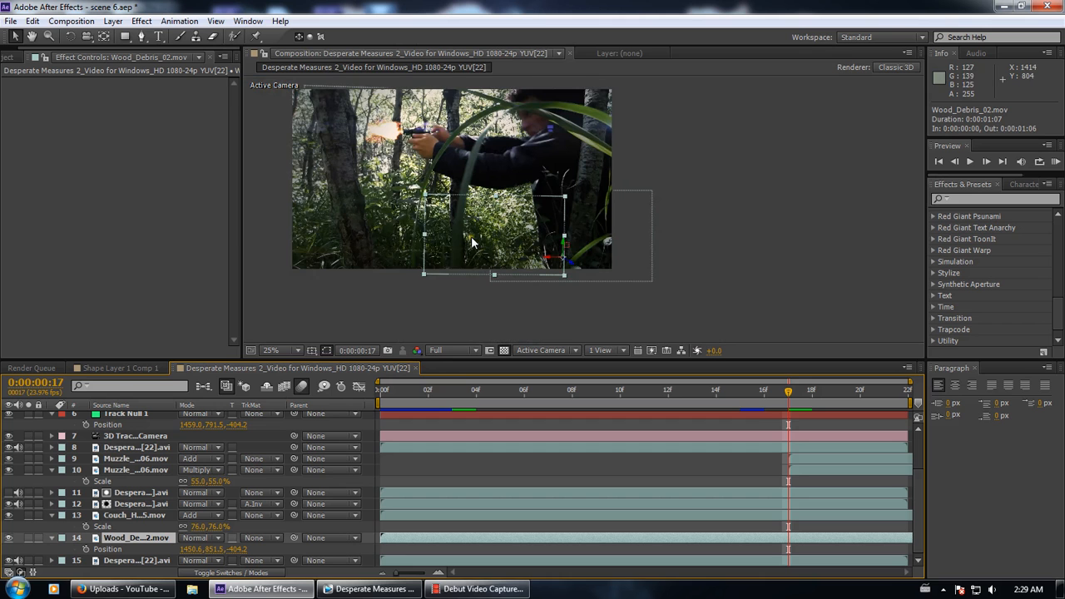
Close composition YUV[22] and open composition YUV[23] from the project
click(421, 369)
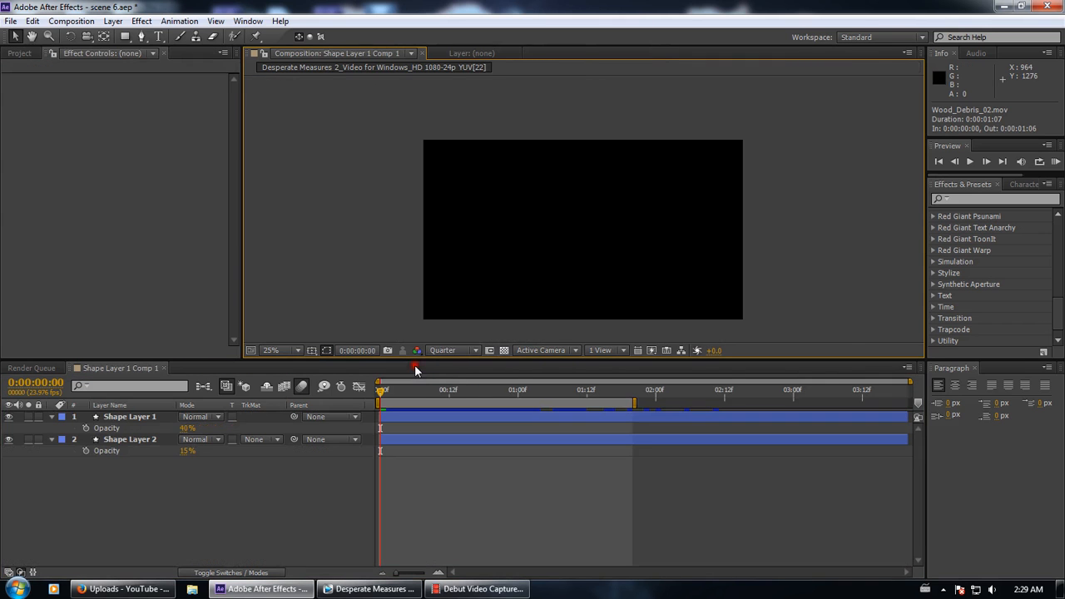
click(19, 54)
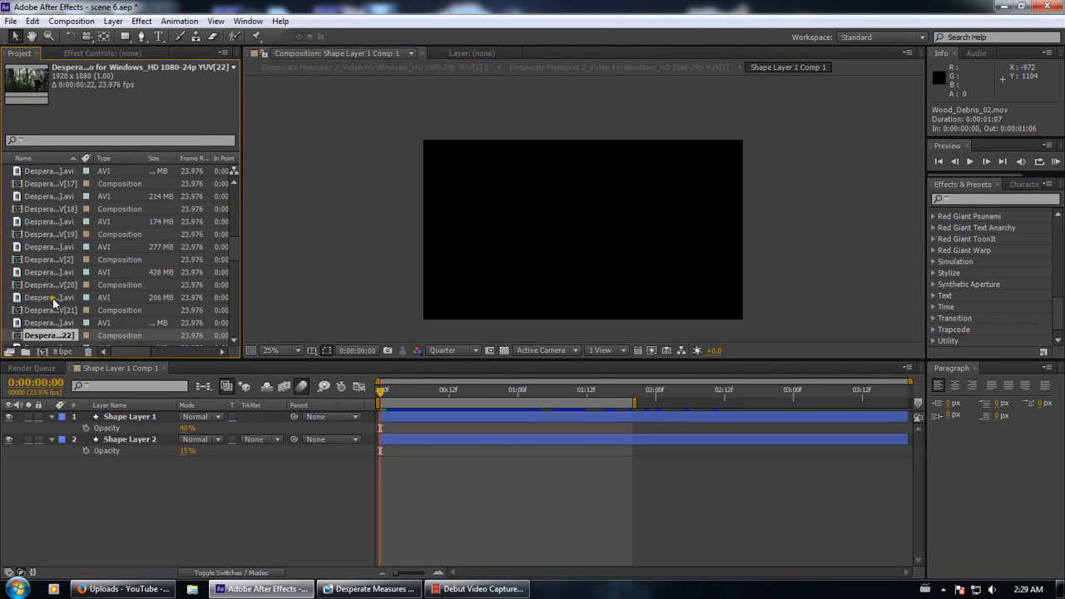
scroll(53, 302, down, 1)
double_click(63, 325)
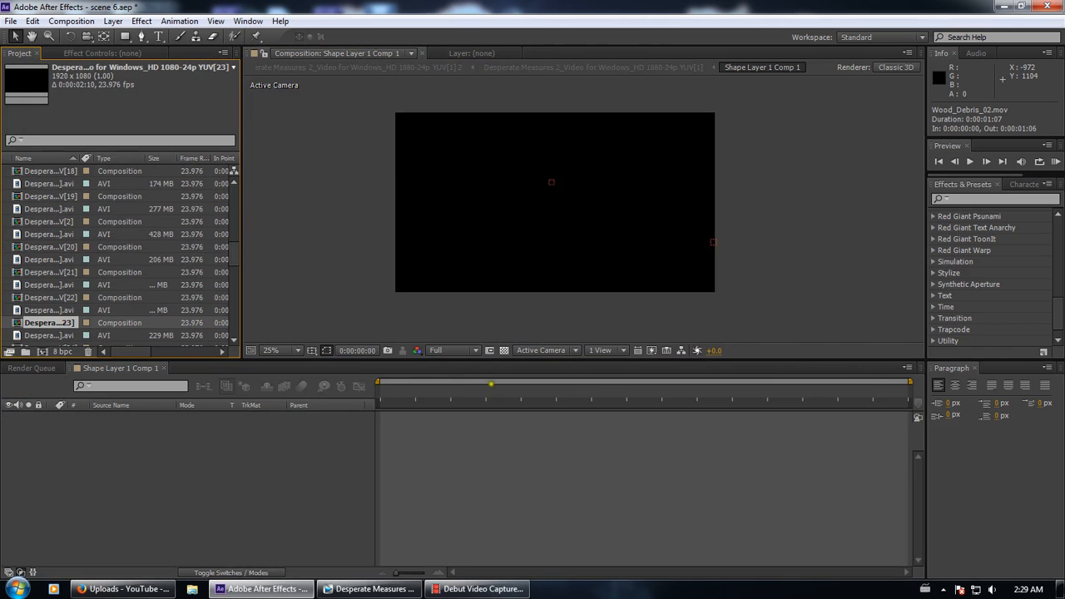
Switch to Vegas Pro and view the forest shot around 00:19:44.11 in the Desperate Measures 2 timeline
click(370, 588)
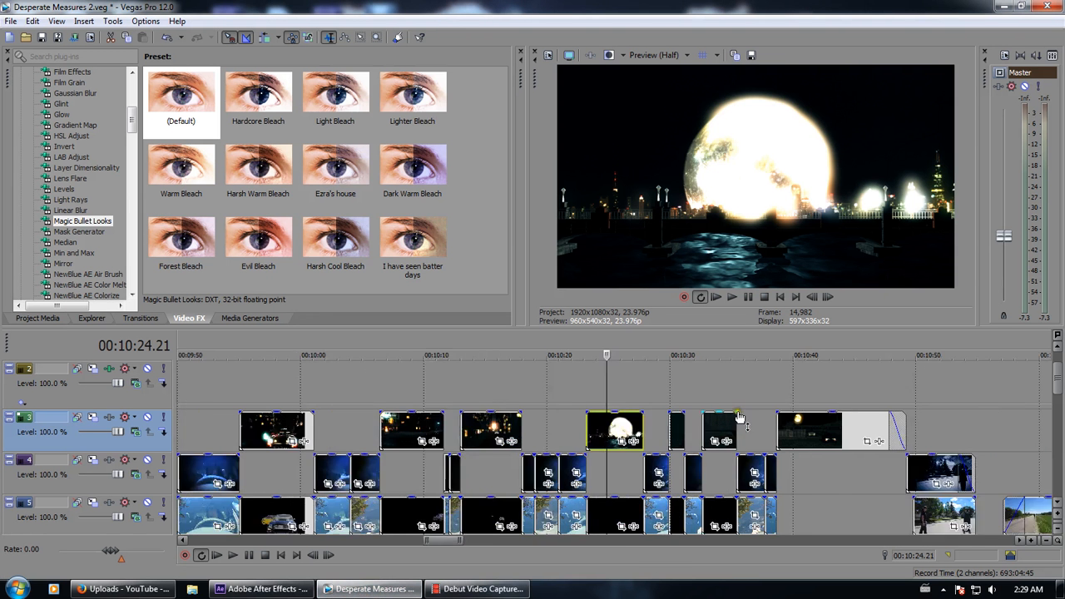
scroll(739, 416, down, 8)
click(944, 476)
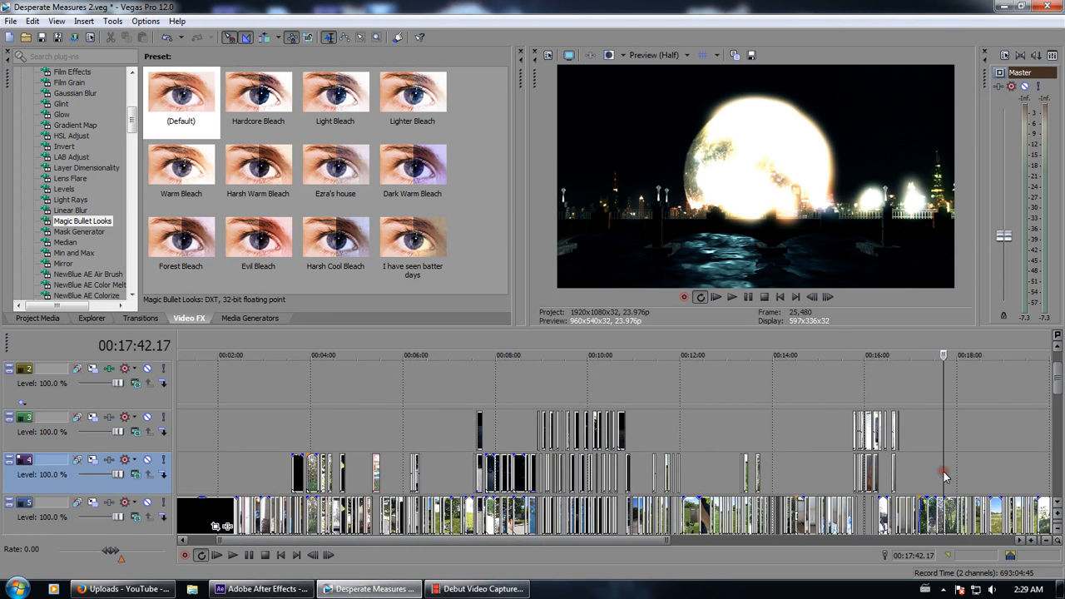
scroll(943, 474, up, 2)
click(746, 475)
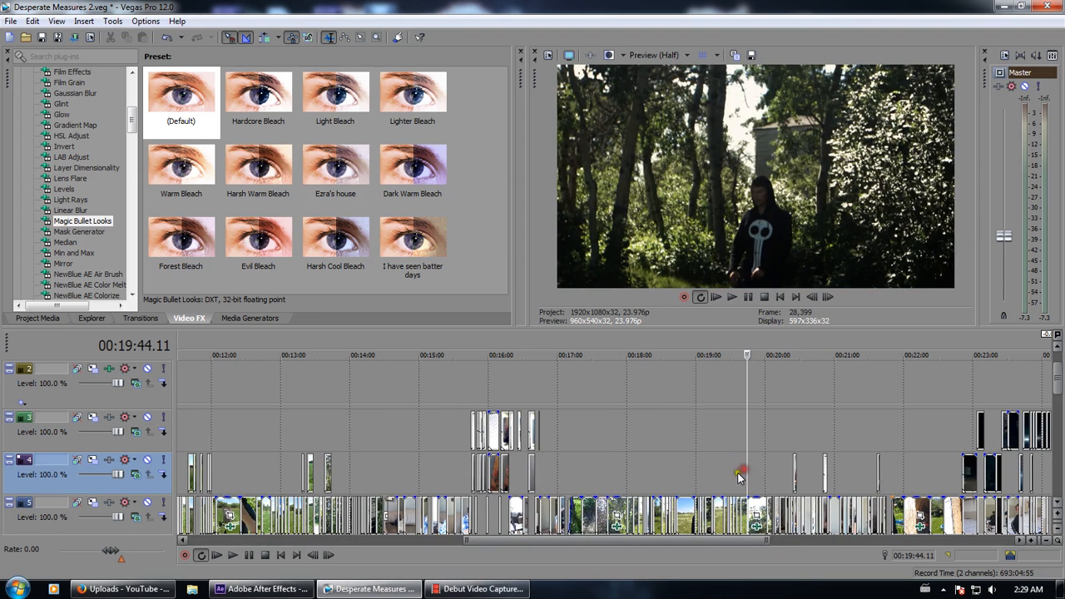
Locate the handgun shot at 00:18:17.20 in the Desperate Measures 2 timeline
scroll(761, 478, up, 3)
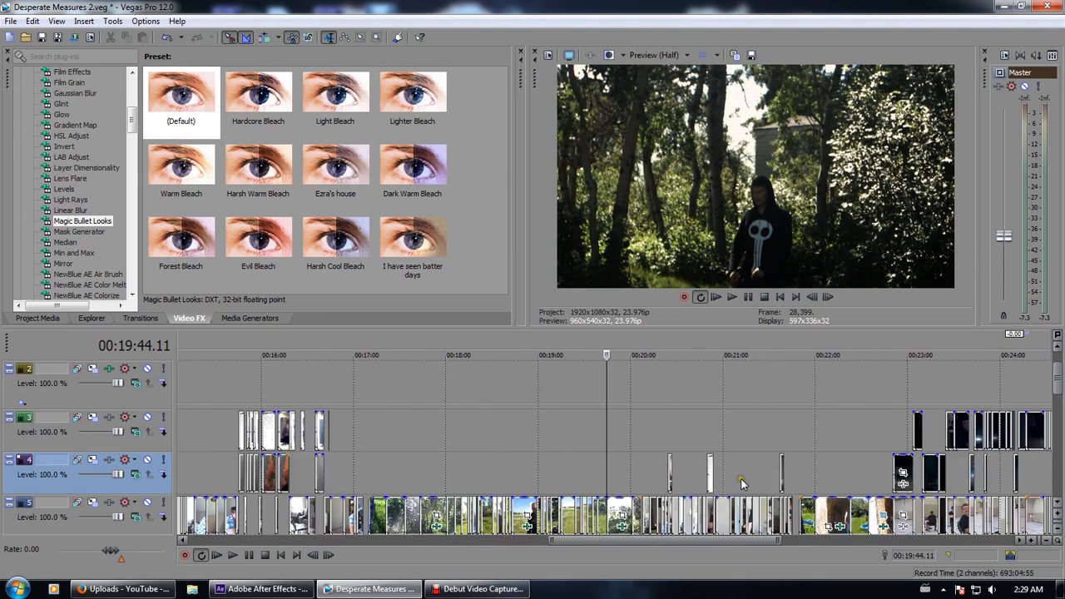
click(511, 474)
scroll(516, 479, up, 4)
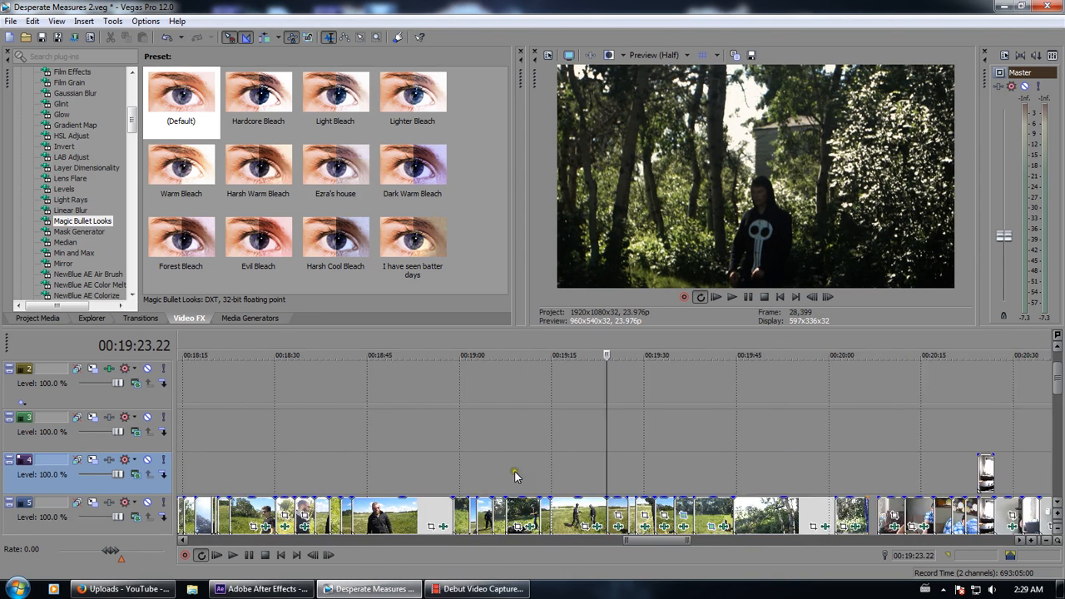
scroll(308, 486, down, 2)
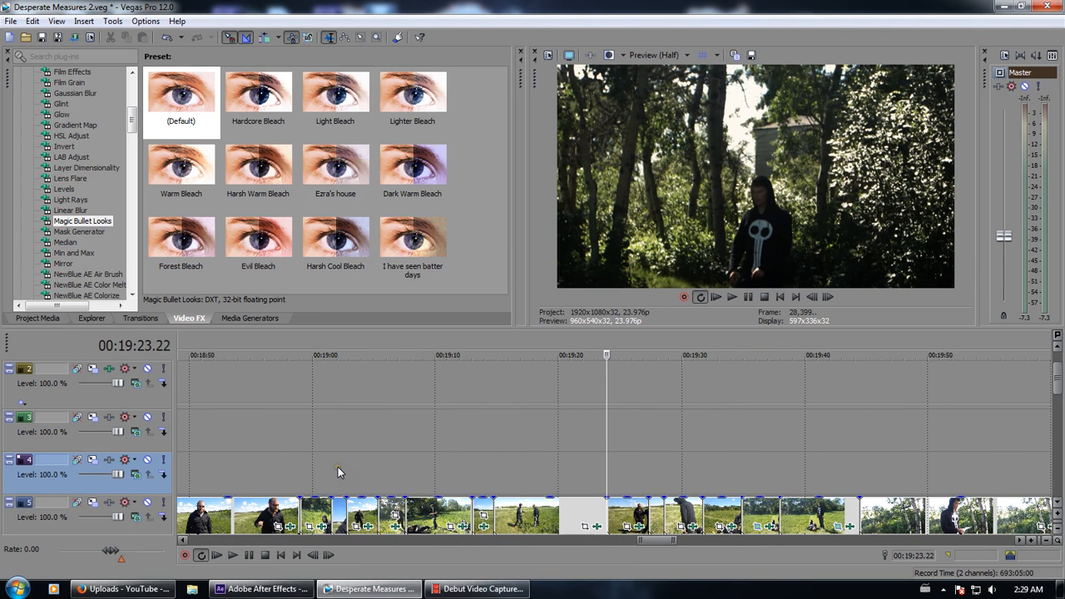
scroll(338, 470, down, 2)
click(208, 450)
click(199, 457)
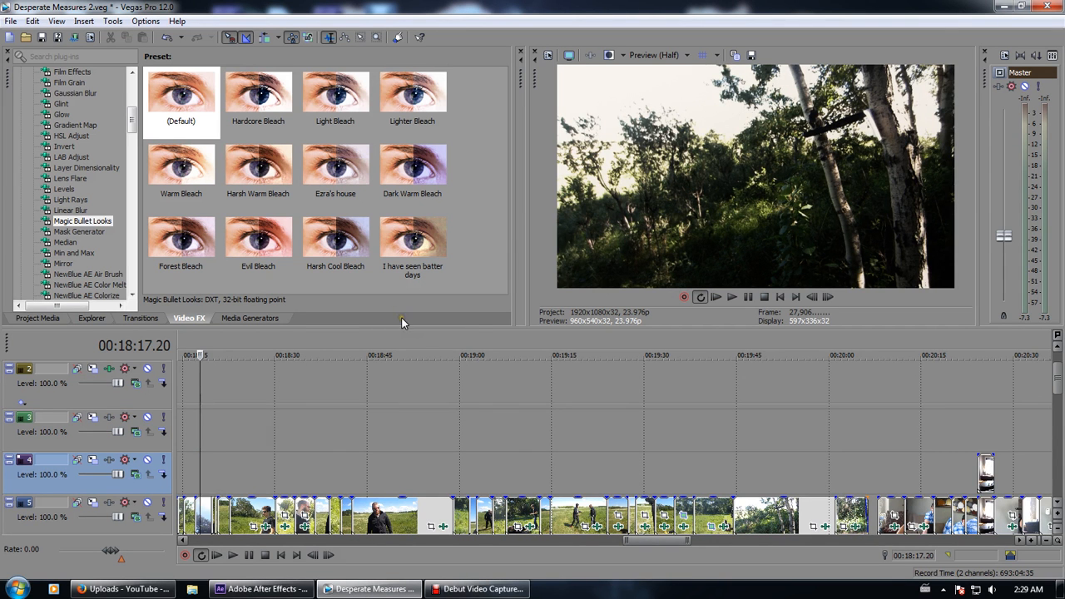
scroll(511, 482, up, 4)
scroll(548, 469, up, 3)
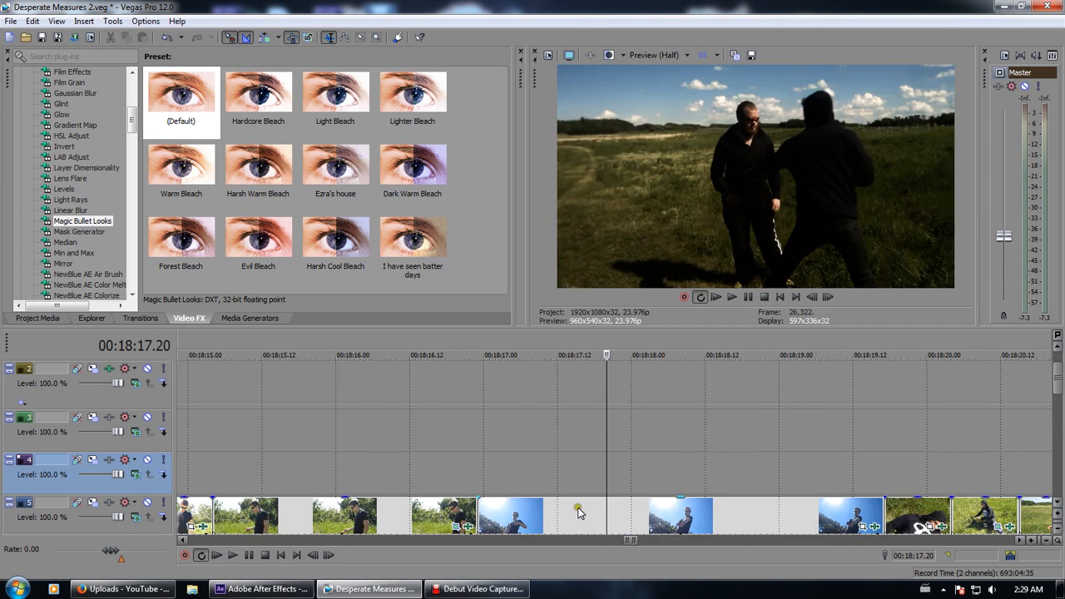
Check the handgun shot against the blue sky at several frames between 00:18:17.00 and 00:18:17.20
click(565, 486)
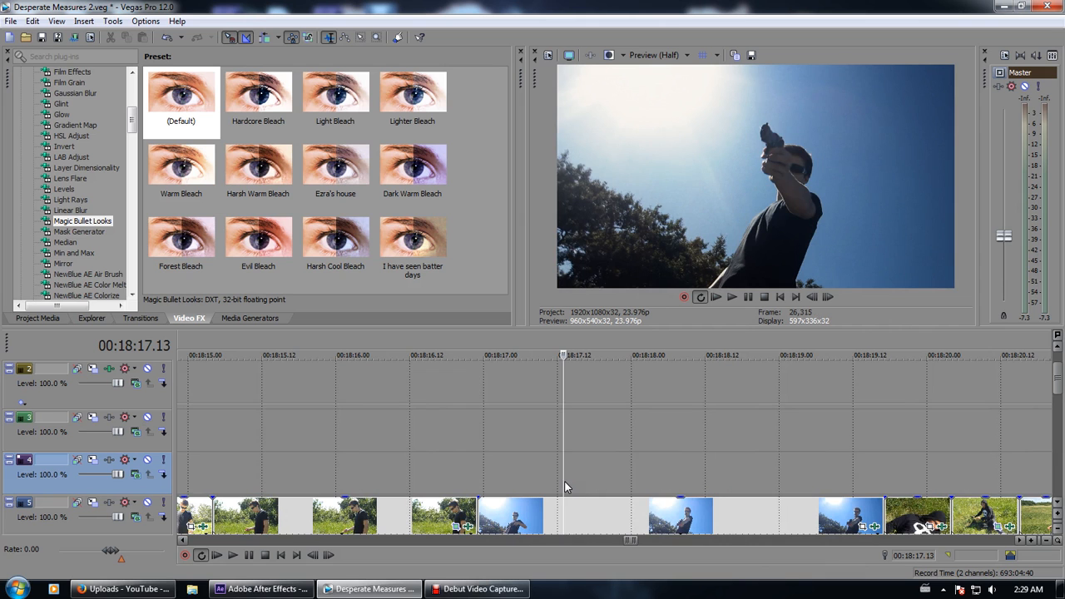
click(485, 482)
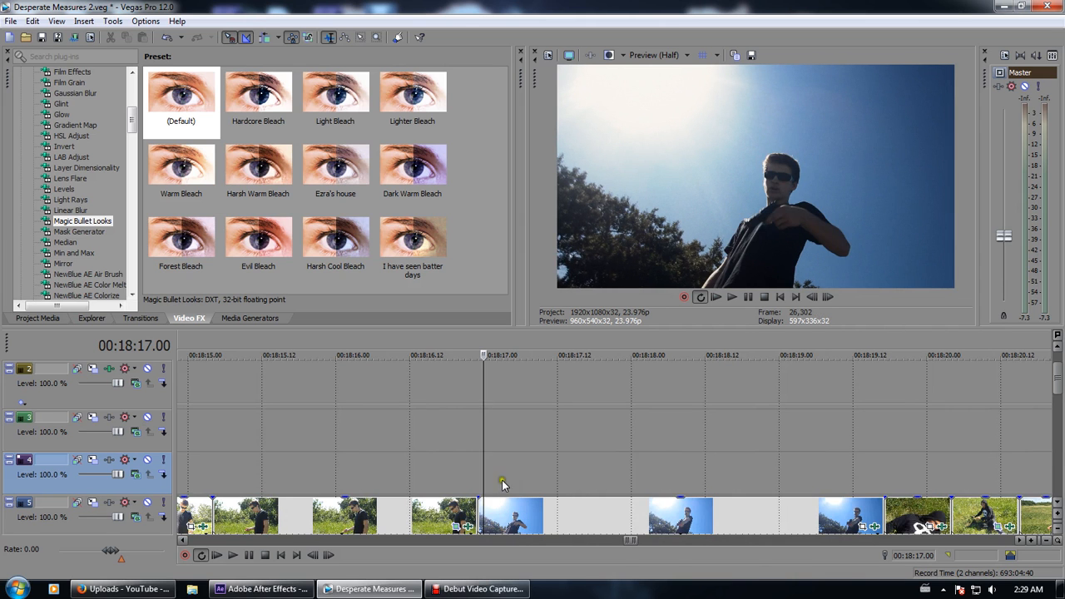
click(577, 464)
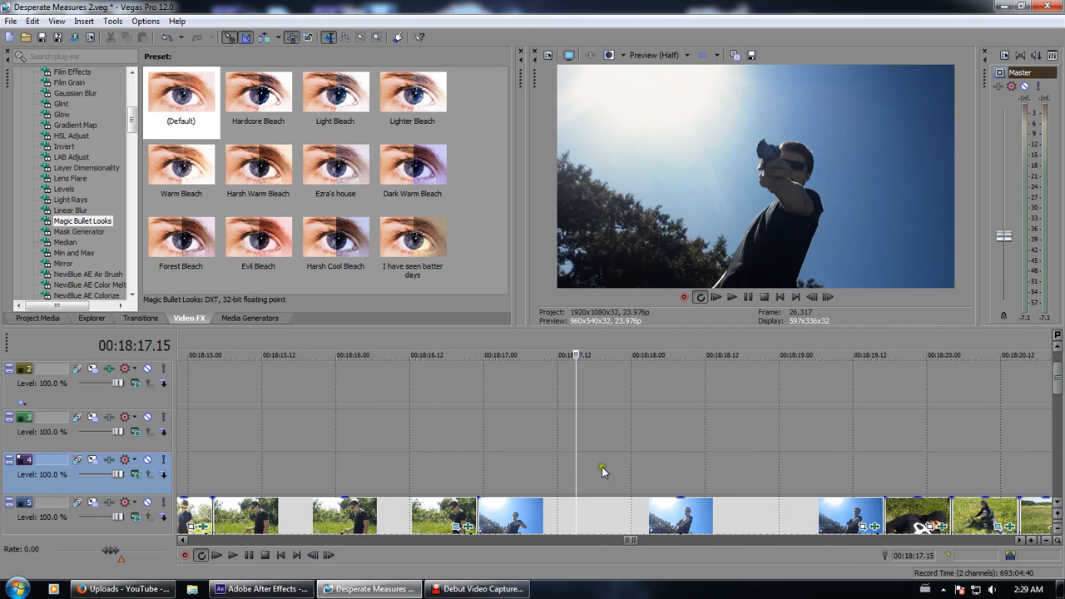
click(607, 468)
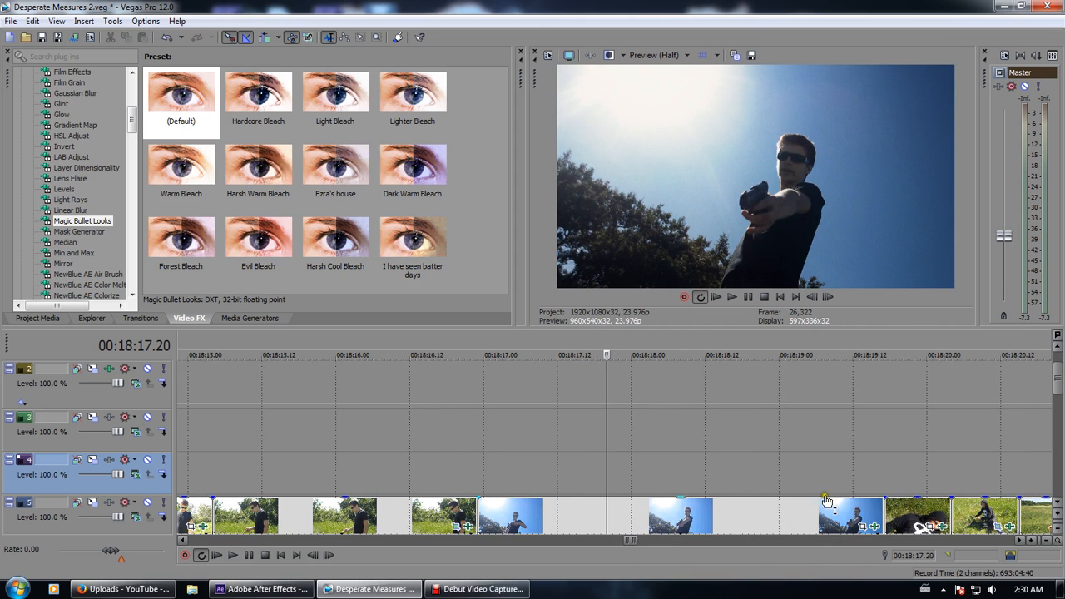
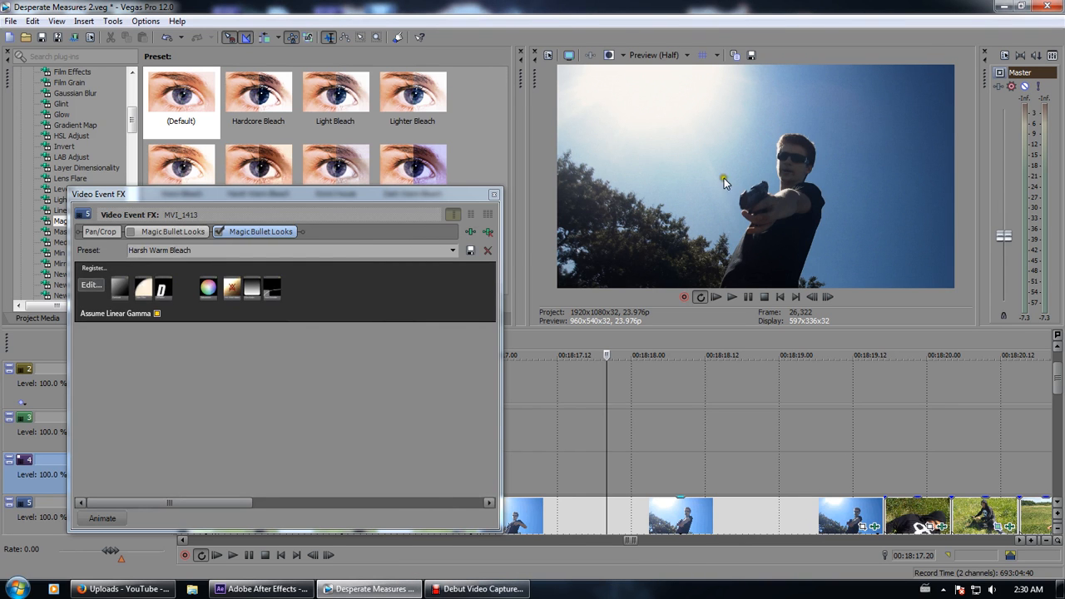
Compare event MVI_1413 without its second Magic Bullet Looks effect and with only the first one, leaving both disabled
click(219, 231)
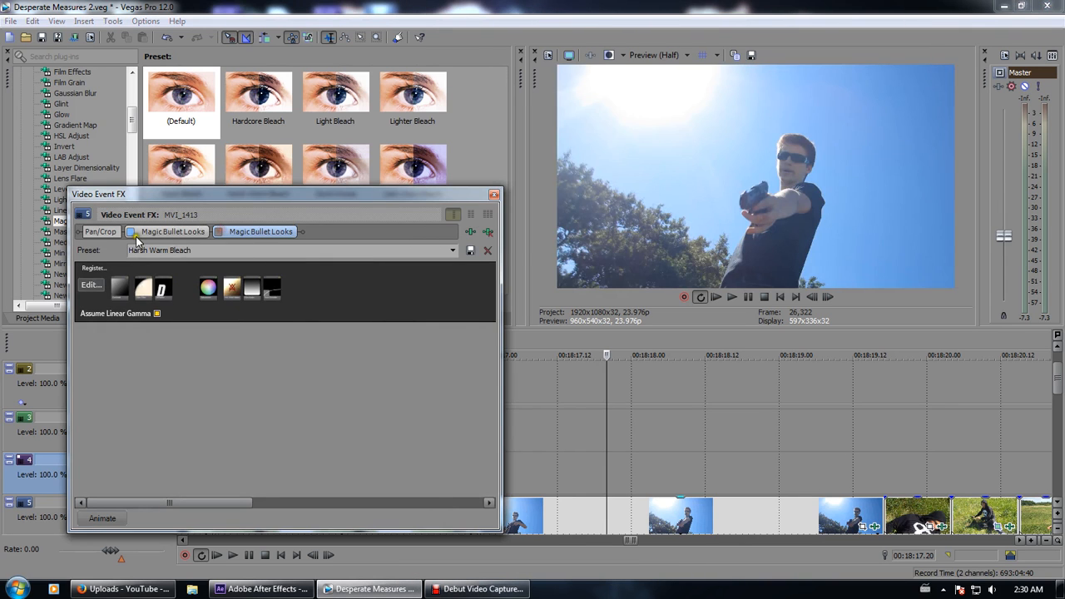
click(131, 232)
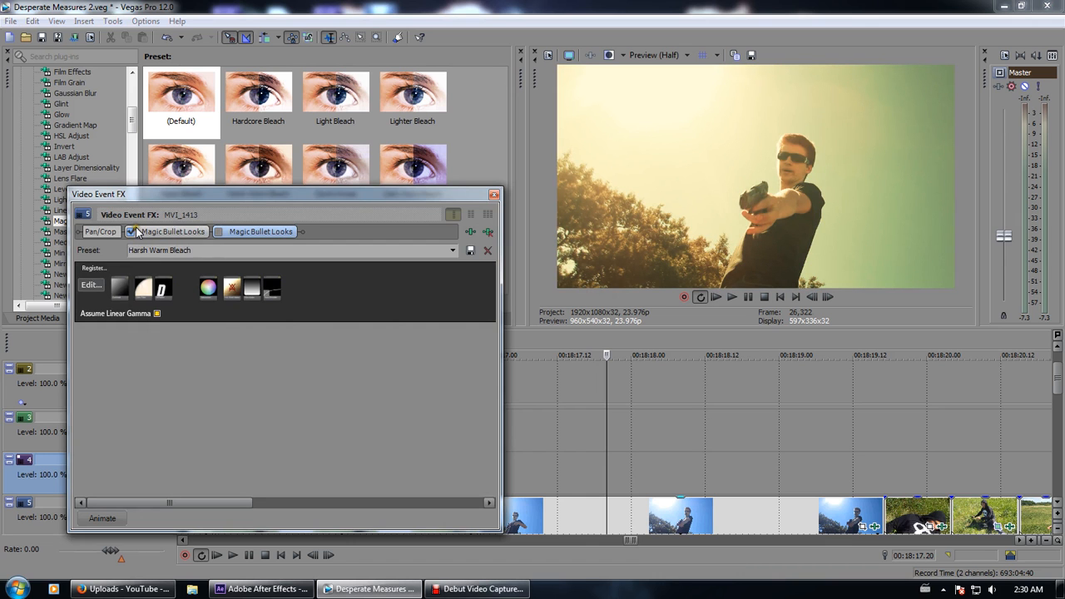
click(131, 232)
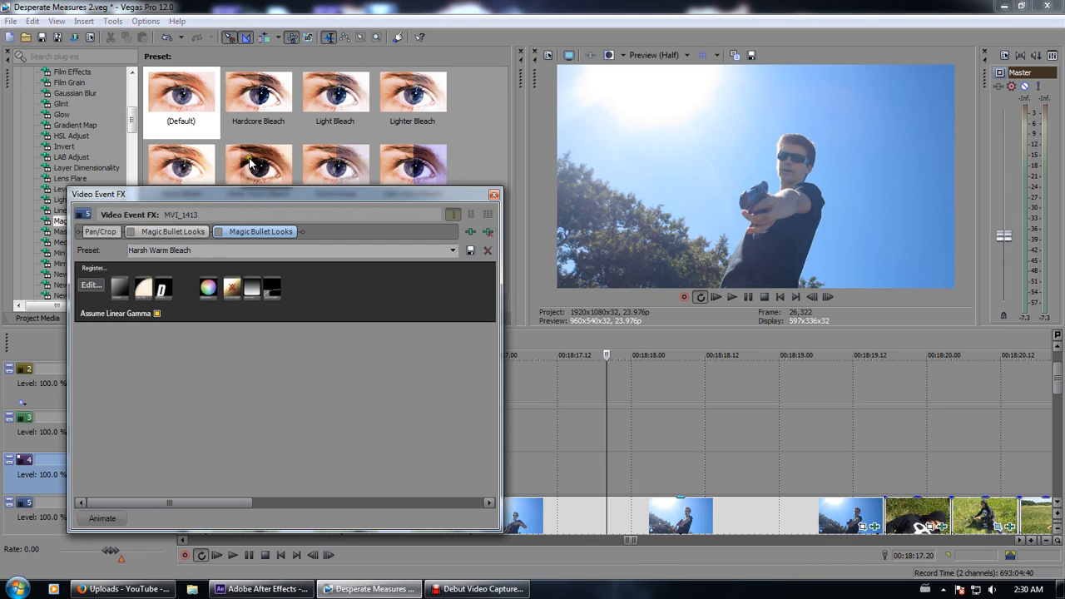
Set the second Magic Bullet Looks effect to the Dark Warm Bleach preset and enable the effect again
click(453, 249)
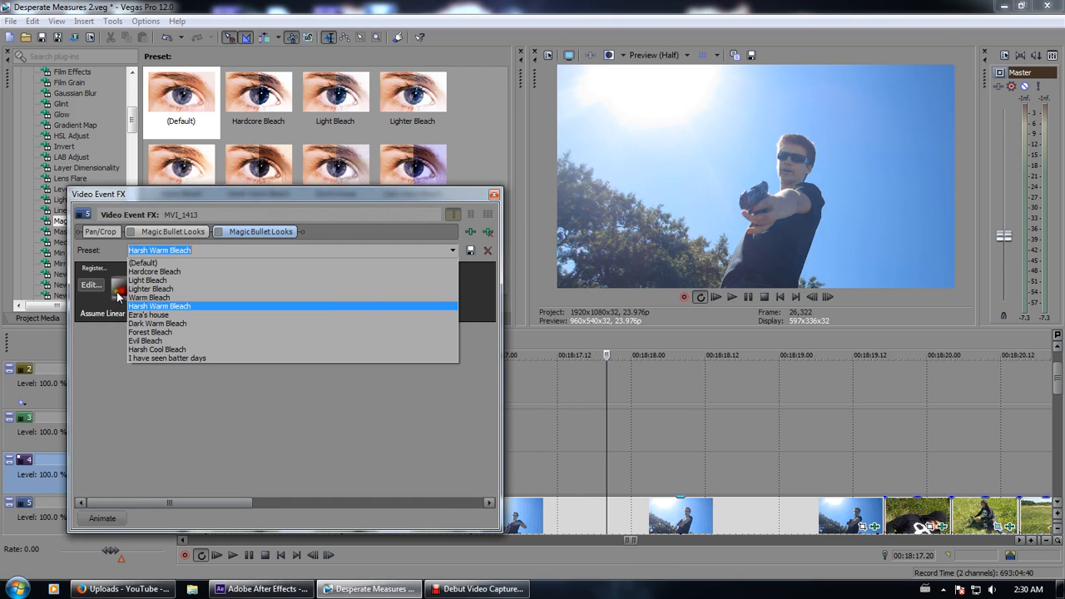
click(158, 306)
key(Down)
click(453, 249)
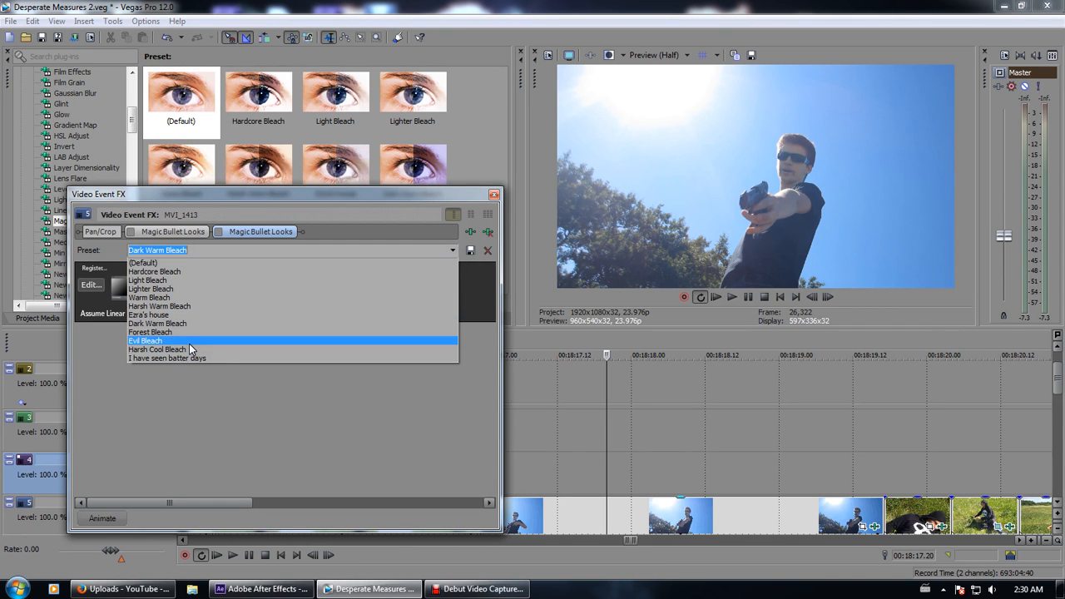
click(218, 232)
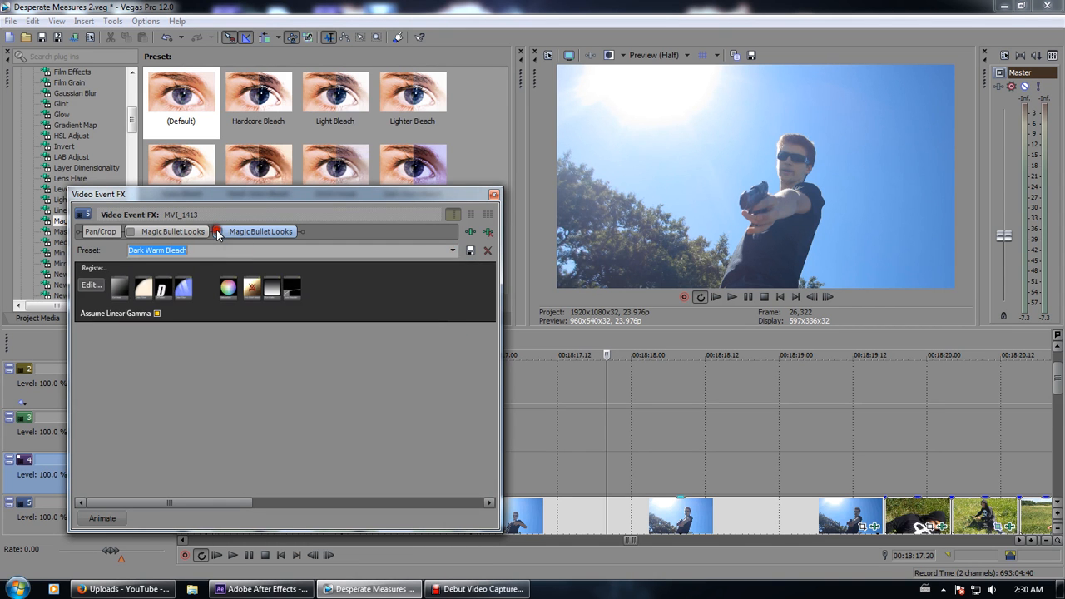
click(217, 231)
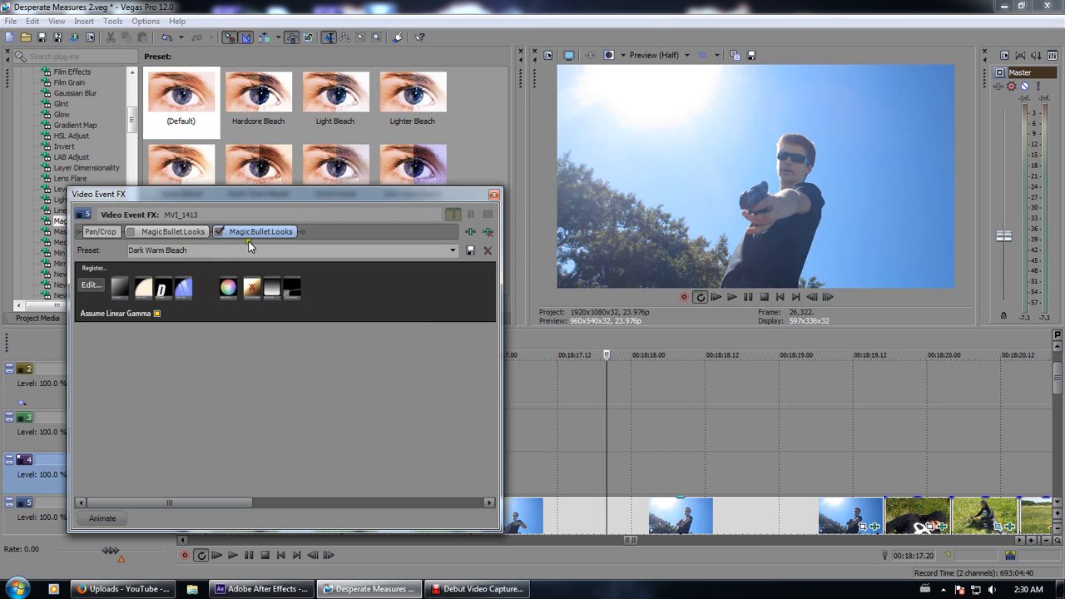
Try the Forest Bleach and I have seen batter days presets on the second Magic Bullet Looks effect
click(453, 250)
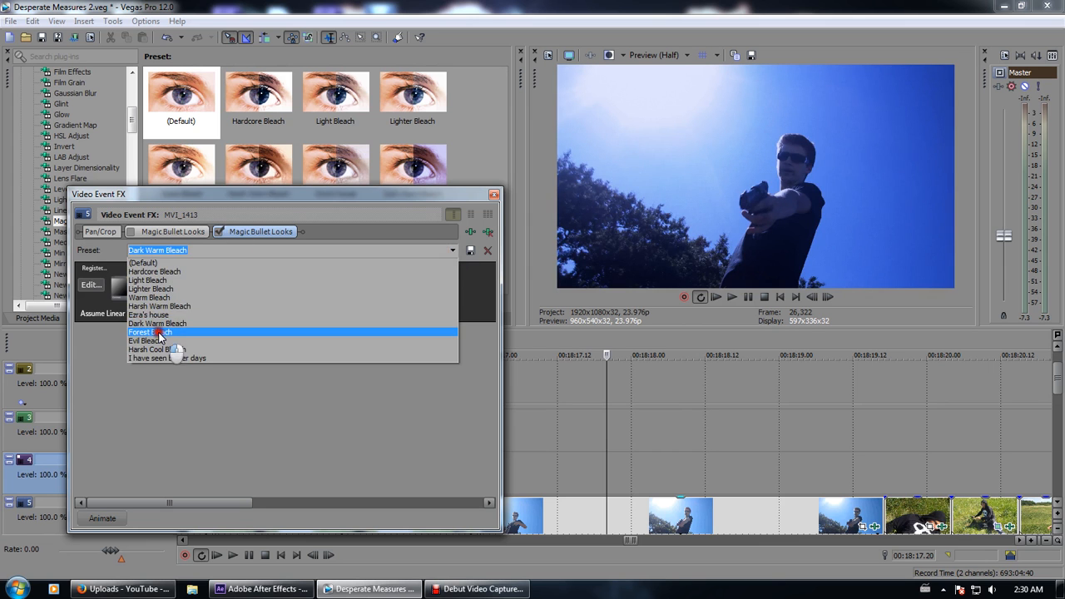
click(163, 332)
click(453, 253)
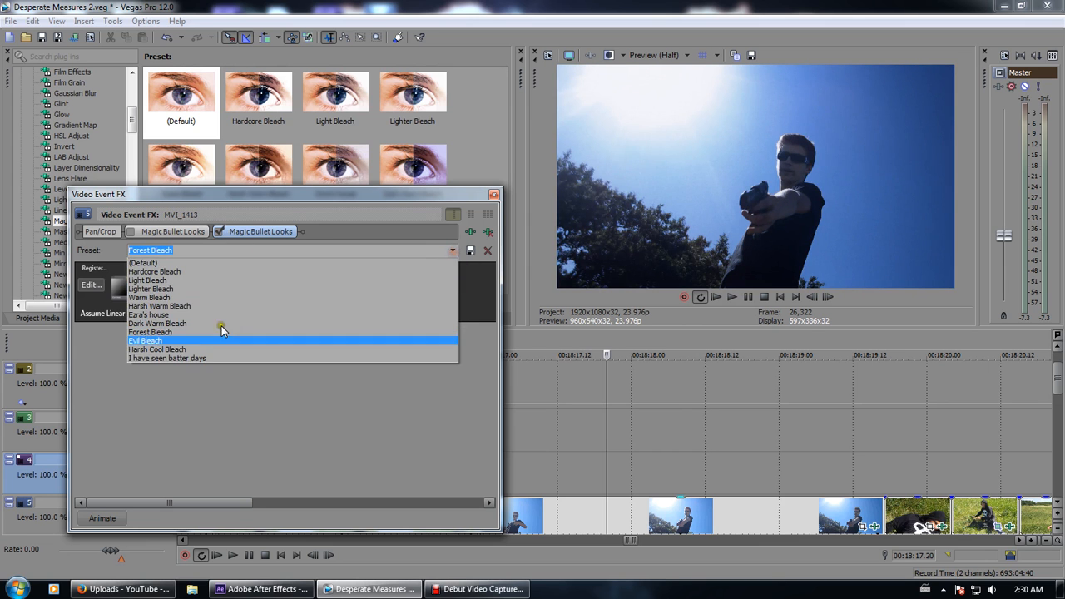
click(168, 359)
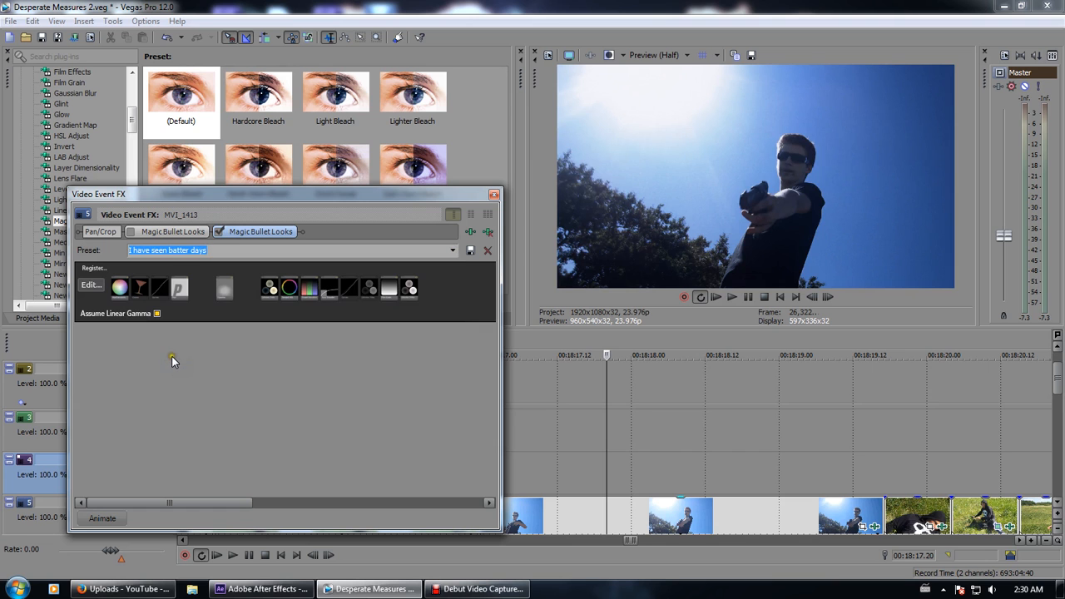
Set the second Magic Bullet Looks effect to Harsh Warm Bleach and close the event effects of MVI_1413
click(453, 250)
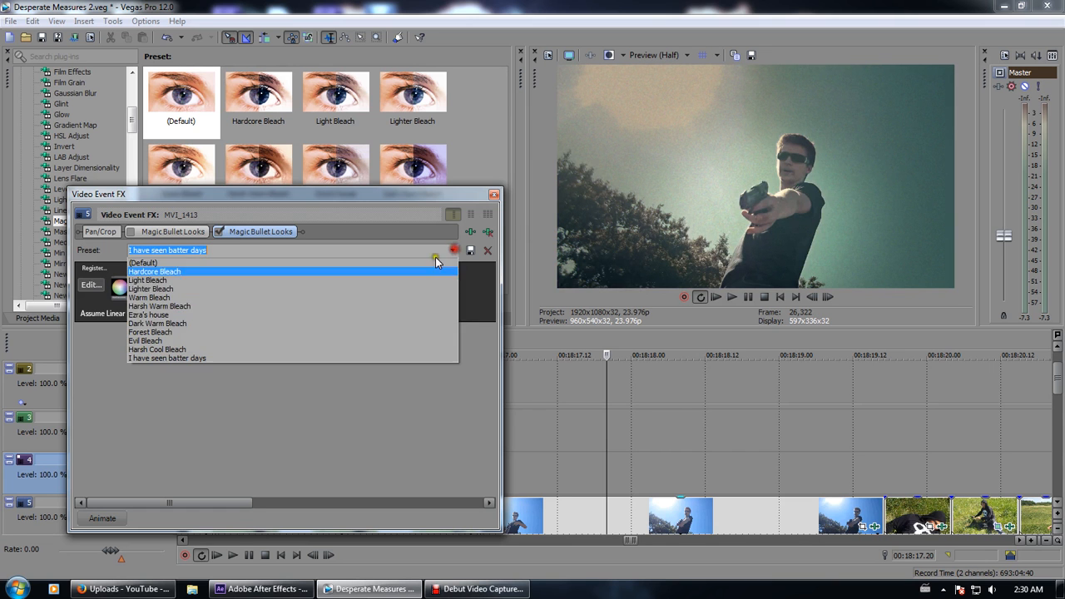
click(182, 306)
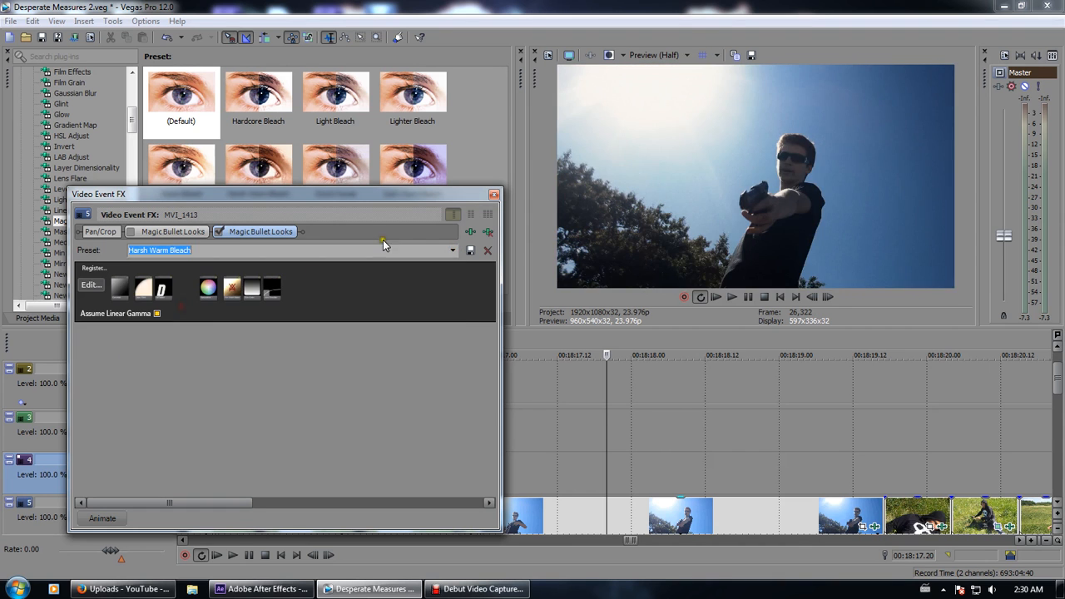
click(493, 195)
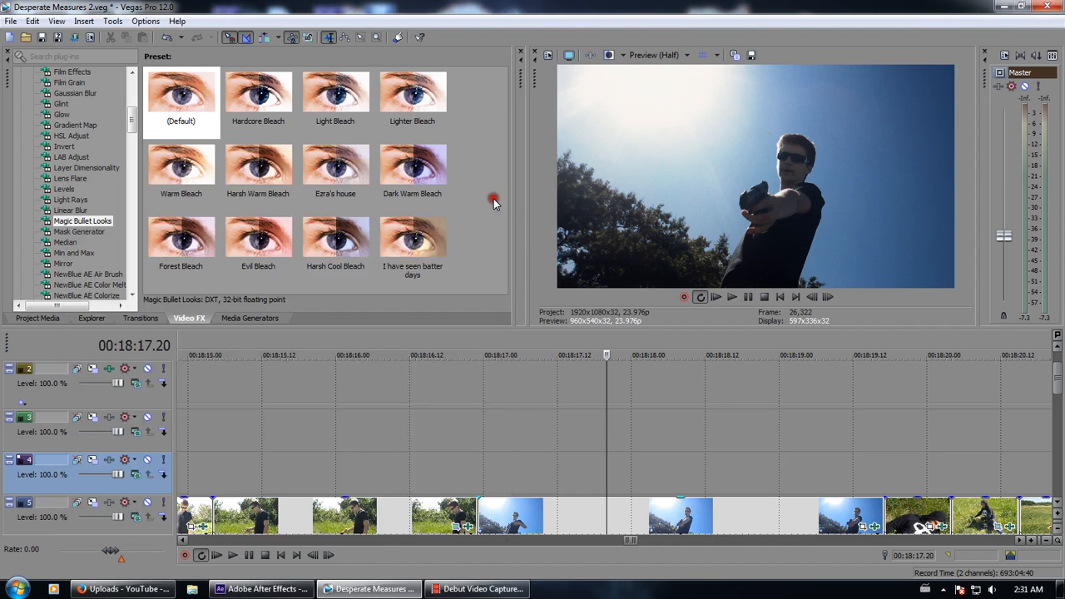
View the shots before the handgun close-up, back to 00:18:15.08 on the timeline
click(496, 470)
click(371, 492)
click(239, 464)
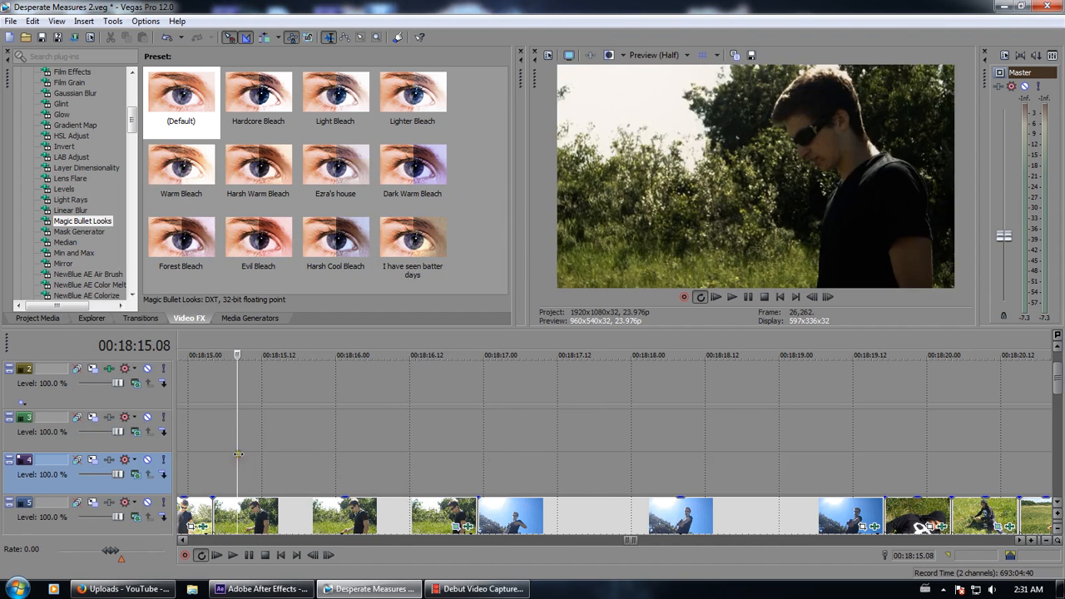
Switch to After Effects and check composition YUV[23] at 0:00:00:06 and 0:00:01:12 using Third preview resolution
click(262, 588)
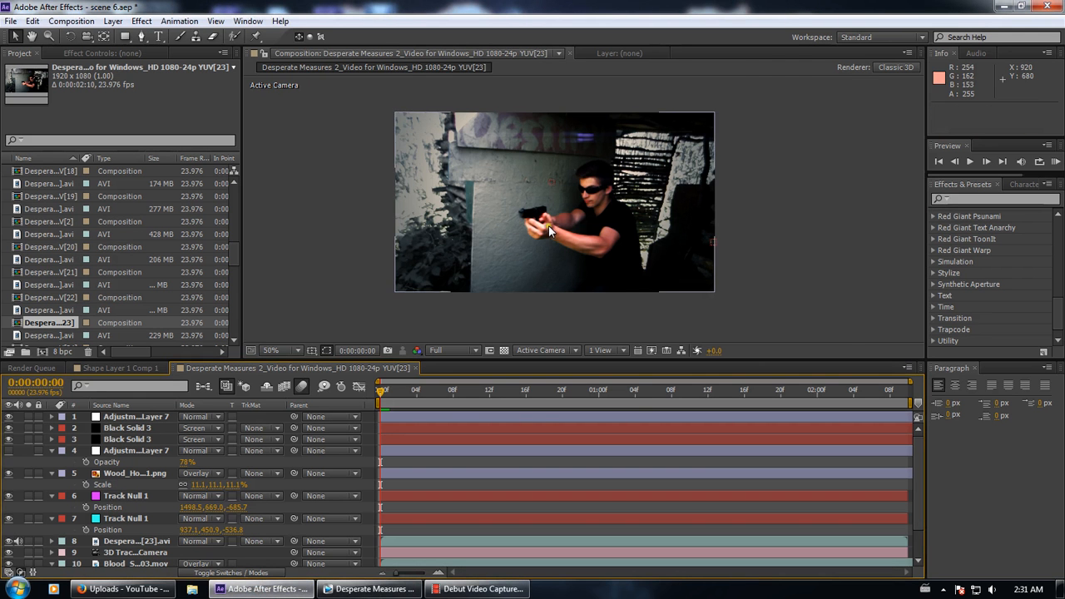
scroll(548, 224, up, 2)
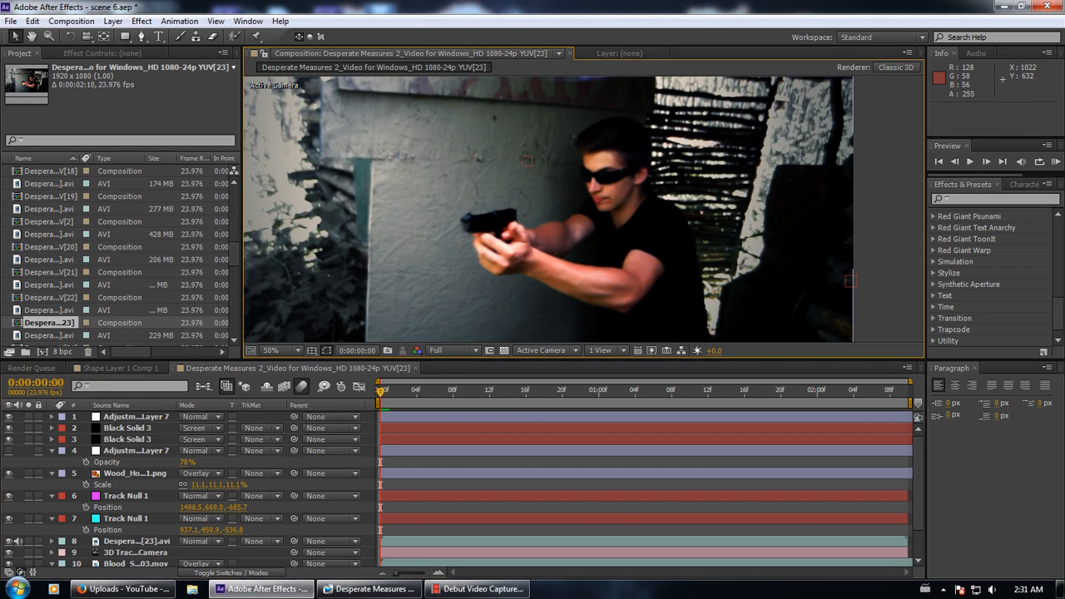
click(434, 389)
click(441, 349)
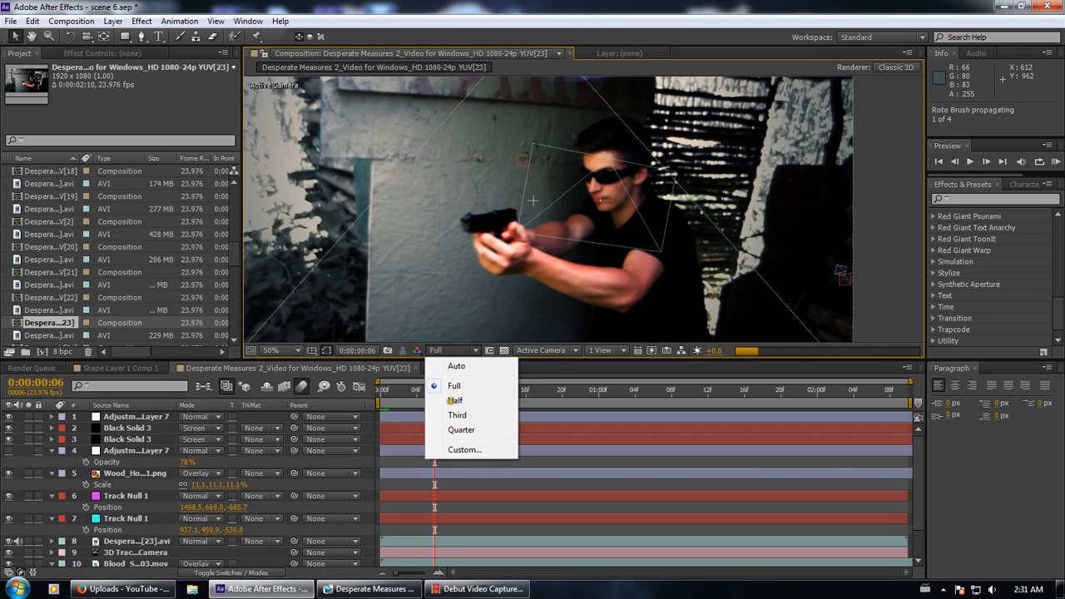
click(454, 414)
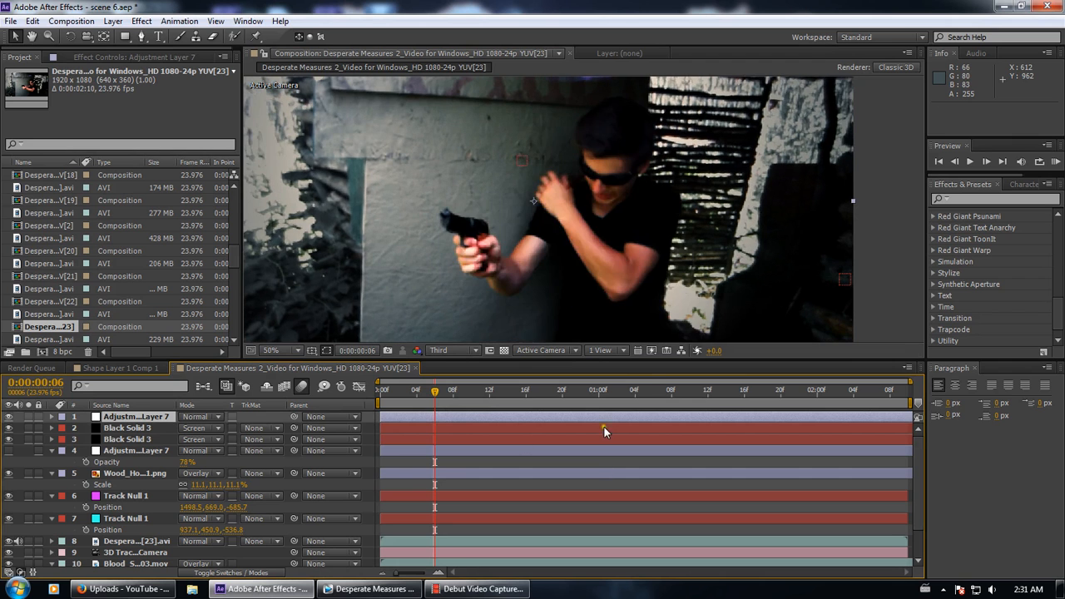
click(708, 390)
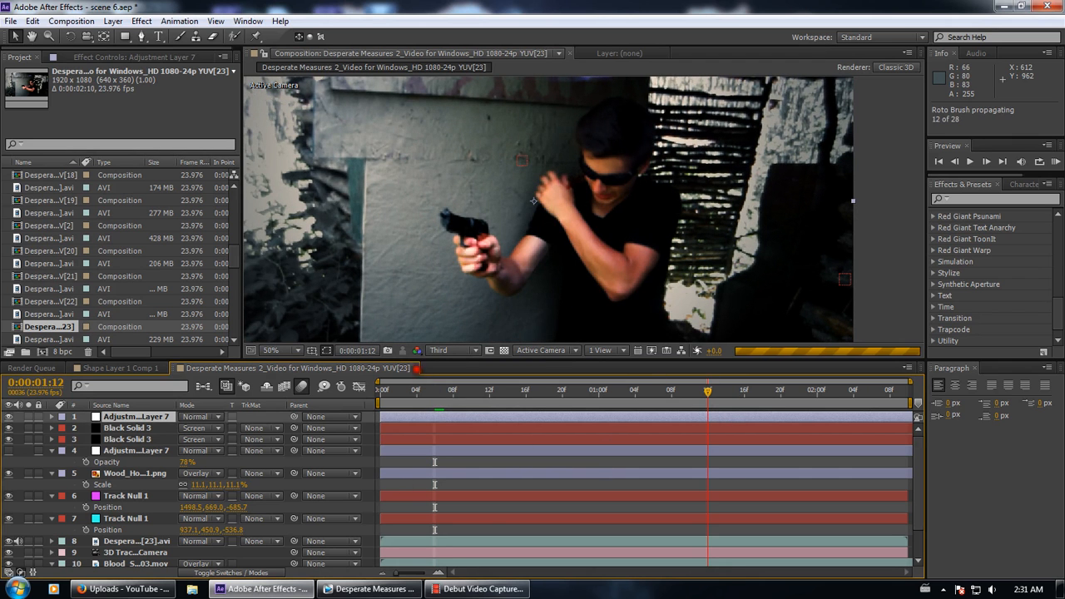
Close composition YUV[23] and look at the project thumbnails of compositions YUV[24] and YUV[25]
click(416, 368)
scroll(46, 305, down, 2)
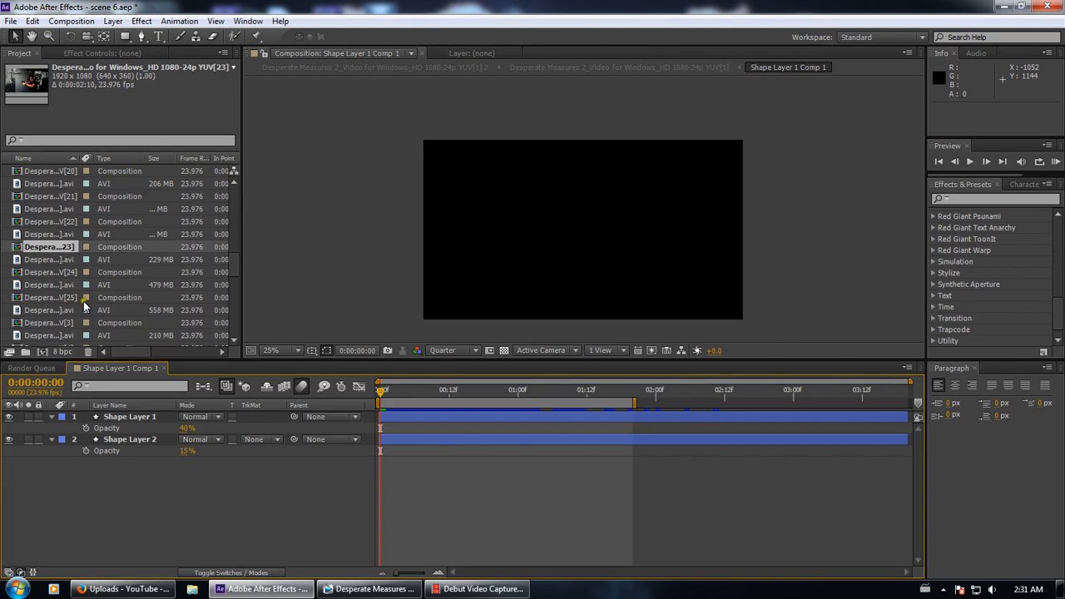
click(39, 272)
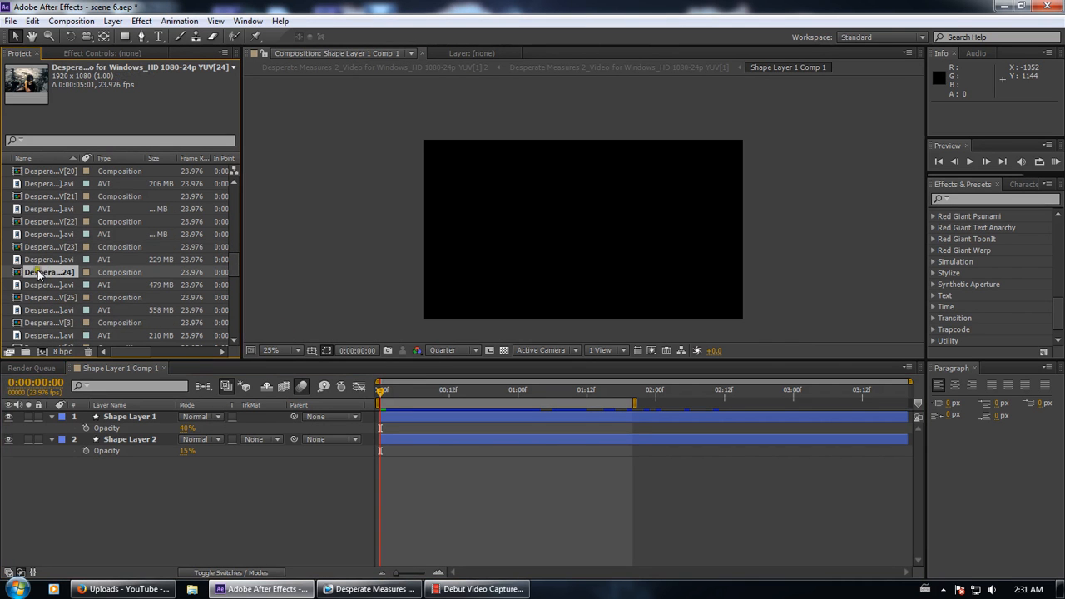
click(63, 297)
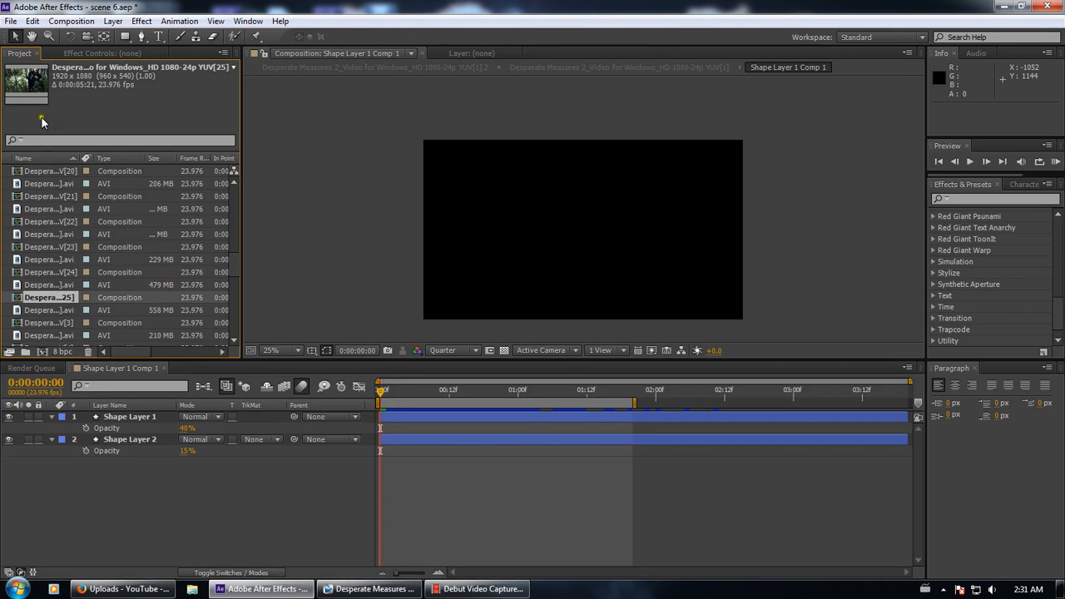
Open the part1 project from the Desperate Measures 2 Scene 2 folder, discarding the unsaved changes to scene 6.aep
click(11, 21)
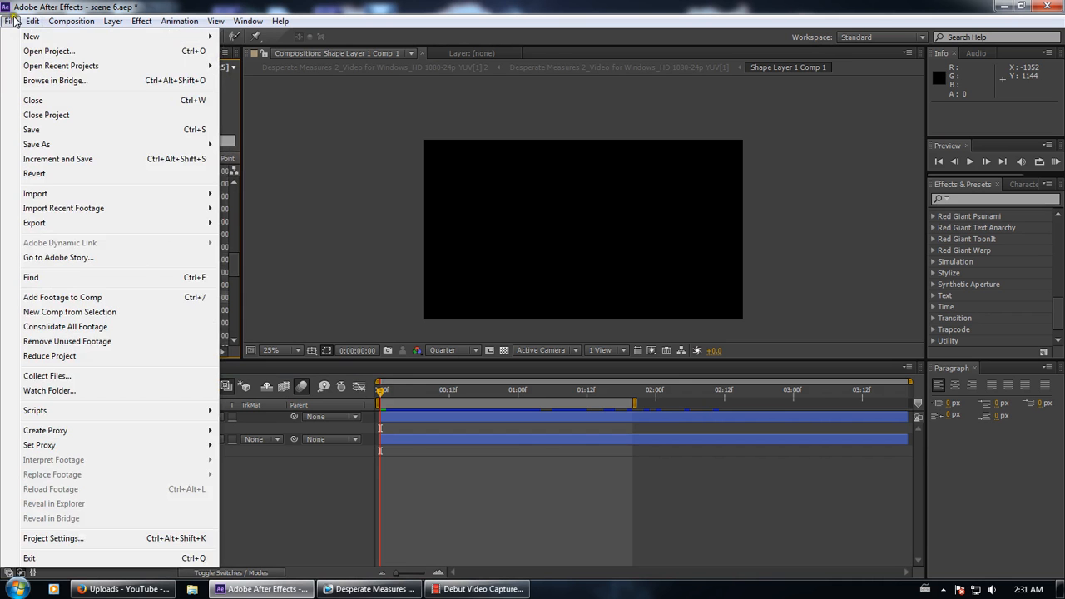
click(46, 50)
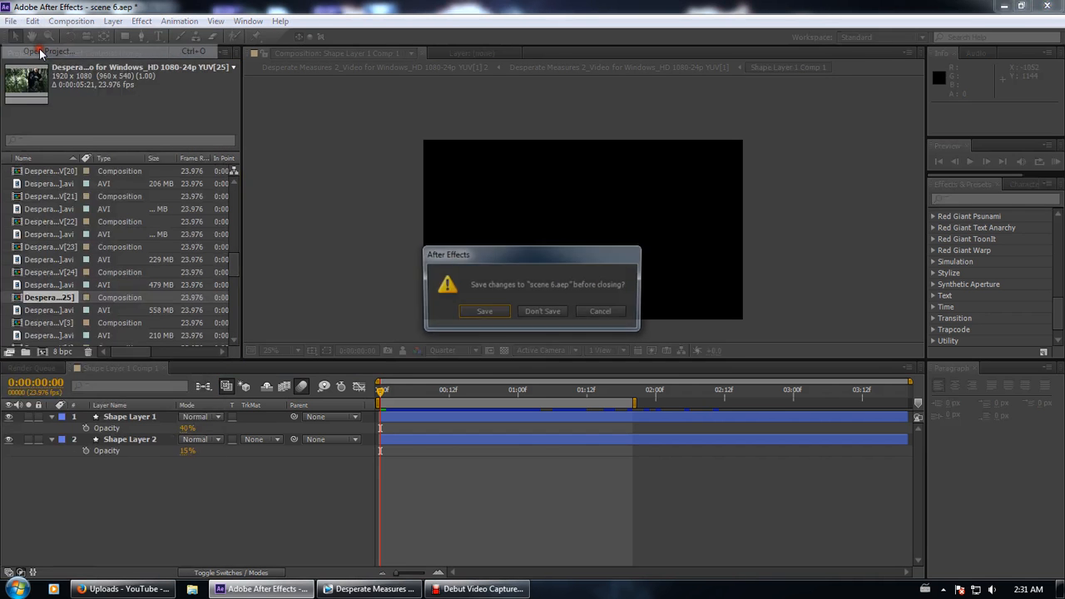
click(541, 311)
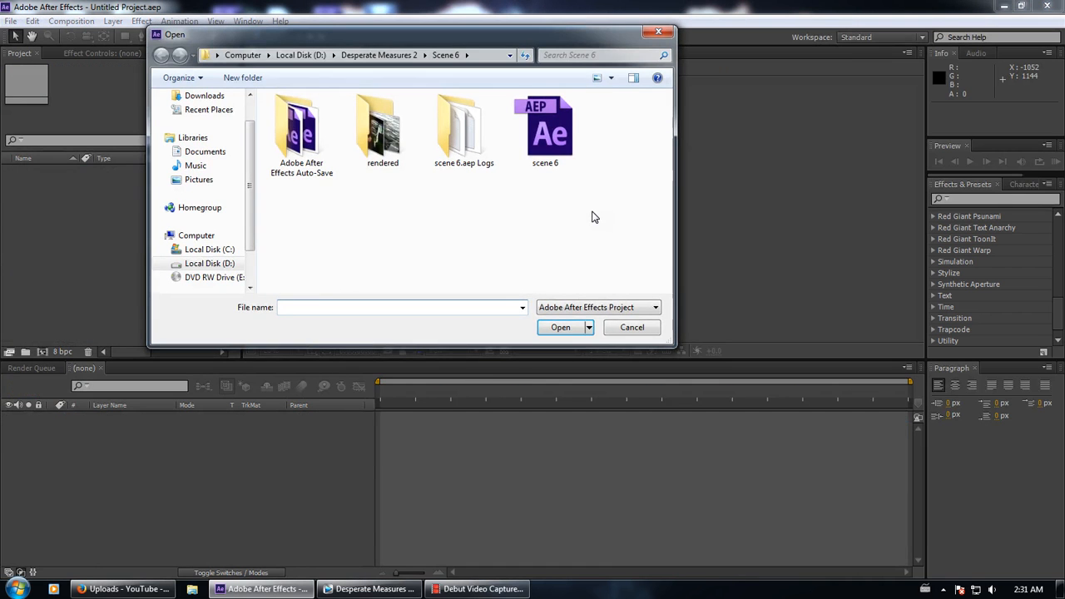
click(379, 55)
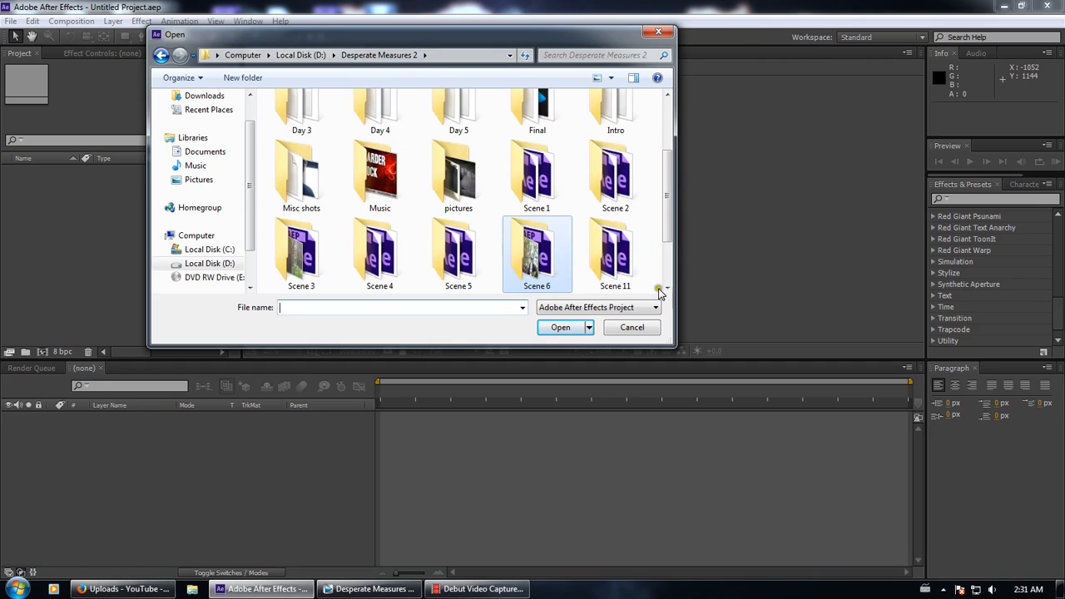
click(620, 276)
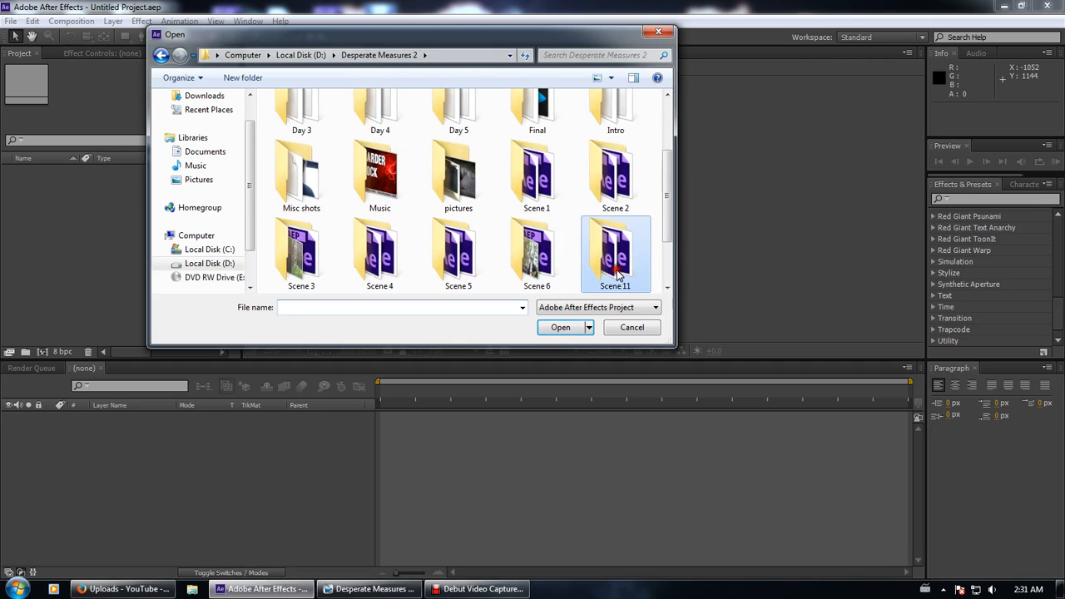
click(606, 207)
double_click(605, 208)
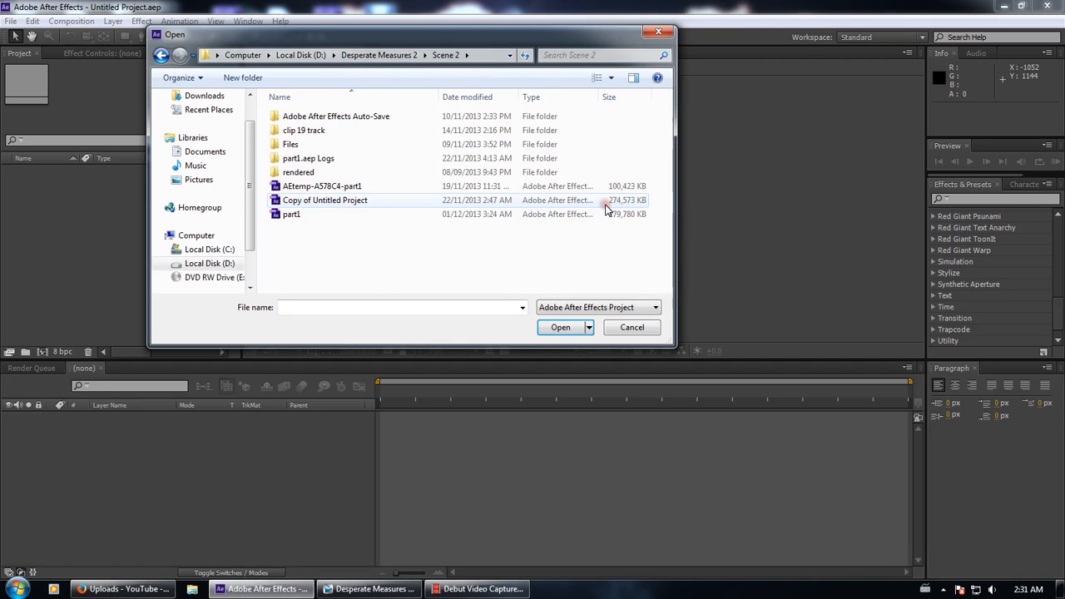
click(278, 218)
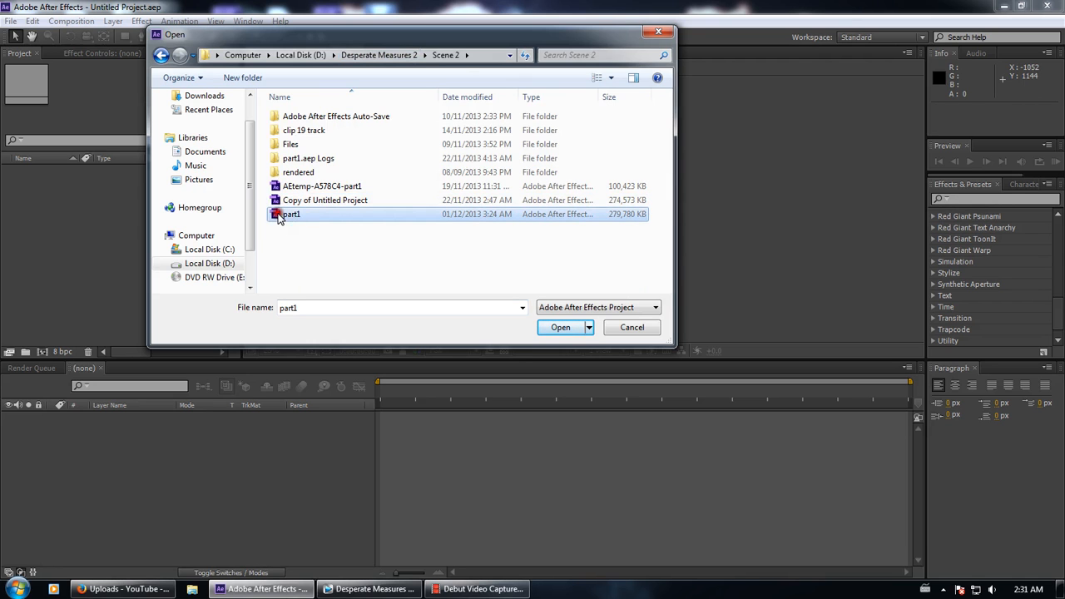
double_click(288, 214)
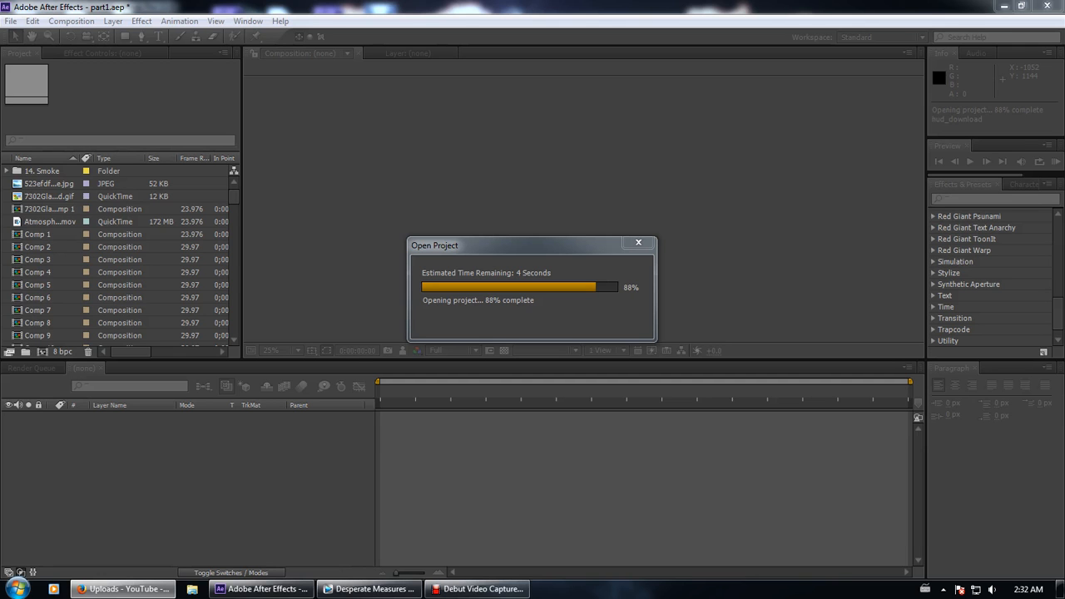
click(455, 319)
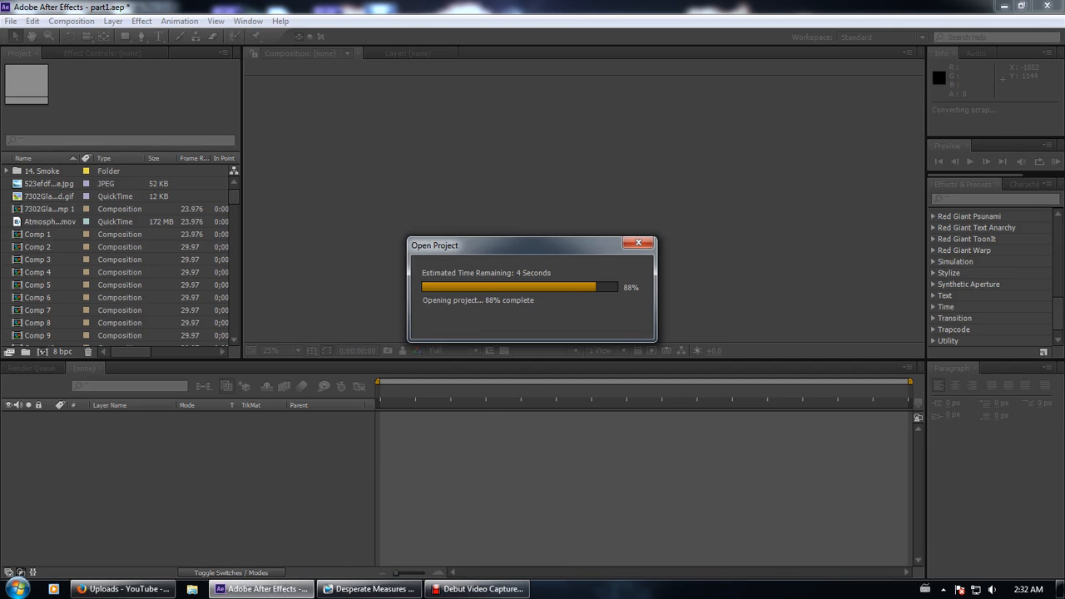
key(alt+Tab)
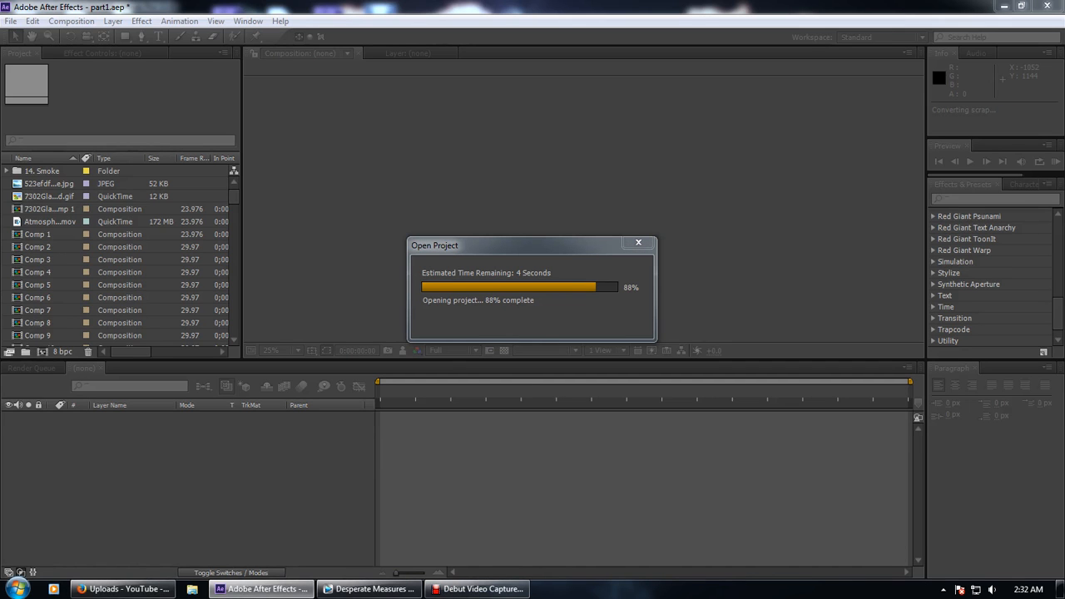
key(alt+Tab)
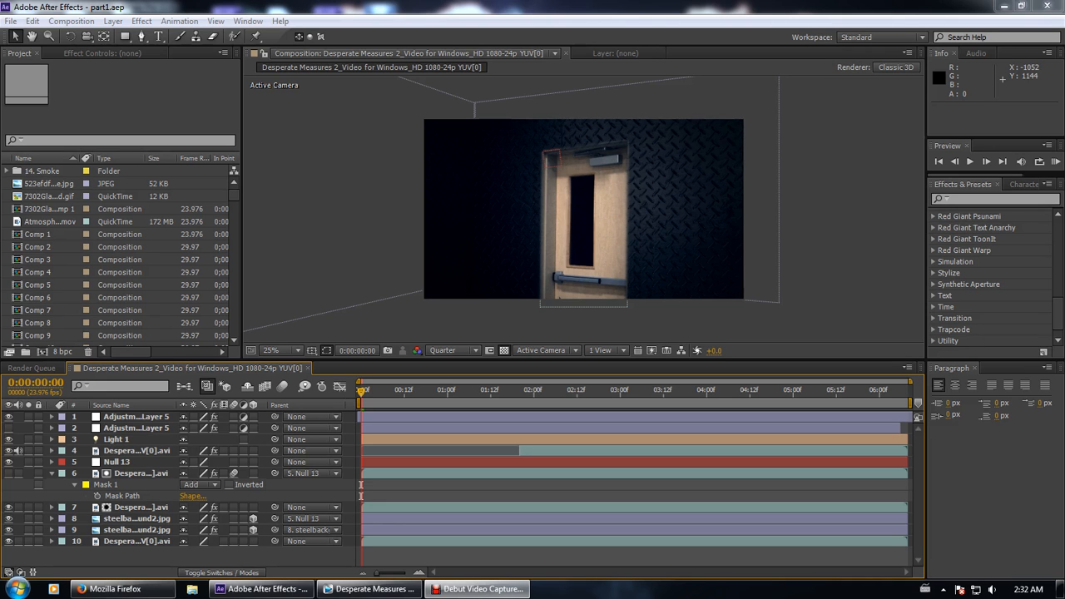
Examine the door shot in composition YUV[0], scrub through its timeline and return to 0:00:00:00
click(364, 388)
drag(365, 387, 357, 390)
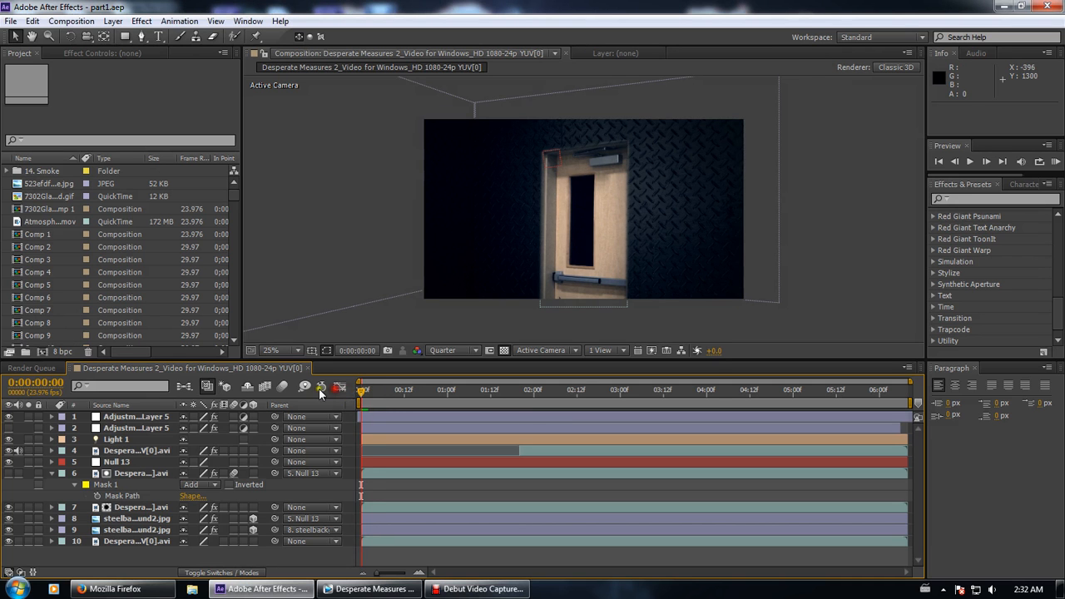
drag(455, 247, 410, 256)
scroll(410, 256, up, 1)
scroll(405, 258, up, 1)
scroll(404, 260, down, 2)
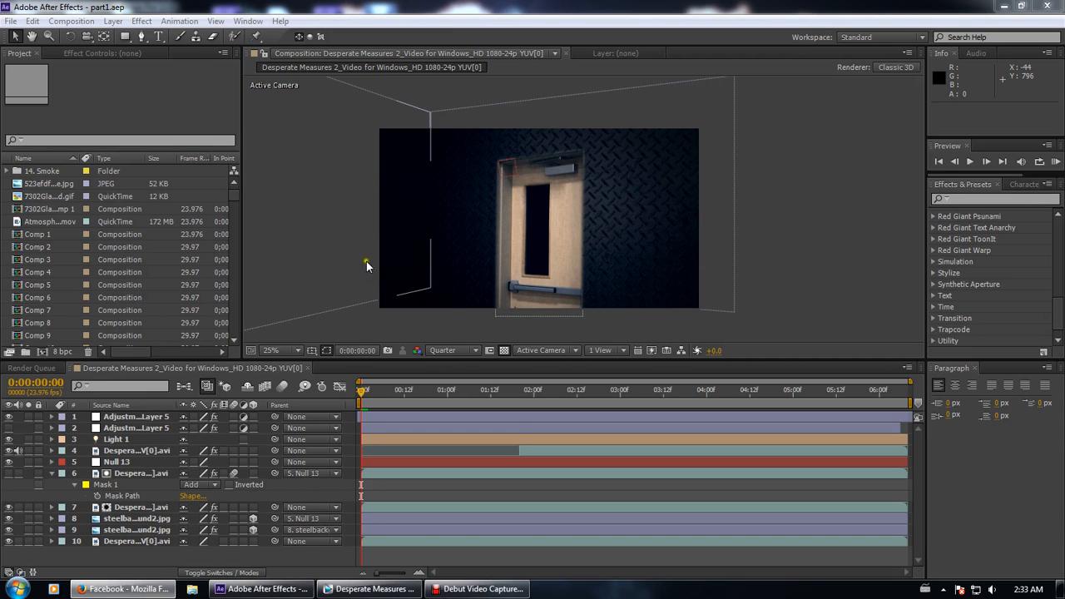
drag(426, 276, 448, 276)
drag(361, 391, 975, 382)
click(640, 269)
click(1045, 323)
mouse_move(905, 391)
mouse_down()
mouse_move(363, 391)
mouse_move(568, 551)
mouse_move(728, 549)
mouse_move(403, 539)
mouse_move(348, 462)
mouse_up()
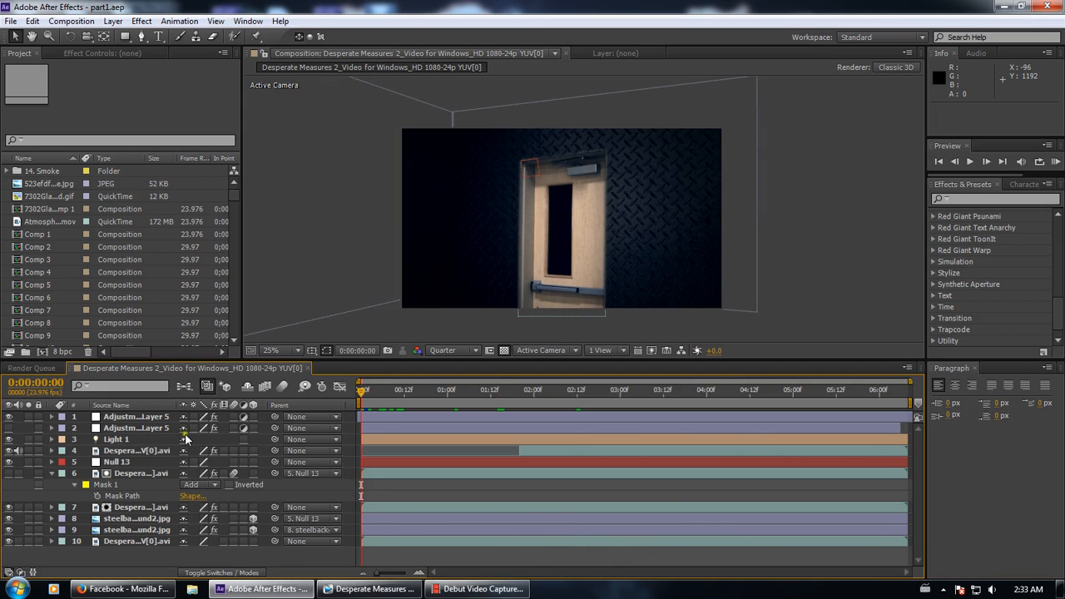
Find composition MVI_1234 among the project items and open it
scroll(75, 274, down, 5)
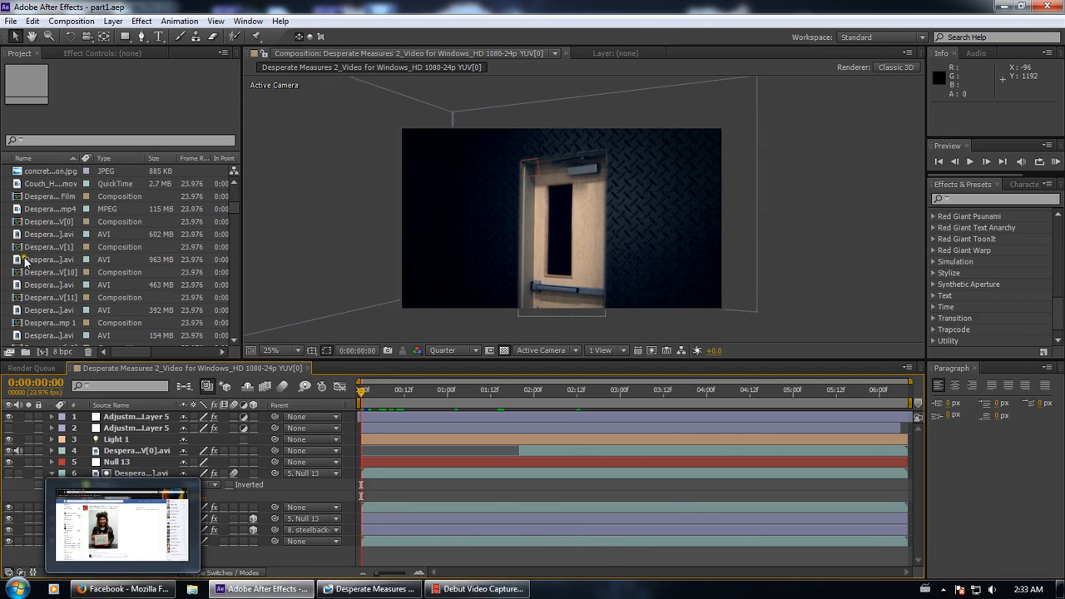
scroll(59, 270, down, 1)
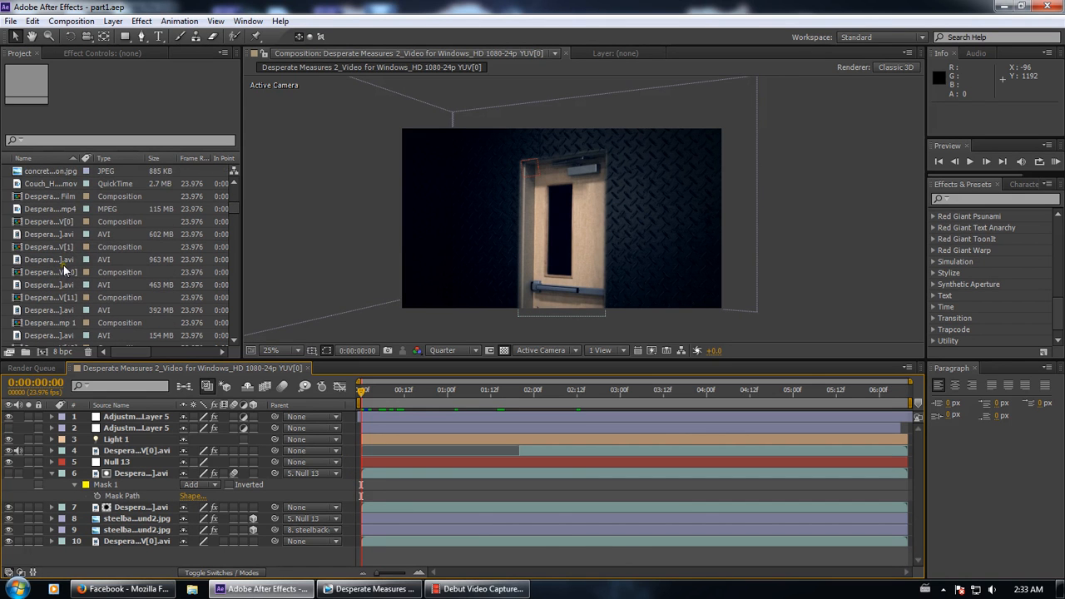
scroll(123, 249, down, 8)
scroll(122, 248, down, 8)
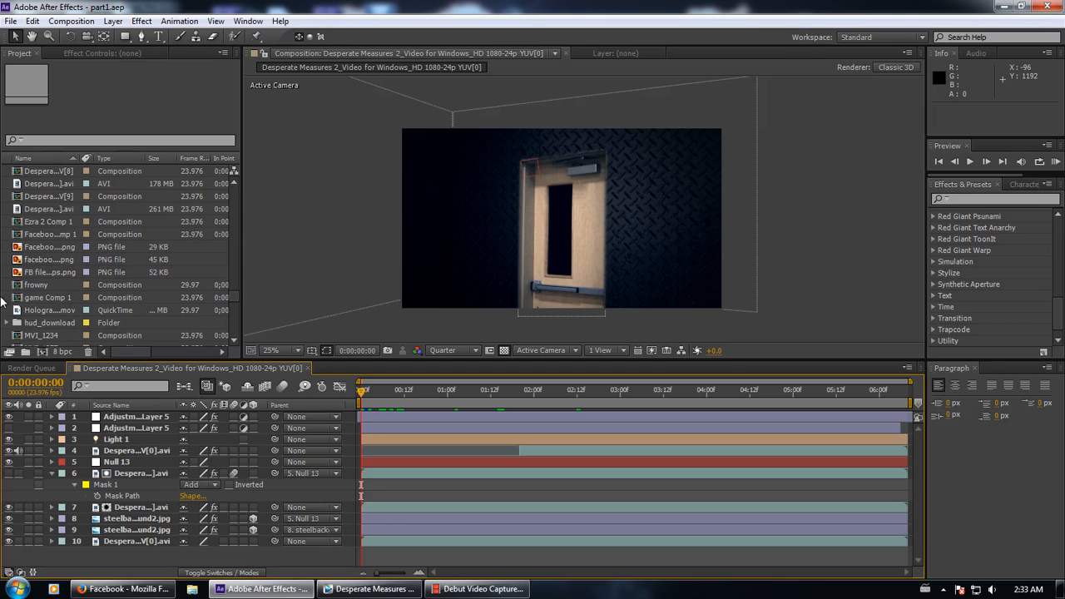
scroll(51, 311, down, 2)
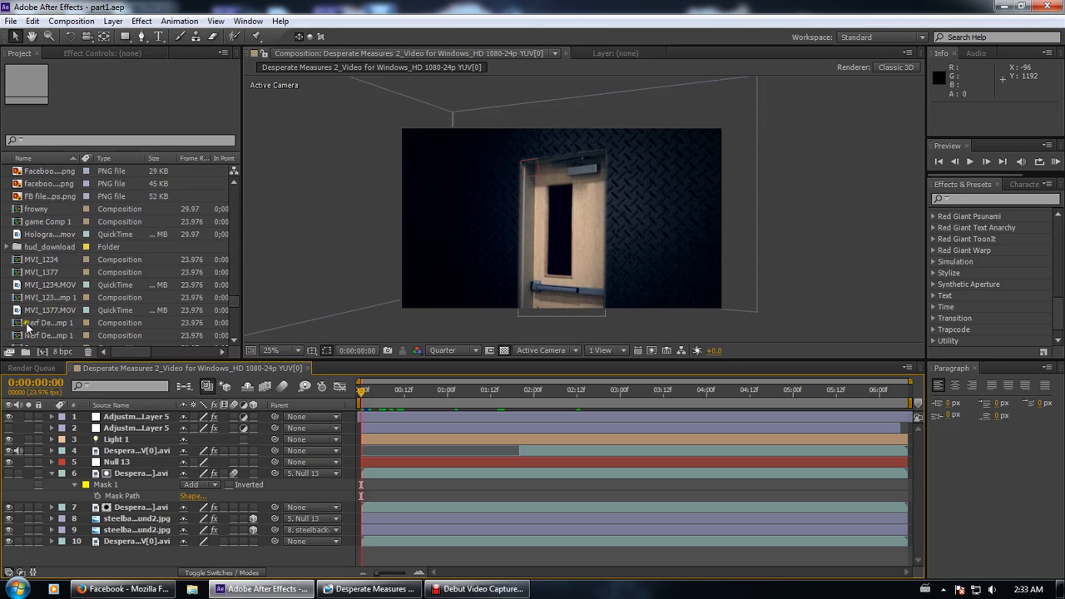
click(50, 259)
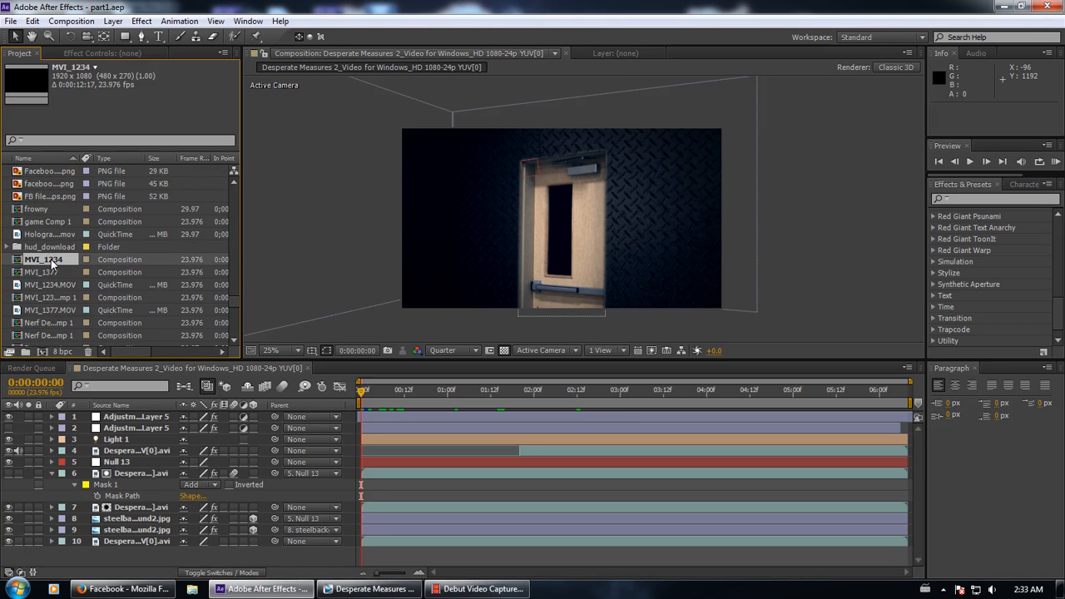
double_click(51, 259)
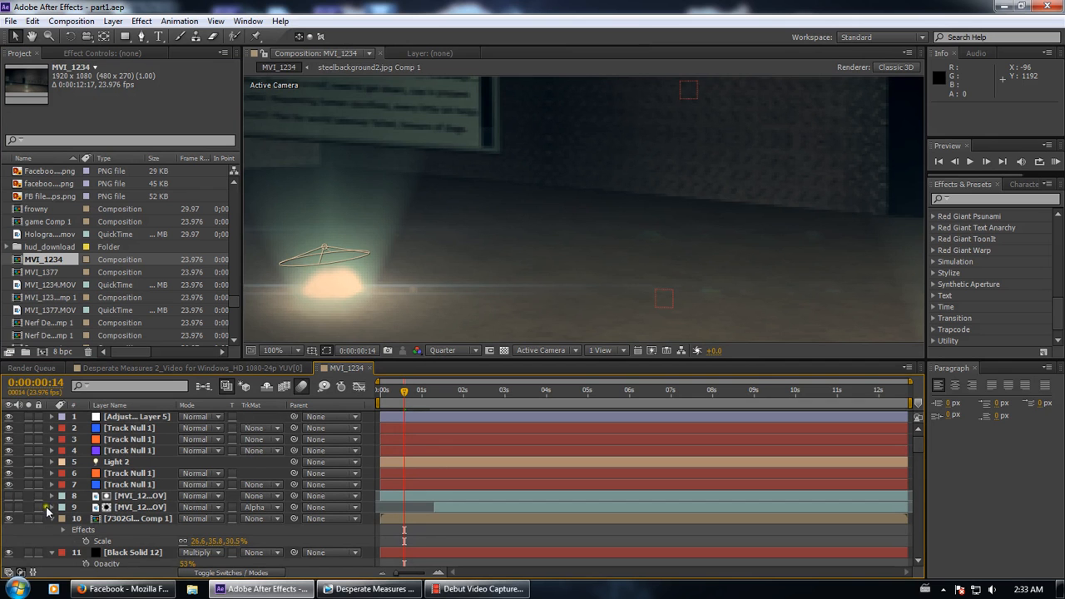
View MVI_1234 at 0:00:04:01 and 0:00:05:21, and examine the floor lights, hologram layer and wall text panel around the chair
scroll(316, 231, down, 2)
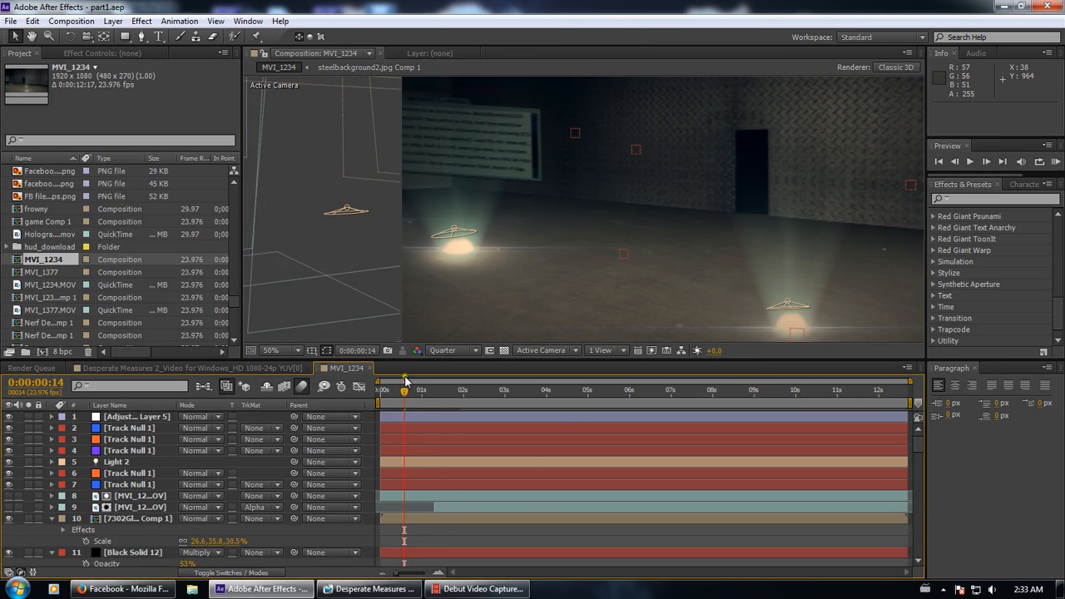
click(546, 391)
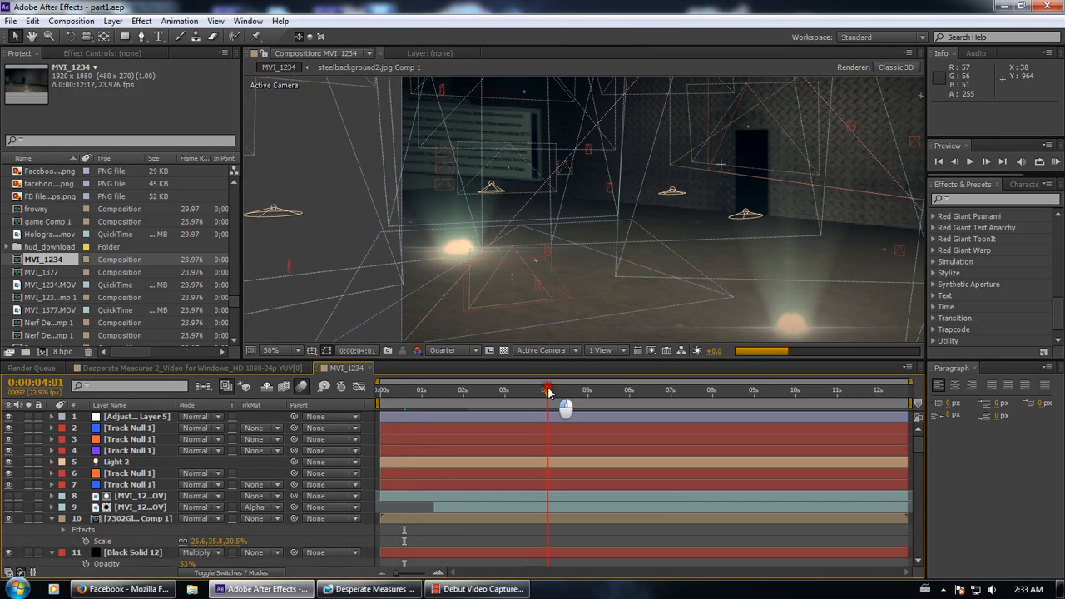
click(625, 390)
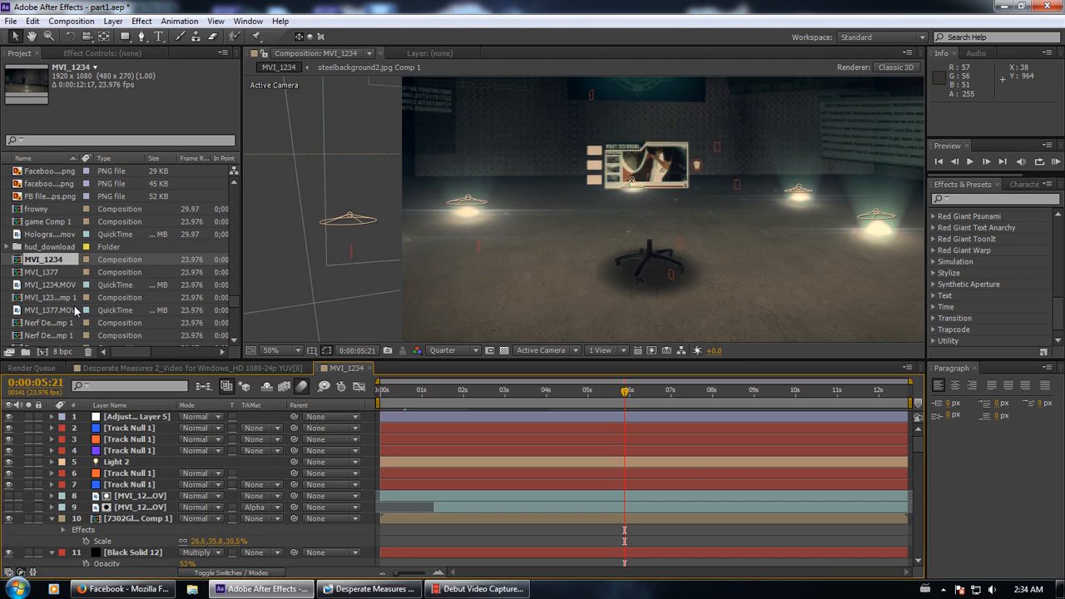
scroll(526, 144, up, 2)
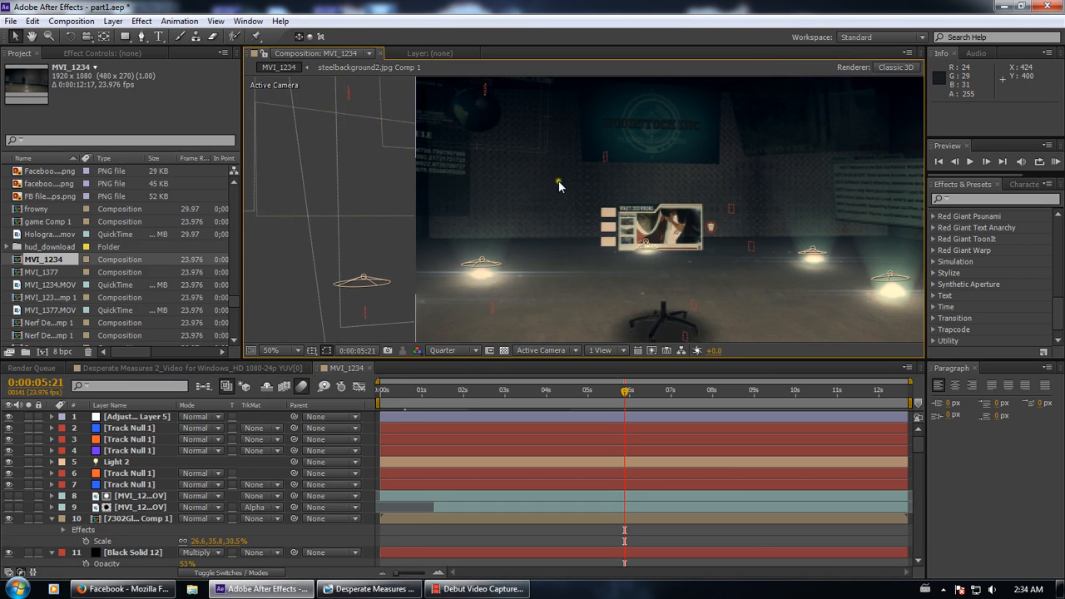
scroll(583, 220, down, 2)
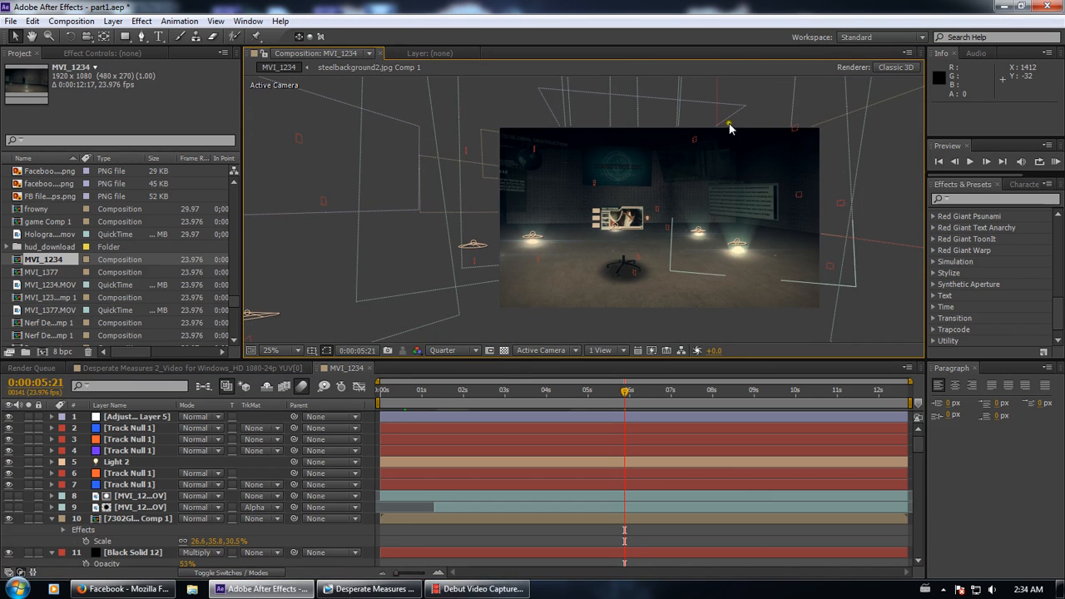
click(790, 228)
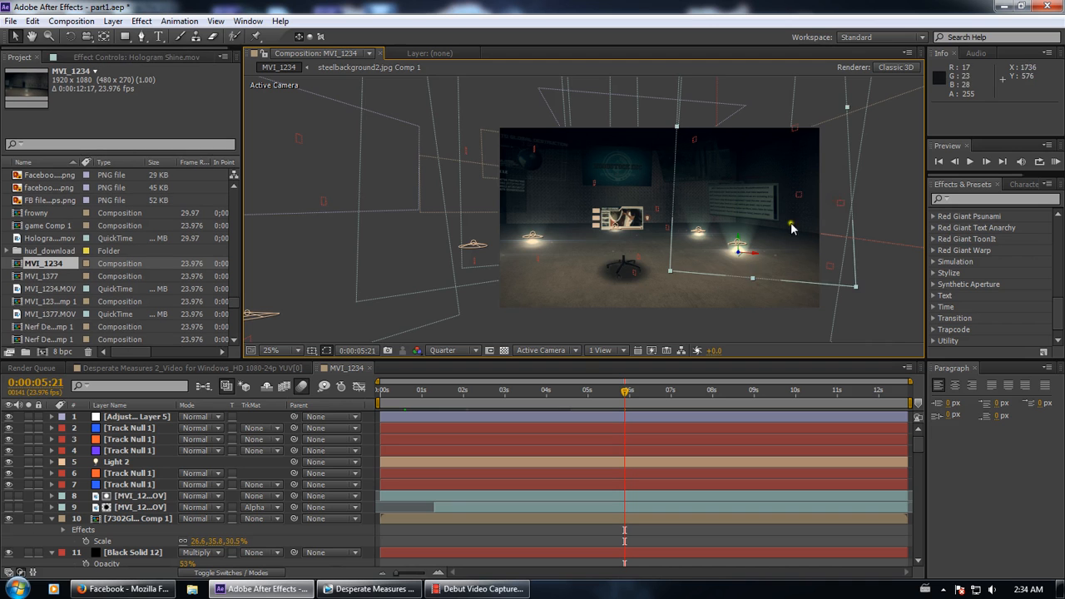
scroll(787, 238, up, 2)
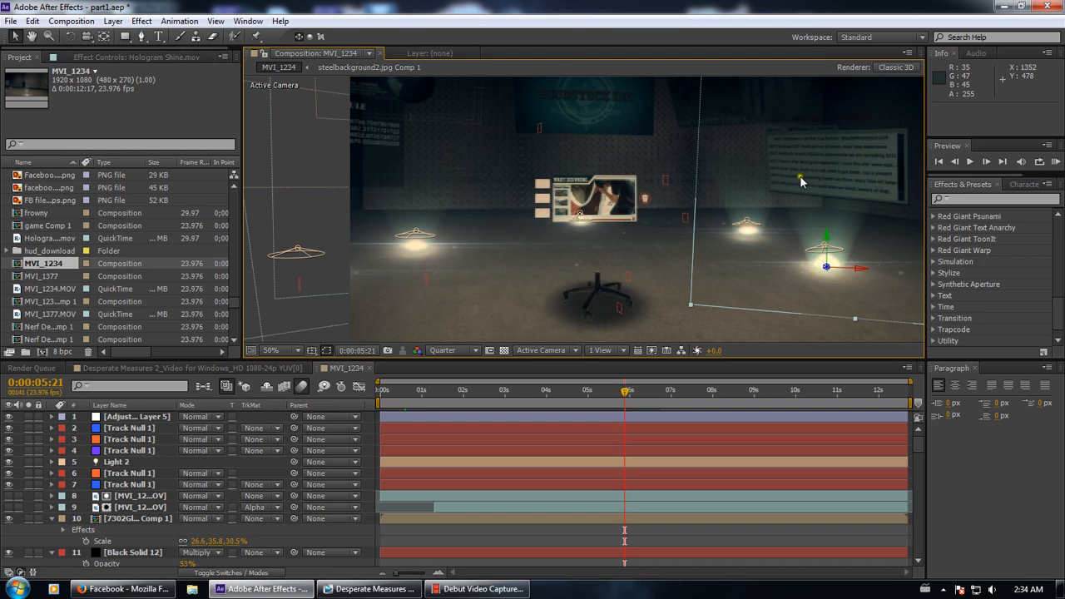
drag(799, 176, 776, 238)
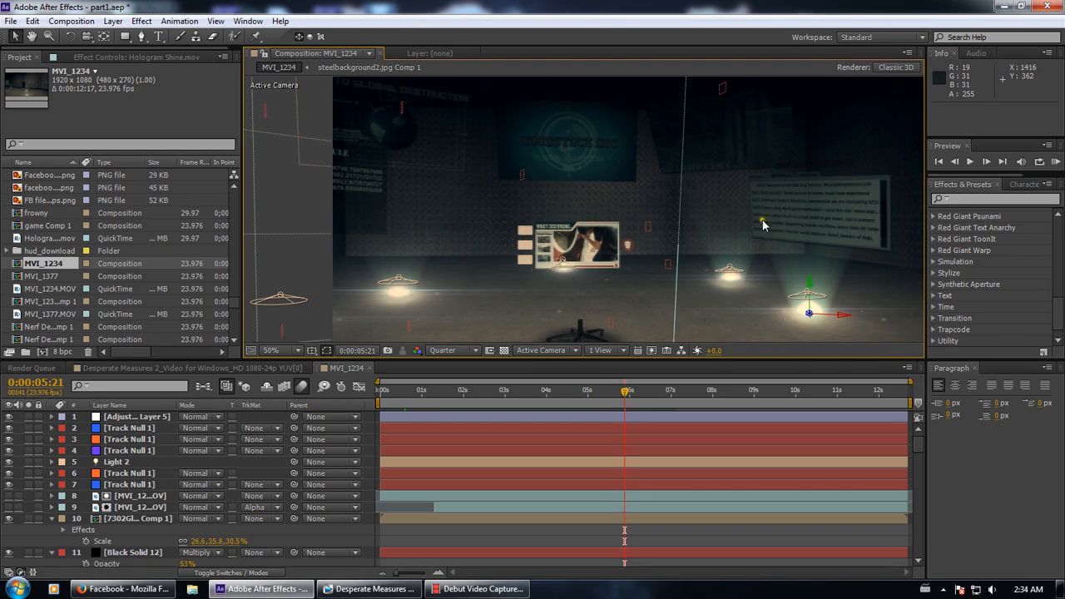
Move MVI_1234 to 0:00:06:04 and open Comp 5 from its layer beside the room's wall text
drag(633, 405, 643, 395)
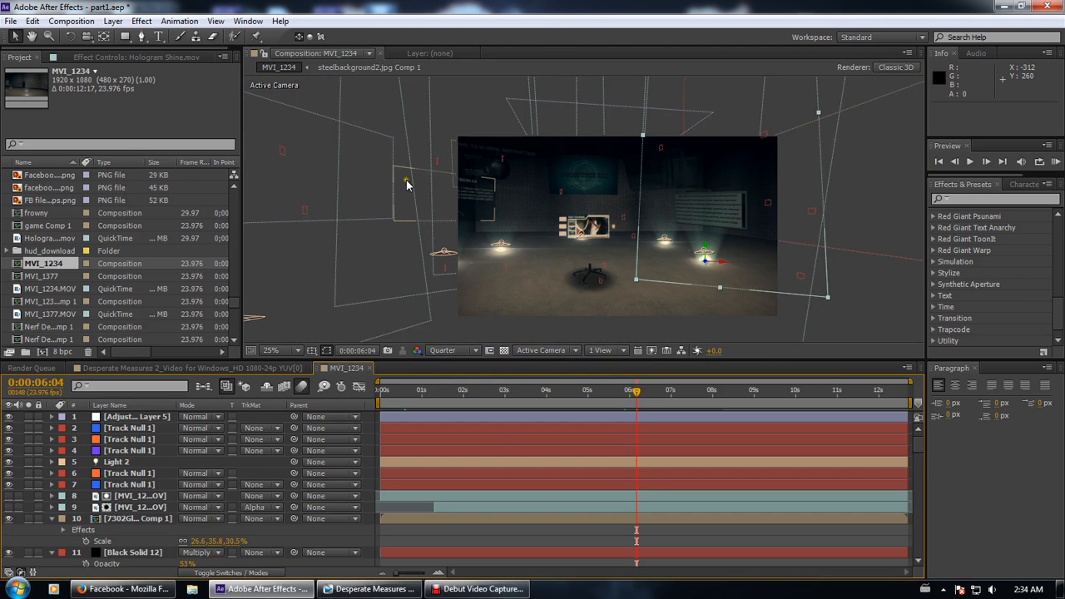
double_click(406, 182)
key(comma)
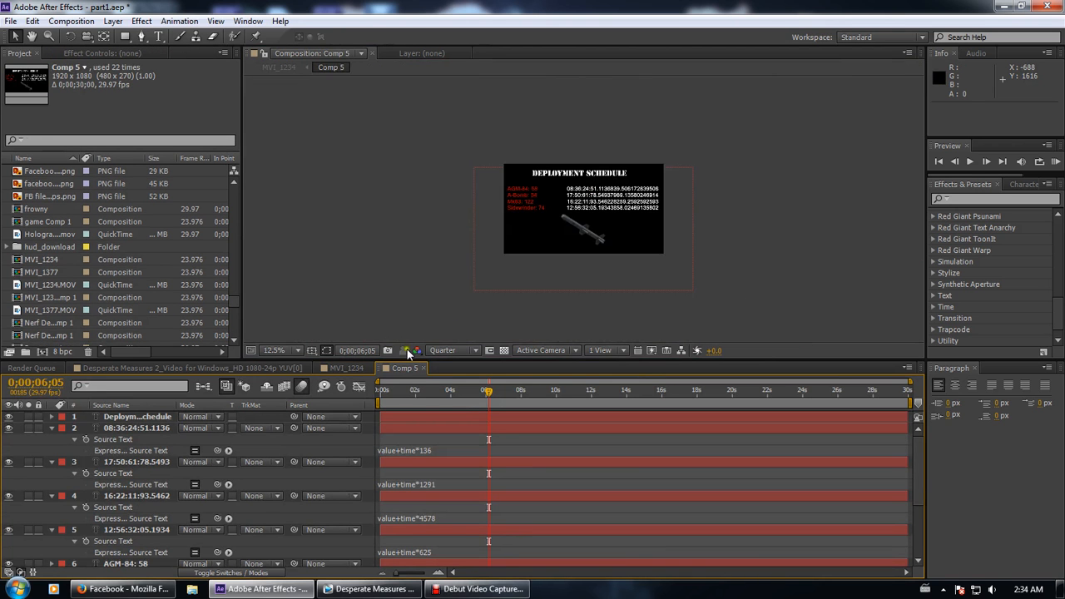
Scrub through Comp 5 from its start to 0;00;25;15, examining the deployment schedule's running numbers and rotating weapon models
drag(404, 388, 519, 398)
key(Home)
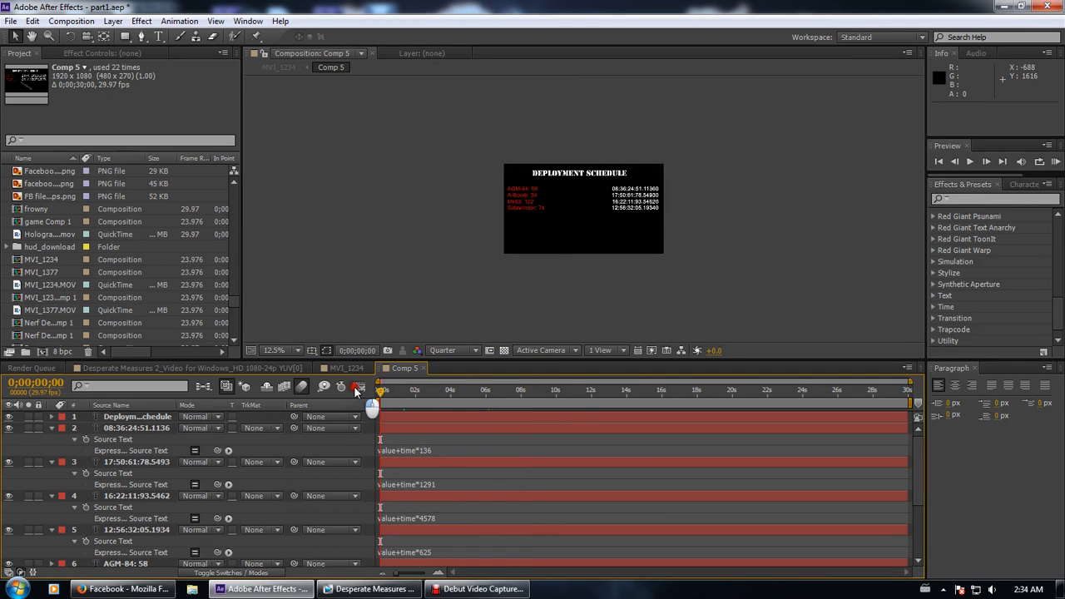
scroll(693, 257, up, 1)
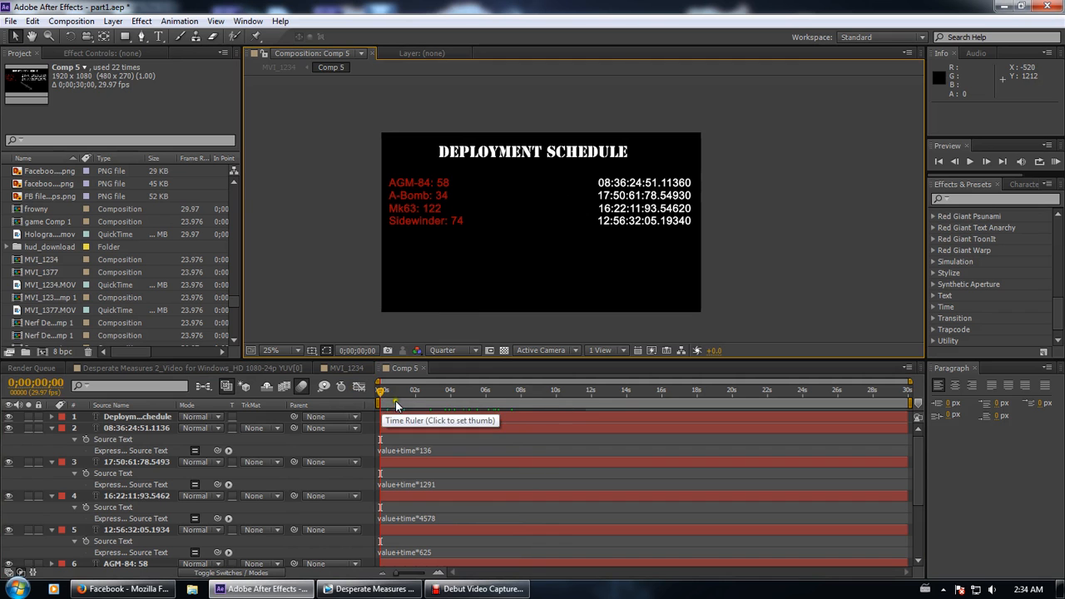
drag(396, 393, 735, 398)
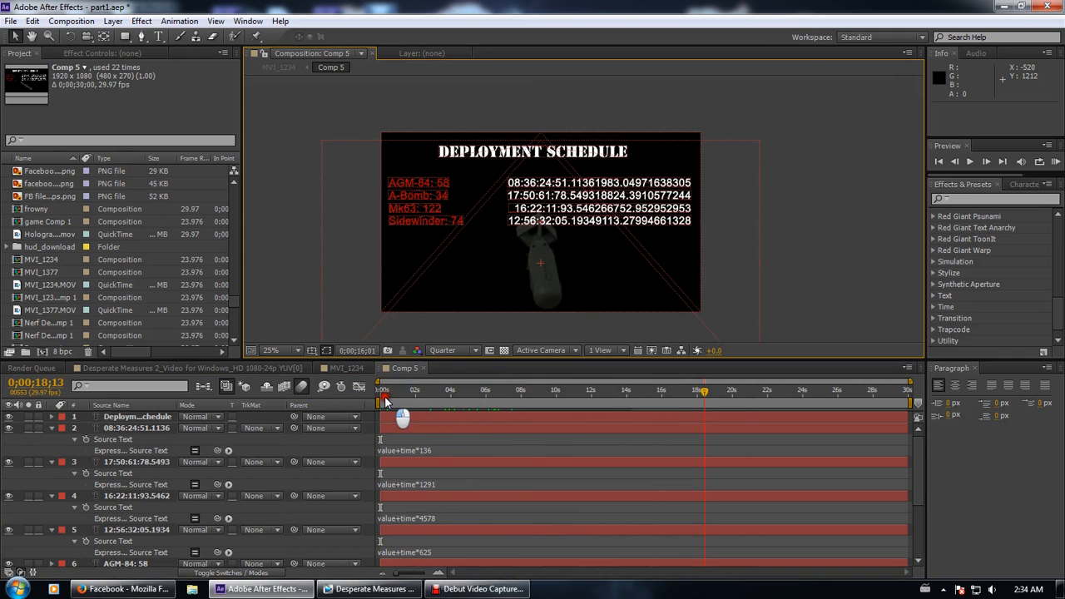
key(Home)
drag(379, 404, 500, 384)
drag(393, 380, 826, 400)
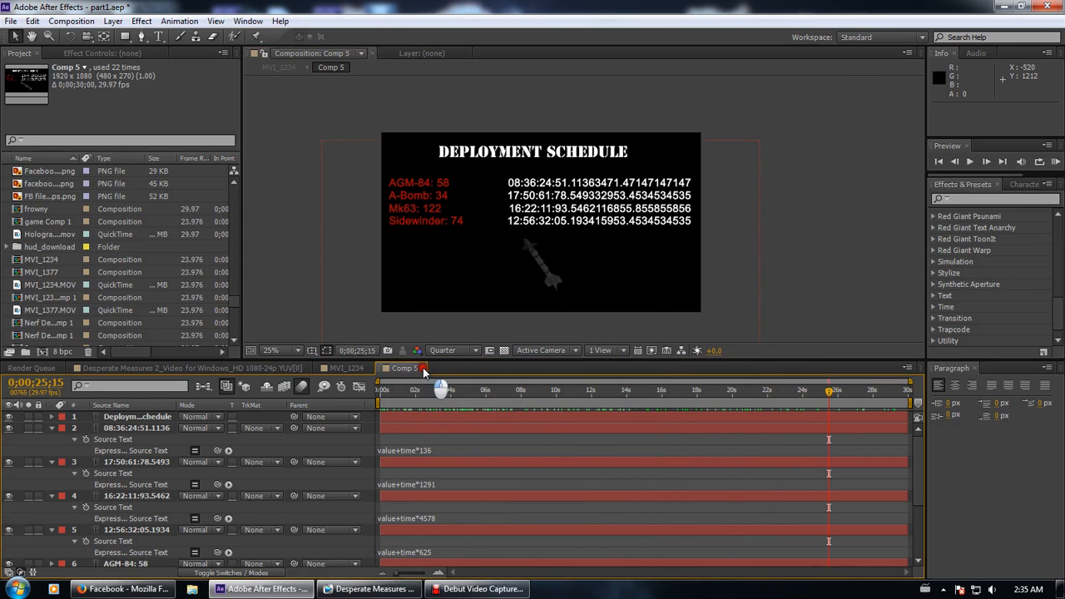
Close Comp 5 and select the small 3D layer near the middle of the MVI_1234 view
click(423, 368)
click(519, 228)
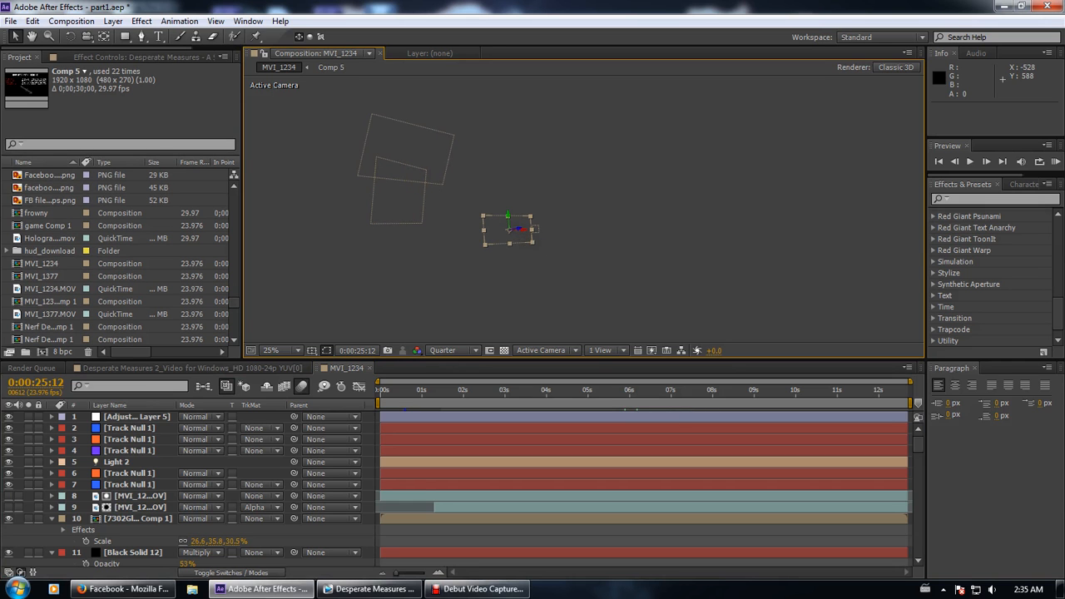
Open Desperate Measures - A Short Film from its MVI_1234 layer, view 0:02:37:18, and return to the first frame
double_click(519, 237)
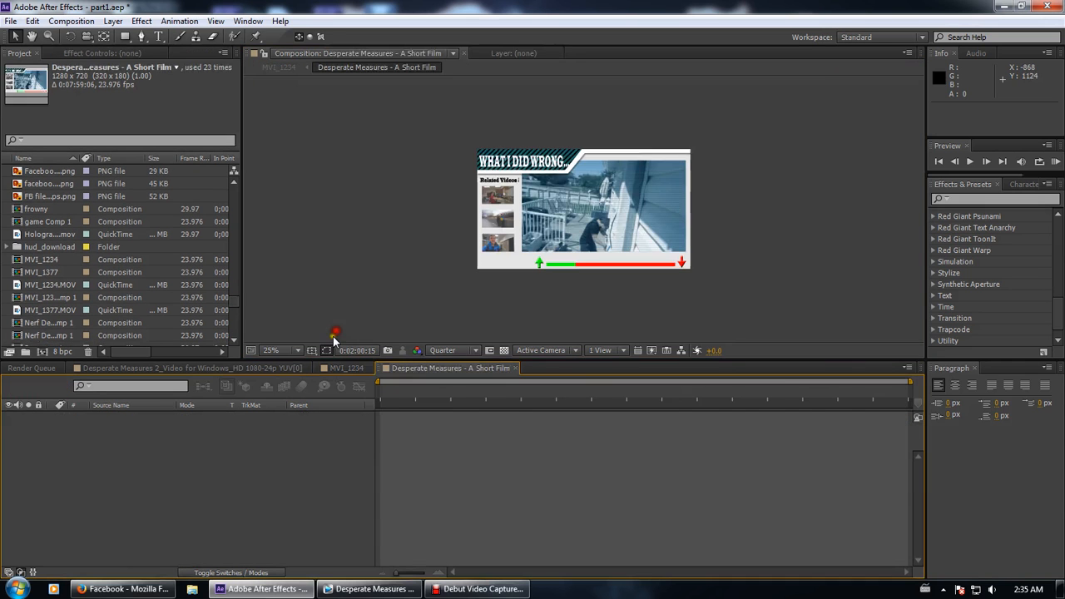
drag(429, 390, 553, 390)
scroll(561, 309, up, 4)
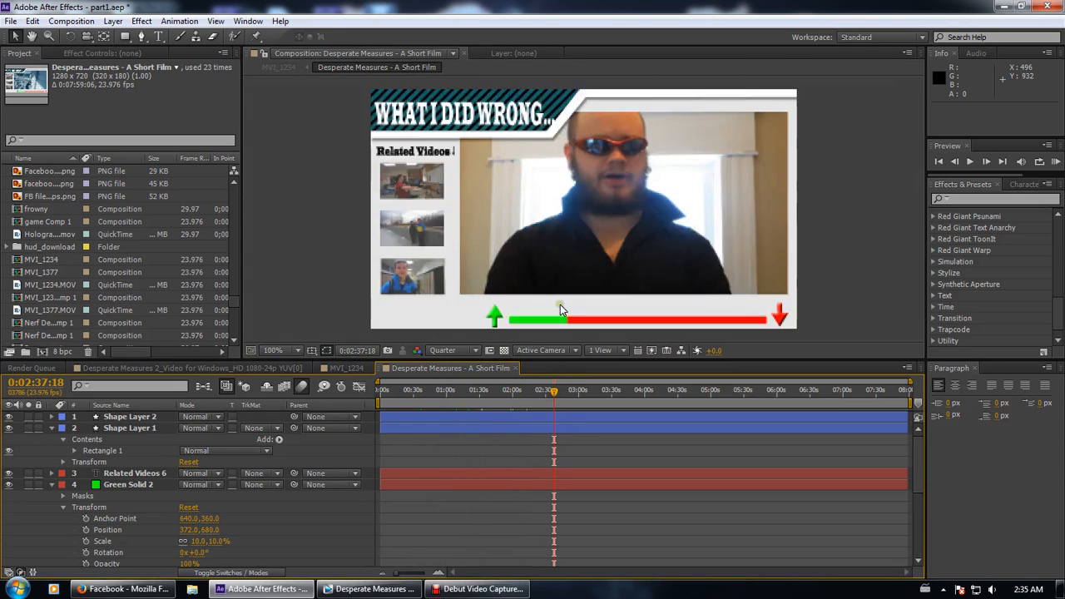
scroll(525, 295, down, 2)
drag(429, 390, 379, 391)
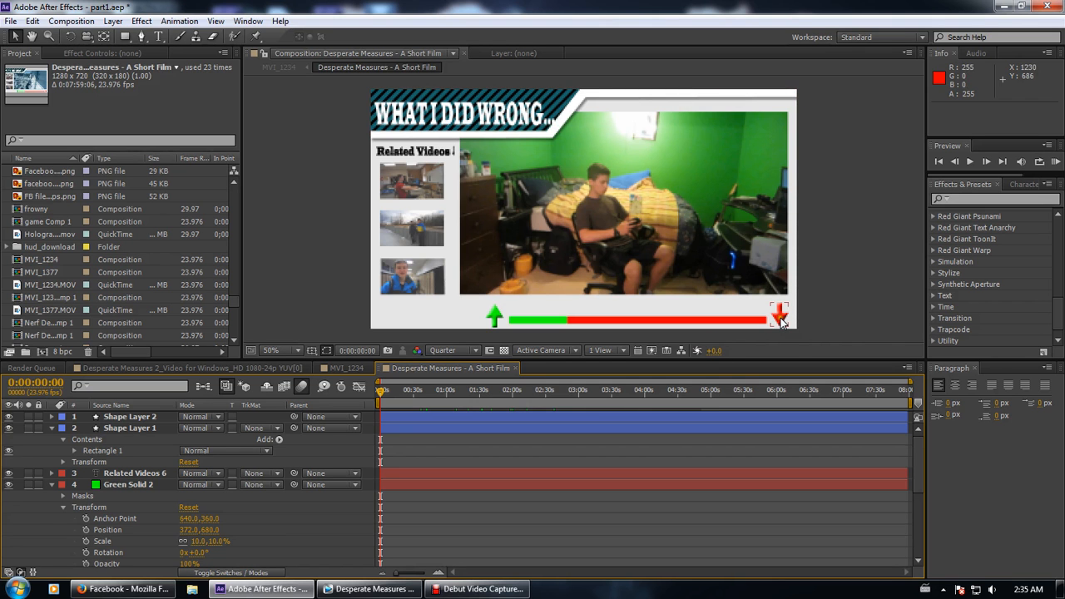
Examine the green arrow, rating bar and related-video thumbnails by selecting them in turn, and scrub the short film to 0:02:23:20
click(494, 317)
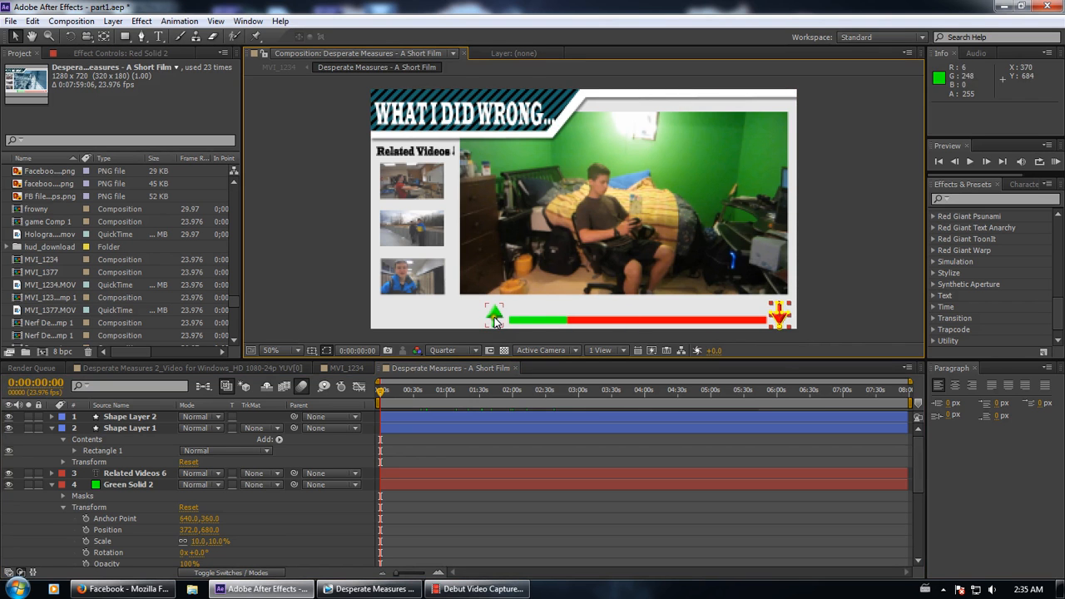
click(550, 322)
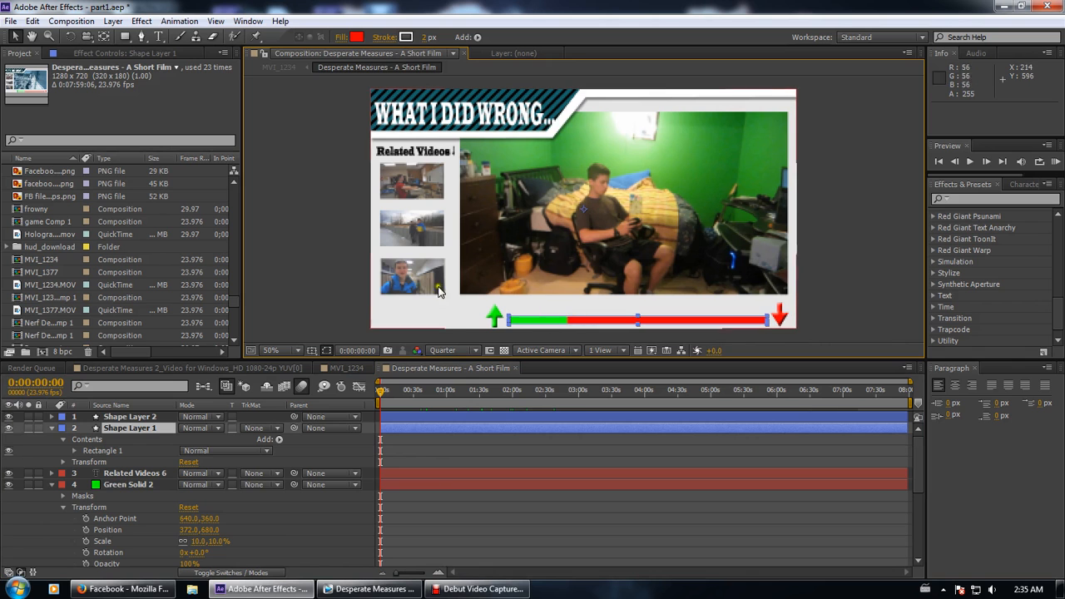
click(402, 267)
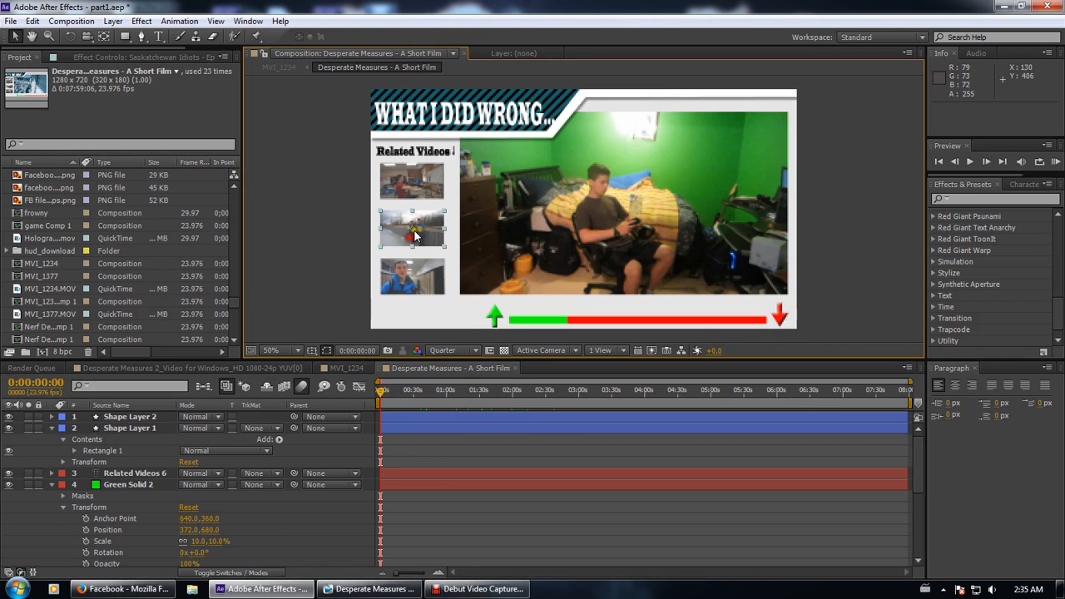
click(416, 179)
click(411, 274)
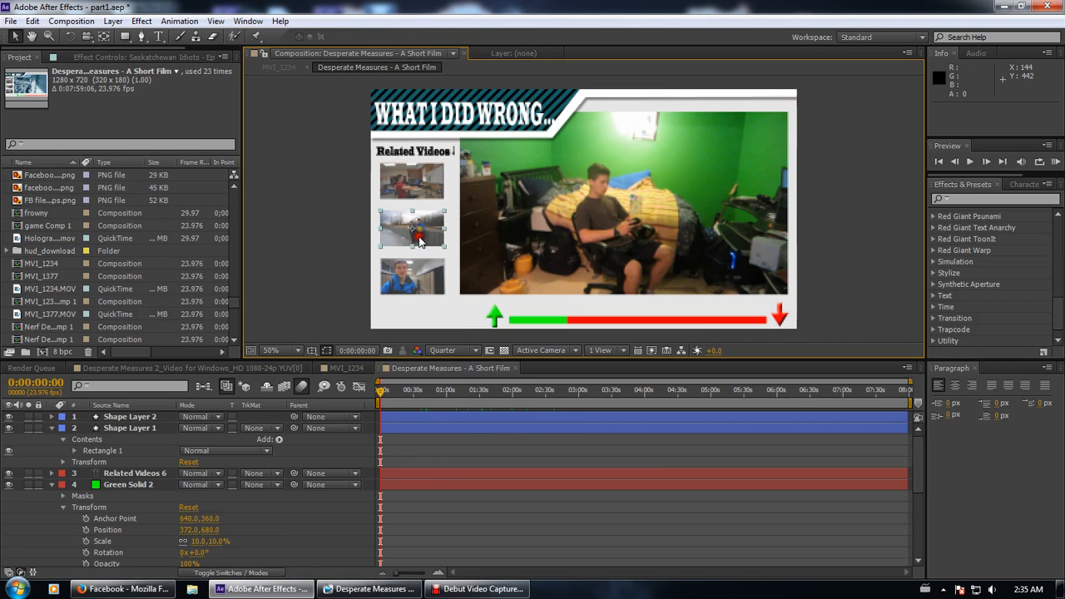
drag(394, 398, 538, 391)
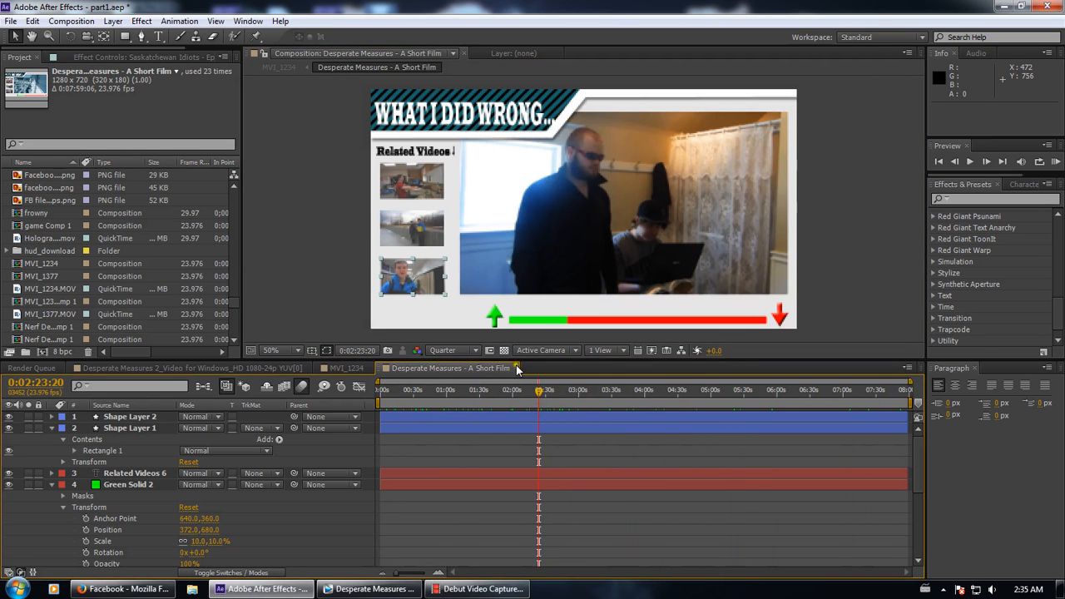
Close the short film composition and return MVI_1234 to 0:00:00:00
click(516, 369)
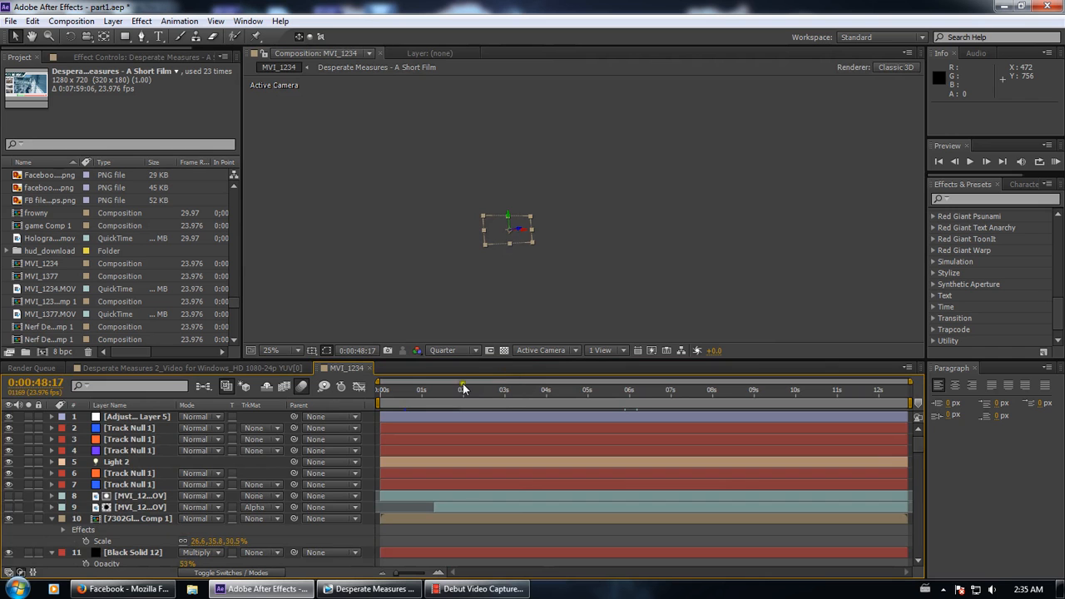
drag(442, 256, 500, 262)
click(371, 423)
click(379, 391)
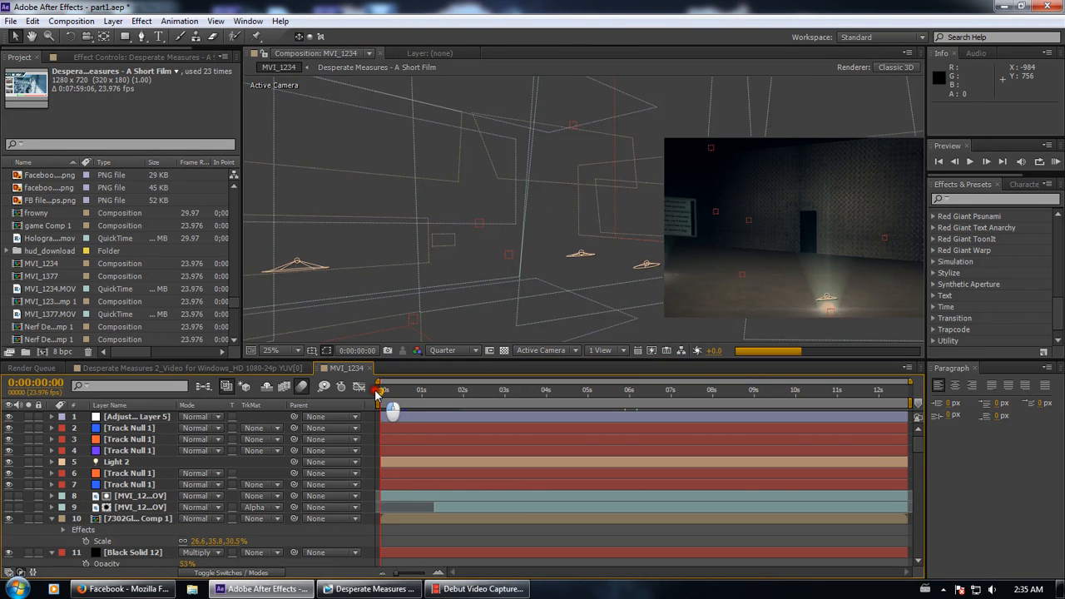
Open MVI_1377 from its layer in the hologram room, enlarge the Security Cam 1 shot to examine it, and close the composition
double_click(513, 161)
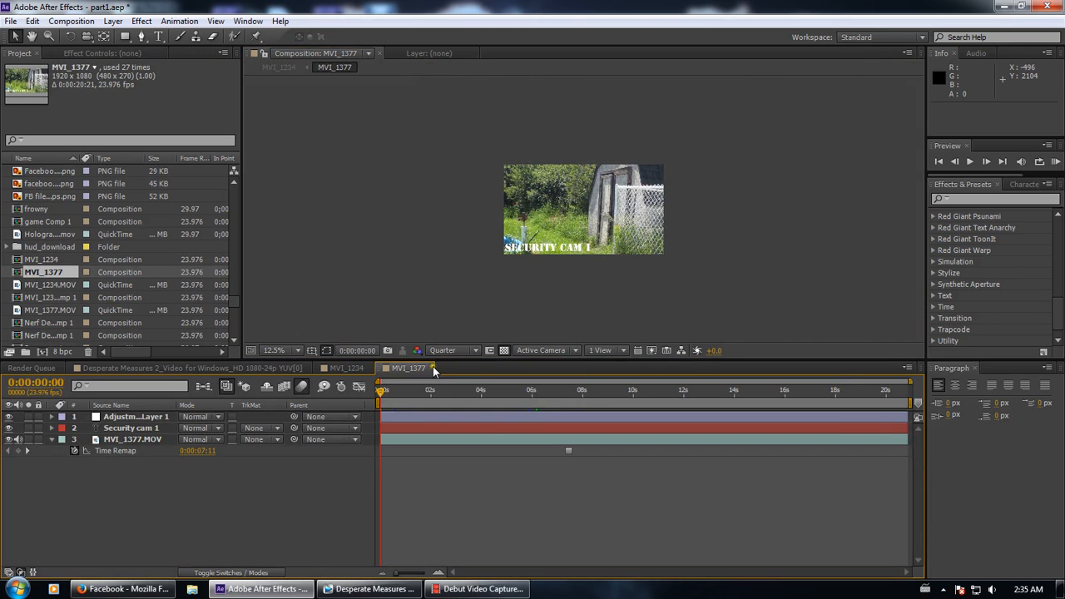
key(period)
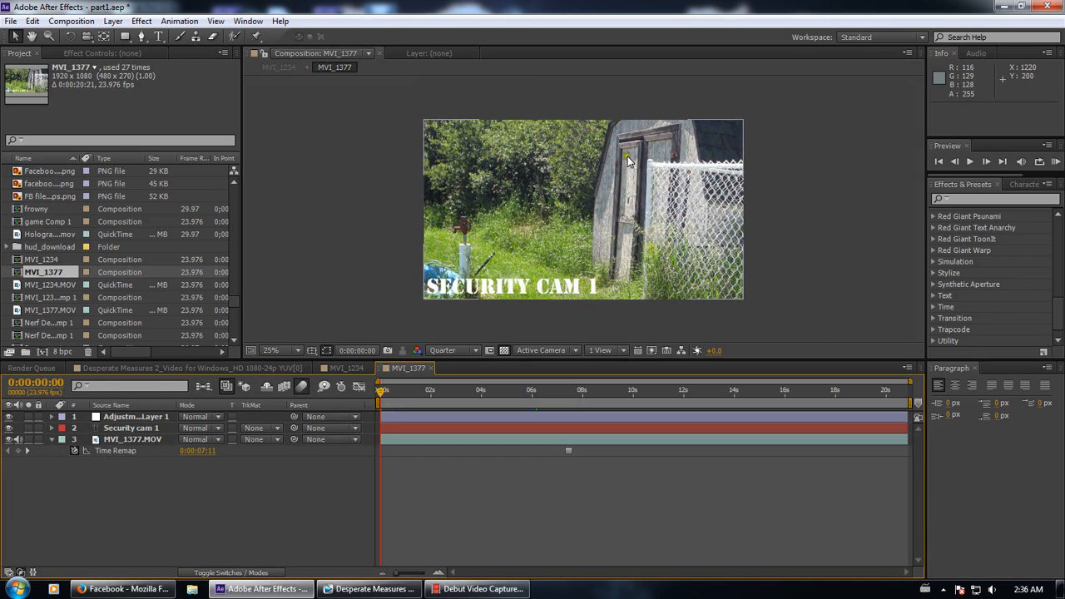
click(430, 367)
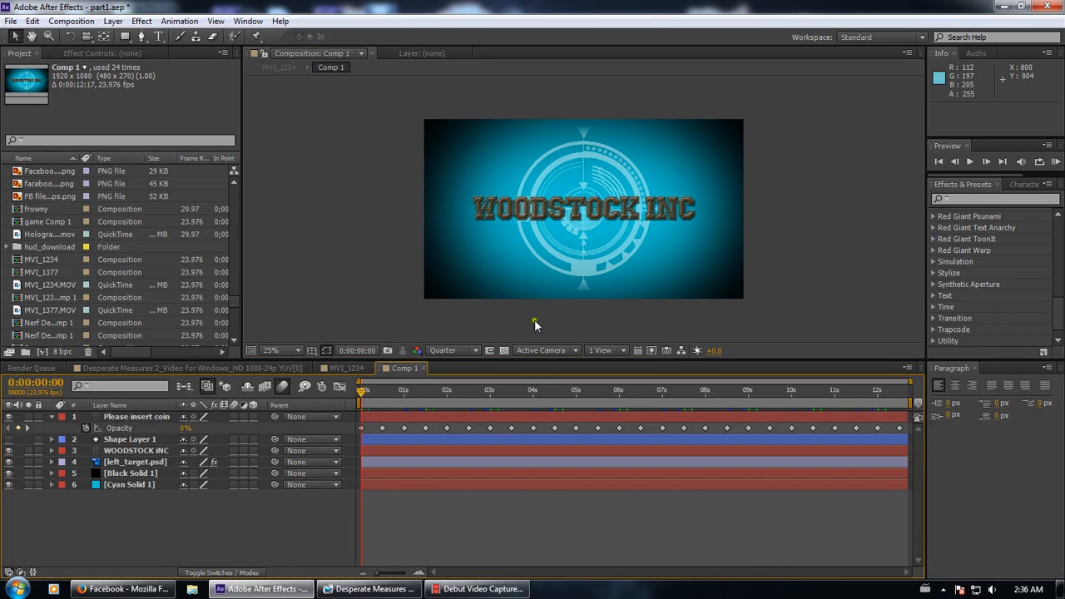
Select the left_target.psd layer in Comp 1, and examine the Woodstock Inc and Please Insert Coin text at 0:00:01:16
mouse_move(591, 241)
mouse_down()
mouse_move(657, 250)
mouse_move(595, 234)
mouse_up()
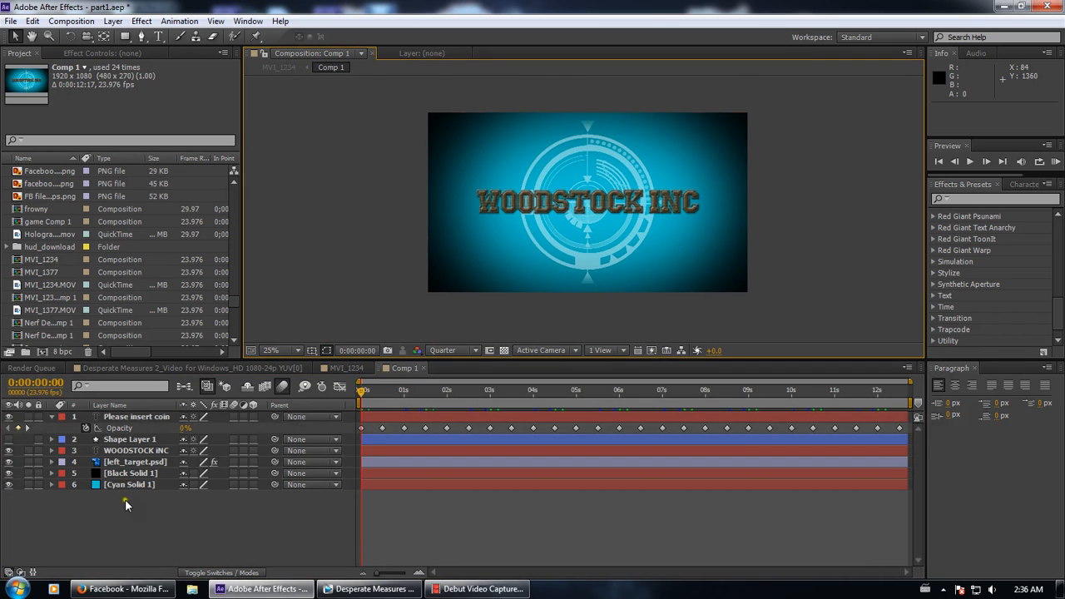
click(145, 463)
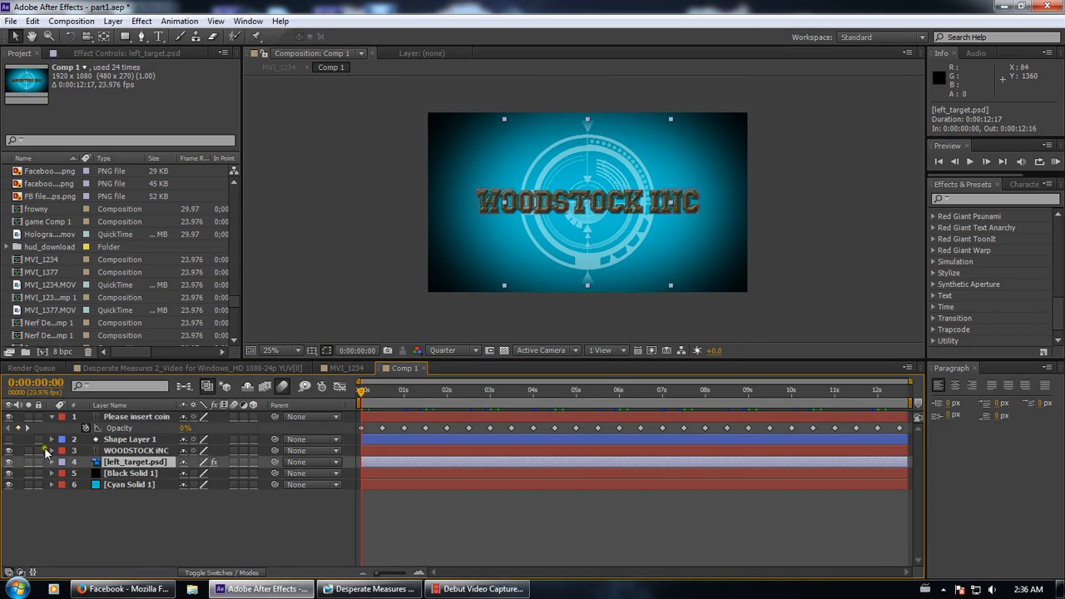
scroll(563, 277, up, 1)
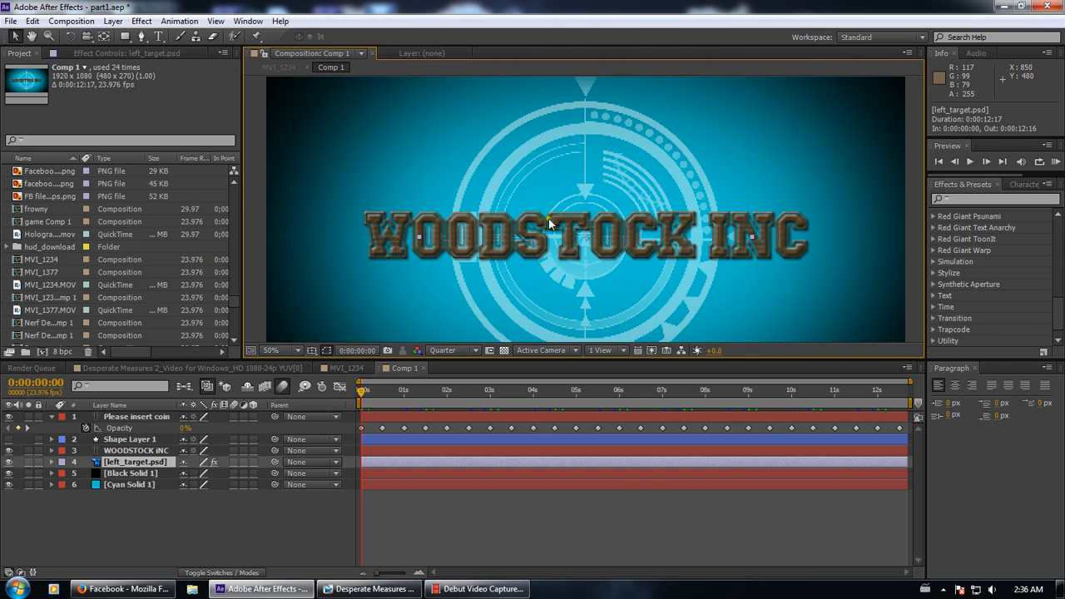
scroll(542, 248, down, 1)
drag(373, 400, 433, 397)
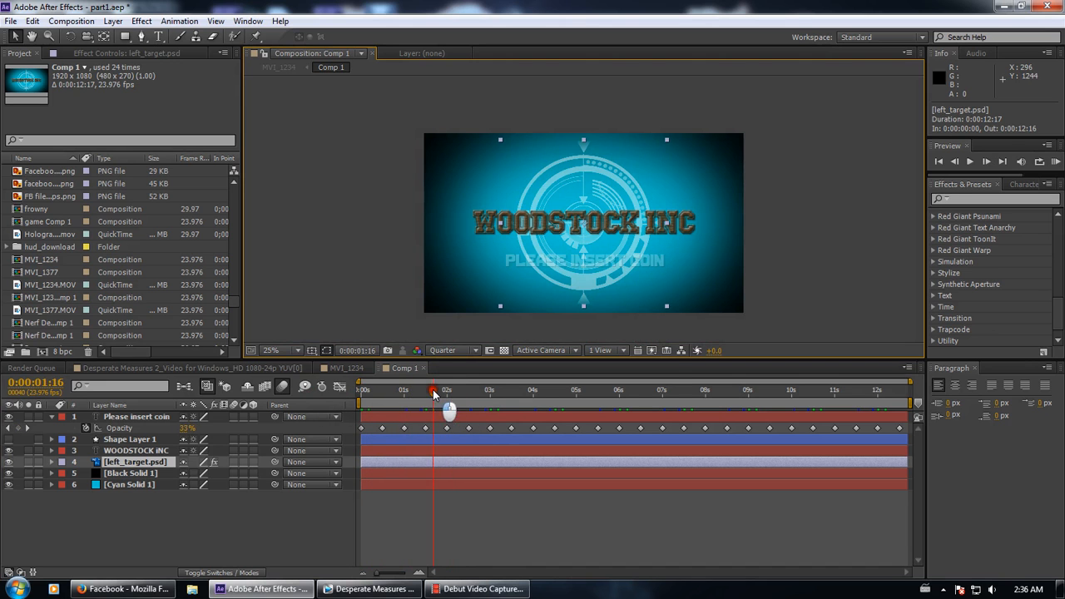
scroll(513, 321, up, 4)
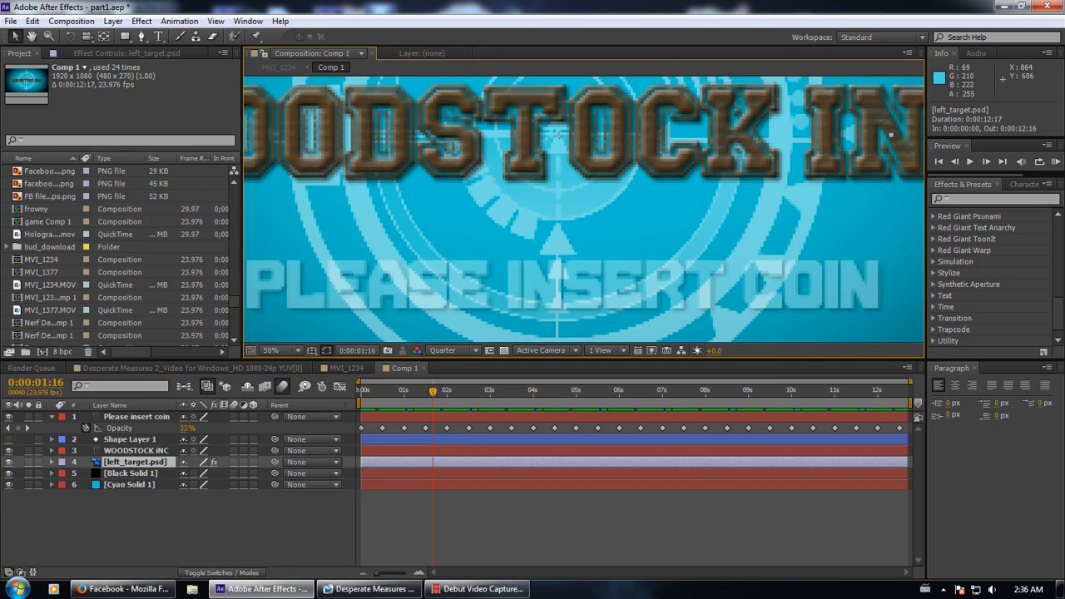
scroll(494, 178, down, 2)
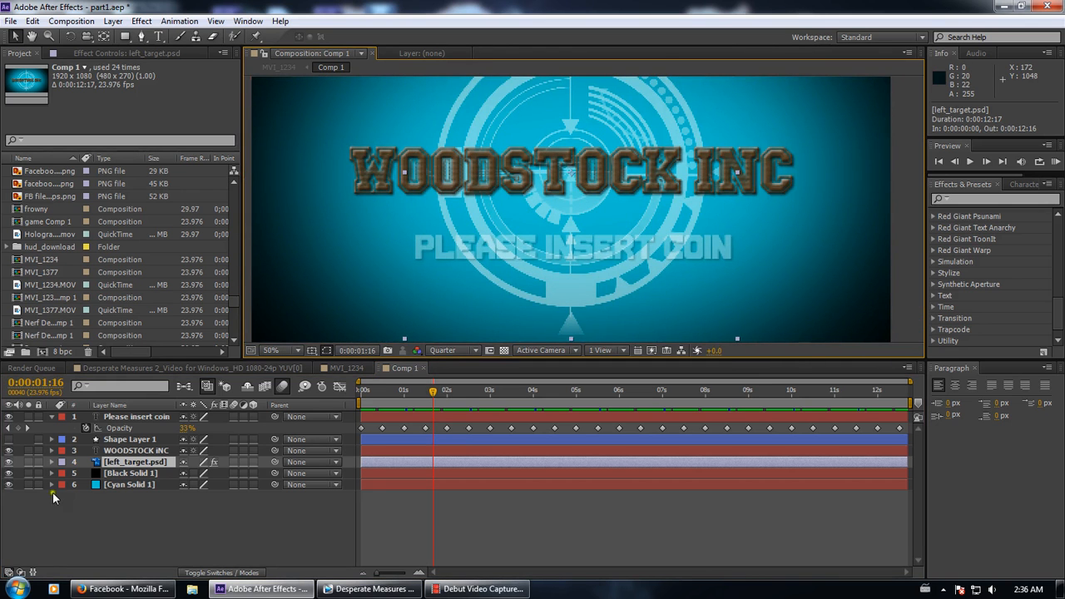
Turn on the Inner Shadow layer style of left_target.psd and collapse the layer's properties
click(51, 461)
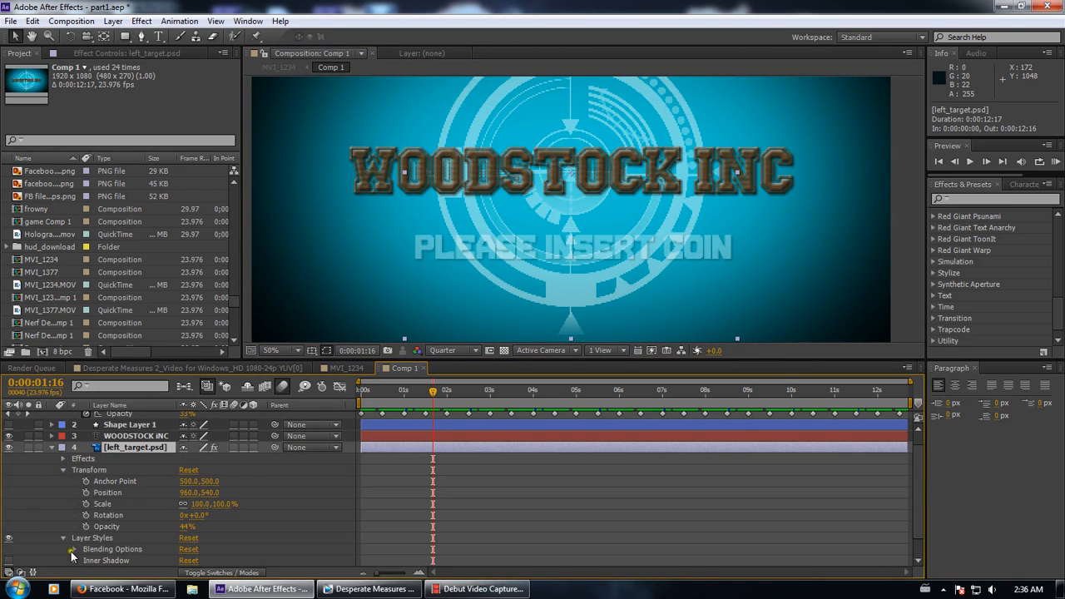
scroll(76, 559, down, 1)
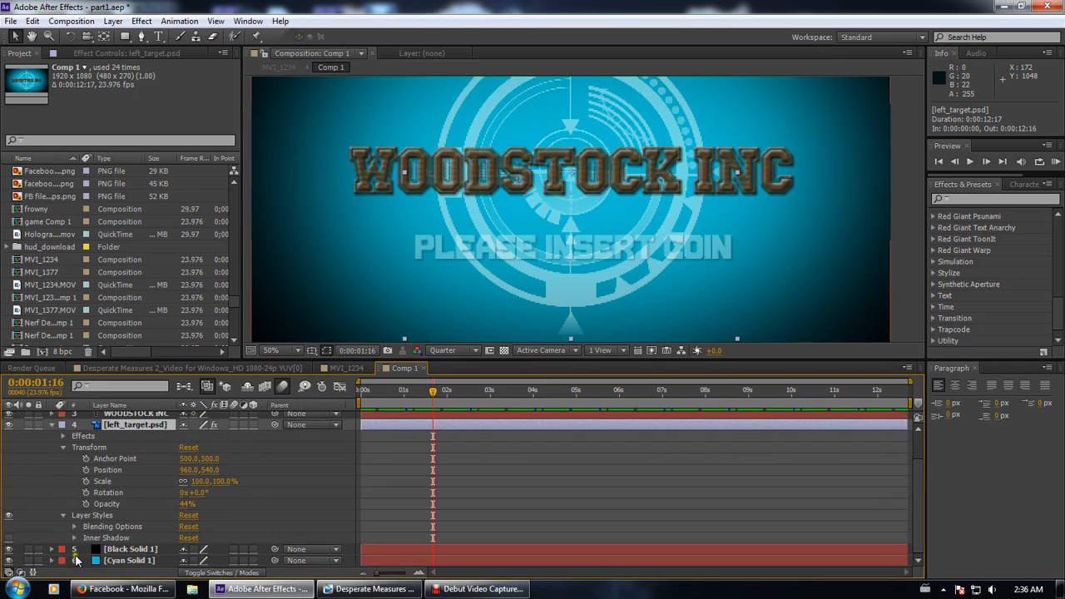
click(9, 538)
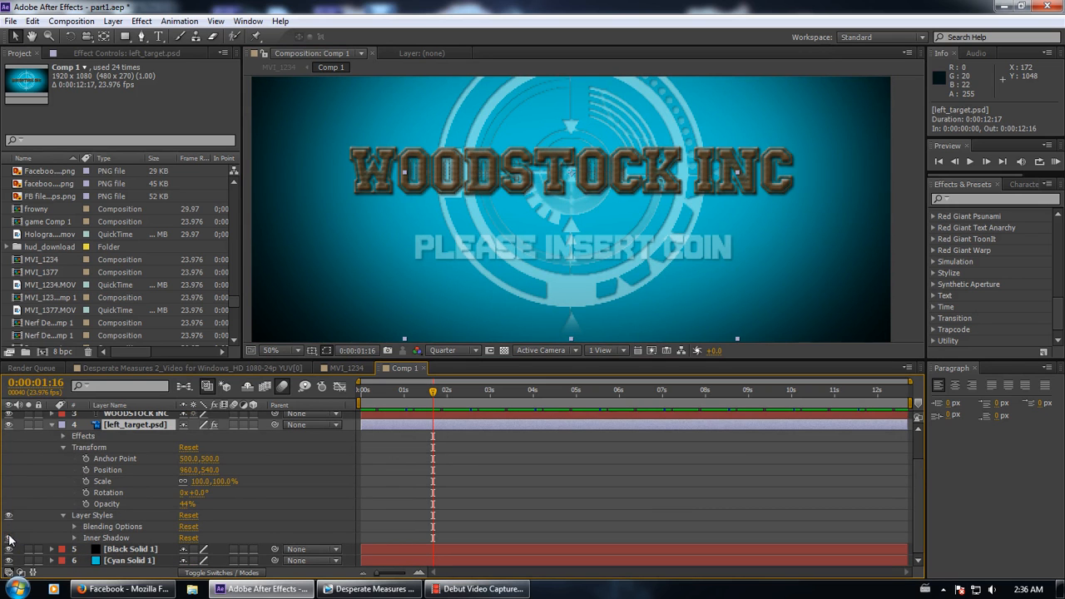
click(52, 423)
Select Black Solid 1 to view its oval mask, return to 0:00:00:00, and close Comp 1
click(112, 473)
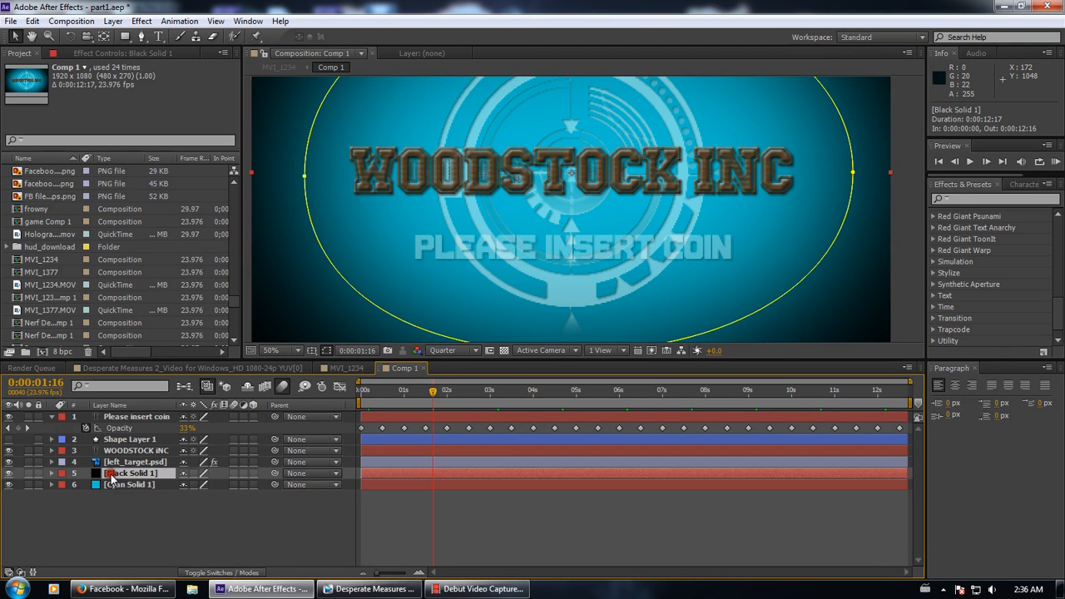
mouse_move(379, 399)
mouse_down()
mouse_move(599, 403)
mouse_move(375, 358)
mouse_move(420, 418)
mouse_move(711, 490)
mouse_move(691, 486)
mouse_move(791, 447)
mouse_move(895, 432)
mouse_move(361, 401)
mouse_up()
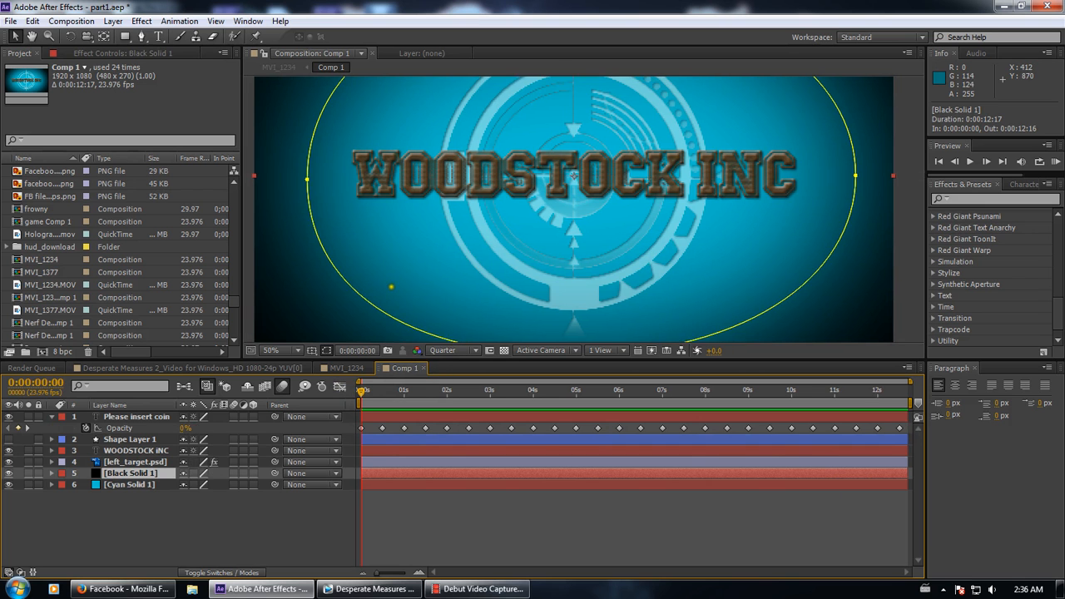
key(comma)
click(420, 371)
Switch to the Desperate Measures 2 project in Vegas Pro and move ahead on the timeline to the kitchen shot at 00:21:07.16
click(370, 588)
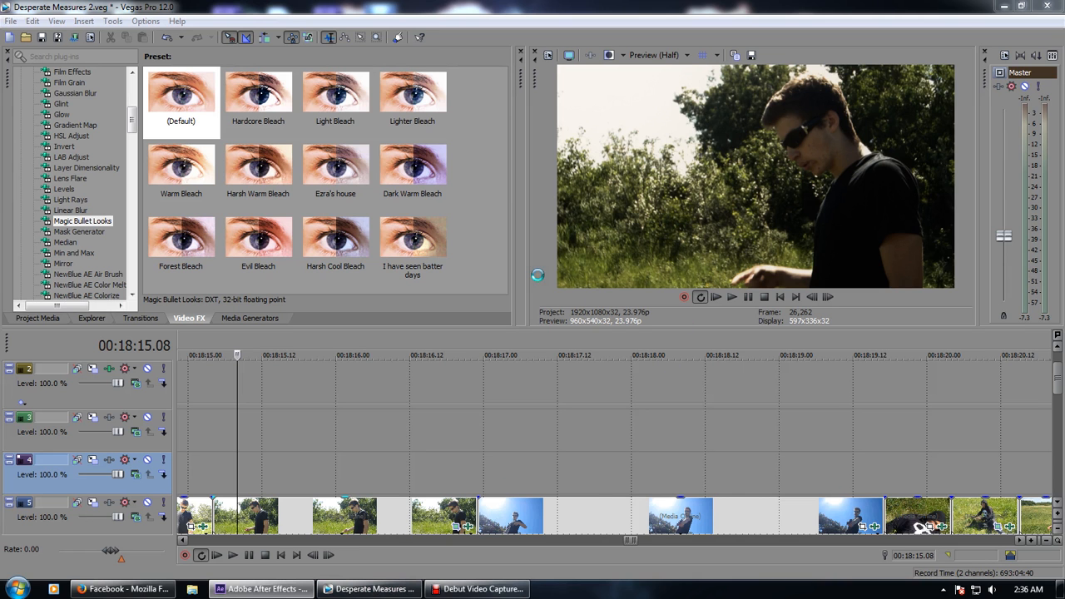
scroll(642, 453, down, 3)
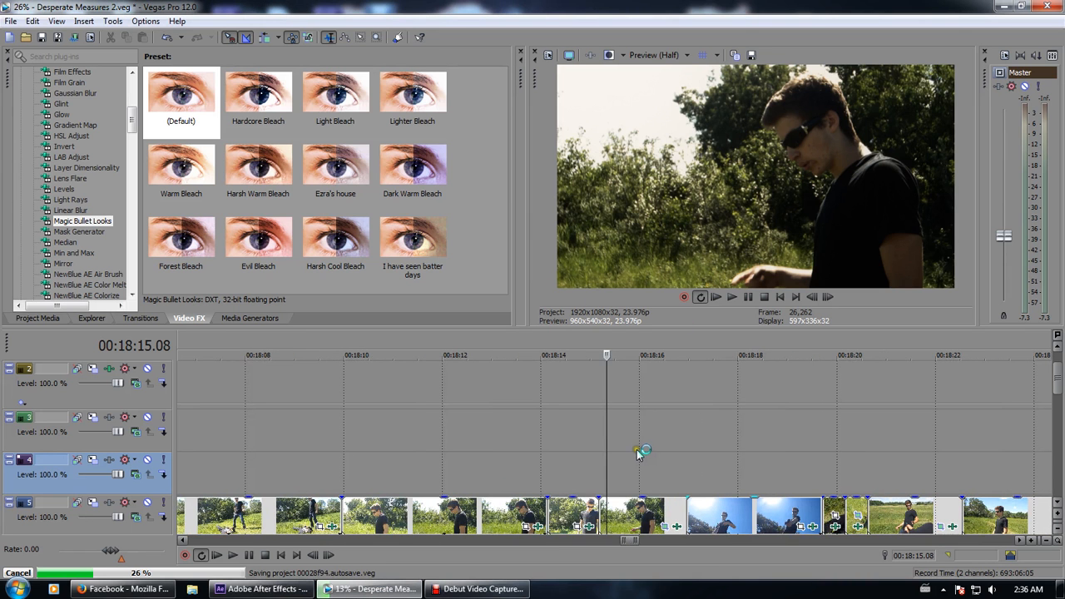
scroll(632, 453, down, 8)
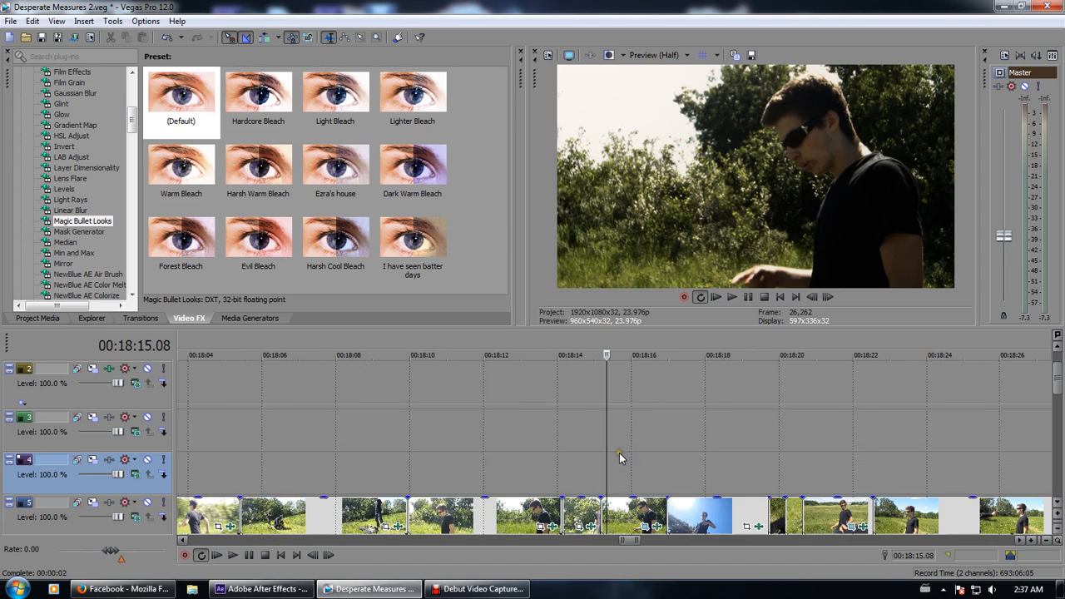
click(869, 471)
scroll(873, 471, up, 3)
scroll(865, 430, up, 2)
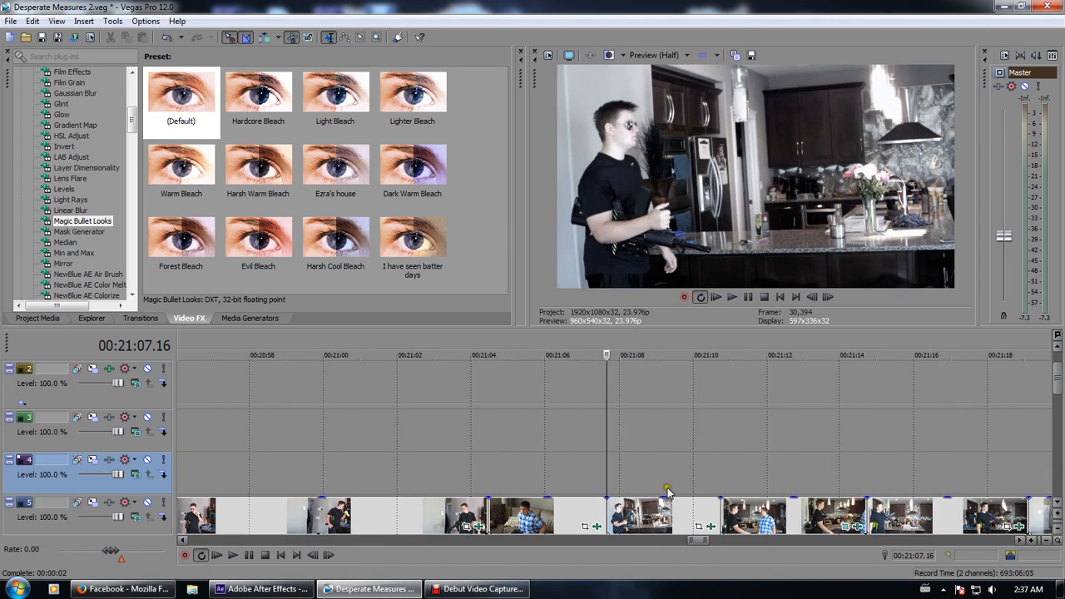
Move back to the couch shot at 00:20:09.15 and view the room frames at 00:20:20.20 and 00:20:20.23
scroll(410, 470, down, 2)
click(249, 463)
scroll(270, 476, up, 4)
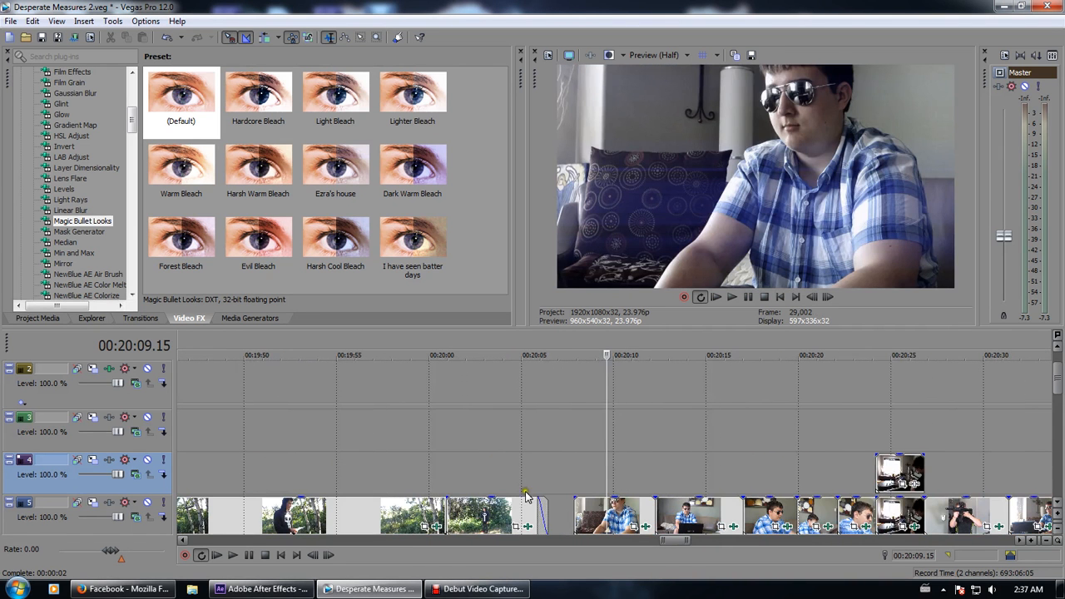
click(747, 459)
click(768, 460)
click(808, 461)
click(813, 460)
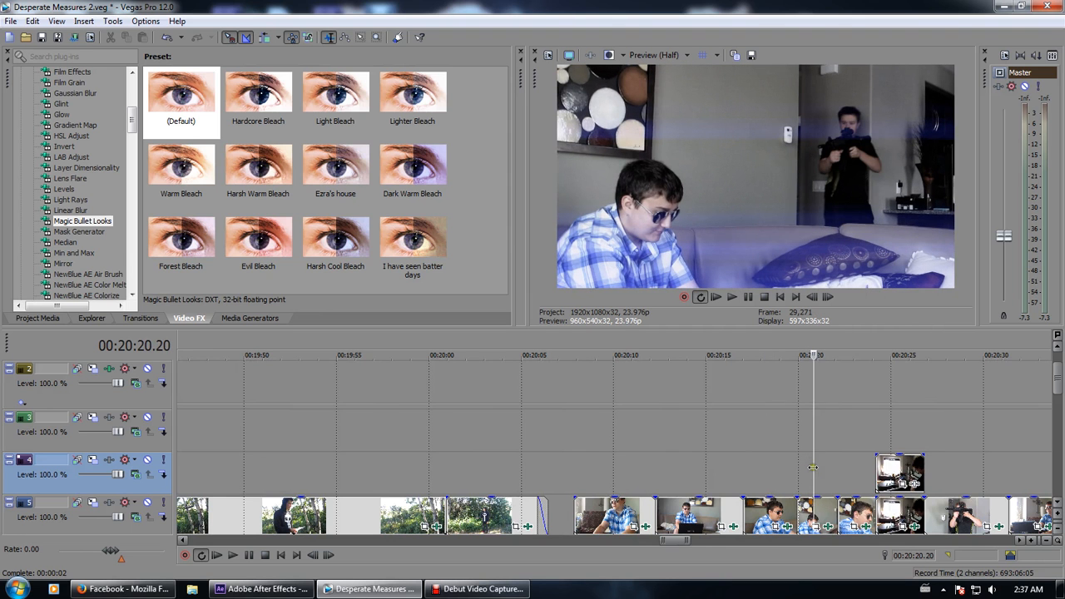
click(816, 467)
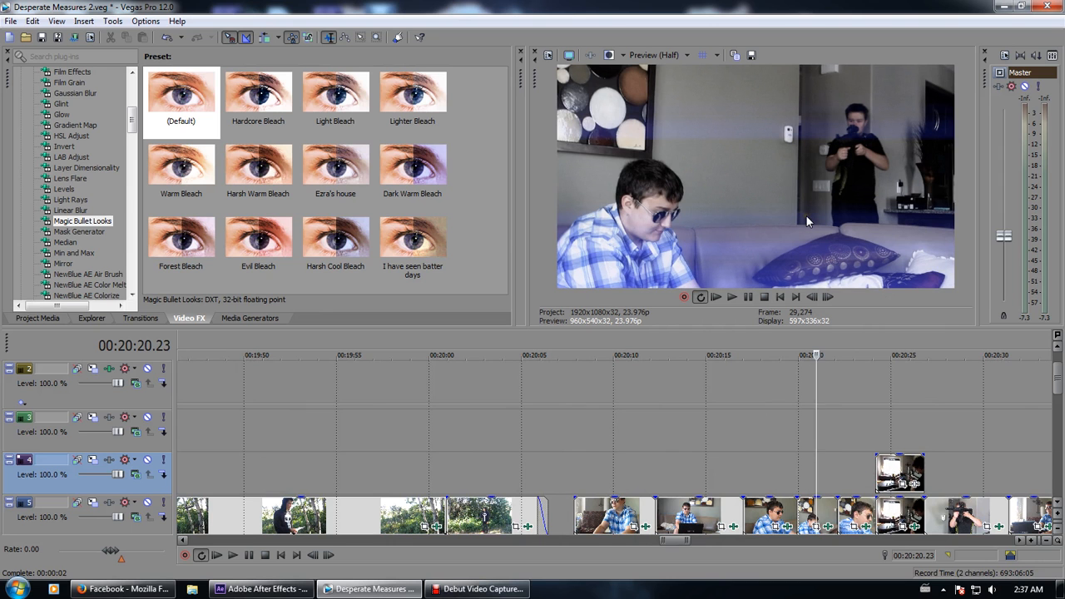
View the close-up at 00:20:22.20, the over-the-shoulder rifle shot at 00:20:26.01 and 00:20:27.02, and the front rifle shot at 00:20:32.15
click(850, 483)
click(893, 470)
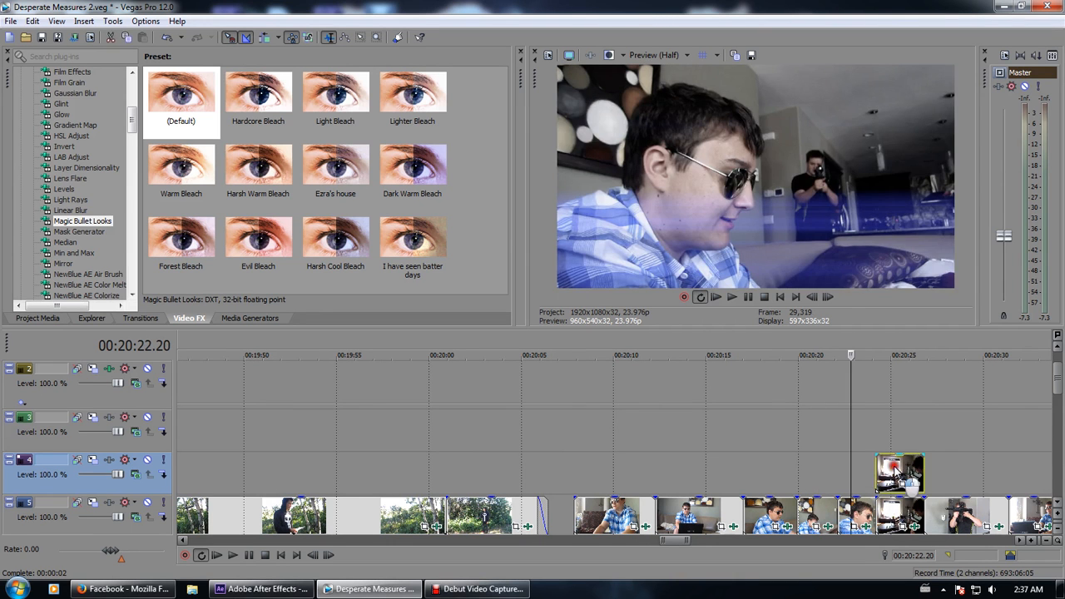
click(910, 470)
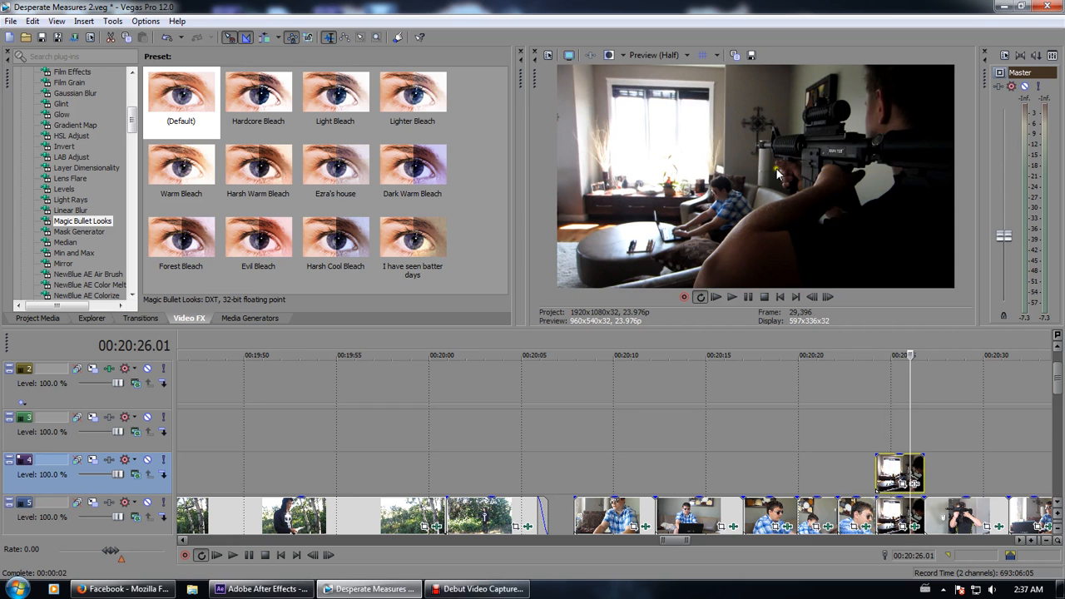
click(931, 480)
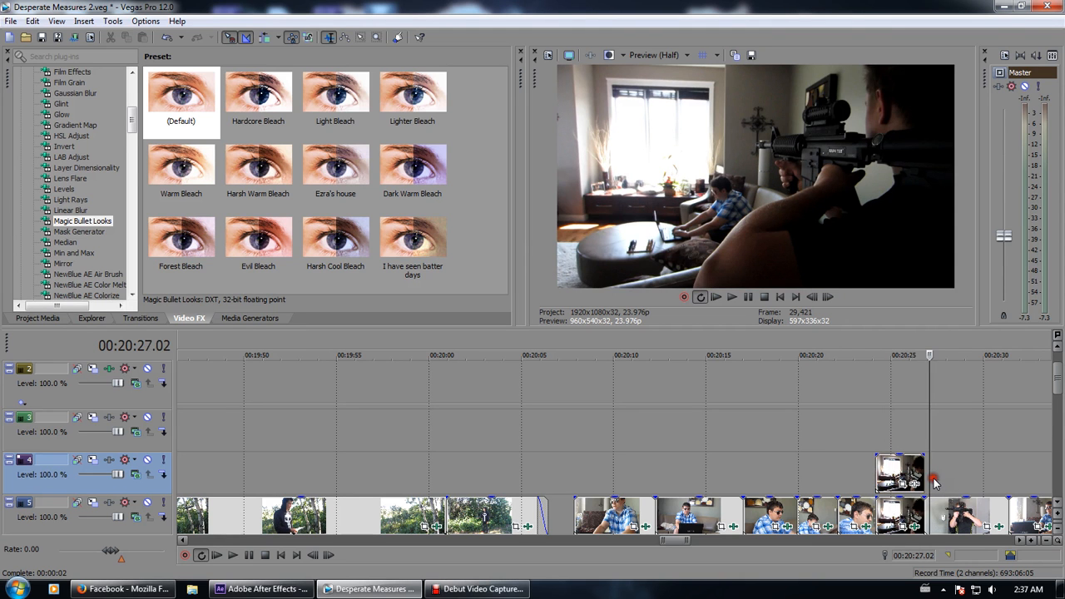
click(1032, 481)
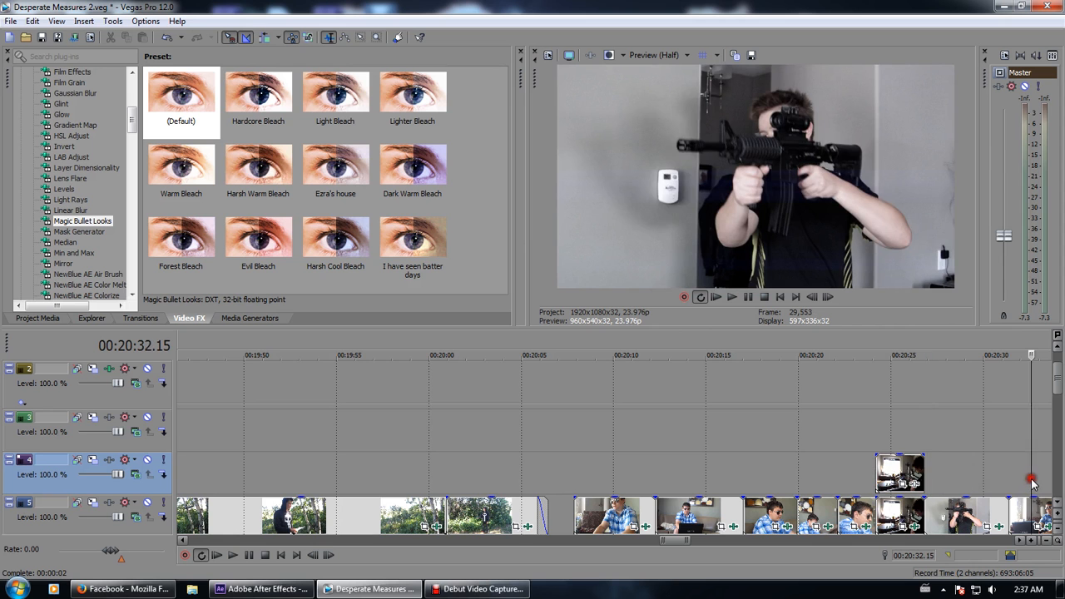
View the rifle shots on the timeline at 00:20:36.05, 00:20:43.15 and 00:20:48.02
scroll(1025, 481, down, 2)
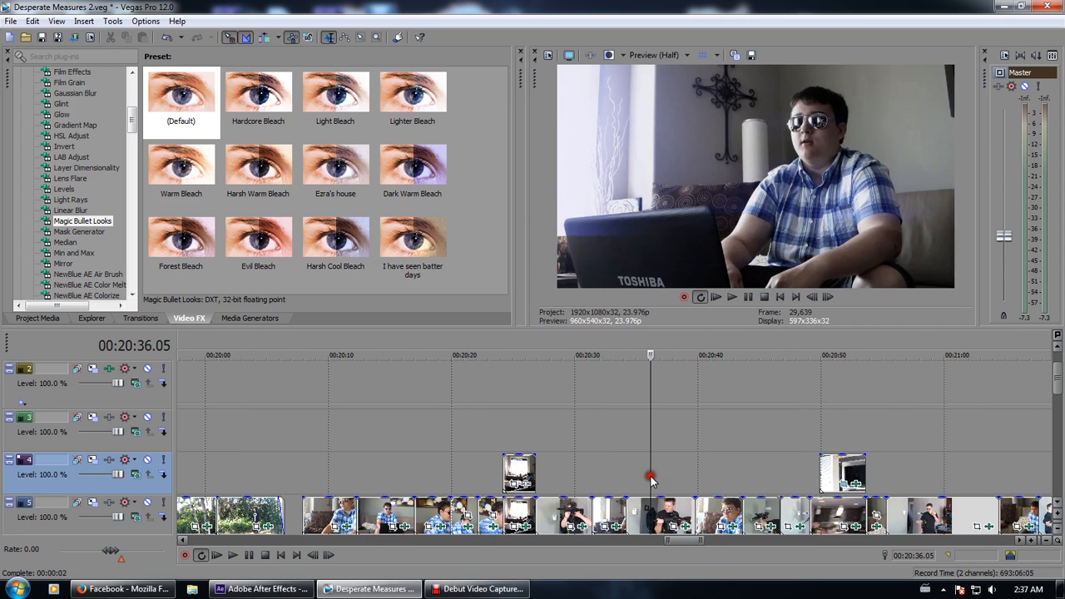
click(651, 479)
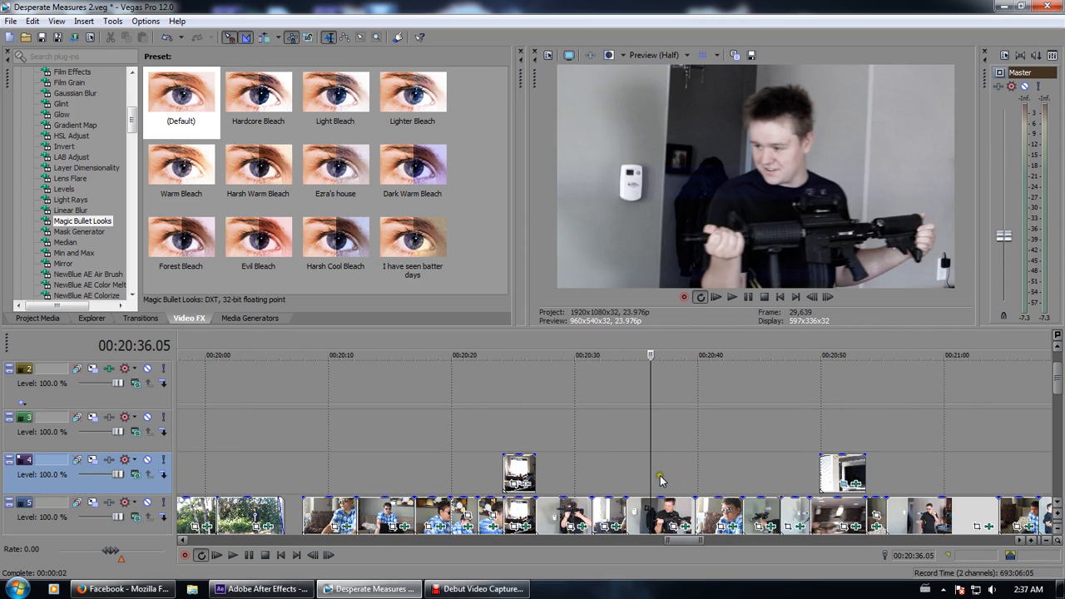
click(666, 474)
click(742, 473)
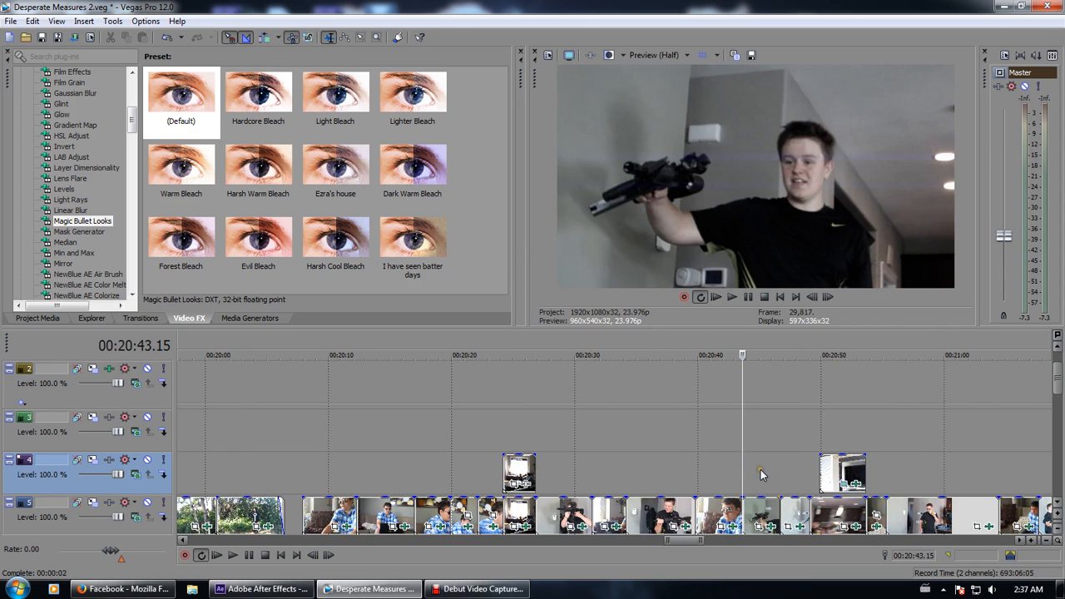
click(797, 474)
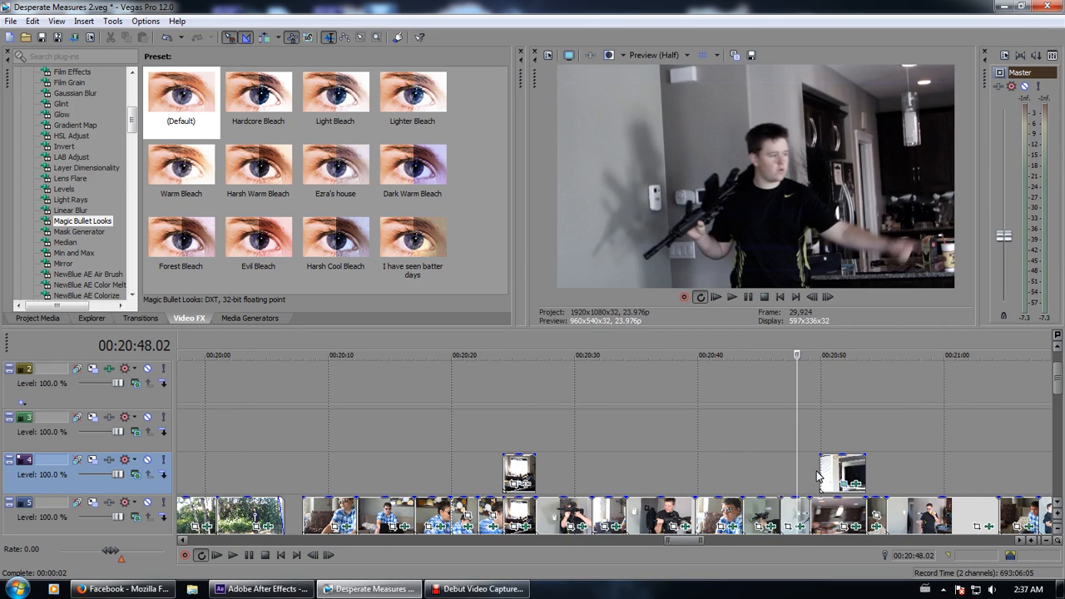
View the television effect shot at 00:20:50.20 and move on to the couch shot at 00:20:54.02
click(831, 443)
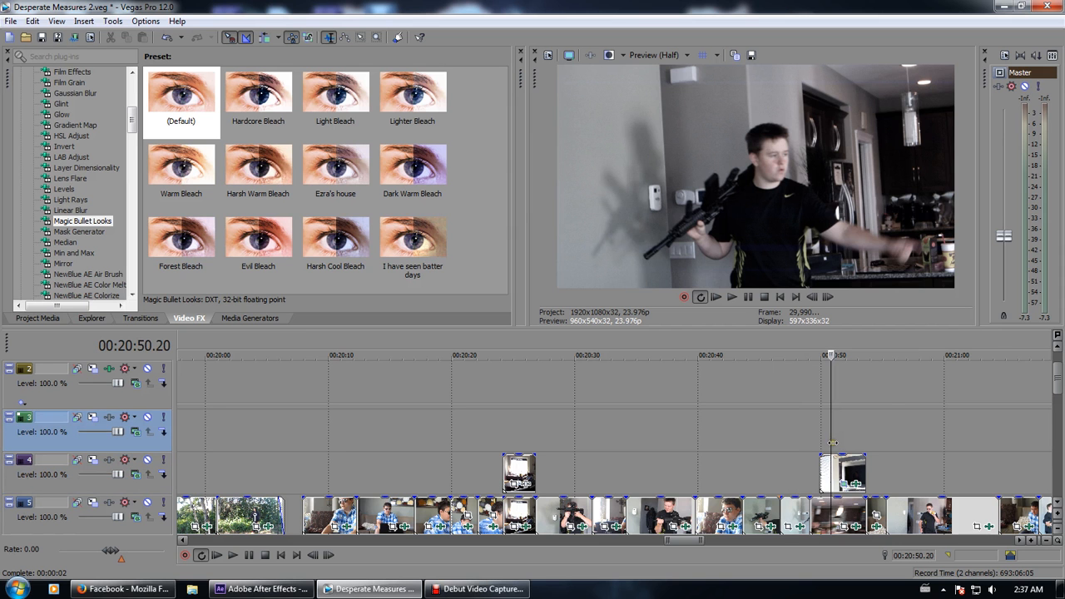
scroll(836, 472, up, 6)
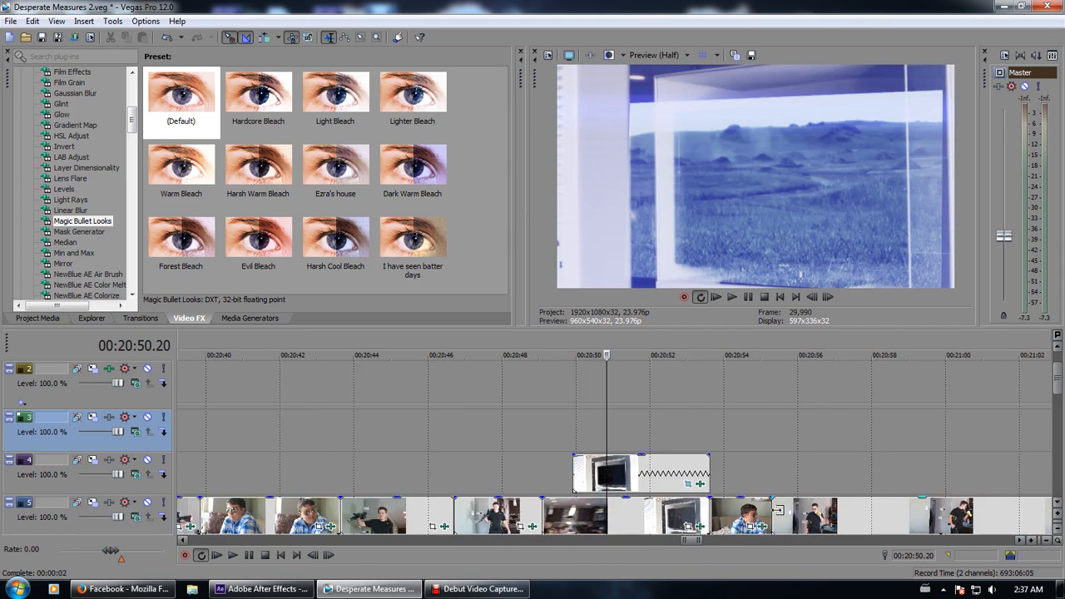
click(531, 475)
click(855, 470)
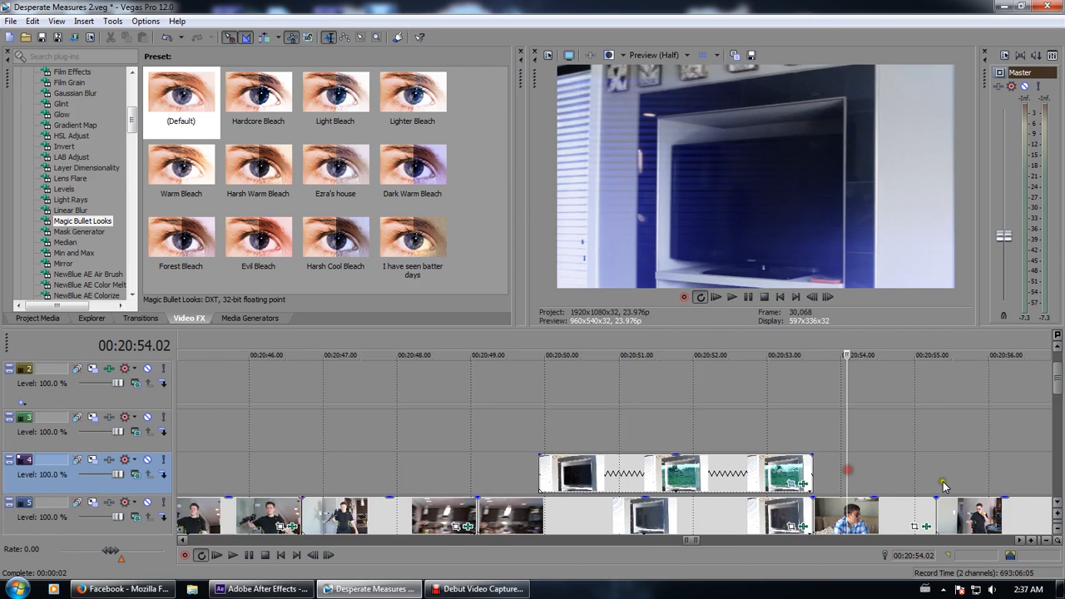
View the coffee-cup shots at 00:20:57.07 and 00:21:02.02
scroll(861, 474, down, 3)
click(725, 476)
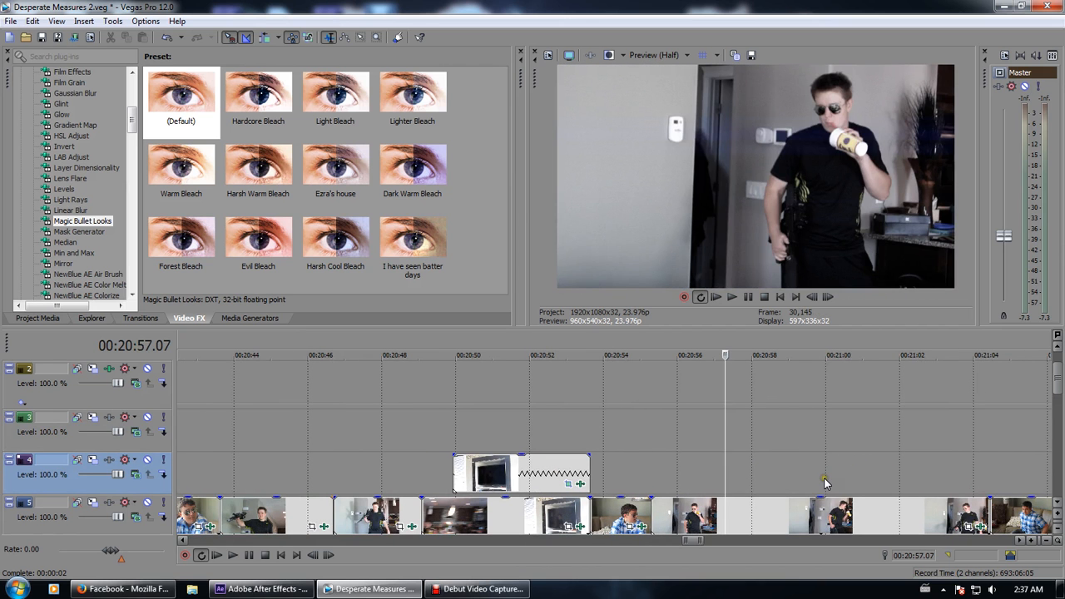
click(825, 483)
click(902, 478)
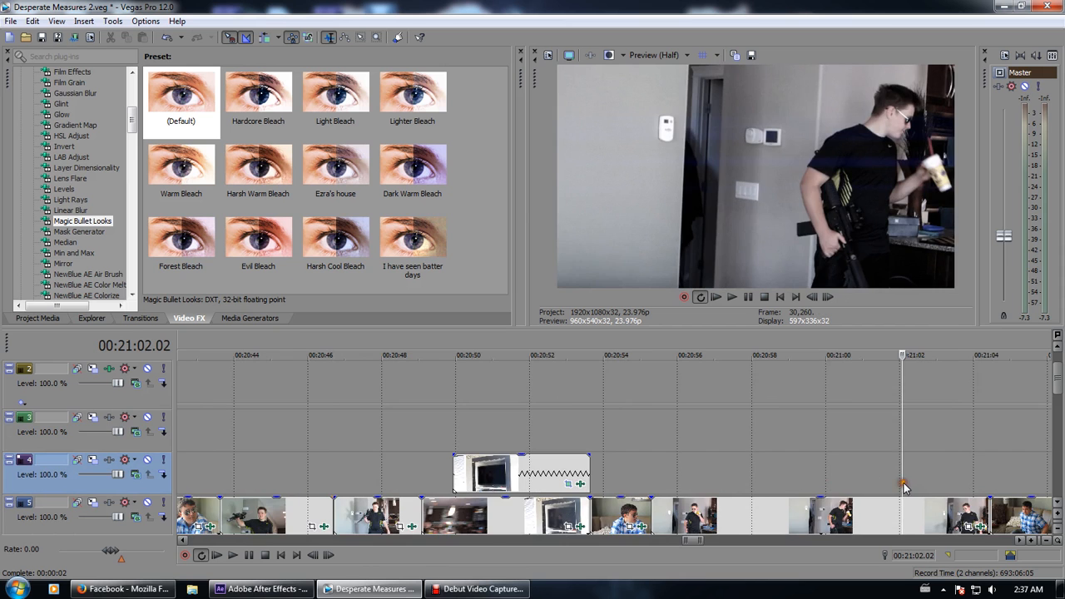
View the kitchen conversation at 00:21:10.03 and 00:21:08.20, and move ahead to a further kitchen shot
scroll(998, 469, down, 2)
click(753, 462)
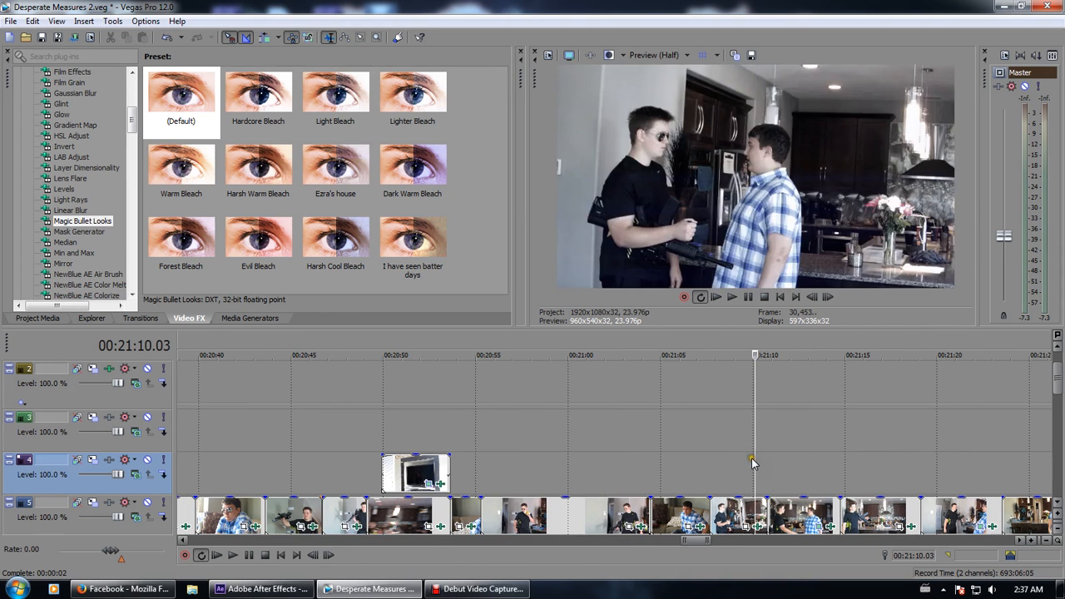
click(731, 466)
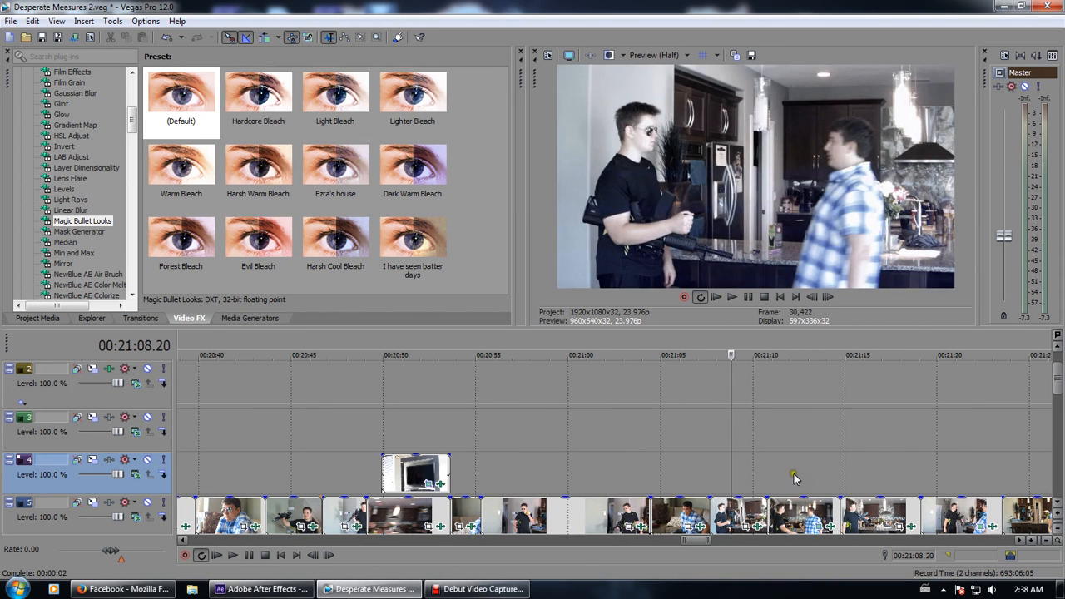
click(864, 471)
View the hallway rifle shot at 00:21:20.16, the phone-call shot at 00:21:27.07 and the couch frame at 00:21:26.02
scroll(878, 490, down, 2)
click(664, 471)
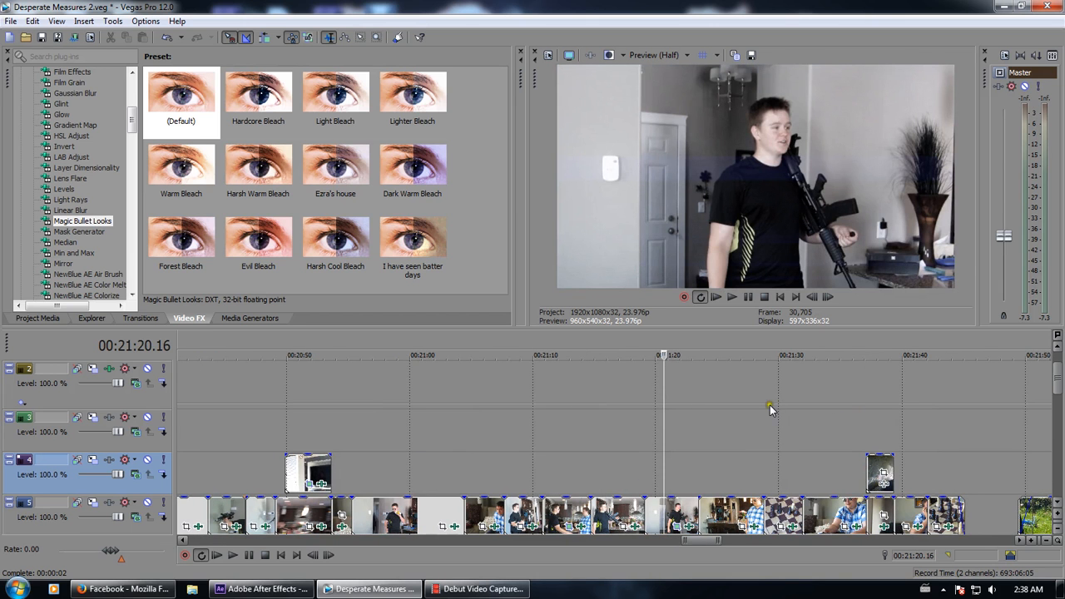
click(841, 483)
click(746, 482)
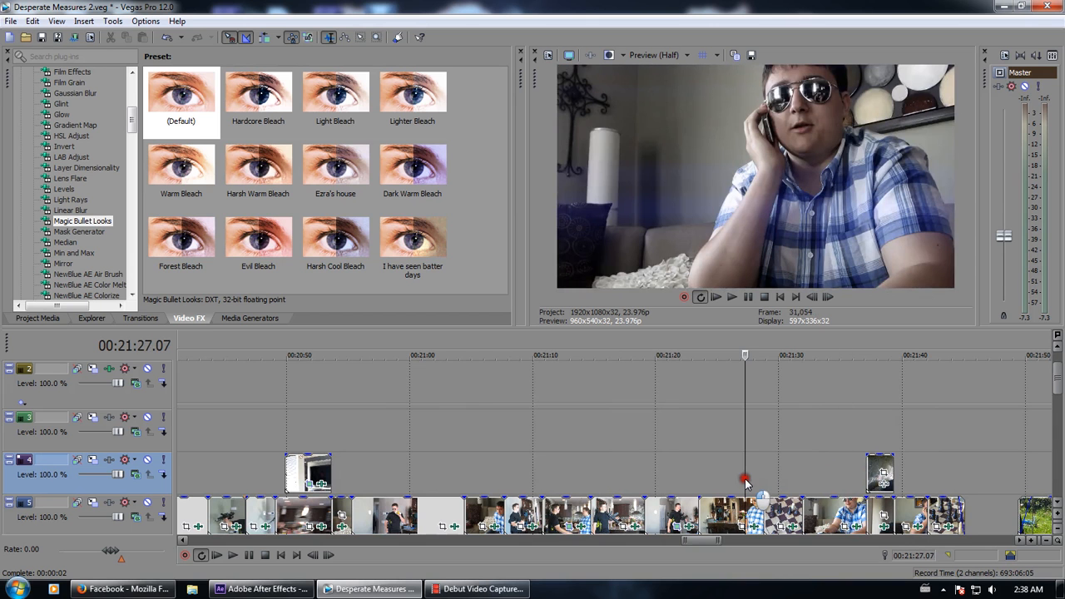
click(731, 475)
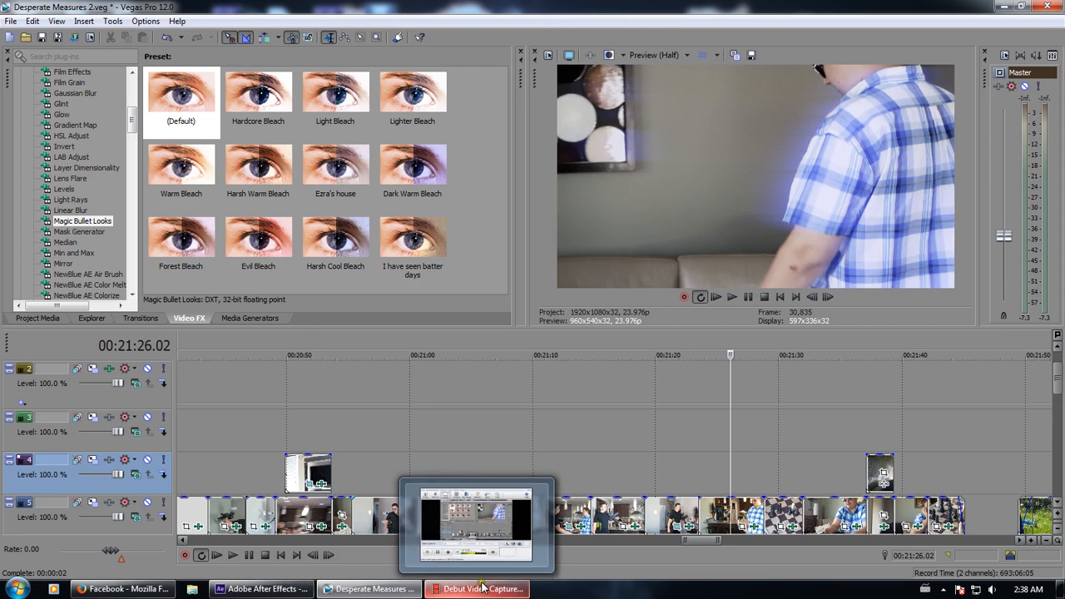
Switch to After Effects, open the MVI_1377 security footage composition from the MVI_1234 room, and return to MVI_1234
click(266, 589)
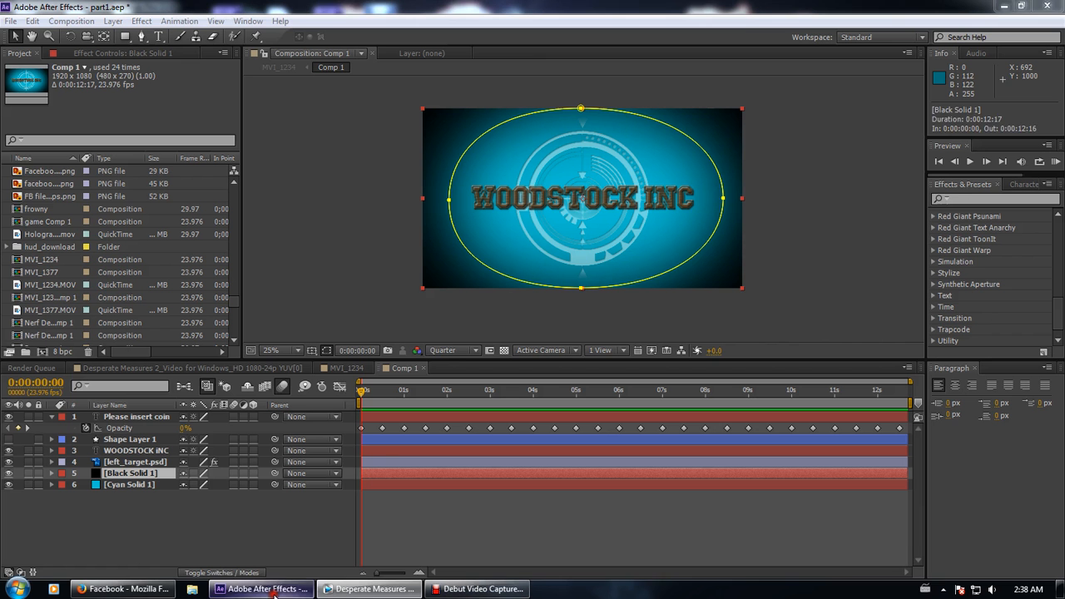
click(343, 368)
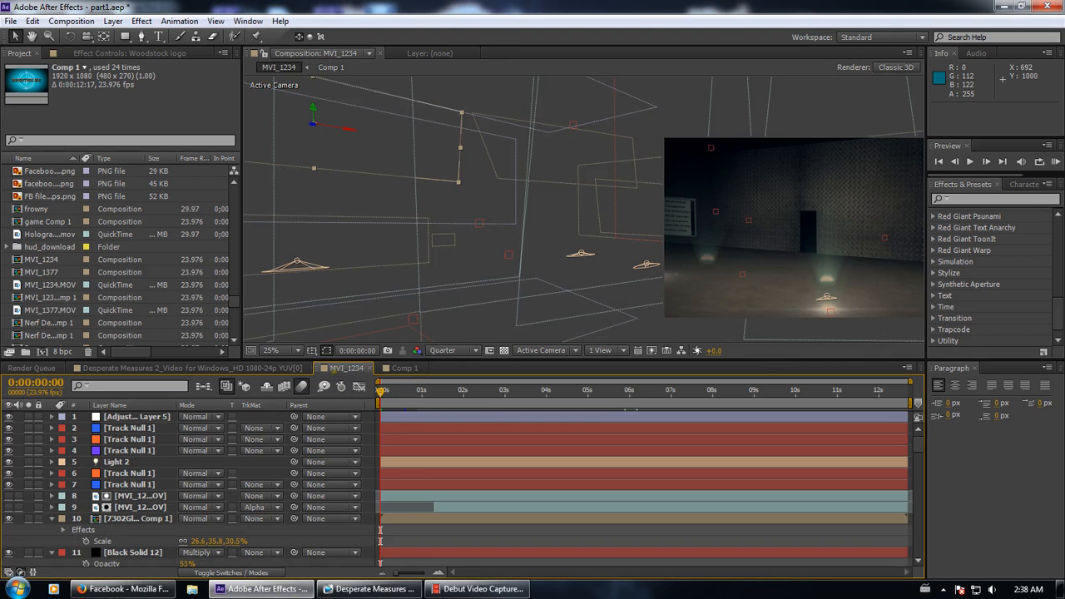
drag(799, 251, 859, 230)
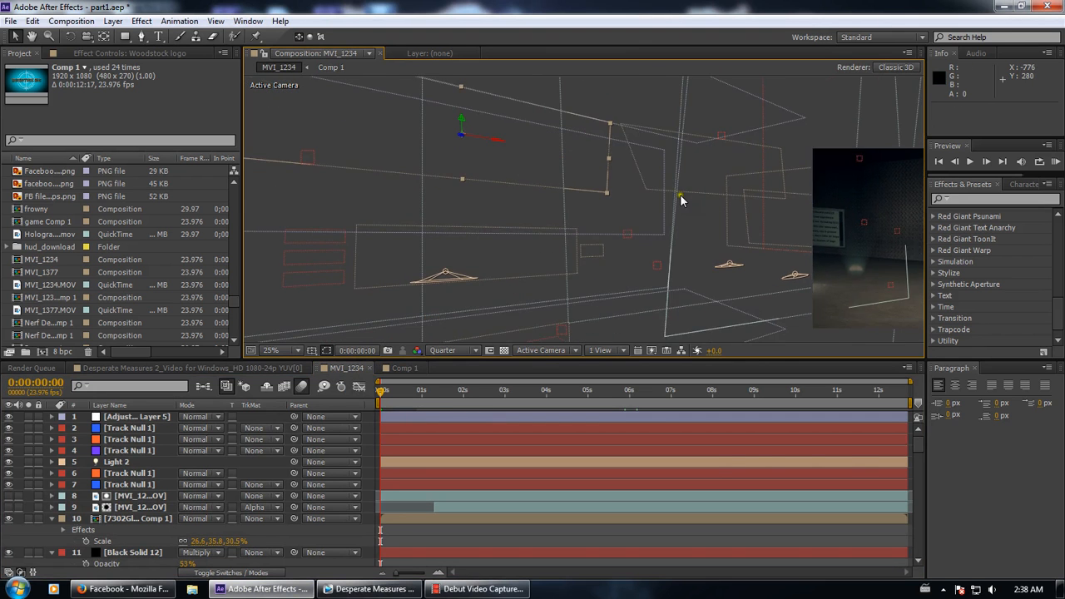
scroll(680, 198, down, 1)
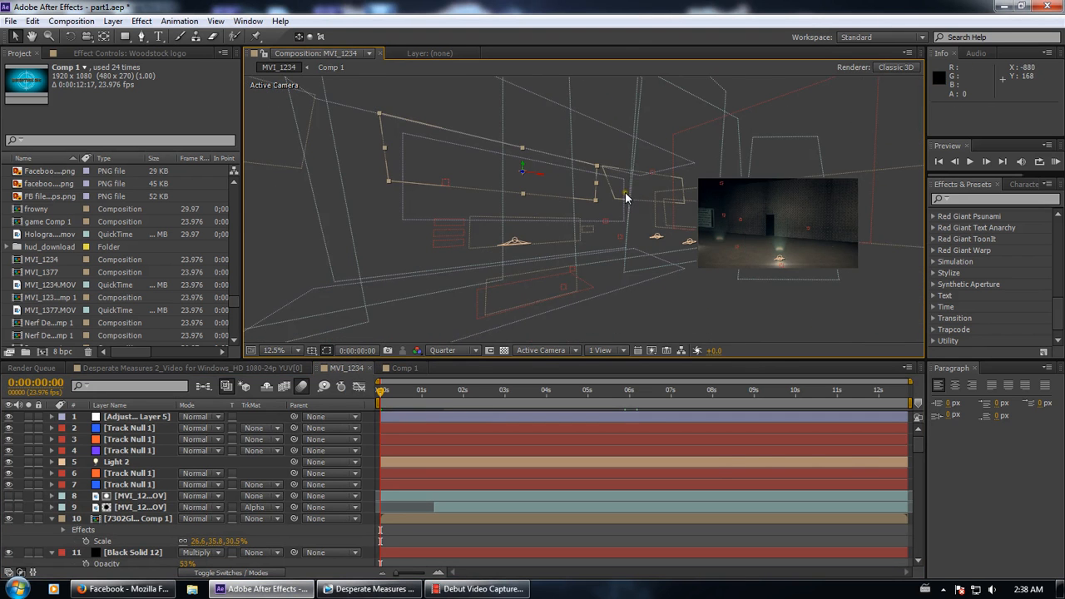
double_click(627, 198)
click(328, 369)
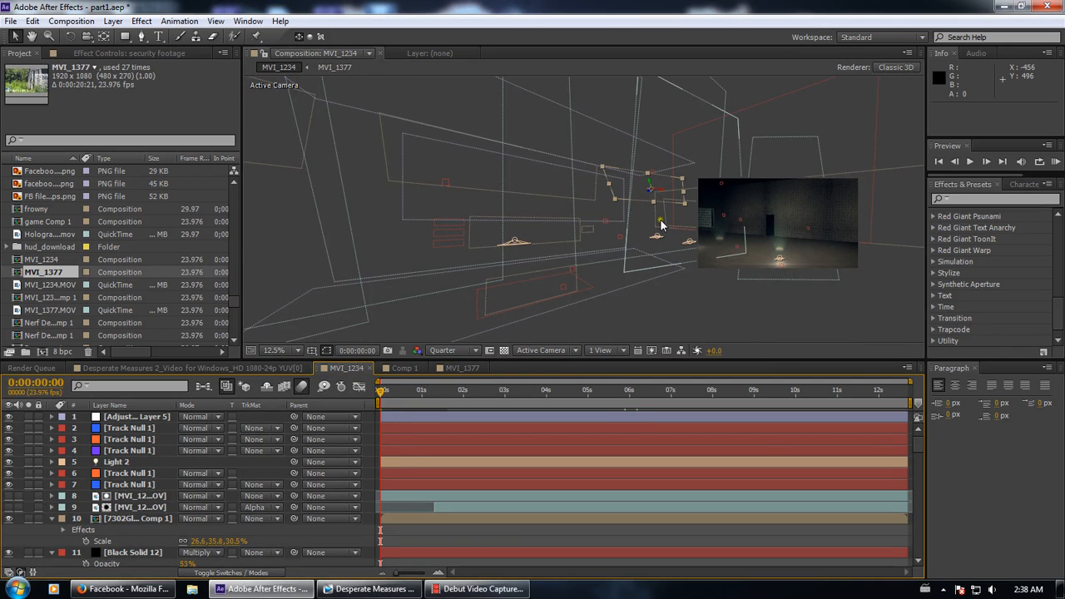
Move MVI_1234 to 0:00:00:10 and open the Comp 4 screen as its own composition
scroll(848, 283, up, 2)
drag(871, 281, 769, 271)
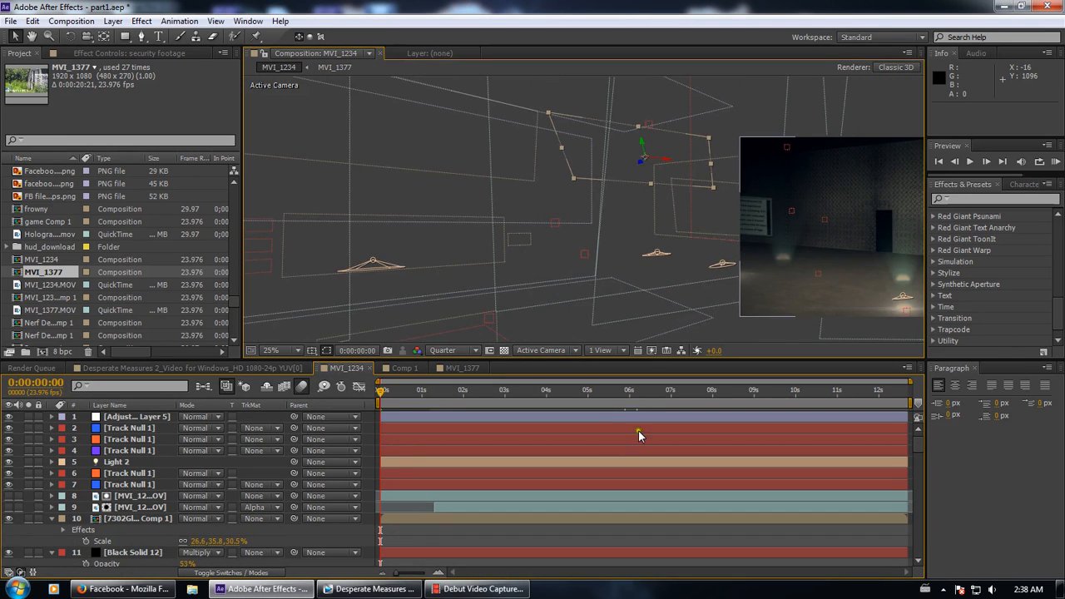
click(398, 393)
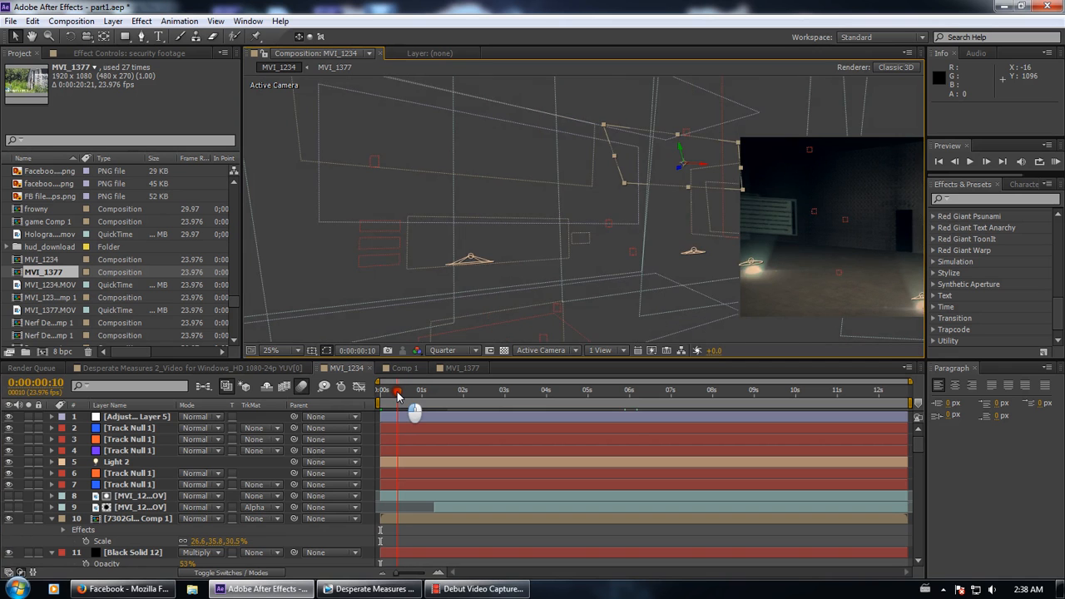
double_click(722, 210)
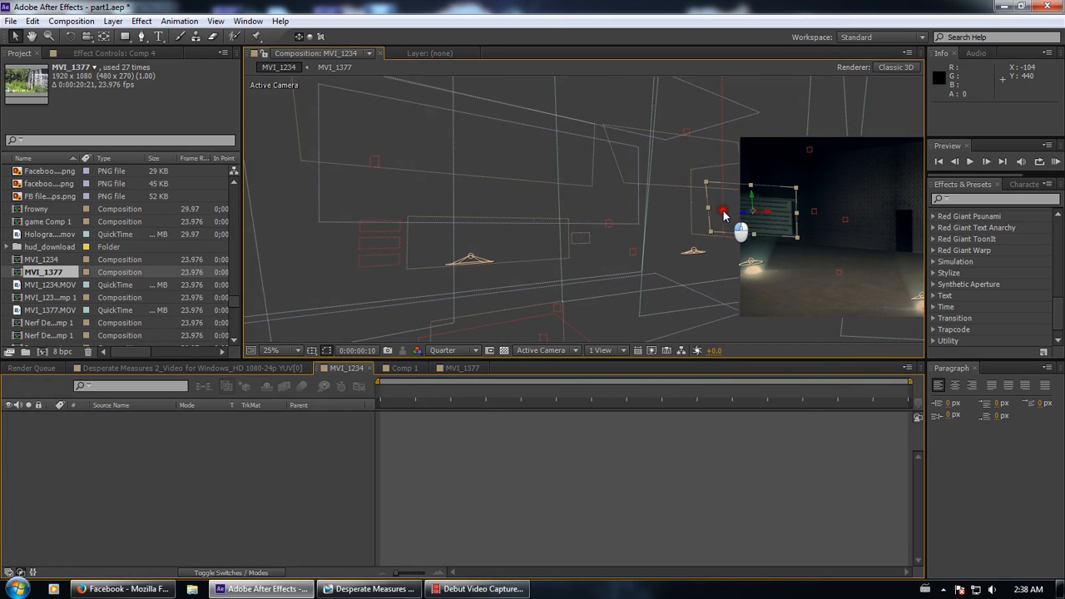
Examine the Bad Guy Forums page of Comp 4 up close, scrub through its timeline, and return to 0;00;00;00
drag(458, 244, 500, 261)
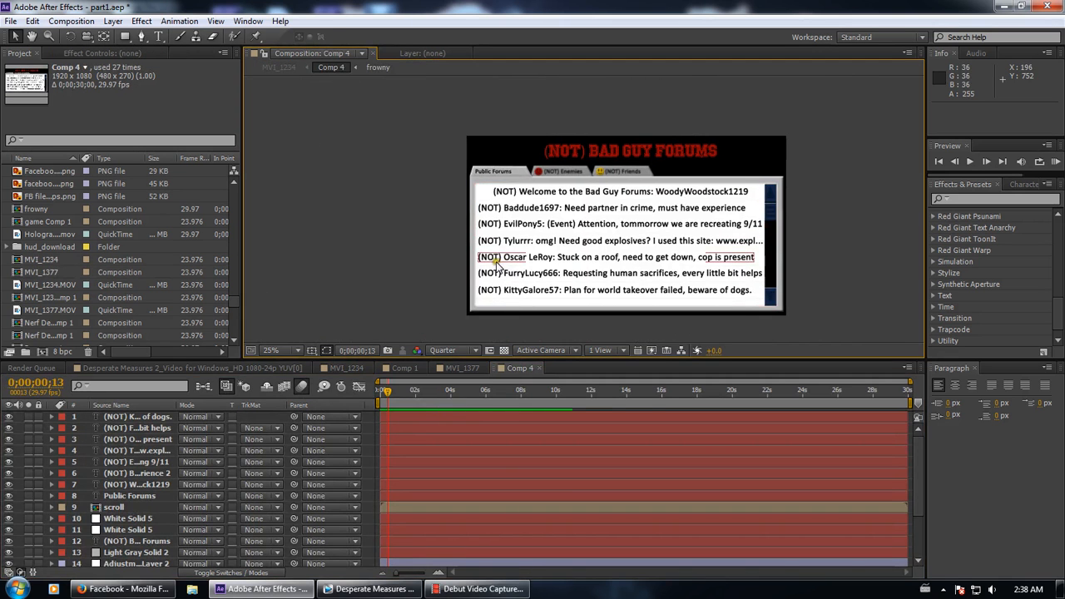
key(period)
key(period)
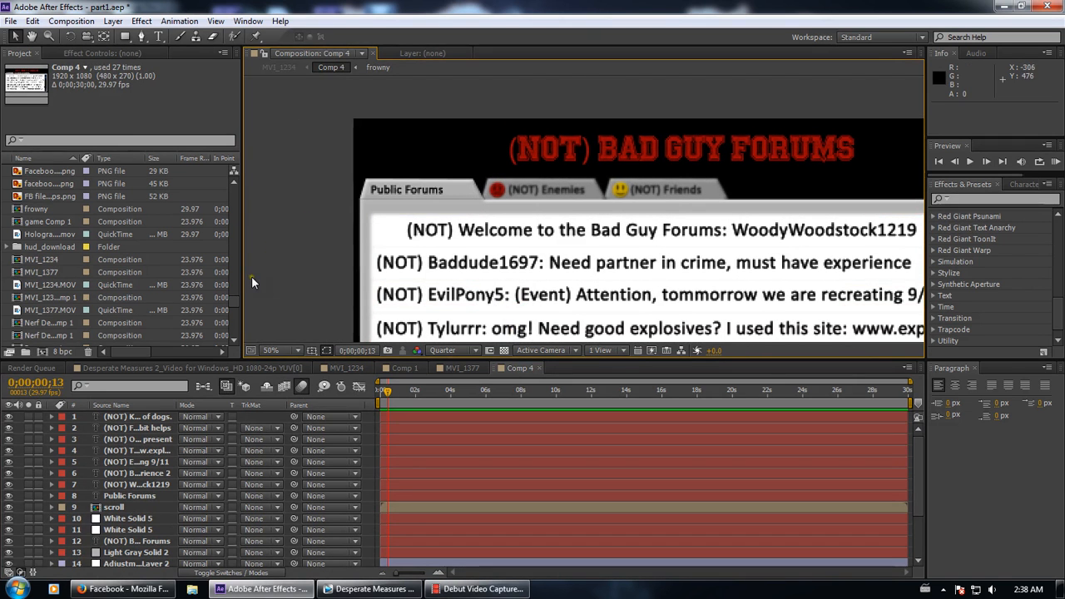
click(413, 392)
drag(484, 401, 674, 434)
key(Home)
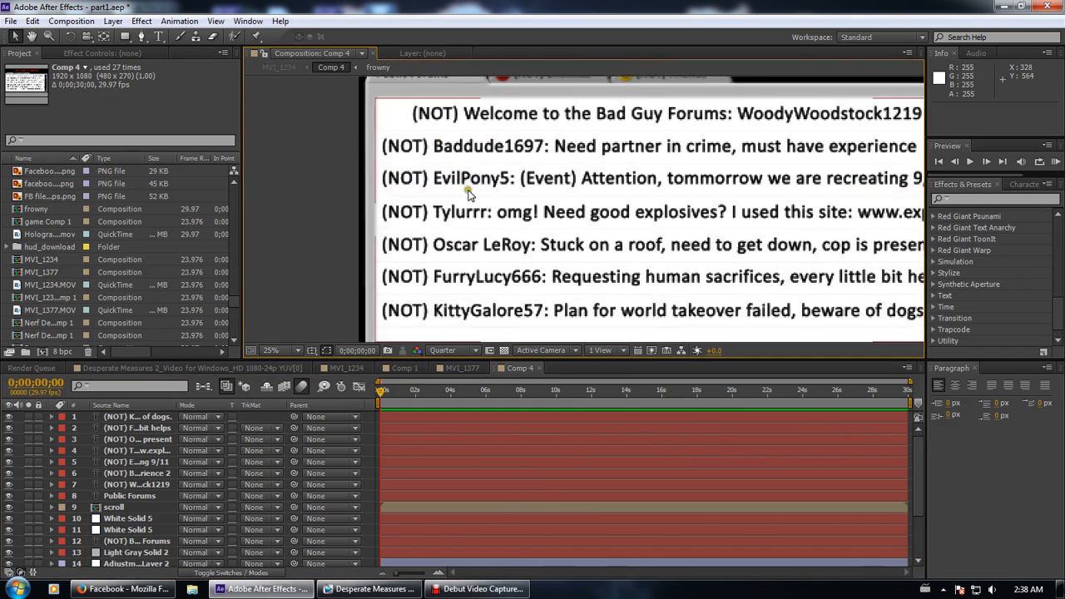
Preview the forum page at 0;00;04;20, return to 0;00;00;00, and examine its header, tabs and post list
scroll(460, 324, up, 2)
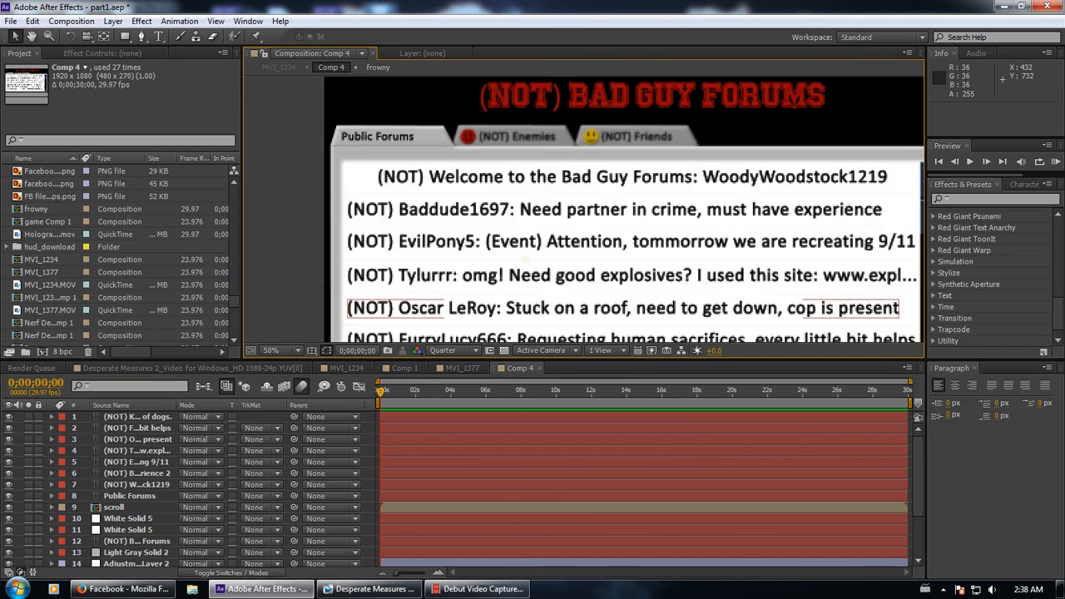
drag(400, 387, 311, 404)
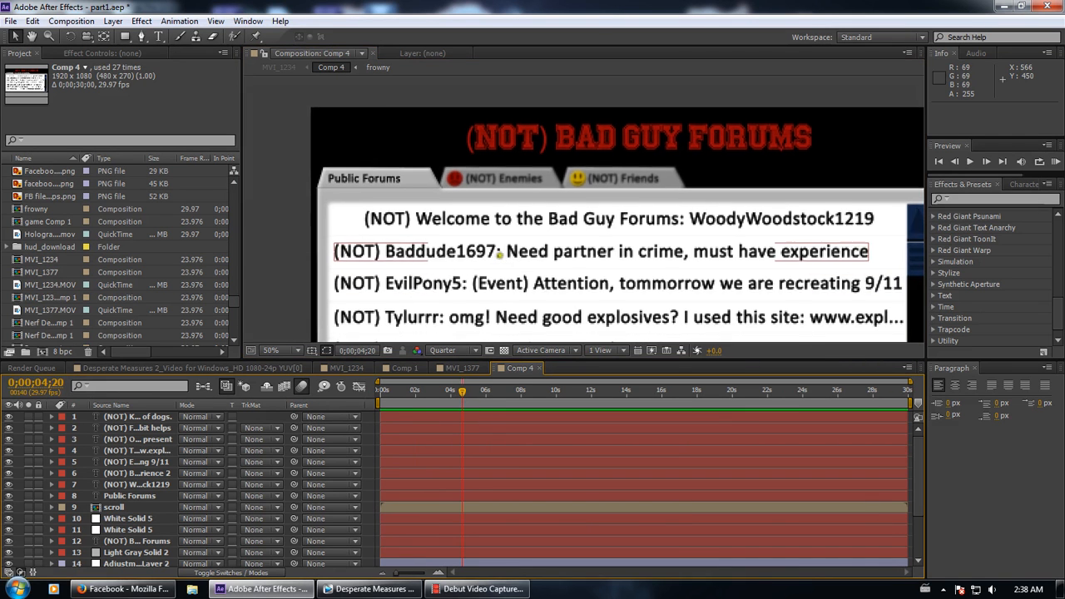
drag(497, 257, 448, 263)
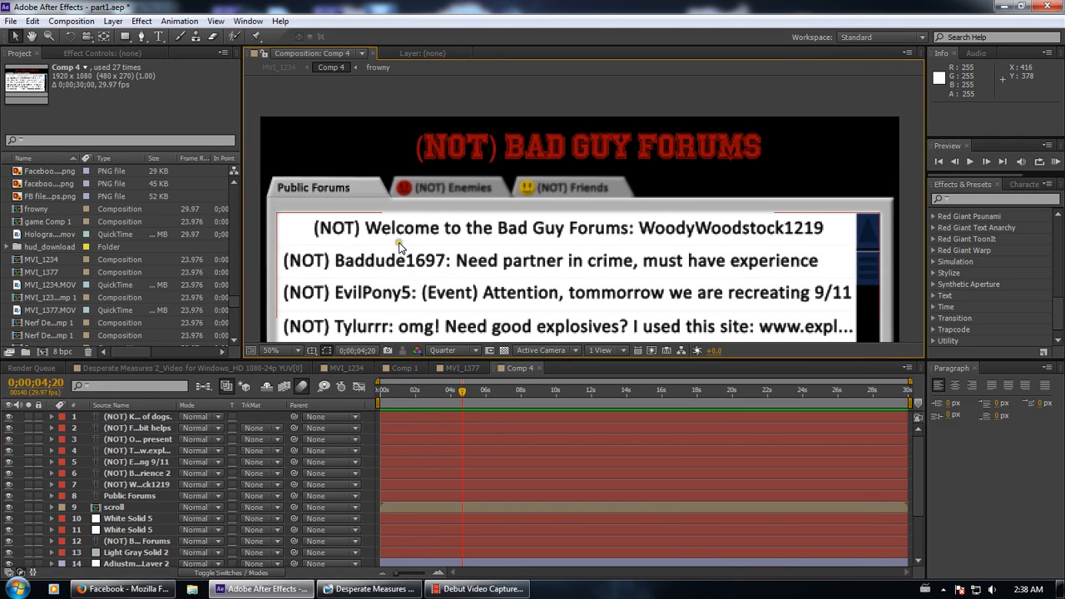
drag(390, 392, 368, 392)
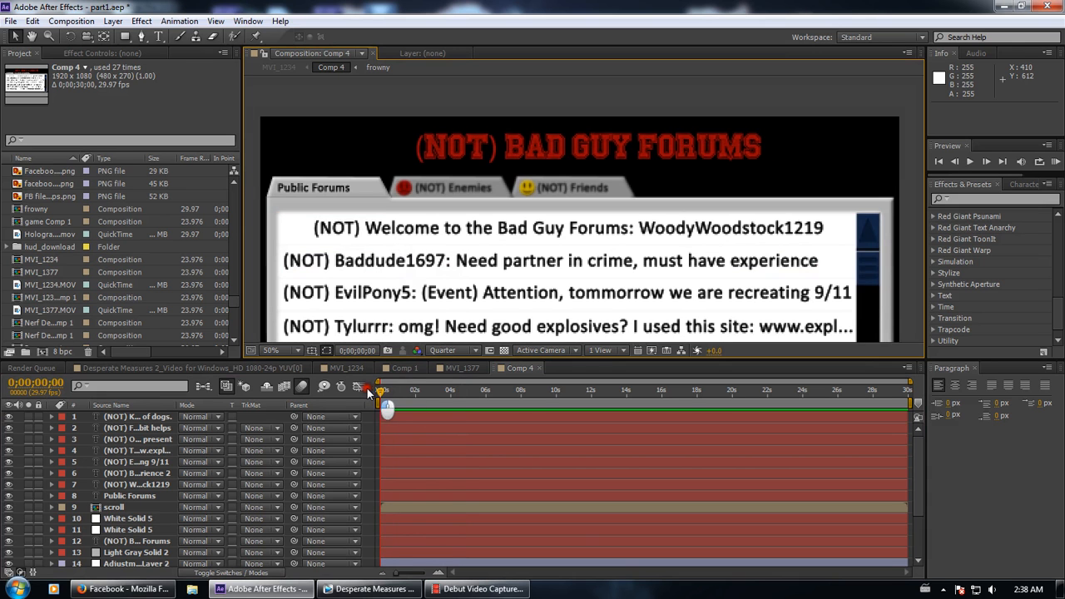
drag(694, 411, 224, 380)
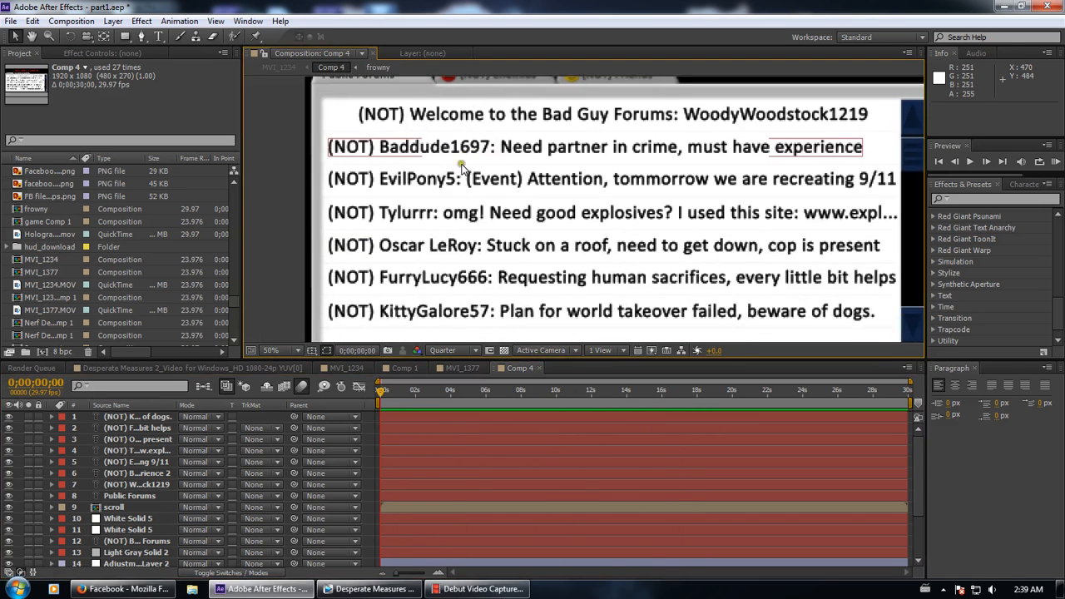
scroll(457, 271, down, 2)
drag(529, 192, 524, 253)
scroll(513, 223, up, 3)
scroll(512, 222, down, 2)
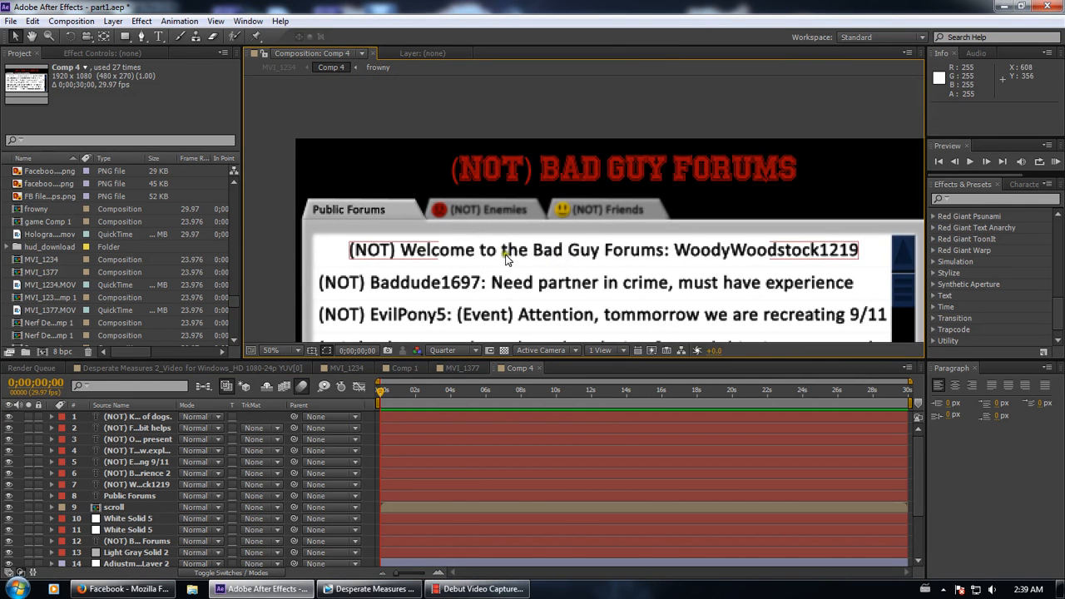
Select each Light Gray Solid 2 layer, 19 and 20, to view the masks shaping the Enemies and Friends tabs
scroll(134, 499, down, 2)
click(127, 550)
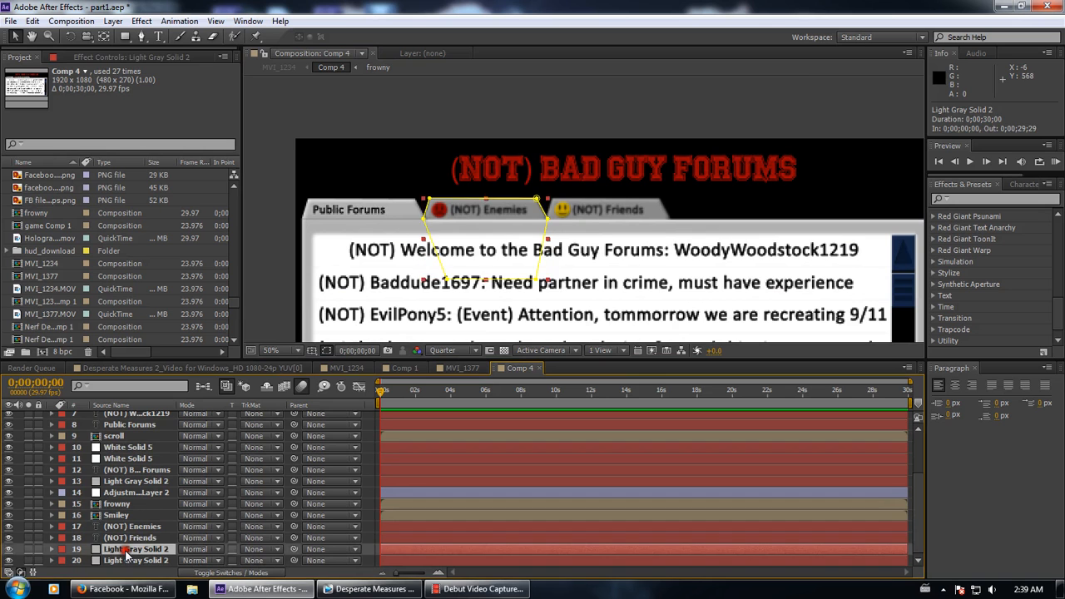
click(127, 560)
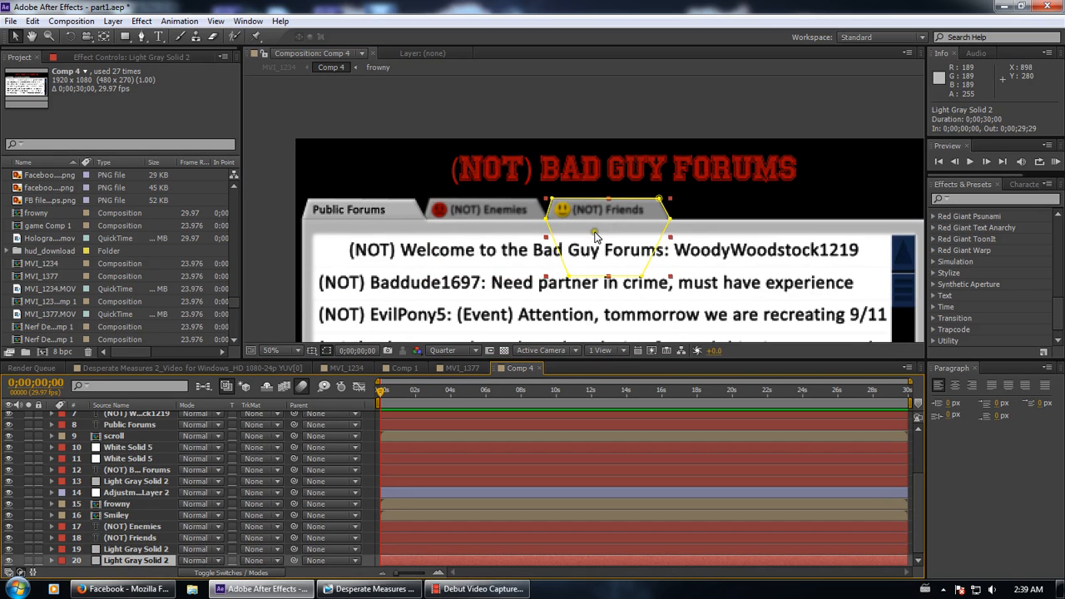
scroll(587, 213, up, 2)
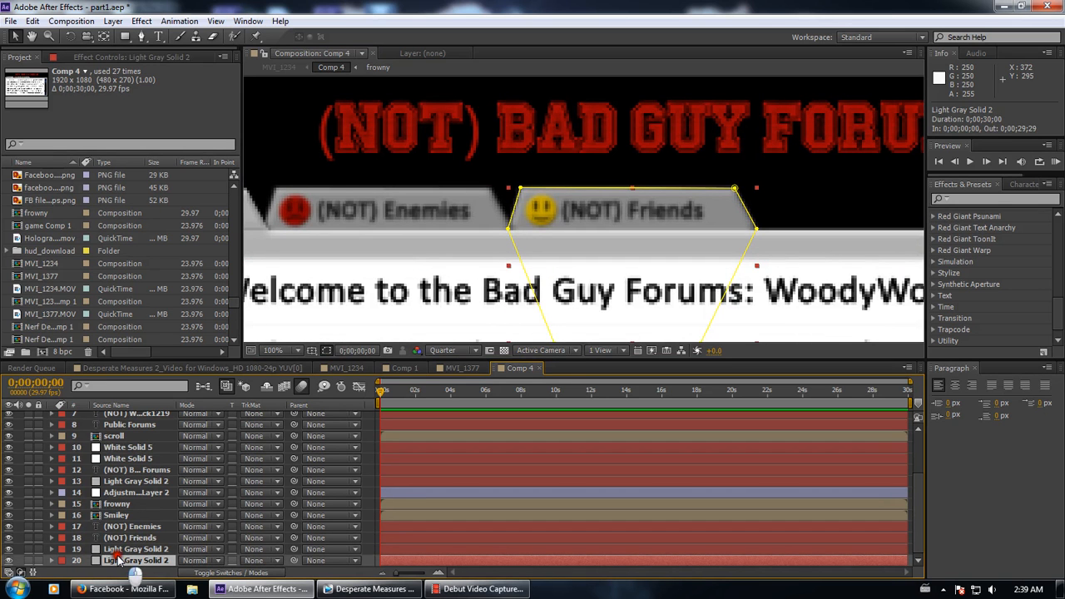
click(121, 550)
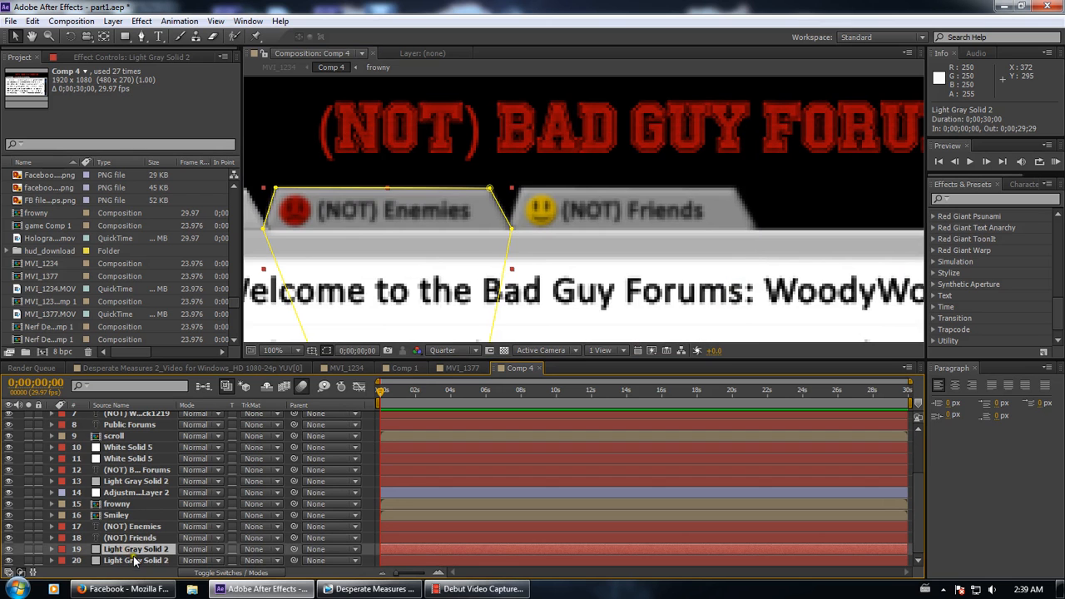
Select Light Gray Solid 2 on layer 20 to view the mask shaping the Friends tab against the forum header
click(134, 560)
key(comma)
key(comma)
key(comma)
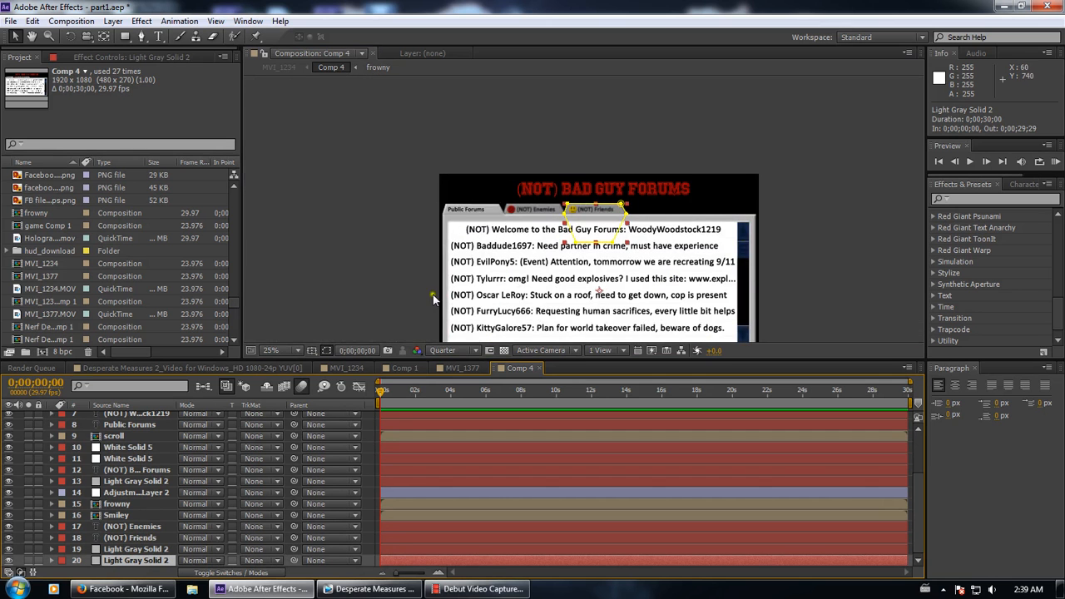
key(period)
key(period)
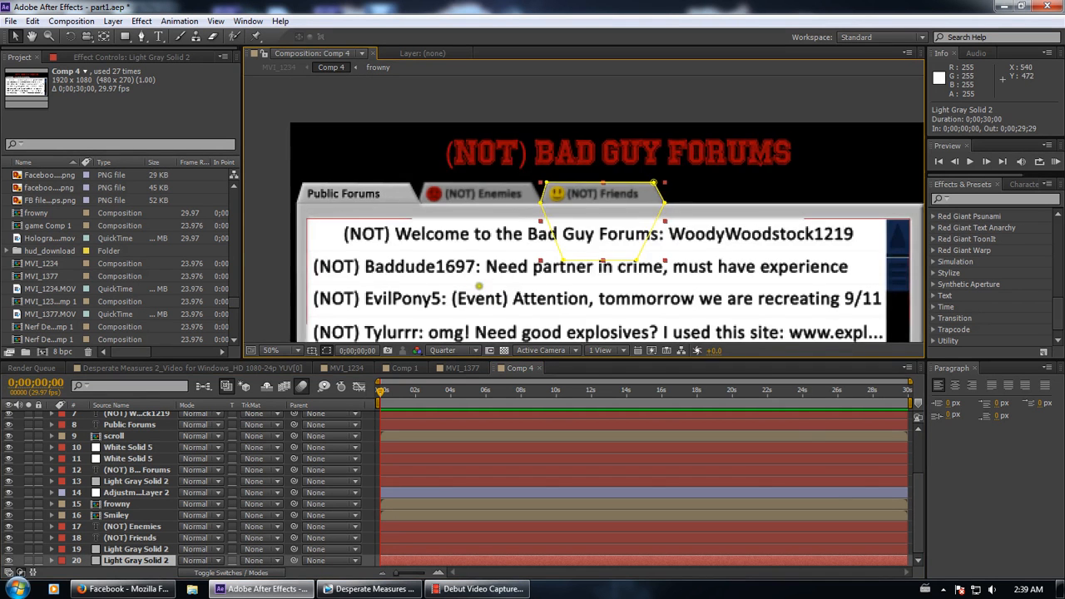
drag(470, 284, 502, 336)
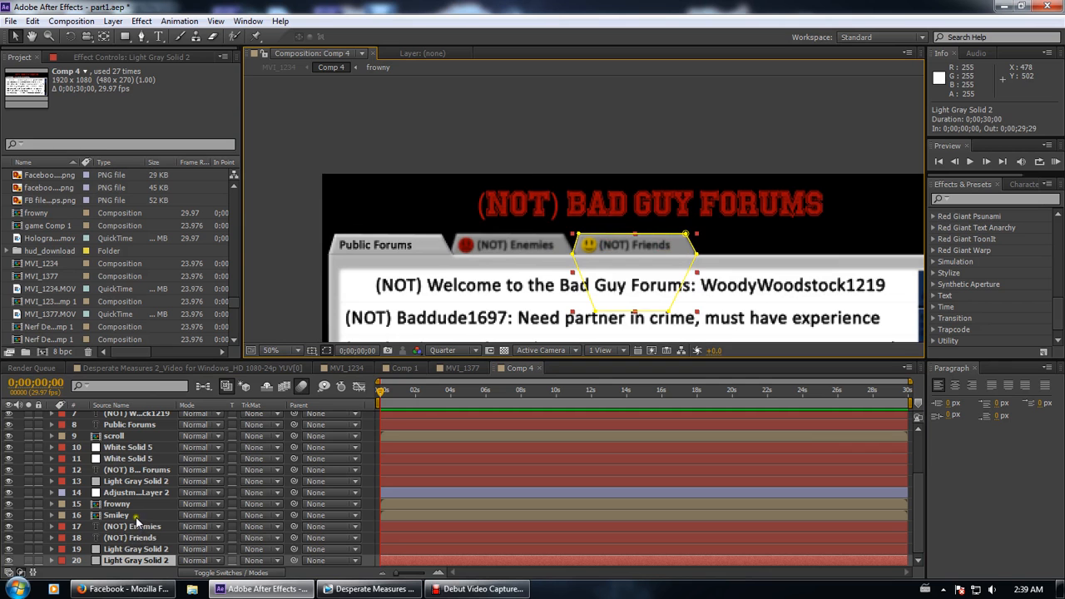
scroll(551, 286, up, 2)
scroll(551, 285, down, 1)
scroll(456, 308, down, 1)
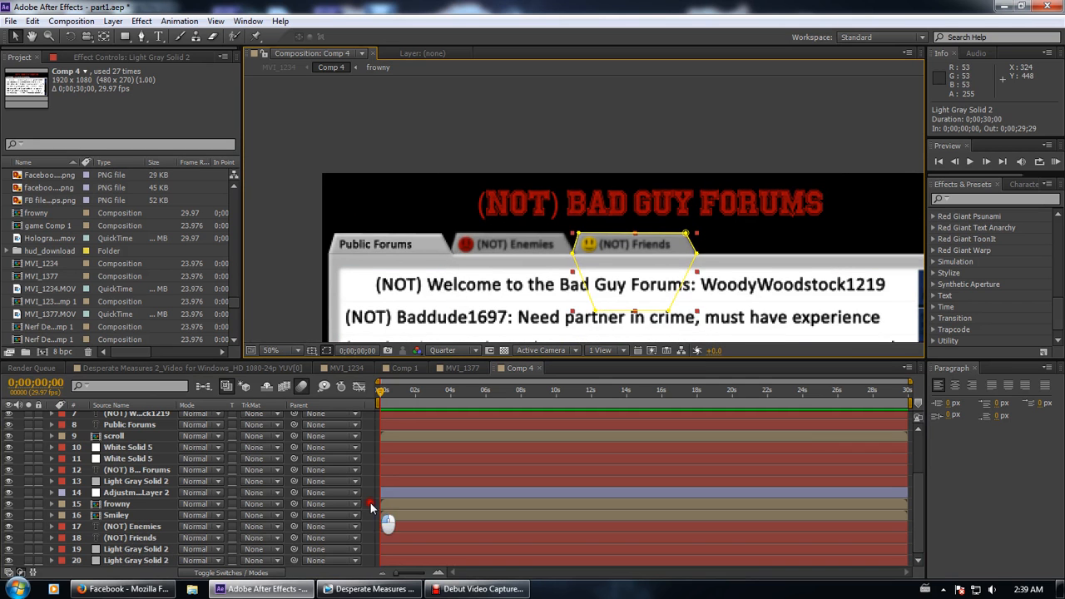
Select the Public Forums text and the gray solid behind it to identify their layers, and clear the selection
click(406, 247)
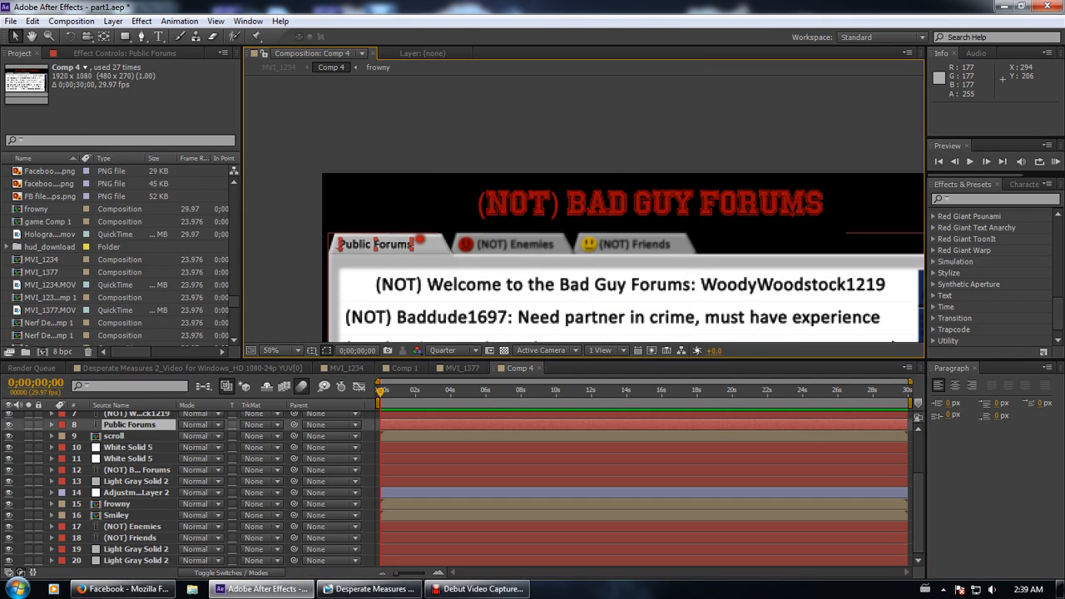
click(416, 244)
click(296, 253)
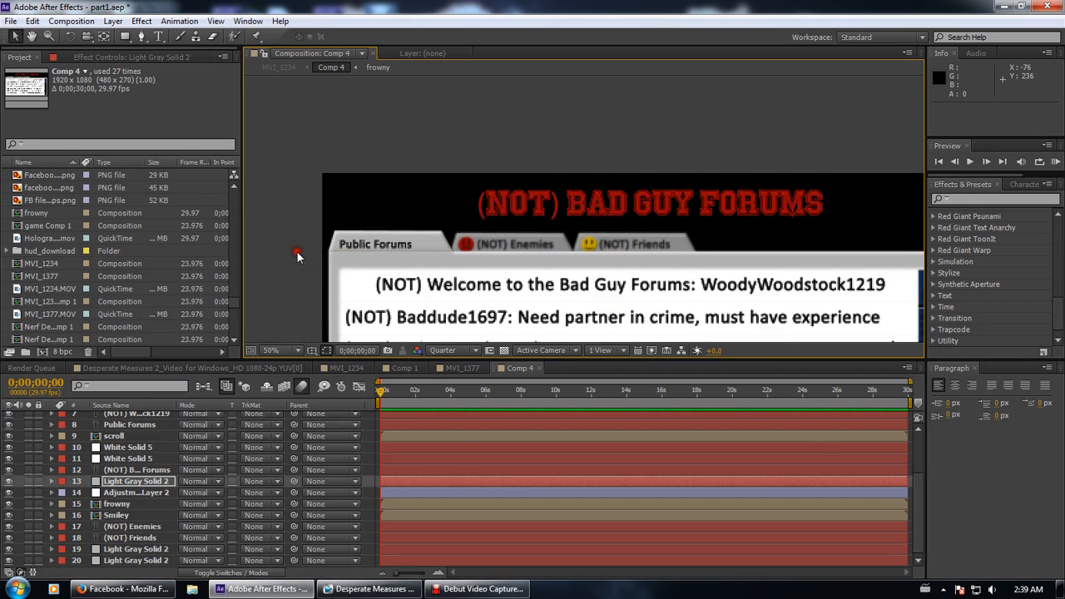
Examine the forum post list from the welcome line to the last post, both up close and as a whole page
drag(431, 262, 361, 93)
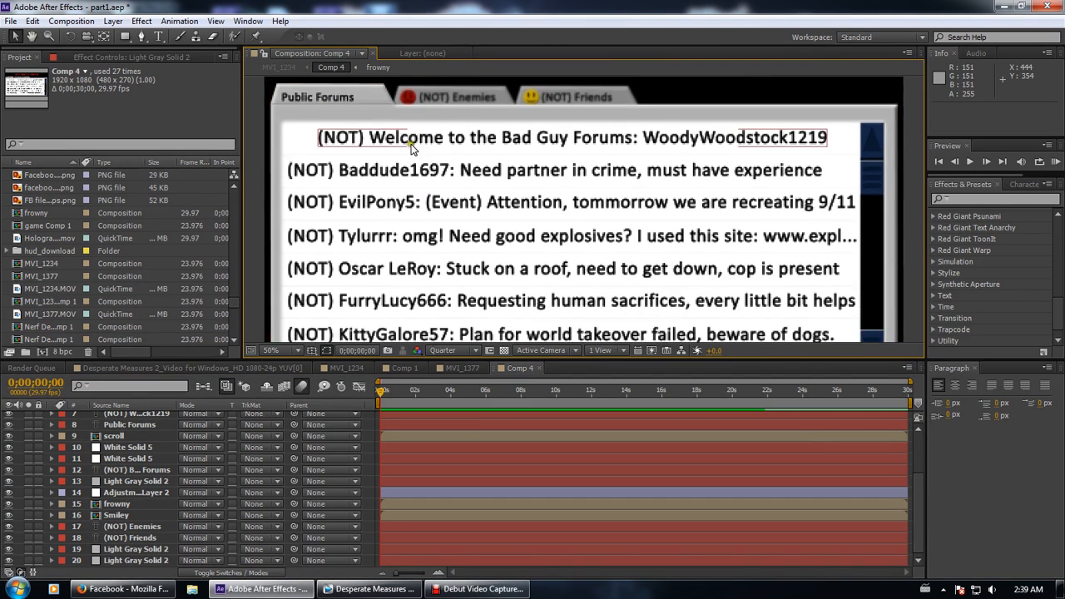
scroll(440, 158, down, 1)
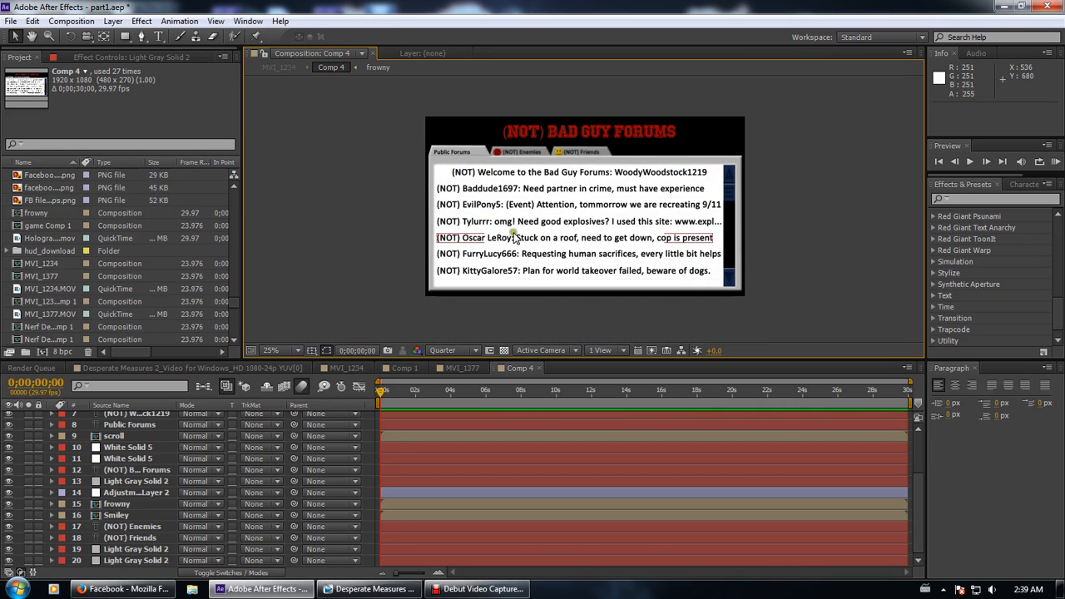
scroll(521, 197, up, 2)
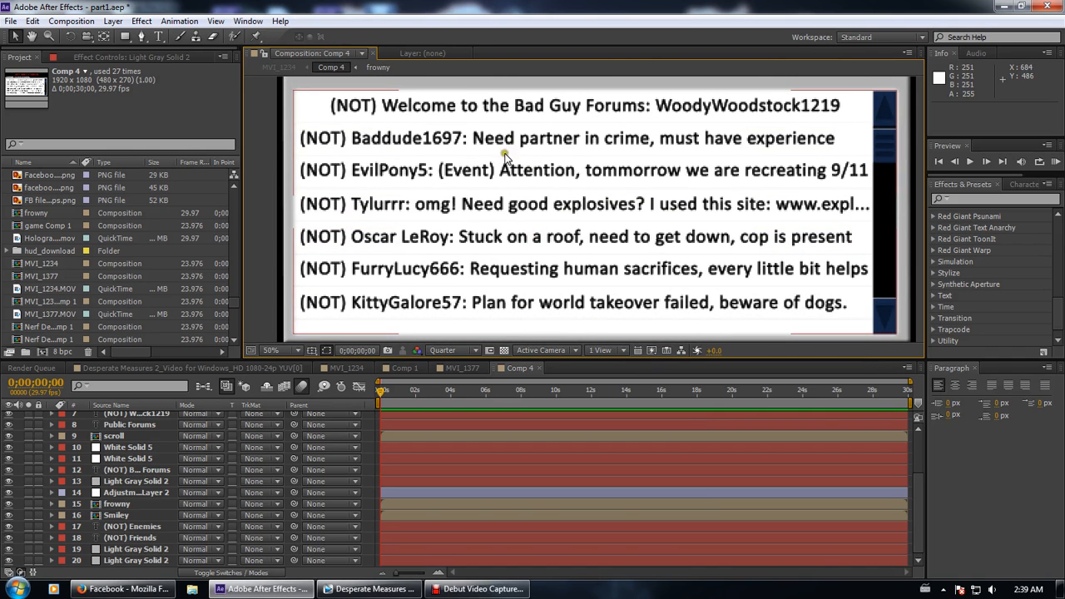
scroll(497, 197, up, 2)
scroll(497, 197, down, 4)
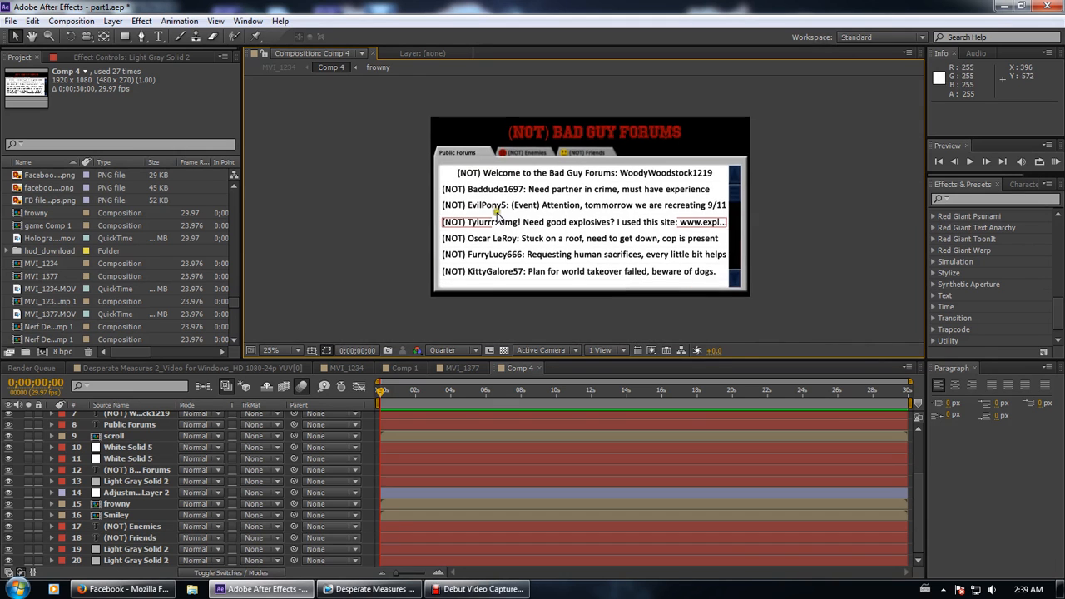
scroll(497, 199, up, 2)
scroll(492, 223, up, 1)
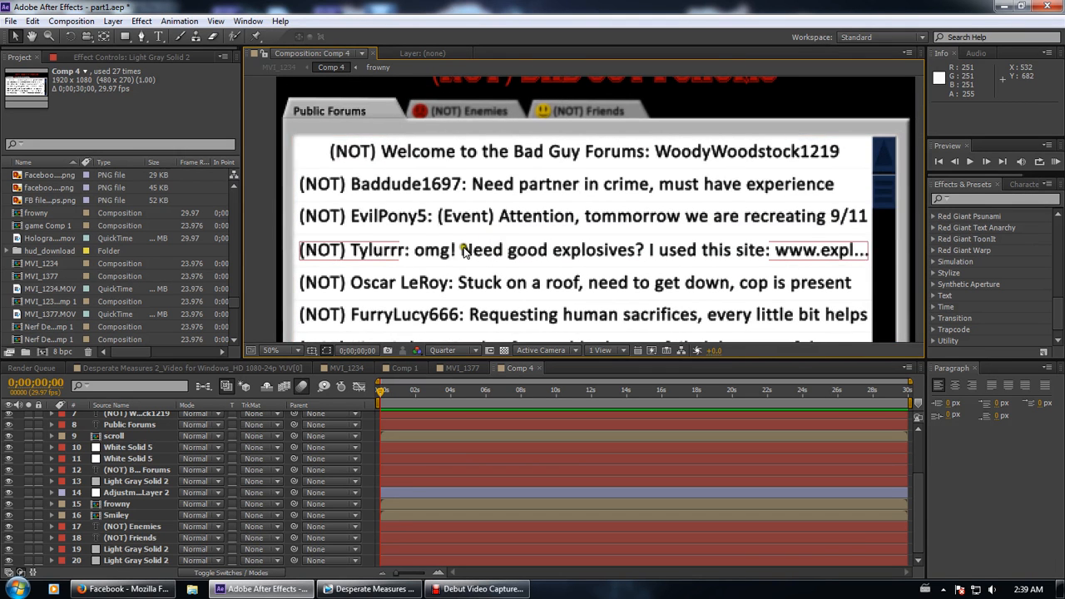
scroll(584, 220, up, 4)
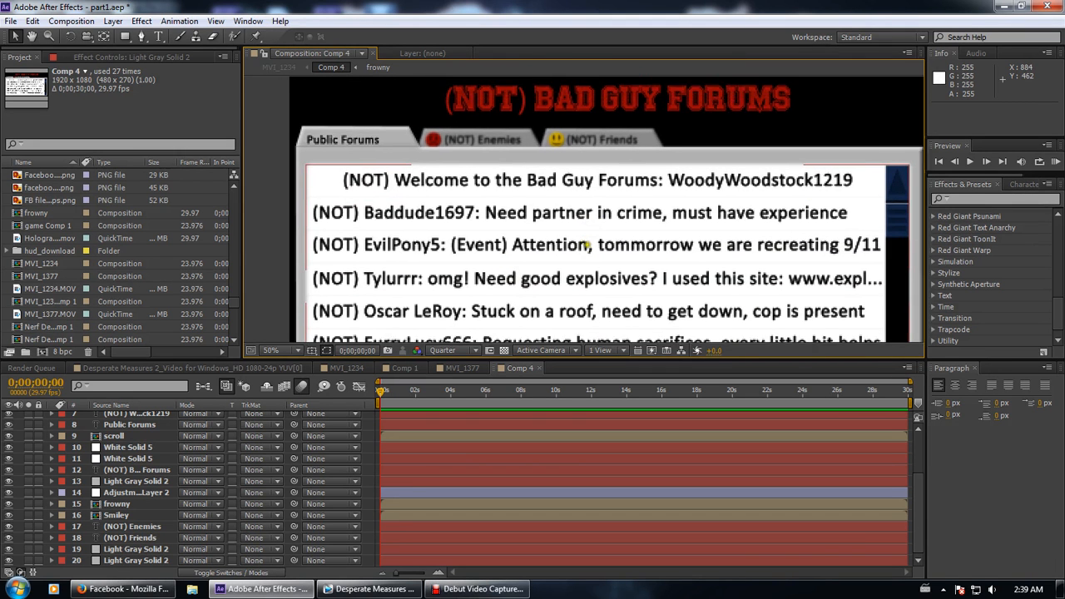
drag(586, 262, 595, 145)
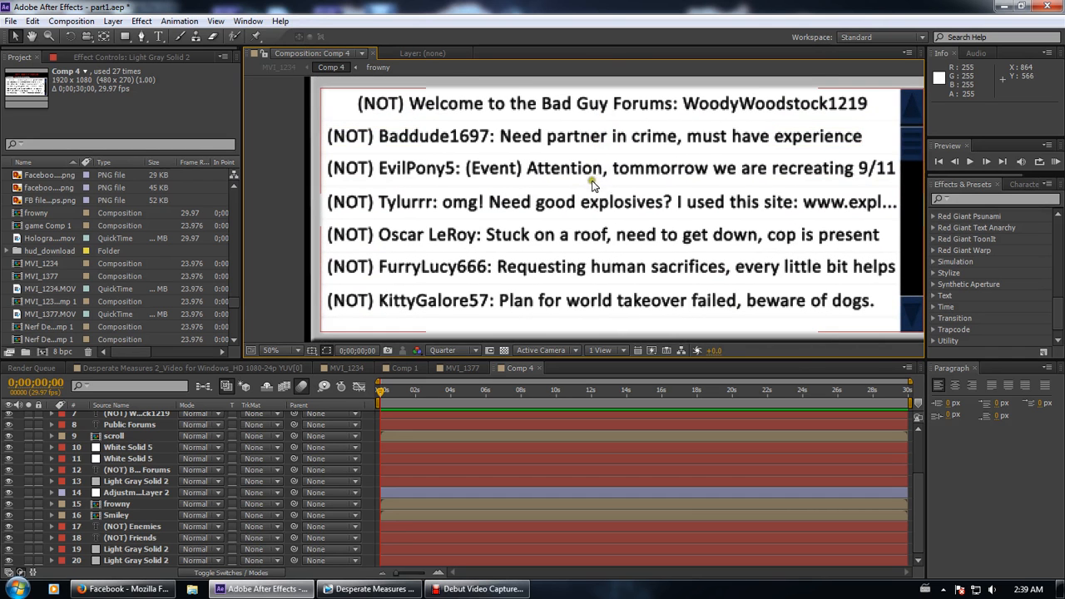
scroll(592, 193, up, 2)
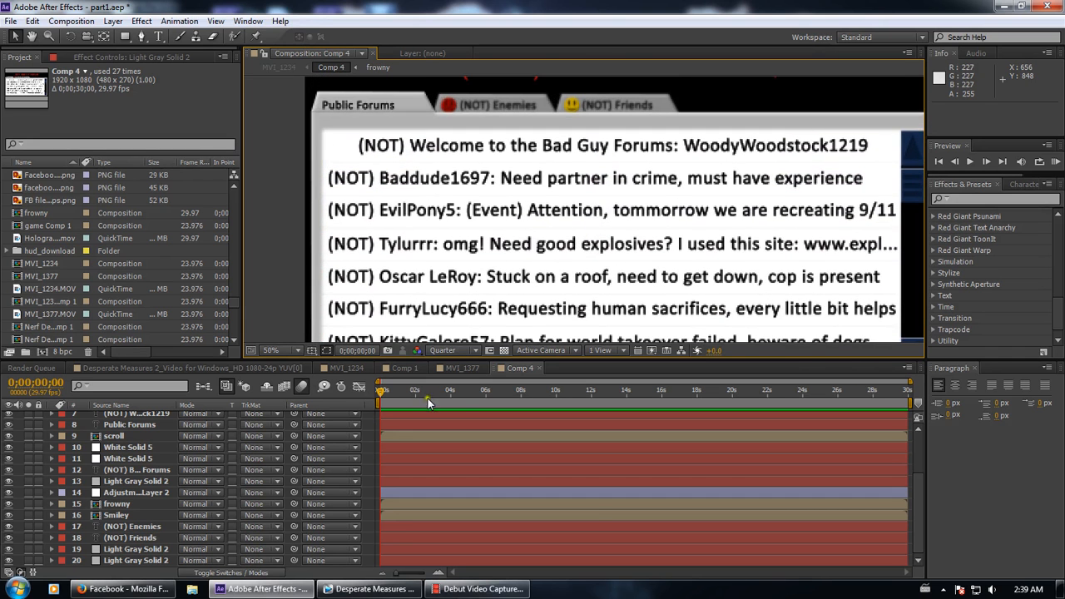
Close Comp 4 and move the MVI_1234 composition to 0:00:03:04
click(538, 368)
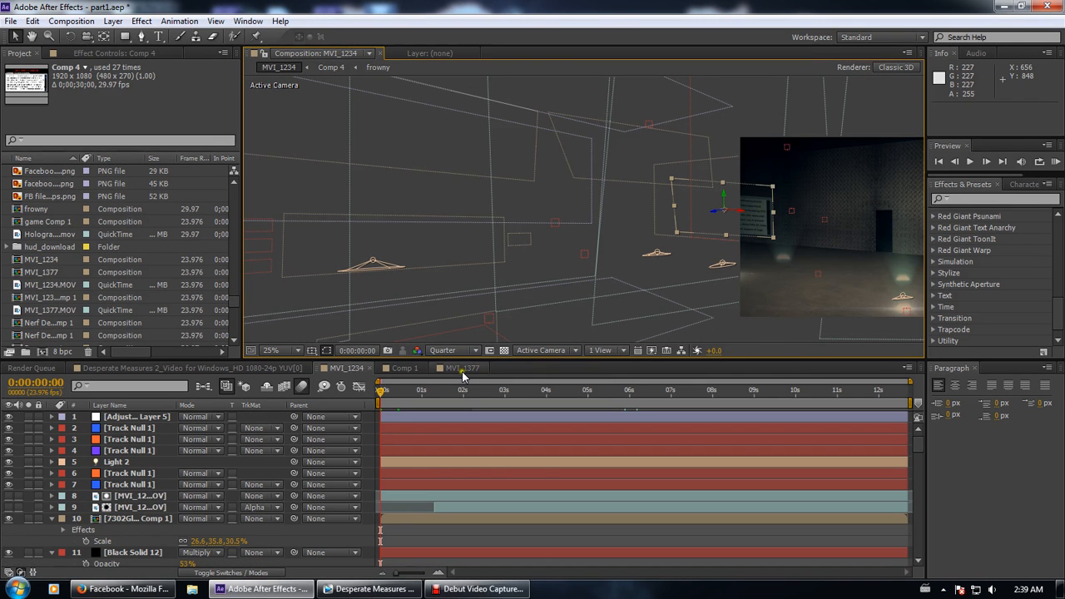
click(511, 397)
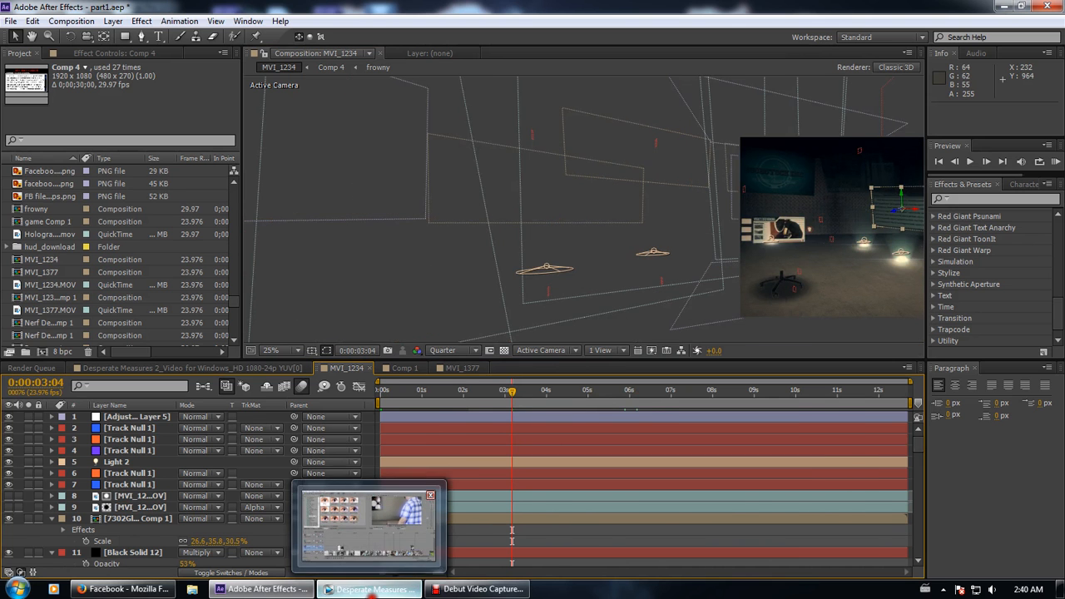
Switch to the Desperate Measures 2 edit in Vegas Pro, return to its start, and locate the backyard scene at 00:06:47.16
click(370, 589)
key(Home)
scroll(651, 470, down, 10)
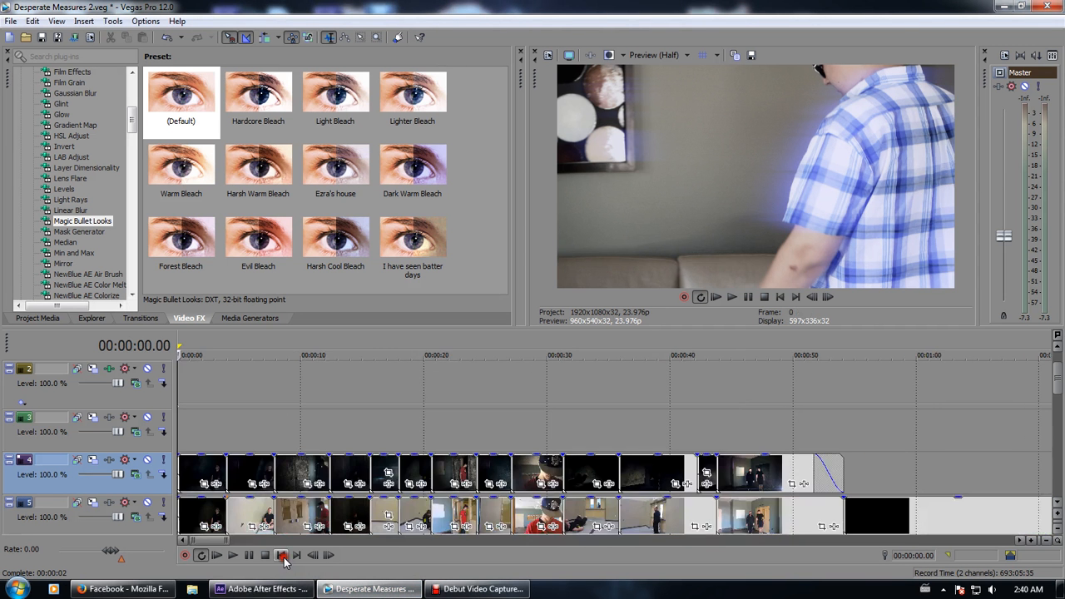
scroll(651, 470, down, 5)
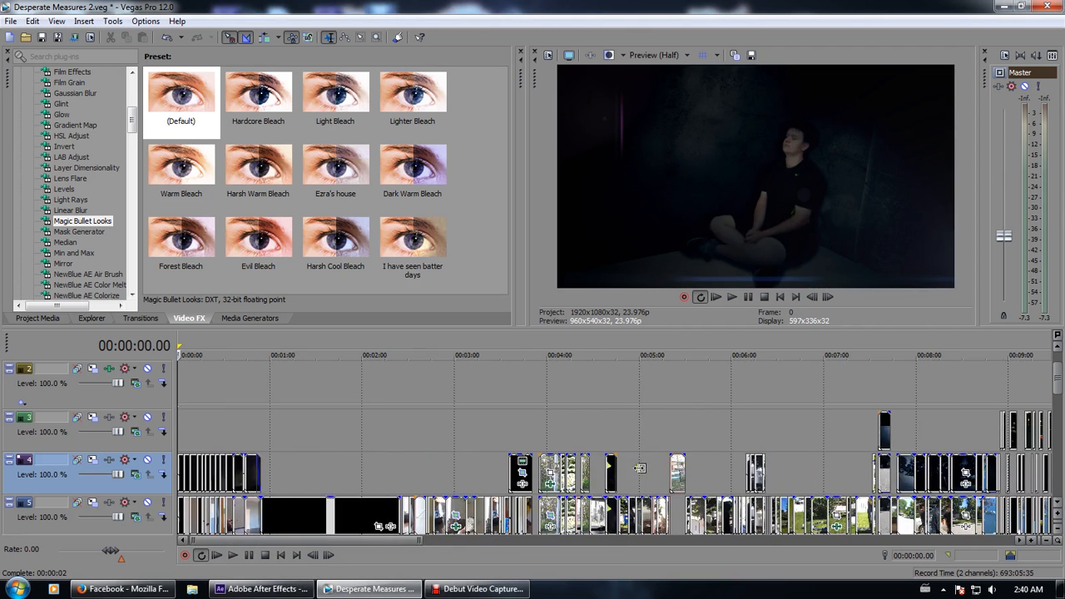
click(803, 486)
scroll(782, 499, up, 10)
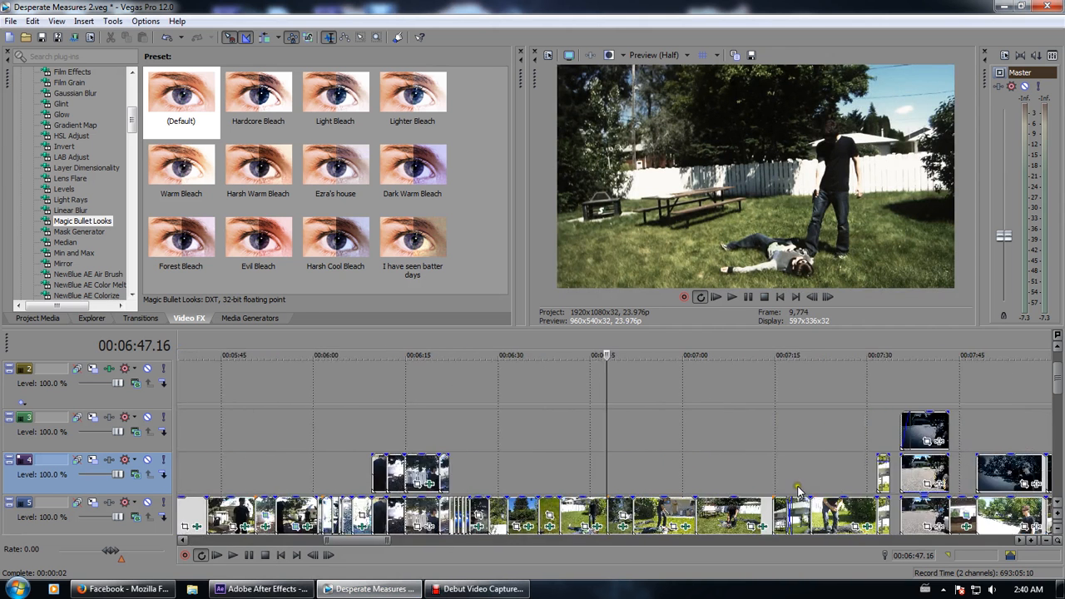
scroll(782, 499, up, 3)
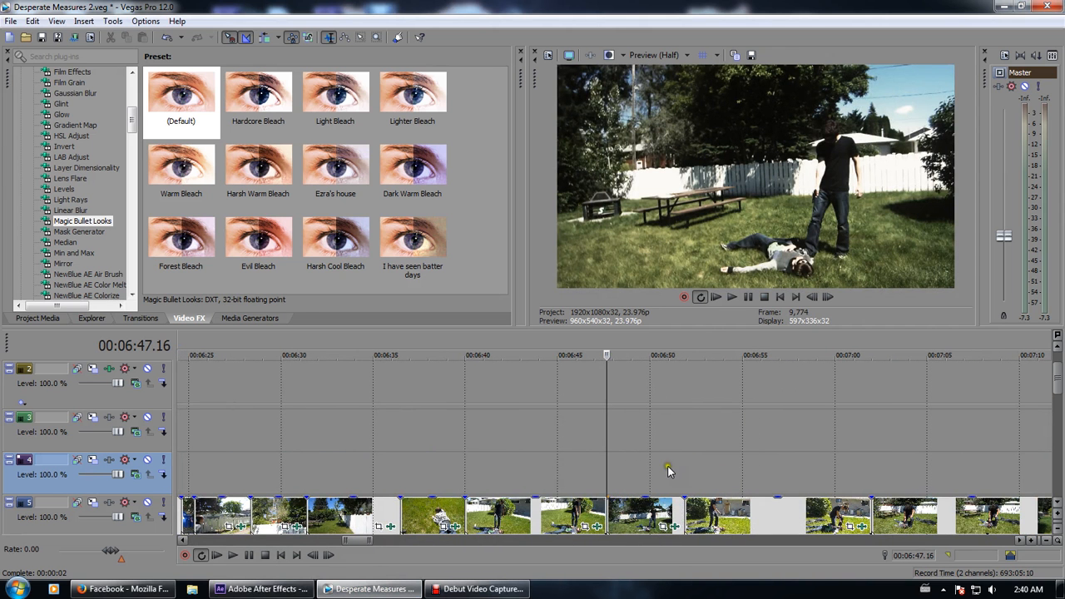
Preview the backyard fight shots at 00:06:33.08, 00:06:53.04, 00:06:57.06 and 00:07:04.00
click(342, 483)
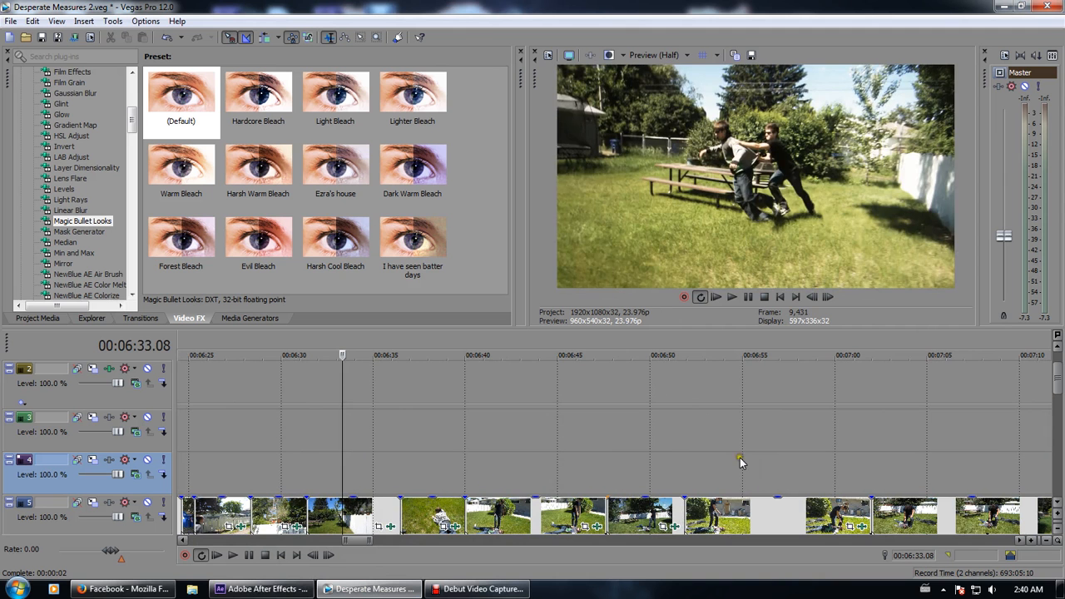
click(707, 464)
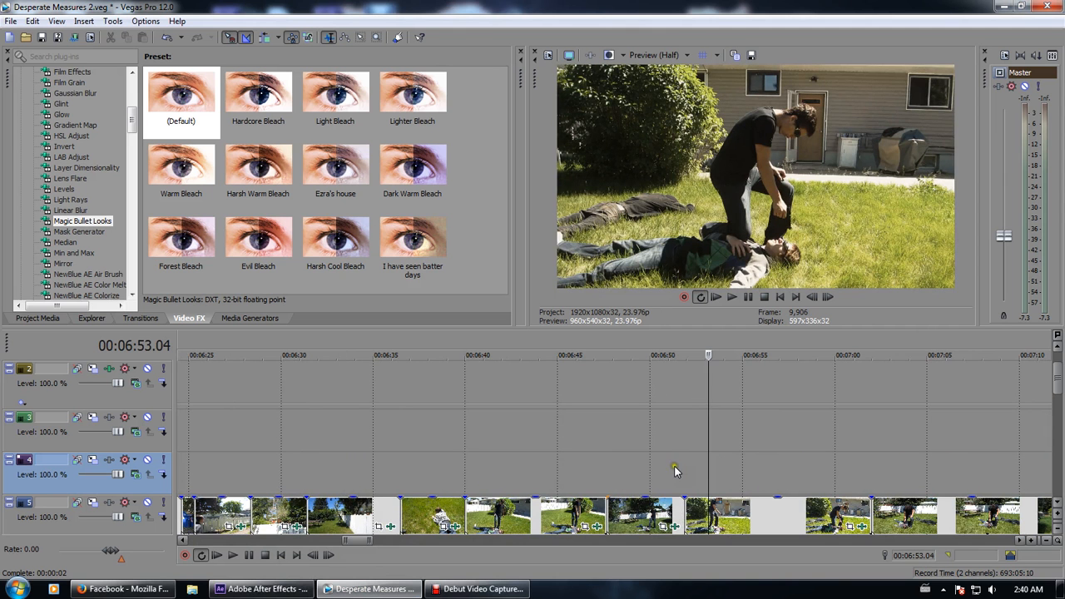
click(713, 471)
click(782, 481)
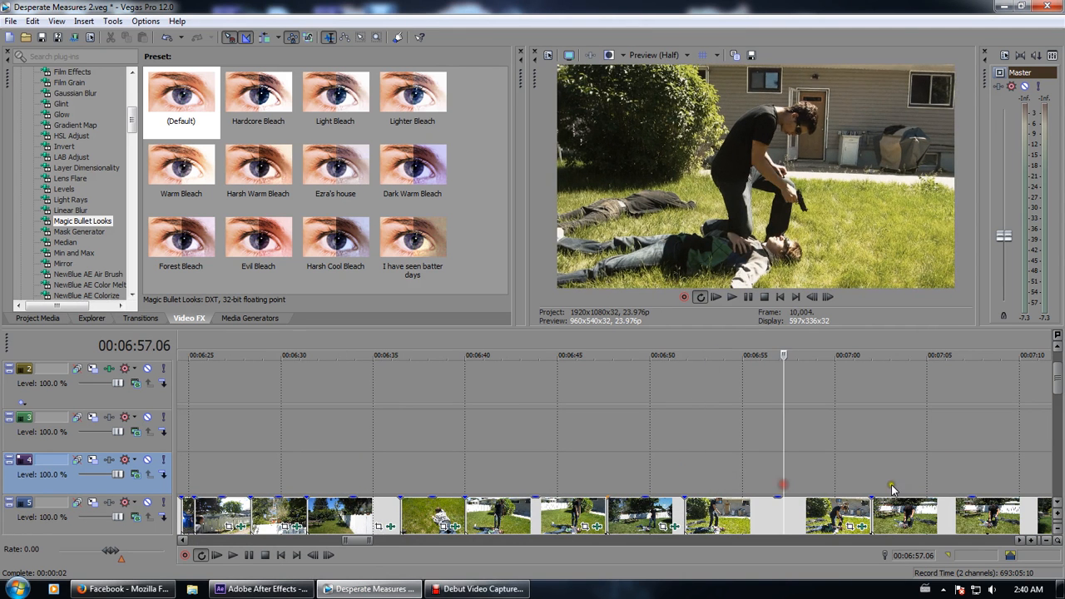
click(890, 486)
click(908, 486)
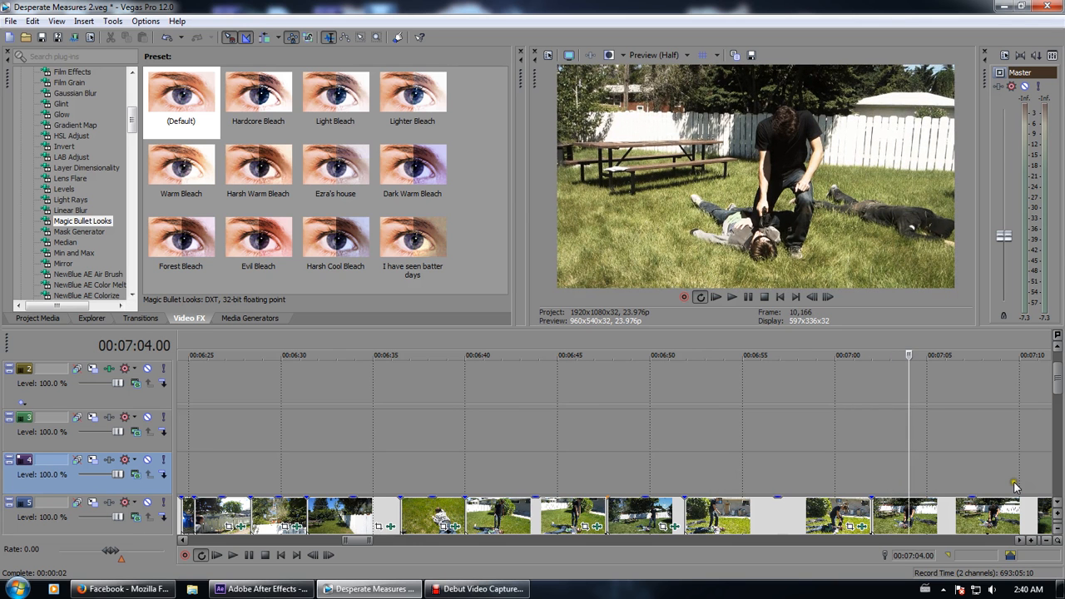
Compare the seated phone-call shots at 00:07:23.03 and 00:07:26.16 with the hooded figure at 00:07:15.21, and return to 00:07:26.21
scroll(988, 489, down, 2)
click(791, 479)
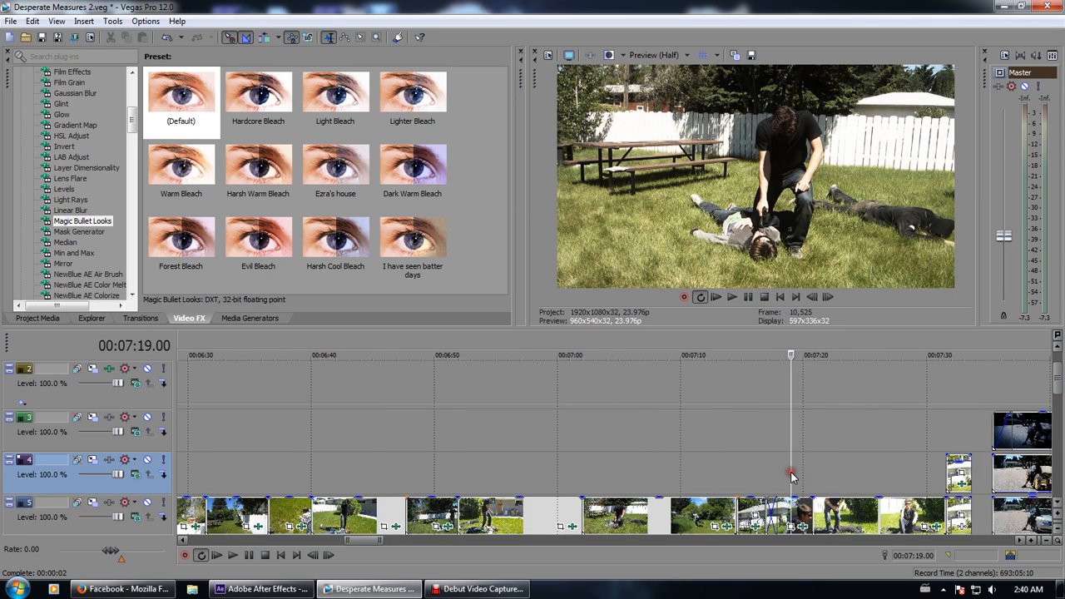
scroll(792, 478, up, 2)
click(748, 485)
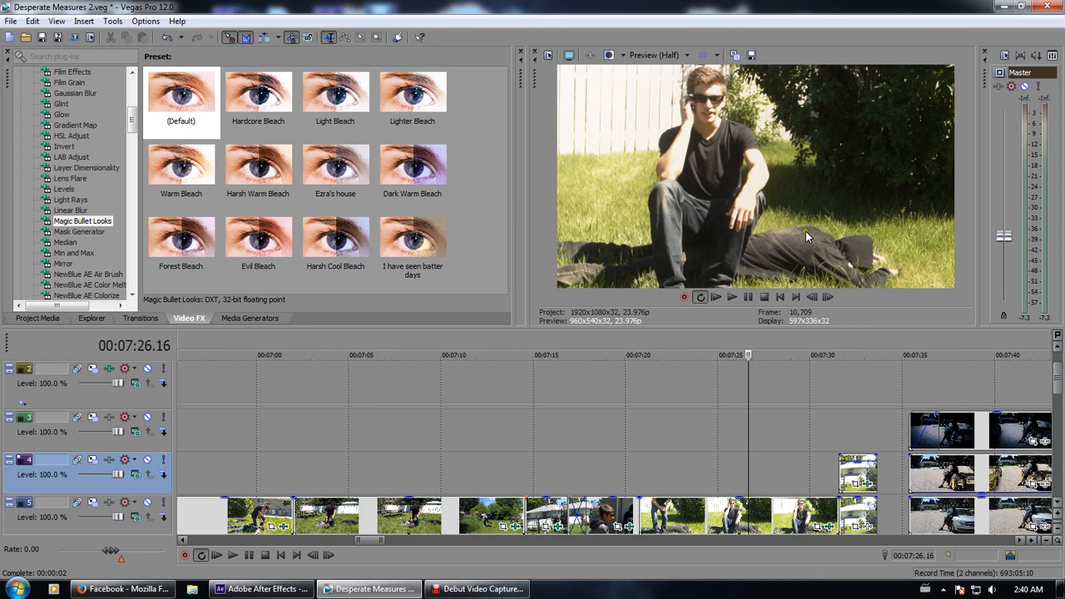
click(682, 480)
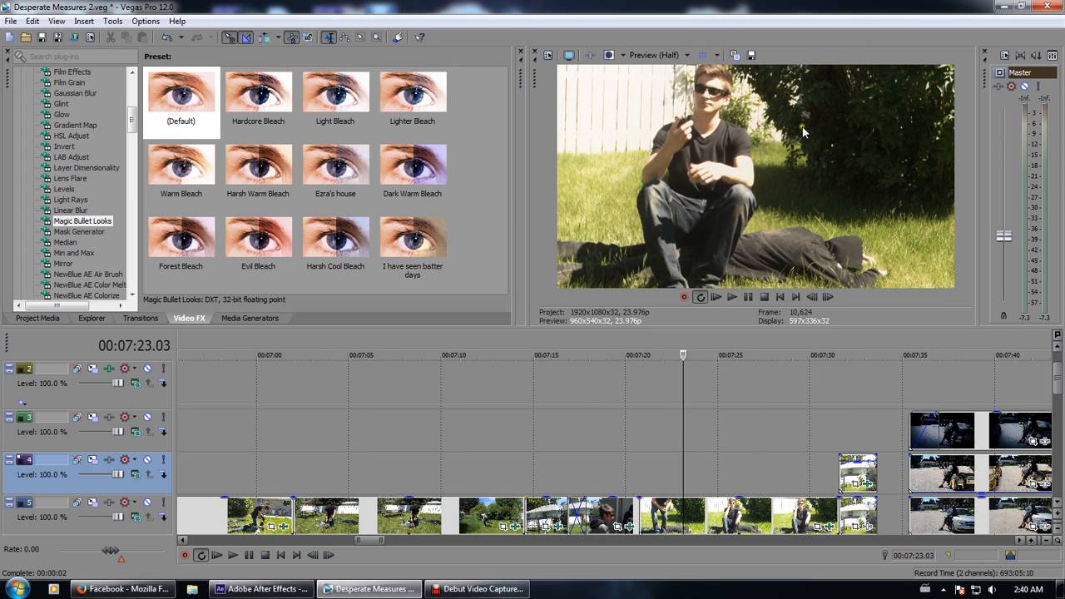
click(603, 471)
click(548, 471)
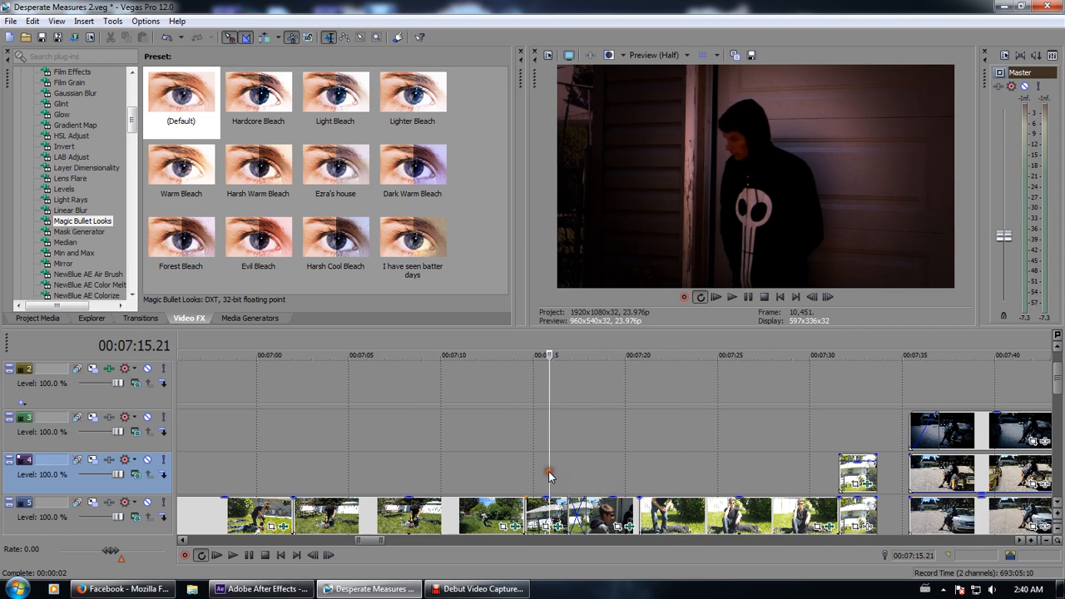
click(753, 478)
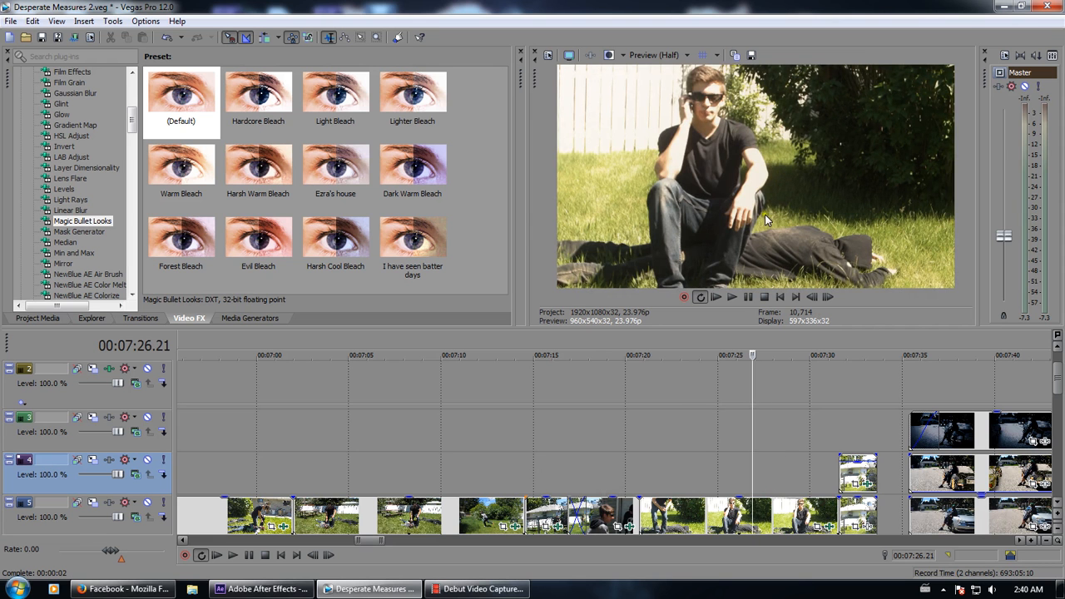
Preview the open-field scene at 00:12:34.08 and 00:12:17.08, and survey the surrounding edit
scroll(716, 480, down, 5)
scroll(710, 485, down, 5)
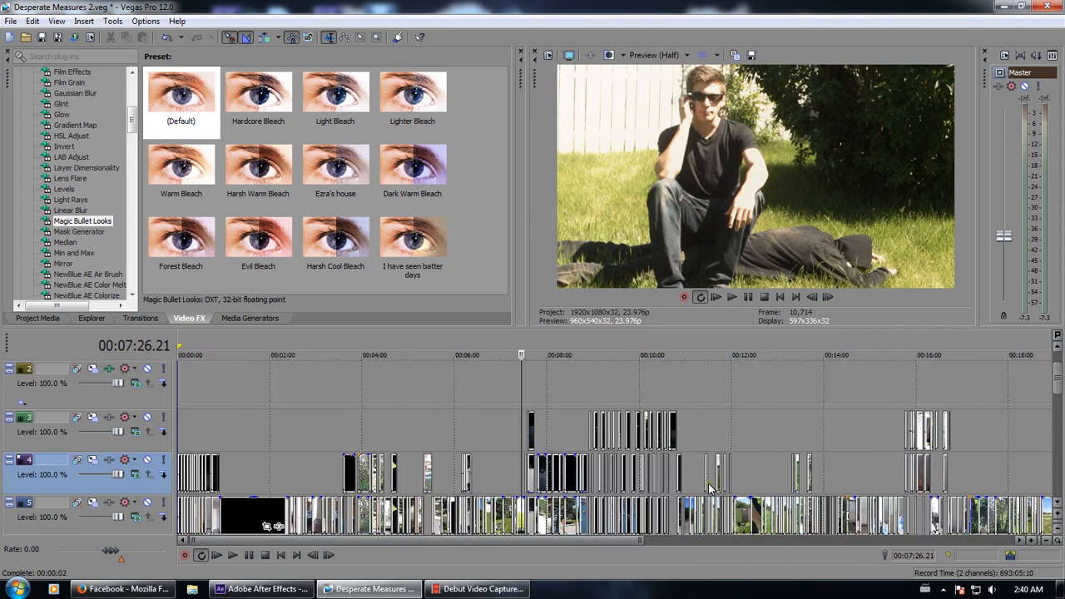
click(756, 436)
scroll(755, 436, up, 8)
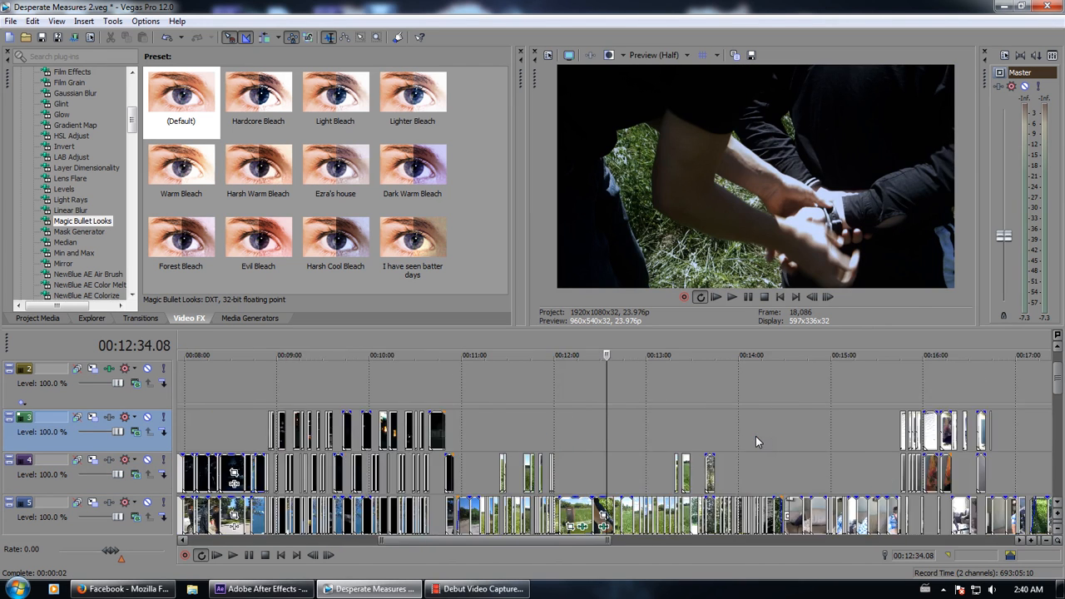
scroll(737, 453, up, 4)
click(449, 451)
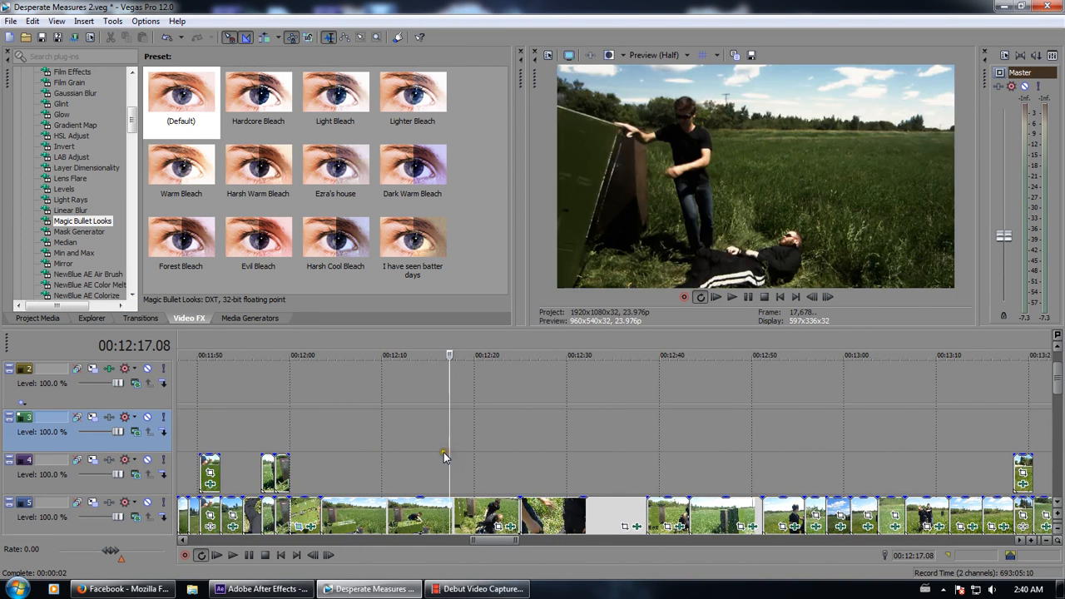
scroll(443, 452, down, 3)
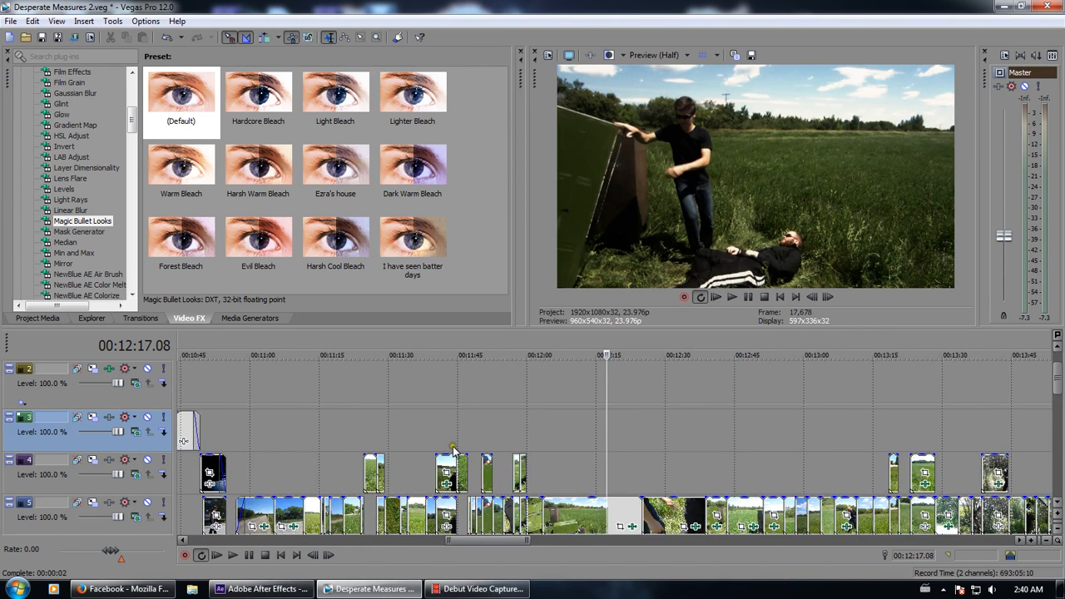
mouse_move(268, 587)
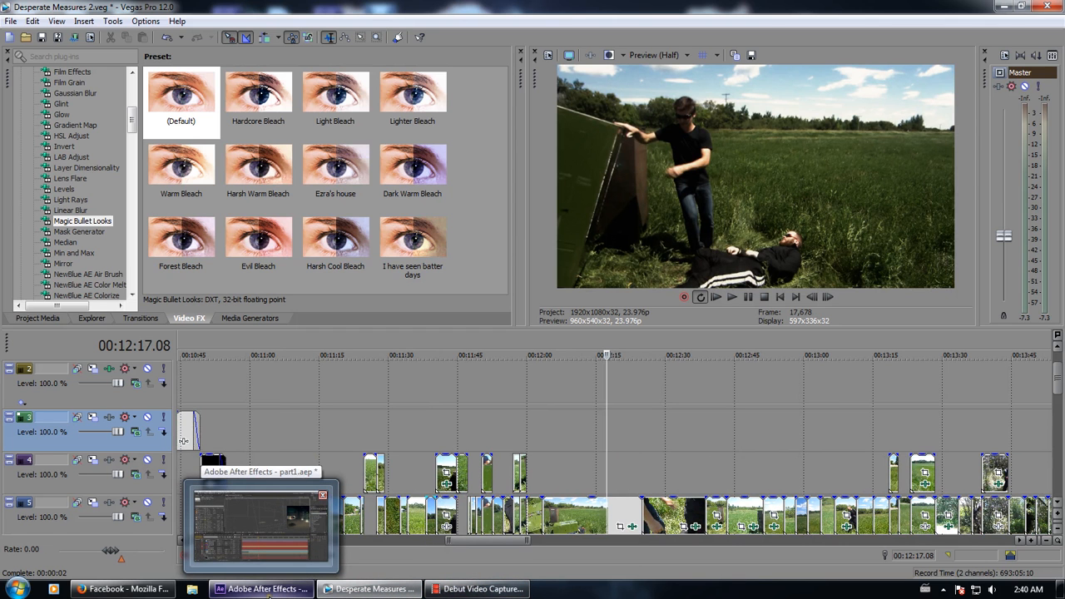
scroll(642, 462, down, 2)
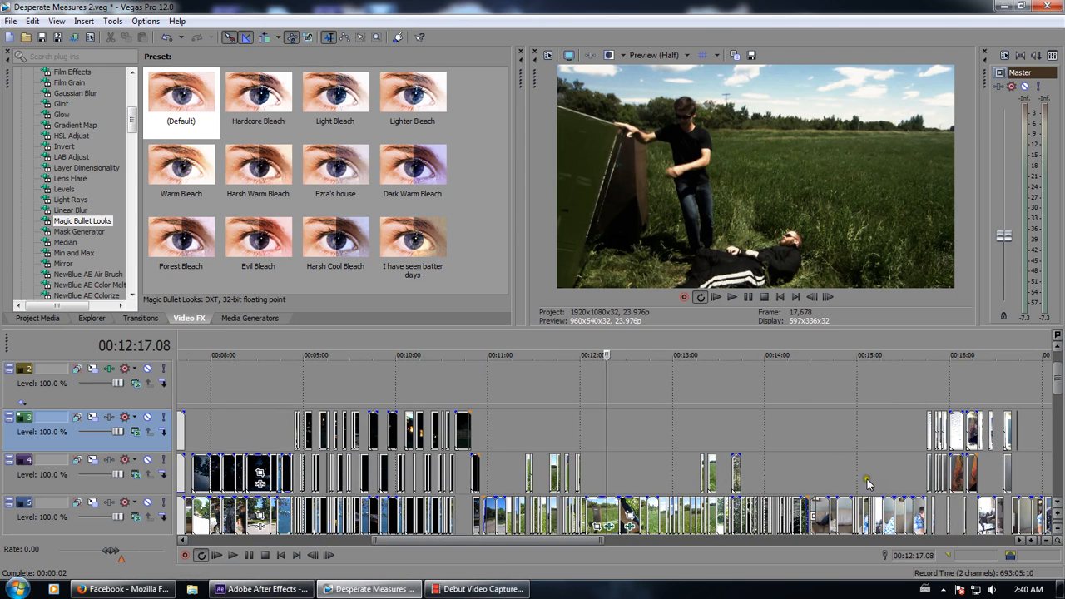
Preview the seated couch shot at 00:14:46.17 and survey the surrounding part of the edit
click(836, 482)
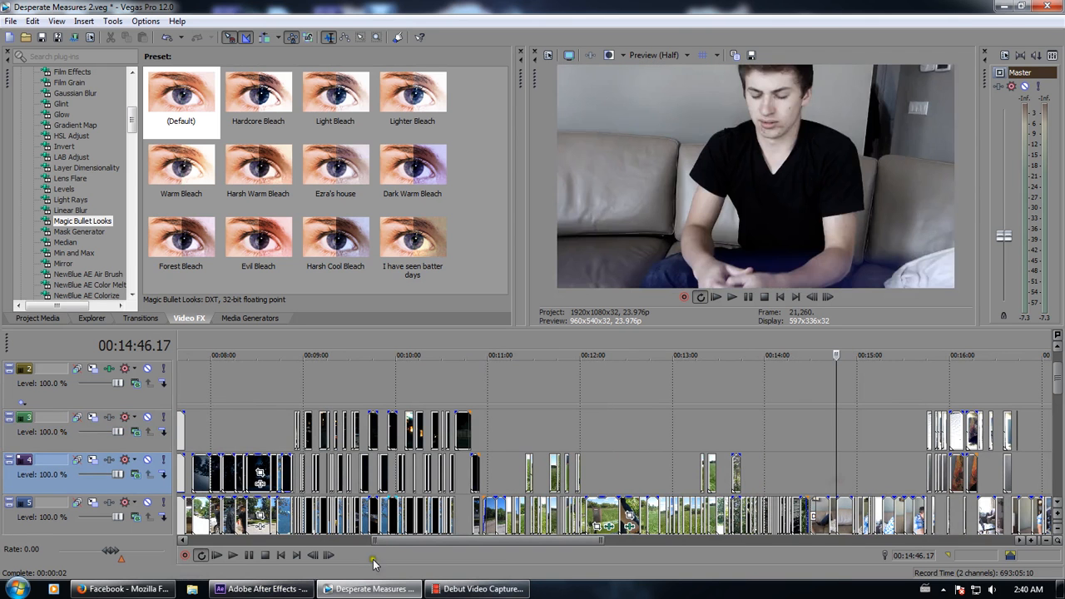
click(602, 481)
scroll(851, 474, down, 2)
click(845, 486)
Switch to After Effects and preview the hologram room in MVI_1234 at 0:00:06:04, including its back-wall screens
click(283, 589)
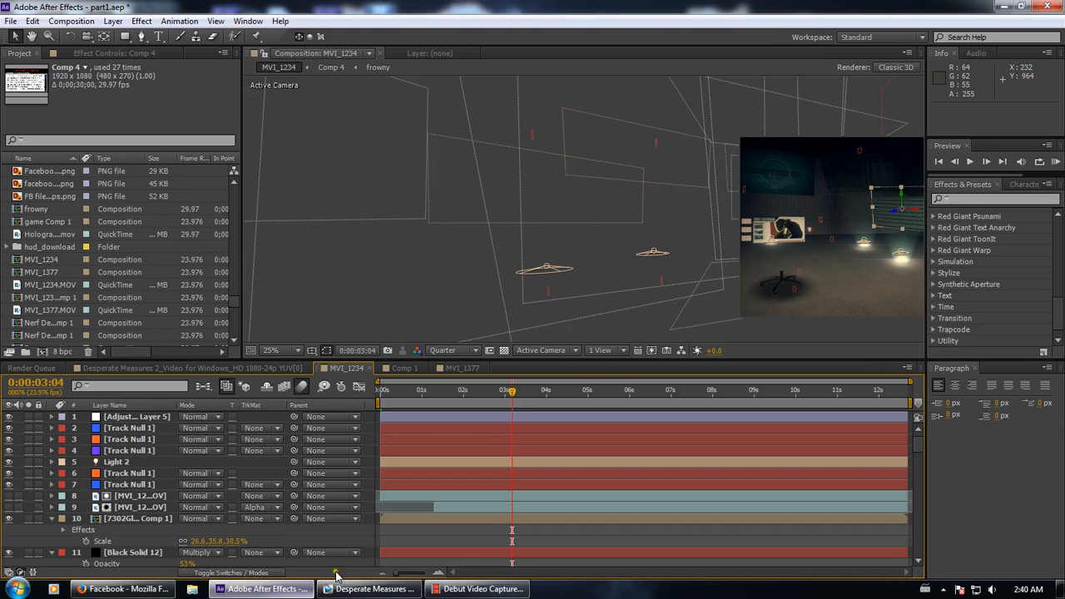
scroll(571, 292, up, 2)
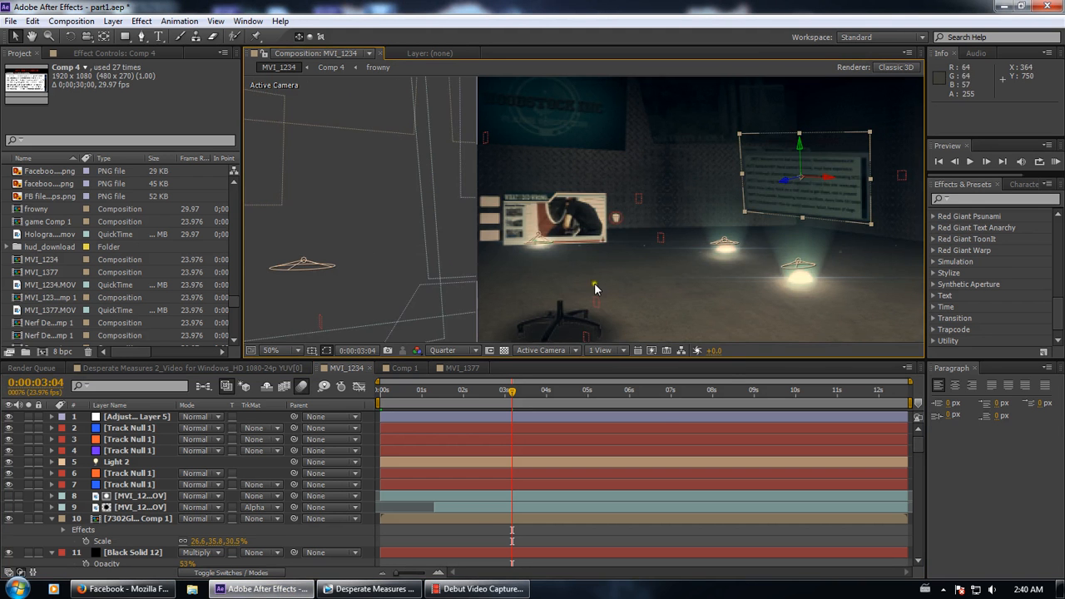
drag(511, 390, 638, 390)
drag(612, 261, 547, 349)
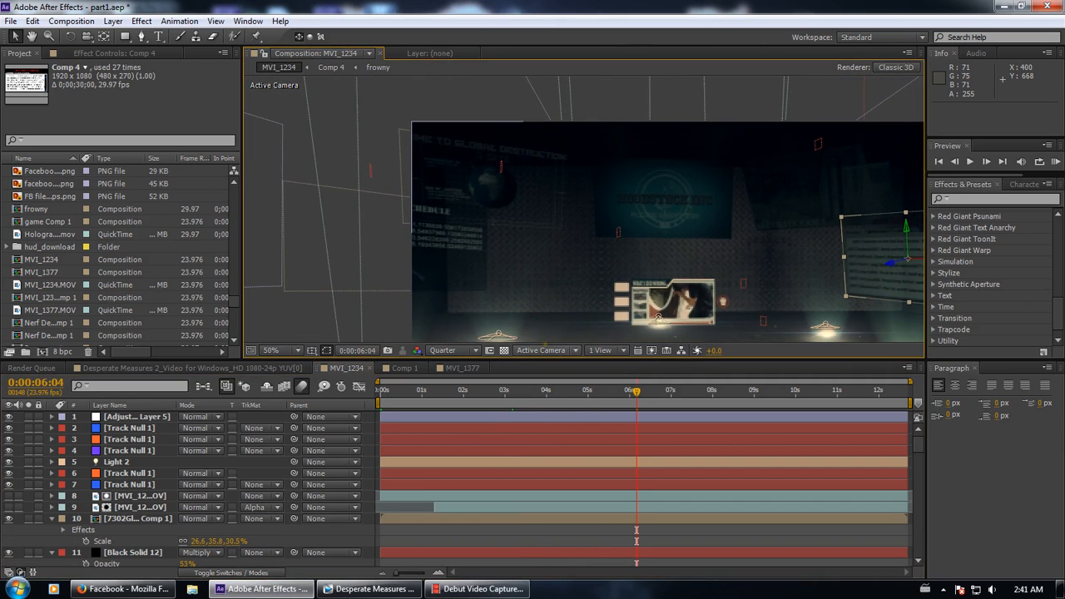
scroll(140, 483, down, 3)
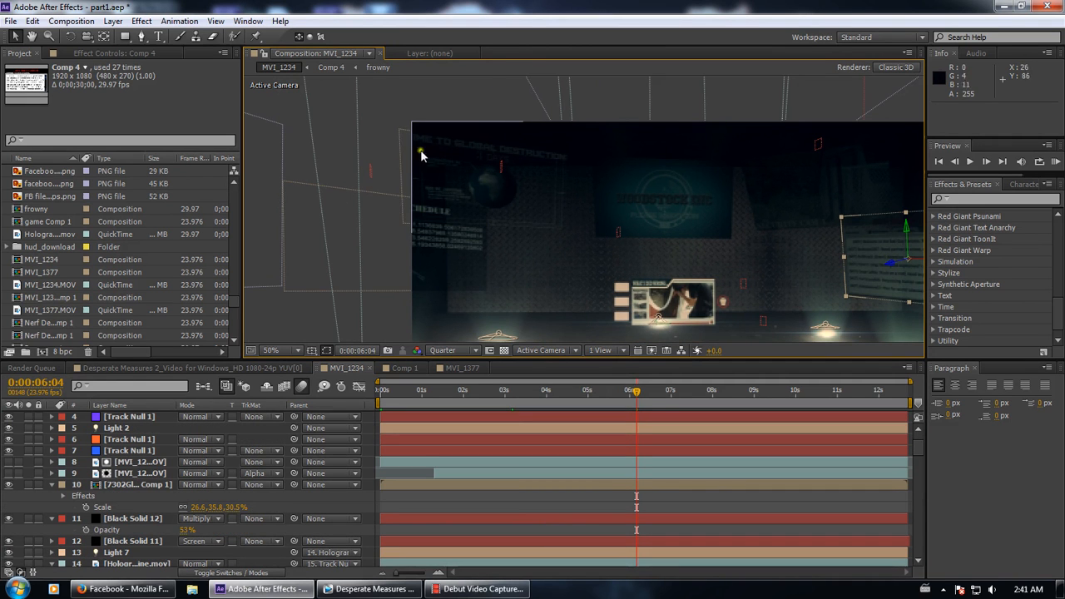
At 0:00:03:20, move the off-frame Hologram Shine.mov layer into the room, to about 397, 619, -1045
click(510, 197)
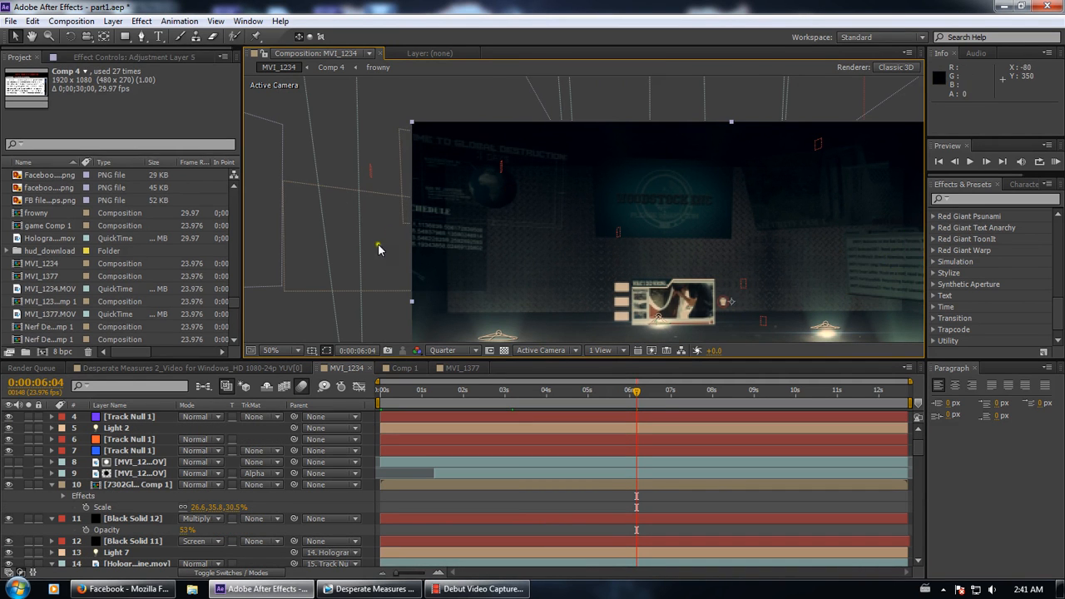
drag(635, 397, 541, 391)
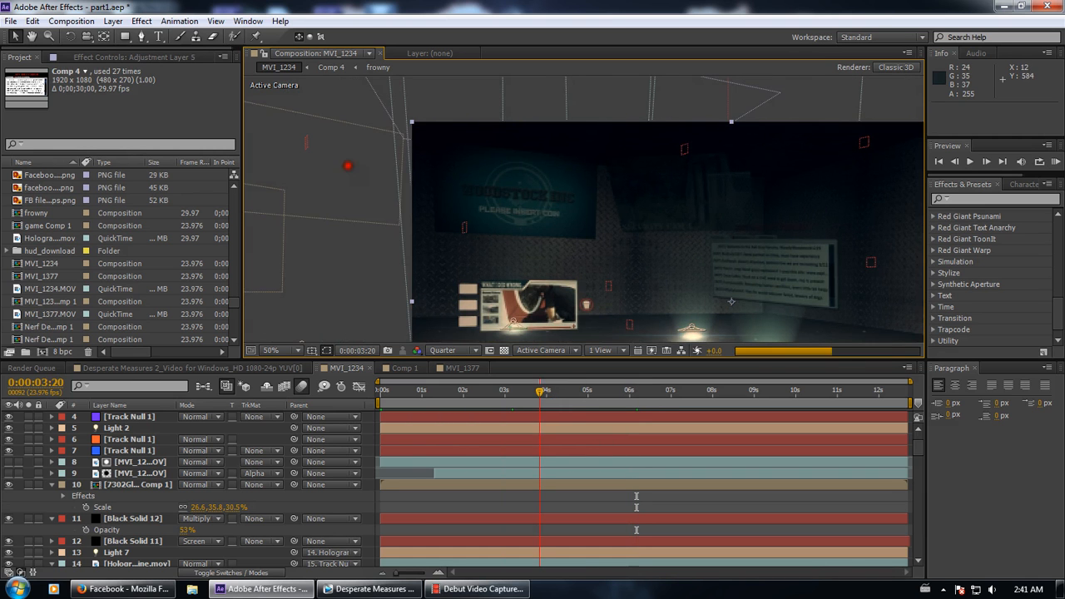
click(323, 159)
key(comma)
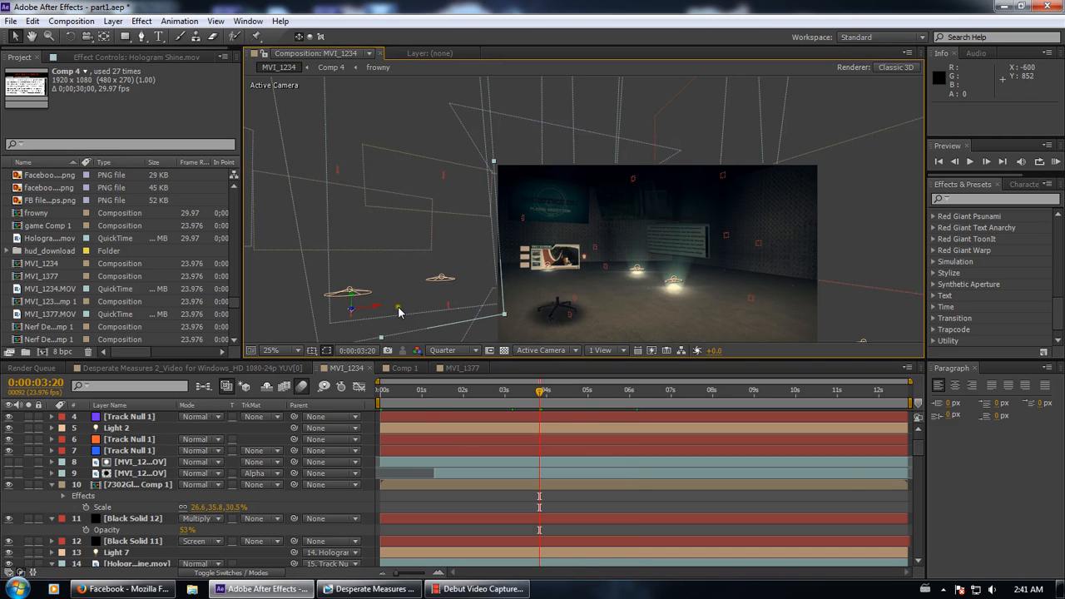
drag(411, 298, 652, 268)
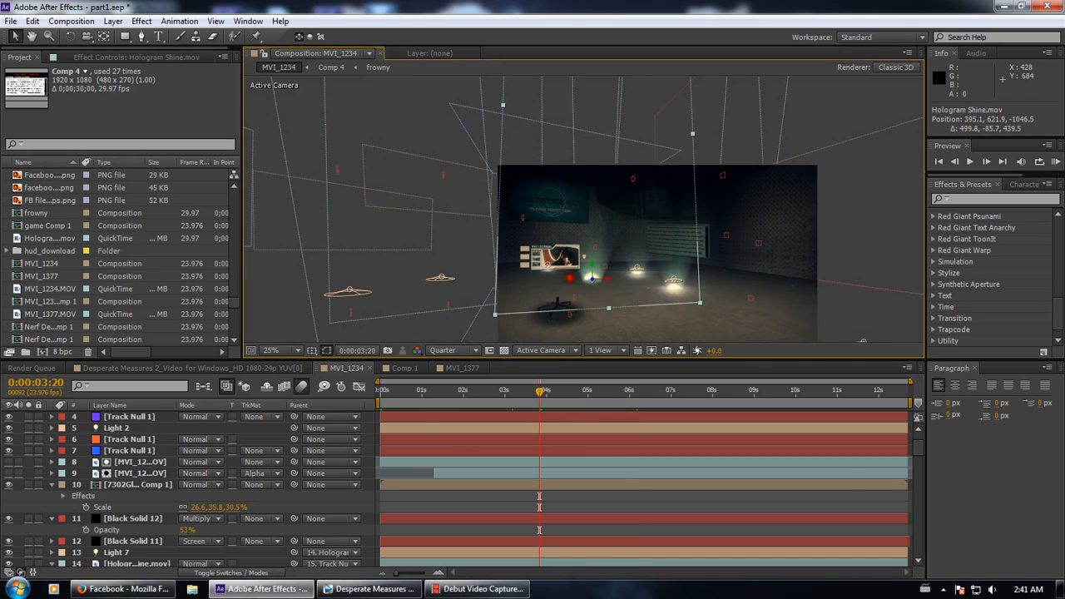
Open the globe screen's Comp 3 and preview its city call-outs from 0;00;03;25 through 0;00;10;12 and beyond
double_click(410, 184)
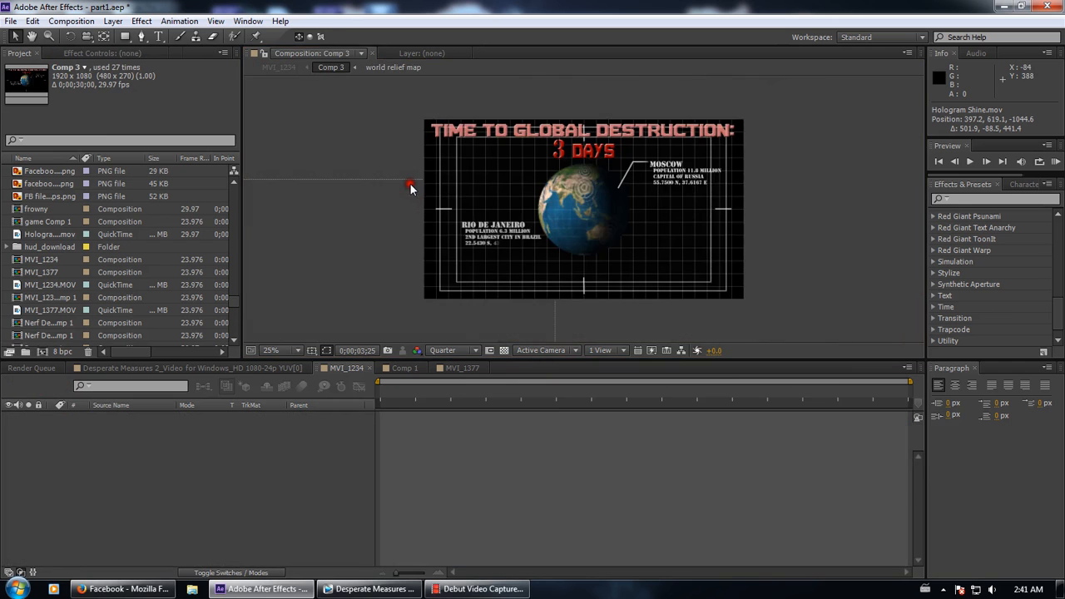
drag(523, 243, 477, 260)
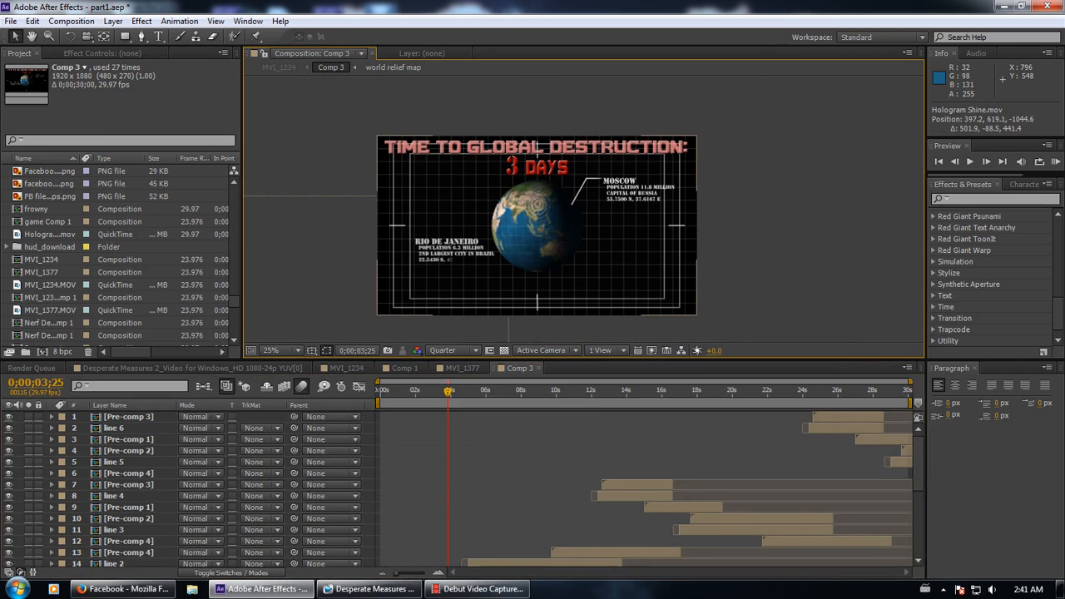
drag(443, 400, 566, 366)
scroll(518, 247, up, 2)
drag(488, 256, 522, 214)
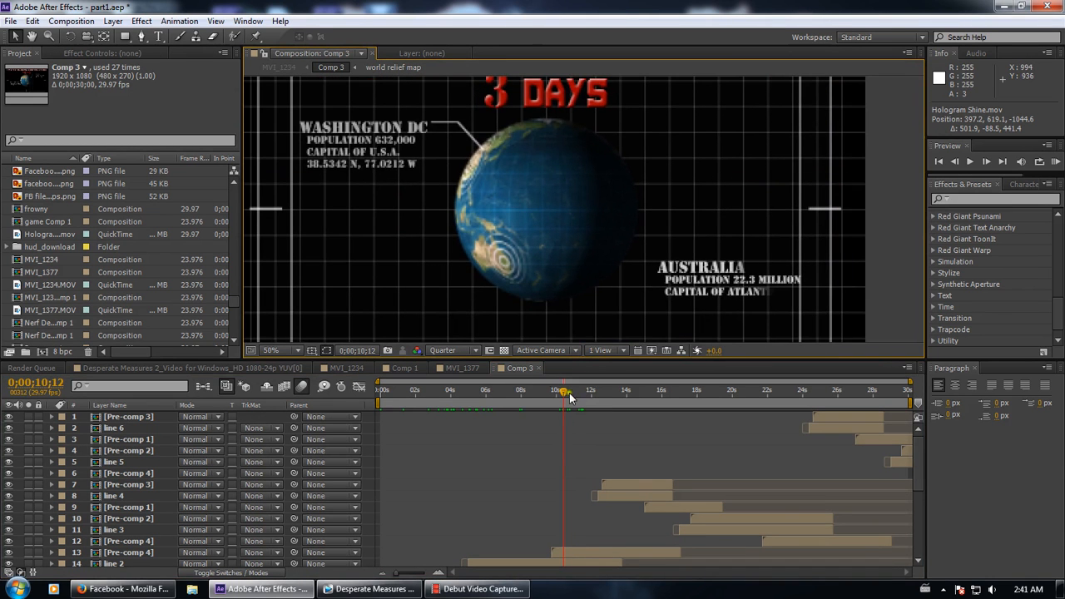
drag(564, 400, 821, 385)
Undo the Hologram Shine layer's move
key(ctrl+z)
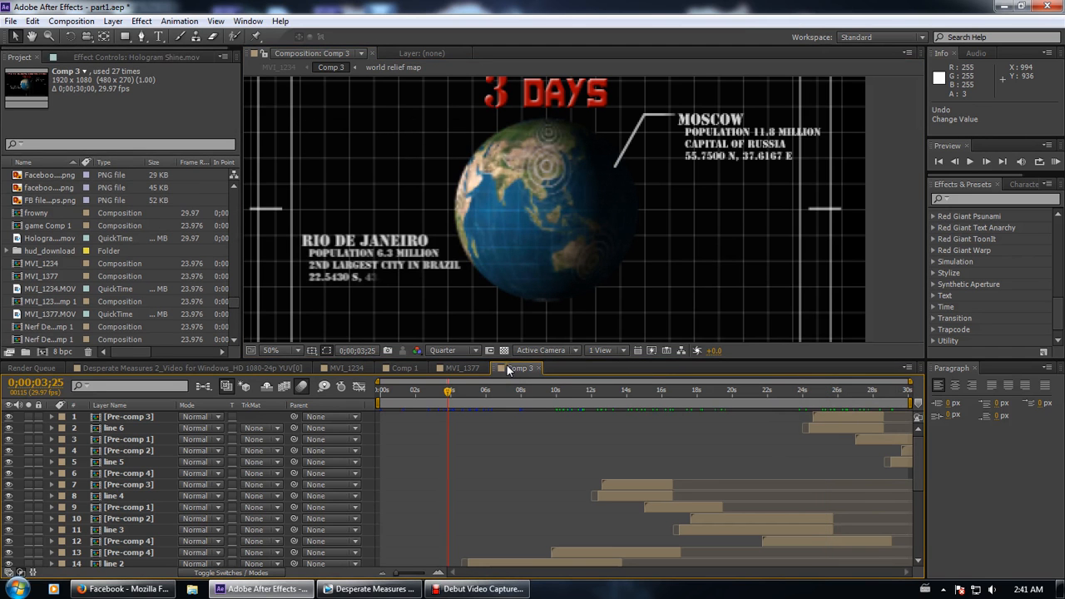
key(ctrl+z)
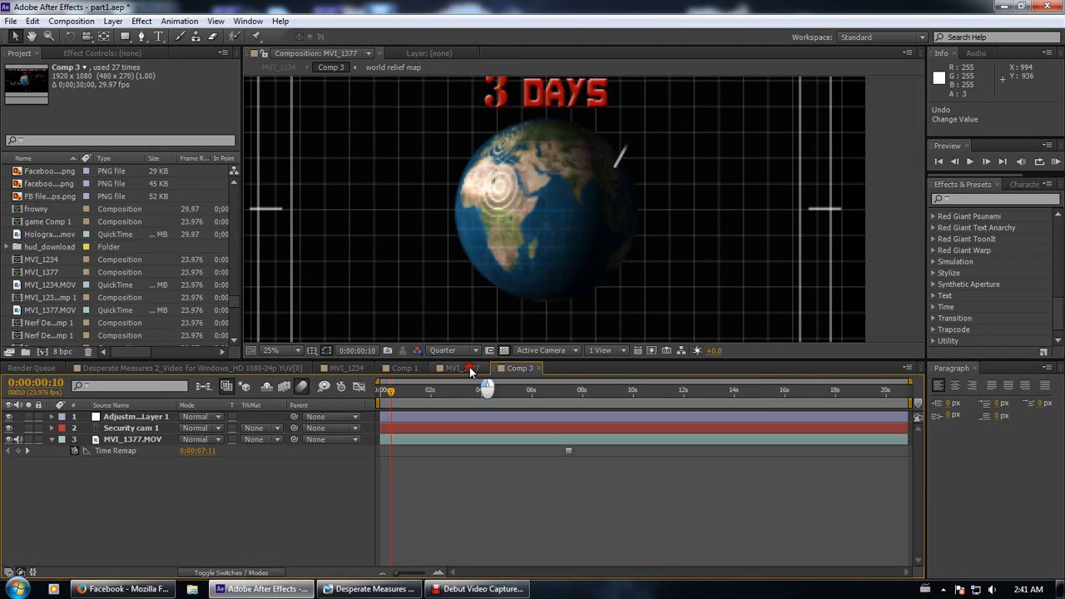
View the MVI_1377 security-cam composition and the Woodstock Inc screen in Comp 1, and return to MVI_1234
click(471, 366)
click(403, 367)
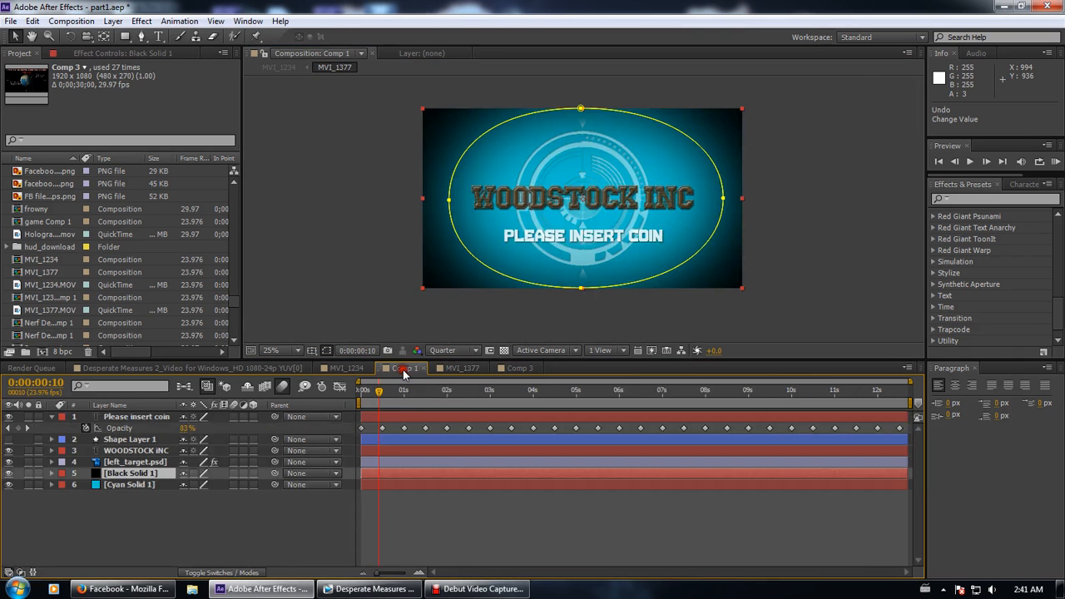
click(348, 367)
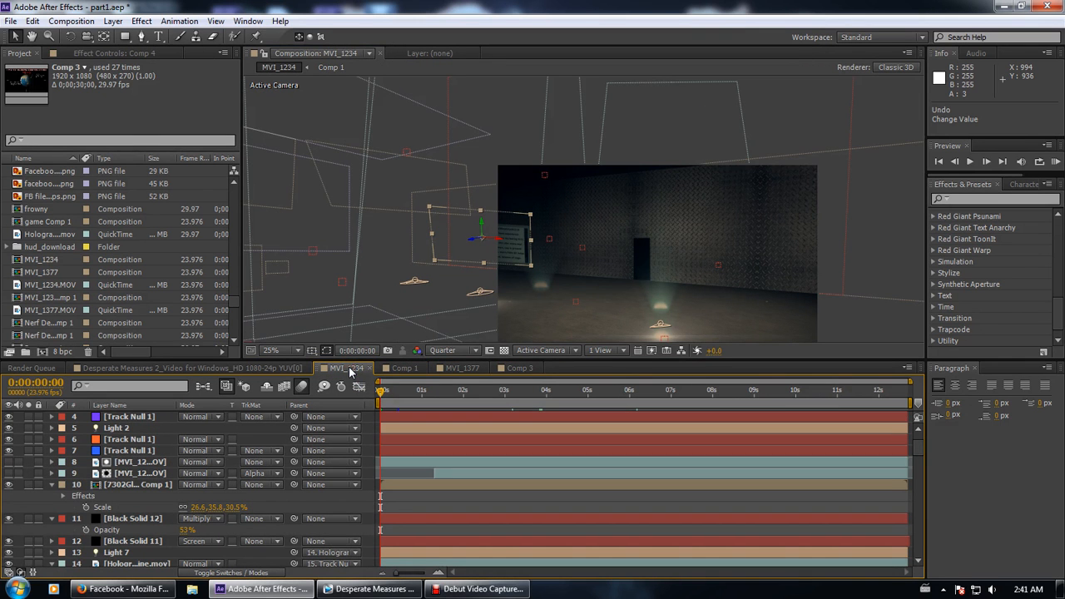
Preview the hologram room at 0:00:03:11 and 0:00:06:16, examining the floor lights, chair and wall screens up close and in full frame
key(comma)
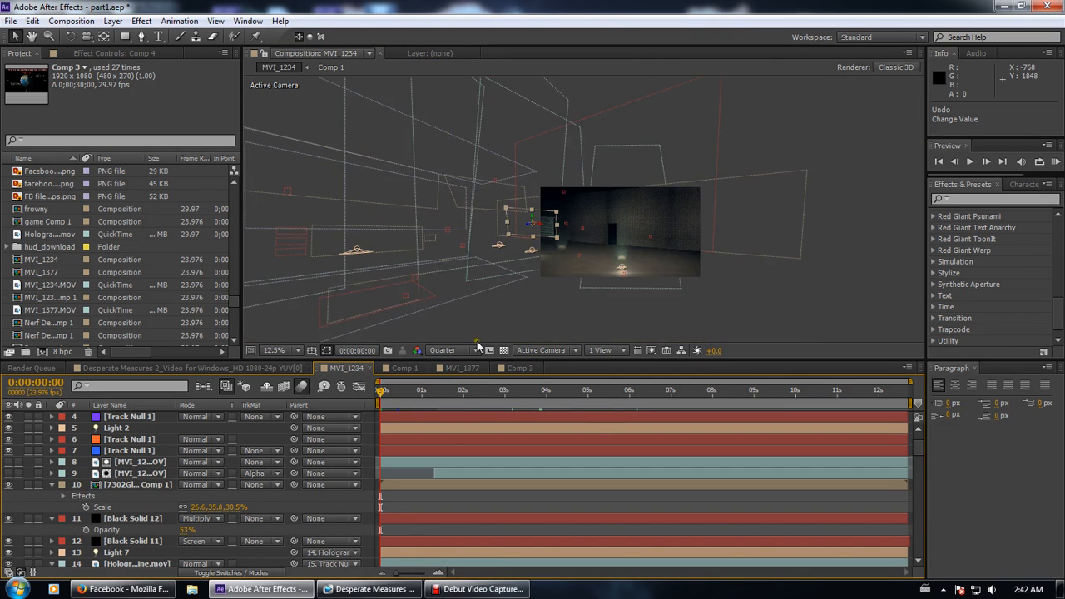
click(524, 408)
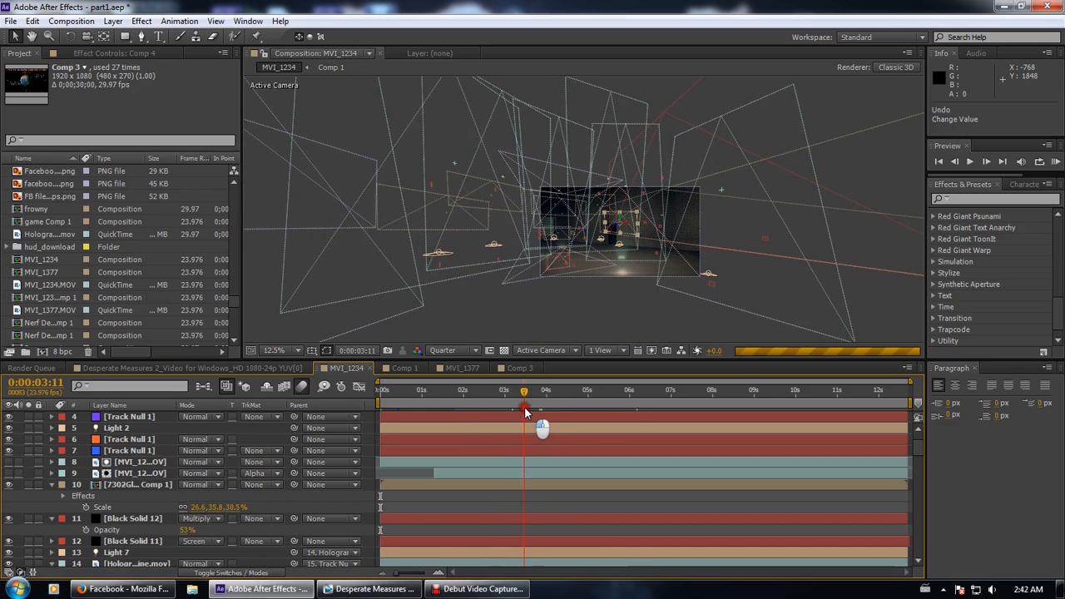
drag(524, 411, 657, 420)
key(period)
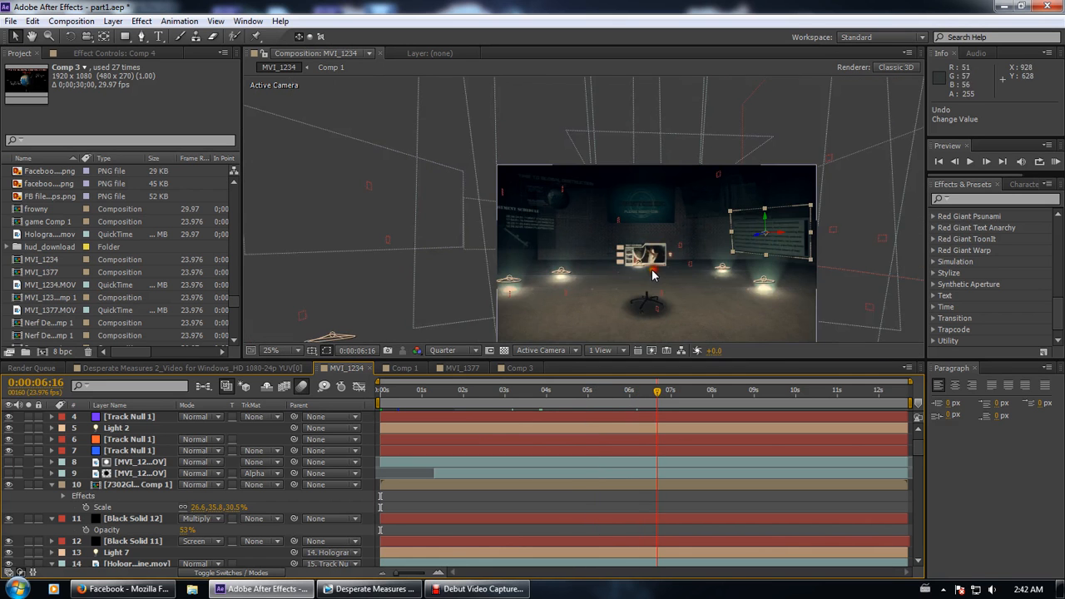
key(period)
key(period)
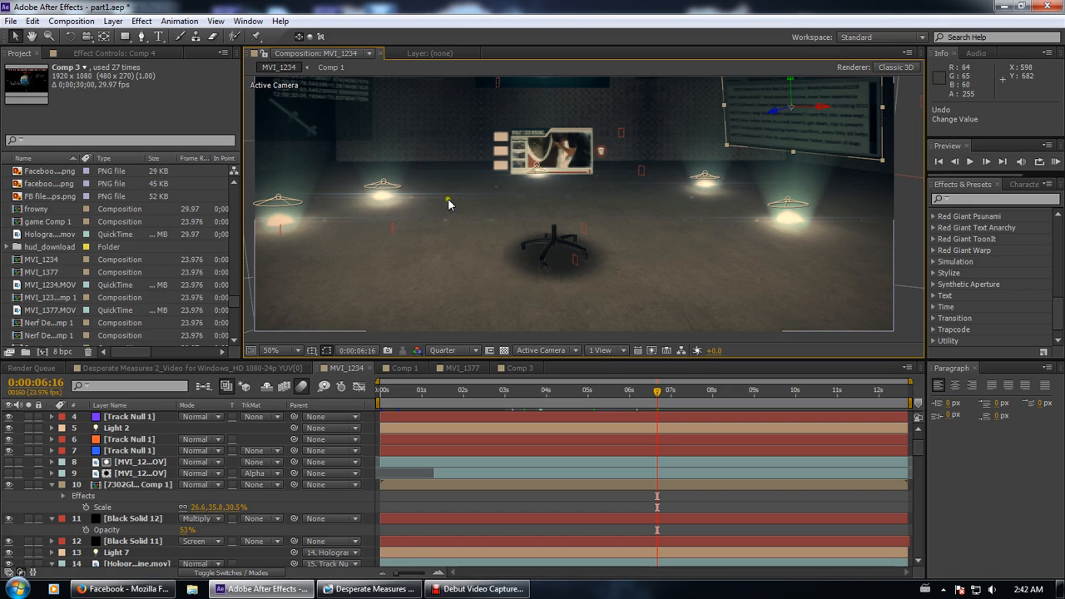
key(comma)
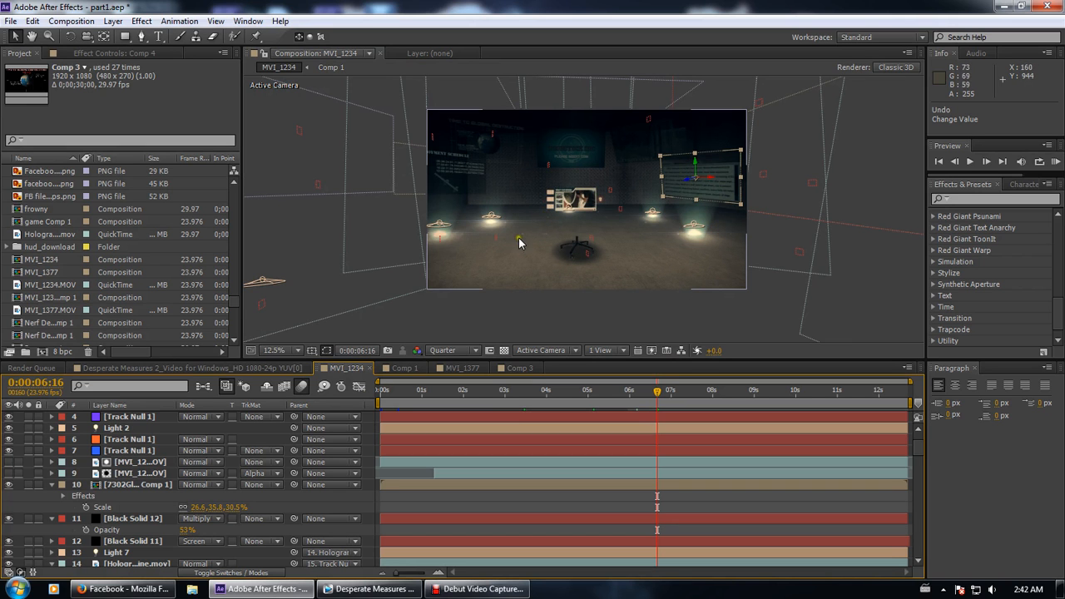
scroll(518, 242, up, 2)
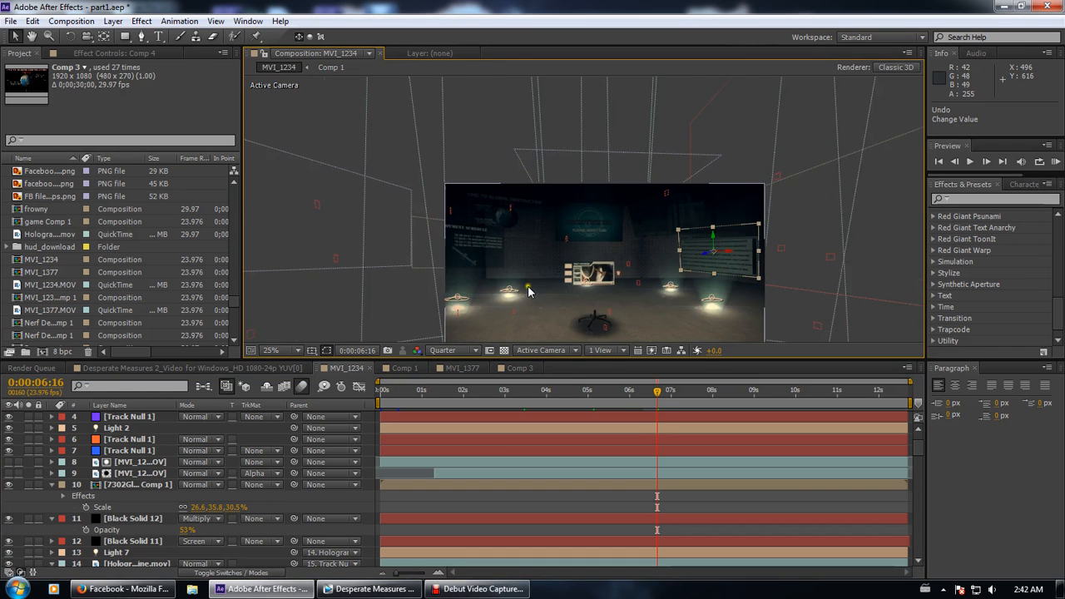
scroll(507, 233, down, 4)
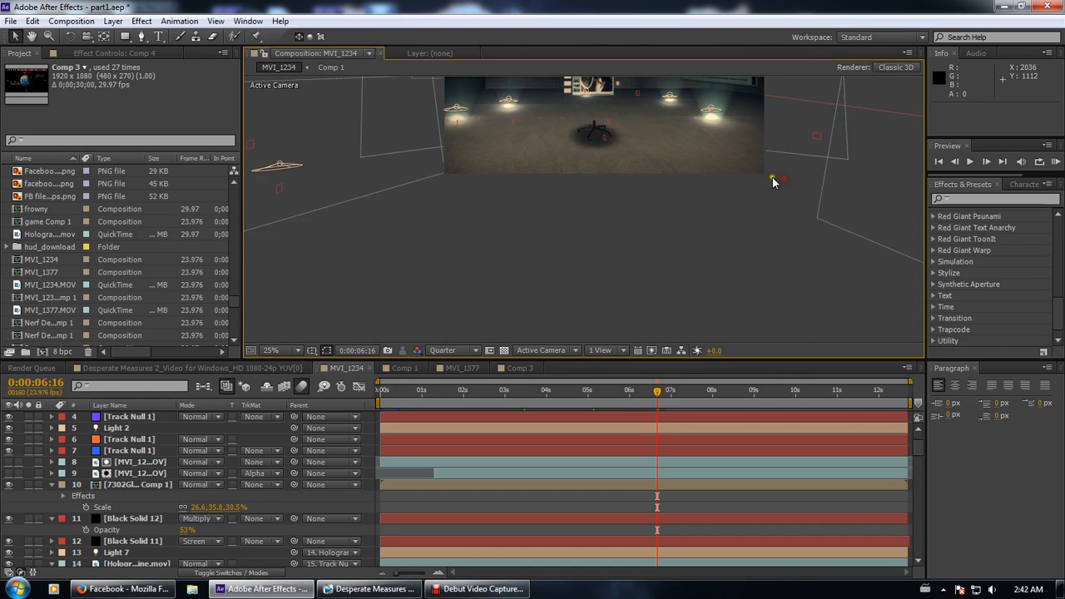
scroll(723, 193, down, 2)
scroll(603, 230, up, 3)
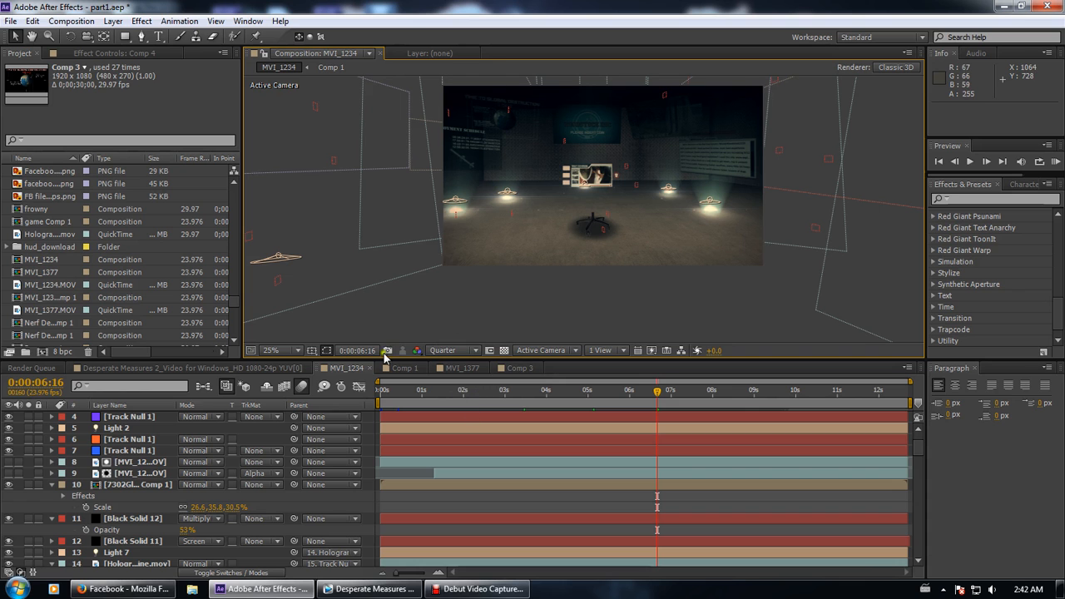
Browse the project's pre-comps and footage items, and inspect the room's floor around the chair
scroll(61, 310, down, 4)
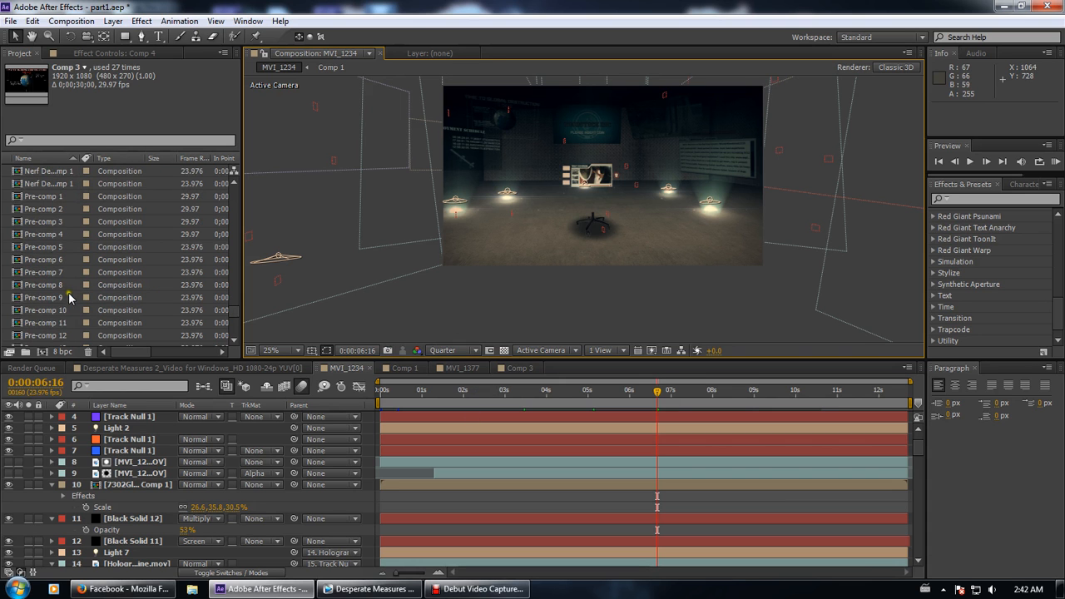
scroll(53, 266, down, 3)
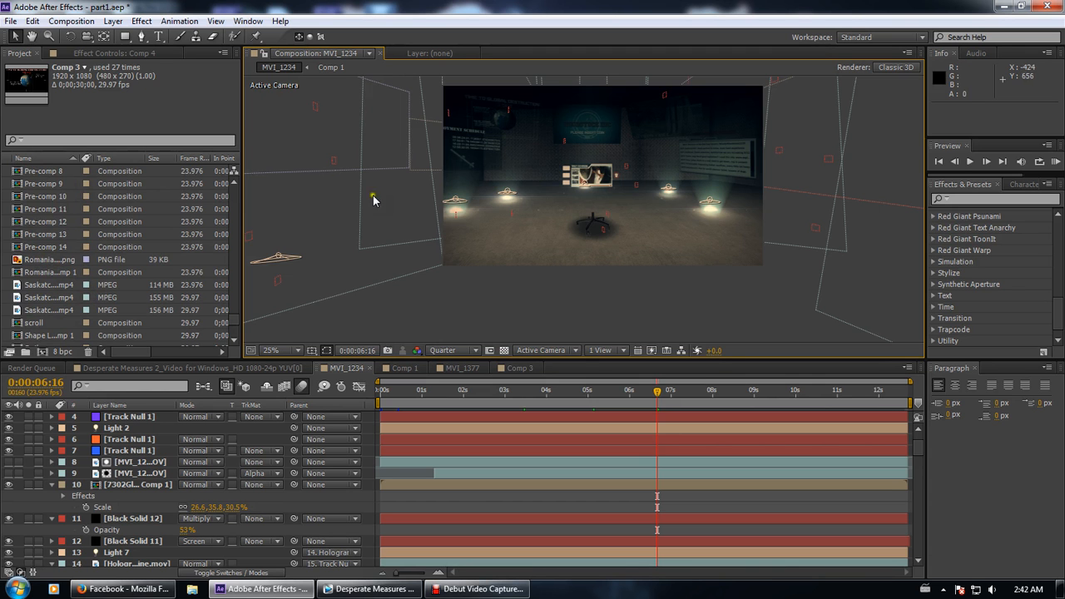
scroll(463, 223, up, 2)
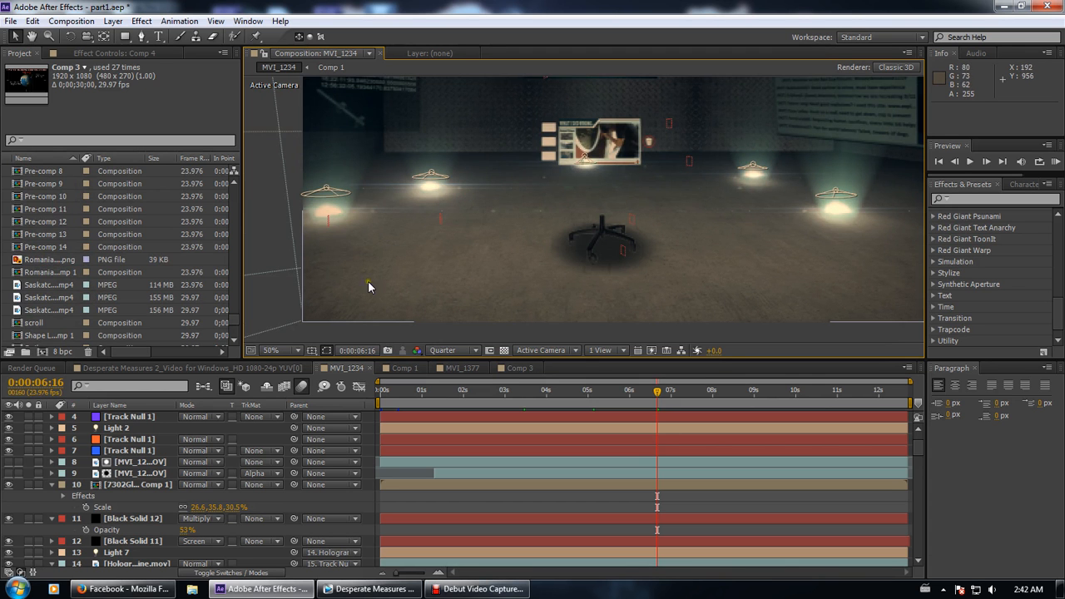
scroll(491, 291, down, 2)
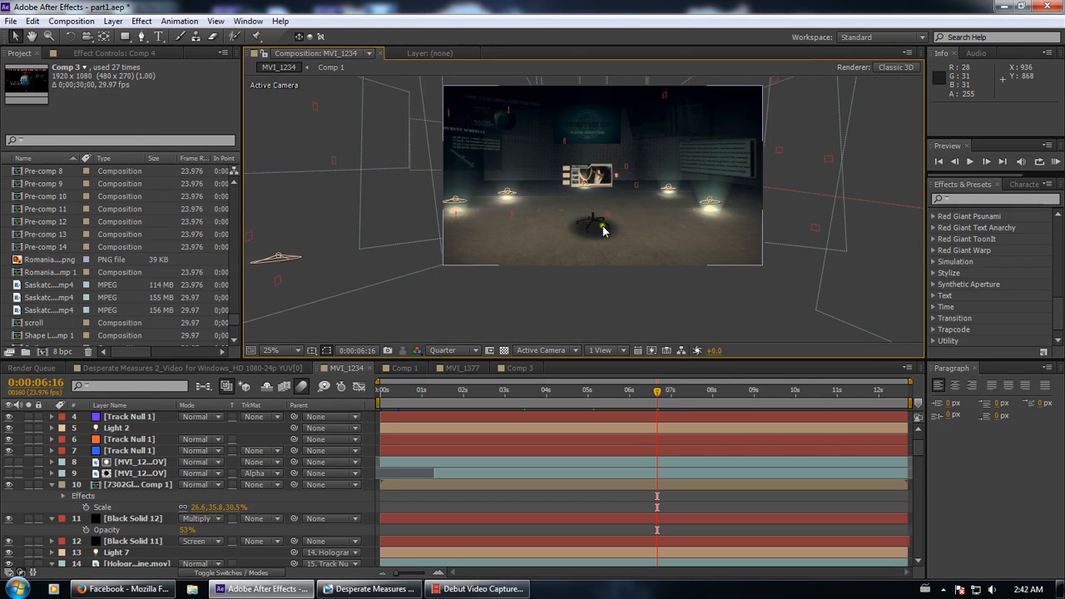
Solo the concrete floor image on layer 71 to inspect it with the lights, and turn its solo off
scroll(491, 212, down, 1)
scroll(65, 552, down, 10)
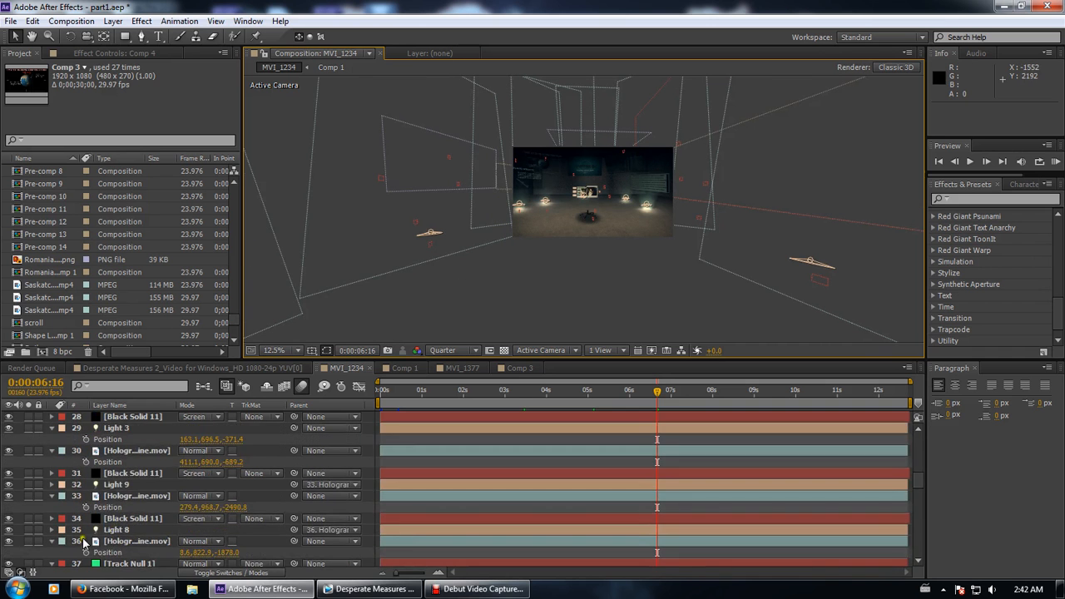
scroll(64, 552, down, 8)
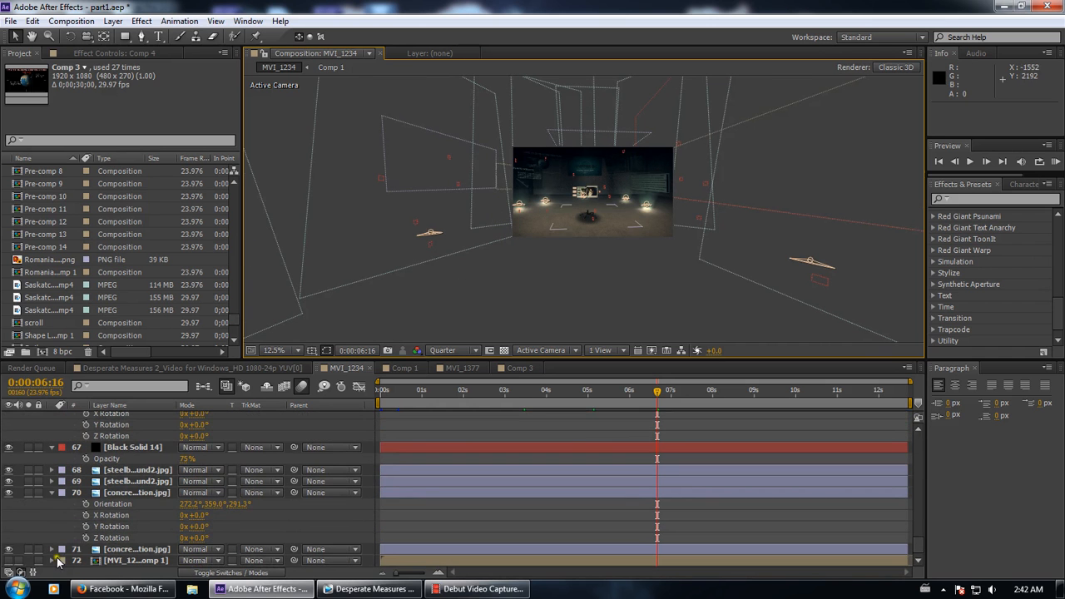
click(29, 550)
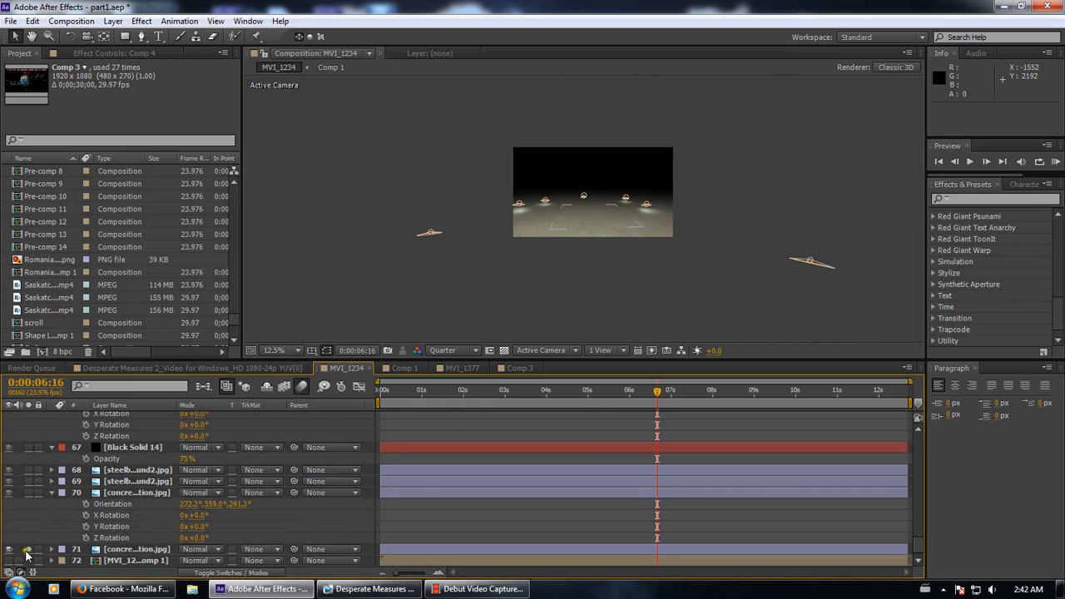
click(28, 550)
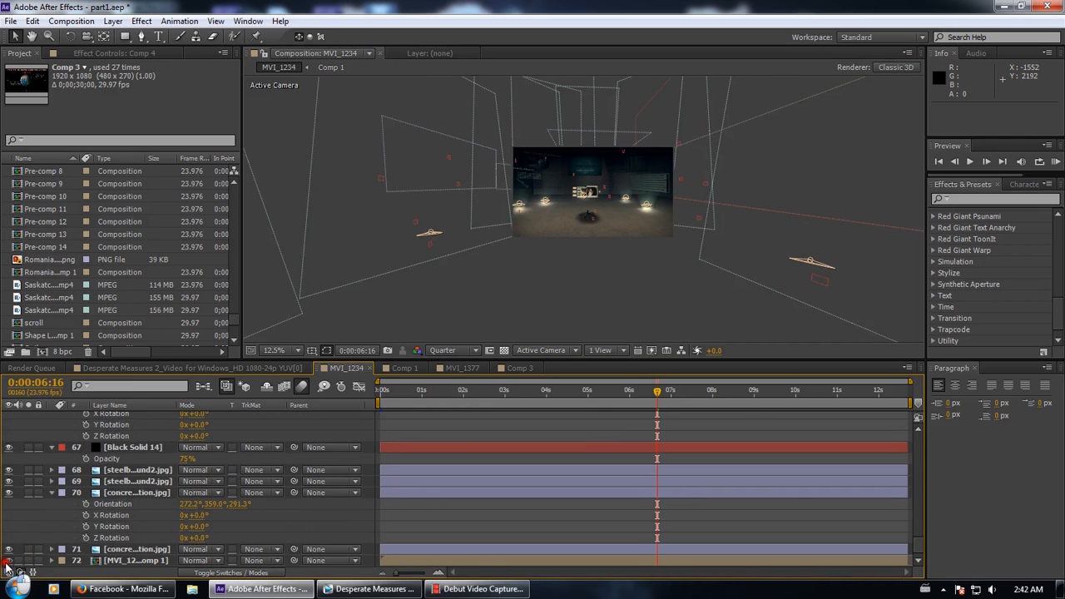
Solo the original gym footage on layer 72 and preview the seated actor up close at 0:00:06:06
click(28, 561)
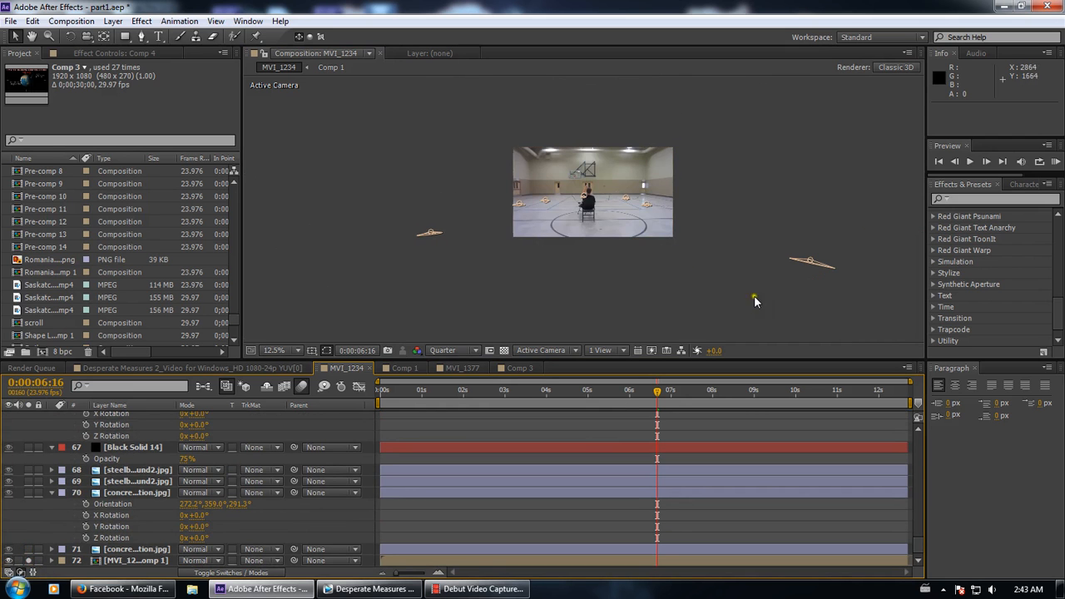
scroll(755, 301, up, 4)
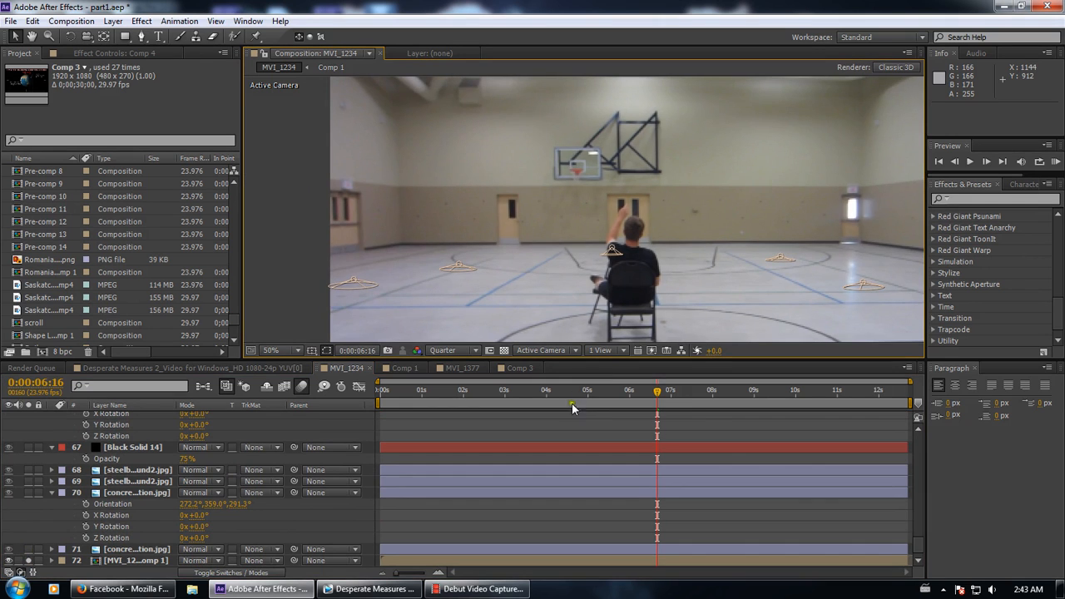
drag(674, 400, 623, 400)
drag(607, 354, 640, 375)
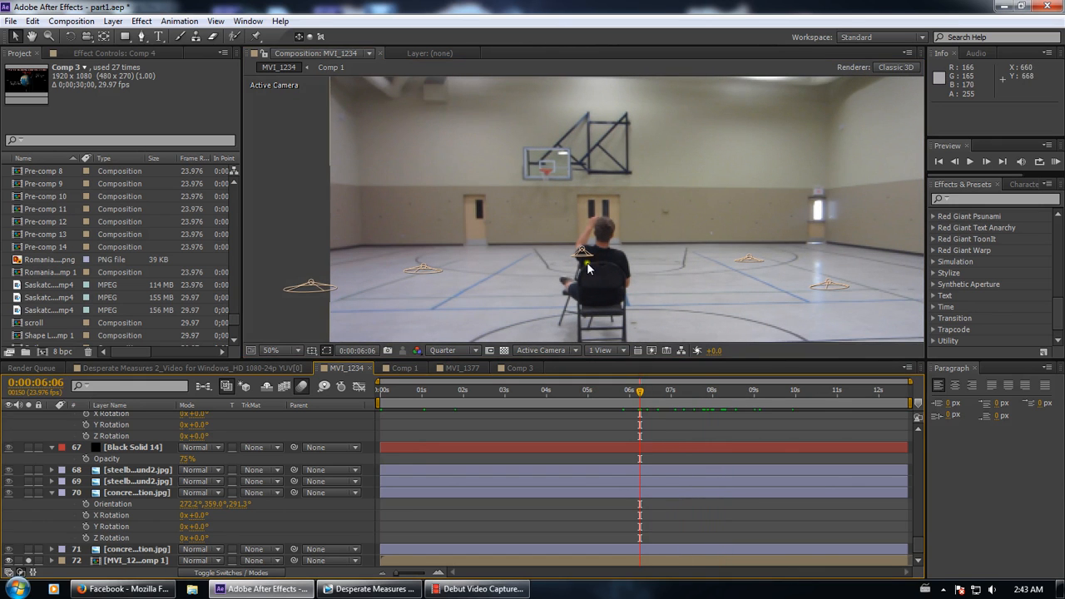
Turn off the solo on the gym footage layer 72 and preview the finished hologram room at 0:00:07:03
click(30, 561)
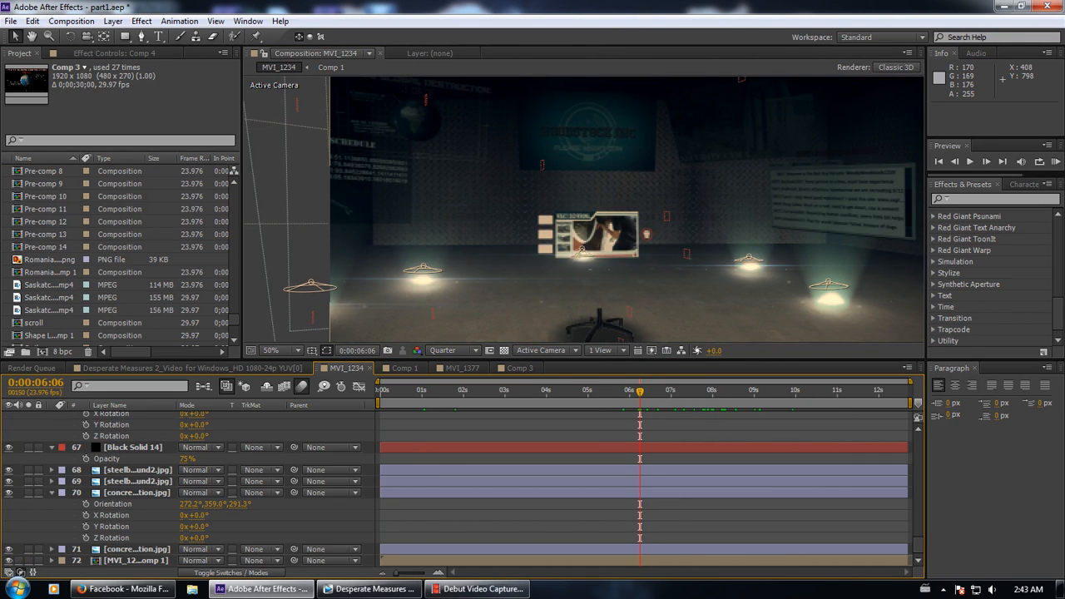
drag(490, 258, 514, 313)
click(676, 390)
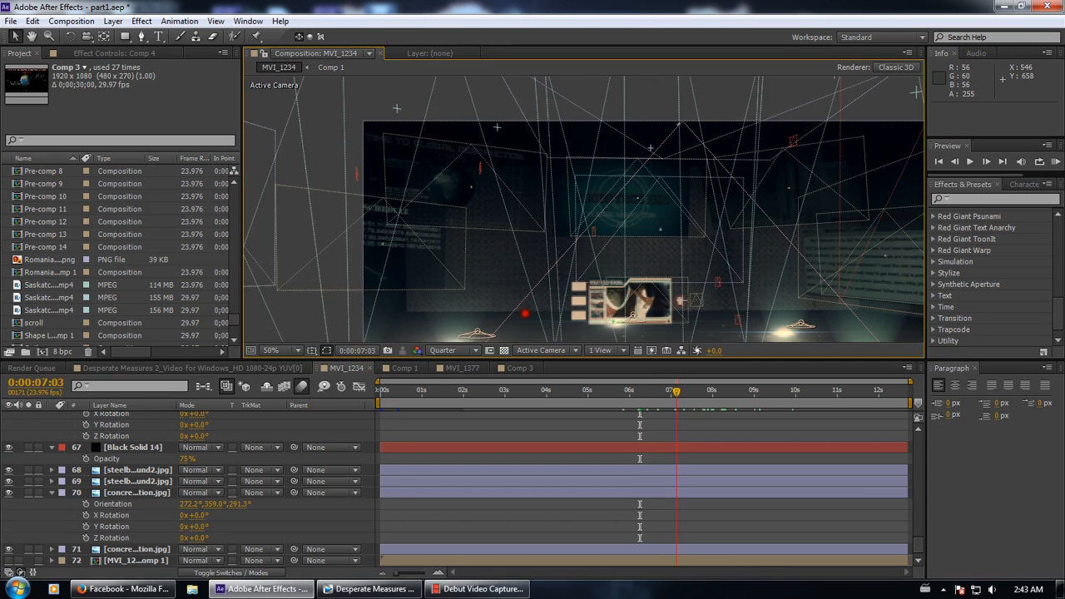
drag(517, 316, 479, 279)
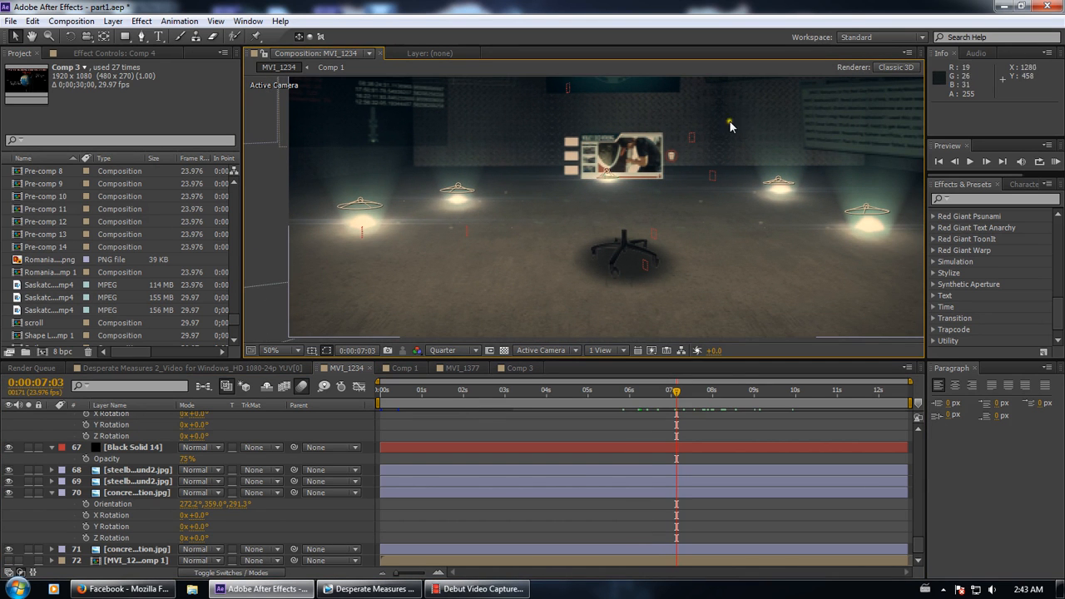
Preview the room at 0:00:01:06, examining the doorway, the steel walls, the wall screen and the floor lights up close
click(434, 391)
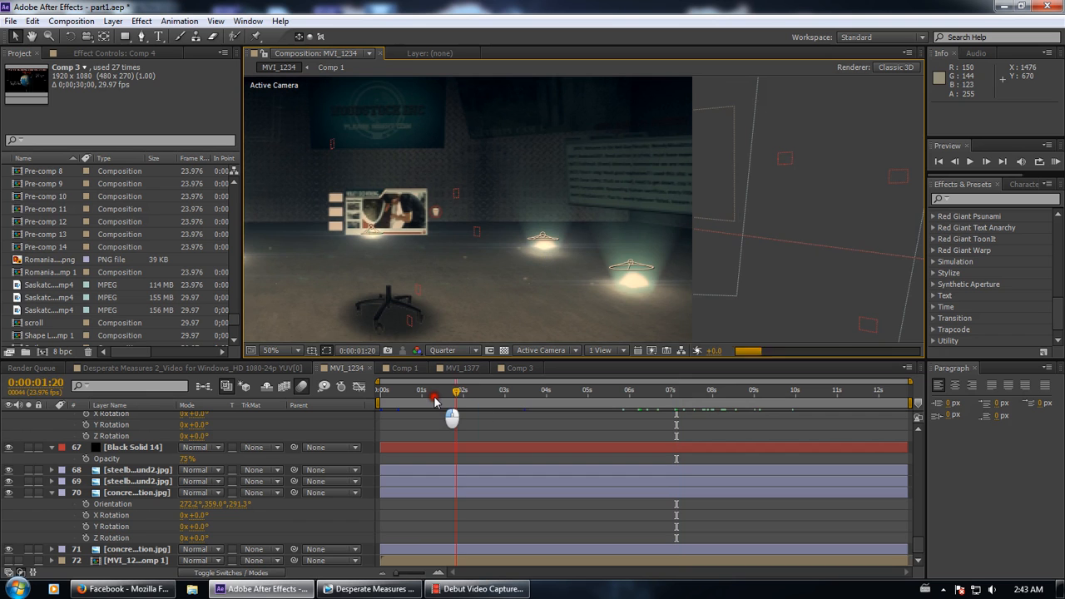
click(432, 391)
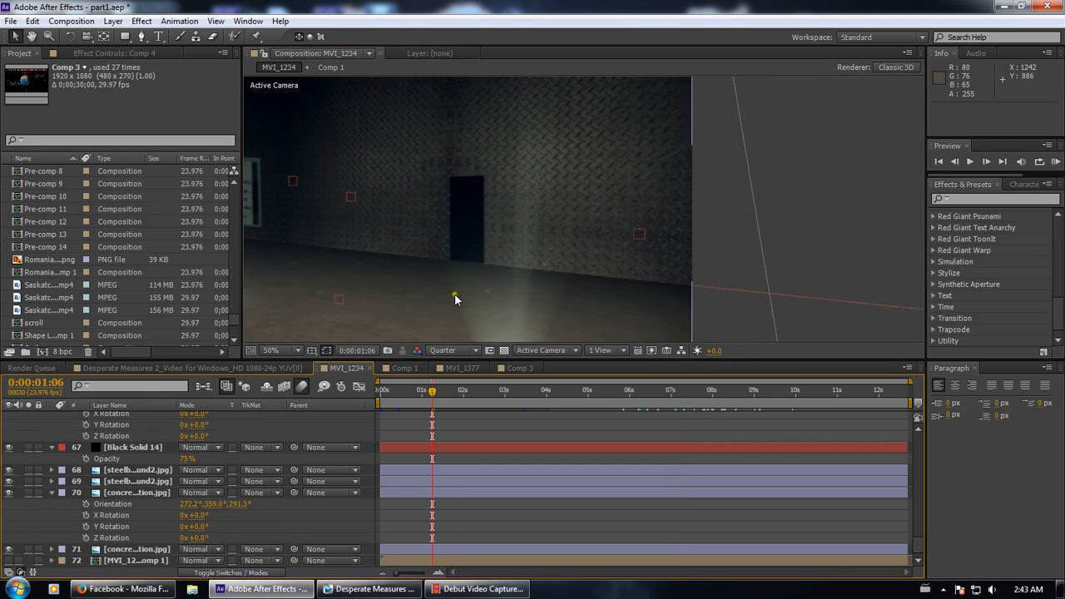
key(ctrl+z)
key(ctrl+z)
key(ctrl+z)
key(ctrl+z)
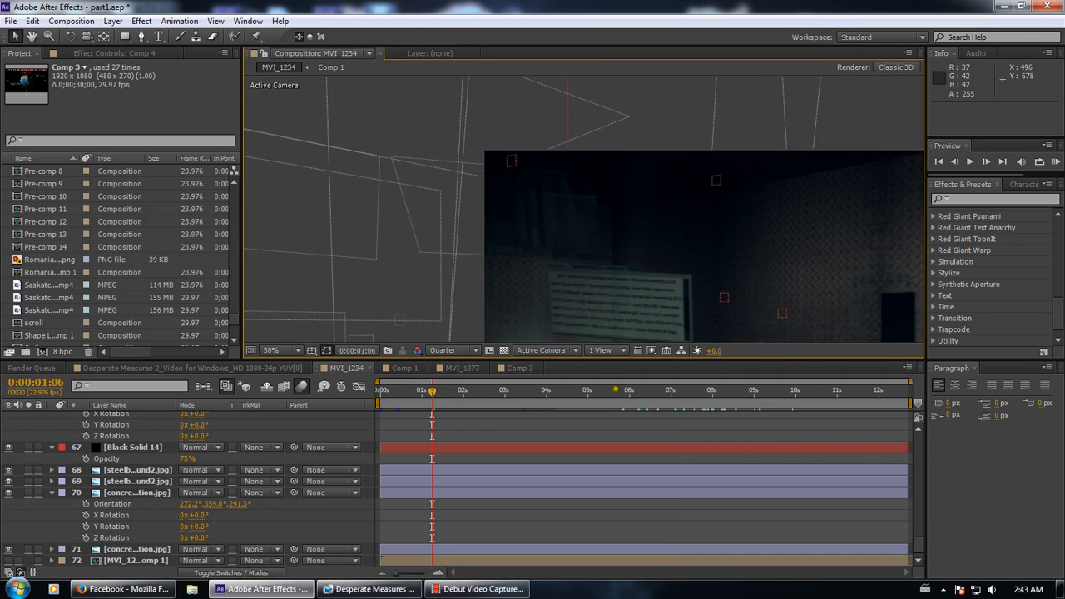
key(ctrl+z)
key(ctrl+z)
key(ctrl+z)
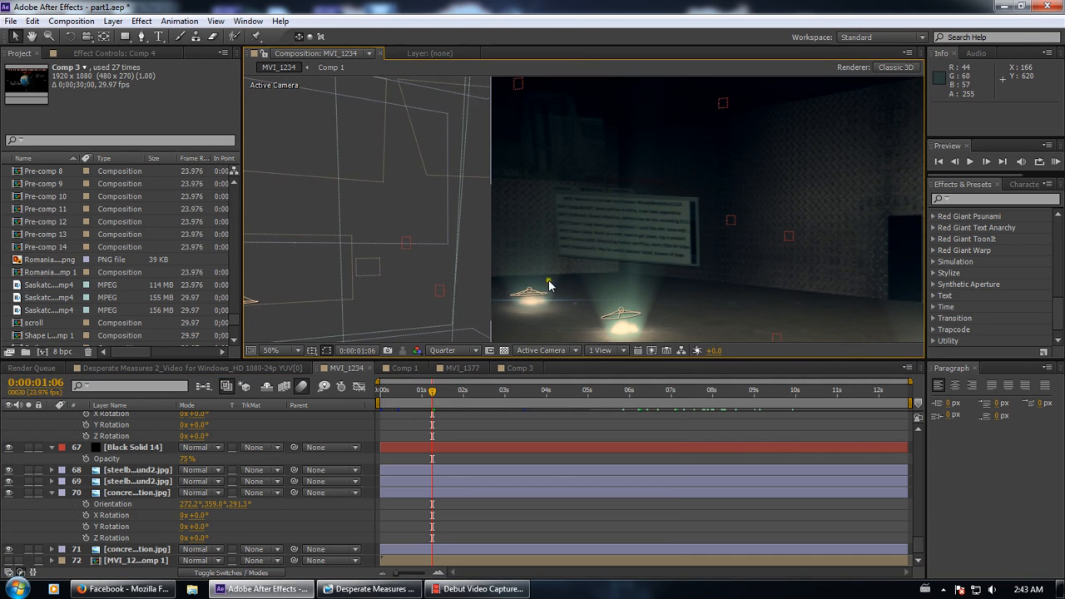
Glance at the edit in Vegas Pro, return to After Effects and preview the whole room frame at 0:00:02:12
click(376, 589)
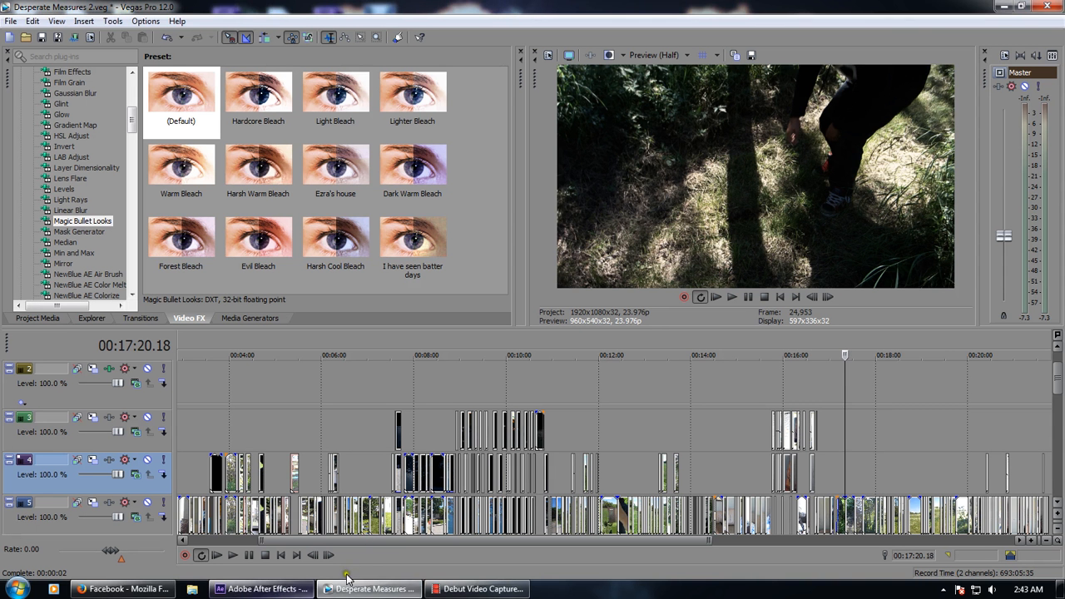
click(262, 589)
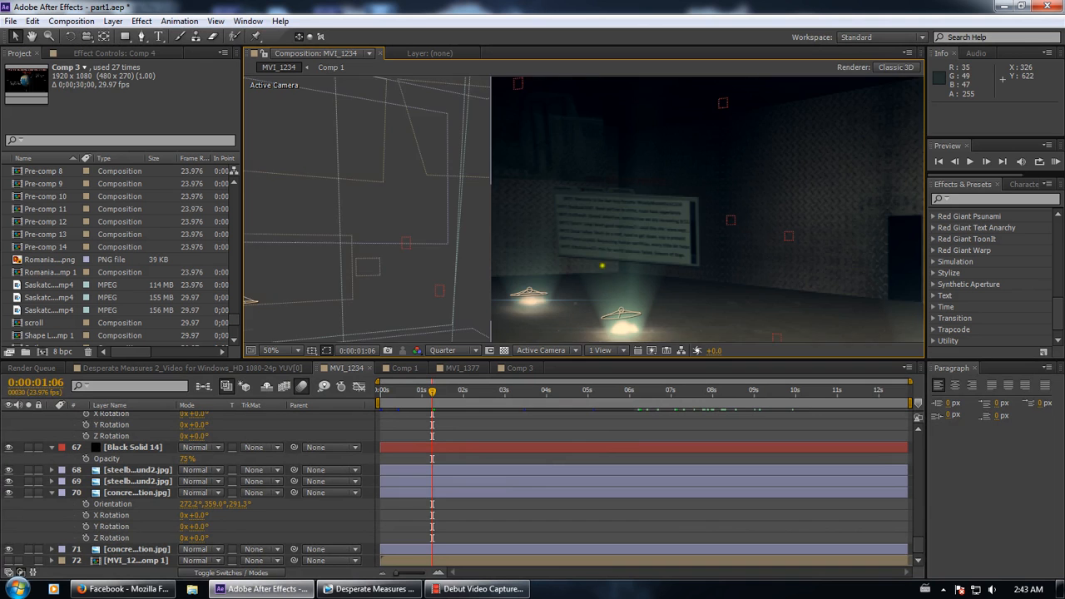
scroll(598, 281, down, 2)
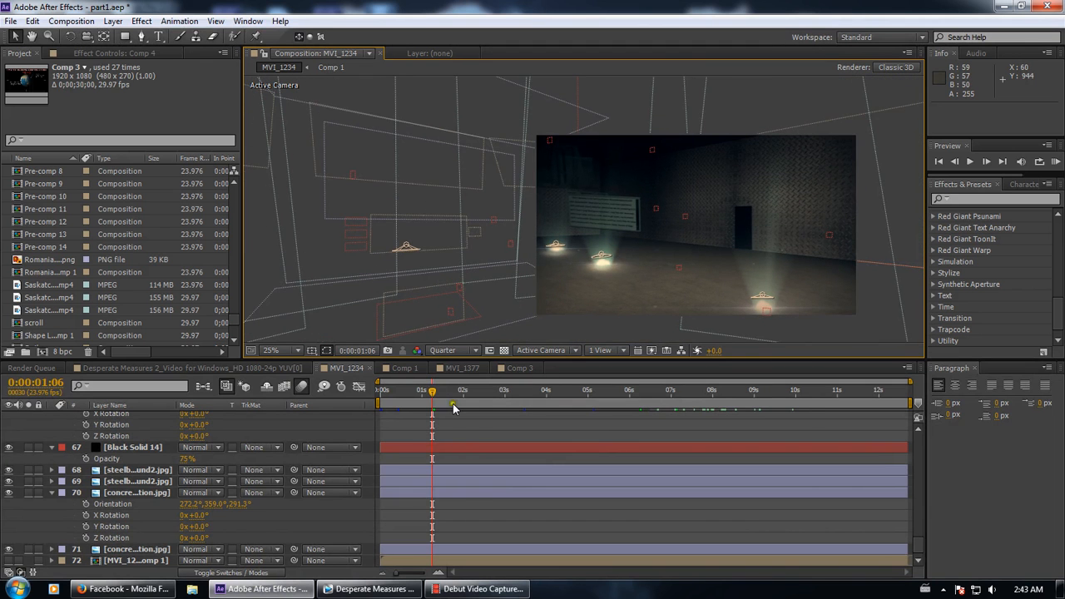
click(484, 390)
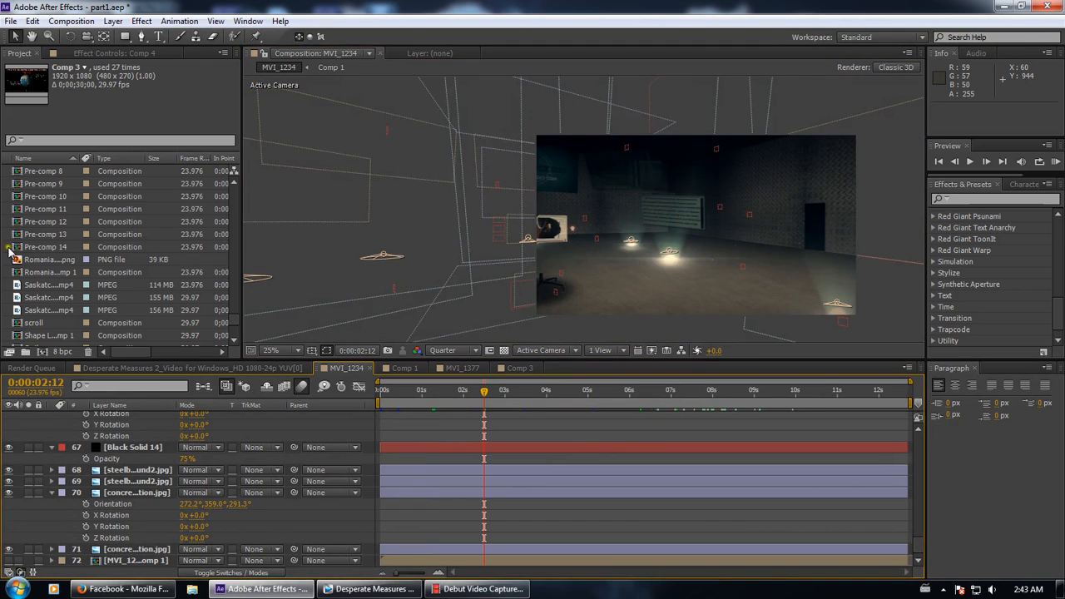
Browse the project's Desperate Measures AVI clips and compositions
scroll(81, 265, down, 3)
scroll(29, 309, up, 10)
scroll(67, 286, up, 2)
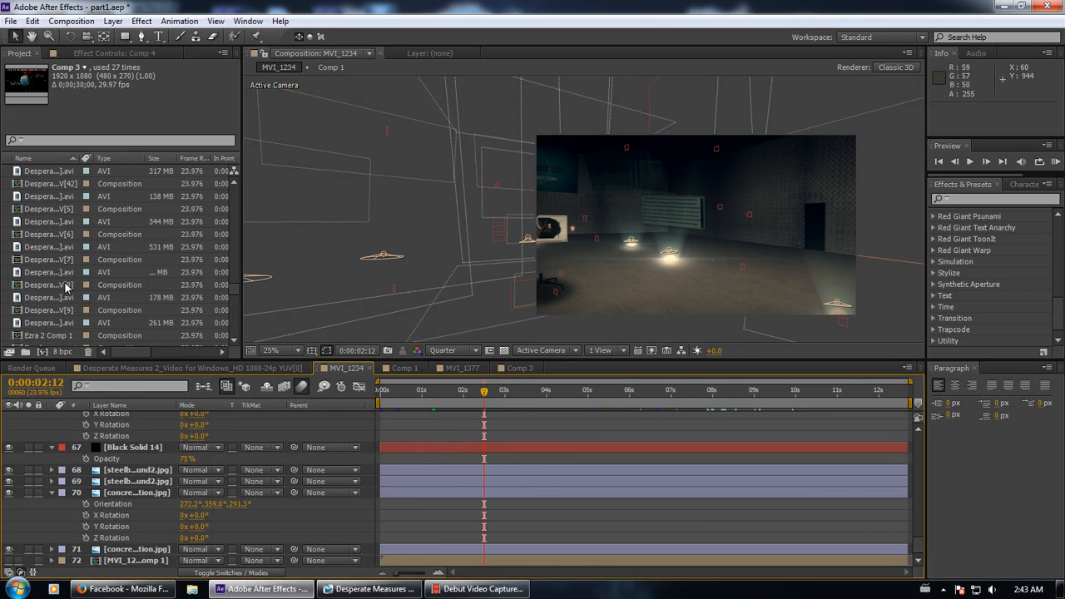
scroll(67, 286, up, 1)
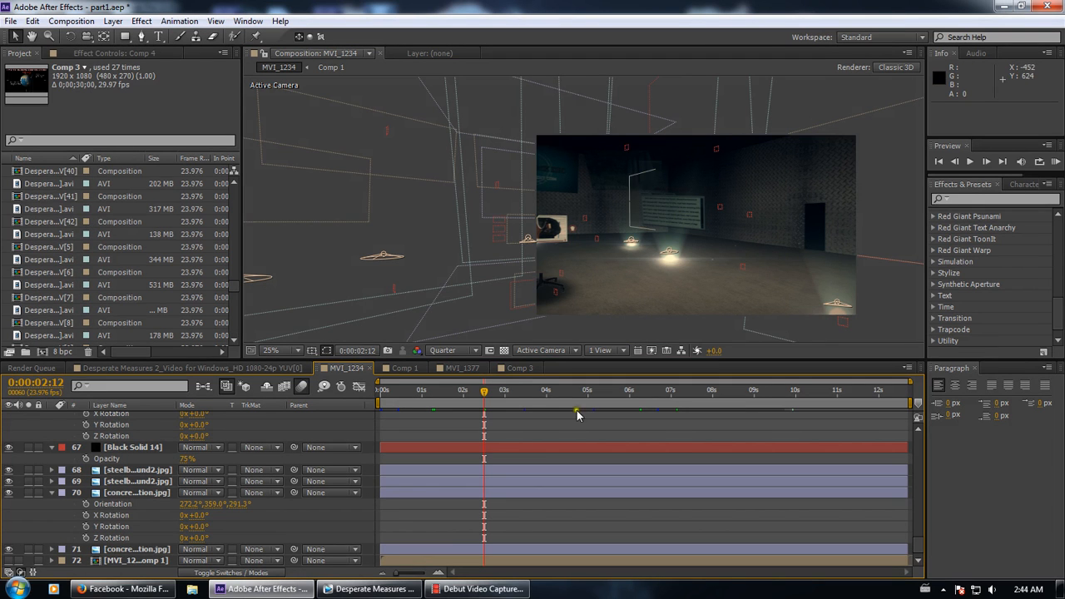
Select the concrete floor image on layer 71 and examine how the room's 3D layers are arranged around the camera frame
scroll(536, 336, down, 1)
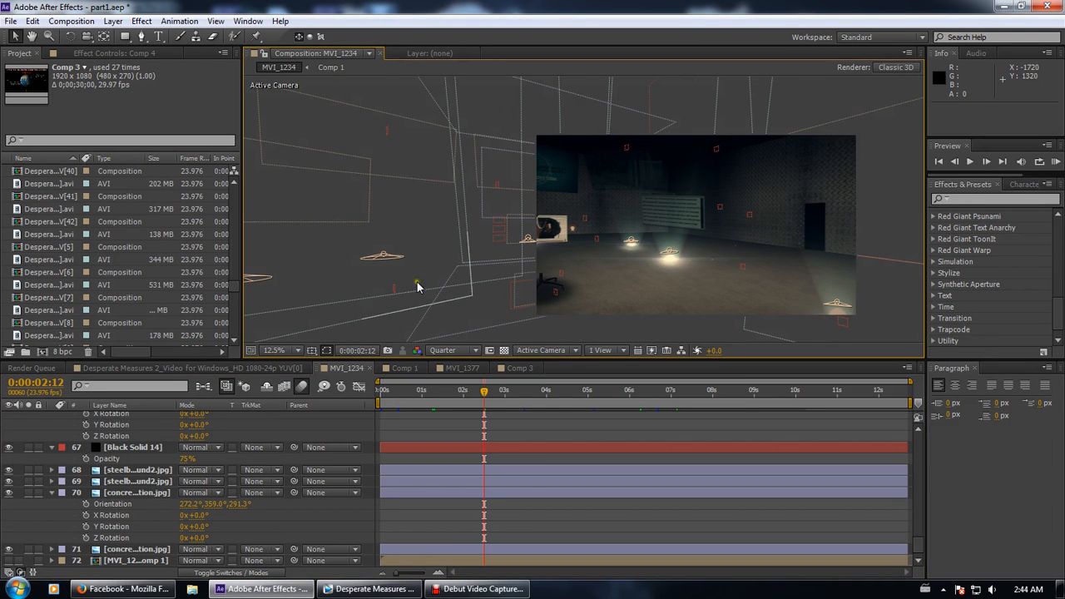
scroll(418, 286, down, 1)
click(555, 241)
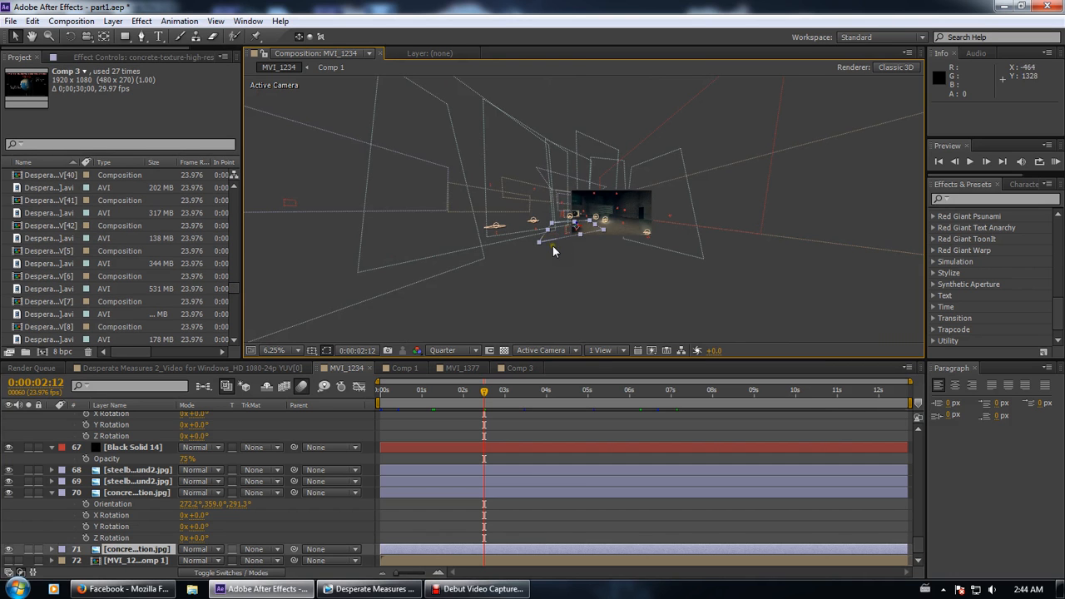
scroll(534, 236, up, 4)
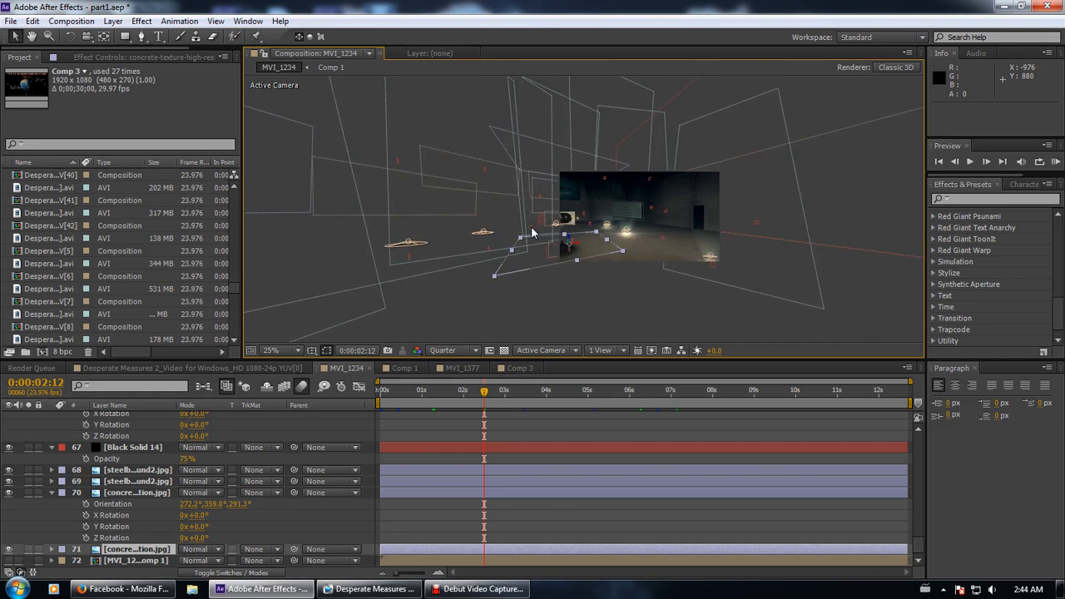
scroll(532, 233, up, 1)
scroll(533, 233, down, 1)
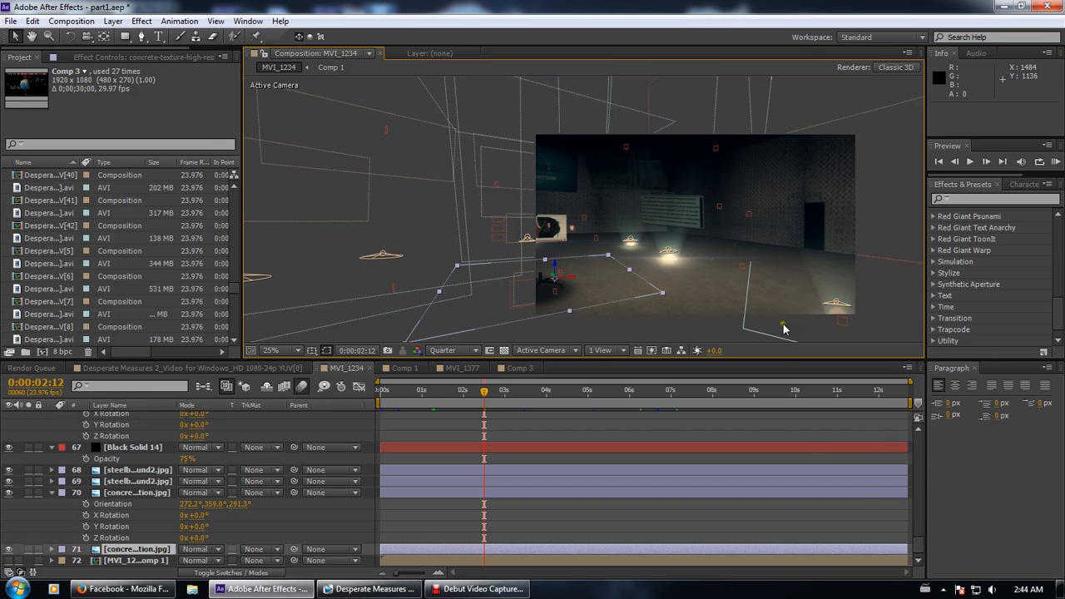
Try moving the Hologram Shine.mov beam, undo the move, and select the beam at 0:00:06:23 to inspect its placement
drag(782, 329, 719, 293)
key(ctrl+z)
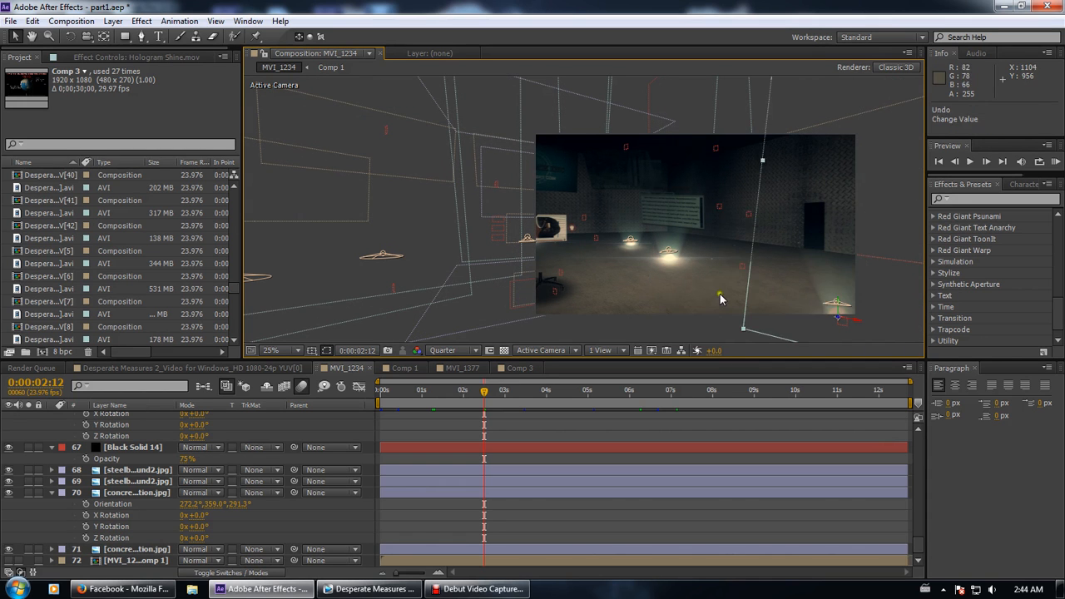
drag(441, 391, 669, 406)
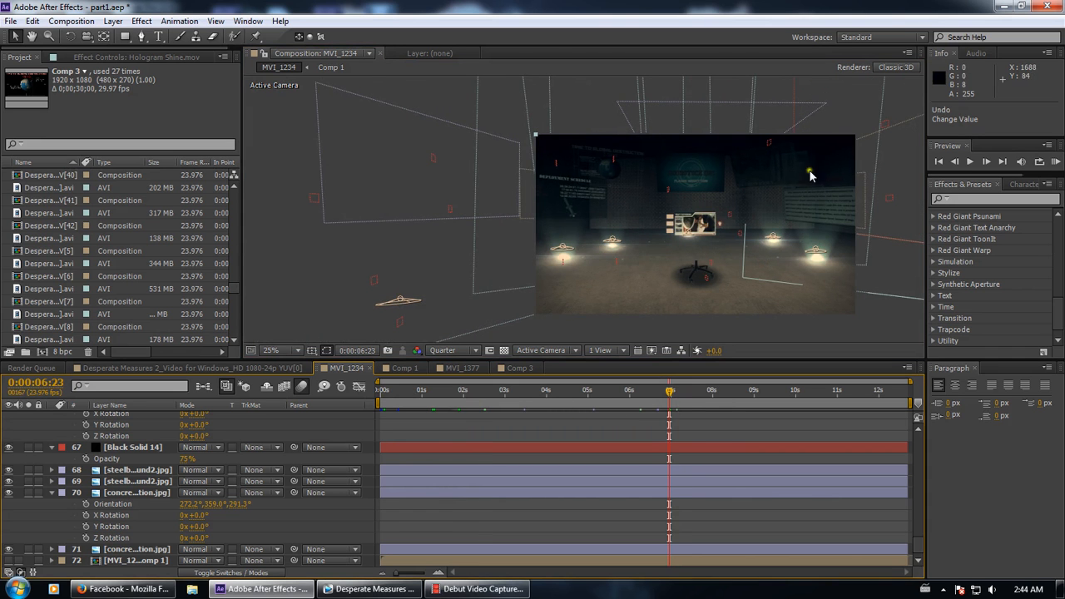
click(900, 276)
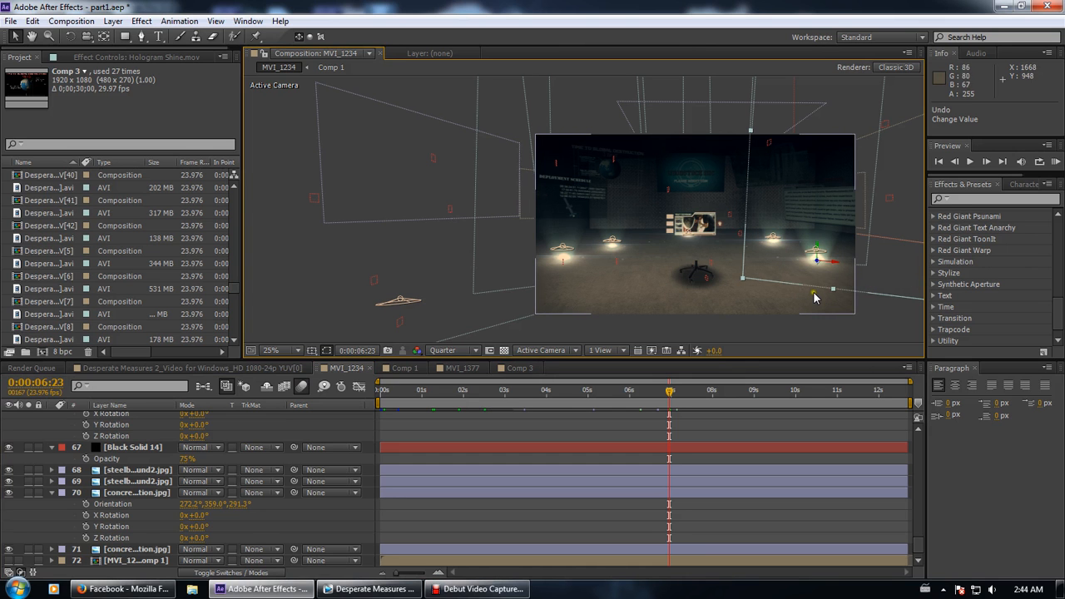
Show the effect settings of Black Solid 11 on layer 39 to examine its Optical Flares
scroll(276, 489, up, 8)
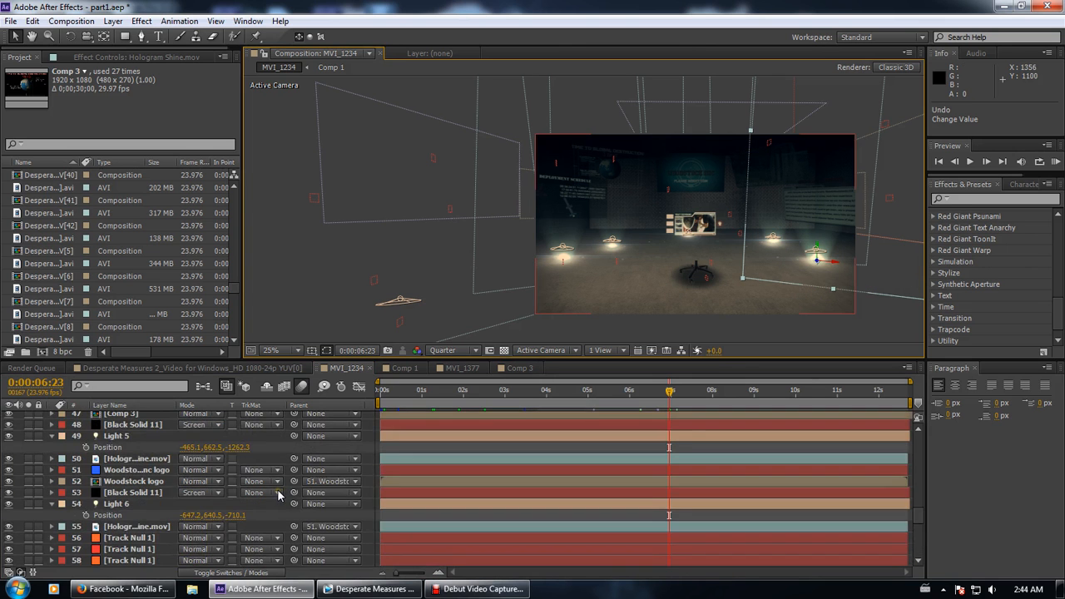
scroll(270, 486, up, 2)
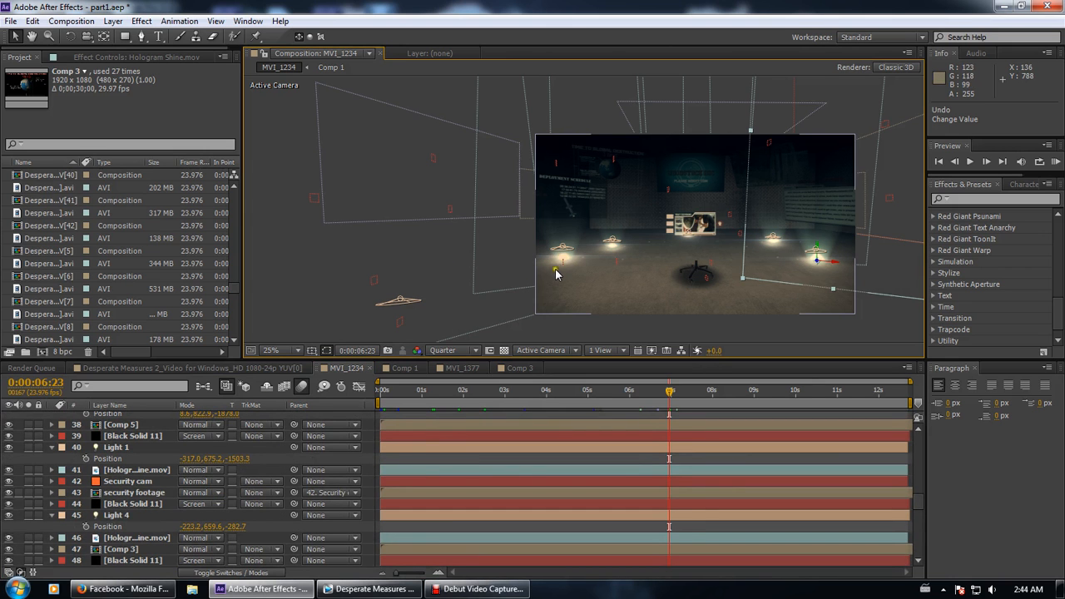
click(166, 56)
click(163, 436)
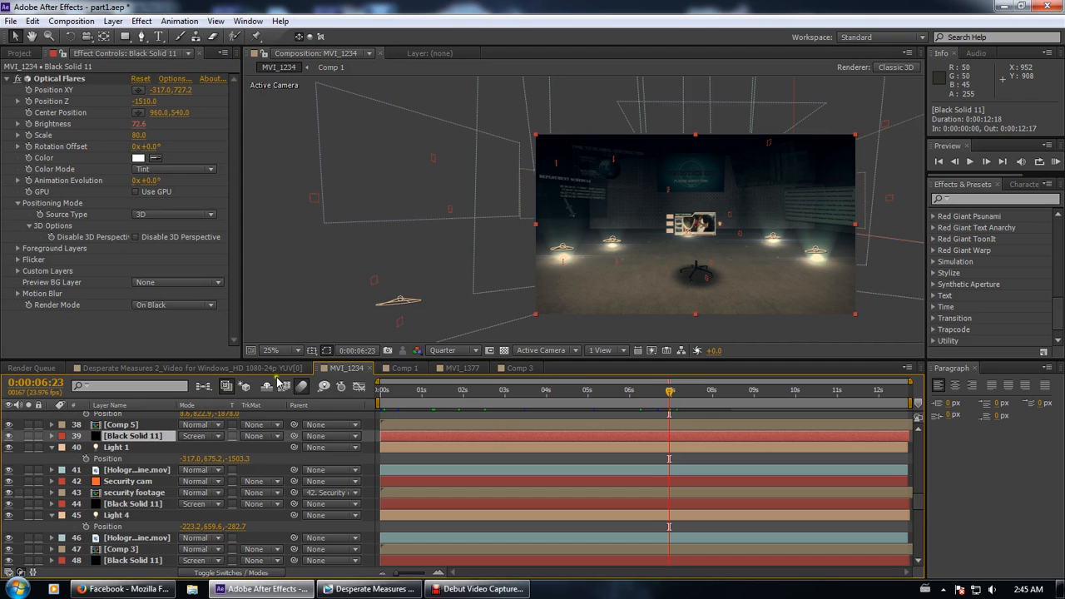
Close the MVI_1234 and Comp 1 compositions
click(371, 375)
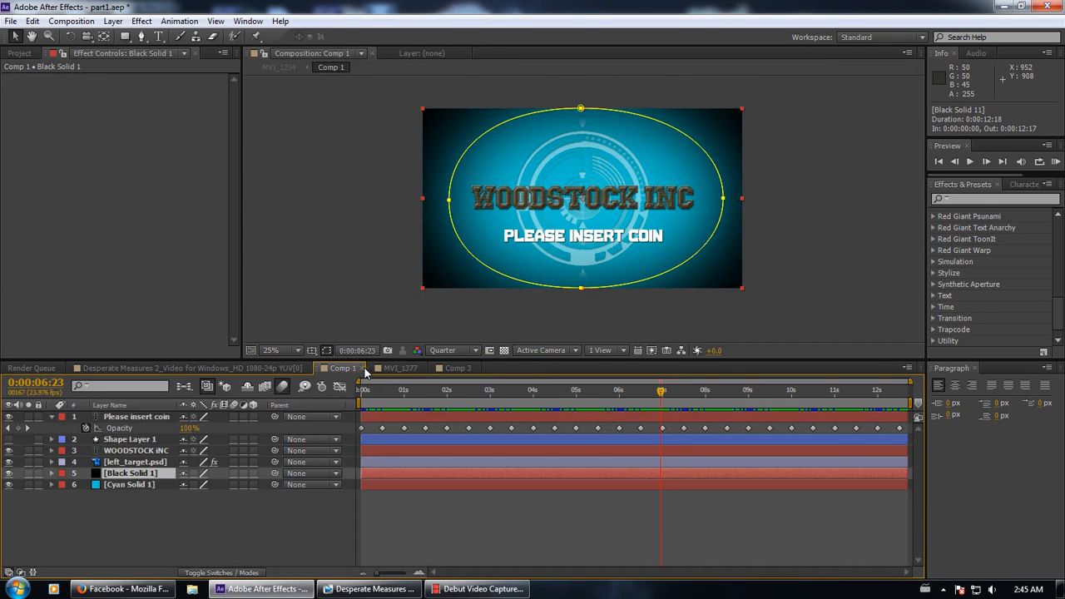
click(365, 370)
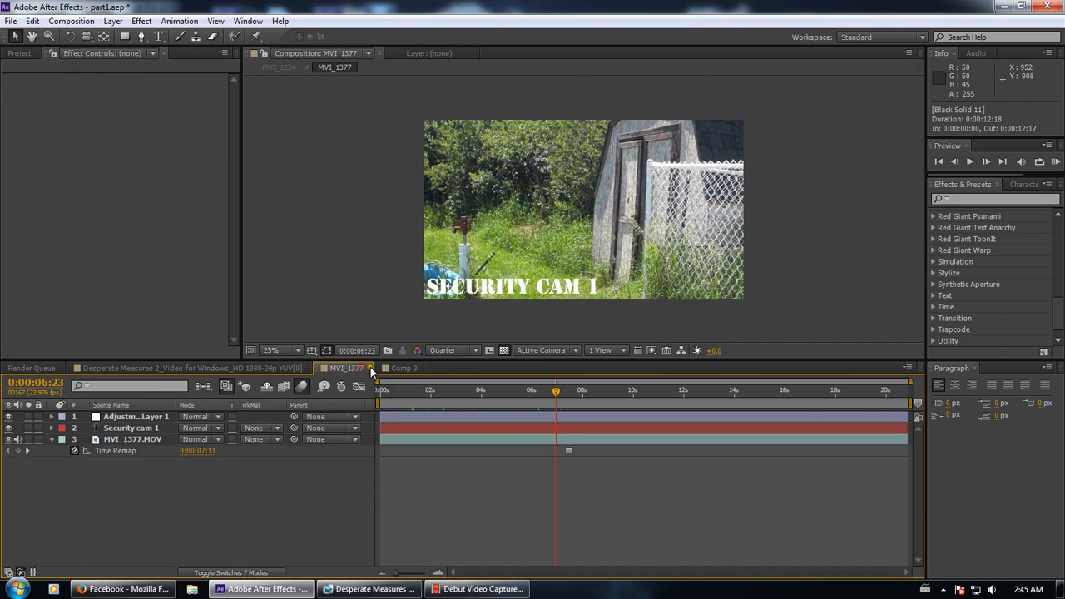
Close the MVI_1377 and Comp 3 timelines and bring up the project's item list
click(370, 371)
click(370, 368)
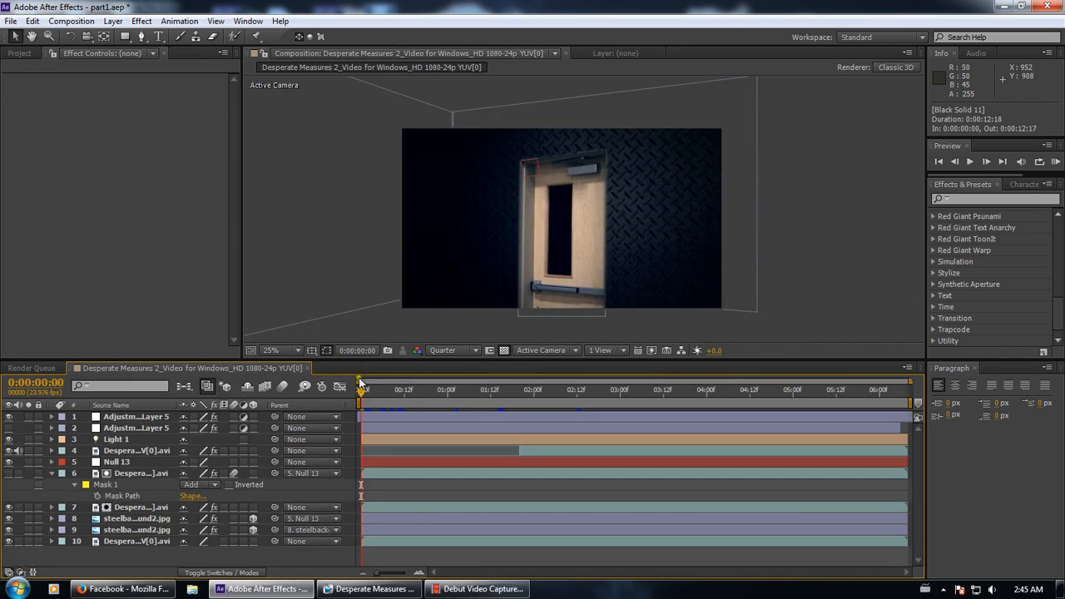
click(19, 53)
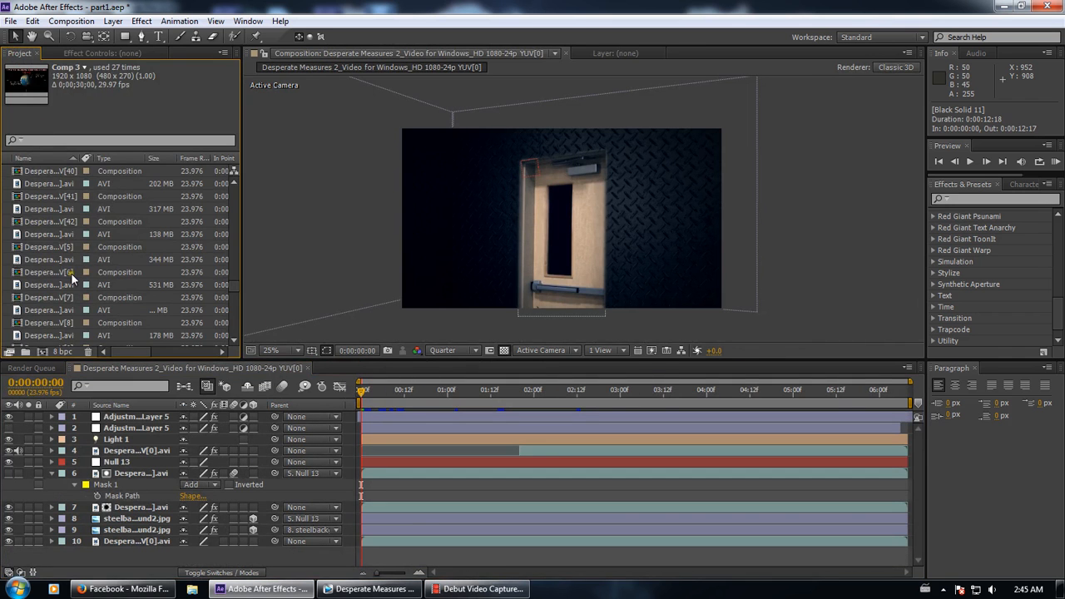
Find the Desperate Measures 2 composition numbered [31] in the project and open its timeline
scroll(68, 279, up, 2)
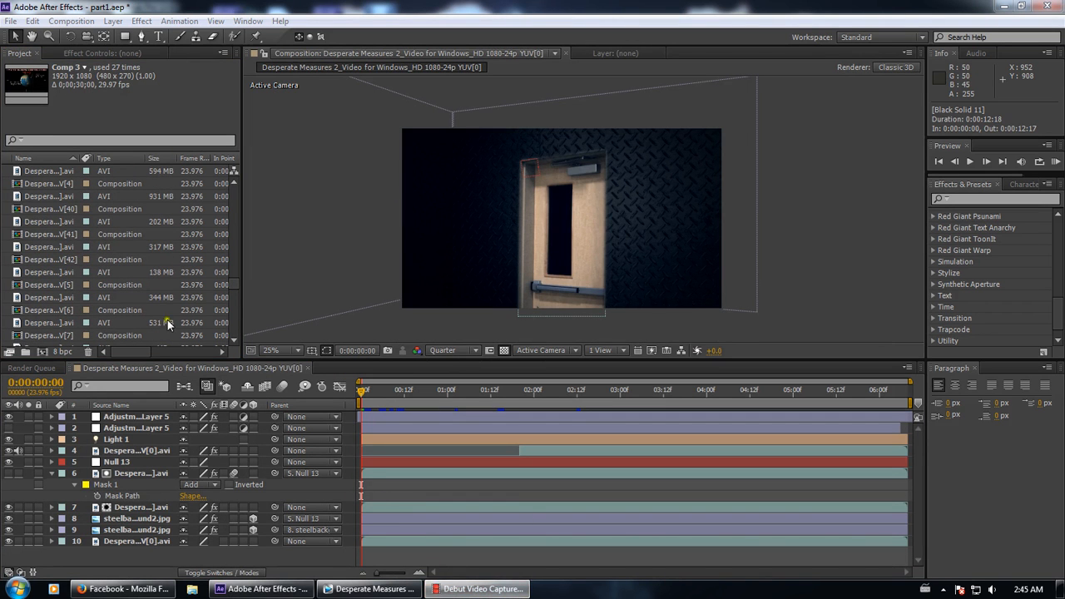
click(52, 235)
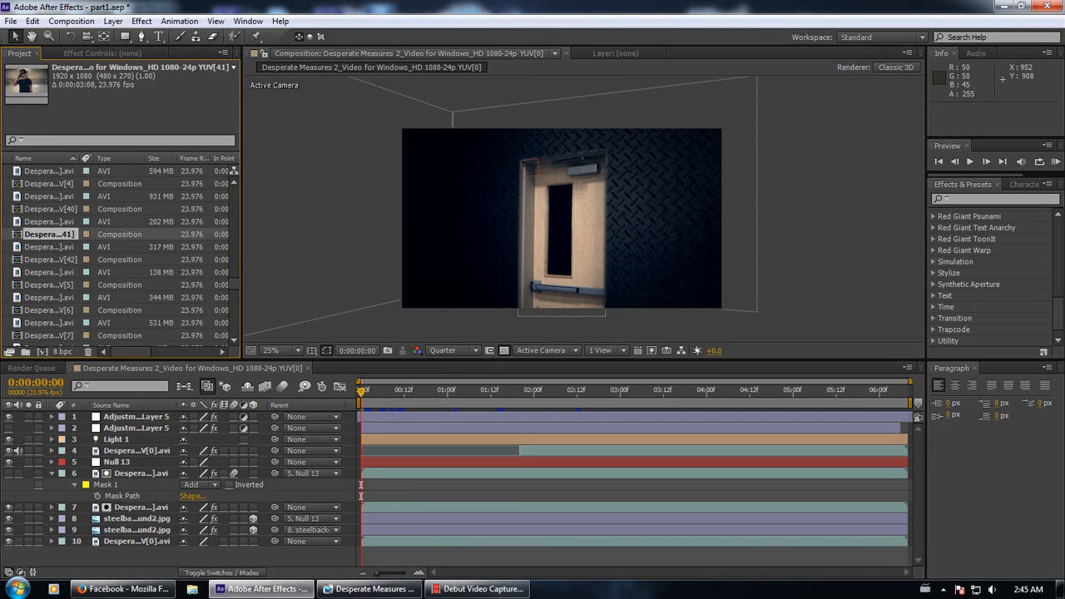
scroll(56, 222, up, 5)
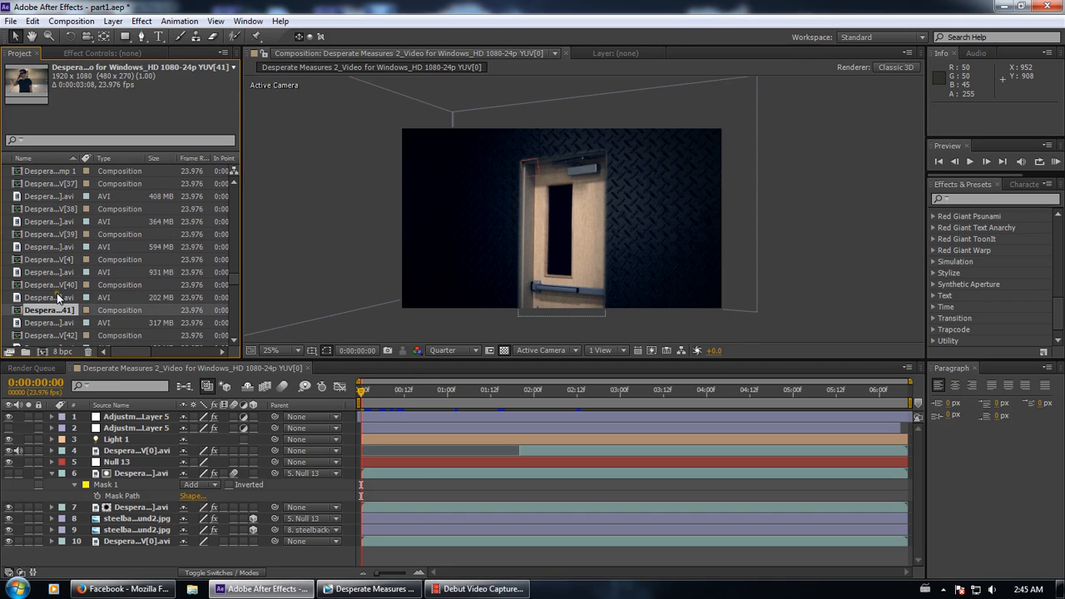
scroll(66, 224, up, 6)
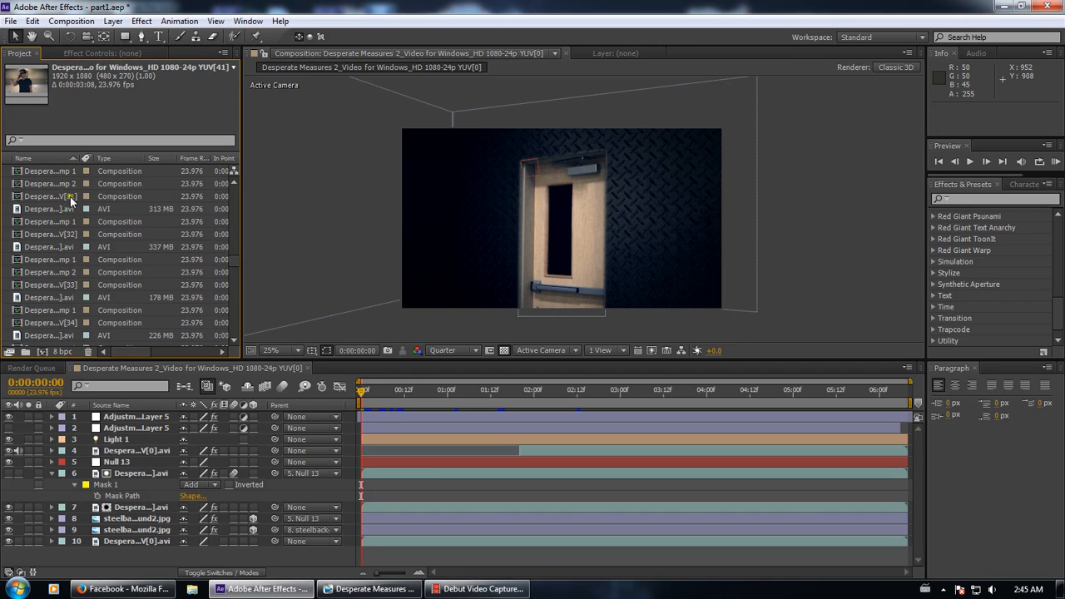
click(70, 197)
double_click(70, 197)
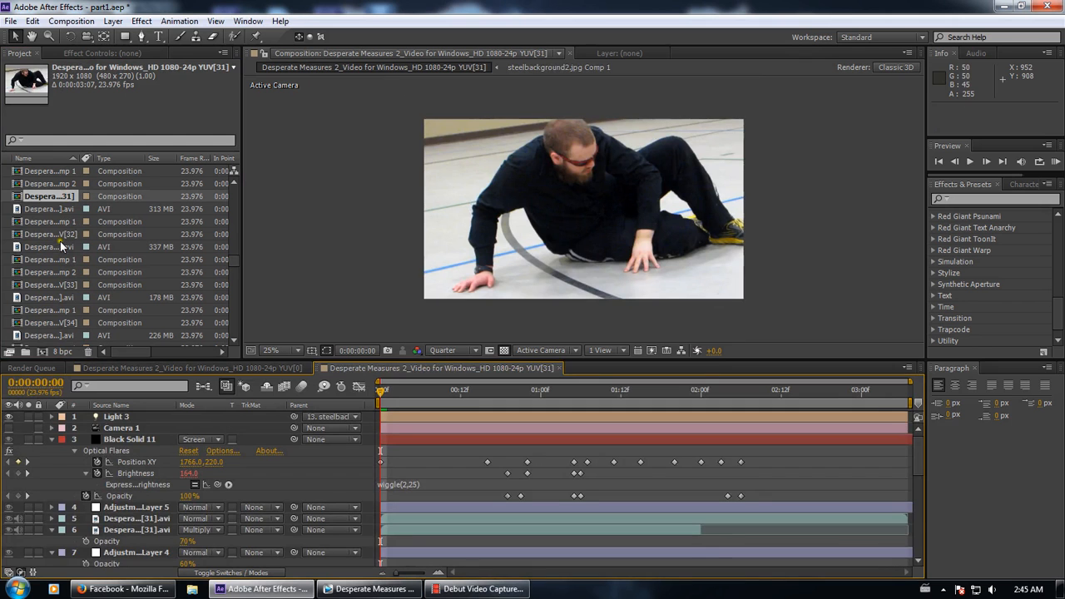
Compare composition [31]'s raw gym footage with the finished composite at 0:00:01:07, and view the frame at 0:00:00:11
drag(545, 389, 589, 389)
scroll(211, 454, down, 5)
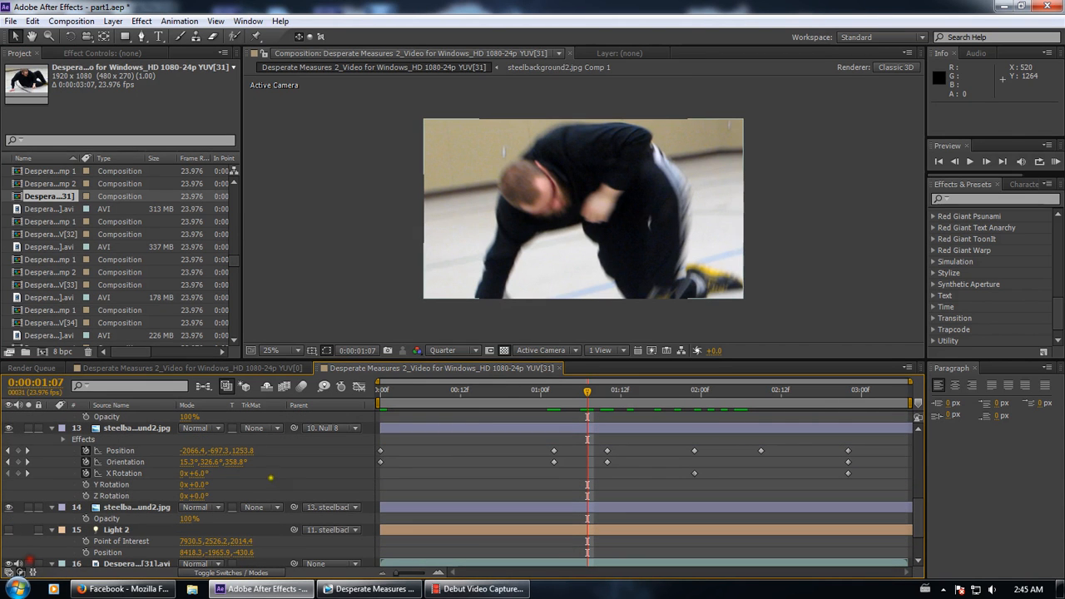
mouse_move(587, 389)
mouse_down()
mouse_move(477, 381)
mouse_move(378, 389)
mouse_move(606, 395)
mouse_move(587, 392)
mouse_up()
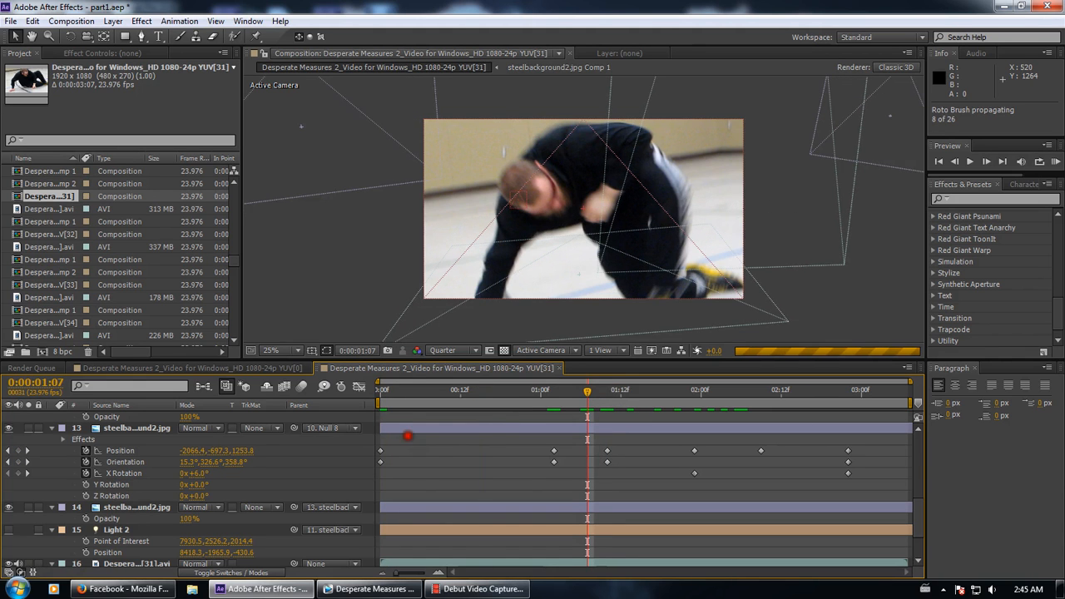
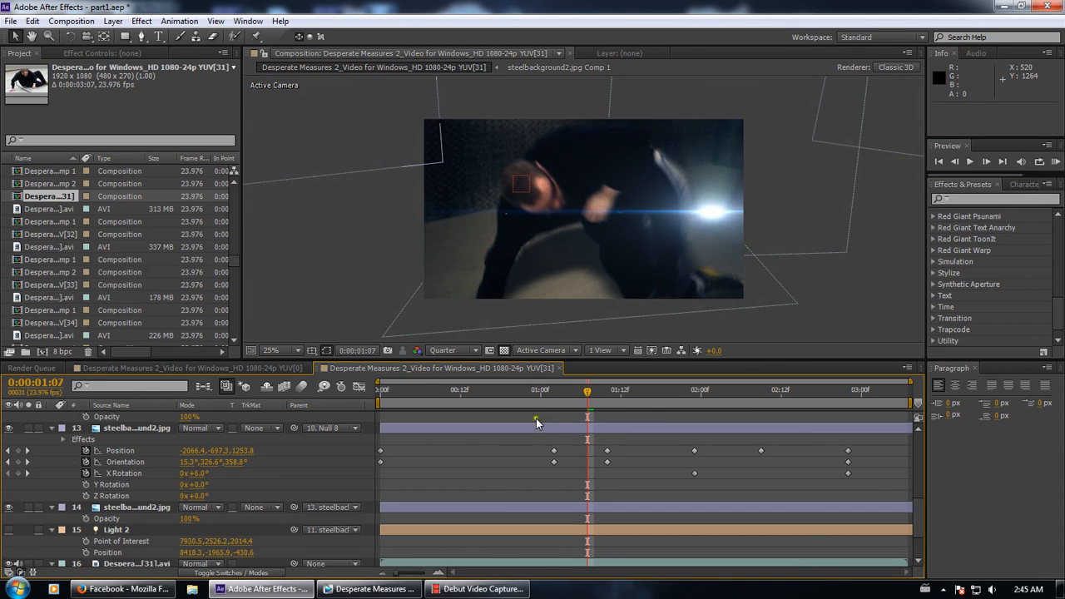
drag(555, 390, 453, 390)
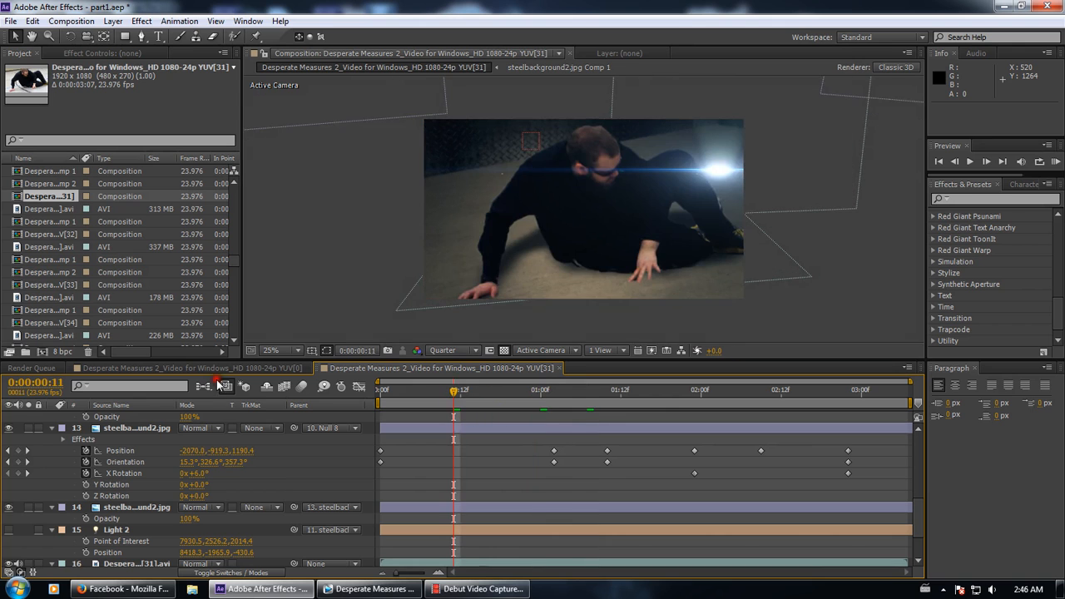
Open the Desperate Measures 2 composition numbered [32] and return its playhead to 0:00:00:00 after previewing a few frames
click(68, 235)
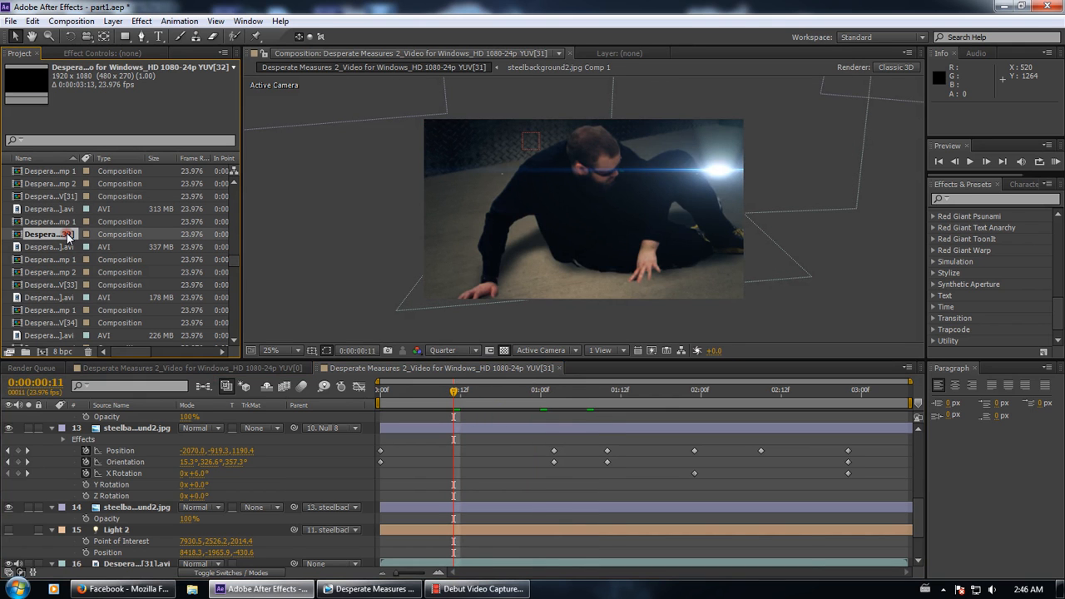
double_click(68, 235)
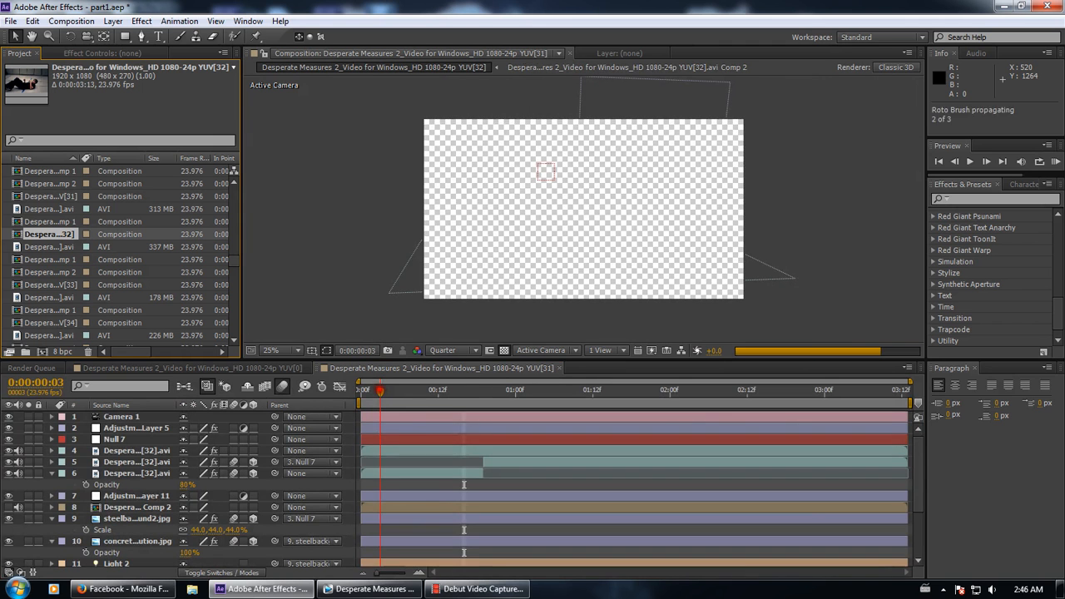
click(489, 390)
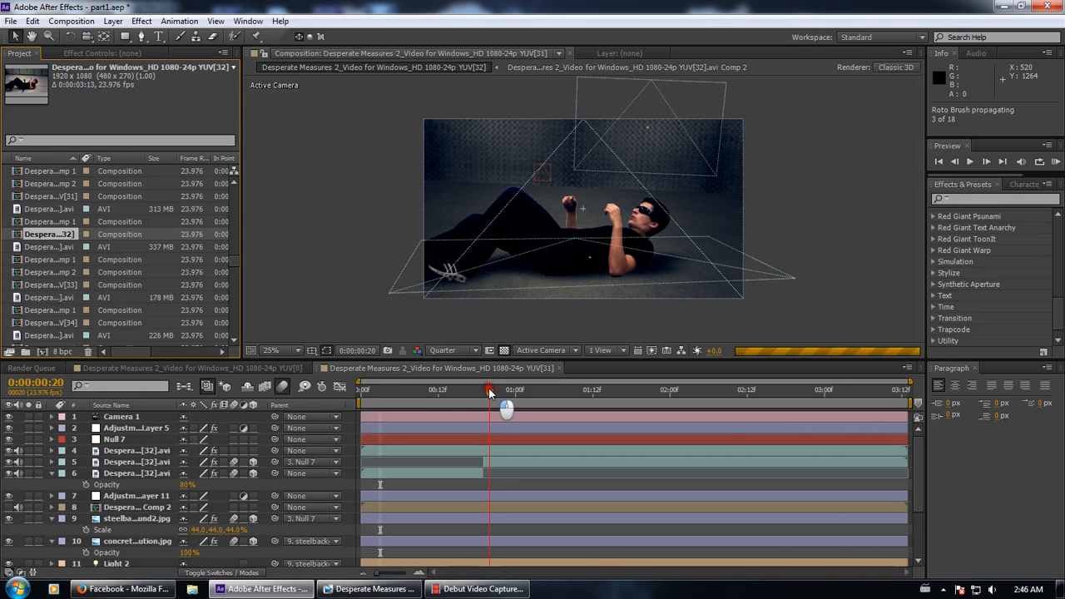
drag(479, 394, 352, 395)
Solo source footage layer 13 to compare it with the composite at 0:00:02:16, unsolo it, and close composition [32]
scroll(158, 498, down, 3)
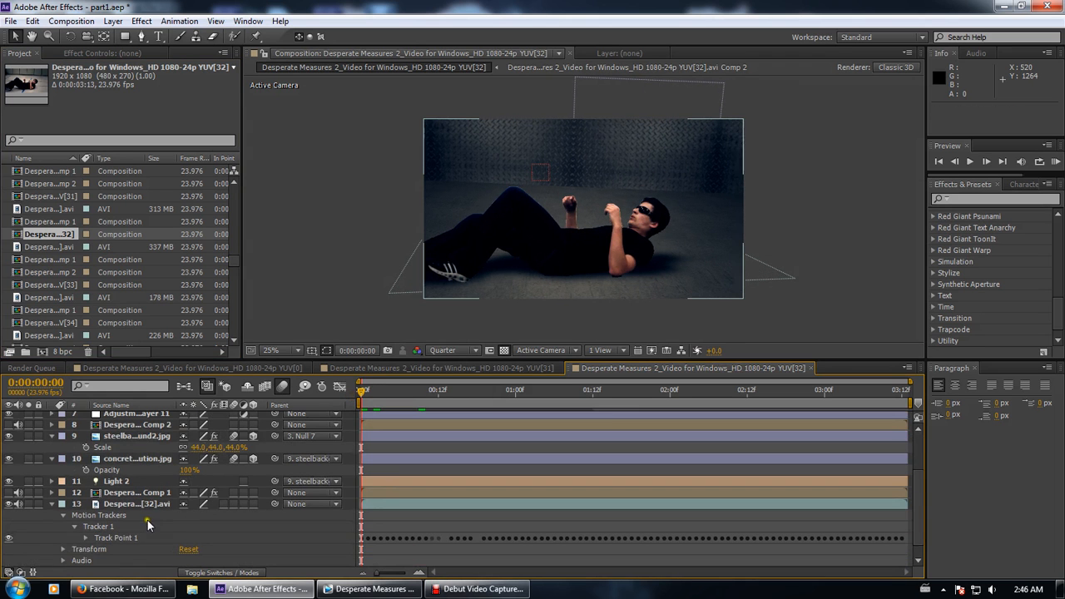
click(28, 503)
drag(436, 391, 774, 357)
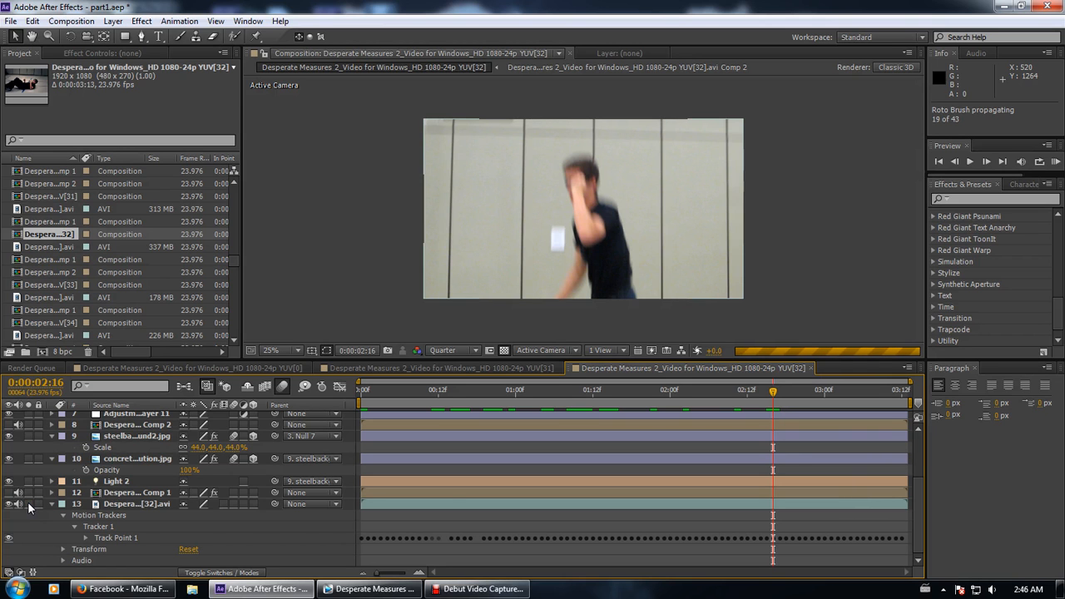
mouse_move(373, 588)
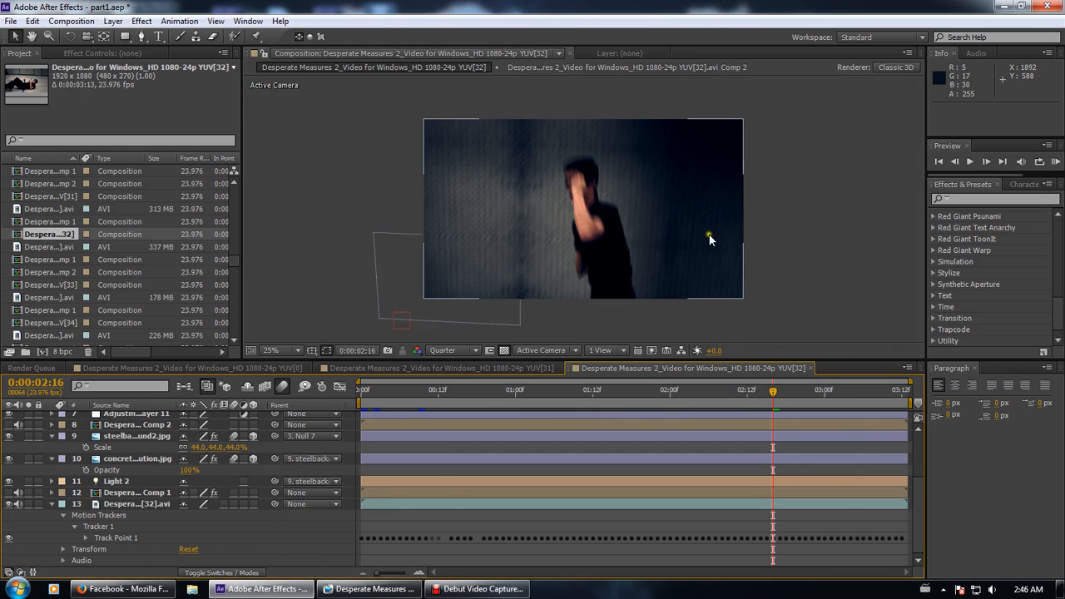
click(25, 505)
click(25, 505)
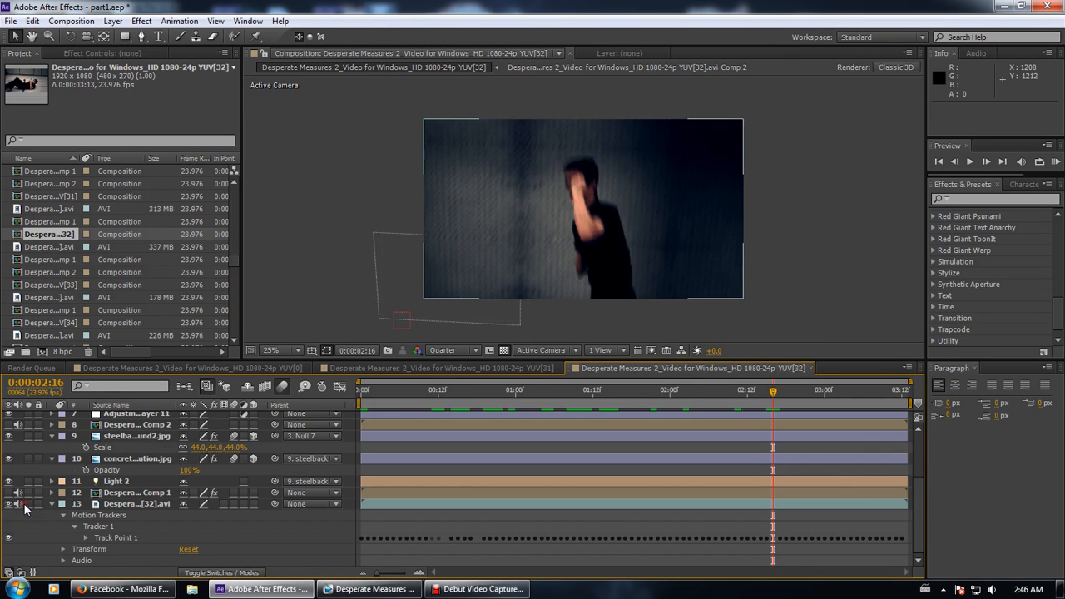
click(812, 369)
click(812, 368)
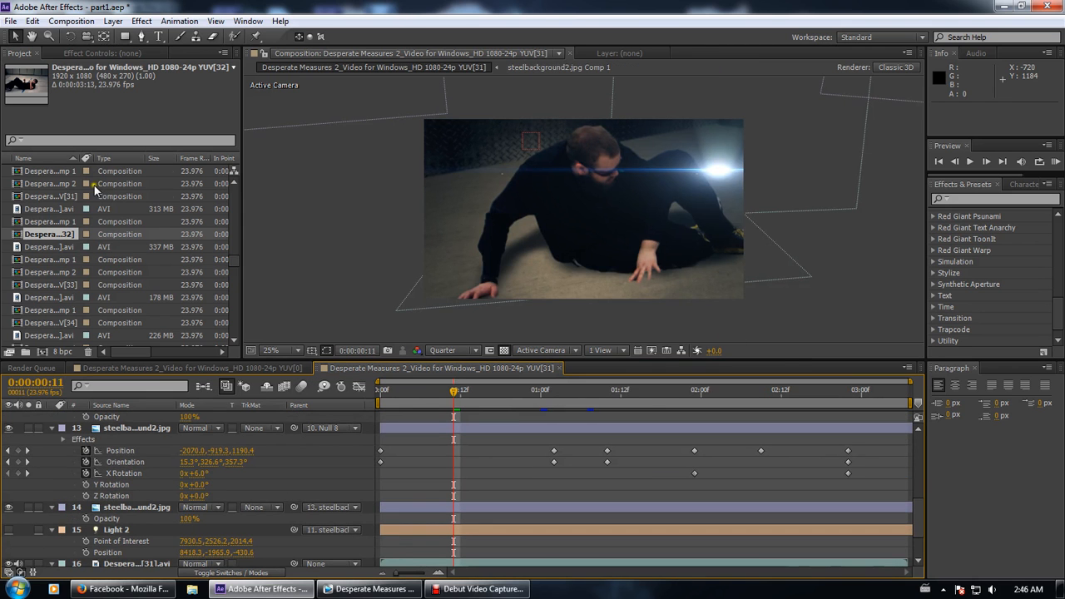
Look back through the project's earlier compositions, checking the thumbnails of [31], [30] and [29]
scroll(96, 193, up, 2)
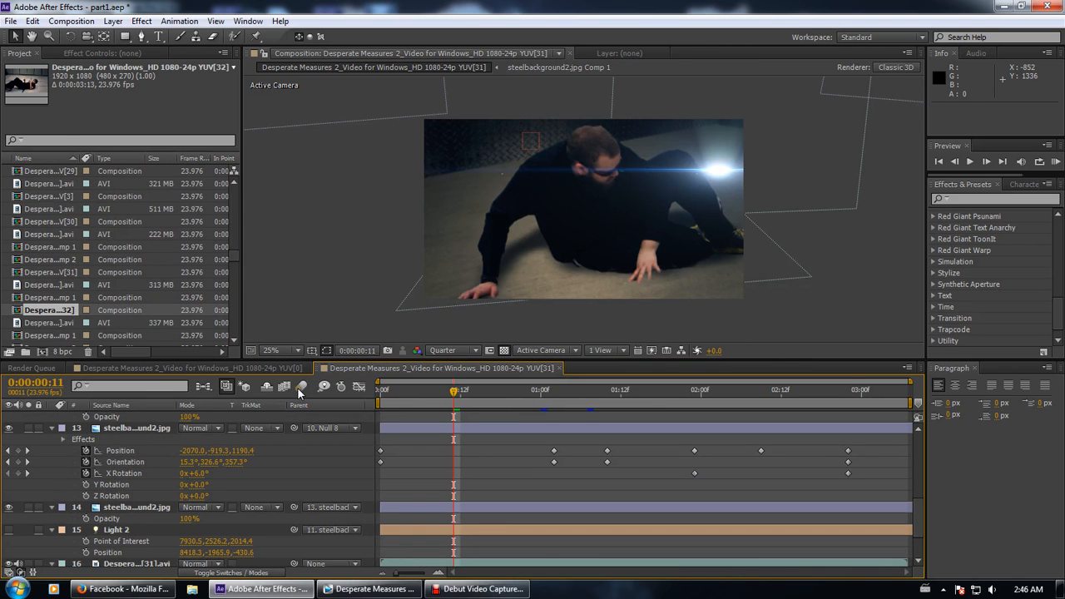
click(51, 273)
scroll(58, 268, up, 1)
click(66, 261)
scroll(65, 260, up, 1)
click(64, 248)
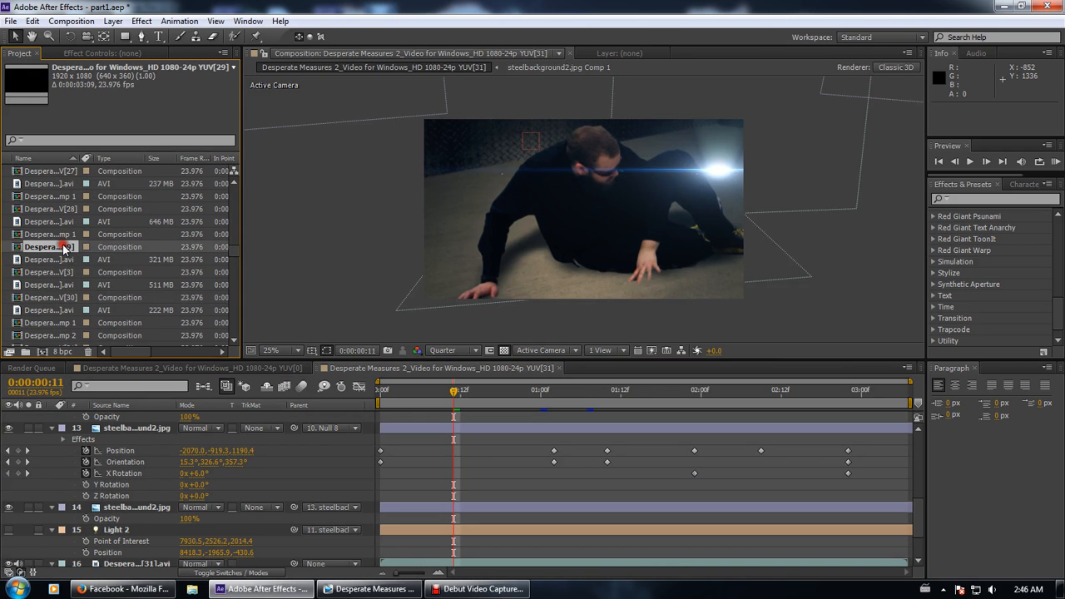
scroll(62, 246, up, 10)
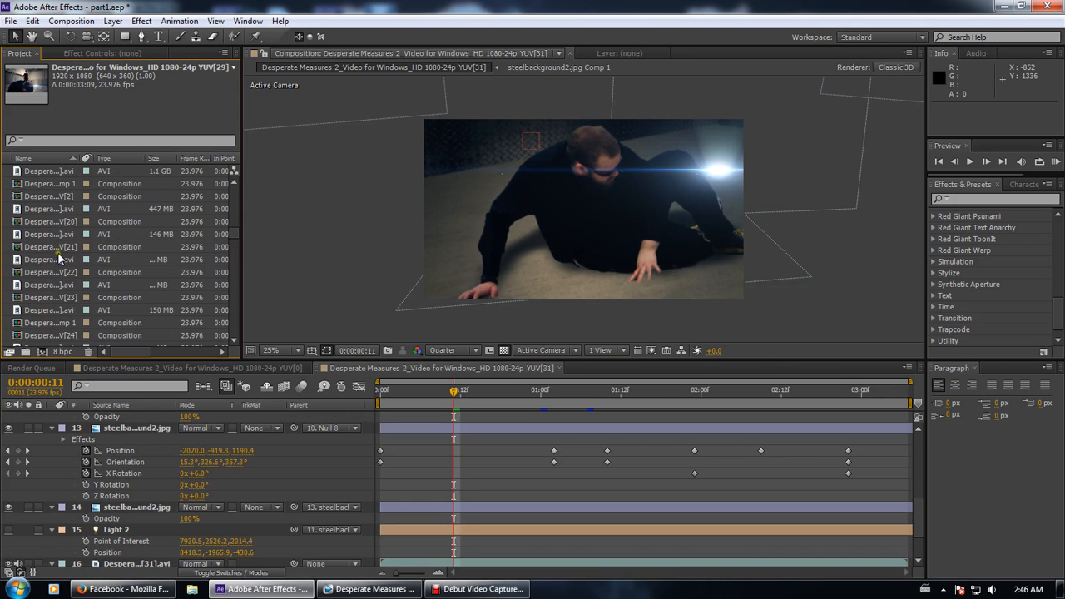
scroll(59, 260, up, 4)
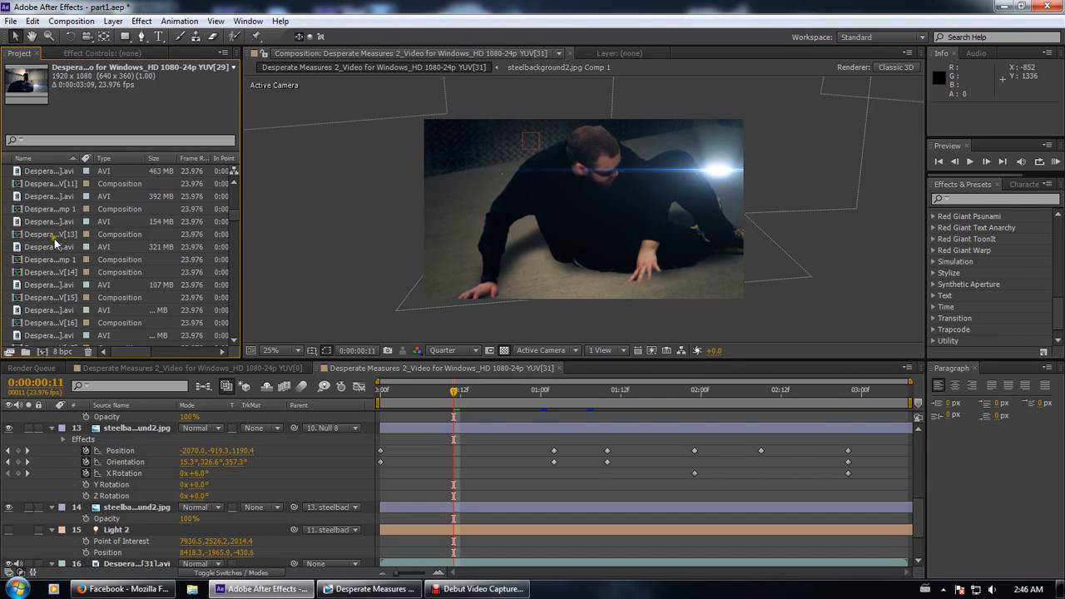
scroll(55, 241, up, 2)
Examine the thumbnails of compositions [11], [13], [14] and [16] through [19] in the project
click(68, 260)
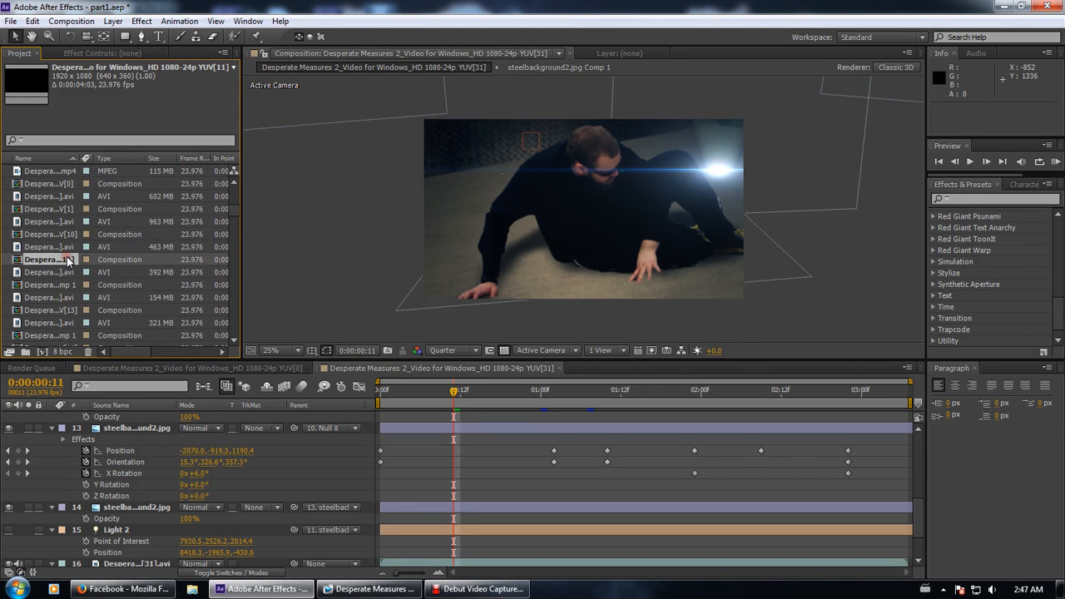
click(56, 309)
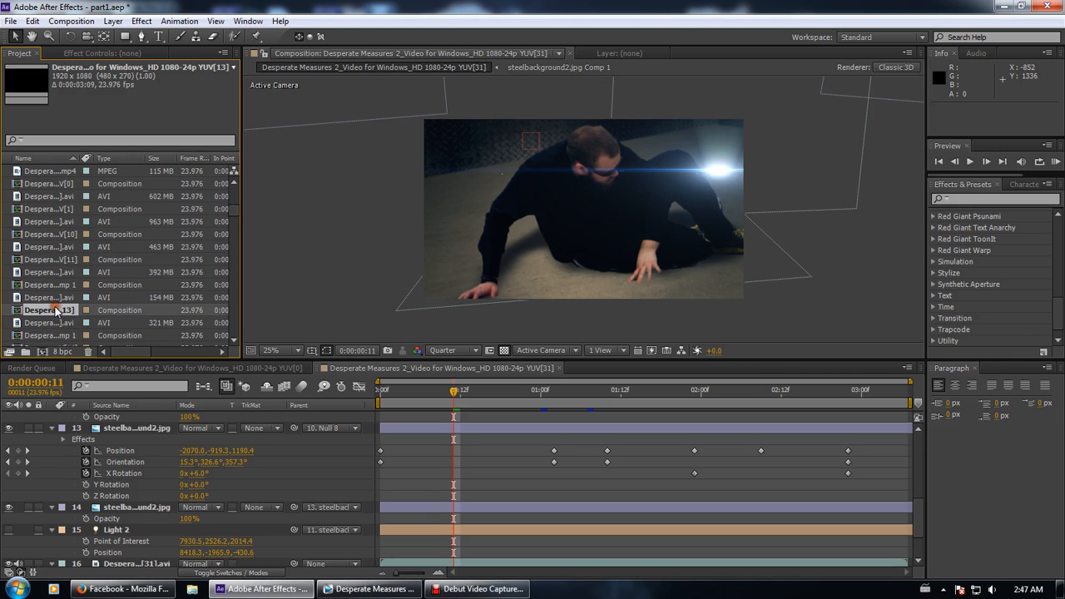
scroll(54, 302, down, 1)
click(56, 312)
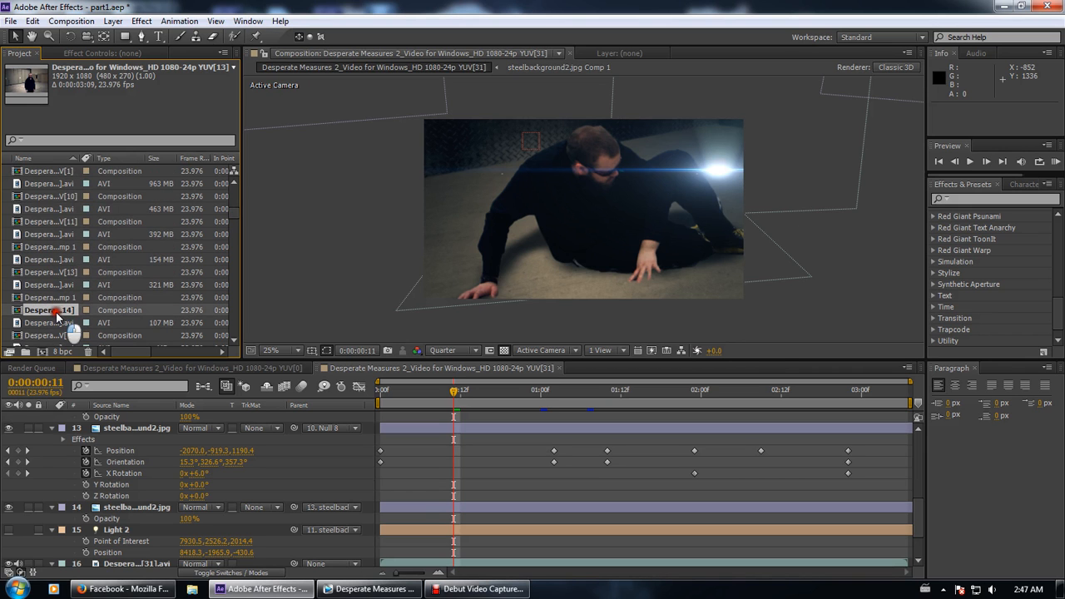
scroll(56, 311, up, 2)
scroll(63, 292, down, 5)
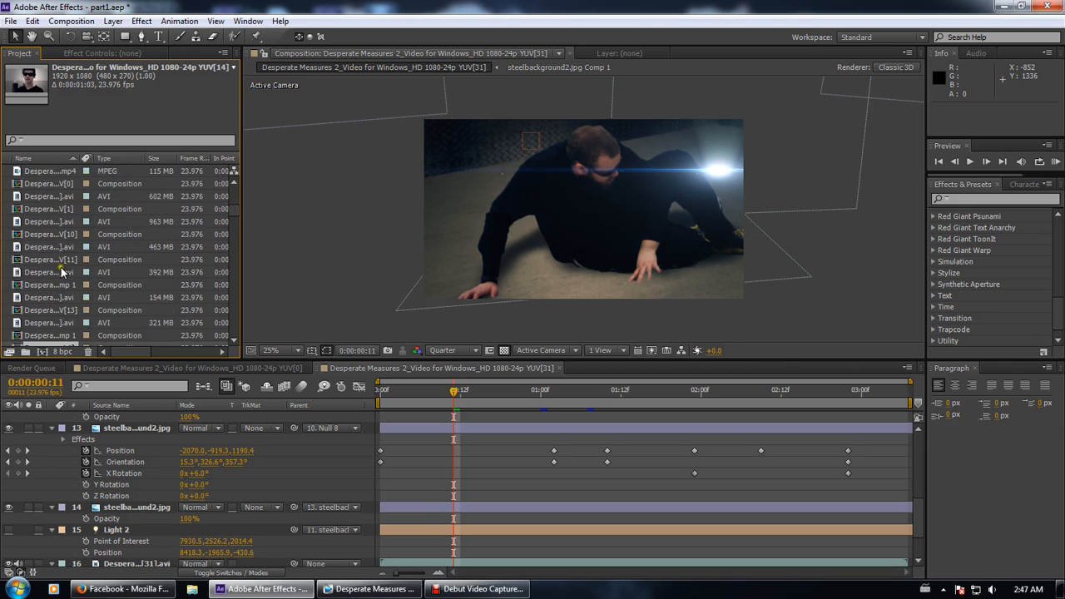
click(68, 248)
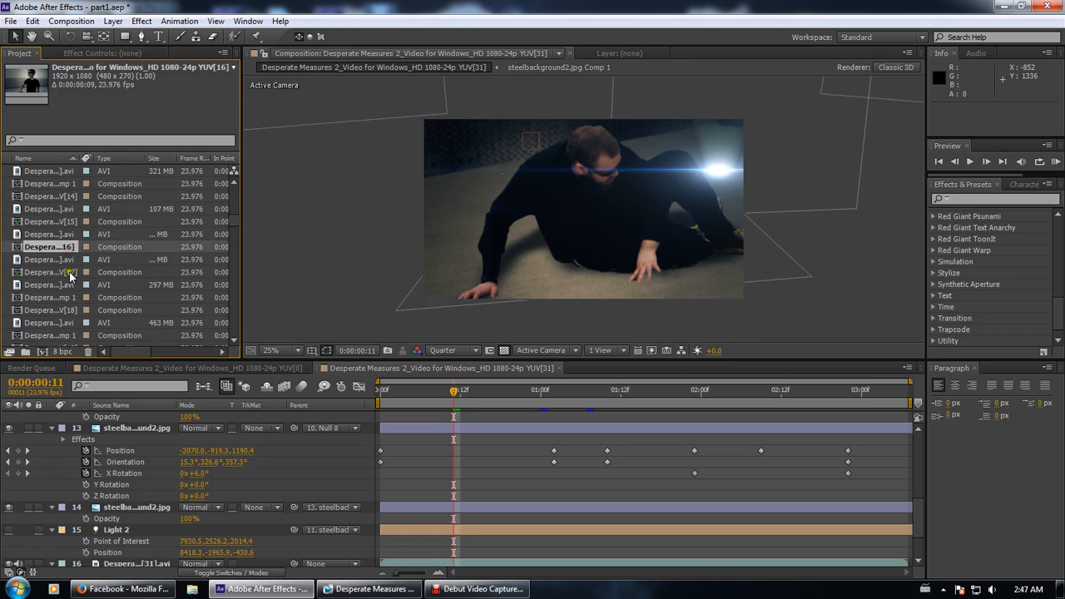
click(70, 272)
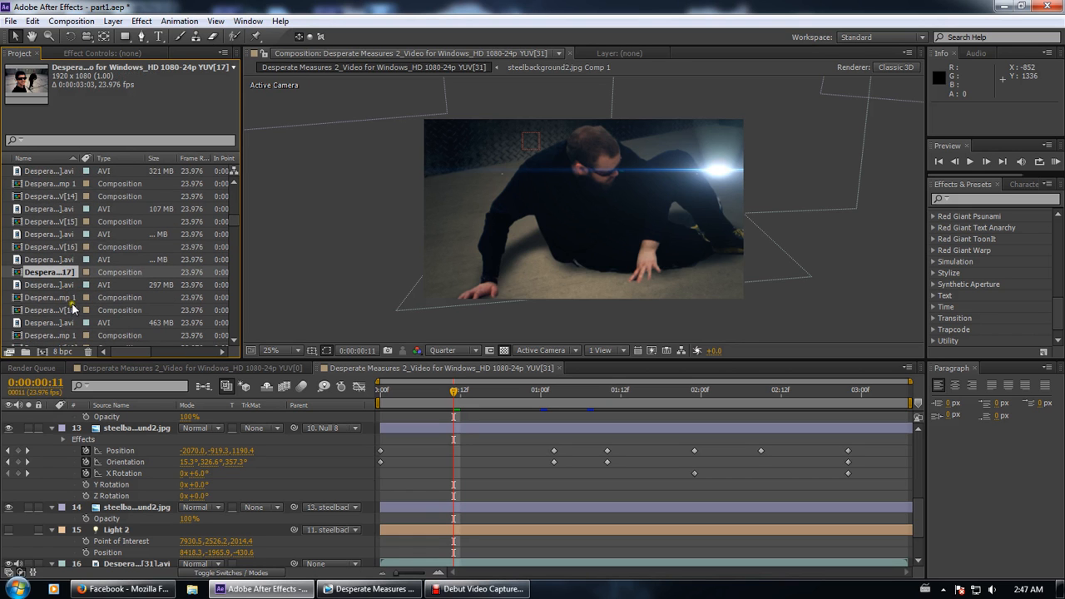
click(72, 309)
scroll(66, 327, down, 1)
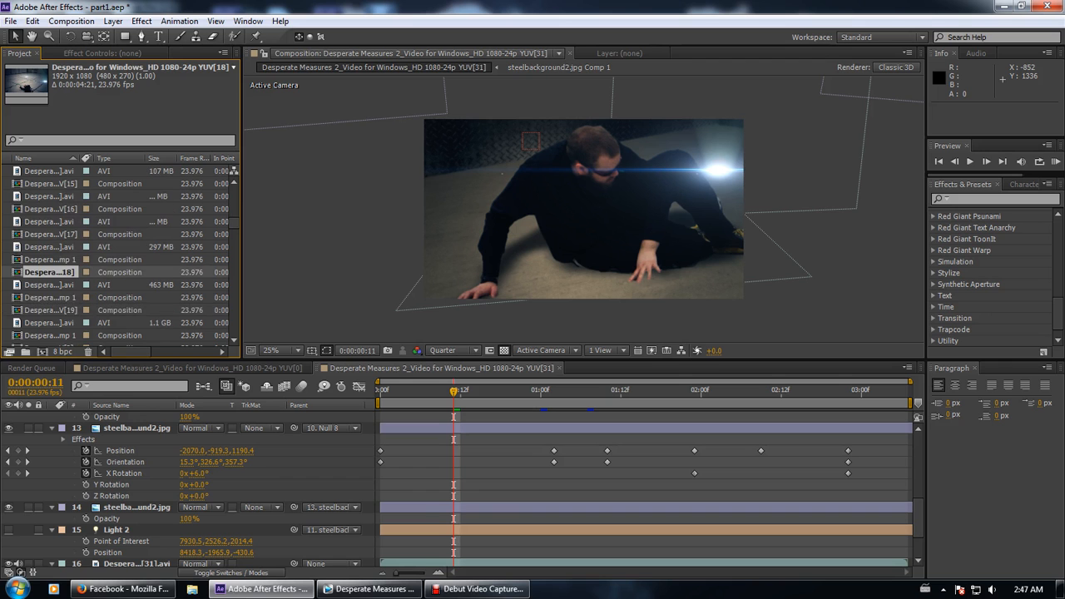
click(65, 313)
scroll(65, 313, down, 2)
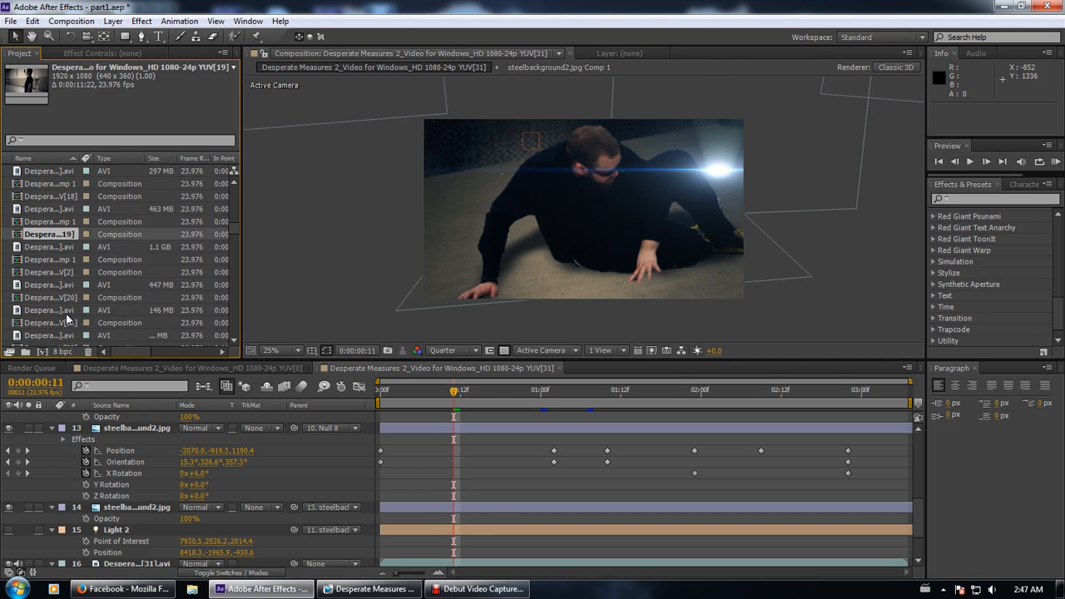
Check the thumbnails of compositions [20] through [22] and open the Desperate Measures 2 composition numbered [23]
click(75, 297)
click(76, 323)
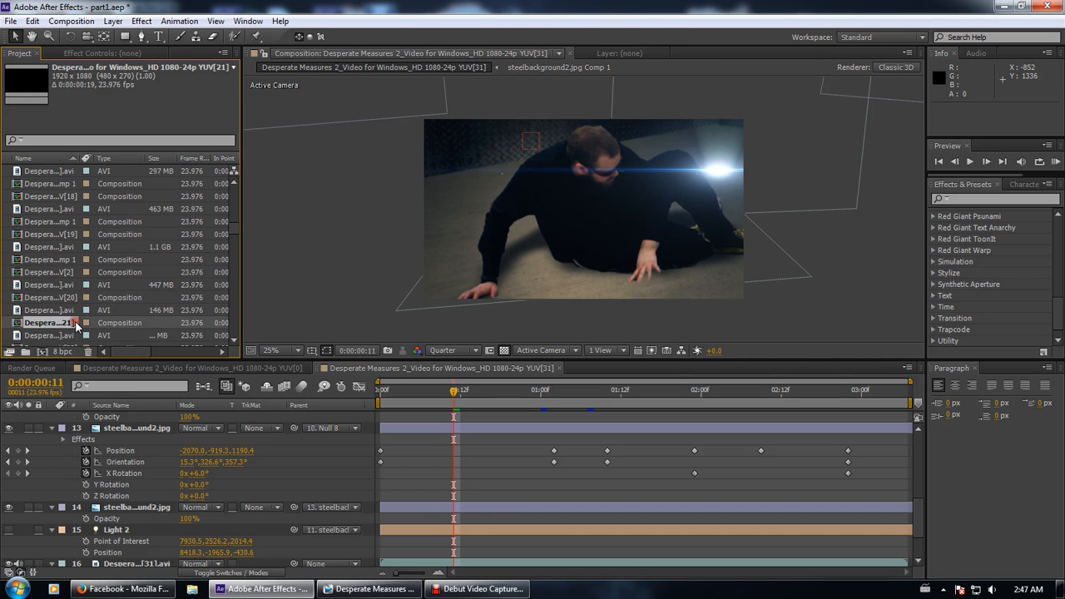
scroll(73, 327, down, 2)
click(67, 273)
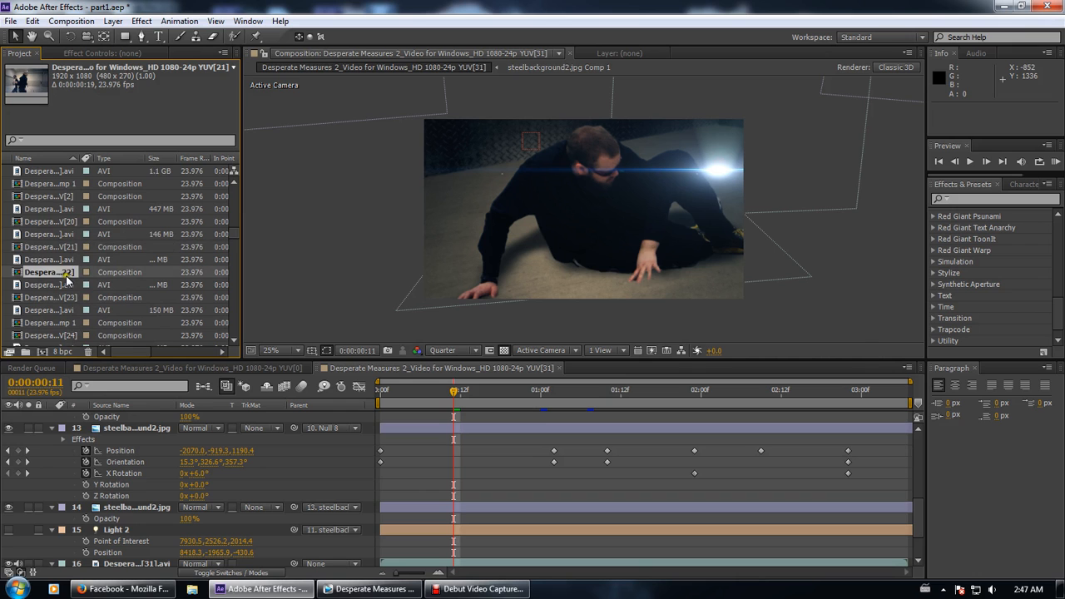
click(65, 297)
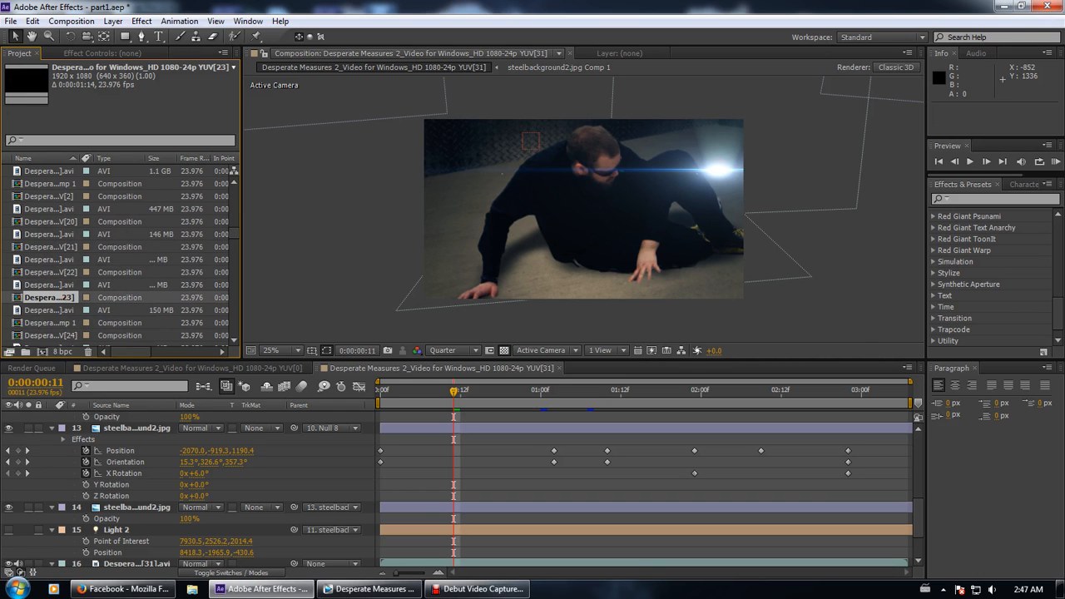
double_click(62, 299)
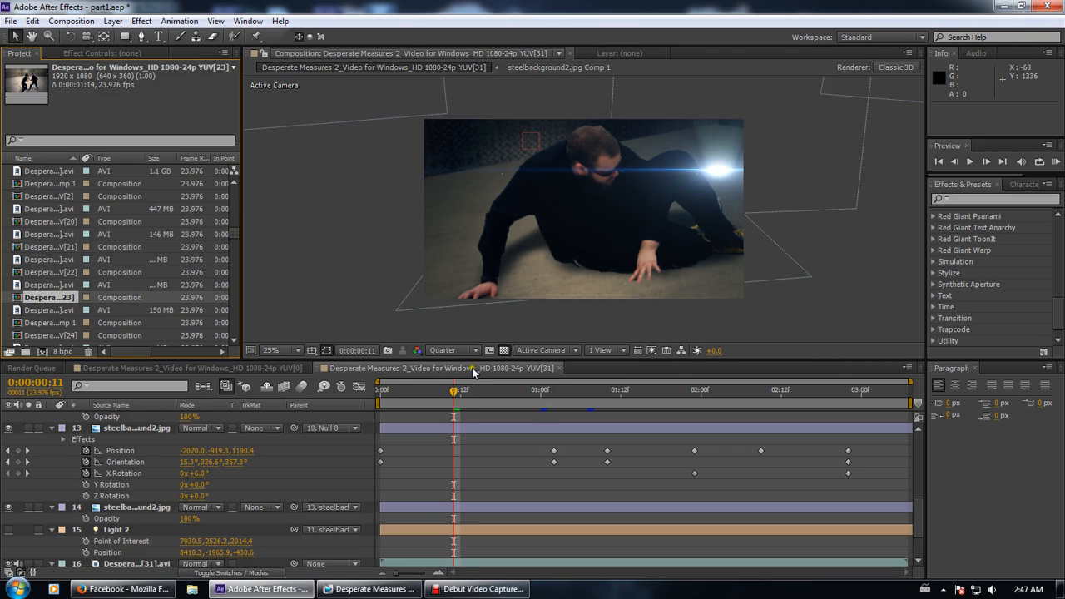
Open the Desperate Measures 2 compositions numbered [23] and [24] from the project
click(63, 296)
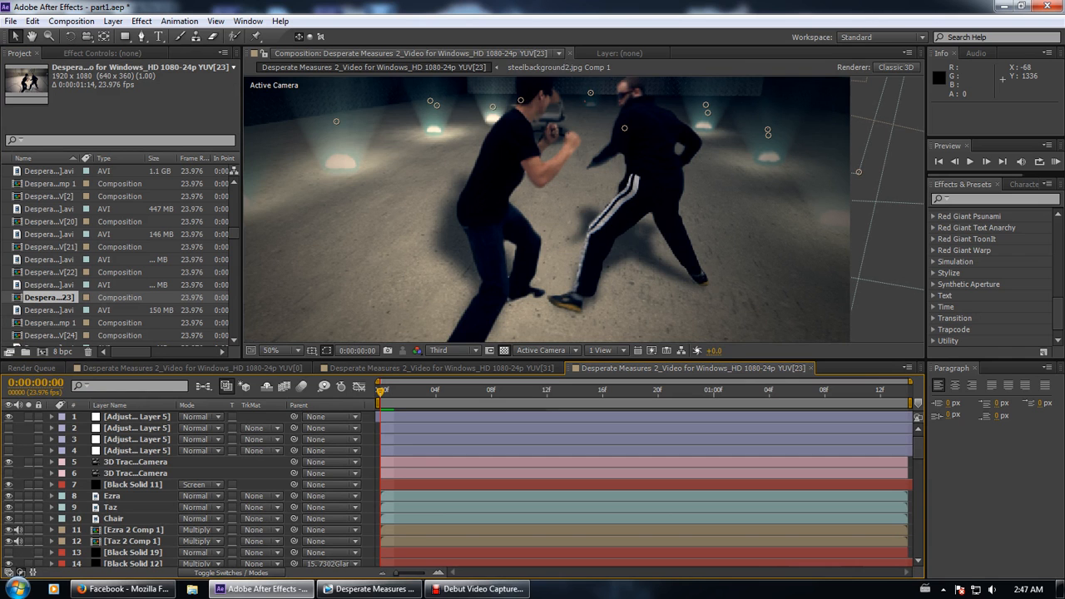
click(53, 274)
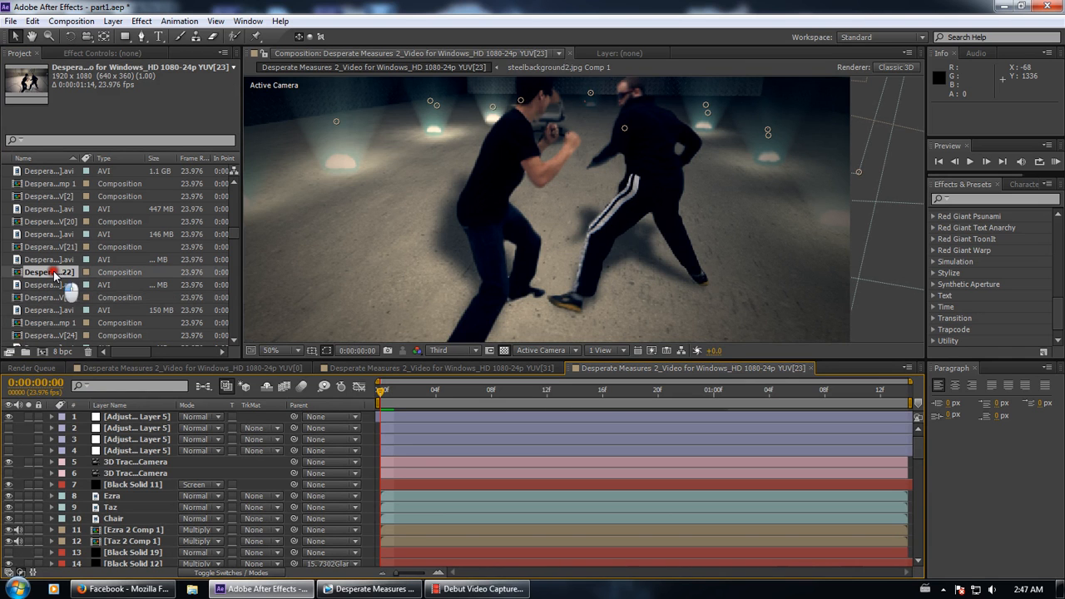
click(50, 335)
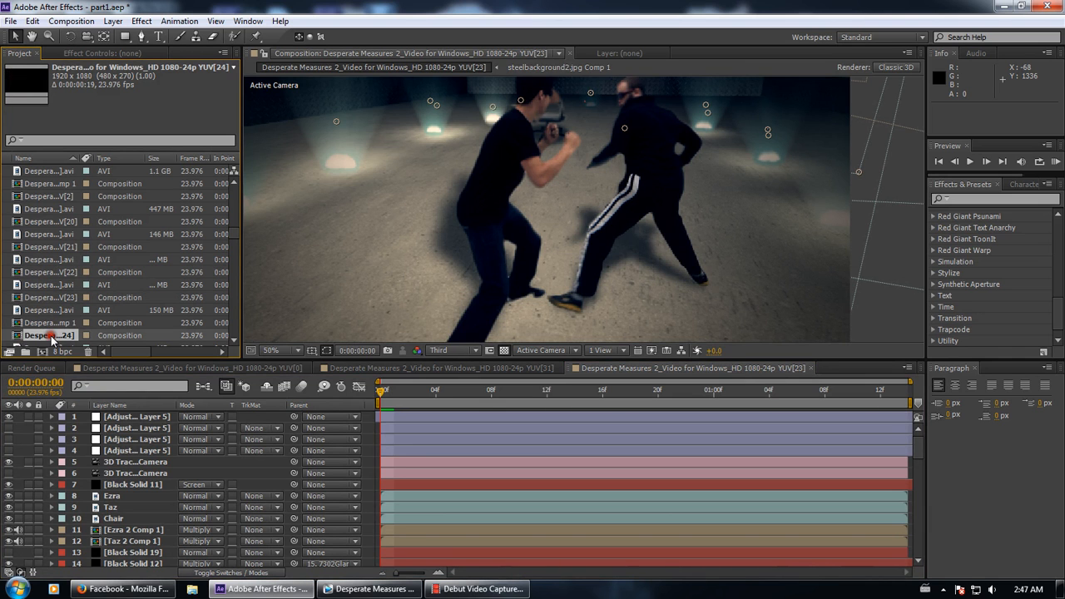
double_click(50, 335)
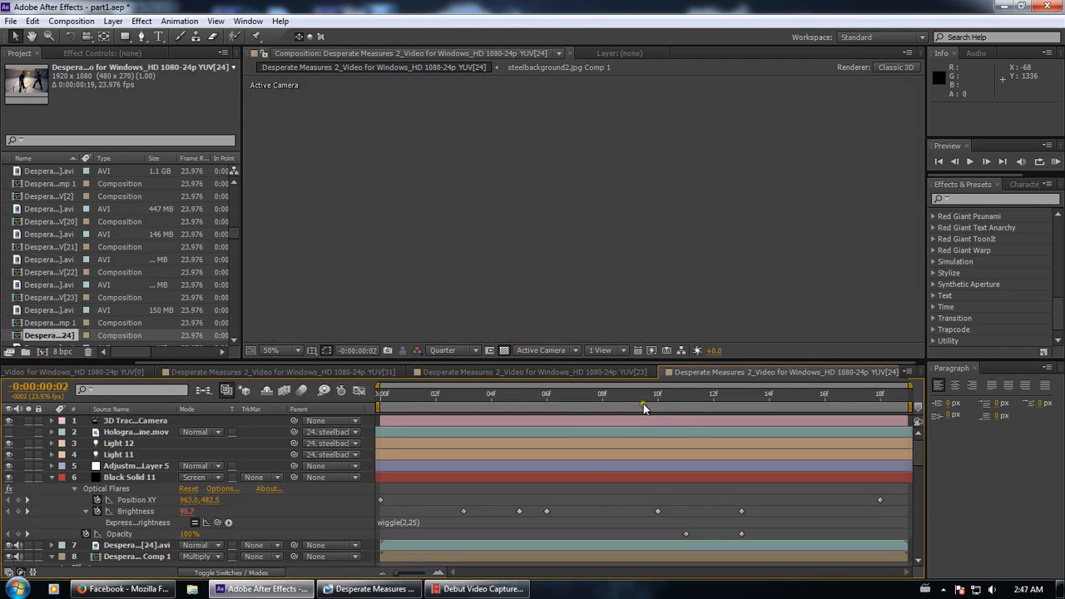
Preview the opening frames of composition [24] up to frame 3 with the full frame in view, and return to 0:00:00:00
click(382, 397)
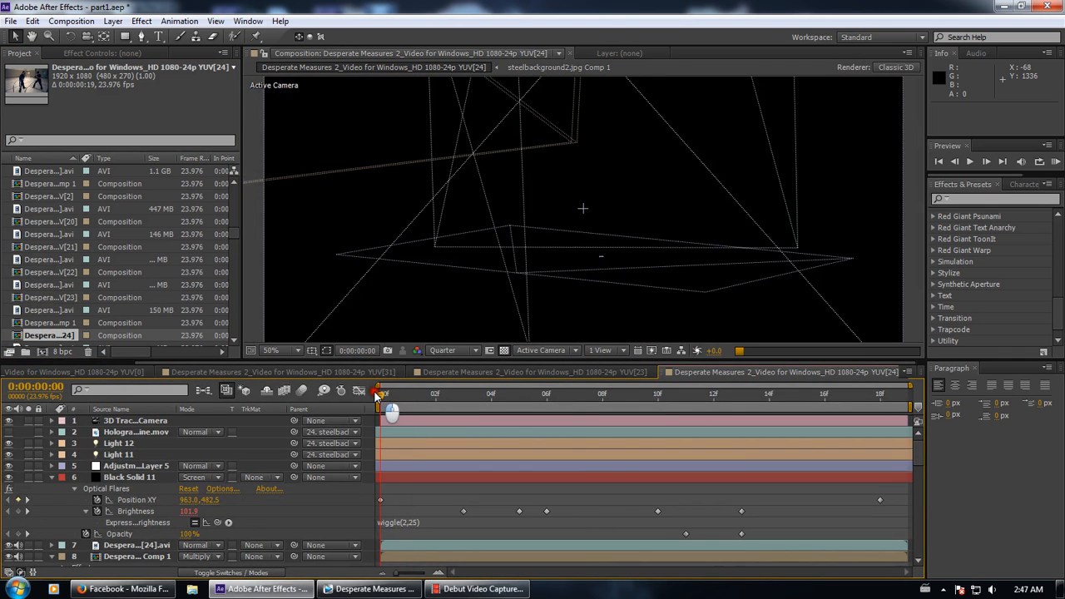
drag(376, 398, 411, 398)
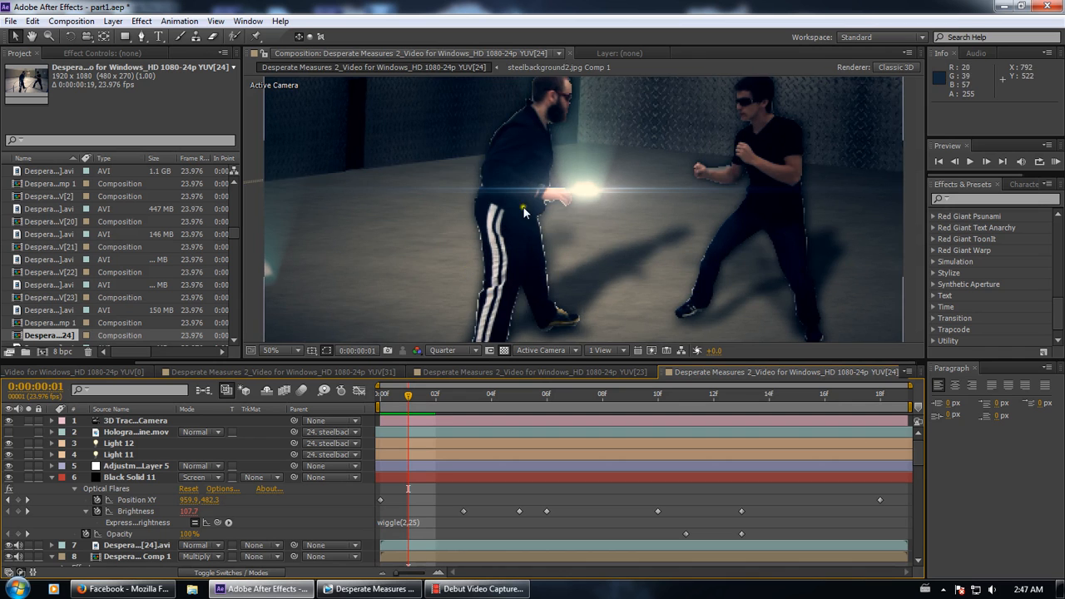
scroll(571, 170, down, 4)
scroll(570, 171, up, 2)
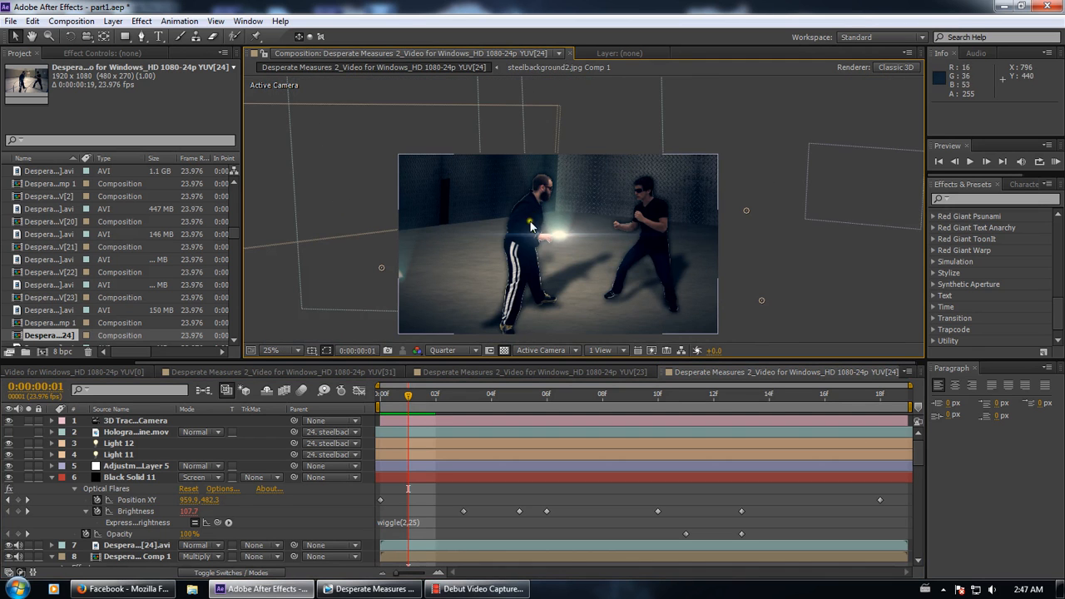
drag(534, 230, 532, 210)
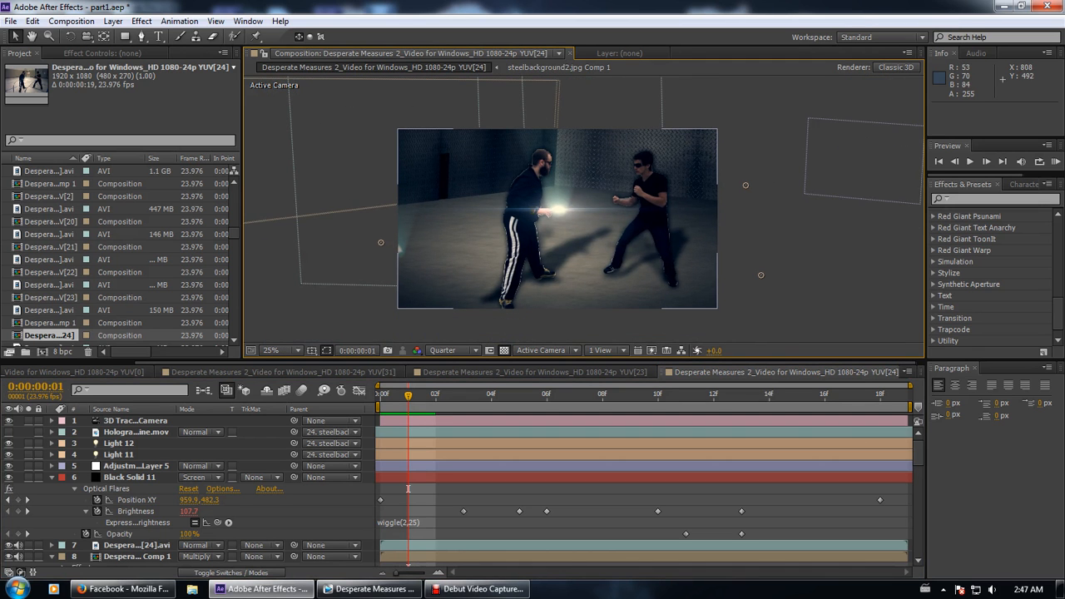
click(390, 251)
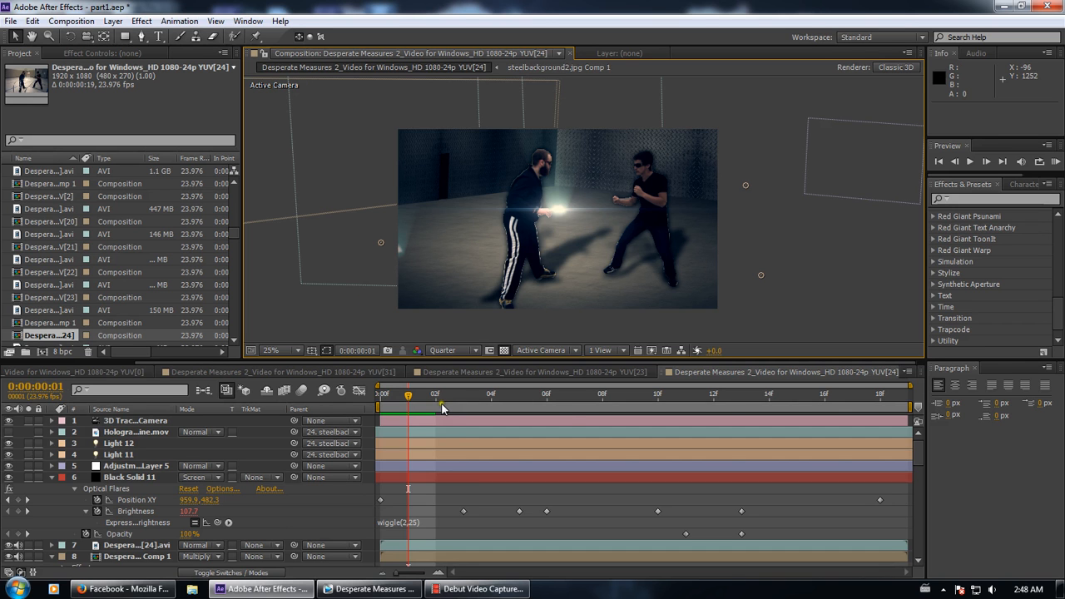
click(465, 403)
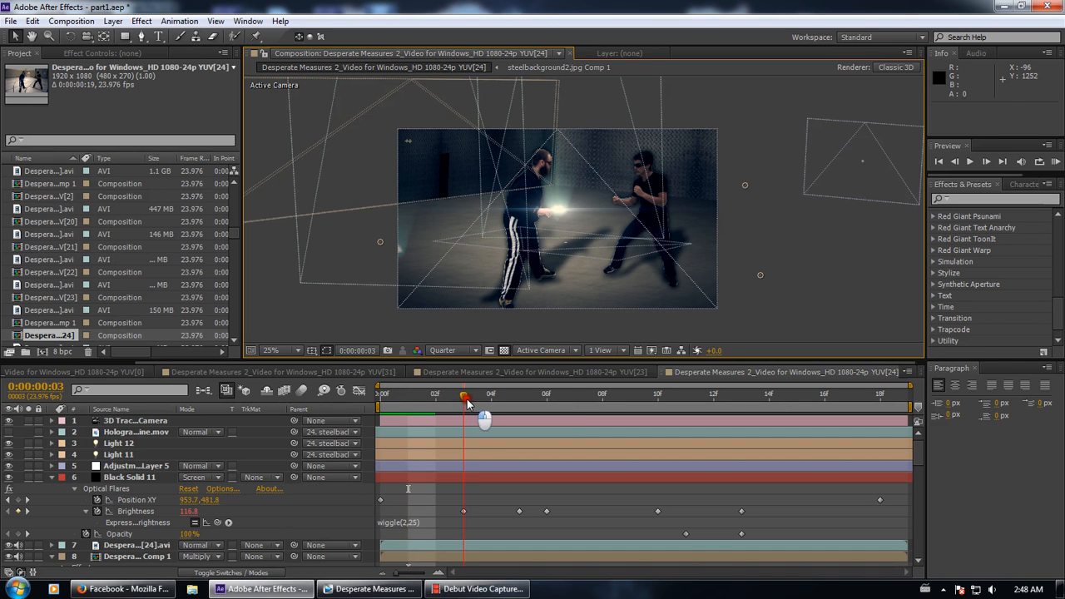
key(Home)
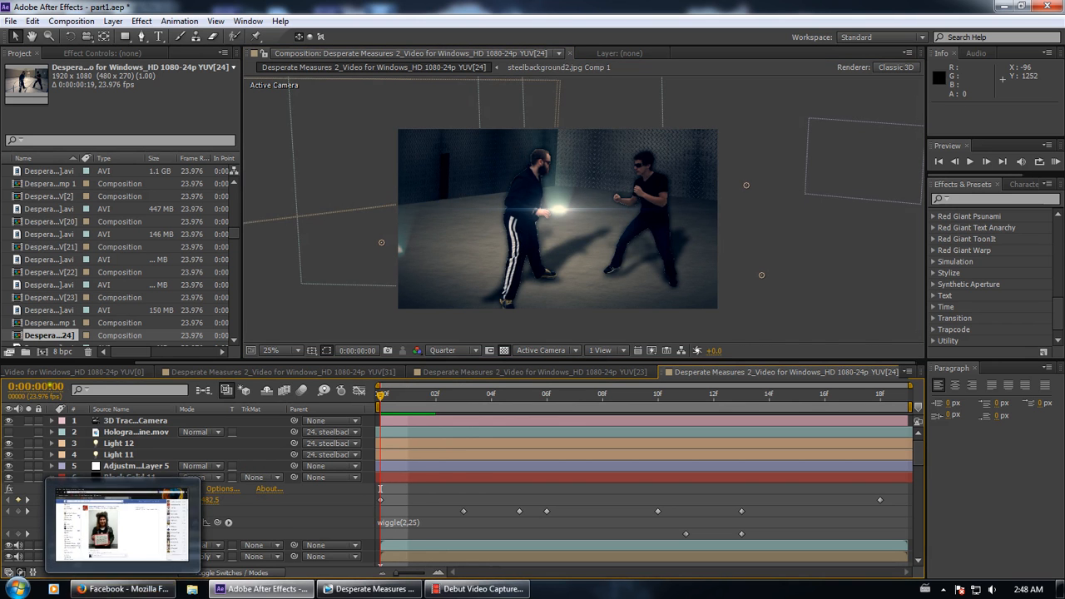
Look through the layers of composition [24] and toggle nested shadow layer 8 off and on to compare the shot
scroll(282, 532, down, 10)
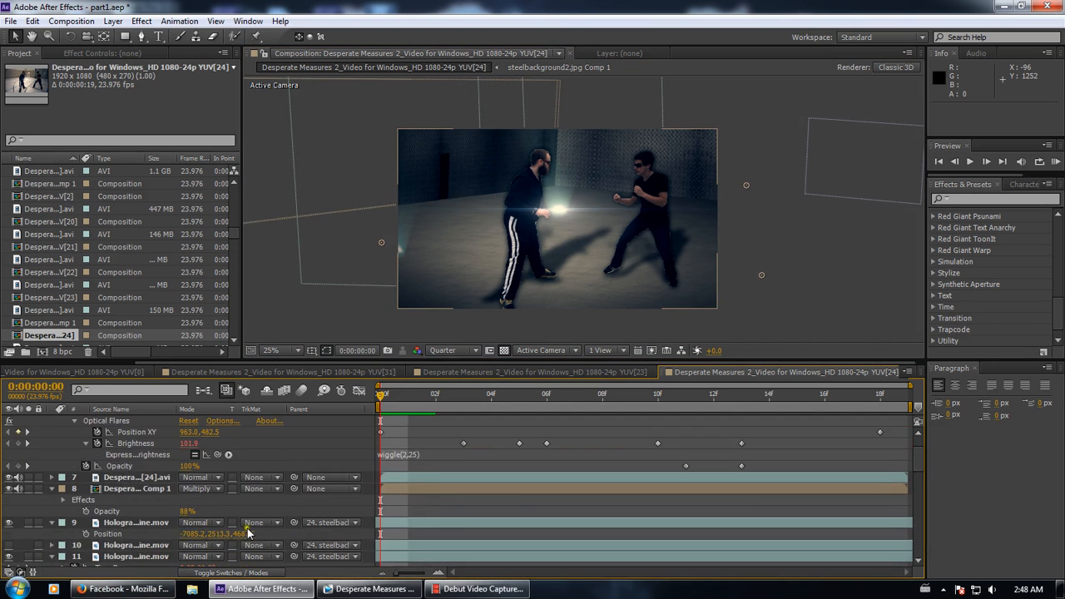
scroll(144, 505, down, 10)
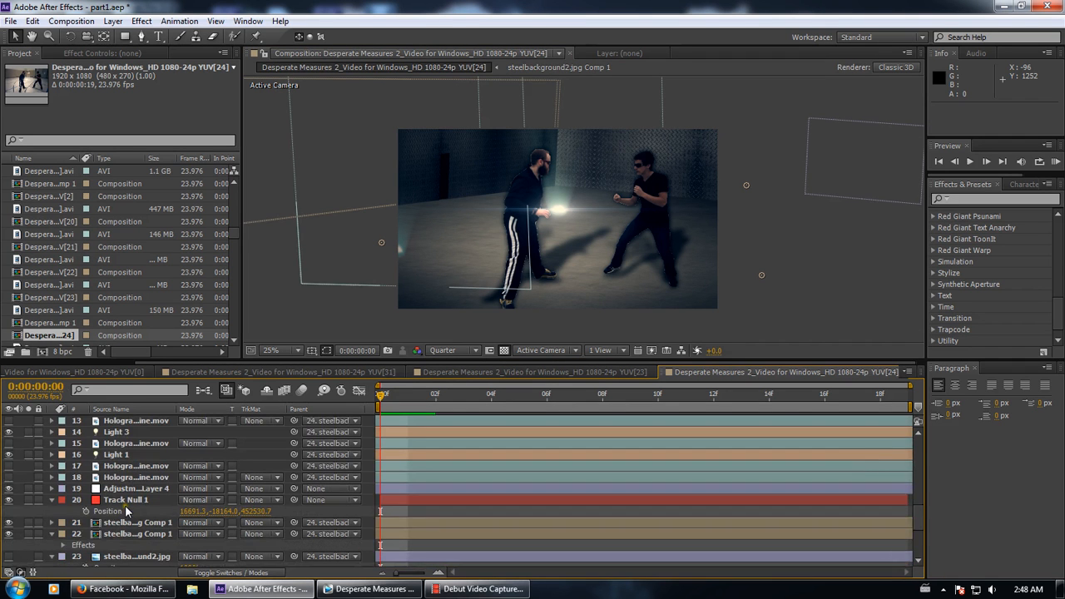
scroll(25, 524, up, 12)
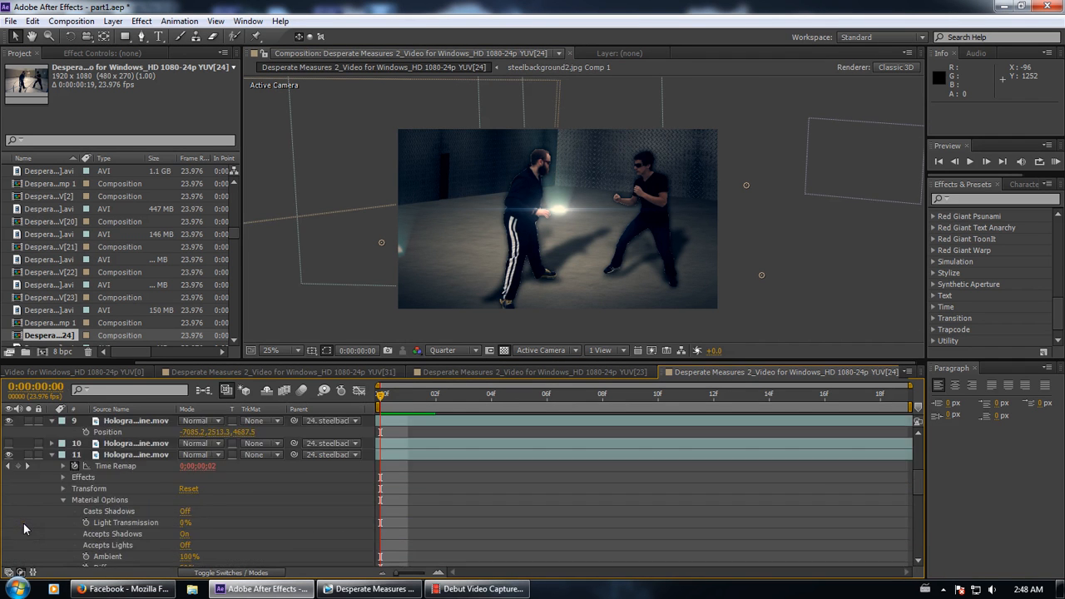
scroll(25, 524, up, 1)
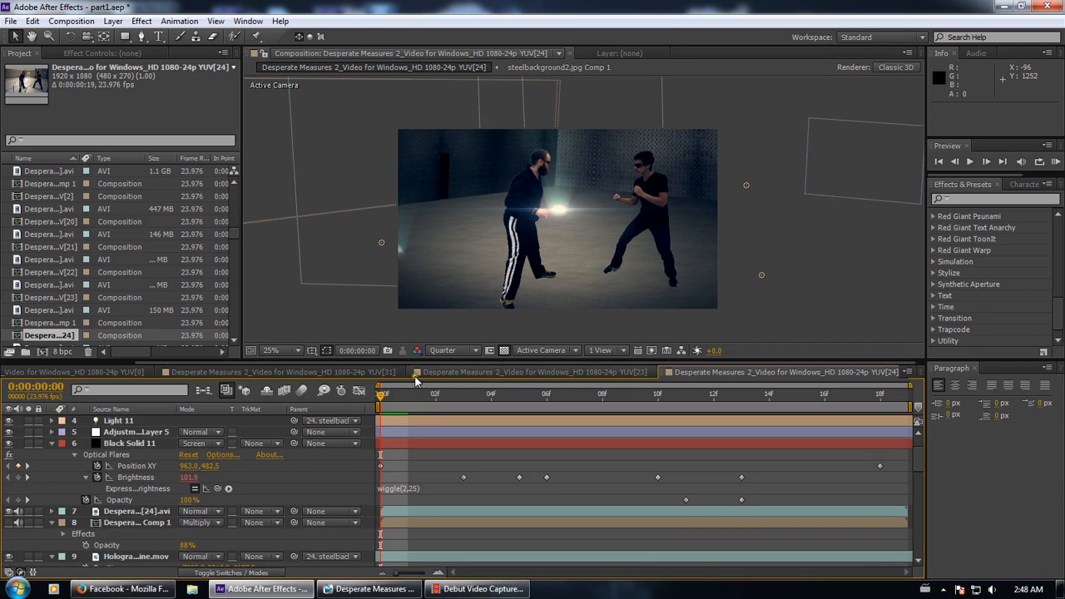
click(7, 523)
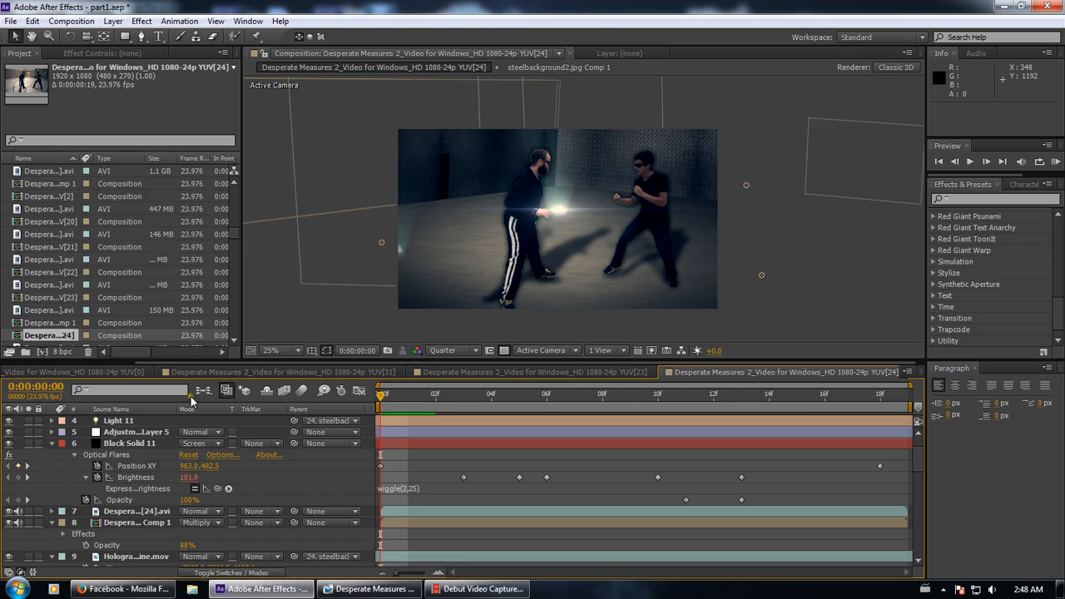
Open the nested shadow composition on layer 8 and make its top footage layer a visible guide layer
click(134, 524)
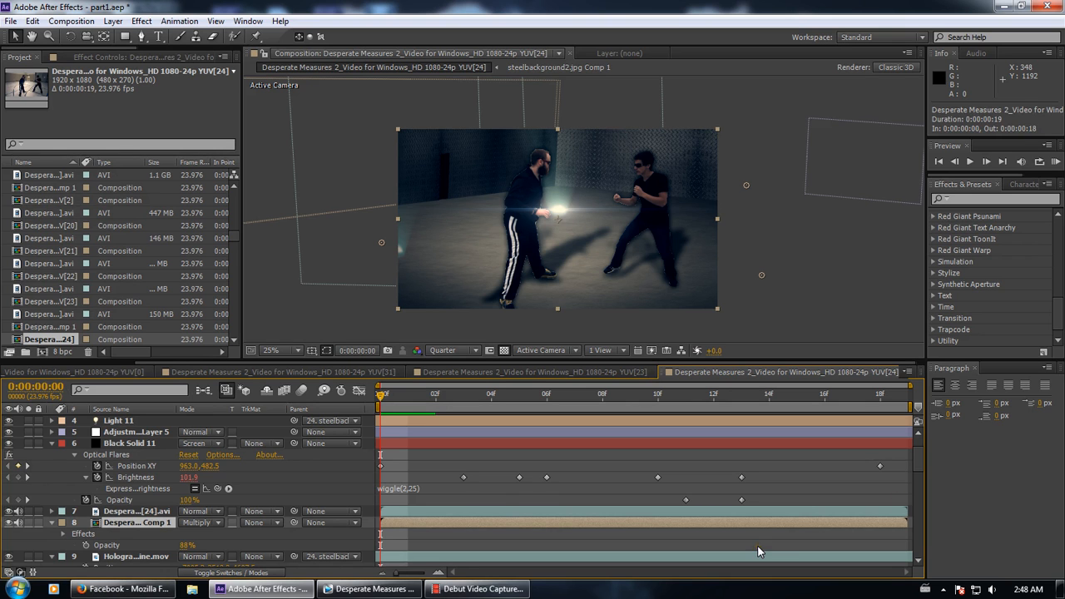
double_click(148, 524)
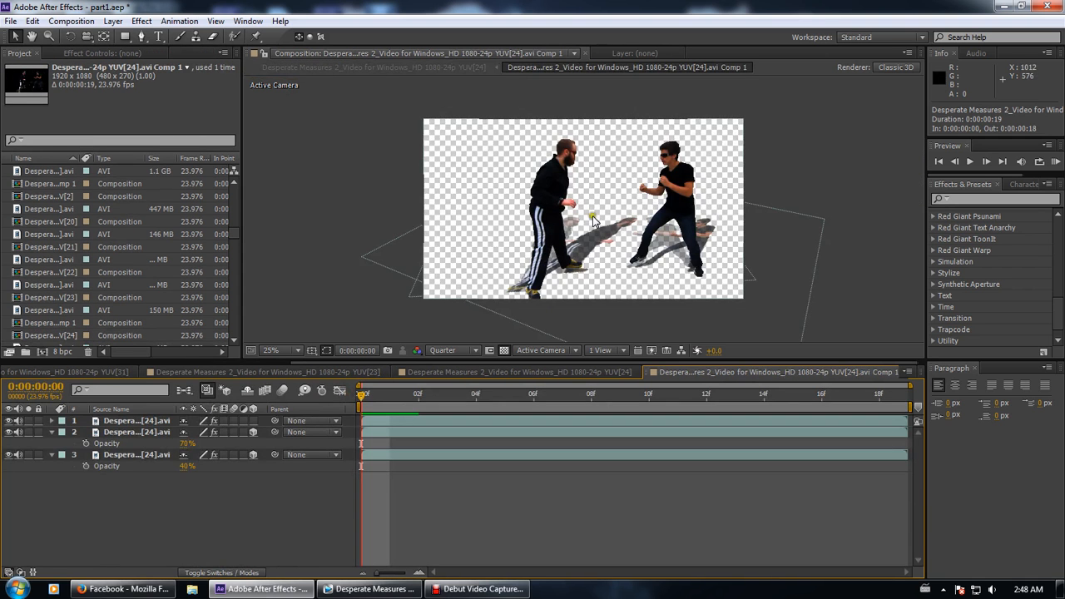
click(11, 421)
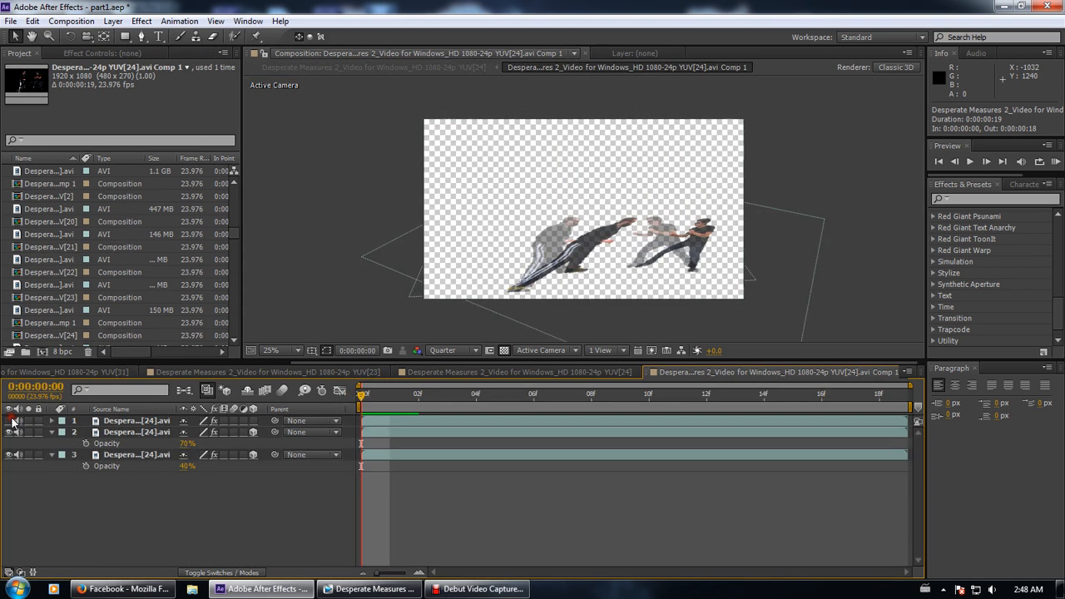
right_click(150, 428)
click(205, 207)
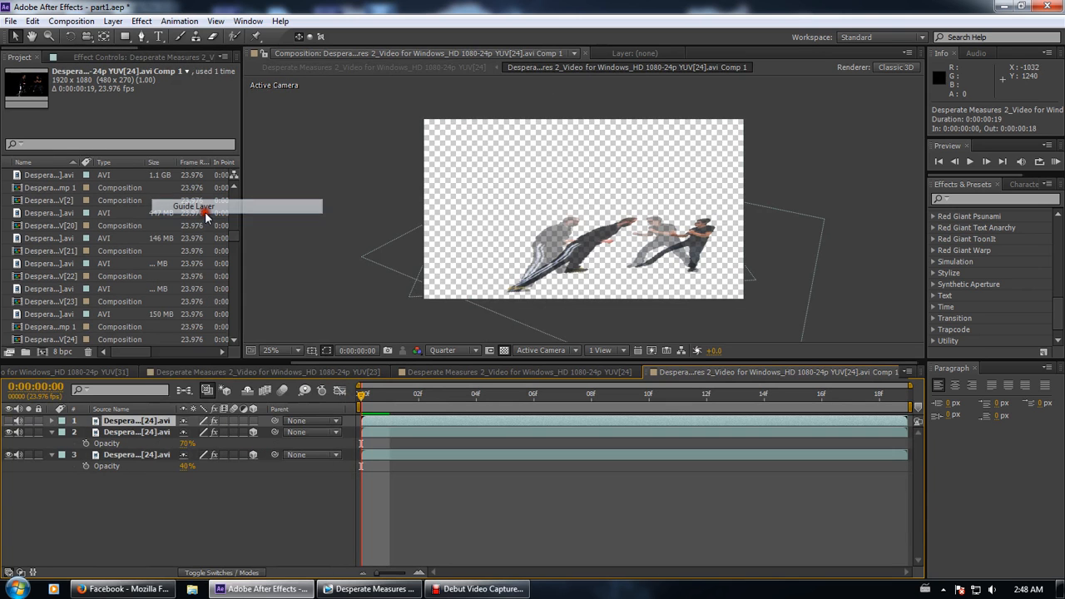
click(9, 420)
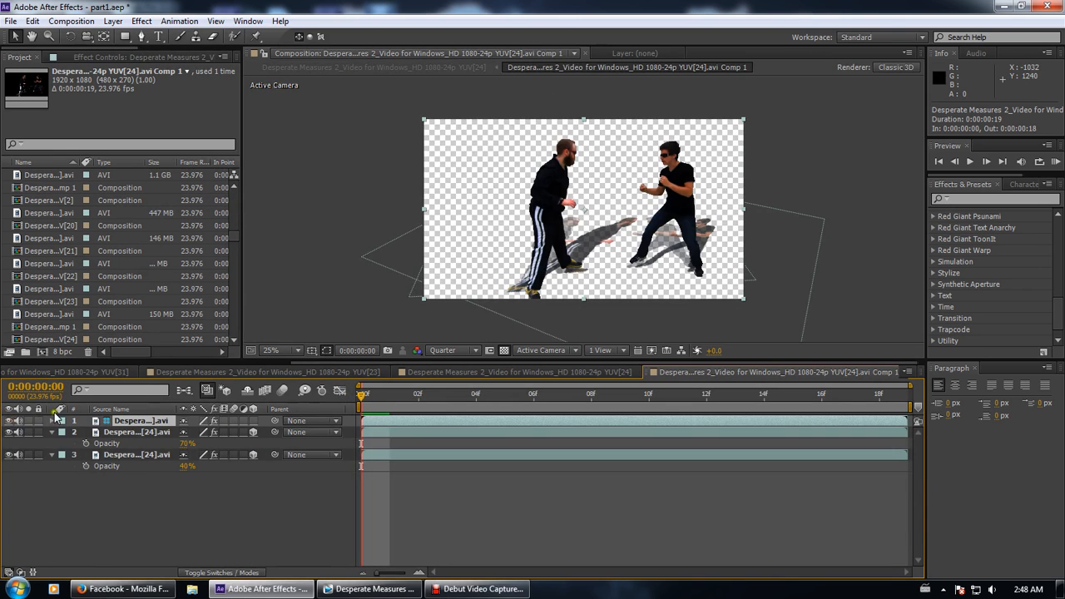
Return to composition [24] and show the effect settings of nested shadow layer 8
drag(383, 412, 358, 408)
click(466, 372)
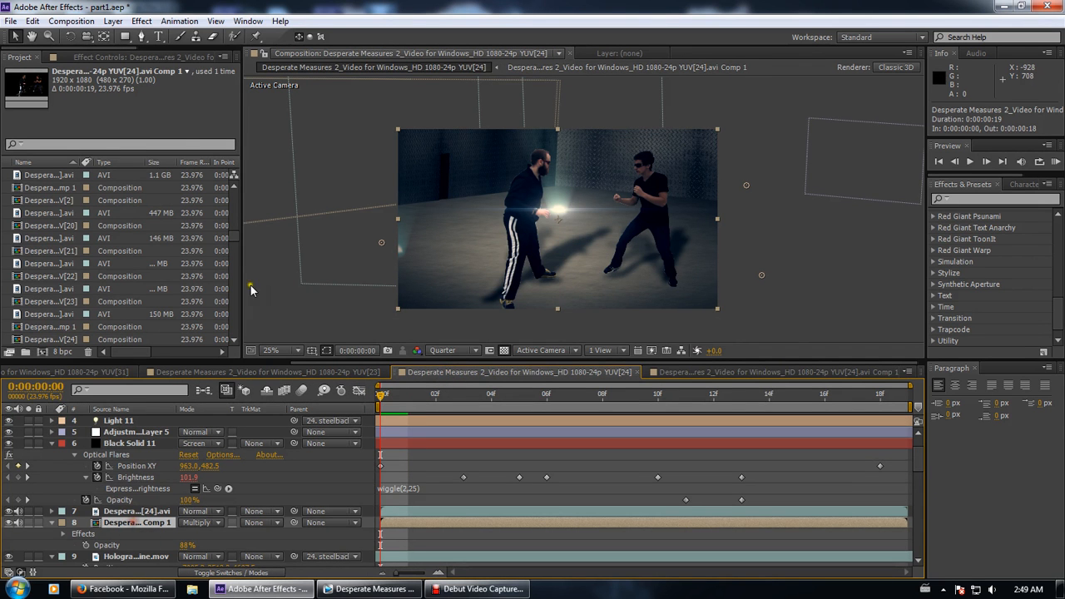
click(120, 58)
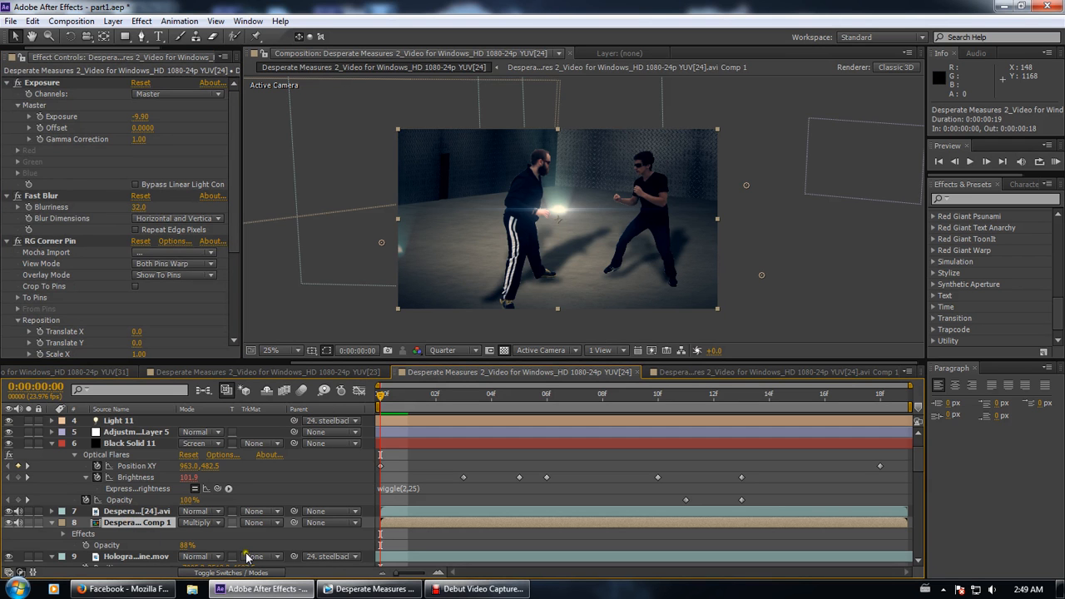
Try a different opacity and the Overlay blending mode on shadow layer 8, undo the opacity change and set the mode to Multiply
mouse_move(181, 545)
mouse_down()
mouse_move(104, 541)
mouse_move(135, 539)
mouse_up()
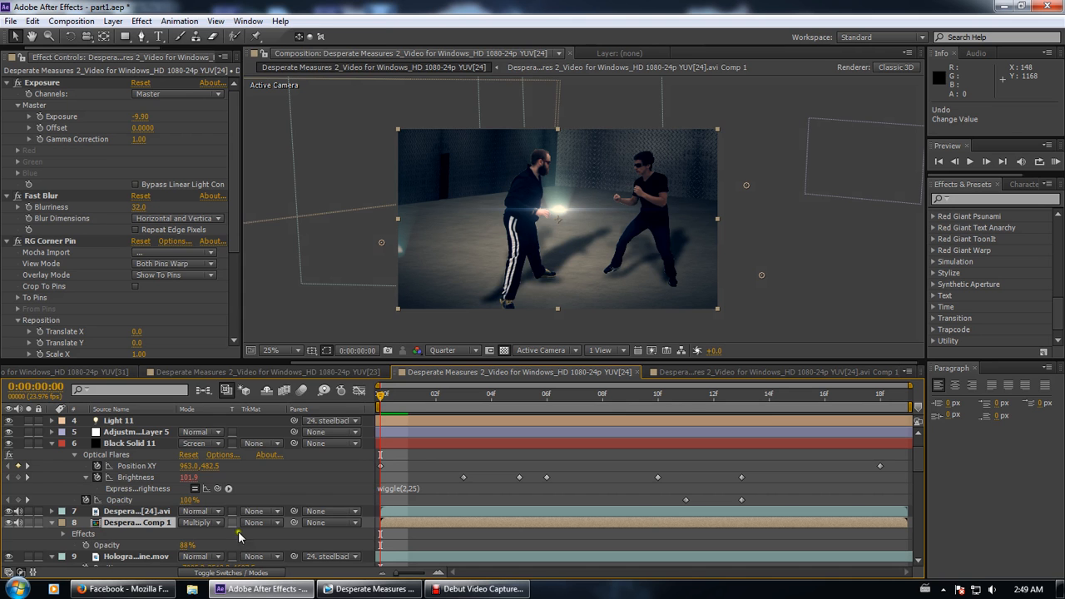
click(204, 524)
click(231, 246)
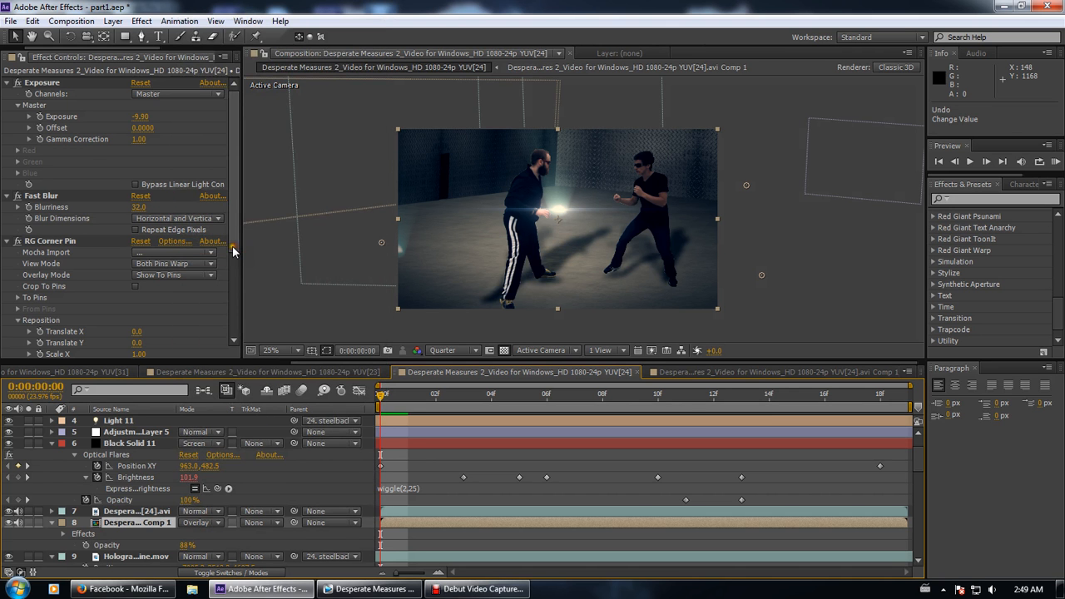
scroll(731, 237, up, 2)
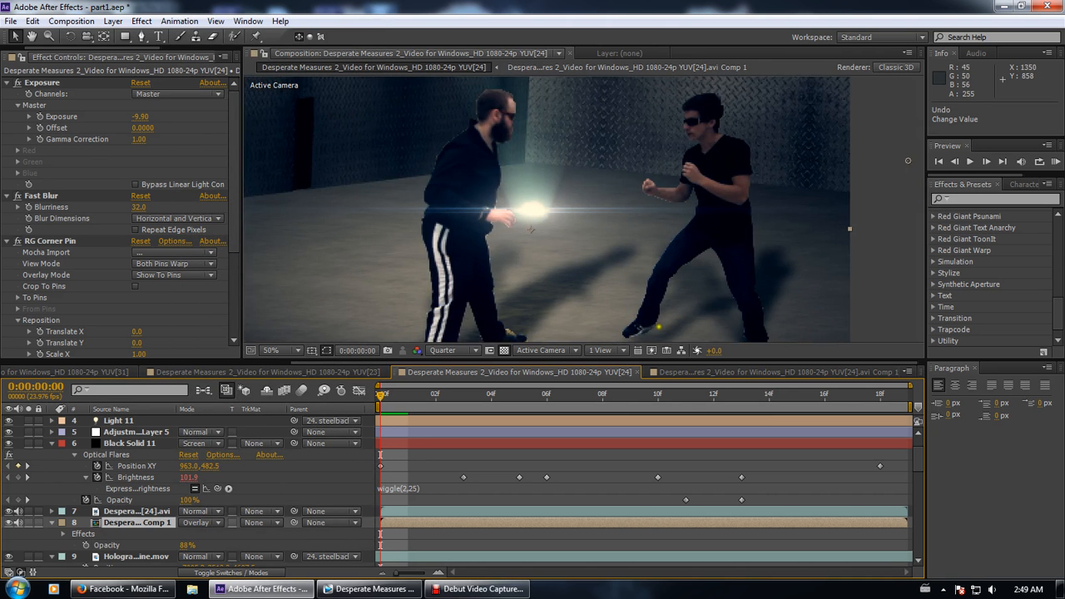
click(212, 522)
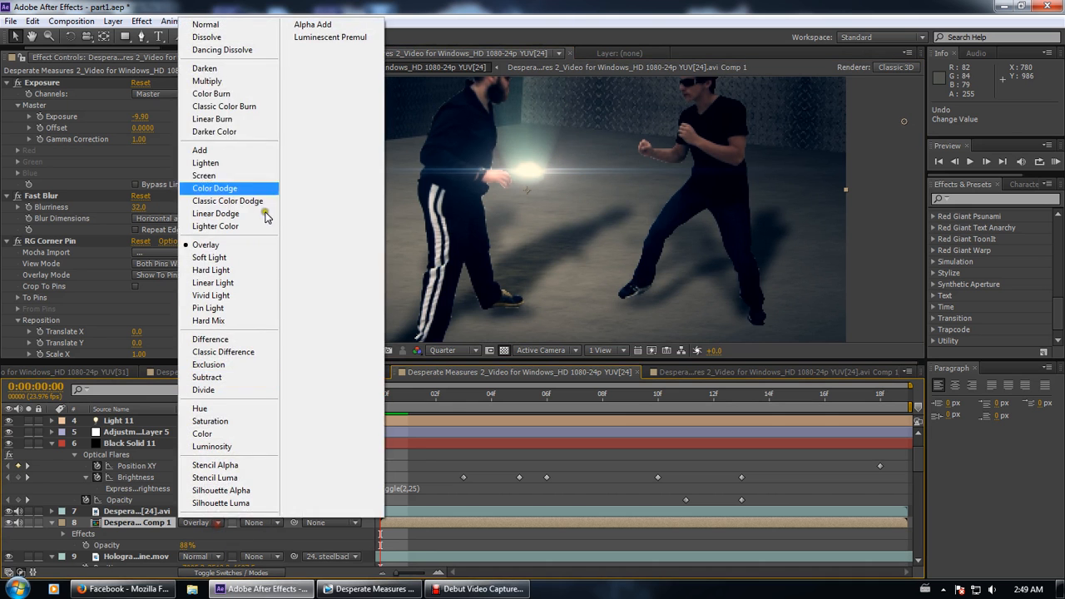
click(200, 82)
scroll(429, 286, up, 2)
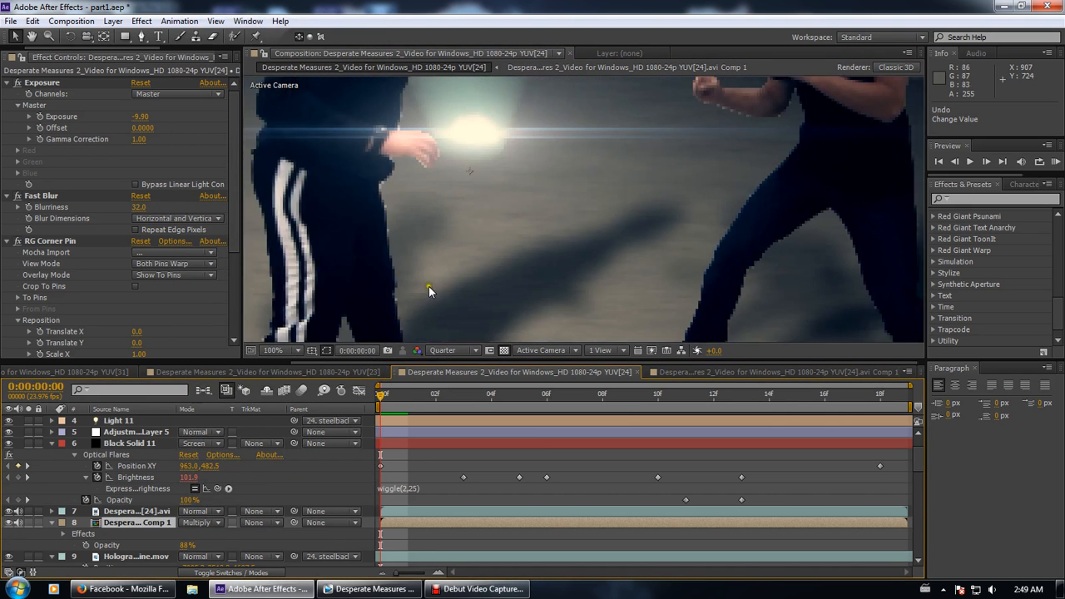
scroll(504, 238, down, 2)
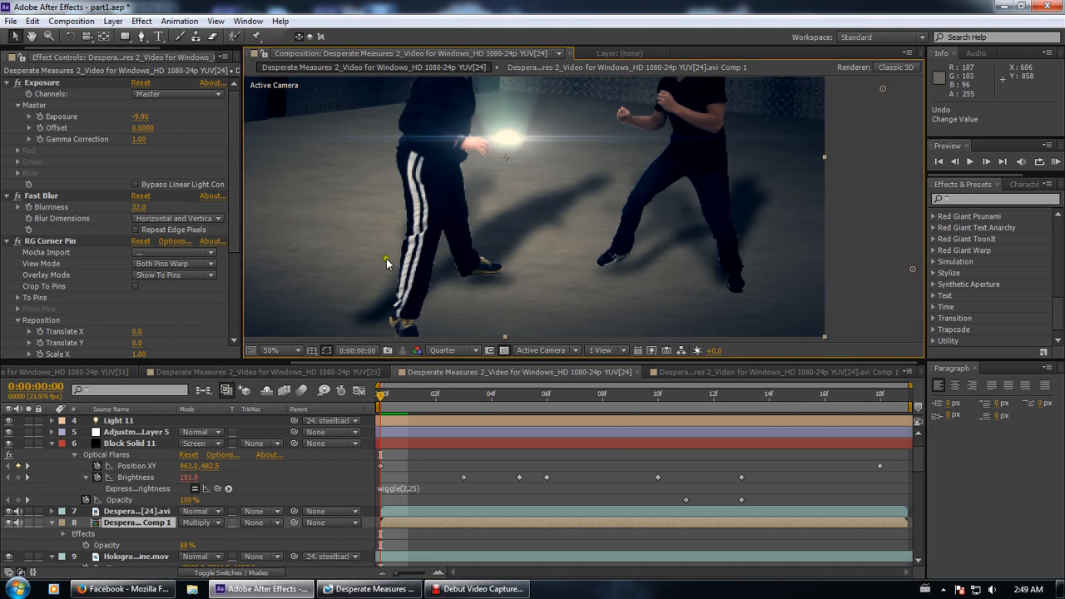
Go back to the nested shadow composition and examine the Roto Brush and RG Corner Pin effects on layer 2
click(773, 372)
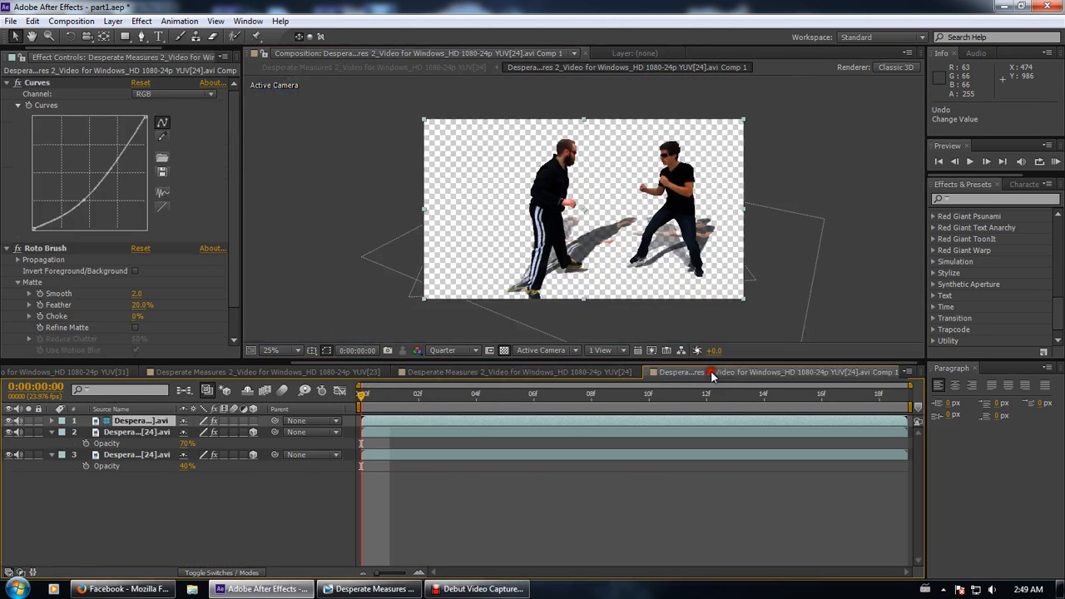
scroll(630, 279, up, 2)
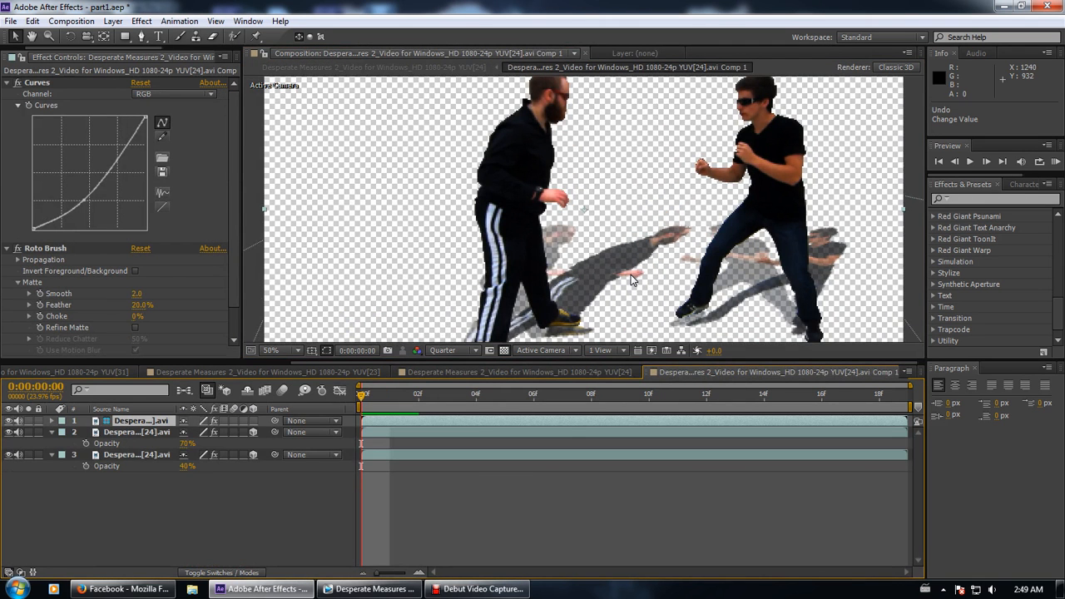
drag(642, 215, 645, 175)
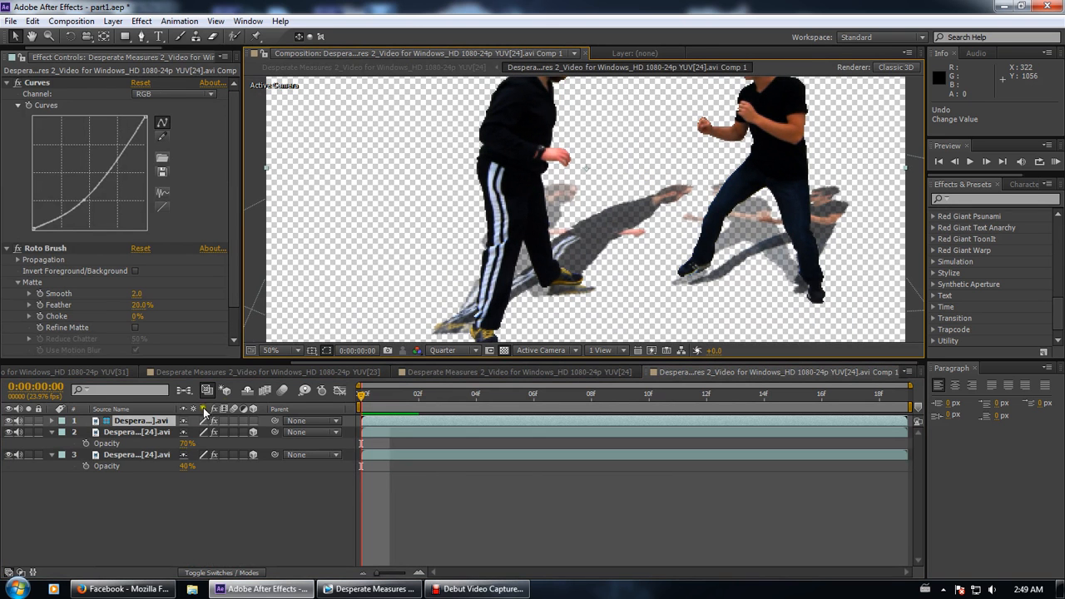
click(133, 433)
click(29, 251)
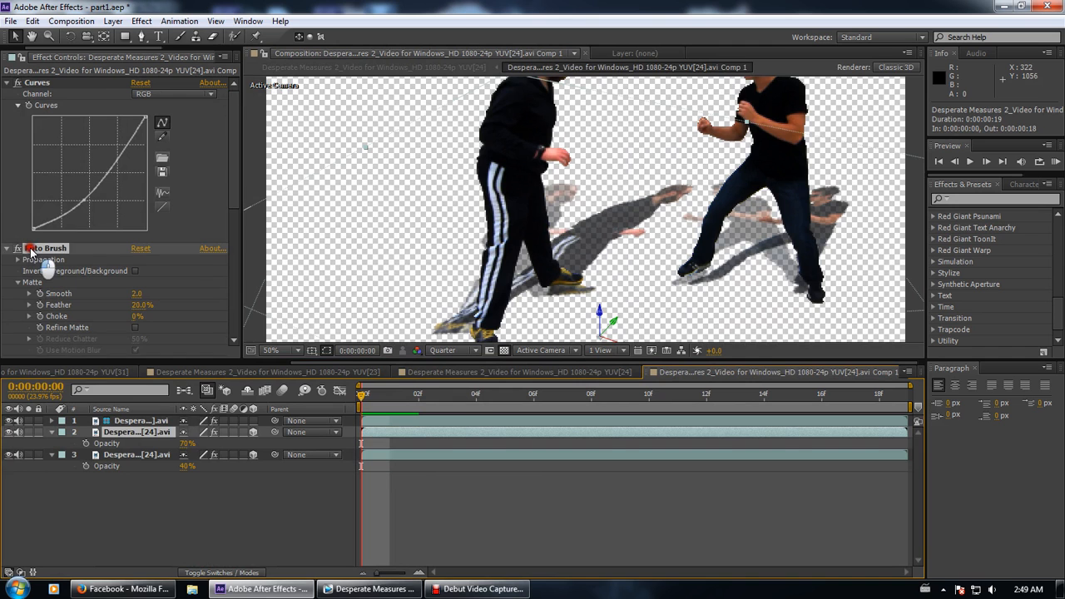
scroll(549, 229, down, 3)
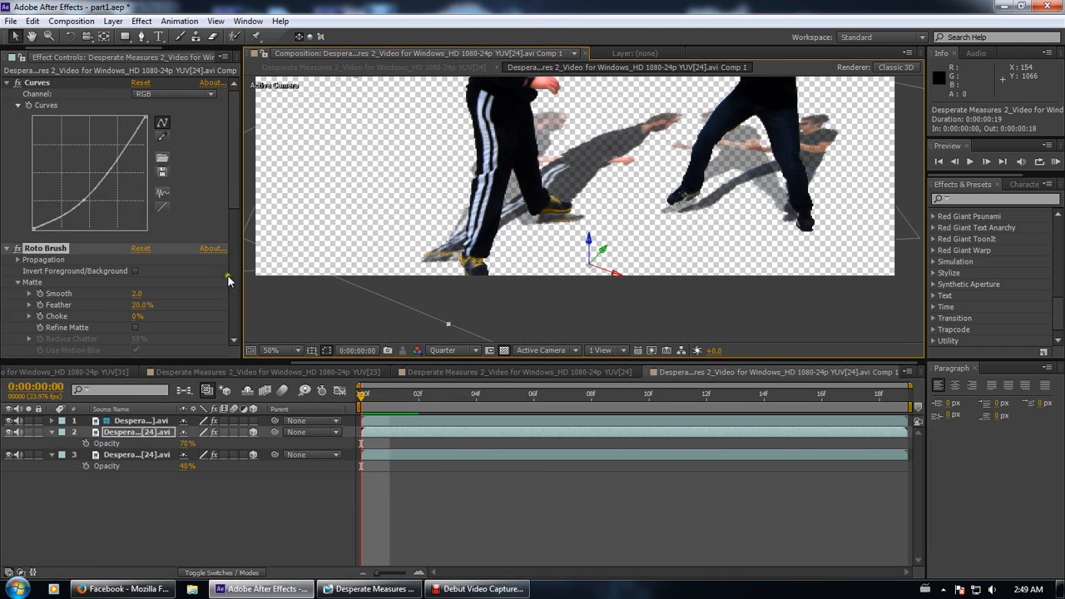
scroll(199, 284, down, 5)
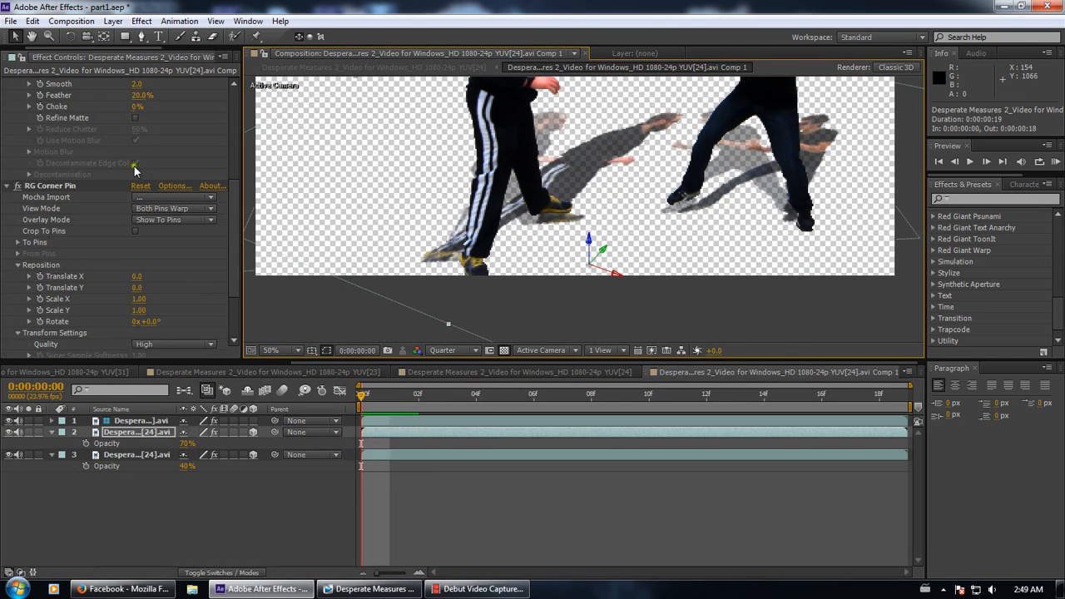
Try moving the lower-left To pin of layer 2's RG Corner Pin effect and undo the move
click(71, 186)
key(comma)
key(comma)
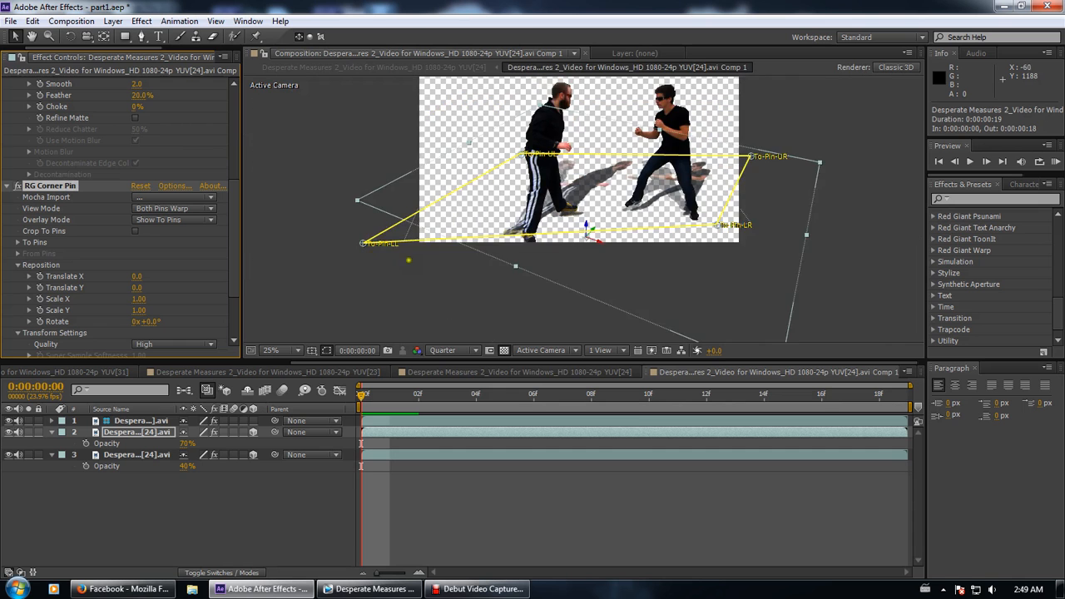
drag(381, 247, 396, 257)
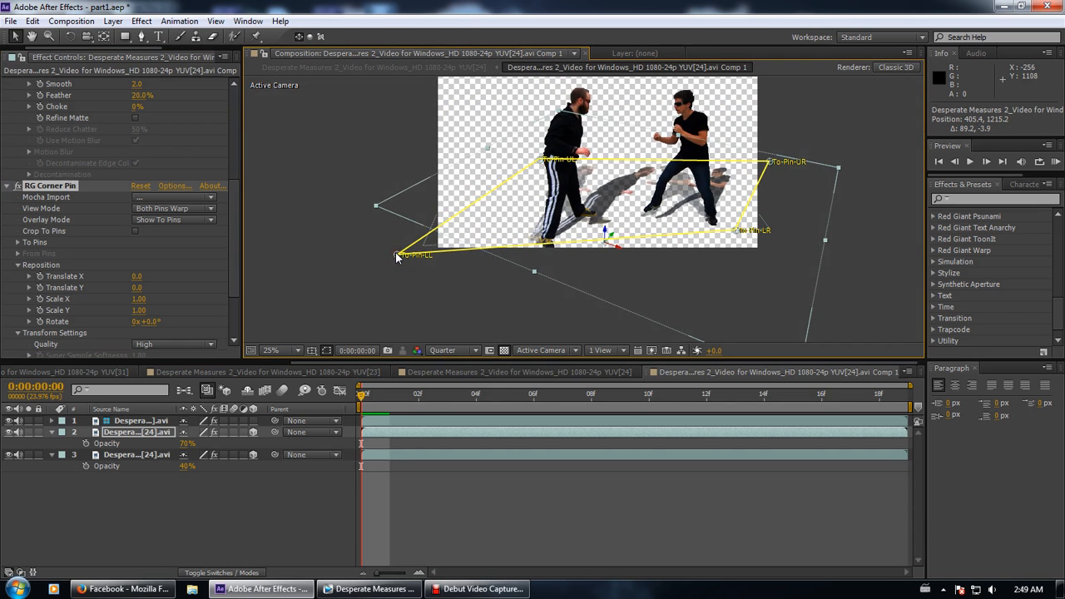
key(ctrl+z)
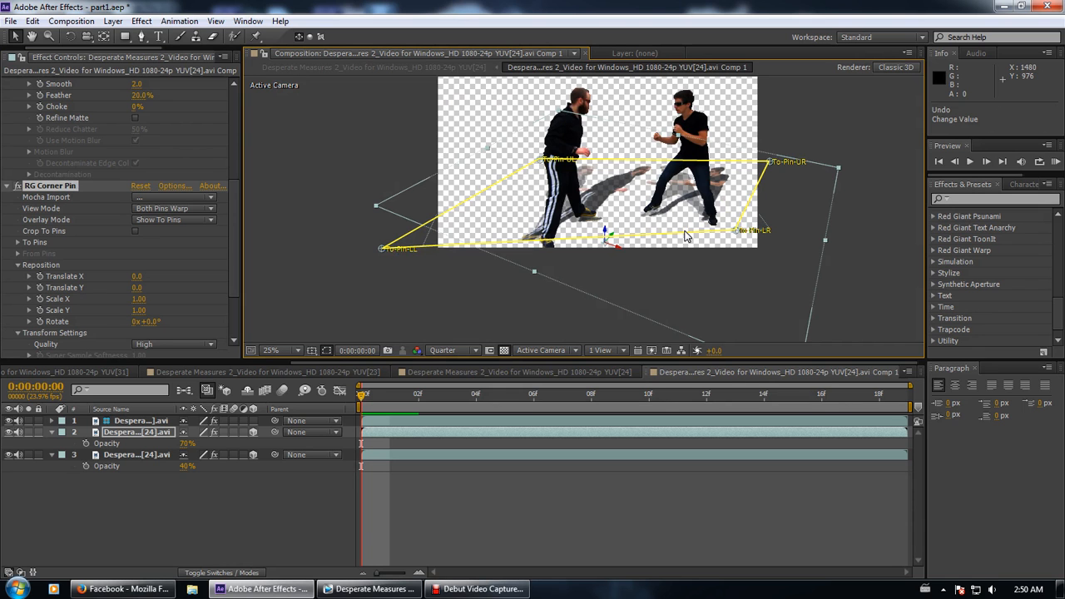
click(203, 487)
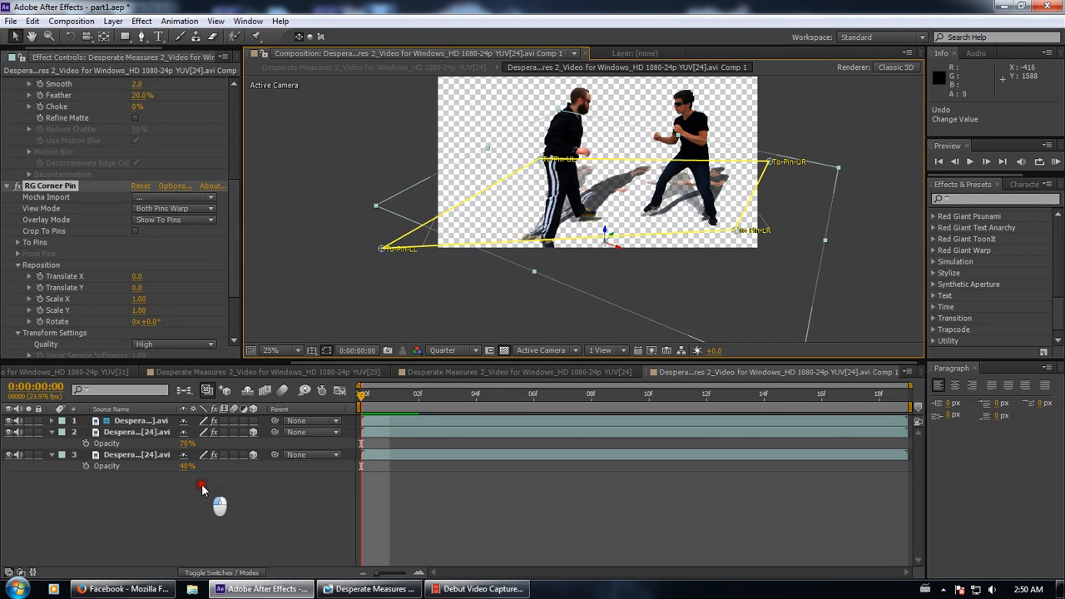
Select shadow layer 3 and scrub the nested shadow composition to frame 17 and back to the first frame
scroll(742, 241, up, 2)
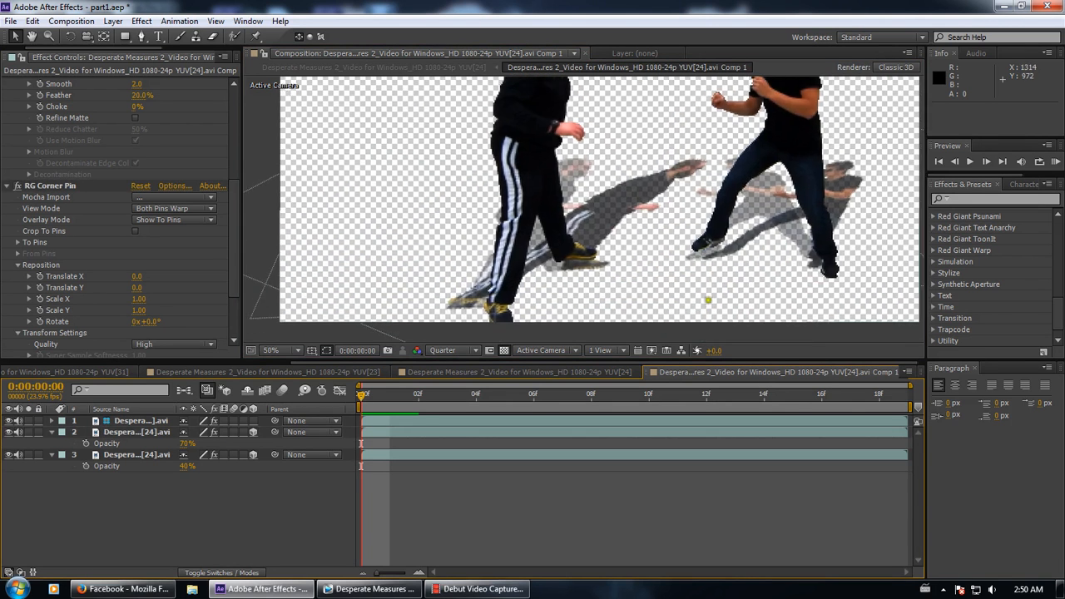
scroll(699, 310, down, 2)
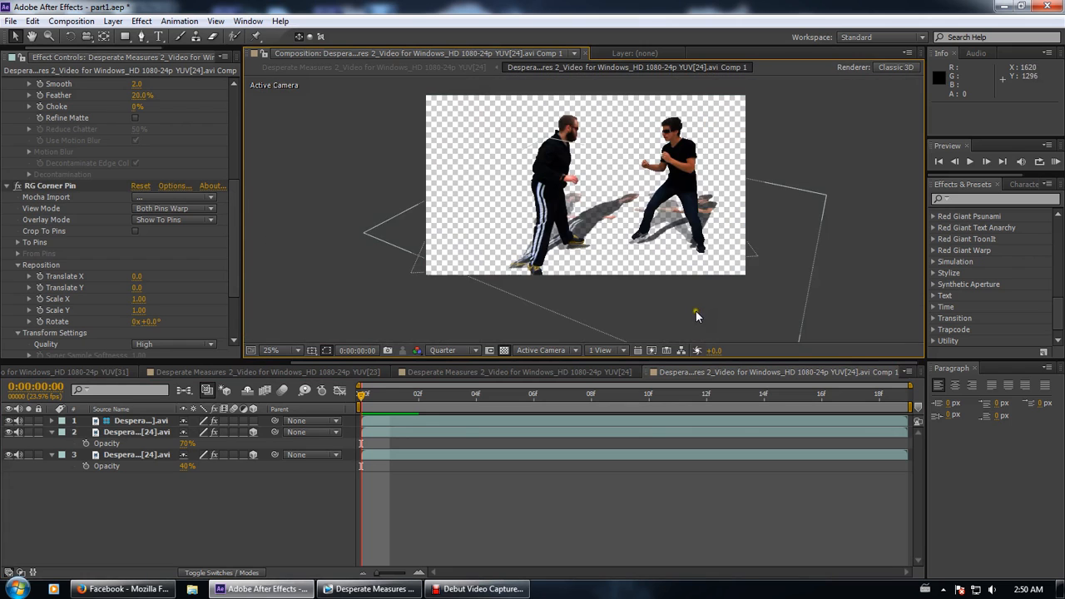
click(423, 272)
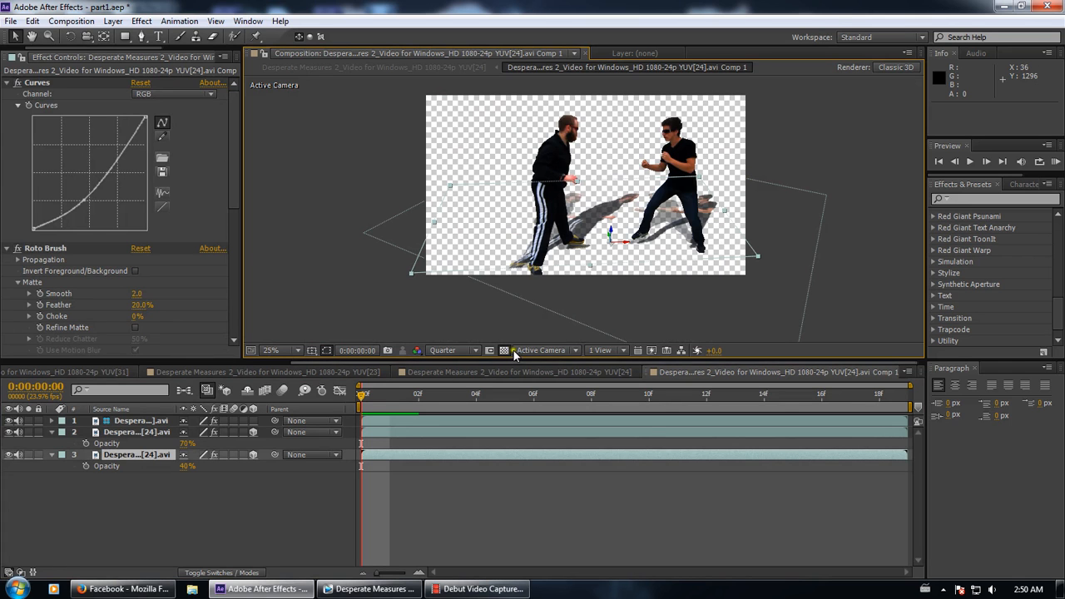
drag(380, 398, 304, 416)
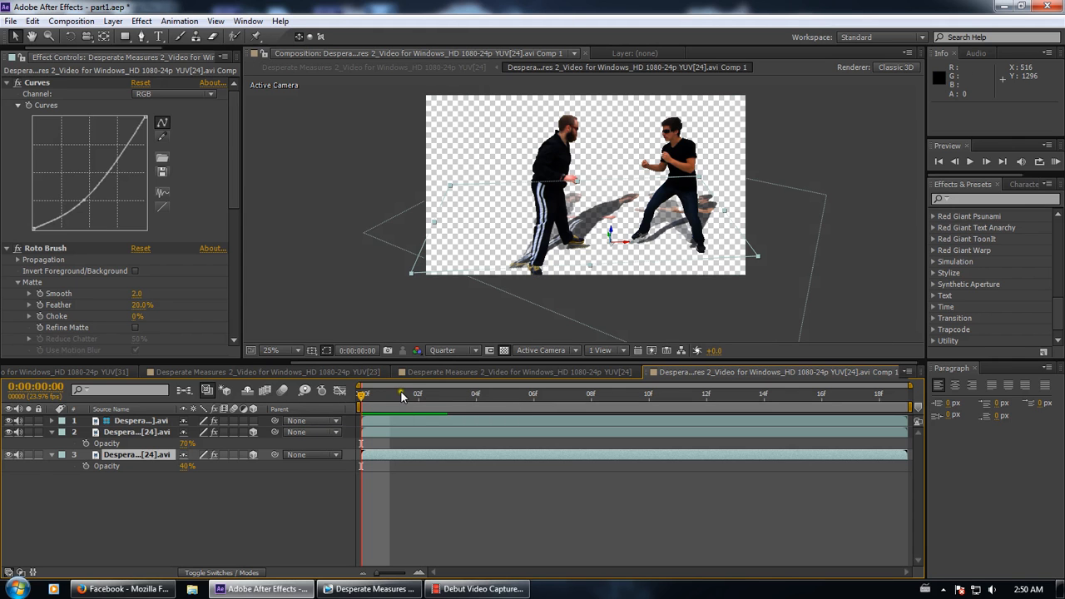
drag(416, 398, 852, 412)
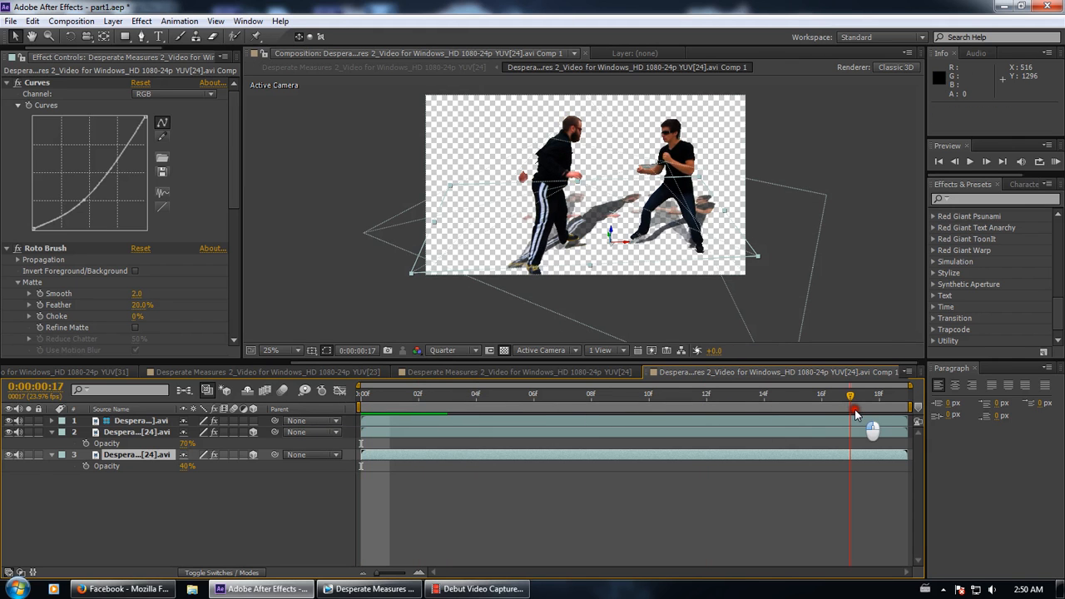
drag(849, 396, 357, 397)
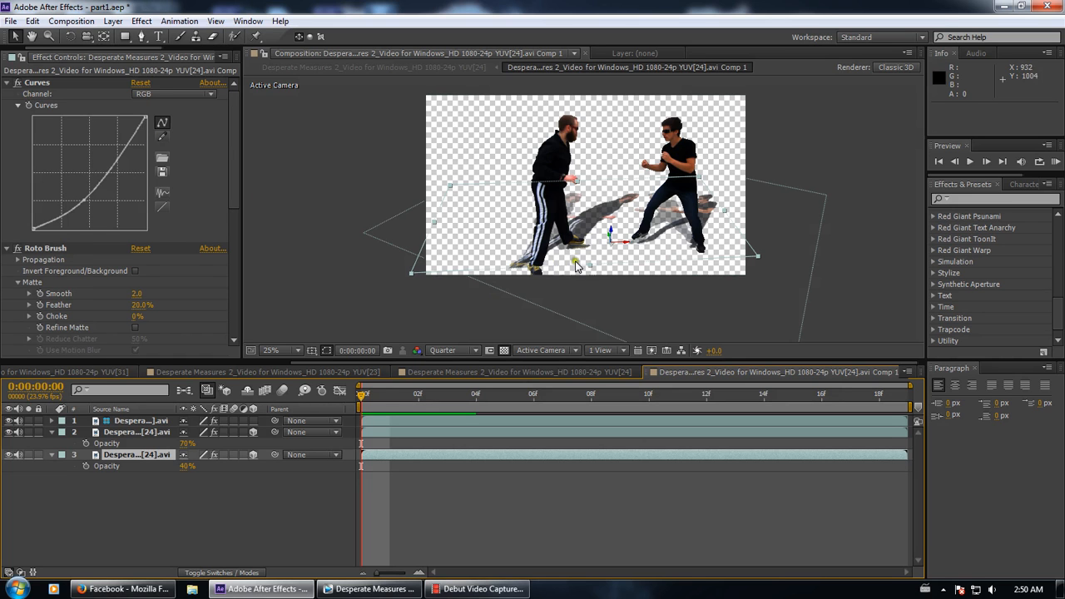
Select layer 2, compare with the finished shadows in composition [24] and return to the nested shadow composition
click(143, 432)
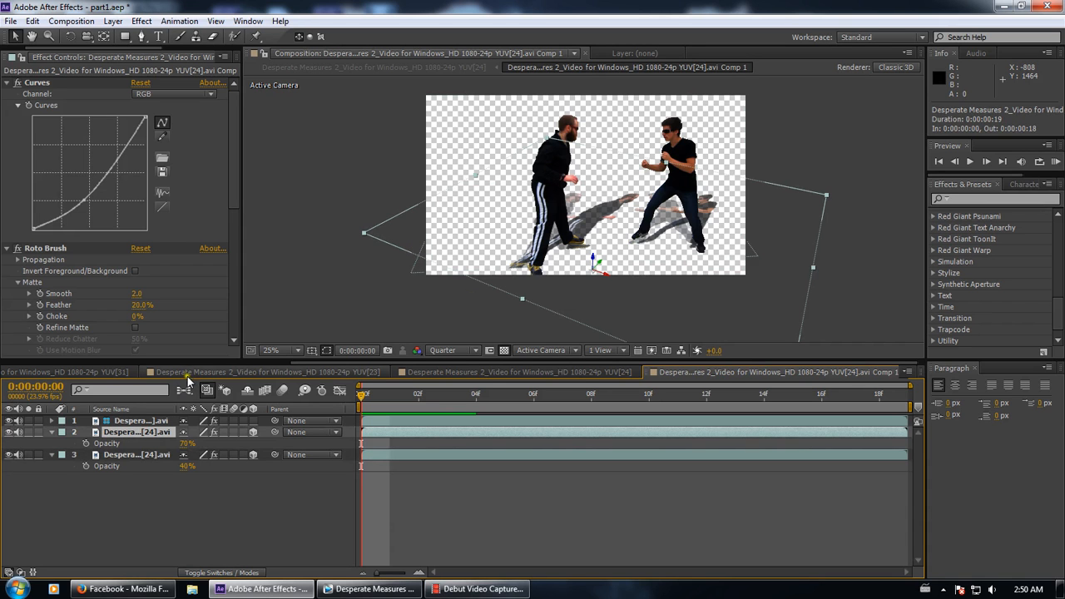
click(498, 373)
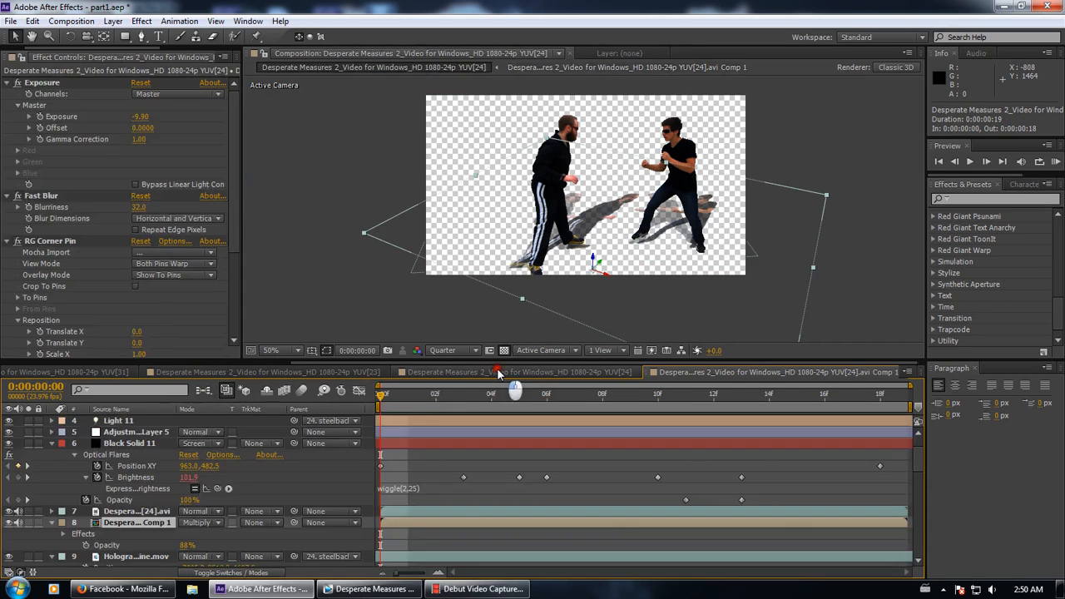
scroll(582, 207, down, 2)
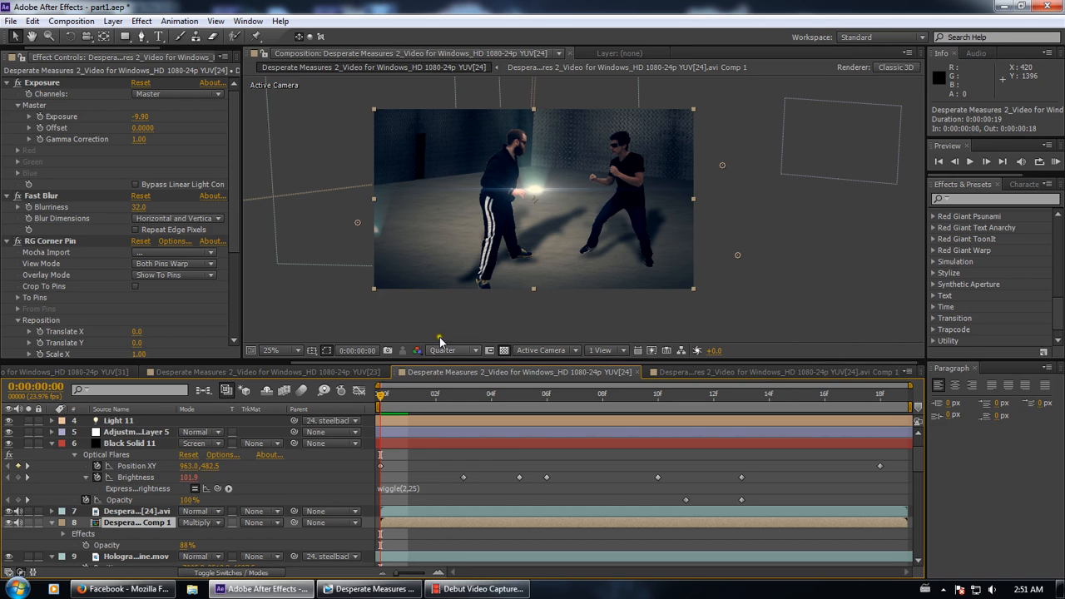
click(640, 373)
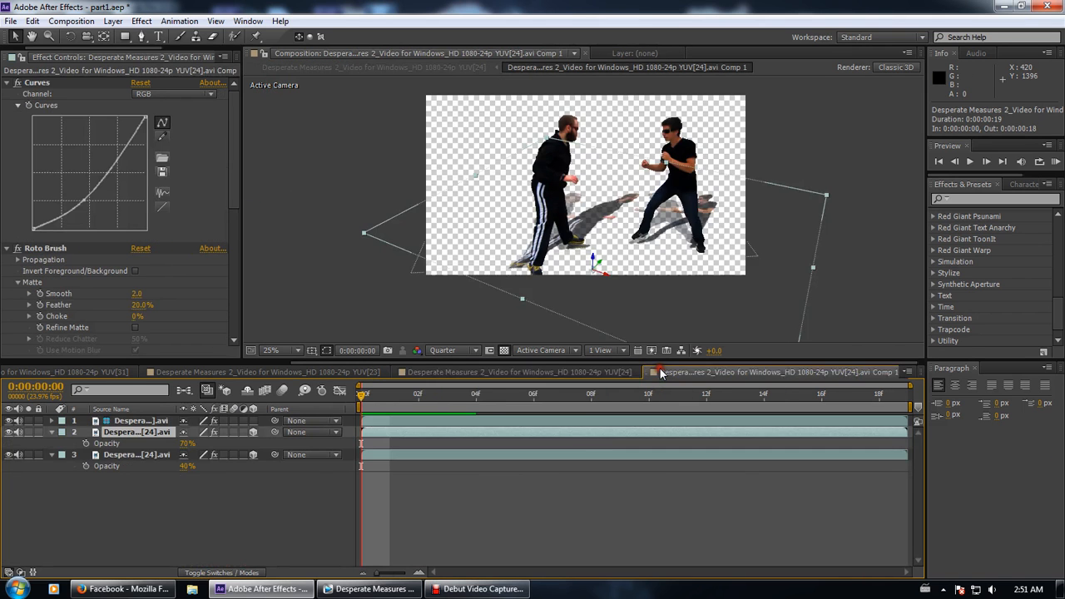
Reveal layer 2's Scale, try flipping it vertically with a Y scale of -184.27 and undo the change
click(70, 36)
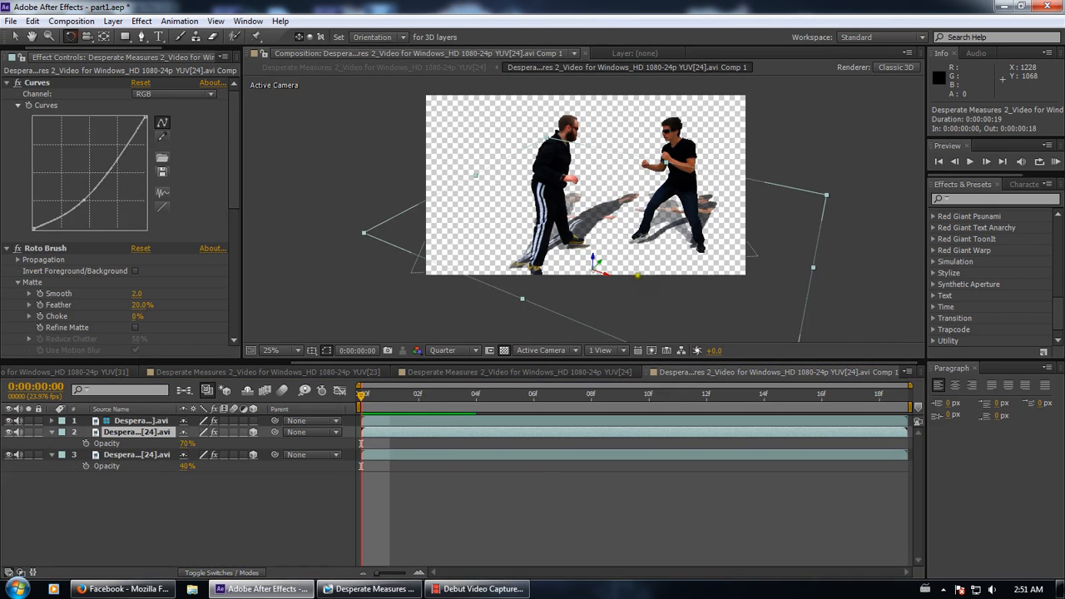
drag(138, 433, 238, 441)
key(s)
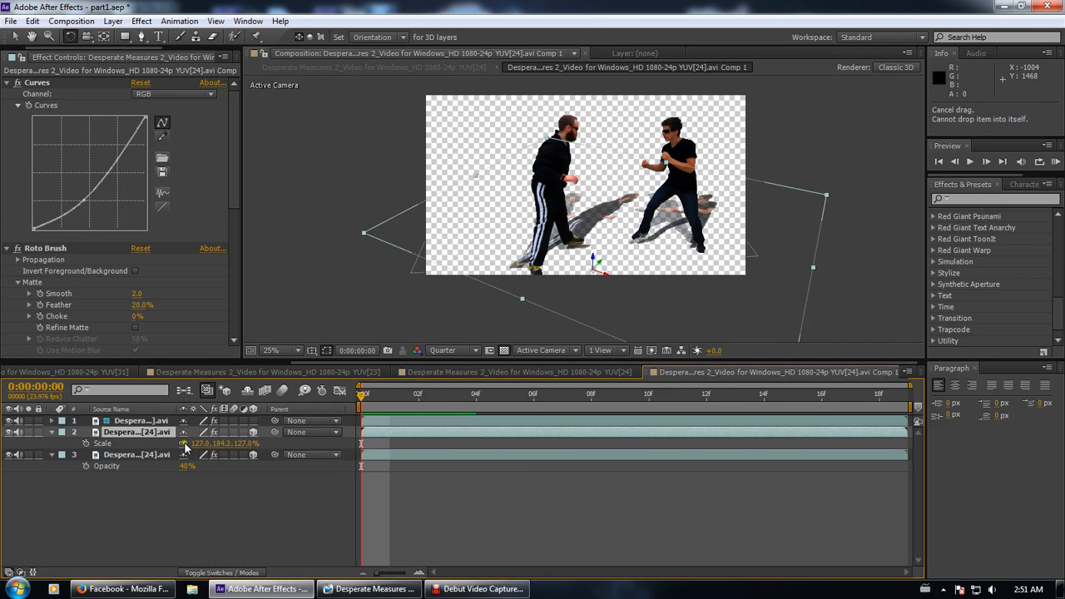
click(220, 443)
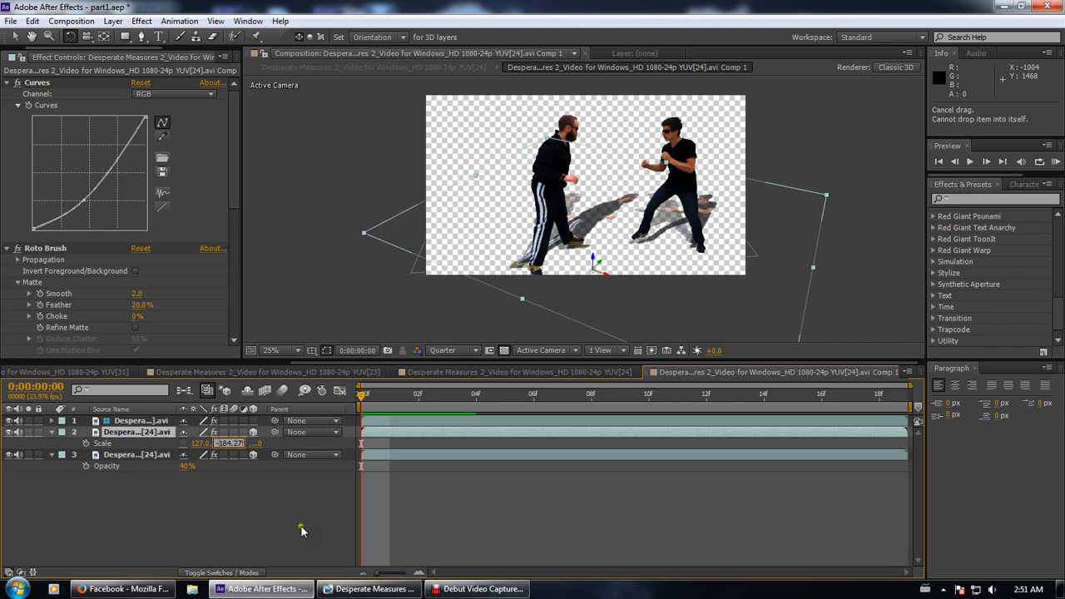
click(270, 529)
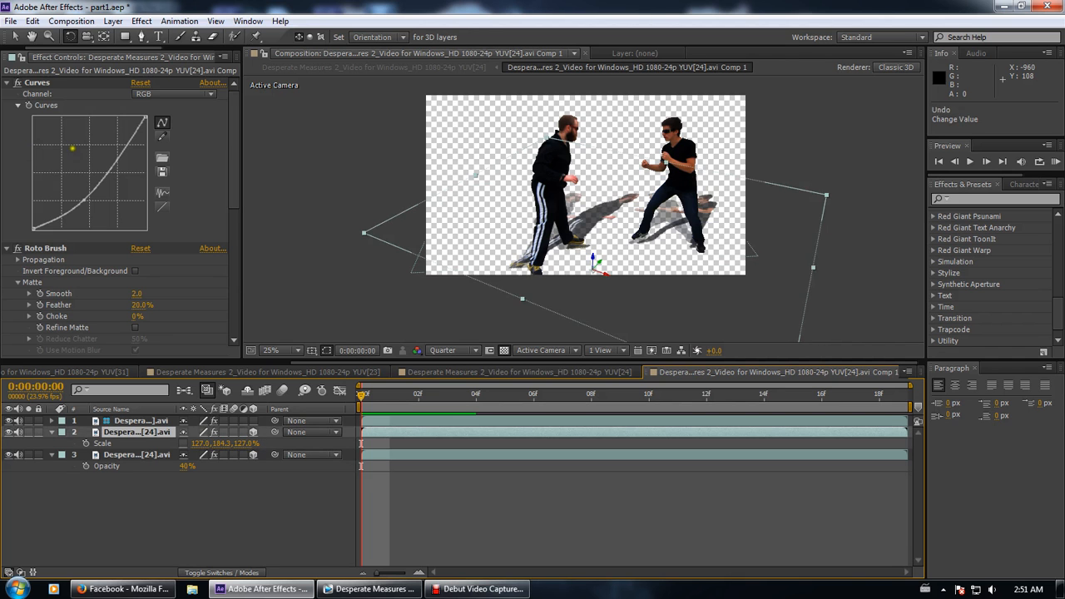
Return to composition [24] and show the project items around its nested shadow composition
click(450, 371)
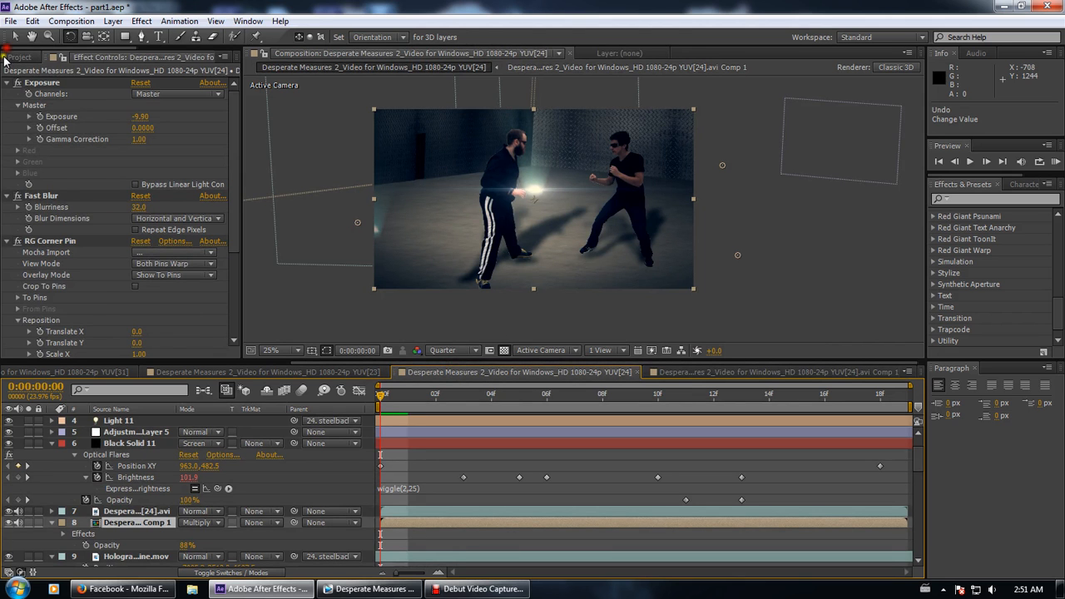
click(10, 57)
scroll(50, 291, down, 2)
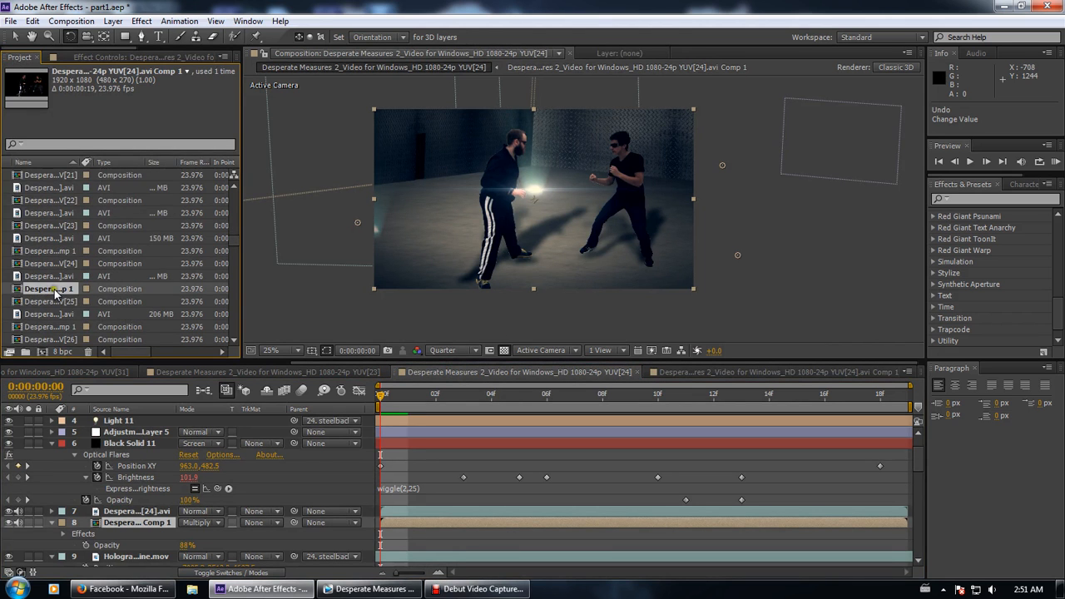
scroll(55, 293, down, 1)
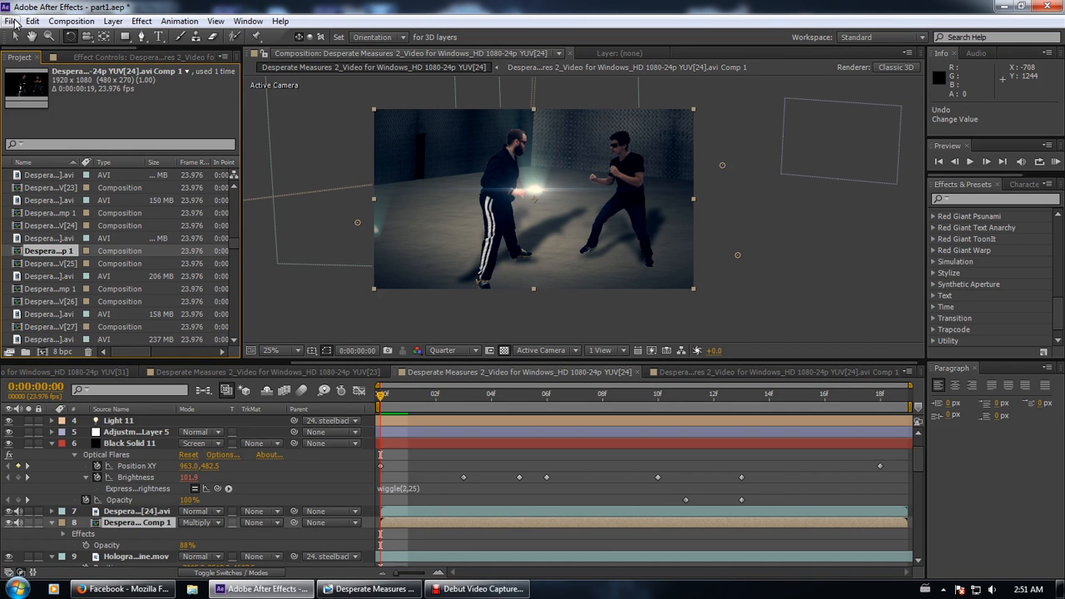
click(14, 21)
click(14, 21)
key(ctrl+s)
Find the composition whose name ends in [4] among the project items and open it
scroll(62, 278, up, 3)
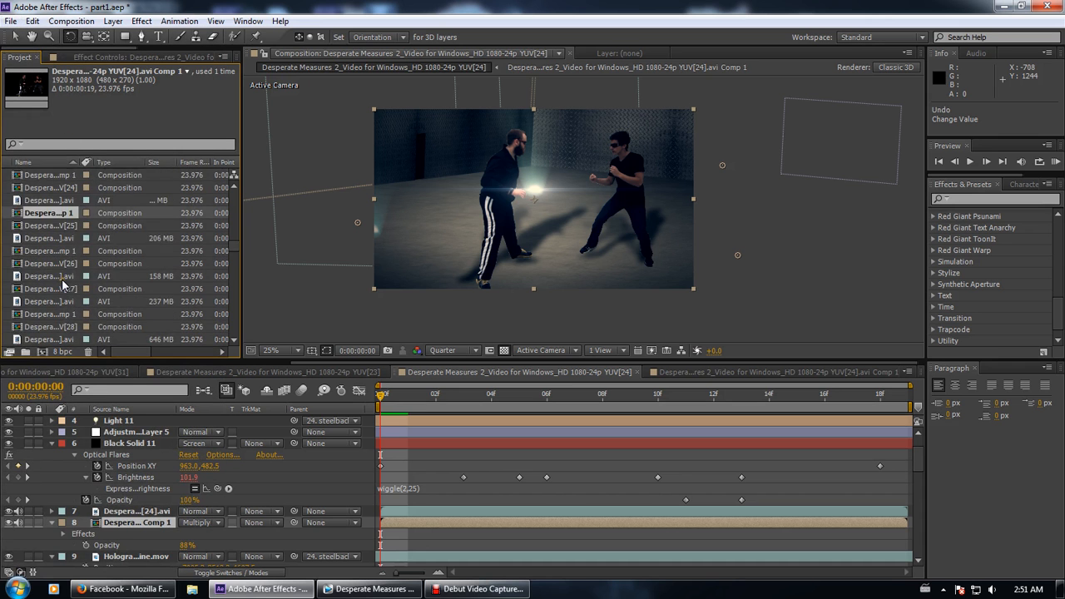
scroll(63, 274, down, 10)
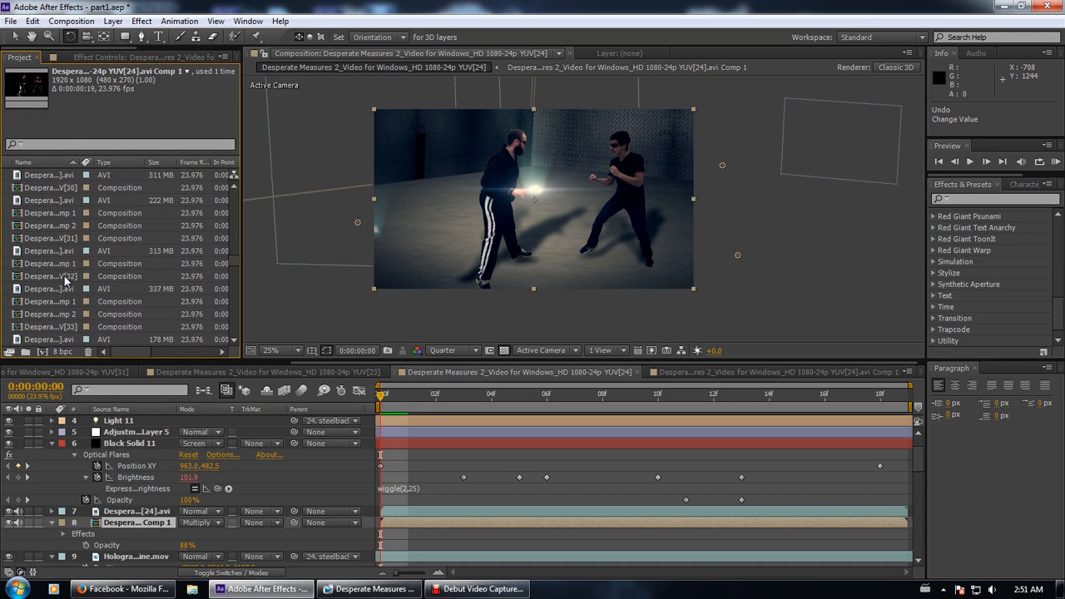
scroll(65, 274, down, 5)
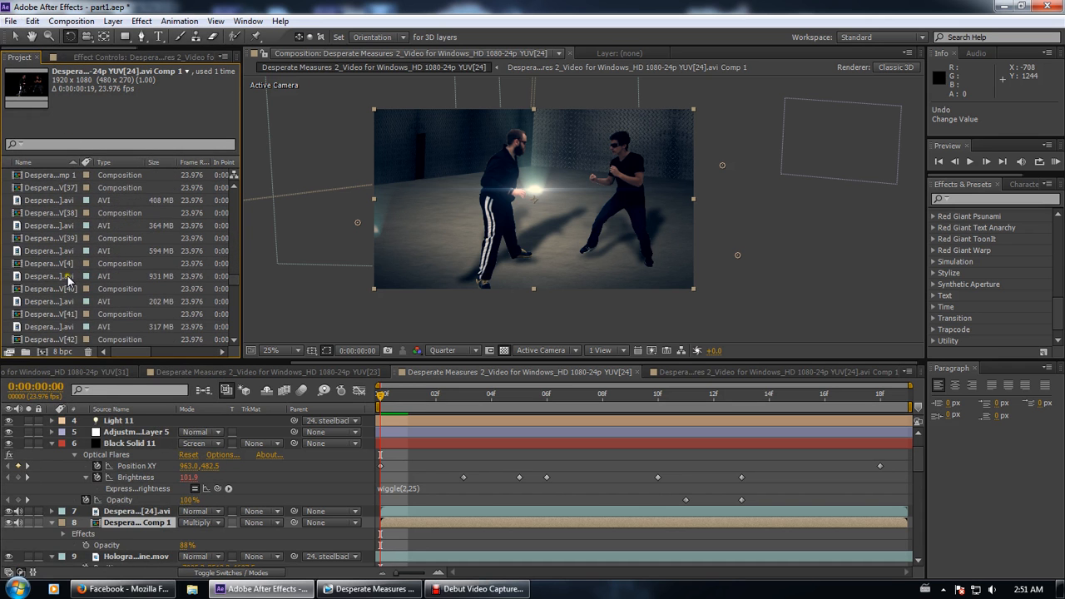
click(66, 227)
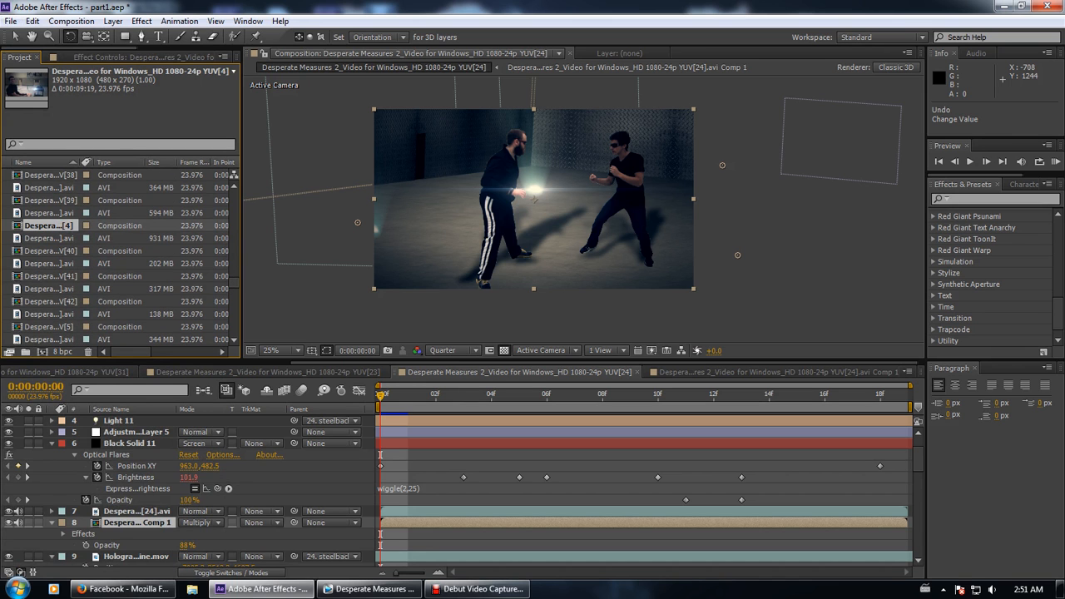
double_click(60, 225)
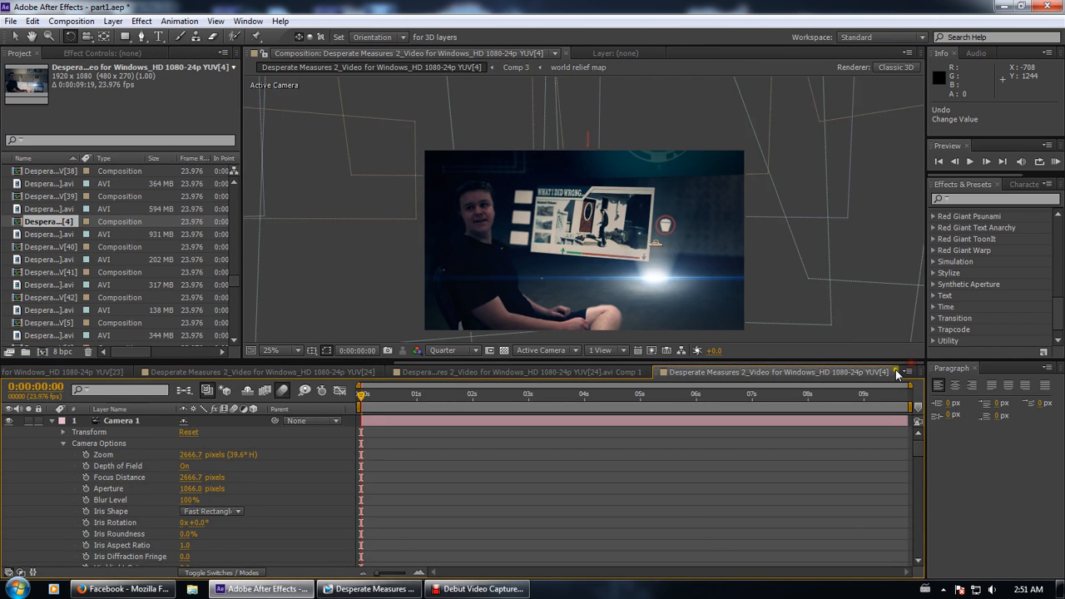
Close compositions [4], [24], [23], [31] and [0] and the nested shadow composition
click(894, 372)
click(627, 379)
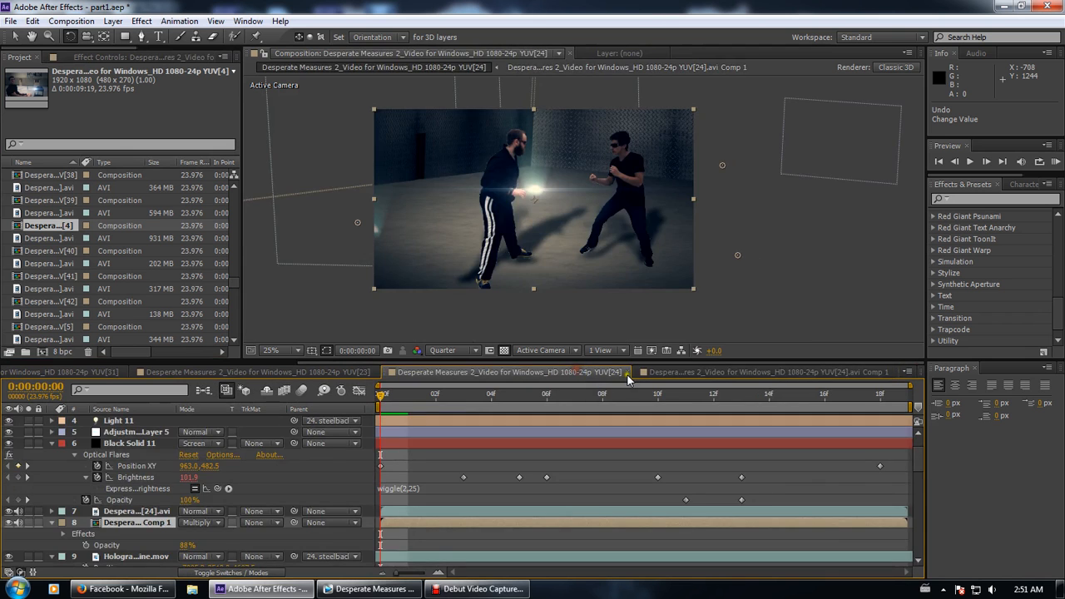
click(628, 373)
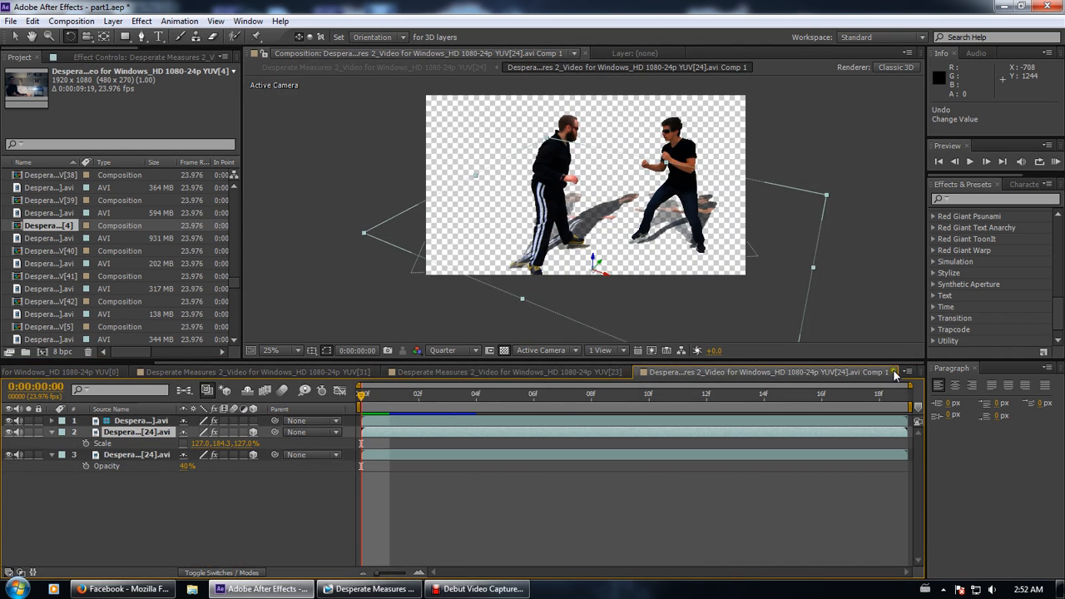
click(894, 371)
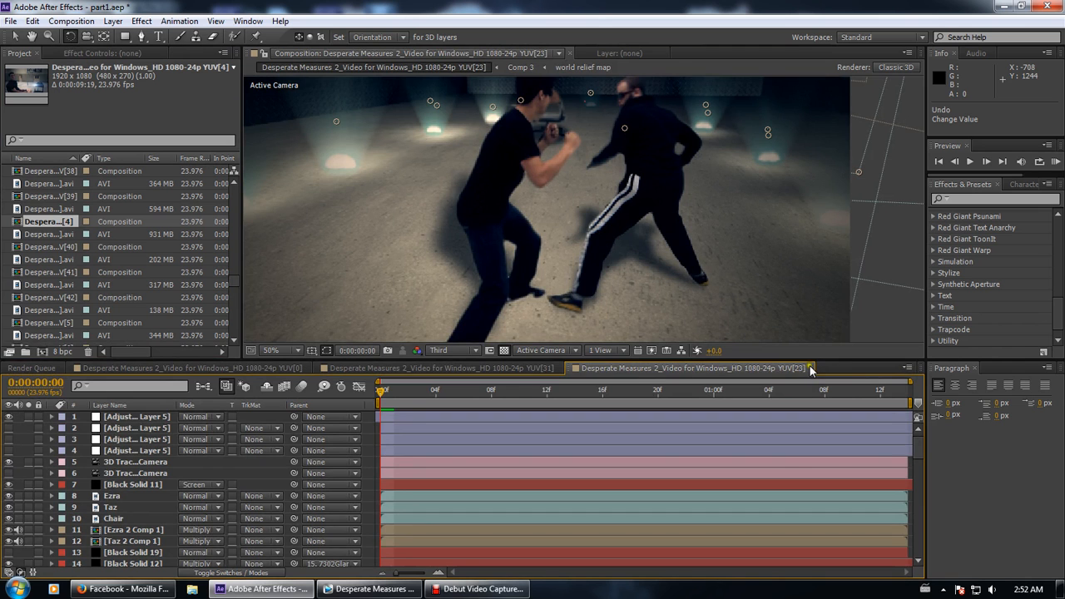
click(811, 368)
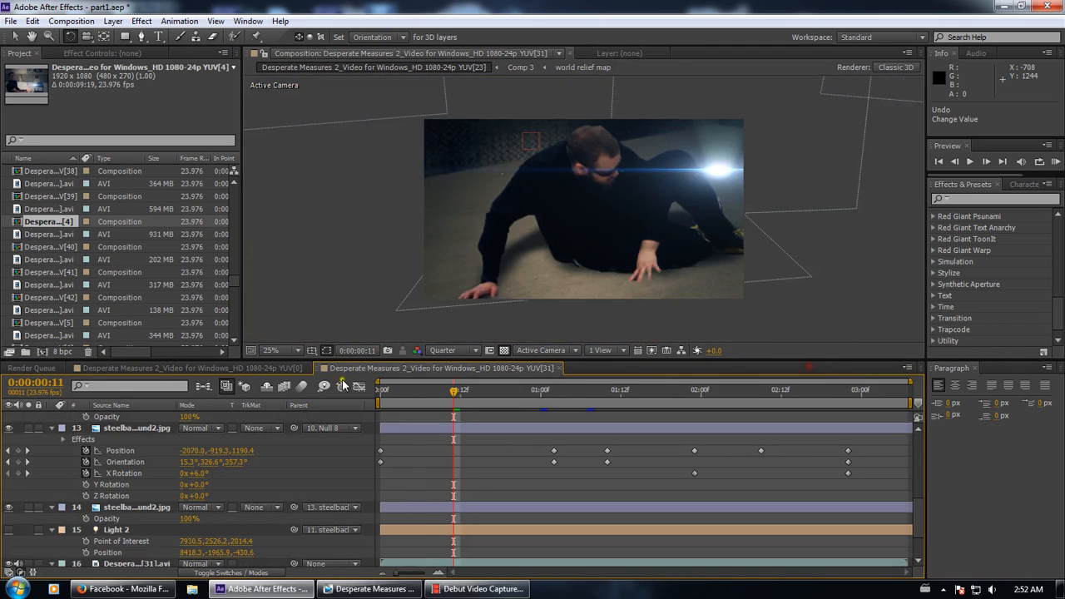
click(559, 369)
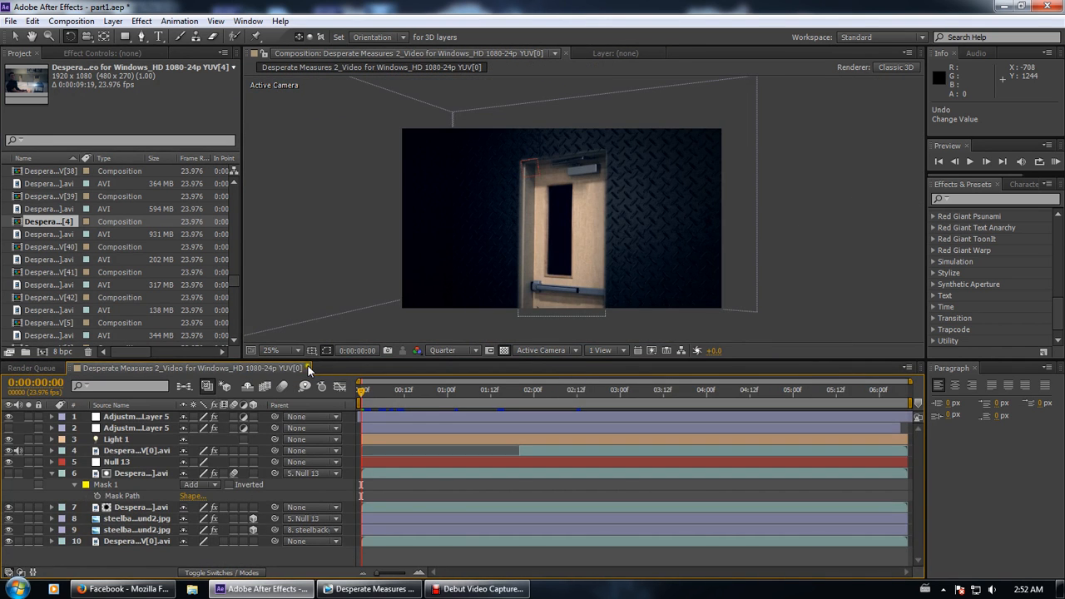
click(307, 365)
Reopen composition [4], move to 0:00:02:18 and collapse the Camera 1 properties
click(73, 221)
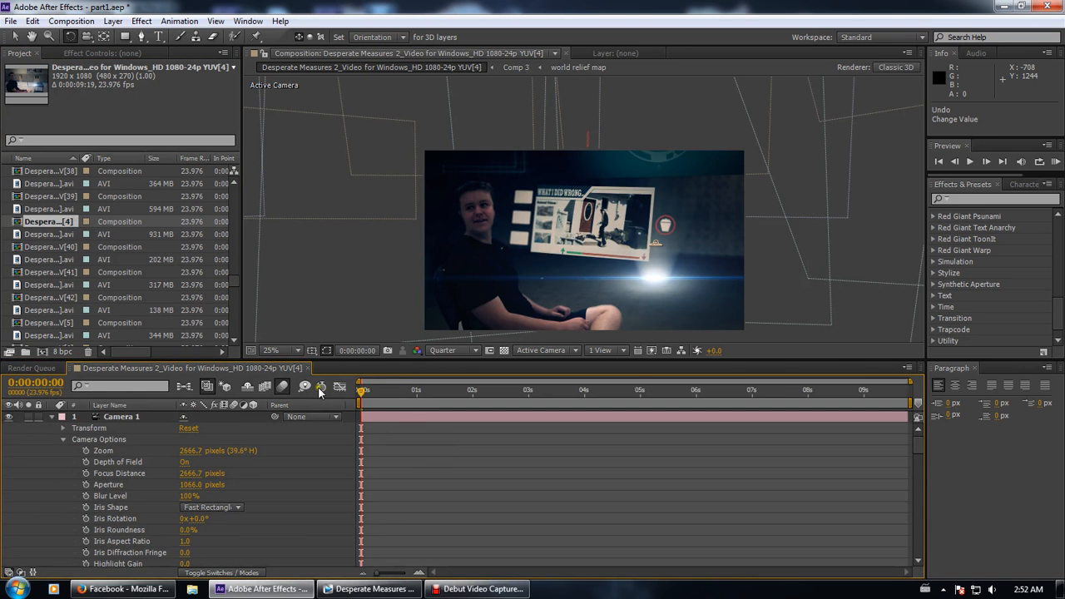
drag(363, 391, 515, 397)
click(52, 417)
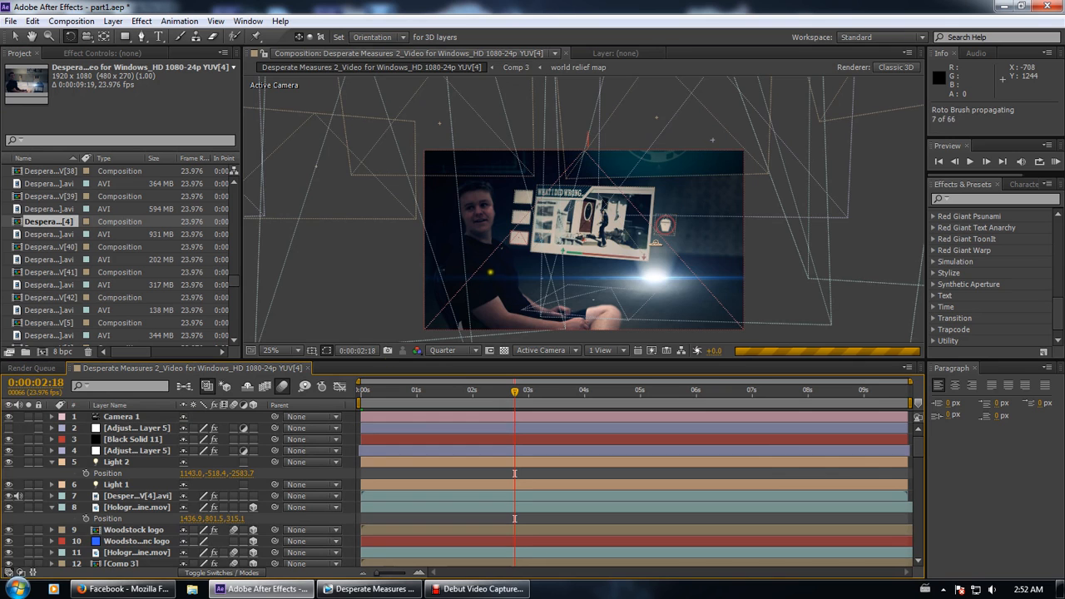
Open the Camera 1 settings to review its lens and depth-of-field values, and close them without changes
scroll(415, 275, up, 1)
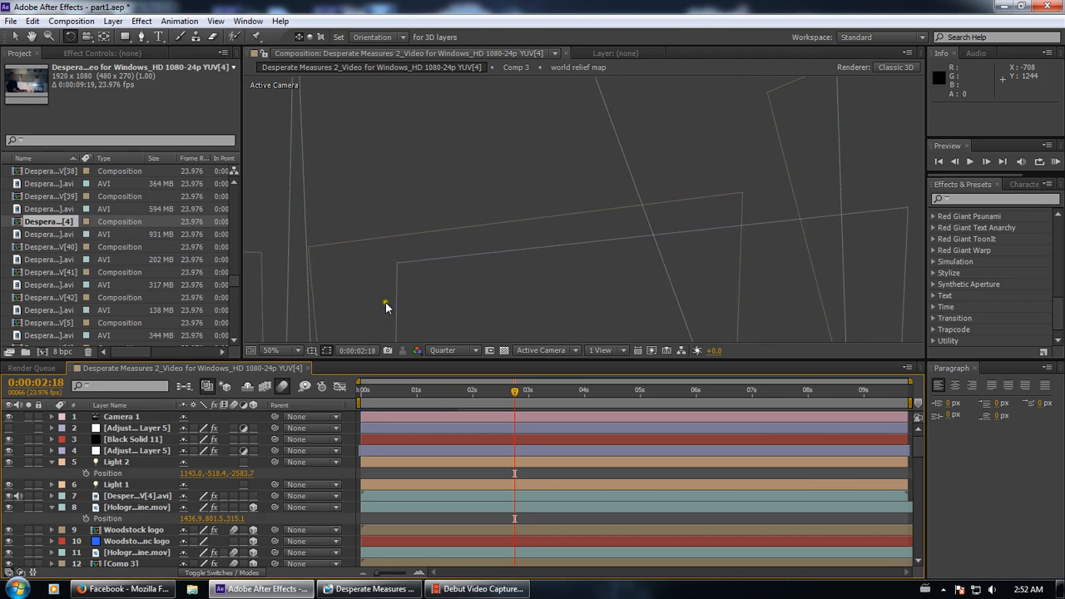
scroll(652, 242, down, 4)
click(138, 427)
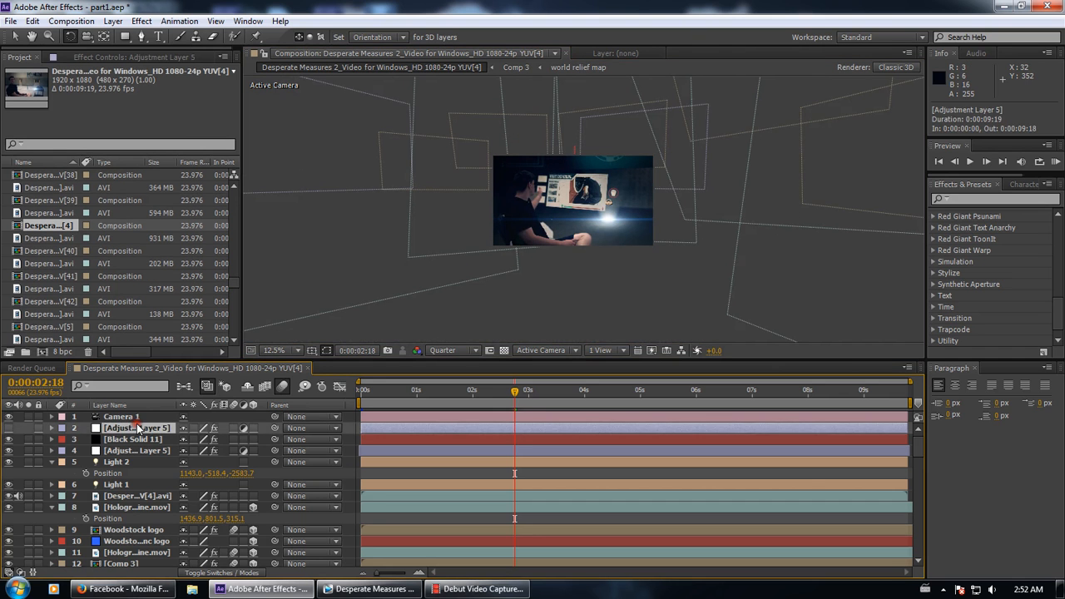
double_click(133, 416)
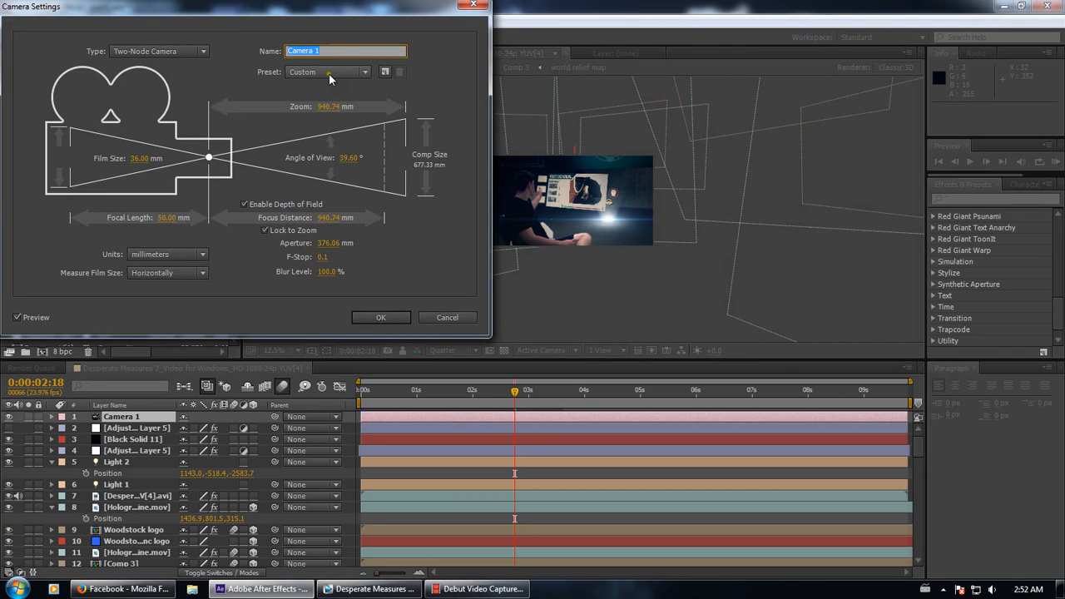
click(451, 316)
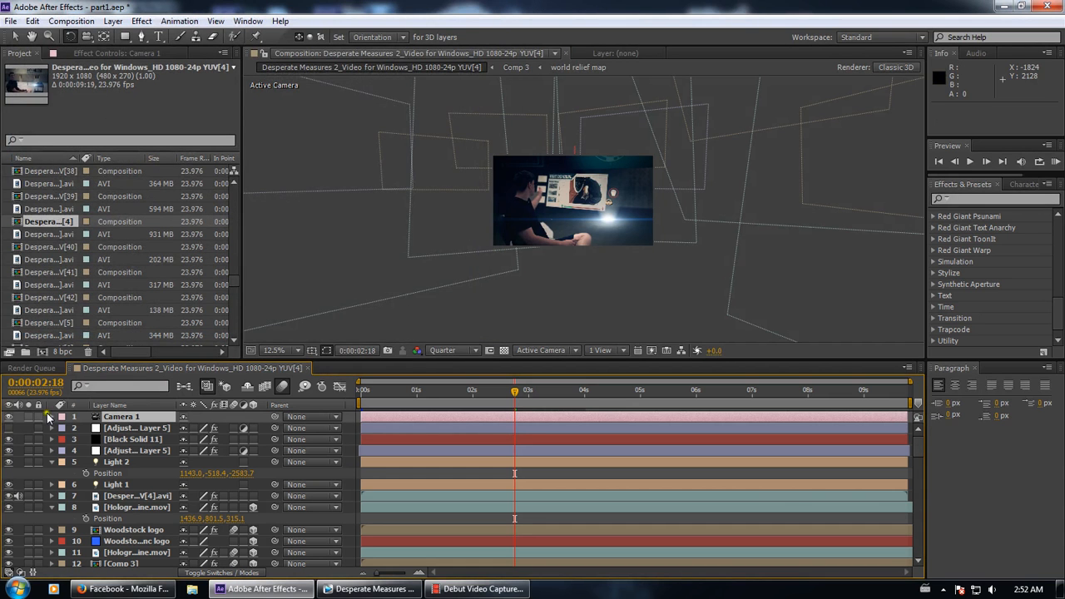
Expand the Camera 1 options in the timeline and examine the depth-of-field settings against the enlarged hologram shot
scroll(407, 226, up, 2)
drag(411, 233, 422, 278)
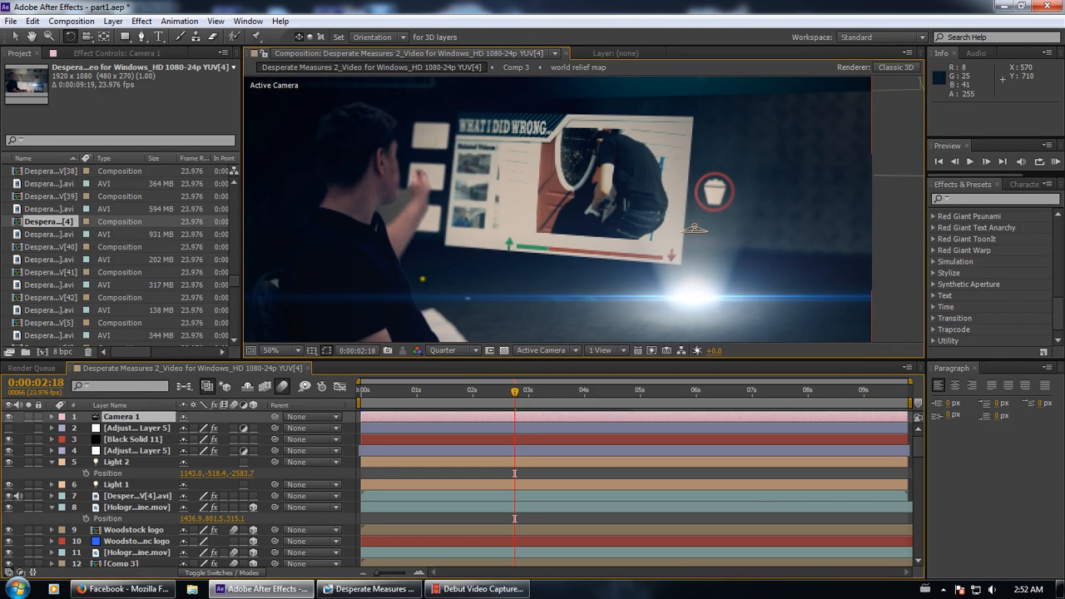
click(51, 416)
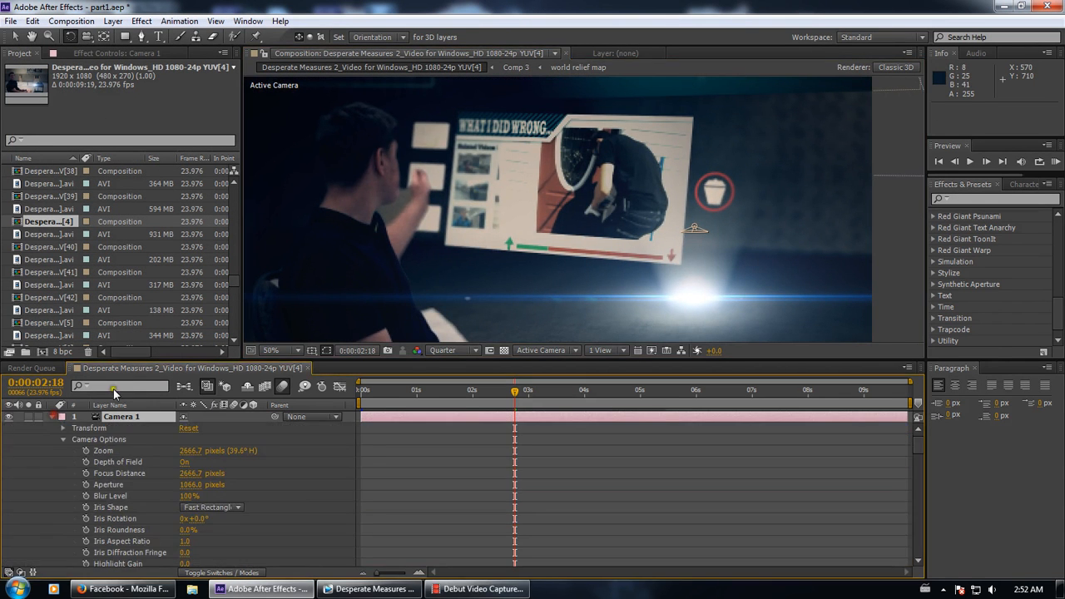
click(187, 461)
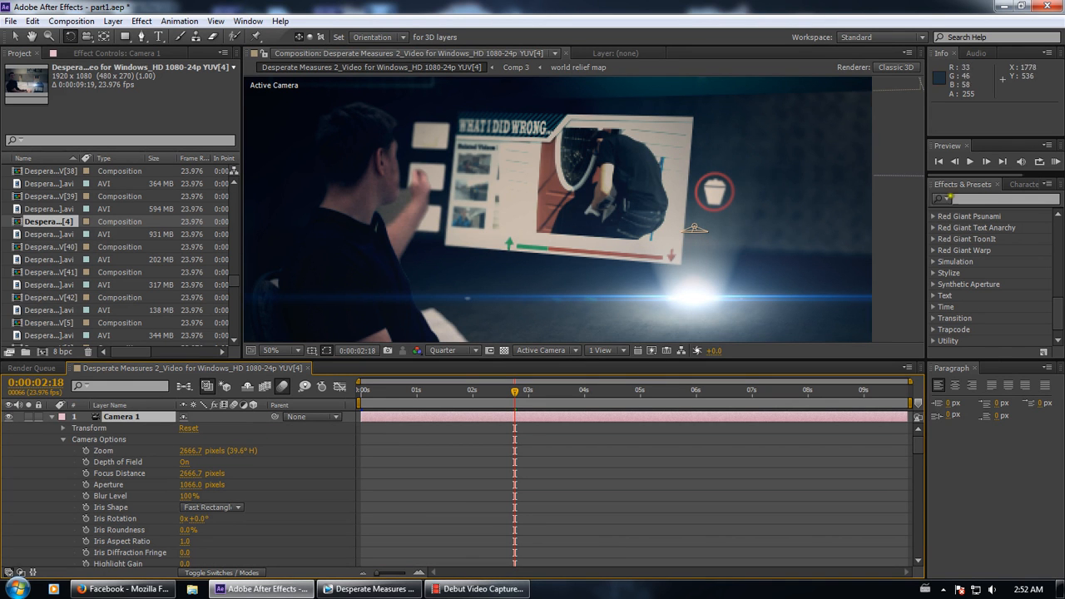
key(comma)
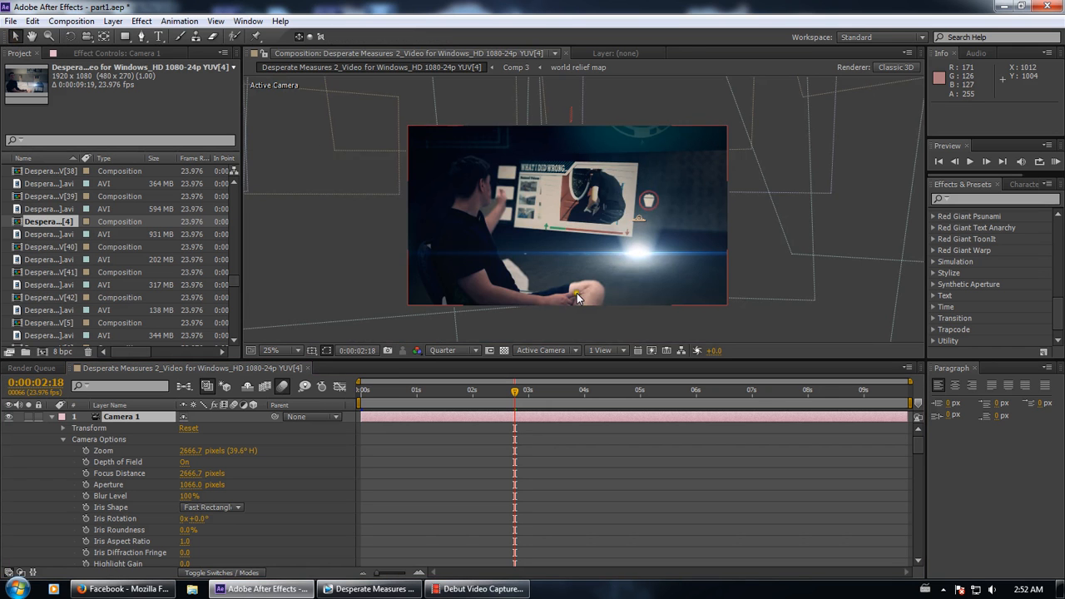
scroll(645, 229, up, 2)
drag(645, 229, 728, 237)
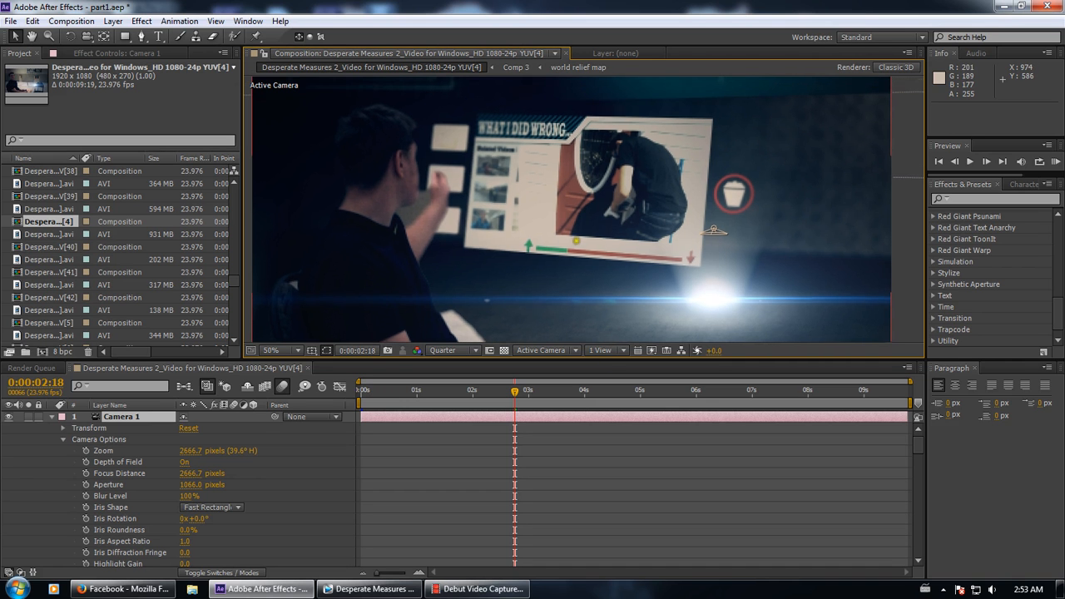
Collapse the Camera 1 properties and scrub through the screen swap to 0:00:03:08
click(51, 416)
drag(514, 389, 533, 394)
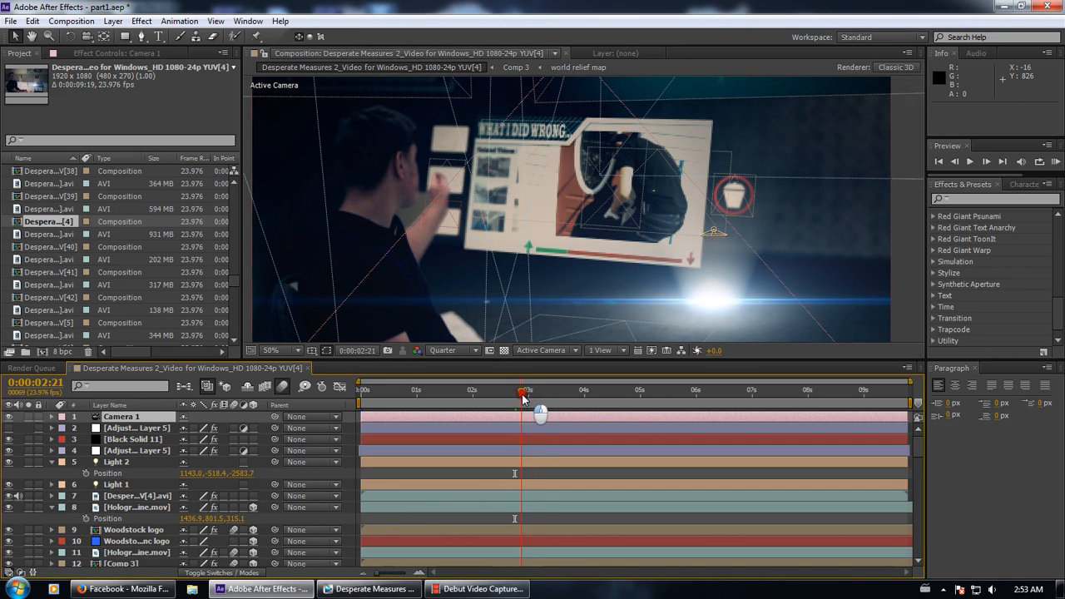
click(530, 392)
drag(531, 397, 534, 398)
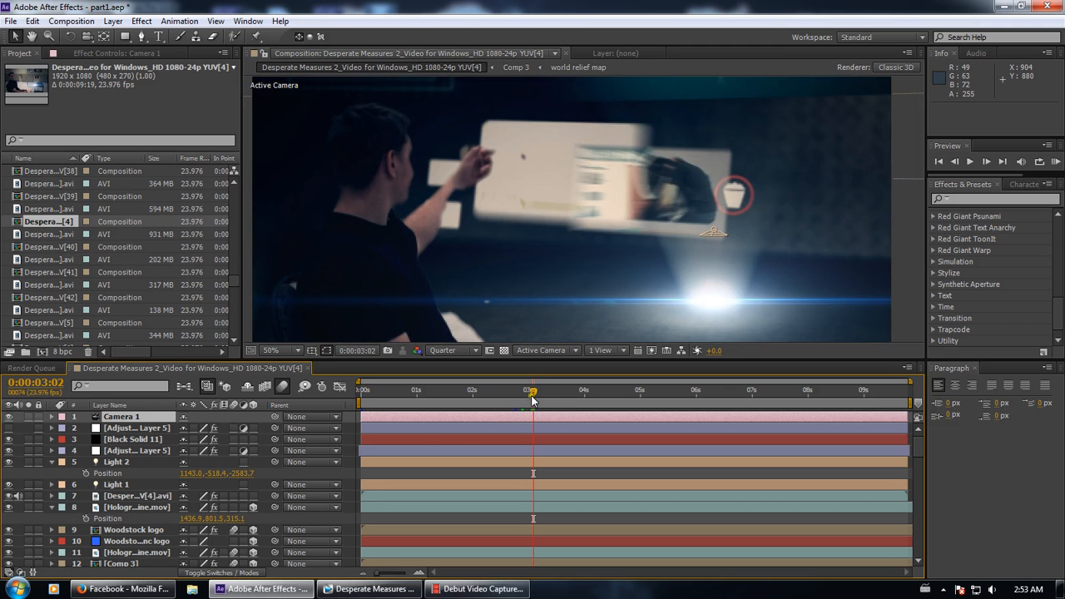
drag(535, 397, 549, 394)
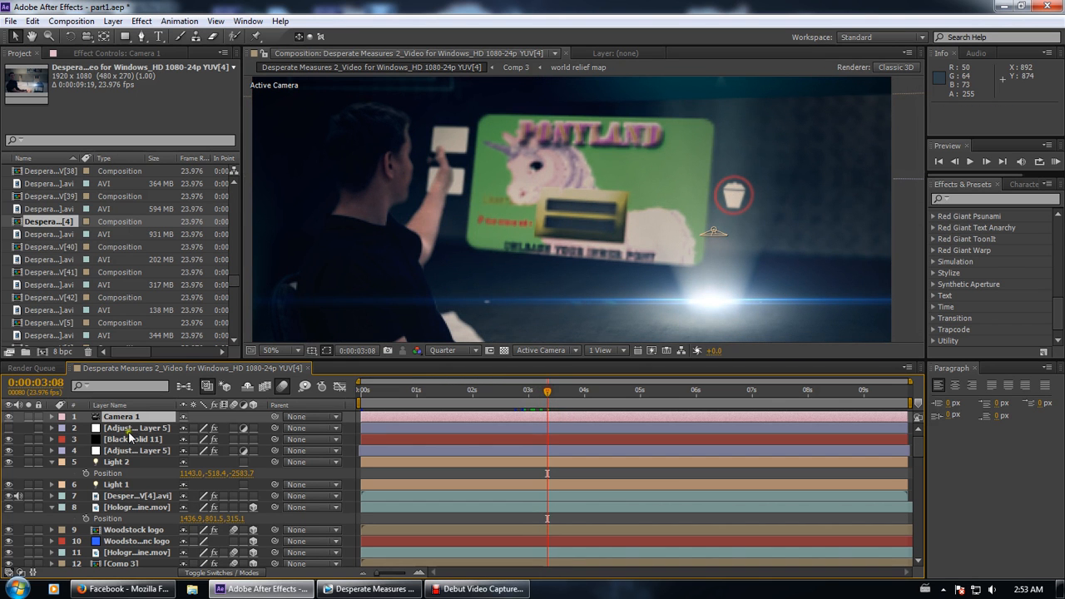
Open the nested Comp 3 from composition [4]'s layers to view its globe graphic, and close it again
click(133, 506)
scroll(27, 432, down, 3)
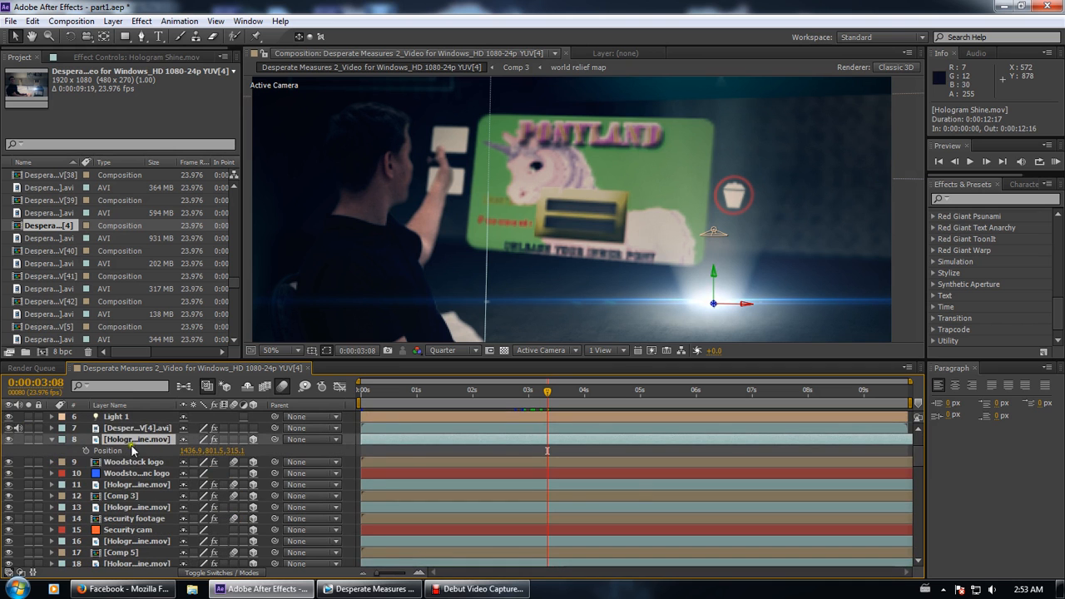
click(116, 496)
double_click(117, 496)
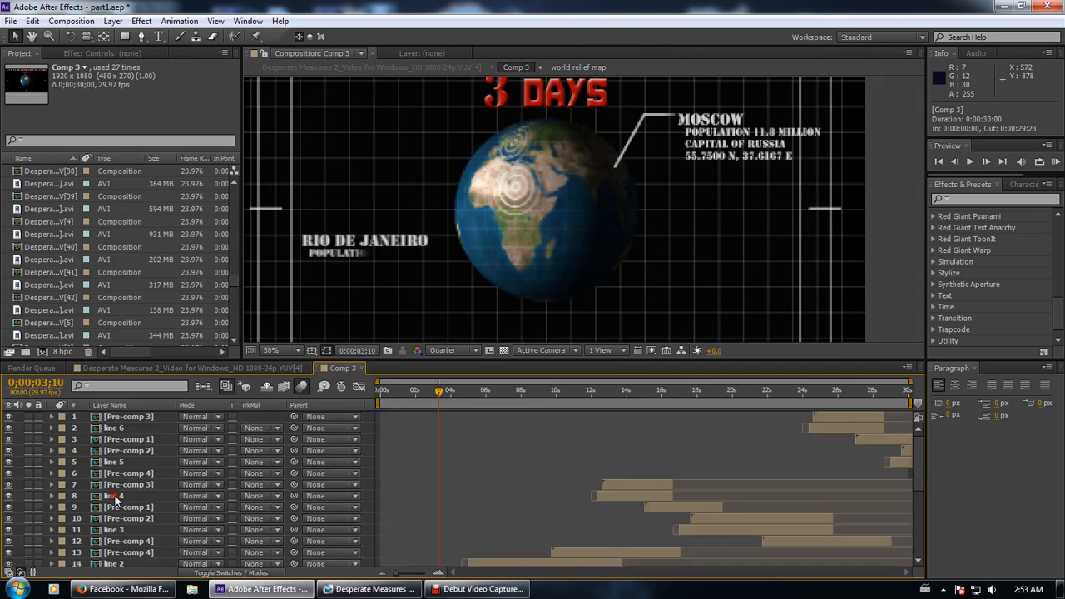
click(356, 368)
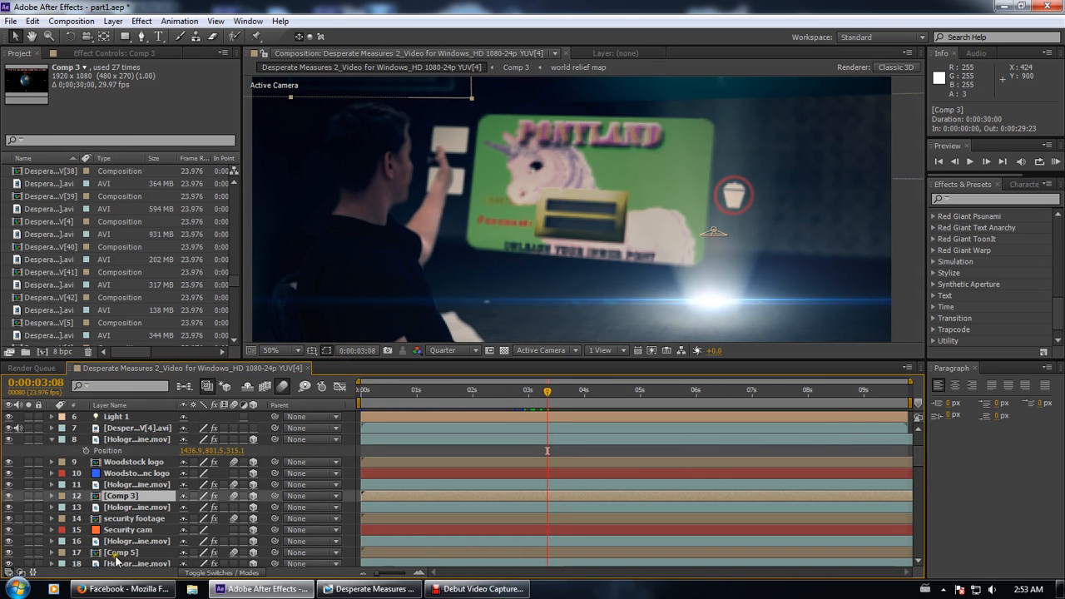
Find the game layer in composition [4] and open its nested composition to view the Ponyland screen close up
click(118, 553)
scroll(121, 554, down, 3)
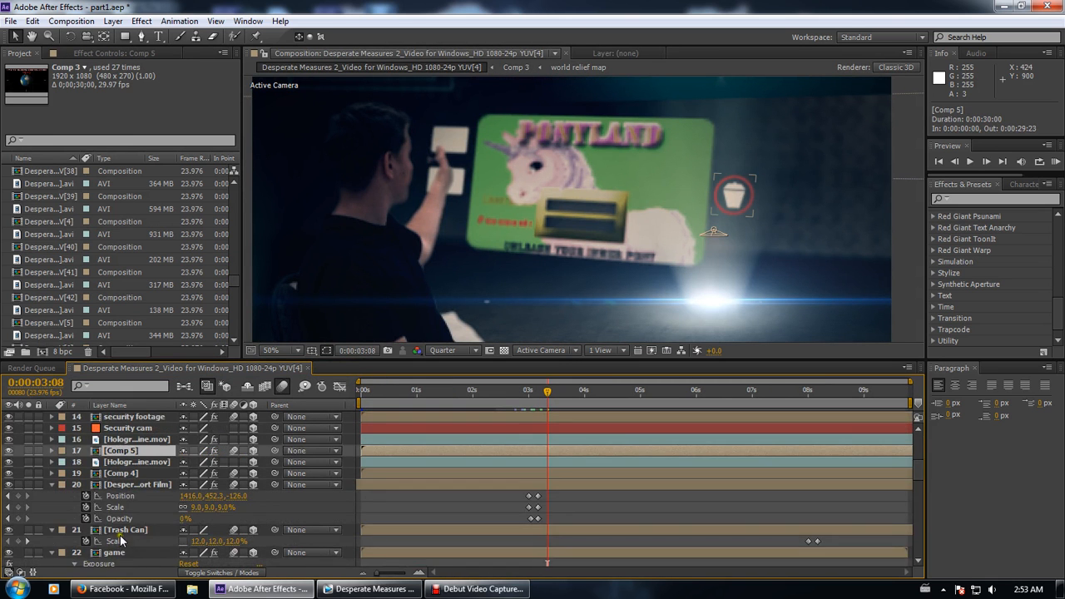
scroll(123, 497, down, 2)
click(115, 484)
double_click(116, 488)
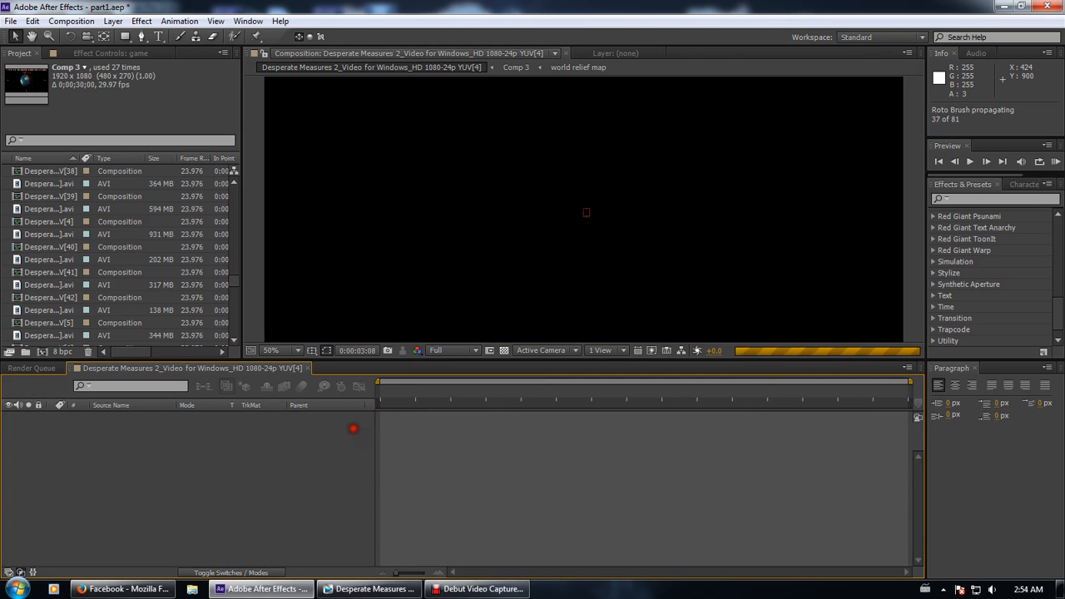
click(364, 391)
scroll(463, 297, up, 2)
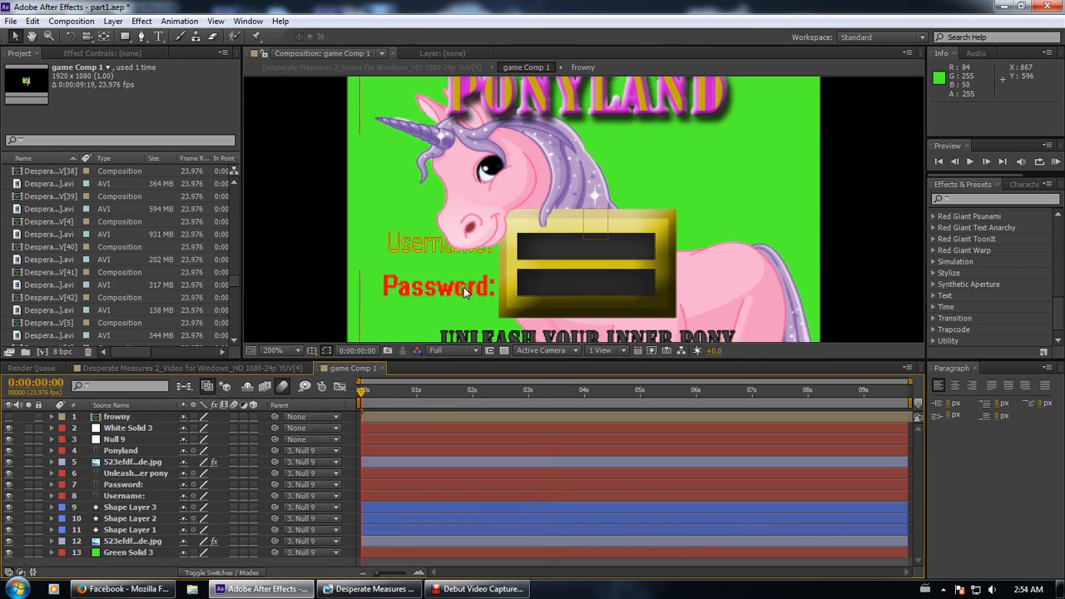
scroll(430, 160, up, 2)
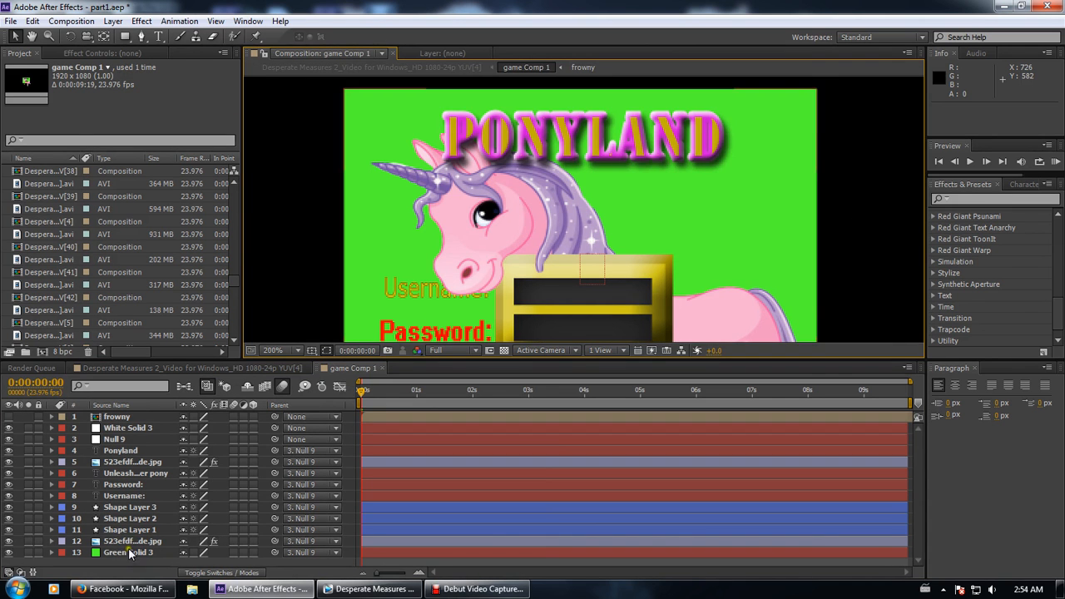
Examine the two unicorn picture layers, briefly soloing the upper one
click(124, 539)
scroll(582, 291, down, 1)
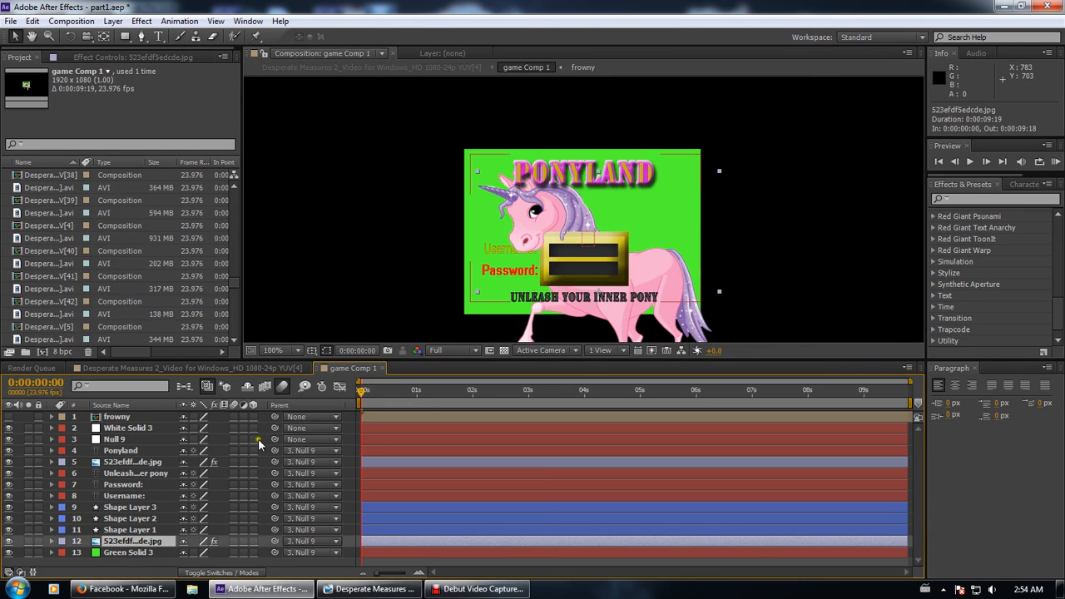
click(146, 462)
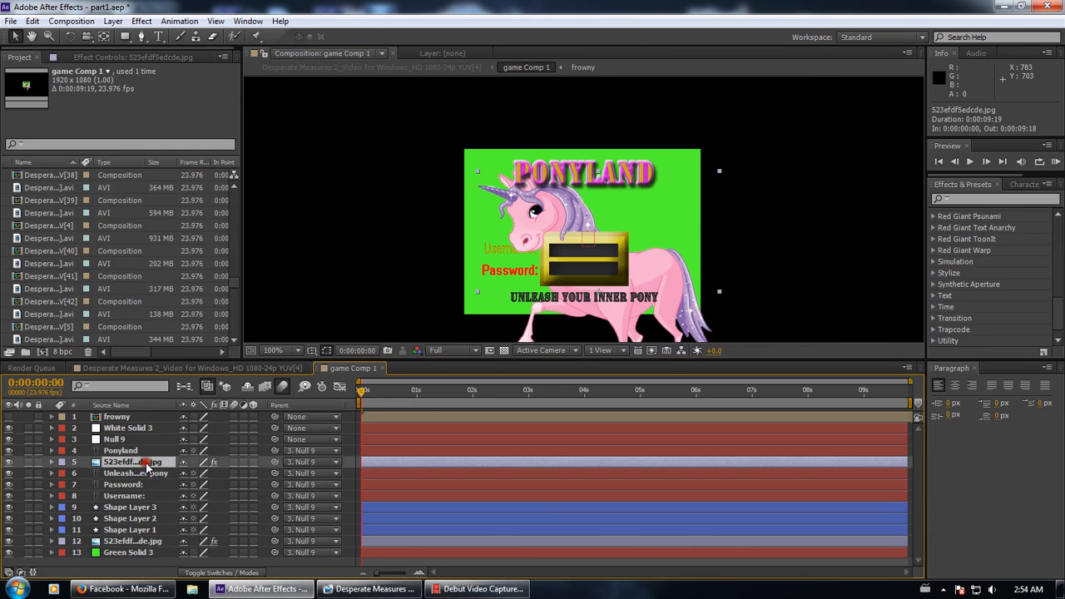
click(28, 462)
click(29, 464)
scroll(577, 280, up, 2)
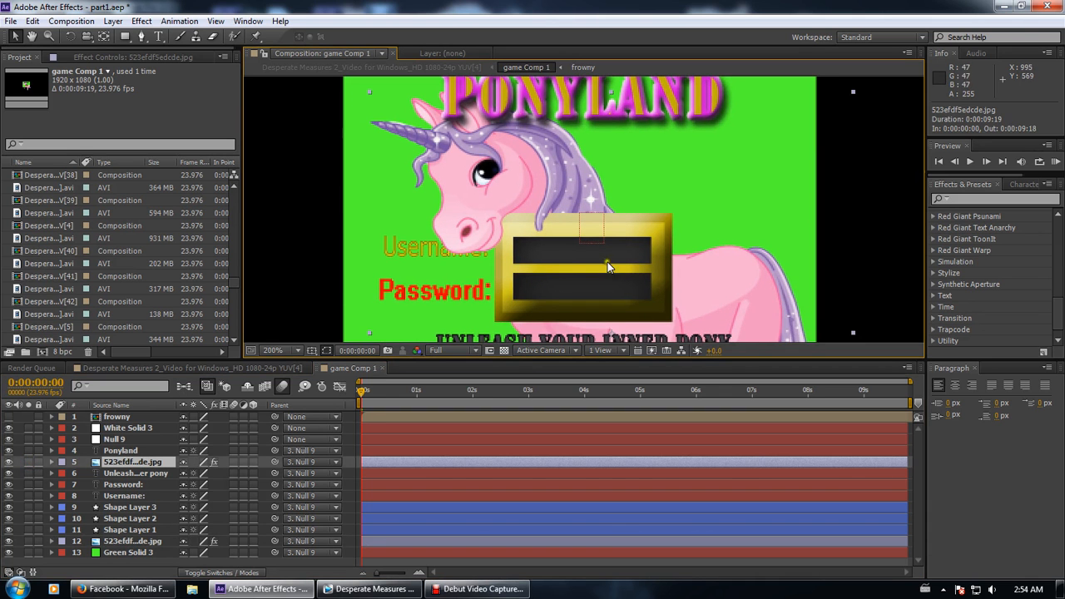
Select Shape Layers 3, 2 and 1 in turn to examine the login box's input fields and gold bevelled frame
click(121, 506)
click(129, 518)
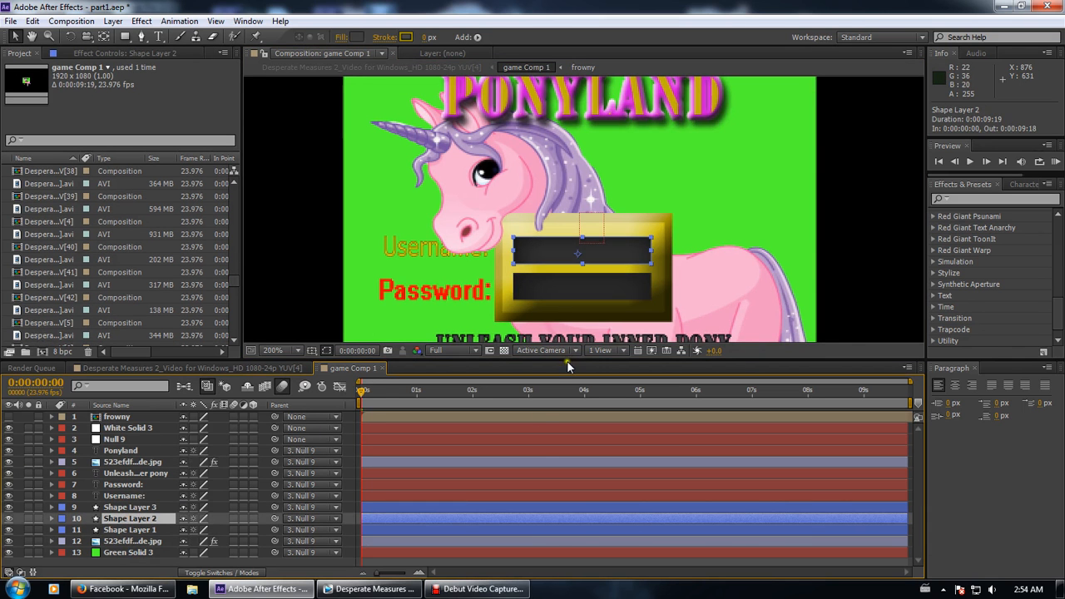
scroll(568, 320, up, 2)
drag(578, 214, 585, 279)
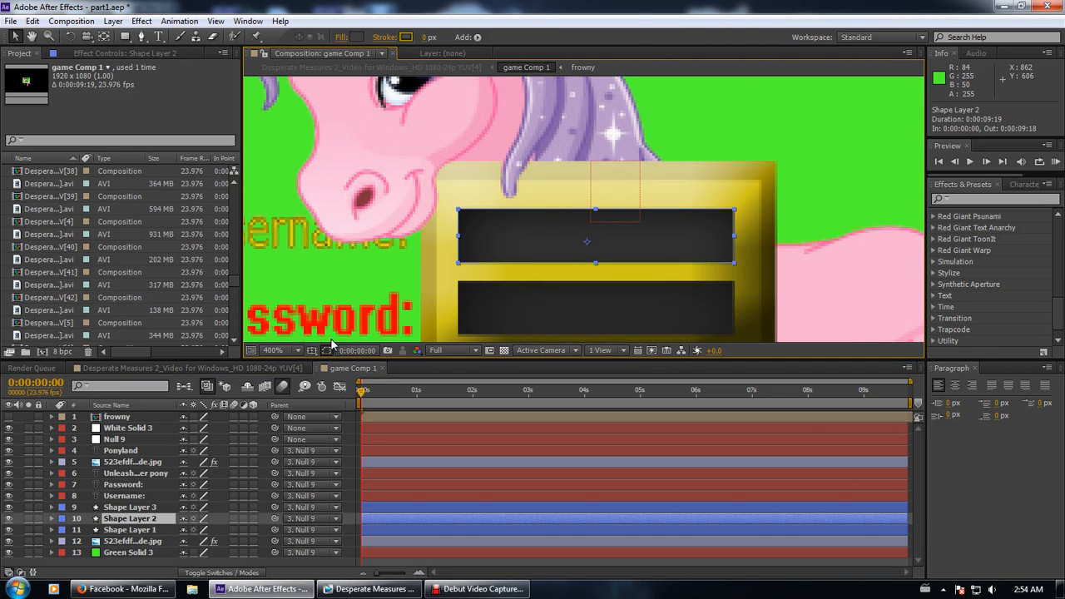
click(134, 530)
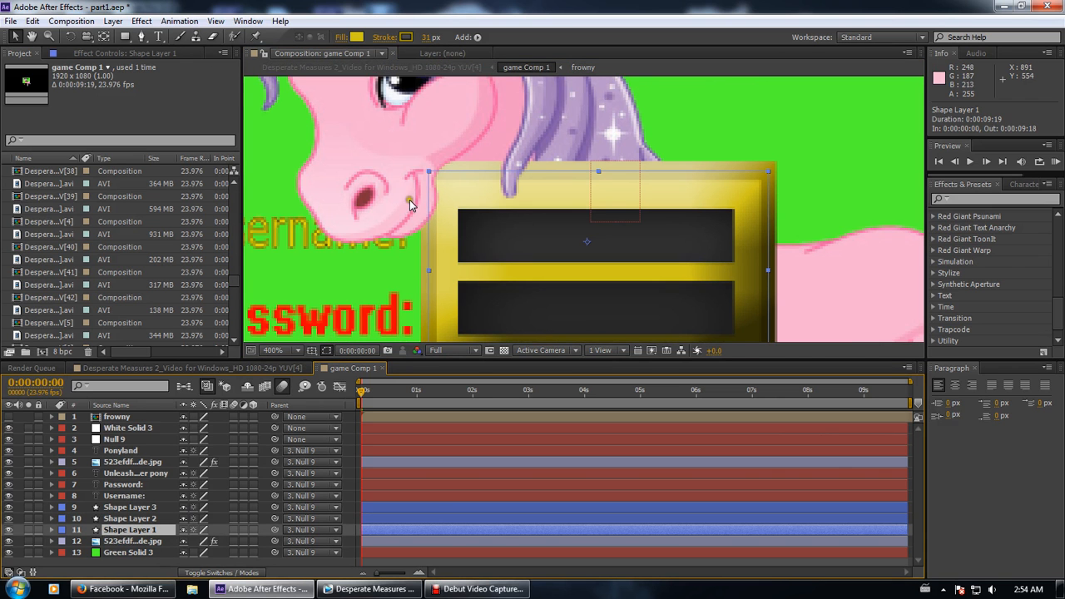
scroll(409, 200, down, 2)
scroll(389, 231, down, 2)
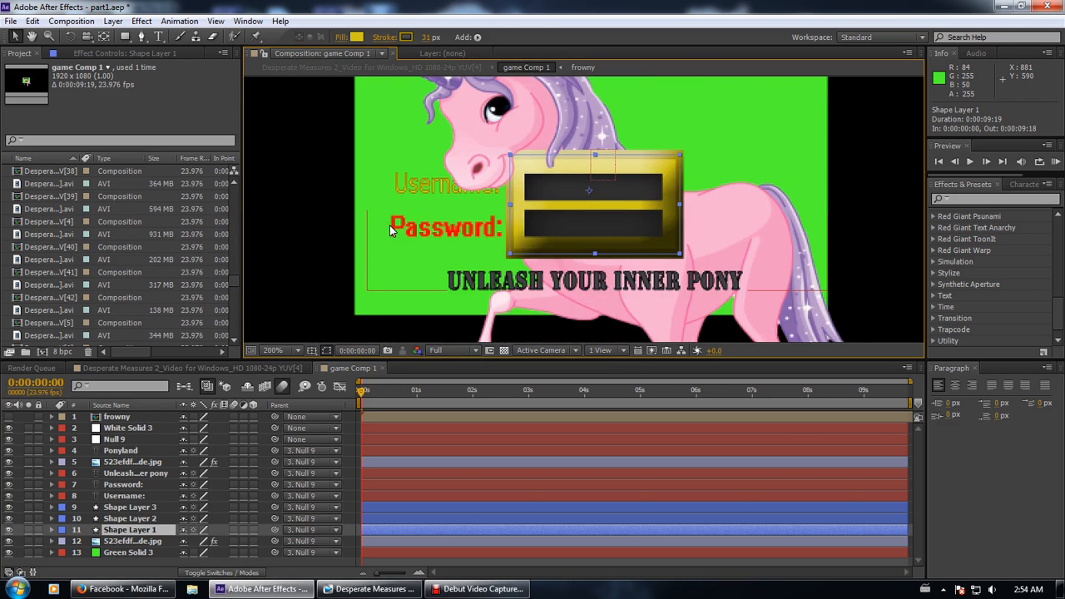
drag(389, 252, 391, 227)
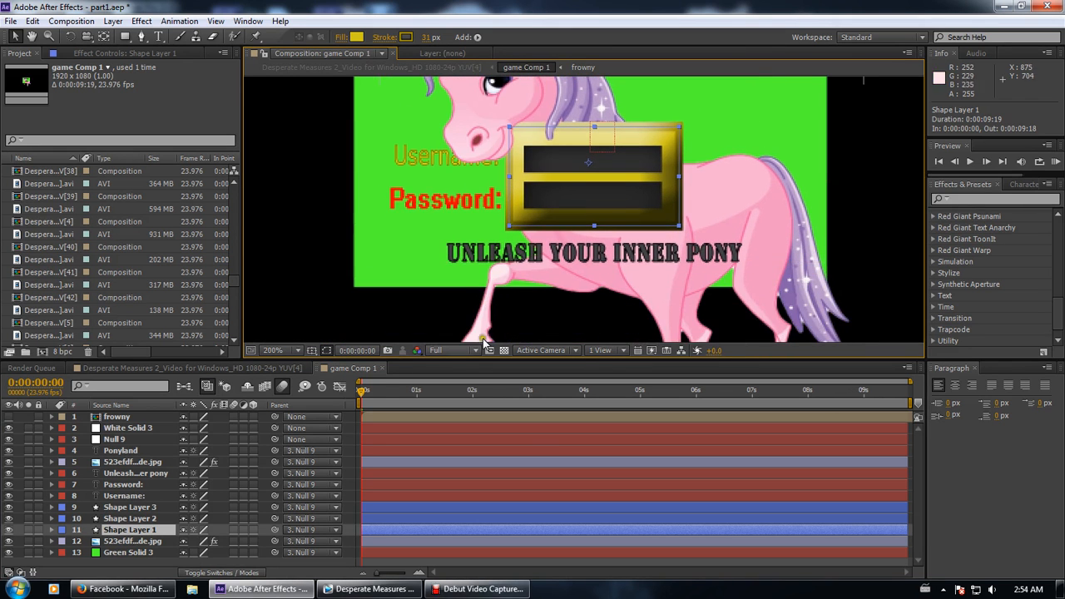
Close game Comp 1 and move composition [4] to 0:00:04:01 to view the Facebook screen
click(382, 369)
drag(597, 393, 589, 399)
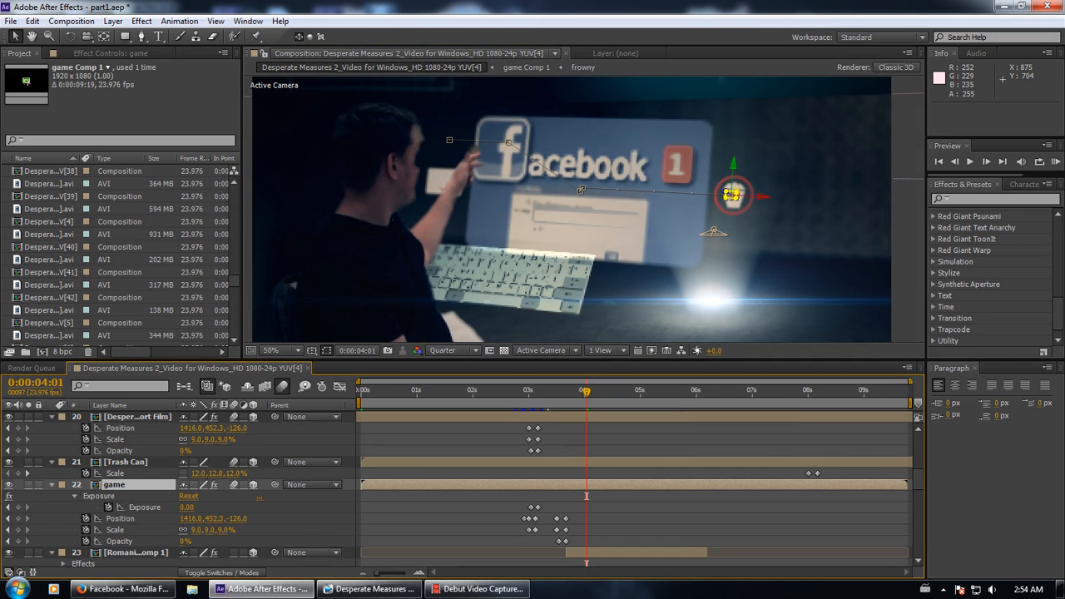
key(alt+Tab)
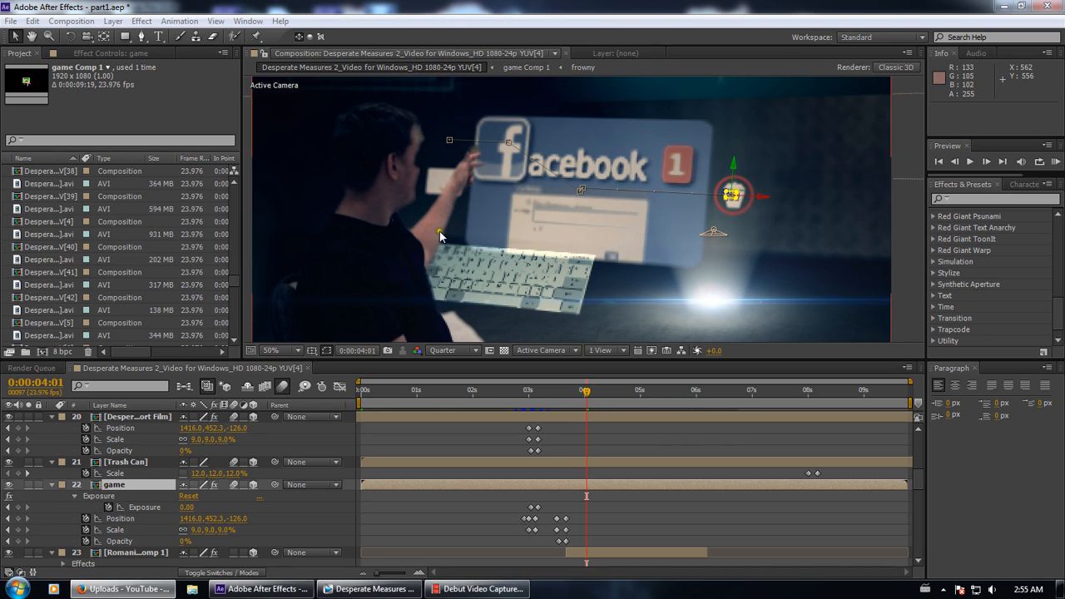
Step composition [4] through the keyboard typing section and on to the Launch Nerf Strike screen at 0:00:07:04
drag(586, 392, 598, 399)
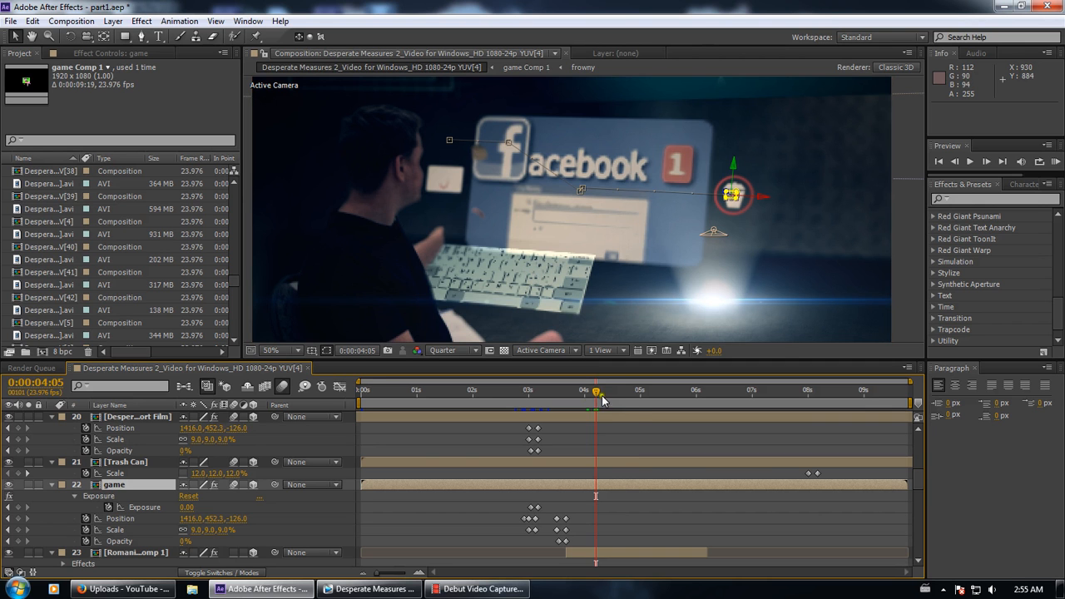
drag(598, 391, 625, 394)
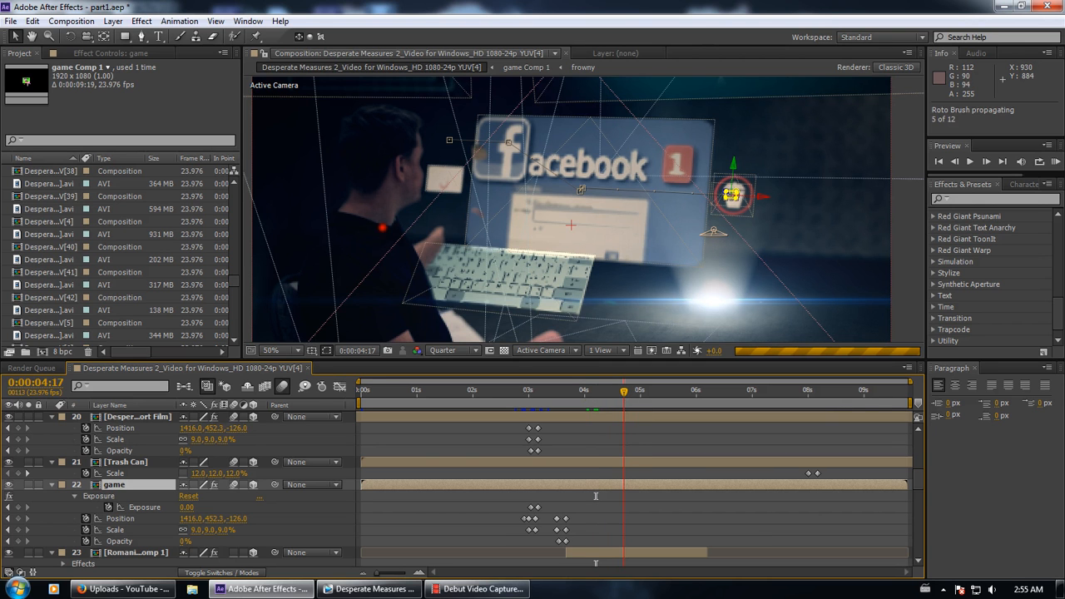
click(677, 388)
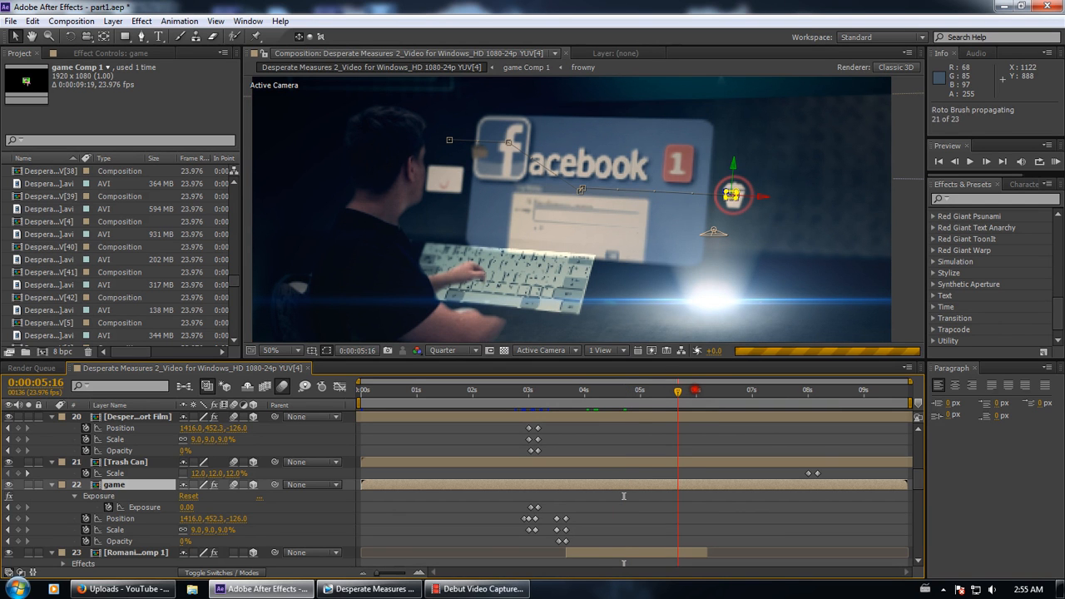
click(695, 389)
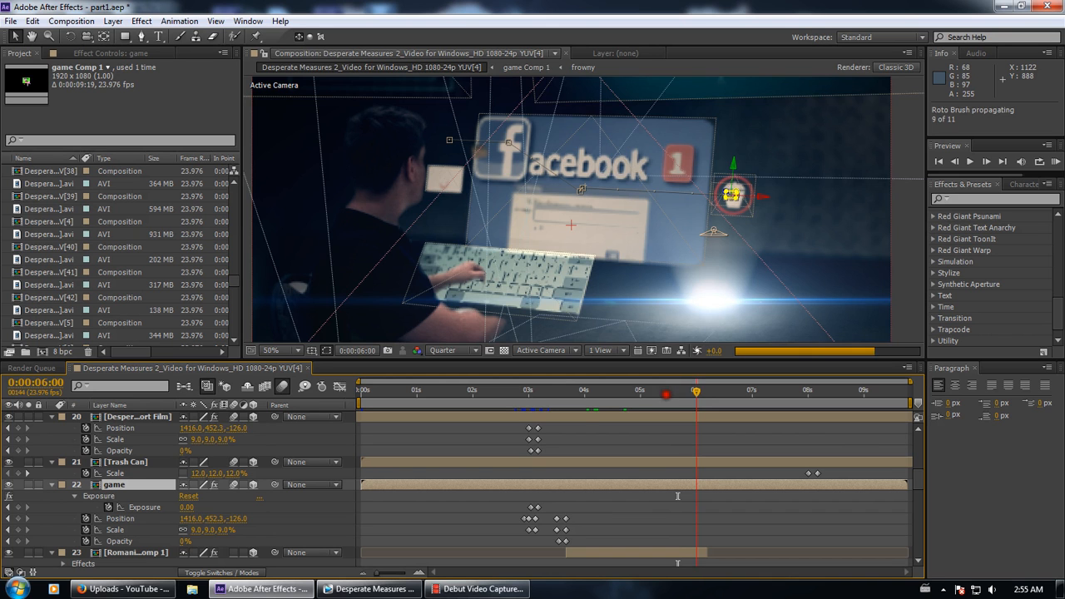
click(578, 411)
click(761, 395)
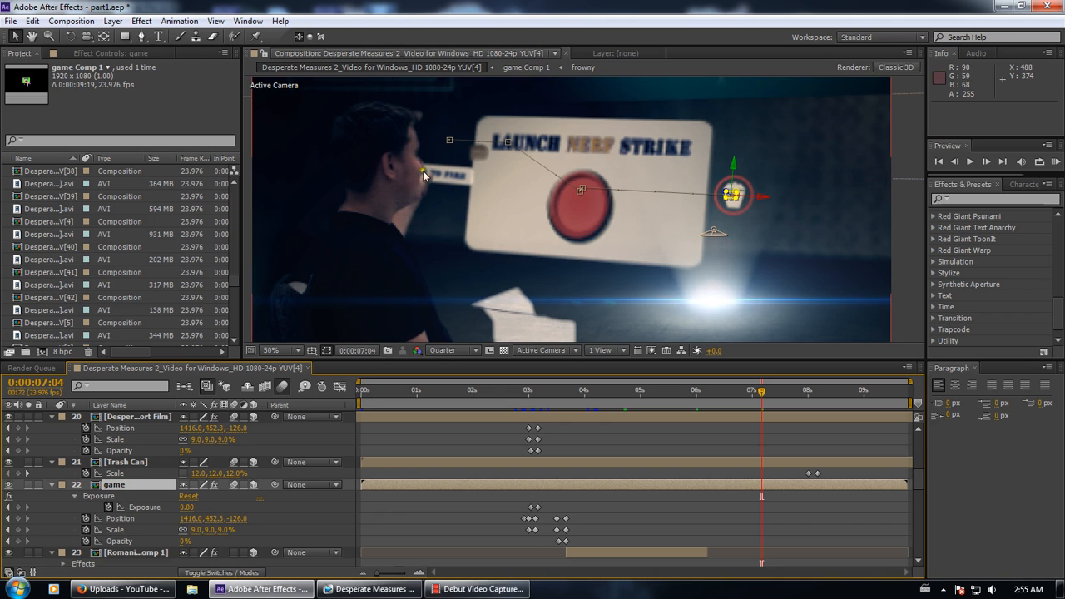
Close part1 without saving and open the emerge from trees project from the Desperate Measures 2 Scene 11 folder
click(11, 20)
click(25, 48)
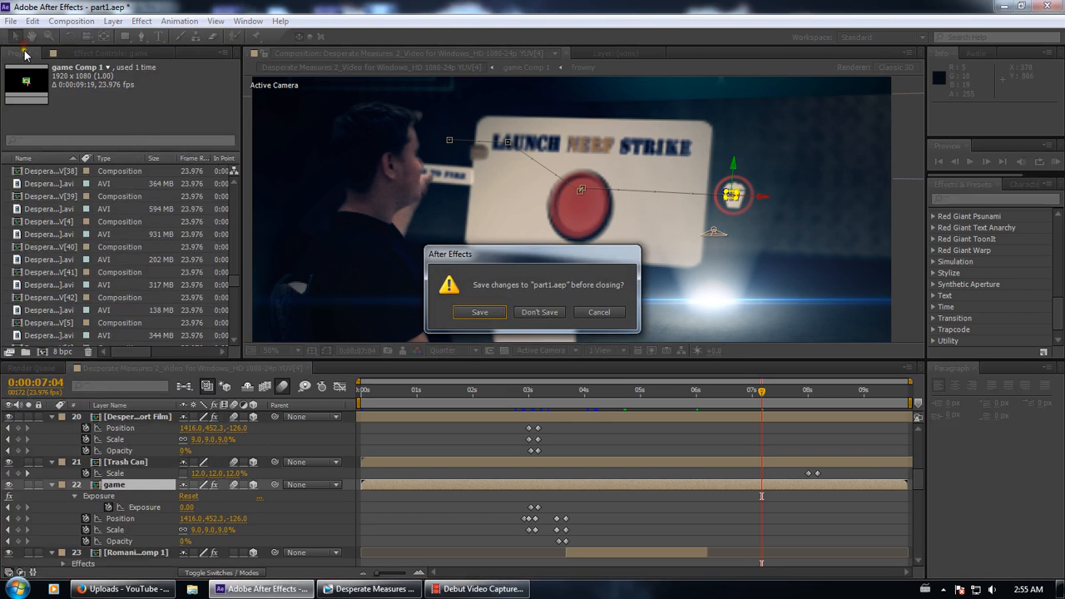
click(540, 312)
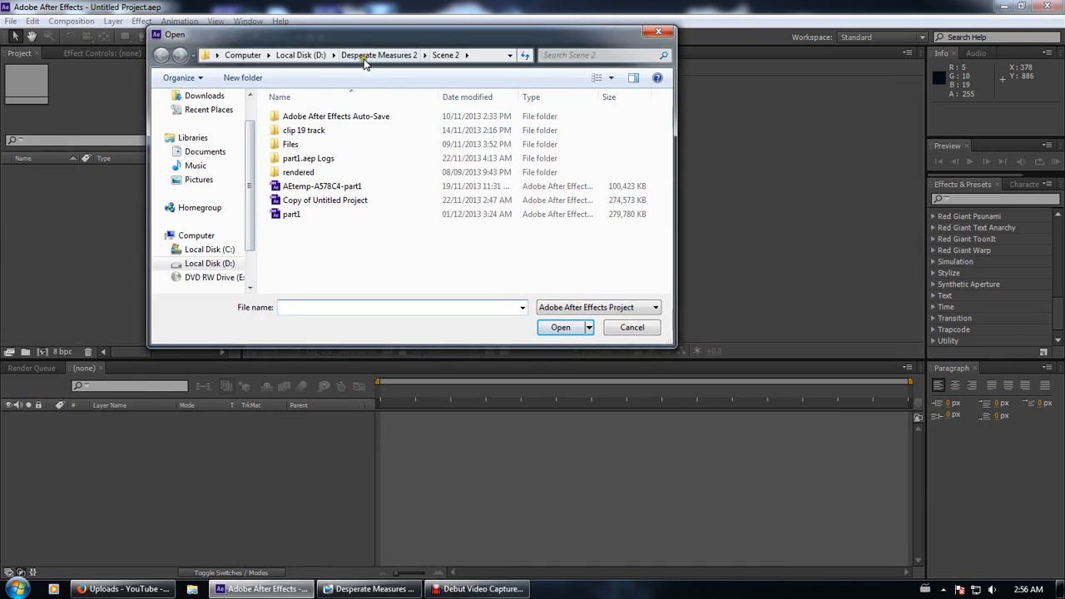
click(366, 57)
drag(667, 158, 662, 235)
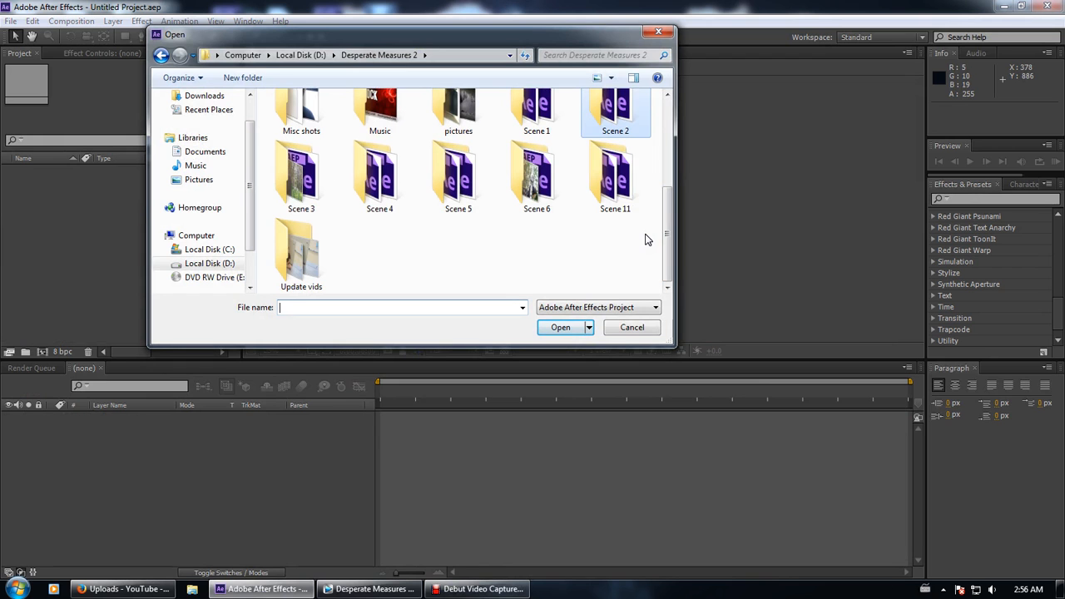
double_click(608, 173)
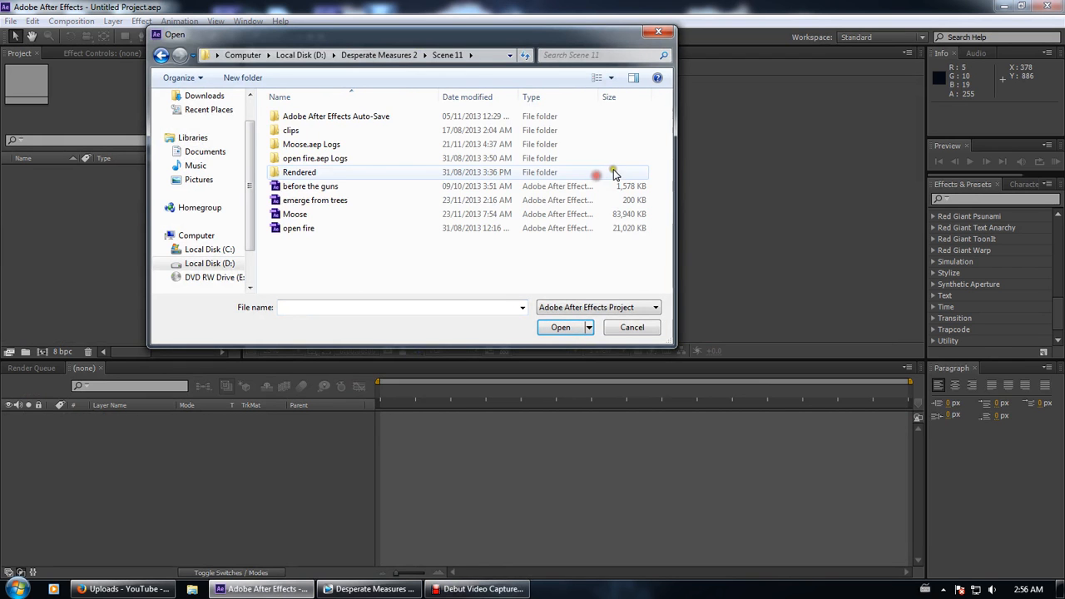
double_click(316, 200)
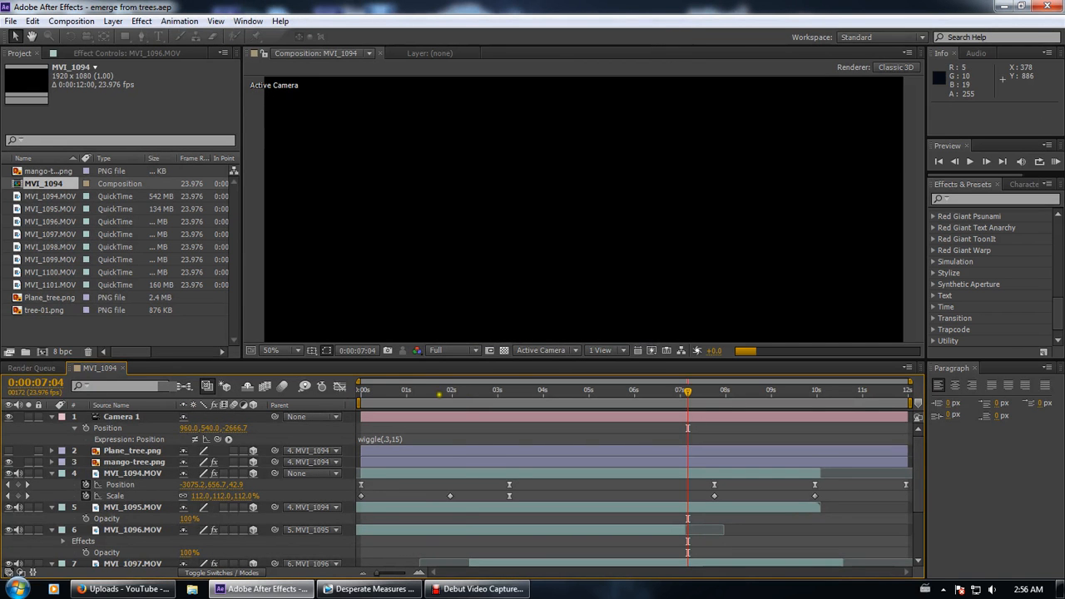
Scrub MVI_1094 from the start to 0:00:02:18, back to 0:00:01:06 and on to 0:00:03:06 to view the pan
drag(361, 390, 323, 348)
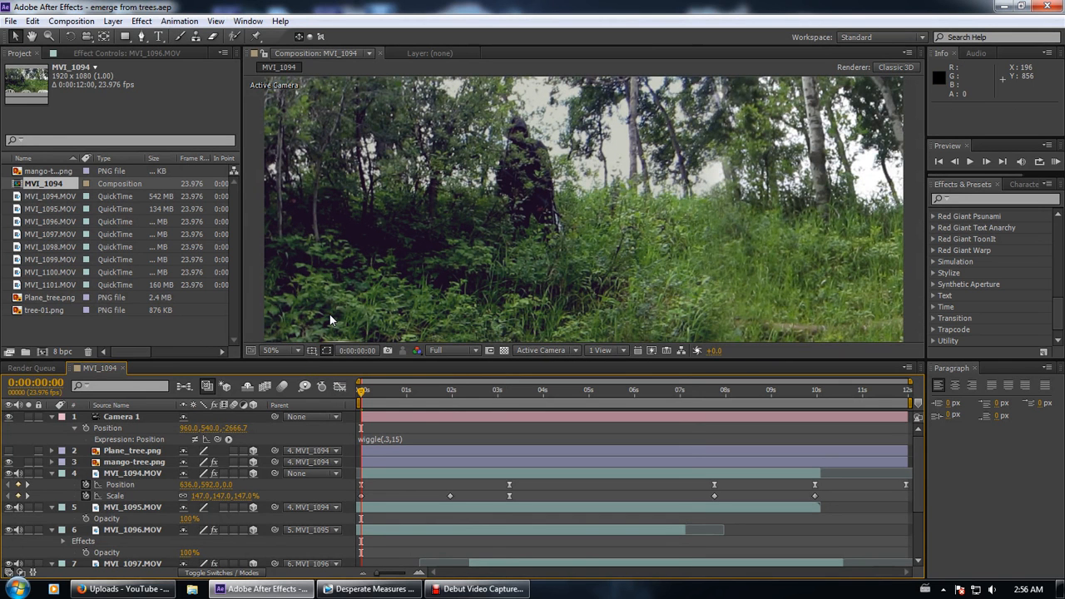
drag(389, 396, 488, 398)
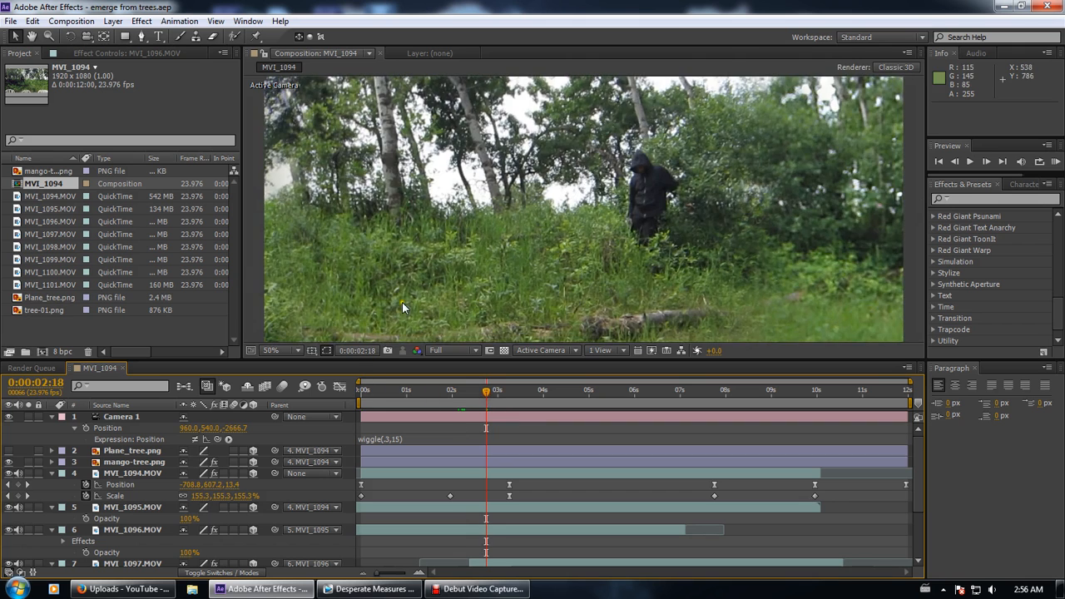
scroll(473, 287, down, 2)
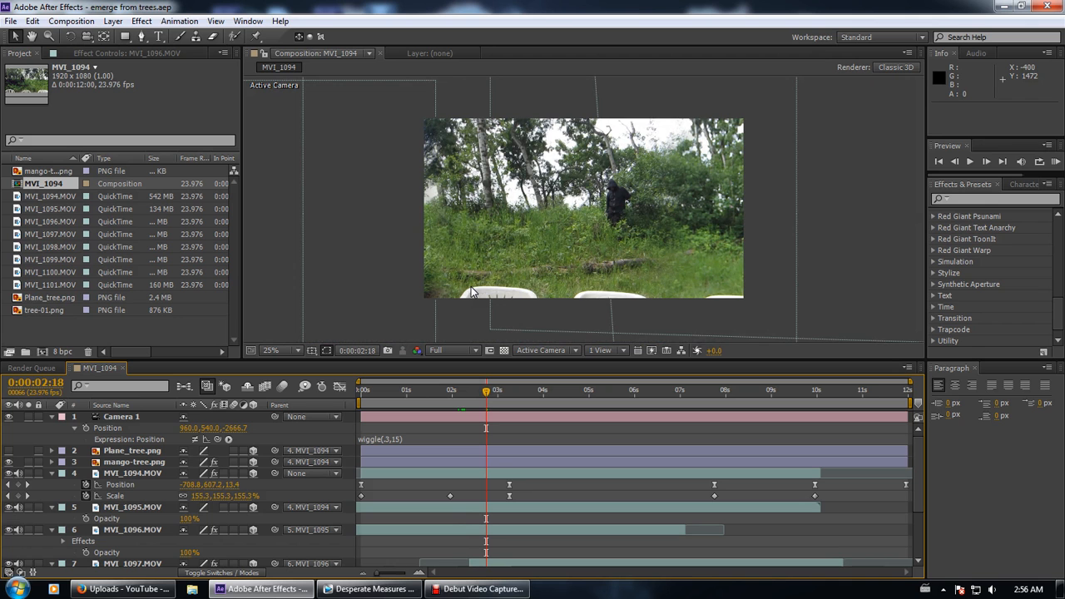
drag(487, 393, 420, 396)
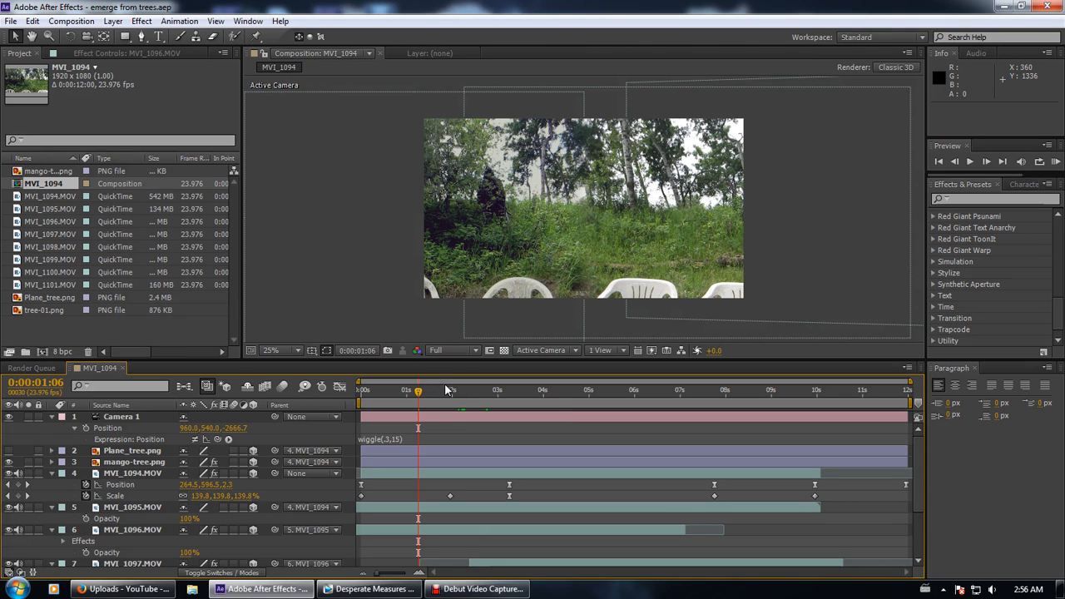
drag(430, 396, 510, 395)
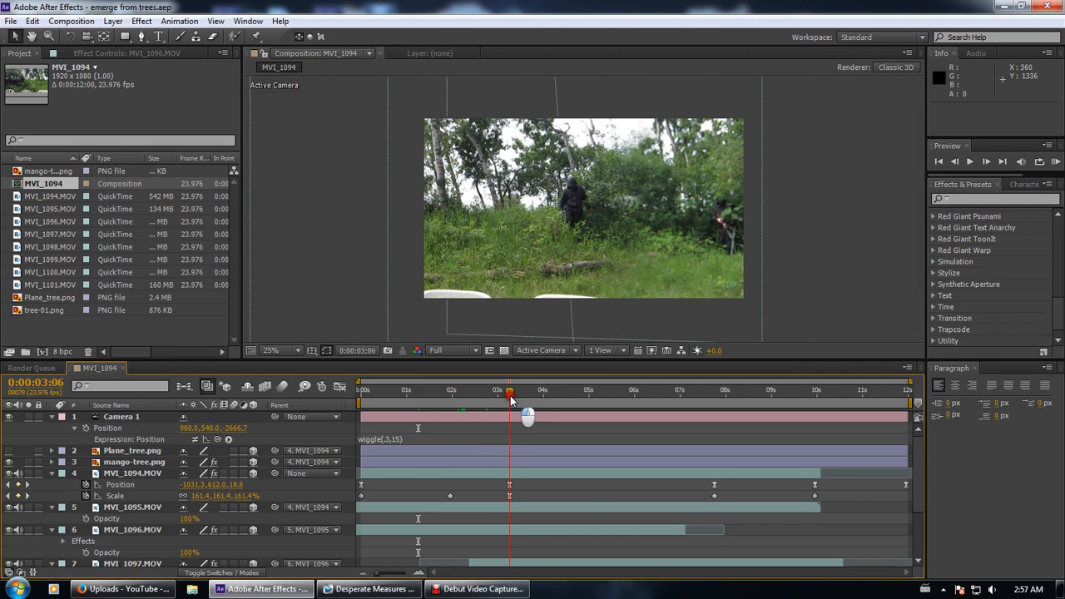
Move MVI_1094 to 0:00:03:14 and inspect the two hooded figures and the blend between their clips up close
drag(509, 396, 523, 393)
scroll(556, 225, up, 4)
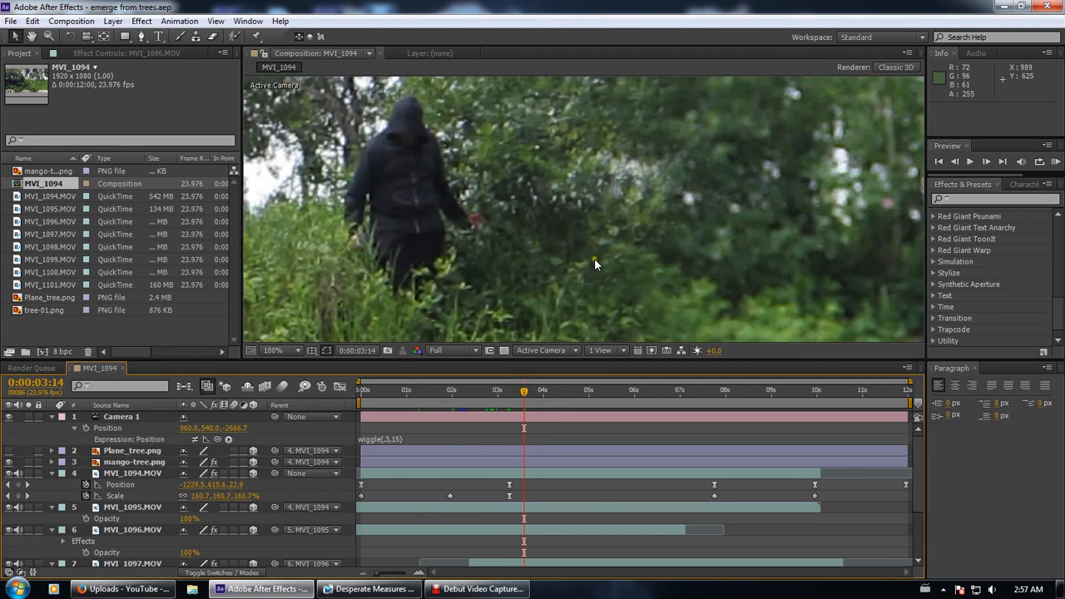
scroll(793, 242, down, 3)
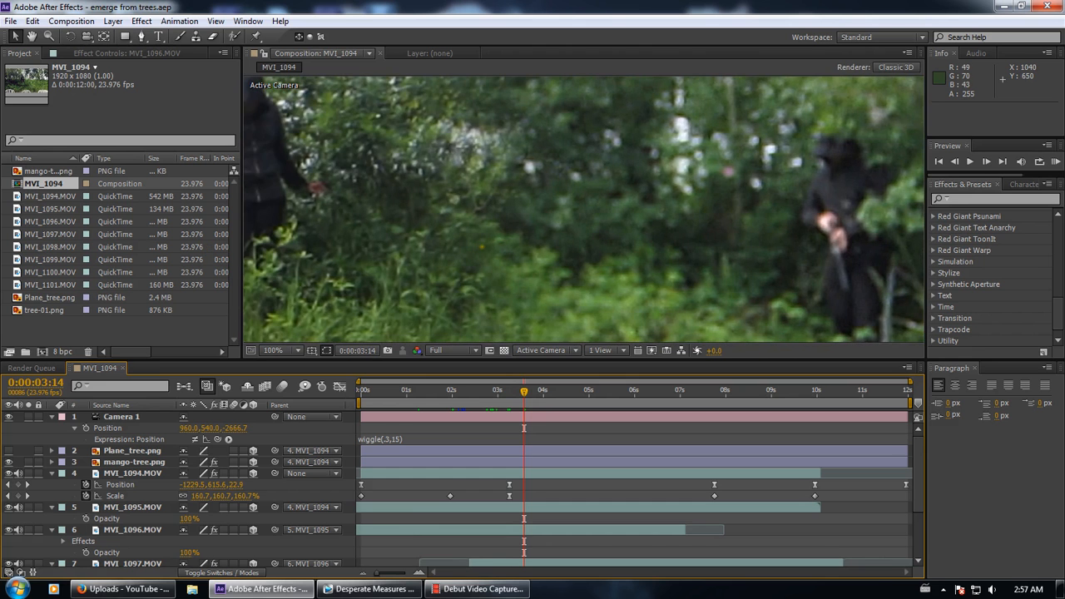
scroll(654, 235, up, 1)
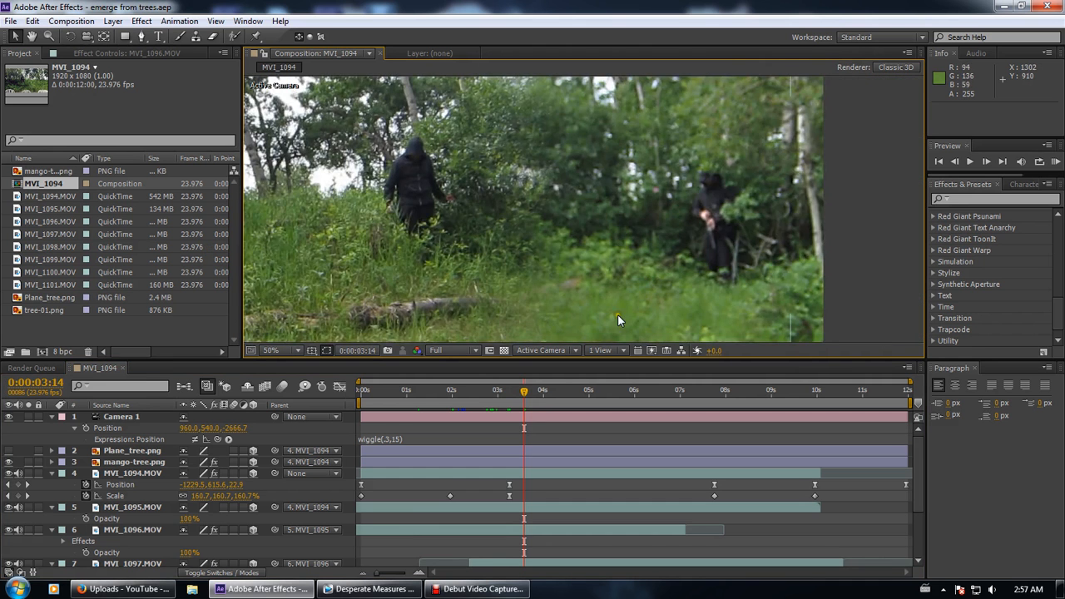
scroll(617, 314, down, 2)
Move MVI_1094 to 0:00:04:19 and inspect the hooded figure beside the birch trunk up close
drag(524, 397, 579, 395)
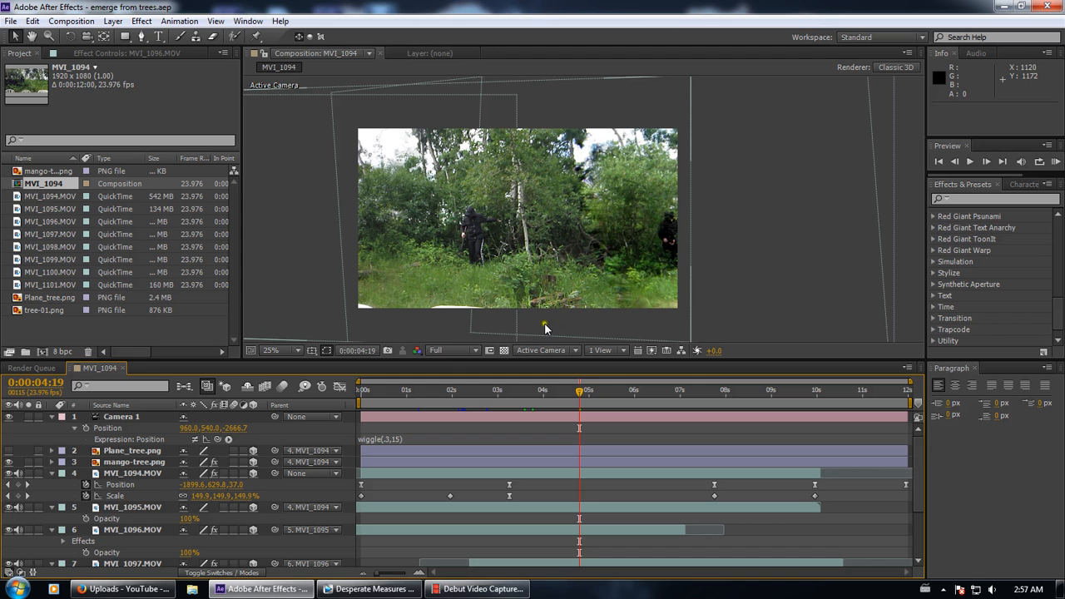
scroll(544, 322, up, 2)
drag(682, 319, 681, 337)
drag(563, 194, 590, 214)
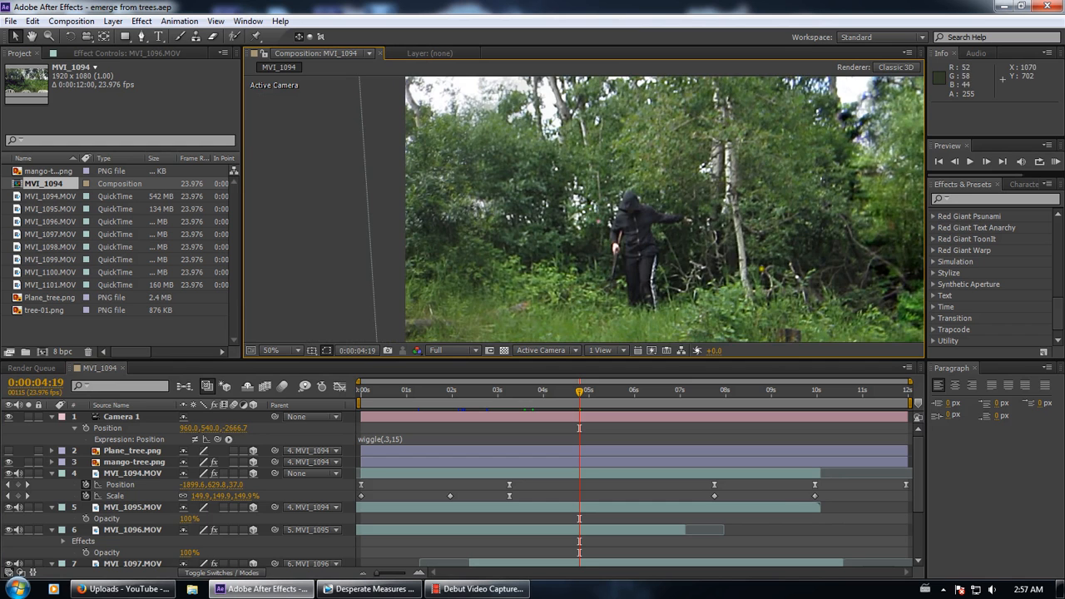
drag(760, 269, 516, 236)
scroll(520, 242, down, 2)
Scrub MVI_1094 to 0:00:08:22 and back to 0:00:08:07 to view the foreground tree and the walking man
click(646, 399)
drag(647, 401, 660, 400)
drag(660, 399, 767, 392)
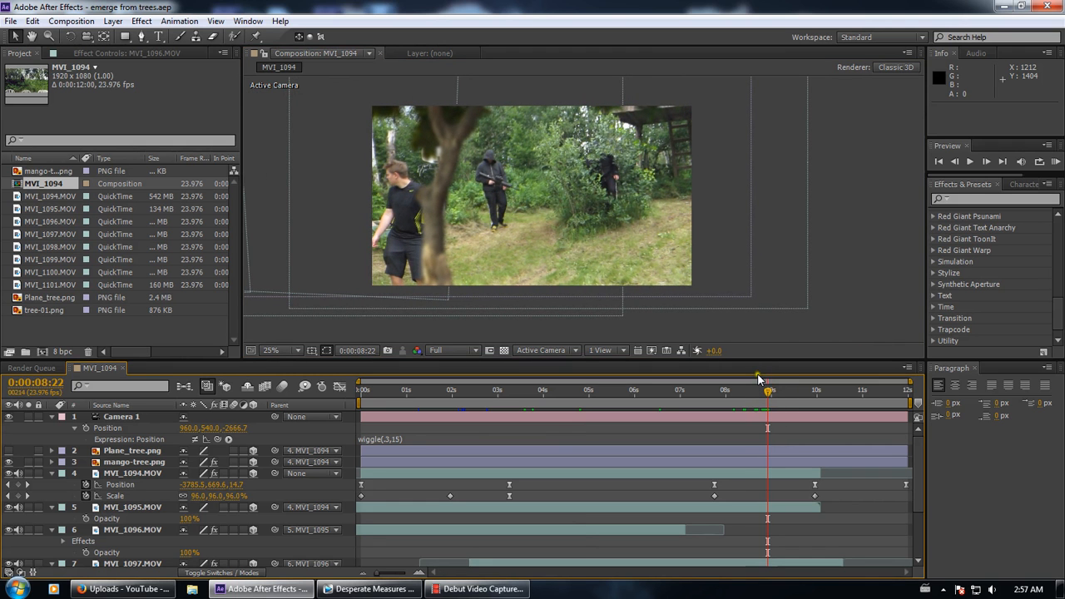
drag(766, 396, 738, 396)
Select Camera 1's Position property, return to 0:00:00:00, and examine the clip outlines and the parent chain of the MVI layers
click(150, 427)
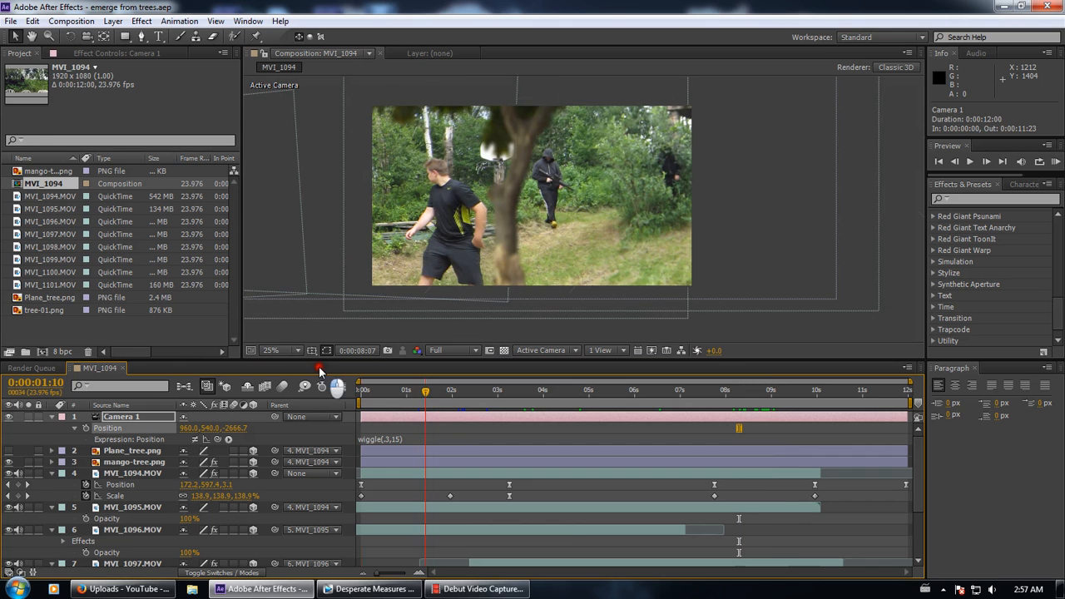
key(Home)
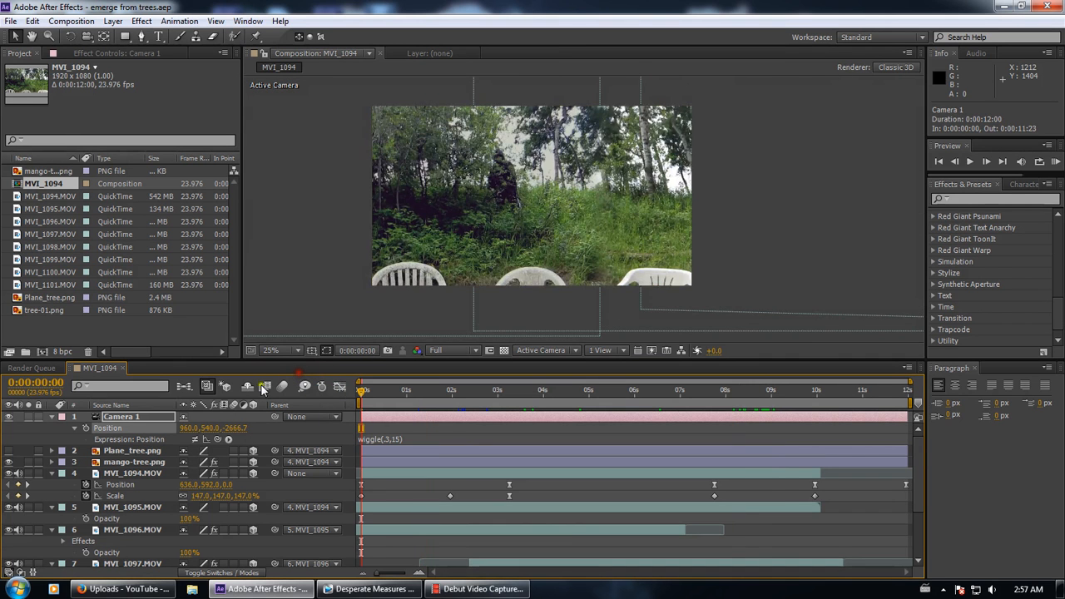
key(comma)
scroll(245, 474, down, 3)
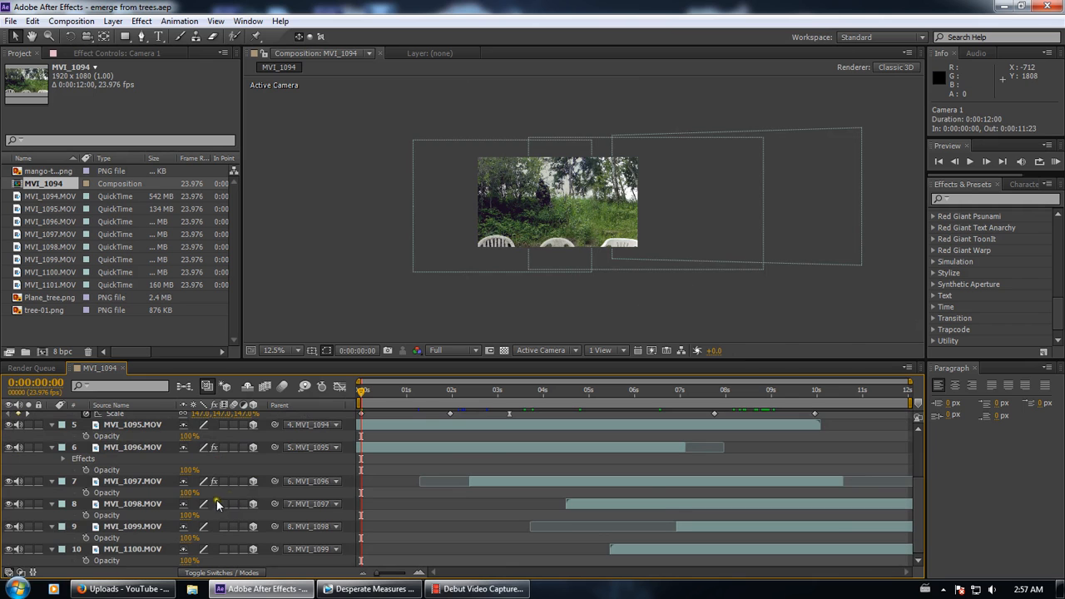
click(310, 481)
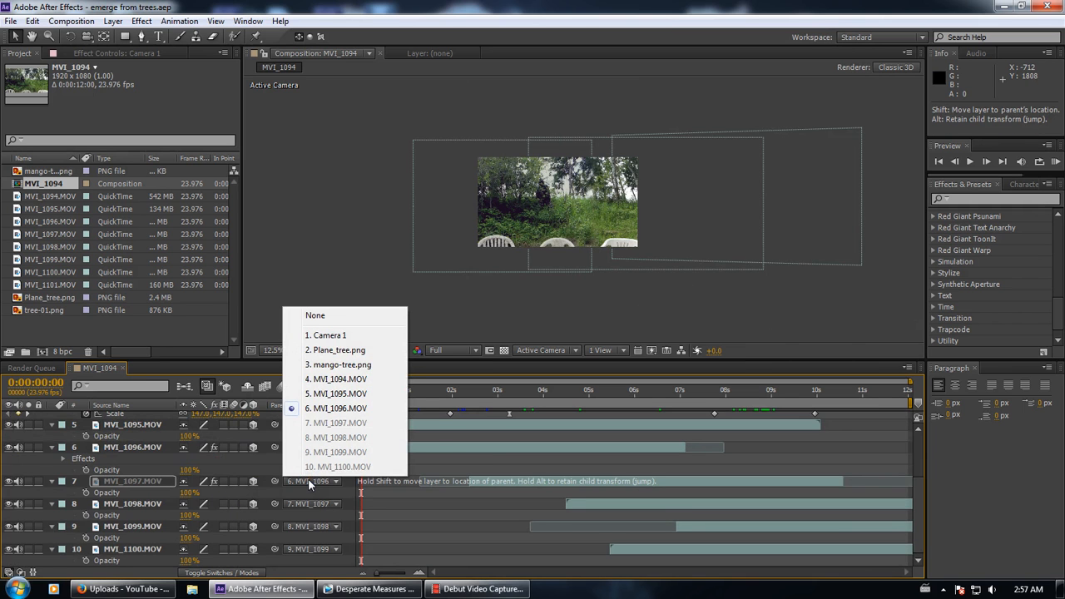
click(353, 484)
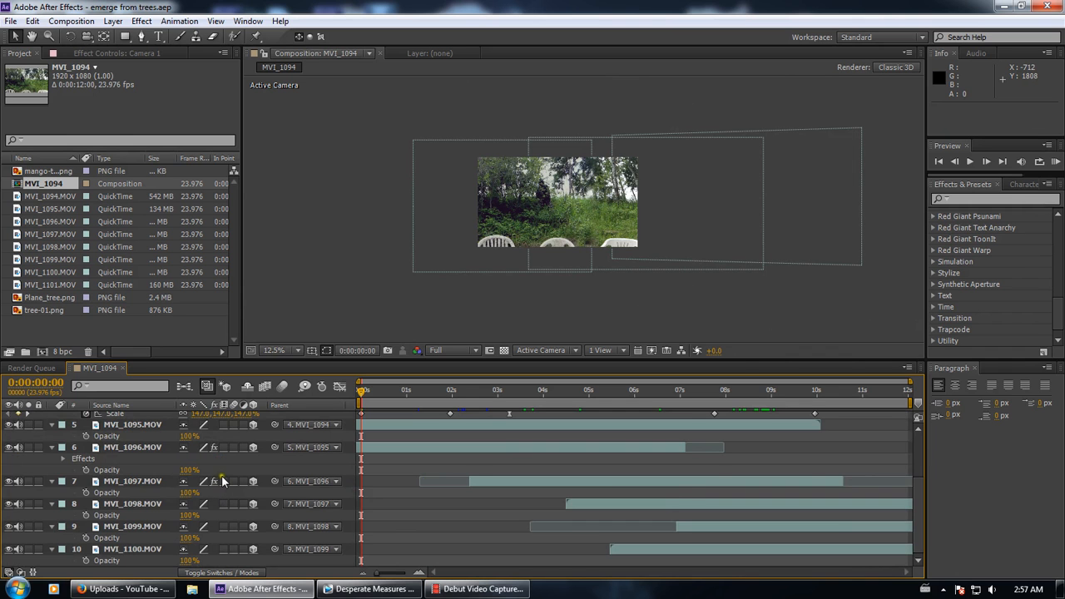
scroll(222, 475, up, 3)
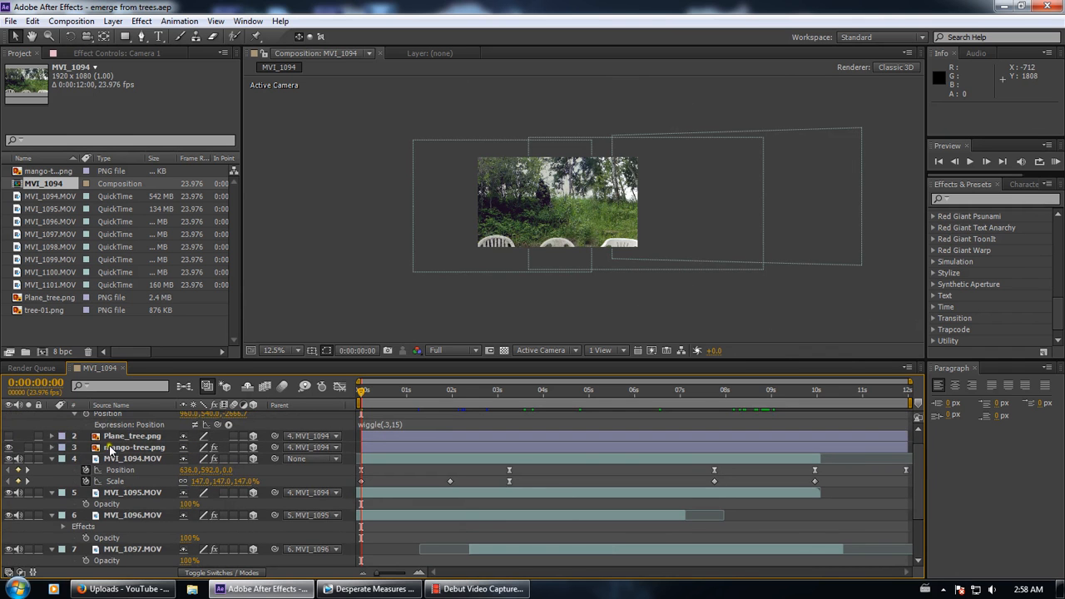
Shift the MVI_1094.MOV parent layer to test the linked clips, and undo the move
click(10, 22)
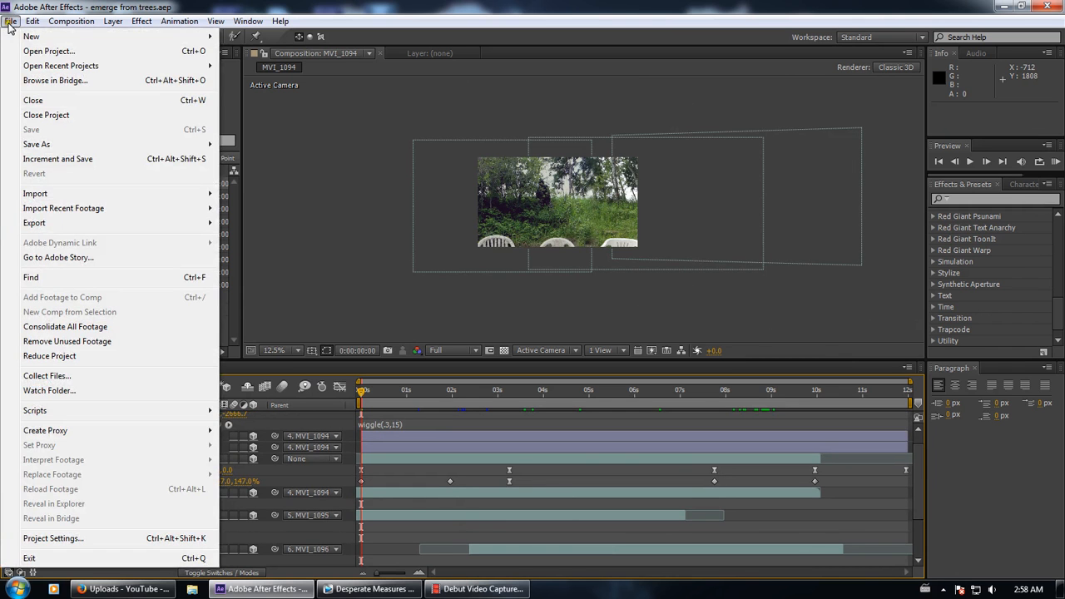
click(464, 316)
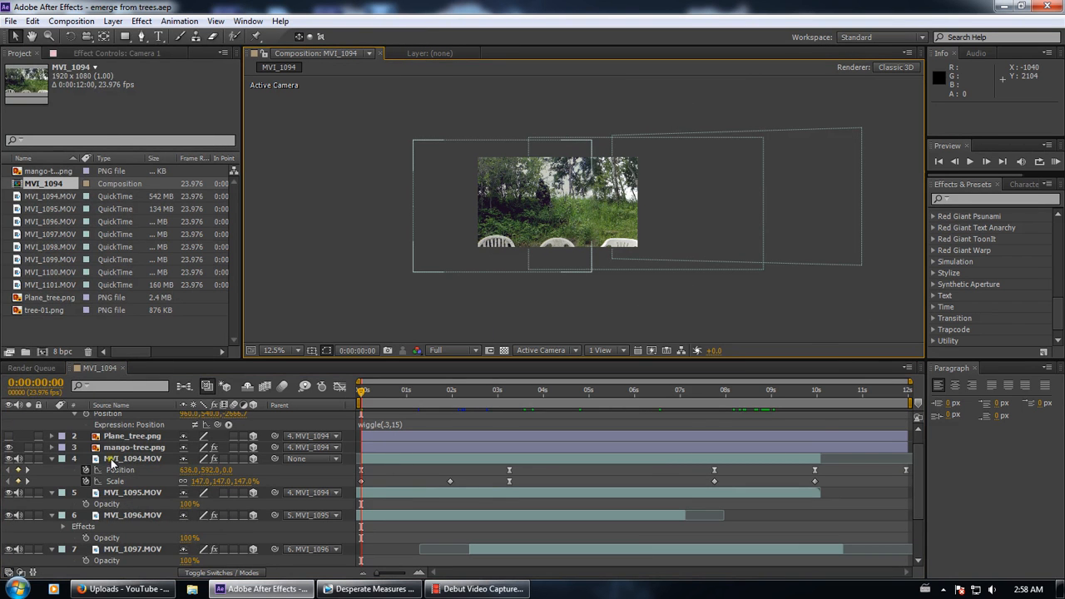
click(111, 460)
drag(446, 245, 337, 233)
key(ctrl+z)
Close emerge from trees without saving and open the before the guns project
click(10, 21)
click(52, 64)
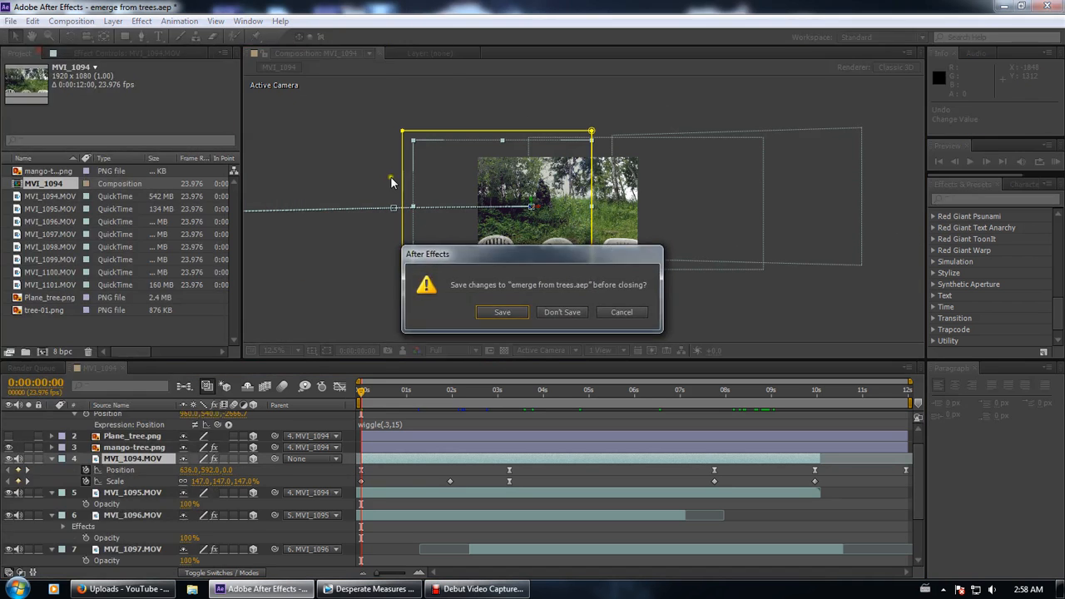
click(580, 313)
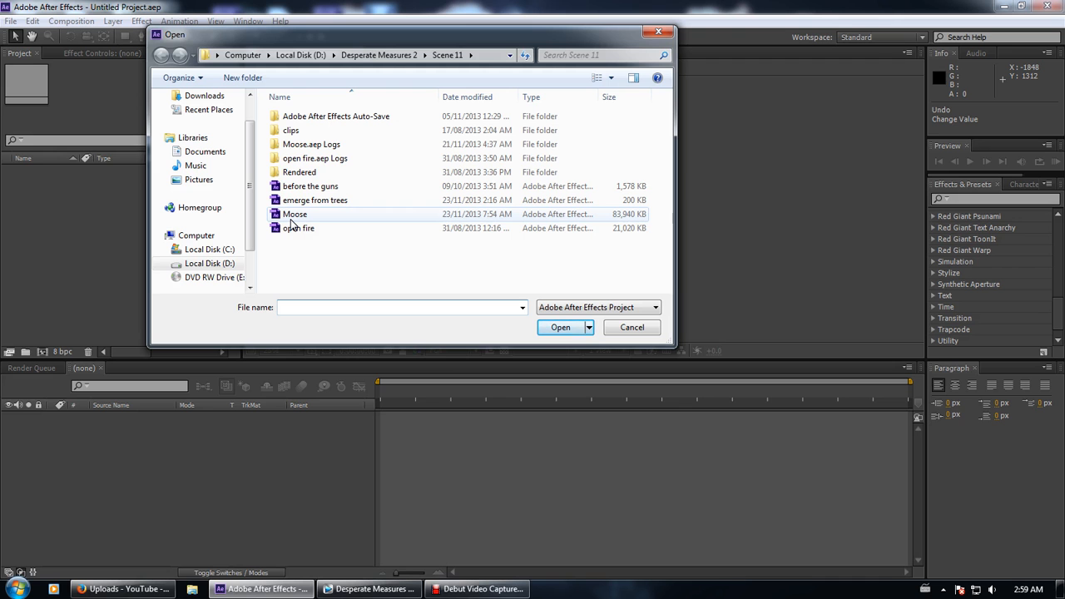
double_click(325, 186)
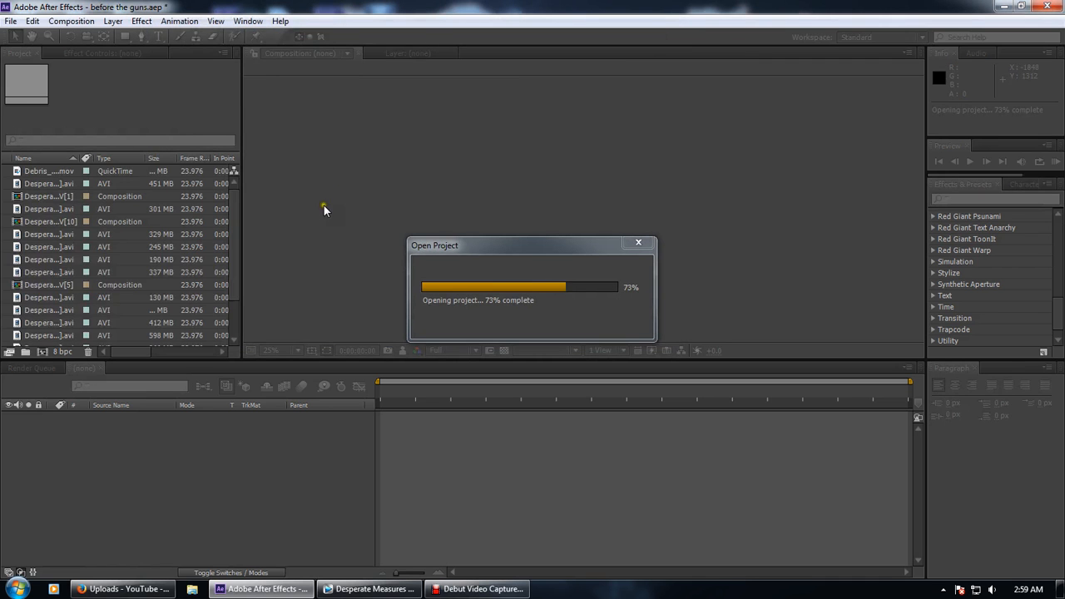
Open the open fire project from the Scene 11 folder
click(11, 20)
click(33, 47)
double_click(397, 225)
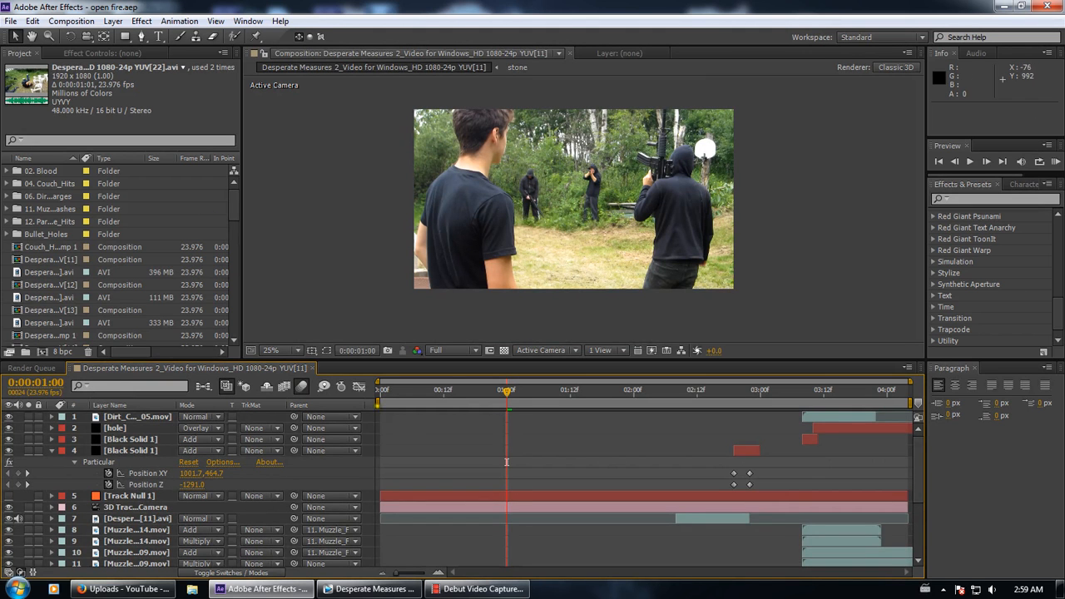
Set composition [11]'s preview resolution to Quarter and scrub from the start to 0:00:02:03 for a closer view of the scene
click(381, 395)
click(453, 350)
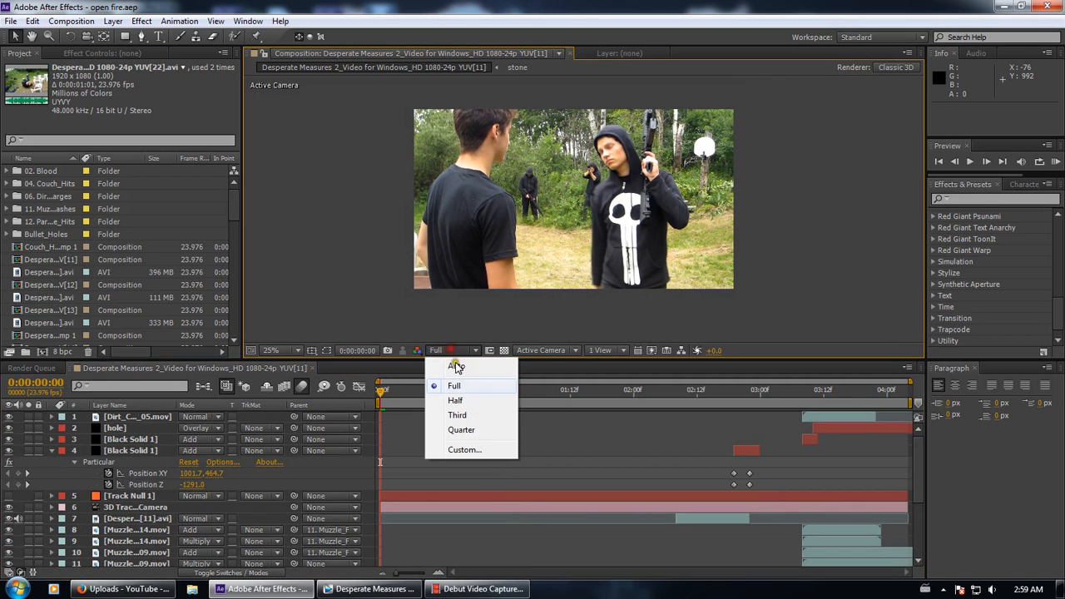
click(457, 430)
drag(439, 388, 651, 377)
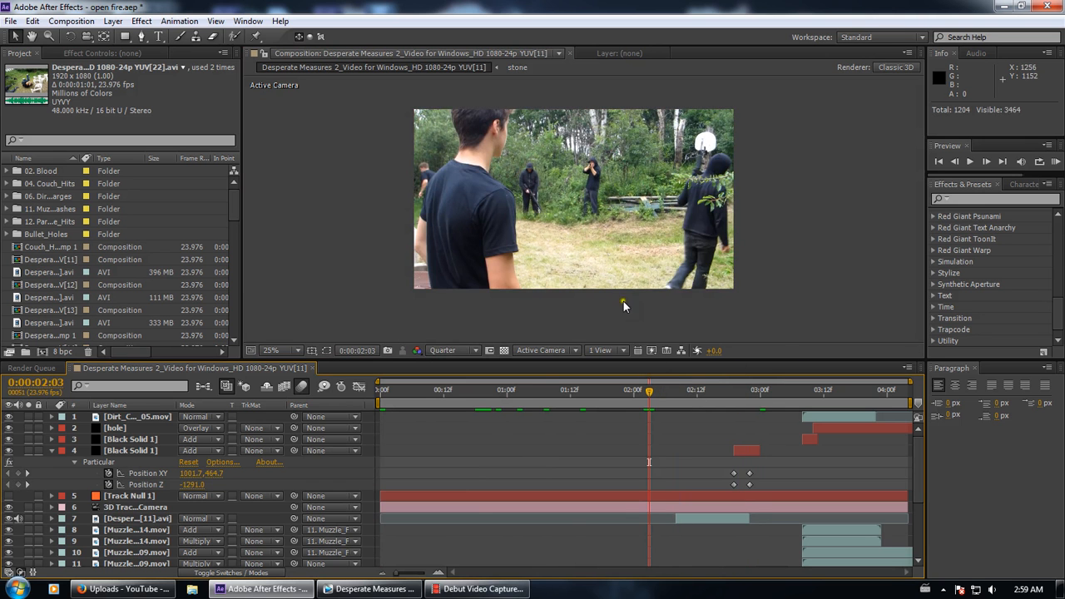
scroll(623, 301, up, 2)
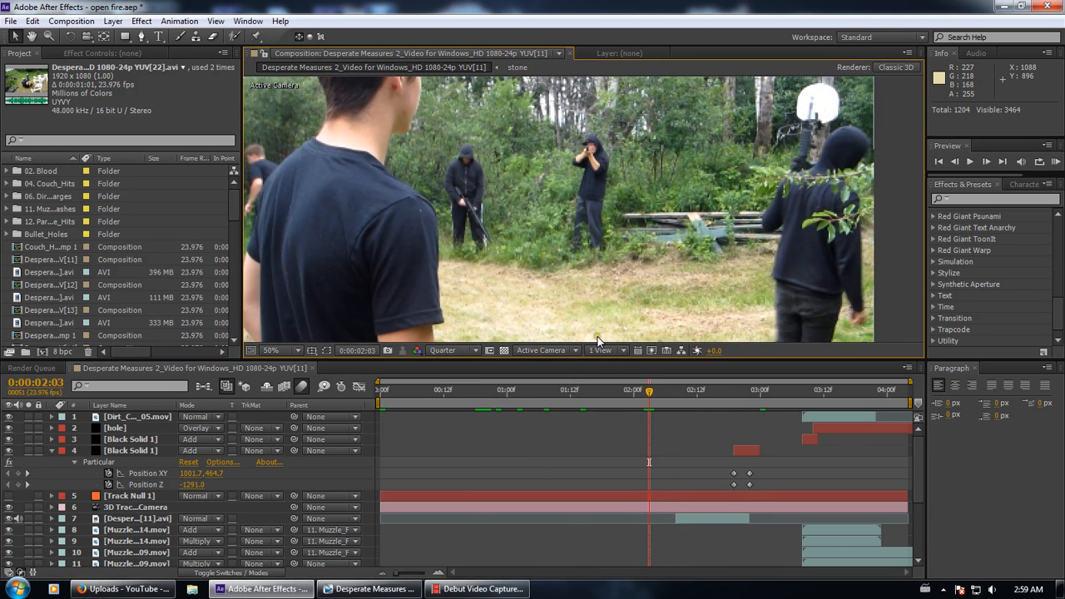
Scrub composition [11] through the gunshot to 0:00:02:19 and view the whole frame
drag(489, 392, 686, 402)
drag(811, 403, 738, 379)
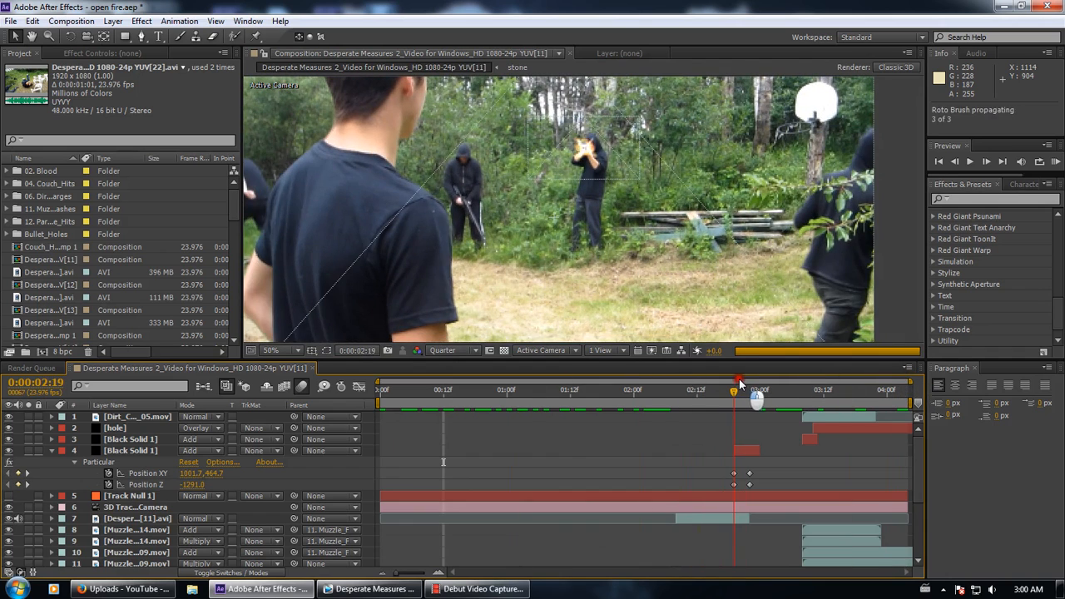
scroll(509, 301, down, 2)
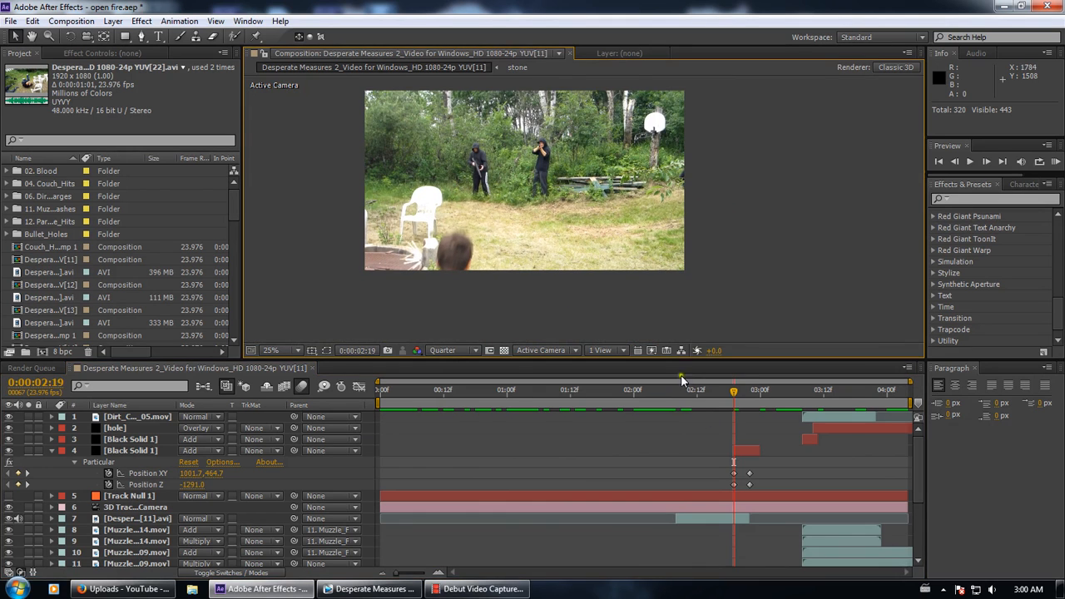
Move to the second Particular position keyframe at 0:00:02:22 and inspect the bullet tracer up close
drag(733, 393, 746, 386)
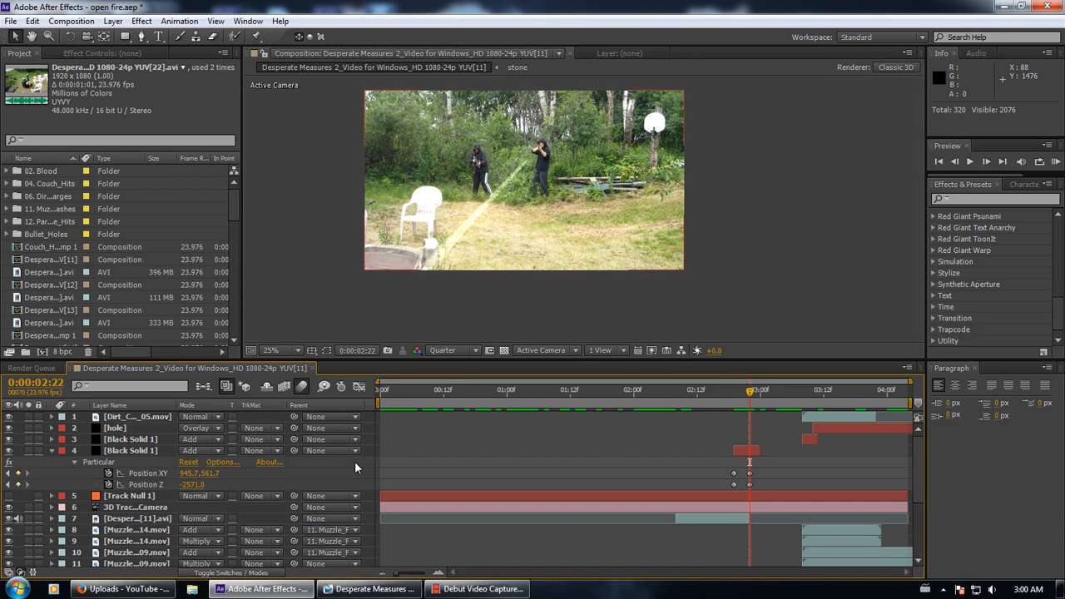
drag(356, 238, 491, 283)
scroll(359, 258, up, 2)
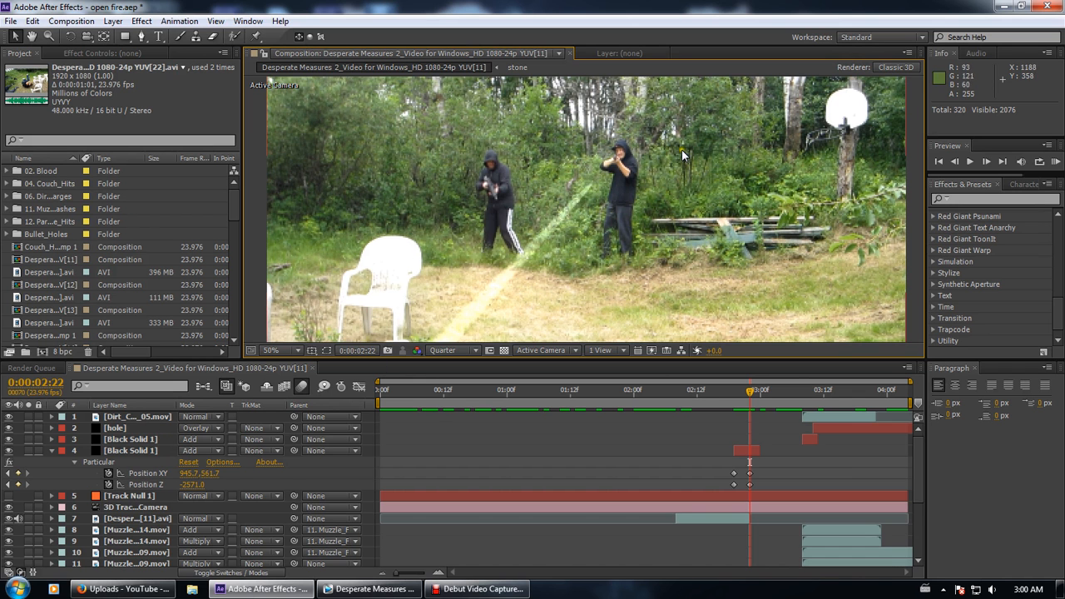
Move composition [11] to 0:00:03:10 and inspect the bullet's ground impact up close along with the layers behind it
click(806, 389)
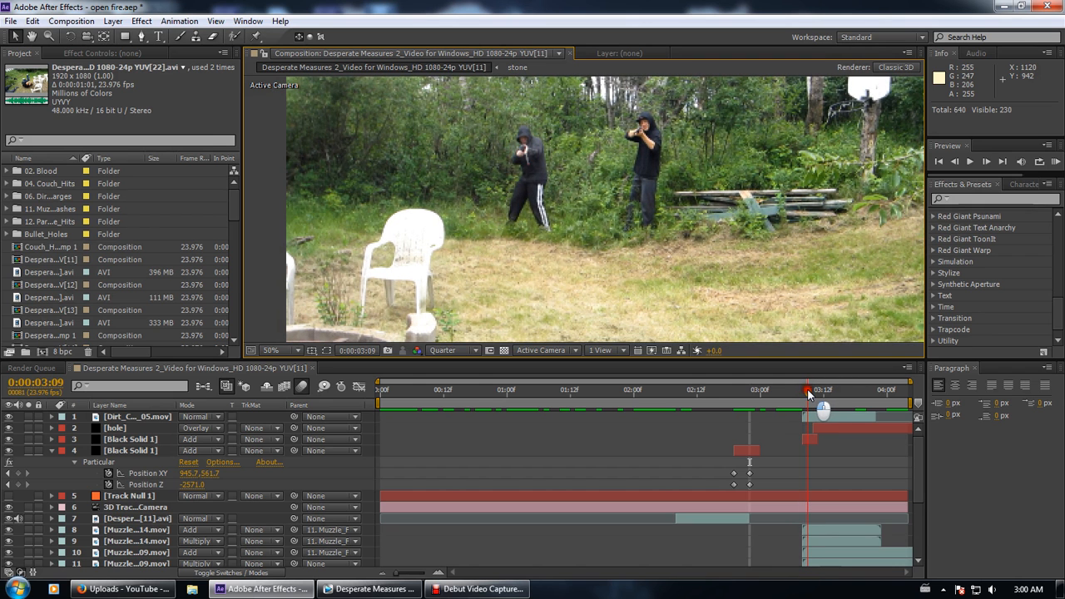
click(812, 389)
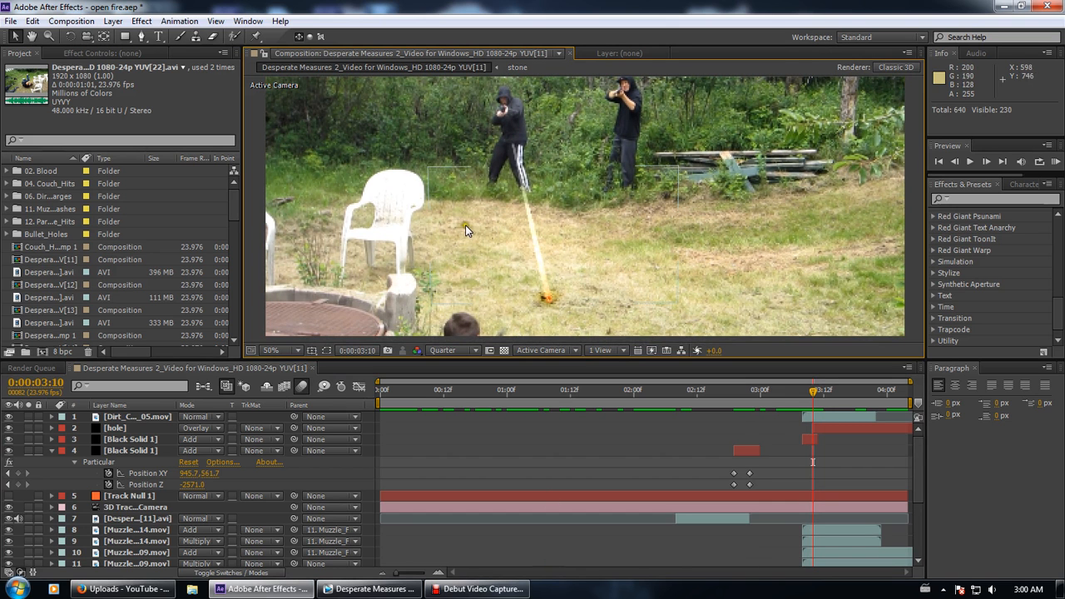
scroll(258, 499, down, 3)
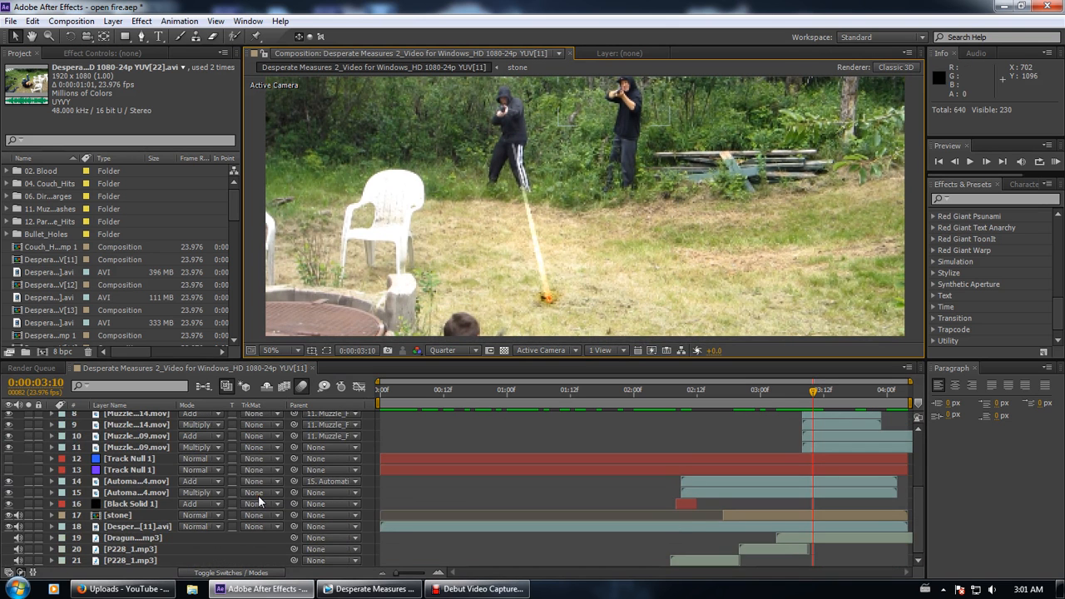
scroll(258, 495, up, 3)
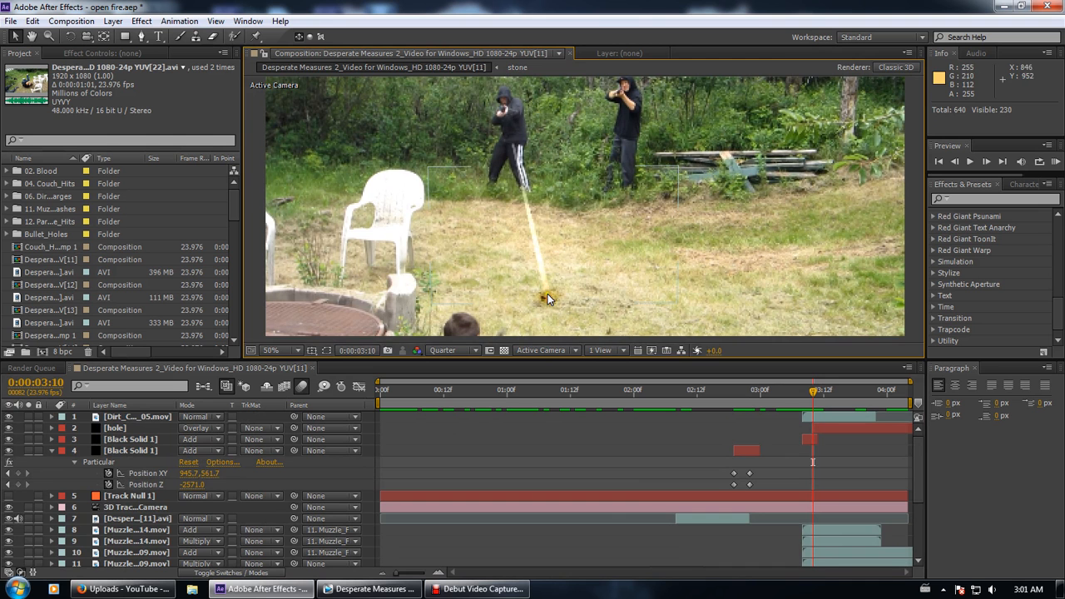
scroll(549, 305, up, 2)
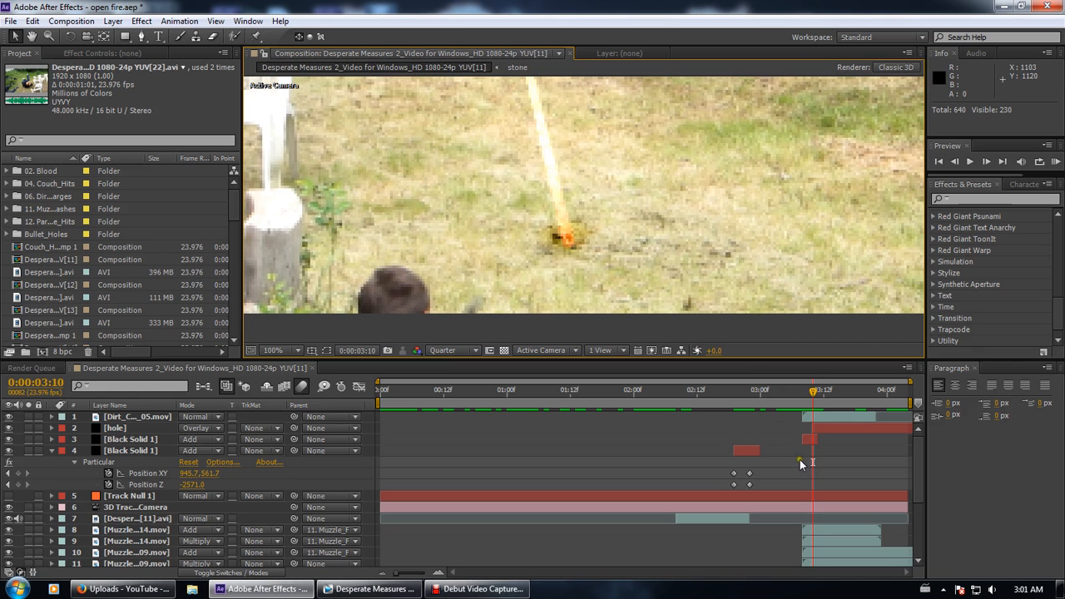
scroll(806, 464, down, 8)
scroll(862, 472, up, 7)
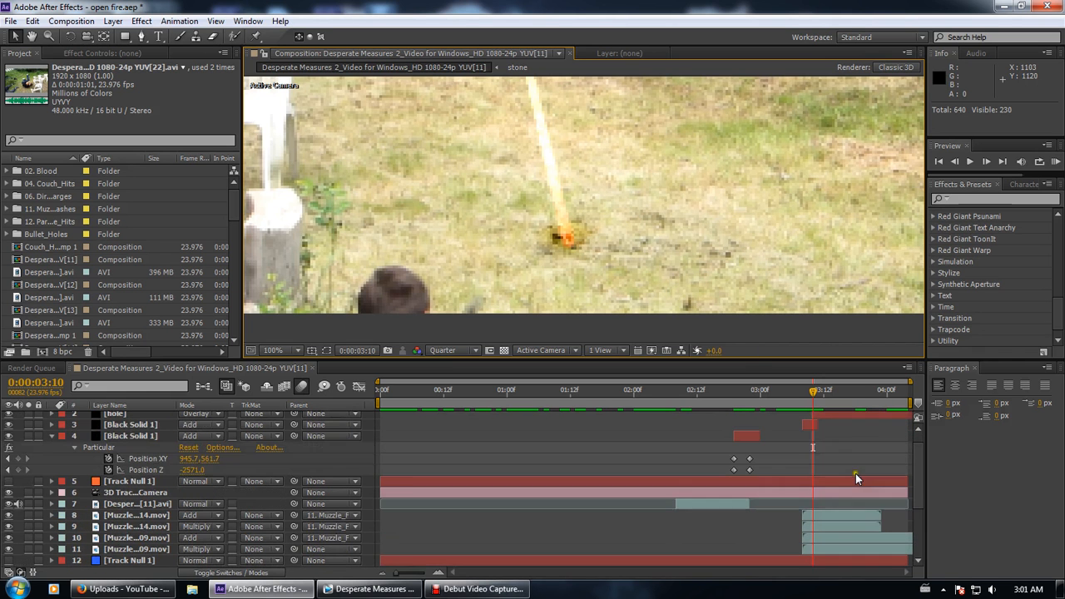
Scrub composition [11] from the start to 0:00:03:21 with the whole frame in view
drag(727, 405, 178, 299)
scroll(427, 210, down, 4)
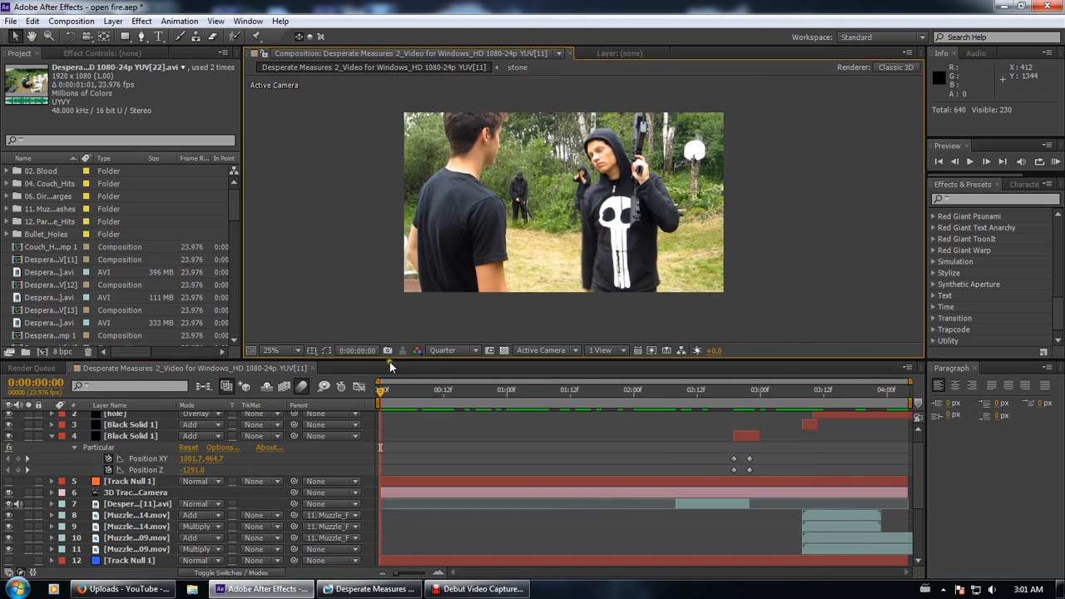
drag(833, 390, 873, 391)
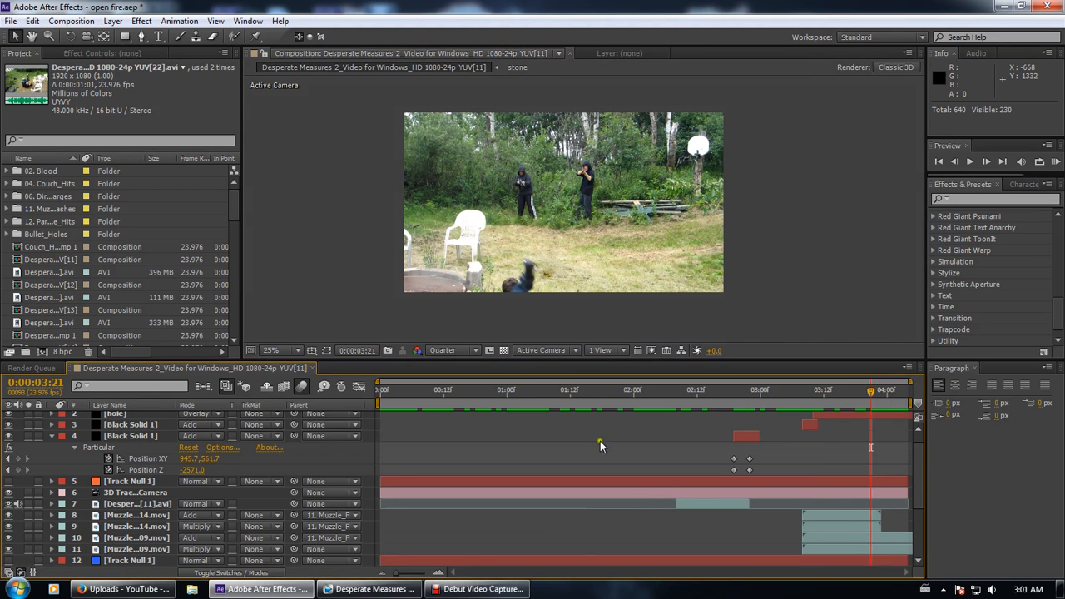
Open composition [12] and scrub to the pistol's muzzle flash at 0:00:00:05
click(55, 260)
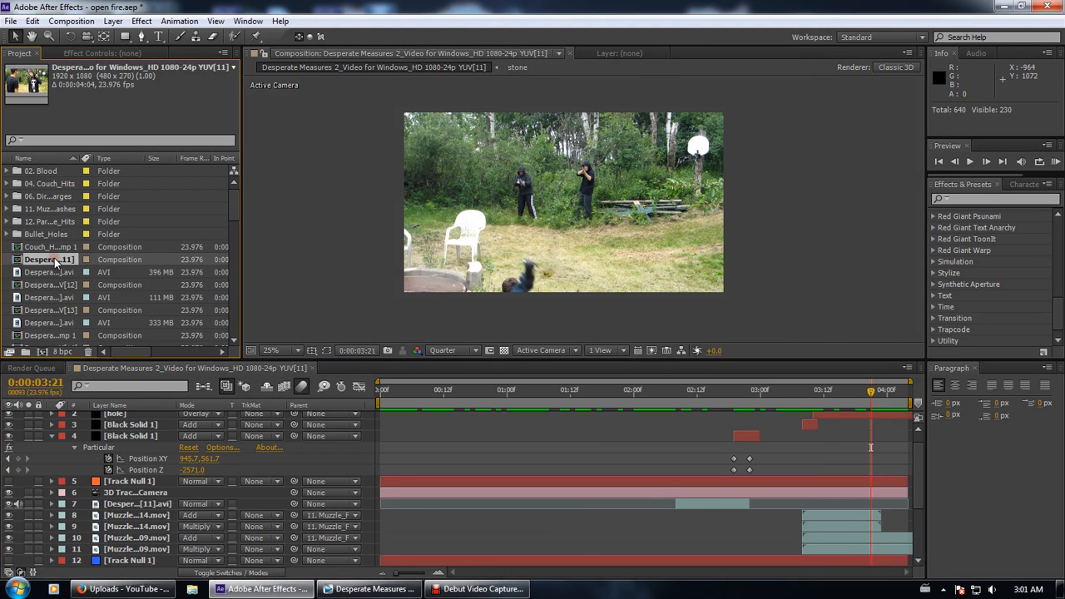
scroll(57, 263, down, 2)
double_click(69, 211)
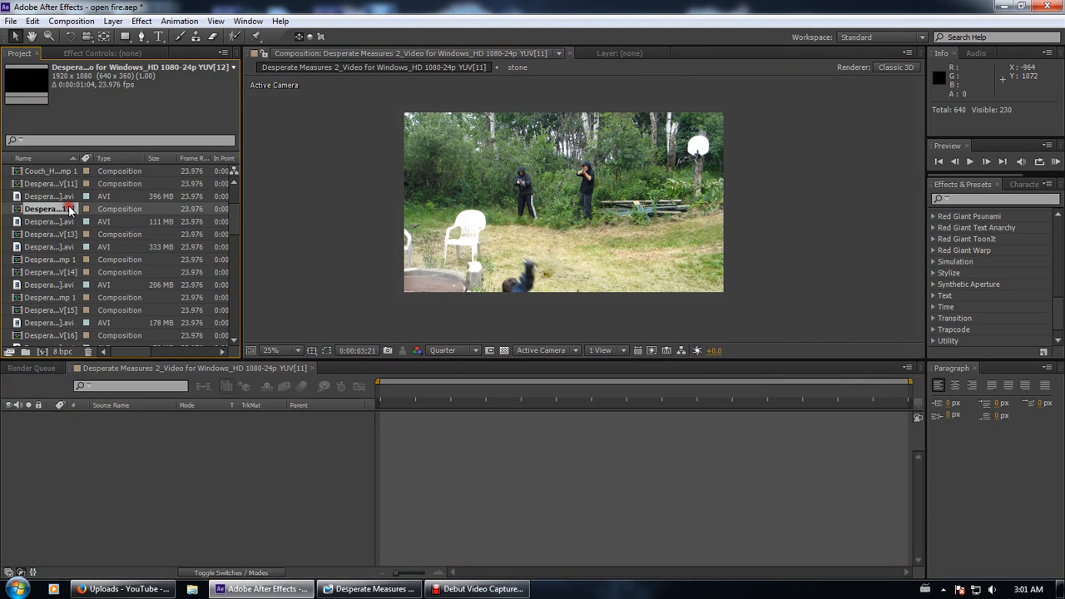
mouse_move(389, 390)
mouse_down()
mouse_move(564, 382)
mouse_move(504, 379)
mouse_move(529, 394)
mouse_move(606, 397)
mouse_move(461, 400)
mouse_move(493, 405)
mouse_move(962, 389)
mouse_move(485, 420)
mouse_move(358, 415)
mouse_move(505, 409)
mouse_move(462, 410)
mouse_move(473, 415)
mouse_up()
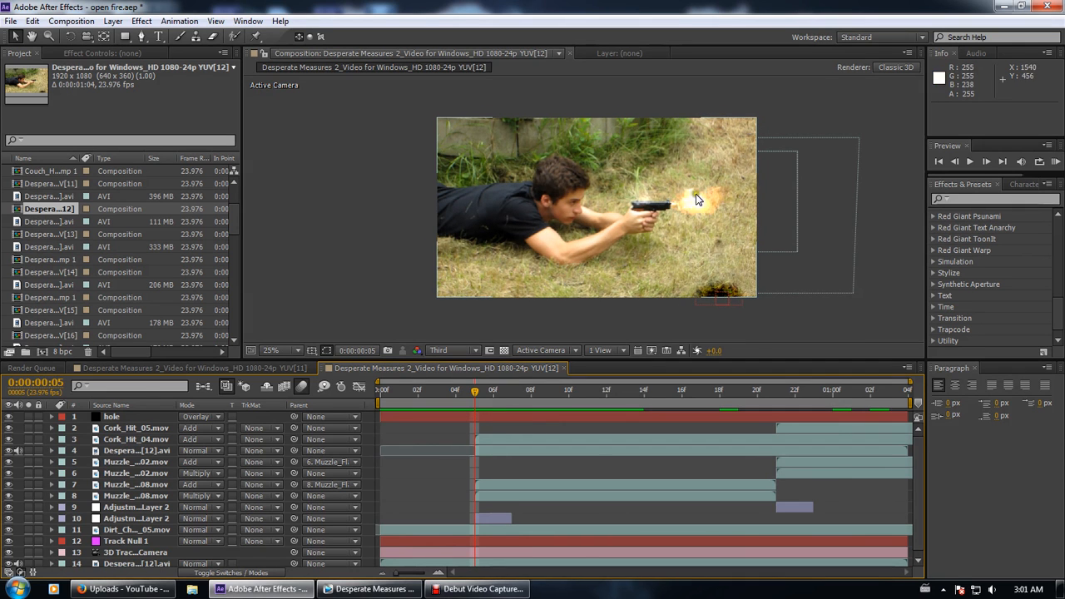
Open composition [13], move to 0:00:00:13 and set its preview resolution to Third
click(30, 235)
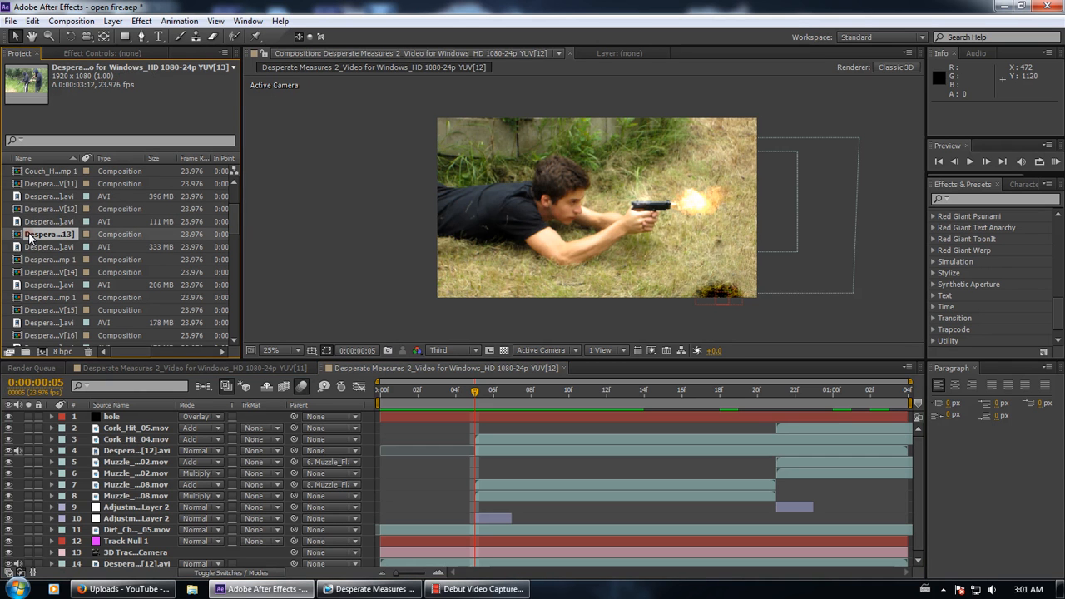
double_click(30, 235)
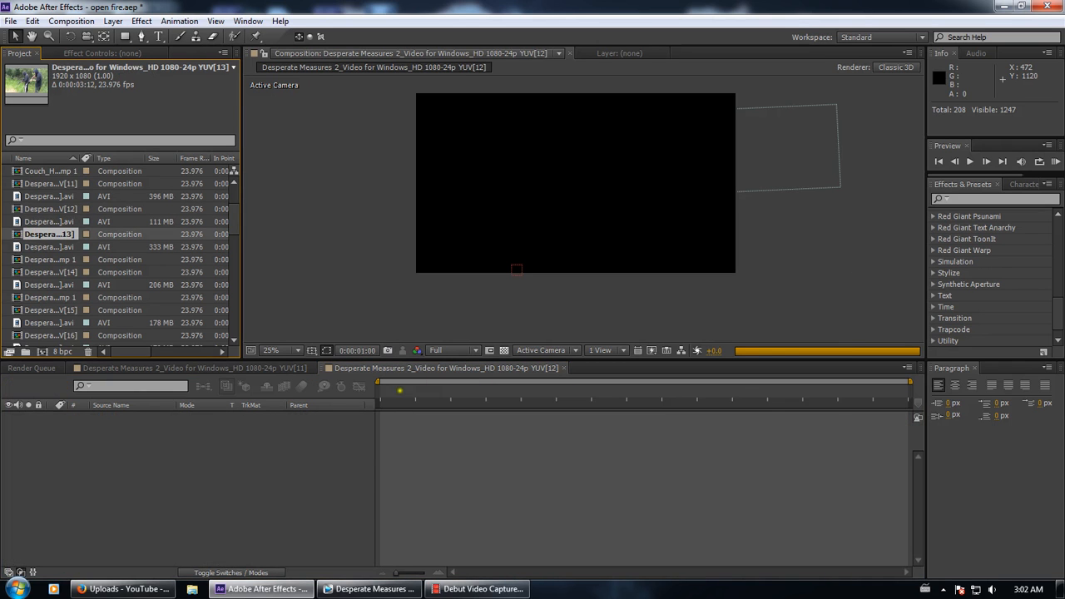
drag(386, 393, 462, 390)
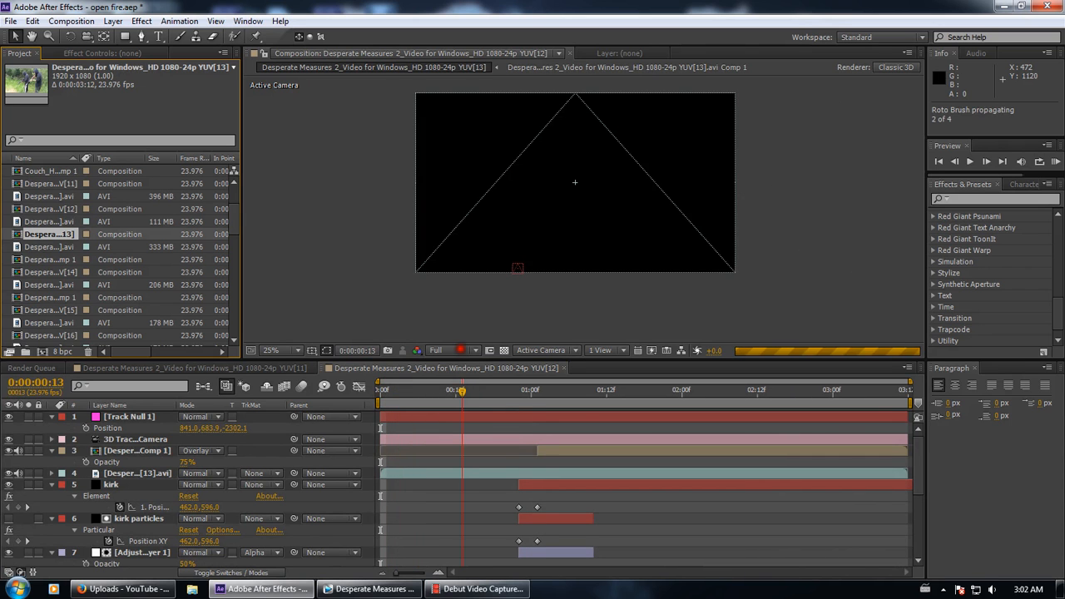
click(441, 350)
click(465, 414)
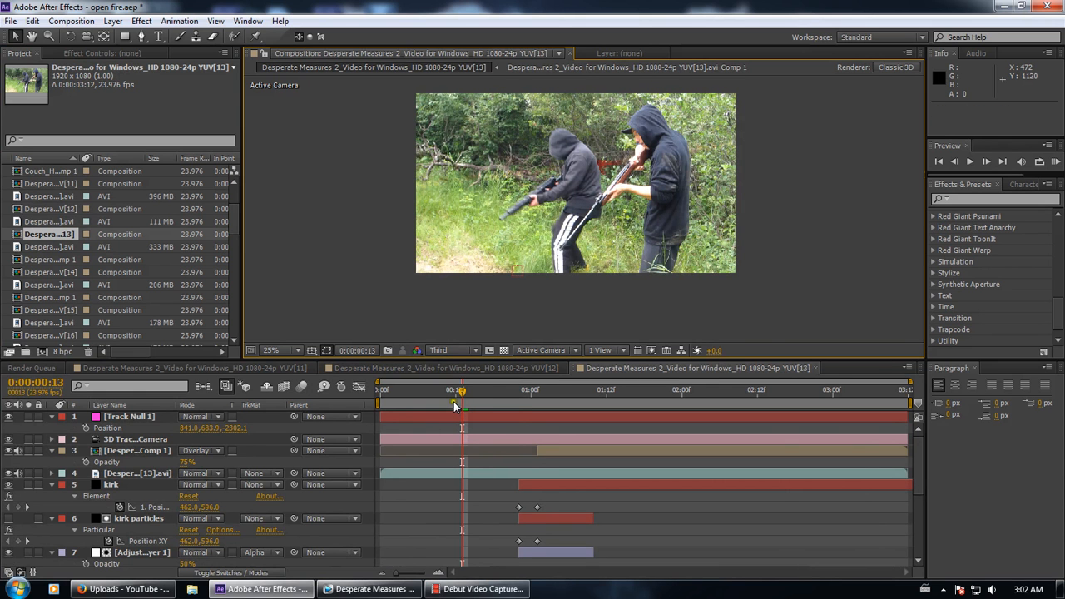
Scrub composition [13] from 0:00:00:05 through the hits to 0:00:01:05, and close its timeline
click(409, 388)
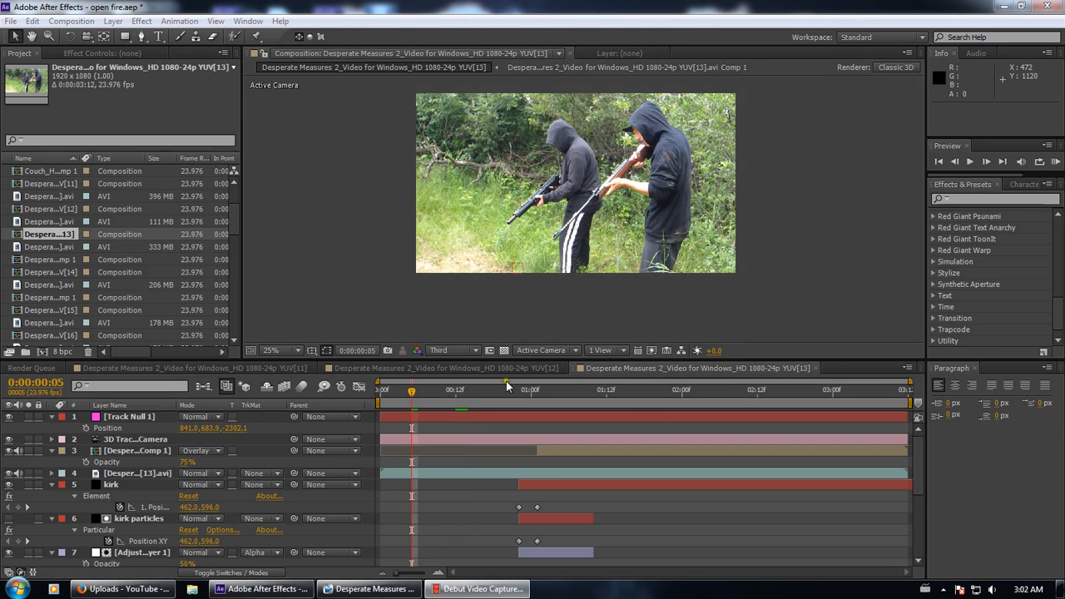
mouse_move(405, 399)
mouse_down()
mouse_move(361, 394)
mouse_move(499, 395)
mouse_up()
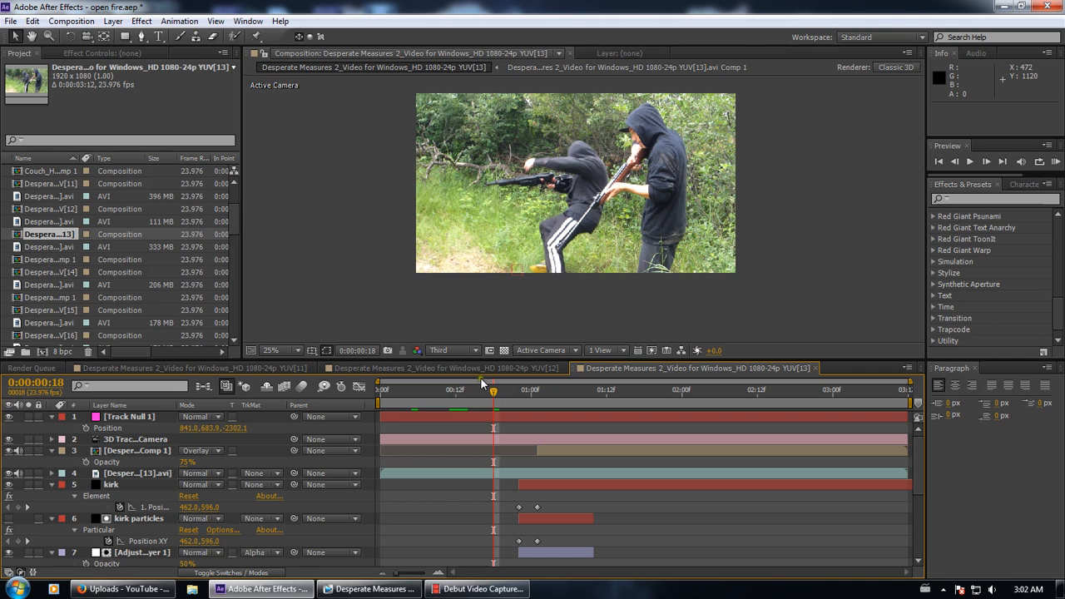
drag(457, 395, 510, 406)
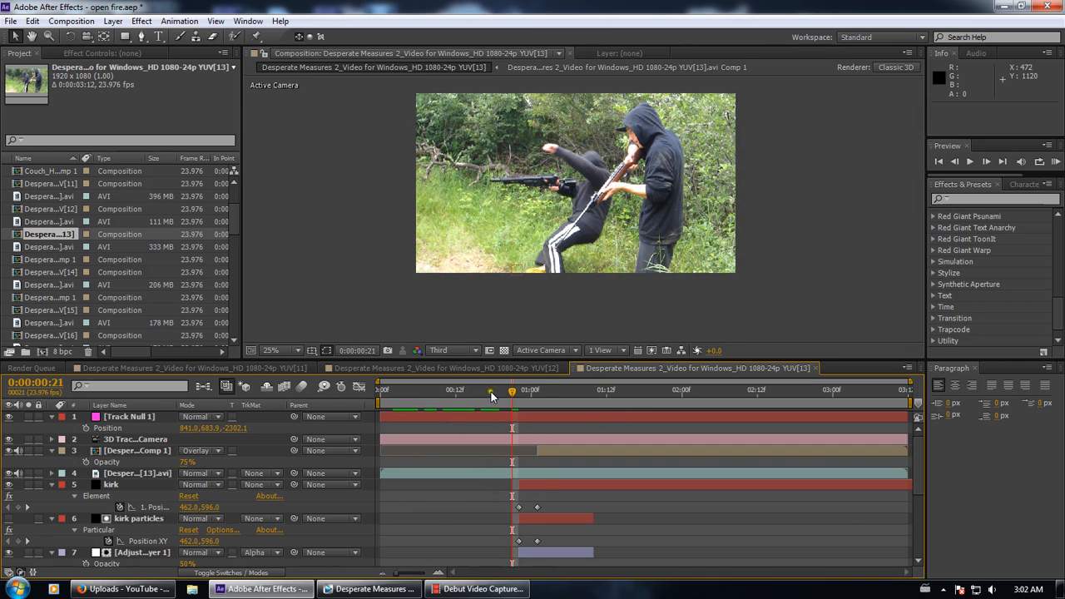
mouse_move(521, 399)
mouse_down()
mouse_move(556, 394)
mouse_move(449, 395)
mouse_move(582, 391)
mouse_move(518, 402)
mouse_up()
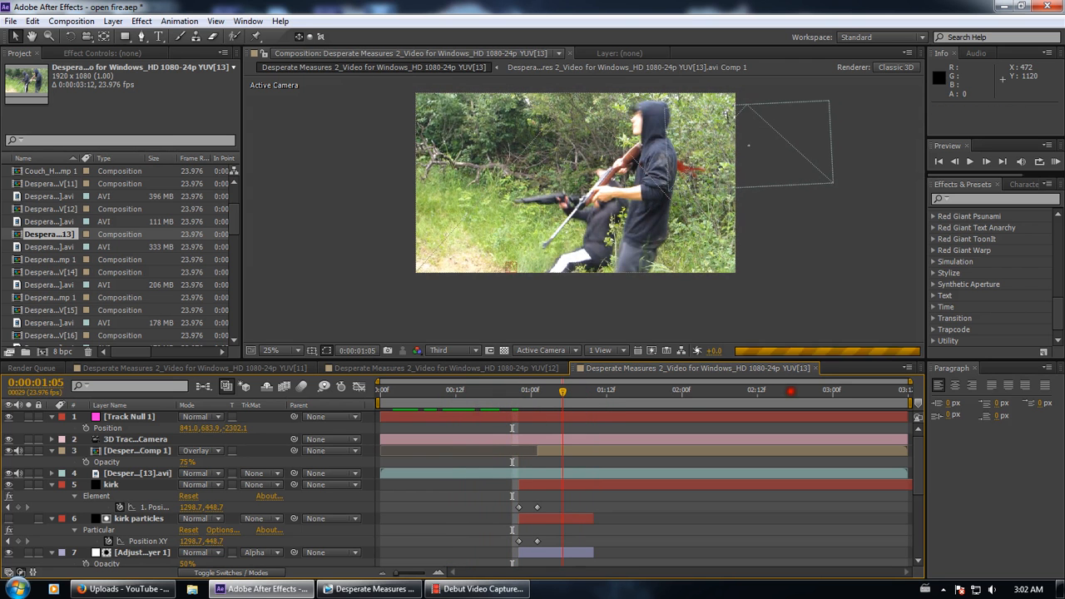
click(815, 368)
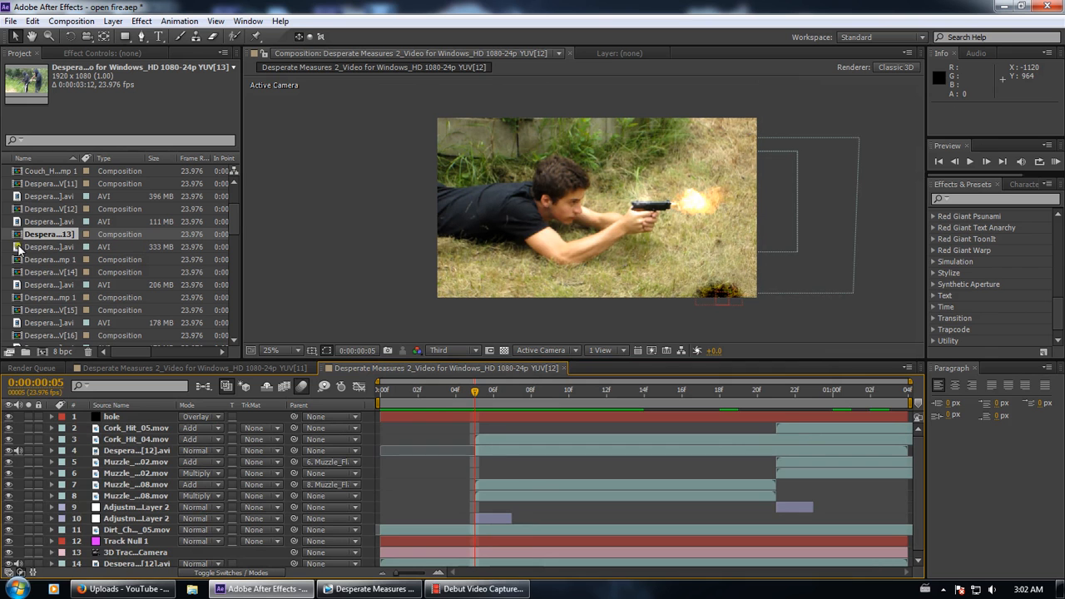
Open composition [14] and scrub from the start to 0:00:00:11
click(46, 272)
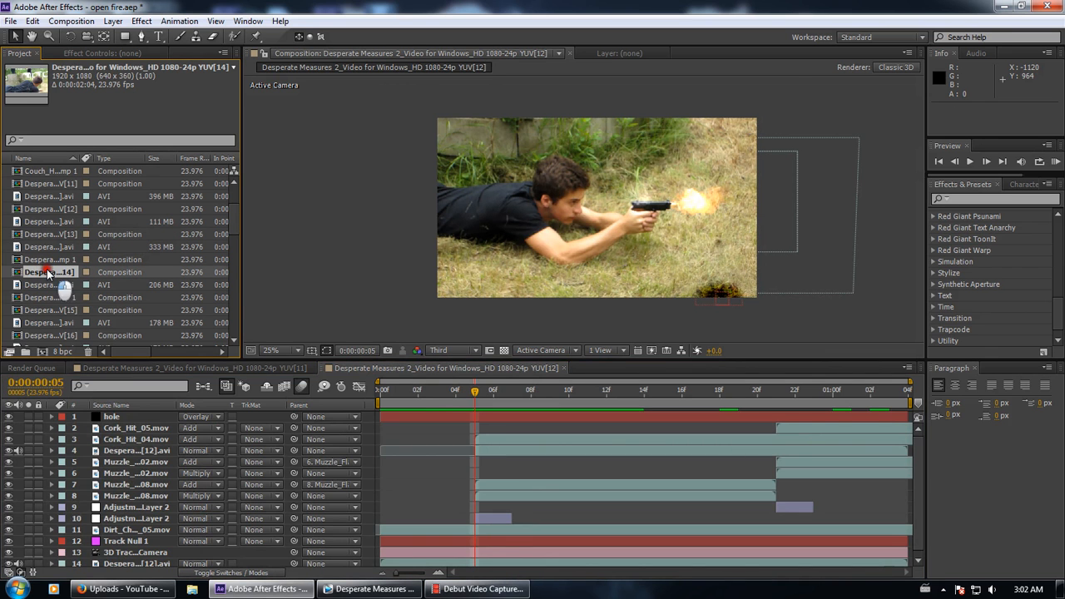
double_click(46, 269)
drag(384, 406, 492, 399)
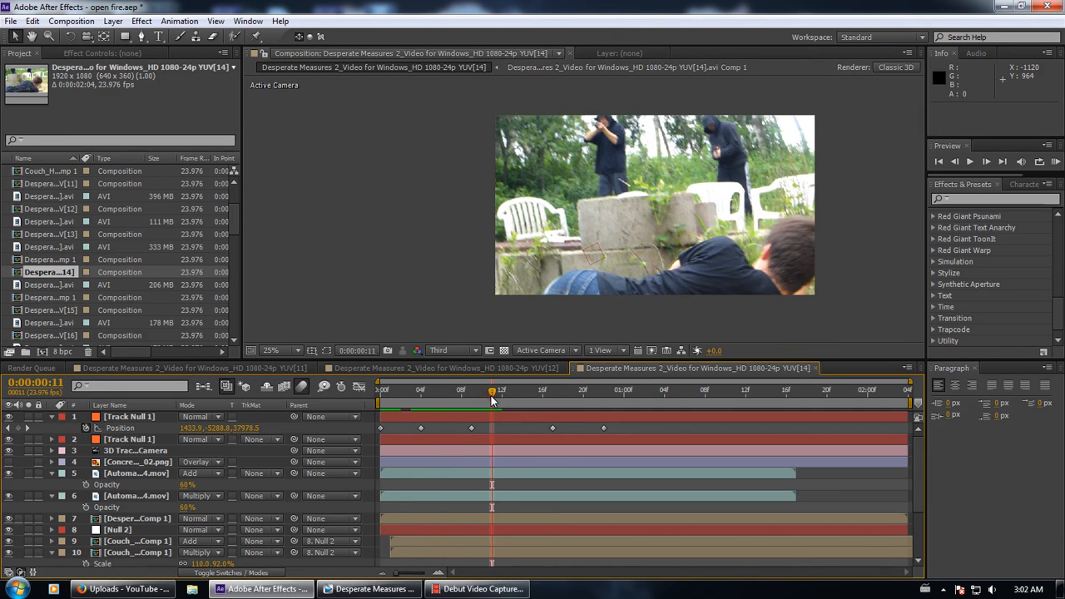
drag(667, 293, 646, 283)
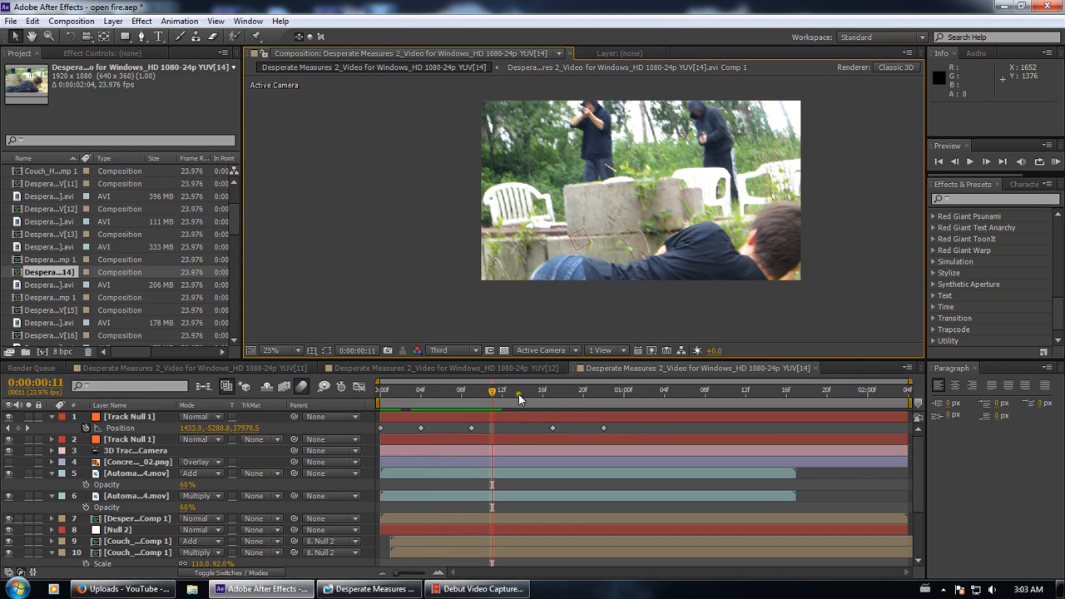
Scrub composition [14] onward past 0:00:00:21 and look over its muzzle flash, couch hit and sound layers
drag(494, 397, 547, 384)
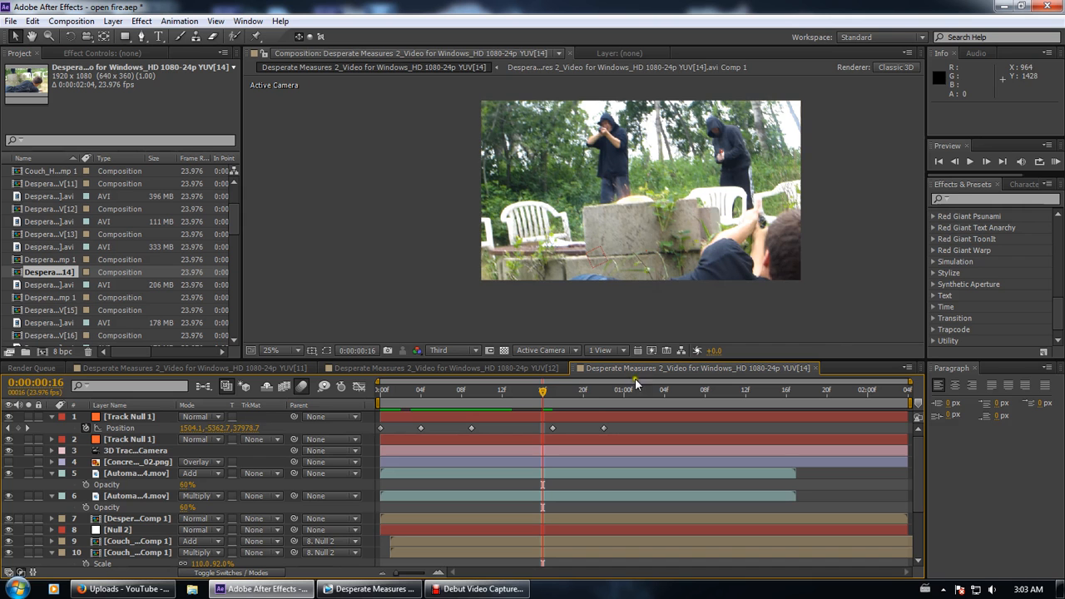
drag(549, 403, 563, 404)
scroll(230, 484, down, 3)
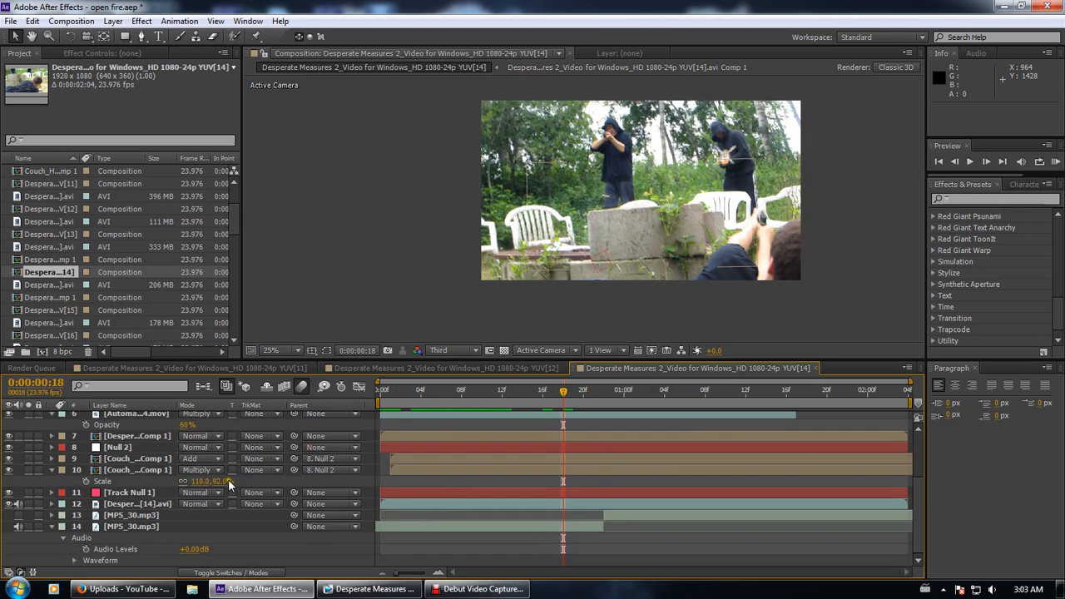
drag(568, 390, 593, 391)
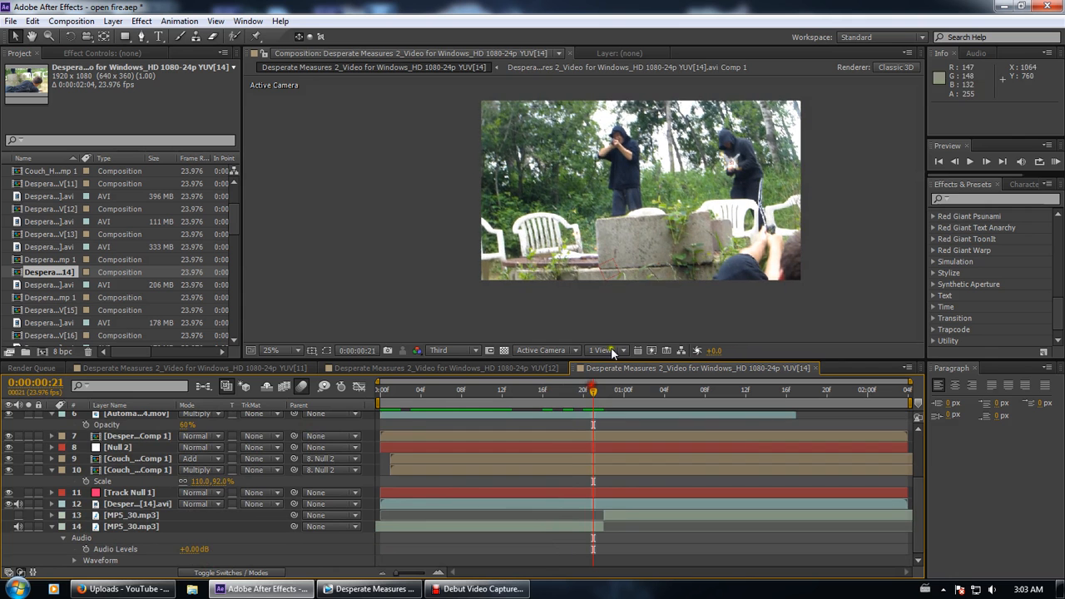
scroll(256, 499, up, 3)
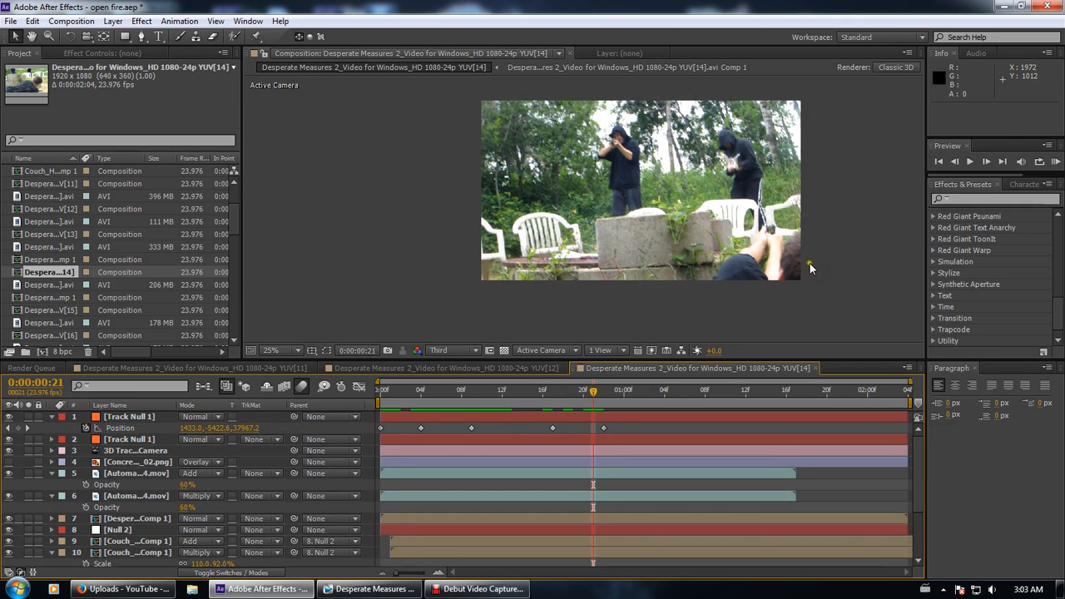
drag(593, 392, 695, 382)
Open composition [15] and scrub through it to 0:00:01:20
double_click(71, 311)
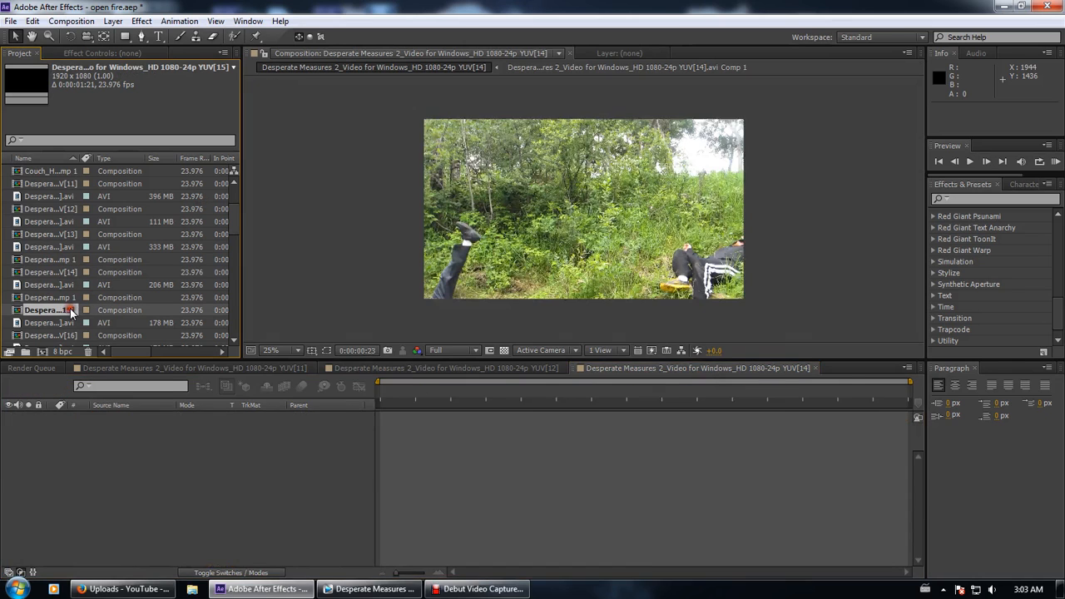
drag(359, 396, 897, 393)
Open composition [16], move to 0:00:00:01 and set its preview resolution to Quarter with the whole frame in view
double_click(46, 335)
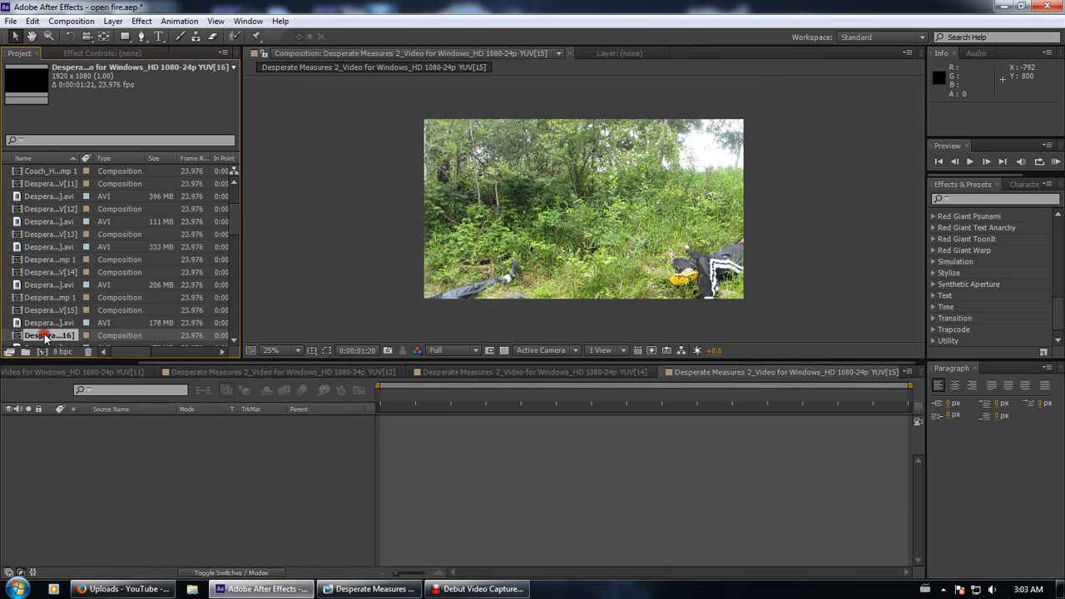
click(366, 396)
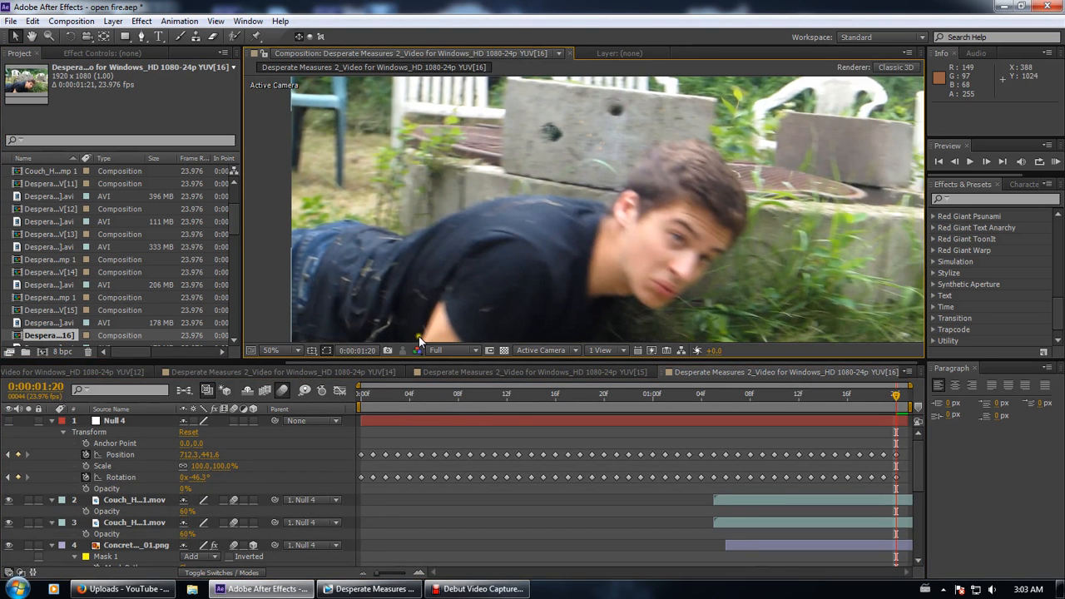
mouse_move(372, 400)
mouse_down()
mouse_move(388, 396)
mouse_move(372, 396)
mouse_up()
click(443, 350)
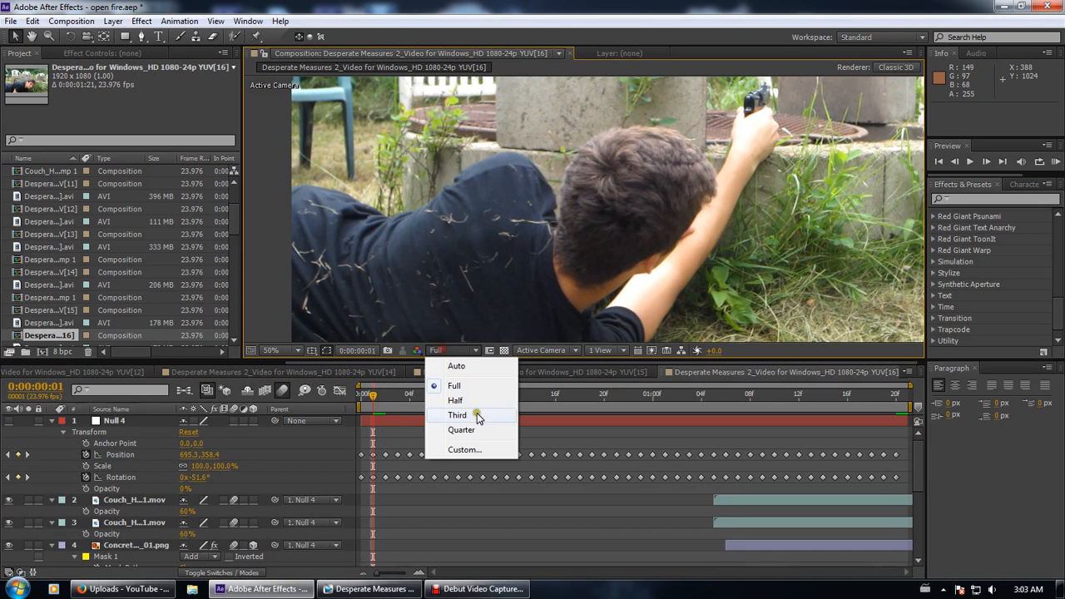
click(466, 420)
scroll(553, 202, down, 1)
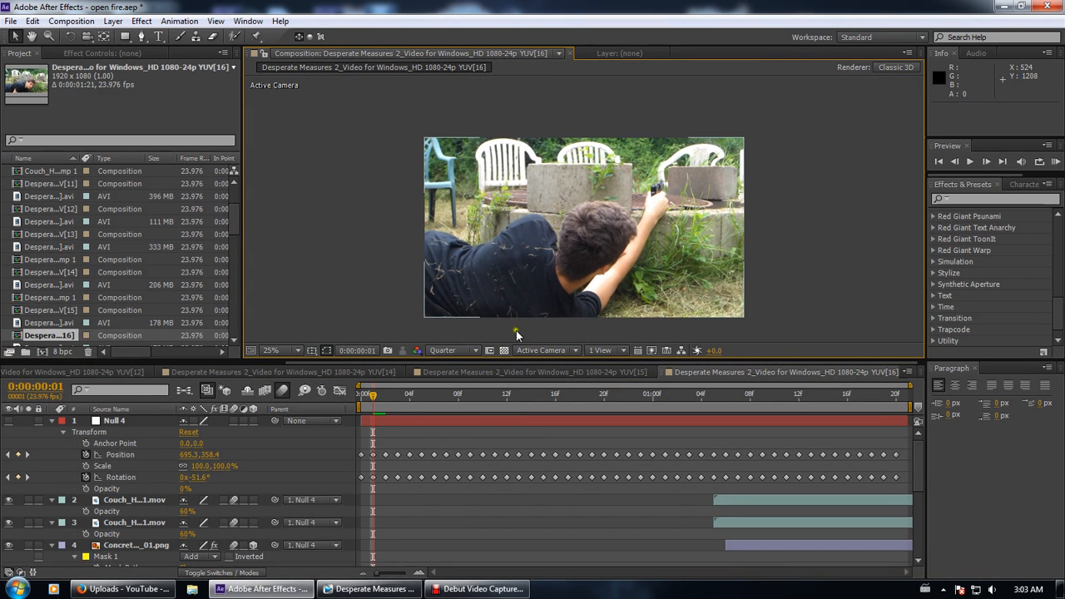
Scrub composition [16] to 0:00:01:12, inspect the concrete block's bullet holes, select the upper Couch_Hit_01.mov layer and continue to 0:00:01:20
drag(384, 394, 437, 395)
drag(544, 391, 798, 396)
scroll(637, 275, up, 2)
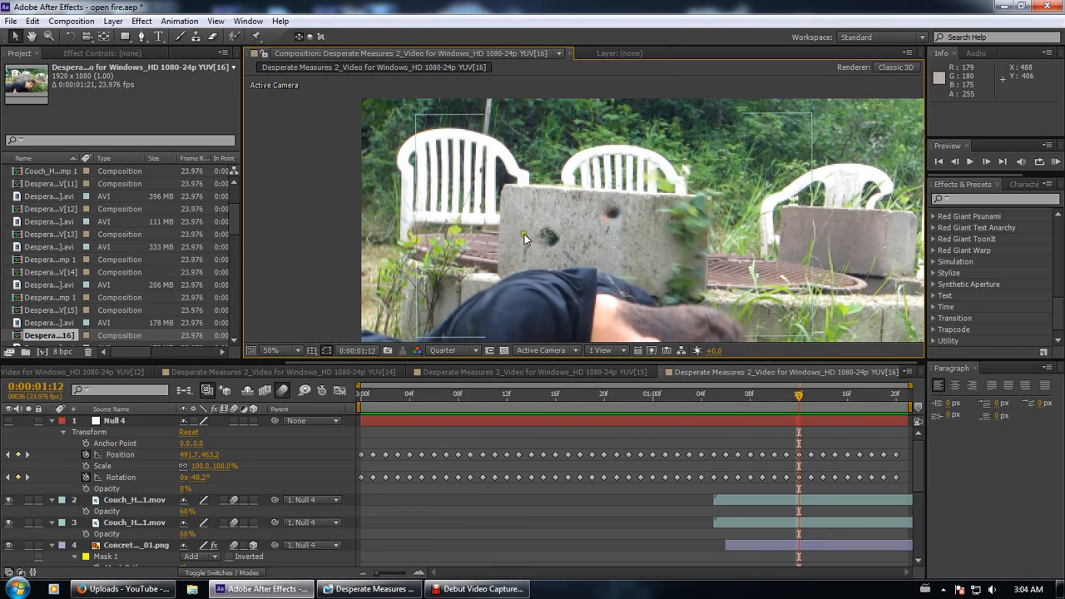
click(460, 285)
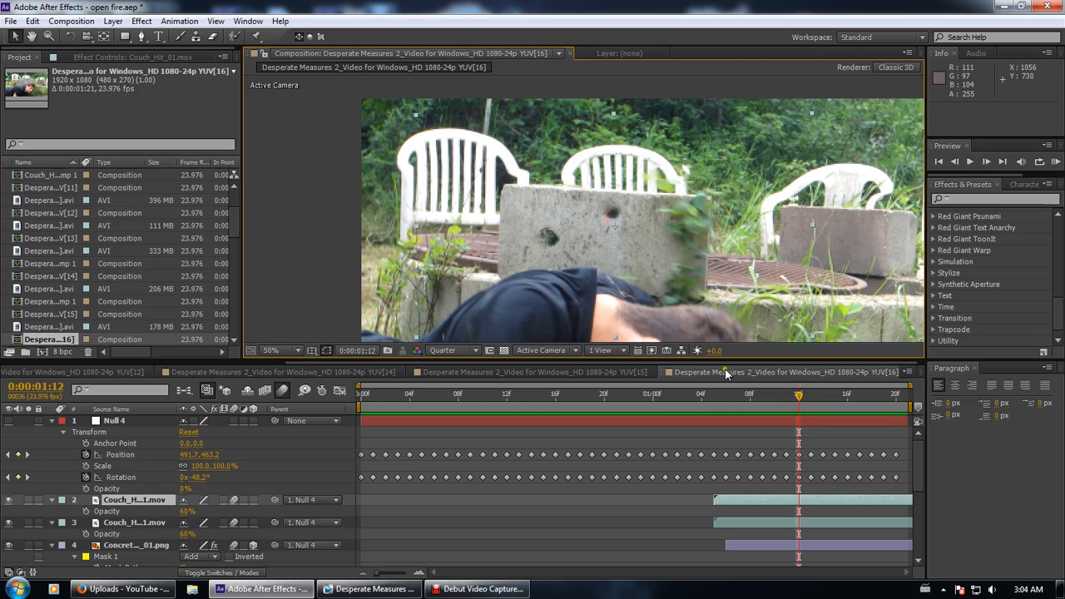
drag(804, 393, 905, 384)
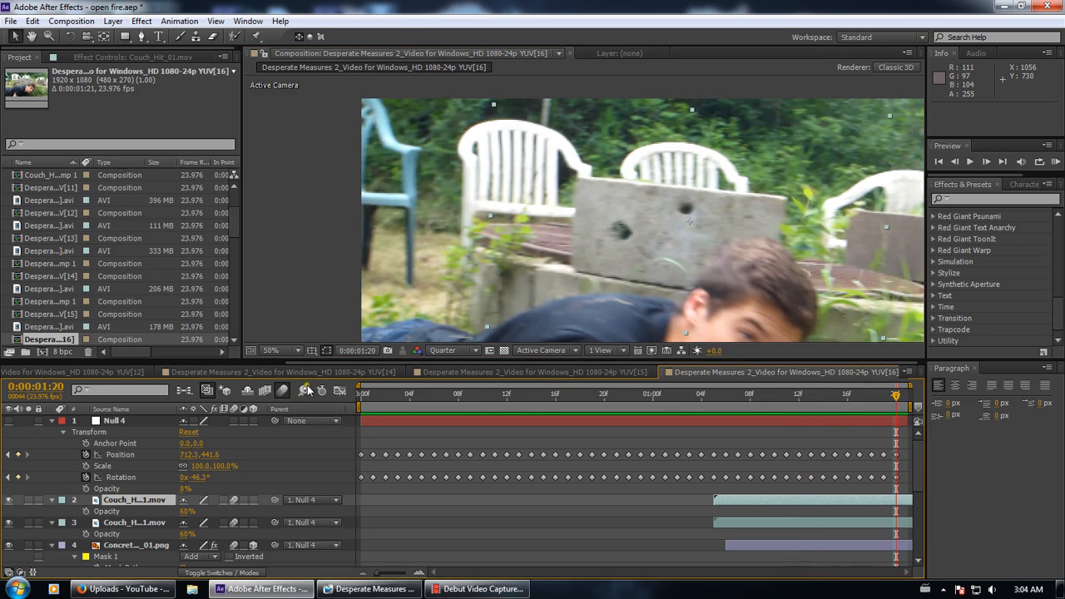
Open composition [17], show its layer switches, scrub to 0:00:00:12 and return to its first frame
scroll(131, 308, down, 1)
double_click(69, 327)
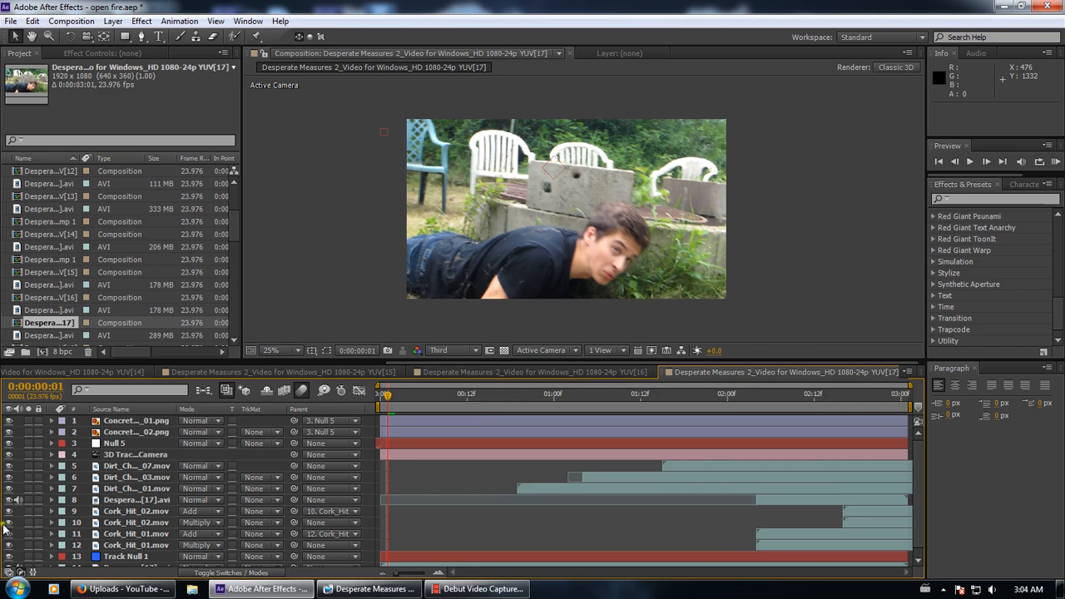
click(193, 574)
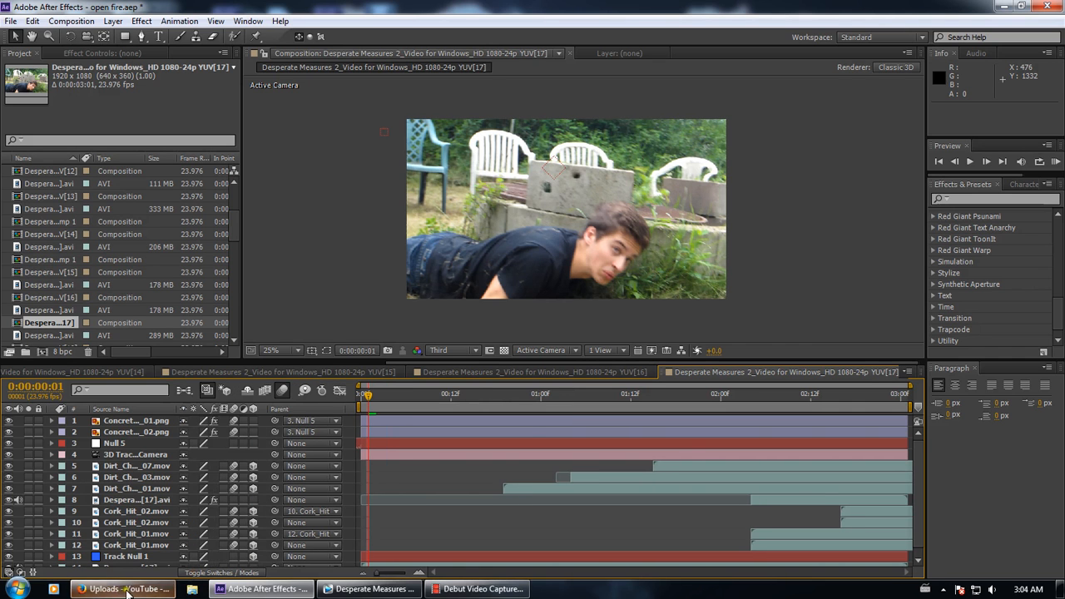
drag(358, 394, 450, 394)
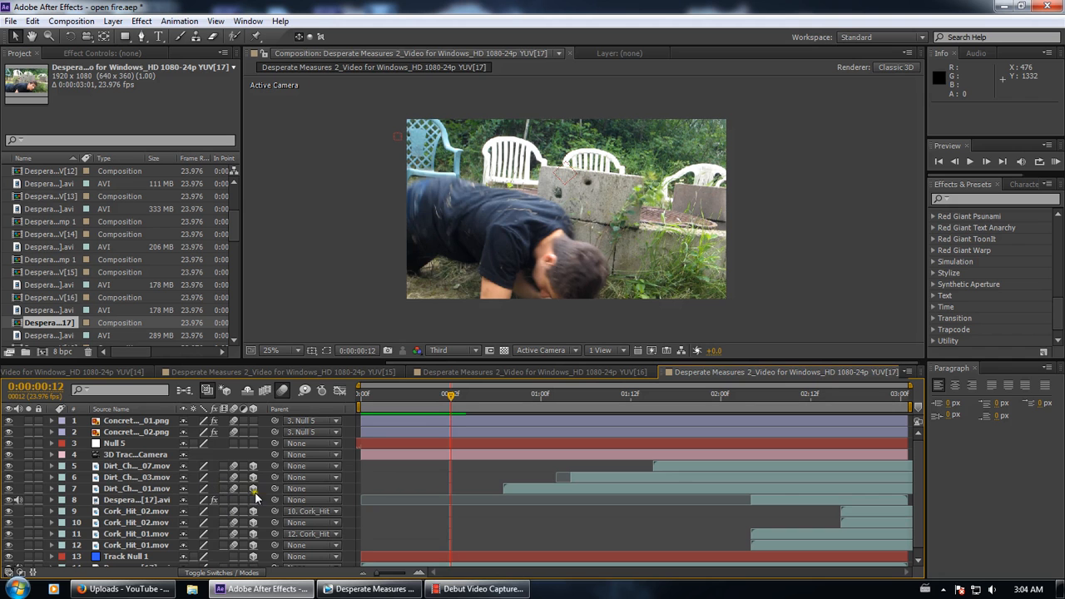
click(370, 400)
drag(370, 399, 349, 394)
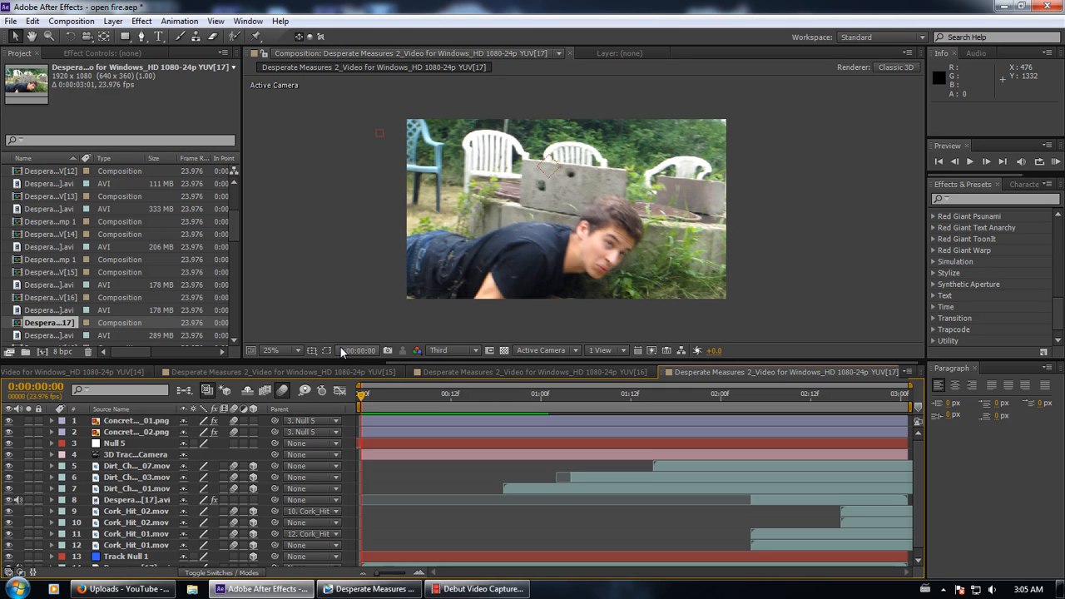
Close the timelines of compositions [17] and [16]
click(812, 367)
drag(812, 367, 879, 371)
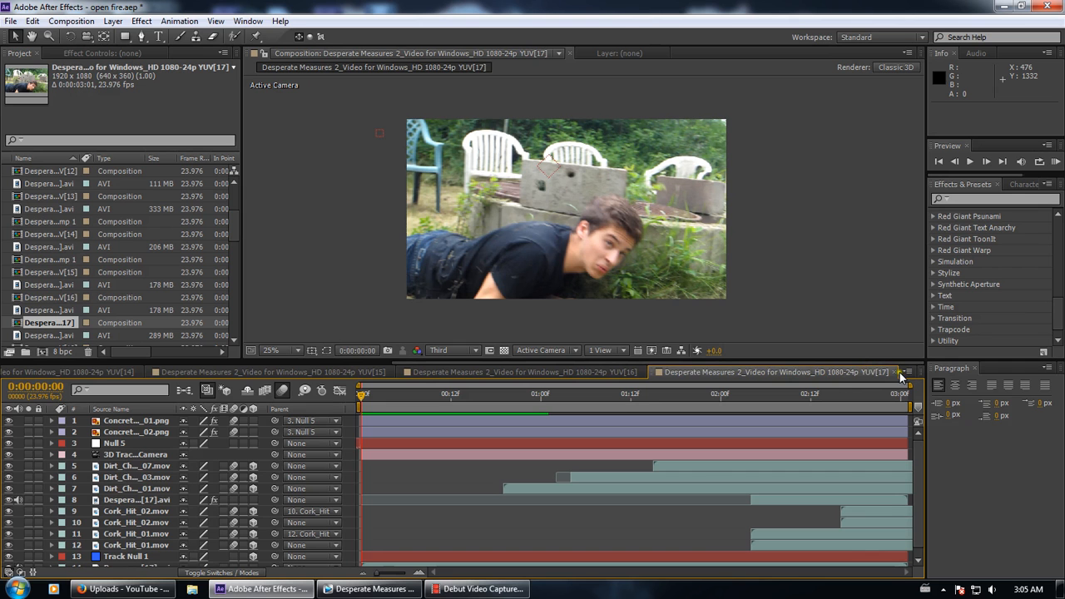
click(895, 372)
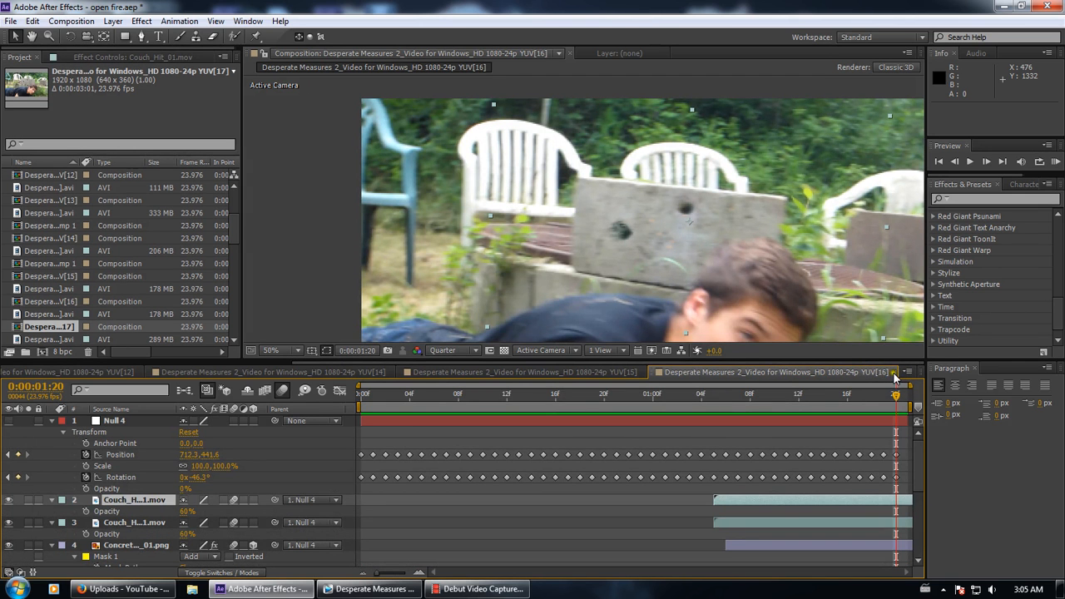
click(893, 373)
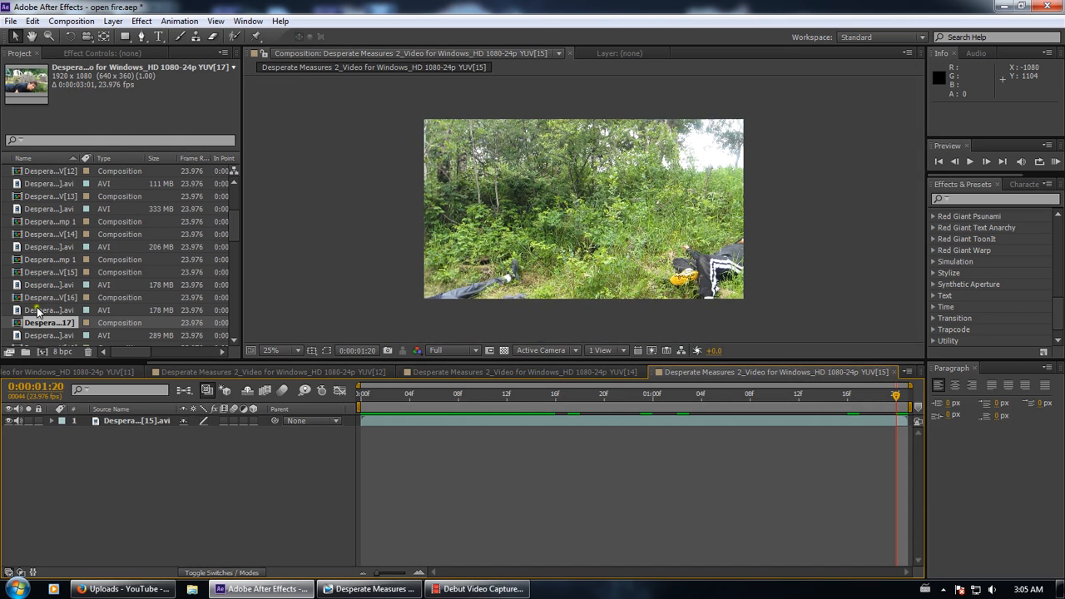
Reopen composition [17], scrub to 0:00:01:04 and back to 0:00:01:01, and view it at 12.5%
double_click(59, 323)
click(443, 401)
drag(443, 401, 556, 382)
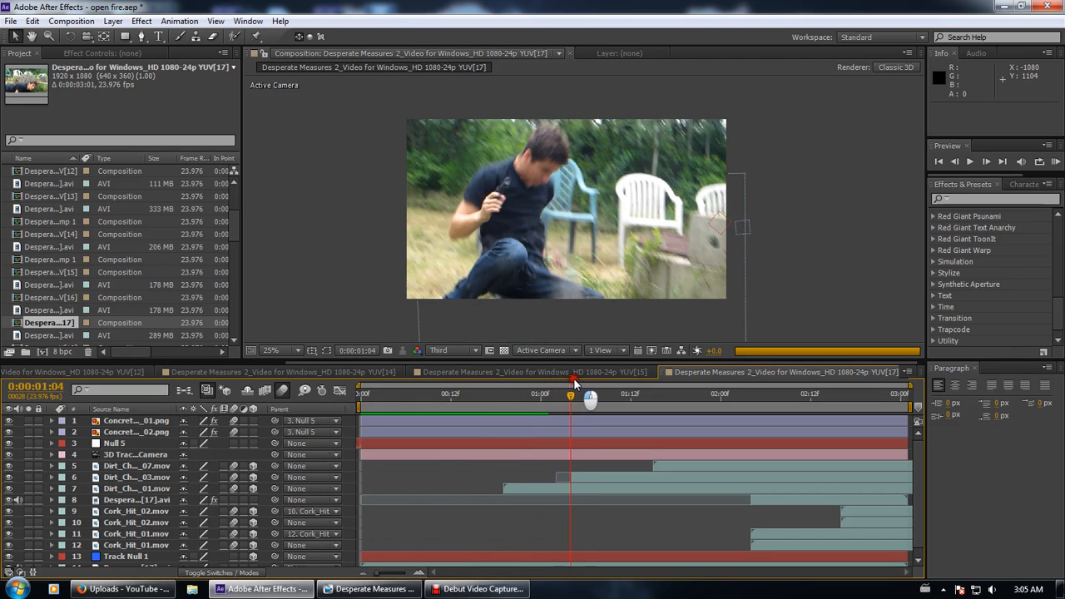
drag(556, 384, 548, 384)
drag(574, 292, 566, 262)
scroll(563, 251, down, 1)
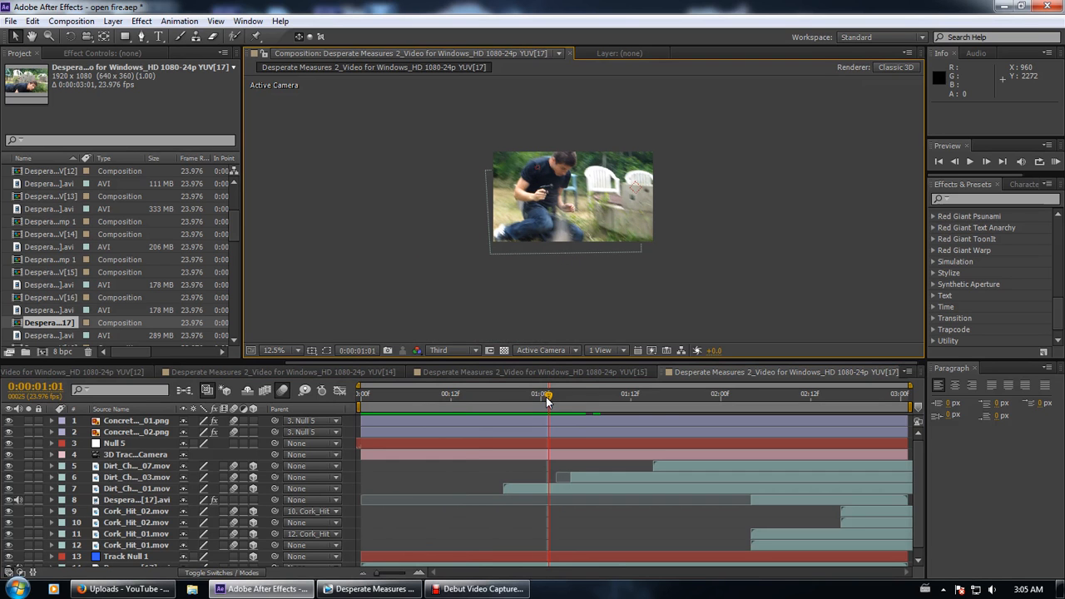
Scrub composition [17] to 0:00:02:01, inspect the dirt hit at 50% and continue to 0:00:02:10
drag(549, 393, 732, 366)
scroll(605, 312, up, 4)
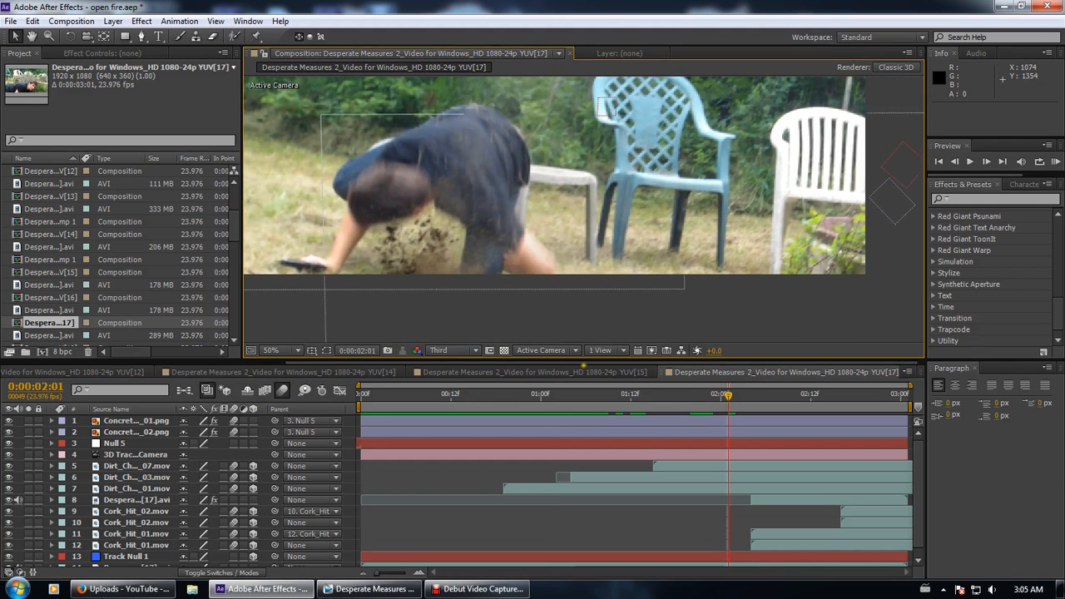
drag(669, 399, 796, 394)
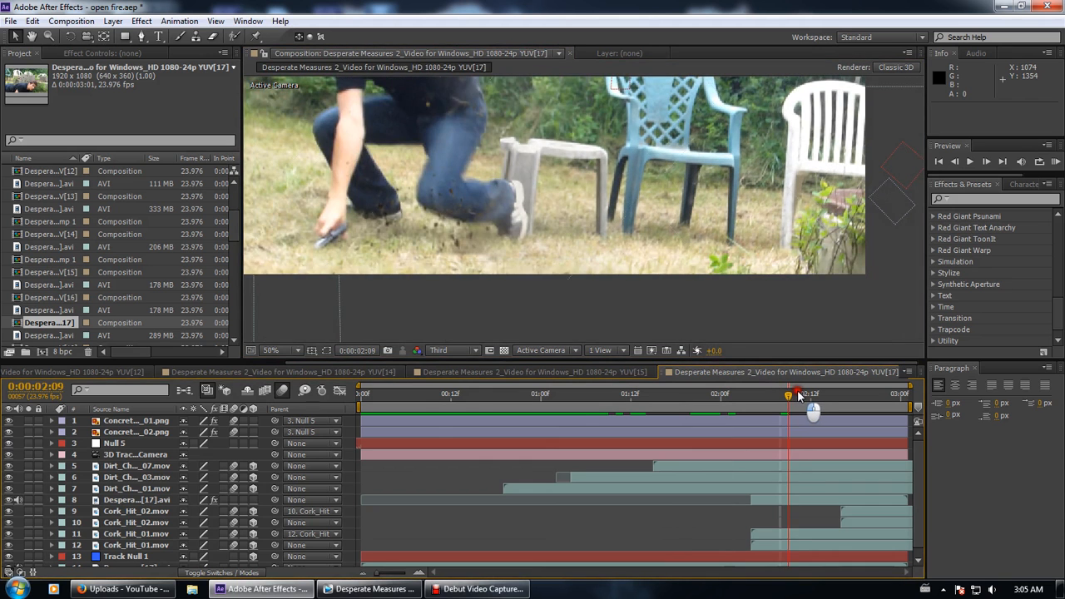
Open composition [18], set its preview resolution to Quarter and scrub from the first frame to 0:00:01:21
scroll(59, 331, down, 2)
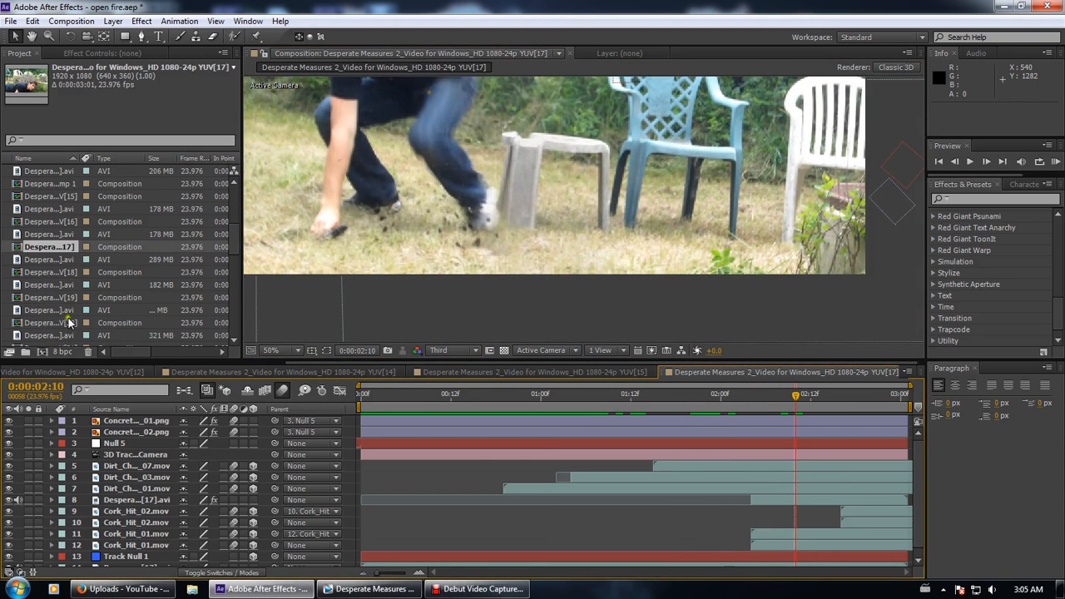
double_click(67, 273)
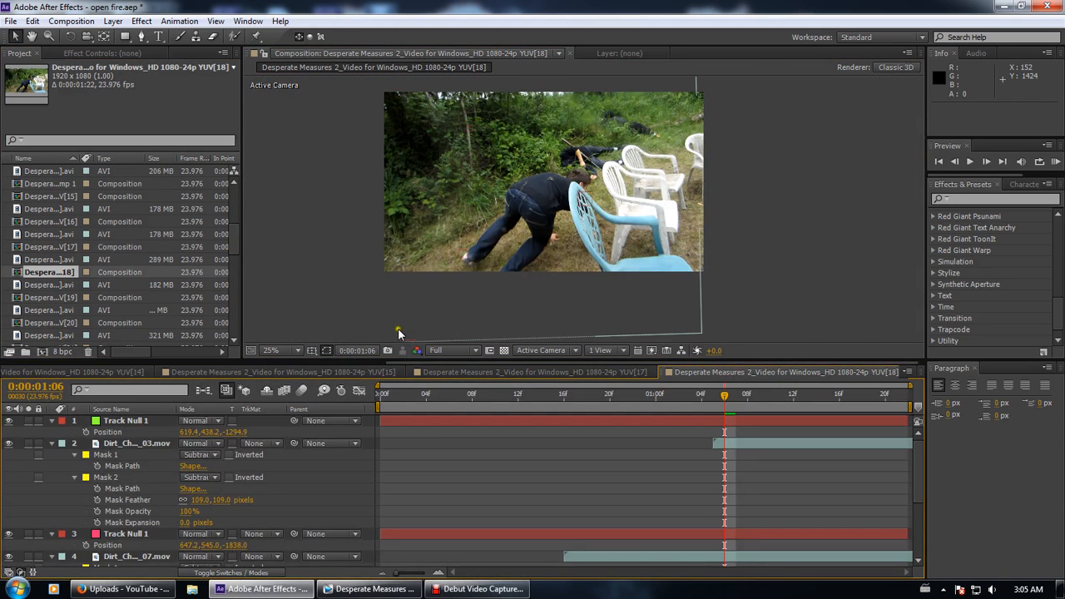
click(382, 394)
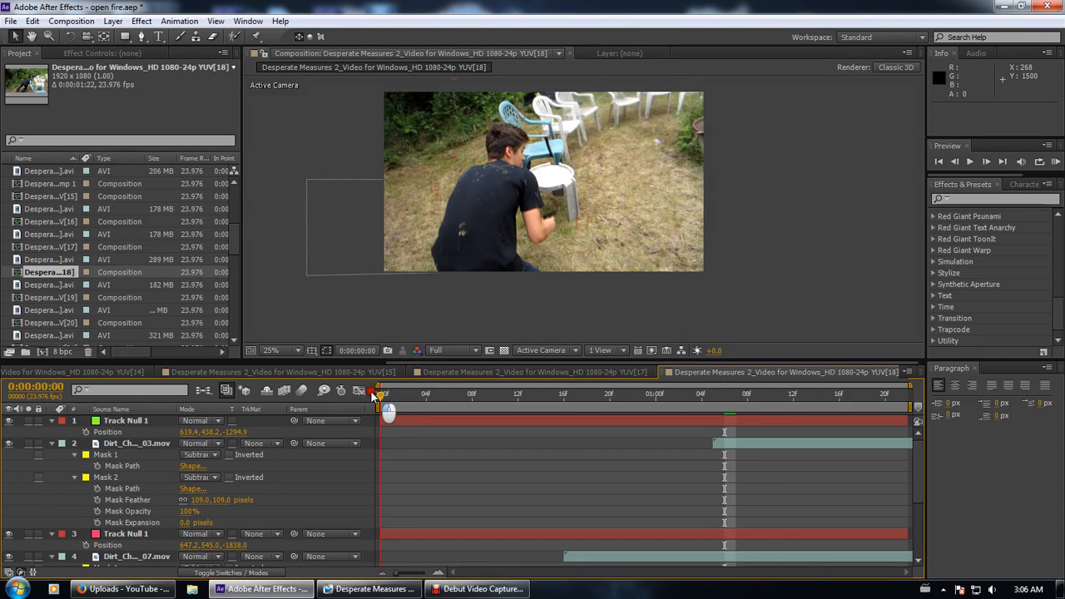
click(448, 354)
click(466, 434)
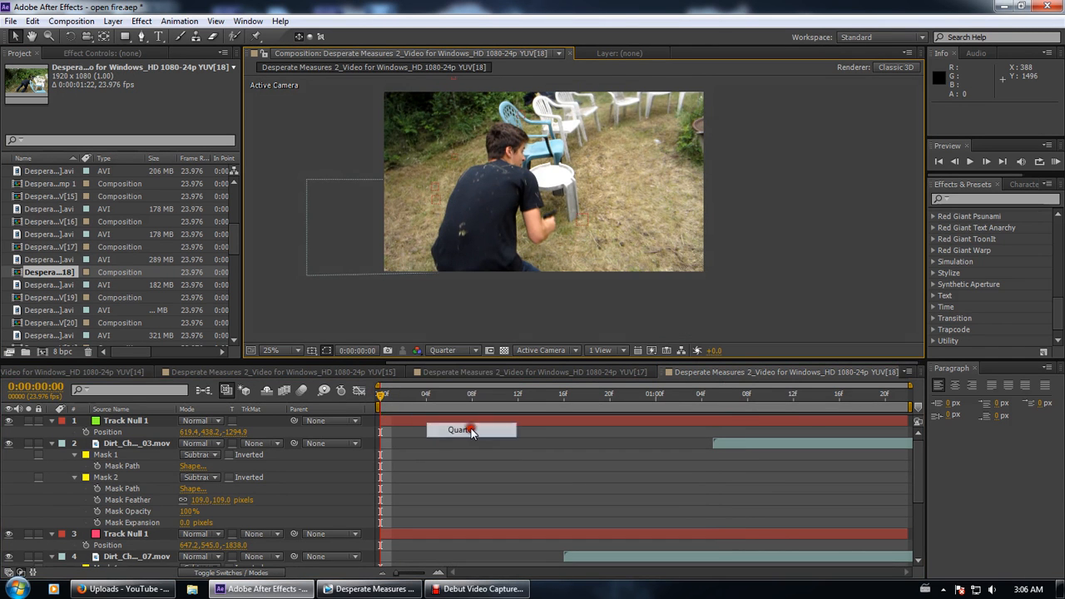
drag(413, 400, 945, 331)
Open composition [19] and scrub through its muzzle flash to 0:00:00:09
double_click(75, 299)
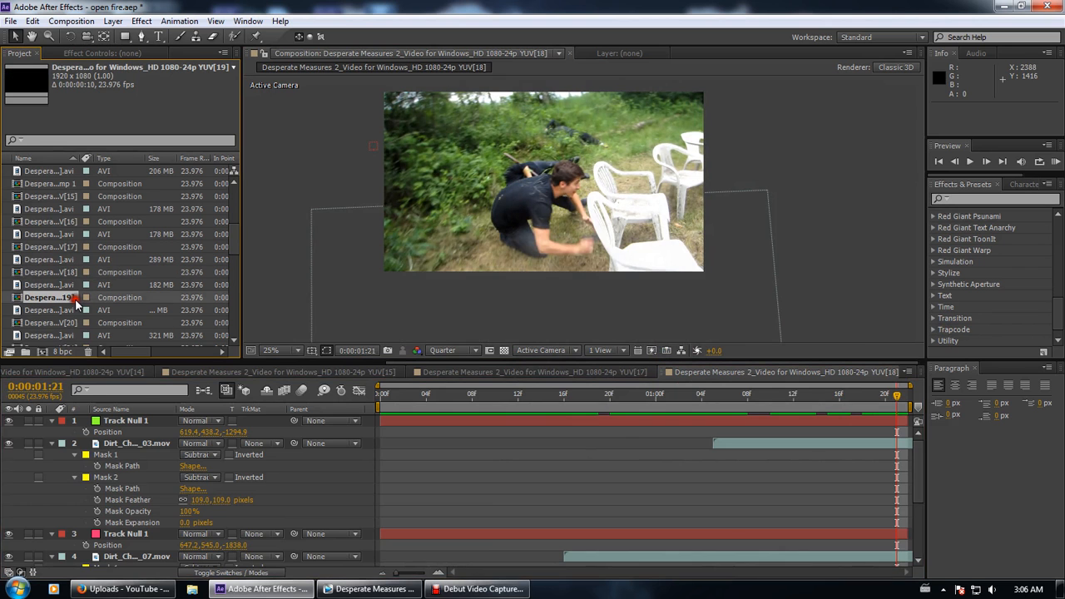
mouse_move(381, 397)
mouse_down()
mouse_move(434, 390)
mouse_move(416, 389)
mouse_up()
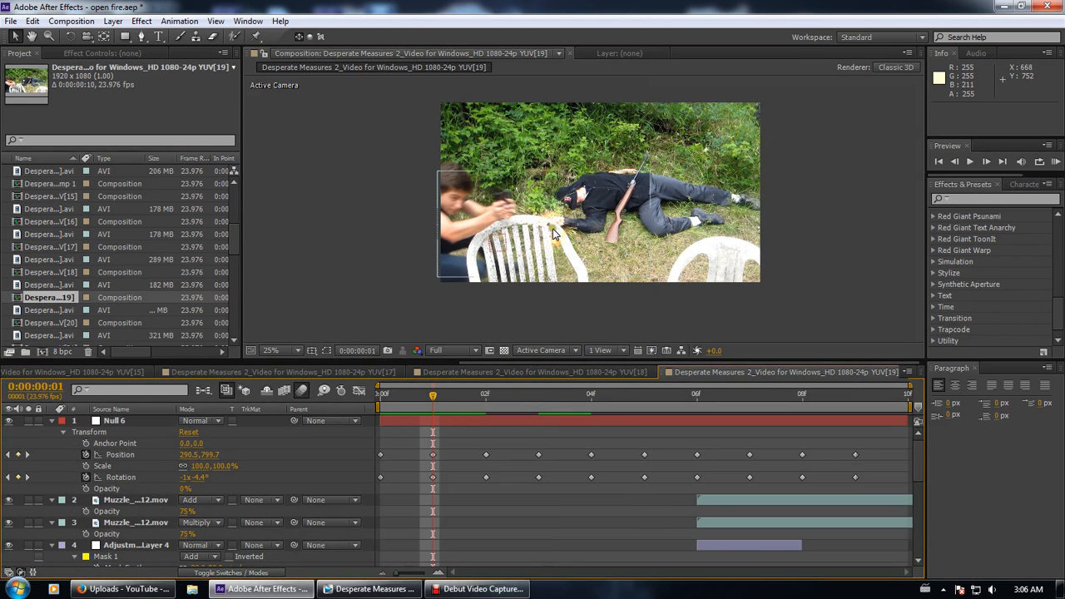
drag(526, 390, 855, 397)
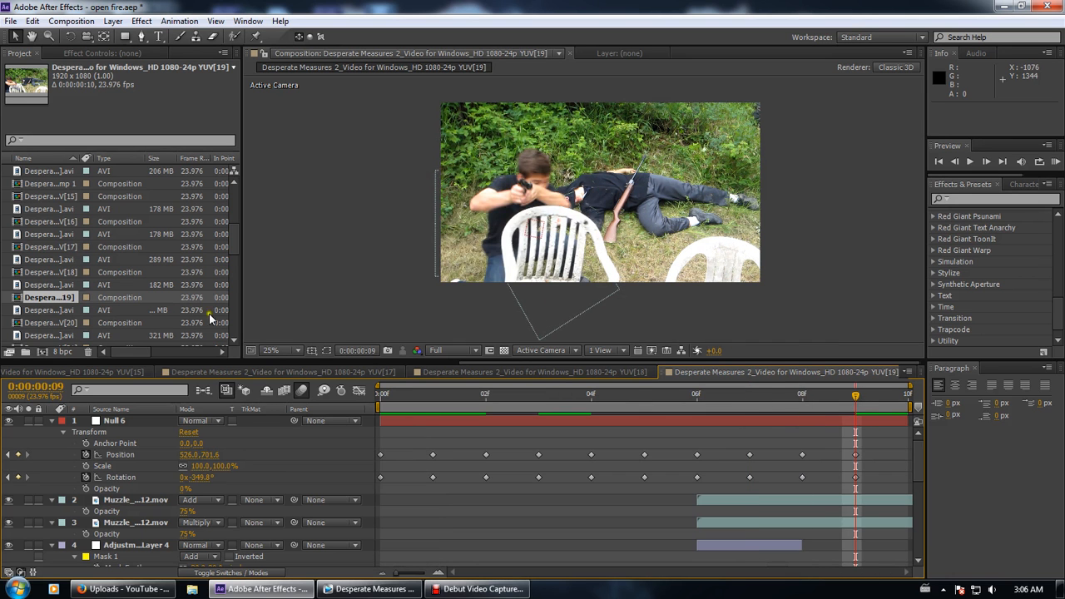
Open composition [20], close composition [19] and go to composition [20]'s first frame
double_click(38, 322)
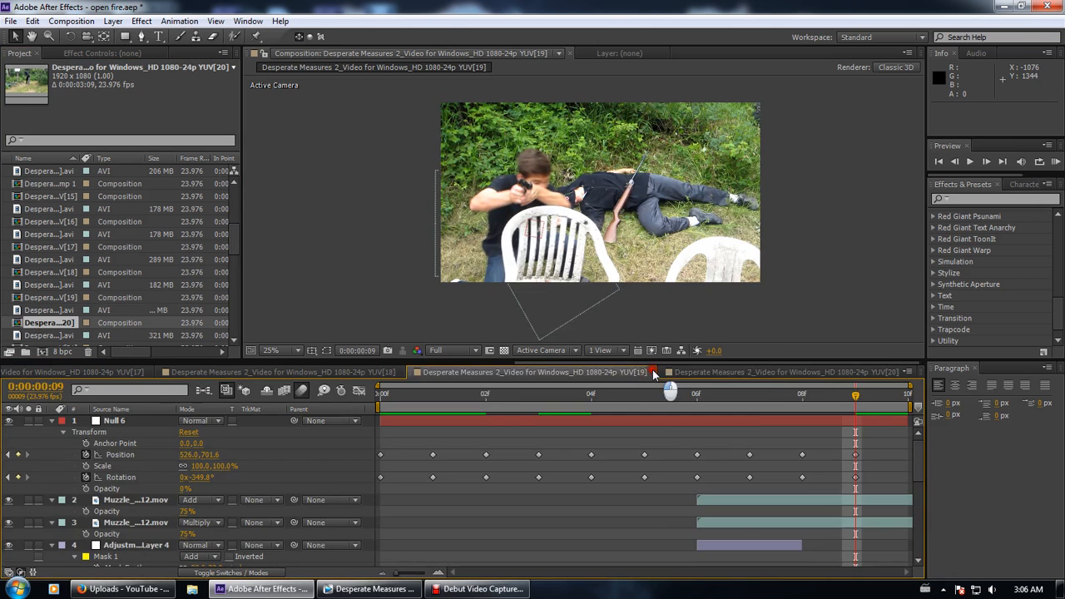
click(653, 371)
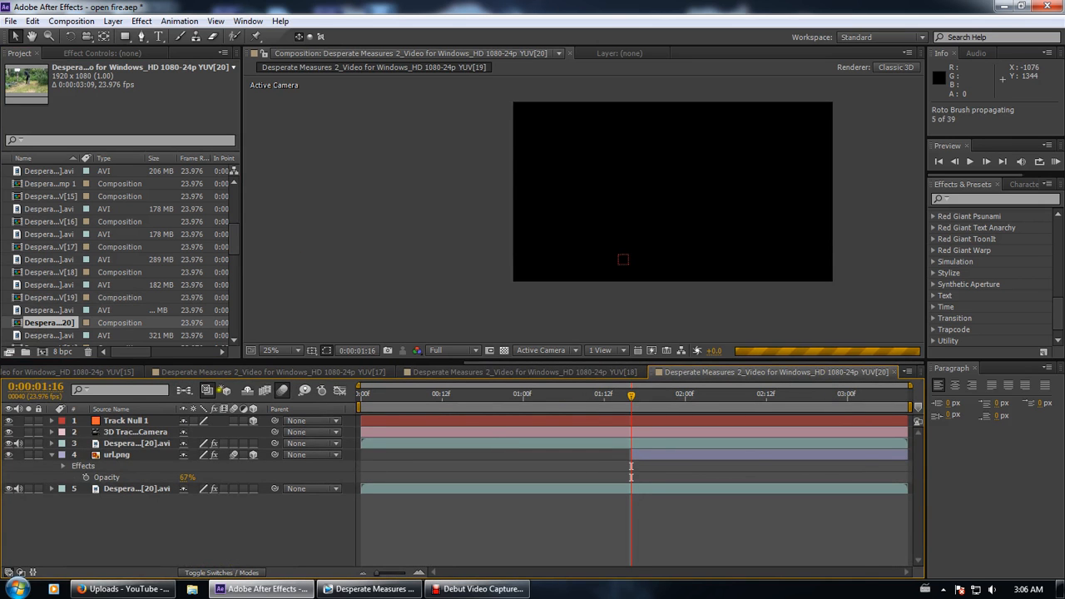
click(363, 394)
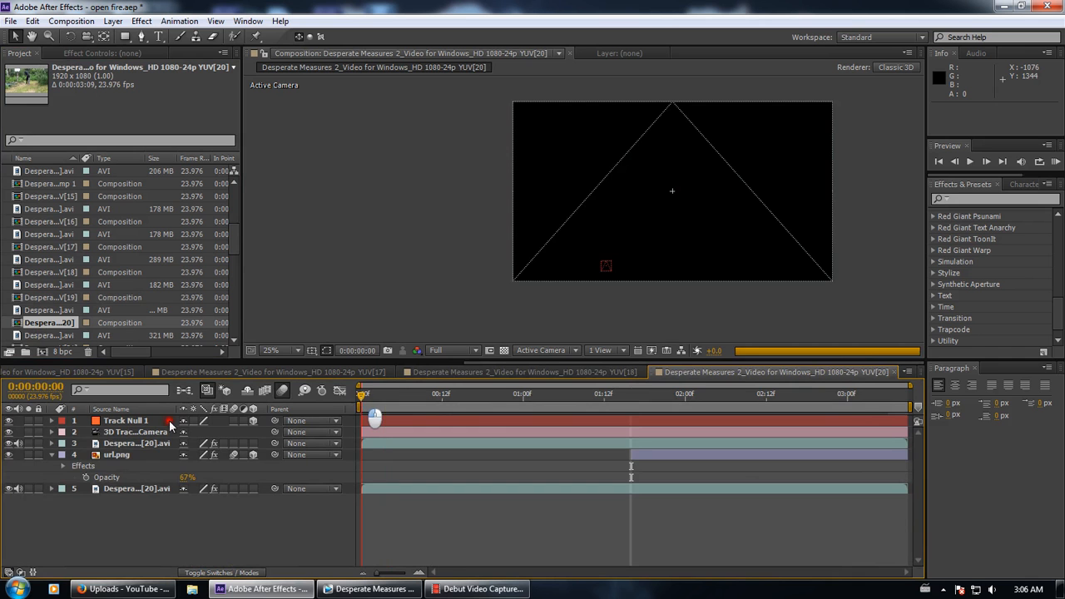
Select the url.png layer in composition [20], move to 0:00:01:17 and set the preview resolution to Quarter
click(141, 455)
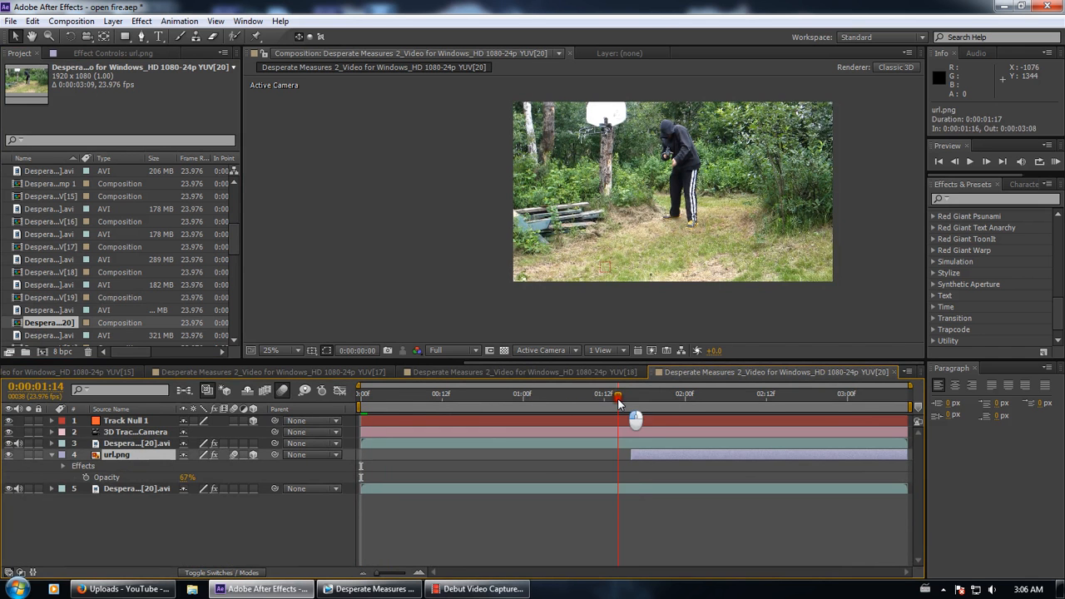
drag(618, 403, 638, 403)
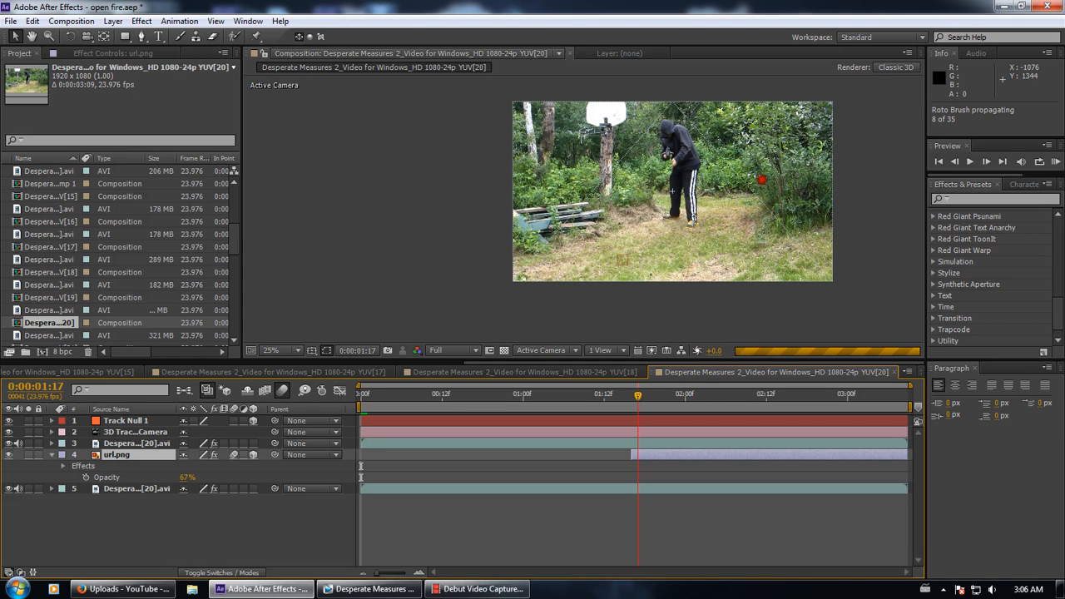
click(451, 350)
click(470, 432)
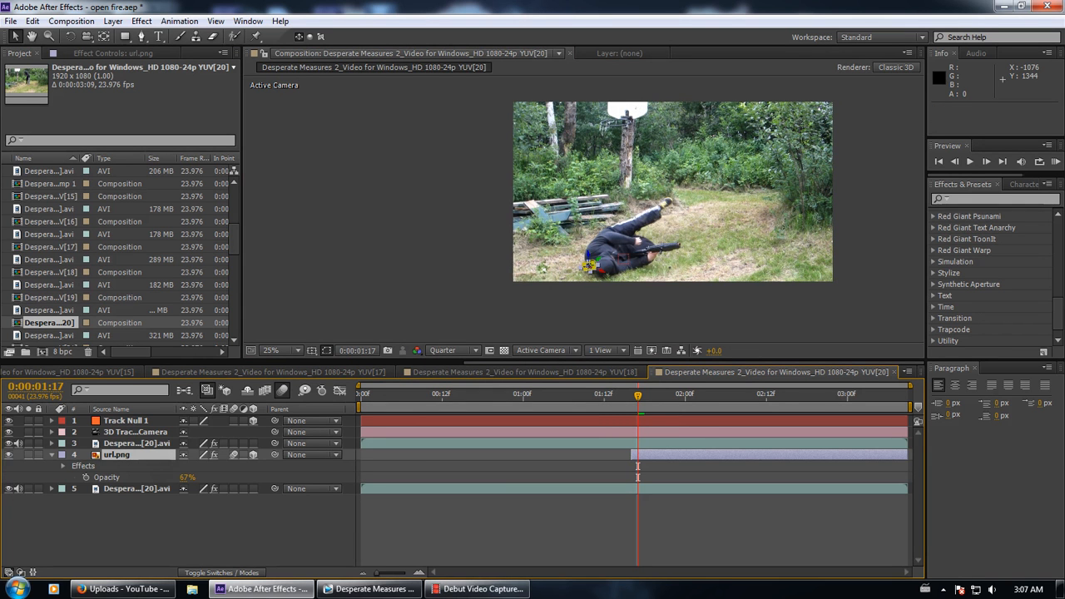
Inspect the masked url.png layer beneath the fallen gunman at 50% and scrub composition [20] to its end
scroll(631, 284, up, 3)
mouse_move(627, 406)
mouse_down()
mouse_move(666, 390)
mouse_move(750, 395)
mouse_up()
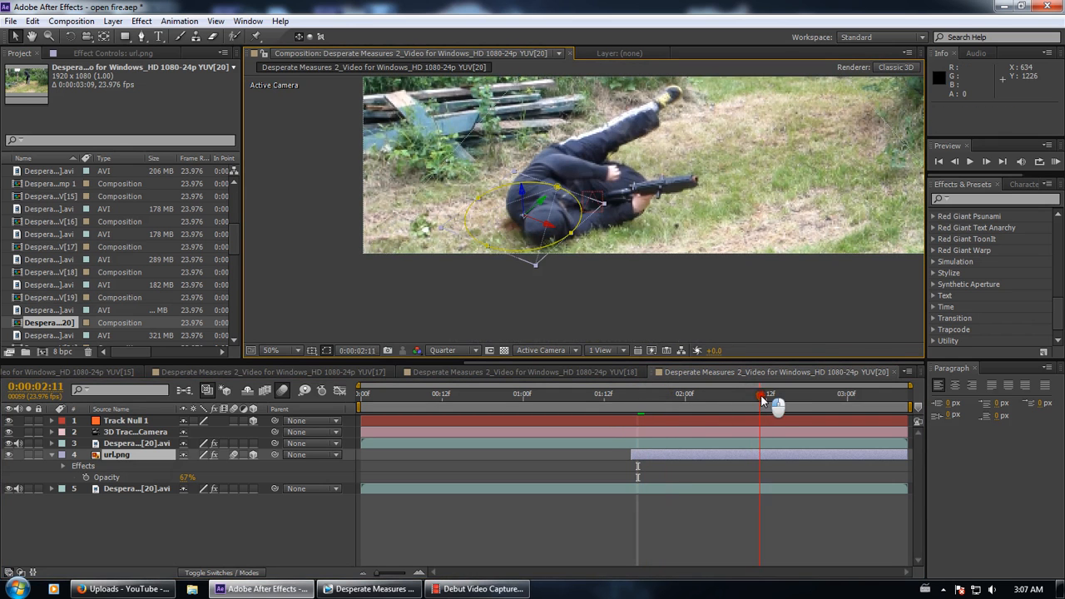
click(629, 403)
mouse_move(630, 403)
mouse_down()
mouse_move(791, 397)
mouse_move(915, 420)
mouse_up()
Open composition [21] and close the timelines of compositions [14], [15] and [17]
scroll(891, 378, up, 2)
scroll(891, 378, up, 1)
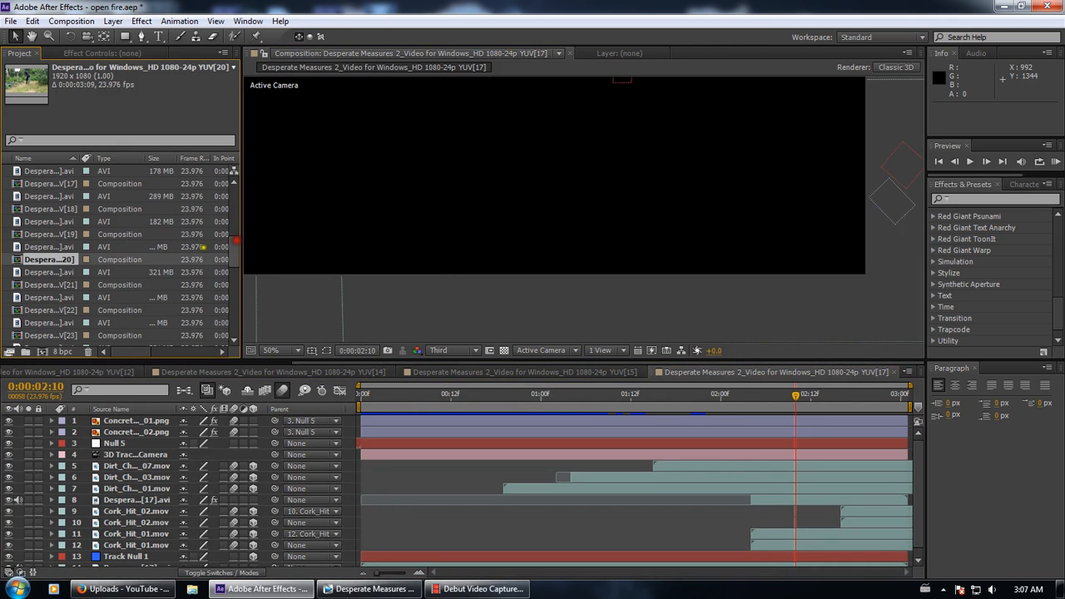
double_click(37, 286)
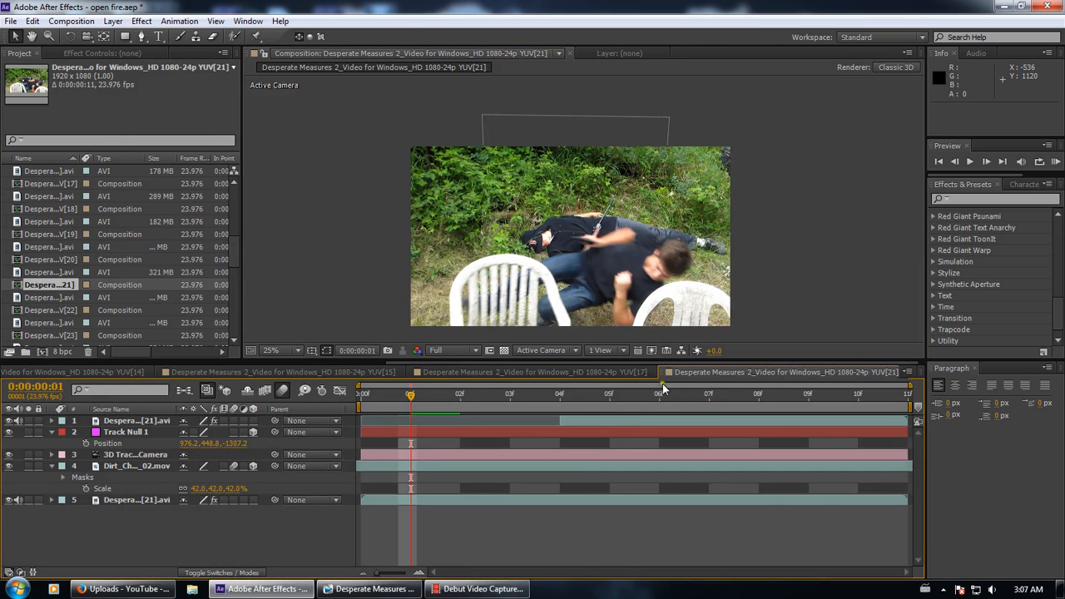
click(129, 373)
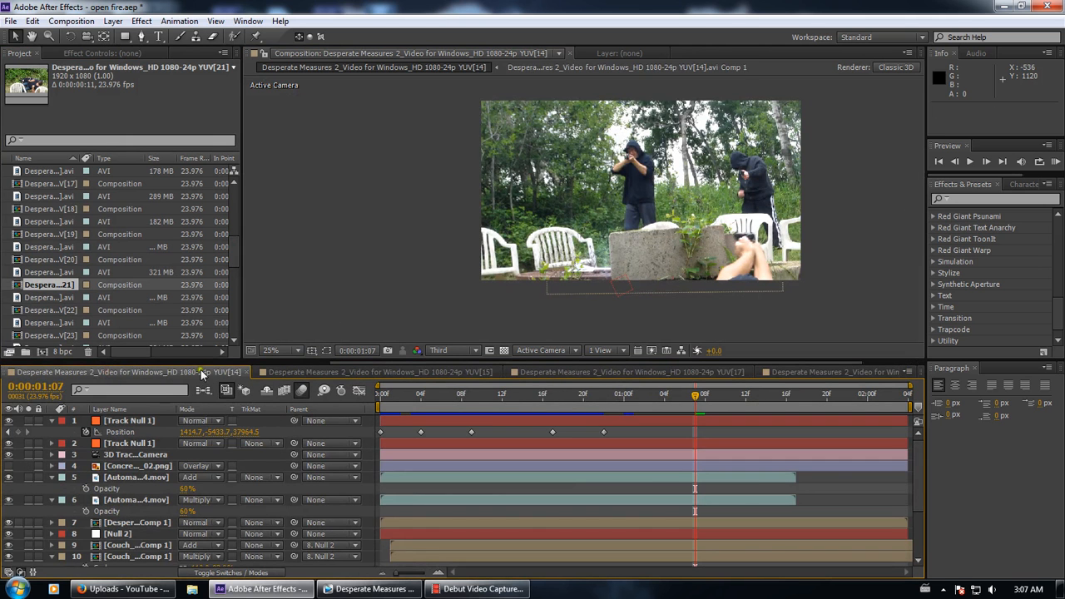
click(243, 373)
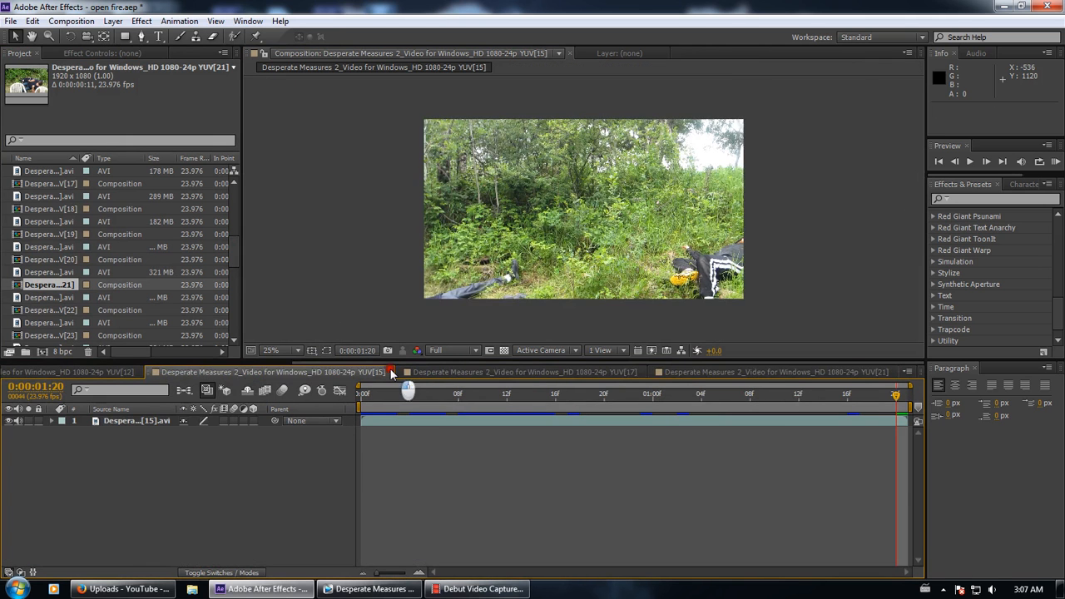
click(389, 371)
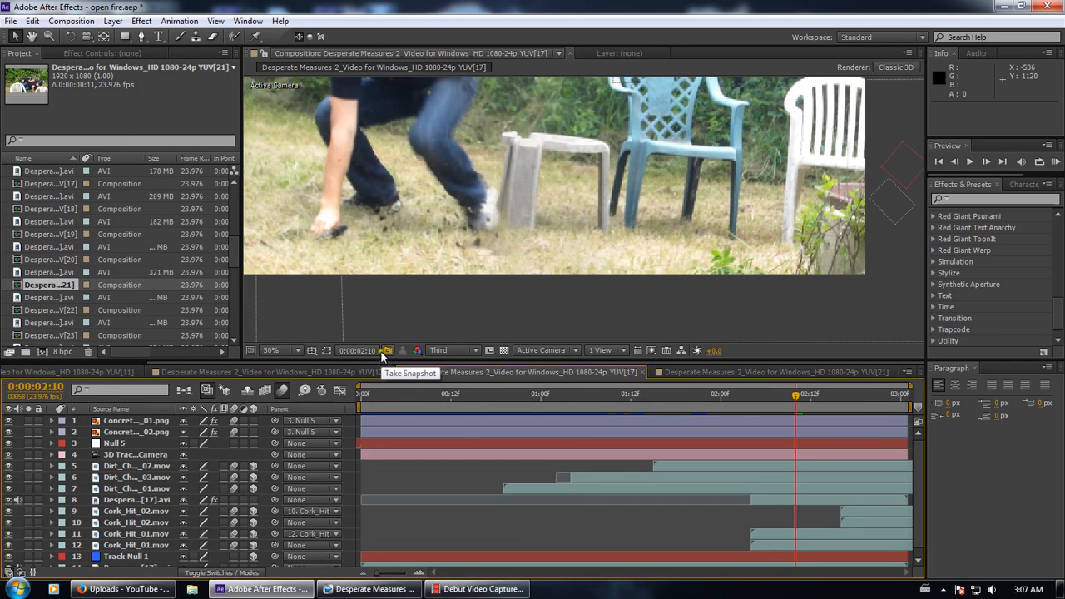
click(642, 371)
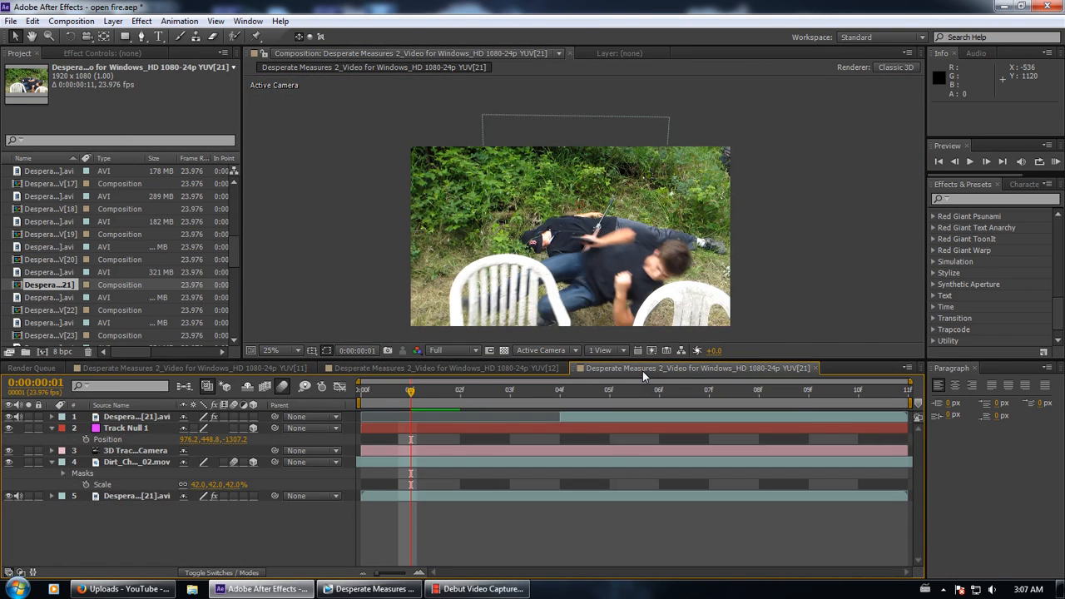
Set composition [21]'s preview resolution to Quarter, scrub through its dirt hit and return to 0:00:00:00
mouse_move(395, 396)
mouse_down()
mouse_move(704, 388)
mouse_move(361, 384)
mouse_up()
click(462, 349)
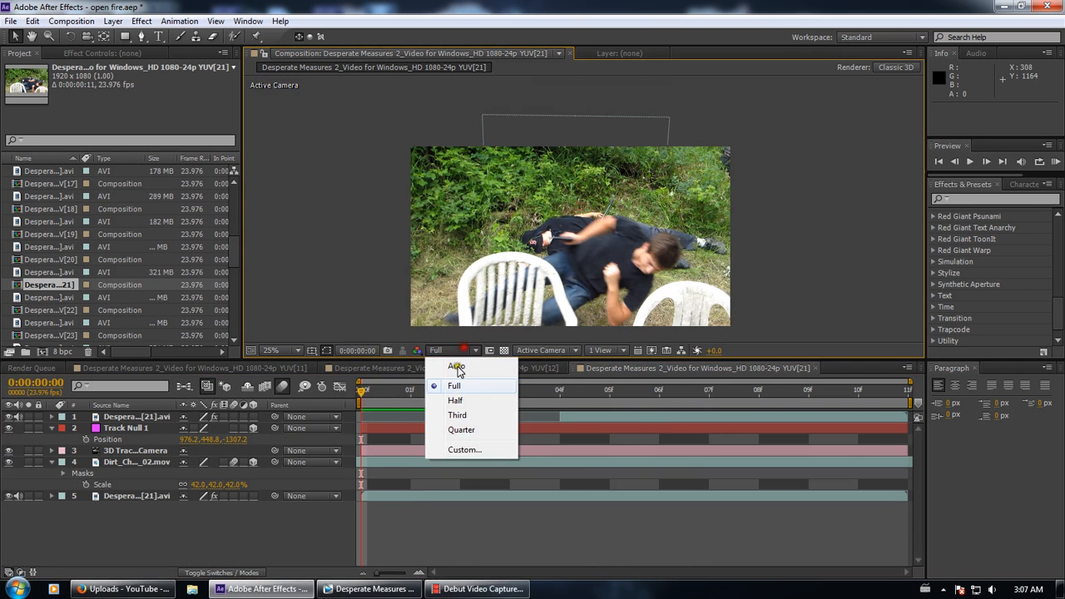
click(475, 431)
mouse_move(421, 400)
mouse_down()
mouse_move(670, 401)
mouse_move(744, 428)
mouse_move(884, 441)
mouse_move(366, 420)
mouse_up()
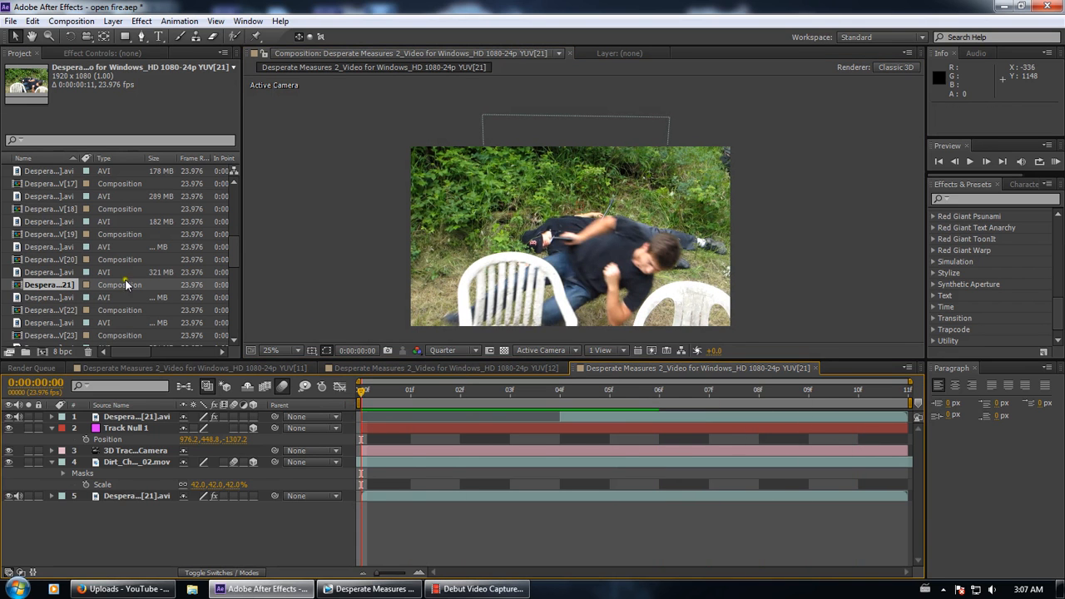
Open composition [22], set its preview resolution to Quarter and scrub from the start to 0:00:01:00
click(68, 310)
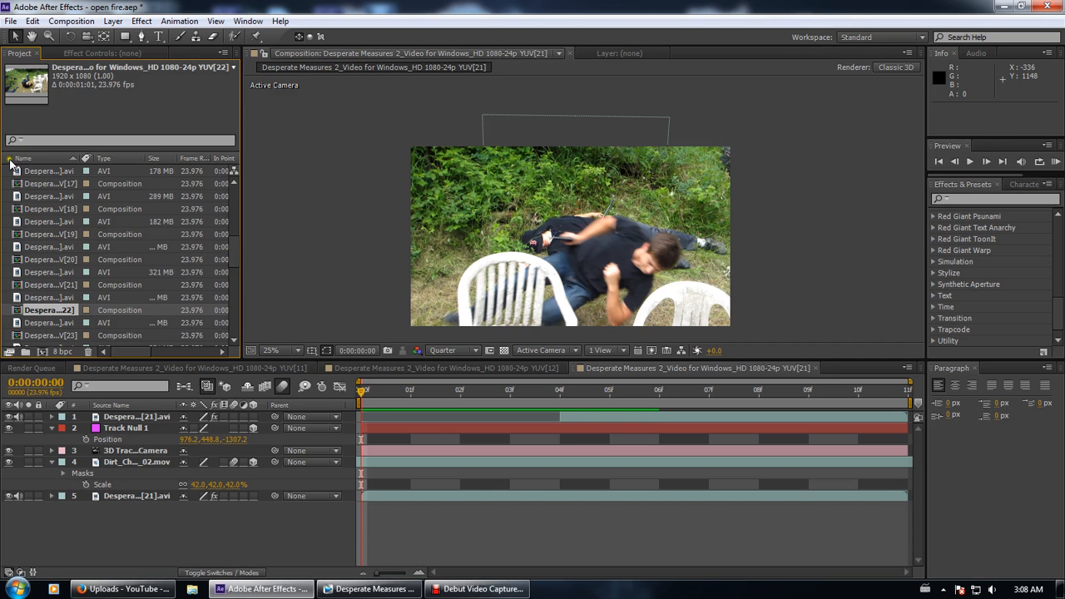
double_click(53, 309)
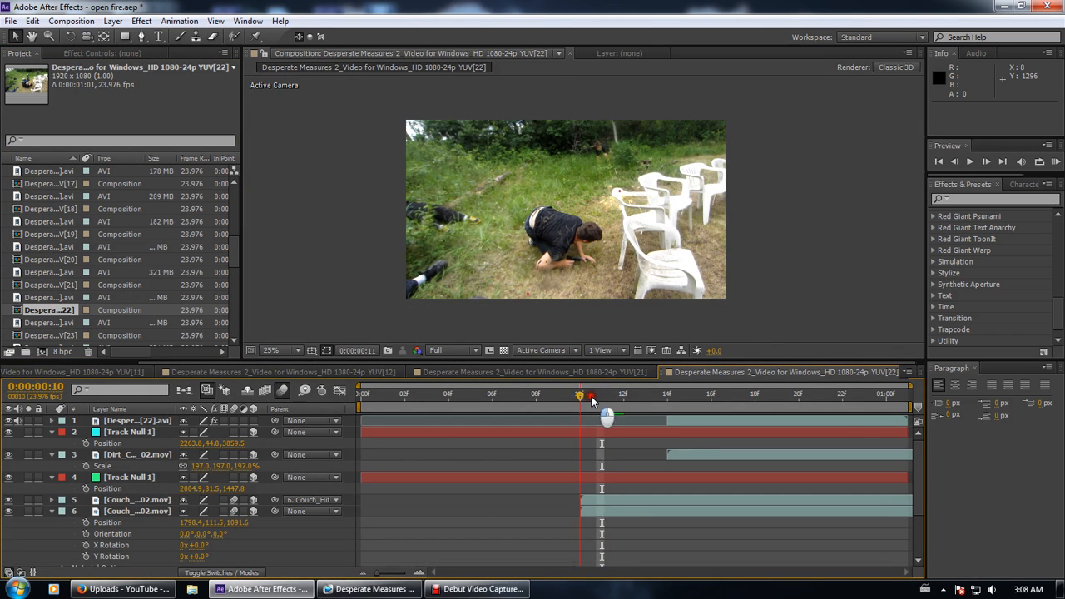
key(Home)
click(466, 355)
click(473, 431)
drag(405, 400, 940, 399)
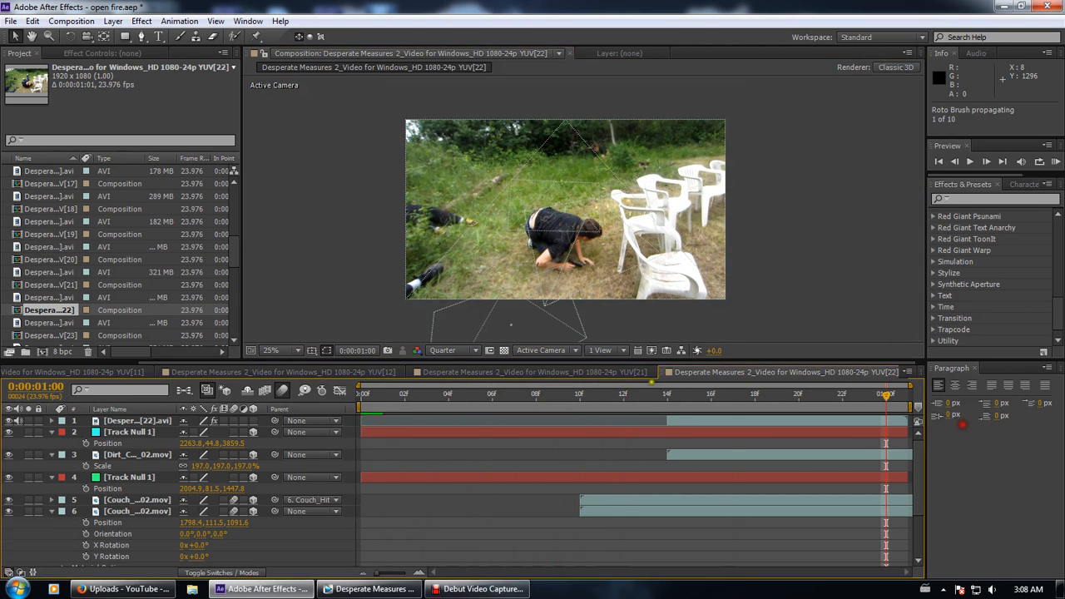
Check composition [23]'s details, then open composition [24] and scrub its rifle muzzle flashes to 0:00:00:13
click(67, 334)
scroll(67, 330, down, 1)
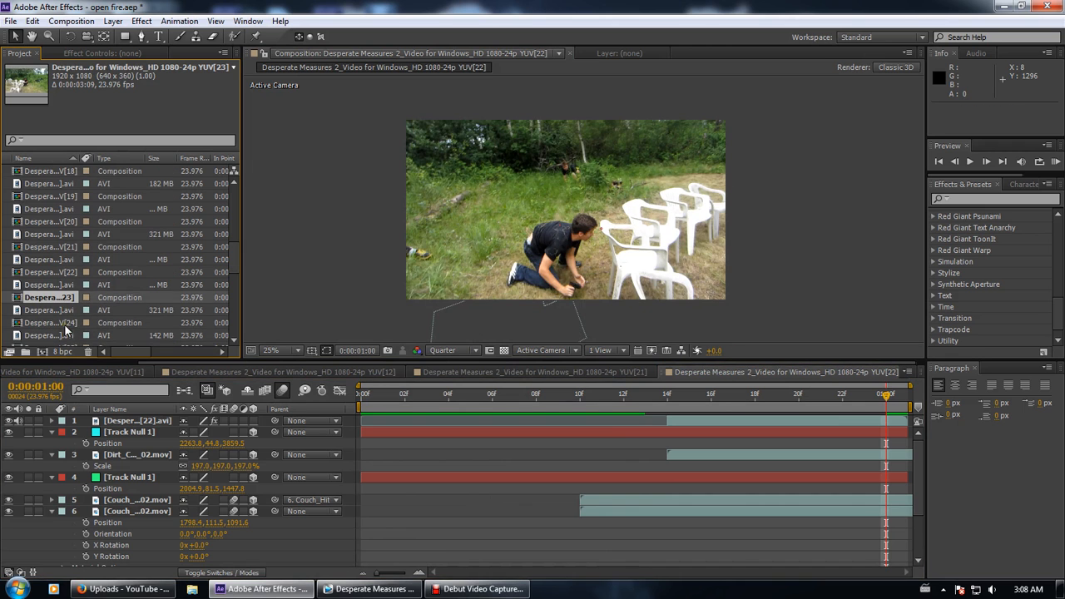
click(68, 324)
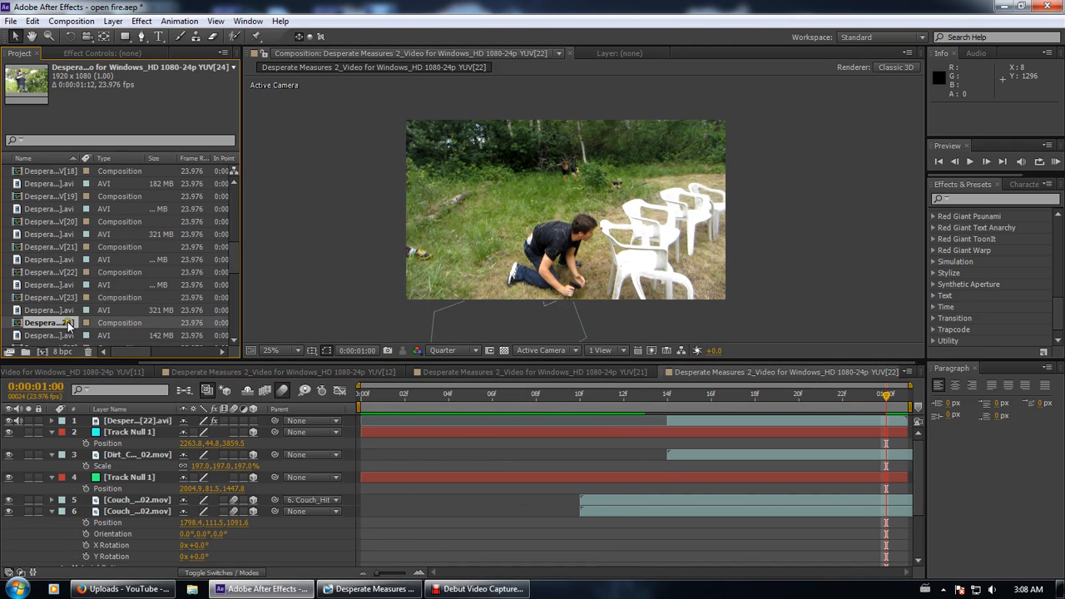
double_click(68, 324)
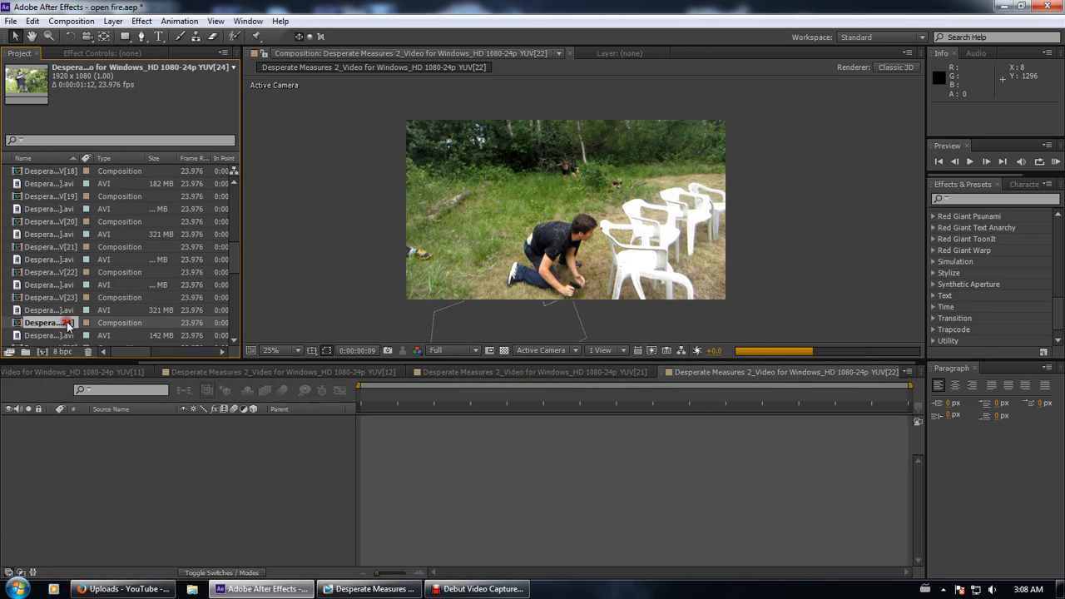
drag(421, 401, 569, 398)
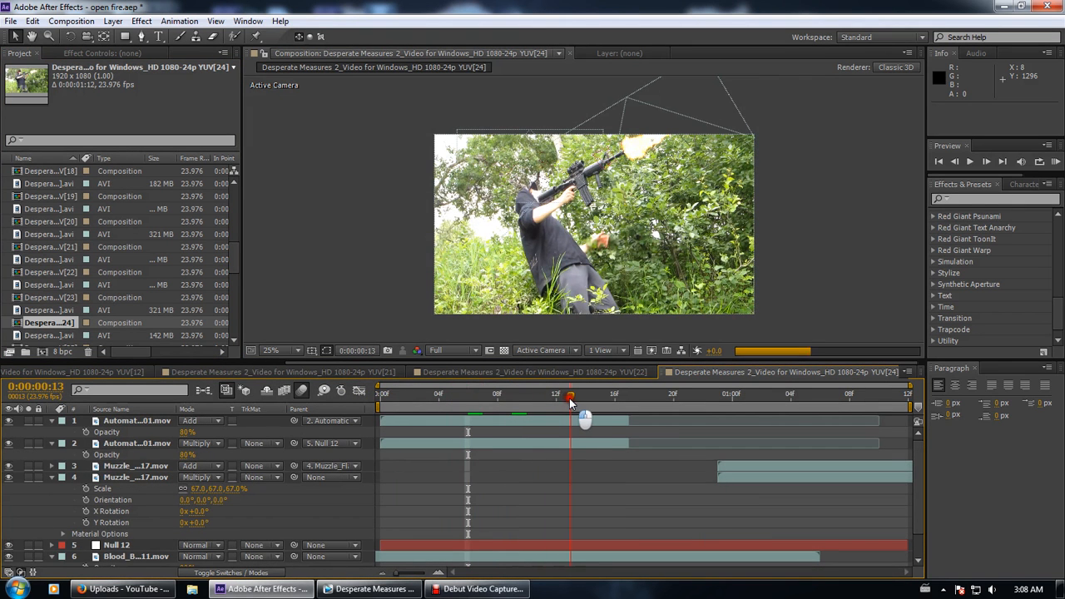
Open composition [25] from the project's footage list
scroll(139, 263, down, 2)
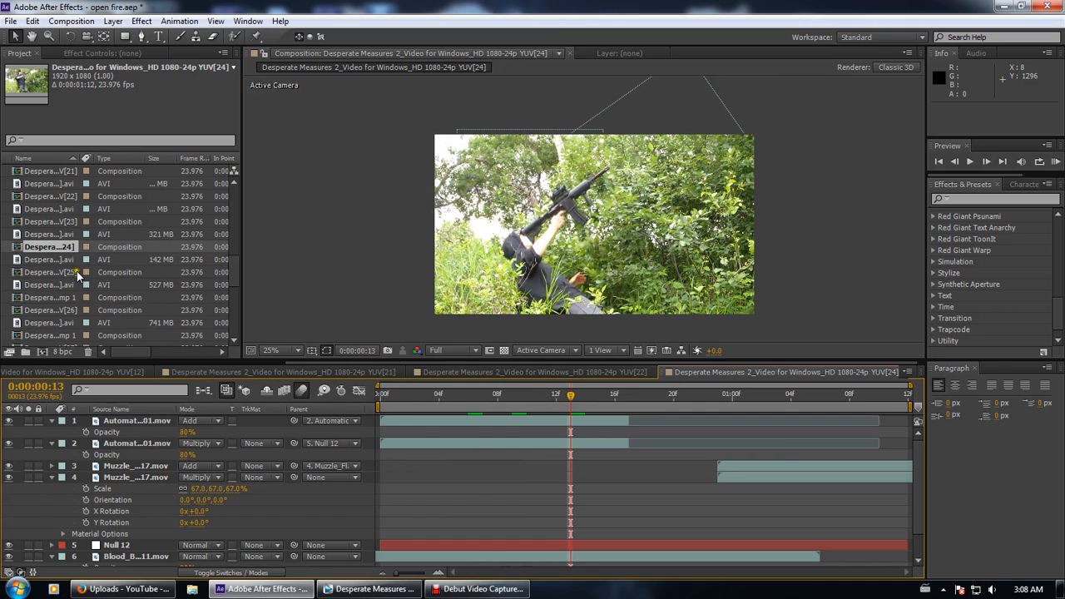
double_click(133, 271)
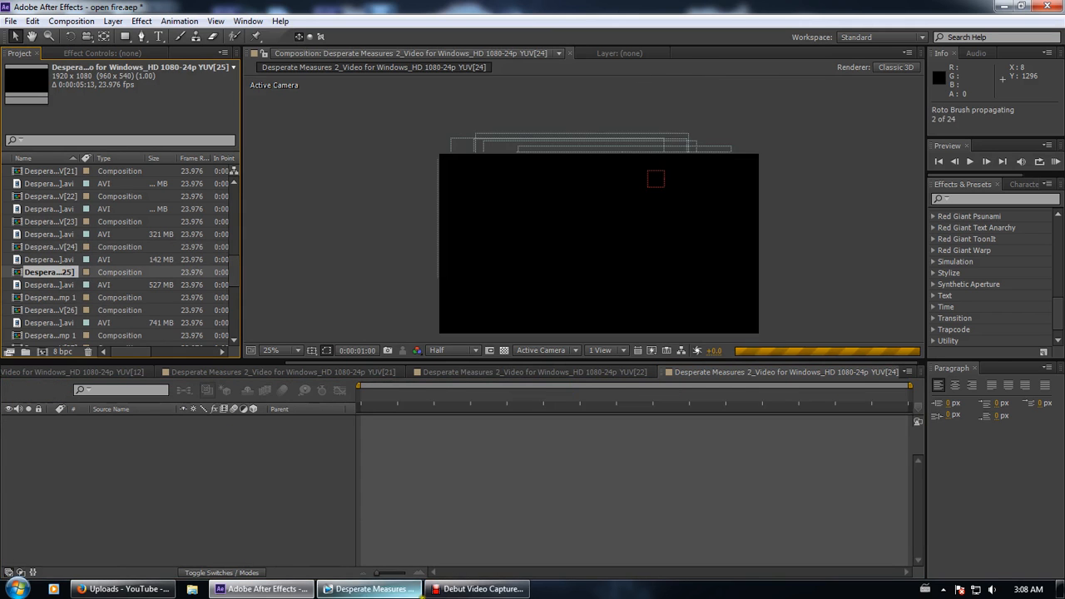
Switch to Vegas Pro and inspect the isolated sound effect on audio track 7 near 00:29:15.09
click(372, 589)
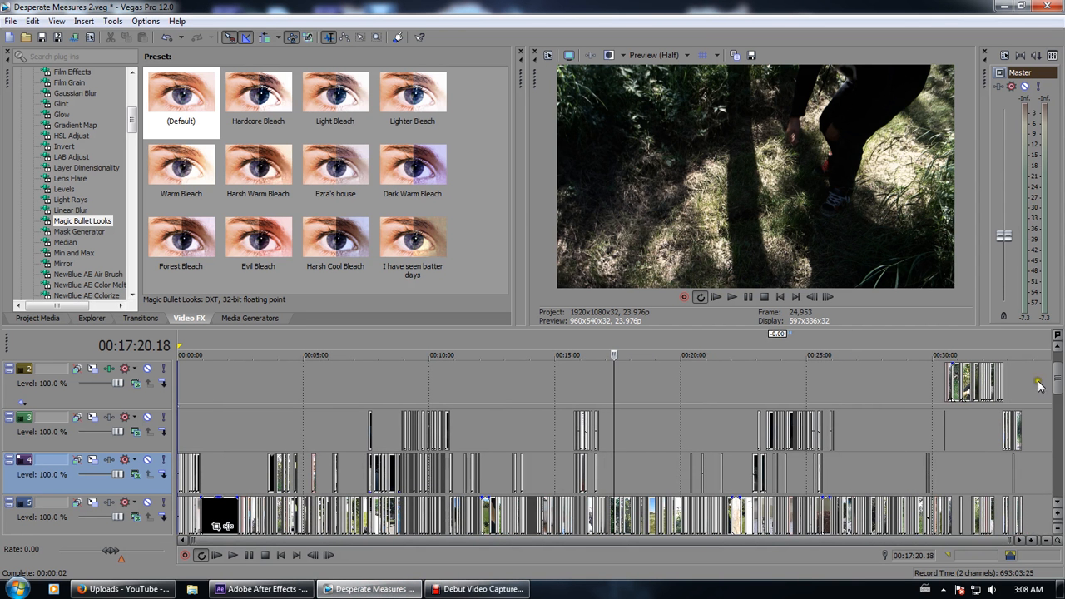
drag(1059, 372, 1060, 409)
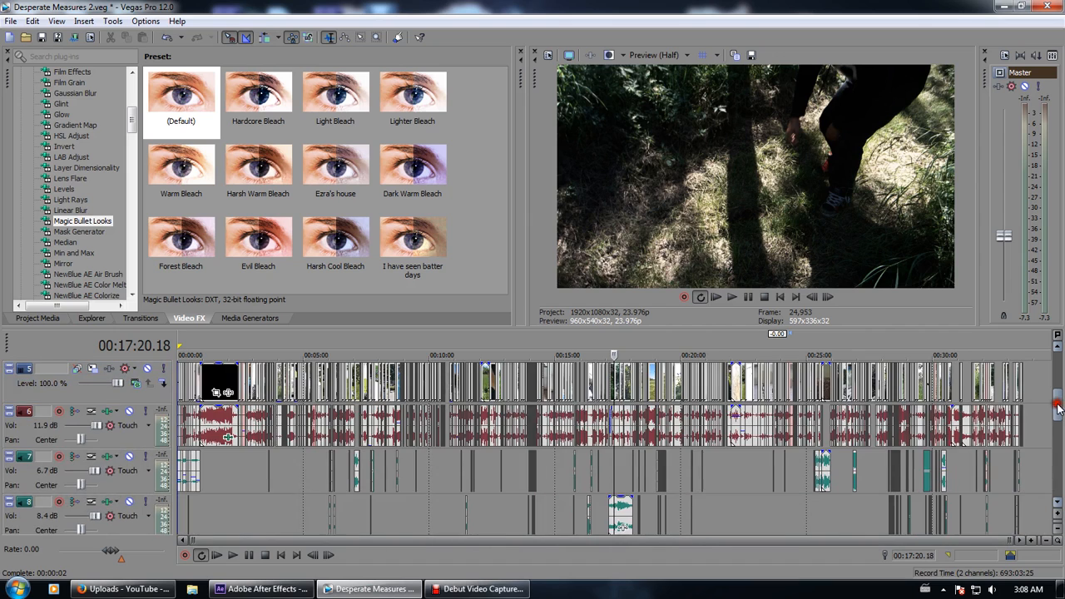
click(910, 472)
scroll(910, 472, up, 10)
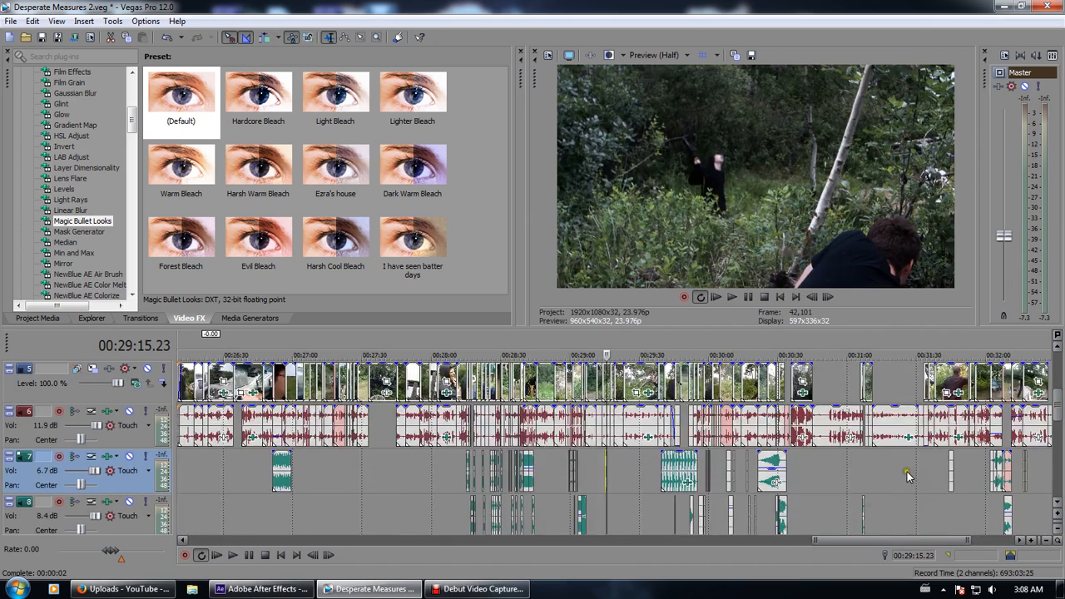
click(549, 471)
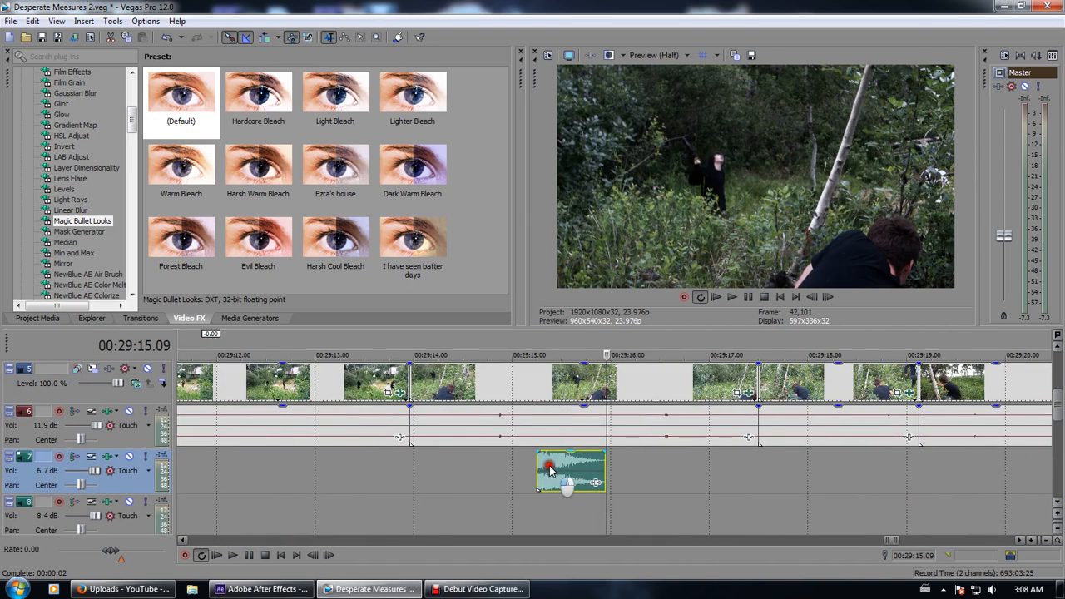
scroll(559, 474, down, 5)
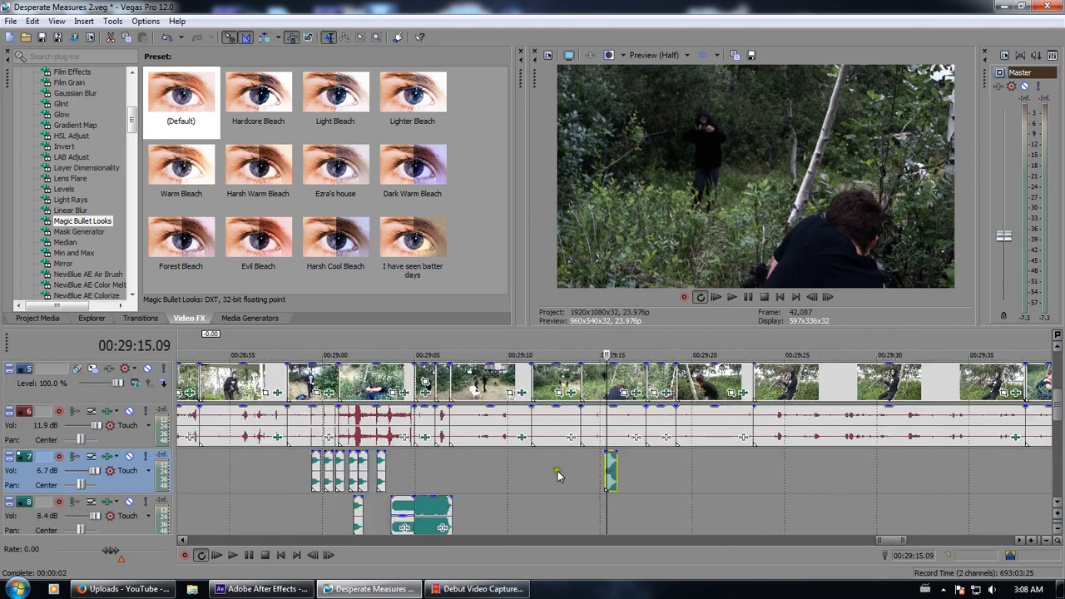
Examine the two adjoining sound effects on audio track 8 around their junction at 00:29:04.23
click(428, 525)
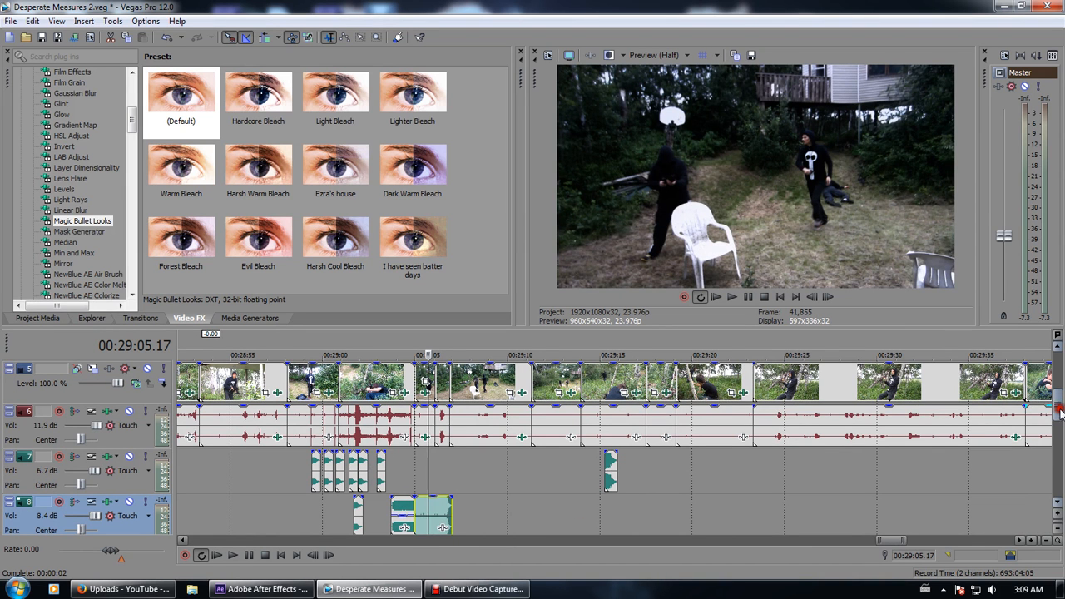
drag(1061, 408, 1060, 417)
scroll(463, 451, up, 5)
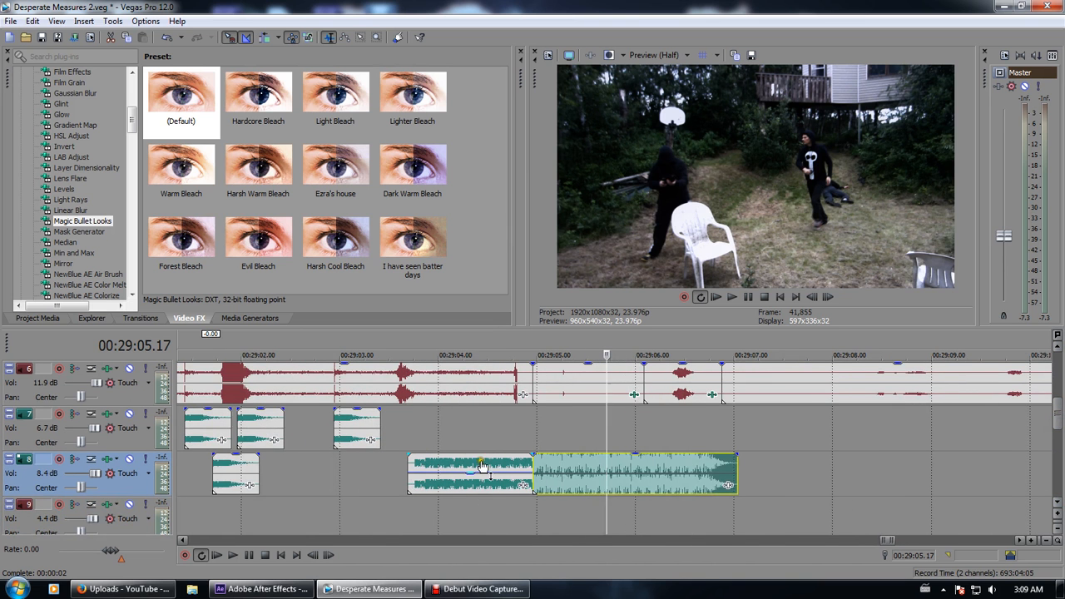
click(536, 466)
click(535, 468)
scroll(534, 472, down, 6)
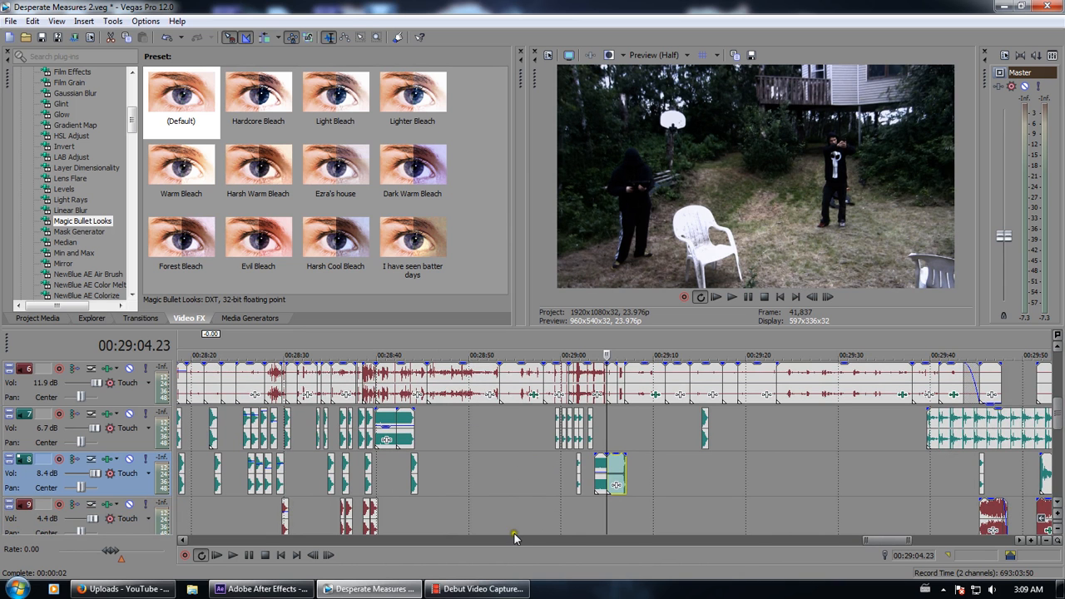
scroll(628, 450, up, 6)
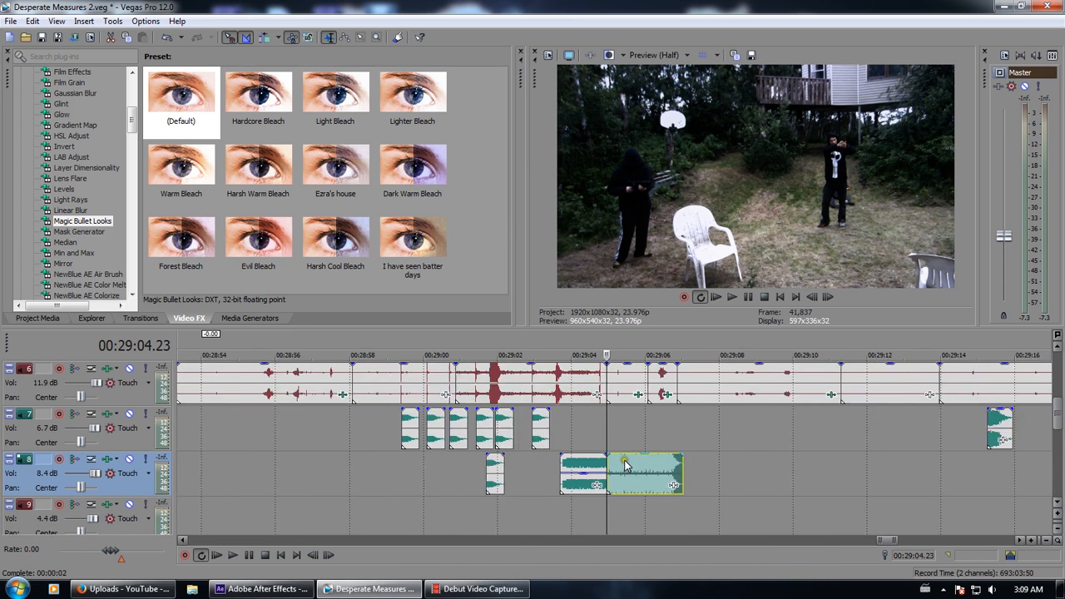
scroll(577, 420, down, 6)
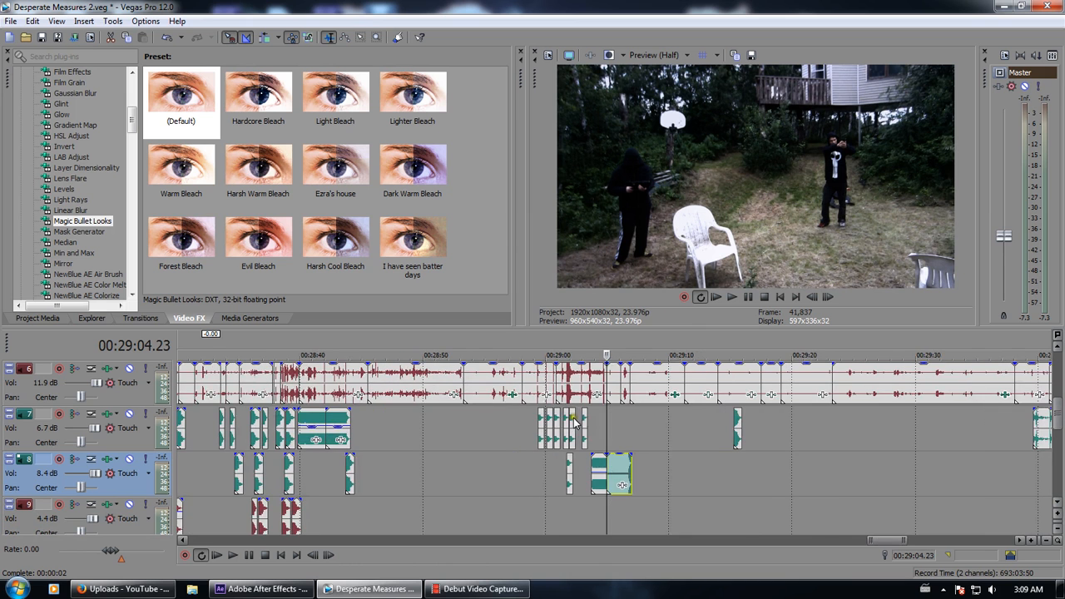
Select the short sound effects on audio track 7 at 00:29:01.05 and 00:29:01.10
click(560, 422)
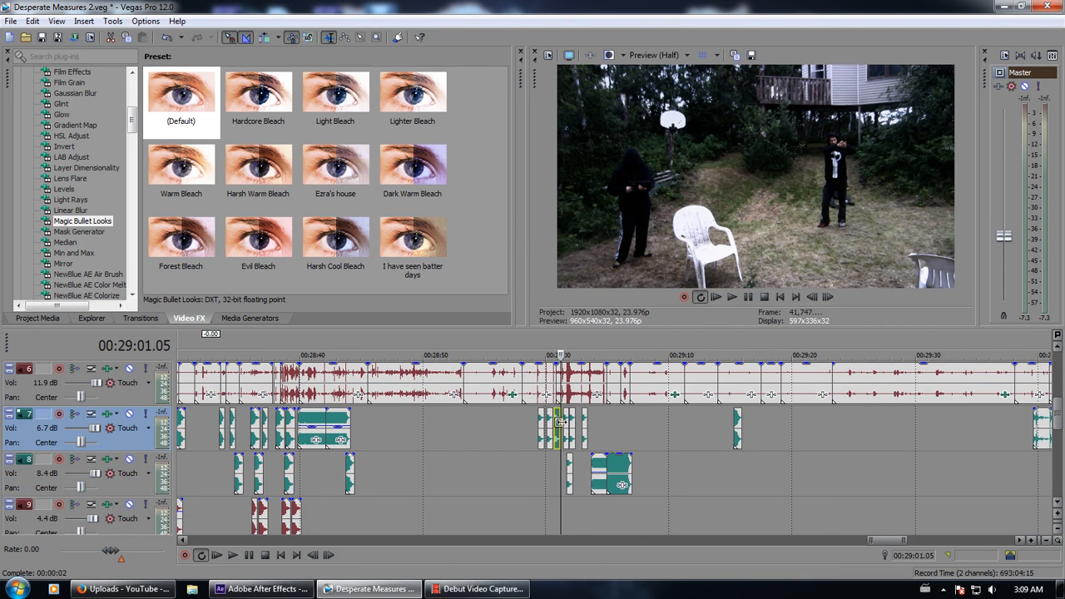
click(569, 423)
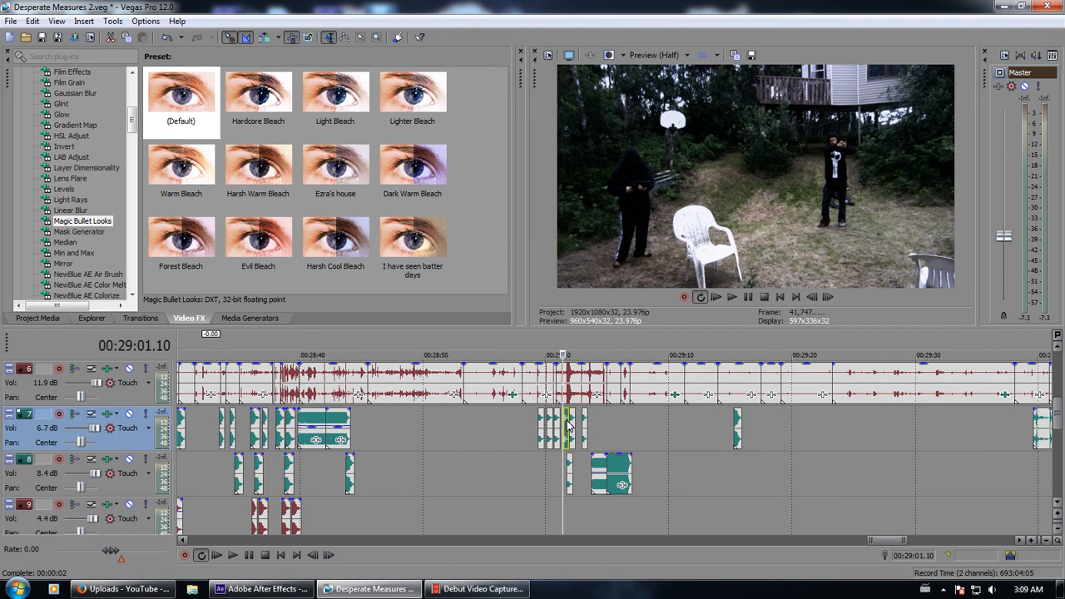
scroll(568, 424, down, 6)
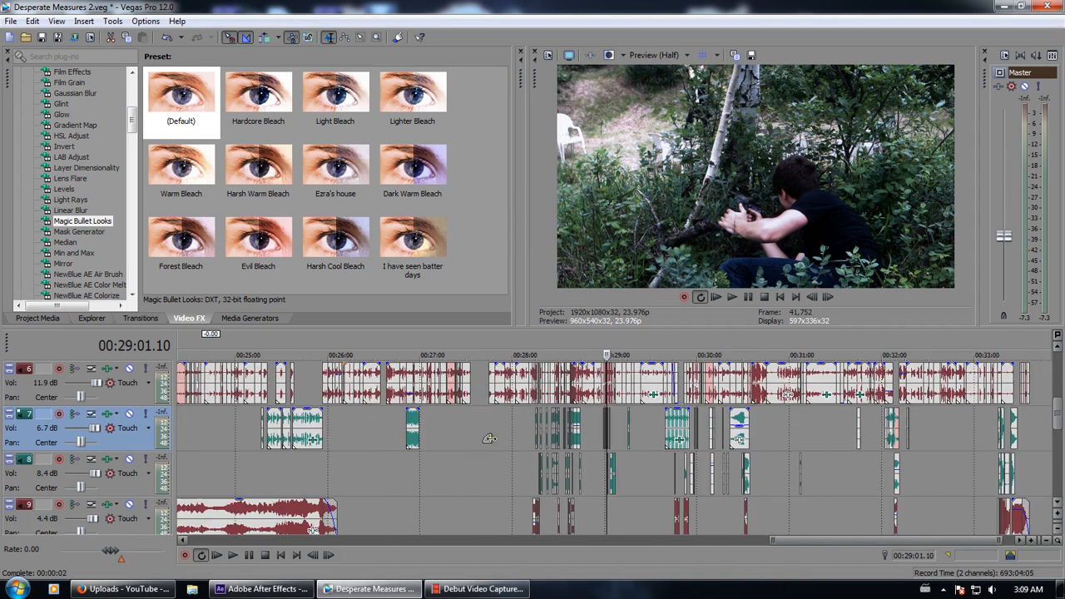
Go back through the timeline to the field fight and select the track 7 sound effect at 00:19:13.15
click(263, 351)
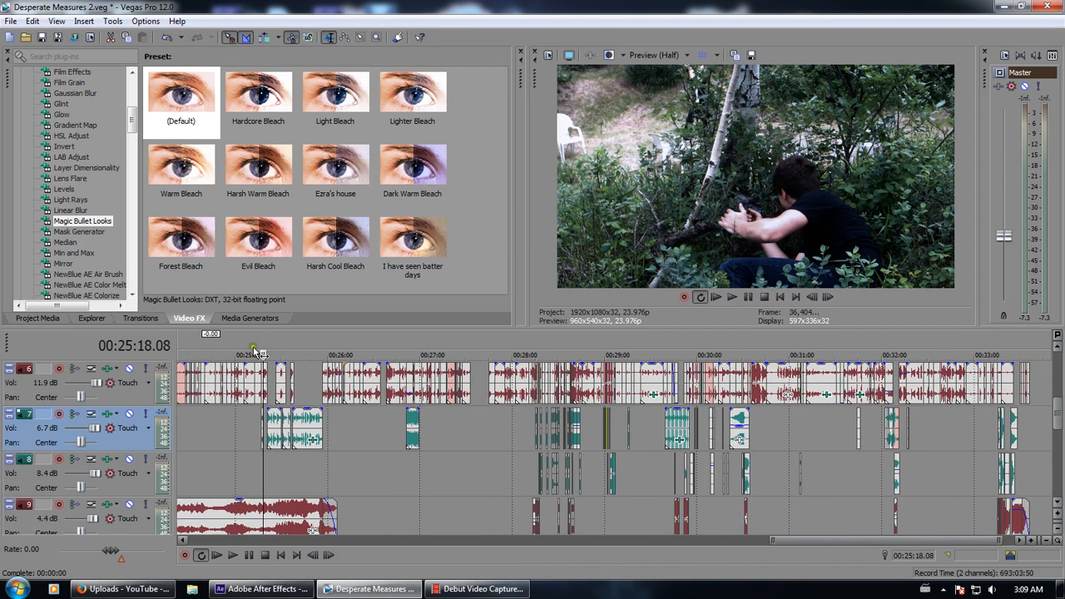
scroll(253, 352, down, 2)
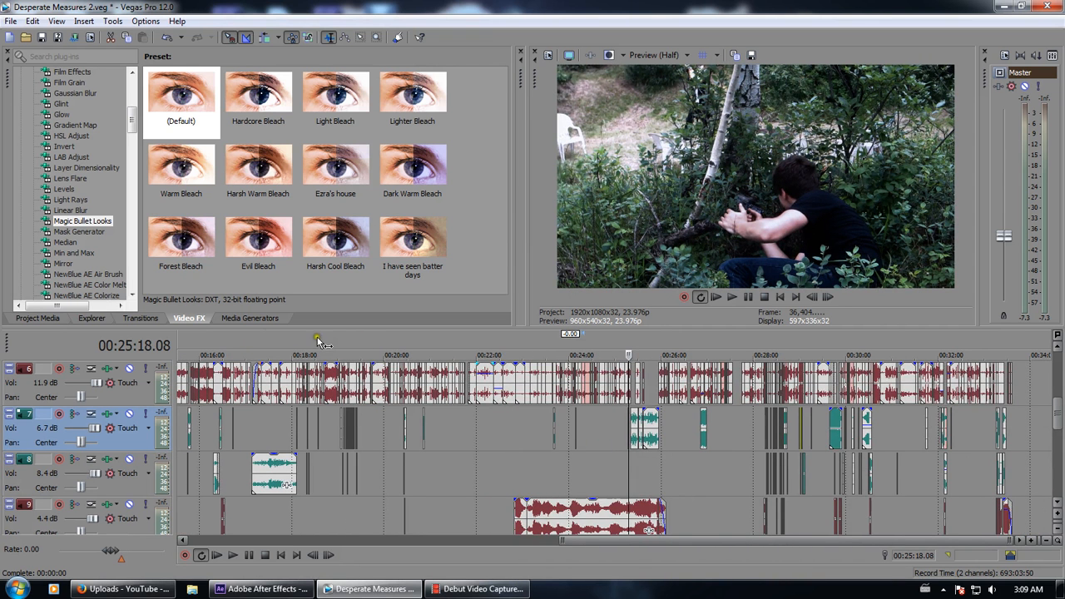
click(351, 336)
scroll(492, 413, up, 12)
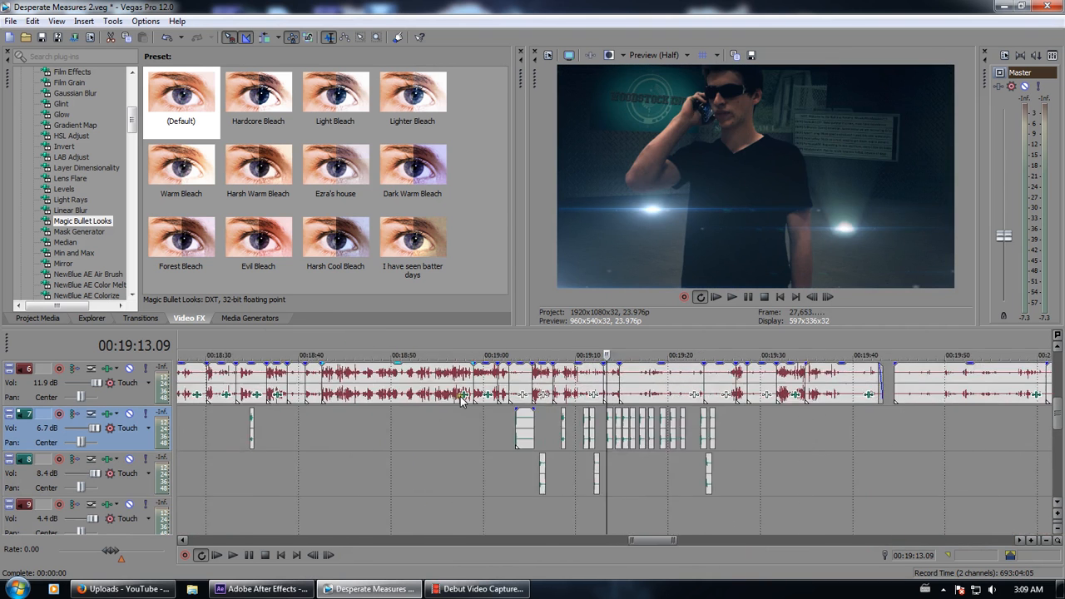
click(619, 424)
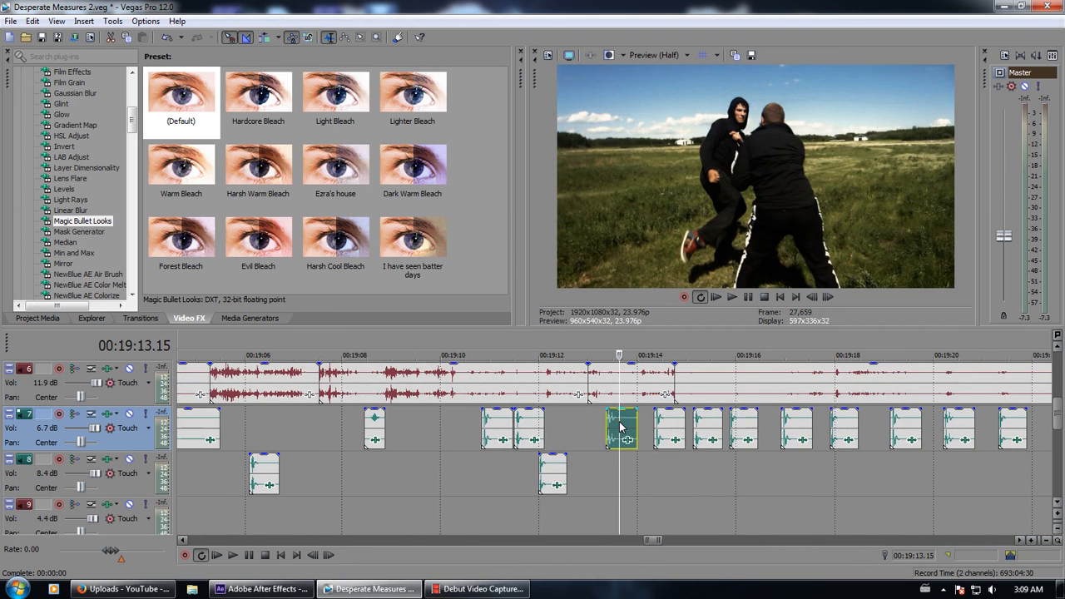
Find the track 7 gunshot sound at 00:14:08.07, view its event properties and close them unchanged
scroll(678, 441, down, 1)
scroll(678, 441, down, 5)
scroll(334, 428, down, 3)
scroll(313, 427, down, 1)
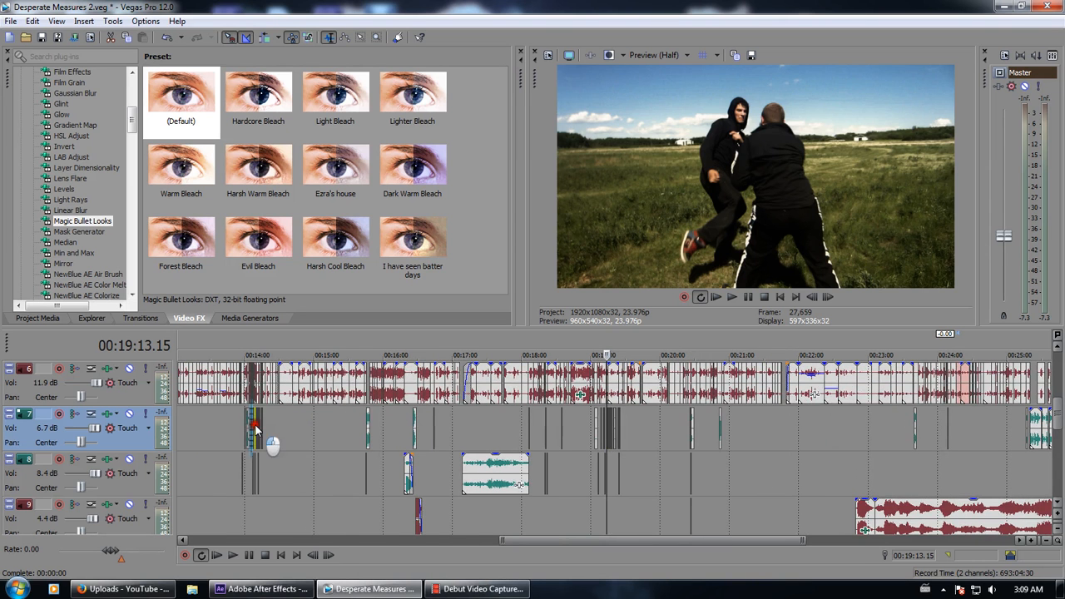
click(255, 426)
scroll(272, 427, up, 7)
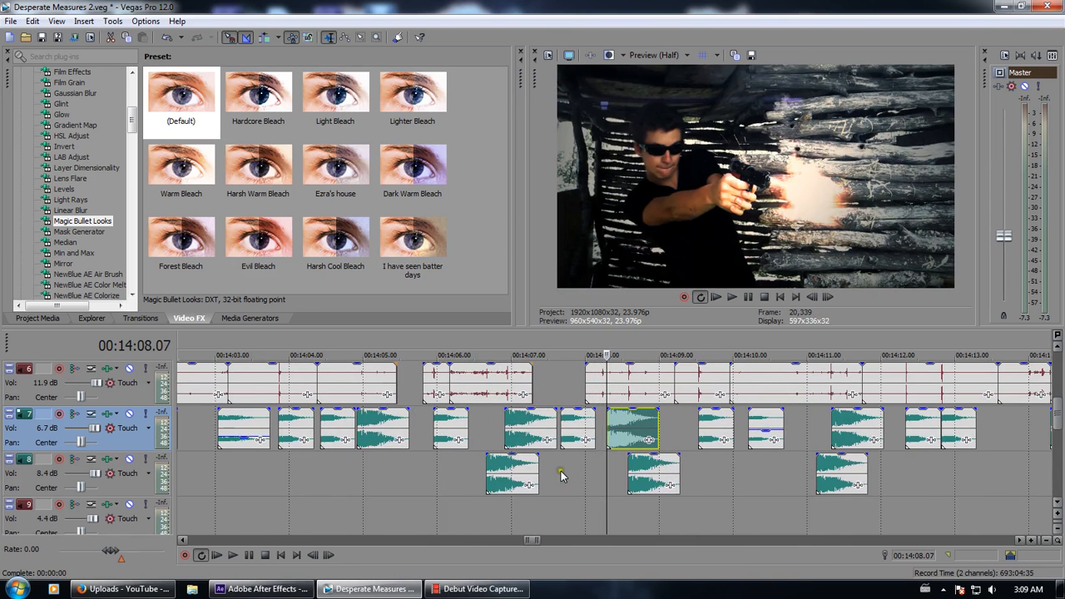
right_click(605, 426)
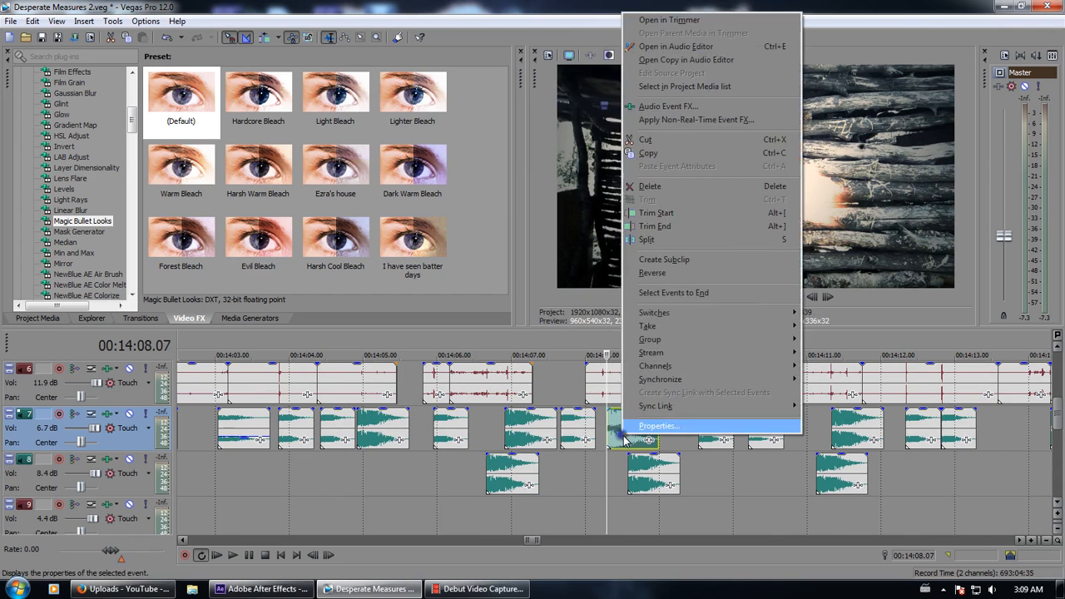
click(631, 425)
click(645, 65)
View the event properties of the preceding track 7 gunshot at 00:14:07.20 and close them
click(576, 428)
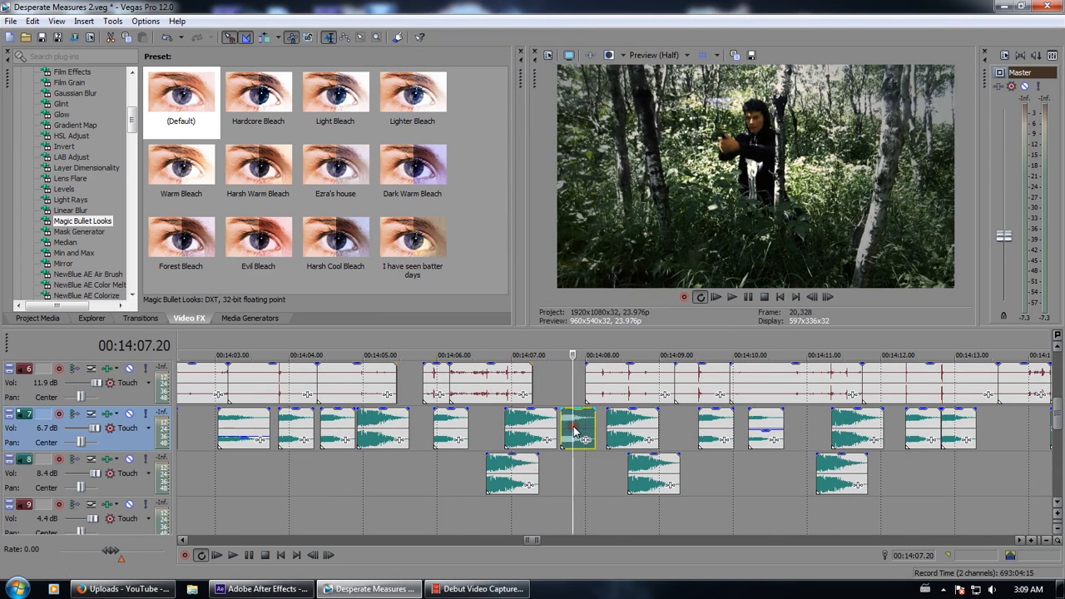
right_click(574, 426)
click(603, 415)
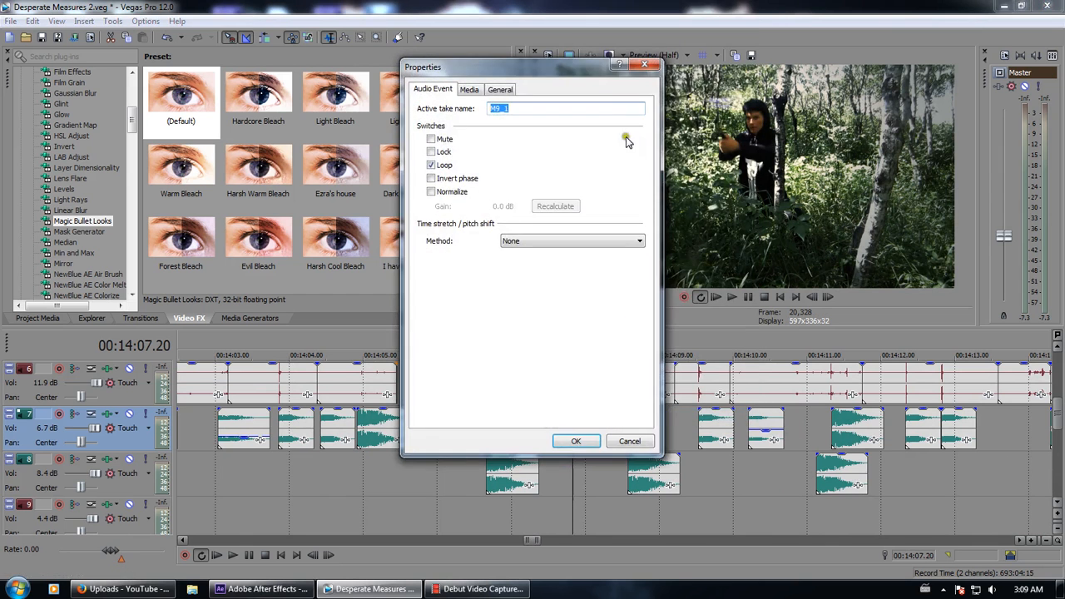
click(647, 66)
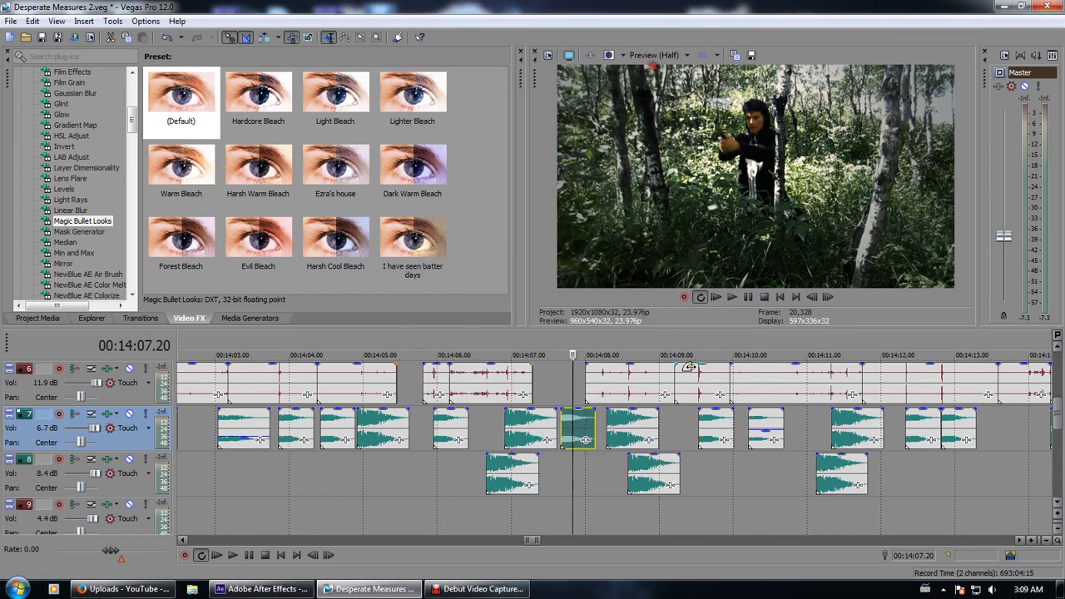
Compare the gunshot at 00:14:08.07 with the track 8 sound at 00:14:08.14, viewing the latter's event properties
click(602, 420)
click(606, 422)
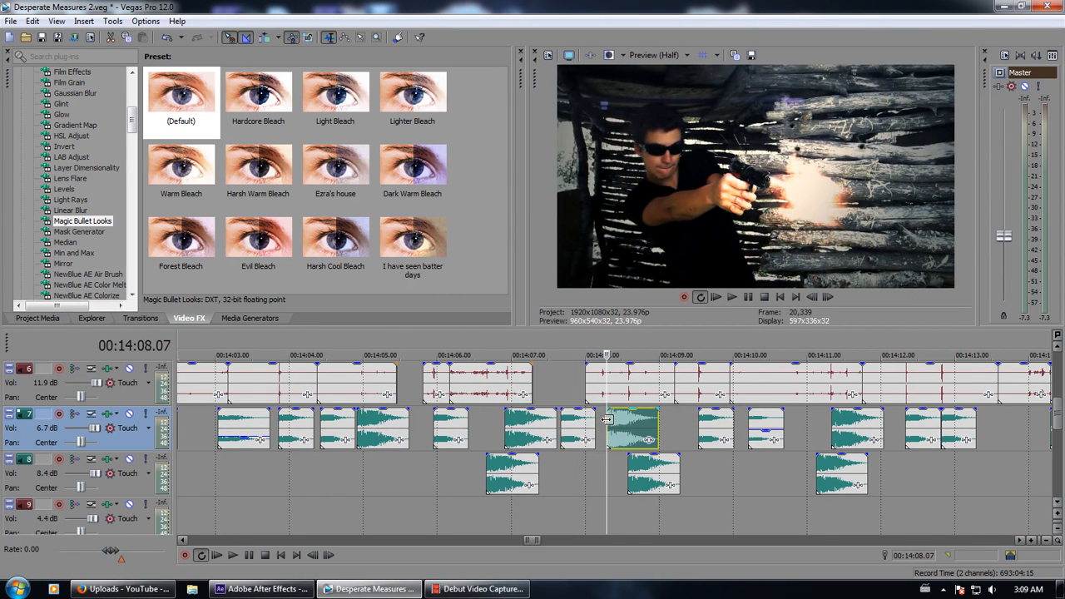
click(632, 460)
right_click(637, 463)
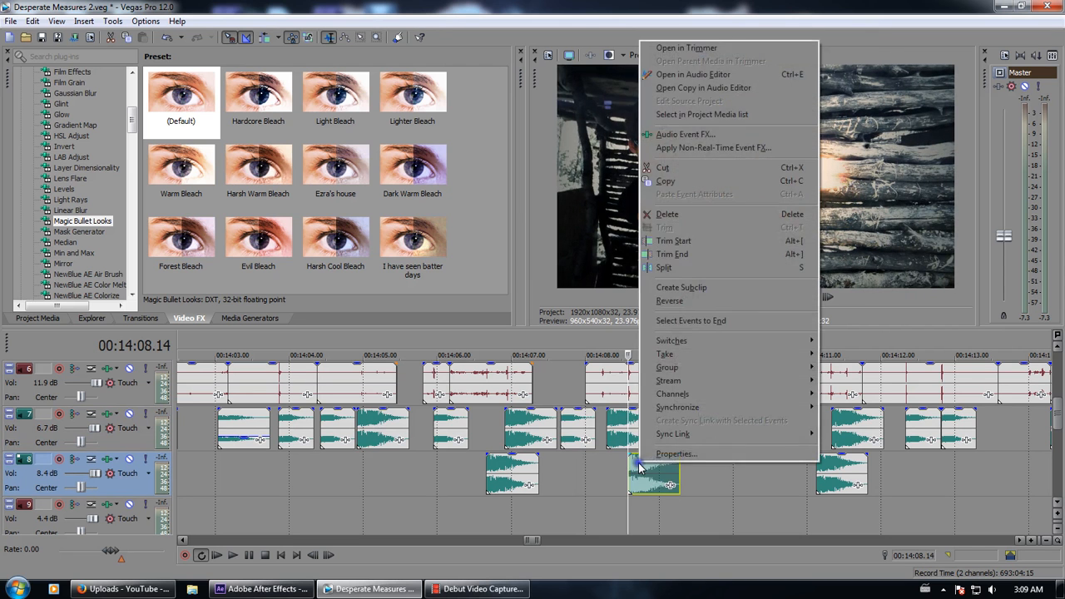
click(675, 454)
key(Escape)
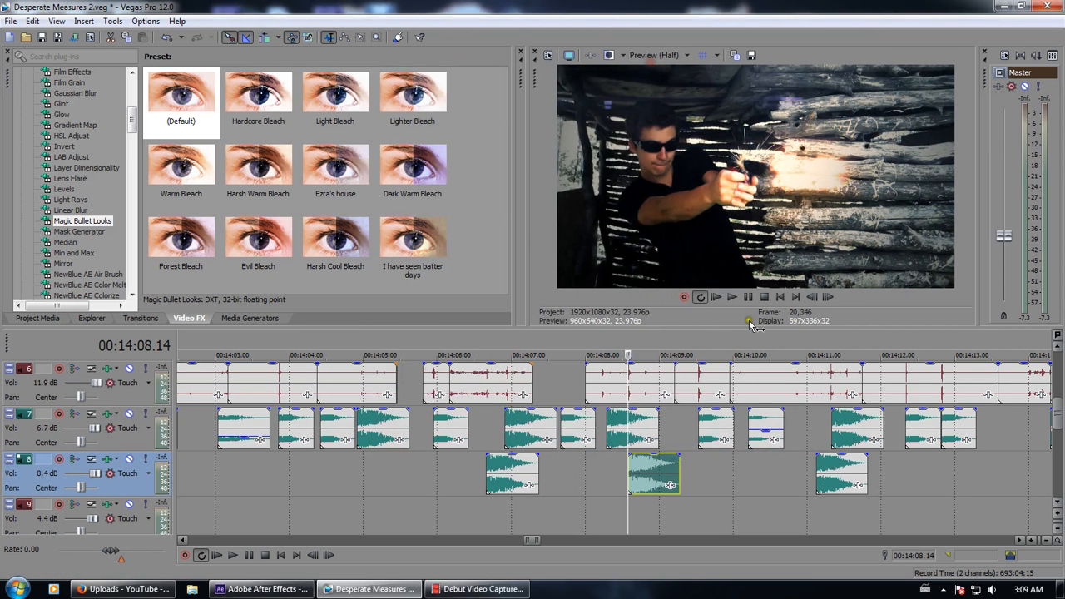
Play the gunfight from the track 7 gunshot at about 00:14:08 to hear its layered sounds, then stop playback
click(732, 301)
click(607, 343)
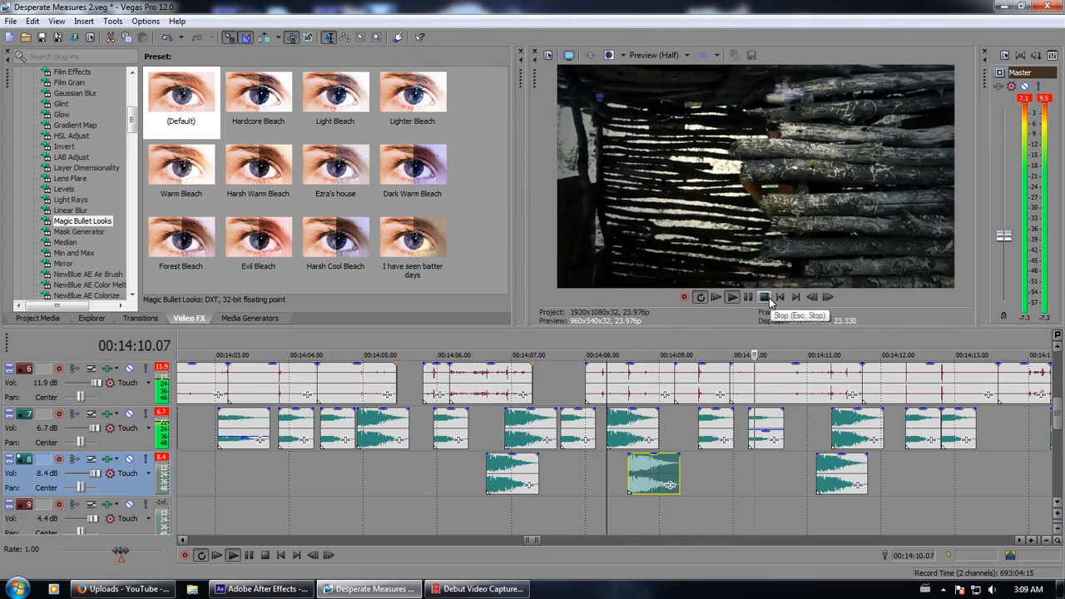
click(766, 298)
View the event properties of the track 7 sound at 00:14:09.13 and close them unchanged
click(703, 426)
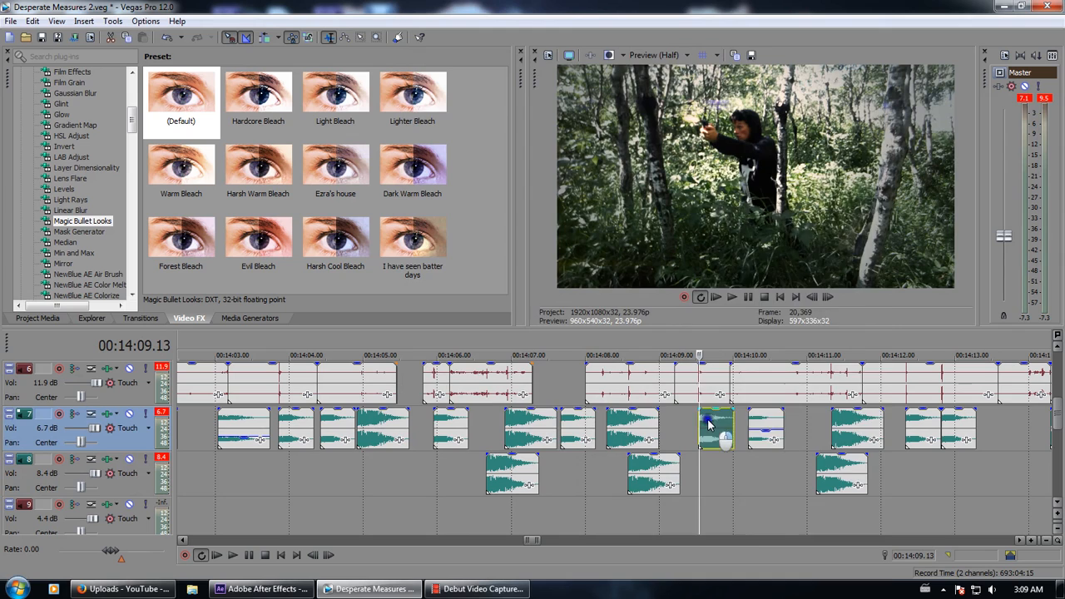
right_click(707, 424)
click(744, 569)
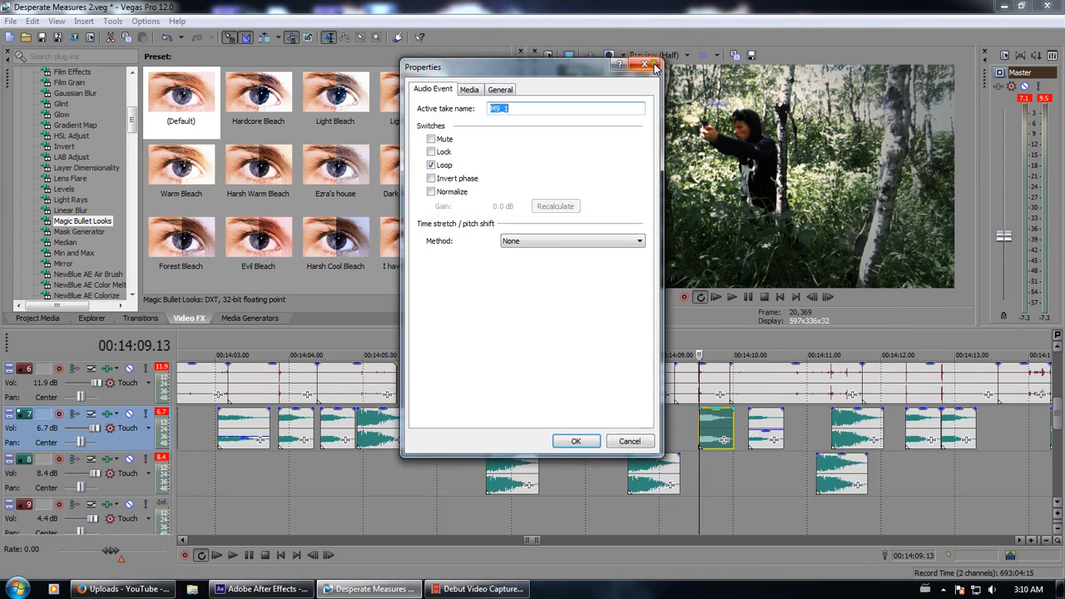
key(Escape)
Go to the fight near the end of the film and place the cursor on the track 7 sound at 00:32:05.21
scroll(657, 334, down, 2)
scroll(655, 467, down, 6)
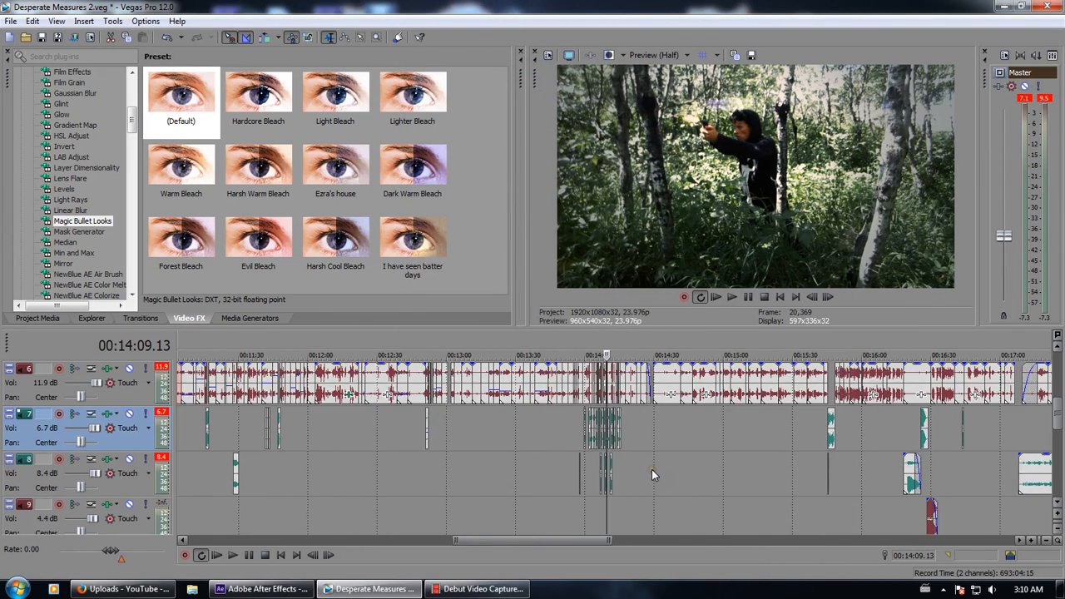
scroll(484, 460, down, 3)
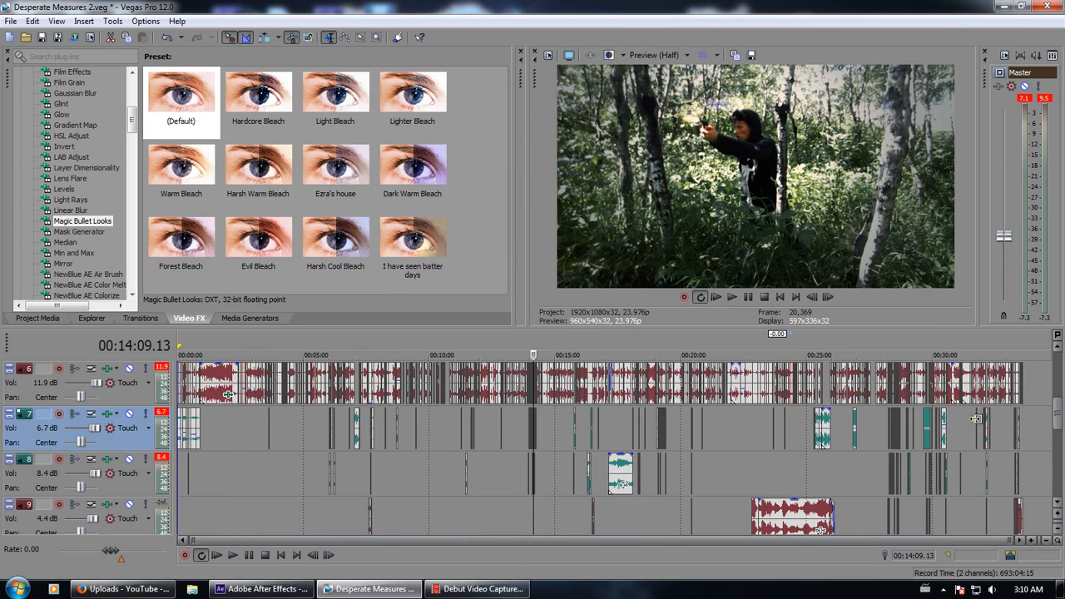
click(985, 422)
scroll(968, 427, up, 5)
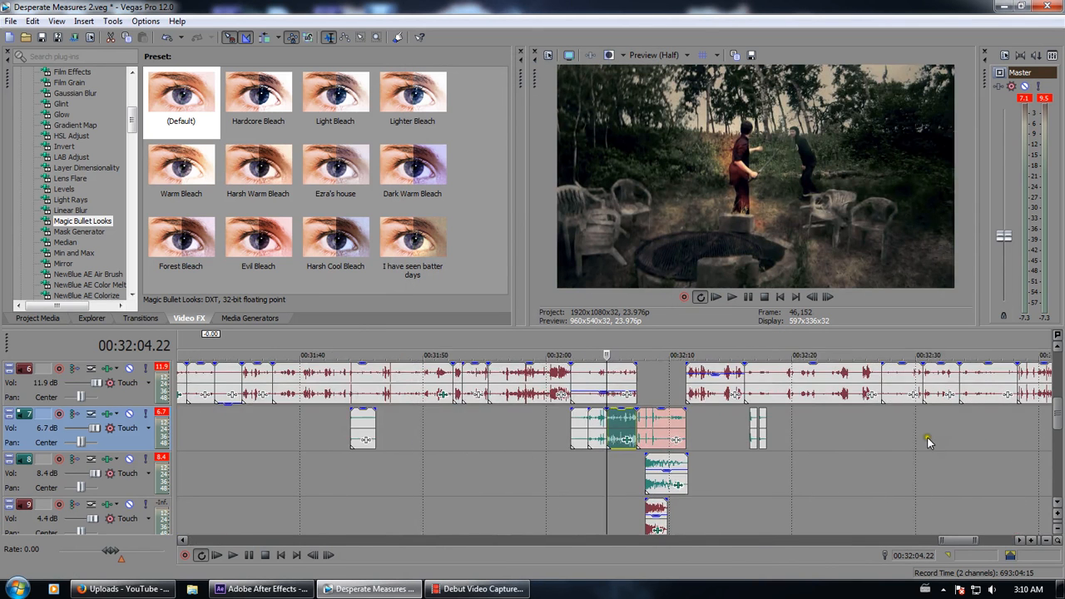
scroll(929, 443, up, 4)
click(676, 446)
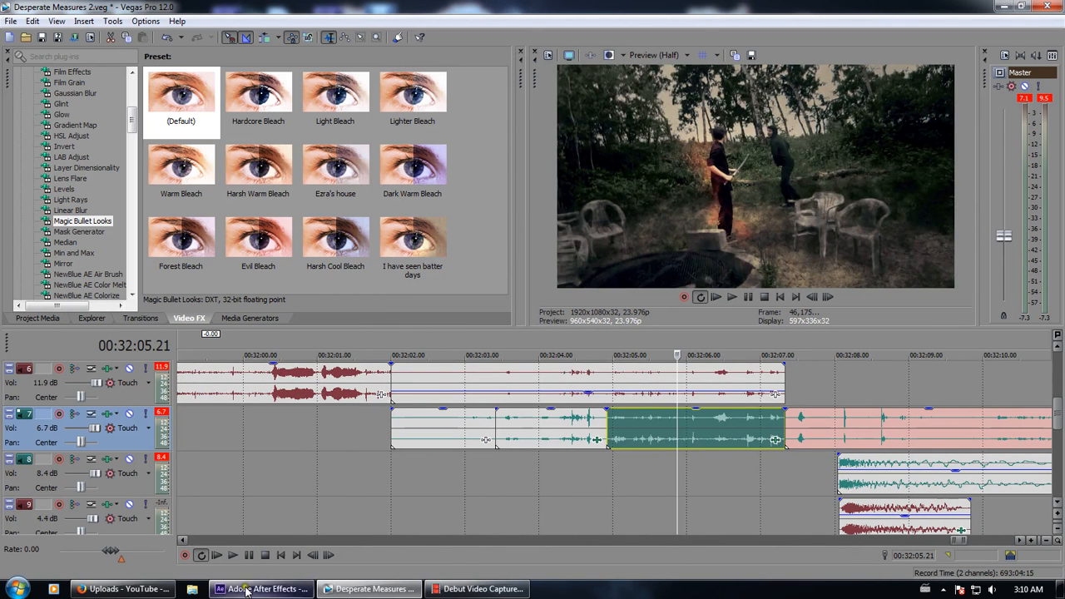
Switch to After Effects, set the preview resolution of composition [25] to Third and move to 0:00:01:04
click(321, 589)
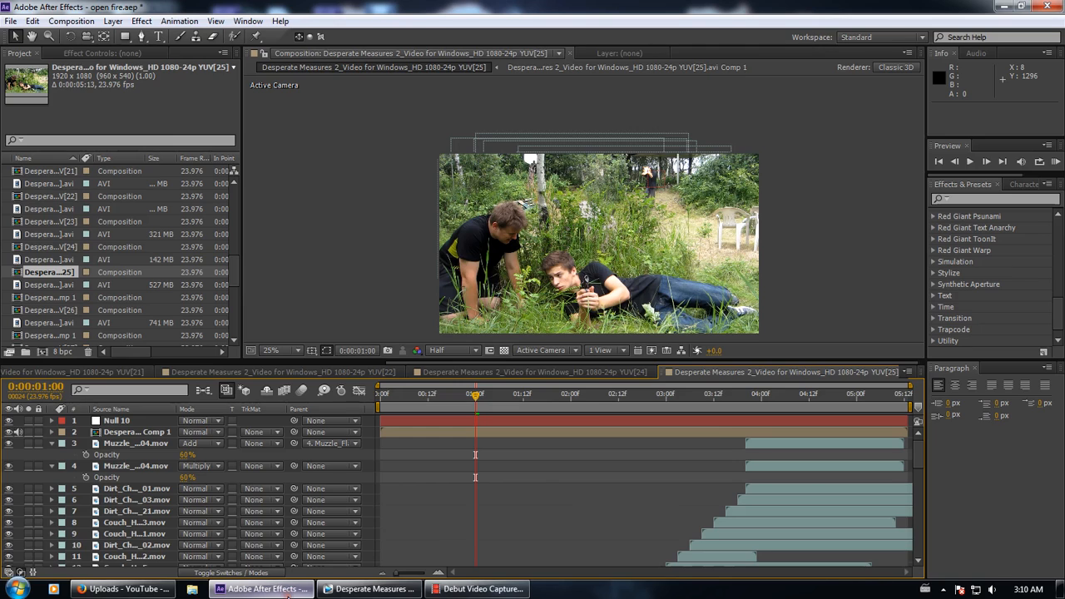
click(351, 590)
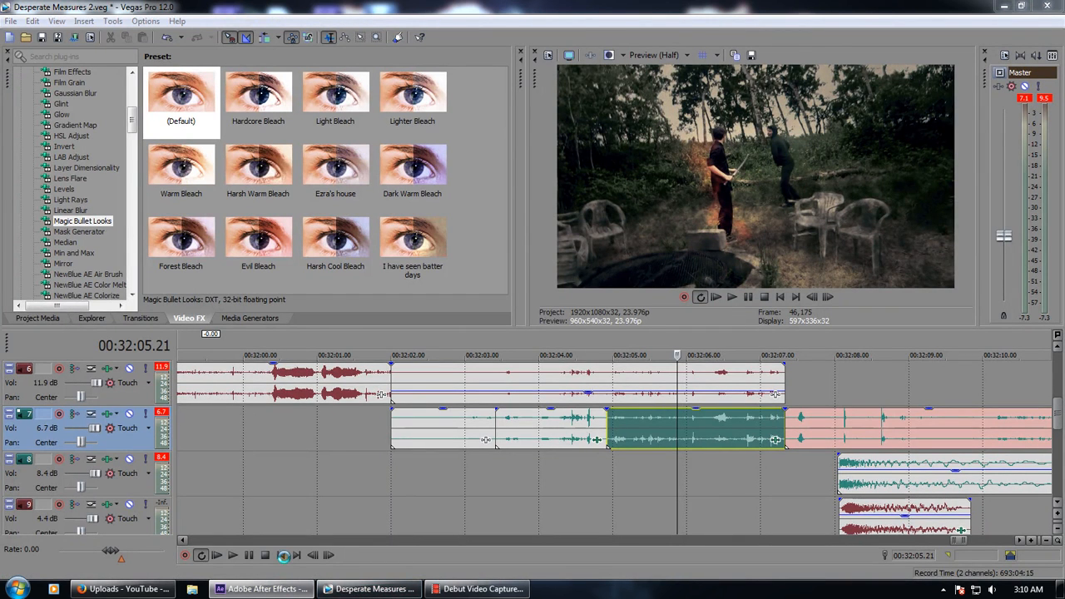
mouse_move(302, 593)
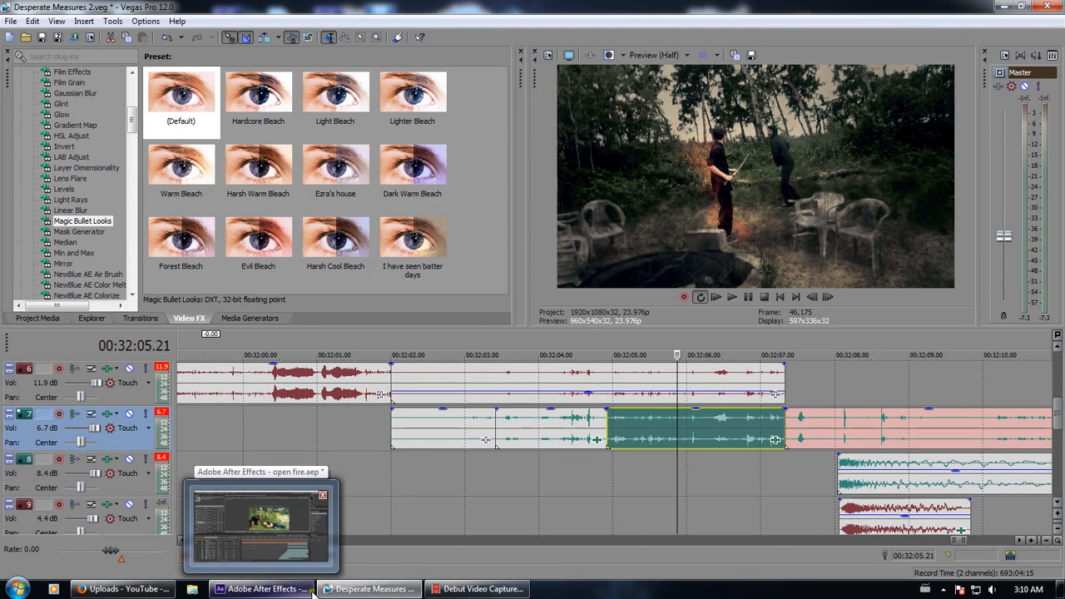
click(302, 592)
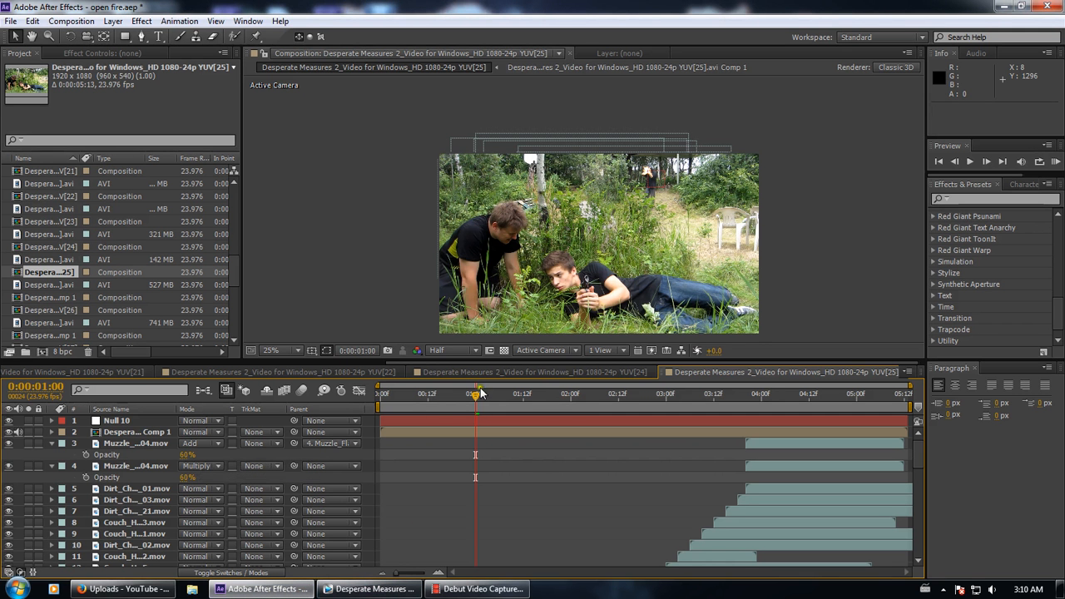
click(445, 350)
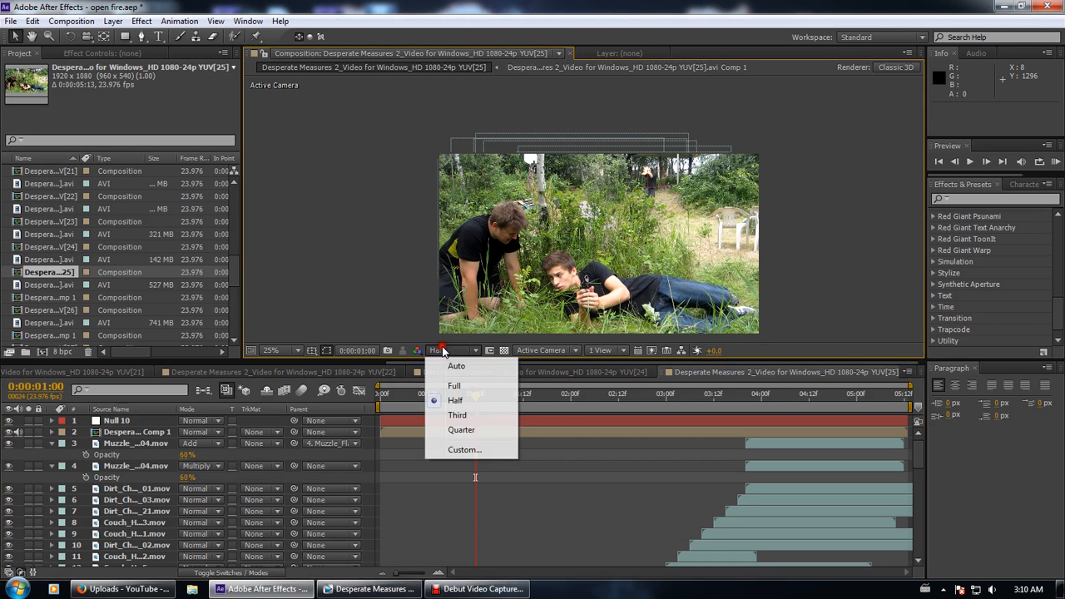
click(435, 418)
drag(474, 396, 492, 377)
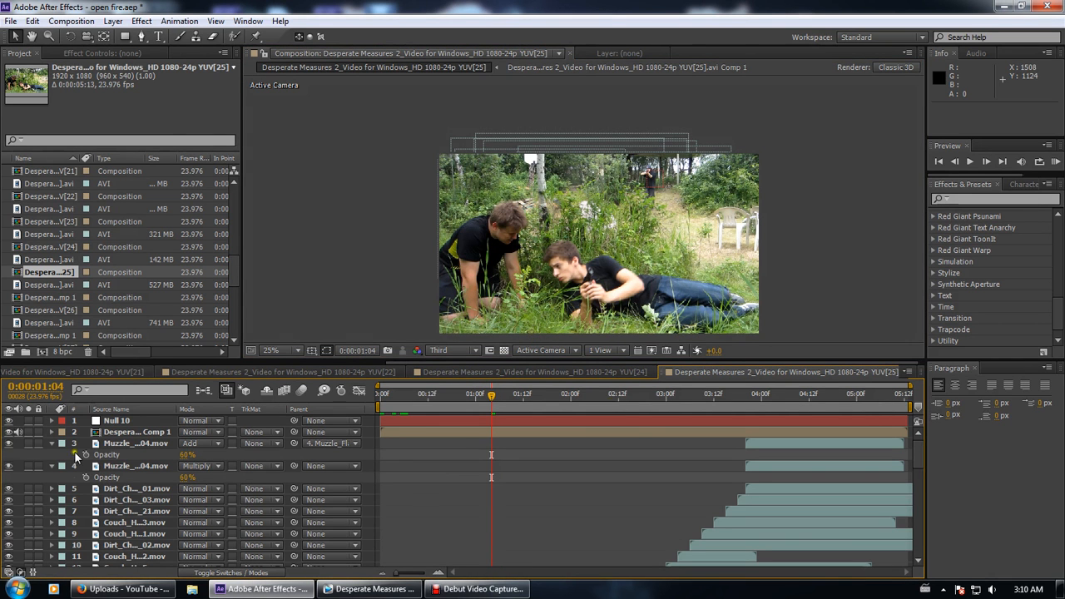
Open the nested Comp 1 of composition [25], isolate its top footage layer to inspect the Roto Brush effect, and end the isolation
double_click(143, 432)
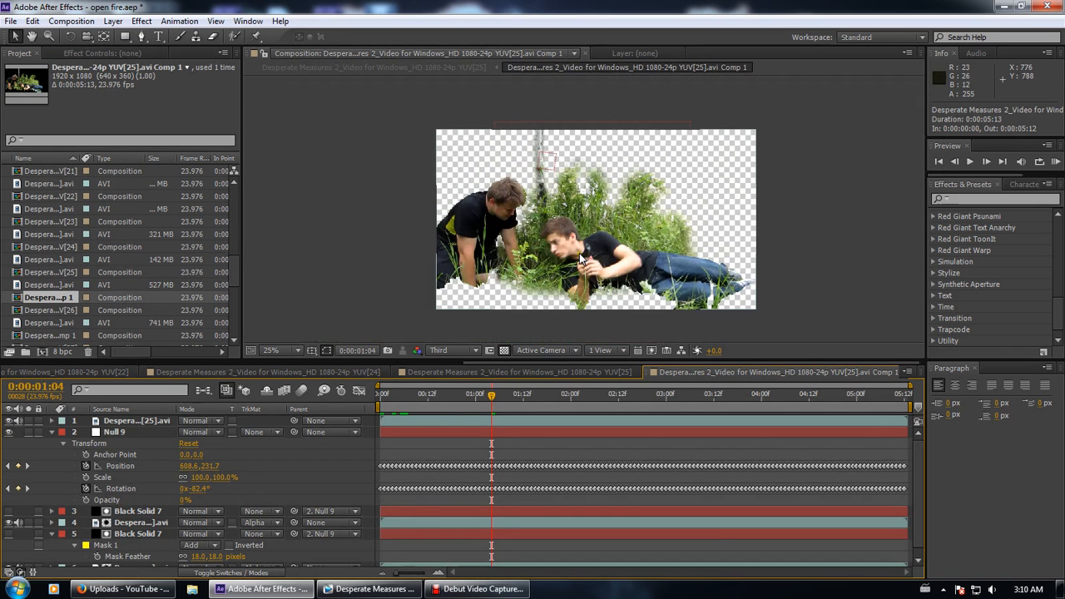
click(136, 422)
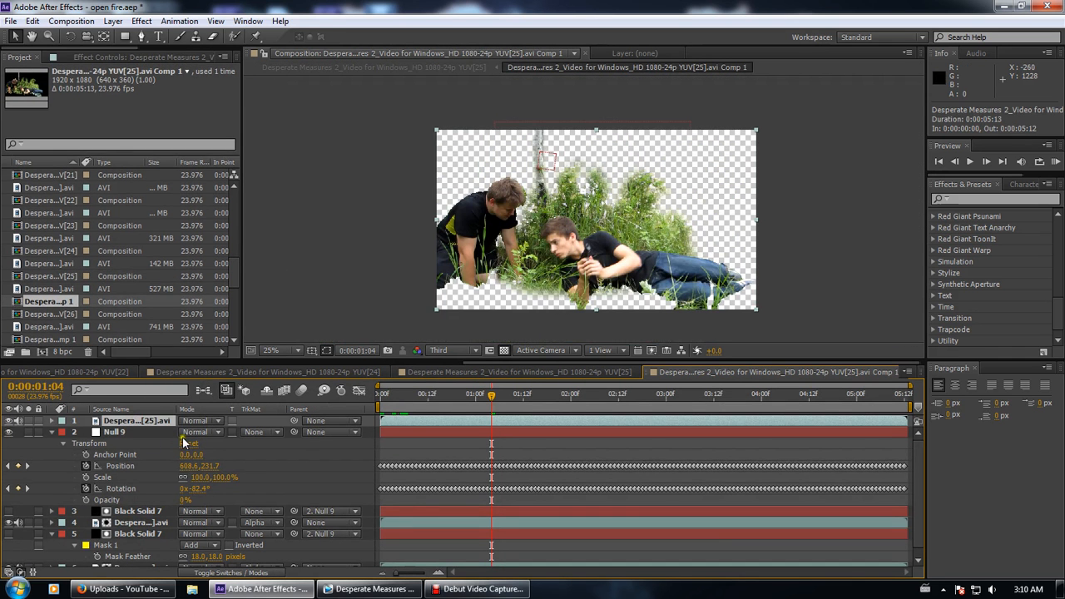
click(29, 420)
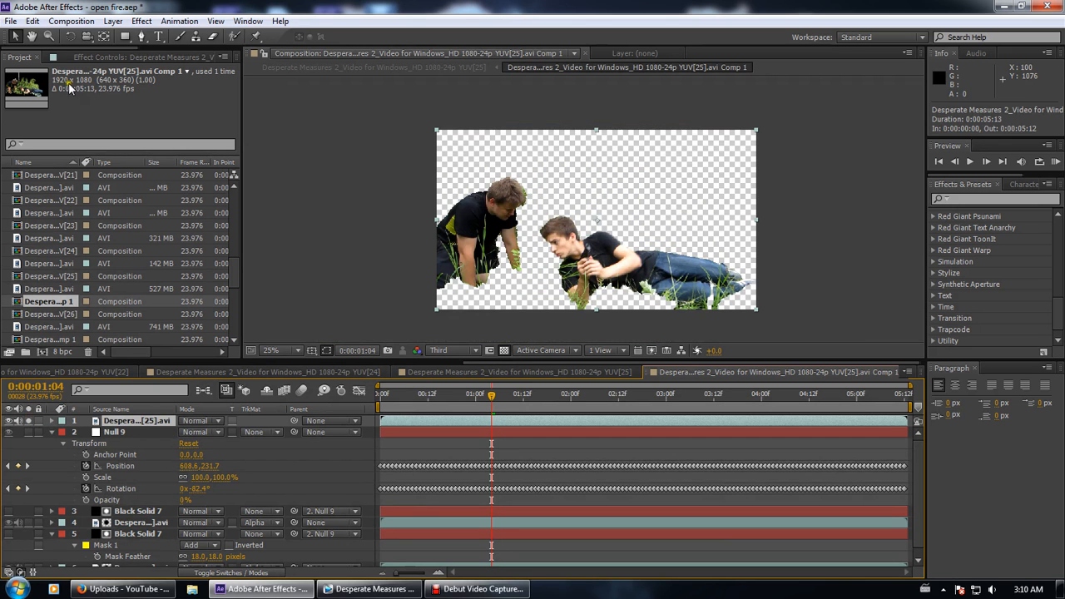
click(112, 57)
click(25, 422)
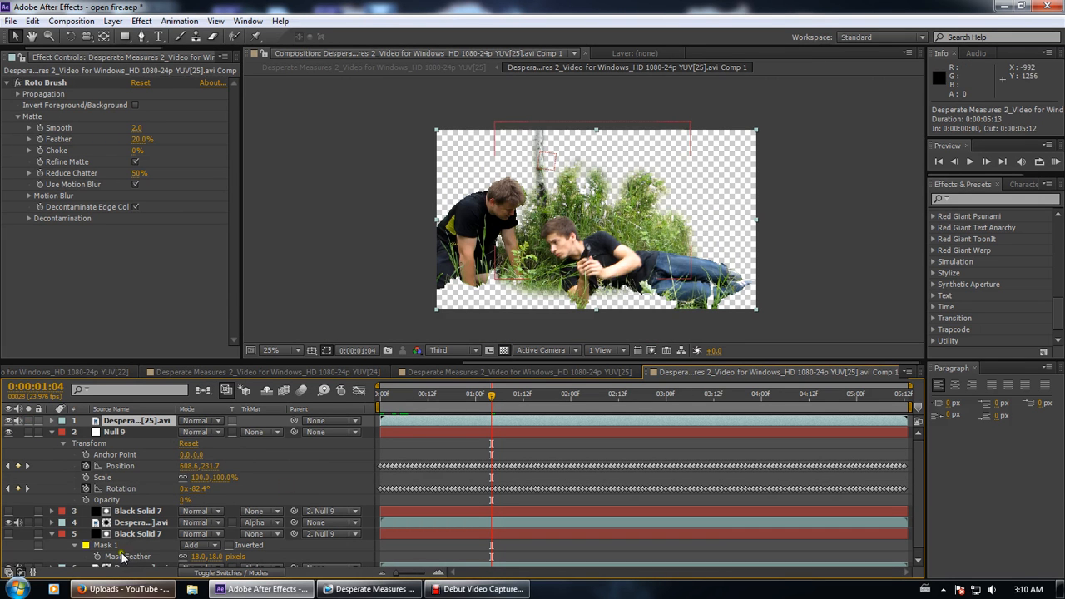
Isolate footage layer 4 and compare the masked bushes with the Color Range effect off and on
click(121, 524)
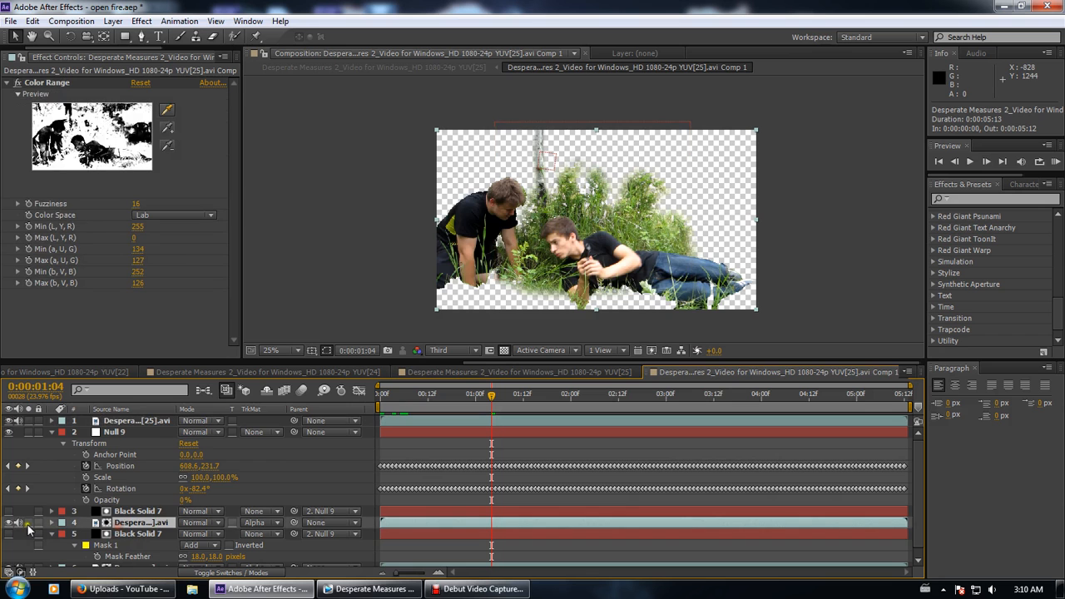
click(27, 524)
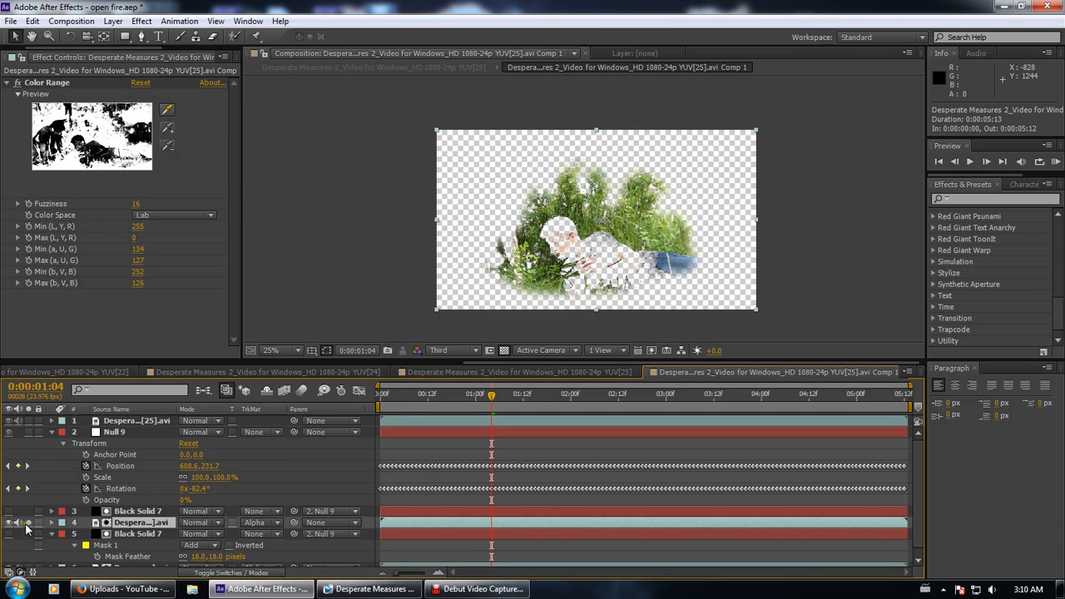
click(28, 524)
click(27, 524)
click(19, 84)
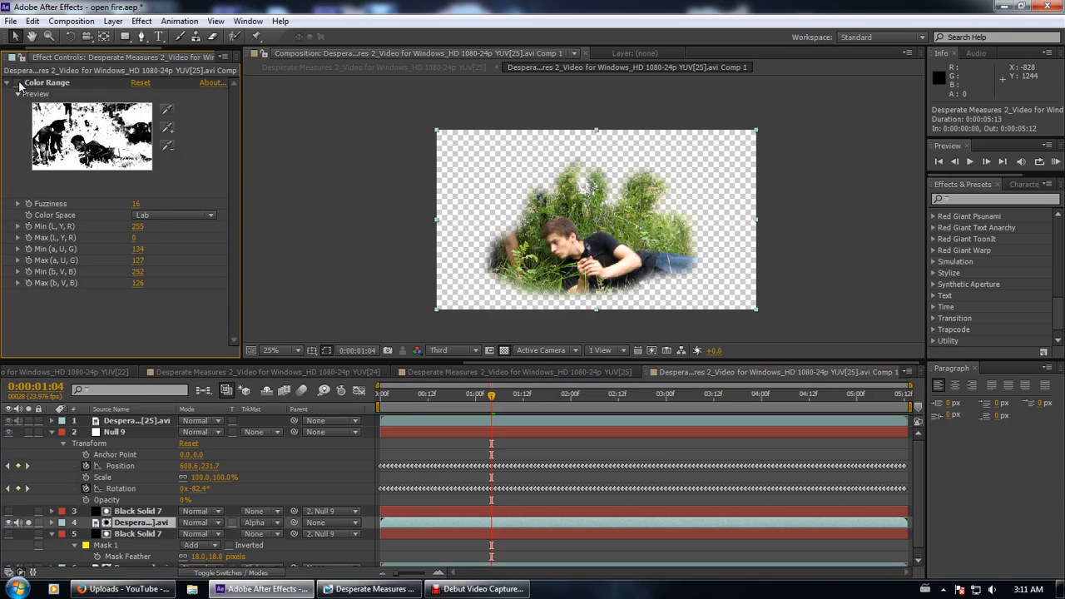
click(18, 84)
scroll(582, 212, up, 4)
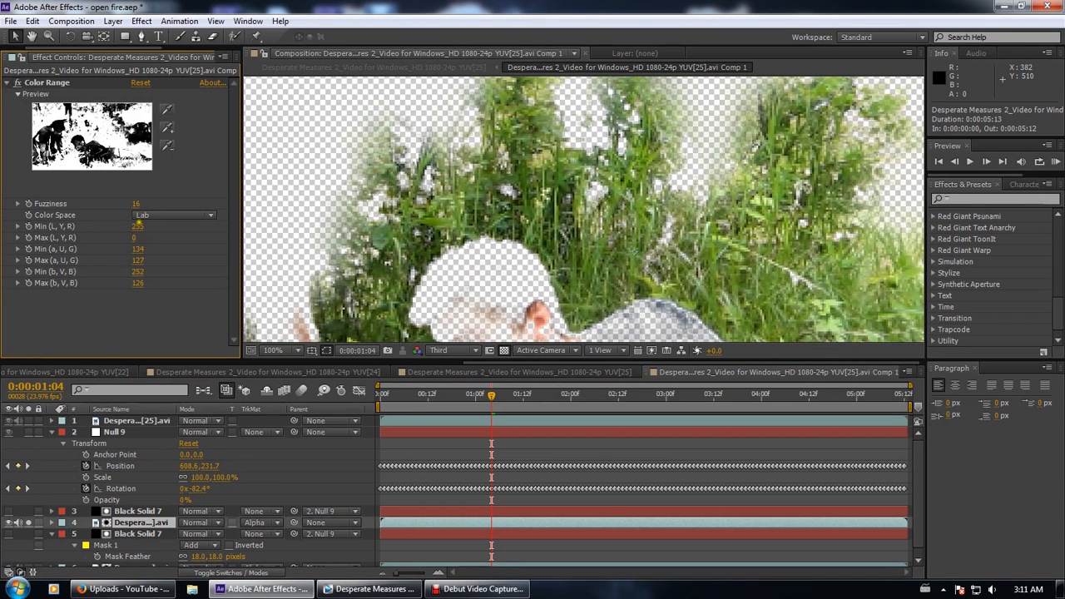
Isolate footage layer 6 to examine the masked tree trunk, then restore the display of all layers
scroll(405, 407, down, 1)
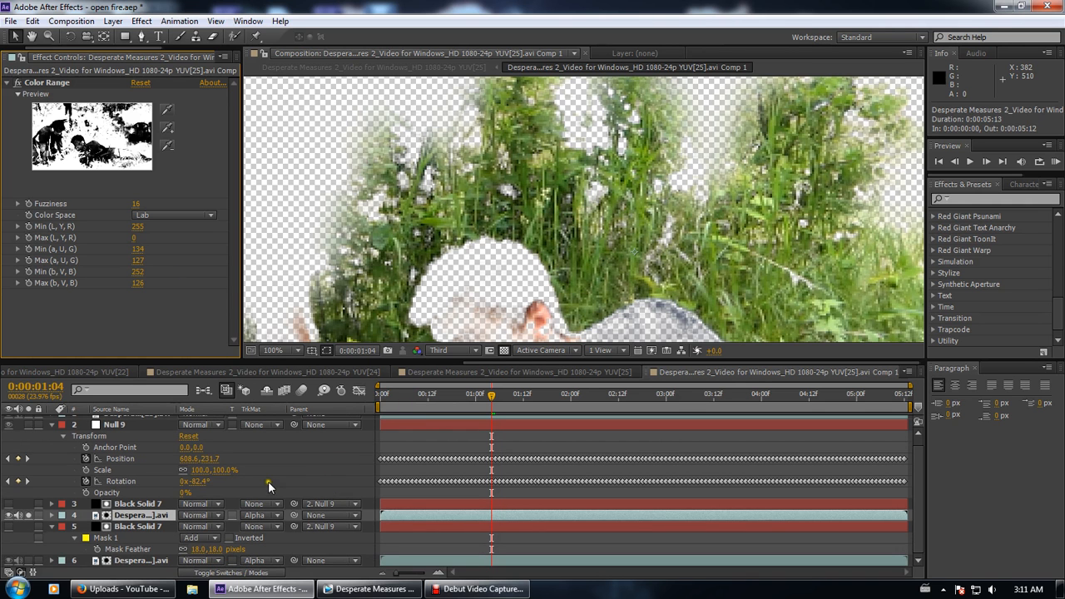
click(129, 562)
click(32, 561)
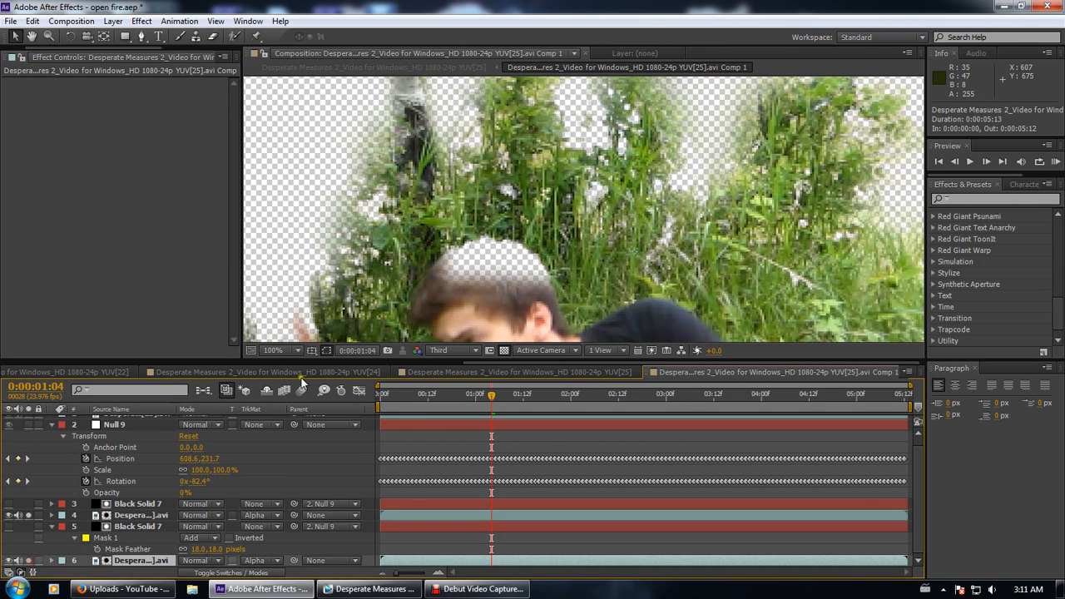
scroll(429, 261, down, 1)
scroll(551, 120, up, 3)
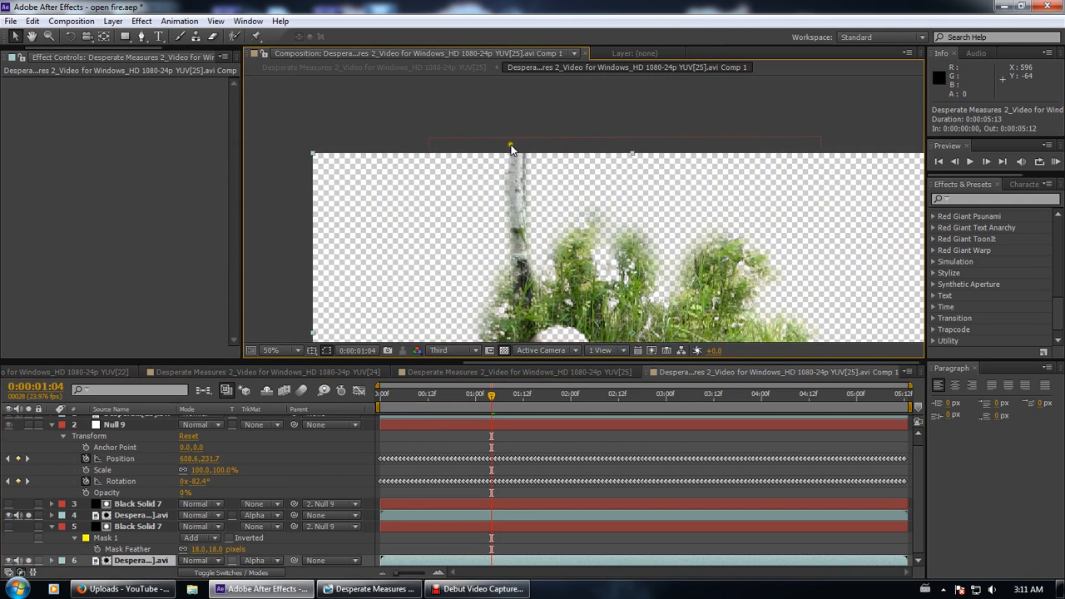
click(103, 539)
click(32, 561)
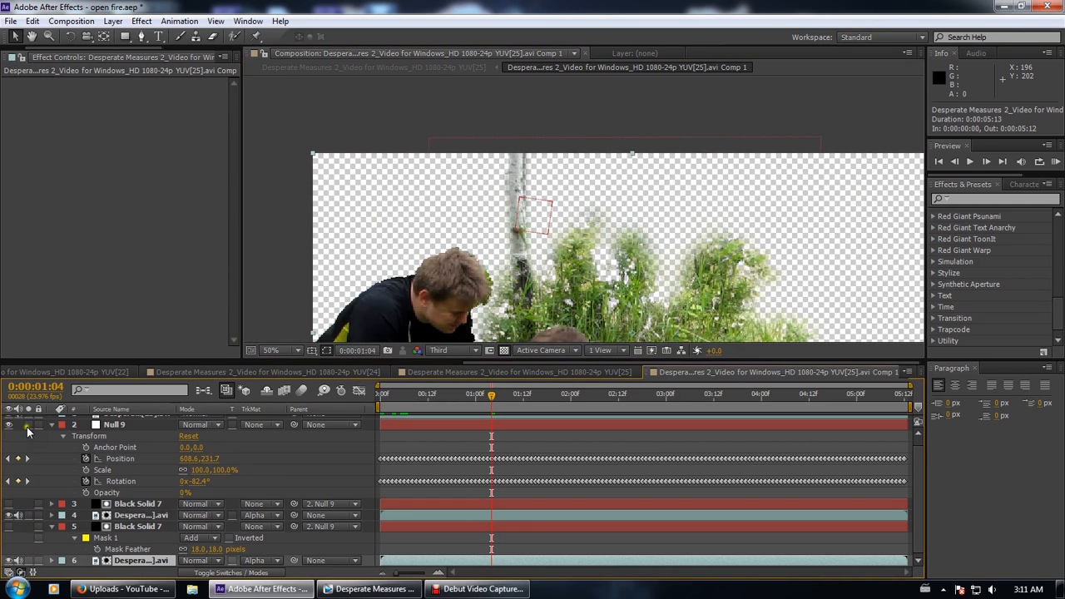
Examine the combined cutout in the nested comp, close it and check the finished composite in composition [25] at 0:00:01:07
scroll(28, 431, up, 1)
drag(631, 308, 538, 146)
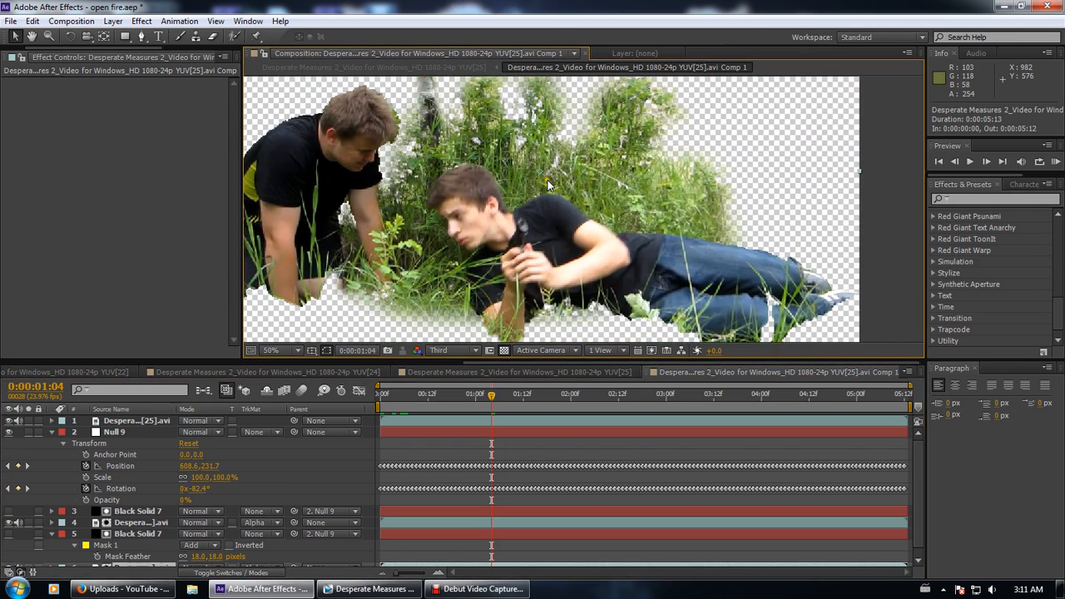
click(904, 371)
scroll(581, 208, up, 2)
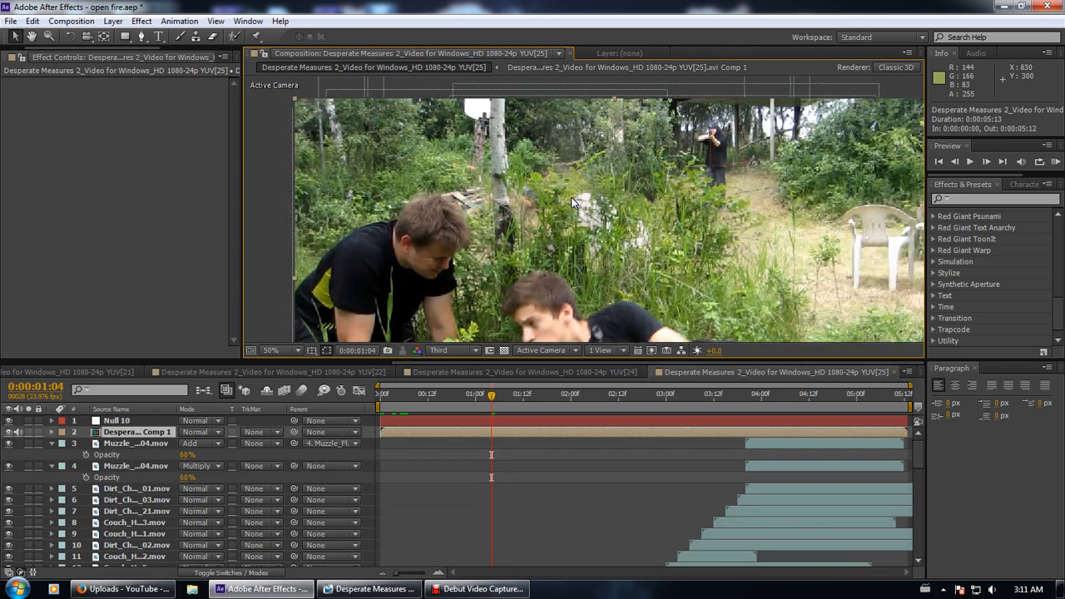
drag(495, 404, 508, 405)
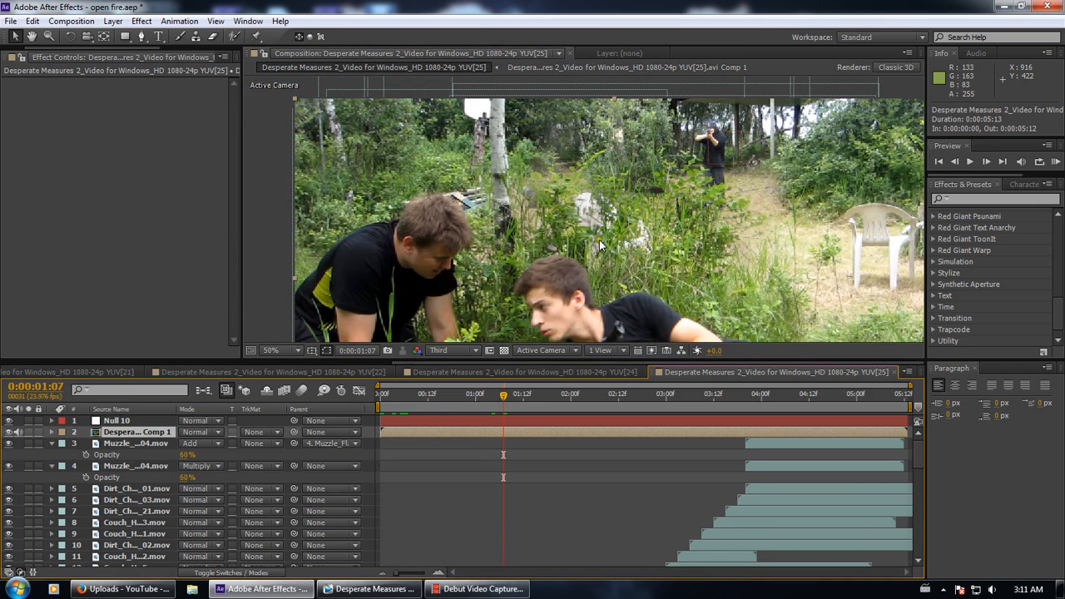
scroll(592, 242, down, 1)
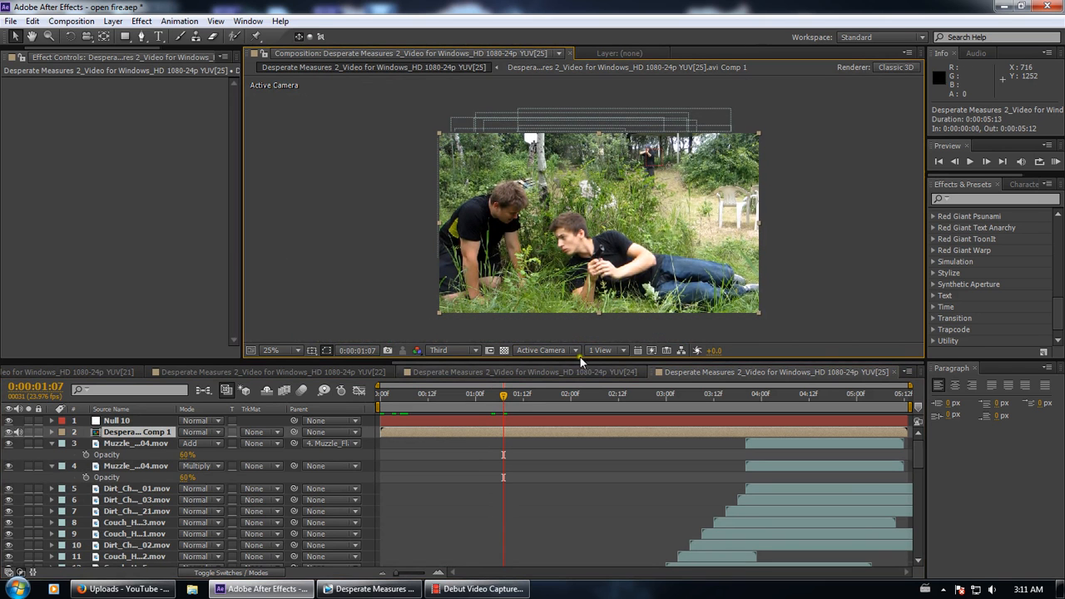
Close the open compositions [25], [24], [22], [21] and [12], keeping composition [11] open
click(894, 372)
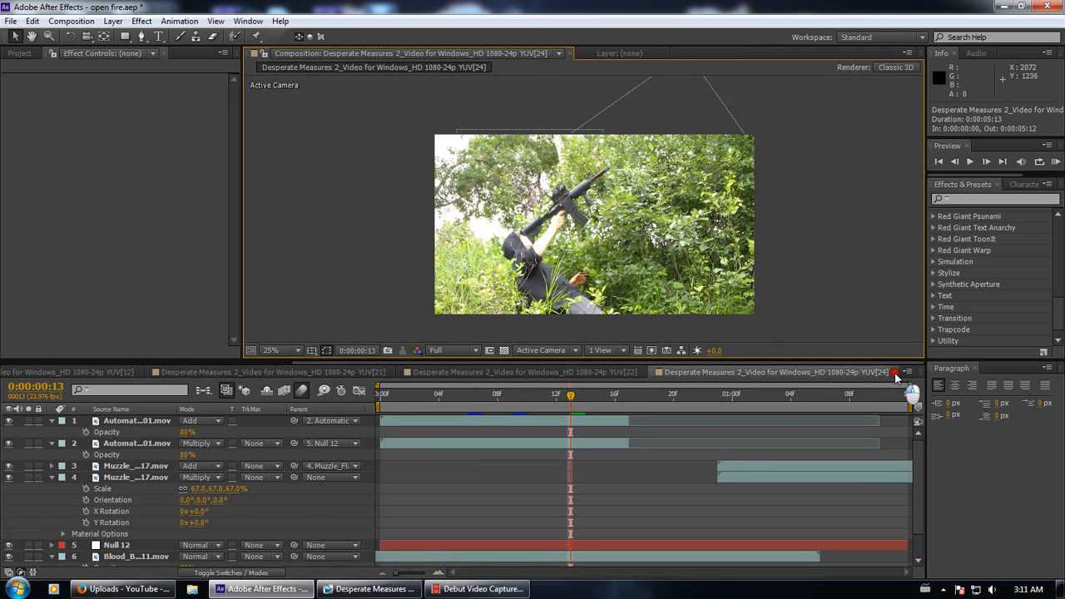
click(893, 372)
click(883, 372)
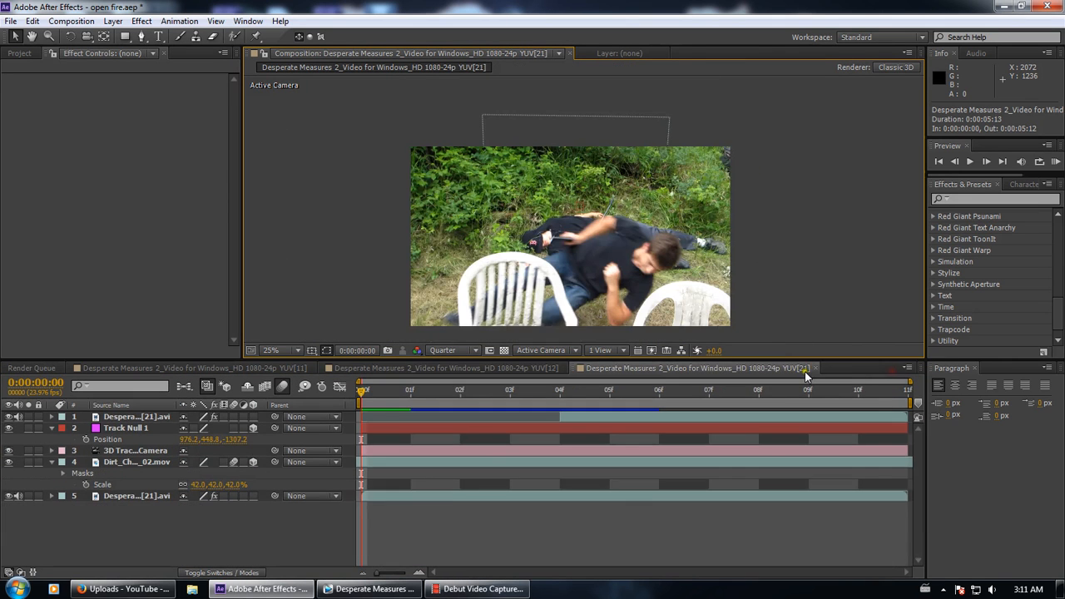
click(816, 368)
click(565, 368)
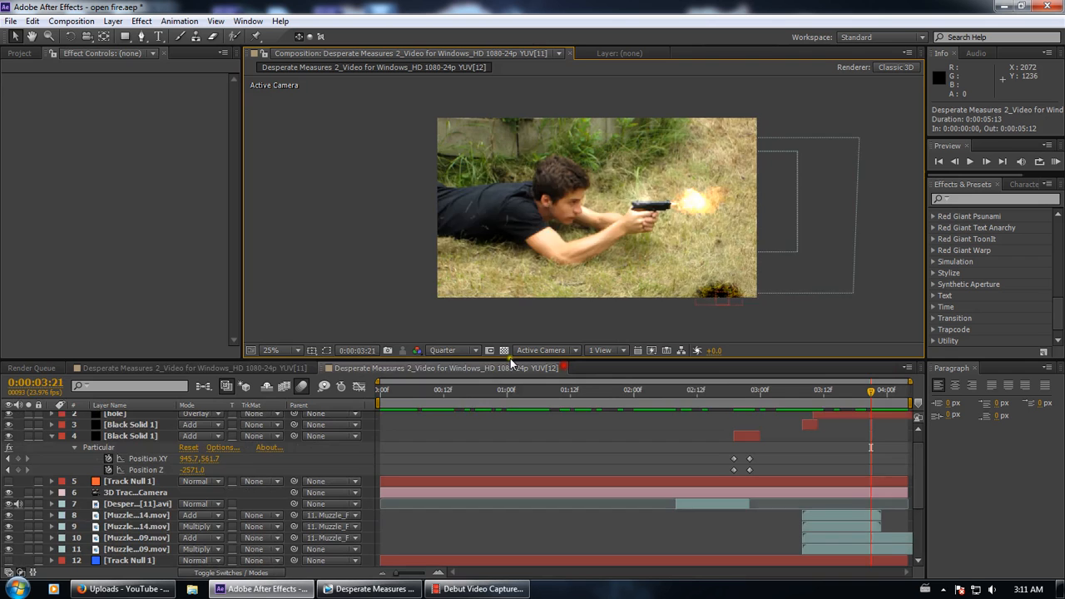
Open composition [27] from the project and scrub through its footage to 0:00:04:14
click(10, 55)
scroll(60, 249, down, 2)
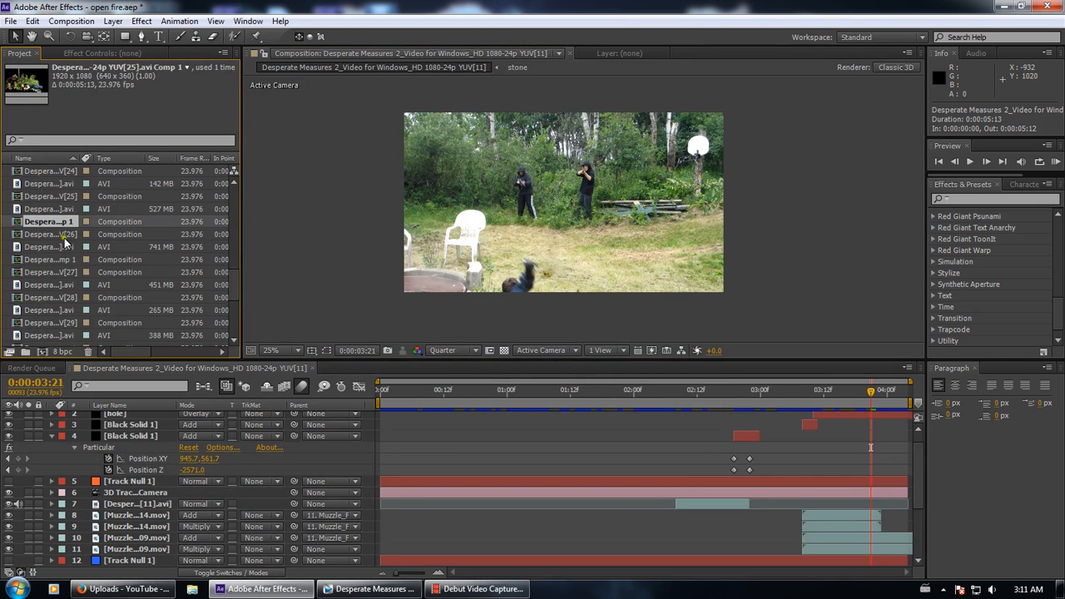
click(64, 235)
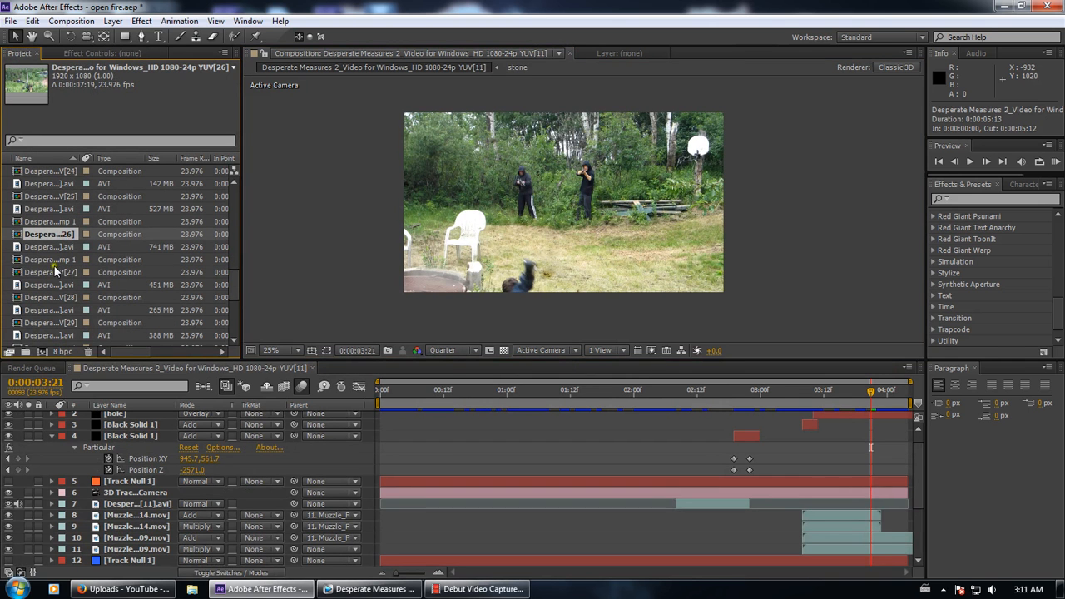
click(51, 272)
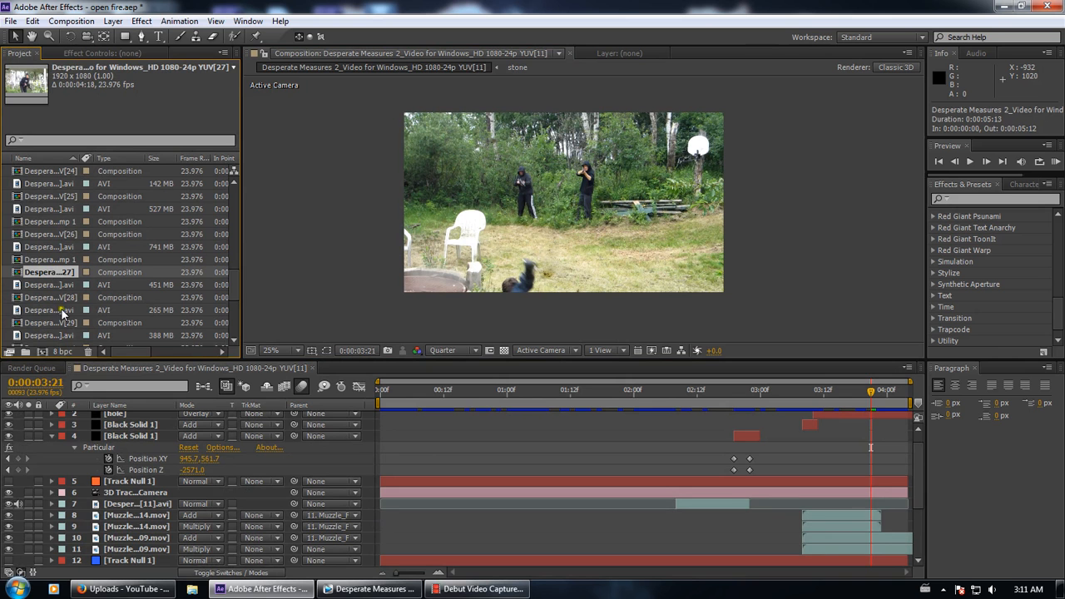
double_click(59, 274)
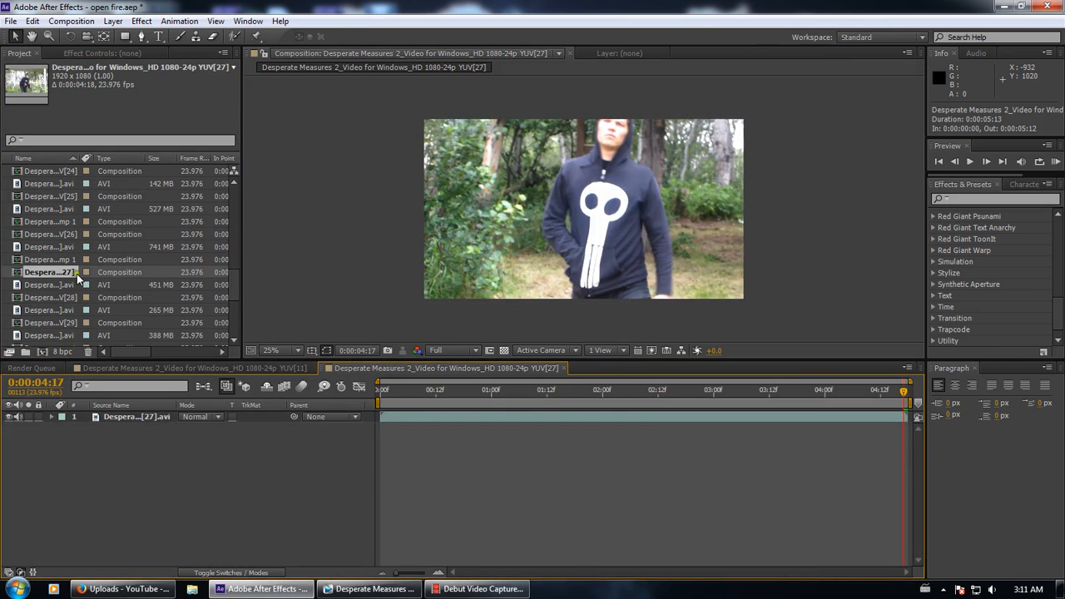
drag(383, 400, 888, 448)
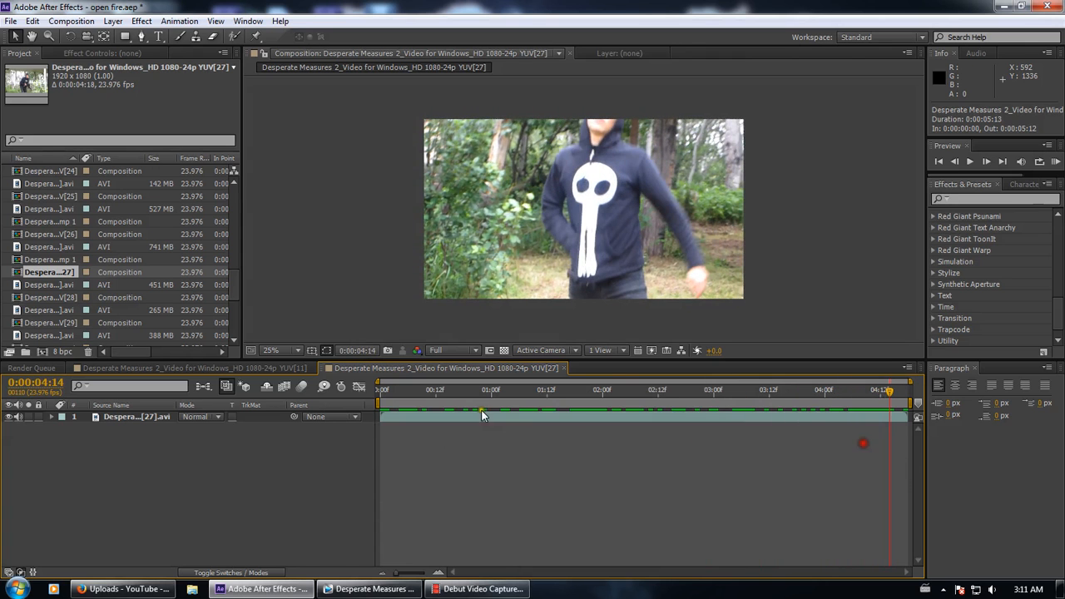
Review composition [28] at Quarter preview resolution up to 0:00:01:07, closing compositions [27] and [28]
double_click(49, 297)
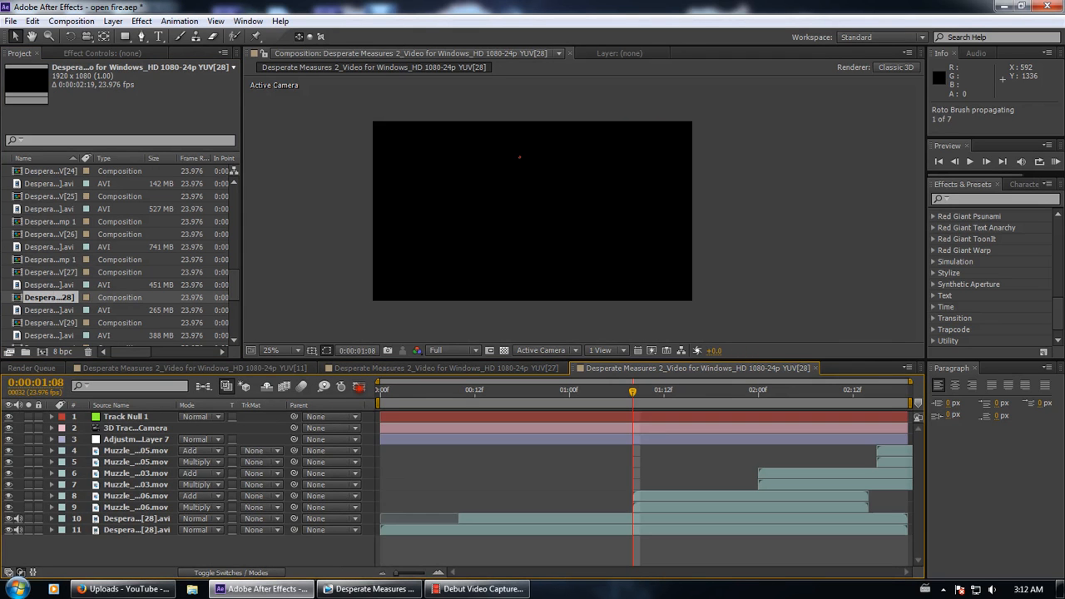
click(380, 393)
click(456, 349)
click(470, 432)
click(532, 368)
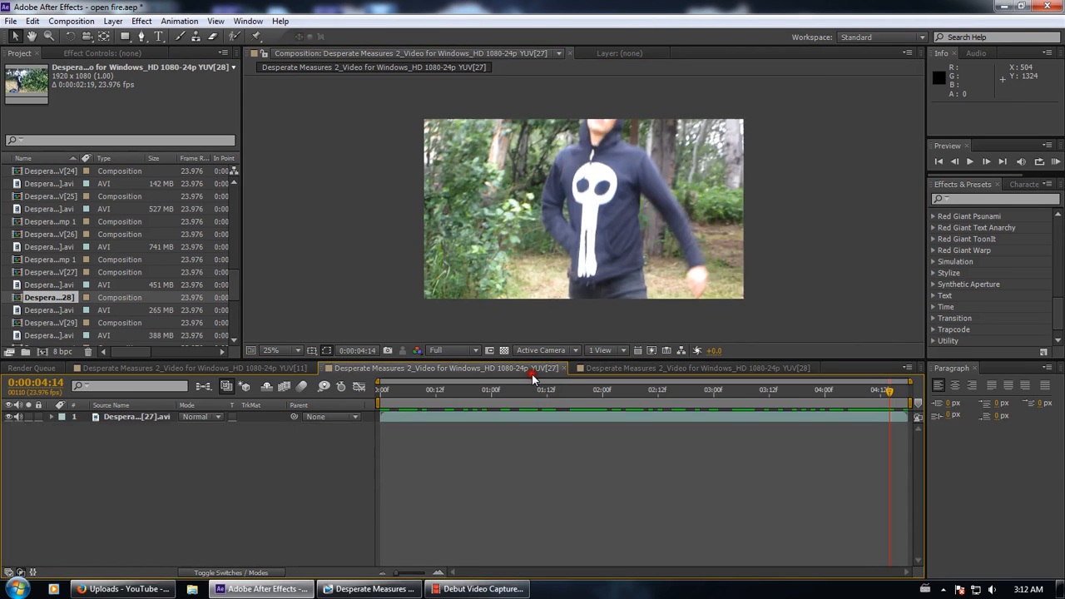
click(565, 368)
drag(409, 391, 625, 391)
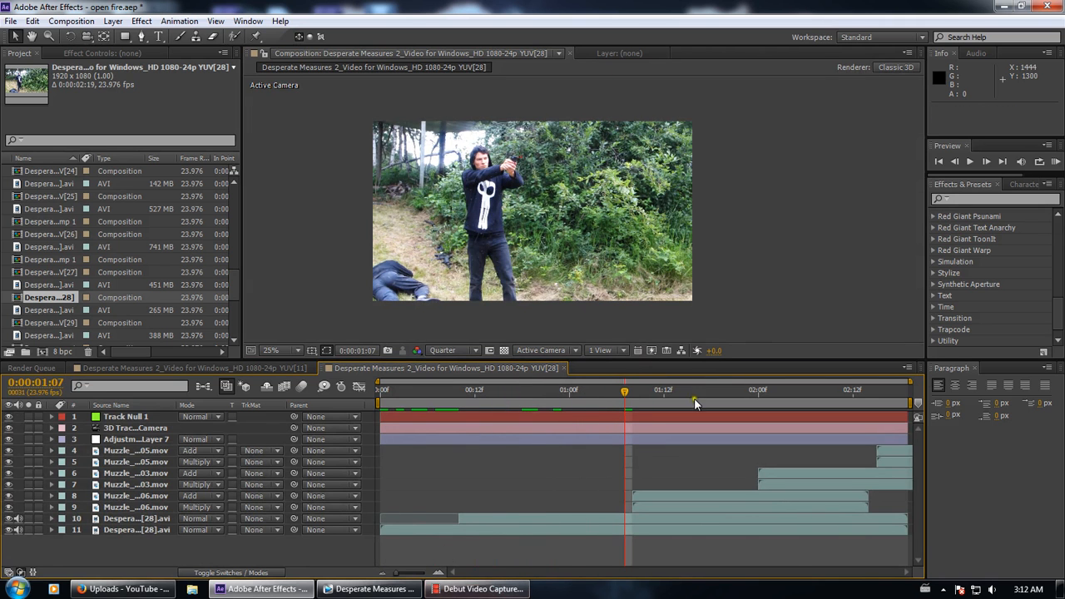
click(563, 368)
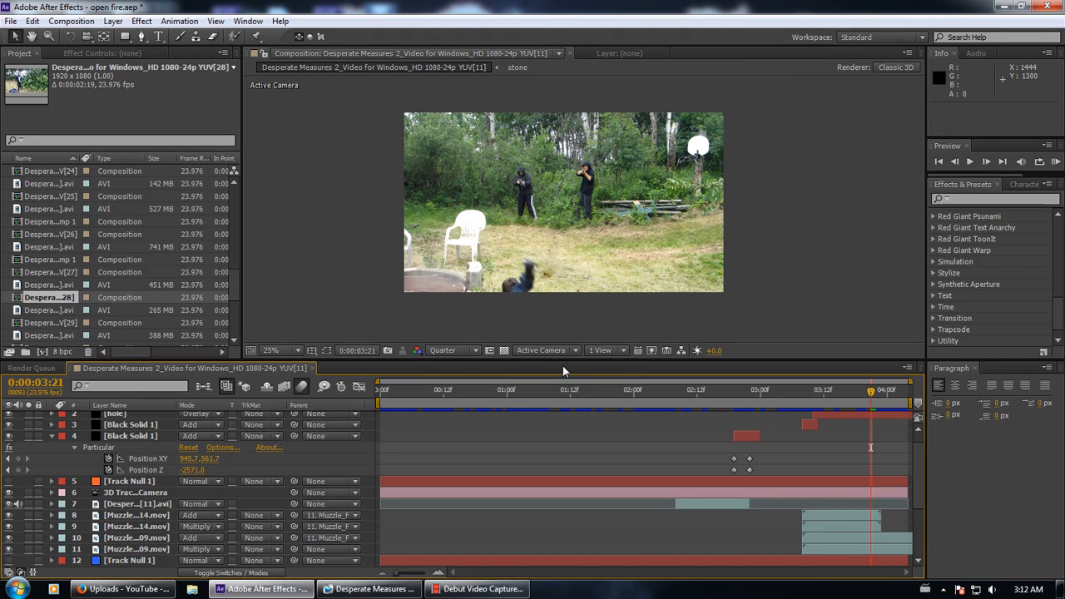
Find composition [29] in the project and open it
scroll(38, 292, down, 1)
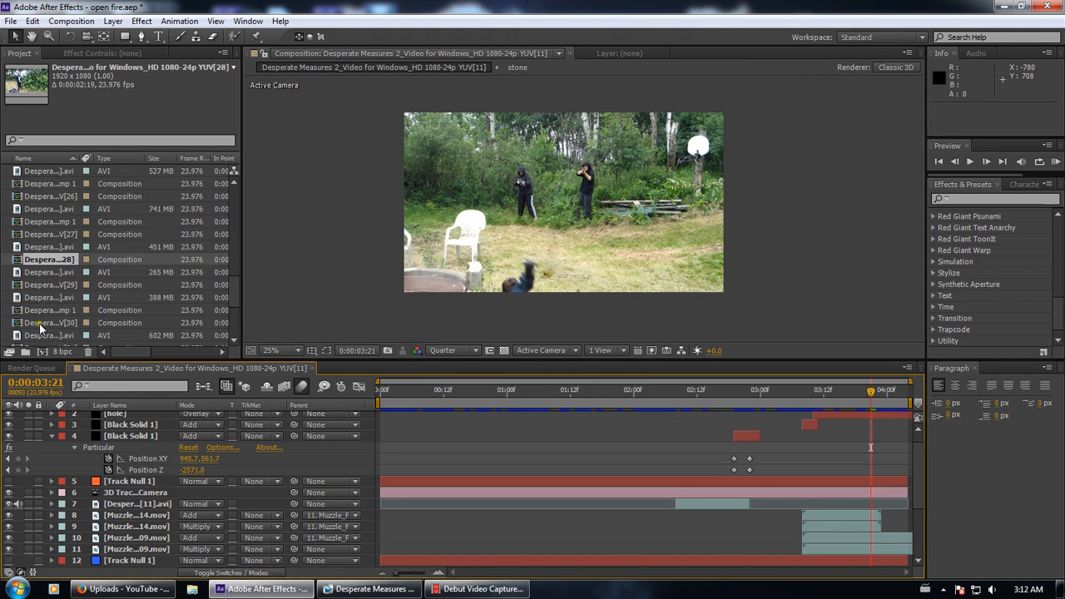
click(42, 285)
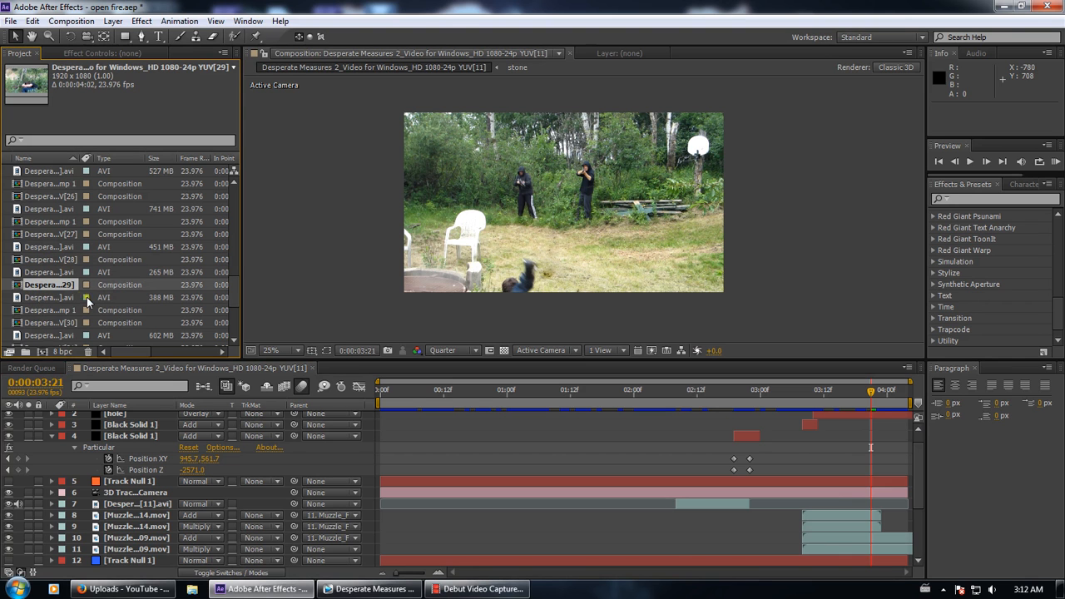
double_click(69, 287)
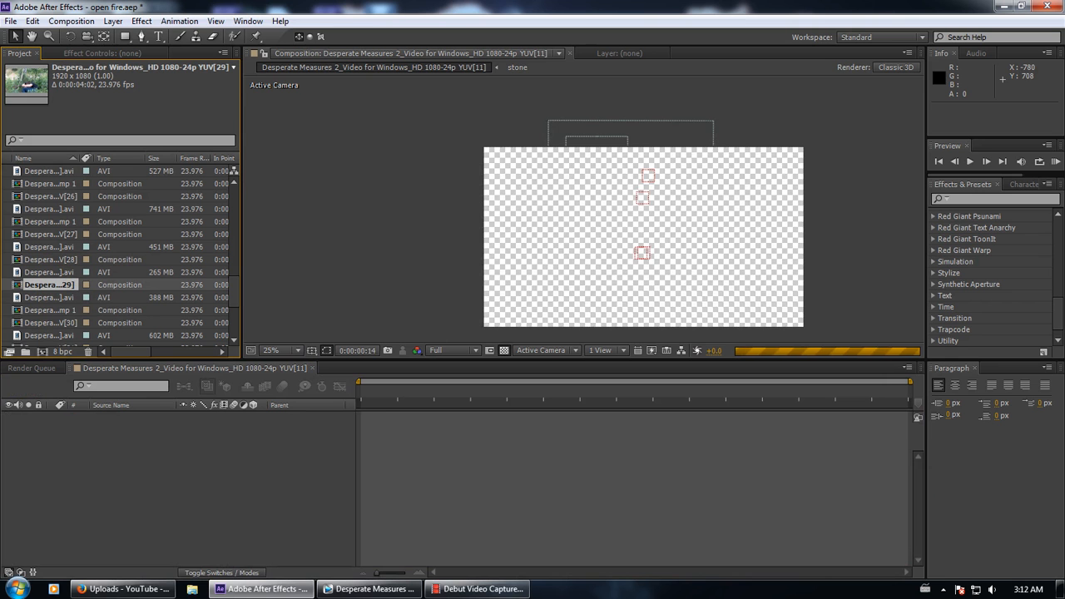
Switch to Vegas Pro and view the final clips of the timeline at 00:33:29.22 and 00:33:34.01
click(391, 588)
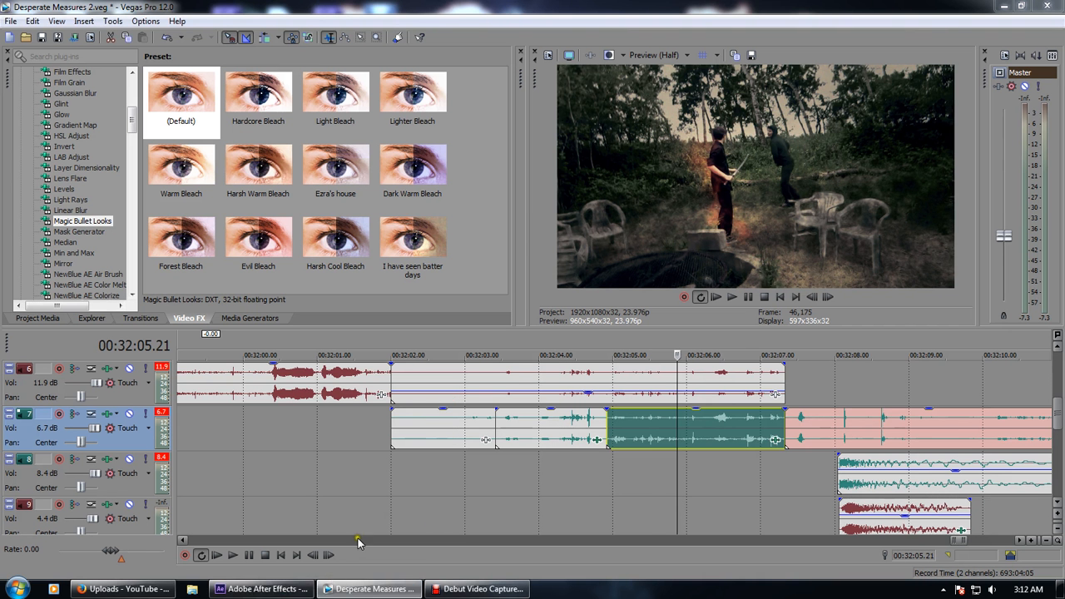
scroll(380, 462, down, 10)
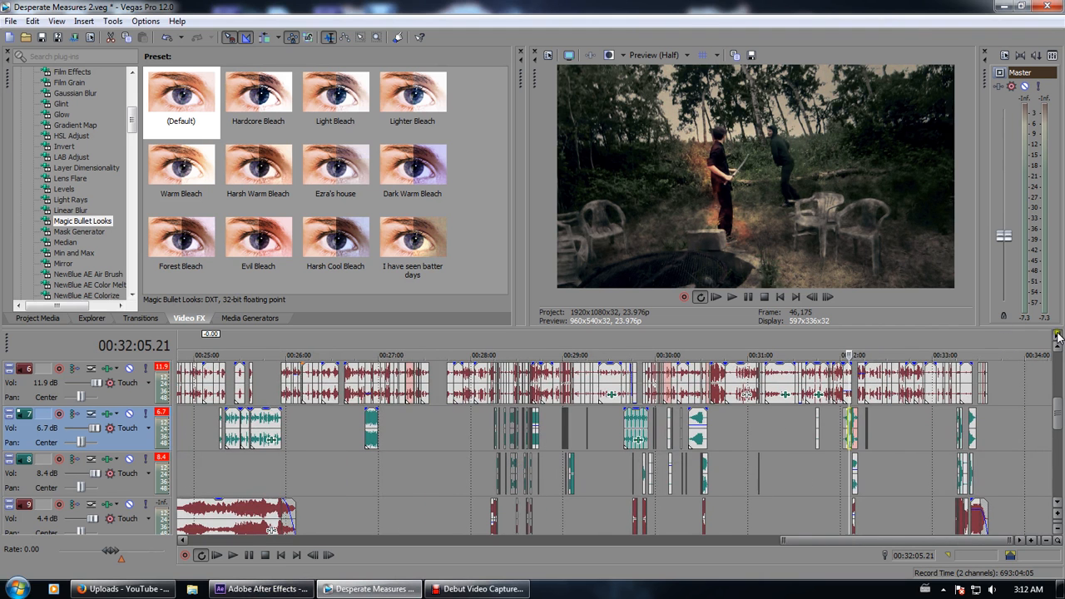
click(980, 338)
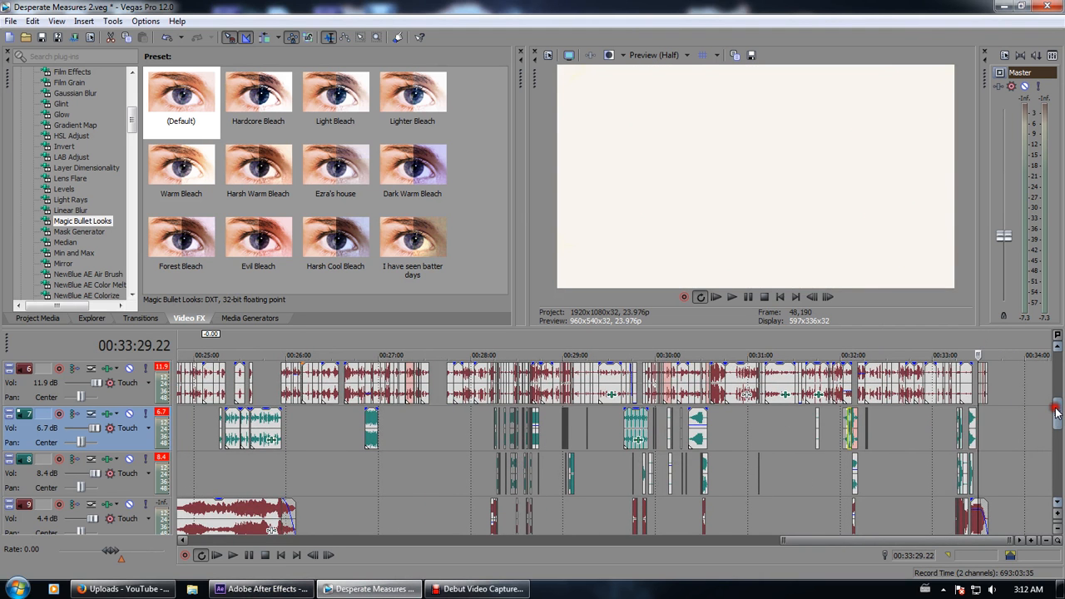
drag(1056, 411, 1059, 403)
scroll(915, 429, up, 8)
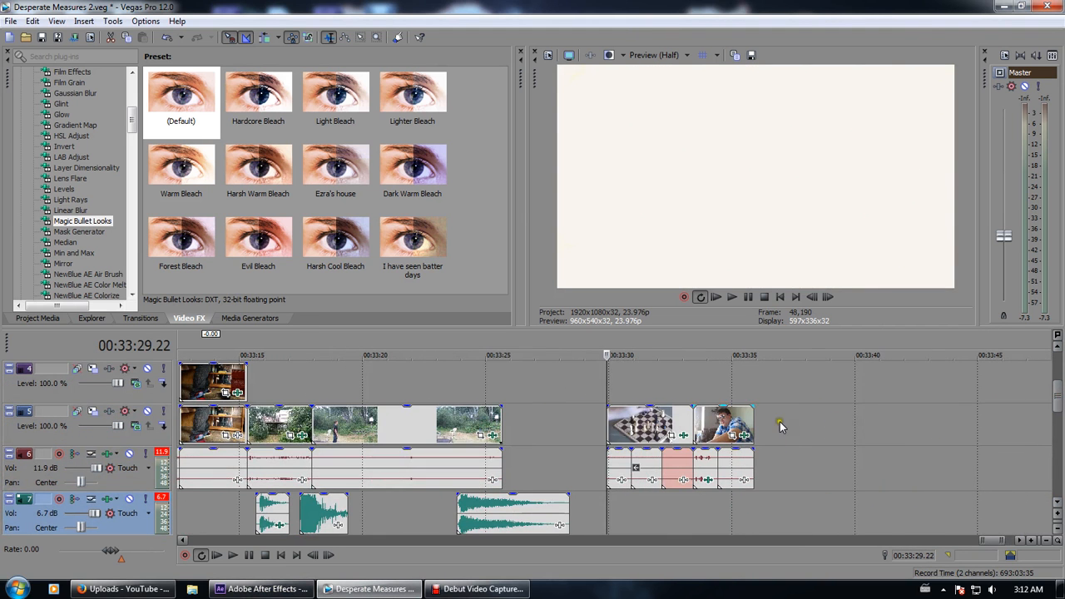
click(709, 425)
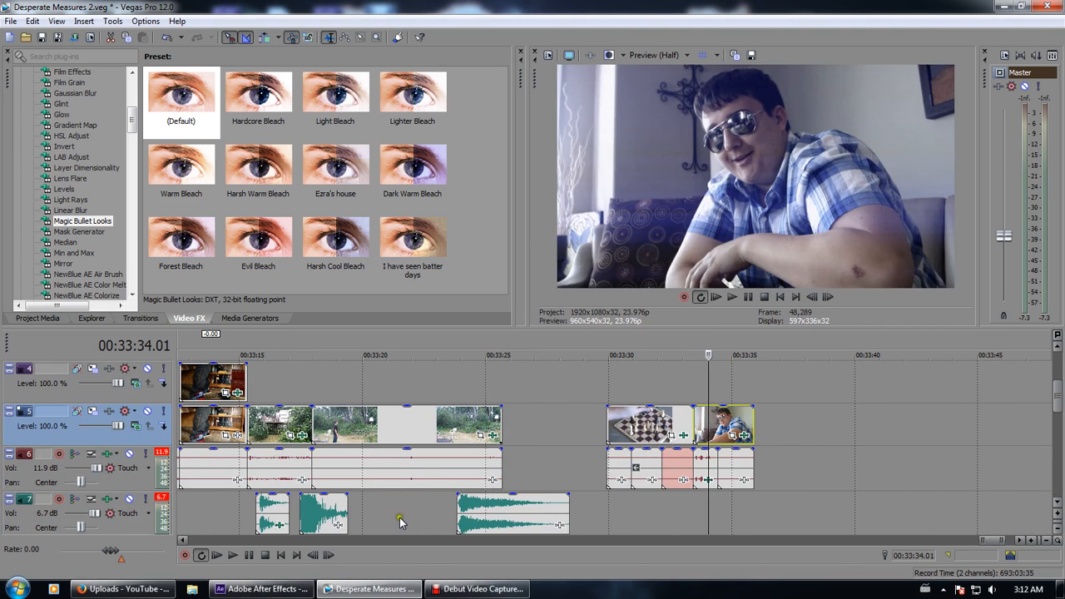
Return to After Effects and examine the distant shooter and the tree trunk up close in composition [29] at 0:00:00:13
click(264, 588)
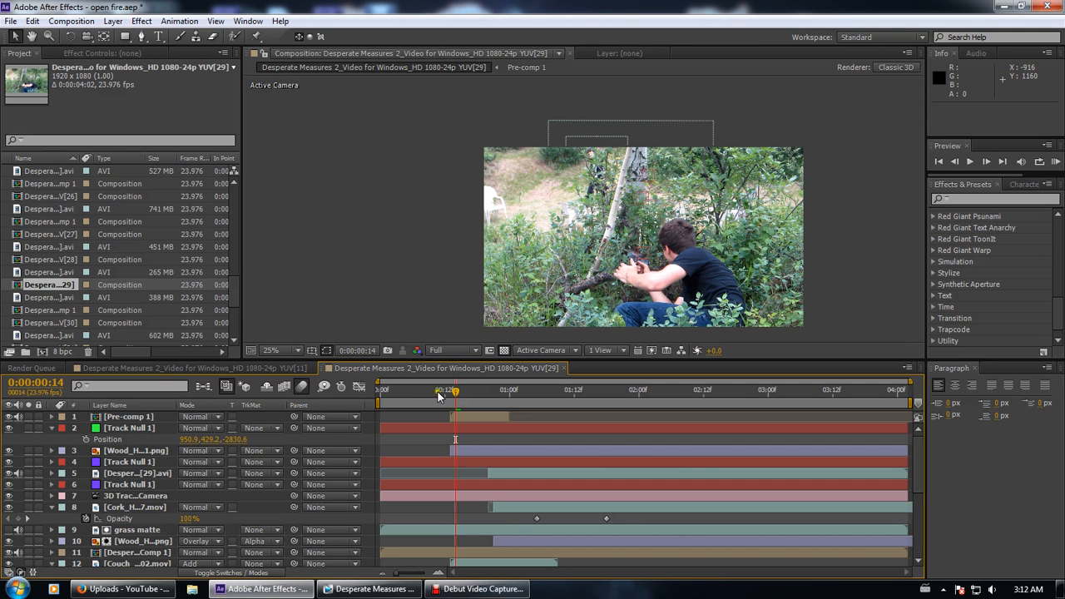
mouse_move(441, 392)
mouse_down()
mouse_move(370, 388)
mouse_move(474, 373)
mouse_move(448, 373)
mouse_up()
scroll(599, 208, up, 4)
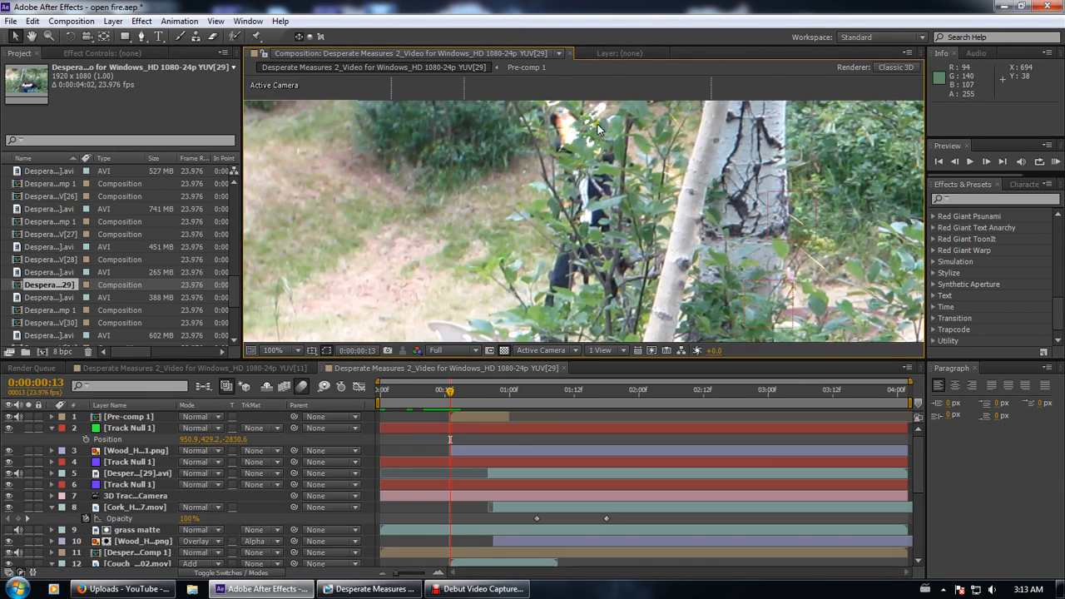
drag(676, 194, 599, 211)
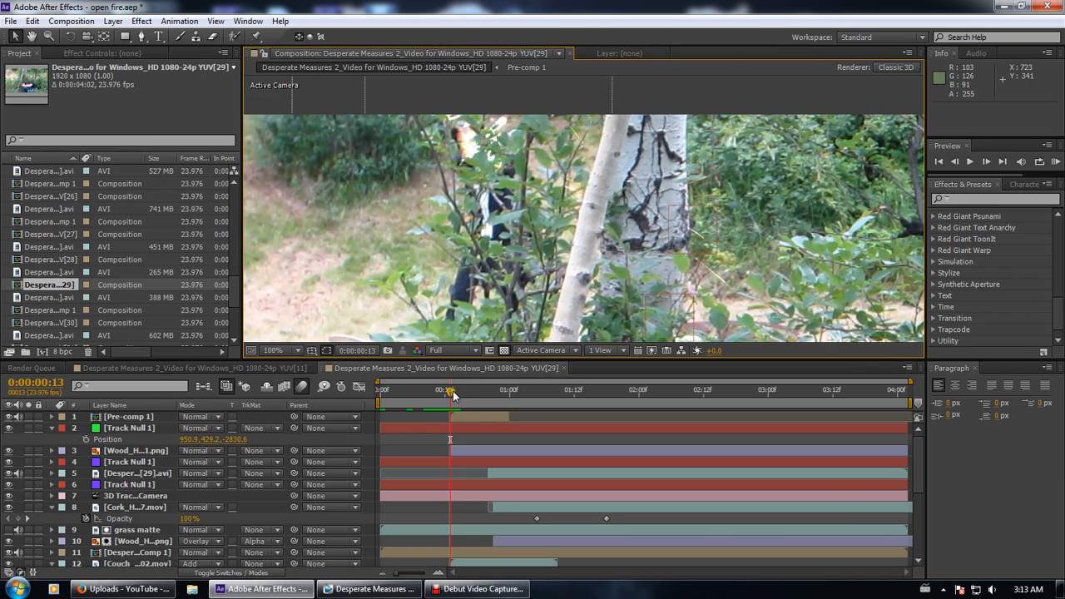
drag(453, 389, 450, 391)
scroll(572, 267, up, 1)
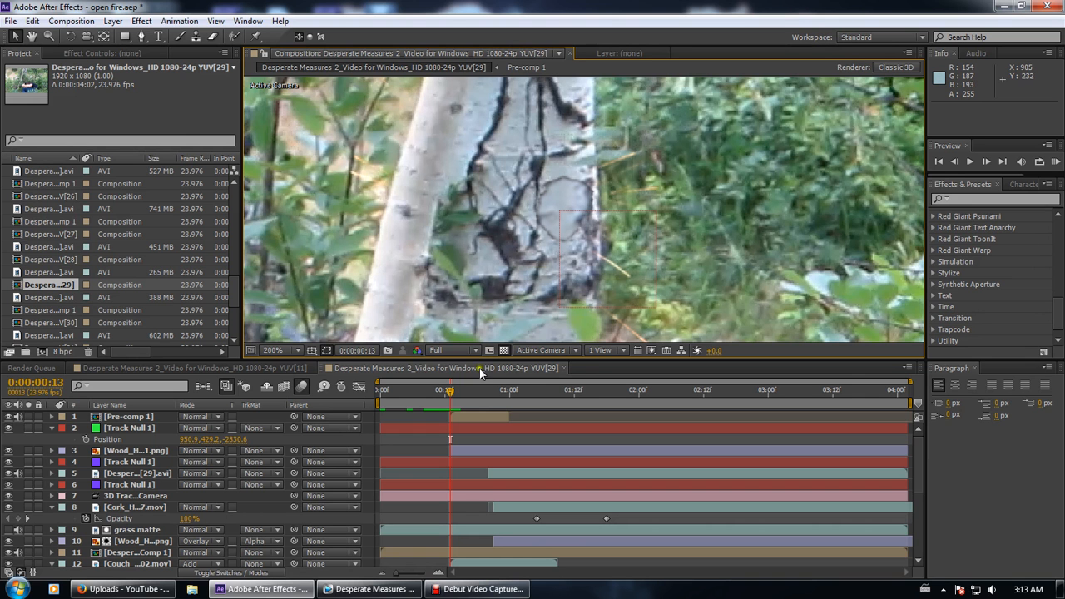
Scrub composition [29] forward to 0:00:01:14 and set its preview resolution to Quarter
drag(450, 395, 541, 397)
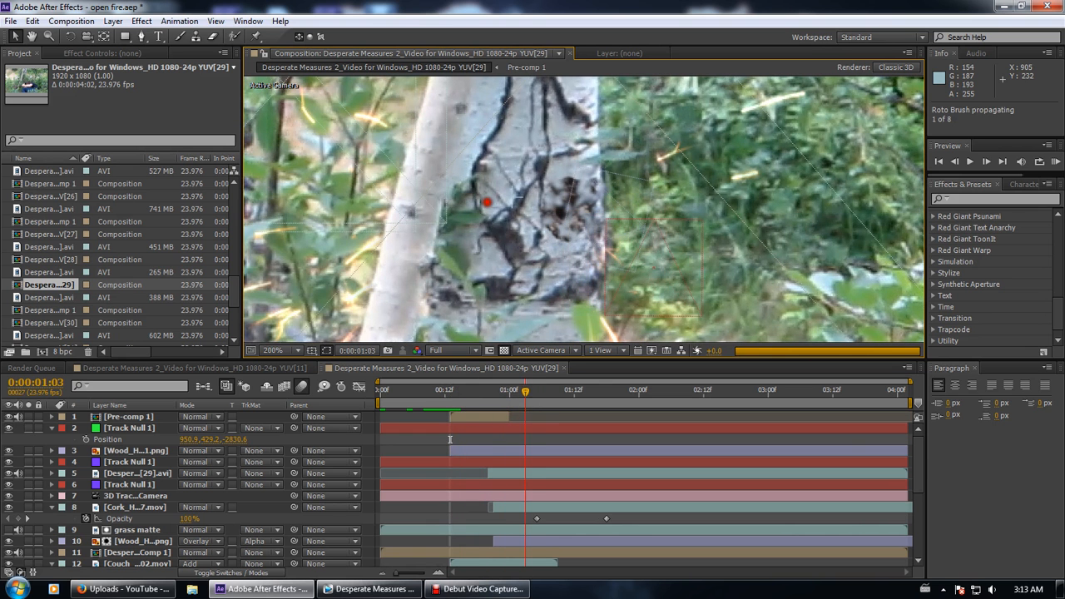
key(comma)
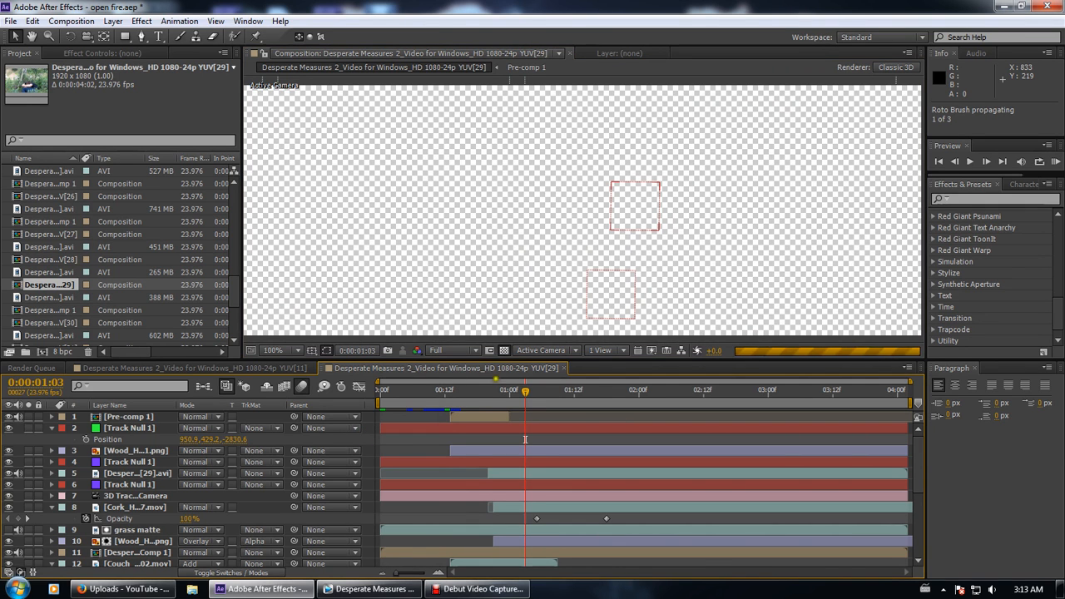
drag(524, 391, 583, 391)
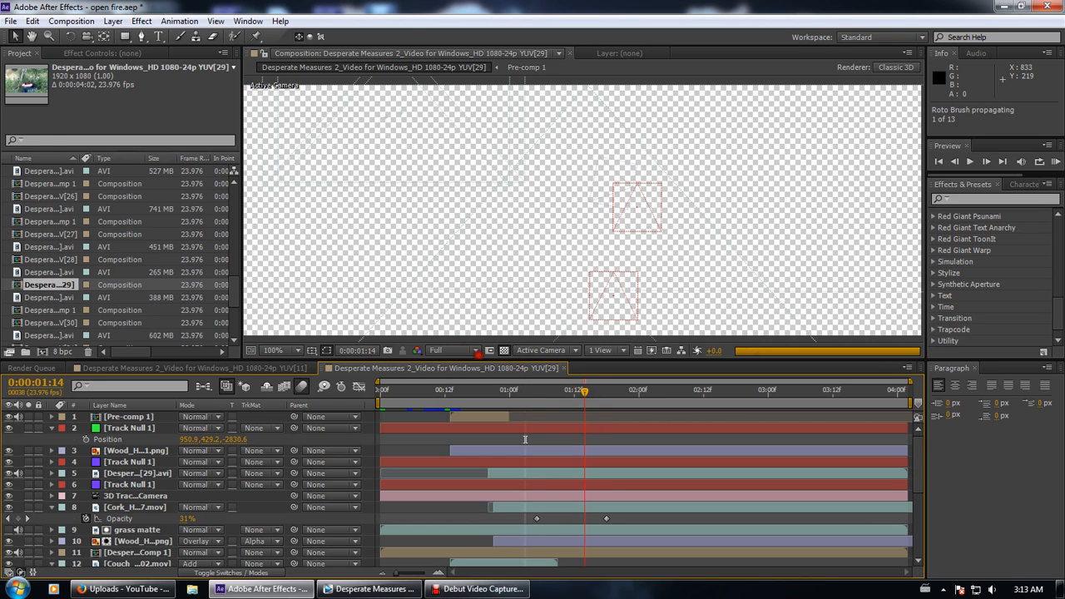
click(454, 349)
click(456, 429)
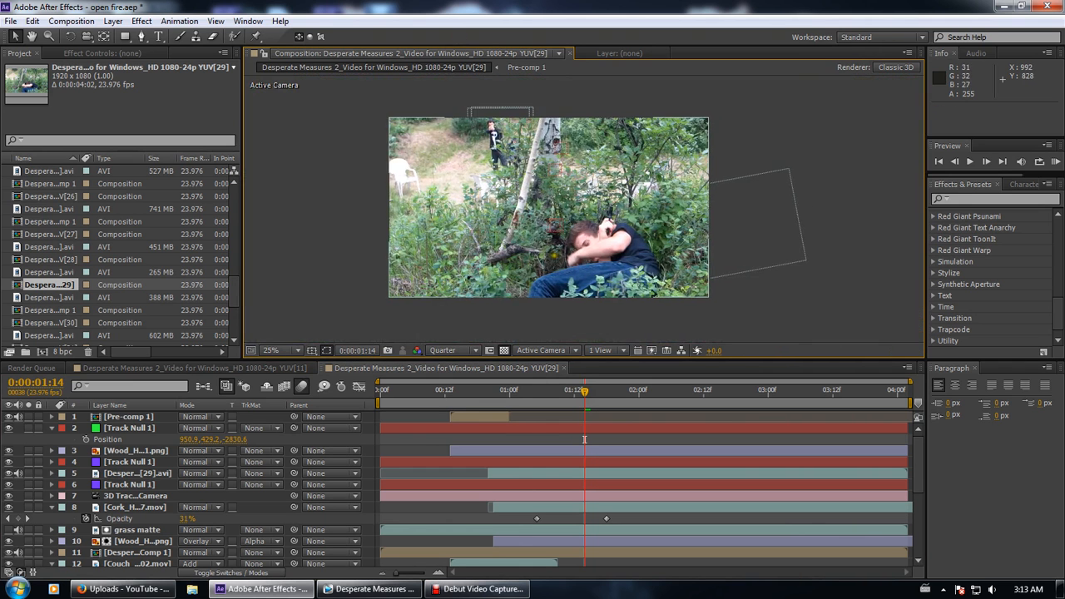
Examine the ducking actor up close at 0:00:00:21, then view the full frame at 0:00:01:10
drag(571, 403, 490, 379)
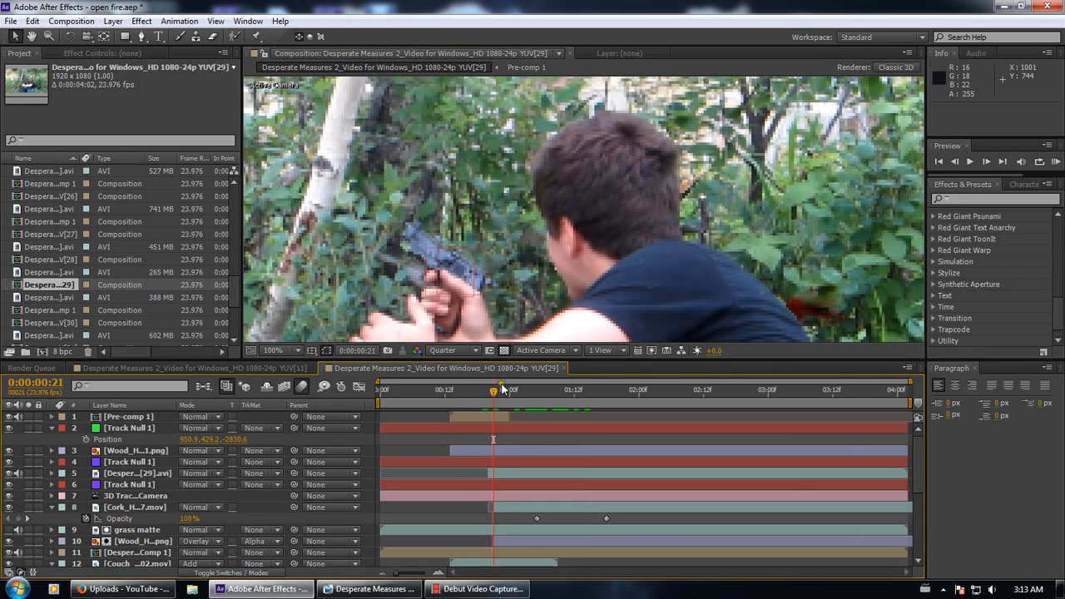
drag(499, 396, 563, 396)
scroll(598, 195, down, 2)
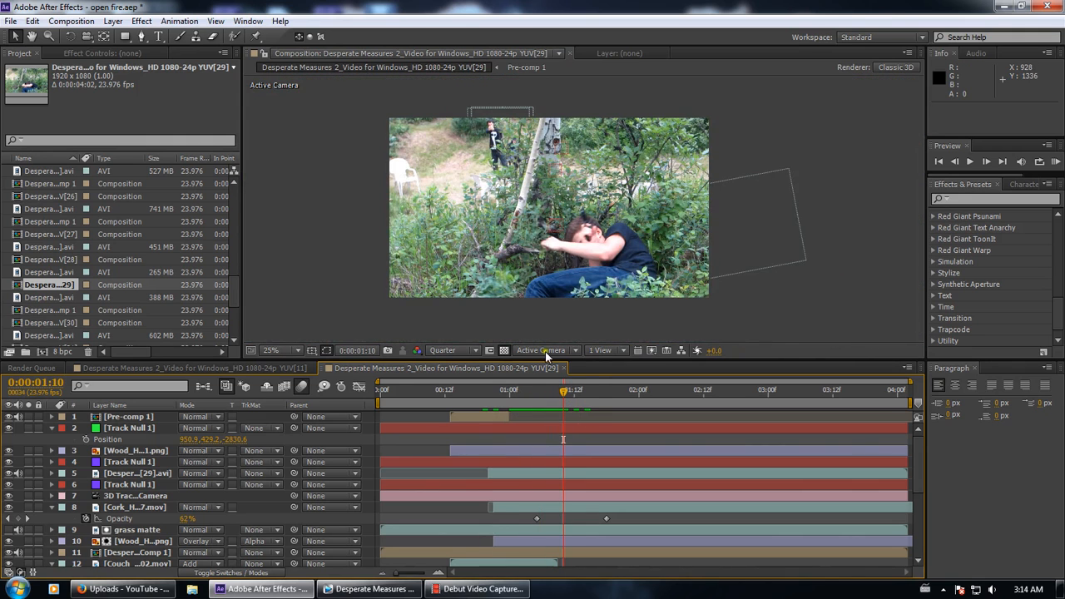
Close the Desperate Measures 2 composition [29] and check compositions [30] and [31] in the project's item list
scroll(541, 119, up, 2)
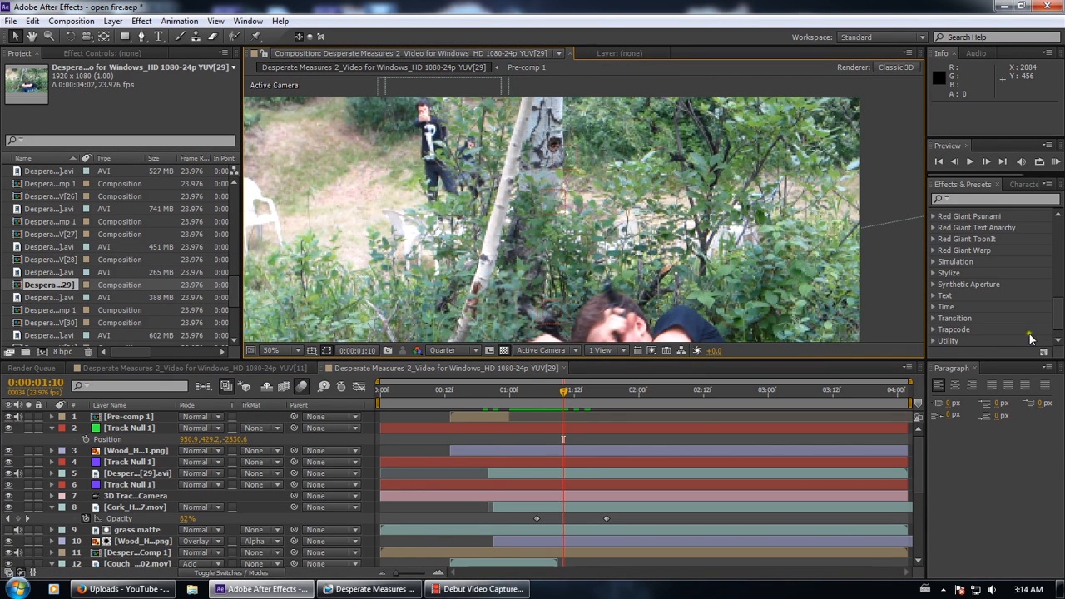
click(565, 370)
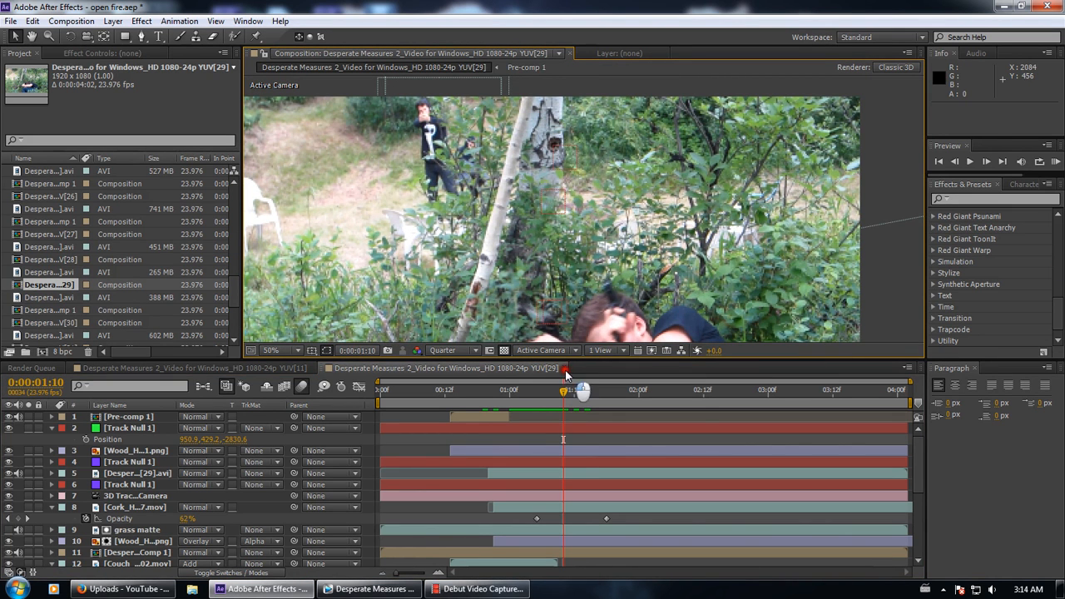
click(42, 323)
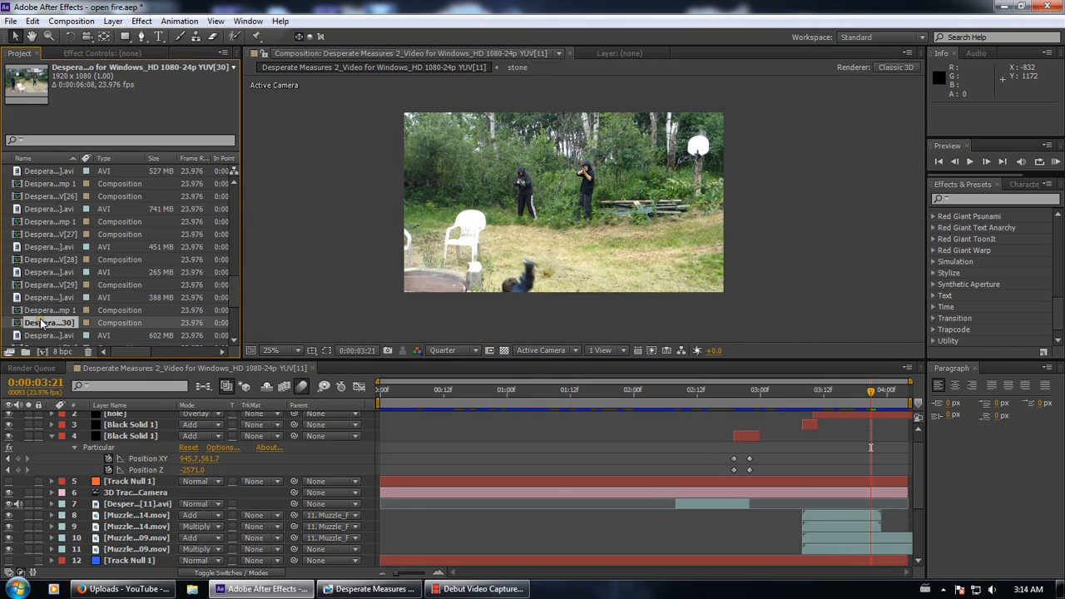
scroll(42, 323, down, 1)
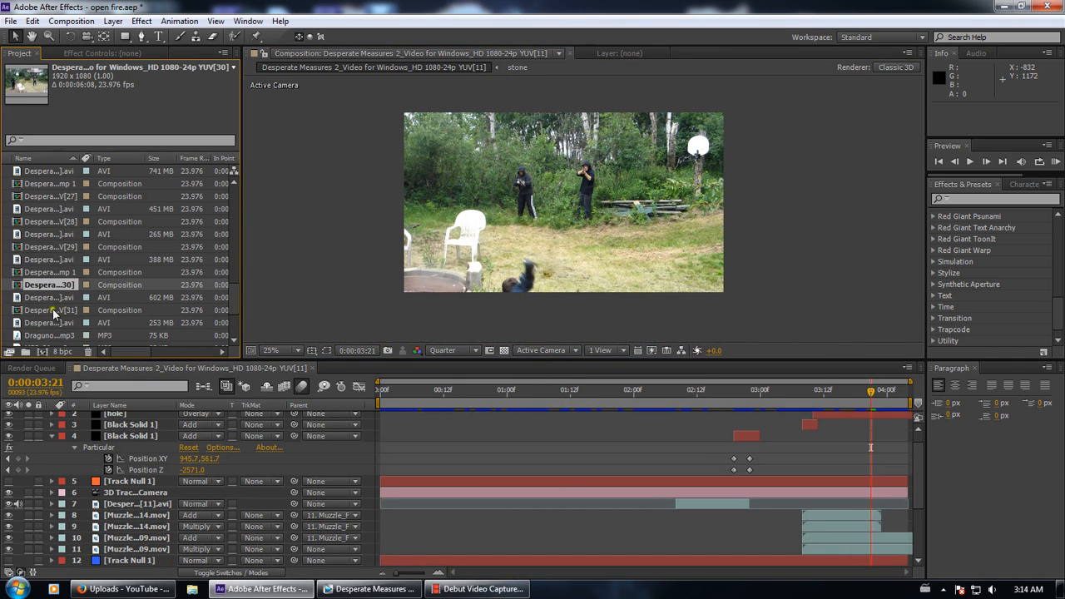
click(65, 312)
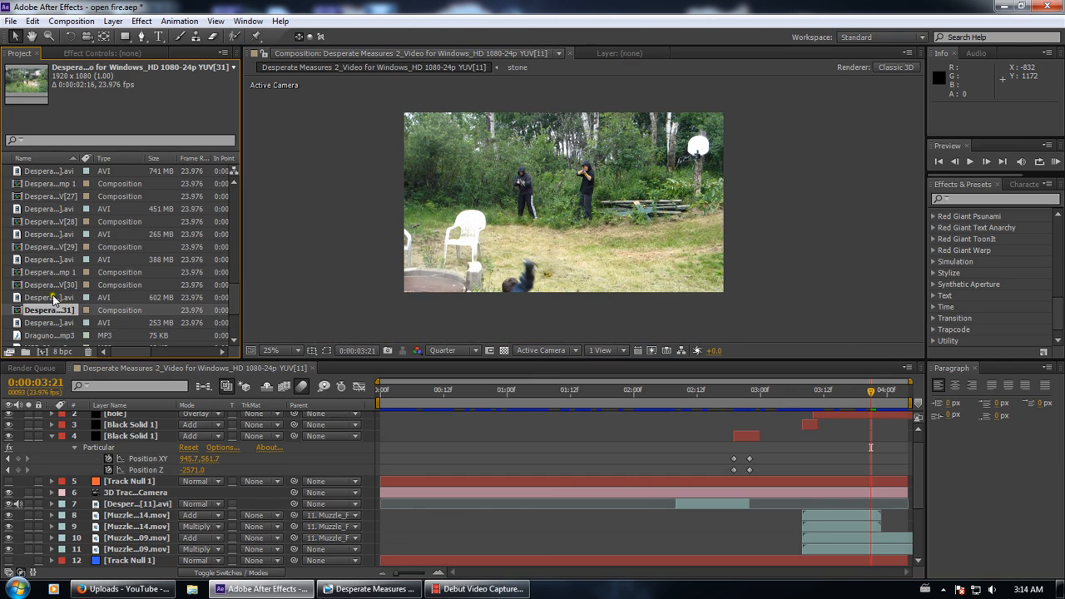
scroll(58, 320, down, 3)
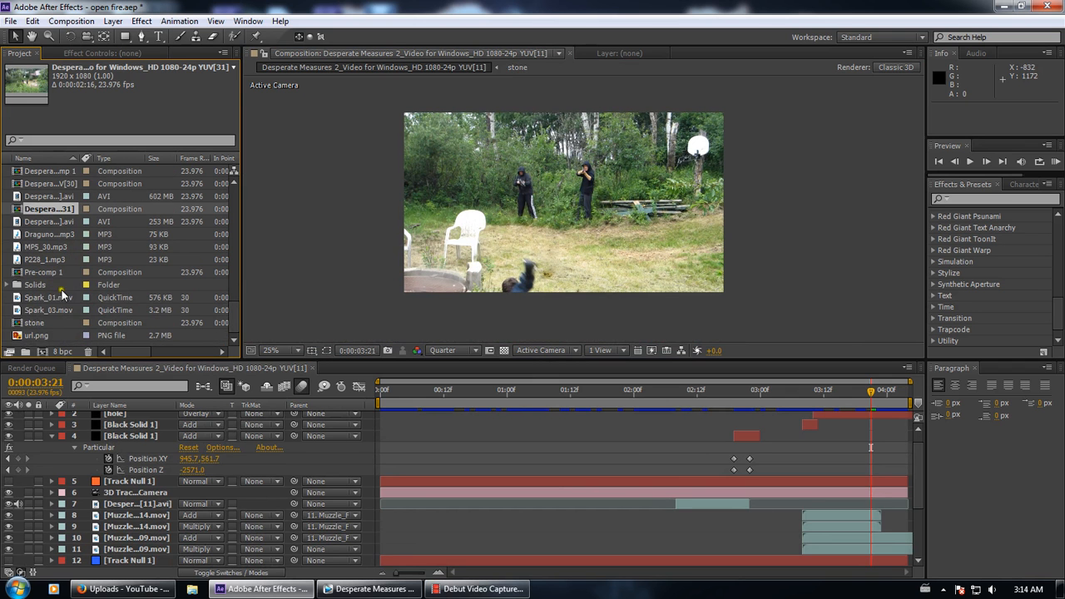
Close the open fire project and open the Moose project from the Scene 11 folder
click(11, 21)
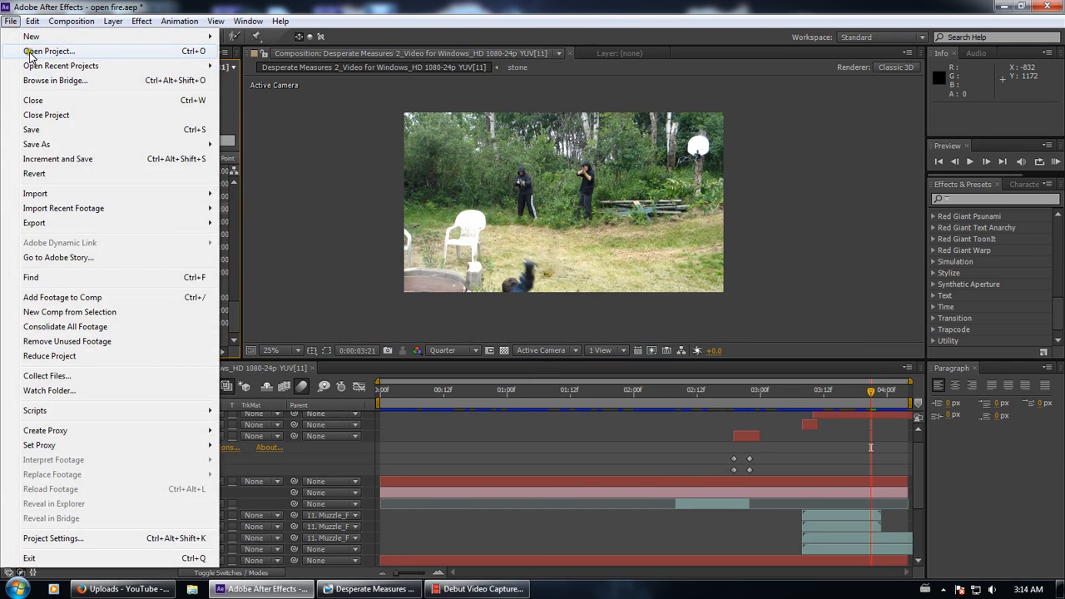
click(33, 113)
click(549, 312)
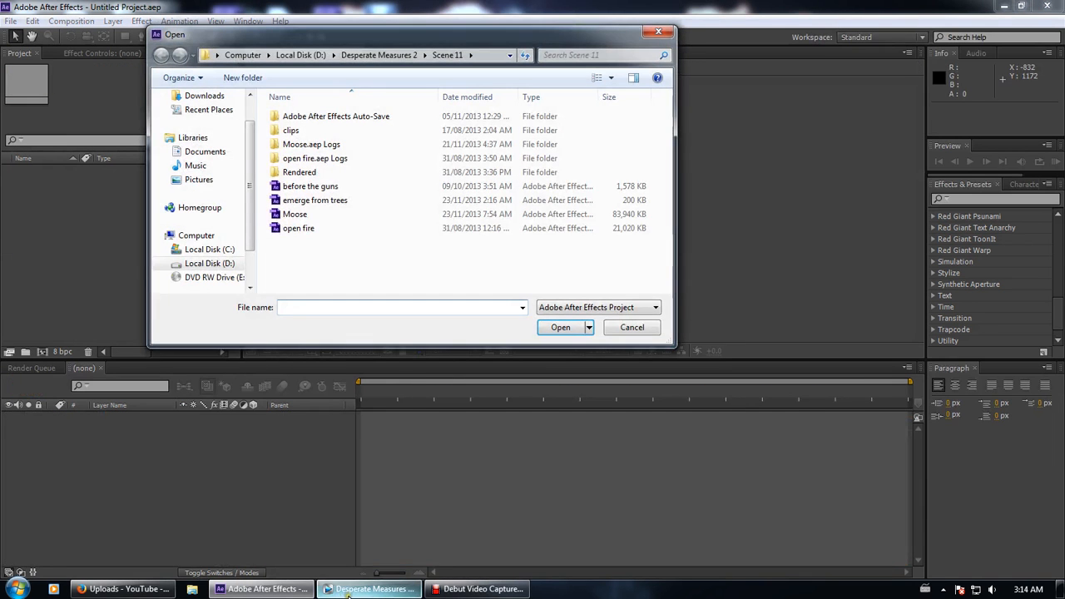
mouse_move(349, 594)
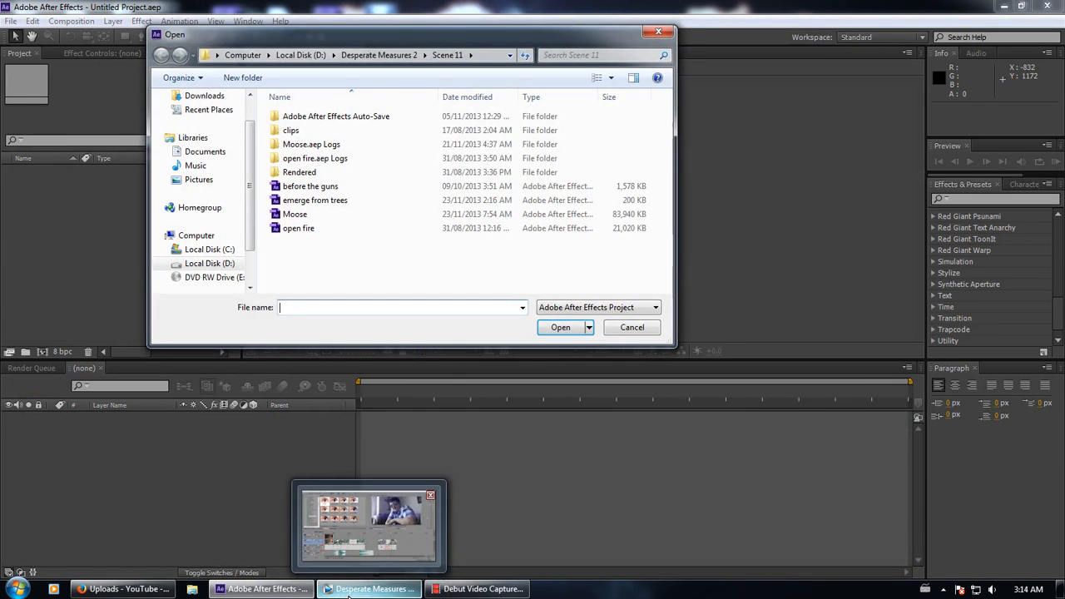
double_click(431, 210)
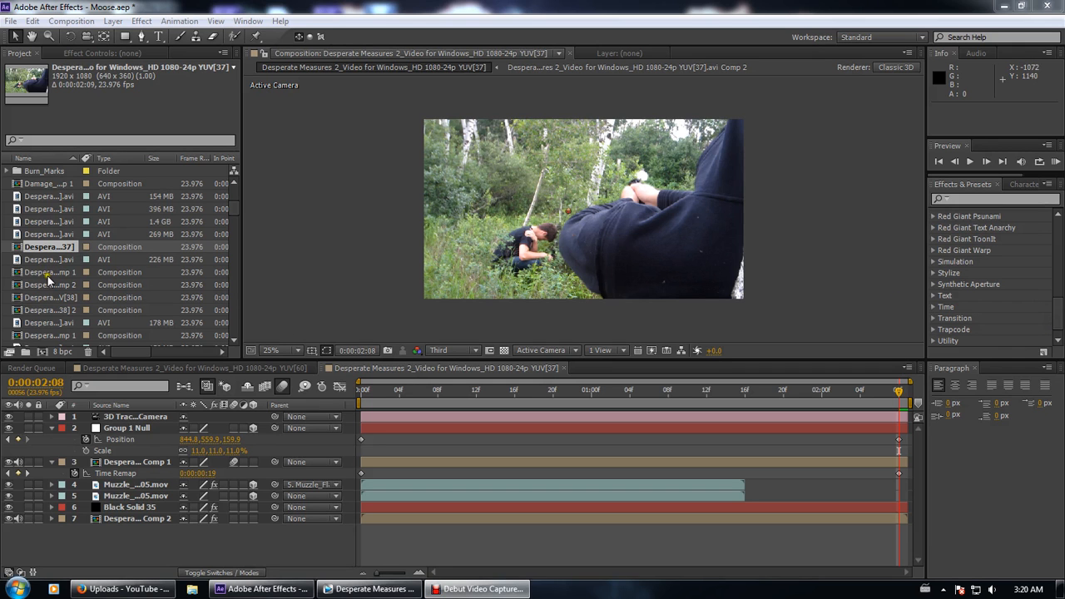
Scrub through composition [37] to 0:00:02:06 and close it
drag(373, 392, 880, 381)
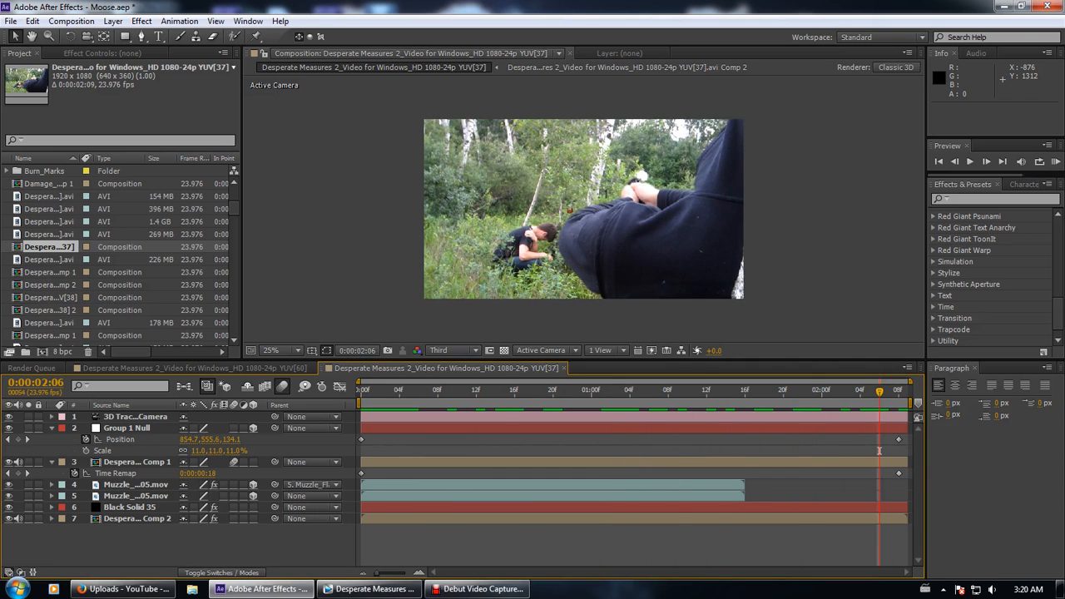
click(563, 367)
Open composition [38] and set its preview resolution to Quarter
double_click(65, 300)
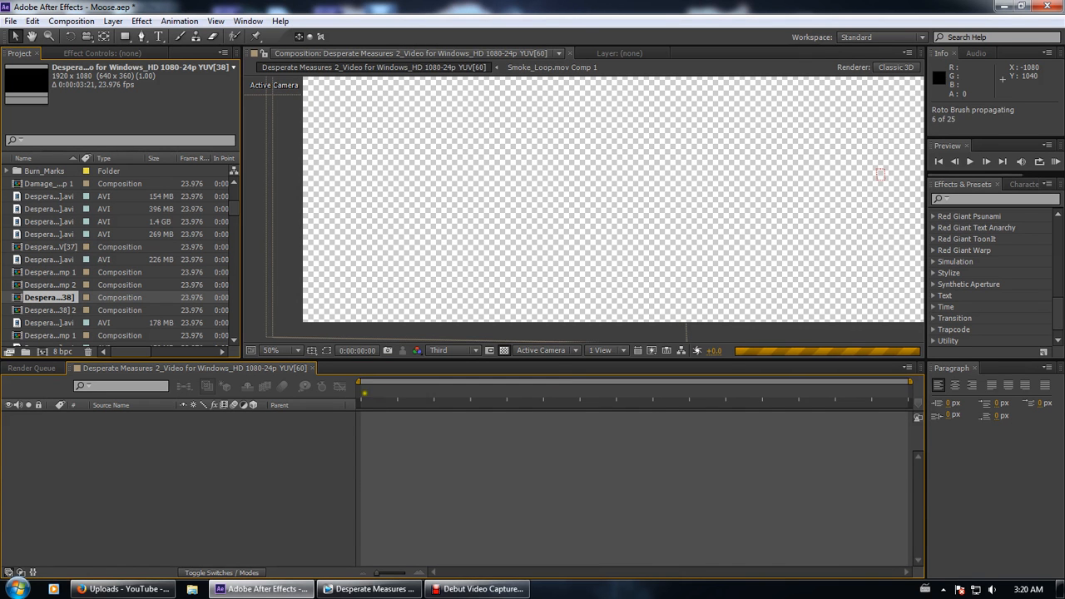
click(449, 350)
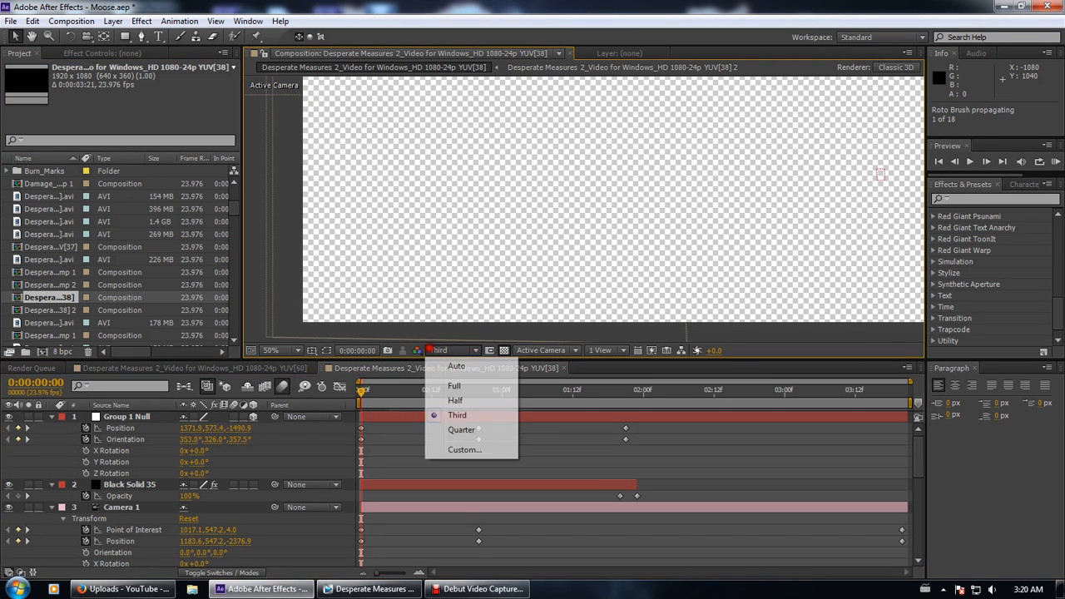
click(453, 430)
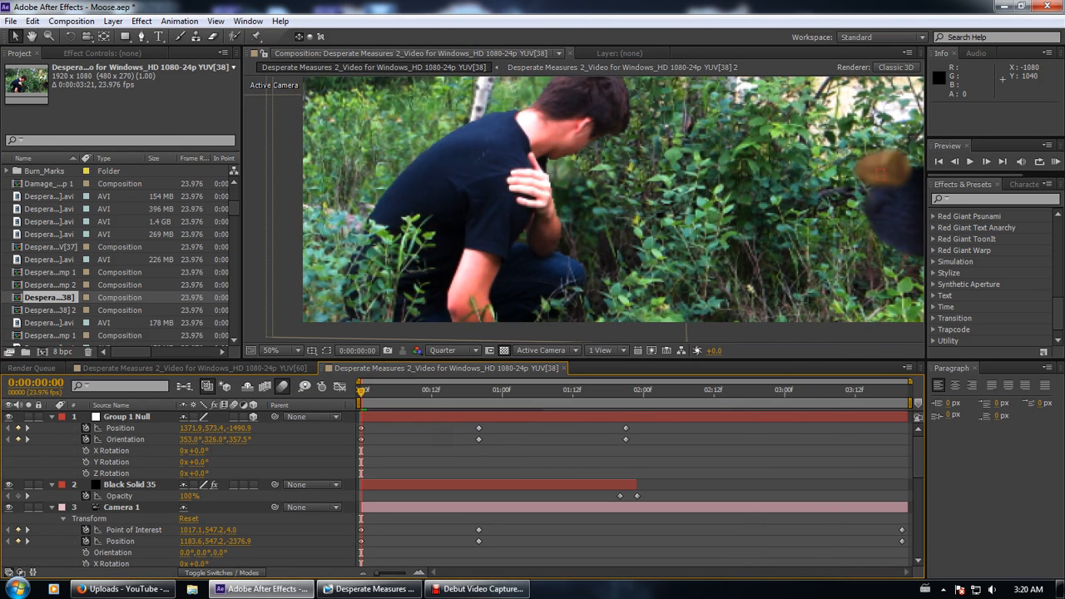
scroll(474, 194, down, 3)
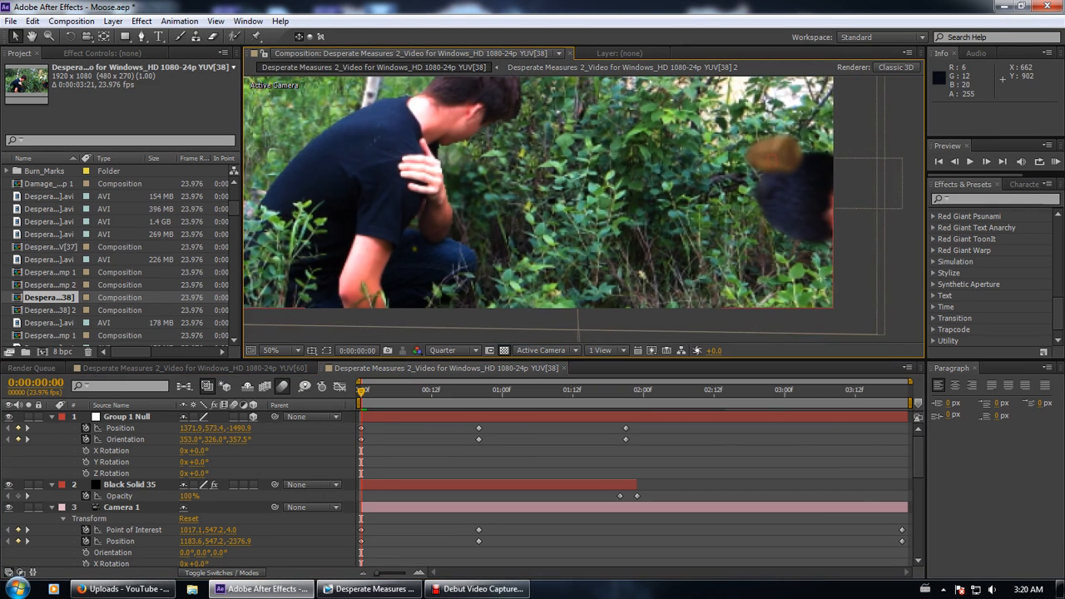
drag(510, 245, 540, 264)
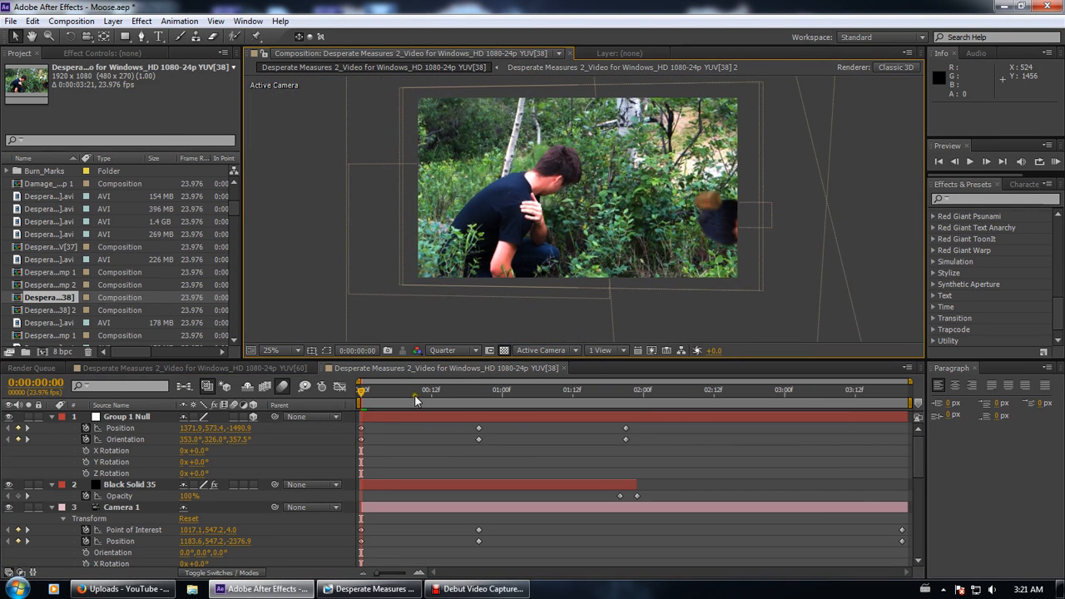
Review composition [38] around 0:00:01:14 and 0:00:00:21, and close it
mouse_move(368, 390)
mouse_down()
mouse_move(386, 399)
mouse_move(589, 384)
mouse_up()
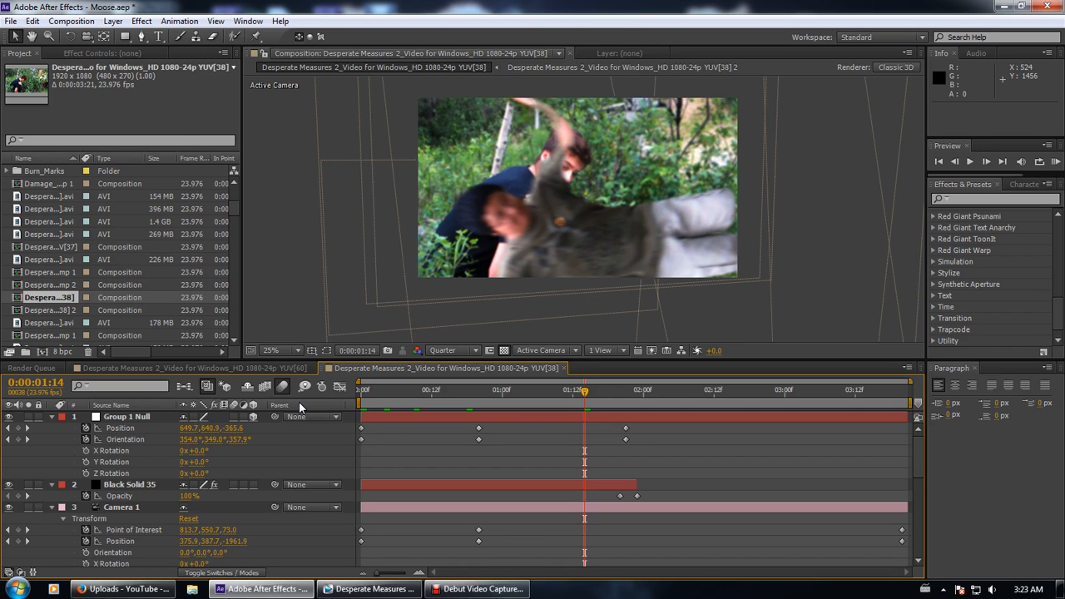
click(436, 392)
drag(436, 395, 487, 394)
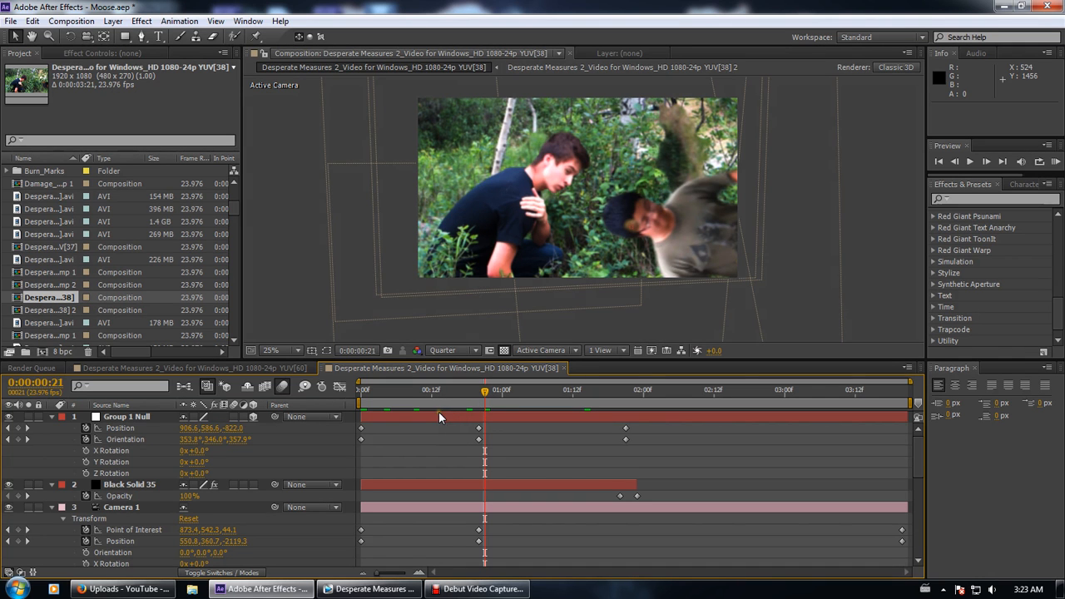
click(562, 368)
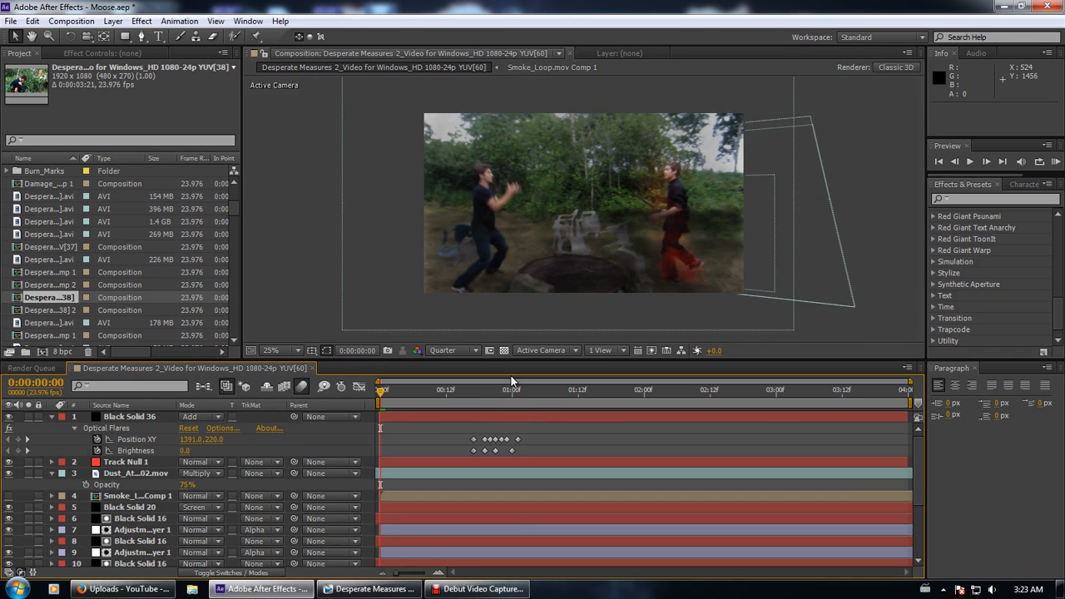
Return composition [60] to its first frame and open composition [48] from the project items
click(384, 401)
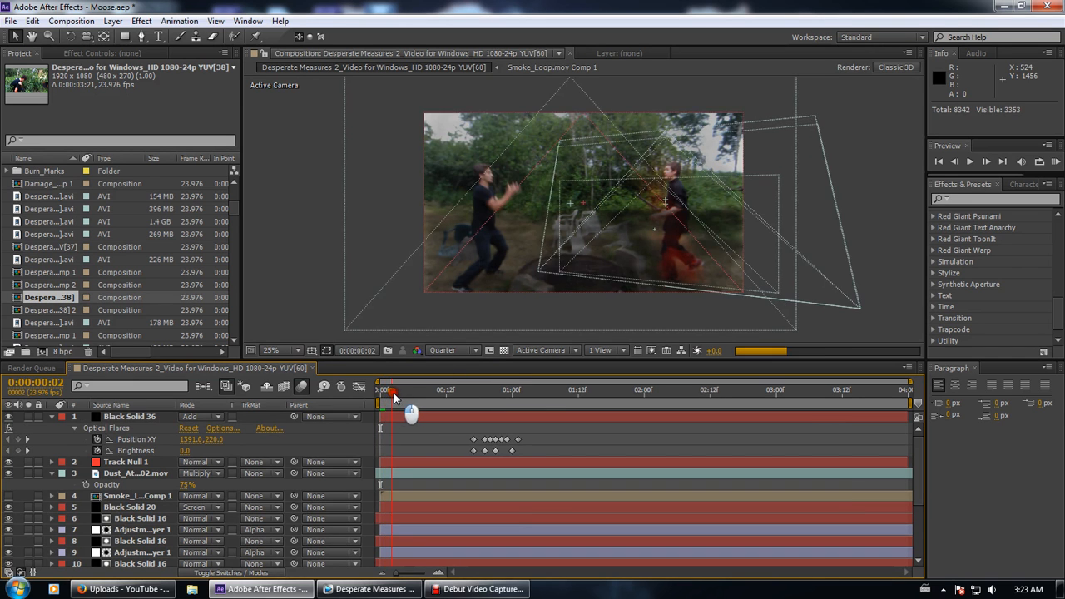
click(378, 399)
scroll(67, 297, down, 2)
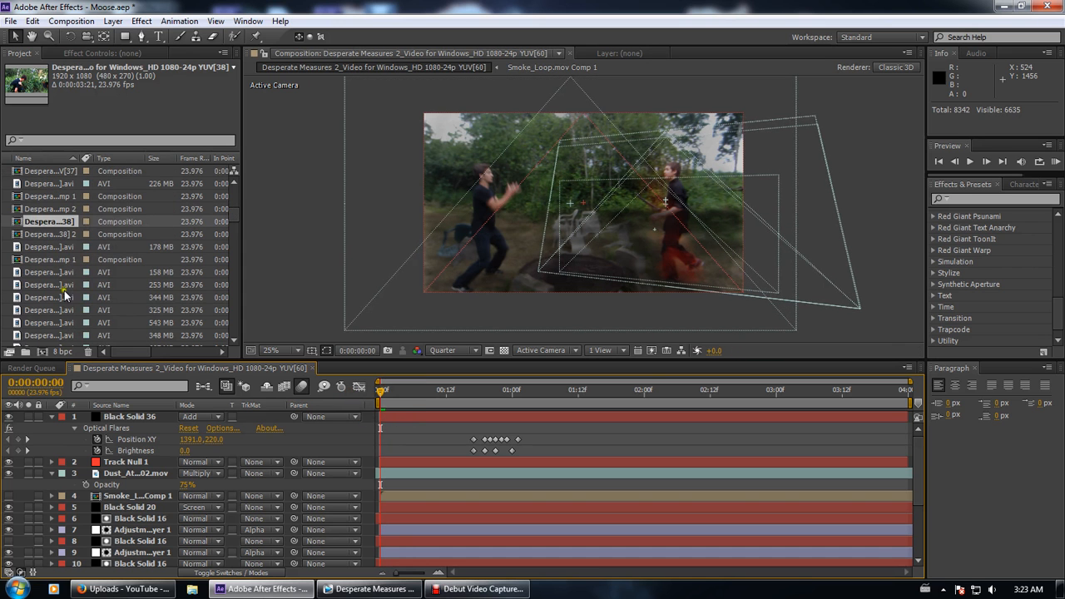
click(67, 260)
scroll(68, 266, down, 2)
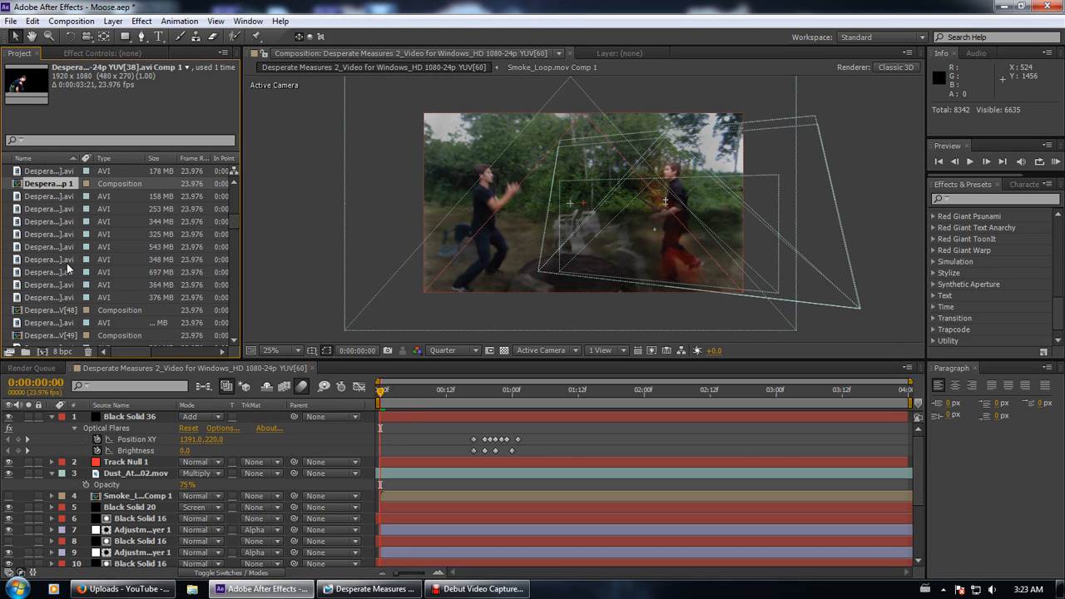
double_click(64, 310)
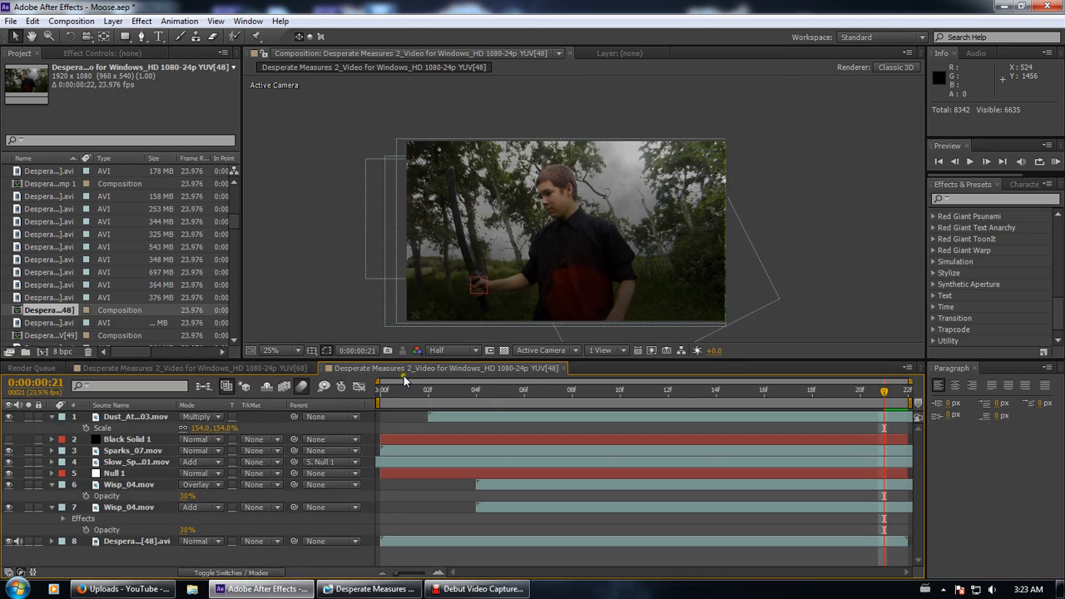
Examine the Wisp_04, Slow_Sparks_01 and Sparks_07 layers of composition [48] at frames 6 and 7
drag(391, 392, 513, 384)
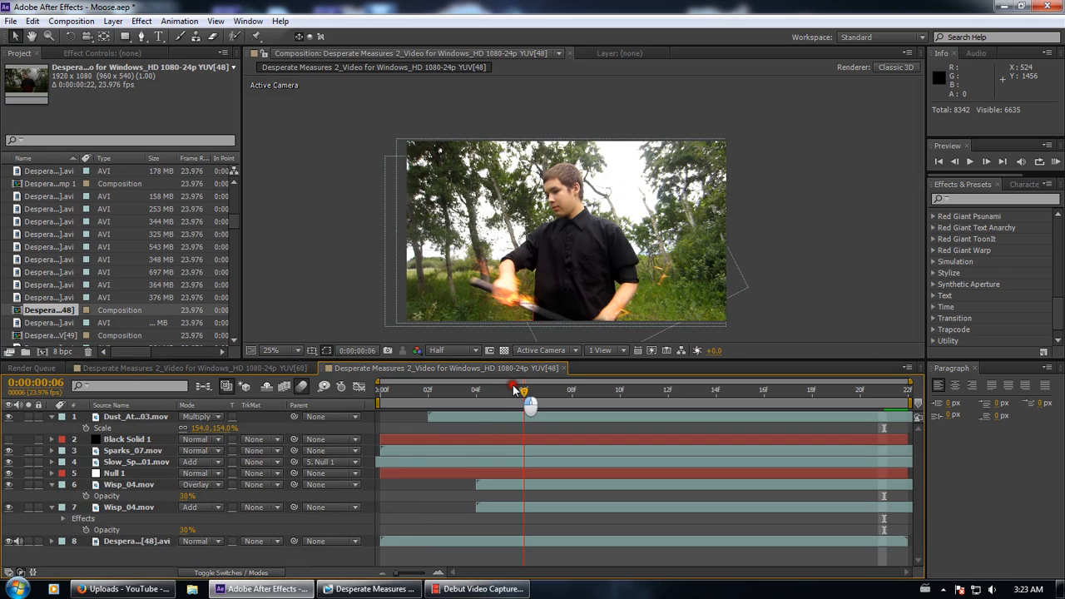
drag(528, 380, 528, 380)
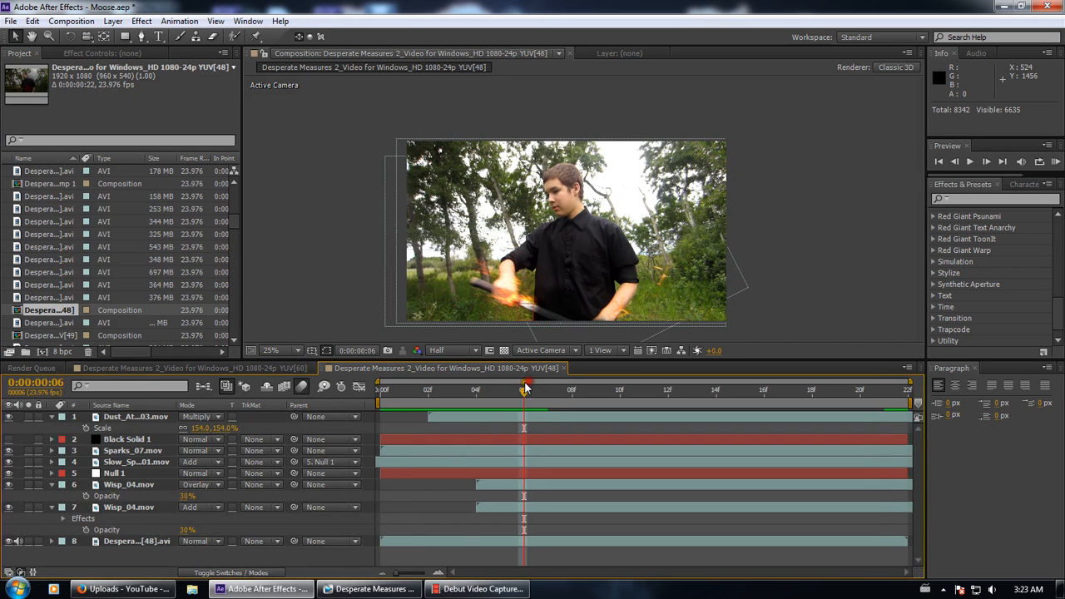
click(117, 485)
click(127, 462)
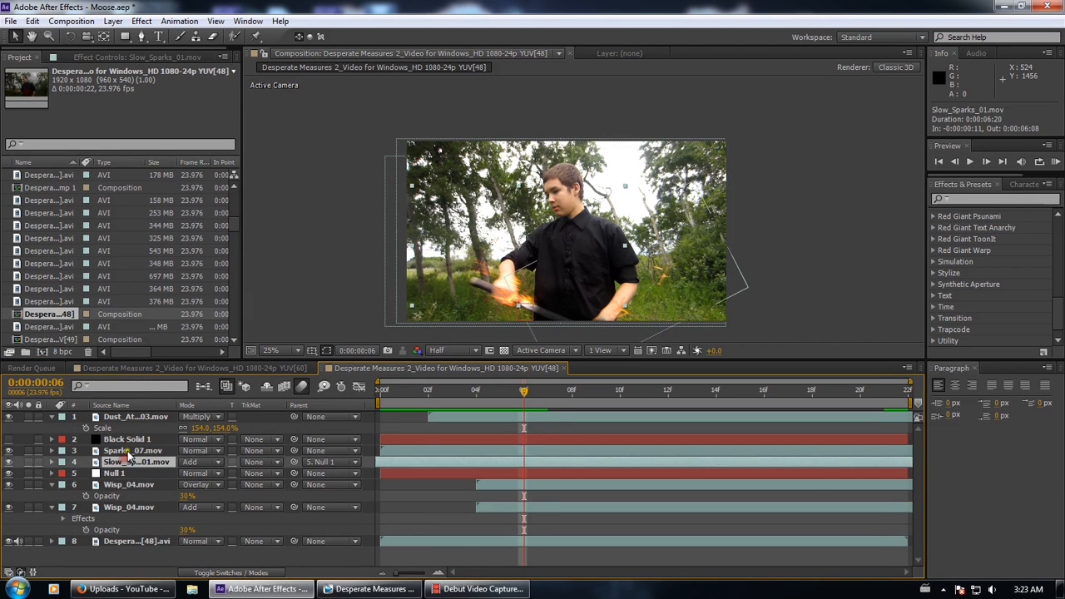
click(127, 450)
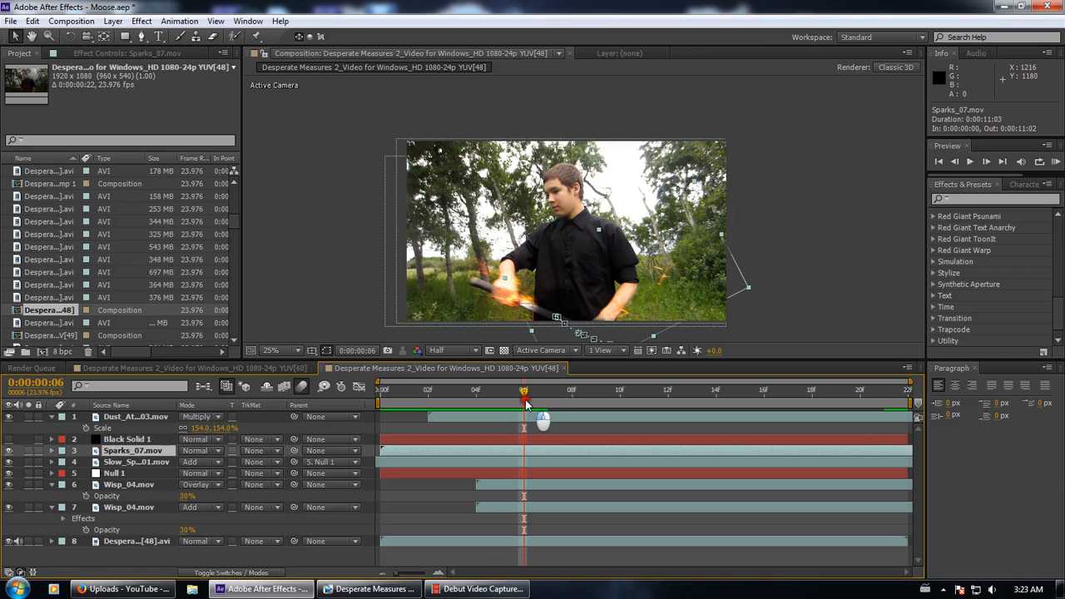
click(560, 404)
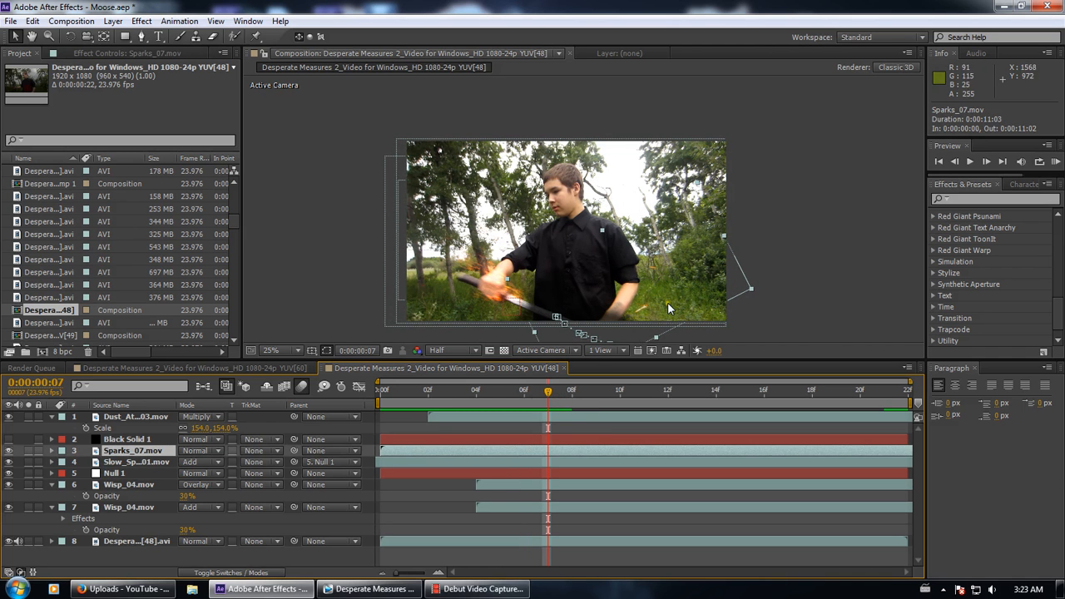
click(155, 462)
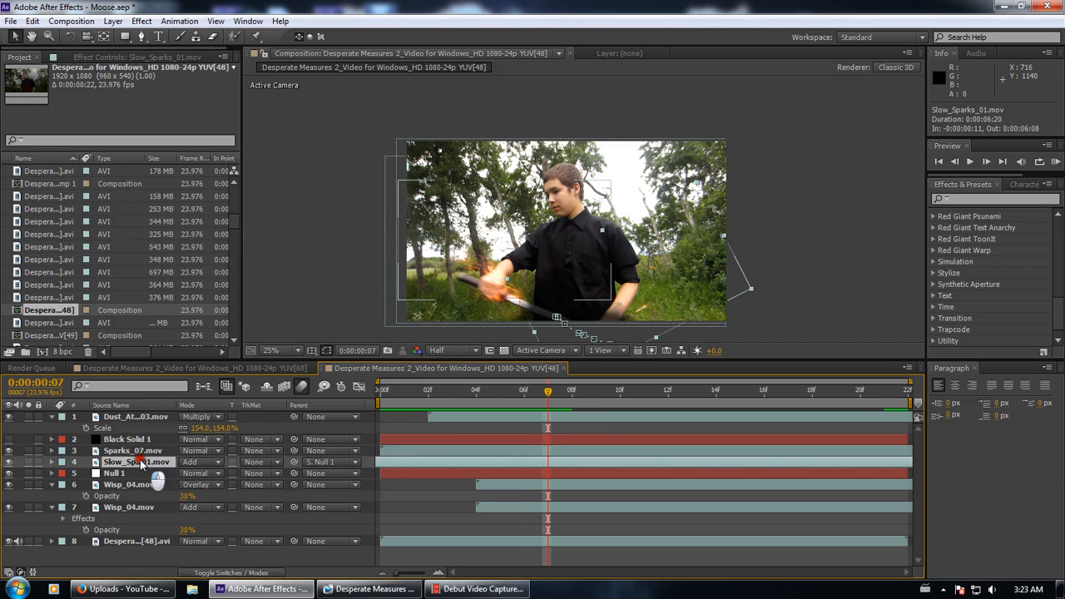
Inspect the Dust_AtCam_03 layer at frames 13 and 18, showing its Tint and Curves effect settings
click(150, 418)
drag(547, 414, 692, 391)
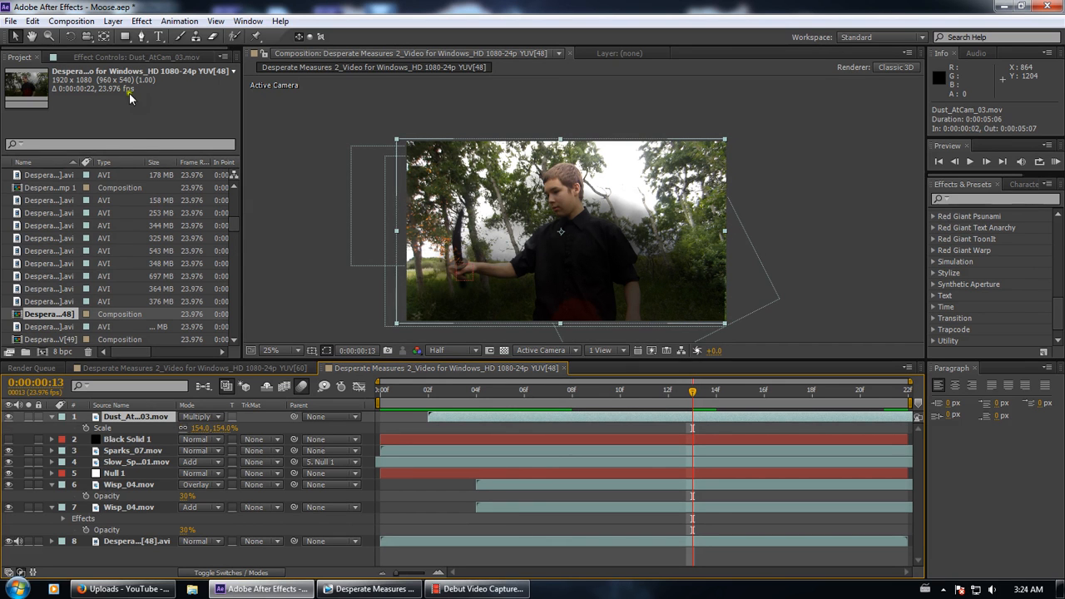
click(133, 56)
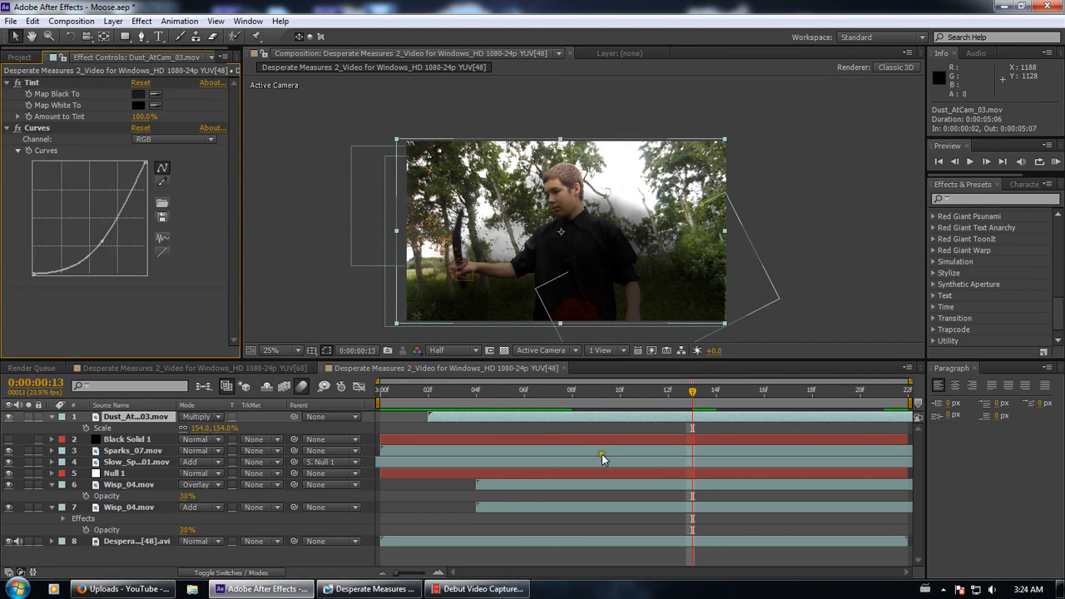
click(801, 385)
drag(801, 385, 812, 385)
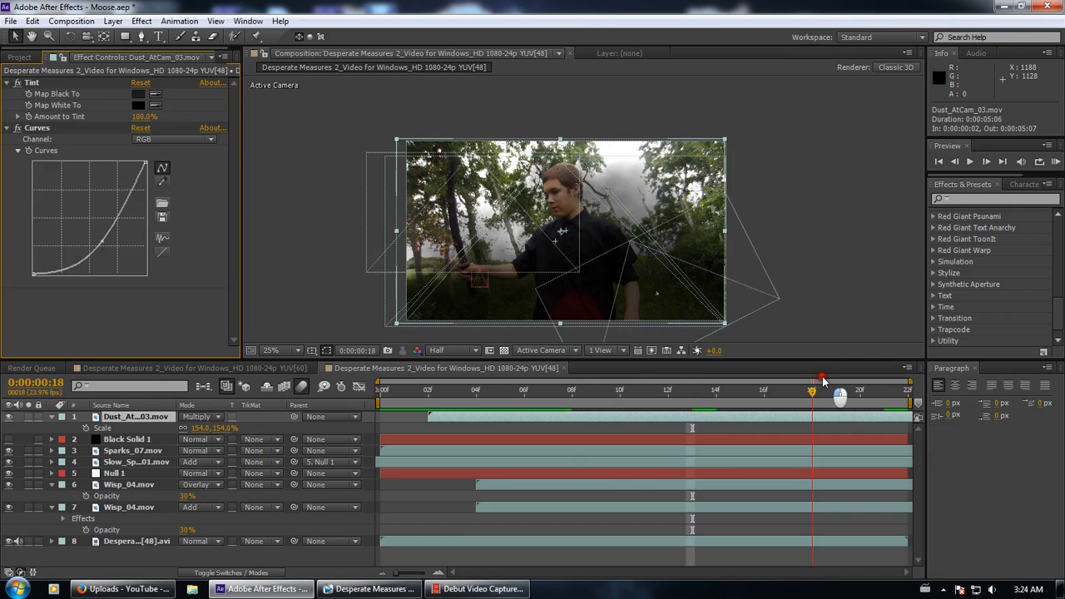
Open composition [49] and select its uppermost Smoke_03 layer at 0:00:00:04
click(19, 57)
scroll(51, 311, down, 1)
double_click(54, 303)
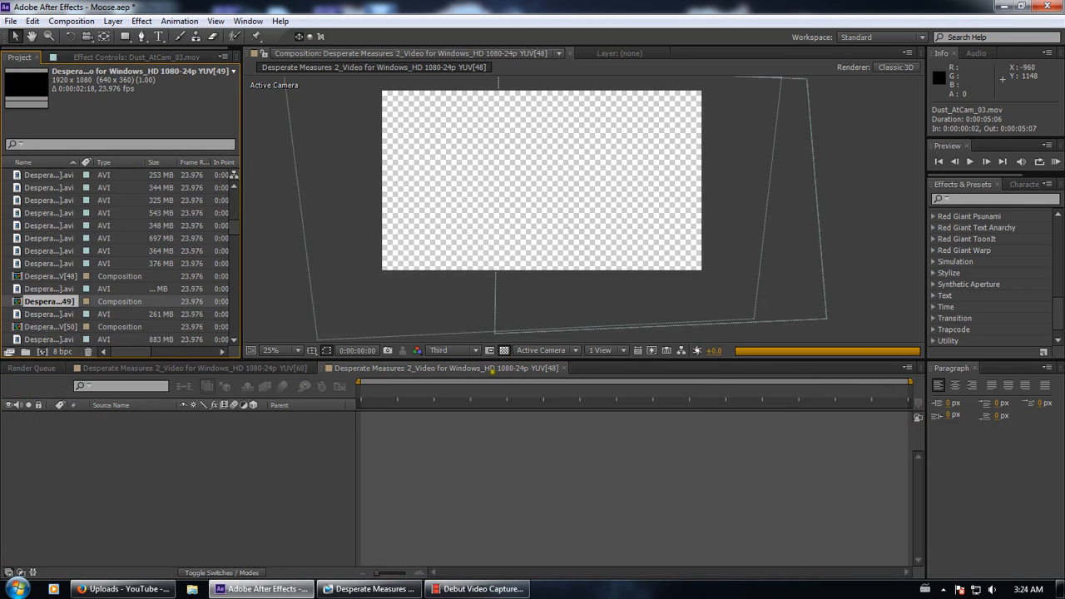
click(393, 400)
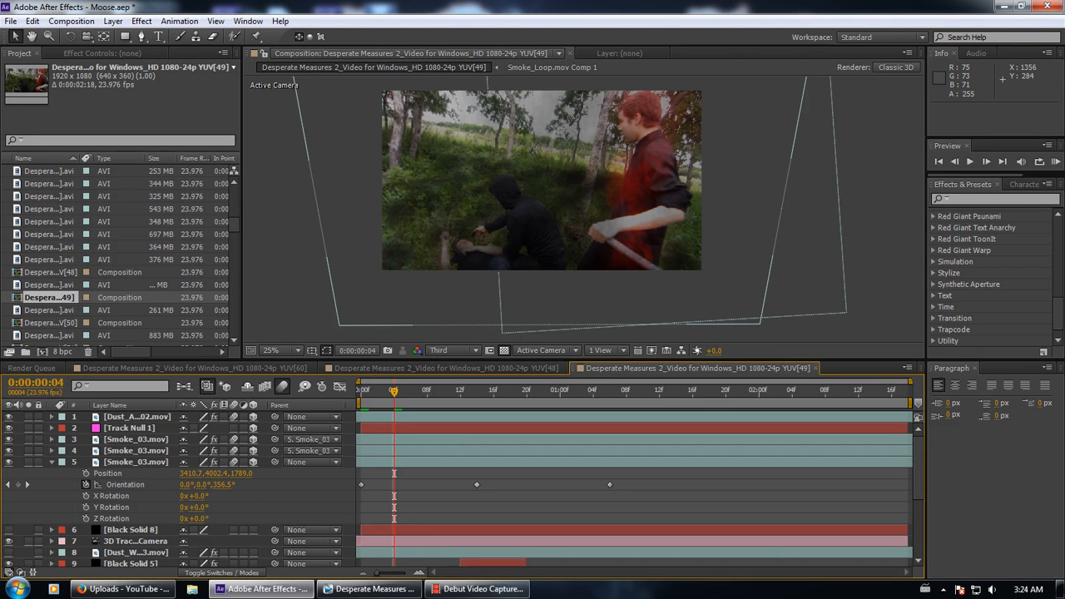
click(117, 441)
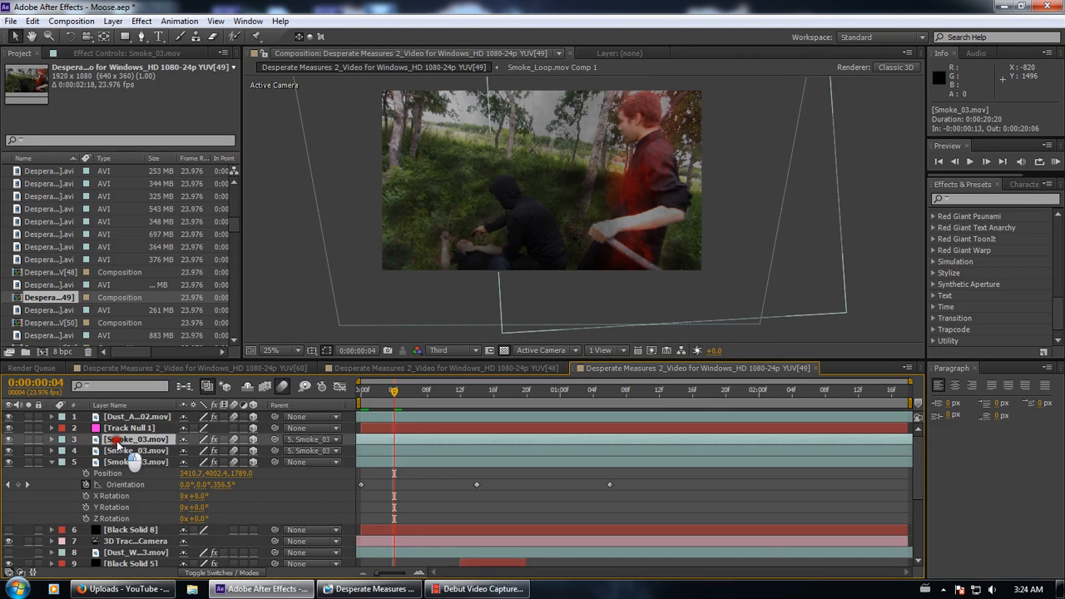
Inspect the uppermost Smoke_03 layer's footage and the Smoke_Loop.mov Comp 1 precomp at 0:00:01:12, closing the precomp
double_click(116, 441)
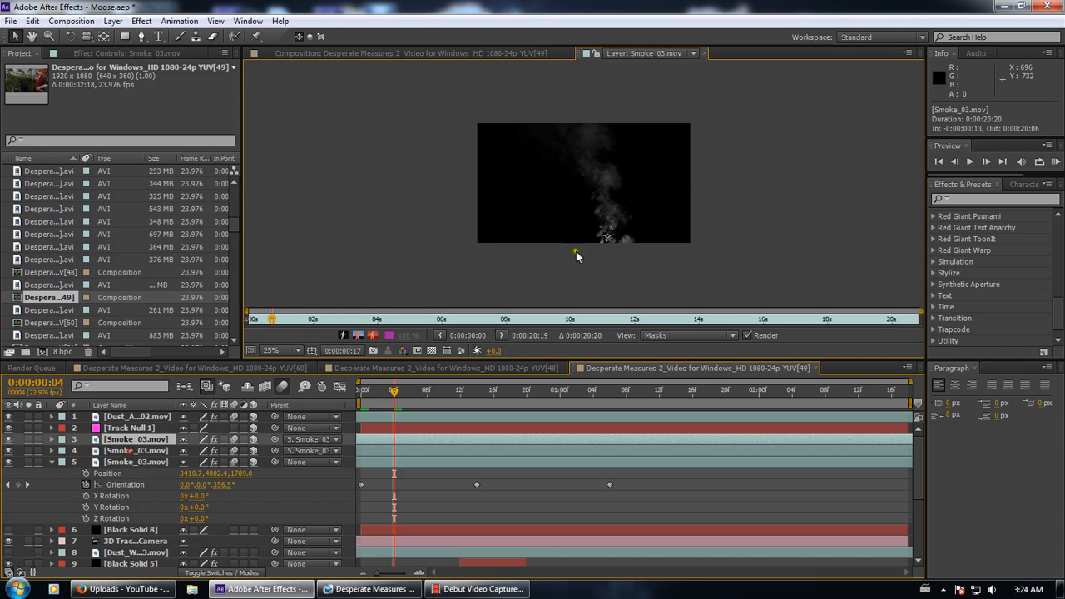
click(399, 52)
scroll(145, 502, down, 3)
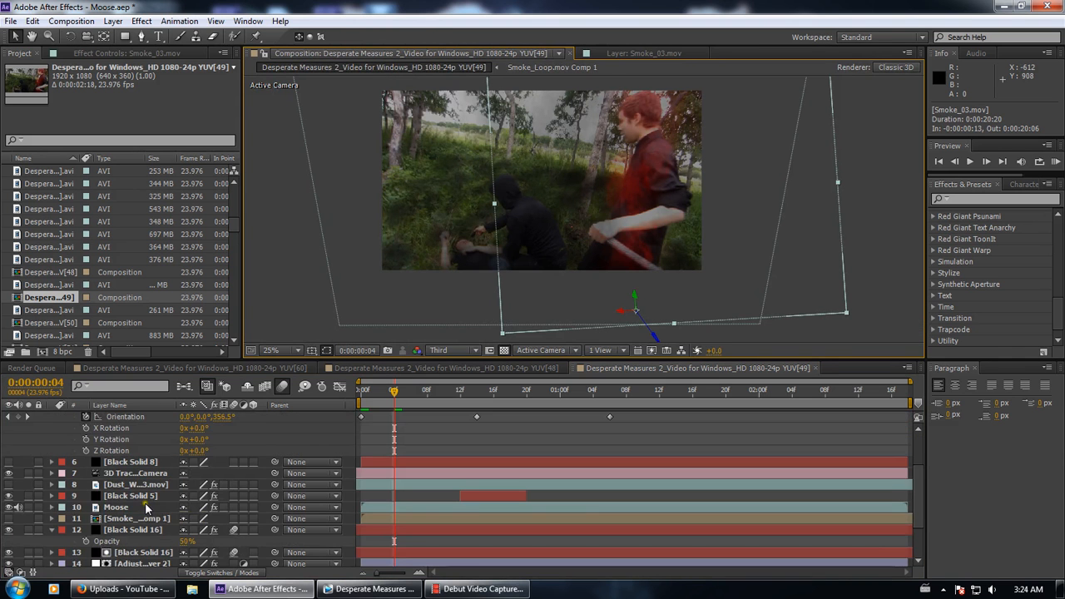
double_click(137, 517)
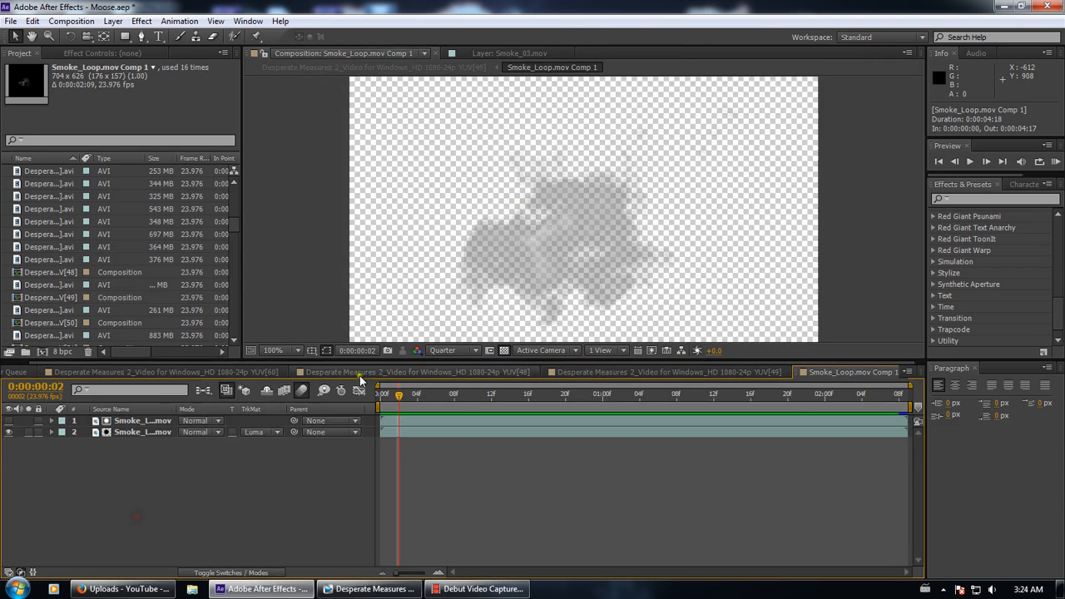
scroll(480, 320, up, 1)
drag(399, 395, 713, 397)
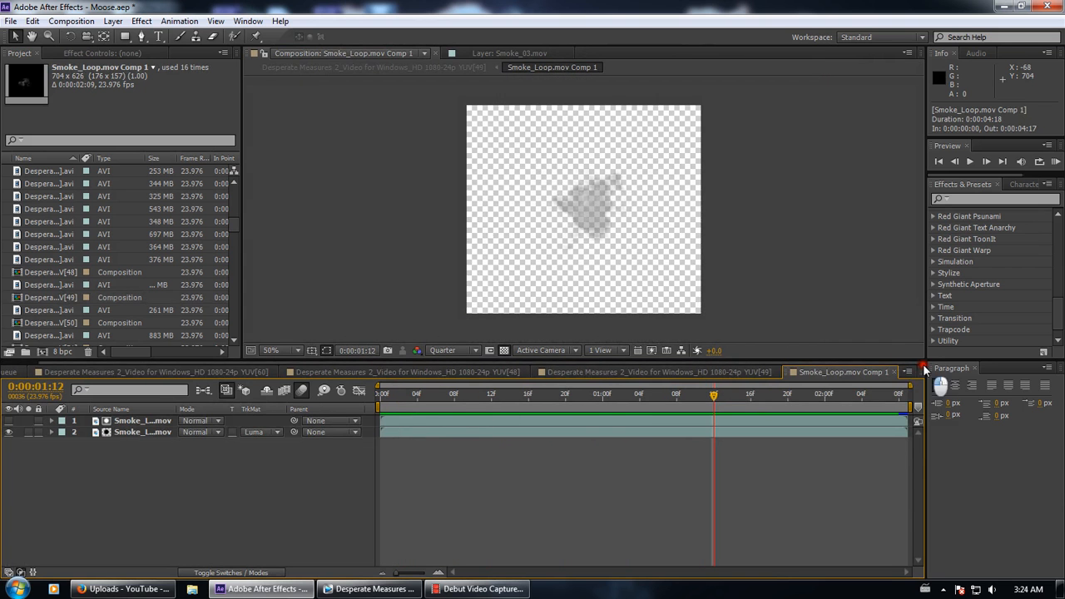
click(896, 372)
Preview composition [49] from its first frame and move to 0:00:00:11
click(361, 393)
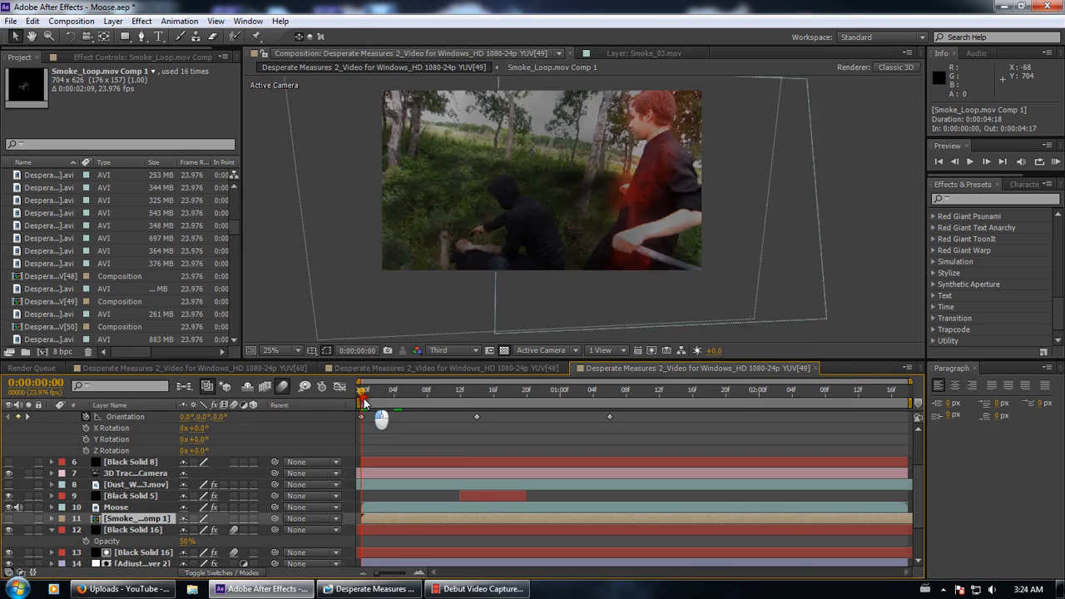
key(space)
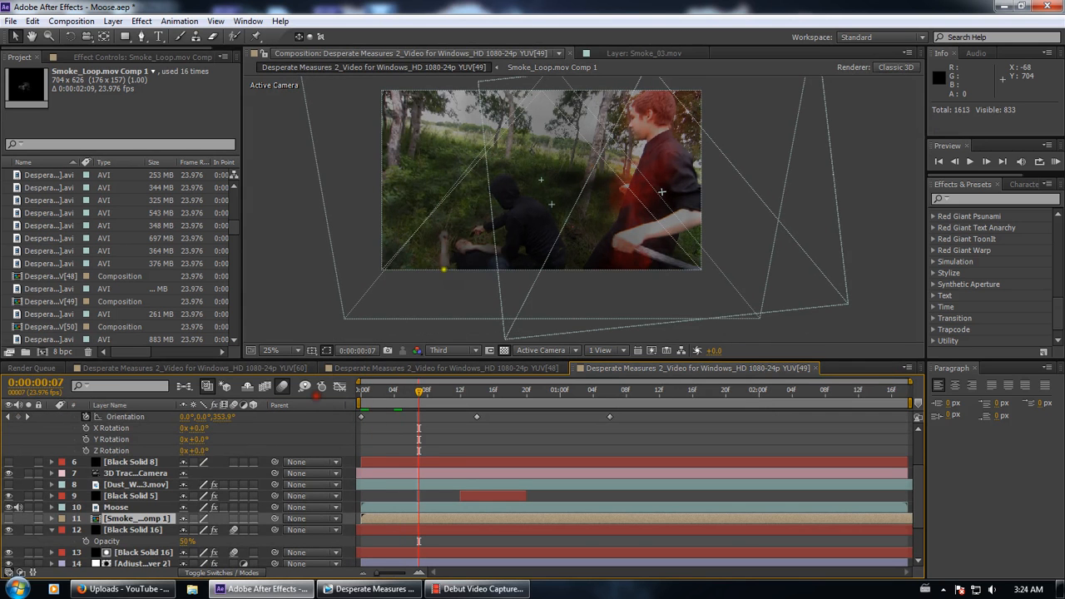
key(slash)
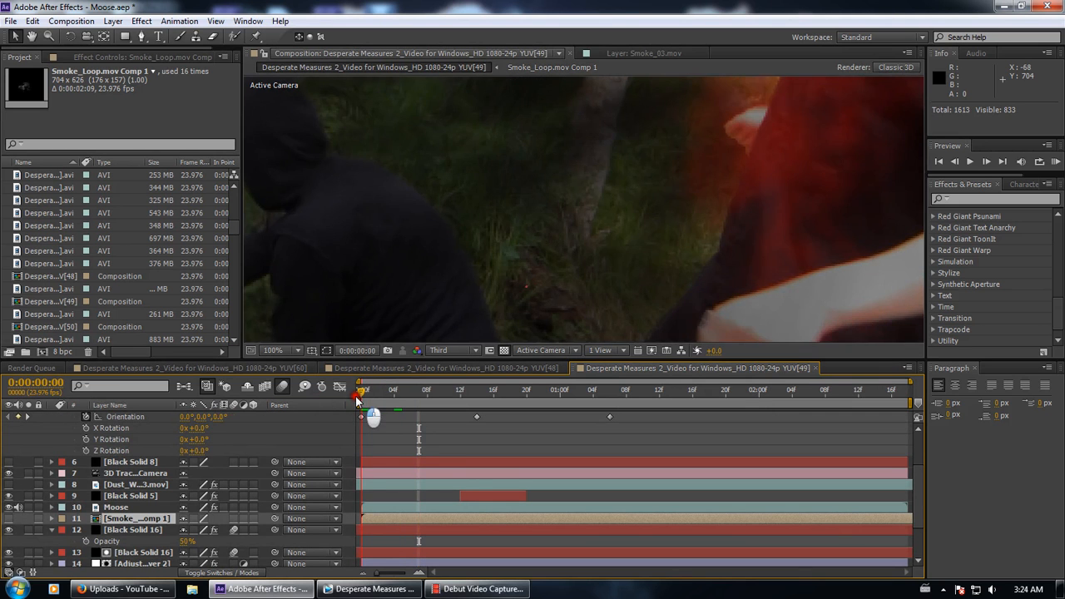
scroll(427, 297, down, 4)
click(382, 394)
mouse_move(382, 395)
mouse_down()
mouse_move(475, 398)
mouse_move(452, 397)
mouse_up()
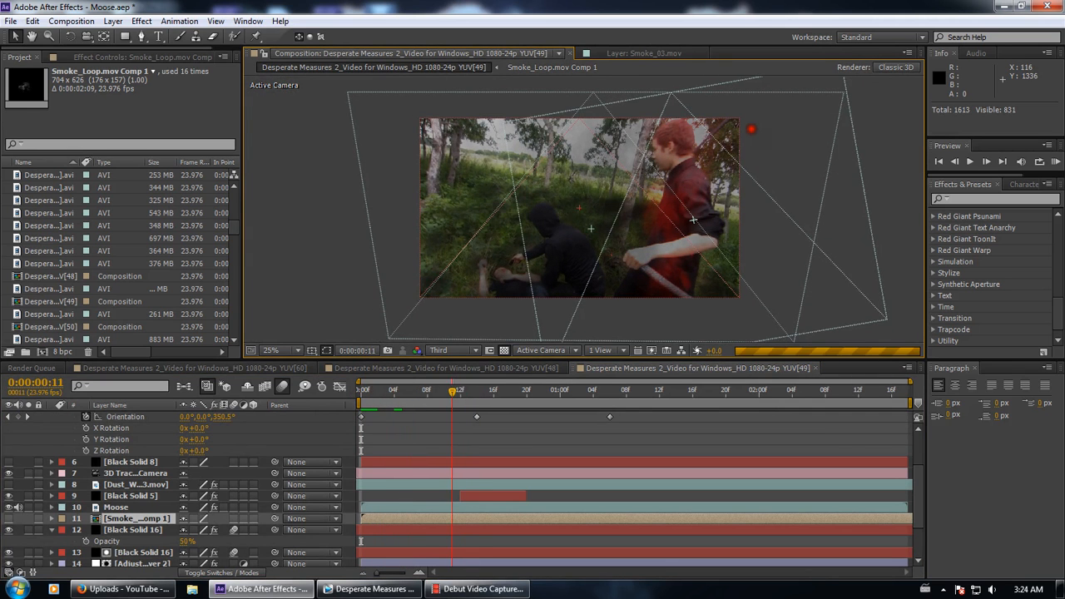
Examine the Dust_AtCam_02 and uppermost Smoke_03 layers at frame 11 and the lower layers at frame 18
click(128, 486)
scroll(129, 491, up, 3)
click(142, 416)
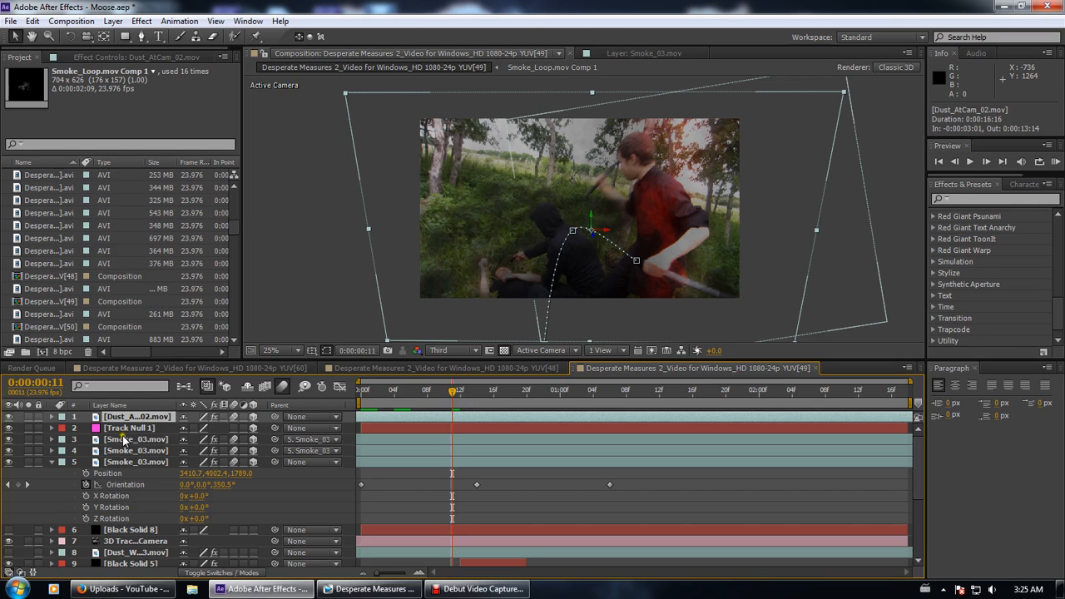
click(122, 439)
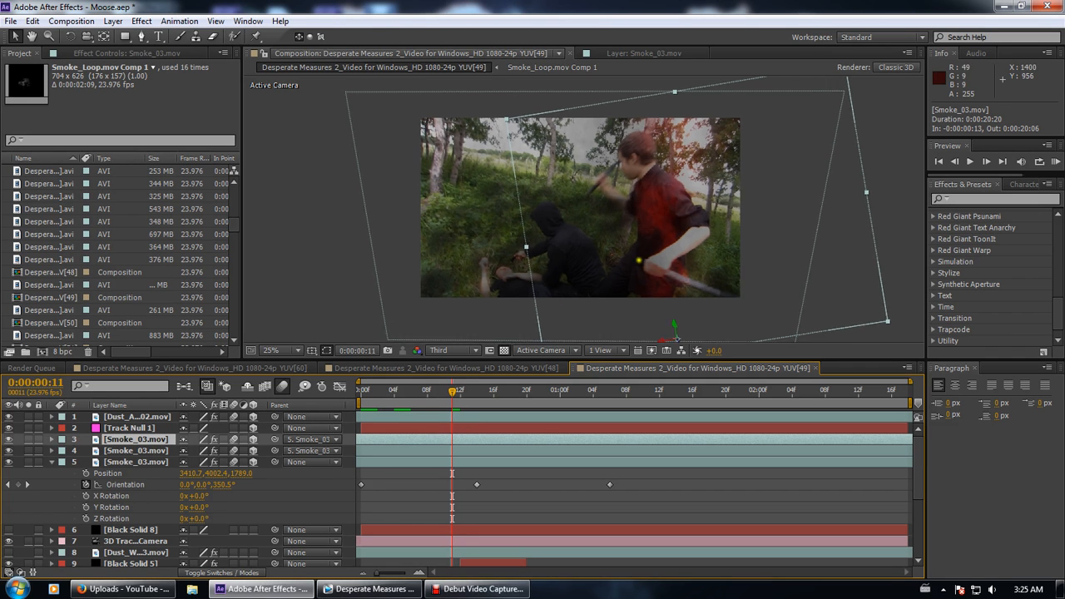
drag(647, 292, 644, 312)
drag(466, 390, 510, 390)
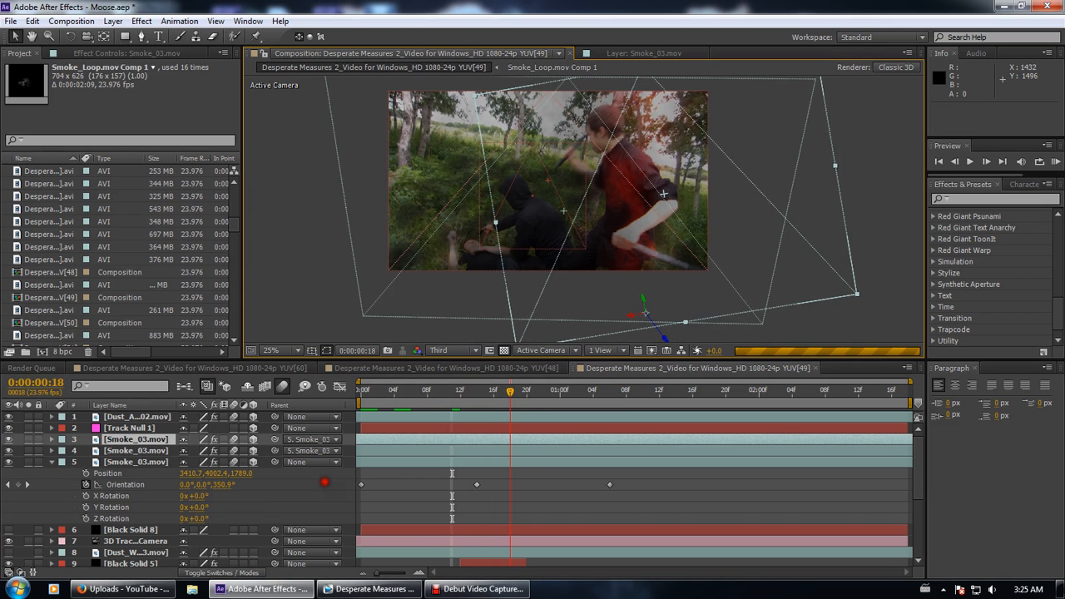
scroll(325, 482, down, 5)
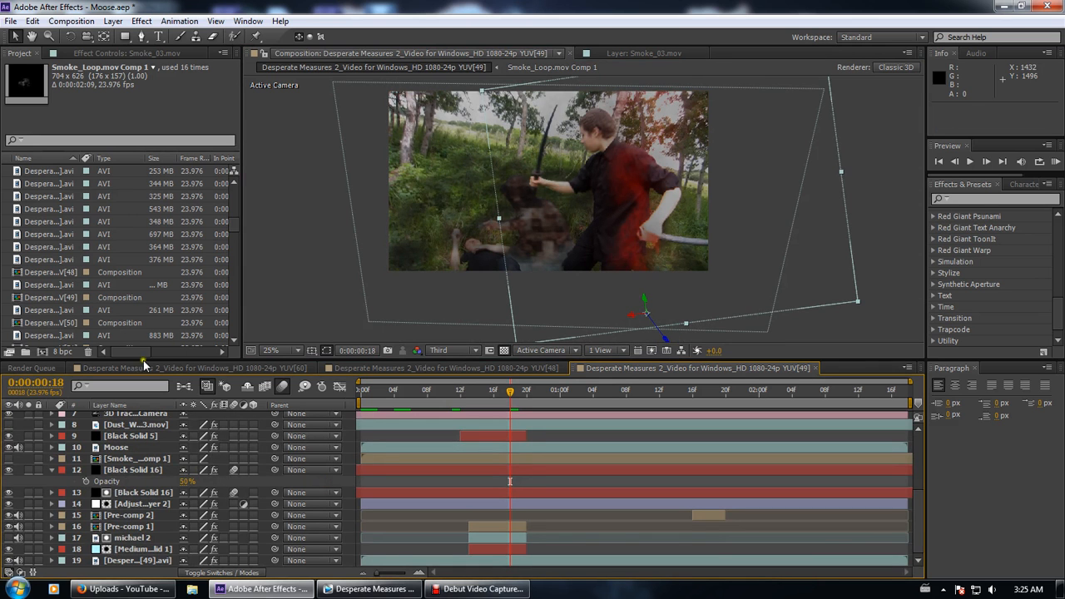
Open composition [50] from the project items and go to its first frame
scroll(70, 257, up, 2)
scroll(60, 251, down, 3)
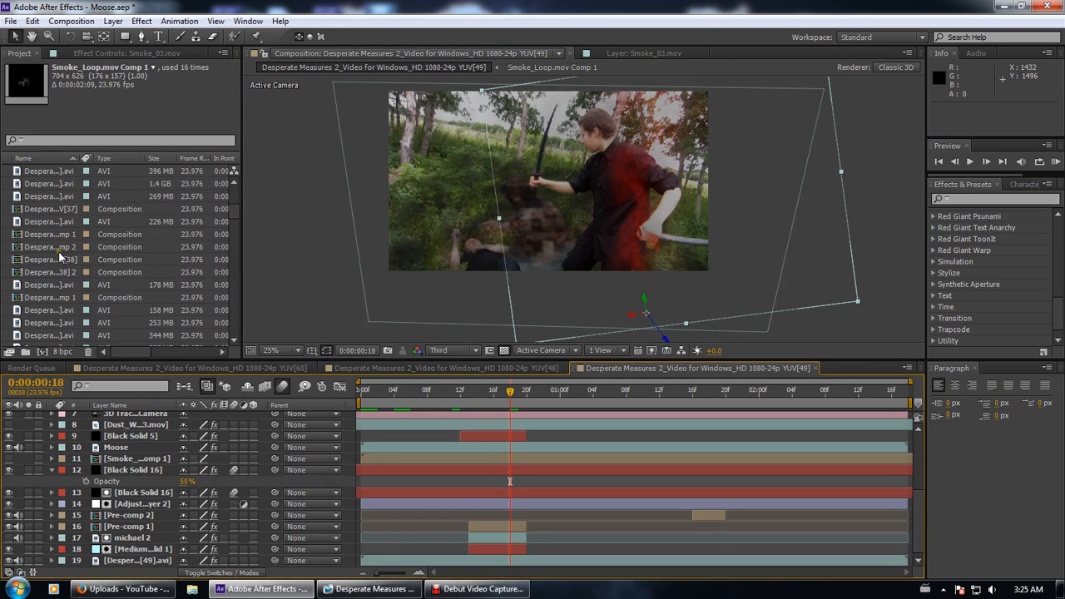
click(69, 285)
double_click(69, 285)
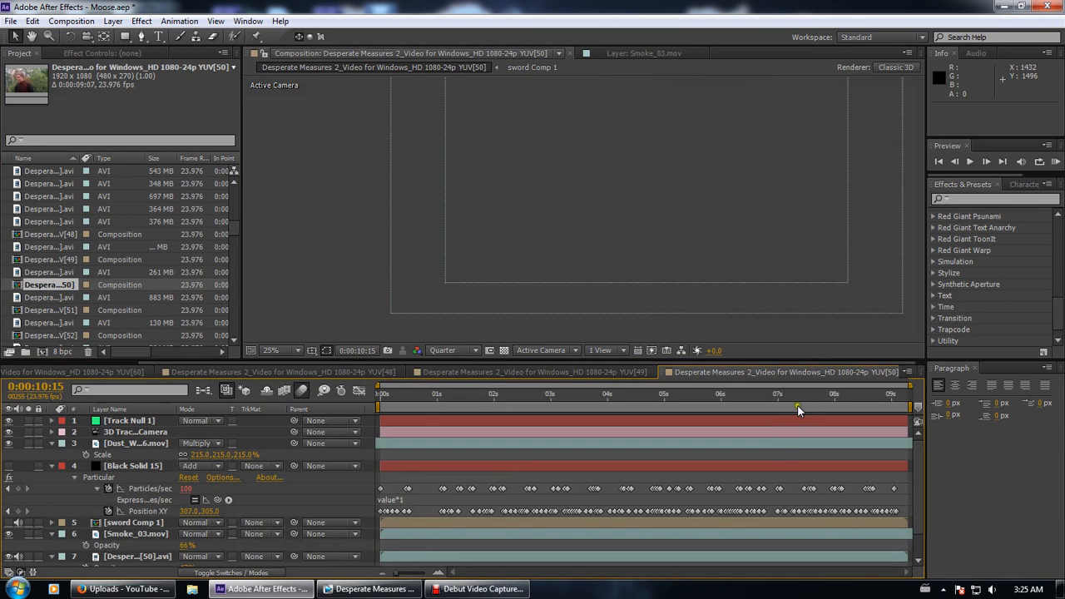
drag(408, 400, 374, 400)
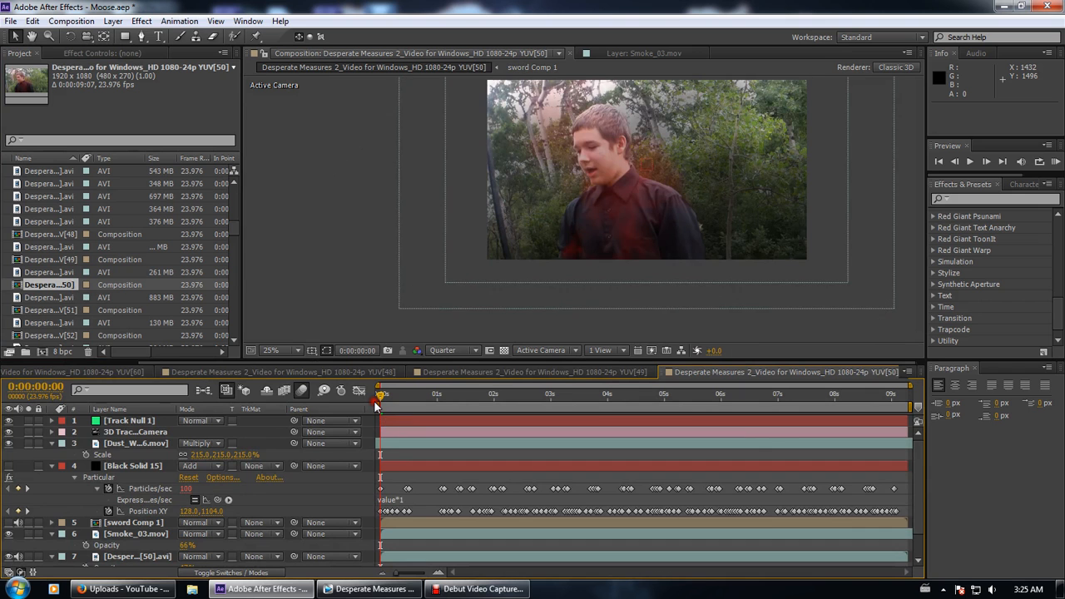
Make the sword Comp 1 and Black Solid 15 layers visible in composition [50]
scroll(98, 483, down, 2)
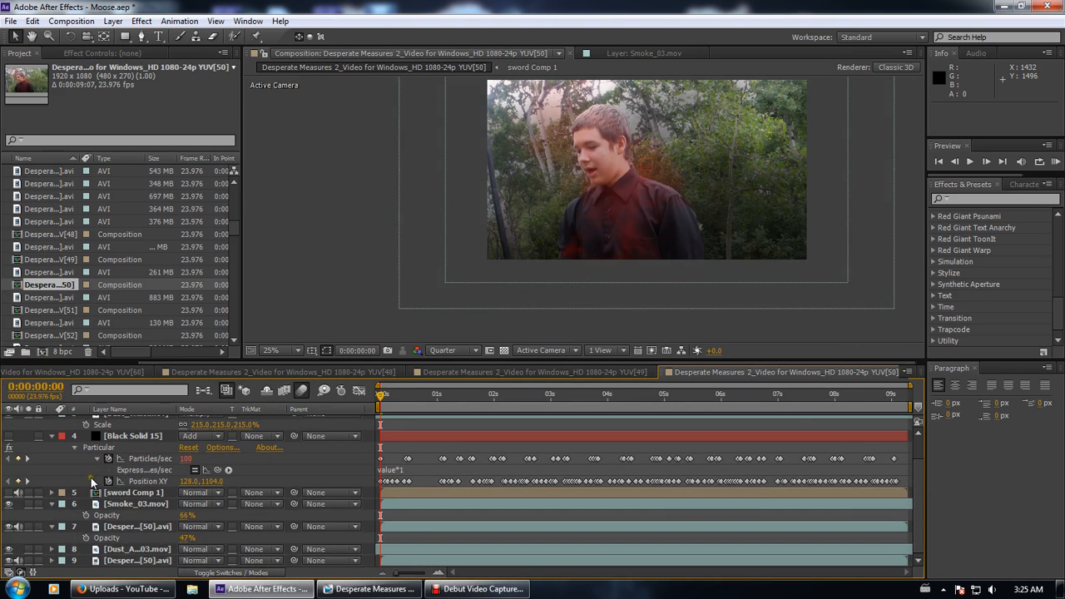
click(9, 492)
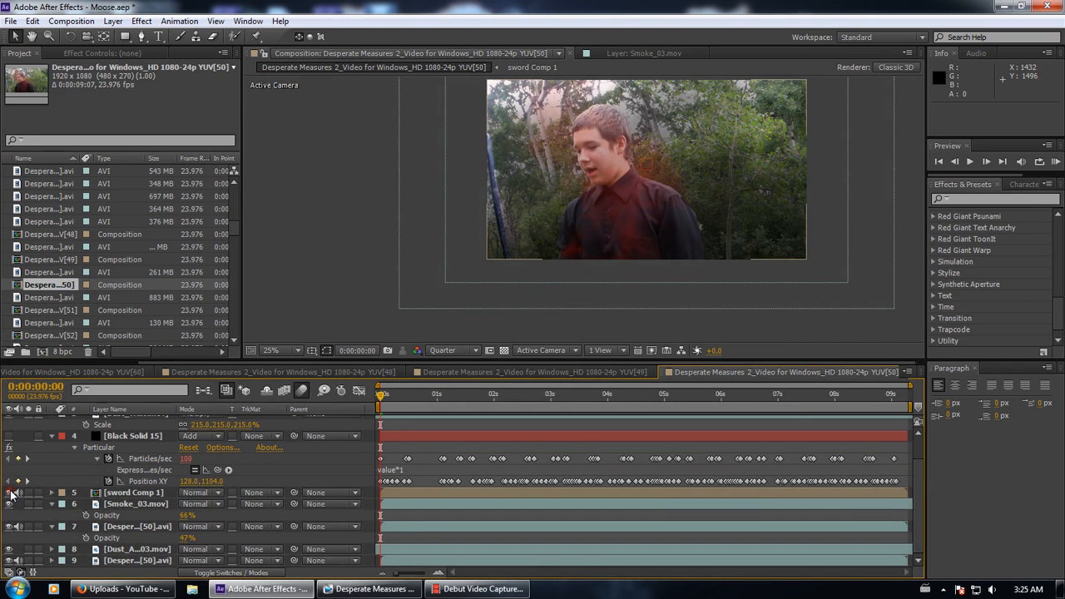
click(9, 436)
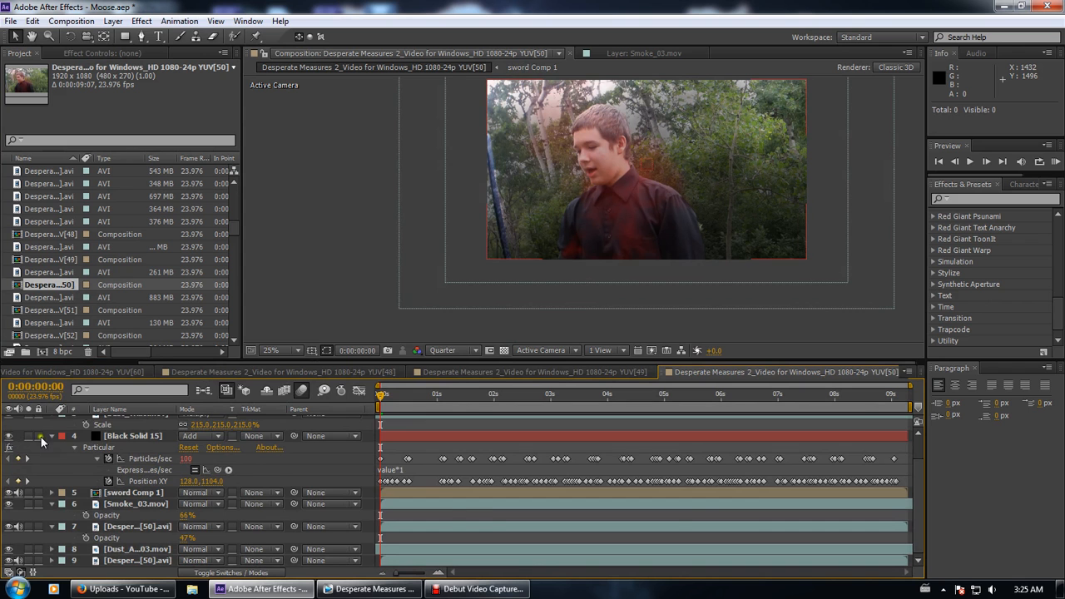
scroll(55, 449, up, 1)
scroll(21, 466, down, 1)
Inspect the Black Solid 15 layer's Particles/sec keyframes at 0:00:01:05 and start a RAM preview
drag(385, 398, 450, 398)
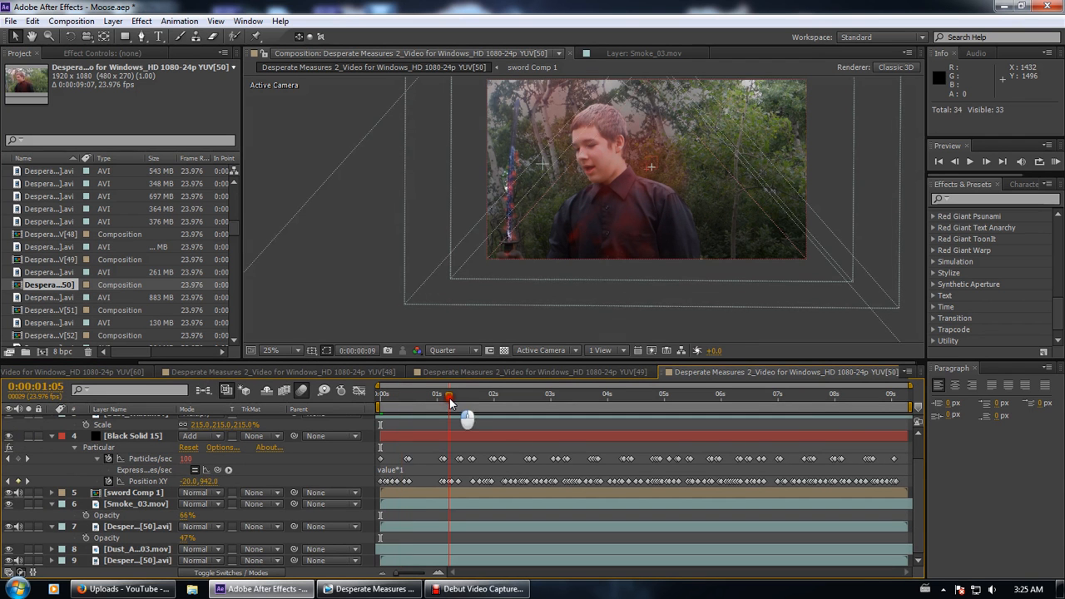
scroll(189, 487, up, 1)
click(150, 488)
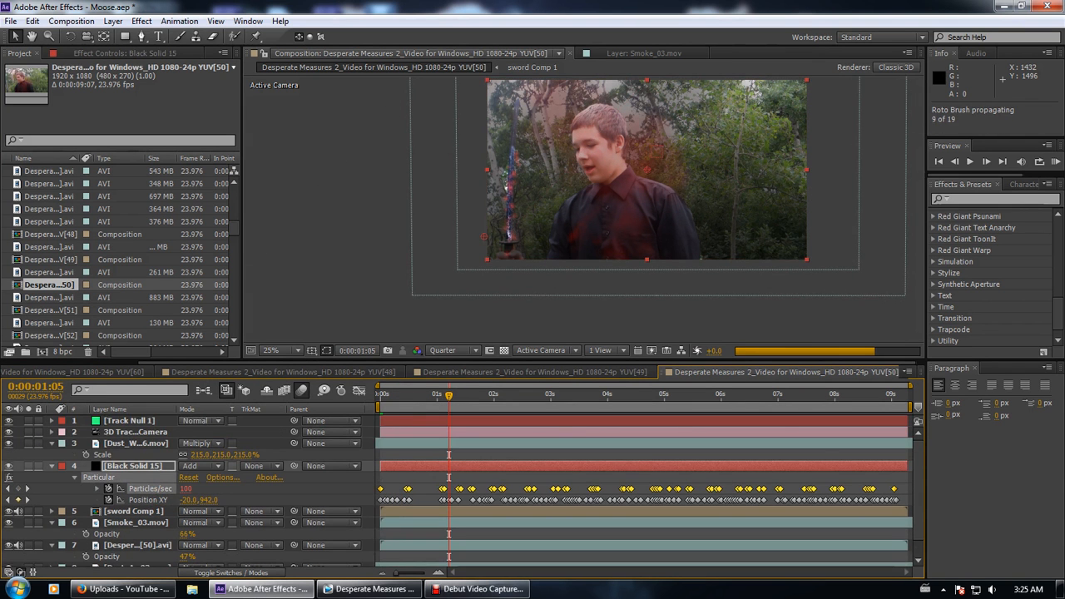
click(327, 481)
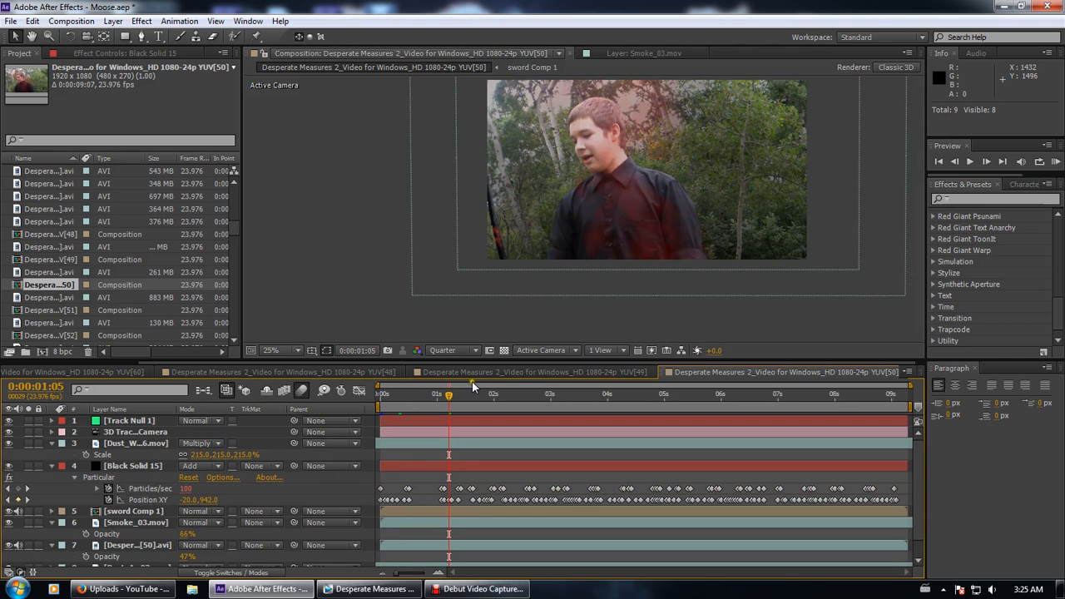
click(1056, 163)
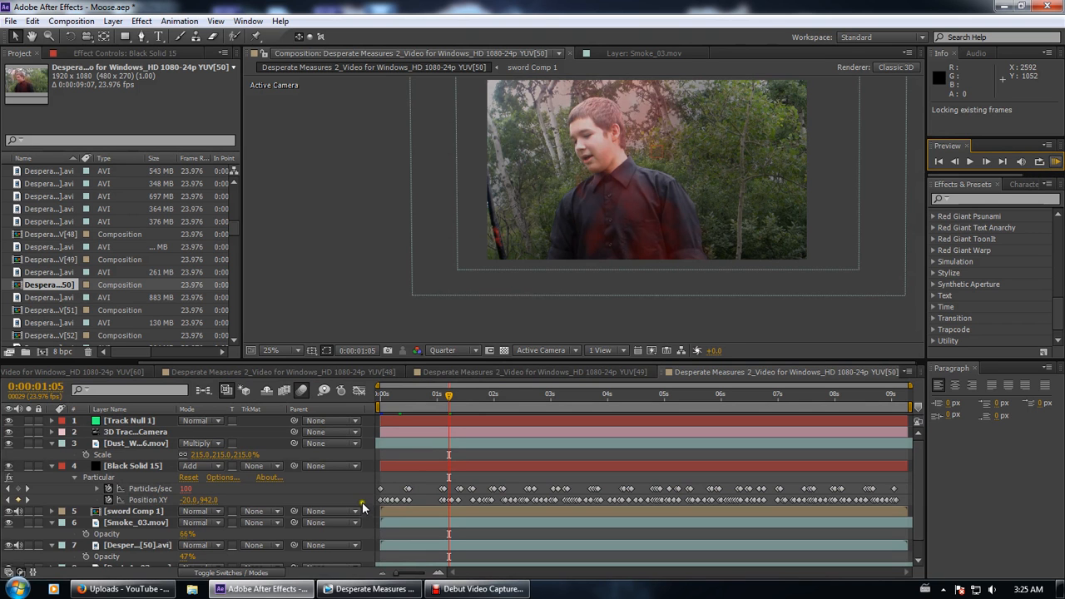
Examine the particle effect along the sword up close at 0:00:01:12 and 0:00:01:20
click(465, 397)
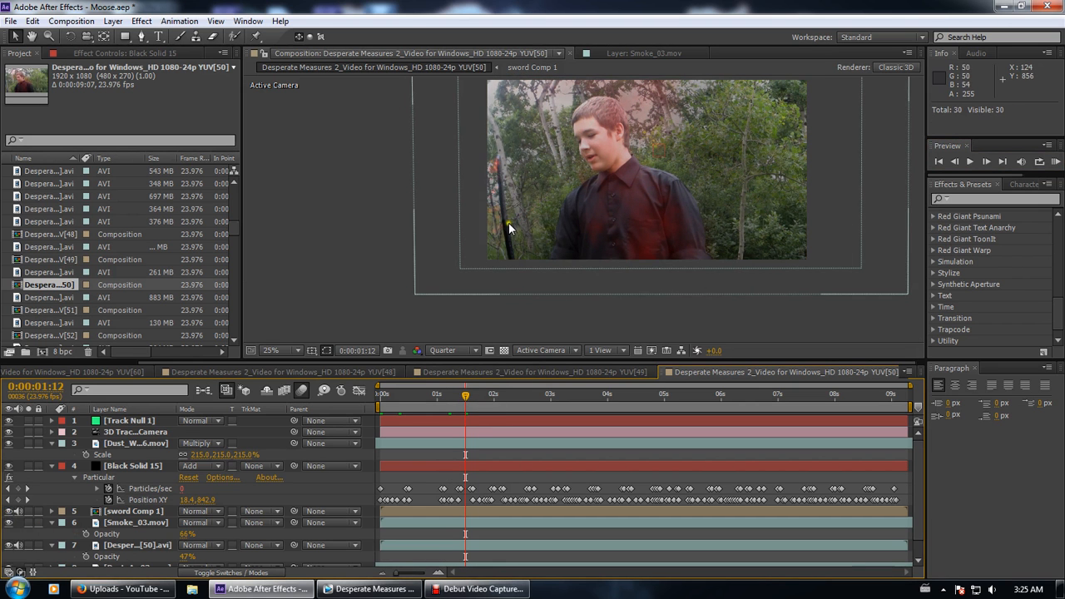
key(period)
key(period)
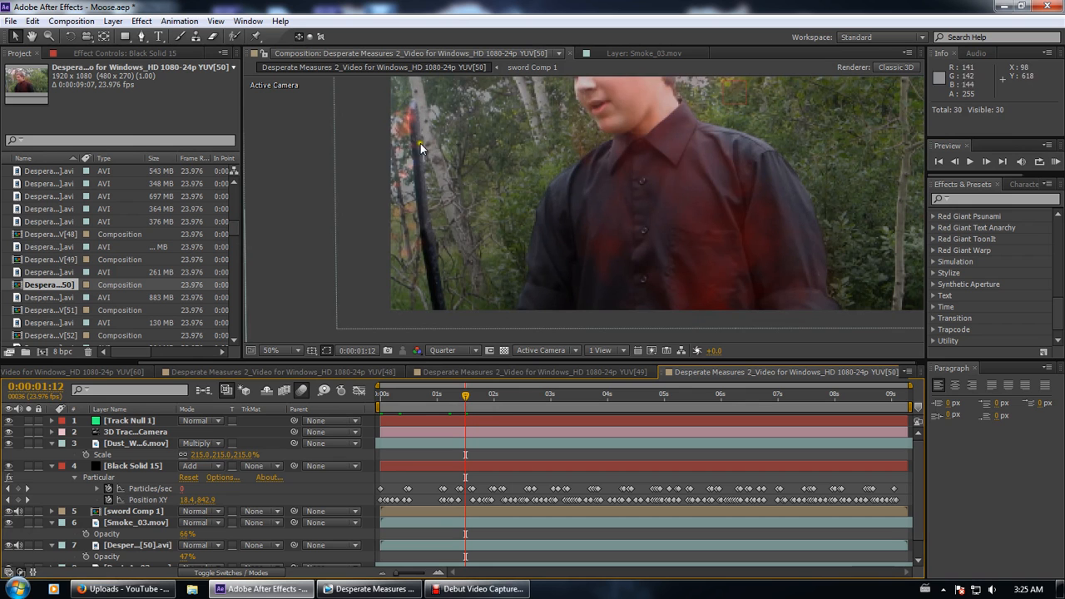
drag(465, 396, 484, 397)
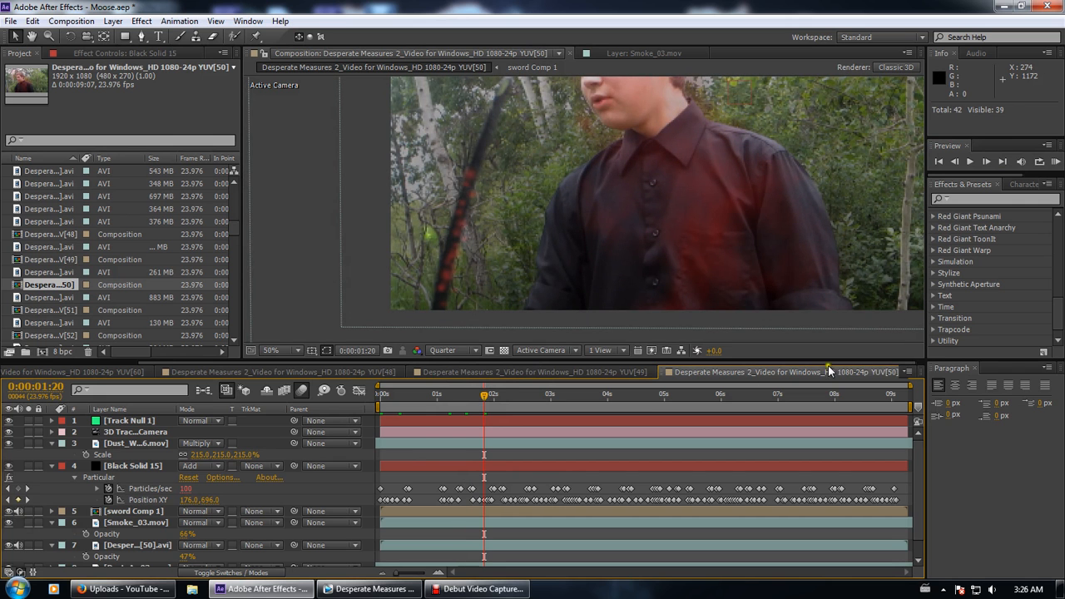
Open the sword Comp 1 precomp, return it to the first frame and close it
double_click(111, 513)
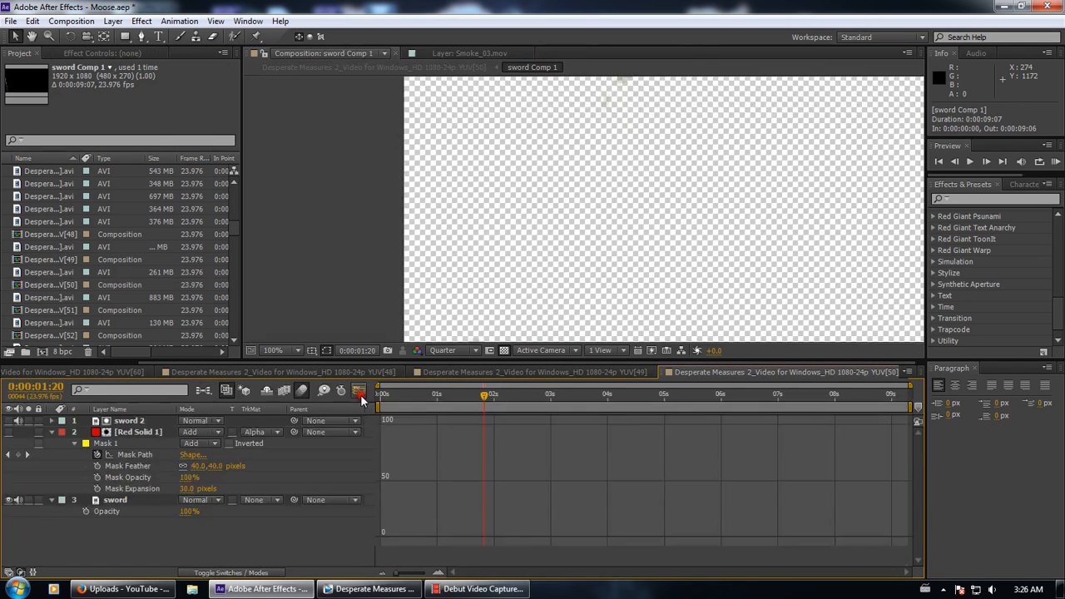
mouse_move(381, 395)
mouse_down()
mouse_move(529, 398)
mouse_move(364, 403)
mouse_up()
drag(890, 362, 910, 370)
click(895, 371)
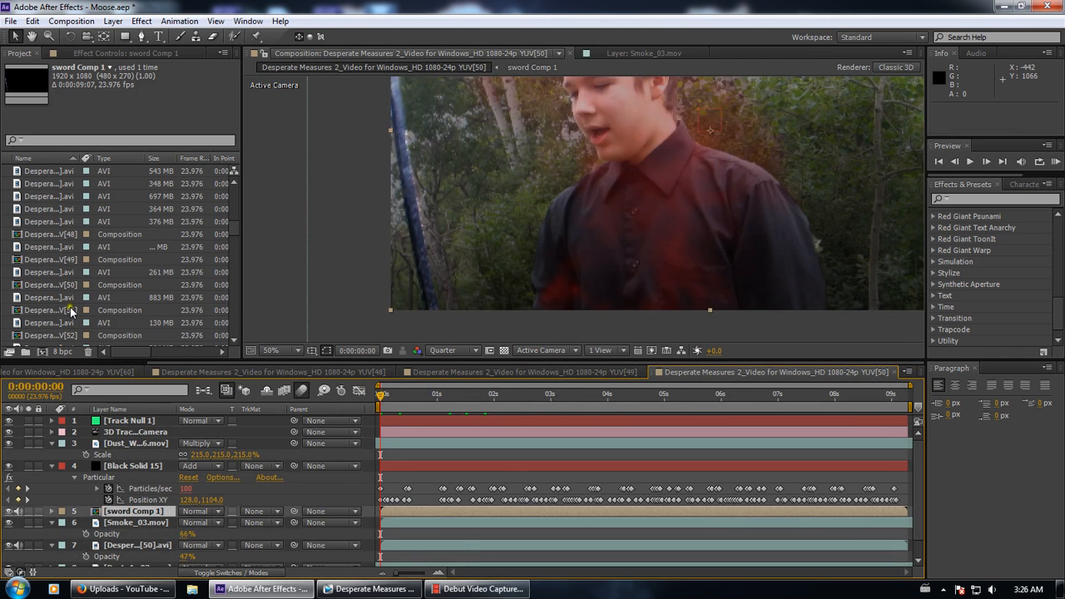
Select composition [51] in the project items and close composition [50]
click(70, 310)
click(865, 367)
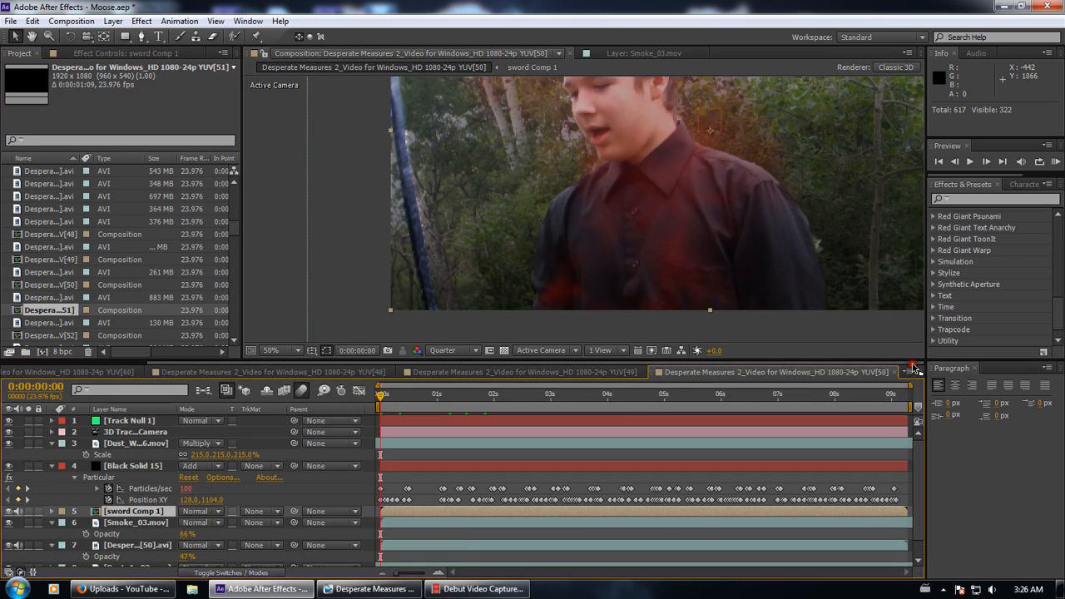
click(906, 372)
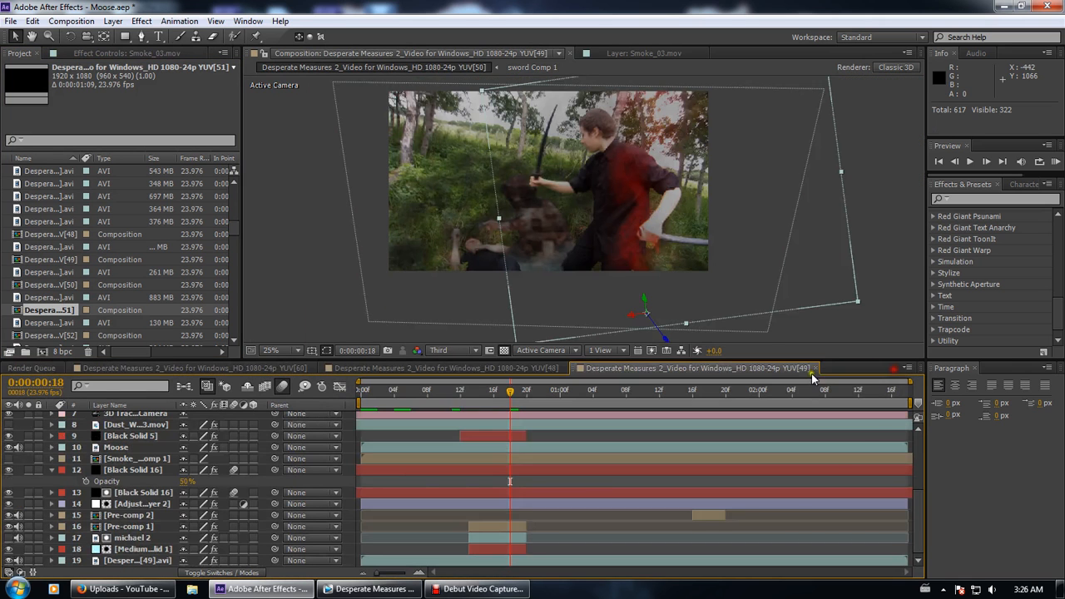
View the blue flash in composition [49] at 0:00:00:14 and look through the earlier project items
click(71, 311)
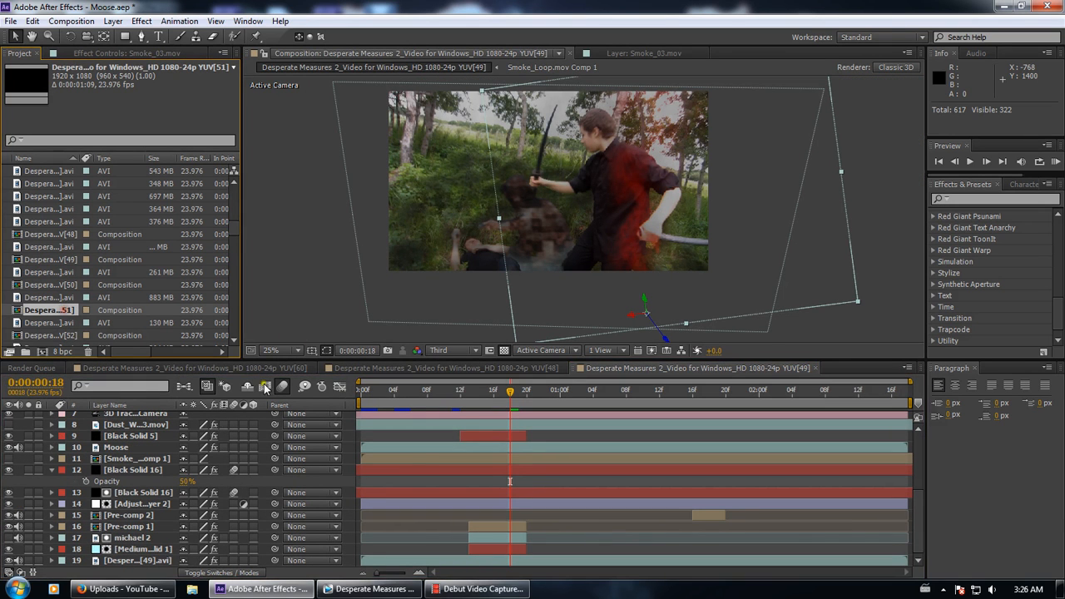
mouse_move(381, 390)
mouse_down()
mouse_move(366, 391)
mouse_move(476, 389)
mouse_up()
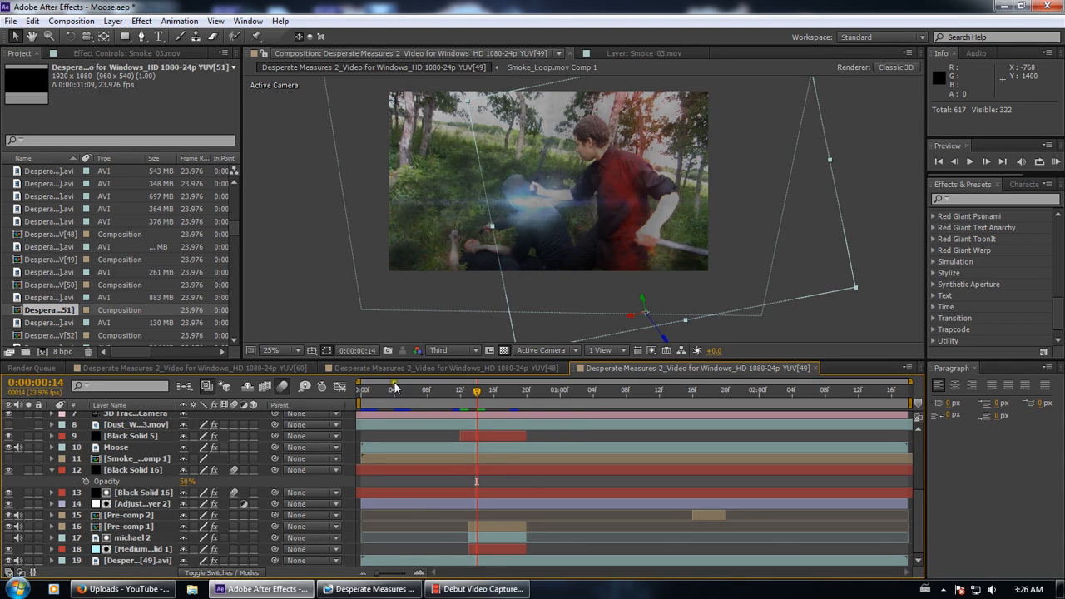
scroll(79, 291, up, 5)
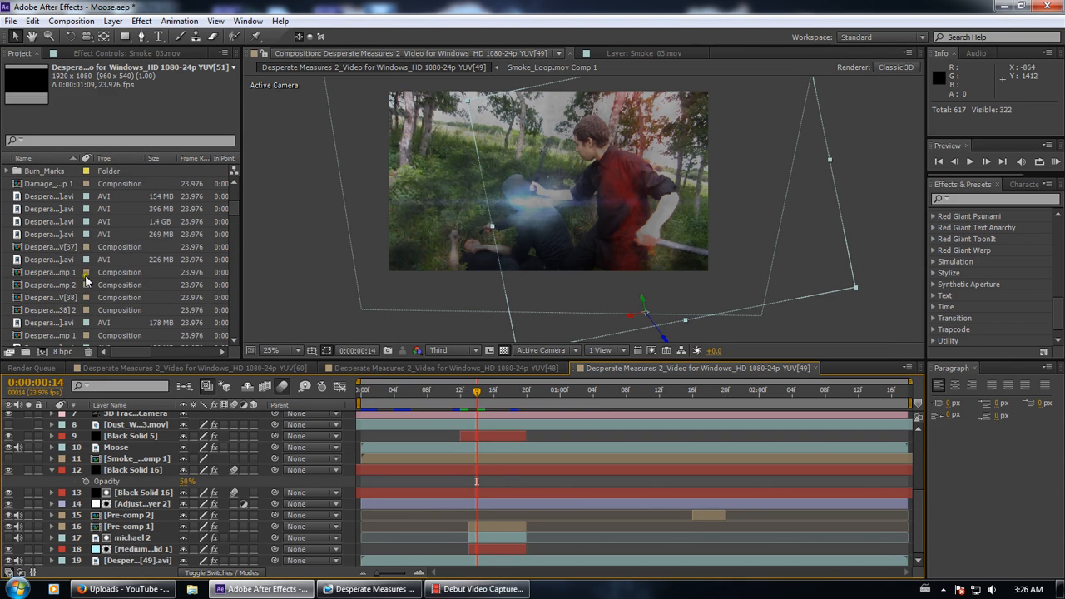
Switch to the Desperate Measures 2 project in Vegas Pro, place the cursor at 00:33:21.08 and survey the wider timeline
click(356, 587)
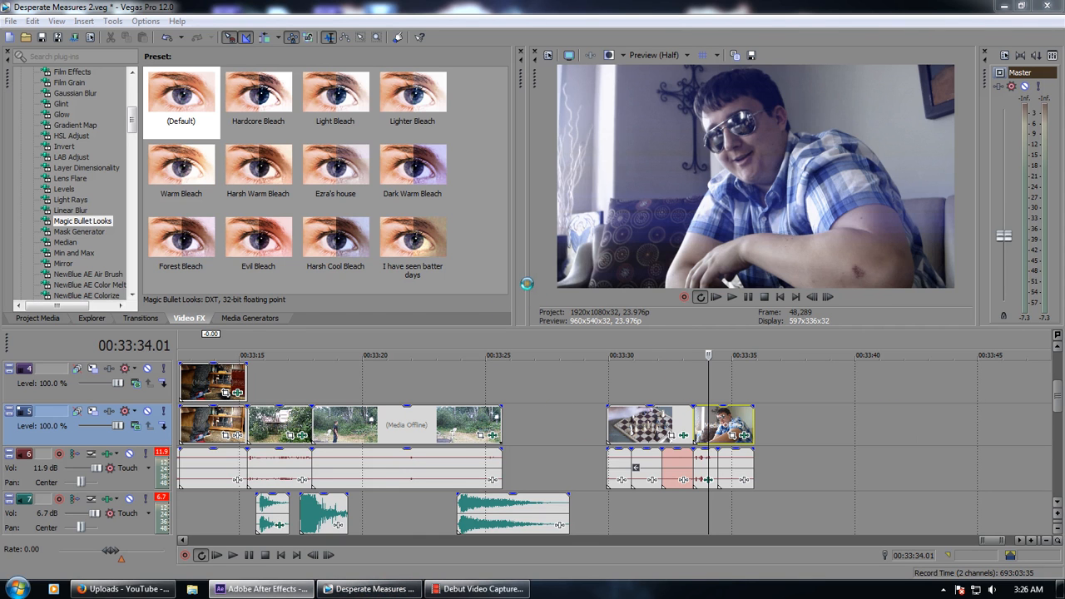
click(396, 380)
scroll(395, 380, down, 7)
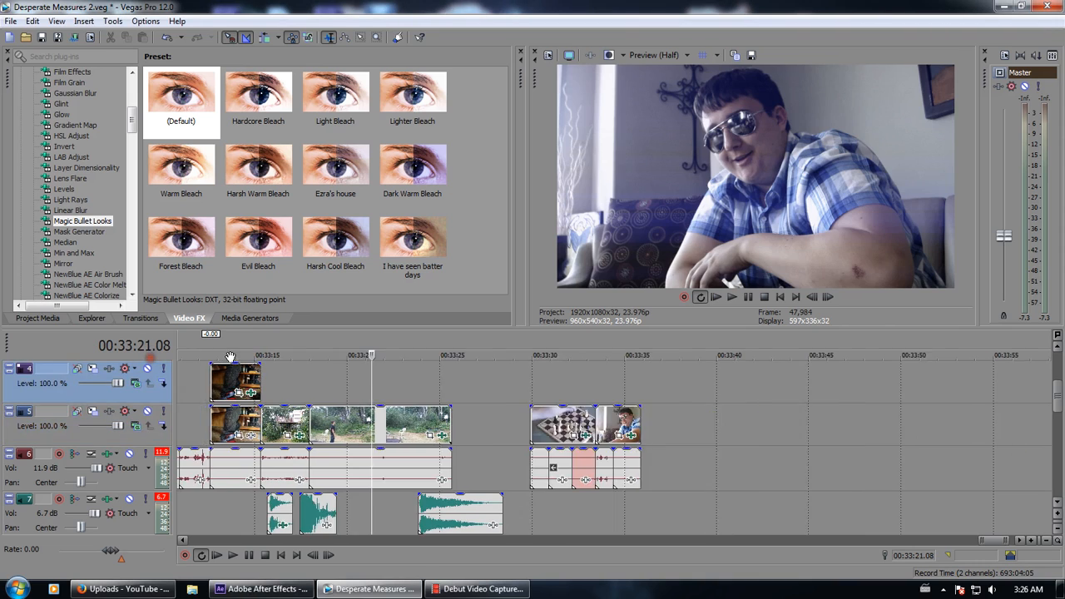
scroll(331, 381, down, 2)
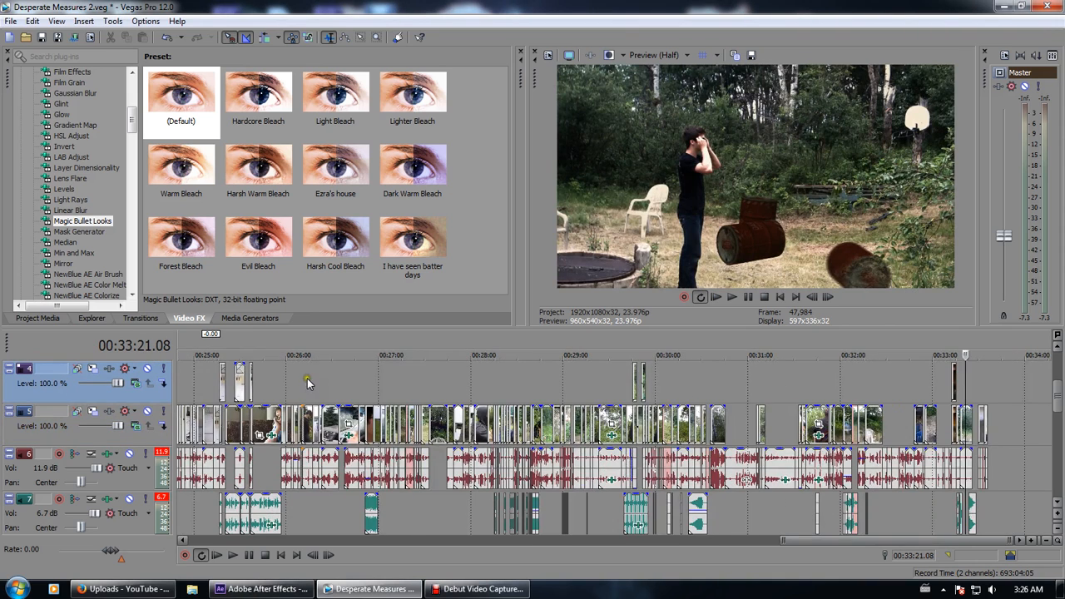
Find the shot with the two boys in the grass near 00:28:40 on the Vegas timeline
click(489, 334)
scroll(730, 424, up, 4)
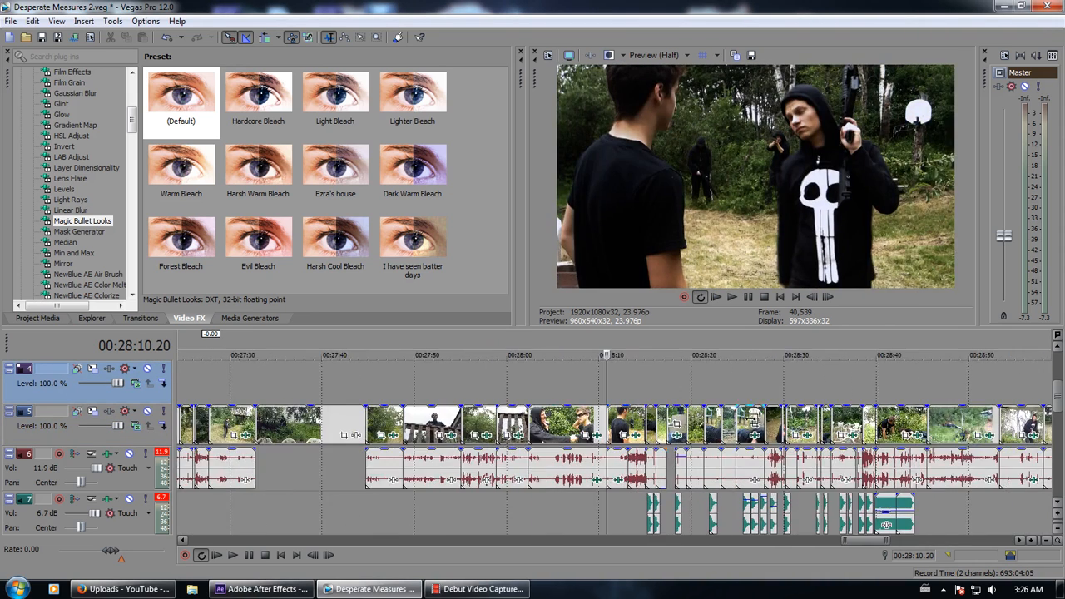
click(700, 339)
click(885, 338)
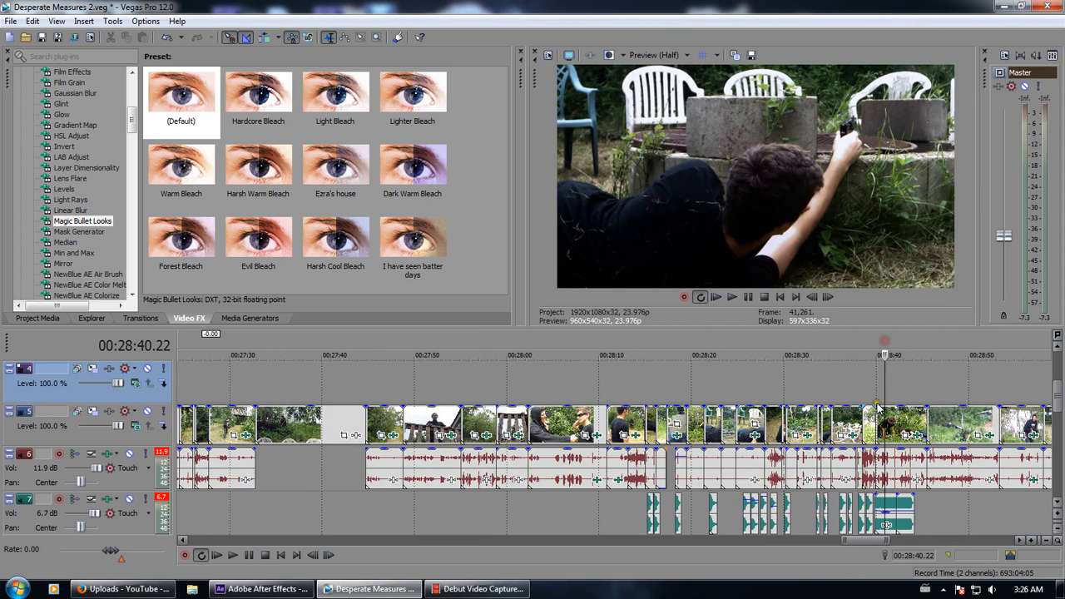
scroll(874, 451, up, 1)
scroll(874, 451, up, 2)
Play the grass shot from just after 00:28:40 and pause it at 00:28:42.08
click(585, 336)
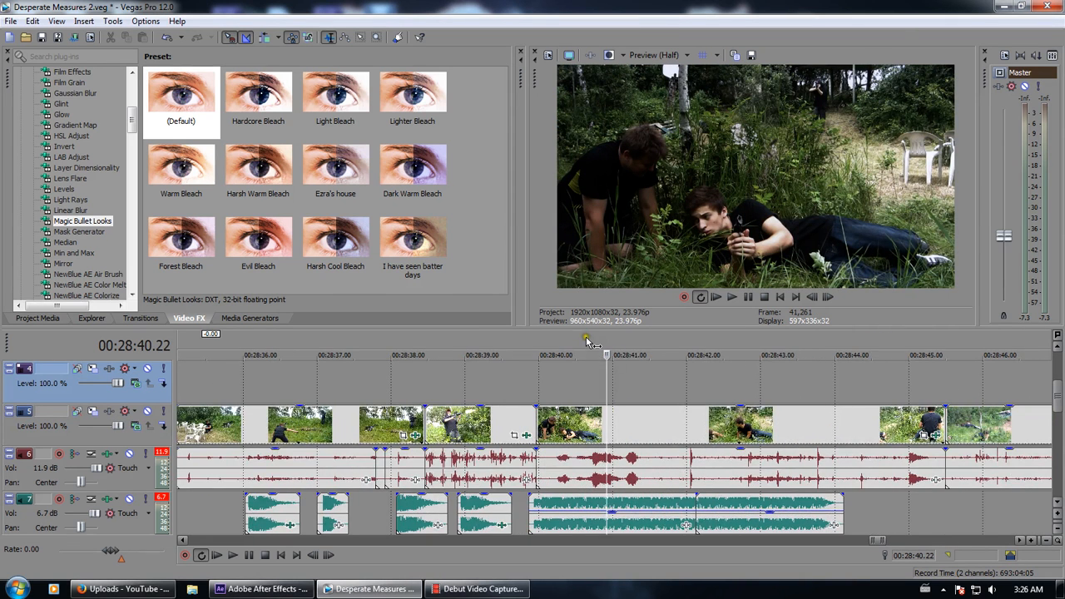
click(731, 297)
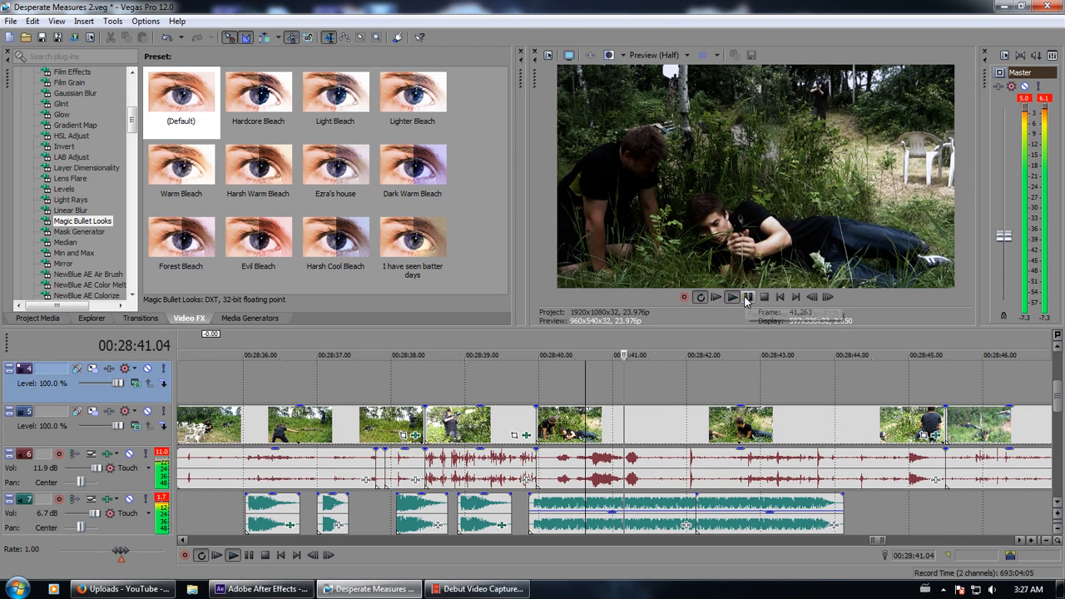
click(747, 297)
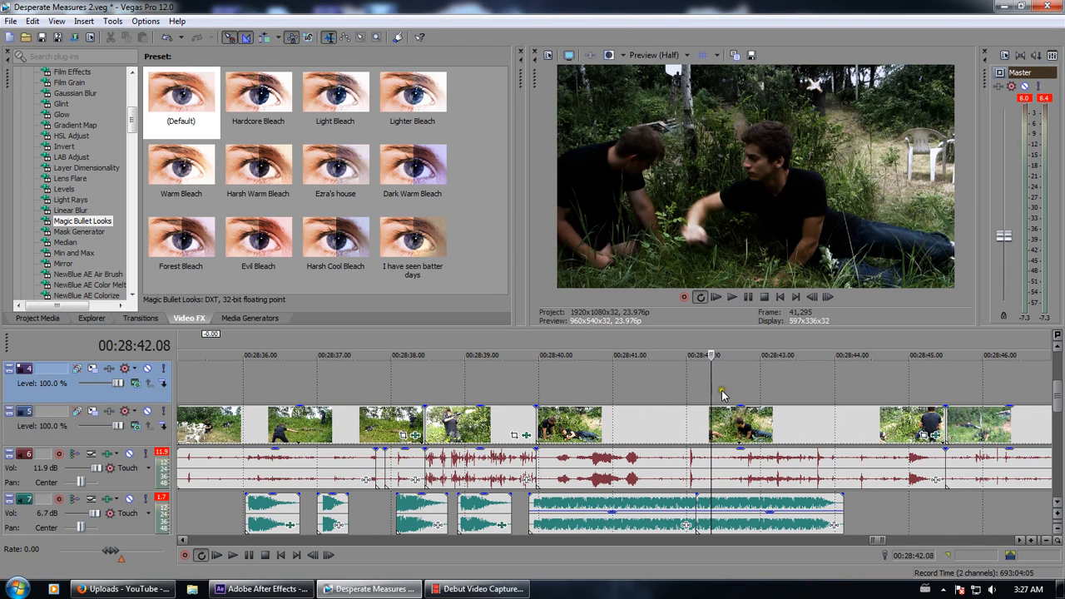
Step frame by frame through the shot to 00:28:43.10, then put the cursor back at its start at 00:28:39.23
key(Left)
key(Left)
key(Left)
key(Left)
key(Left)
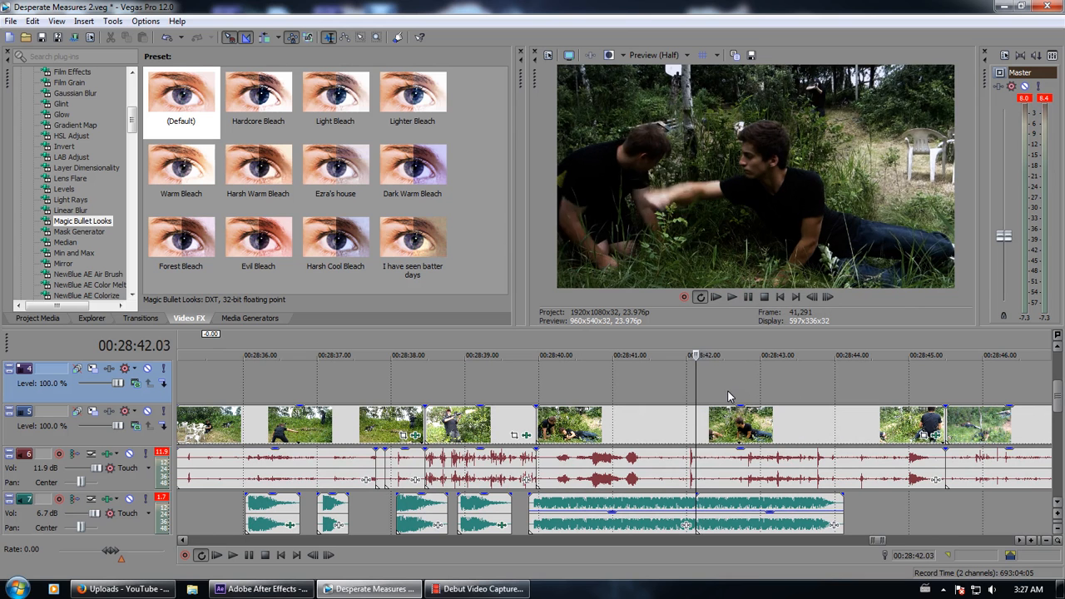
key(Right)
key(Right)
key(Right)
key(Right)
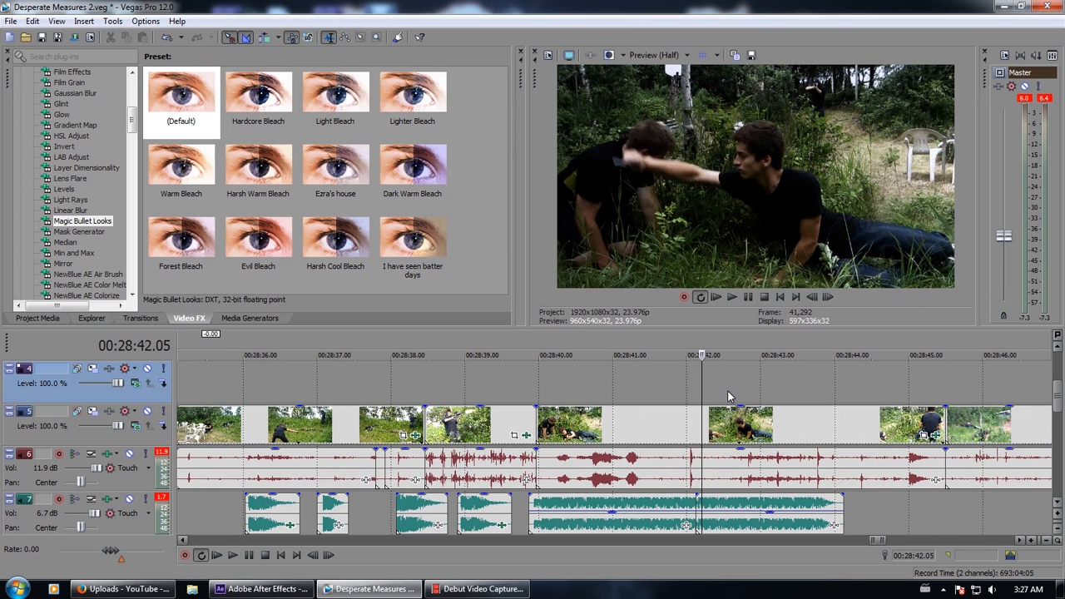
key(Right)
key(Right)
key(Right)
key(Right)
key(Right)
key(Right)
key(Right)
key(Right)
key(Right)
key(Right)
key(Right)
key(Right)
key(Right)
key(Right)
key(Right)
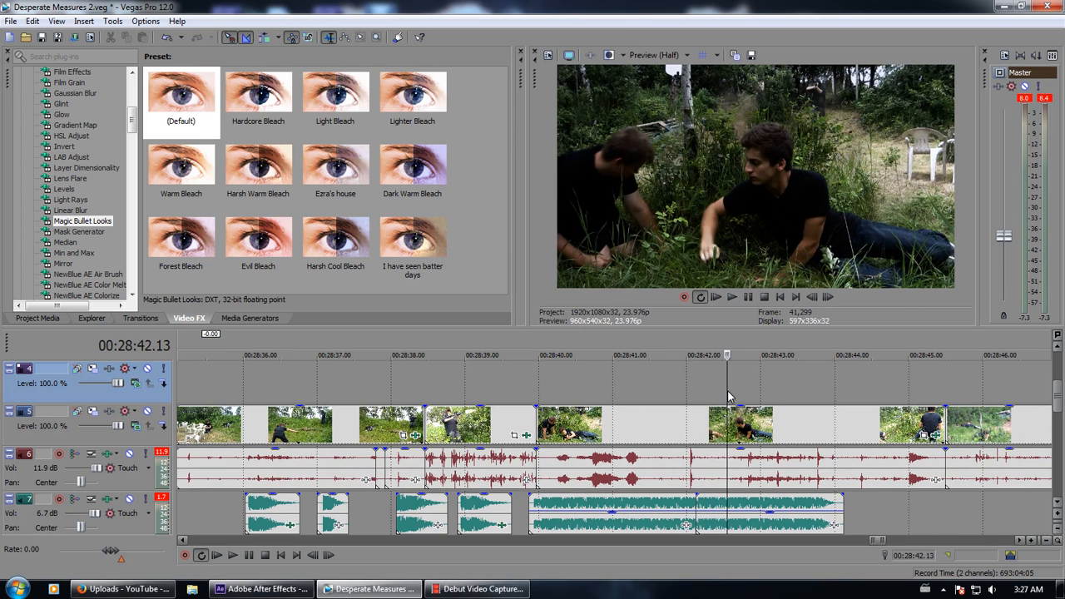
key(Right)
key(Right)
key(Right)
key(Right)
key(Right)
key(Right)
key(Right)
key(Right)
key(Right)
key(Right)
key(Right)
key(Right)
key(Right)
key(Right)
key(Right)
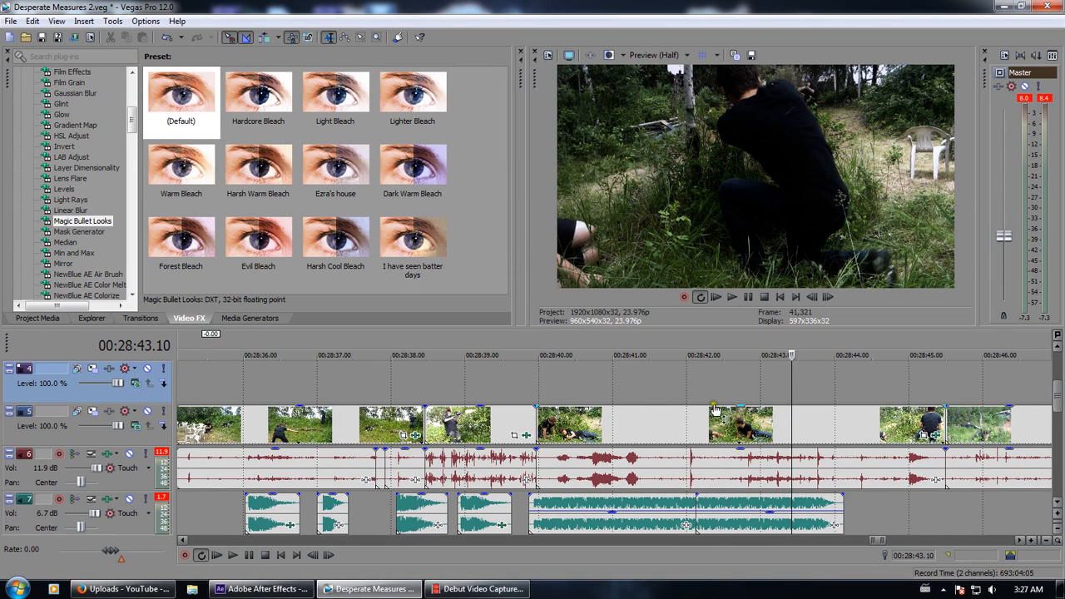
scroll(678, 393, down, 3)
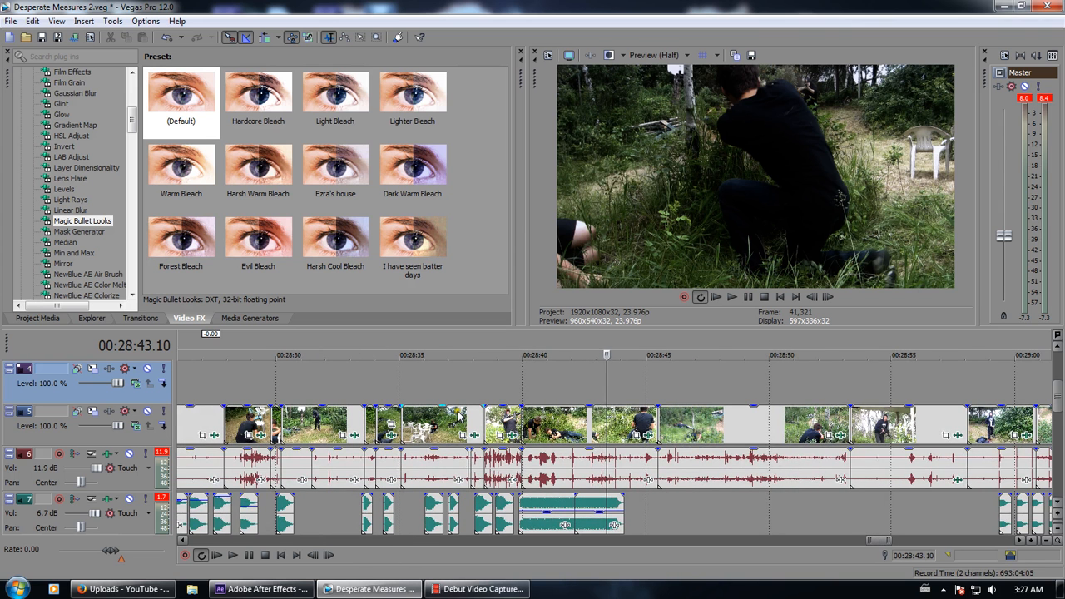
click(523, 388)
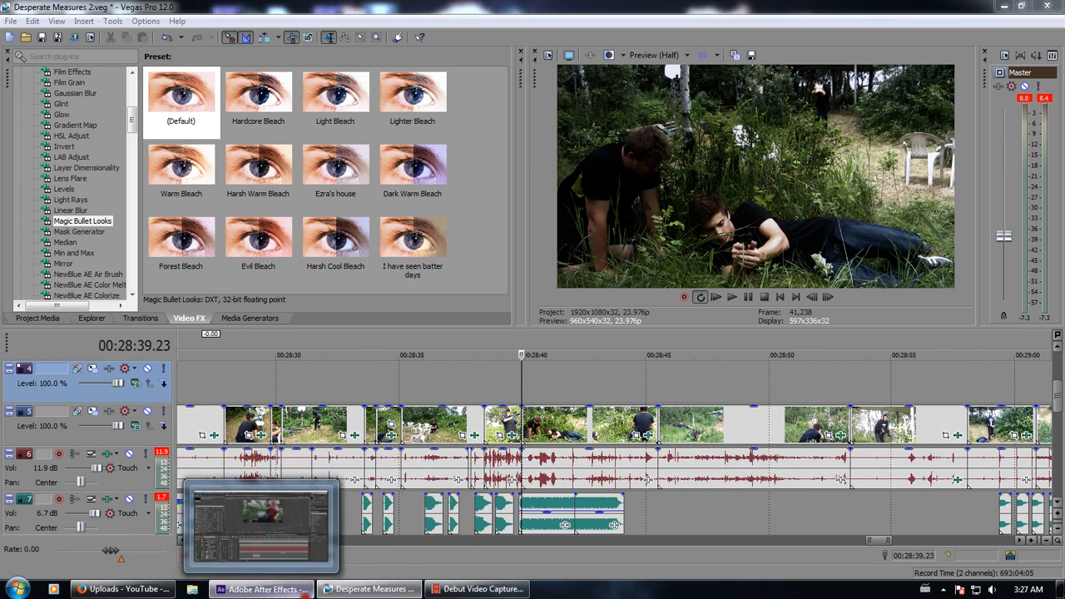
Switch to After Effects and examine the struck figure in composition [49] up close at 0:00:00:16
click(304, 589)
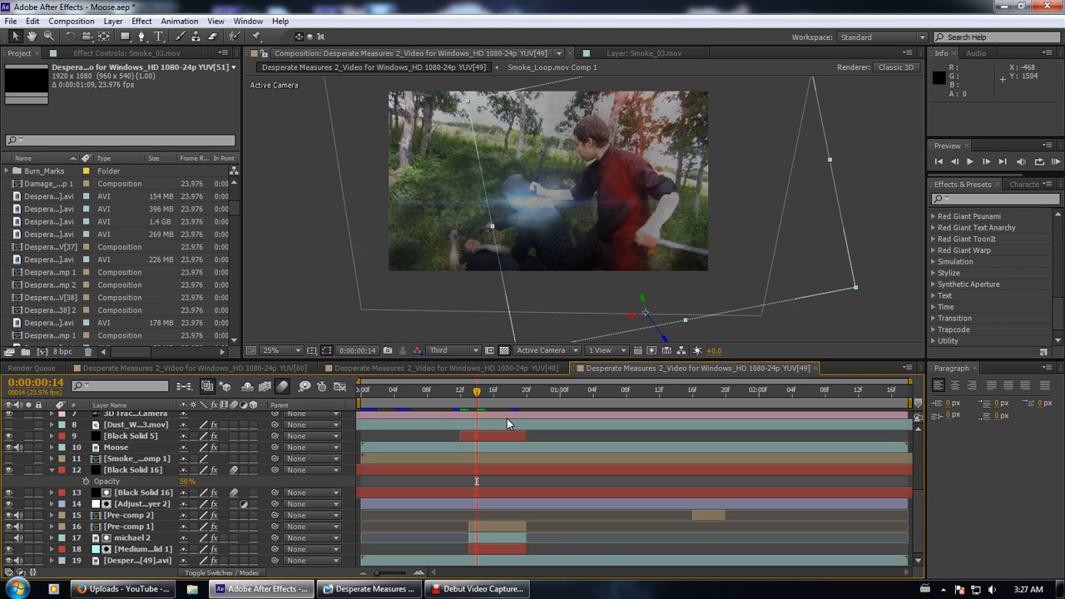
click(470, 393)
drag(471, 396, 493, 400)
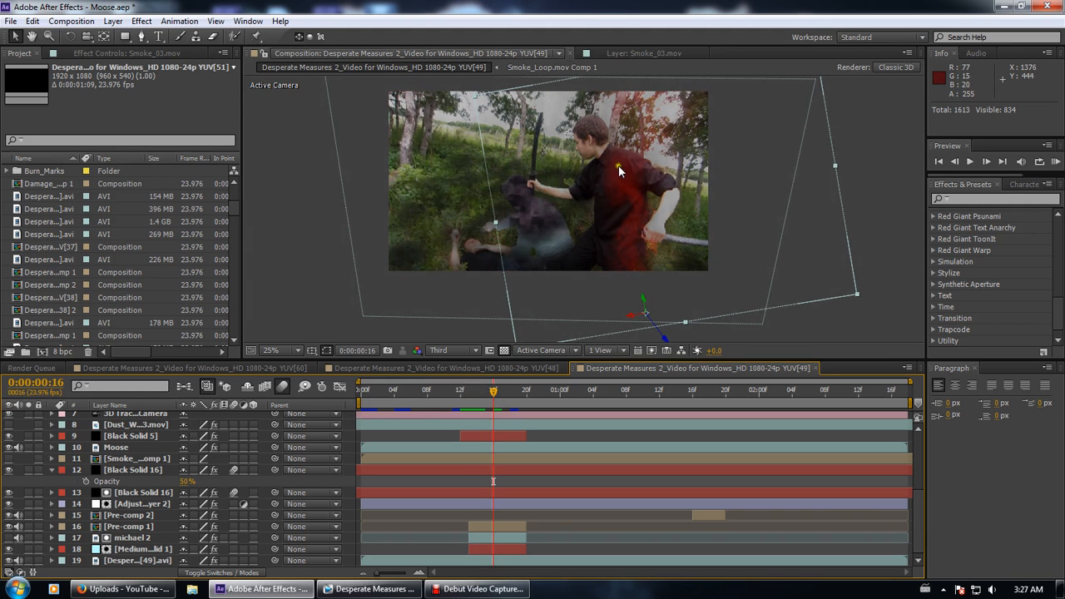
scroll(546, 216, up, 2)
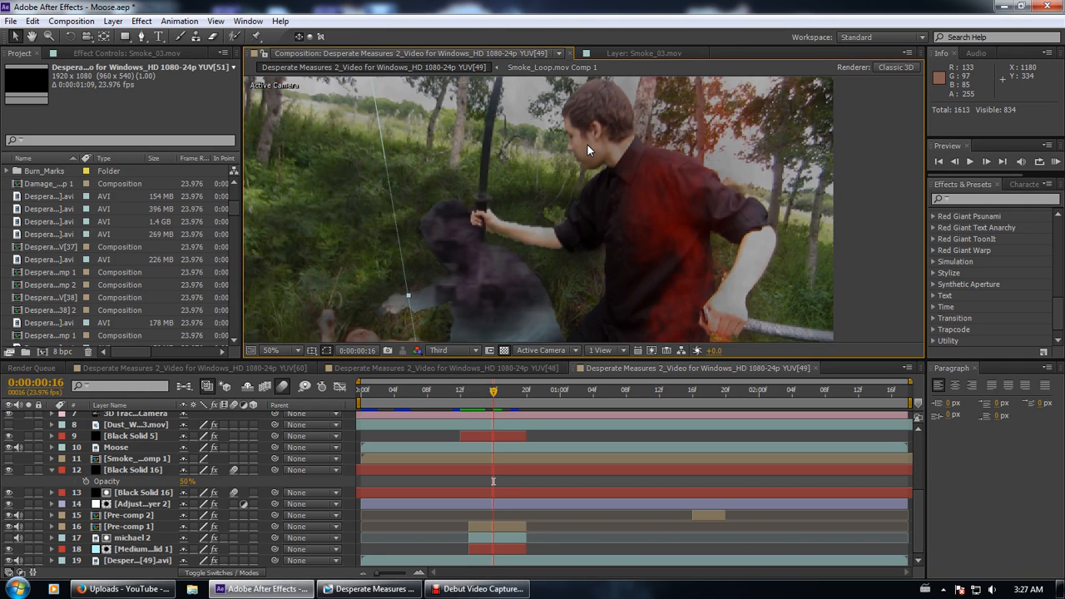
scroll(404, 228, down, 2)
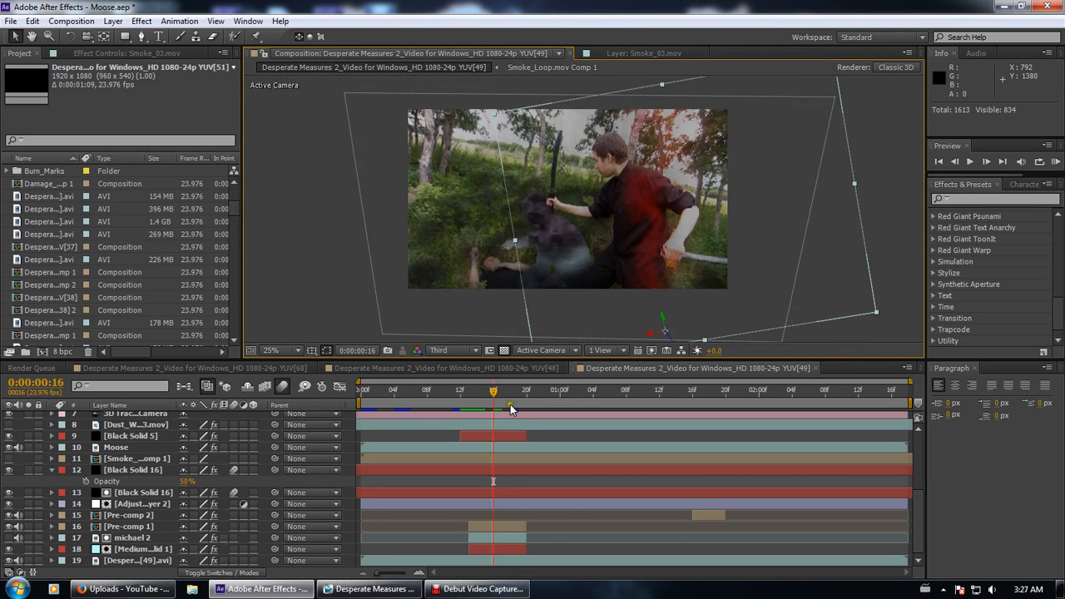
drag(484, 393, 493, 390)
Check the Smoke_Loop, Moose and Pre-comp 2 layers of composition [49] and open Pre-comp 1
click(136, 459)
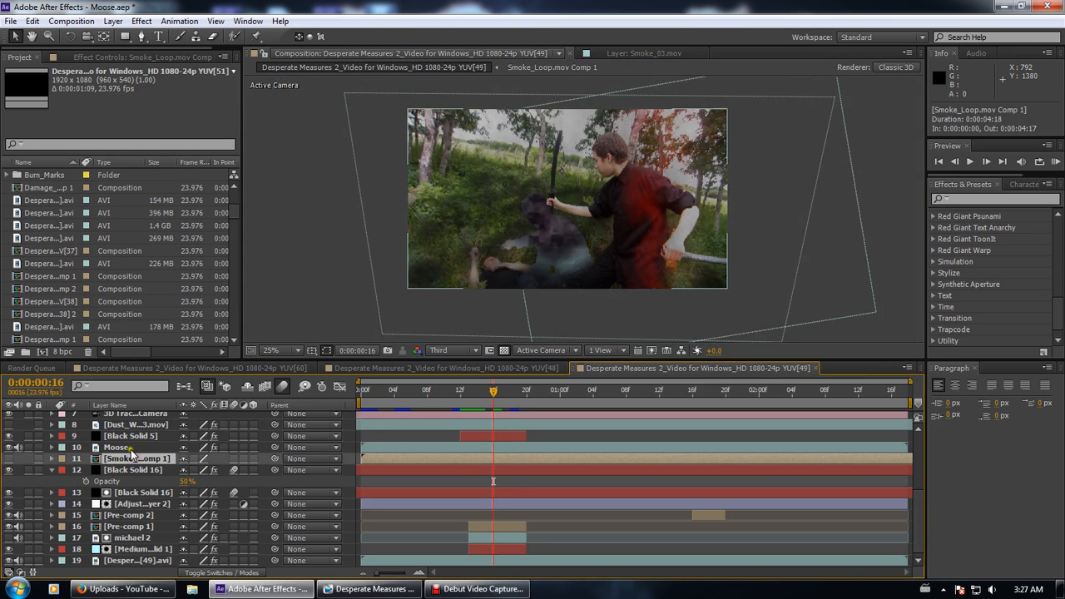
click(116, 448)
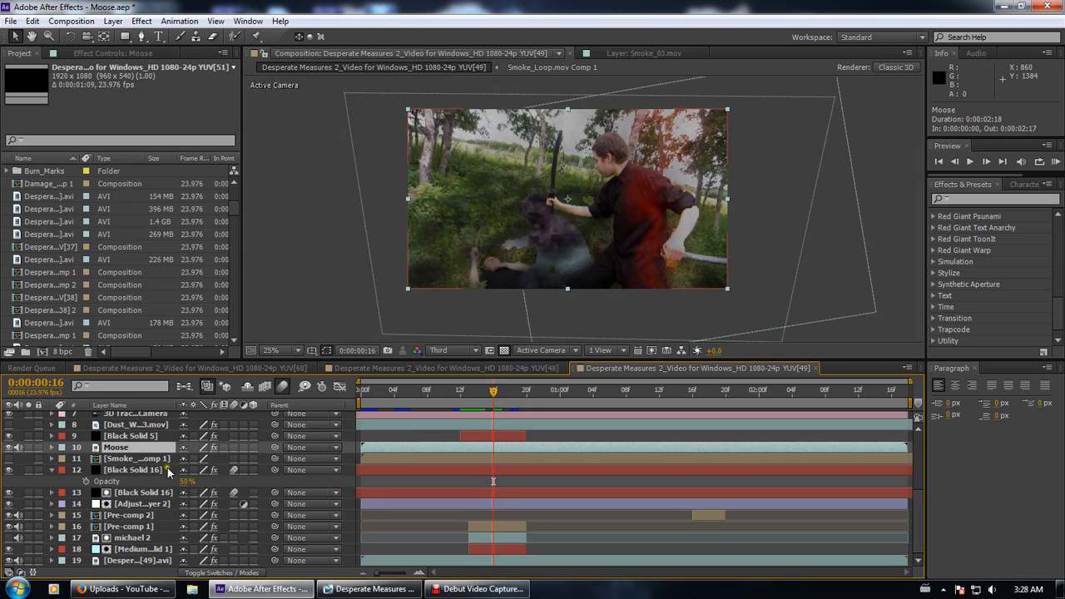
click(133, 515)
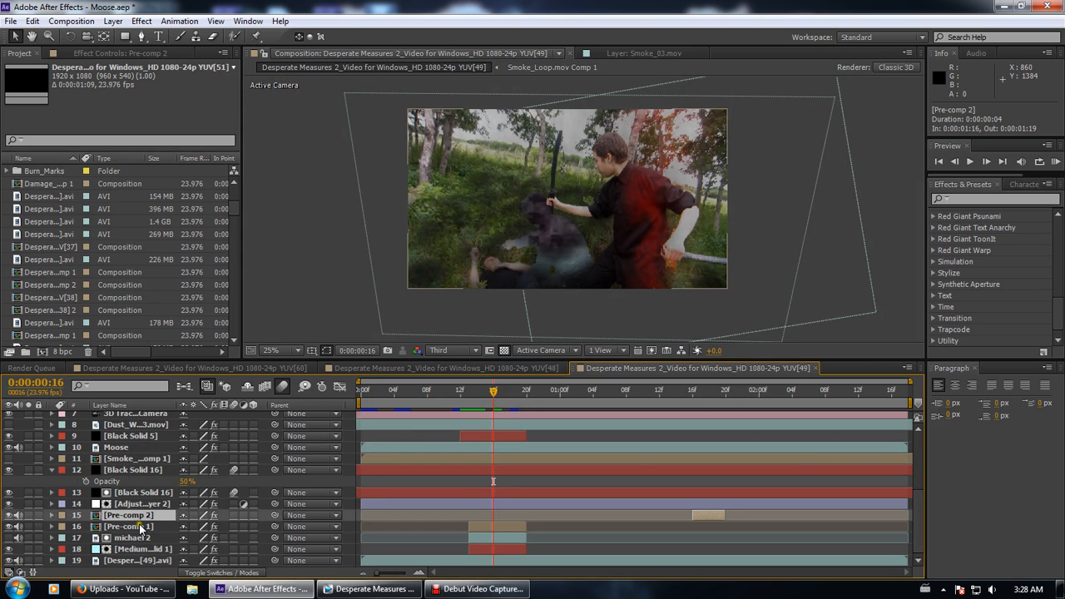
double_click(133, 526)
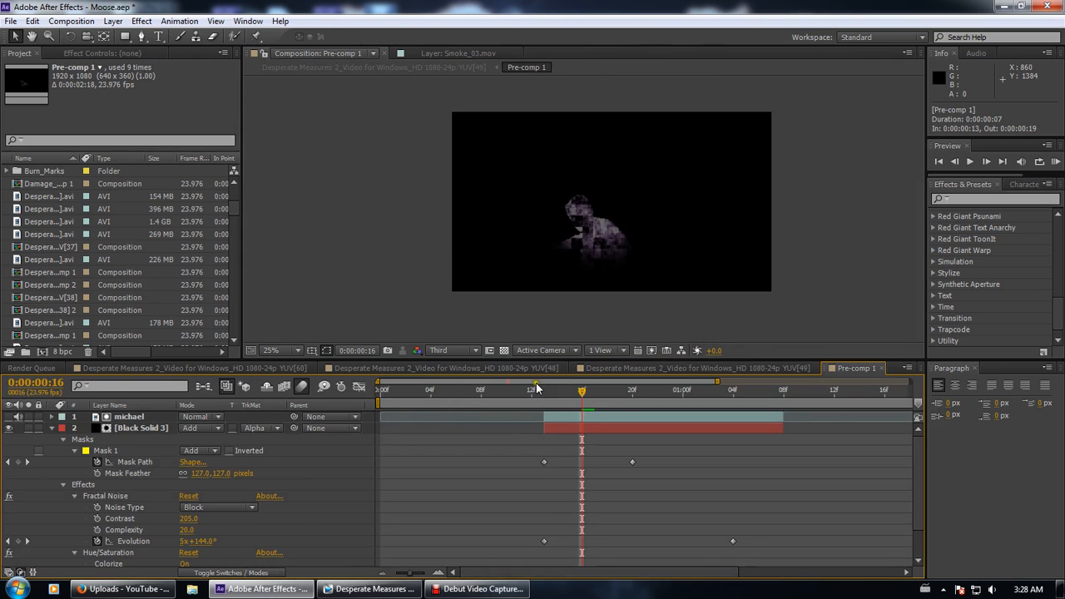
Select the footage layer above Black Solid 3 and scrub Pre-comp 1 from 0:00:00:13 to 0:00:00:17
click(544, 389)
click(136, 416)
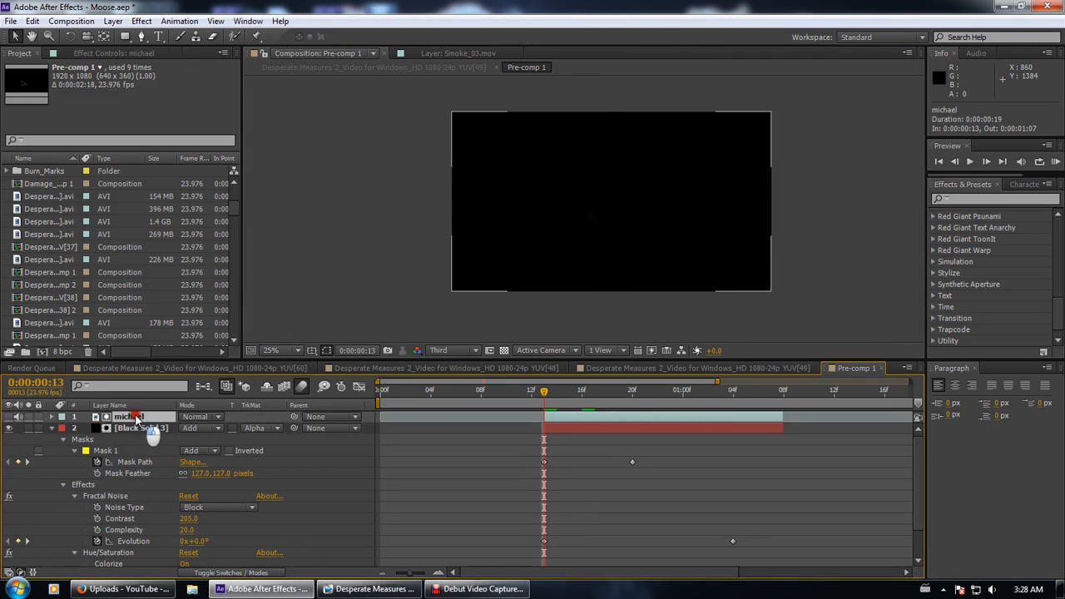
drag(544, 388, 597, 396)
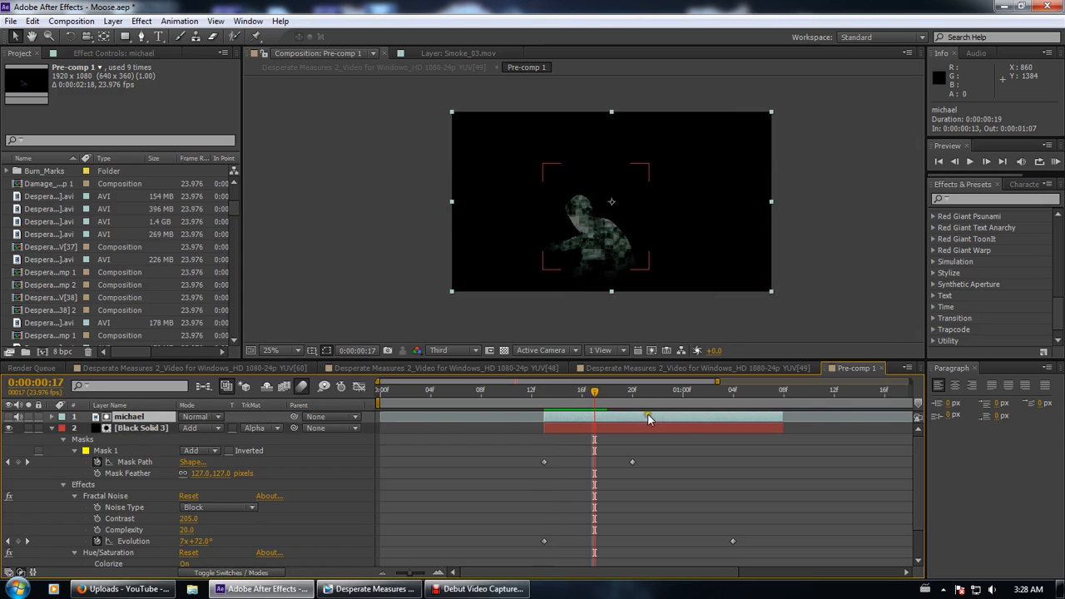
Show the effect settings of Black Solid 3 and look at the noise types available for its Fractal Noise
click(92, 53)
drag(569, 391, 607, 402)
click(162, 430)
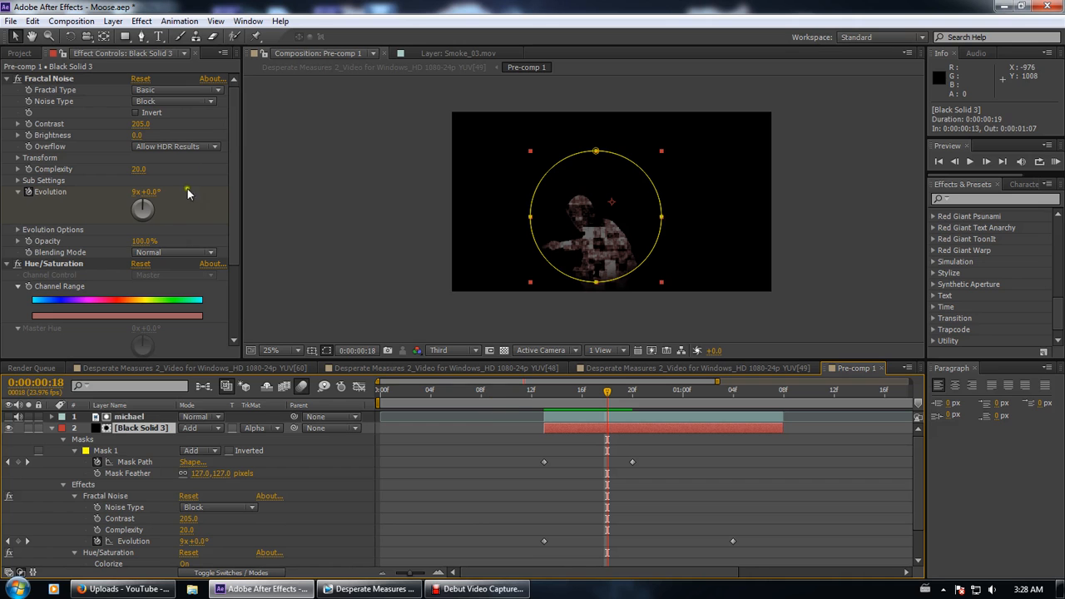
click(175, 102)
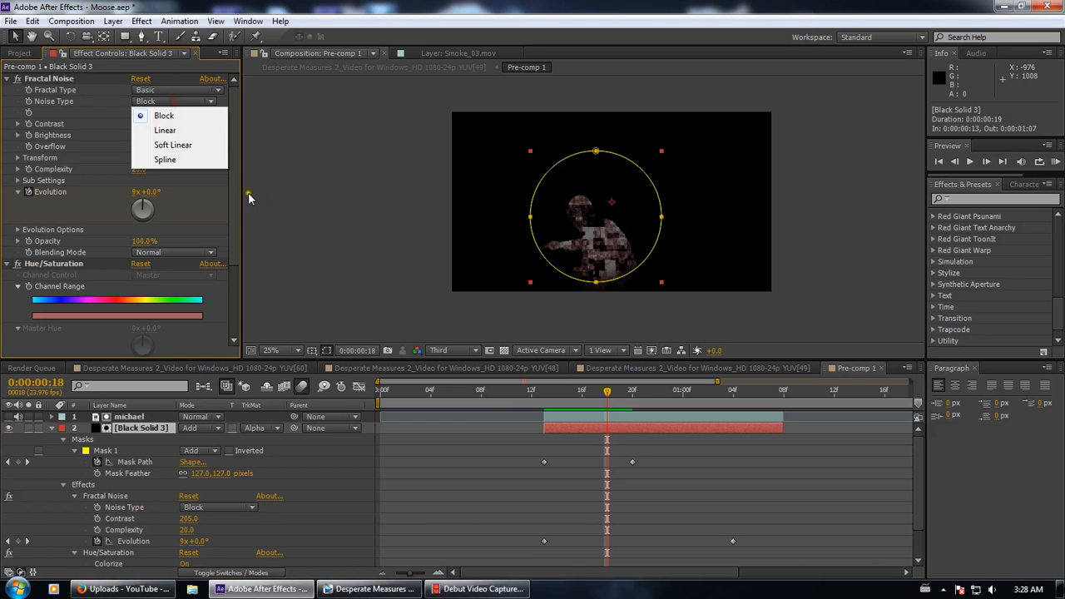
click(566, 422)
Review the animated noise and the Hue/Saturation colorize settings of Black Solid 3 at 0:00:00:18, and close Pre-comp 1
drag(574, 390, 619, 389)
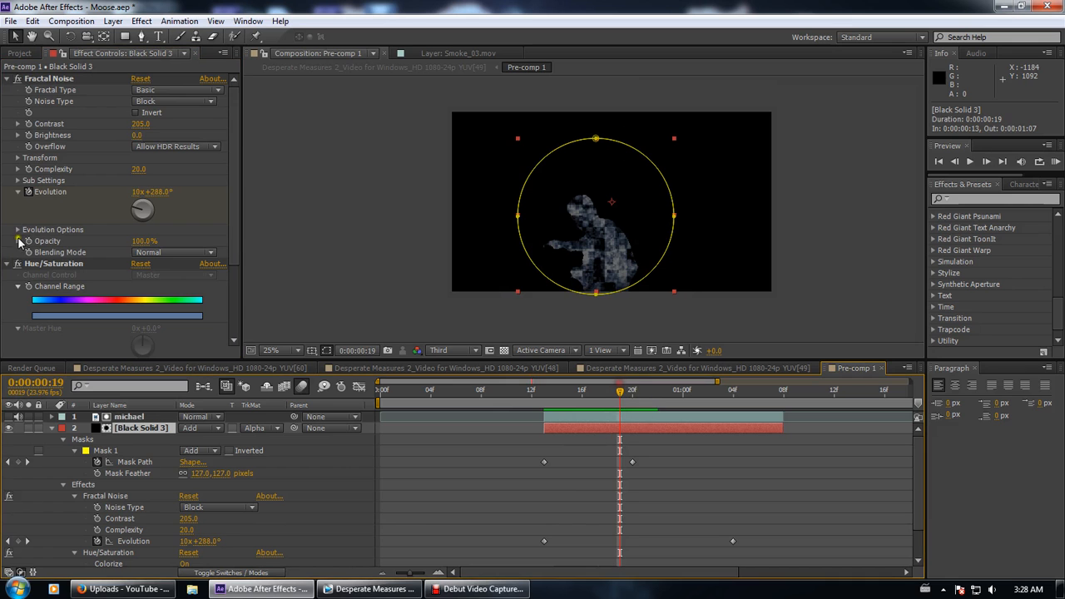
scroll(139, 282, down, 3)
drag(602, 390, 612, 427)
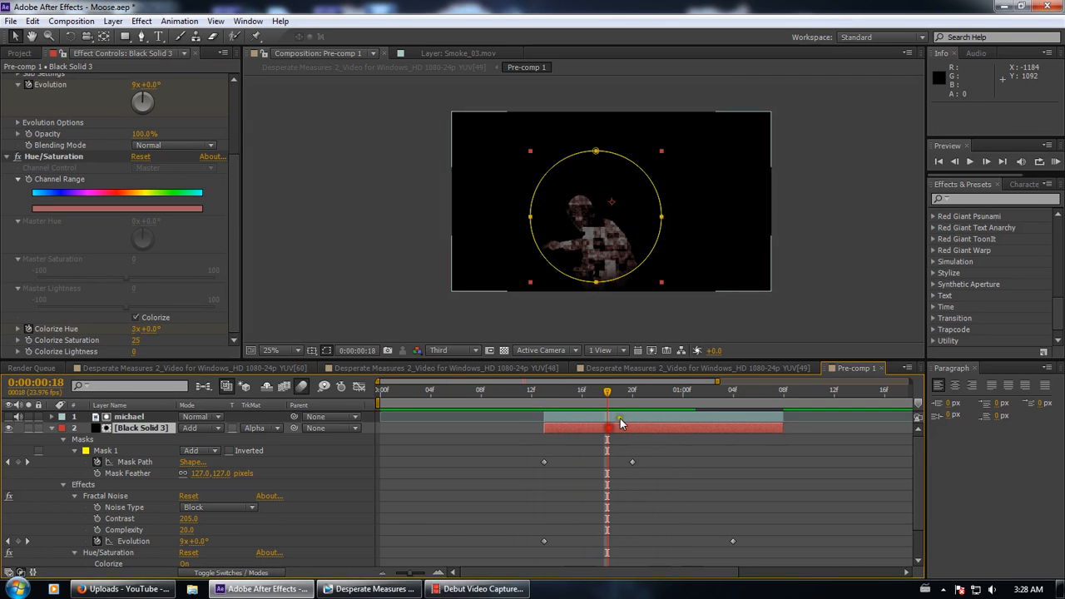
click(883, 368)
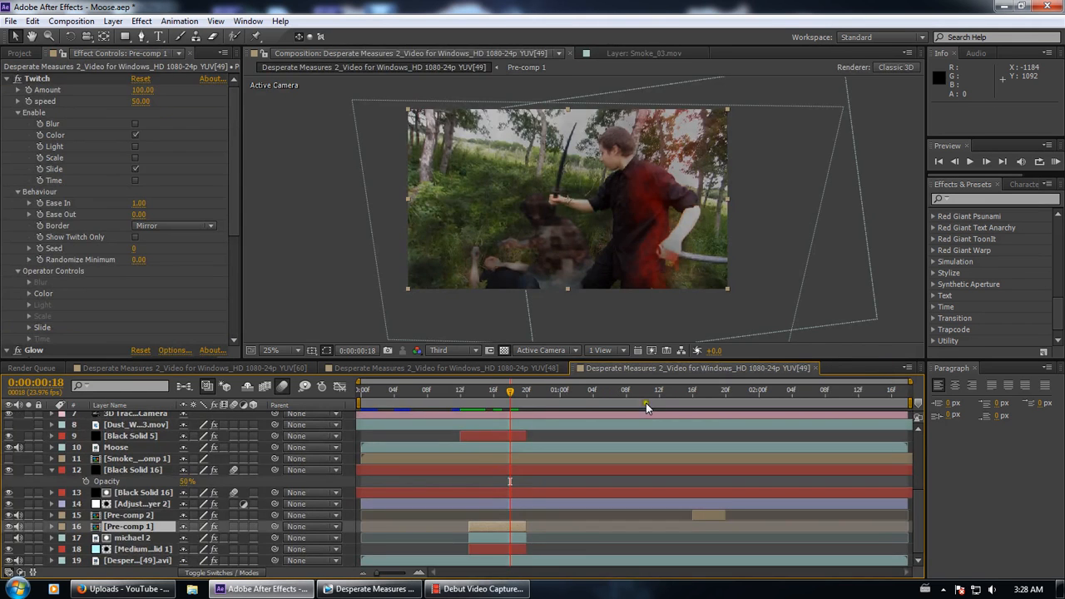
Solo the Medium Cyan Solid 1 layer to view its glow at 0:00:00:16 and 0:00:00:17, and turn solo off again
click(122, 550)
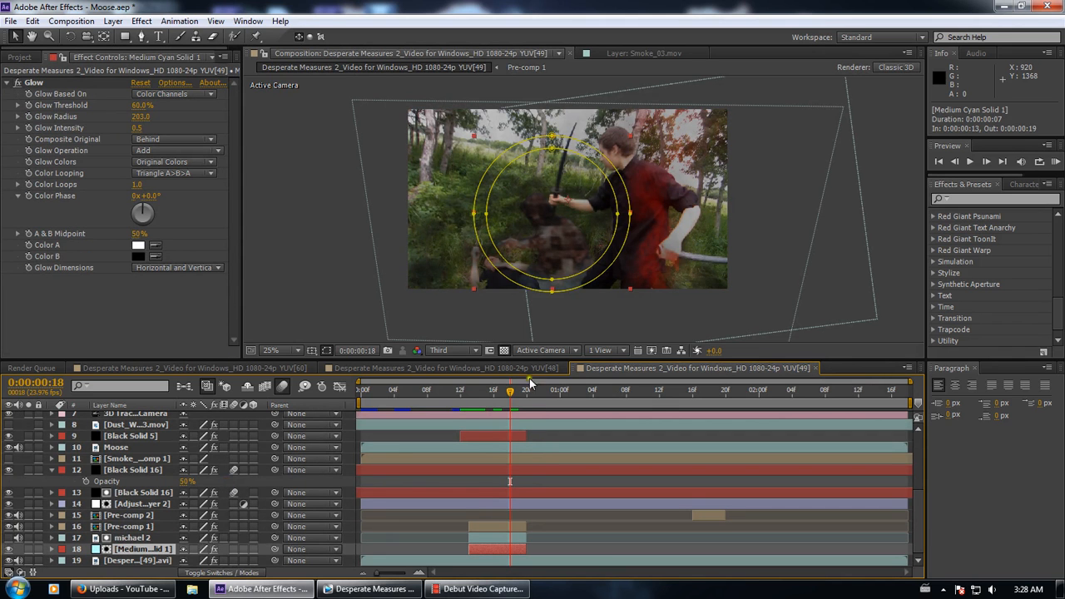
drag(509, 400, 495, 394)
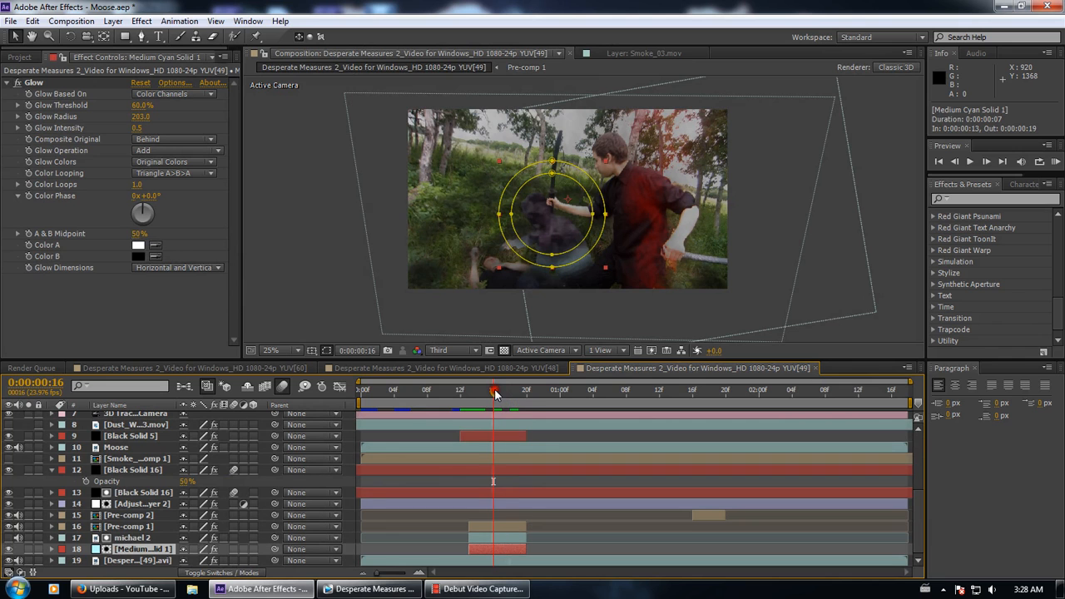
click(348, 476)
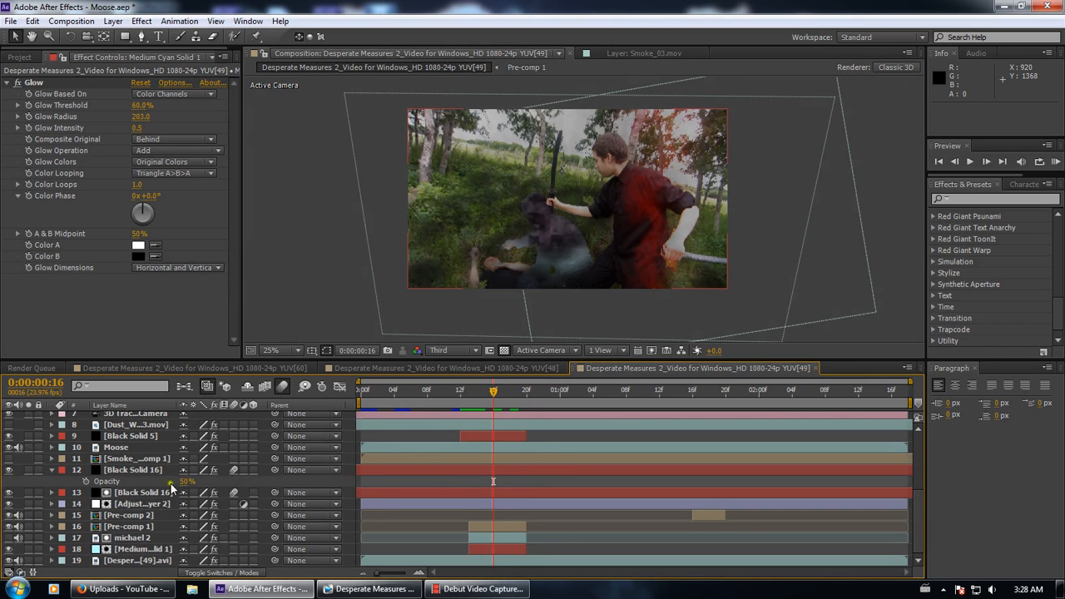
click(26, 550)
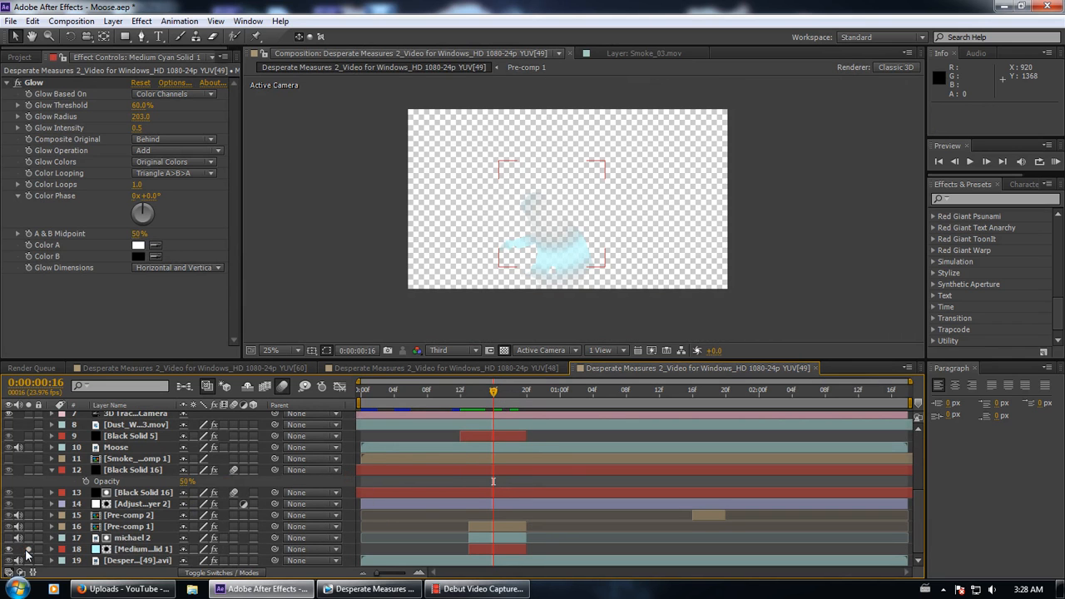
drag(494, 392, 508, 393)
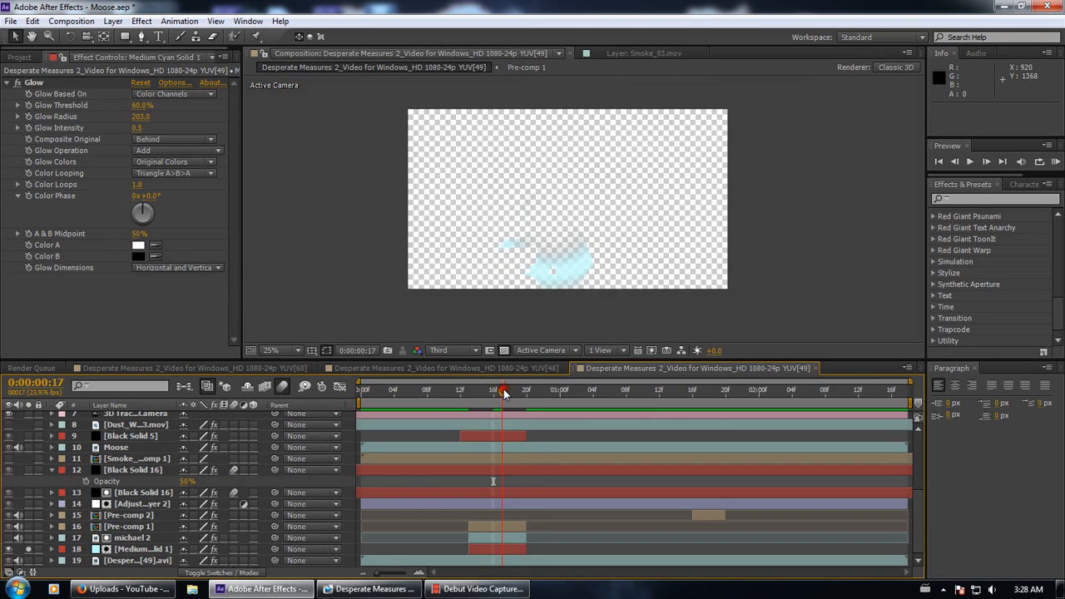
click(30, 550)
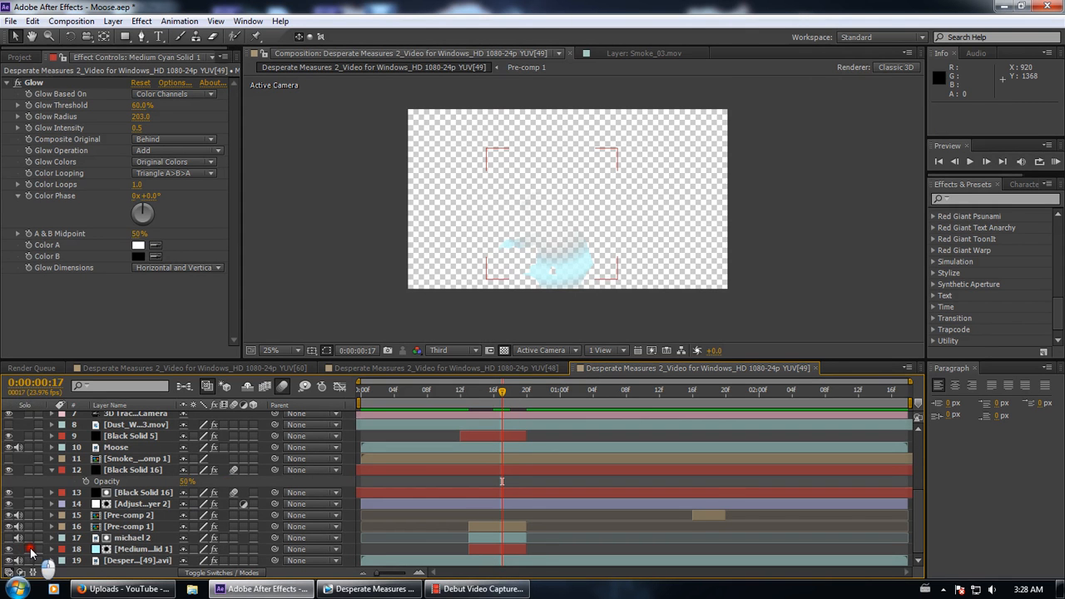
Toggle the visibility of Black Solid 5 off and on at 0:00:00:13 and close composition [49]
click(489, 391)
drag(489, 392, 469, 392)
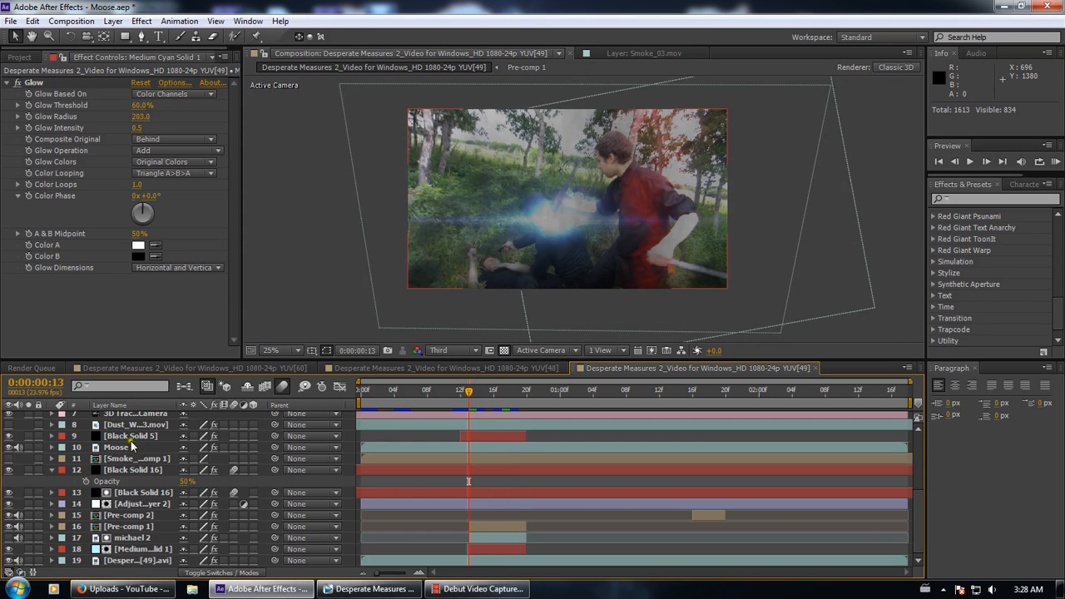
click(10, 436)
click(9, 436)
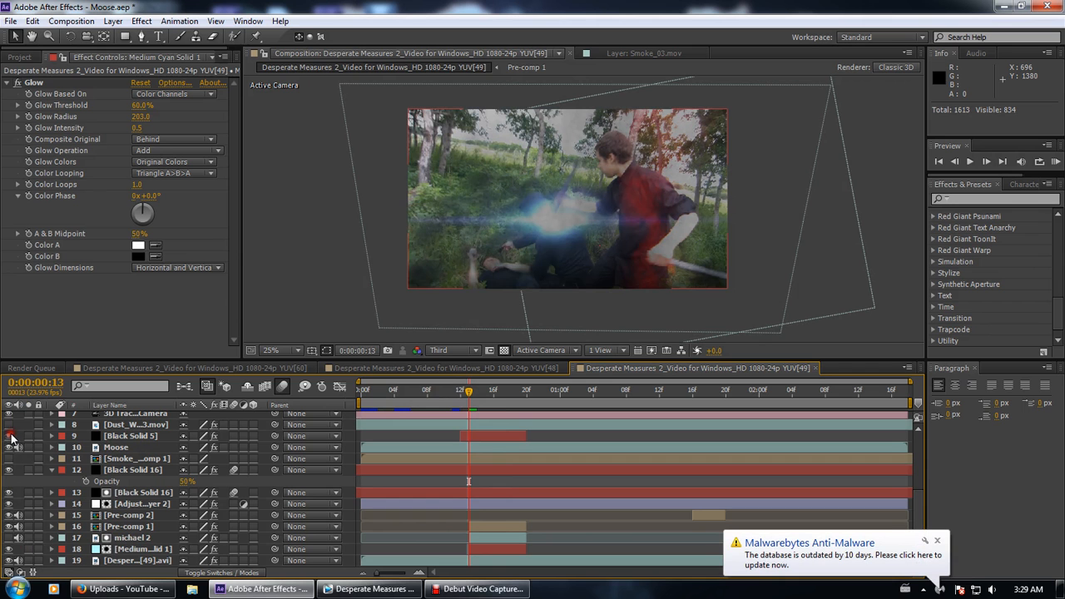
click(815, 369)
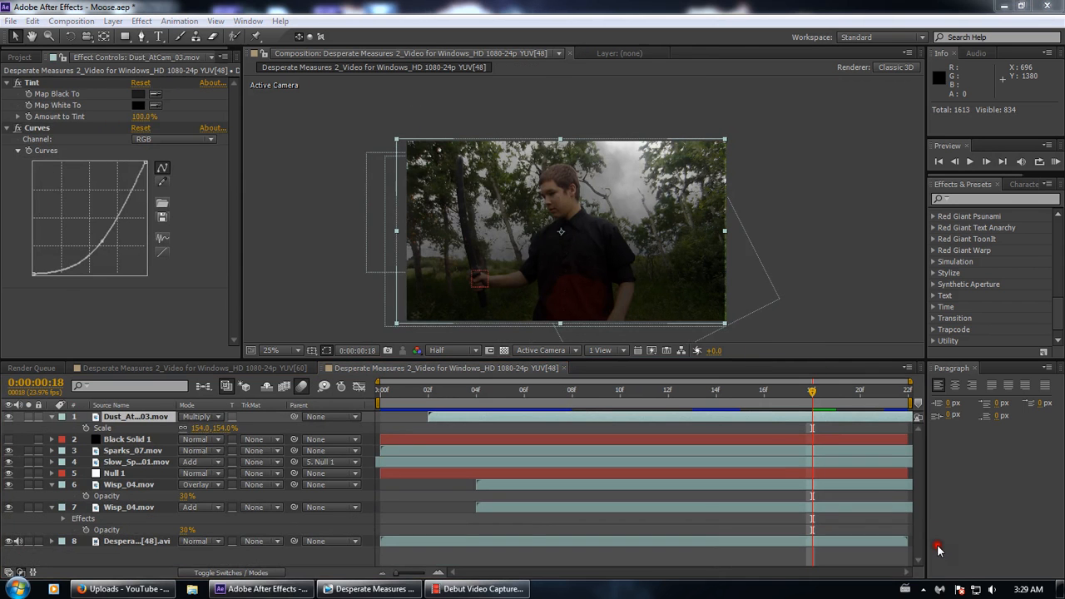
Look through the project's composition list and preview the thumbnails of compositions [51] to [54]
click(19, 57)
scroll(36, 290, down, 3)
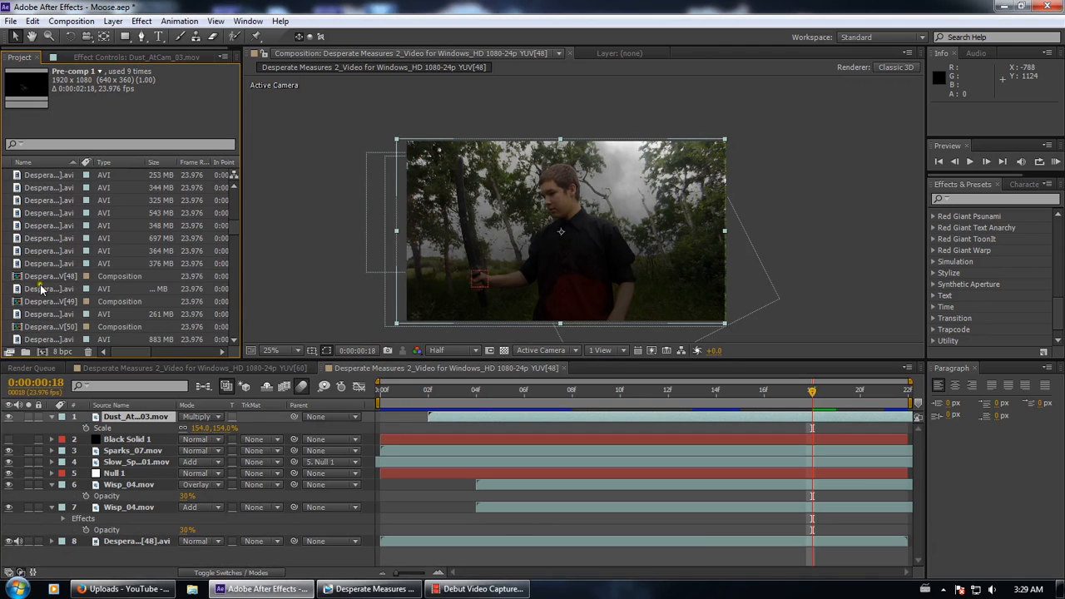
scroll(36, 290, down, 5)
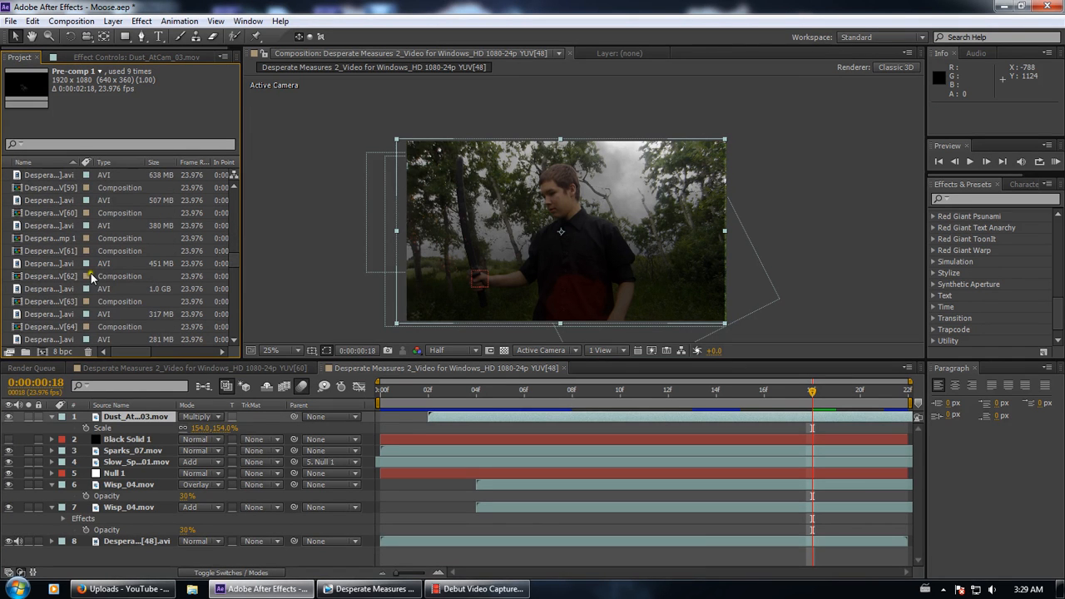
scroll(67, 263, up, 3)
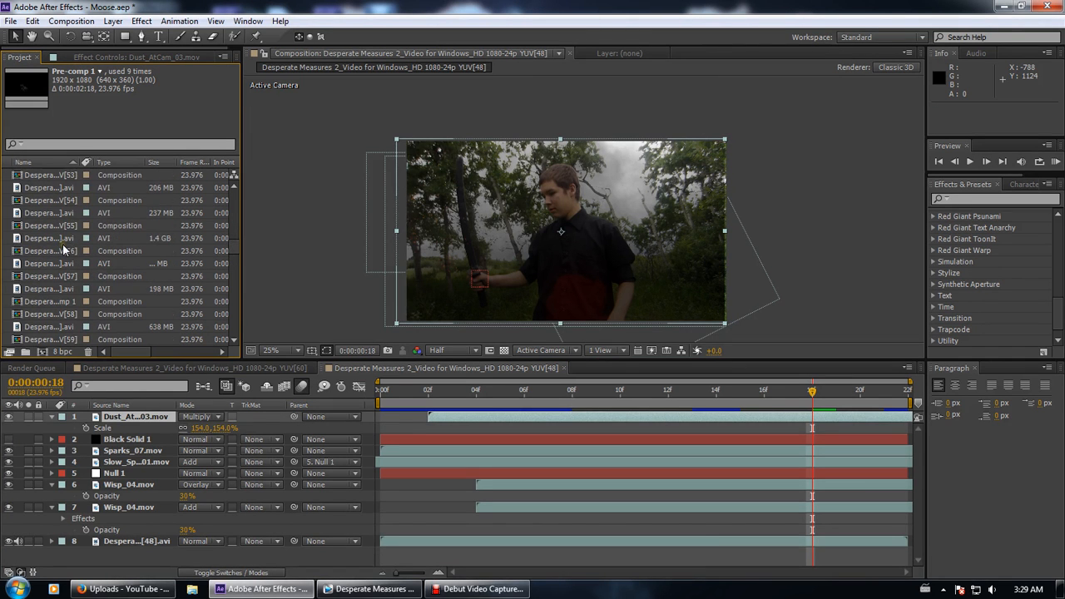
click(69, 176)
scroll(63, 196, up, 1)
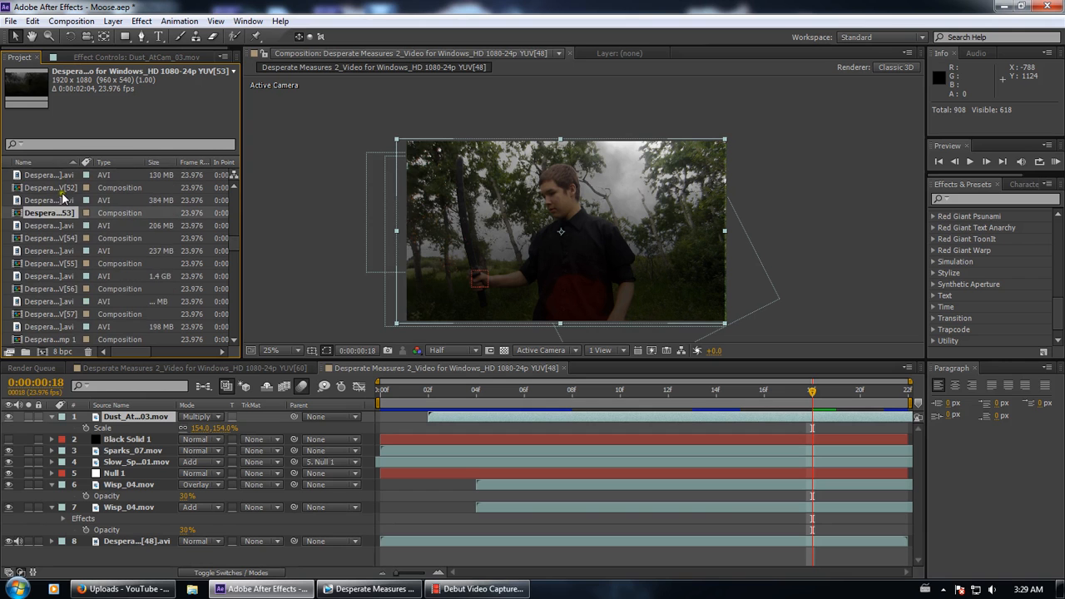
scroll(58, 206, up, 2)
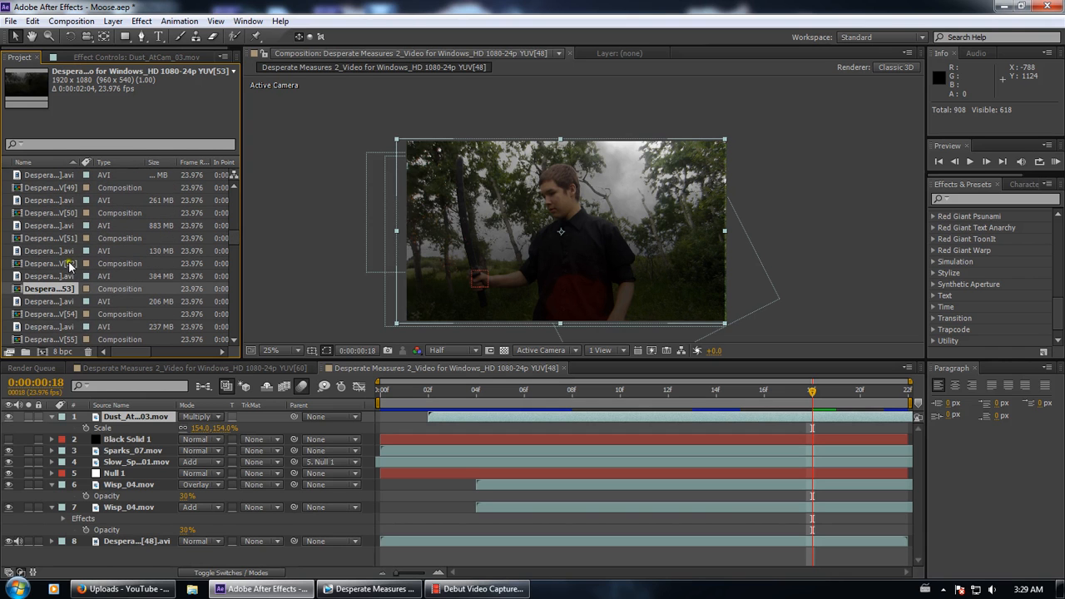
click(69, 264)
click(68, 238)
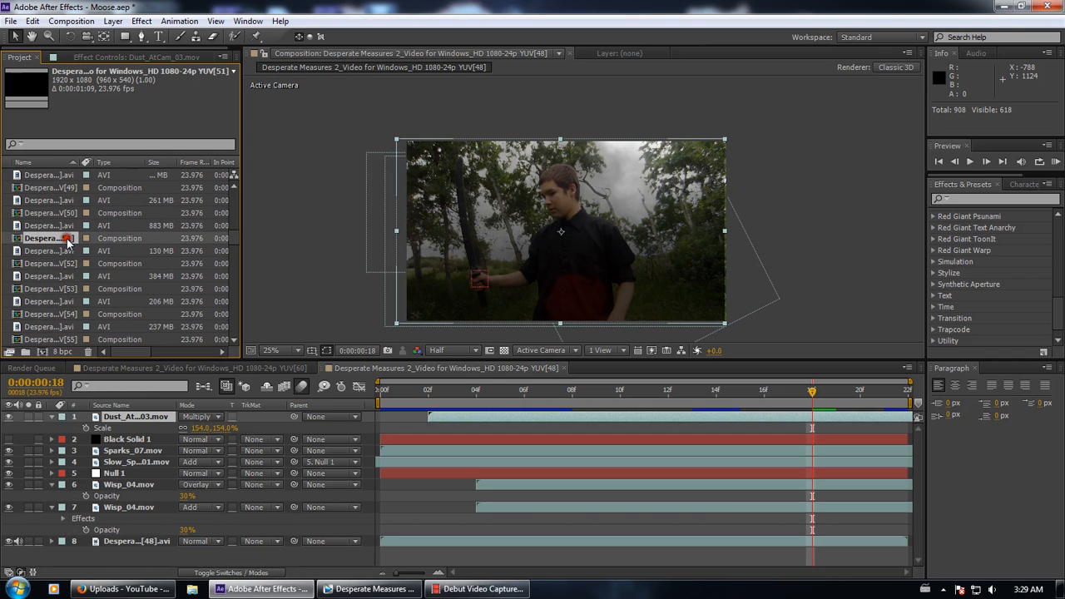
click(77, 313)
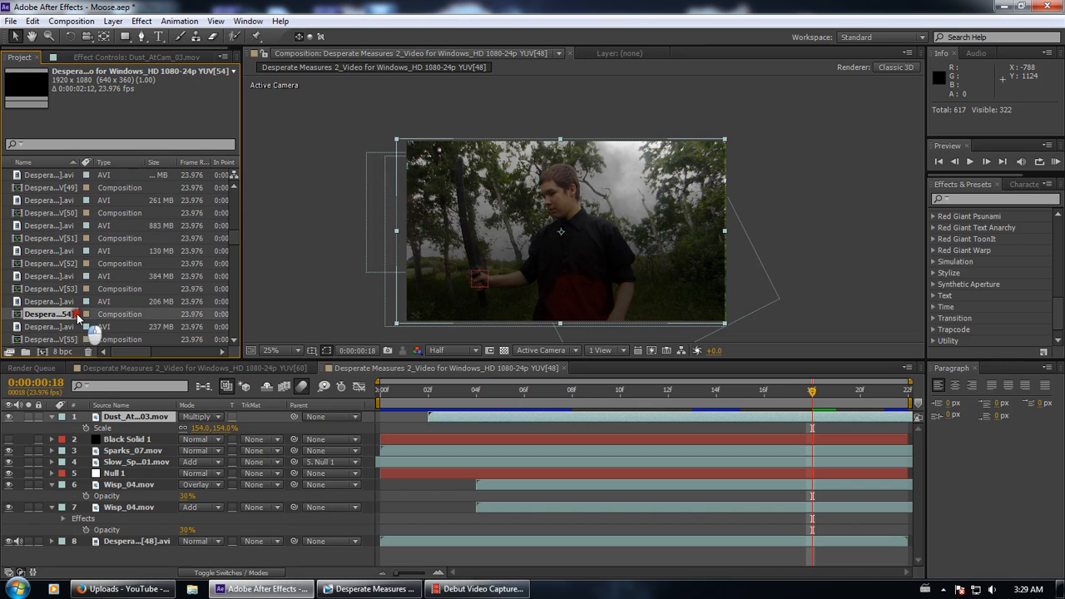
Open composition [57] from the project list and view its frame at 0:00:00:00
scroll(72, 315, down, 1)
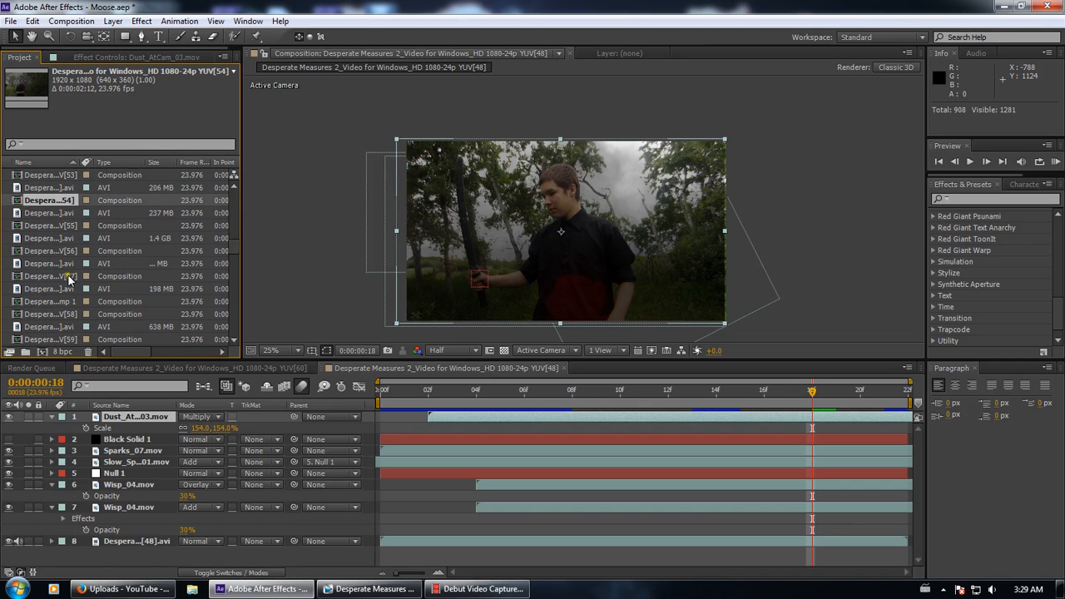
click(50, 275)
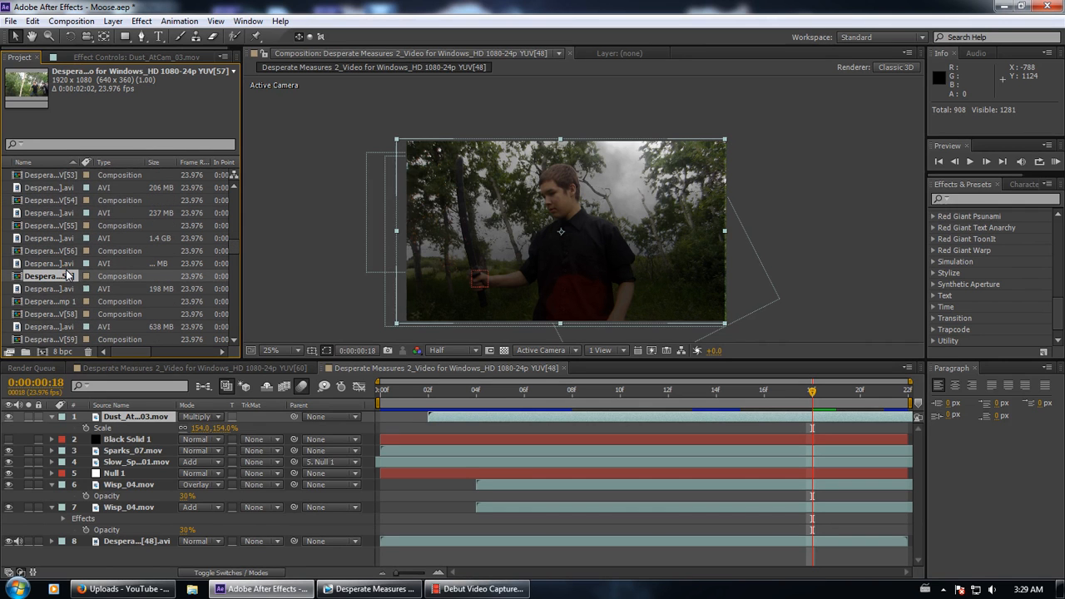
scroll(66, 266, down, 3)
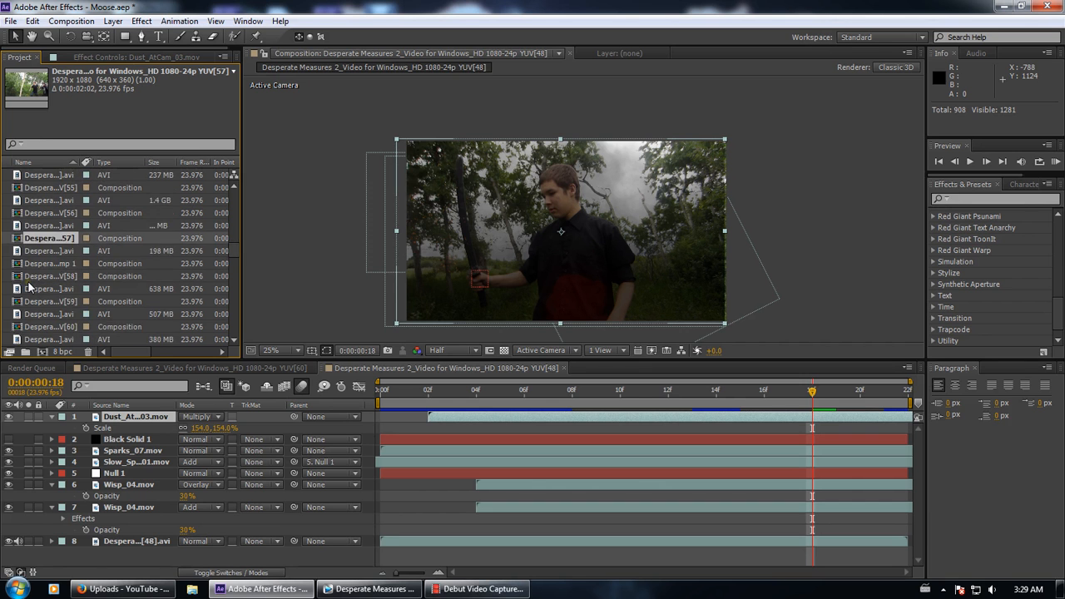
scroll(72, 220, up, 3)
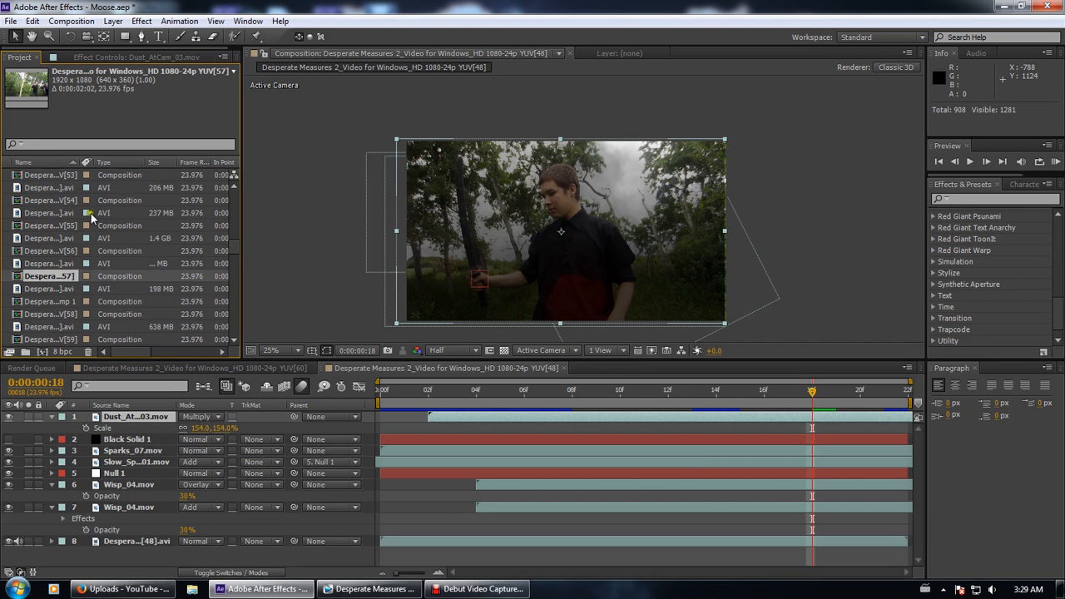
double_click(49, 273)
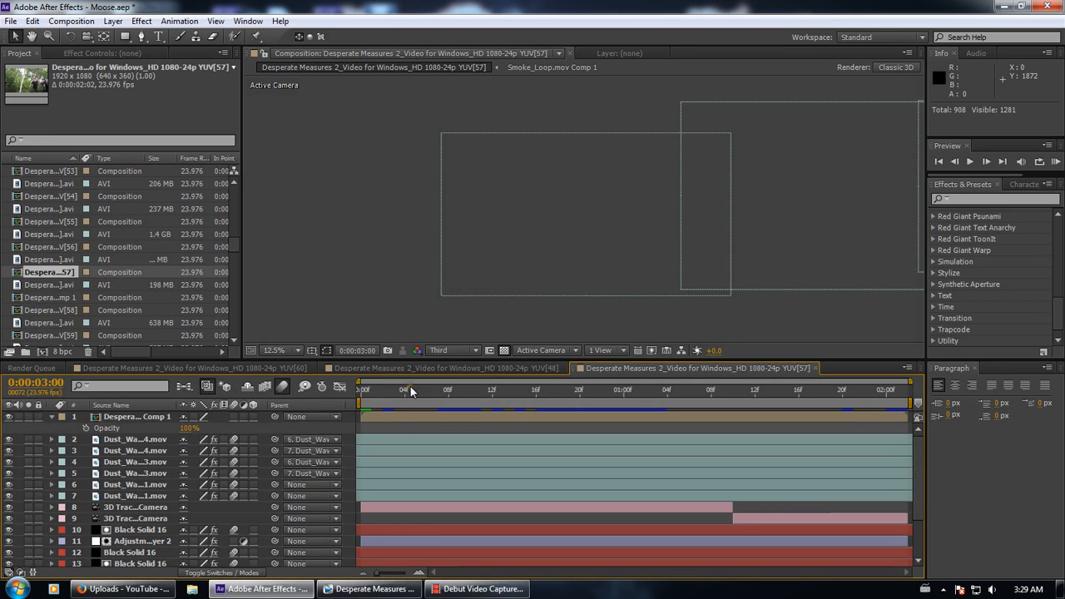
mouse_move(373, 390)
mouse_down()
mouse_move(336, 394)
mouse_move(384, 385)
mouse_move(361, 387)
mouse_up()
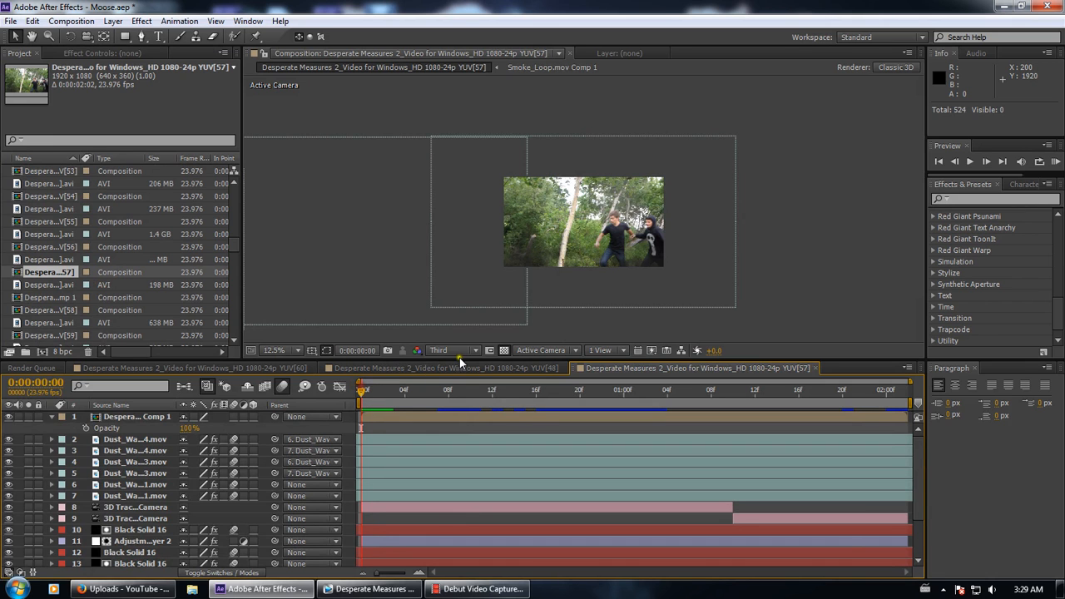
Set the preview resolution of composition [57] to Full
click(452, 355)
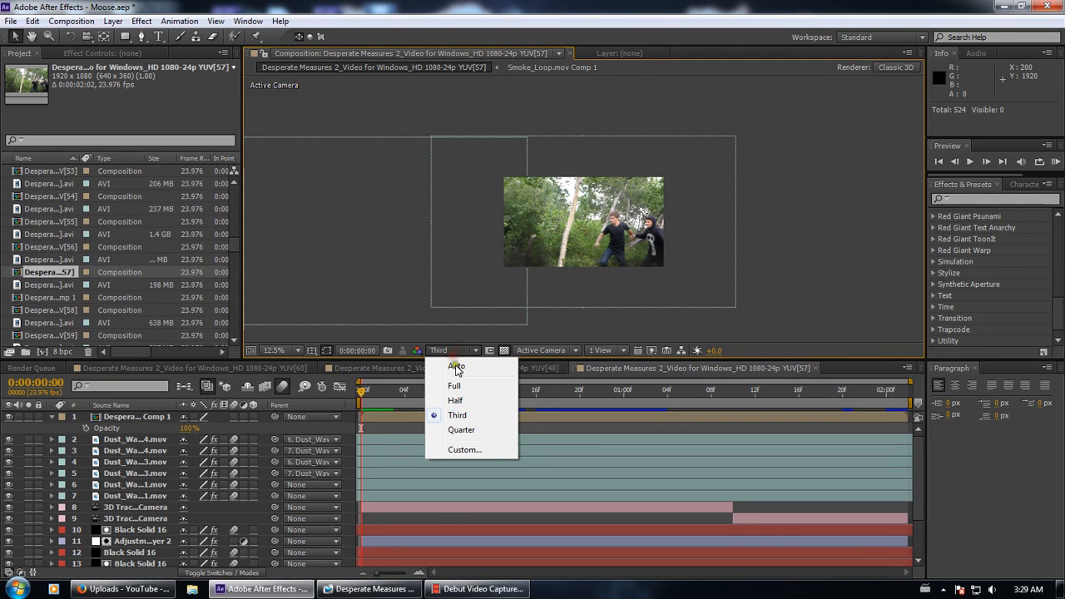
click(453, 386)
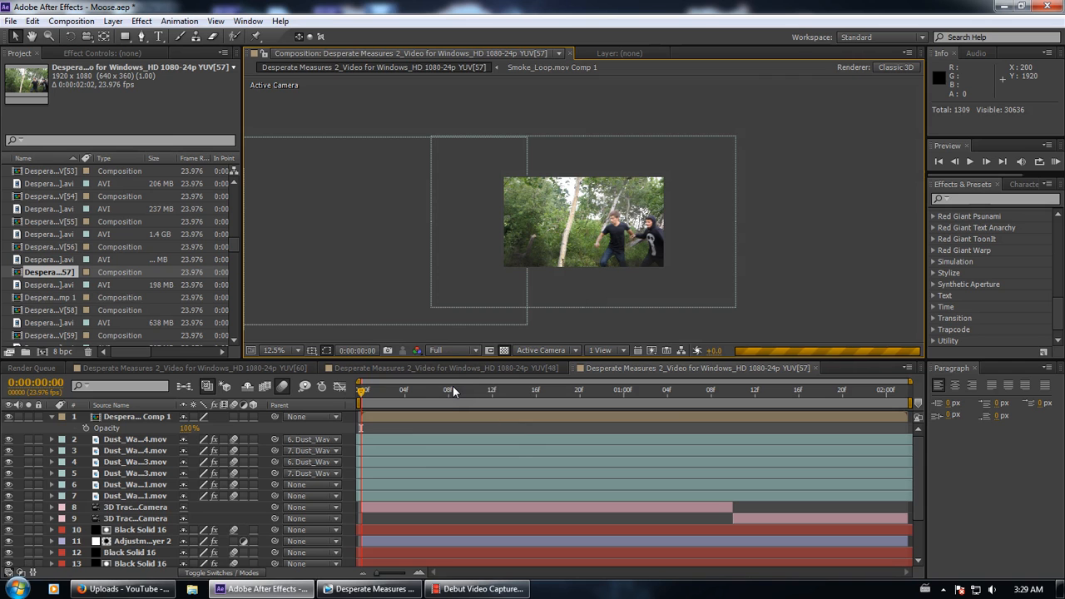
click(448, 389)
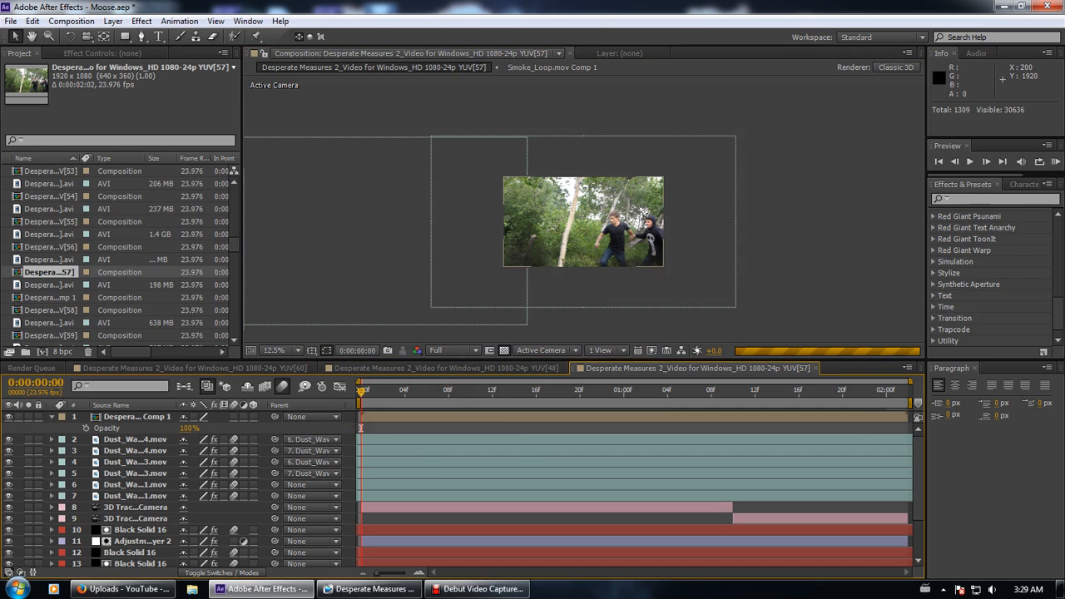
Open composition [55] and scrub from its first frame to 0:00:00:15
click(62, 247)
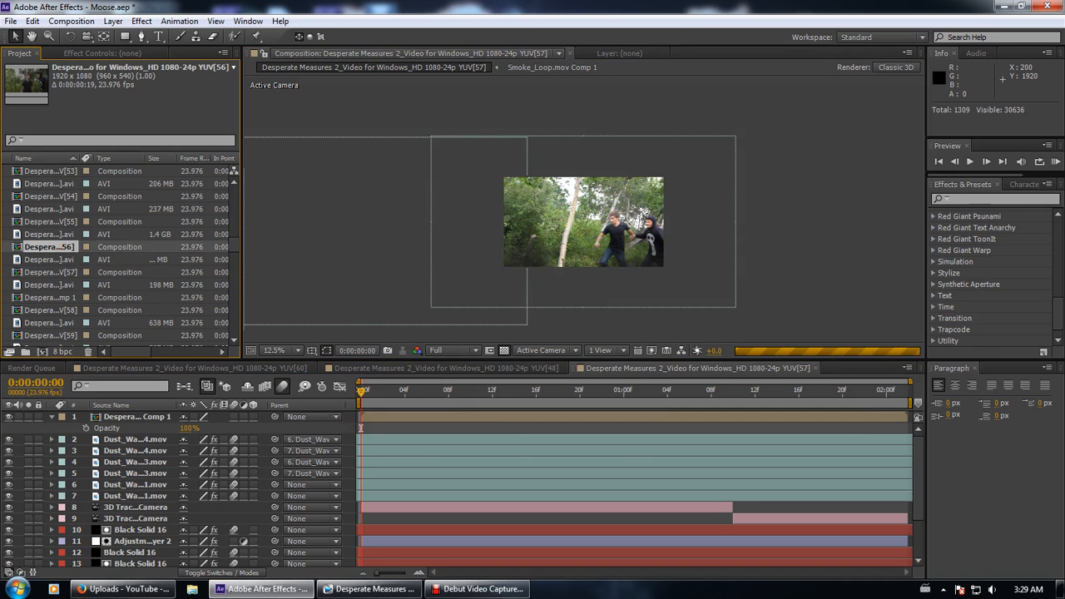
click(60, 222)
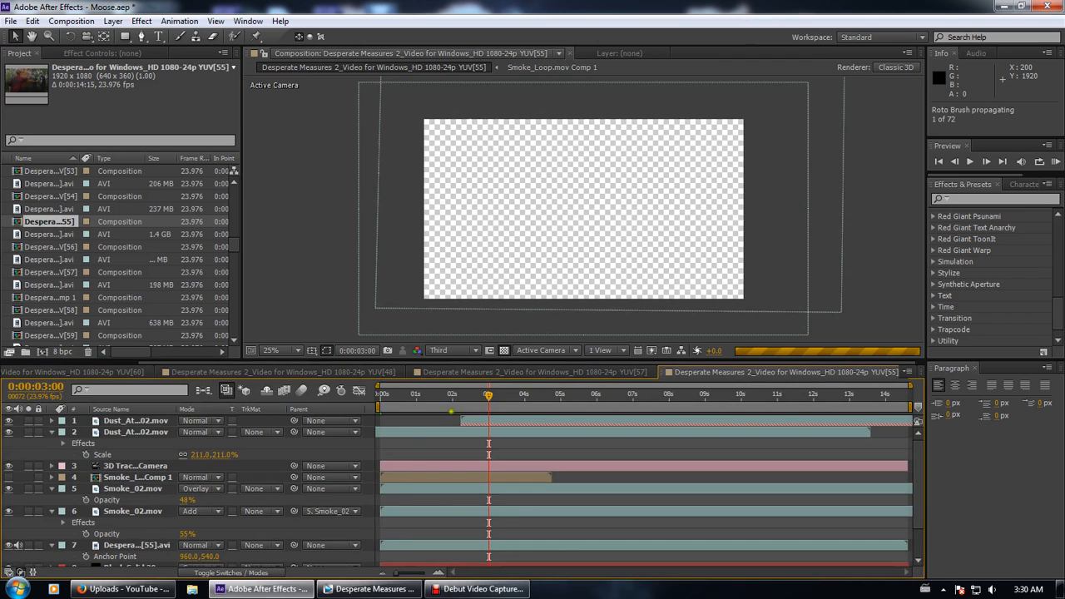
key(Home)
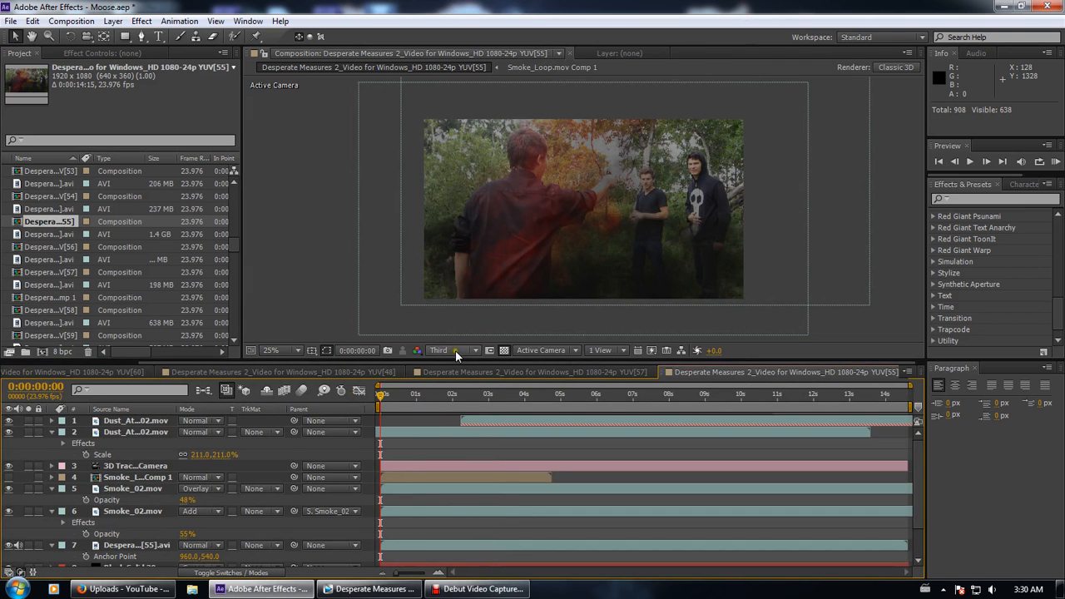
drag(380, 394, 407, 394)
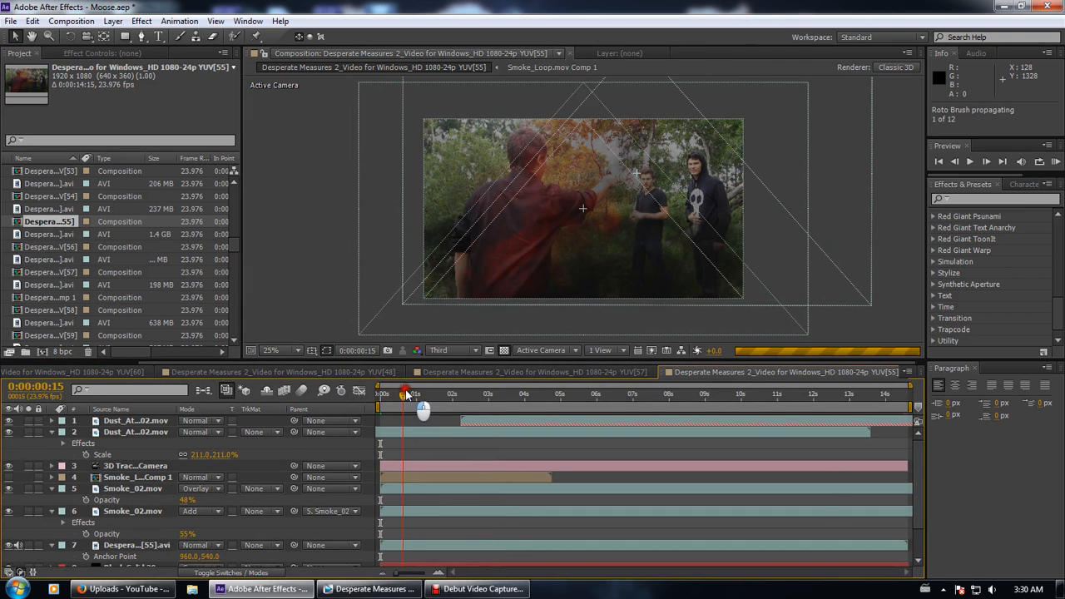
Inspect the composited shot of composition [55] close up around the two standing actors
scroll(615, 289, up, 3)
drag(614, 289, 537, 268)
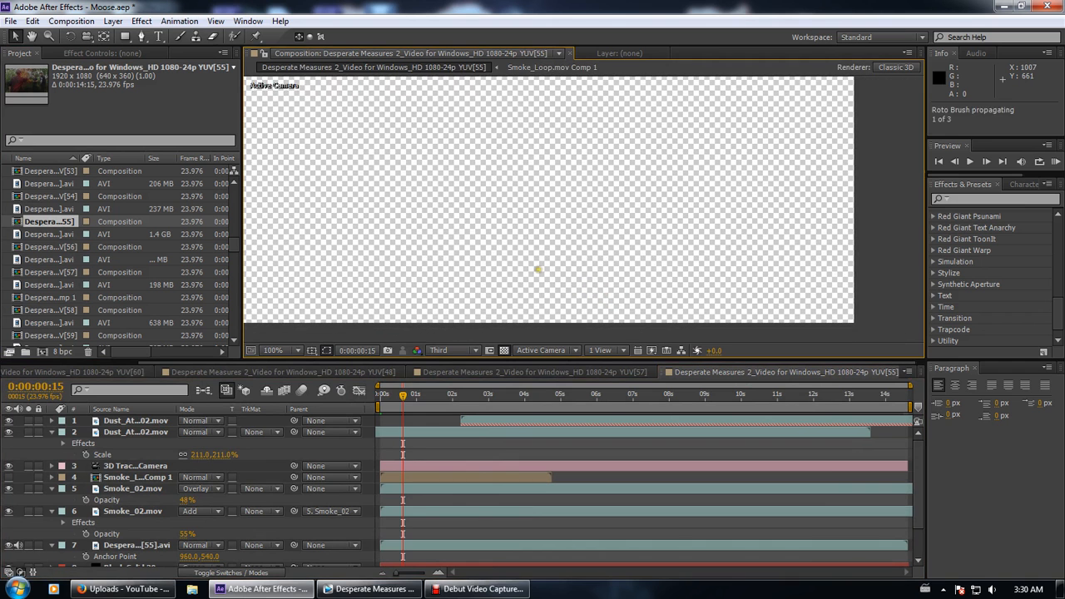
scroll(538, 214, down, 1)
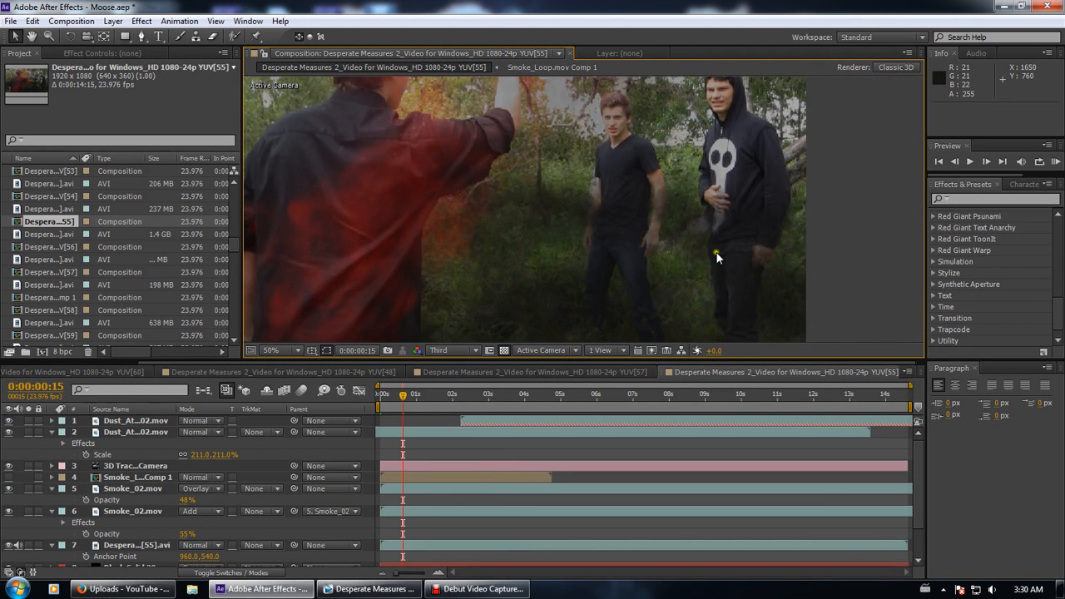
scroll(715, 271, up, 1)
Show the CC Rainfall settings of Black Solid 20 and view the whole frame
scroll(82, 471, down, 2)
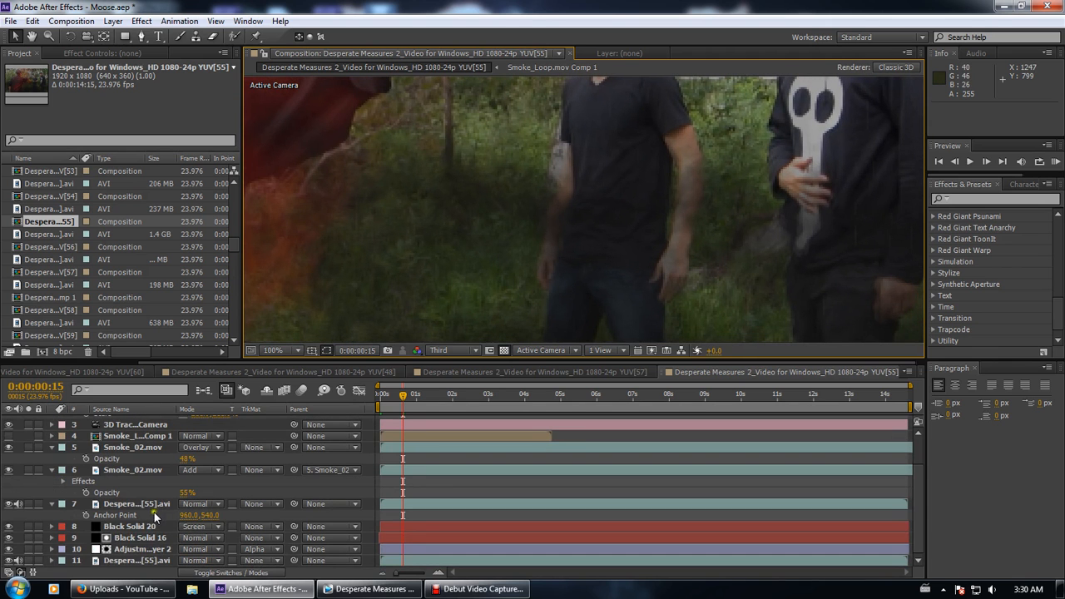
click(133, 537)
click(133, 526)
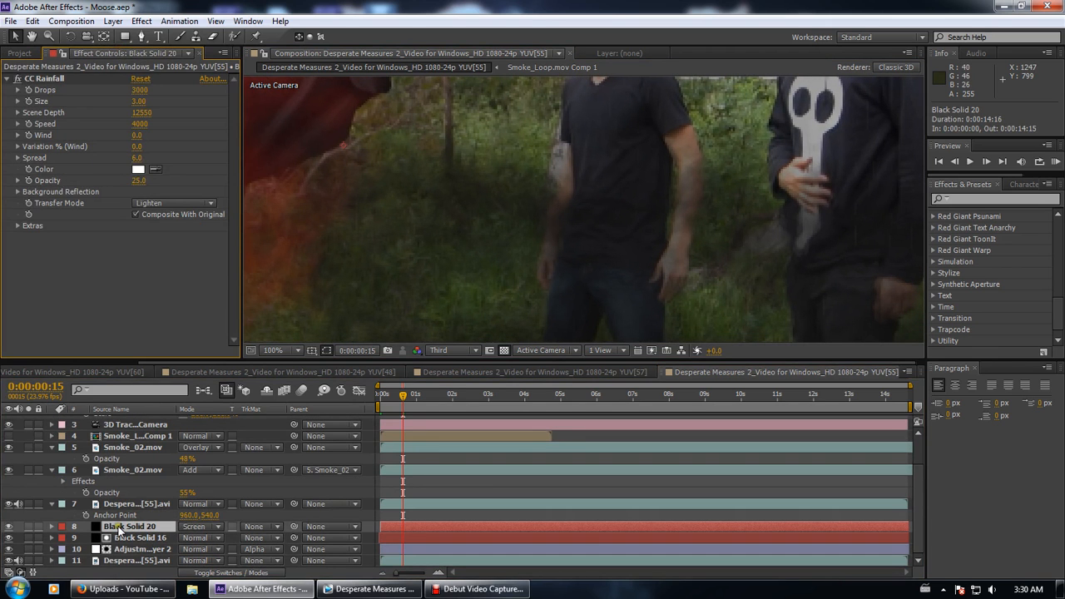
scroll(555, 213, down, 4)
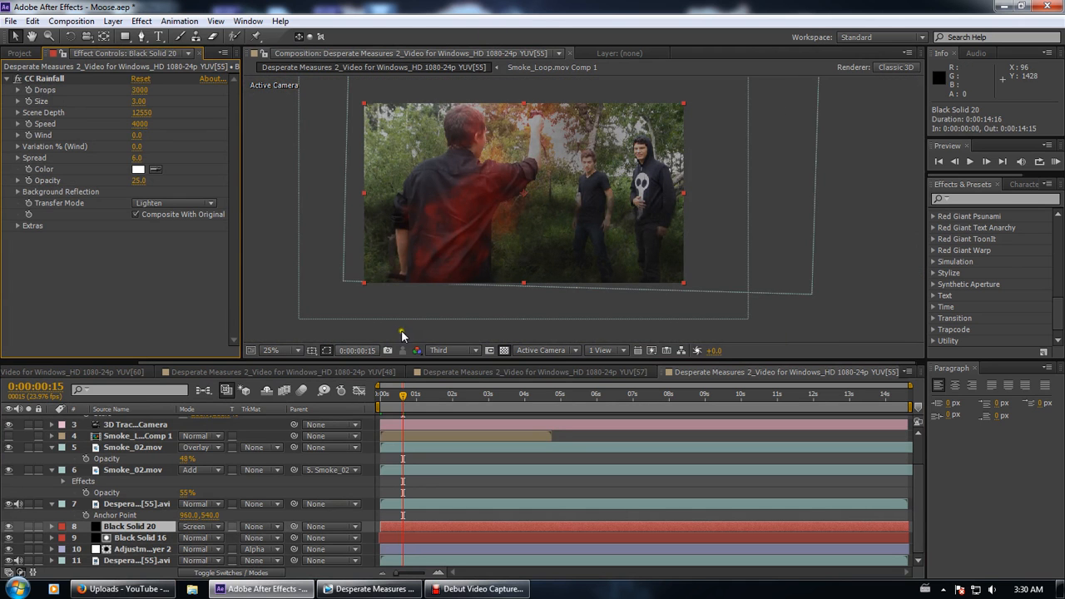
Compare the effects of Black Solid 16 and Adjustment Layer 2, and highlight Particular on Black Solid 16
click(138, 538)
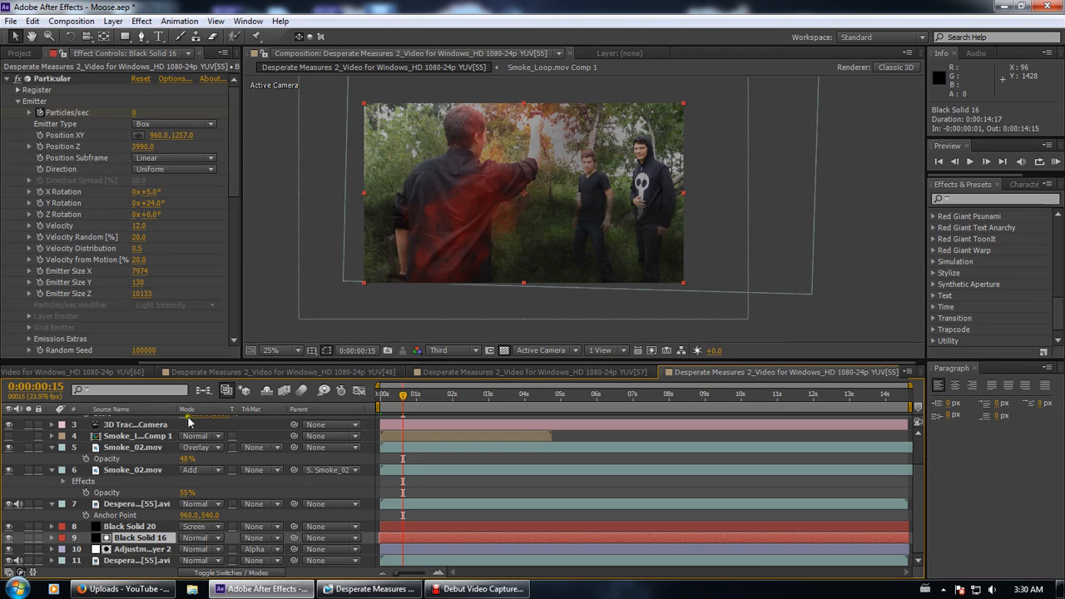
click(140, 549)
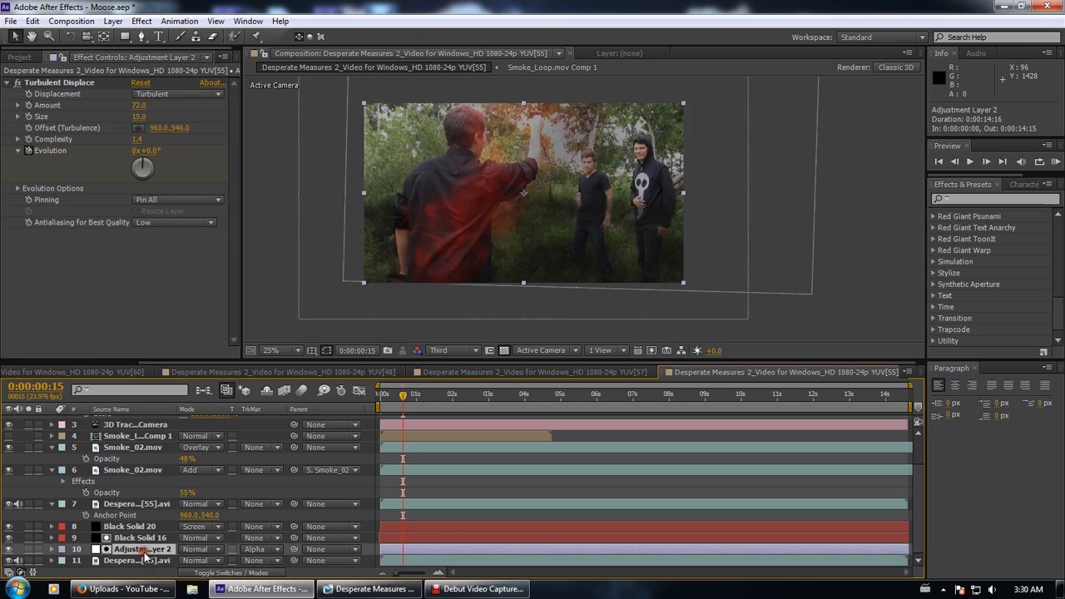
click(142, 538)
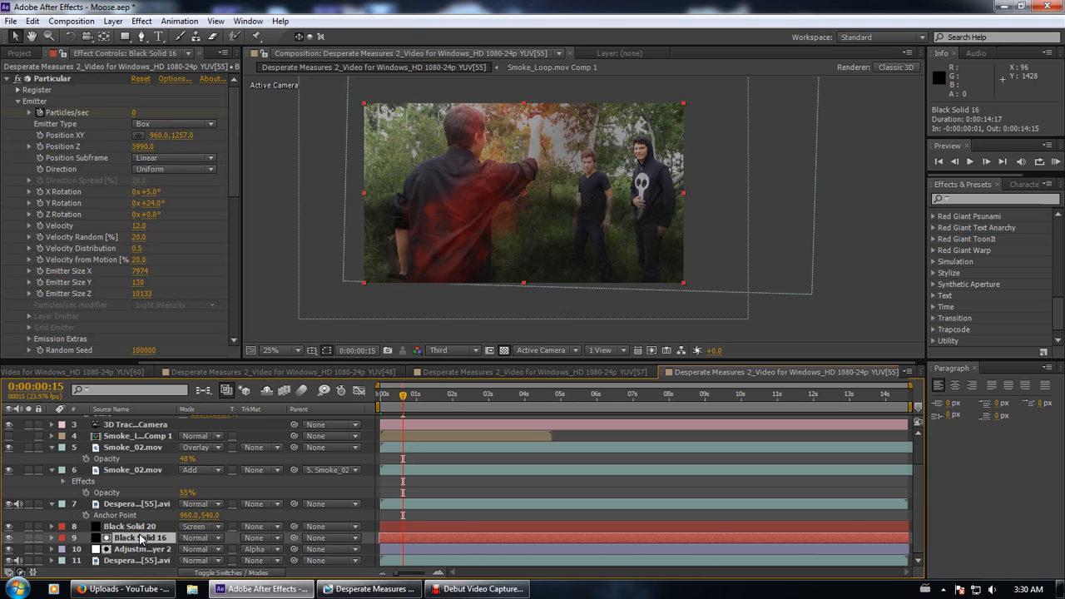
click(58, 79)
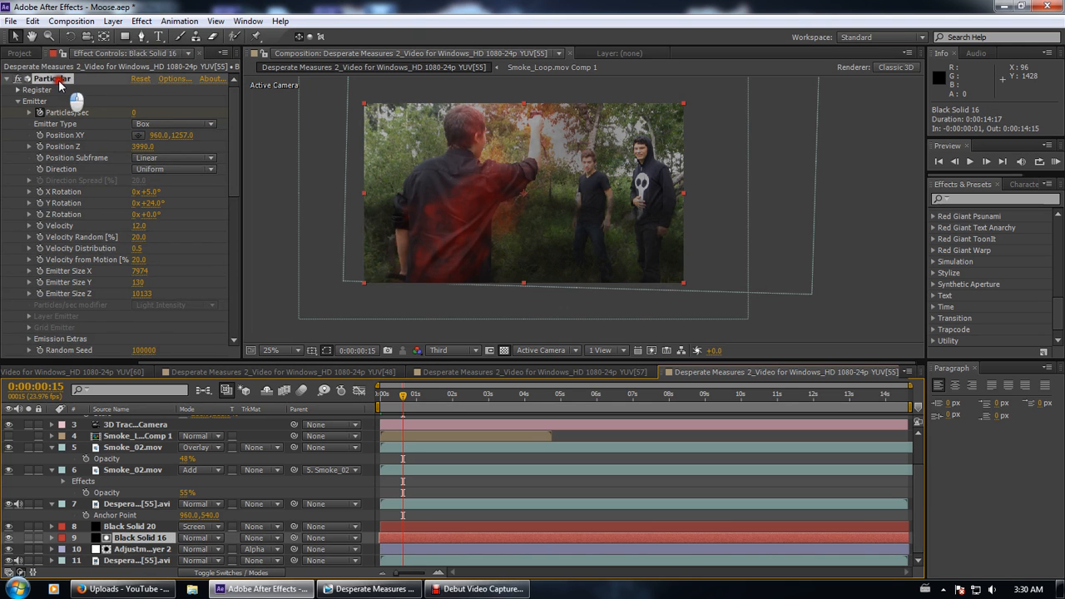
Toggle the visibility of Black Solid 16 and of the Dust footage layers at 0:00:00:15
click(9, 538)
click(9, 538)
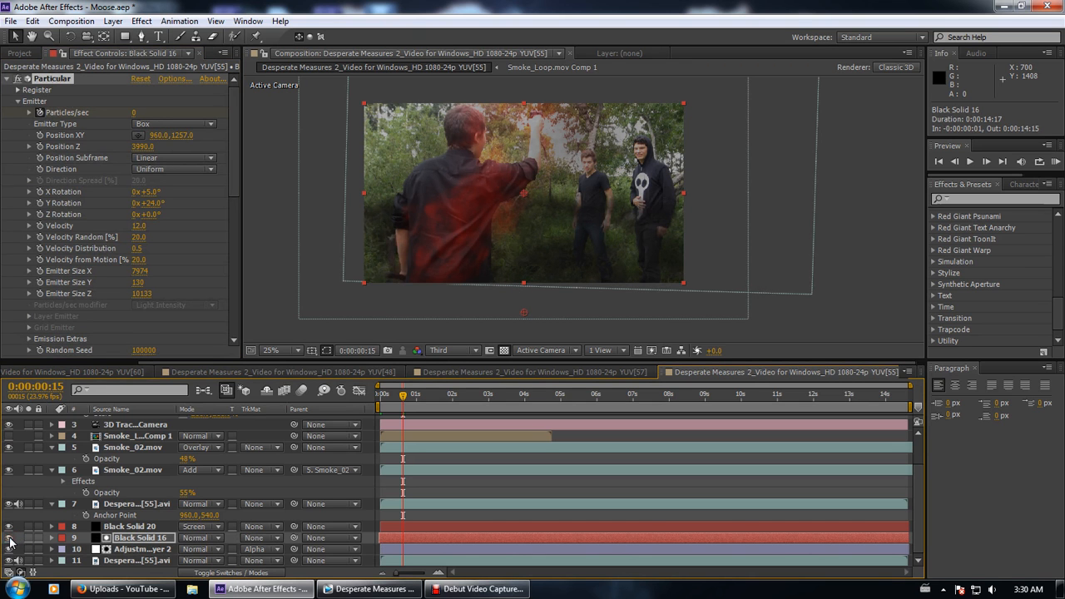
scroll(17, 510, up, 1)
scroll(26, 435, up, 1)
scroll(26, 447, down, 2)
scroll(25, 458, up, 2)
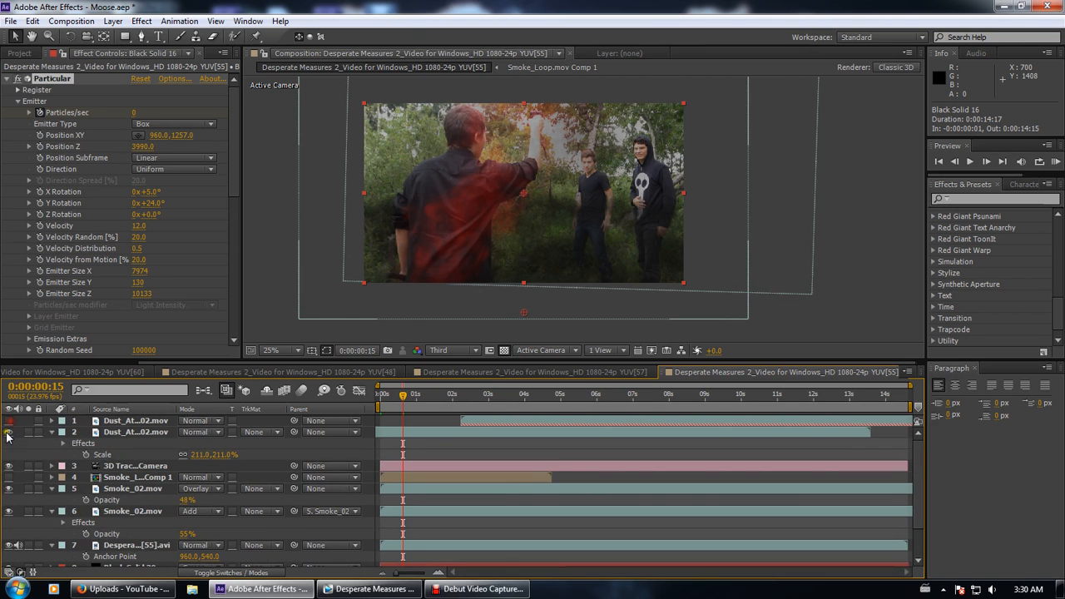
click(8, 431)
click(8, 431)
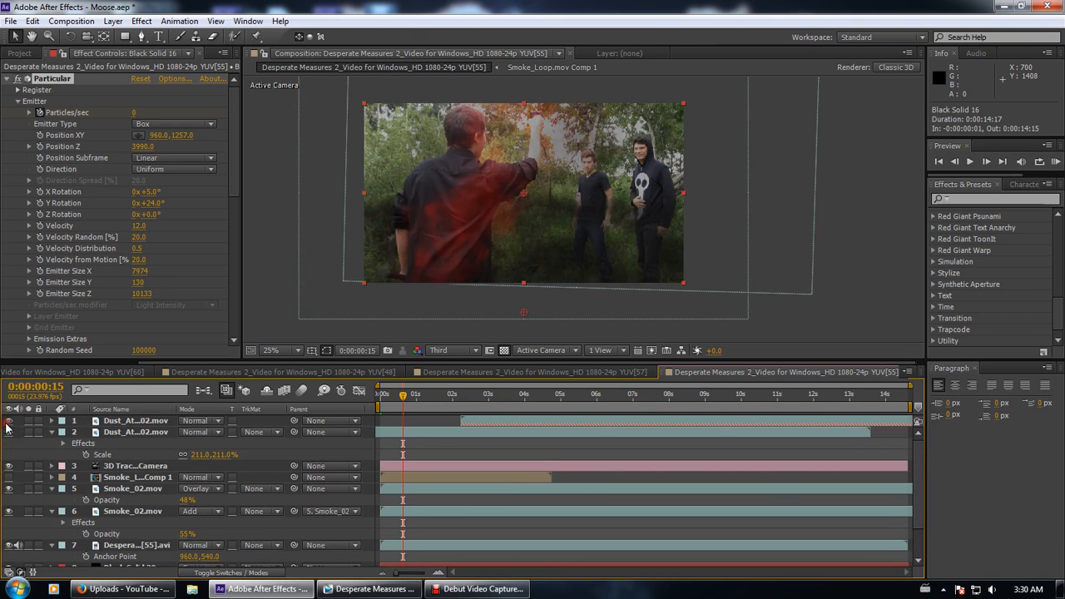
Show the Turbulent Displace settings of Adjustment Layer 2 and highlight the effect
scroll(37, 490, down, 2)
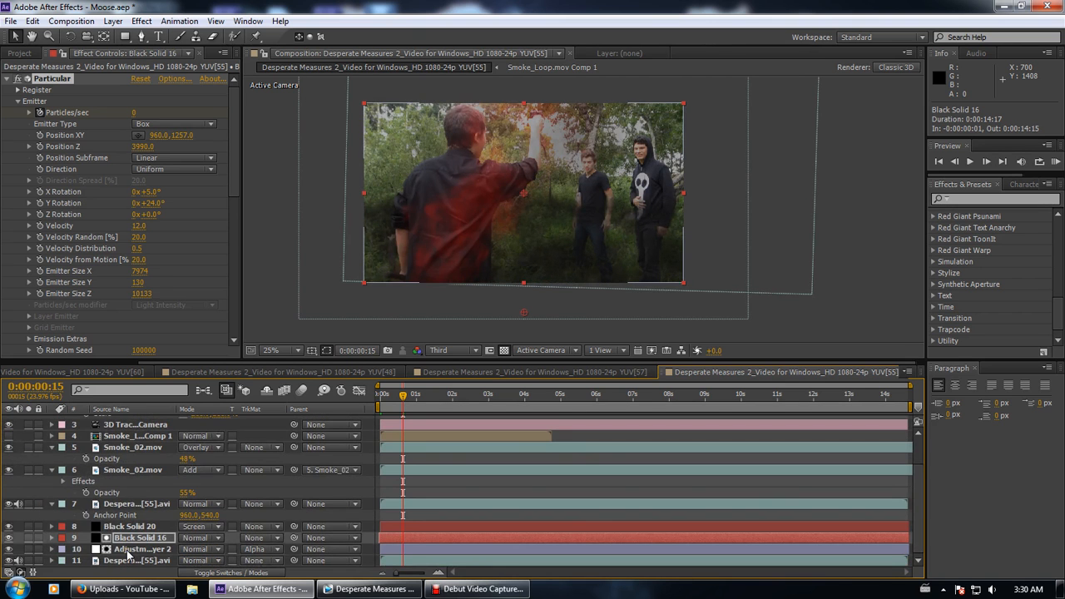
click(129, 549)
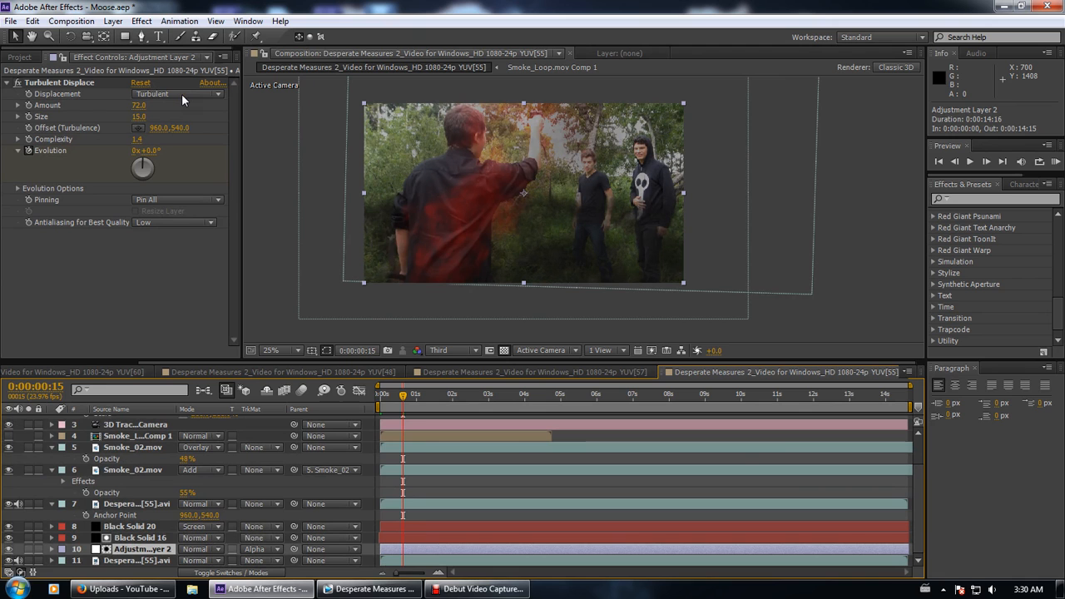
click(84, 81)
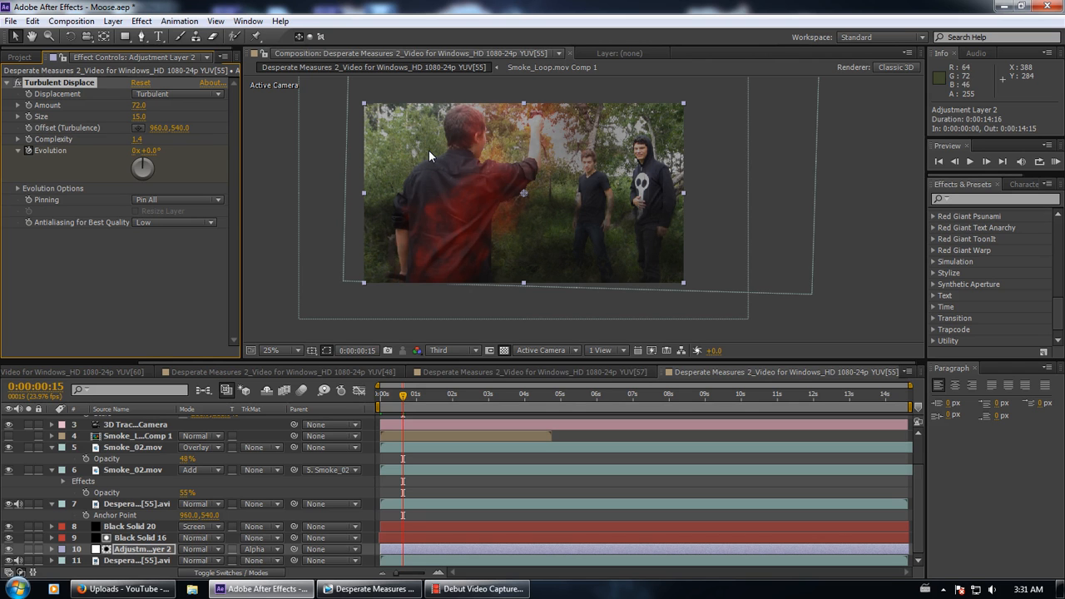
Close the YUV[55], YUV[57] and YUV[48] compositions, leaving YUV[60] open
click(138, 539)
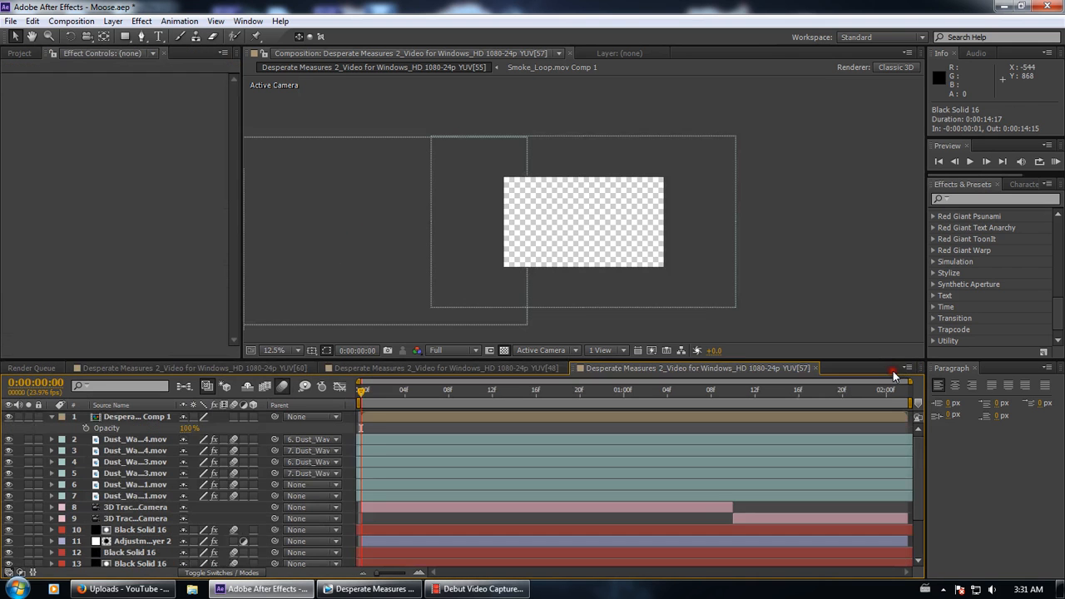
click(902, 372)
click(816, 368)
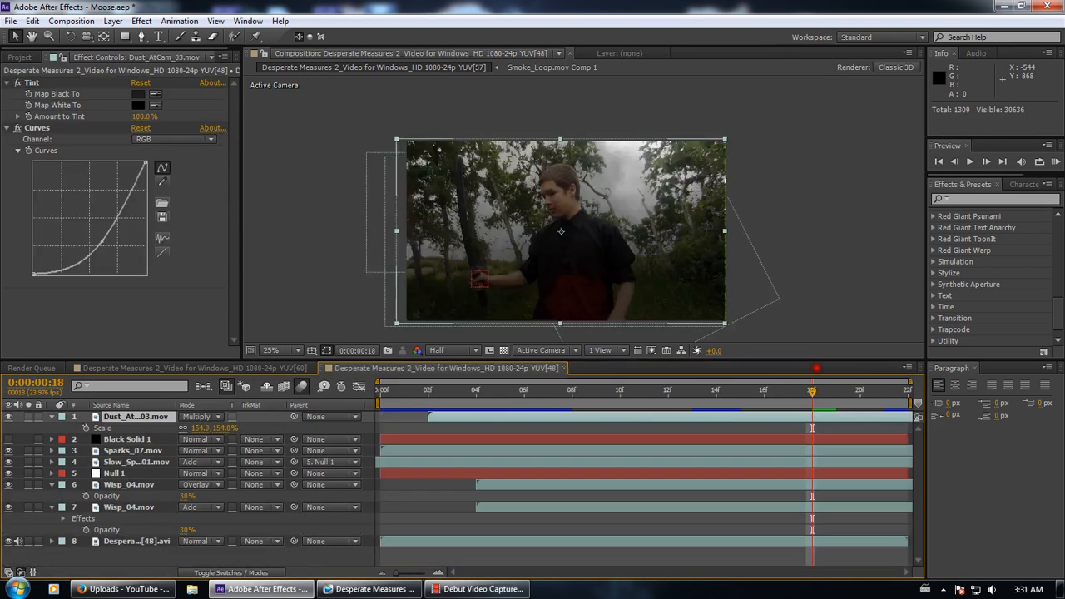
click(565, 368)
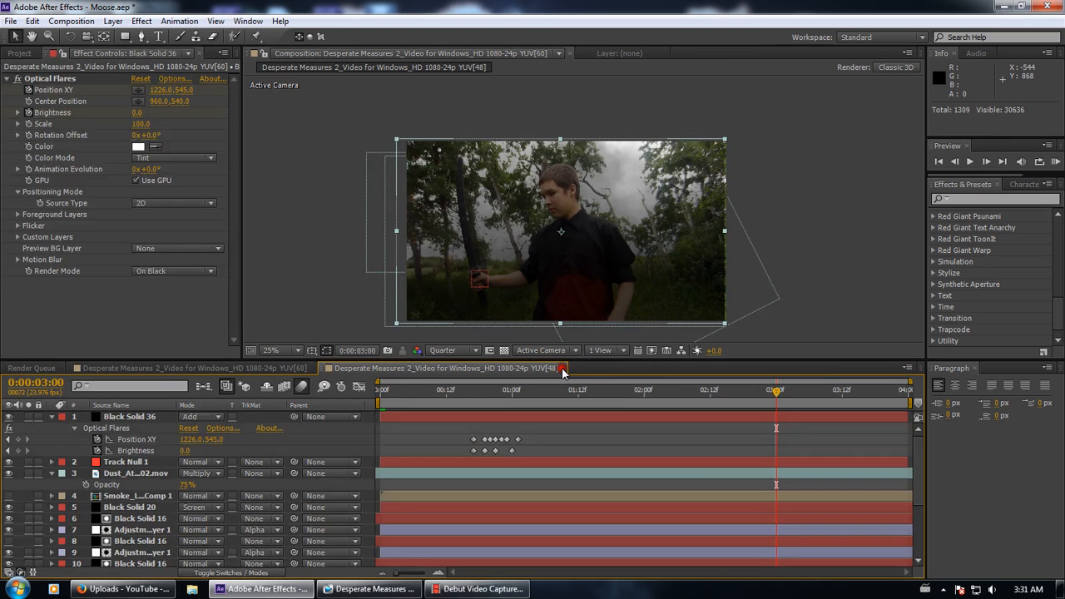
Open composition YUV[59] from the project, and view composition YUV[60] at 0:00:00:15
click(19, 52)
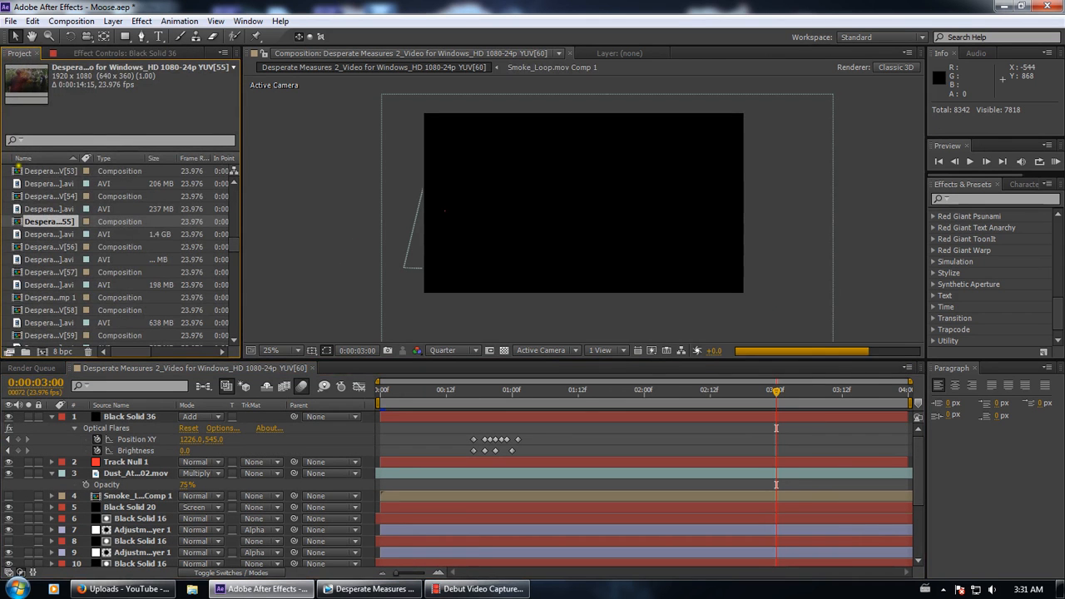
scroll(117, 249, down, 2)
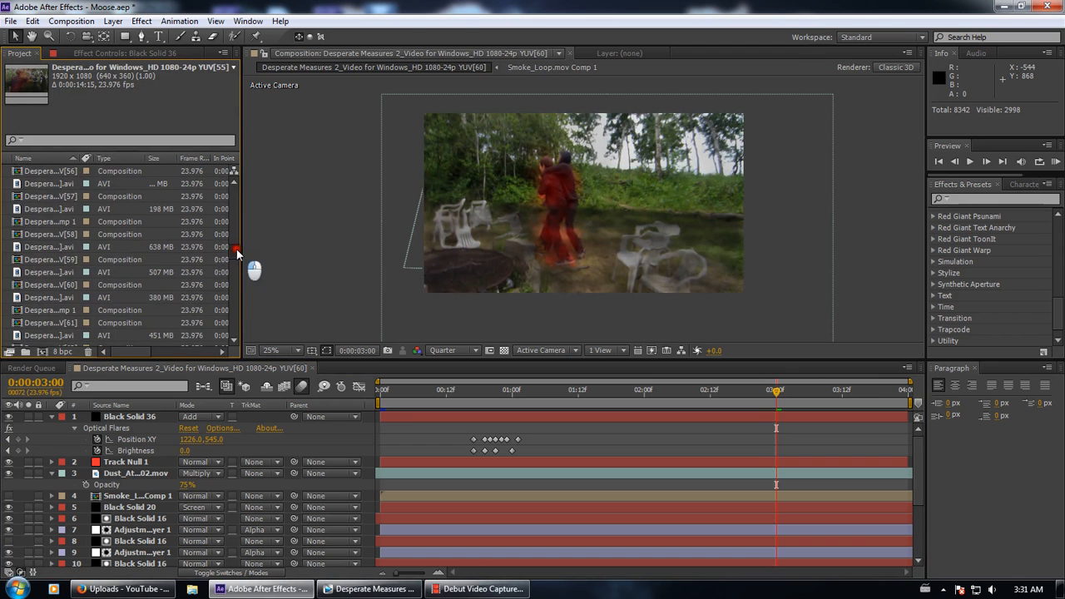
click(67, 260)
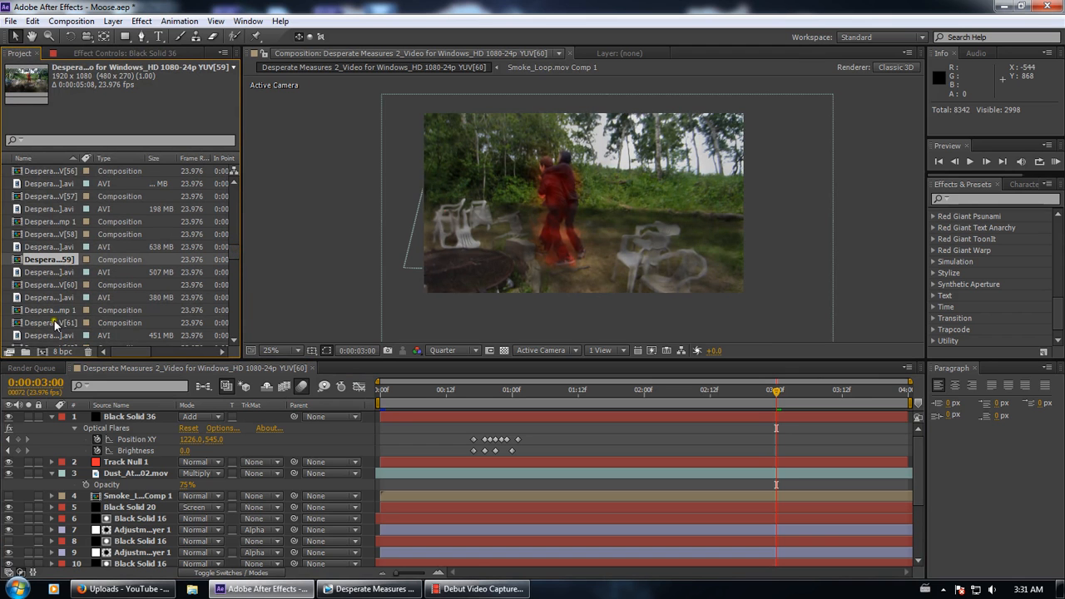
double_click(62, 260)
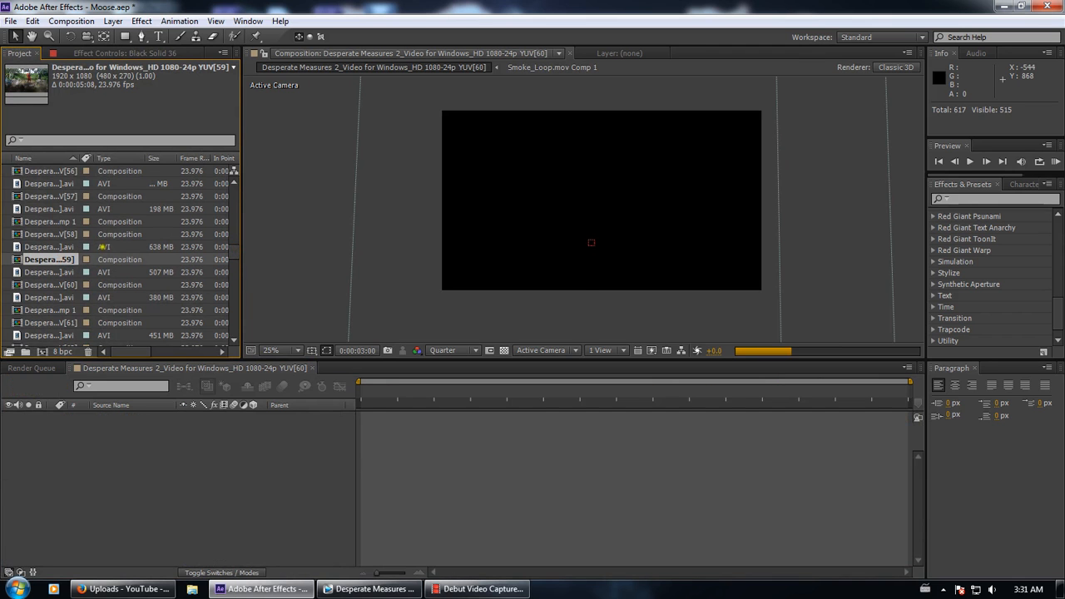
click(136, 369)
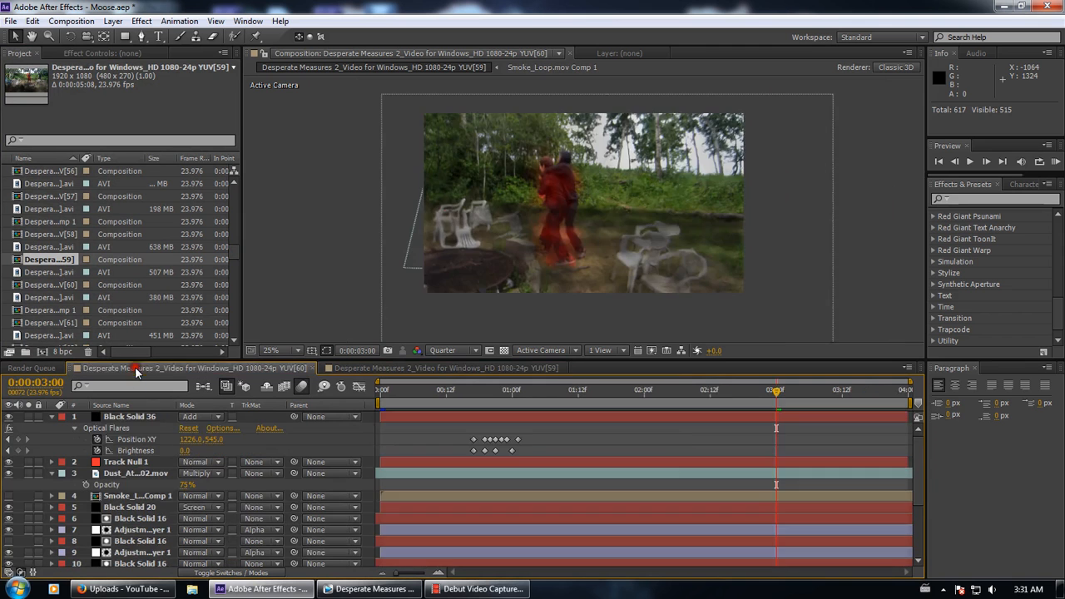
drag(381, 389, 467, 389)
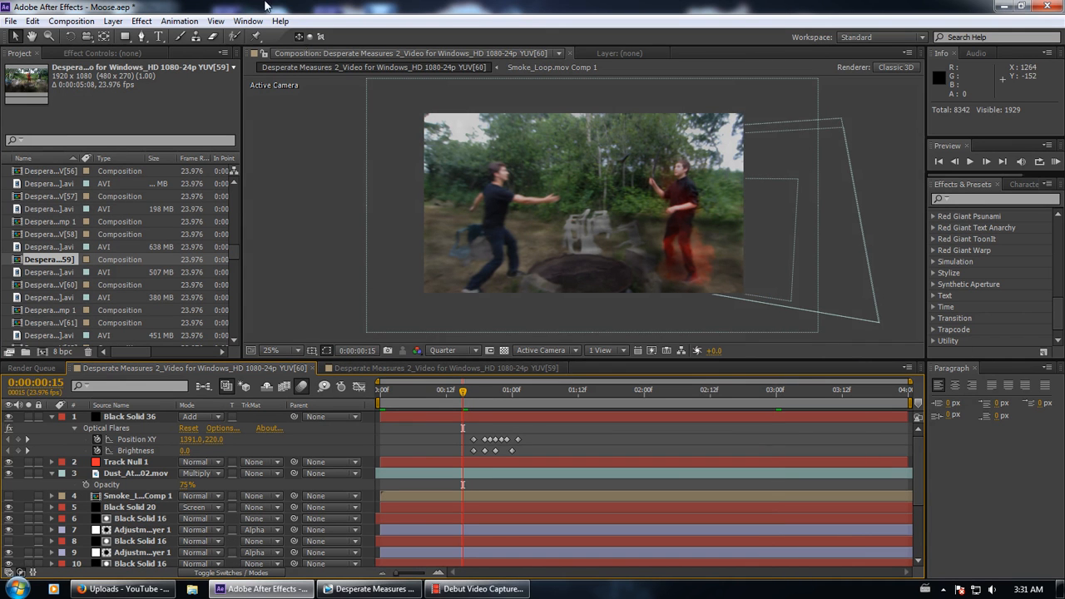
Close compositions YUV[60] and YUV[59], and reopen YUV[60] to view it at 0:00:00:13
click(313, 369)
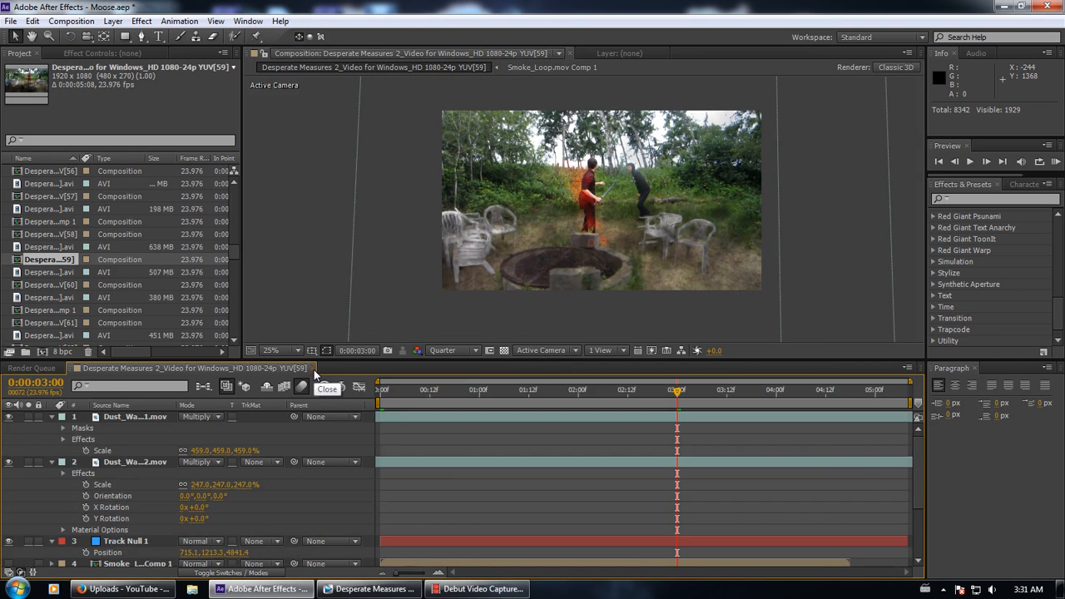
click(313, 368)
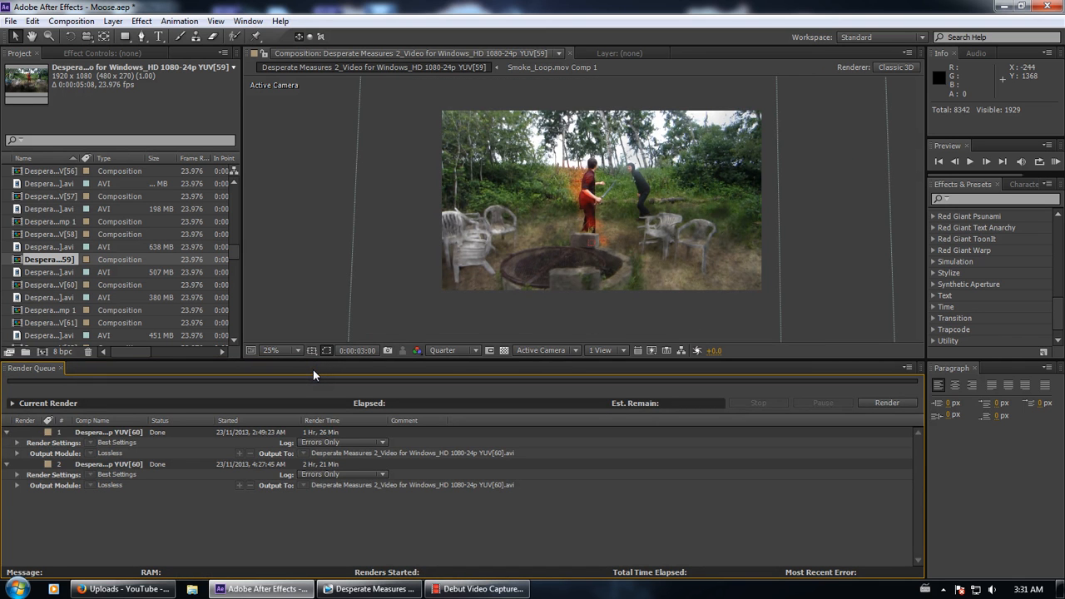
click(38, 284)
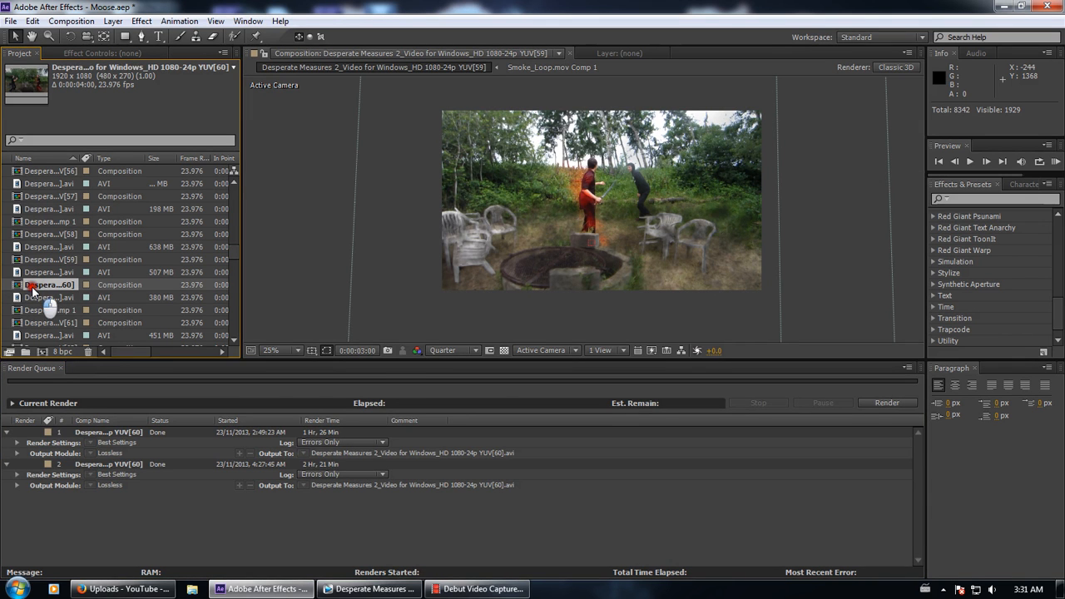
double_click(31, 287)
click(407, 391)
drag(410, 392, 451, 390)
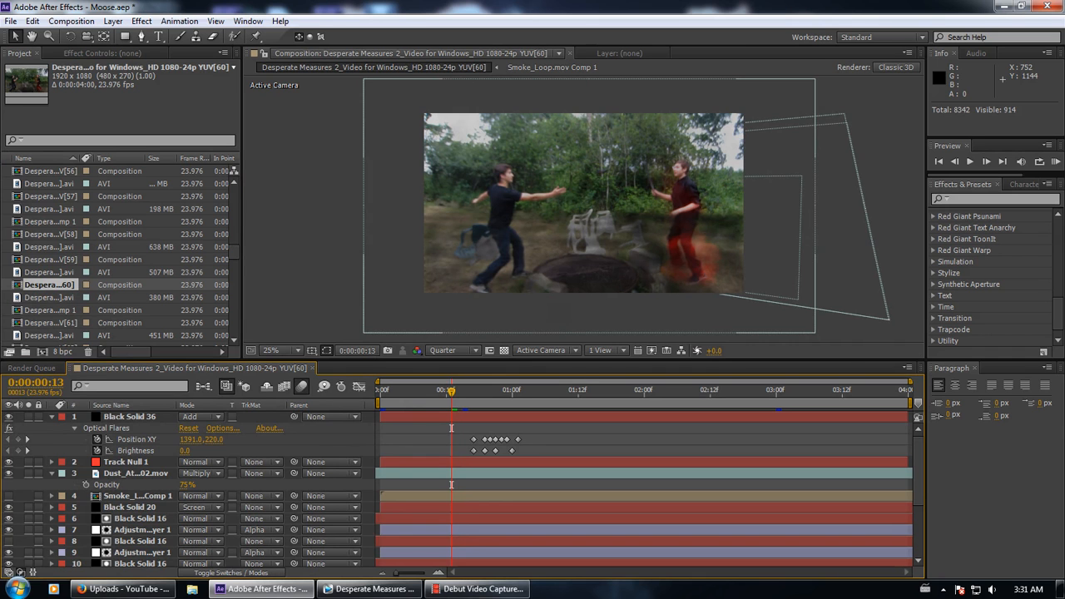
Open composition YUV[61] in place of YUV[60], view it at 0:00:03:08 and close it
double_click(57, 321)
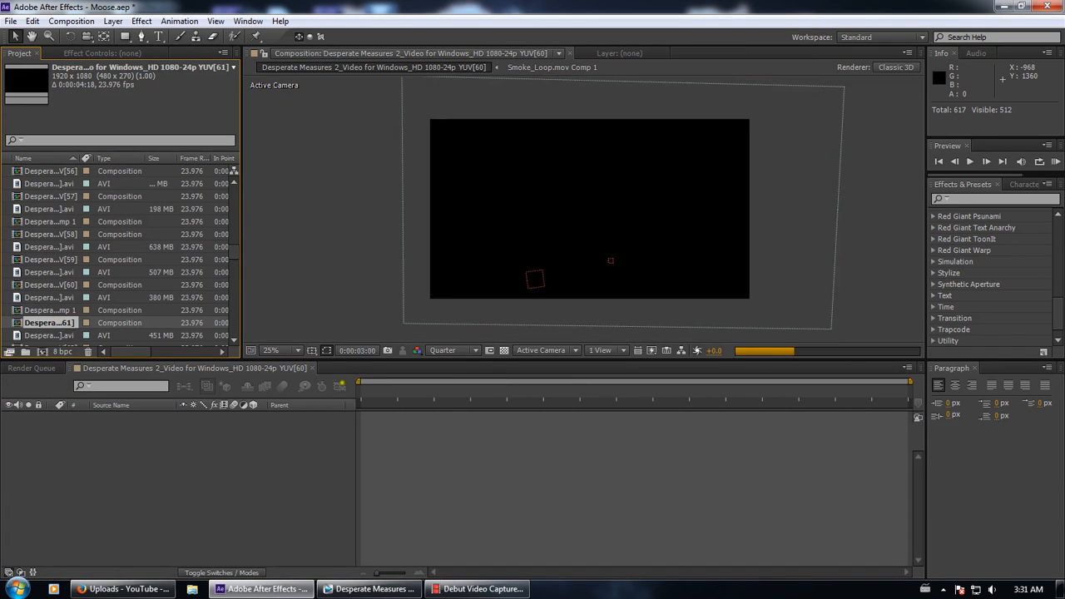
click(306, 368)
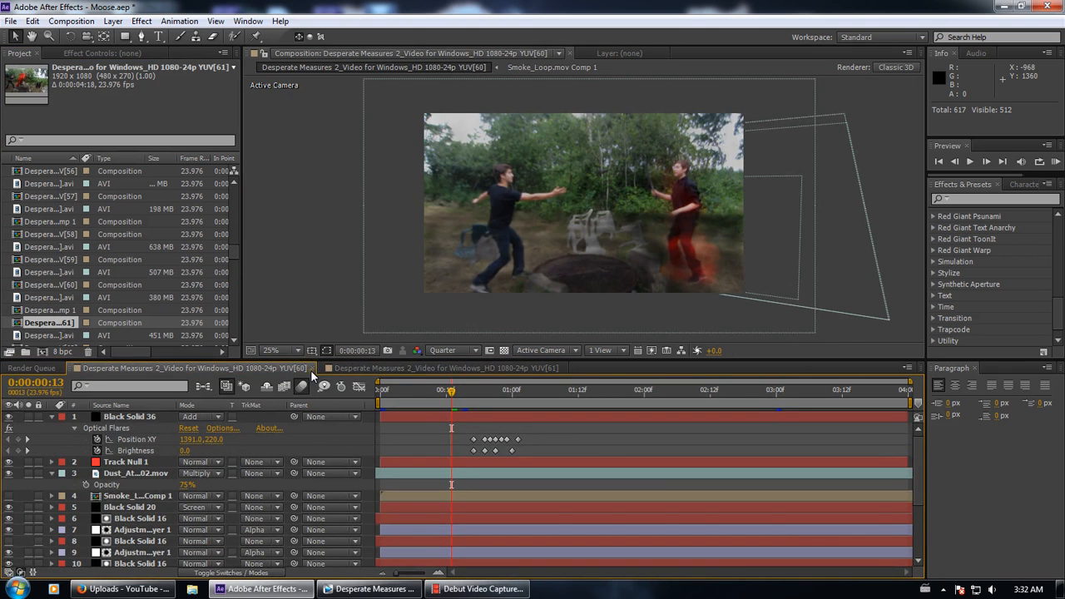
click(311, 369)
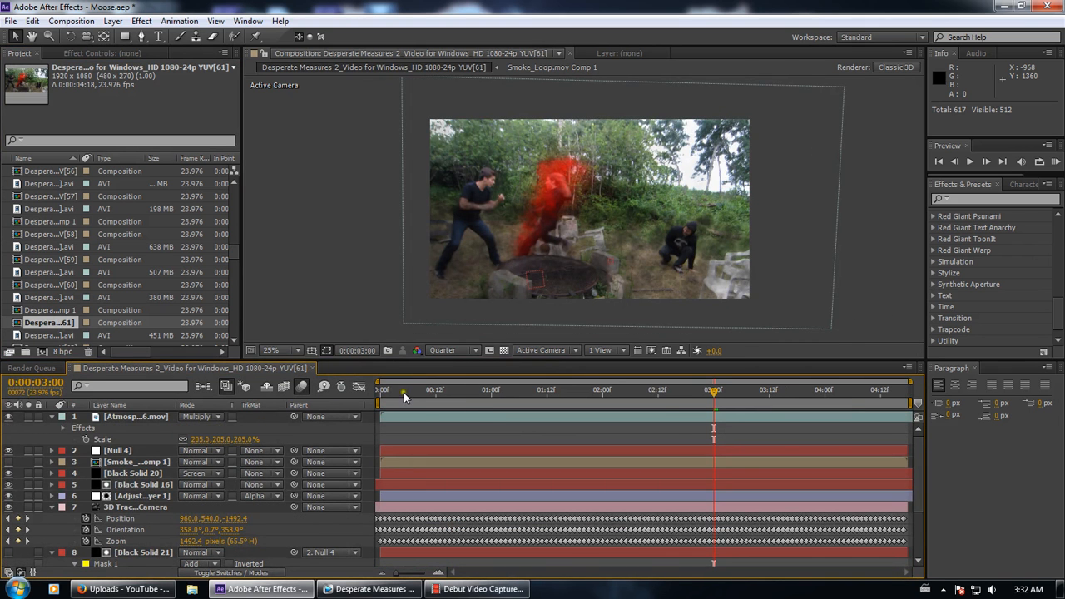
click(749, 408)
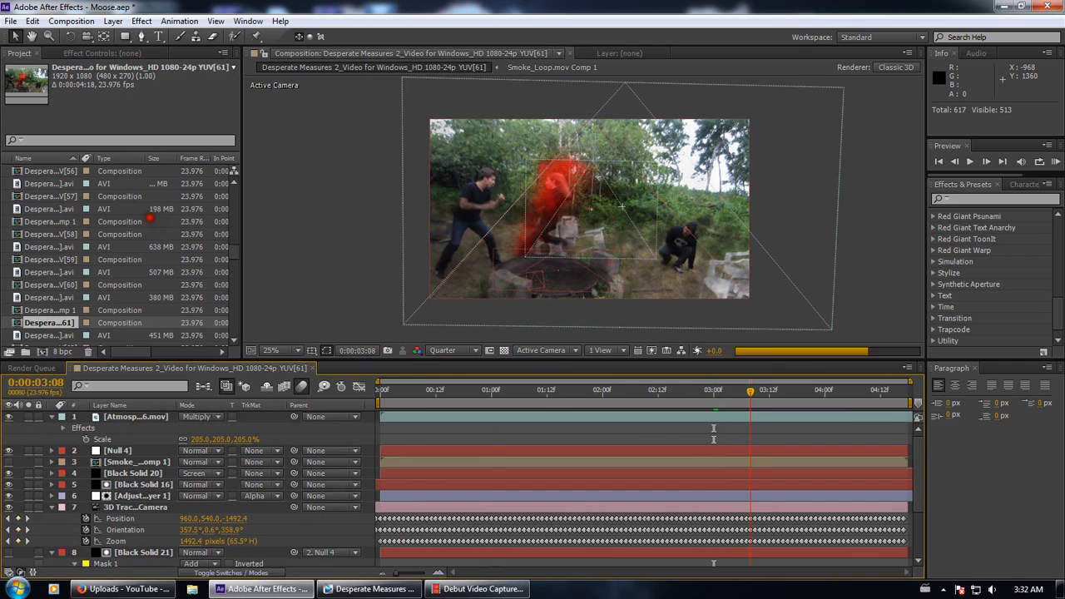
click(311, 368)
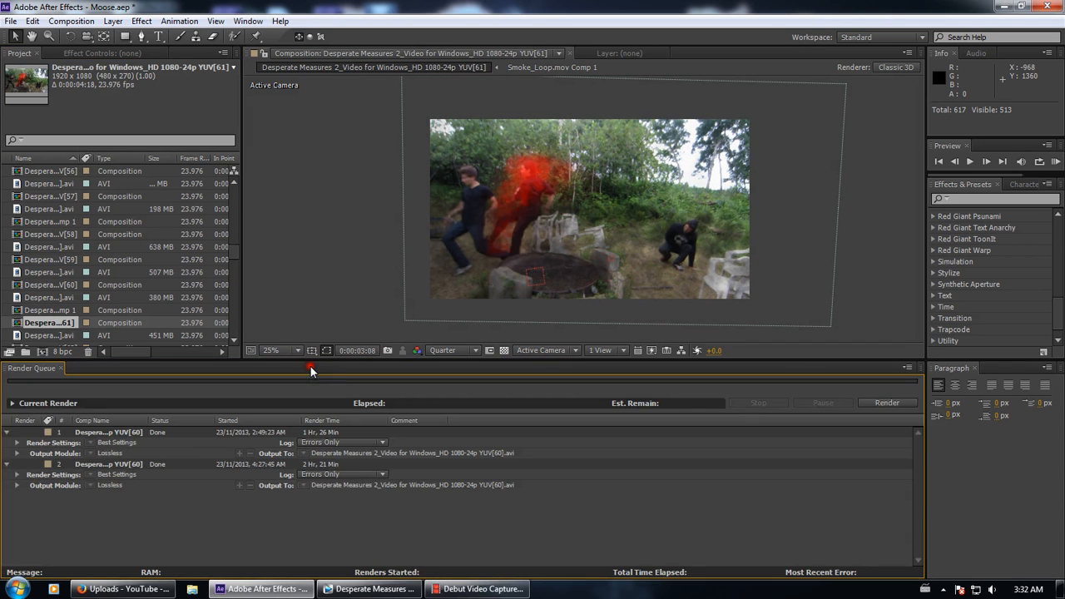
Find composition YUV[65] in the project, open it and inspect the upper part of its frame at 0:00:03:00
scroll(31, 323, down, 1)
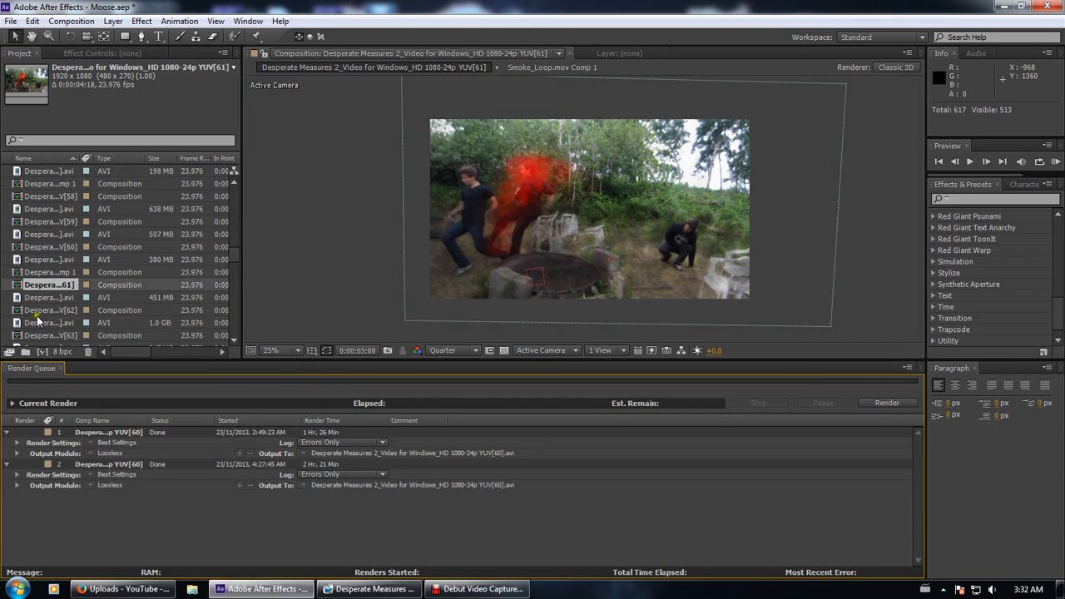
scroll(37, 320, down, 2)
click(57, 310)
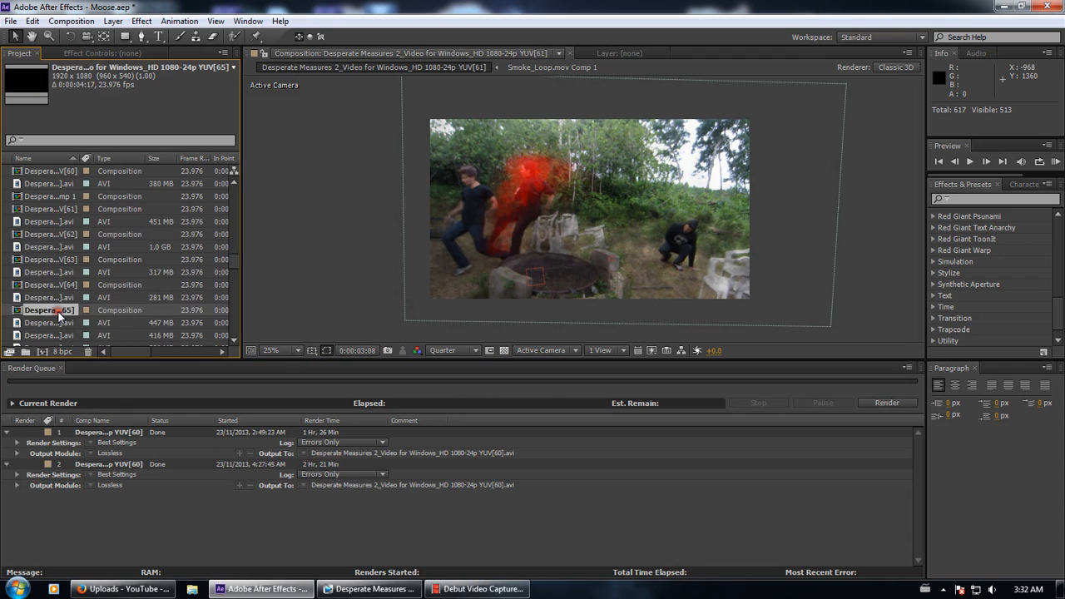
scroll(57, 310, down, 1)
click(64, 321)
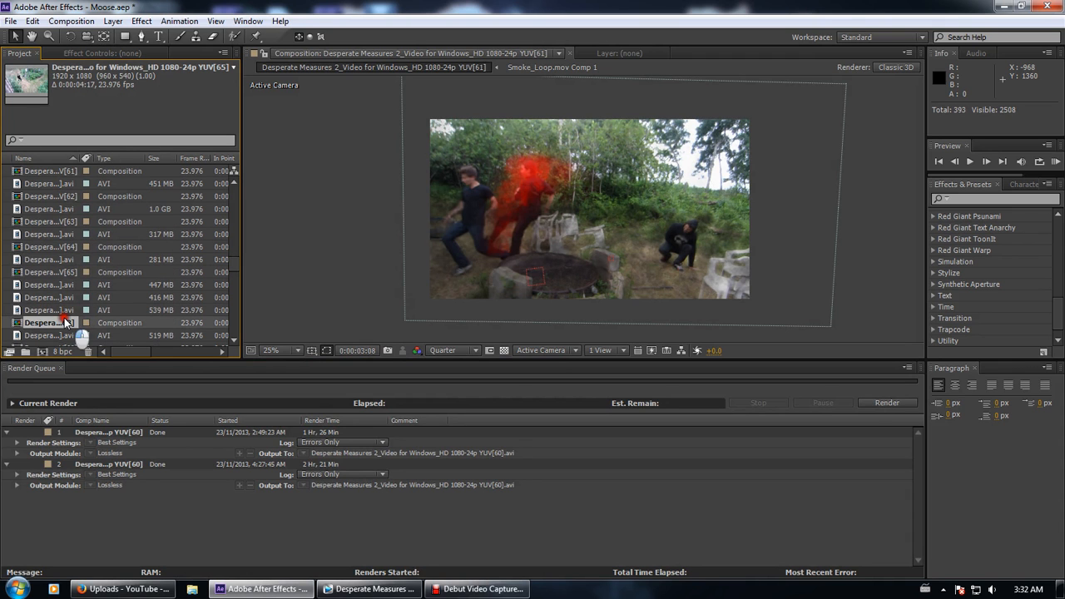
double_click(56, 273)
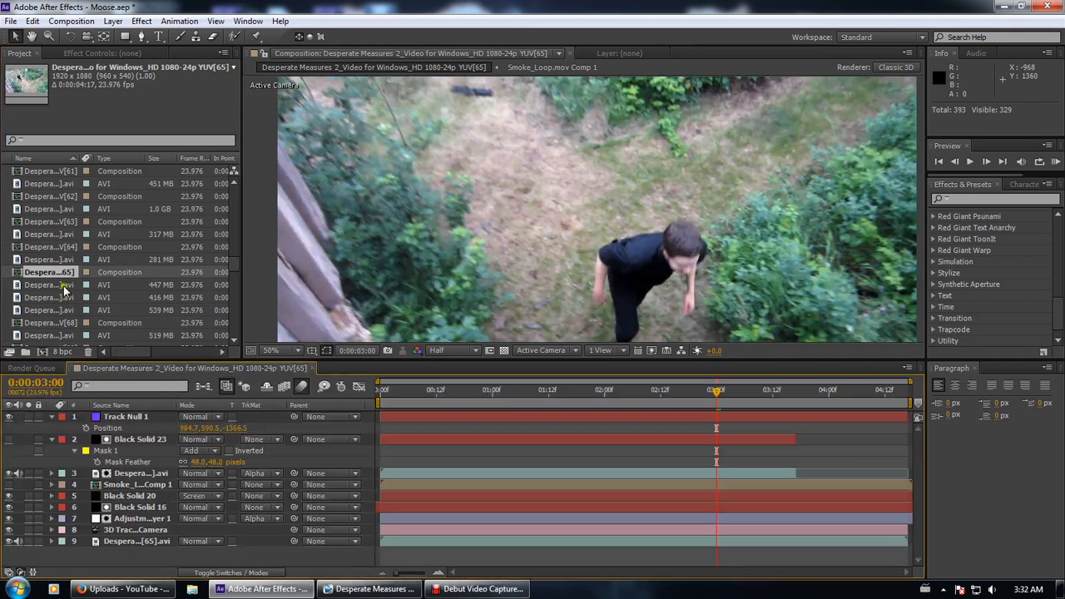
click(617, 275)
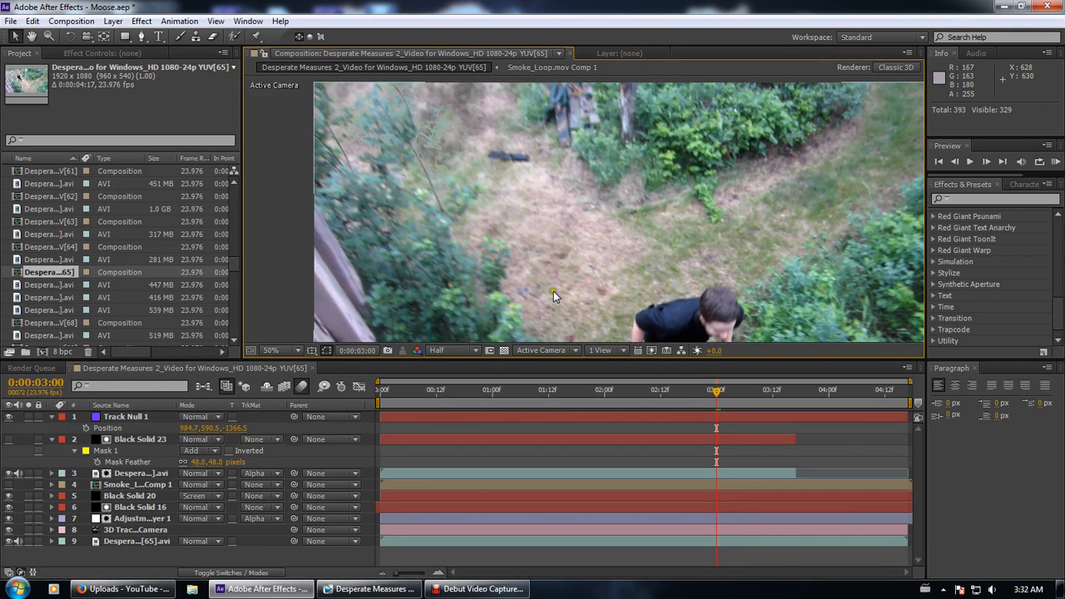
Open composition YUV[68] and scrub through its opening frames back to 0:00:00:00
double_click(61, 322)
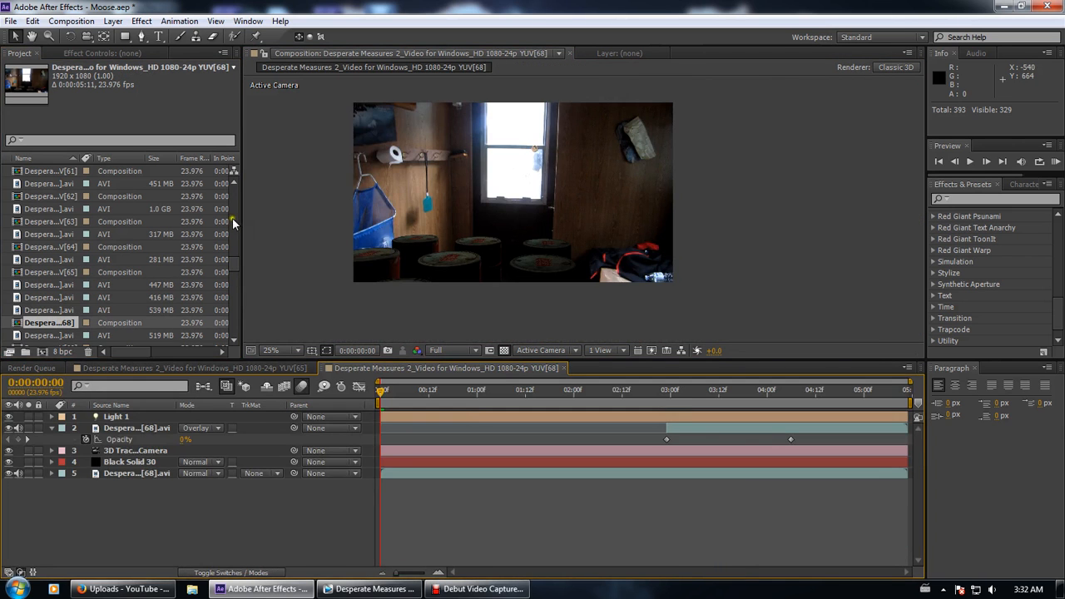
click(395, 390)
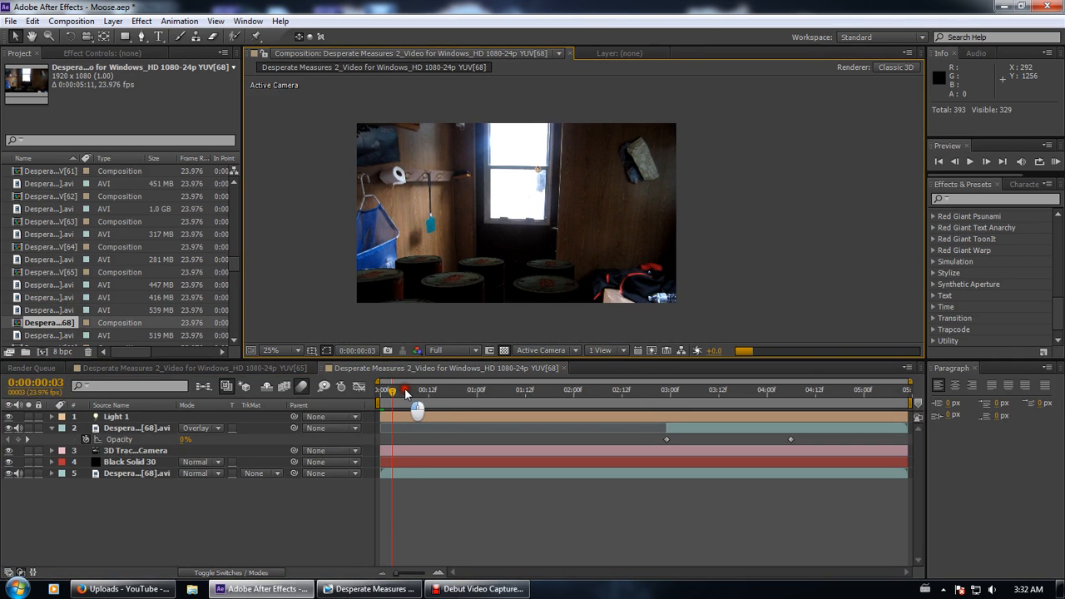
drag(400, 394, 376, 395)
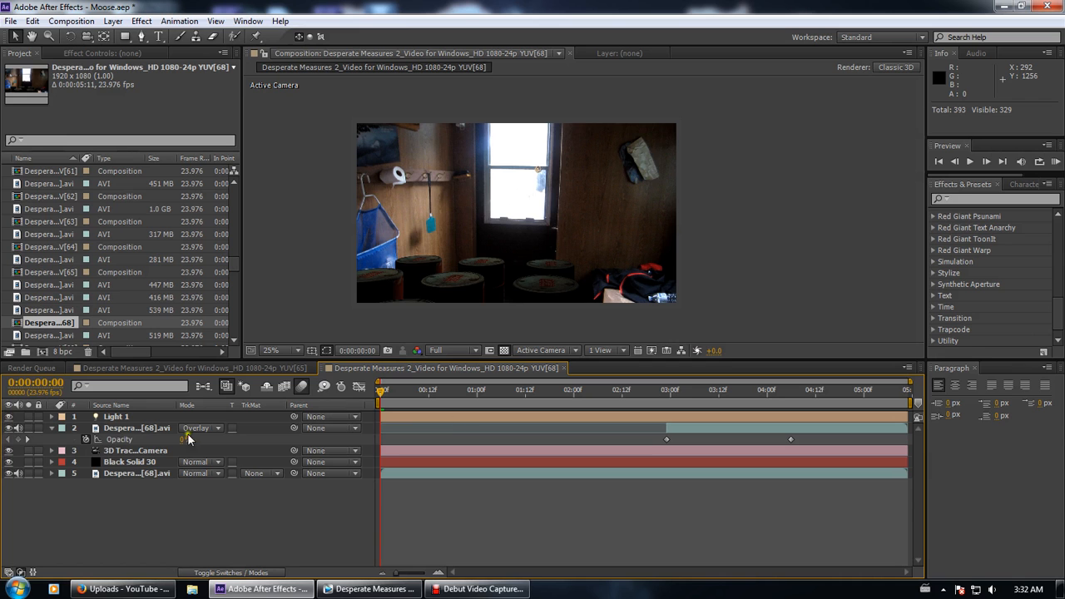
Toggle the visibility of Black Solid 30, and view the shot at 0:00:00:23 with Light 1 hidden
click(9, 461)
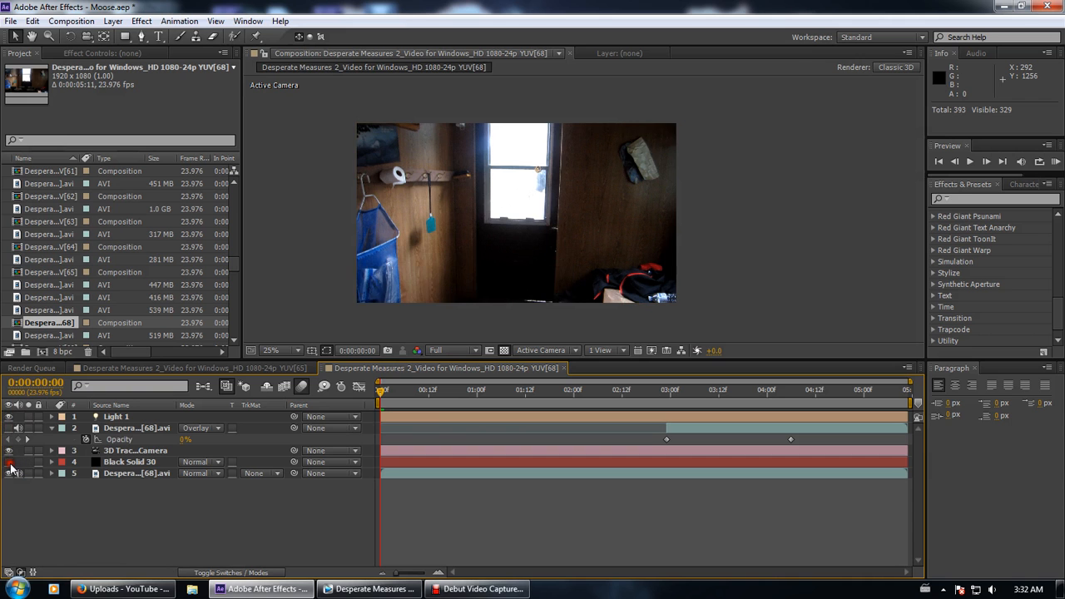
click(8, 462)
click(114, 417)
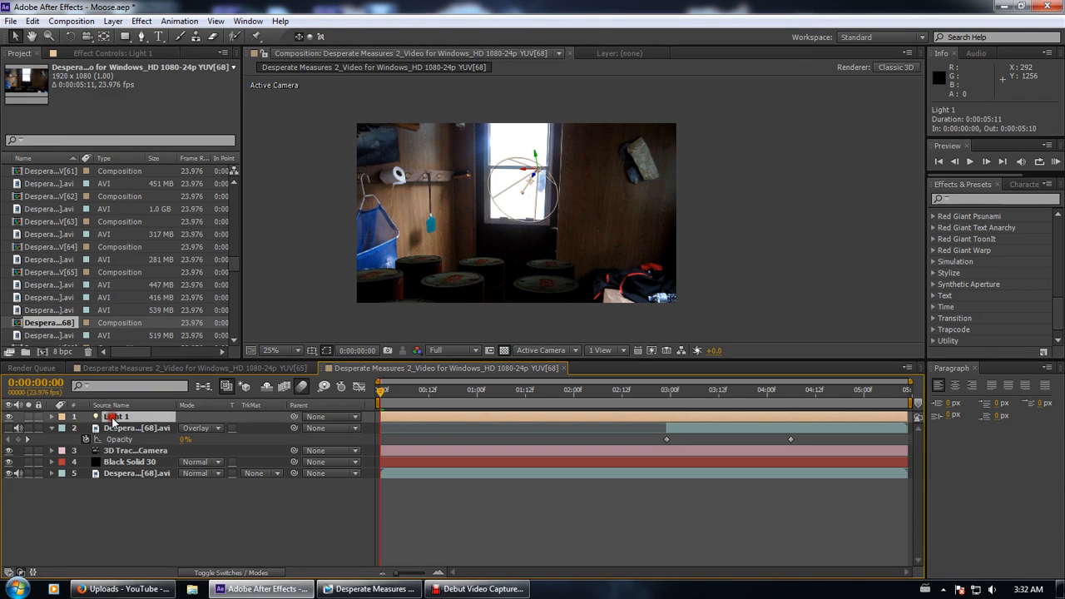
click(9, 427)
click(448, 394)
drag(449, 394, 473, 394)
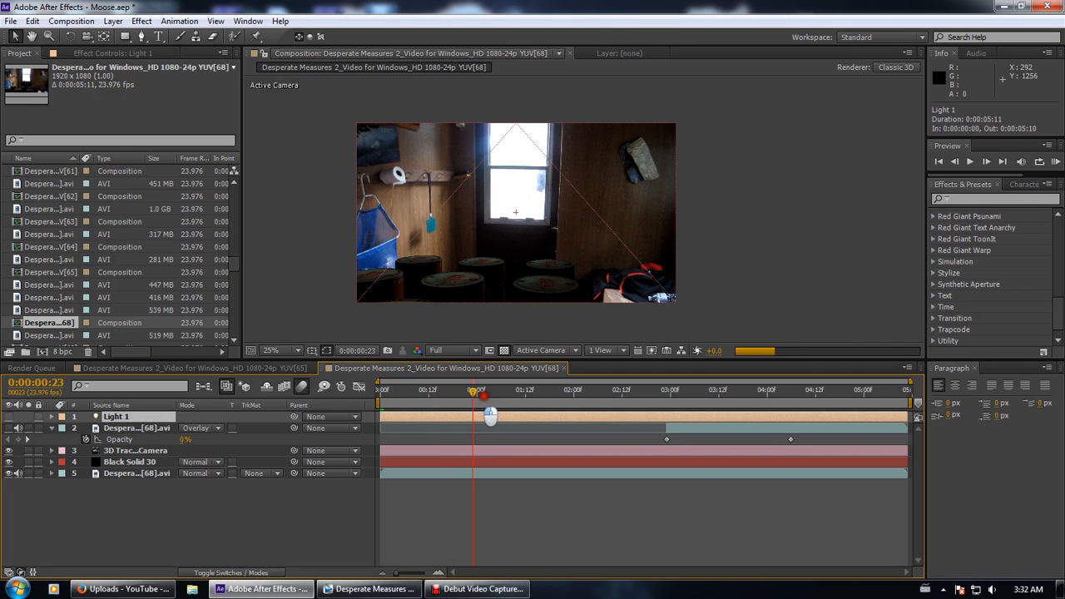
Set the composition preview resolution to Third and return to 0:00:00:00
click(460, 350)
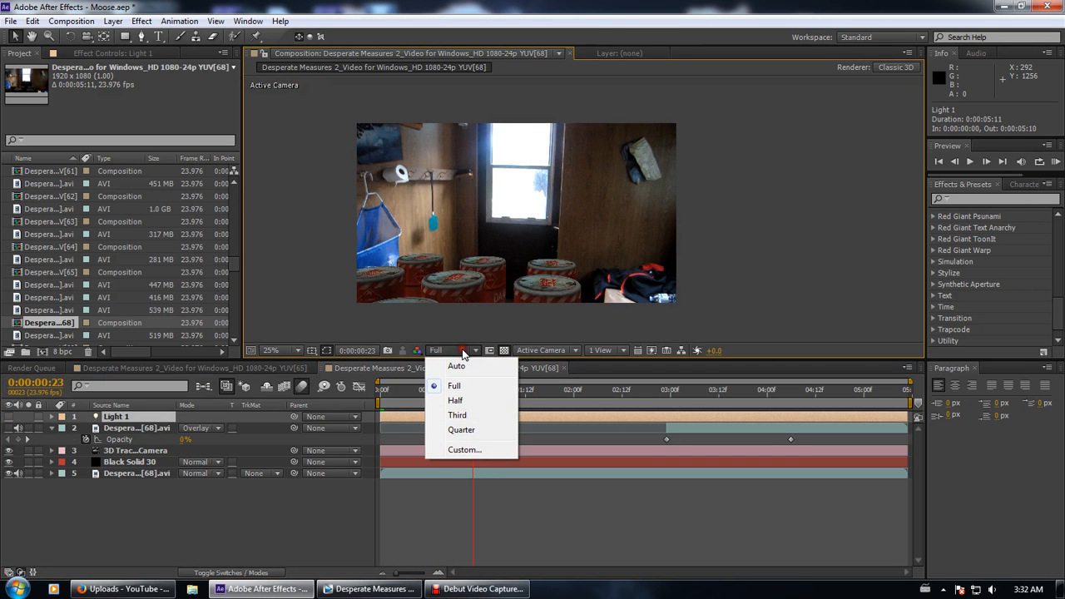
click(461, 429)
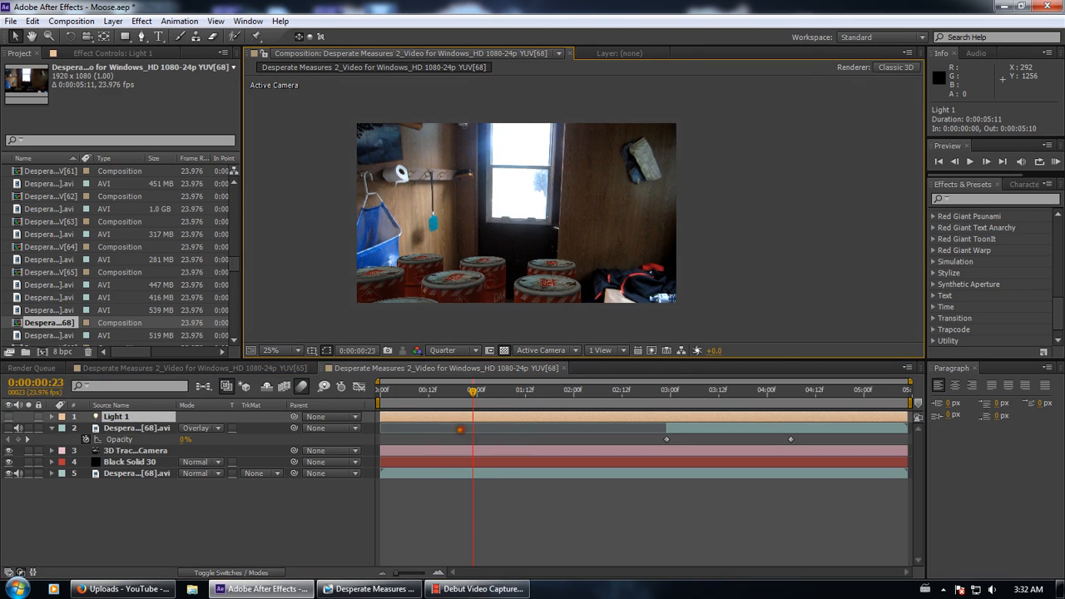
click(451, 350)
click(457, 414)
click(411, 390)
drag(412, 390, 380, 389)
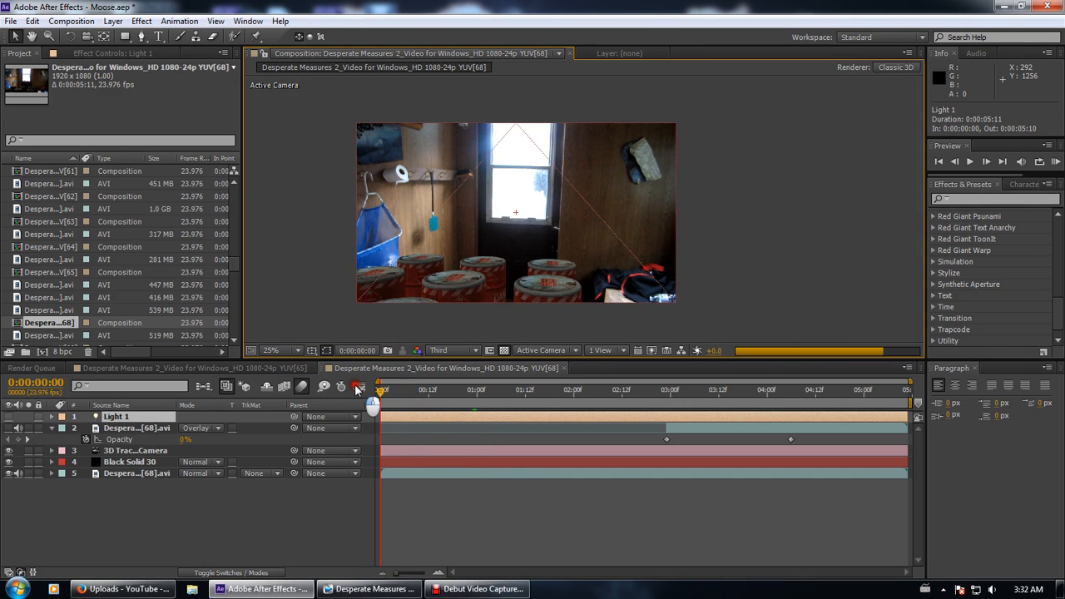
Make Light 1 visible again, deselect it and scrub the shot to 0:00:01:16
click(10, 416)
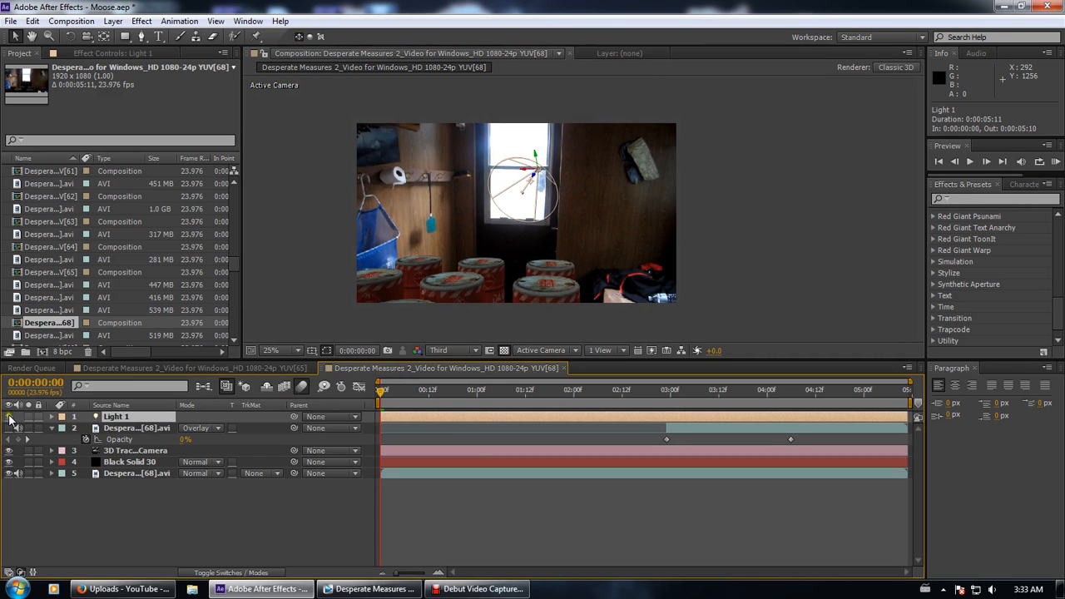
click(169, 506)
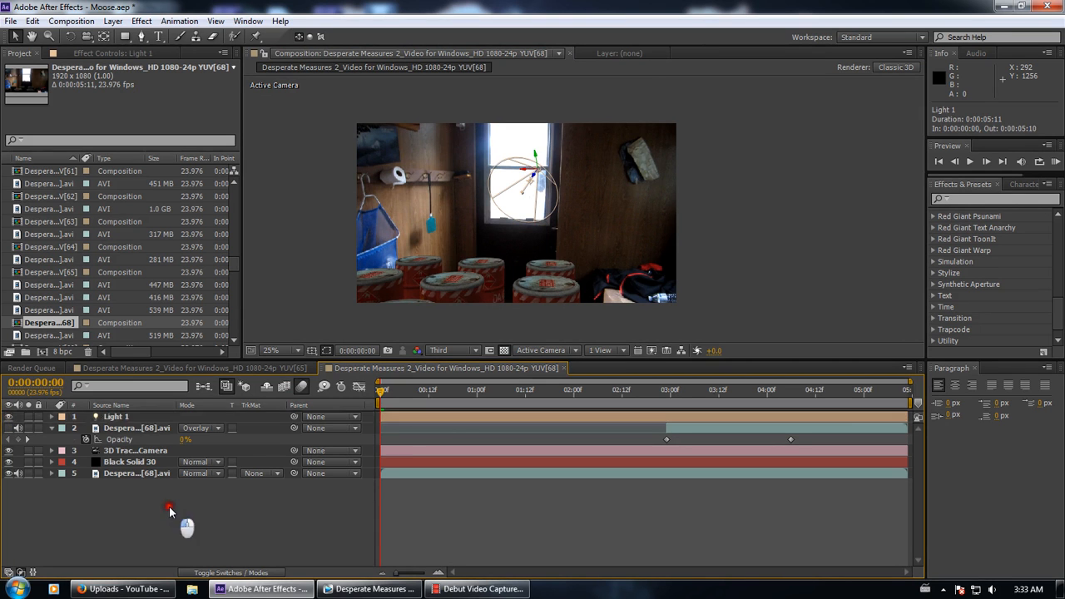
drag(400, 395, 540, 387)
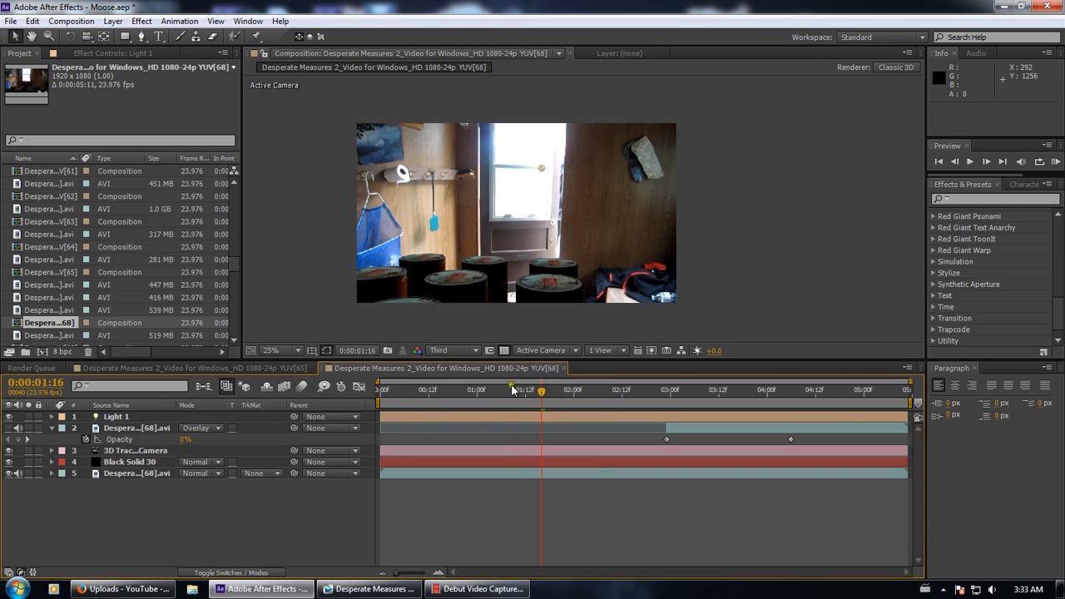
Scrub composition YUV[68] through 0:00:02:06 to 0:00:03:04, inspecting the barrels in front of the door up close
drag(553, 392, 598, 392)
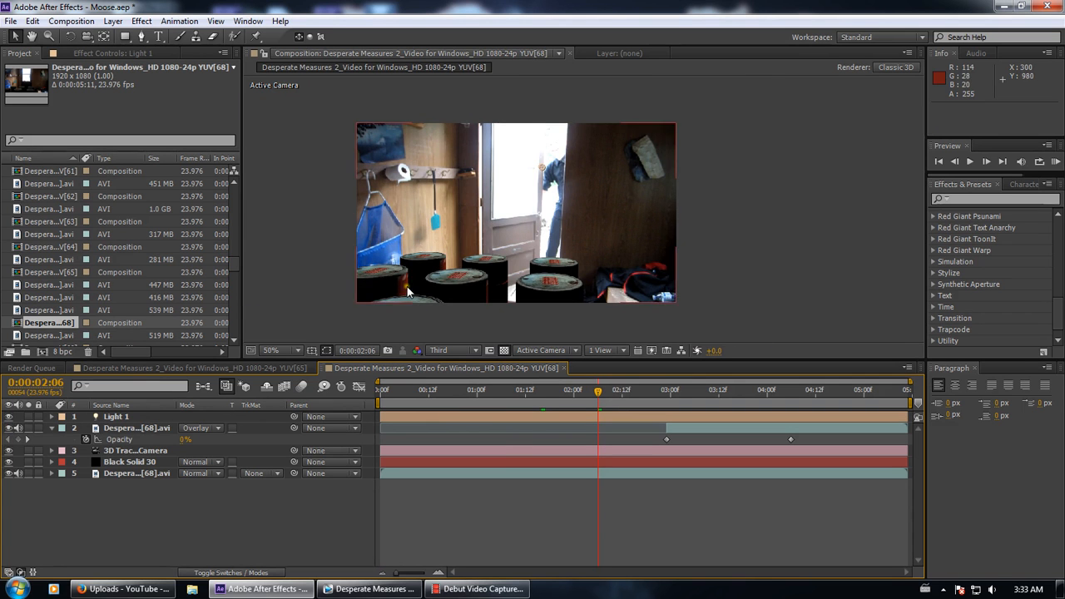
scroll(470, 216, up, 2)
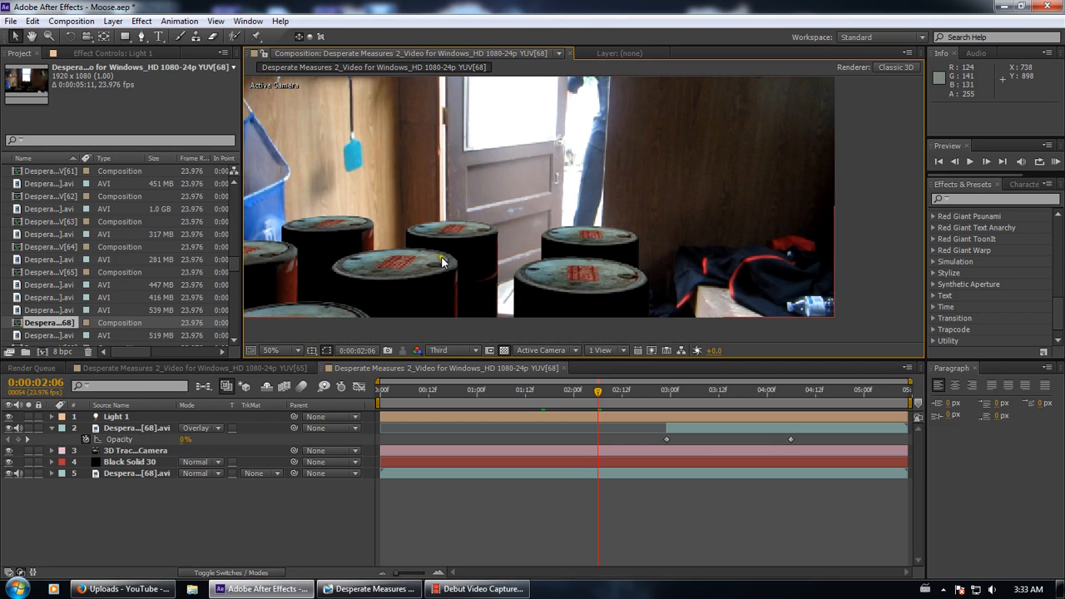
drag(602, 397, 688, 391)
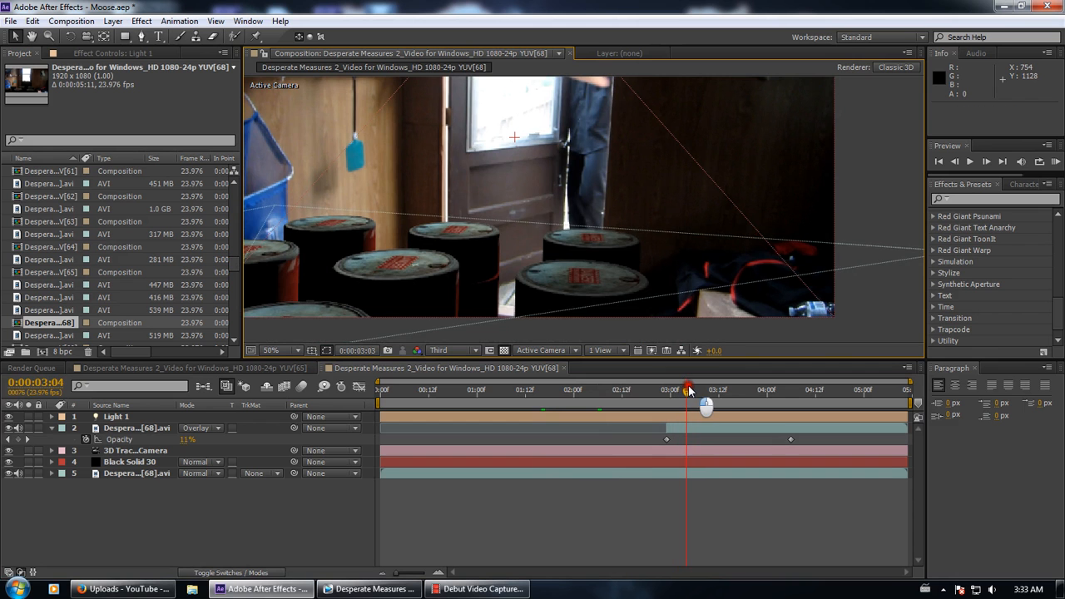
Select the Overlay-mode footage layer and scrub the whole shot through its opacity fade to 0:00:04:13
click(171, 426)
key(comma)
key(comma)
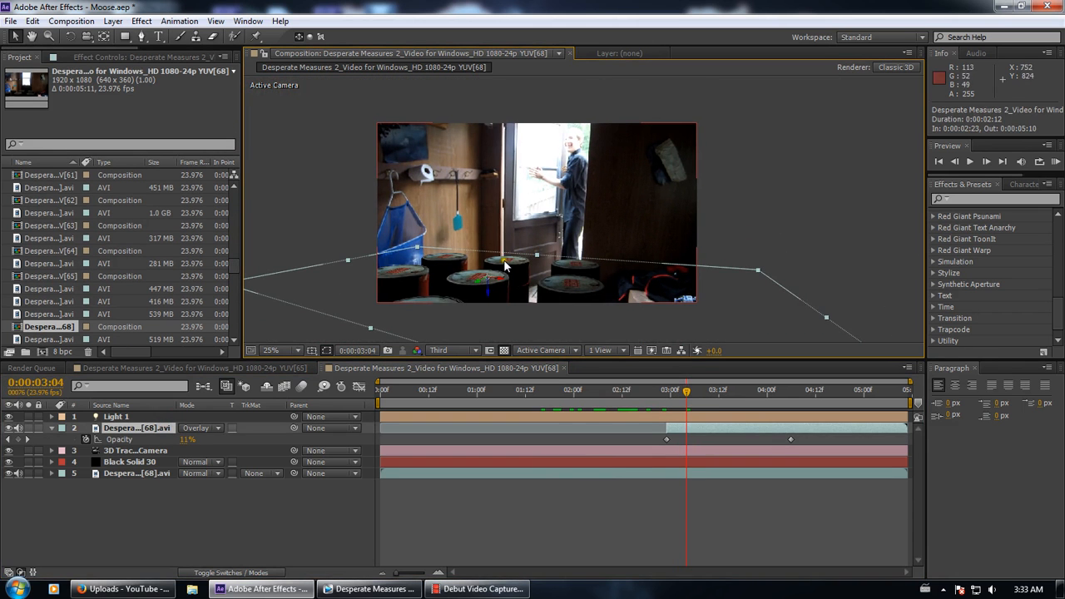
drag(688, 391, 706, 389)
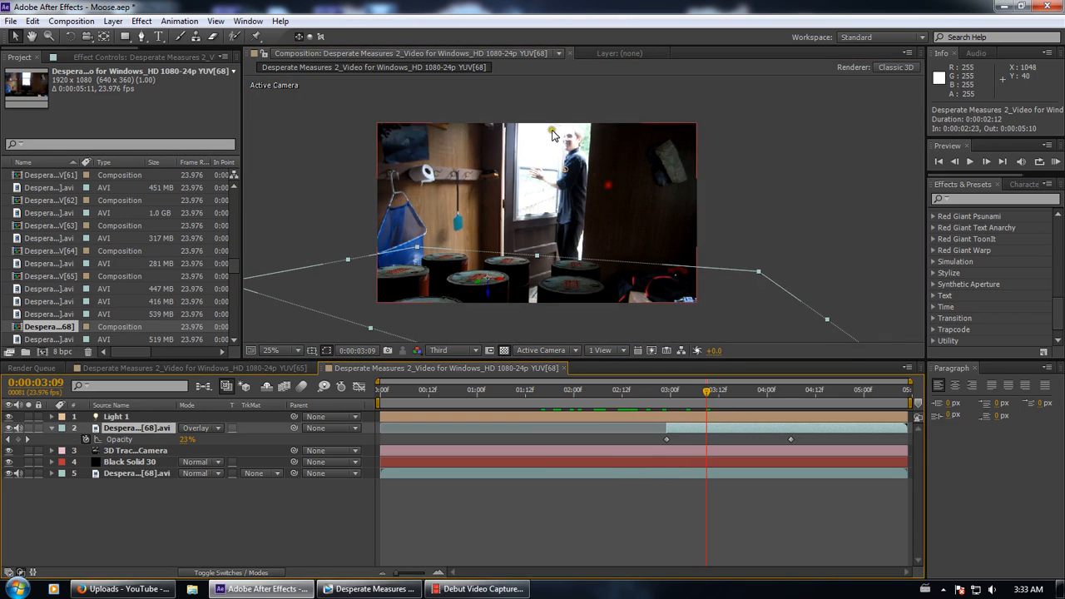
drag(707, 389, 747, 396)
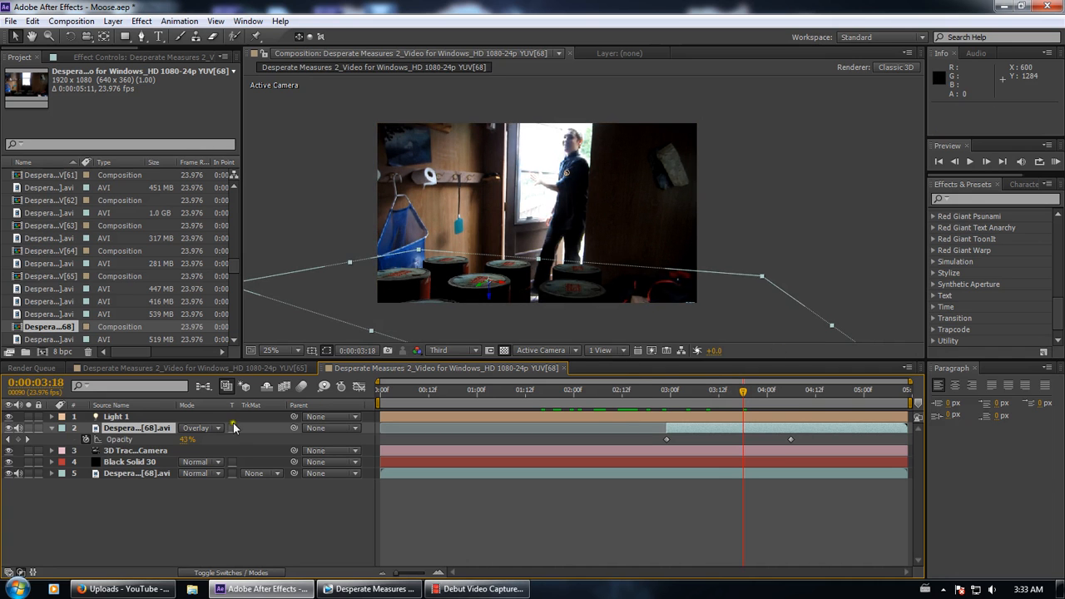
drag(744, 391, 821, 392)
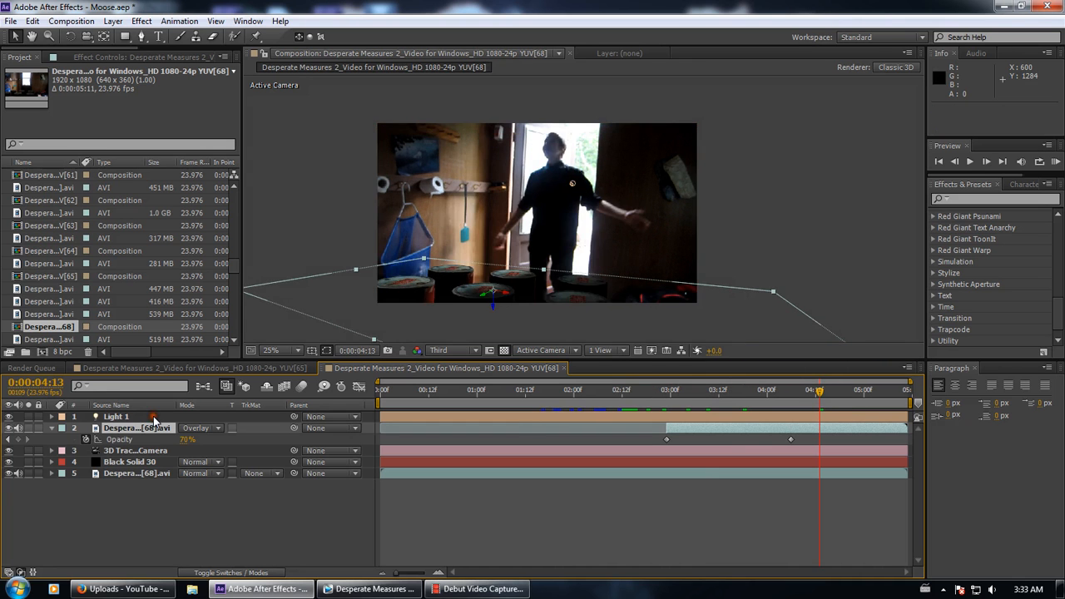
Toggle the visibility of the Overlay footage layer off and on while viewing the barrels up close
scroll(530, 292, up, 2)
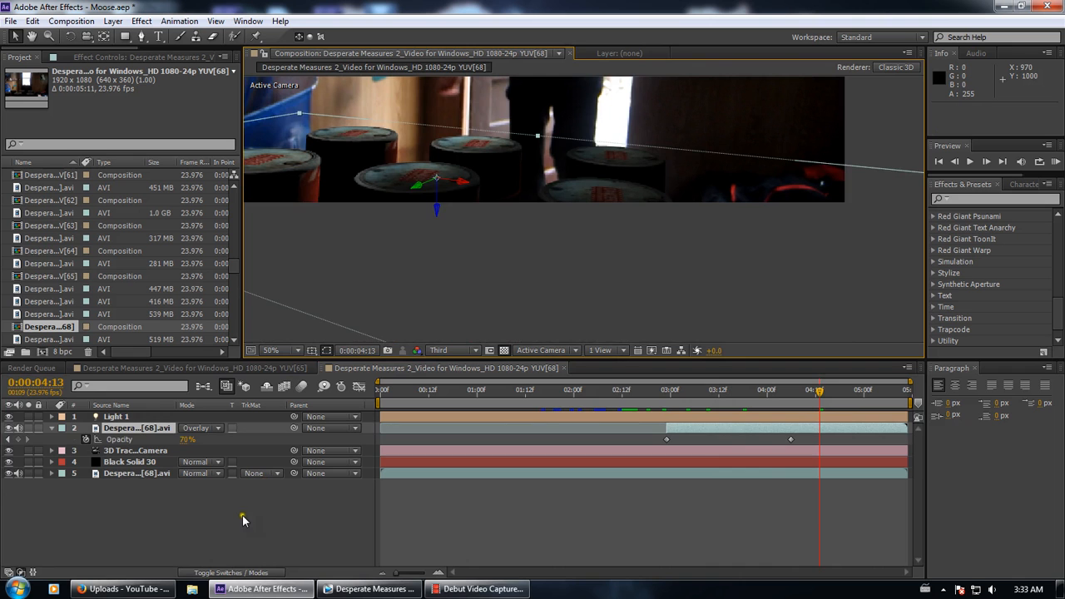
click(8, 427)
click(8, 427)
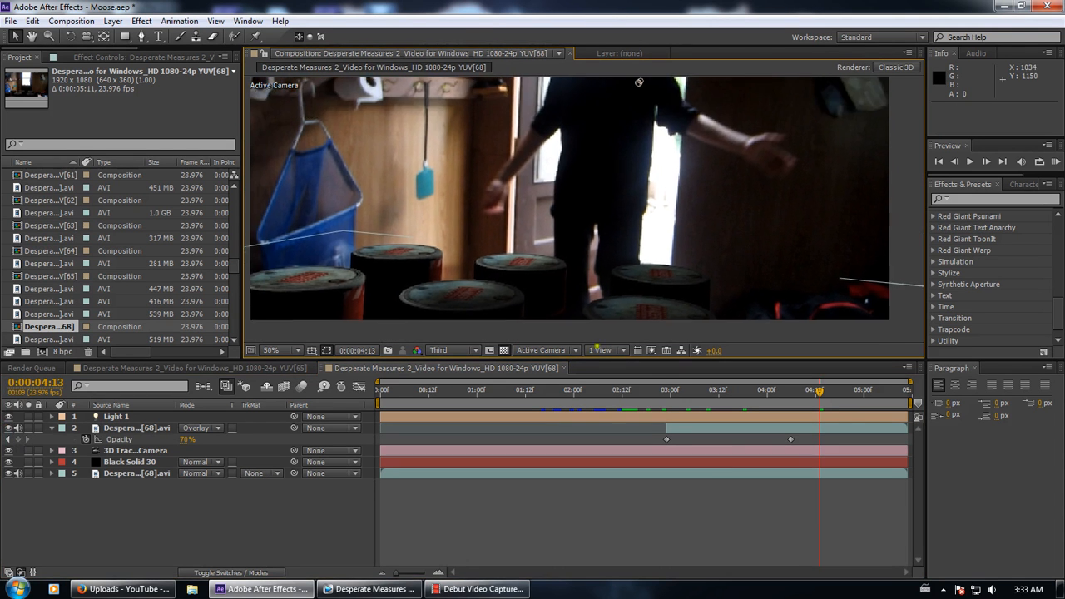
Close compositions YUV[68] and YUV[65], and open composition YUV[71] from the project items
click(565, 367)
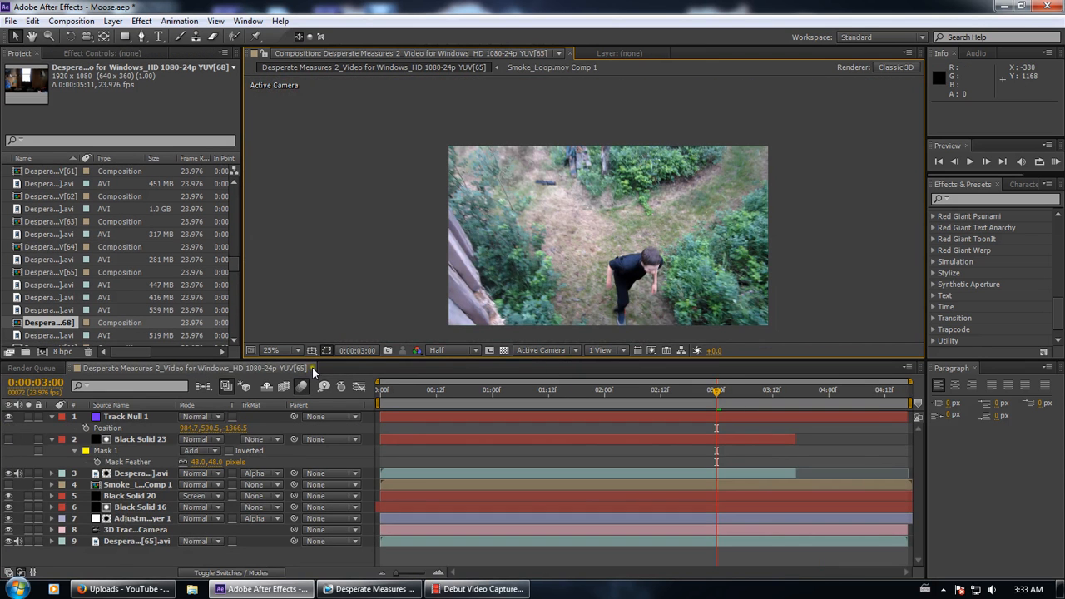
click(311, 368)
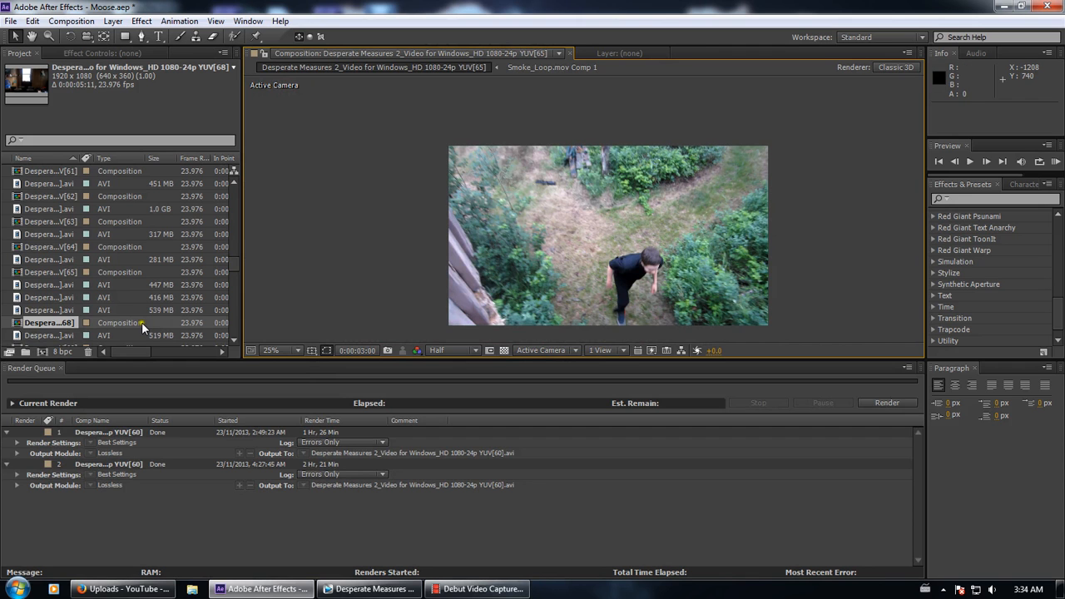
scroll(80, 279, down, 2)
click(73, 272)
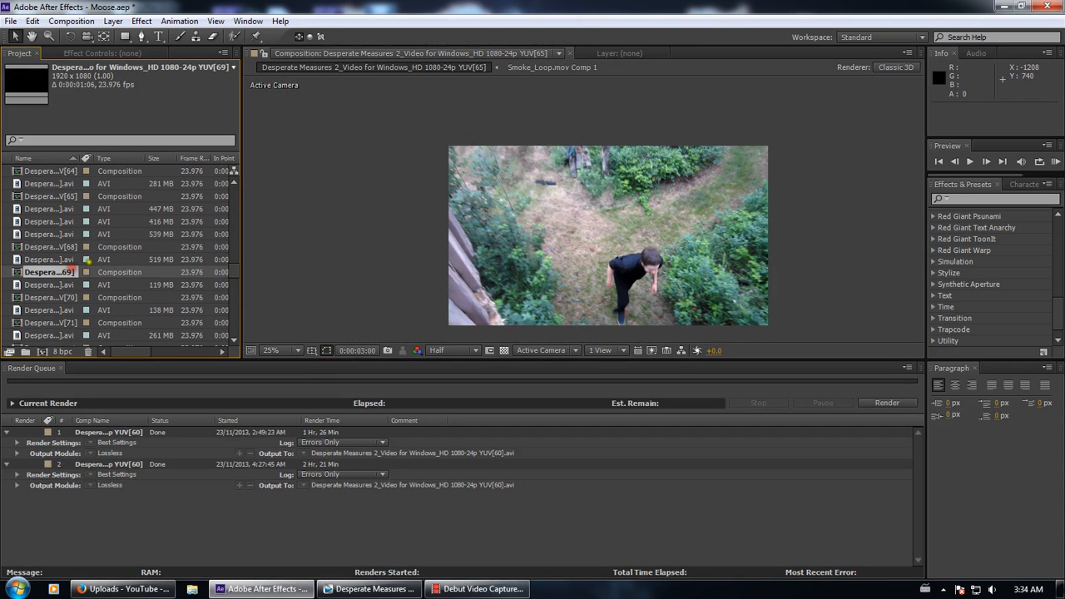
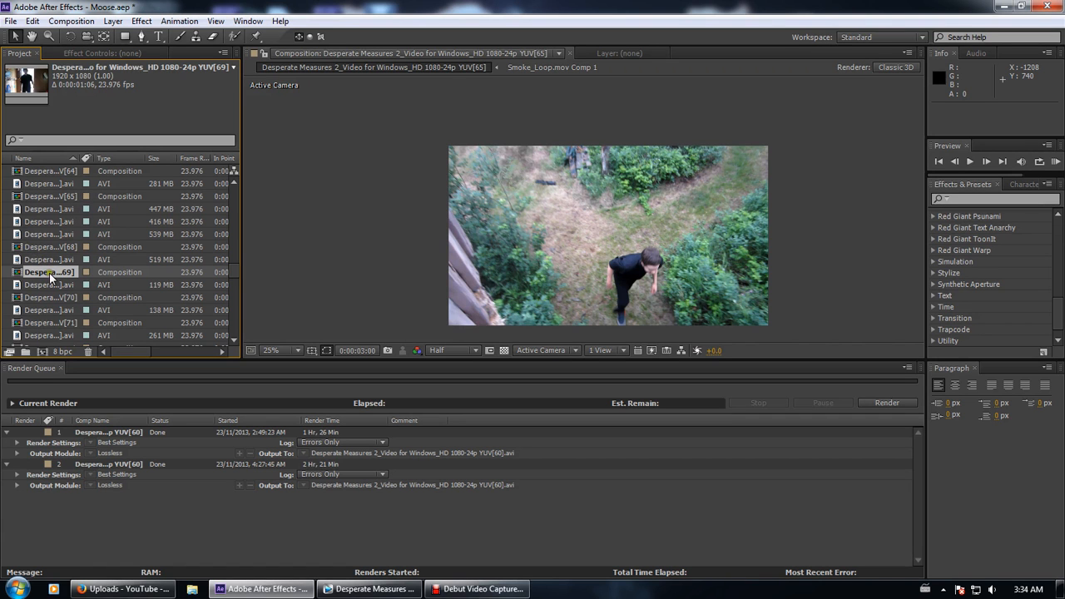
click(63, 297)
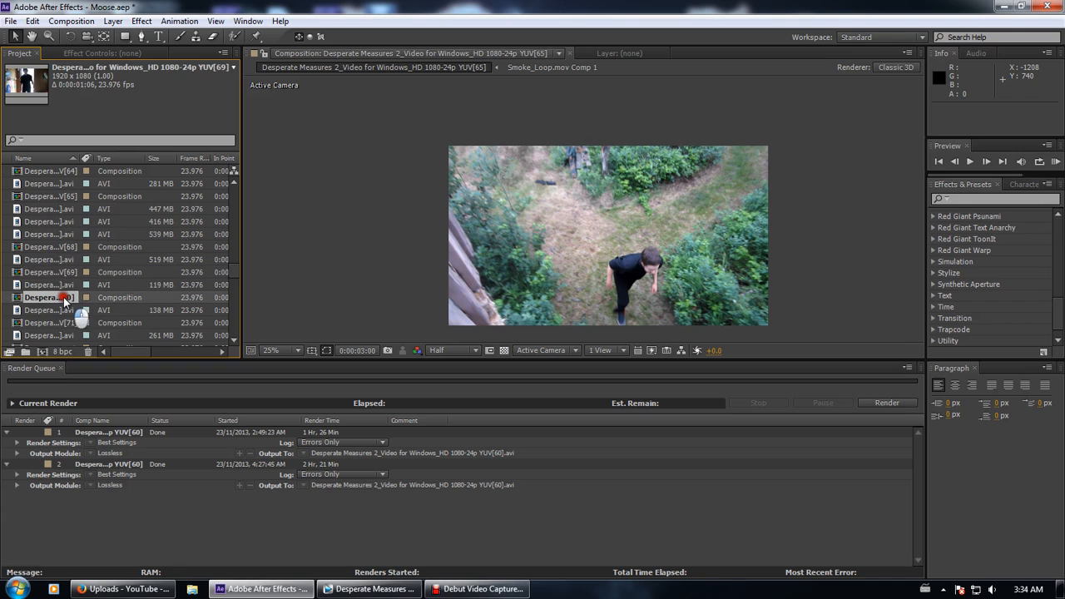
click(49, 321)
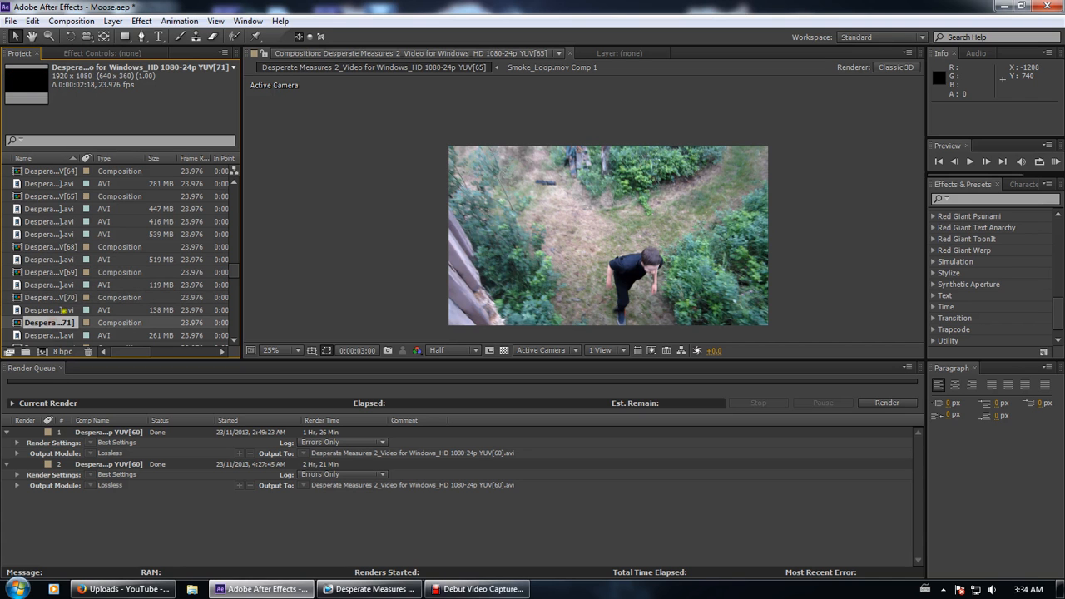
scroll(236, 277, down, 5)
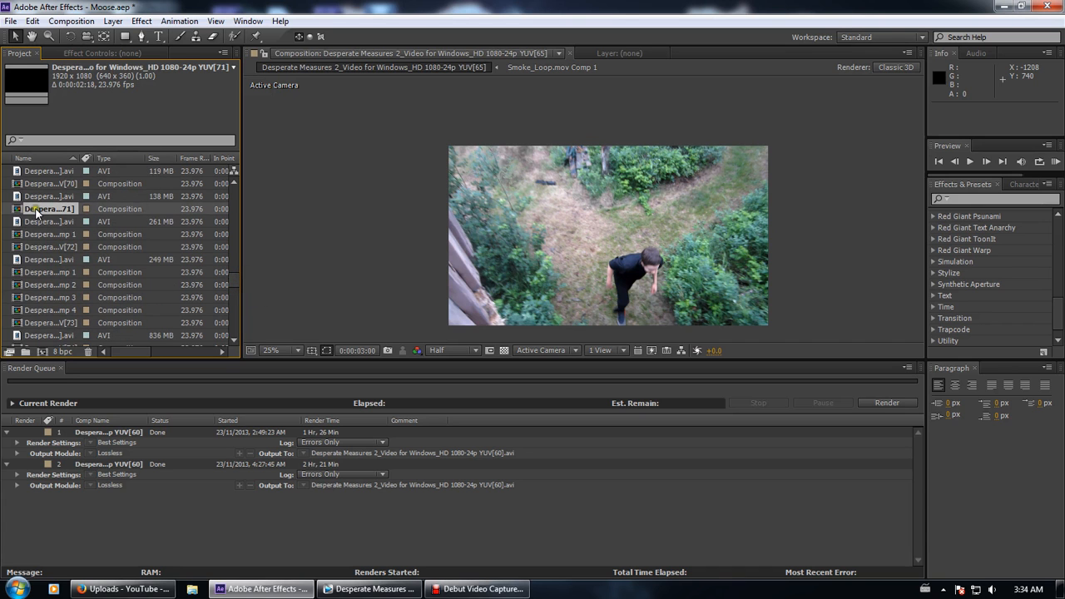
click(63, 250)
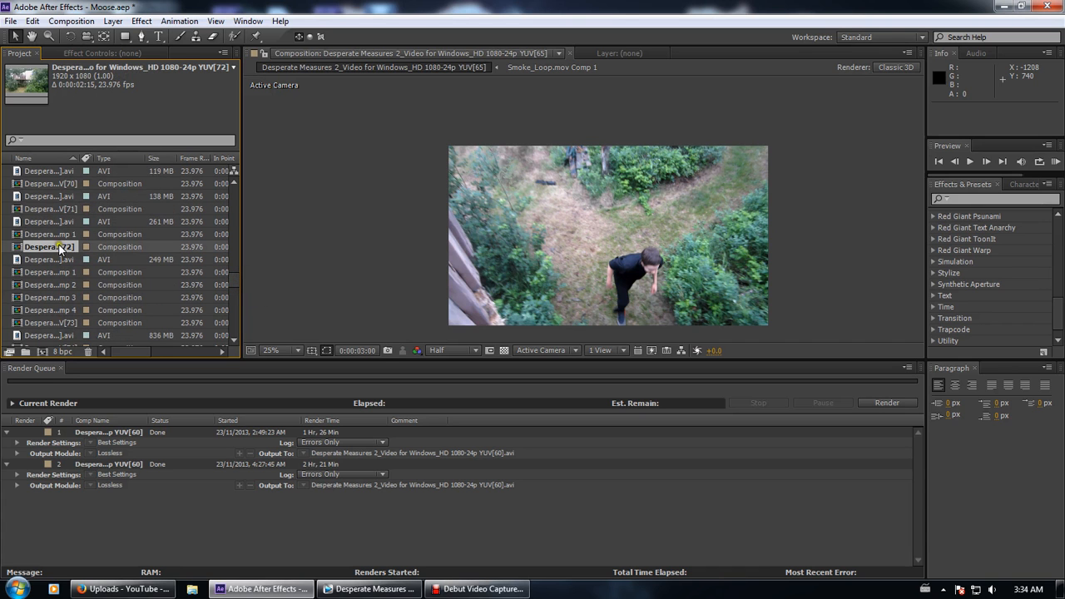
click(57, 210)
double_click(58, 210)
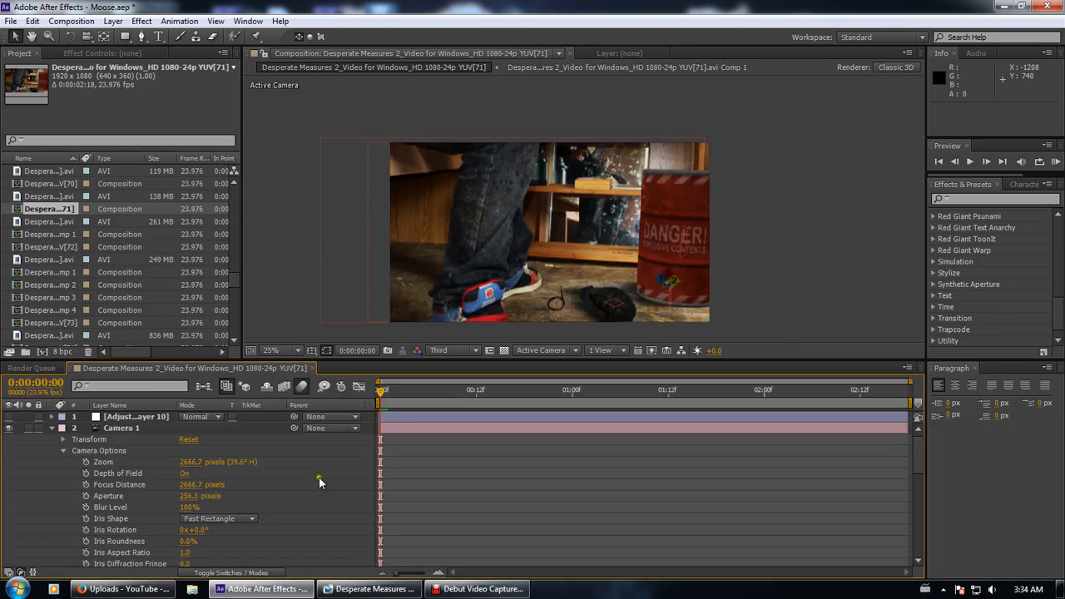
Scrub composition YUV[71] to 0:00:00:21 and inspect the grenade, its ring and the barrel up close
key(space)
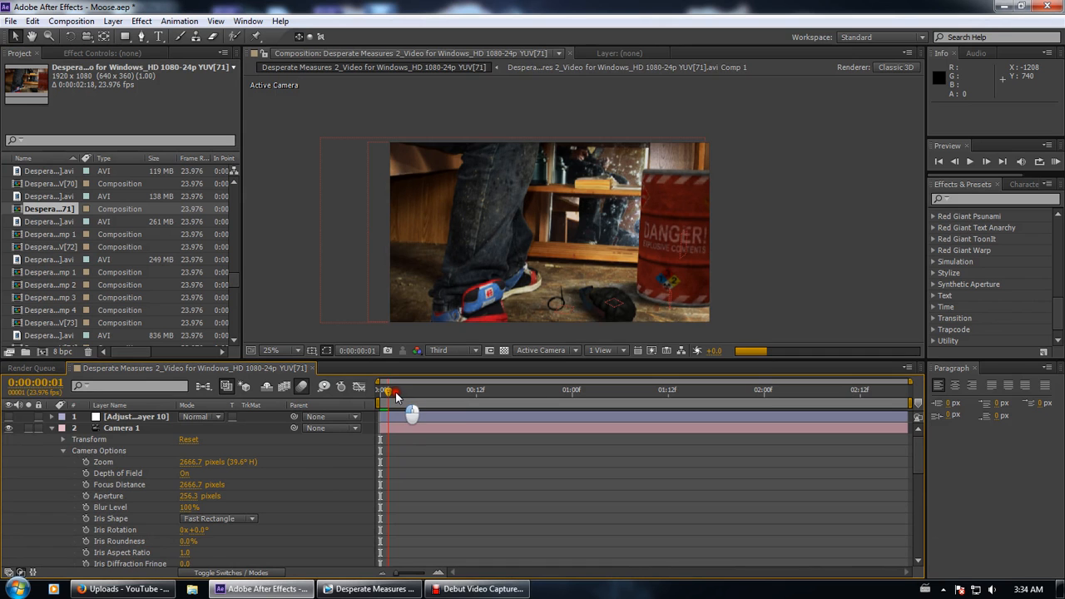
drag(441, 391, 547, 404)
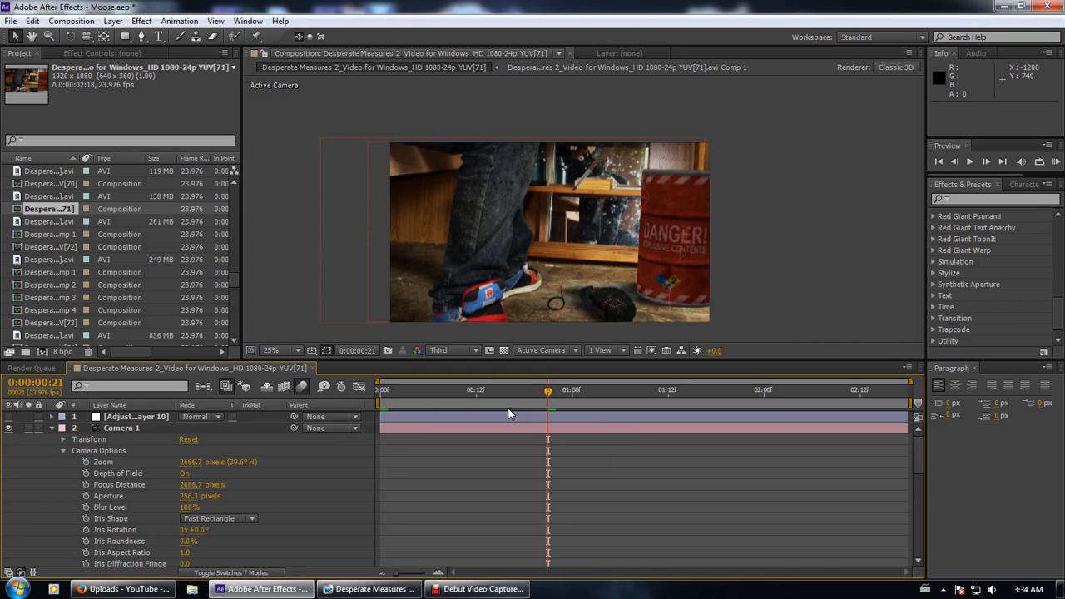
drag(588, 311, 560, 250)
scroll(577, 210, up, 4)
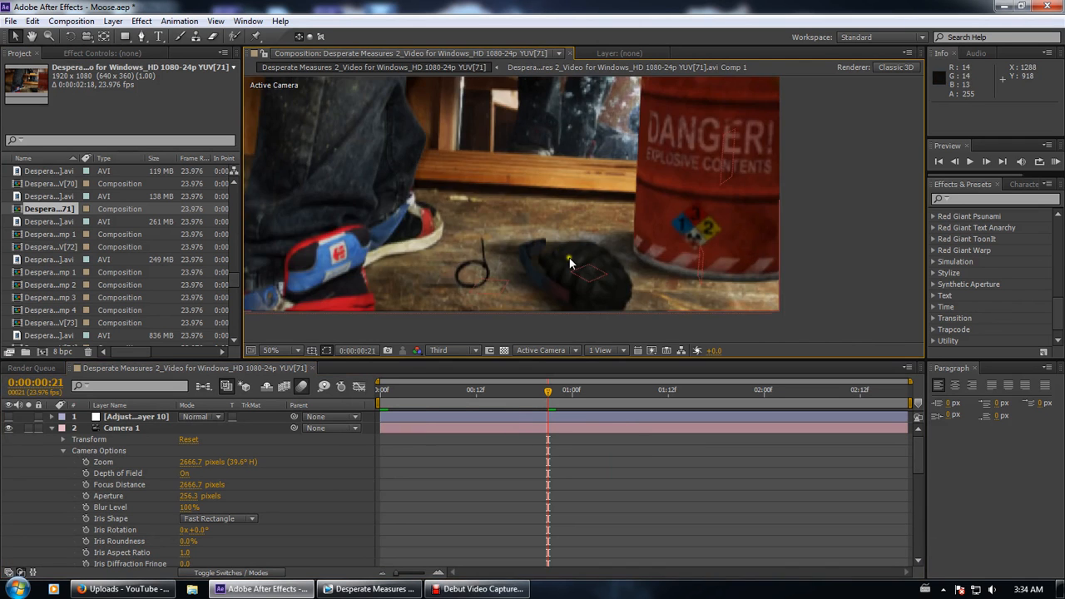
mouse_move(346, 296)
mouse_down()
mouse_move(424, 293)
mouse_move(436, 239)
mouse_move(471, 243)
mouse_move(578, 210)
mouse_up()
scroll(578, 210, down, 2)
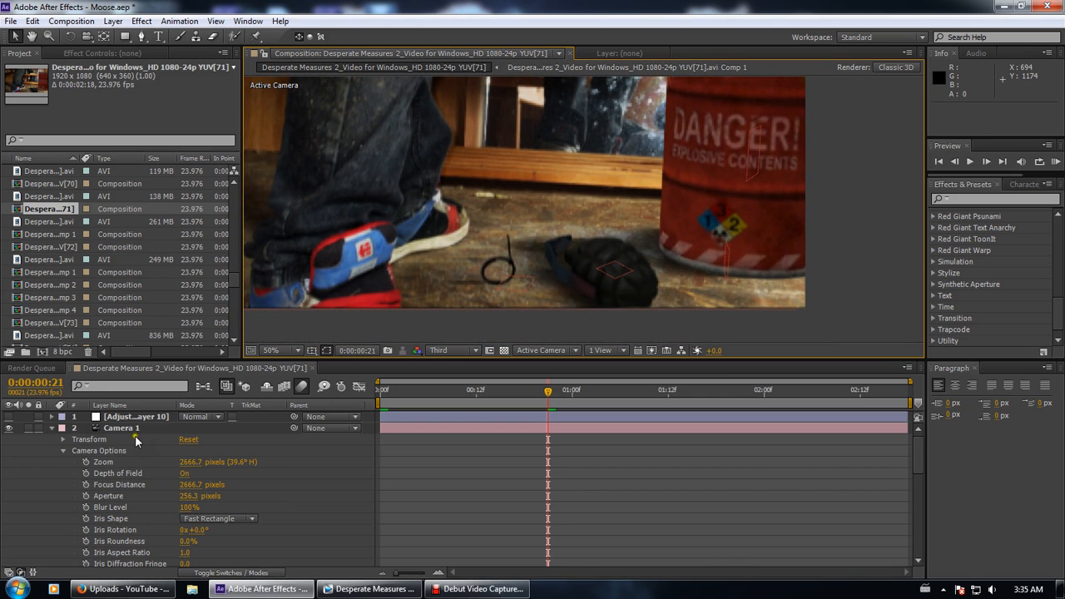
Select the Grenade 2 layer and examine the barrel and the full frame in the preview
scroll(271, 473, down, 10)
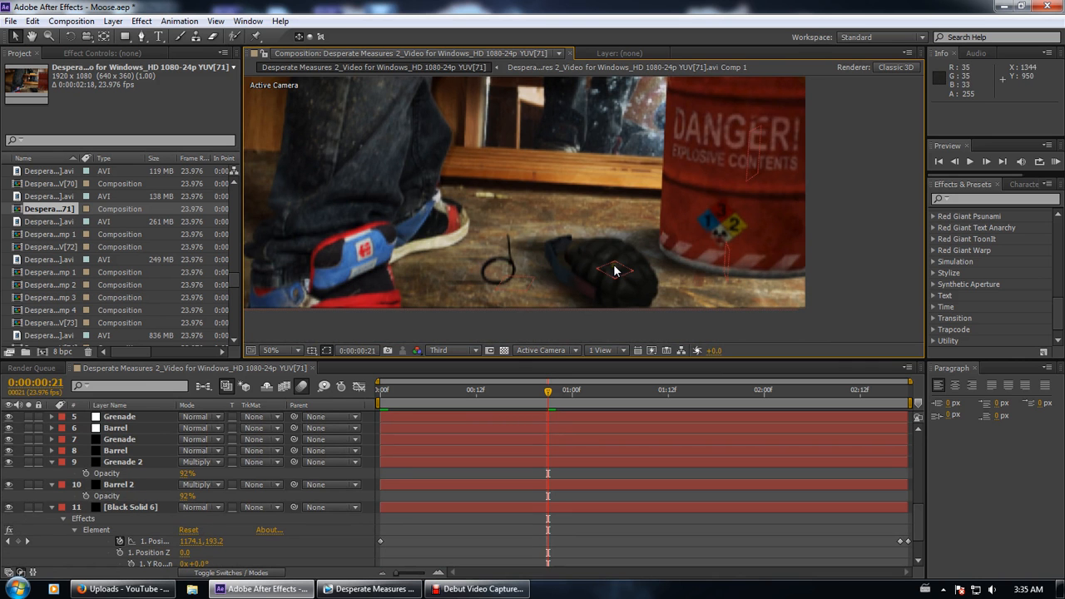
click(123, 461)
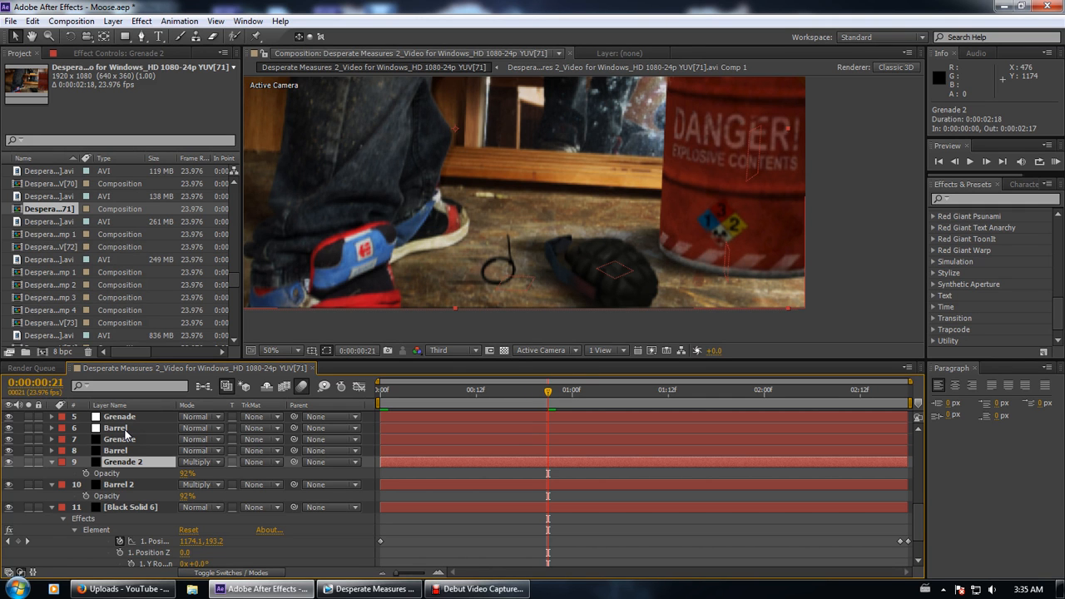
scroll(596, 179, up, 2)
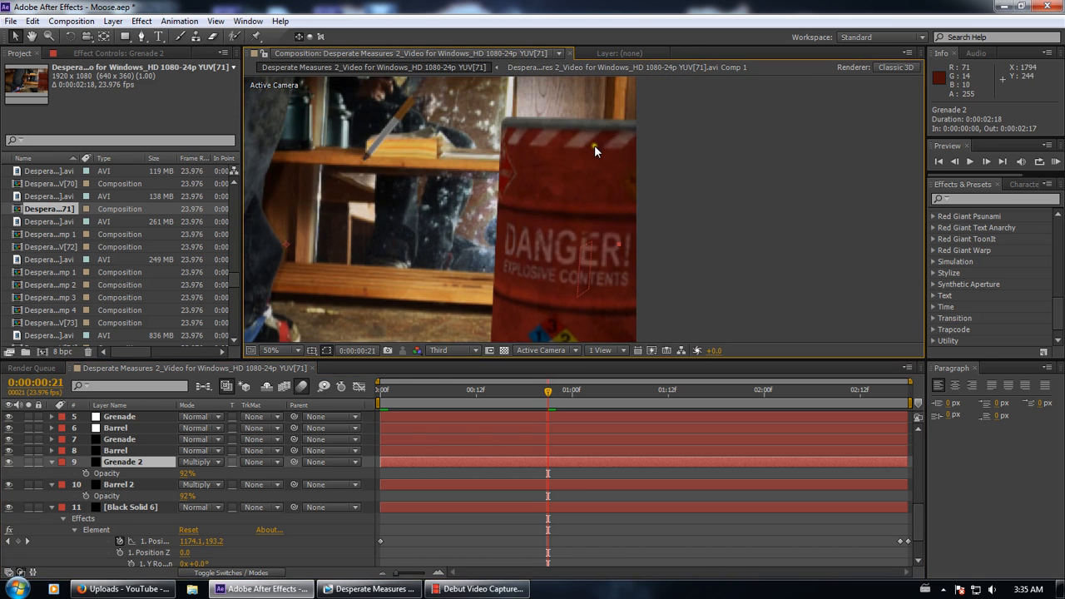
scroll(597, 174, down, 6)
scroll(587, 193, up, 4)
scroll(576, 249, down, 2)
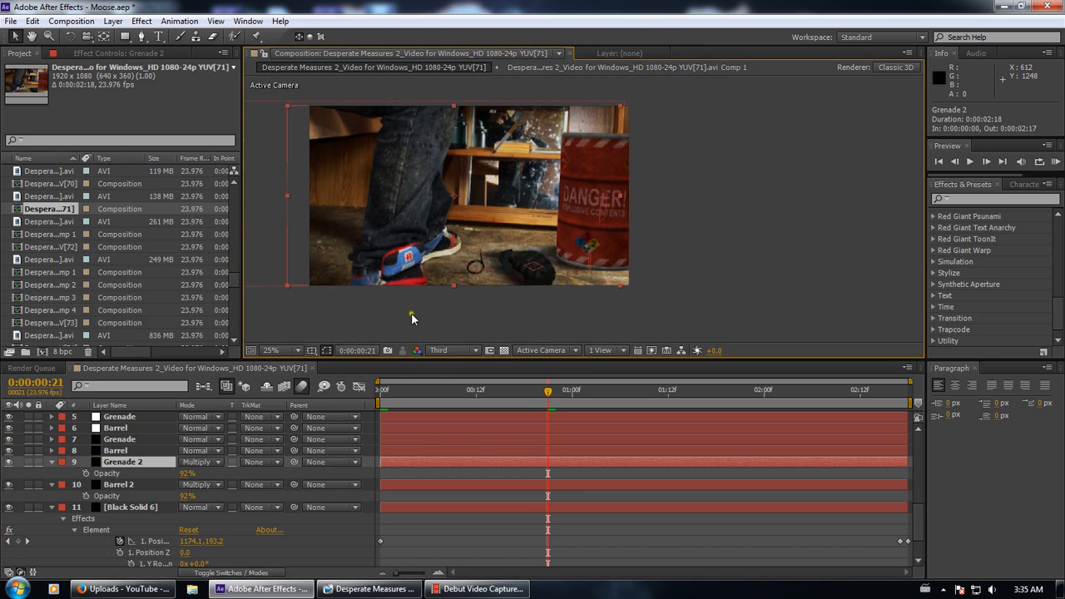
Select the Barrel, Grenade and ring null layers one by one to locate each in the shot
click(110, 439)
click(109, 429)
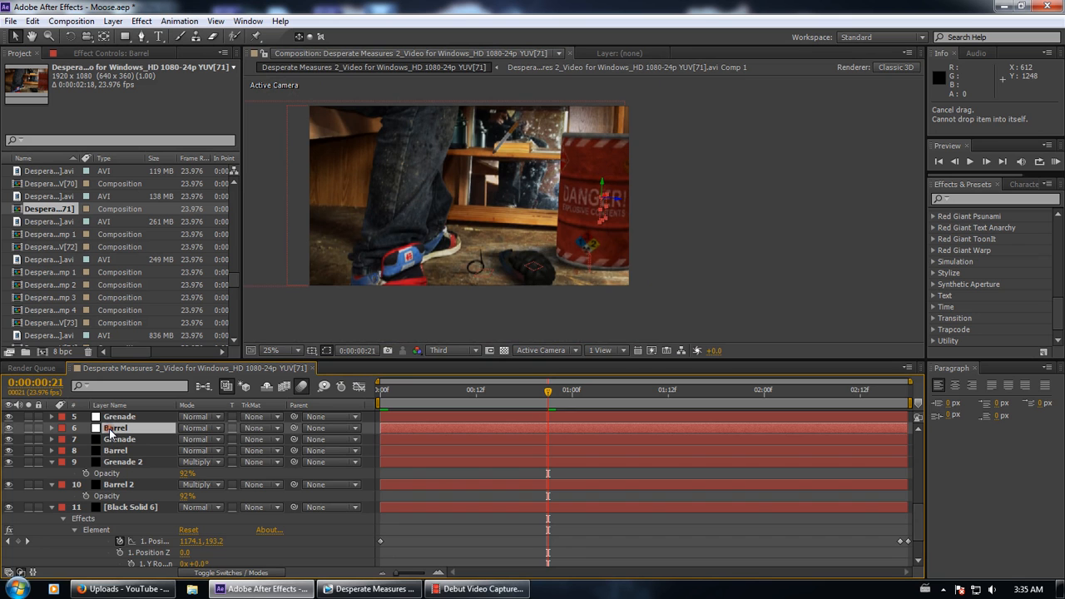
click(115, 417)
scroll(129, 436, up, 3)
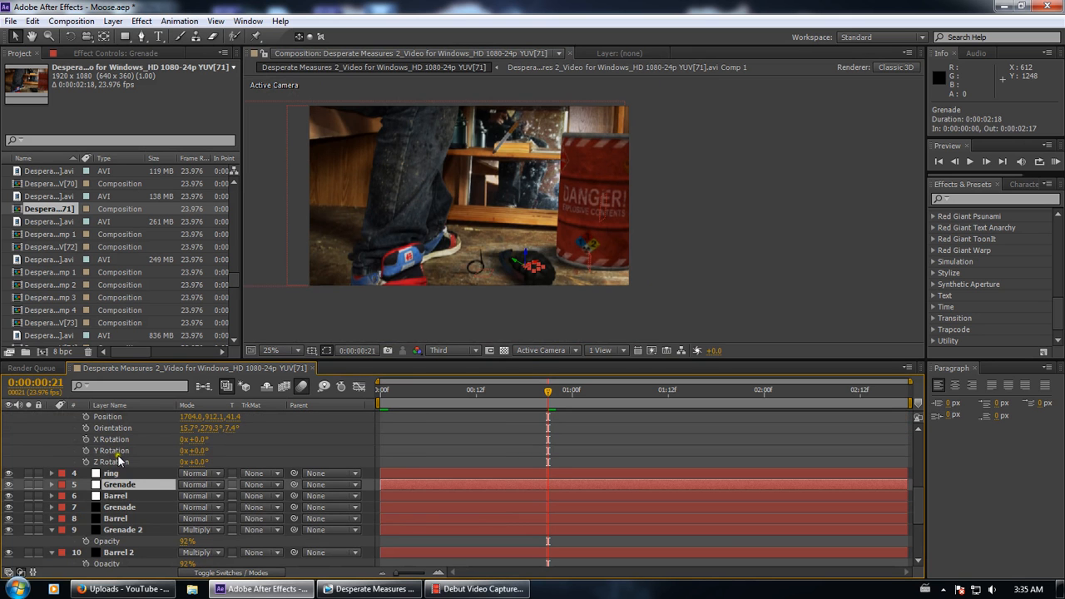
click(111, 474)
scroll(124, 489, up, 3)
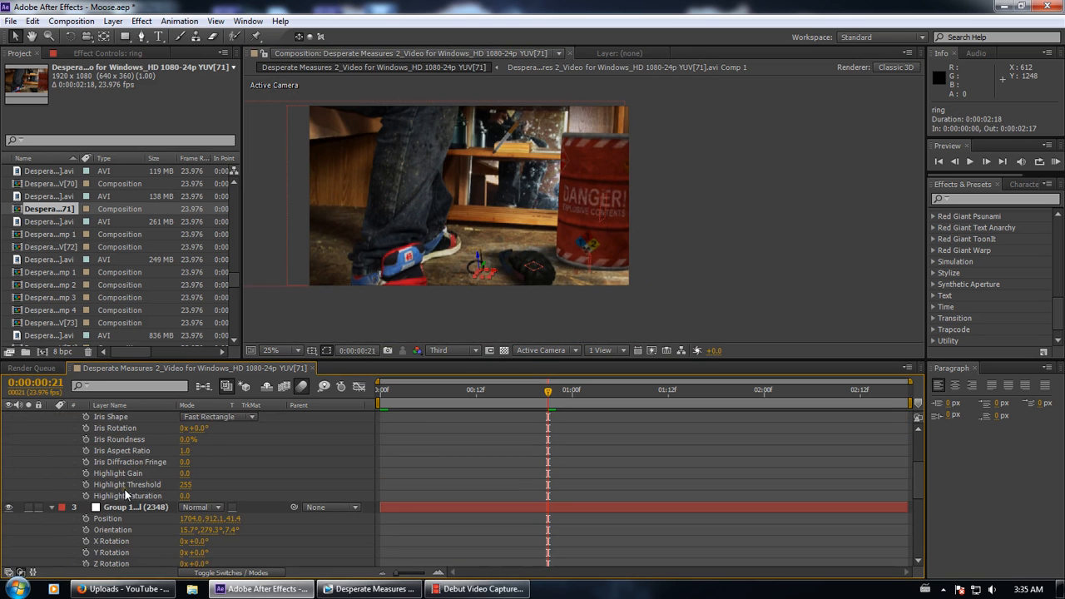
Collapse the properties of the Group 1 null and Camera 1 layers
click(58, 507)
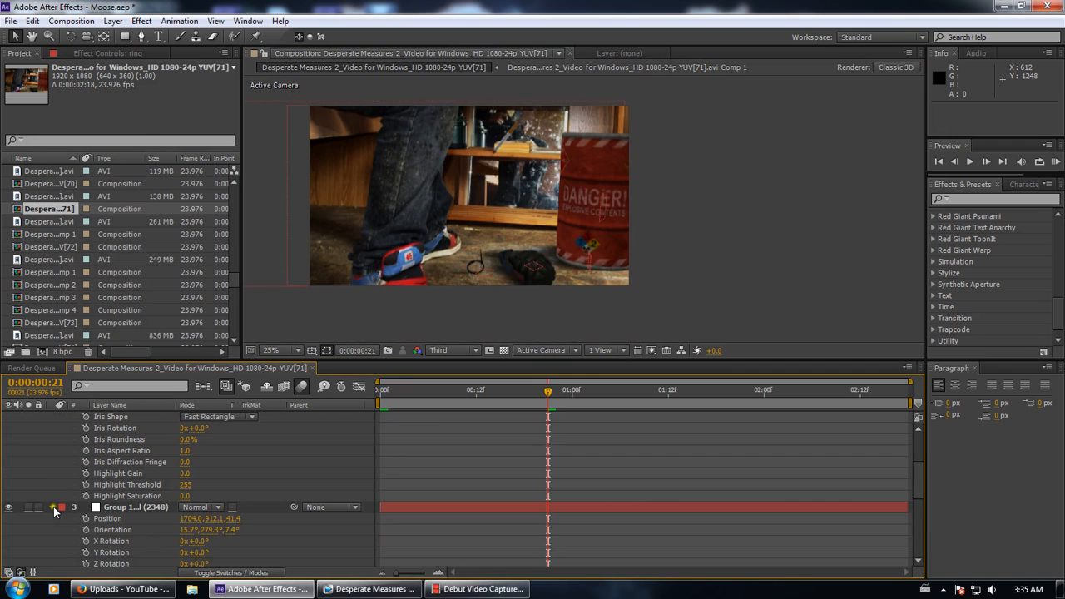
scroll(54, 503, up, 3)
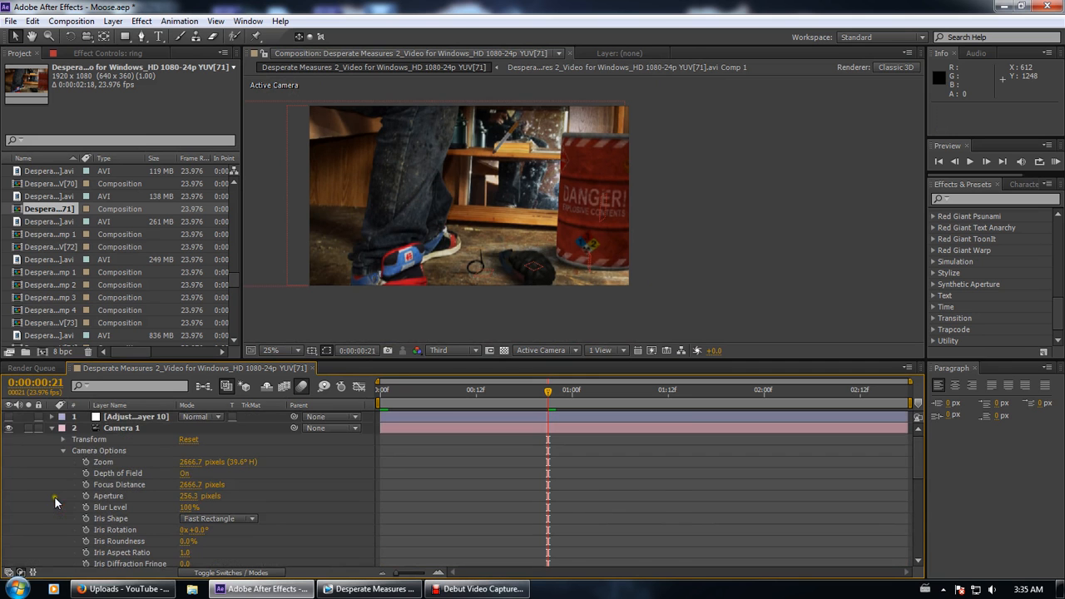
click(50, 427)
Select the Grenade 2 and Barrel 2 layers in turn, and display the effect settings of Barrel 2
click(136, 506)
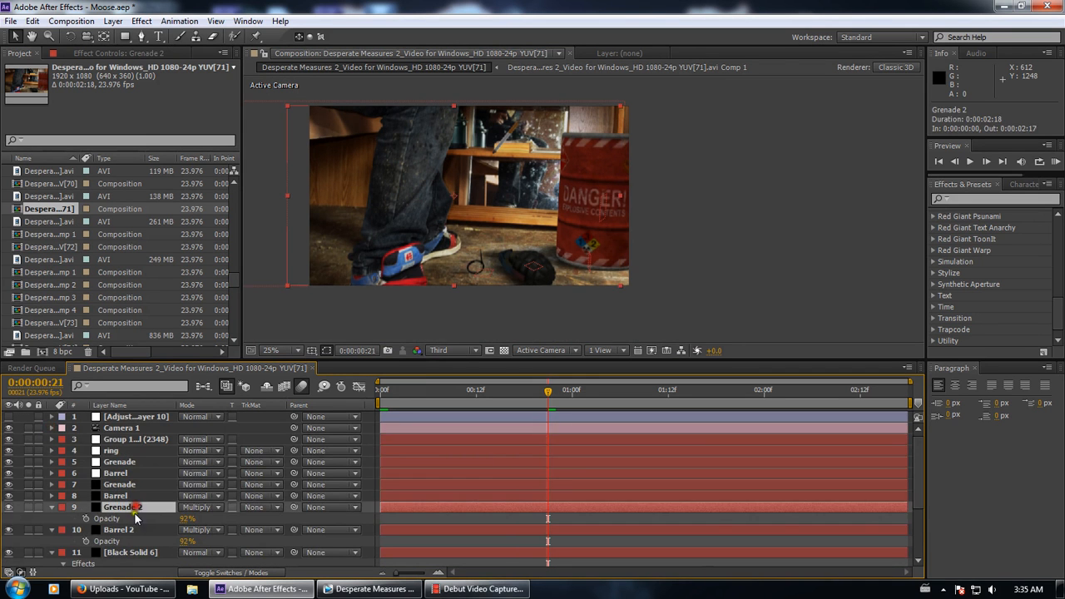
click(125, 530)
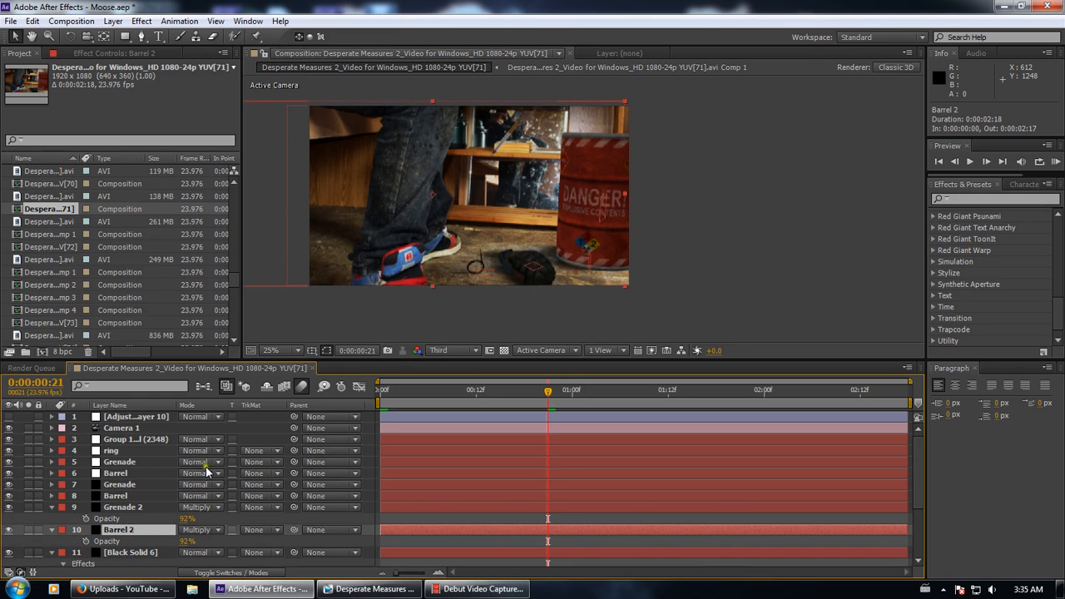
drag(478, 282, 537, 274)
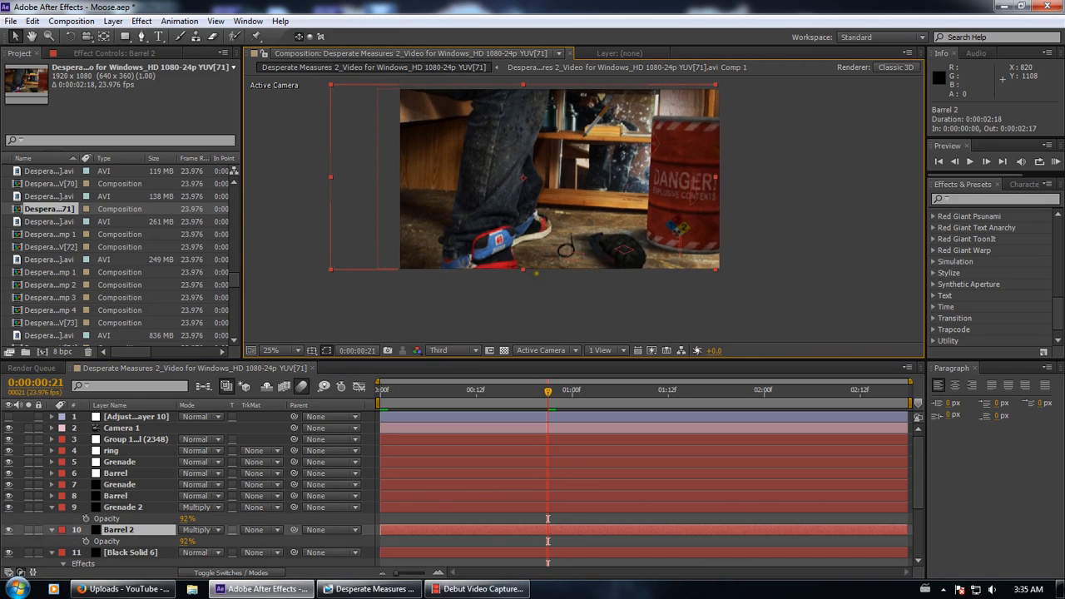
click(93, 53)
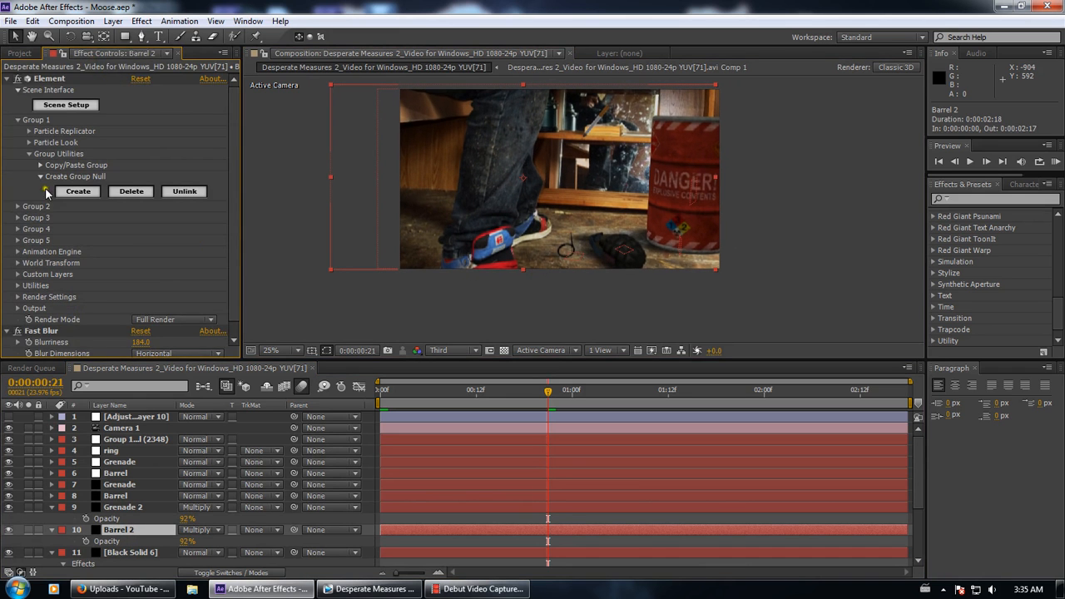
Try the Overlay blending mode on the Barrel 2 layer and restore it to Multiply
scroll(33, 274, down, 1)
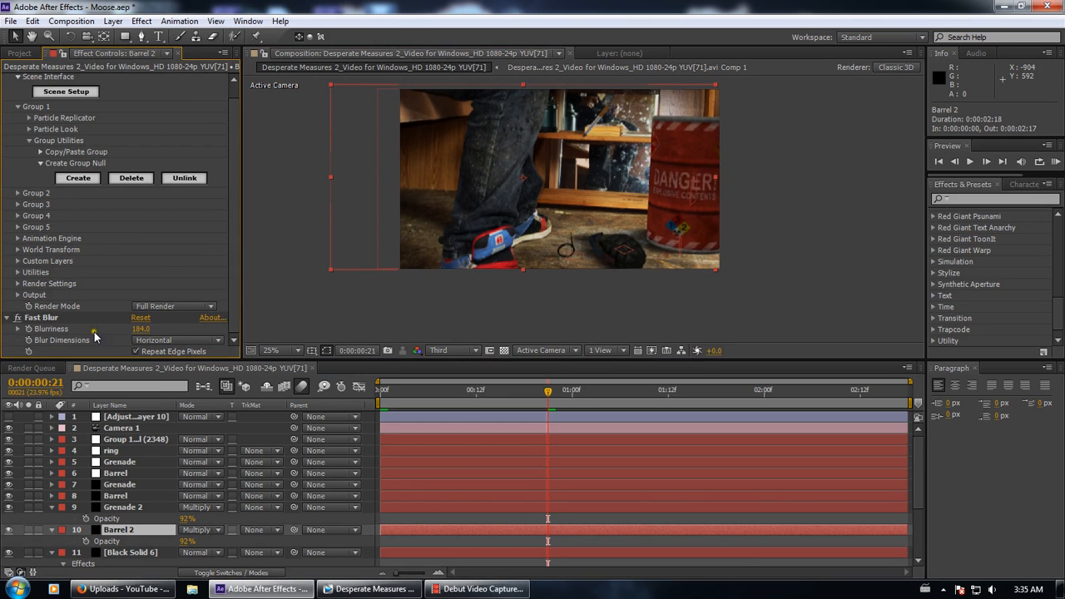
click(19, 320)
click(19, 319)
click(207, 530)
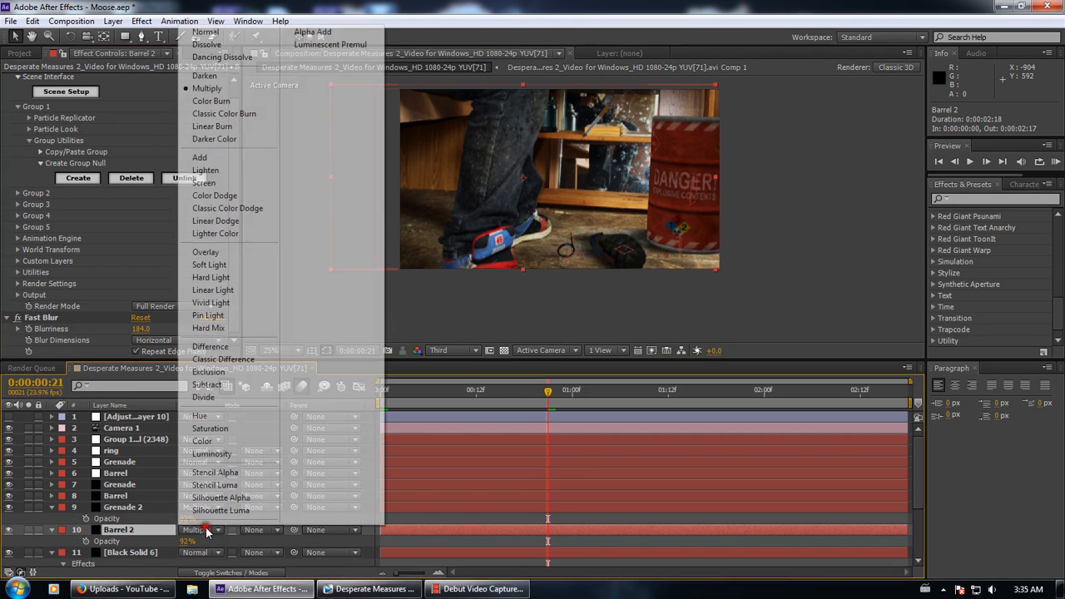
click(223, 252)
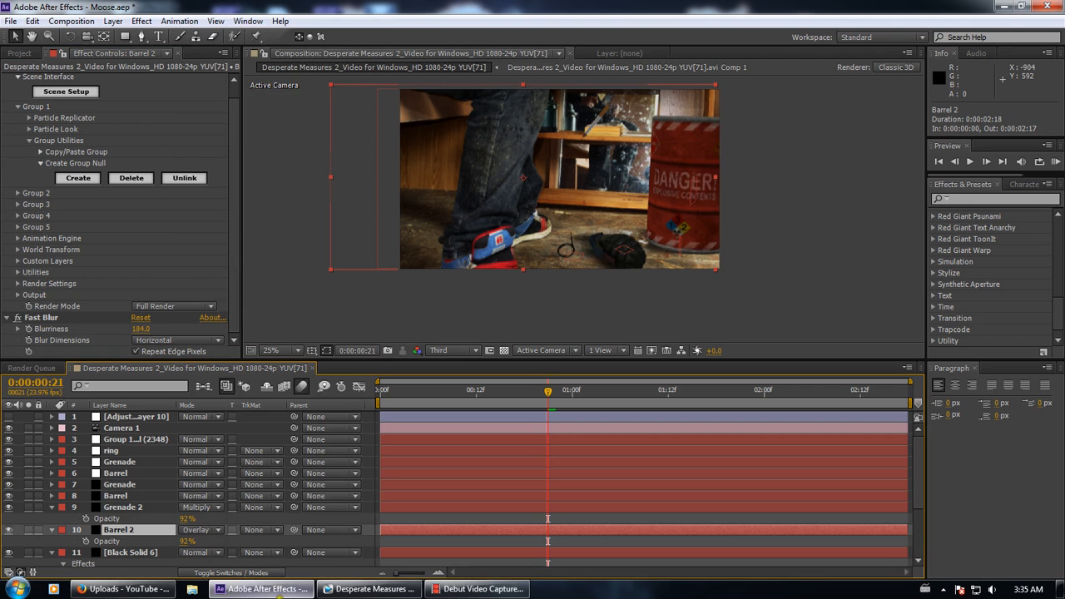
click(207, 530)
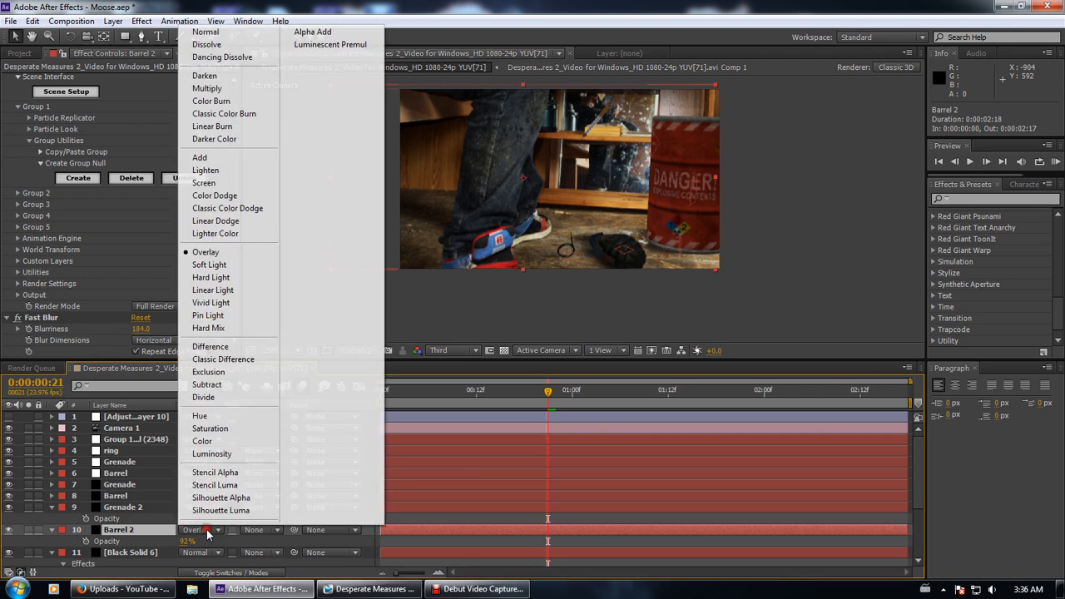
click(208, 89)
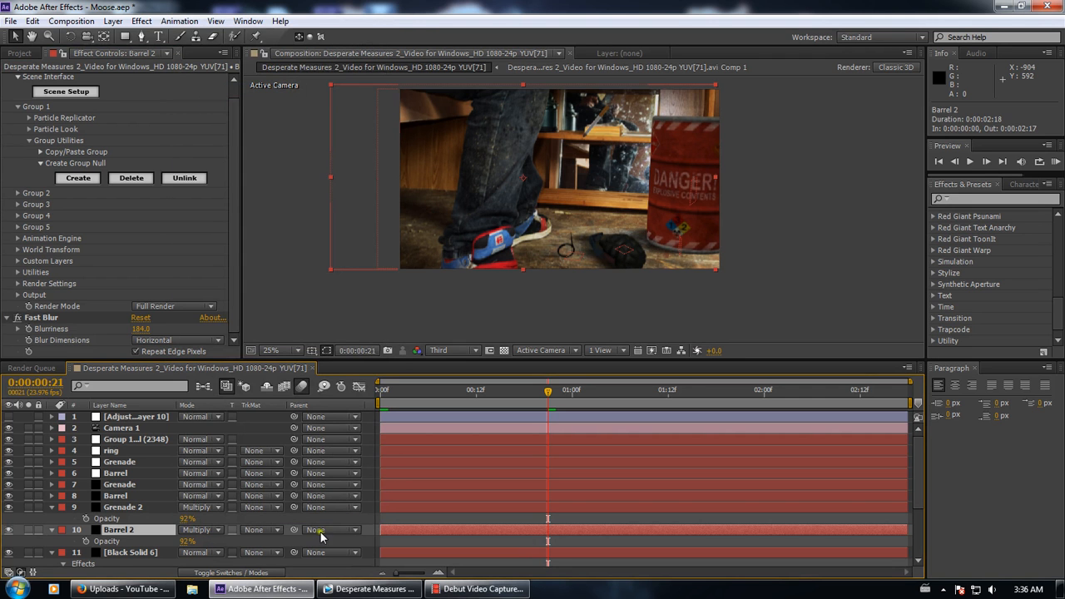
Examine the ring, grenade and barrel up close in the preview
click(345, 524)
drag(562, 304, 500, 281)
scroll(508, 304, up, 1)
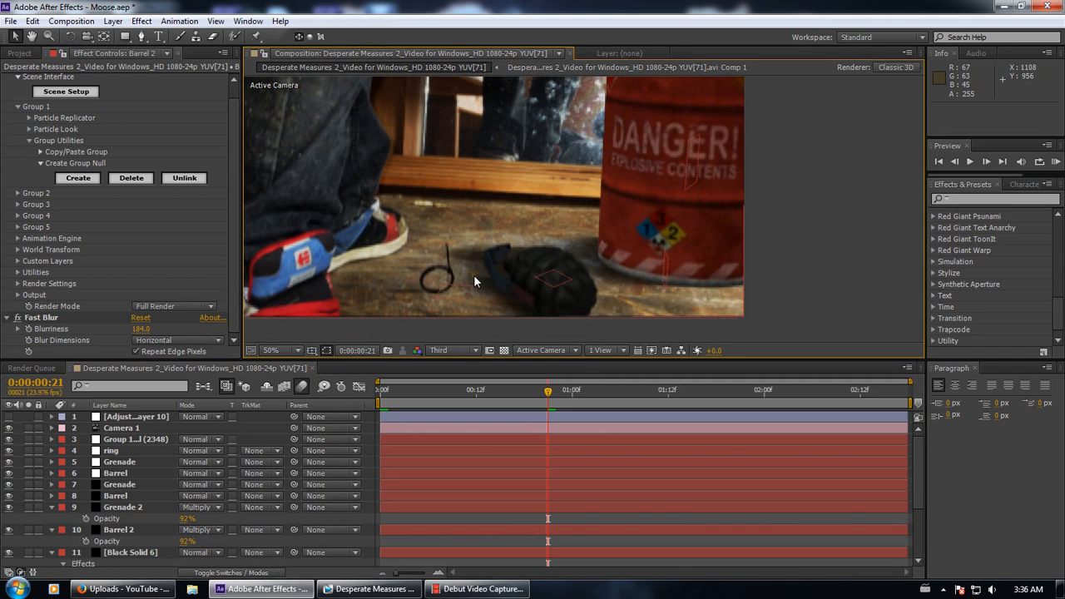
drag(473, 274, 465, 323)
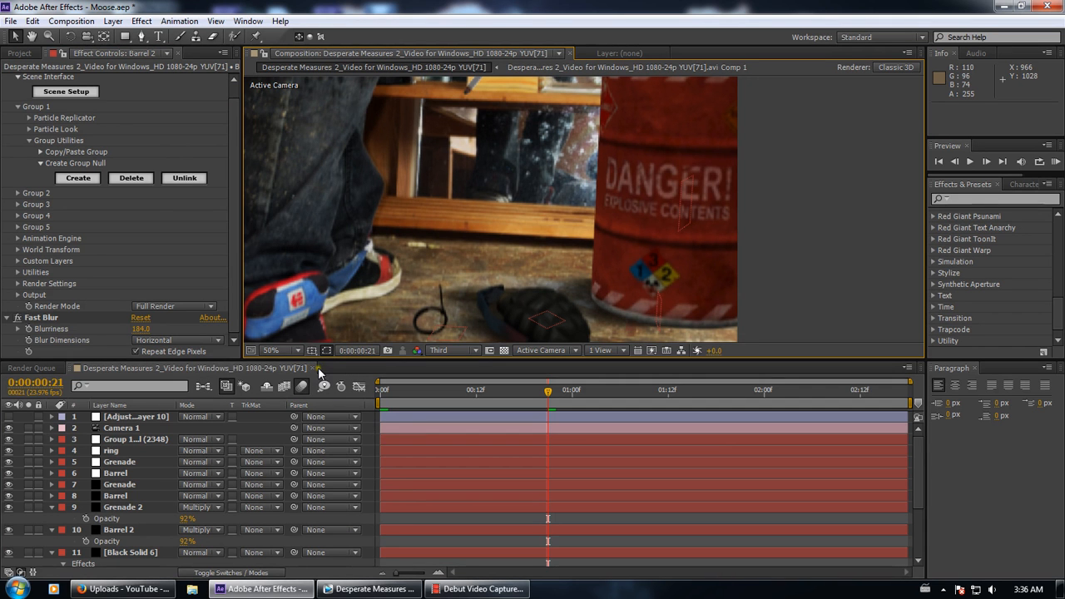
Show Adjustment Layer 10 to compare its effect on the full frame, and hide it again
click(9, 417)
drag(362, 268, 430, 259)
scroll(424, 221, down, 2)
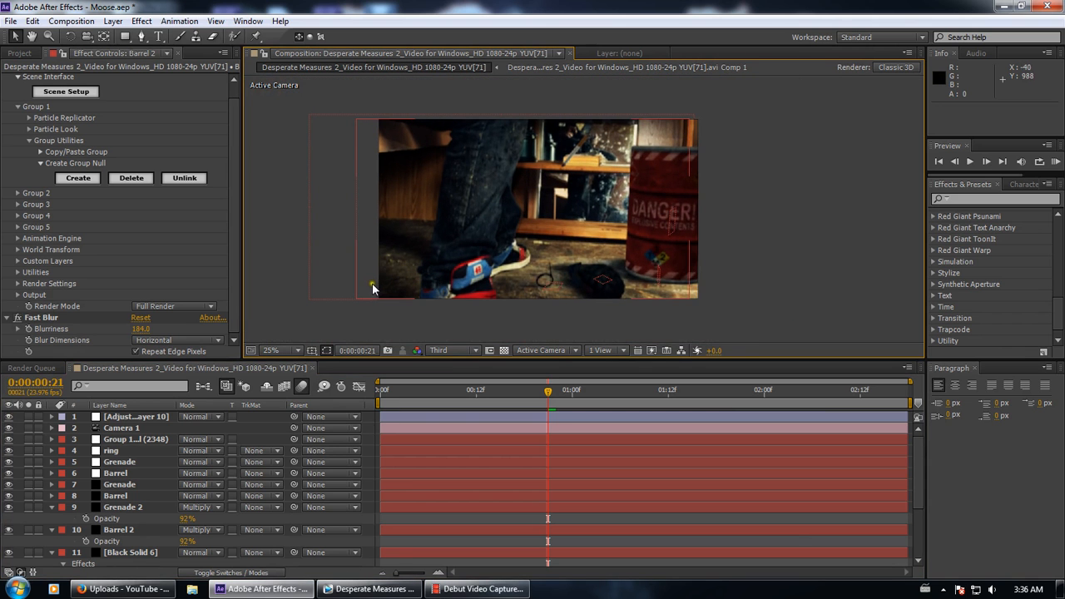
click(9, 417)
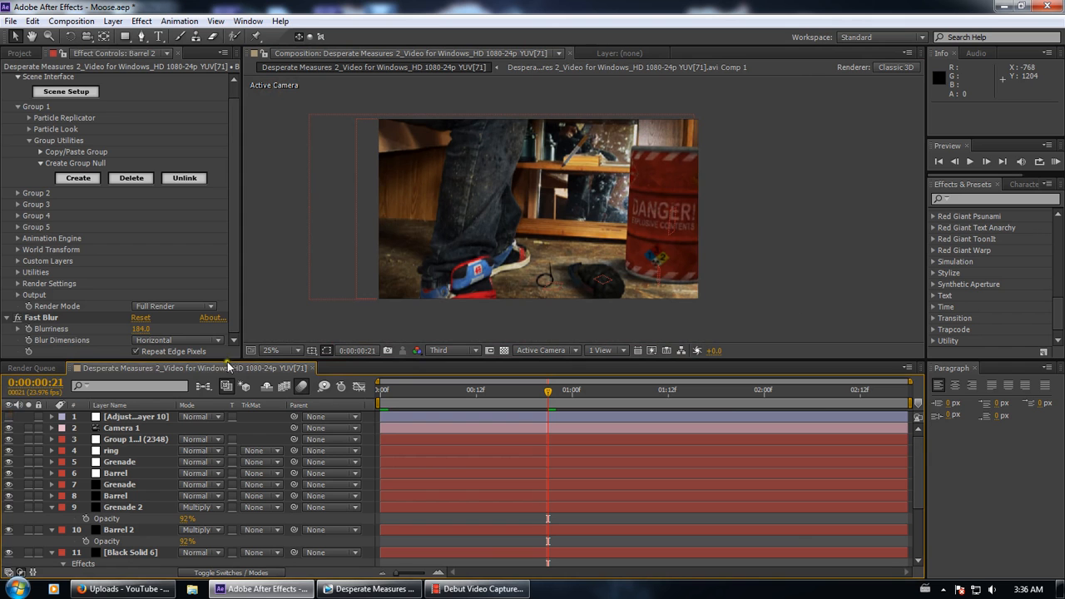
Open the Desperate Measures 2 composition ending in YUV[72] and set its preview resolution to Third
click(19, 53)
click(59, 247)
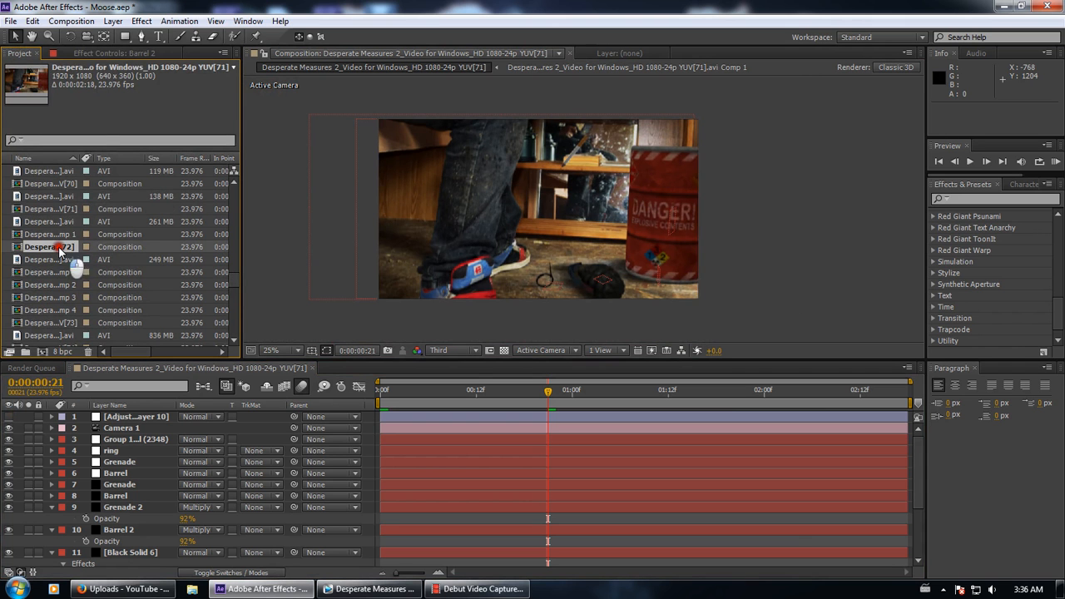
double_click(58, 247)
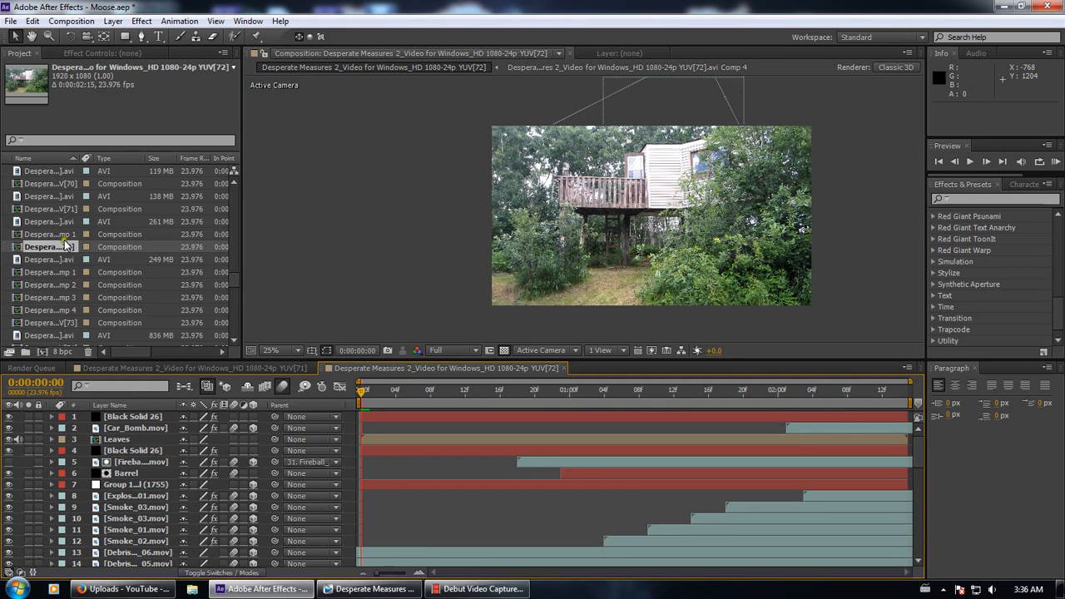
click(449, 350)
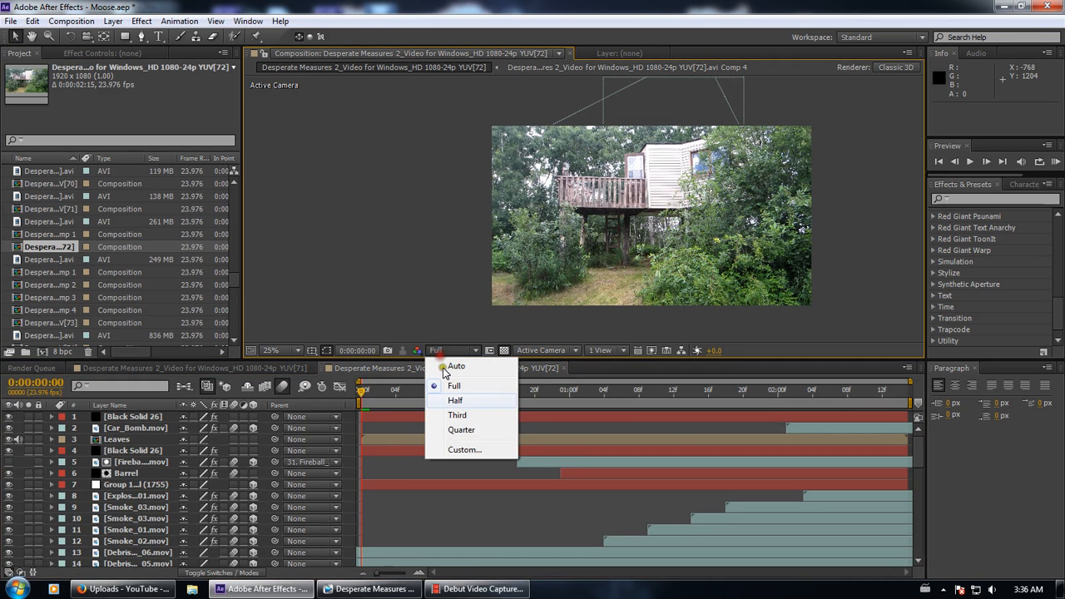
click(454, 416)
Check the shot at frames 6 and 10, and examine the explosion behind the deck and the full frame
drag(360, 391, 413, 392)
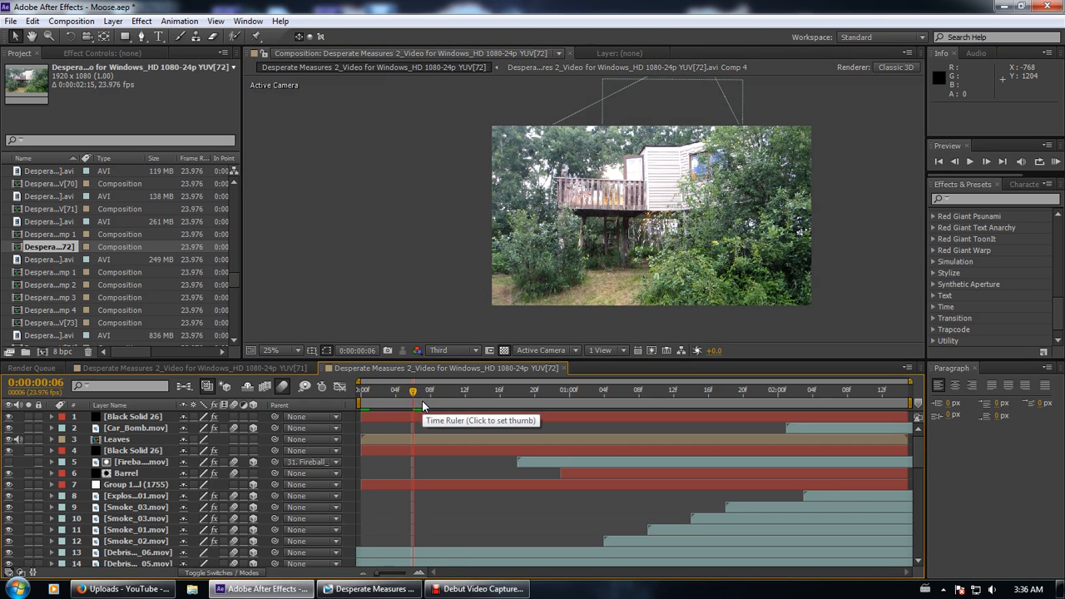
mouse_move(368, 590)
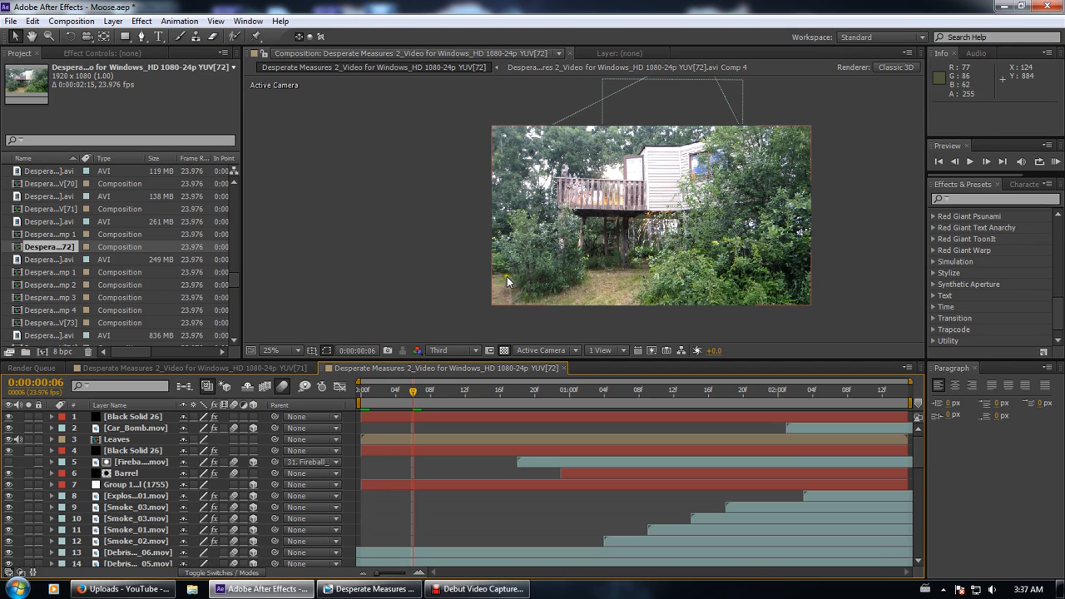
drag(507, 283, 474, 271)
drag(410, 402, 449, 397)
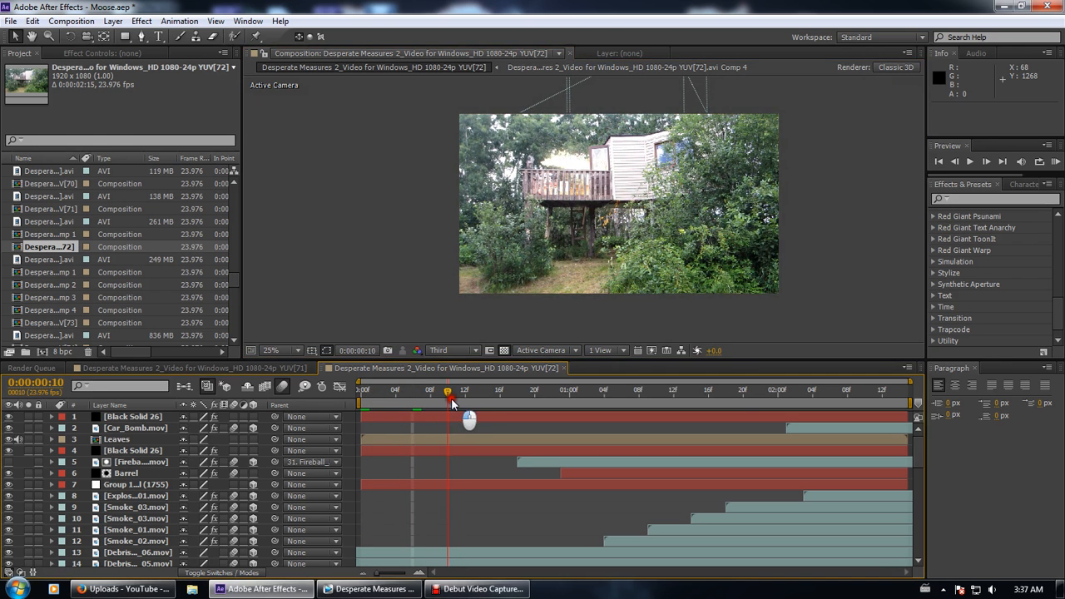
scroll(271, 467, down, 2)
scroll(272, 467, down, 1)
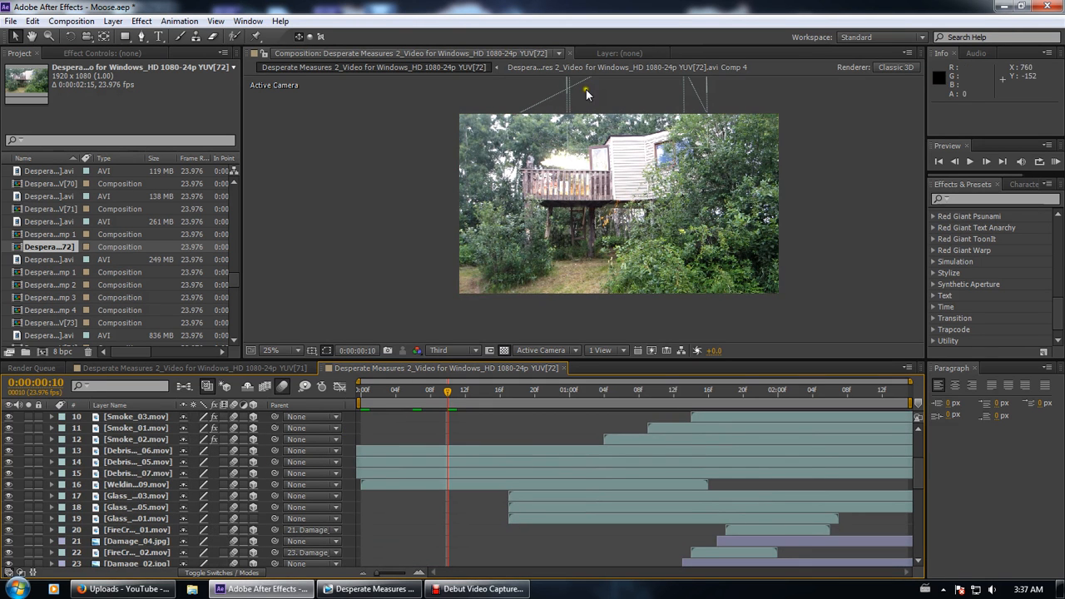
drag(581, 151, 560, 201)
scroll(545, 240, up, 3)
scroll(540, 241, down, 3)
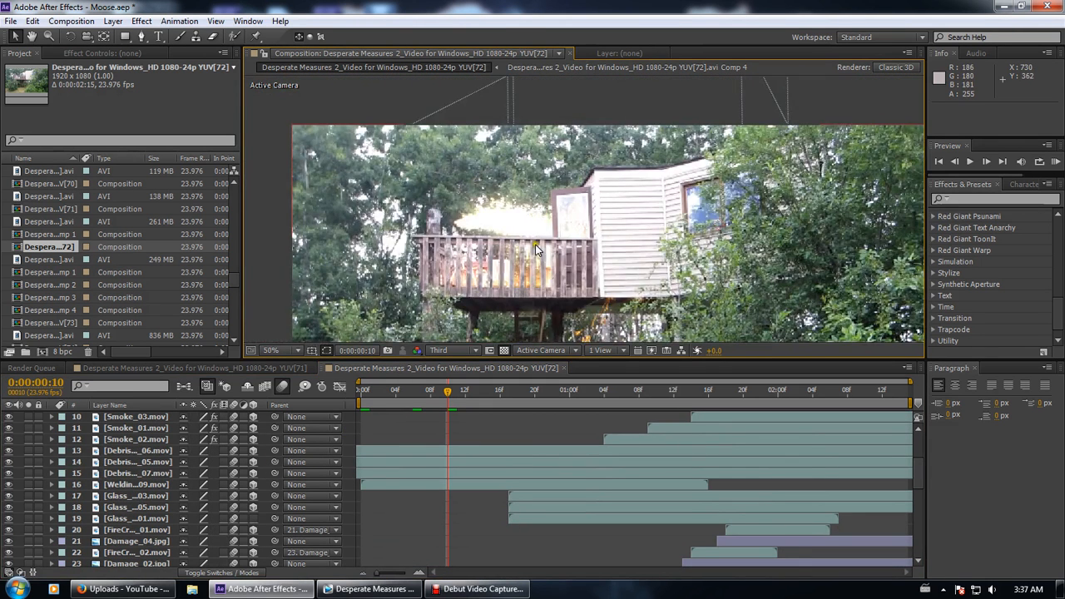
drag(523, 260, 508, 236)
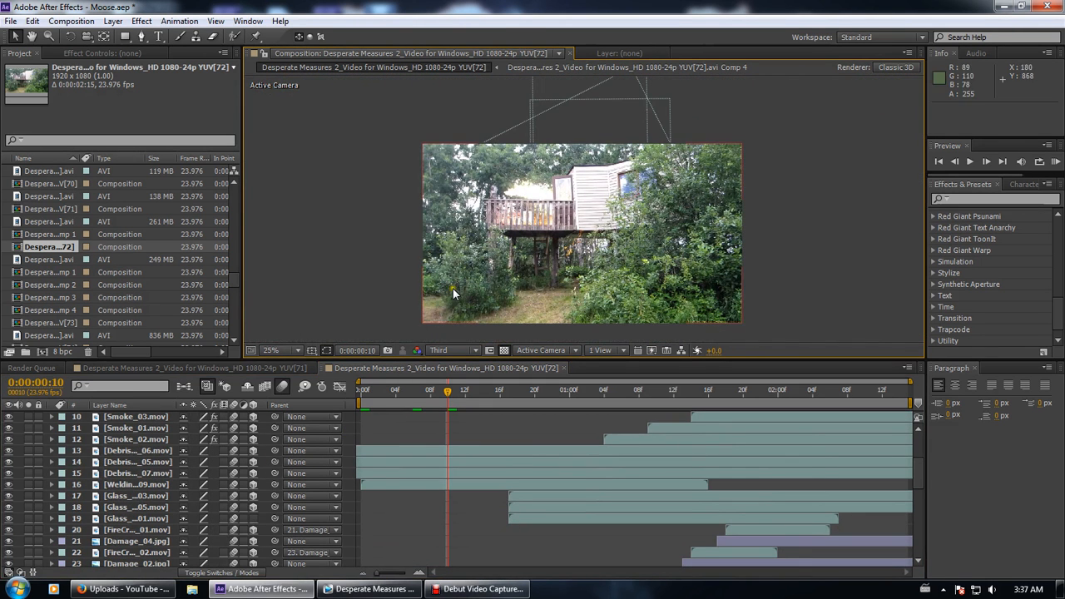
View the shot at its first frame and at frame 8, examine the doorway, and look through the layer stack
drag(418, 392, 332, 407)
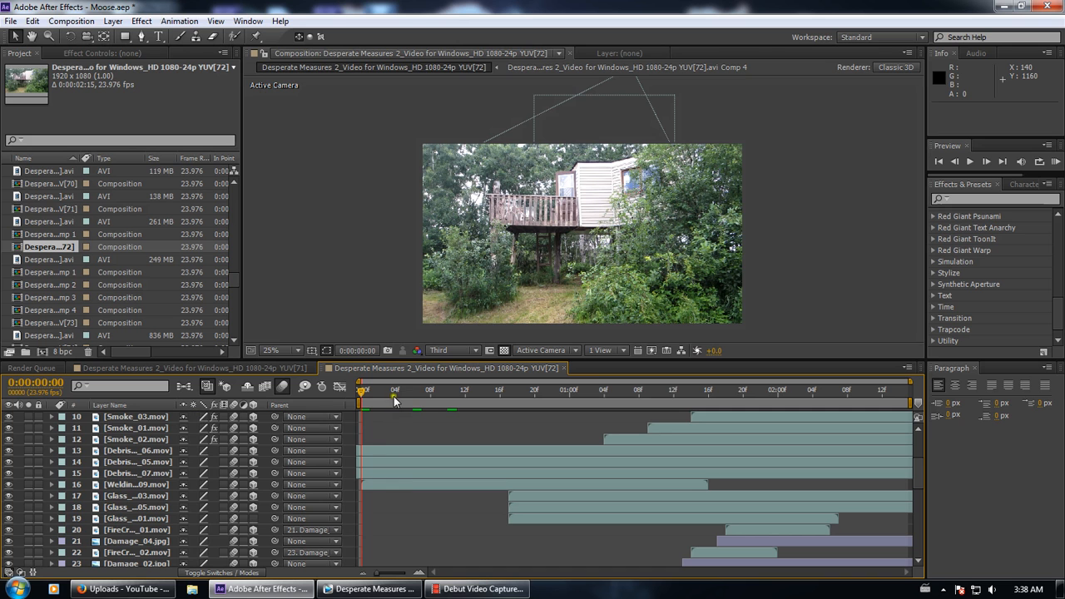
drag(393, 405, 436, 391)
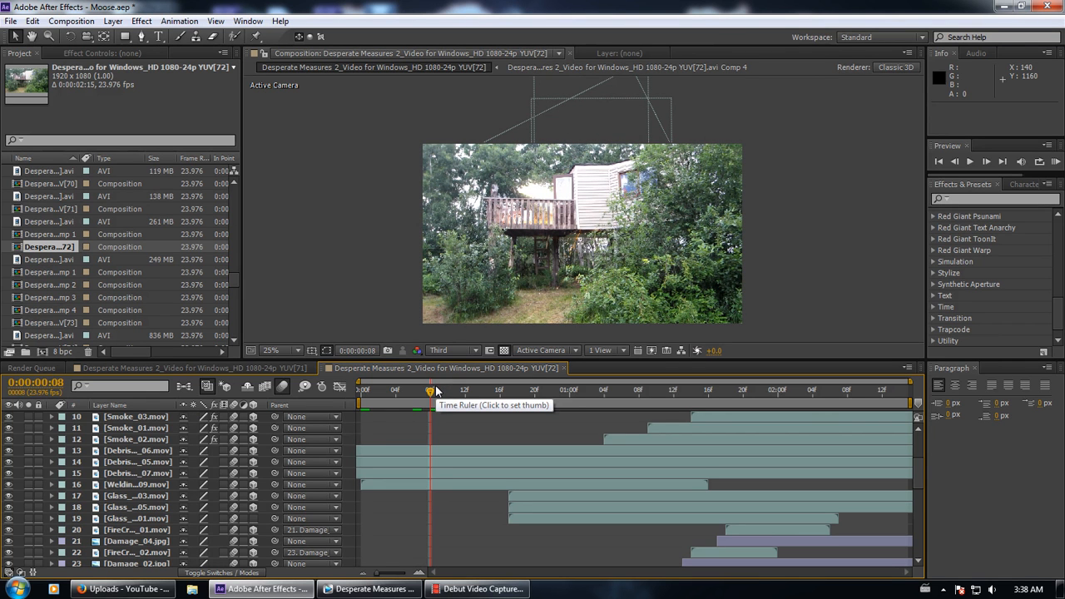
scroll(592, 206, up, 2)
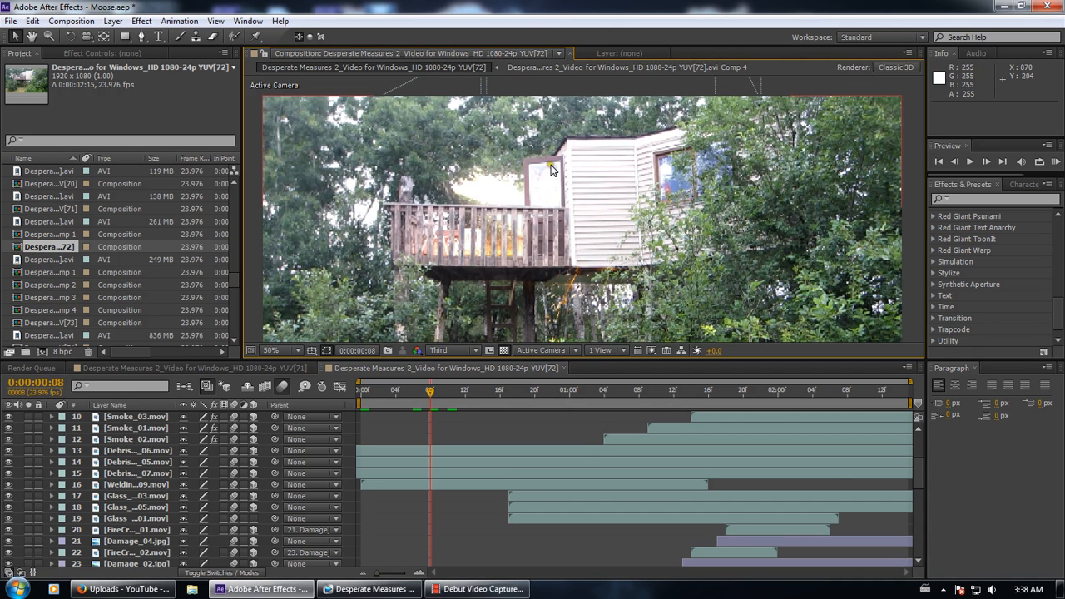
scroll(188, 524, down, 1)
scroll(188, 524, down, 3)
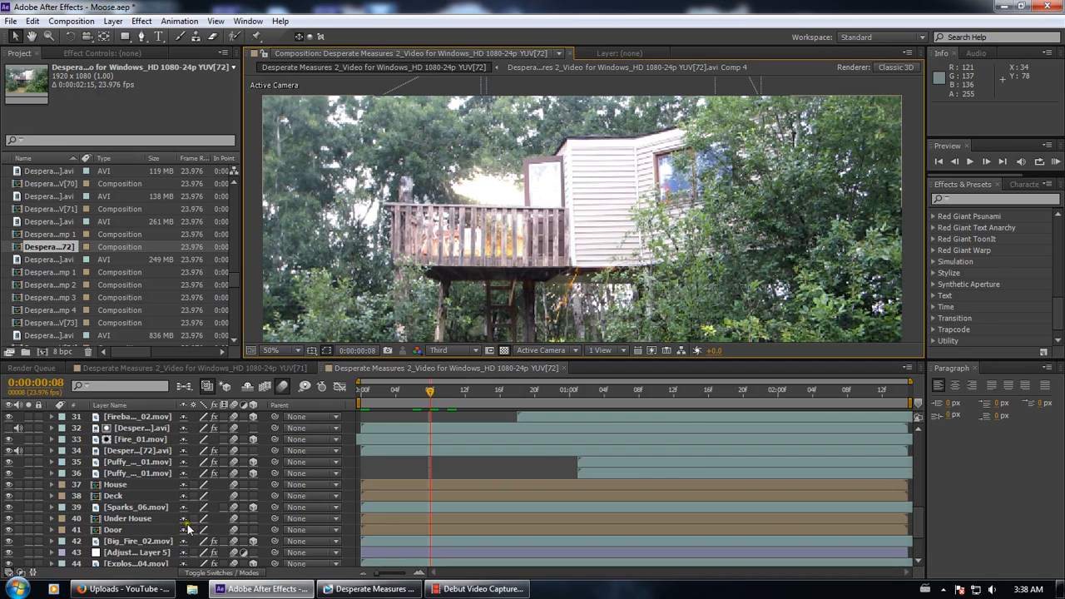
scroll(220, 519, up, 3)
scroll(225, 519, up, 3)
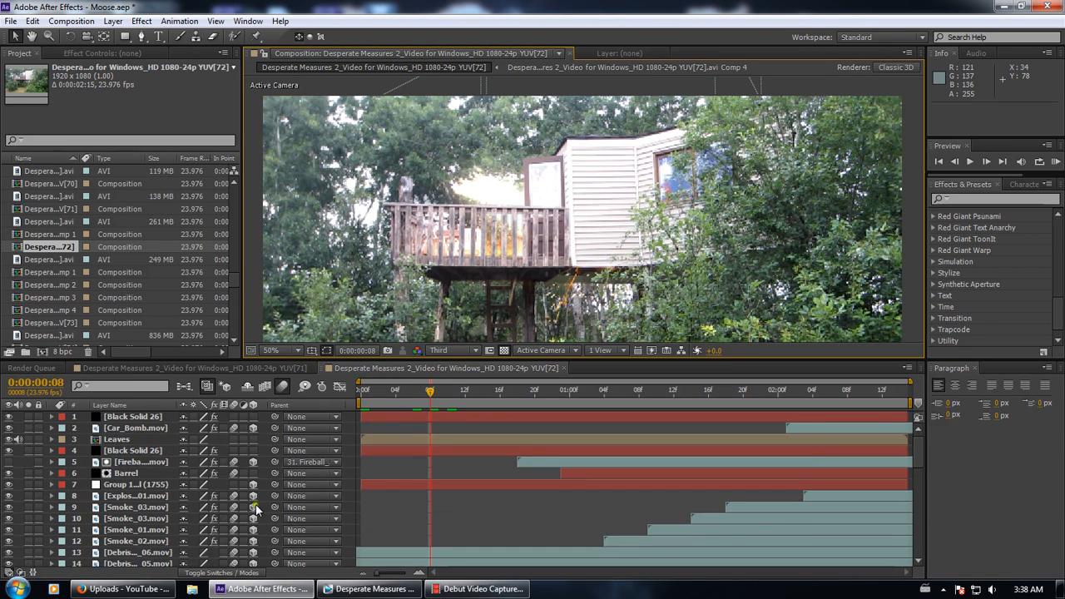
Go to frame 9, examine the sparks under the house up close, and select the base footage layer
click(440, 392)
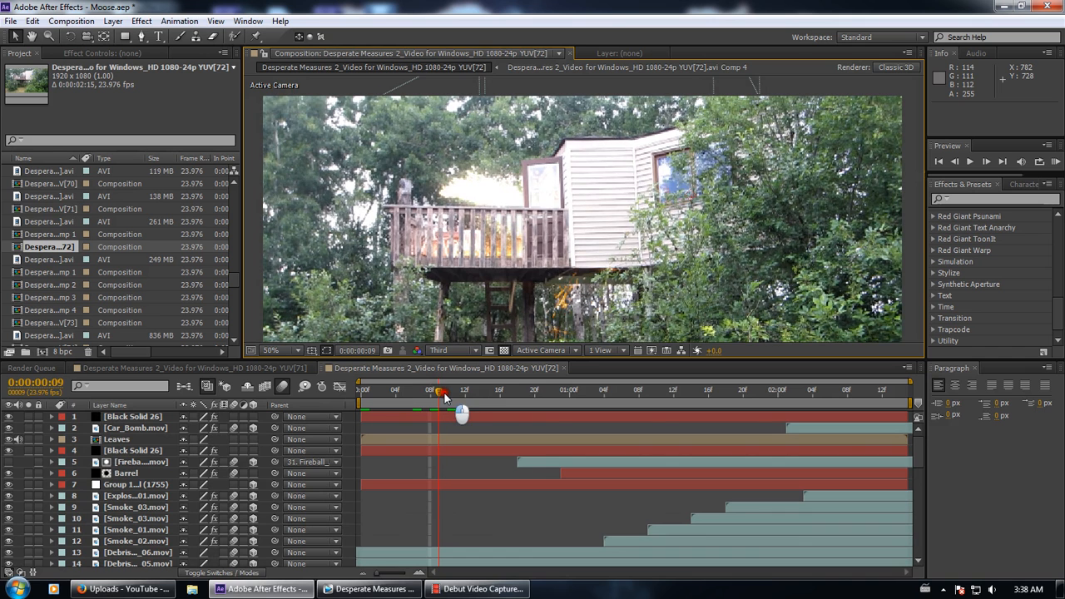
scroll(465, 215, up, 2)
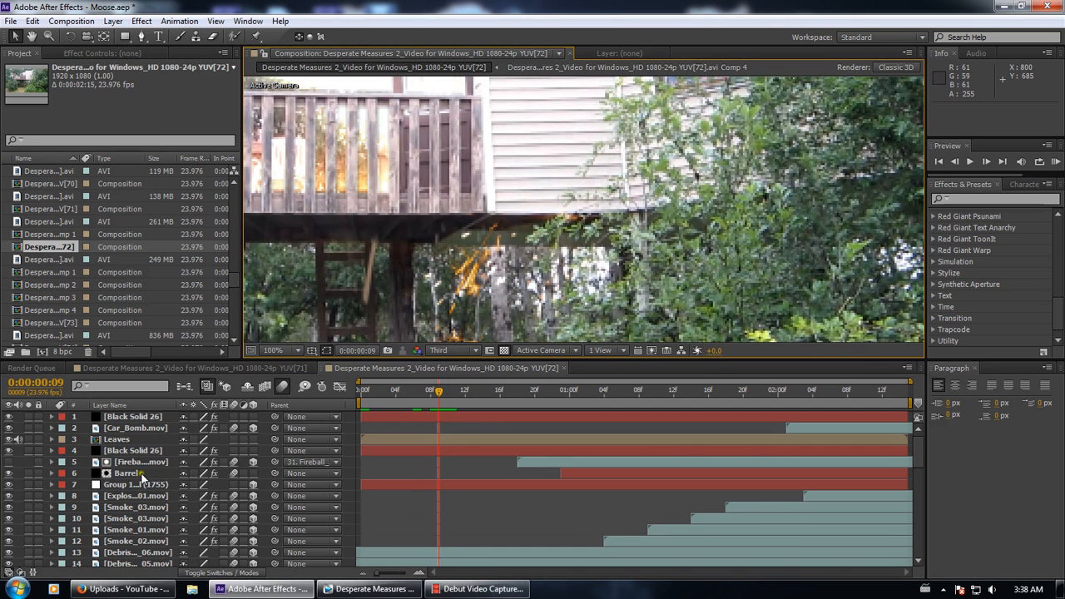
scroll(120, 437, down, 12)
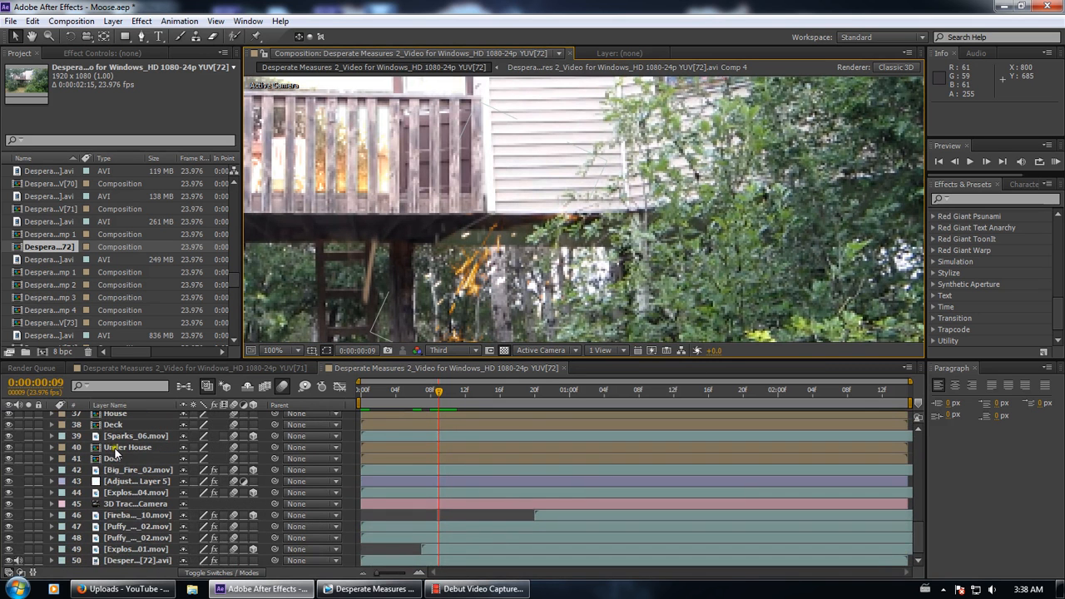
click(83, 560)
scroll(121, 532, up, 1)
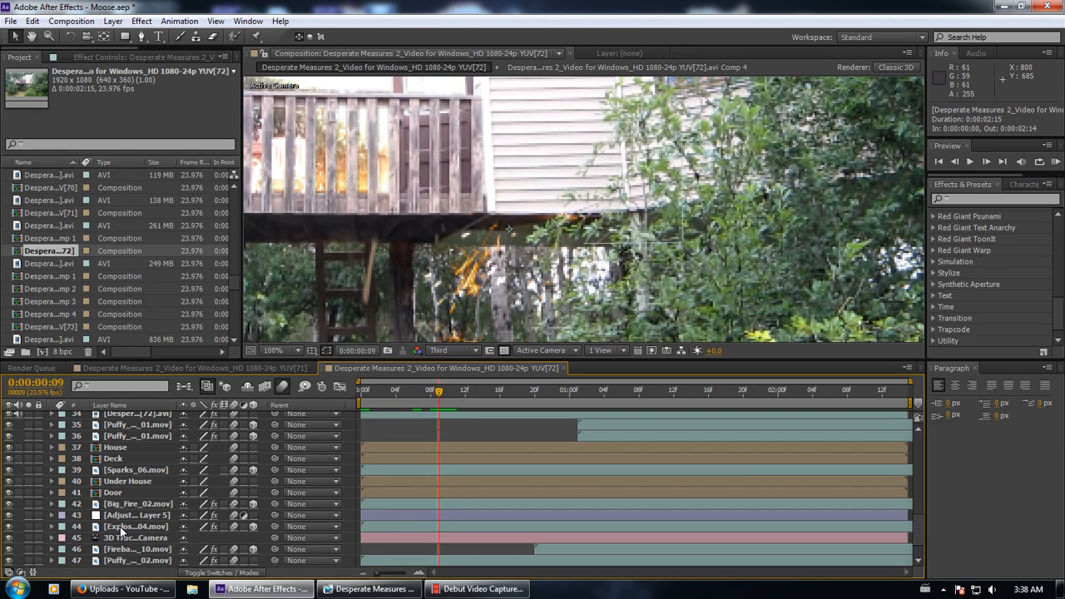
Solo the House layer and view its cutout at the first frame of the shot
click(104, 449)
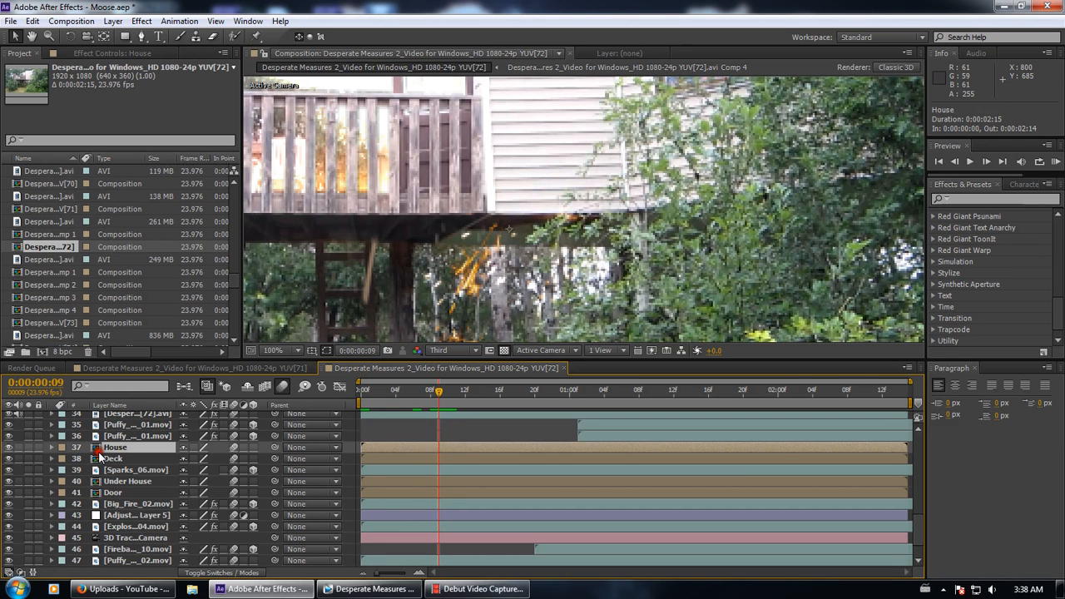
click(29, 448)
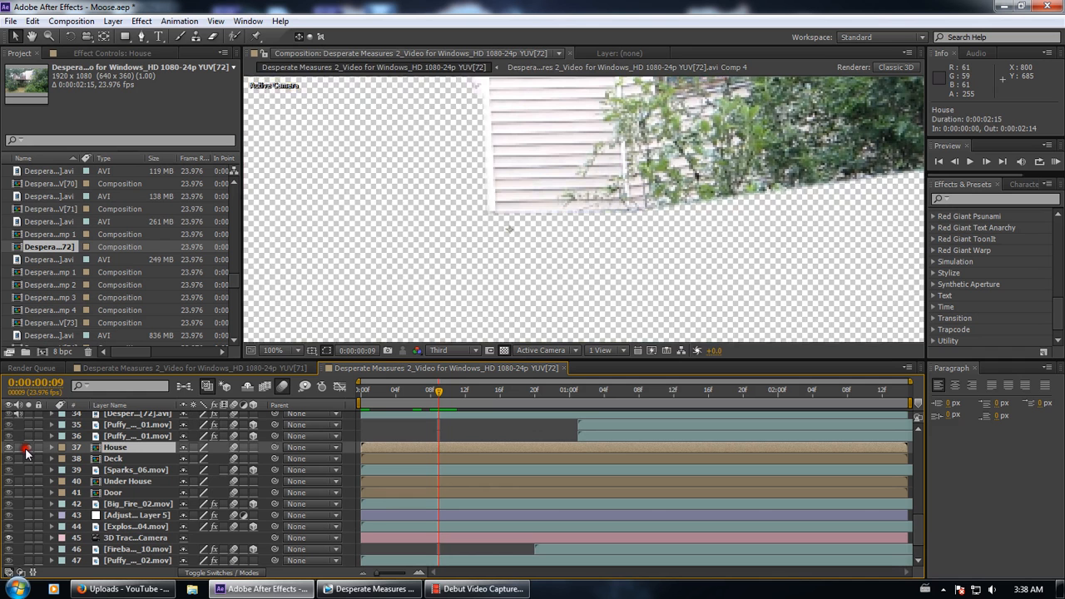
scroll(590, 221, down, 2)
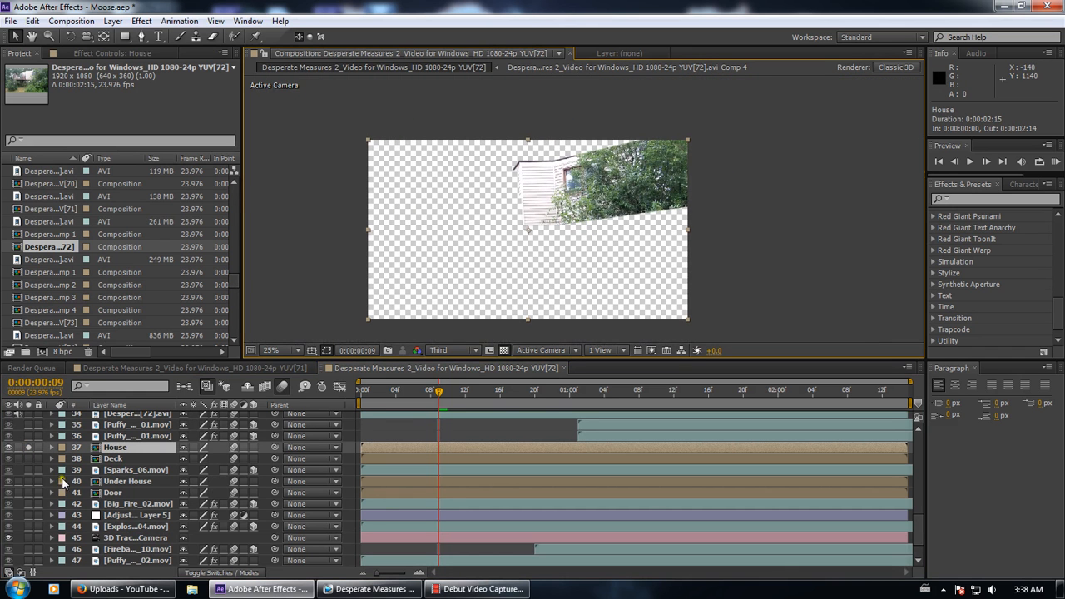
drag(438, 398, 274, 412)
Solo the Deck, Under House, Door and Leaves layers together with the House layer
click(29, 460)
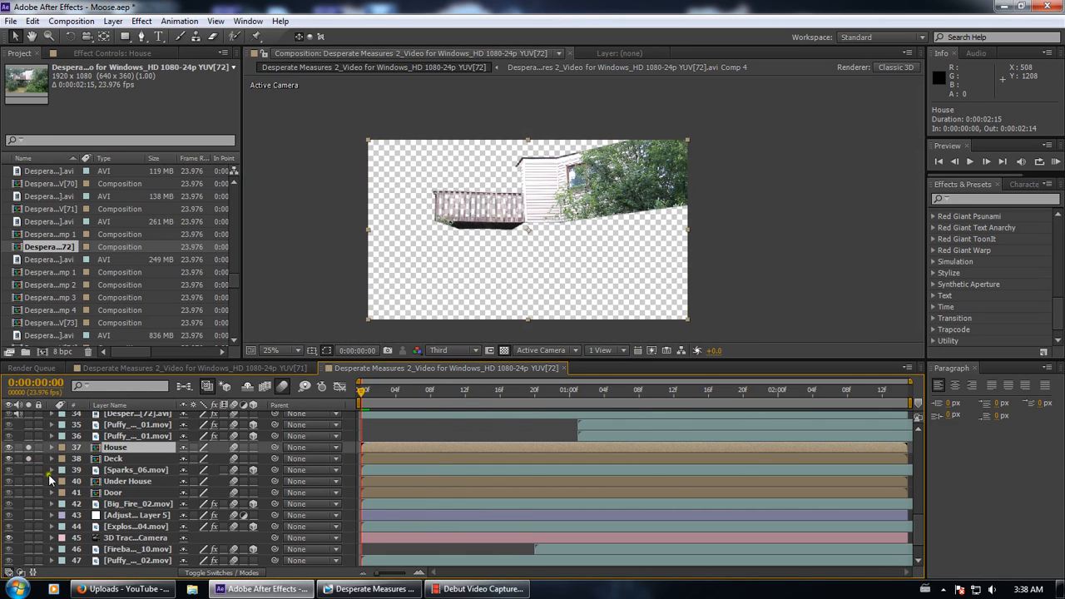
click(28, 481)
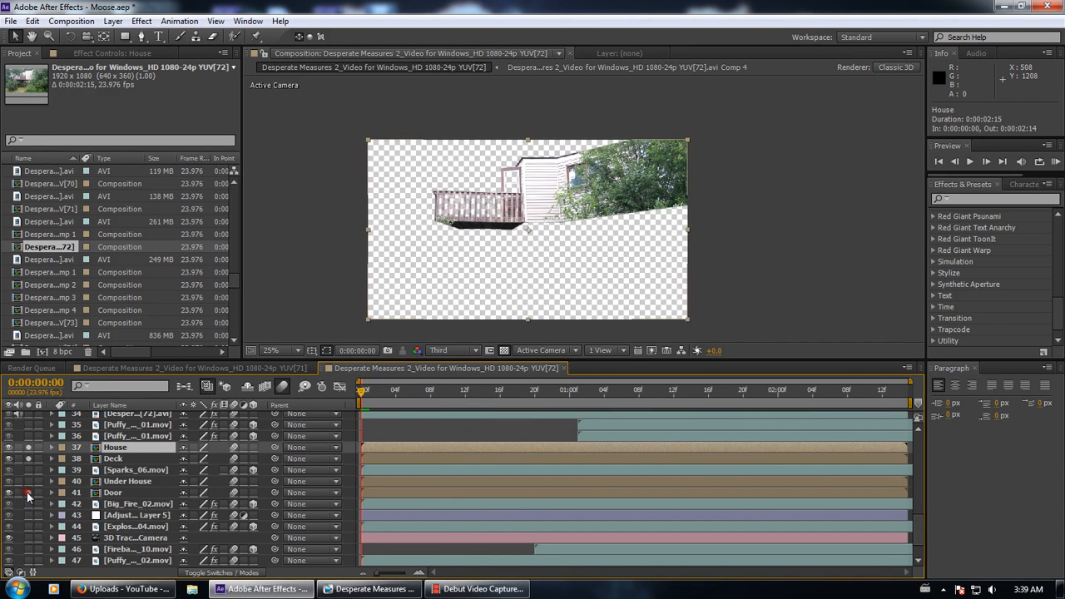
click(29, 493)
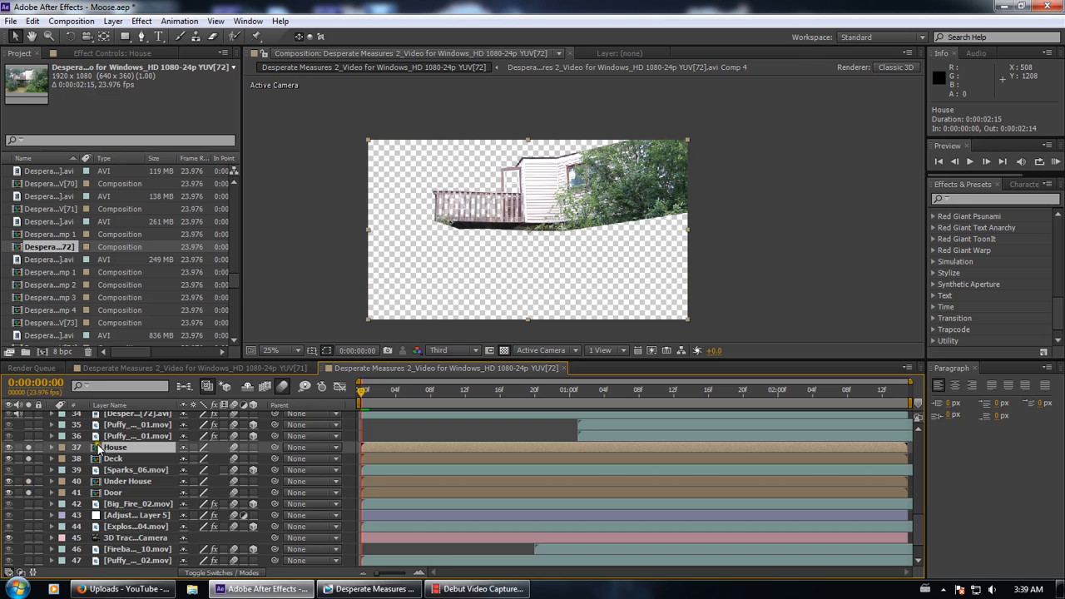
click(28, 481)
scroll(156, 451, up, 3)
scroll(12, 471, up, 7)
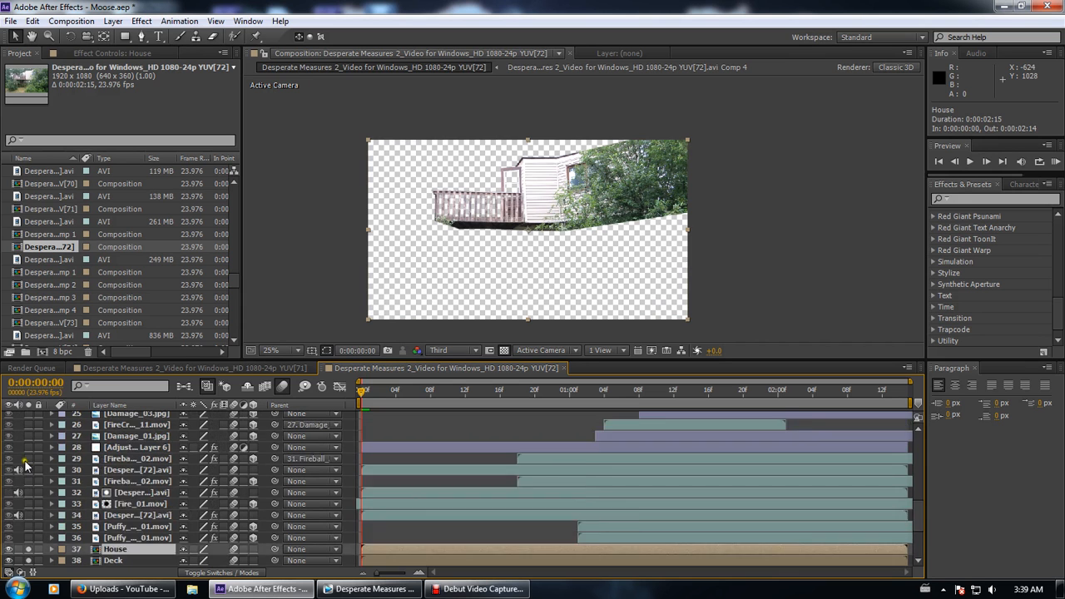
scroll(30, 464, up, 6)
click(28, 438)
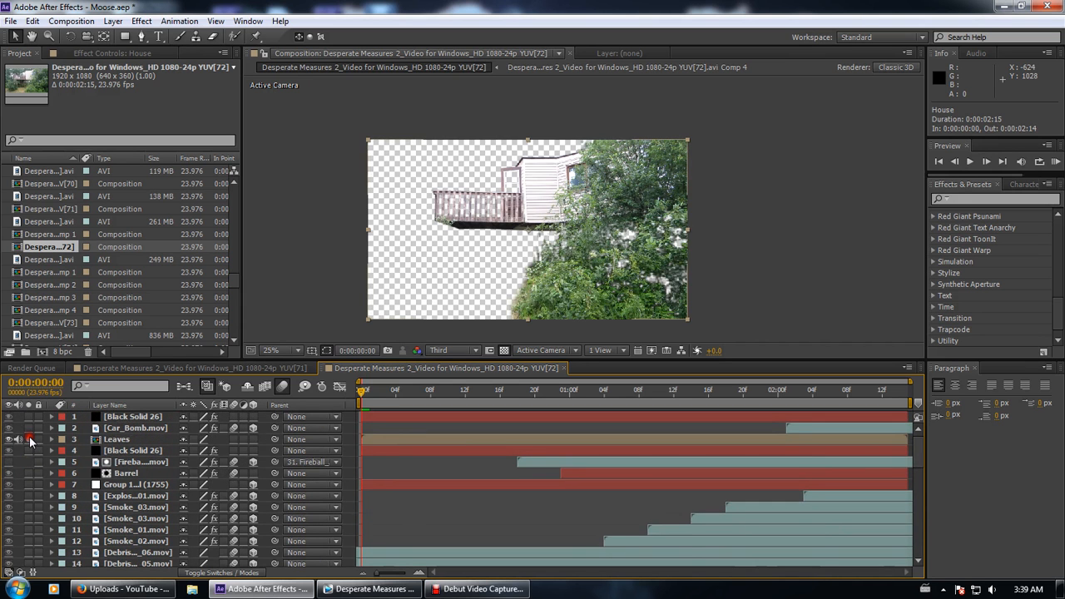
Open the Leaves precomp, review the top footage layer's Color Range, Curves and Edge Blur effects, and return to the shot's main composition
double_click(106, 441)
scroll(527, 204, down, 6)
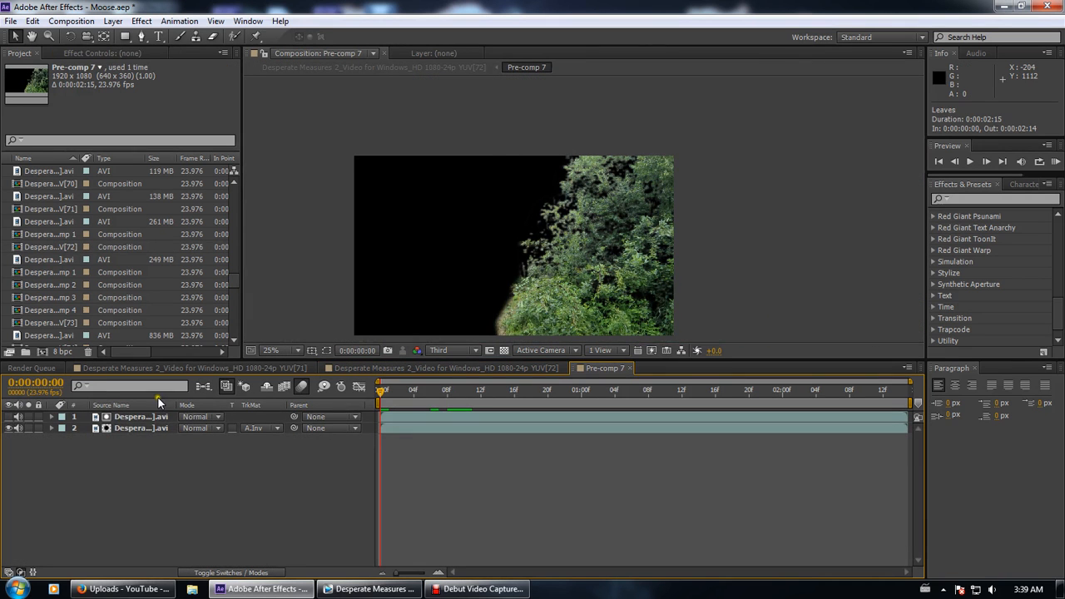
click(137, 416)
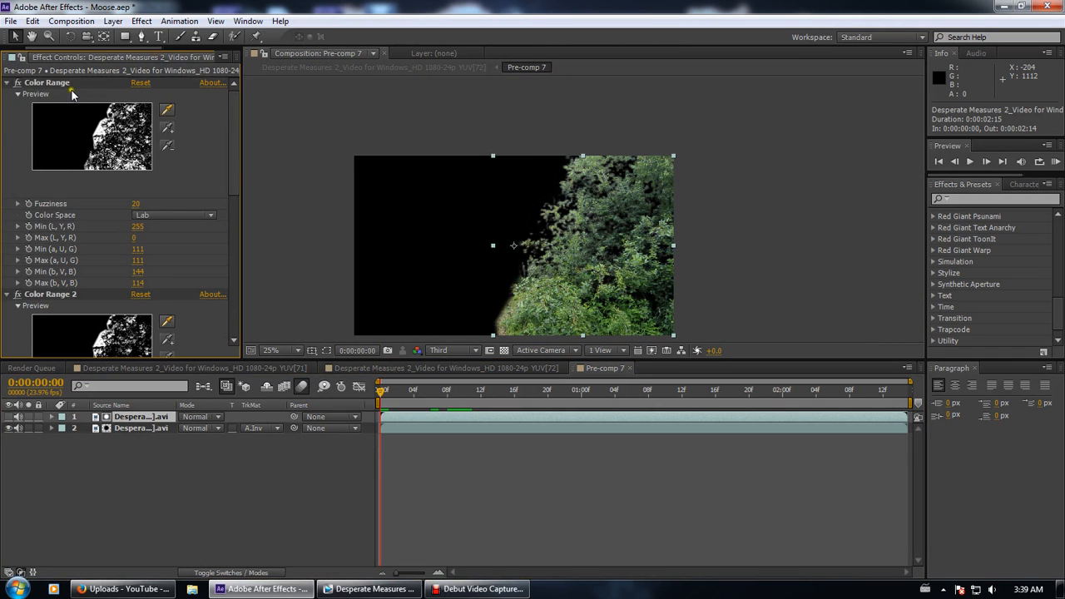
scroll(79, 311, down, 3)
scroll(79, 304, down, 5)
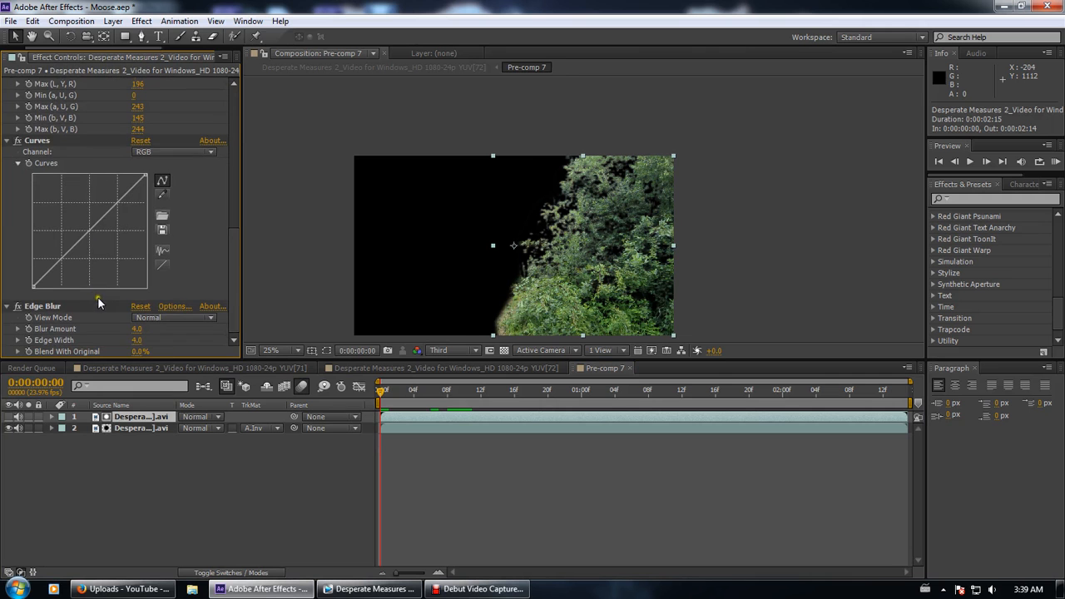
drag(643, 310, 579, 268)
click(628, 368)
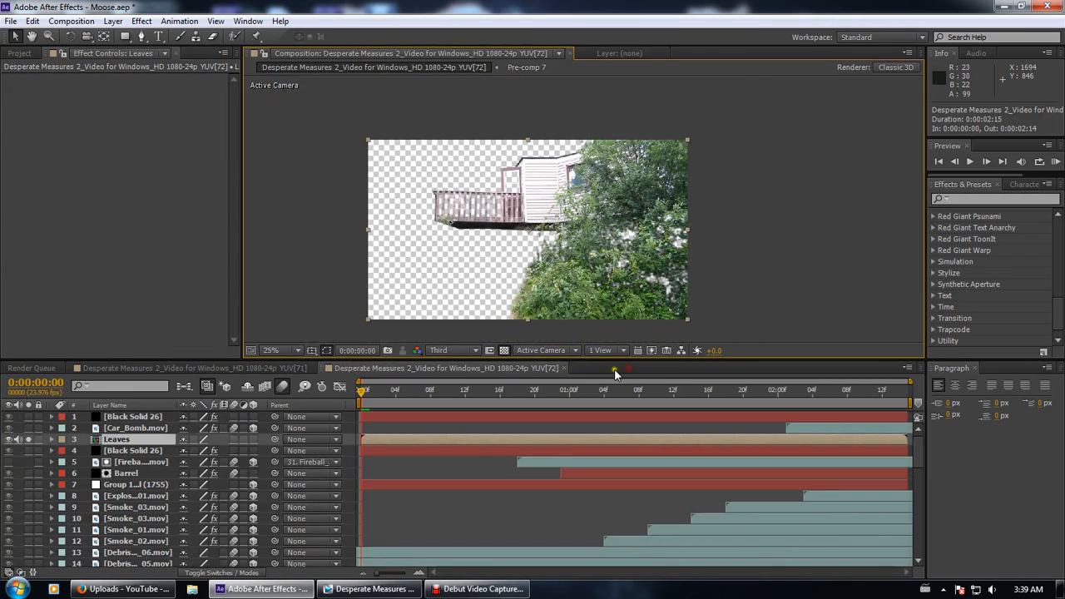
drag(466, 310, 432, 307)
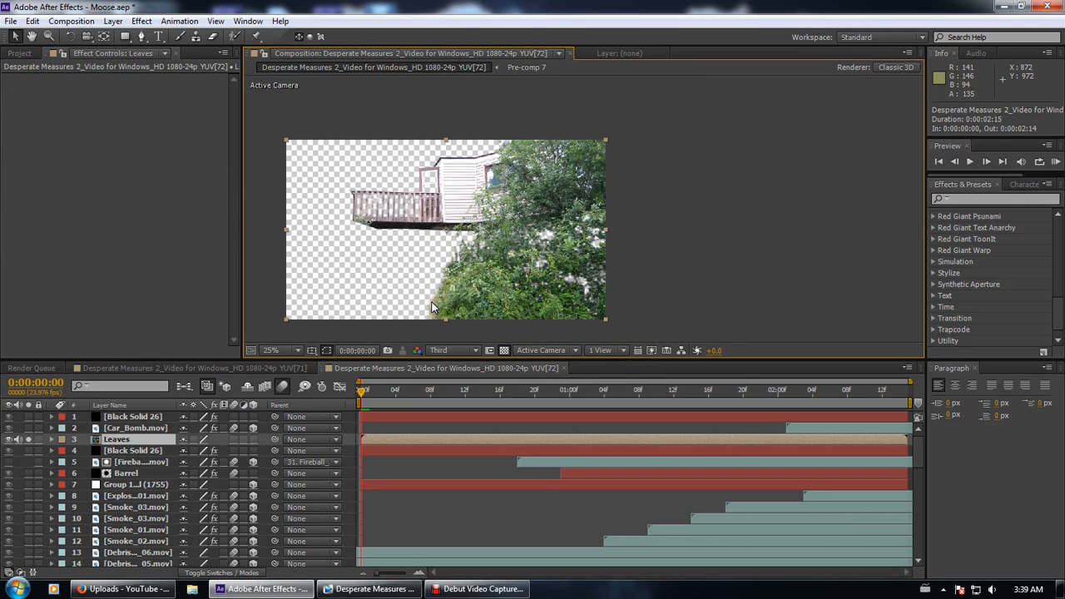
Turn off solo for the Leaves, House, Deck, Under House and Door layers
click(28, 440)
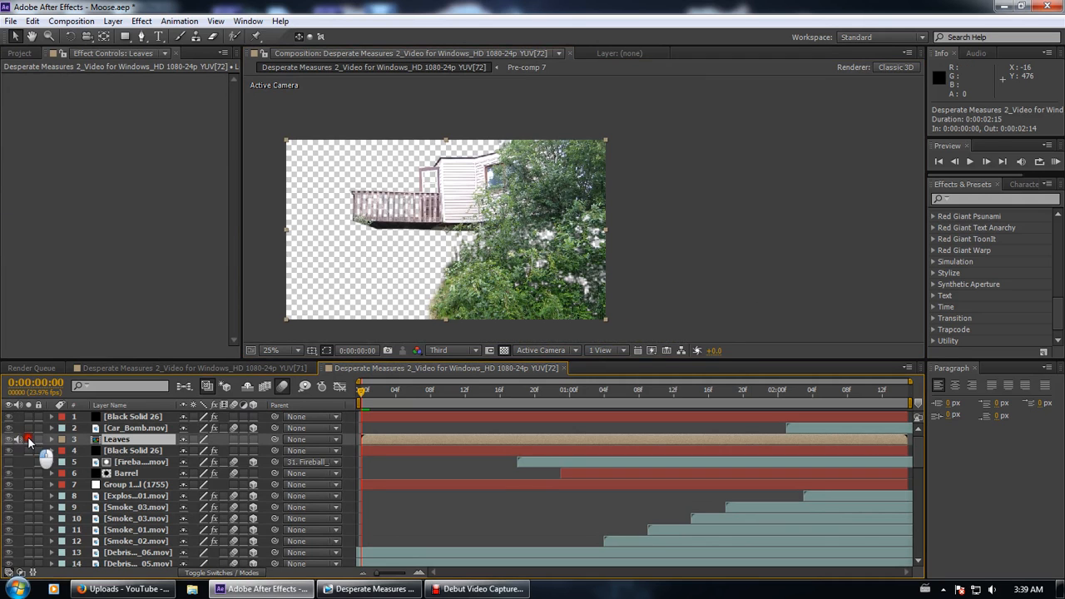
scroll(54, 443, down, 10)
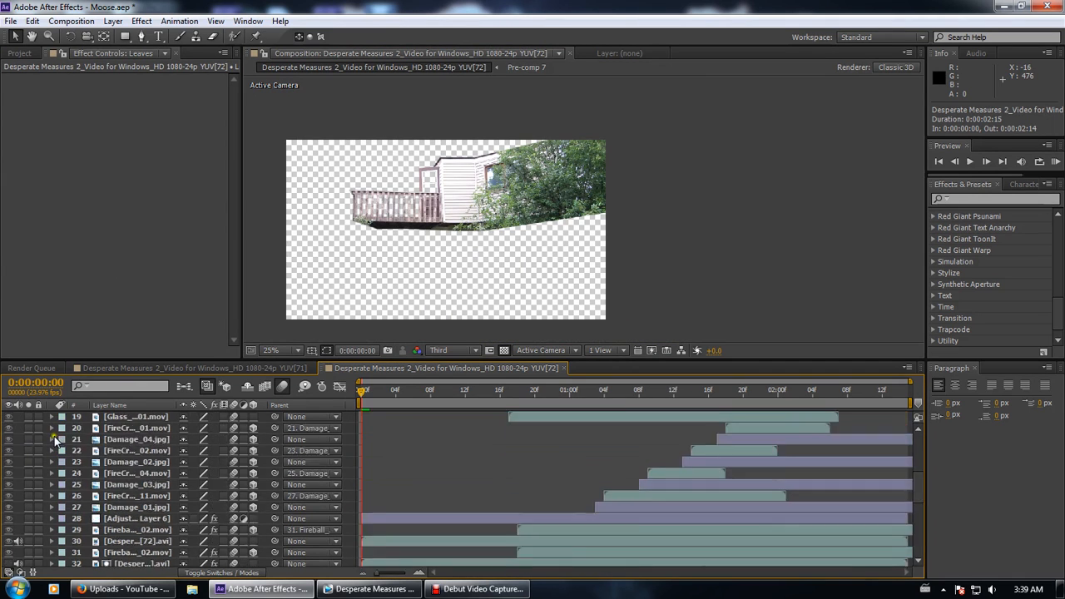
drag(30, 484, 31, 533)
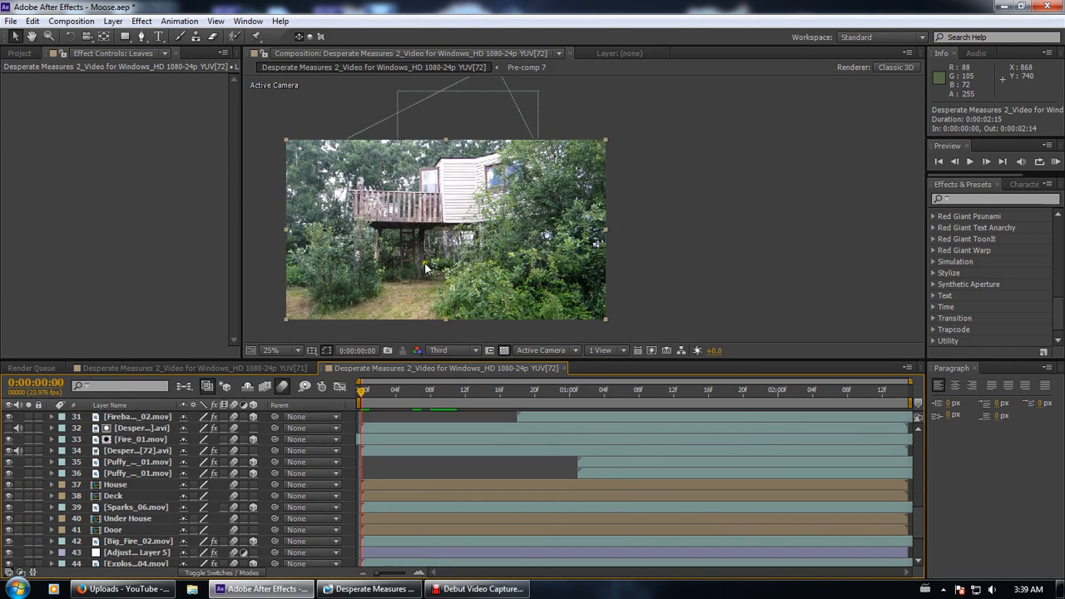
Go to frame 19 and examine the house, deck and fire behind it up close
click(396, 391)
drag(407, 399, 527, 379)
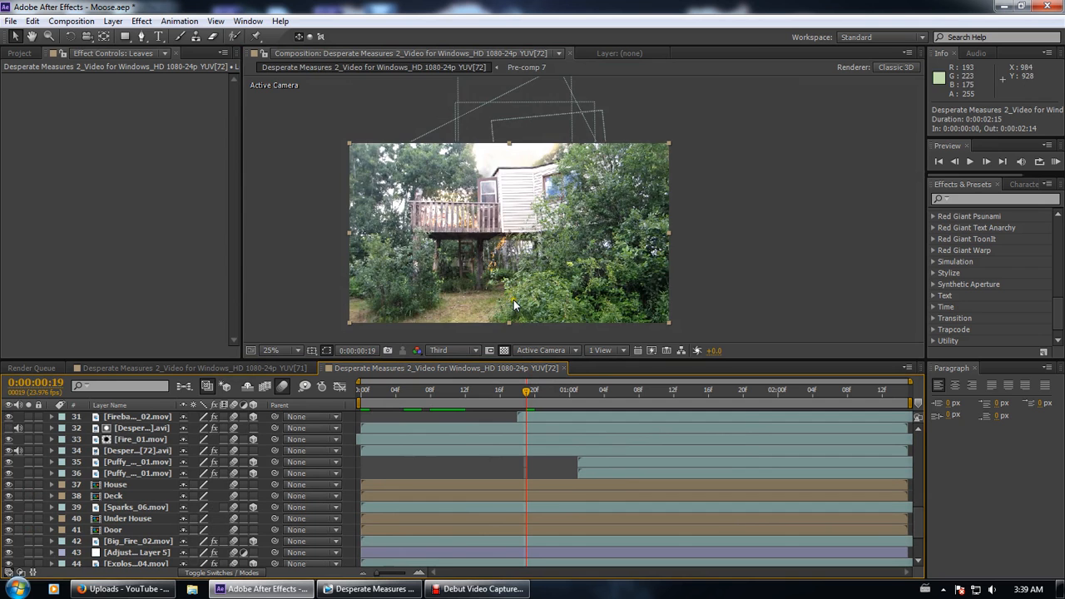
scroll(518, 292, up, 2)
scroll(517, 292, up, 2)
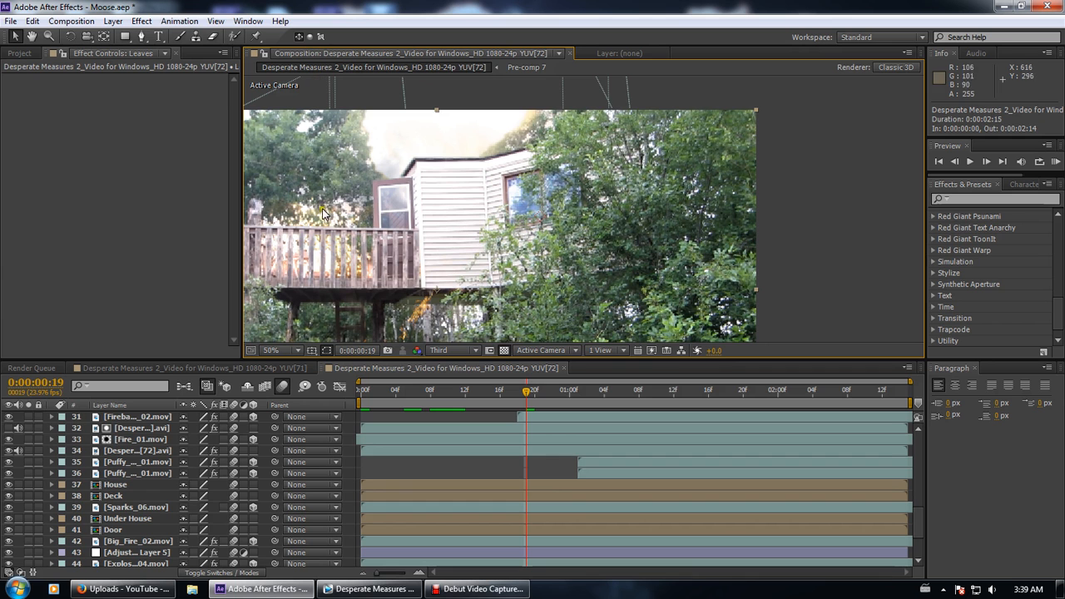
drag(546, 272, 550, 286)
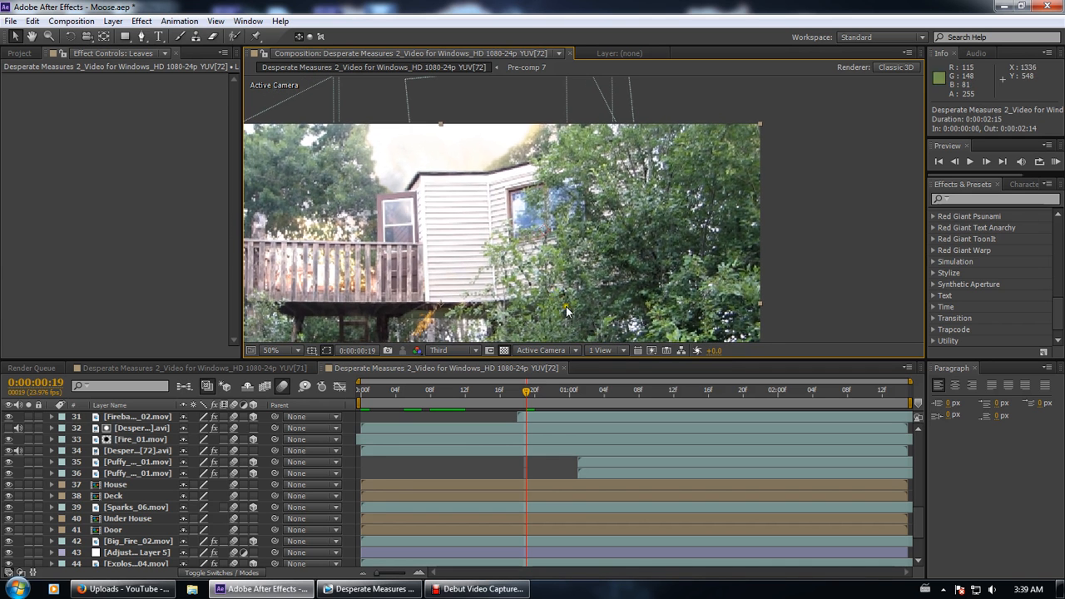
scroll(550, 235, down, 2)
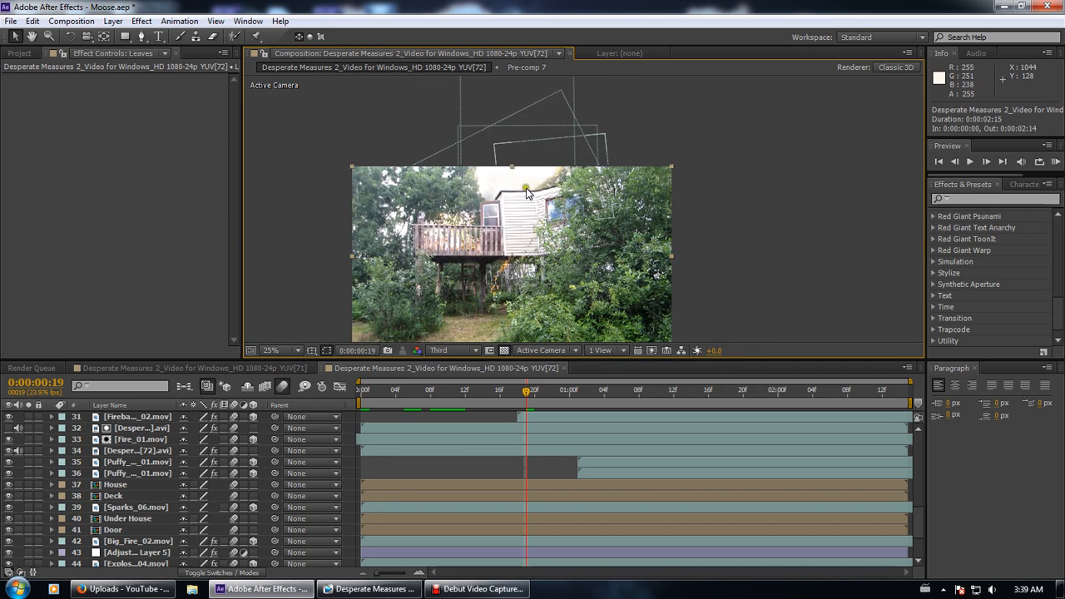
Go to 0:00:01:00, examine the fire at the house window up close, and look through the layer stack
drag(554, 400, 577, 400)
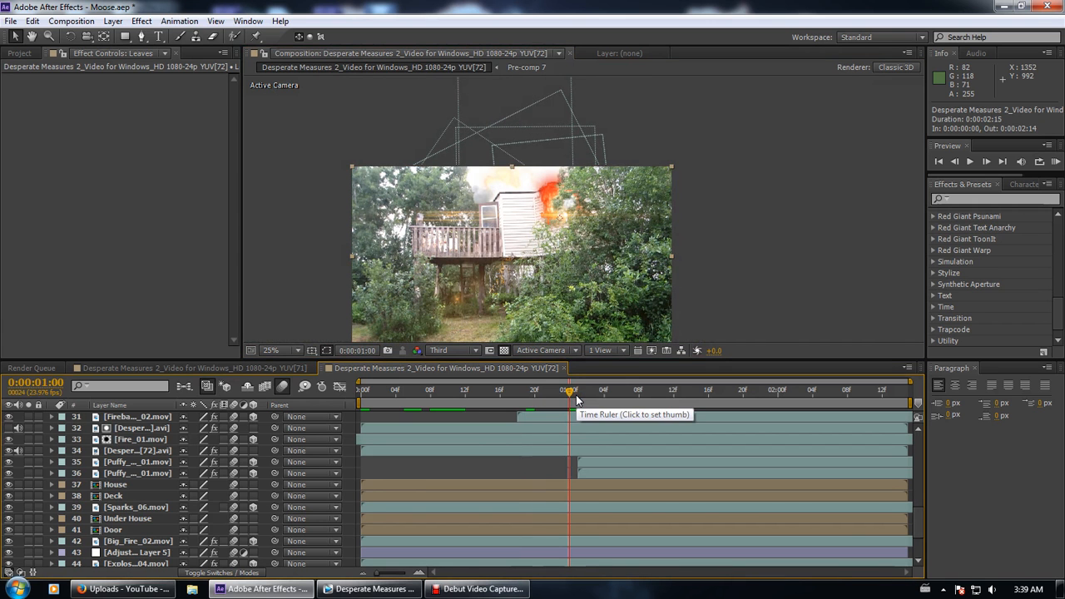
scroll(586, 212, up, 1)
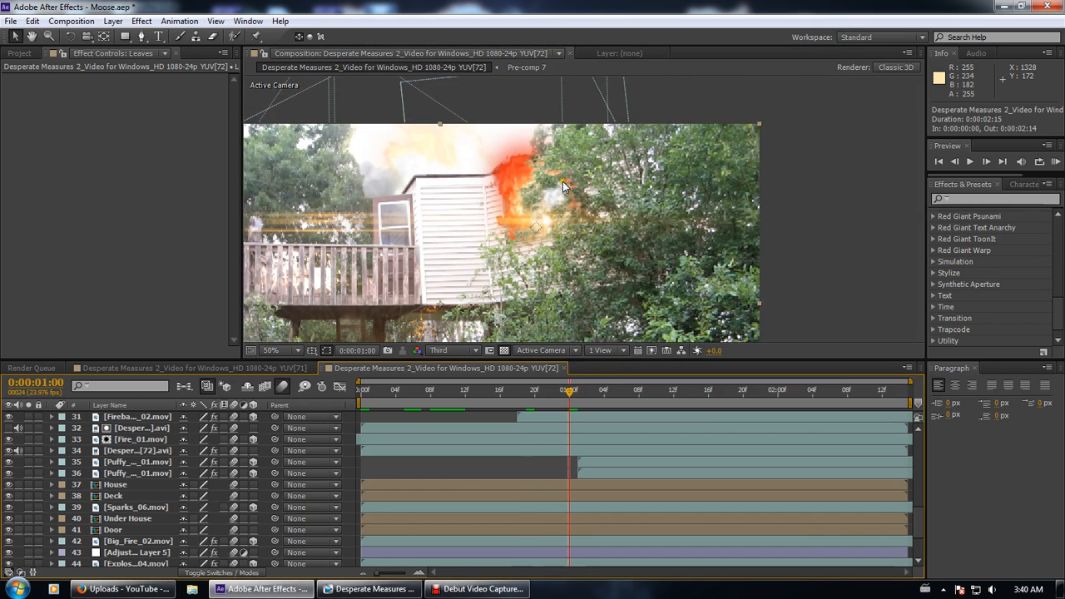
scroll(318, 486, up, 8)
scroll(317, 471, up, 2)
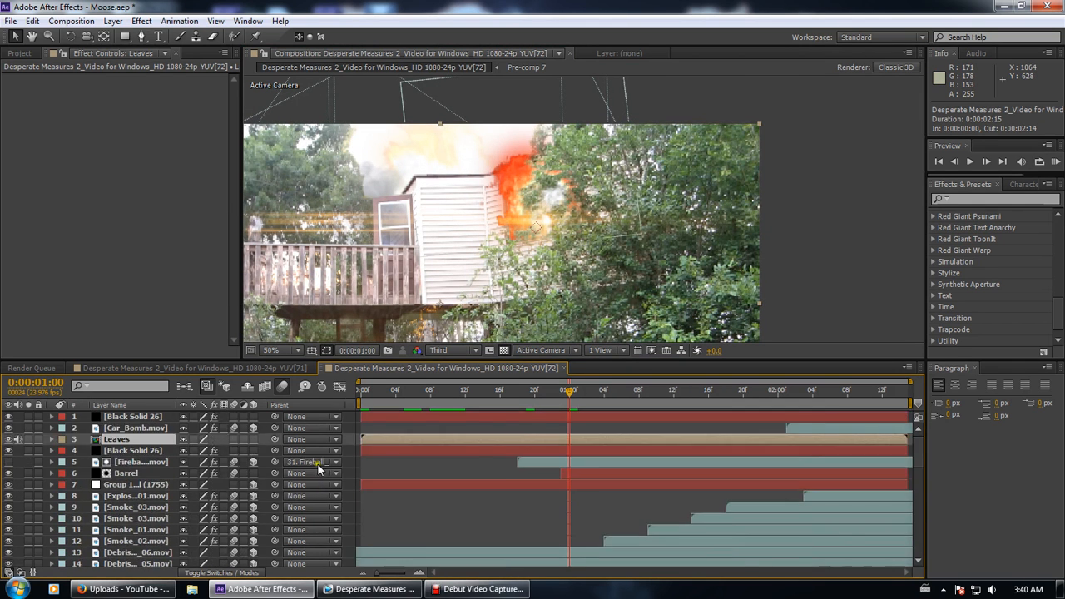
scroll(290, 475, down, 11)
scroll(289, 475, down, 3)
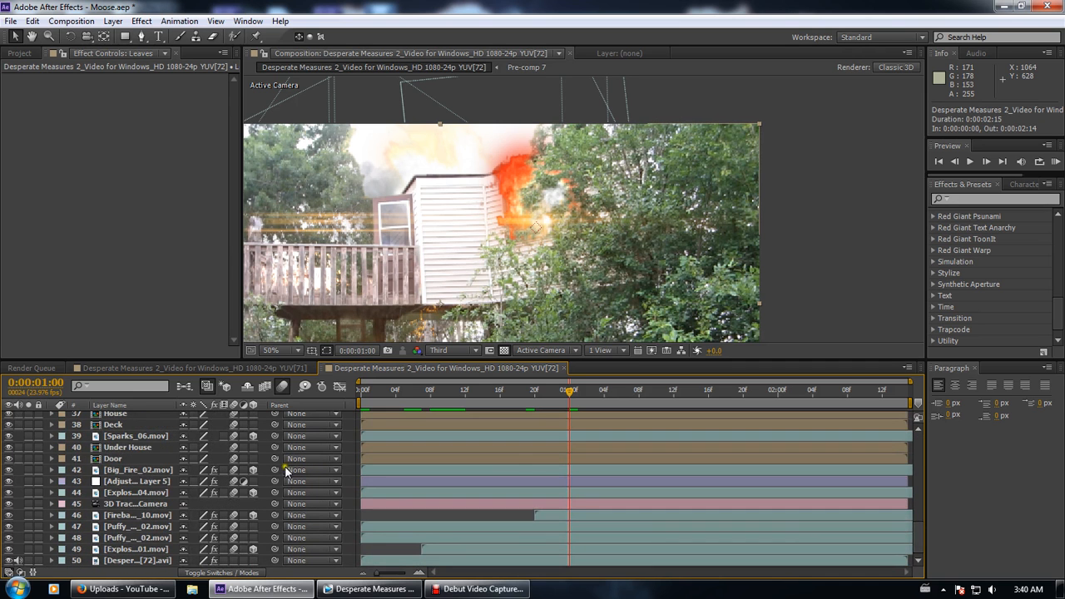
scroll(212, 519, up, 3)
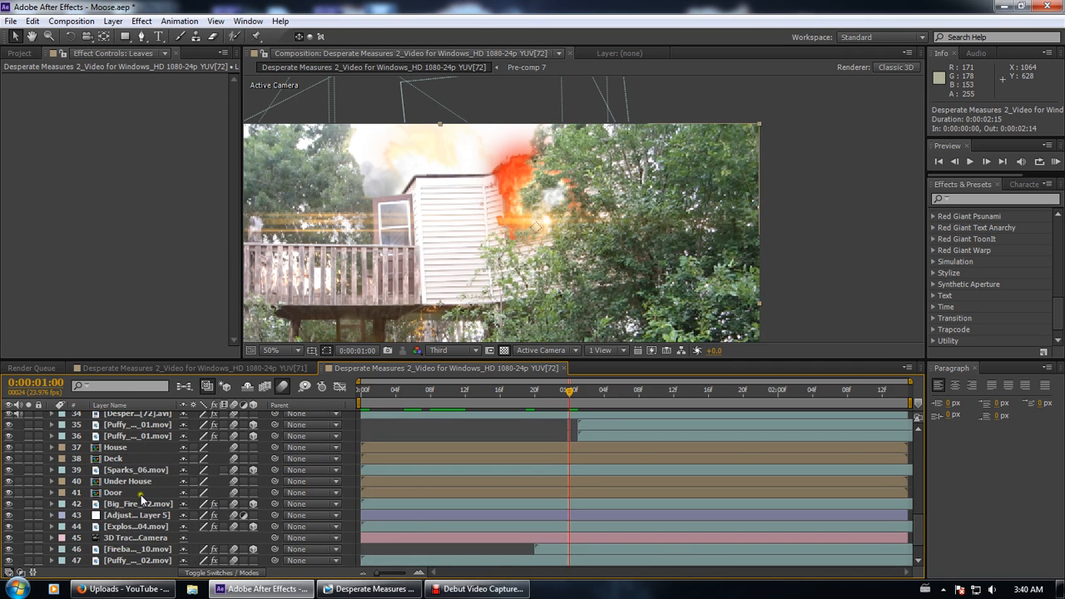
scroll(141, 501, up, 4)
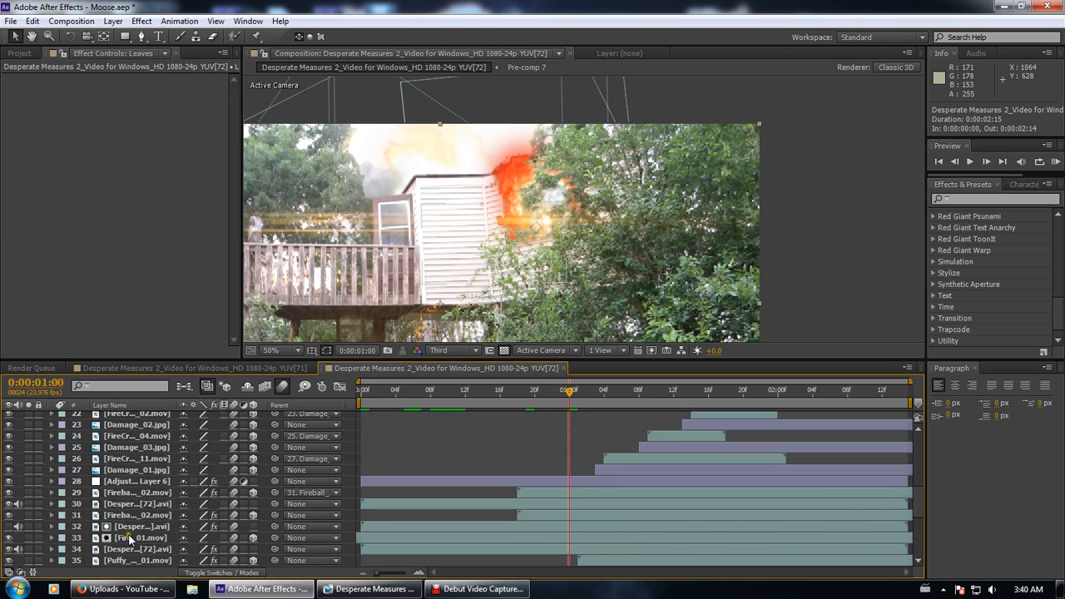
View the Curves effect of the masked window footage on layer 32 and solo the layer briefly to check its cutout
click(133, 527)
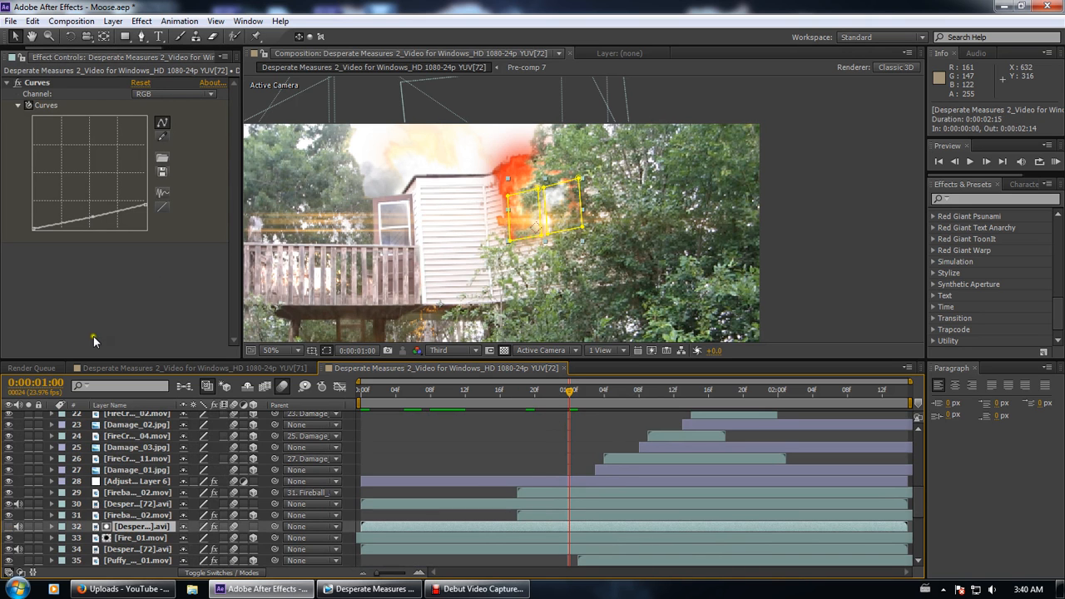
click(28, 526)
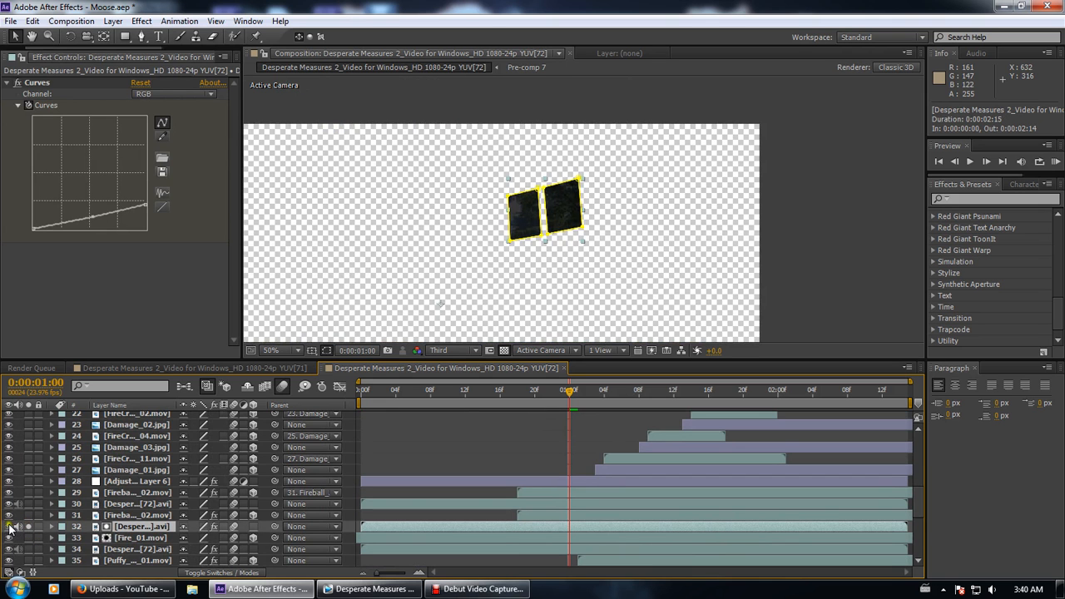
click(28, 526)
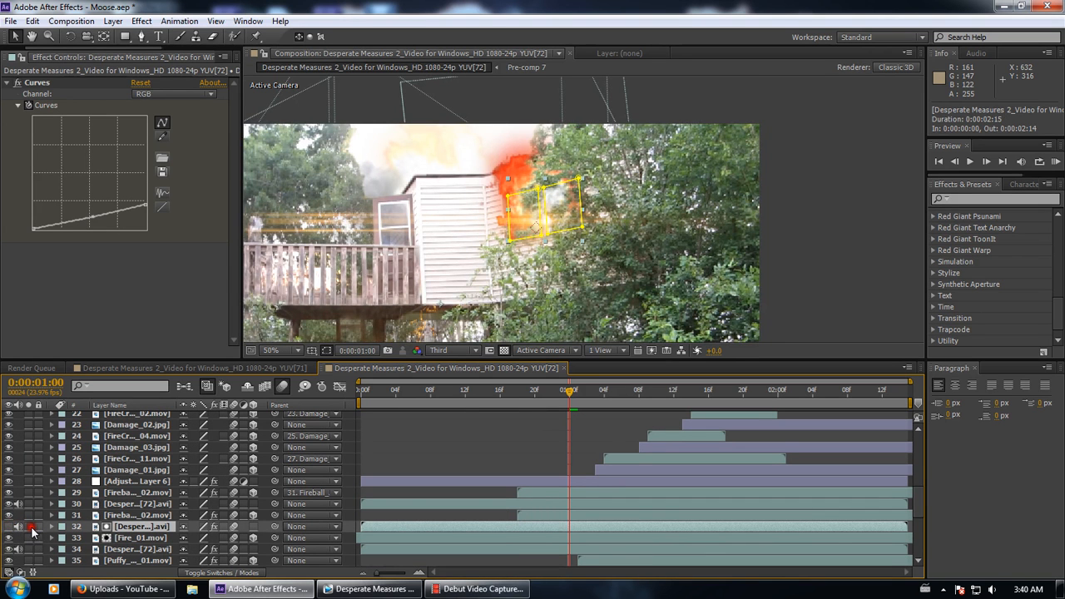
View the window explosion at frame 18, 0:00:01:02 and 0:00:01:04
drag(559, 392, 517, 399)
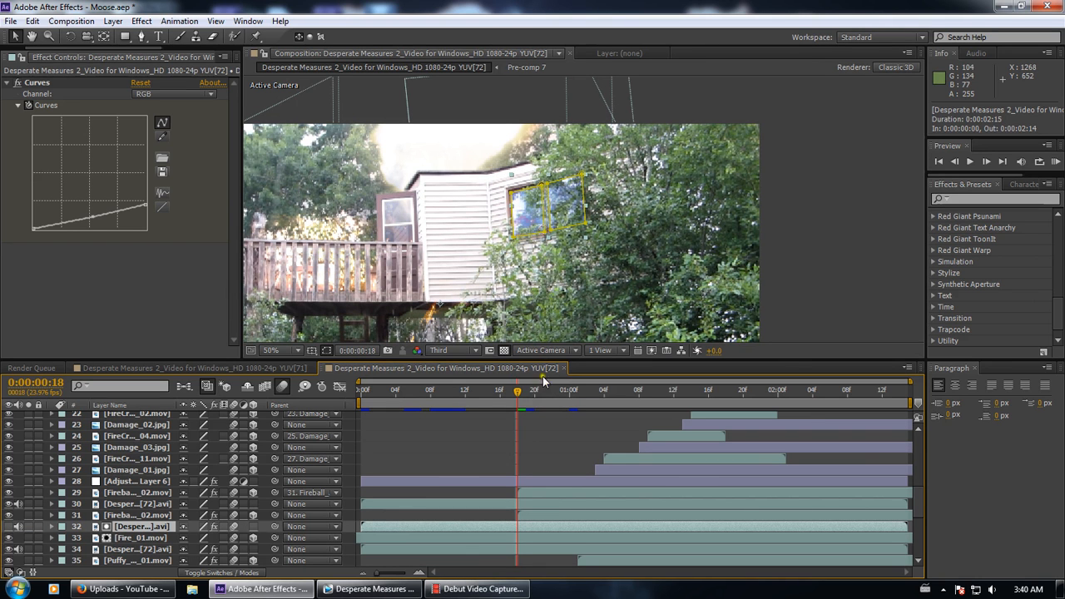
drag(521, 389, 589, 389)
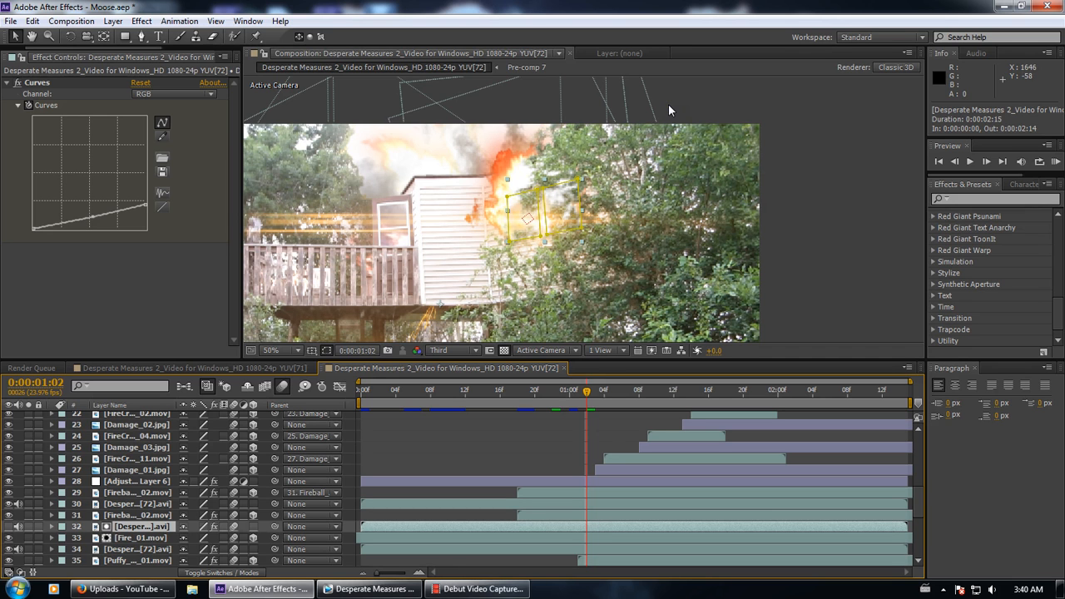
drag(589, 391, 602, 390)
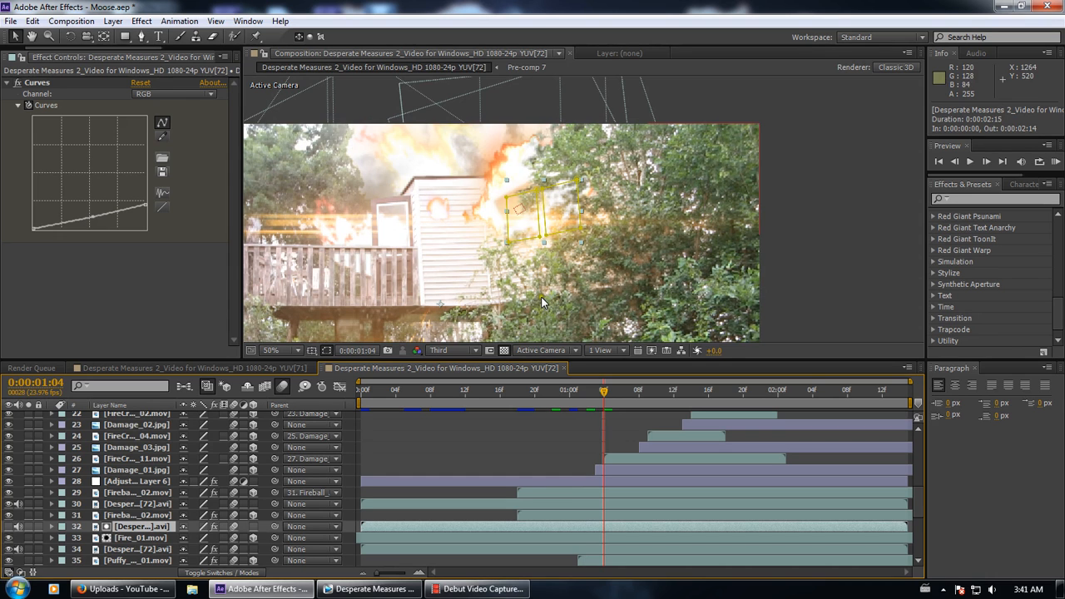
scroll(514, 285, up, 1)
scroll(524, 309, down, 1)
drag(514, 284, 538, 311)
Go to 0:00:01:05 and examine the emerging debris and the damage on the house wall up close
drag(605, 394, 613, 393)
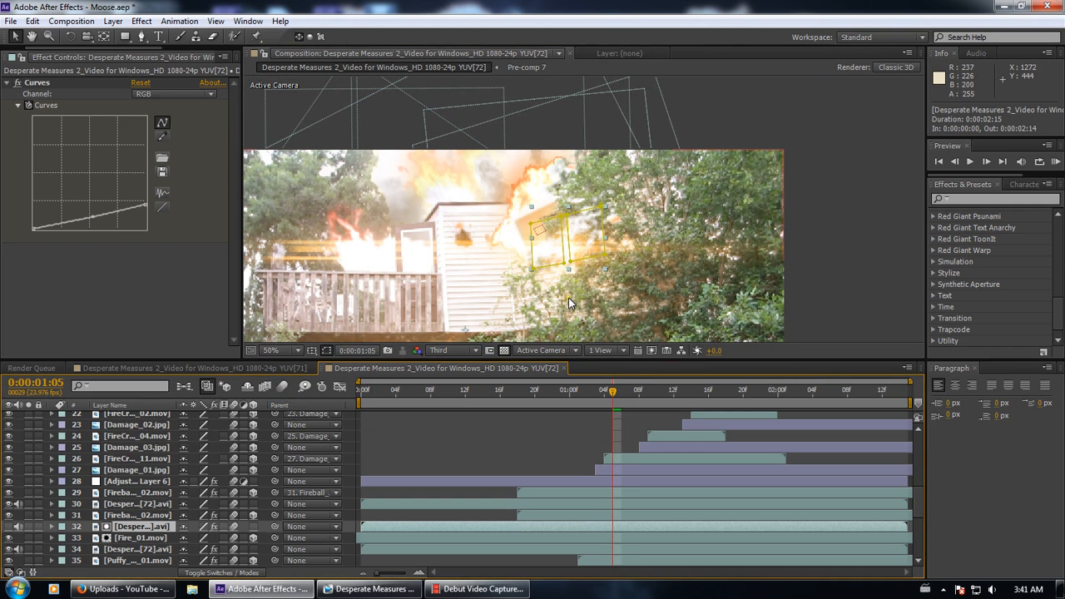
key(slash)
scroll(569, 301, up, 2)
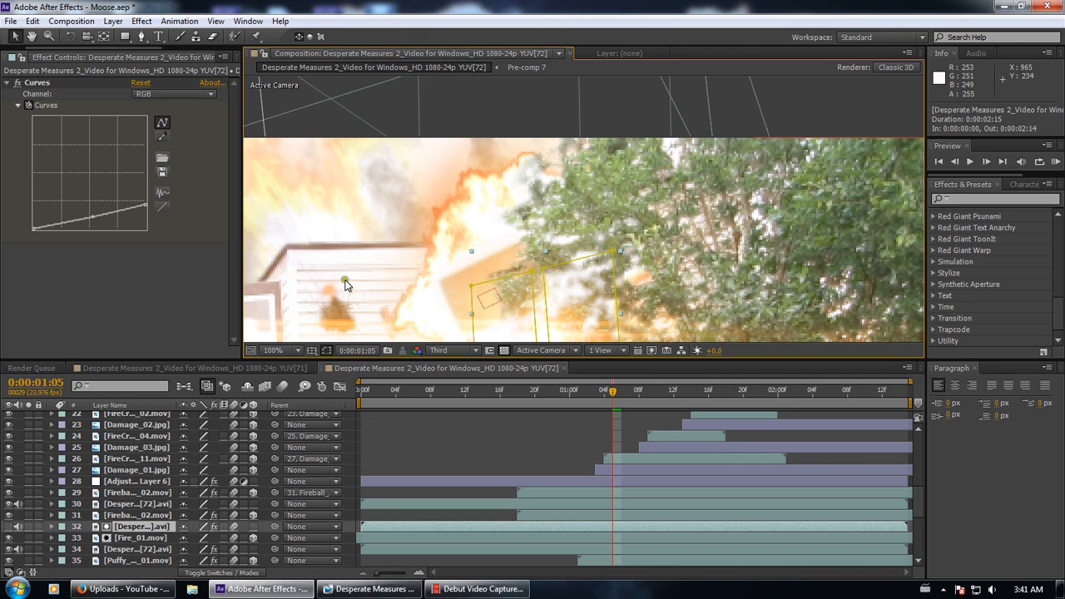
key(comma)
key(comma)
View the shot at 0:00:01:06 and 0:00:01:08 and examine the flying brown object up close
click(624, 391)
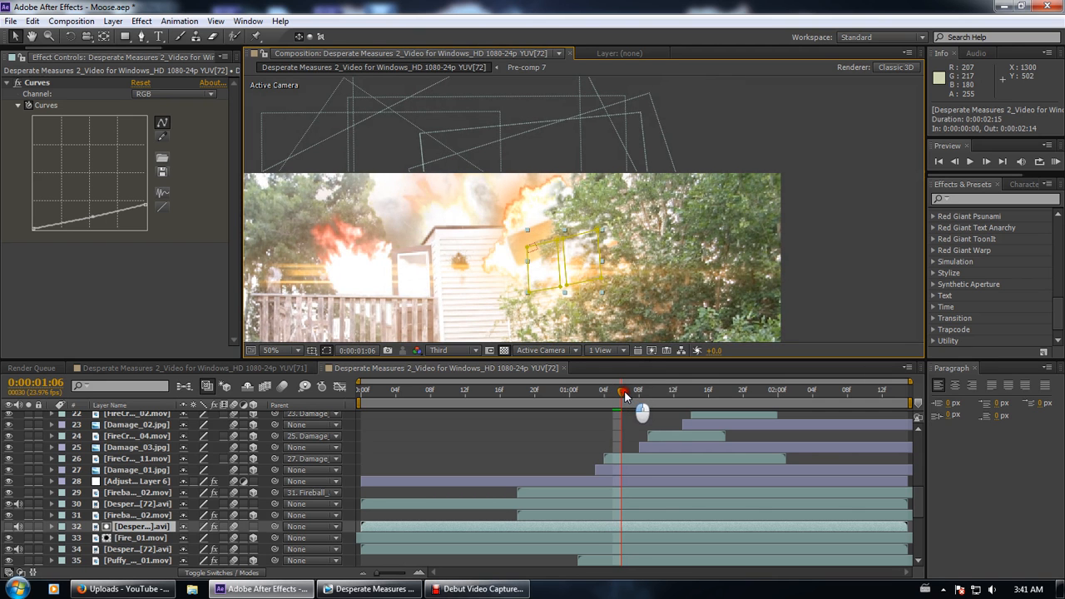
drag(624, 394, 638, 394)
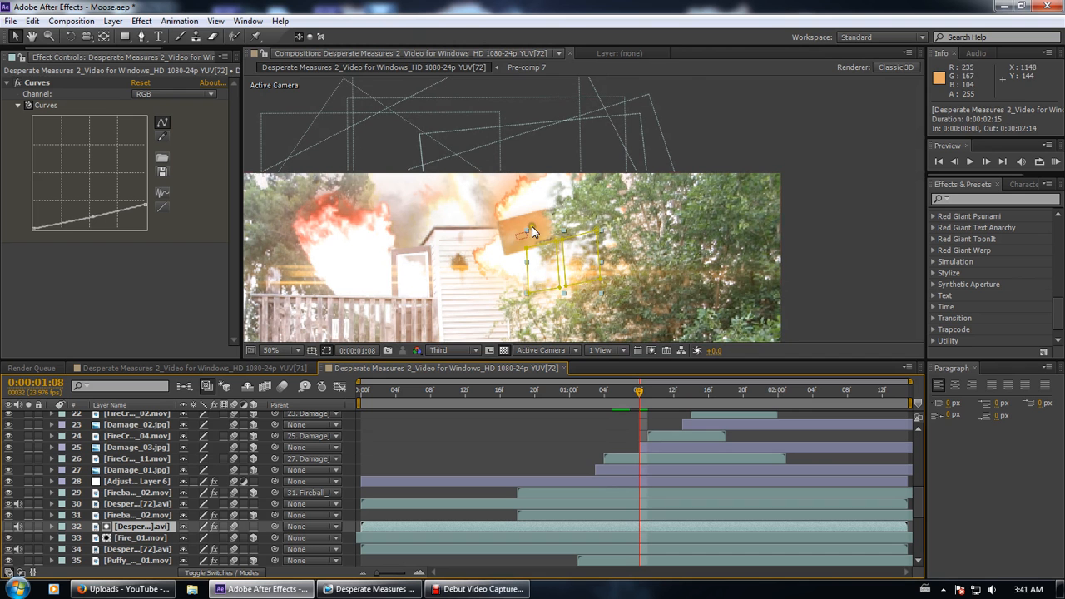
scroll(463, 316, up, 2)
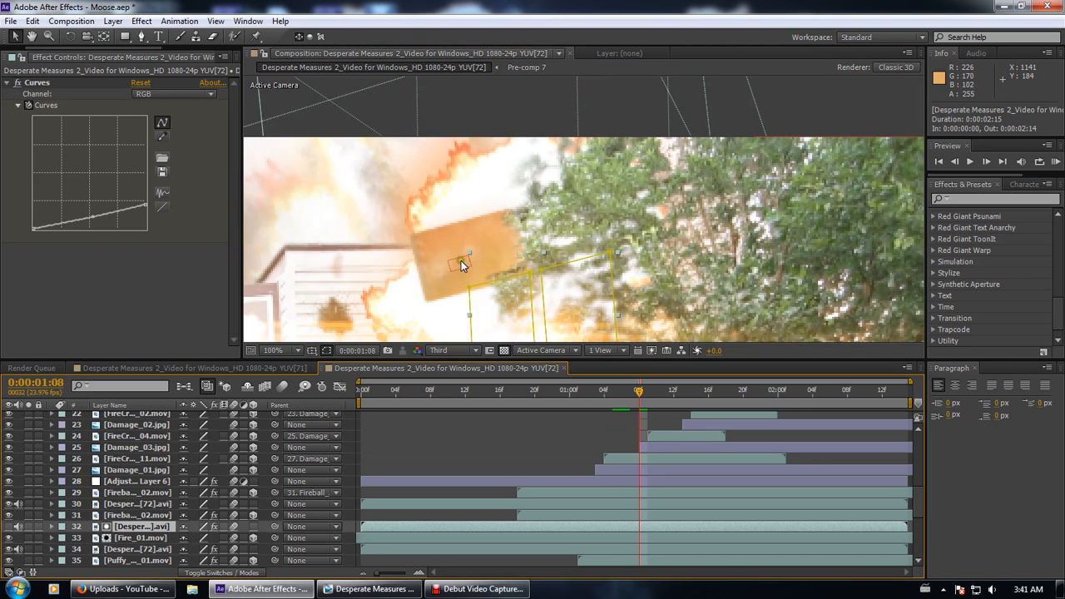
Select the Barrel layer and the Fireball matte layer above it to view their effects
scroll(274, 454, up, 7)
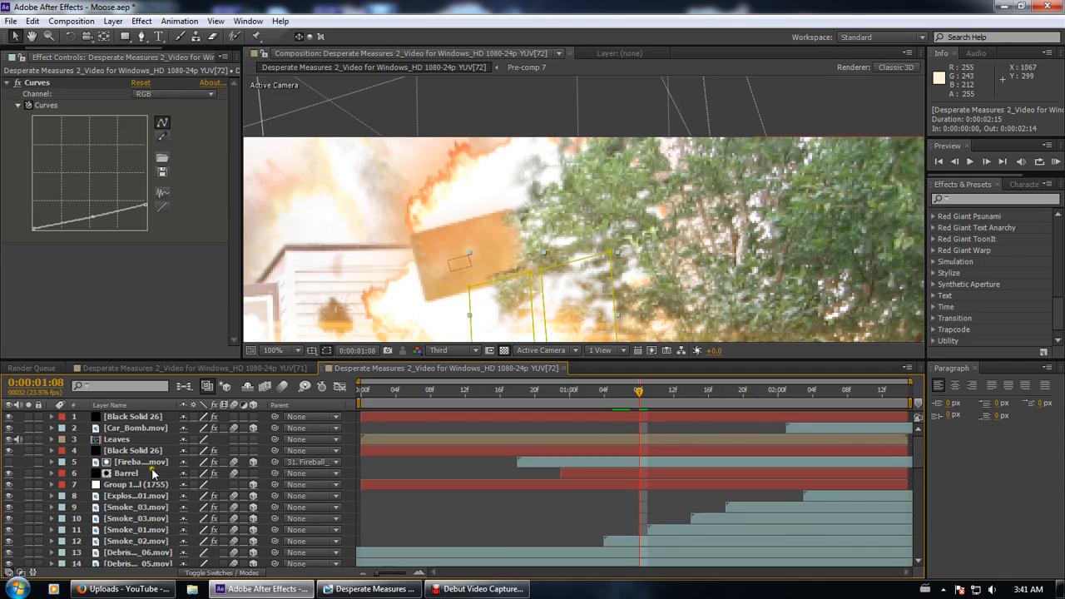
click(142, 473)
click(138, 462)
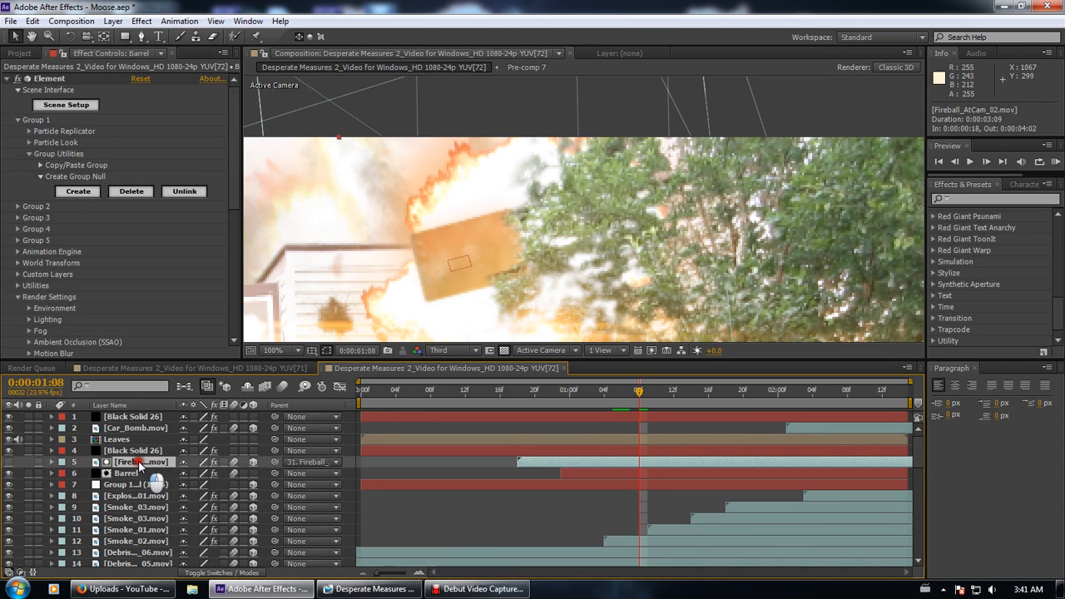
Review the flying object's motion out of the fire at 0:00:01:10, 0:00:01:03 and 0:00:01:07
key(comma)
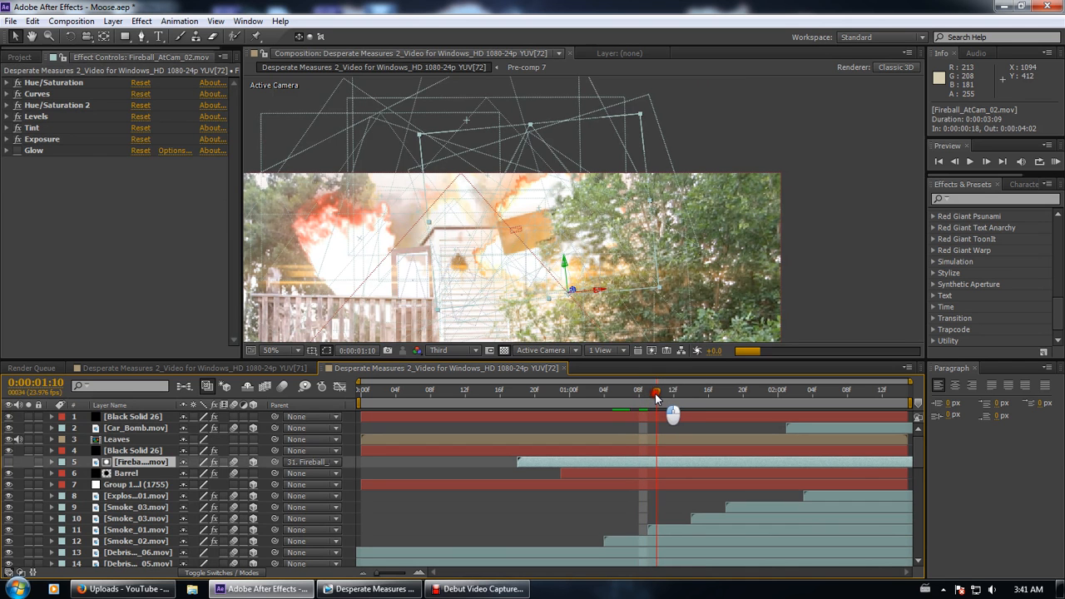
drag(657, 395, 597, 395)
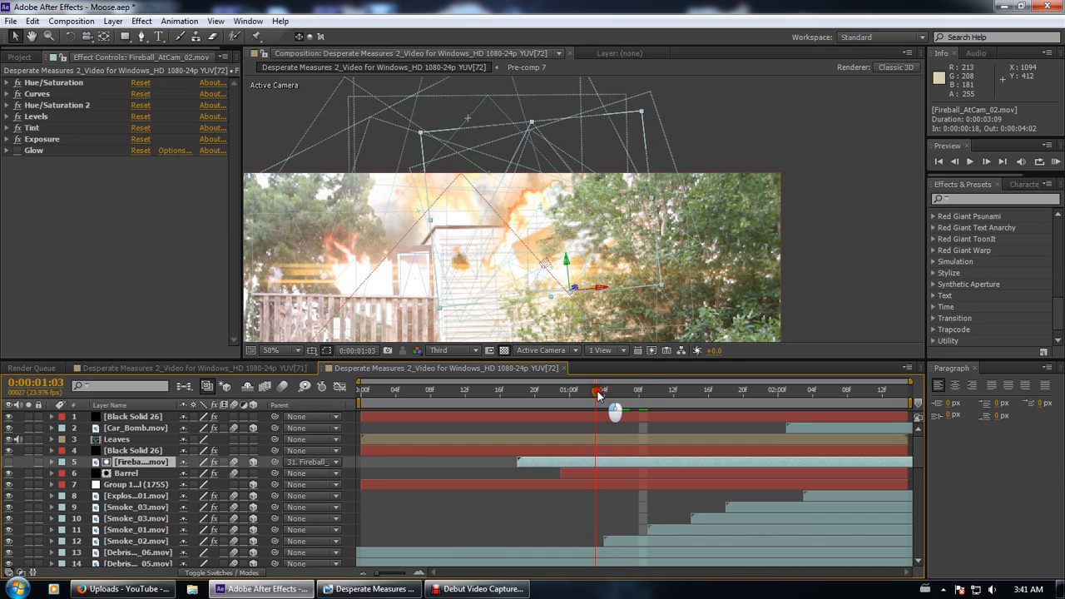
scroll(593, 272, up, 2)
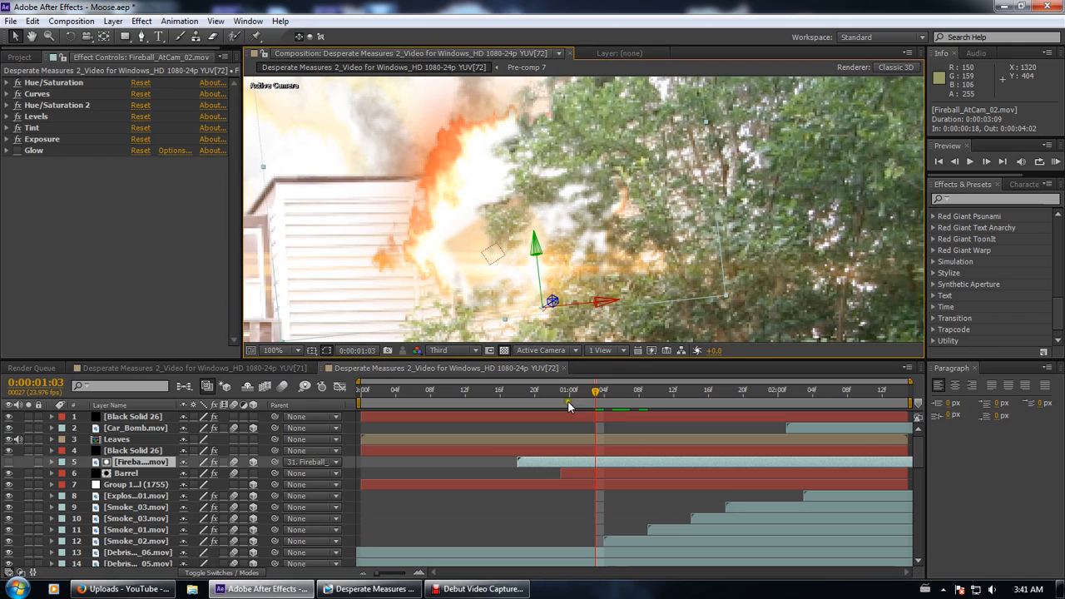
drag(606, 396, 630, 398)
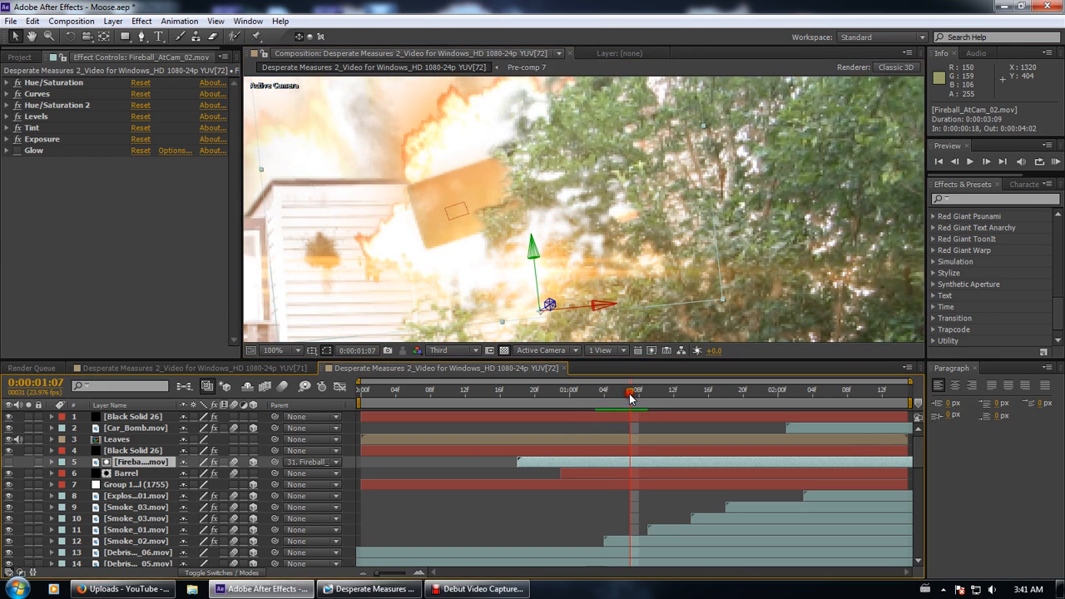
Show the layers' blend mode and track matte columns and solo the Fireball_AtCam_02.mov matte layer directly above Barrel
click(120, 451)
click(126, 462)
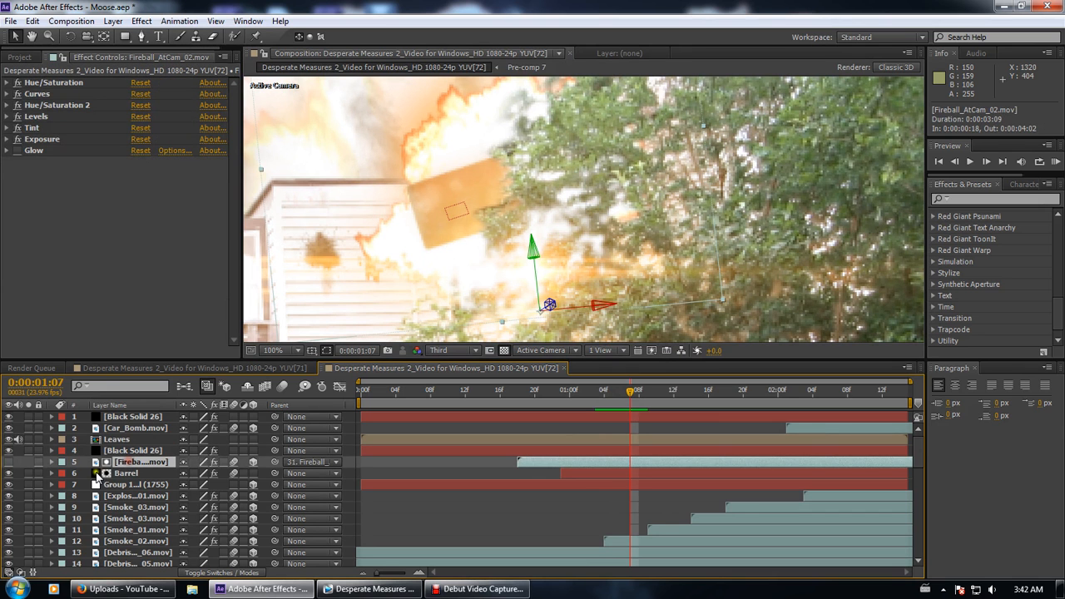
click(198, 573)
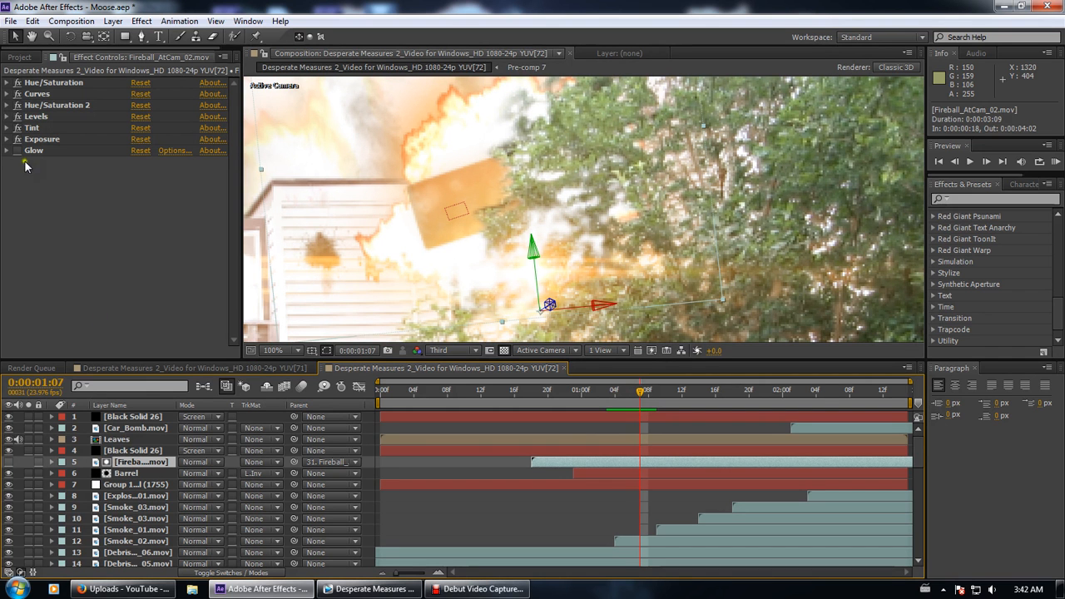
click(50, 84)
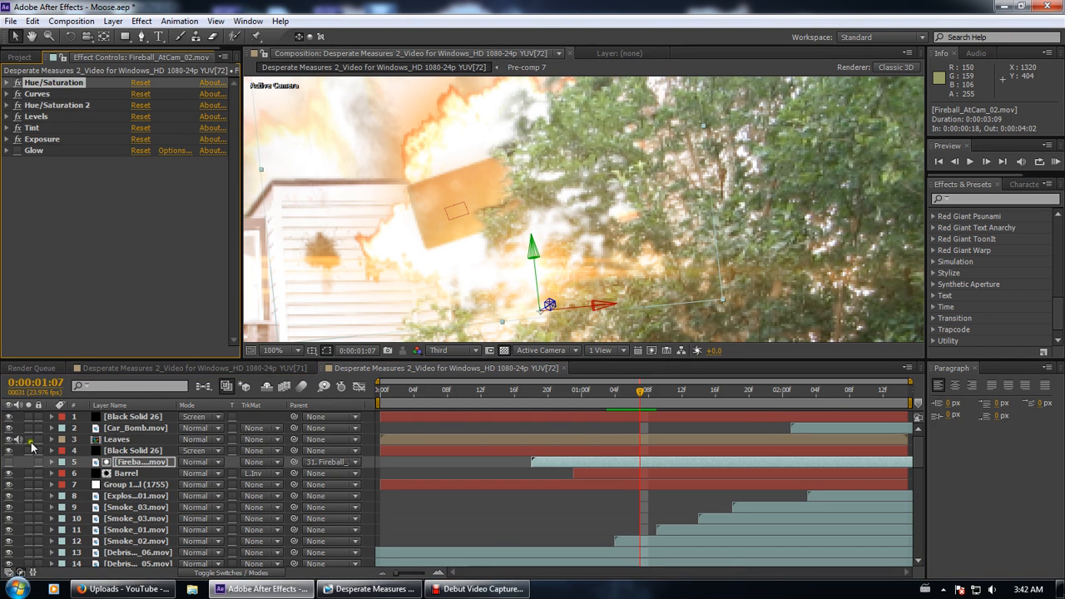
click(28, 463)
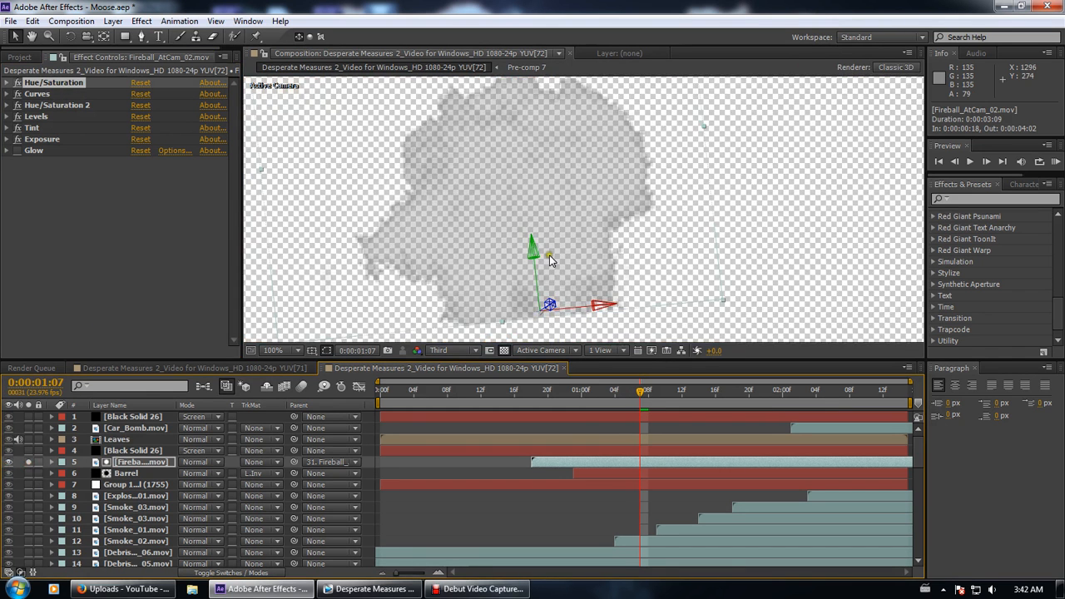
Set the opacity of the soloed Fireball_AtCam_02.mov matte layer to 100%
key(comma)
key(t)
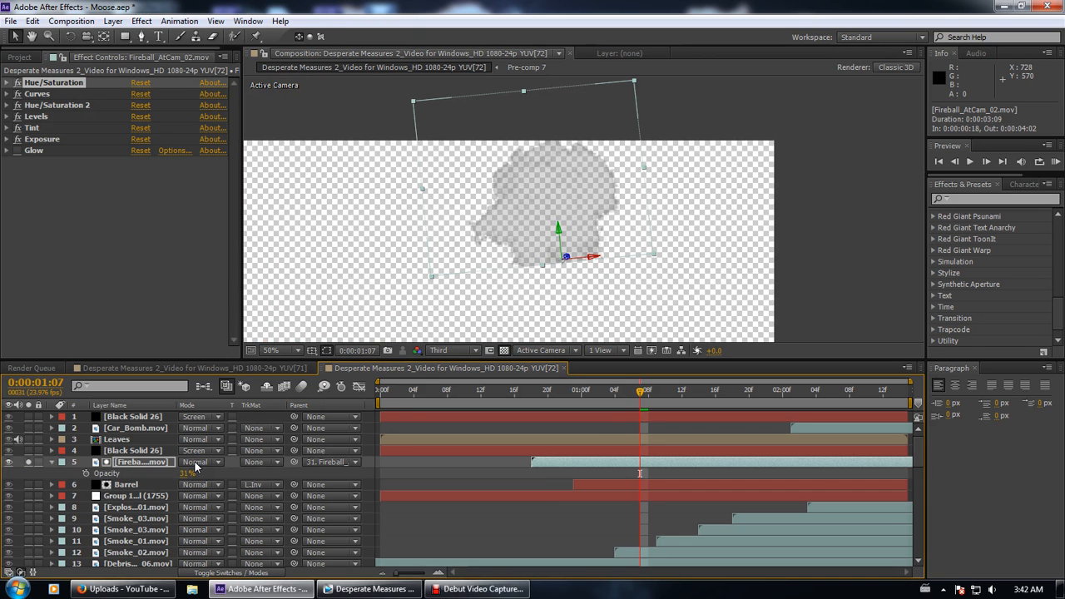
drag(187, 473, 323, 473)
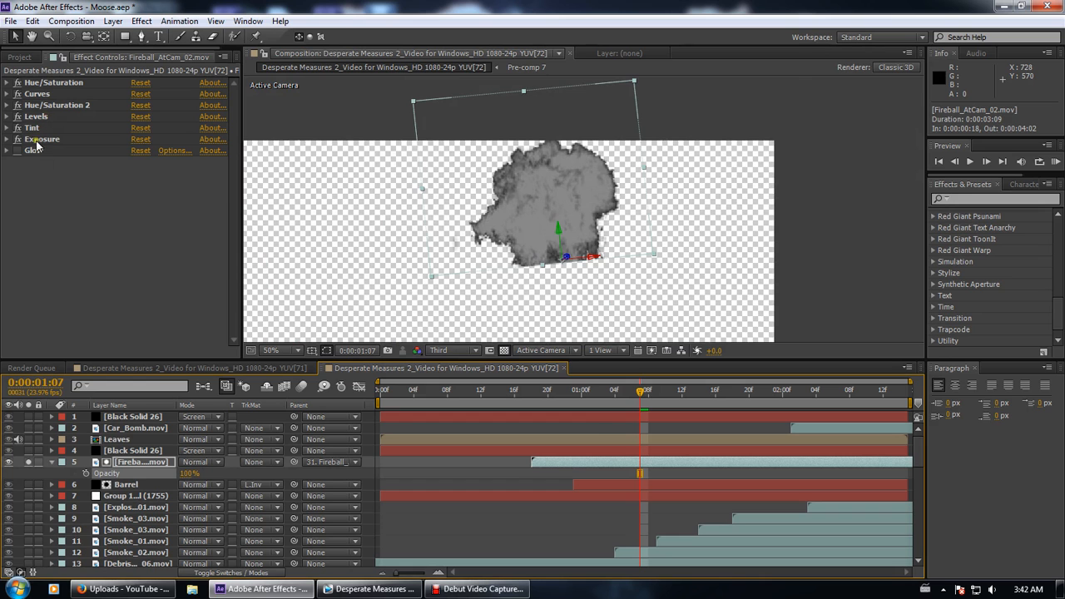
Isolate the Barrel layer without its fireball matte, and compare the full shot with the barrel hidden and shown
click(28, 485)
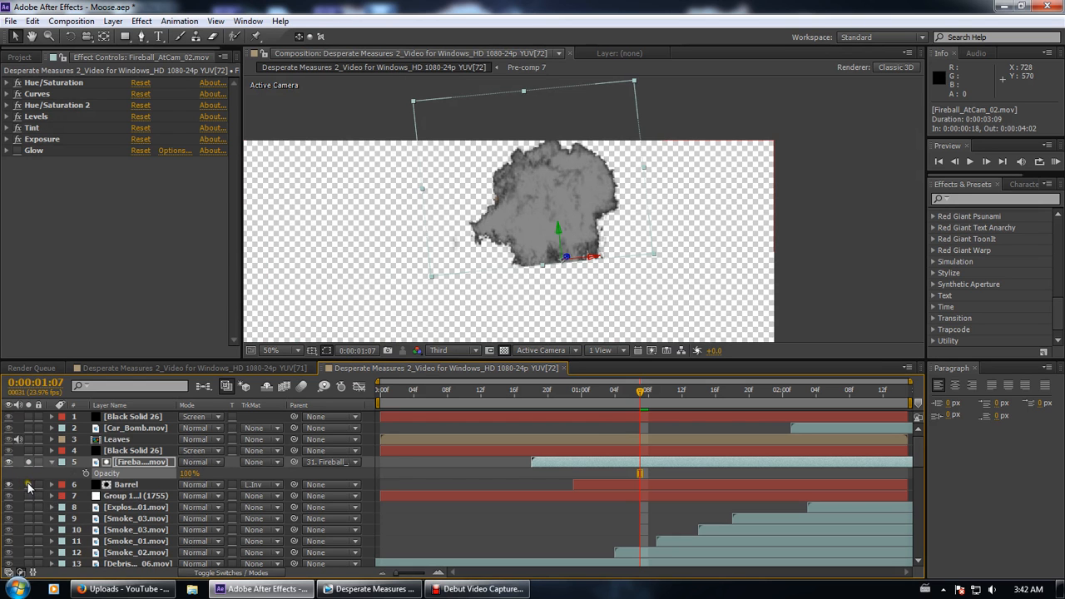
click(129, 484)
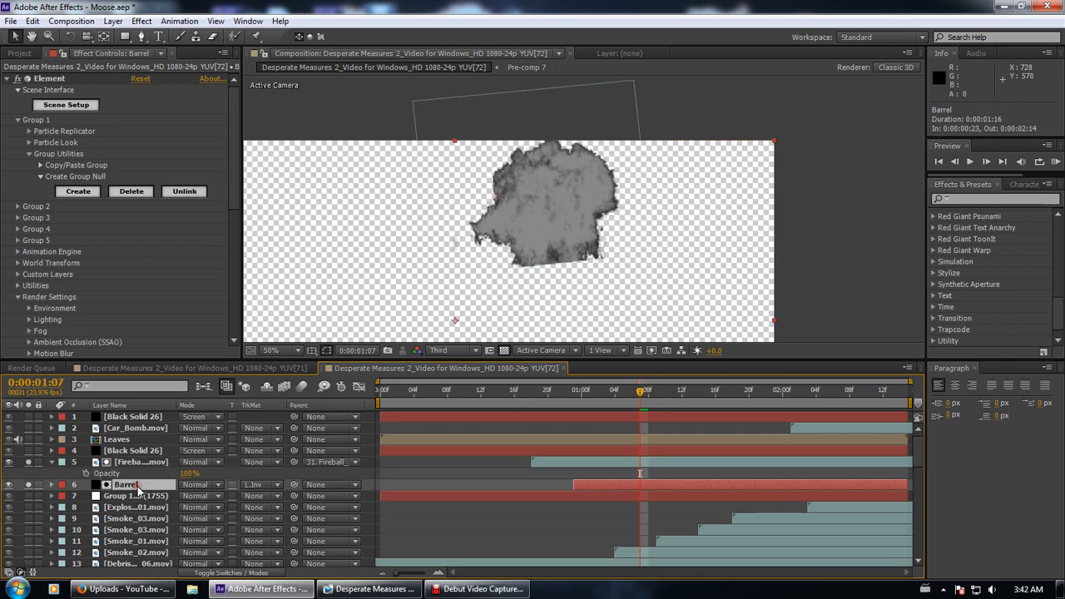
click(8, 462)
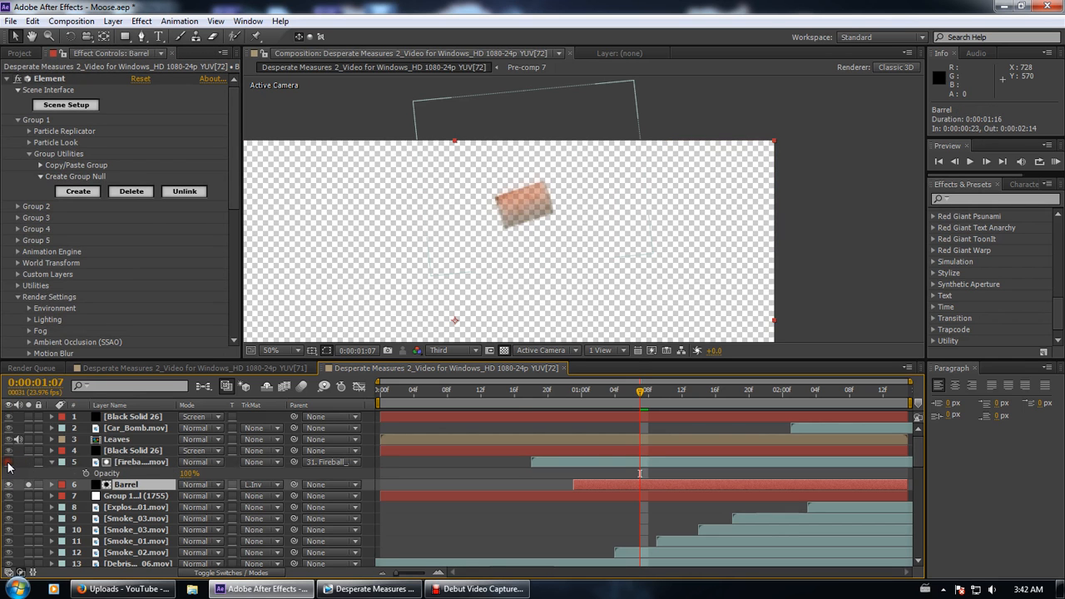
key(slash)
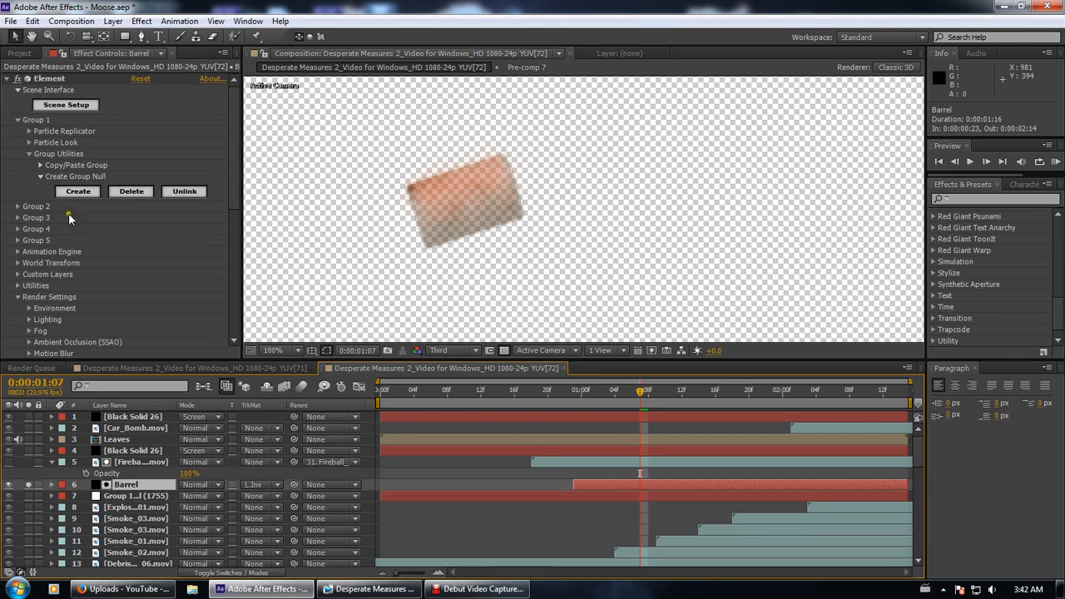
click(10, 484)
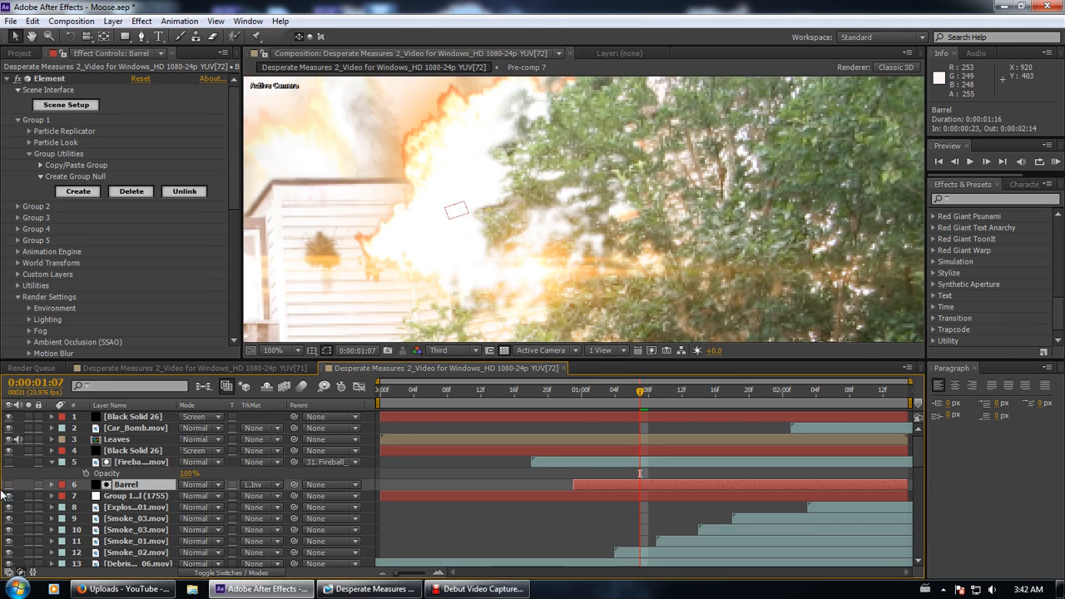
click(8, 485)
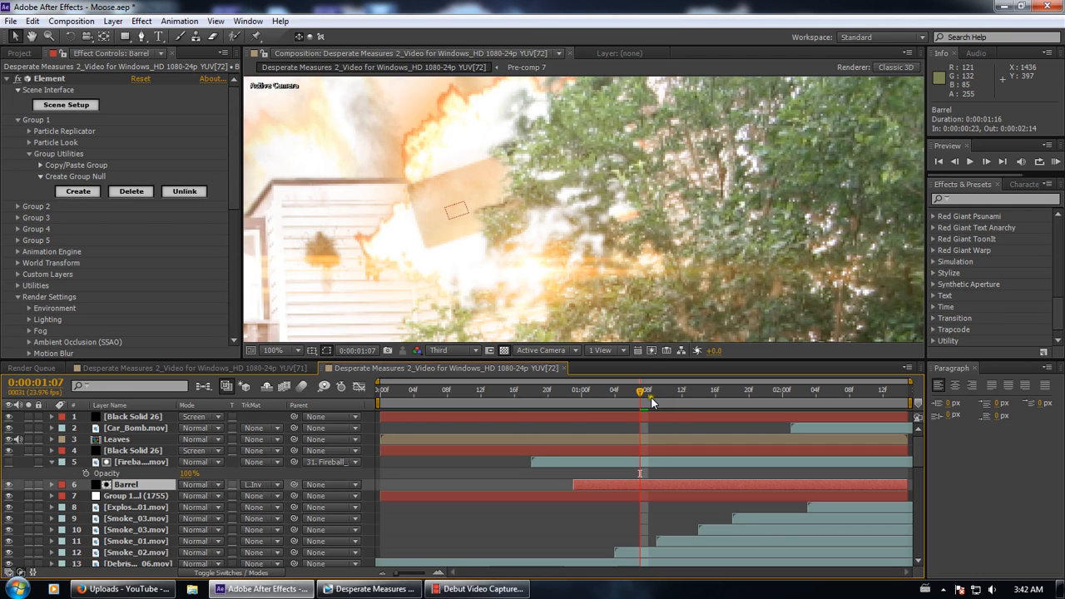
Review the barrel's flight towards the camera at 0:00:02:00 and 0:00:02:03 and examine the barrel up close
drag(648, 391, 693, 395)
drag(694, 395, 782, 391)
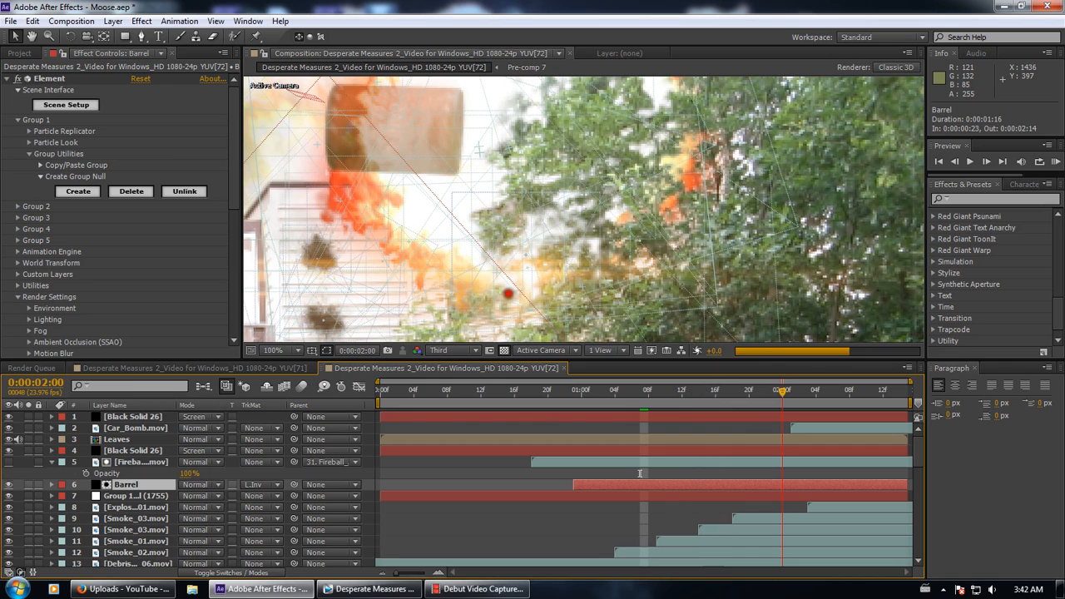
scroll(509, 293, down, 1)
scroll(509, 291, down, 2)
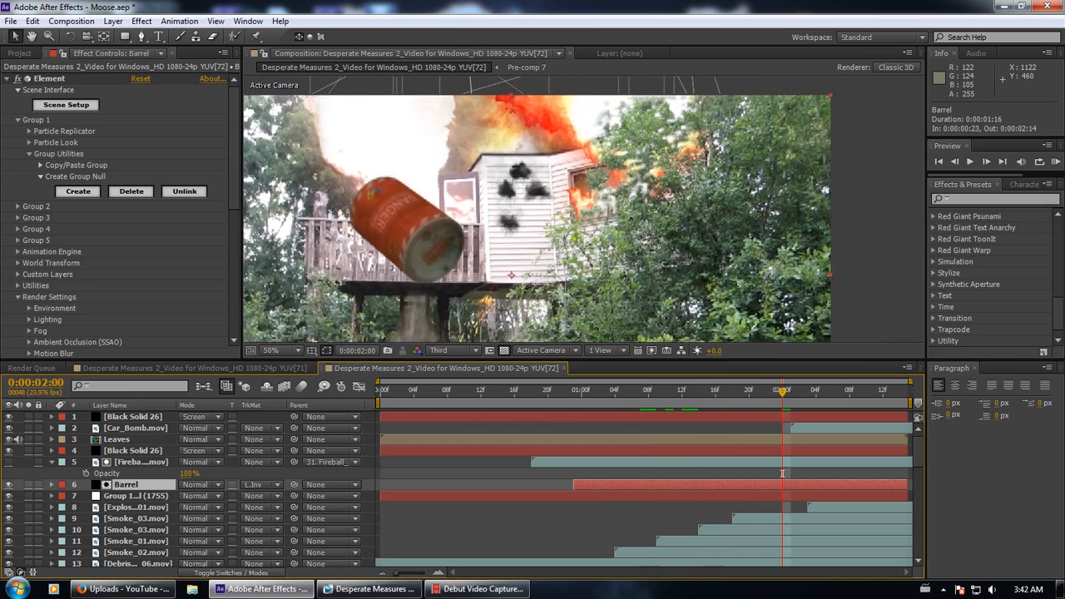
drag(790, 402, 816, 385)
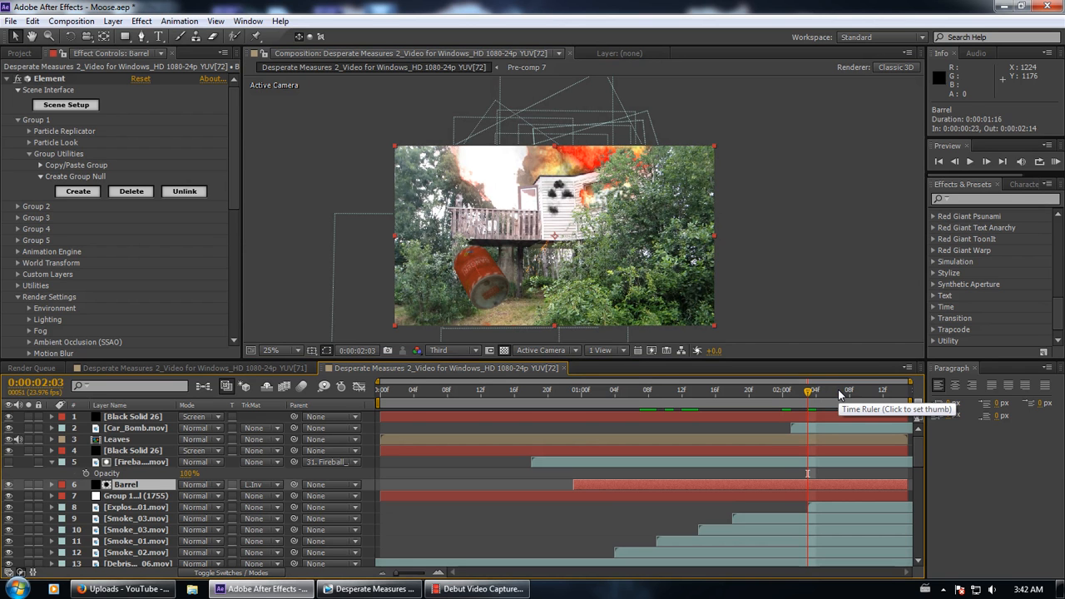
scroll(432, 276, up, 2)
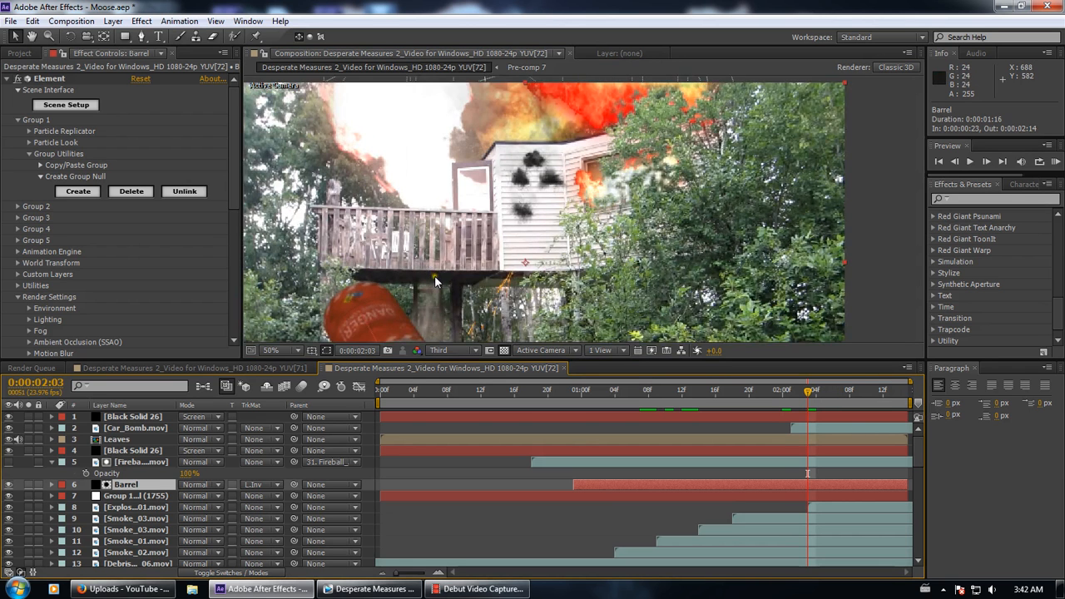
drag(432, 276, 463, 215)
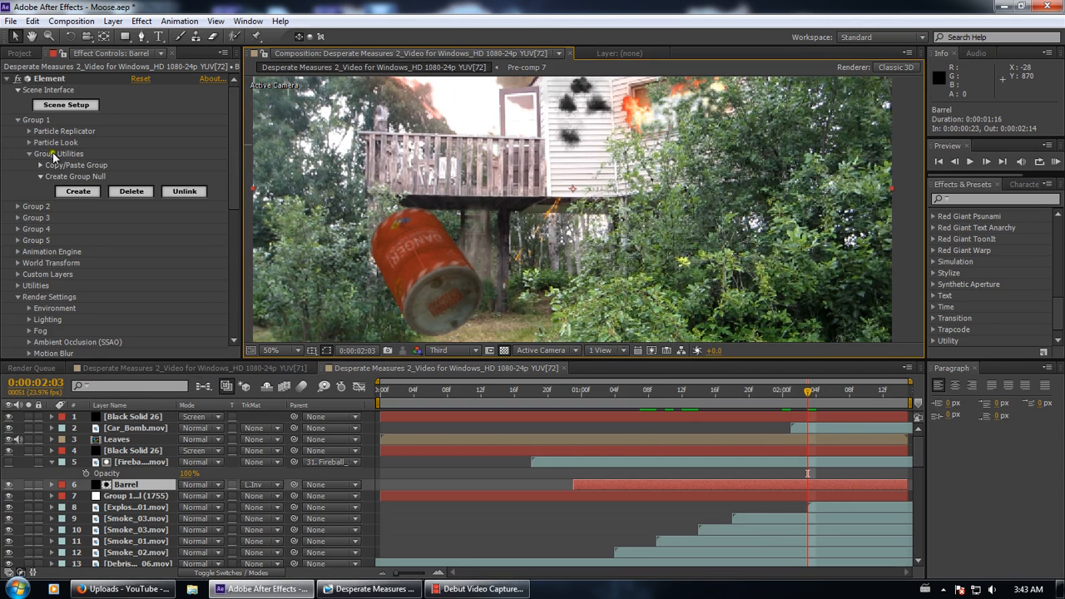
Examine the Glow, Fog and Environment render settings of the Element effect on the Barrel layer
scroll(54, 148, down, 7)
click(51, 200)
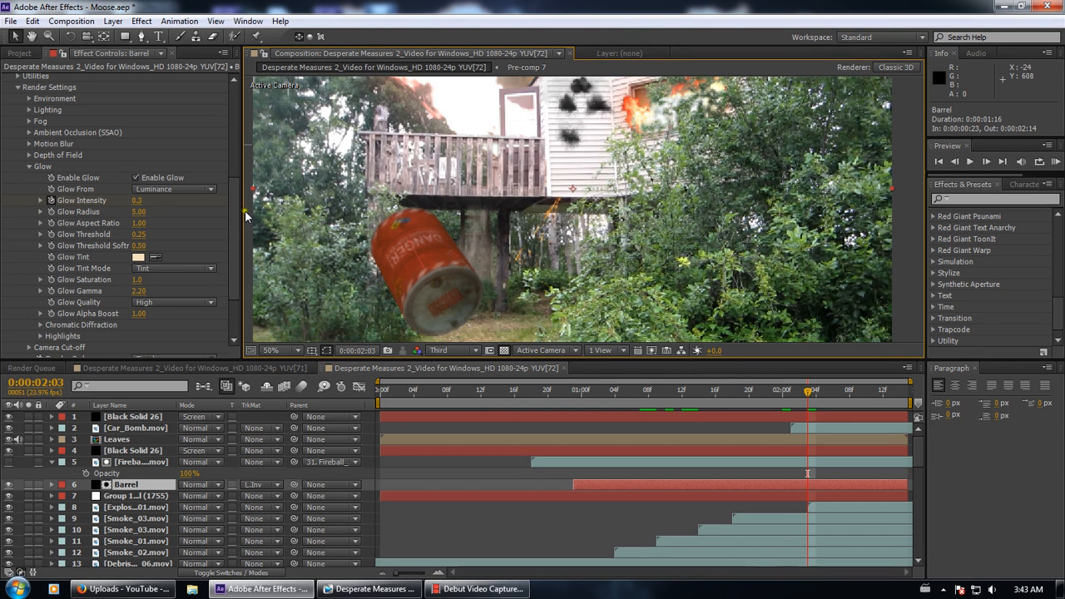
click(30, 155)
click(30, 157)
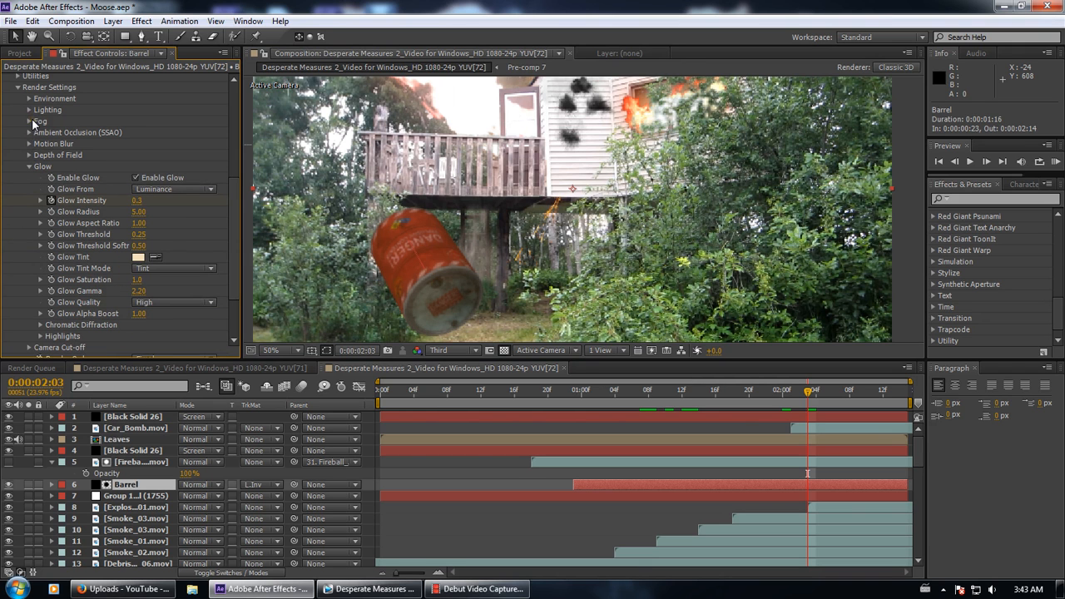
click(29, 122)
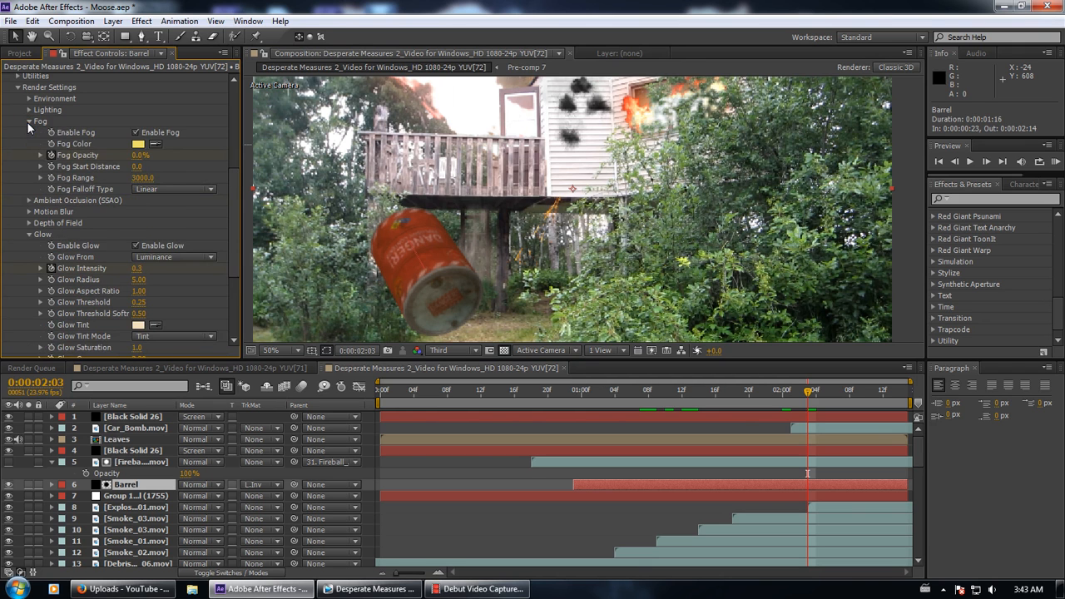
click(29, 121)
click(30, 98)
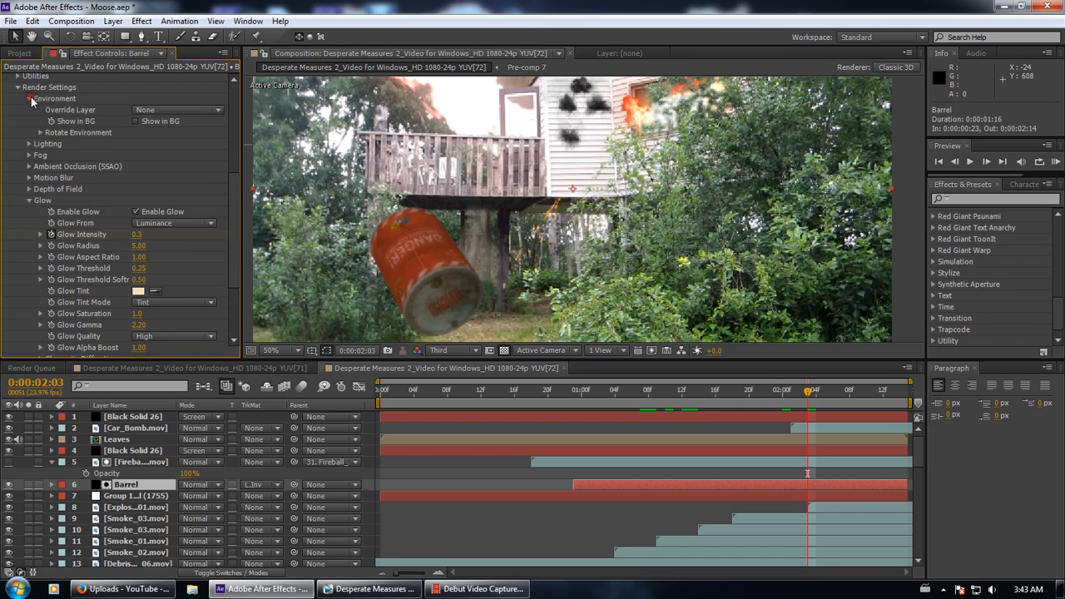
click(30, 98)
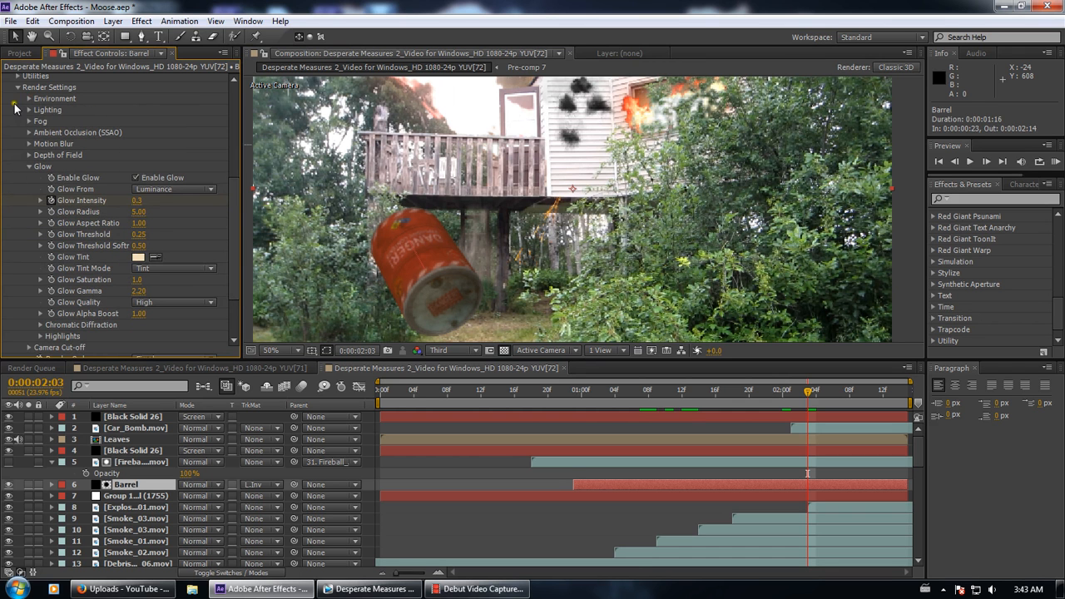
Try the House layer as the Barrel's Element environment override and return the override to None
click(30, 98)
click(139, 111)
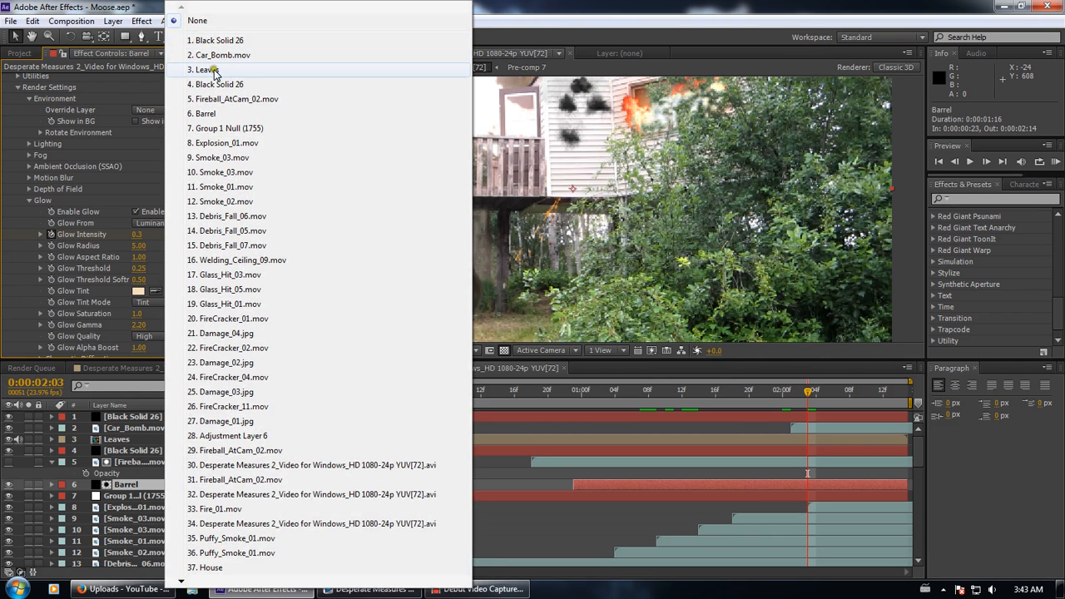
click(249, 568)
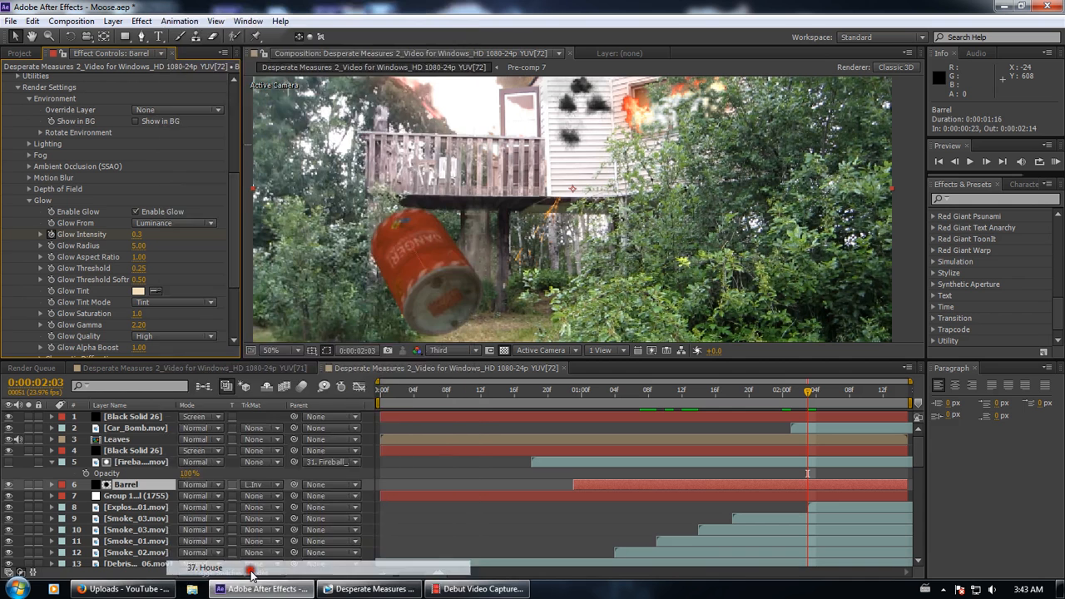
click(157, 110)
click(208, 21)
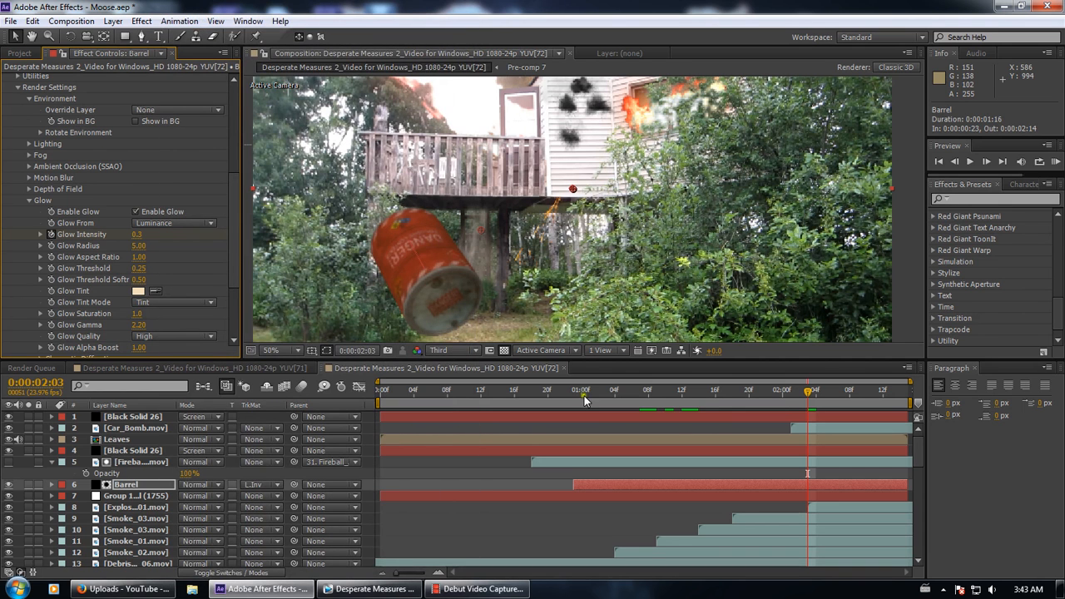
Review the barrel's ground explosion at 0:00:02:05, 0:00:02:09 and 0:00:02:10, and look through the layers down to the base footage
click(824, 391)
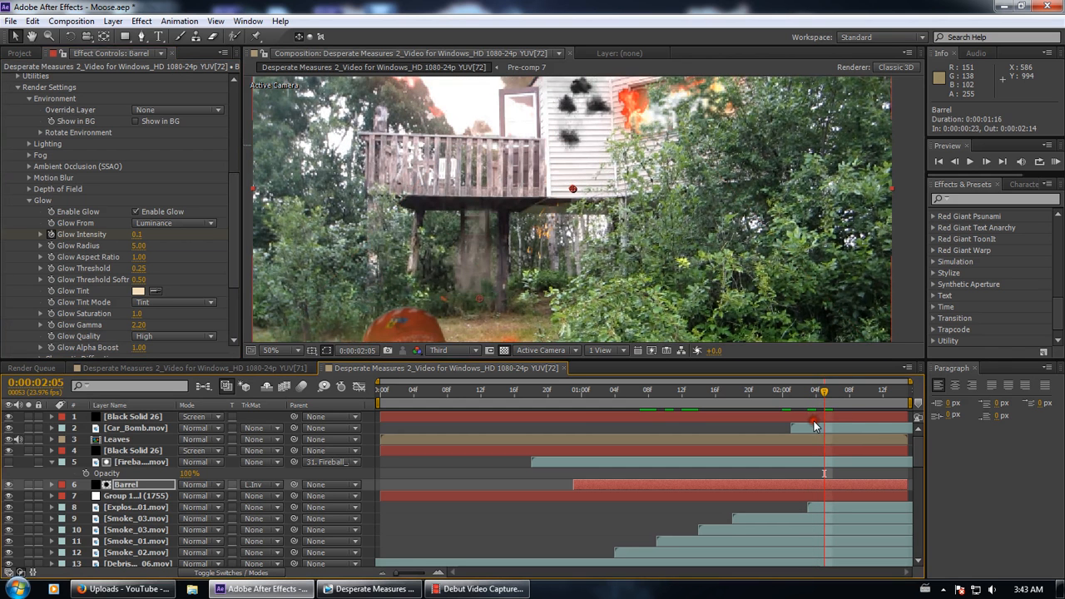
scroll(566, 226, down, 2)
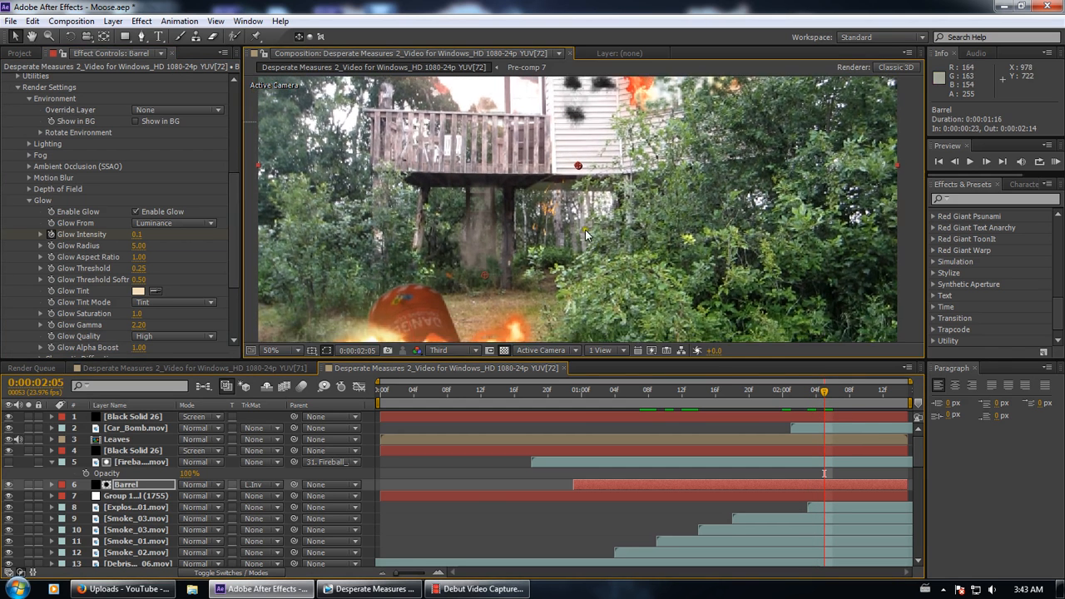
drag(559, 259, 500, 273)
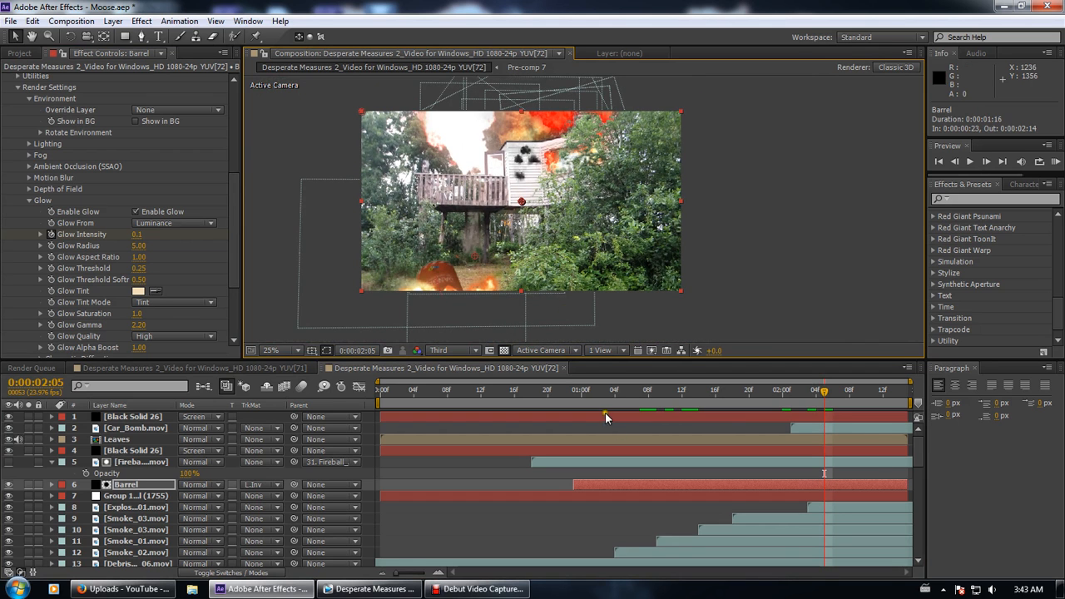
click(850, 391)
click(859, 391)
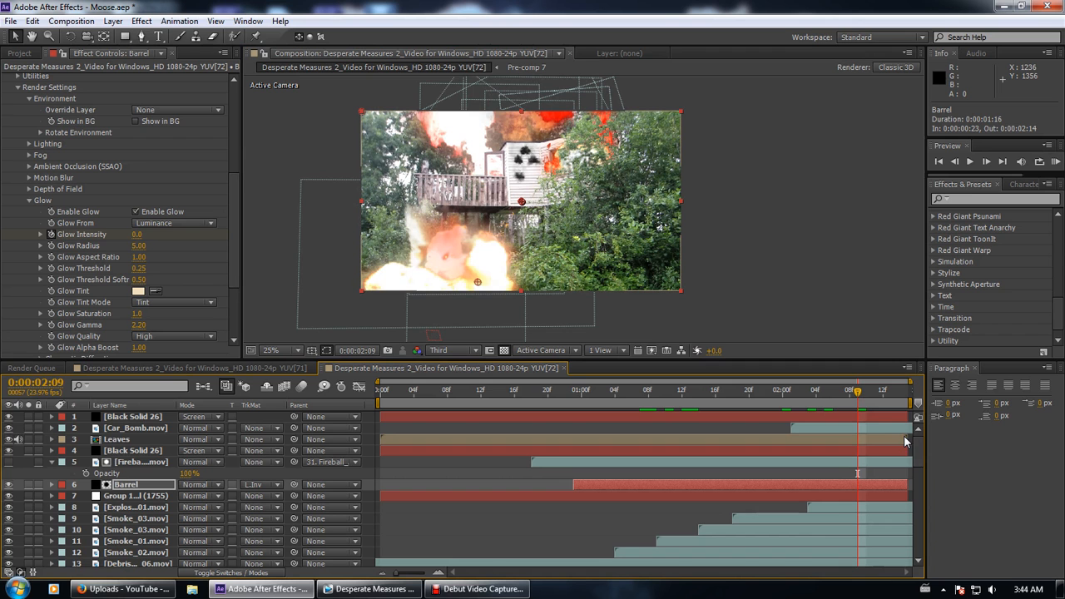
click(865, 392)
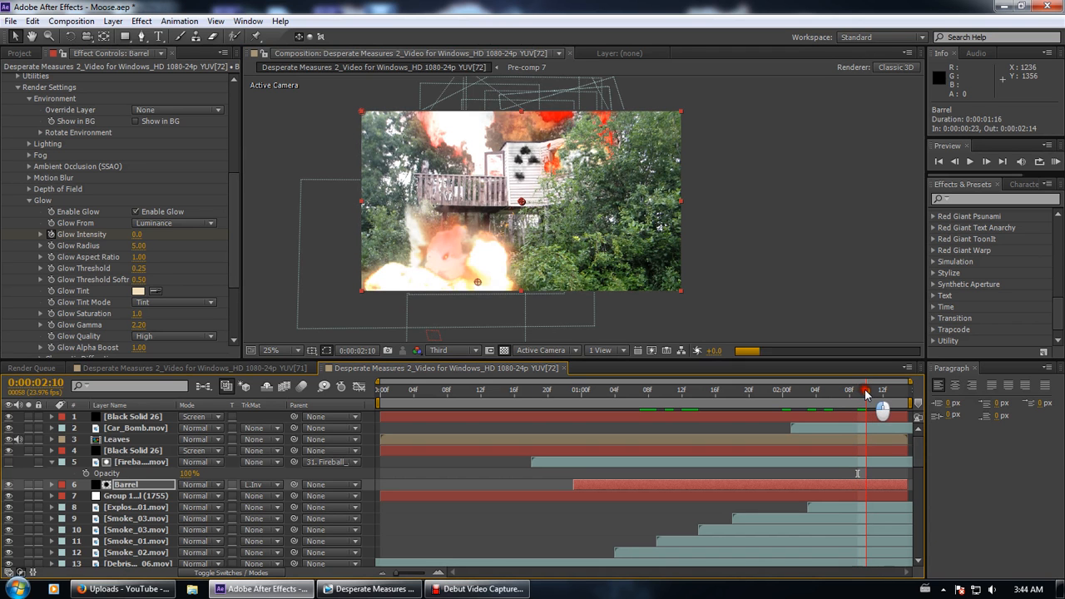
scroll(813, 458, down, 3)
scroll(813, 458, down, 10)
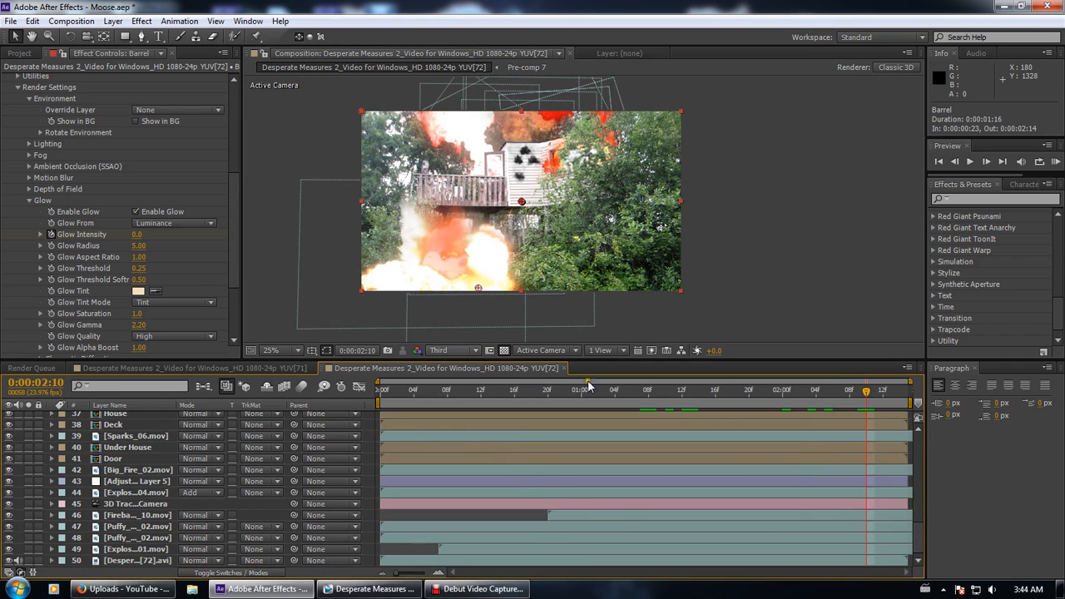
Open the Desperate Measures 2 composition ending in YUV[73] from the project
click(19, 52)
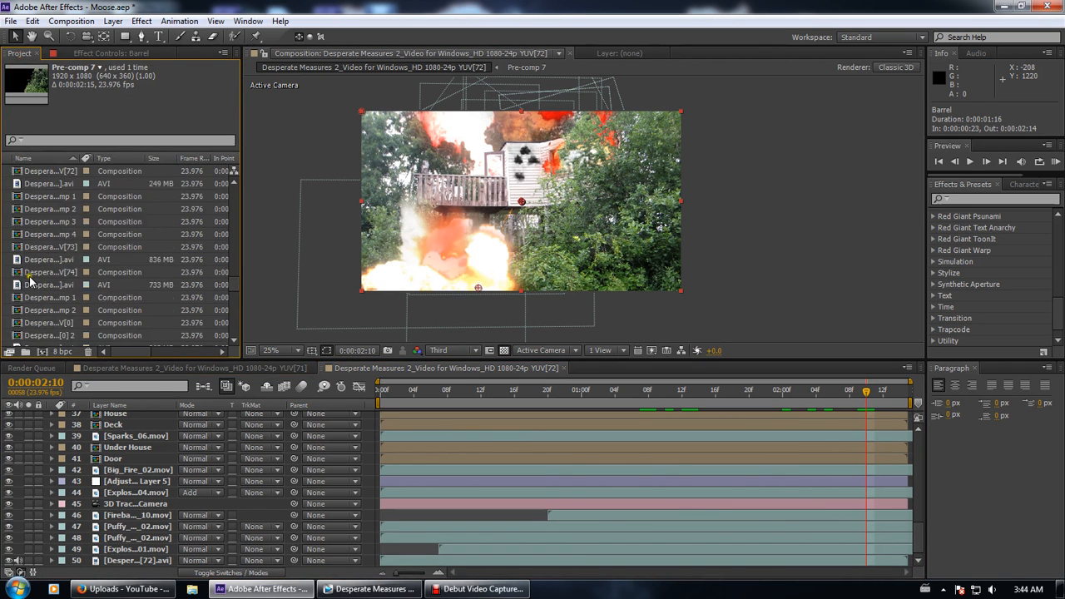
scroll(36, 287, down, 2)
scroll(50, 249, up, 3)
double_click(50, 247)
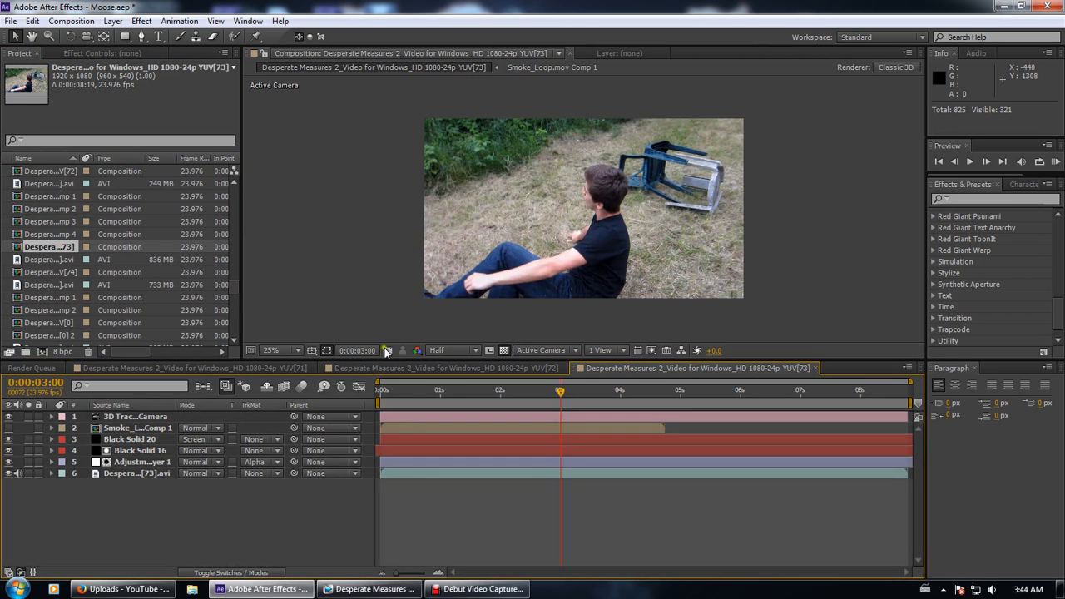
Open the Desperate Measures 2 composition ending in YUV[74] and go to 0:00:00:05
double_click(69, 273)
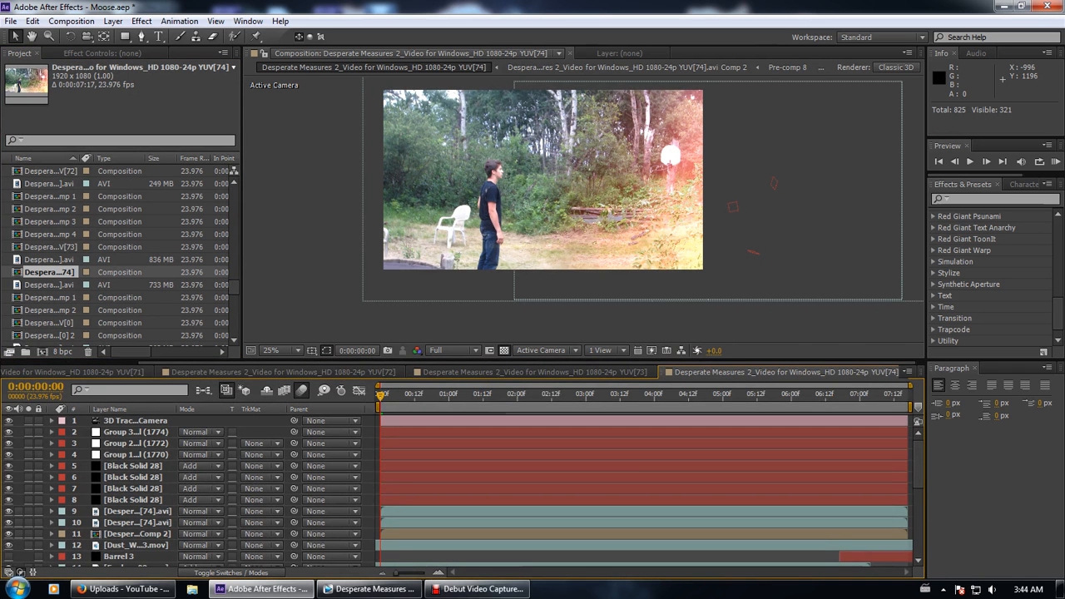
click(394, 396)
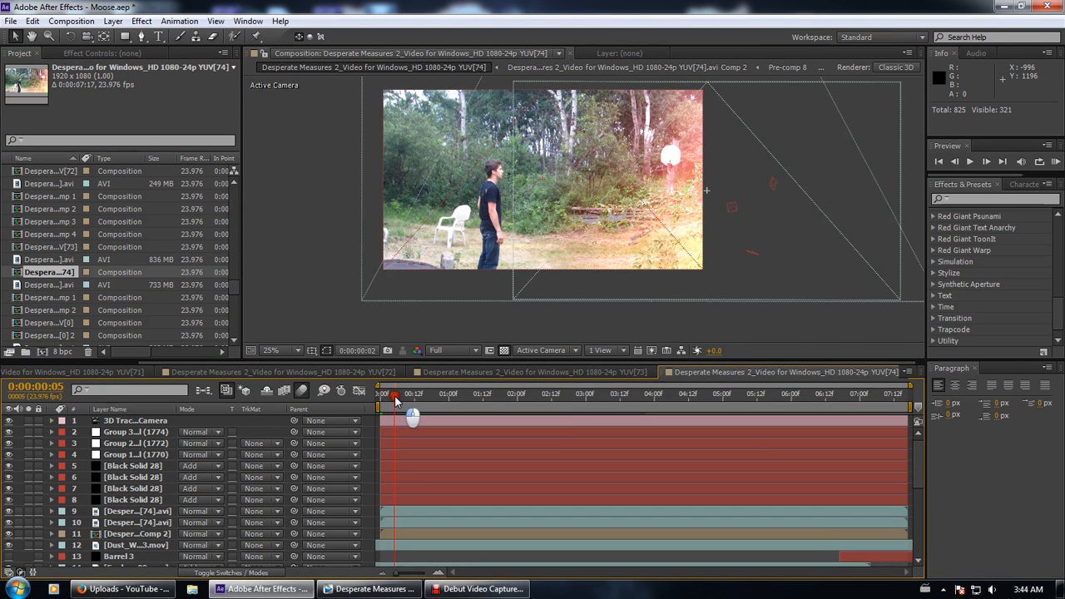
Go to 0:00:00:09 in the composition and set the preview resolution to Third
drag(396, 400, 406, 401)
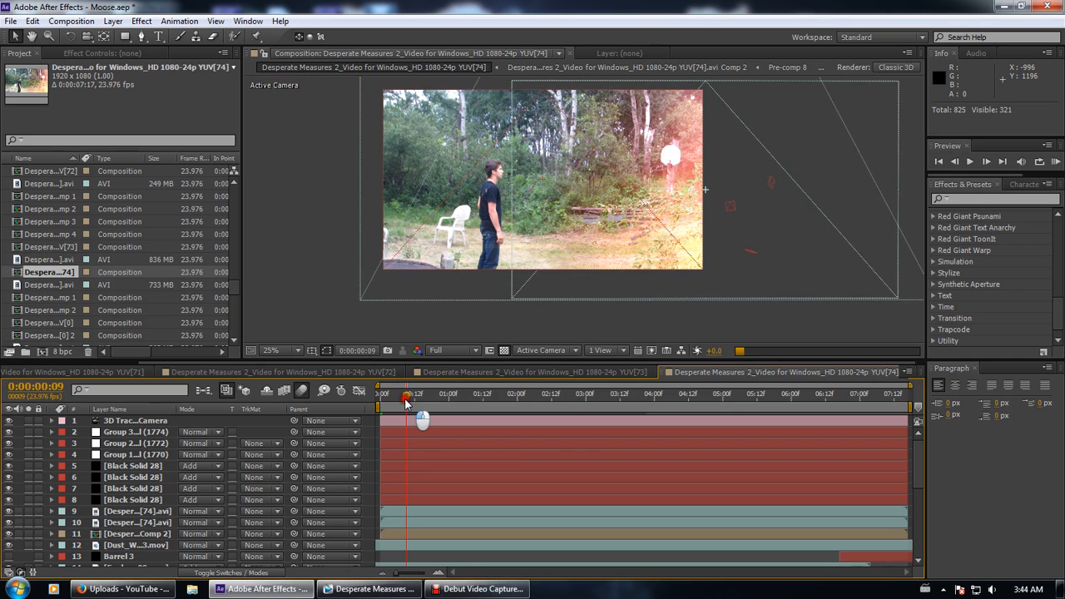
click(453, 350)
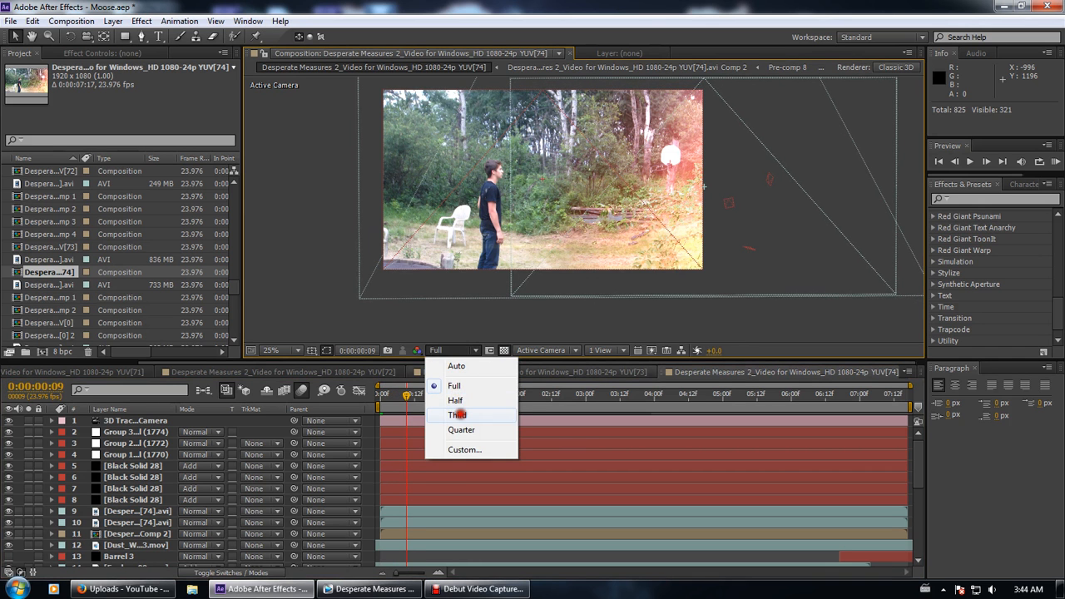
click(457, 414)
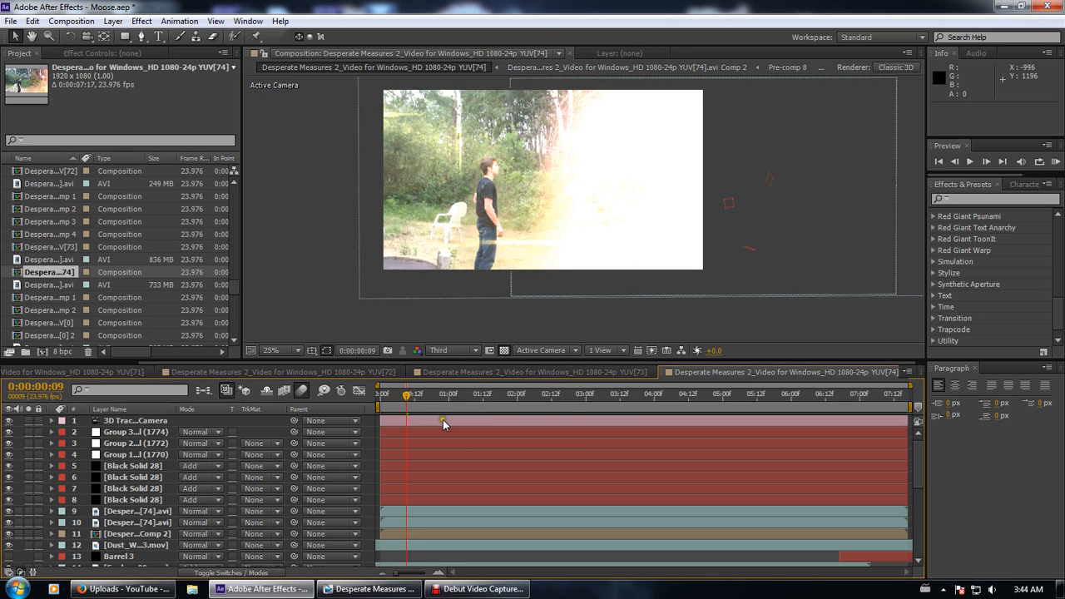
Review the barrel explosion shot at 0:00:01:07, 0:00:03:00, 0:00:03:23, 0:00:04:18 and 0:00:06:01
drag(409, 397, 469, 397)
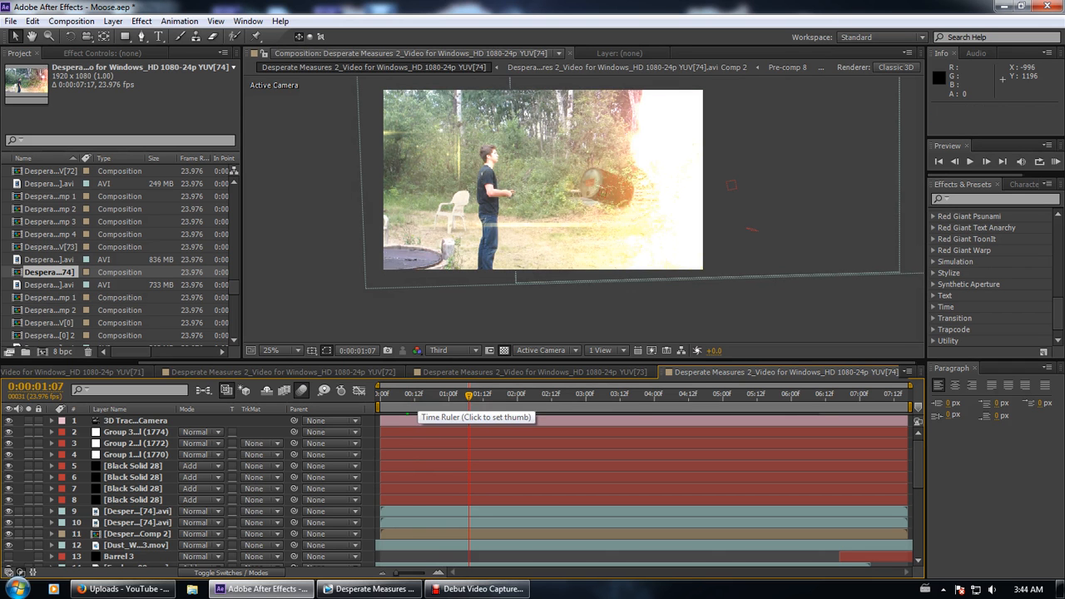
click(525, 394)
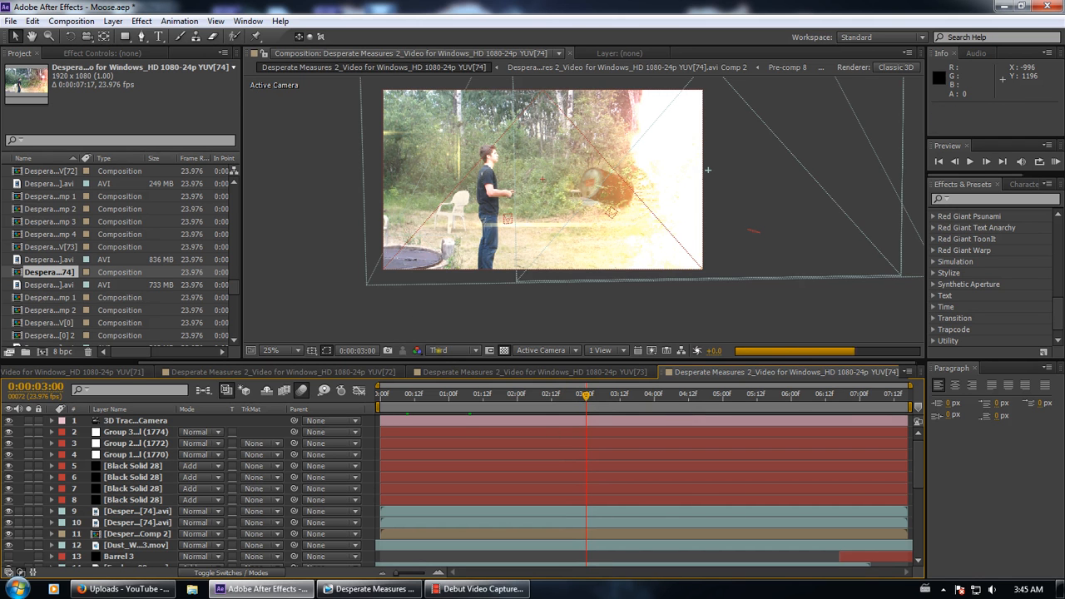
click(652, 396)
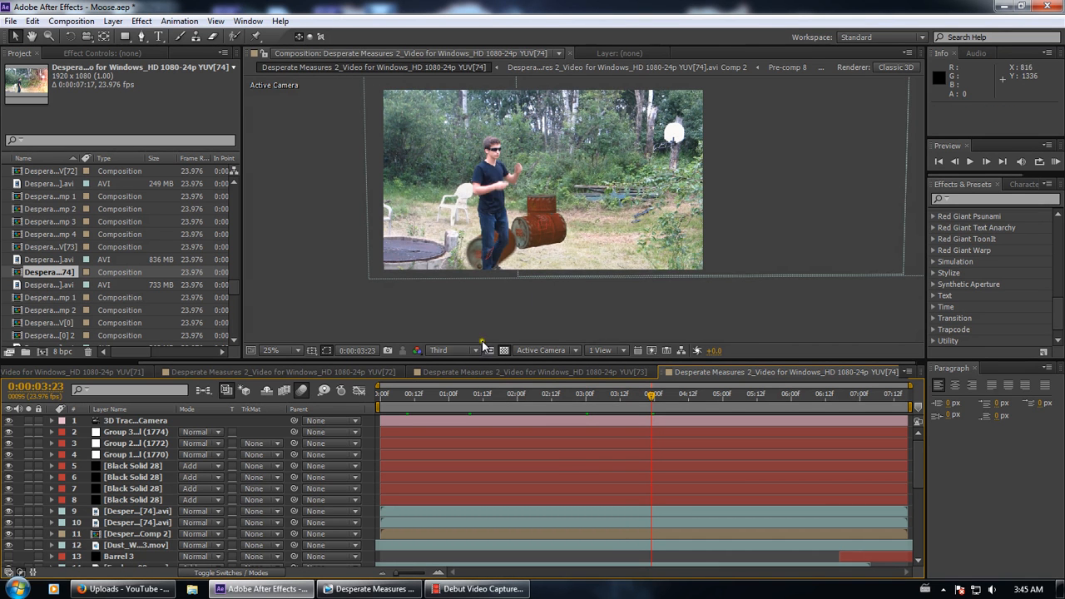
drag(555, 255, 516, 257)
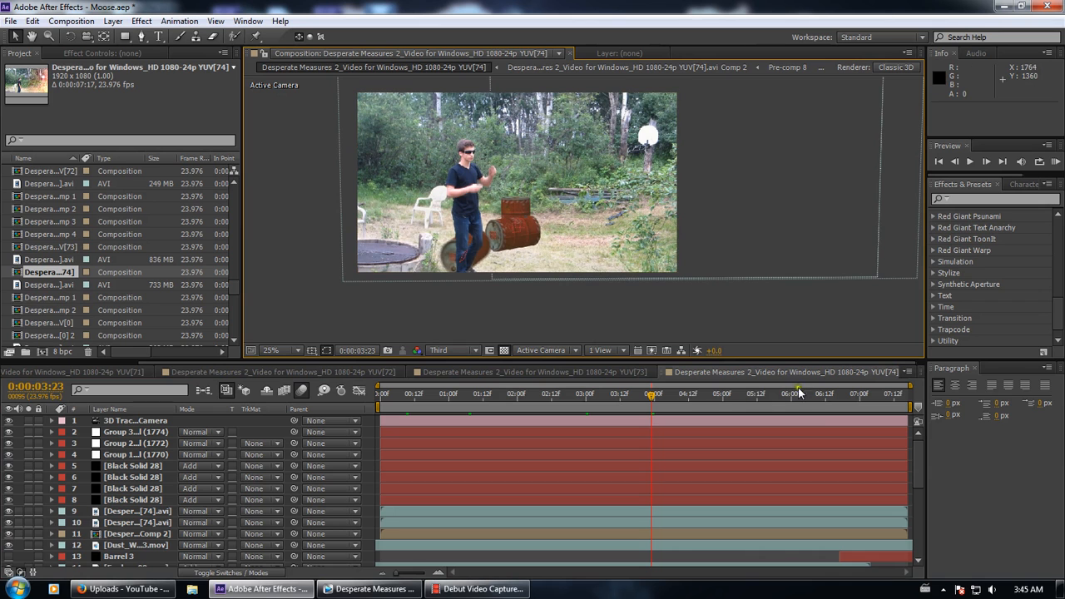
click(707, 394)
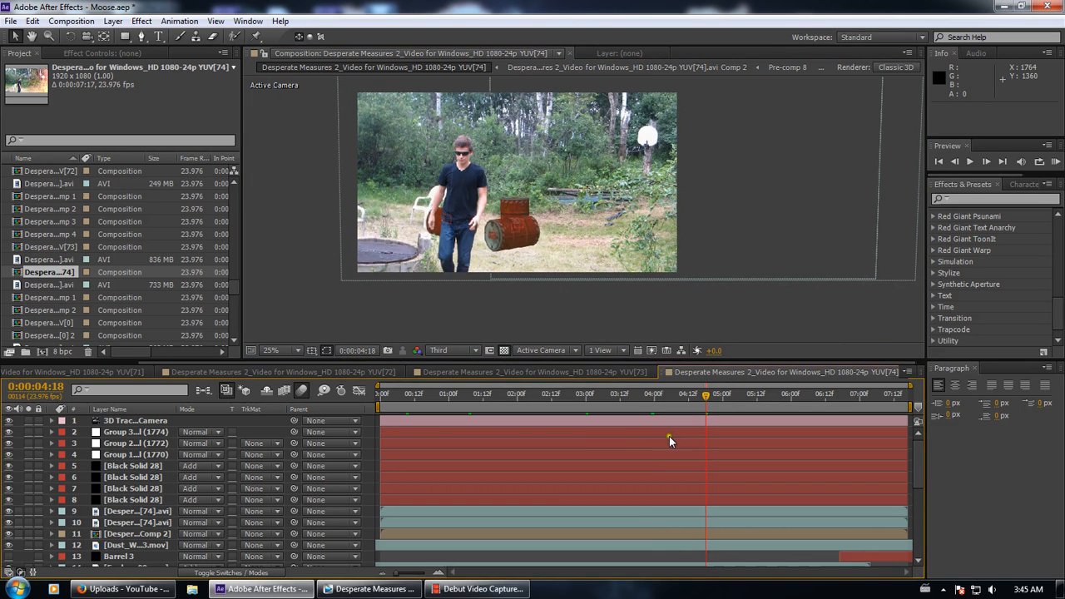
click(755, 396)
click(795, 395)
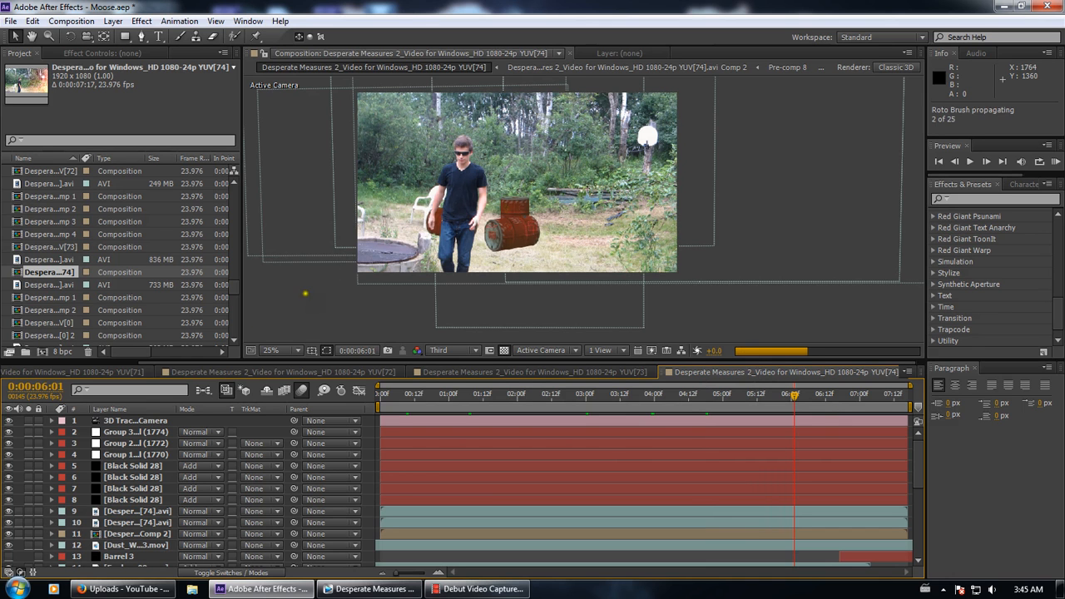
Look through the remaining project items and quit After Effects, returning to the Desperate Measures 2 edit in Vegas Pro
scroll(233, 290, down, 4)
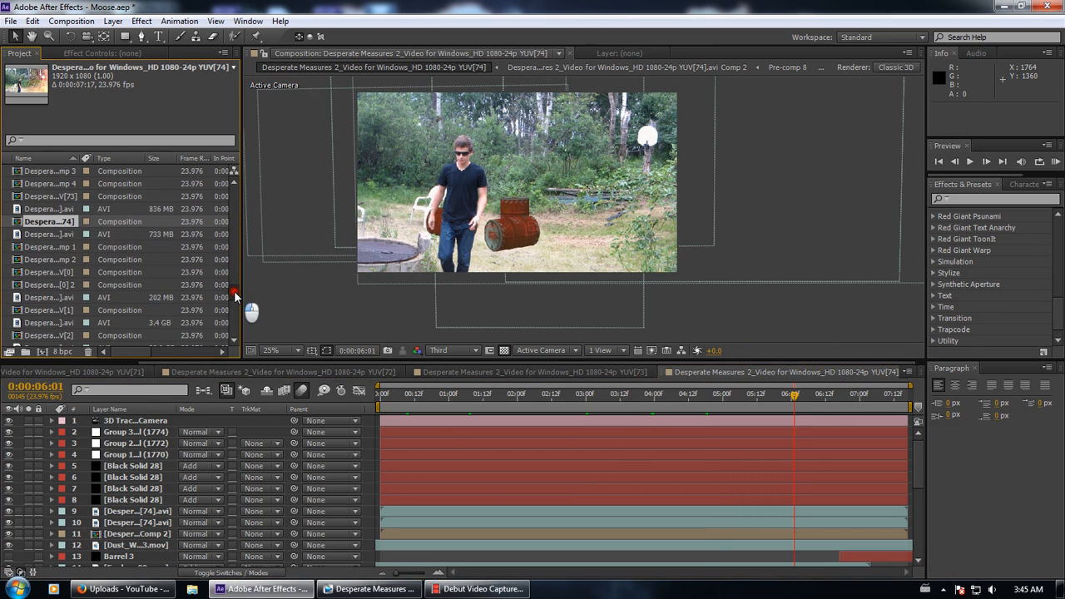
scroll(238, 298, down, 1)
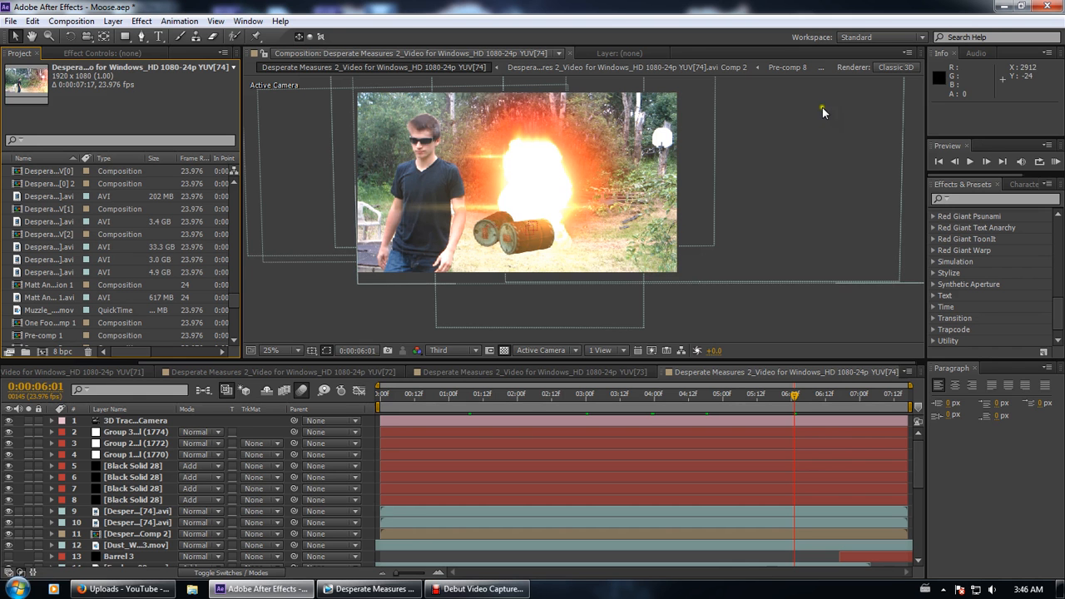
click(1046, 5)
click(544, 312)
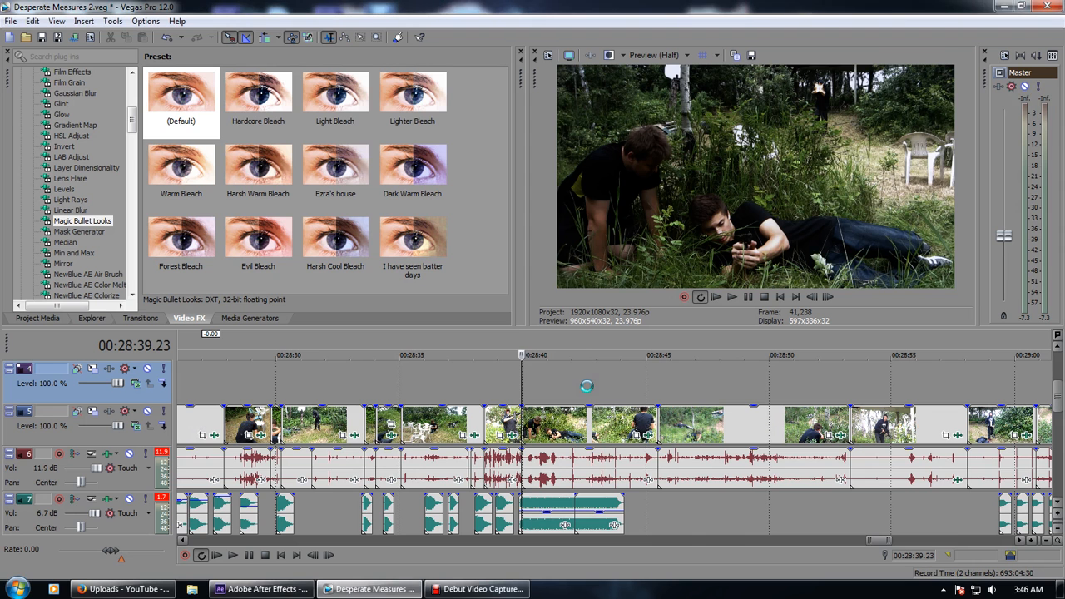
Review the edit across the full timeline, viewing the frames at 00:28:42.15, 00:18:30.02 and 00:14:14.07
click(587, 385)
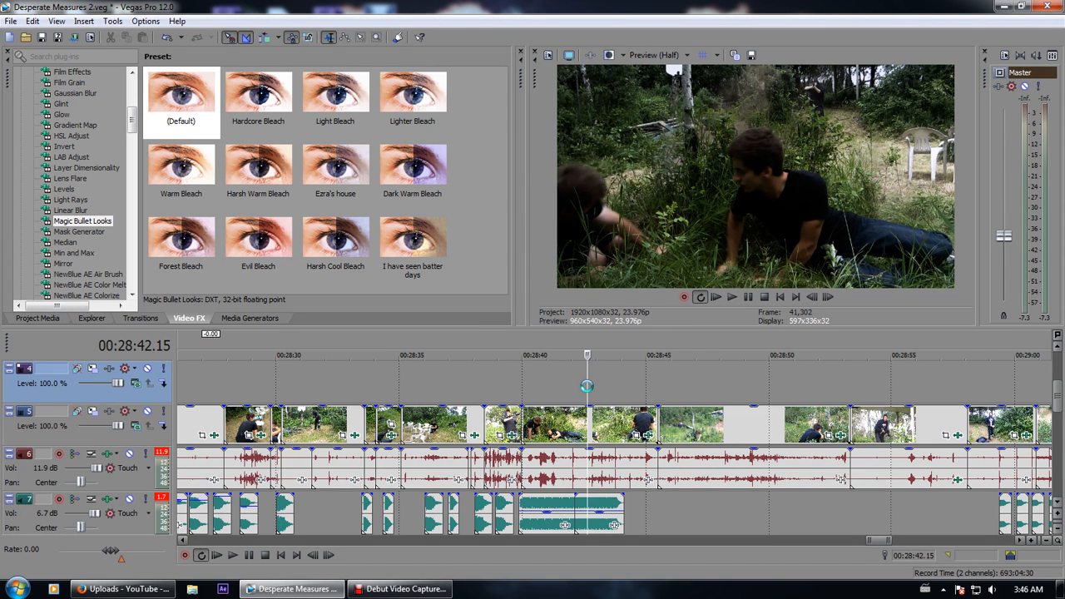
scroll(574, 415, down, 10)
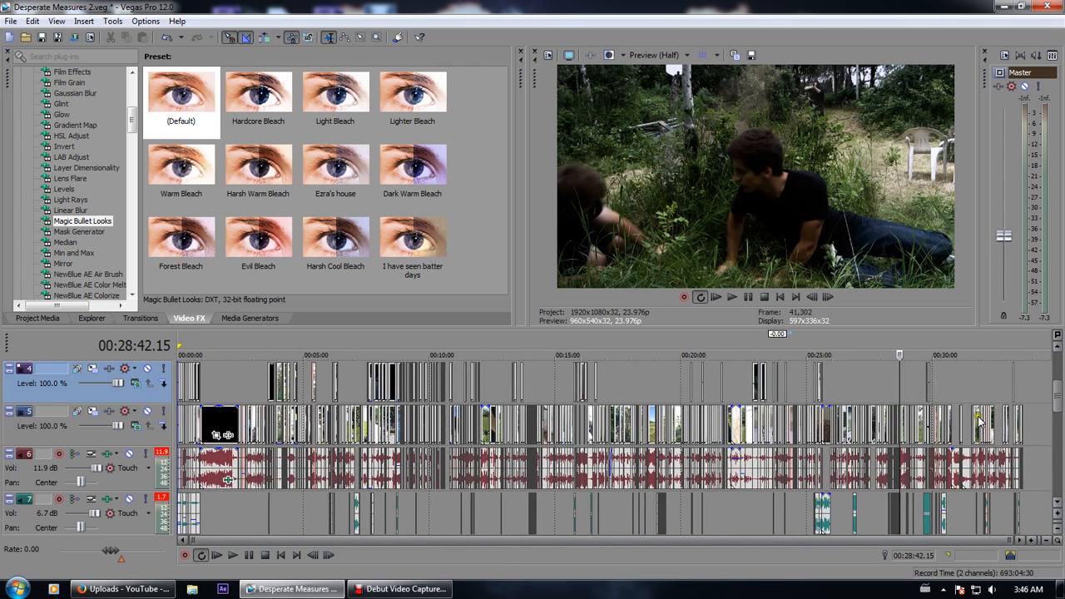
click(1022, 375)
click(646, 372)
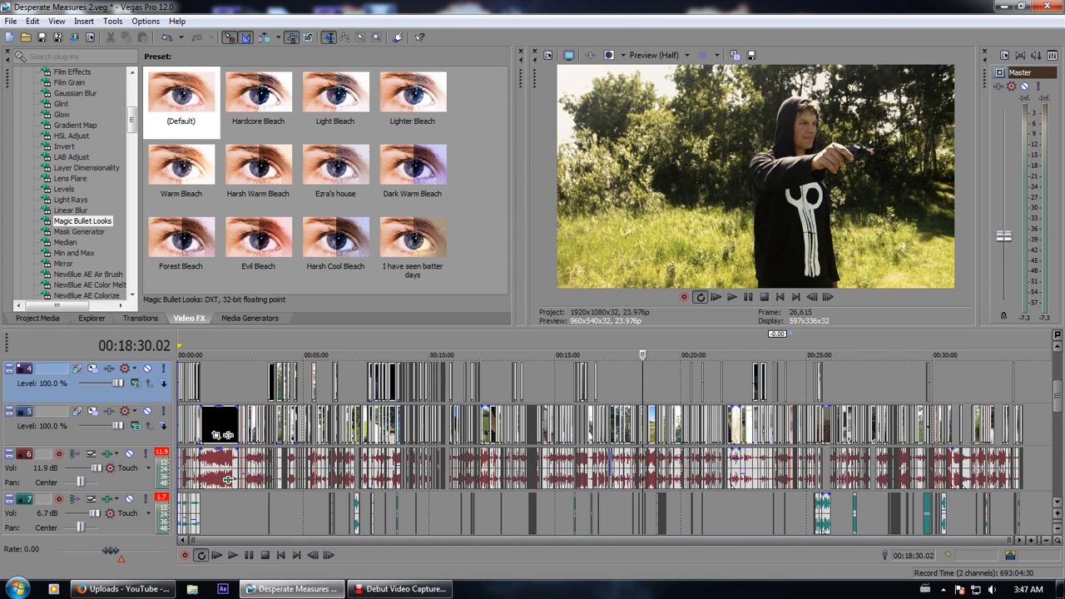
click(540, 378)
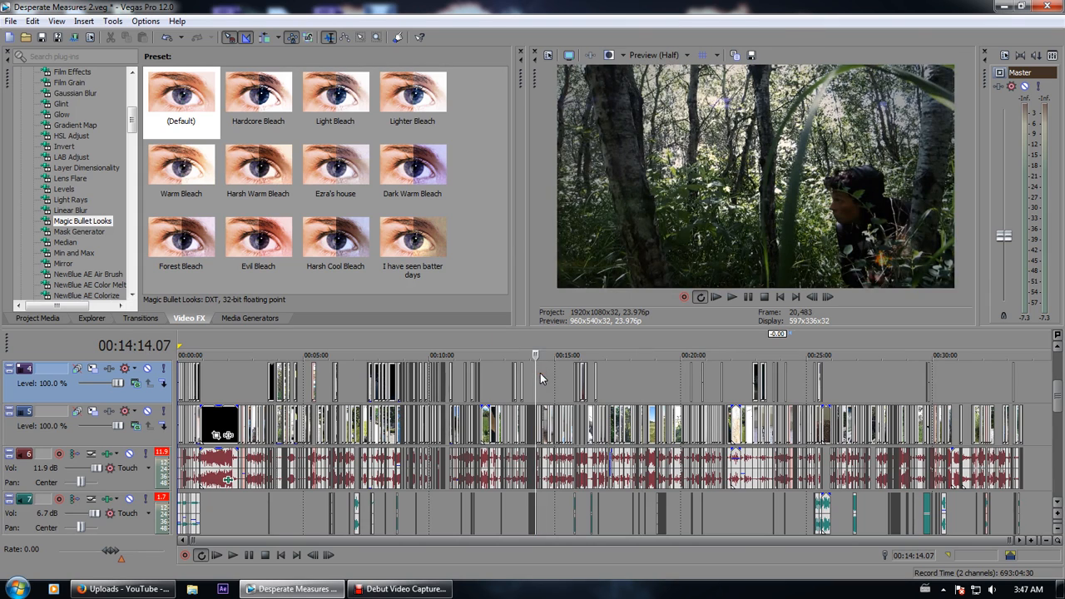
Examine the forest sequence's clips close up on the timeline, including the frame at 00:14:01.23
scroll(541, 380, up, 3)
scroll(541, 378, up, 5)
click(549, 391)
click(520, 384)
click(514, 385)
click(377, 388)
Check the early part of the edit at 00:05:42.17 and 00:02:24.21 with the whole timeline in view
scroll(341, 393, down, 10)
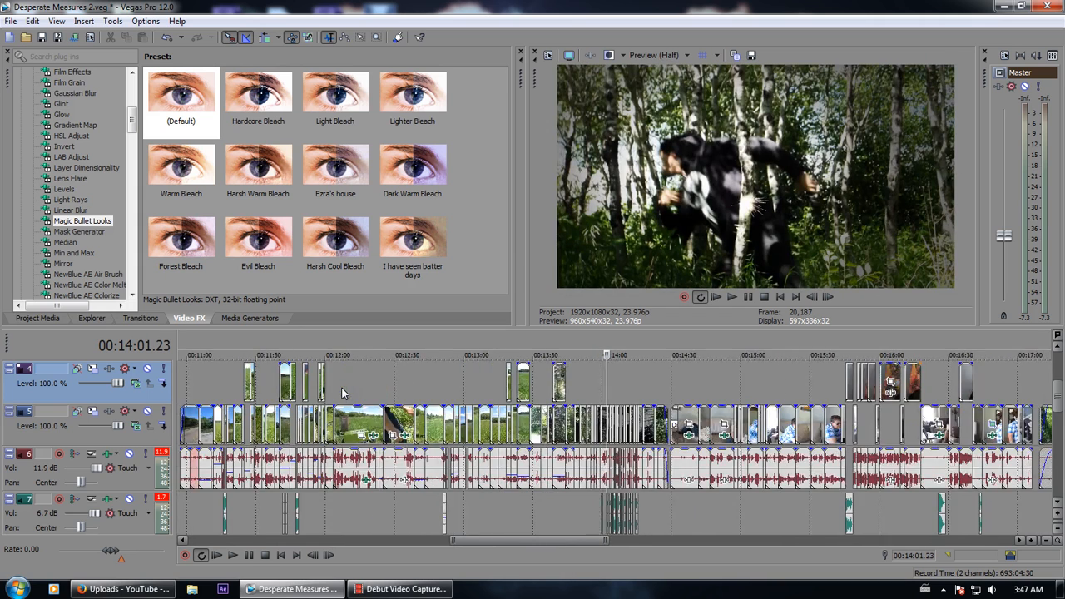
click(318, 381)
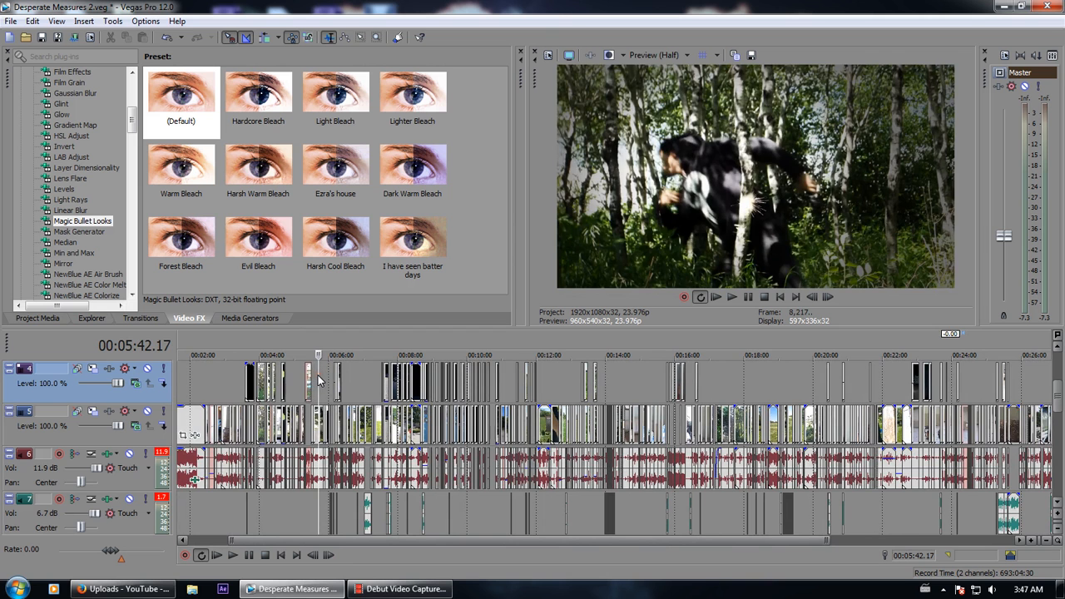
click(239, 387)
scroll(239, 386, down, 3)
click(238, 385)
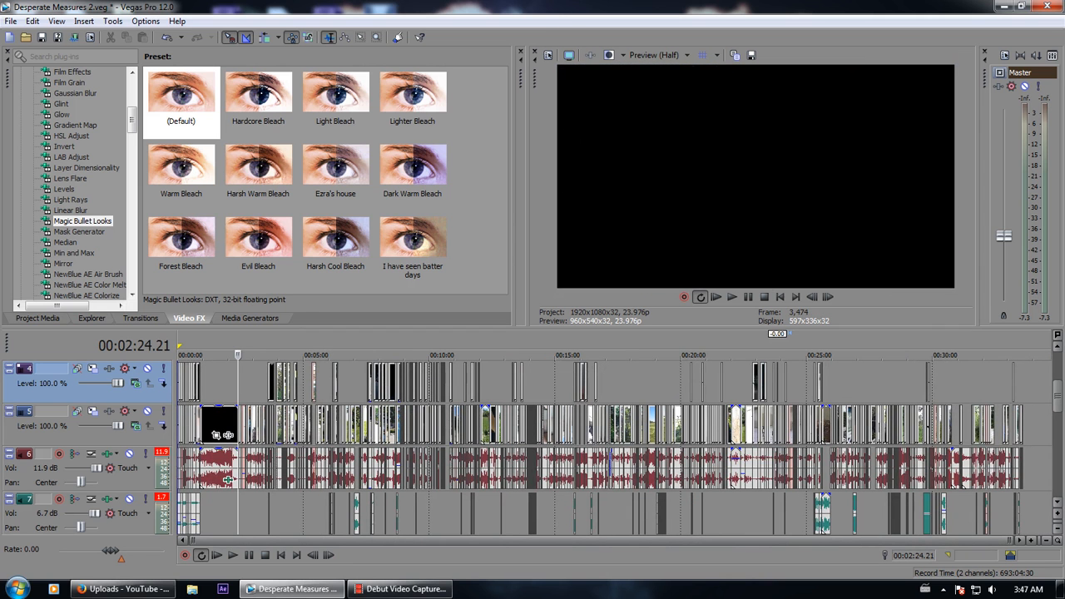